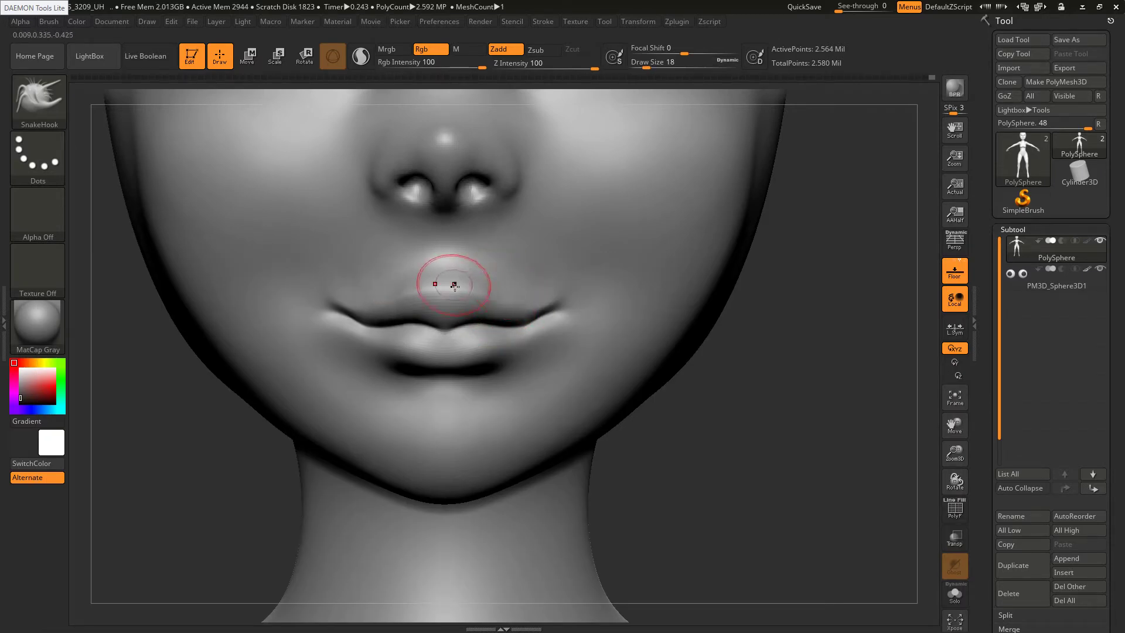
Reshape the upper lip and mouth corners with the SnakeHook brush and smooth the surface around them
{"action": "key", "text": "shift"}
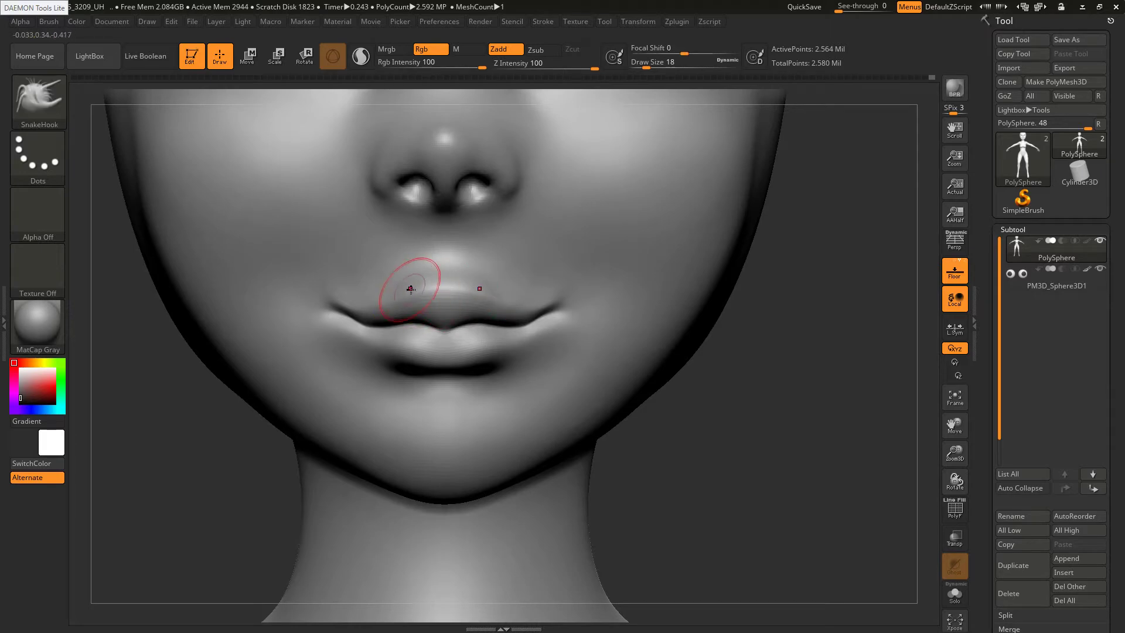
{"action": "key", "text": "ctrl"}
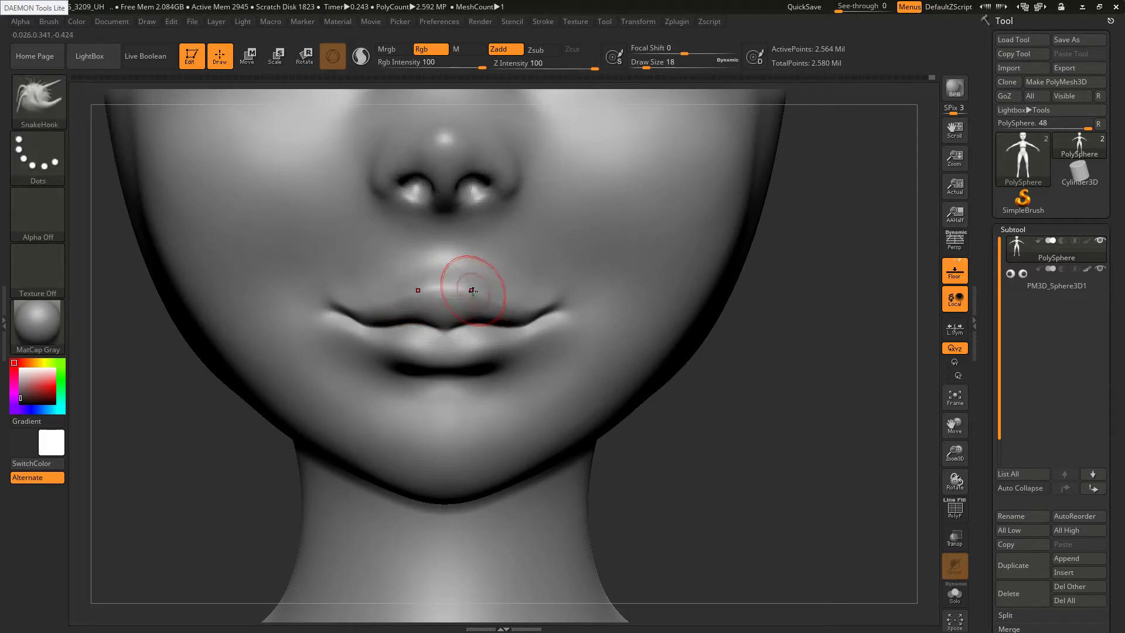
{"action": "key", "text": "shift"}
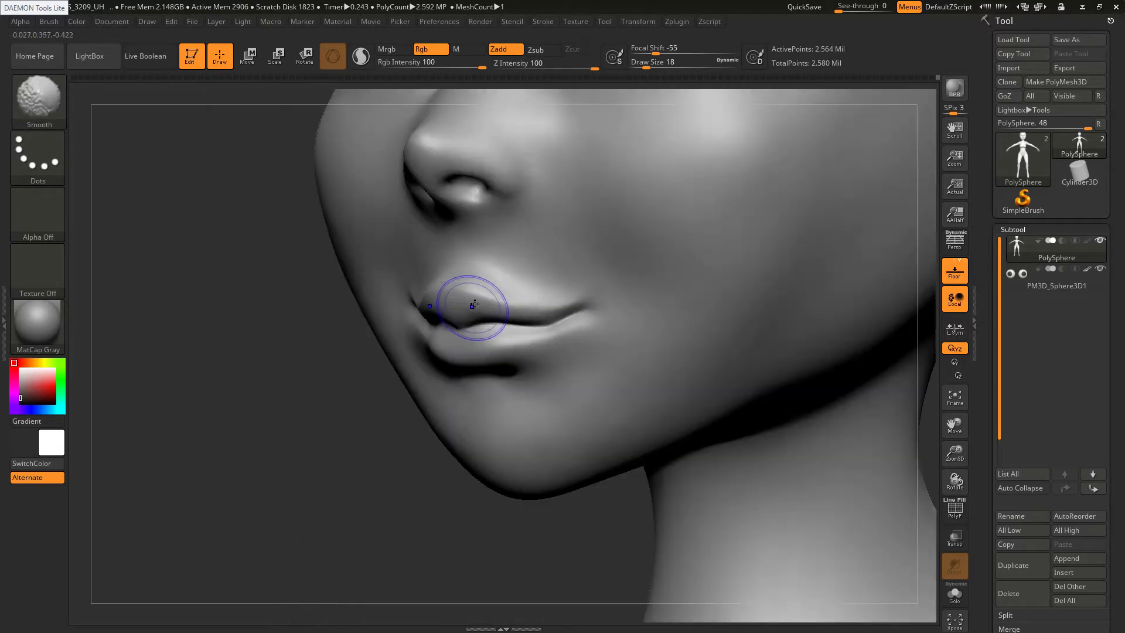
{"action": "left_click_drag", "start_coordinate": [470, 287], "coordinate": [535, 266], "text": "shift"}
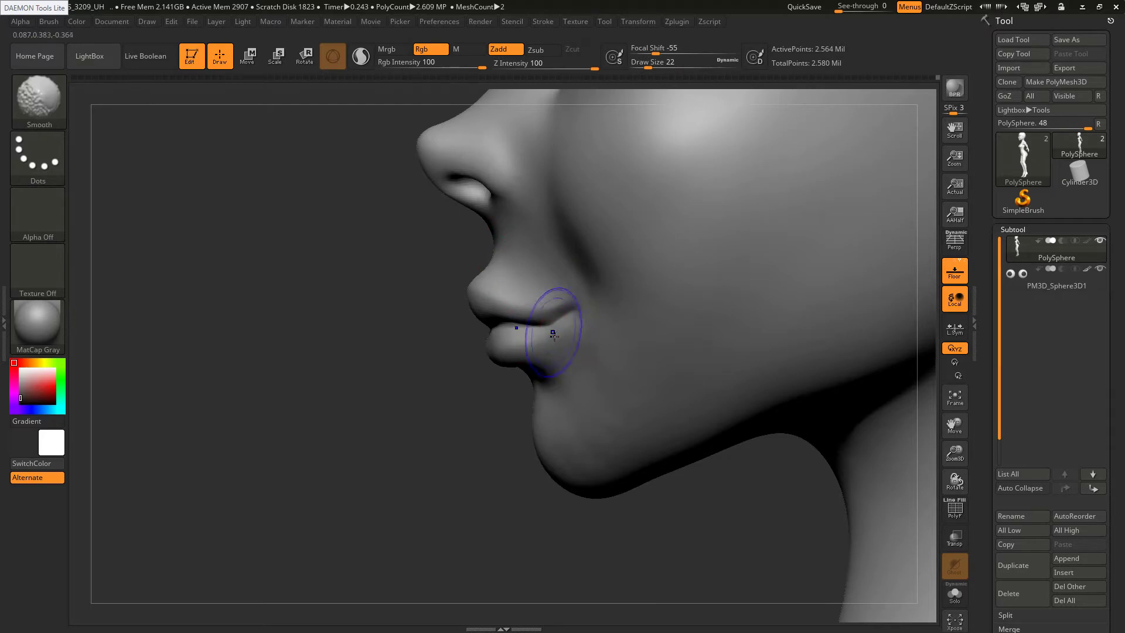
{"action": "left_click_drag", "start_coordinate": [553, 329], "coordinate": [548, 318], "text": "shift"}
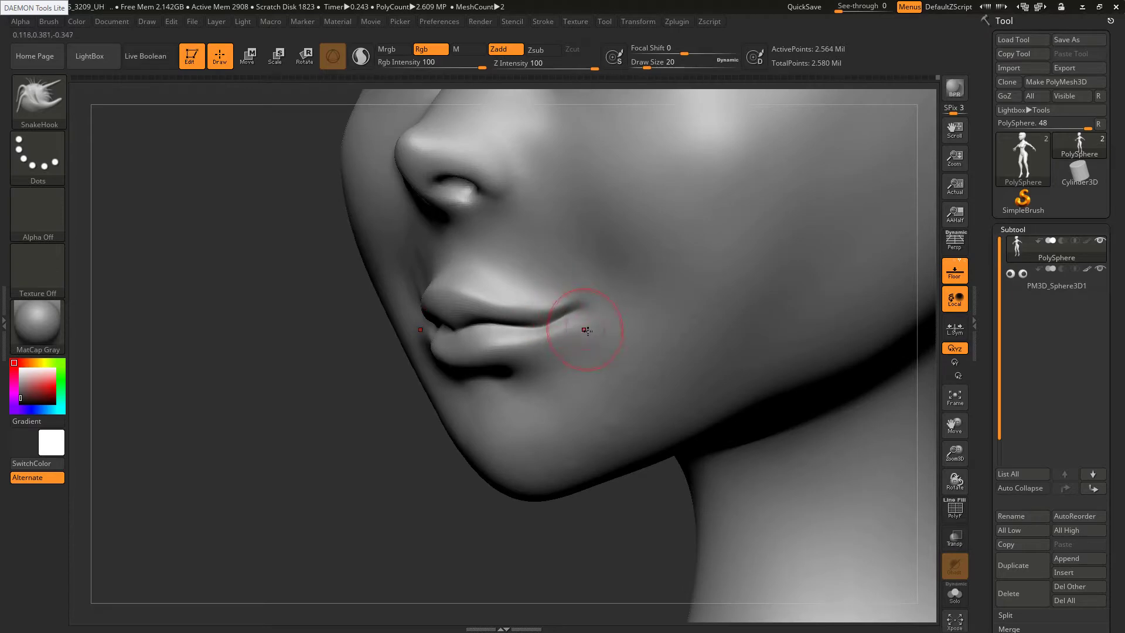
{"action": "left_click_drag", "start_coordinate": [596, 329], "coordinate": [597, 339], "text": "shift"}
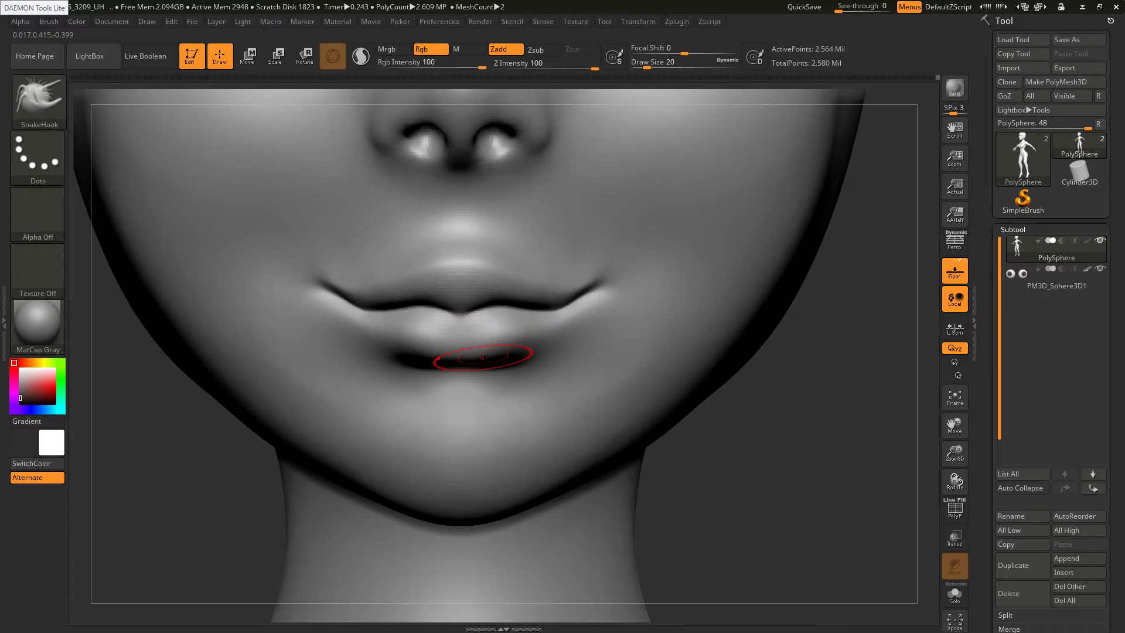
Inflate the middle of the lower lip with the Inflat brush
{"action": "key", "text": "b"}
{"action": "key", "text": "i"}
{"action": "key", "text": "n"}
{"action": "left_click_drag", "start_coordinate": [449, 339], "coordinate": [467, 339]}
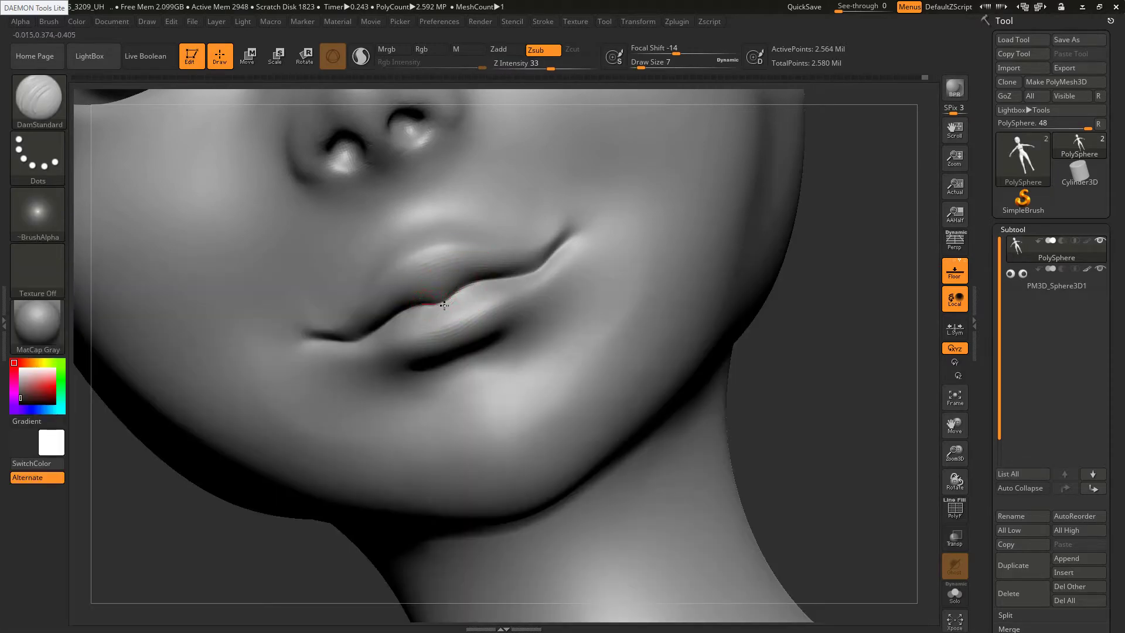
Carve the parting line between the lips with the DamStandard brush at draw size 7
{"action": "mouse_move", "coordinate": [460, 293]}
{"action": "left_mouse_down"}
{"action": "mouse_move", "coordinate": [485, 284]}
{"action": "mouse_move", "coordinate": [418, 302]}
{"action": "mouse_move", "coordinate": [514, 283]}
{"action": "left_mouse_up"}
{"action": "mouse_move", "coordinate": [450, 322]}
{"action": "right_mouse_down"}
{"action": "mouse_move", "coordinate": [500, 317]}
{"action": "mouse_move", "coordinate": [439, 312]}
{"action": "right_mouse_up"}
{"action": "mouse_move", "coordinate": [439, 312]}
{"action": "left_mouse_down", "text": "shift"}
{"action": "mouse_move", "coordinate": [457, 305]}
{"action": "mouse_move", "coordinate": [450, 300]}
{"action": "left_mouse_up", "text": "shift"}
{"action": "mouse_move", "coordinate": [439, 294]}
{"action": "right_mouse_down"}
{"action": "mouse_move", "coordinate": [433, 254]}
{"action": "mouse_move", "coordinate": [427, 287]}
{"action": "right_mouse_up"}
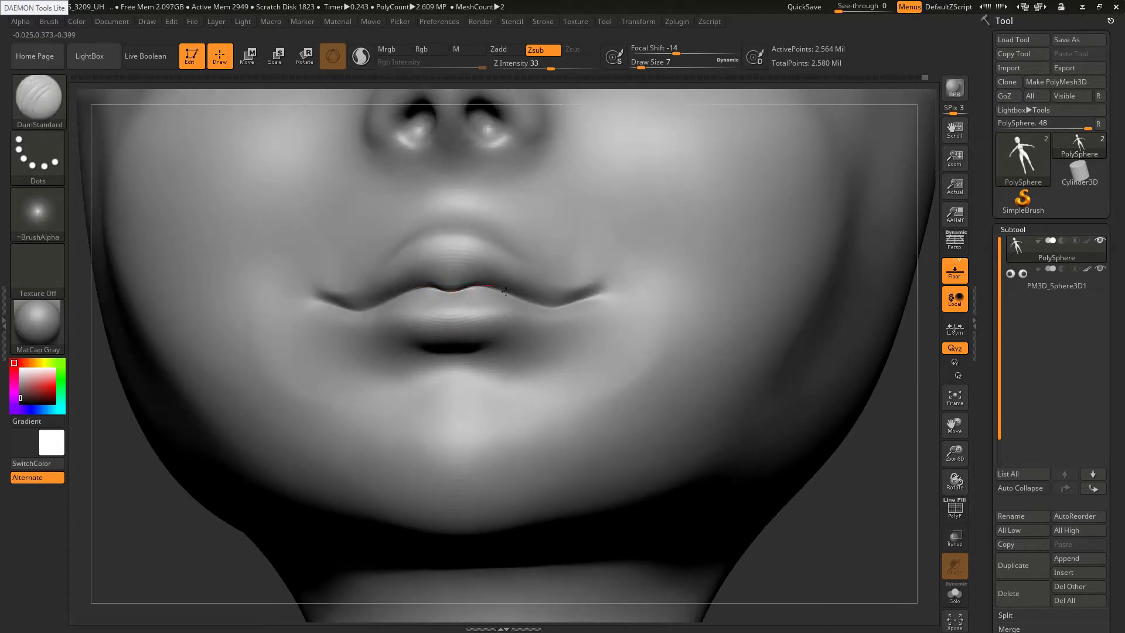
{"action": "left_click_drag", "start_coordinate": [506, 291], "coordinate": [529, 308]}
{"action": "right_click_drag", "start_coordinate": [486, 315], "coordinate": [477, 300]}
Smooth the upper lip and the skin just above it at draw size 14
{"action": "key", "text": "s"}
{"action": "left_click_drag", "start_coordinate": [470, 293], "coordinate": [474, 293]}
{"action": "left_click_drag", "start_coordinate": [395, 276], "coordinate": [482, 266], "text": "shift"}
{"action": "right_click_drag", "start_coordinate": [490, 288], "coordinate": [456, 302]}
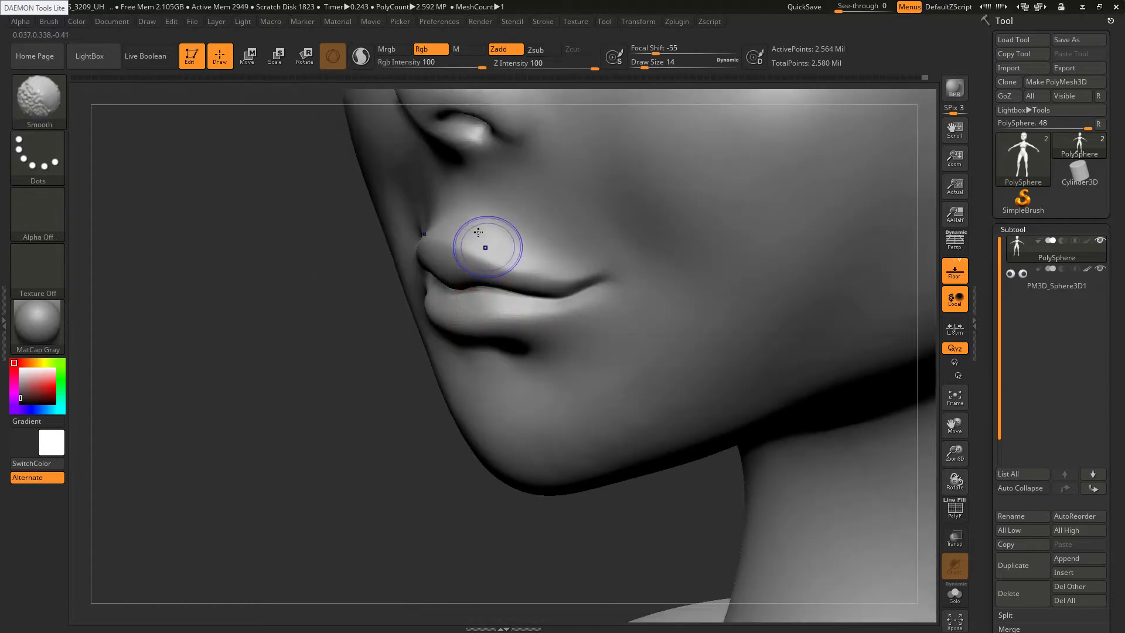
{"action": "left_click_drag", "start_coordinate": [484, 245], "coordinate": [532, 249], "text": "shift"}
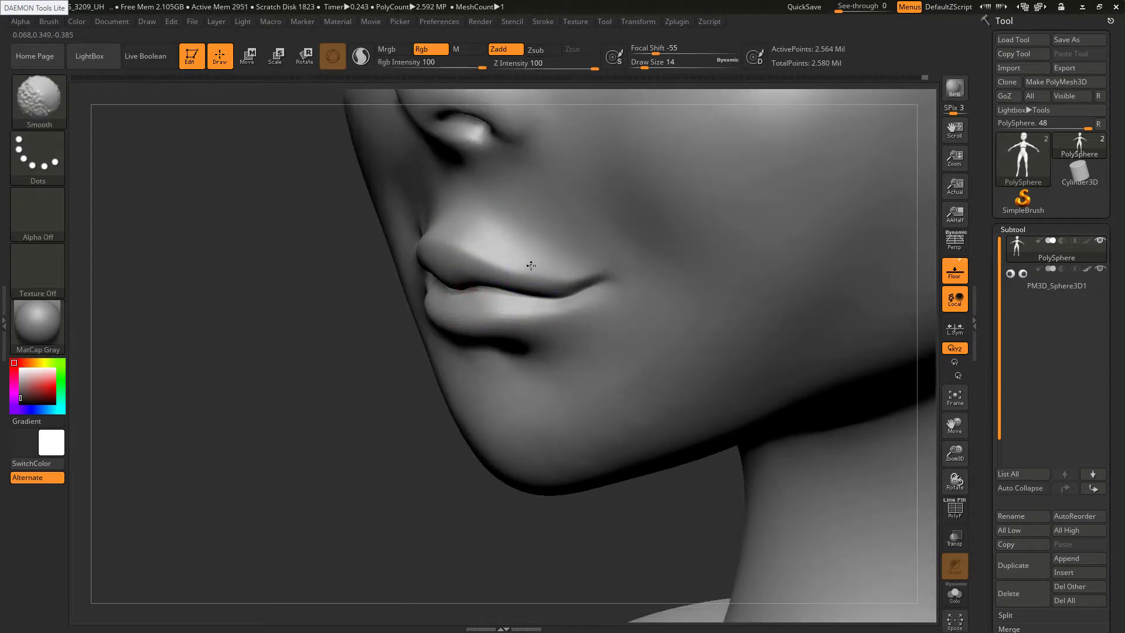
Reshape the upper lip contour with the SnakeHook brush, using draw sizes 20 and 13
{"action": "key", "text": "b"}
{"action": "key", "text": "s"}
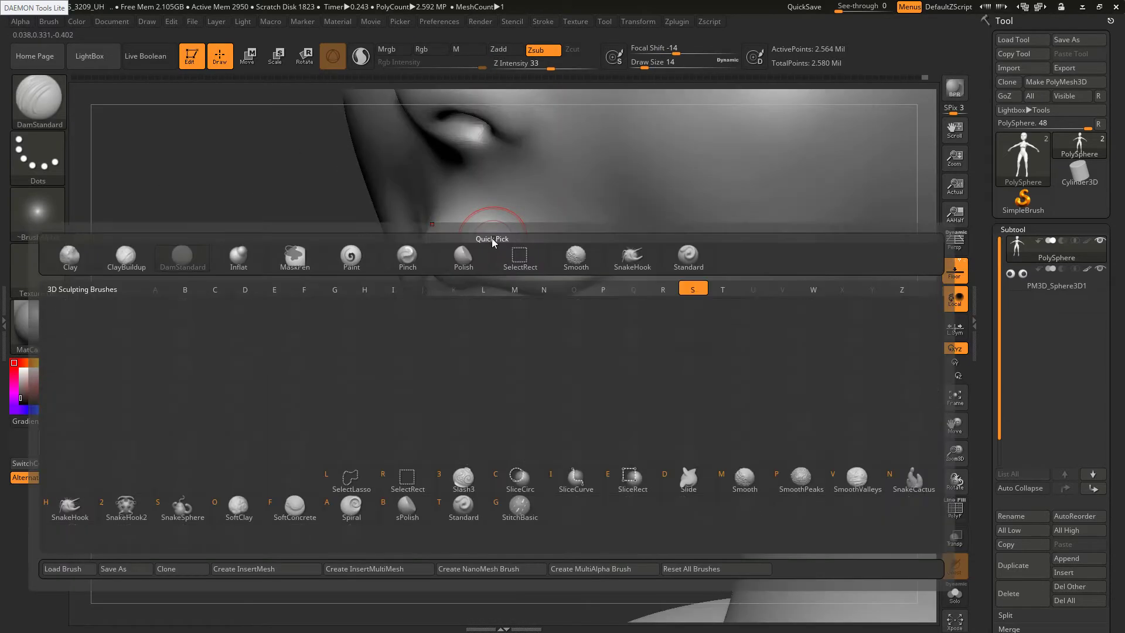
{"action": "key", "text": "h"}
{"action": "key", "text": "s"}
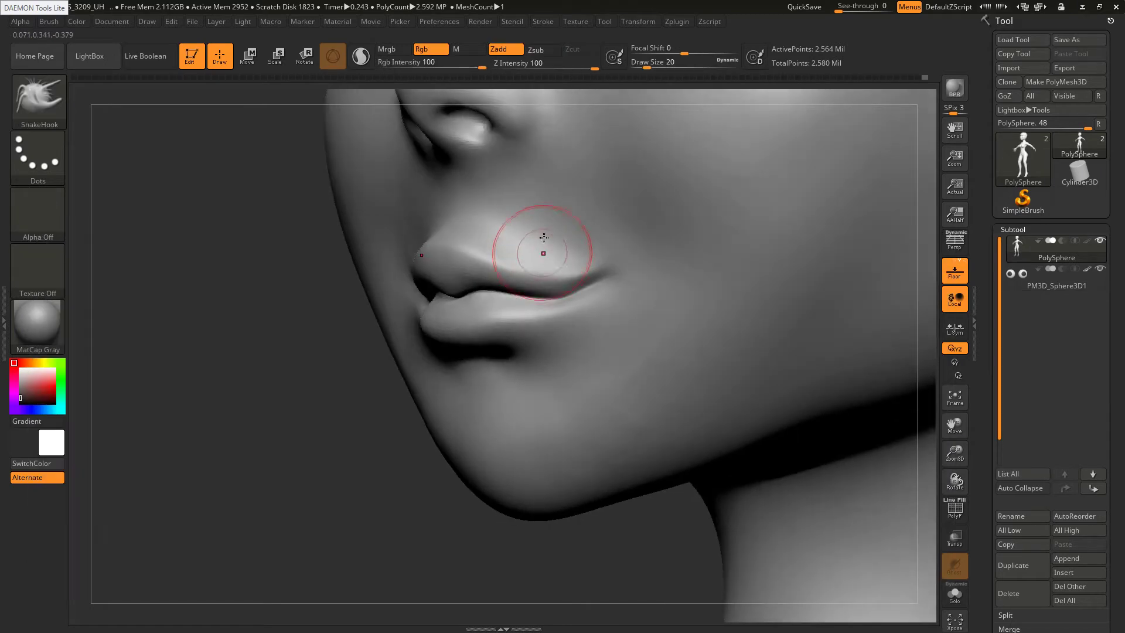
{"action": "right_click_drag", "start_coordinate": [544, 238], "coordinate": [548, 245]}
{"action": "key", "text": "["}
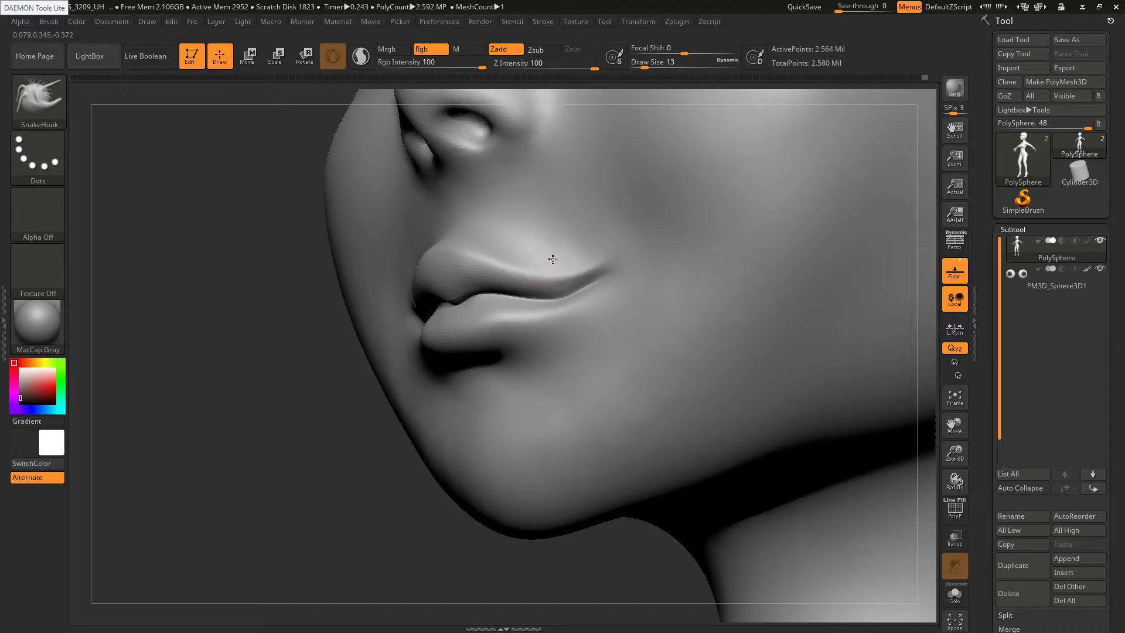
{"action": "mouse_move", "coordinate": [535, 248]}
{"action": "right_mouse_down"}
{"action": "mouse_move", "coordinate": [518, 258]}
{"action": "mouse_move", "coordinate": [553, 252]}
{"action": "mouse_move", "coordinate": [555, 268]}
{"action": "mouse_move", "coordinate": [500, 238]}
{"action": "right_mouse_up"}
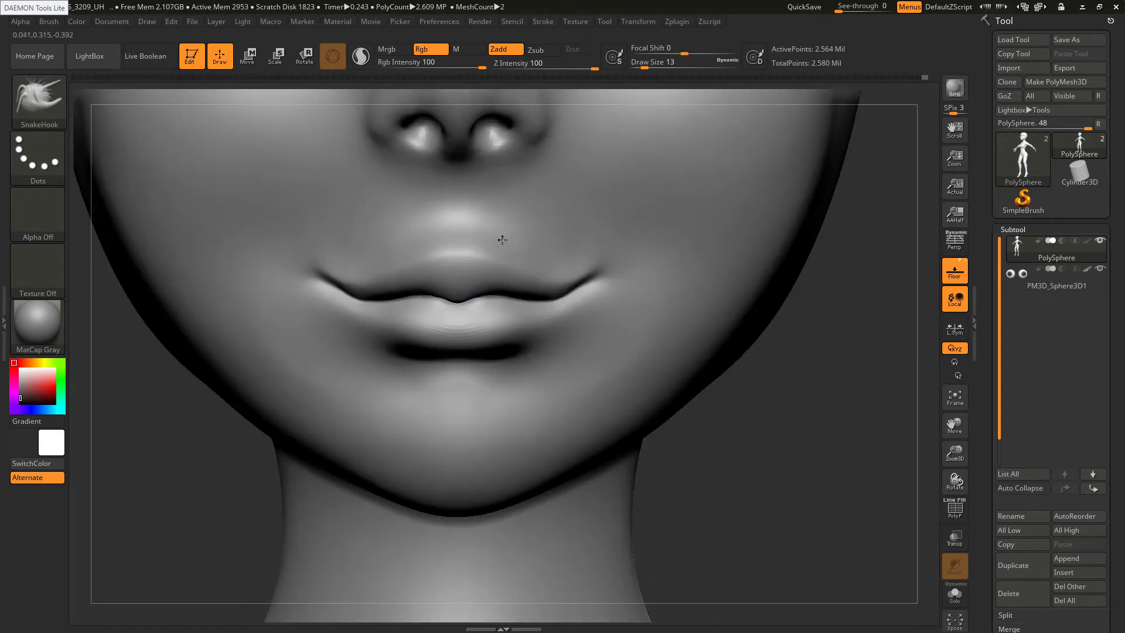
Adjust the mouth corners with the SnakeHook brush at draw size 20 and smooth above the upper lip
{"action": "right_click_drag", "start_coordinate": [539, 309], "coordinate": [503, 294], "text": "ctrl"}
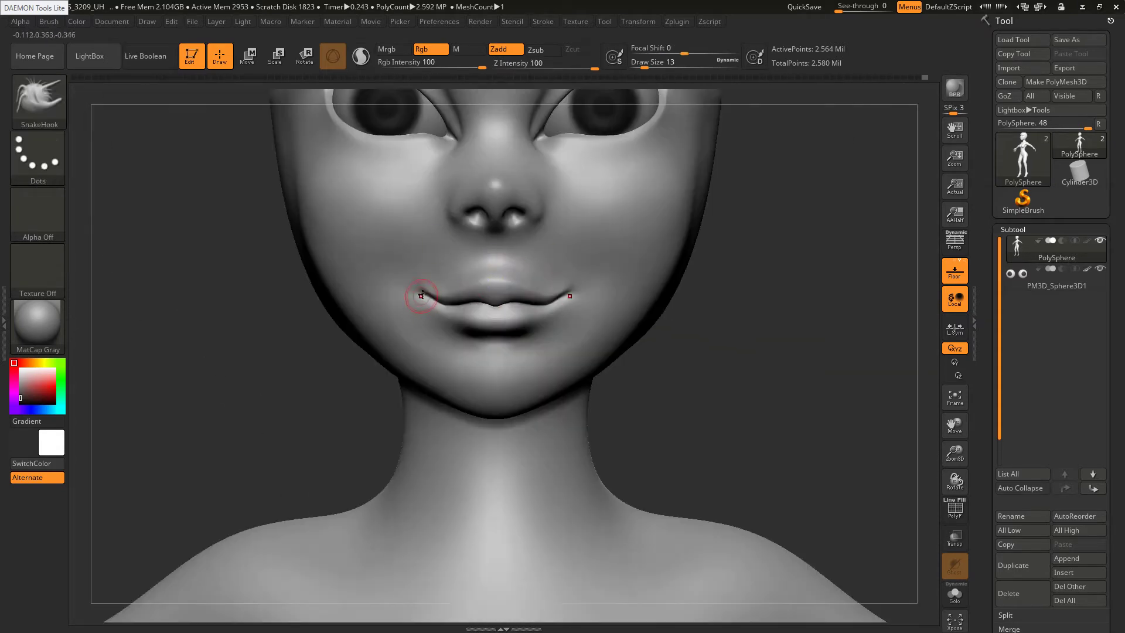
{"action": "key", "text": "s"}
{"action": "left_click_drag", "start_coordinate": [418, 293], "coordinate": [423, 287]}
{"action": "key", "text": "s"}
{"action": "left_click_drag", "start_coordinate": [435, 295], "coordinate": [430, 288]}
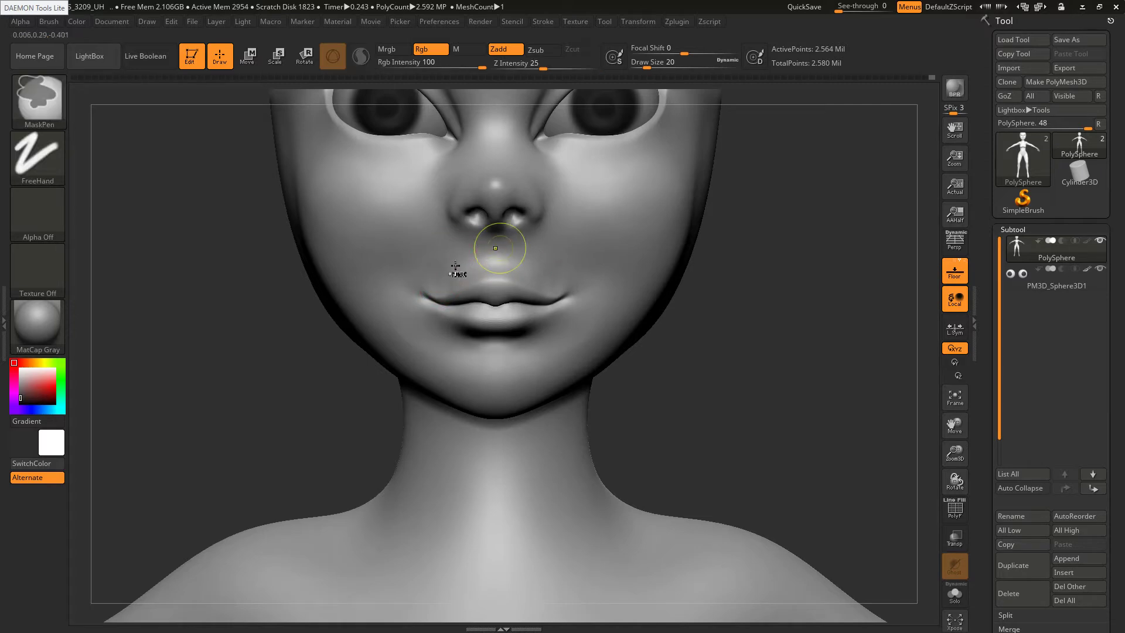
{"action": "mouse_move", "coordinate": [446, 282]}
{"action": "left_mouse_down", "text": "shift"}
{"action": "mouse_move", "coordinate": [434, 280]}
{"action": "mouse_move", "coordinate": [511, 274]}
{"action": "left_mouse_up", "text": "shift"}
Refine the profile and underside of the lower lip with the SnakeHook brush at draw size 18, smoothing the crease below it
{"action": "key", "text": "s"}
{"action": "key", "text": "s"}
{"action": "right_click_drag", "start_coordinate": [520, 287], "coordinate": [441, 286]}
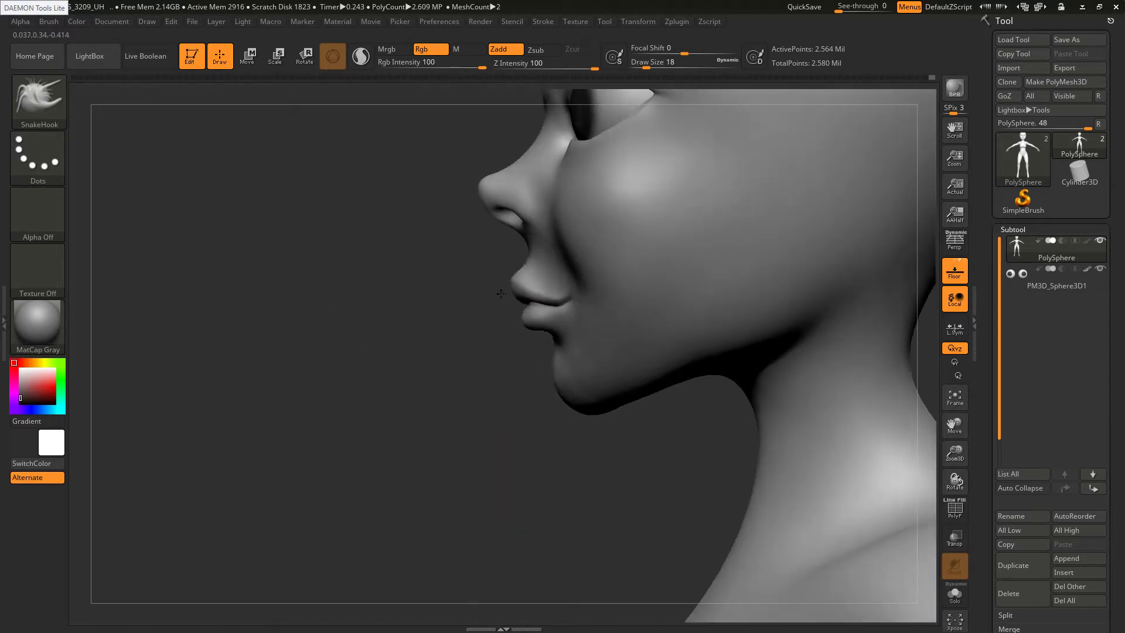
{"action": "key", "text": "shift"}
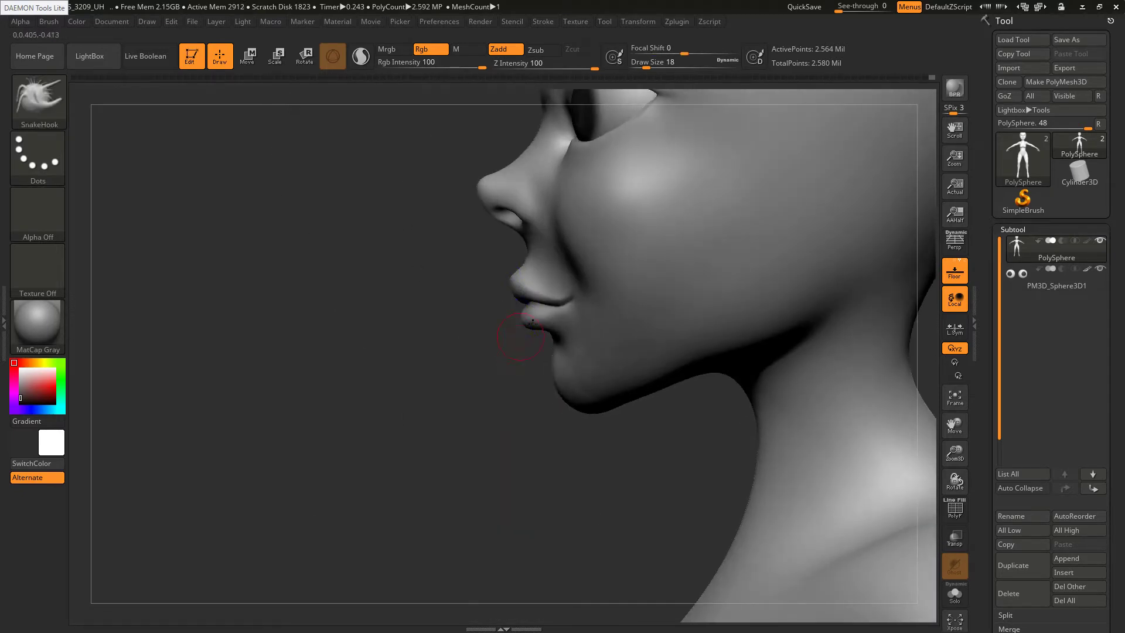
{"action": "mouse_move", "coordinate": [469, 328]}
{"action": "right_mouse_down"}
{"action": "mouse_move", "coordinate": [509, 326]}
{"action": "mouse_move", "coordinate": [521, 302]}
{"action": "mouse_move", "coordinate": [521, 328]}
{"action": "right_mouse_up"}
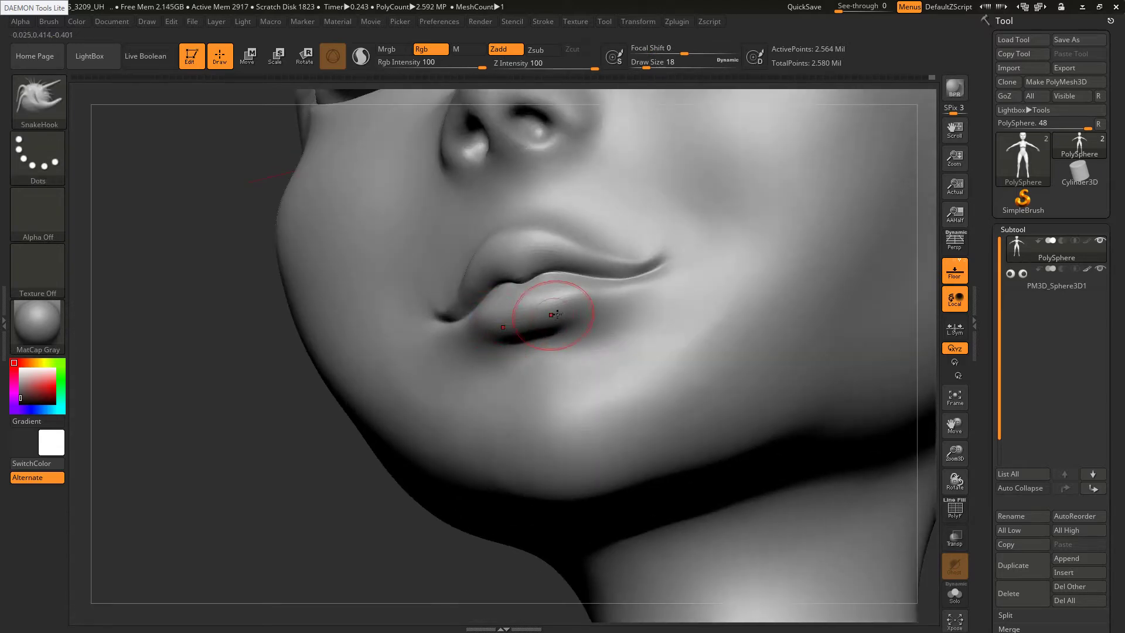
{"action": "mouse_move", "coordinate": [573, 319]}
{"action": "right_mouse_down"}
{"action": "mouse_move", "coordinate": [565, 305]}
{"action": "mouse_move", "coordinate": [490, 301]}
{"action": "right_mouse_up"}
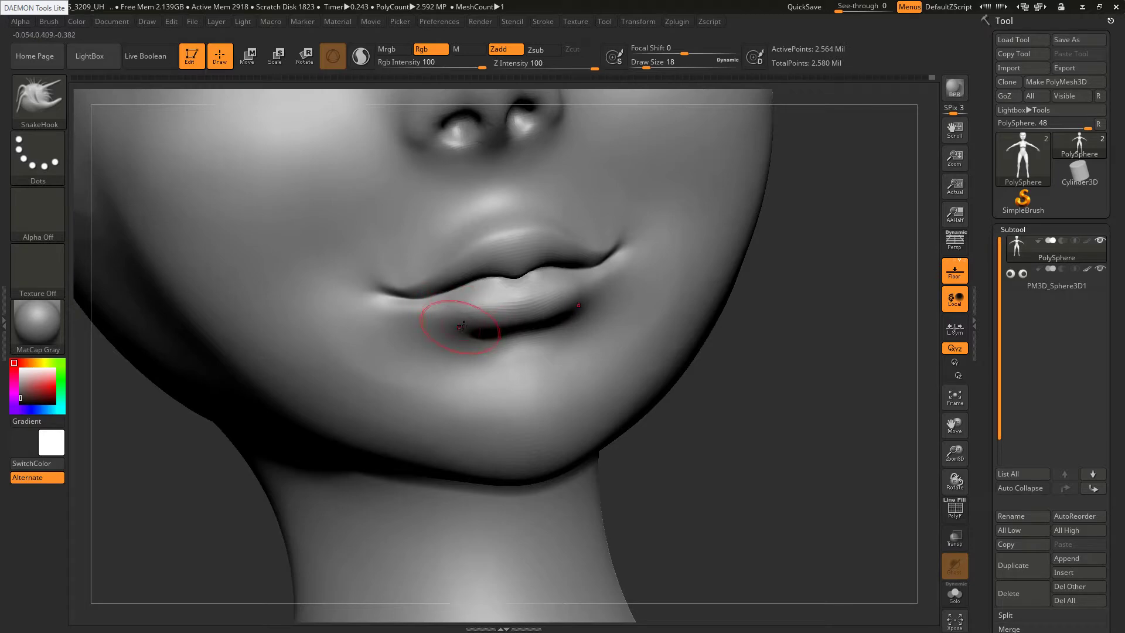
{"action": "key", "text": "shift"}
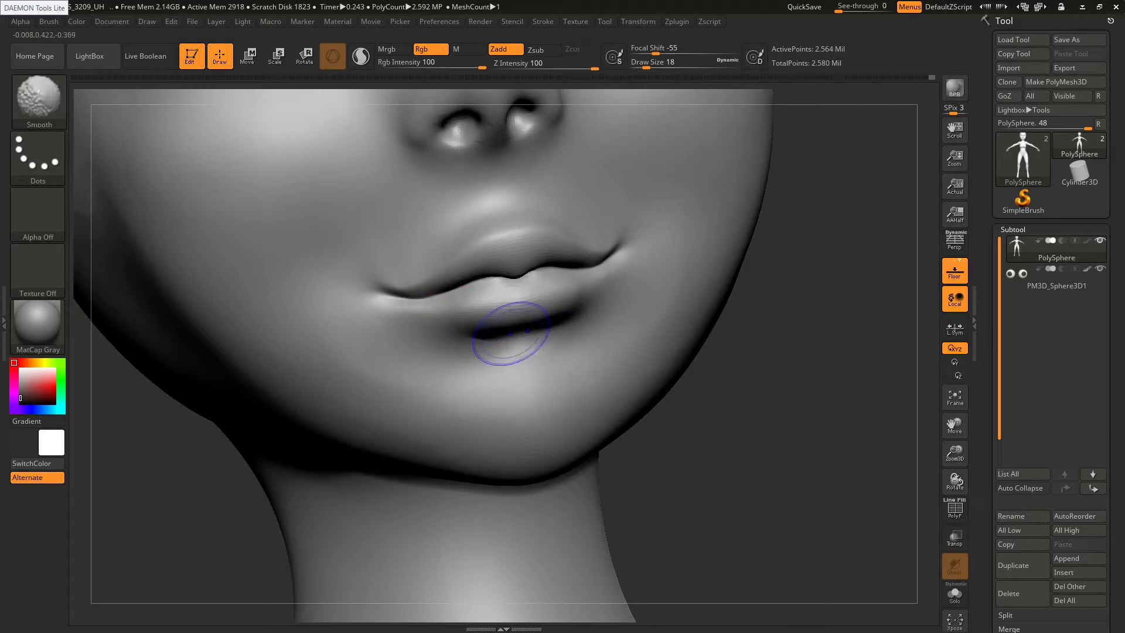
Sharpen the lower edge of the lower lip with the Pinch brush at draw size 13
{"action": "key", "text": "b"}
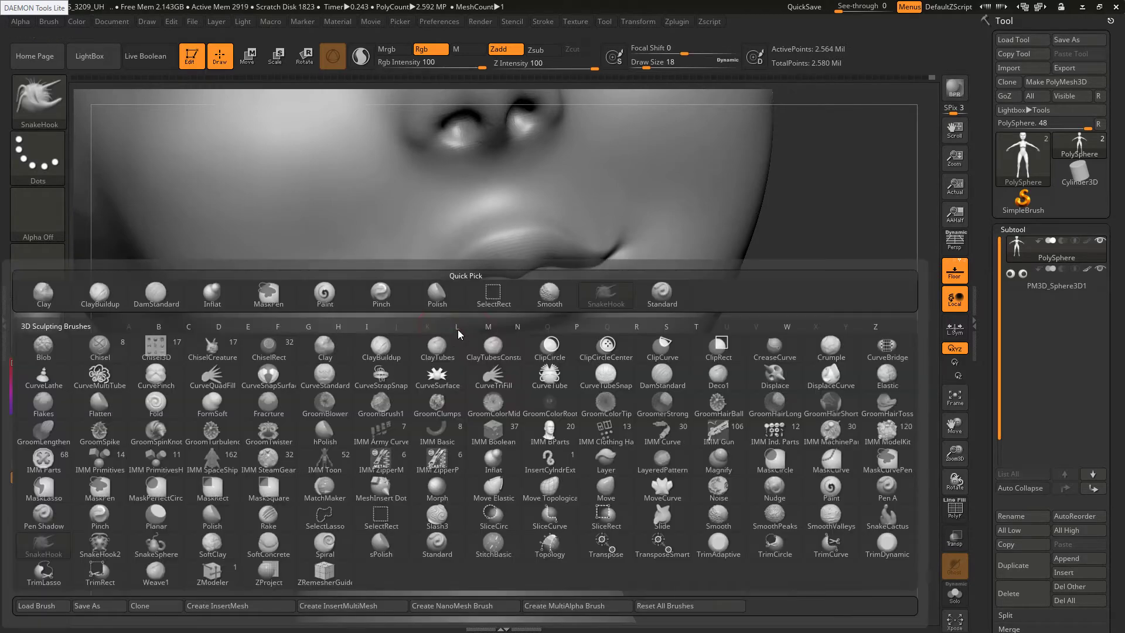
{"action": "key", "text": "p"}
{"action": "key", "text": "i"}
{"action": "left_click_drag", "start_coordinate": [420, 313], "coordinate": [417, 313]}
{"action": "mouse_move", "coordinate": [394, 308]}
{"action": "left_mouse_down"}
{"action": "mouse_move", "coordinate": [443, 313]}
{"action": "mouse_move", "coordinate": [407, 315]}
{"action": "mouse_move", "coordinate": [435, 318]}
{"action": "mouse_move", "coordinate": [420, 318]}
{"action": "left_mouse_up"}
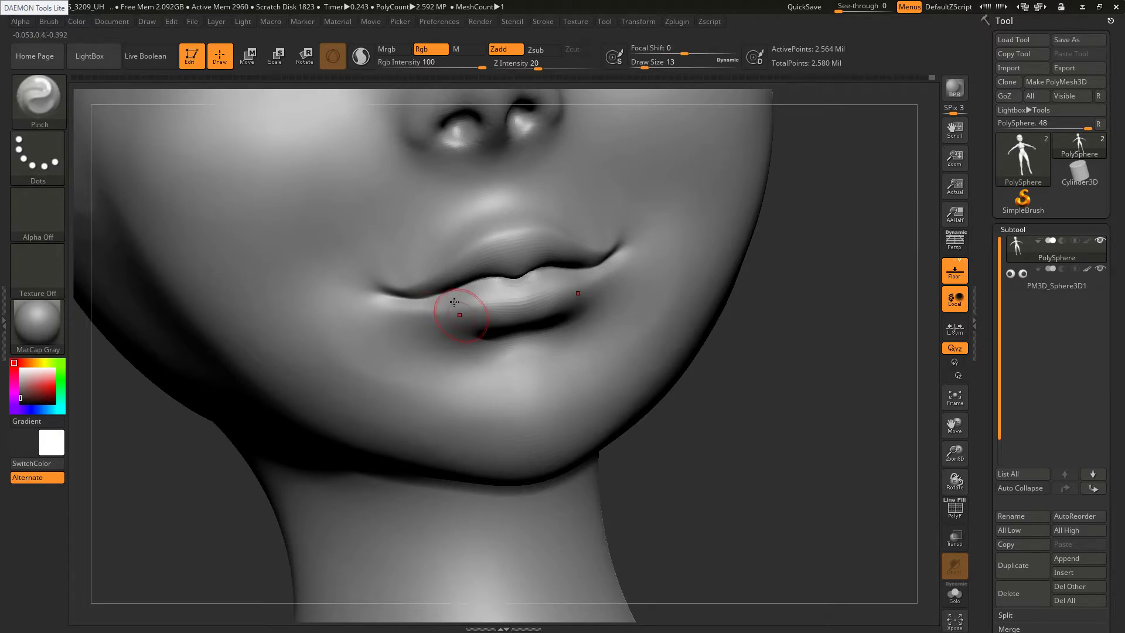
{"action": "right_click_drag", "start_coordinate": [467, 313], "coordinate": [446, 314]}
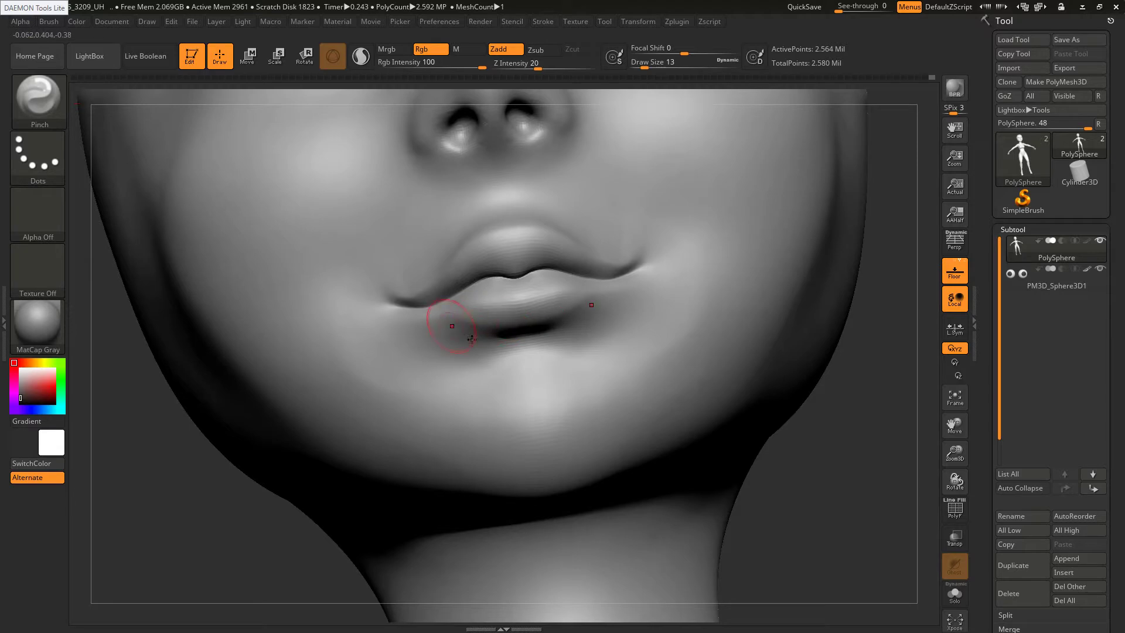
Smooth the lower lip and the area just below the mouth corner
{"action": "mouse_move", "coordinate": [472, 339]}
{"action": "right_mouse_down"}
{"action": "mouse_move", "coordinate": [470, 324]}
{"action": "mouse_move", "coordinate": [499, 329]}
{"action": "mouse_move", "coordinate": [534, 309]}
{"action": "right_mouse_up"}
{"action": "left_click_drag", "start_coordinate": [534, 307], "coordinate": [487, 308], "text": "shift"}
{"action": "right_click_drag", "start_coordinate": [487, 308], "coordinate": [495, 321]}
{"action": "left_click_drag", "start_coordinate": [570, 296], "coordinate": [603, 277], "text": "shift"}
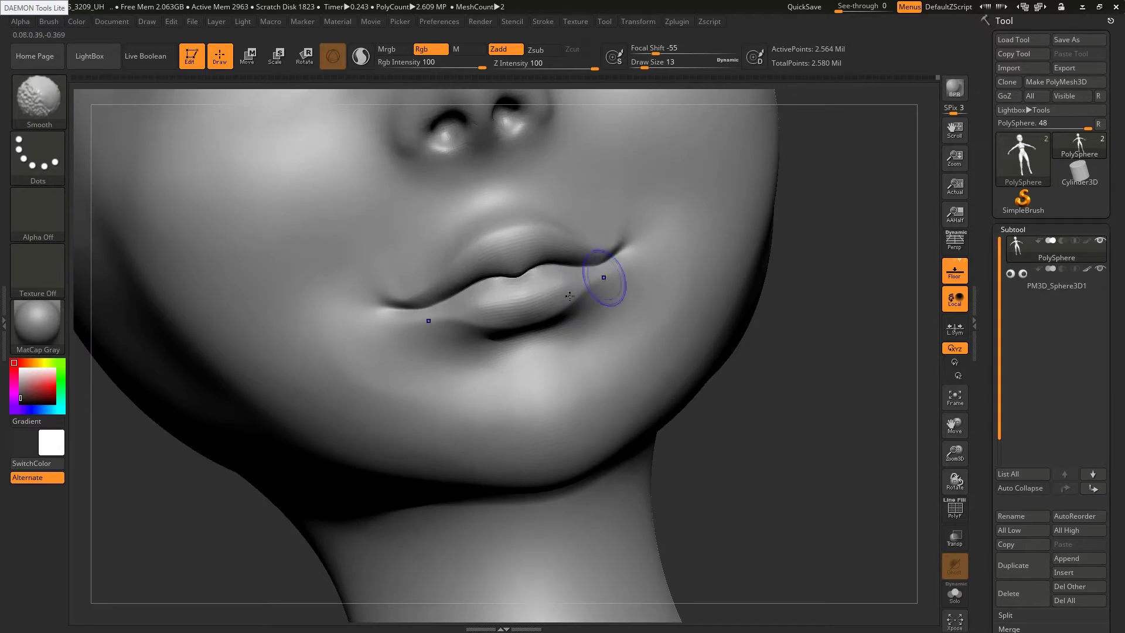
Tighten the mouth corners with the Pinch brush at draw size 14 and smooth the skin around them
{"action": "right_click_drag", "start_coordinate": [568, 326], "coordinate": [569, 341], "text": "ctrl"}
{"action": "mouse_move", "coordinate": [641, 312]}
{"action": "right_mouse_down", "text": "shift"}
{"action": "mouse_move", "coordinate": [670, 316]}
{"action": "mouse_move", "coordinate": [637, 276]}
{"action": "right_mouse_up", "text": "shift"}
{"action": "key", "text": "s"}
{"action": "left_click", "coordinate": [638, 295]}
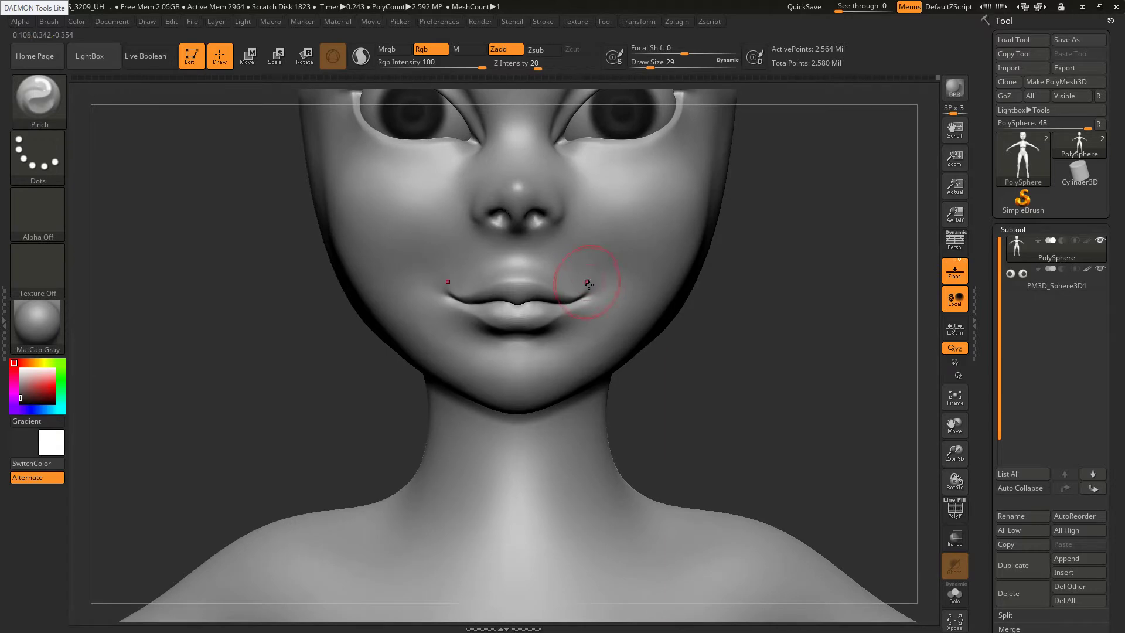
{"action": "right_click_drag", "start_coordinate": [554, 267], "coordinate": [593, 284], "text": "alt"}
{"action": "key", "text": "s"}
{"action": "left_click", "coordinate": [597, 289]}
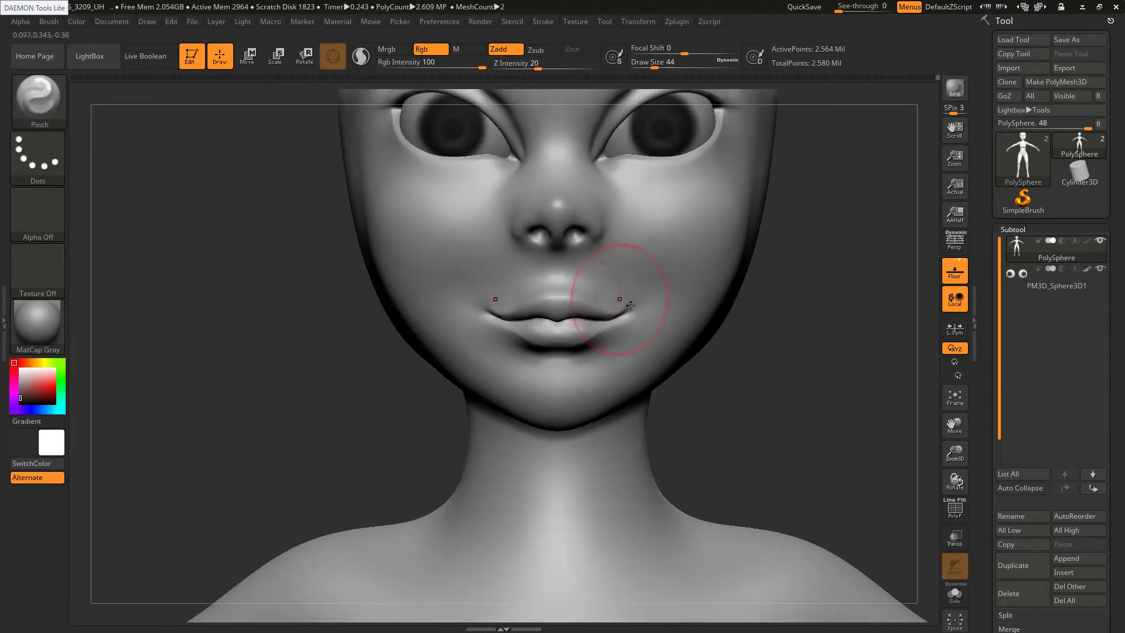
{"action": "key", "text": "s"}
{"action": "left_click", "coordinate": [627, 303]}
{"action": "right_click_drag", "start_coordinate": [639, 314], "coordinate": [635, 300], "text": "ctrl"}
{"action": "left_click_drag", "start_coordinate": [619, 302], "coordinate": [610, 294], "text": "shift"}
{"action": "left_click_drag", "start_coordinate": [609, 291], "coordinate": [627, 311], "text": "shift"}
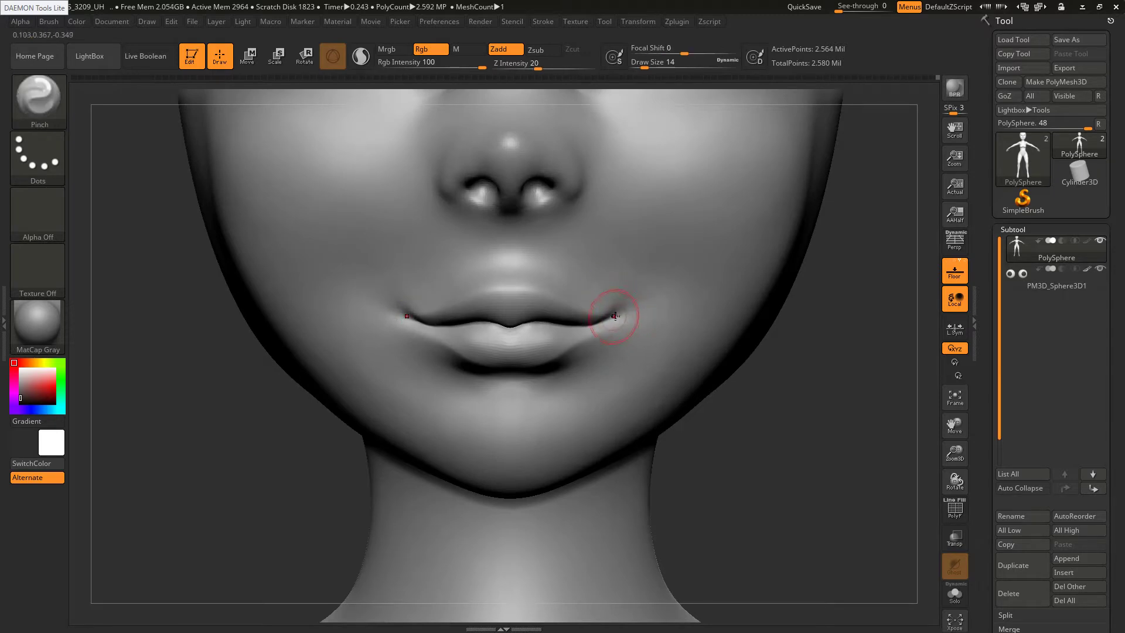
{"action": "key", "text": "shift"}
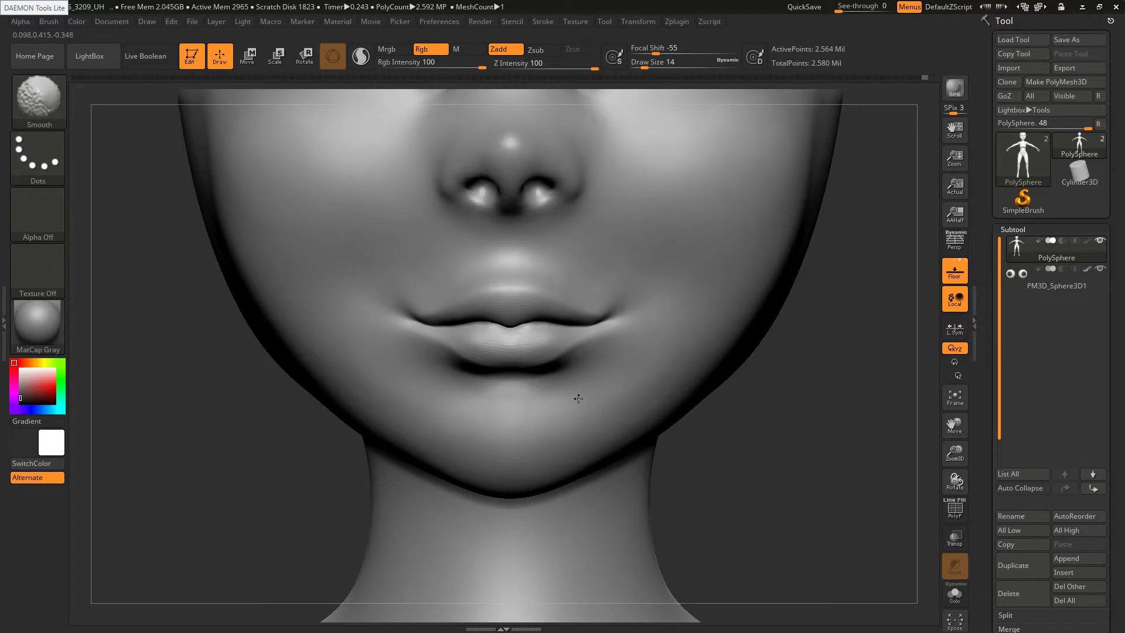
Inflate the lower lip with the Inflat brush at draw size 14 and Z Intensity 3
{"action": "scroll", "coordinate": [621, 310], "scroll_direction": "down", "scroll_amount": 5}
{"action": "mouse_move", "coordinate": [622, 310]}
{"action": "right_mouse_down"}
{"action": "mouse_move", "coordinate": [575, 346]}
{"action": "mouse_move", "coordinate": [570, 397]}
{"action": "mouse_move", "coordinate": [582, 405]}
{"action": "mouse_move", "coordinate": [551, 417]}
{"action": "right_mouse_up"}
{"action": "key", "text": "b"}
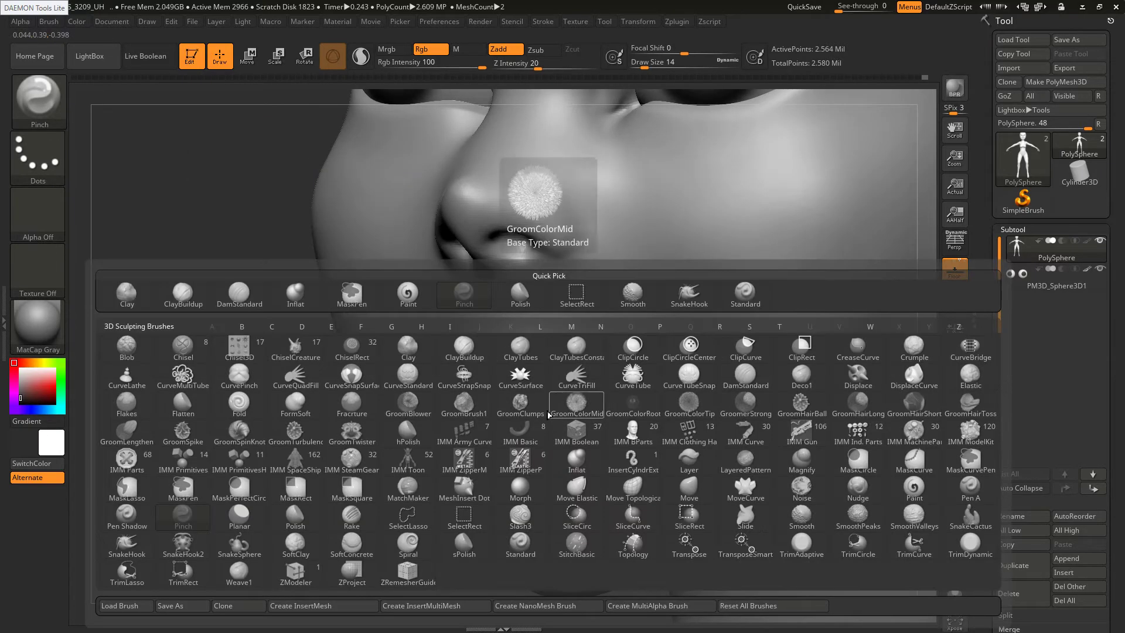
{"action": "key", "text": "i"}
{"action": "key", "text": "n"}
{"action": "left_click_drag", "start_coordinate": [530, 434], "coordinate": [539, 436]}
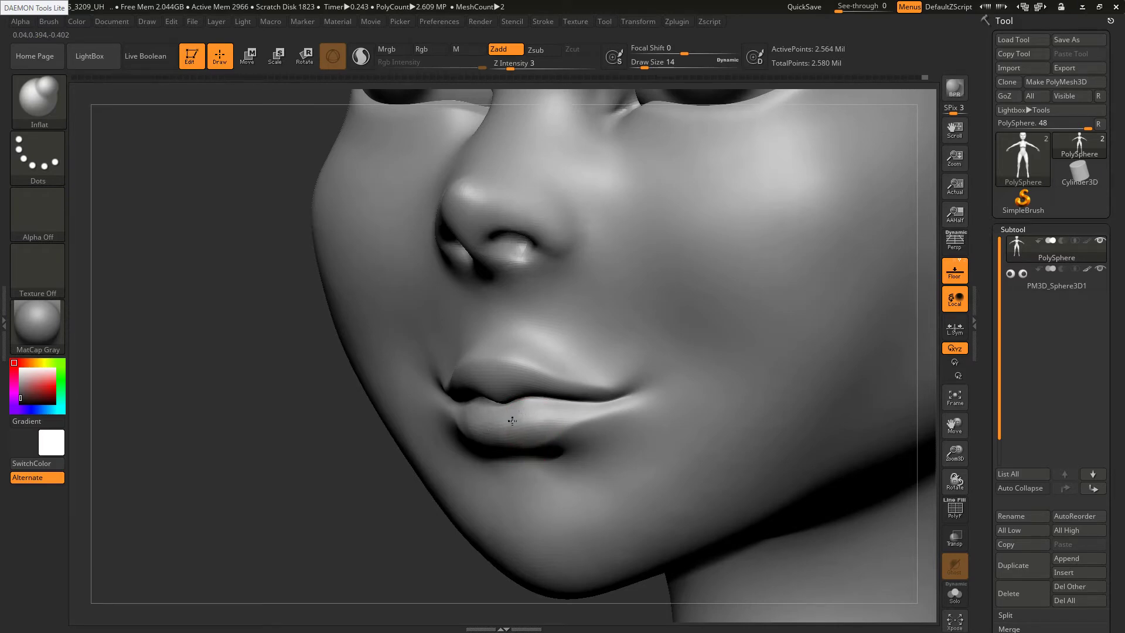
Try remeshing the body with DynaMesh and undo the remesh
{"action": "key", "text": "ctrl"}
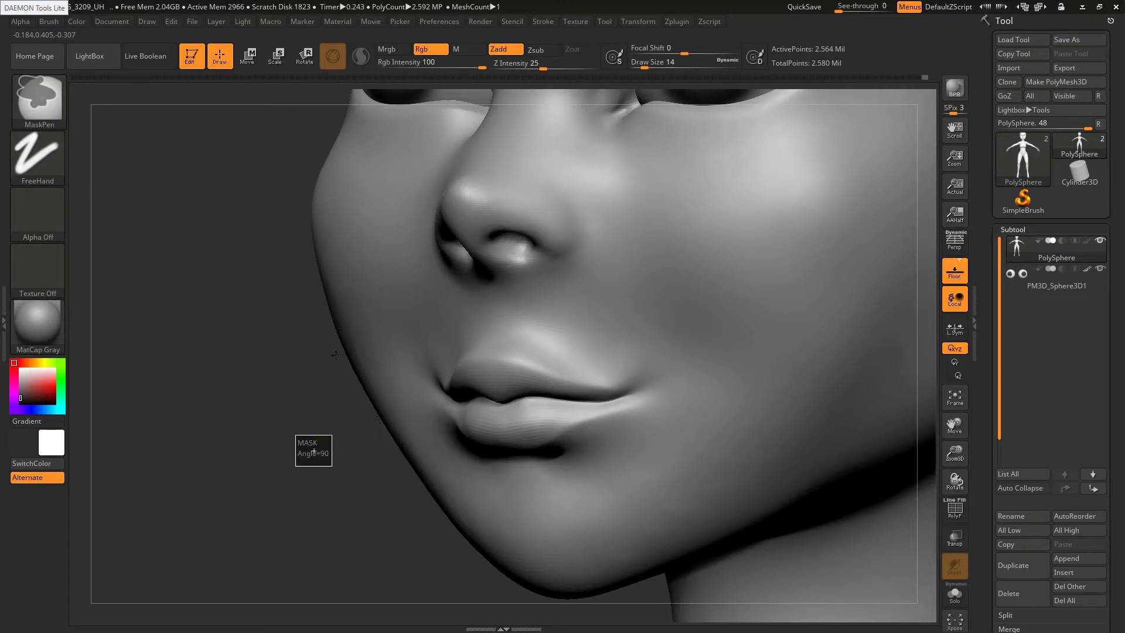
{"action": "left_click_drag", "start_coordinate": [352, 379], "coordinate": [354, 380], "text": "ctrl"}
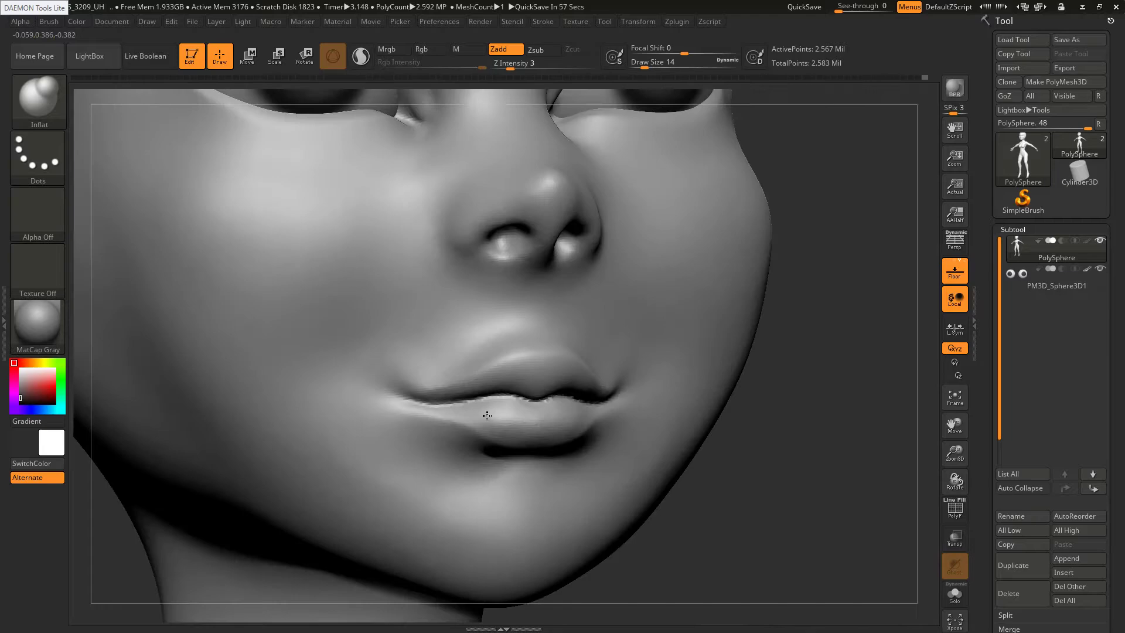
{"action": "key", "text": "ctrl"}
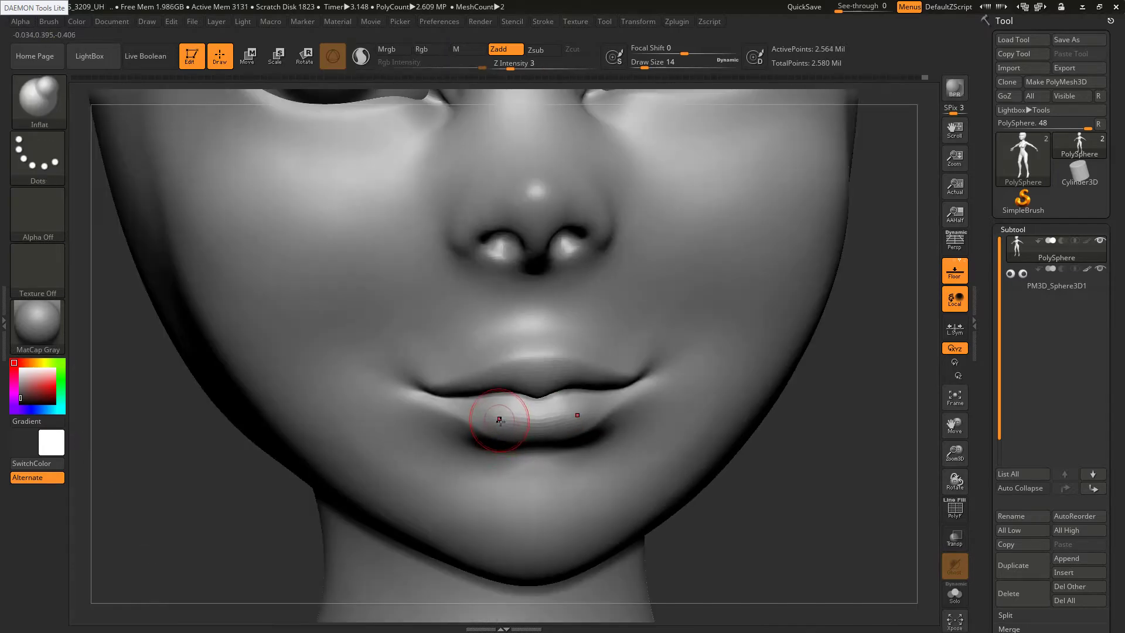
Add volume to the lower lip with the Inflat brush at draw size 20 and Z Intensity 3
{"action": "key", "text": "b"}
{"action": "key", "text": "i"}
{"action": "key", "text": "n"}
{"action": "key", "text": "s"}
{"action": "left_click_drag", "start_coordinate": [502, 419], "coordinate": [506, 419]}
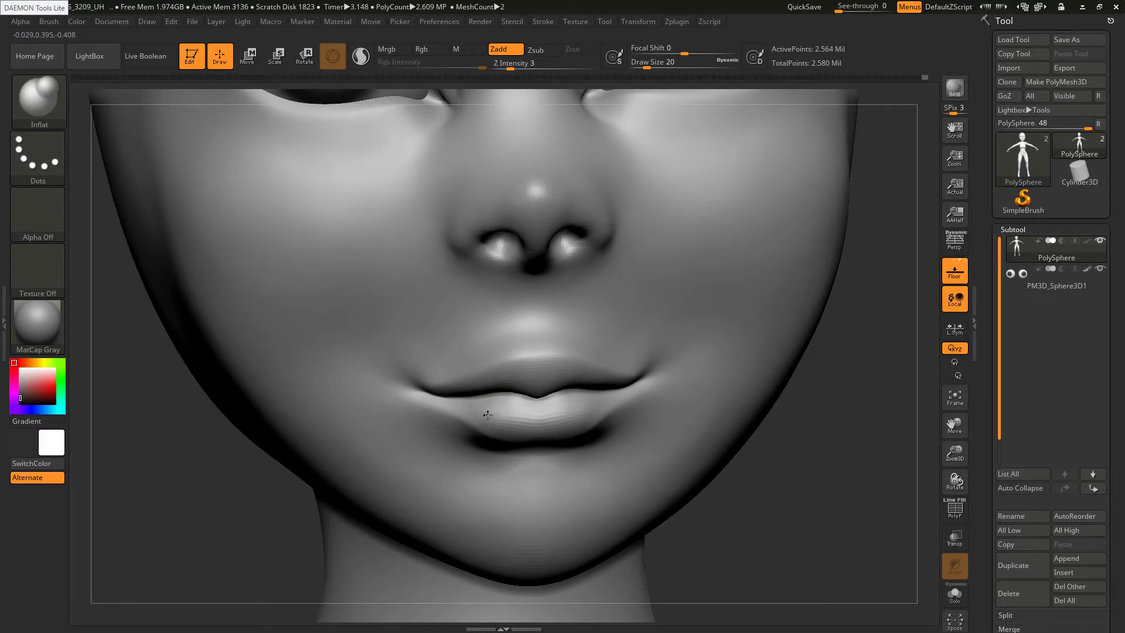
Inflate the middle of the lower lip at draw size 13 and smooth the lips in profile
{"action": "key", "text": "bracketleft"}
{"action": "key", "text": "bracketleft"}
{"action": "key", "text": "bracketleft"}
{"action": "key", "text": "bracketright"}
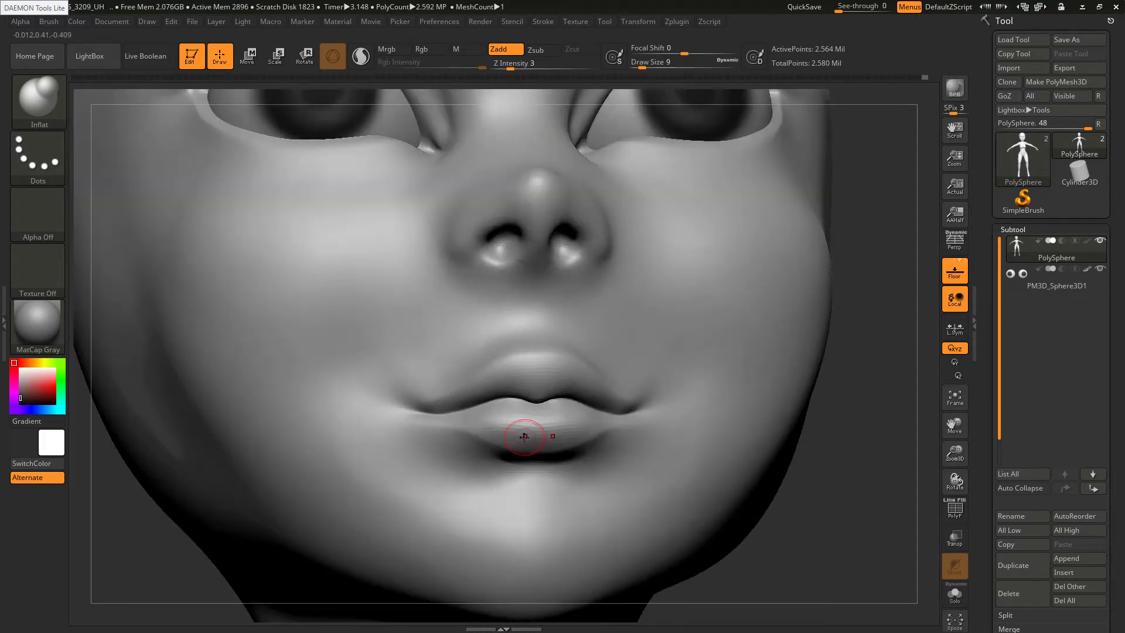
{"action": "key", "text": "bracketright"}
{"action": "left_click_drag", "start_coordinate": [505, 435], "coordinate": [563, 440]}
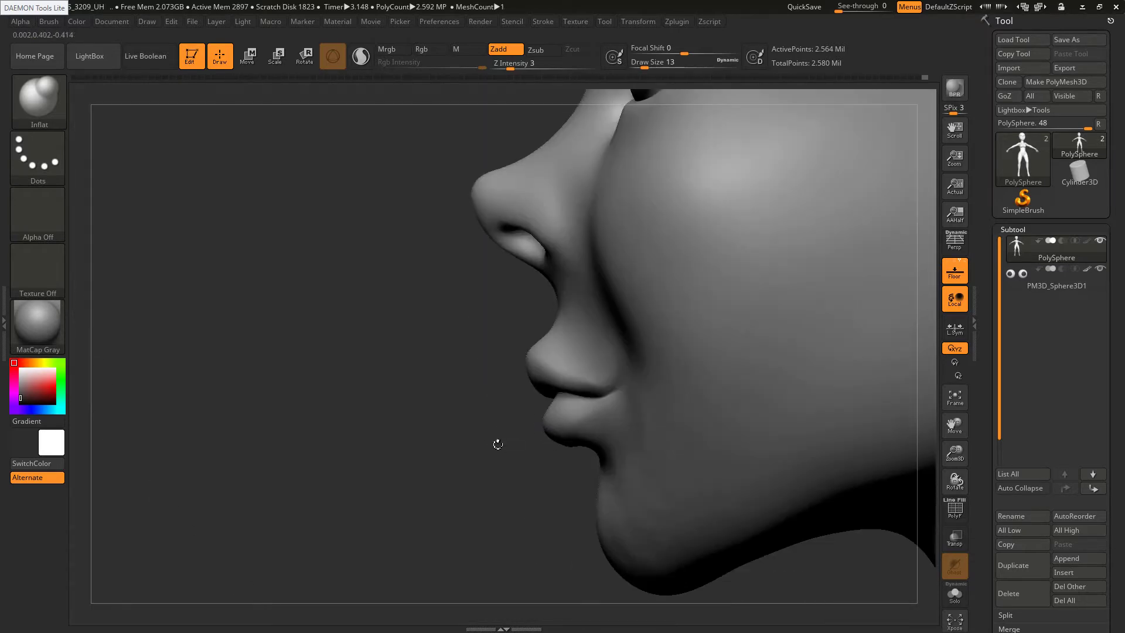
{"action": "key", "text": "shift"}
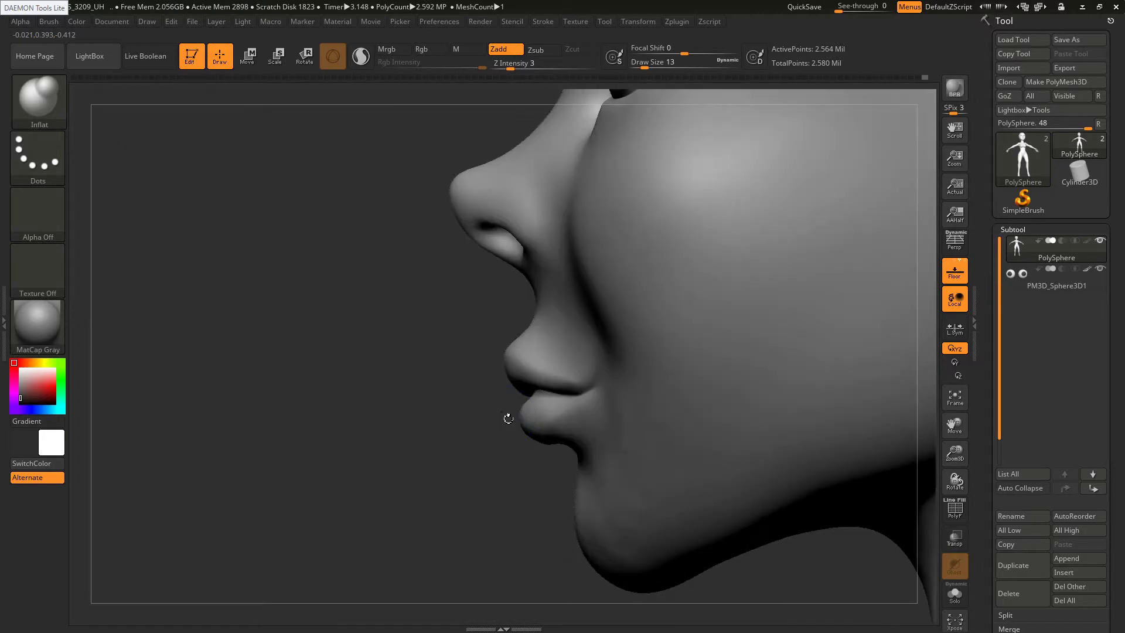
{"action": "key", "text": "shift"}
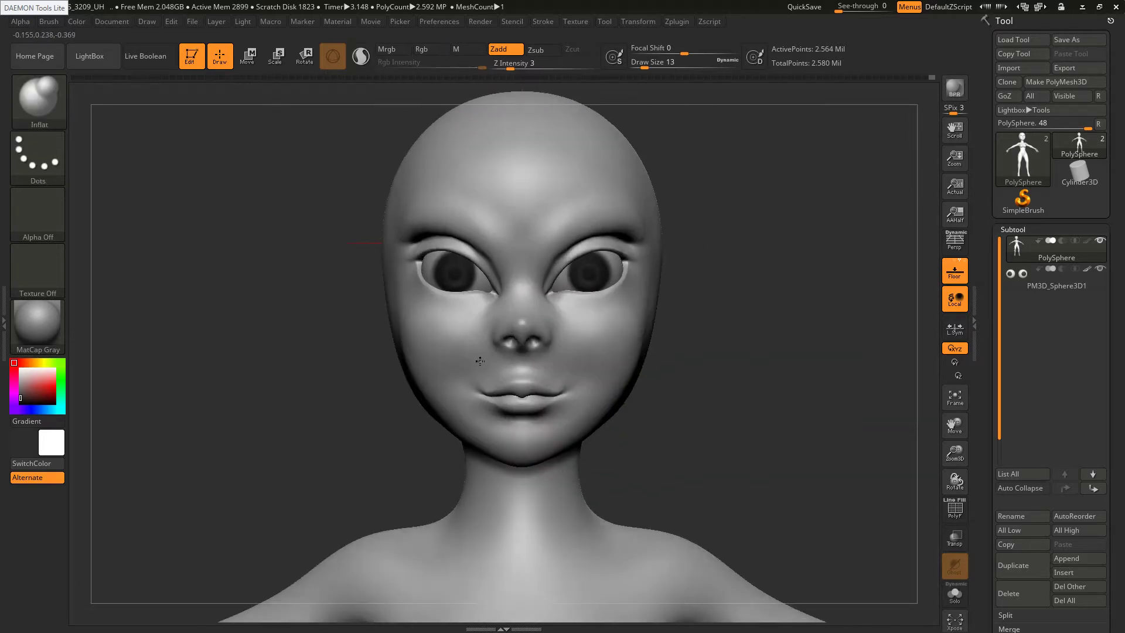
Smooth the cheek and the area beside the mouth, using draw size 46 for the broader surfaces
{"action": "right_click_drag", "start_coordinate": [477, 392], "coordinate": [462, 412], "text": "ctrl"}
{"action": "left_click_drag", "start_coordinate": [463, 412], "coordinate": [468, 384], "text": "shift"}
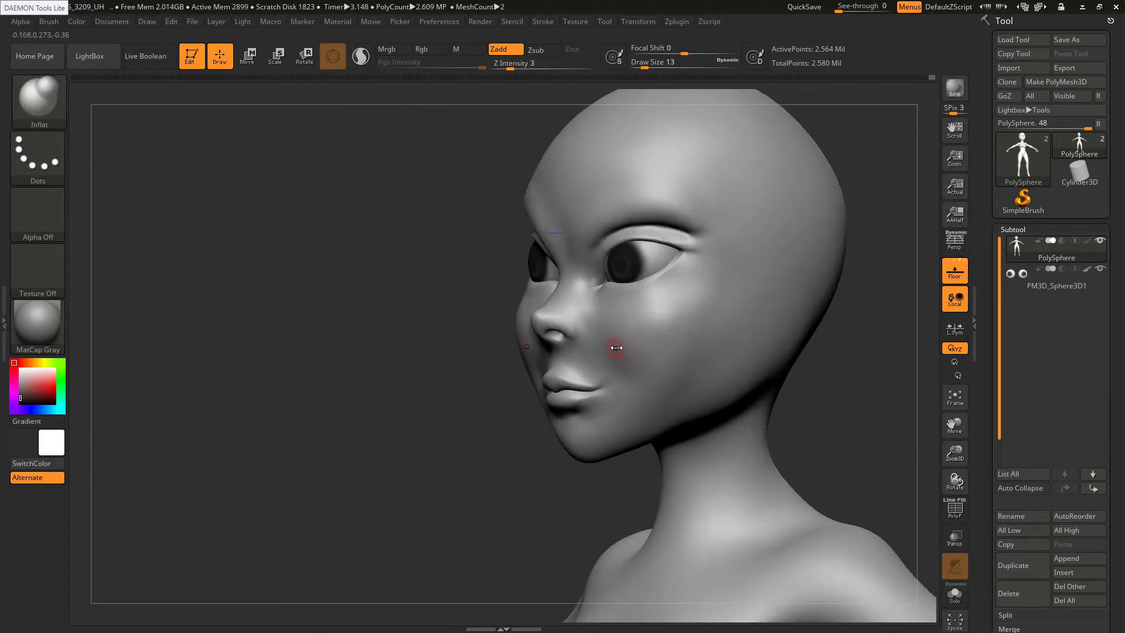
{"action": "key", "text": "s"}
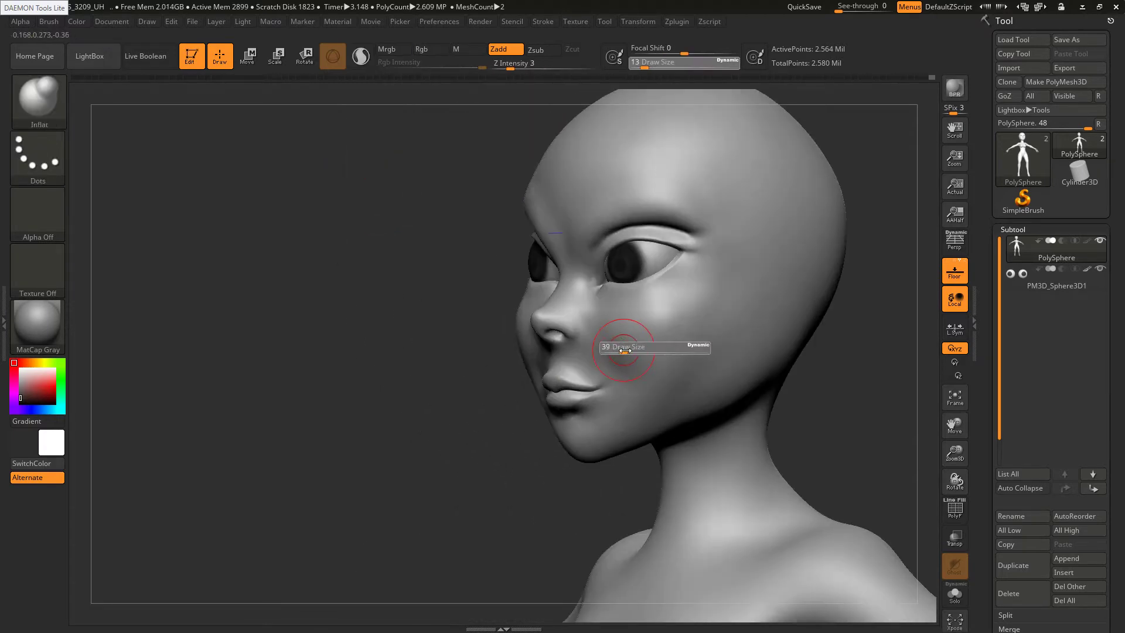
{"action": "left_click_drag", "start_coordinate": [625, 351], "coordinate": [627, 351]}
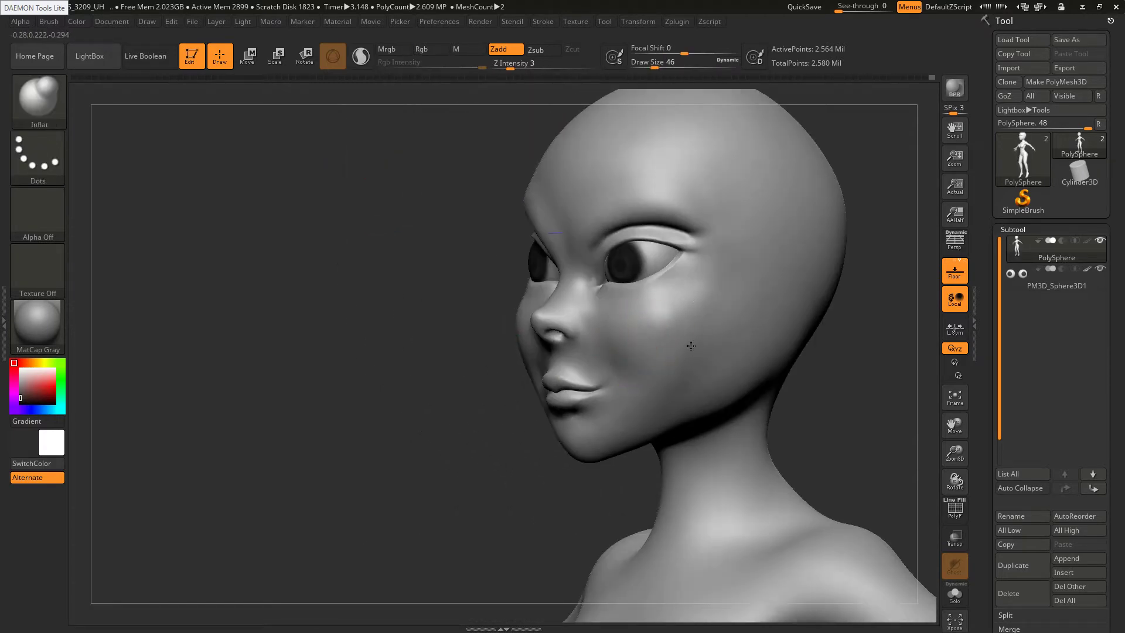
{"action": "left_click_drag", "start_coordinate": [679, 340], "coordinate": [679, 342], "text": "shift"}
{"action": "mouse_move", "coordinate": [604, 330]}
{"action": "left_mouse_down"}
{"action": "mouse_move", "coordinate": [663, 374]}
{"action": "mouse_move", "coordinate": [649, 414]}
{"action": "mouse_move", "coordinate": [665, 391]}
{"action": "left_mouse_up"}
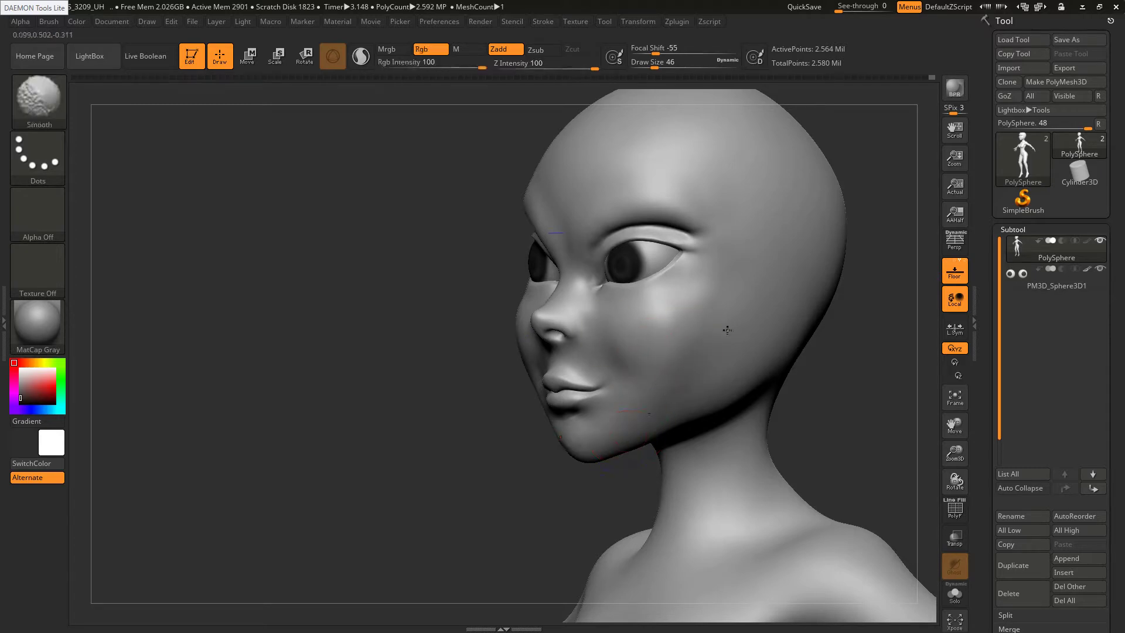
Carve the upper eyelid crease toward the inner eye corner with the DamStandard brush at draw size 22
{"action": "mouse_move", "coordinate": [623, 195]}
{"action": "right_mouse_down"}
{"action": "mouse_move", "coordinate": [686, 220]}
{"action": "mouse_move", "coordinate": [565, 243]}
{"action": "mouse_move", "coordinate": [551, 274]}
{"action": "right_mouse_up"}
{"action": "key", "text": "b"}
{"action": "key", "text": "d"}
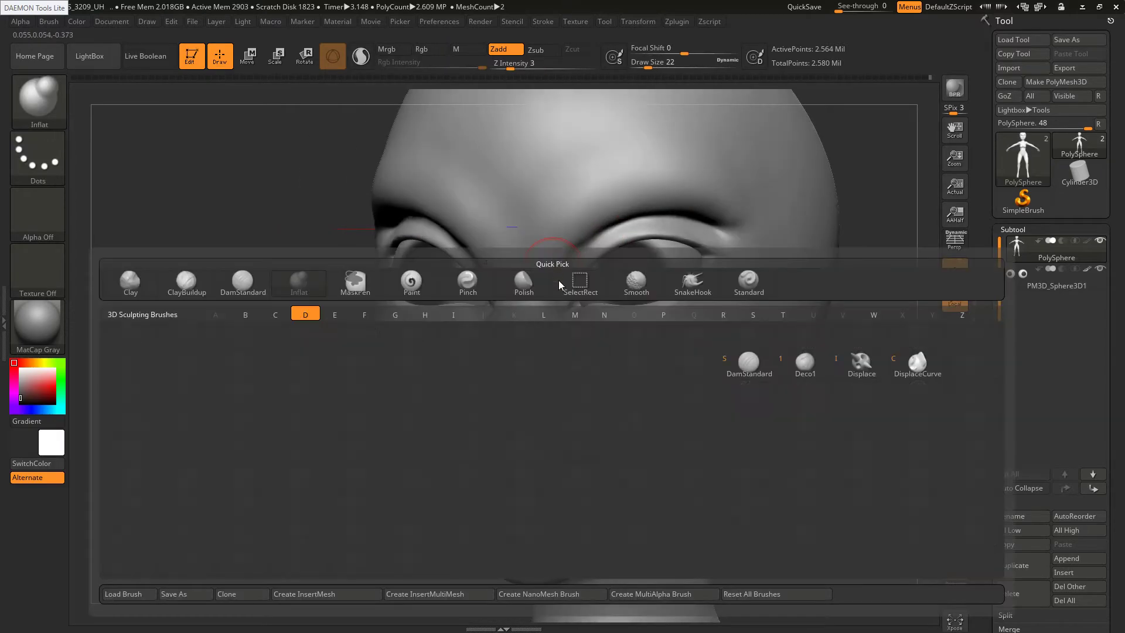
{"action": "key", "text": "s"}
{"action": "left_click_drag", "start_coordinate": [563, 297], "coordinate": [580, 248]}
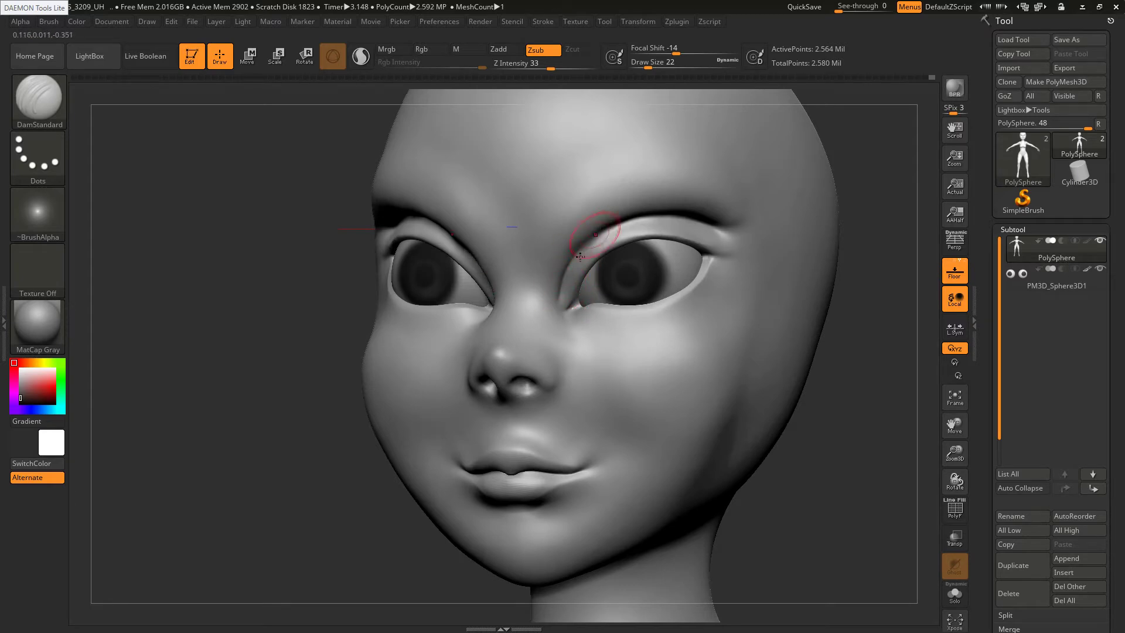
{"action": "left_click_drag", "start_coordinate": [558, 296], "coordinate": [567, 275]}
{"action": "mouse_move", "coordinate": [603, 233]}
{"action": "left_mouse_down"}
{"action": "mouse_move", "coordinate": [637, 227]}
{"action": "mouse_move", "coordinate": [558, 284]}
{"action": "mouse_move", "coordinate": [570, 275]}
{"action": "left_mouse_up"}
Deepen the crease at the inner eye corner with DamStandard at draw size 17 and smooth the skin beside the nose bridge
{"action": "right_click_drag", "start_coordinate": [562, 308], "coordinate": [535, 329]}
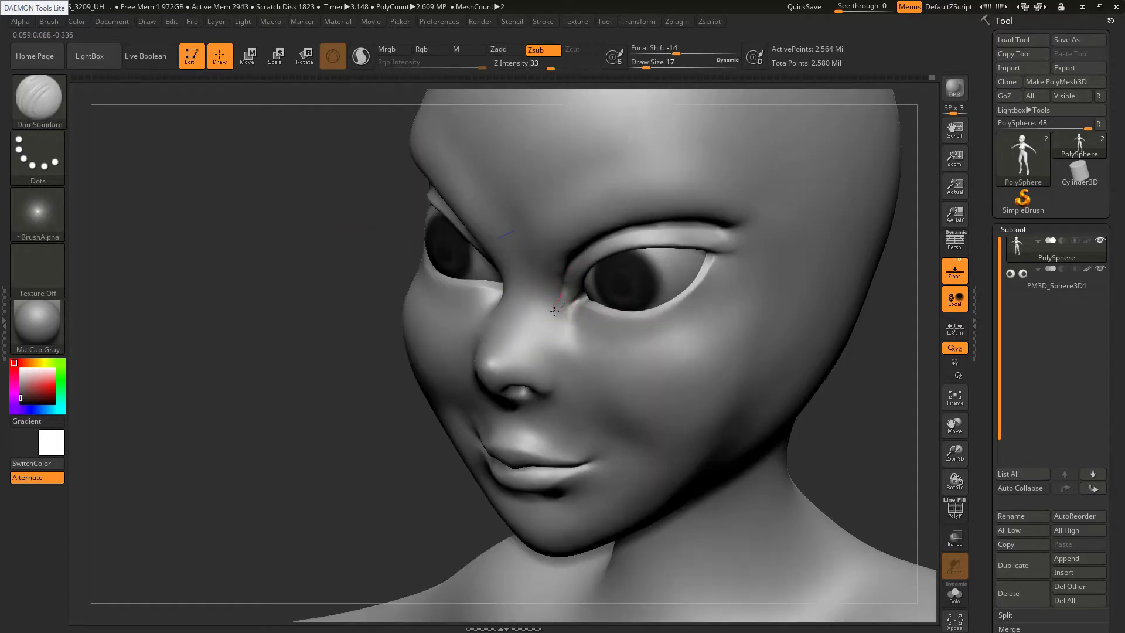
{"action": "left_click_drag", "start_coordinate": [555, 311], "coordinate": [563, 290]}
{"action": "right_click_drag", "start_coordinate": [572, 286], "coordinate": [565, 297]}
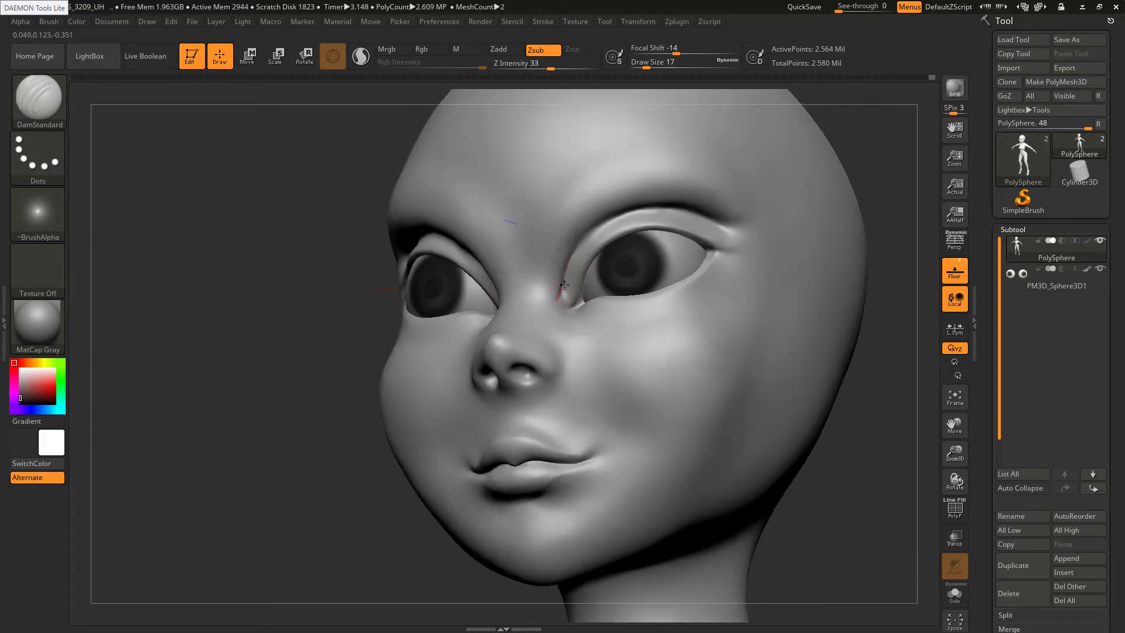
{"action": "mouse_move", "coordinate": [569, 256]}
{"action": "left_mouse_down", "text": "shift"}
{"action": "mouse_move", "coordinate": [585, 244]}
{"action": "mouse_move", "coordinate": [571, 271]}
{"action": "left_mouse_up", "text": "shift"}
{"action": "right_click_drag", "start_coordinate": [561, 328], "coordinate": [550, 348]}
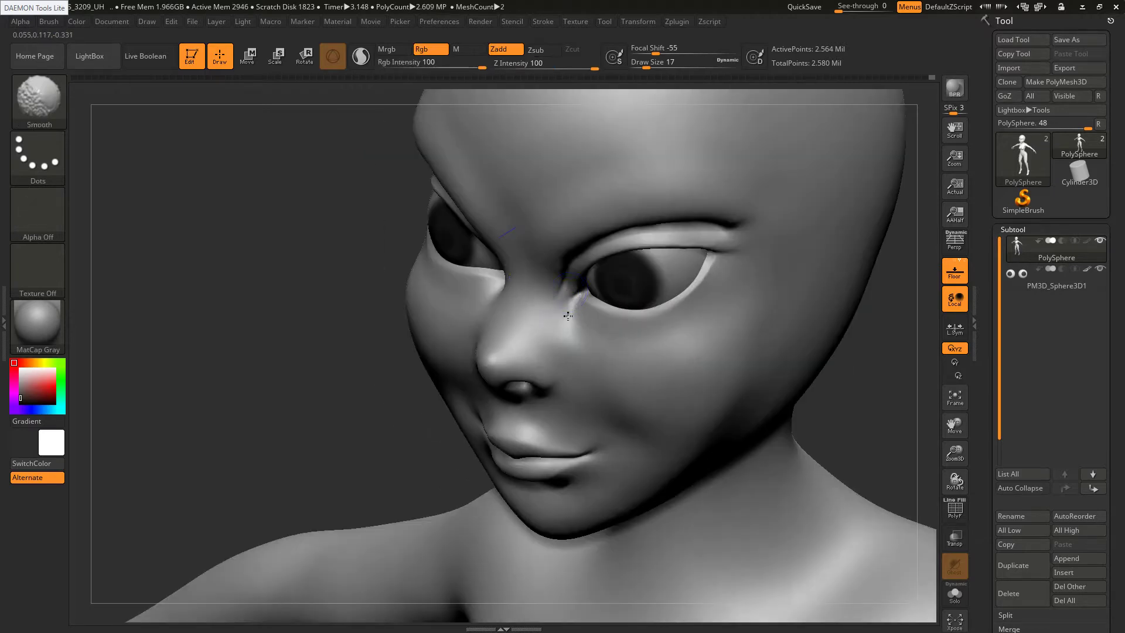
{"action": "left_click_drag", "start_coordinate": [561, 301], "coordinate": [575, 313], "text": "shift"}
Undo the smoothing at the outer eye corner, then extend the corner crease outward with DamStandard at draw size 17 and soften its end
{"action": "key", "text": "s"}
{"action": "left_click_drag", "start_coordinate": [703, 317], "coordinate": [709, 318]}
{"action": "right_click_drag", "start_coordinate": [720, 258], "coordinate": [711, 236]}
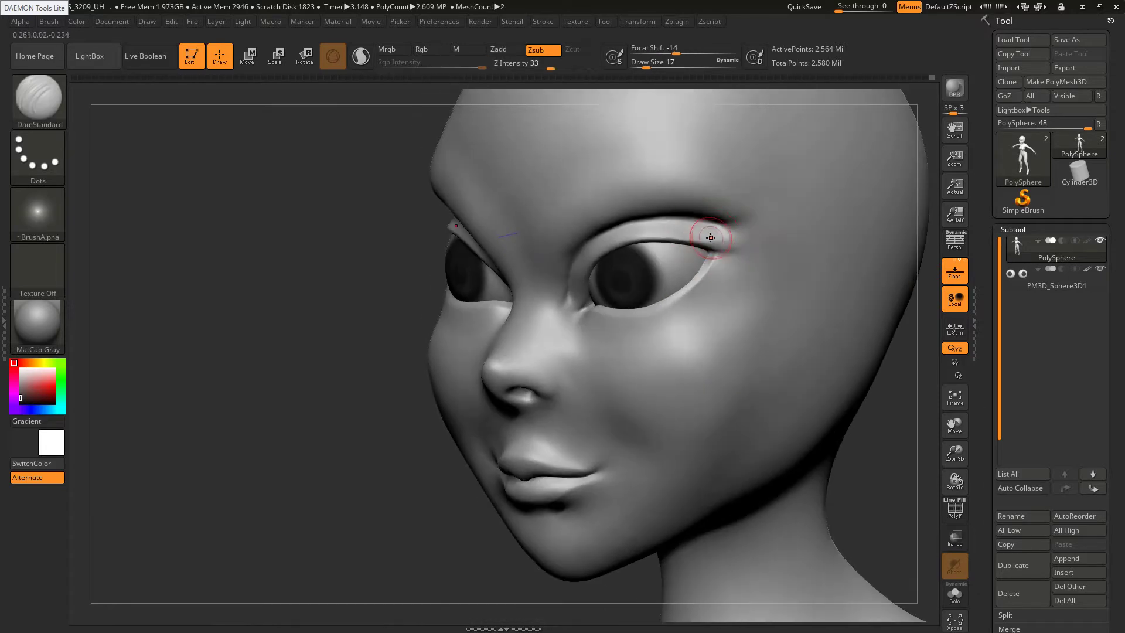
{"action": "left_click_drag", "start_coordinate": [711, 236], "coordinate": [729, 245], "text": "shift"}
{"action": "key", "text": "ctrl+z"}
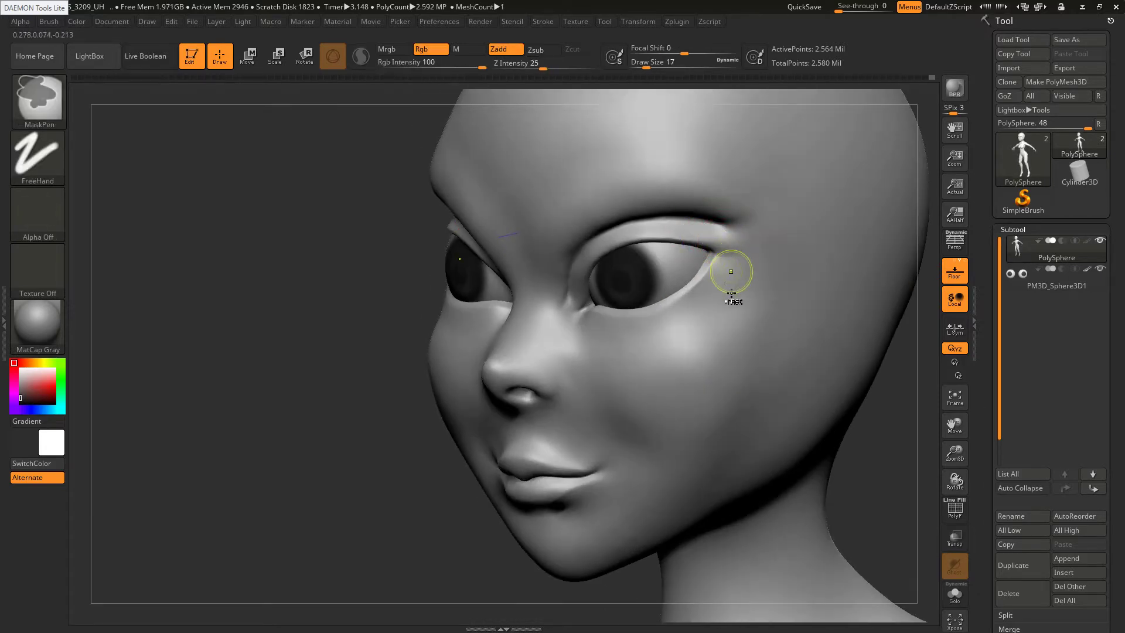
{"action": "mouse_move", "coordinate": [709, 252]}
{"action": "left_mouse_down"}
{"action": "mouse_move", "coordinate": [723, 251]}
{"action": "mouse_move", "coordinate": [714, 251]}
{"action": "left_mouse_up"}
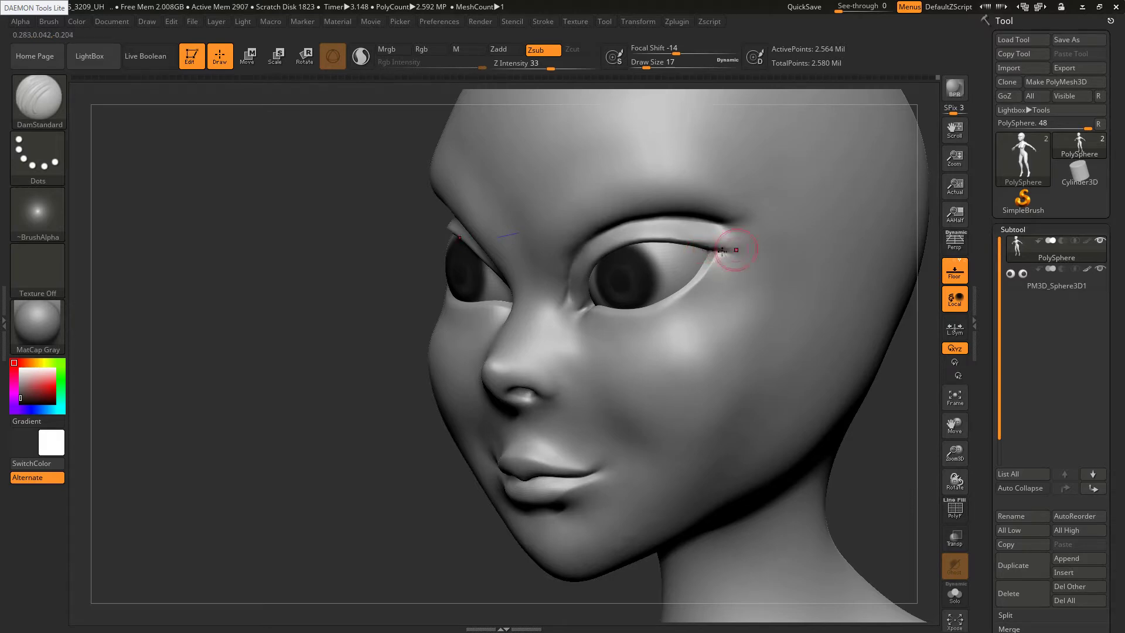
{"action": "key", "text": "shift"}
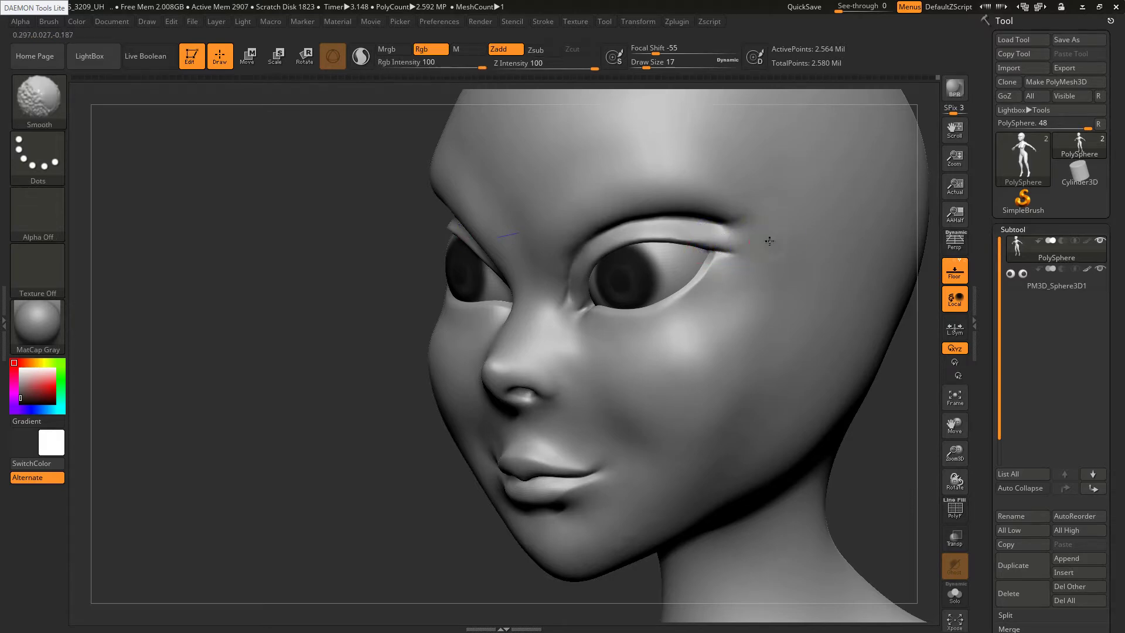
Inspect the face from the front and three-quarter view and compare it with the reference image
{"action": "mouse_move", "coordinate": [678, 251]}
{"action": "right_mouse_down", "text": "ctrl"}
{"action": "mouse_move", "coordinate": [590, 277]}
{"action": "mouse_move", "coordinate": [624, 262]}
{"action": "right_mouse_up", "text": "ctrl"}
{"action": "key", "text": "s"}
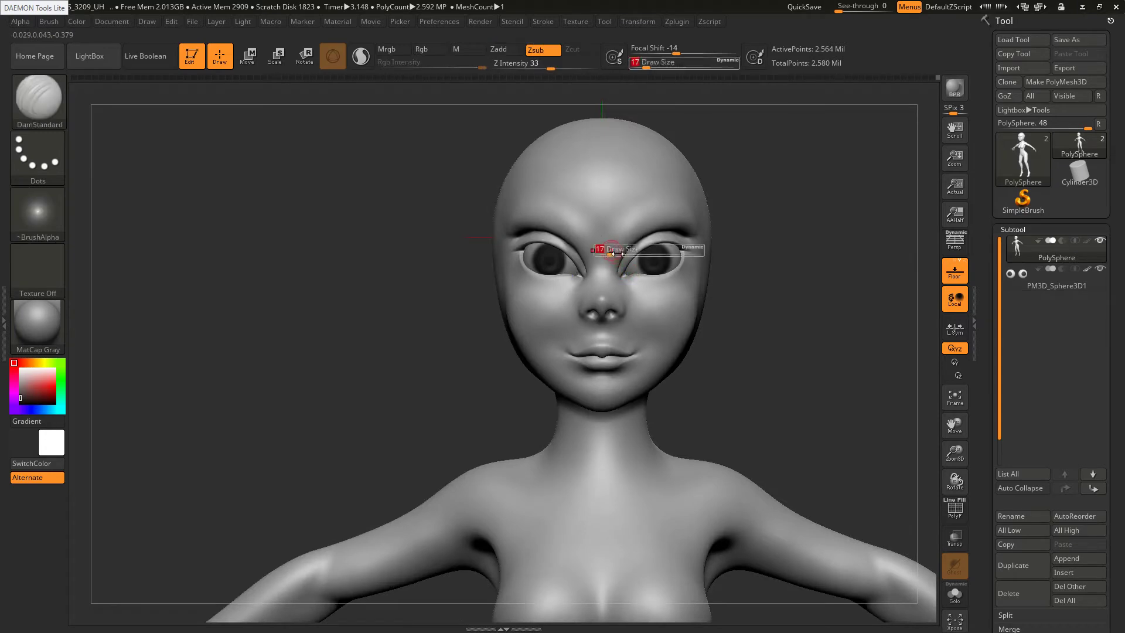
{"action": "left_click", "coordinate": [618, 254]}
{"action": "mouse_move", "coordinate": [629, 316]}
{"action": "right_mouse_down", "text": "ctrl"}
{"action": "mouse_move", "coordinate": [671, 308]}
{"action": "mouse_move", "coordinate": [632, 313]}
{"action": "right_mouse_up", "text": "ctrl"}
{"action": "mouse_move", "coordinate": [632, 313]}
{"action": "right_mouse_down", "text": "ctrl"}
{"action": "mouse_move", "coordinate": [599, 335]}
{"action": "mouse_move", "coordinate": [622, 350]}
{"action": "mouse_move", "coordinate": [622, 296]}
{"action": "mouse_move", "coordinate": [565, 342]}
{"action": "right_mouse_up", "text": "ctrl"}
{"action": "key", "text": "alt+Tab"}
{"action": "key", "text": "alt+Tab"}
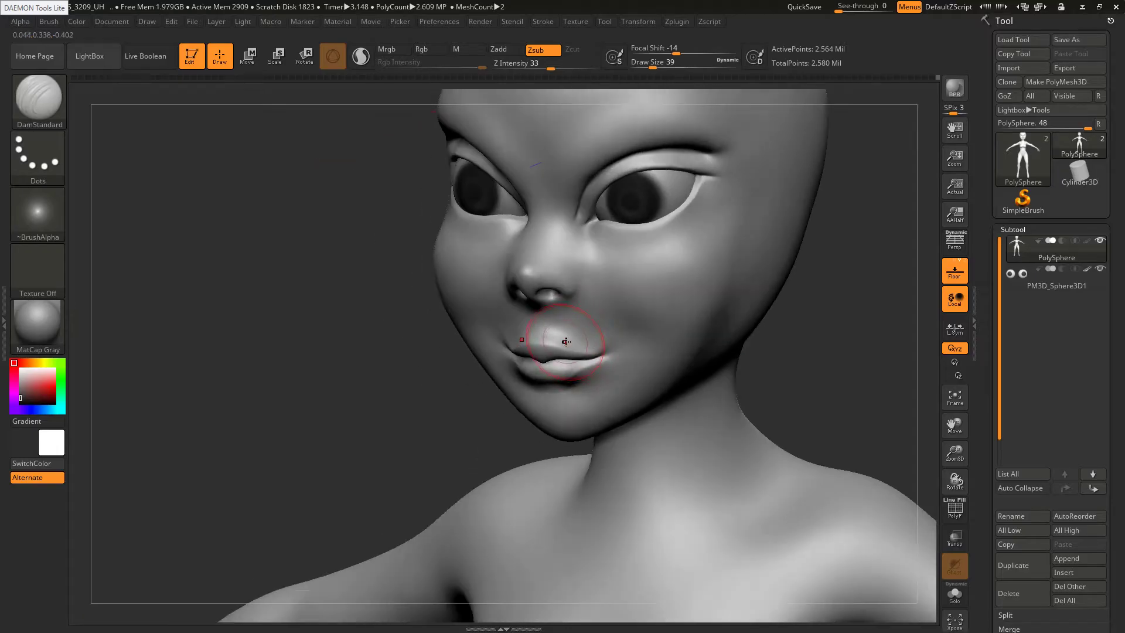
Smooth the profile around the mouth, nose and brow at draw size 33
{"action": "key", "text": "s"}
{"action": "left_click_drag", "start_coordinate": [566, 342], "coordinate": [564, 342]}
{"action": "mouse_move", "coordinate": [556, 339]}
{"action": "right_mouse_down"}
{"action": "mouse_move", "coordinate": [509, 338]}
{"action": "mouse_move", "coordinate": [558, 347]}
{"action": "right_mouse_up"}
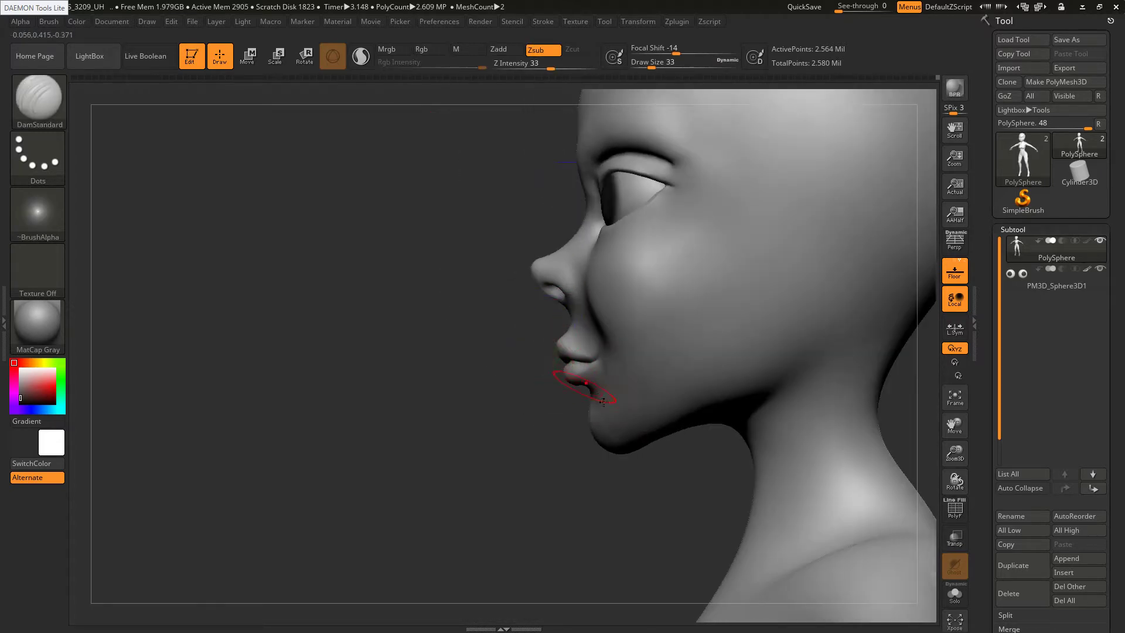
{"action": "key", "text": "shift"}
{"action": "left_click_drag", "start_coordinate": [563, 330], "coordinate": [571, 325], "text": "shift"}
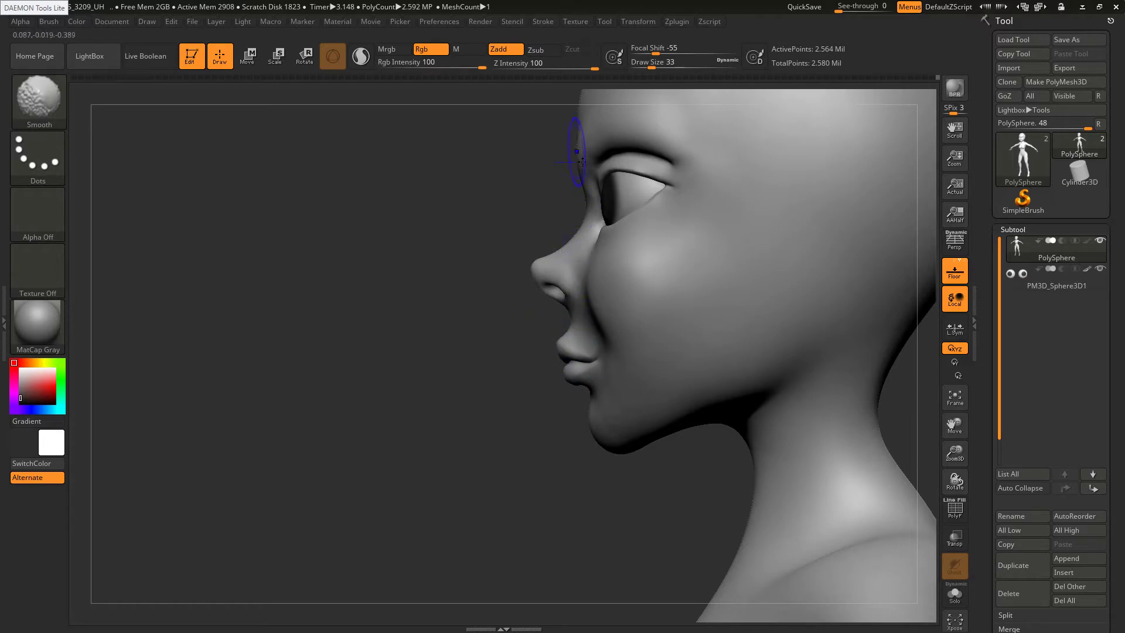
Smooth the chin and jawline from the side and front at draw size 49
{"action": "right_click_drag", "start_coordinate": [598, 244], "coordinate": [668, 287], "text": "ctrl"}
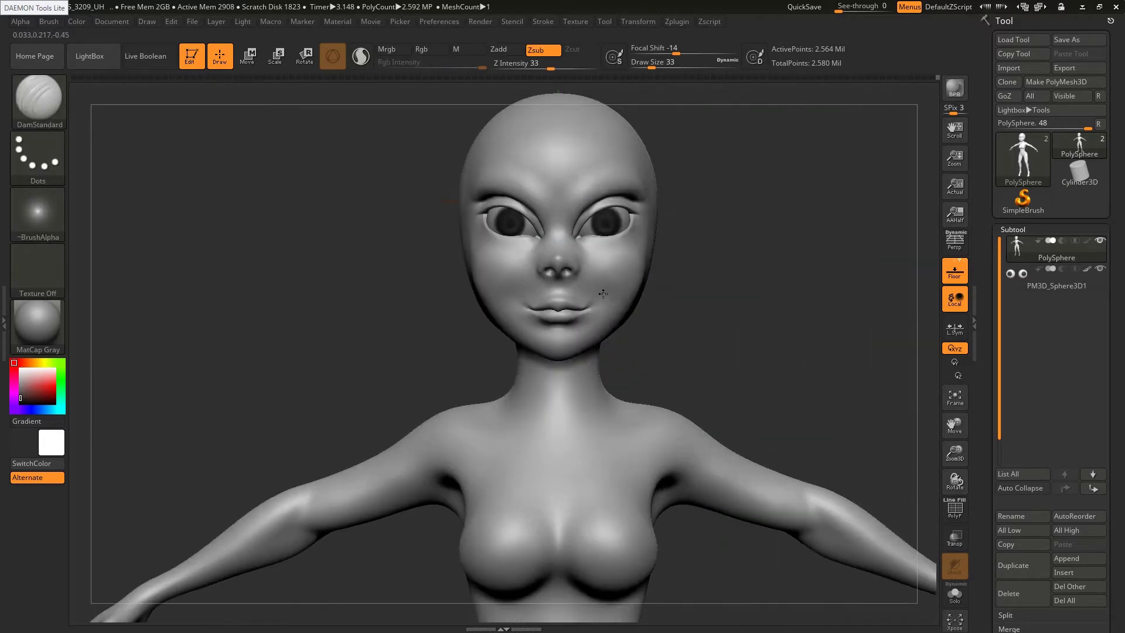
{"action": "mouse_move", "coordinate": [627, 334]}
{"action": "right_mouse_down", "text": "ctrl"}
{"action": "mouse_move", "coordinate": [605, 384]}
{"action": "mouse_move", "coordinate": [599, 309]}
{"action": "mouse_move", "coordinate": [623, 319]}
{"action": "mouse_move", "coordinate": [551, 346]}
{"action": "mouse_move", "coordinate": [584, 327]}
{"action": "mouse_move", "coordinate": [586, 225]}
{"action": "right_mouse_up", "text": "ctrl"}
{"action": "key", "text": "s"}
{"action": "left_click_drag", "start_coordinate": [603, 269], "coordinate": [608, 270]}
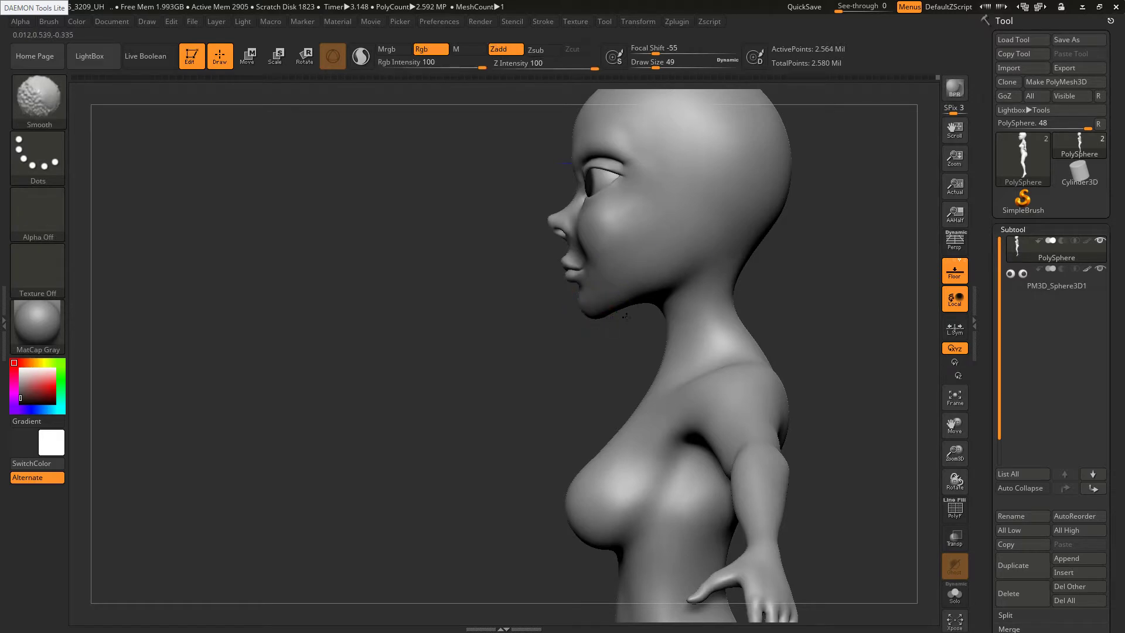
{"action": "right_click_drag", "start_coordinate": [614, 282], "coordinate": [636, 274], "text": "shift"}
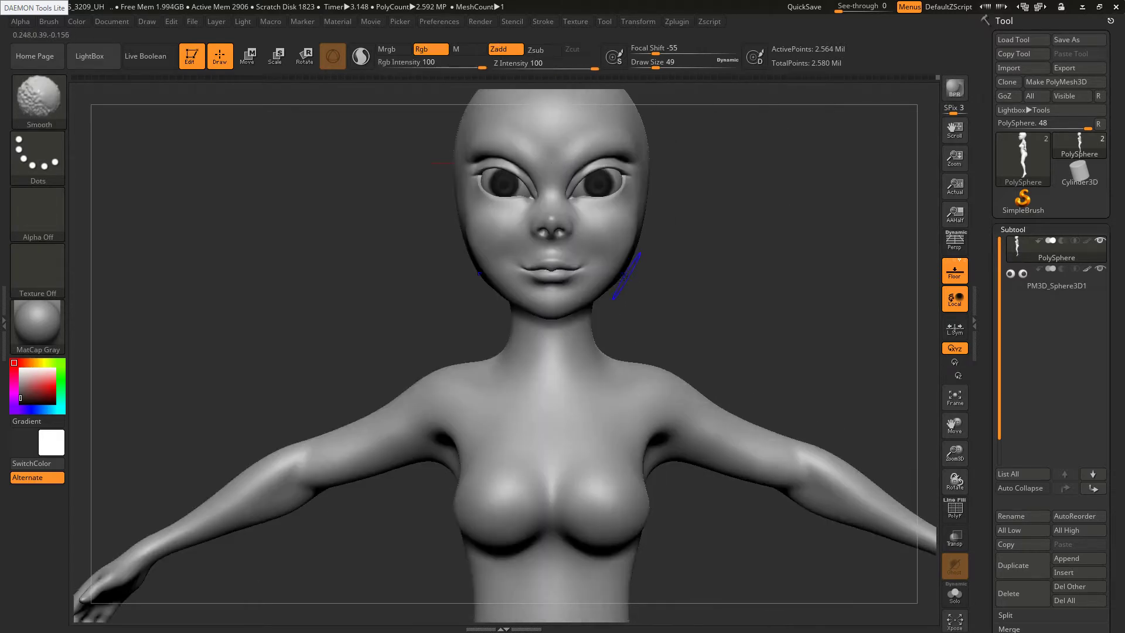
Check the head and face proportions against the reference artwork
{"action": "right_click_drag", "start_coordinate": [572, 239], "coordinate": [598, 386], "text": "alt"}
{"action": "key", "text": "alt+Tab"}
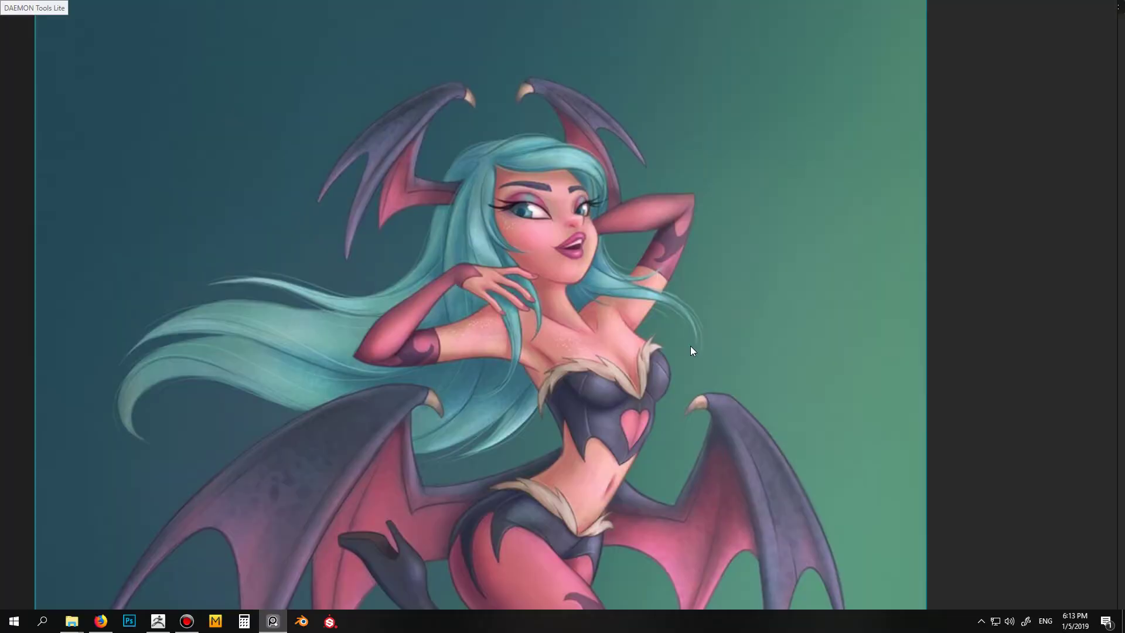
{"action": "key", "text": "alt+Tab"}
Smooth the side of the jaw and the back of the head at draw size 83
{"action": "right_click_drag", "start_coordinate": [528, 398], "coordinate": [615, 404]}
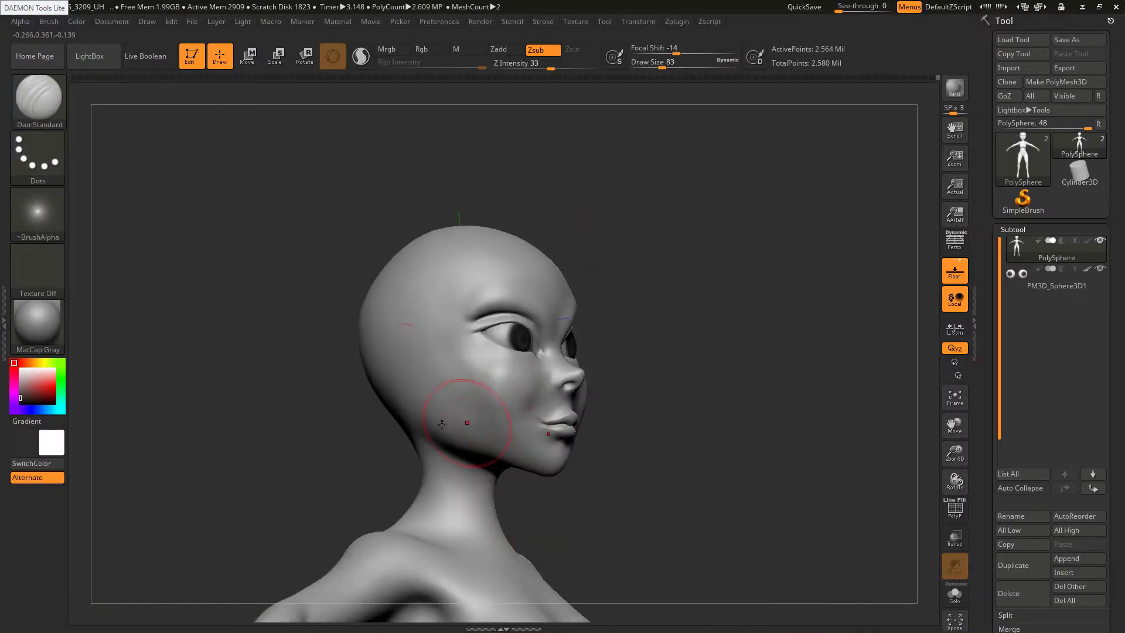
{"action": "key", "text": "shift"}
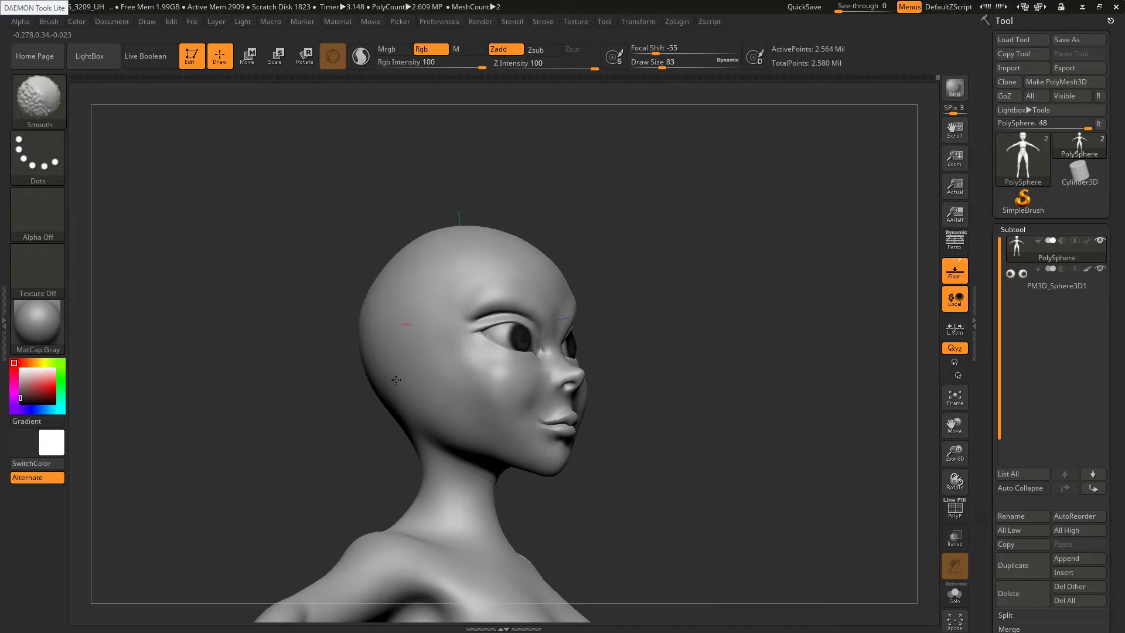
{"action": "right_click_drag", "start_coordinate": [715, 413], "coordinate": [621, 415]}
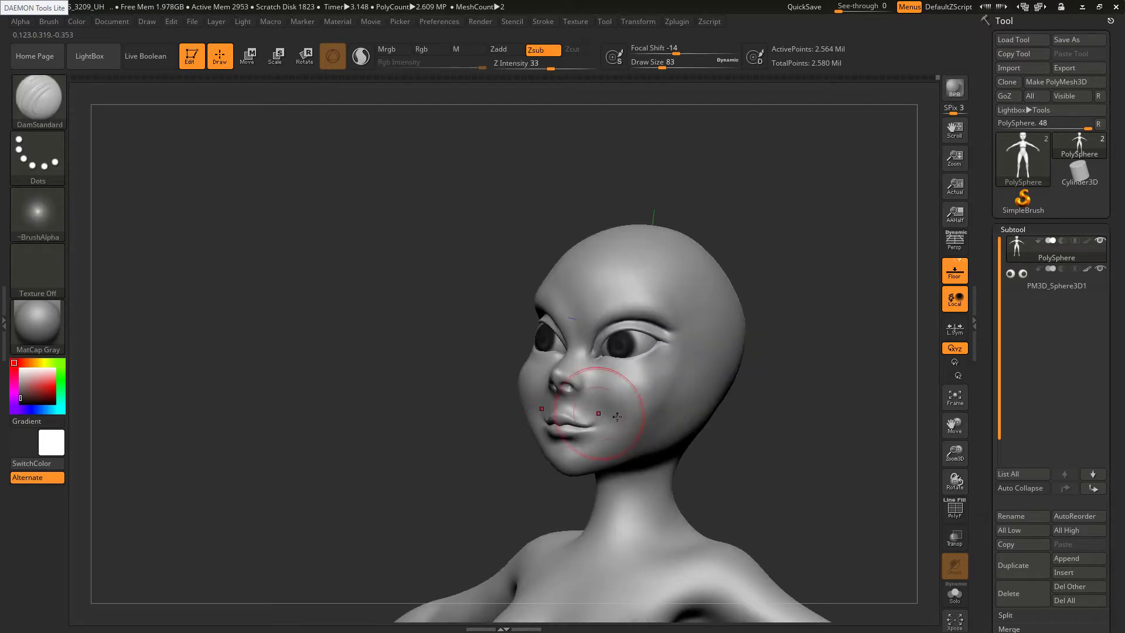
Reshape the jaw and cheek contour with the SnakeHook brush at draw size 124
{"action": "mouse_move", "coordinate": [744, 423]}
{"action": "right_mouse_down"}
{"action": "mouse_move", "coordinate": [603, 446]}
{"action": "mouse_move", "coordinate": [623, 447]}
{"action": "right_mouse_up"}
{"action": "key", "text": "b"}
{"action": "key", "text": "s"}
{"action": "key", "text": "h"}
{"action": "key", "text": "s"}
{"action": "left_click_drag", "start_coordinate": [650, 445], "coordinate": [657, 446]}
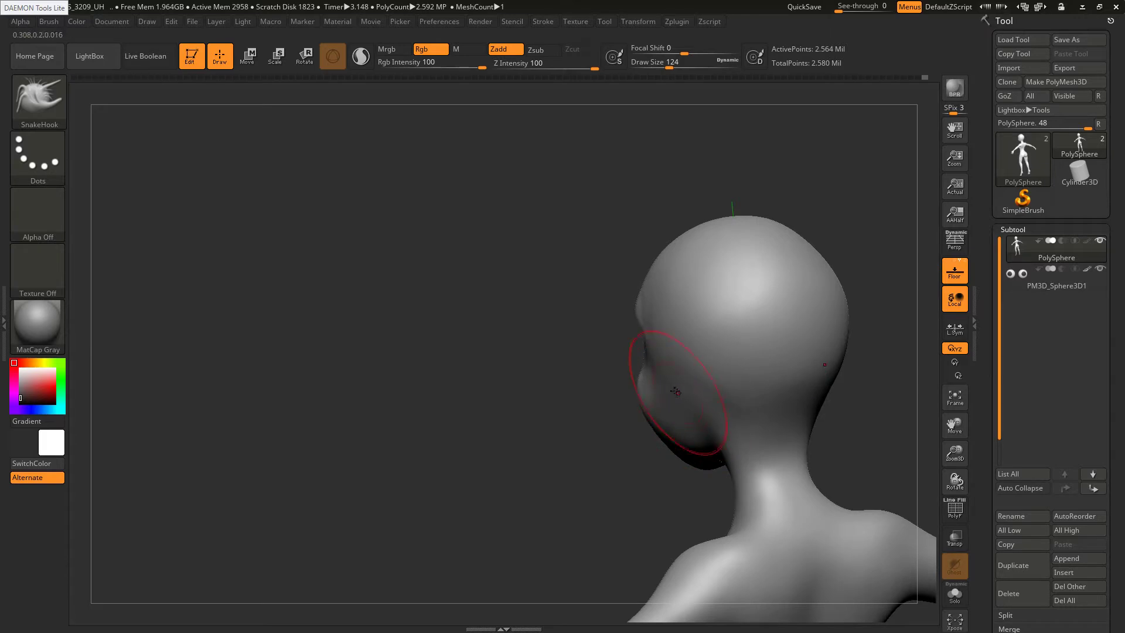
{"action": "right_click_drag", "start_coordinate": [650, 413], "coordinate": [730, 412]}
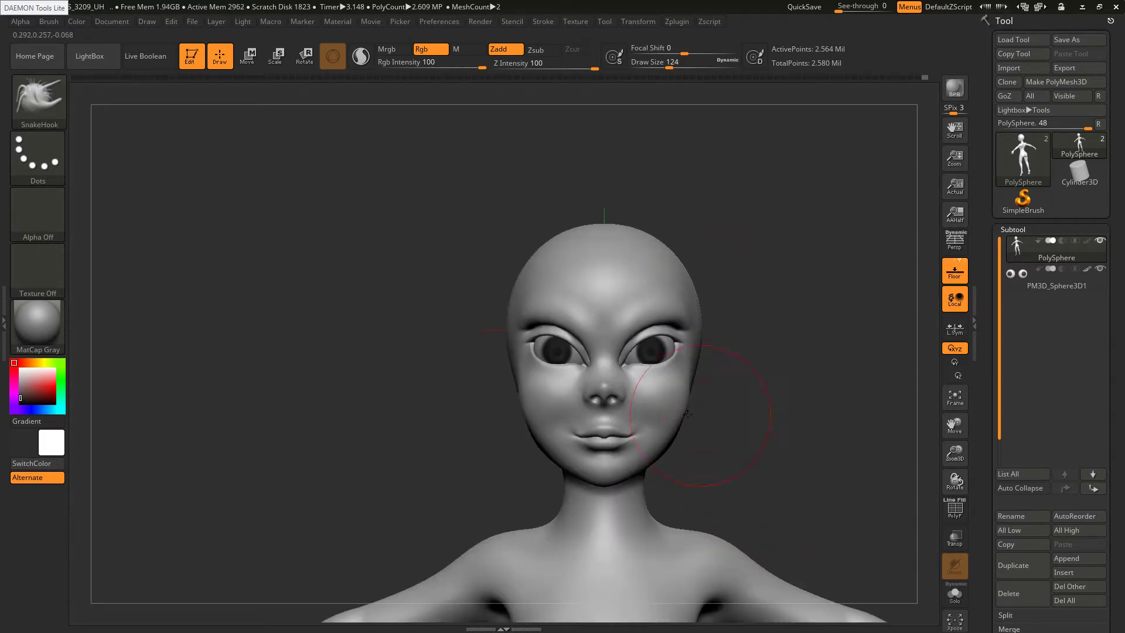
{"action": "mouse_move", "coordinate": [499, 330]}
{"action": "right_mouse_down"}
{"action": "mouse_move", "coordinate": [565, 332]}
{"action": "mouse_move", "coordinate": [539, 336]}
{"action": "right_mouse_up"}
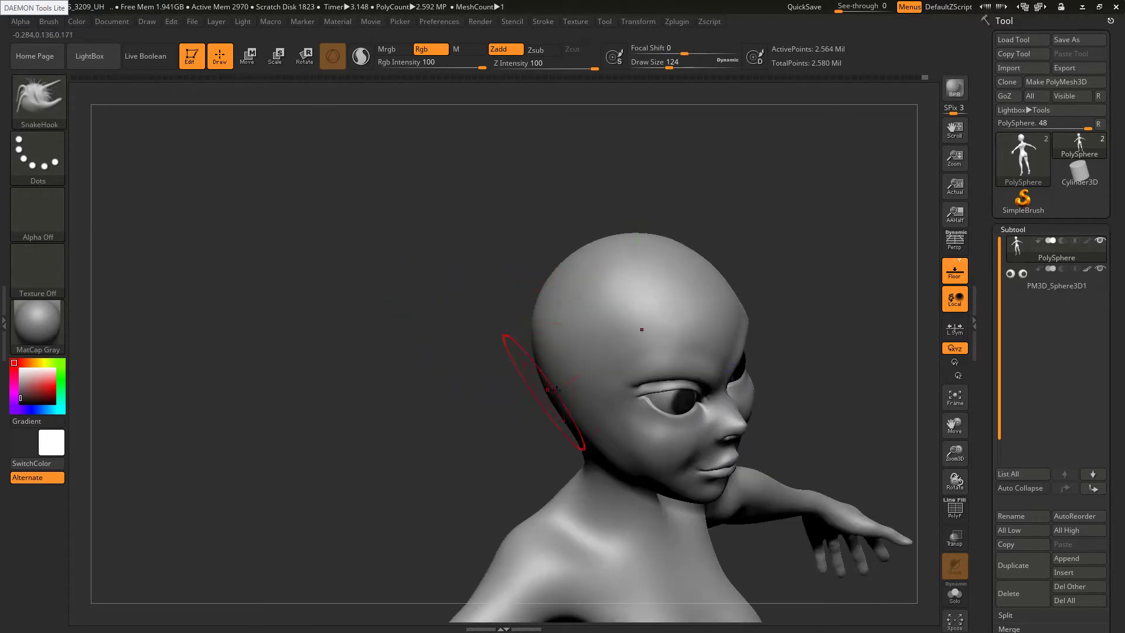
Reshape the nape below the skull with the SnakeHook brush at draw size 120 and smooth the back of the head
{"action": "right_click_drag", "start_coordinate": [527, 377], "coordinate": [521, 428]}
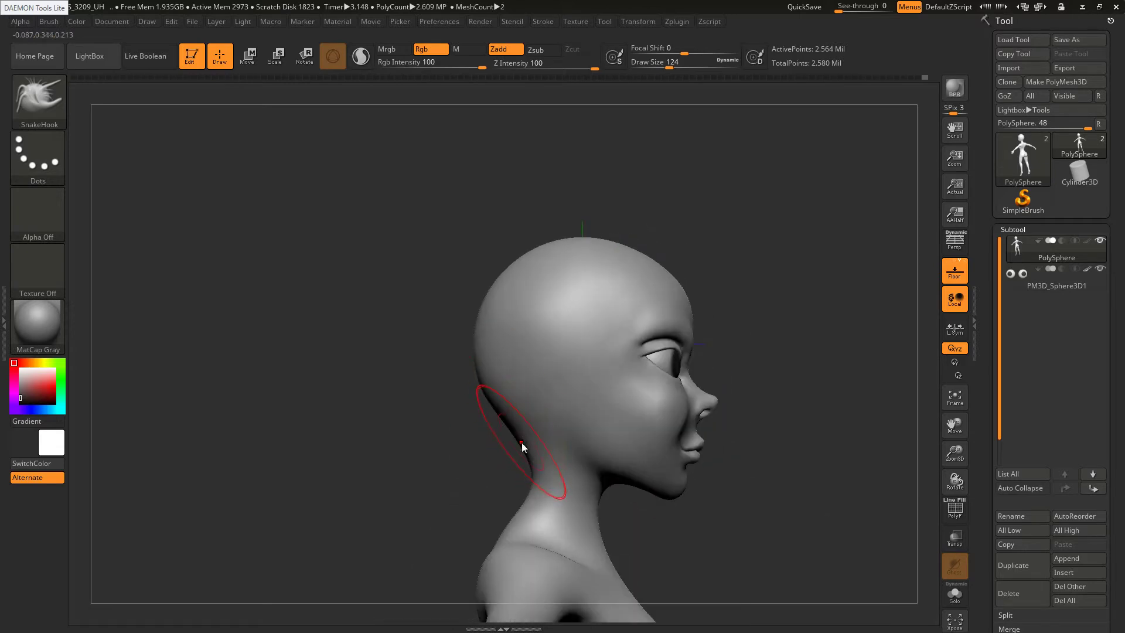
{"action": "left_click_drag", "start_coordinate": [521, 445], "coordinate": [527, 441]}
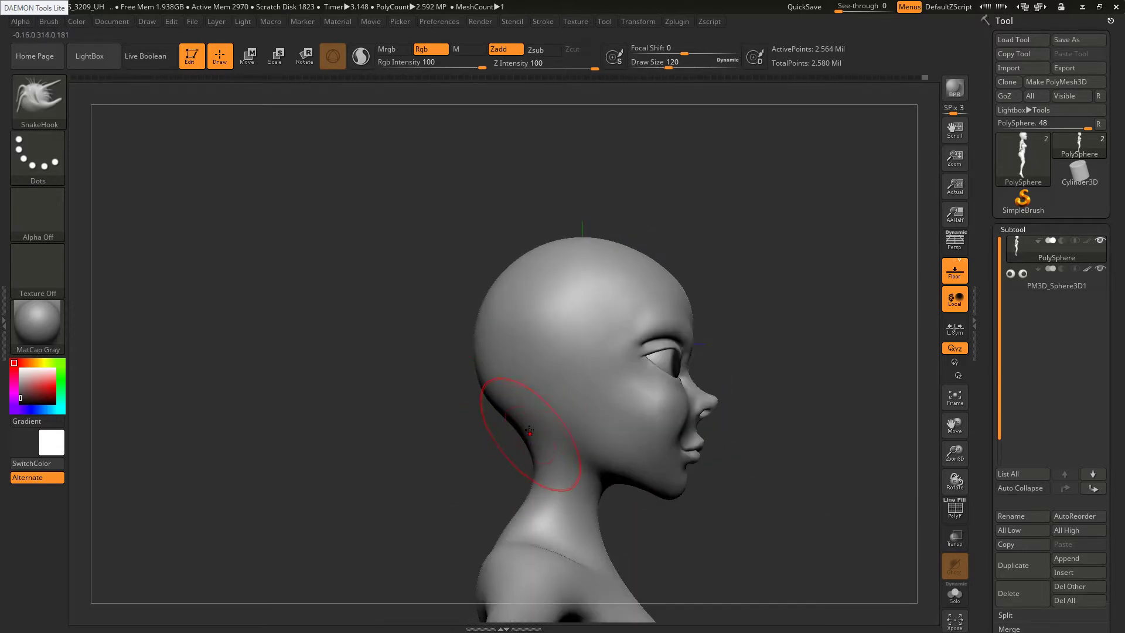
{"action": "key", "text": "shift"}
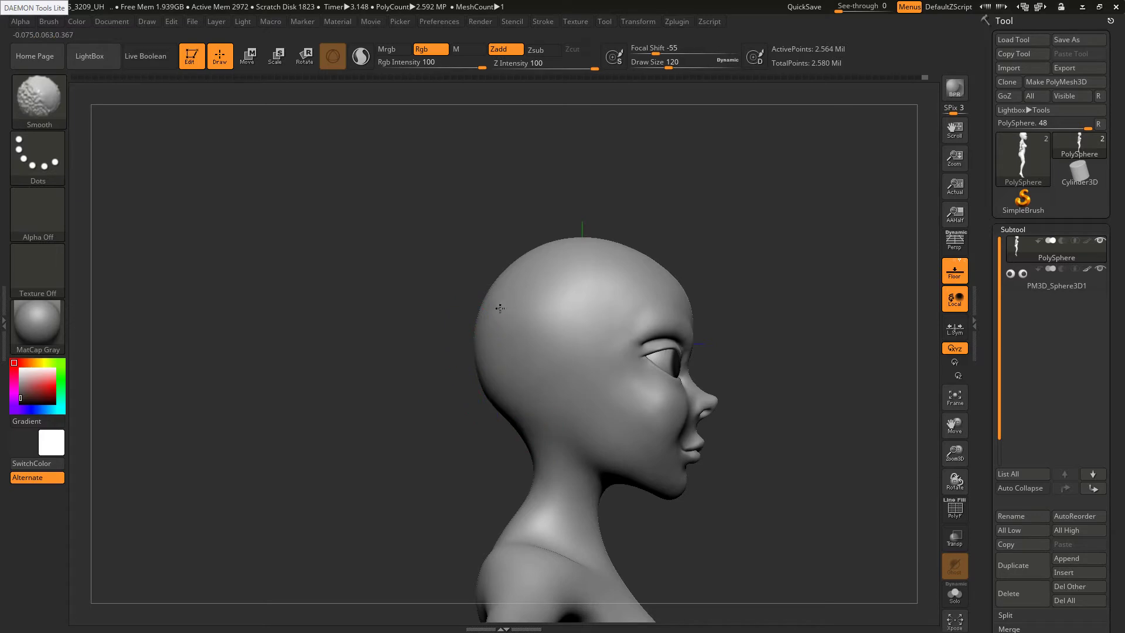
Pull the crown of the head slightly upward with the SnakeHook brush at draw size 145
{"action": "key", "text": "s"}
{"action": "left_click", "coordinate": [632, 254]}
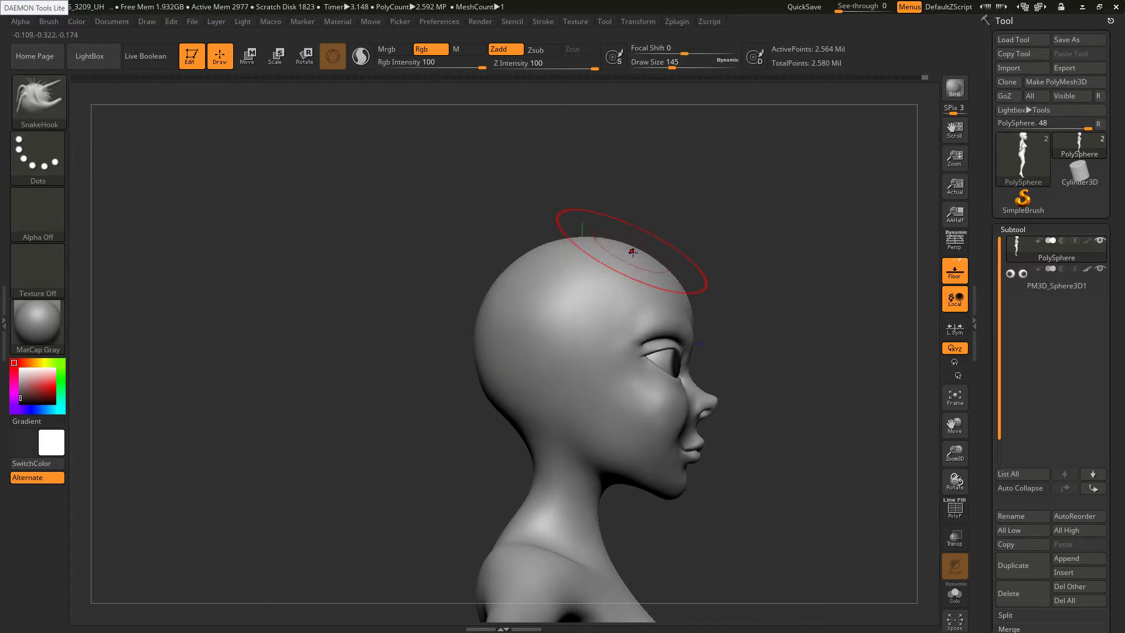
{"action": "key", "text": "ctrl+z"}
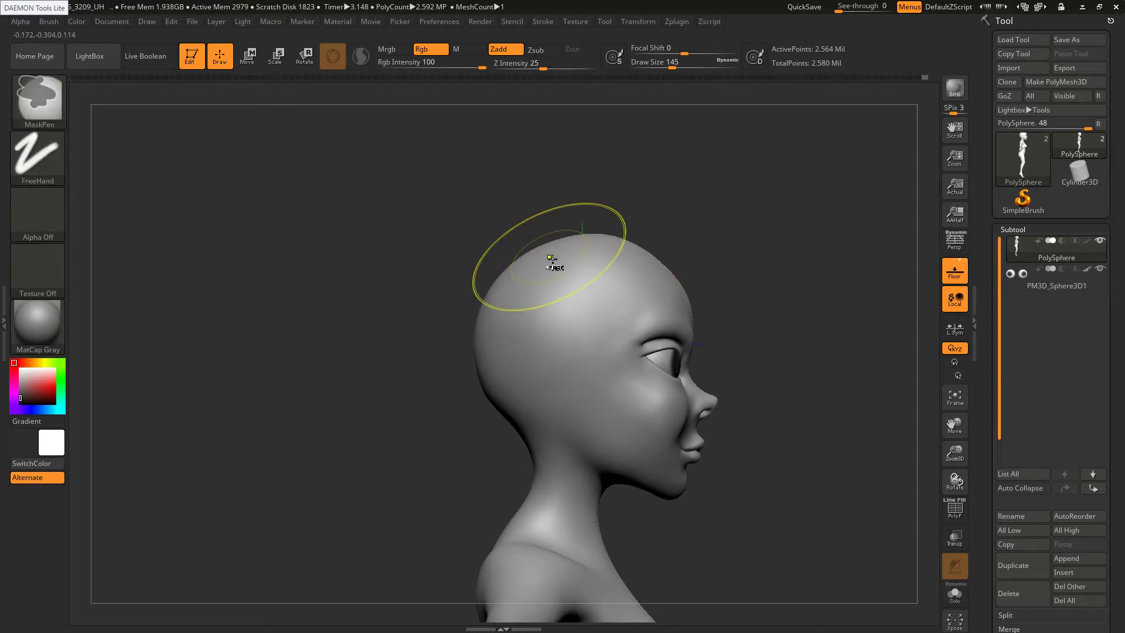
{"action": "left_click_drag", "start_coordinate": [587, 251], "coordinate": [589, 246]}
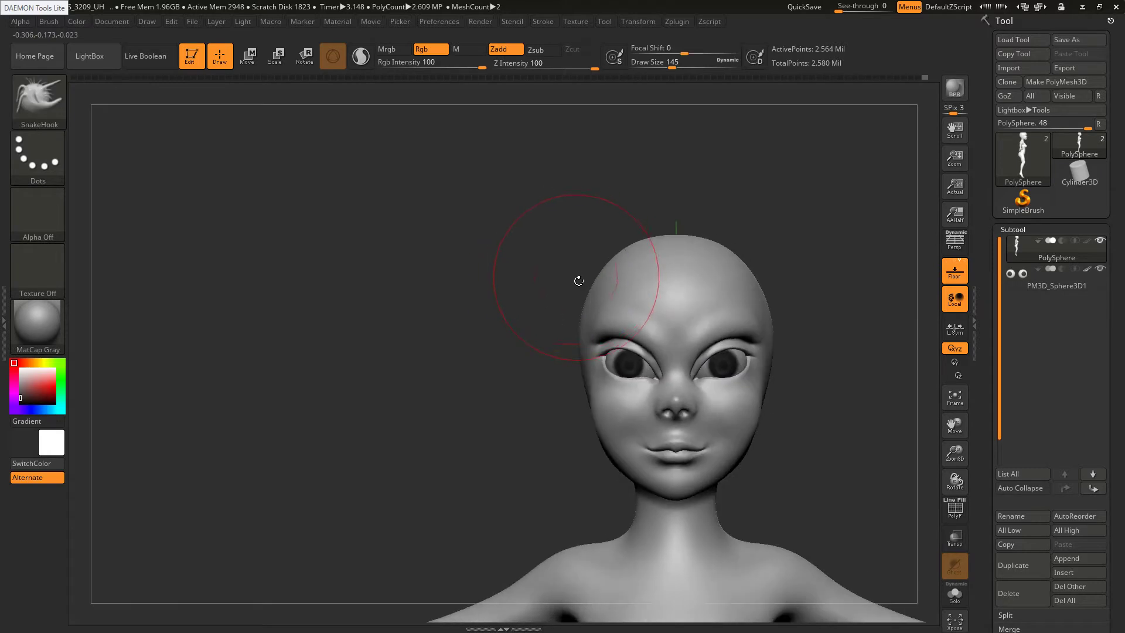
Smooth the cheek surface beside the corner of the mouth at draw size 25
{"action": "key", "text": "ctrl"}
{"action": "right_click_drag", "start_coordinate": [692, 350], "coordinate": [638, 241], "text": "ctrl"}
{"action": "right_click_drag", "start_coordinate": [622, 340], "coordinate": [598, 285], "text": "ctrl"}
{"action": "mouse_move", "coordinate": [666, 314]}
{"action": "right_mouse_down", "text": "ctrl"}
{"action": "mouse_move", "coordinate": [701, 346]}
{"action": "mouse_move", "coordinate": [632, 283]}
{"action": "mouse_move", "coordinate": [683, 367]}
{"action": "mouse_move", "coordinate": [624, 314]}
{"action": "right_mouse_up", "text": "ctrl"}
{"action": "right_click_drag", "start_coordinate": [663, 367], "coordinate": [643, 390], "text": "ctrl"}
{"action": "right_click_drag", "start_coordinate": [605, 427], "coordinate": [631, 463], "text": "ctrl"}
{"action": "right_click_drag", "start_coordinate": [623, 413], "coordinate": [608, 362], "text": "alt"}
{"action": "key", "text": "s"}
{"action": "left_click_drag", "start_coordinate": [609, 389], "coordinate": [590, 392]}
{"action": "key", "text": "ctrl+z"}
{"action": "key", "text": "s"}
{"action": "right_click_drag", "start_coordinate": [598, 389], "coordinate": [528, 394]}
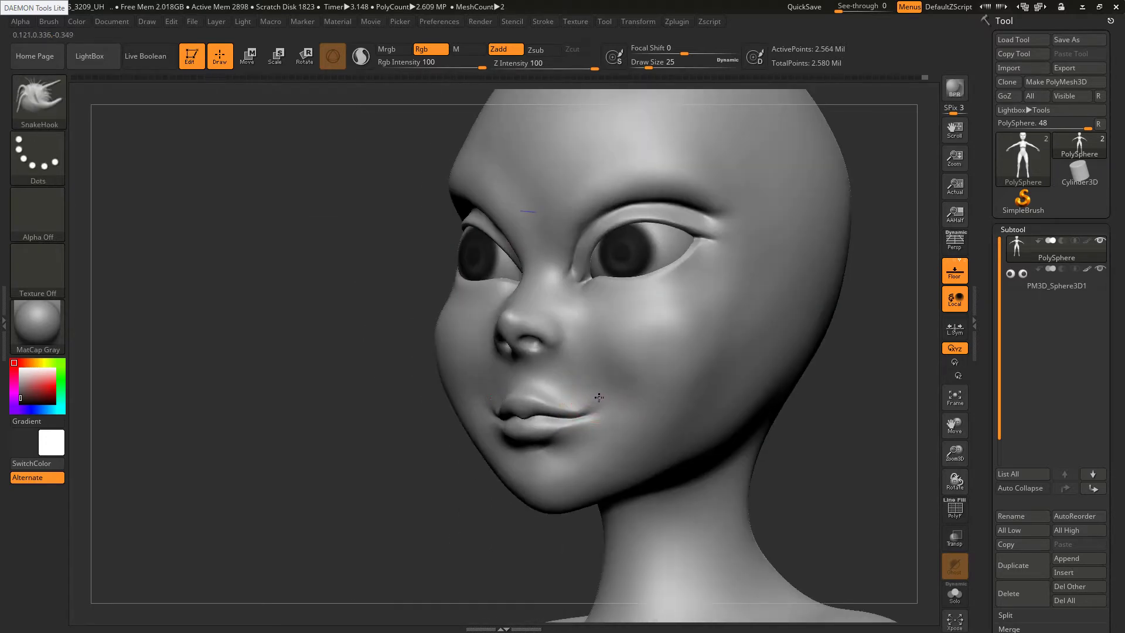
{"action": "left_click_drag", "start_coordinate": [601, 395], "coordinate": [600, 398], "text": "shift"}
{"action": "key", "text": "shift"}
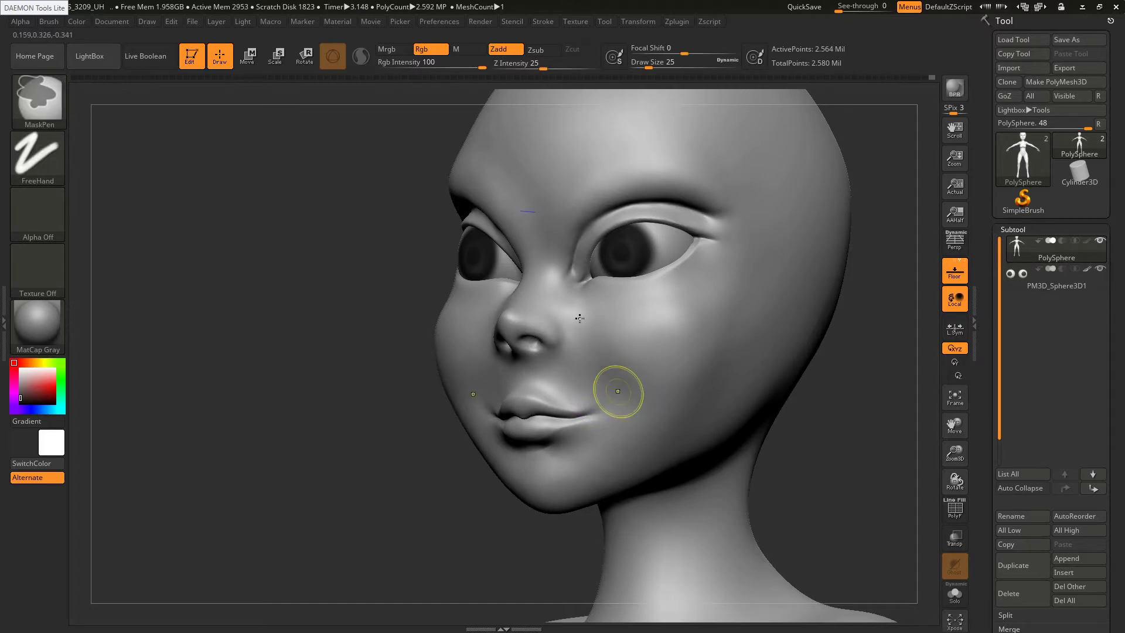
Smooth the lower cheek along the face contour at draw size 39
{"action": "right_click_drag", "start_coordinate": [618, 389], "coordinate": [587, 328], "text": "ctrl"}
{"action": "right_click_drag", "start_coordinate": [604, 369], "coordinate": [641, 385]}
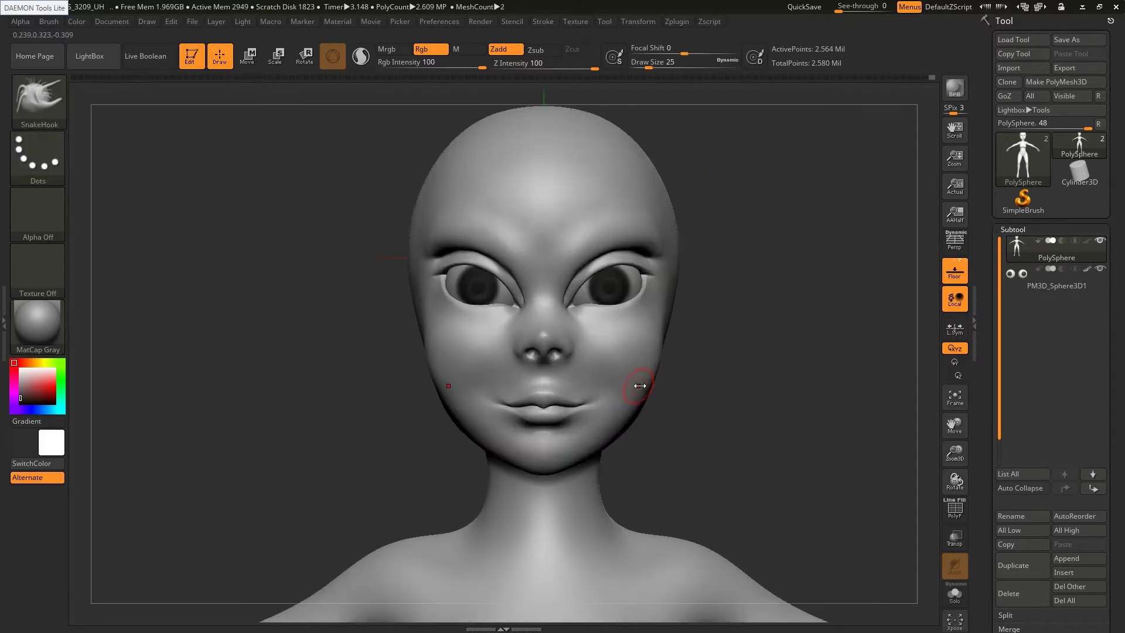
{"action": "key", "text": "shift"}
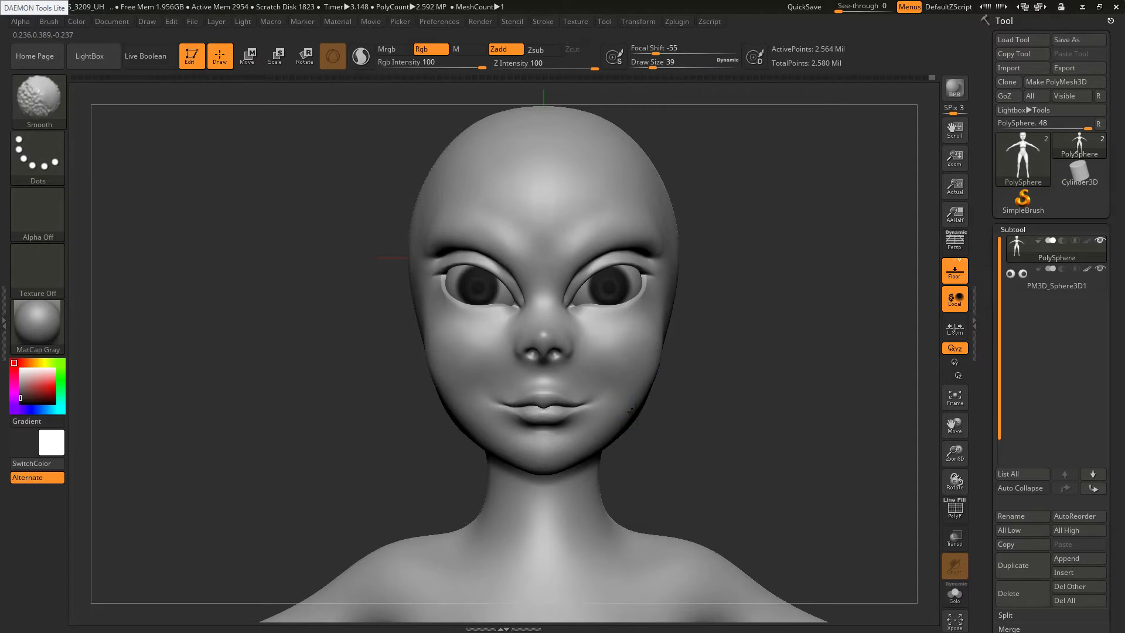
{"action": "key", "text": "b"}
{"action": "key", "text": "v"}
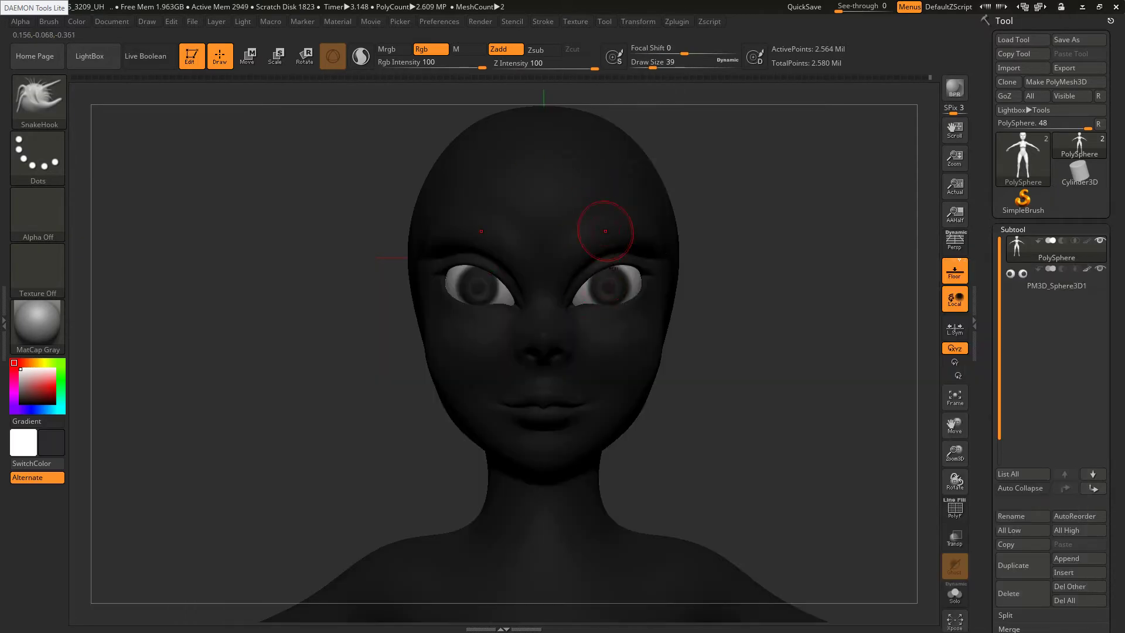
{"action": "key", "text": "v"}
Reshape the lower cheek and jaw contour with the SnakeHook brush at draw sizes 46 and 56
{"action": "key", "text": "b"}
{"action": "key", "text": "s"}
{"action": "key", "text": "h"}
{"action": "key", "text": "s"}
{"action": "left_click_drag", "start_coordinate": [641, 380], "coordinate": [644, 381]}
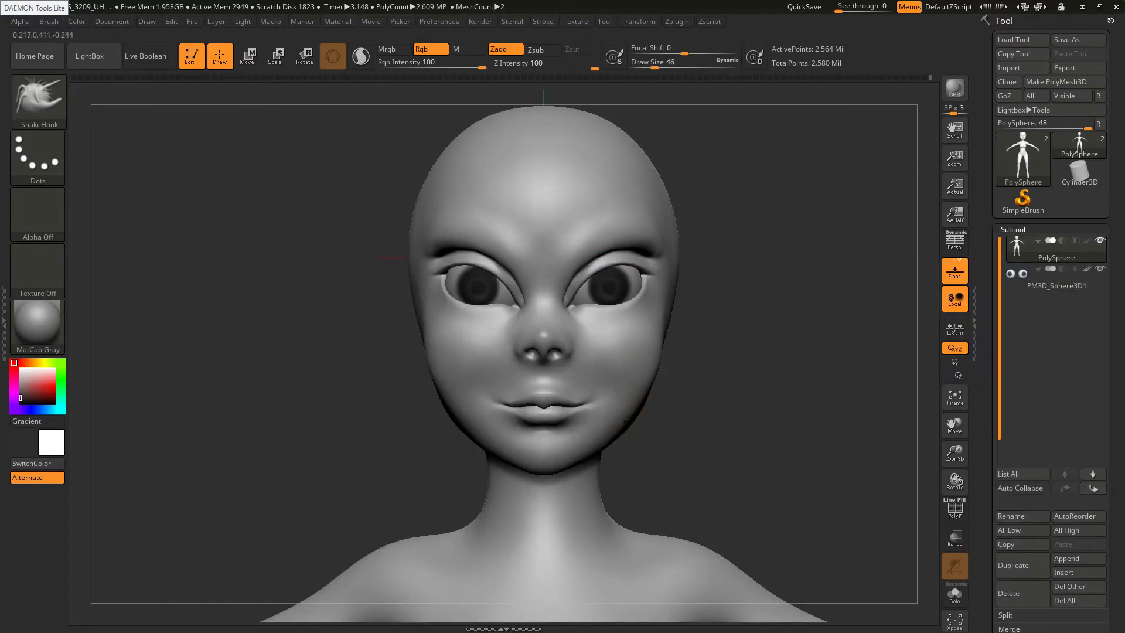
{"action": "key", "text": "s"}
{"action": "left_click_drag", "start_coordinate": [629, 421], "coordinate": [620, 423]}
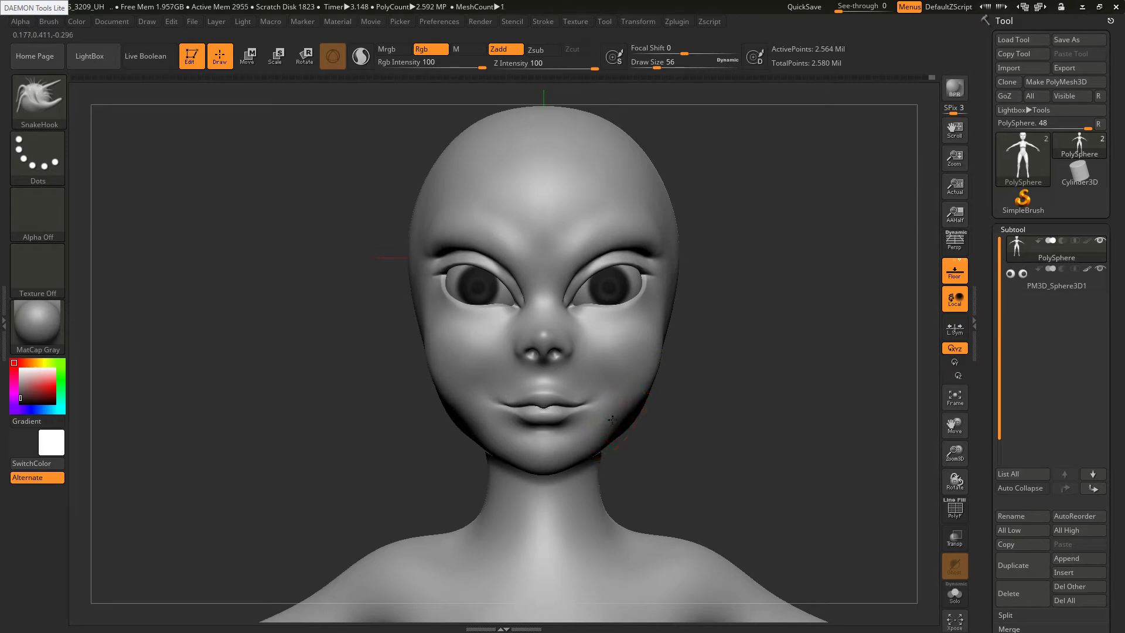
Smooth the side of the jaw at draw size 56 and the area towards the chin at draw size 31
{"action": "left_click_drag", "start_coordinate": [640, 390], "coordinate": [648, 381], "text": "shift"}
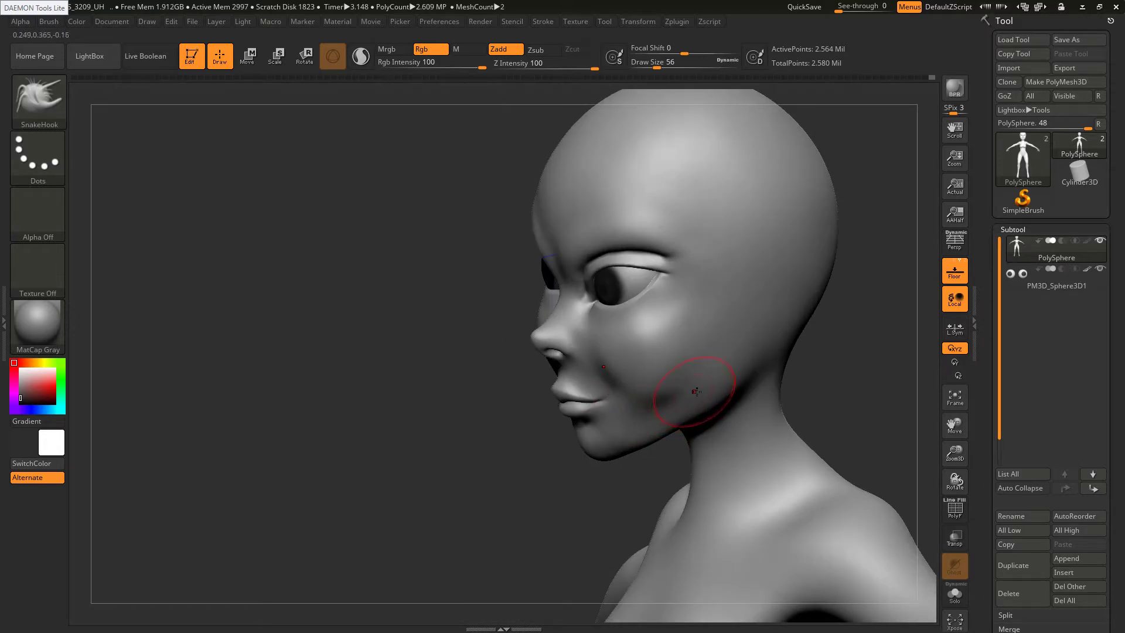
{"action": "key", "text": "shift"}
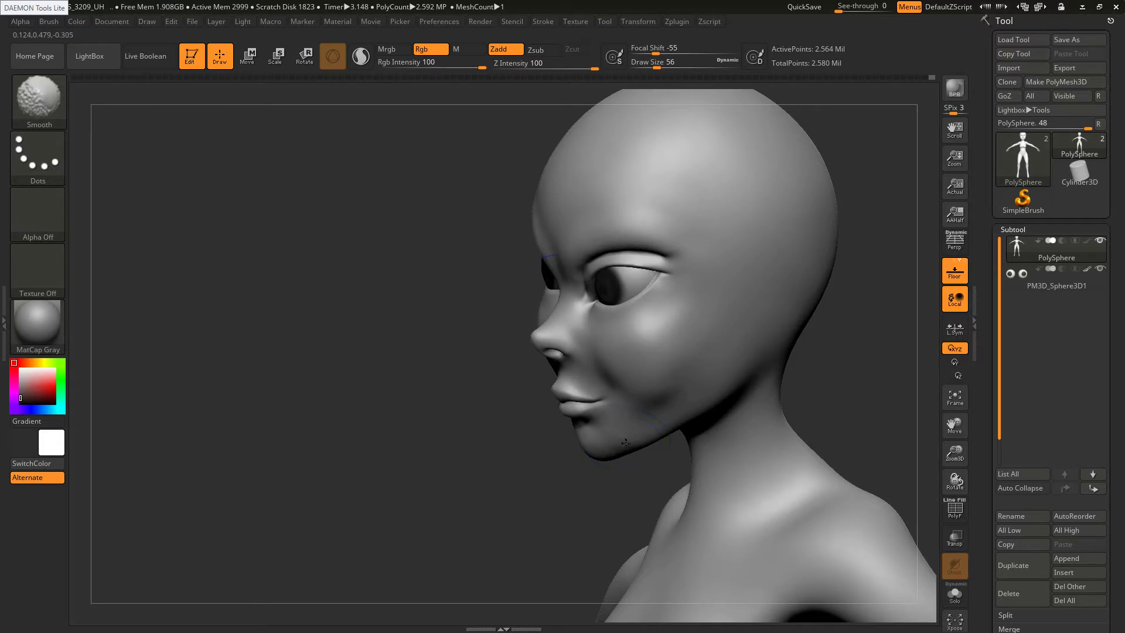
{"action": "key", "text": "s"}
{"action": "left_click_drag", "start_coordinate": [634, 440], "coordinate": [629, 441]}
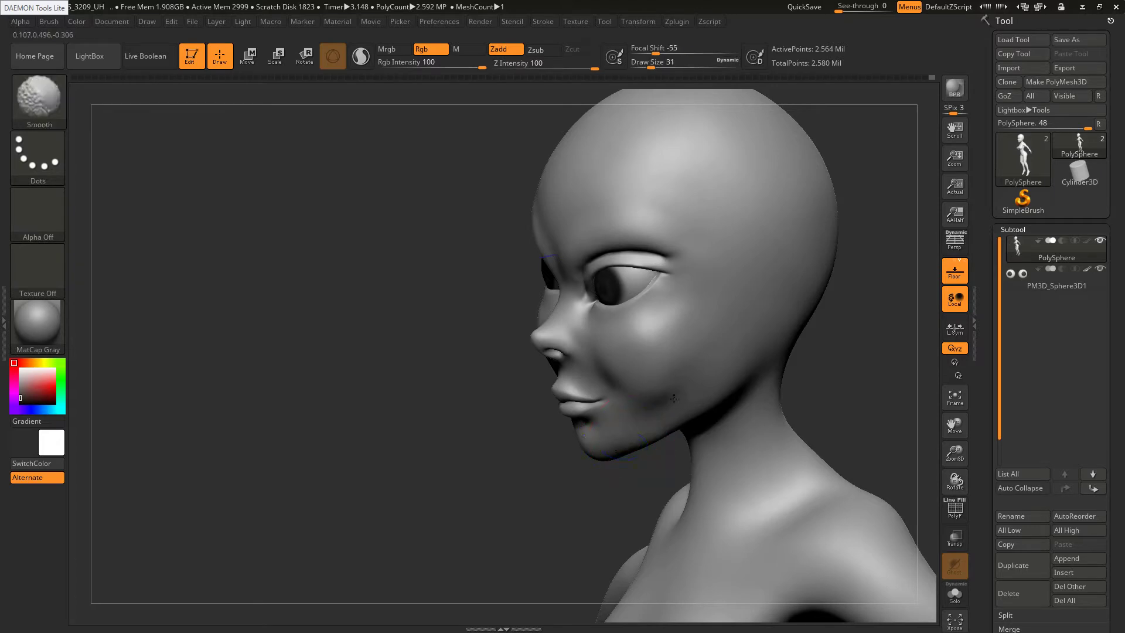
{"action": "mouse_move", "coordinate": [637, 352]}
{"action": "right_mouse_down"}
{"action": "mouse_move", "coordinate": [678, 346]}
{"action": "mouse_move", "coordinate": [669, 352]}
{"action": "right_mouse_up"}
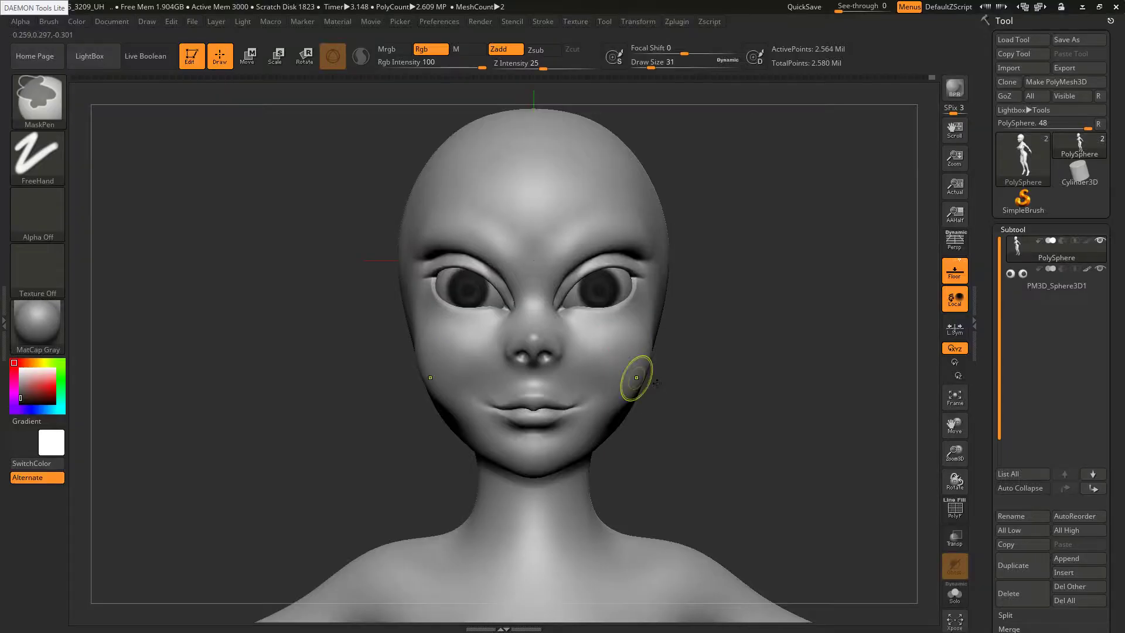
Fill out the hollow in the lower cheek above the jaw with the Inflat brush at draw size 54
{"action": "right_click_drag", "start_coordinate": [640, 377], "coordinate": [449, 444]}
{"action": "key", "text": "s"}
{"action": "left_click_drag", "start_coordinate": [449, 444], "coordinate": [455, 444]}
{"action": "right_click_drag", "start_coordinate": [441, 444], "coordinate": [473, 443]}
{"action": "key", "text": "b"}
{"action": "key", "text": "i"}
{"action": "key", "text": "n"}
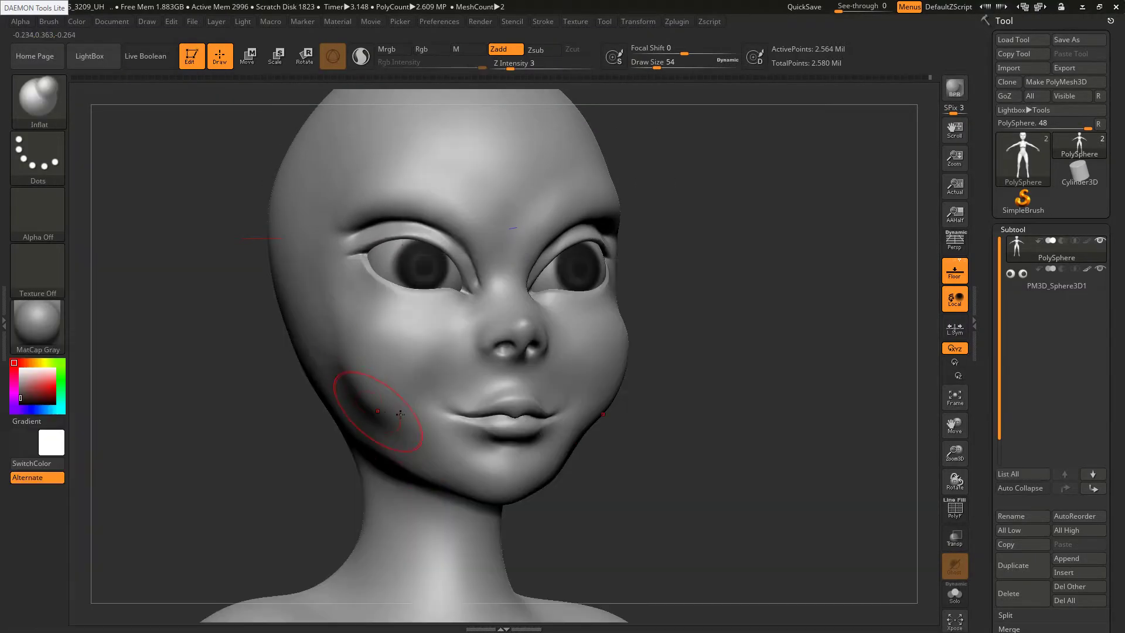
{"action": "right_click_drag", "start_coordinate": [365, 417], "coordinate": [377, 423]}
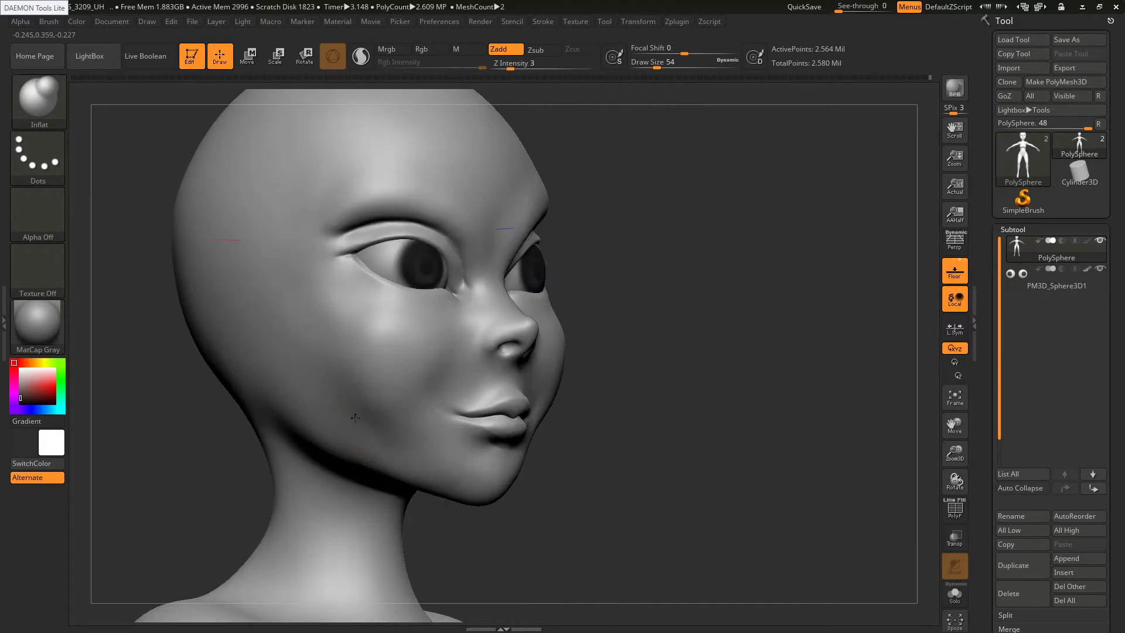
Inflate the side of the cheek at draw size 65 and smooth it into the jaw
{"action": "key", "text": "bracketright"}
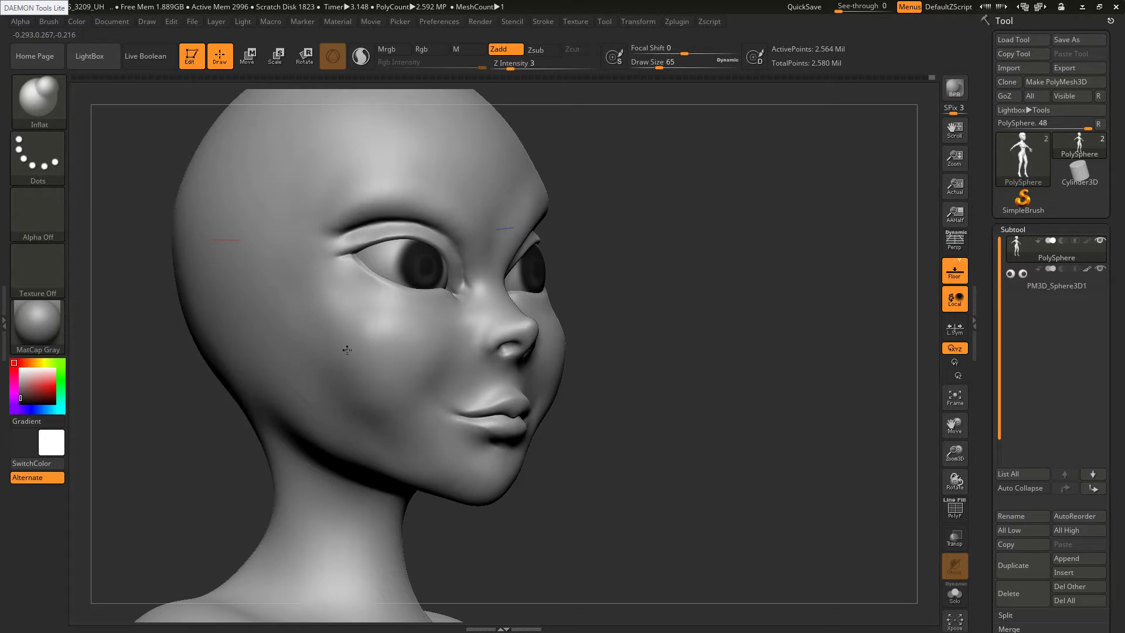
{"action": "key", "text": "shift"}
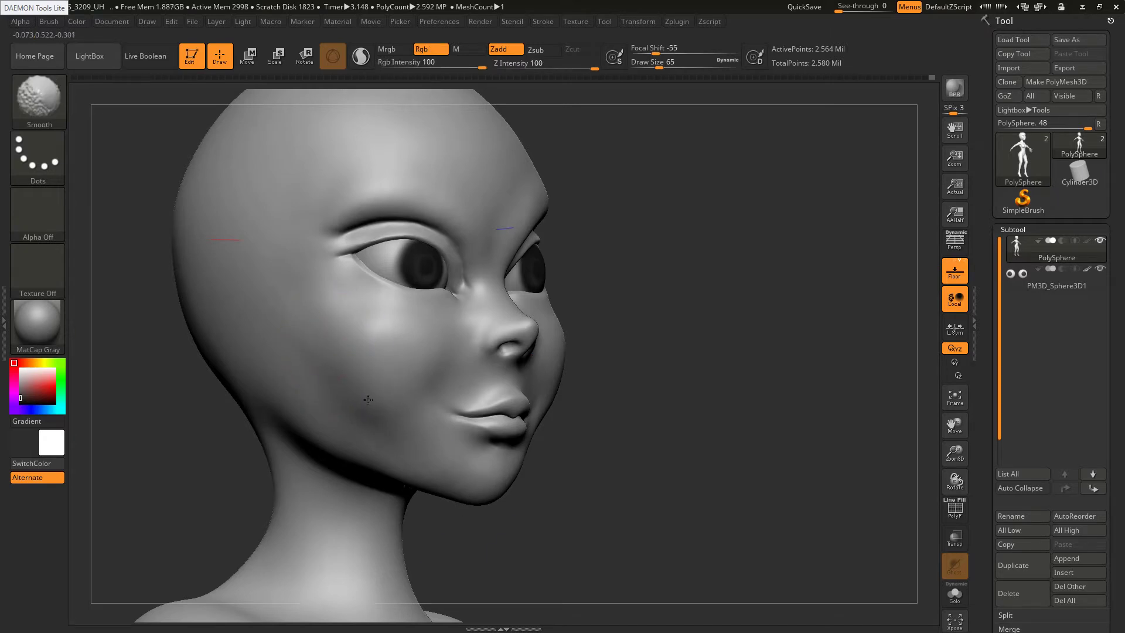
{"action": "mouse_move", "coordinate": [427, 391]}
{"action": "right_mouse_down"}
{"action": "mouse_move", "coordinate": [357, 352]}
{"action": "mouse_move", "coordinate": [382, 368]}
{"action": "right_mouse_up"}
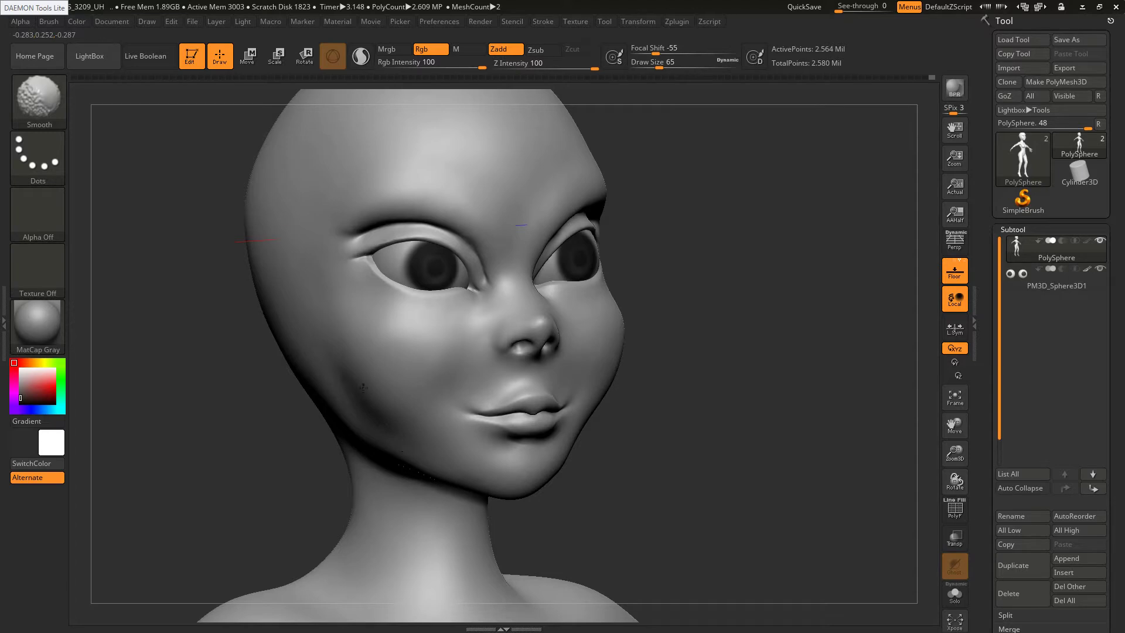
{"action": "left_click_drag", "start_coordinate": [698, 359], "coordinate": [612, 351]}
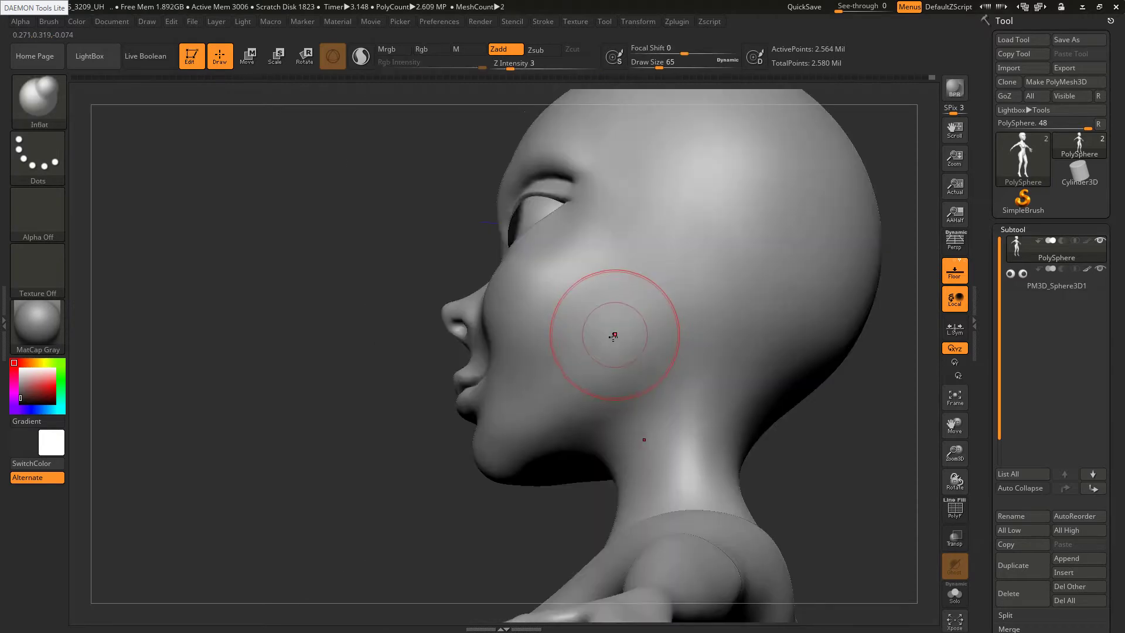
Smooth the cheek, jawline and underside of the jaw at draw size 37
{"action": "mouse_move", "coordinate": [623, 329]}
{"action": "right_mouse_down"}
{"action": "mouse_move", "coordinate": [573, 304]}
{"action": "mouse_move", "coordinate": [493, 413]}
{"action": "right_mouse_up"}
{"action": "key", "text": "shift"}
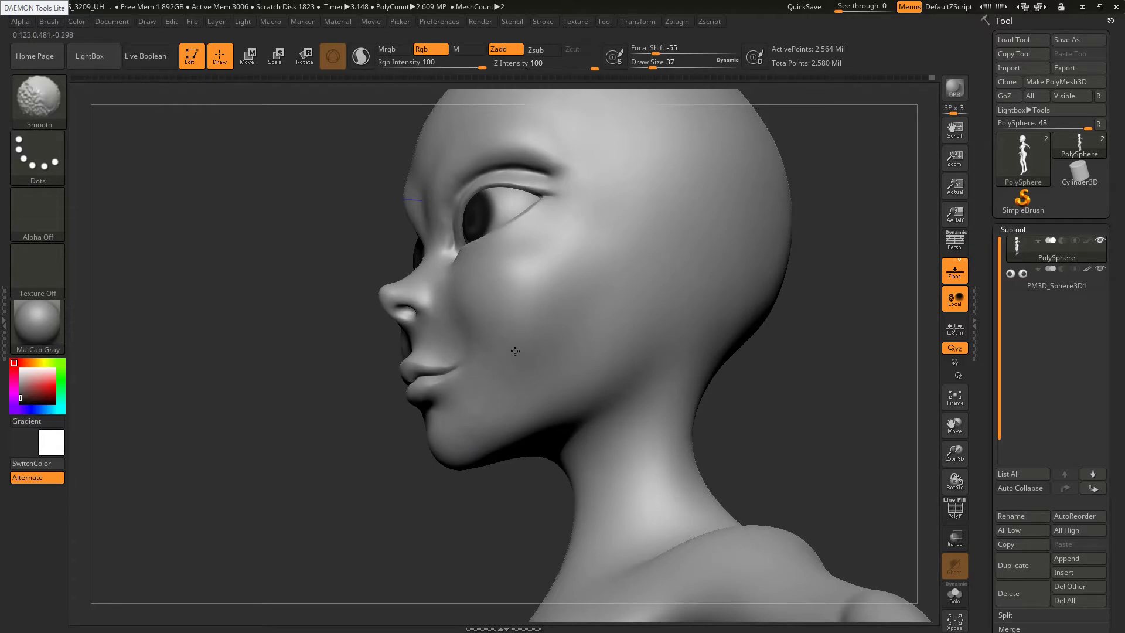
{"action": "right_click_drag", "start_coordinate": [515, 351], "coordinate": [515, 363]}
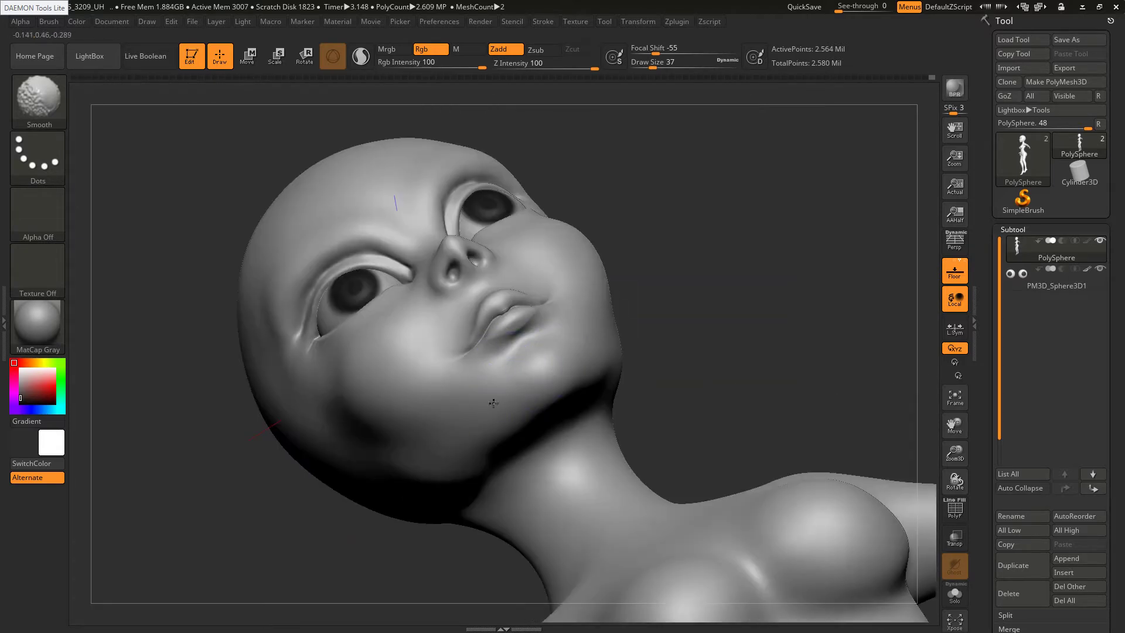
{"action": "mouse_move", "coordinate": [494, 404]}
{"action": "right_mouse_down"}
{"action": "mouse_move", "coordinate": [493, 422]}
{"action": "mouse_move", "coordinate": [480, 419]}
{"action": "right_mouse_up"}
{"action": "mouse_move", "coordinate": [573, 271]}
{"action": "right_mouse_down"}
{"action": "mouse_move", "coordinate": [670, 285]}
{"action": "mouse_move", "coordinate": [697, 316]}
{"action": "right_mouse_up"}
{"action": "key", "text": "shift"}
{"action": "right_click_drag", "start_coordinate": [553, 427], "coordinate": [547, 450], "text": "shift"}
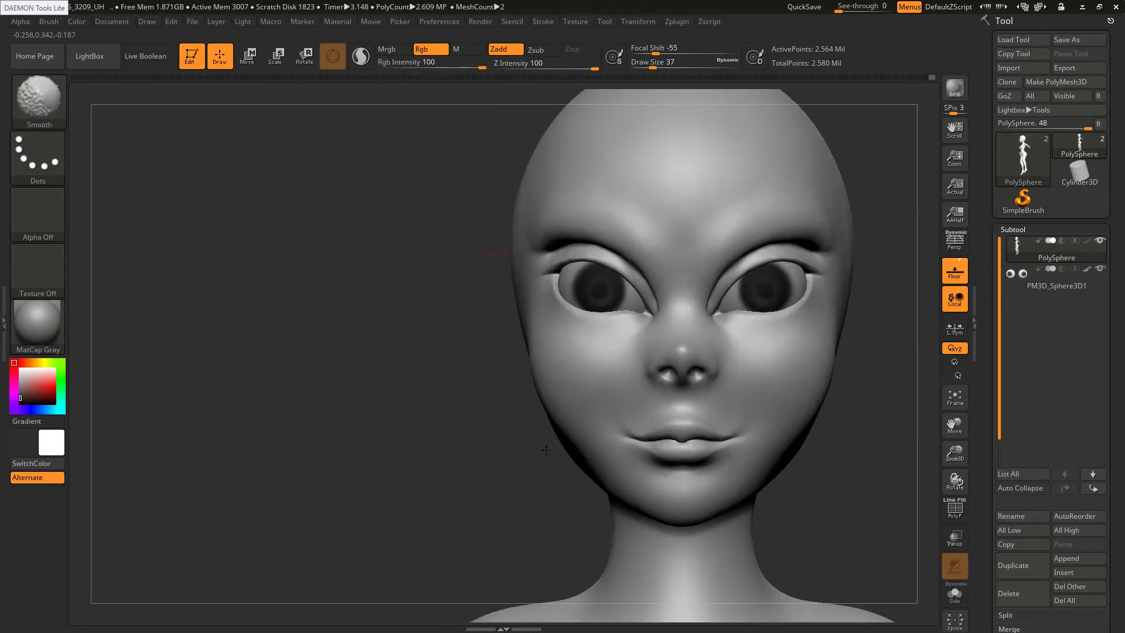
Inflate the area around the nostrils and above the upper lip with the Inflat brush at draw sizes 14 and 39
{"action": "right_click_drag", "start_coordinate": [578, 402], "coordinate": [422, 398], "text": "alt"}
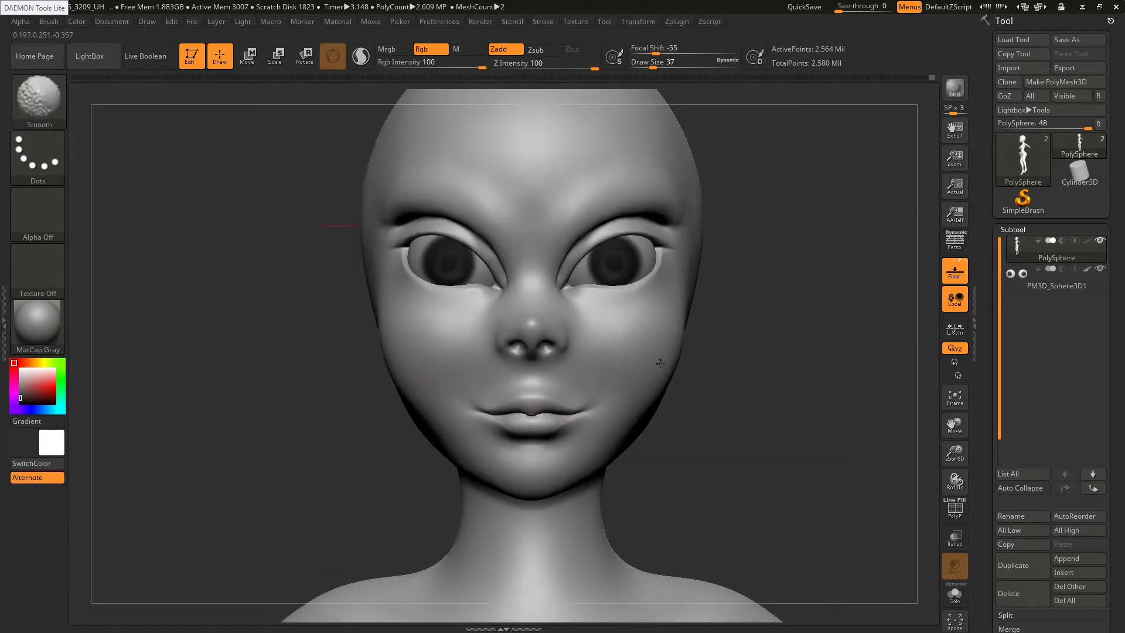
{"action": "mouse_move", "coordinate": [590, 344]}
{"action": "right_mouse_down"}
{"action": "mouse_move", "coordinate": [548, 321]}
{"action": "mouse_move", "coordinate": [536, 354]}
{"action": "right_mouse_up"}
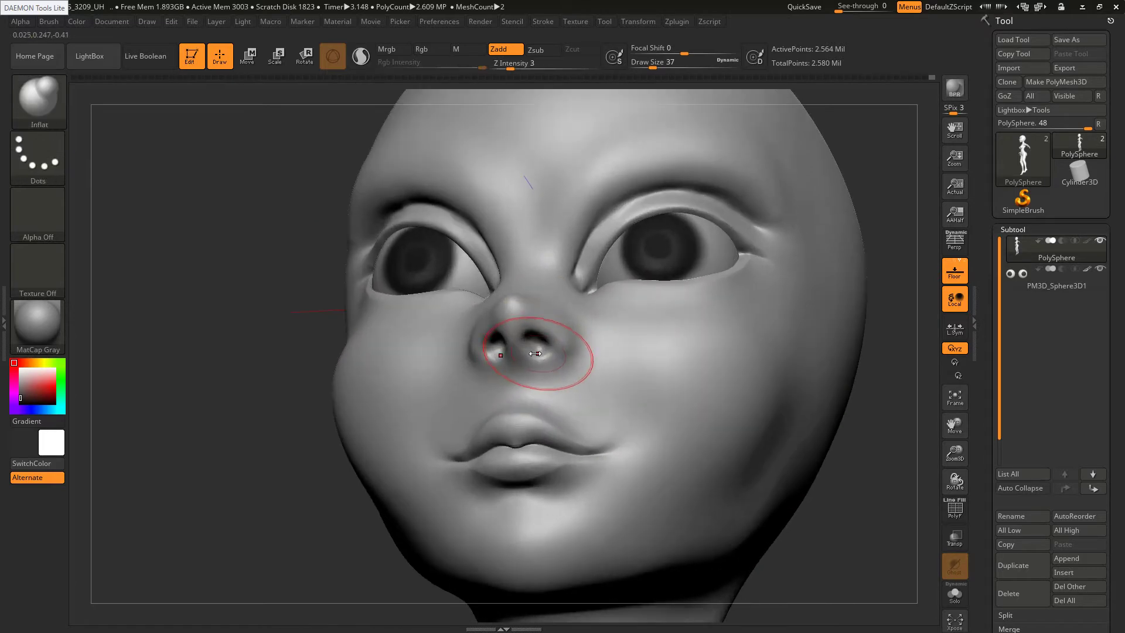
{"action": "key", "text": "s"}
{"action": "mouse_move", "coordinate": [536, 354]}
{"action": "left_mouse_down"}
{"action": "mouse_move", "coordinate": [555, 342]}
{"action": "mouse_move", "coordinate": [570, 360]}
{"action": "mouse_move", "coordinate": [562, 390]}
{"action": "left_mouse_up"}
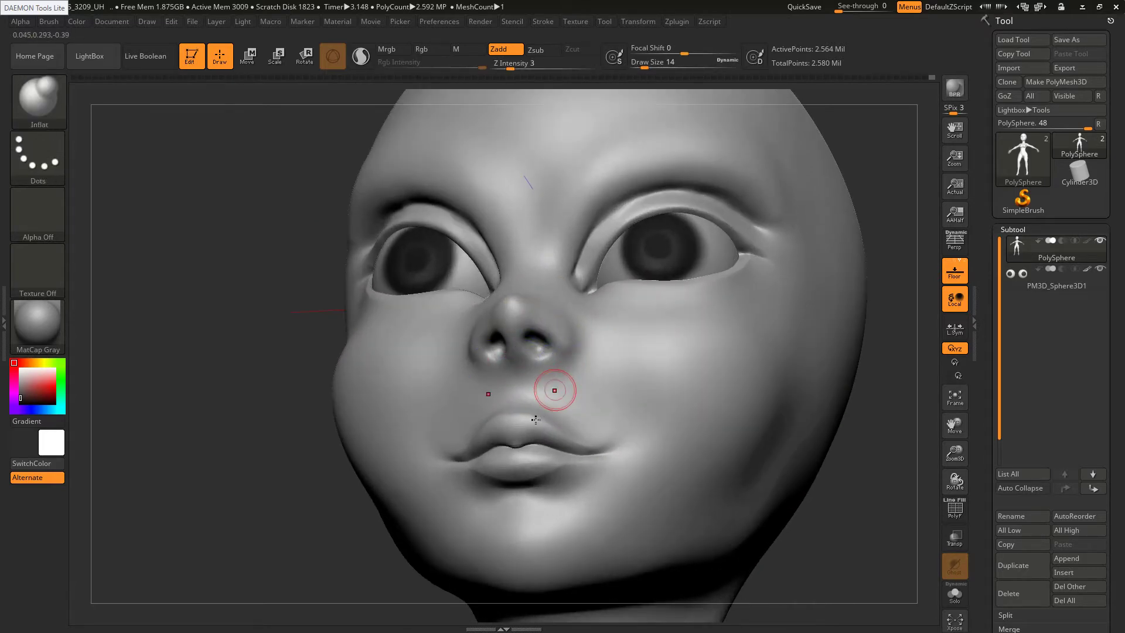
{"action": "right_click_drag", "start_coordinate": [535, 420], "coordinate": [505, 429]}
{"action": "key", "text": "s"}
{"action": "mouse_move", "coordinate": [549, 406]}
{"action": "left_mouse_down"}
{"action": "mouse_move", "coordinate": [601, 402]}
{"action": "mouse_move", "coordinate": [598, 388]}
{"action": "left_mouse_up"}
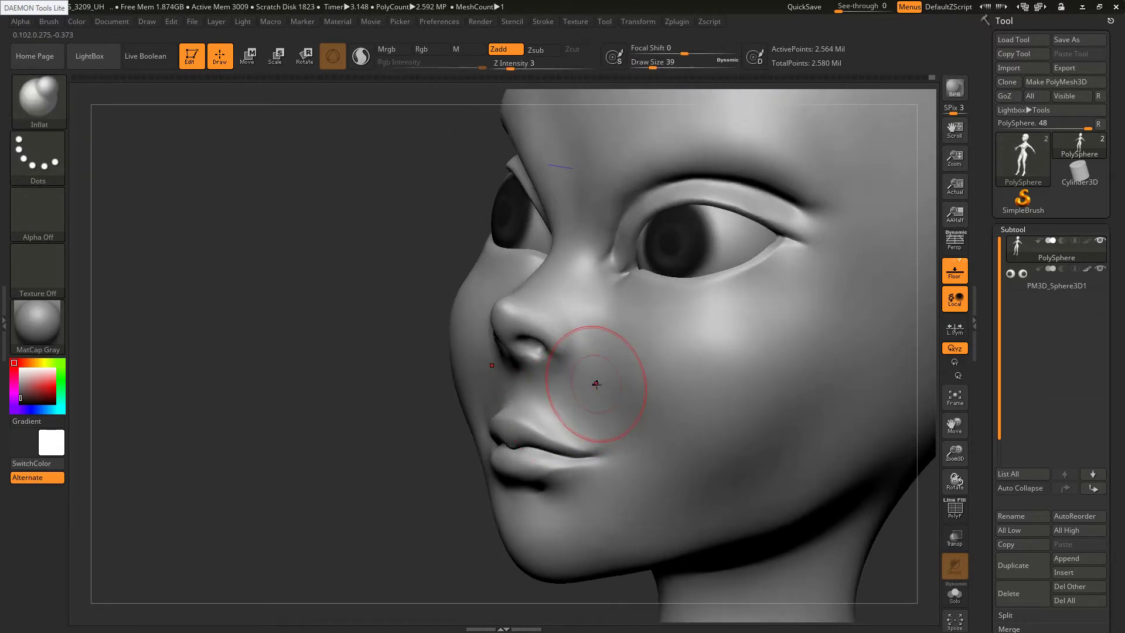
Reshape the area between the nose and the mouth corner with the SnakeHook brush at draw sizes 35 and 31
{"action": "key", "text": "b"}
{"action": "key", "text": "s"}
{"action": "key", "text": "h"}
{"action": "mouse_move", "coordinate": [568, 390]}
{"action": "right_mouse_down"}
{"action": "mouse_move", "coordinate": [581, 395]}
{"action": "mouse_move", "coordinate": [564, 399]}
{"action": "right_mouse_up"}
{"action": "key", "text": "s"}
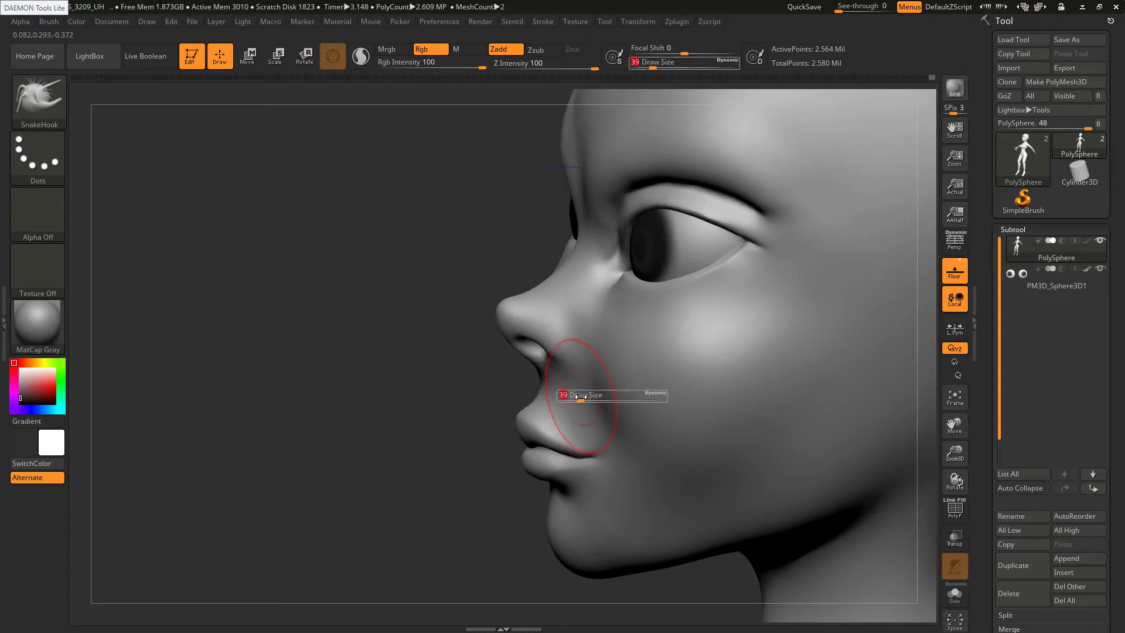
{"action": "left_click", "coordinate": [579, 395]}
{"action": "key", "text": "s"}
{"action": "left_click", "coordinate": [580, 380]}
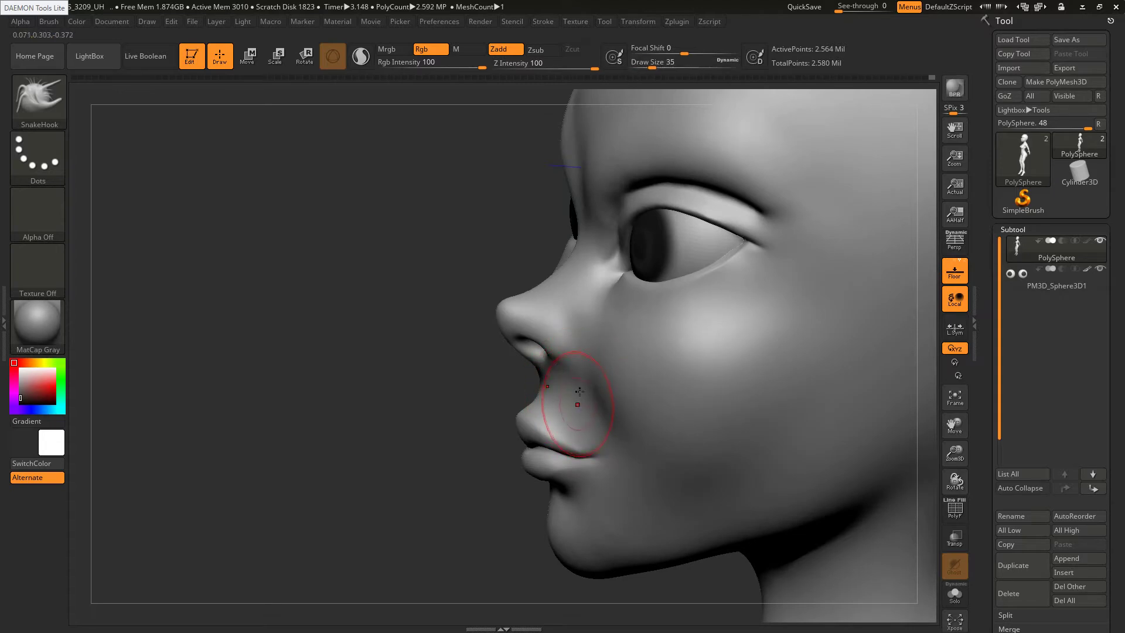
{"action": "key", "text": "bracketleft"}
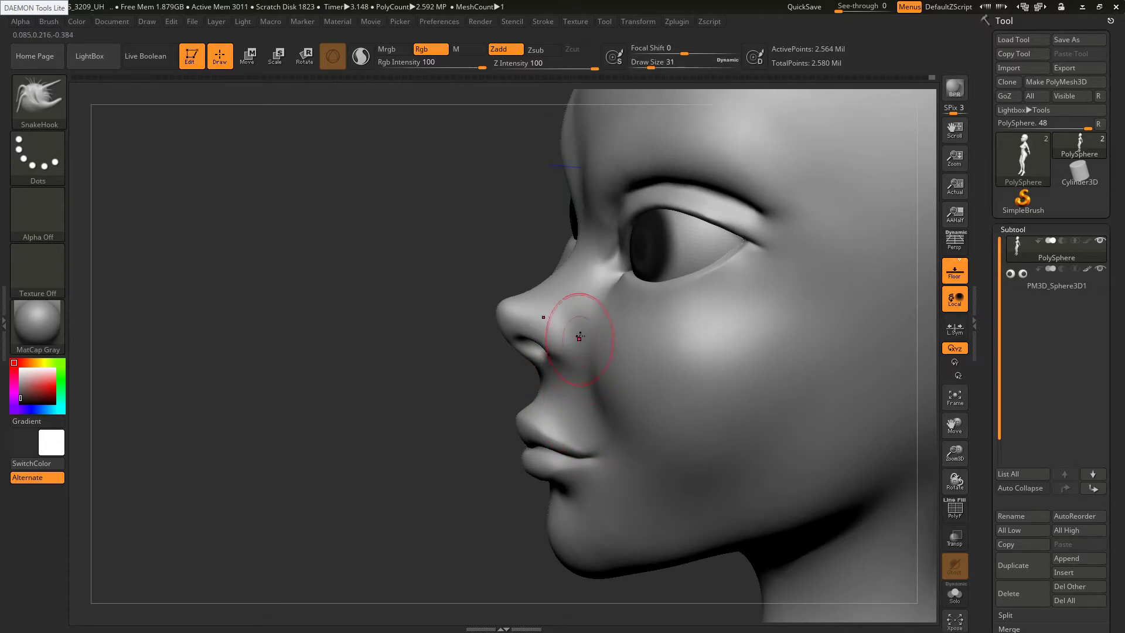
Reshape the front of the cheek beside the mouth with SnakeHook at draw size 54 and smooth the cheek
{"action": "key", "text": "s"}
{"action": "left_click", "coordinate": [603, 398]}
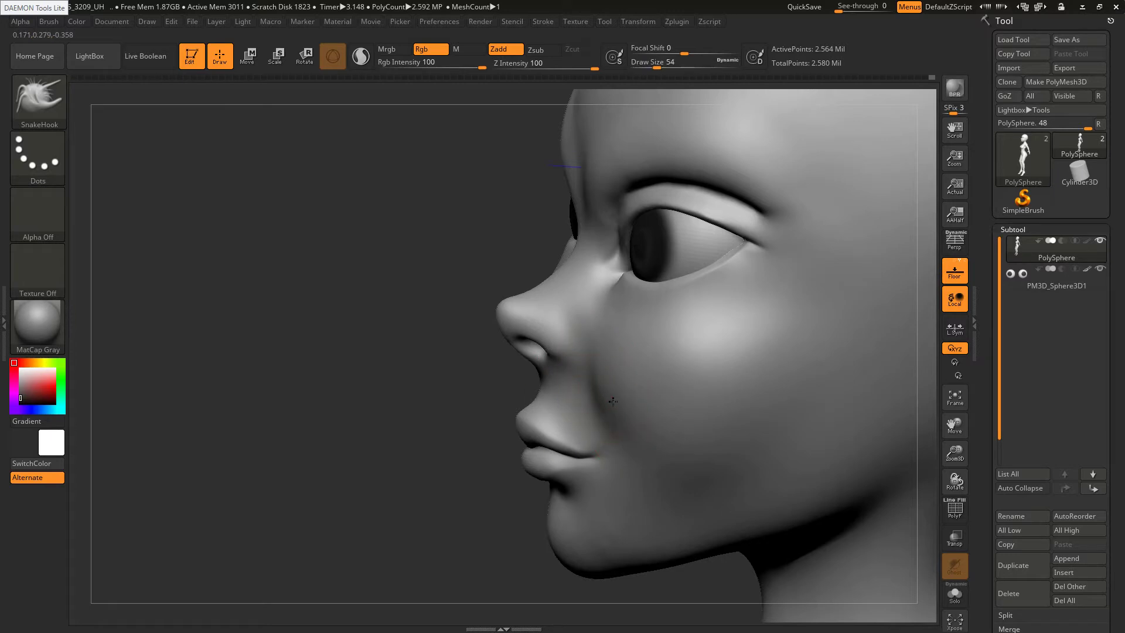
{"action": "right_click_drag", "start_coordinate": [604, 397], "coordinate": [657, 399]}
{"action": "left_click_drag", "start_coordinate": [585, 398], "coordinate": [598, 391], "text": "shift"}
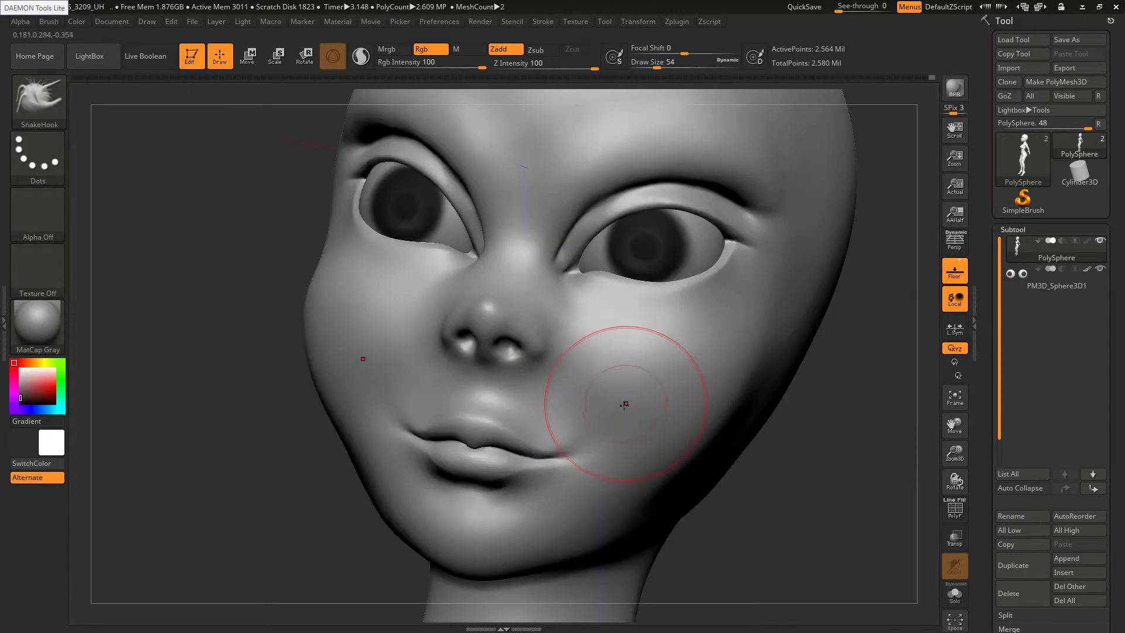
{"action": "mouse_move", "coordinate": [623, 405]}
{"action": "right_mouse_down"}
{"action": "mouse_move", "coordinate": [598, 431]}
{"action": "mouse_move", "coordinate": [623, 412]}
{"action": "right_mouse_up"}
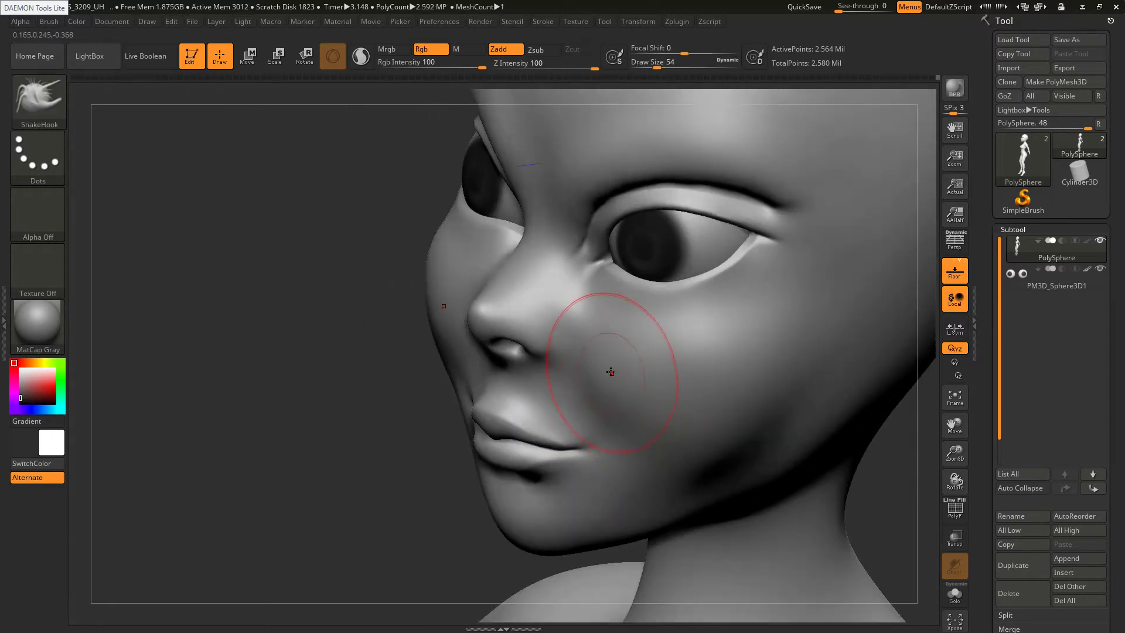
{"action": "key", "text": "shift"}
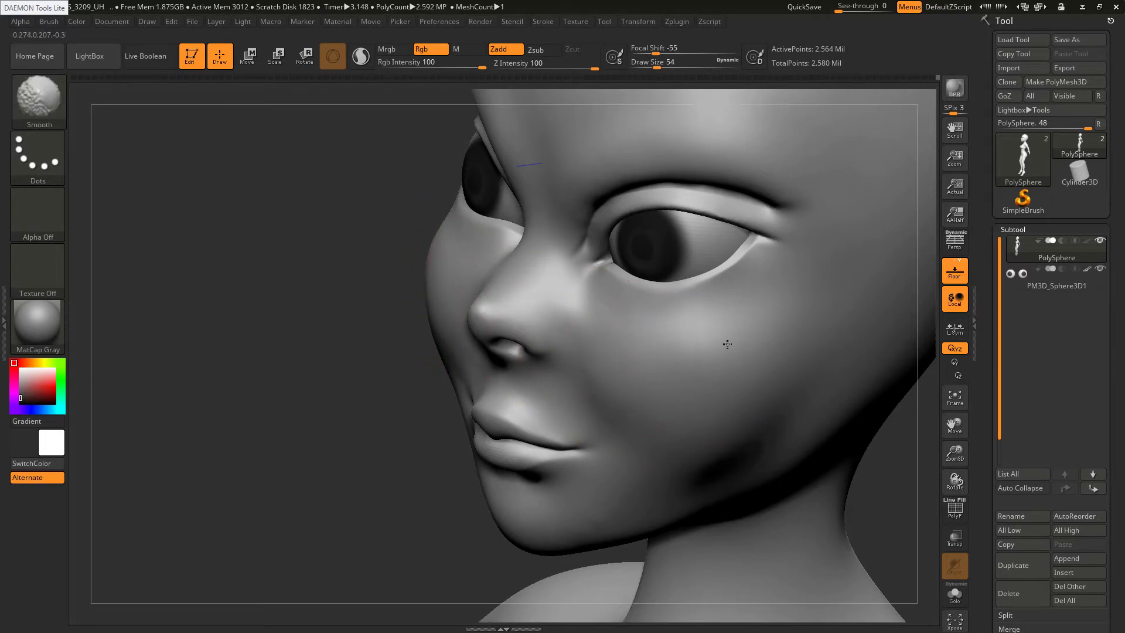
Reshape the outer edge of the cheek with SnakeHook at draw size 41 and smooth the cheek and jawline
{"action": "left_click_drag", "start_coordinate": [429, 256], "coordinate": [430, 248]}
{"action": "key", "text": "s"}
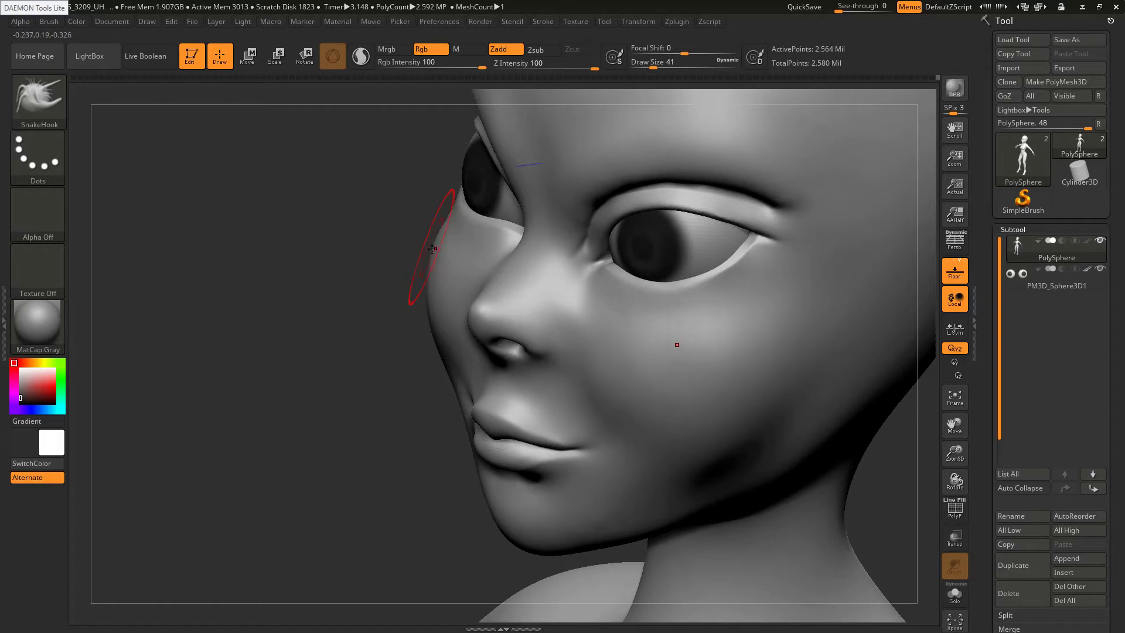
{"action": "key", "text": "shift"}
{"action": "right_click_drag", "start_coordinate": [459, 289], "coordinate": [437, 293]}
{"action": "key", "text": "shift"}
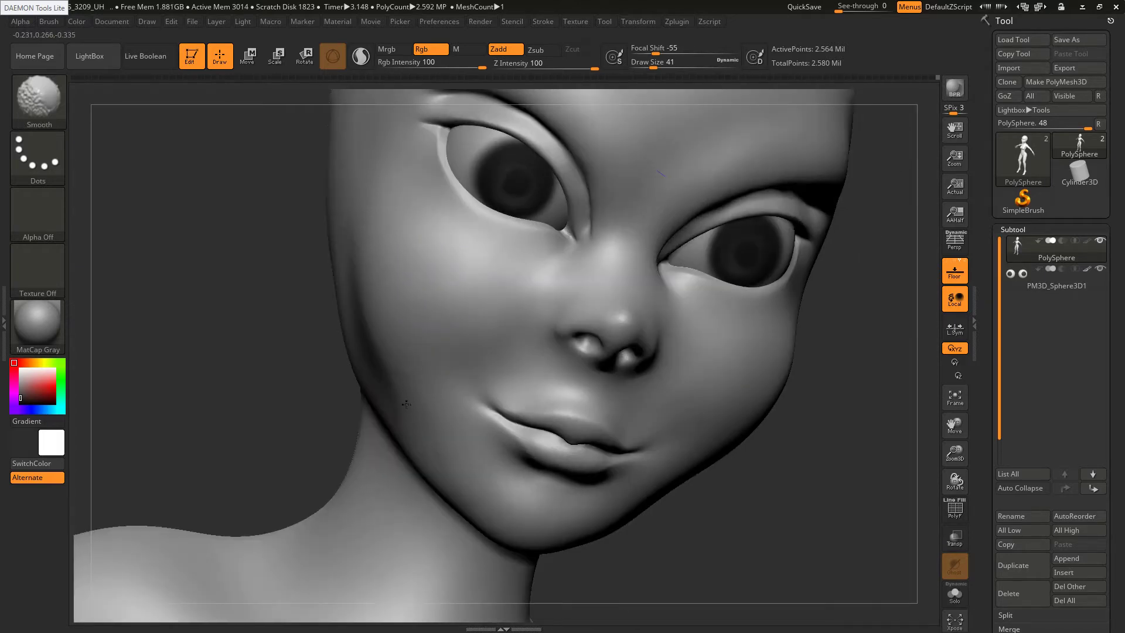
{"action": "right_click_drag", "start_coordinate": [695, 415], "coordinate": [757, 381]}
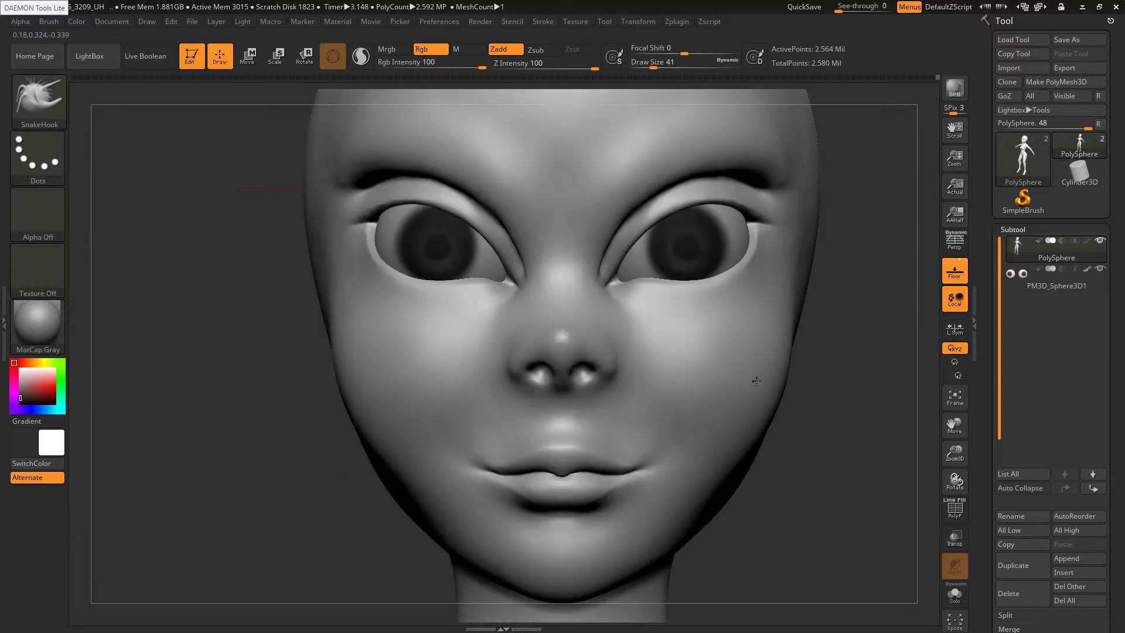
{"action": "key", "text": "shift"}
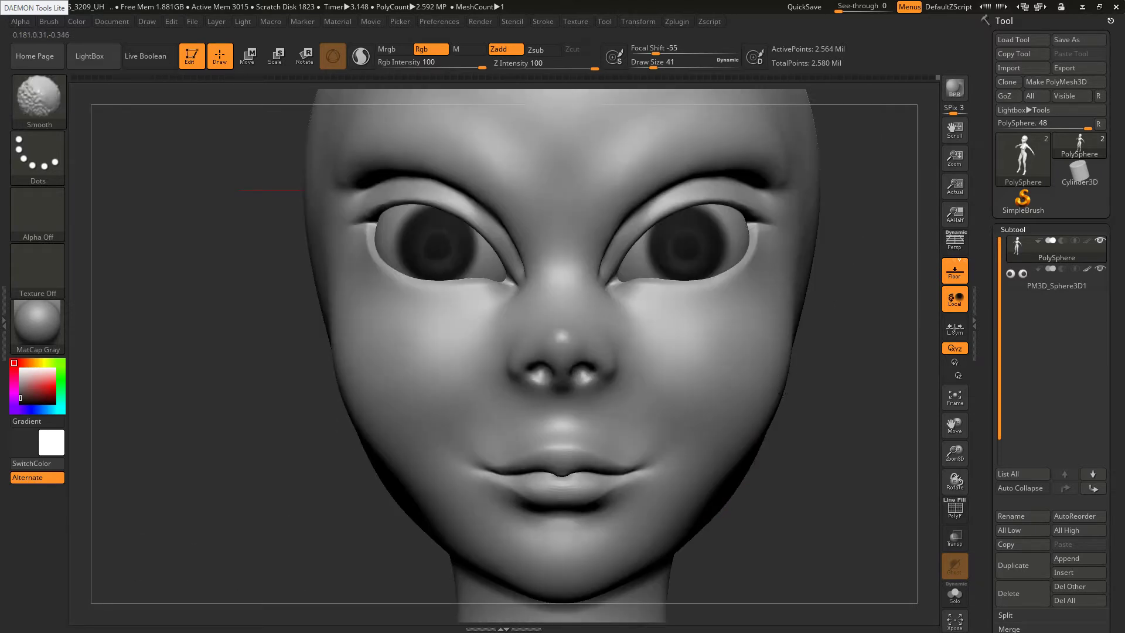
{"action": "left_click_drag", "start_coordinate": [734, 429], "coordinate": [752, 420], "text": "shift"}
Reshape the rear part of the jaw below the cheek with the SnakeHook brush at draw size 54
{"action": "right_click_drag", "start_coordinate": [747, 490], "coordinate": [694, 428]}
{"action": "right_click_drag", "start_coordinate": [786, 467], "coordinate": [700, 429], "text": "alt"}
{"action": "key", "text": "s"}
{"action": "left_click_drag", "start_coordinate": [757, 451], "coordinate": [791, 432]}
{"action": "left_click_drag", "start_coordinate": [821, 388], "coordinate": [828, 393]}
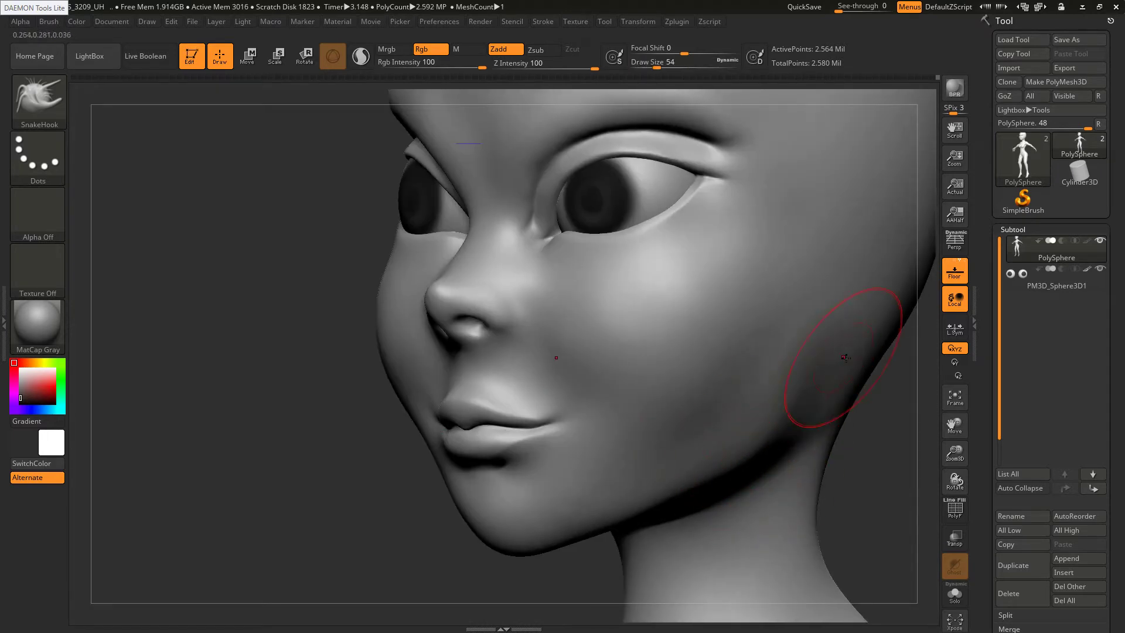
Reshape the back corner of the jaw and the cheek contour seen from behind with SnakeHook at draw size 104
{"action": "right_click_drag", "start_coordinate": [815, 378], "coordinate": [801, 342], "text": "ctrl"}
{"action": "key", "text": "s"}
{"action": "left_click_drag", "start_coordinate": [823, 354], "coordinate": [843, 349]}
{"action": "key", "text": "s"}
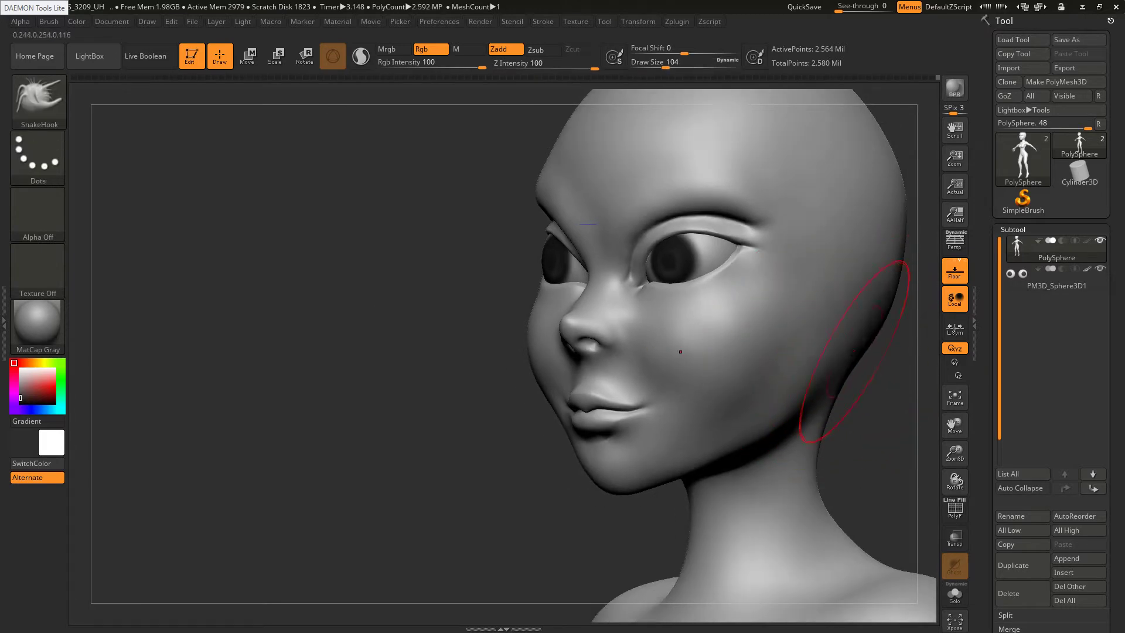
{"action": "mouse_move", "coordinate": [832, 353]}
{"action": "right_mouse_down"}
{"action": "mouse_move", "coordinate": [793, 374]}
{"action": "mouse_move", "coordinate": [776, 368]}
{"action": "right_mouse_up"}
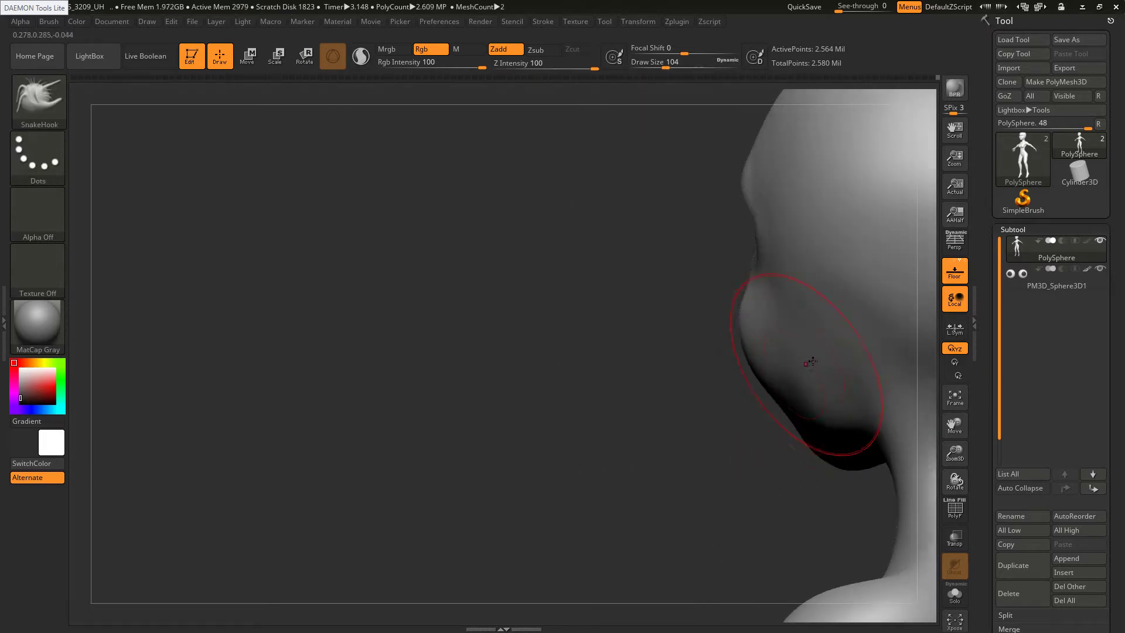
{"action": "left_click_drag", "start_coordinate": [810, 362], "coordinate": [804, 321]}
{"action": "right_click_drag", "start_coordinate": [771, 292], "coordinate": [766, 277], "text": "ctrl"}
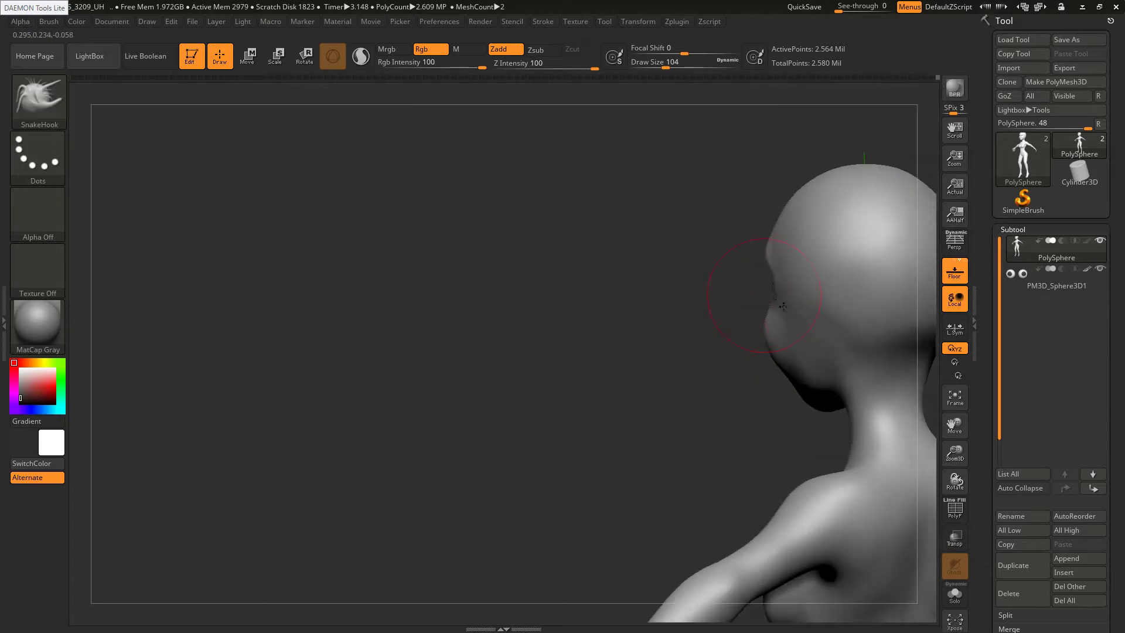
Adjust the skull shape with SnakeHook at draw sizes 149 and 90 and smooth the side of the forehead
{"action": "right_click_drag", "start_coordinate": [821, 328], "coordinate": [859, 325]}
{"action": "key", "text": "s"}
{"action": "left_click_drag", "start_coordinate": [858, 324], "coordinate": [865, 324]}
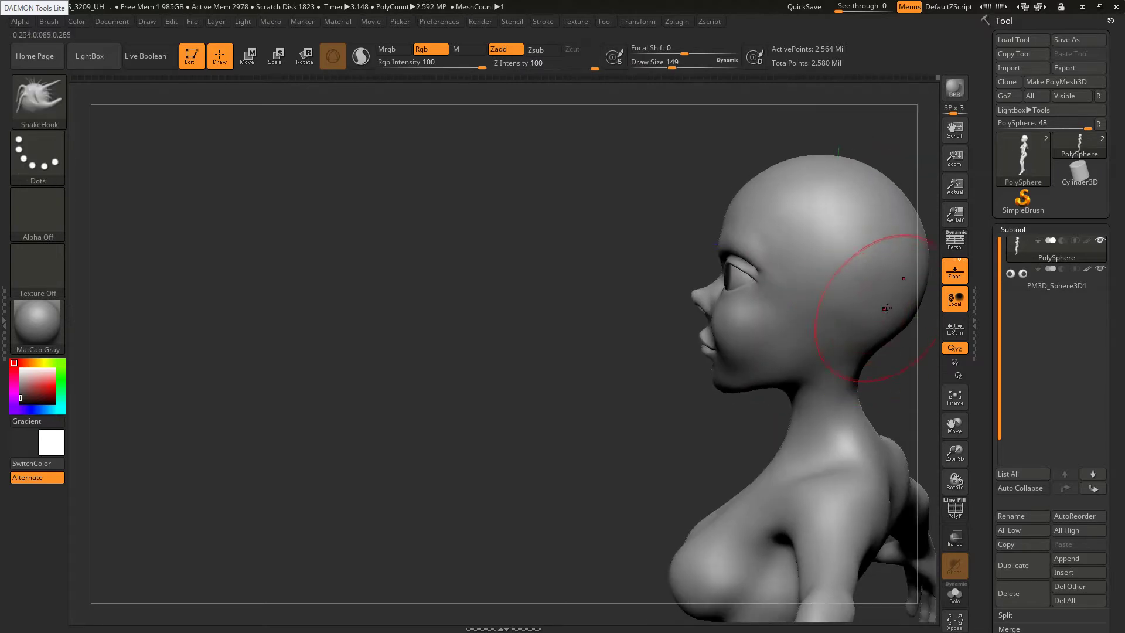
{"action": "mouse_move", "coordinate": [856, 289]}
{"action": "right_mouse_down", "text": "alt"}
{"action": "mouse_move", "coordinate": [780, 359]}
{"action": "mouse_move", "coordinate": [824, 375]}
{"action": "mouse_move", "coordinate": [761, 389]}
{"action": "right_mouse_up", "text": "alt"}
{"action": "key", "text": "s"}
{"action": "left_click_drag", "start_coordinate": [691, 230], "coordinate": [672, 230]}
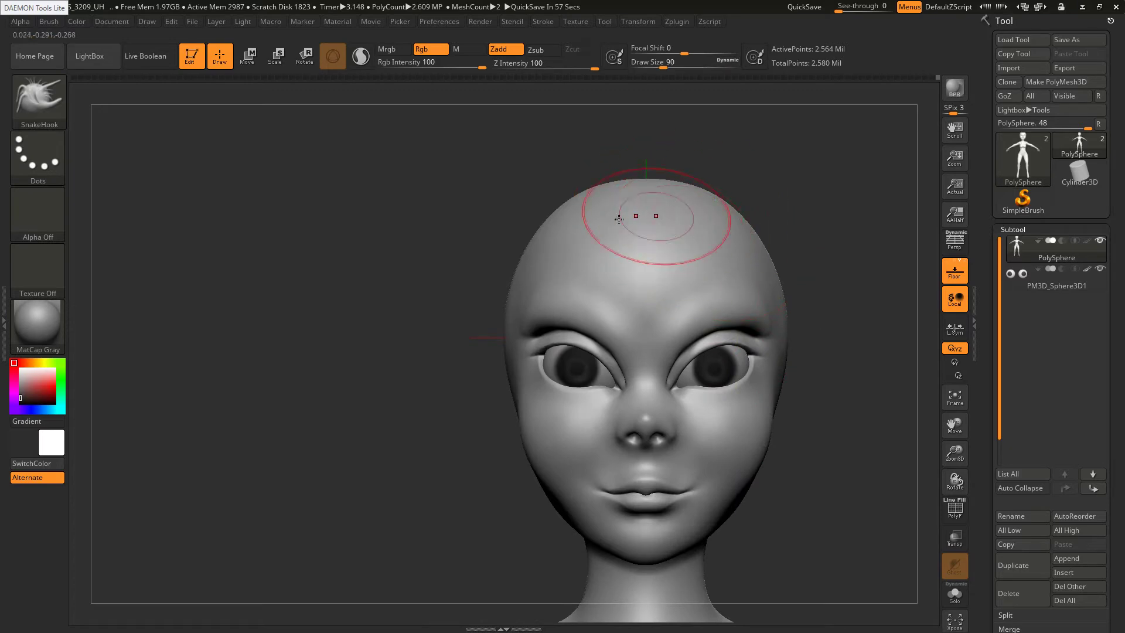
{"action": "mouse_move", "coordinate": [557, 236]}
{"action": "right_mouse_down", "text": "shift"}
{"action": "mouse_move", "coordinate": [542, 238]}
{"action": "mouse_move", "coordinate": [570, 242]}
{"action": "right_mouse_up", "text": "shift"}
{"action": "left_click_drag", "start_coordinate": [570, 242], "coordinate": [506, 324], "text": "shift"}
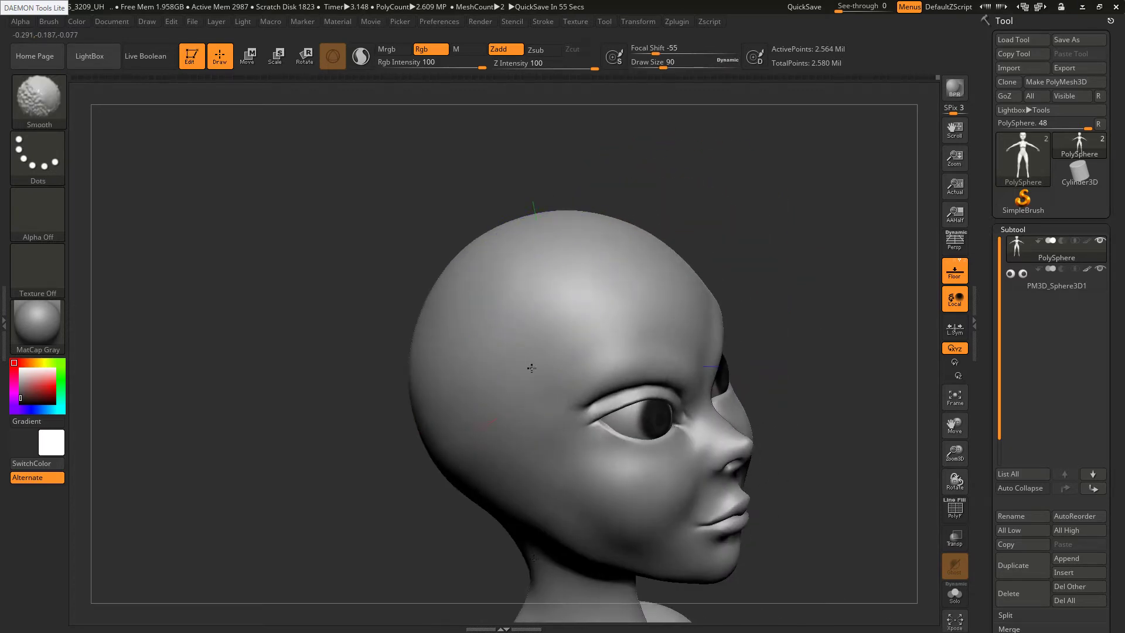
Smooth the forehead and the area above the brows at draw size 56
{"action": "mouse_move", "coordinate": [612, 460]}
{"action": "right_mouse_down", "text": "ctrl"}
{"action": "mouse_move", "coordinate": [626, 402]}
{"action": "mouse_move", "coordinate": [610, 428]}
{"action": "mouse_move", "coordinate": [614, 462]}
{"action": "right_mouse_up", "text": "ctrl"}
{"action": "key", "text": "s"}
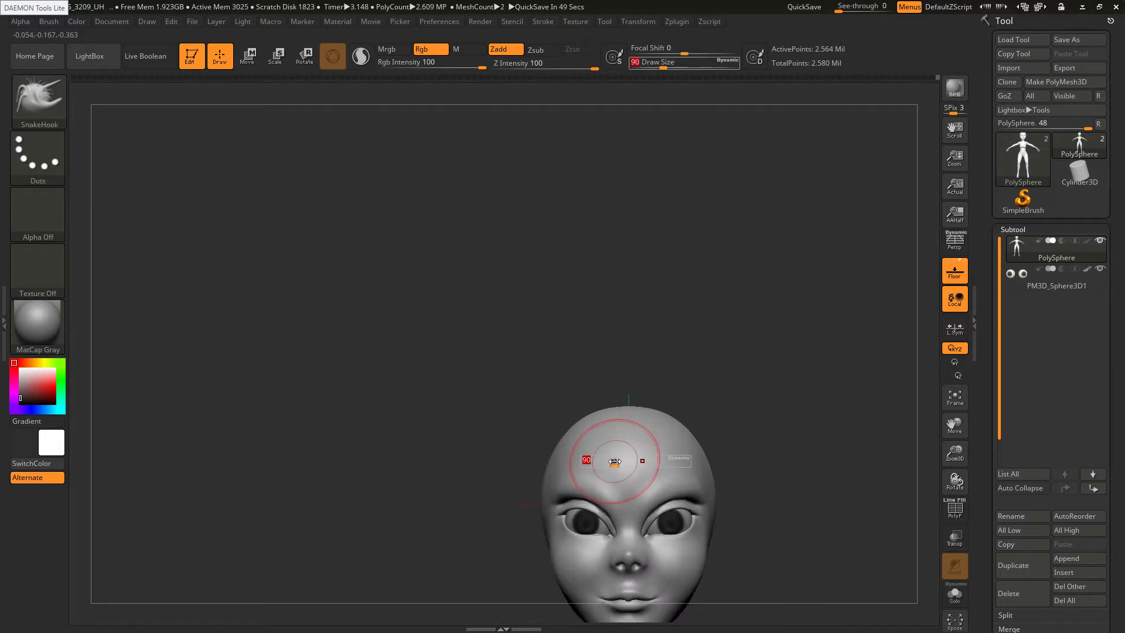
{"action": "left_click_drag", "start_coordinate": [614, 462], "coordinate": [612, 462]}
{"action": "mouse_move", "coordinate": [592, 474]}
{"action": "left_mouse_down", "text": "shift"}
{"action": "mouse_move", "coordinate": [618, 482]}
{"action": "mouse_move", "coordinate": [620, 466]}
{"action": "left_mouse_up", "text": "shift"}
{"action": "right_click_drag", "start_coordinate": [592, 451], "coordinate": [579, 467], "text": "ctrl"}
{"action": "mouse_move", "coordinate": [528, 463]}
{"action": "left_mouse_down", "text": "shift"}
{"action": "mouse_move", "coordinate": [524, 484]}
{"action": "mouse_move", "coordinate": [580, 475]}
{"action": "left_mouse_up", "text": "shift"}
{"action": "mouse_move", "coordinate": [567, 480]}
{"action": "right_mouse_down"}
{"action": "mouse_move", "coordinate": [578, 482]}
{"action": "mouse_move", "coordinate": [534, 483]}
{"action": "right_mouse_up"}
{"action": "left_click_drag", "start_coordinate": [622, 482], "coordinate": [630, 486], "text": "shift"}
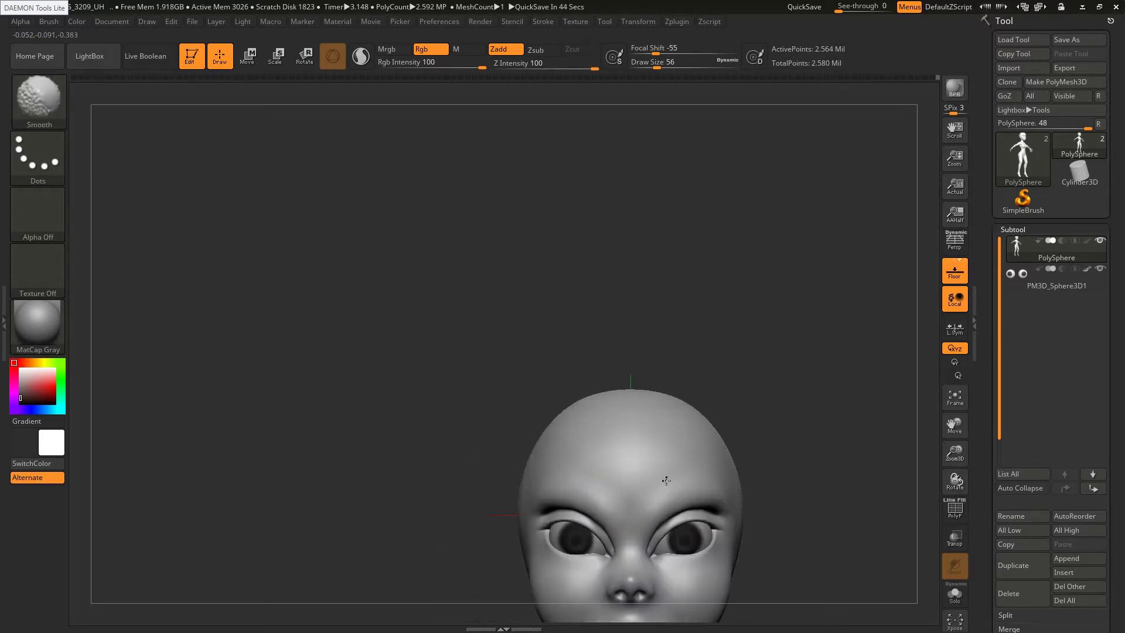
Refine the upper side of the head and the temple with SnakeHook at draw size 80, then smooth the side
{"action": "right_click_drag", "start_coordinate": [678, 439], "coordinate": [615, 321], "text": "alt"}
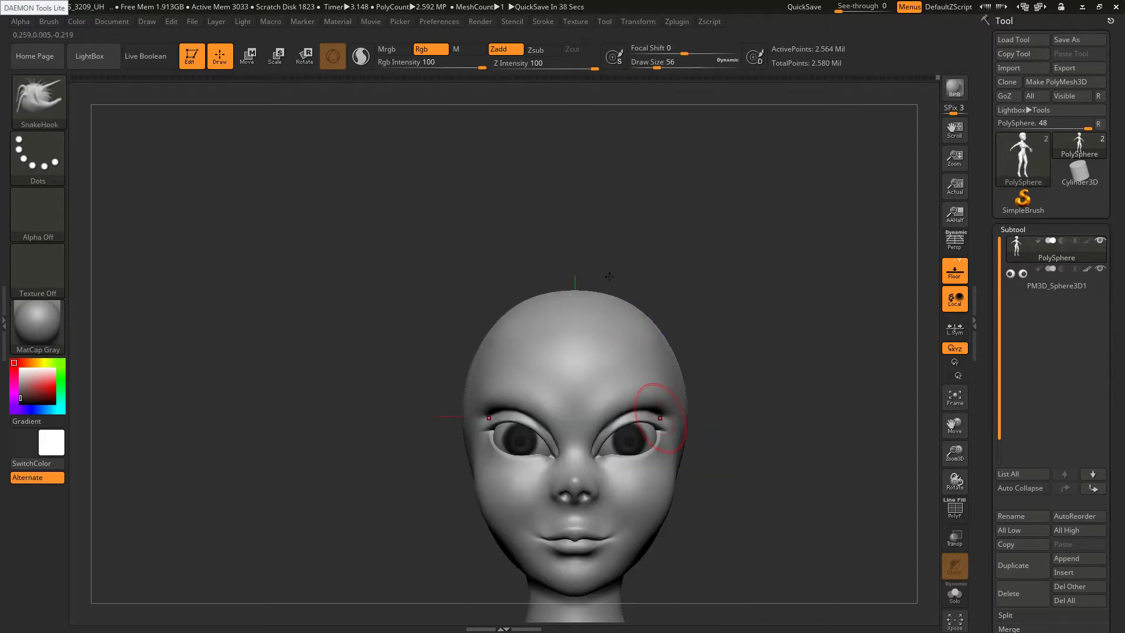
{"action": "right_click_drag", "start_coordinate": [656, 420], "coordinate": [620, 254], "text": "alt"}
{"action": "right_click_drag", "start_coordinate": [622, 513], "coordinate": [593, 497], "text": "ctrl"}
{"action": "right_click_drag", "start_coordinate": [617, 460], "coordinate": [554, 302], "text": "ctrl"}
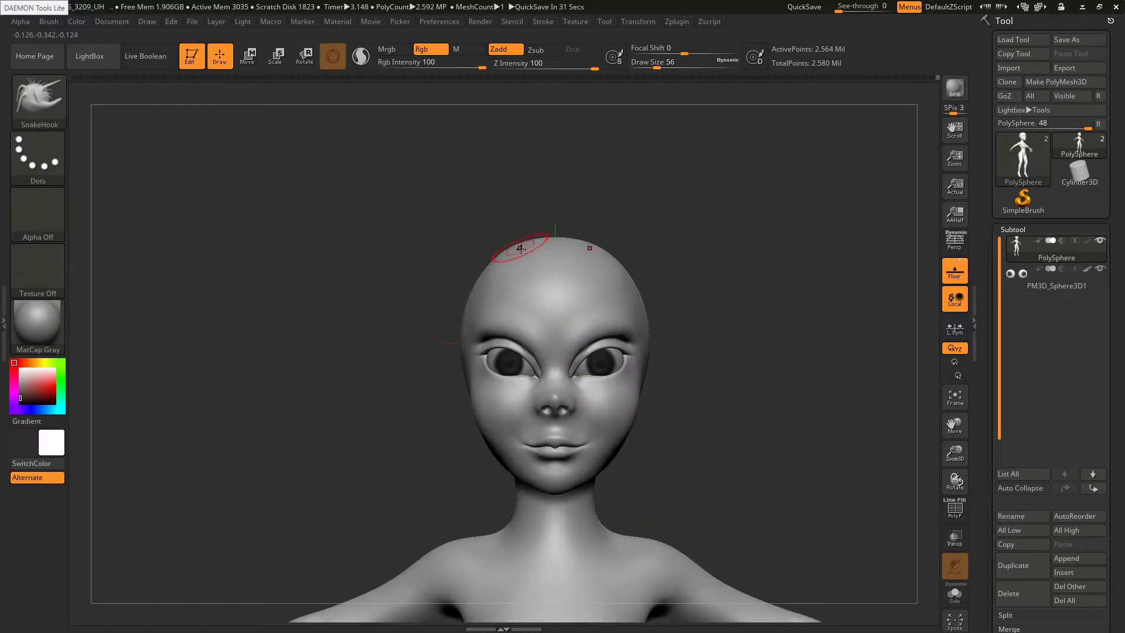
{"action": "key", "text": "s"}
{"action": "left_click_drag", "start_coordinate": [520, 251], "coordinate": [525, 253]}
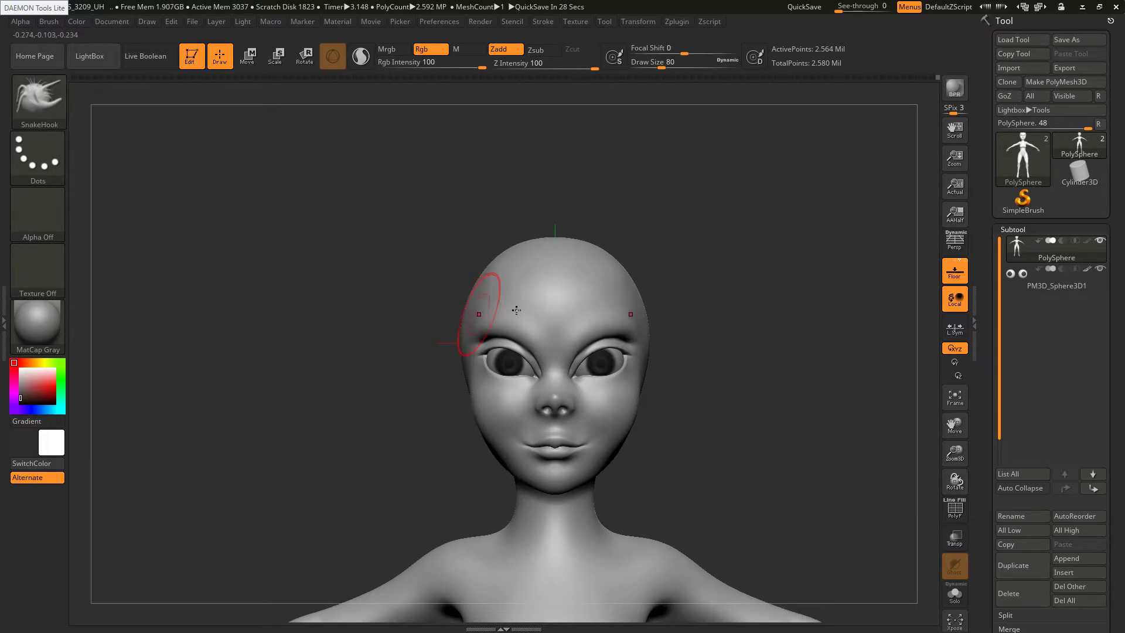
{"action": "right_click_drag", "start_coordinate": [492, 321], "coordinate": [516, 296]}
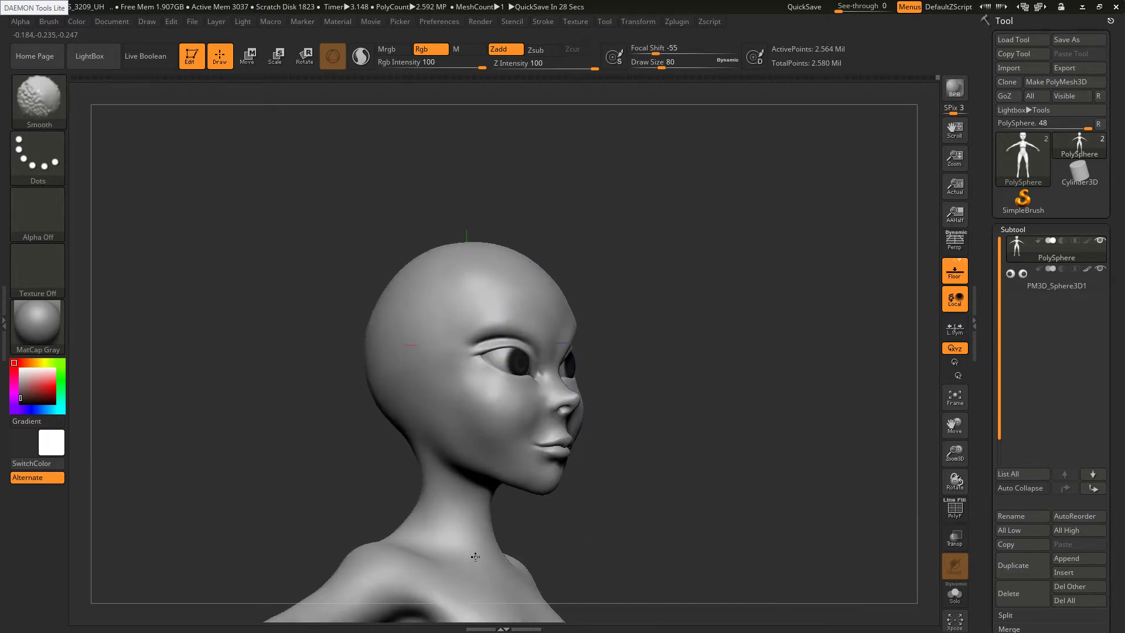
{"action": "mouse_move", "coordinate": [487, 401]}
{"action": "right_mouse_down", "text": "shift"}
{"action": "mouse_move", "coordinate": [522, 451]}
{"action": "mouse_move", "coordinate": [484, 454]}
{"action": "right_mouse_up", "text": "shift"}
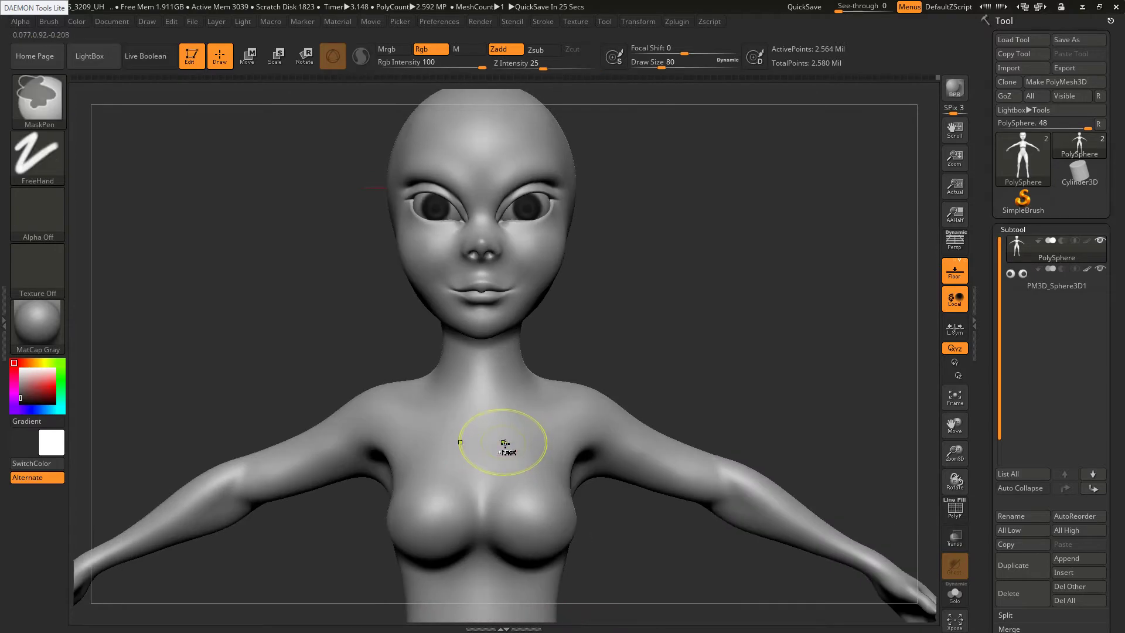
Save the project as Succubus in the Art > Z-Brush > Projects > Succubus folder on drive B, replacing the existing file
{"action": "key", "text": "ctrl+s"}
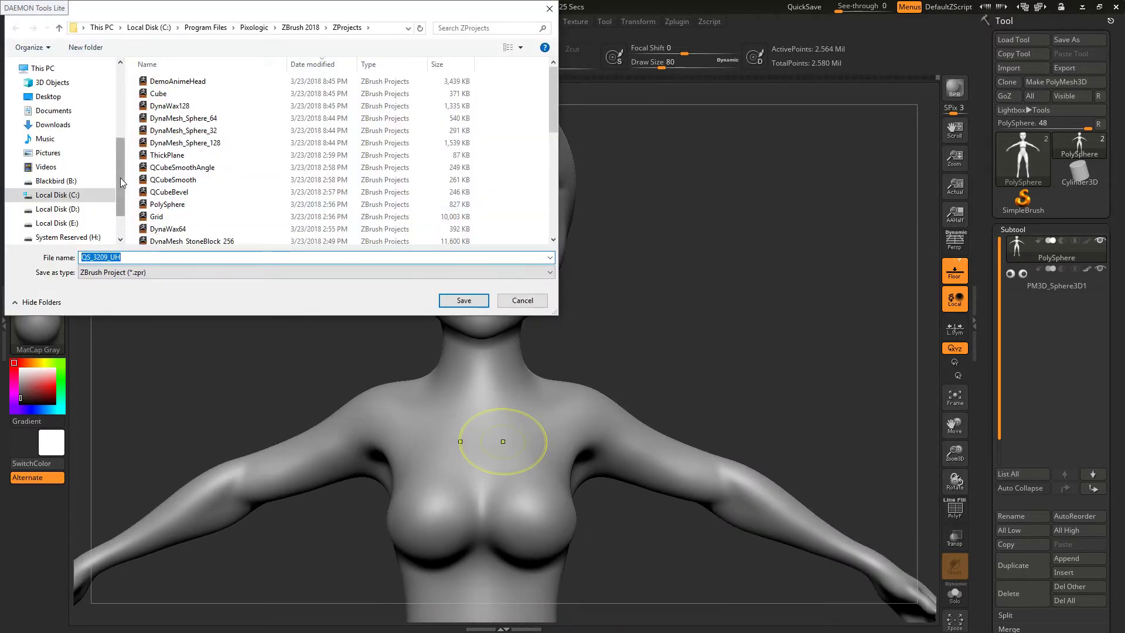
{"action": "left_click_drag", "start_coordinate": [120, 178], "coordinate": [115, 110]}
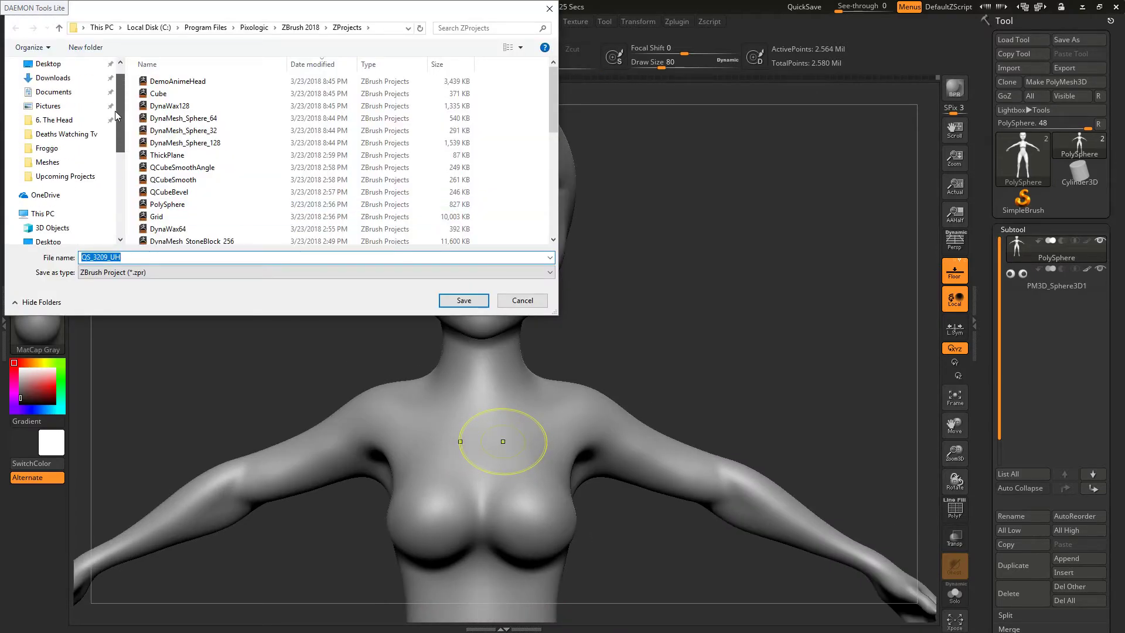
{"action": "left_click", "coordinate": [57, 122]}
{"action": "left_click", "coordinate": [189, 27]}
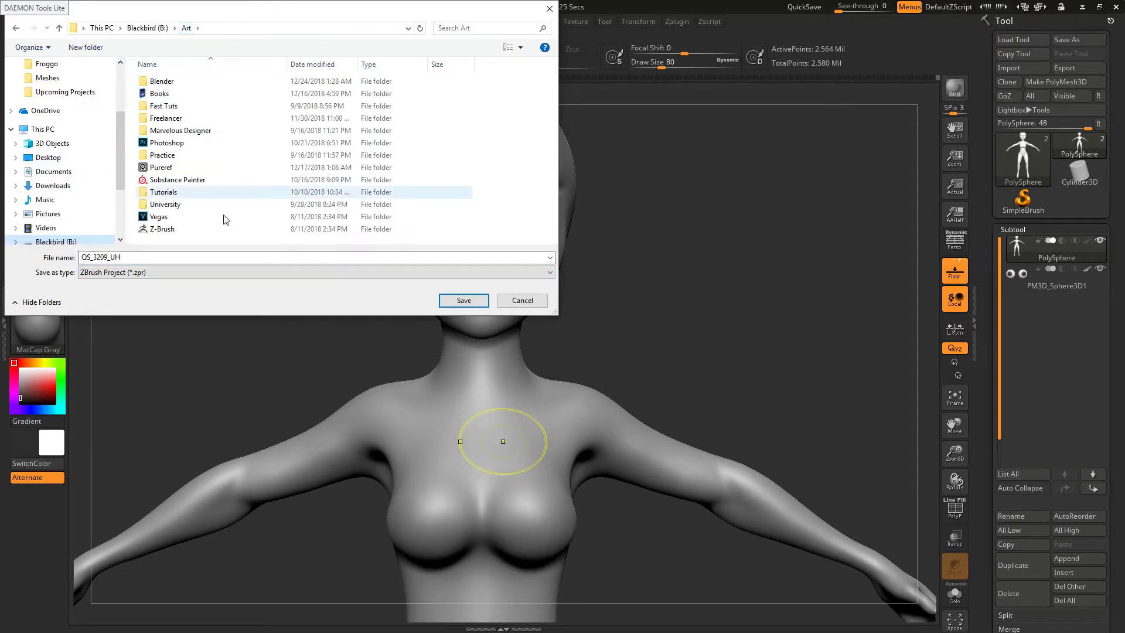
{"action": "double_click", "coordinate": [163, 228]}
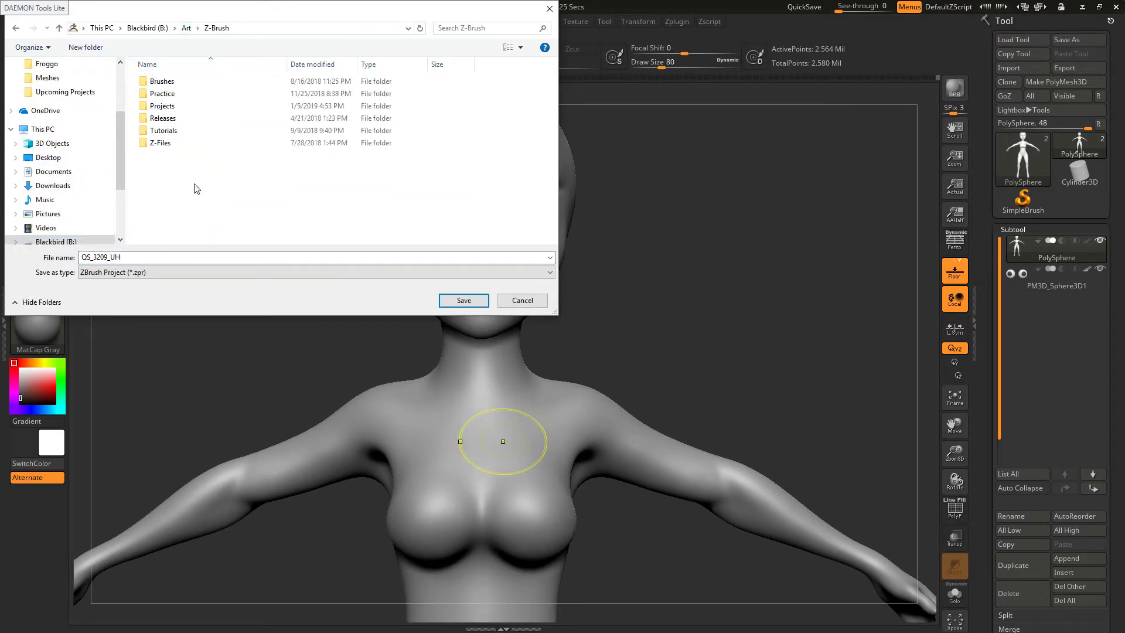
{"action": "double_click", "coordinate": [170, 106]}
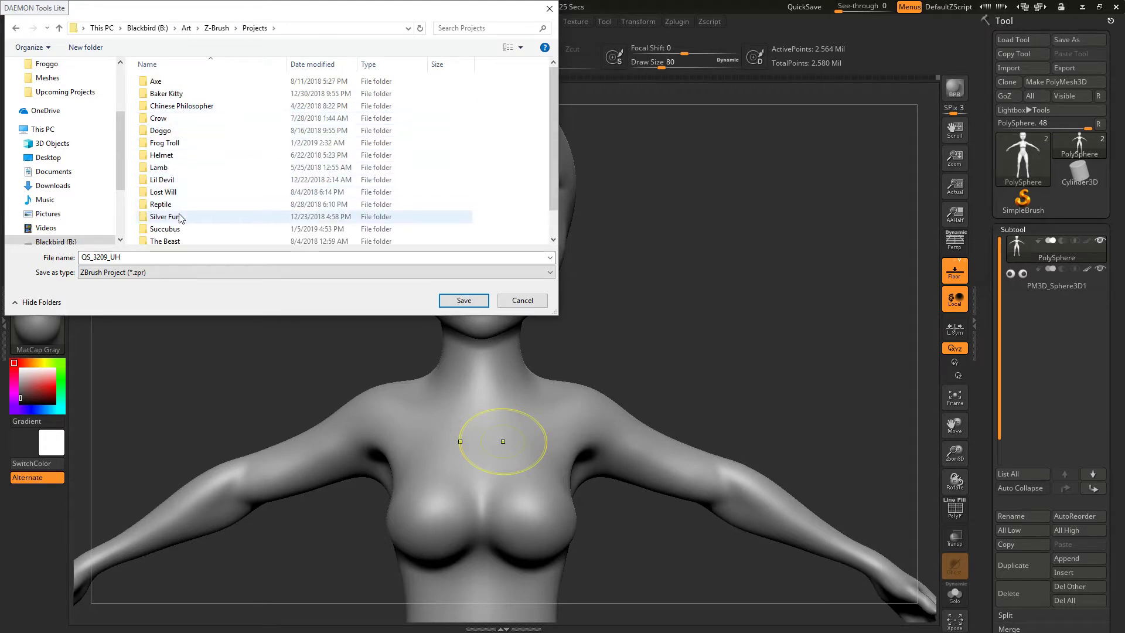
{"action": "double_click", "coordinate": [167, 228]}
{"action": "left_click", "coordinate": [183, 84]}
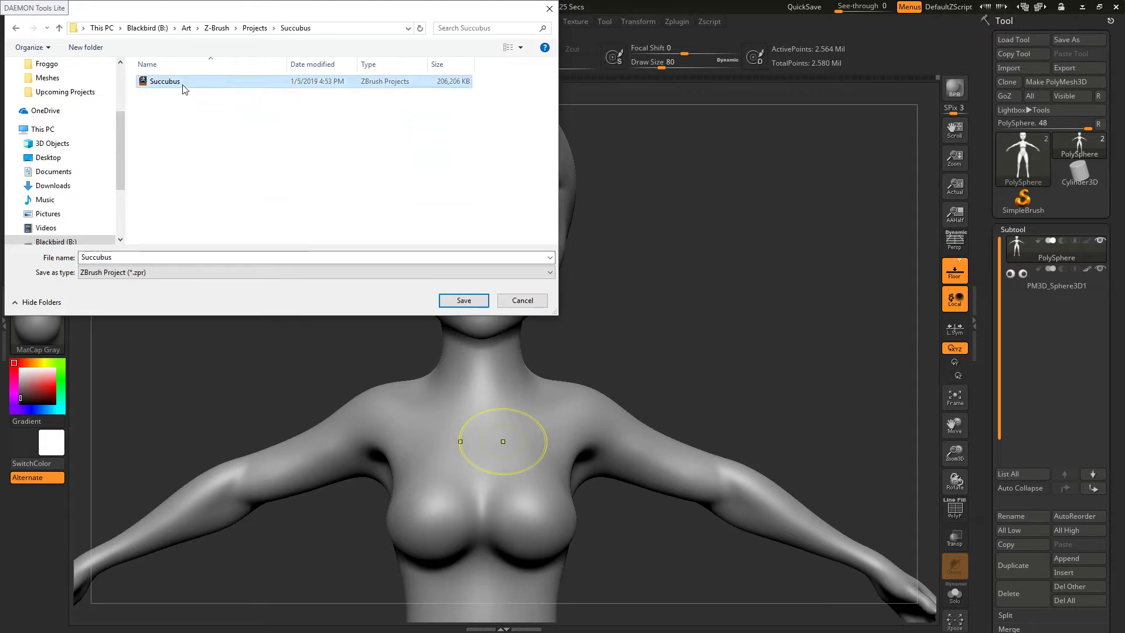
{"action": "left_click", "coordinate": [464, 300]}
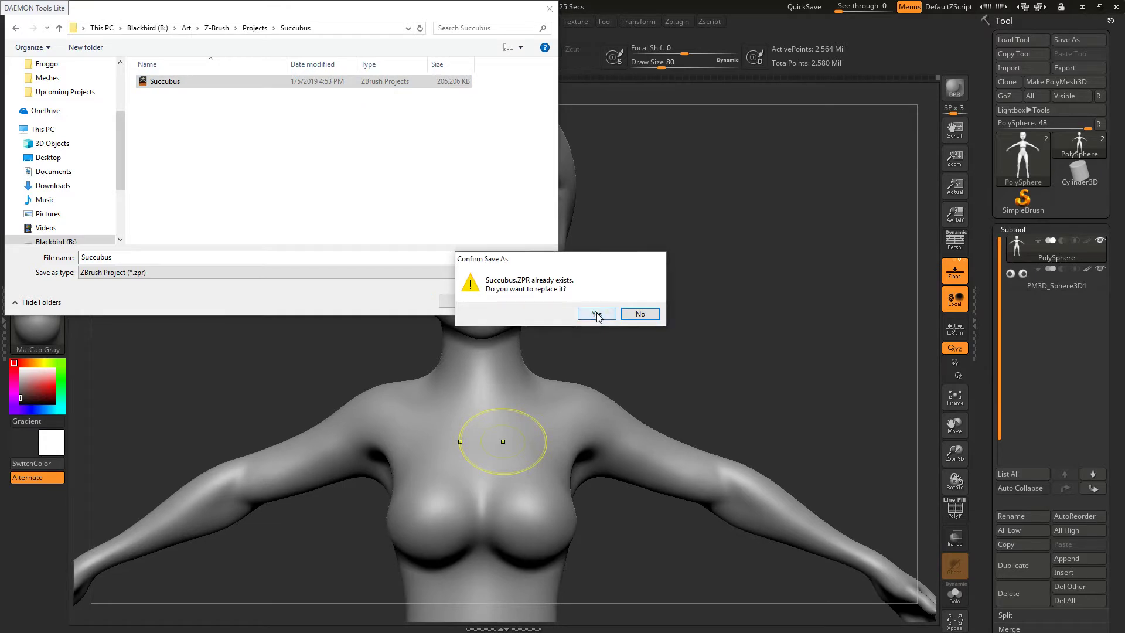
{"action": "left_click", "coordinate": [596, 314]}
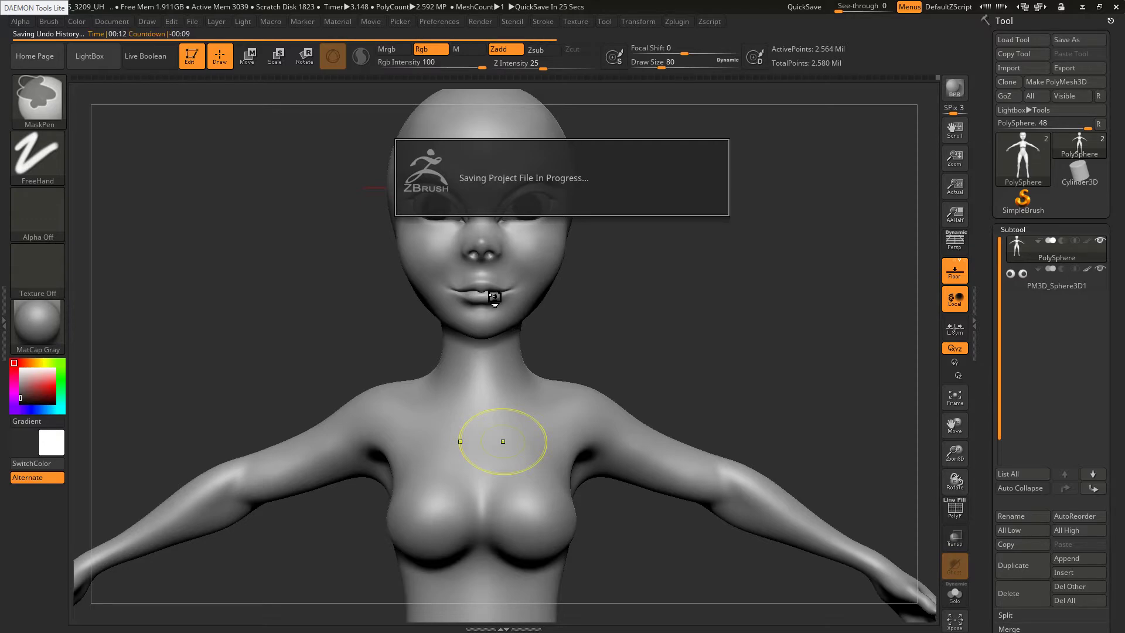
Switch to PureRef to examine the face and body proportions in the reference illustration, and return to ZBrush
{"action": "key", "text": "alt+Tab"}
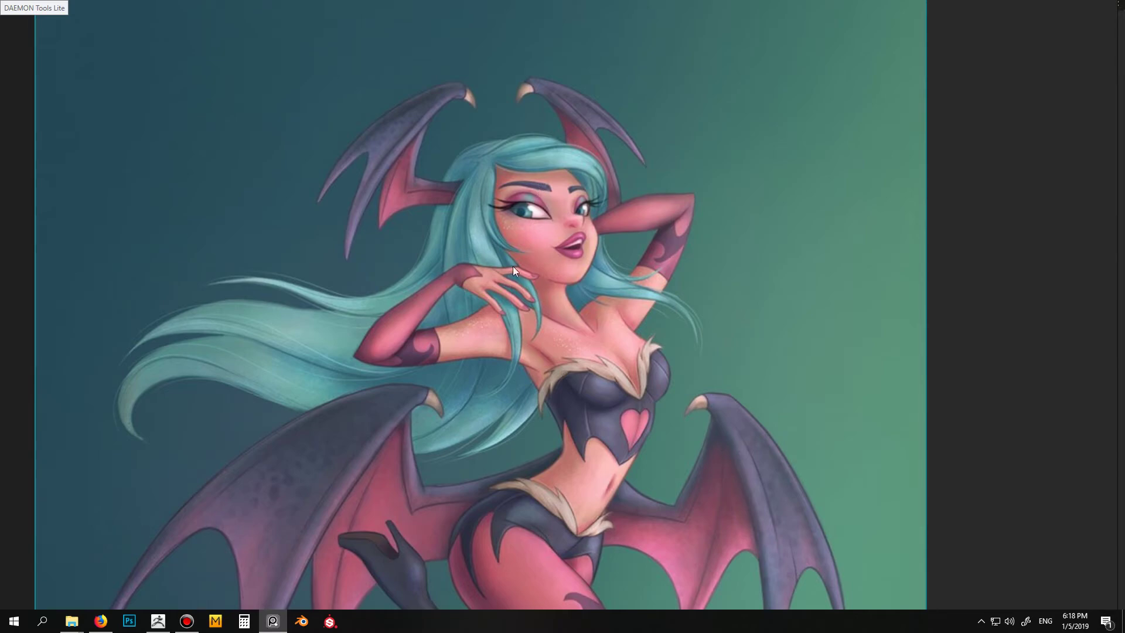
{"action": "key", "text": "alt+Tab"}
{"action": "key", "text": "alt+Tab"}
{"action": "key", "text": "alt+Tab"}
{"action": "key", "text": "alt+Tab"}
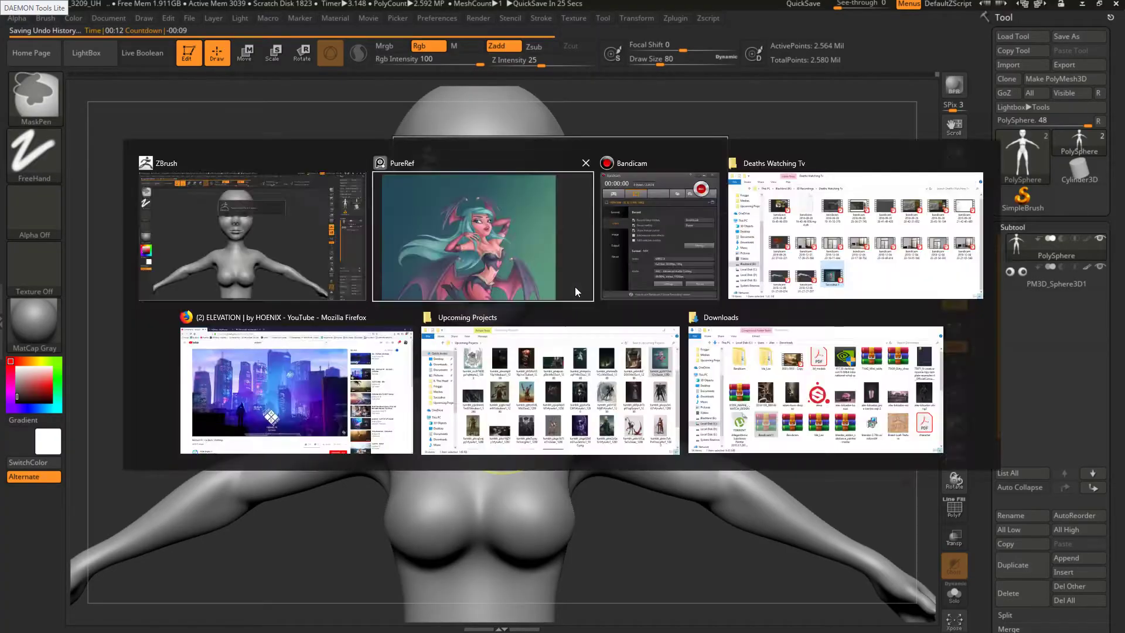
{"action": "left_click", "coordinate": [575, 287]}
{"action": "key", "text": "alt+Tab"}
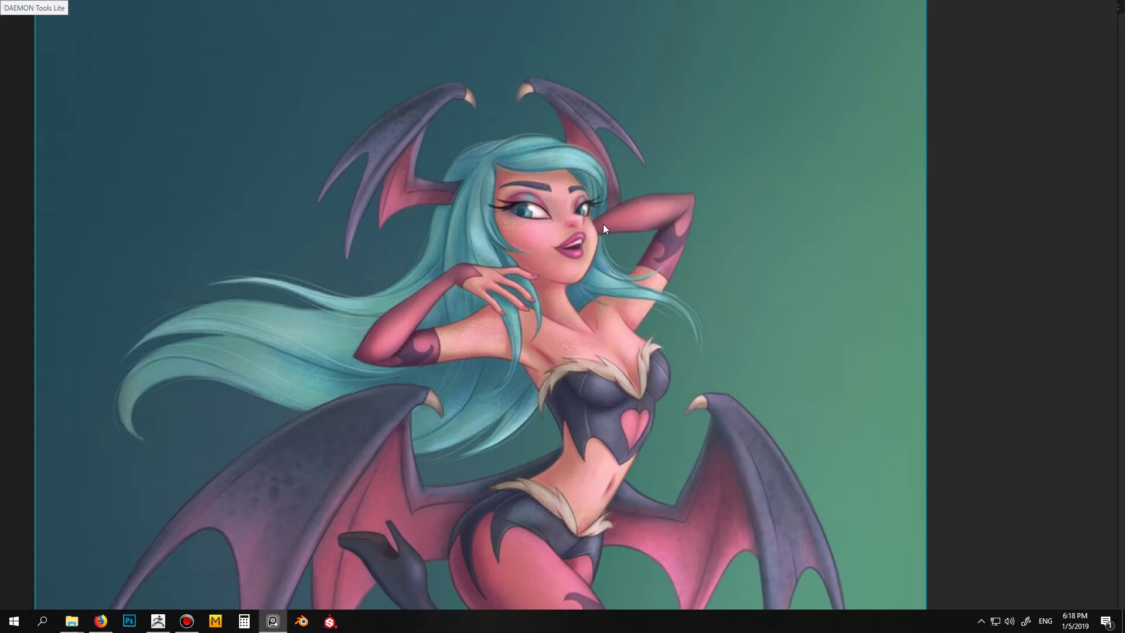
{"action": "key", "text": "alt+Tab"}
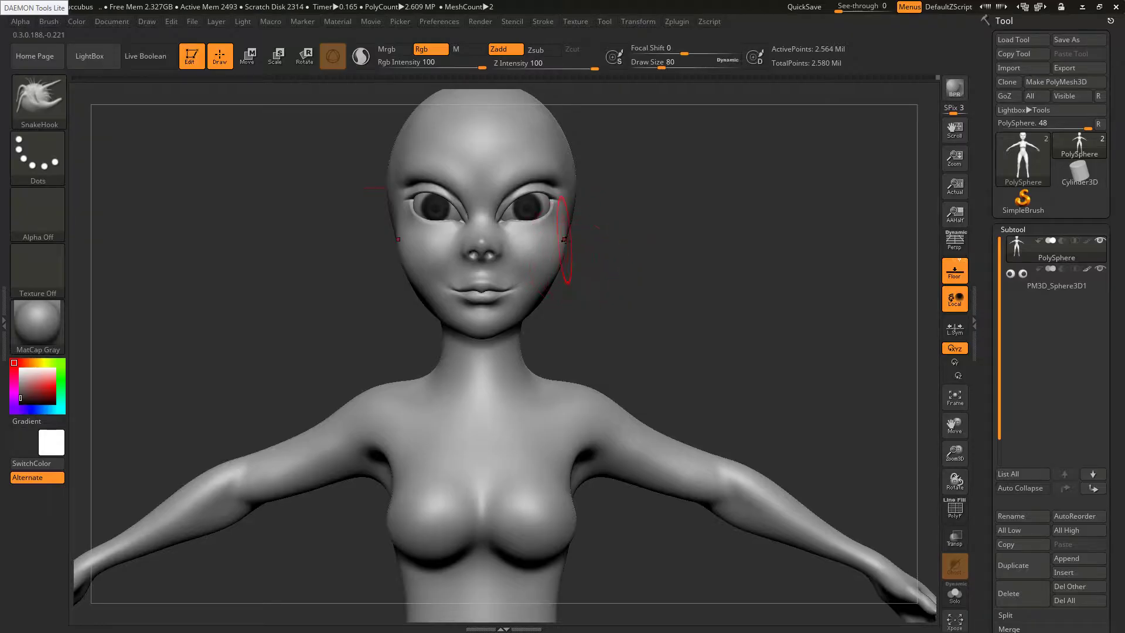
Smooth the front of the neck and the underside of the jaw at draw size 56
{"action": "mouse_move", "coordinate": [640, 321]}
{"action": "right_mouse_down", "text": "ctrl"}
{"action": "mouse_move", "coordinate": [604, 240]}
{"action": "mouse_move", "coordinate": [603, 144]}
{"action": "right_mouse_up", "text": "ctrl"}
{"action": "mouse_move", "coordinate": [573, 197]}
{"action": "right_mouse_down", "text": "alt"}
{"action": "mouse_move", "coordinate": [603, 151]}
{"action": "mouse_move", "coordinate": [595, 181]}
{"action": "mouse_move", "coordinate": [582, 179]}
{"action": "right_mouse_up", "text": "alt"}
{"action": "mouse_move", "coordinate": [578, 200]}
{"action": "right_mouse_down", "text": "shift"}
{"action": "mouse_move", "coordinate": [577, 187]}
{"action": "mouse_move", "coordinate": [641, 276]}
{"action": "mouse_move", "coordinate": [630, 346]}
{"action": "right_mouse_up", "text": "shift"}
{"action": "key", "text": "s"}
{"action": "left_click", "coordinate": [587, 256]}
{"action": "right_click_drag", "start_coordinate": [579, 315], "coordinate": [612, 317]}
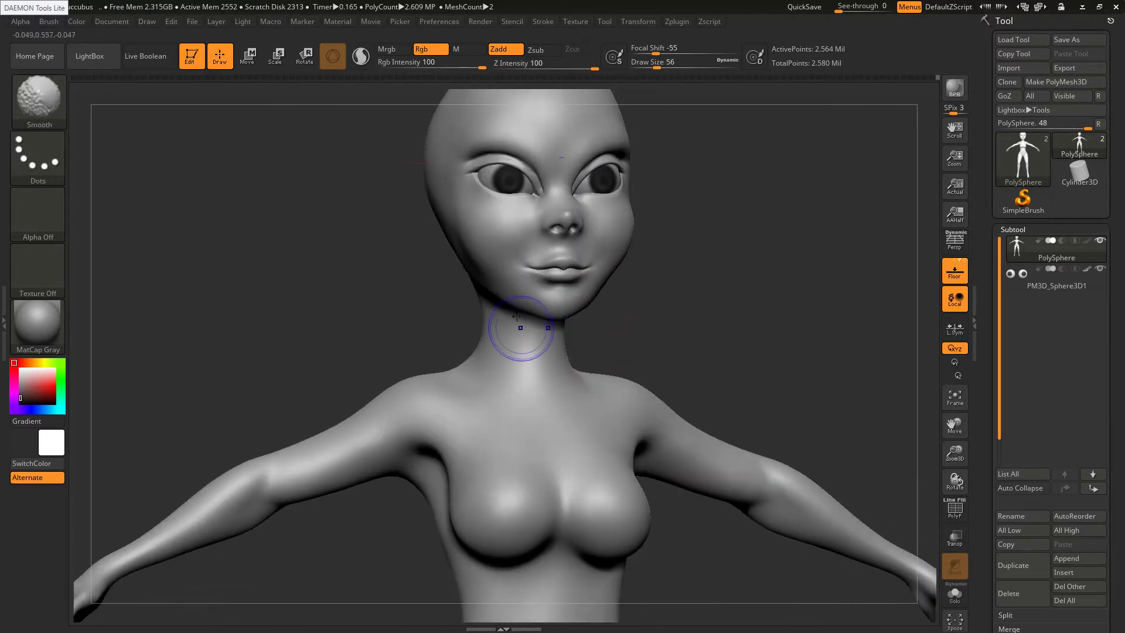
{"action": "mouse_move", "coordinate": [522, 294]}
{"action": "left_mouse_down", "text": "shift"}
{"action": "mouse_move", "coordinate": [523, 317]}
{"action": "mouse_move", "coordinate": [511, 301]}
{"action": "left_mouse_up", "text": "shift"}
{"action": "right_click_drag", "start_coordinate": [497, 287], "coordinate": [548, 296]}
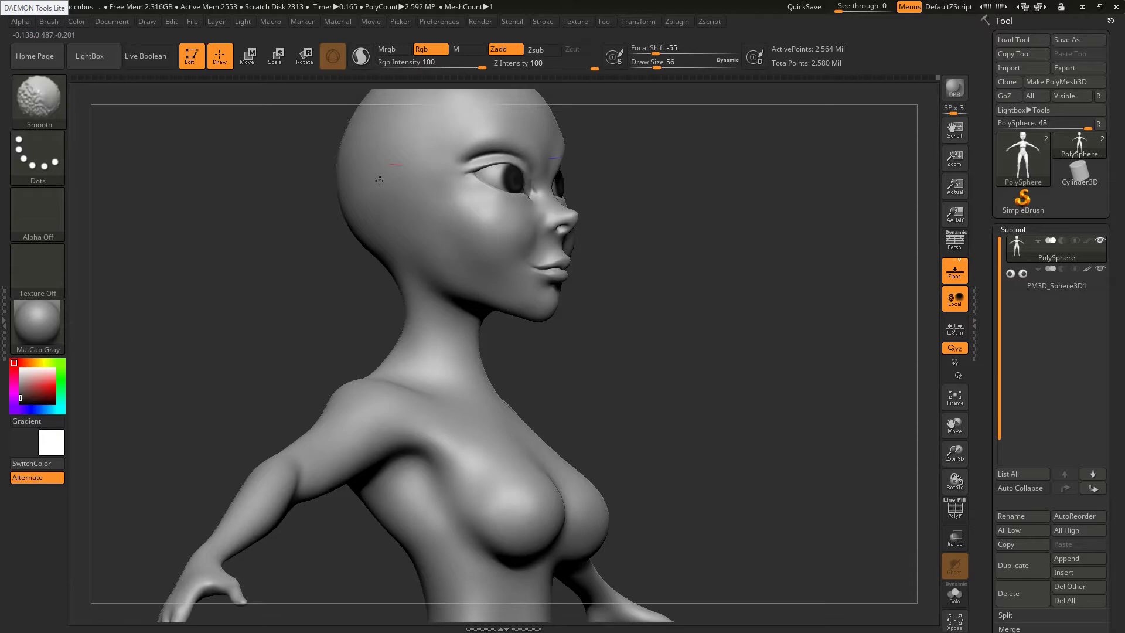
Activate the SnakeHook brush and compare the neck and shoulders from the front with the reference illustration
{"action": "key", "text": "b"}
{"action": "key", "text": "s"}
{"action": "key", "text": "h"}
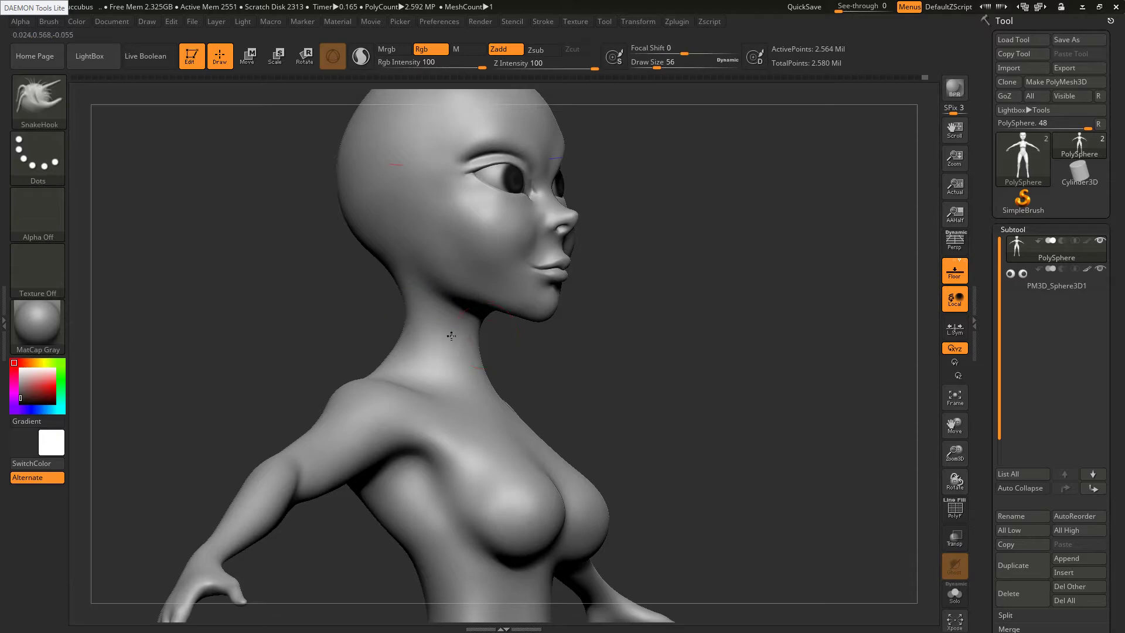
{"action": "right_click_drag", "start_coordinate": [463, 352], "coordinate": [460, 367]}
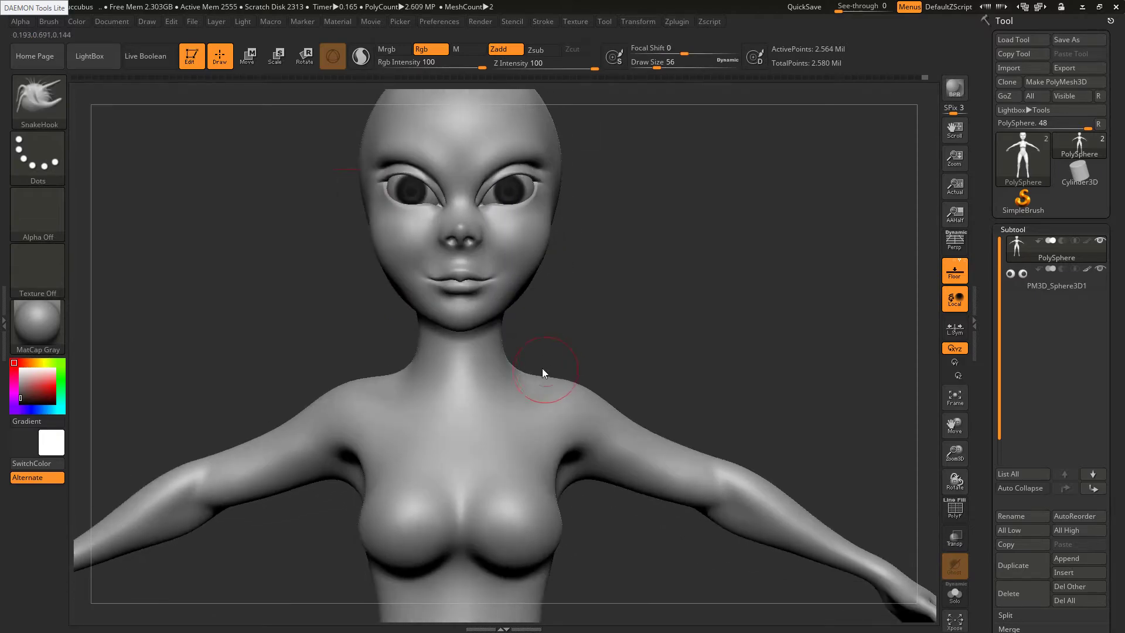
{"action": "key", "text": "alt+Tab"}
{"action": "key", "text": "alt+Tab"}
Reshape the sides of the neck and its transition into the shoulders with SnakeHook at draw size 104
{"action": "key", "text": "b"}
{"action": "key", "text": "s"}
{"action": "key", "text": "h"}
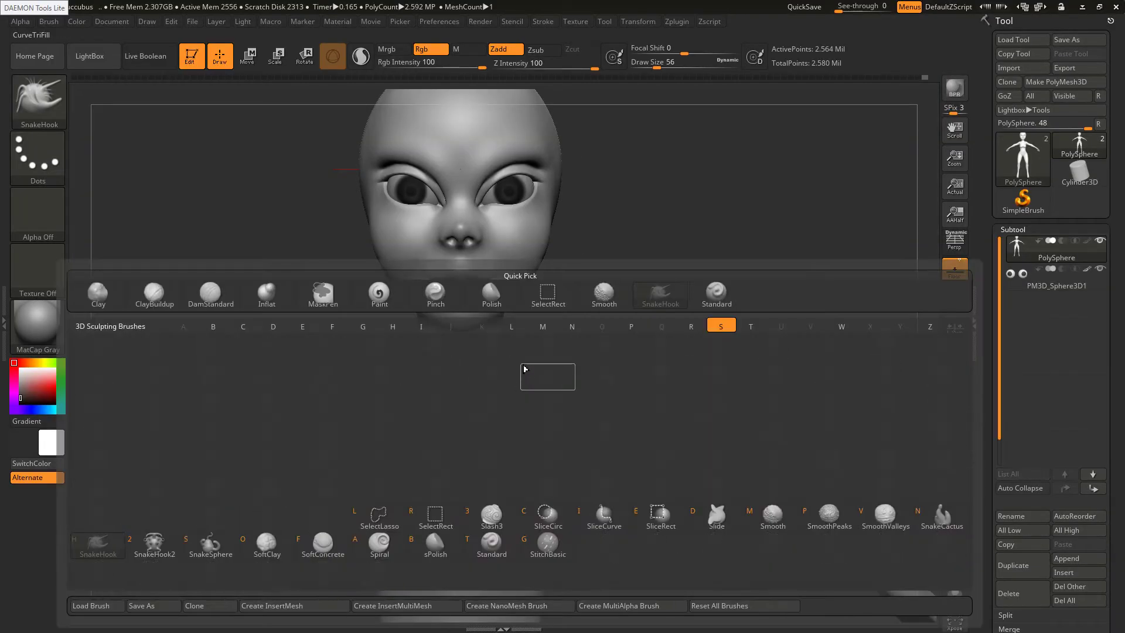
{"action": "key", "text": "s"}
{"action": "mouse_move", "coordinate": [529, 364]}
{"action": "left_mouse_down"}
{"action": "mouse_move", "coordinate": [510, 365]}
{"action": "mouse_move", "coordinate": [497, 317]}
{"action": "left_mouse_up"}
{"action": "key", "text": "s"}
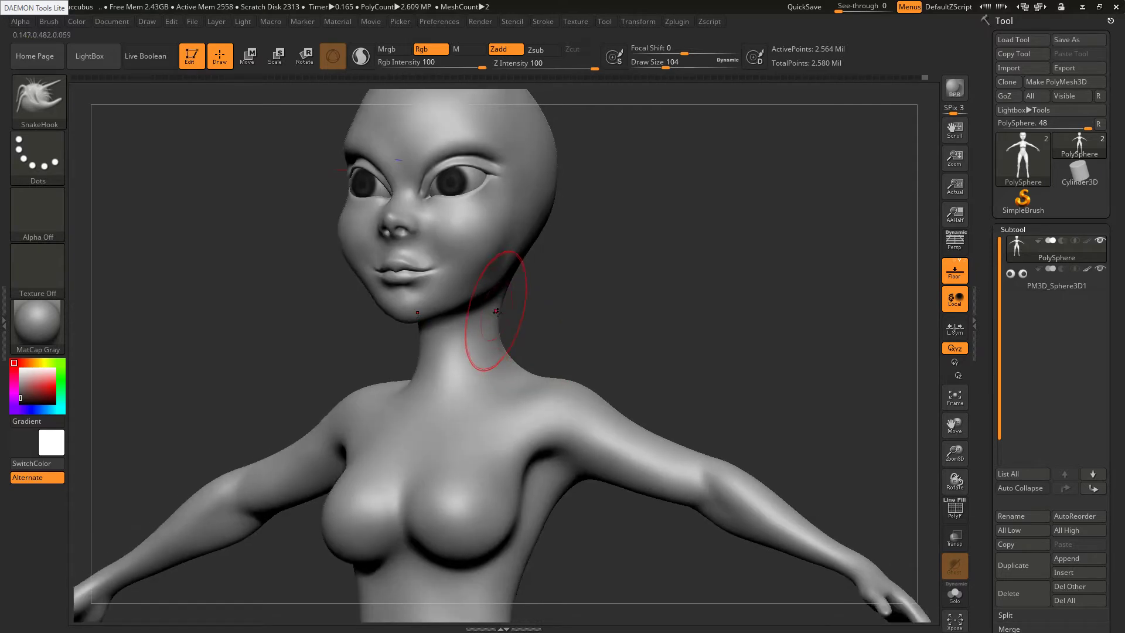
{"action": "left_click_drag", "start_coordinate": [509, 359], "coordinate": [516, 358]}
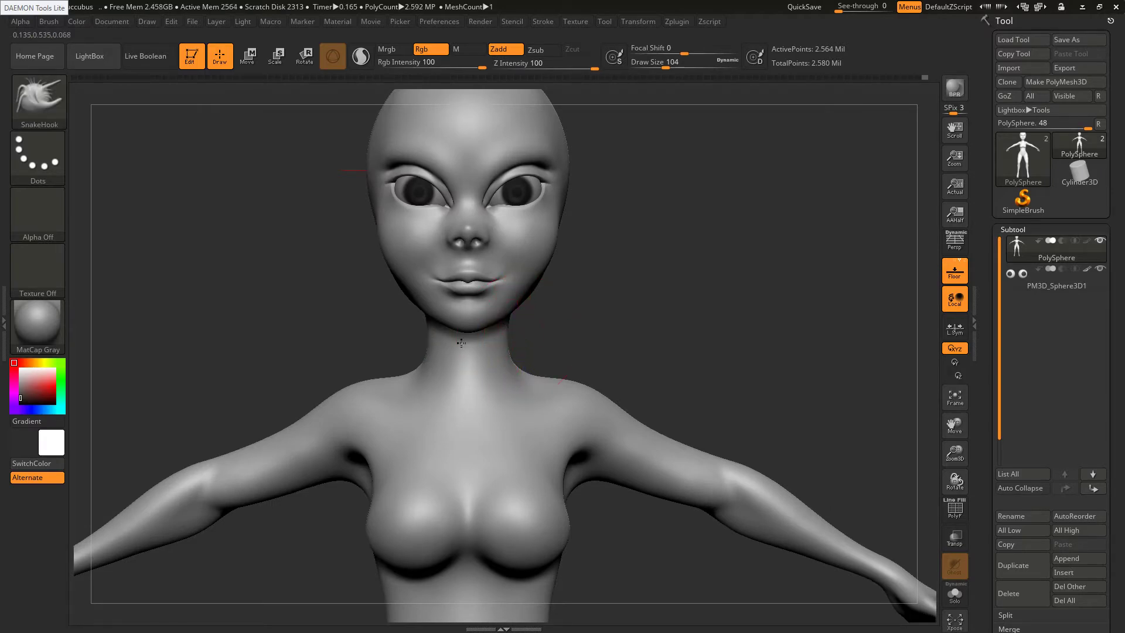
{"action": "left_click_drag", "start_coordinate": [518, 335], "coordinate": [481, 314]}
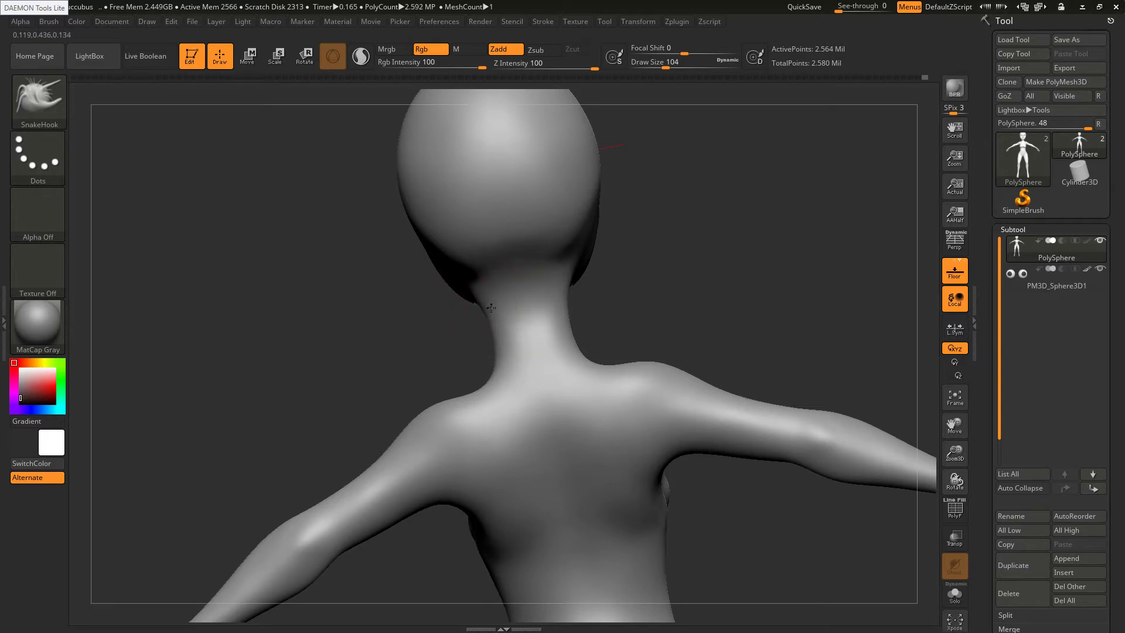
Examine the neck, shoulders and full-body proportions from the back, side and front
{"action": "mouse_move", "coordinate": [492, 304]}
{"action": "right_mouse_down"}
{"action": "mouse_move", "coordinate": [568, 311]}
{"action": "mouse_move", "coordinate": [498, 371]}
{"action": "right_mouse_up"}
{"action": "mouse_move", "coordinate": [516, 414]}
{"action": "right_mouse_down", "text": "ctrl"}
{"action": "mouse_move", "coordinate": [505, 231]}
{"action": "mouse_move", "coordinate": [526, 293]}
{"action": "mouse_move", "coordinate": [558, 279]}
{"action": "right_mouse_up", "text": "ctrl"}
{"action": "key", "text": "f"}
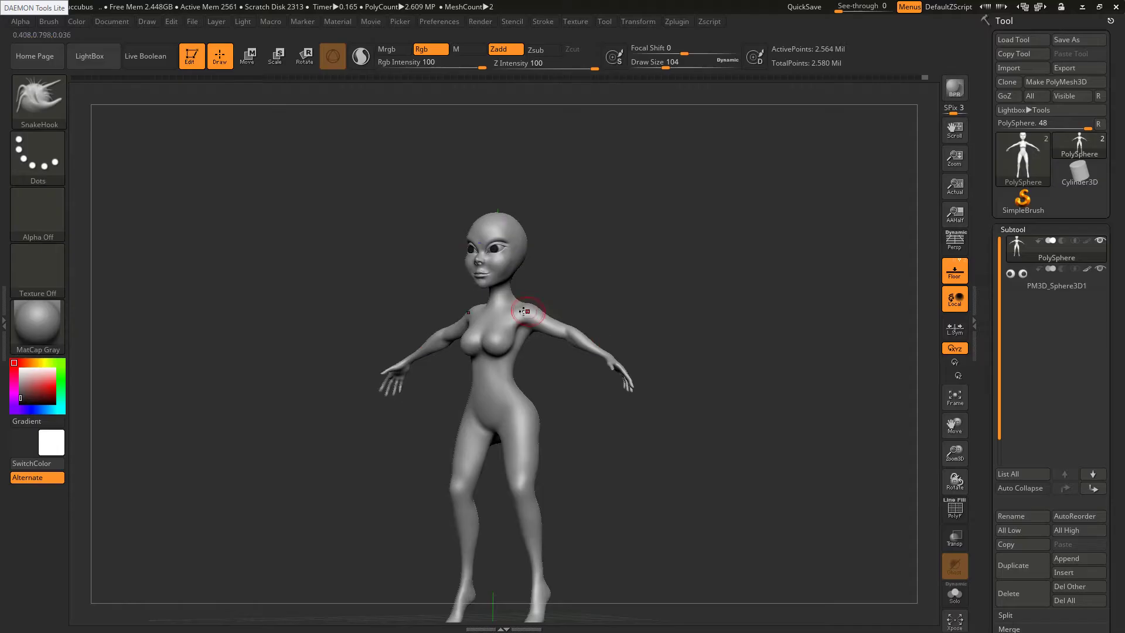
{"action": "right_click_drag", "start_coordinate": [530, 317], "coordinate": [571, 322]}
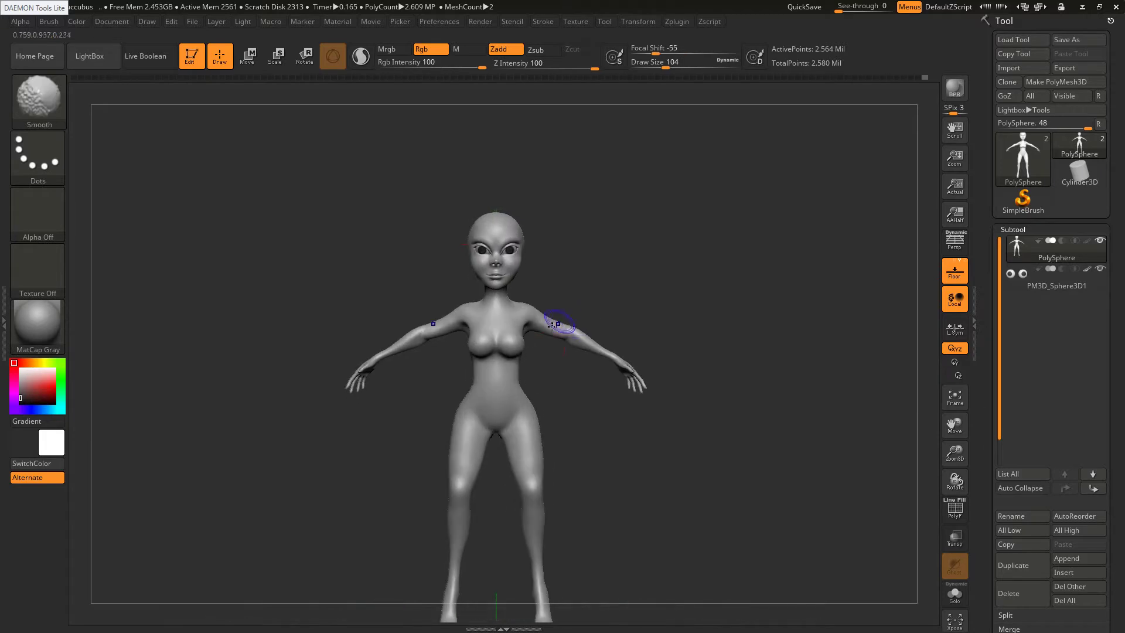
{"action": "right_click_drag", "start_coordinate": [546, 398], "coordinate": [526, 326], "text": "alt"}
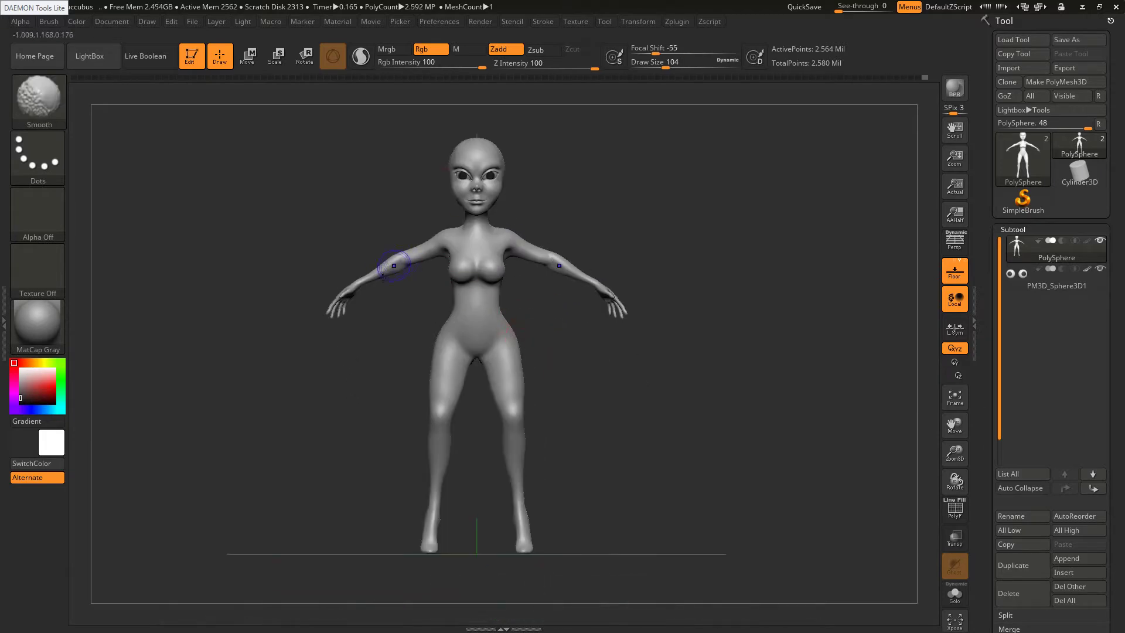
{"action": "mouse_move", "coordinate": [583, 356]}
{"action": "right_mouse_down"}
{"action": "mouse_move", "coordinate": [530, 367]}
{"action": "mouse_move", "coordinate": [557, 329]}
{"action": "mouse_move", "coordinate": [490, 347]}
{"action": "mouse_move", "coordinate": [575, 349]}
{"action": "mouse_move", "coordinate": [535, 359]}
{"action": "mouse_move", "coordinate": [521, 234]}
{"action": "right_mouse_up"}
{"action": "right_click_drag", "start_coordinate": [499, 195], "coordinate": [502, 362], "text": "alt"}
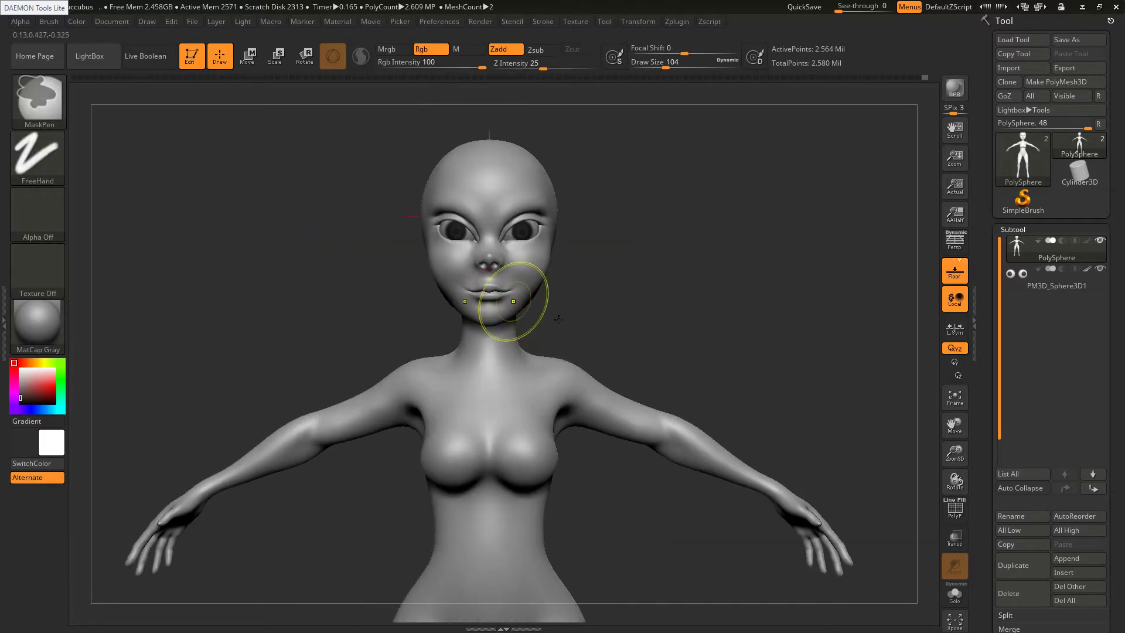
{"action": "right_click_drag", "start_coordinate": [559, 320], "coordinate": [525, 319], "text": "ctrl"}
{"action": "right_click_drag", "start_coordinate": [653, 315], "coordinate": [641, 268], "text": "alt"}
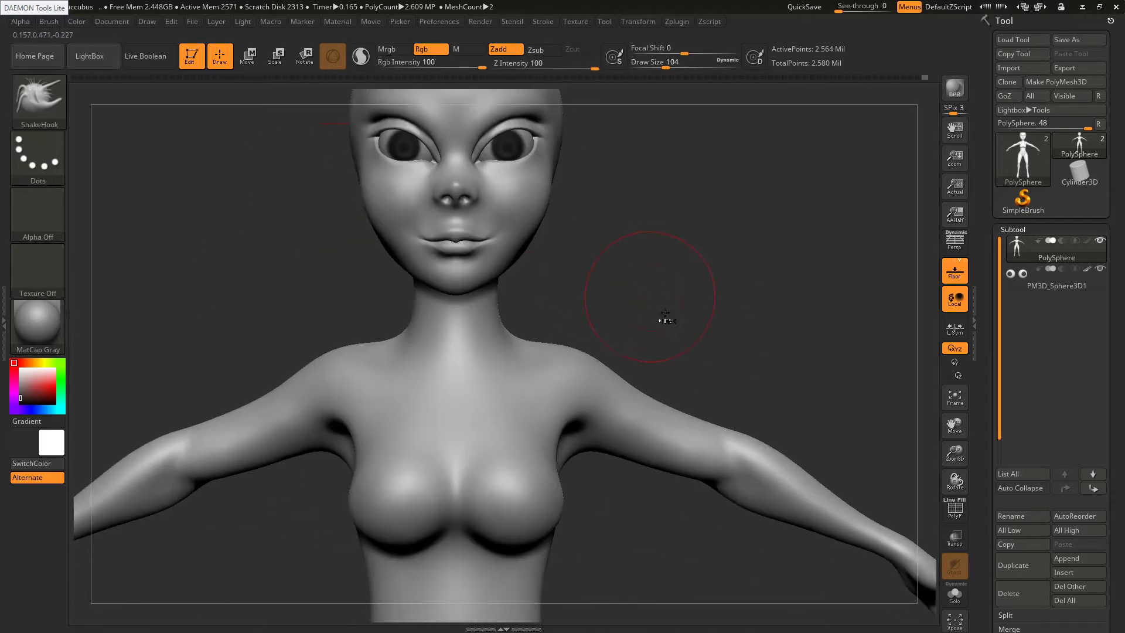
Adjust the forehead and brow area with SnakeHook at draw sizes 112 and 71
{"action": "right_click_drag", "start_coordinate": [666, 311], "coordinate": [640, 283], "text": "ctrl"}
{"action": "mouse_move", "coordinate": [575, 239]}
{"action": "right_mouse_down", "text": "ctrl"}
{"action": "mouse_move", "coordinate": [573, 256]}
{"action": "mouse_move", "coordinate": [482, 223]}
{"action": "right_mouse_up", "text": "ctrl"}
{"action": "right_click_drag", "start_coordinate": [610, 284], "coordinate": [627, 326], "text": "ctrl"}
{"action": "key", "text": "s"}
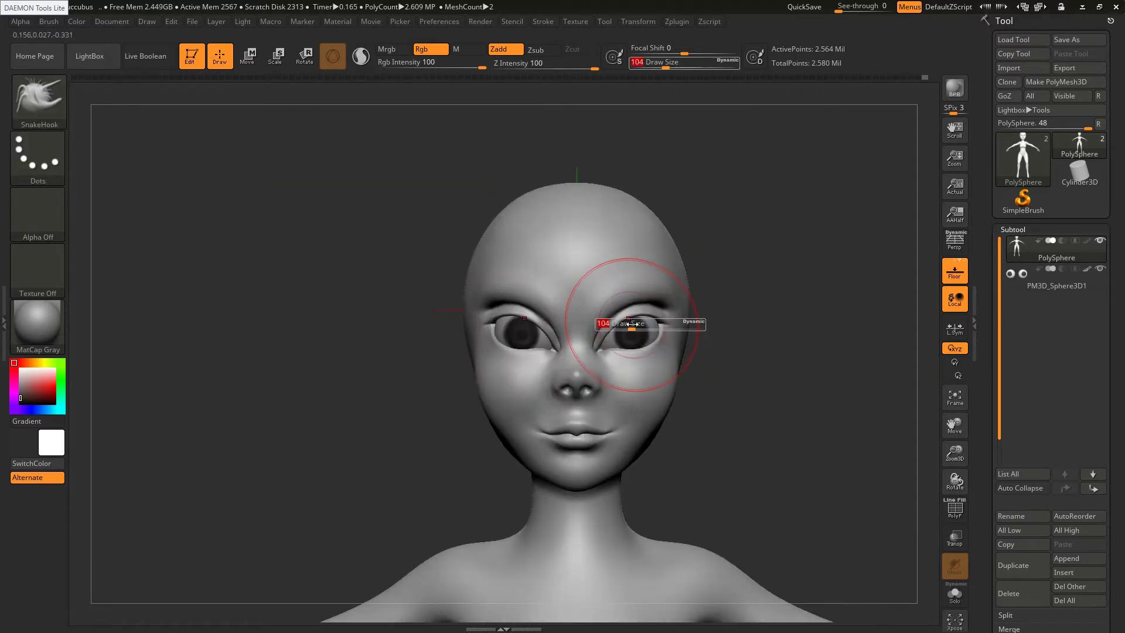
{"action": "left_click_drag", "start_coordinate": [628, 326], "coordinate": [630, 326]}
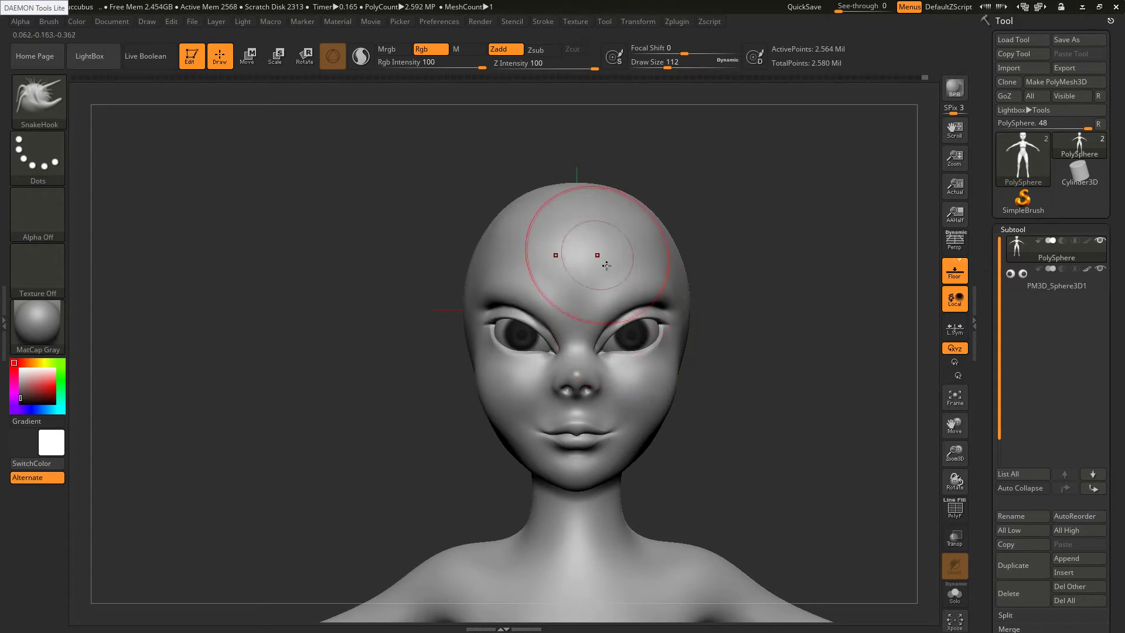
{"action": "mouse_move", "coordinate": [759, 354]}
{"action": "right_mouse_down", "text": "ctrl"}
{"action": "mouse_move", "coordinate": [701, 286]}
{"action": "mouse_move", "coordinate": [658, 286]}
{"action": "mouse_move", "coordinate": [692, 270]}
{"action": "mouse_move", "coordinate": [680, 278]}
{"action": "right_mouse_up", "text": "ctrl"}
{"action": "key", "text": "s"}
{"action": "left_click_drag", "start_coordinate": [623, 322], "coordinate": [626, 351]}
{"action": "right_click_drag", "start_coordinate": [656, 354], "coordinate": [651, 365], "text": "ctrl"}
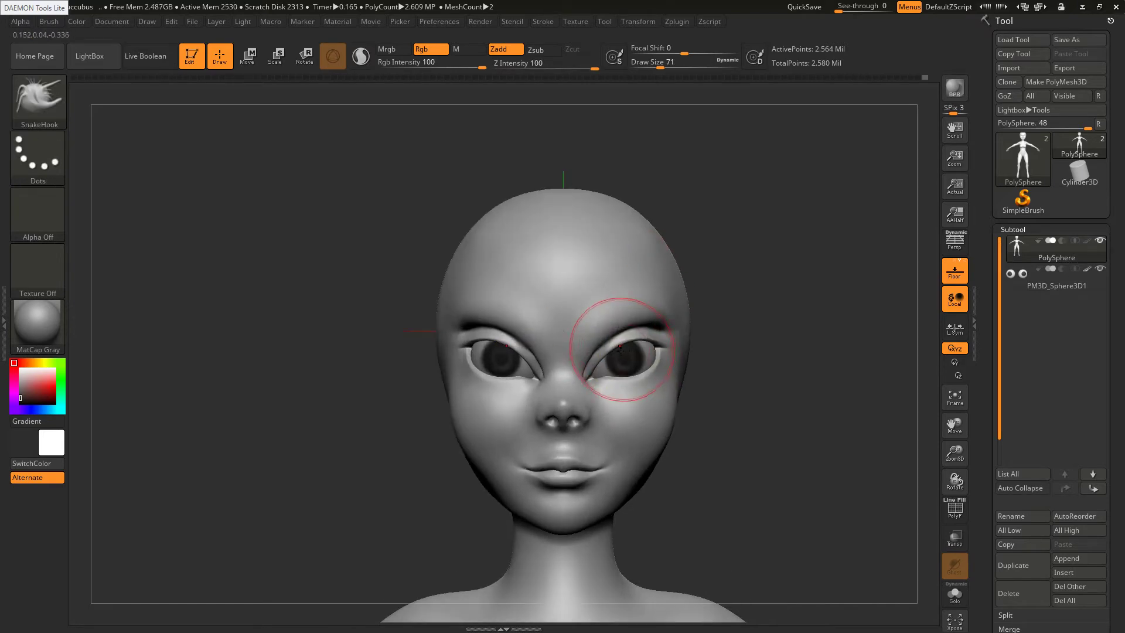
Refine the inner eye corners and the brow beside the nose bridge with SnakeHook at draw sizes 54 and 37
{"action": "key", "text": "s"}
{"action": "left_click_drag", "start_coordinate": [623, 351], "coordinate": [618, 351]}
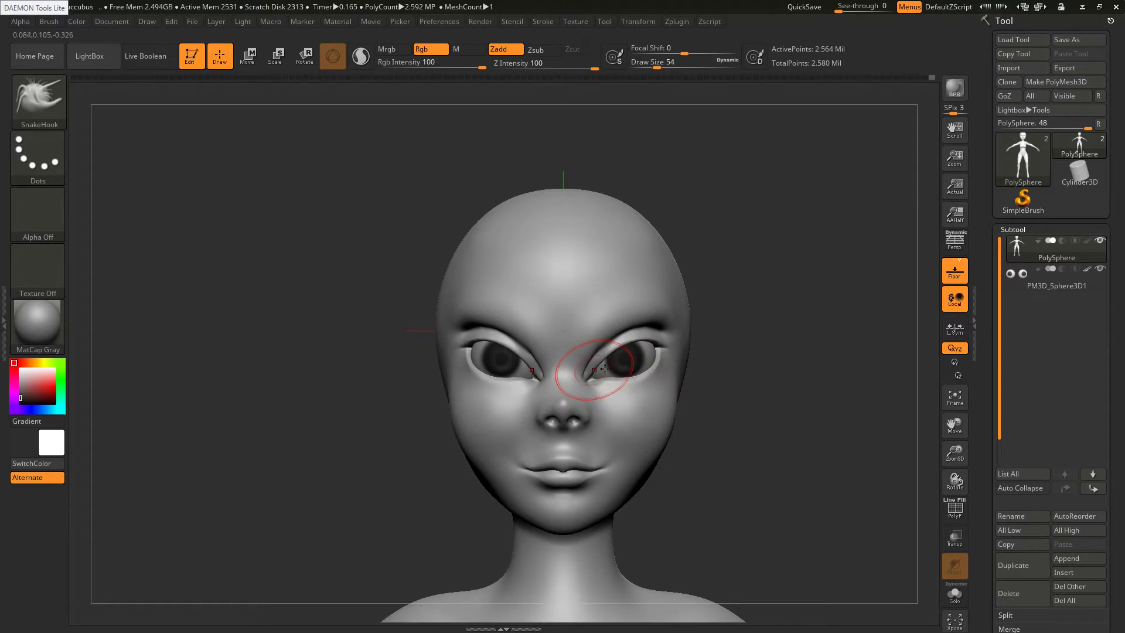
{"action": "key", "text": "ctrl"}
{"action": "right_click_drag", "start_coordinate": [642, 379], "coordinate": [668, 404], "text": "ctrl"}
{"action": "key", "text": "s"}
{"action": "left_click_drag", "start_coordinate": [598, 373], "coordinate": [584, 360]}
{"action": "key", "text": "s"}
Check the face in the PureRef reference illustration, then smooth the inner eye corners and the sides of the nose at draw size 31
{"action": "key", "text": "alt+Tab"}
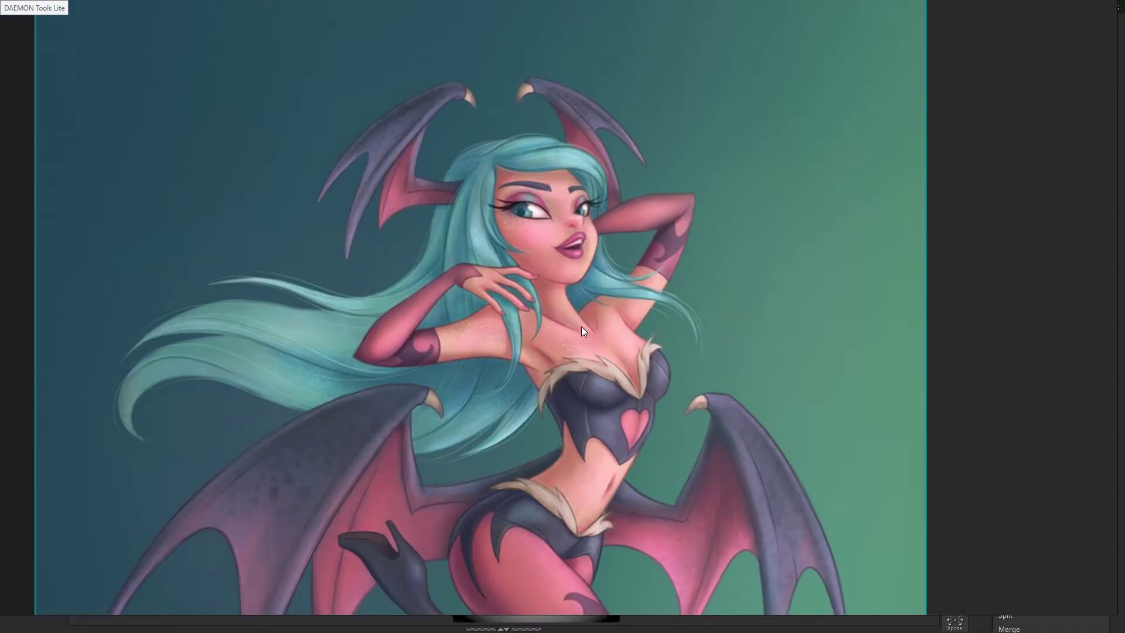
{"action": "key", "text": "alt+Tab"}
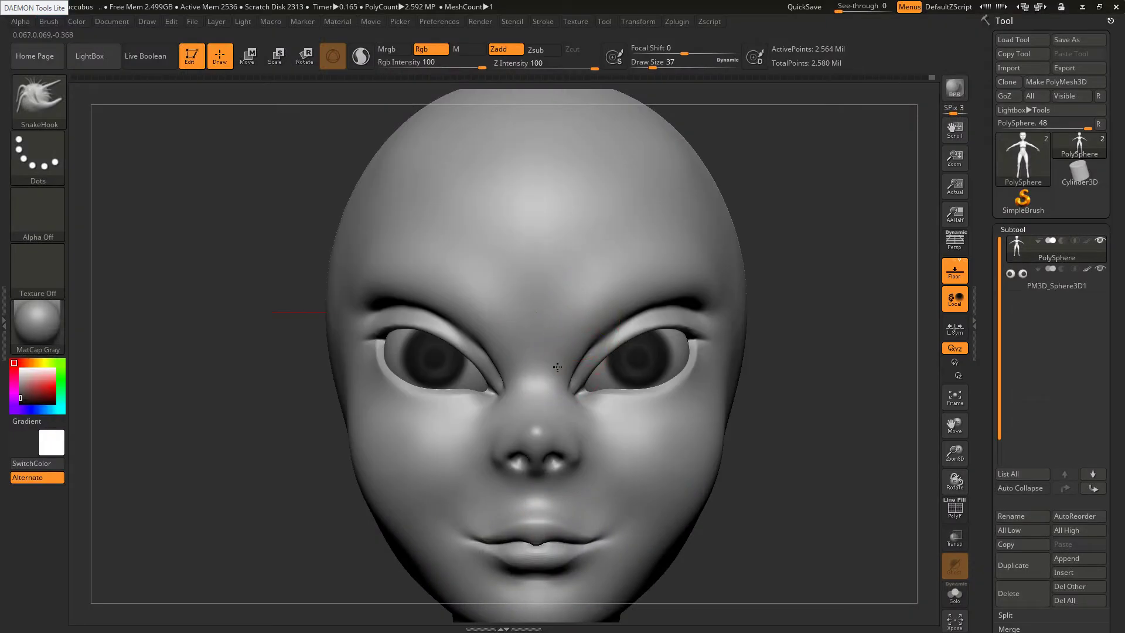
{"action": "right_click_drag", "start_coordinate": [630, 368], "coordinate": [579, 375]}
{"action": "key", "text": "shift"}
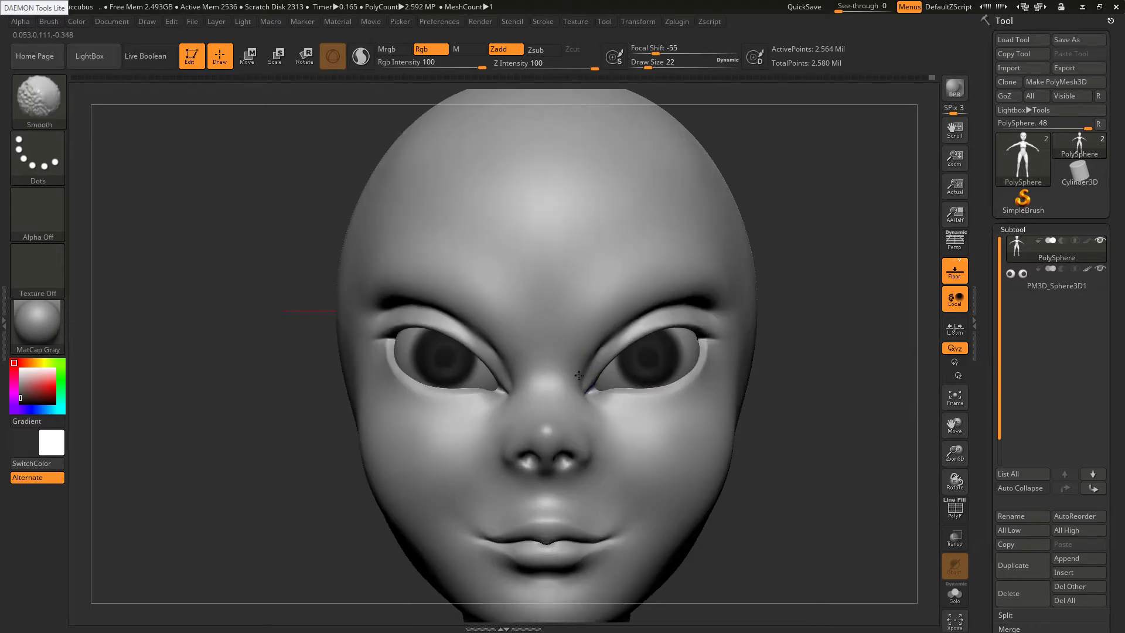
{"action": "key", "text": "shift"}
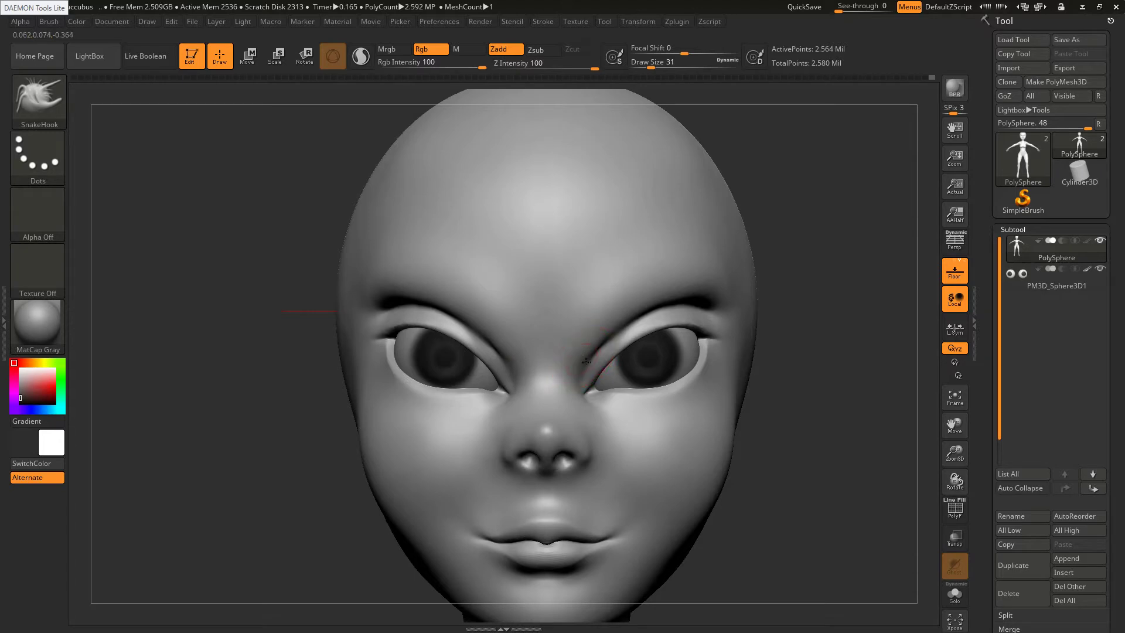
{"action": "key", "text": "shift"}
{"action": "mouse_move", "coordinate": [579, 367]}
{"action": "left_mouse_down", "text": "shift"}
{"action": "mouse_move", "coordinate": [575, 393]}
{"action": "mouse_move", "coordinate": [582, 375]}
{"action": "left_mouse_up", "text": "shift"}
{"action": "right_click_drag", "start_coordinate": [592, 398], "coordinate": [573, 417]}
{"action": "left_click_drag", "start_coordinate": [573, 417], "coordinate": [587, 446], "text": "shift"}
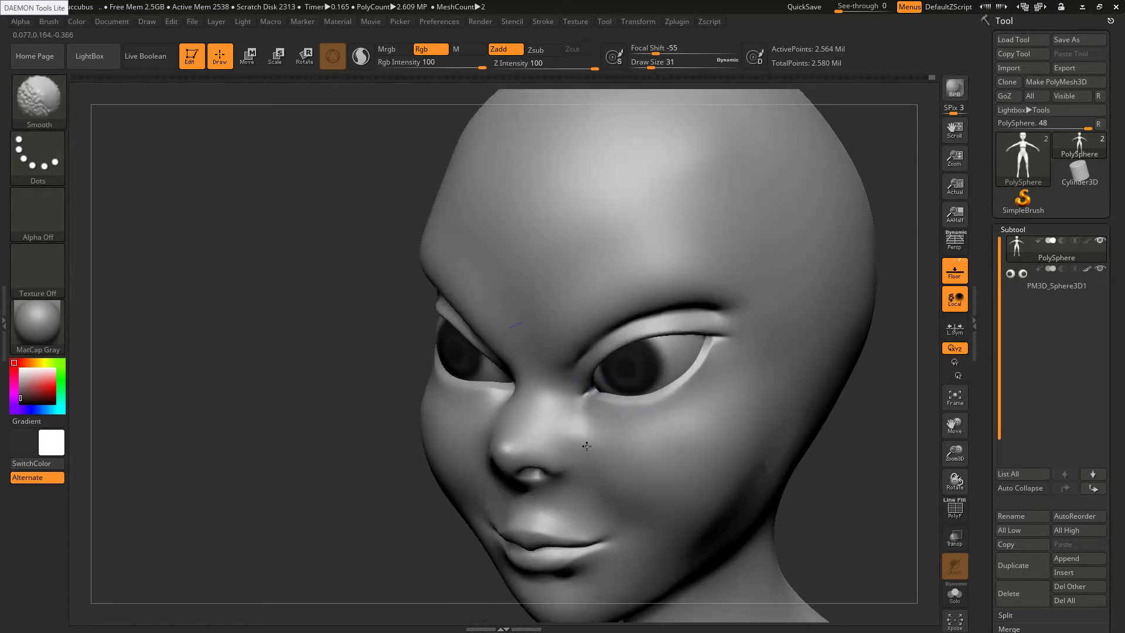
Try to build up the cheek beside the nose with Inflat at draw size 31 and Z intensity 3, then undo the stroke
{"action": "key", "text": "b"}
{"action": "key", "text": "i"}
{"action": "key", "text": "n"}
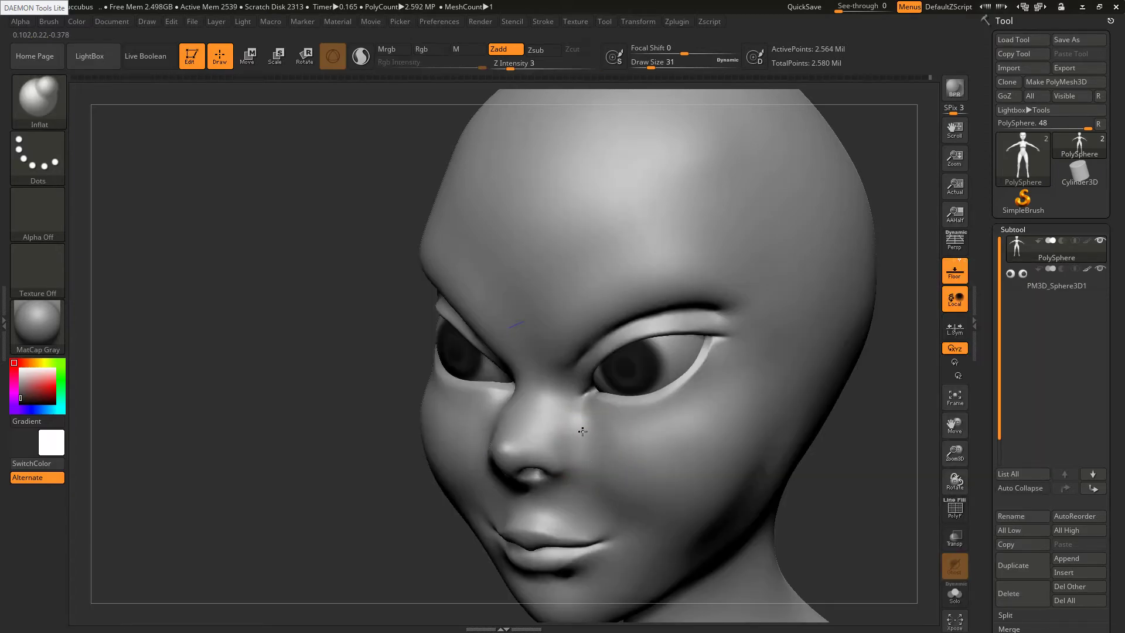
{"action": "right_click_drag", "start_coordinate": [603, 442], "coordinate": [619, 440]}
{"action": "left_click_drag", "start_coordinate": [609, 438], "coordinate": [591, 433], "text": "shift"}
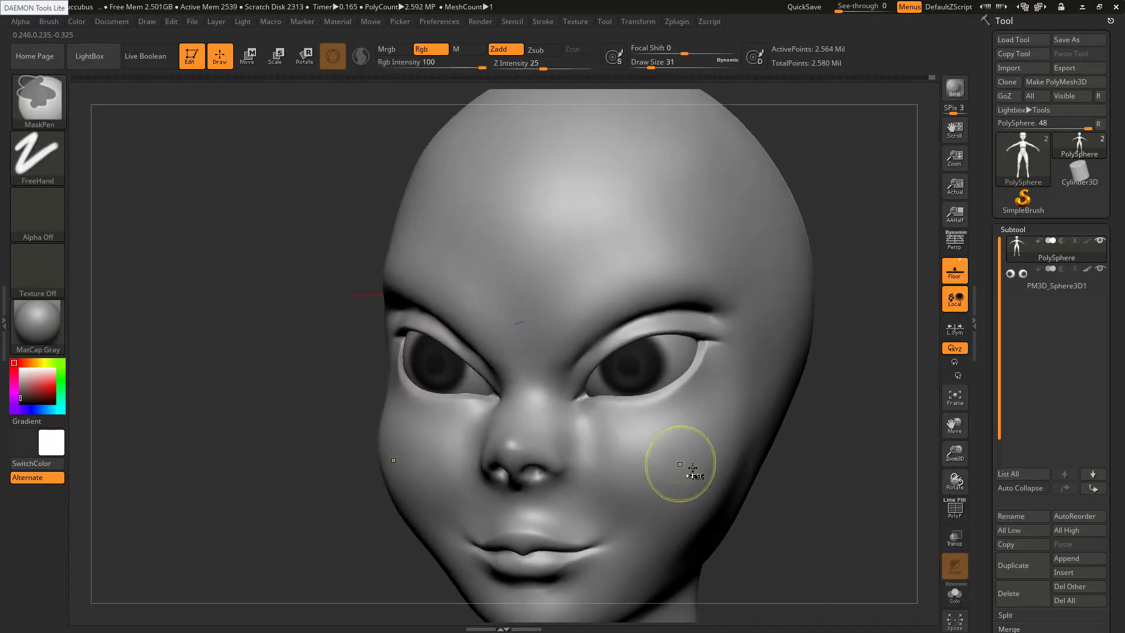
{"action": "key", "text": "ctrl+z"}
Smooth the cheek beside the nose and the crease above the upper eyelid at draw size 31
{"action": "right_click_drag", "start_coordinate": [617, 451], "coordinate": [576, 432]}
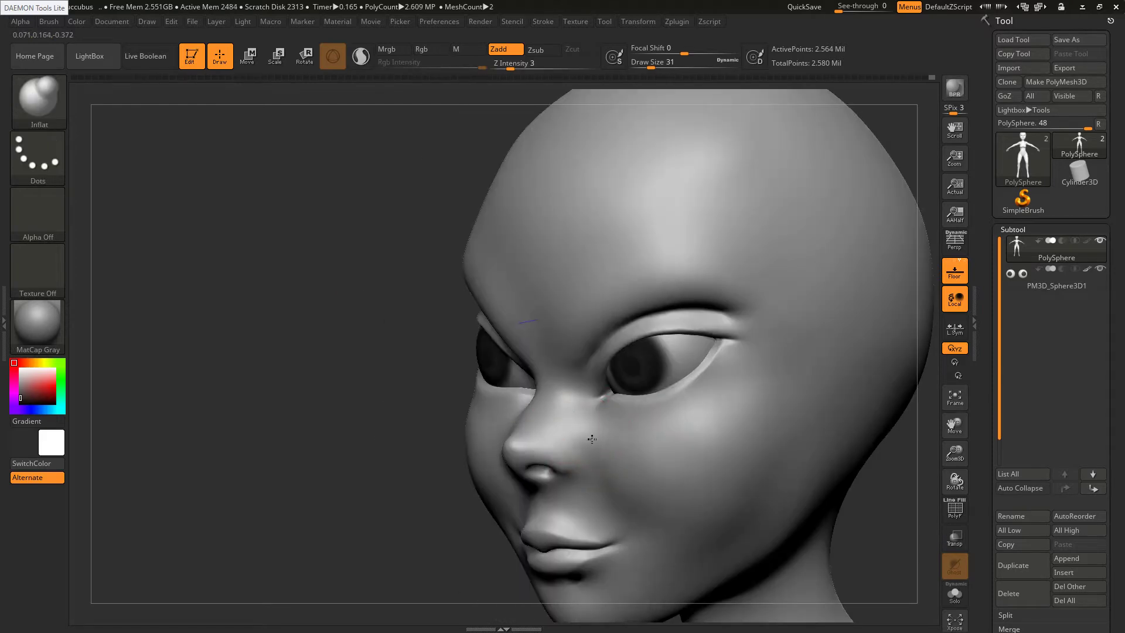
{"action": "key", "text": "shift"}
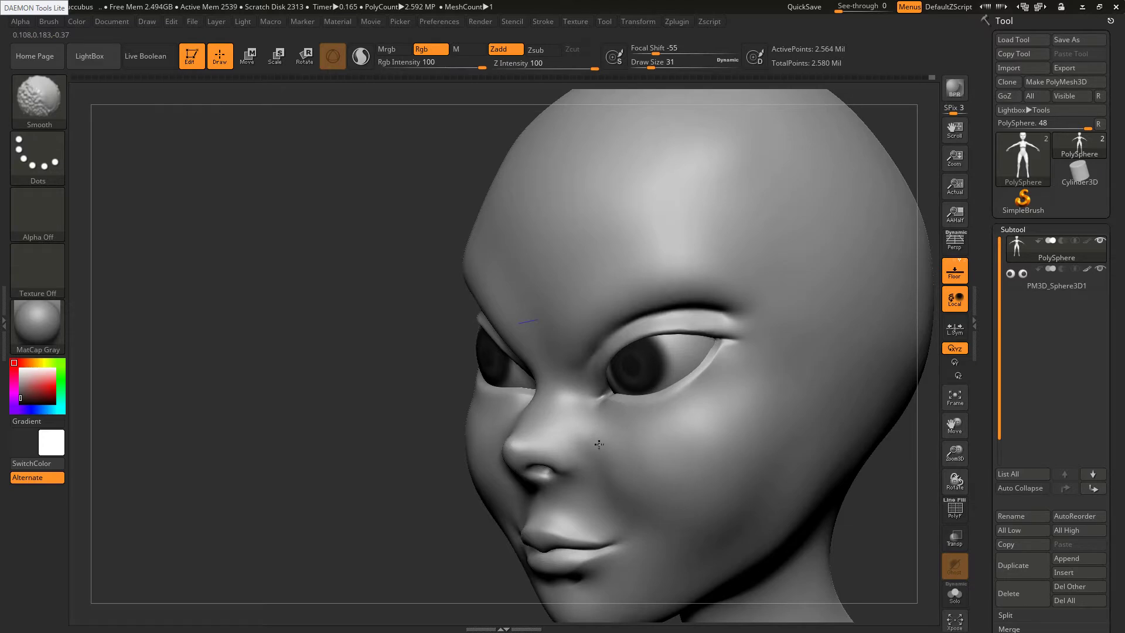
{"action": "left_click_drag", "start_coordinate": [627, 495], "coordinate": [628, 497], "text": "shift"}
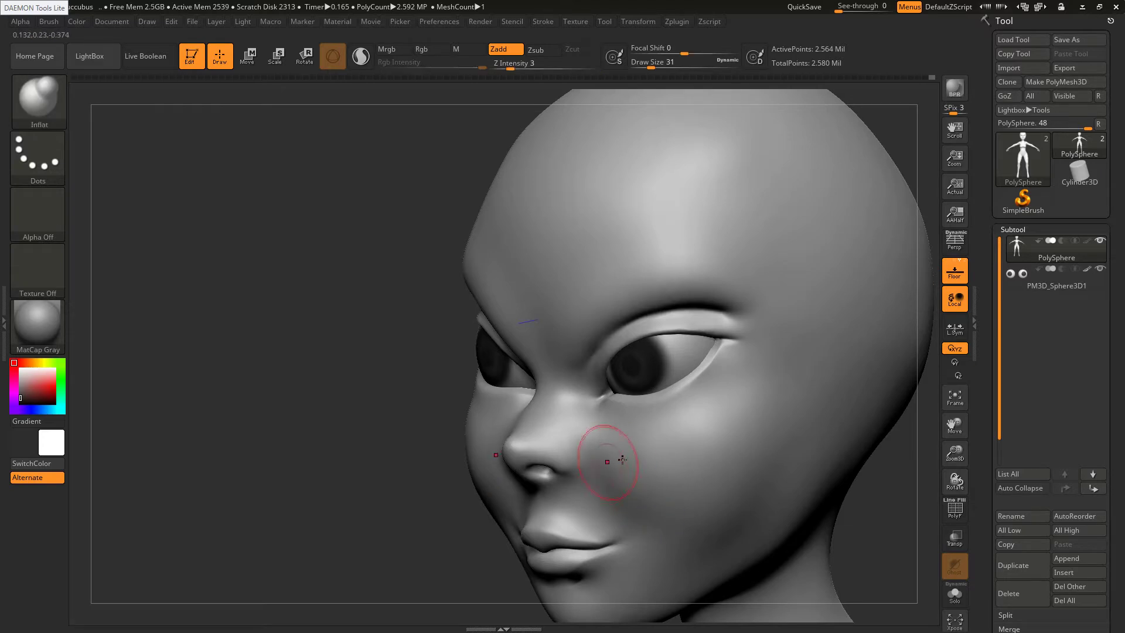
{"action": "right_click_drag", "start_coordinate": [653, 453], "coordinate": [613, 442]}
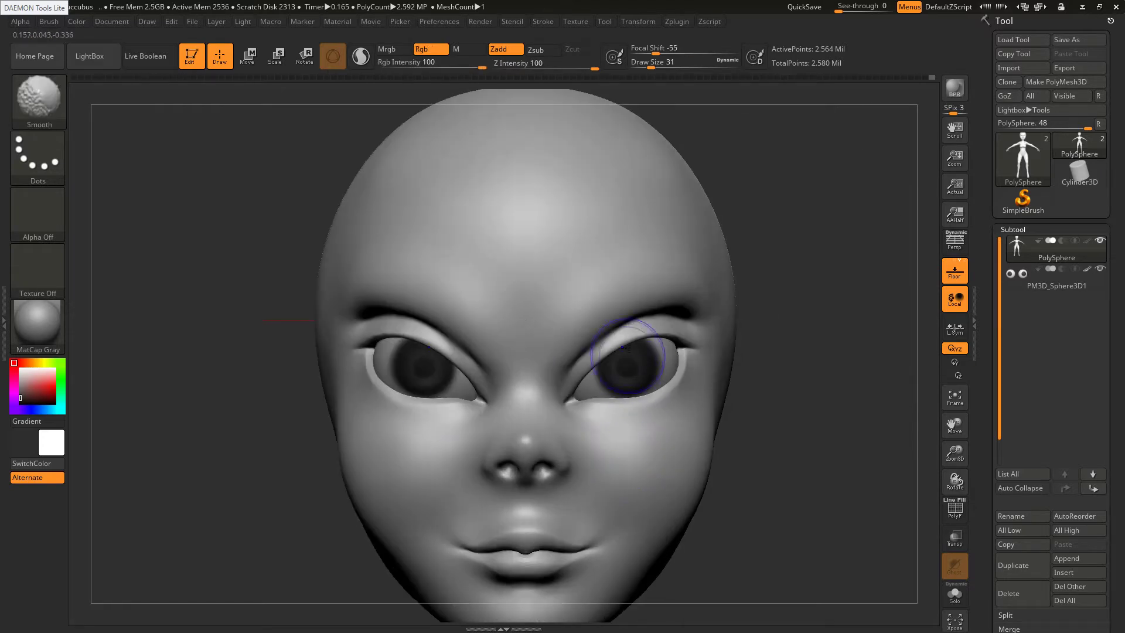
{"action": "key", "text": "shift"}
{"action": "left_click_drag", "start_coordinate": [592, 337], "coordinate": [687, 304], "text": "shift"}
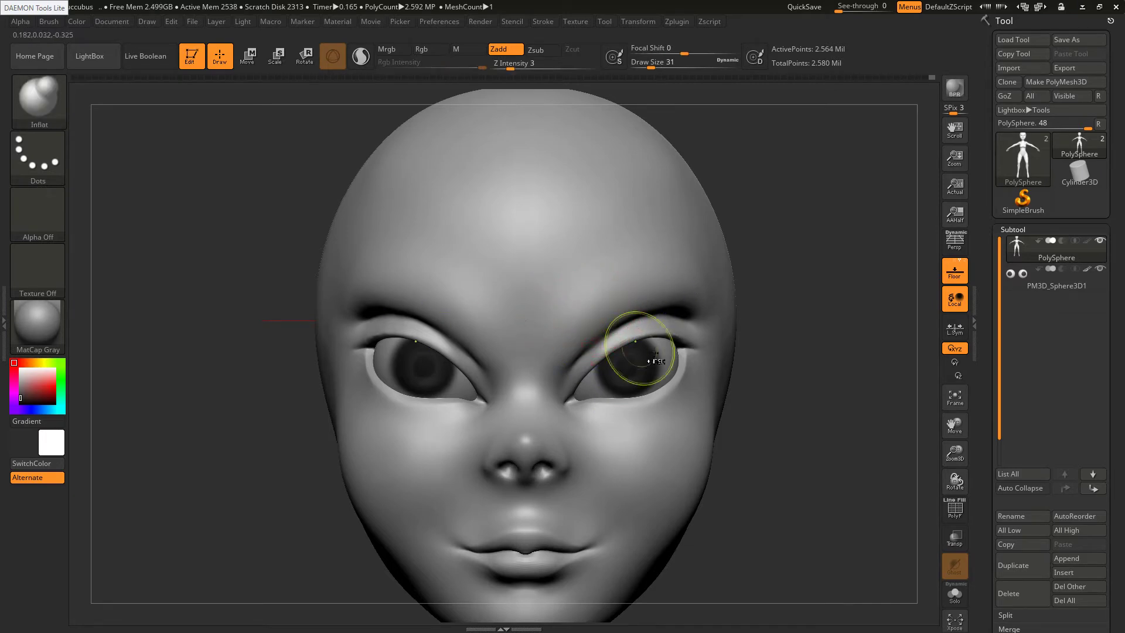
Examine the head shape from the front and in profile
{"action": "mouse_move", "coordinate": [652, 352]}
{"action": "right_mouse_down", "text": "ctrl"}
{"action": "mouse_move", "coordinate": [610, 259]}
{"action": "mouse_move", "coordinate": [620, 256]}
{"action": "mouse_move", "coordinate": [650, 314]}
{"action": "mouse_move", "coordinate": [649, 339]}
{"action": "mouse_move", "coordinate": [579, 249]}
{"action": "right_mouse_up", "text": "ctrl"}
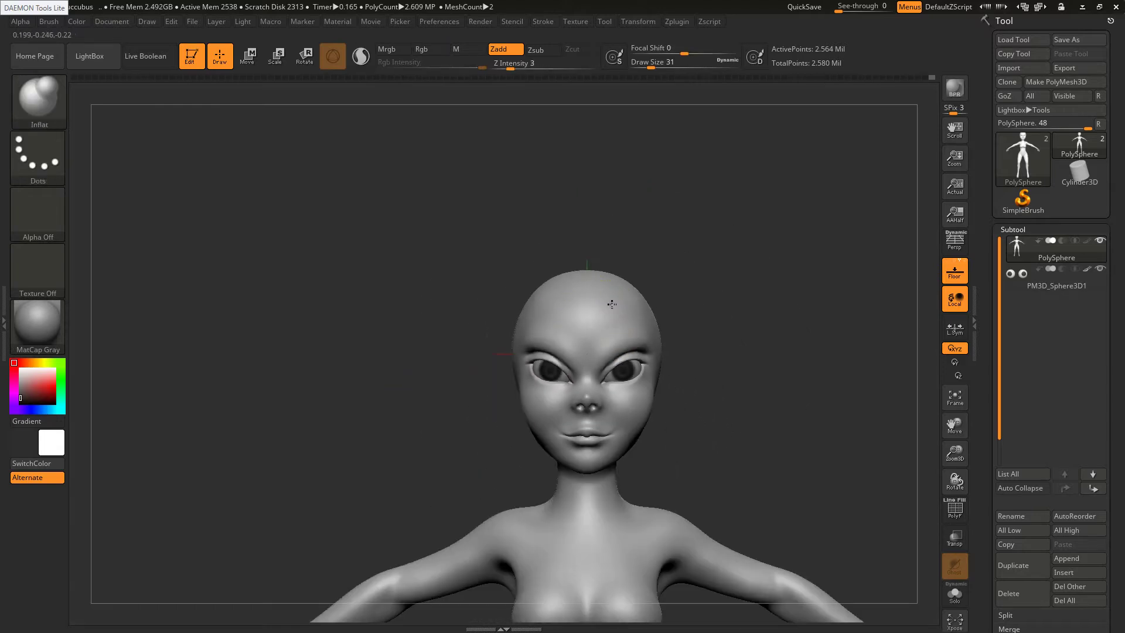
{"action": "mouse_move", "coordinate": [595, 308]}
{"action": "right_mouse_down"}
{"action": "mouse_move", "coordinate": [579, 312]}
{"action": "mouse_move", "coordinate": [591, 319]}
{"action": "right_mouse_up"}
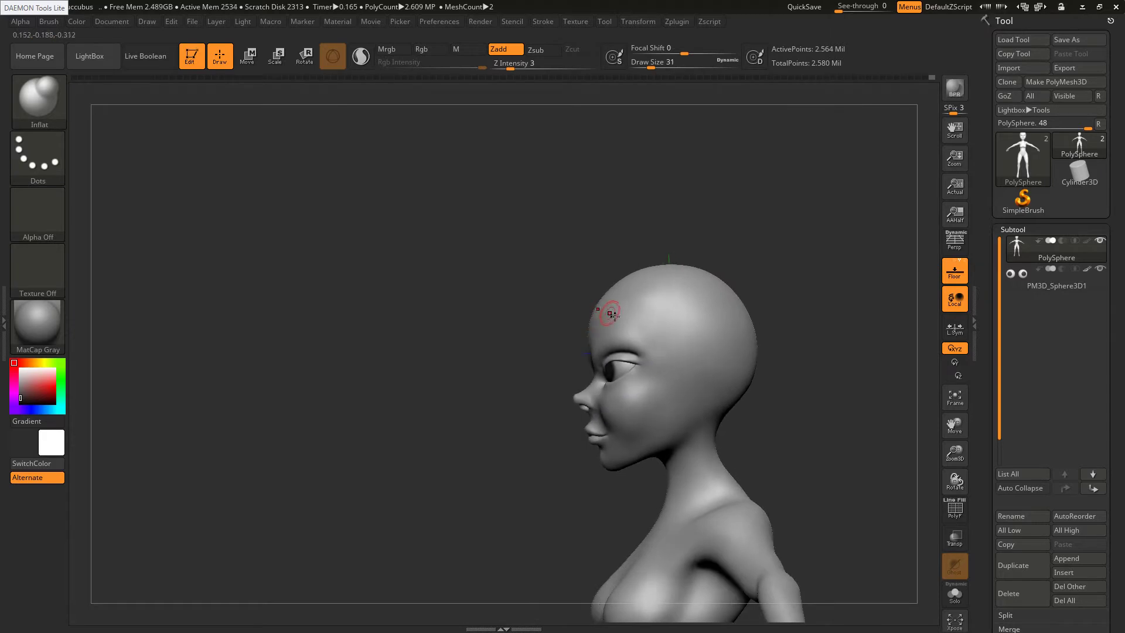
{"action": "key", "text": "shift"}
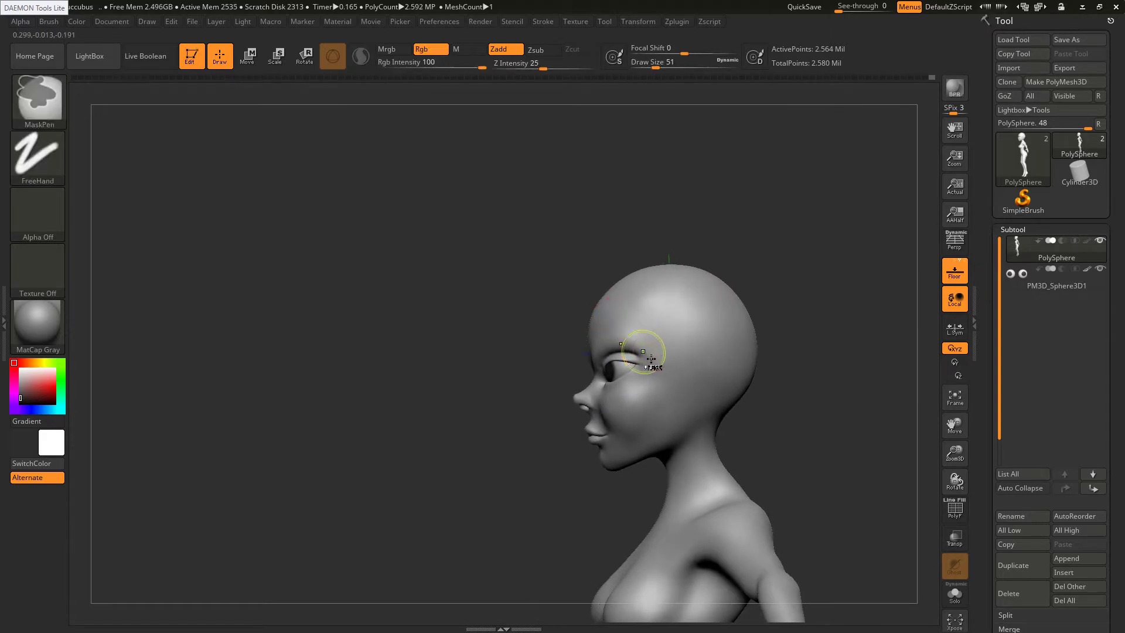
{"action": "mouse_move", "coordinate": [651, 357]}
{"action": "right_mouse_down", "text": "ctrl"}
{"action": "mouse_move", "coordinate": [615, 397]}
{"action": "mouse_move", "coordinate": [630, 415]}
{"action": "right_mouse_up", "text": "ctrl"}
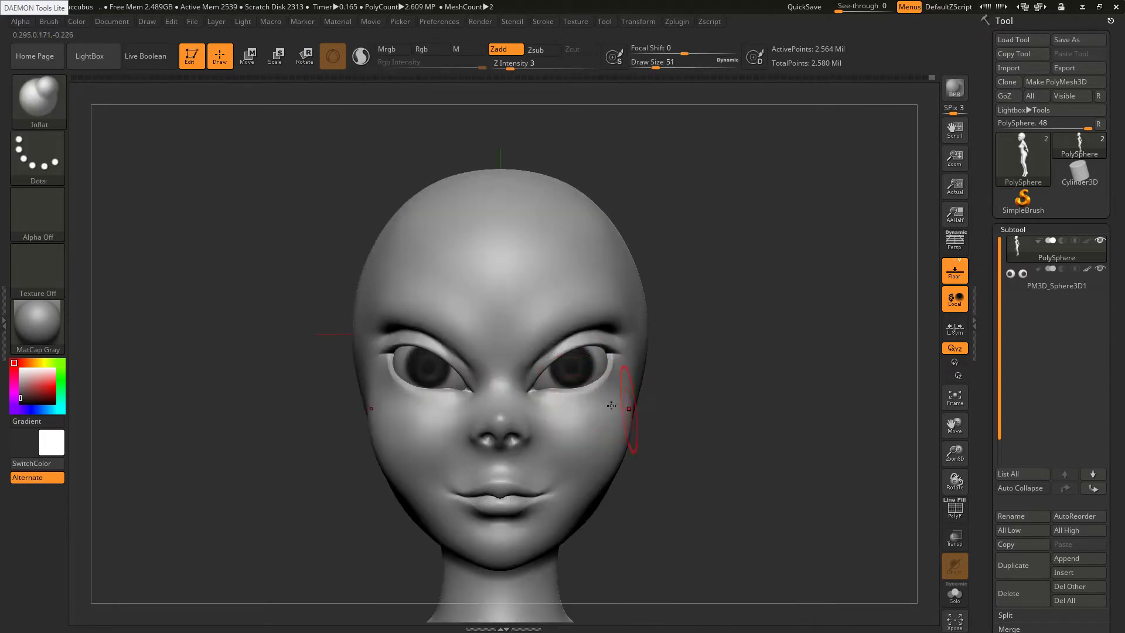
Reshape the lower eyelid near the inner eye corner with SnakeHook at draw size 29 and smooth it
{"action": "key", "text": "bracketleft"}
{"action": "key", "text": "bracketleft"}
{"action": "right_click_drag", "start_coordinate": [571, 394], "coordinate": [565, 396], "text": "ctrl"}
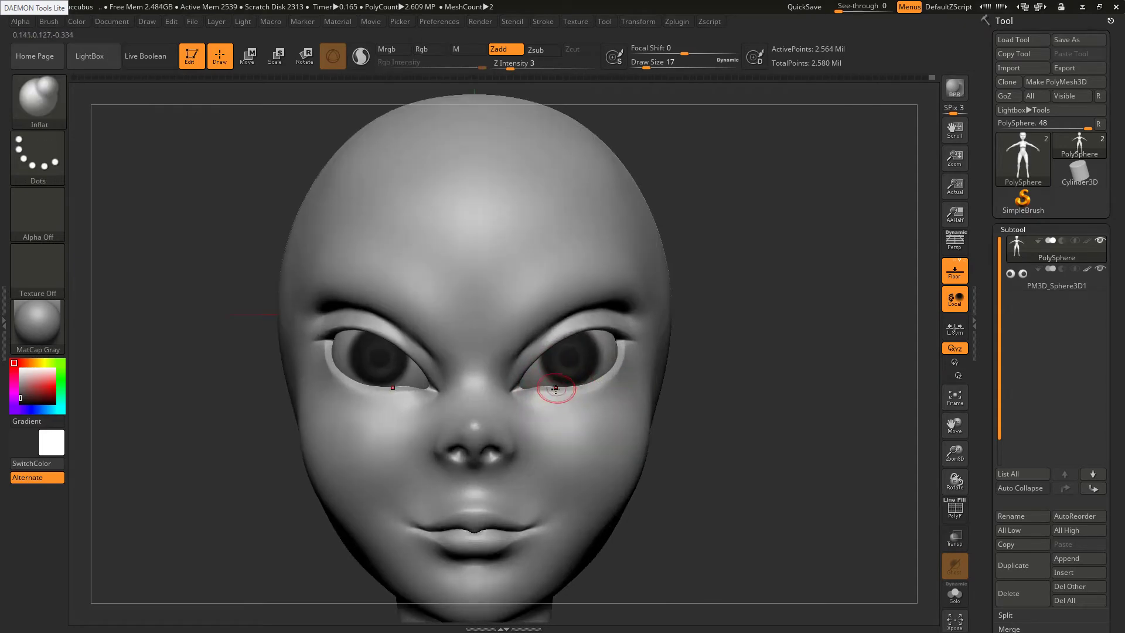
{"action": "key", "text": "s"}
{"action": "left_click", "coordinate": [541, 390]}
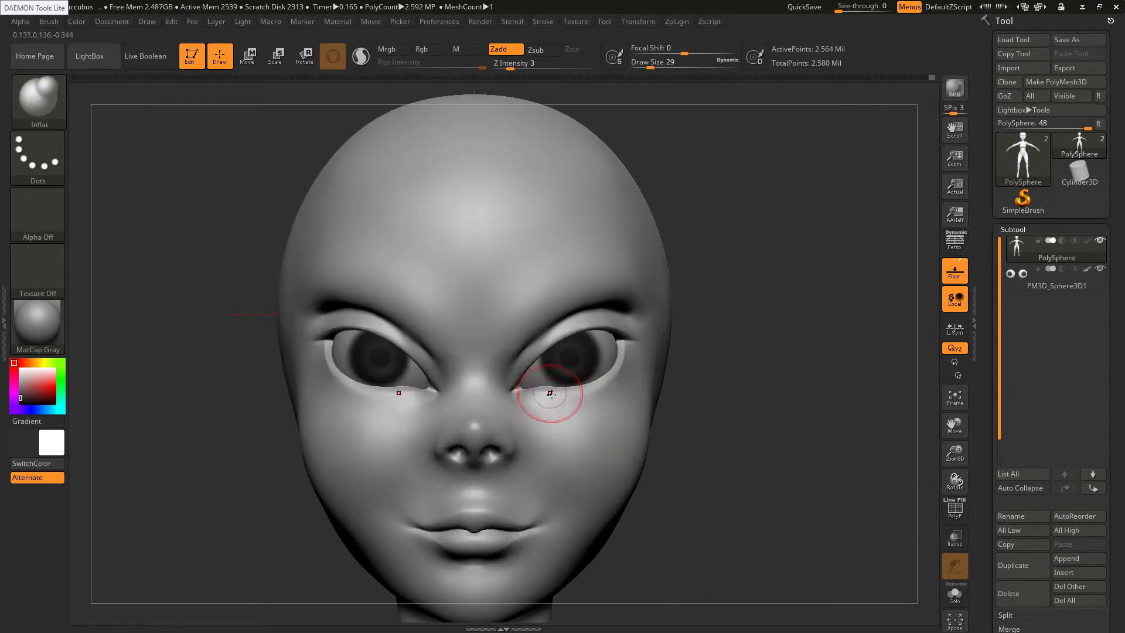
{"action": "key", "text": "b"}
{"action": "key", "text": "s"}
{"action": "key", "text": "h"}
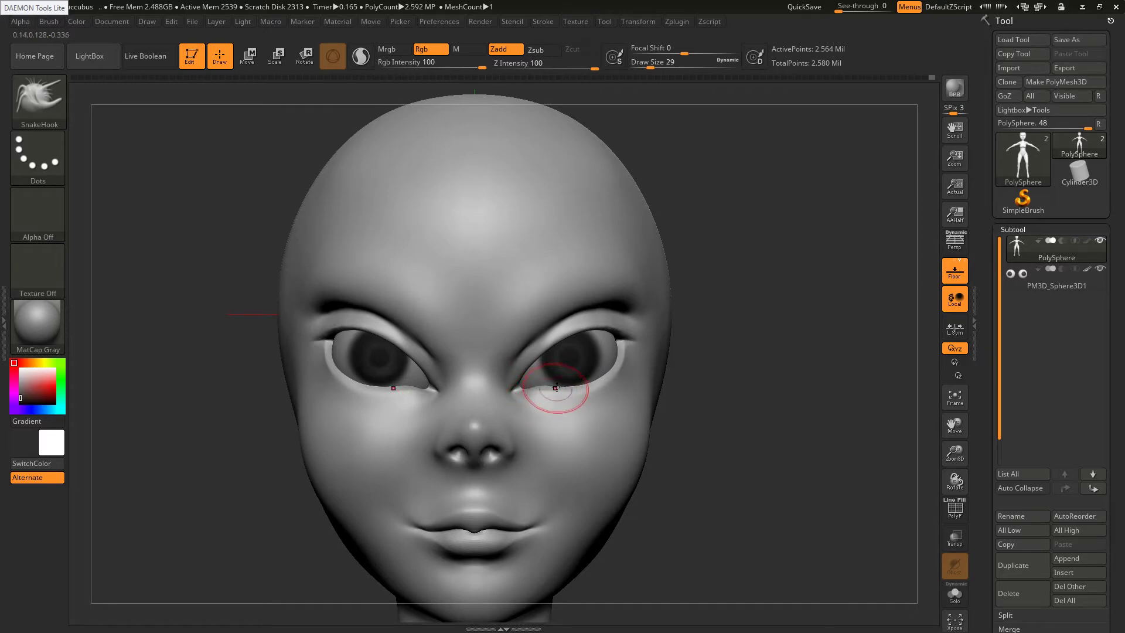
{"action": "key", "text": "shift"}
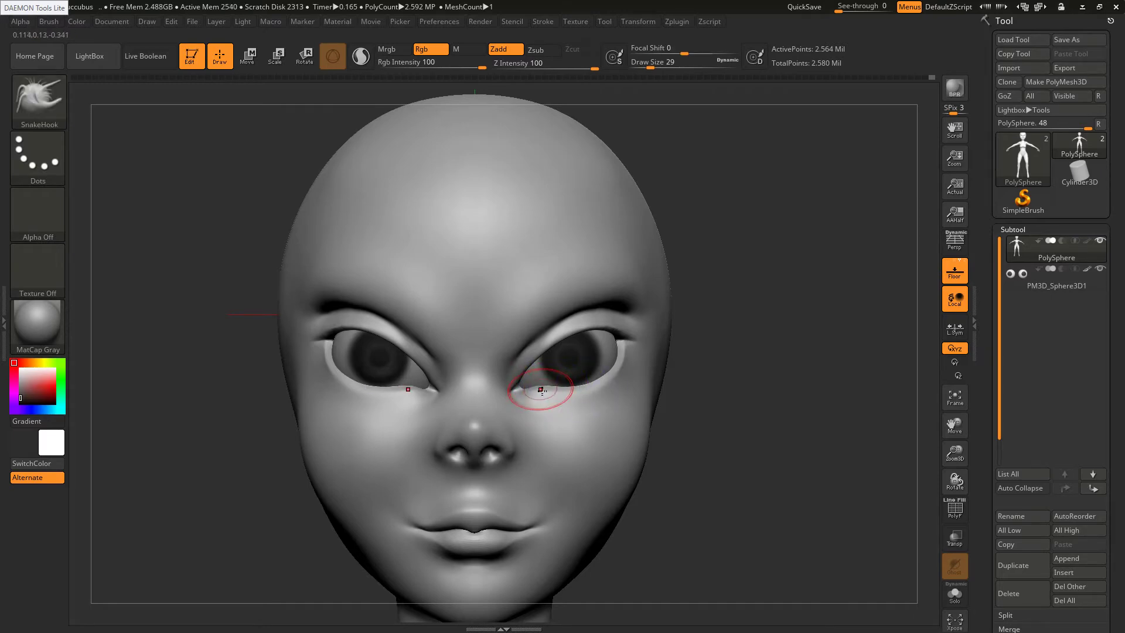
{"action": "key", "text": "shift"}
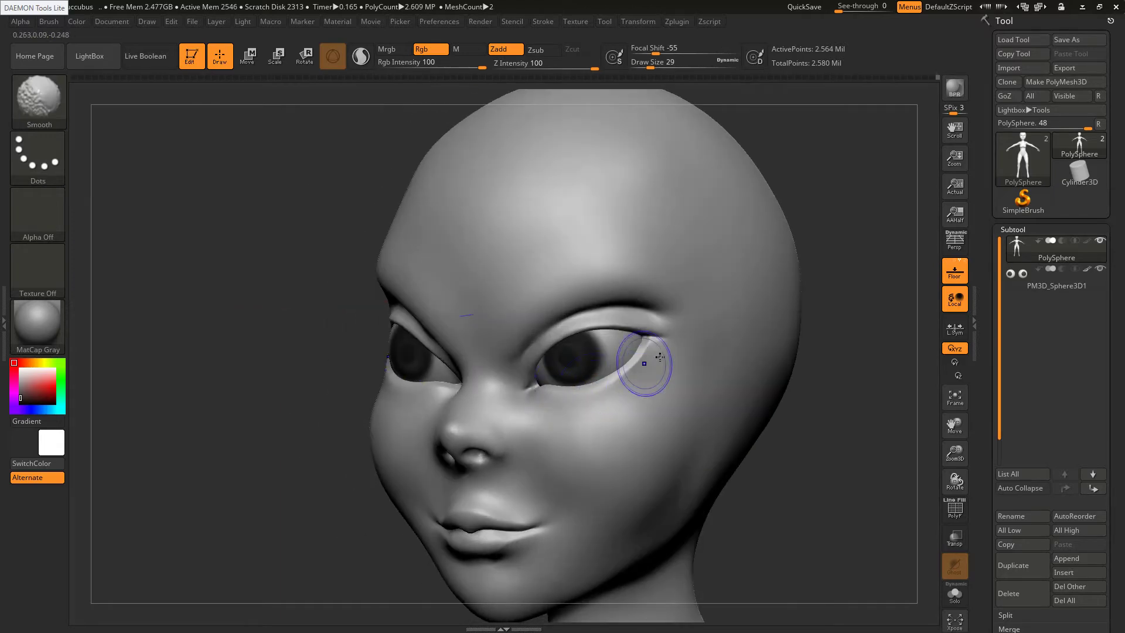
Sharpen the lower eyelid rim near the inner eye corner with Pinch at draw size 14 and Z intensity 20
{"action": "key", "text": "b"}
{"action": "key", "text": "p"}
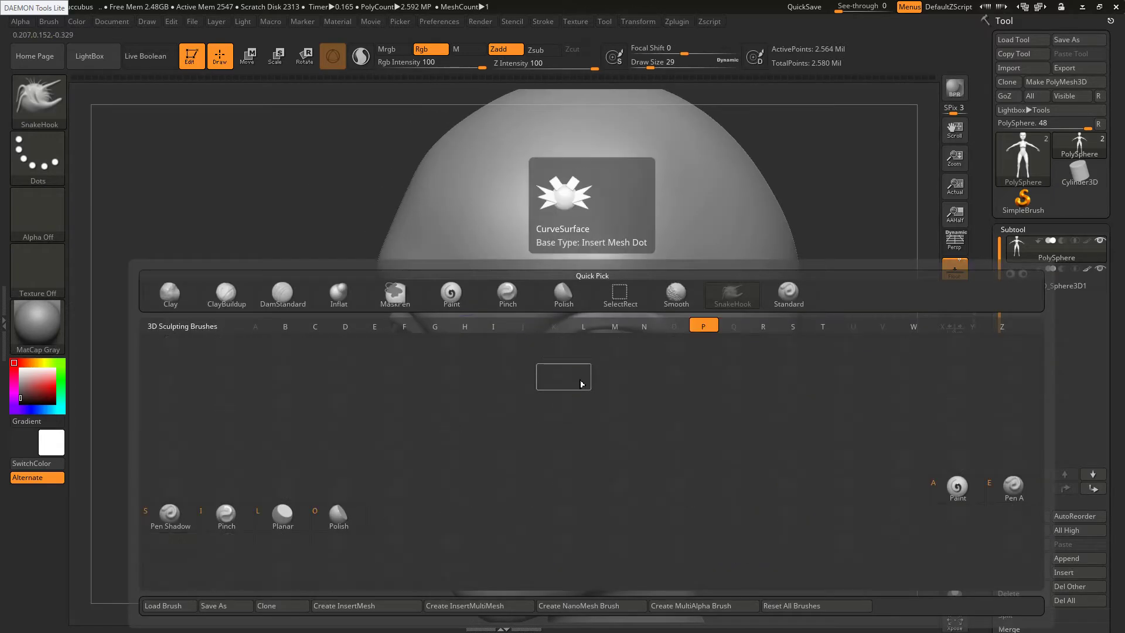
{"action": "key", "text": "i"}
{"action": "right_click_drag", "start_coordinate": [570, 388], "coordinate": [536, 454]}
{"action": "key", "text": "s"}
{"action": "left_click_drag", "start_coordinate": [552, 391], "coordinate": [553, 388]}
{"action": "left_click_drag", "start_coordinate": [541, 378], "coordinate": [552, 390]}
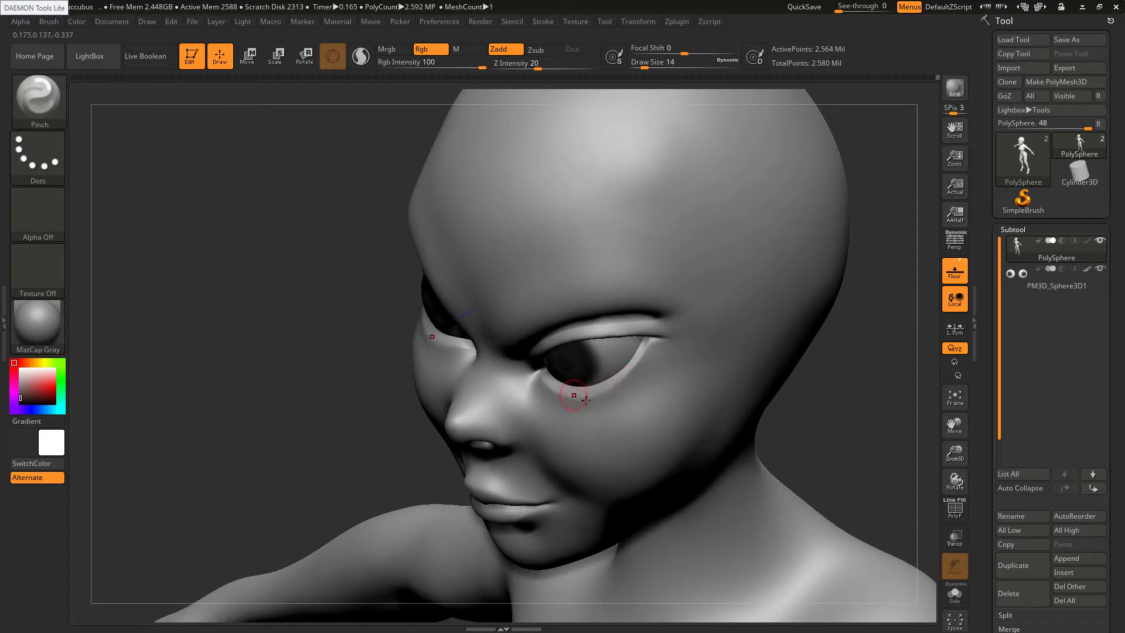
{"action": "right_click_drag", "start_coordinate": [581, 324], "coordinate": [585, 263]}
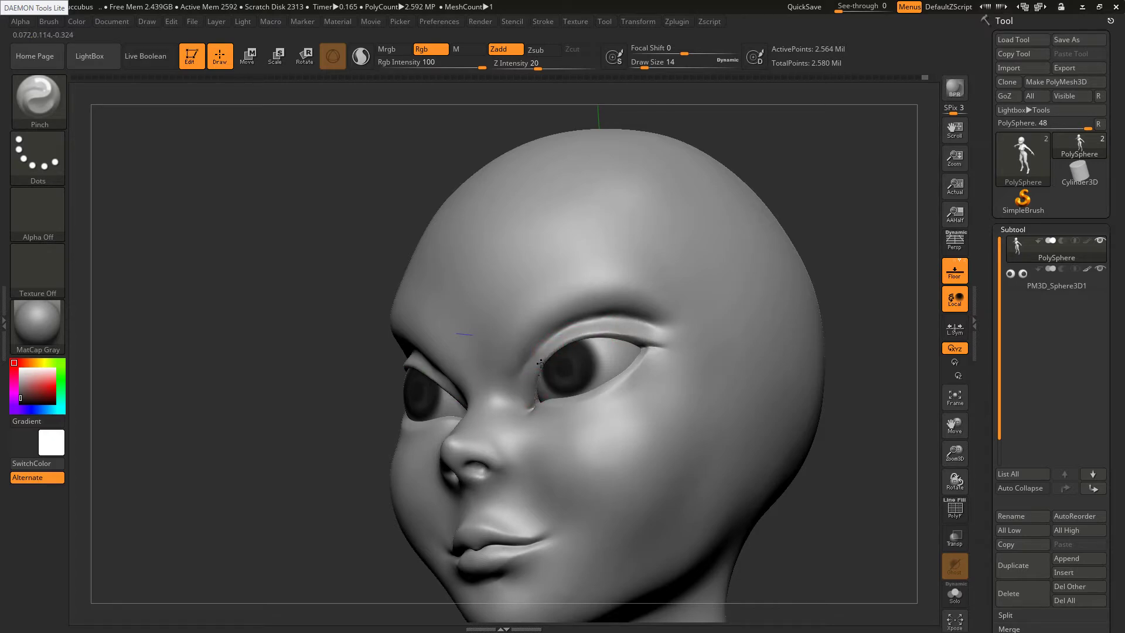
{"action": "left_click_drag", "start_coordinate": [317, 351], "coordinate": [384, 347]}
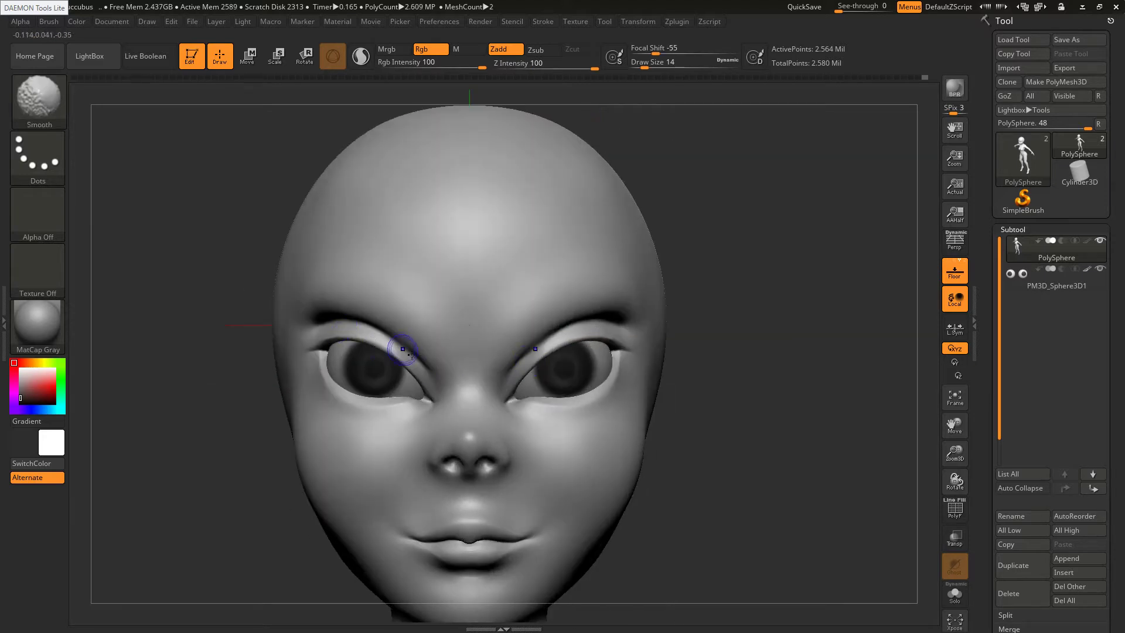
Adjust the inner part of the upper eyelid with SnakeHook at draw size 33, checking it from the front and in profile
{"action": "key", "text": "s"}
{"action": "left_click_drag", "start_coordinate": [555, 355], "coordinate": [561, 356]}
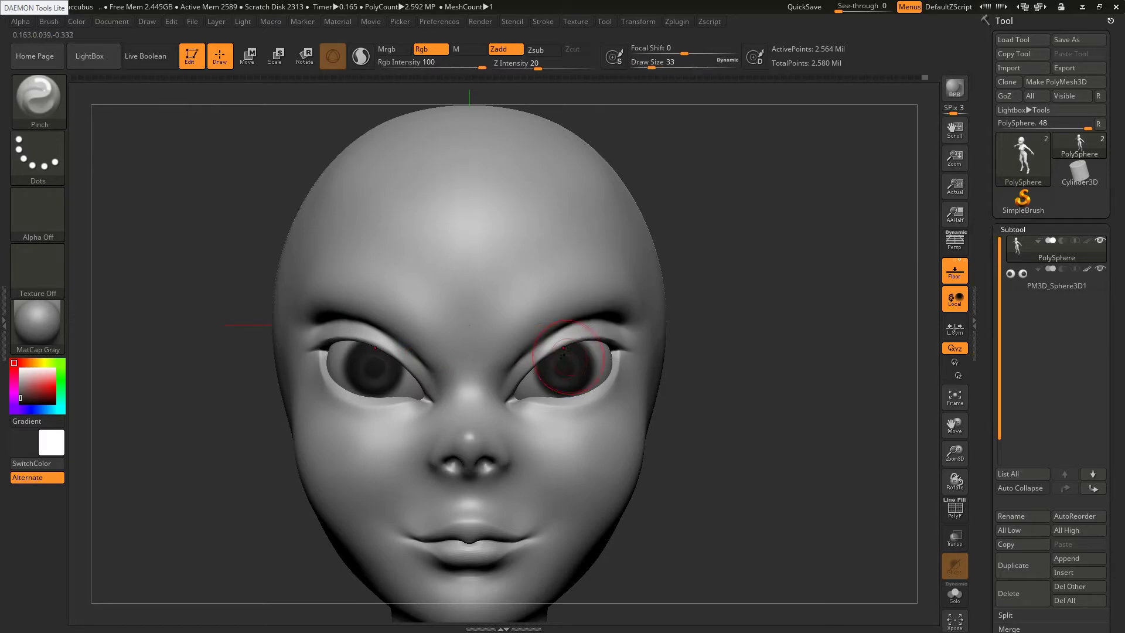
{"action": "key", "text": "b"}
{"action": "key", "text": "s"}
{"action": "key", "text": "h"}
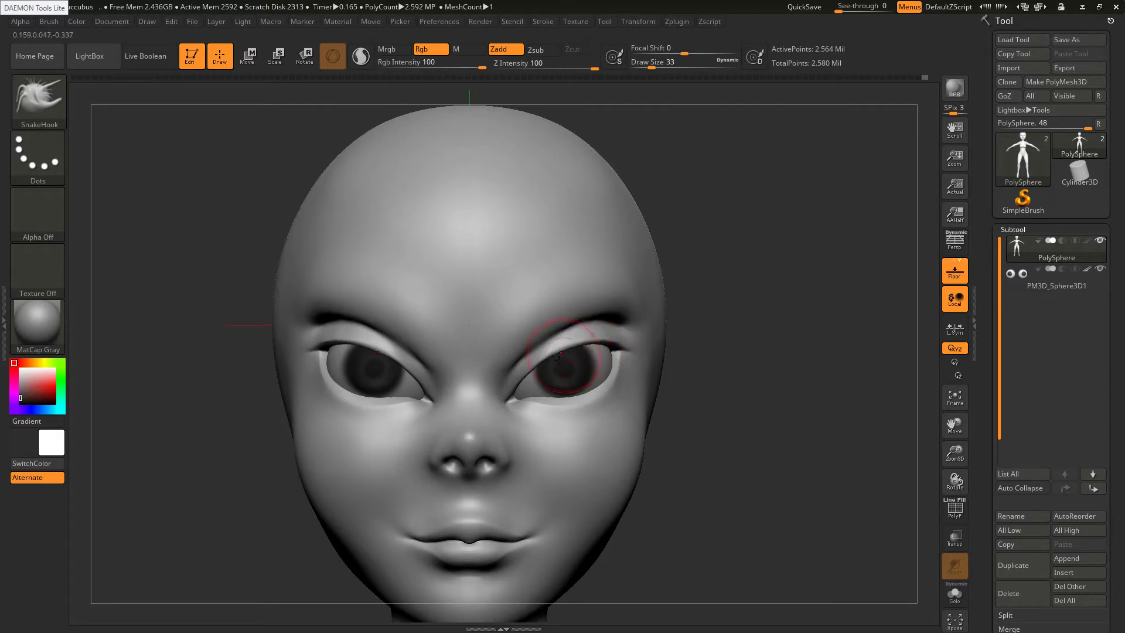
{"action": "left_click_drag", "start_coordinate": [546, 375], "coordinate": [554, 366], "text": "shift"}
{"action": "mouse_move", "coordinate": [554, 364]}
{"action": "right_mouse_down"}
{"action": "mouse_move", "coordinate": [508, 361]}
{"action": "mouse_move", "coordinate": [551, 359]}
{"action": "right_mouse_up"}
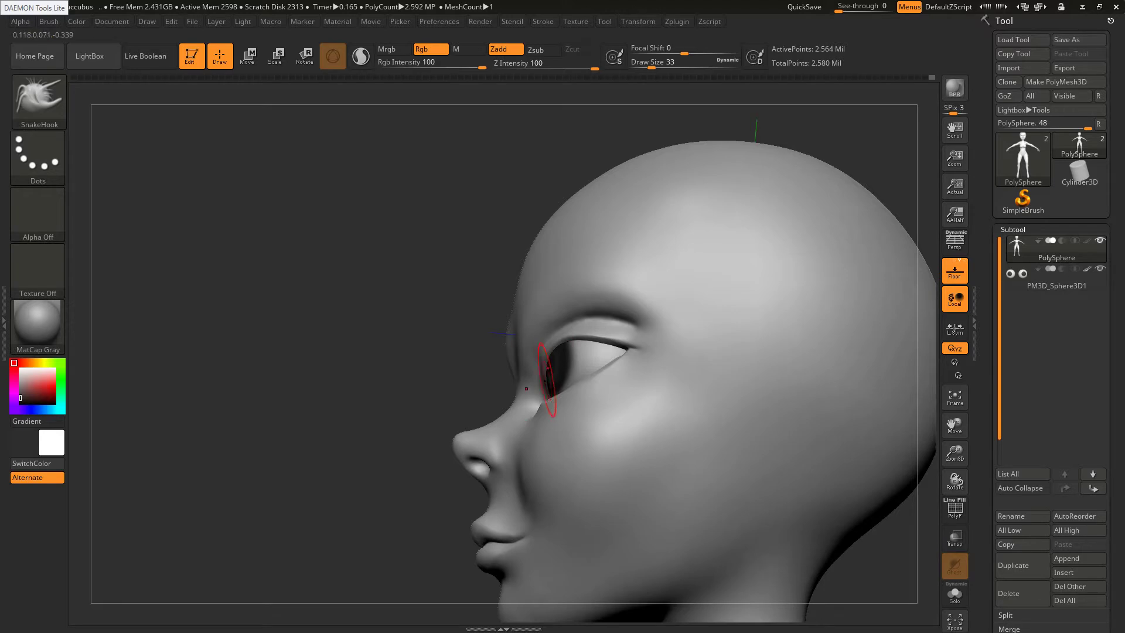
{"action": "right_click_drag", "start_coordinate": [529, 404], "coordinate": [534, 398], "text": "shift"}
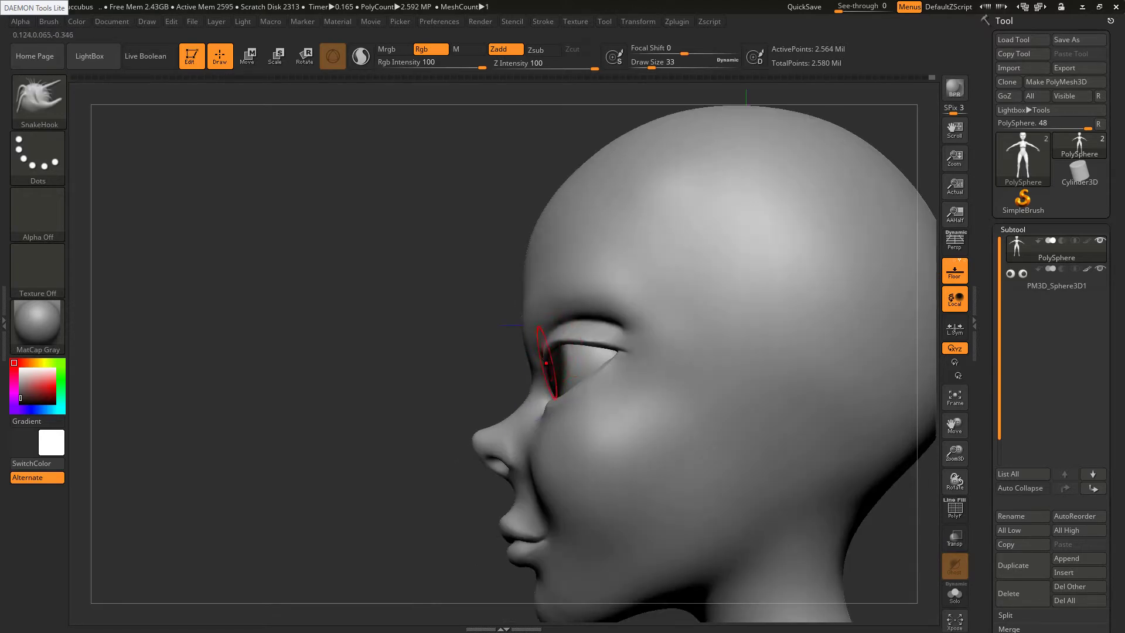
{"action": "mouse_move", "coordinate": [538, 364]}
{"action": "right_mouse_down"}
{"action": "mouse_move", "coordinate": [595, 351]}
{"action": "mouse_move", "coordinate": [472, 258]}
{"action": "mouse_move", "coordinate": [474, 271]}
{"action": "right_mouse_up"}
{"action": "right_click_drag", "start_coordinate": [551, 326], "coordinate": [514, 334]}
{"action": "mouse_move", "coordinate": [515, 334]}
{"action": "right_mouse_down", "text": "ctrl"}
{"action": "mouse_move", "coordinate": [550, 341]}
{"action": "mouse_move", "coordinate": [551, 353]}
{"action": "mouse_move", "coordinate": [555, 336]}
{"action": "mouse_move", "coordinate": [528, 335]}
{"action": "right_mouse_up", "text": "ctrl"}
Build up the inner brow beside the nose bridge with Inflat at draw size 44 and Z intensity 3, then smooth it
{"action": "key", "text": "bracketright"}
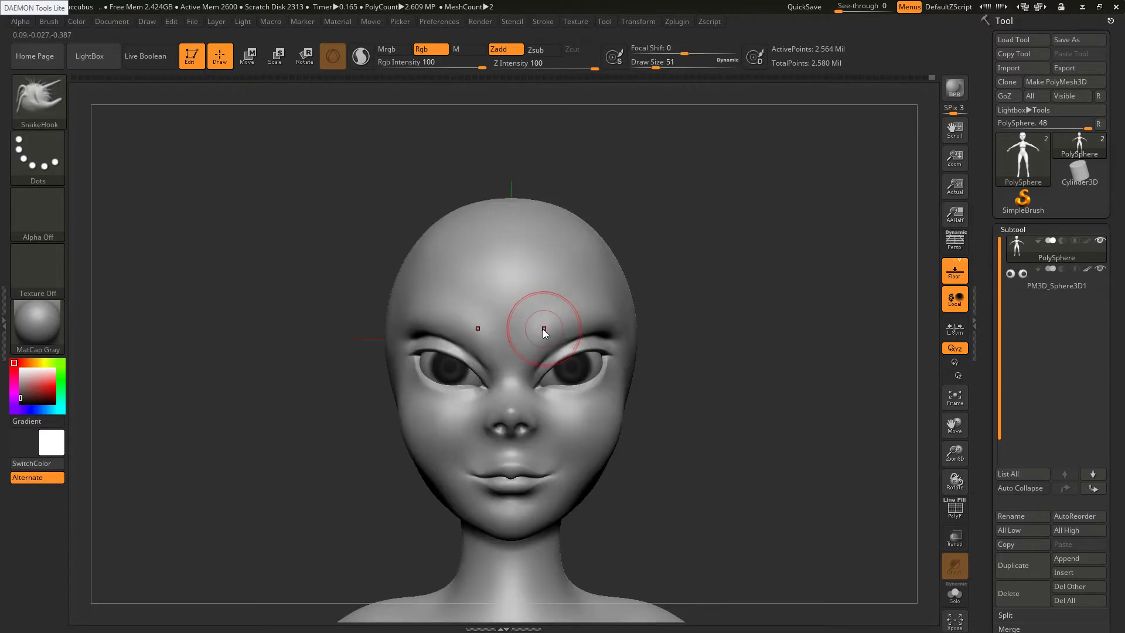
{"action": "key", "text": "b"}
{"action": "key", "text": "i"}
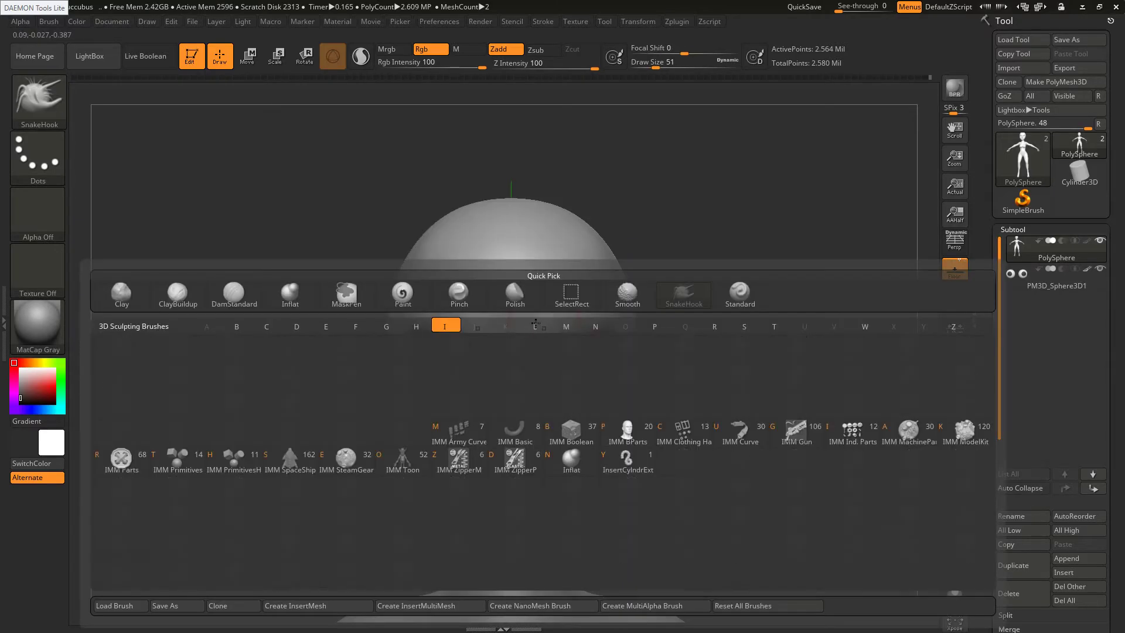
{"action": "key", "text": "n"}
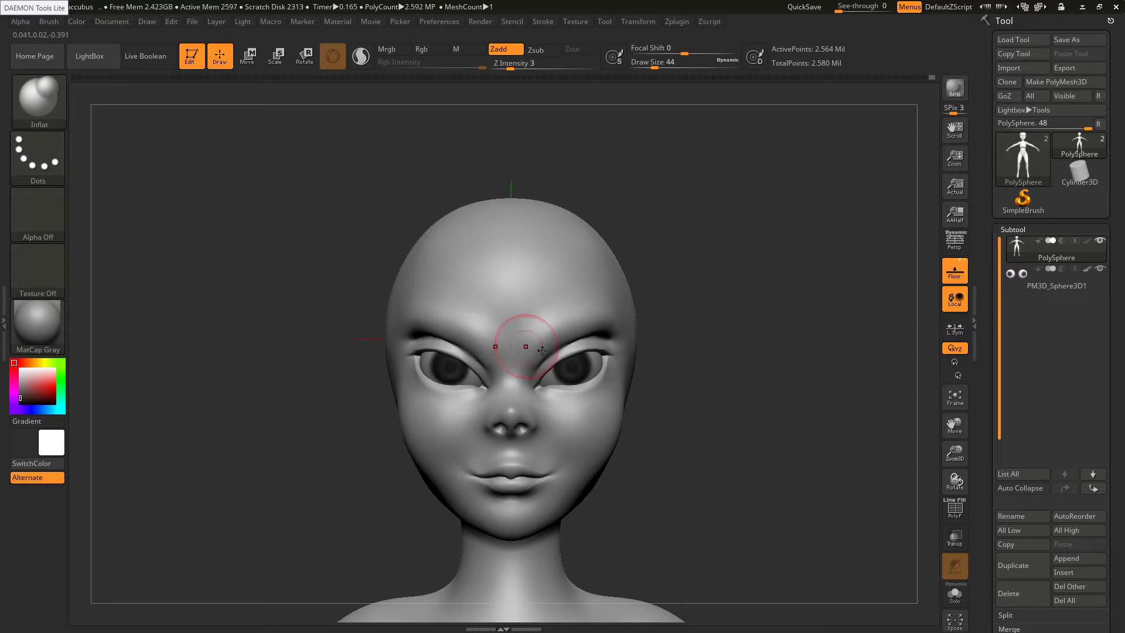
{"action": "key", "text": "shift"}
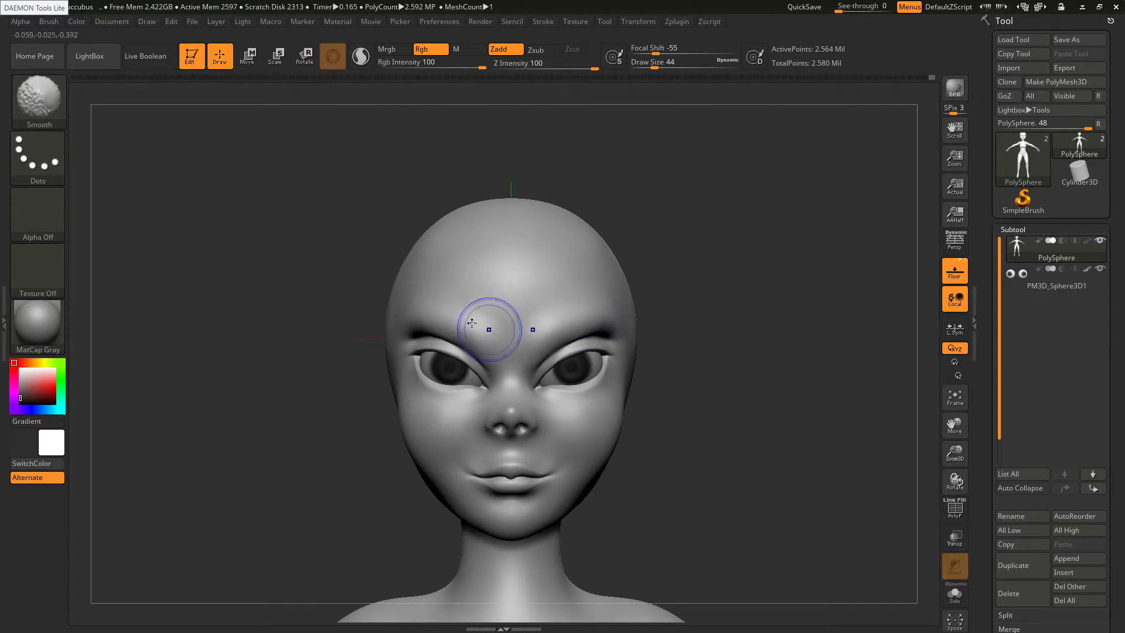
Puff up the corner of the mouth with Inflat at draw size 22 and Z intensity 3, then smooth the transition into the cheek
{"action": "mouse_move", "coordinate": [606, 433]}
{"action": "right_mouse_down", "text": "ctrl"}
{"action": "mouse_move", "coordinate": [593, 402]}
{"action": "mouse_move", "coordinate": [556, 420]}
{"action": "mouse_move", "coordinate": [592, 457]}
{"action": "mouse_move", "coordinate": [674, 442]}
{"action": "mouse_move", "coordinate": [577, 298]}
{"action": "mouse_move", "coordinate": [578, 318]}
{"action": "mouse_move", "coordinate": [507, 295]}
{"action": "right_mouse_up", "text": "ctrl"}
{"action": "key", "text": "shift"}
{"action": "key", "text": "s"}
{"action": "left_click_drag", "start_coordinate": [511, 294], "coordinate": [506, 295]}
{"action": "right_click_drag", "start_coordinate": [452, 296], "coordinate": [555, 325], "text": "alt"}
{"action": "key", "text": "s"}
{"action": "left_click_drag", "start_coordinate": [553, 326], "coordinate": [550, 325]}
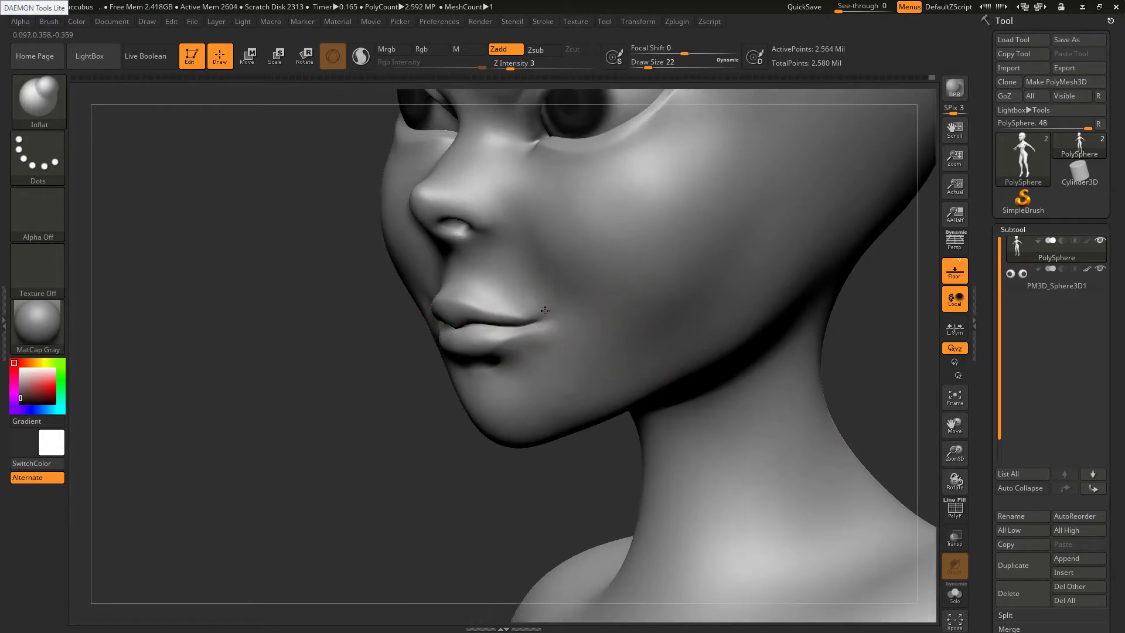
{"action": "key", "text": "shift"}
{"action": "right_click_drag", "start_coordinate": [593, 343], "coordinate": [624, 334], "text": "shift"}
Smooth the cheeks below the eyes from the front at draw size 35
{"action": "right_click_drag", "start_coordinate": [522, 215], "coordinate": [551, 299], "text": "ctrl"}
{"action": "right_click_drag", "start_coordinate": [523, 176], "coordinate": [554, 288], "text": "alt"}
{"action": "key", "text": "shift"}
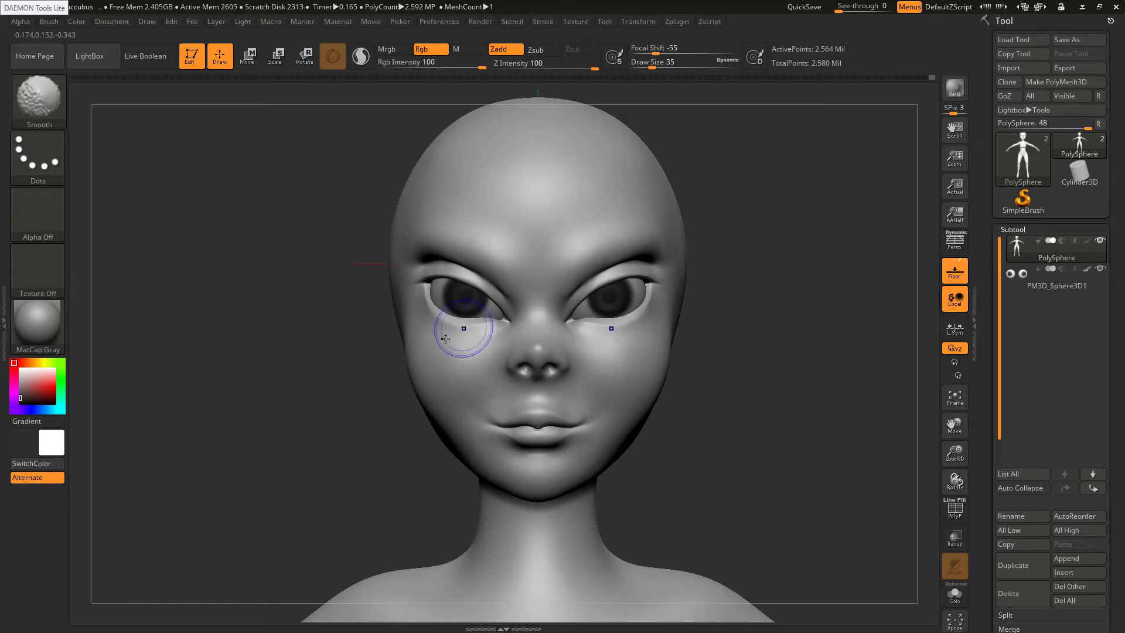
{"action": "left_click_drag", "start_coordinate": [405, 324], "coordinate": [398, 291], "text": "shift"}
{"action": "left_click_drag", "start_coordinate": [381, 328], "coordinate": [467, 379], "text": "alt"}
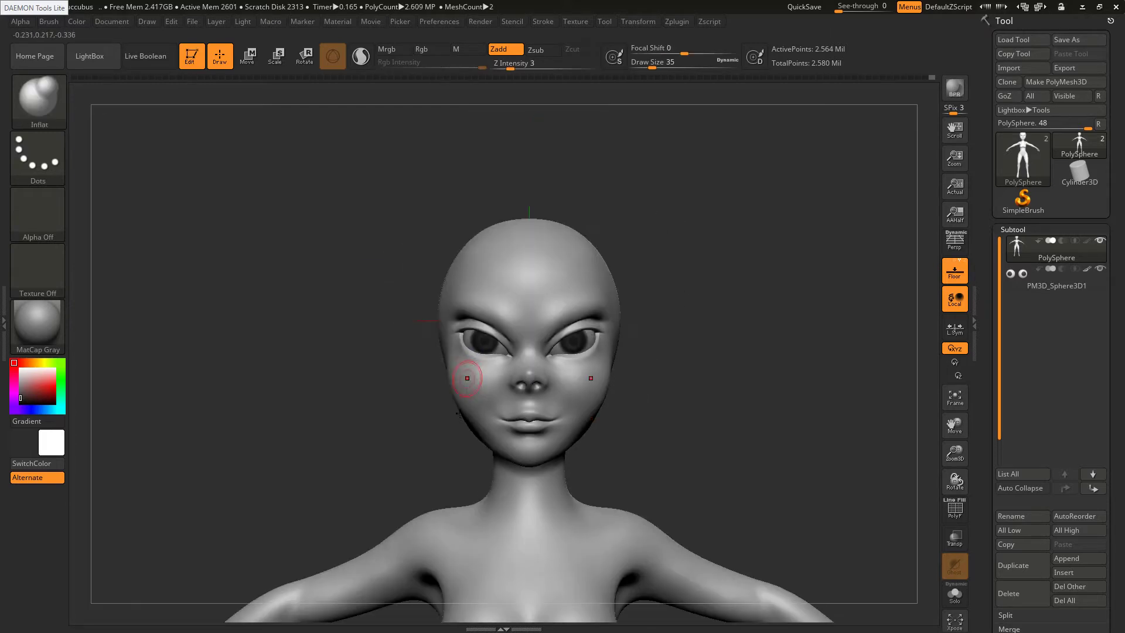
Add volume along the jaw and lower cheek with Inflat at draw size 54, then smooth the area
{"action": "left_click_drag", "start_coordinate": [405, 427], "coordinate": [484, 432]}
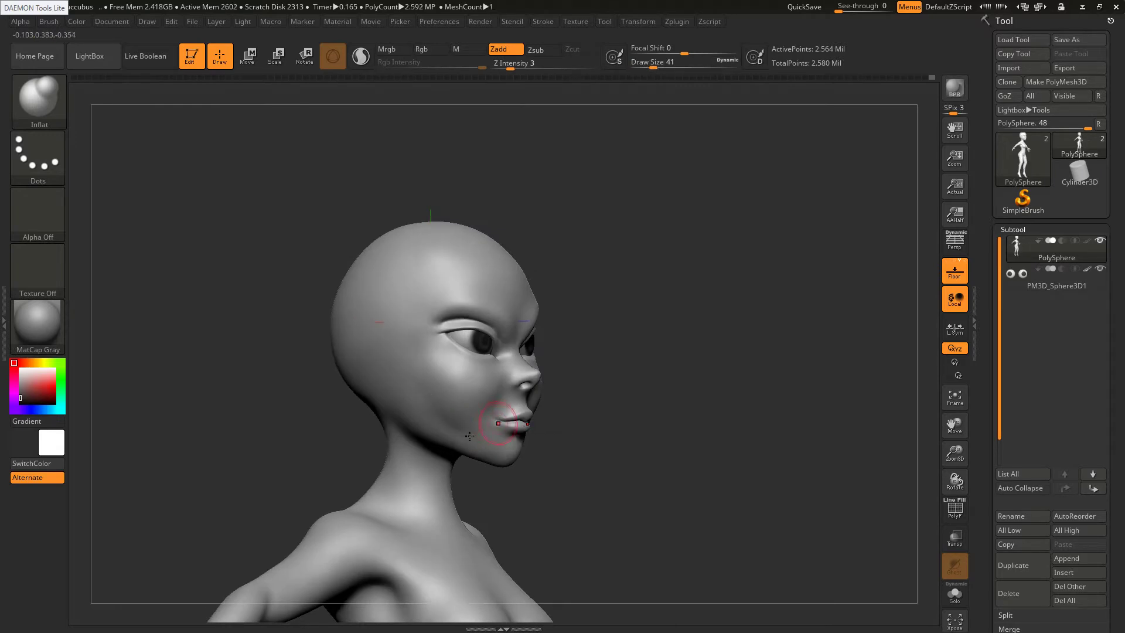
{"action": "mouse_move", "coordinate": [545, 431]}
{"action": "left_mouse_down", "text": "shift"}
{"action": "mouse_move", "coordinate": [440, 437]}
{"action": "mouse_move", "coordinate": [469, 437]}
{"action": "left_mouse_up", "text": "shift"}
{"action": "key", "text": "s"}
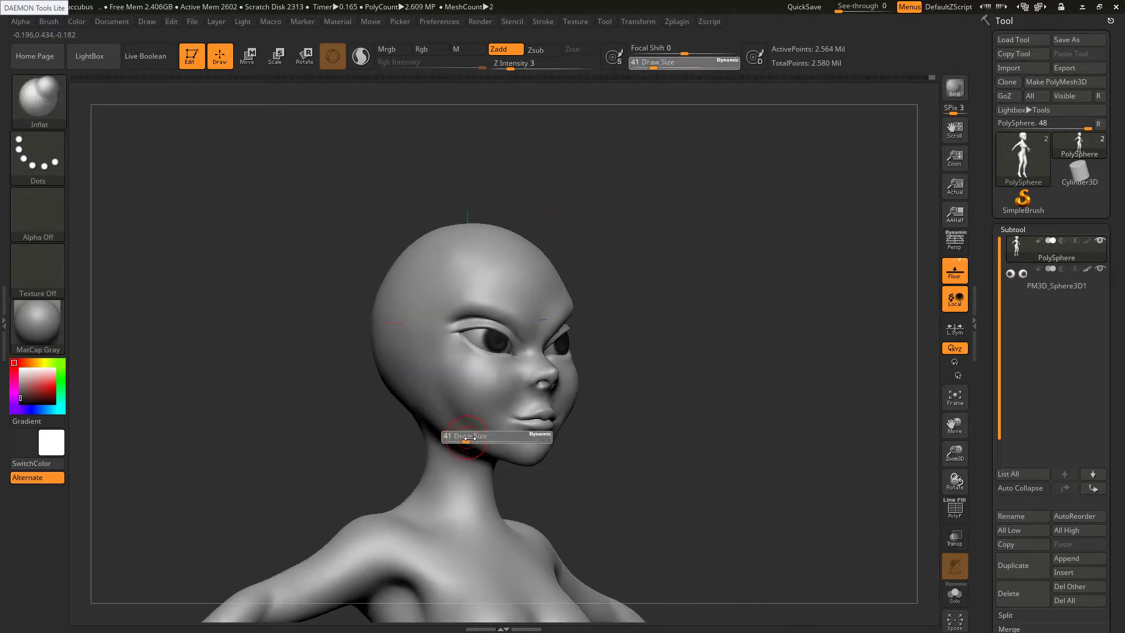
{"action": "left_click", "coordinate": [471, 439]}
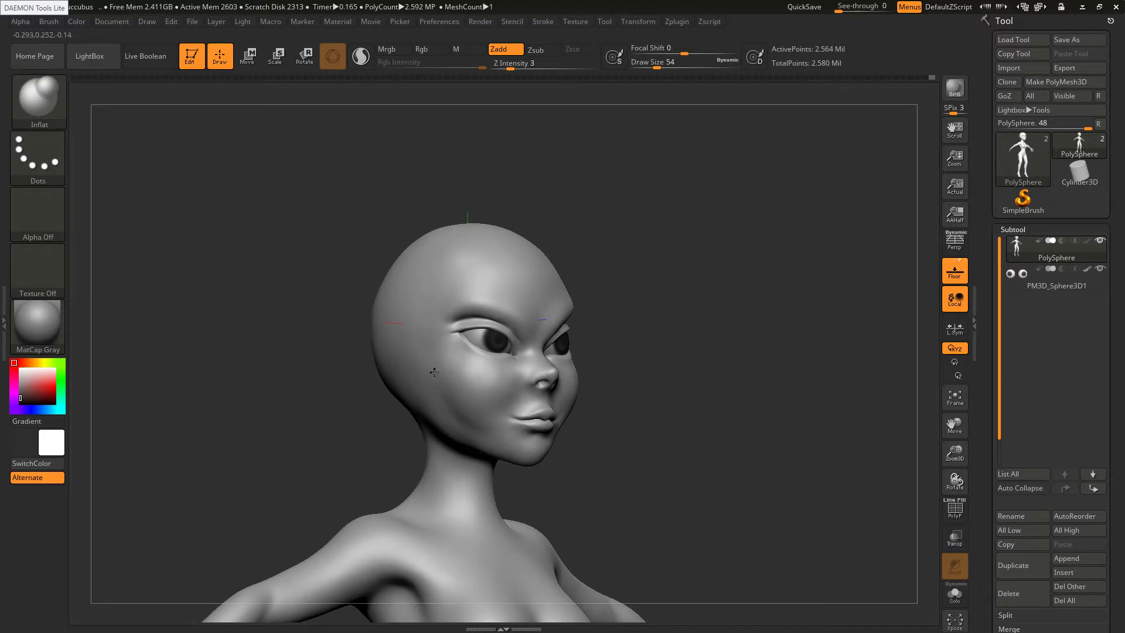
{"action": "key", "text": "shift"}
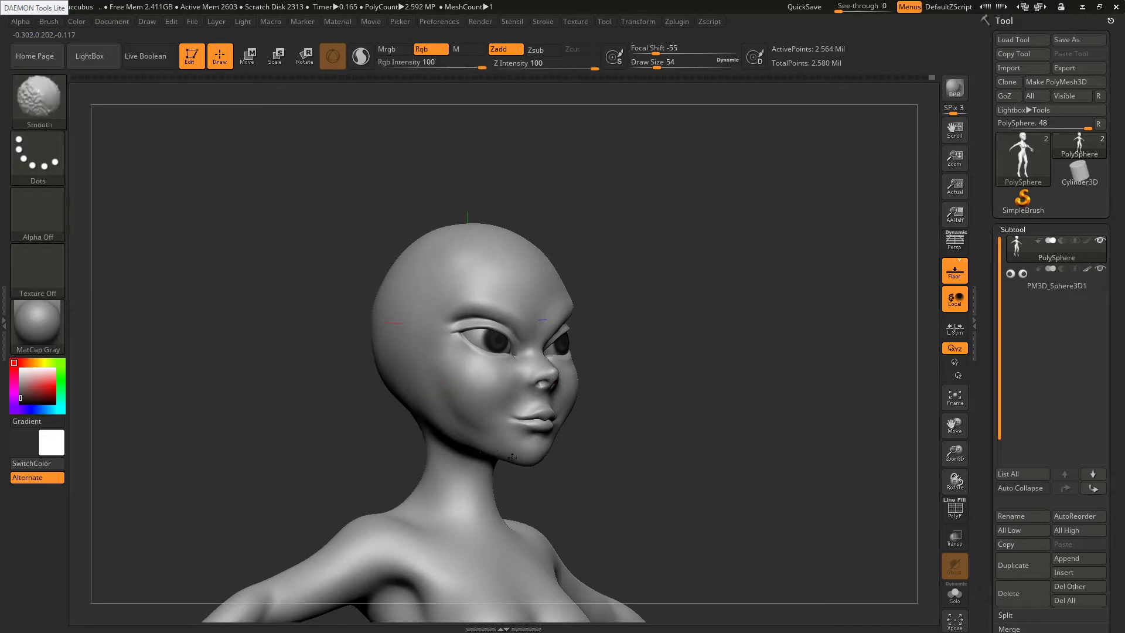
{"action": "right_click_drag", "start_coordinate": [489, 440], "coordinate": [484, 448], "text": "shift"}
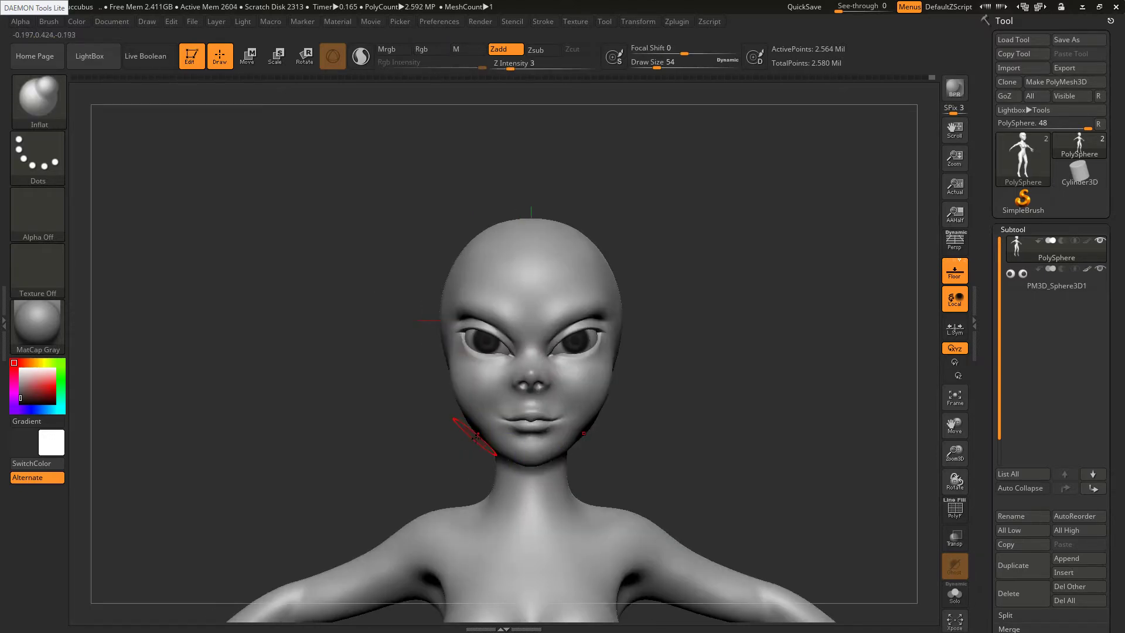
Reshape the jawline contour between cheek and chin with SnakeHook at draw size 62
{"action": "key", "text": "b"}
{"action": "key", "text": "s"}
{"action": "key", "text": "k"}
{"action": "key", "text": "s"}
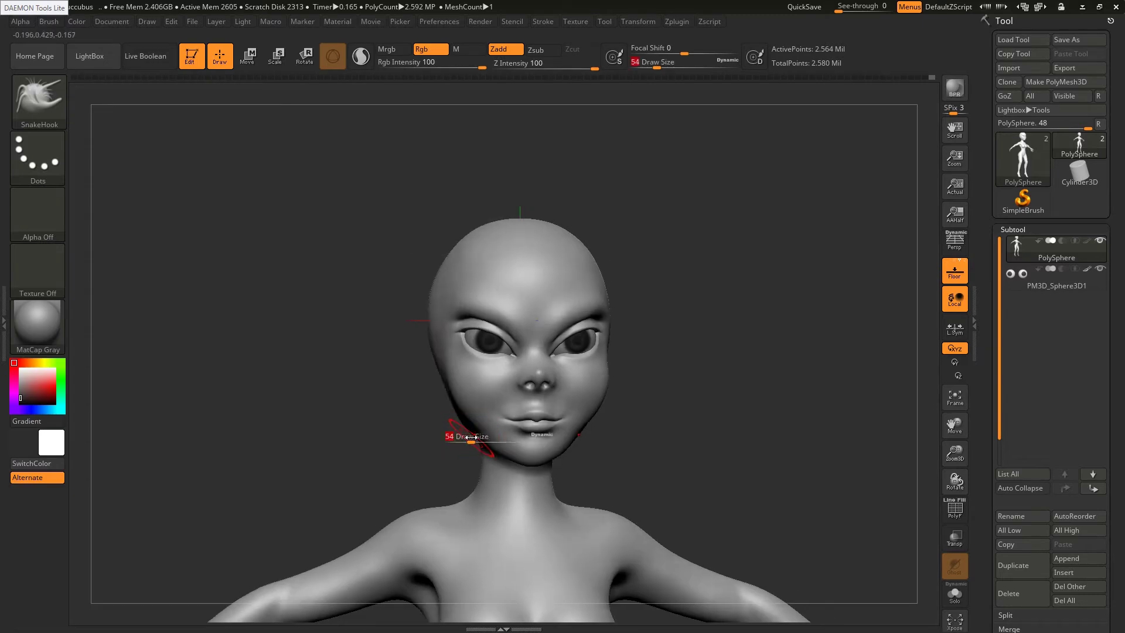
{"action": "left_click_drag", "start_coordinate": [471, 436], "coordinate": [465, 432]}
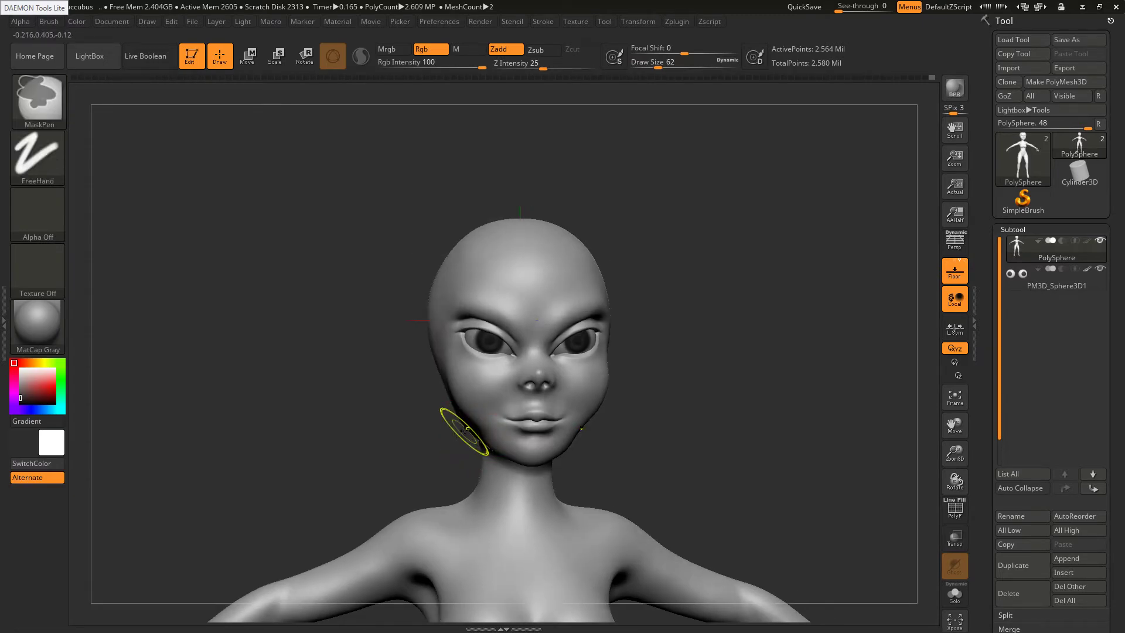
{"action": "mouse_move", "coordinate": [451, 430]}
{"action": "right_mouse_down"}
{"action": "mouse_move", "coordinate": [464, 447]}
{"action": "mouse_move", "coordinate": [455, 448]}
{"action": "right_mouse_up"}
{"action": "key", "text": "shift"}
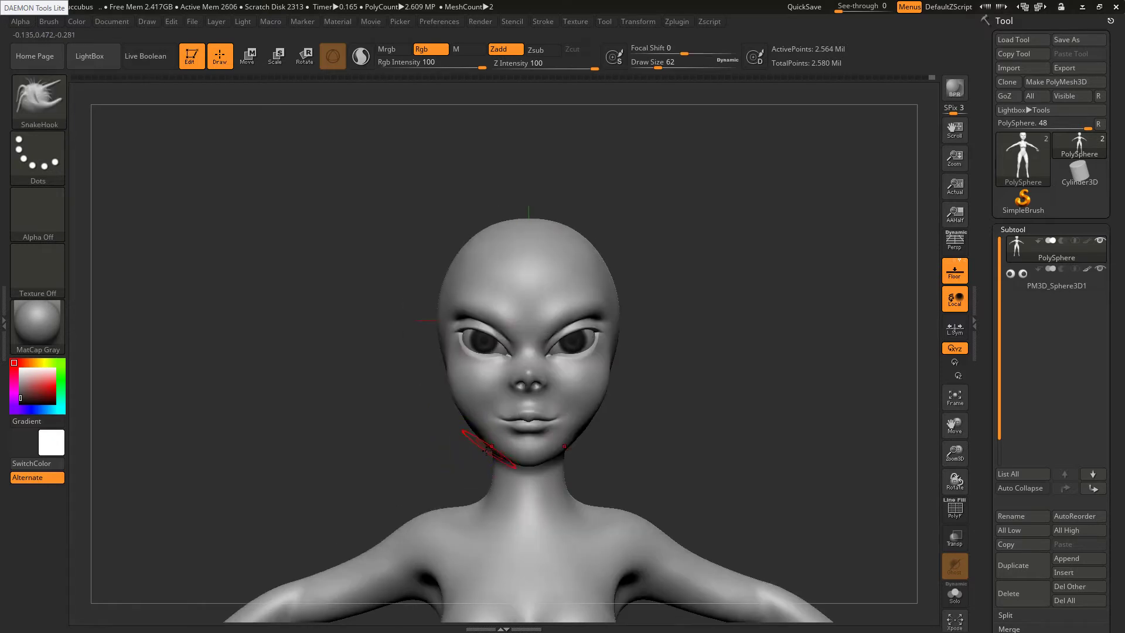
{"action": "key", "text": "shift"}
Smooth the jaw and lower cheek from several angles at draw sizes 62 and 68
{"action": "right_click_drag", "start_coordinate": [552, 430], "coordinate": [484, 429]}
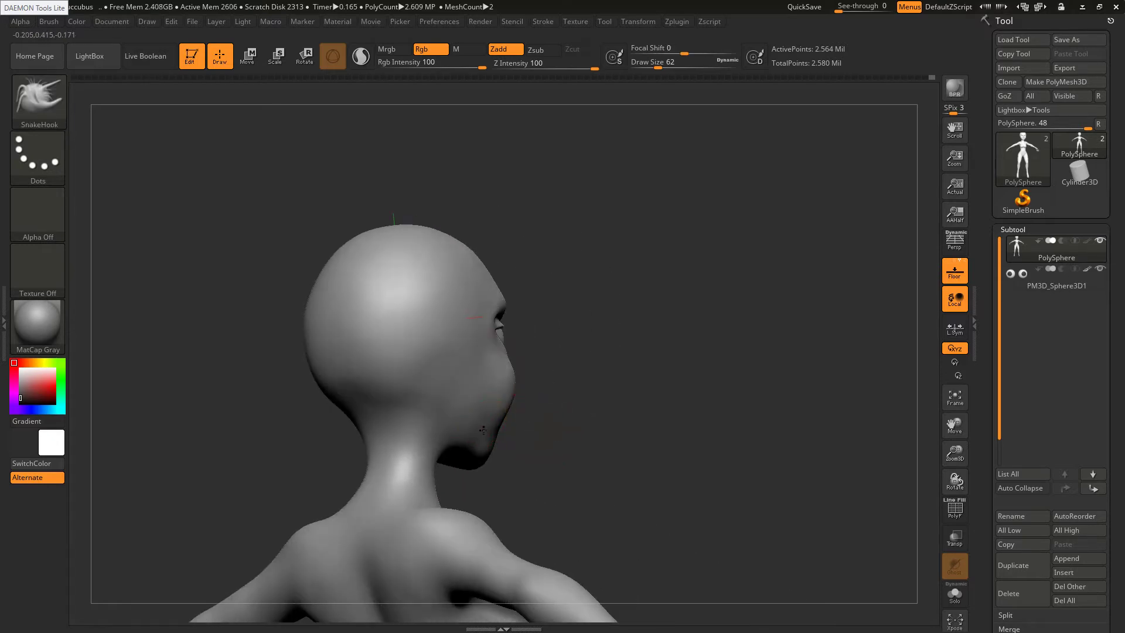
{"action": "key", "text": "shift"}
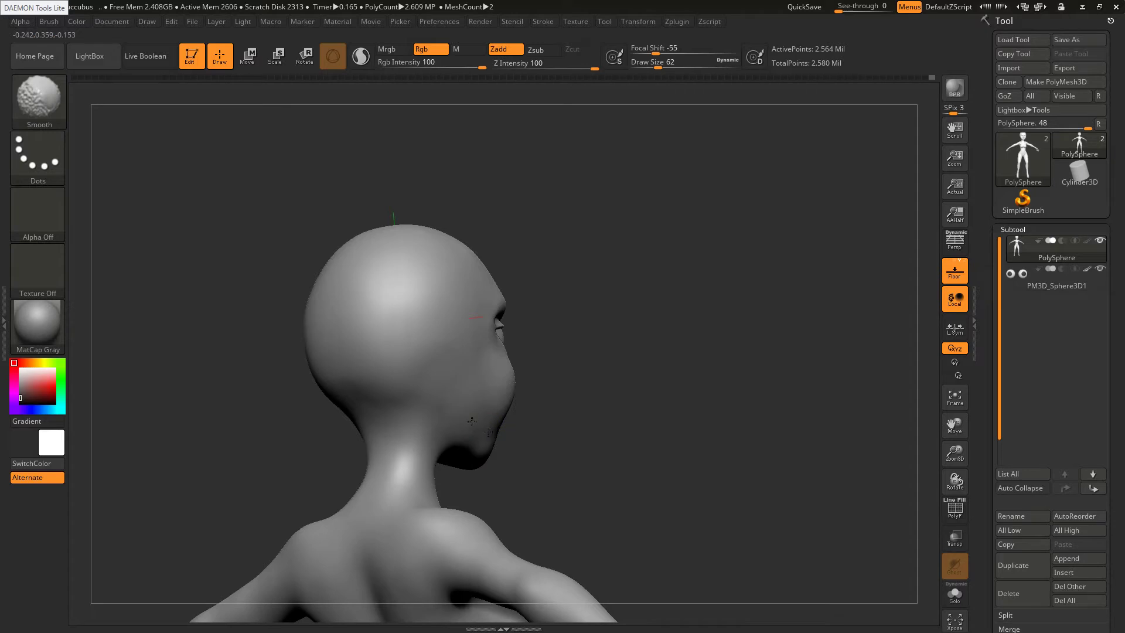
{"action": "right_click_drag", "start_coordinate": [459, 422], "coordinate": [466, 400], "text": "shift"}
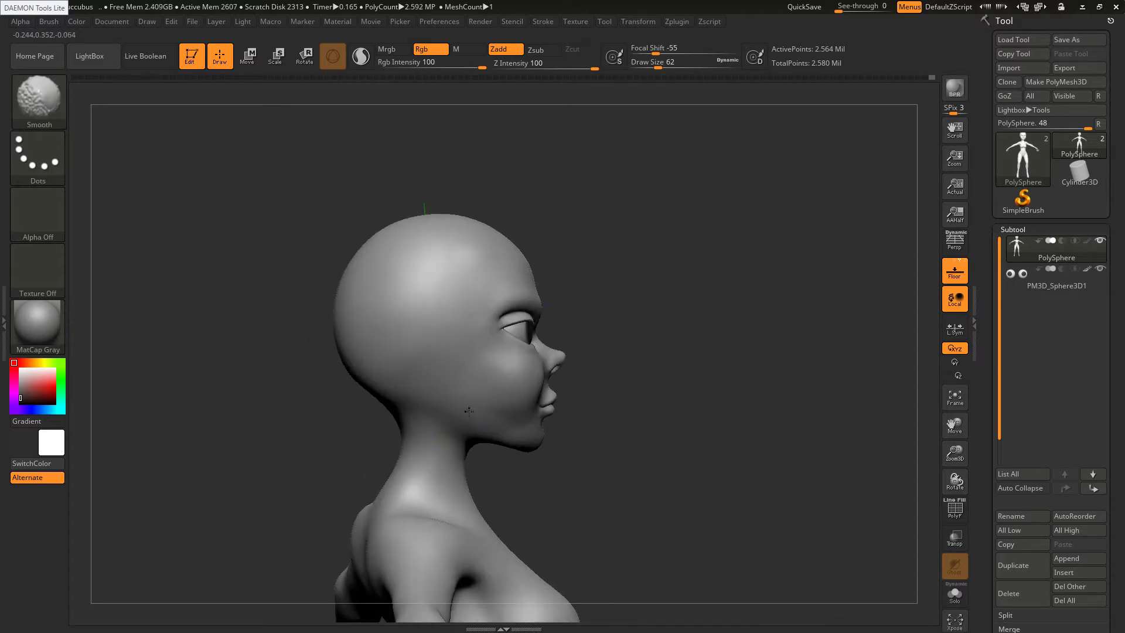
{"action": "mouse_move", "coordinate": [479, 414]}
{"action": "right_mouse_down"}
{"action": "mouse_move", "coordinate": [442, 426]}
{"action": "mouse_move", "coordinate": [486, 422]}
{"action": "mouse_move", "coordinate": [516, 440]}
{"action": "mouse_move", "coordinate": [516, 427]}
{"action": "right_mouse_up"}
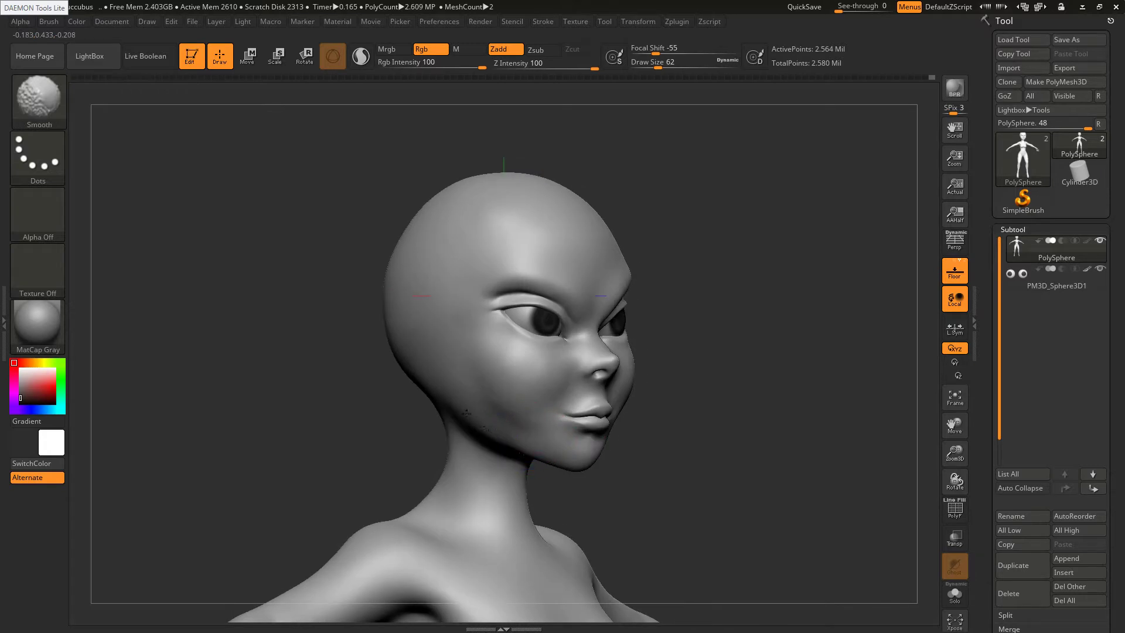
{"action": "mouse_move", "coordinate": [463, 404]}
{"action": "right_mouse_down"}
{"action": "mouse_move", "coordinate": [536, 437]}
{"action": "mouse_move", "coordinate": [518, 402]}
{"action": "mouse_move", "coordinate": [528, 365]}
{"action": "right_mouse_up"}
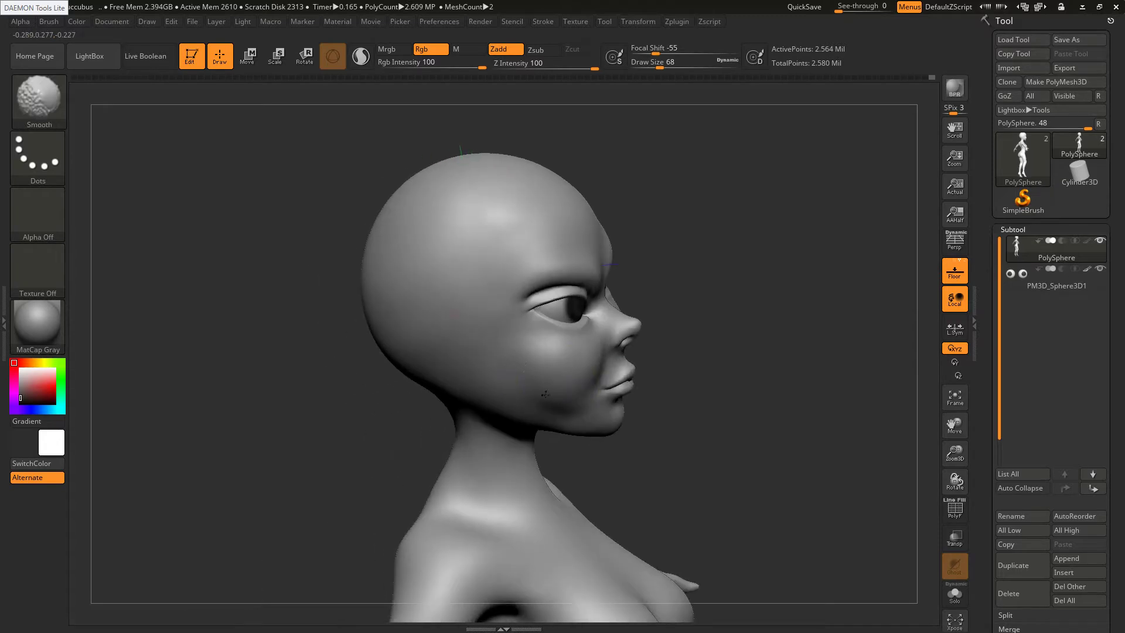
{"action": "right_click_drag", "start_coordinate": [470, 396], "coordinate": [515, 397], "text": "shift"}
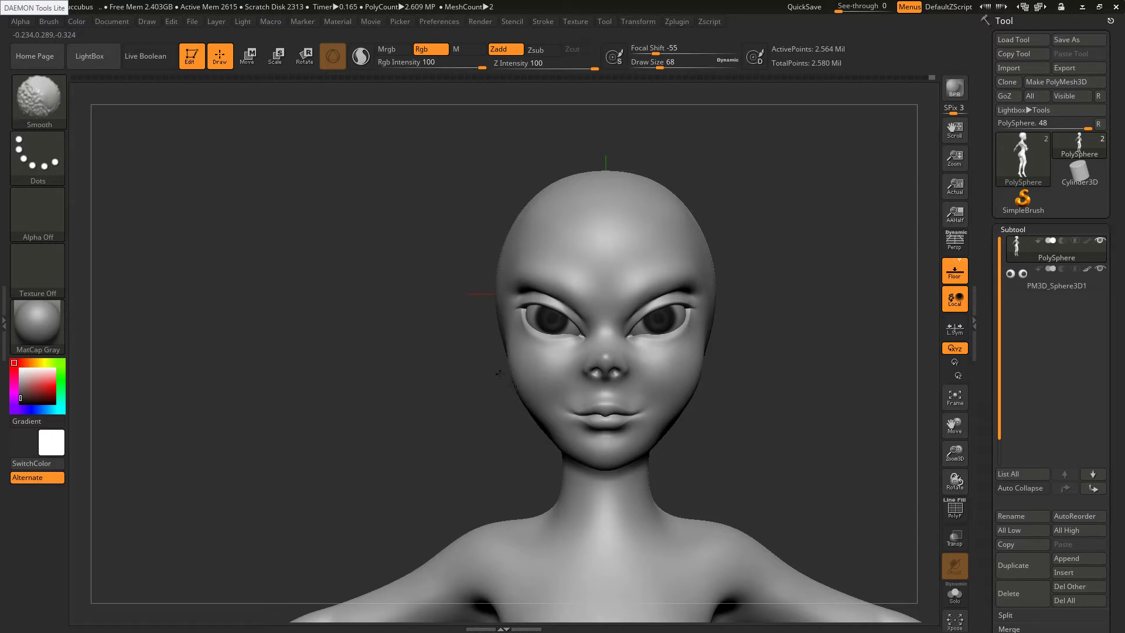
{"action": "right_click_drag", "start_coordinate": [514, 386], "coordinate": [505, 383]}
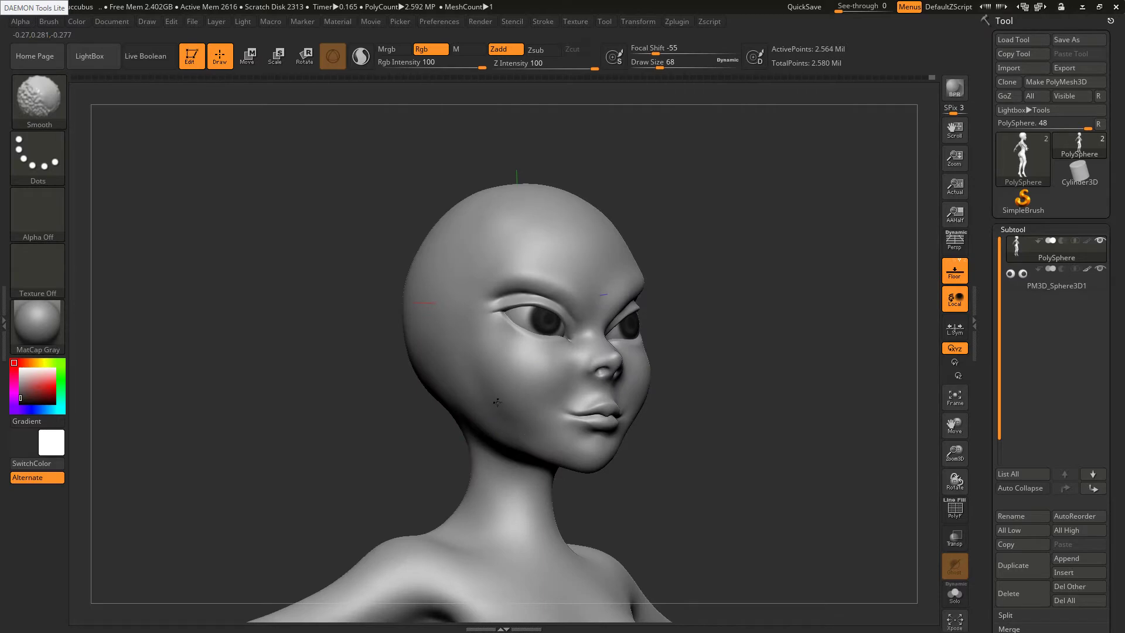
Refine the side contour of the cheek and jaw at draw size 44, alternating SnakeHook and Smooth
{"action": "right_click_drag", "start_coordinate": [513, 373], "coordinate": [544, 377]}
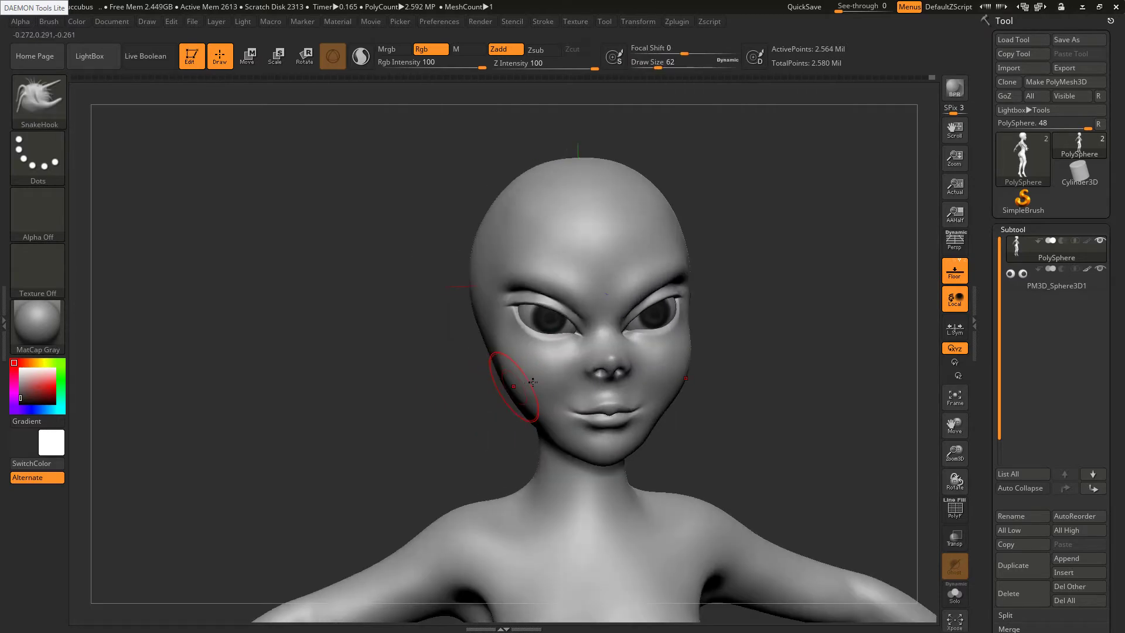
{"action": "key", "text": "s"}
{"action": "left_click_drag", "start_coordinate": [545, 376], "coordinate": [541, 376]}
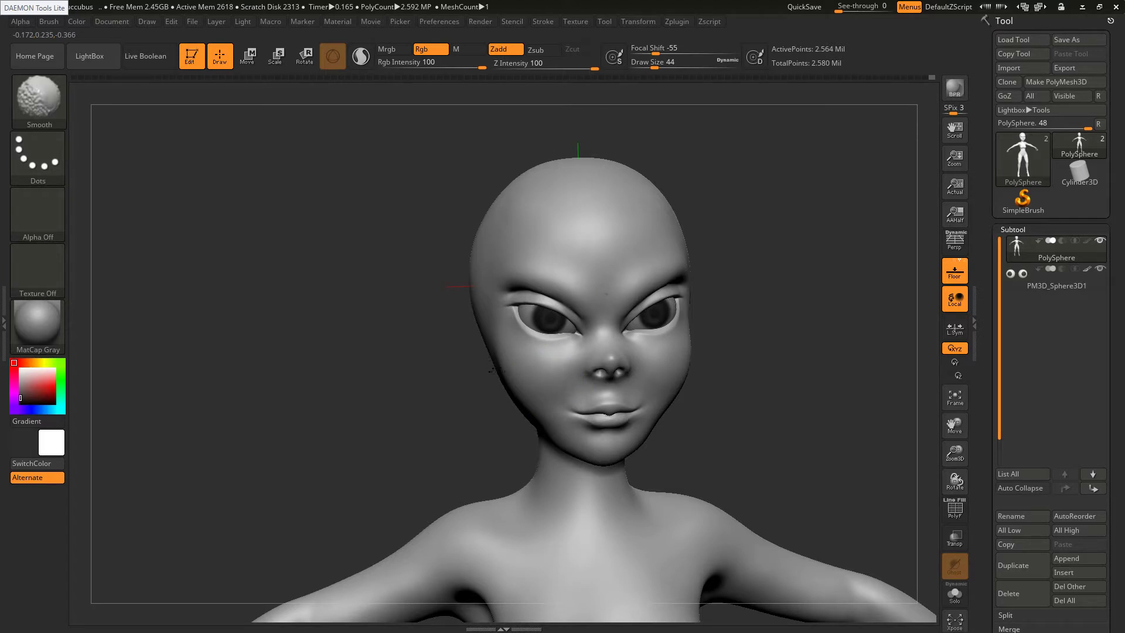
{"action": "right_click_drag", "start_coordinate": [536, 431], "coordinate": [551, 443]}
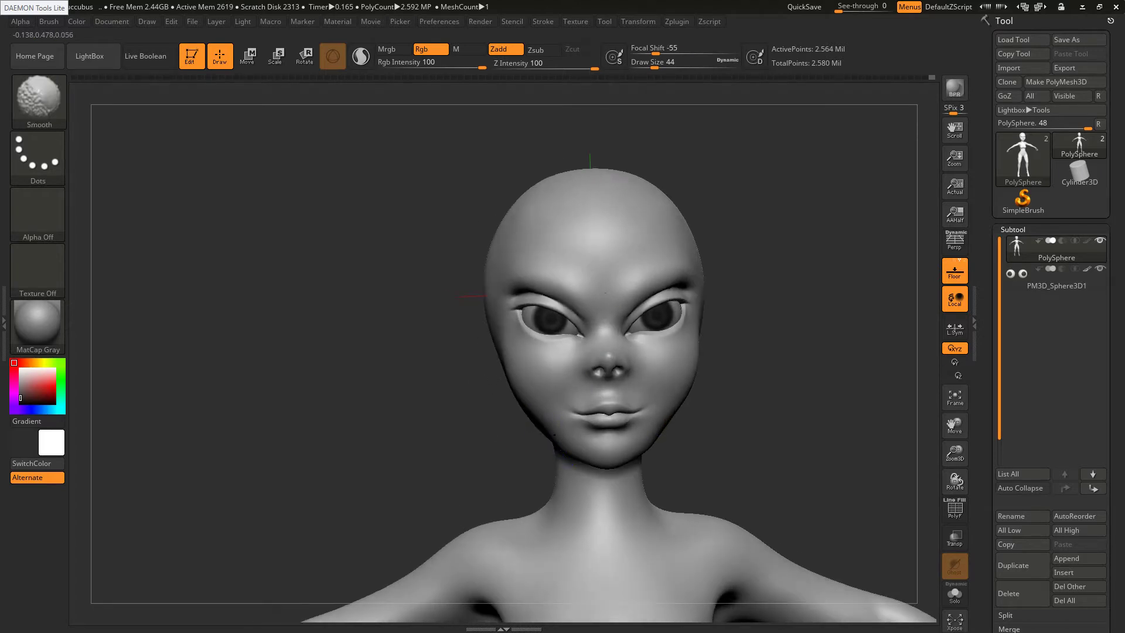
{"action": "right_click_drag", "start_coordinate": [503, 400], "coordinate": [503, 403], "text": "shift"}
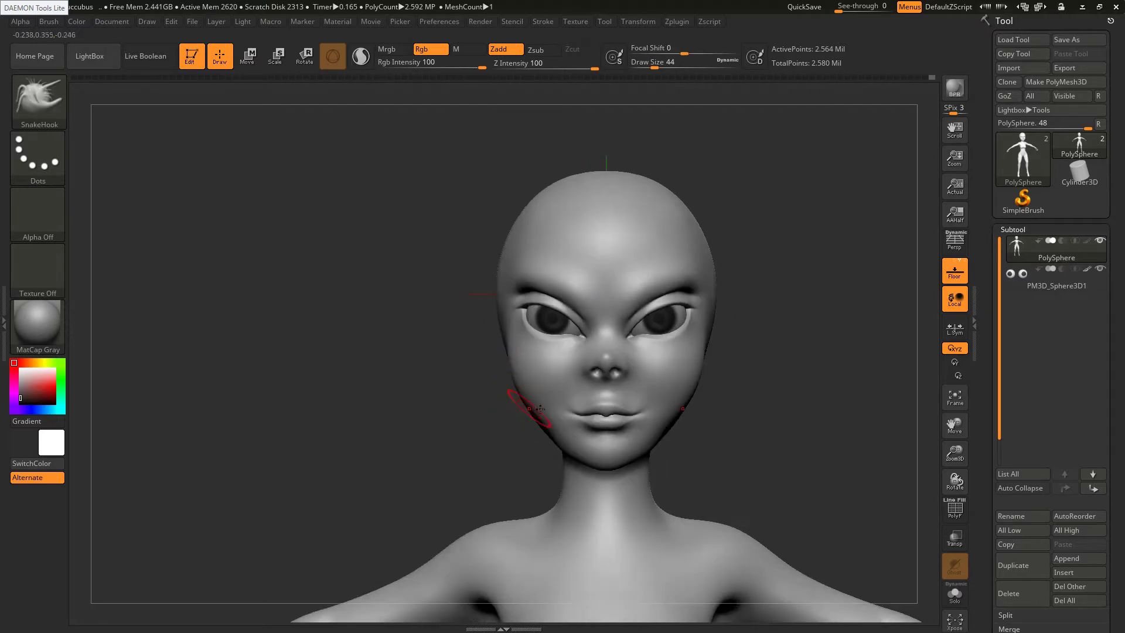
Reshape the cheek with SnakeHook at draw size 71 and smooth it into the jaw
{"action": "right_click_drag", "start_coordinate": [567, 418], "coordinate": [555, 400]}
{"action": "key", "text": "s"}
{"action": "left_click_drag", "start_coordinate": [555, 399], "coordinate": [561, 396]}
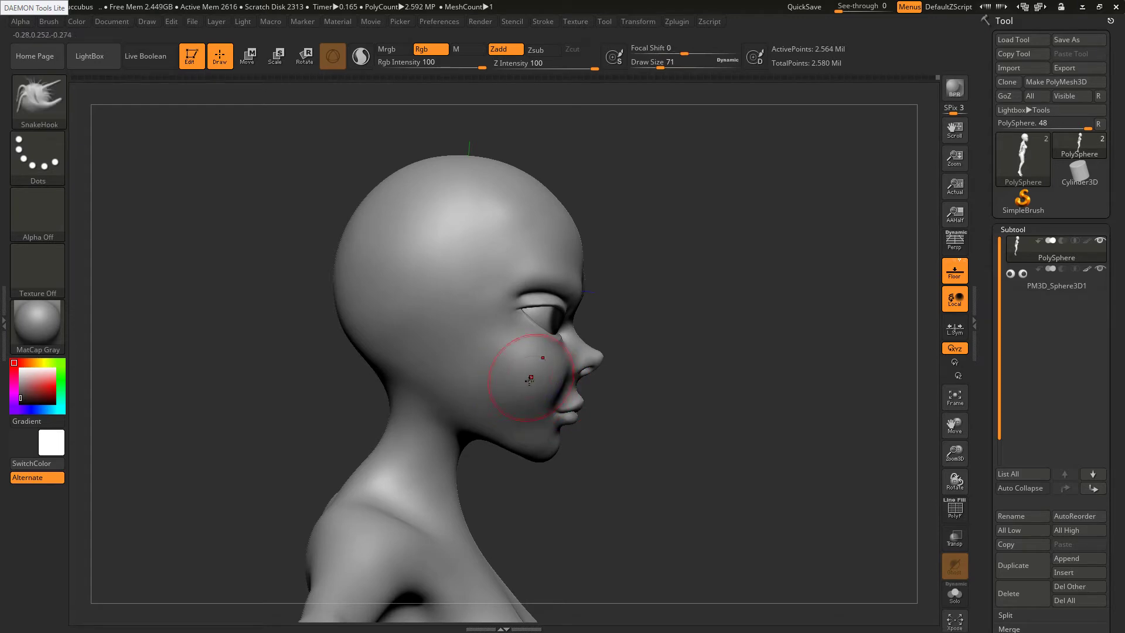
{"action": "right_click_drag", "start_coordinate": [503, 392], "coordinate": [507, 401]}
{"action": "left_click_drag", "start_coordinate": [508, 400], "coordinate": [499, 396], "text": "shift"}
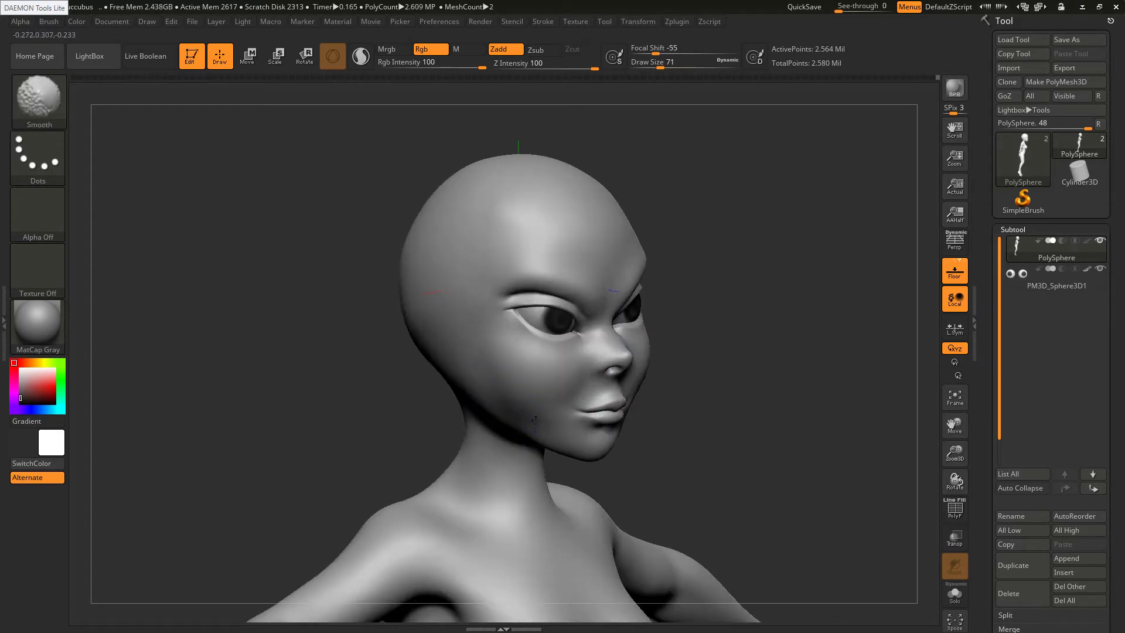
{"action": "right_click_drag", "start_coordinate": [516, 402], "coordinate": [501, 379]}
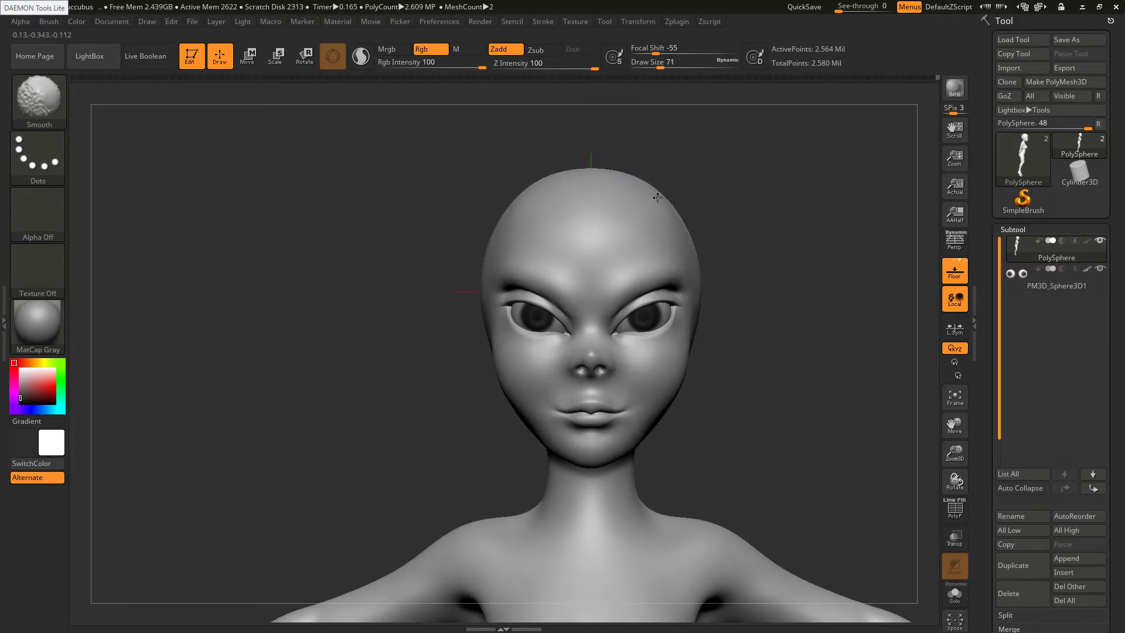
Sharpen the upper eyelid edges with the Pinch brush at draw size 27
{"action": "right_click_drag", "start_coordinate": [678, 269], "coordinate": [610, 244], "text": "ctrl"}
{"action": "mouse_move", "coordinate": [643, 287]}
{"action": "right_mouse_down"}
{"action": "mouse_move", "coordinate": [603, 297]}
{"action": "mouse_move", "coordinate": [651, 299]}
{"action": "mouse_move", "coordinate": [612, 321]}
{"action": "mouse_move", "coordinate": [601, 342]}
{"action": "mouse_move", "coordinate": [666, 312]}
{"action": "right_mouse_up"}
{"action": "key", "text": "s"}
{"action": "left_click_drag", "start_coordinate": [666, 311], "coordinate": [660, 311]}
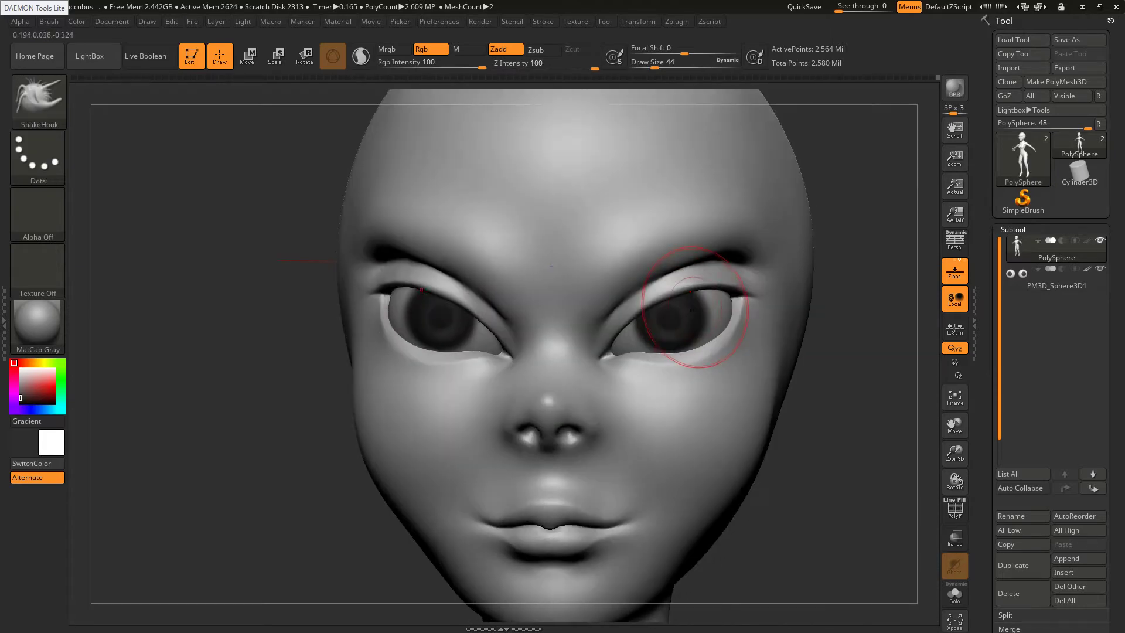
{"action": "key", "text": "b"}
{"action": "key", "text": "p"}
{"action": "key", "text": "i"}
{"action": "key", "text": "s"}
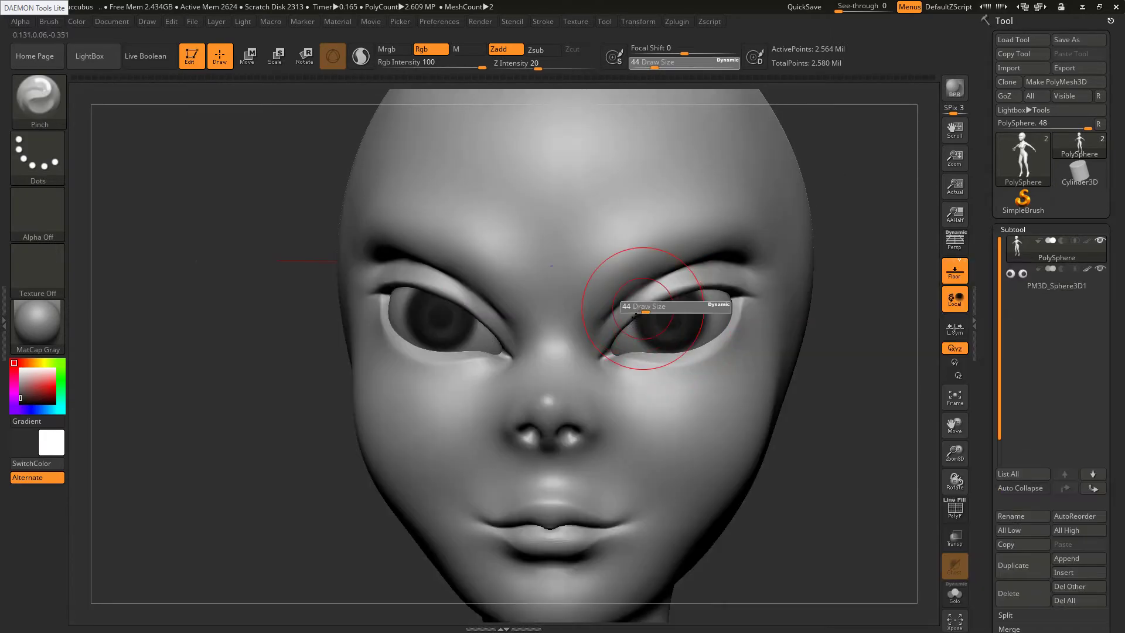
{"action": "left_click_drag", "start_coordinate": [646, 308], "coordinate": [656, 305]}
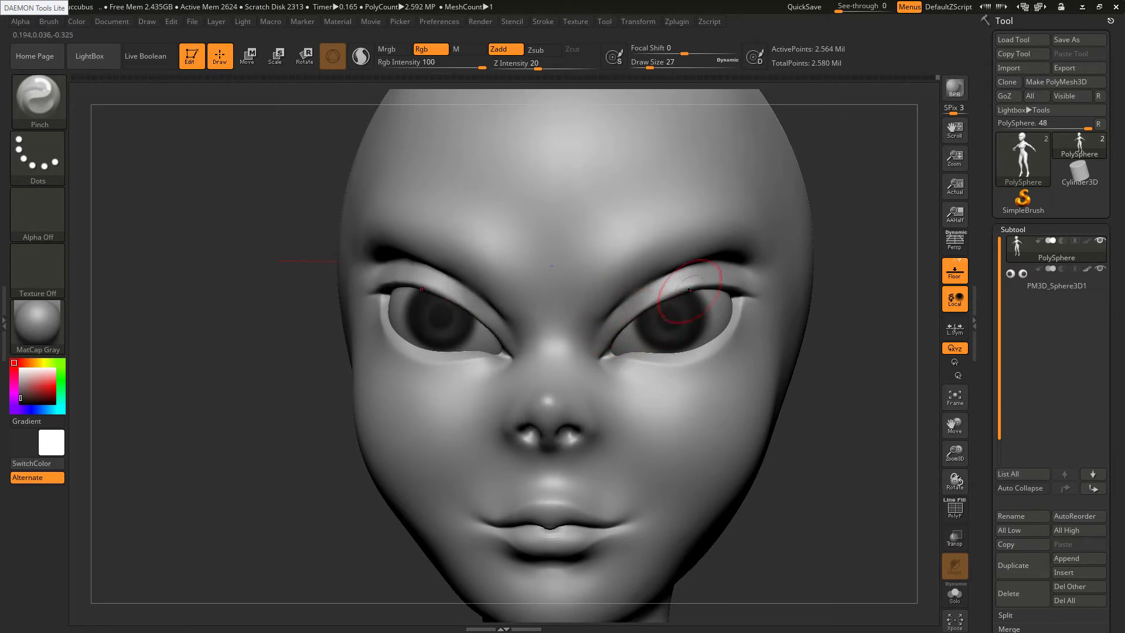
Pinch the upper and lower eyelid rims at draw size 18
{"action": "key", "text": "s"}
{"action": "left_click_drag", "start_coordinate": [685, 294], "coordinate": [710, 290]}
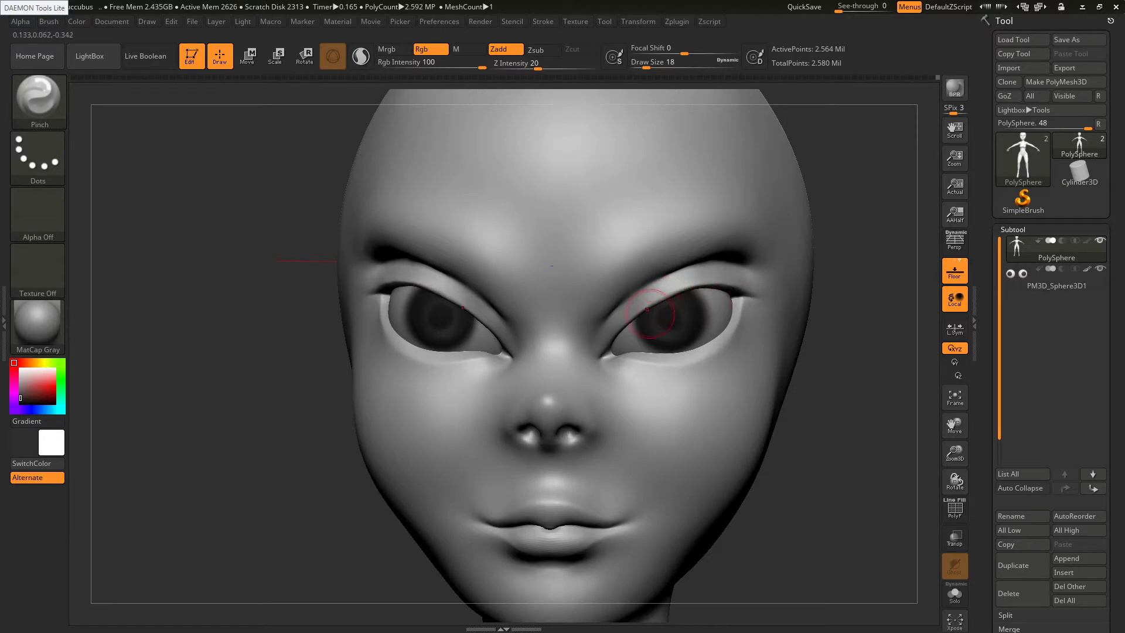
{"action": "left_click_drag", "start_coordinate": [635, 356], "coordinate": [690, 353]}
Try flattening the inner lower eyelid rim with the Polish brush at draw size 18, then undo it
{"action": "mouse_move", "coordinate": [703, 356]}
{"action": "right_mouse_down"}
{"action": "mouse_move", "coordinate": [639, 362]}
{"action": "mouse_move", "coordinate": [699, 366]}
{"action": "right_mouse_up"}
{"action": "key", "text": "b"}
{"action": "key", "text": "p"}
{"action": "key", "text": "o"}
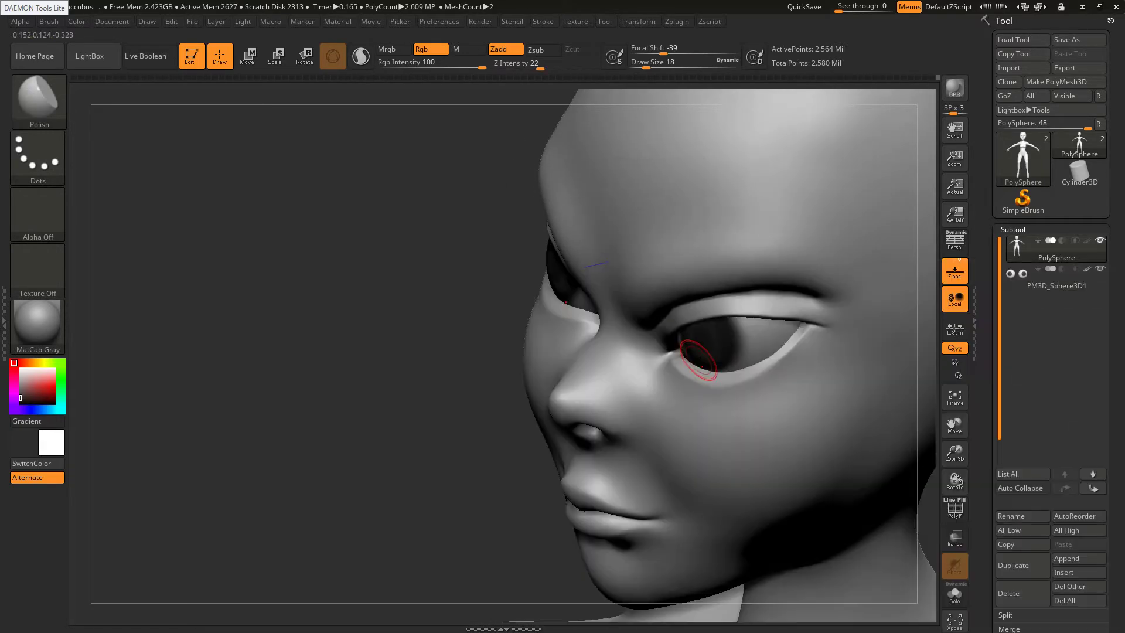
{"action": "mouse_move", "coordinate": [698, 364]}
{"action": "left_mouse_down"}
{"action": "mouse_move", "coordinate": [687, 362]}
{"action": "mouse_move", "coordinate": [699, 367]}
{"action": "left_mouse_up"}
{"action": "key", "text": "s"}
{"action": "left_click_drag", "start_coordinate": [697, 365], "coordinate": [694, 368]}
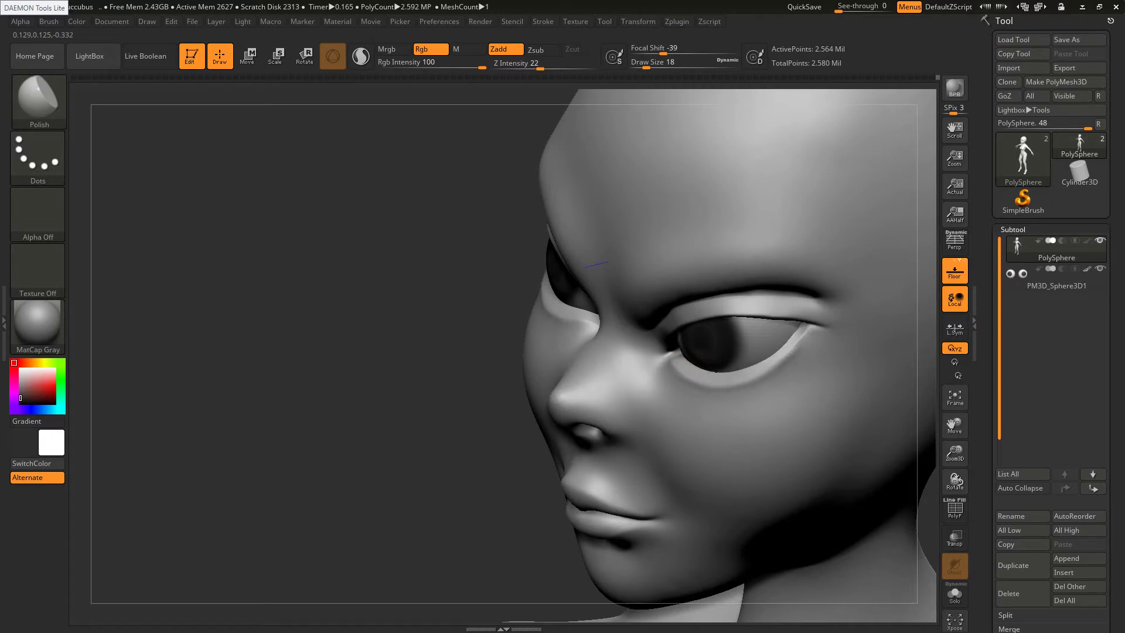
{"action": "right_click_drag", "start_coordinate": [678, 359], "coordinate": [656, 318]}
{"action": "key", "text": "ctrl+z"}
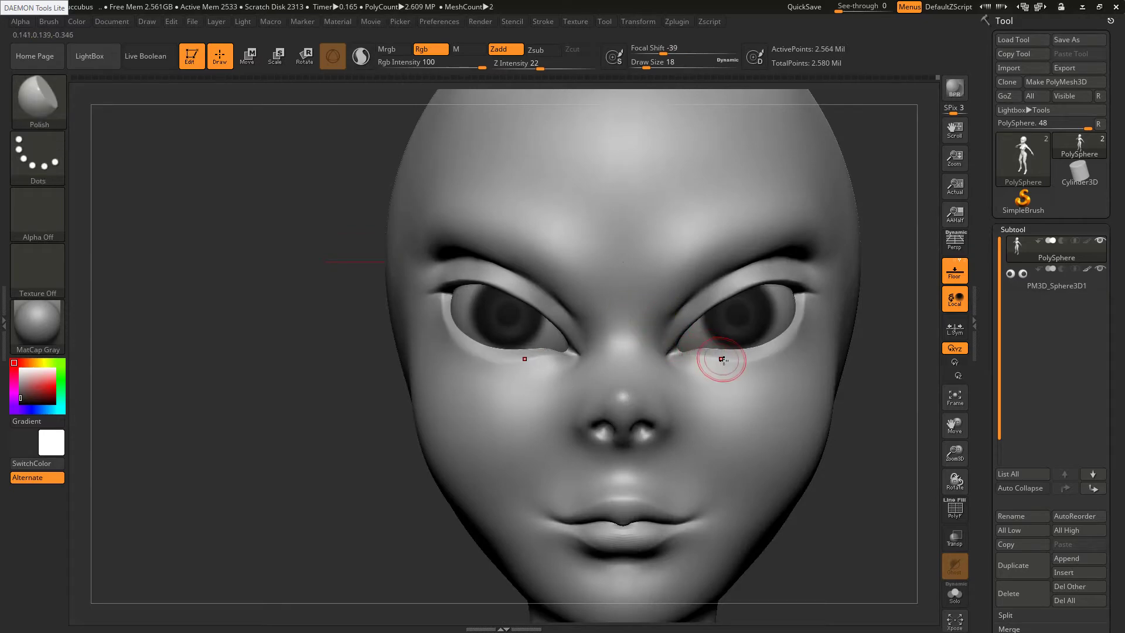
Adjust the lower eyelids with SnakeHook at draw size 18 and smooth them toward the outer corners
{"action": "key", "text": "b"}
{"action": "key", "text": "s"}
{"action": "key", "text": "h"}
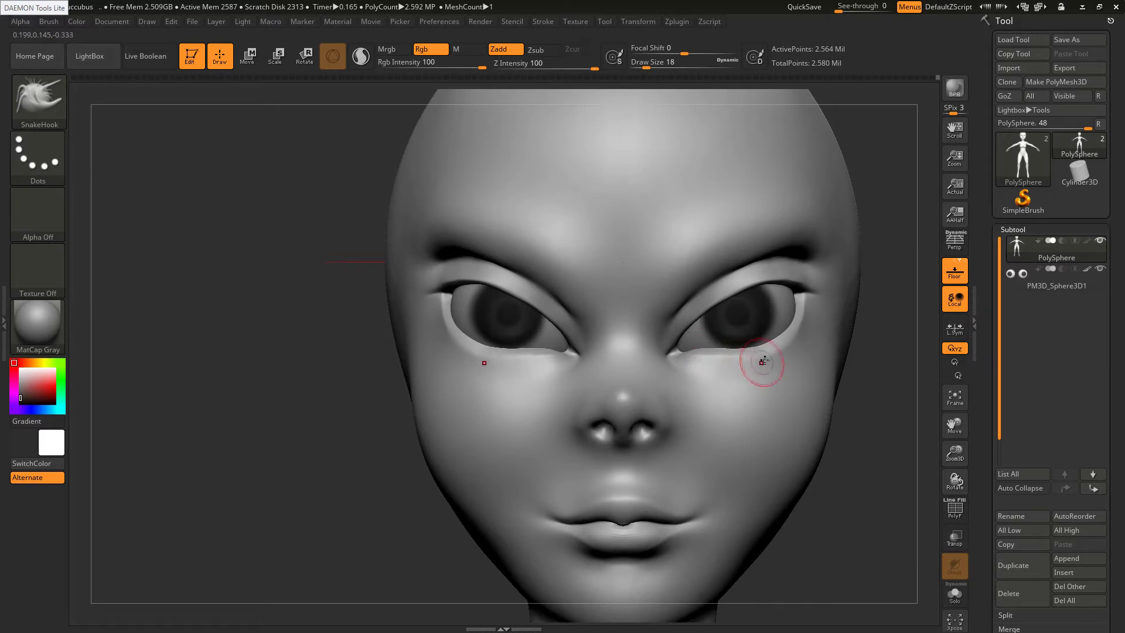
{"action": "key", "text": "shift"}
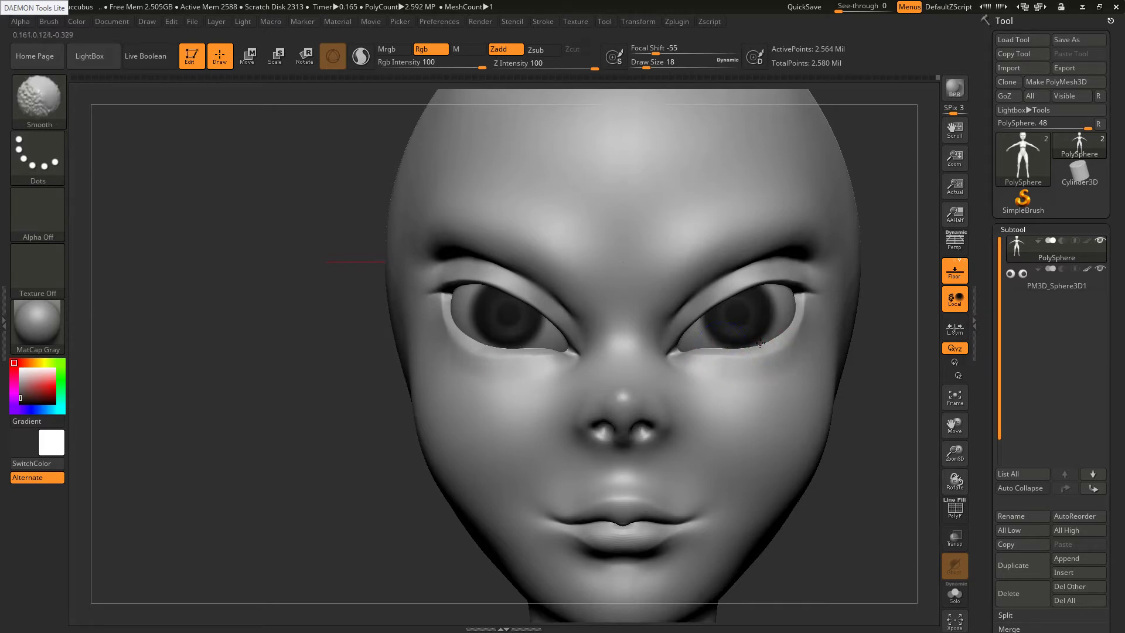
{"action": "left_click_drag", "start_coordinate": [738, 353], "coordinate": [784, 333], "text": "shift"}
Pinch the lower eyelid rims up to the outer corners at draw size 14
{"action": "key", "text": "b"}
{"action": "key", "text": "p"}
{"action": "key", "text": "i"}
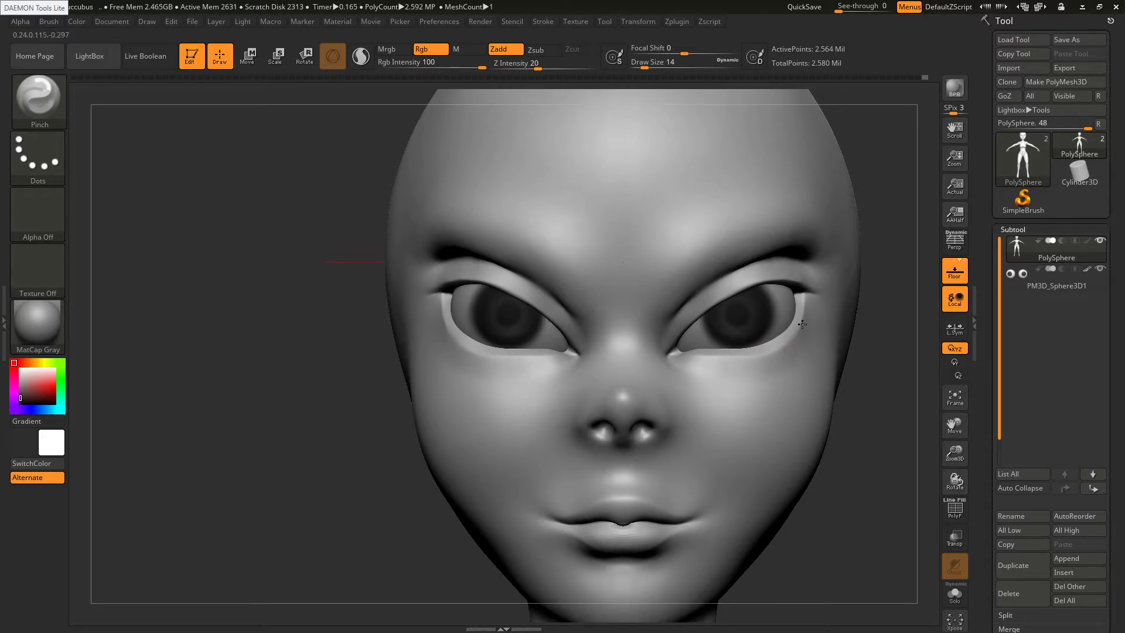
{"action": "left_click_drag", "start_coordinate": [784, 349], "coordinate": [802, 329]}
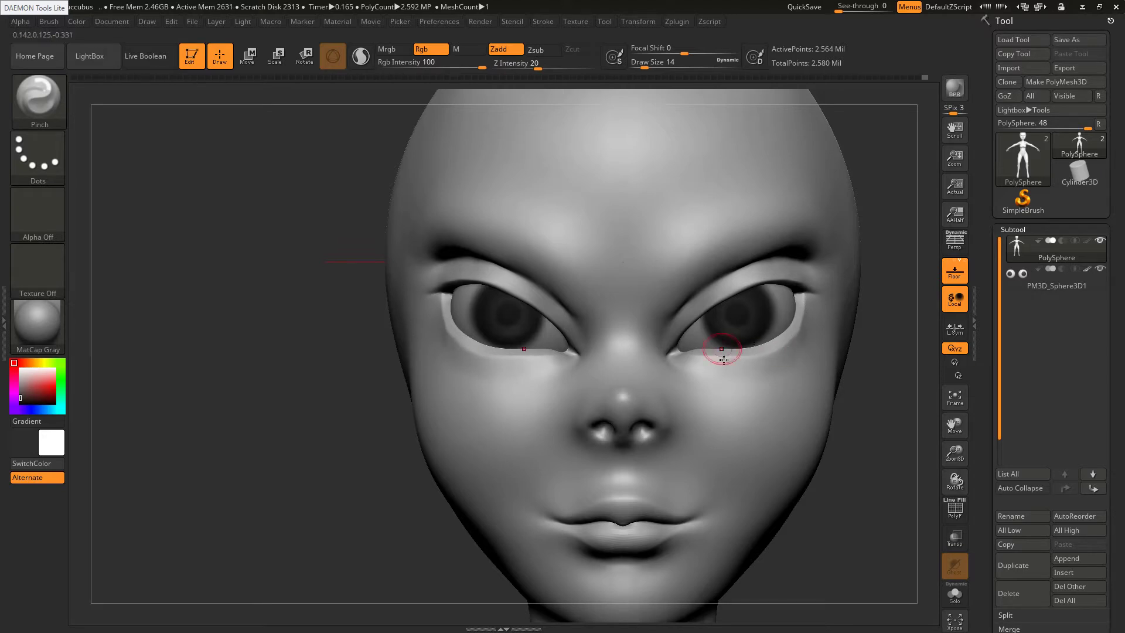
{"action": "right_click_drag", "start_coordinate": [721, 356], "coordinate": [702, 410]}
{"action": "key", "text": "shift"}
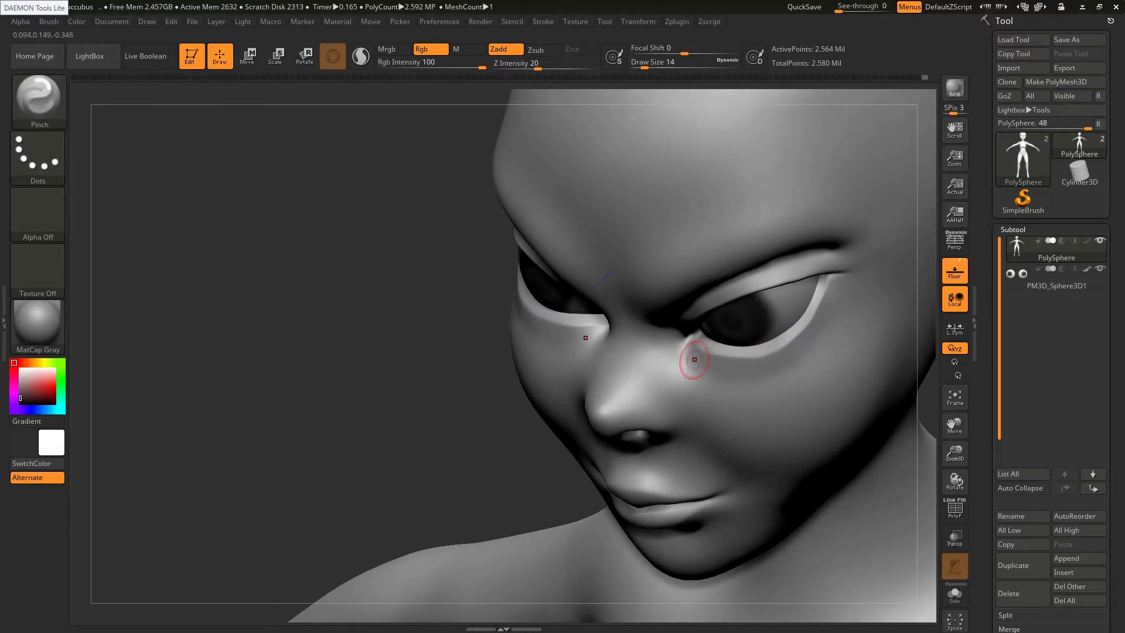
{"action": "right_click_drag", "start_coordinate": [715, 306], "coordinate": [768, 270]}
Carve the crease above the upper eyelids with DamStandard at draw size 20 and smooth its inner end
{"action": "mouse_move", "coordinate": [643, 246]}
{"action": "right_mouse_down", "text": "ctrl"}
{"action": "mouse_move", "coordinate": [663, 269]}
{"action": "mouse_move", "coordinate": [592, 303]}
{"action": "mouse_move", "coordinate": [688, 319]}
{"action": "right_mouse_up", "text": "ctrl"}
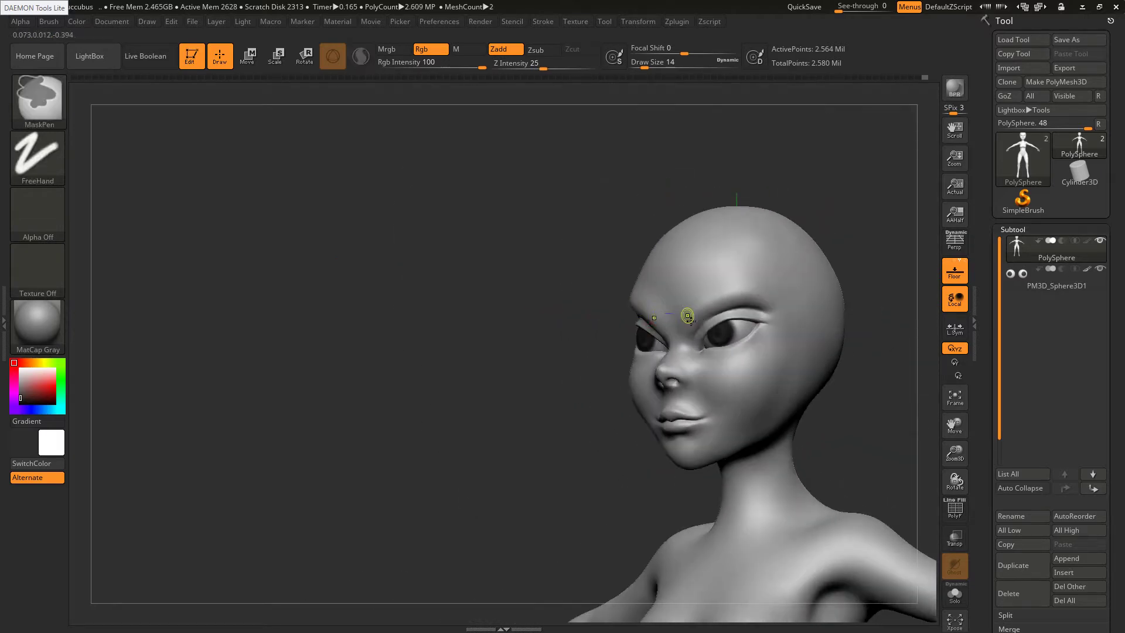
{"action": "left_click_drag", "start_coordinate": [693, 319], "coordinate": [707, 327], "text": "shift"}
{"action": "right_click_drag", "start_coordinate": [708, 327], "coordinate": [680, 328], "text": "ctrl"}
{"action": "key", "text": "b"}
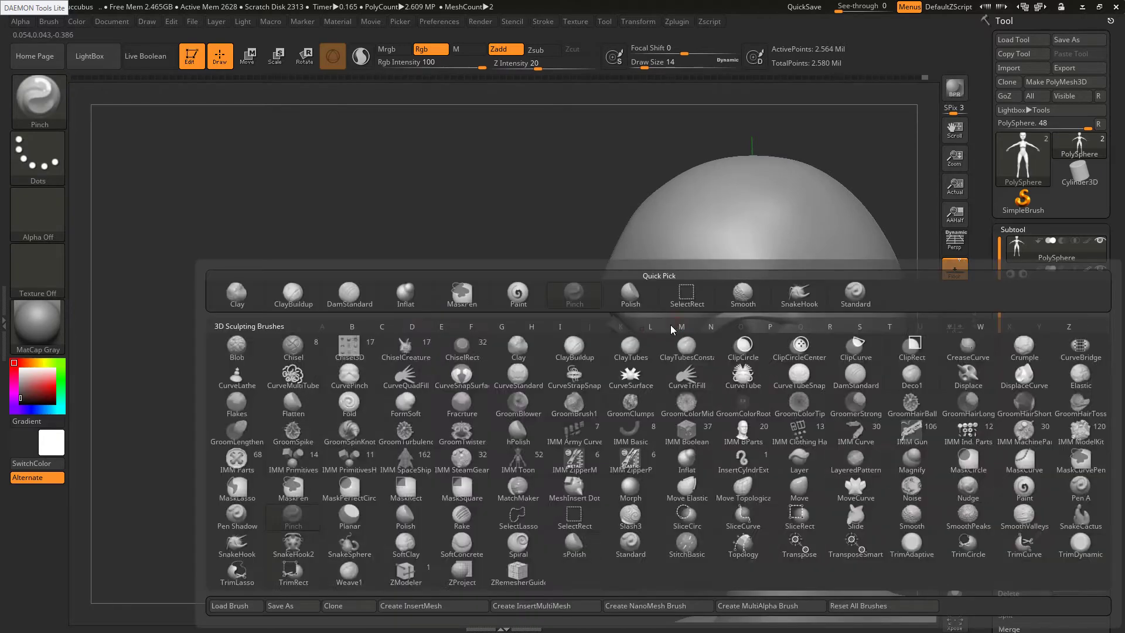
{"action": "key", "text": "d"}
{"action": "key", "text": "s"}
{"action": "key", "text": "s"}
{"action": "left_click_drag", "start_coordinate": [703, 336], "coordinate": [706, 335]}
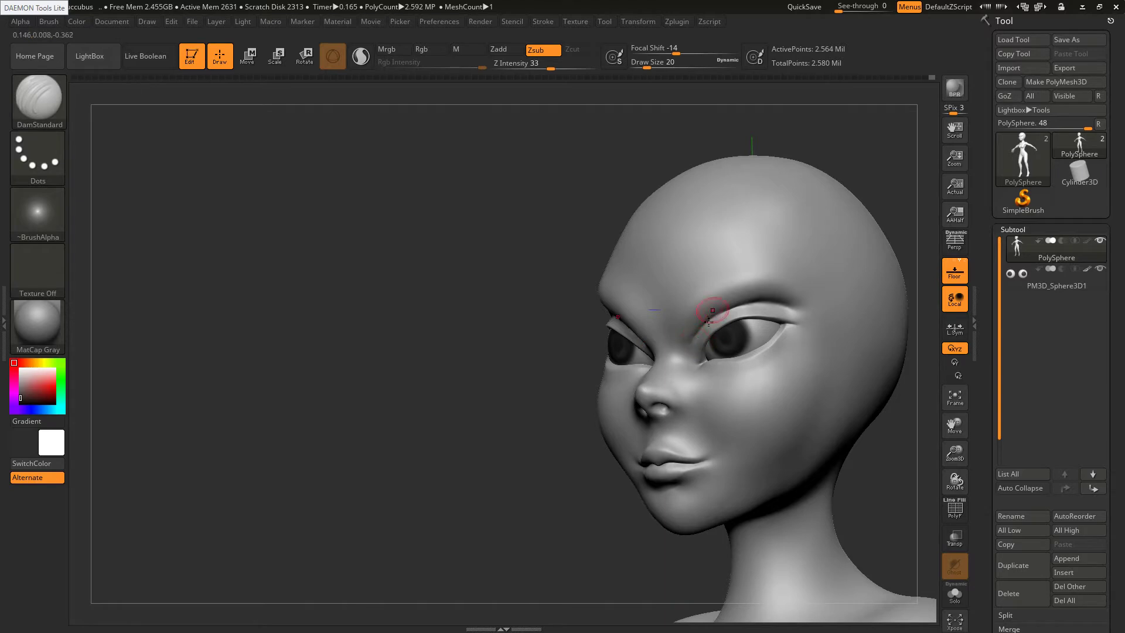
{"action": "left_click_drag", "start_coordinate": [695, 348], "coordinate": [702, 326], "text": "shift"}
{"action": "left_click_drag", "start_coordinate": [696, 347], "coordinate": [747, 306], "text": "shift"}
Smooth below the brows and redefine the upper eyelid crease with DamStandard at draw size 20
{"action": "right_click_drag", "start_coordinate": [661, 297], "coordinate": [683, 330], "text": "shift"}
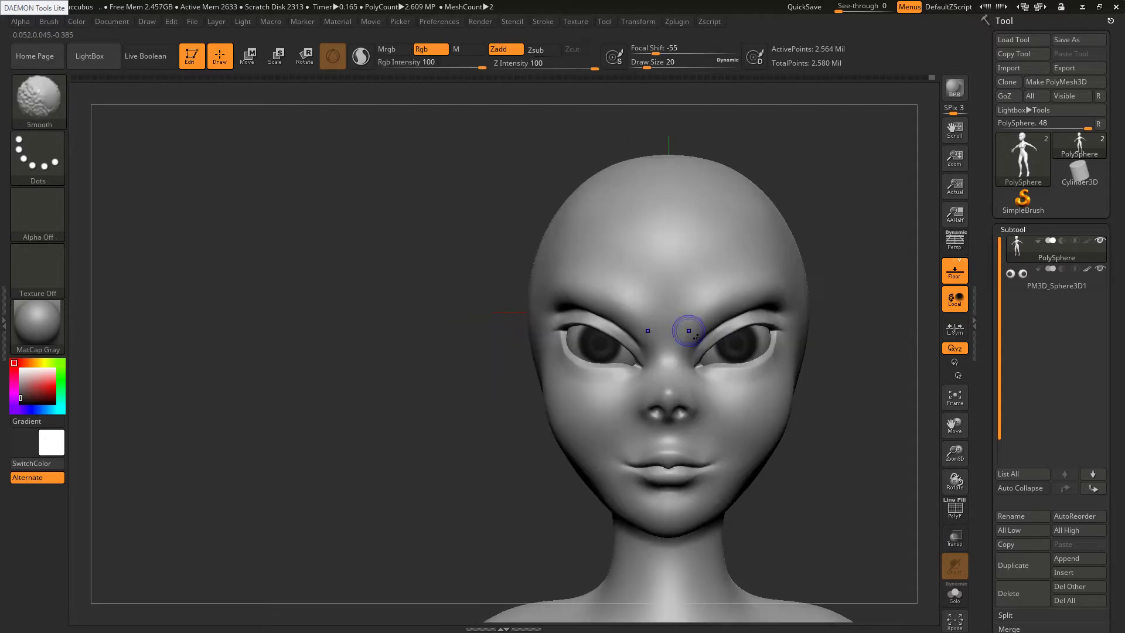
{"action": "mouse_move", "coordinate": [631, 315]}
{"action": "left_mouse_down", "text": "shift"}
{"action": "mouse_move", "coordinate": [621, 326]}
{"action": "mouse_move", "coordinate": [587, 312]}
{"action": "left_mouse_up", "text": "shift"}
{"action": "right_click_drag", "start_coordinate": [566, 323], "coordinate": [608, 318]}
{"action": "left_click_drag", "start_coordinate": [594, 315], "coordinate": [629, 342]}
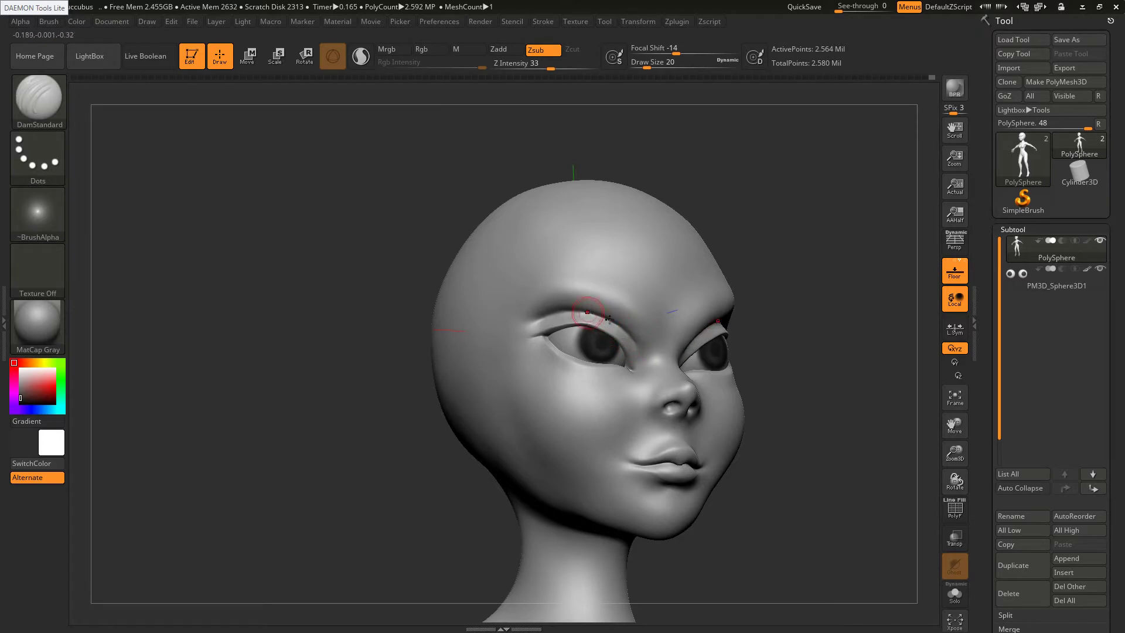
{"action": "mouse_move", "coordinate": [588, 317]}
{"action": "left_mouse_down", "text": "shift"}
{"action": "mouse_move", "coordinate": [615, 330]}
{"action": "mouse_move", "coordinate": [612, 317]}
{"action": "mouse_move", "coordinate": [595, 319]}
{"action": "left_mouse_up", "text": "shift"}
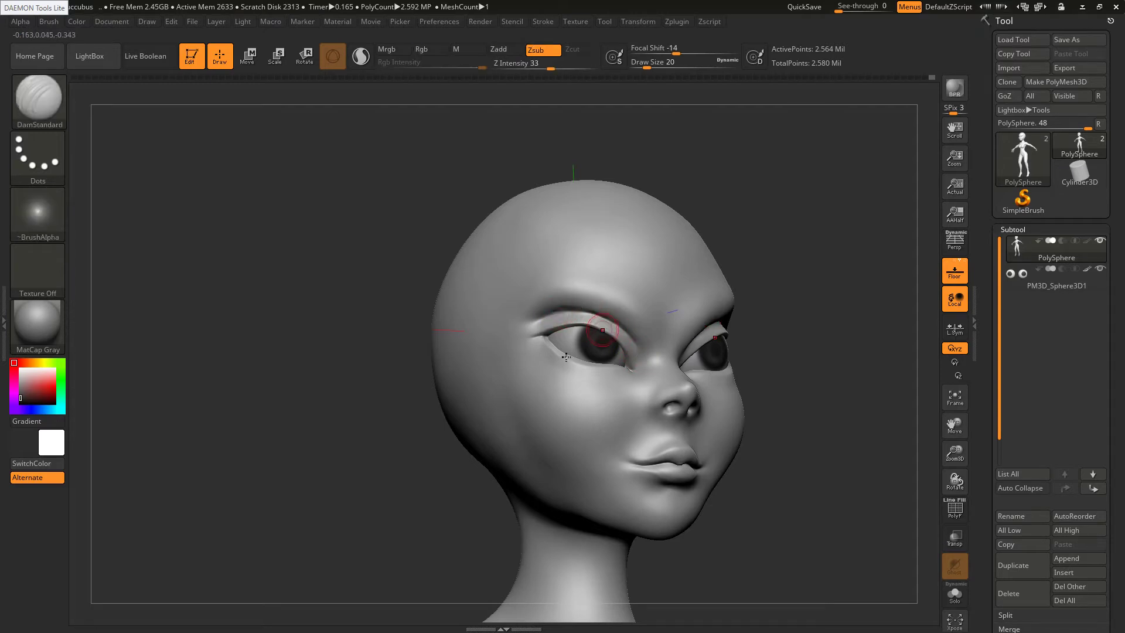
{"action": "left_click_drag", "start_coordinate": [425, 358], "coordinate": [320, 348]}
{"action": "left_click_drag", "start_coordinate": [559, 322], "coordinate": [566, 313], "text": "shift"}
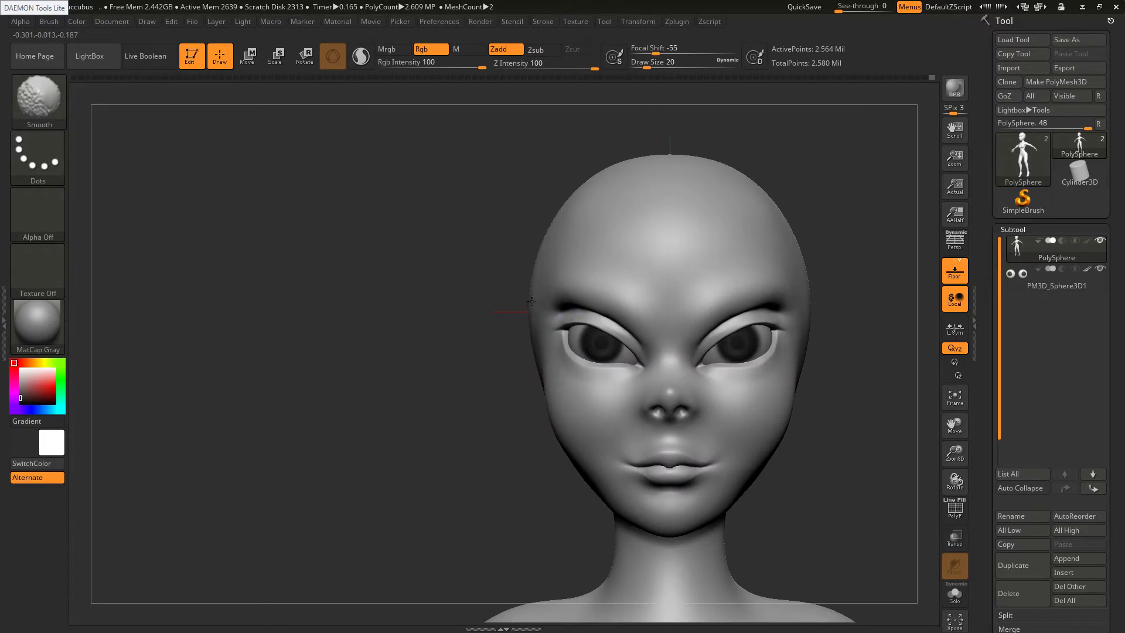
Smooth the brow area and lower forehead at draw size 35
{"action": "right_click_drag", "start_coordinate": [637, 354], "coordinate": [668, 340], "text": "ctrl"}
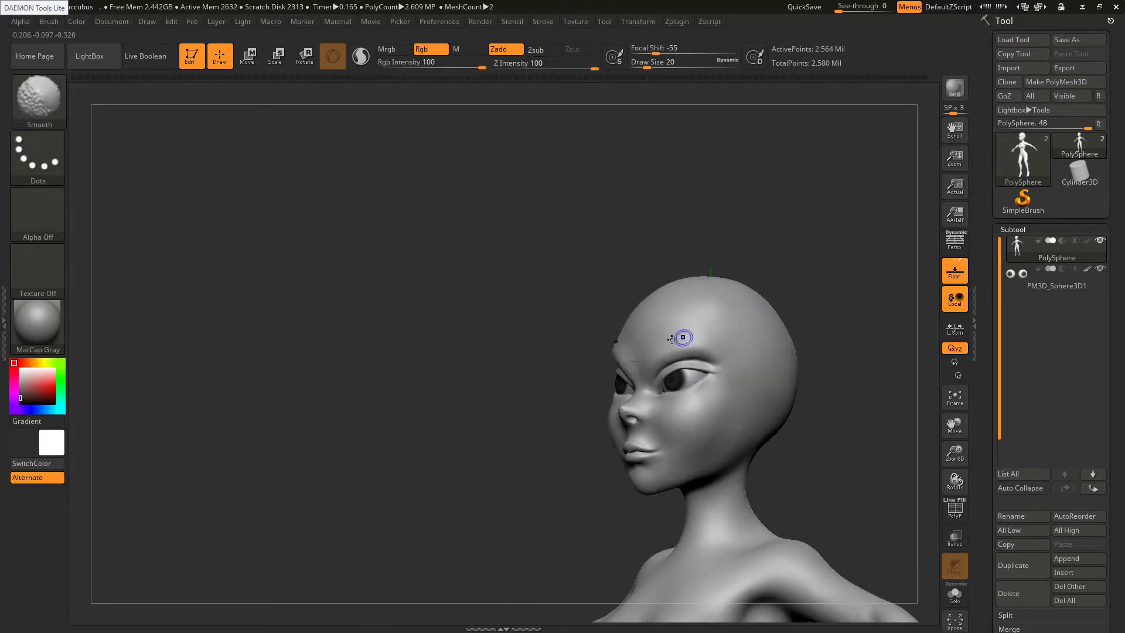
{"action": "key", "text": "s"}
{"action": "left_click_drag", "start_coordinate": [678, 330], "coordinate": [684, 327]}
{"action": "right_click_drag", "start_coordinate": [655, 327], "coordinate": [670, 329]}
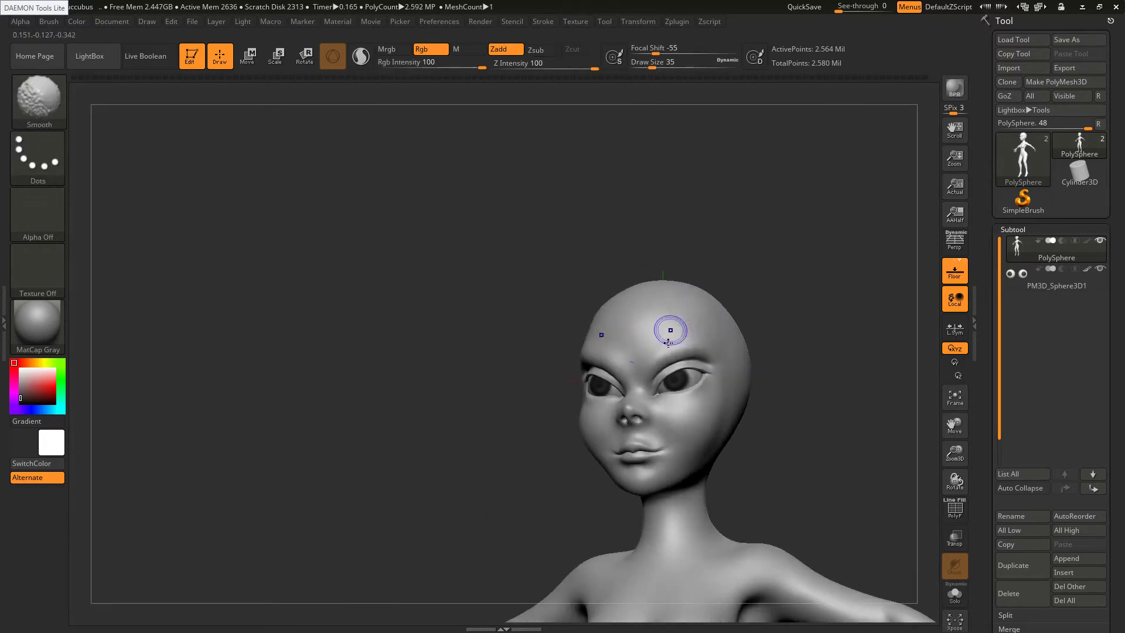
{"action": "left_click_drag", "start_coordinate": [663, 348], "coordinate": [658, 356], "text": "shift"}
{"action": "right_click_drag", "start_coordinate": [664, 338], "coordinate": [647, 317]}
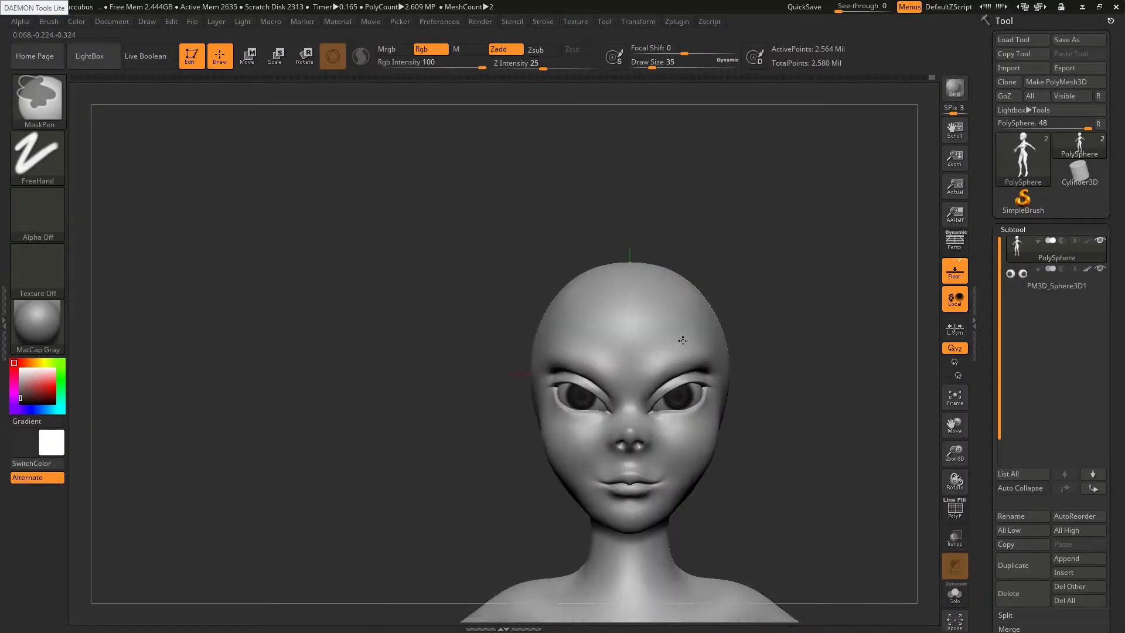
Reshape the inner brows and upper eyelid folds with SnakeHook at draw size 35
{"action": "key", "text": "b"}
{"action": "key", "text": "s"}
{"action": "key", "text": "h"}
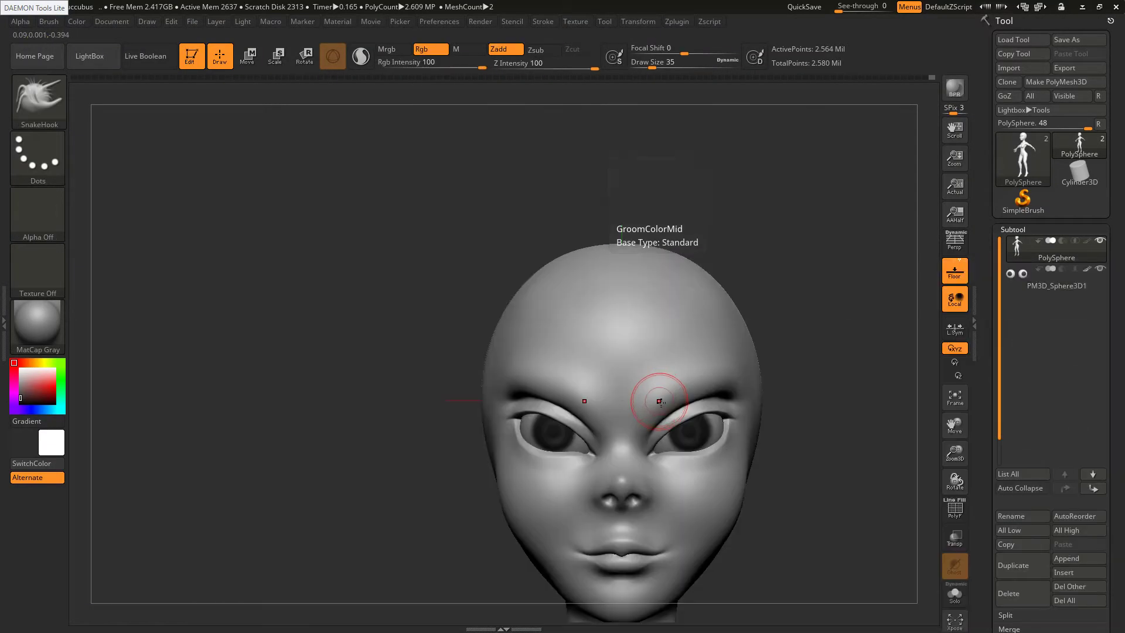
{"action": "left_click_drag", "start_coordinate": [667, 411], "coordinate": [693, 388]}
{"action": "key", "text": "s"}
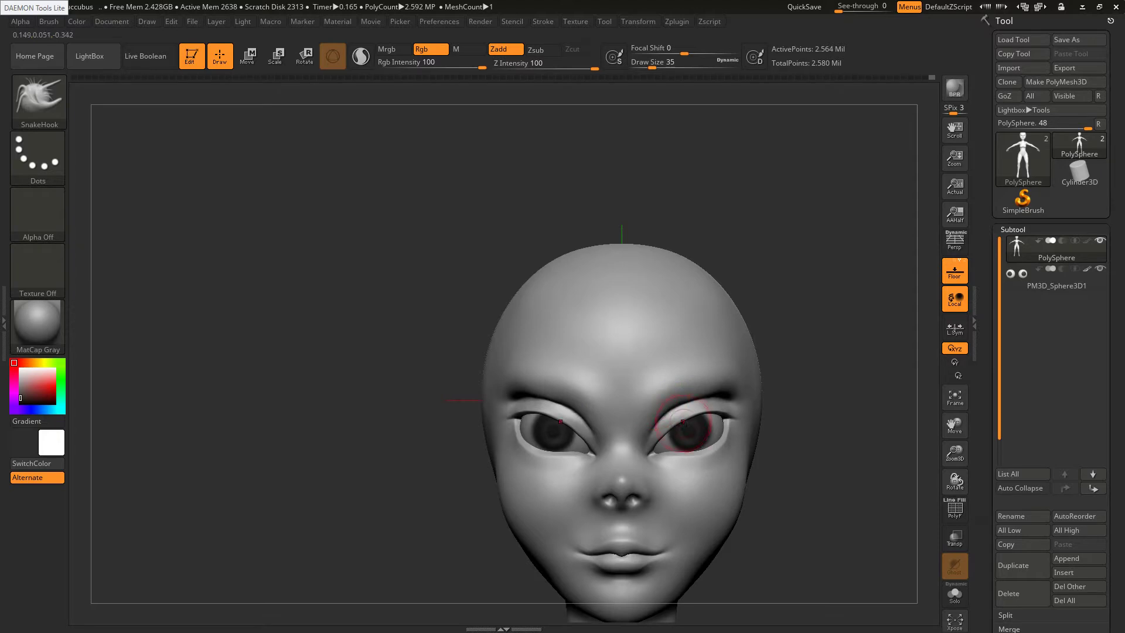
Mask the upper eyelids with MaskPen at draw size 16
{"action": "right_click_drag", "start_coordinate": [638, 353], "coordinate": [600, 294], "text": "ctrl"}
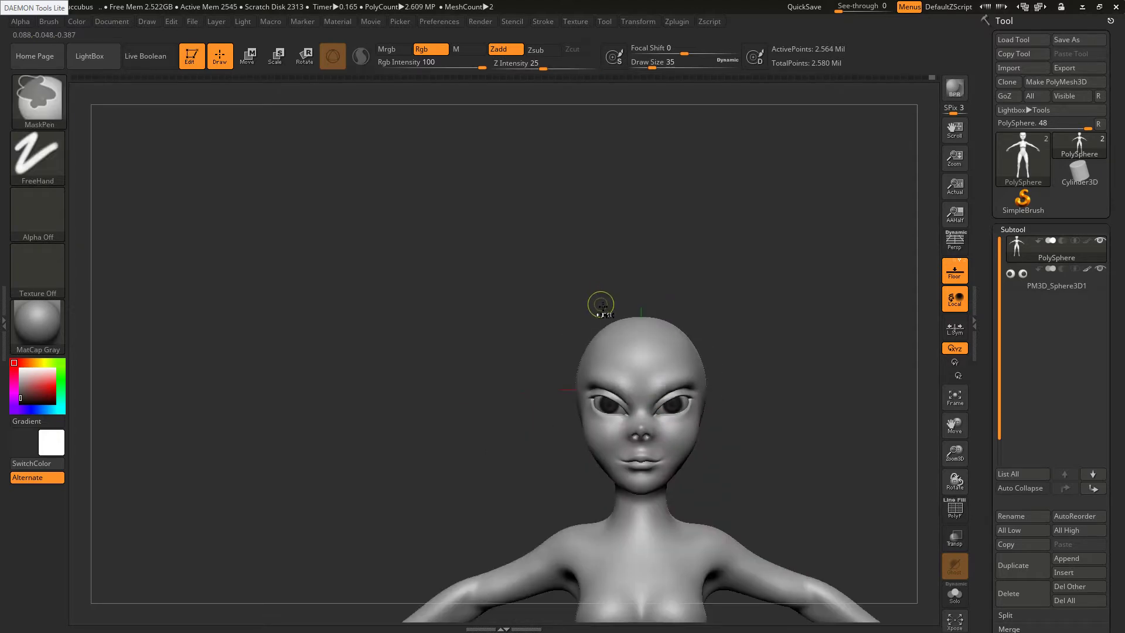
{"action": "key", "text": "ctrl+shift"}
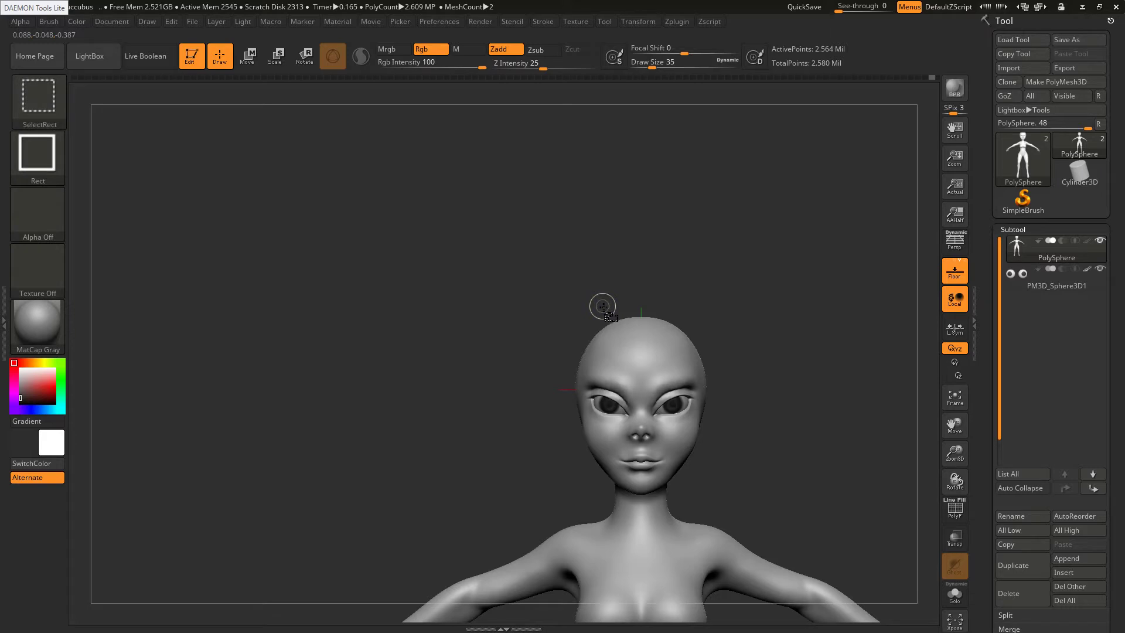
{"action": "mouse_move", "coordinate": [677, 375]}
{"action": "right_mouse_down", "text": "ctrl"}
{"action": "mouse_move", "coordinate": [698, 413]}
{"action": "mouse_move", "coordinate": [753, 448]}
{"action": "right_mouse_up", "text": "ctrl"}
{"action": "key", "text": "s"}
{"action": "mouse_move", "coordinate": [682, 420]}
{"action": "left_mouse_down"}
{"action": "mouse_move", "coordinate": [626, 424]}
{"action": "mouse_move", "coordinate": [623, 441]}
{"action": "mouse_move", "coordinate": [633, 409]}
{"action": "mouse_move", "coordinate": [659, 392]}
{"action": "mouse_move", "coordinate": [707, 385]}
{"action": "left_mouse_up"}
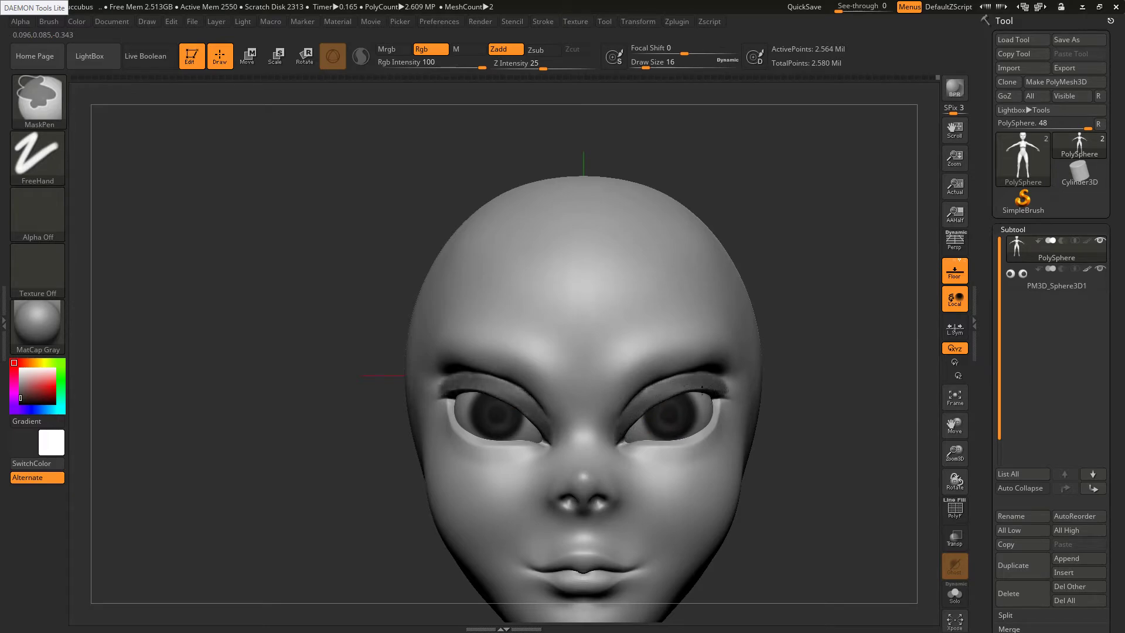
Try to reshape the inner brows and upper eyelid folds with SnakeHook at an enlarged draw size
{"action": "key", "text": "b"}
{"action": "key", "text": "Escape"}
{"action": "key", "text": "s"}
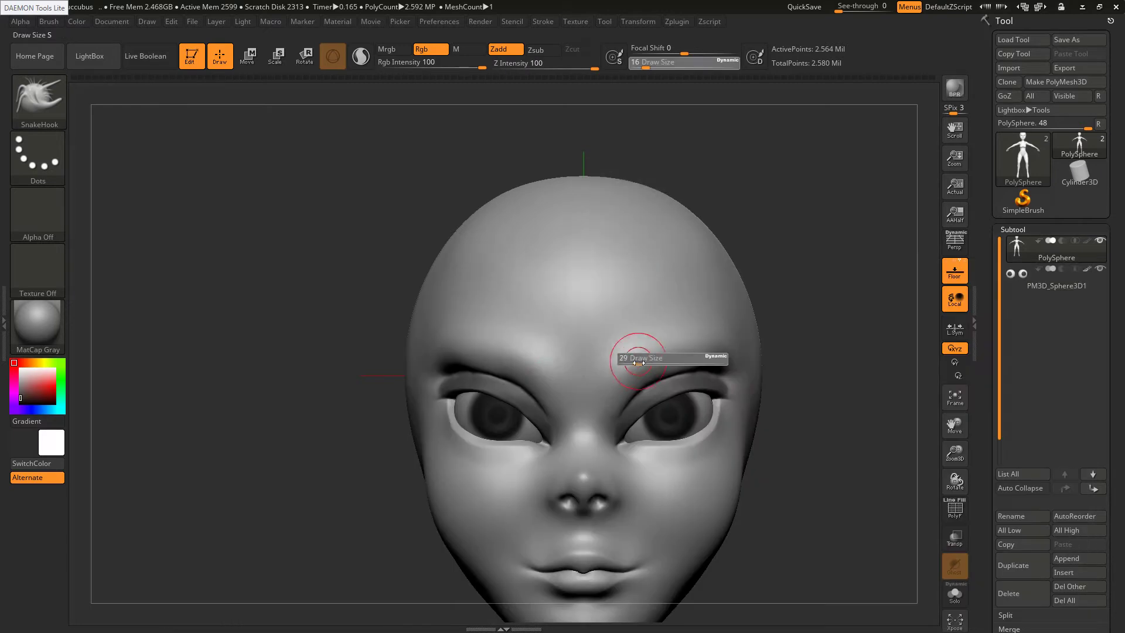
{"action": "left_click_drag", "start_coordinate": [638, 363], "coordinate": [642, 362]}
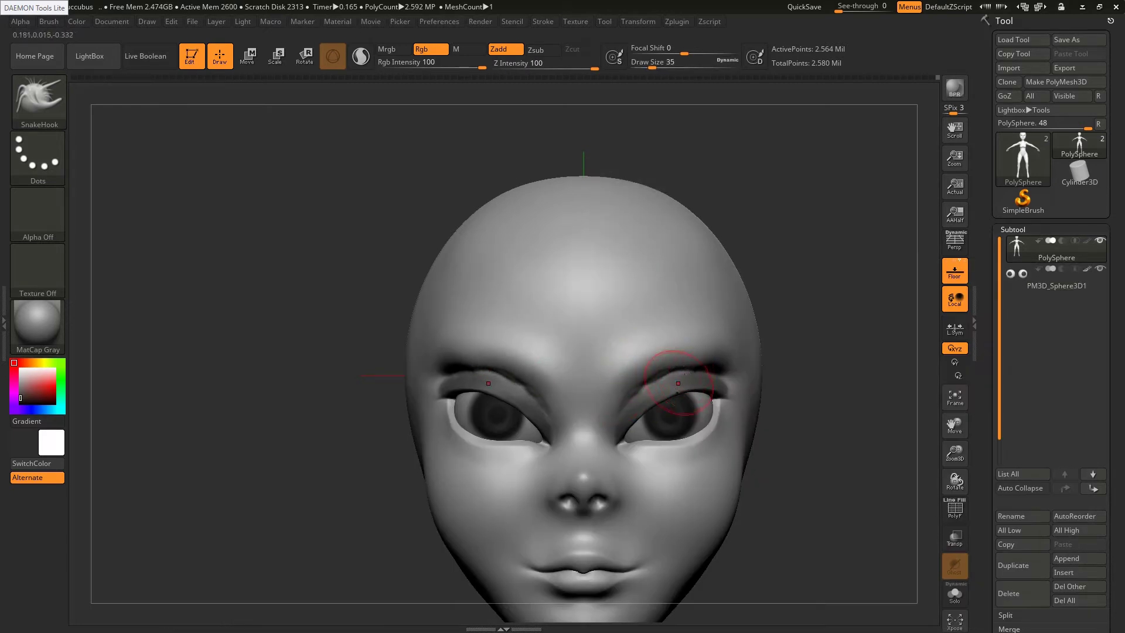
{"action": "mouse_move", "coordinate": [678, 384]}
{"action": "right_mouse_down", "text": "ctrl"}
{"action": "mouse_move", "coordinate": [674, 354]}
{"action": "mouse_move", "coordinate": [641, 387]}
{"action": "mouse_move", "coordinate": [653, 410]}
{"action": "mouse_move", "coordinate": [657, 378]}
{"action": "right_mouse_up", "text": "ctrl"}
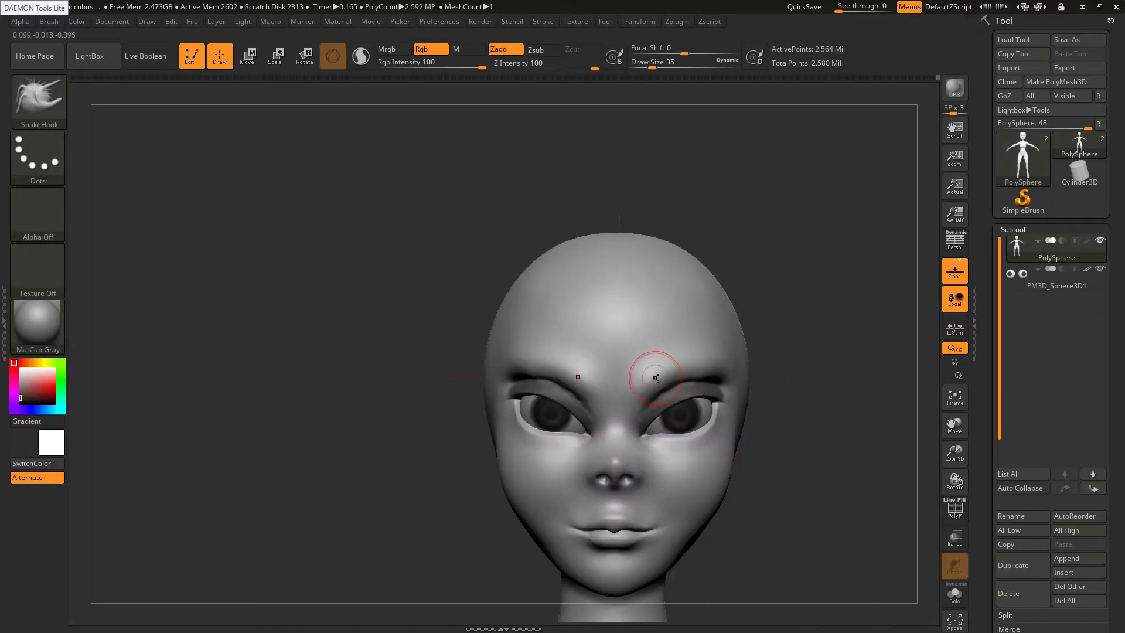
{"action": "key", "text": "bracketright"}
{"action": "key", "text": "bracketright"}
{"action": "key", "text": "bracketright"}
{"action": "key", "text": "bracketright"}
{"action": "key", "text": "bracketright"}
{"action": "key", "text": "bracketright"}
{"action": "key", "text": "bracketright"}
{"action": "left_click_drag", "start_coordinate": [648, 396], "coordinate": [659, 389]}
{"action": "key", "text": "ctrl+z"}
Try to pull the outer upper eyelid folds upward with SnakeHook at draw size 54
{"action": "key", "text": "bracketleft"}
{"action": "key", "text": "bracketleft"}
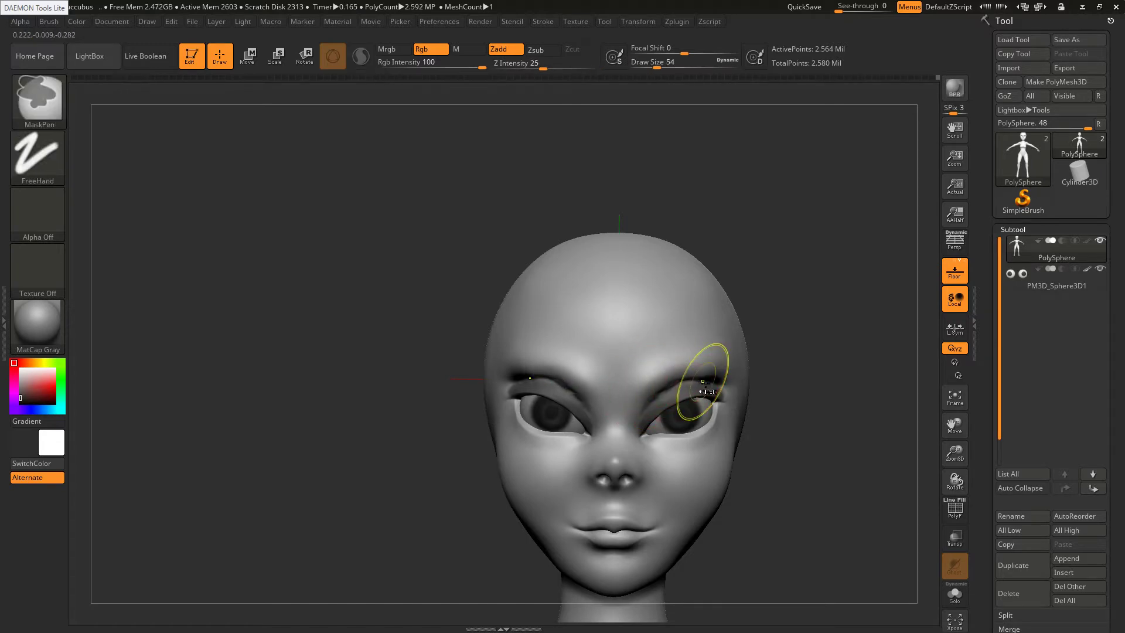
{"action": "key", "text": "ctrl+z"}
{"action": "left_click_drag", "start_coordinate": [697, 379], "coordinate": [695, 375]}
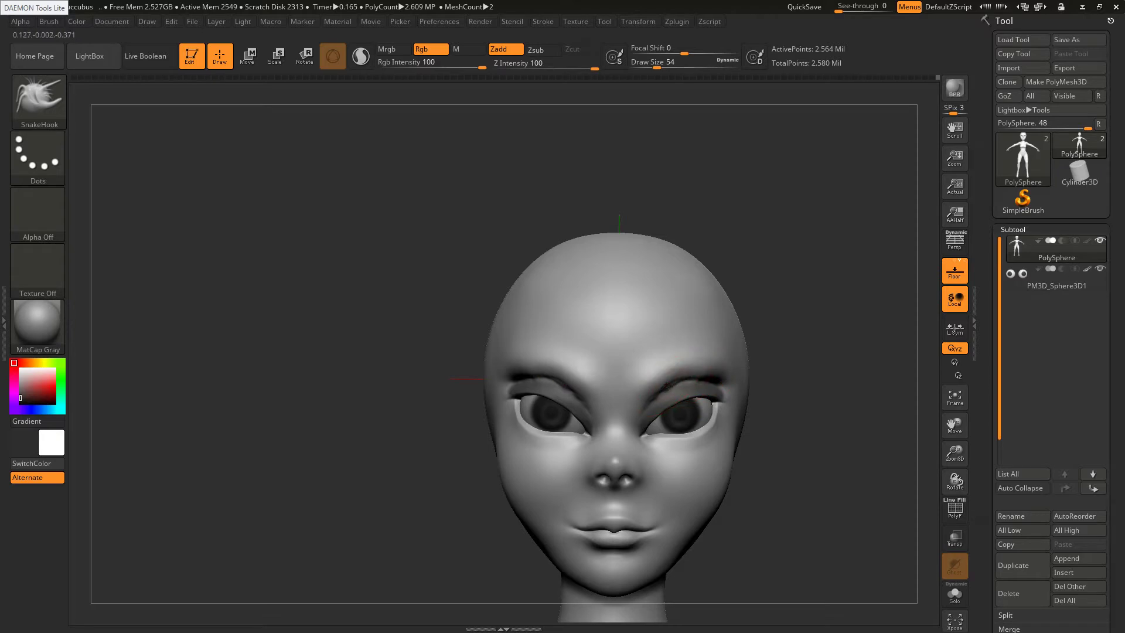
{"action": "key", "text": "s"}
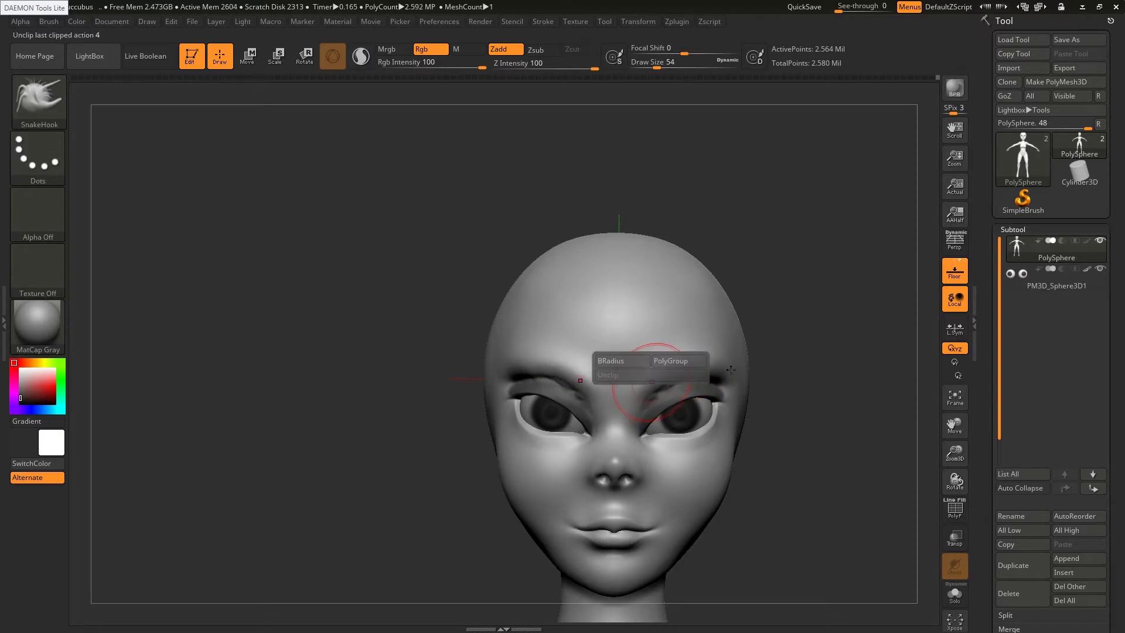
{"action": "key", "text": "ctrl+z"}
{"action": "right_click_drag", "start_coordinate": [736, 375], "coordinate": [586, 393], "text": "ctrl"}
Smooth the inner brows at draw size 23 and fill out the brow area with Inflat at draw size 33
{"action": "key", "text": "s"}
{"action": "mouse_move", "coordinate": [610, 394]}
{"action": "left_mouse_down", "text": "shift"}
{"action": "mouse_move", "coordinate": [595, 419]}
{"action": "mouse_move", "coordinate": [626, 389]}
{"action": "left_mouse_up", "text": "shift"}
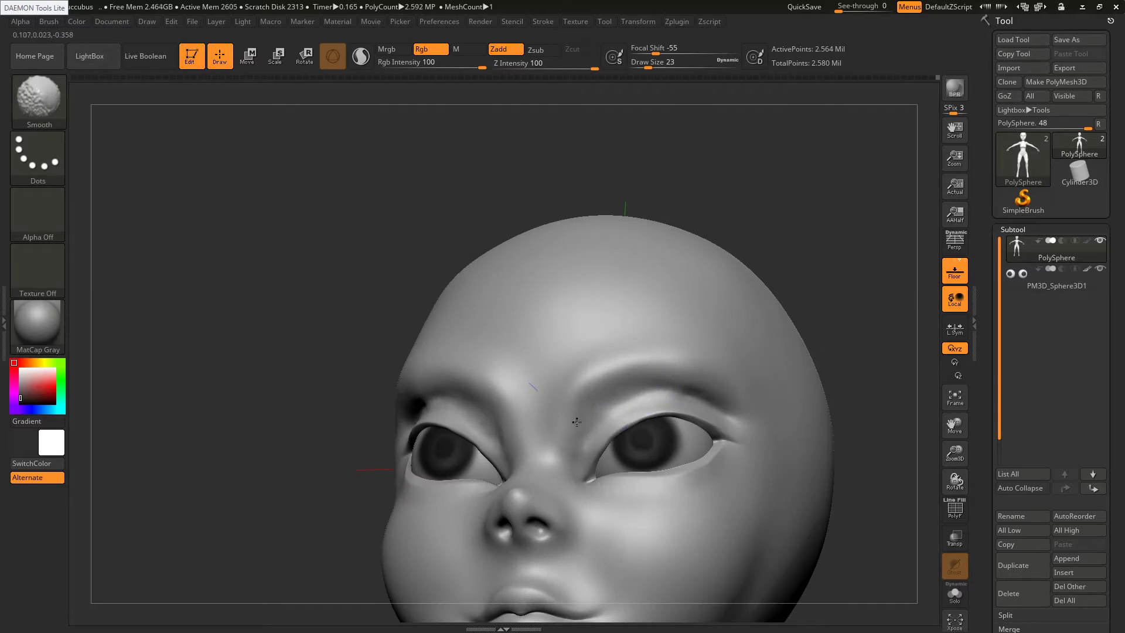
{"action": "key", "text": "b"}
{"action": "key", "text": "i"}
{"action": "key", "text": "n"}
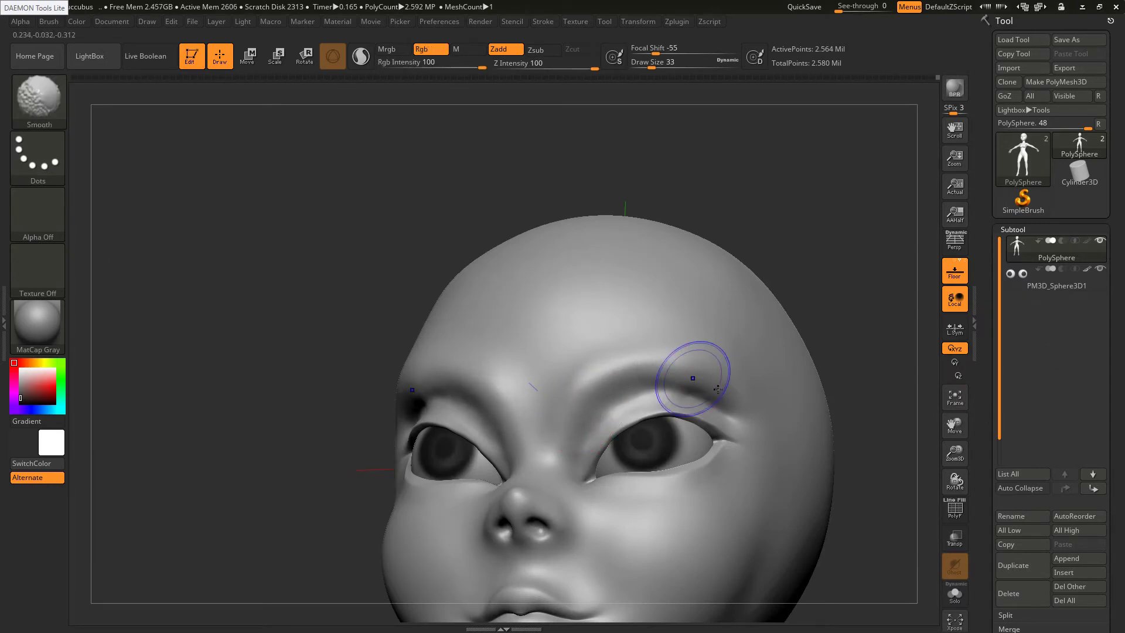
{"action": "mouse_move", "coordinate": [619, 371]}
{"action": "right_mouse_down"}
{"action": "mouse_move", "coordinate": [633, 404]}
{"action": "mouse_move", "coordinate": [574, 396]}
{"action": "right_mouse_up"}
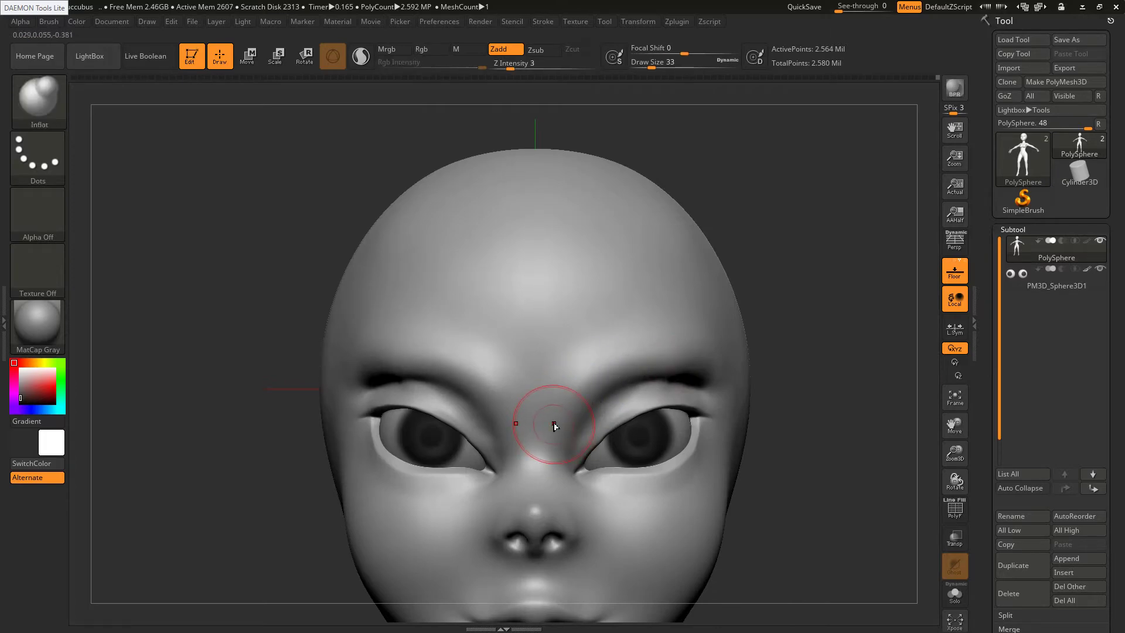
Carve the upper eyelid crease from the inner corner to the outer brow with DamStandard at draw size 22
{"action": "key", "text": "b"}
{"action": "key", "text": "d"}
{"action": "key", "text": "s"}
{"action": "right_click_drag", "start_coordinate": [571, 437], "coordinate": [565, 442]}
{"action": "key", "text": "s"}
{"action": "mouse_move", "coordinate": [565, 442]}
{"action": "left_mouse_down"}
{"action": "mouse_move", "coordinate": [611, 392]}
{"action": "mouse_move", "coordinate": [649, 381]}
{"action": "mouse_move", "coordinate": [720, 393]}
{"action": "left_mouse_up"}
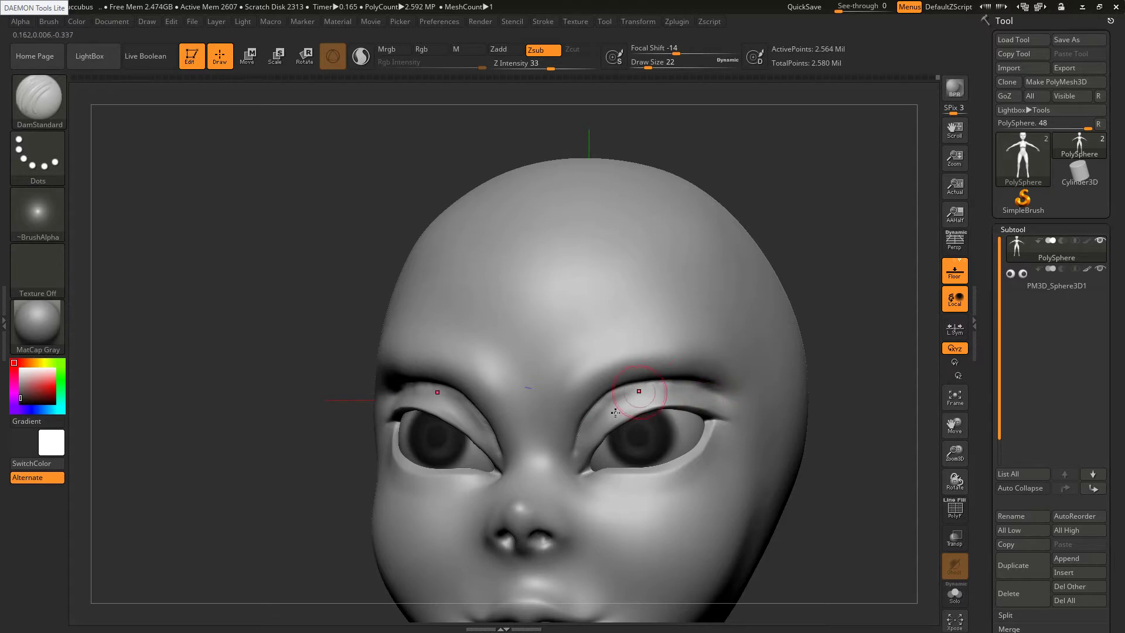
Smooth the upper eyelids and their inner corners beside the nose bridge at draw size 22
{"action": "key", "text": "shift"}
{"action": "mouse_move", "coordinate": [643, 390]}
{"action": "left_mouse_down", "text": "shift"}
{"action": "mouse_move", "coordinate": [675, 390]}
{"action": "mouse_move", "coordinate": [626, 391]}
{"action": "left_mouse_up", "text": "shift"}
{"action": "right_click_drag", "start_coordinate": [643, 396], "coordinate": [687, 403]}
{"action": "key", "text": "shift"}
{"action": "left_click_drag", "start_coordinate": [575, 446], "coordinate": [580, 437], "text": "shift"}
{"action": "right_click_drag", "start_coordinate": [579, 448], "coordinate": [542, 453]}
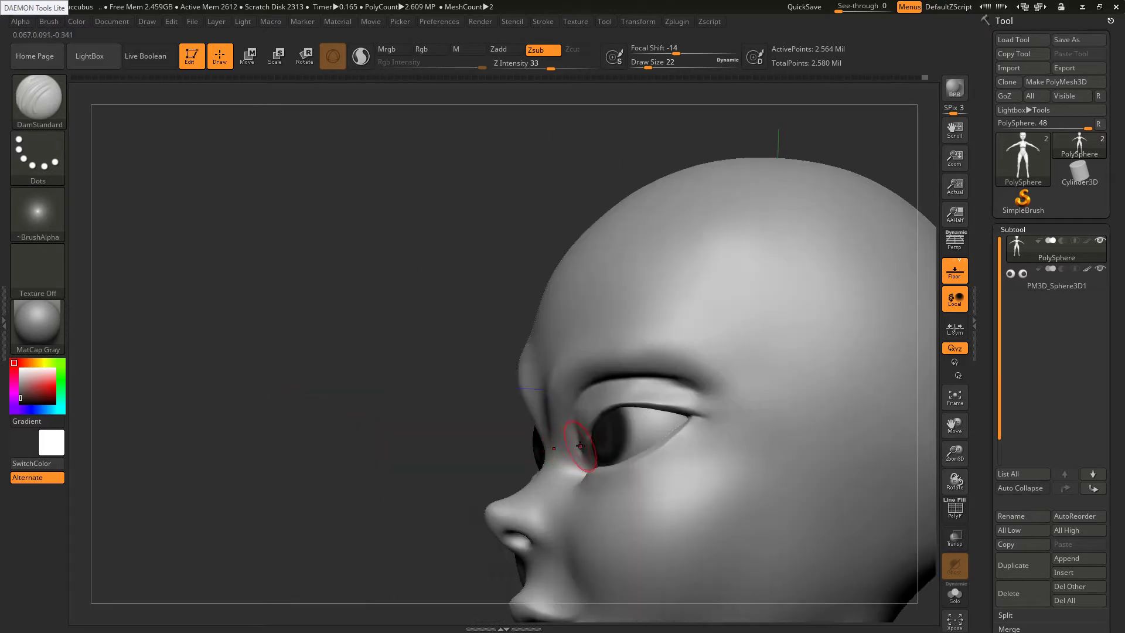
Deepen the inner end of the eyelid crease with DamStandard and smooth the upper eyelid surface
{"action": "right_click_drag", "start_coordinate": [548, 398], "coordinate": [567, 392]}
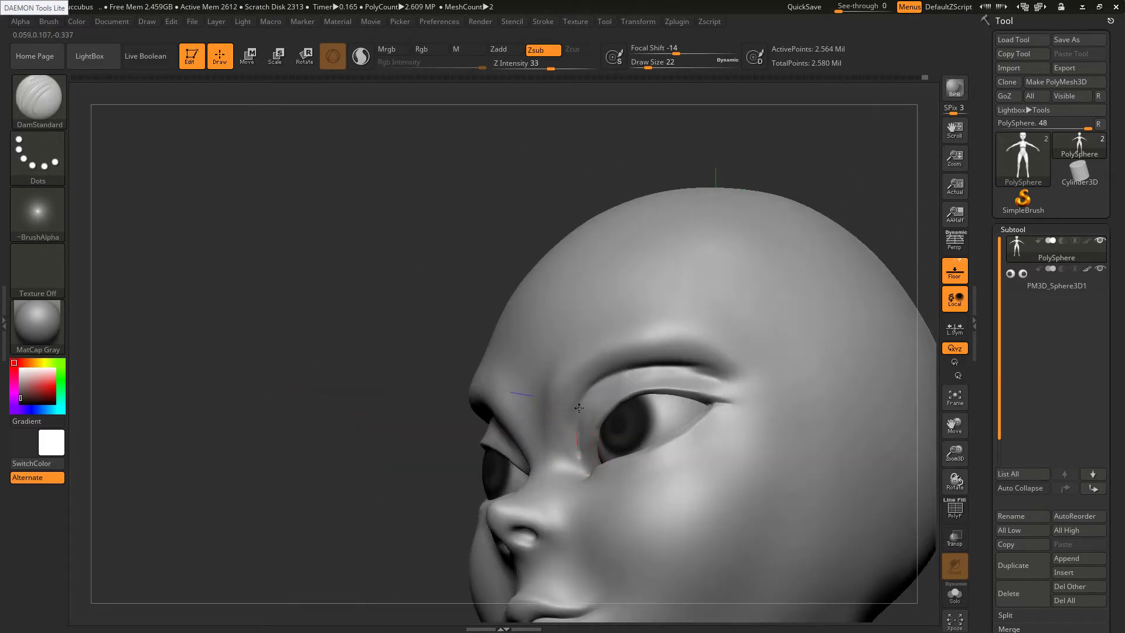
{"action": "left_click_drag", "start_coordinate": [581, 420], "coordinate": [583, 434]}
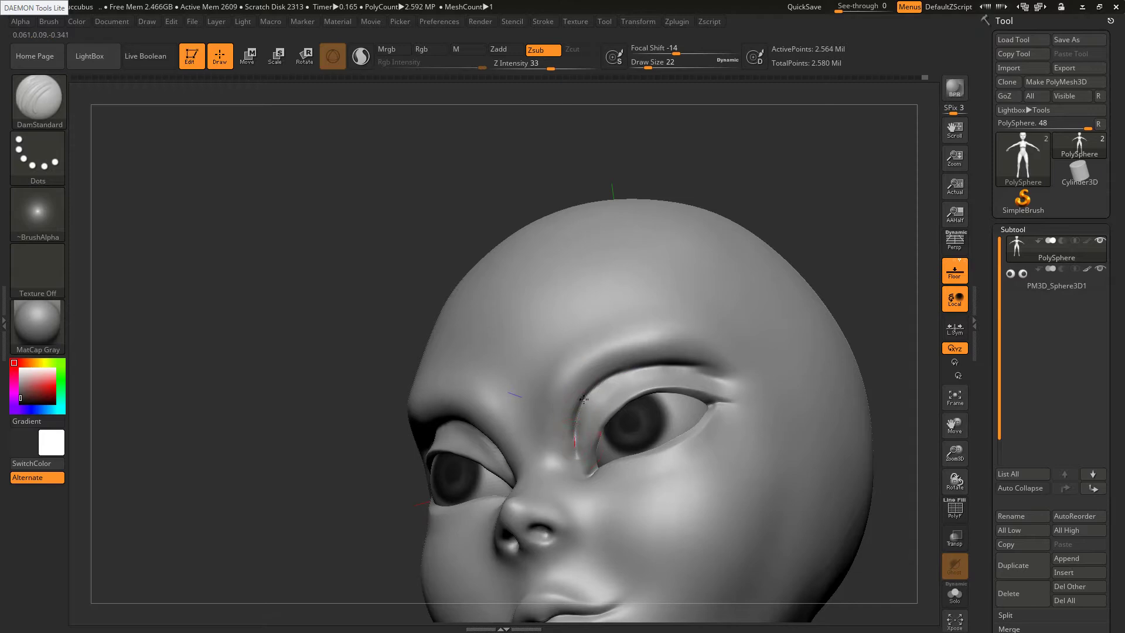
{"action": "right_click_drag", "start_coordinate": [607, 443], "coordinate": [579, 427], "text": "shift"}
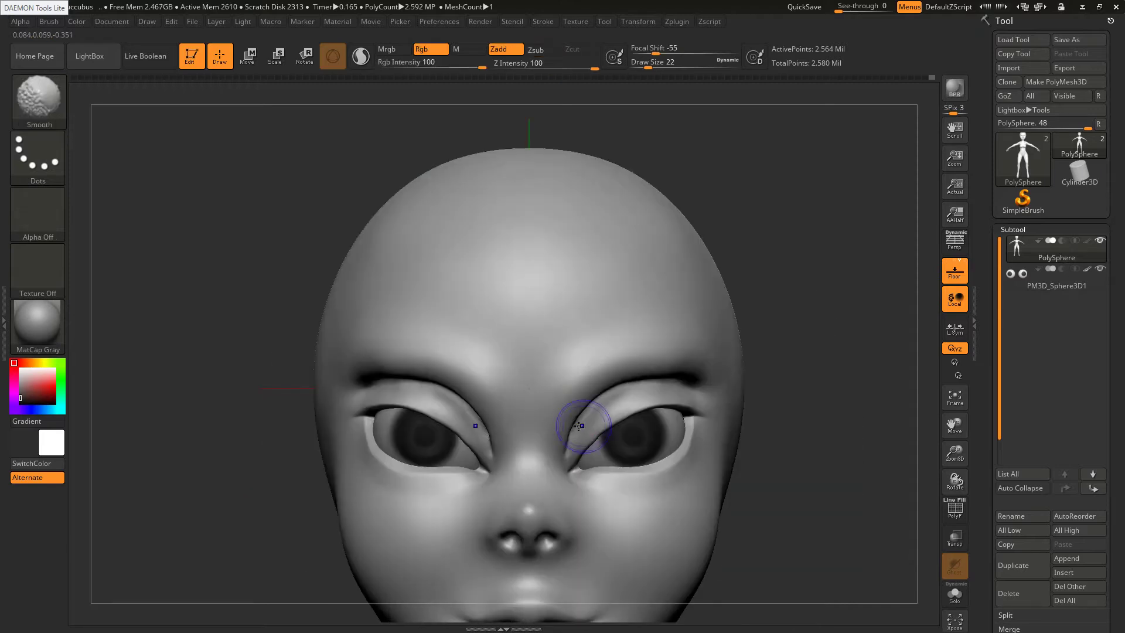
{"action": "left_click_drag", "start_coordinate": [590, 421], "coordinate": [634, 395], "text": "shift"}
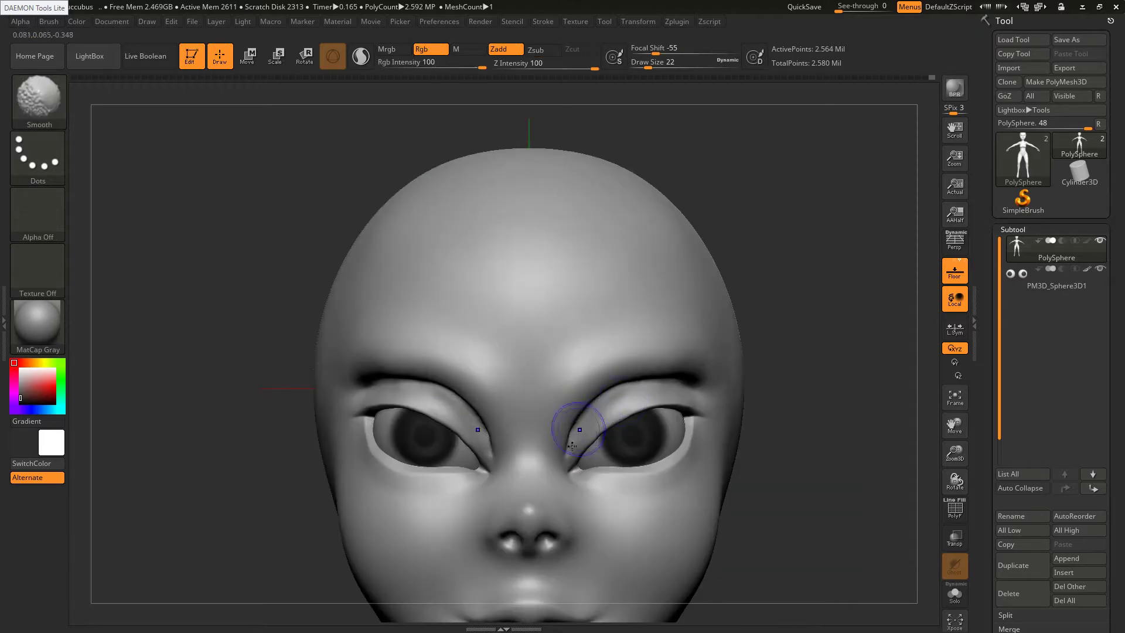
Smooth the inner eye corners and the inner brows beside the nose bridge
{"action": "right_click_drag", "start_coordinate": [593, 447], "coordinate": [528, 309], "text": "ctrl"}
{"action": "mouse_move", "coordinate": [597, 403]}
{"action": "right_mouse_down", "text": "ctrl"}
{"action": "mouse_move", "coordinate": [598, 382]}
{"action": "mouse_move", "coordinate": [564, 386]}
{"action": "mouse_move", "coordinate": [553, 466]}
{"action": "right_mouse_up", "text": "ctrl"}
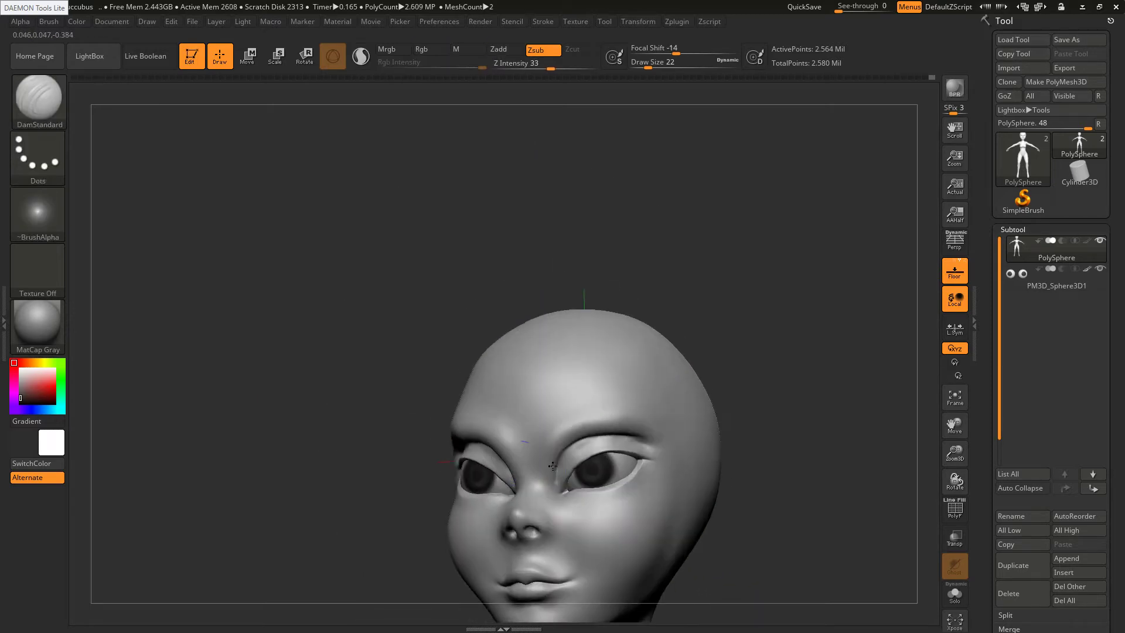
{"action": "mouse_move", "coordinate": [554, 476]}
{"action": "left_mouse_down", "text": "shift"}
{"action": "mouse_move", "coordinate": [568, 447]}
{"action": "mouse_move", "coordinate": [556, 476]}
{"action": "left_mouse_up", "text": "shift"}
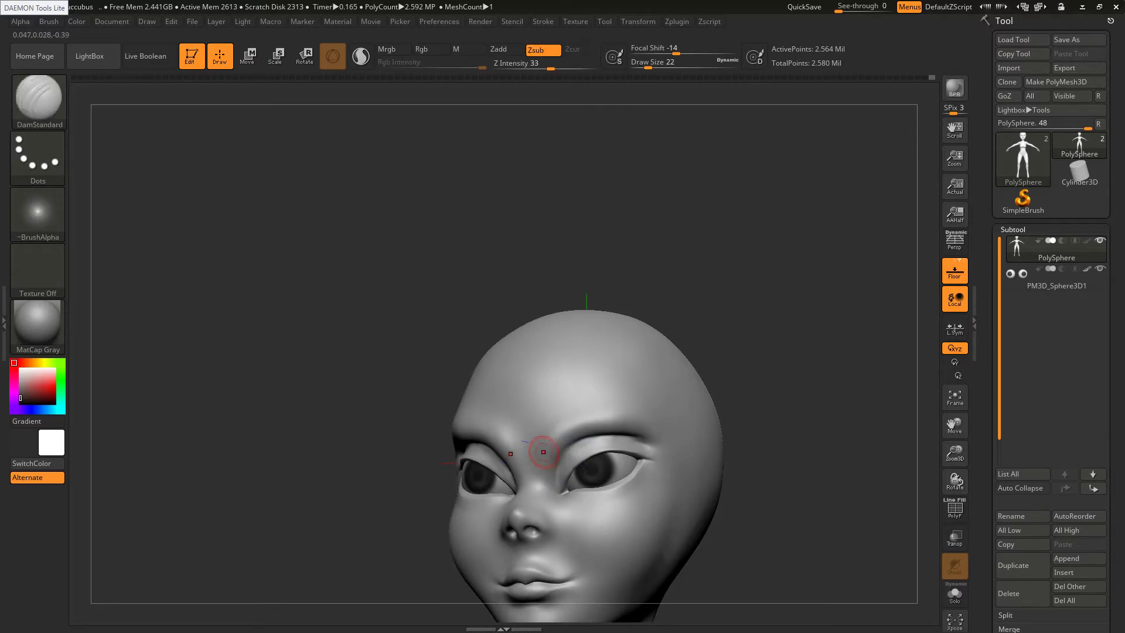
{"action": "right_click_drag", "start_coordinate": [539, 452], "coordinate": [582, 472], "text": "shift"}
{"action": "mouse_move", "coordinate": [551, 419]}
{"action": "left_mouse_down", "text": "shift"}
{"action": "mouse_move", "coordinate": [623, 418]}
{"action": "mouse_move", "coordinate": [553, 414]}
{"action": "mouse_move", "coordinate": [545, 446]}
{"action": "left_mouse_up", "text": "shift"}
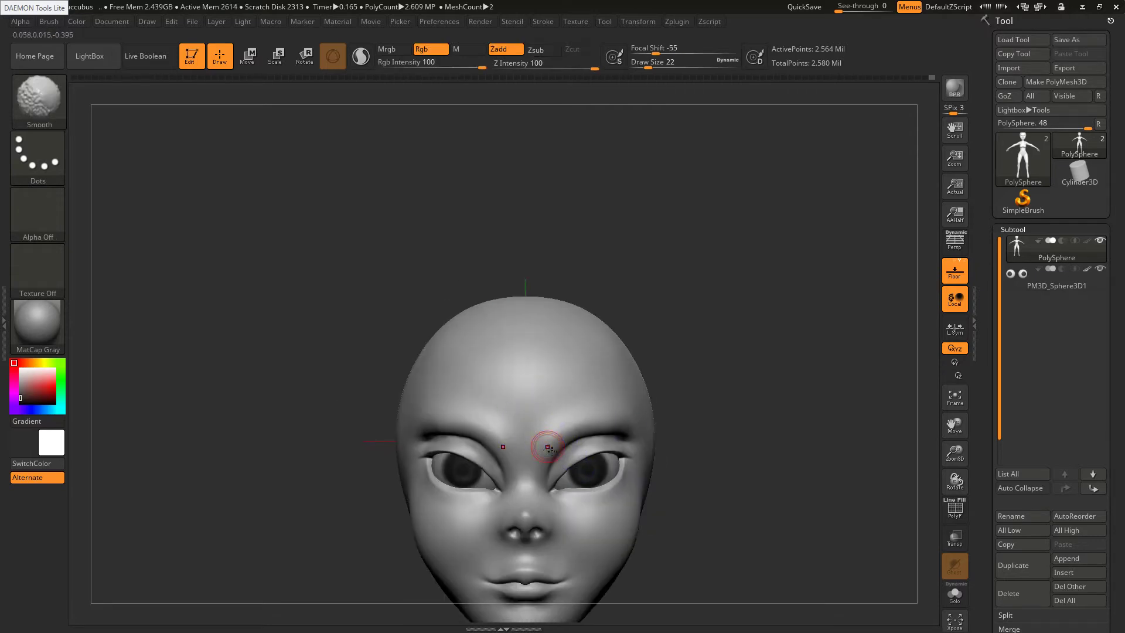
Smooth the upper eyelids below the brow crease at draw size 16
{"action": "mouse_move", "coordinate": [579, 453]}
{"action": "right_mouse_down", "text": "ctrl"}
{"action": "mouse_move", "coordinate": [597, 496]}
{"action": "mouse_move", "coordinate": [565, 466]}
{"action": "mouse_move", "coordinate": [569, 484]}
{"action": "right_mouse_up", "text": "ctrl"}
{"action": "key", "text": "s"}
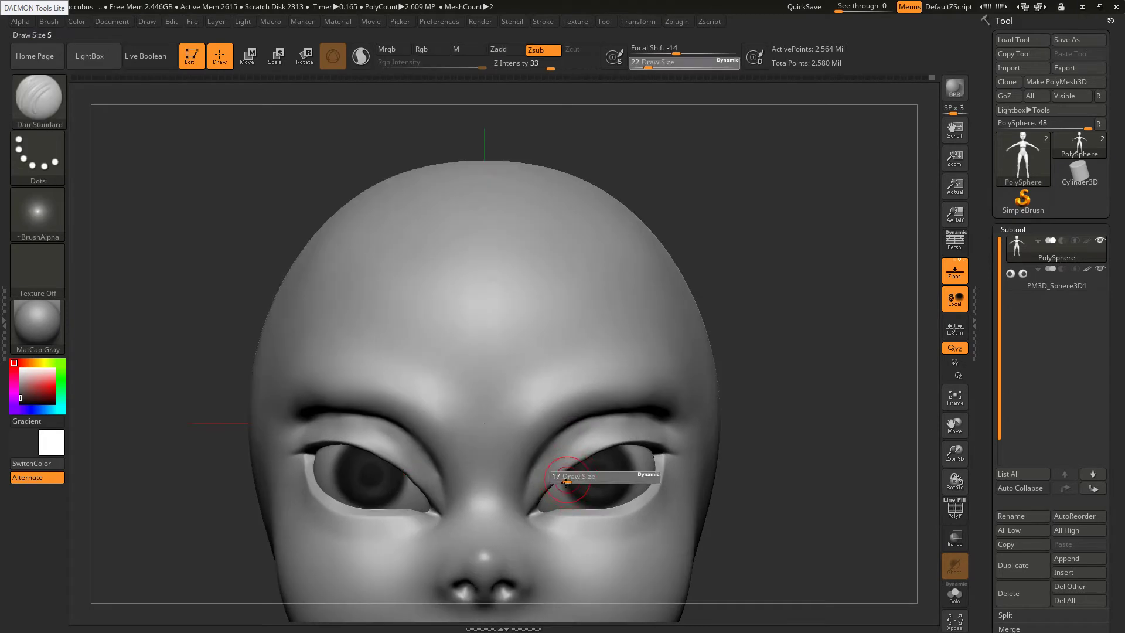
{"action": "left_click_drag", "start_coordinate": [568, 483], "coordinate": [566, 483]}
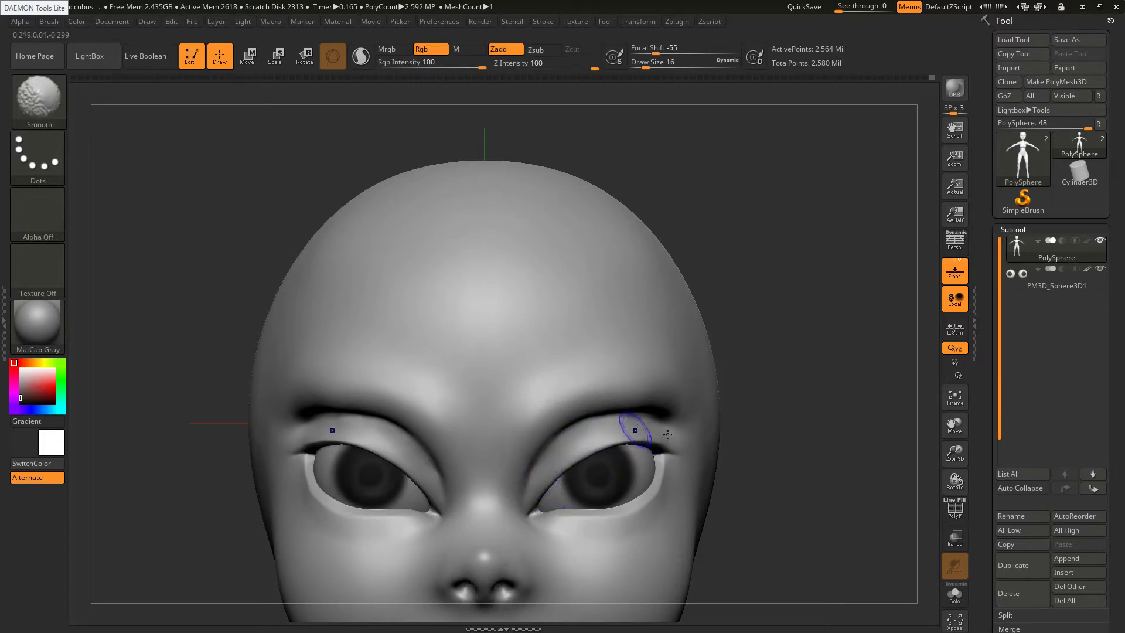
{"action": "mouse_move", "coordinate": [639, 419]}
{"action": "right_mouse_down"}
{"action": "mouse_move", "coordinate": [610, 392]}
{"action": "mouse_move", "coordinate": [604, 402]}
{"action": "right_mouse_up"}
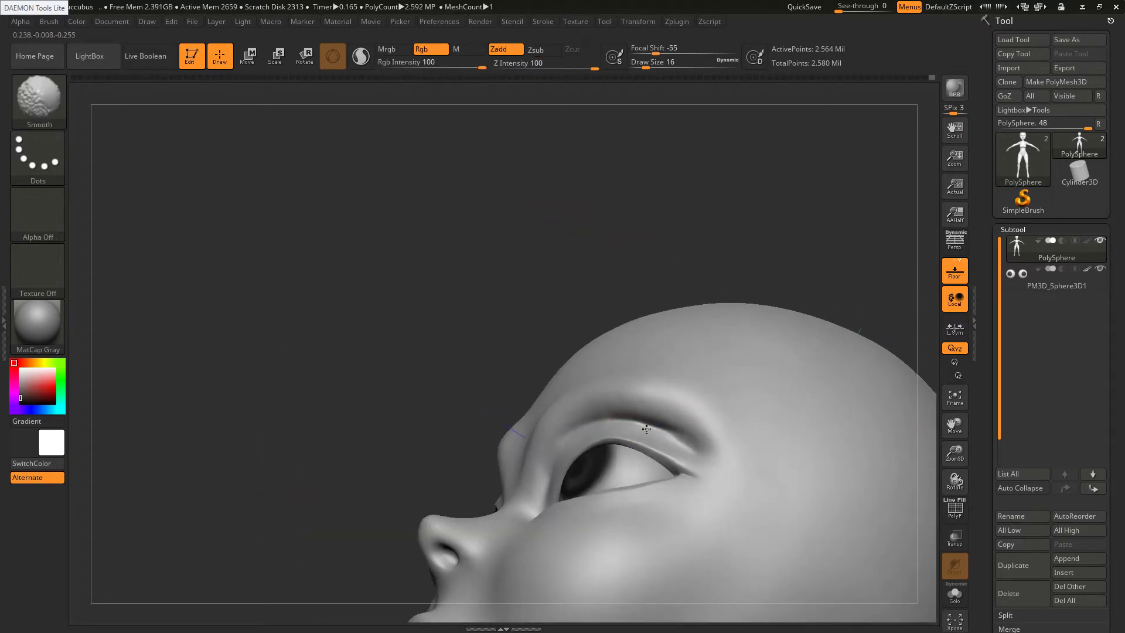
{"action": "right_click_drag", "start_coordinate": [575, 413], "coordinate": [551, 468]}
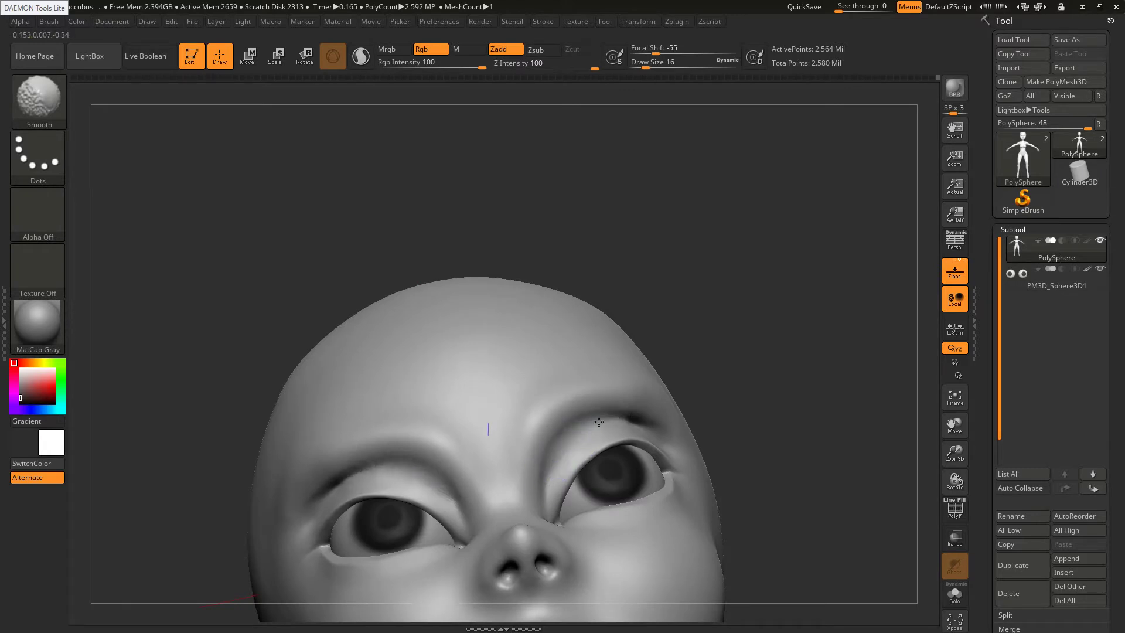
Sharpen the crease beneath the brows with DamStandard at draw size 23
{"action": "right_click_drag", "start_coordinate": [558, 427], "coordinate": [545, 473]}
{"action": "key", "text": "ctrl"}
{"action": "right_click_drag", "start_coordinate": [516, 306], "coordinate": [515, 288], "text": "ctrl"}
{"action": "right_click_drag", "start_coordinate": [515, 359], "coordinate": [606, 440]}
{"action": "mouse_move", "coordinate": [577, 475]}
{"action": "right_mouse_down"}
{"action": "mouse_move", "coordinate": [550, 424]}
{"action": "mouse_move", "coordinate": [576, 484]}
{"action": "right_mouse_up"}
{"action": "key", "text": "b"}
{"action": "key", "text": "d"}
{"action": "key", "text": "s"}
{"action": "key", "text": "bracketright"}
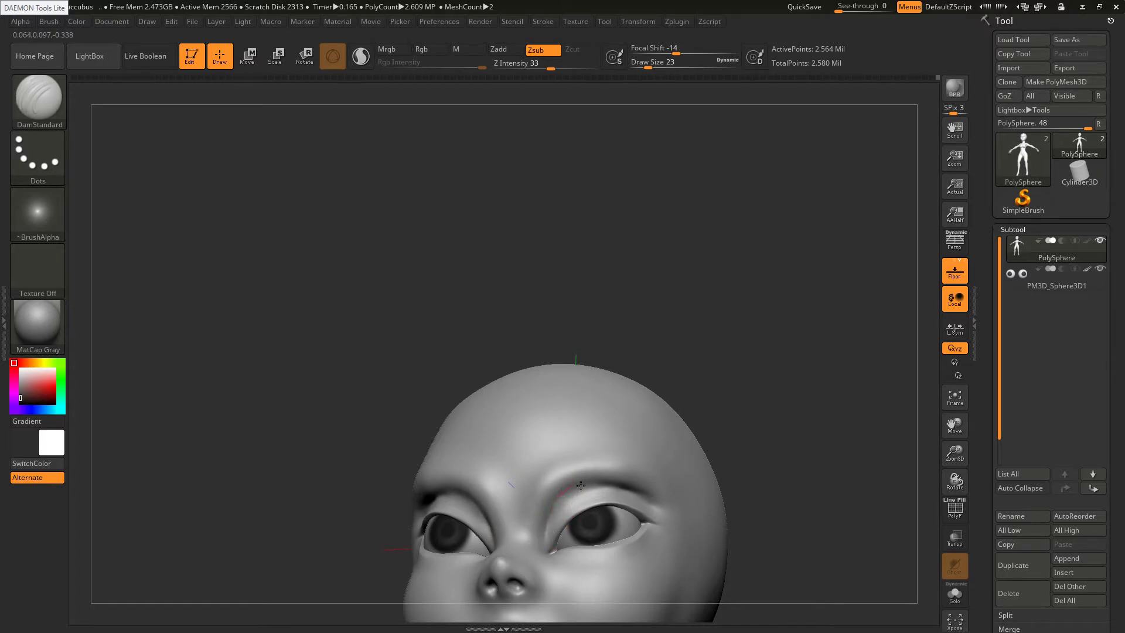
{"action": "left_click_drag", "start_coordinate": [580, 485], "coordinate": [627, 484]}
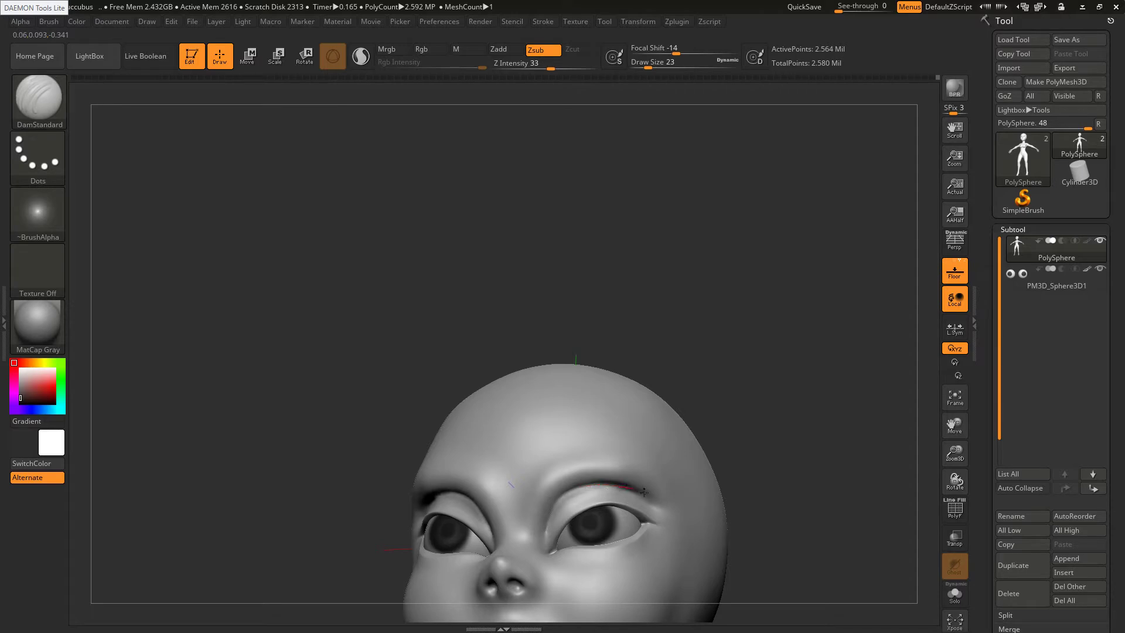
Smooth the upper eyelids out to the outer eye corners at draw size 23
{"action": "mouse_move", "coordinate": [571, 505]}
{"action": "left_mouse_down", "text": "shift"}
{"action": "mouse_move", "coordinate": [591, 495]}
{"action": "mouse_move", "coordinate": [661, 505]}
{"action": "left_mouse_up", "text": "shift"}
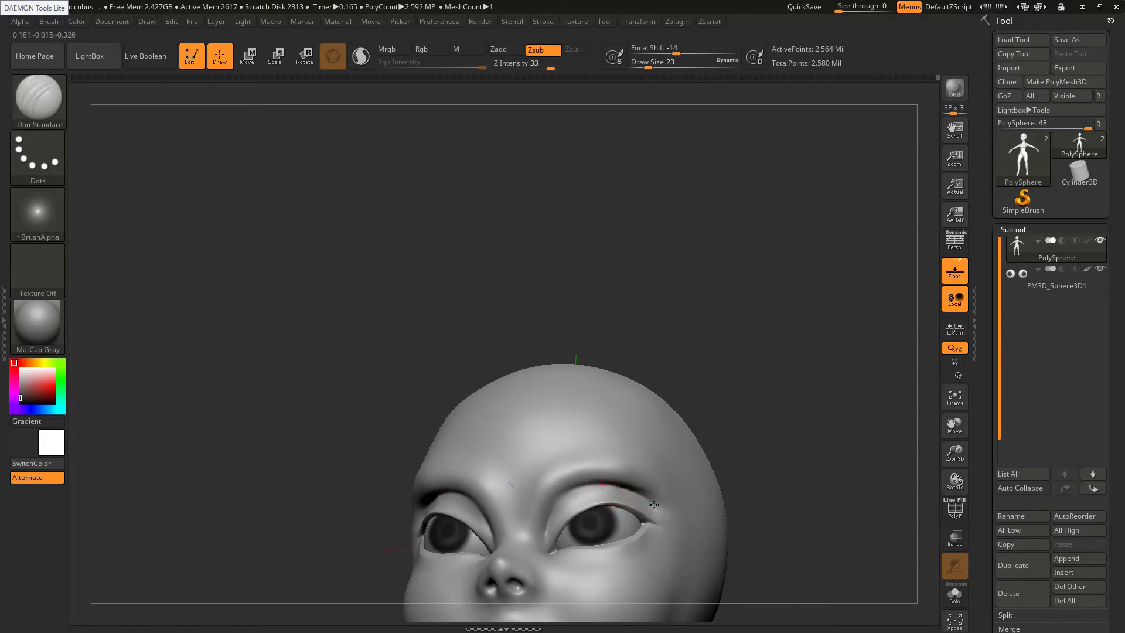
{"action": "key", "text": "shift"}
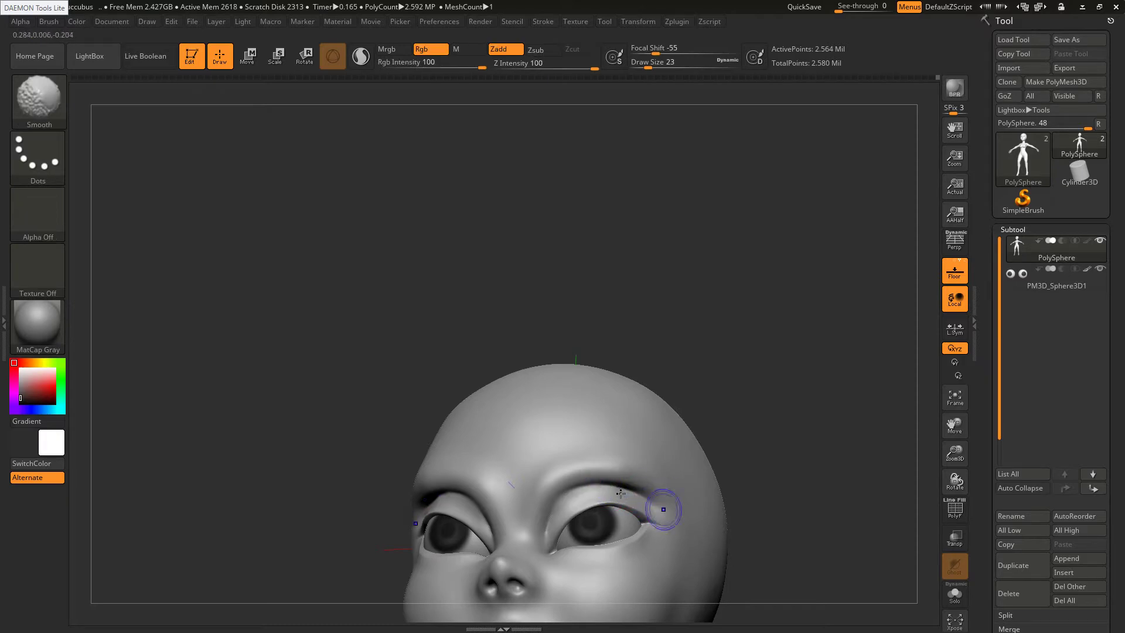
{"action": "mouse_move", "coordinate": [620, 496]}
{"action": "right_mouse_down", "text": "shift"}
{"action": "mouse_move", "coordinate": [516, 500]}
{"action": "mouse_move", "coordinate": [436, 470]}
{"action": "right_mouse_up", "text": "shift"}
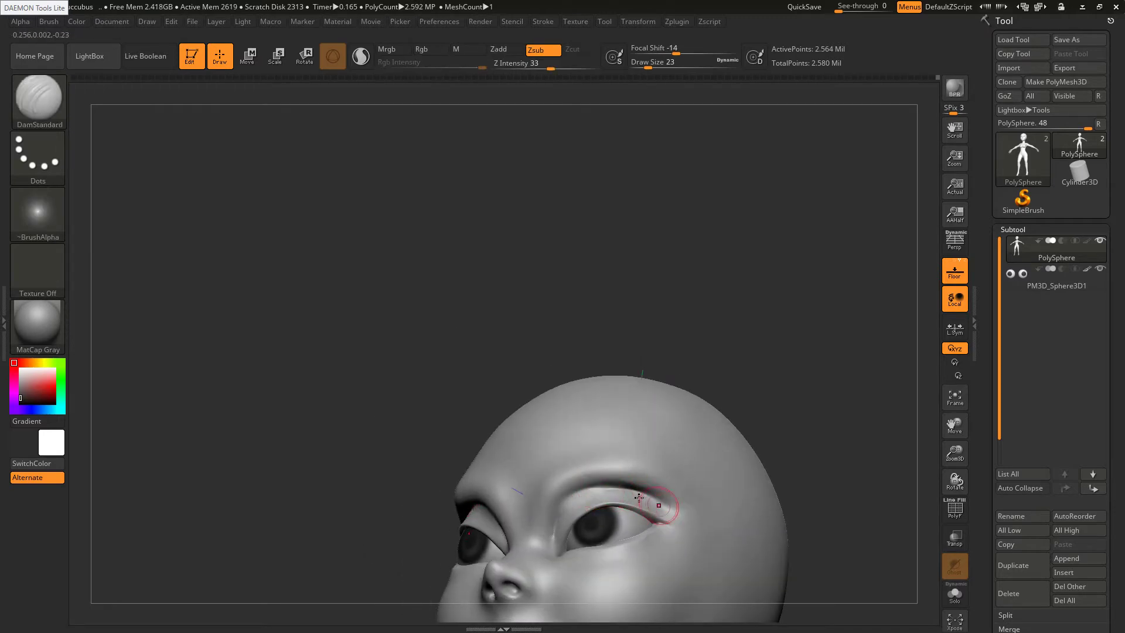
{"action": "key", "text": "shift"}
{"action": "mouse_move", "coordinate": [515, 505]}
{"action": "right_mouse_down"}
{"action": "mouse_move", "coordinate": [578, 513]}
{"action": "mouse_move", "coordinate": [578, 500]}
{"action": "right_mouse_up"}
{"action": "key", "text": "shift"}
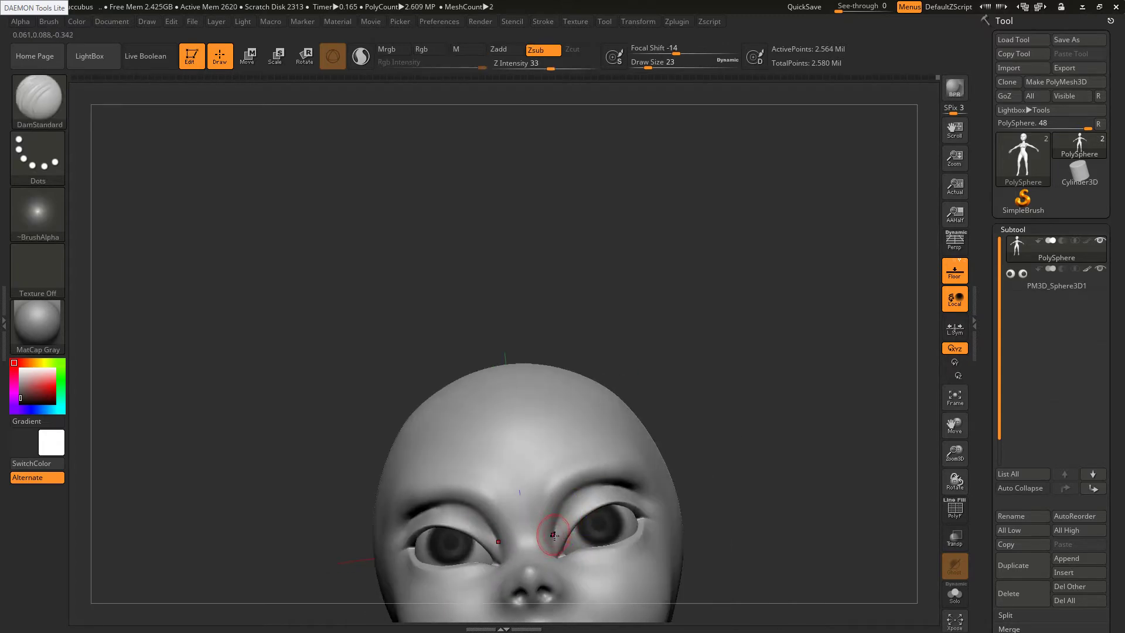
Recut the inner half of the upper eyelid crease with DamStandard at draw size 23
{"action": "left_click_drag", "start_coordinate": [555, 525], "coordinate": [599, 485]}
{"action": "right_click_drag", "start_coordinate": [550, 506], "coordinate": [557, 530]}
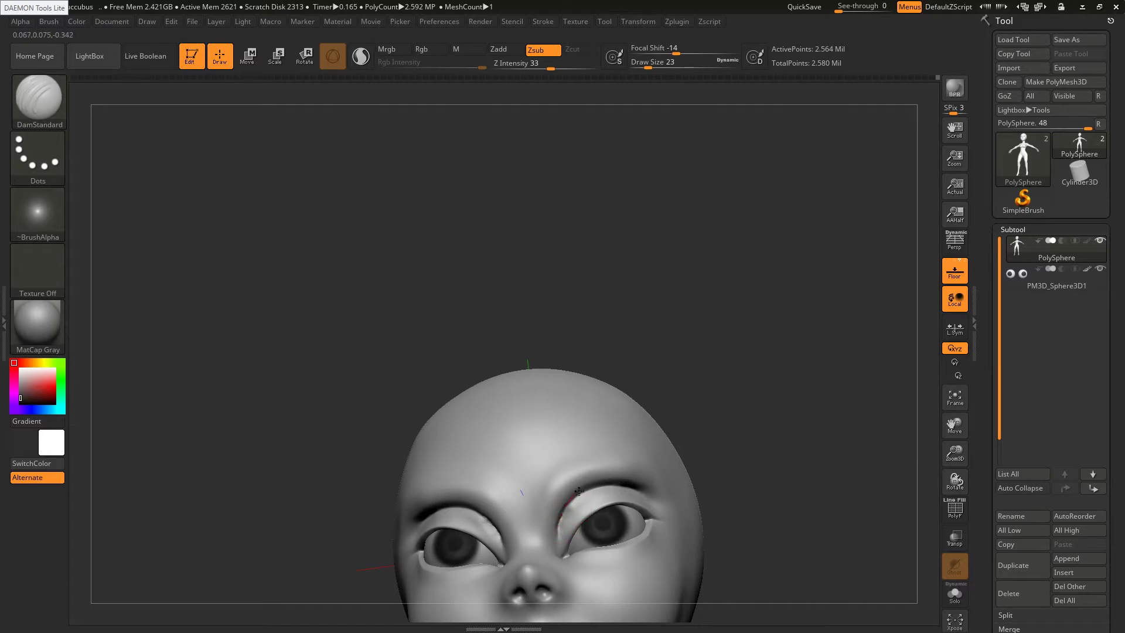
{"action": "right_click_drag", "start_coordinate": [546, 508], "coordinate": [573, 510]}
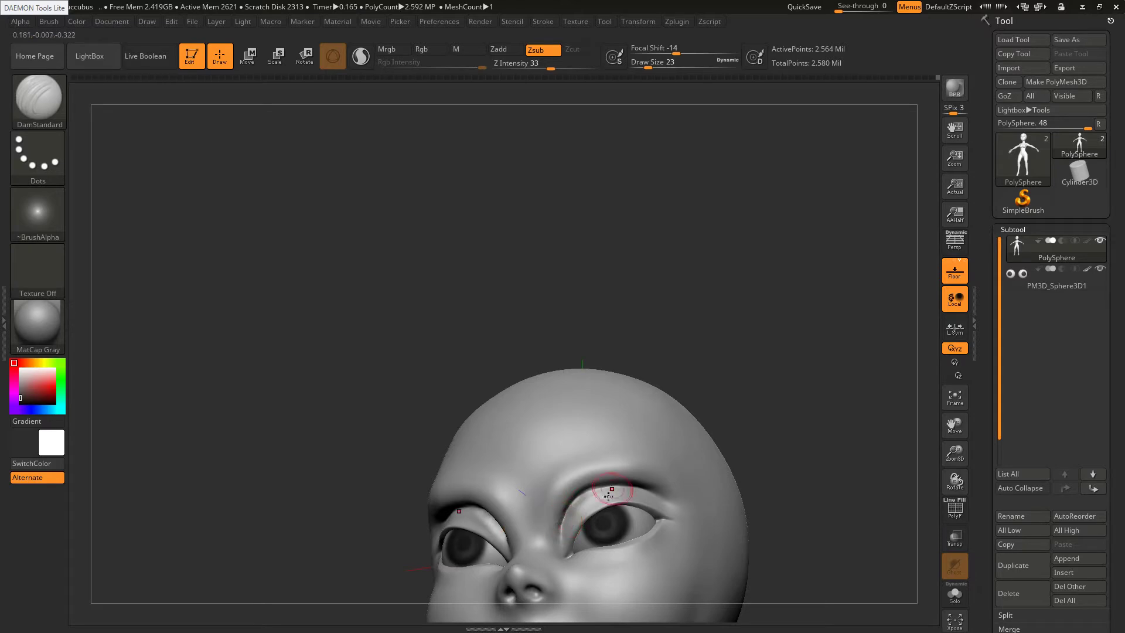
{"action": "mouse_move", "coordinate": [571, 507]}
{"action": "left_mouse_down"}
{"action": "mouse_move", "coordinate": [613, 491]}
{"action": "mouse_move", "coordinate": [567, 531]}
{"action": "mouse_move", "coordinate": [586, 497]}
{"action": "left_mouse_up"}
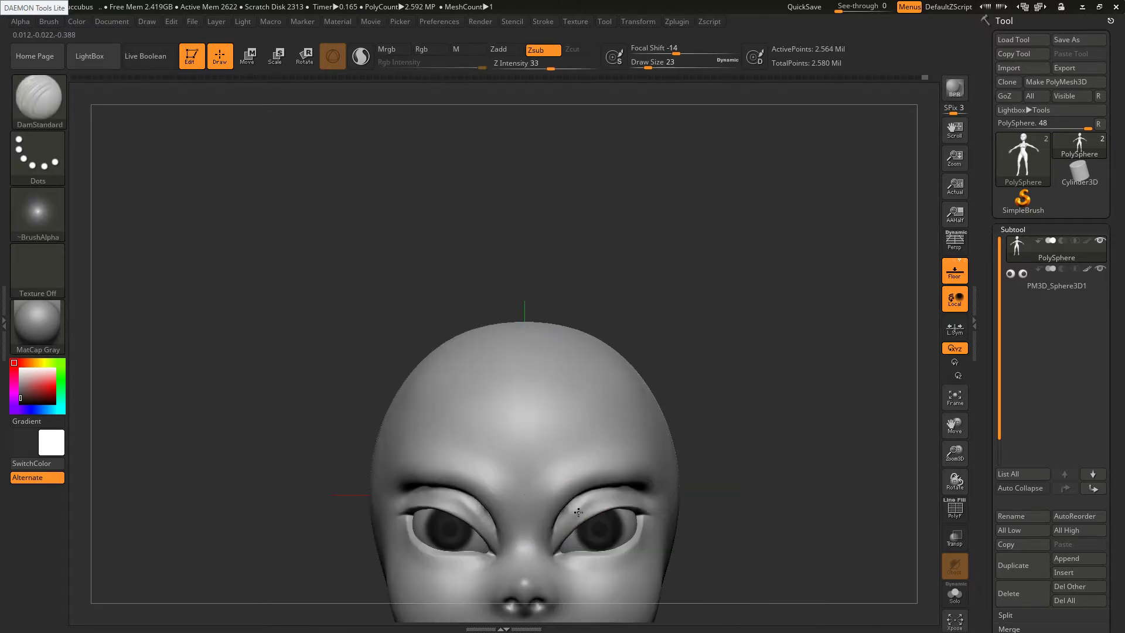
Smooth the upper eyelids between the crease and the lash line at draw size 12
{"action": "key", "text": "shift"}
{"action": "key", "text": "shift"}
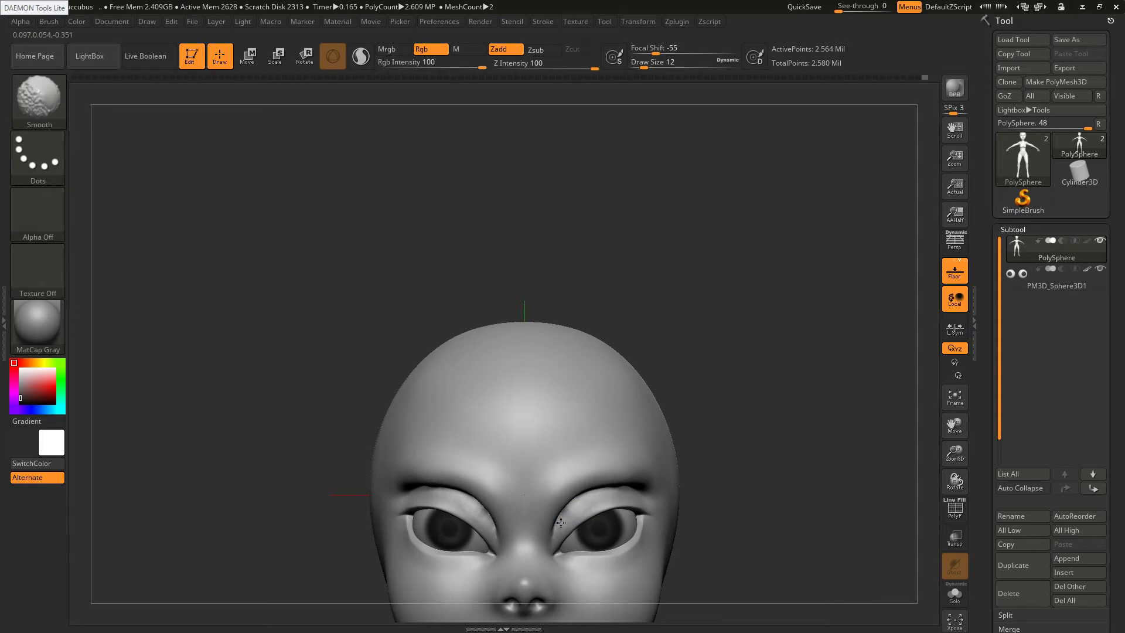
{"action": "left_click_drag", "start_coordinate": [580, 507], "coordinate": [621, 495], "text": "shift"}
{"action": "mouse_move", "coordinate": [598, 502]}
{"action": "right_mouse_down", "text": "ctrl"}
{"action": "mouse_move", "coordinate": [502, 440]}
{"action": "mouse_move", "coordinate": [475, 377]}
{"action": "mouse_move", "coordinate": [511, 401]}
{"action": "mouse_move", "coordinate": [515, 343]}
{"action": "right_mouse_up", "text": "ctrl"}
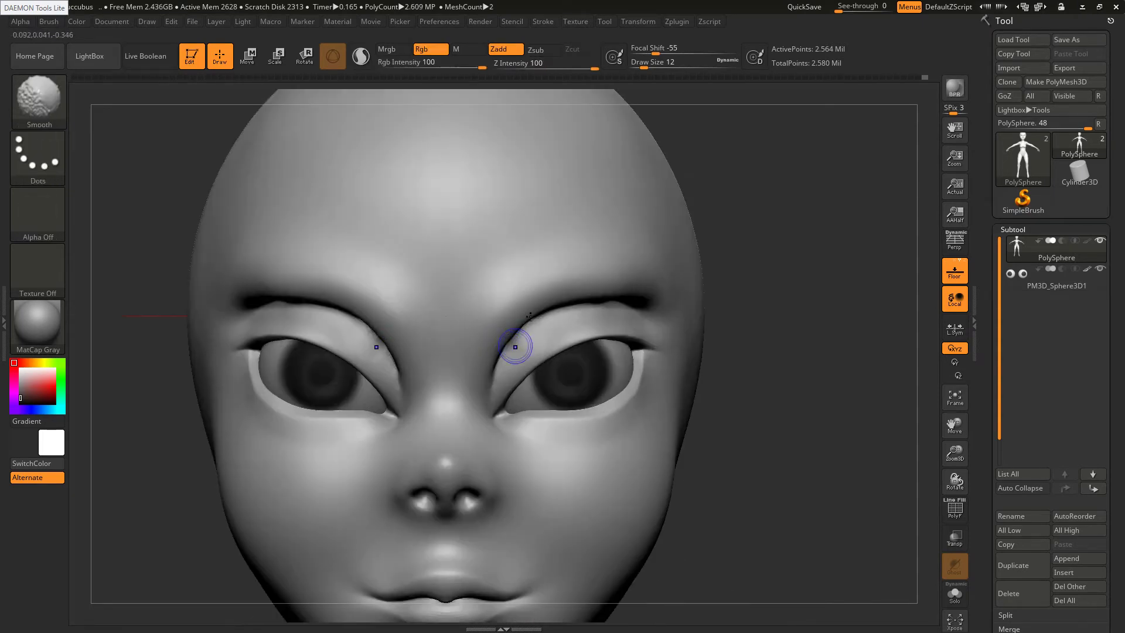
Smooth along the upper eyelid fold from the inner to the outer corner at draw size 17
{"action": "key", "text": "s"}
{"action": "left_click_drag", "start_coordinate": [519, 336], "coordinate": [521, 336]}
{"action": "right_click_drag", "start_coordinate": [509, 363], "coordinate": [469, 367]}
{"action": "mouse_move", "coordinate": [502, 358]}
{"action": "left_mouse_down", "text": "shift"}
{"action": "mouse_move", "coordinate": [526, 332]}
{"action": "mouse_move", "coordinate": [636, 309]}
{"action": "left_mouse_up", "text": "shift"}
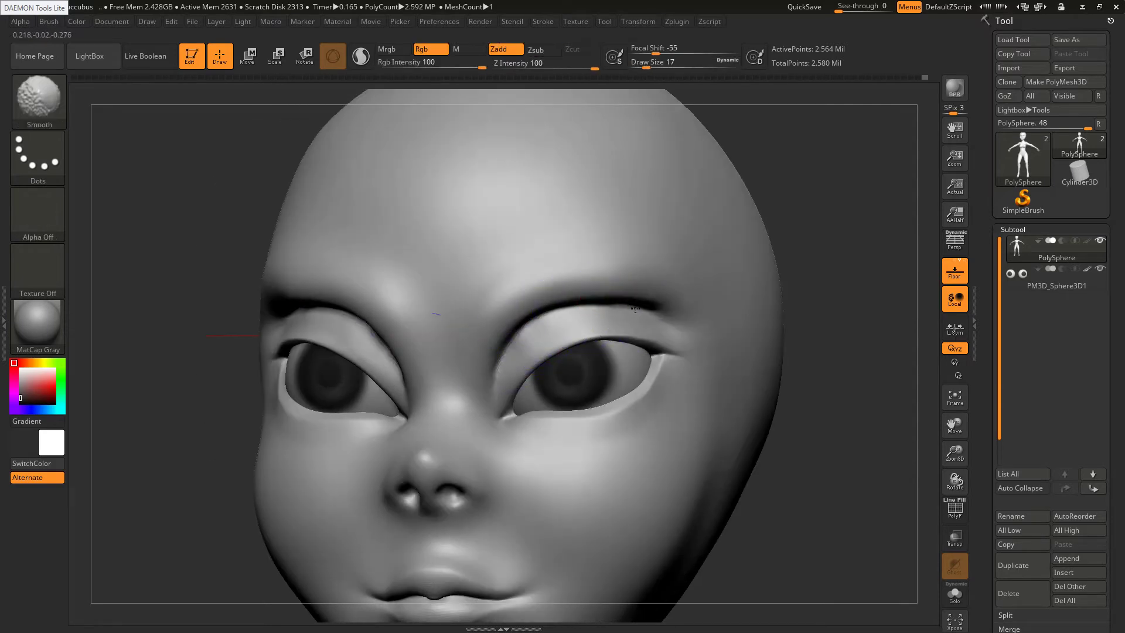
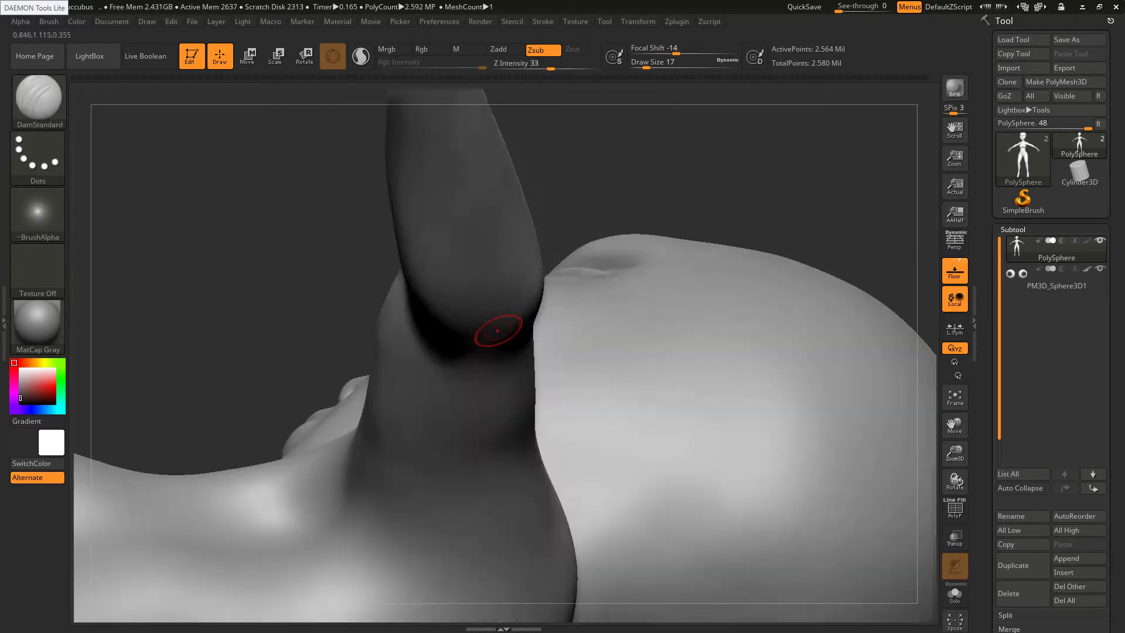
Inspect the eyelids and face from the front, then the full body, and compare them with the reference illustration
{"action": "mouse_move", "coordinate": [497, 331]}
{"action": "right_mouse_down"}
{"action": "mouse_move", "coordinate": [558, 384]}
{"action": "mouse_move", "coordinate": [546, 317]}
{"action": "right_mouse_up"}
{"action": "key", "text": "f"}
{"action": "right_click_drag", "start_coordinate": [577, 412], "coordinate": [581, 420], "text": "alt"}
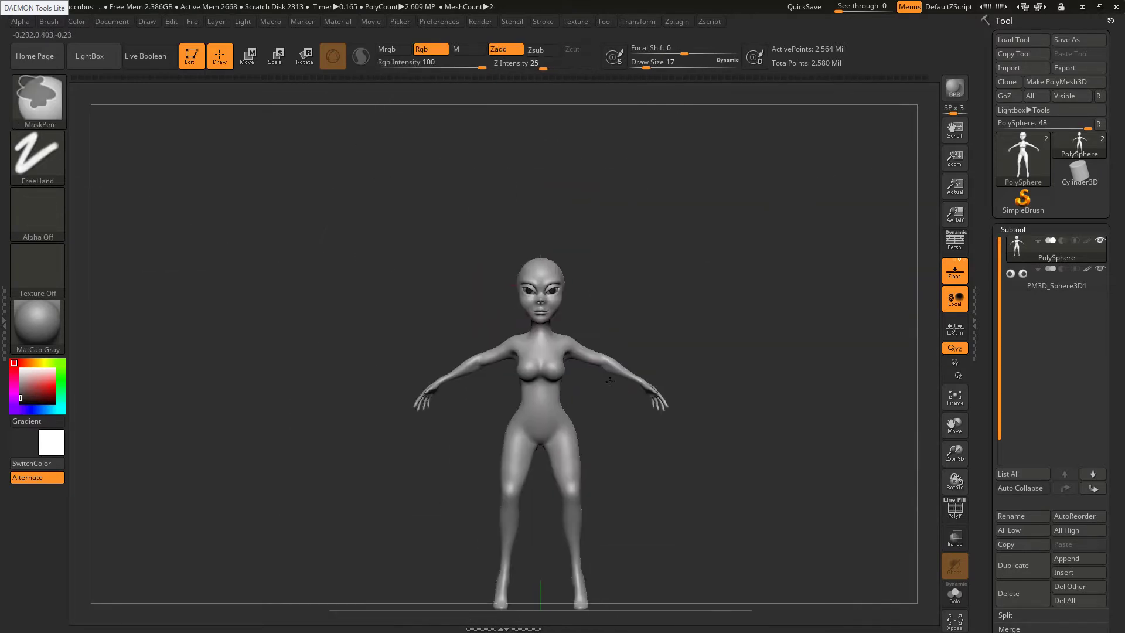
{"action": "right_click_drag", "start_coordinate": [532, 312], "coordinate": [557, 378], "text": "ctrl"}
{"action": "right_click_drag", "start_coordinate": [571, 257], "coordinate": [577, 322], "text": "ctrl"}
{"action": "mouse_move", "coordinate": [574, 222]}
{"action": "right_mouse_down", "text": "alt"}
{"action": "mouse_move", "coordinate": [572, 361]}
{"action": "mouse_move", "coordinate": [615, 326]}
{"action": "mouse_move", "coordinate": [550, 266]}
{"action": "mouse_move", "coordinate": [522, 202]}
{"action": "right_mouse_up", "text": "alt"}
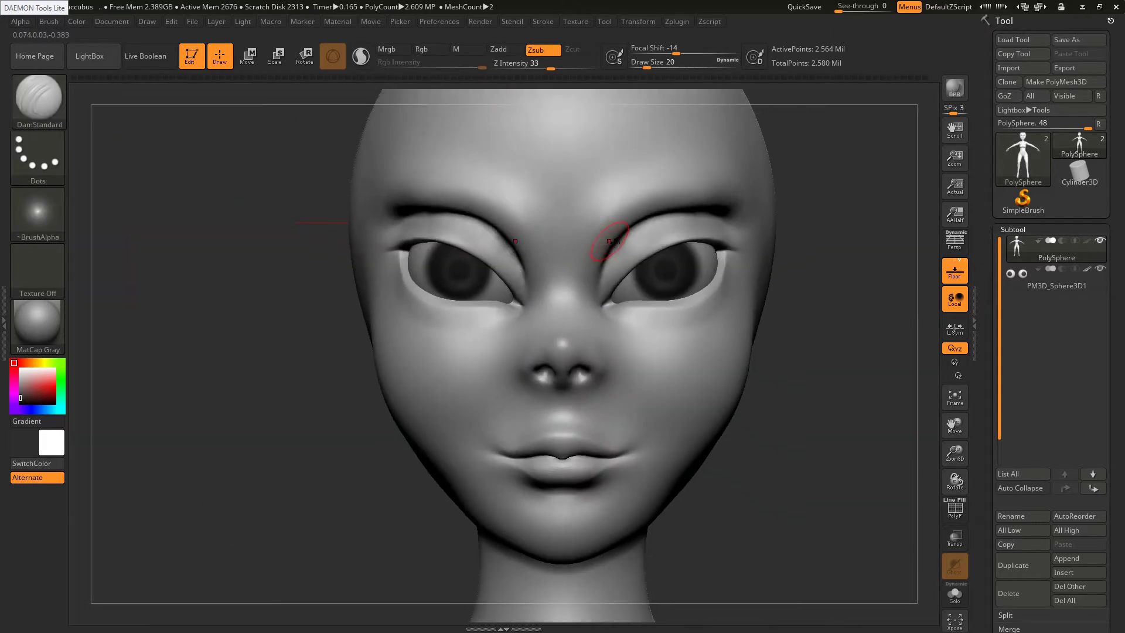
{"action": "key", "text": "shift"}
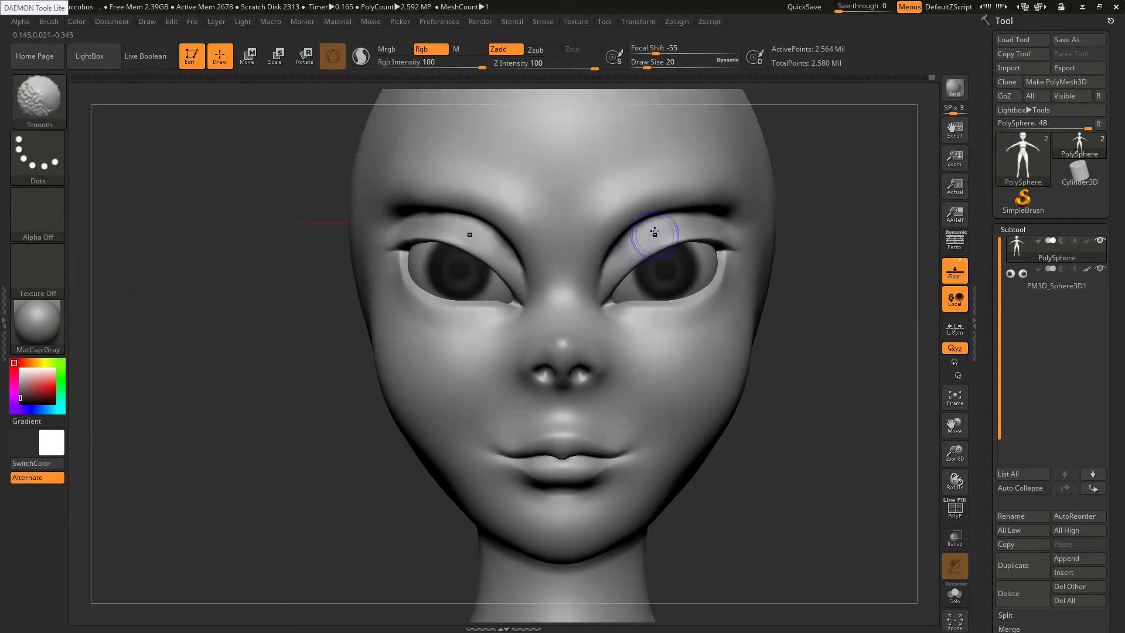
{"action": "right_click_drag", "start_coordinate": [585, 313], "coordinate": [580, 254], "text": "ctrl"}
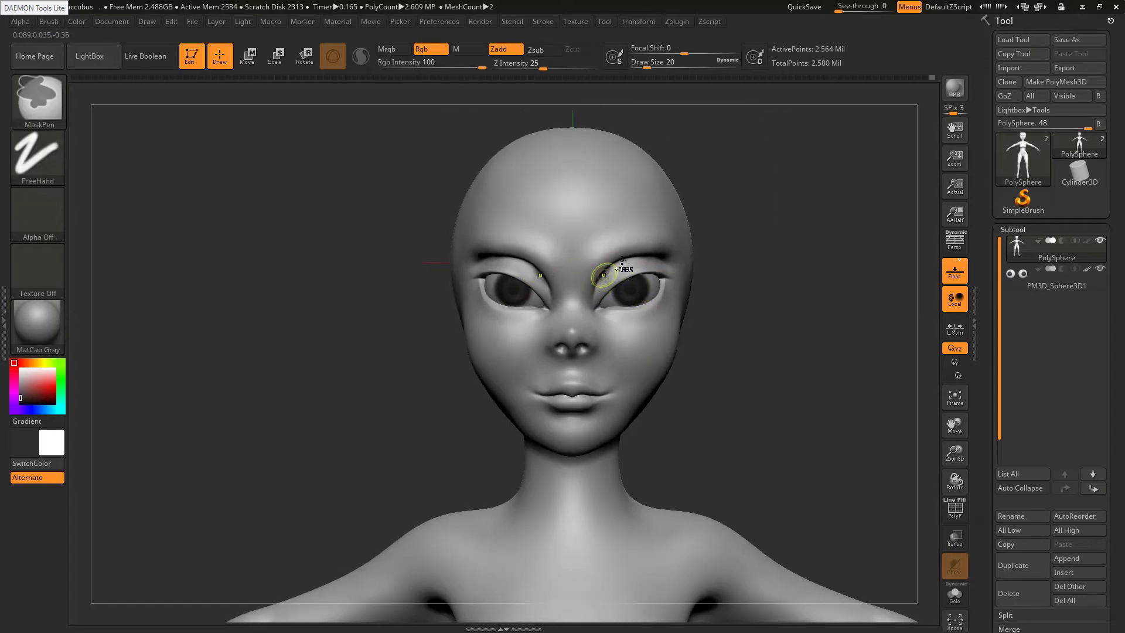
{"action": "key", "text": "ctrl"}
{"action": "right_click_drag", "start_coordinate": [613, 326], "coordinate": [575, 229], "text": "ctrl"}
{"action": "key", "text": "alt+Tab"}
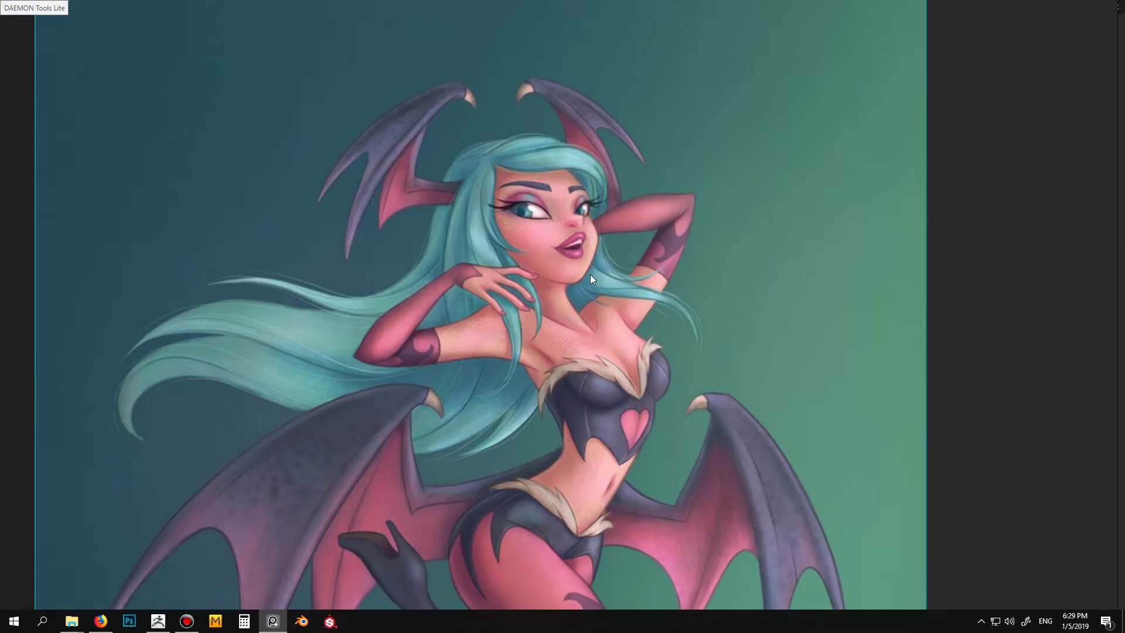
{"action": "key", "text": "alt+Tab"}
{"action": "left_click_drag", "start_coordinate": [588, 274], "coordinate": [690, 275]}
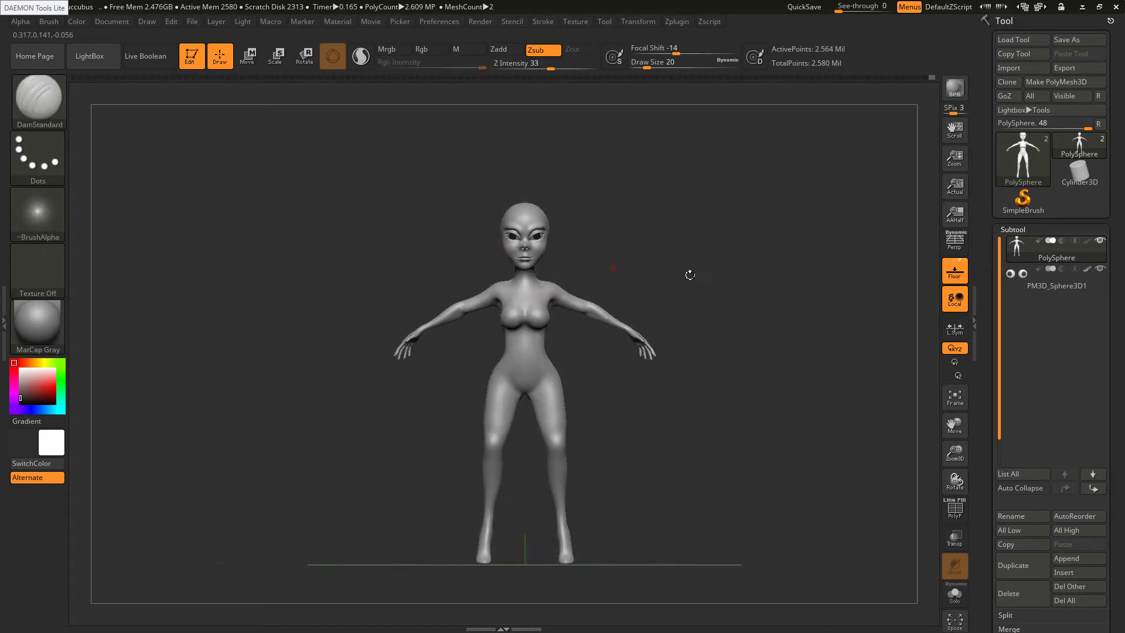
Append a Sphere3D subtool as the hair base and make it the active subtool
{"action": "left_click", "coordinate": [1077, 559]}
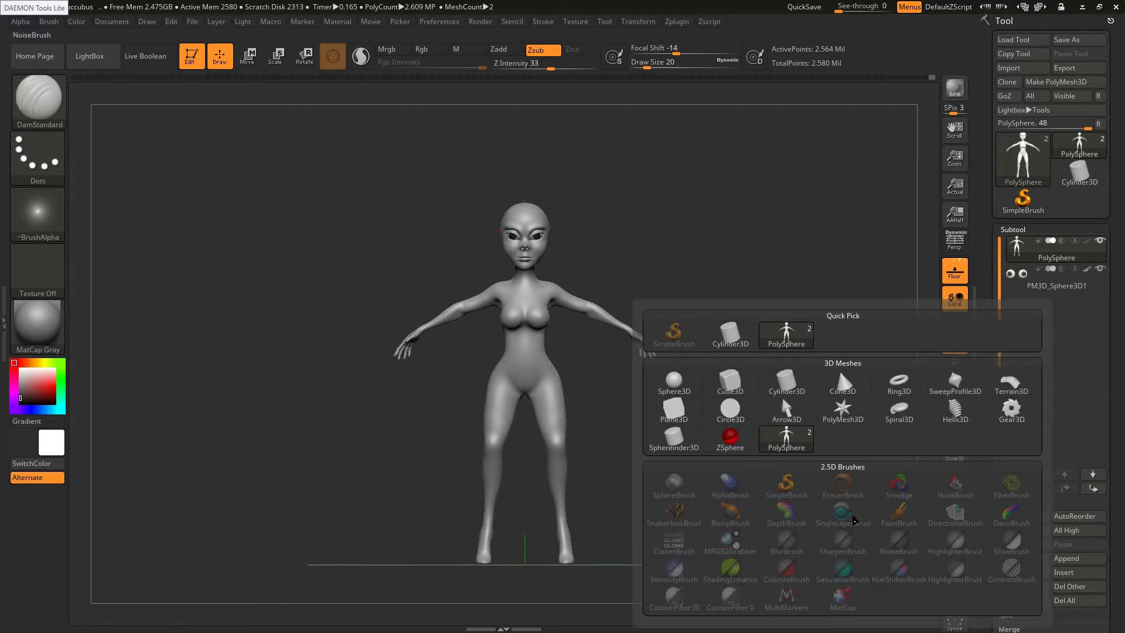
{"action": "left_click", "coordinate": [673, 387]}
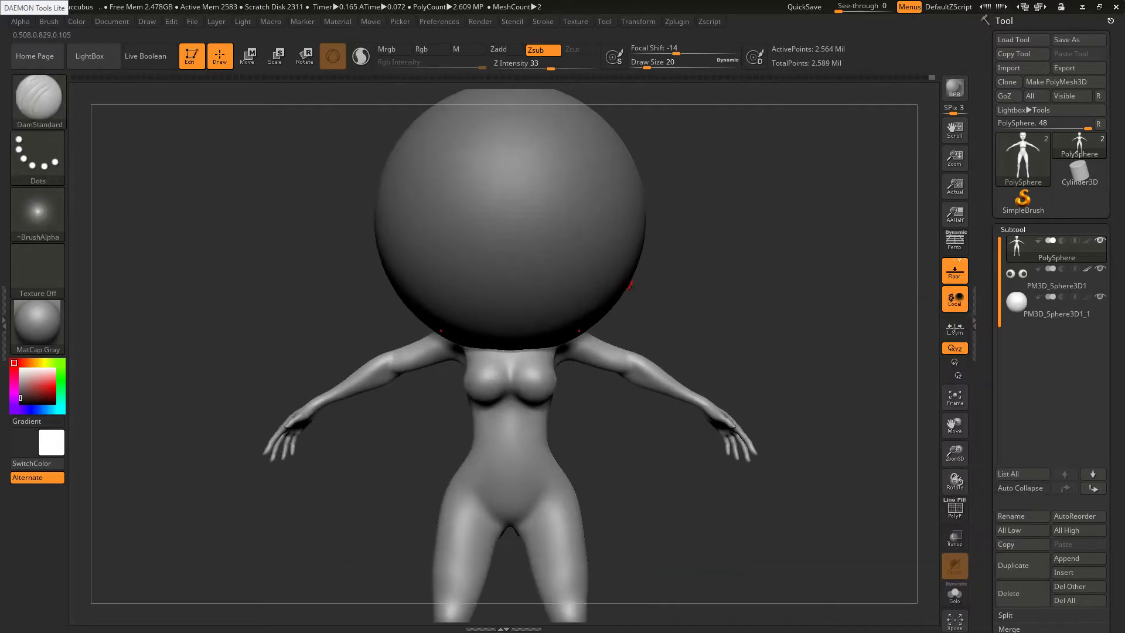
{"action": "key", "text": "b"}
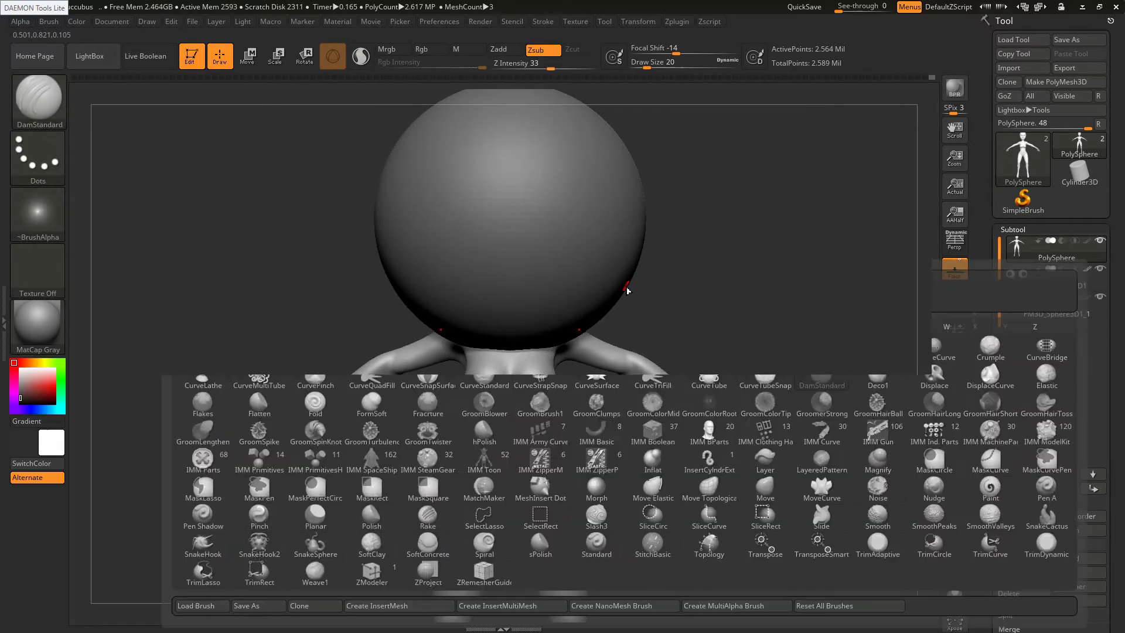
{"action": "key", "text": "Escape"}
{"action": "key", "text": "s"}
{"action": "left_click", "coordinate": [1033, 313]}
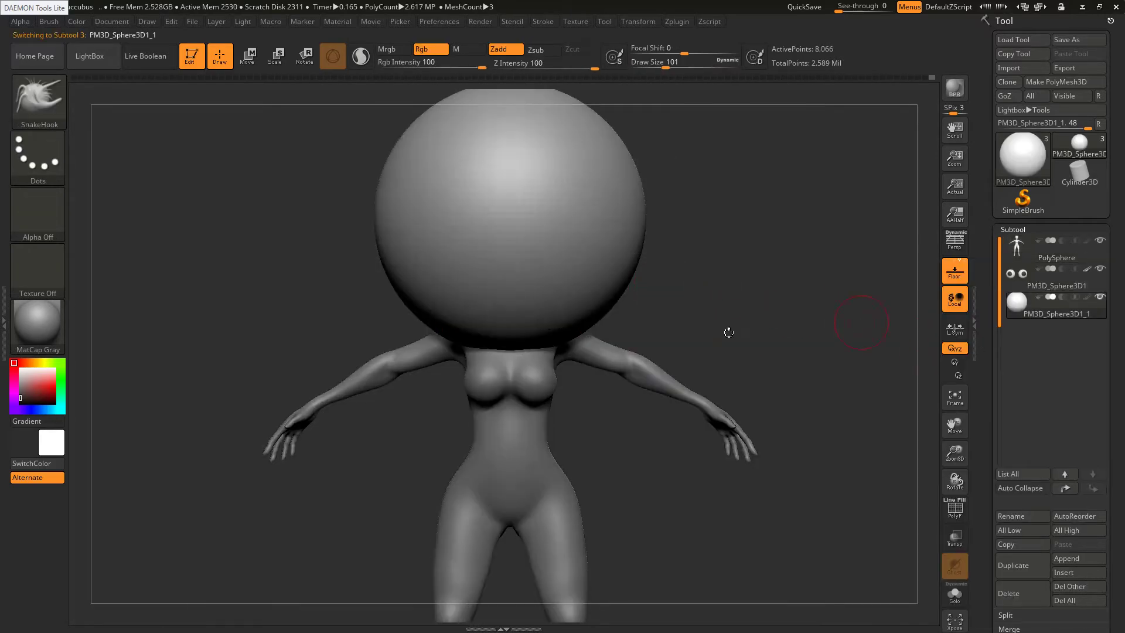
Pull the front of the hair sphere up off the face with SnakeHook at draw size 453
{"action": "key", "text": "s"}
{"action": "mouse_move", "coordinate": [546, 330]}
{"action": "left_mouse_down"}
{"action": "mouse_move", "coordinate": [582, 330]}
{"action": "mouse_move", "coordinate": [523, 276]}
{"action": "mouse_move", "coordinate": [532, 272]}
{"action": "mouse_move", "coordinate": [513, 193]}
{"action": "left_mouse_up"}
{"action": "left_click_drag", "start_coordinate": [517, 234], "coordinate": [513, 199]}
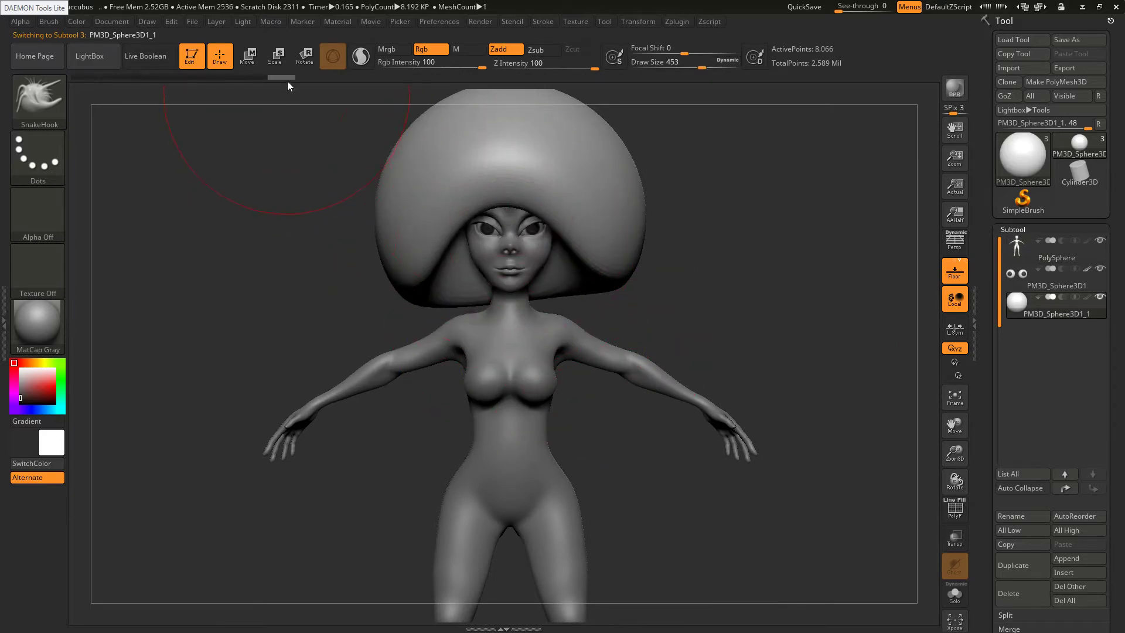
Scale the hair sphere down uniformly until it fits closely around the head
{"action": "left_click", "coordinate": [275, 55]}
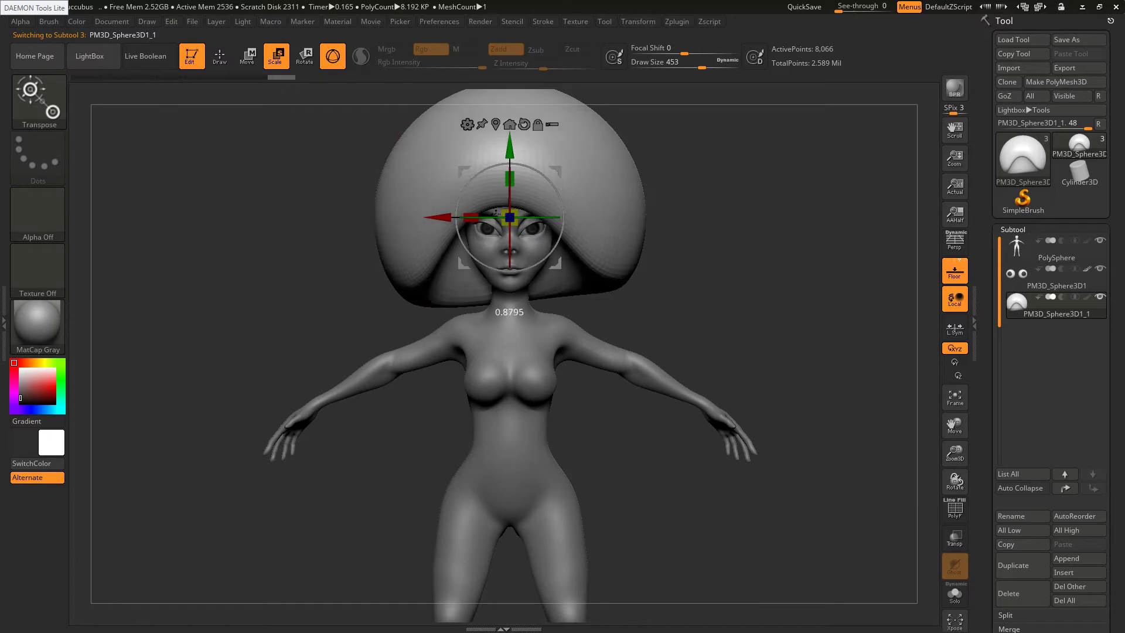
{"action": "left_click_drag", "start_coordinate": [497, 214], "coordinate": [469, 243]}
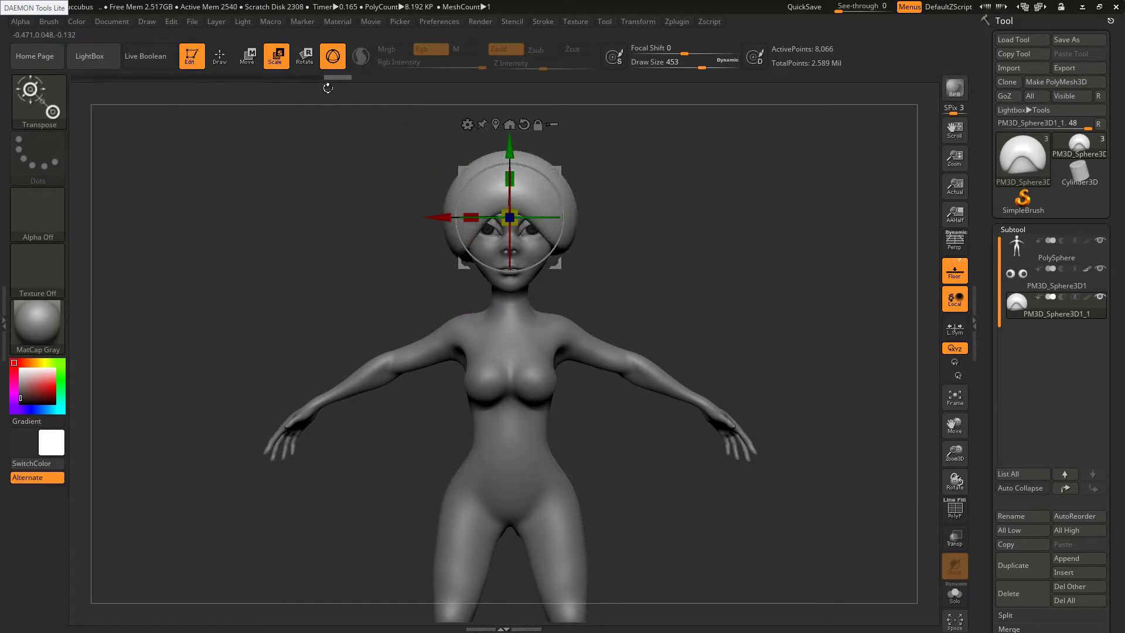
{"action": "left_click", "coordinate": [219, 57]}
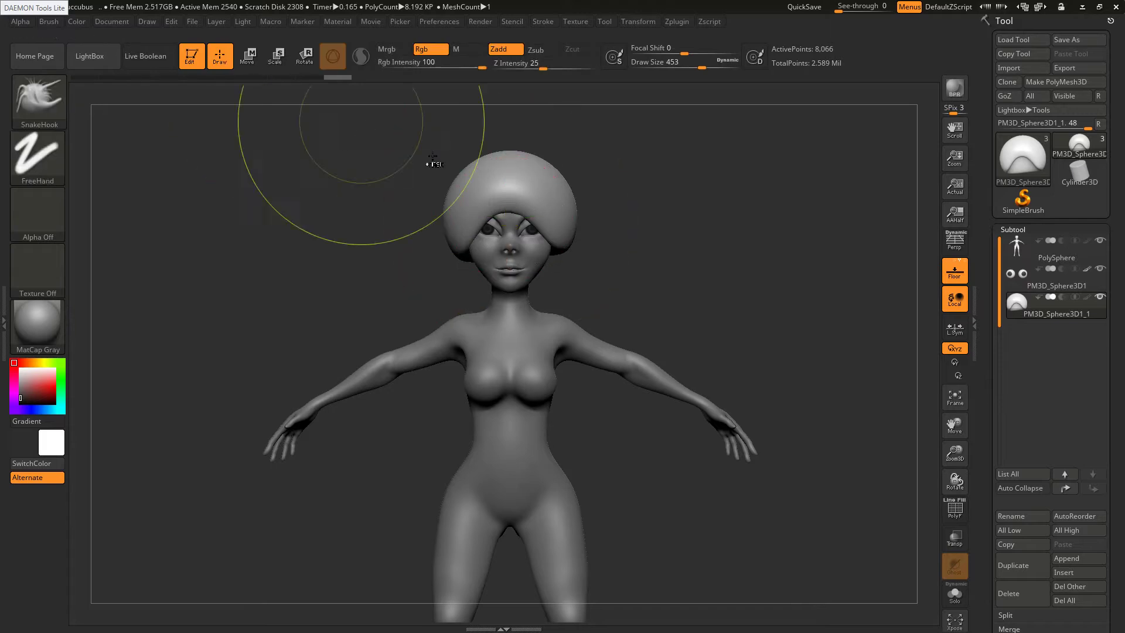
Set the draw size to 358 and convert the hair to DynaMesh at resolution 128
{"action": "right_click_drag", "start_coordinate": [485, 171], "coordinate": [567, 184], "text": "ctrl"}
{"action": "key", "text": "s"}
{"action": "left_click_drag", "start_coordinate": [680, 225], "coordinate": [673, 226]}
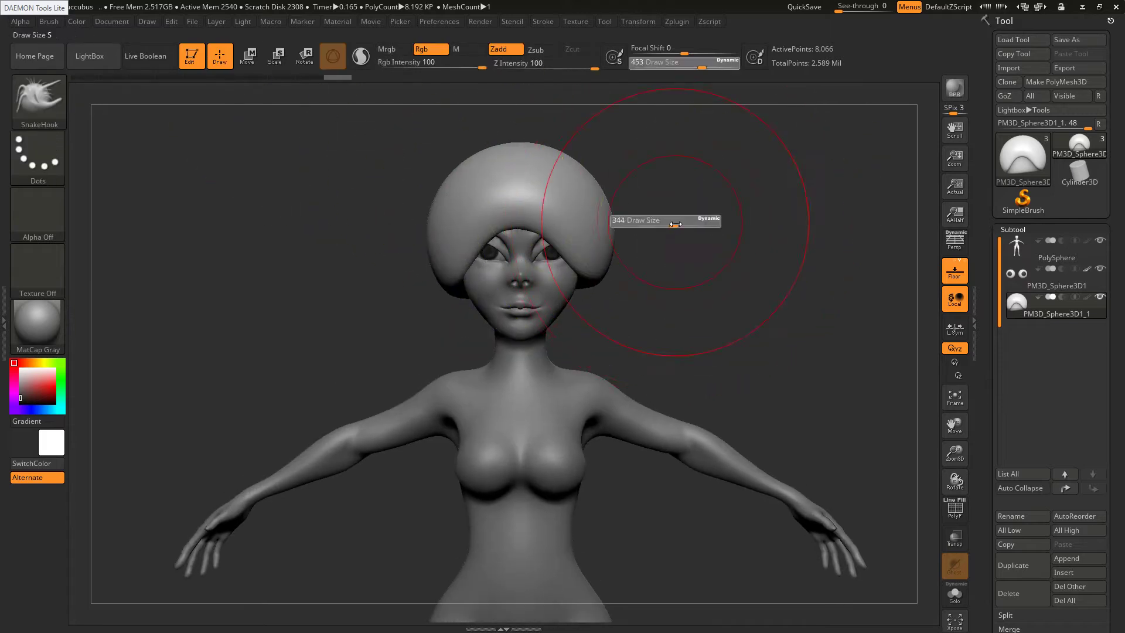
{"action": "left_click", "coordinate": [1022, 229]}
{"action": "left_click", "coordinate": [1017, 245]}
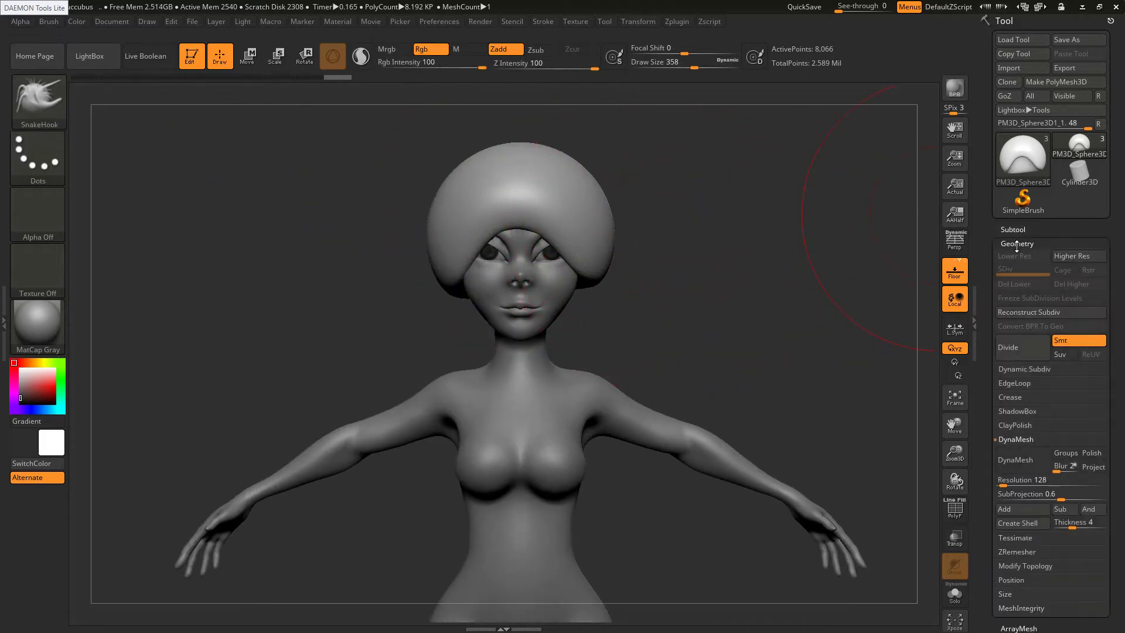
{"action": "left_click", "coordinate": [1015, 460]}
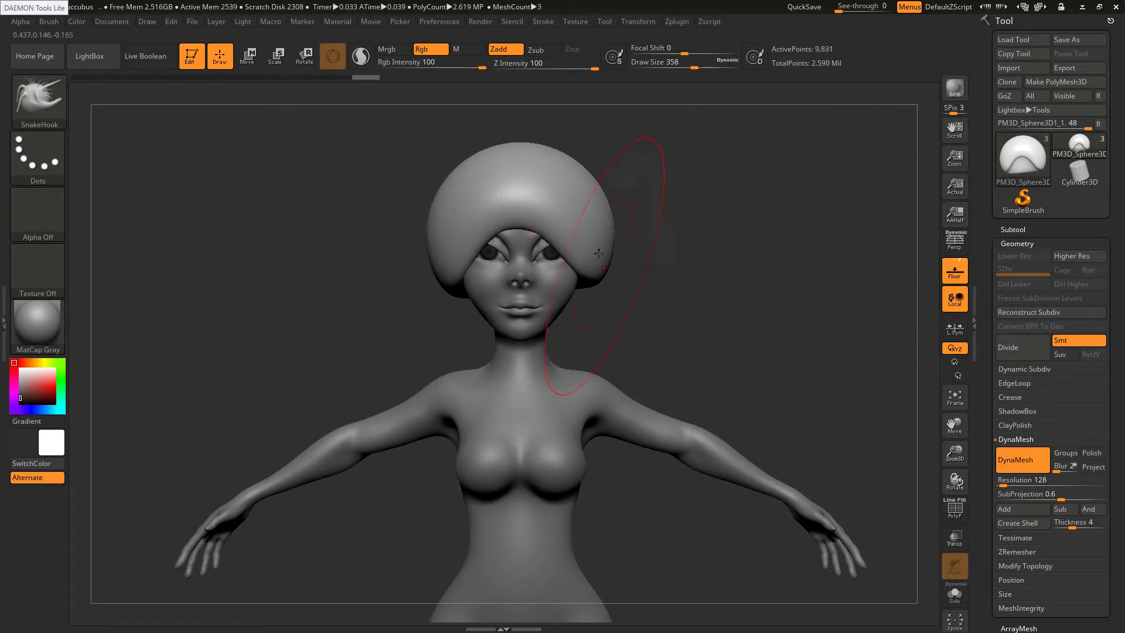
Raise the hairline above the forehead with SnakeHook, reducing the draw size to 202 and checking the reference illustration
{"action": "left_click_drag", "start_coordinate": [521, 226], "coordinate": [519, 205]}
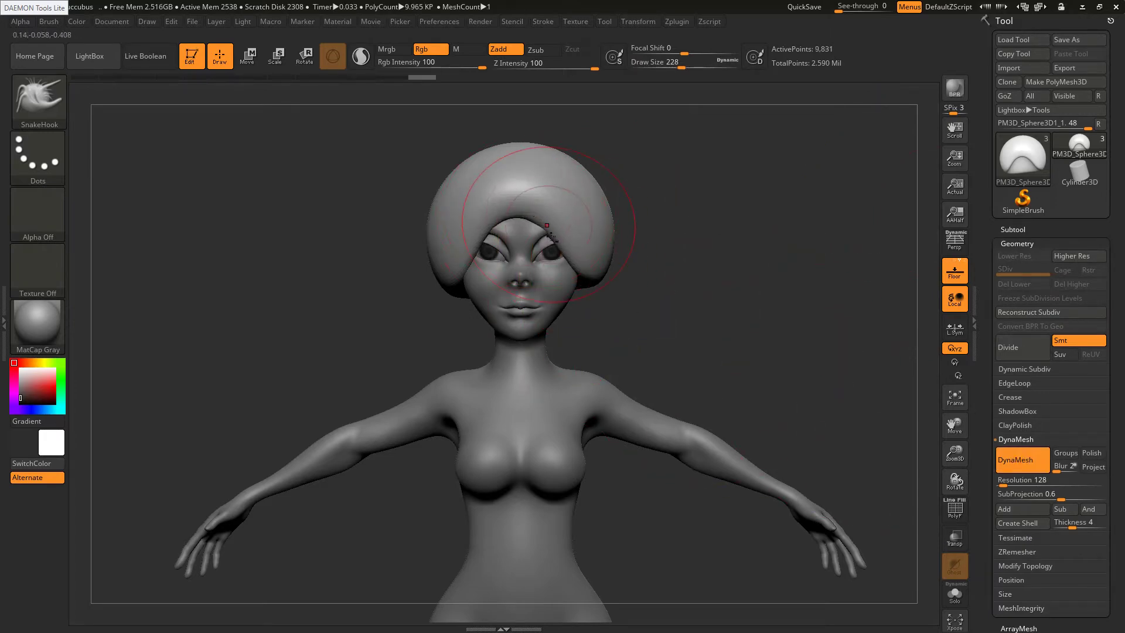
{"action": "key", "text": "alt+Tab"}
{"action": "key", "text": "alt+Tab"}
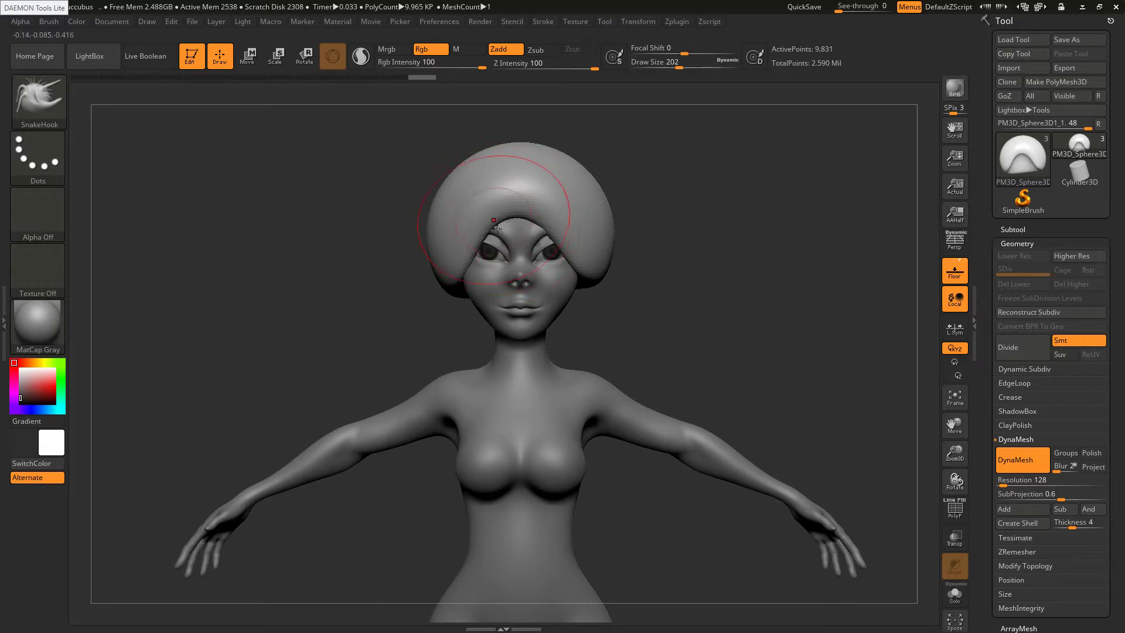
{"action": "left_click_drag", "start_coordinate": [480, 216], "coordinate": [473, 203]}
{"action": "mouse_move", "coordinate": [476, 218]}
{"action": "left_mouse_down"}
{"action": "mouse_move", "coordinate": [468, 206]}
{"action": "mouse_move", "coordinate": [481, 203]}
{"action": "left_mouse_up"}
Pull the hairline up and across the forehead with SnakeHook to begin the side-swept fringe
{"action": "key", "text": "s"}
{"action": "left_click_drag", "start_coordinate": [381, 225], "coordinate": [269, 223]}
{"action": "mouse_move", "coordinate": [475, 202]}
{"action": "left_mouse_down"}
{"action": "mouse_move", "coordinate": [491, 200]}
{"action": "mouse_move", "coordinate": [497, 174]}
{"action": "left_mouse_up"}
{"action": "left_click_drag", "start_coordinate": [530, 225], "coordinate": [544, 214]}
{"action": "mouse_move", "coordinate": [328, 232]}
{"action": "left_mouse_down"}
{"action": "mouse_move", "coordinate": [399, 233]}
{"action": "mouse_move", "coordinate": [458, 265]}
{"action": "left_mouse_up"}
Check the reference and pull the hair up beside the temple to form the side parting, reducing the draw size to 77
{"action": "key", "text": "alt+Tab"}
{"action": "key", "text": "alt+Tab"}
{"action": "left_click_drag", "start_coordinate": [317, 271], "coordinate": [404, 269]}
{"action": "mouse_move", "coordinate": [438, 259]}
{"action": "left_mouse_down"}
{"action": "mouse_move", "coordinate": [445, 268]}
{"action": "mouse_move", "coordinate": [449, 230]}
{"action": "mouse_move", "coordinate": [435, 191]}
{"action": "left_mouse_up"}
{"action": "key", "text": "bracketleft"}
{"action": "mouse_move", "coordinate": [443, 193]}
{"action": "right_mouse_down"}
{"action": "mouse_move", "coordinate": [461, 214]}
{"action": "mouse_move", "coordinate": [462, 183]}
{"action": "mouse_move", "coordinate": [487, 173]}
{"action": "right_mouse_up"}
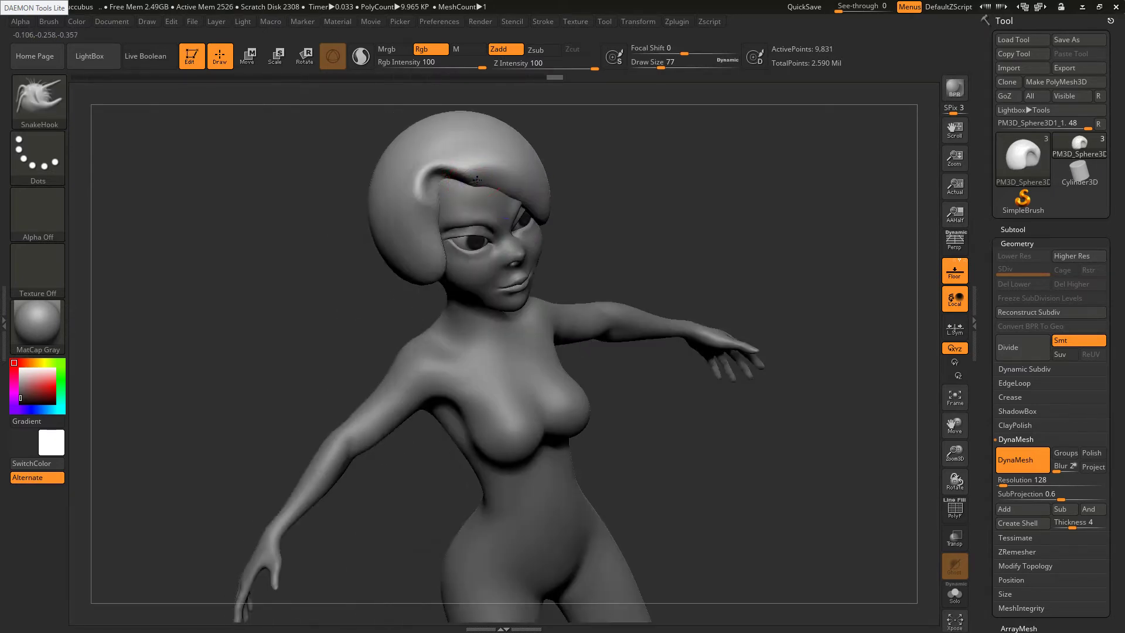
Shape the fringe edge beside the parting with SnakeHook at draw size 108 and smooth it
{"action": "key", "text": "bracketright"}
{"action": "left_click_drag", "start_coordinate": [497, 182], "coordinate": [498, 189]}
{"action": "right_click_drag", "start_coordinate": [498, 189], "coordinate": [480, 195]}
{"action": "left_click_drag", "start_coordinate": [476, 194], "coordinate": [508, 193], "text": "shift"}
{"action": "right_click_drag", "start_coordinate": [564, 263], "coordinate": [573, 252], "text": "shift"}
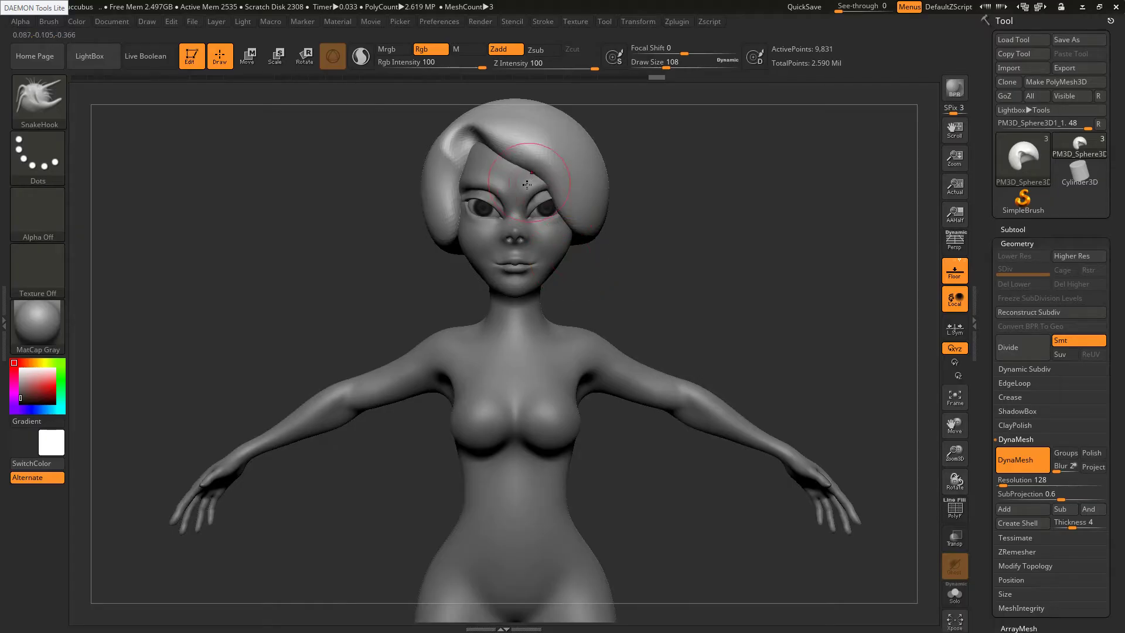
Compare with the reference and smooth the side edge, fringe and parting of the hair at draw size 108
{"action": "key", "text": "alt+Tab"}
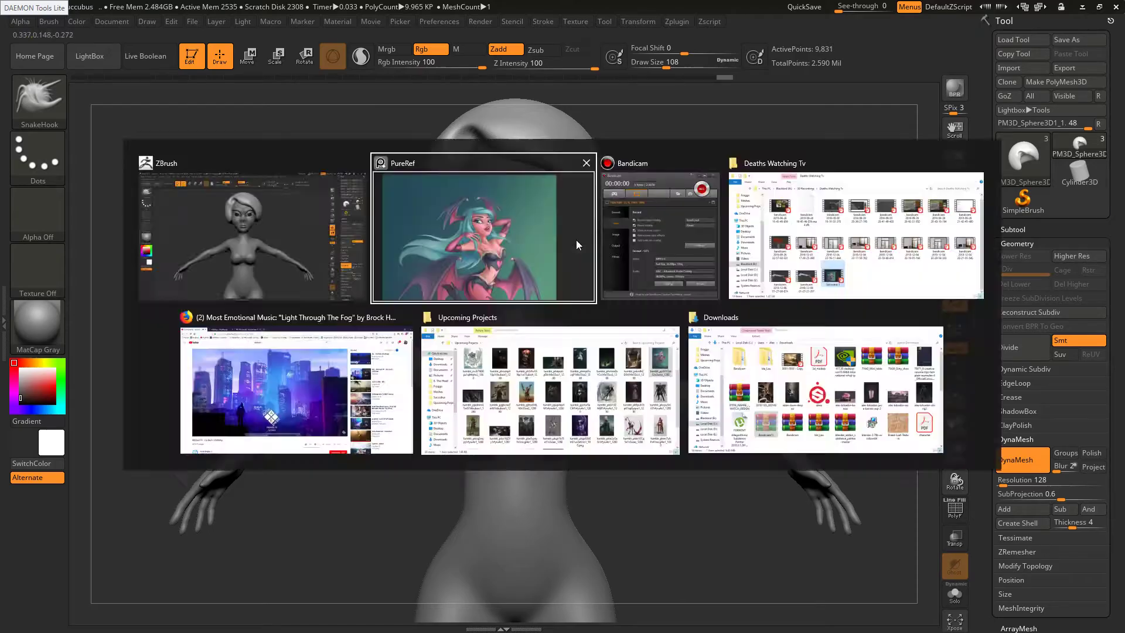
{"action": "key", "text": "alt+Tab"}
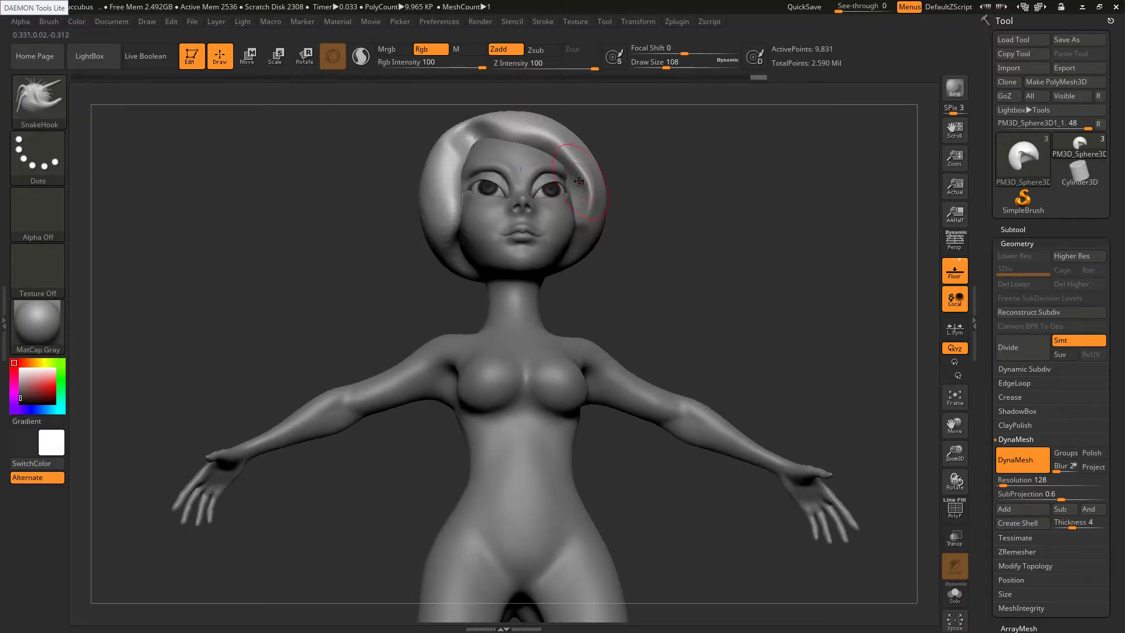
{"action": "key", "text": "shift"}
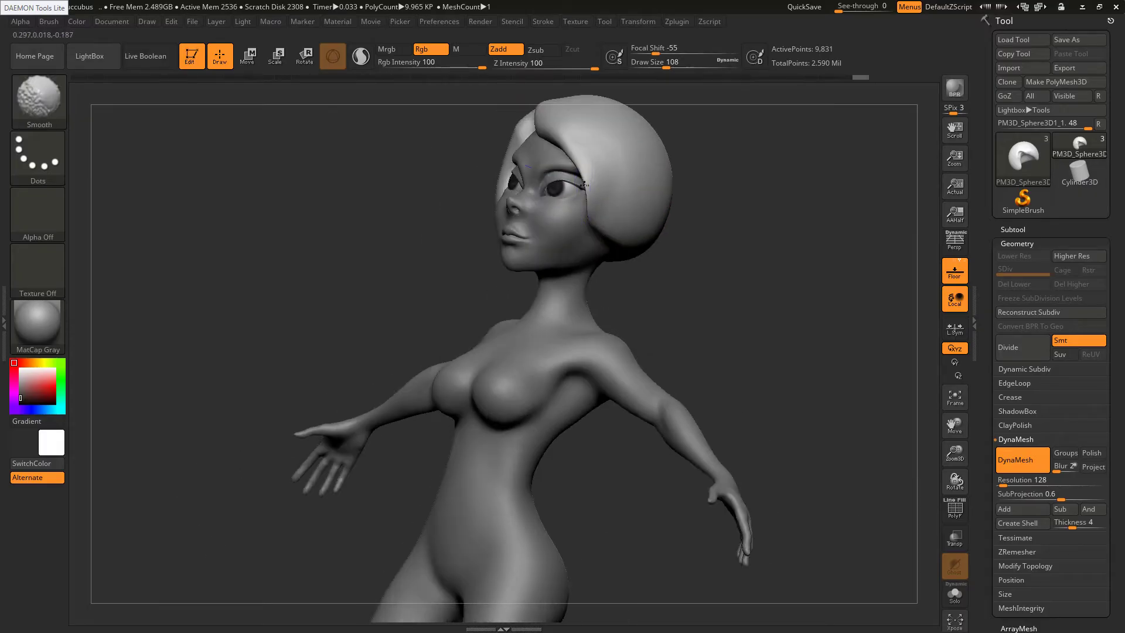
{"action": "left_click_drag", "start_coordinate": [602, 195], "coordinate": [611, 227], "text": "shift"}
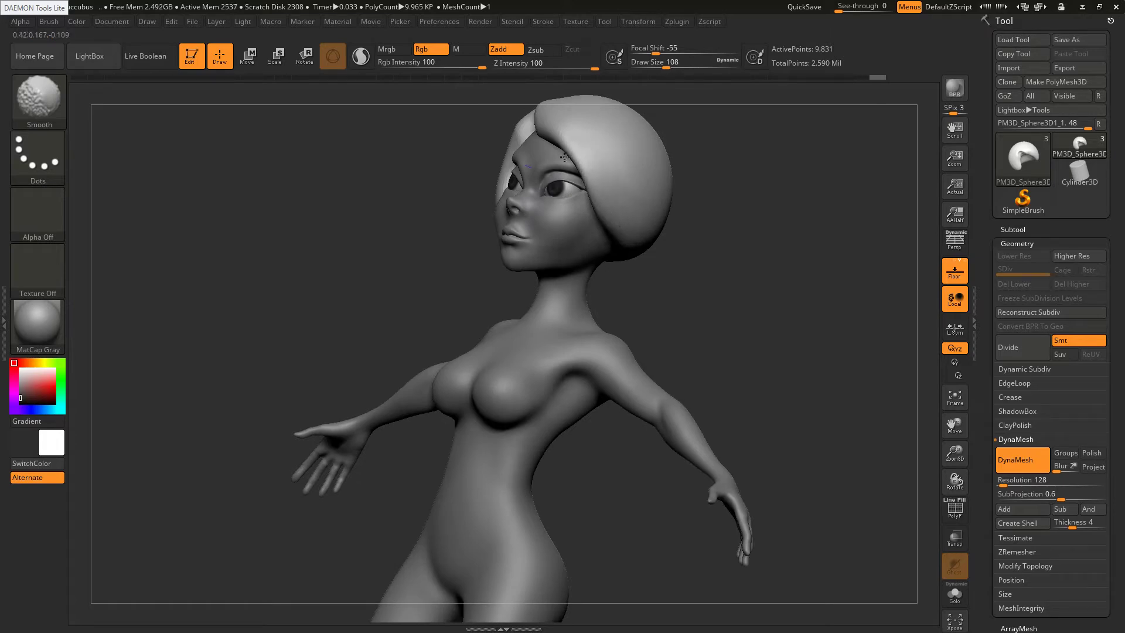
{"action": "left_click_drag", "start_coordinate": [564, 157], "coordinate": [577, 164], "text": "shift"}
{"action": "right_click_drag", "start_coordinate": [546, 169], "coordinate": [492, 132], "text": "shift"}
{"action": "left_click_drag", "start_coordinate": [493, 132], "coordinate": [484, 124], "text": "shift"}
Cut the hair parting with DamStandard at draw size 87 and smooth the hair beside it
{"action": "mouse_move", "coordinate": [483, 124]}
{"action": "right_mouse_down"}
{"action": "mouse_move", "coordinate": [504, 141]}
{"action": "mouse_move", "coordinate": [490, 156]}
{"action": "mouse_move", "coordinate": [518, 222]}
{"action": "right_mouse_up"}
{"action": "key", "text": "b"}
{"action": "key", "text": "d"}
{"action": "key", "text": "Escape"}
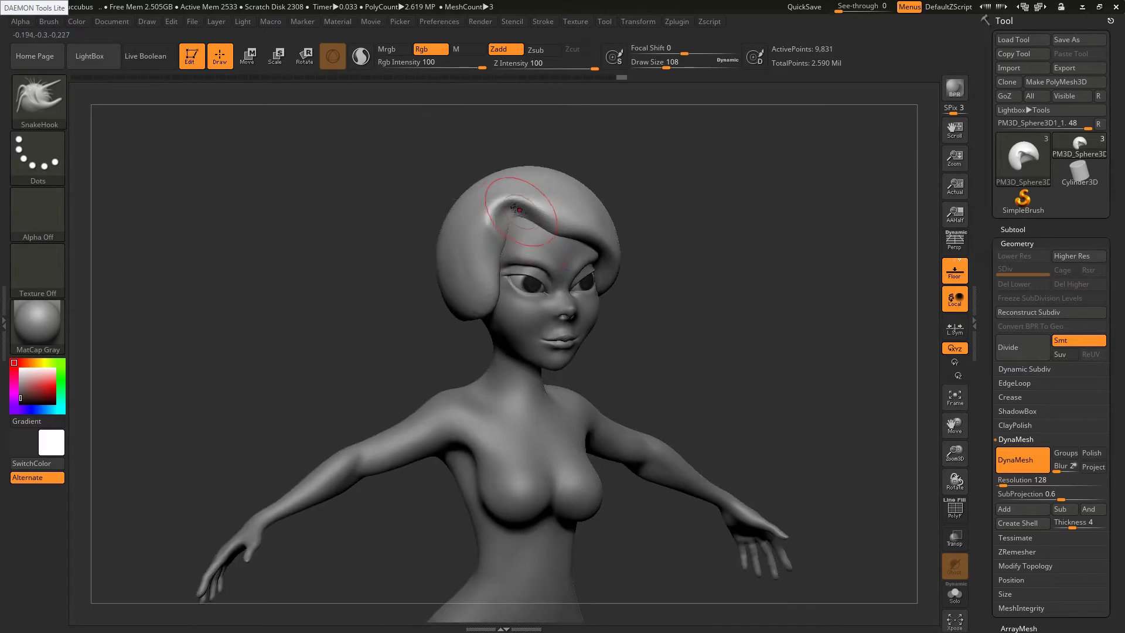
{"action": "key", "text": "b"}
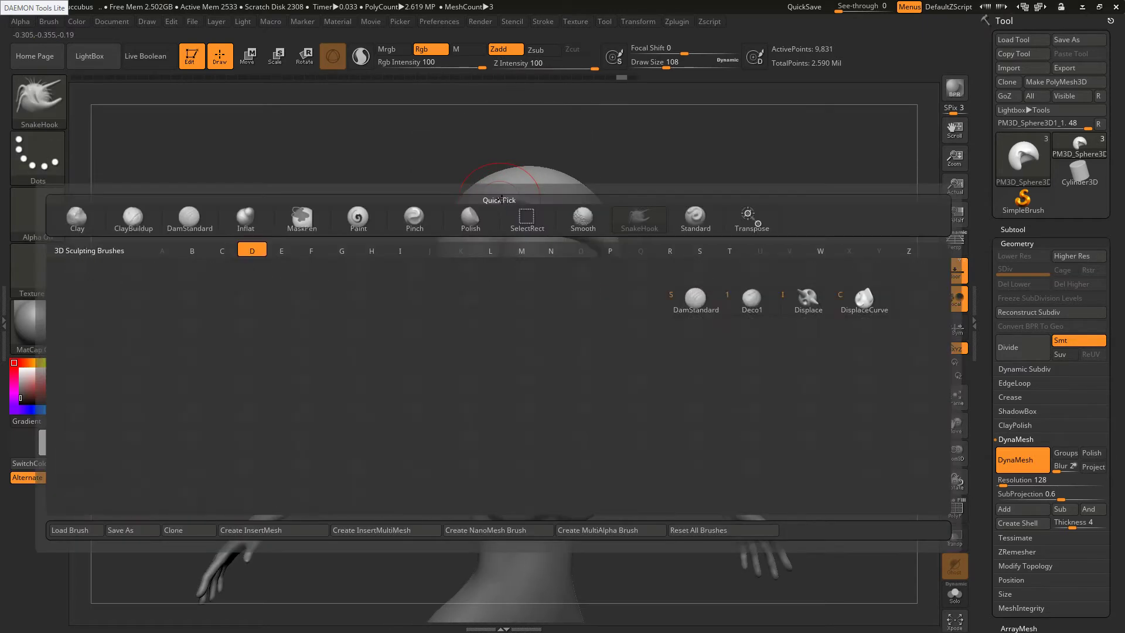
{"action": "key", "text": "d"}
{"action": "key", "text": "s"}
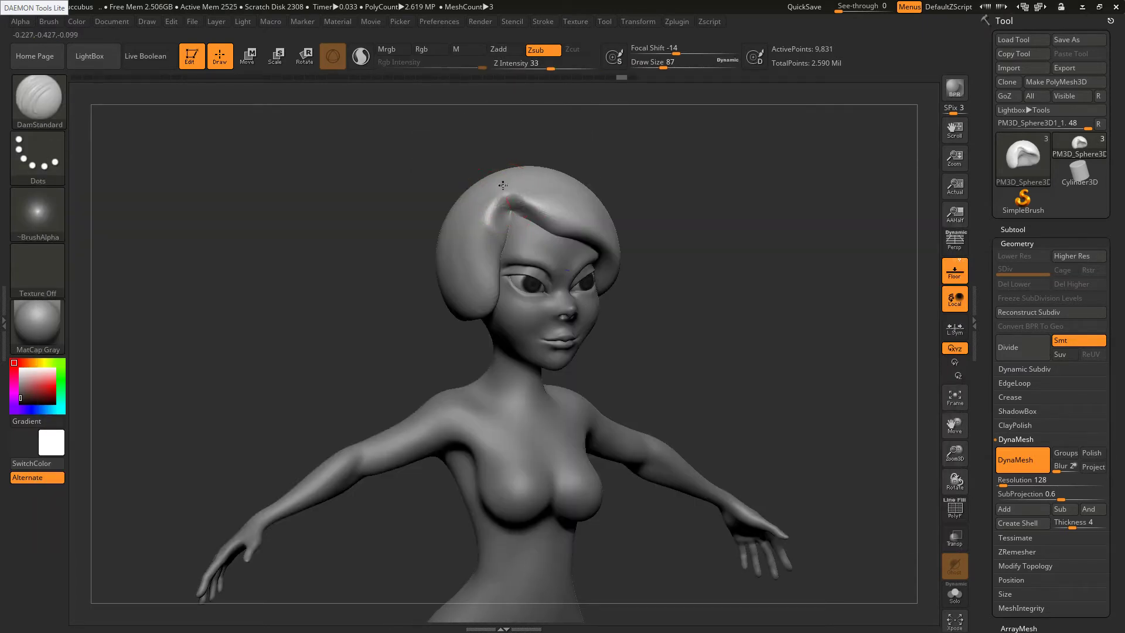
{"action": "right_click_drag", "start_coordinate": [503, 186], "coordinate": [495, 182]}
{"action": "mouse_move", "coordinate": [505, 196]}
{"action": "left_mouse_down", "text": "shift"}
{"action": "mouse_move", "coordinate": [494, 214]}
{"action": "mouse_move", "coordinate": [492, 200]}
{"action": "left_mouse_up", "text": "shift"}
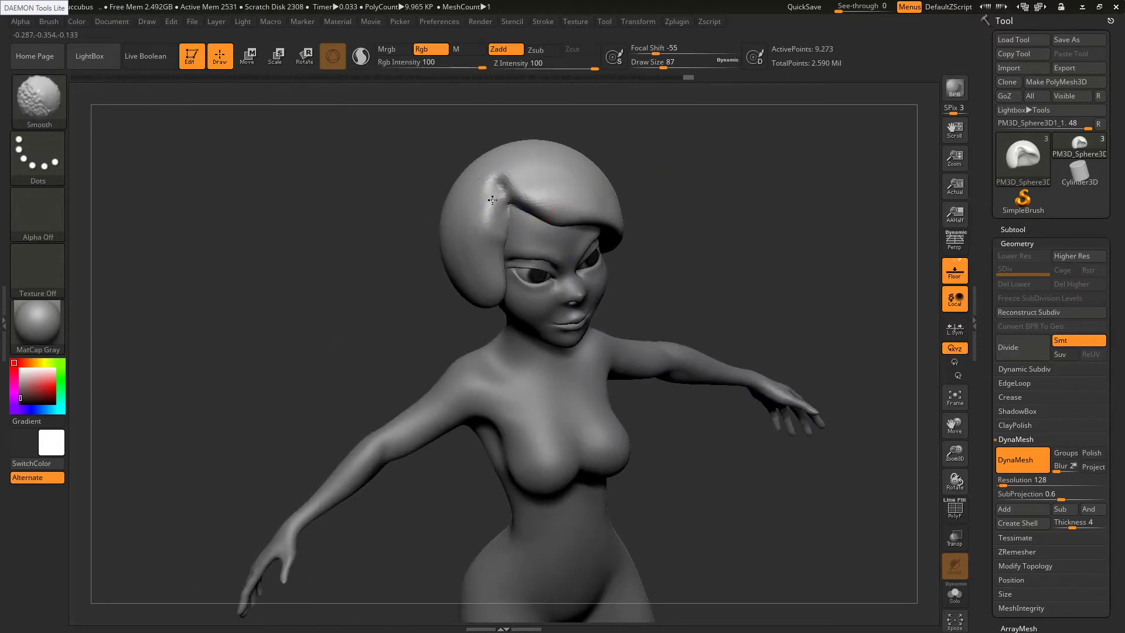
{"action": "right_click_drag", "start_coordinate": [486, 258], "coordinate": [507, 231], "text": "shift"}
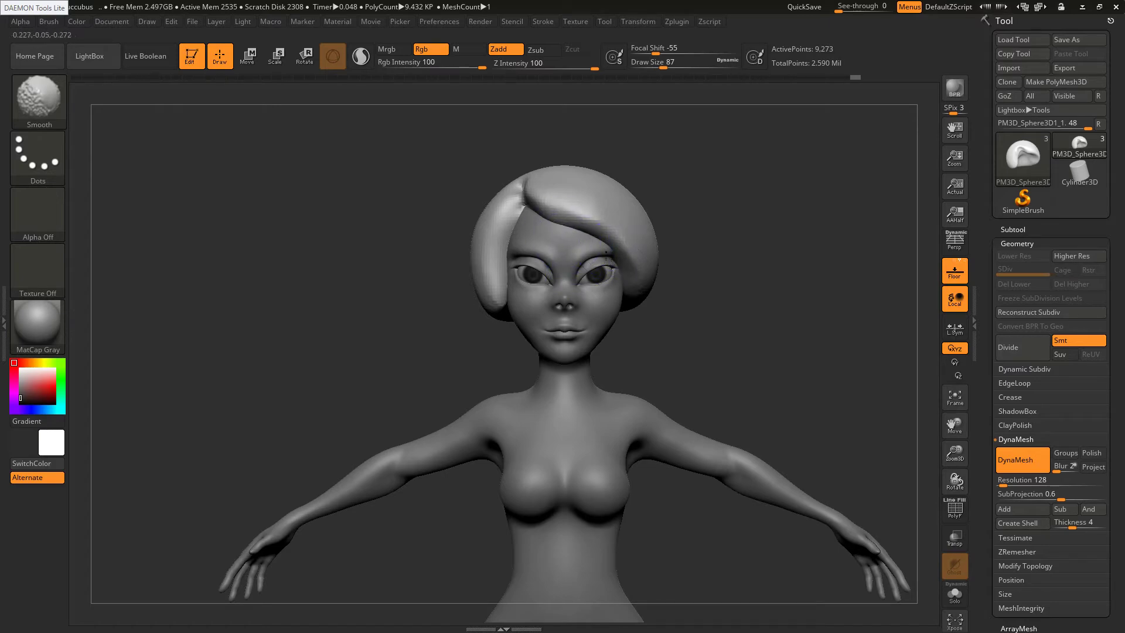
Pull the lower front corner of the side hair down beside the cheek with the SnakeHook brush
{"action": "key", "text": "b"}
{"action": "key", "text": "s"}
{"action": "key", "text": "h"}
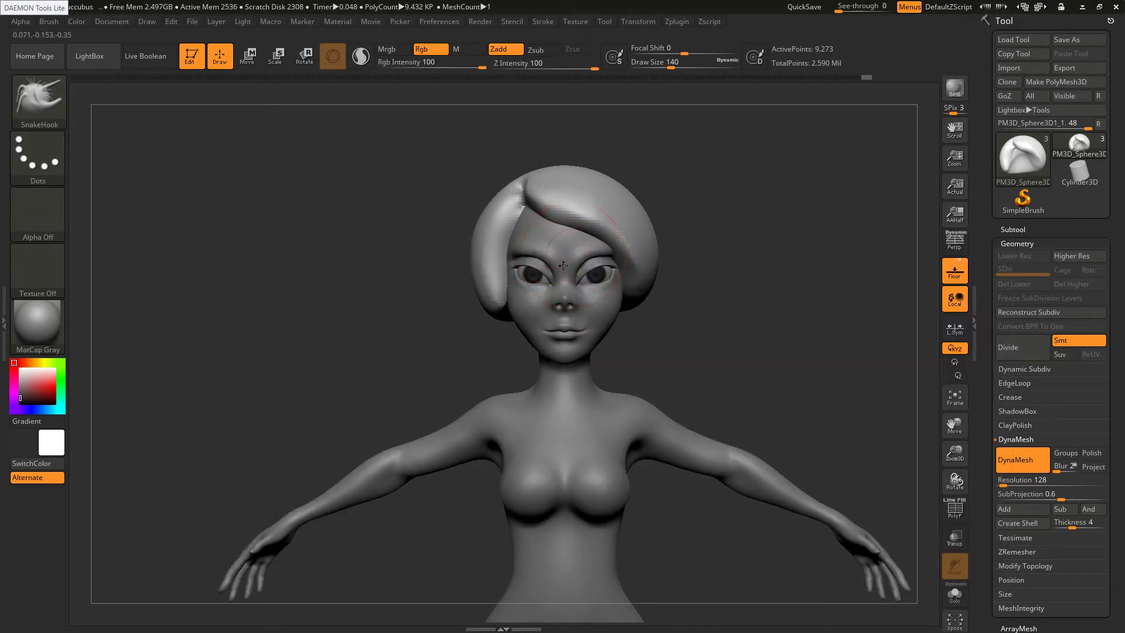
{"action": "right_click_drag", "start_coordinate": [563, 266], "coordinate": [536, 270]}
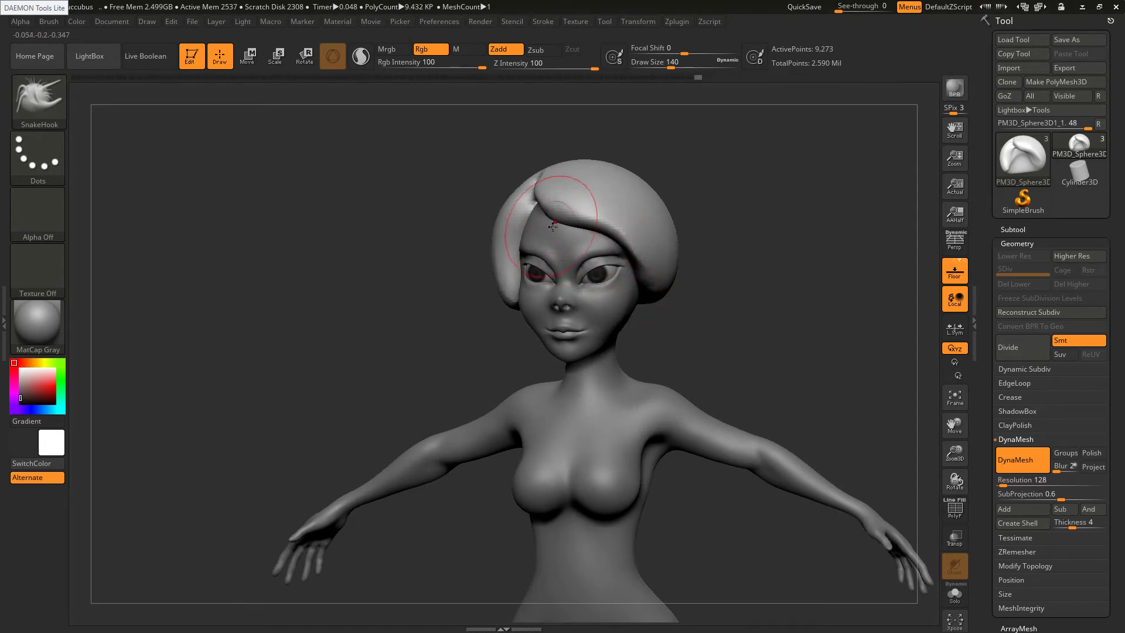
{"action": "right_click_drag", "start_coordinate": [571, 247], "coordinate": [591, 259]}
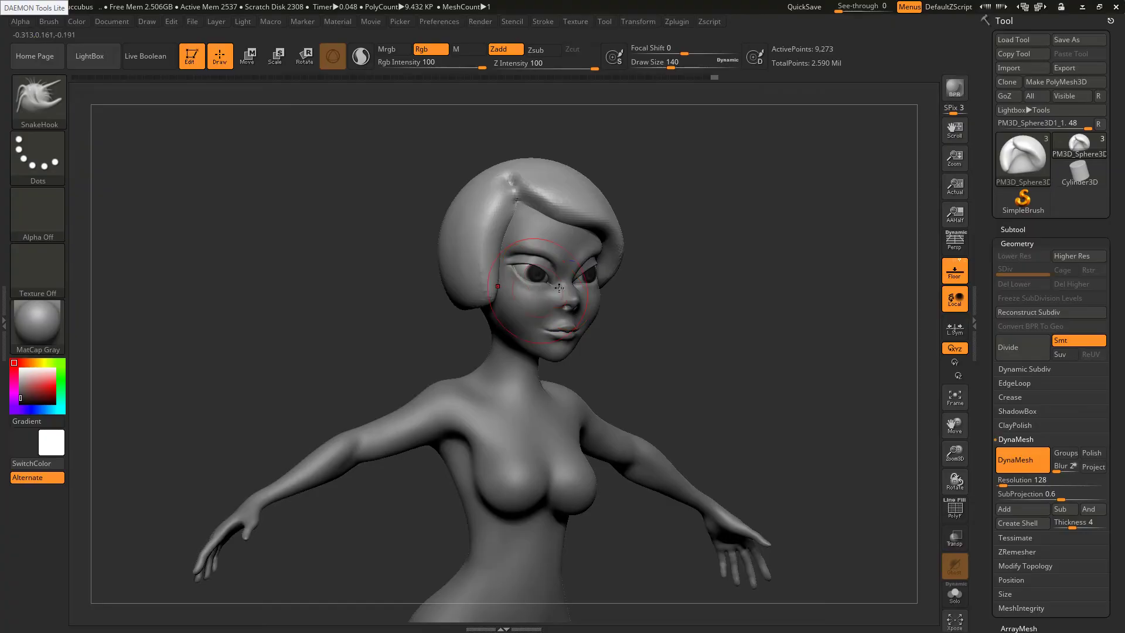
{"action": "right_click_drag", "start_coordinate": [563, 275], "coordinate": [499, 269]}
{"action": "mouse_move", "coordinate": [500, 266]}
{"action": "left_mouse_down"}
{"action": "mouse_move", "coordinate": [492, 264]}
{"action": "mouse_move", "coordinate": [496, 310]}
{"action": "left_mouse_up"}
{"action": "key", "text": "s"}
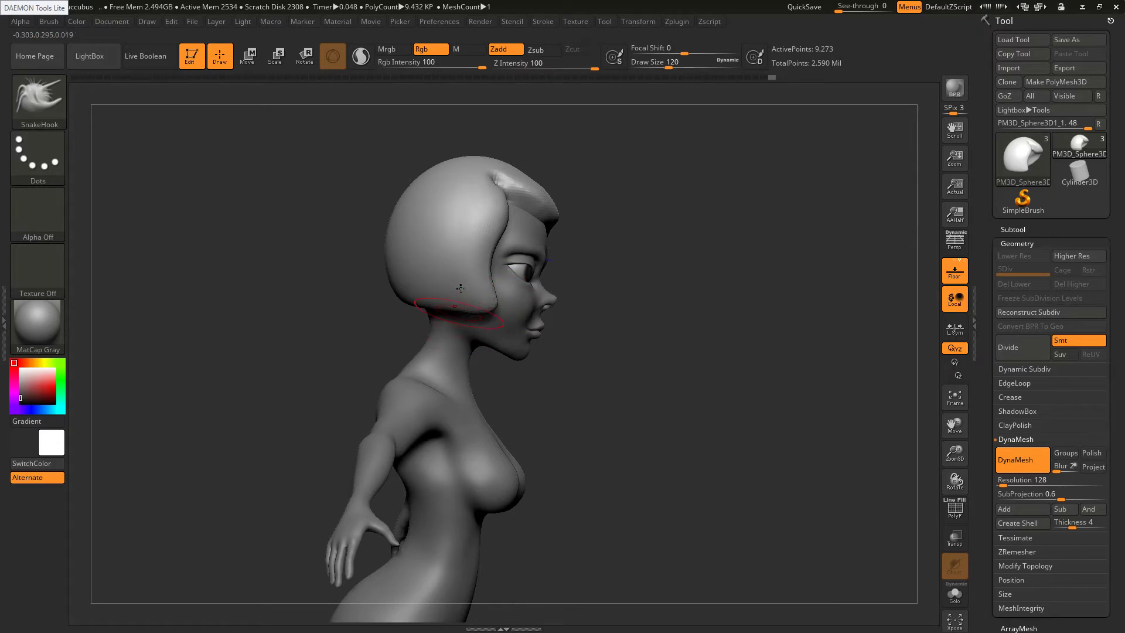
Compare with the reference and pull the hair's lower edge down over the nape with SnakeHook at draw size 154, smoothing it
{"action": "right_click_drag", "start_coordinate": [461, 288], "coordinate": [487, 315]}
{"action": "key", "text": "bracketright"}
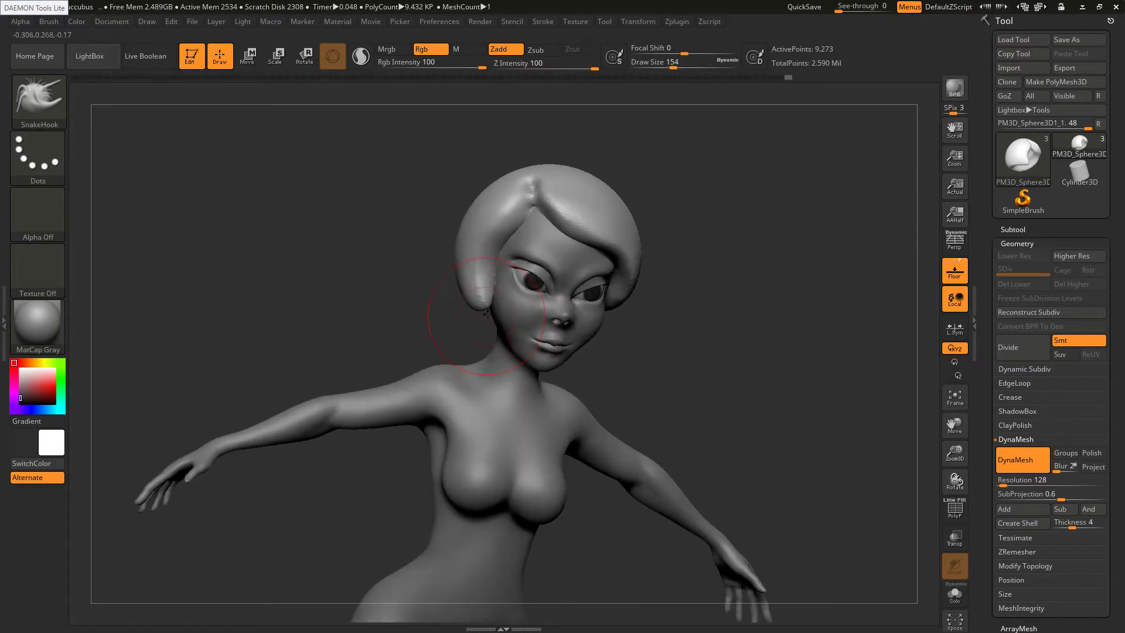
{"action": "key", "text": "alt+Tab"}
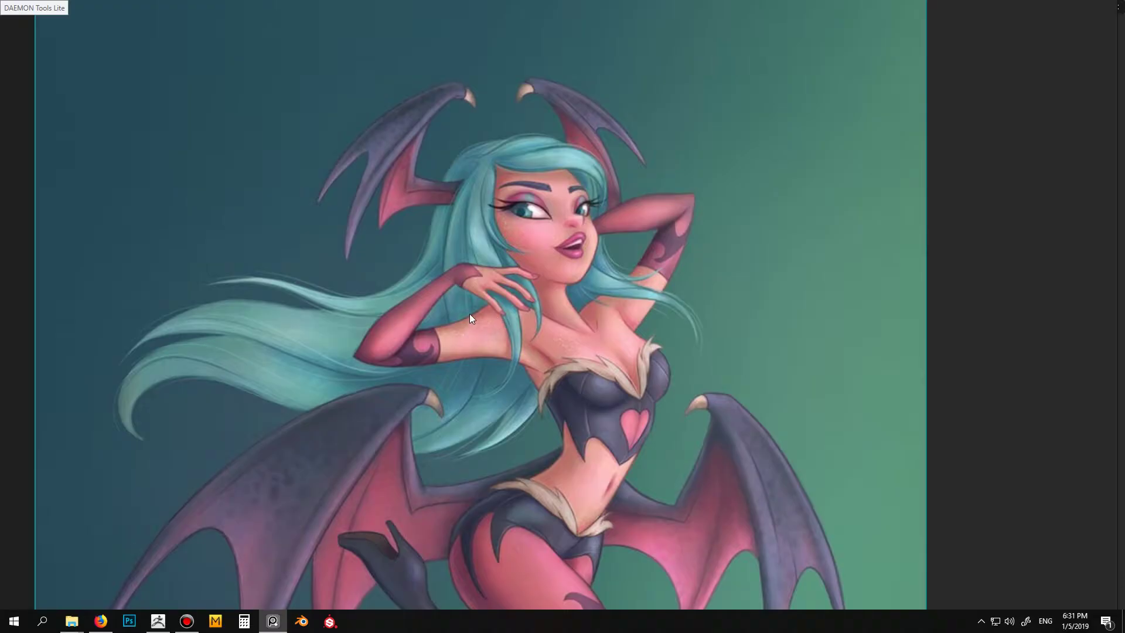
{"action": "key", "text": "alt+Tab"}
{"action": "right_click_drag", "start_coordinate": [470, 316], "coordinate": [447, 317], "text": "shift"}
{"action": "left_click_drag", "start_coordinate": [411, 297], "coordinate": [427, 321]}
{"action": "right_click_drag", "start_coordinate": [436, 326], "coordinate": [381, 270]}
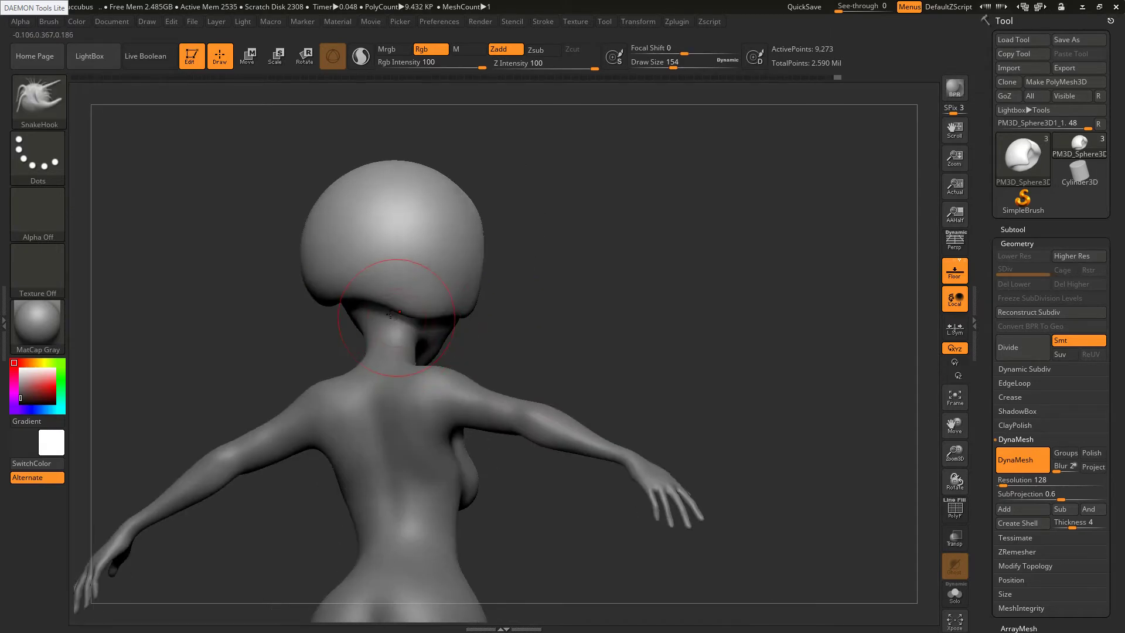
{"action": "right_click_drag", "start_coordinate": [425, 302], "coordinate": [362, 322]}
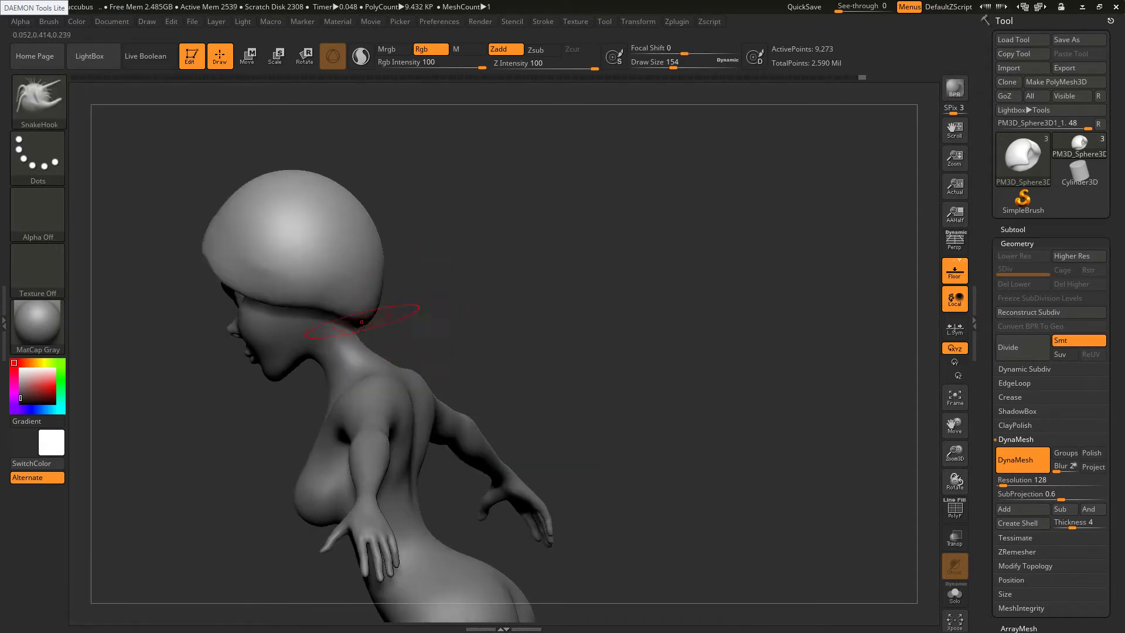
{"action": "key", "text": "shift"}
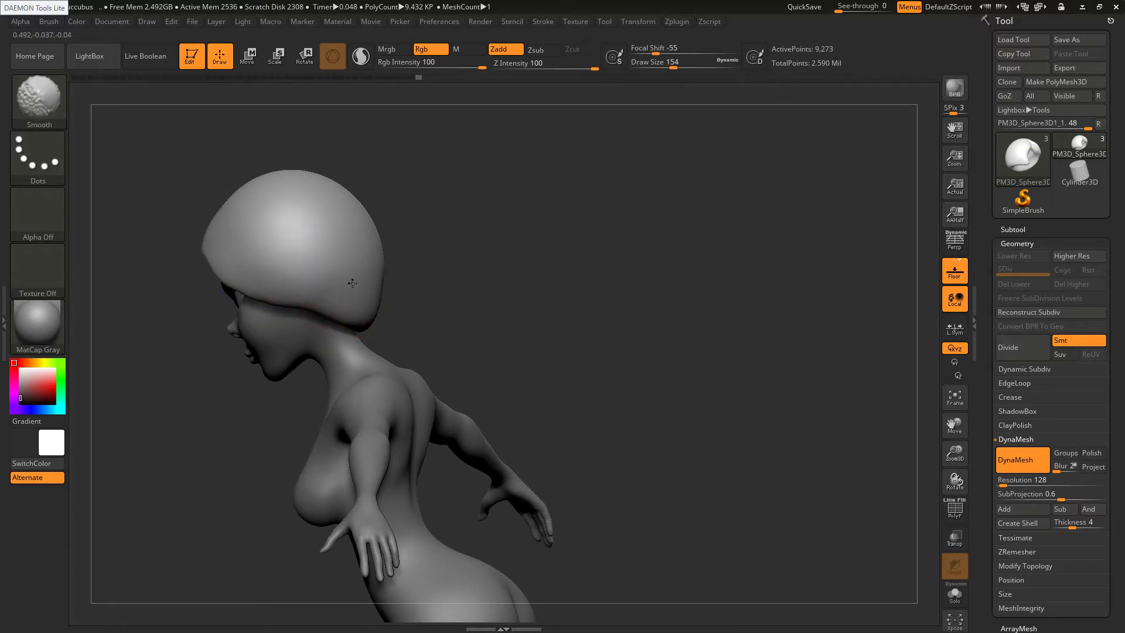
Smooth the fringe and the side of the hair at draw size 154 and remesh it with DynaMesh at resolution 128
{"action": "mouse_move", "coordinate": [327, 241]}
{"action": "right_mouse_down"}
{"action": "mouse_move", "coordinate": [344, 313]}
{"action": "mouse_move", "coordinate": [445, 293]}
{"action": "right_mouse_up"}
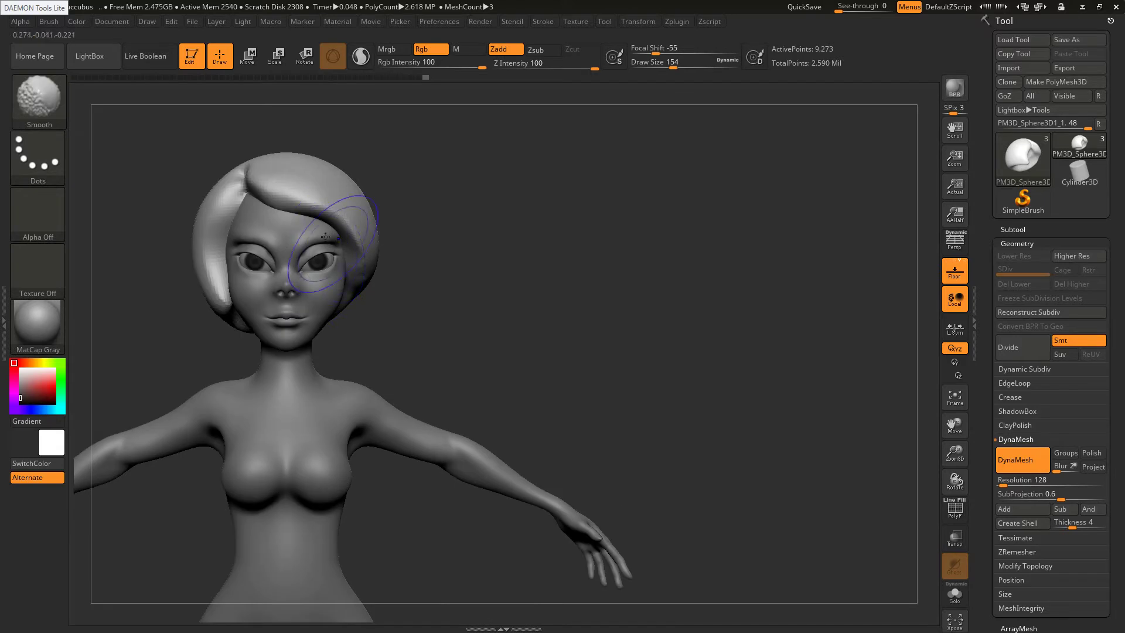
{"action": "key", "text": "shift"}
{"action": "right_click_drag", "start_coordinate": [383, 217], "coordinate": [427, 251], "text": "alt"}
{"action": "key", "text": "shift"}
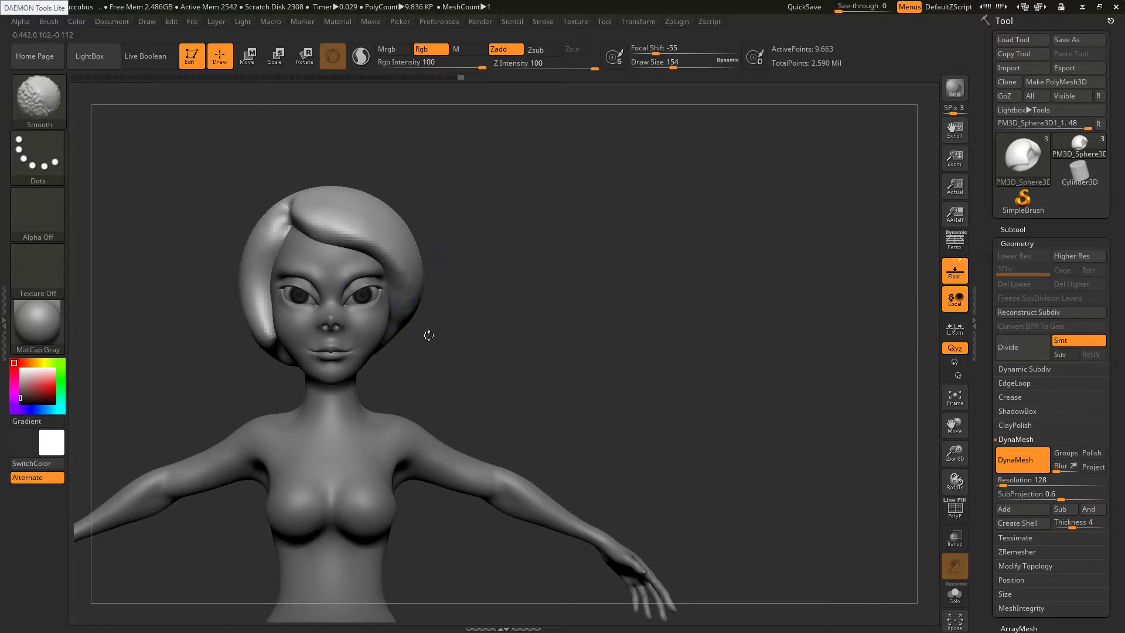
{"action": "right_click_drag", "start_coordinate": [410, 326], "coordinate": [381, 292]}
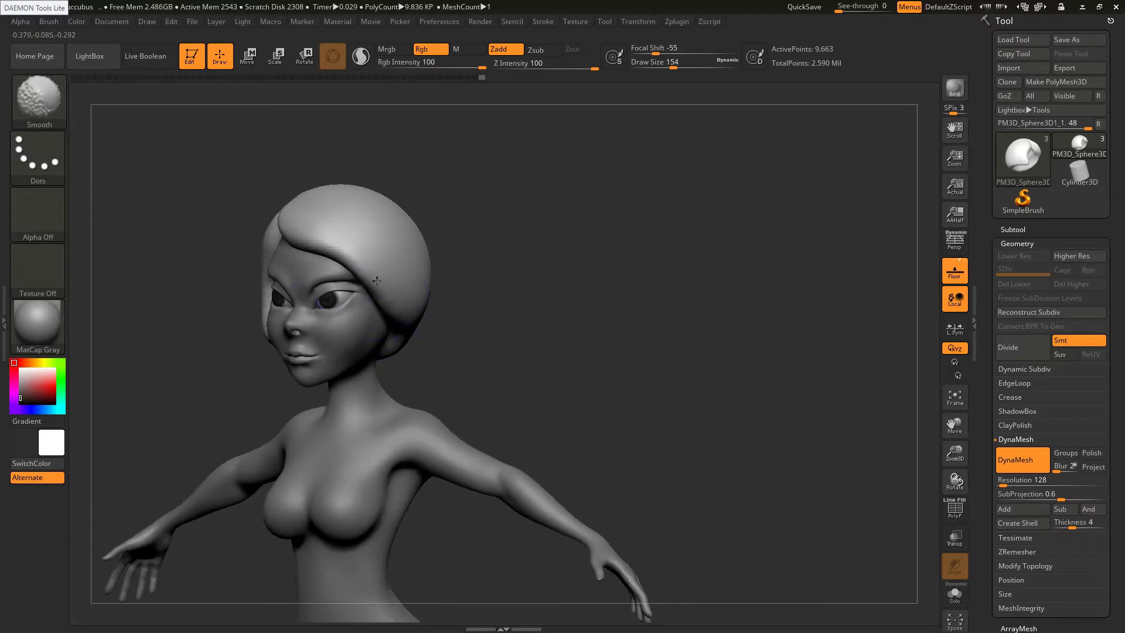
{"action": "mouse_move", "coordinate": [343, 203]}
{"action": "right_mouse_down", "text": "shift"}
{"action": "mouse_move", "coordinate": [284, 318]}
{"action": "mouse_move", "coordinate": [365, 327]}
{"action": "right_mouse_up", "text": "shift"}
Check the reference and carve the parting back across the crown with DamStandard at draw size 154, smoothing the groove
{"action": "key", "text": "alt+Tab"}
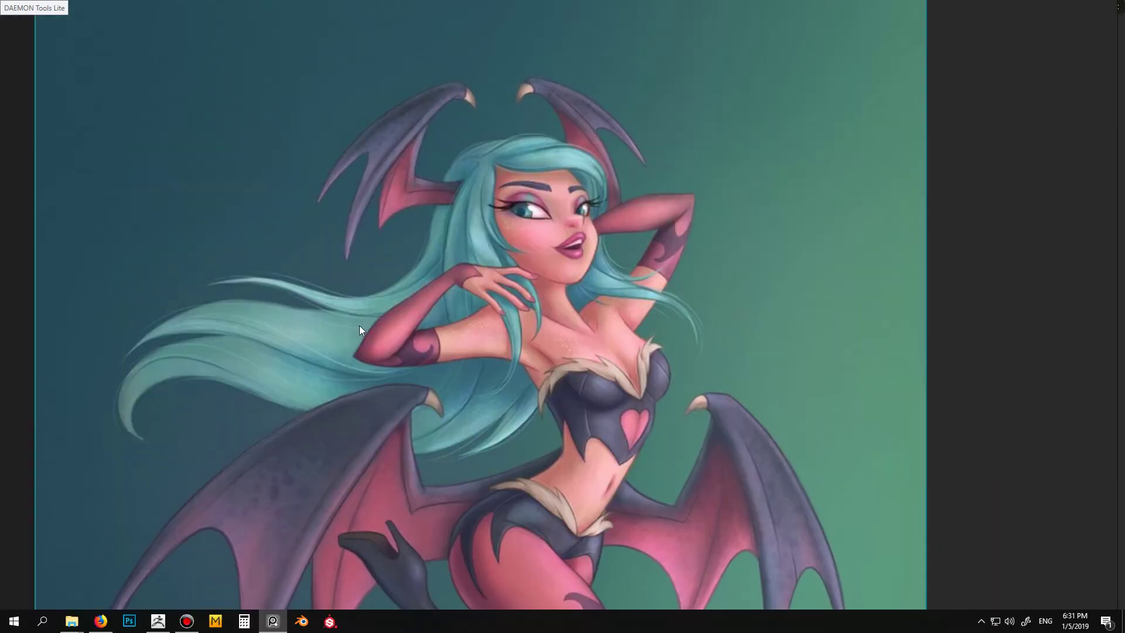
{"action": "key", "text": "alt+Tab"}
{"action": "key", "text": "b"}
{"action": "key", "text": "d"}
{"action": "key", "text": "s"}
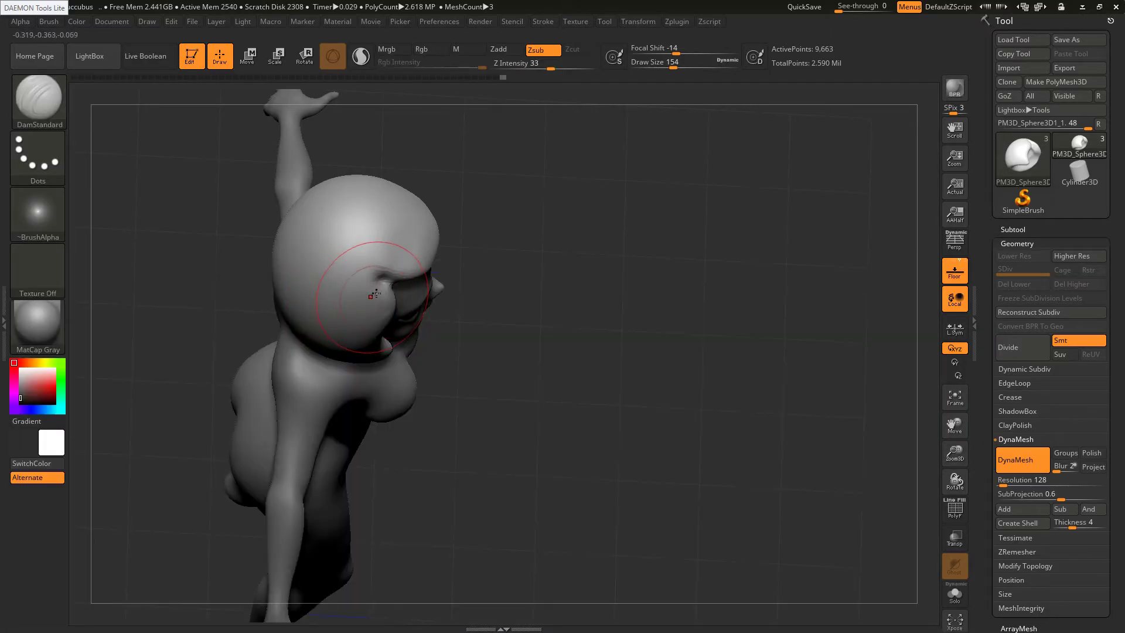
{"action": "left_click_drag", "start_coordinate": [357, 278], "coordinate": [302, 261]}
{"action": "left_click_drag", "start_coordinate": [383, 279], "coordinate": [299, 262]}
{"action": "mouse_move", "coordinate": [277, 277]}
{"action": "right_mouse_down"}
{"action": "mouse_move", "coordinate": [316, 273]}
{"action": "mouse_move", "coordinate": [293, 267]}
{"action": "mouse_move", "coordinate": [307, 261]}
{"action": "right_mouse_up"}
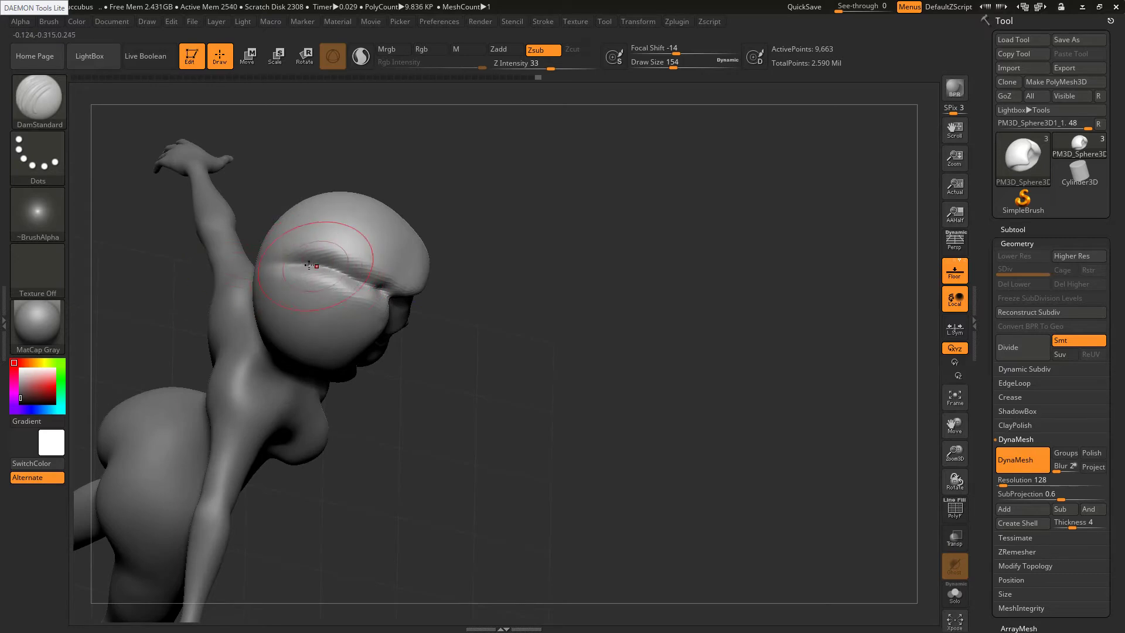
{"action": "left_click_drag", "start_coordinate": [309, 265], "coordinate": [359, 280]}
{"action": "mouse_move", "coordinate": [368, 288]}
{"action": "right_mouse_down"}
{"action": "mouse_move", "coordinate": [357, 281]}
{"action": "mouse_move", "coordinate": [368, 278]}
{"action": "right_mouse_up"}
{"action": "mouse_move", "coordinate": [371, 286]}
{"action": "left_mouse_down", "text": "shift"}
{"action": "mouse_move", "coordinate": [358, 308]}
{"action": "mouse_move", "coordinate": [369, 274]}
{"action": "left_mouse_up", "text": "shift"}
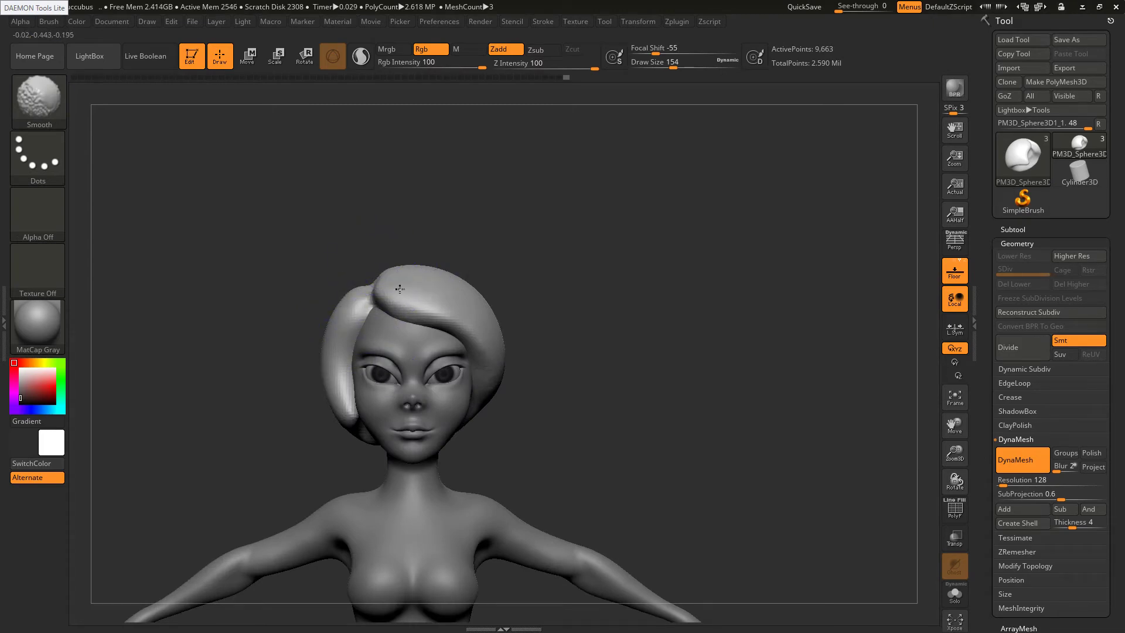
Smooth the end of the parting and the back of the hair at draw size 154
{"action": "right_click_drag", "start_coordinate": [459, 292], "coordinate": [408, 296]}
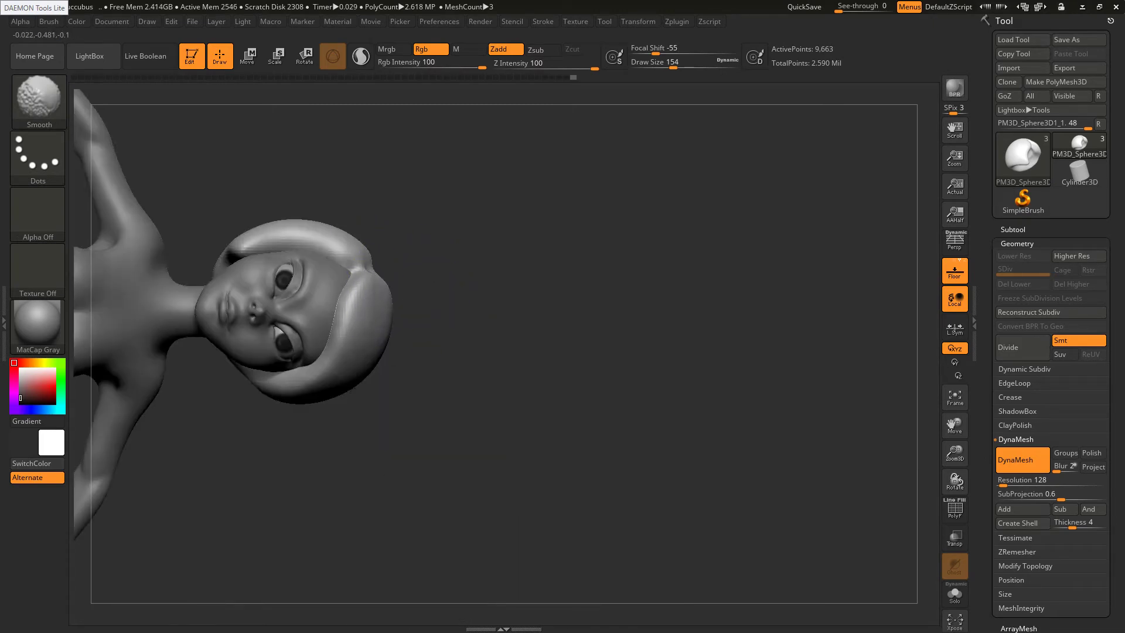
{"action": "mouse_move", "coordinate": [382, 398]}
{"action": "right_mouse_down"}
{"action": "mouse_move", "coordinate": [362, 309]}
{"action": "mouse_move", "coordinate": [375, 305]}
{"action": "right_mouse_up"}
{"action": "left_click_drag", "start_coordinate": [465, 393], "coordinate": [467, 427], "text": "shift"}
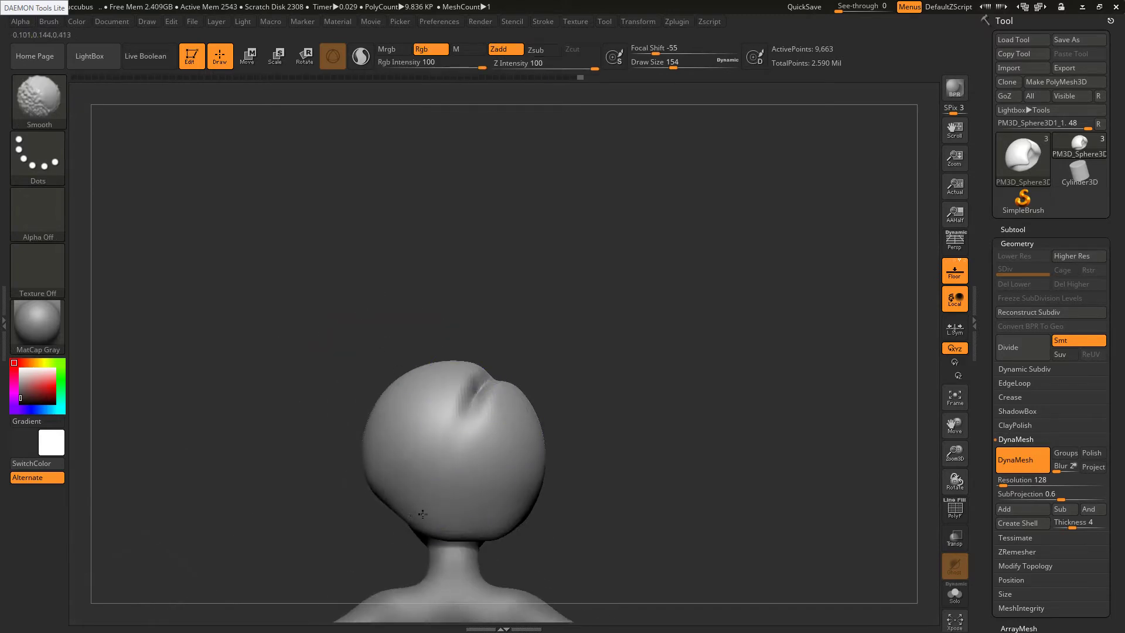
{"action": "right_click_drag", "start_coordinate": [525, 470], "coordinate": [442, 473]}
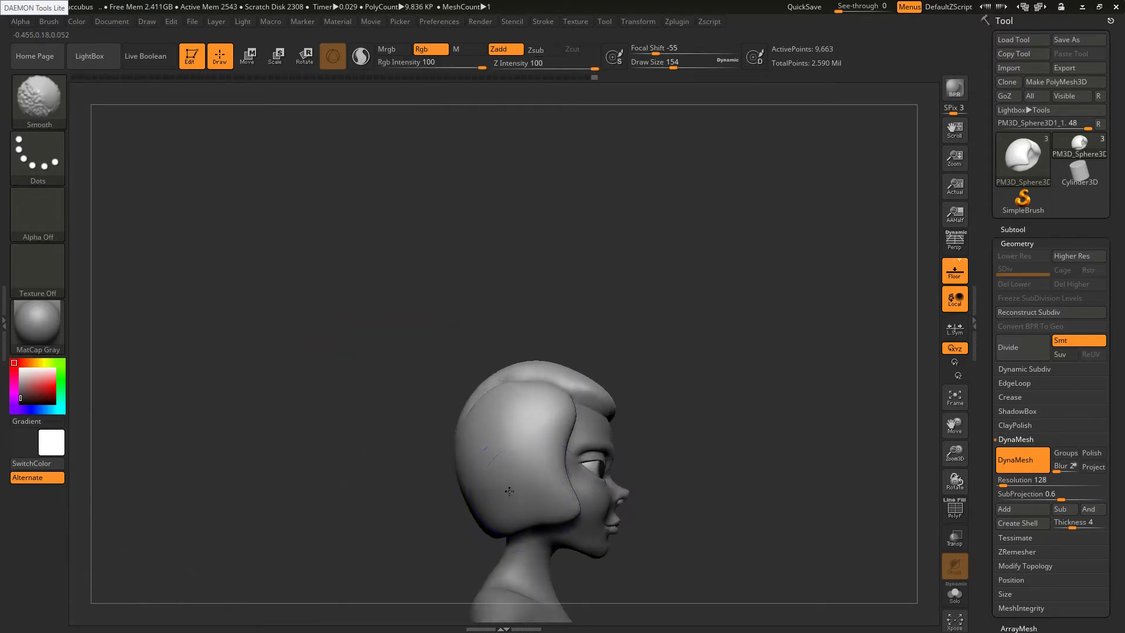
{"action": "mouse_move", "coordinate": [516, 448]}
{"action": "right_mouse_down"}
{"action": "mouse_move", "coordinate": [527, 352]}
{"action": "mouse_move", "coordinate": [552, 415]}
{"action": "mouse_move", "coordinate": [621, 418]}
{"action": "mouse_move", "coordinate": [558, 463]}
{"action": "mouse_move", "coordinate": [560, 478]}
{"action": "right_mouse_up"}
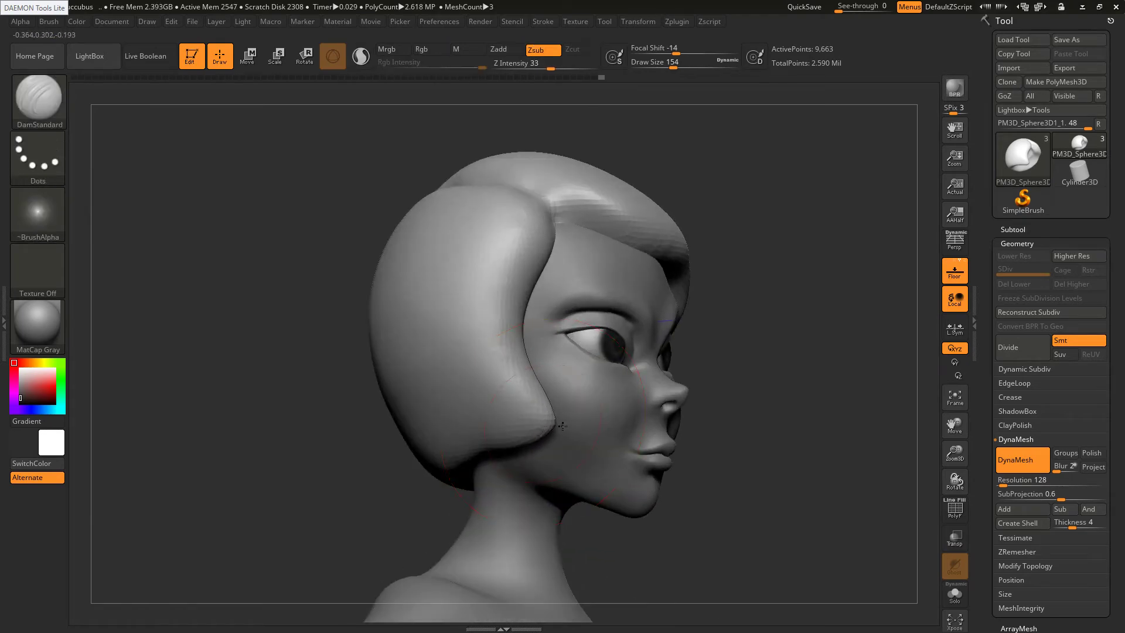
Push the lower front corner of the side hair back from the cheek with SnakeHook at draw size 116
{"action": "right_click_drag", "start_coordinate": [564, 423], "coordinate": [598, 420]}
{"action": "key", "text": "b"}
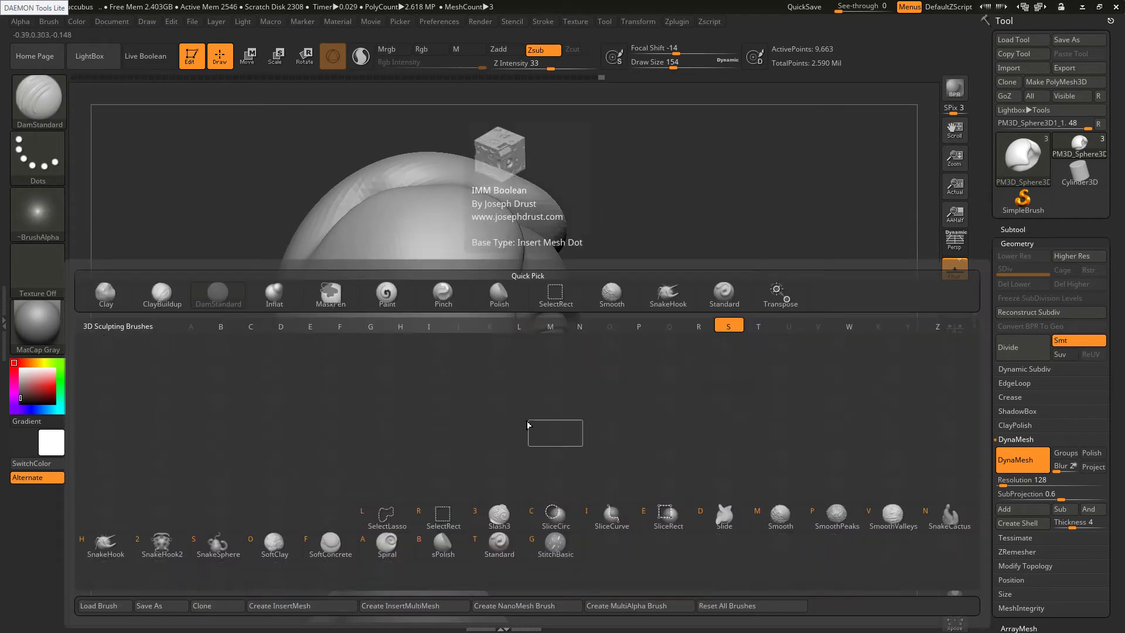
{"action": "key", "text": "s"}
{"action": "key", "text": "h"}
{"action": "mouse_move", "coordinate": [531, 423]}
{"action": "left_mouse_down"}
{"action": "mouse_move", "coordinate": [469, 444]}
{"action": "mouse_move", "coordinate": [496, 432]}
{"action": "mouse_move", "coordinate": [503, 386]}
{"action": "mouse_move", "coordinate": [499, 410]}
{"action": "mouse_move", "coordinate": [438, 459]}
{"action": "mouse_move", "coordinate": [437, 444]}
{"action": "mouse_move", "coordinate": [487, 417]}
{"action": "left_mouse_up"}
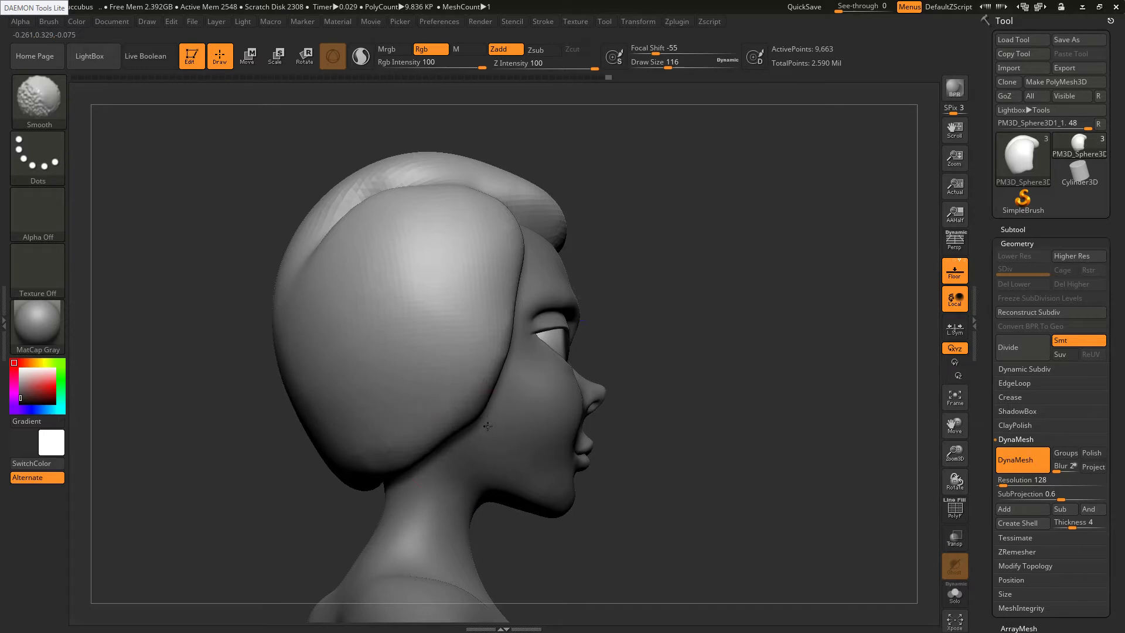
Remesh the hair with DynaMesh at resolution 128 and smooth its lower edges and fringe at draw size 116
{"action": "left_click_drag", "start_coordinate": [657, 419], "coordinate": [682, 434], "text": "ctrl"}
{"action": "mouse_move", "coordinate": [462, 434]}
{"action": "left_mouse_down", "text": "shift"}
{"action": "mouse_move", "coordinate": [484, 419]}
{"action": "mouse_move", "coordinate": [402, 464]}
{"action": "left_mouse_up", "text": "shift"}
{"action": "right_click_drag", "start_coordinate": [403, 463], "coordinate": [516, 454]}
{"action": "mouse_move", "coordinate": [381, 472]}
{"action": "left_mouse_down", "text": "shift"}
{"action": "mouse_move", "coordinate": [275, 474]}
{"action": "mouse_move", "coordinate": [363, 476]}
{"action": "left_mouse_up", "text": "shift"}
{"action": "right_click_drag", "start_coordinate": [240, 472], "coordinate": [324, 467]}
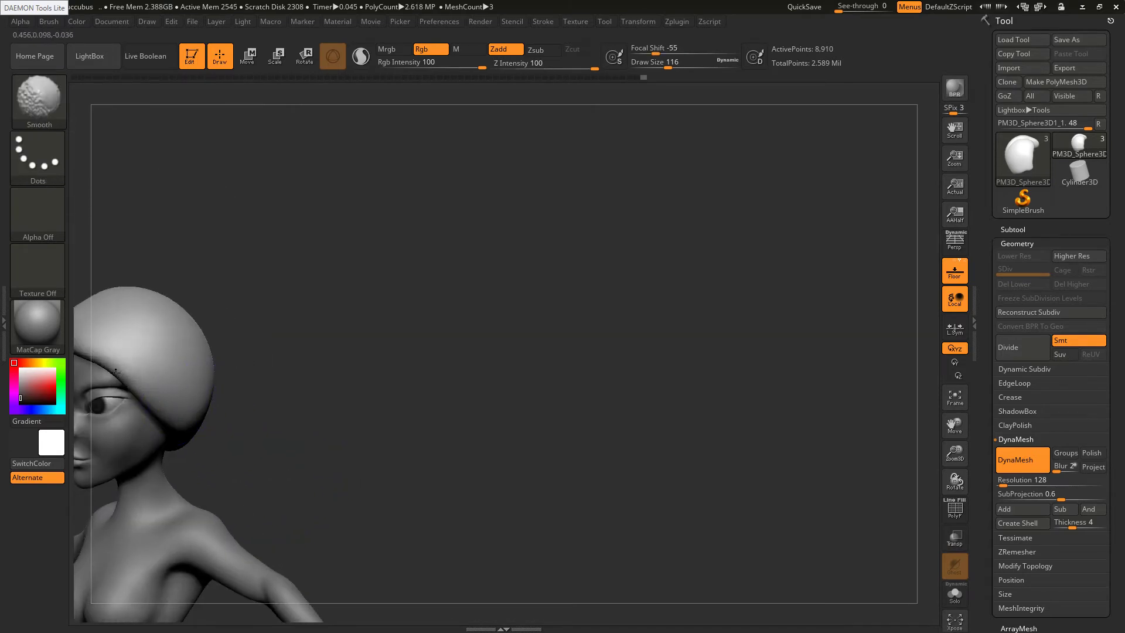
{"action": "left_click_drag", "start_coordinate": [170, 418], "coordinate": [144, 404], "text": "shift"}
{"action": "left_click_drag", "start_coordinate": [244, 425], "coordinate": [381, 413]}
{"action": "mouse_move", "coordinate": [202, 354]}
{"action": "left_mouse_down", "text": "shift"}
{"action": "mouse_move", "coordinate": [216, 342]}
{"action": "mouse_move", "coordinate": [330, 397]}
{"action": "left_mouse_up", "text": "shift"}
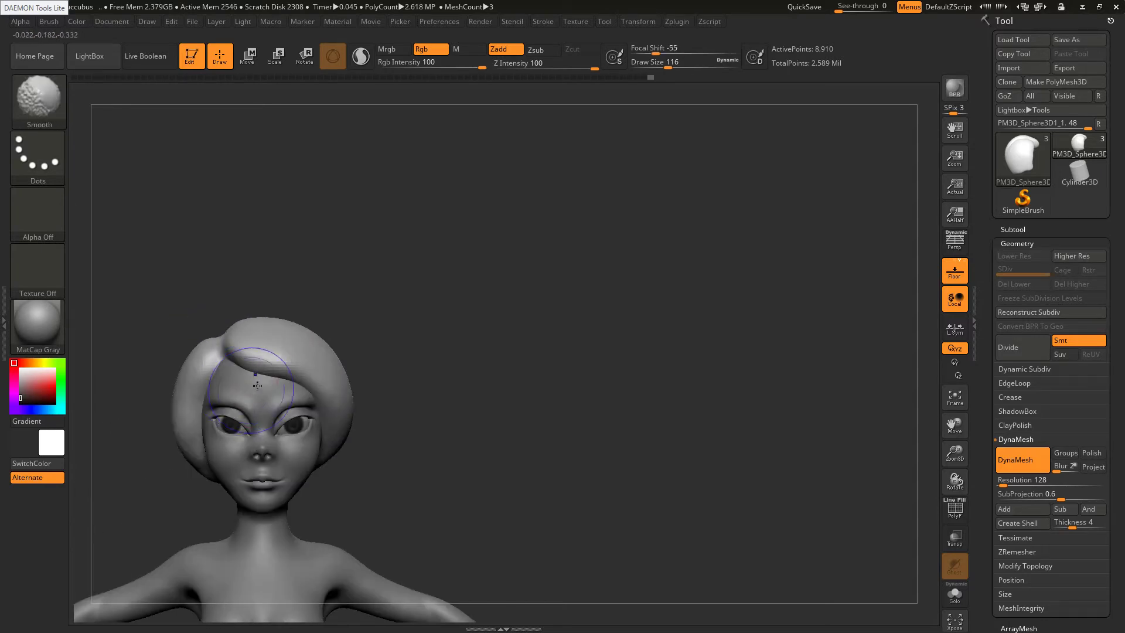
Compare with the reference and smooth the hair's outer silhouette on both sides and the crown at draw size 202
{"action": "key", "text": "bracketright"}
{"action": "key", "text": "bracketright"}
{"action": "key", "text": "bracketright"}
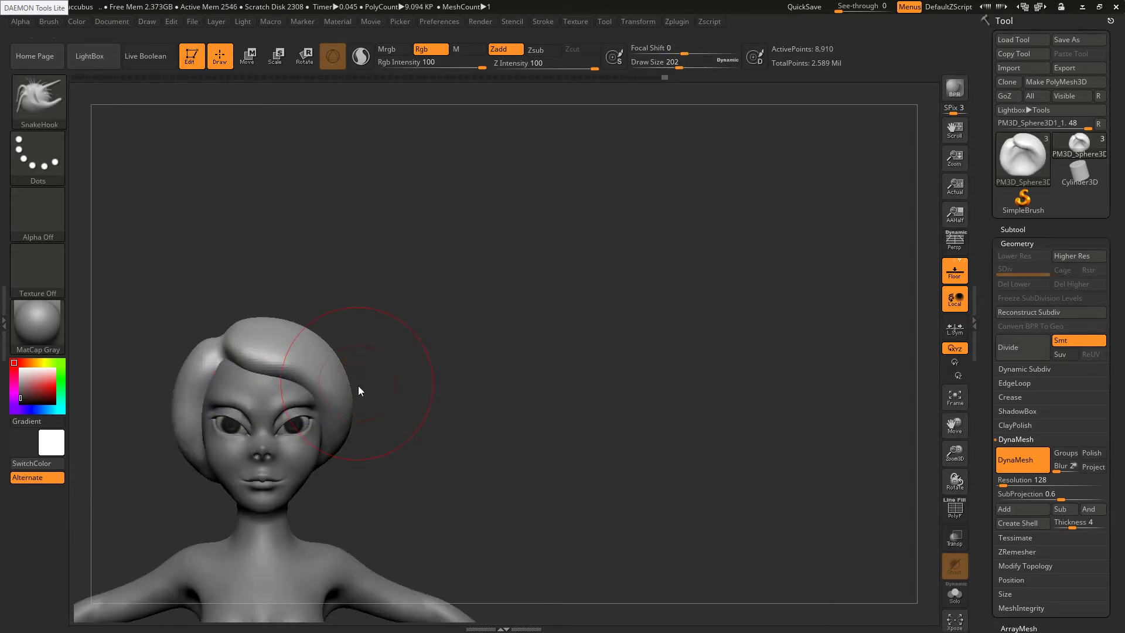
{"action": "key", "text": "alt+Tab"}
{"action": "key", "text": "alt+Tab"}
{"action": "mouse_move", "coordinate": [309, 352]}
{"action": "left_mouse_down", "text": "shift"}
{"action": "mouse_move", "coordinate": [303, 333]}
{"action": "mouse_move", "coordinate": [342, 360]}
{"action": "left_mouse_up", "text": "shift"}
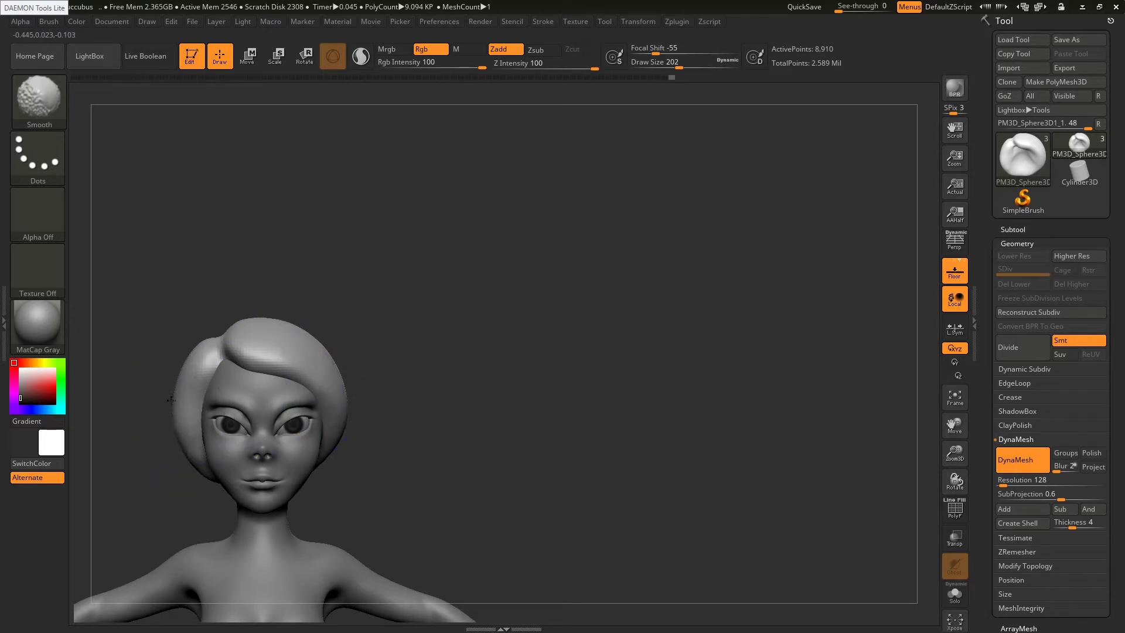
{"action": "left_click_drag", "start_coordinate": [171, 401], "coordinate": [183, 382], "text": "shift"}
{"action": "left_click_drag", "start_coordinate": [187, 432], "coordinate": [202, 460], "text": "shift"}
{"action": "mouse_move", "coordinate": [287, 343]}
{"action": "left_mouse_down", "text": "shift"}
{"action": "mouse_move", "coordinate": [305, 335]}
{"action": "mouse_move", "coordinate": [259, 324]}
{"action": "left_mouse_up", "text": "shift"}
{"action": "left_click_drag", "start_coordinate": [326, 348], "coordinate": [339, 376], "text": "shift"}
{"action": "right_click_drag", "start_coordinate": [338, 399], "coordinate": [287, 394]}
{"action": "left_click_drag", "start_coordinate": [351, 364], "coordinate": [352, 431], "text": "shift"}
Check the reference, adjust the fringe edge above the temple with SnakeHook at draw size 202, and smooth the back of the hair
{"action": "key", "text": "alt+Tab"}
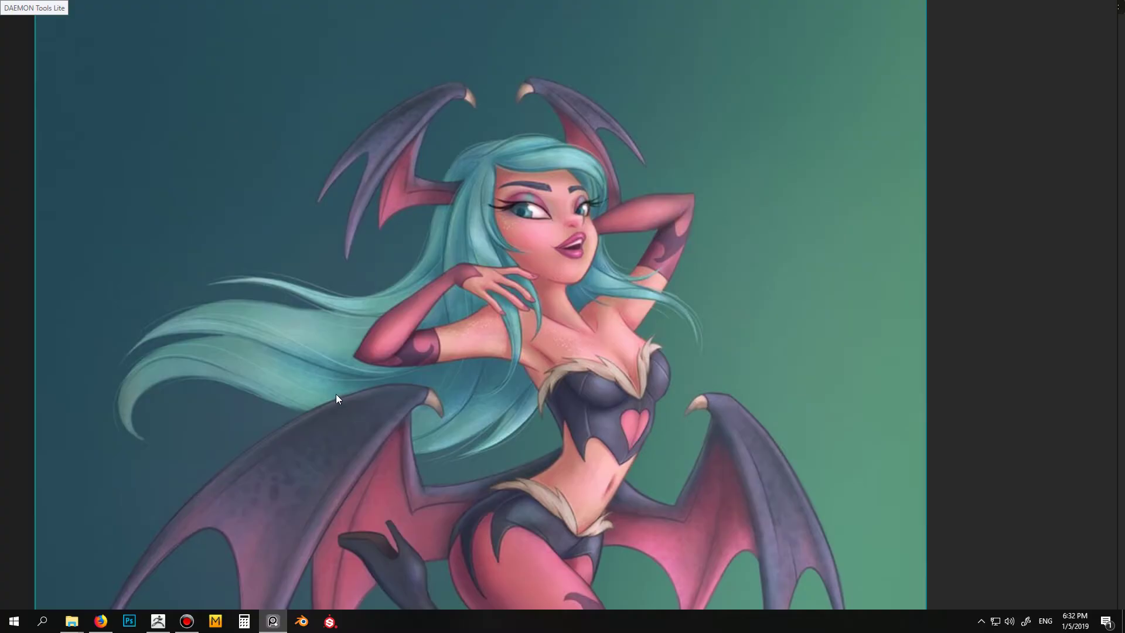
{"action": "key", "text": "alt+Tab"}
{"action": "right_click_drag", "start_coordinate": [327, 395], "coordinate": [303, 409]}
{"action": "key", "text": "b"}
{"action": "key", "text": "s"}
{"action": "key", "text": "h"}
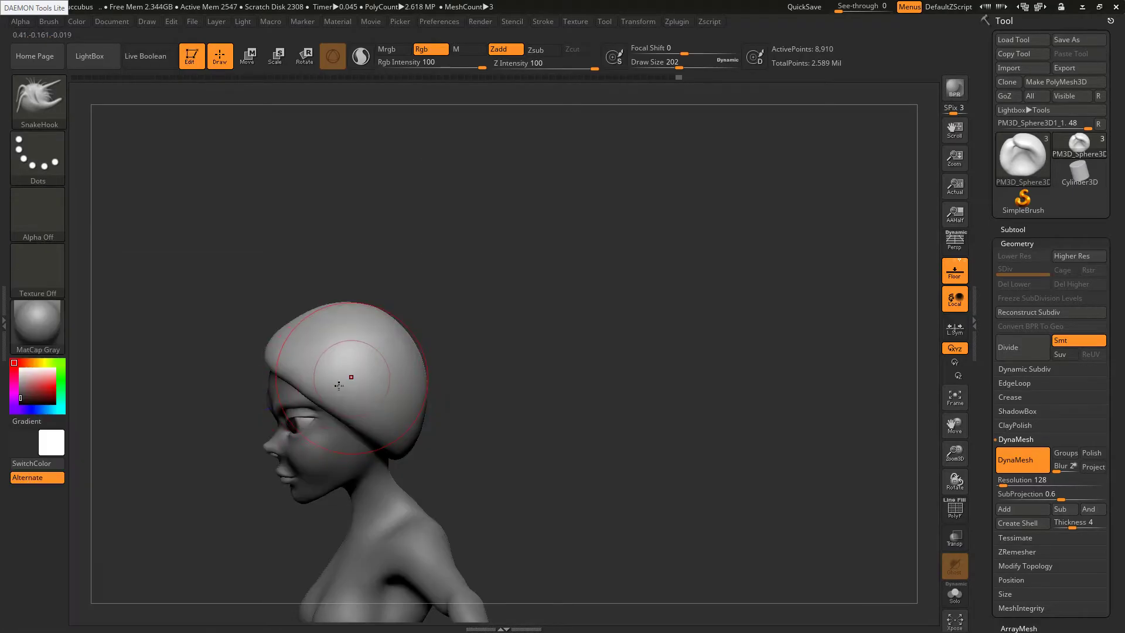
{"action": "left_click_drag", "start_coordinate": [314, 403], "coordinate": [321, 391]}
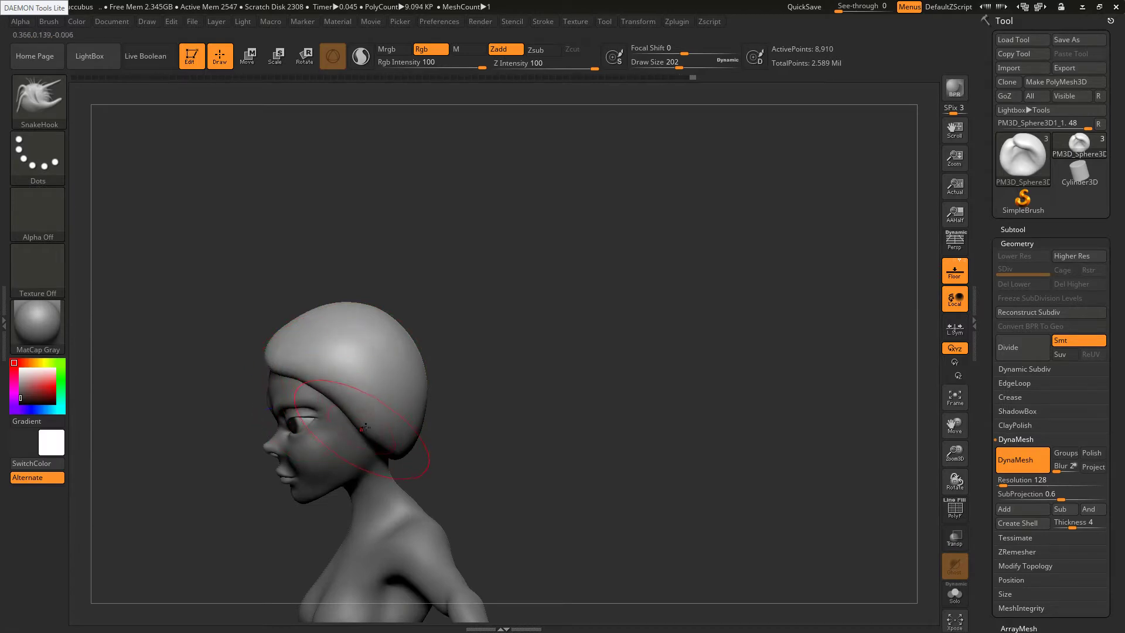
{"action": "key", "text": "shift"}
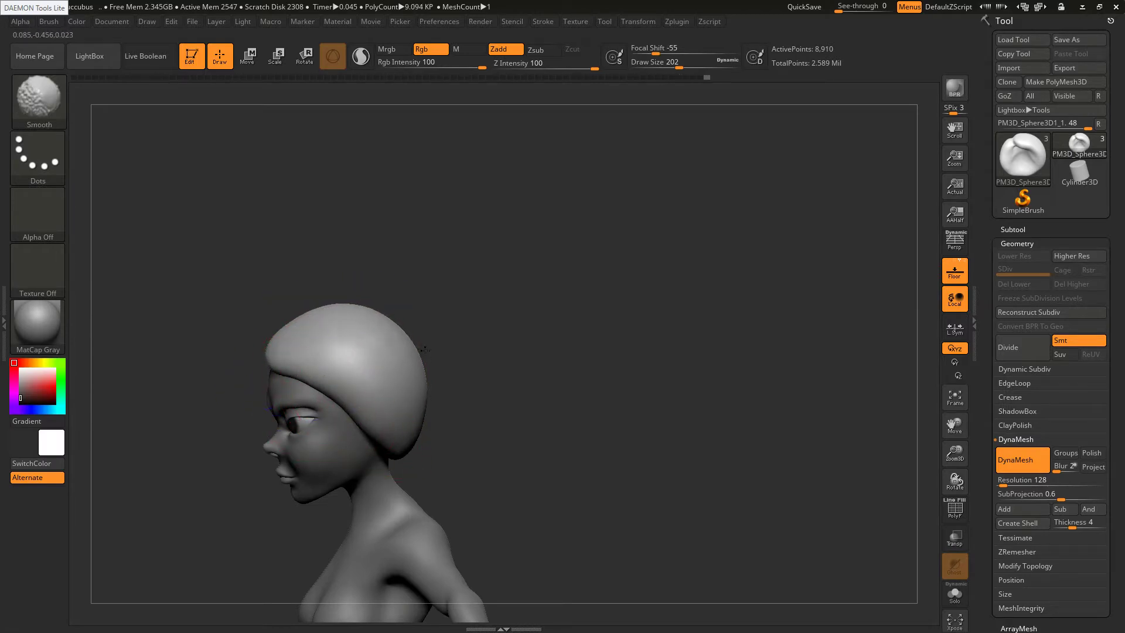
{"action": "left_click_drag", "start_coordinate": [424, 350], "coordinate": [420, 344], "text": "shift"}
{"action": "right_click_drag", "start_coordinate": [330, 324], "coordinate": [349, 319], "text": "shift"}
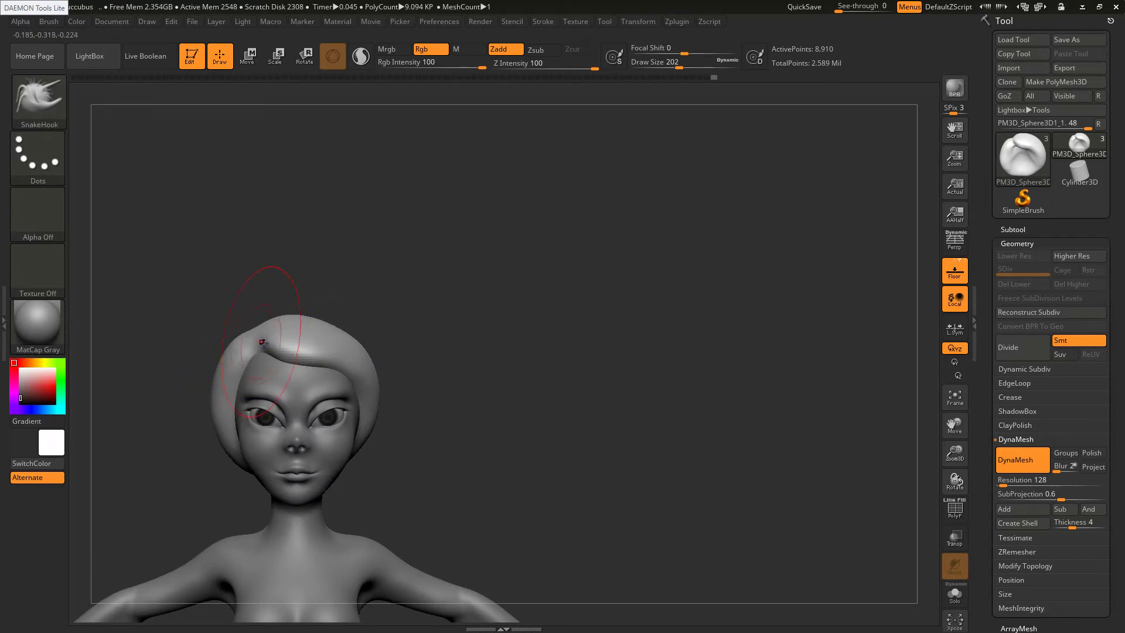
Deepen the hair parting from the forehead over the crown with DamStandard at draw size 136
{"action": "key", "text": "b"}
{"action": "key", "text": "d"}
{"action": "key", "text": "s"}
{"action": "right_click_drag", "start_coordinate": [276, 341], "coordinate": [337, 348]}
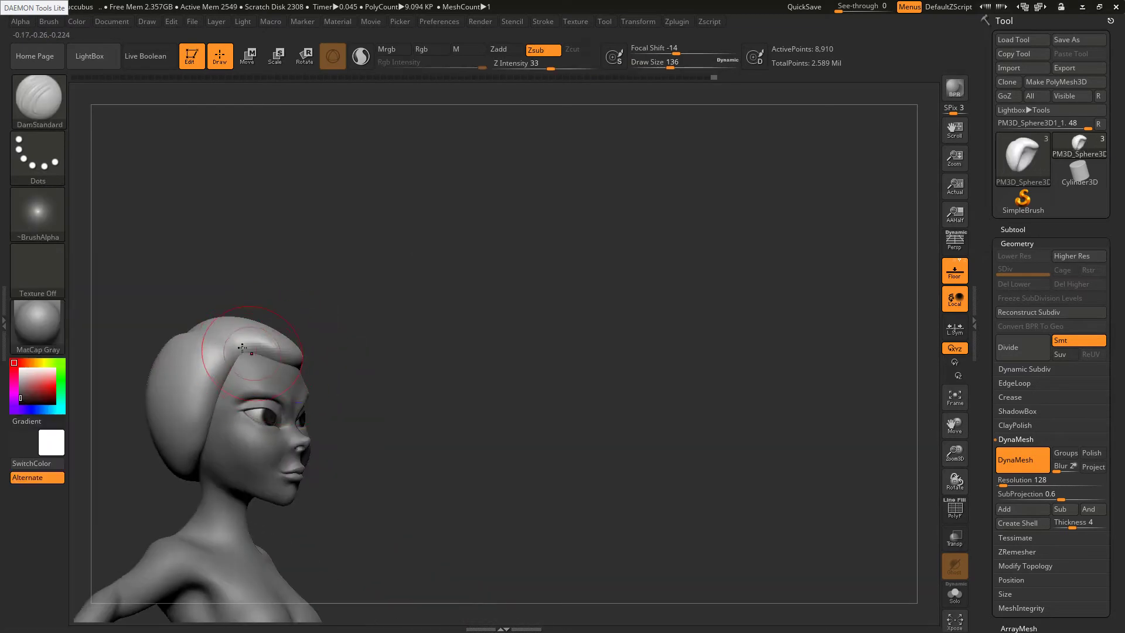
{"action": "right_click_drag", "start_coordinate": [227, 372], "coordinate": [228, 396]}
{"action": "mouse_move", "coordinate": [212, 321]}
{"action": "left_mouse_down"}
{"action": "mouse_move", "coordinate": [227, 339]}
{"action": "mouse_move", "coordinate": [214, 326]}
{"action": "left_mouse_up"}
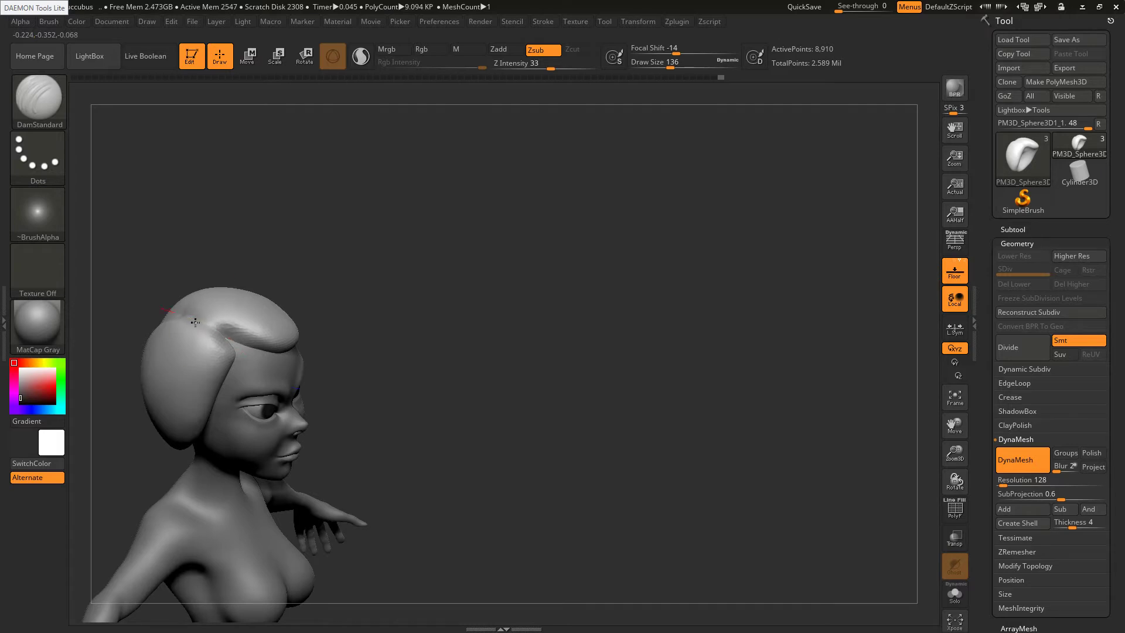
{"action": "right_click_drag", "start_coordinate": [194, 363], "coordinate": [190, 386]}
{"action": "left_click_drag", "start_coordinate": [170, 300], "coordinate": [240, 342]}
Smooth the side hair beside the deepened parting at draw size 136
{"action": "right_click_drag", "start_coordinate": [211, 294], "coordinate": [202, 250]}
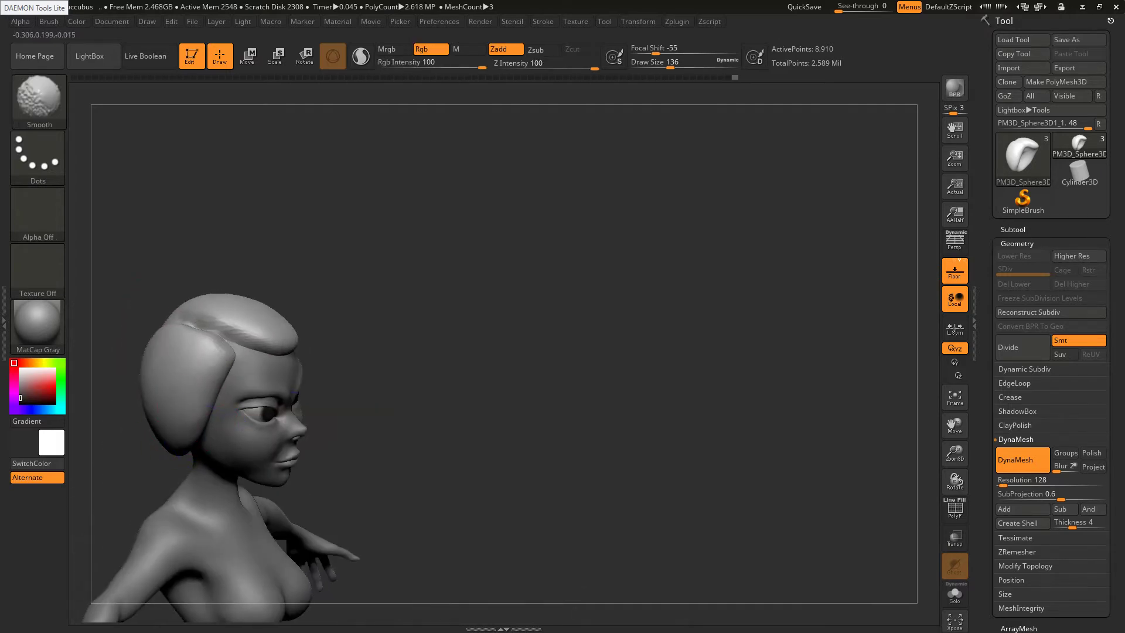
{"action": "right_click_drag", "start_coordinate": [209, 398], "coordinate": [266, 393]}
{"action": "mouse_move", "coordinate": [179, 404]}
{"action": "left_mouse_down", "text": "shift"}
{"action": "mouse_move", "coordinate": [128, 397]}
{"action": "mouse_move", "coordinate": [190, 367]}
{"action": "left_mouse_up", "text": "shift"}
{"action": "right_click_drag", "start_coordinate": [272, 364], "coordinate": [296, 290]}
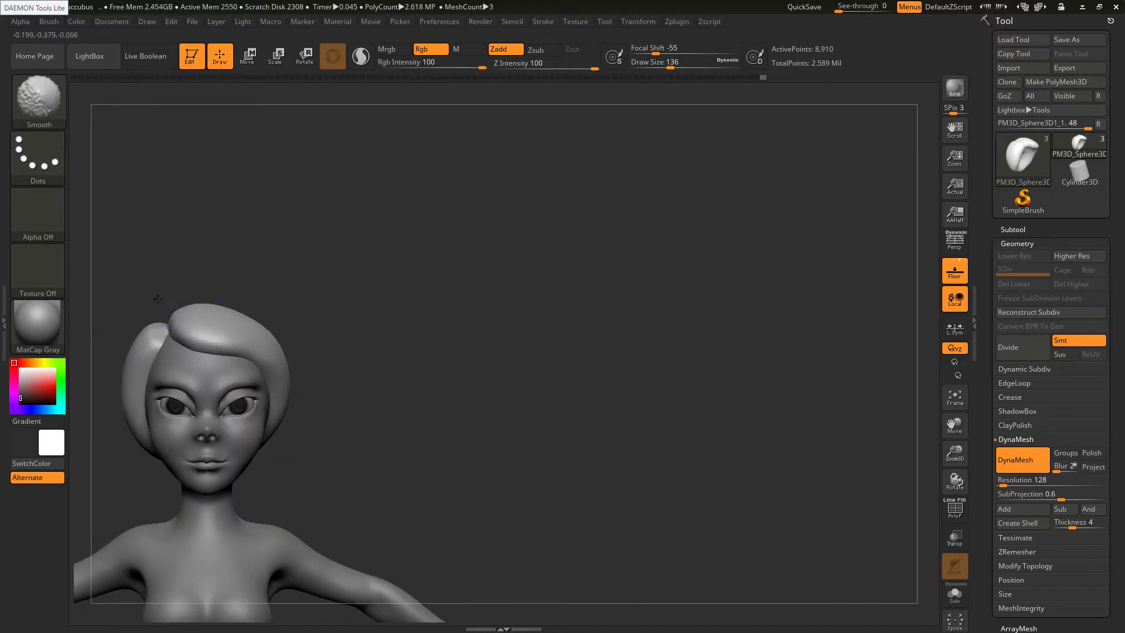
Remesh the hair with DynaMesh at resolution 128 and smooth the side hair beside the face at draw size 136
{"action": "left_click_drag", "start_coordinate": [302, 293], "coordinate": [335, 292], "text": "ctrl"}
{"action": "mouse_move", "coordinate": [153, 322]}
{"action": "left_mouse_down", "text": "shift"}
{"action": "mouse_move", "coordinate": [181, 307]}
{"action": "mouse_move", "coordinate": [266, 333]}
{"action": "left_mouse_up", "text": "shift"}
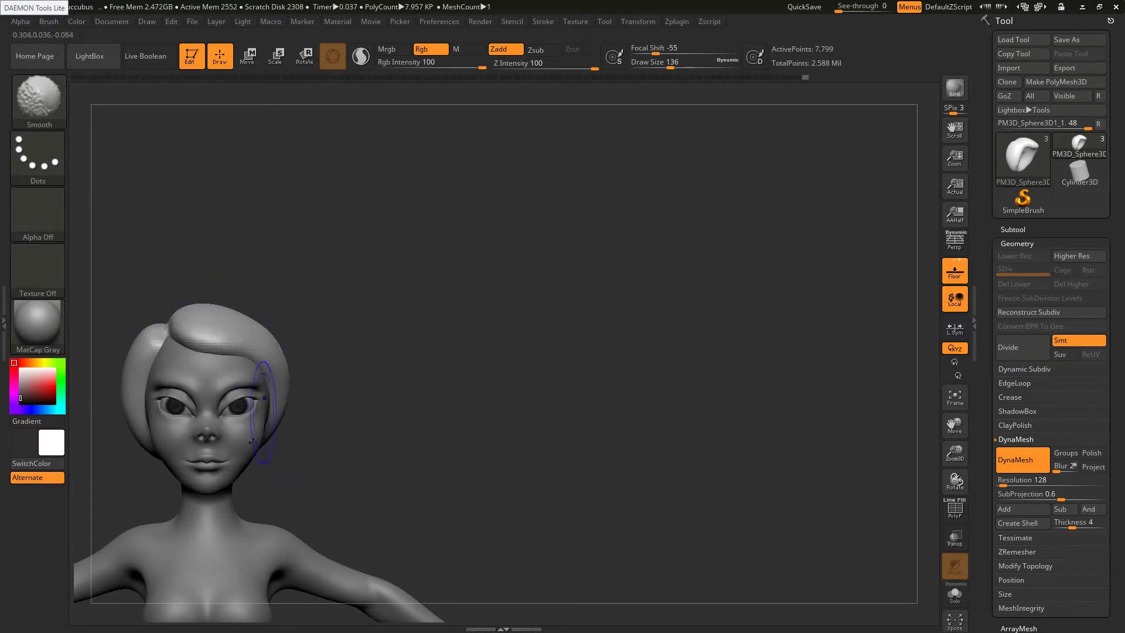
{"action": "left_click_drag", "start_coordinate": [354, 312], "coordinate": [518, 201], "text": "alt"}
Check the reference and reshape the fringe over the forehead with SnakeHook at draw size 112
{"action": "key", "text": "b"}
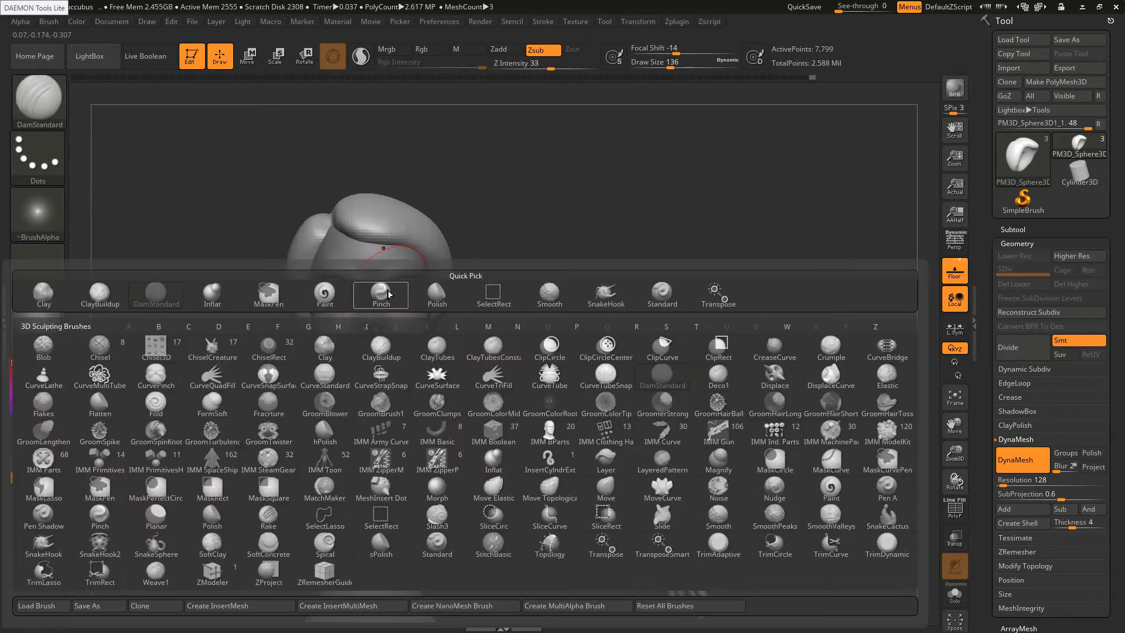
{"action": "key", "text": "s"}
{"action": "key", "text": "h"}
{"action": "right_click_drag", "start_coordinate": [304, 241], "coordinate": [281, 239], "text": "shift"}
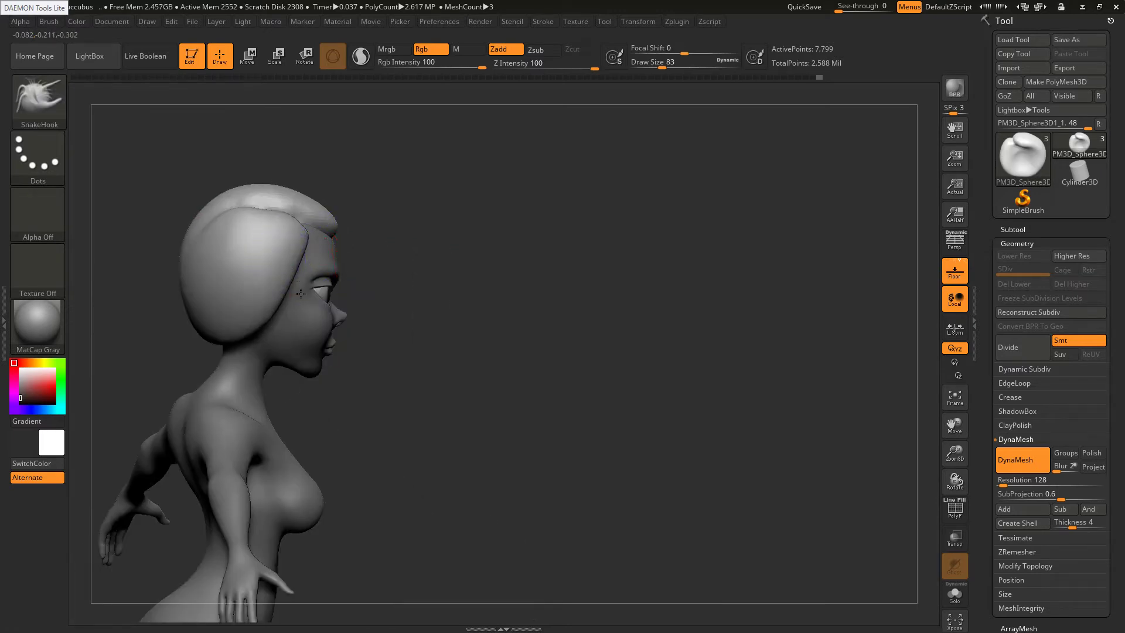
{"action": "right_click_drag", "start_coordinate": [301, 294], "coordinate": [365, 286]}
{"action": "key", "text": "alt+Tab"}
{"action": "key", "text": "alt+Tab"}
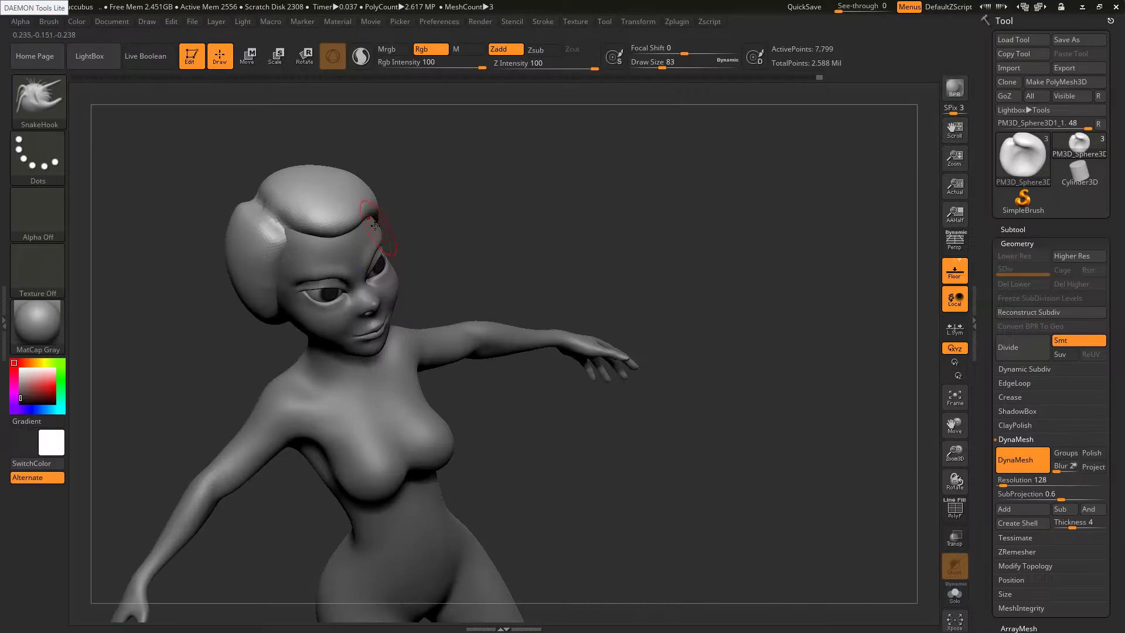
{"action": "left_click_drag", "start_coordinate": [307, 223], "coordinate": [316, 230]}
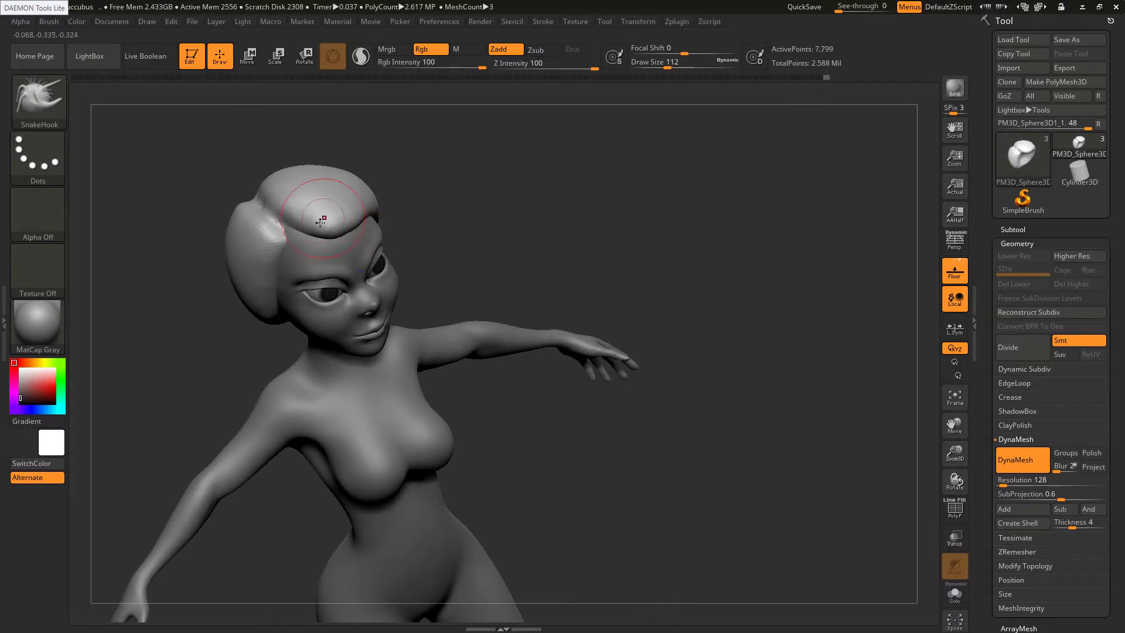
{"action": "right_click_drag", "start_coordinate": [327, 260], "coordinate": [334, 282]}
{"action": "left_click_drag", "start_coordinate": [338, 204], "coordinate": [350, 209]}
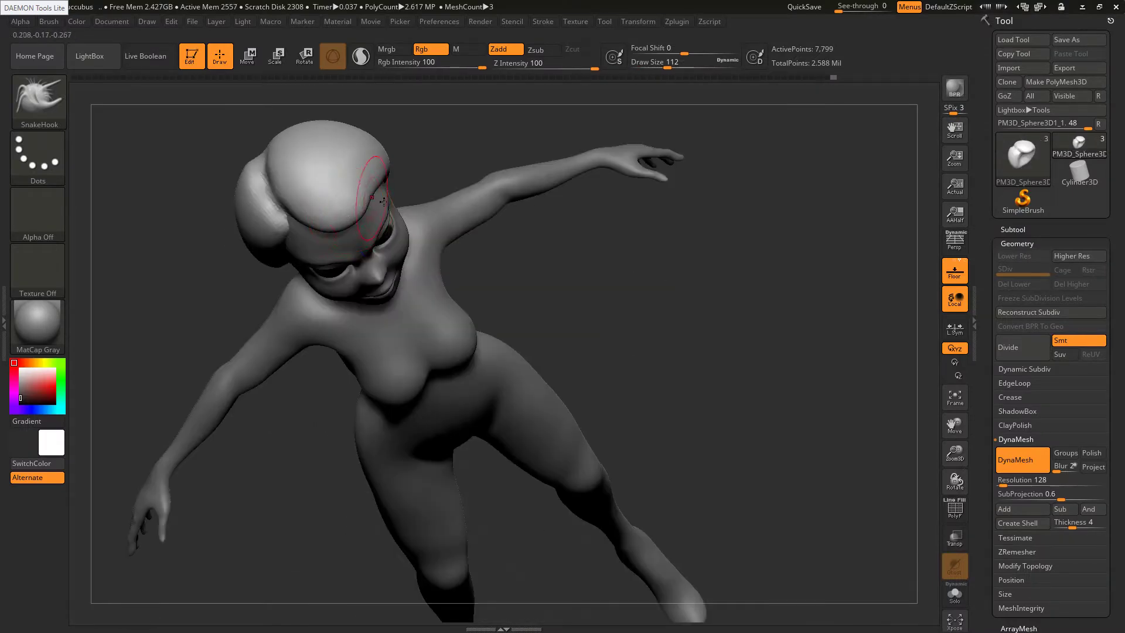
{"action": "right_click_drag", "start_coordinate": [341, 206], "coordinate": [362, 201]}
Compare with the reference again and refine the fringe's lower edge near the temple with SnakeHook at draw size 101
{"action": "key", "text": "alt+Tab"}
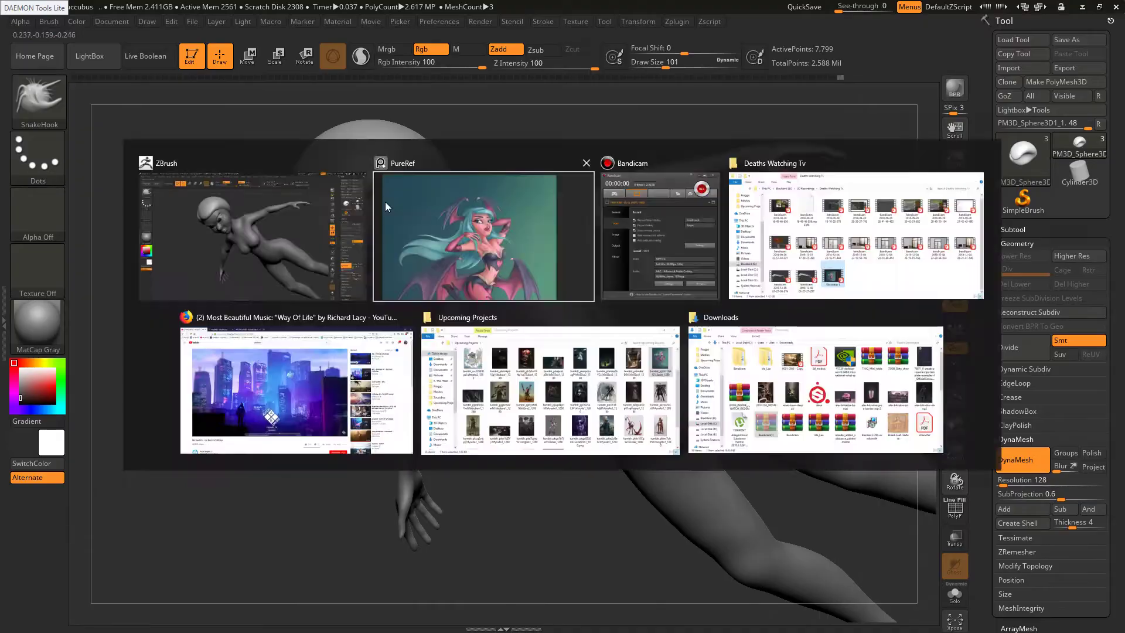
{"action": "key", "text": "alt+Tab"}
{"action": "mouse_move", "coordinate": [387, 203]}
{"action": "right_mouse_down"}
{"action": "mouse_move", "coordinate": [375, 187]}
{"action": "mouse_move", "coordinate": [401, 222]}
{"action": "right_mouse_up"}
{"action": "left_click_drag", "start_coordinate": [371, 198], "coordinate": [381, 185]}
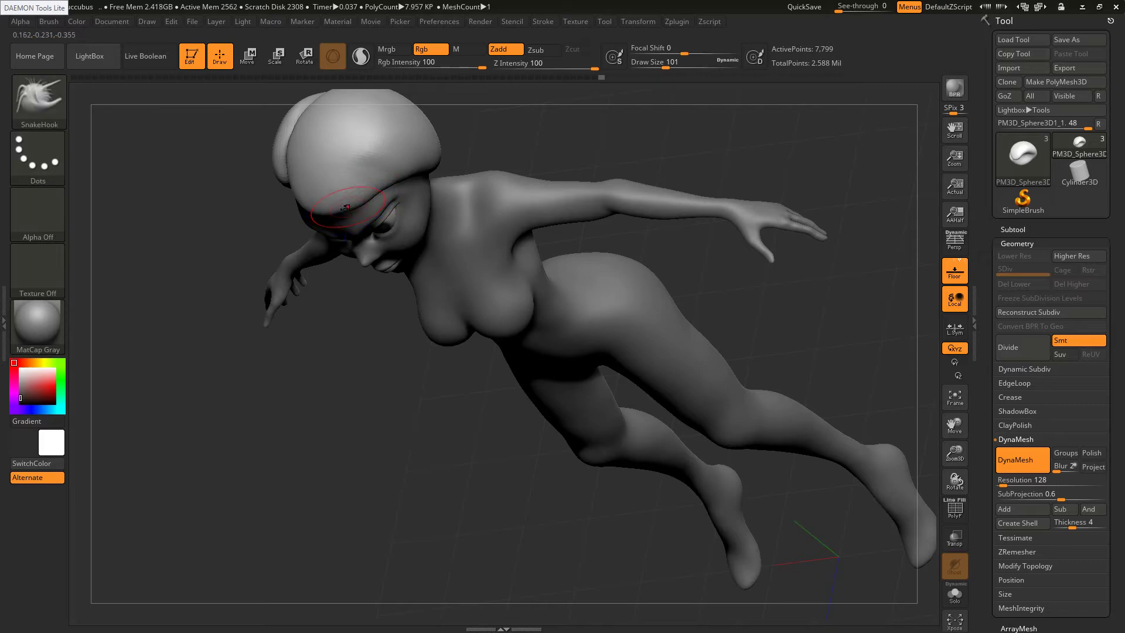
{"action": "right_click_drag", "start_coordinate": [353, 192], "coordinate": [366, 179]}
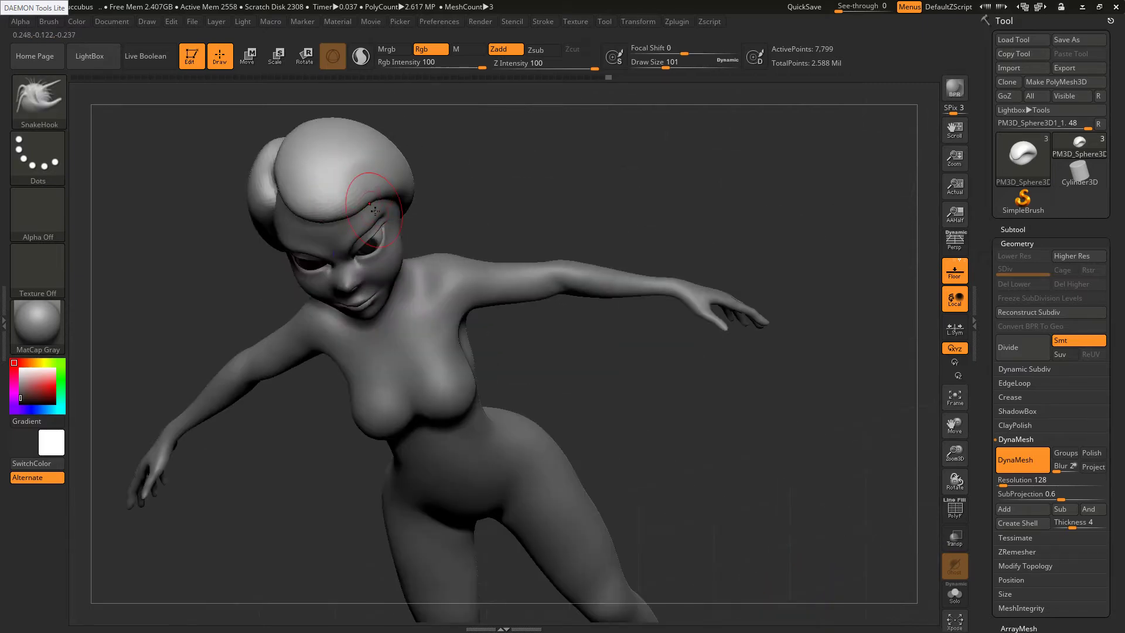
Carve a groove across the fringe just above its edge with DamStandard at draw sizes 90 and 77
{"action": "key", "text": "b"}
{"action": "key", "text": "d"}
{"action": "key", "text": "s"}
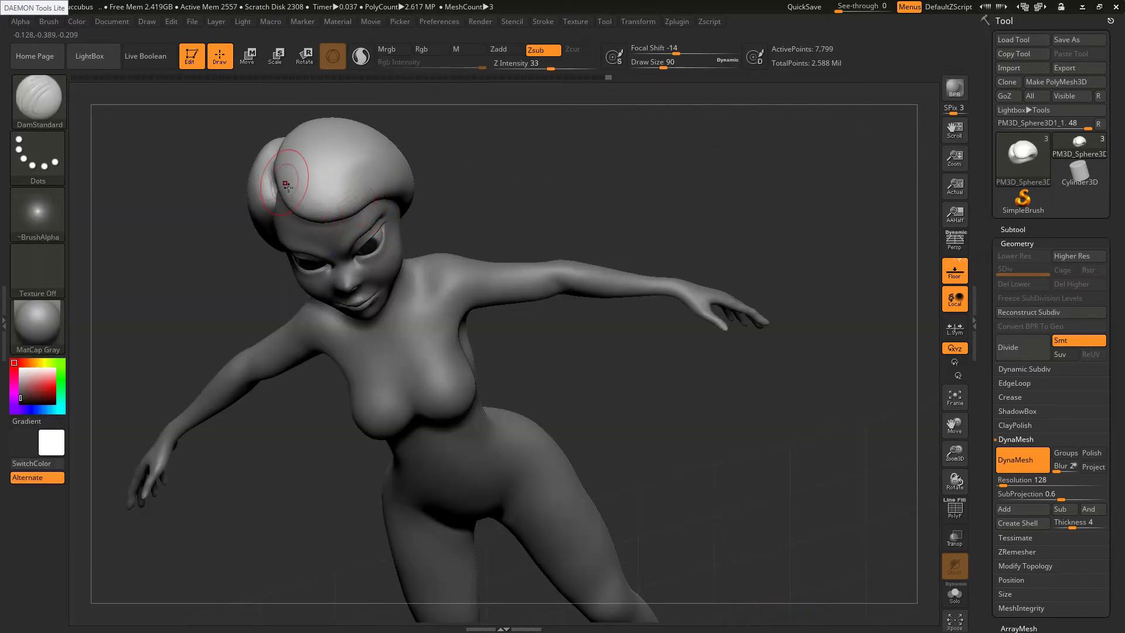
{"action": "mouse_move", "coordinate": [289, 183]}
{"action": "left_mouse_down"}
{"action": "mouse_move", "coordinate": [324, 194]}
{"action": "mouse_move", "coordinate": [381, 177]}
{"action": "left_mouse_up"}
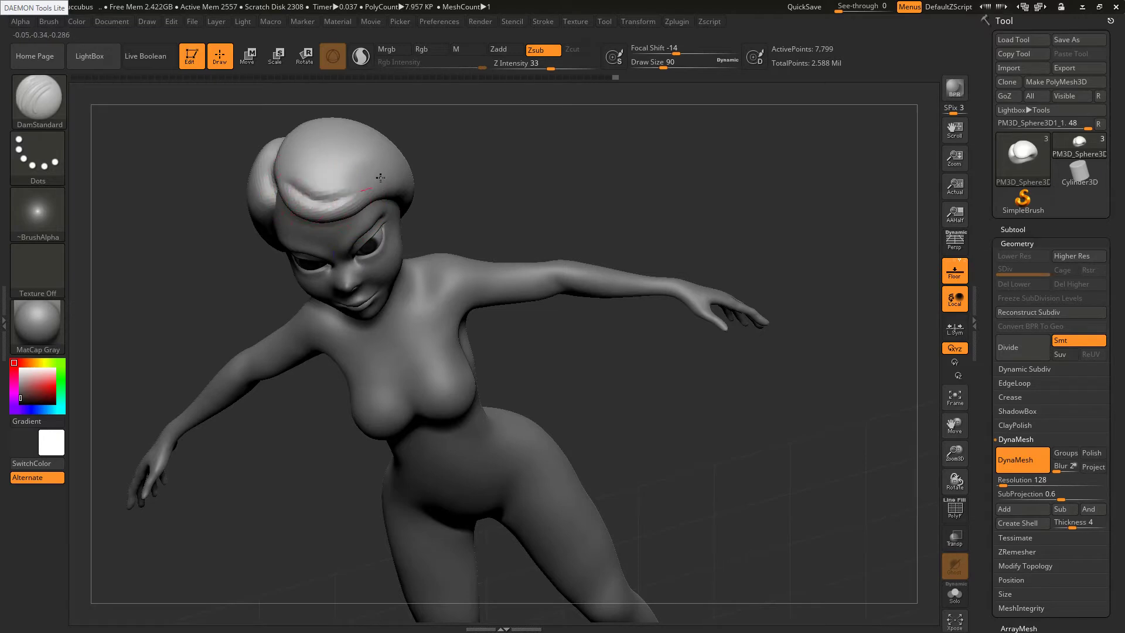
{"action": "right_click_drag", "start_coordinate": [333, 206], "coordinate": [370, 185]}
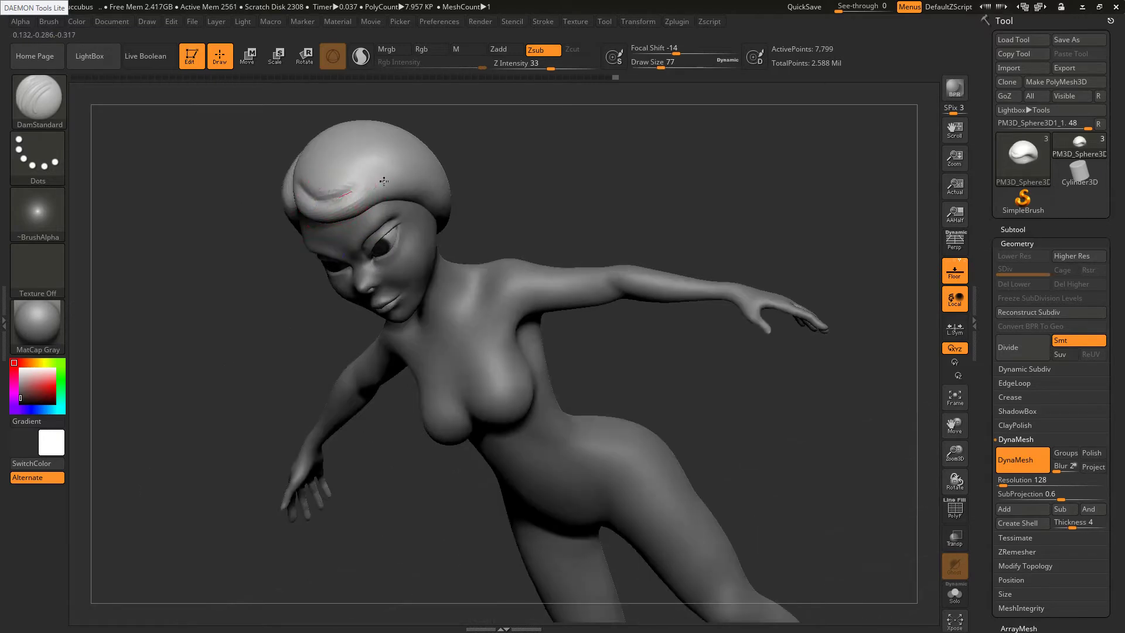
{"action": "left_click_drag", "start_coordinate": [384, 181], "coordinate": [414, 196]}
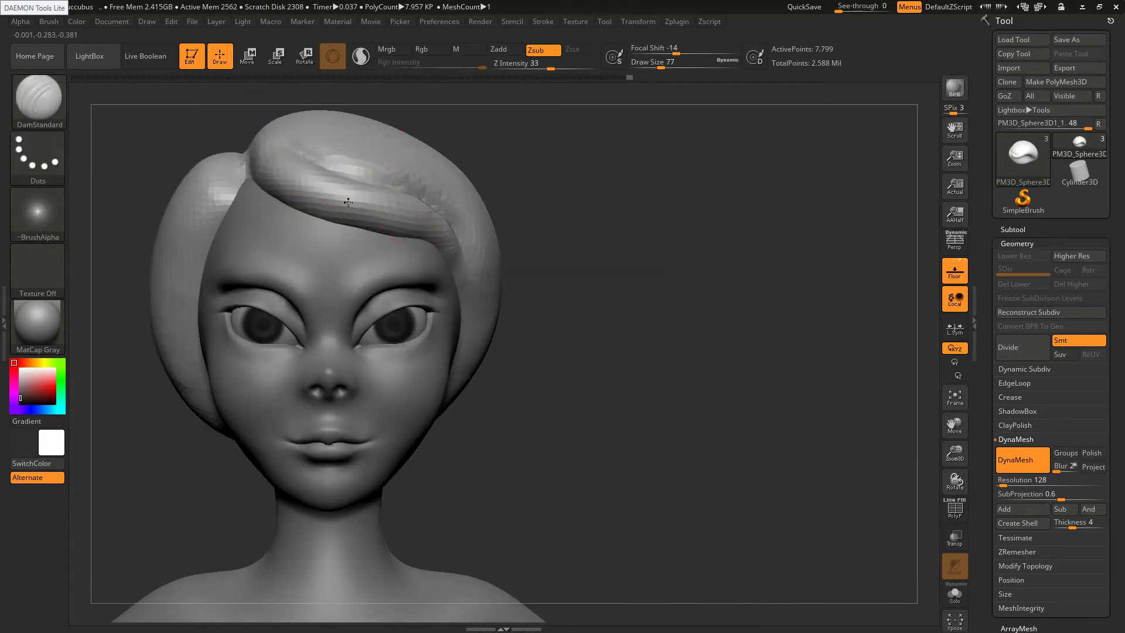
Raise the DynaMesh resolution to 504, remesh the hair, and smooth the faceted fringe
{"action": "left_click_drag", "start_coordinate": [1004, 481], "coordinate": [1013, 481]}
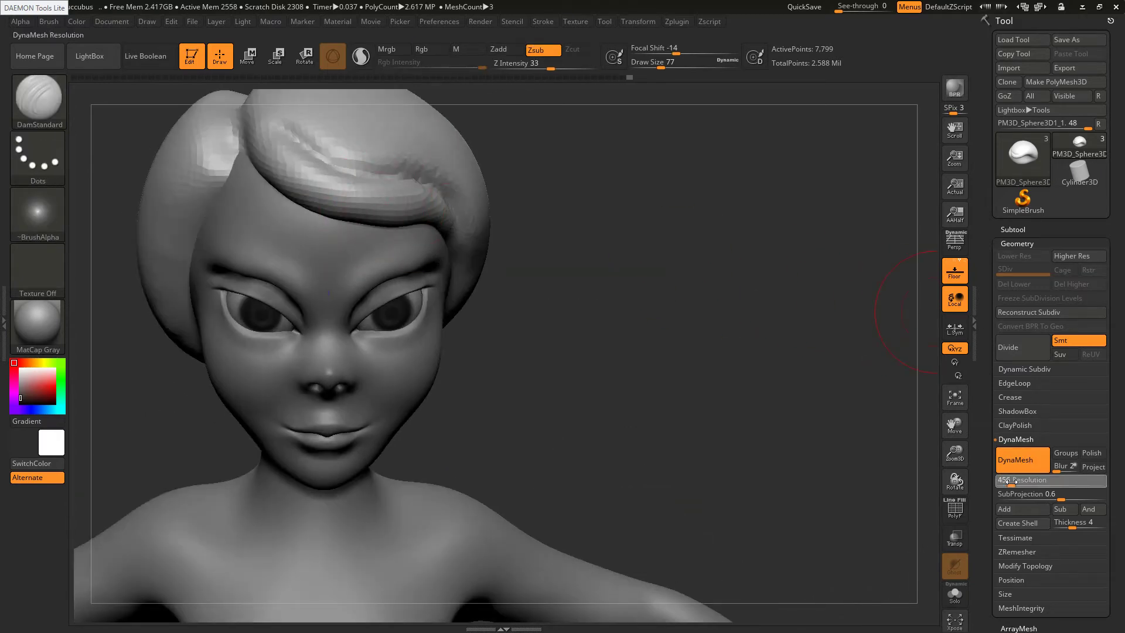
{"action": "left_click_drag", "start_coordinate": [647, 315], "coordinate": [656, 352], "text": "ctrl"}
{"action": "left_click_drag", "start_coordinate": [276, 151], "coordinate": [392, 188], "text": "shift"}
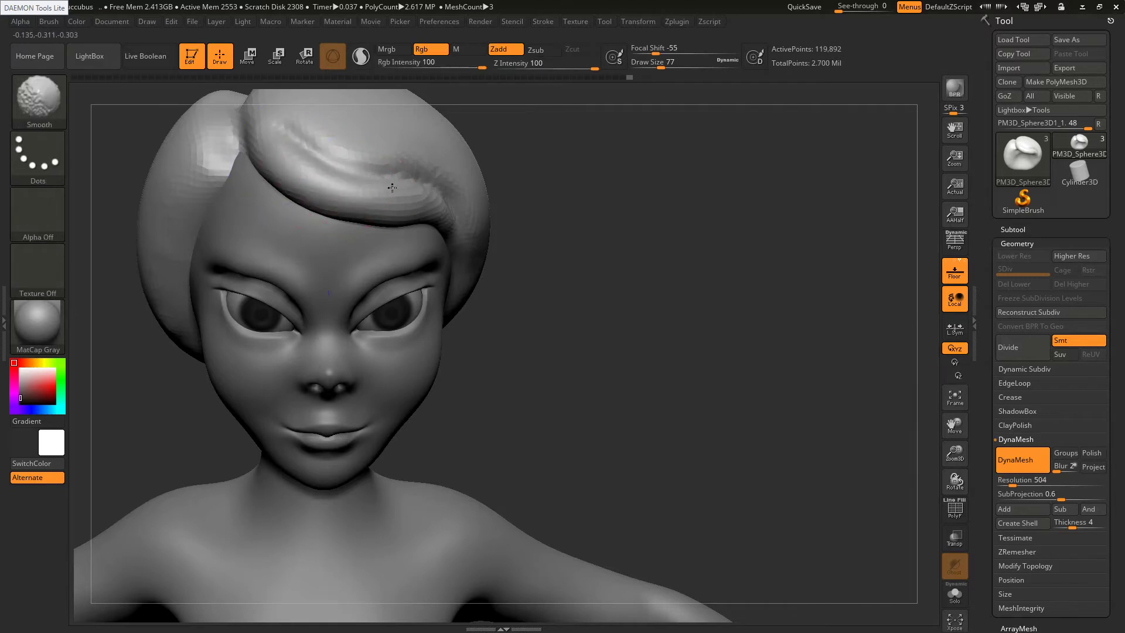
Deepen the fringe groove from the parting around to the temple with DamStandard at draw size 77
{"action": "mouse_move", "coordinate": [284, 130]}
{"action": "left_mouse_down"}
{"action": "mouse_move", "coordinate": [325, 166]}
{"action": "mouse_move", "coordinate": [380, 176]}
{"action": "mouse_move", "coordinate": [350, 186]}
{"action": "left_mouse_up"}
{"action": "right_click_drag", "start_coordinate": [350, 186], "coordinate": [352, 178]}
{"action": "left_click_drag", "start_coordinate": [352, 173], "coordinate": [413, 192]}
{"action": "right_click_drag", "start_coordinate": [411, 185], "coordinate": [363, 181]}
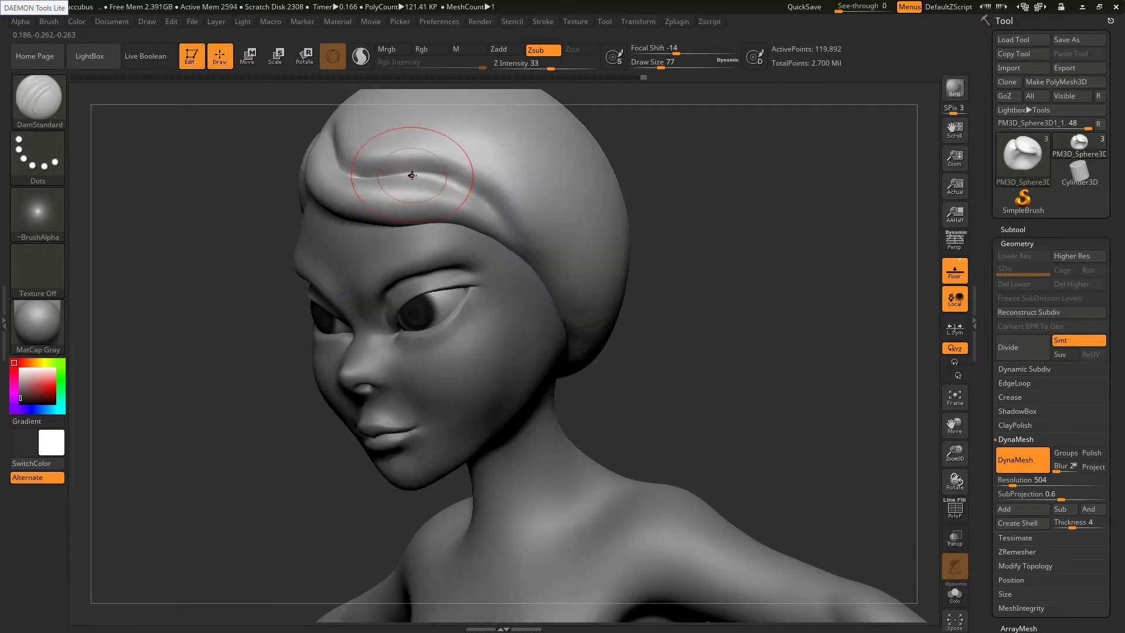
{"action": "mouse_move", "coordinate": [412, 176]}
{"action": "left_mouse_down"}
{"action": "mouse_move", "coordinate": [500, 207]}
{"action": "mouse_move", "coordinate": [508, 237]}
{"action": "left_mouse_up"}
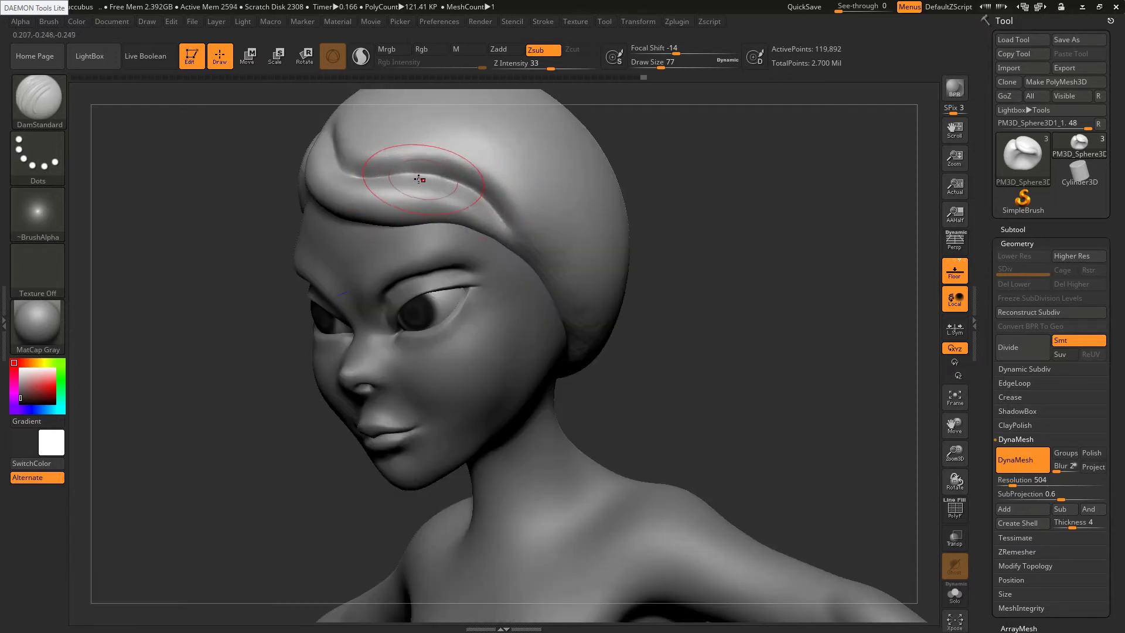
{"action": "left_click_drag", "start_coordinate": [419, 177], "coordinate": [481, 202]}
{"action": "mouse_move", "coordinate": [413, 176]}
{"action": "left_mouse_down"}
{"action": "mouse_move", "coordinate": [460, 170]}
{"action": "mouse_move", "coordinate": [505, 221]}
{"action": "mouse_move", "coordinate": [497, 212]}
{"action": "mouse_move", "coordinate": [509, 209]}
{"action": "mouse_move", "coordinate": [501, 246]}
{"action": "left_mouse_up"}
{"action": "right_click_drag", "start_coordinate": [493, 241], "coordinate": [506, 207]}
Puff up the fringe lock below the groove and its end at the temple with Inflat at draw size 77
{"action": "key", "text": "b"}
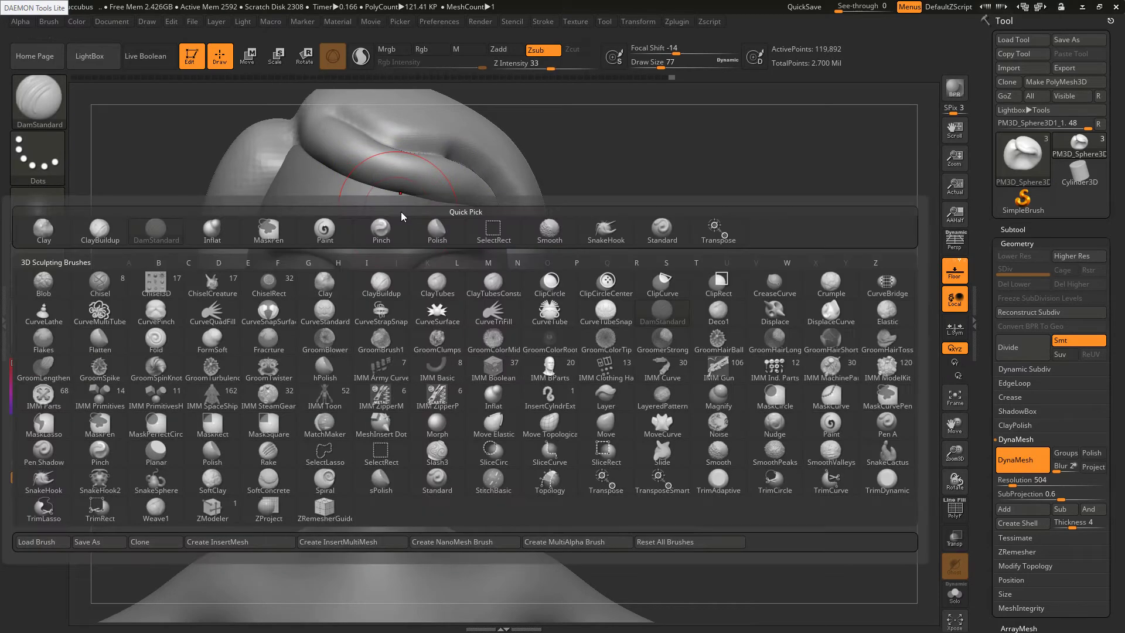
{"action": "key", "text": "s"}
{"action": "key", "text": "t"}
{"action": "key", "text": "b"}
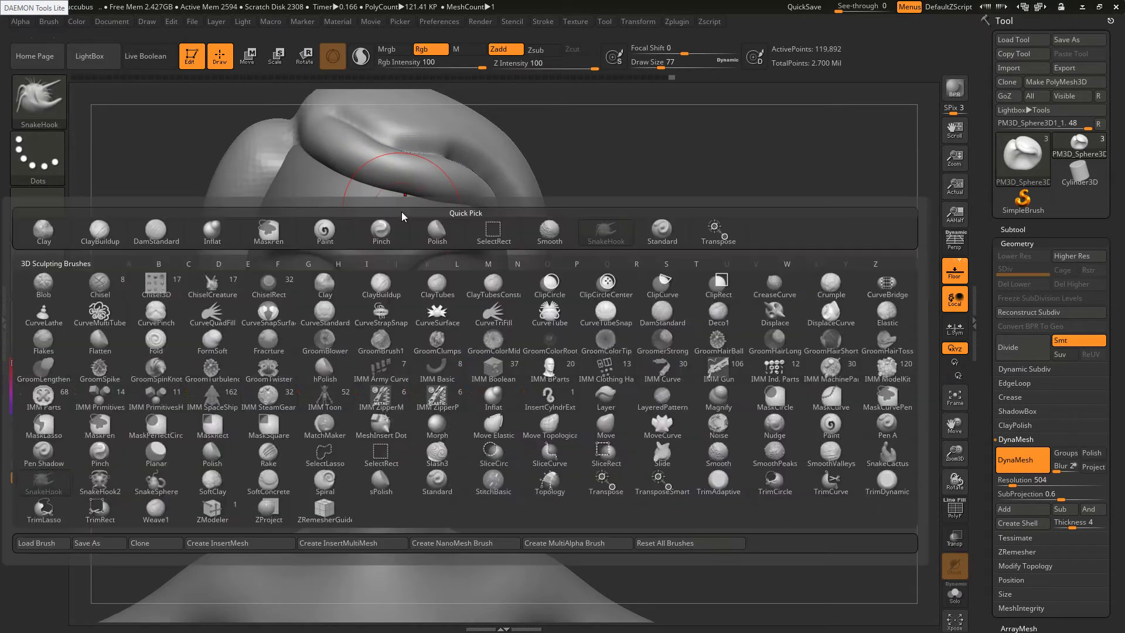
{"action": "key", "text": "i"}
{"action": "key", "text": "n"}
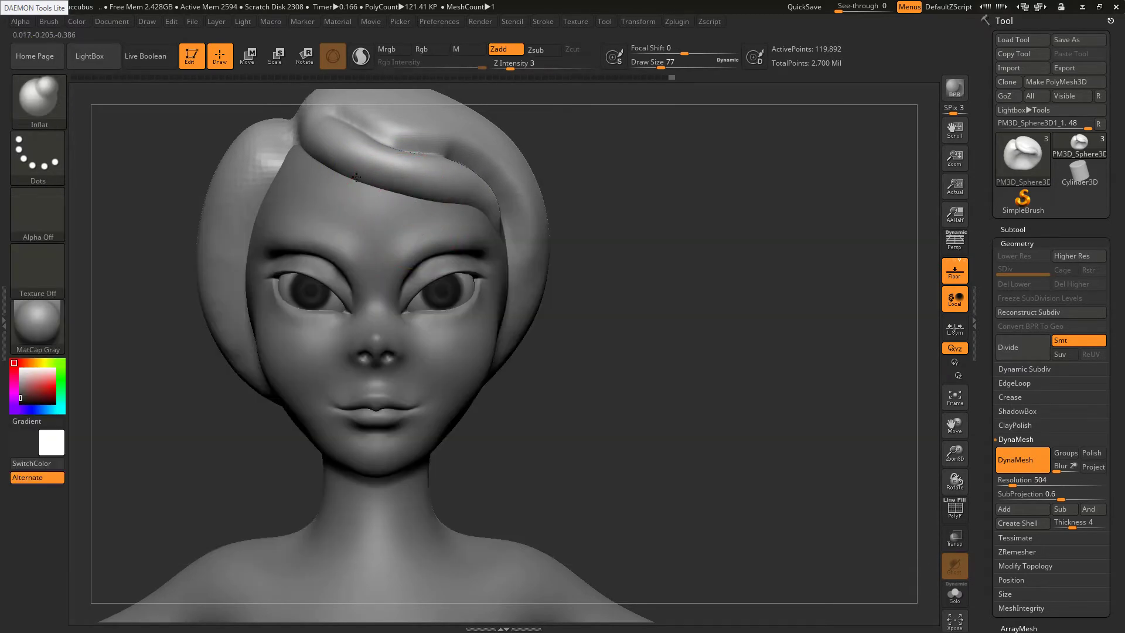
{"action": "right_click_drag", "start_coordinate": [441, 206], "coordinate": [452, 156]}
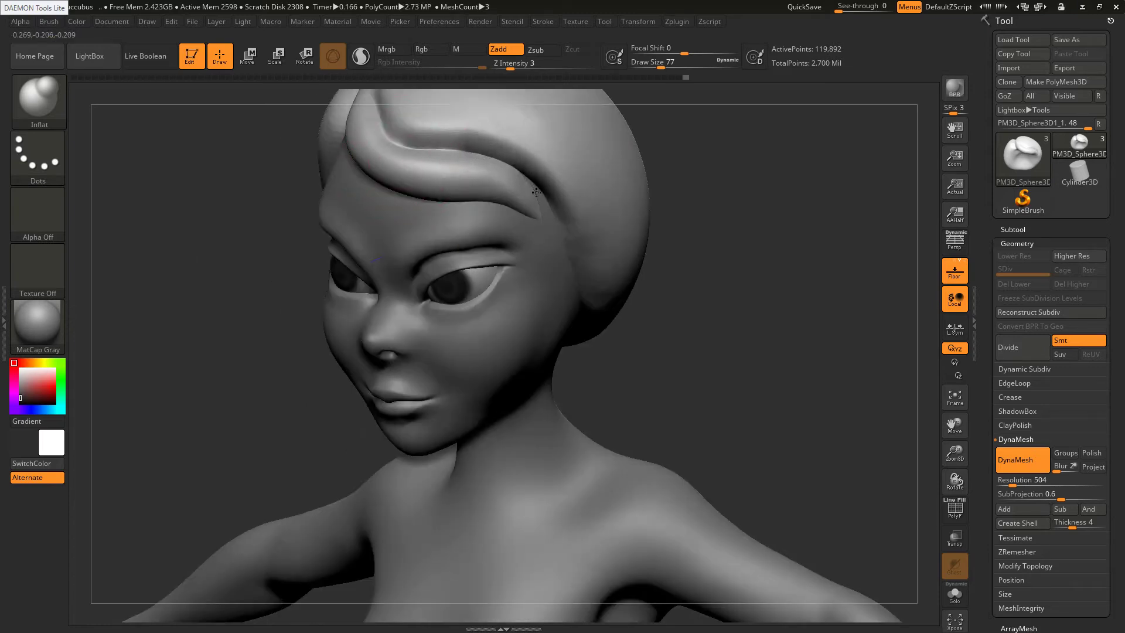
{"action": "left_click_drag", "start_coordinate": [560, 209], "coordinate": [542, 212]}
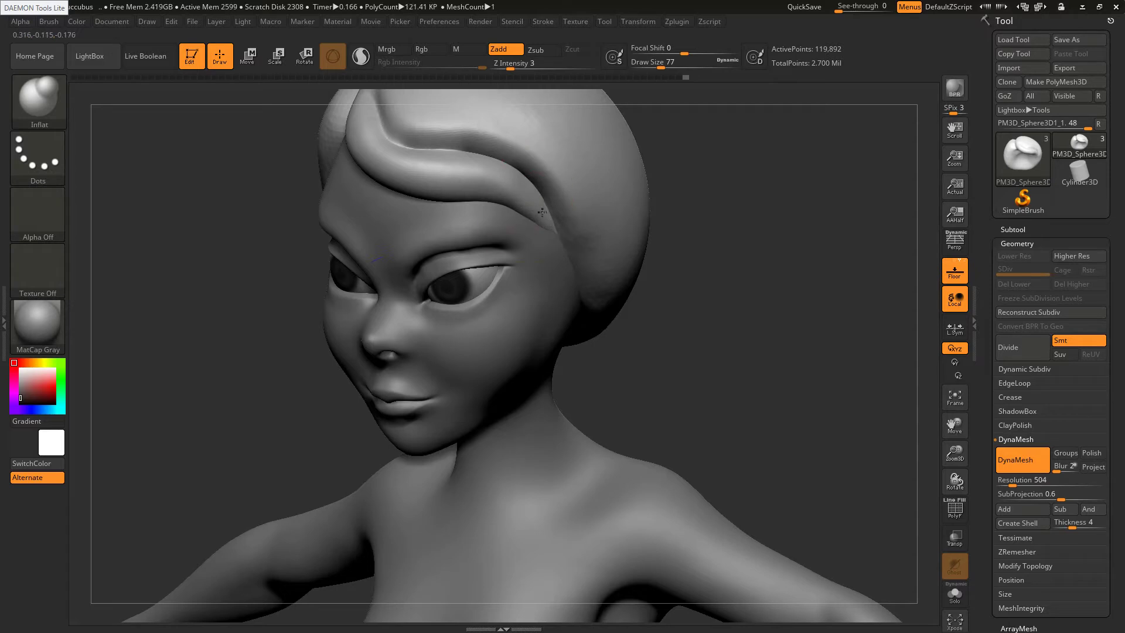
Remesh the hair at resolution 504 and smooth the fringe lock and the start of its groove
{"action": "key", "text": "ctrl"}
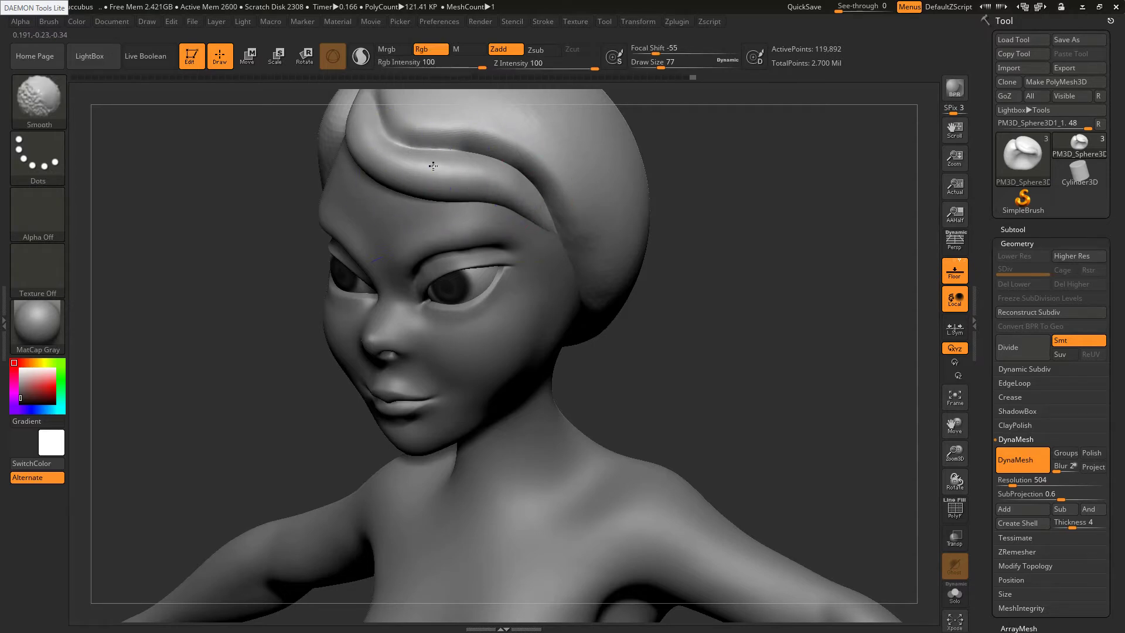
{"action": "right_click_drag", "start_coordinate": [513, 185], "coordinate": [518, 153], "text": "ctrl"}
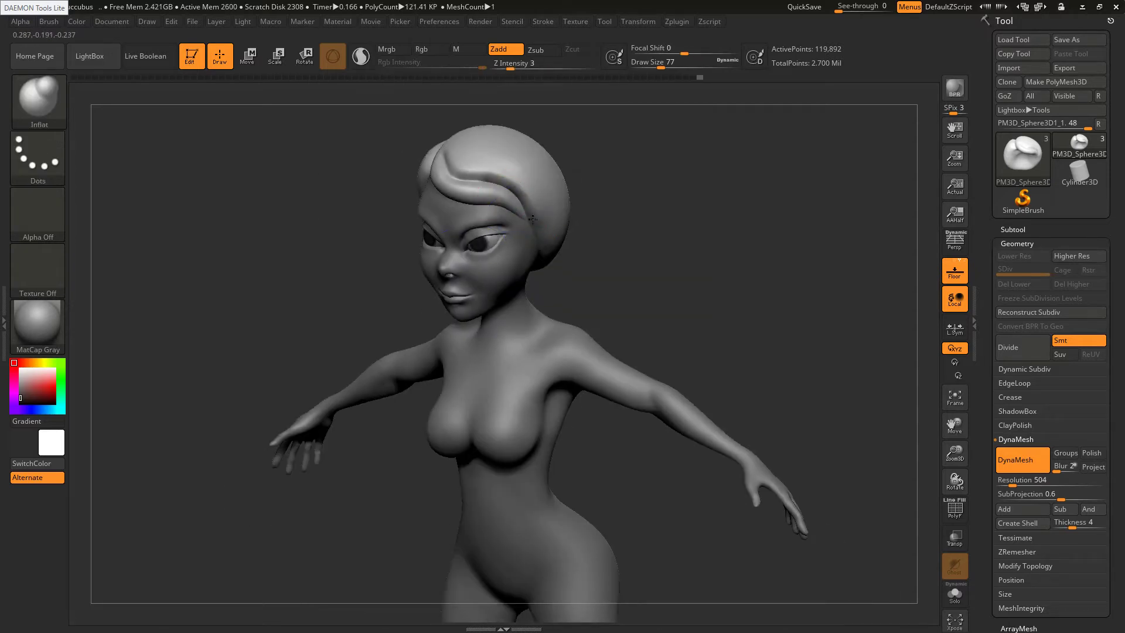
{"action": "key", "text": "shift"}
{"action": "left_click_drag", "start_coordinate": [502, 196], "coordinate": [468, 156], "text": "shift"}
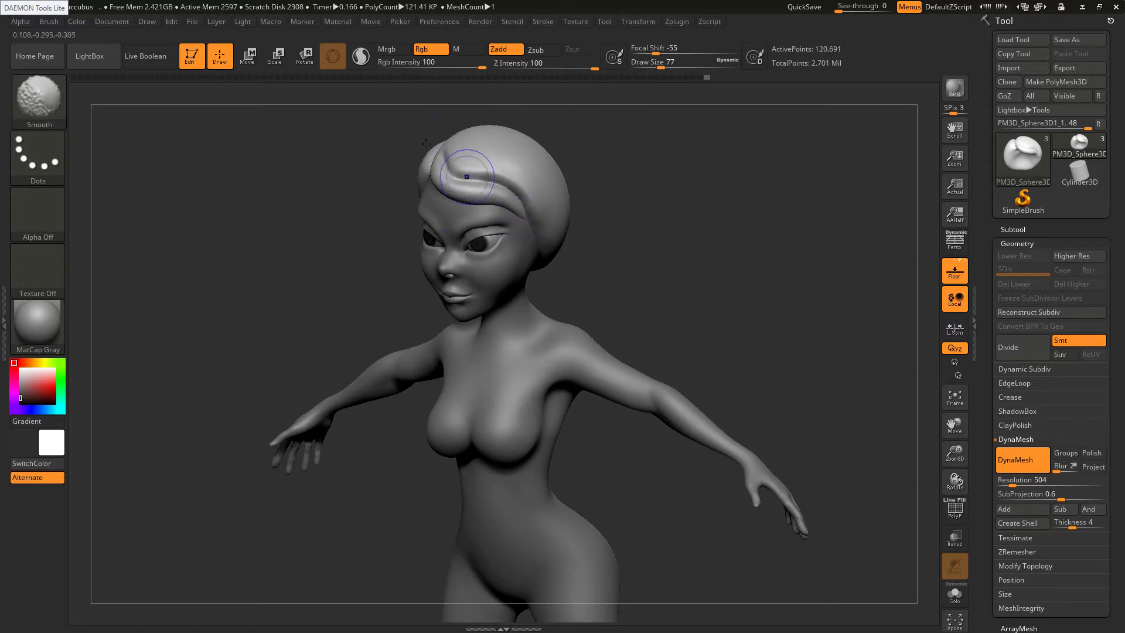
{"action": "right_click_drag", "start_coordinate": [469, 155], "coordinate": [461, 157], "text": "shift"}
{"action": "left_click_drag", "start_coordinate": [459, 158], "coordinate": [482, 161], "text": "shift"}
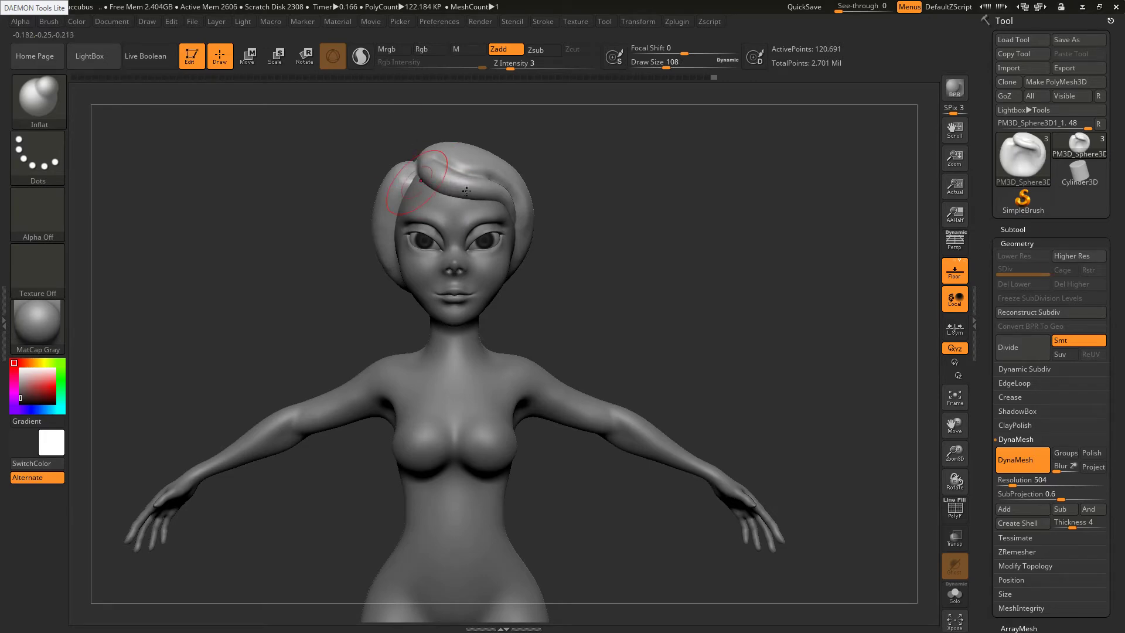
Check the reference and pull a pointed lock from the side hair down toward the cheek with SnakeHook at draw size 83
{"action": "right_click_drag", "start_coordinate": [467, 192], "coordinate": [498, 216]}
{"action": "key", "text": "alt+Tab"}
{"action": "key", "text": "alt+Tab"}
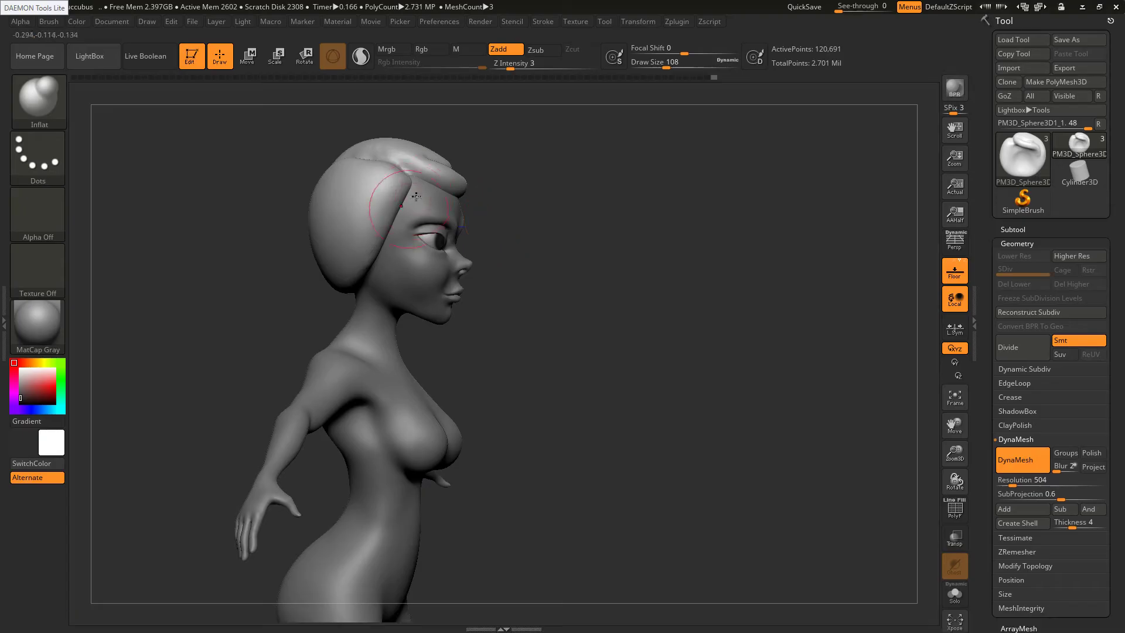
{"action": "key", "text": "b"}
{"action": "key", "text": "s"}
{"action": "key", "text": "h"}
{"action": "key", "text": "s"}
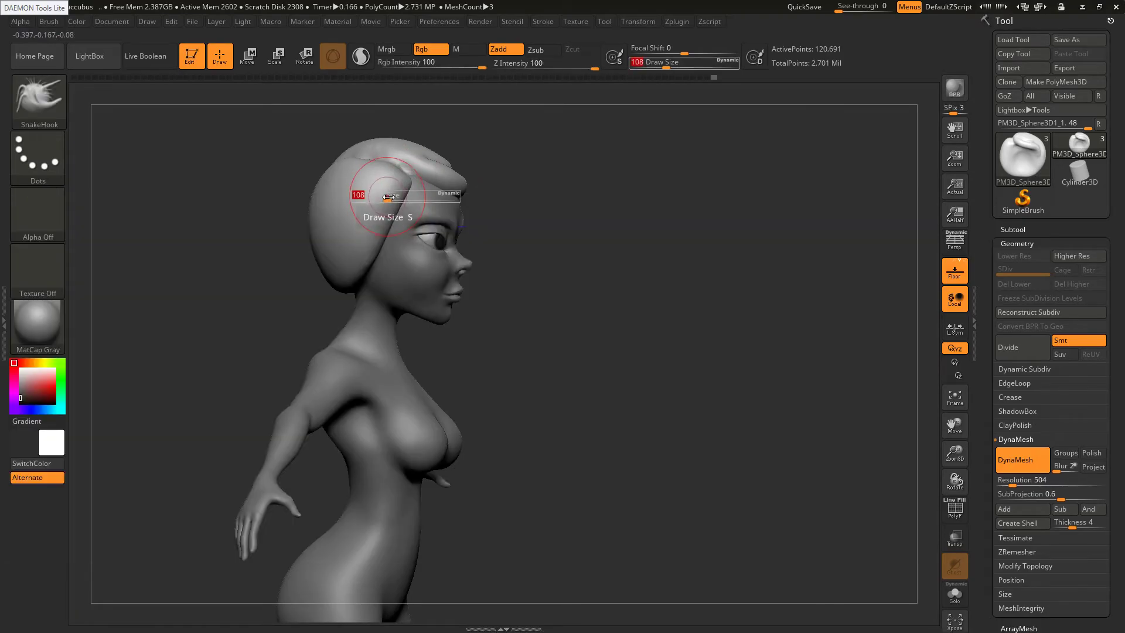
{"action": "mouse_move", "coordinate": [388, 197]}
{"action": "left_mouse_down"}
{"action": "mouse_move", "coordinate": [378, 197]}
{"action": "mouse_move", "coordinate": [412, 258]}
{"action": "left_mouse_up"}
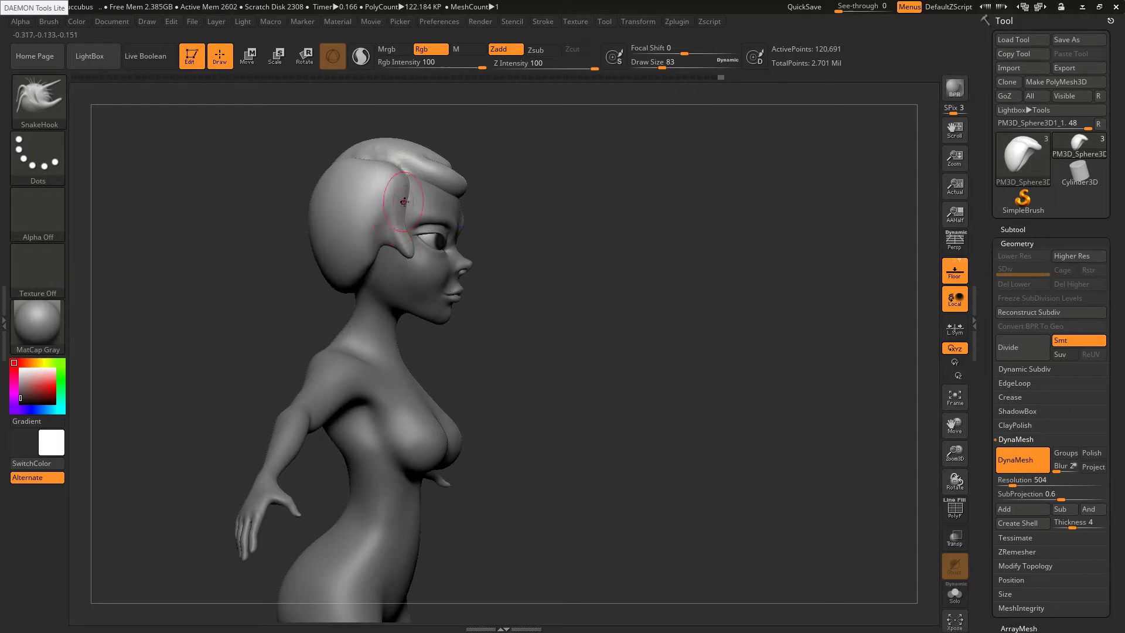
Thicken the new side lock with Inflat at draw size 83 and smooth its blend into the side hair
{"action": "key", "text": "b"}
{"action": "key", "text": "i"}
{"action": "key", "text": "n"}
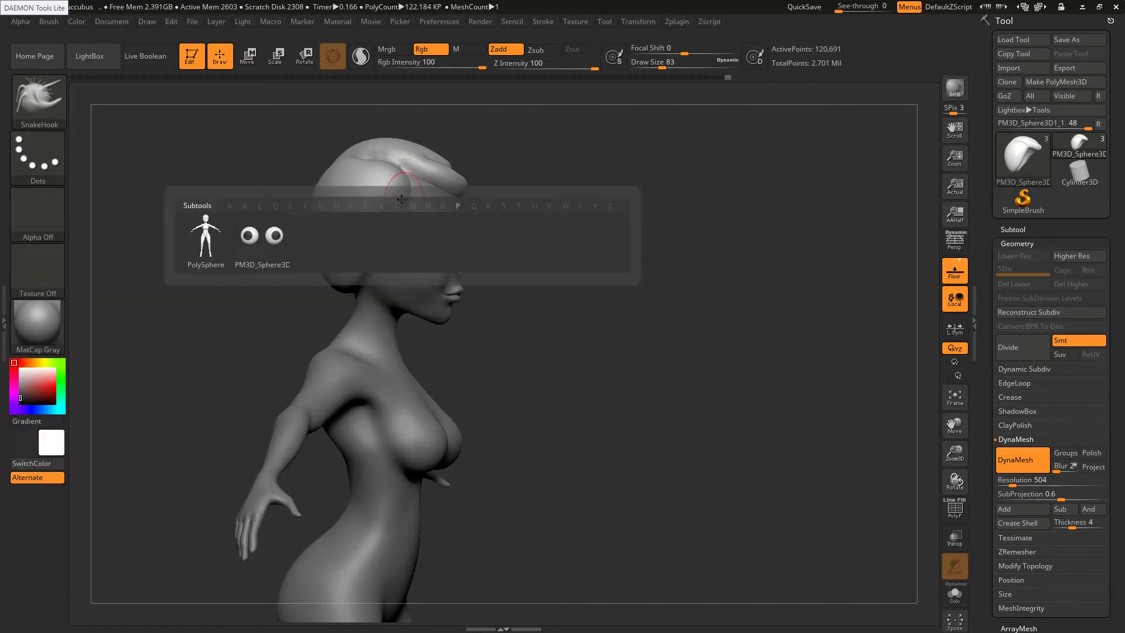
{"action": "key", "text": "b"}
{"action": "key", "text": "i"}
{"action": "key", "text": "n"}
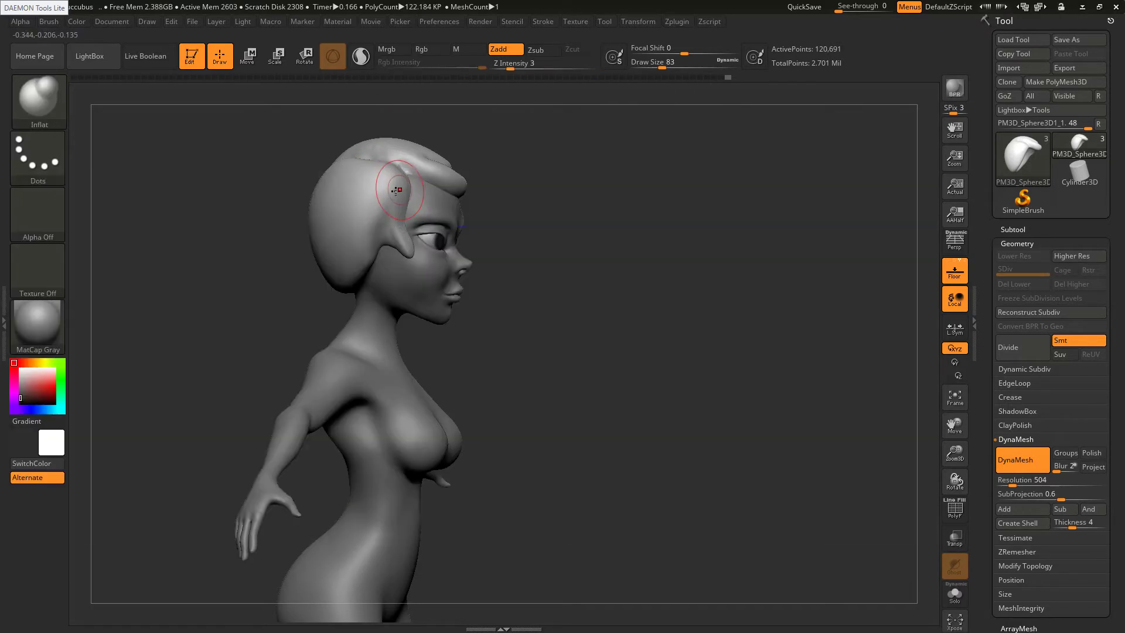
{"action": "right_click_drag", "start_coordinate": [392, 187], "coordinate": [412, 187]}
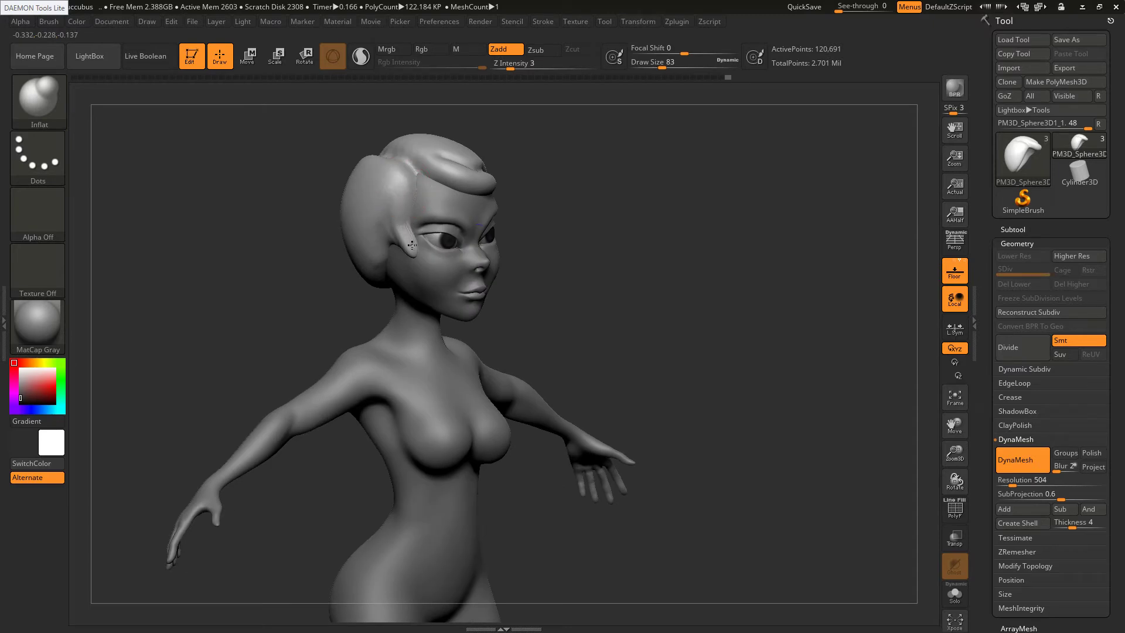
{"action": "mouse_move", "coordinate": [405, 227]}
{"action": "left_mouse_down", "text": "shift"}
{"action": "mouse_move", "coordinate": [413, 196]}
{"action": "mouse_move", "coordinate": [391, 231]}
{"action": "left_mouse_up", "text": "shift"}
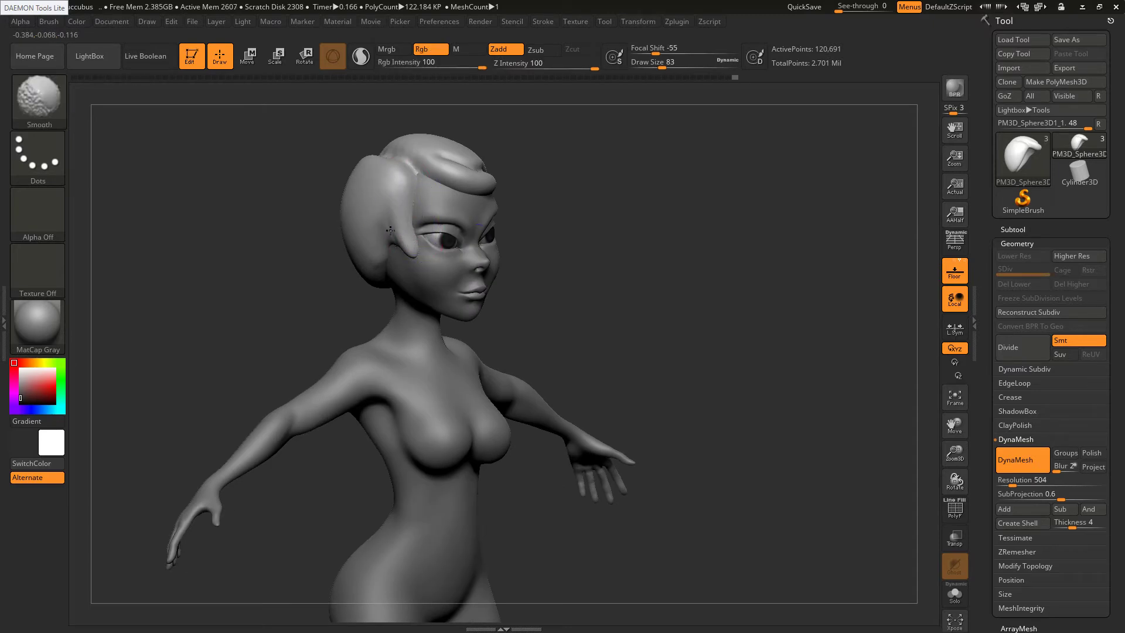
Remesh the hair at resolution 504 and reduce Inflat's draw size to 31 for the side lock's tip
{"action": "right_click_drag", "start_coordinate": [398, 238], "coordinate": [416, 257]}
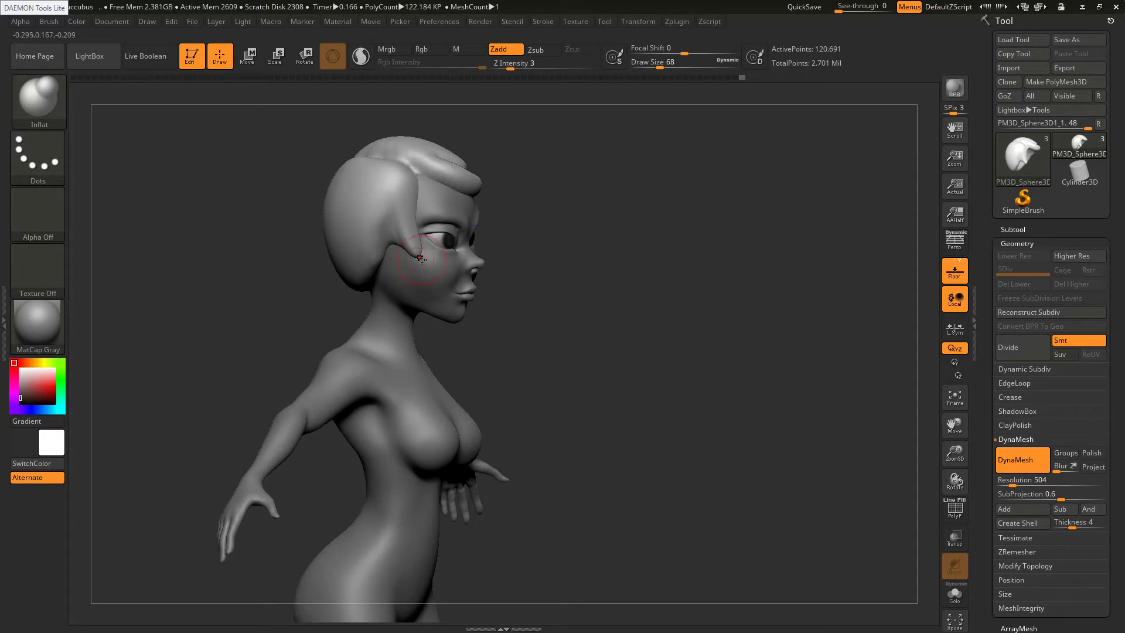
{"action": "left_click_drag", "start_coordinate": [548, 282], "coordinate": [570, 288], "text": "ctrl"}
{"action": "key", "text": "s"}
{"action": "left_click", "coordinate": [430, 281]}
{"action": "right_click_drag", "start_coordinate": [420, 257], "coordinate": [426, 259], "text": "ctrl"}
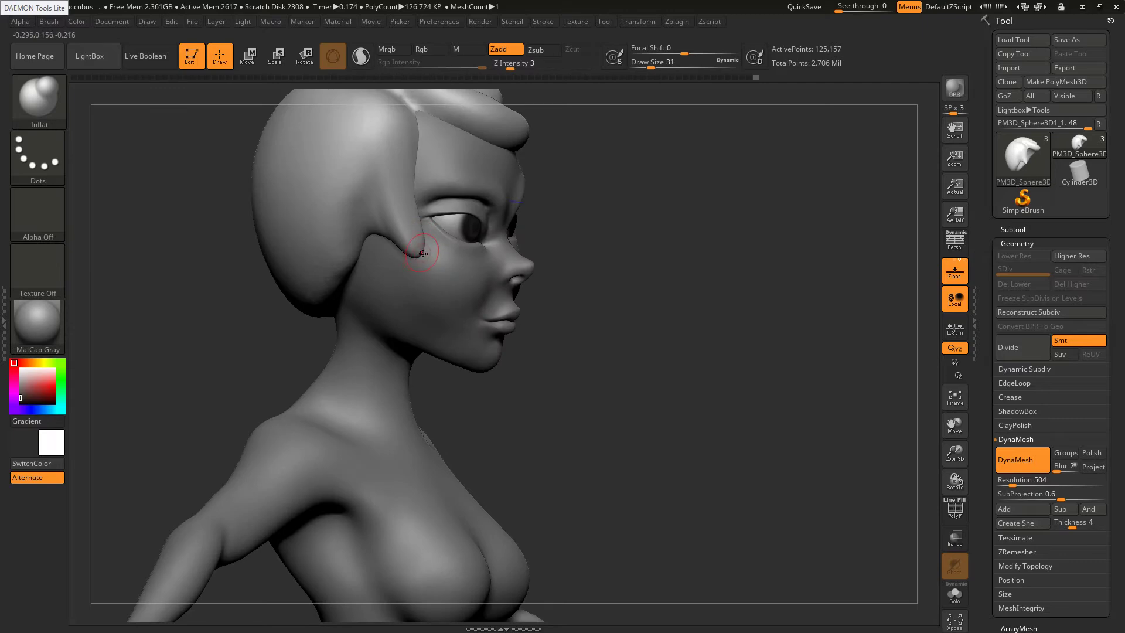
Pull the tip of the side lock into a sharper point with SnakeHook at draw size 41
{"action": "key", "text": "b"}
{"action": "key", "text": "s"}
{"action": "key", "text": "h"}
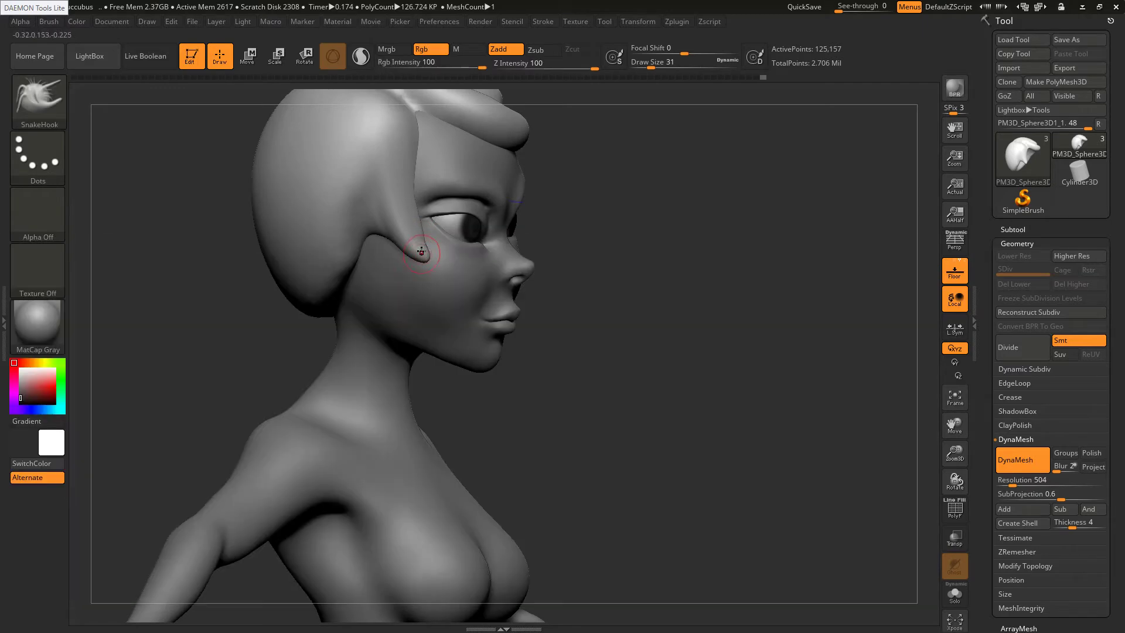
{"action": "key", "text": "shift"}
{"action": "key", "text": "s"}
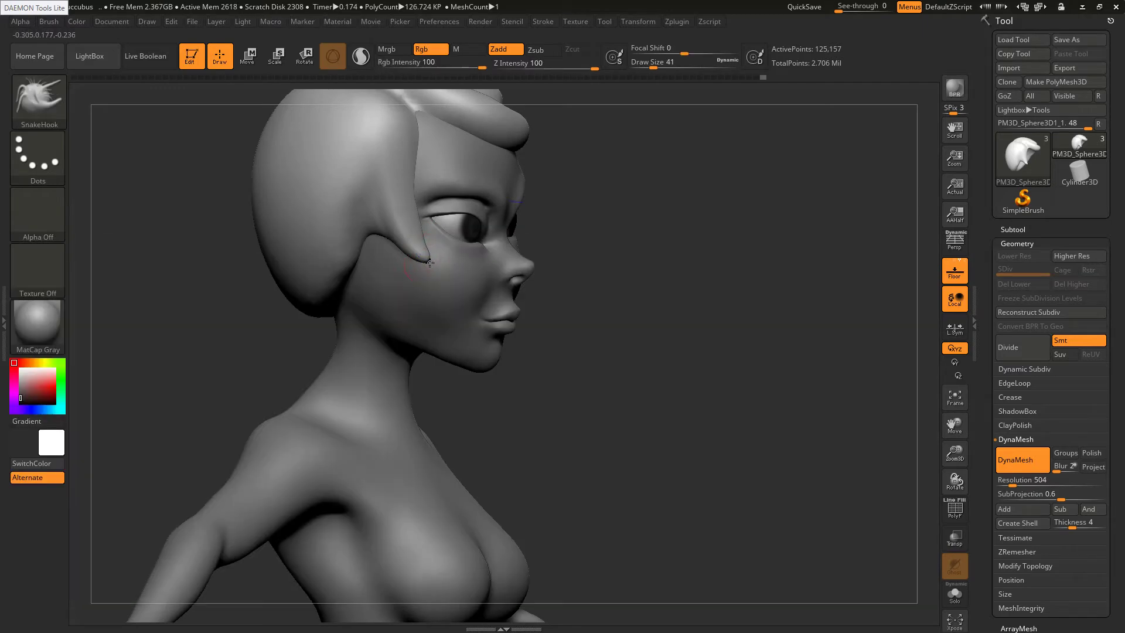
{"action": "key", "text": "s"}
{"action": "left_click_drag", "start_coordinate": [430, 259], "coordinate": [433, 263]}
Adjust the side hair's front edge above the pointed lock with SnakeHook at draw size 65
{"action": "key", "text": "shift"}
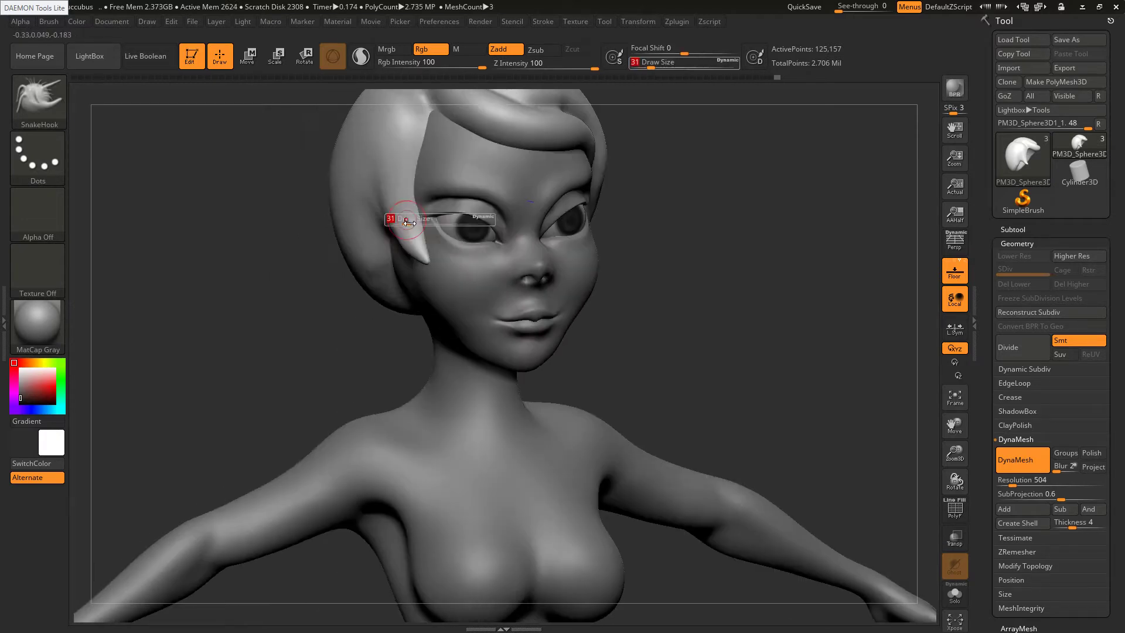
{"action": "key", "text": "shift"}
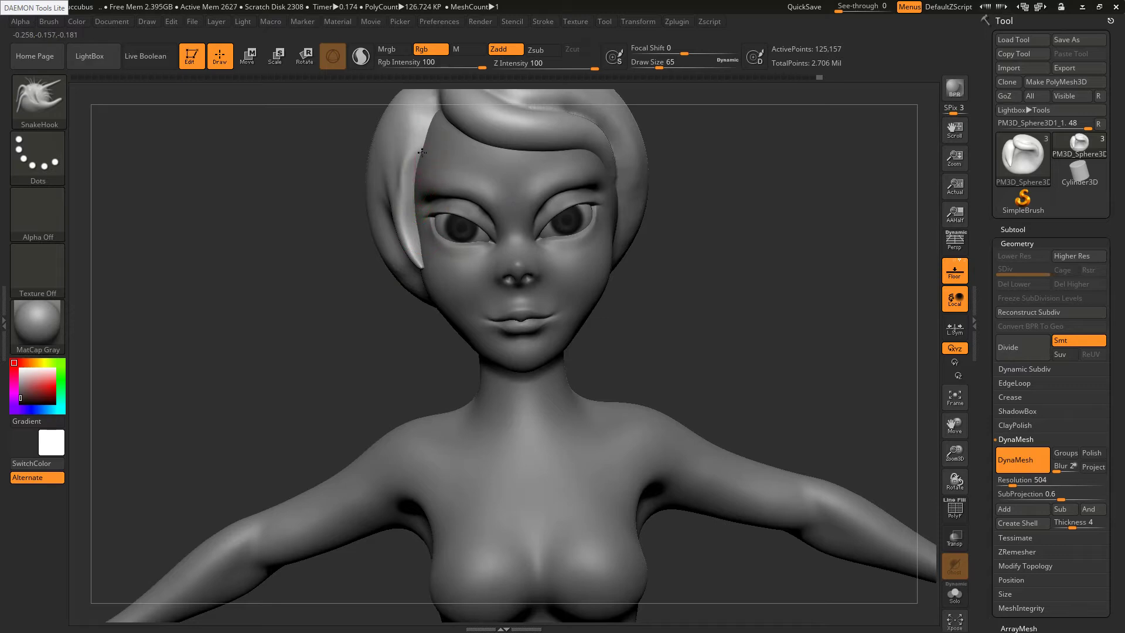
{"action": "left_click_drag", "start_coordinate": [433, 143], "coordinate": [424, 121]}
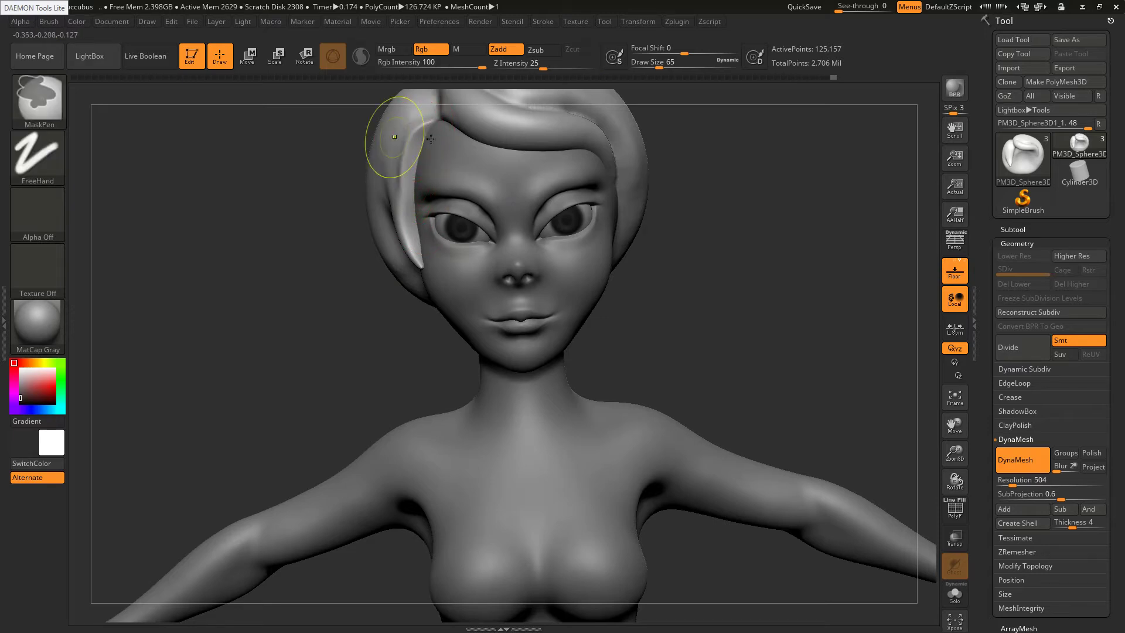
{"action": "mouse_move", "coordinate": [406, 137]}
{"action": "right_mouse_down"}
{"action": "mouse_move", "coordinate": [428, 133]}
{"action": "mouse_move", "coordinate": [405, 103]}
{"action": "right_mouse_up"}
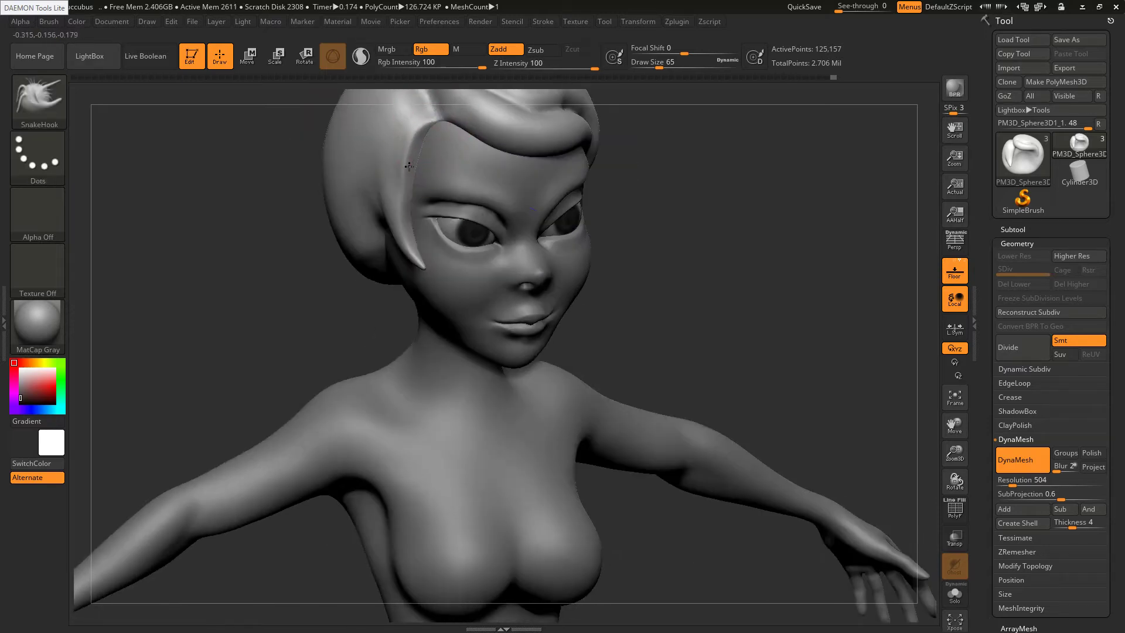
Smooth the side hair around and behind the pointed lock from several angles, using Smooth at draw sizes 46 and 54
{"action": "key", "text": "shift"}
{"action": "mouse_move", "coordinate": [397, 163]}
{"action": "left_mouse_down", "text": "shift"}
{"action": "mouse_move", "coordinate": [393, 183]}
{"action": "mouse_move", "coordinate": [384, 166]}
{"action": "mouse_move", "coordinate": [413, 183]}
{"action": "left_mouse_up", "text": "shift"}
{"action": "right_click_drag", "start_coordinate": [409, 192], "coordinate": [391, 171]}
{"action": "key", "text": "shift"}
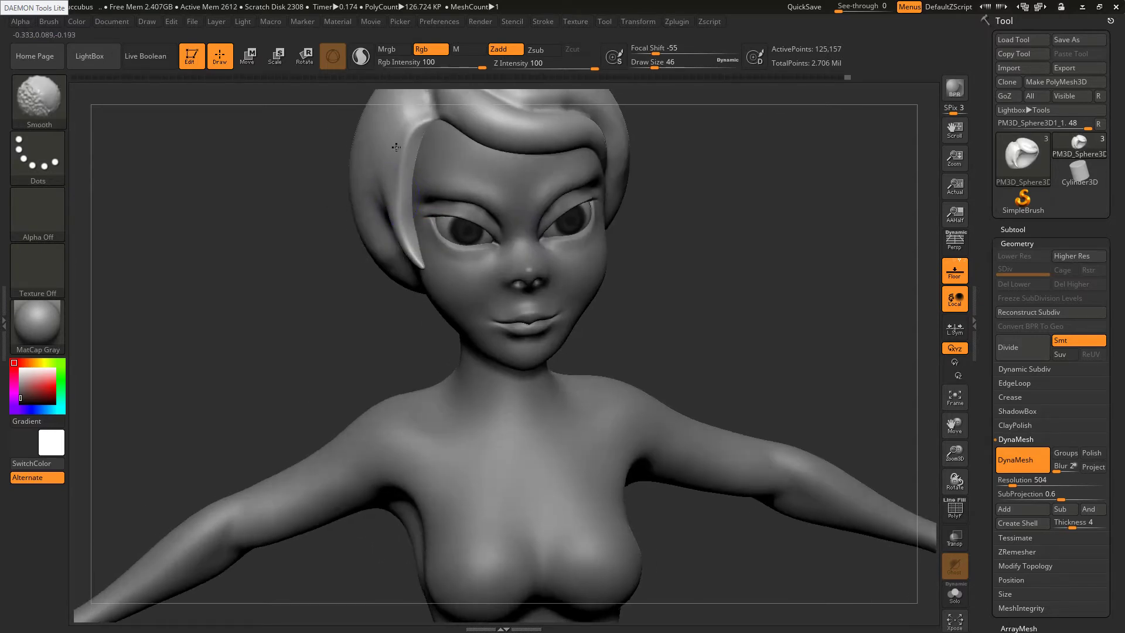
{"action": "left_click_drag", "start_coordinate": [400, 153], "coordinate": [378, 174], "text": "shift"}
{"action": "right_click_drag", "start_coordinate": [372, 206], "coordinate": [424, 207]}
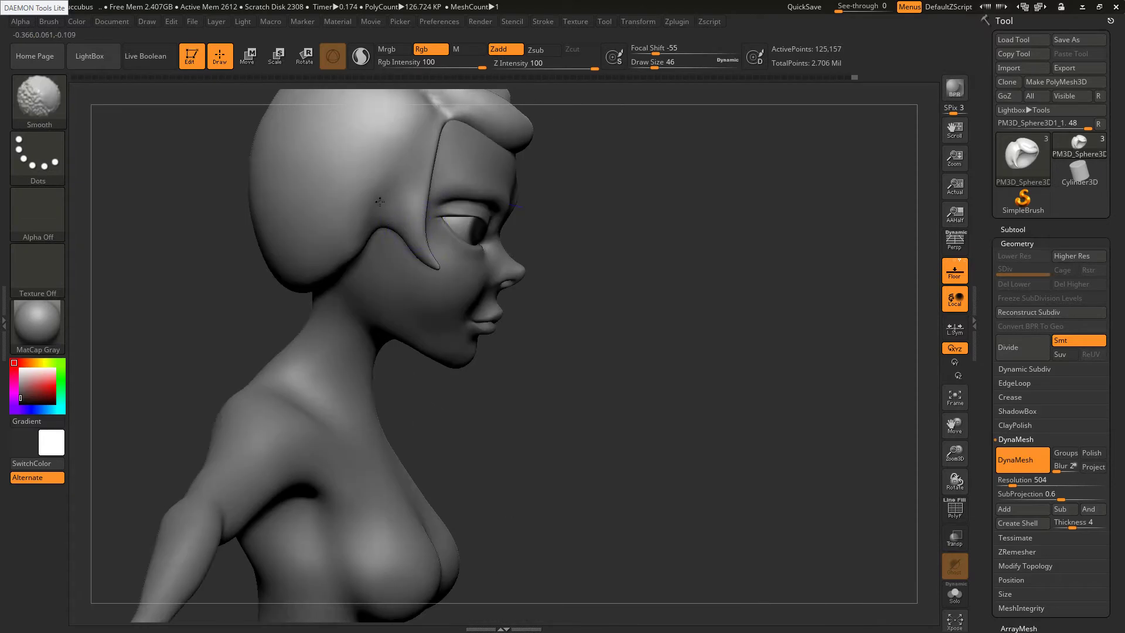
{"action": "left_click_drag", "start_coordinate": [387, 208], "coordinate": [352, 146], "text": "shift"}
{"action": "right_click_drag", "start_coordinate": [406, 239], "coordinate": [396, 178], "text": "ctrl"}
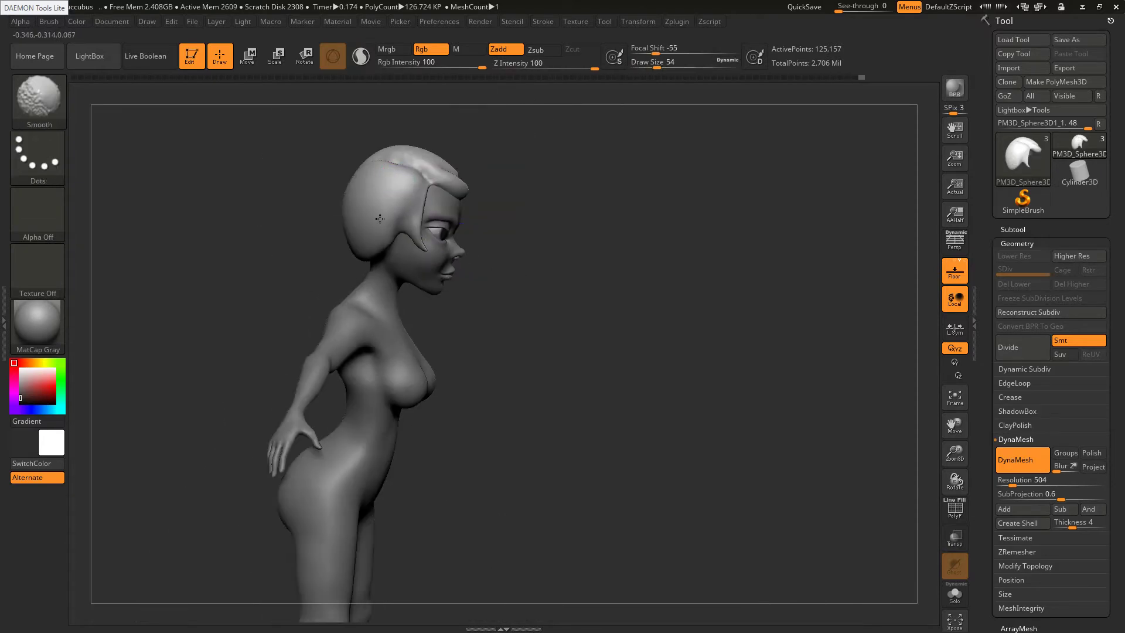
{"action": "right_click_drag", "start_coordinate": [375, 225], "coordinate": [405, 225], "text": "shift"}
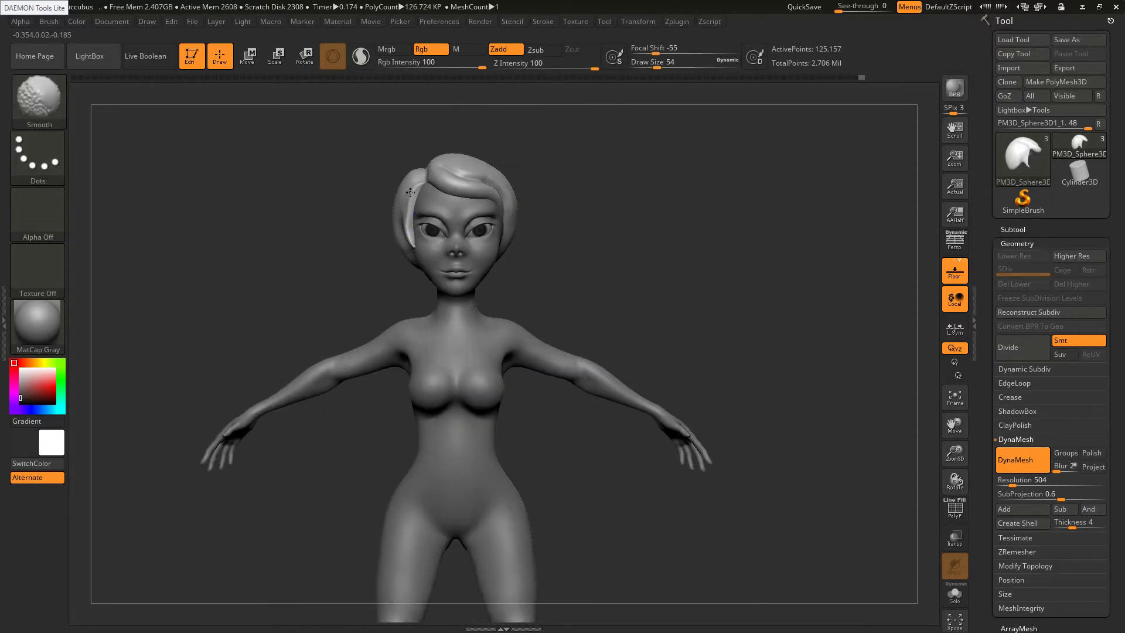
Check the reference and tighten the edges of the side lock and fringe with Pinch at draw size 59
{"action": "key", "text": "b"}
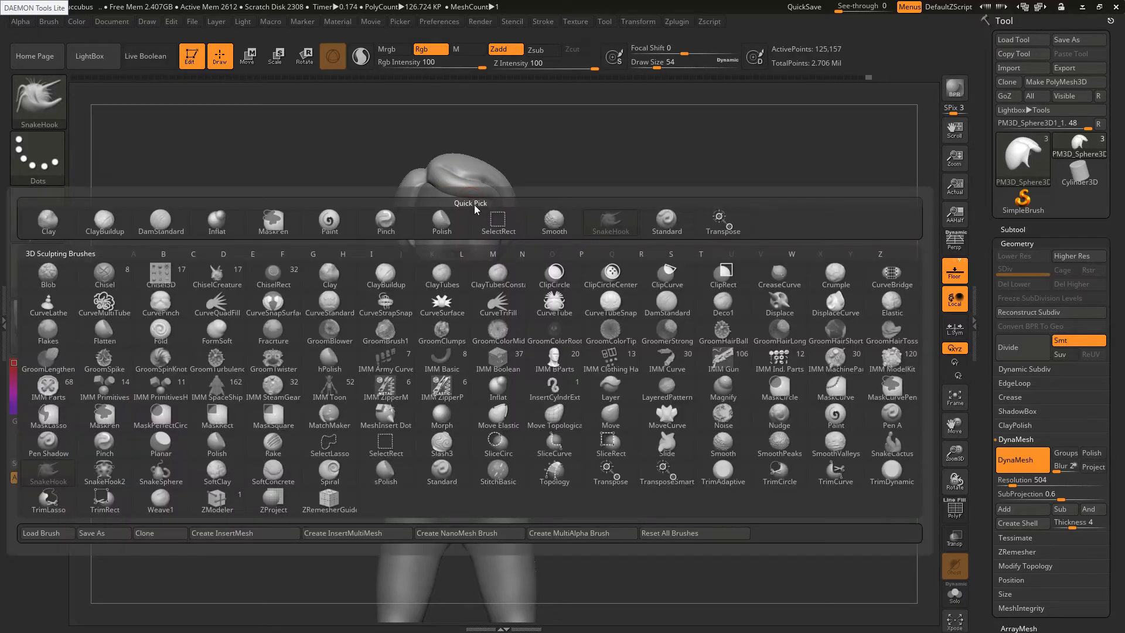
{"action": "key", "text": "Escape"}
{"action": "key", "text": "alt+Tab"}
{"action": "key", "text": "alt+Tab"}
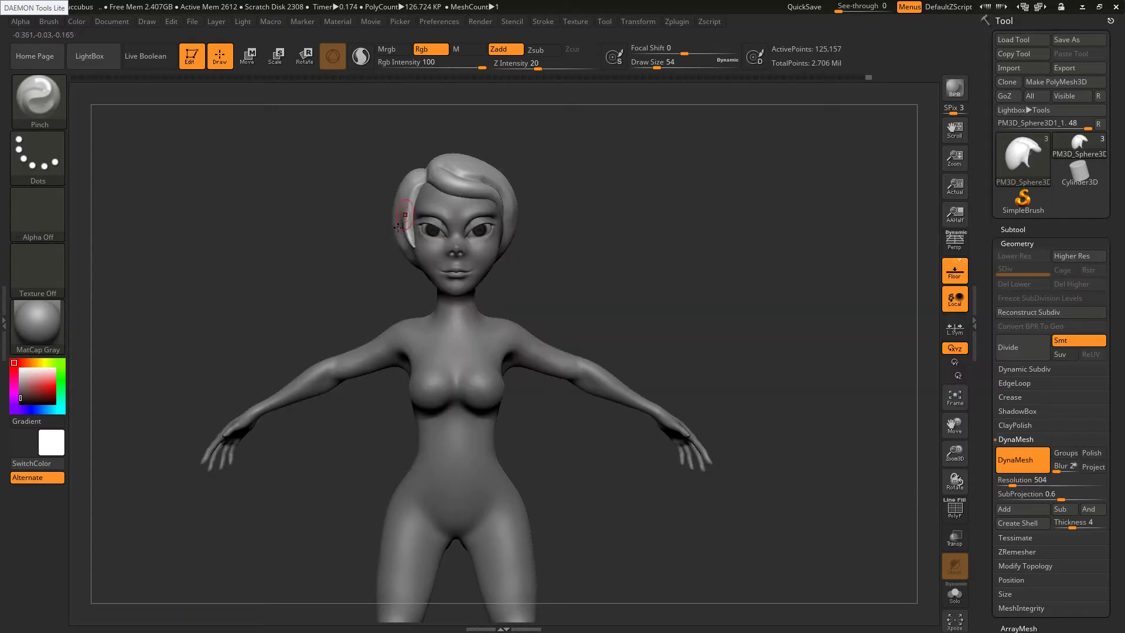
{"action": "right_click_drag", "start_coordinate": [404, 221], "coordinate": [417, 221]}
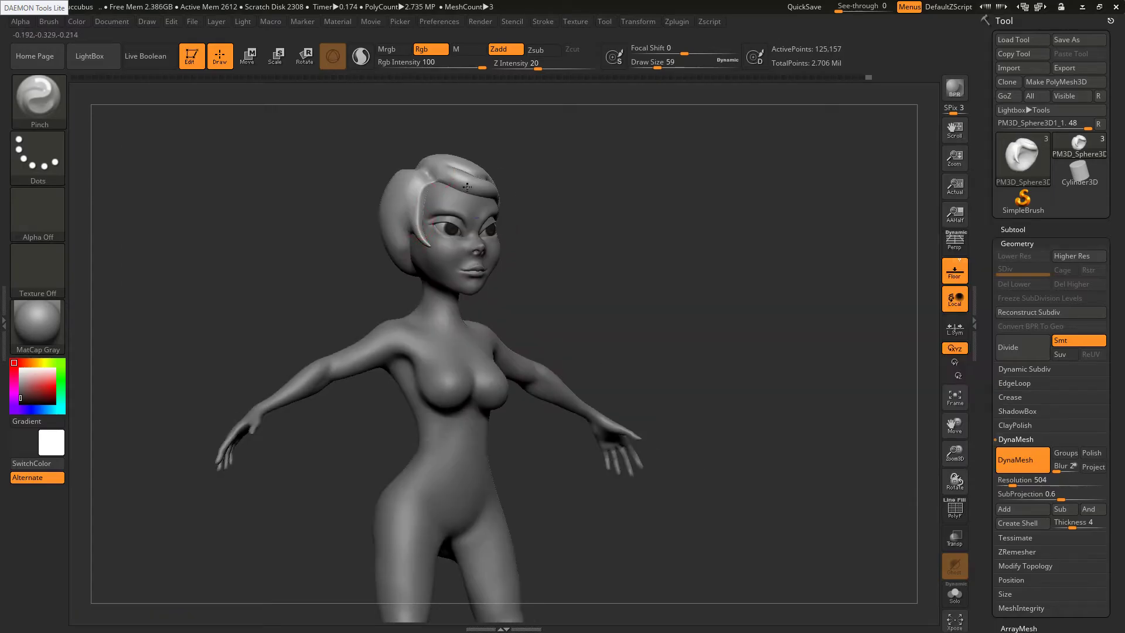
{"action": "right_click_drag", "start_coordinate": [496, 190], "coordinate": [479, 194]}
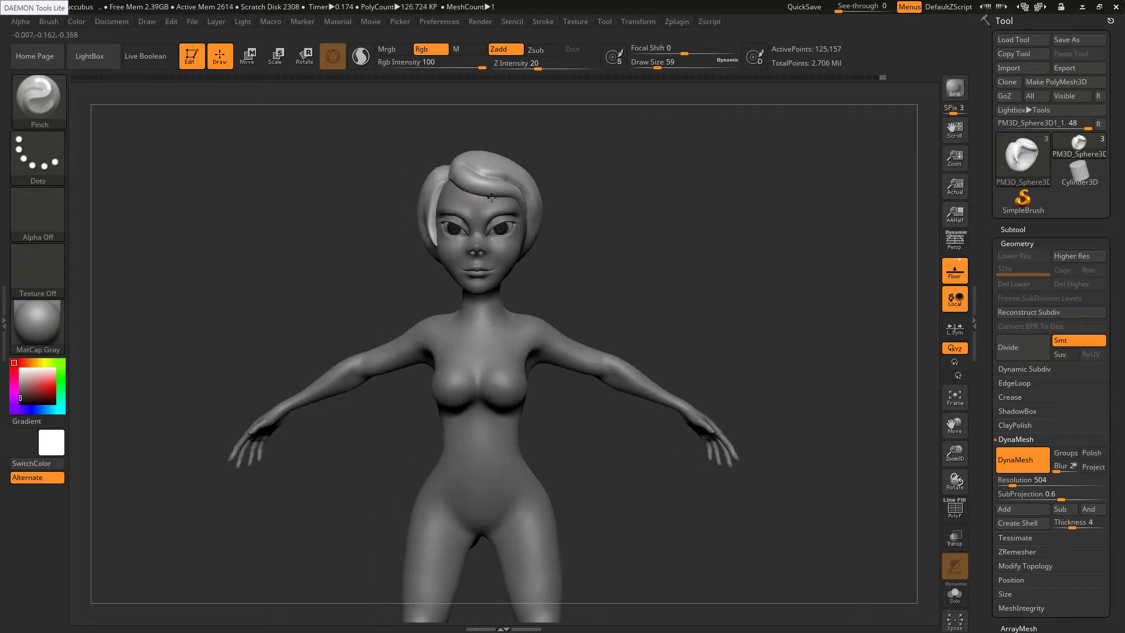
{"action": "key", "text": "shift"}
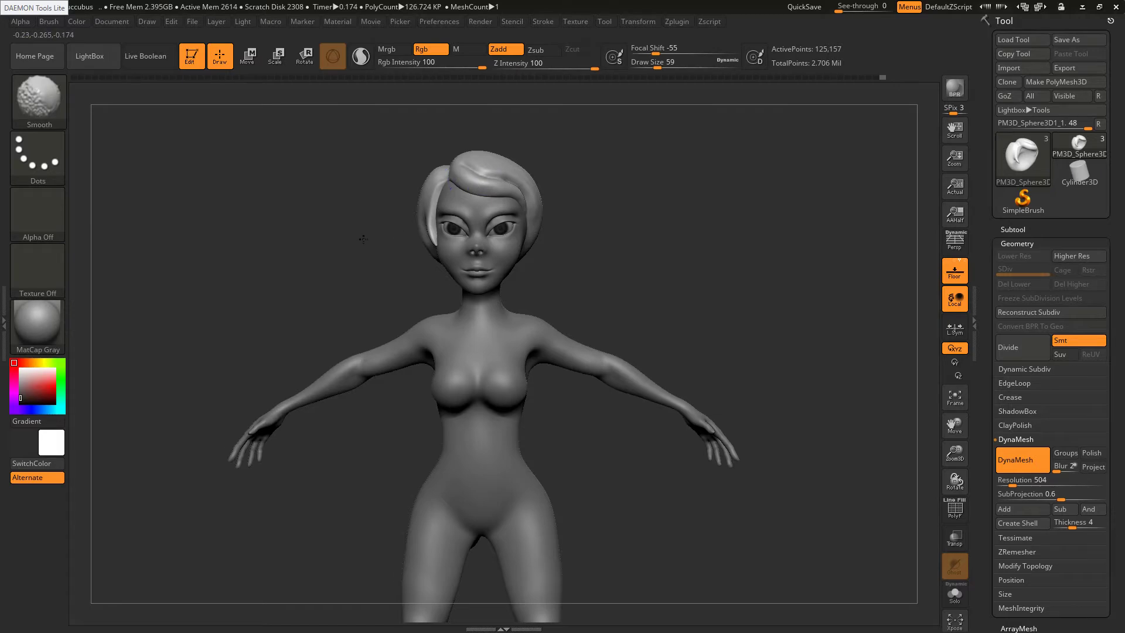
{"action": "right_click_drag", "start_coordinate": [364, 240], "coordinate": [423, 235]}
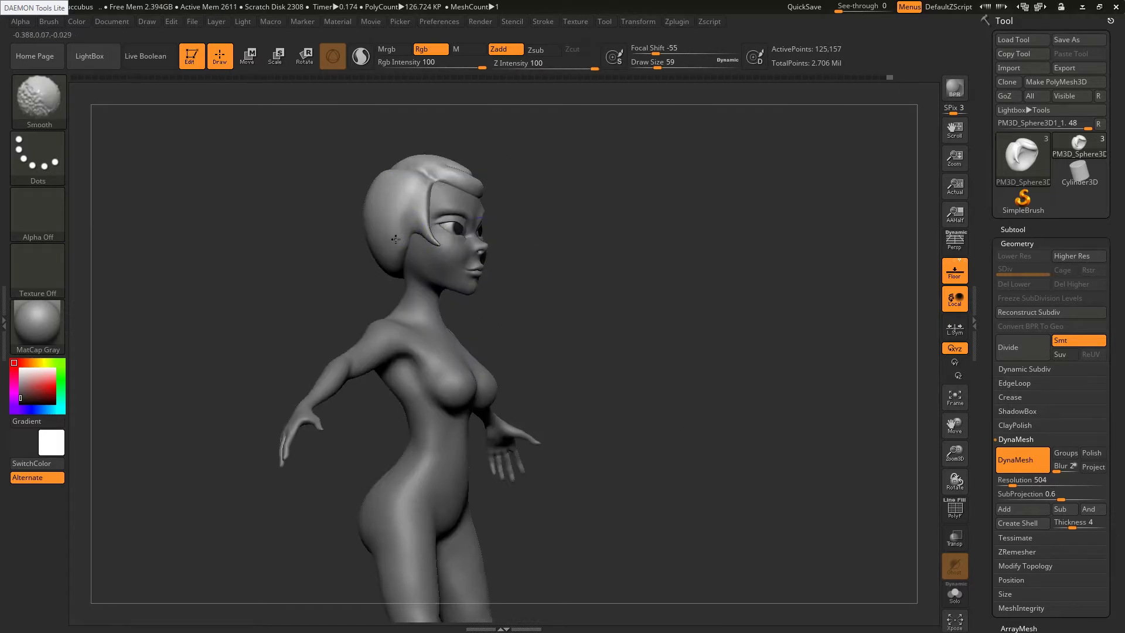
Carve a groove into the side hair behind the pointed lock with DamStandard at draw size 59
{"action": "key", "text": "b"}
{"action": "key", "text": "d"}
{"action": "key", "text": "s"}
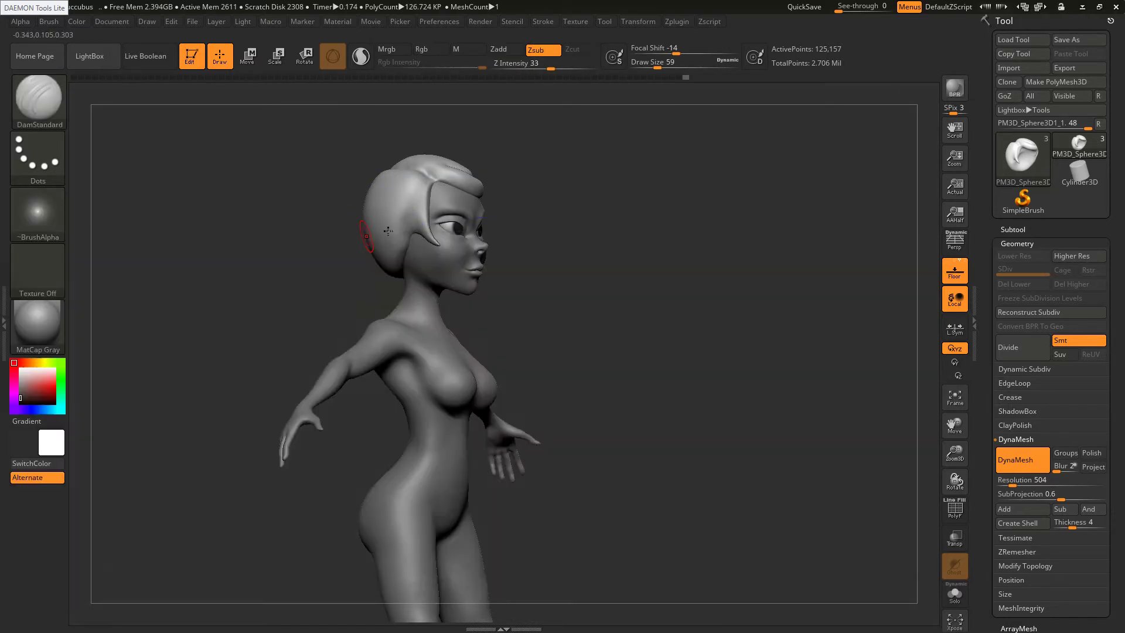
{"action": "right_click_drag", "start_coordinate": [372, 238], "coordinate": [409, 210]}
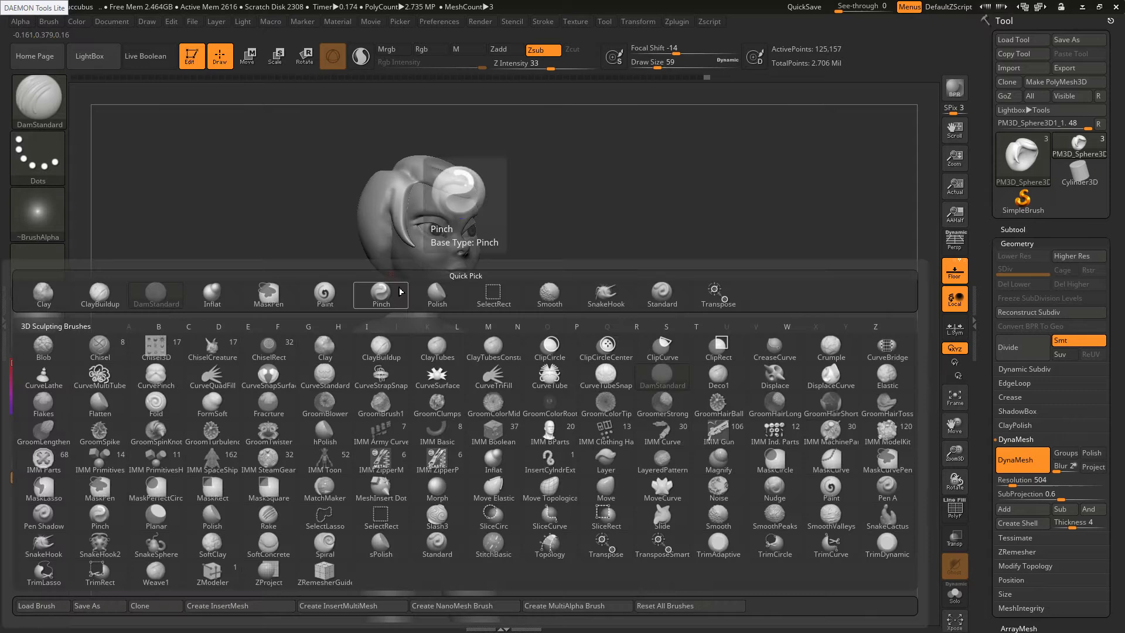
Pull long strands from the lower hair down past the neck and behind the shoulder with SnakeHook at draw sizes 74 and 108
{"action": "key", "text": "s"}
{"action": "key", "text": "h"}
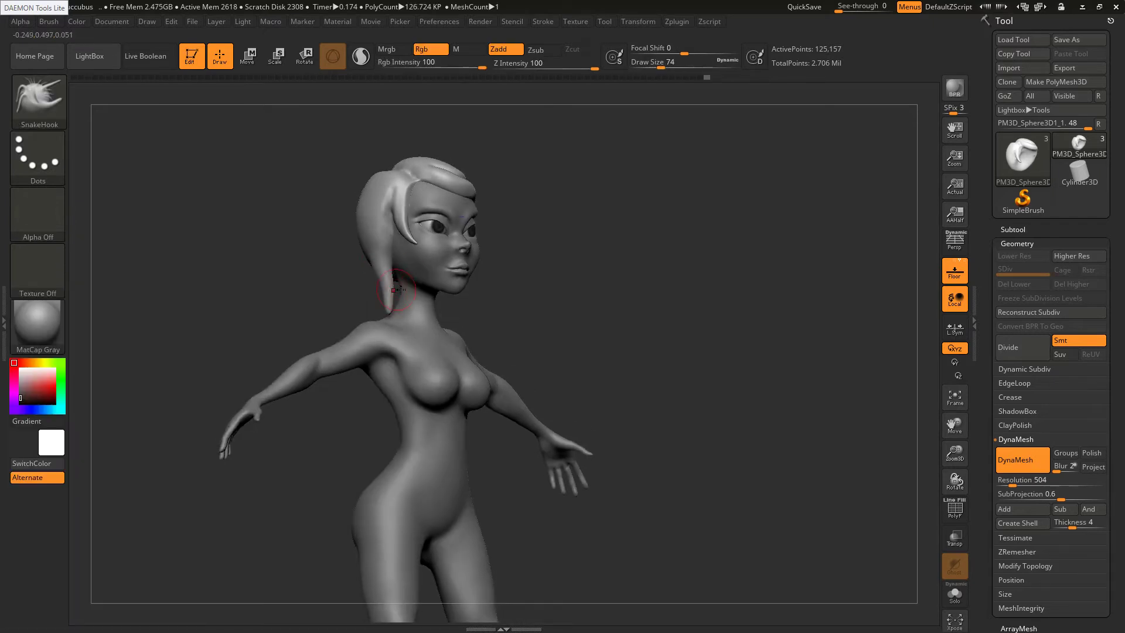
{"action": "mouse_move", "coordinate": [391, 303]}
{"action": "left_mouse_down"}
{"action": "mouse_move", "coordinate": [416, 282]}
{"action": "mouse_move", "coordinate": [391, 299]}
{"action": "mouse_move", "coordinate": [381, 346]}
{"action": "mouse_move", "coordinate": [408, 336]}
{"action": "left_mouse_up"}
{"action": "key", "text": "s"}
{"action": "left_click", "coordinate": [399, 296]}
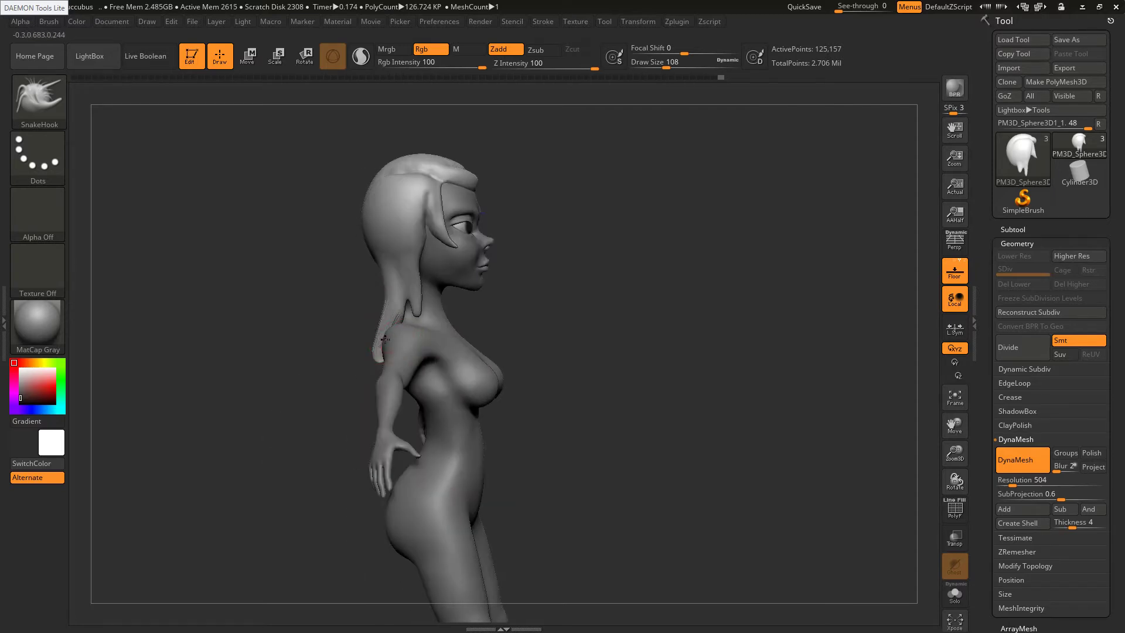
Reshape the hair lock hanging behind the shoulder with SnakeHook, using draw size 234 and then 163
{"action": "key", "text": "s"}
{"action": "left_click_drag", "start_coordinate": [388, 340], "coordinate": [409, 334]}
{"action": "key", "text": "s"}
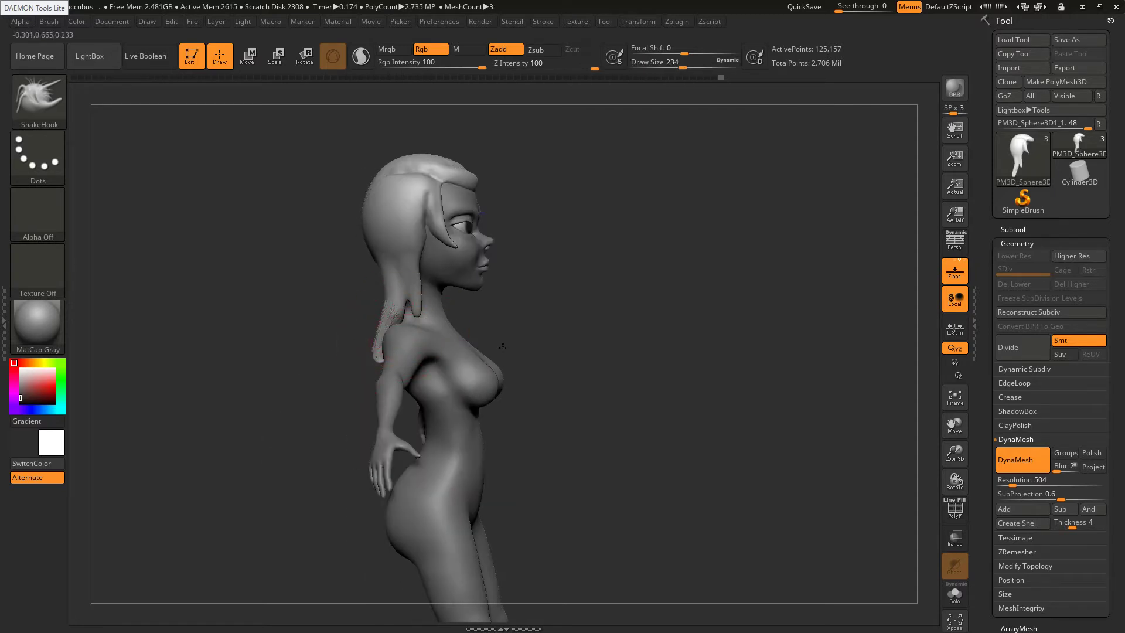
{"action": "mouse_move", "coordinate": [545, 351]}
{"action": "left_mouse_down"}
{"action": "mouse_move", "coordinate": [434, 352]}
{"action": "mouse_move", "coordinate": [406, 337]}
{"action": "left_mouse_up"}
{"action": "key", "text": "s"}
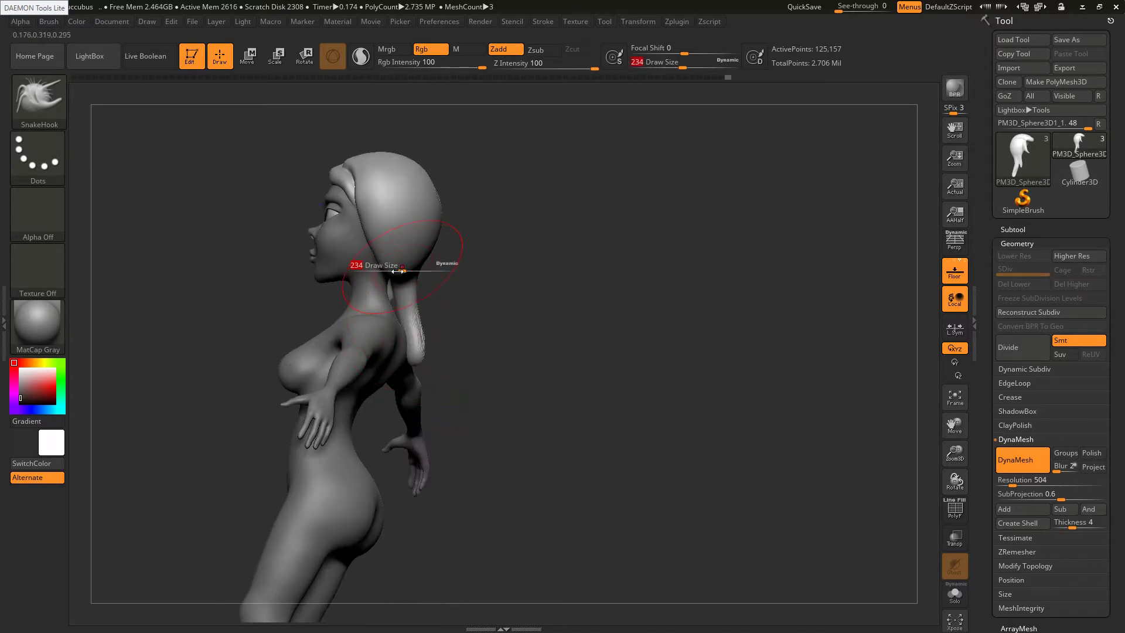
{"action": "left_click_drag", "start_coordinate": [398, 269], "coordinate": [389, 269]}
{"action": "mouse_move", "coordinate": [504, 287]}
{"action": "left_mouse_down"}
{"action": "mouse_move", "coordinate": [448, 278]}
{"action": "mouse_move", "coordinate": [409, 340]}
{"action": "left_mouse_up"}
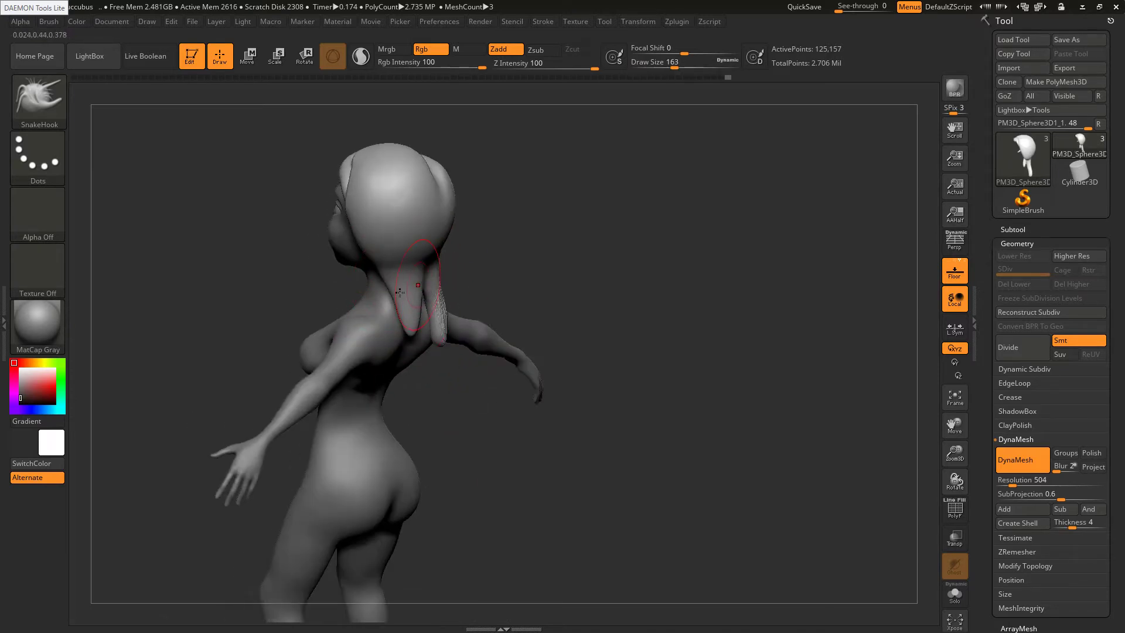
{"action": "right_click_drag", "start_coordinate": [399, 293], "coordinate": [359, 305]}
Pull the back hair locks into a longer shape, undoing one stroke, and remesh the hair with DynaMesh
{"action": "left_click_drag", "start_coordinate": [420, 267], "coordinate": [456, 359]}
{"action": "key", "text": "ctrl+z"}
{"action": "right_click_drag", "start_coordinate": [530, 328], "coordinate": [461, 343]}
{"action": "mouse_move", "coordinate": [465, 328]}
{"action": "left_mouse_down"}
{"action": "mouse_move", "coordinate": [462, 350]}
{"action": "mouse_move", "coordinate": [452, 320]}
{"action": "left_mouse_up"}
{"action": "mouse_move", "coordinate": [389, 369]}
{"action": "left_mouse_down", "text": "ctrl"}
{"action": "mouse_move", "coordinate": [432, 385]}
{"action": "mouse_move", "coordinate": [461, 335]}
{"action": "mouse_move", "coordinate": [434, 319]}
{"action": "mouse_move", "coordinate": [441, 265]}
{"action": "mouse_move", "coordinate": [358, 276]}
{"action": "mouse_move", "coordinate": [435, 330]}
{"action": "left_mouse_up", "text": "ctrl"}
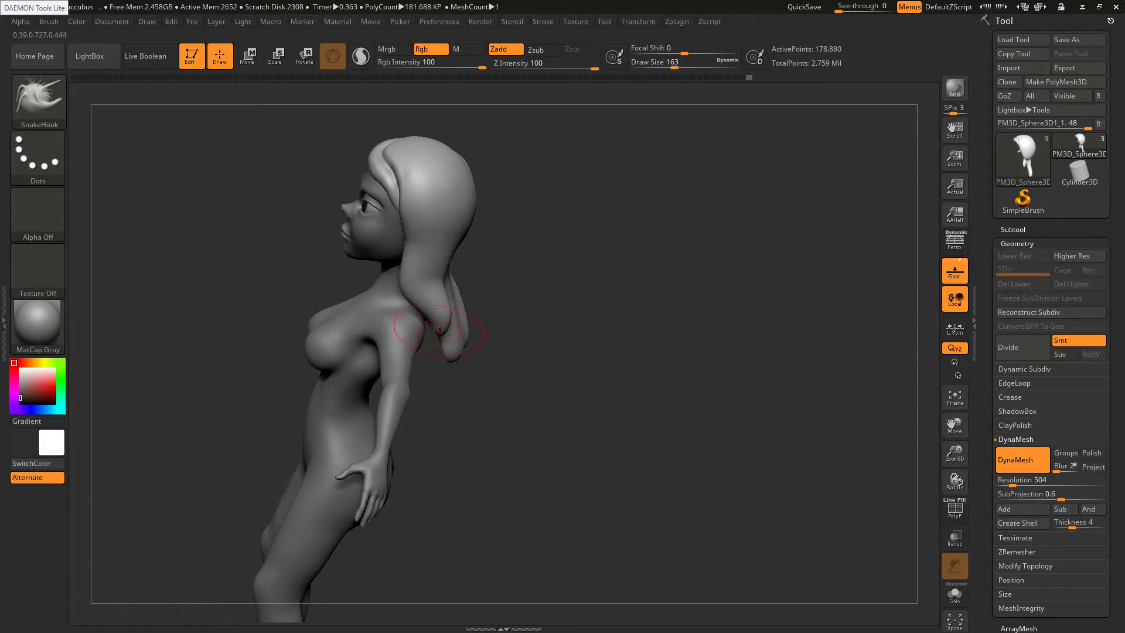
Pull the back hair locks outward with SnakeHook at draw size 163 to form a wide mass over the upper back
{"action": "mouse_move", "coordinate": [394, 371]}
{"action": "left_mouse_down"}
{"action": "mouse_move", "coordinate": [431, 348]}
{"action": "mouse_move", "coordinate": [447, 356]}
{"action": "mouse_move", "coordinate": [452, 326]}
{"action": "mouse_move", "coordinate": [433, 354]}
{"action": "left_mouse_up"}
{"action": "right_click_drag", "start_coordinate": [428, 334], "coordinate": [469, 352]}
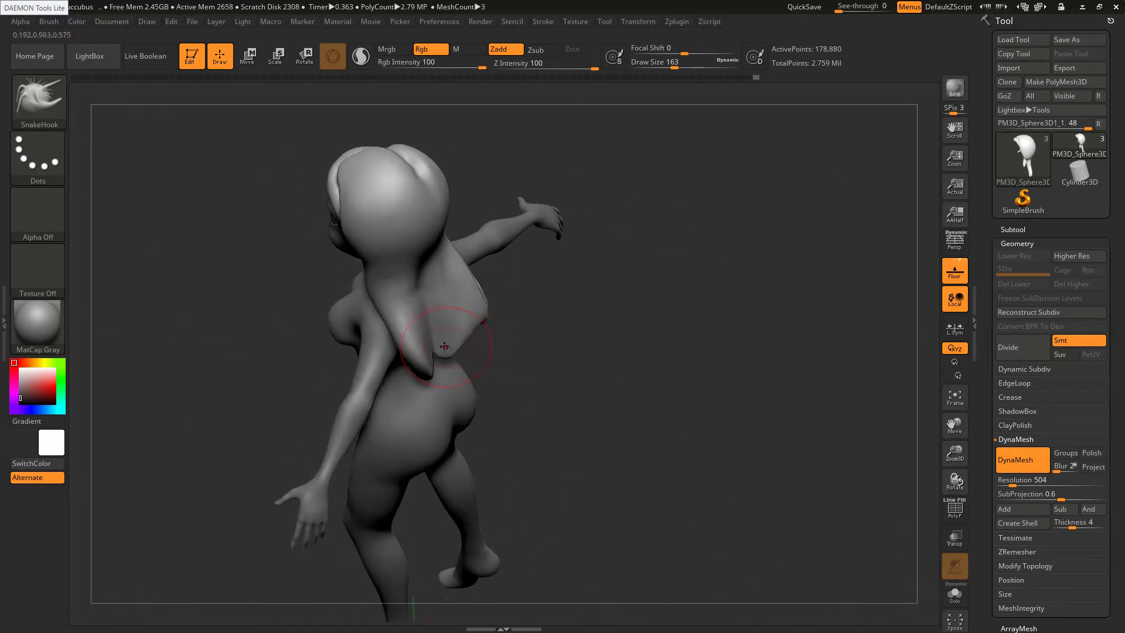
{"action": "mouse_move", "coordinate": [433, 347]}
{"action": "left_mouse_down"}
{"action": "mouse_move", "coordinate": [455, 345]}
{"action": "mouse_move", "coordinate": [422, 336]}
{"action": "left_mouse_up"}
{"action": "right_click_drag", "start_coordinate": [423, 336], "coordinate": [466, 328]}
{"action": "left_click_drag", "start_coordinate": [471, 290], "coordinate": [463, 272]}
{"action": "mouse_move", "coordinate": [446, 282]}
{"action": "right_mouse_down"}
{"action": "mouse_move", "coordinate": [468, 311]}
{"action": "mouse_move", "coordinate": [497, 297]}
{"action": "mouse_move", "coordinate": [460, 279]}
{"action": "mouse_move", "coordinate": [460, 293]}
{"action": "right_mouse_up"}
{"action": "left_click_drag", "start_coordinate": [419, 289], "coordinate": [428, 266]}
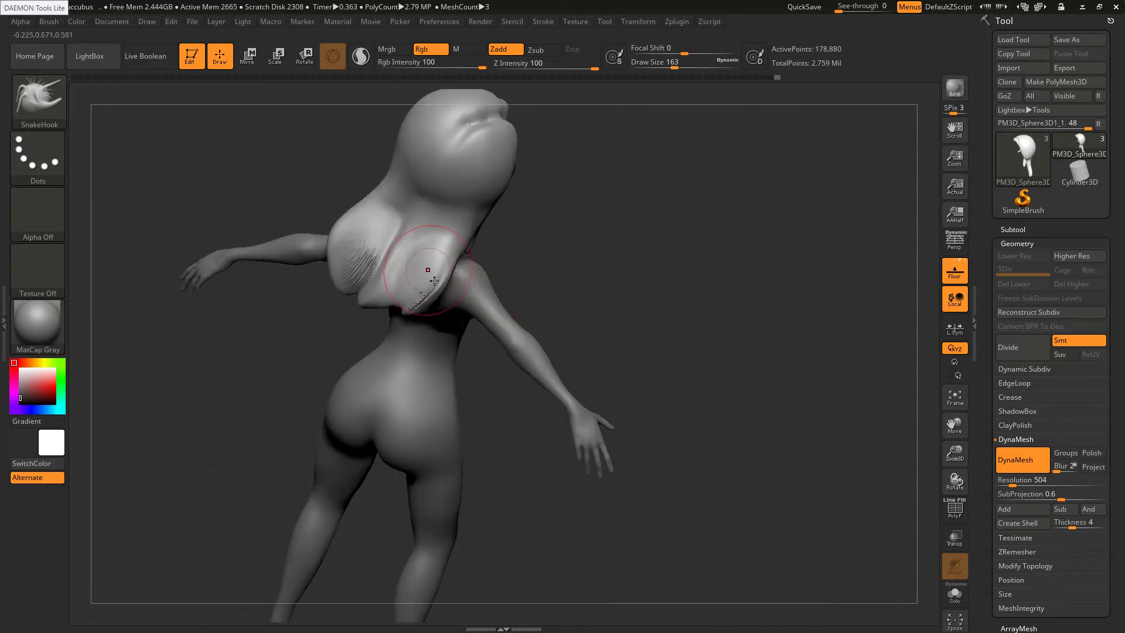
Remesh the hair with DynaMesh and smooth the stretched surfaces of the back hair and crown
{"action": "left_click_drag", "start_coordinate": [610, 267], "coordinate": [586, 252], "text": "ctrl"}
{"action": "mouse_move", "coordinate": [375, 262]}
{"action": "left_mouse_down", "text": "shift"}
{"action": "mouse_move", "coordinate": [358, 269]}
{"action": "mouse_move", "coordinate": [408, 281]}
{"action": "mouse_move", "coordinate": [373, 265]}
{"action": "mouse_move", "coordinate": [386, 275]}
{"action": "left_mouse_up", "text": "shift"}
{"action": "left_click_drag", "start_coordinate": [575, 236], "coordinate": [539, 266], "text": "ctrl"}
{"action": "mouse_move", "coordinate": [377, 269]}
{"action": "left_mouse_down", "text": "shift"}
{"action": "mouse_move", "coordinate": [369, 254]}
{"action": "mouse_move", "coordinate": [397, 222]}
{"action": "left_mouse_up", "text": "shift"}
{"action": "left_click_drag", "start_coordinate": [464, 136], "coordinate": [486, 144], "text": "shift"}
Smooth the hair on both sides of the face, reducing the draw size to 145
{"action": "left_click_drag", "start_coordinate": [639, 194], "coordinate": [516, 170]}
{"action": "mouse_move", "coordinate": [610, 158]}
{"action": "left_mouse_down", "text": "alt"}
{"action": "mouse_move", "coordinate": [609, 226]}
{"action": "mouse_move", "coordinate": [638, 286]}
{"action": "mouse_move", "coordinate": [454, 289]}
{"action": "left_mouse_up", "text": "alt"}
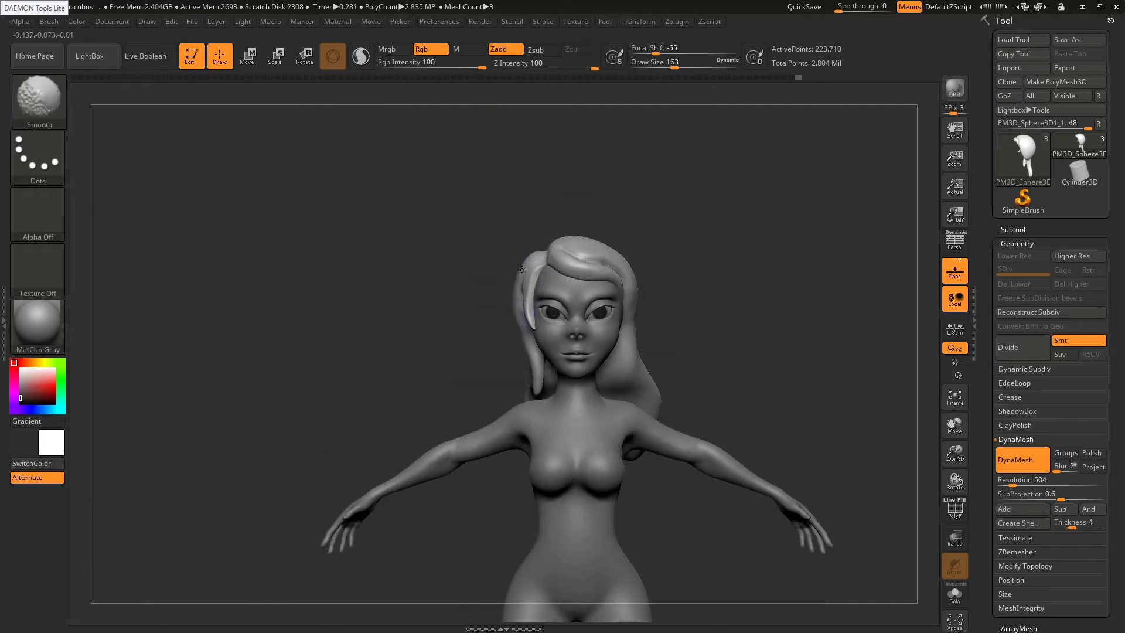
{"action": "mouse_move", "coordinate": [521, 269]}
{"action": "left_mouse_down", "text": "shift"}
{"action": "mouse_move", "coordinate": [577, 252]}
{"action": "mouse_move", "coordinate": [526, 305]}
{"action": "mouse_move", "coordinate": [536, 363]}
{"action": "left_mouse_up", "text": "shift"}
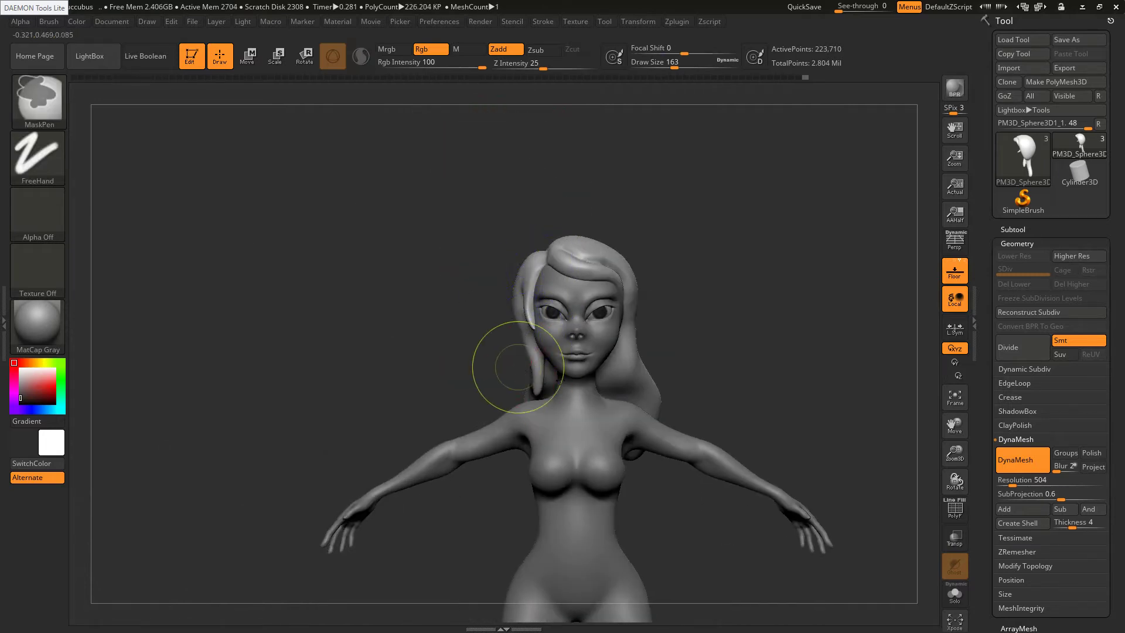
{"action": "right_click_drag", "start_coordinate": [519, 367], "coordinate": [527, 387], "text": "ctrl"}
{"action": "key", "text": "s"}
{"action": "left_click_drag", "start_coordinate": [531, 367], "coordinate": [528, 367]}
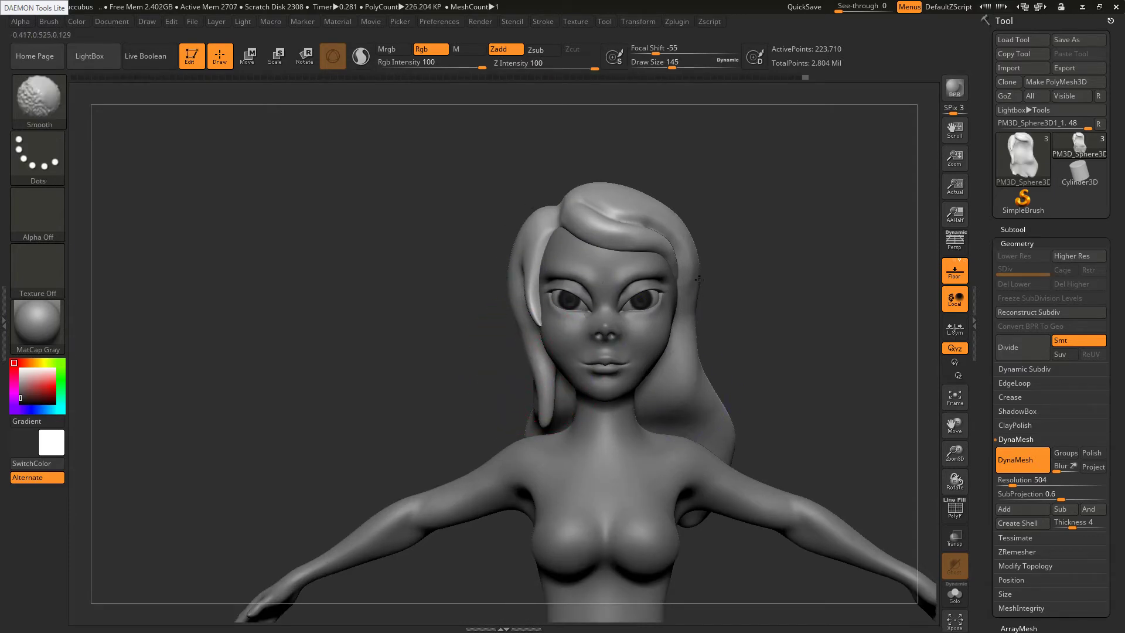
{"action": "left_click_drag", "start_coordinate": [694, 432], "coordinate": [683, 405], "text": "shift"}
Pull the hairline beside the cheek forward with the SnakeHook brush at draw size 140
{"action": "right_click_drag", "start_coordinate": [674, 398], "coordinate": [615, 392], "text": "shift"}
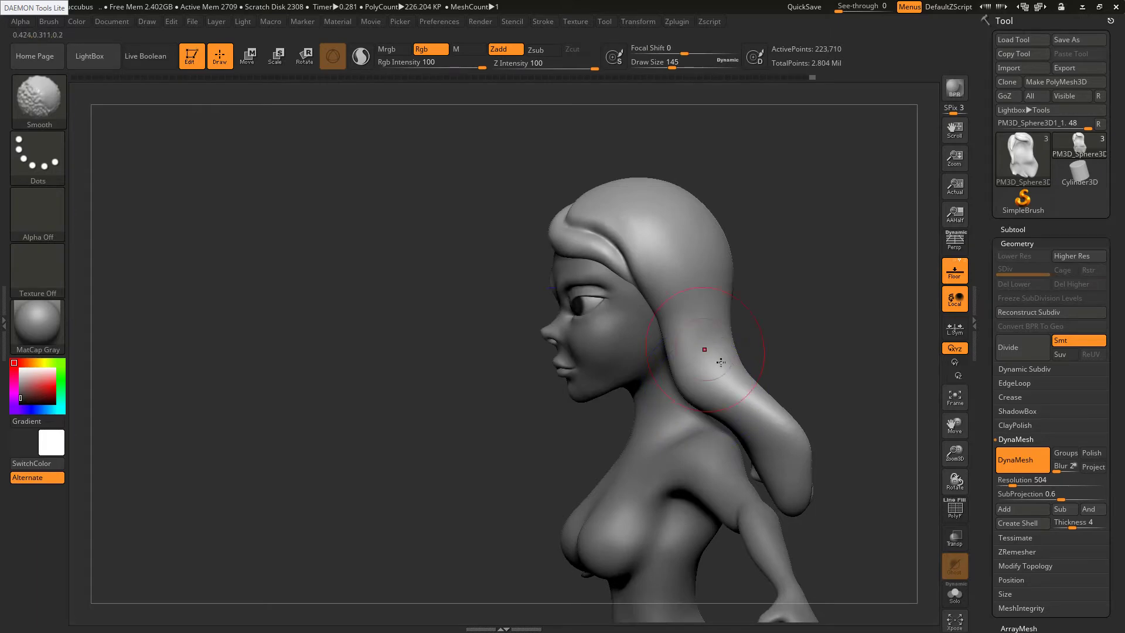
{"action": "right_click_drag", "start_coordinate": [697, 357], "coordinate": [681, 335]}
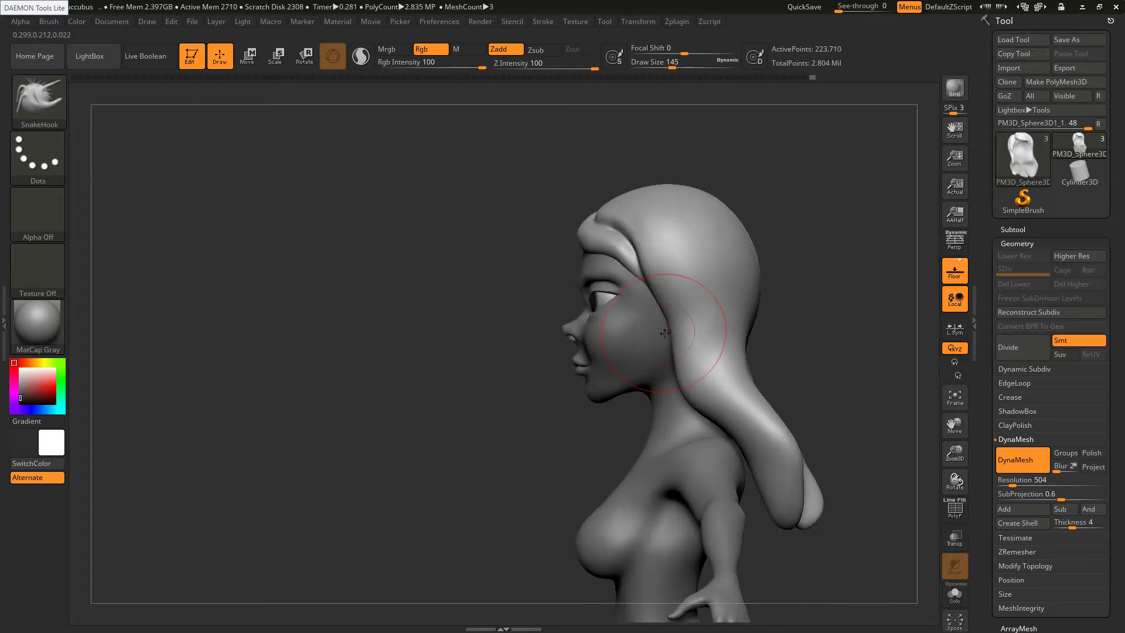
{"action": "key", "text": "b"}
{"action": "key", "text": "s"}
{"action": "key", "text": "h"}
{"action": "key", "text": "s"}
{"action": "left_click", "coordinate": [652, 275]}
{"action": "left_click_drag", "start_coordinate": [654, 280], "coordinate": [642, 285]}
Draw the lower edge of the back hair into pointed lock tips with SnakeHook at draw size 145
{"action": "key", "text": "s"}
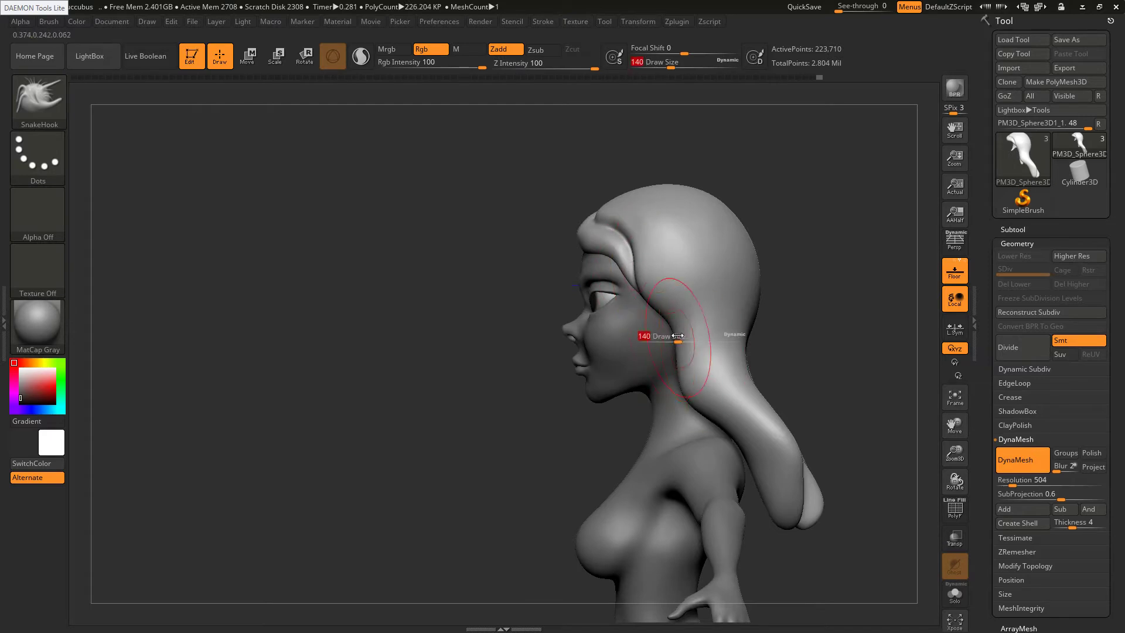
{"action": "left_click", "coordinate": [672, 338]}
{"action": "key", "text": "bracketright"}
{"action": "key", "text": "bracketright"}
{"action": "key", "text": "bracketright"}
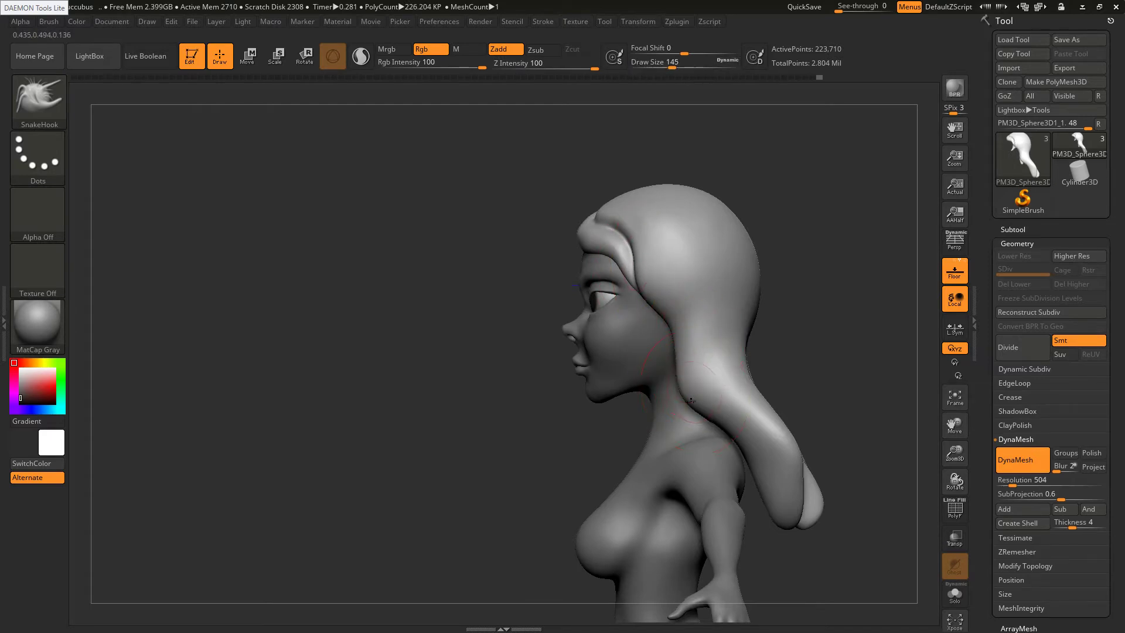
{"action": "mouse_move", "coordinate": [783, 495]}
{"action": "left_mouse_down"}
{"action": "mouse_move", "coordinate": [773, 498]}
{"action": "mouse_move", "coordinate": [765, 465]}
{"action": "mouse_move", "coordinate": [770, 441]}
{"action": "left_mouse_up"}
{"action": "right_click_drag", "start_coordinate": [728, 485], "coordinate": [614, 483]}
{"action": "mouse_move", "coordinate": [812, 416]}
{"action": "right_mouse_down", "text": "alt"}
{"action": "mouse_move", "coordinate": [706, 473]}
{"action": "mouse_move", "coordinate": [637, 288]}
{"action": "right_mouse_up", "text": "alt"}
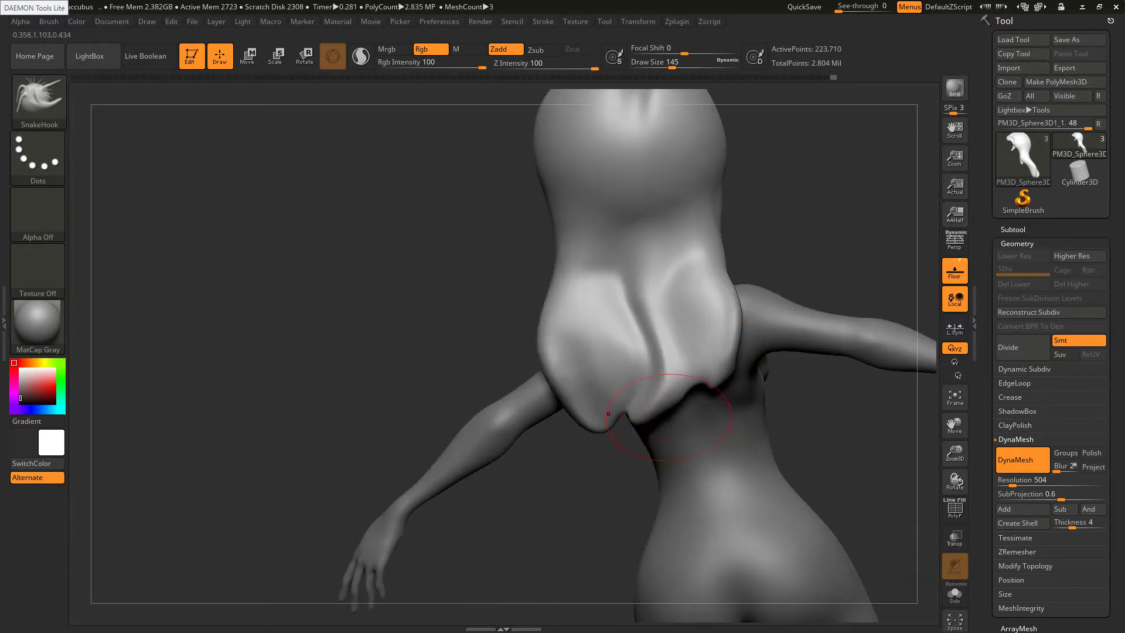
{"action": "left_click_drag", "start_coordinate": [663, 400], "coordinate": [667, 448]}
{"action": "left_click_drag", "start_coordinate": [612, 406], "coordinate": [628, 430]}
{"action": "mouse_move", "coordinate": [688, 387]}
{"action": "left_mouse_down"}
{"action": "mouse_move", "coordinate": [696, 409]}
{"action": "mouse_move", "coordinate": [722, 403]}
{"action": "left_mouse_up"}
{"action": "left_click_drag", "start_coordinate": [727, 340], "coordinate": [735, 339]}
Reshape the overall flow of the back hair in side view with SnakeHook at draw size 239
{"action": "mouse_move", "coordinate": [727, 346]}
{"action": "right_mouse_down"}
{"action": "mouse_move", "coordinate": [680, 372]}
{"action": "mouse_move", "coordinate": [704, 334]}
{"action": "right_mouse_up"}
{"action": "key", "text": "s"}
{"action": "left_click_drag", "start_coordinate": [753, 348], "coordinate": [764, 350]}
{"action": "mouse_move", "coordinate": [714, 400]}
{"action": "left_mouse_down"}
{"action": "mouse_move", "coordinate": [730, 405]}
{"action": "mouse_move", "coordinate": [795, 363]}
{"action": "left_mouse_up"}
{"action": "left_click_drag", "start_coordinate": [788, 319], "coordinate": [802, 323]}
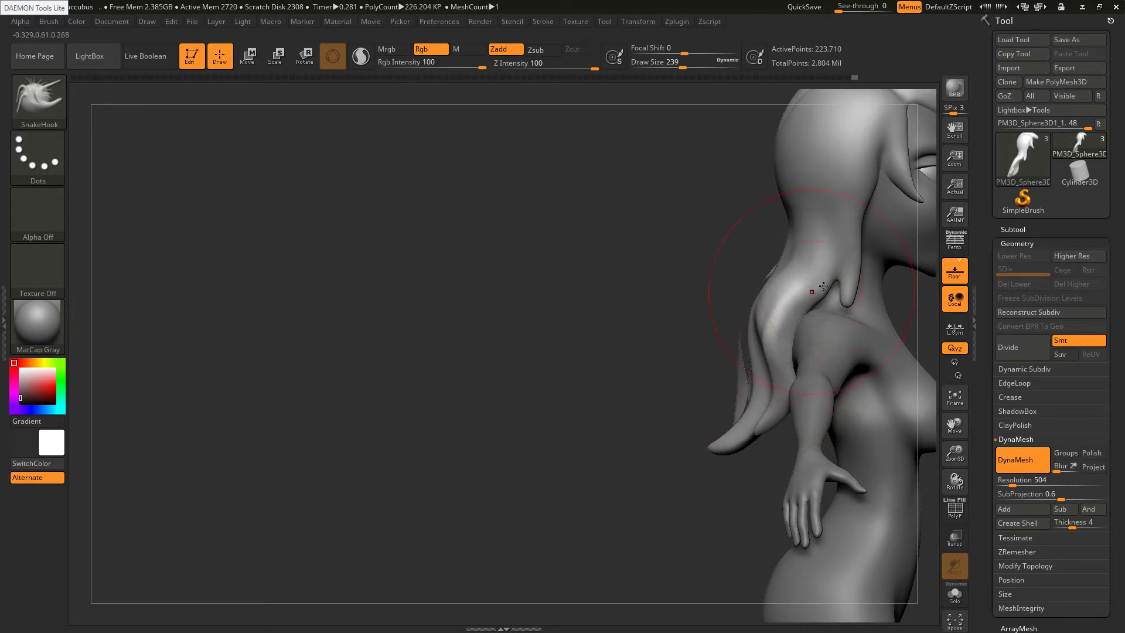
Widen the side lock above the shoulder with SnakeHook and refine the adjoining hair at draw size 116
{"action": "key", "text": "s"}
{"action": "mouse_move", "coordinate": [830, 275]}
{"action": "left_mouse_down"}
{"action": "mouse_move", "coordinate": [862, 286]}
{"action": "mouse_move", "coordinate": [866, 259]}
{"action": "left_mouse_up"}
{"action": "key", "text": "s"}
{"action": "left_click_drag", "start_coordinate": [860, 302], "coordinate": [850, 310]}
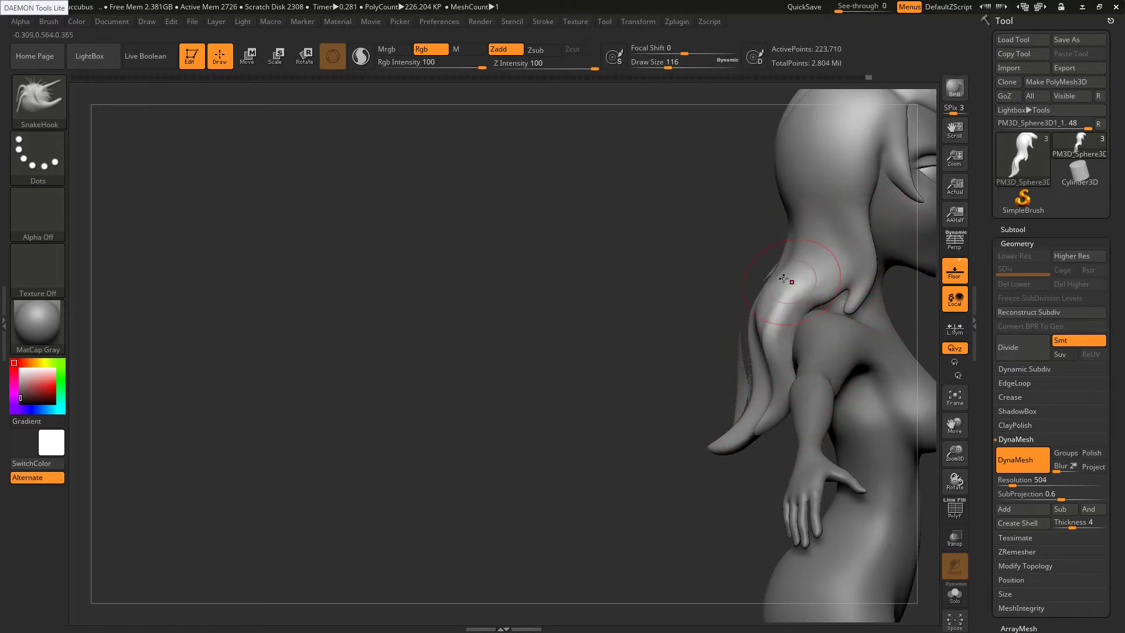
{"action": "left_click_drag", "start_coordinate": [776, 310], "coordinate": [804, 309]}
Remesh the hair with DynaMesh and smooth the lower part of the back hair
{"action": "left_click_drag", "start_coordinate": [593, 227], "coordinate": [613, 269], "text": "ctrl"}
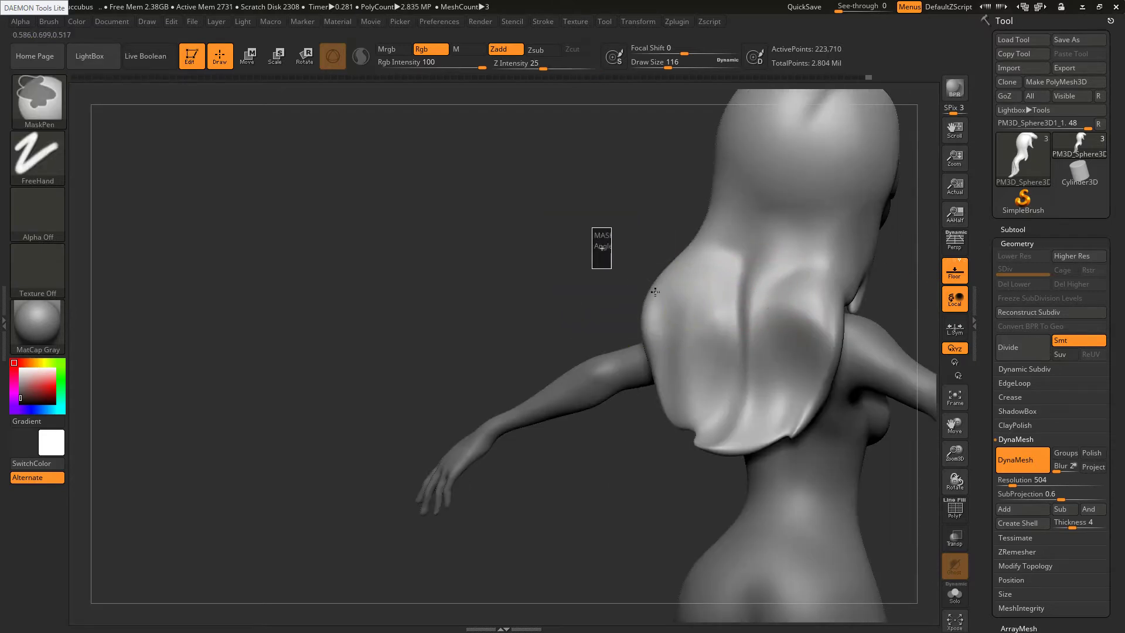
{"action": "mouse_move", "coordinate": [673, 355]}
{"action": "left_mouse_down", "text": "shift"}
{"action": "mouse_move", "coordinate": [728, 389]}
{"action": "mouse_move", "coordinate": [788, 378]}
{"action": "left_mouse_up", "text": "shift"}
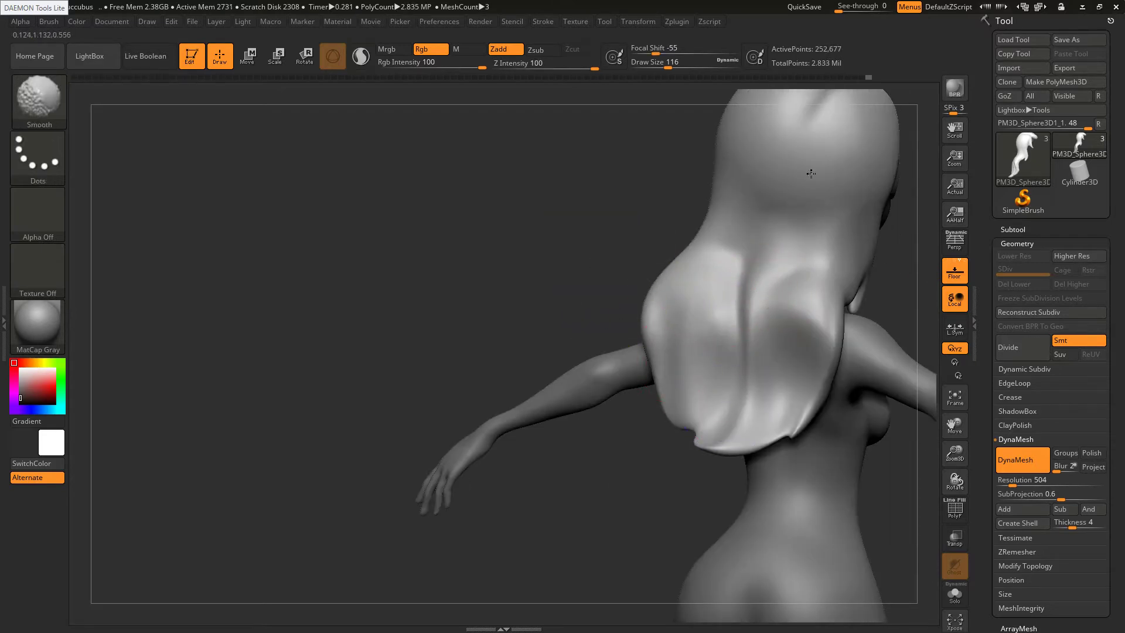
{"action": "mouse_move", "coordinate": [685, 304]}
{"action": "right_mouse_down", "text": "ctrl"}
{"action": "mouse_move", "coordinate": [693, 295]}
{"action": "mouse_move", "coordinate": [746, 319]}
{"action": "mouse_move", "coordinate": [731, 313]}
{"action": "right_mouse_up", "text": "ctrl"}
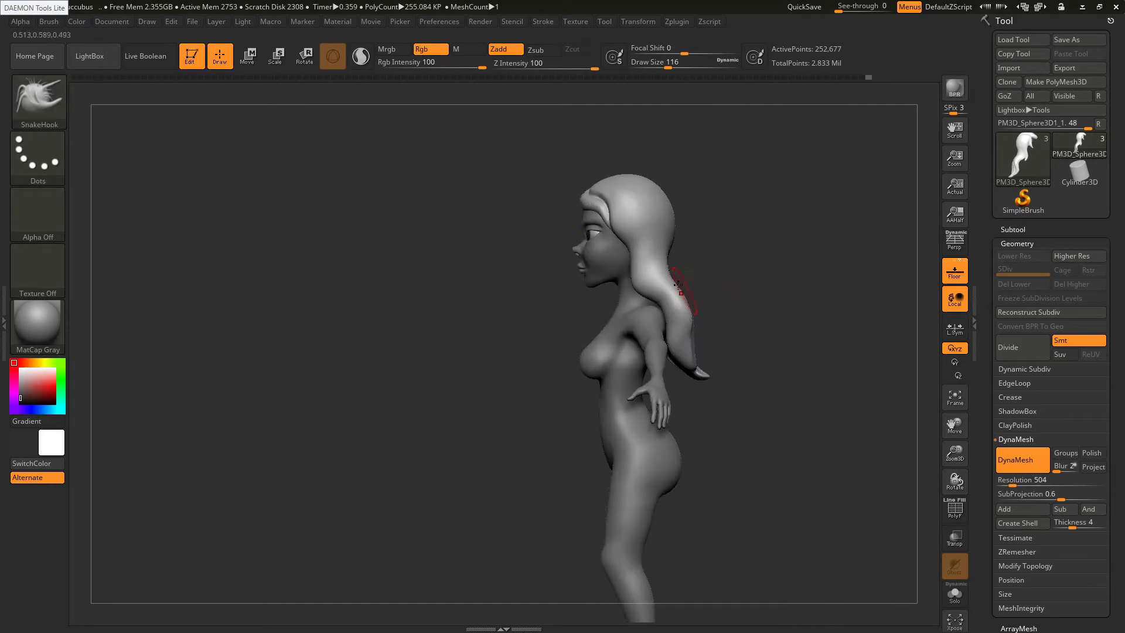
Adjust the hair contour beside the neck in profile with SnakeHook at draw size 163
{"action": "key", "text": "s"}
{"action": "key", "text": "s"}
{"action": "mouse_move", "coordinate": [667, 298]}
{"action": "left_mouse_down"}
{"action": "mouse_move", "coordinate": [653, 295]}
{"action": "mouse_move", "coordinate": [659, 246]}
{"action": "left_mouse_up"}
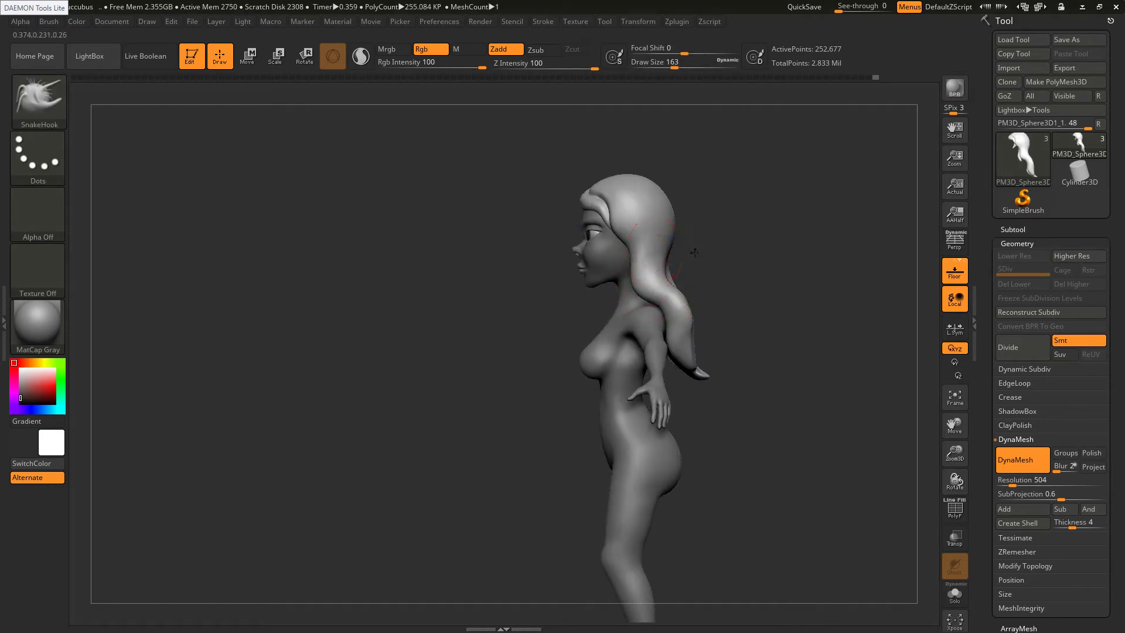
{"action": "right_click_drag", "start_coordinate": [694, 253], "coordinate": [729, 253]}
{"action": "right_click_drag", "start_coordinate": [729, 254], "coordinate": [739, 253], "text": "shift"}
Bend the tip of the side lock beside the neck outward in front view with SnakeHook
{"action": "right_click_drag", "start_coordinate": [586, 258], "coordinate": [591, 322], "text": "ctrl"}
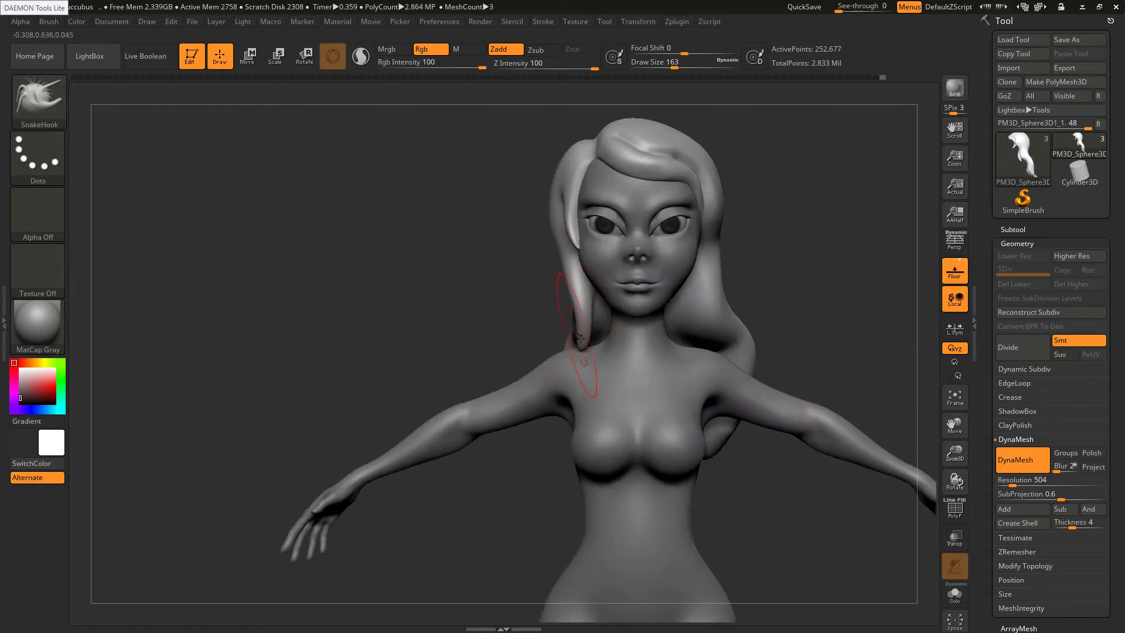
{"action": "left_click_drag", "start_coordinate": [580, 339], "coordinate": [576, 310]}
{"action": "key", "text": "s"}
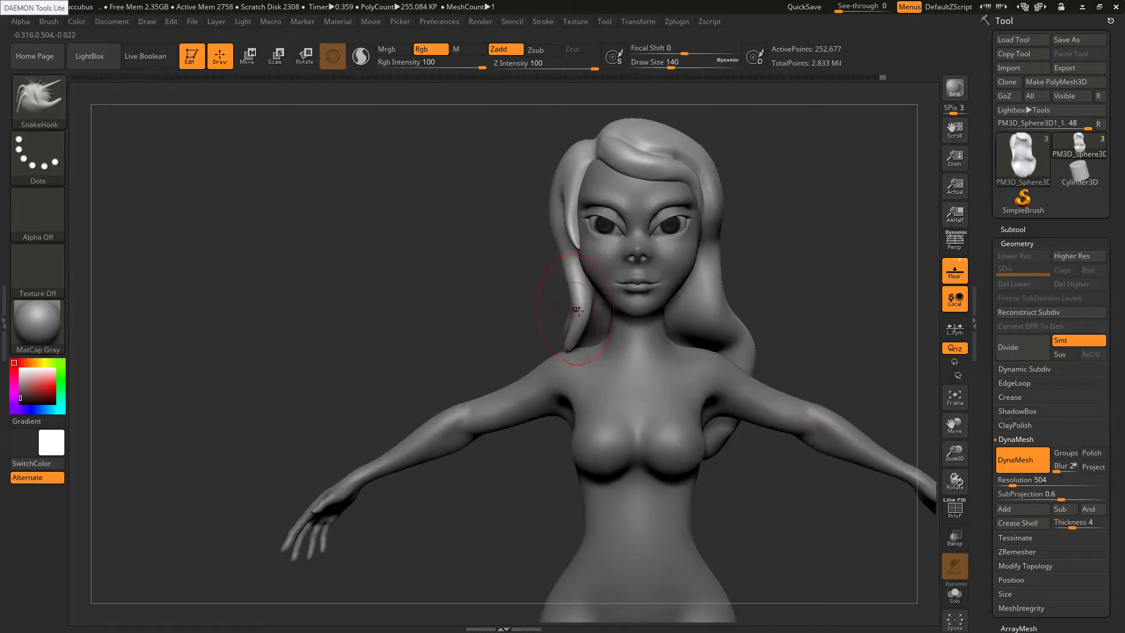
{"action": "key", "text": "s"}
{"action": "left_click_drag", "start_coordinate": [715, 323], "coordinate": [718, 323]}
Extend the side lock outward to the shoulder and curve it along the neck with SnakeHook
{"action": "right_click_drag", "start_coordinate": [656, 360], "coordinate": [812, 381]}
{"action": "right_click_drag", "start_coordinate": [599, 319], "coordinate": [553, 337]}
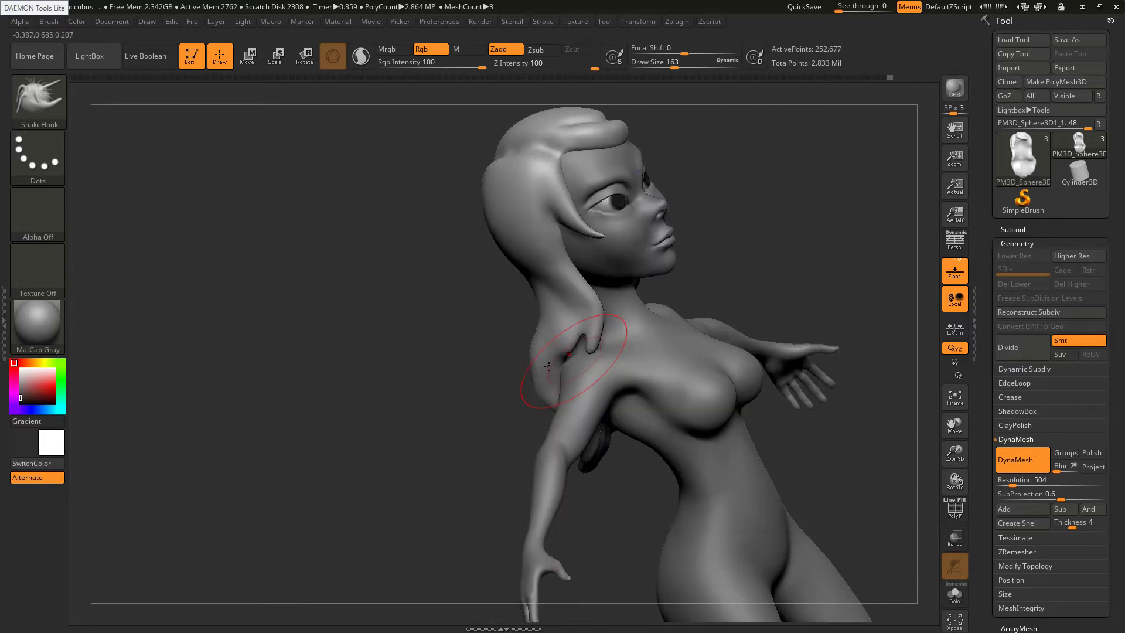
{"action": "right_click_drag", "start_coordinate": [549, 367], "coordinate": [468, 352]}
{"action": "key", "text": "s"}
{"action": "left_click_drag", "start_coordinate": [586, 341], "coordinate": [582, 341]}
{"action": "left_click_drag", "start_coordinate": [588, 344], "coordinate": [593, 323]}
{"action": "key", "text": "s"}
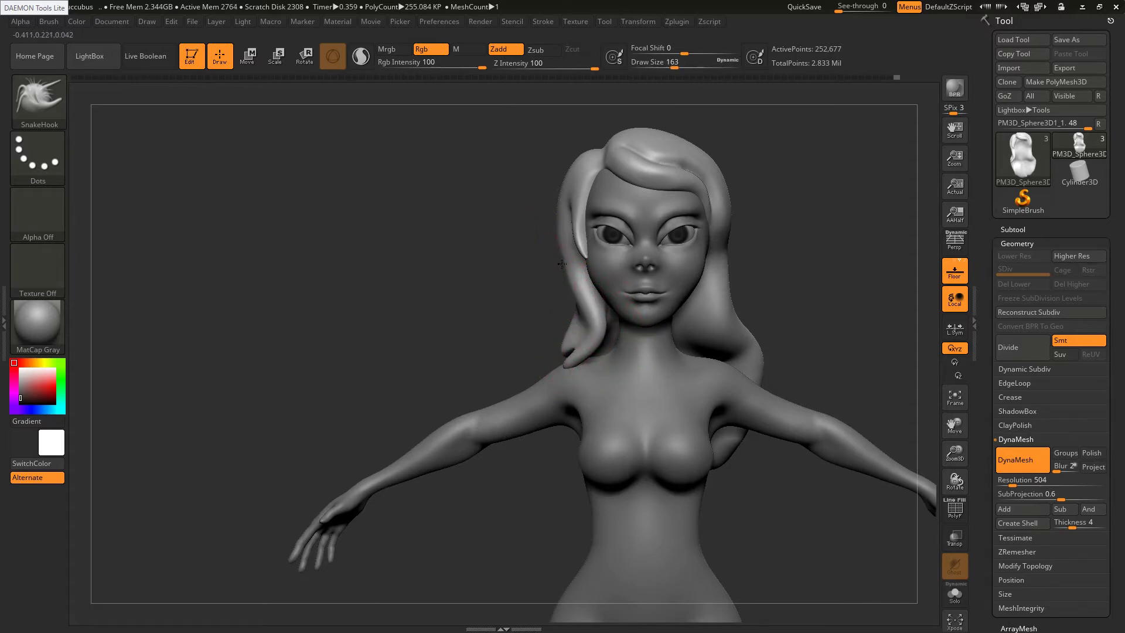
Smooth the outer hair edge and fill out the side lock's tip over the shoulder with SnakeHook at draw size 108
{"action": "key", "text": "shift"}
{"action": "left_click_drag", "start_coordinate": [560, 230], "coordinate": [560, 231], "text": "shift"}
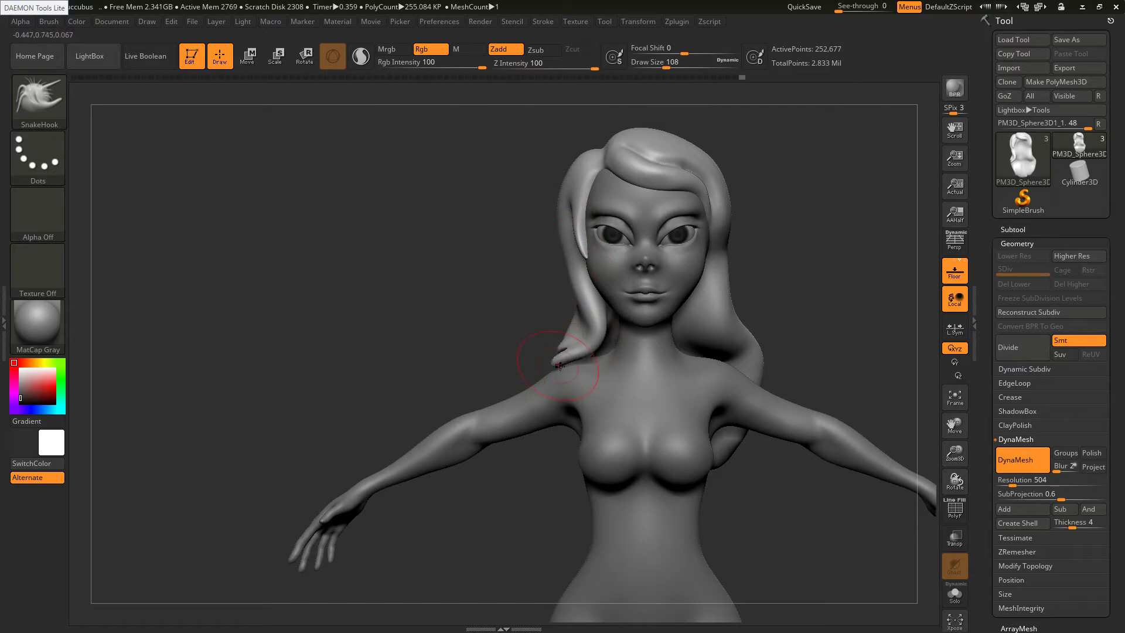
{"action": "mouse_move", "coordinate": [585, 355]}
{"action": "left_mouse_down"}
{"action": "mouse_move", "coordinate": [567, 358]}
{"action": "mouse_move", "coordinate": [589, 328]}
{"action": "mouse_move", "coordinate": [584, 305]}
{"action": "left_mouse_up"}
{"action": "key", "text": "s"}
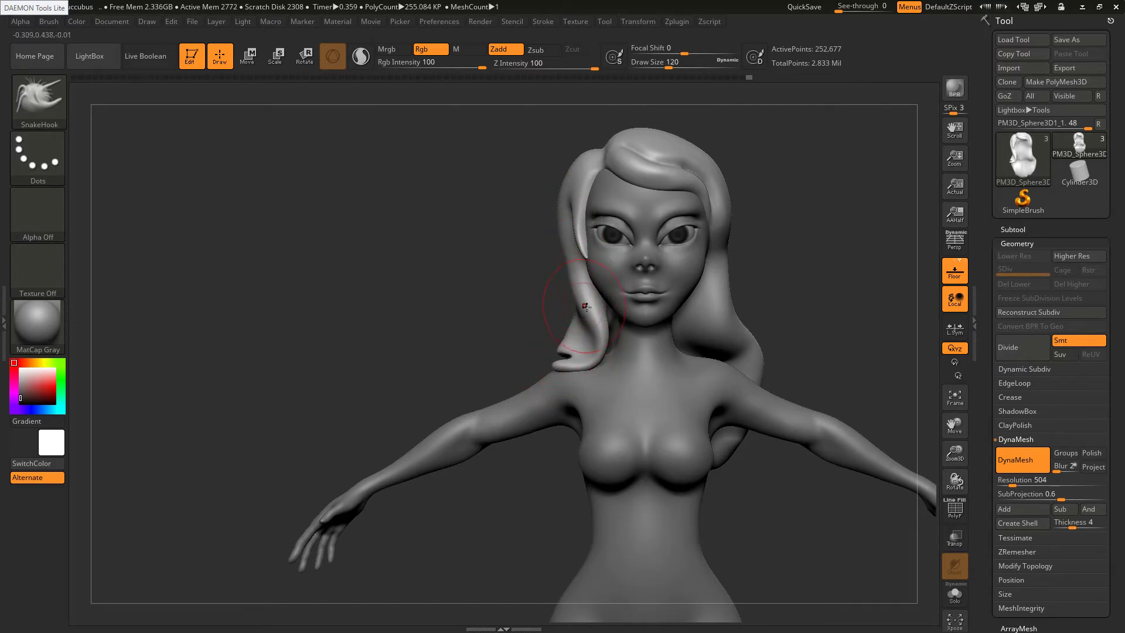
Refine the gap between the locks on the shoulder with SnakeHook at draw size 74 and smooth their edges
{"action": "right_click_drag", "start_coordinate": [618, 335], "coordinate": [698, 342]}
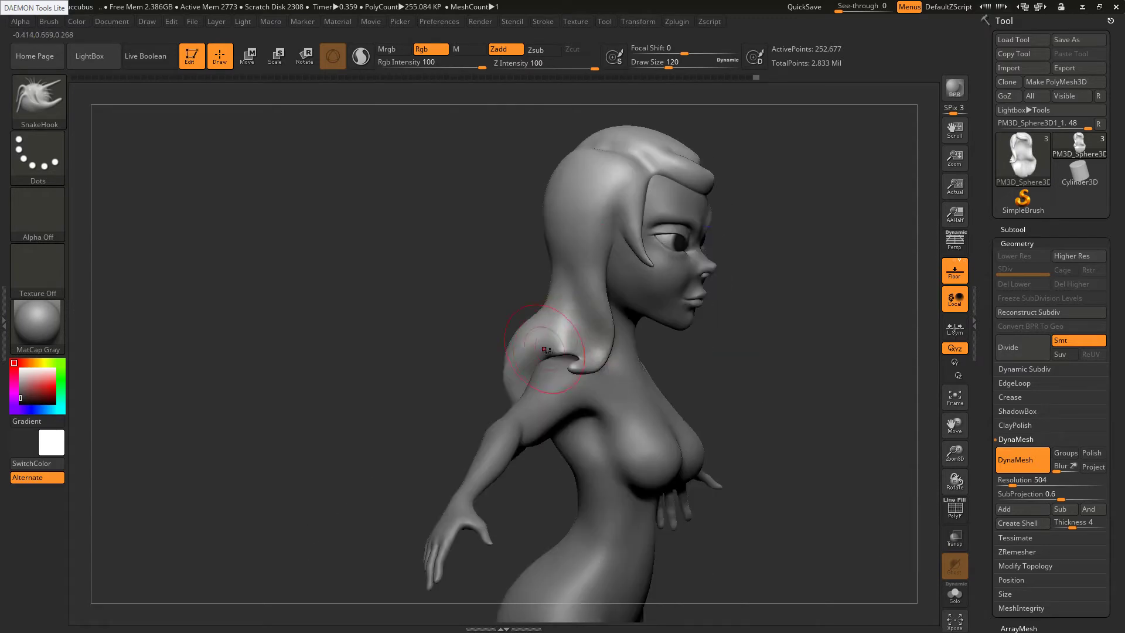
{"action": "right_click_drag", "start_coordinate": [553, 350], "coordinate": [556, 370]}
{"action": "key", "text": "s"}
{"action": "mouse_move", "coordinate": [555, 367]}
{"action": "left_mouse_down"}
{"action": "mouse_move", "coordinate": [554, 351]}
{"action": "mouse_move", "coordinate": [552, 361]}
{"action": "left_mouse_up"}
{"action": "right_click_drag", "start_coordinate": [566, 369], "coordinate": [560, 345]}
{"action": "left_click_drag", "start_coordinate": [582, 361], "coordinate": [593, 363], "text": "shift"}
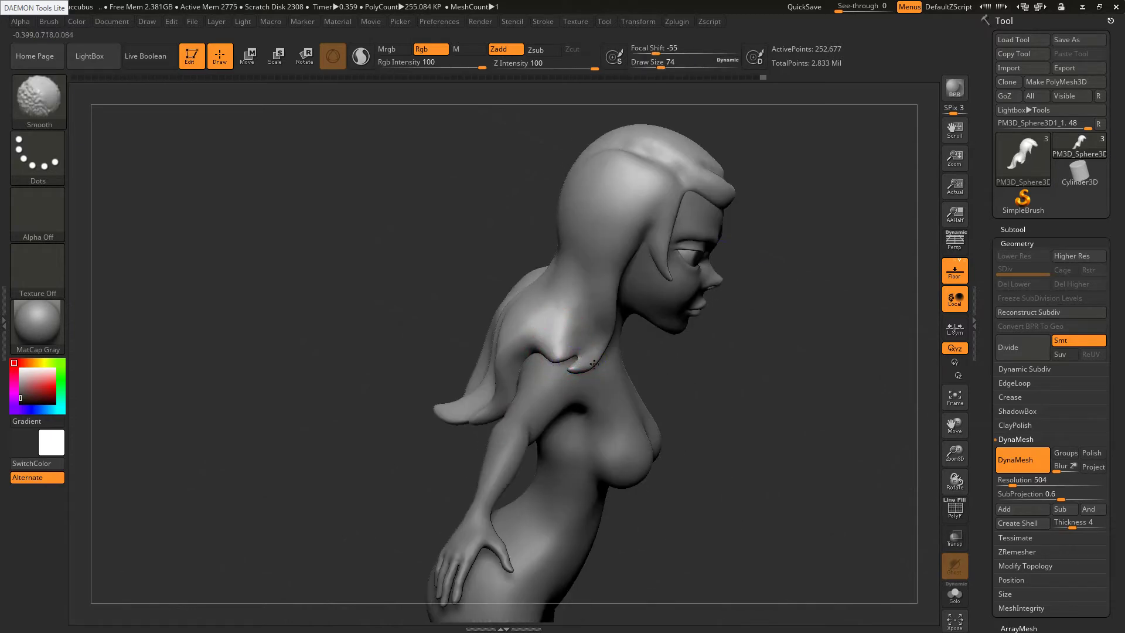
Swell the hair above the shoulder with the Inflat brush at draw size 54, and raise the draw size to 90
{"action": "mouse_move", "coordinate": [575, 315]}
{"action": "right_mouse_down"}
{"action": "mouse_move", "coordinate": [547, 297]}
{"action": "mouse_move", "coordinate": [563, 323]}
{"action": "right_mouse_up"}
{"action": "key", "text": "b"}
{"action": "key", "text": "i"}
{"action": "key", "text": "n"}
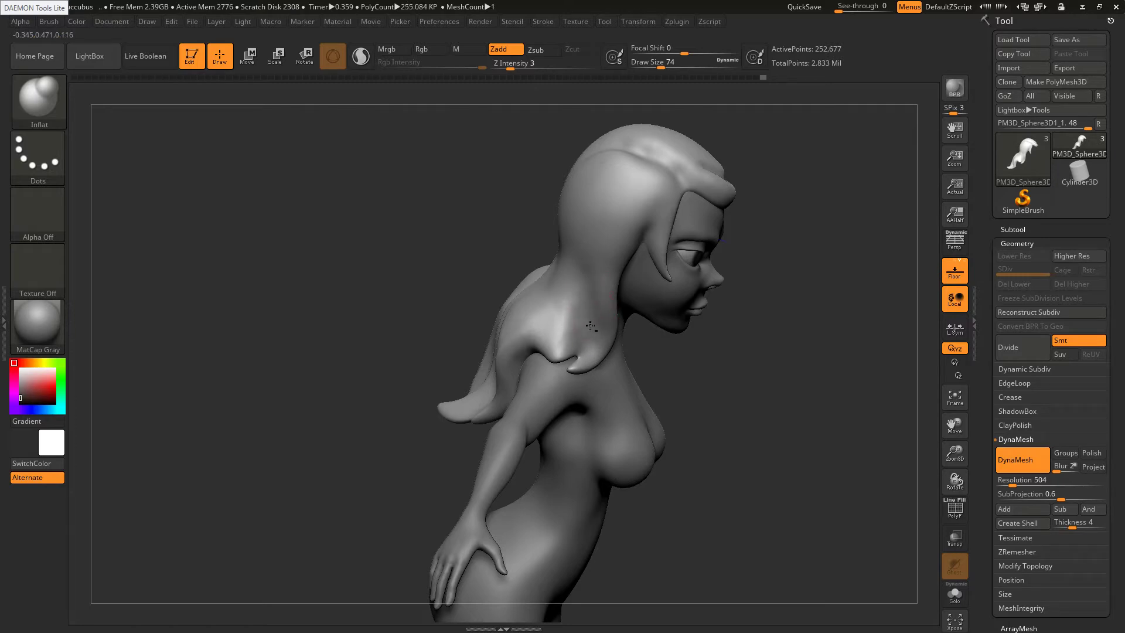
{"action": "key", "text": "["}
{"action": "key", "text": "["}
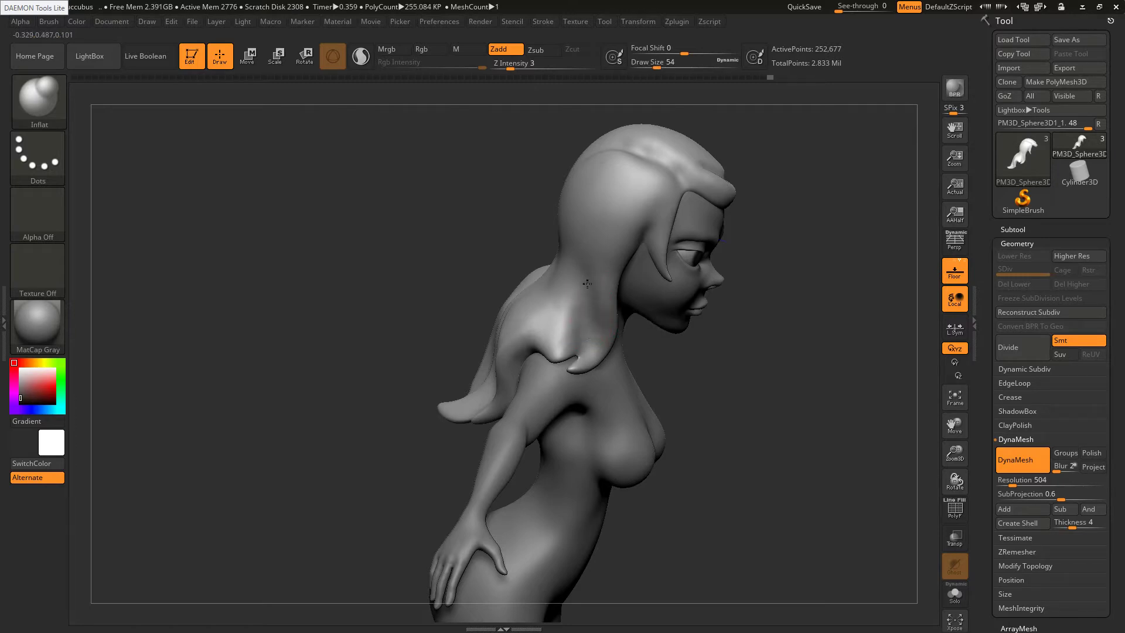
{"action": "key", "text": "s"}
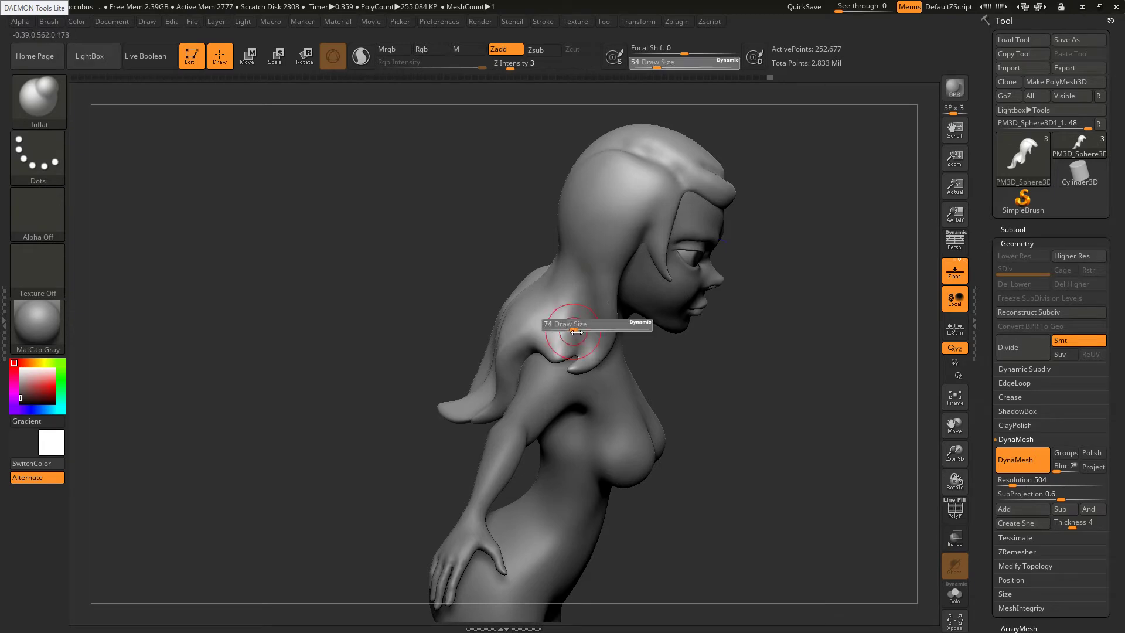
{"action": "left_click_drag", "start_coordinate": [570, 328], "coordinate": [578, 329]}
Pull the lock ends over the upper arm into separate pointed tips with SnakeHook at draw size 80
{"action": "key", "text": "b"}
{"action": "key", "text": "s"}
{"action": "key", "text": "h"}
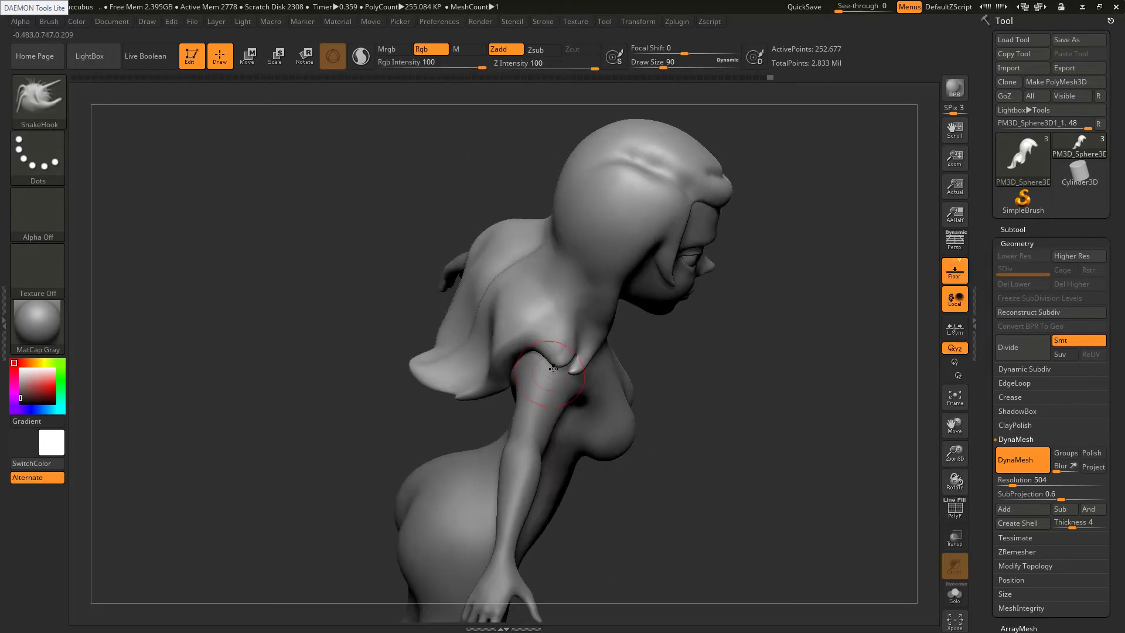
{"action": "key", "text": "["}
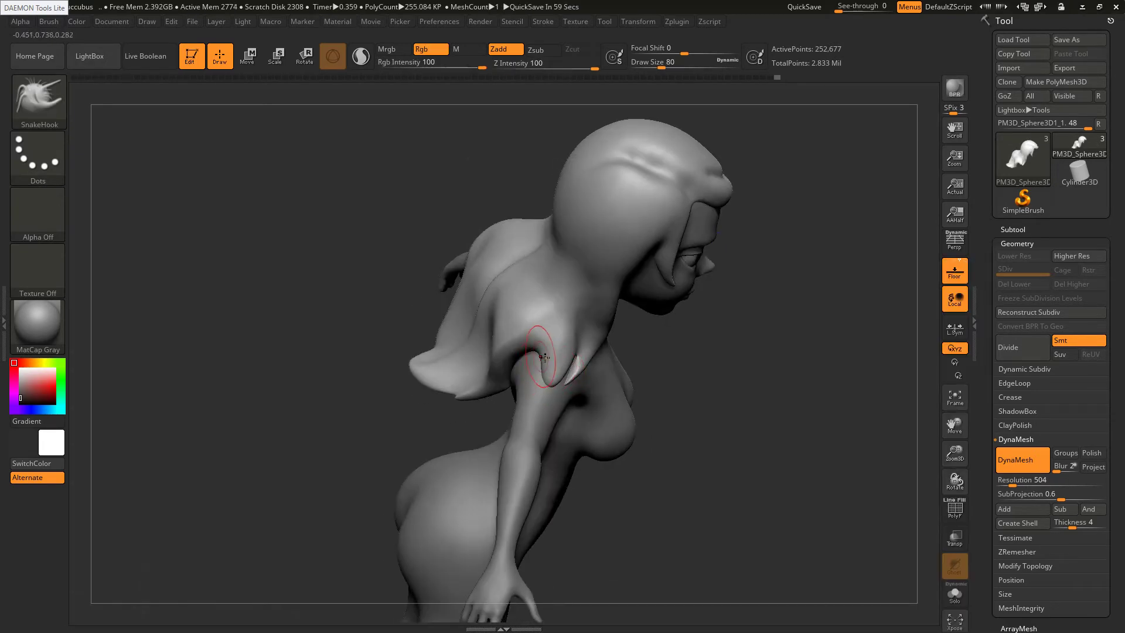
{"action": "right_click_drag", "start_coordinate": [553, 353], "coordinate": [570, 365]}
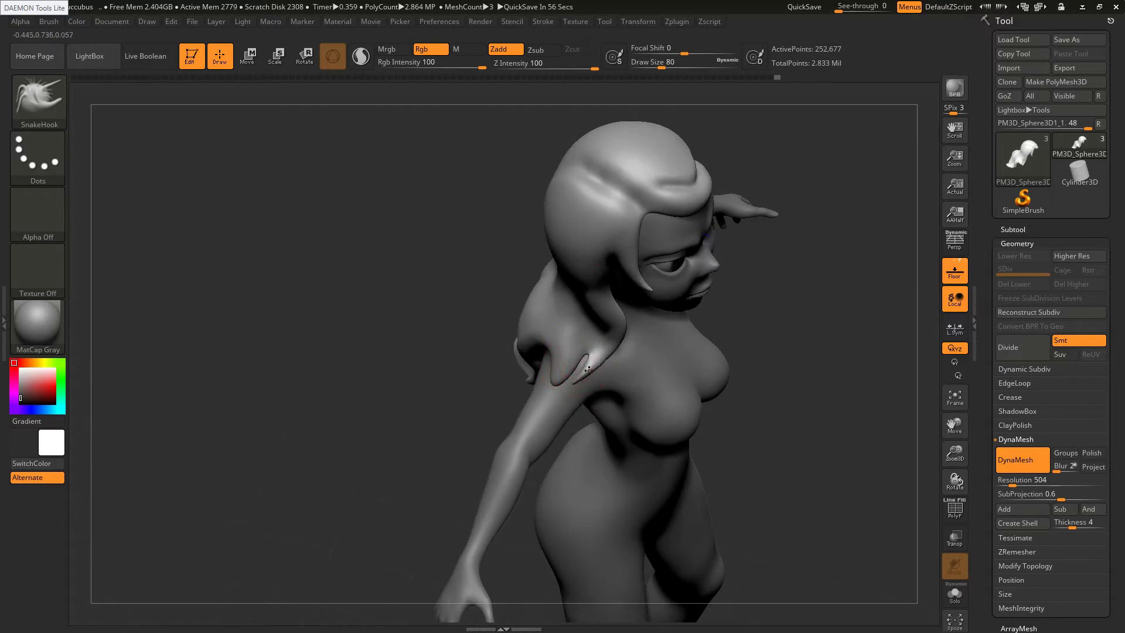
{"action": "left_click_drag", "start_coordinate": [581, 364], "coordinate": [588, 368]}
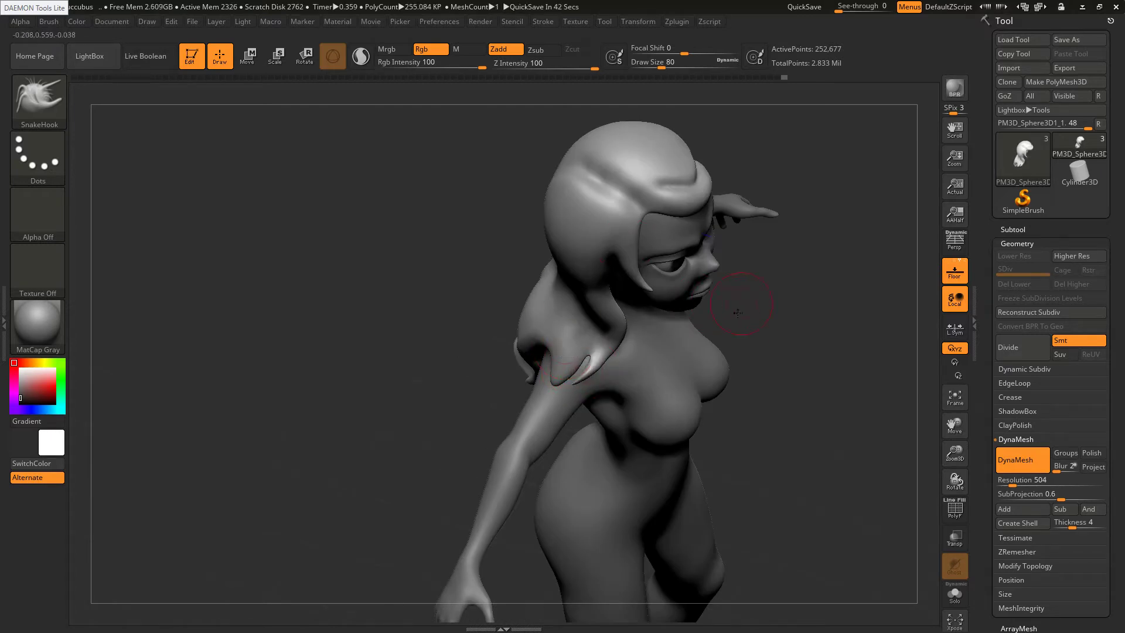
Smooth the hair lock tips over the upper arm and switch to the Inflat brush
{"action": "mouse_move", "coordinate": [674, 287]}
{"action": "right_mouse_down"}
{"action": "mouse_move", "coordinate": [571, 351]}
{"action": "mouse_move", "coordinate": [689, 328]}
{"action": "right_mouse_up"}
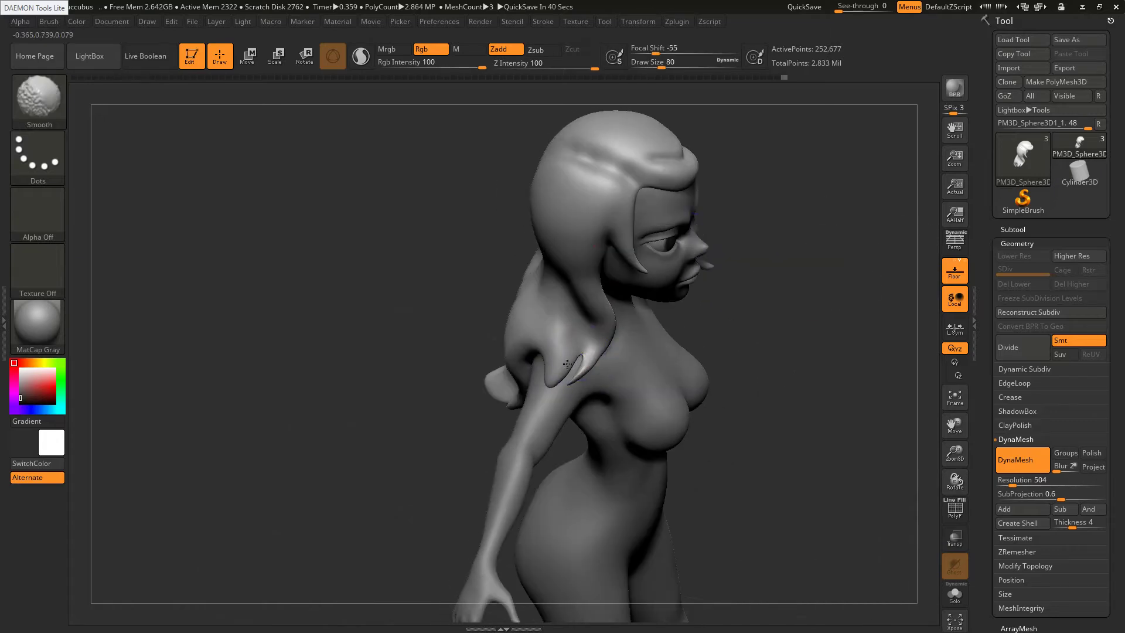
{"action": "left_click_drag", "start_coordinate": [579, 360], "coordinate": [554, 365], "text": "shift"}
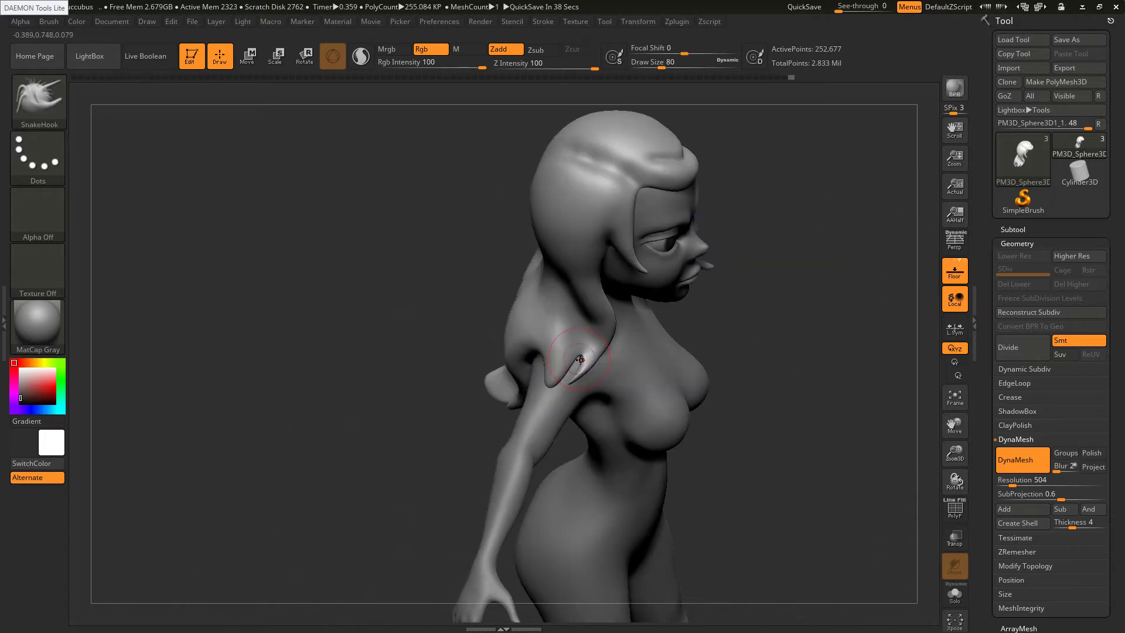
{"action": "key", "text": "b"}
{"action": "key", "text": "i"}
{"action": "key", "text": "n"}
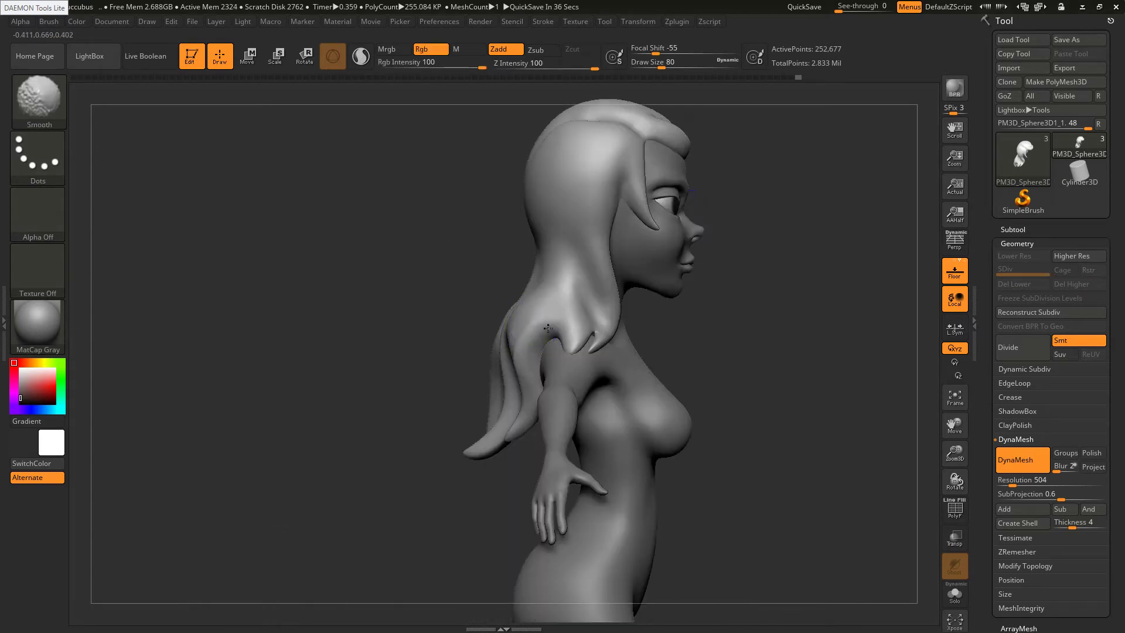
Swell a vertical strand down the back of the hair with the Inflat brush at draw size 71
{"action": "right_click_drag", "start_coordinate": [512, 345], "coordinate": [489, 403]}
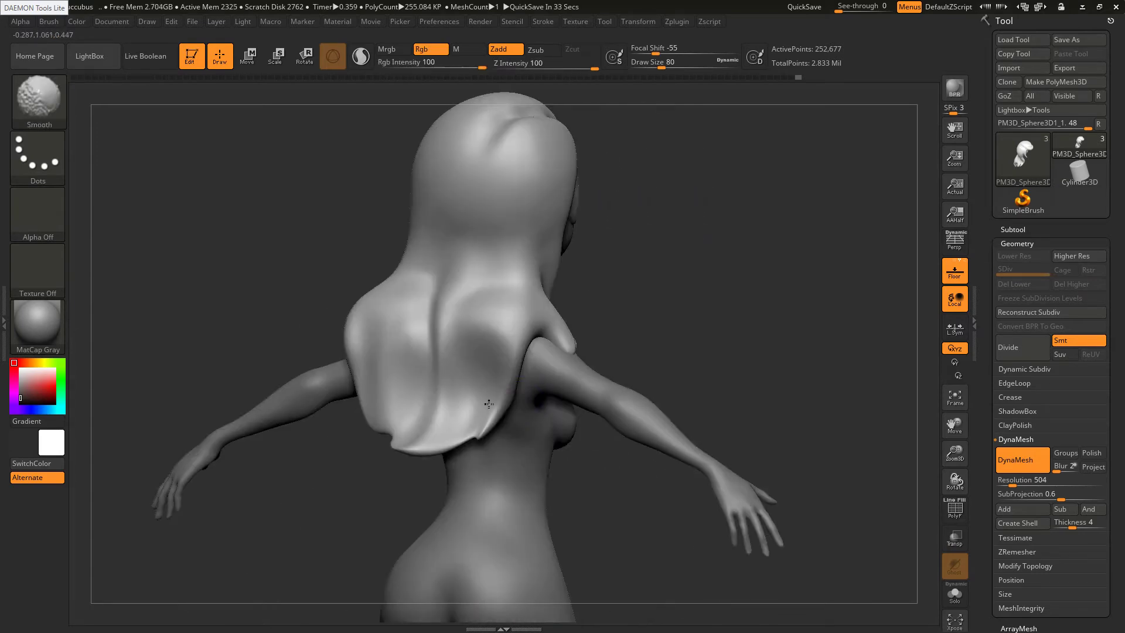
{"action": "key", "text": "b"}
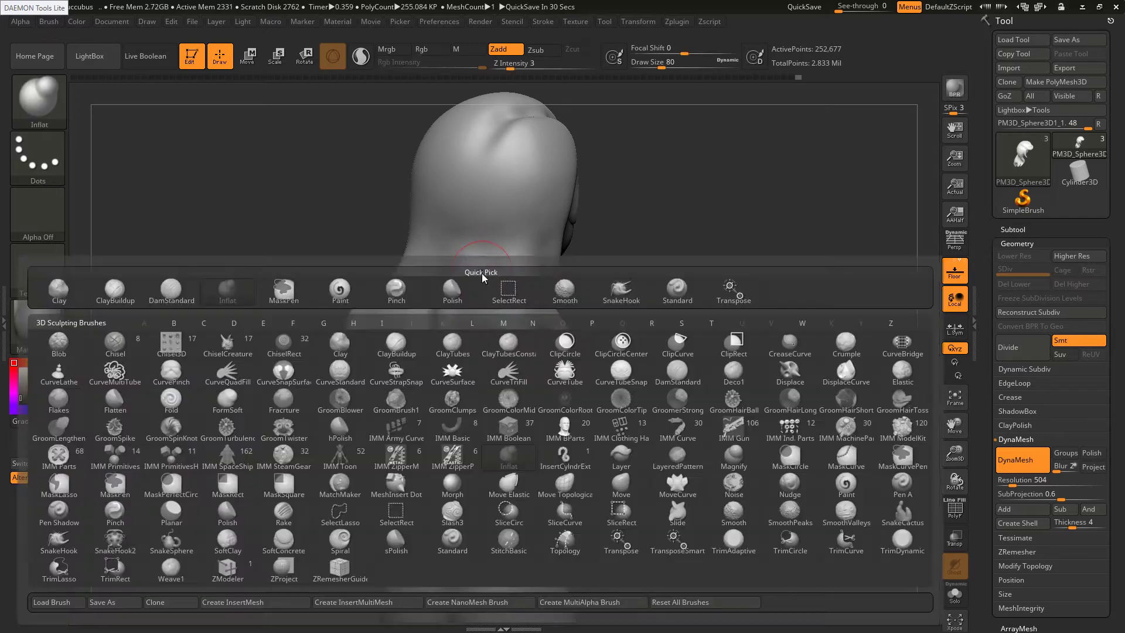
{"action": "key", "text": "i"}
{"action": "key", "text": "n"}
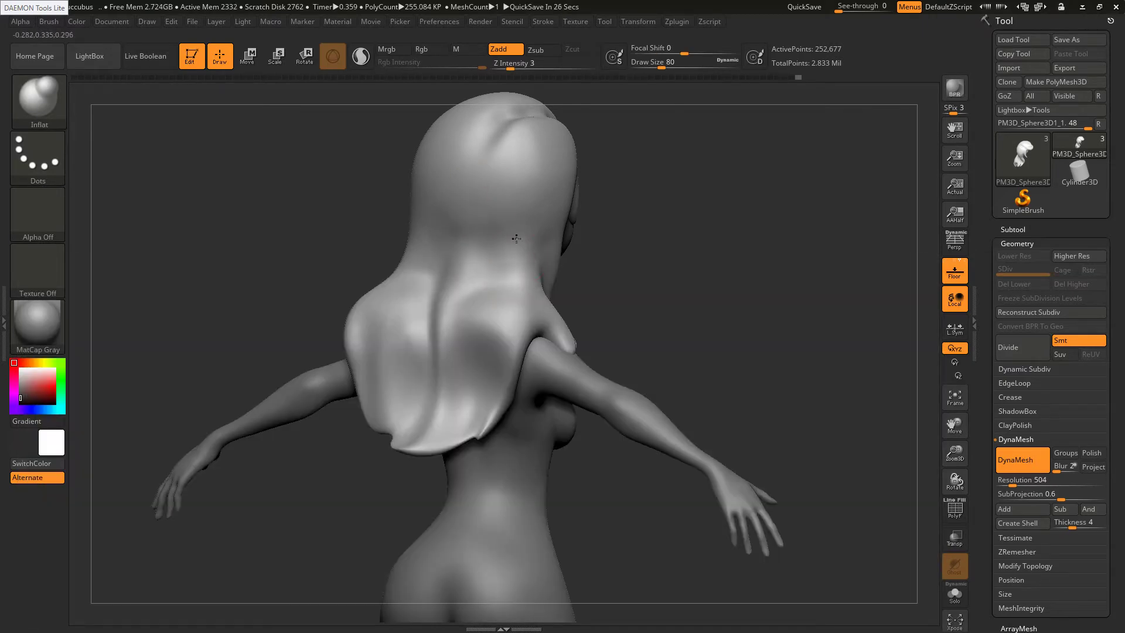
{"action": "key", "text": "s"}
{"action": "left_click_drag", "start_coordinate": [506, 341], "coordinate": [504, 341]}
{"action": "left_click_drag", "start_coordinate": [506, 345], "coordinate": [505, 405]}
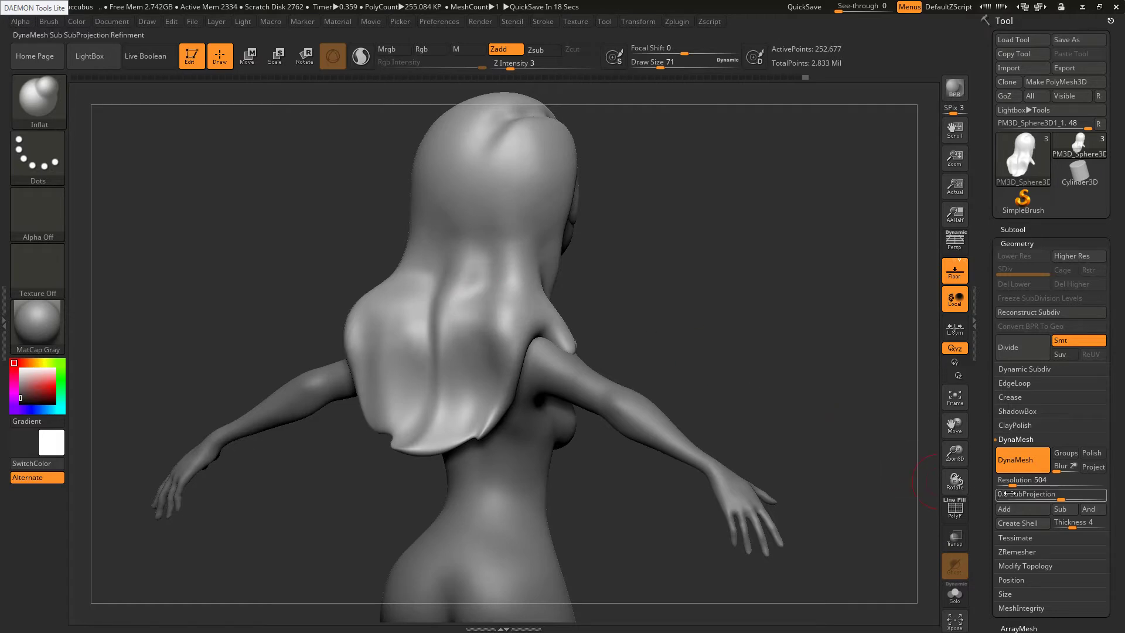
Remesh the hair with DynaMesh at resolution 312 and swell more strands on the back with Inflat at draw size 74
{"action": "left_click_drag", "start_coordinate": [1013, 486], "coordinate": [1007, 485]}
{"action": "left_click_drag", "start_coordinate": [701, 257], "coordinate": [710, 285], "text": "ctrl"}
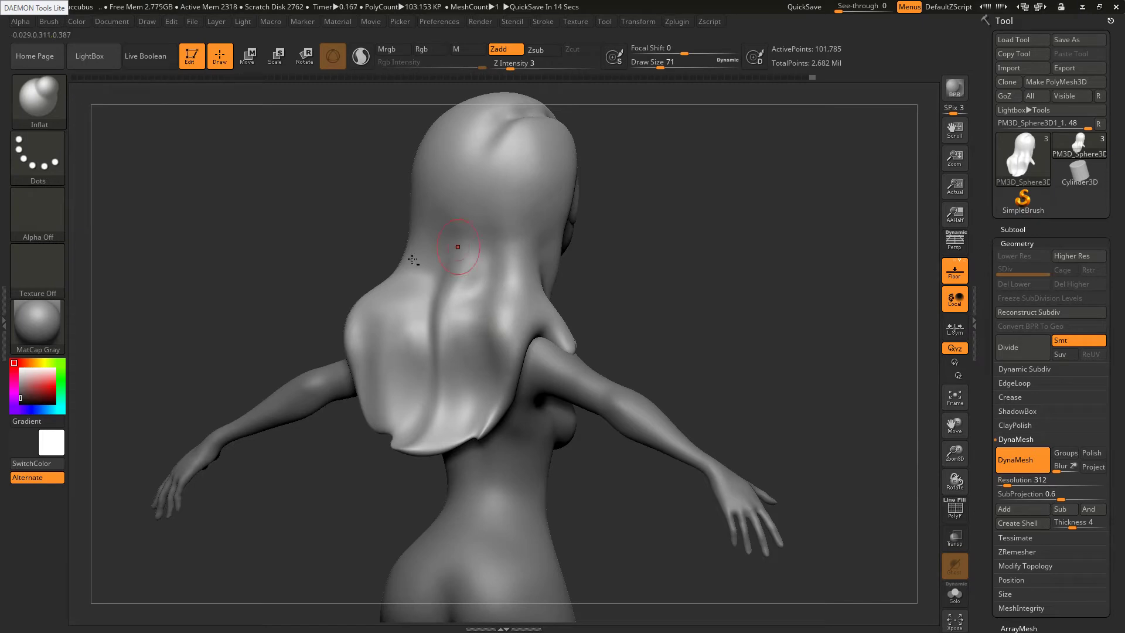
{"action": "right_click_drag", "start_coordinate": [408, 311], "coordinate": [469, 323]}
{"action": "key", "text": "s"}
{"action": "left_click", "coordinate": [417, 333]}
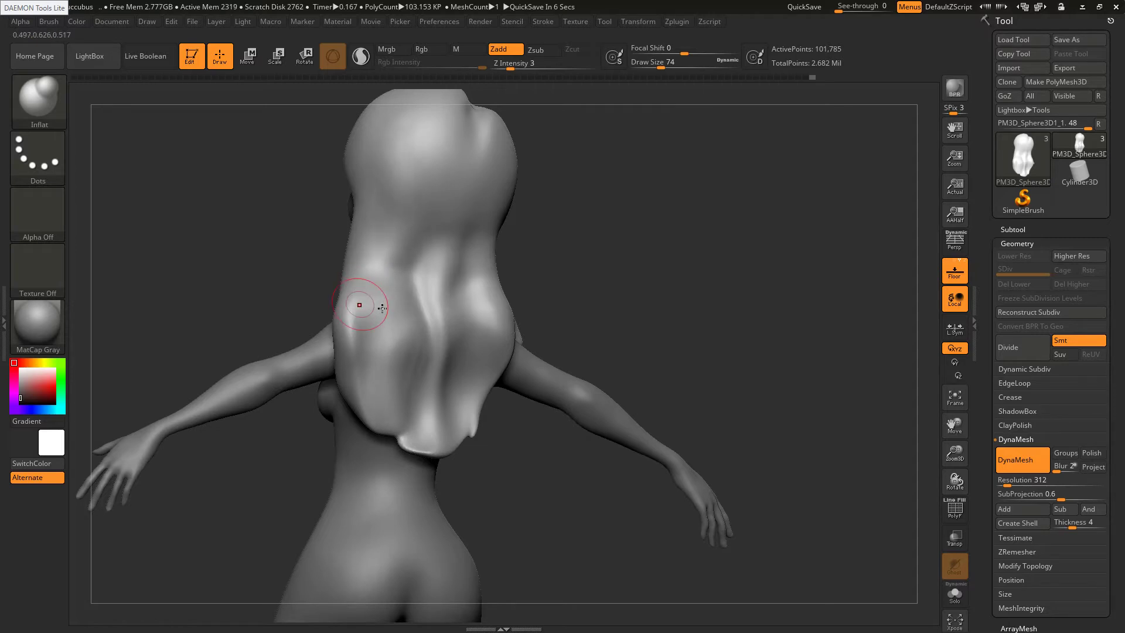
{"action": "right_click_drag", "start_coordinate": [360, 309], "coordinate": [340, 312]}
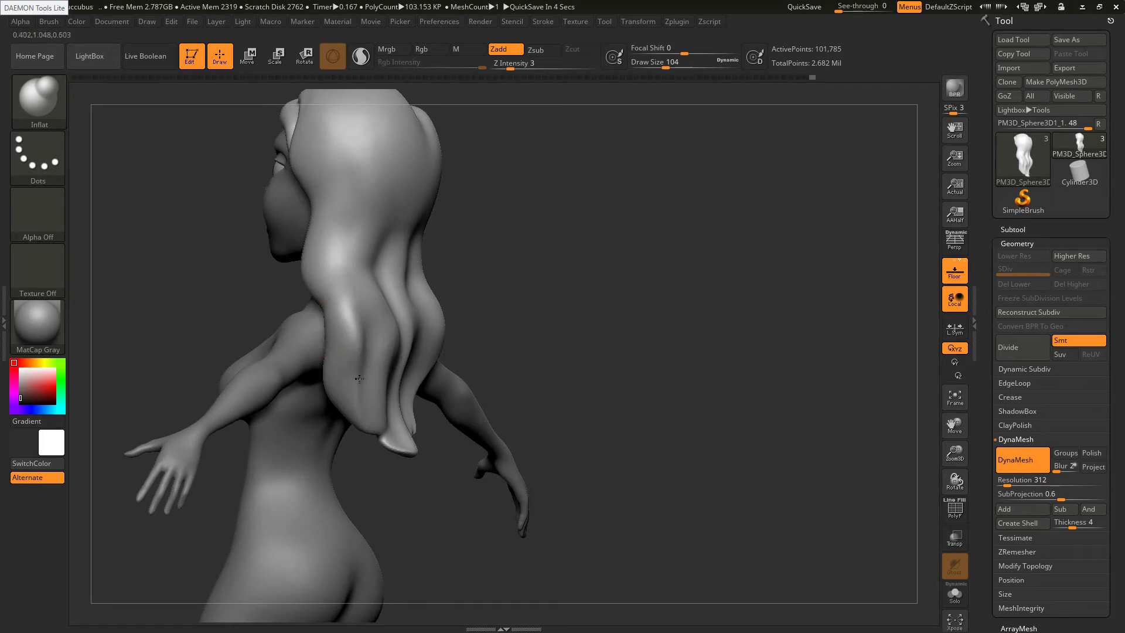
Choose the SnakeHook brush, switch to the character reference image to examine the hair's shape and flow, and return to ZBrush
{"action": "key", "text": "b"}
{"action": "key", "text": "s"}
{"action": "key", "text": "h"}
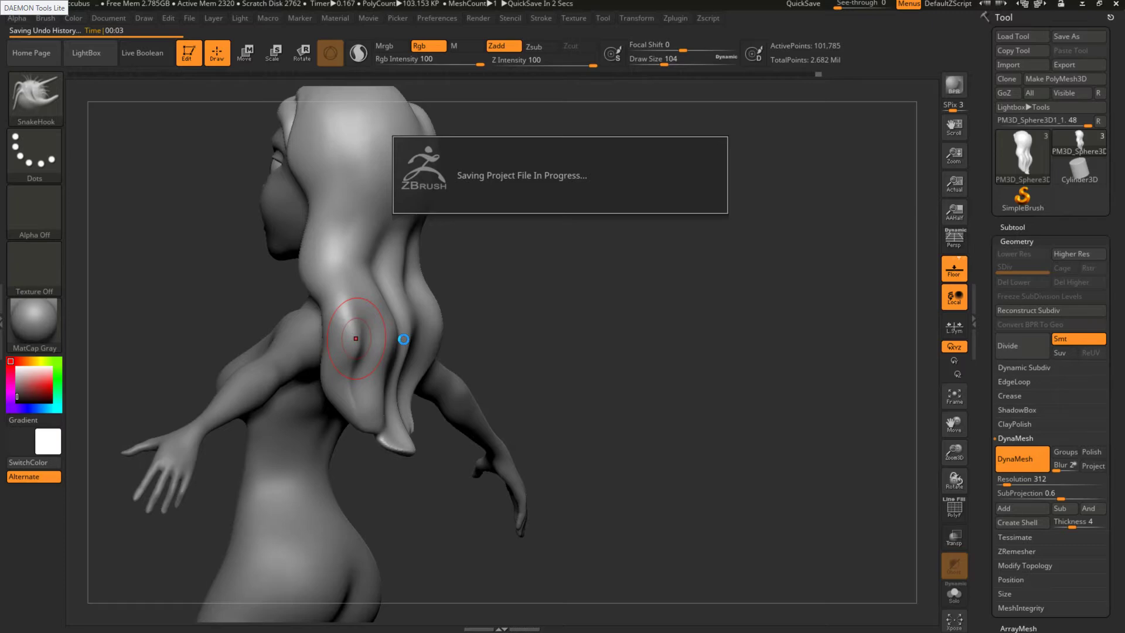
{"action": "key", "text": "alt+Tab"}
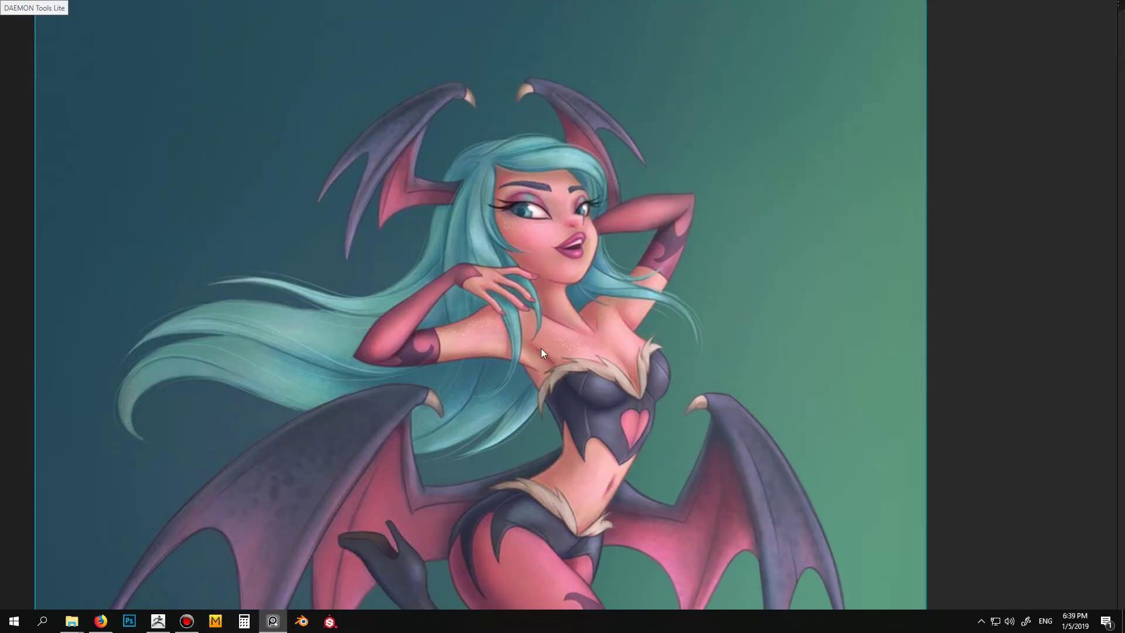
{"action": "left_click_drag", "start_coordinate": [543, 353], "coordinate": [487, 326]}
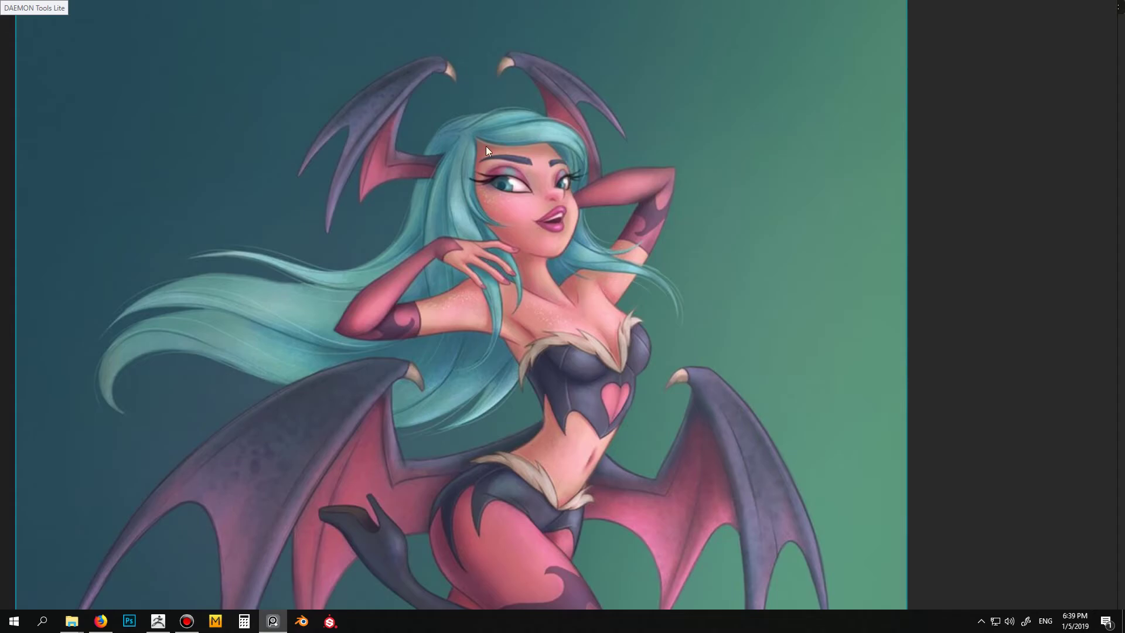
{"action": "key", "text": "alt+Tab"}
Smooth the hair beside the neck and the strands down the back at draw size 104
{"action": "mouse_move", "coordinate": [501, 282]}
{"action": "left_mouse_down"}
{"action": "mouse_move", "coordinate": [545, 279]}
{"action": "mouse_move", "coordinate": [524, 272]}
{"action": "mouse_move", "coordinate": [481, 288]}
{"action": "mouse_move", "coordinate": [489, 273]}
{"action": "mouse_move", "coordinate": [508, 330]}
{"action": "mouse_move", "coordinate": [463, 278]}
{"action": "left_mouse_up"}
{"action": "left_click_drag", "start_coordinate": [276, 293], "coordinate": [369, 266]}
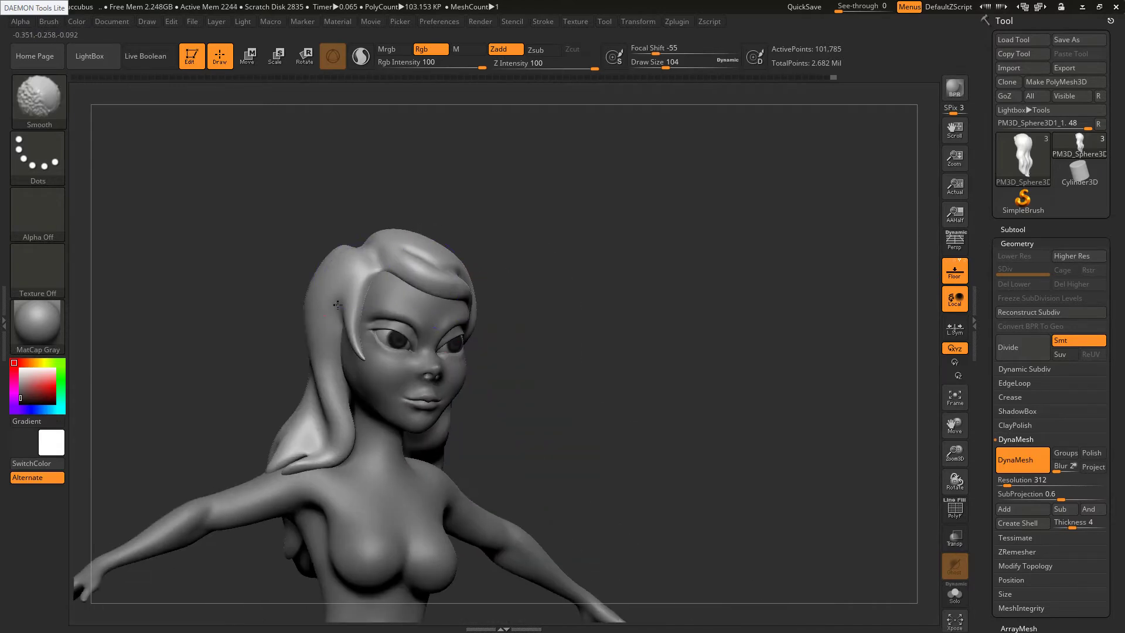
{"action": "left_click_drag", "start_coordinate": [325, 397], "coordinate": [305, 433], "text": "shift"}
{"action": "mouse_move", "coordinate": [246, 398]}
{"action": "left_mouse_down"}
{"action": "mouse_move", "coordinate": [306, 419]}
{"action": "mouse_move", "coordinate": [309, 436]}
{"action": "left_mouse_up"}
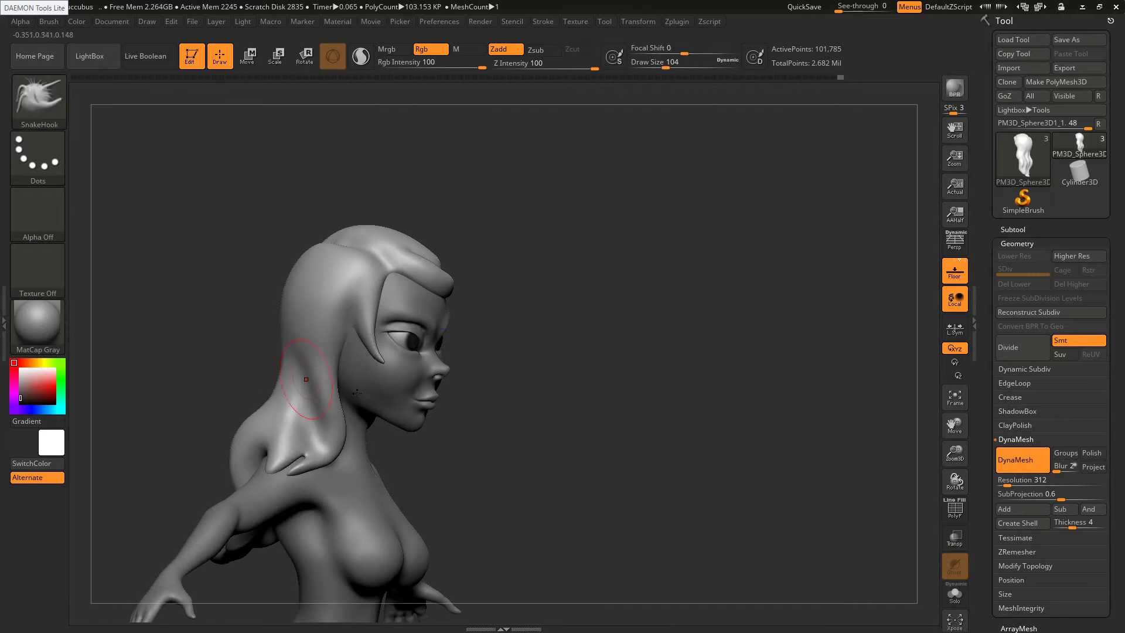
{"action": "left_click_drag", "start_coordinate": [202, 425], "coordinate": [293, 443]}
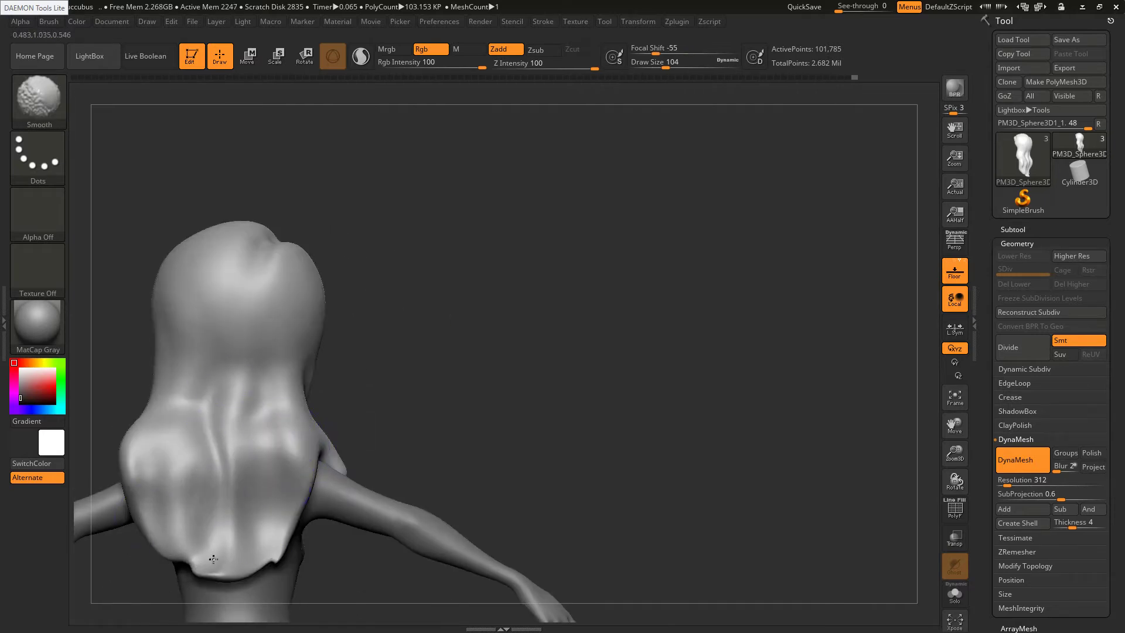
{"action": "key", "text": "b"}
{"action": "key", "text": "s"}
{"action": "key", "text": "h"}
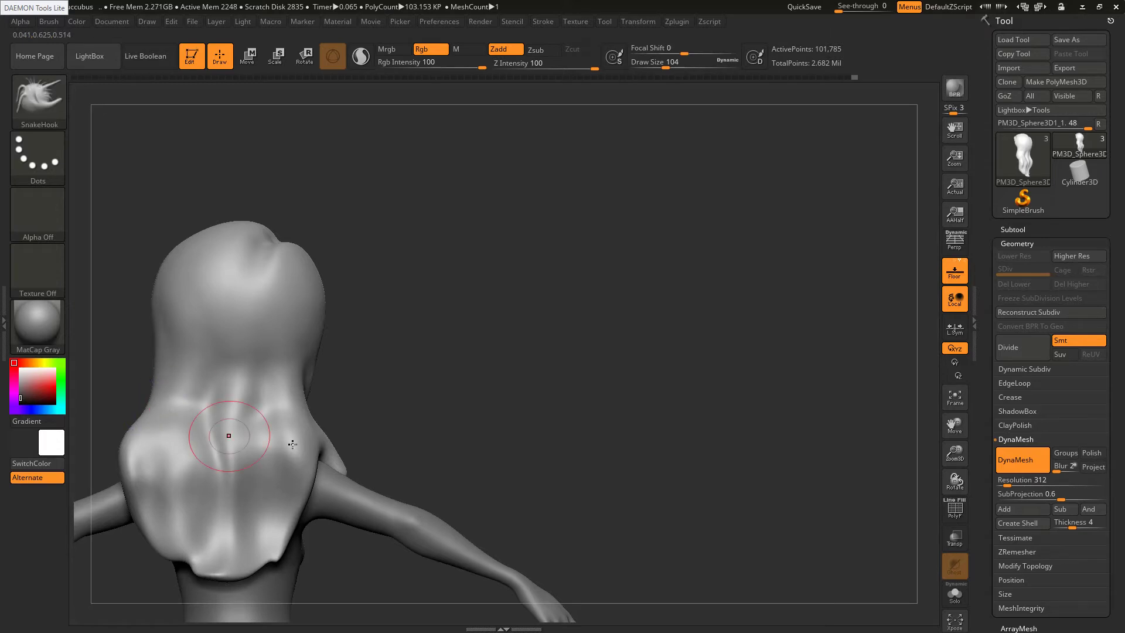
{"action": "left_click_drag", "start_coordinate": [323, 445], "coordinate": [305, 450]}
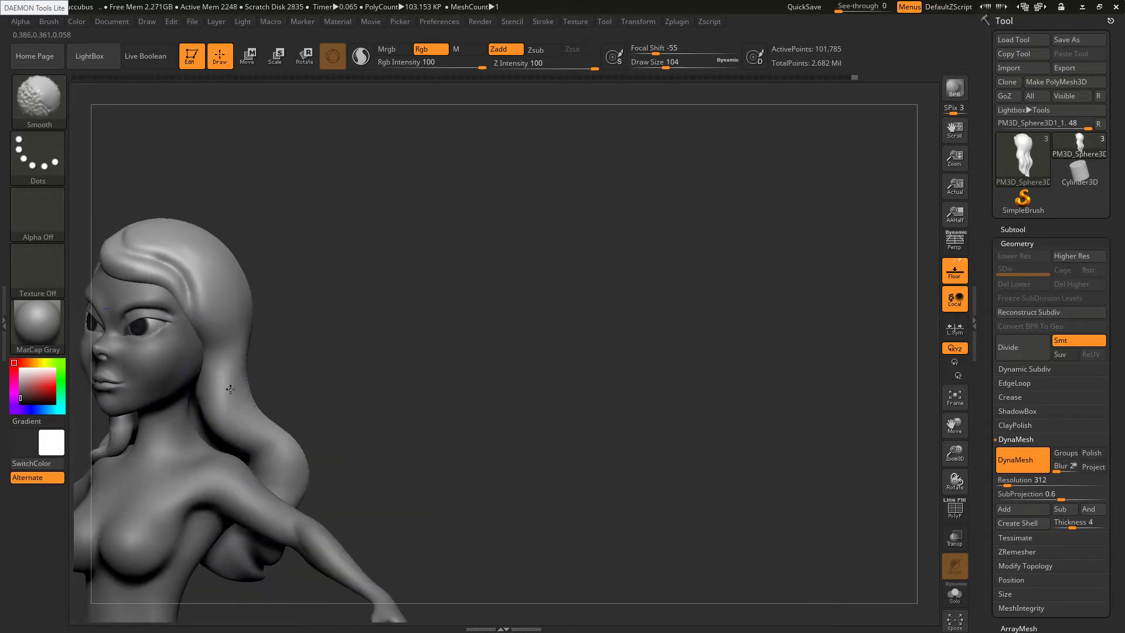
Smooth the fringe, the crown and the hair along both sides of the face at draw size 104
{"action": "key", "text": "shift"}
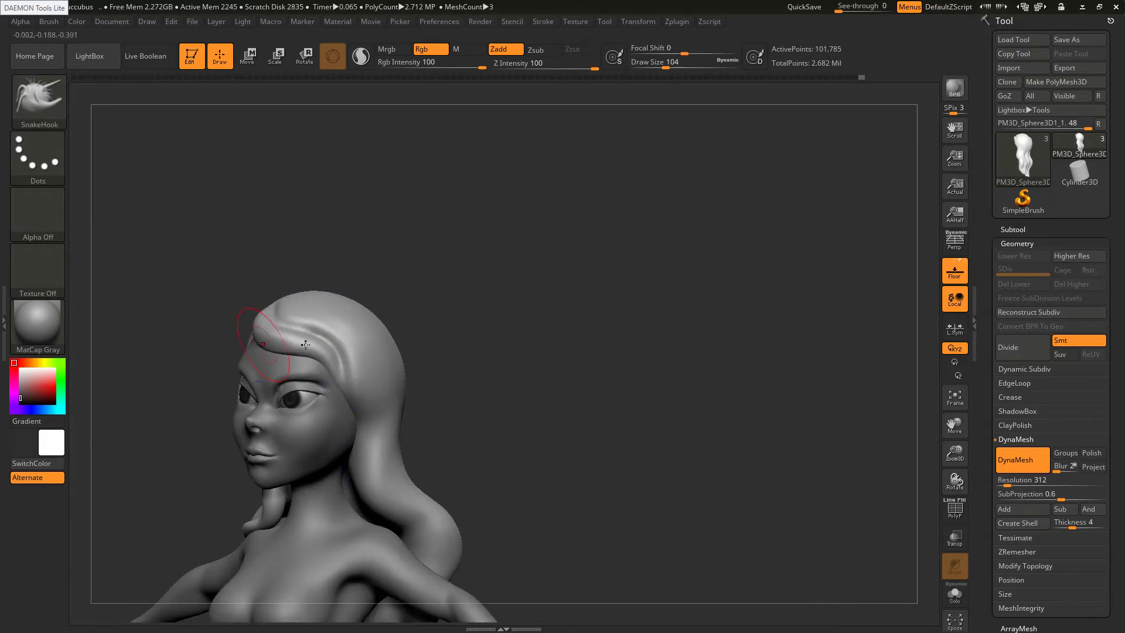
{"action": "mouse_move", "coordinate": [229, 336]}
{"action": "left_mouse_down", "text": "shift"}
{"action": "mouse_move", "coordinate": [262, 324]}
{"action": "mouse_move", "coordinate": [320, 329]}
{"action": "left_mouse_up", "text": "shift"}
{"action": "left_click_drag", "start_coordinate": [410, 296], "coordinate": [579, 255], "text": "alt"}
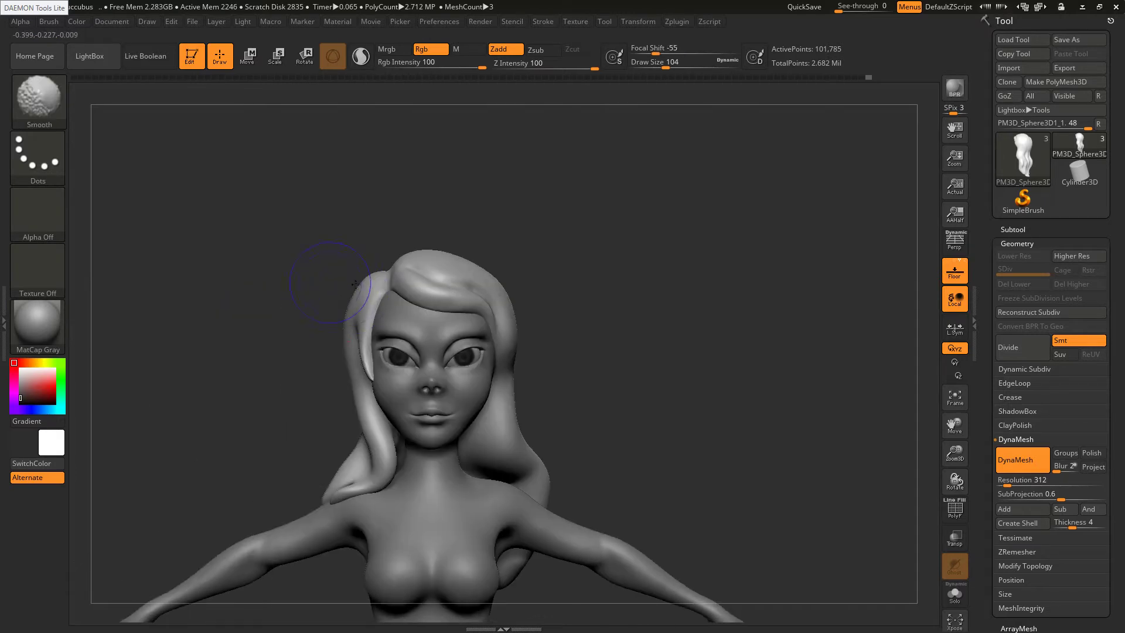
{"action": "left_click_drag", "start_coordinate": [368, 342], "coordinate": [370, 299], "text": "shift"}
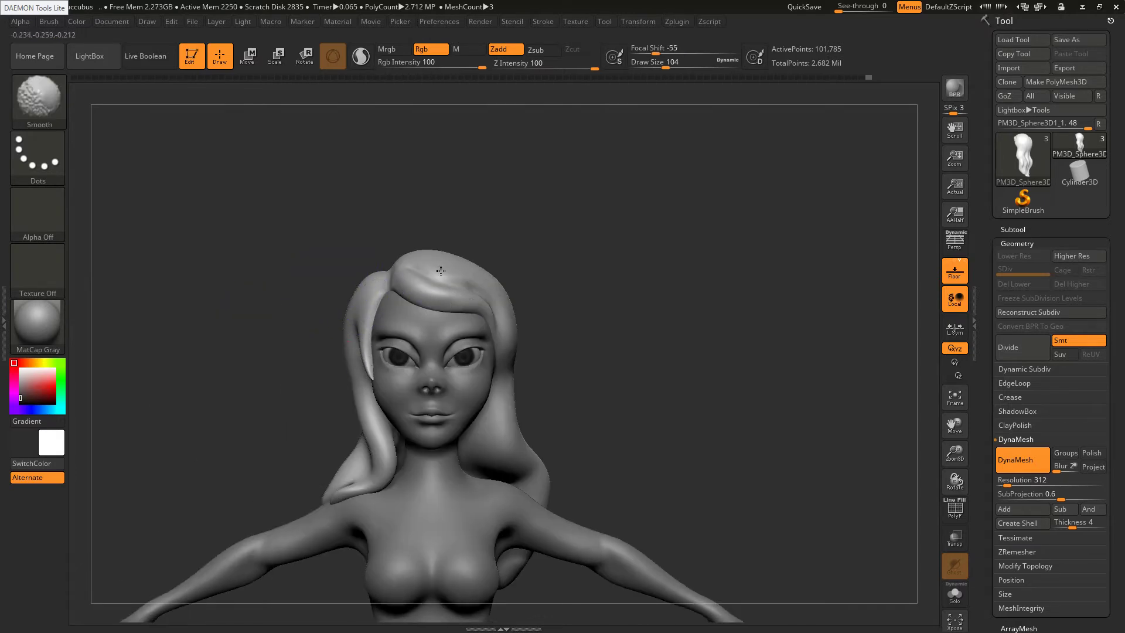
{"action": "left_click_drag", "start_coordinate": [441, 270], "coordinate": [466, 300], "text": "shift"}
{"action": "left_click_drag", "start_coordinate": [316, 363], "coordinate": [229, 366]}
{"action": "left_click_drag", "start_coordinate": [454, 260], "coordinate": [503, 307], "text": "shift"}
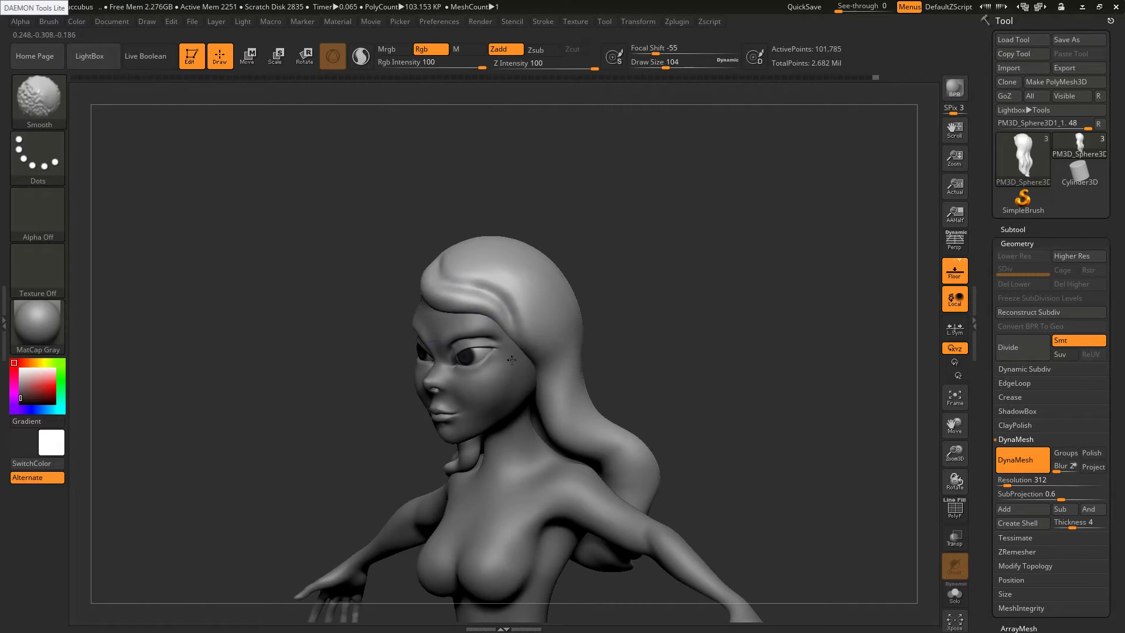
{"action": "right_click_drag", "start_coordinate": [511, 360], "coordinate": [469, 306]}
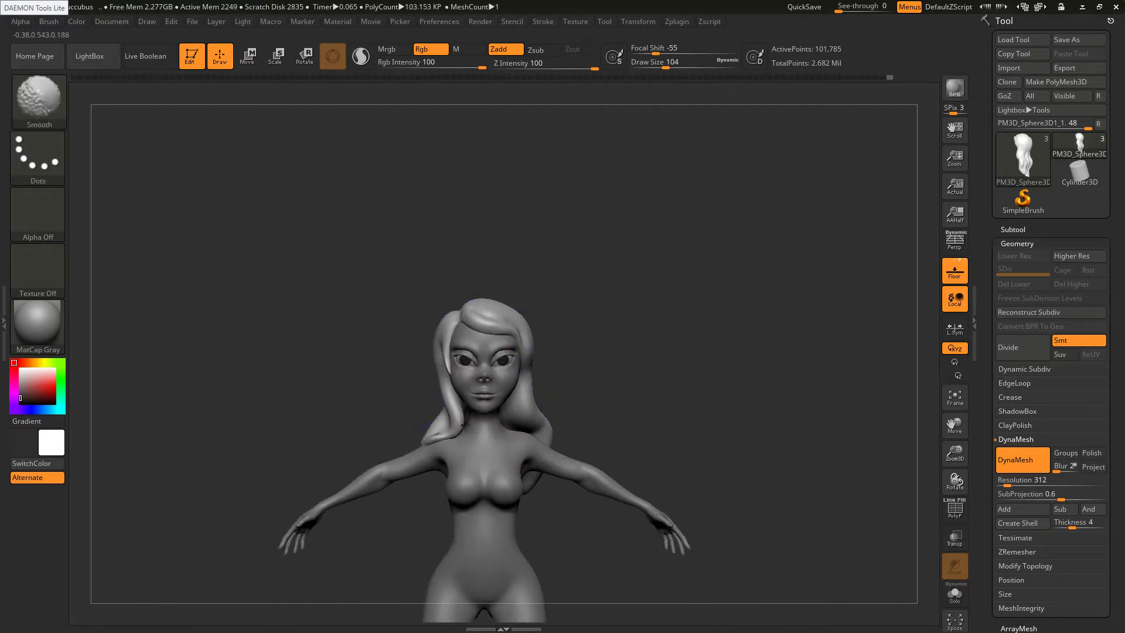
Pull the lock beside the cheek outward into a wavier curve with SnakeHook at draw size 136
{"action": "key", "text": "b"}
{"action": "key", "text": "s"}
{"action": "key", "text": "h"}
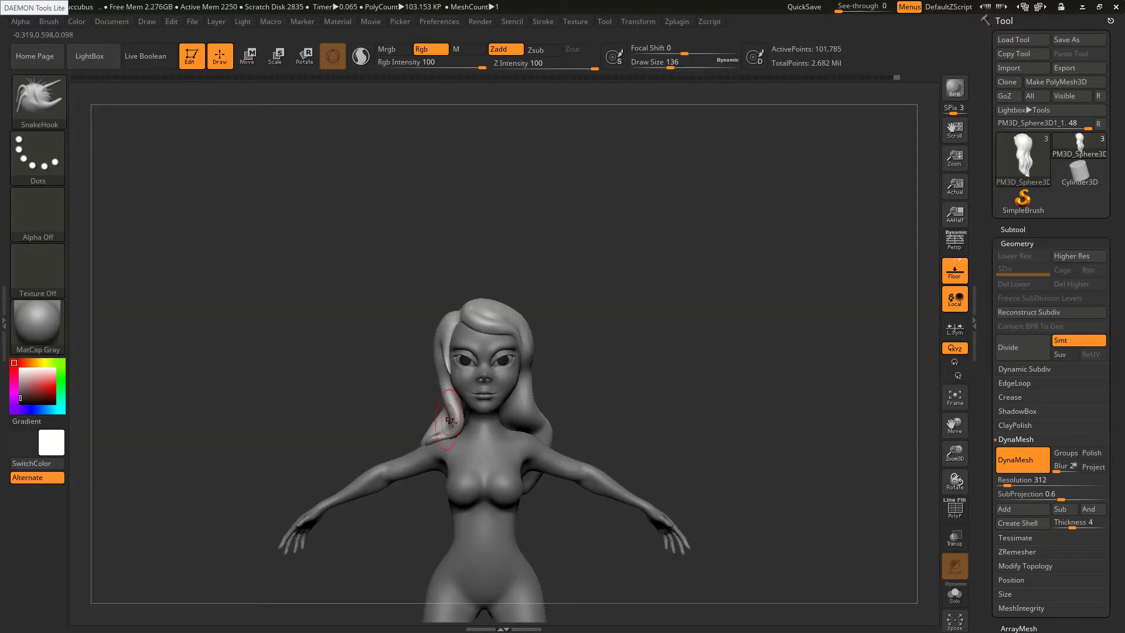
{"action": "left_click_drag", "start_coordinate": [450, 420], "coordinate": [440, 388]}
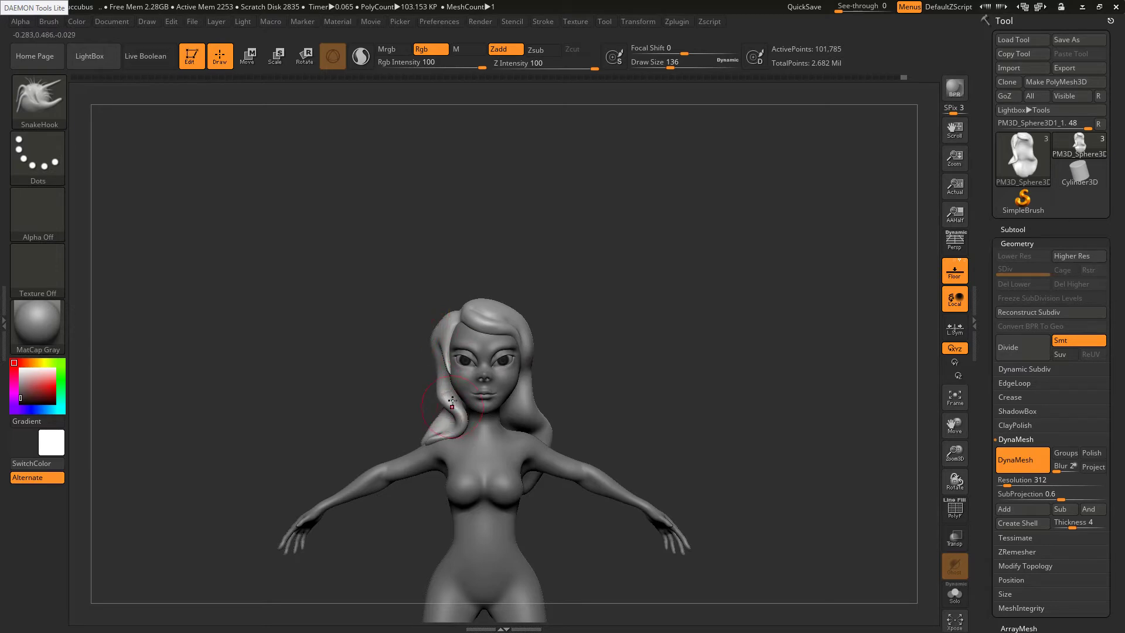
{"action": "left_click_drag", "start_coordinate": [452, 403], "coordinate": [445, 401]}
Reshape the wavy hair above the opposite shoulder with SnakeHook at draw size 182
{"action": "key", "text": "s"}
{"action": "left_click_drag", "start_coordinate": [535, 419], "coordinate": [541, 419]}
{"action": "right_click_drag", "start_coordinate": [555, 415], "coordinate": [523, 414]}
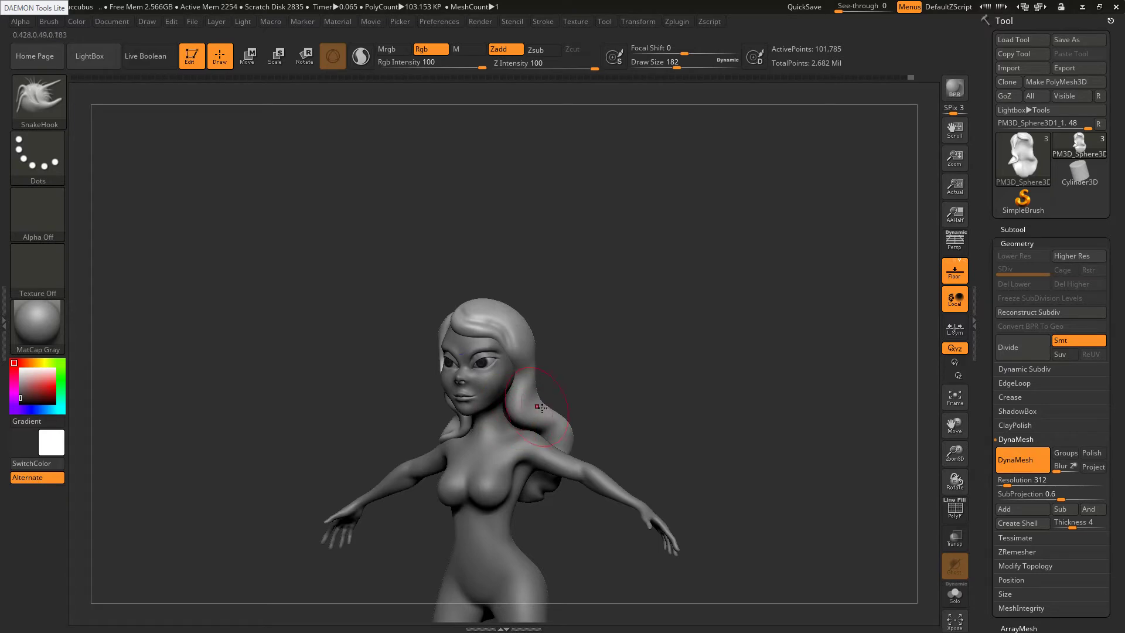
{"action": "left_click_drag", "start_coordinate": [553, 418], "coordinate": [557, 414]}
Refine the outline of the crown and upper side hair with SnakeHook at draw size 182 and smooth the lock over the shoulder
{"action": "right_click_drag", "start_coordinate": [523, 354], "coordinate": [538, 351]}
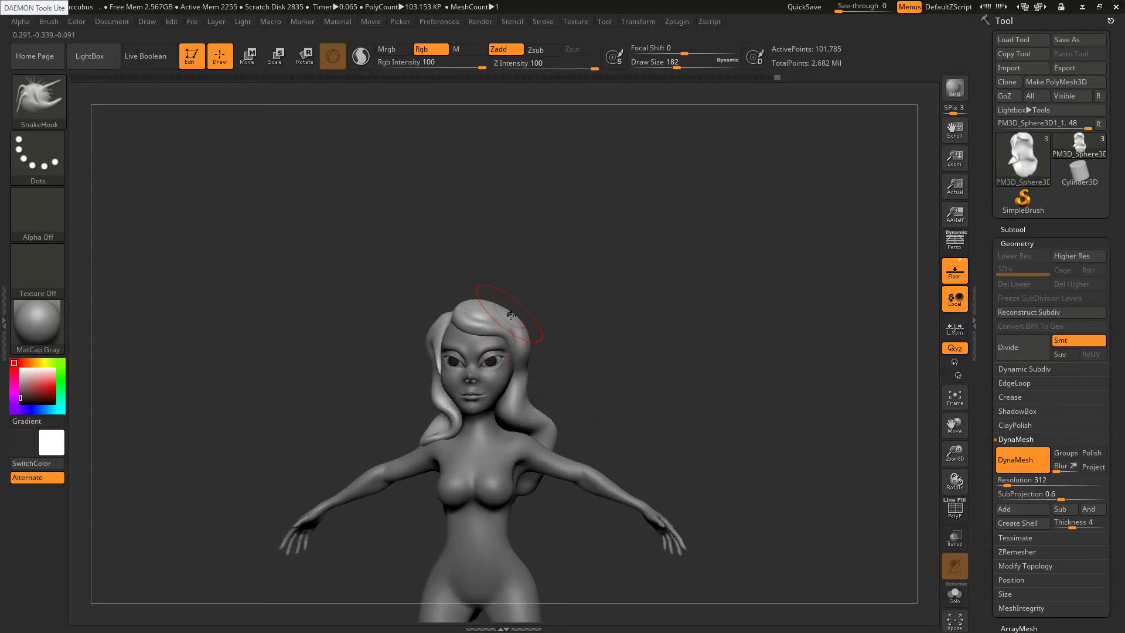
{"action": "mouse_move", "coordinate": [490, 321]}
{"action": "right_mouse_down", "text": "shift"}
{"action": "mouse_move", "coordinate": [502, 327]}
{"action": "mouse_move", "coordinate": [497, 314]}
{"action": "mouse_move", "coordinate": [523, 307]}
{"action": "right_mouse_up", "text": "shift"}
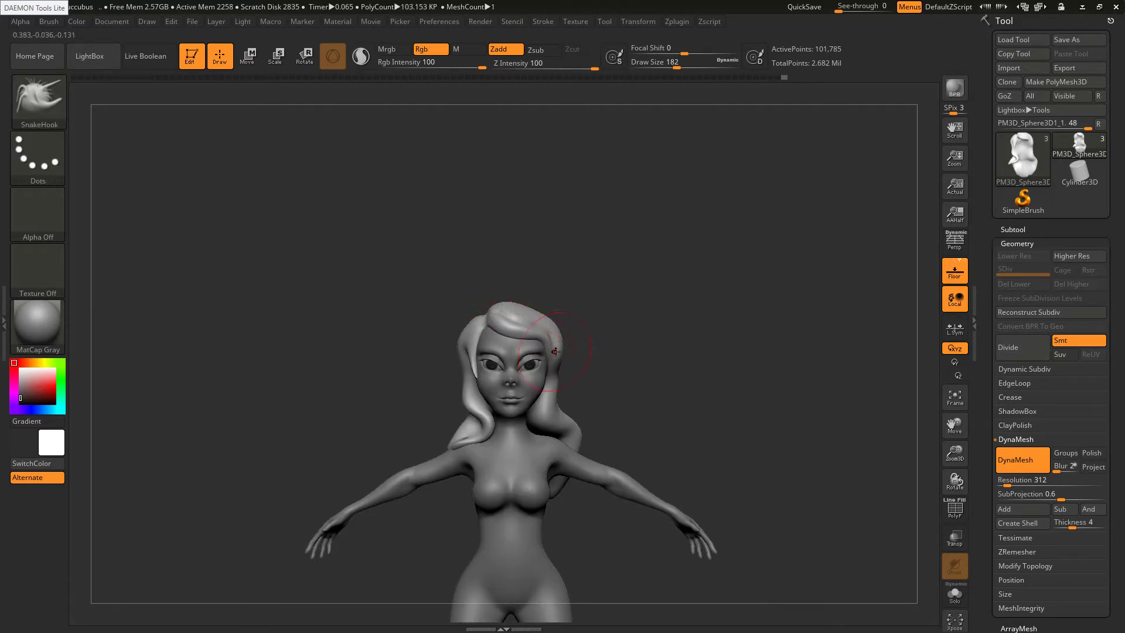
{"action": "right_click_drag", "start_coordinate": [534, 352], "coordinate": [612, 348]}
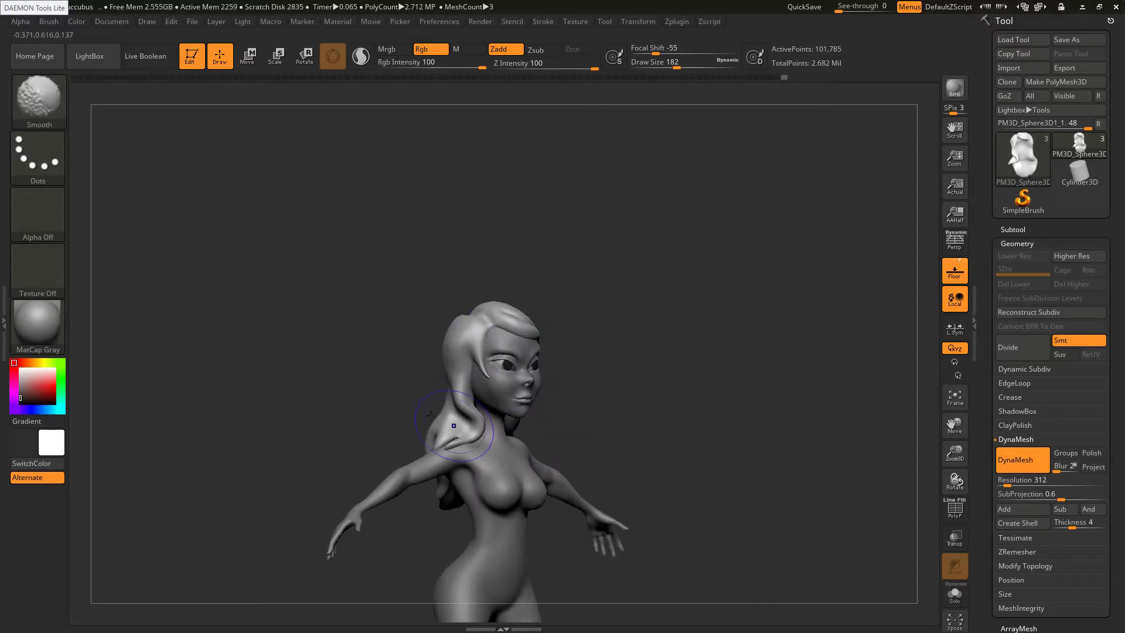
{"action": "left_click_drag", "start_coordinate": [454, 426], "coordinate": [431, 416], "text": "shift"}
Carve a long crease down the side hair behind the face with the DamStandard brush at draw size 136
{"action": "right_click_drag", "start_coordinate": [586, 413], "coordinate": [402, 410]}
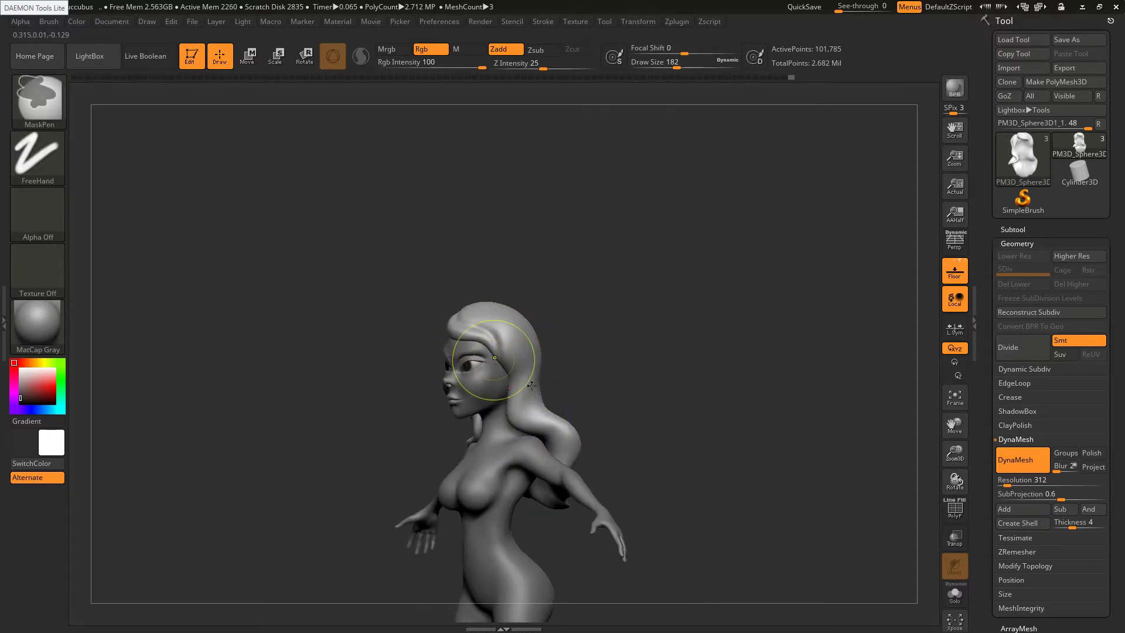
{"action": "right_click_drag", "start_coordinate": [531, 386], "coordinate": [538, 392], "text": "ctrl"}
{"action": "key", "text": "b"}
{"action": "key", "text": "d"}
{"action": "key", "text": "s"}
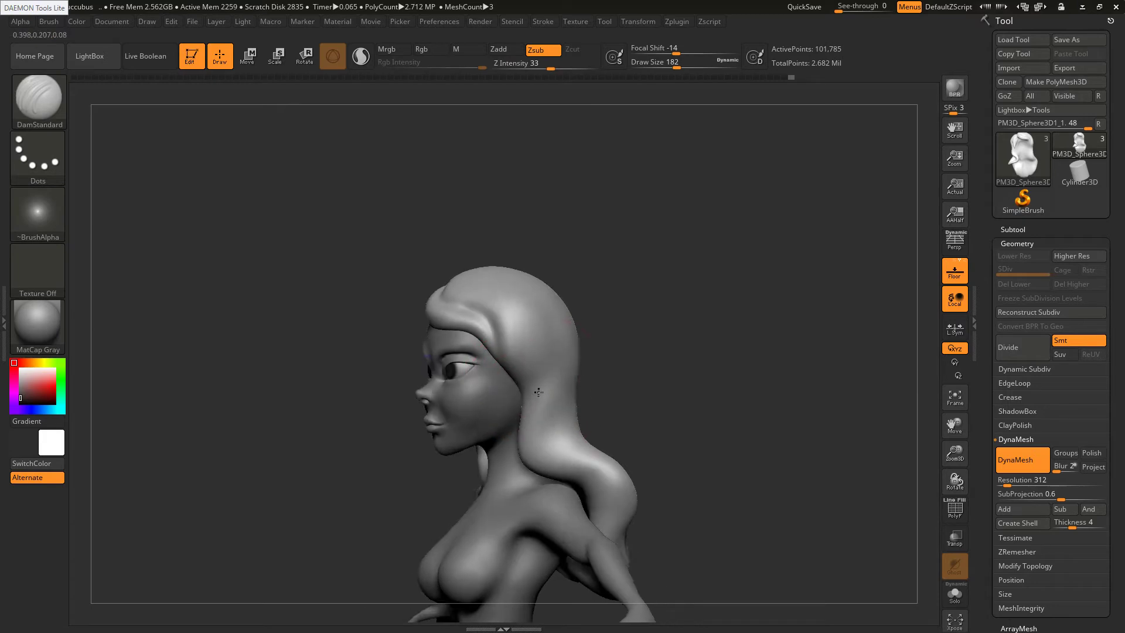
{"action": "left_click", "coordinate": [538, 392], "text": "alt"}
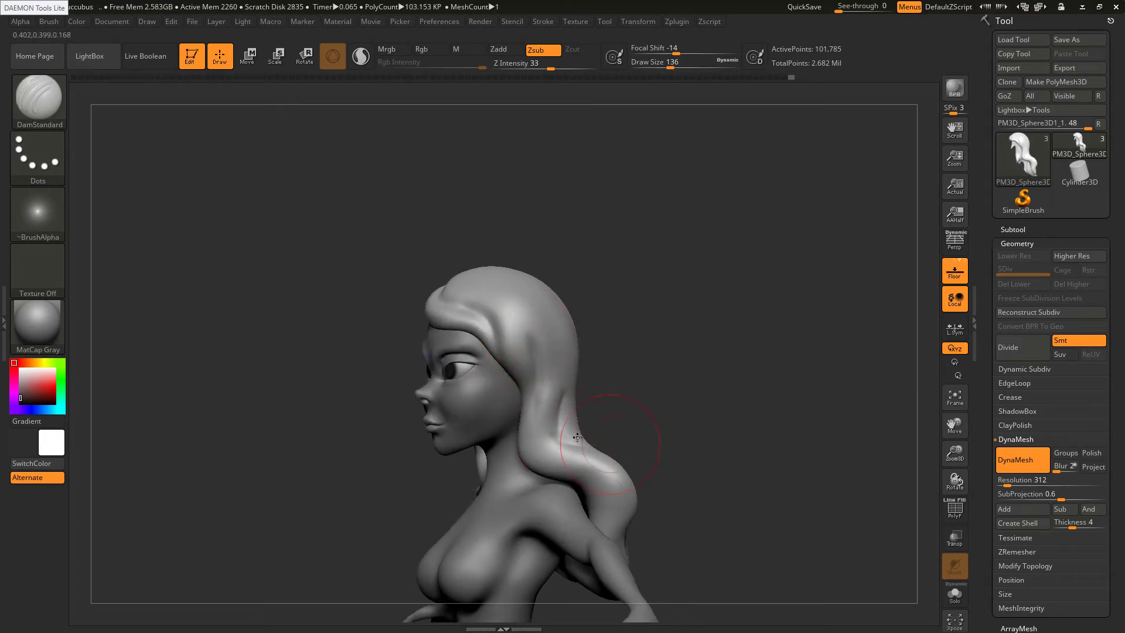
Carve a groove from above the temple down to the shoulder locks on the opposite side with DamStandard at draw size 101
{"action": "mouse_move", "coordinate": [560, 436]}
{"action": "right_mouse_down"}
{"action": "mouse_move", "coordinate": [553, 377]}
{"action": "mouse_move", "coordinate": [662, 352]}
{"action": "right_mouse_up"}
{"action": "mouse_move", "coordinate": [682, 409]}
{"action": "right_mouse_down"}
{"action": "mouse_move", "coordinate": [674, 387]}
{"action": "mouse_move", "coordinate": [686, 364]}
{"action": "mouse_move", "coordinate": [736, 420]}
{"action": "mouse_move", "coordinate": [749, 414]}
{"action": "right_mouse_up"}
{"action": "key", "text": "s"}
{"action": "left_click_drag", "start_coordinate": [749, 414], "coordinate": [743, 414]}
{"action": "mouse_move", "coordinate": [745, 408]}
{"action": "left_mouse_down"}
{"action": "mouse_move", "coordinate": [737, 443]}
{"action": "mouse_move", "coordinate": [742, 423]}
{"action": "left_mouse_up"}
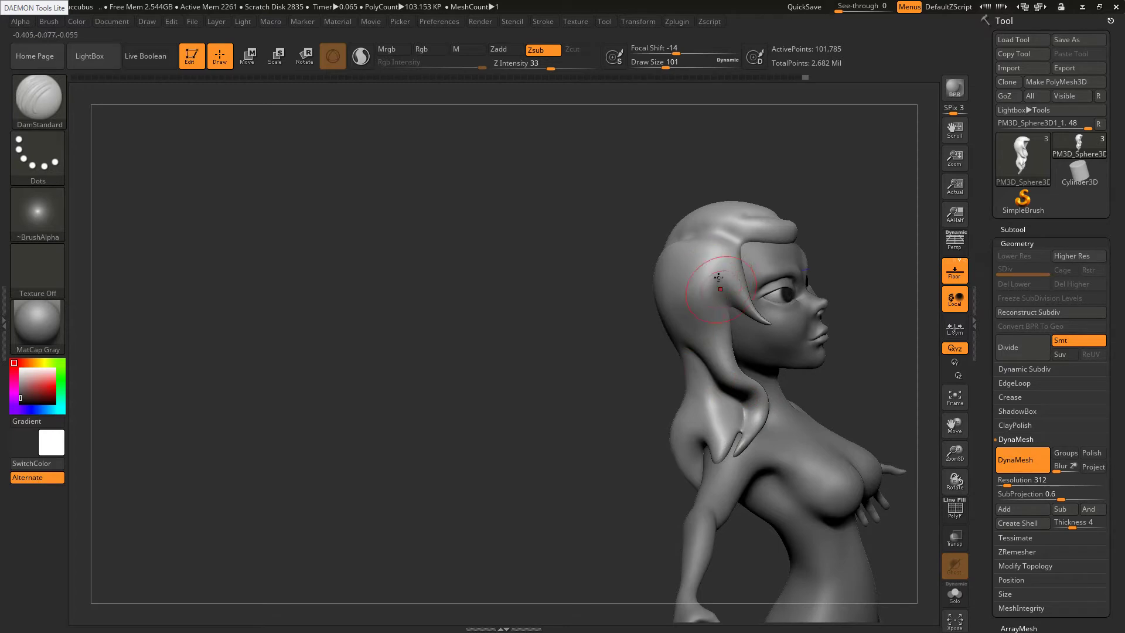
{"action": "left_click_drag", "start_coordinate": [719, 265], "coordinate": [719, 295]}
{"action": "right_click_drag", "start_coordinate": [706, 282], "coordinate": [691, 352]}
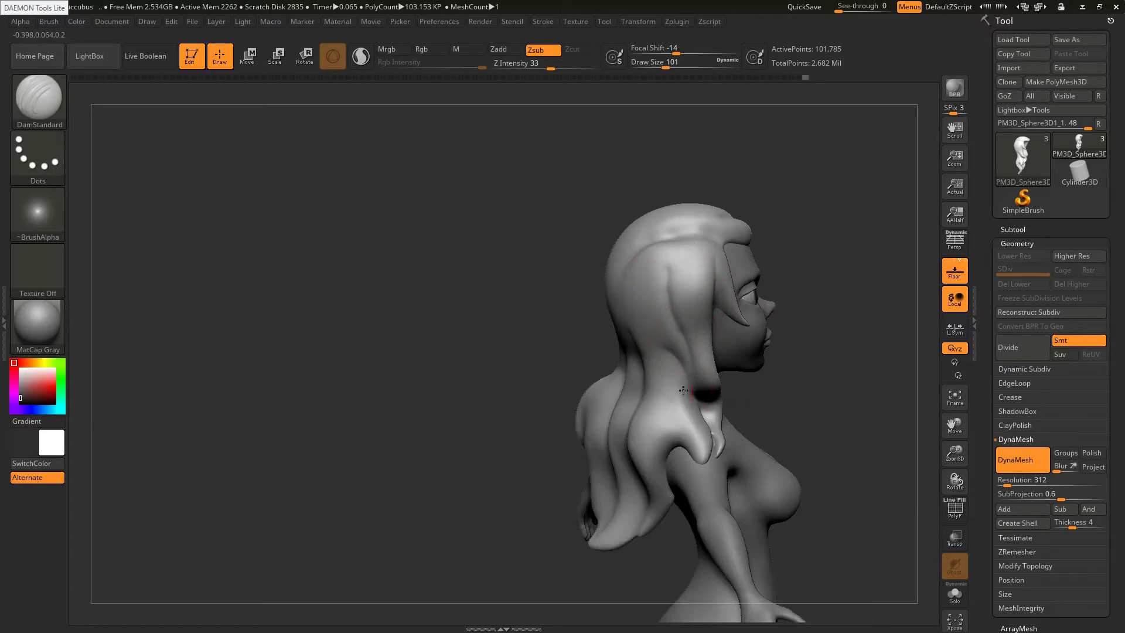
{"action": "mouse_move", "coordinate": [667, 265]}
{"action": "left_mouse_down"}
{"action": "mouse_move", "coordinate": [698, 355]}
{"action": "mouse_move", "coordinate": [684, 410]}
{"action": "left_mouse_up"}
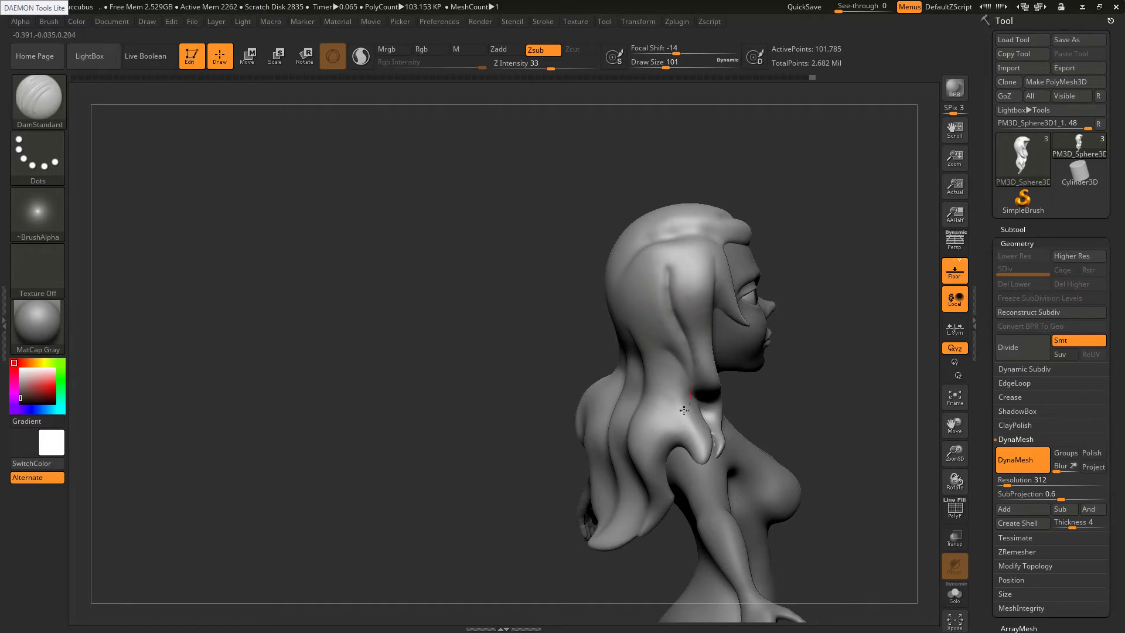
Carve more strand grooves down the side hair and through the lock above the shoulder with DamStandard at draw size 101
{"action": "right_click_drag", "start_coordinate": [652, 329], "coordinate": [659, 263]}
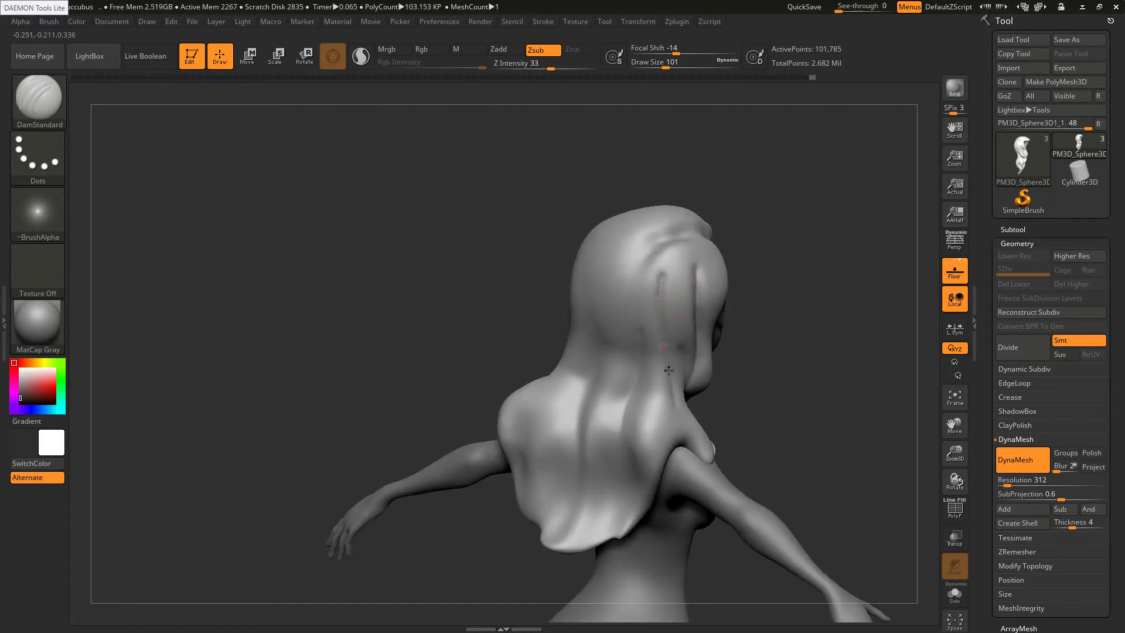
{"action": "right_click_drag", "start_coordinate": [674, 419], "coordinate": [693, 456]}
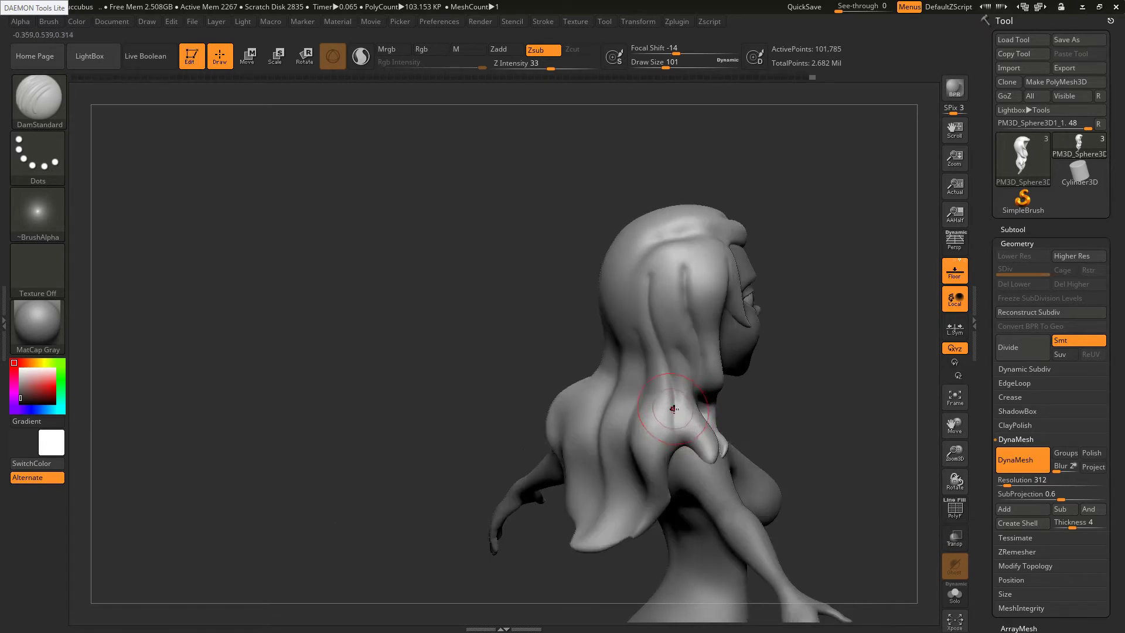
{"action": "left_click_drag", "start_coordinate": [673, 394], "coordinate": [679, 444]}
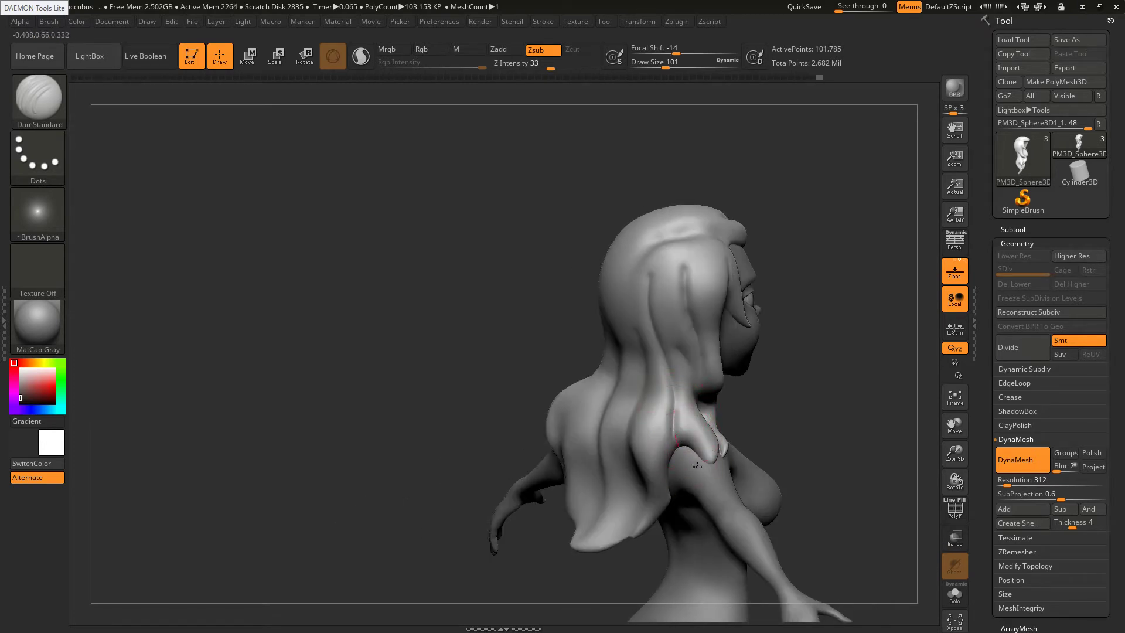
{"action": "mouse_move", "coordinate": [649, 402]}
{"action": "right_mouse_down"}
{"action": "mouse_move", "coordinate": [622, 337]}
{"action": "mouse_move", "coordinate": [643, 266]}
{"action": "mouse_move", "coordinate": [683, 252]}
{"action": "right_mouse_up"}
{"action": "mouse_move", "coordinate": [691, 232]}
{"action": "left_mouse_down"}
{"action": "mouse_move", "coordinate": [649, 258]}
{"action": "mouse_move", "coordinate": [638, 282]}
{"action": "left_mouse_up"}
Carve a groove down the back of the head toward the back locks and smooth its lower end
{"action": "right_click_drag", "start_coordinate": [630, 256], "coordinate": [603, 270]}
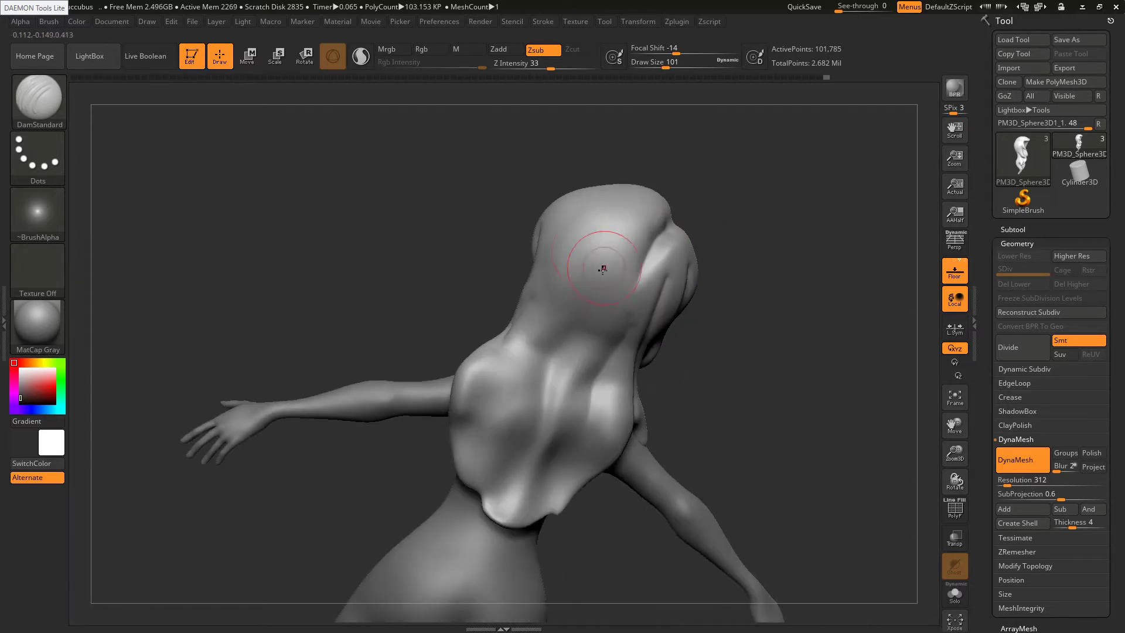
{"action": "left_click_drag", "start_coordinate": [589, 234], "coordinate": [586, 274]}
{"action": "right_click_drag", "start_coordinate": [571, 302], "coordinate": [582, 250]}
{"action": "right_click_drag", "start_coordinate": [574, 358], "coordinate": [585, 275]}
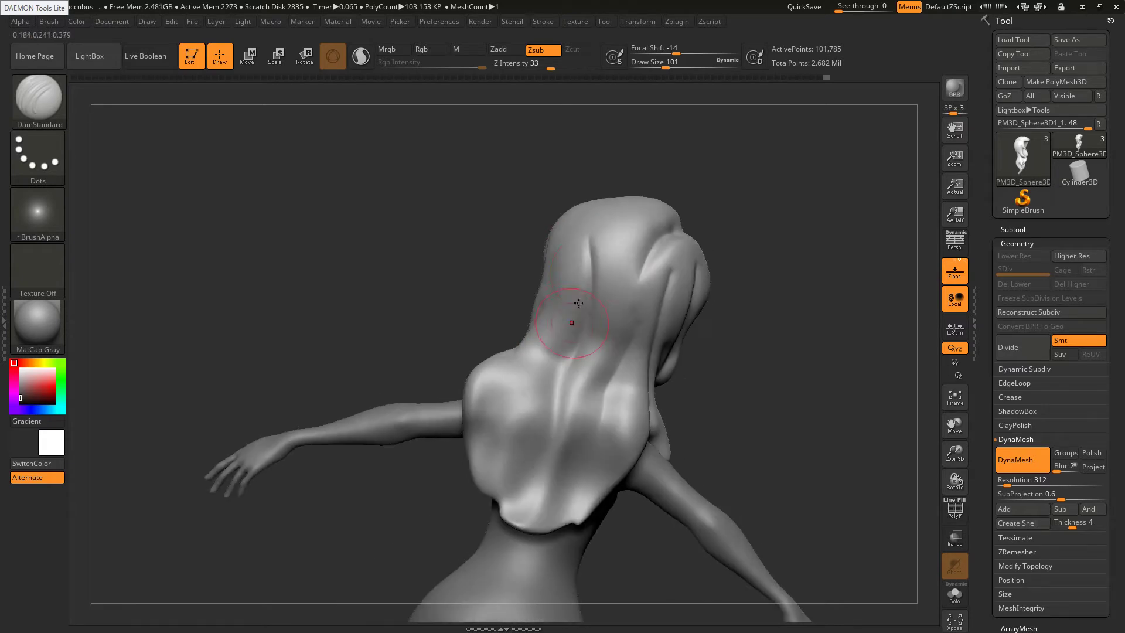
{"action": "left_click_drag", "start_coordinate": [577, 359], "coordinate": [566, 376]}
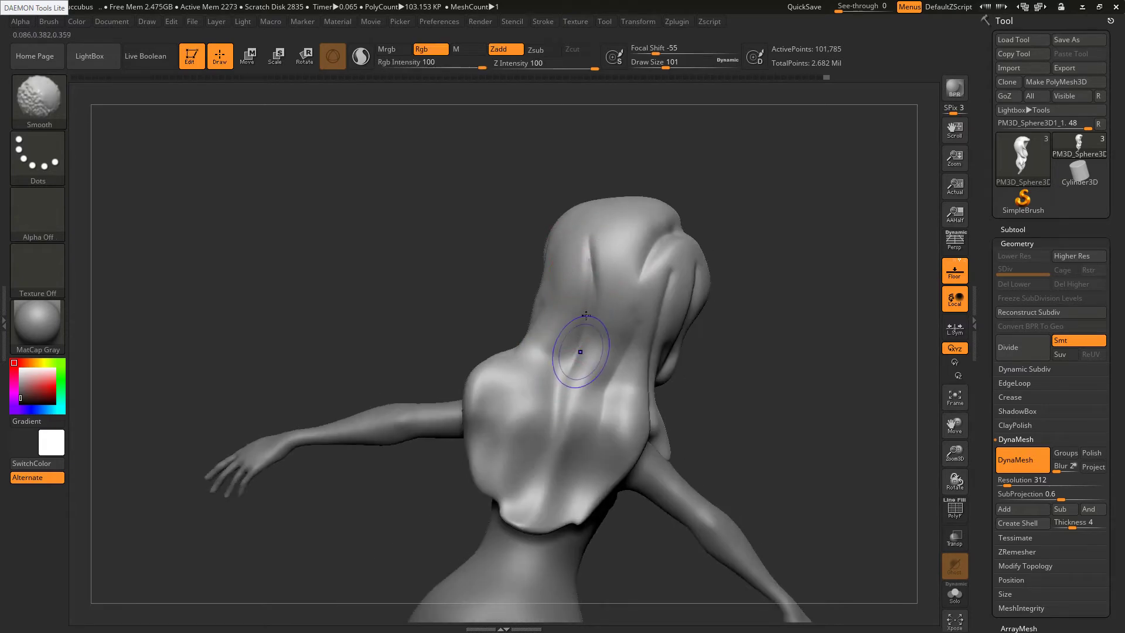
{"action": "mouse_move", "coordinate": [590, 264]}
{"action": "left_mouse_down"}
{"action": "mouse_move", "coordinate": [593, 298]}
{"action": "mouse_move", "coordinate": [558, 381]}
{"action": "left_mouse_up"}
Carve strand grooves in the side hair on the opposite side of the head with DamStandard at draw size 101
{"action": "right_click_drag", "start_coordinate": [593, 358], "coordinate": [692, 353]}
{"action": "left_click_drag", "start_coordinate": [549, 297], "coordinate": [528, 345]}
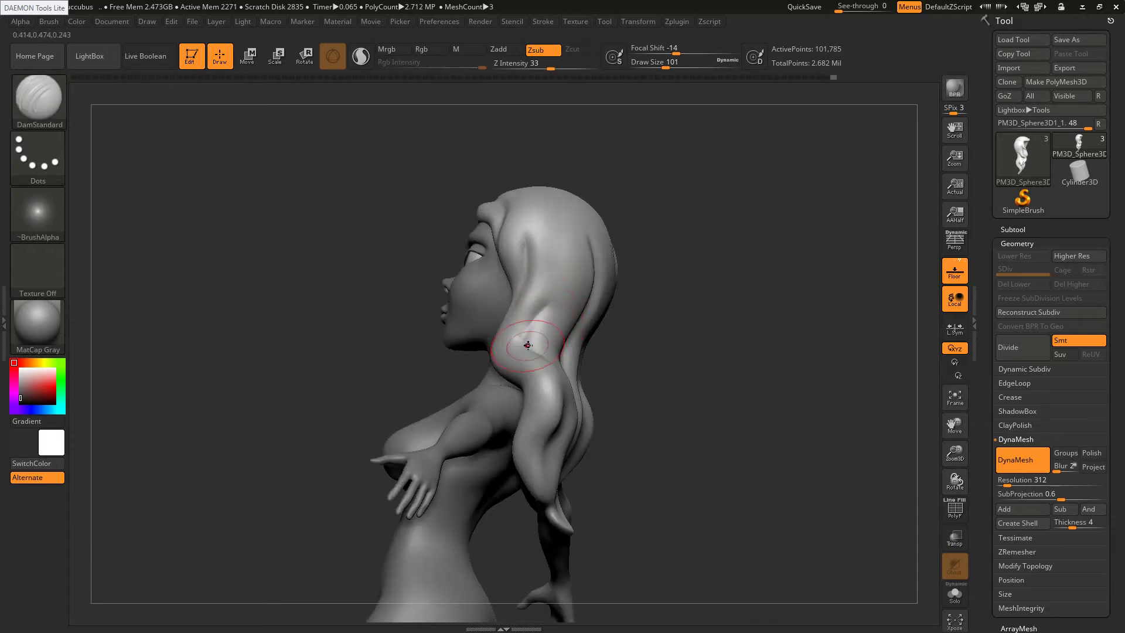
{"action": "left_click_drag", "start_coordinate": [552, 211], "coordinate": [565, 262]}
Carve curved creases across the swept fringe and the top of the head with DamStandard
{"action": "mouse_move", "coordinate": [584, 280]}
{"action": "right_mouse_down"}
{"action": "mouse_move", "coordinate": [547, 263]}
{"action": "mouse_move", "coordinate": [515, 196]}
{"action": "mouse_move", "coordinate": [464, 212]}
{"action": "right_mouse_up"}
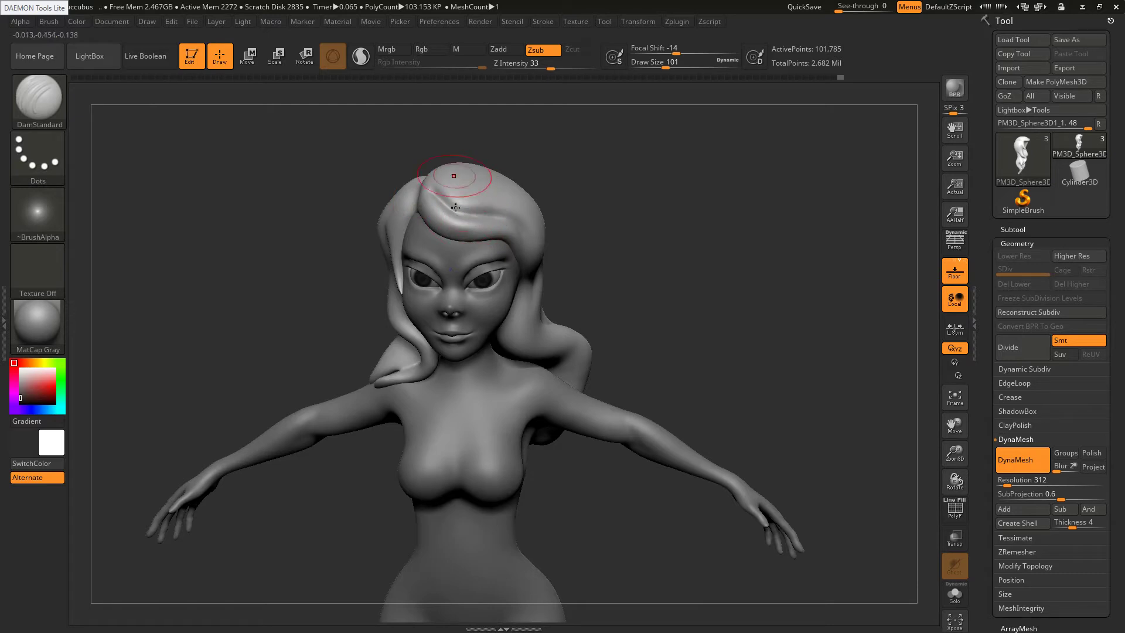
{"action": "right_click_drag", "start_coordinate": [454, 178], "coordinate": [457, 196]}
{"action": "left_click_drag", "start_coordinate": [450, 177], "coordinate": [515, 180]}
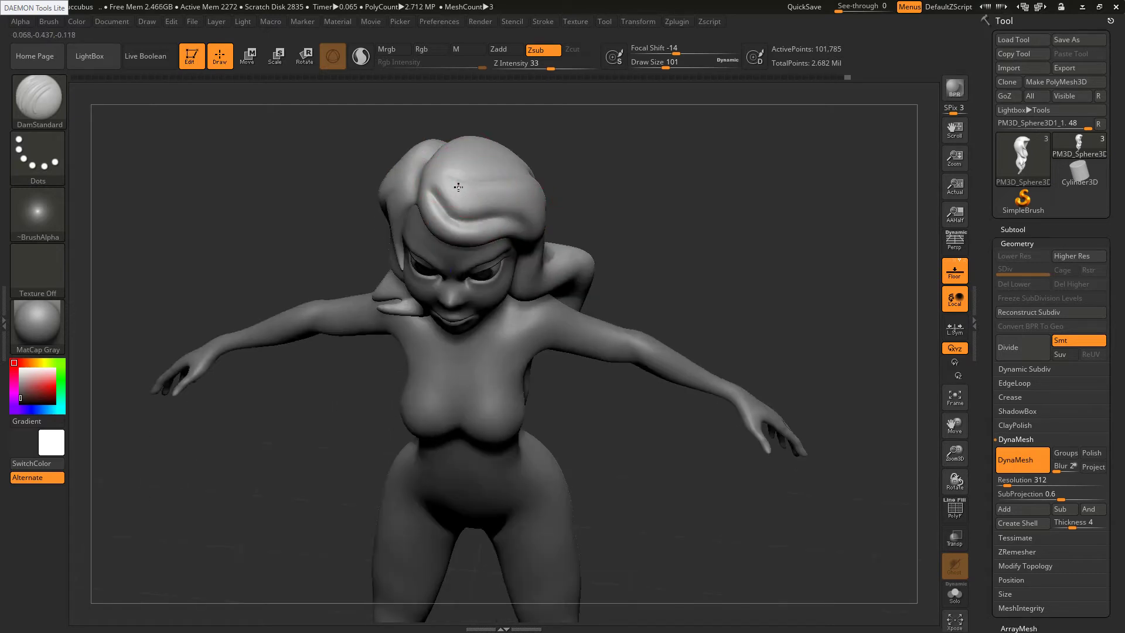
{"action": "right_click_drag", "start_coordinate": [472, 179], "coordinate": [460, 176]}
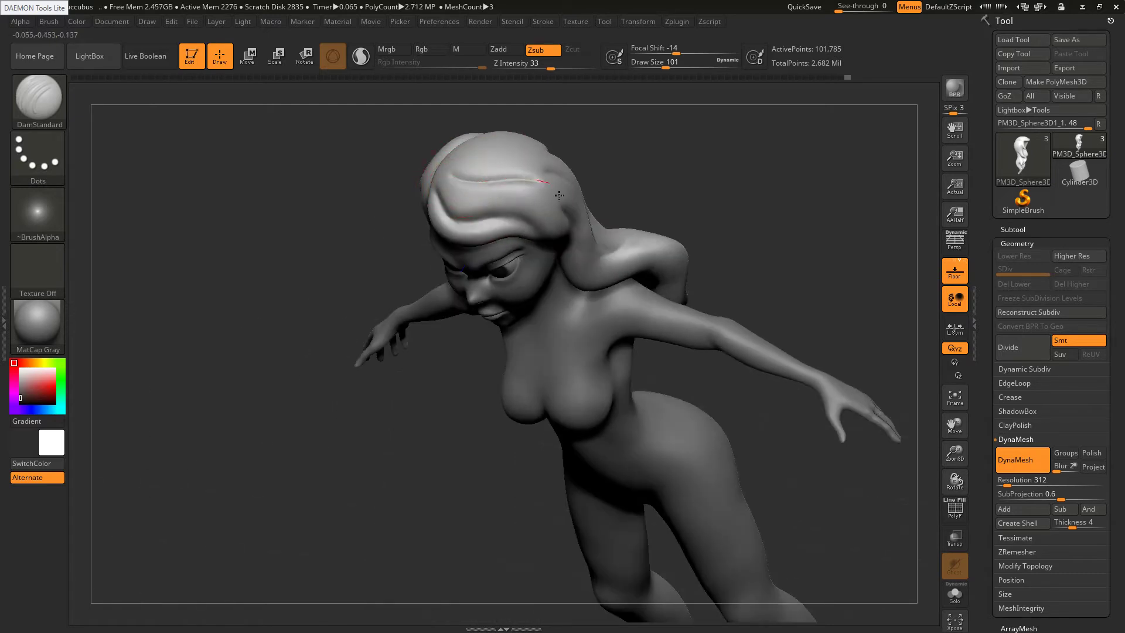
{"action": "right_click_drag", "start_coordinate": [457, 167], "coordinate": [487, 149]}
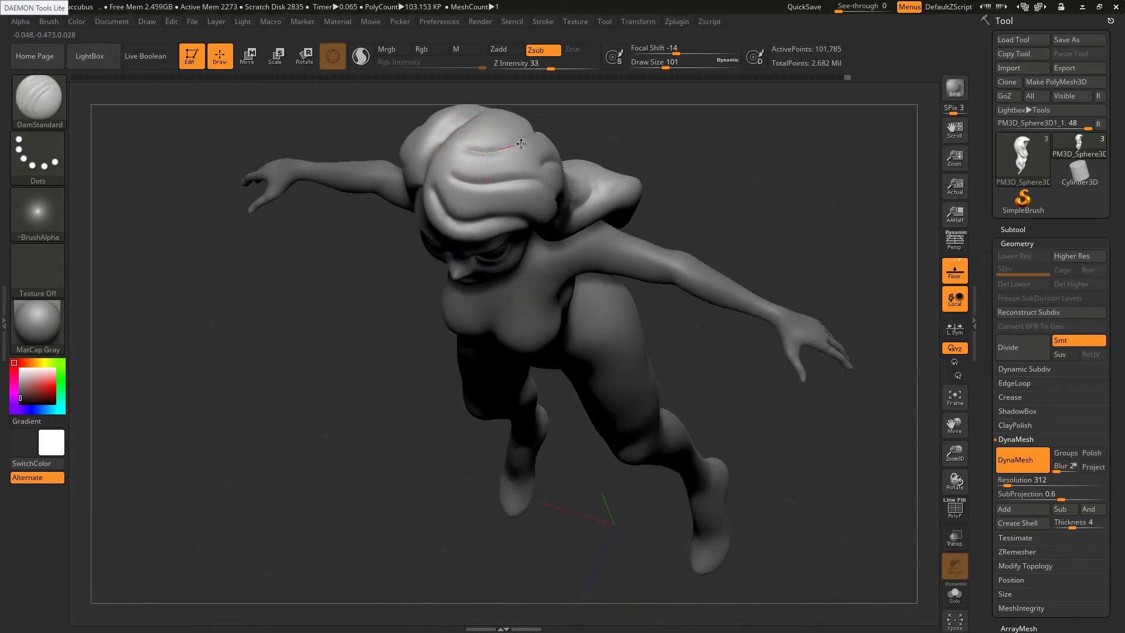
Carve short strand grooves down from the parting on the upper side hair behind the face
{"action": "right_click_drag", "start_coordinate": [537, 145], "coordinate": [464, 219], "text": "shift"}
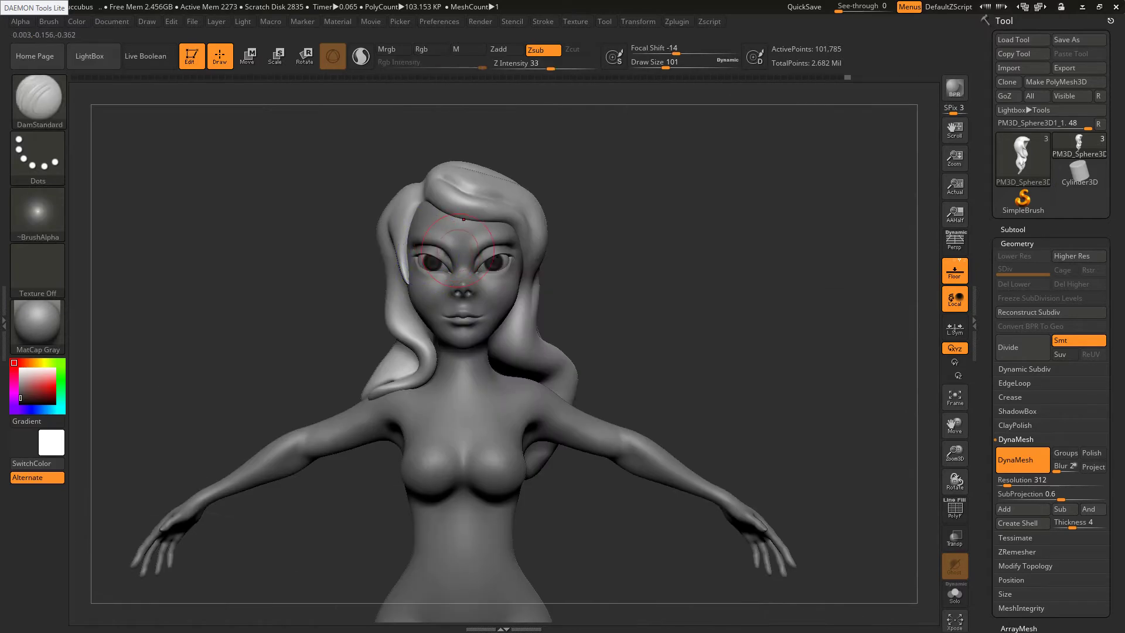
{"action": "right_click_drag", "start_coordinate": [532, 271], "coordinate": [627, 261]}
{"action": "left_click_drag", "start_coordinate": [421, 196], "coordinate": [411, 241]}
{"action": "left_click_drag", "start_coordinate": [381, 188], "coordinate": [384, 245]}
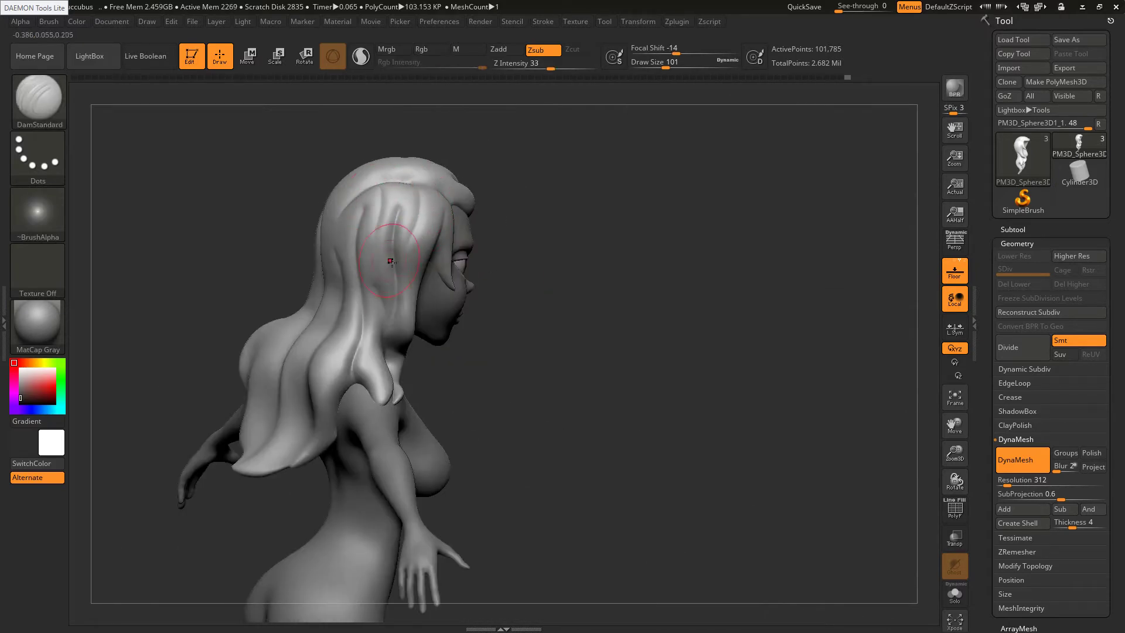
Carve a groove in the curled front lock beside the jaw with DamStandard at draw size 101
{"action": "right_click_drag", "start_coordinate": [436, 268], "coordinate": [364, 305], "text": "shift"}
{"action": "left_click_drag", "start_coordinate": [407, 338], "coordinate": [394, 325]}
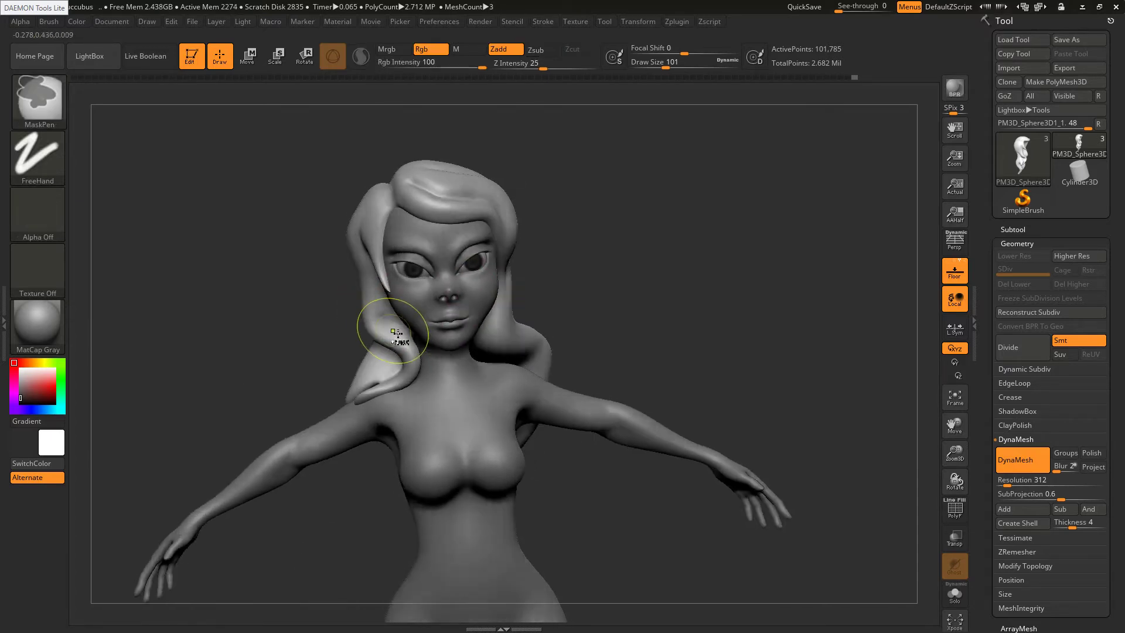
{"action": "right_click_drag", "start_coordinate": [391, 328], "coordinate": [378, 309], "text": "ctrl"}
{"action": "left_click_drag", "start_coordinate": [385, 317], "coordinate": [395, 324]}
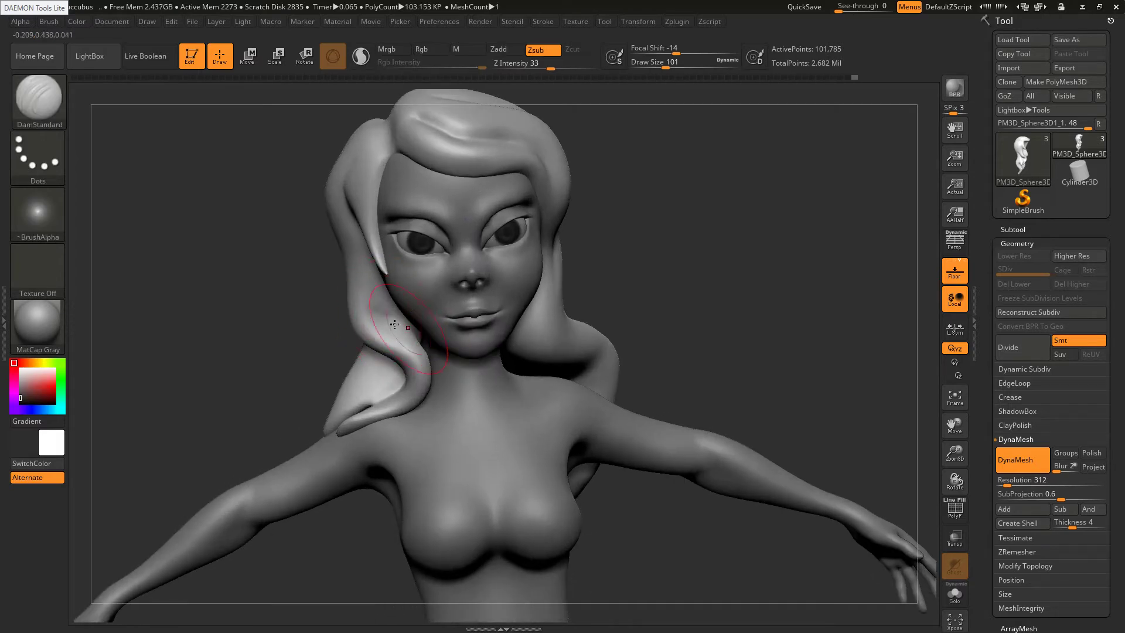
Carve a crease down the wavy lock behind the opposite cheek and smooth it
{"action": "right_click_drag", "start_coordinate": [551, 327], "coordinate": [553, 289]}
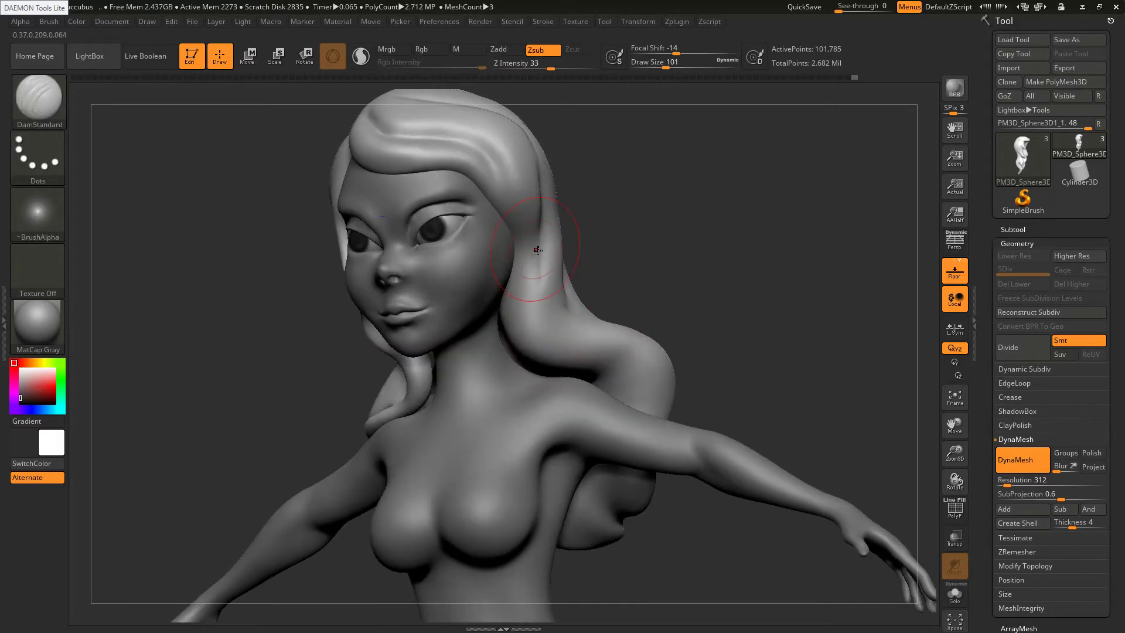
{"action": "left_click_drag", "start_coordinate": [560, 291], "coordinate": [578, 324]}
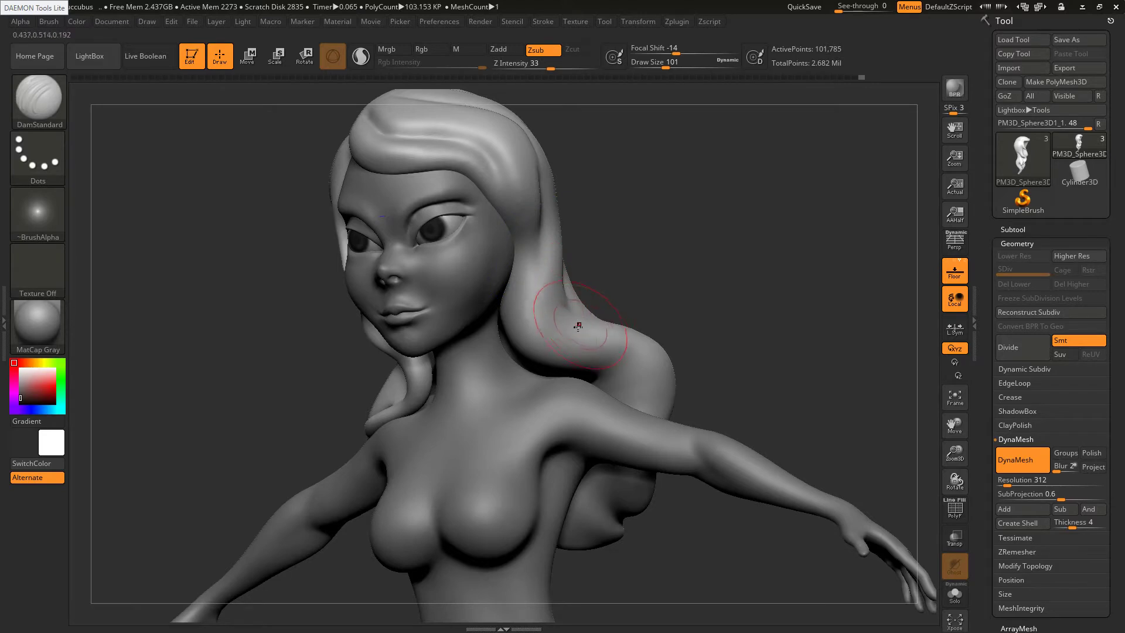
{"action": "mouse_move", "coordinate": [534, 350]}
{"action": "right_mouse_down", "text": "ctrl"}
{"action": "mouse_move", "coordinate": [539, 288]}
{"action": "mouse_move", "coordinate": [583, 346]}
{"action": "mouse_move", "coordinate": [569, 289]}
{"action": "mouse_move", "coordinate": [516, 342]}
{"action": "mouse_move", "coordinate": [545, 319]}
{"action": "right_mouse_up", "text": "ctrl"}
{"action": "left_click_drag", "start_coordinate": [554, 299], "coordinate": [552, 318], "text": "shift"}
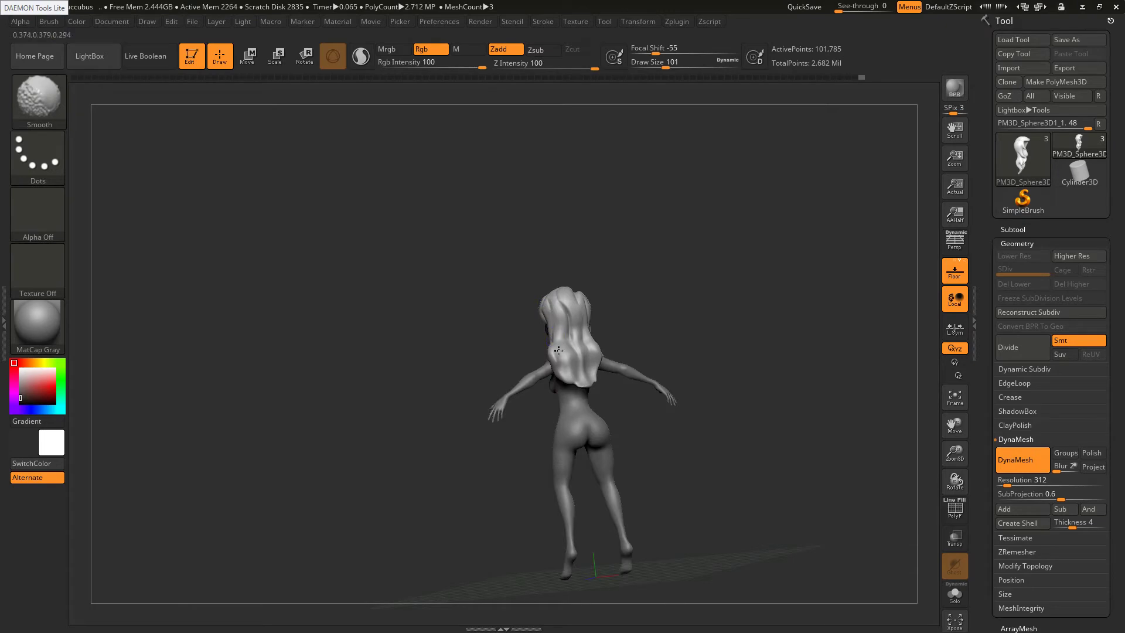
Refine the front lock and its tip over the shoulder with DamStandard at draw size 74 and smooth it
{"action": "right_click_drag", "start_coordinate": [560, 296], "coordinate": [576, 315]}
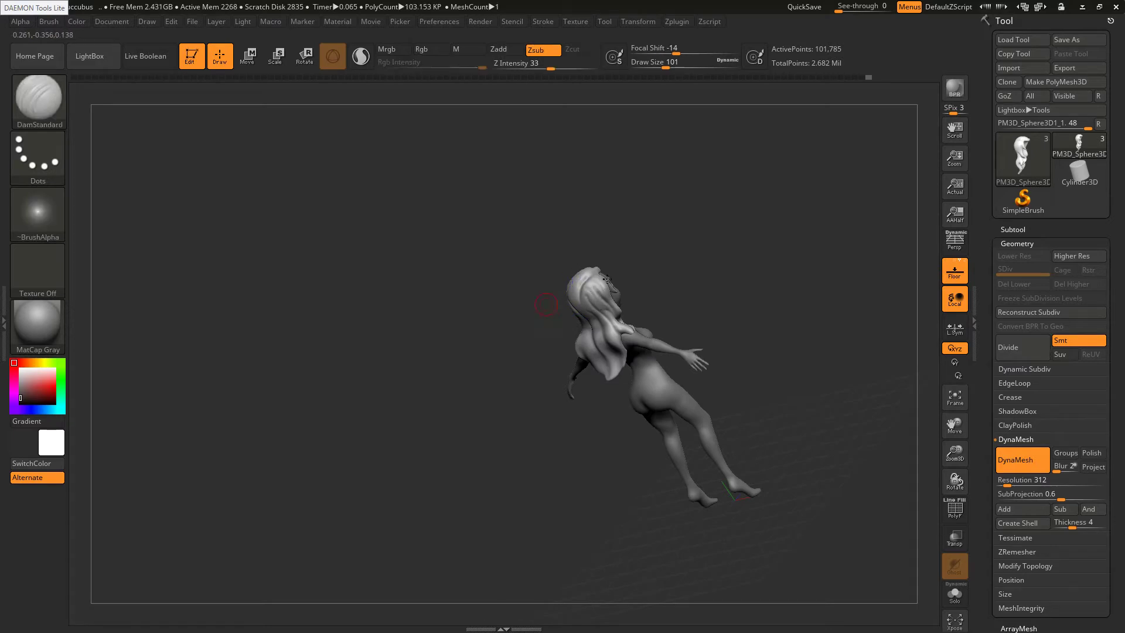
{"action": "mouse_move", "coordinate": [525, 309]}
{"action": "right_mouse_down"}
{"action": "mouse_move", "coordinate": [548, 286]}
{"action": "mouse_move", "coordinate": [544, 253]}
{"action": "mouse_move", "coordinate": [604, 331]}
{"action": "right_mouse_up"}
{"action": "right_click_drag", "start_coordinate": [516, 261], "coordinate": [559, 280], "text": "alt"}
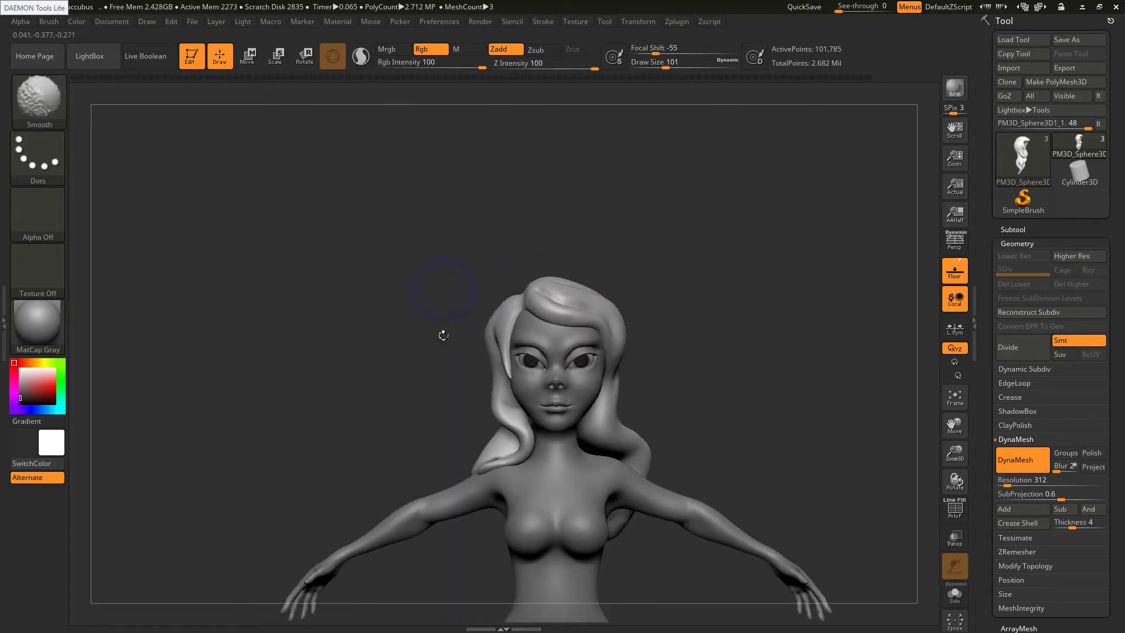
{"action": "left_click_drag", "start_coordinate": [502, 315], "coordinate": [493, 456], "text": "shift"}
{"action": "right_click_drag", "start_coordinate": [495, 467], "coordinate": [484, 466], "text": "ctrl"}
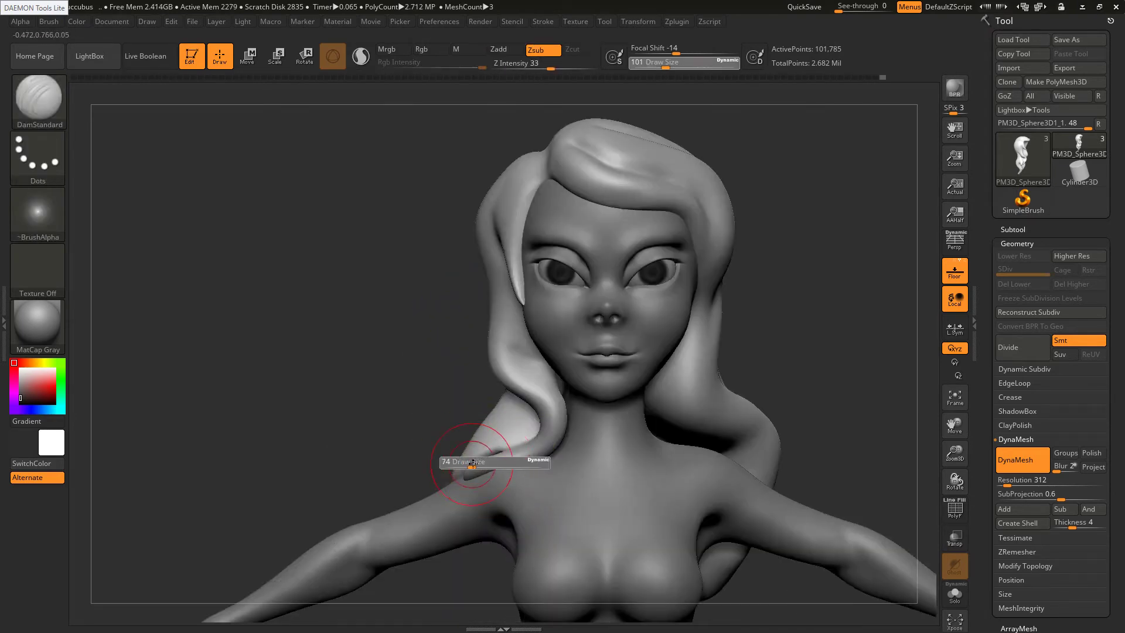
{"action": "mouse_move", "coordinate": [483, 465]}
{"action": "left_mouse_down", "text": "shift"}
{"action": "mouse_move", "coordinate": [514, 447]}
{"action": "mouse_move", "coordinate": [527, 392]}
{"action": "mouse_move", "coordinate": [513, 368]}
{"action": "left_mouse_up", "text": "shift"}
{"action": "mouse_move", "coordinate": [550, 388]}
{"action": "right_mouse_down", "text": "ctrl"}
{"action": "mouse_move", "coordinate": [673, 359]}
{"action": "mouse_move", "coordinate": [669, 375]}
{"action": "right_mouse_up", "text": "ctrl"}
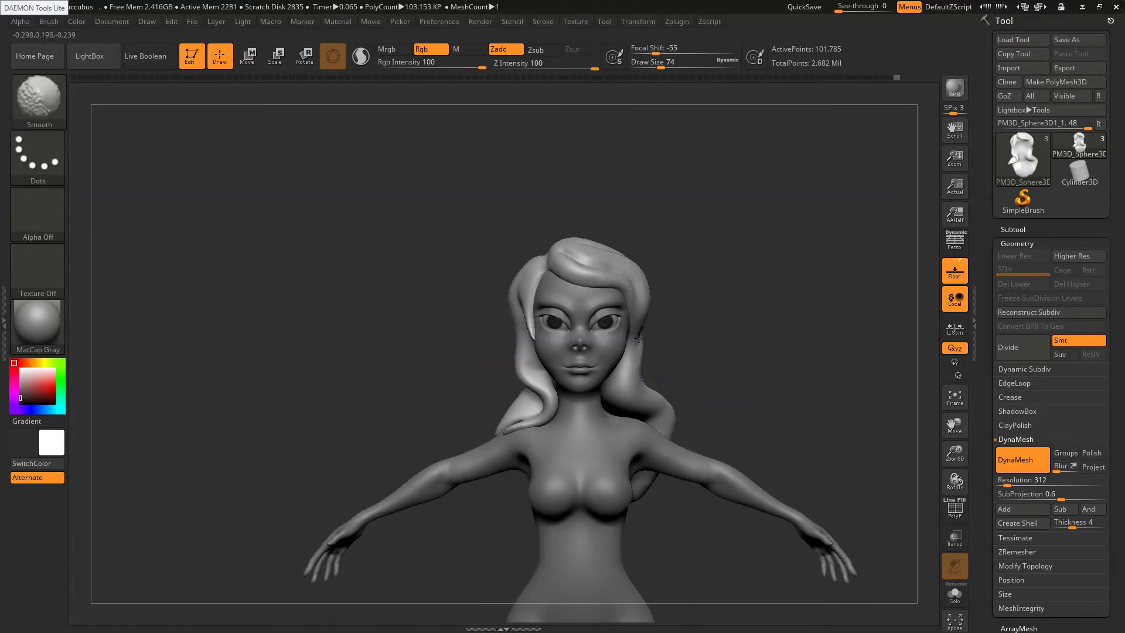
{"action": "left_click_drag", "start_coordinate": [552, 230], "coordinate": [520, 283], "text": "shift"}
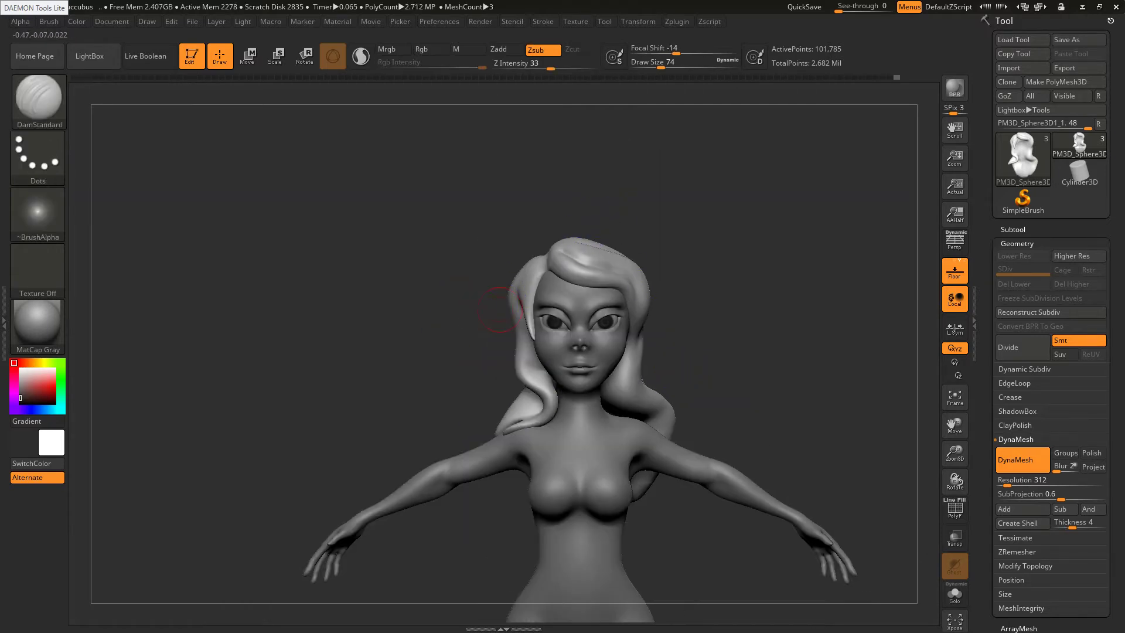
{"action": "mouse_move", "coordinate": [494, 309]}
{"action": "right_mouse_down", "text": "shift"}
{"action": "mouse_move", "coordinate": [545, 310]}
{"action": "mouse_move", "coordinate": [495, 333]}
{"action": "right_mouse_up", "text": "shift"}
{"action": "mouse_move", "coordinate": [610, 364]}
{"action": "right_mouse_down", "text": "ctrl"}
{"action": "mouse_move", "coordinate": [576, 320]}
{"action": "mouse_move", "coordinate": [527, 317]}
{"action": "mouse_move", "coordinate": [522, 304]}
{"action": "mouse_move", "coordinate": [618, 314]}
{"action": "right_mouse_up", "text": "ctrl"}
{"action": "right_click_drag", "start_coordinate": [628, 326], "coordinate": [539, 314]}
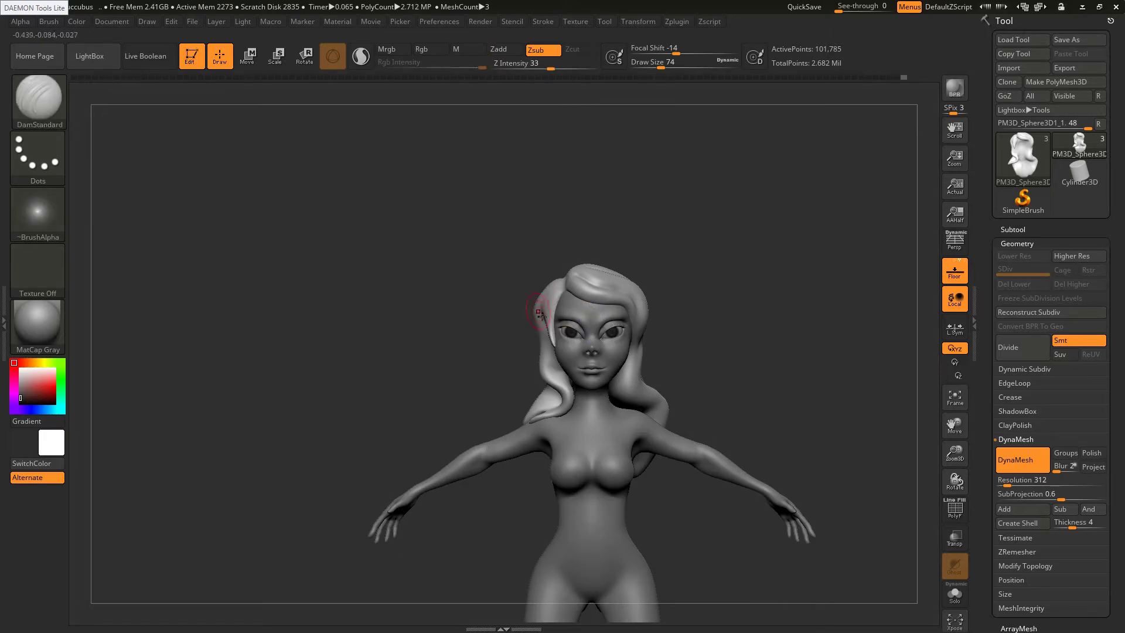
Activate the Paint brush and check the hair colour in the reference image
{"action": "key", "text": "b"}
{"action": "key", "text": "p"}
{"action": "key", "text": "a"}
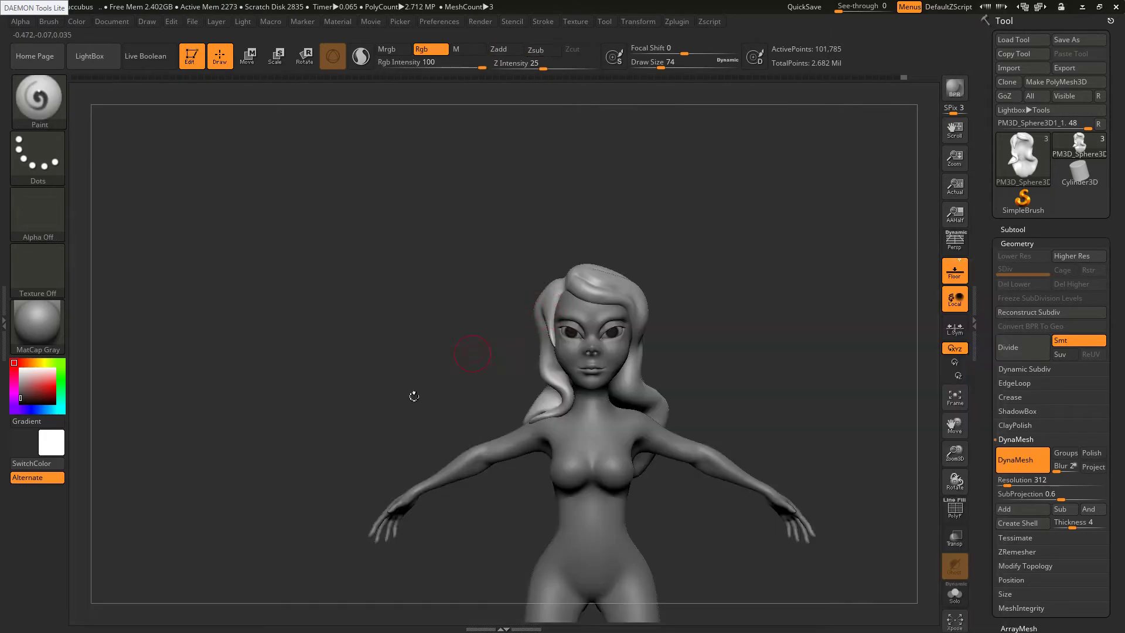
{"action": "left_click", "coordinate": [31, 437]}
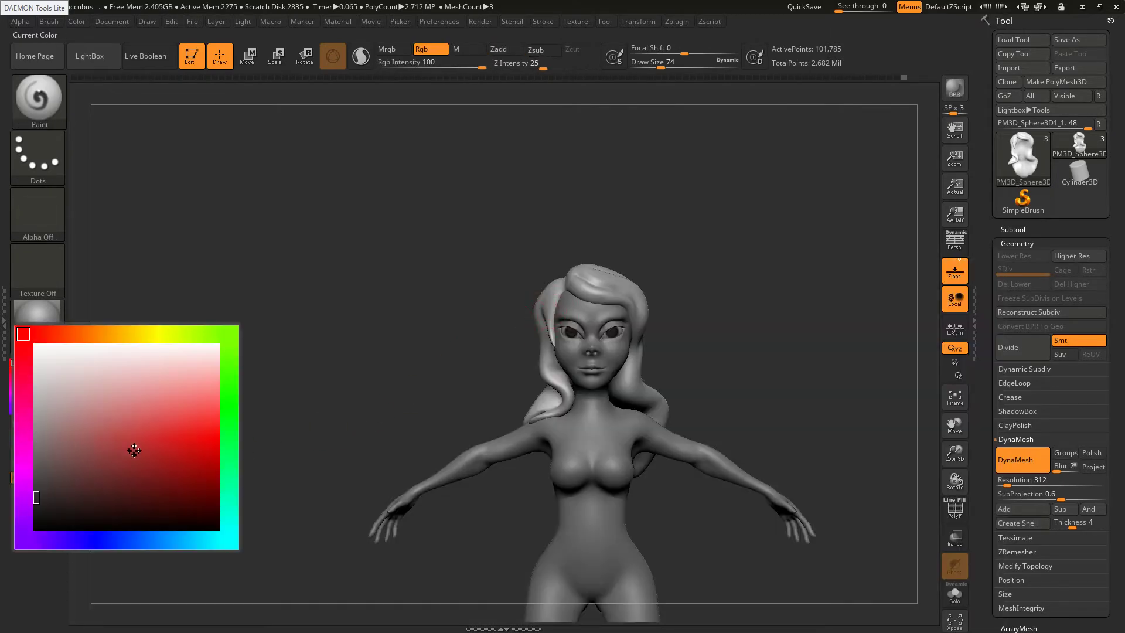
{"action": "key", "text": "alt+Tab"}
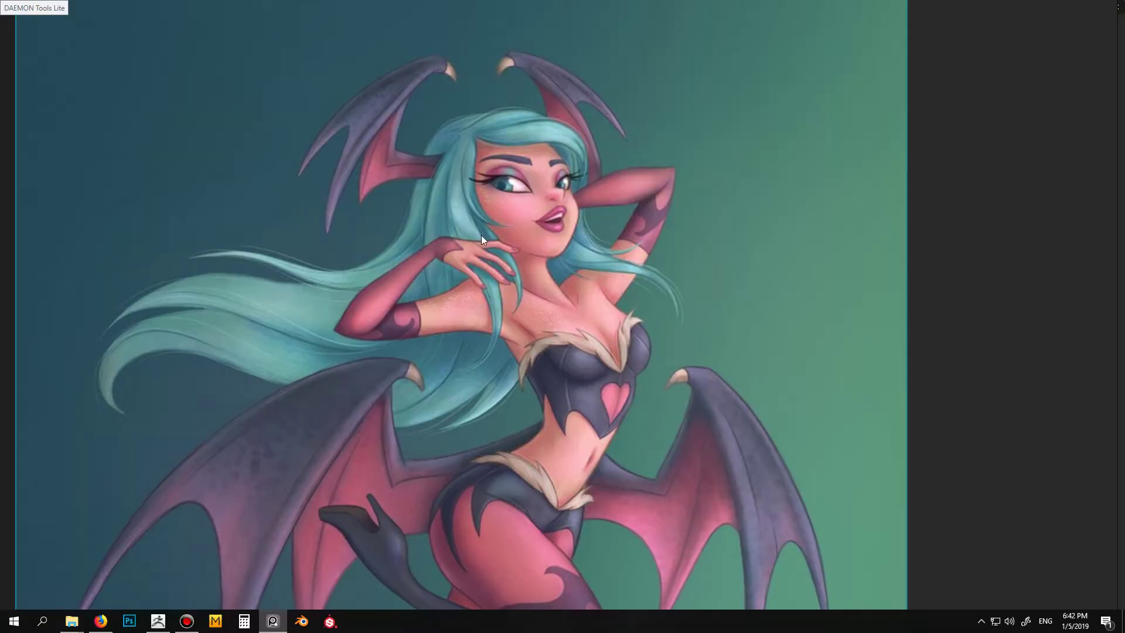
{"action": "key", "text": "alt+Tab"}
{"action": "key", "text": "c"}
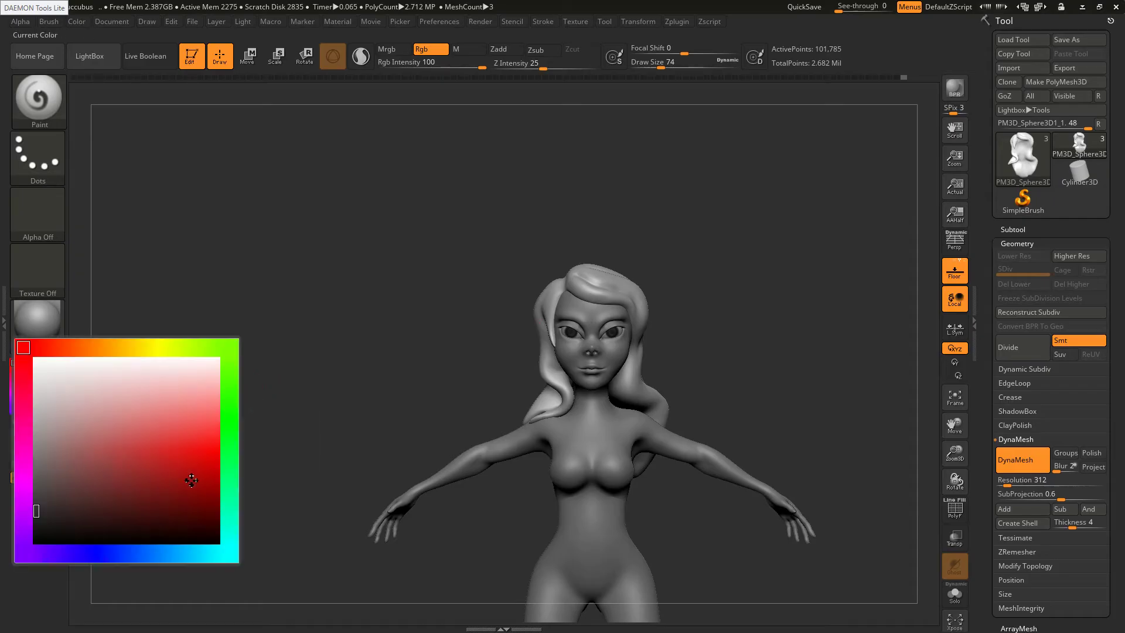
Set the paint colour to a bright turquoise
{"action": "left_click", "coordinate": [228, 553]}
{"action": "left_click", "coordinate": [196, 477]}
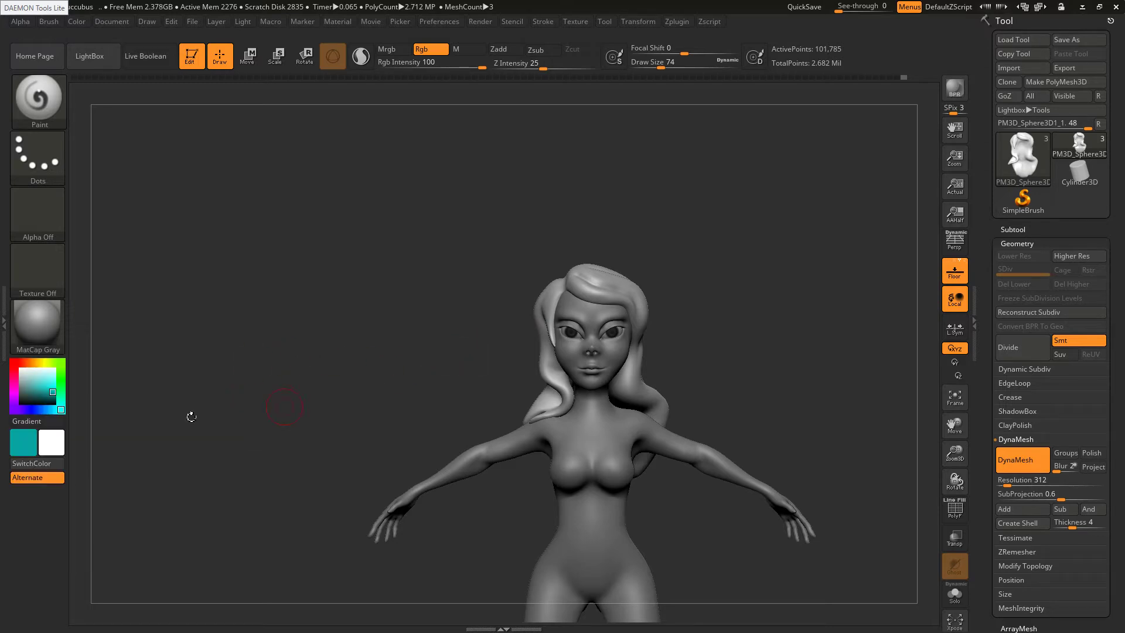
{"action": "left_click", "coordinate": [27, 443]}
{"action": "left_click_drag", "start_coordinate": [198, 467], "coordinate": [186, 439]}
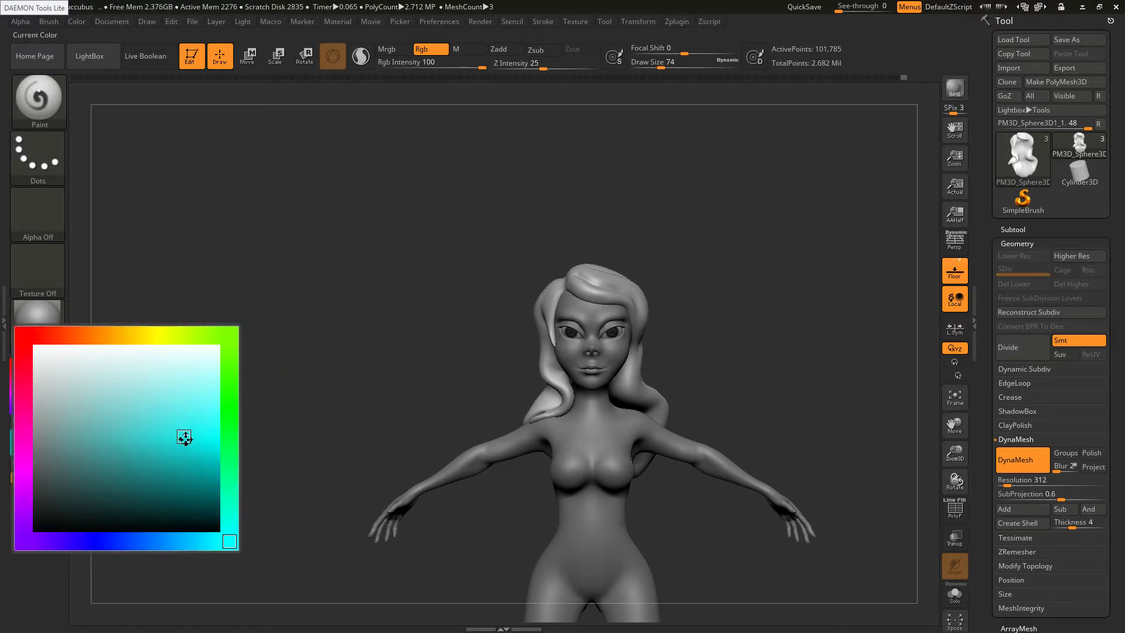
{"action": "left_click", "coordinate": [184, 437]}
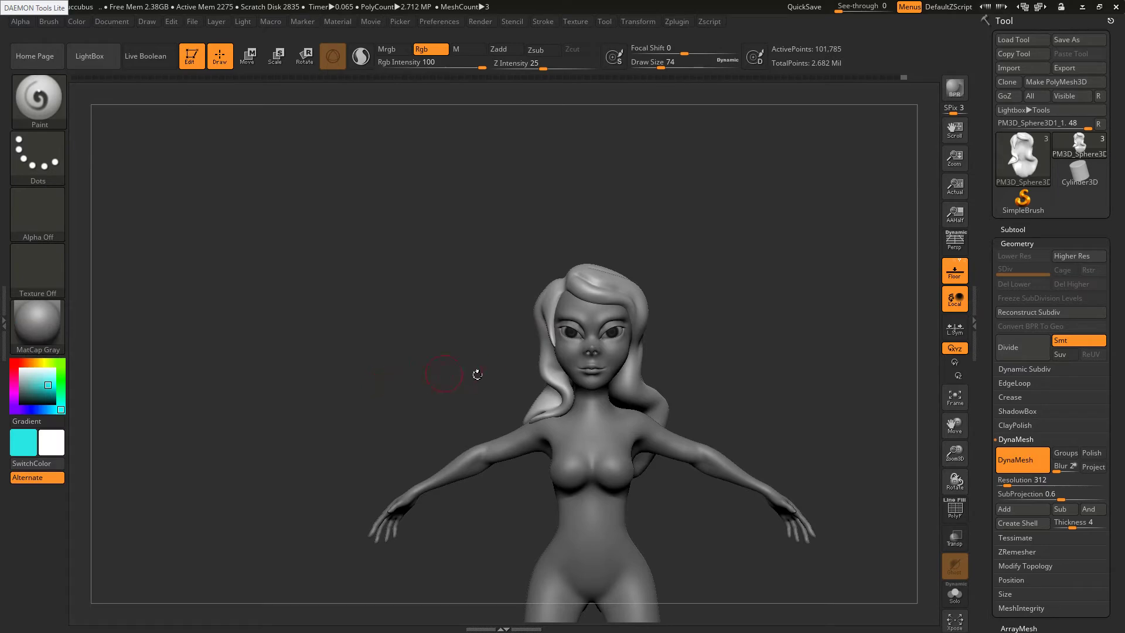
Paint all of the hair turquoise, front, sides and back, using the Paint brush at draw size 305
{"action": "key", "text": "s"}
{"action": "left_click_drag", "start_coordinate": [439, 336], "coordinate": [471, 336]}
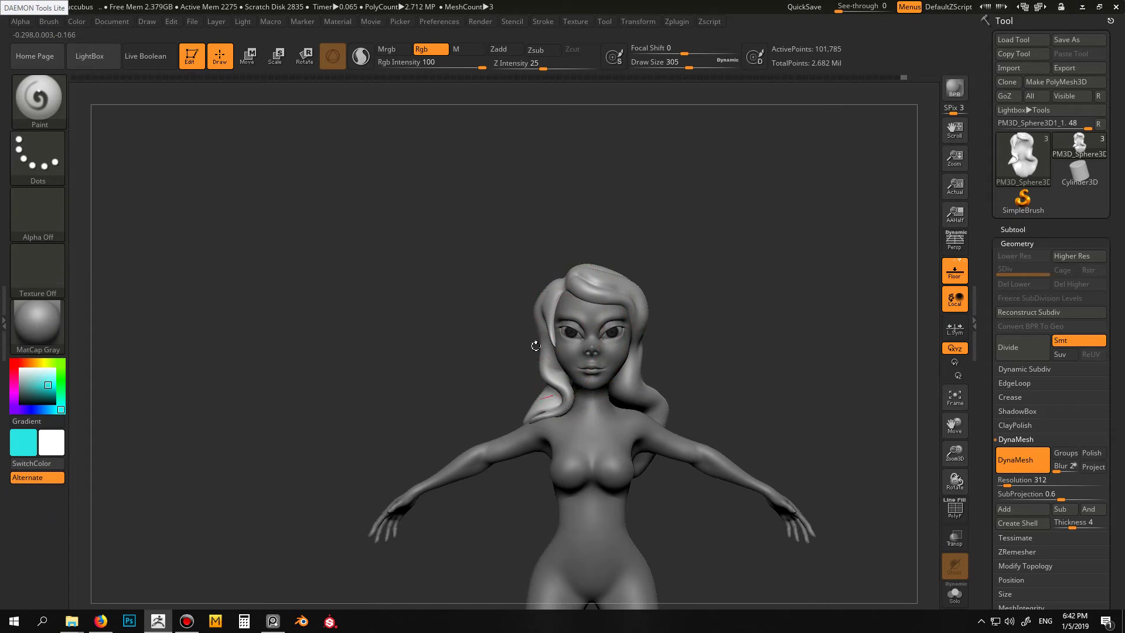
{"action": "right_click_drag", "start_coordinate": [537, 345], "coordinate": [544, 337]}
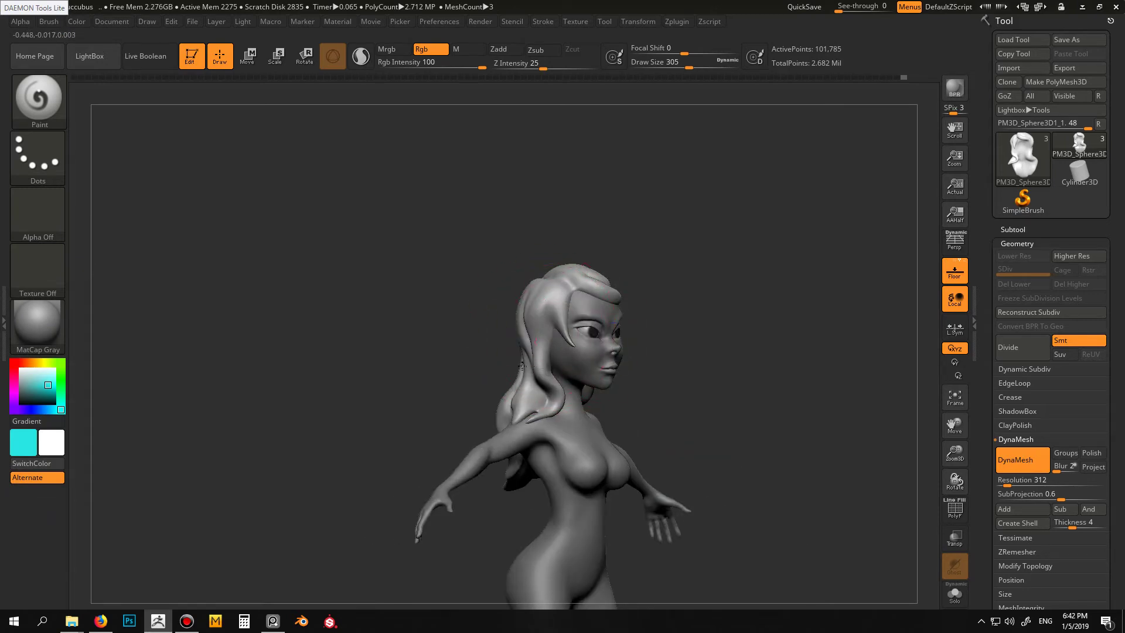
{"action": "right_click_drag", "start_coordinate": [541, 305], "coordinate": [551, 301]}
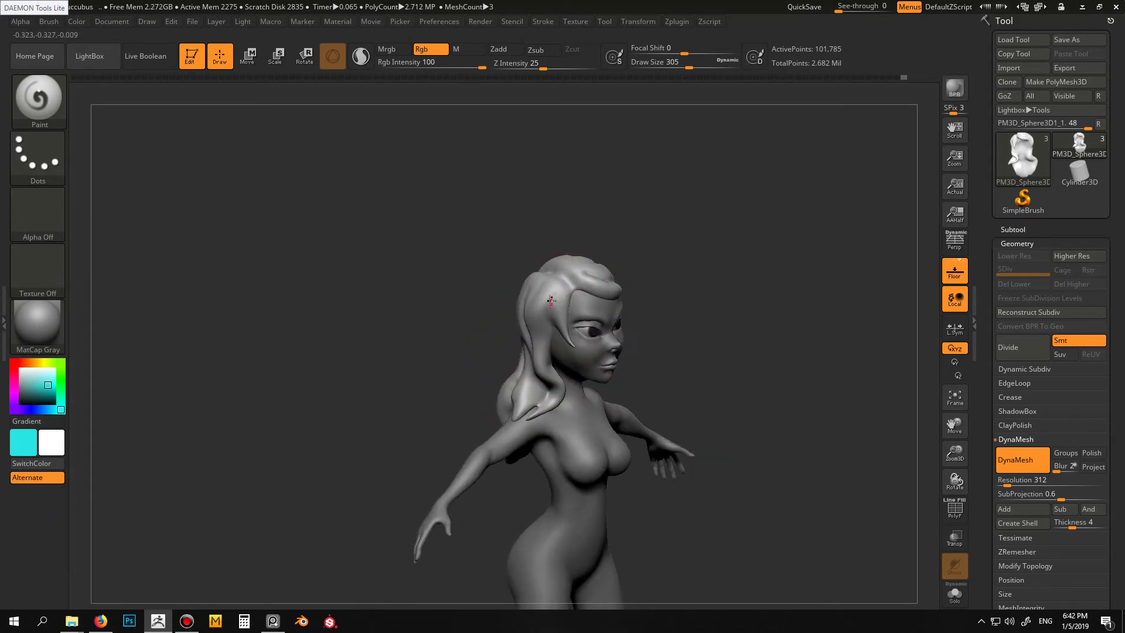
{"action": "mouse_move", "coordinate": [540, 313]}
{"action": "left_mouse_down"}
{"action": "mouse_move", "coordinate": [531, 378]}
{"action": "mouse_move", "coordinate": [535, 357]}
{"action": "mouse_move", "coordinate": [596, 290]}
{"action": "left_mouse_up"}
{"action": "right_click_drag", "start_coordinate": [586, 296], "coordinate": [628, 326]}
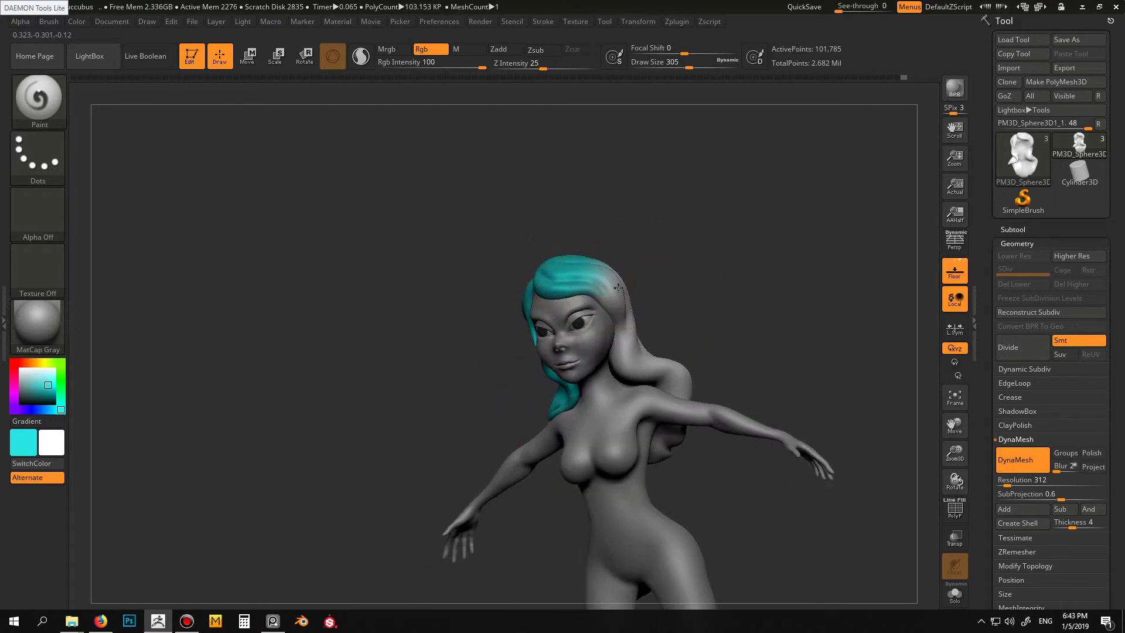
{"action": "mouse_move", "coordinate": [633, 331]}
{"action": "left_mouse_down"}
{"action": "mouse_move", "coordinate": [684, 382]}
{"action": "mouse_move", "coordinate": [668, 406]}
{"action": "left_mouse_up"}
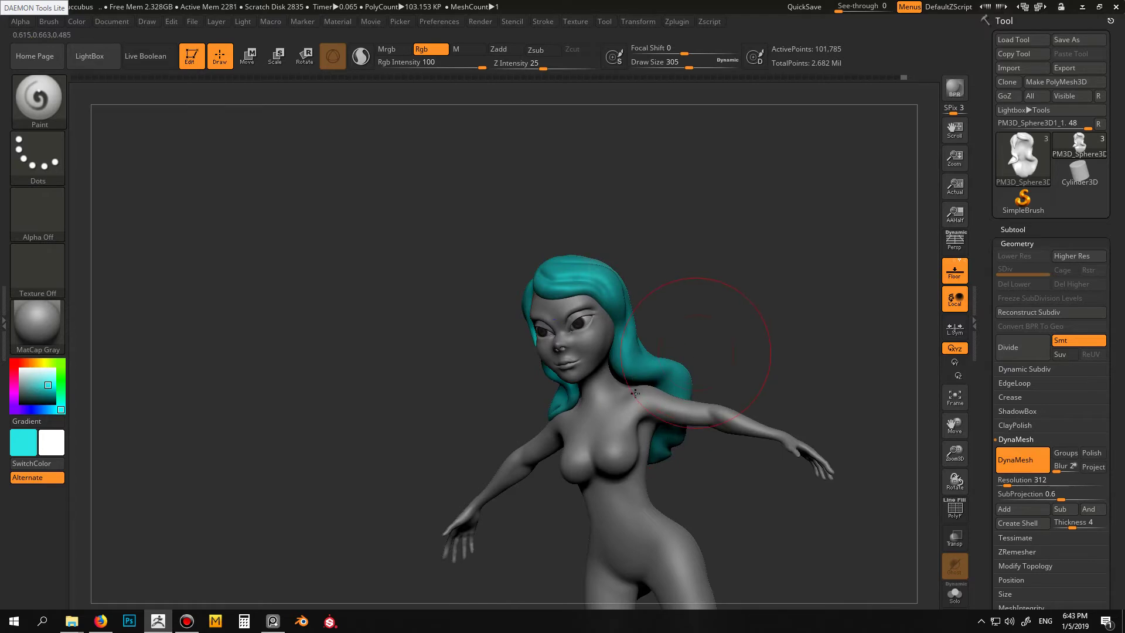
{"action": "right_click_drag", "start_coordinate": [635, 394], "coordinate": [632, 376]}
{"action": "mouse_move", "coordinate": [632, 376]}
{"action": "left_mouse_down"}
{"action": "mouse_move", "coordinate": [680, 384]}
{"action": "mouse_move", "coordinate": [642, 282]}
{"action": "mouse_move", "coordinate": [705, 390]}
{"action": "left_mouse_up"}
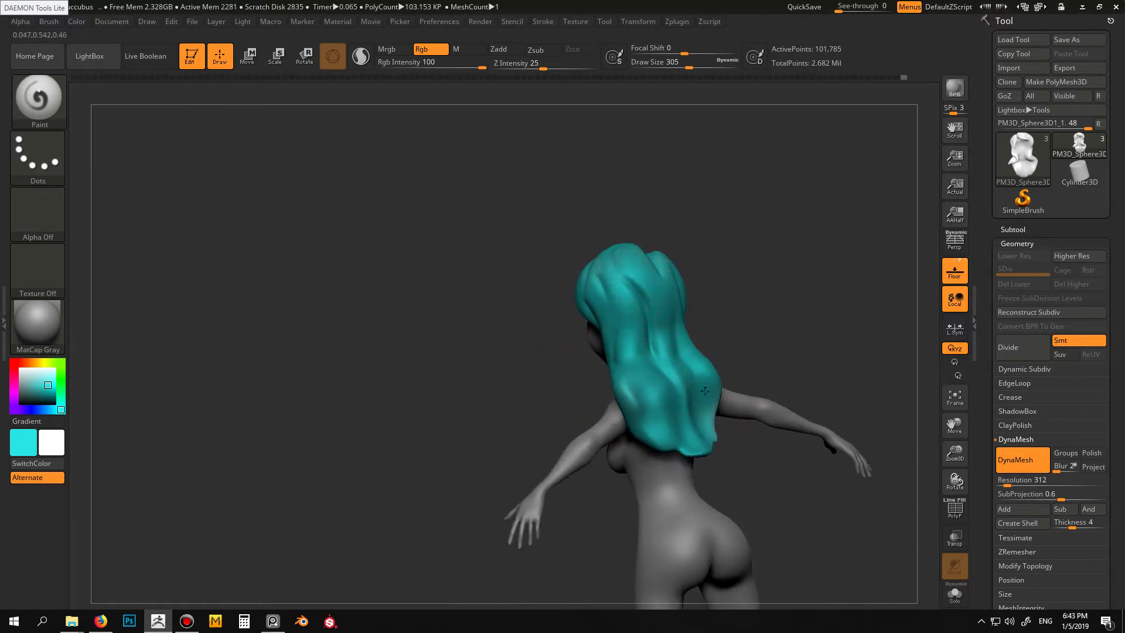
{"action": "right_click_drag", "start_coordinate": [636, 307], "coordinate": [604, 287]}
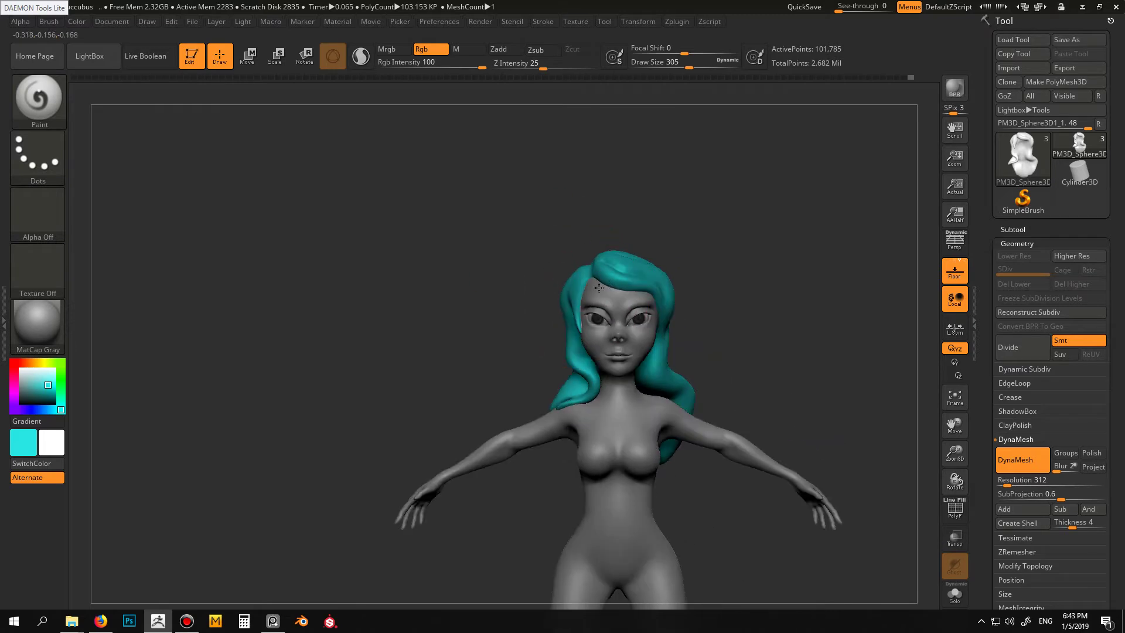
Save the project over the existing Succubus file
{"action": "right_click_drag", "start_coordinate": [666, 335], "coordinate": [612, 285], "text": "alt"}
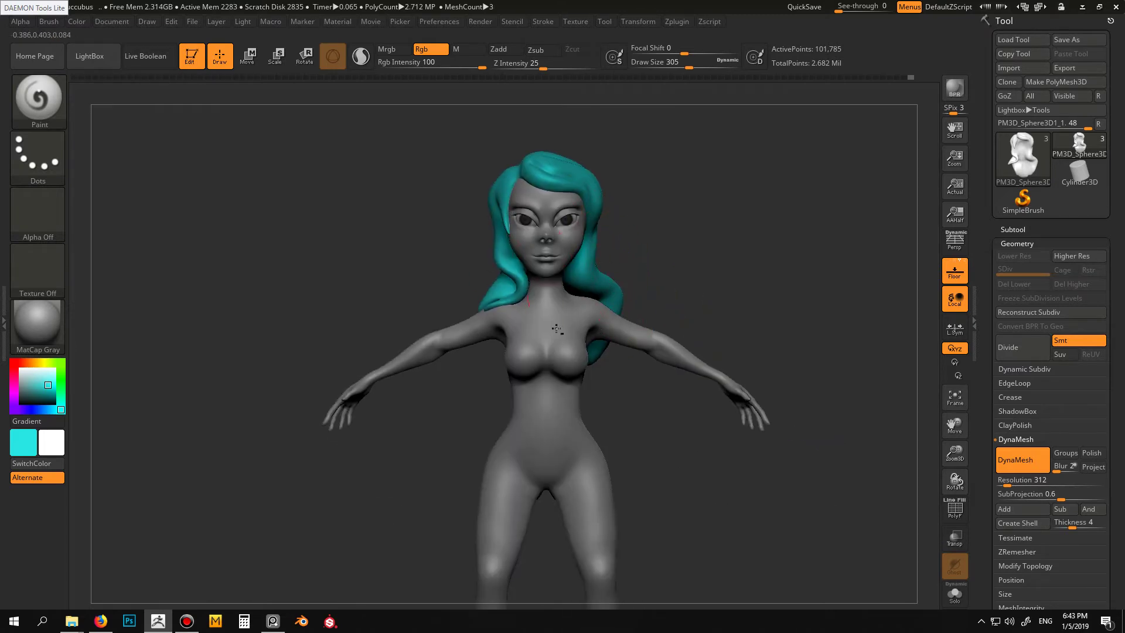
{"action": "mouse_move", "coordinate": [556, 329]}
{"action": "right_mouse_down", "text": "alt"}
{"action": "mouse_move", "coordinate": [624, 266]}
{"action": "mouse_move", "coordinate": [602, 266]}
{"action": "right_mouse_up", "text": "alt"}
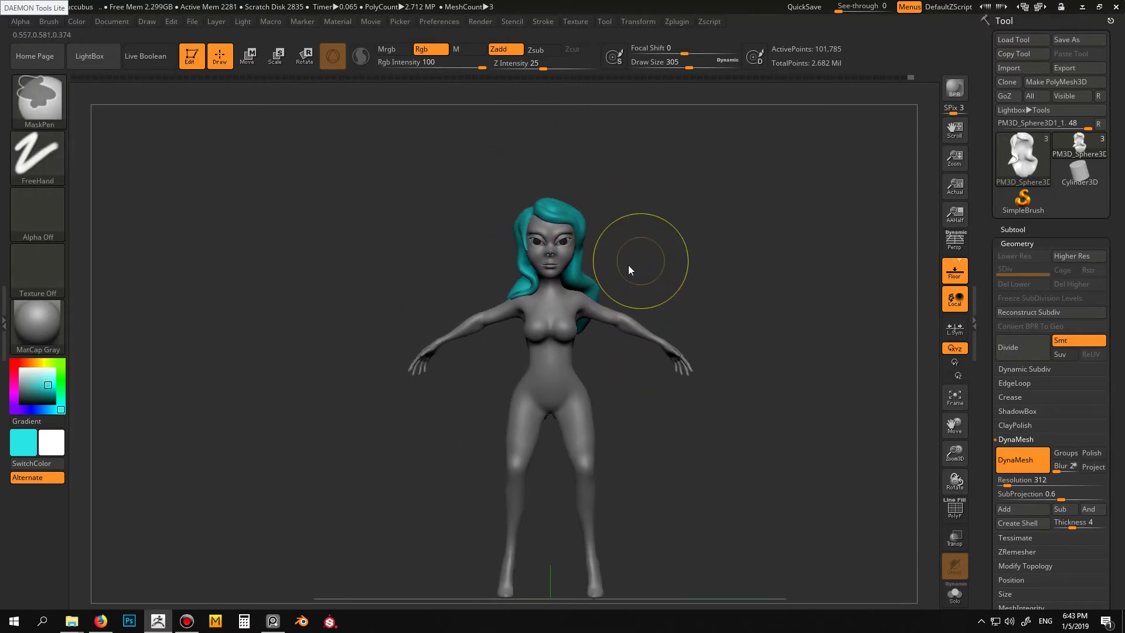
{"action": "key", "text": "ctrl+s"}
{"action": "left_click", "coordinate": [464, 301]}
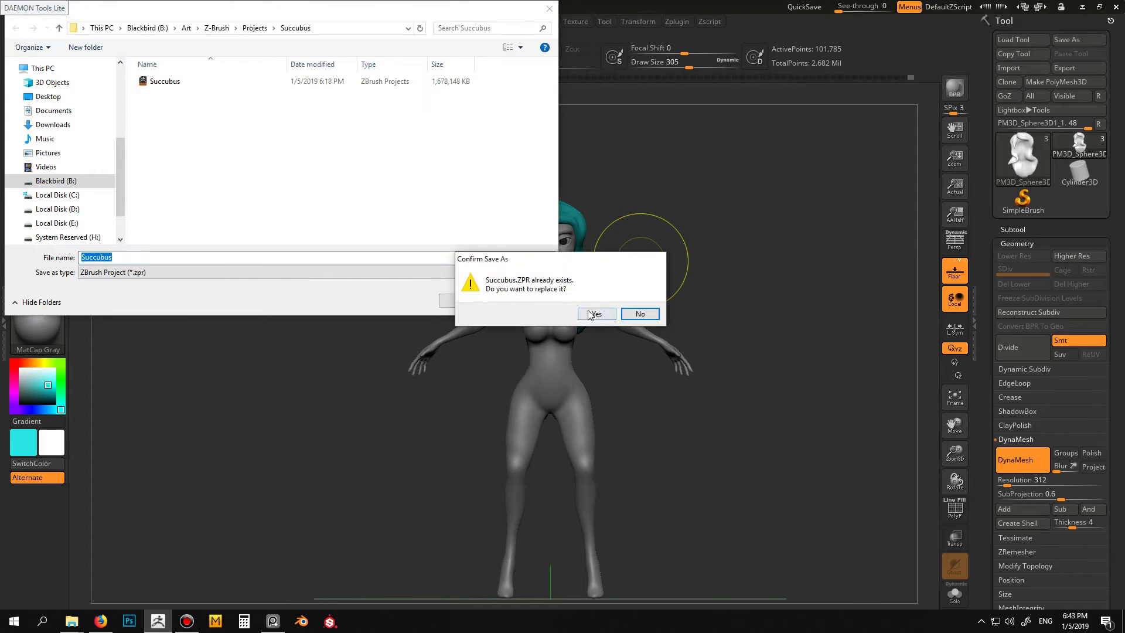
{"action": "left_click", "coordinate": [592, 313]}
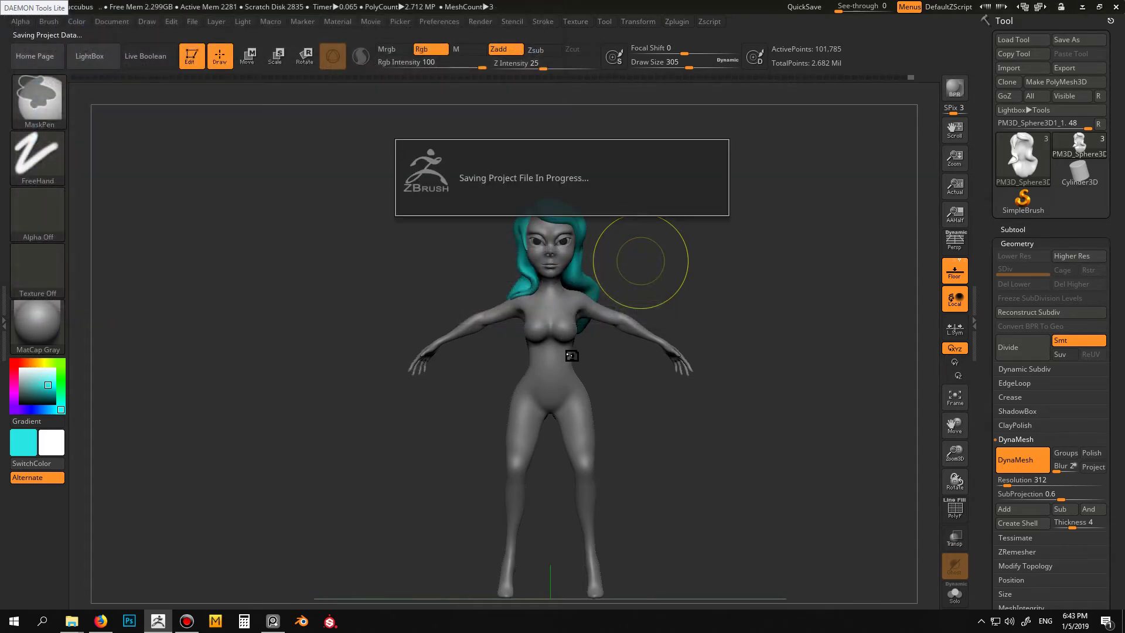
Check the head wings in the reference image, select the PolySphere body subtool and append a sphere as a new subtool
{"action": "key", "text": "alt+Tab"}
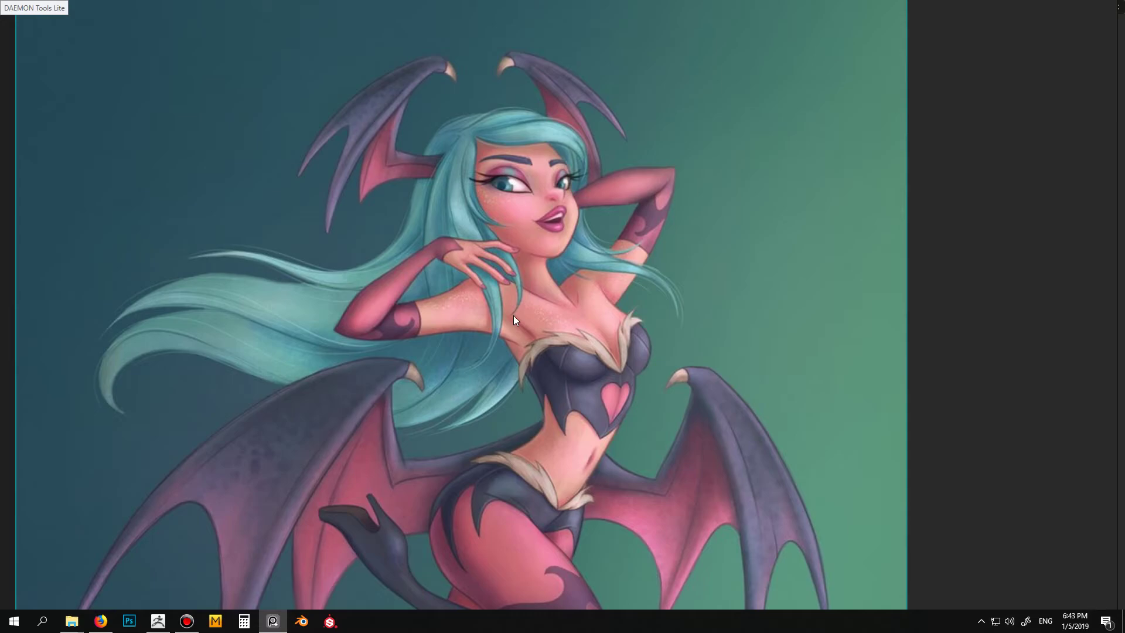
{"action": "key", "text": "alt+Tab"}
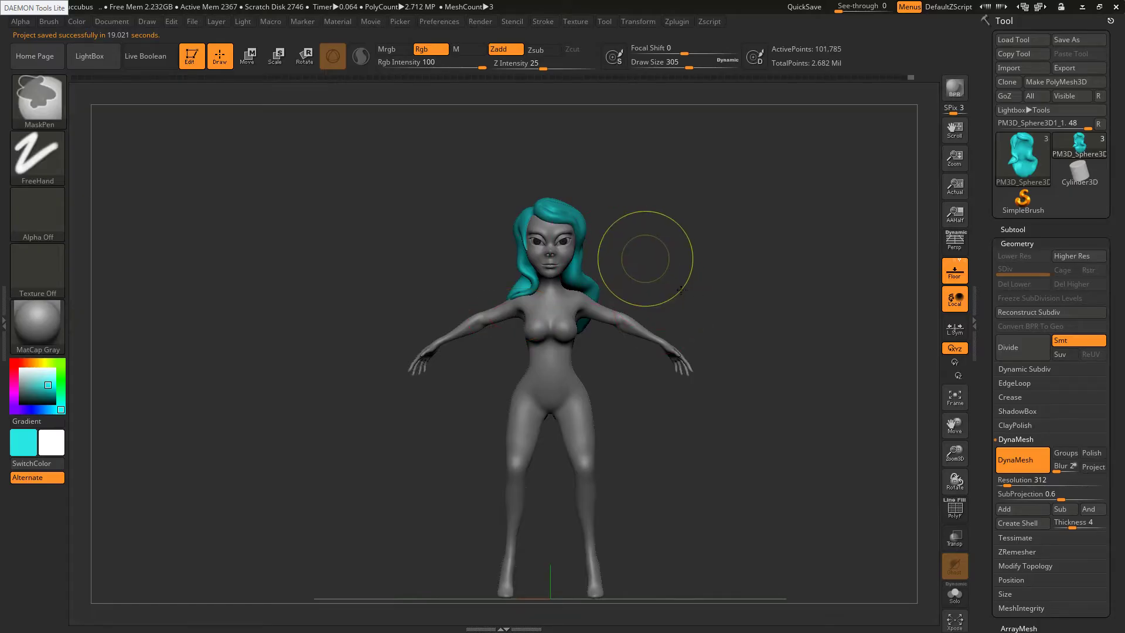
{"action": "mouse_move", "coordinate": [645, 258]}
{"action": "right_mouse_down", "text": "ctrl"}
{"action": "mouse_move", "coordinate": [633, 220]}
{"action": "mouse_move", "coordinate": [636, 326]}
{"action": "right_mouse_up", "text": "ctrl"}
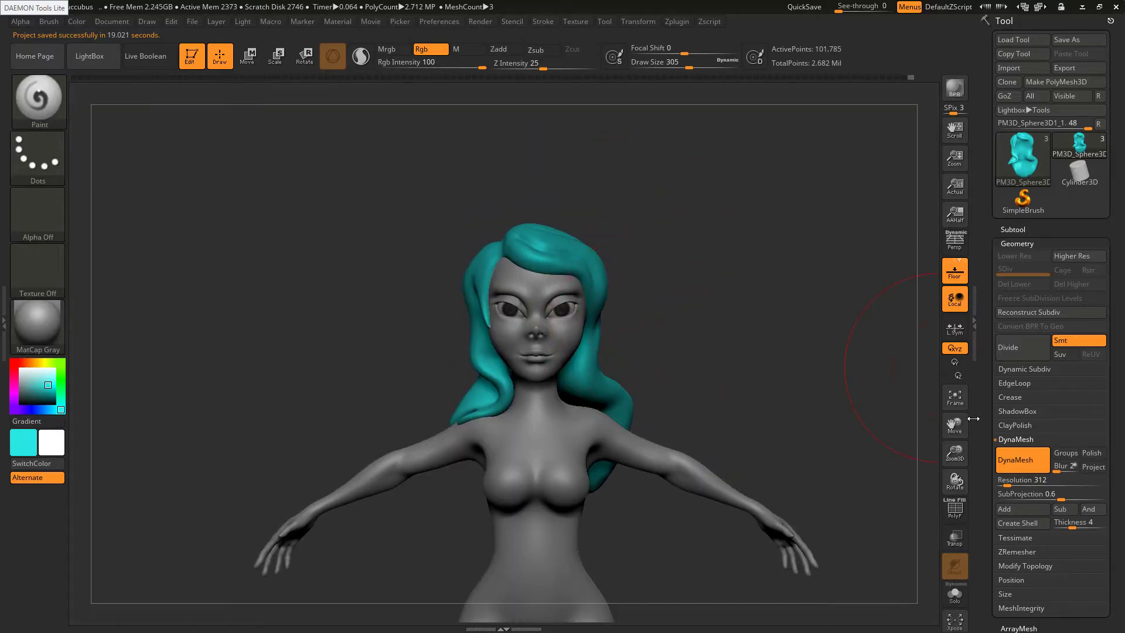
{"action": "left_click", "coordinate": [1024, 230]}
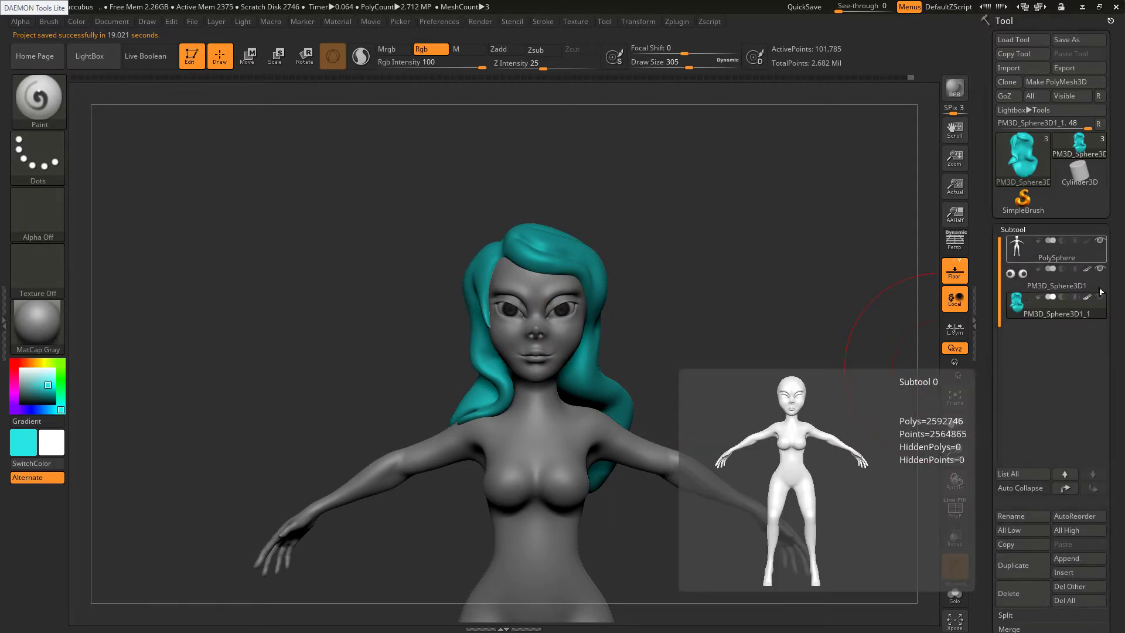
{"action": "left_click", "coordinate": [1086, 258]}
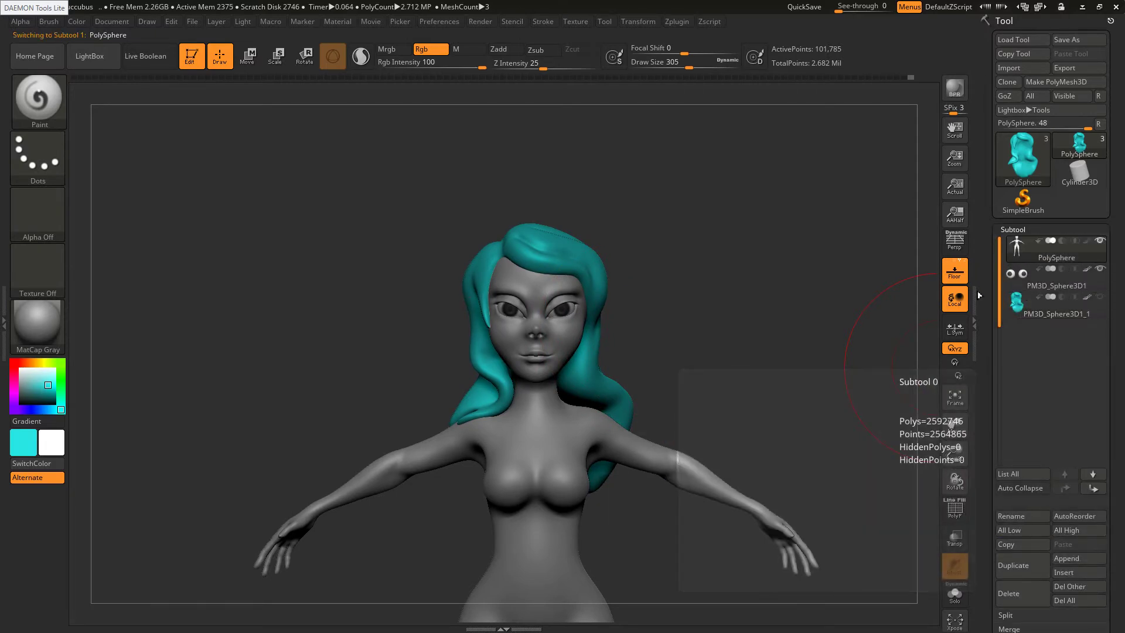
{"action": "left_click", "coordinate": [1068, 558]}
{"action": "left_click", "coordinate": [674, 384]}
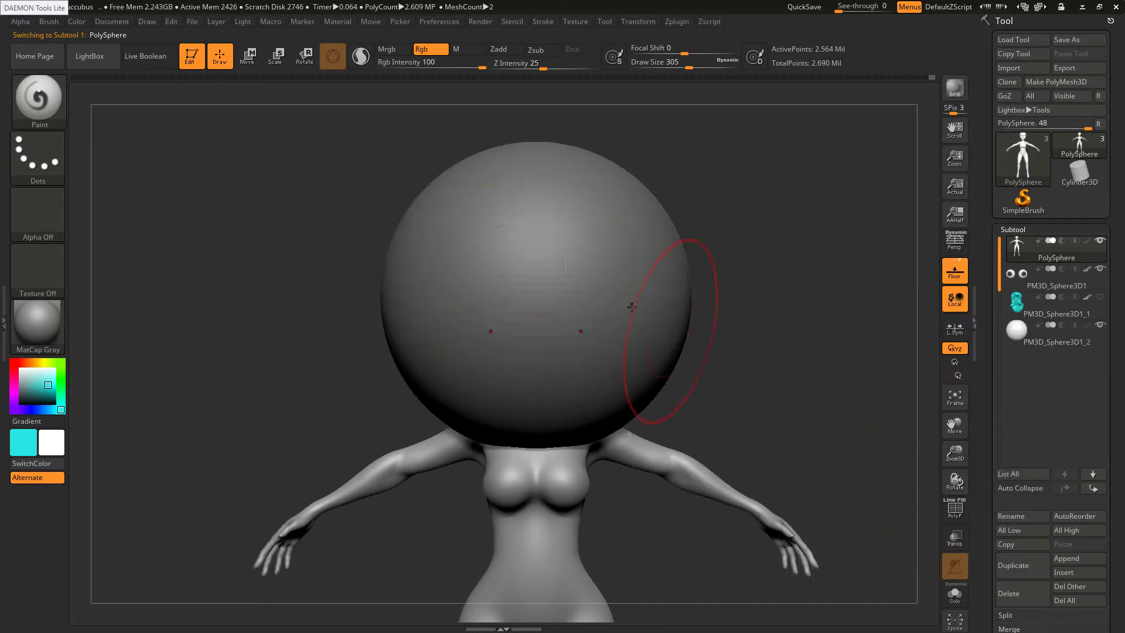
Scale the appended sphere down to a small ball and place it against the side of the head above the eye
{"action": "left_click", "coordinate": [276, 56]}
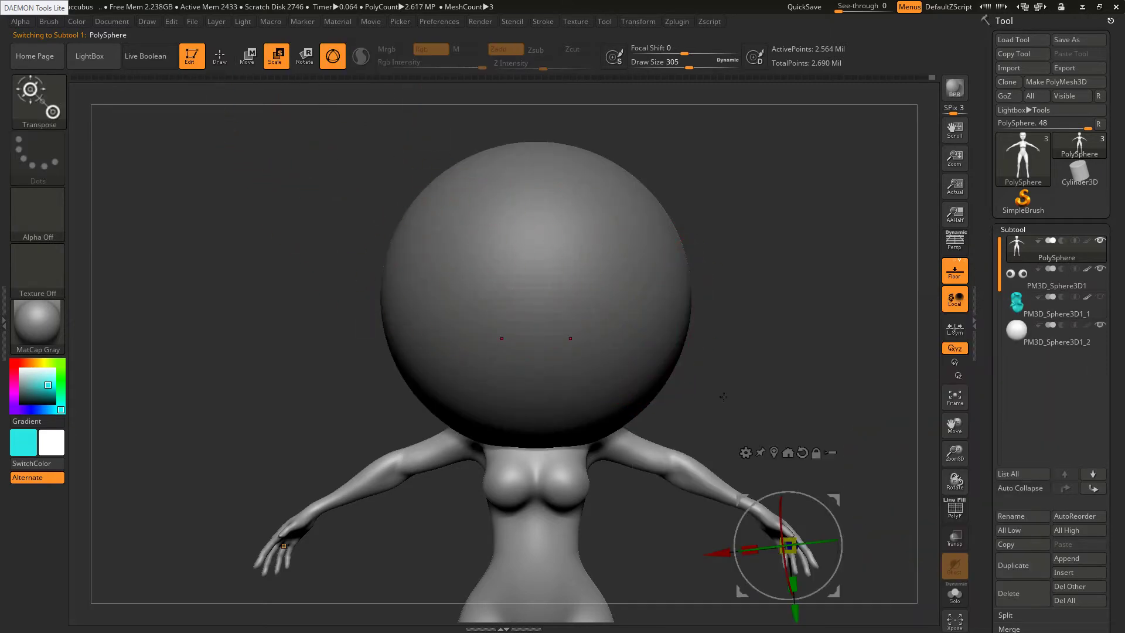
{"action": "left_click", "coordinate": [1053, 351]}
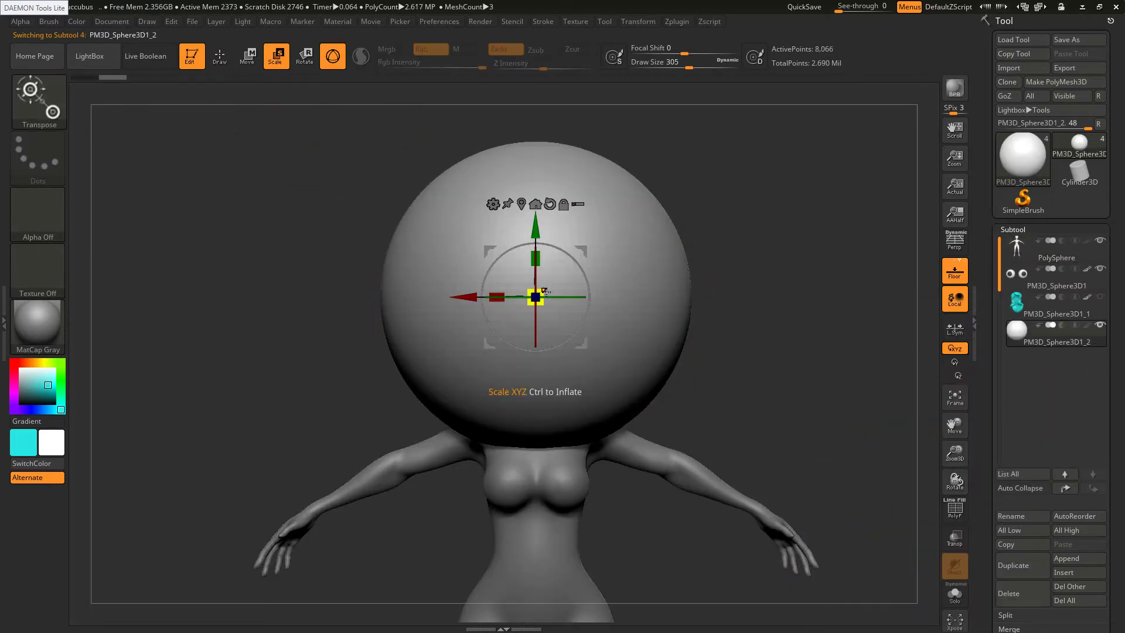
{"action": "left_click_drag", "start_coordinate": [535, 297], "coordinate": [559, 338]}
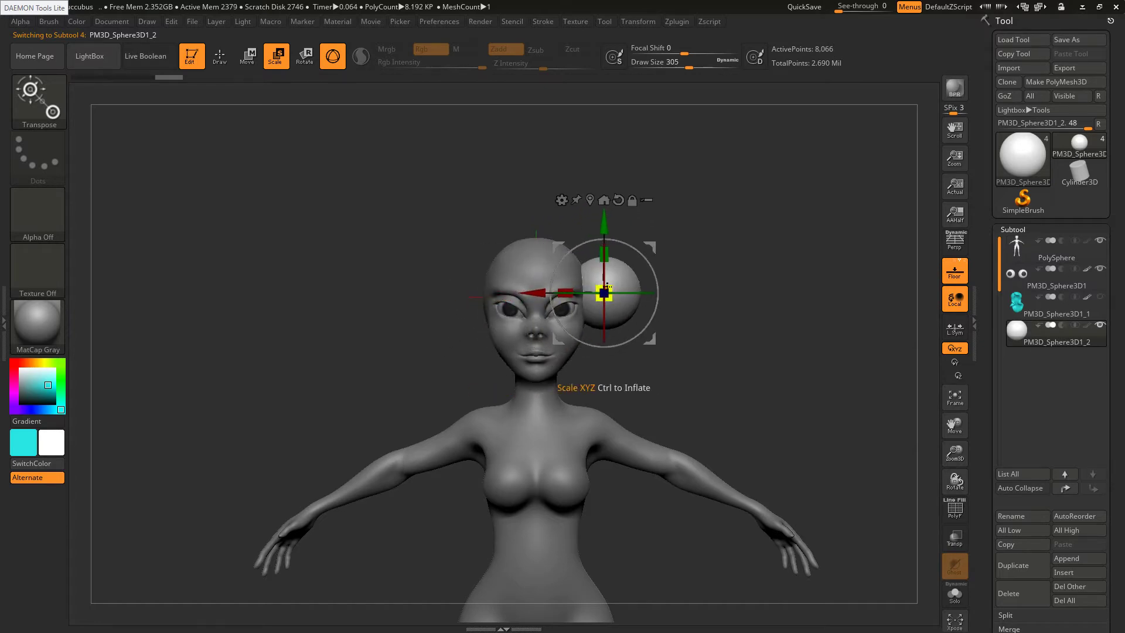
{"action": "left_click_drag", "start_coordinate": [609, 290], "coordinate": [592, 301]}
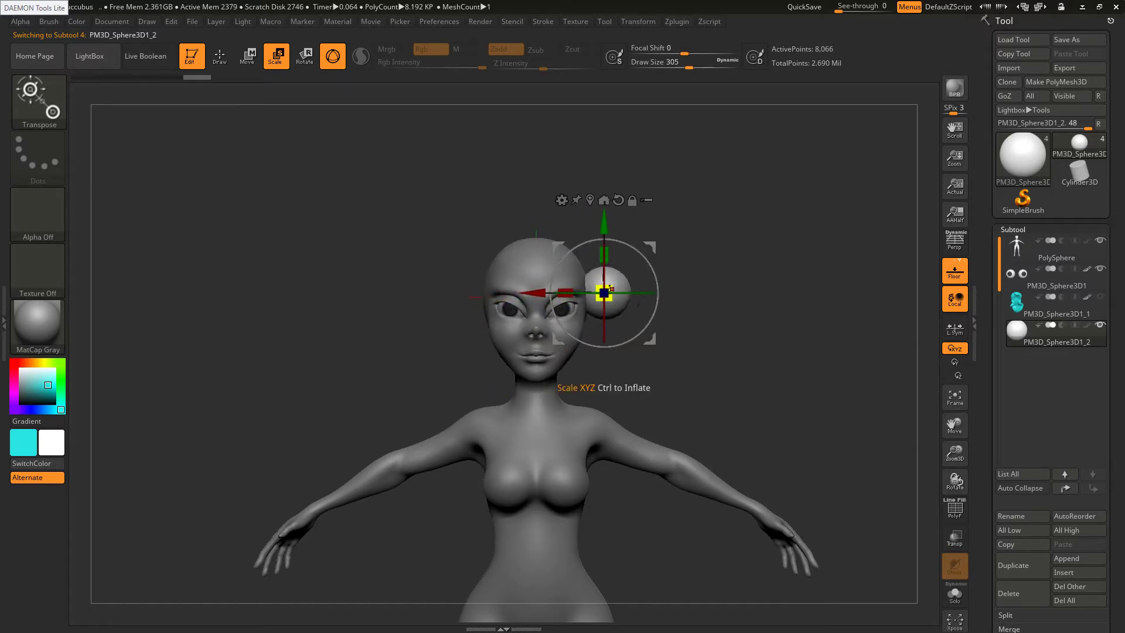
{"action": "key", "text": "alt+Tab"}
{"action": "key", "text": "alt+Tab"}
{"action": "left_click_drag", "start_coordinate": [672, 333], "coordinate": [598, 341]}
{"action": "left_click_drag", "start_coordinate": [647, 241], "coordinate": [632, 227]}
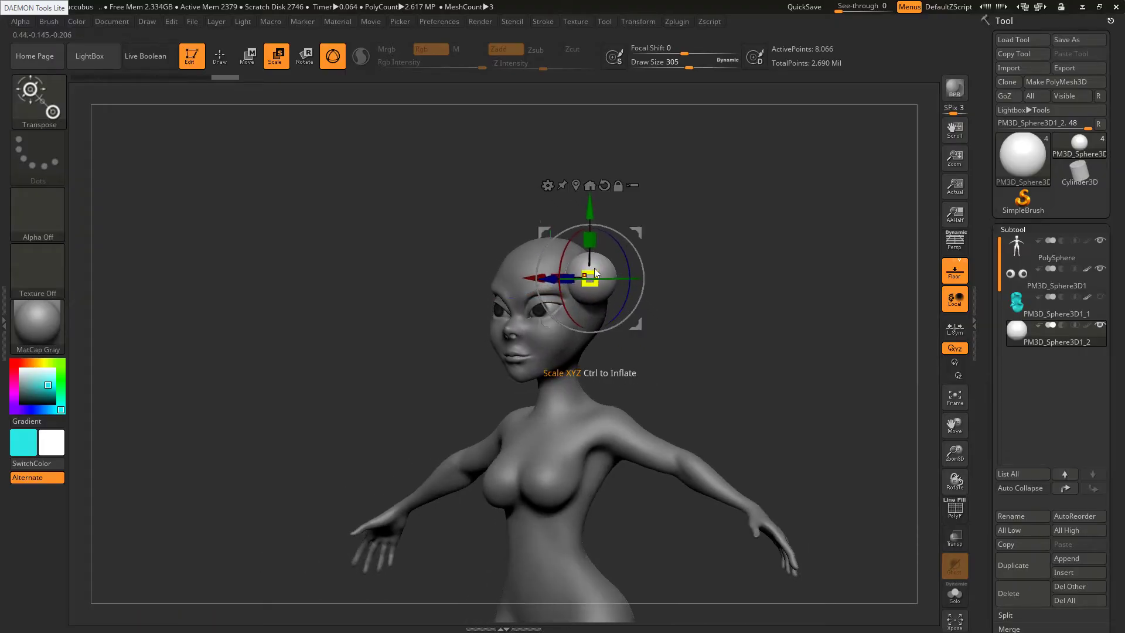
{"action": "left_click_drag", "start_coordinate": [595, 271], "coordinate": [589, 275]}
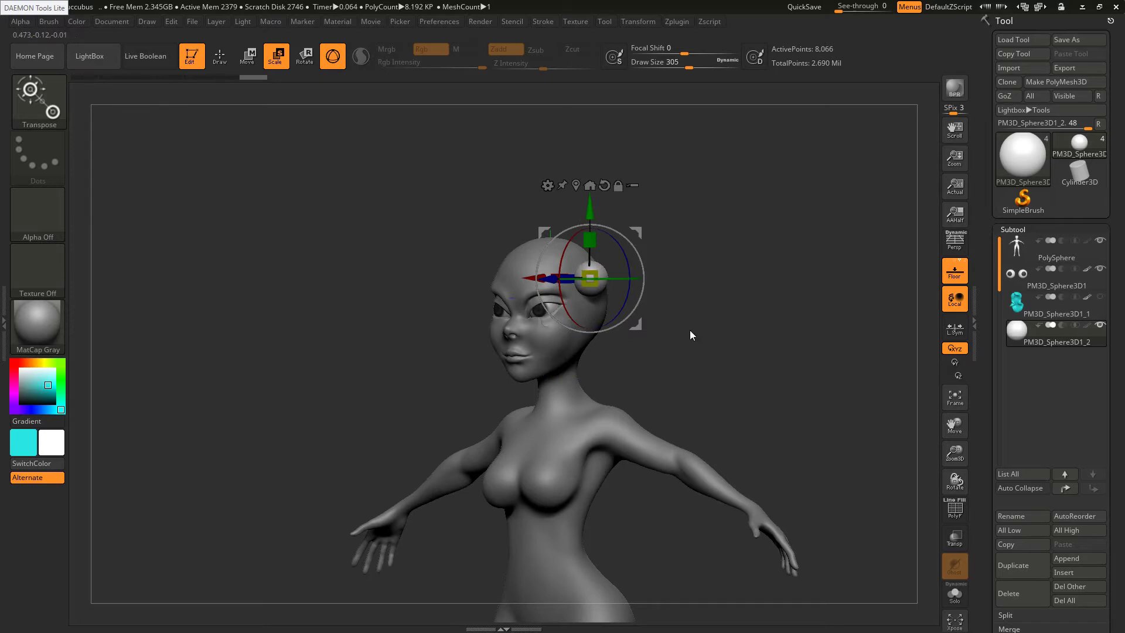
{"action": "left_click_drag", "start_coordinate": [691, 326], "coordinate": [668, 305], "text": "shift"}
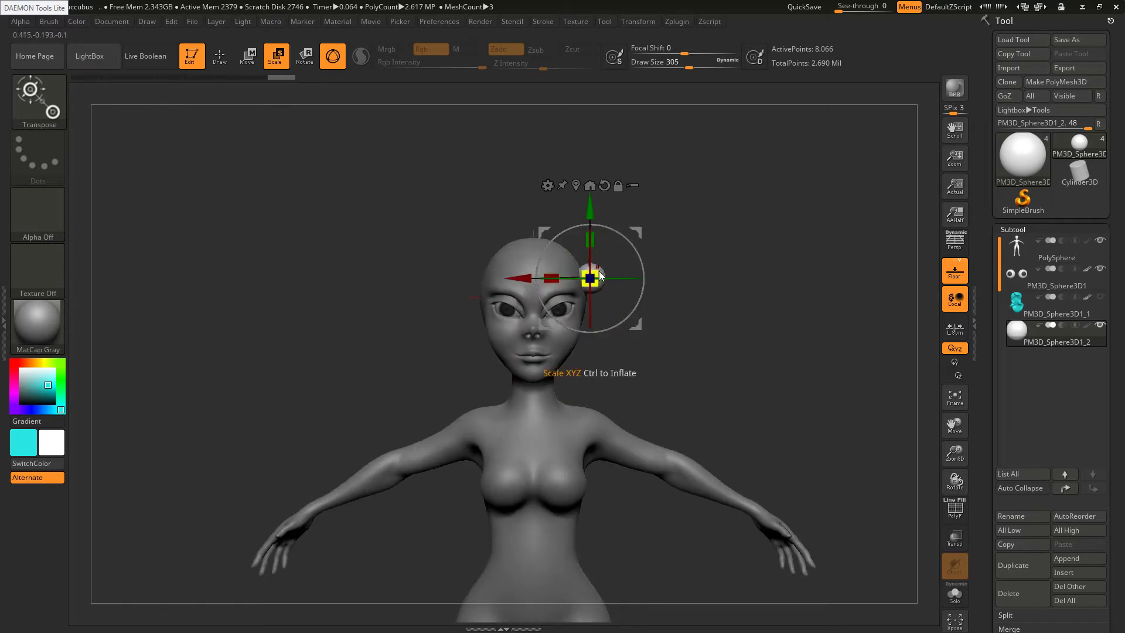
{"action": "key", "text": "q"}
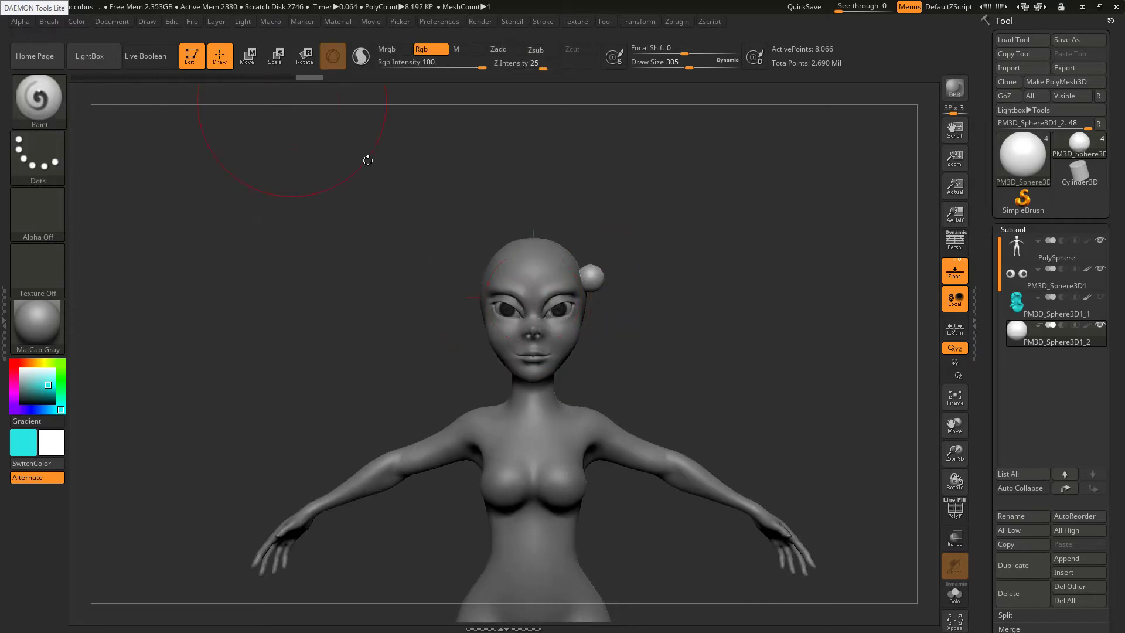
Check the head wing in the reference image and DynaMesh the small sphere at resolution 128
{"action": "key", "text": "alt+Tab"}
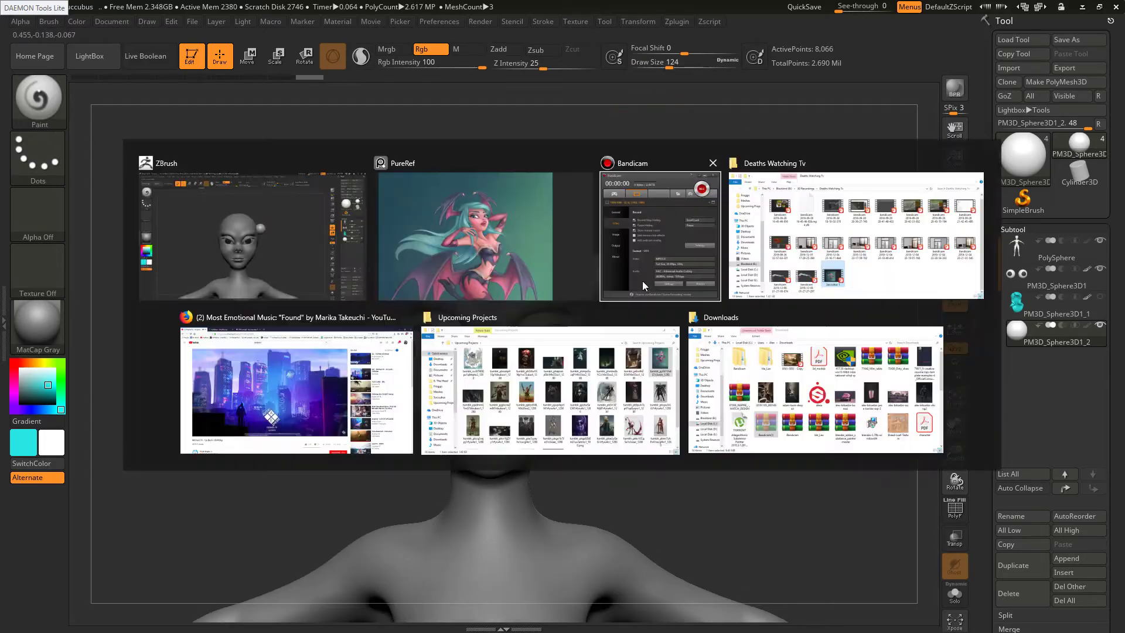
{"action": "key", "text": "alt+Tab"}
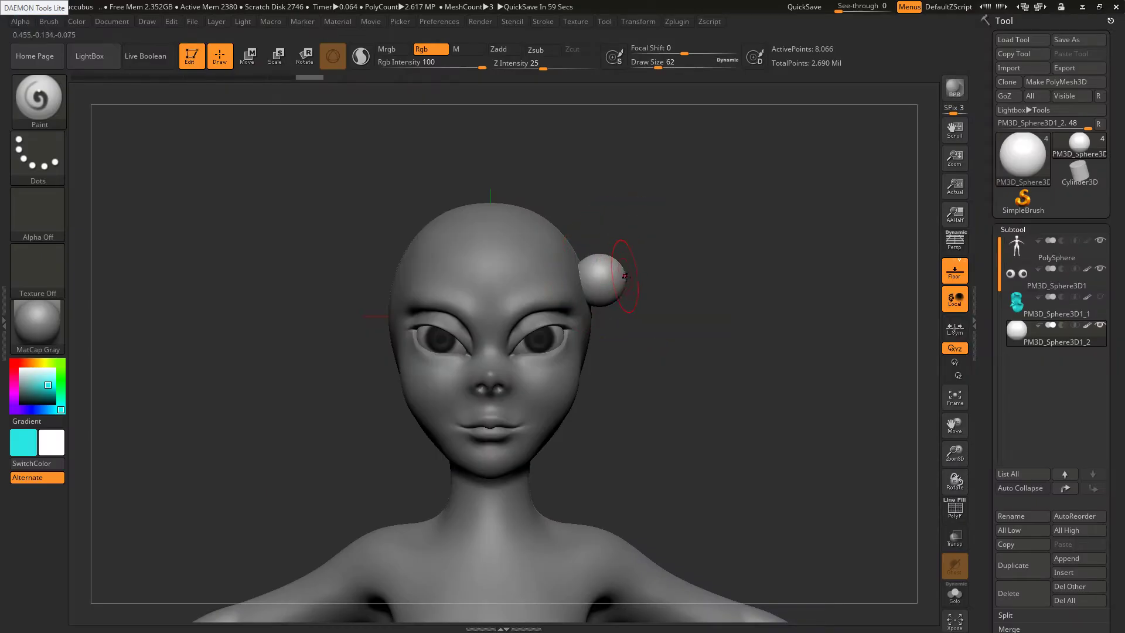
{"action": "left_click", "coordinate": [1027, 231]}
{"action": "left_click", "coordinate": [1026, 244]}
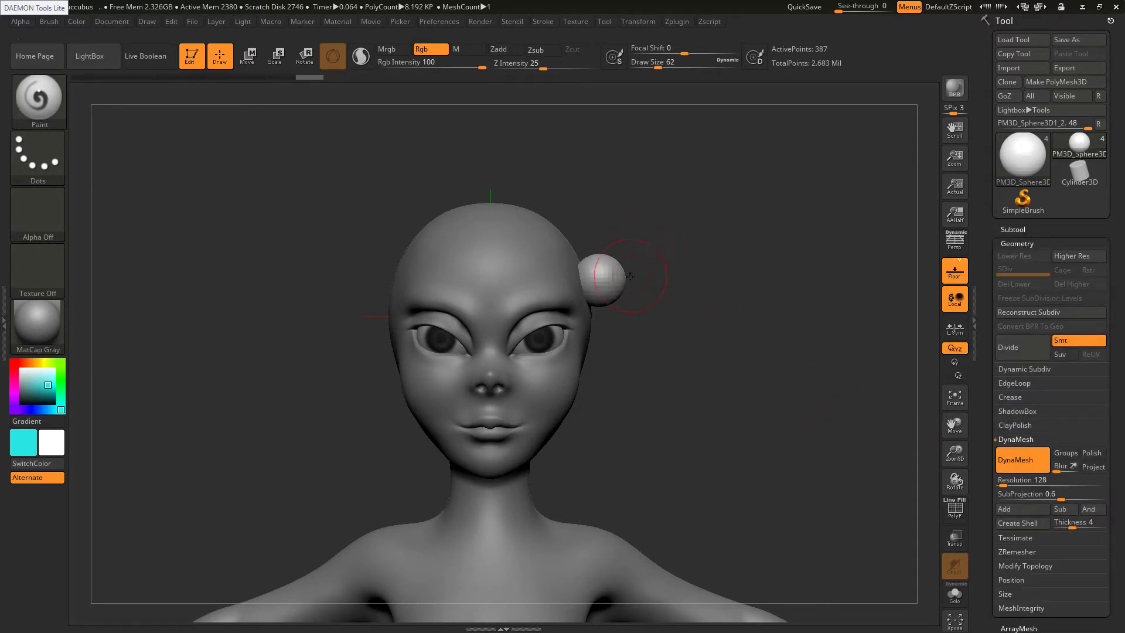
Pull the small sphere outward into a curved wing arm with the SnakeHook brush at draw size 87
{"action": "key", "text": "s"}
{"action": "left_click_drag", "start_coordinate": [630, 277], "coordinate": [635, 277]}
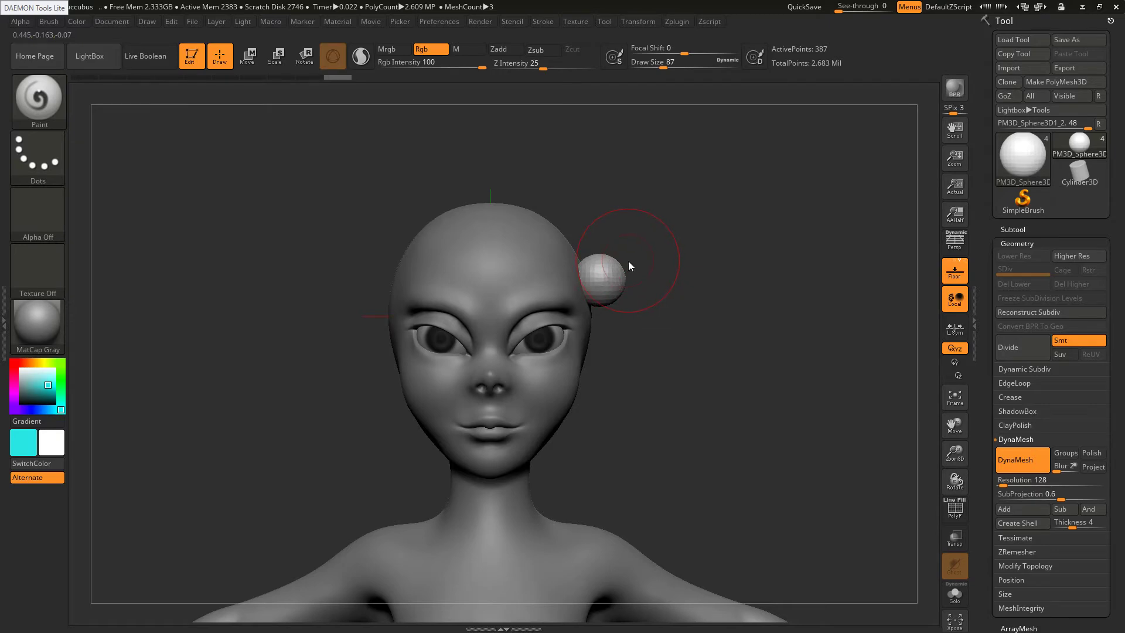
{"action": "key", "text": "b"}
{"action": "key", "text": "s"}
{"action": "key", "text": "h"}
{"action": "left_click_drag", "start_coordinate": [632, 278], "coordinate": [648, 282]}
{"action": "left_click_drag", "start_coordinate": [618, 276], "coordinate": [636, 276]}
{"action": "mouse_move", "coordinate": [709, 282]}
{"action": "left_mouse_down"}
{"action": "mouse_move", "coordinate": [655, 293]}
{"action": "mouse_move", "coordinate": [610, 246]}
{"action": "mouse_move", "coordinate": [638, 302]}
{"action": "mouse_move", "coordinate": [687, 271]}
{"action": "left_mouse_up"}
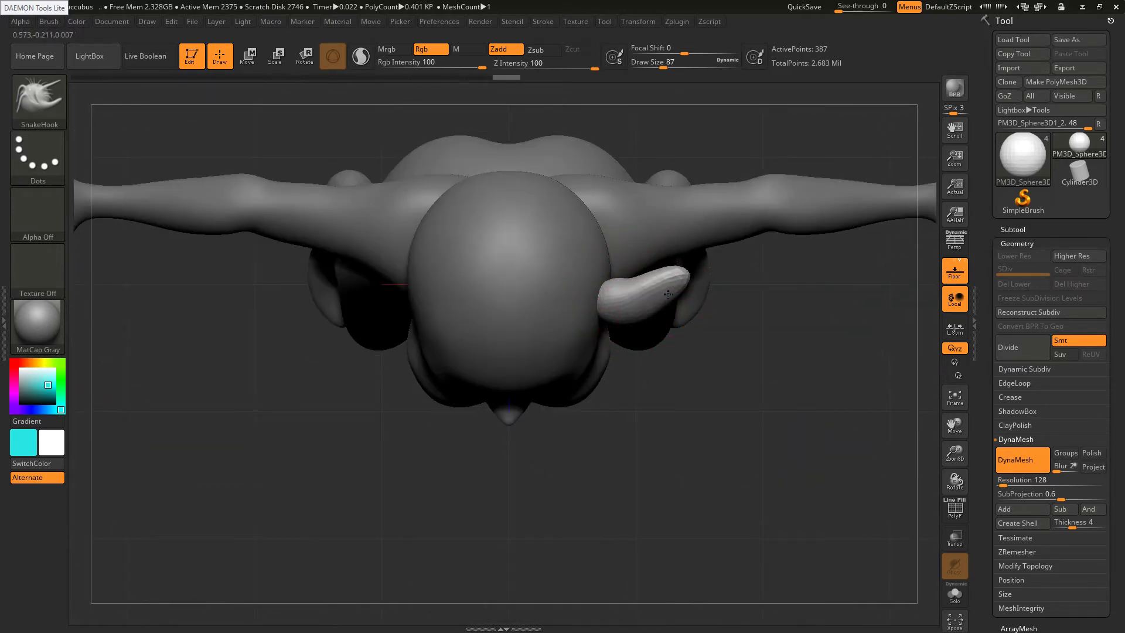
Try to reshape the wing arm with more SnakeHook pulls and undo the last strokes
{"action": "left_click_drag", "start_coordinate": [638, 316], "coordinate": [639, 301]}
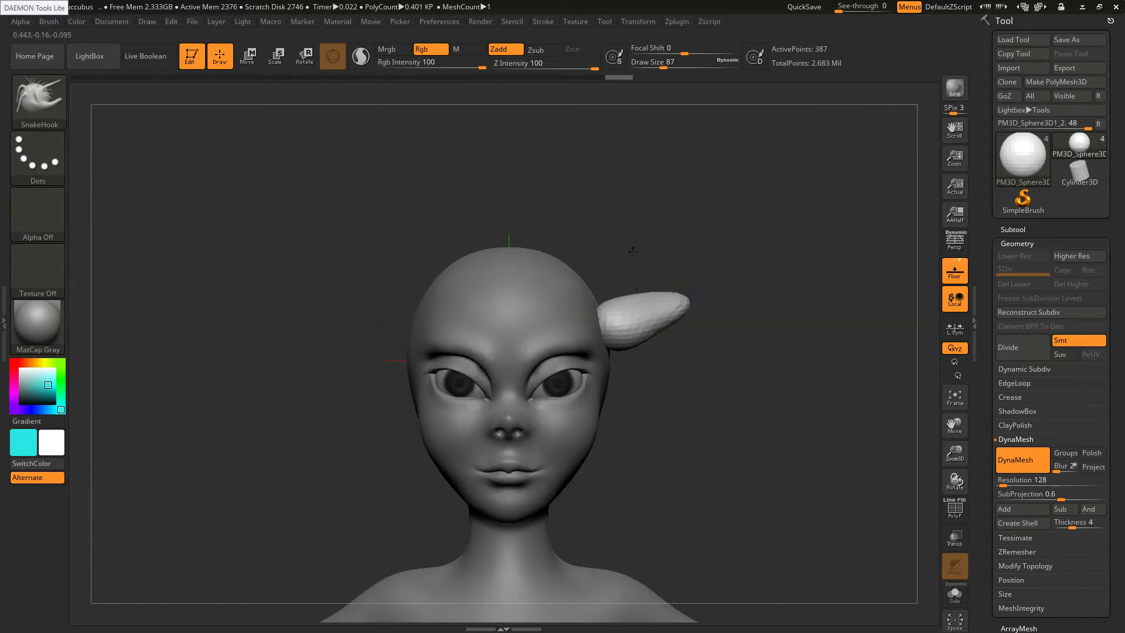
{"action": "mouse_move", "coordinate": [624, 185]}
{"action": "left_mouse_down"}
{"action": "mouse_move", "coordinate": [615, 314]}
{"action": "mouse_move", "coordinate": [634, 302]}
{"action": "left_mouse_up"}
{"action": "key", "text": "ctrl+z"}
{"action": "key", "text": "ctrl+z"}
{"action": "key", "text": "ctrl+z"}
{"action": "key", "text": "ctrl+z"}
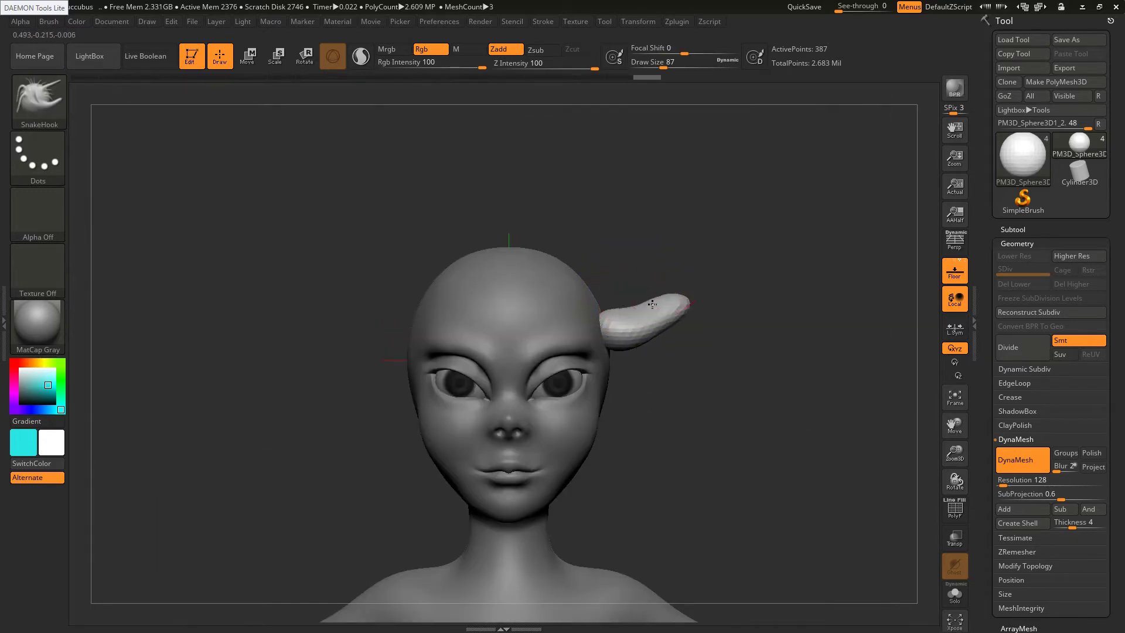
Check the head wing in the reference image and pull the arm into a thinner, tapering shape with SnakeHook at draw size 74
{"action": "key", "text": "alt+Tab"}
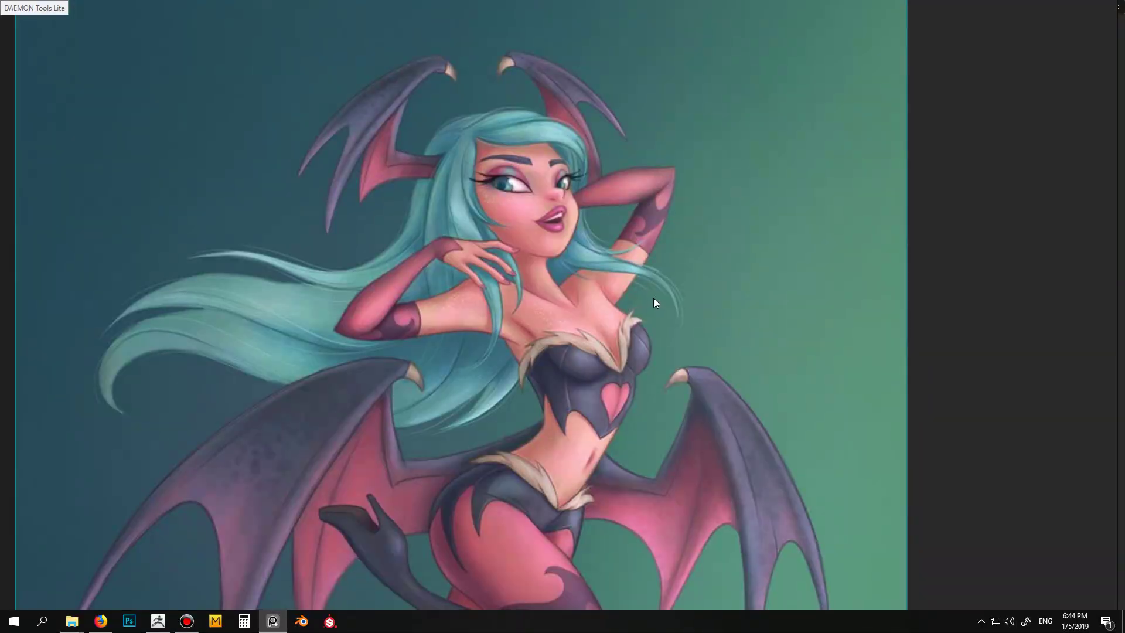
{"action": "key", "text": "alt+Tab"}
{"action": "key", "text": "s"}
{"action": "mouse_move", "coordinate": [613, 321]}
{"action": "left_mouse_down"}
{"action": "mouse_move", "coordinate": [666, 322]}
{"action": "mouse_move", "coordinate": [621, 311]}
{"action": "mouse_move", "coordinate": [611, 313]}
{"action": "mouse_move", "coordinate": [613, 334]}
{"action": "left_mouse_up"}
{"action": "left_click_drag", "start_coordinate": [718, 340], "coordinate": [695, 375]}
{"action": "left_click_drag", "start_coordinate": [641, 343], "coordinate": [622, 399]}
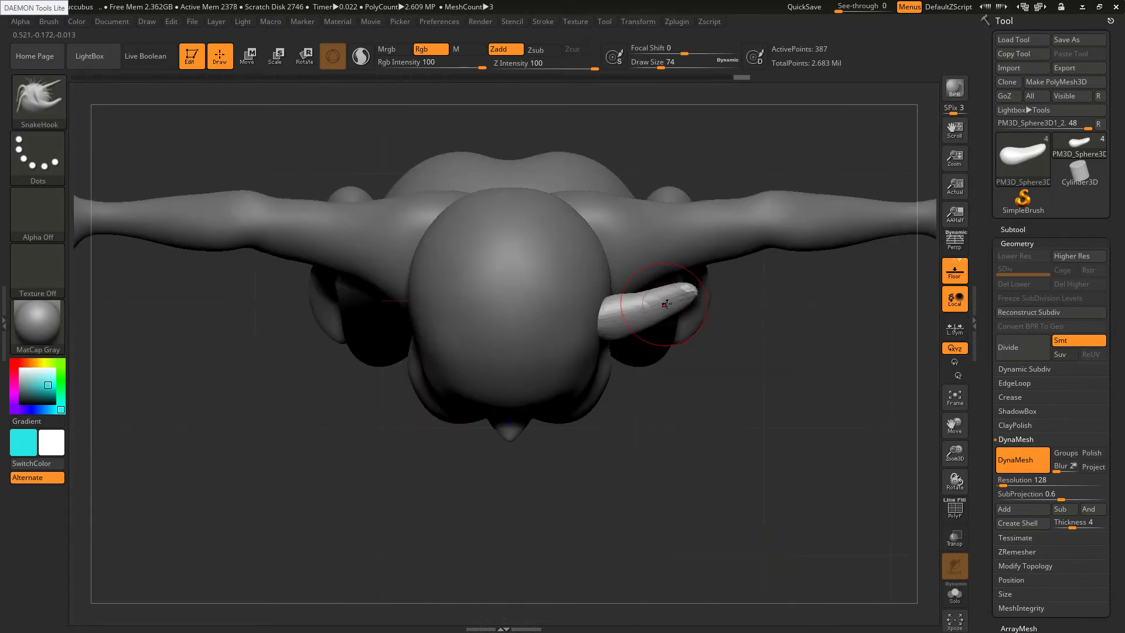
{"action": "mouse_move", "coordinate": [657, 301]}
{"action": "left_mouse_down"}
{"action": "mouse_move", "coordinate": [660, 291]}
{"action": "mouse_move", "coordinate": [621, 301]}
{"action": "mouse_move", "coordinate": [689, 290]}
{"action": "mouse_move", "coordinate": [684, 316]}
{"action": "left_mouse_up"}
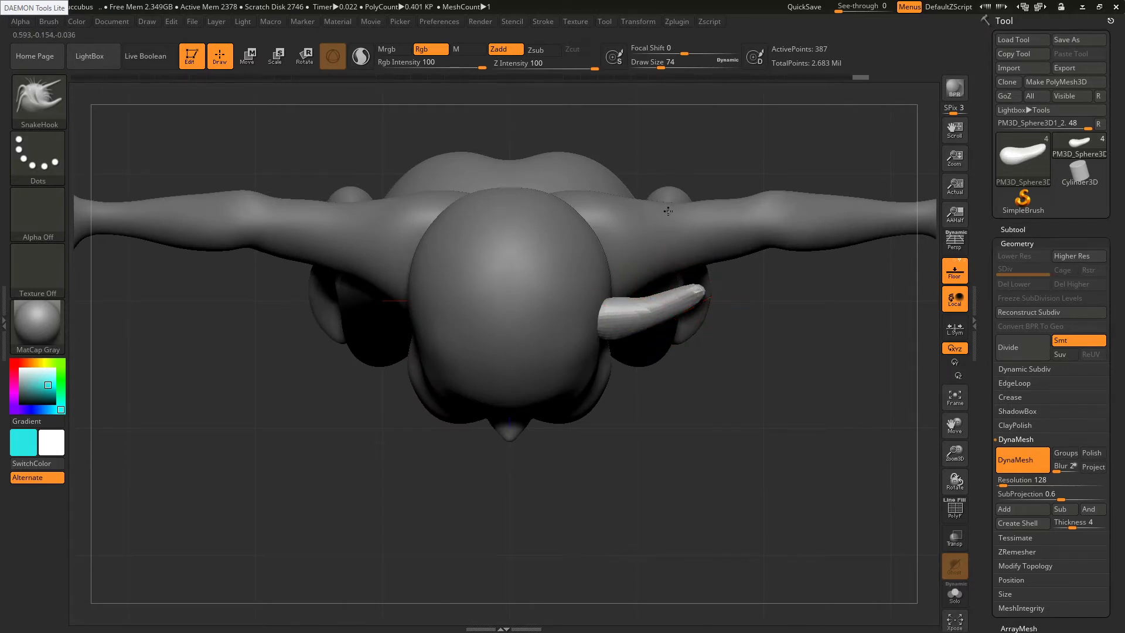
Remesh the wing arm with DynaMesh and smooth its surface
{"action": "left_click_drag", "start_coordinate": [668, 211], "coordinate": [673, 182], "text": "shift"}
{"action": "left_click_drag", "start_coordinate": [695, 201], "coordinate": [725, 230], "text": "ctrl"}
{"action": "left_click_drag", "start_coordinate": [653, 311], "coordinate": [638, 312], "text": "shift"}
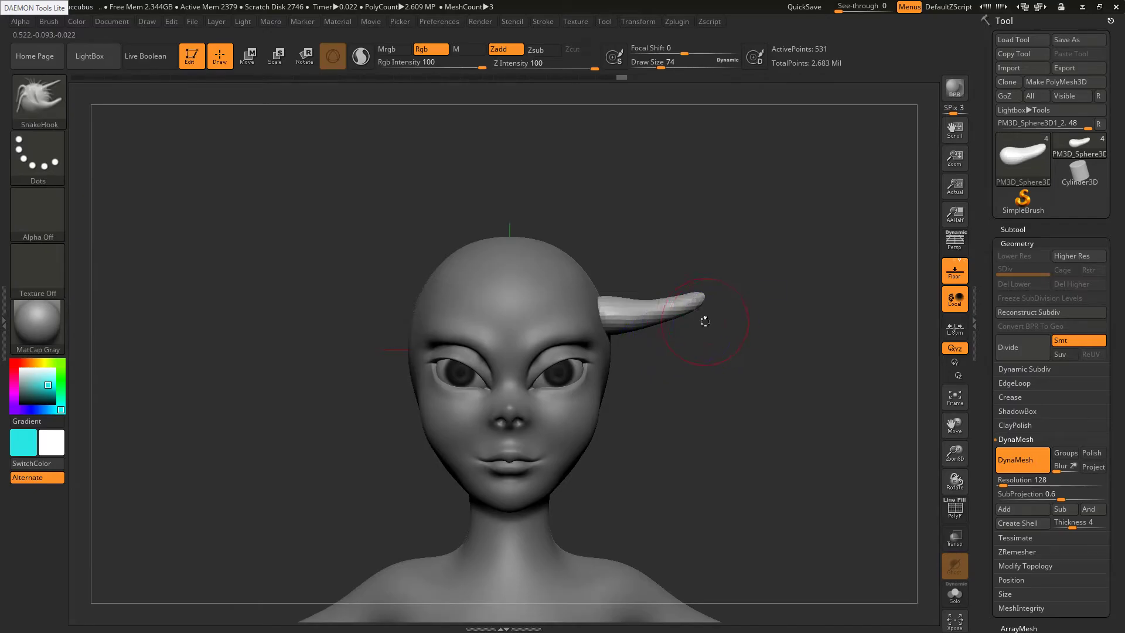
Check the head wing in the reference image and reshape the arm's outer end with SnakeHook at draw size 49
{"action": "key", "text": "alt+Tab"}
{"action": "key", "text": "alt+Tab"}
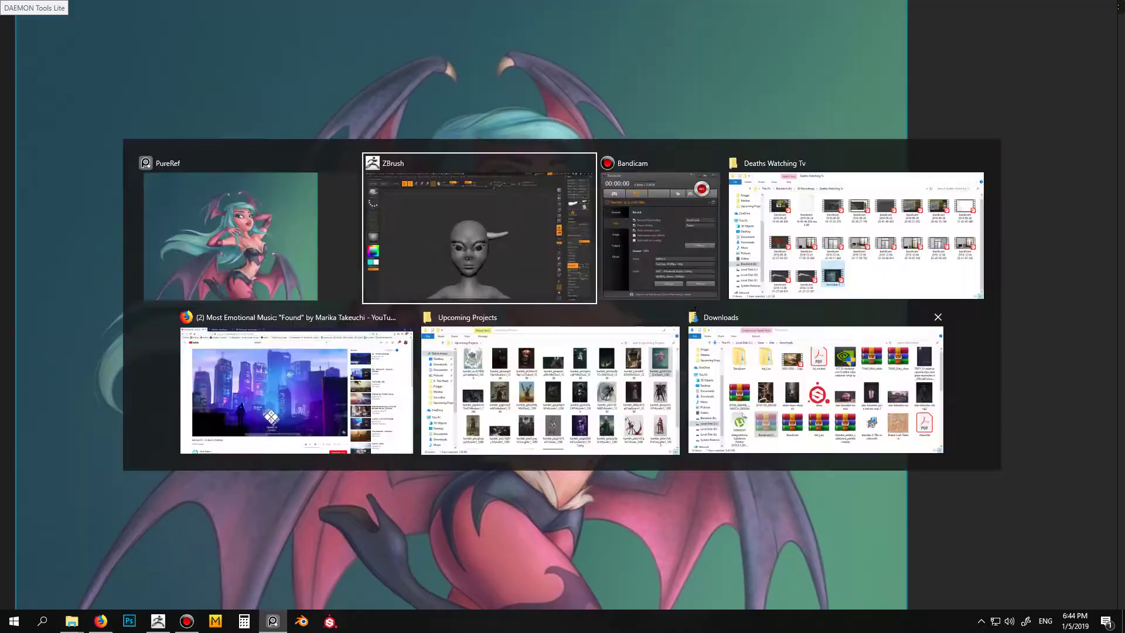
{"action": "mouse_move", "coordinate": [708, 320]}
{"action": "left_mouse_down"}
{"action": "mouse_move", "coordinate": [690, 320]}
{"action": "mouse_move", "coordinate": [697, 309]}
{"action": "left_mouse_up"}
{"action": "mouse_move", "coordinate": [747, 346]}
{"action": "left_mouse_down"}
{"action": "mouse_move", "coordinate": [700, 341]}
{"action": "mouse_move", "coordinate": [718, 310]}
{"action": "left_mouse_up"}
{"action": "mouse_move", "coordinate": [693, 322]}
{"action": "right_mouse_down"}
{"action": "mouse_move", "coordinate": [721, 317]}
{"action": "mouse_move", "coordinate": [708, 324]}
{"action": "right_mouse_up"}
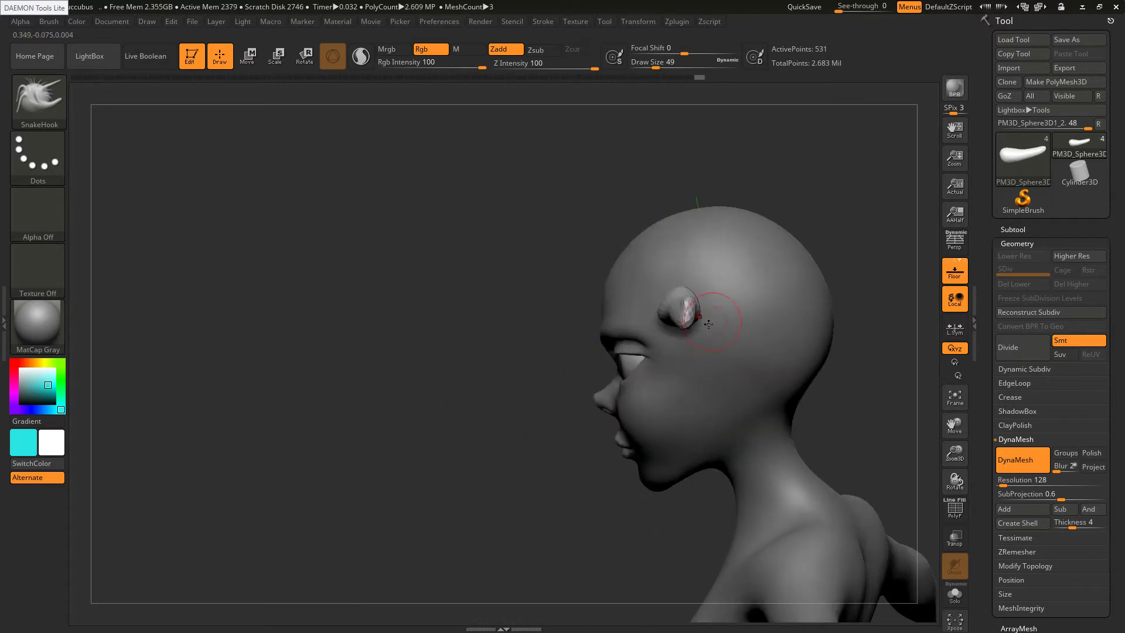
{"action": "left_click_drag", "start_coordinate": [686, 322], "coordinate": [664, 308]}
{"action": "right_click_drag", "start_coordinate": [665, 308], "coordinate": [685, 310]}
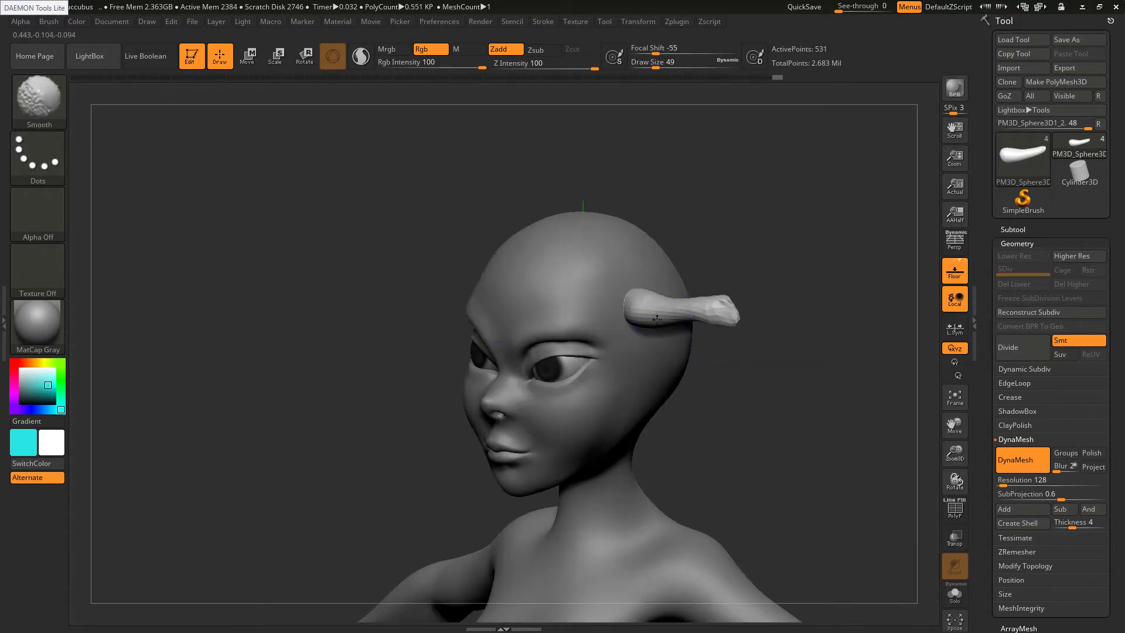
Smooth the wing arm from its base at the head to its outer end and refresh its DynaMesh
{"action": "mouse_move", "coordinate": [657, 313]}
{"action": "left_mouse_down", "text": "shift"}
{"action": "mouse_move", "coordinate": [641, 309]}
{"action": "mouse_move", "coordinate": [731, 310]}
{"action": "mouse_move", "coordinate": [716, 307]}
{"action": "left_mouse_up", "text": "shift"}
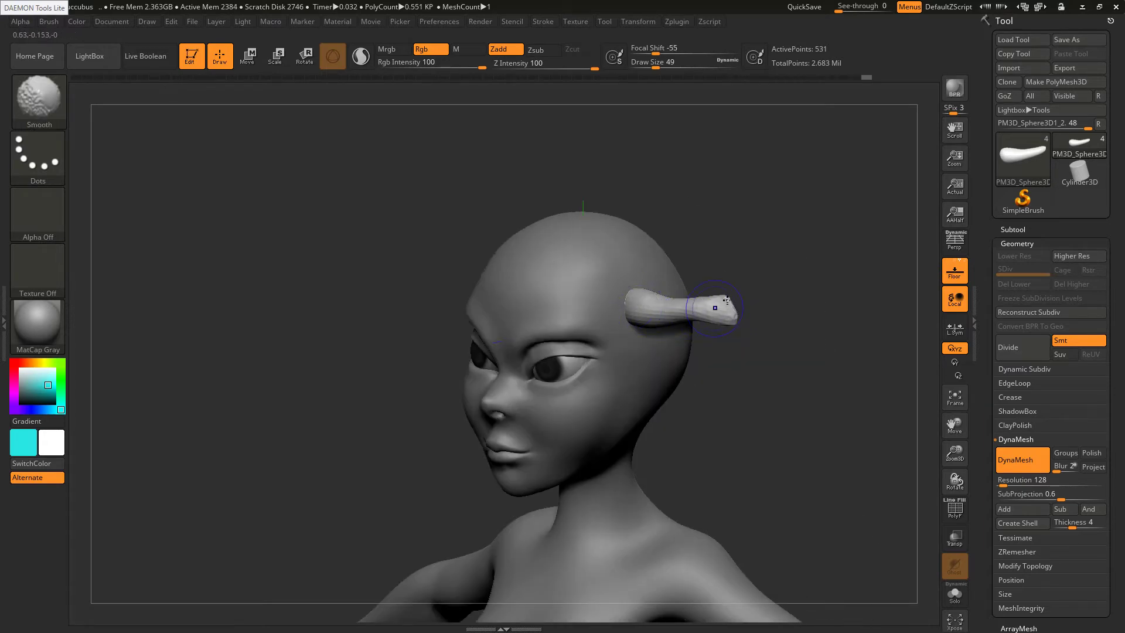
{"action": "right_click_drag", "start_coordinate": [694, 278], "coordinate": [713, 271], "text": "shift"}
{"action": "mouse_move", "coordinate": [711, 309]}
{"action": "left_mouse_down", "text": "shift"}
{"action": "mouse_move", "coordinate": [696, 317]}
{"action": "mouse_move", "coordinate": [727, 325]}
{"action": "mouse_move", "coordinate": [661, 323]}
{"action": "left_mouse_up", "text": "shift"}
Compare the arm with the reference image and pull its outer end slightly upward with SnakeHook
{"action": "key", "text": "alt+Tab"}
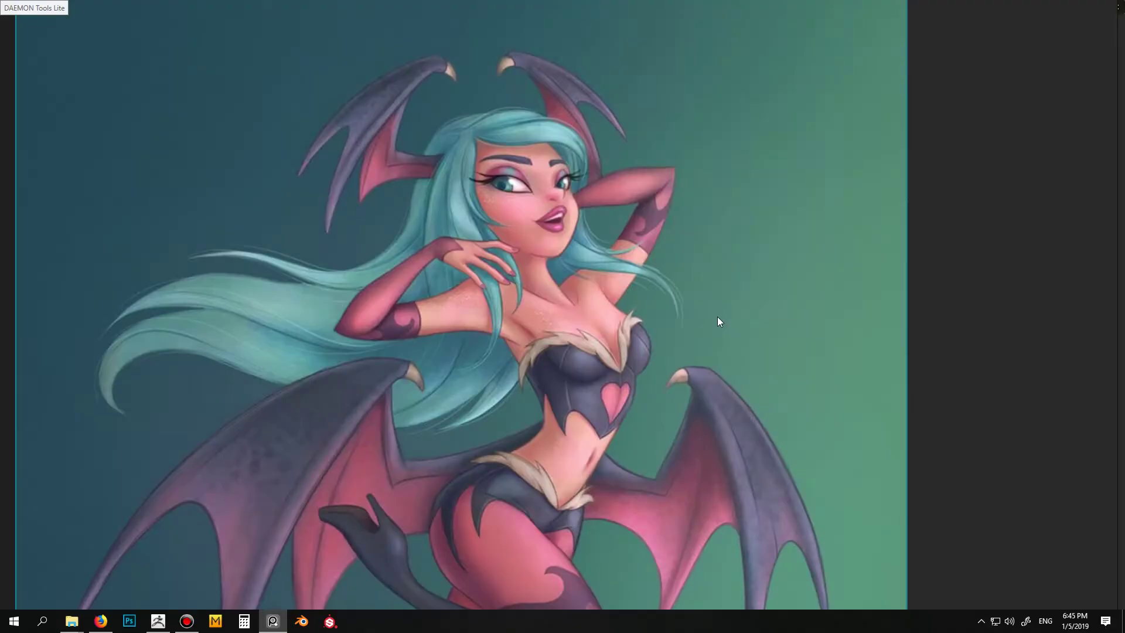
{"action": "key", "text": "alt+Tab"}
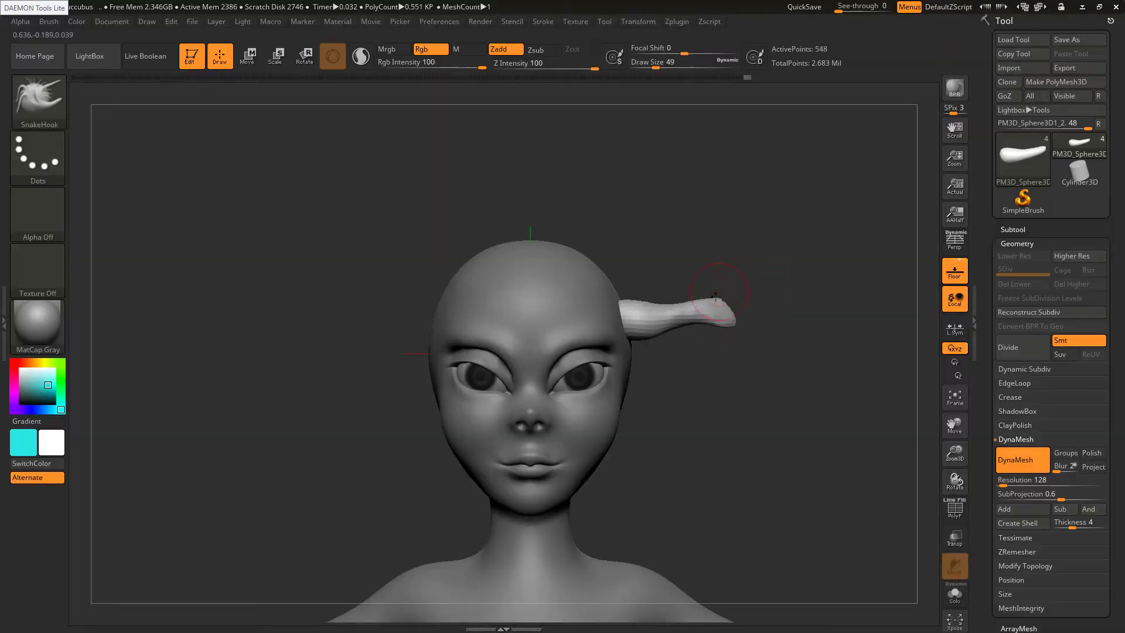
{"action": "mouse_move", "coordinate": [720, 297]}
{"action": "left_mouse_down"}
{"action": "mouse_move", "coordinate": [721, 323]}
{"action": "mouse_move", "coordinate": [689, 333]}
{"action": "left_mouse_up"}
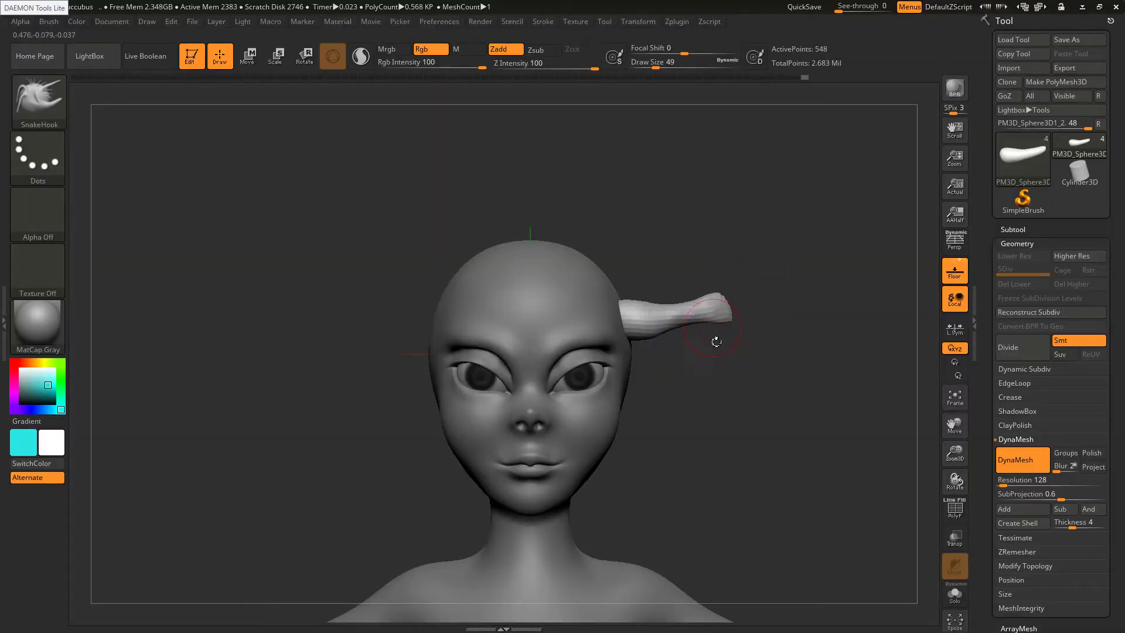
DynaMesh the wing arm at resolution 336 and smooth away the faceting along its length
{"action": "left_click", "coordinate": [1008, 483]}
{"action": "left_click_drag", "start_coordinate": [776, 439], "coordinate": [715, 382], "text": "ctrl"}
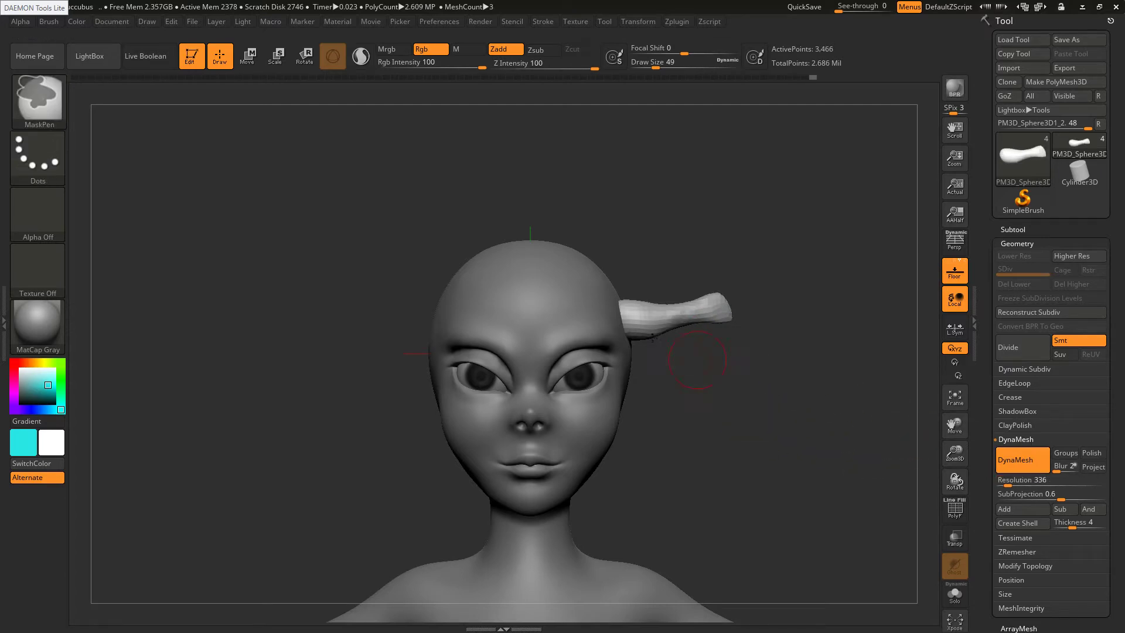
{"action": "left_click_drag", "start_coordinate": [667, 321], "coordinate": [719, 308], "text": "shift"}
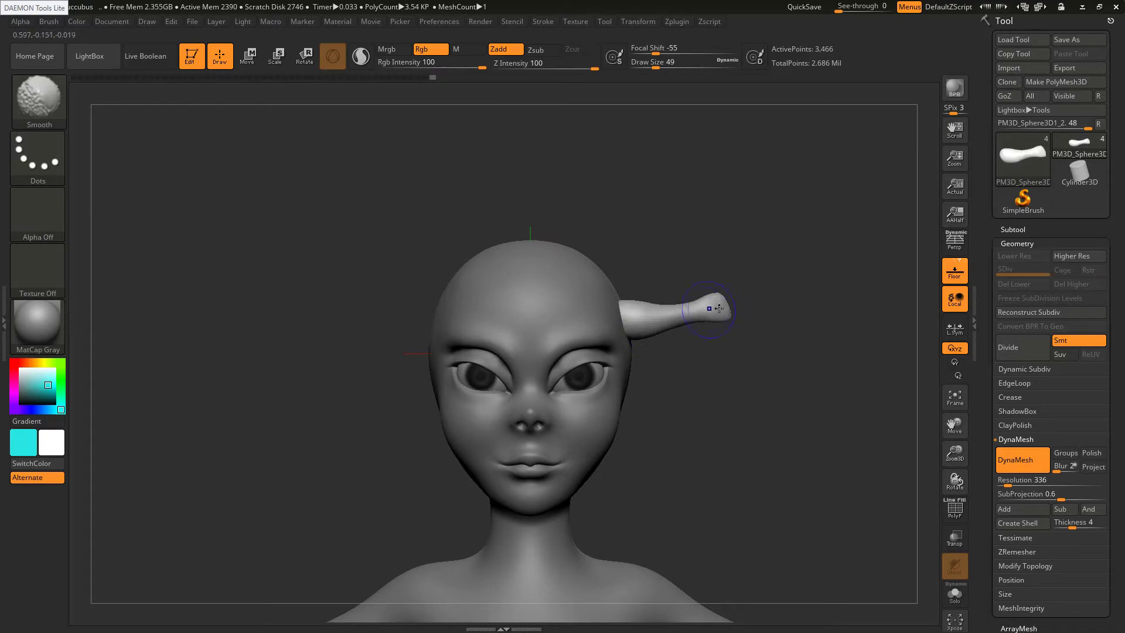
Switch to SnakeHook, check the head wing in the reference image and smooth the arm at draw size 108
{"action": "key", "text": "b"}
{"action": "key", "text": "s"}
{"action": "key", "text": "h"}
{"action": "key", "text": "alt+Tab"}
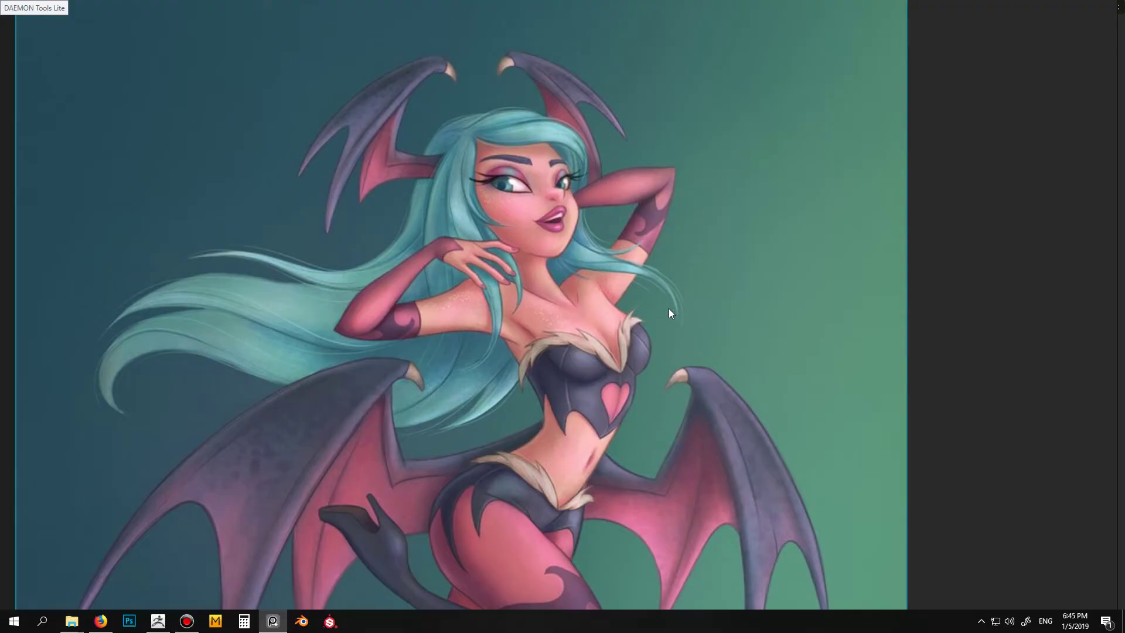
{"action": "key", "text": "alt+Tab"}
{"action": "key", "text": "shift"}
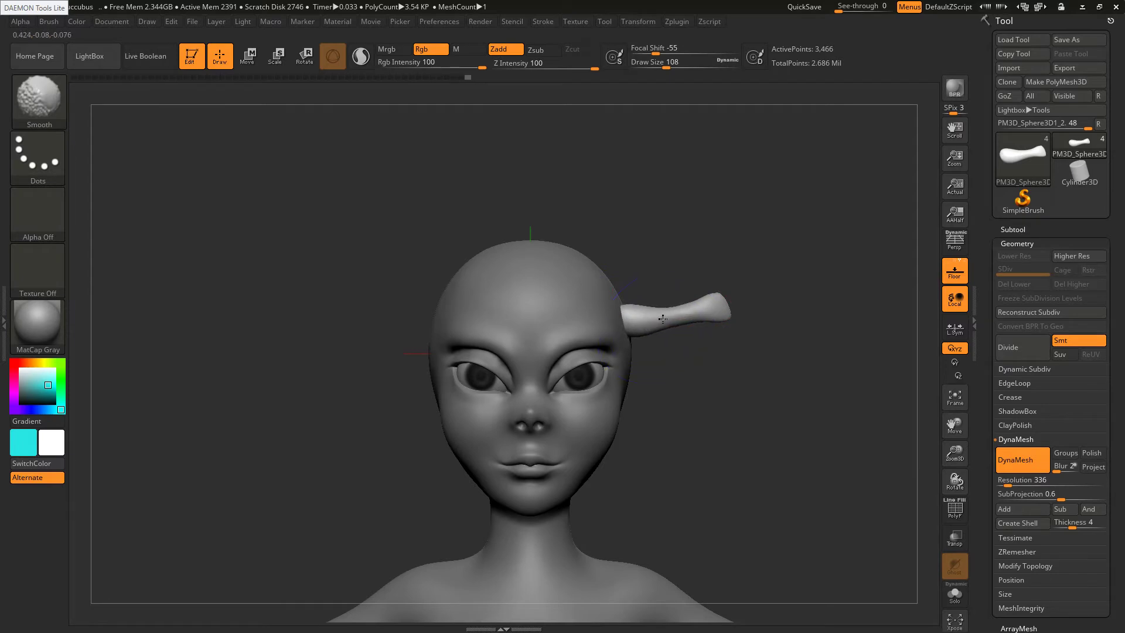
{"action": "mouse_move", "coordinate": [695, 307]}
{"action": "left_mouse_down", "text": "shift"}
{"action": "mouse_move", "coordinate": [686, 312]}
{"action": "mouse_move", "coordinate": [716, 294]}
{"action": "mouse_move", "coordinate": [721, 275]}
{"action": "mouse_move", "coordinate": [738, 278]}
{"action": "mouse_move", "coordinate": [703, 283]}
{"action": "left_mouse_up", "text": "shift"}
{"action": "key", "text": "bracketleft"}
Check the reference and pull the arm's outer end up into a long inward-curving bone with SnakeHook at draw size 59
{"action": "key", "text": "alt+Tab"}
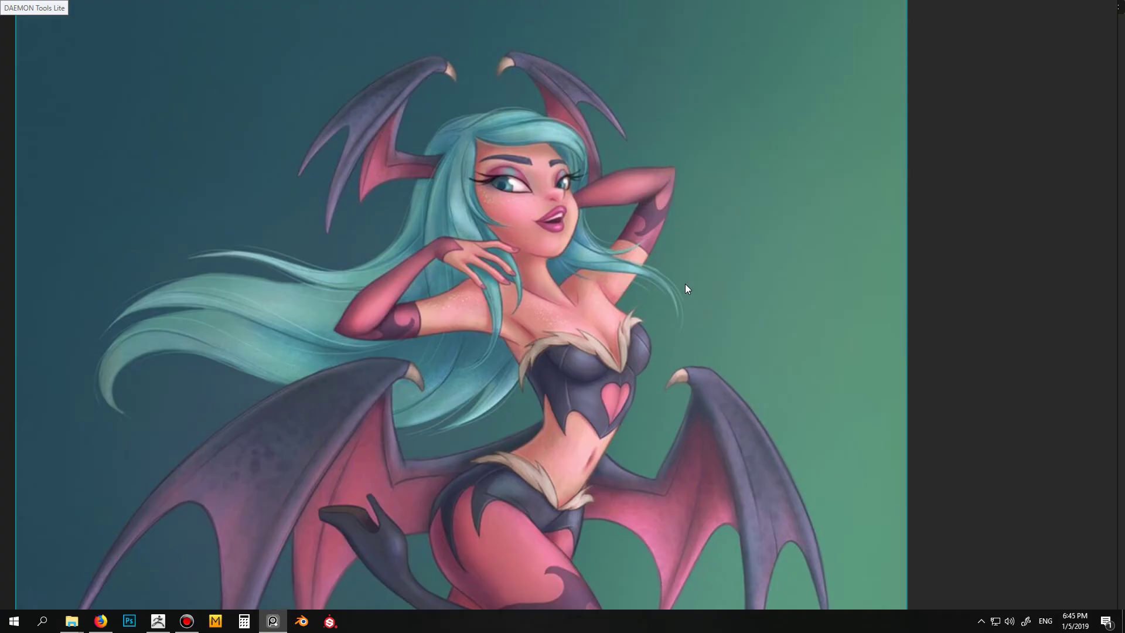
{"action": "key", "text": "alt+Tab"}
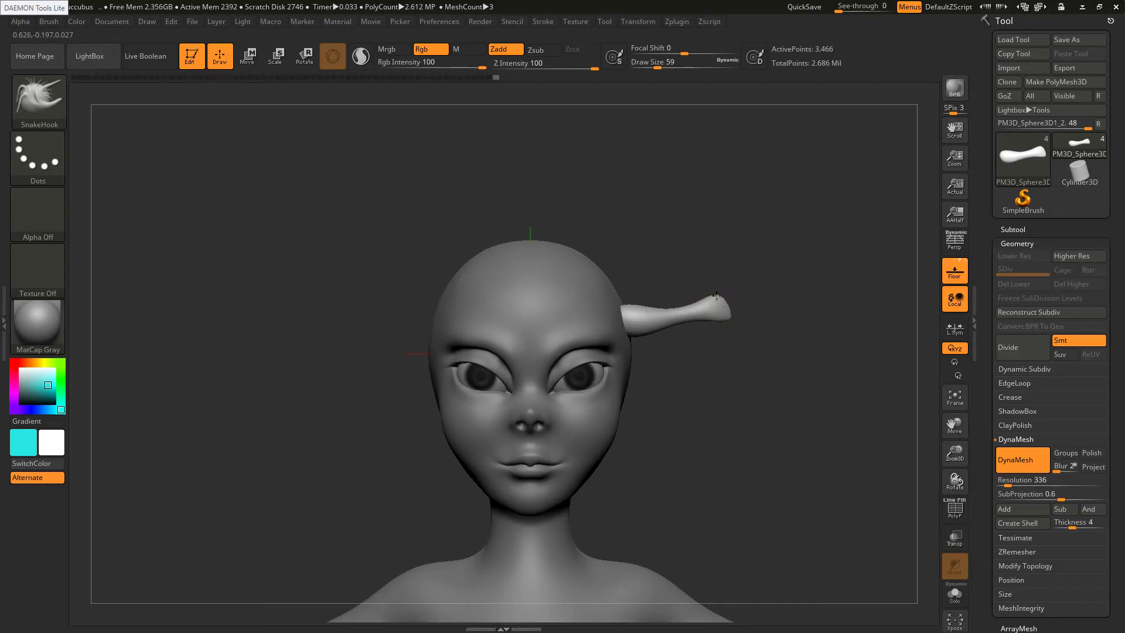
{"action": "mouse_move", "coordinate": [717, 296]}
{"action": "left_mouse_down"}
{"action": "mouse_move", "coordinate": [683, 224]}
{"action": "mouse_move", "coordinate": [759, 237]}
{"action": "left_mouse_up"}
{"action": "key", "text": "s"}
{"action": "left_click_drag", "start_coordinate": [709, 273], "coordinate": [684, 226], "text": "shift"}
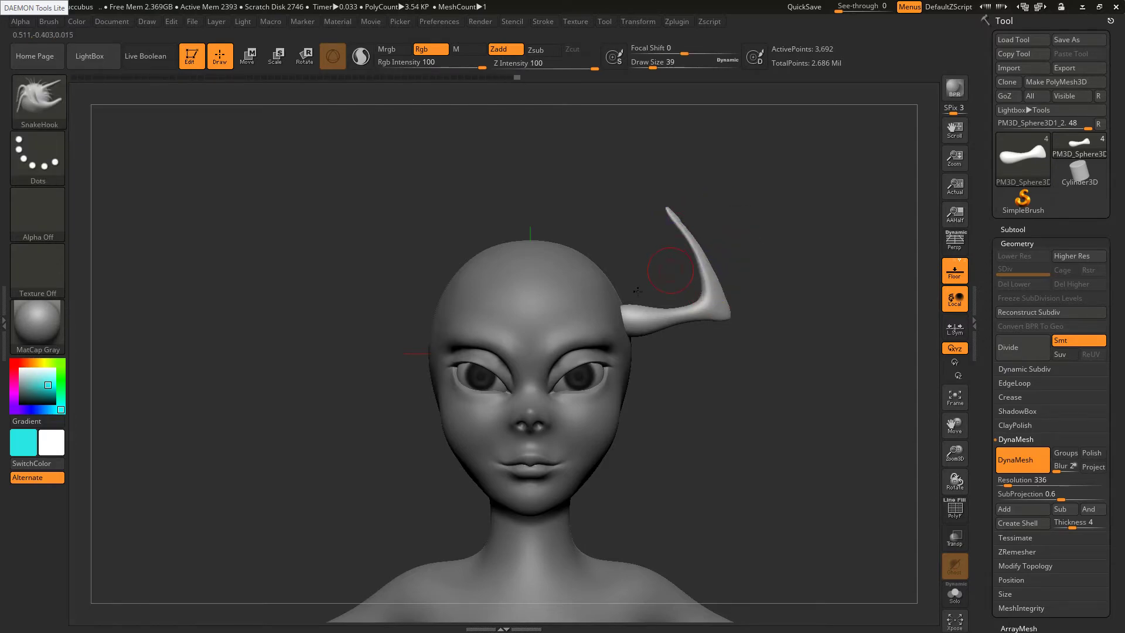
{"action": "left_click_drag", "start_coordinate": [638, 291], "coordinate": [542, 307]}
Check the reference, smooth the upright wing bone and thicken it toward its tip with Inflat at Z Intensity 3
{"action": "key", "text": "alt+Tab"}
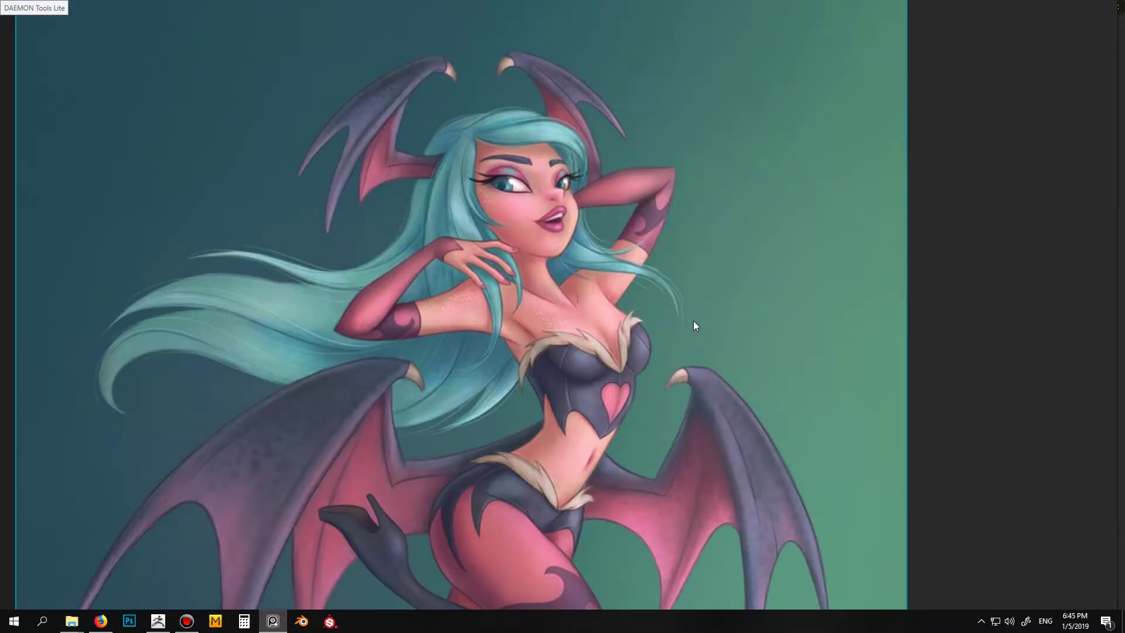
{"action": "key", "text": "alt+Tab"}
{"action": "left_click", "coordinate": [693, 200]}
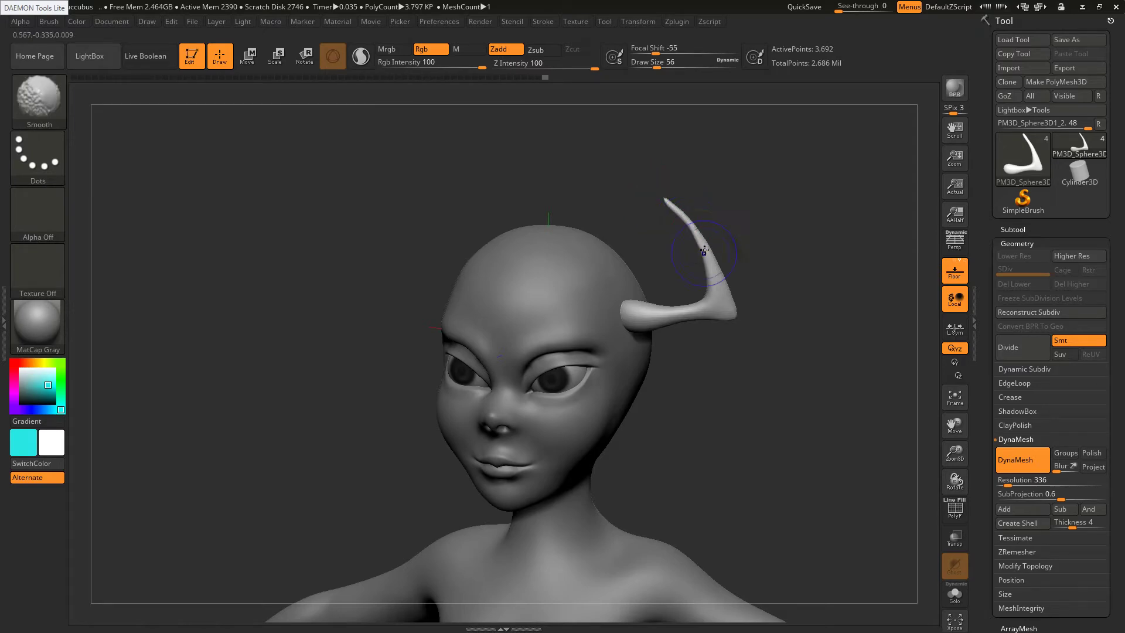
{"action": "key", "text": "b"}
{"action": "key", "text": "i"}
{"action": "key", "text": "n"}
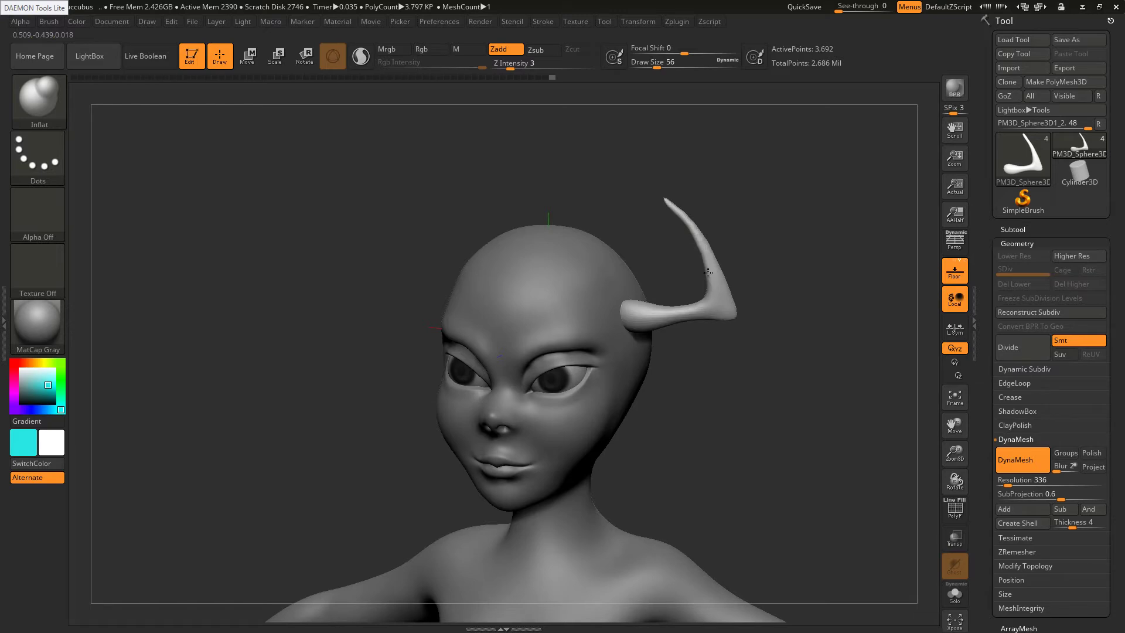
{"action": "mouse_move", "coordinate": [679, 214]}
{"action": "left_mouse_down"}
{"action": "mouse_move", "coordinate": [706, 248]}
{"action": "mouse_move", "coordinate": [765, 247]}
{"action": "mouse_move", "coordinate": [678, 210]}
{"action": "left_mouse_up"}
{"action": "left_click_drag", "start_coordinate": [661, 195], "coordinate": [675, 213]}
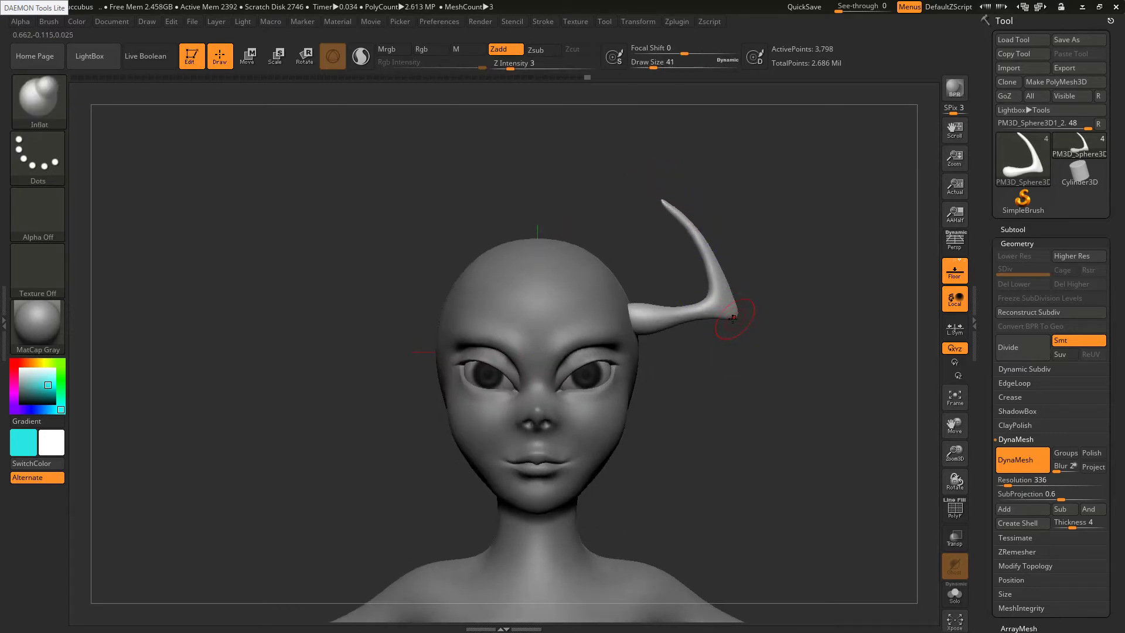
Sharpen the wing's elbow and adjust the upright bone's curve with SnakeHook at draw size 41, smoothing along it
{"action": "key", "text": "b"}
{"action": "key", "text": "s"}
{"action": "key", "text": "h"}
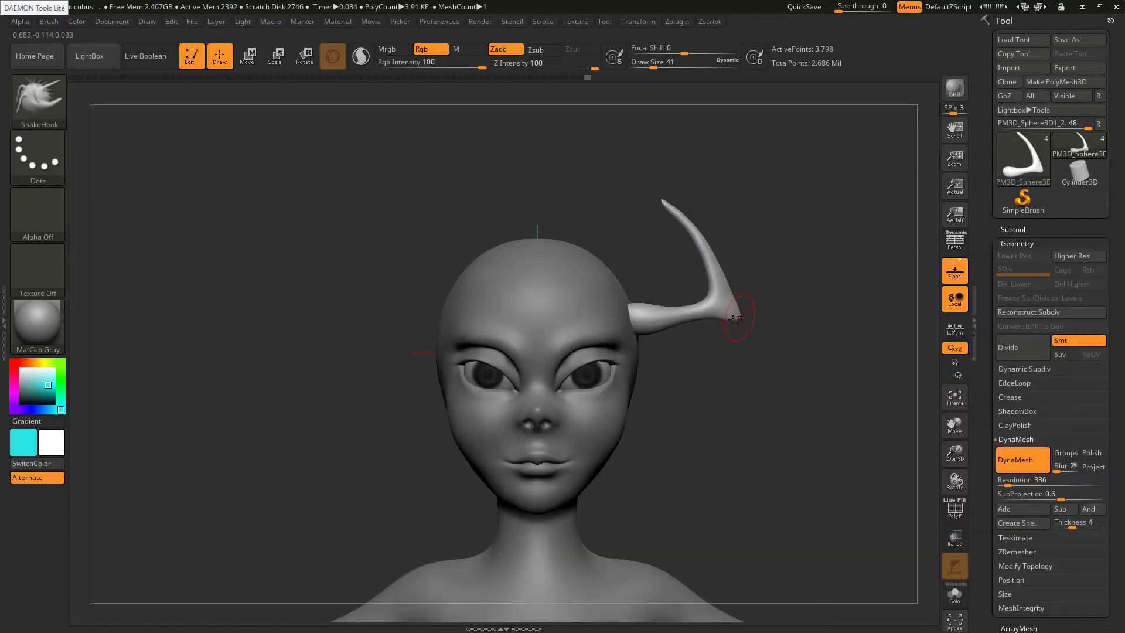
{"action": "left_click_drag", "start_coordinate": [727, 327], "coordinate": [732, 277], "text": "shift"}
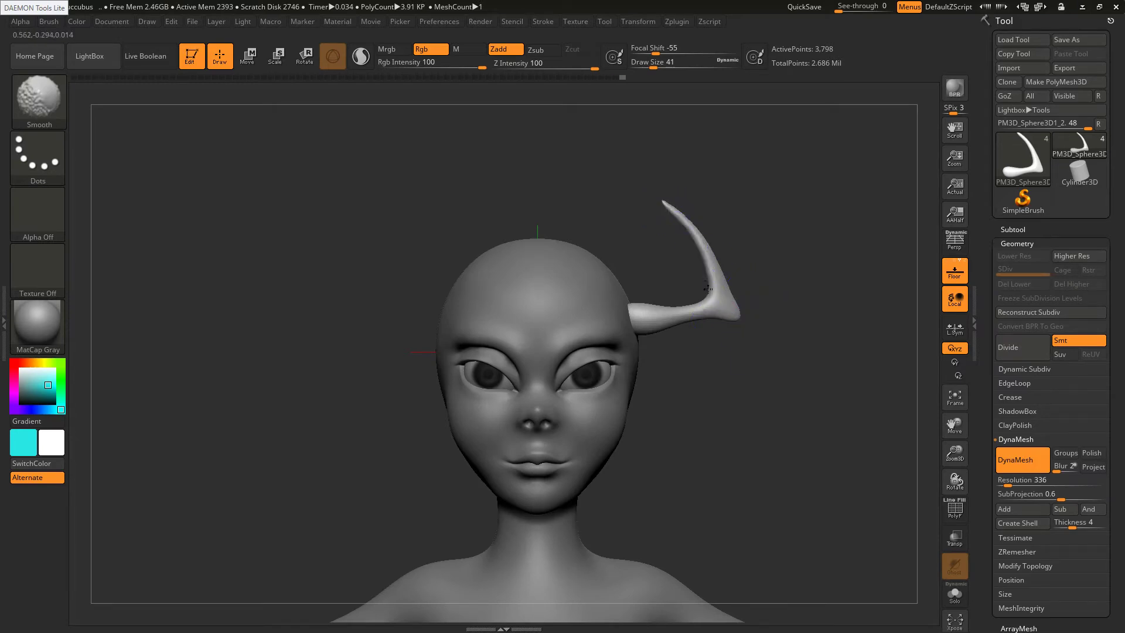
{"action": "left_click_drag", "start_coordinate": [666, 252], "coordinate": [693, 218]}
{"action": "mouse_move", "coordinate": [721, 263]}
{"action": "left_mouse_down", "text": "shift"}
{"action": "mouse_move", "coordinate": [711, 244]}
{"action": "mouse_move", "coordinate": [734, 323]}
{"action": "mouse_move", "coordinate": [711, 323]}
{"action": "mouse_move", "coordinate": [700, 305]}
{"action": "mouse_move", "coordinate": [702, 272]}
{"action": "left_mouse_up", "text": "shift"}
{"action": "left_click_drag", "start_coordinate": [668, 249], "coordinate": [674, 223], "text": "shift"}
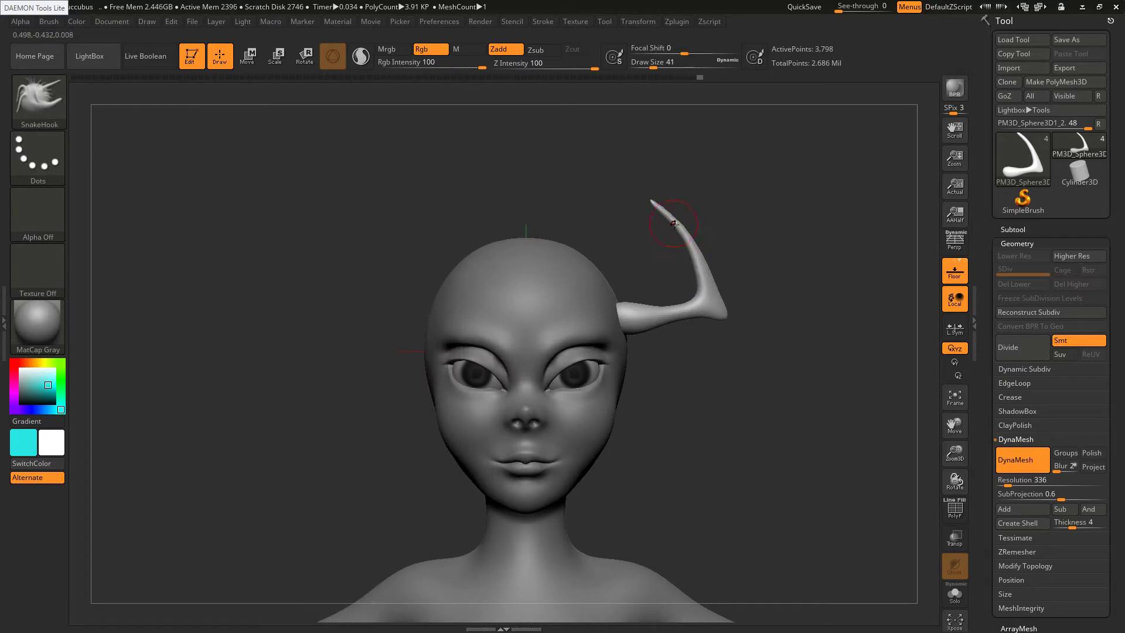
Thicken the thin upper half of the upright wing bone with Inflat at draw size 41
{"action": "key", "text": "b"}
{"action": "key", "text": "i"}
{"action": "key", "text": "n"}
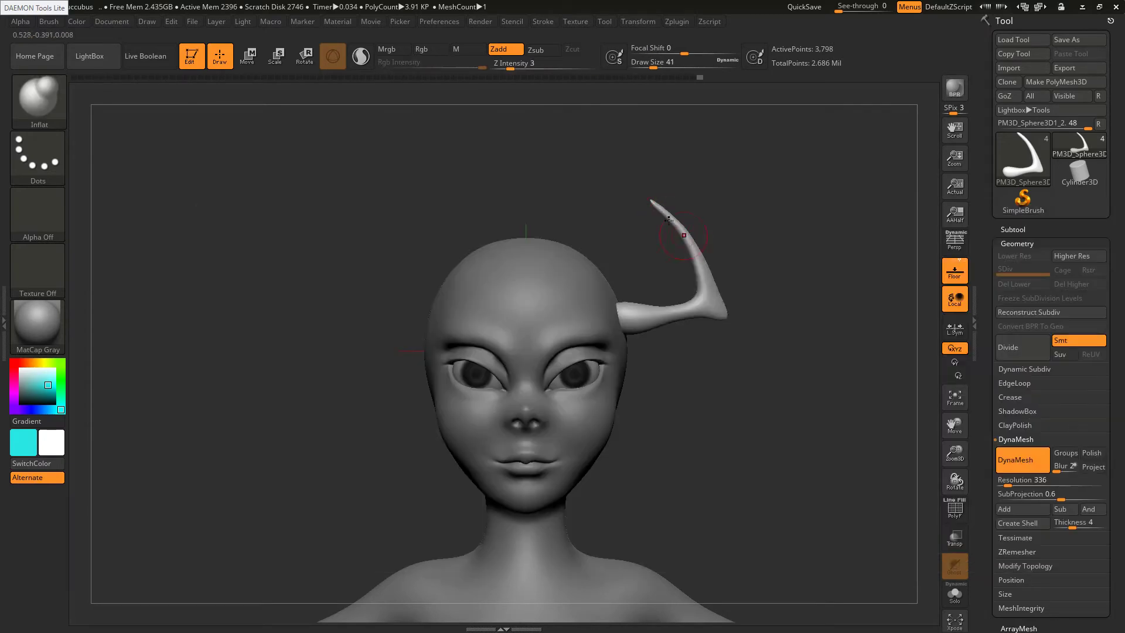
{"action": "left_click_drag", "start_coordinate": [693, 252], "coordinate": [652, 201]}
Refine the wing bone's tip with SnakeHook at draw size 37 and smooth the bone down to the elbow
{"action": "key", "text": "b"}
{"action": "key", "text": "s"}
{"action": "key", "text": "h"}
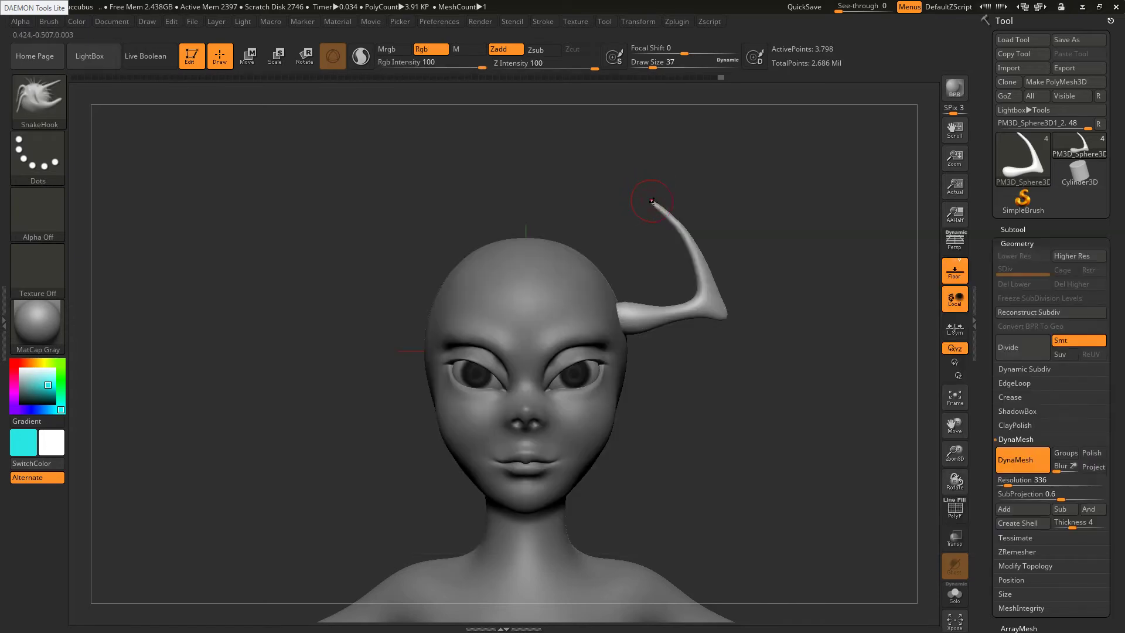
{"action": "left_click_drag", "start_coordinate": [653, 203], "coordinate": [652, 204]}
{"action": "key", "text": "shift"}
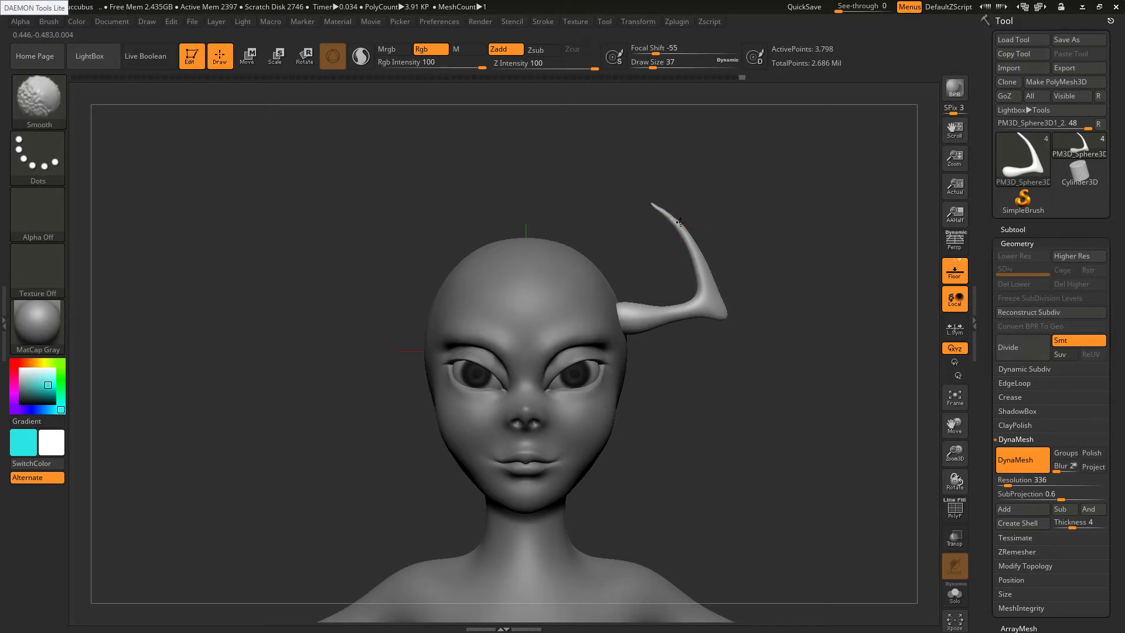
{"action": "mouse_move", "coordinate": [678, 226]}
{"action": "left_mouse_down", "text": "shift"}
{"action": "mouse_move", "coordinate": [708, 298]}
{"action": "mouse_move", "coordinate": [630, 289]}
{"action": "left_mouse_up", "text": "shift"}
{"action": "left_click_drag", "start_coordinate": [696, 303], "coordinate": [692, 233], "text": "shift"}
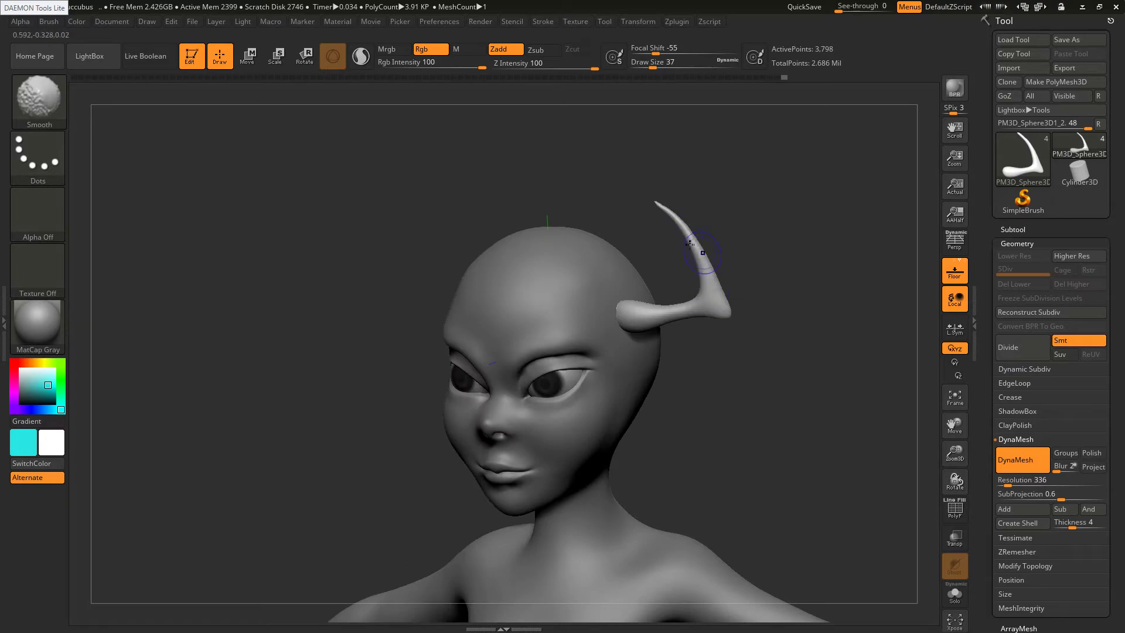
Check the reference, inflate the upright bone and its tip with Inflat at draw size 65, and smooth down to the elbow
{"action": "key", "text": "alt+Tab"}
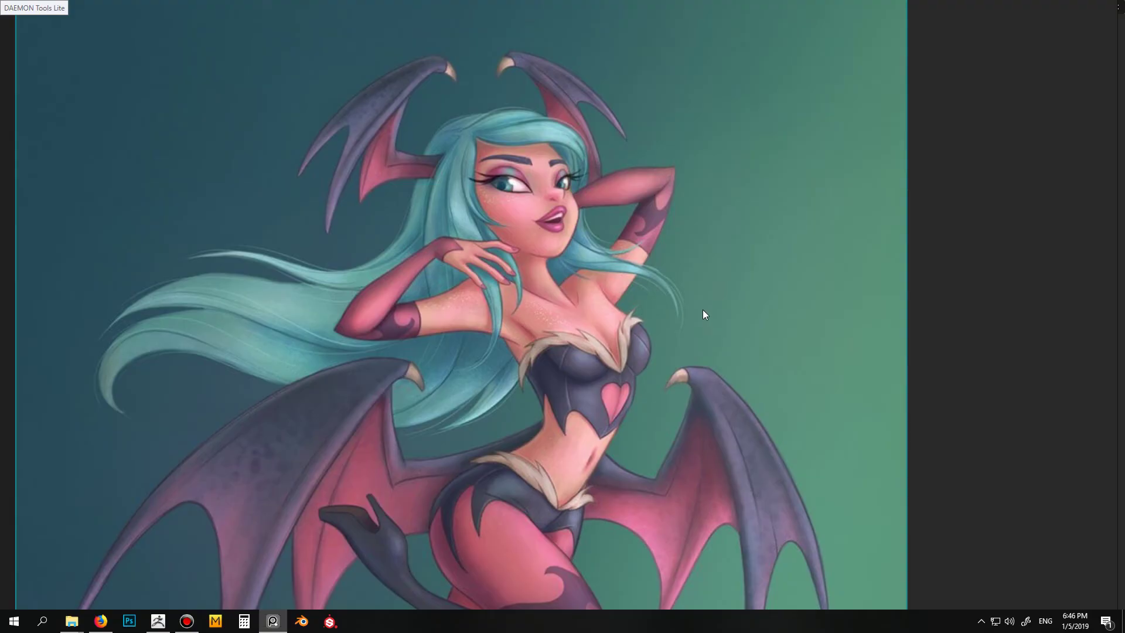
{"action": "key", "text": "alt+Tab"}
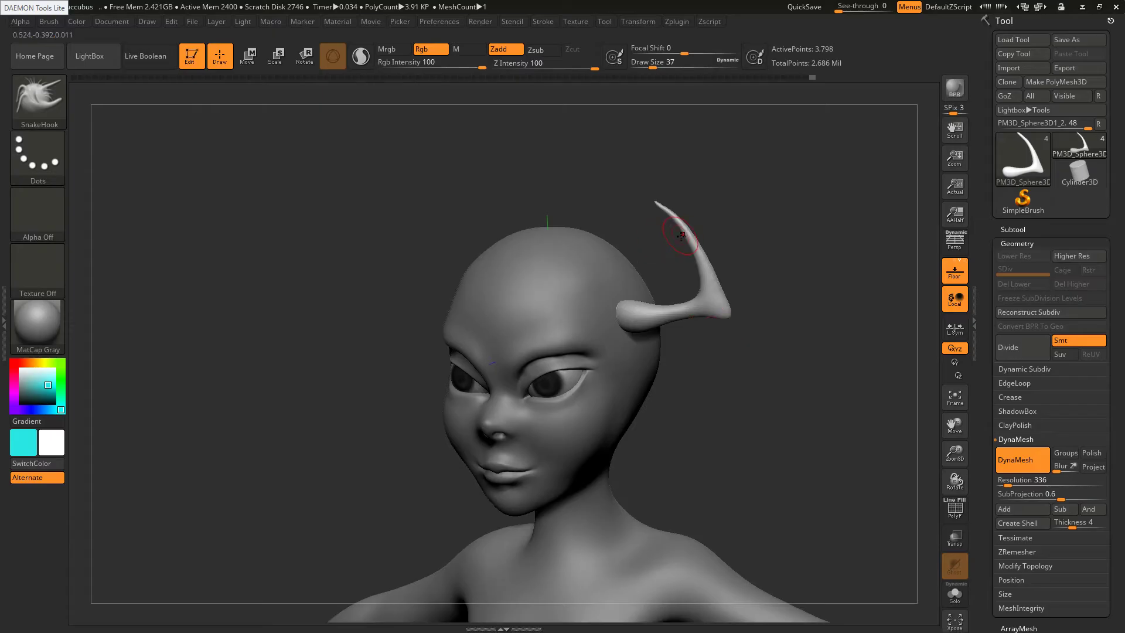
{"action": "key", "text": "b"}
{"action": "key", "text": "n"}
{"action": "key", "text": "b"}
{"action": "key", "text": "i"}
{"action": "key", "text": "n"}
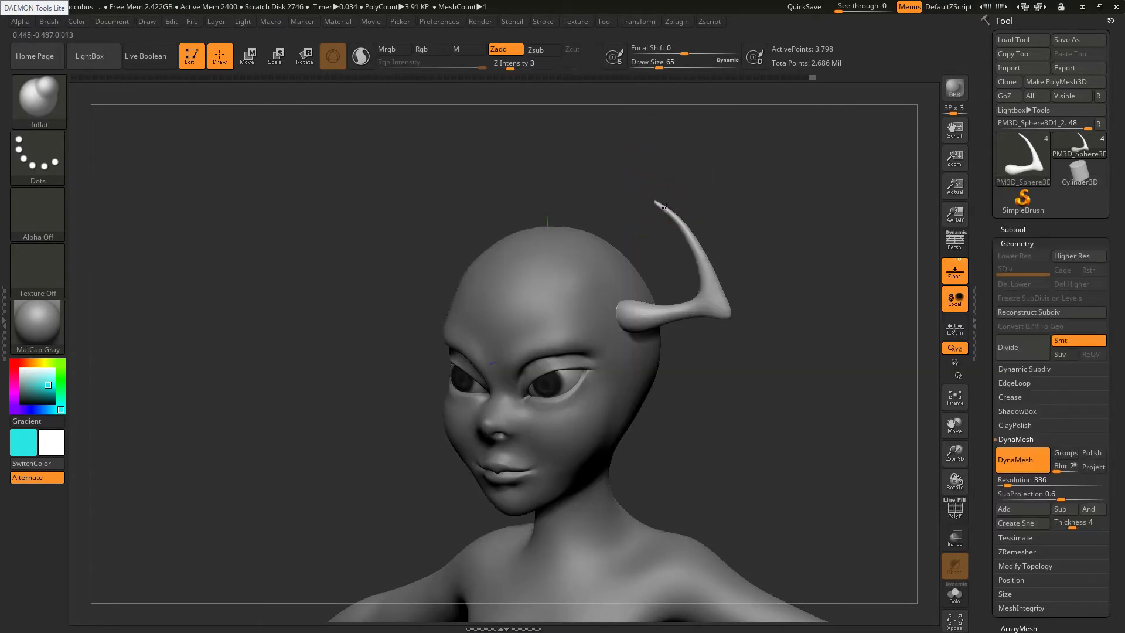
{"action": "left_click_drag", "start_coordinate": [657, 203], "coordinate": [689, 232]}
{"action": "left_click_drag", "start_coordinate": [687, 239], "coordinate": [737, 214]}
{"action": "left_click_drag", "start_coordinate": [669, 212], "coordinate": [716, 291], "text": "shift"}
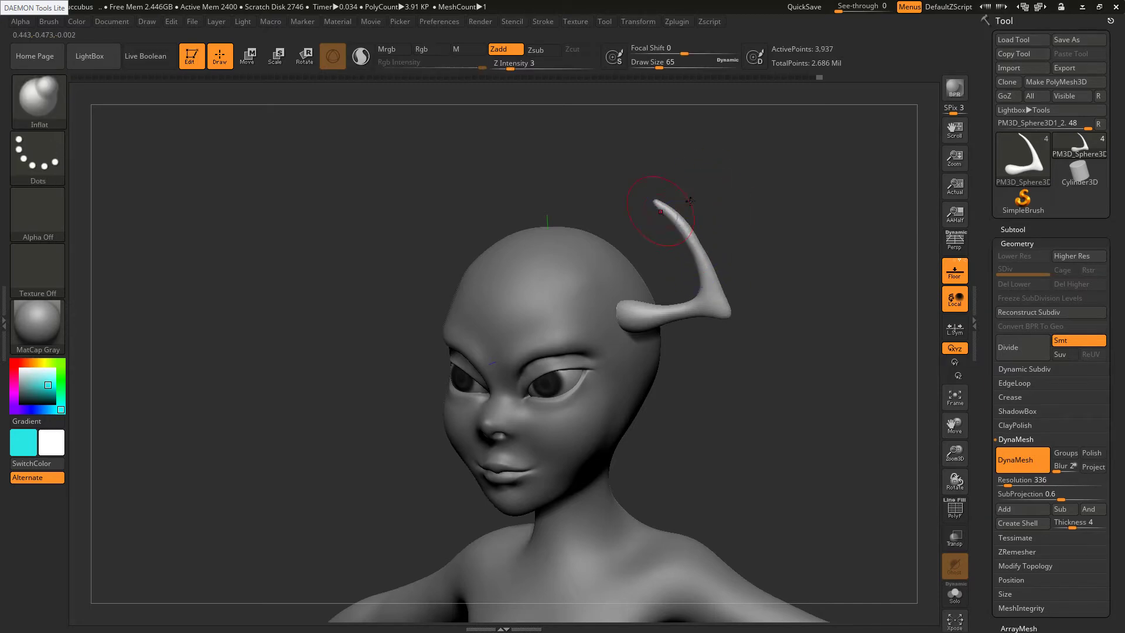
{"action": "left_click_drag", "start_coordinate": [685, 193], "coordinate": [719, 198]}
Show the hair subtool PM3D_Sphere3D1_1 again and compare the wing bone's placement with the reference image
{"action": "key", "text": "alt+Tab"}
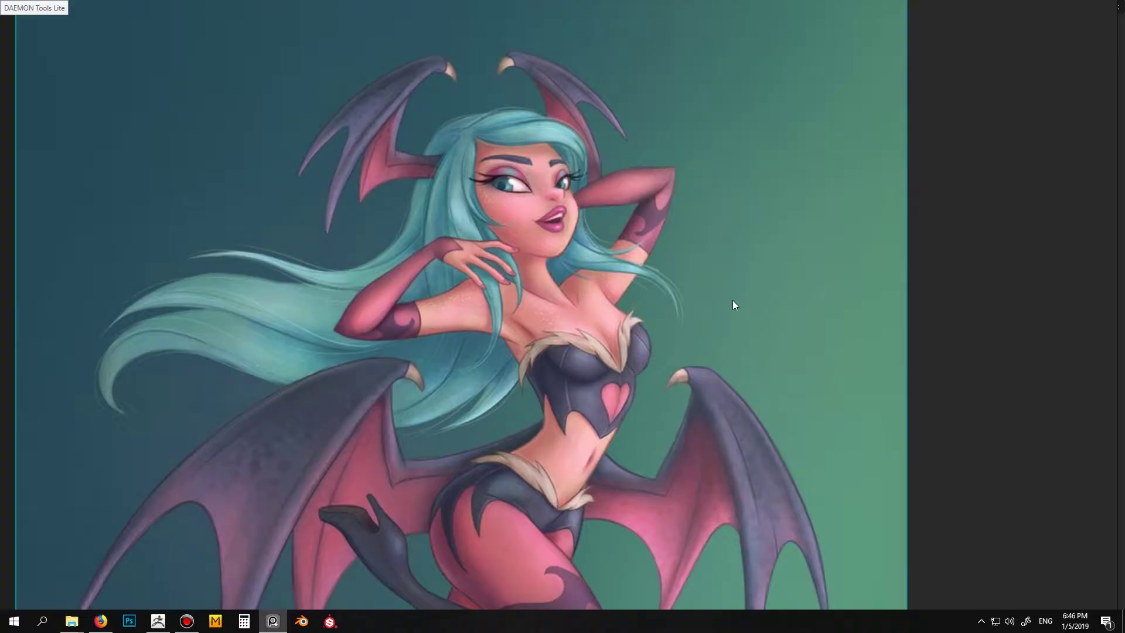
{"action": "key", "text": "alt+Tab"}
{"action": "left_click", "coordinate": [1013, 230]}
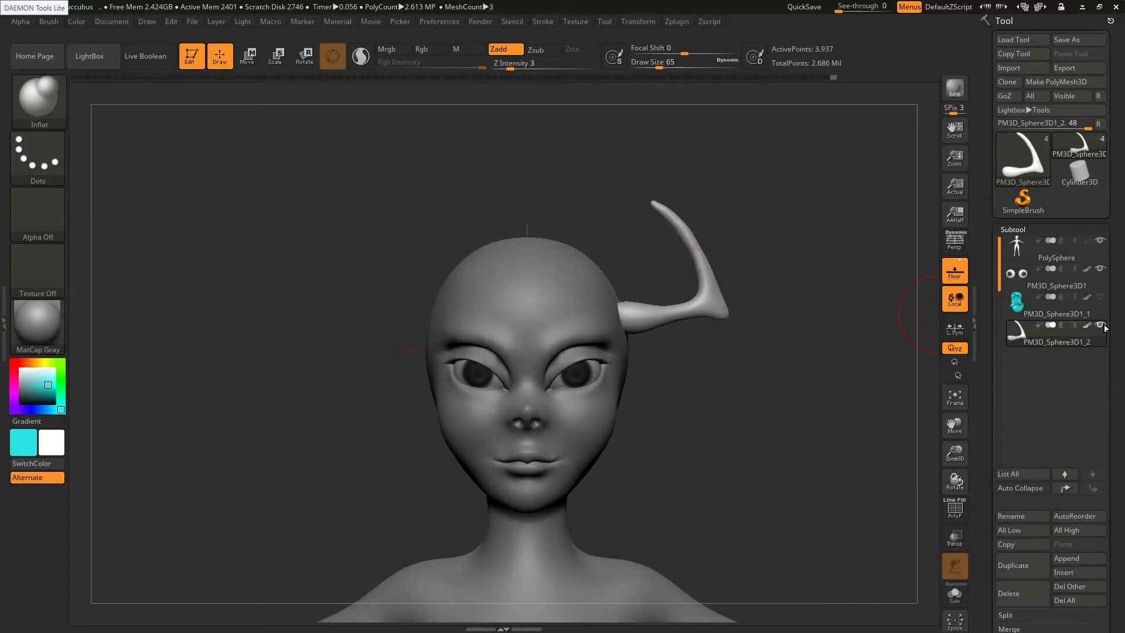
{"action": "left_click", "coordinate": [1101, 298]}
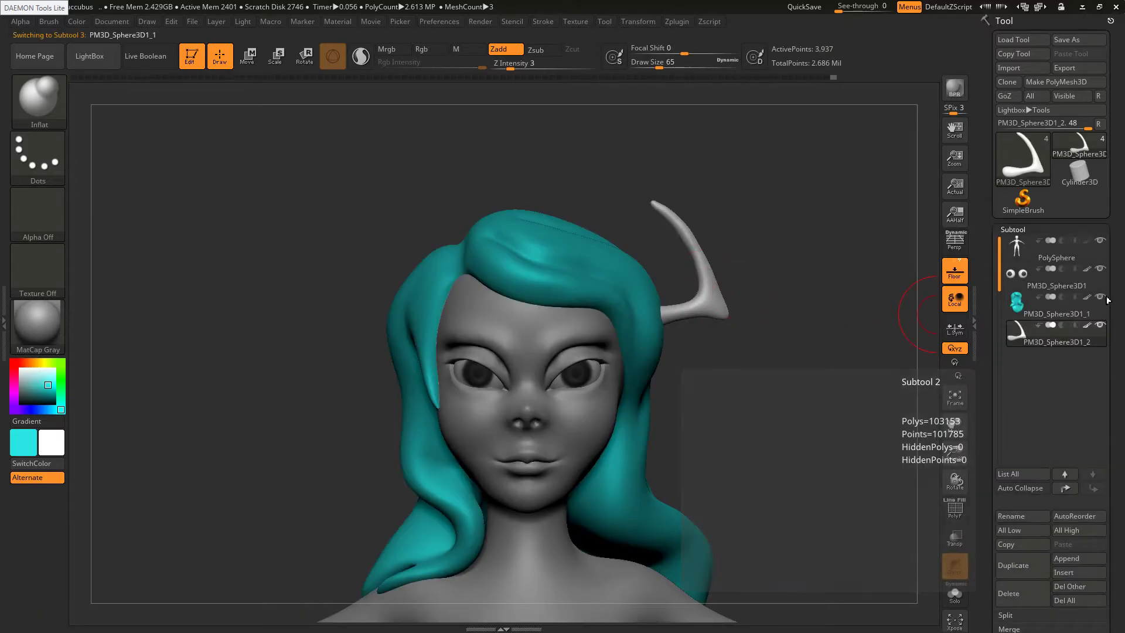
{"action": "key", "text": "alt+Tab"}
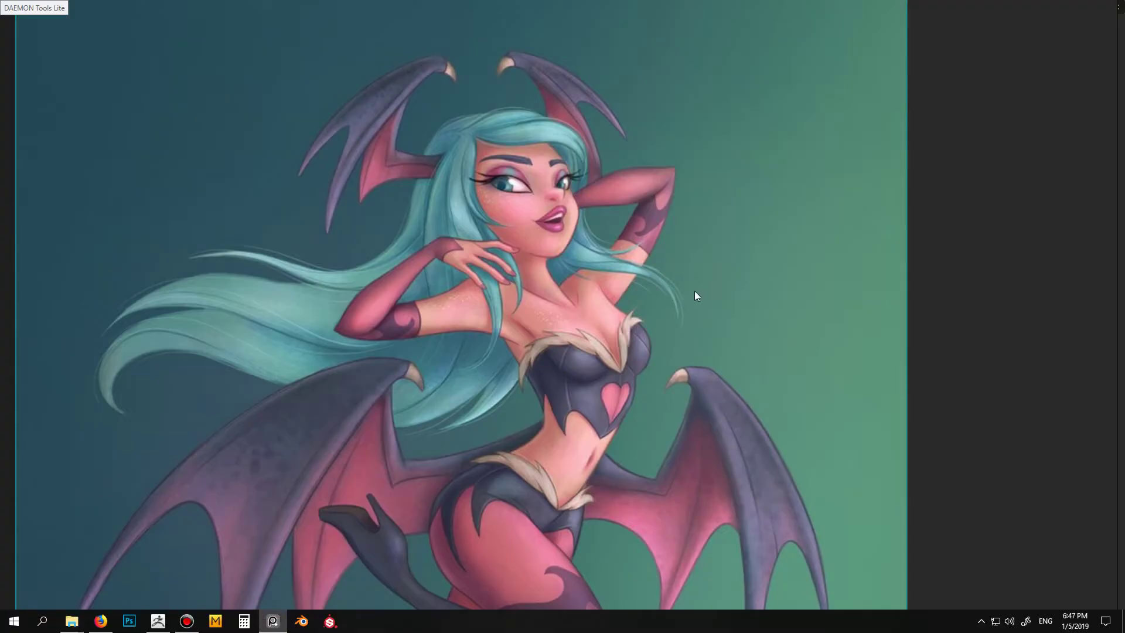
{"action": "key", "text": "alt+Tab"}
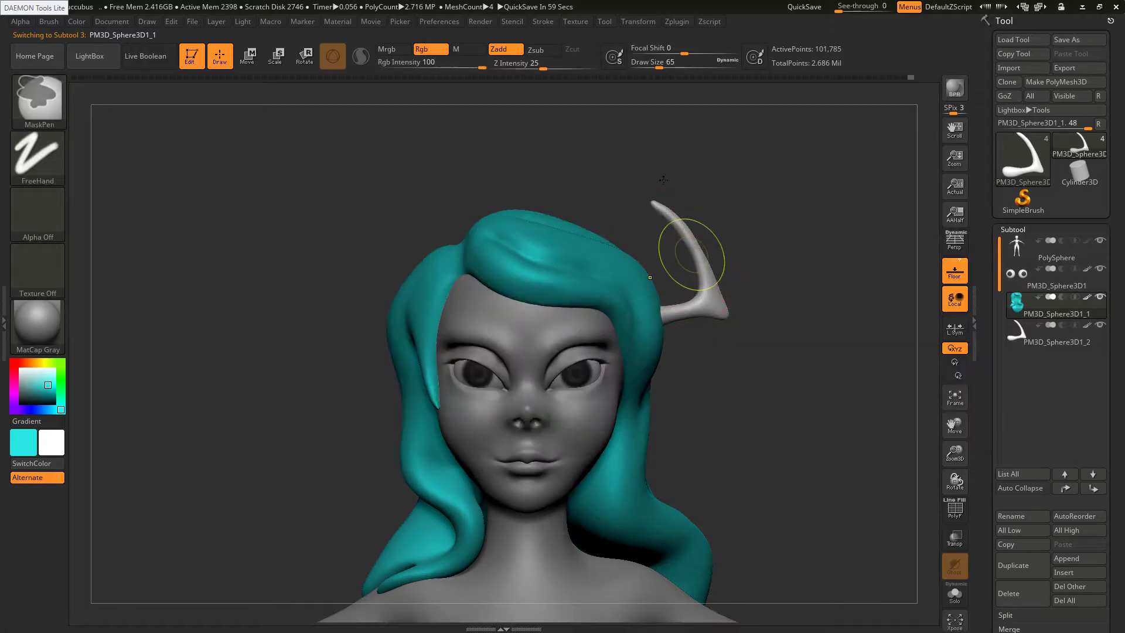
Check the reference, select the wing subtool PM3D_Sphere3D1_2, and pull the bone's tip up toward the head with SnakeHook at draw size 140
{"action": "right_click_drag", "start_coordinate": [691, 248], "coordinate": [666, 208], "text": "ctrl"}
{"action": "key", "text": "alt+Tab"}
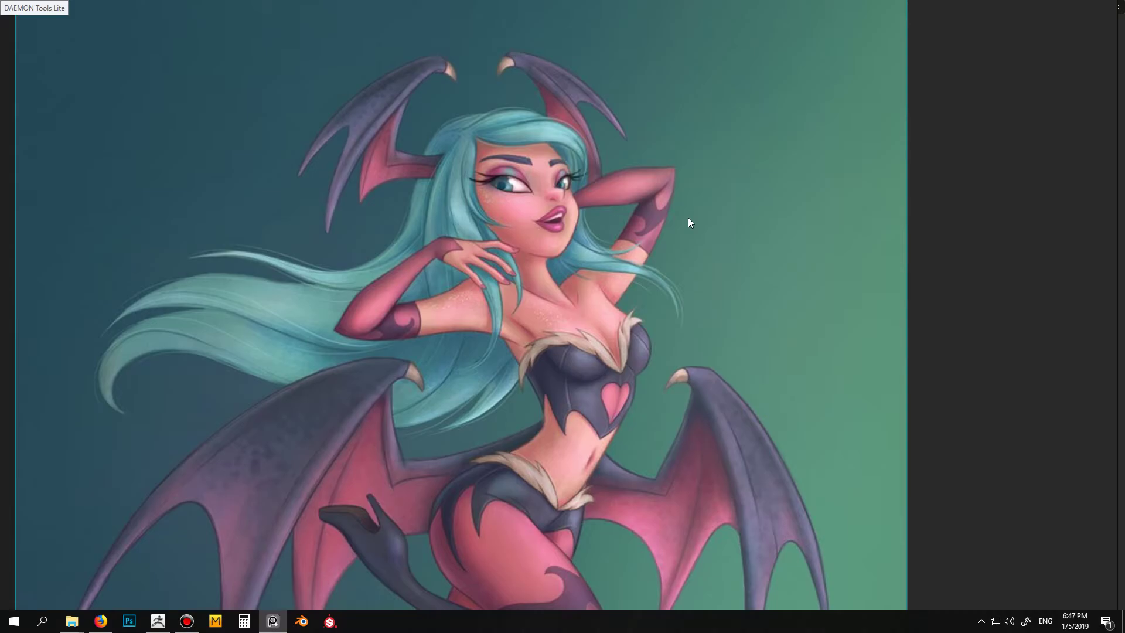
{"action": "key", "text": "alt+Tab"}
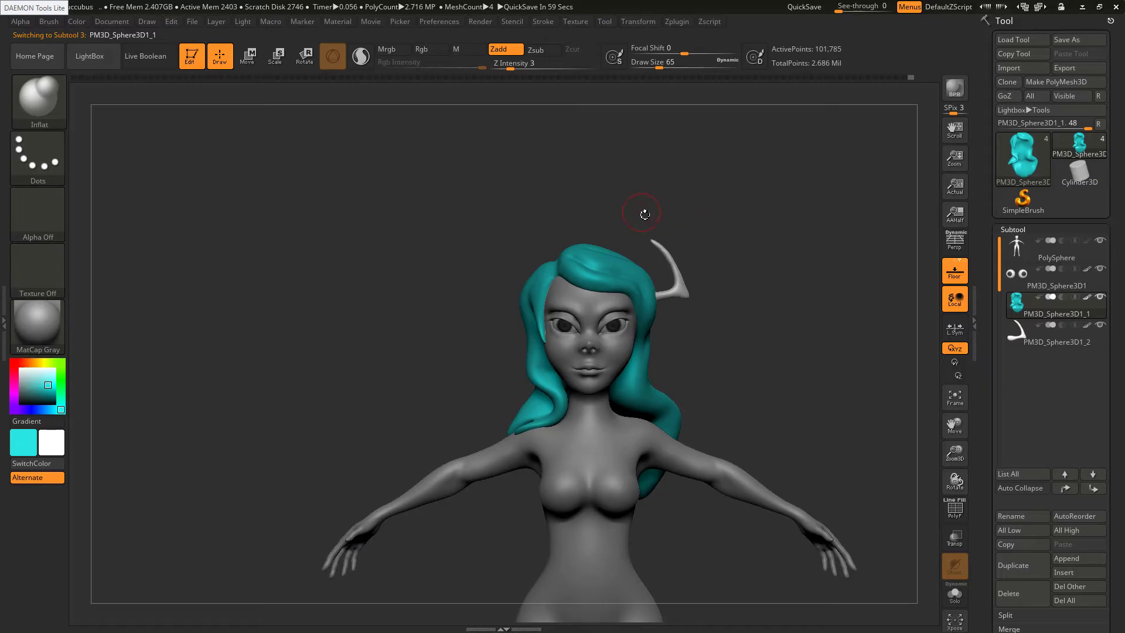
{"action": "key", "text": "b"}
{"action": "key", "text": "s"}
{"action": "key", "text": "h"}
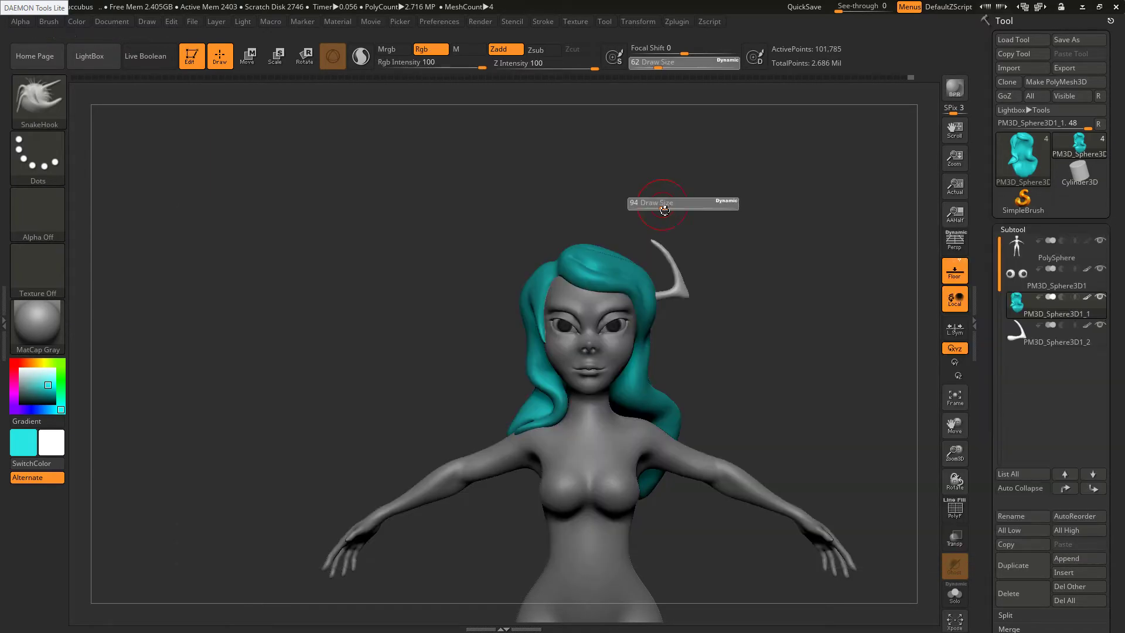
{"action": "key", "text": "bracketright"}
{"action": "key", "text": "bracketright"}
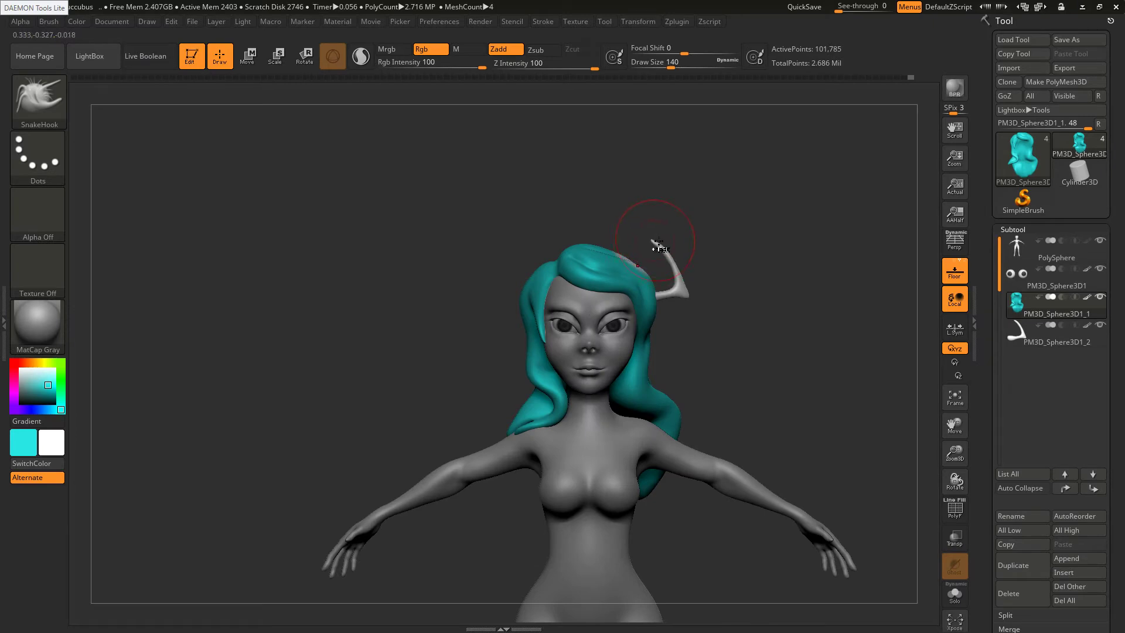
{"action": "left_click", "coordinate": [1021, 324]}
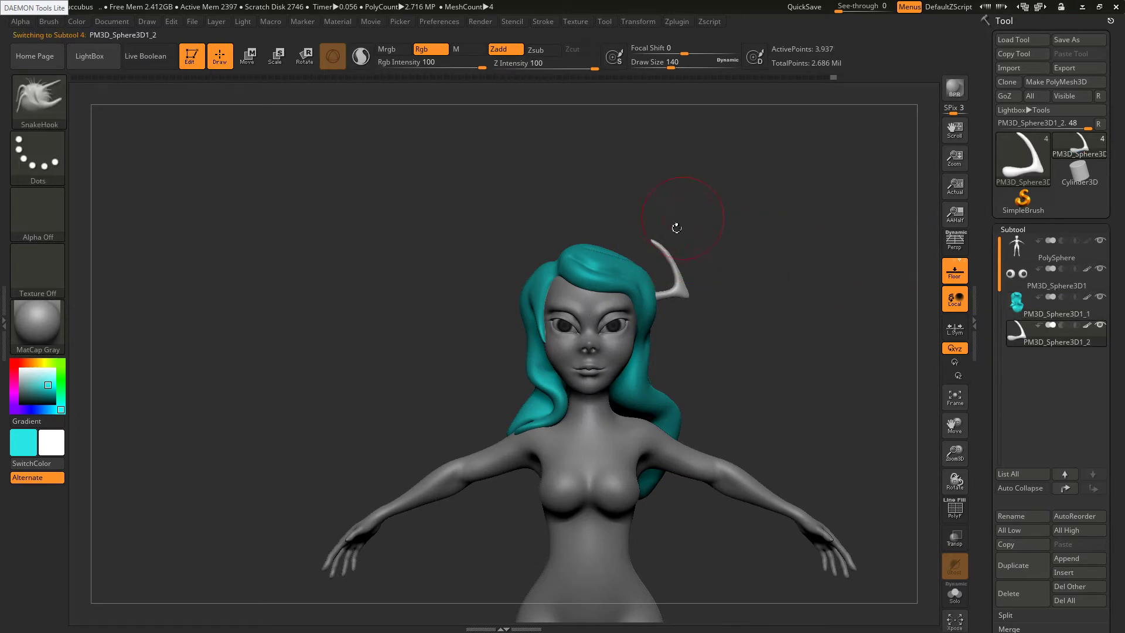
{"action": "left_click_drag", "start_coordinate": [657, 240], "coordinate": [631, 223]}
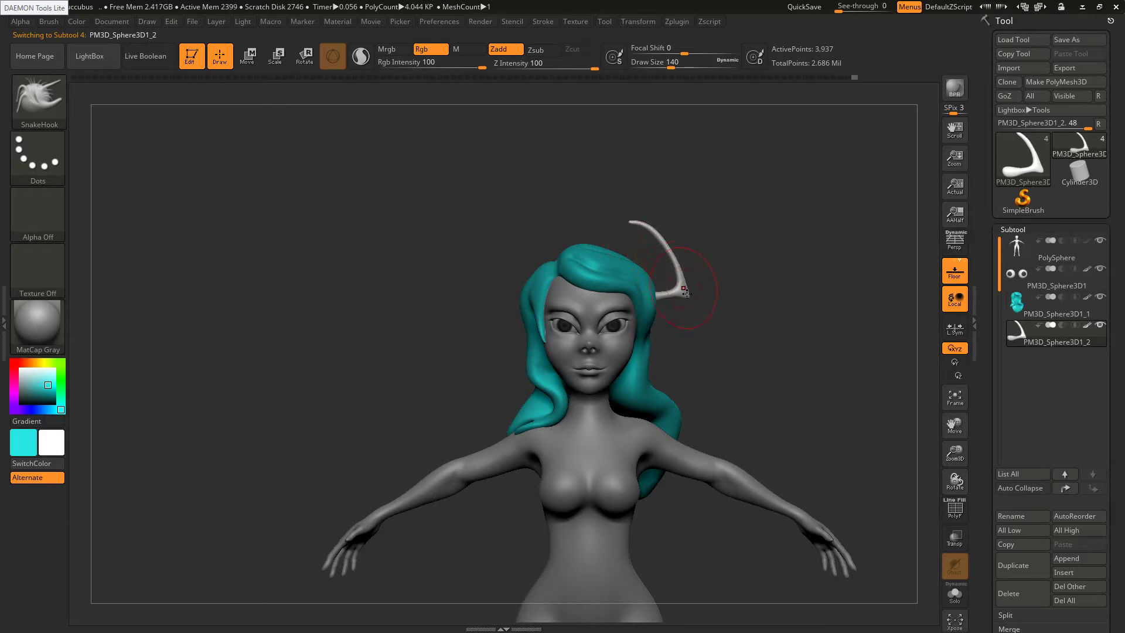
Thicken the wing bone from the elbow to the tip with Inflat at draw size 140
{"action": "key", "text": "b"}
{"action": "key", "text": "i"}
{"action": "key", "text": "n"}
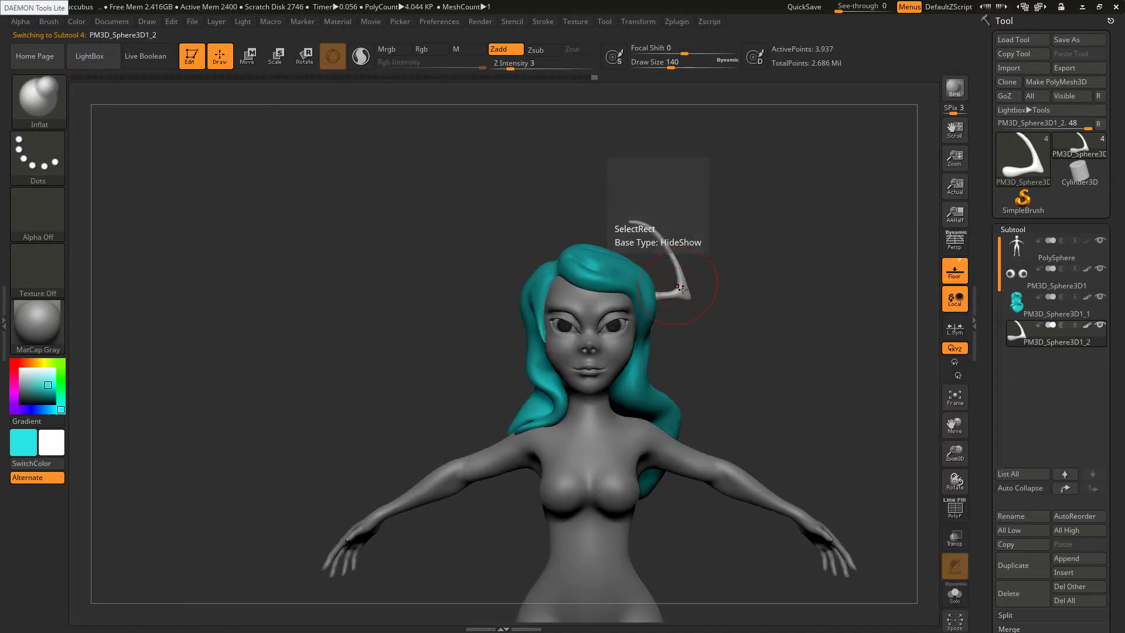
{"action": "mouse_move", "coordinate": [673, 299]}
{"action": "left_mouse_down"}
{"action": "mouse_move", "coordinate": [668, 249]}
{"action": "mouse_move", "coordinate": [632, 223]}
{"action": "left_mouse_up"}
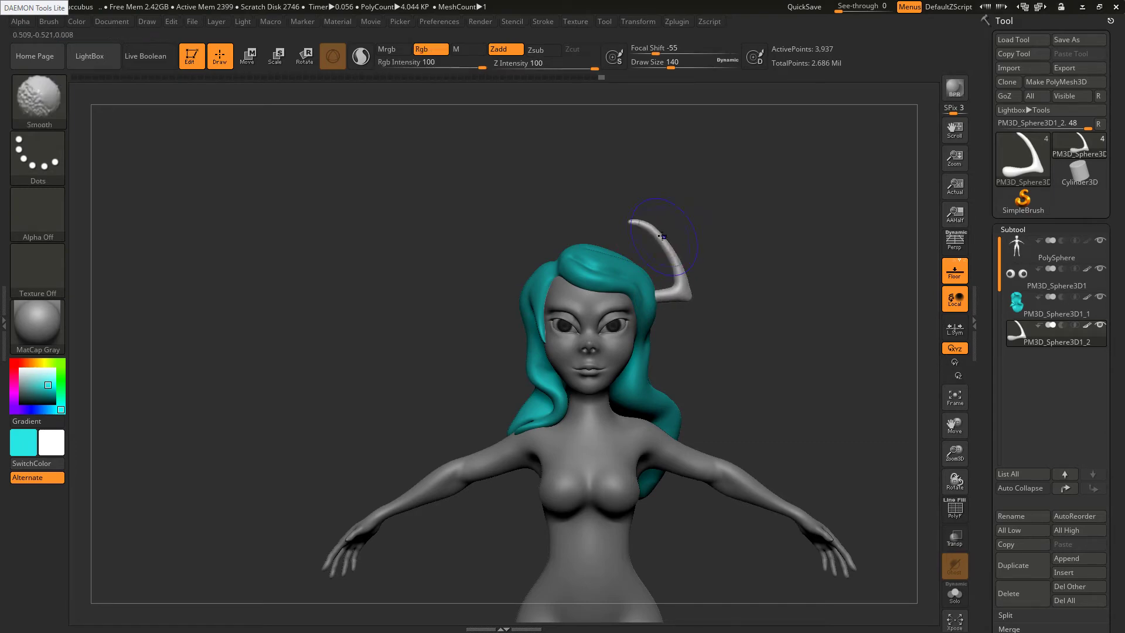
Check the reference and bend the upright wing bone in side view with SnakeHook at draw size 140
{"action": "key", "text": "b"}
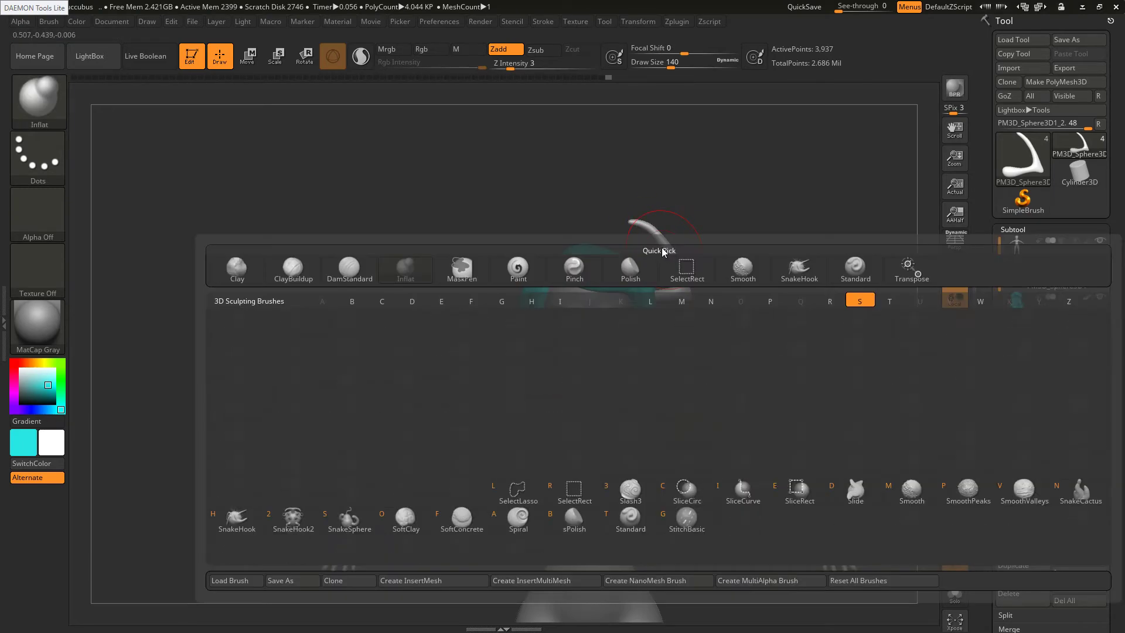
{"action": "key", "text": "s"}
{"action": "key", "text": "h"}
{"action": "right_click_drag", "start_coordinate": [628, 268], "coordinate": [671, 253]}
{"action": "key", "text": "alt+Tab"}
{"action": "key", "text": "alt+Tab"}
{"action": "left_click_drag", "start_coordinate": [675, 265], "coordinate": [676, 244]}
{"action": "right_click_drag", "start_coordinate": [672, 266], "coordinate": [677, 272]}
{"action": "left_click_drag", "start_coordinate": [679, 274], "coordinate": [676, 264]}
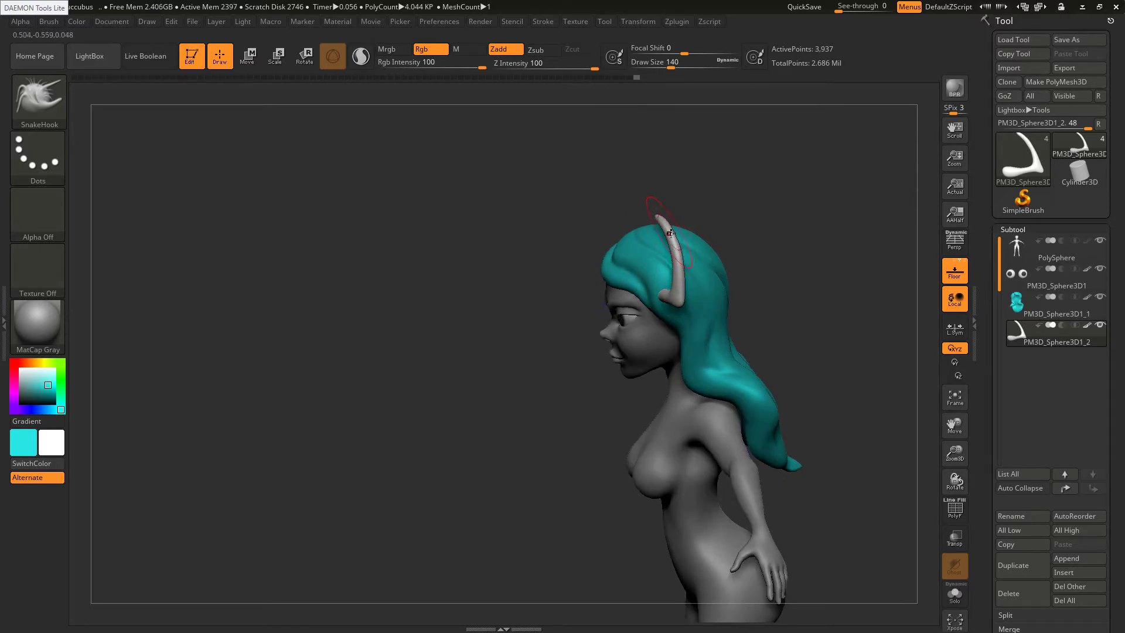
Remesh the wing bone with DynaMesh and smooth it from the elbow to the tip
{"action": "right_click_drag", "start_coordinate": [657, 219], "coordinate": [698, 252], "text": "shift"}
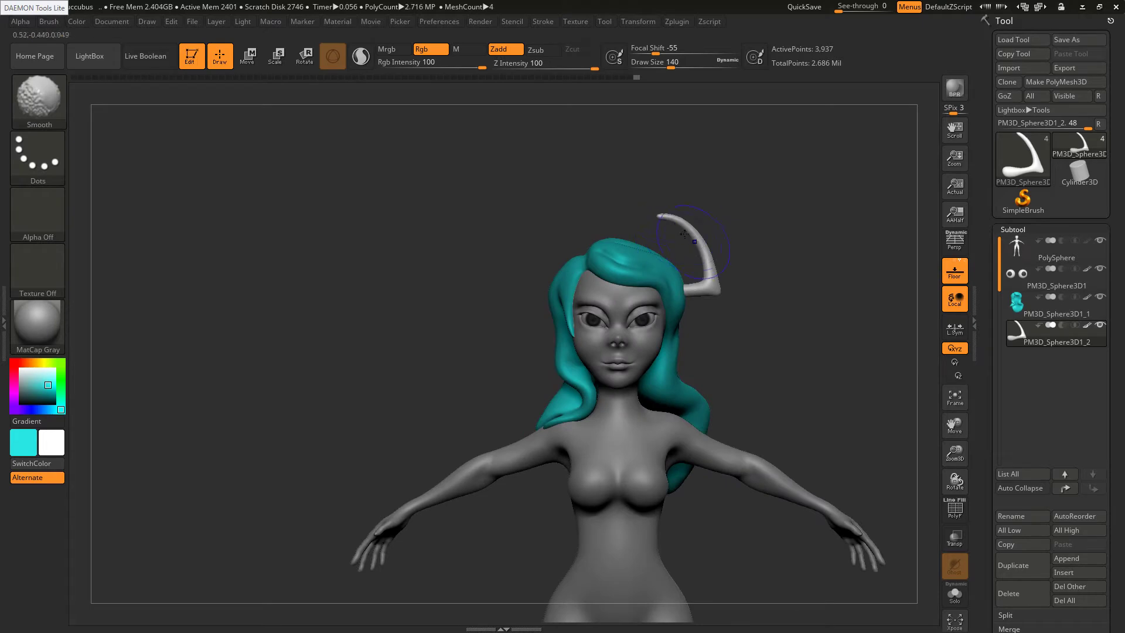
{"action": "left_click_drag", "start_coordinate": [748, 228], "coordinate": [772, 252], "text": "ctrl"}
{"action": "mouse_move", "coordinate": [705, 284]}
{"action": "left_mouse_down", "text": "shift"}
{"action": "mouse_move", "coordinate": [705, 251]}
{"action": "mouse_move", "coordinate": [661, 215]}
{"action": "left_mouse_up", "text": "shift"}
Adjust the upright bone's side-view curve with SnakeHook at draw size 149
{"action": "right_click_drag", "start_coordinate": [614, 255], "coordinate": [684, 242]}
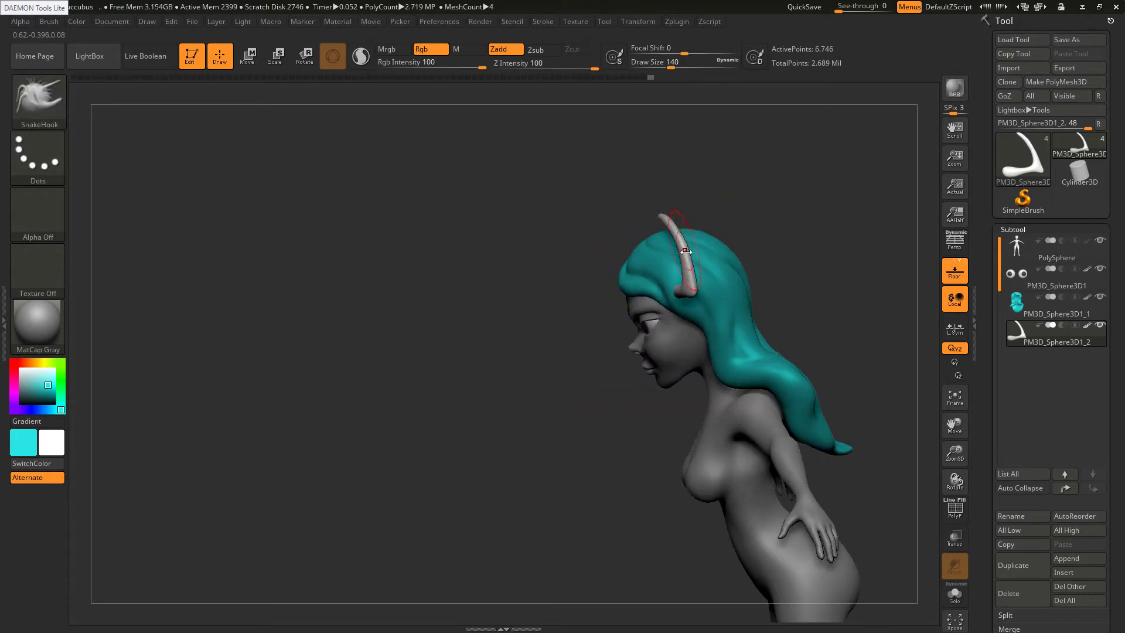
{"action": "key", "text": "s"}
{"action": "left_click_drag", "start_coordinate": [691, 270], "coordinate": [688, 270]}
{"action": "left_click_drag", "start_coordinate": [689, 270], "coordinate": [695, 263]}
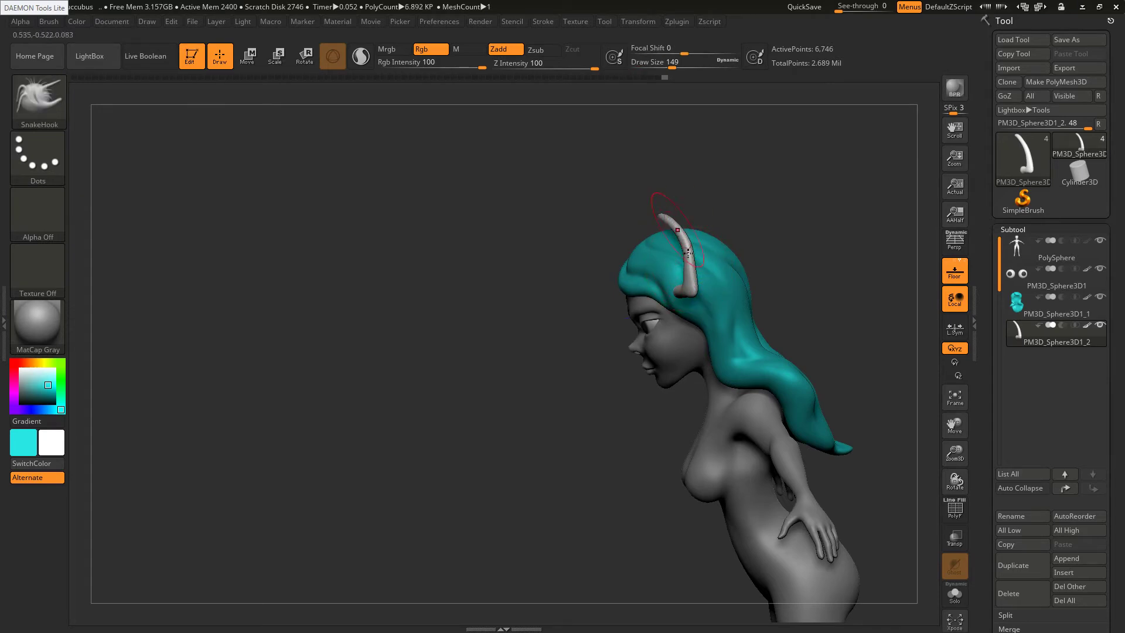
Curve the wing bone as seen from above with SnakeHook at draw size 104, and smooth it
{"action": "right_click_drag", "start_coordinate": [689, 276], "coordinate": [747, 333]}
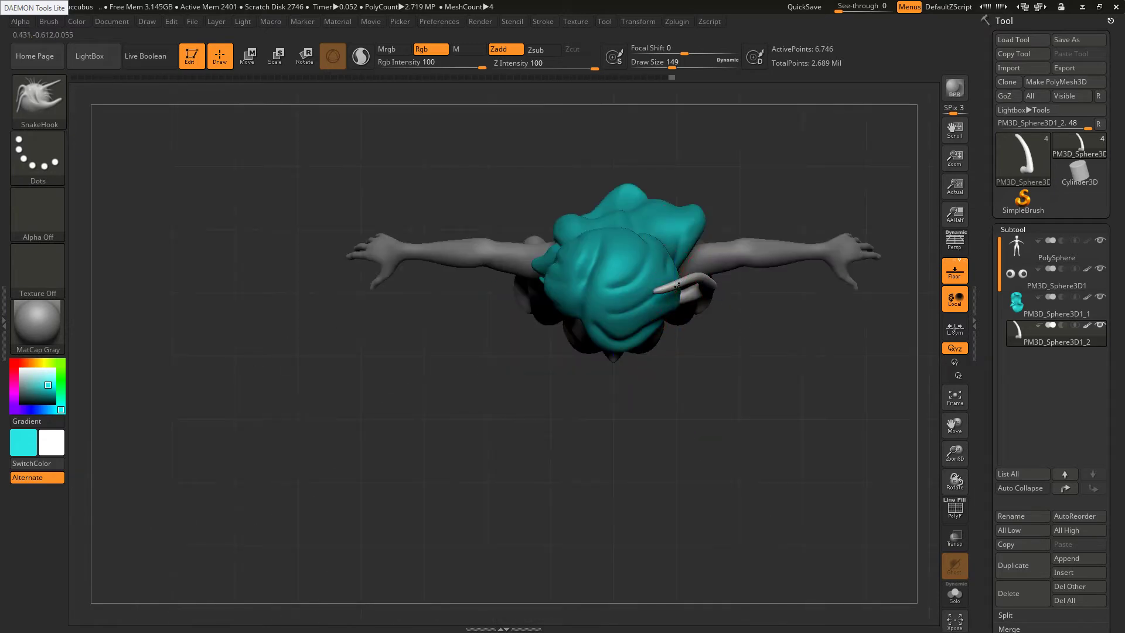
{"action": "key", "text": "s"}
{"action": "left_click_drag", "start_coordinate": [684, 285], "coordinate": [676, 279]}
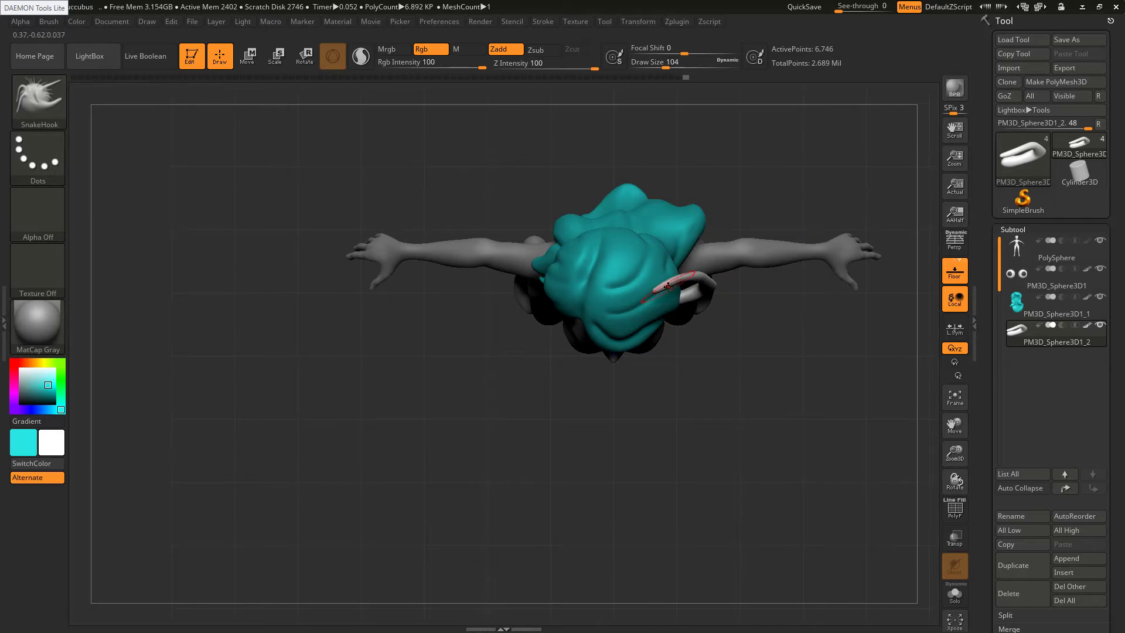
{"action": "left_click_drag", "start_coordinate": [668, 285], "coordinate": [703, 293], "text": "shift"}
Even out the wing bone's thickness from the front with Inflat at draw size 104, and smooth it
{"action": "right_click_drag", "start_coordinate": [685, 228], "coordinate": [675, 218]}
{"action": "left_click_drag", "start_coordinate": [675, 218], "coordinate": [685, 223], "text": "shift"}
{"action": "key", "text": "b"}
{"action": "key", "text": "i"}
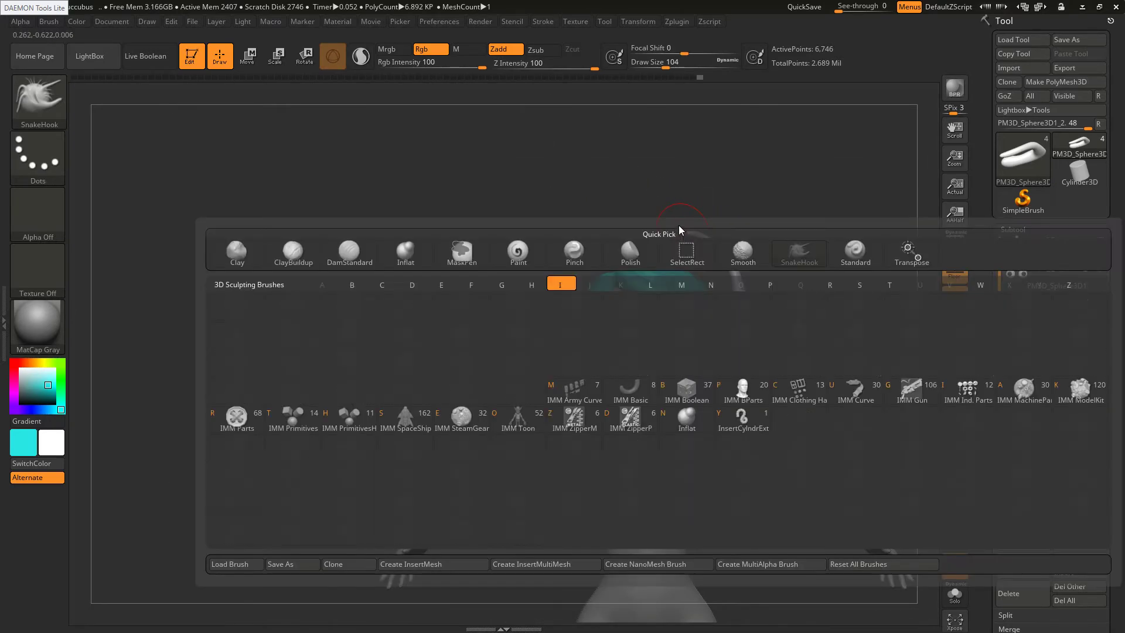
{"action": "key", "text": "n"}
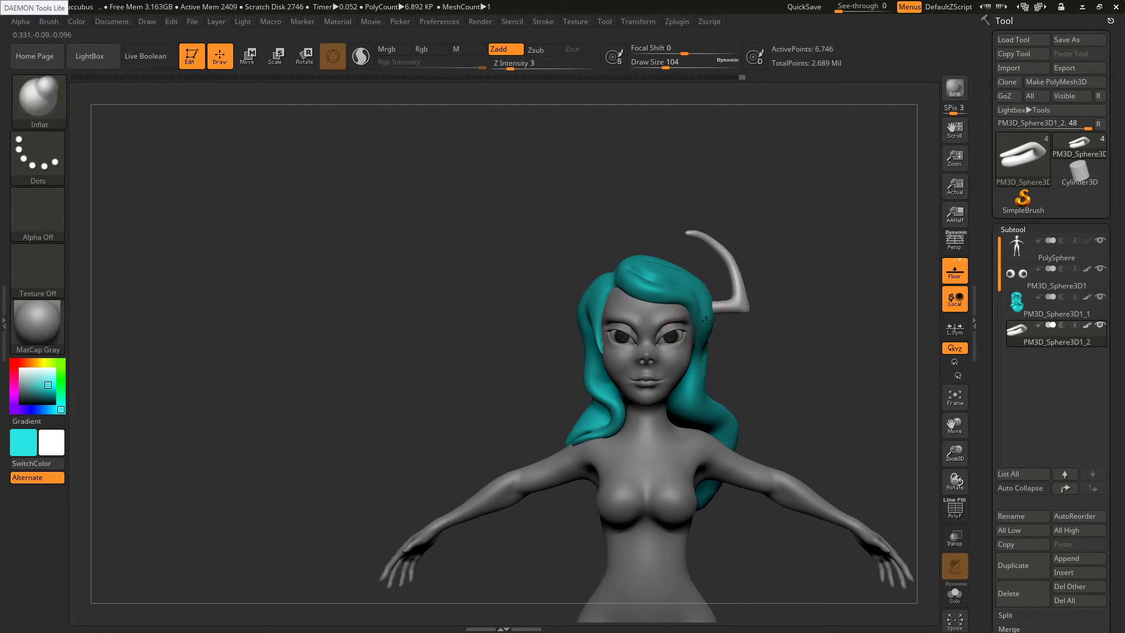
{"action": "key", "text": "shift"}
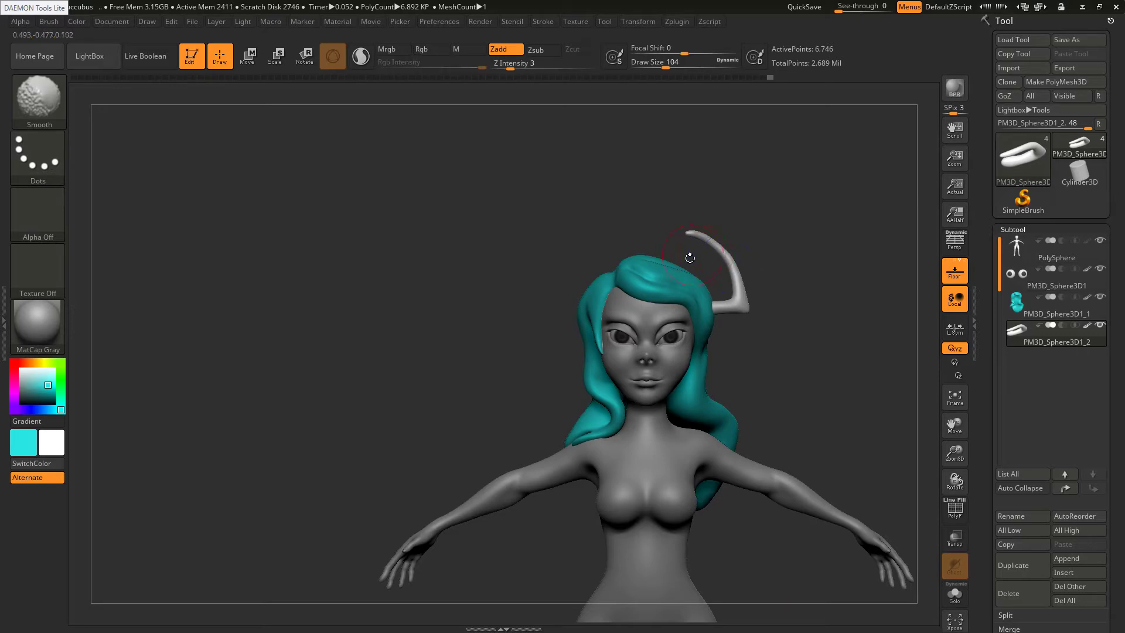
Refine the bend of the wing bone's upper half with SnakeHook at draw size 71, and smooth toward the tip
{"action": "key", "text": "b"}
{"action": "key", "text": "s"}
{"action": "key", "text": "h"}
{"action": "right_click_drag", "start_coordinate": [694, 237], "coordinate": [737, 249], "text": "ctrl"}
{"action": "key", "text": "s"}
{"action": "left_click", "coordinate": [730, 254]}
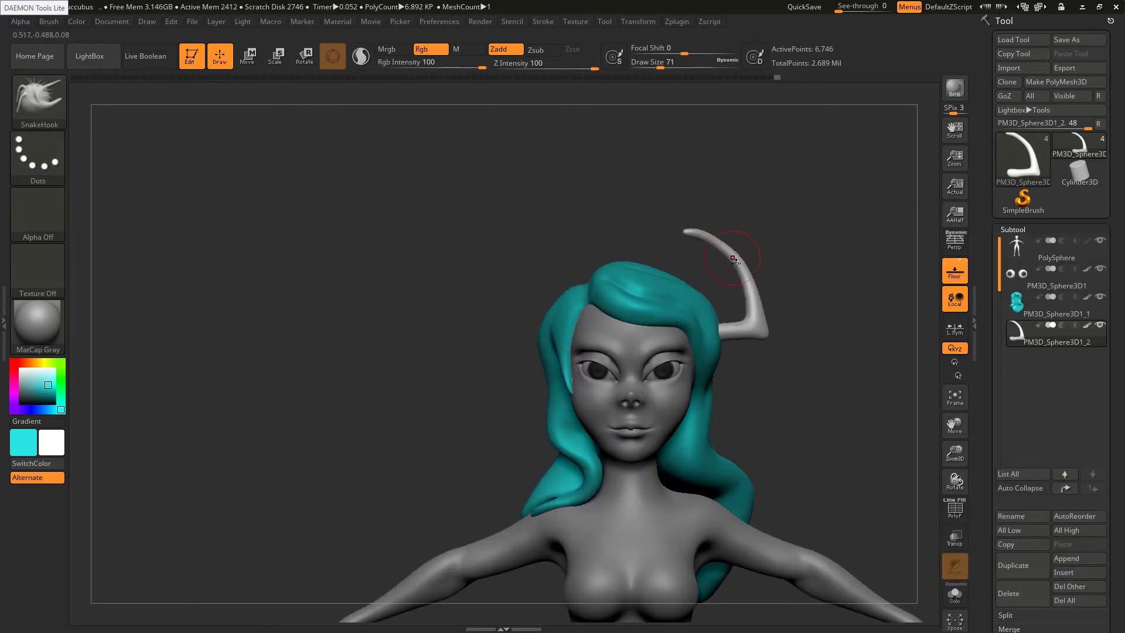
{"action": "key", "text": "shift"}
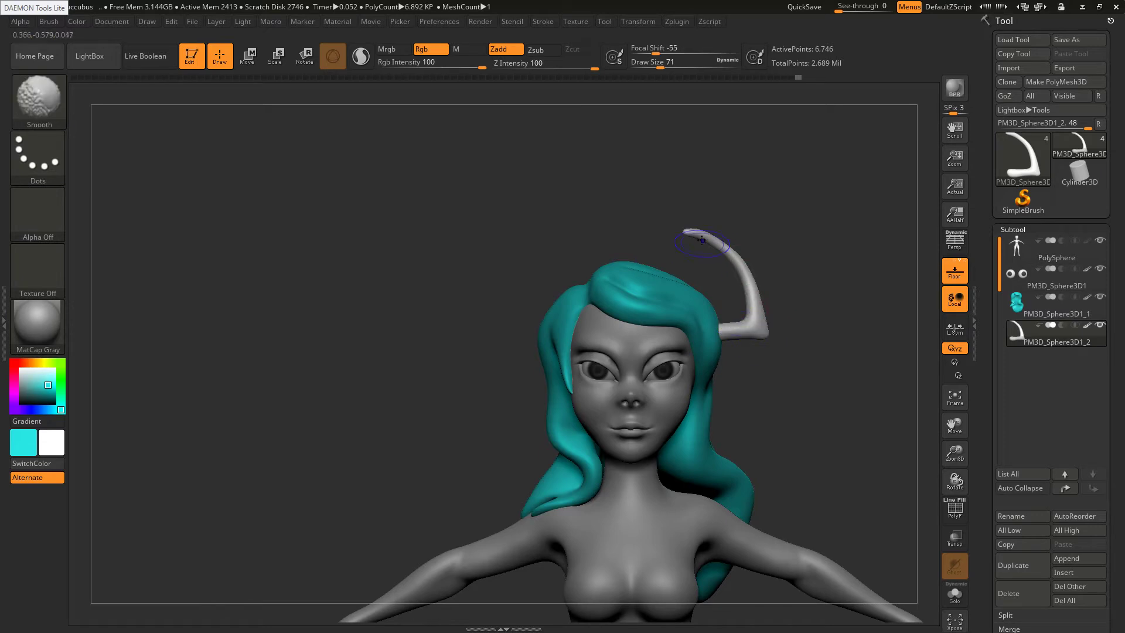
Compare the wing bone with the reference image and reduce the SnakeHook draw size to 31 for the tip
{"action": "right_click_drag", "start_coordinate": [693, 249], "coordinate": [654, 169], "text": "ctrl"}
{"action": "mouse_move", "coordinate": [693, 213]}
{"action": "right_mouse_down"}
{"action": "mouse_move", "coordinate": [653, 220]}
{"action": "mouse_move", "coordinate": [694, 220]}
{"action": "mouse_move", "coordinate": [727, 239]}
{"action": "right_mouse_up"}
{"action": "key", "text": "alt+Tab"}
{"action": "key", "text": "alt+Tab"}
{"action": "key", "text": "s"}
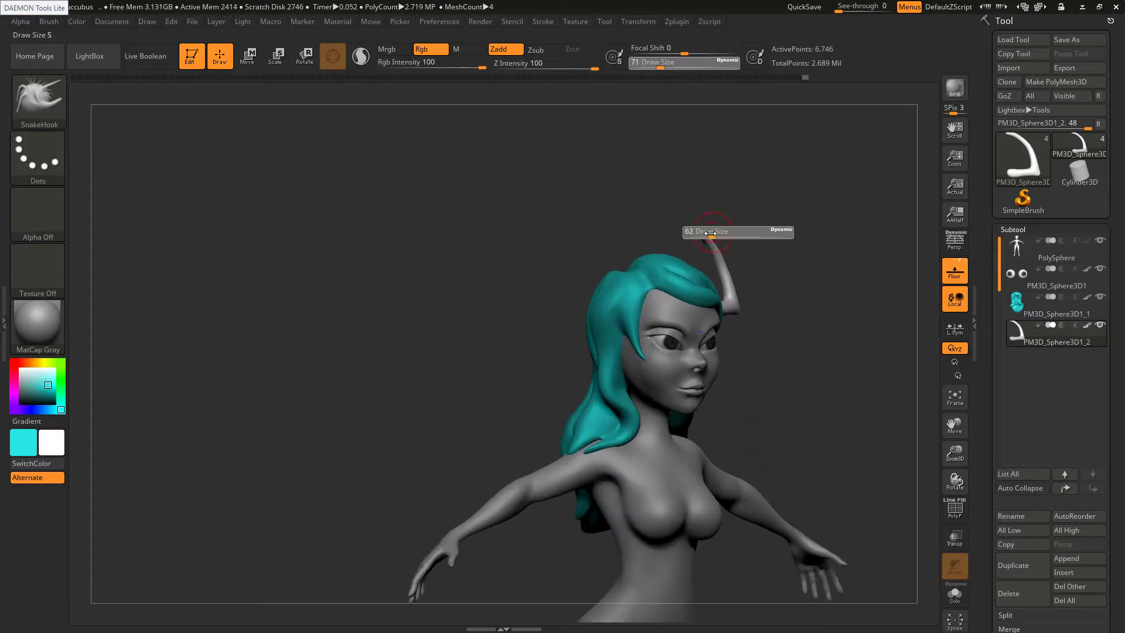
{"action": "left_click_drag", "start_coordinate": [714, 236], "coordinate": [709, 236]}
{"action": "mouse_move", "coordinate": [704, 232]}
{"action": "right_mouse_down"}
{"action": "mouse_move", "coordinate": [683, 232]}
{"action": "mouse_move", "coordinate": [725, 235]}
{"action": "right_mouse_up"}
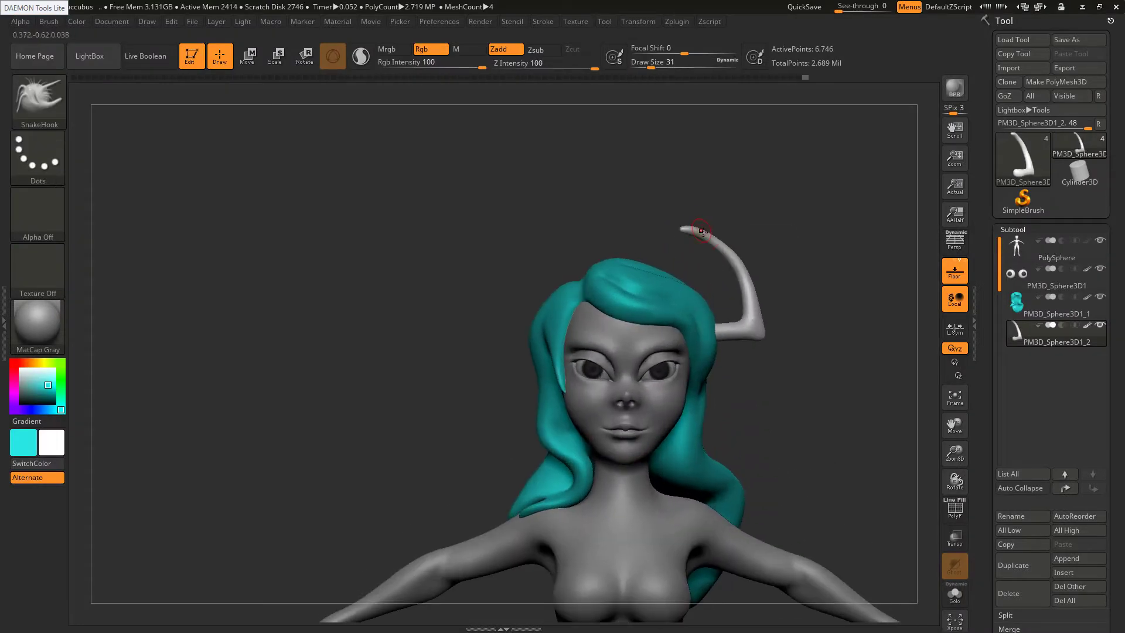
Check the reference and pull a long finger bone outward and down from near the wing bone's tip with SnakeHook
{"action": "key", "text": "alt+Tab"}
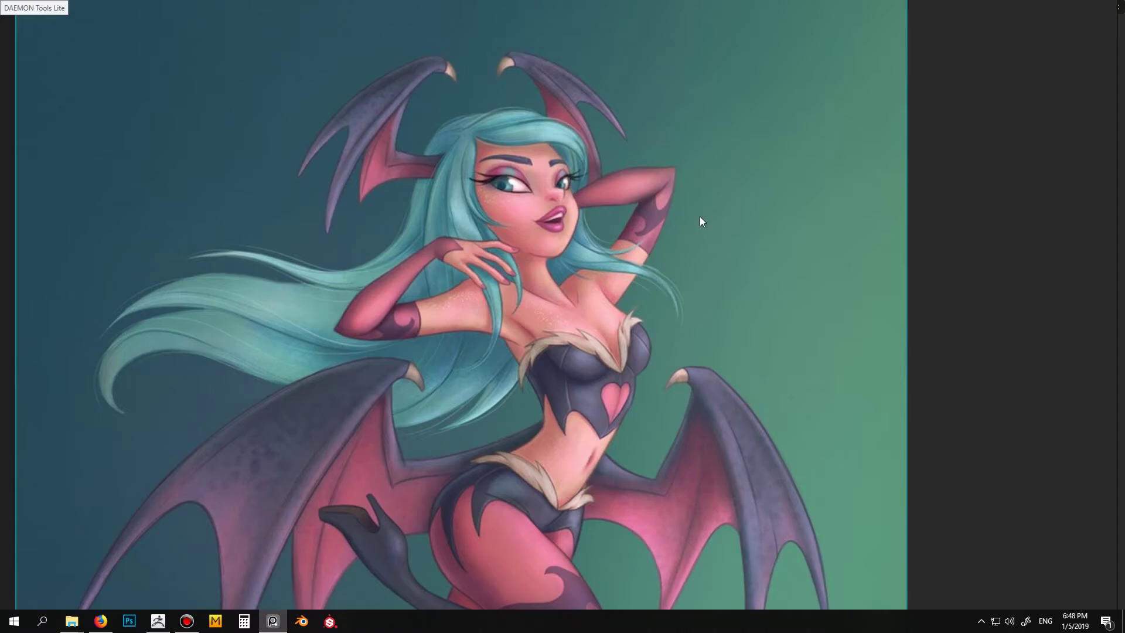
{"action": "key", "text": "alt+Tab"}
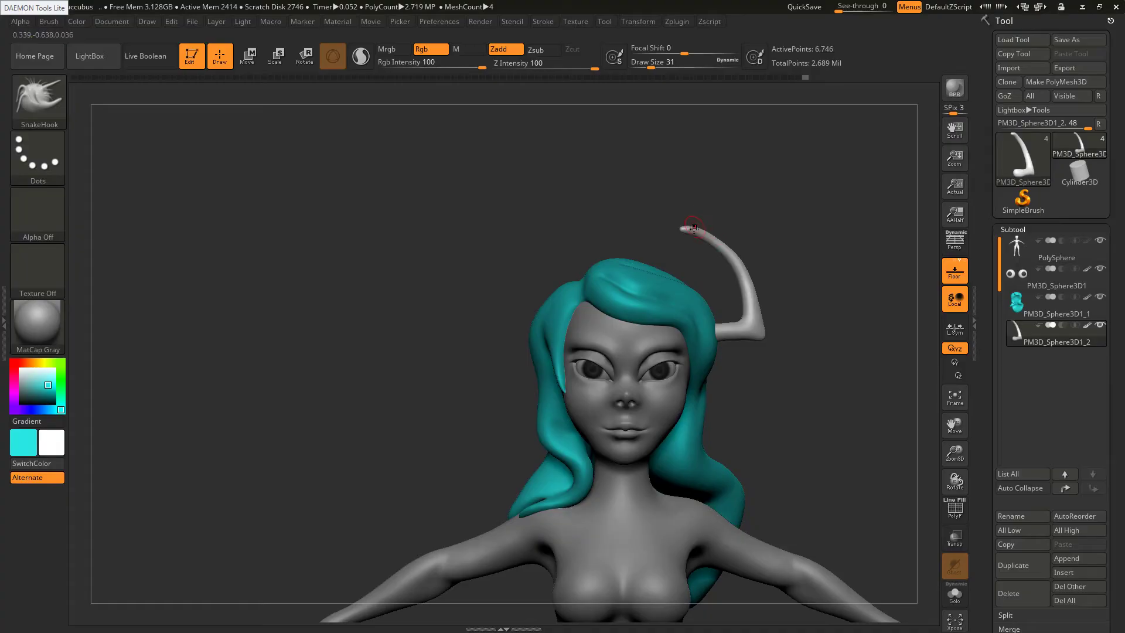
{"action": "key", "text": "s"}
{"action": "left_click", "coordinate": [696, 229]}
{"action": "right_click_drag", "start_coordinate": [679, 227], "coordinate": [698, 230]}
{"action": "mouse_move", "coordinate": [695, 231]}
{"action": "left_mouse_down"}
{"action": "mouse_move", "coordinate": [754, 270]}
{"action": "mouse_move", "coordinate": [793, 316]}
{"action": "left_mouse_up"}
Curve the new finger bone with SnakeHook at draw size 120 and remesh the wing with DynaMesh
{"action": "right_click_drag", "start_coordinate": [776, 256], "coordinate": [708, 273]}
{"action": "key", "text": "s"}
{"action": "left_click", "coordinate": [718, 274]}
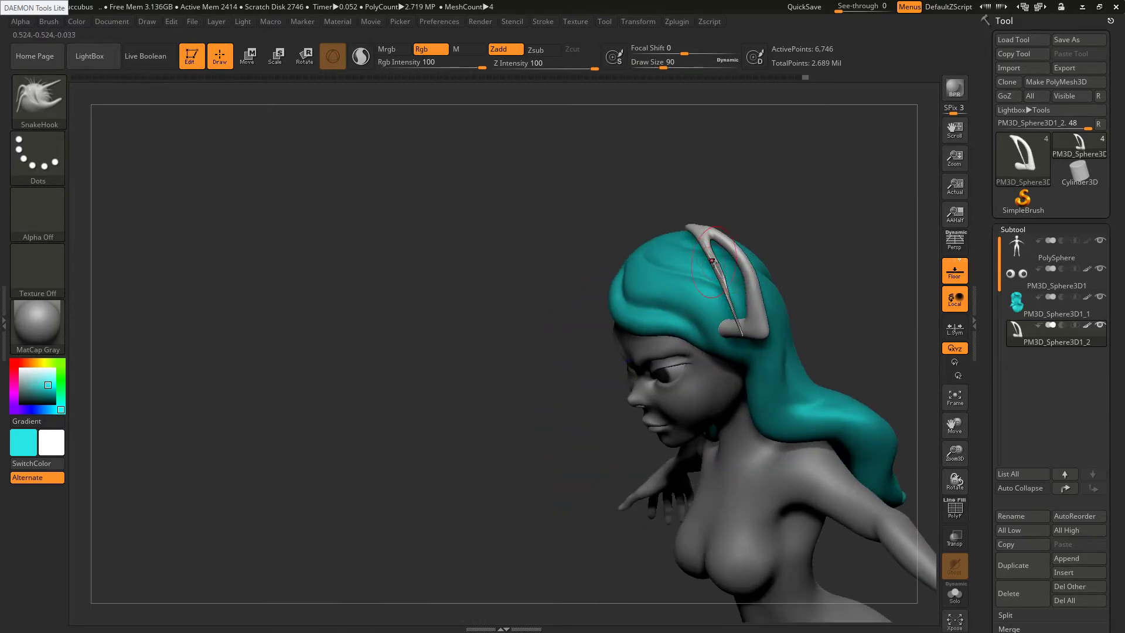
{"action": "key", "text": "s"}
{"action": "left_click_drag", "start_coordinate": [712, 262], "coordinate": [722, 263]}
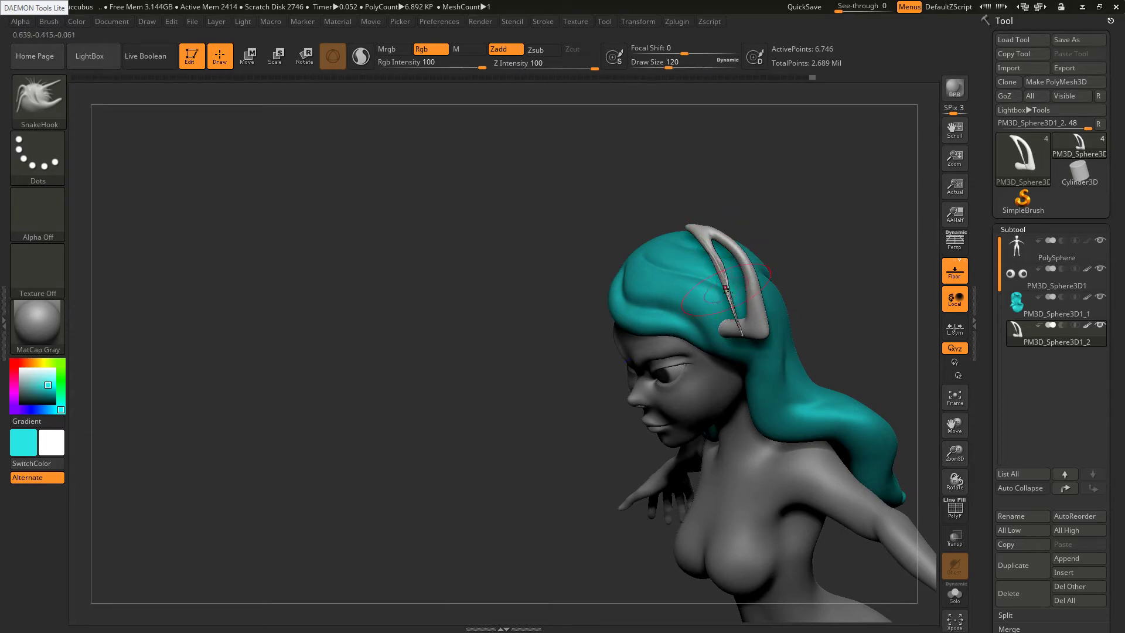
{"action": "left_click_drag", "start_coordinate": [789, 189], "coordinate": [803, 198], "text": "ctrl"}
{"action": "left_click_drag", "start_coordinate": [720, 263], "coordinate": [724, 286]}
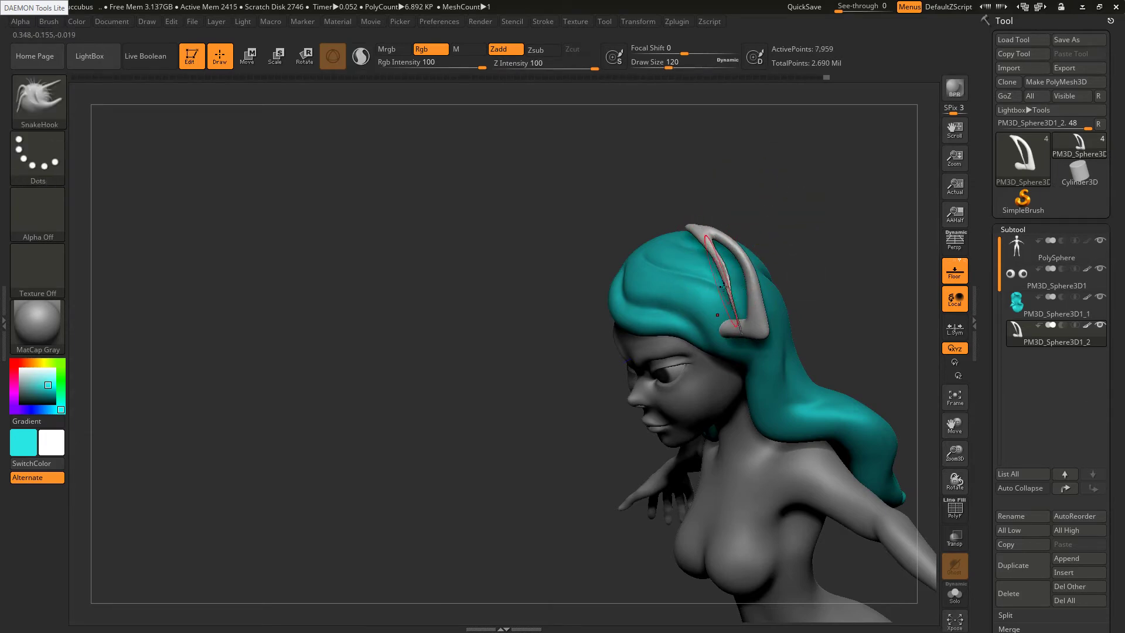
Thicken the thin finger bone along its length with Inflat at draw size 120
{"action": "key", "text": "b"}
{"action": "key", "text": "i"}
{"action": "key", "text": "n"}
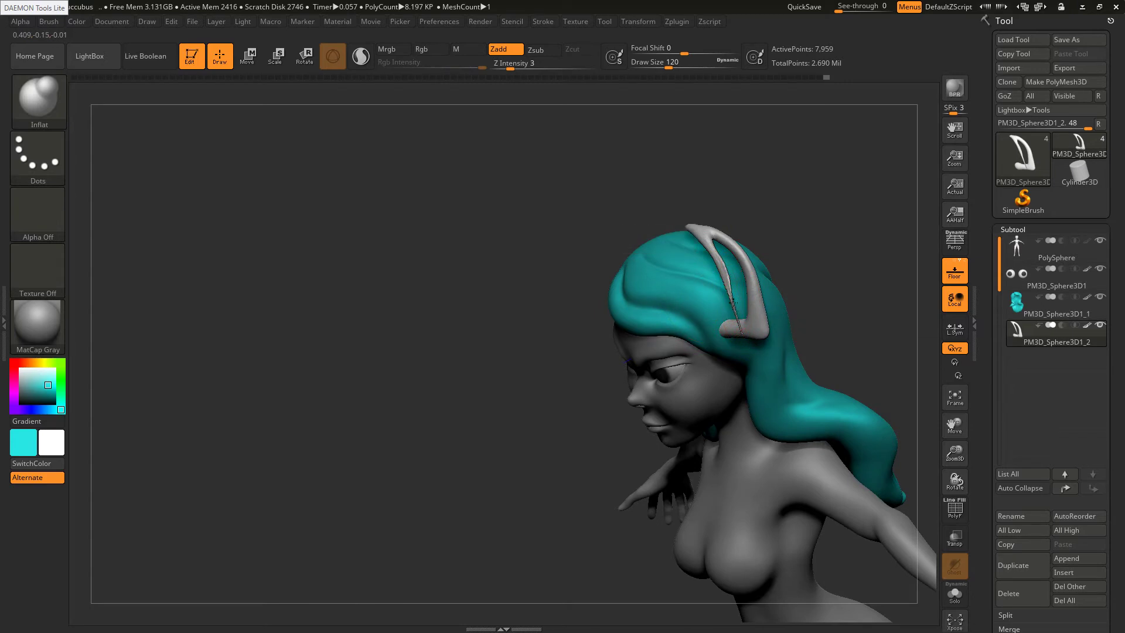
{"action": "left_click_drag", "start_coordinate": [735, 308], "coordinate": [715, 251]}
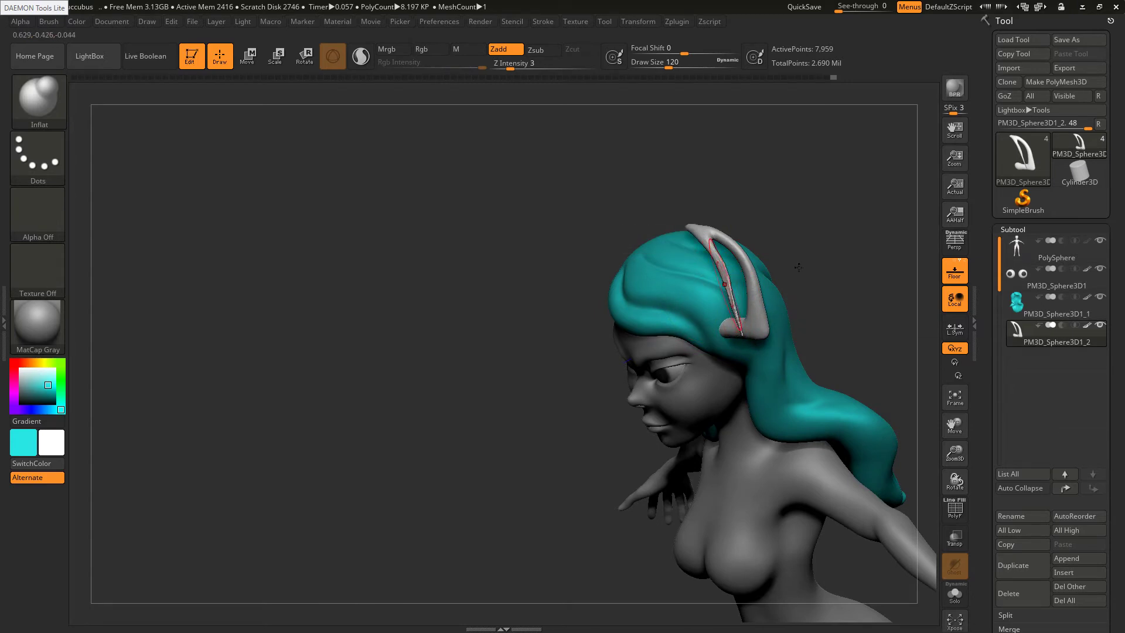
Remesh the wing with DynaMesh, smooth the finger bone, and touch up its upper end at draw size 104
{"action": "mouse_move", "coordinate": [798, 266]}
{"action": "left_mouse_down"}
{"action": "mouse_move", "coordinate": [764, 311]}
{"action": "mouse_move", "coordinate": [738, 284]}
{"action": "left_mouse_up"}
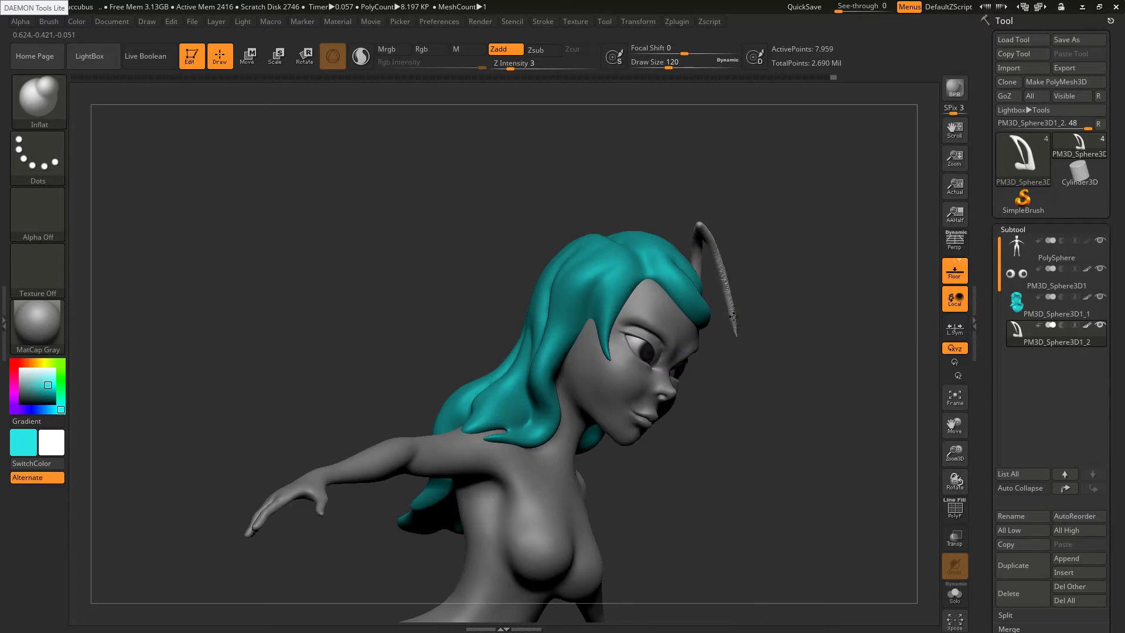
{"action": "left_click_drag", "start_coordinate": [776, 277], "coordinate": [801, 303], "text": "ctrl"}
{"action": "left_click_drag", "start_coordinate": [738, 320], "coordinate": [721, 257], "text": "shift"}
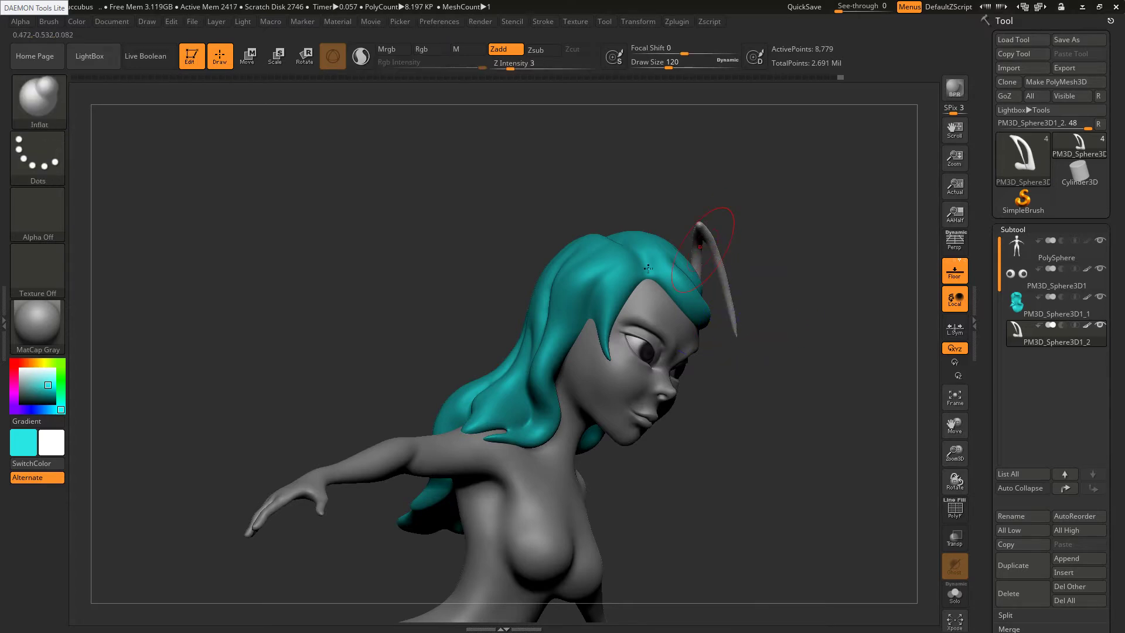
{"action": "mouse_move", "coordinate": [648, 269]}
{"action": "left_mouse_down"}
{"action": "mouse_move", "coordinate": [703, 268]}
{"action": "mouse_move", "coordinate": [691, 246]}
{"action": "left_mouse_up"}
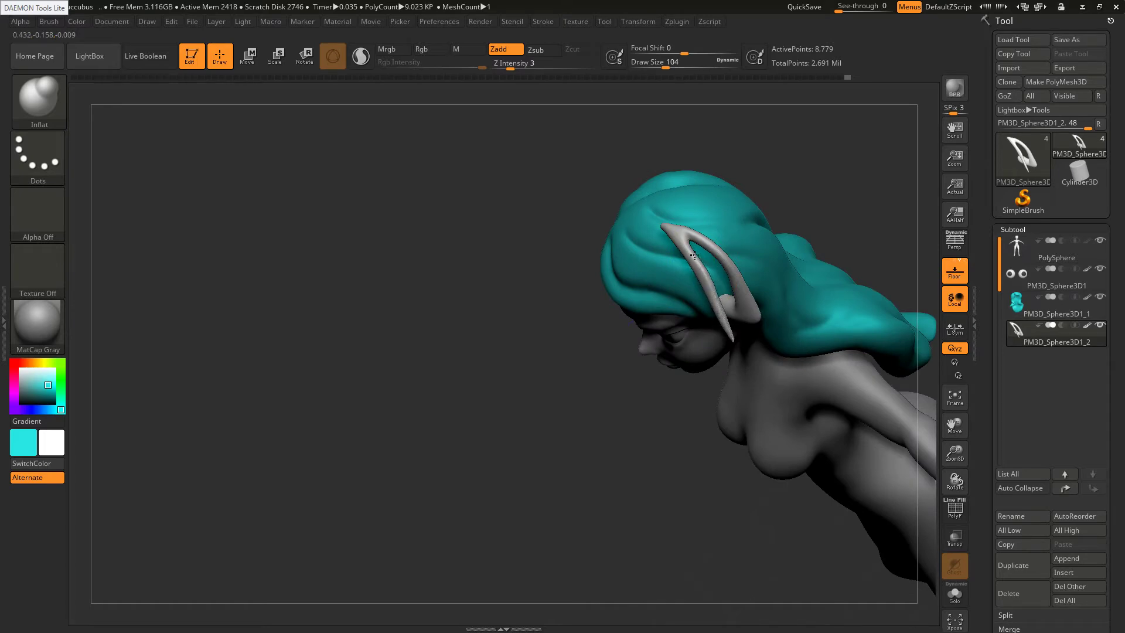
{"action": "mouse_move", "coordinate": [695, 256]}
{"action": "left_mouse_down"}
{"action": "mouse_move", "coordinate": [690, 244]}
{"action": "mouse_move", "coordinate": [713, 226]}
{"action": "mouse_move", "coordinate": [722, 267]}
{"action": "mouse_move", "coordinate": [739, 263]}
{"action": "left_mouse_up"}
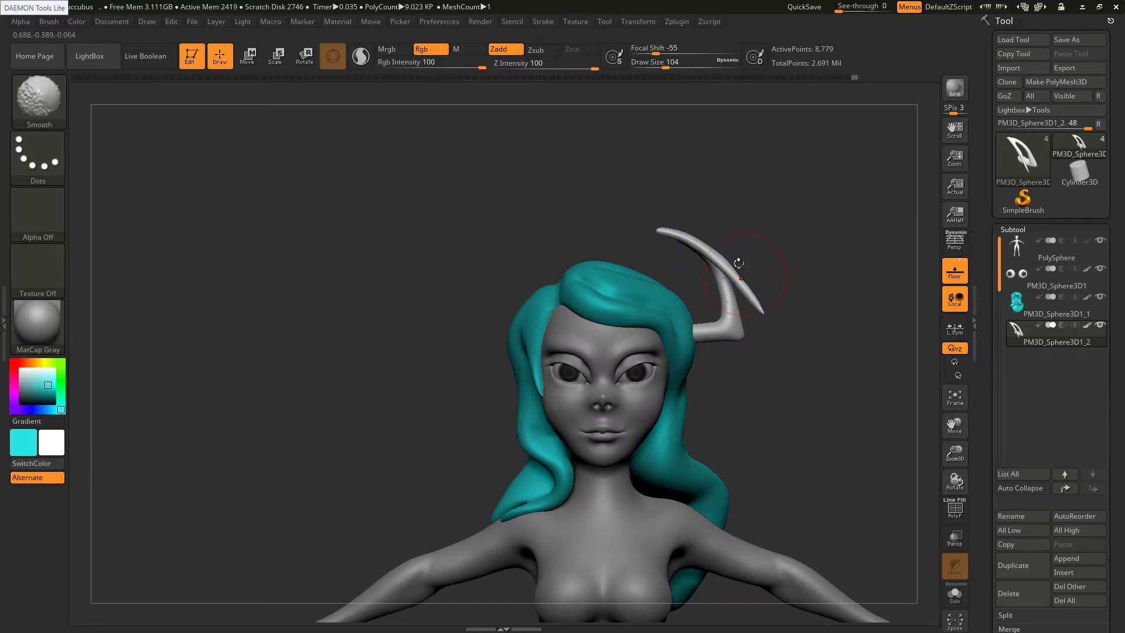
Check the reference and lengthen the finger bone downward with SnakeHook at draw size 128, smoothing the added section
{"action": "key", "text": "alt+Tab"}
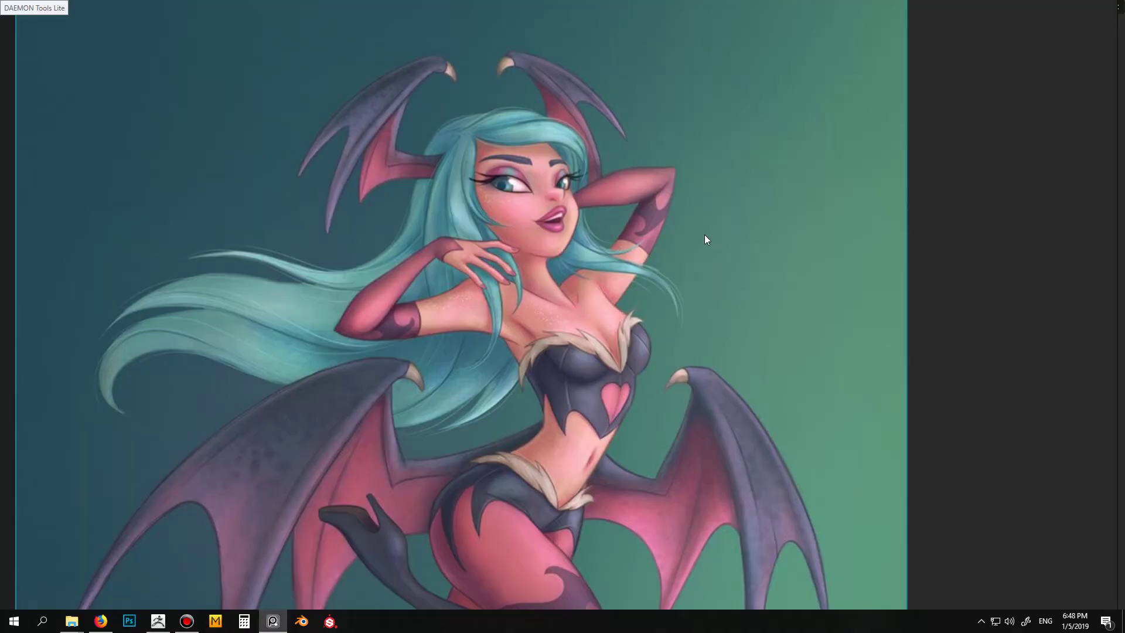
{"action": "key", "text": "alt+Tab"}
{"action": "key", "text": "b"}
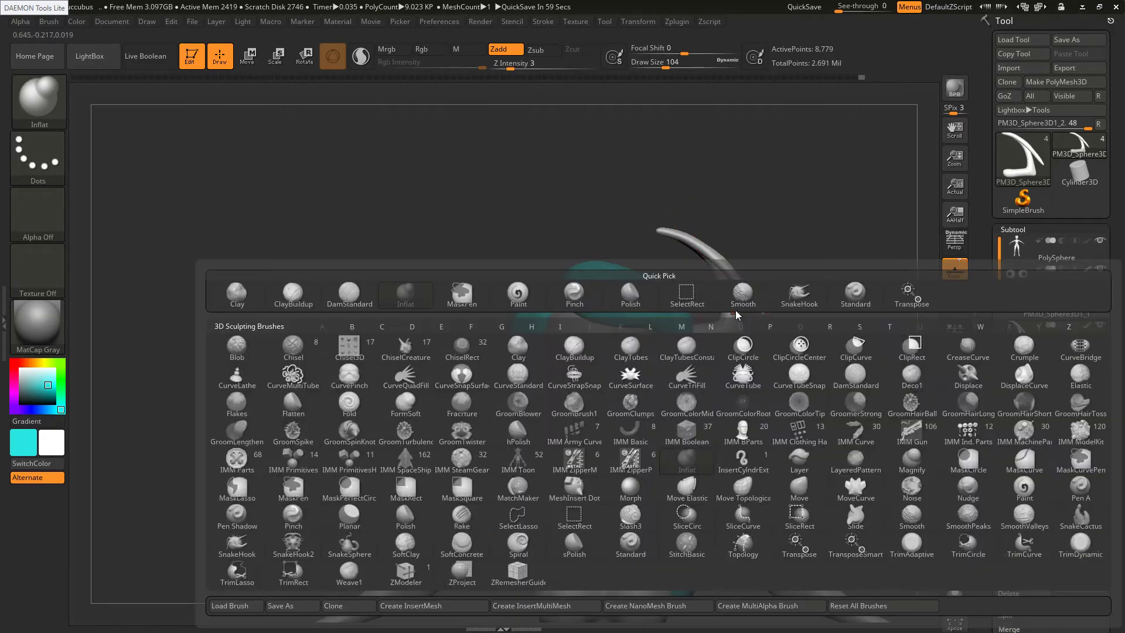
{"action": "key", "text": "s"}
{"action": "key", "text": "h"}
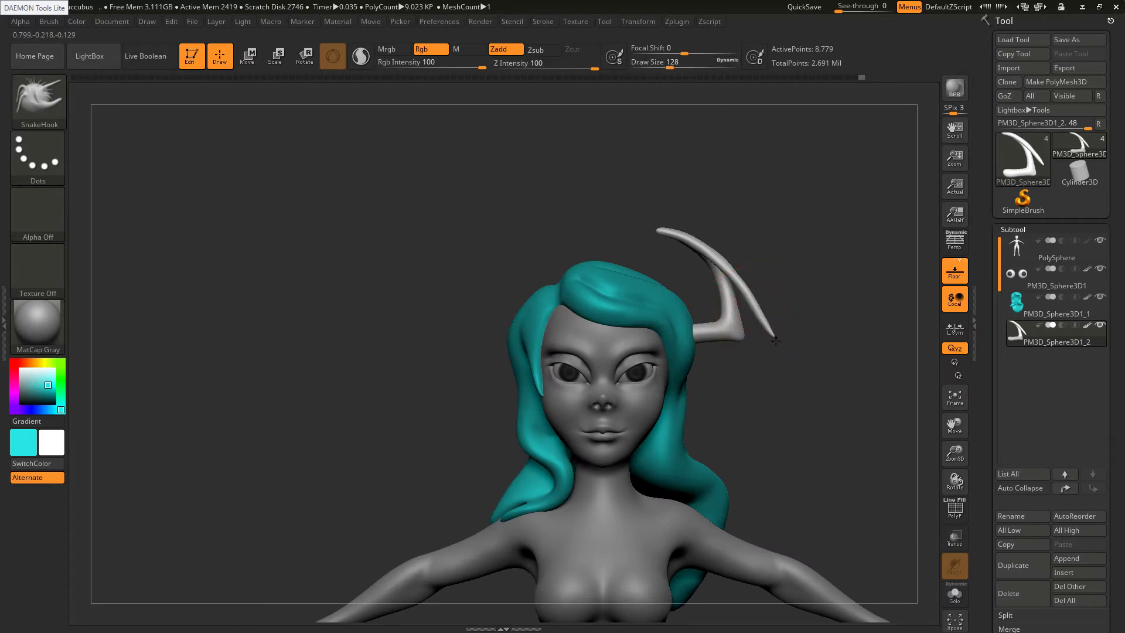
{"action": "mouse_move", "coordinate": [776, 340]}
{"action": "left_mouse_down"}
{"action": "mouse_move", "coordinate": [780, 369]}
{"action": "mouse_move", "coordinate": [761, 321]}
{"action": "mouse_move", "coordinate": [771, 363]}
{"action": "mouse_move", "coordinate": [772, 337]}
{"action": "mouse_move", "coordinate": [766, 379]}
{"action": "left_mouse_up"}
{"action": "key", "text": "s"}
{"action": "left_click", "coordinate": [776, 354]}
{"action": "left_click_drag", "start_coordinate": [765, 374], "coordinate": [759, 384]}
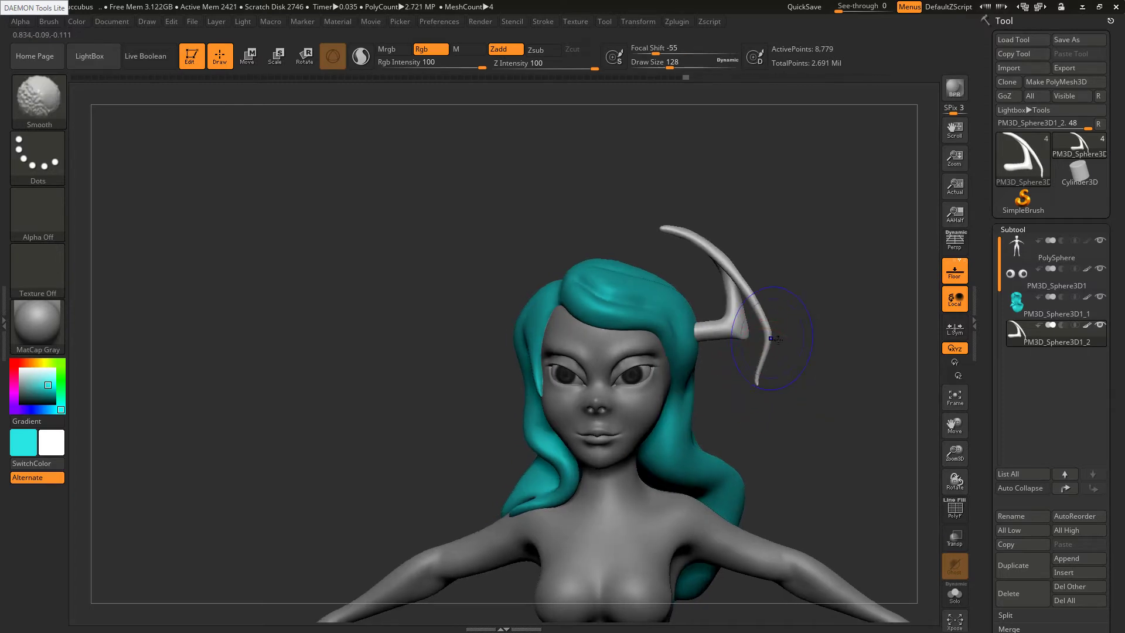
{"action": "left_click_drag", "start_coordinate": [773, 333], "coordinate": [766, 376], "text": "shift"}
Thicken the lower end of the finger bone with Inflat at draw size 101
{"action": "key", "text": "b"}
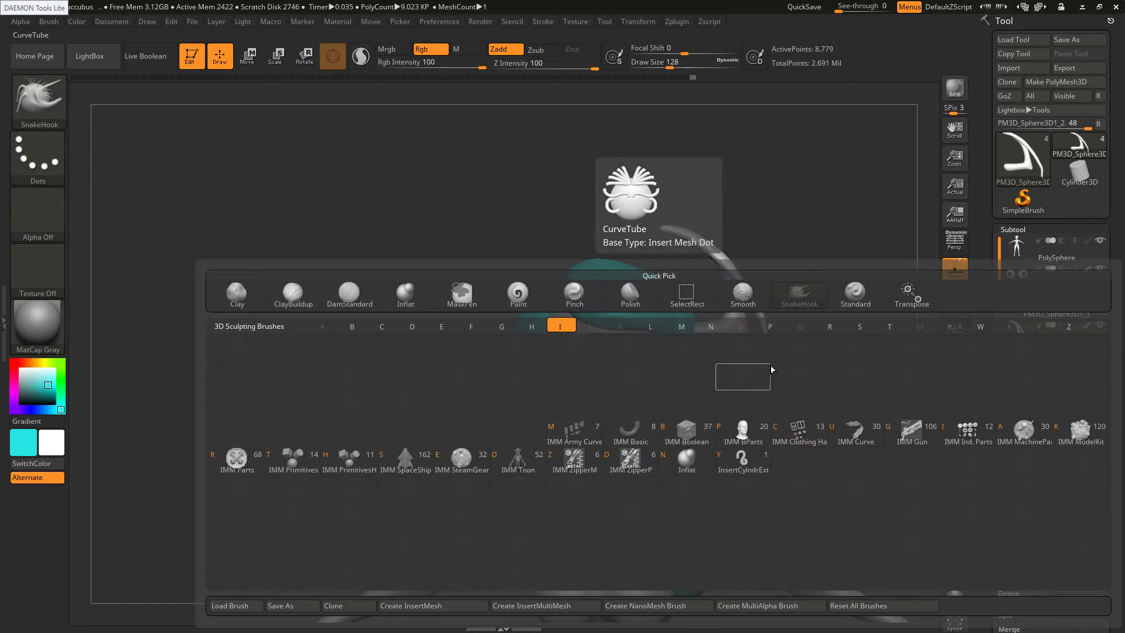
{"action": "key", "text": "i"}
{"action": "key", "text": "n"}
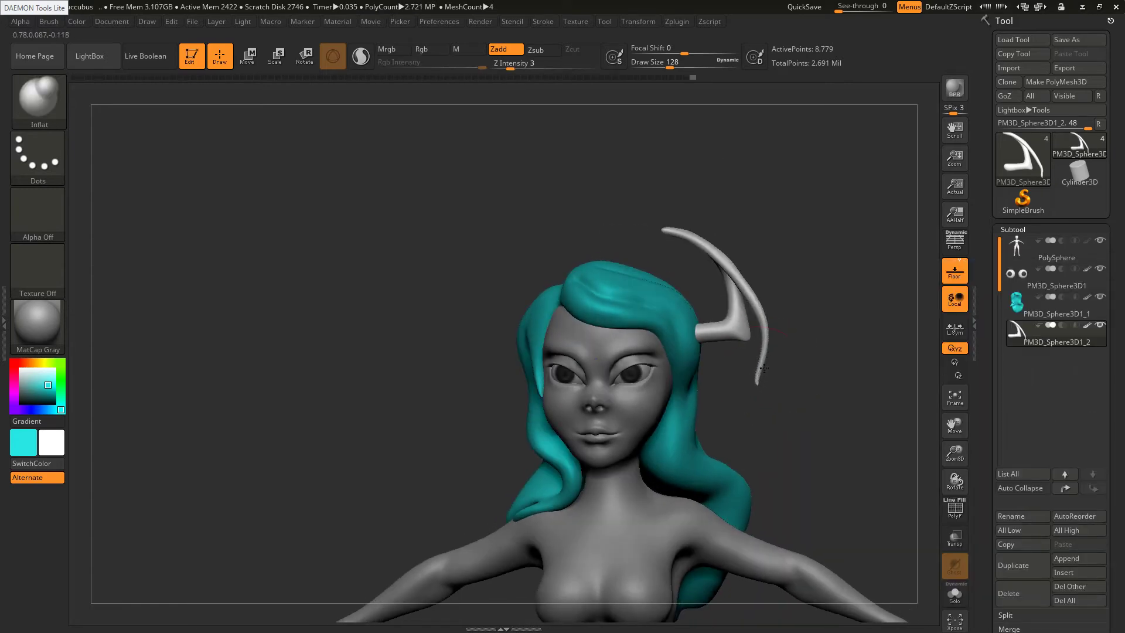
{"action": "key", "text": "s"}
{"action": "left_click_drag", "start_coordinate": [764, 368], "coordinate": [752, 382]}
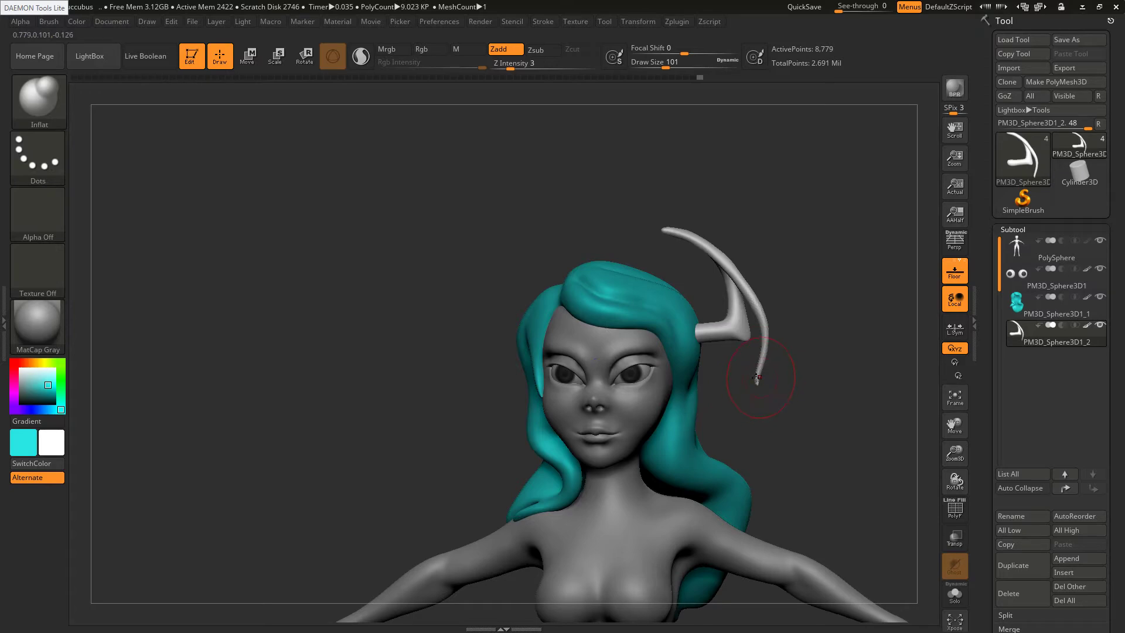
Bend the finger bone's tip inward with SnakeHook at draw size 68 and smooth the bone
{"action": "key", "text": "b"}
{"action": "key", "text": "s"}
{"action": "key", "text": "h"}
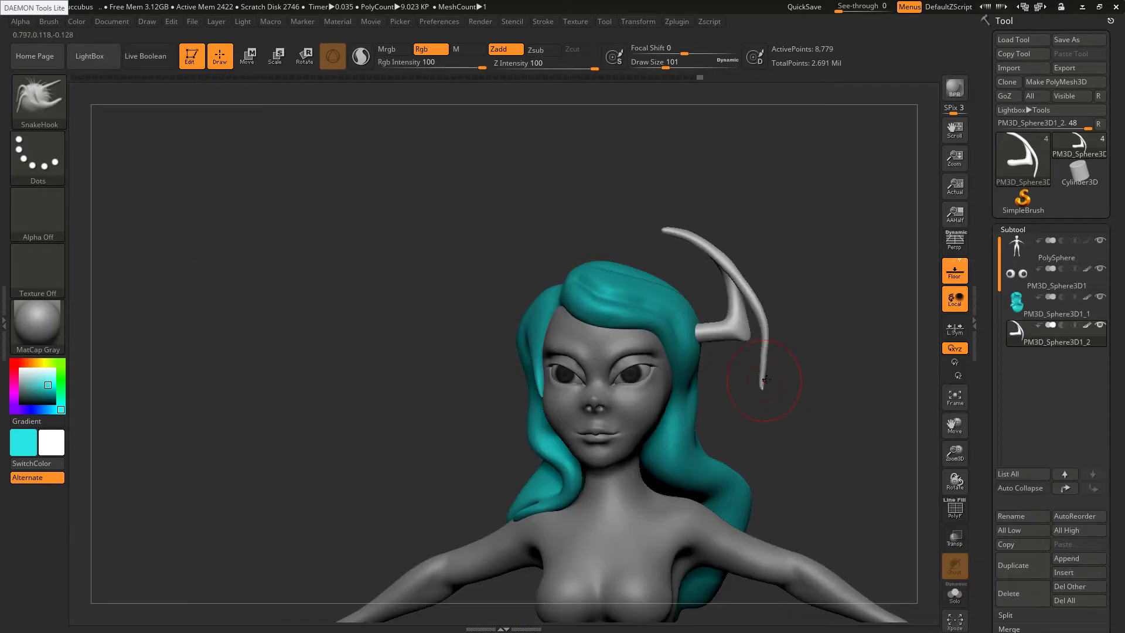
{"action": "left_click_drag", "start_coordinate": [765, 381], "coordinate": [757, 378]}
{"action": "key", "text": "s"}
{"action": "left_click_drag", "start_coordinate": [759, 378], "coordinate": [756, 379]}
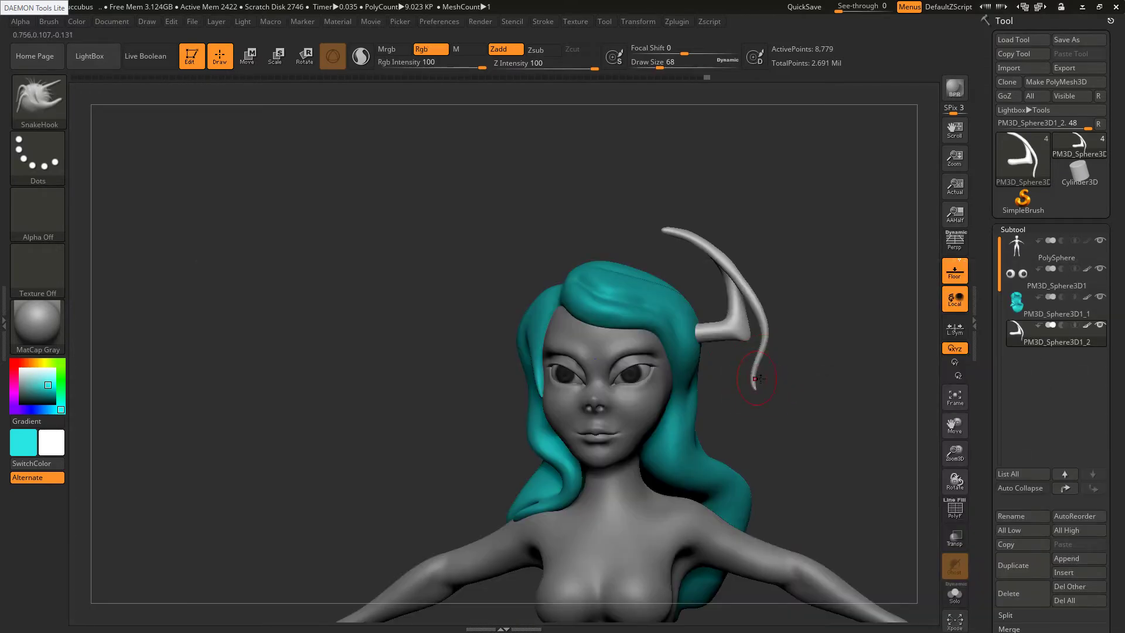
{"action": "key", "text": "shift"}
{"action": "mouse_move", "coordinate": [764, 337]}
{"action": "left_mouse_down", "text": "shift"}
{"action": "mouse_move", "coordinate": [748, 274]}
{"action": "mouse_move", "coordinate": [723, 259]}
{"action": "mouse_move", "coordinate": [734, 272]}
{"action": "left_mouse_up", "text": "shift"}
From the side, bow the finger bone forward into an even curve with SnakeHook at draw size 116
{"action": "right_click_drag", "start_coordinate": [666, 305], "coordinate": [663, 312], "text": "shift"}
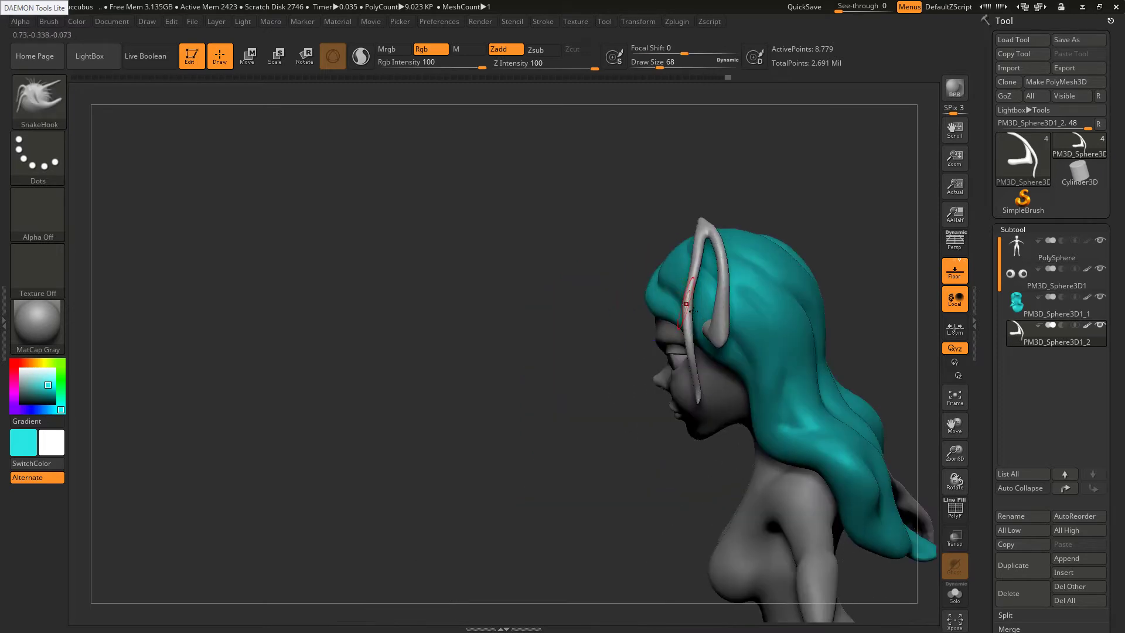
{"action": "key", "text": "s"}
{"action": "mouse_move", "coordinate": [708, 370]}
{"action": "left_mouse_down"}
{"action": "mouse_move", "coordinate": [704, 382]}
{"action": "mouse_move", "coordinate": [685, 355]}
{"action": "left_mouse_up"}
{"action": "key", "text": "s"}
{"action": "key", "text": "s"}
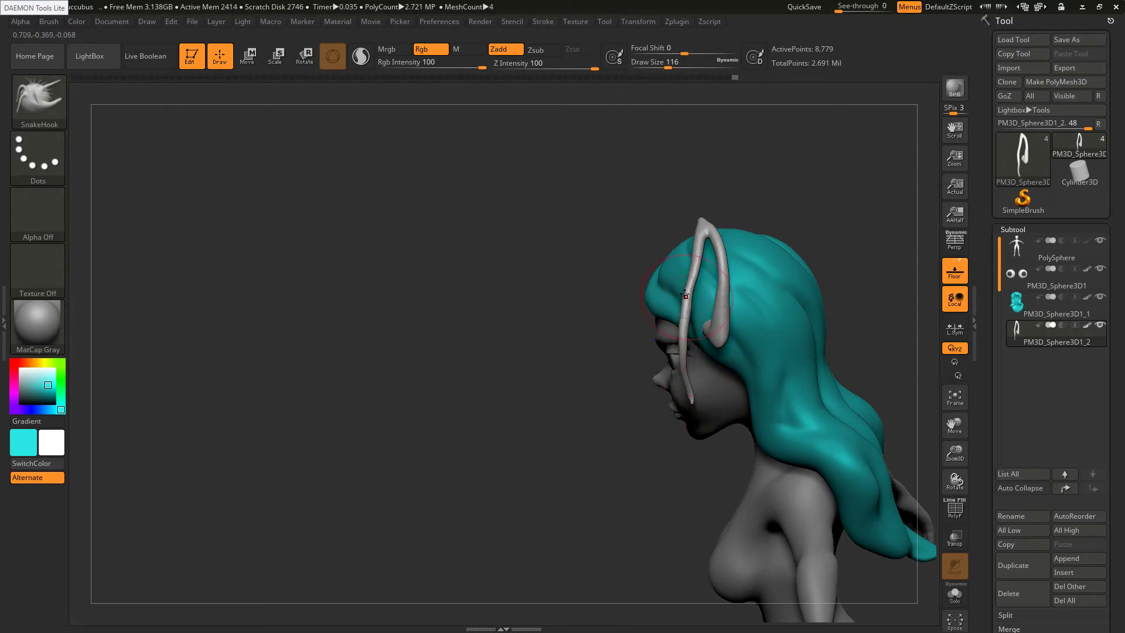
{"action": "left_click_drag", "start_coordinate": [690, 297], "coordinate": [691, 255]}
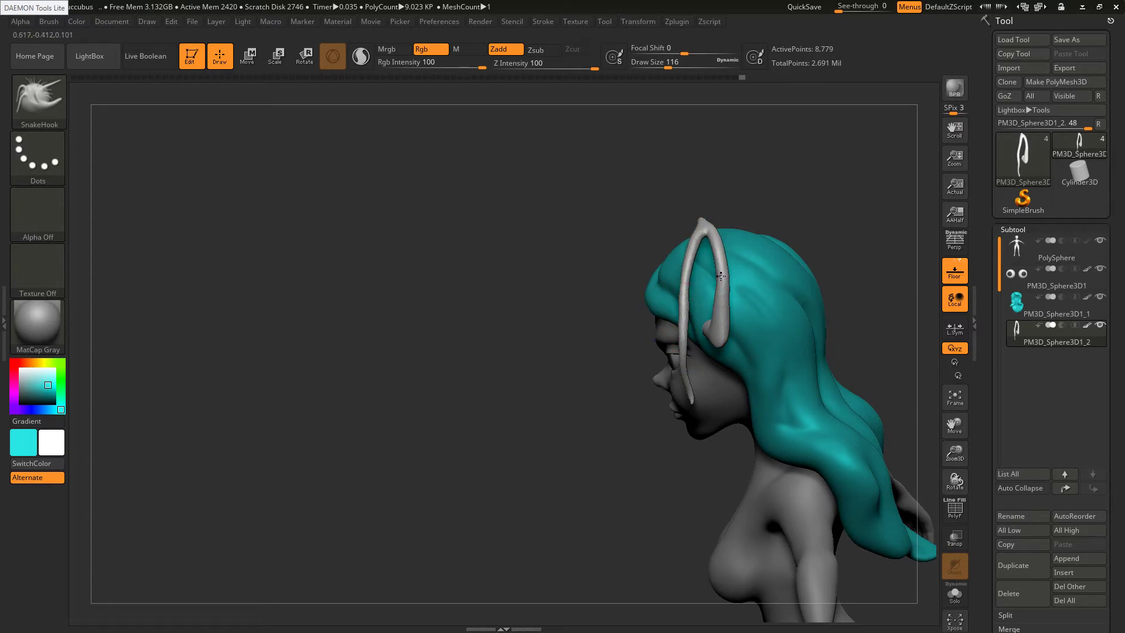
{"action": "left_click_drag", "start_coordinate": [718, 305], "coordinate": [722, 308]}
{"action": "mouse_move", "coordinate": [682, 348]}
{"action": "left_mouse_down"}
{"action": "mouse_move", "coordinate": [685, 264]}
{"action": "mouse_move", "coordinate": [686, 362]}
{"action": "left_mouse_up"}
Spread the finger bone and wing bone apart into a rounder side profile with SnakeHook at draw size 120
{"action": "key", "text": "s"}
{"action": "mouse_move", "coordinate": [616, 287]}
{"action": "left_mouse_down"}
{"action": "mouse_move", "coordinate": [683, 279]}
{"action": "mouse_move", "coordinate": [633, 257]}
{"action": "left_mouse_up"}
{"action": "mouse_move", "coordinate": [727, 256]}
{"action": "left_mouse_down"}
{"action": "mouse_move", "coordinate": [708, 262]}
{"action": "mouse_move", "coordinate": [708, 293]}
{"action": "left_mouse_up"}
{"action": "left_click_drag", "start_coordinate": [719, 348], "coordinate": [673, 337]}
{"action": "key", "text": "s"}
{"action": "left_click", "coordinate": [693, 303]}
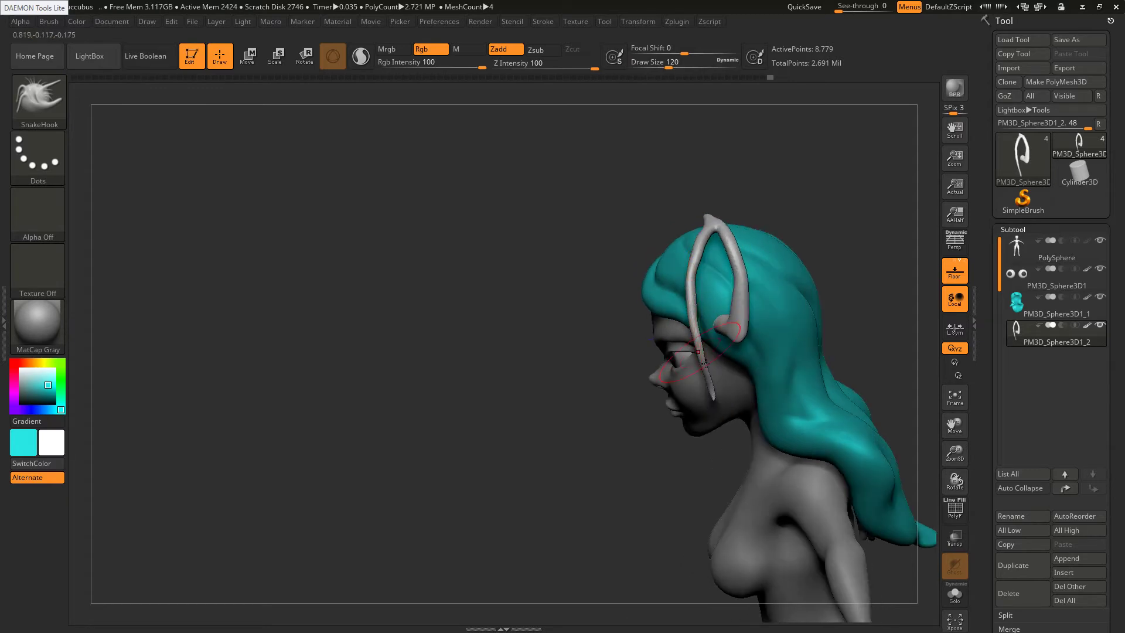
Check the reference and pull a second finger bone outward from near the wing bone's tip with SnakeHook
{"action": "right_click_drag", "start_coordinate": [768, 340], "coordinate": [779, 251]}
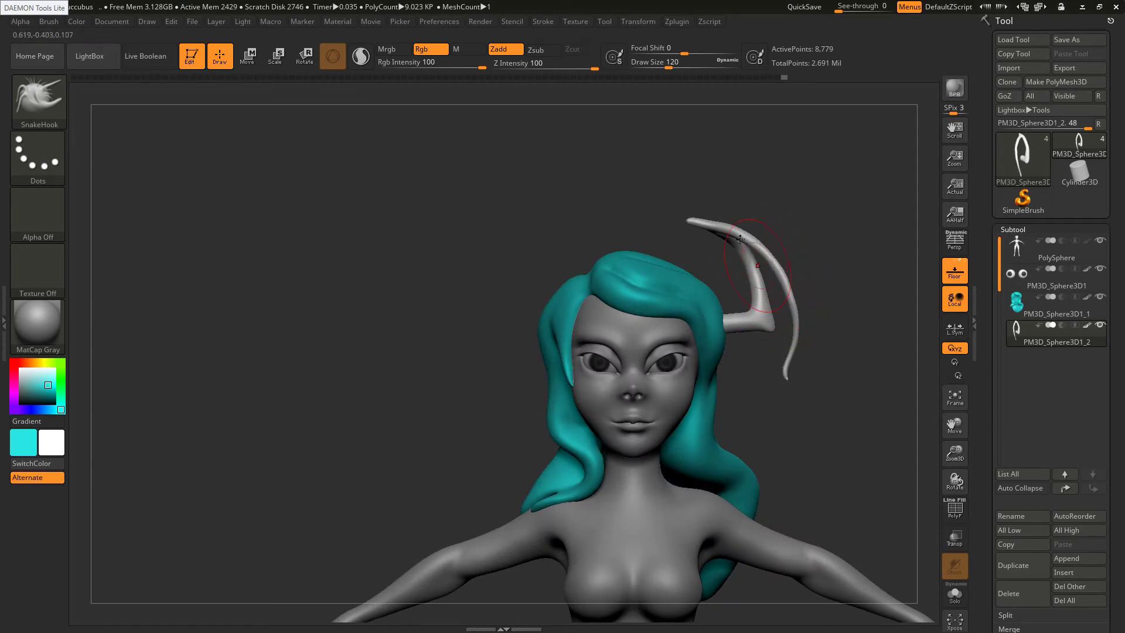
{"action": "right_click_drag", "start_coordinate": [710, 155], "coordinate": [744, 341]}
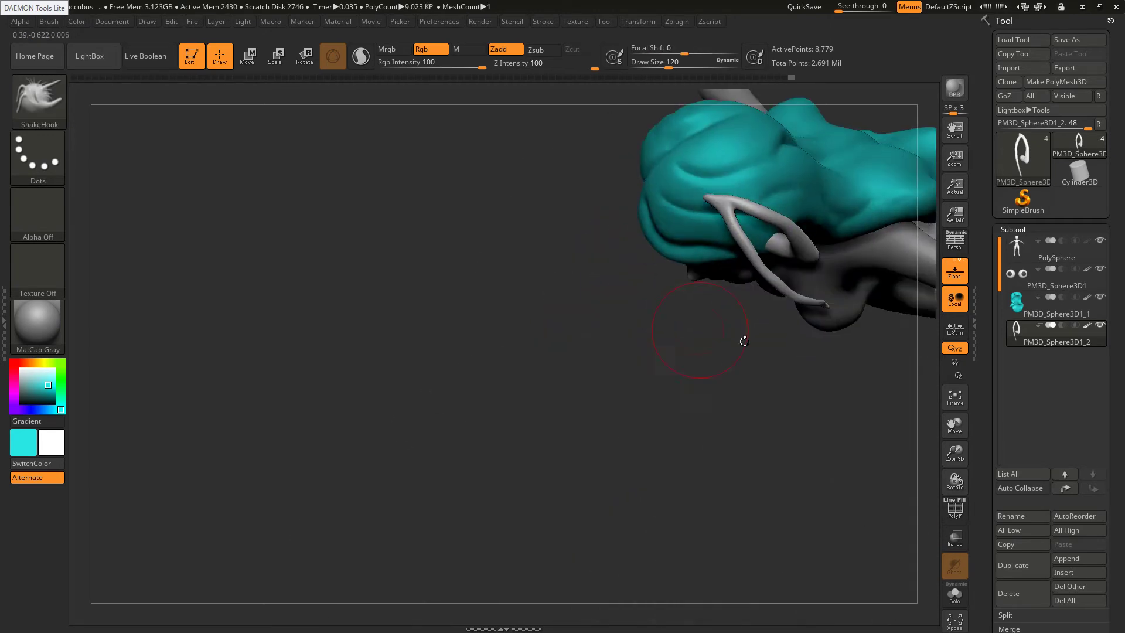
{"action": "right_click_drag", "start_coordinate": [780, 304], "coordinate": [732, 278], "text": "shift"}
{"action": "mouse_move", "coordinate": [778, 308]}
{"action": "right_mouse_down"}
{"action": "mouse_move", "coordinate": [774, 197]}
{"action": "mouse_move", "coordinate": [756, 244]}
{"action": "right_mouse_up"}
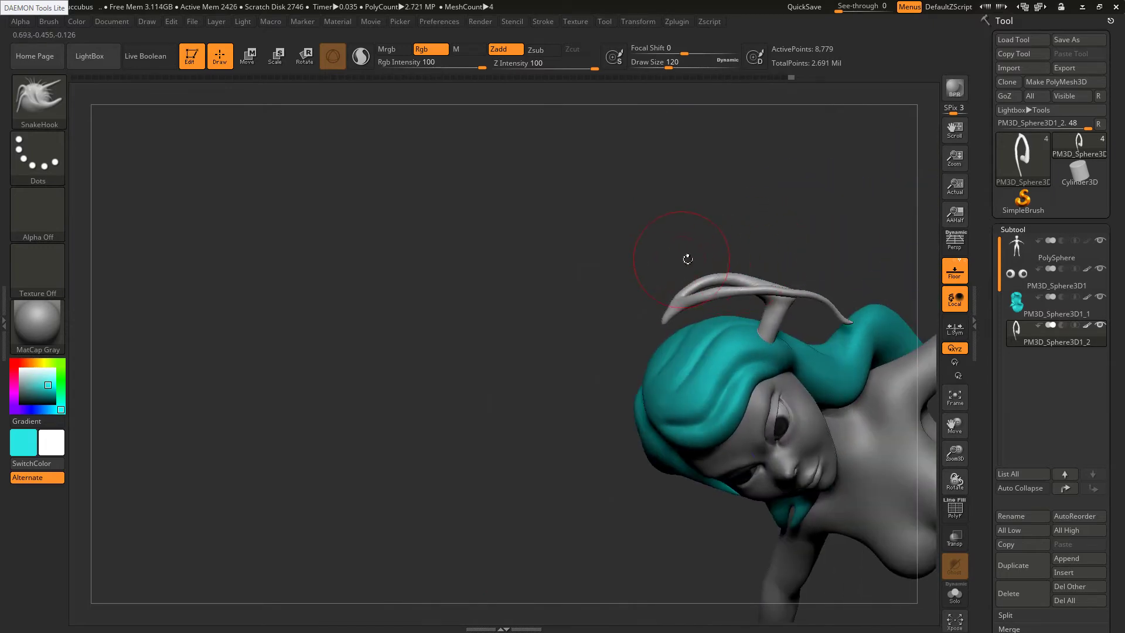
{"action": "key", "text": "b"}
{"action": "key", "text": "m"}
{"action": "key", "text": "v"}
{"action": "right_click_drag", "start_coordinate": [687, 259], "coordinate": [706, 257]}
{"action": "key", "text": "alt+Tab"}
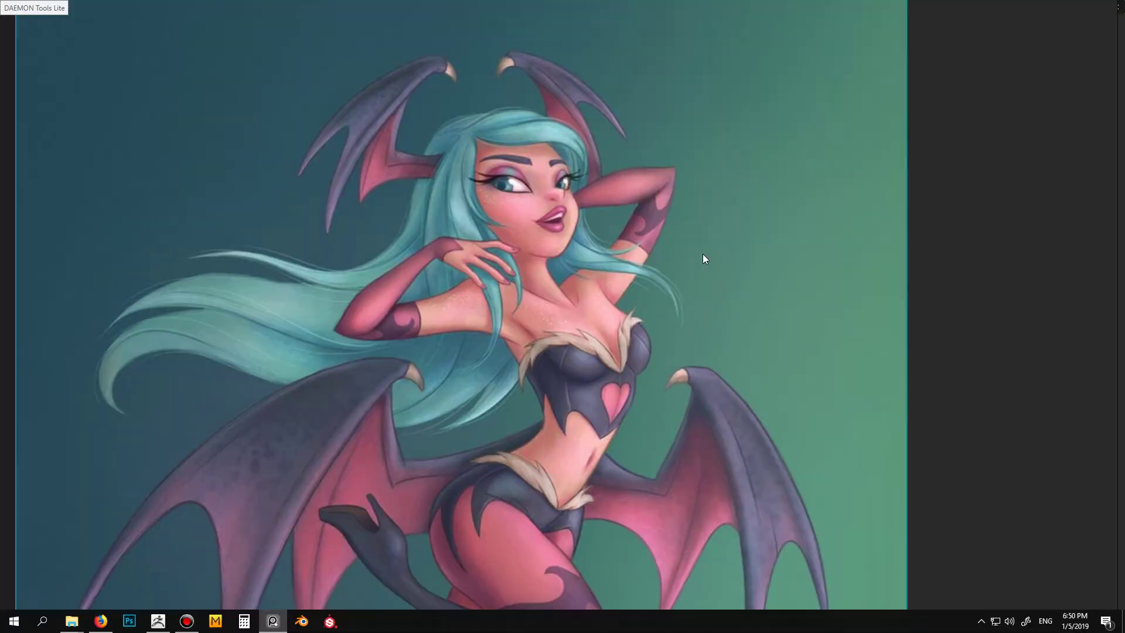
{"action": "key", "text": "alt+Tab"}
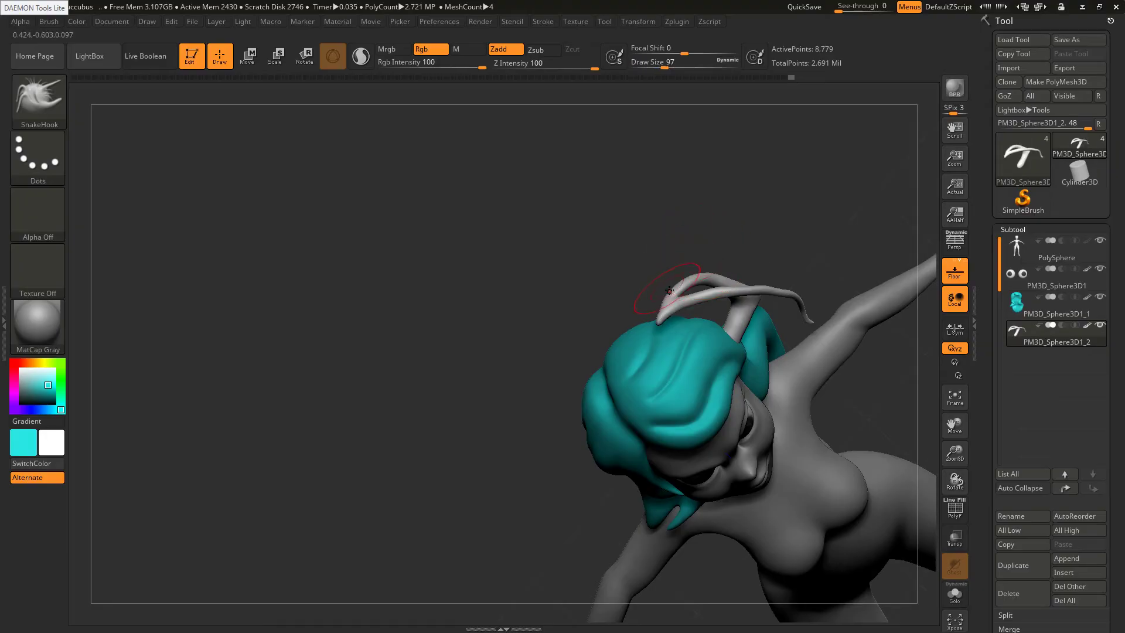
{"action": "key", "text": "s"}
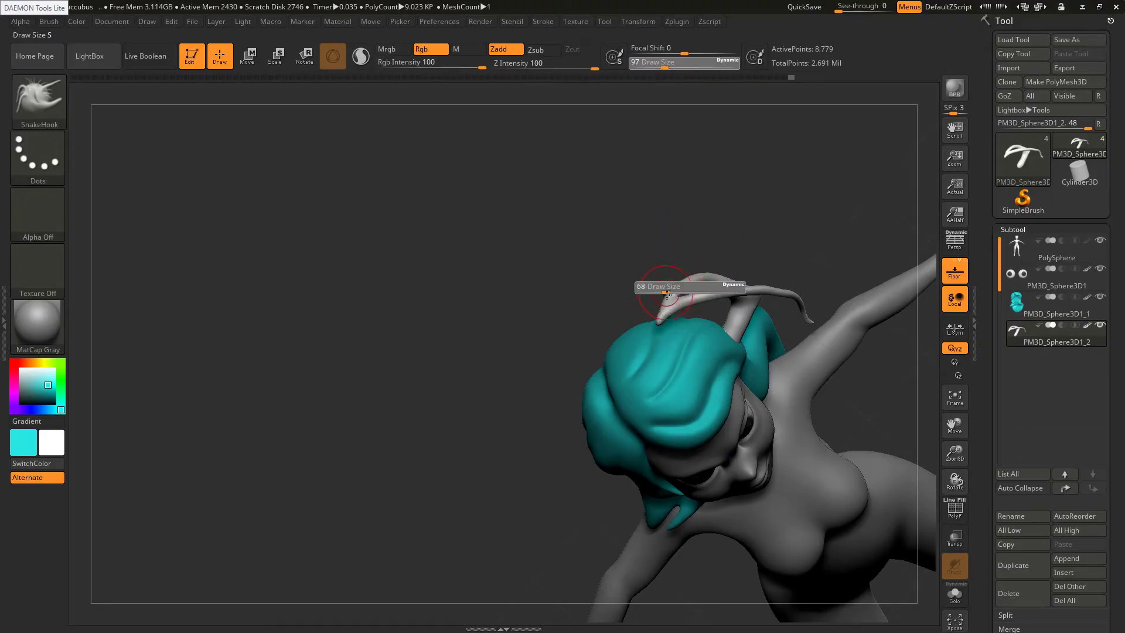
{"action": "left_click_drag", "start_coordinate": [674, 296], "coordinate": [663, 297]}
{"action": "mouse_move", "coordinate": [665, 310]}
{"action": "left_mouse_down"}
{"action": "mouse_move", "coordinate": [684, 256]}
{"action": "mouse_move", "coordinate": [725, 215]}
{"action": "mouse_move", "coordinate": [721, 192]}
{"action": "mouse_move", "coordinate": [774, 242]}
{"action": "mouse_move", "coordinate": [779, 270]}
{"action": "mouse_move", "coordinate": [752, 243]}
{"action": "mouse_move", "coordinate": [762, 260]}
{"action": "left_mouse_up"}
{"action": "key", "text": "s"}
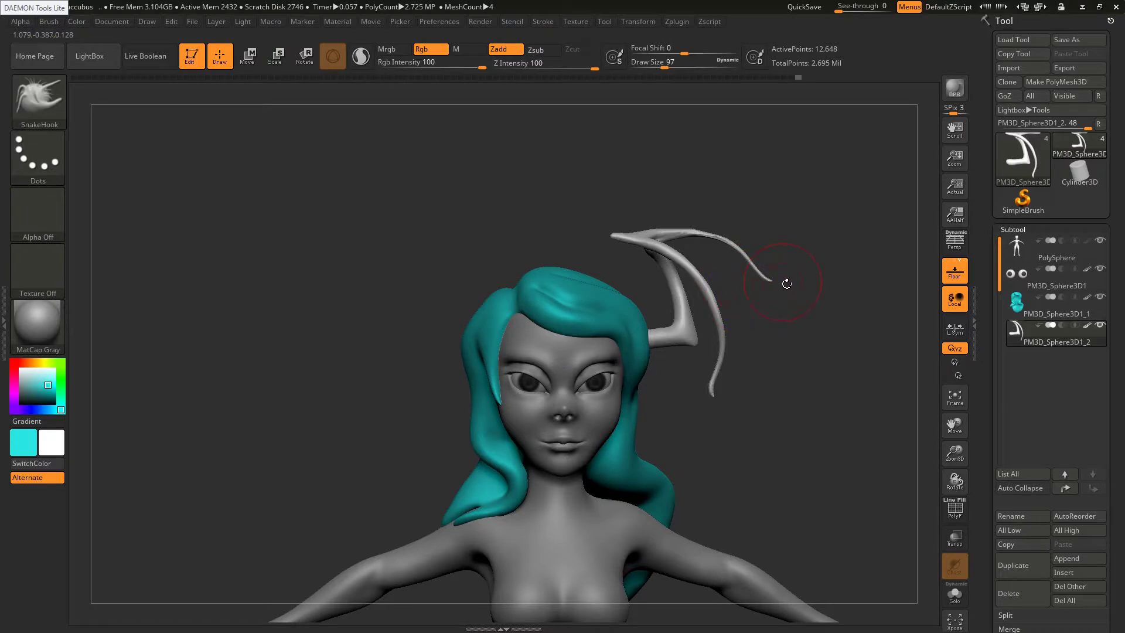
Extend the second finger bone outward and down into a long curve with SnakeHook at draw size 97
{"action": "key", "text": "s"}
{"action": "mouse_move", "coordinate": [785, 282]}
{"action": "left_mouse_down"}
{"action": "mouse_move", "coordinate": [773, 282]}
{"action": "mouse_move", "coordinate": [776, 246]}
{"action": "mouse_move", "coordinate": [796, 273]}
{"action": "left_mouse_up"}
{"action": "key", "text": "s"}
Thicken the second finger bone along its length with Inflat at draw size 97 and smooth it
{"action": "key", "text": "b"}
{"action": "key", "text": "i"}
{"action": "key", "text": "n"}
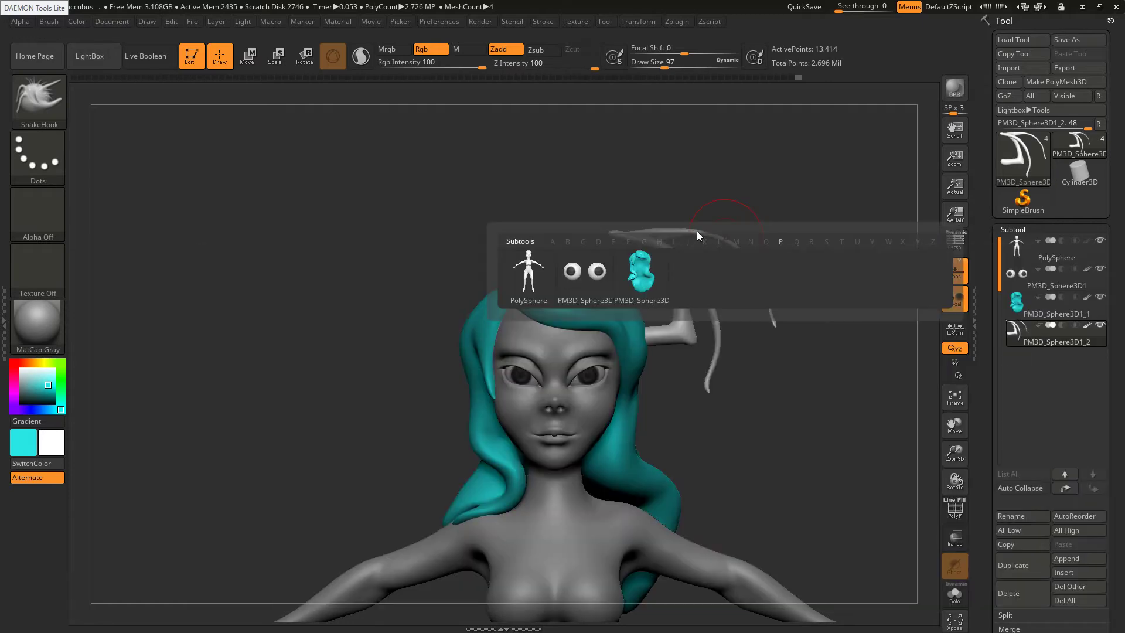
{"action": "key", "text": "b"}
{"action": "key", "text": "i"}
{"action": "key", "text": "n"}
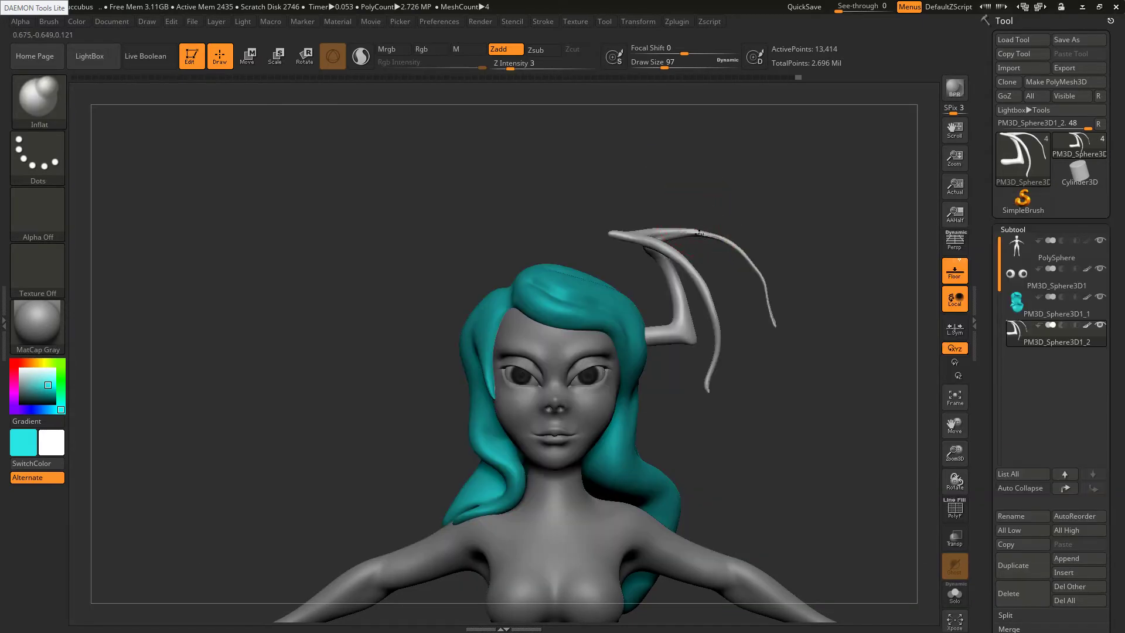
{"action": "mouse_move", "coordinate": [690, 232]}
{"action": "left_mouse_down"}
{"action": "mouse_move", "coordinate": [745, 258]}
{"action": "mouse_move", "coordinate": [775, 324]}
{"action": "left_mouse_up"}
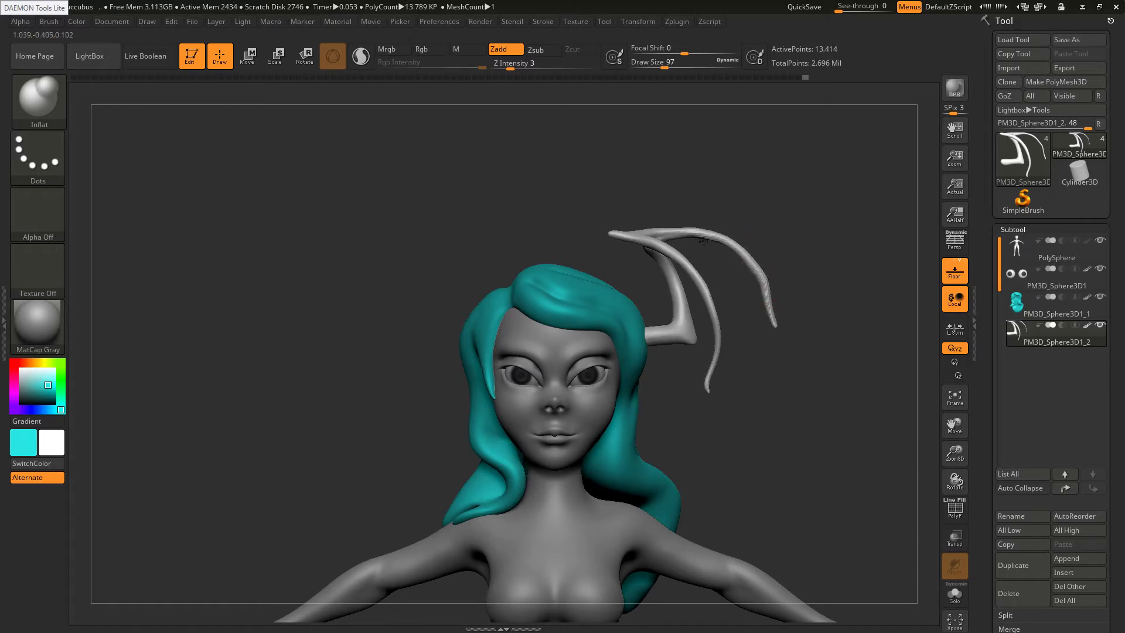
{"action": "left_click_drag", "start_coordinate": [703, 241], "coordinate": [687, 235]}
{"action": "mouse_move", "coordinate": [765, 289]}
{"action": "left_mouse_down", "text": "shift"}
{"action": "mouse_move", "coordinate": [712, 234]}
{"action": "mouse_move", "coordinate": [690, 232]}
{"action": "left_mouse_up", "text": "shift"}
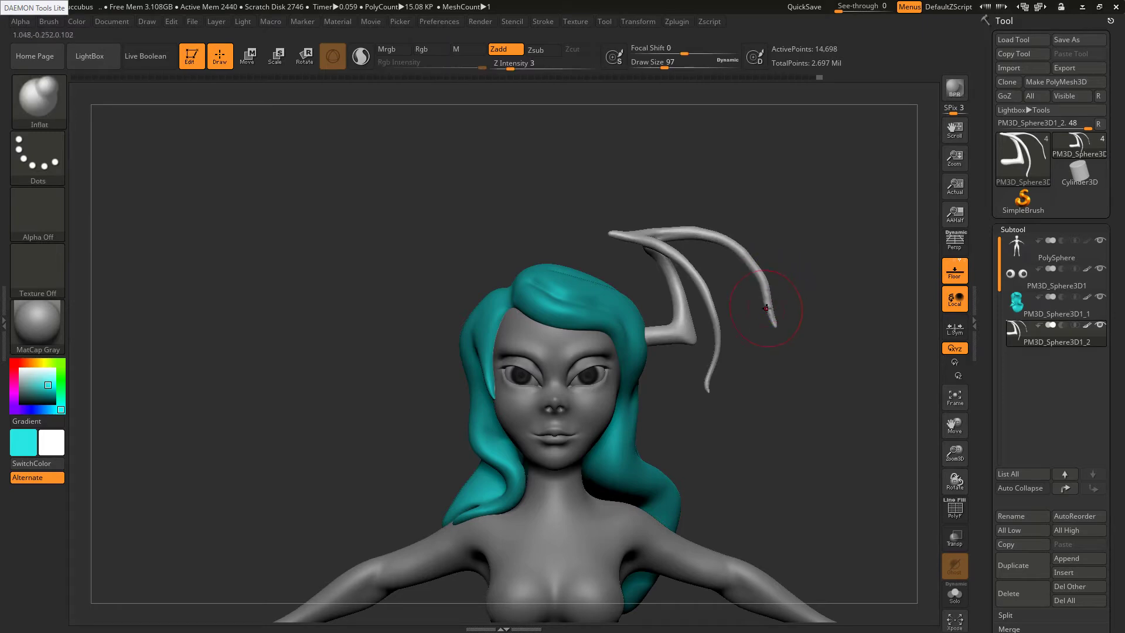
Refine the outer finger bone's lower bend with SnakeHook and thicken both finger bones with Inflat at draw size 97
{"action": "key", "text": "b"}
{"action": "key", "text": "s"}
{"action": "key", "text": "h"}
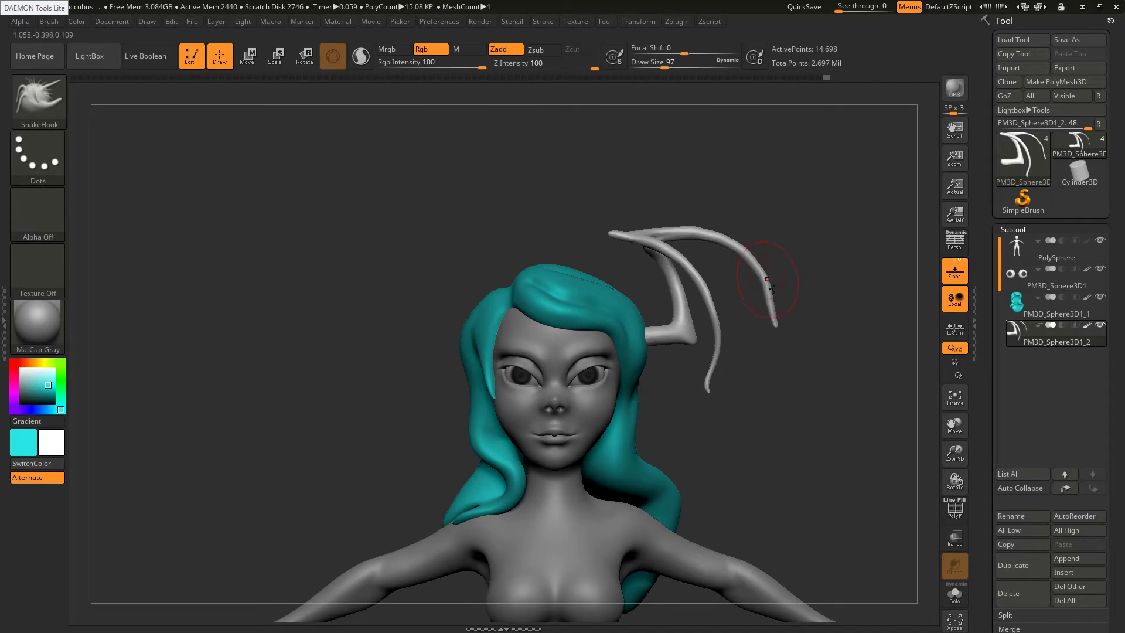
{"action": "key", "text": "b"}
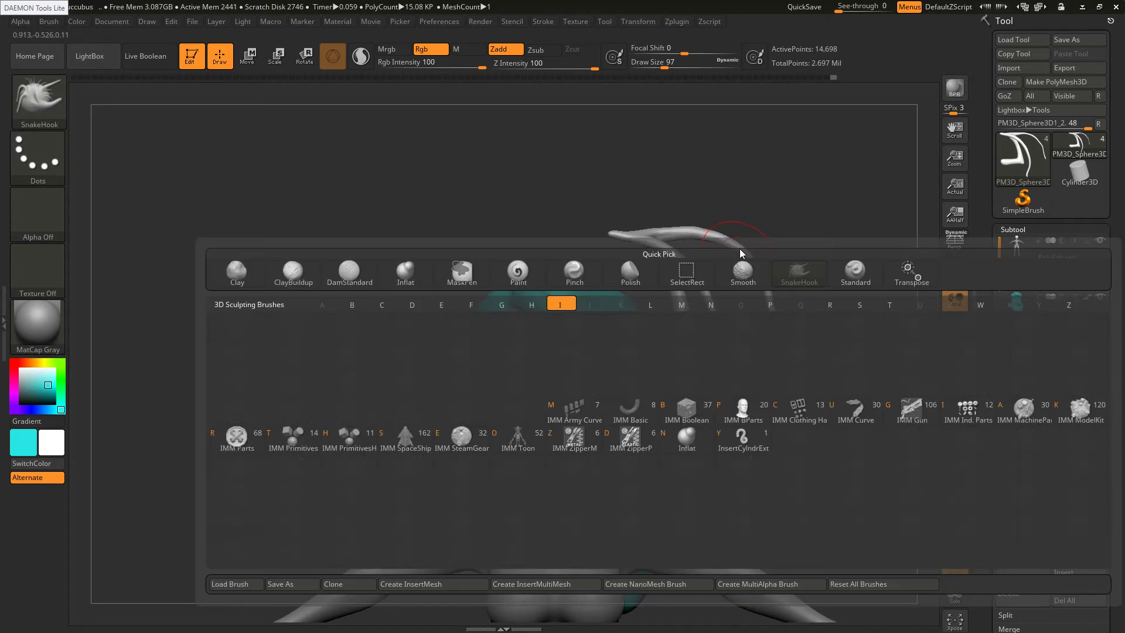
{"action": "key", "text": "i"}
{"action": "key", "text": "n"}
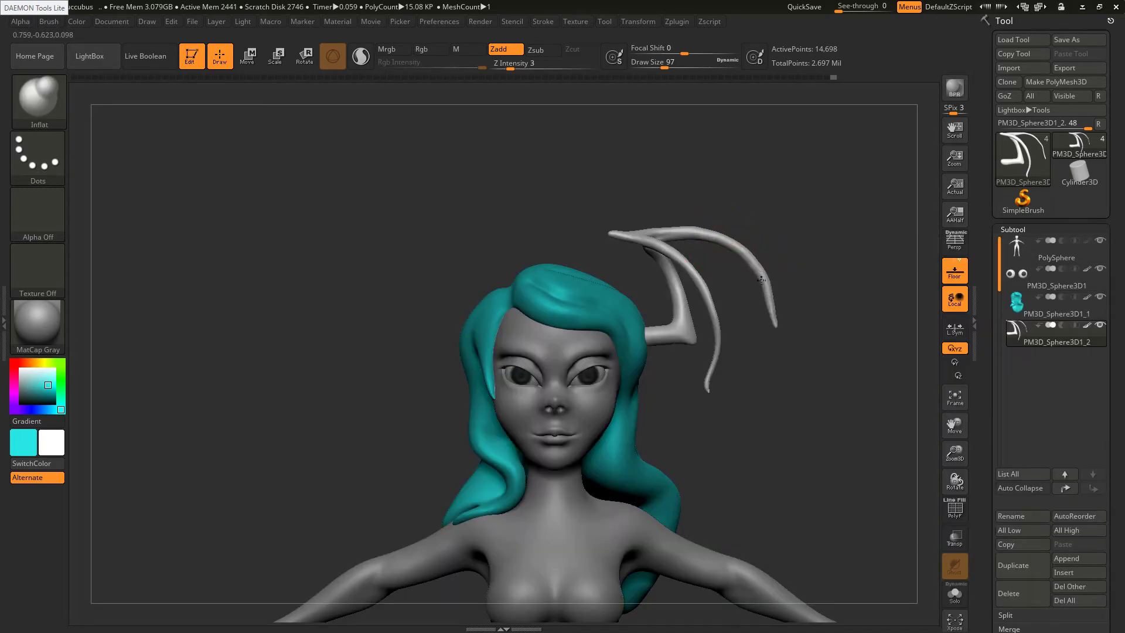
{"action": "right_click_drag", "start_coordinate": [654, 265], "coordinate": [698, 286]}
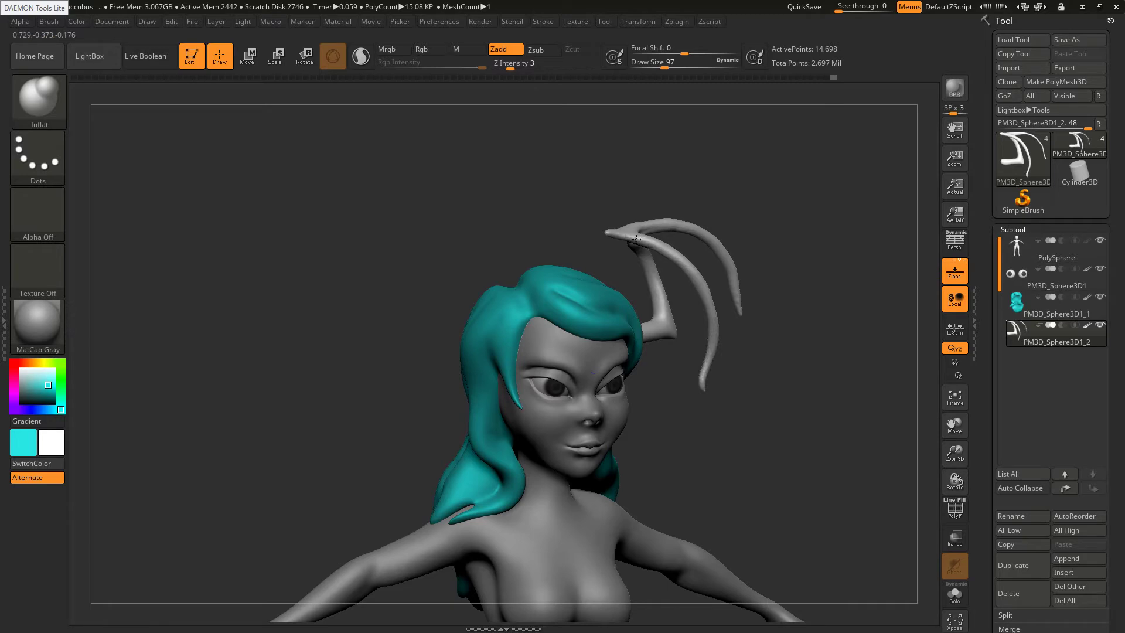
{"action": "mouse_move", "coordinate": [637, 237]}
{"action": "right_mouse_down"}
{"action": "mouse_move", "coordinate": [662, 246]}
{"action": "mouse_move", "coordinate": [683, 234]}
{"action": "mouse_move", "coordinate": [694, 284]}
{"action": "right_mouse_up"}
{"action": "left_click_drag", "start_coordinate": [698, 237], "coordinate": [695, 218], "text": "shift"}
{"action": "right_click_drag", "start_coordinate": [698, 219], "coordinate": [698, 246]}
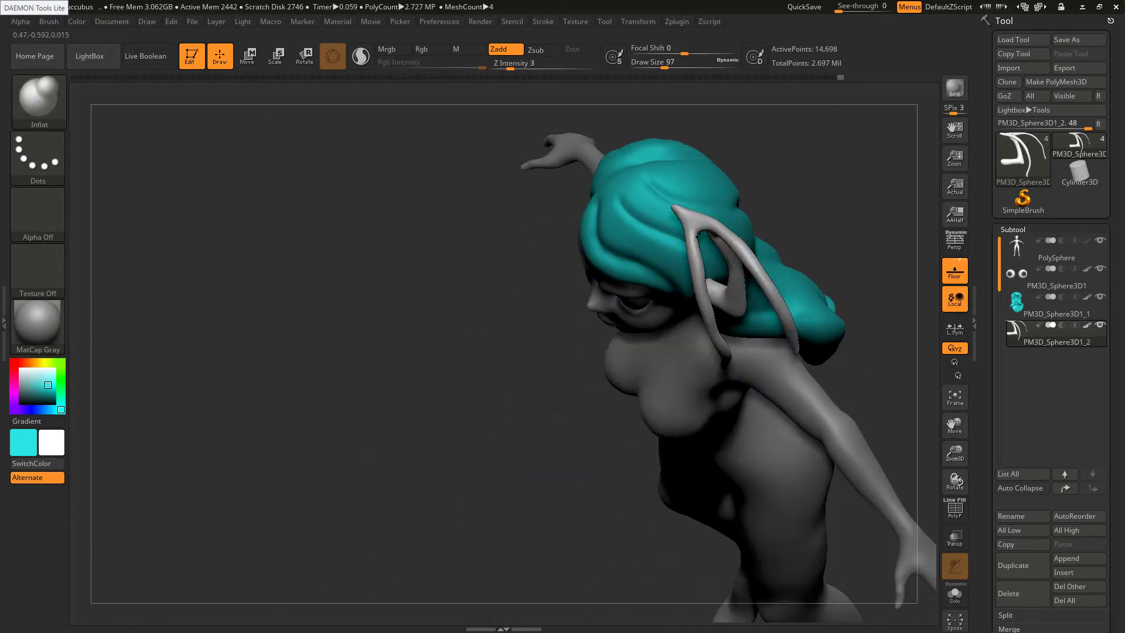
Fill out the finger bones' junction with Inflat at draw size 77, remesh the wing with DynaMesh, and smooth the junction
{"action": "left_click_drag", "start_coordinate": [703, 236], "coordinate": [707, 220], "text": "shift"}
{"action": "right_click_drag", "start_coordinate": [705, 217], "coordinate": [700, 234], "text": "ctrl"}
{"action": "key", "text": "s"}
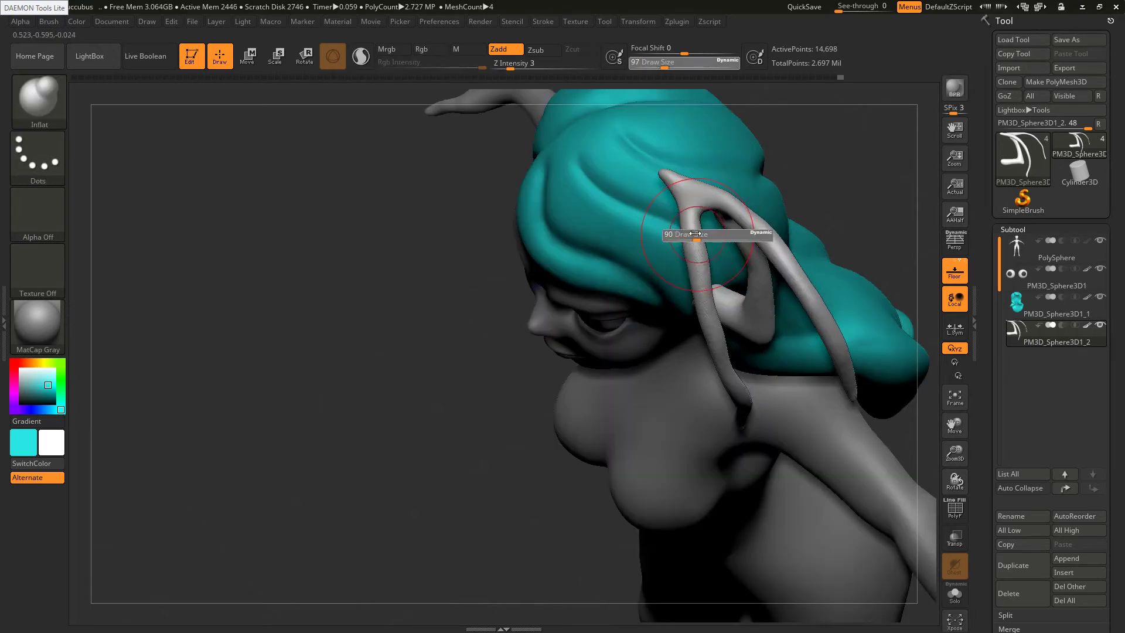
{"action": "mouse_move", "coordinate": [700, 234]}
{"action": "left_mouse_down"}
{"action": "mouse_move", "coordinate": [709, 218]}
{"action": "mouse_move", "coordinate": [731, 225]}
{"action": "mouse_move", "coordinate": [683, 187]}
{"action": "mouse_move", "coordinate": [713, 203]}
{"action": "left_mouse_up"}
{"action": "left_click_drag", "start_coordinate": [832, 167], "coordinate": [850, 193], "text": "ctrl"}
{"action": "left_click_drag", "start_coordinate": [727, 204], "coordinate": [771, 242], "text": "shift"}
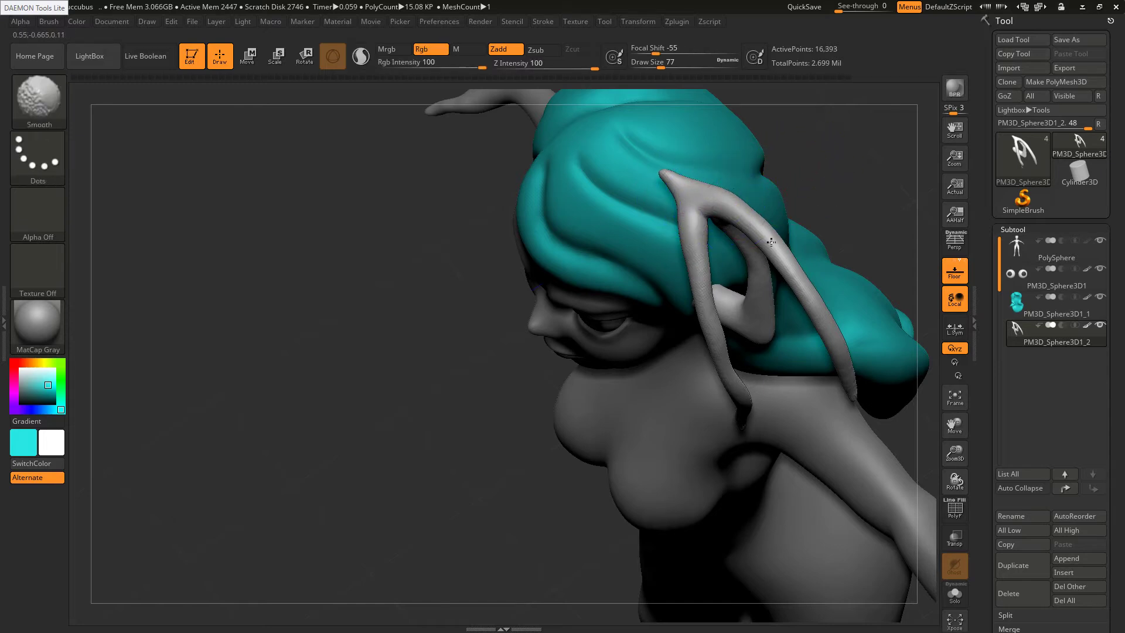
{"action": "left_click_drag", "start_coordinate": [702, 186], "coordinate": [700, 253], "text": "shift"}
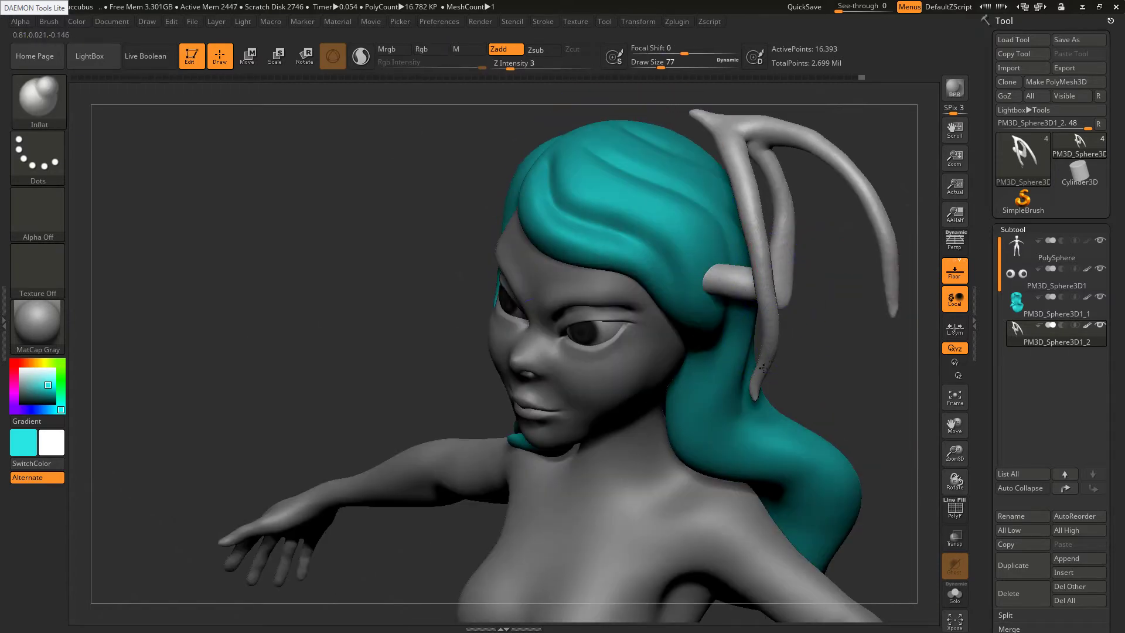
Smooth the finger bones along their length from several angles at draw size 77
{"action": "mouse_move", "coordinate": [884, 251]}
{"action": "left_mouse_down", "text": "shift"}
{"action": "mouse_move", "coordinate": [905, 252]}
{"action": "mouse_move", "coordinate": [811, 226]}
{"action": "mouse_move", "coordinate": [818, 221]}
{"action": "left_mouse_up", "text": "shift"}
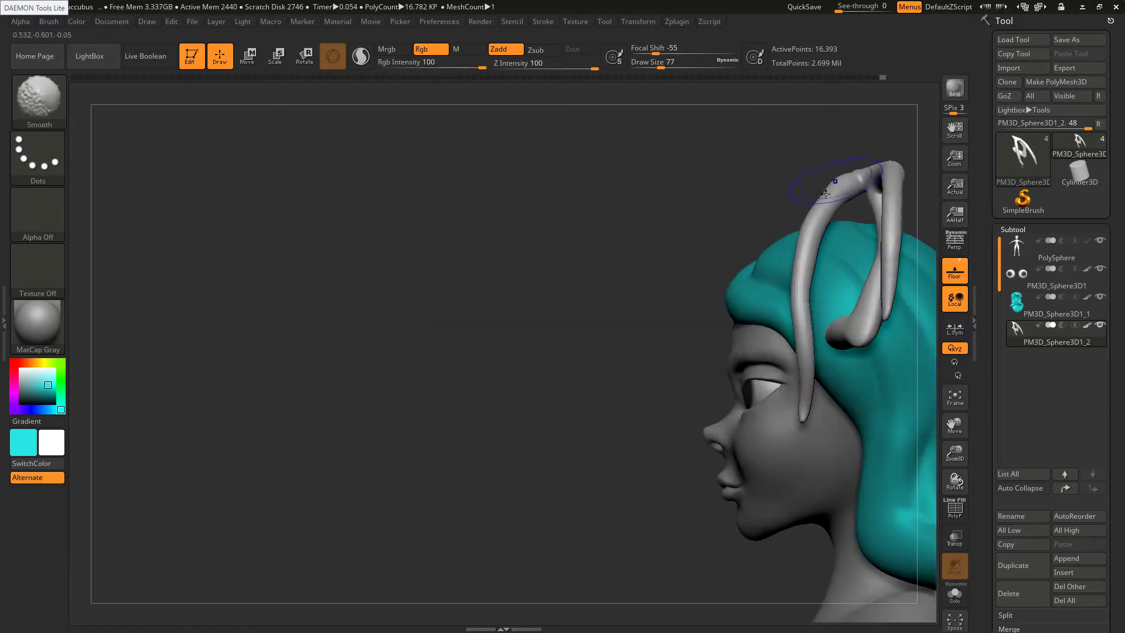
{"action": "key", "text": "shift"}
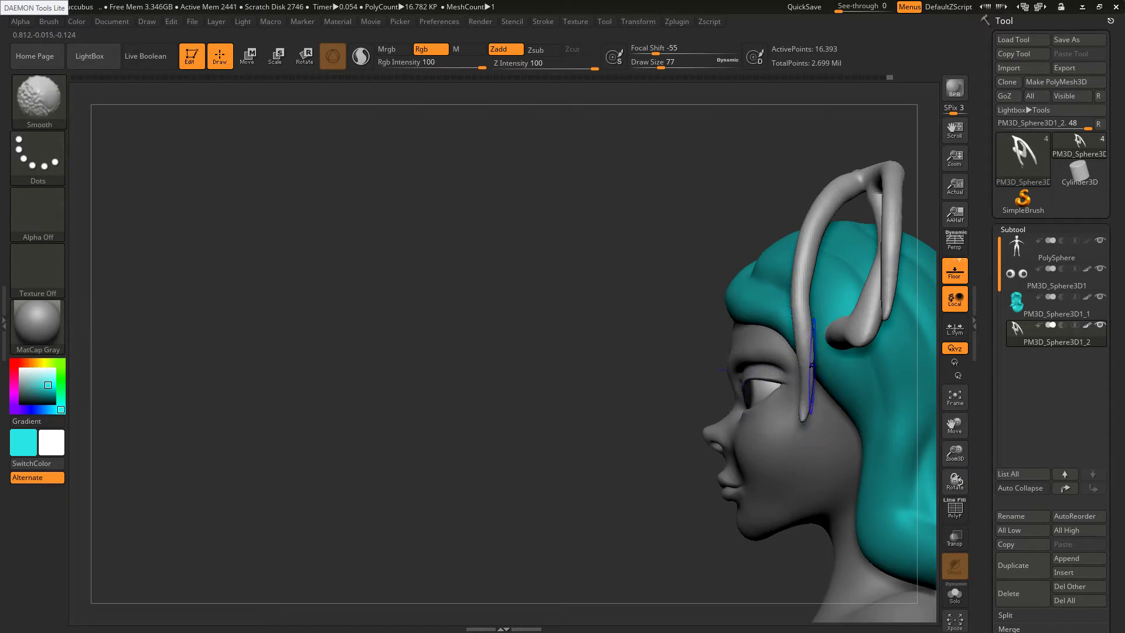
{"action": "mouse_move", "coordinate": [680, 363]}
{"action": "left_mouse_down"}
{"action": "mouse_move", "coordinate": [867, 252]}
{"action": "mouse_move", "coordinate": [931, 188]}
{"action": "left_mouse_up"}
{"action": "mouse_move", "coordinate": [931, 188]}
{"action": "left_mouse_down", "text": "alt"}
{"action": "mouse_move", "coordinate": [755, 282]}
{"action": "mouse_move", "coordinate": [787, 315]}
{"action": "mouse_move", "coordinate": [816, 305]}
{"action": "mouse_move", "coordinate": [838, 333]}
{"action": "left_mouse_up", "text": "alt"}
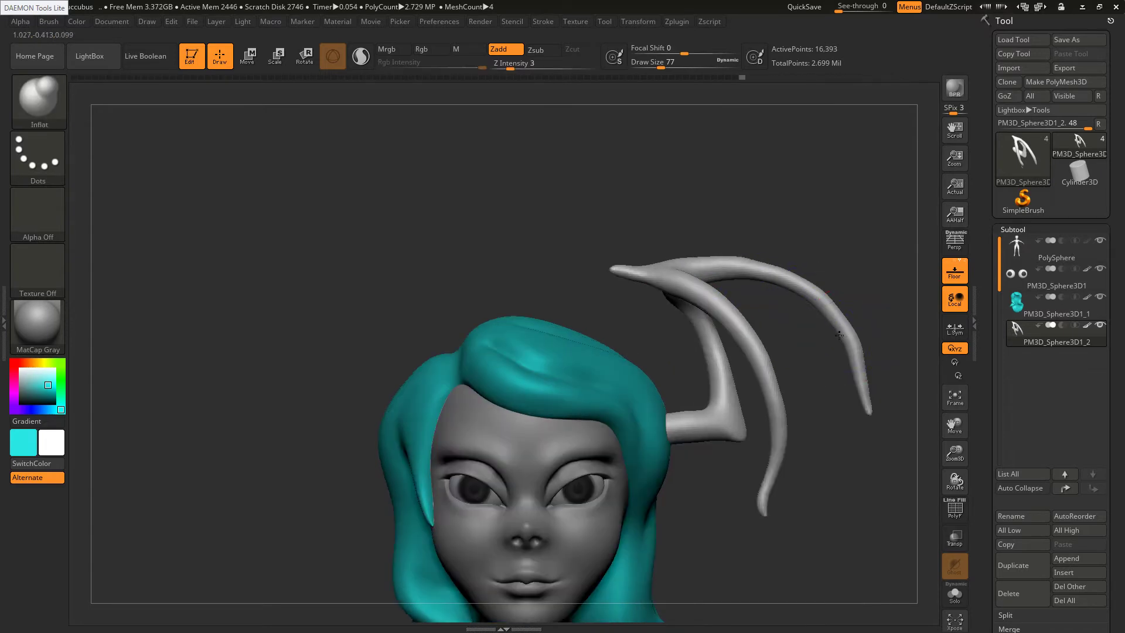
Undo the last stroke at the outer finger bone's tip and reshape its lower bend with SnakeHook at draw size 77, checking the reference
{"action": "key", "text": "shift"}
{"action": "left_click_drag", "start_coordinate": [867, 378], "coordinate": [872, 371], "text": "shift"}
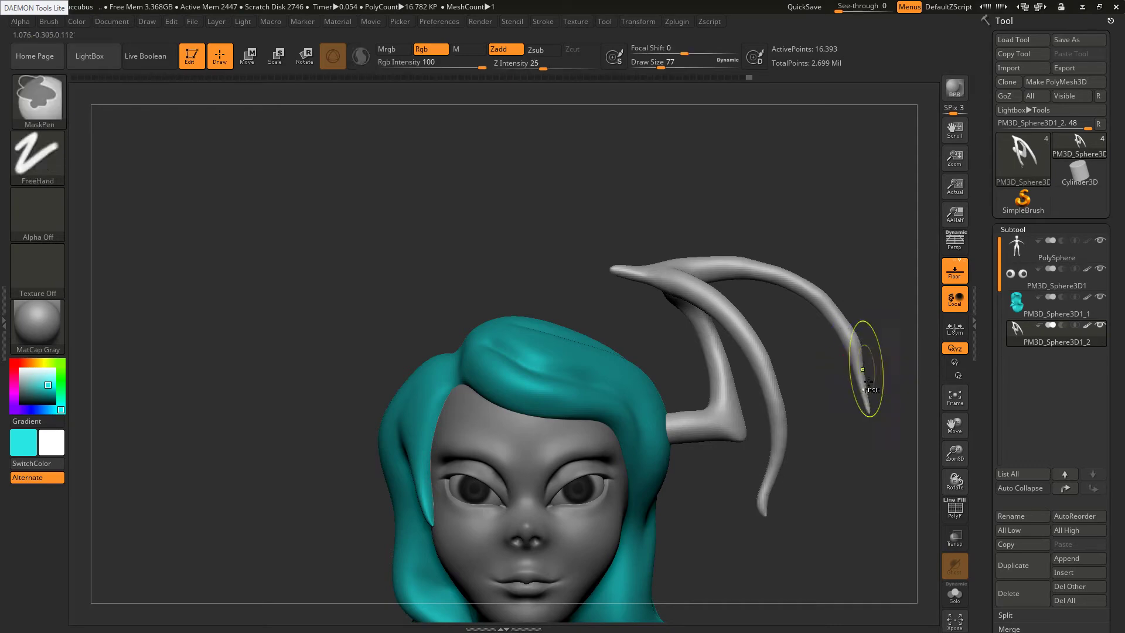
{"action": "key", "text": "ctrl+z"}
{"action": "key", "text": "b"}
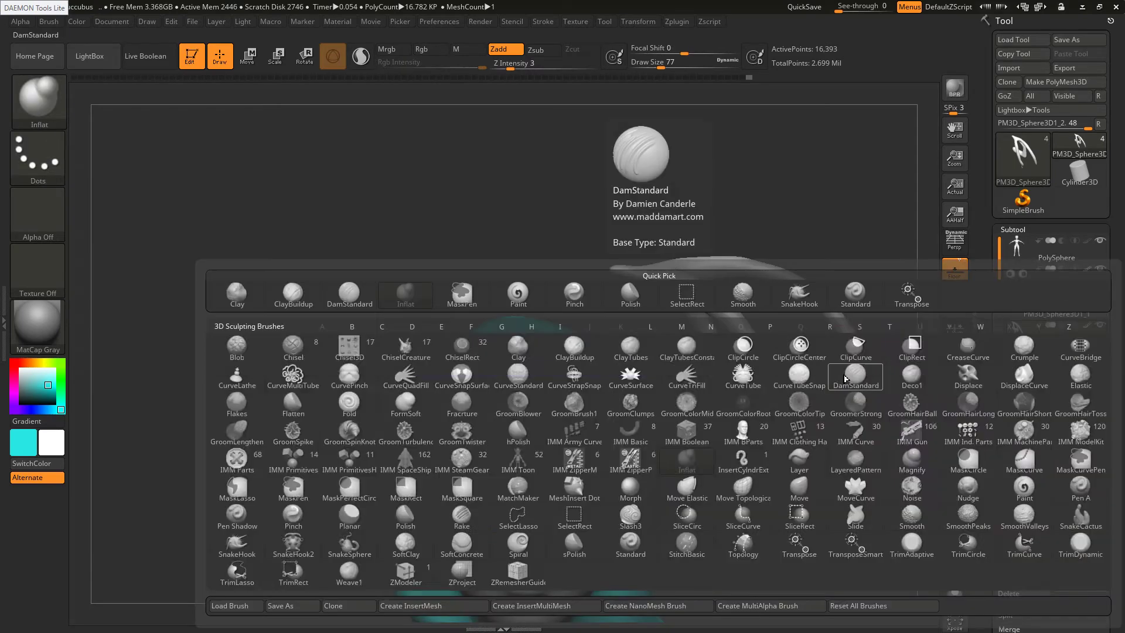
{"action": "key", "text": "s"}
{"action": "key", "text": "h"}
{"action": "left_click_drag", "start_coordinate": [854, 339], "coordinate": [846, 333]}
{"action": "mouse_move", "coordinate": [822, 332]}
{"action": "left_mouse_down"}
{"action": "mouse_move", "coordinate": [840, 326]}
{"action": "mouse_move", "coordinate": [844, 340]}
{"action": "left_mouse_up"}
{"action": "key", "text": "alt+Tab"}
{"action": "key", "text": "alt+Tab"}
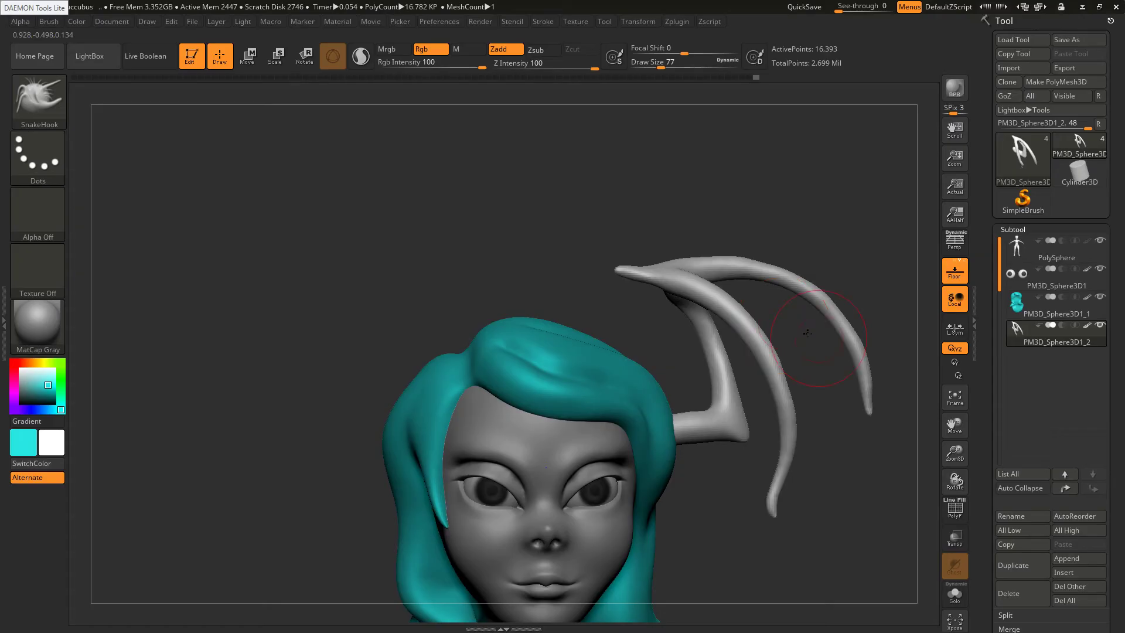
Bow the outer finger bone outward with SnakeHook at draw size 136 and smooth the second finger bone
{"action": "key", "text": "s"}
{"action": "left_click_drag", "start_coordinate": [779, 266], "coordinate": [856, 337]}
{"action": "key", "text": "s"}
{"action": "key", "text": "s"}
{"action": "mouse_move", "coordinate": [879, 413]}
{"action": "left_mouse_down"}
{"action": "mouse_move", "coordinate": [830, 307]}
{"action": "mouse_move", "coordinate": [750, 264]}
{"action": "left_mouse_up"}
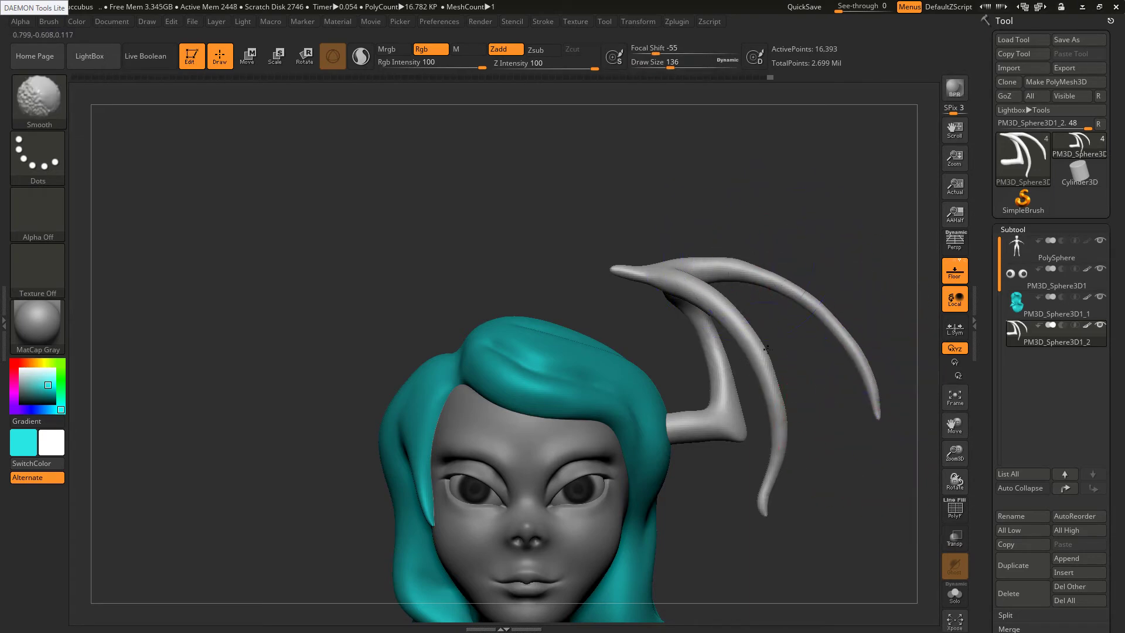
{"action": "left_click_drag", "start_coordinate": [768, 350], "coordinate": [777, 419], "text": "shift"}
{"action": "right_click_drag", "start_coordinate": [753, 398], "coordinate": [731, 312], "text": "ctrl"}
{"action": "mouse_move", "coordinate": [703, 349]}
{"action": "right_mouse_down"}
{"action": "mouse_move", "coordinate": [732, 365]}
{"action": "mouse_move", "coordinate": [751, 318]}
{"action": "right_mouse_up"}
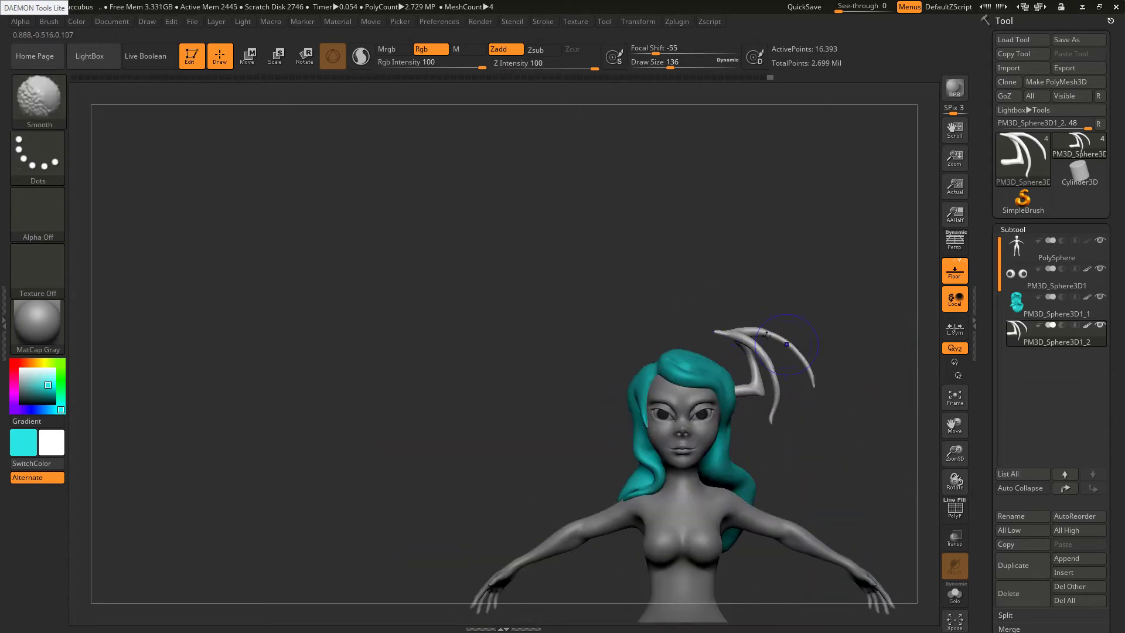
{"action": "right_click_drag", "start_coordinate": [829, 377], "coordinate": [780, 432], "text": "ctrl"}
Straighten the second finger bone's lower end outward with SnakeHook at draw sizes 77 and 94
{"action": "key", "text": "s"}
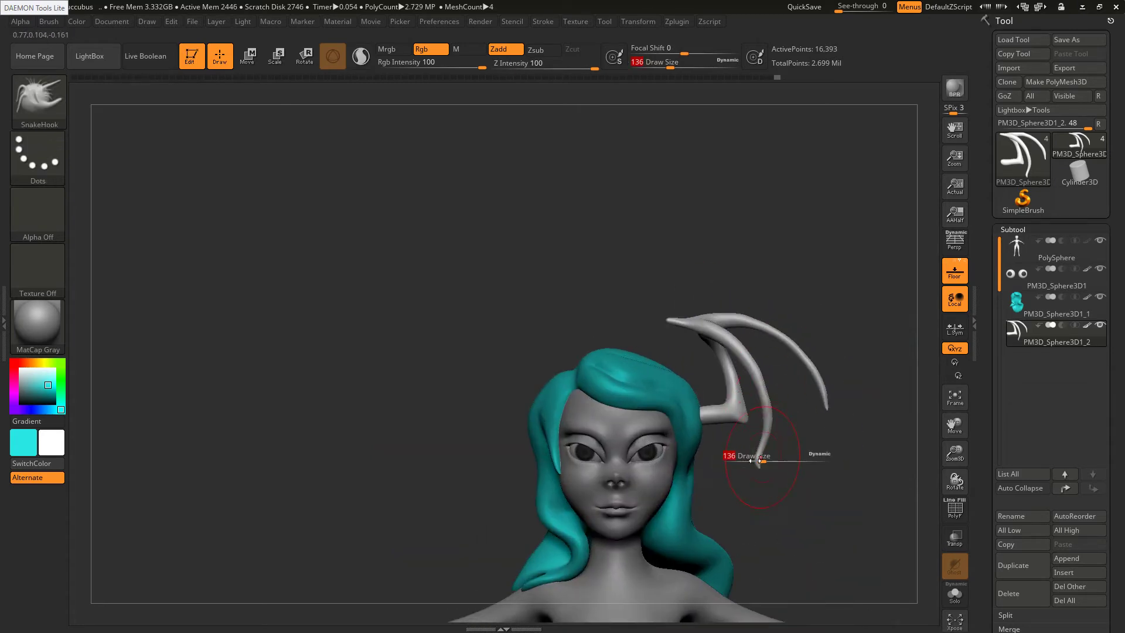
{"action": "left_click_drag", "start_coordinate": [763, 459], "coordinate": [755, 458]}
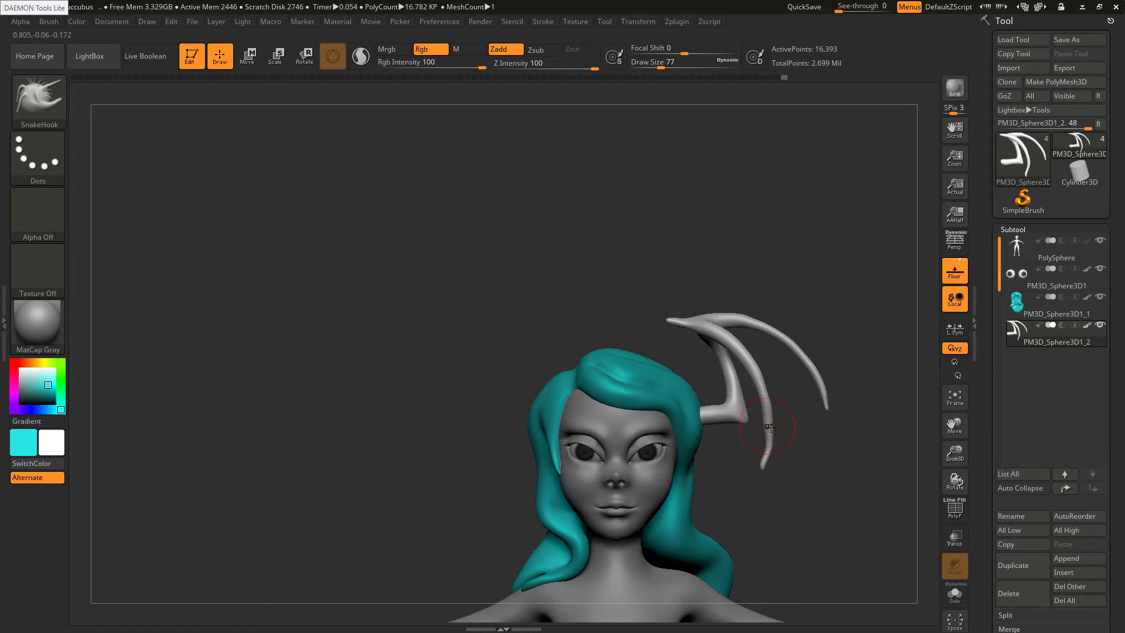
{"action": "left_click_drag", "start_coordinate": [765, 404], "coordinate": [754, 381]}
{"action": "key", "text": "s"}
{"action": "left_click_drag", "start_coordinate": [761, 464], "coordinate": [764, 463]}
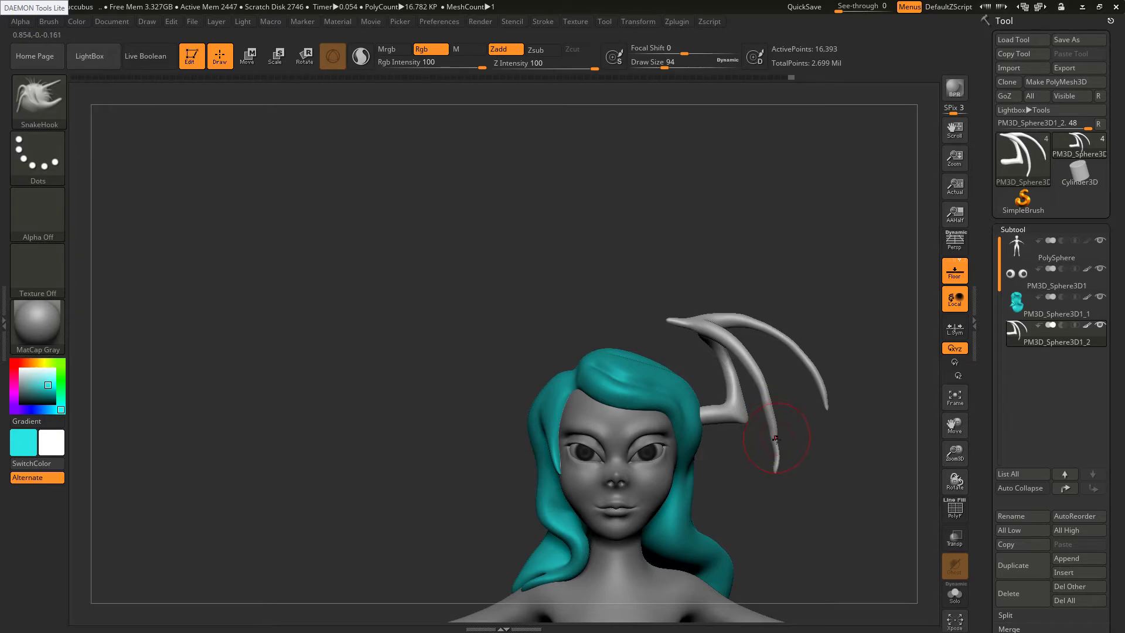
Thicken the second finger bone with Inflat at draw sizes 94 and 49, smoothing it along its length
{"action": "key", "text": "b"}
{"action": "key", "text": "i"}
{"action": "key", "text": "n"}
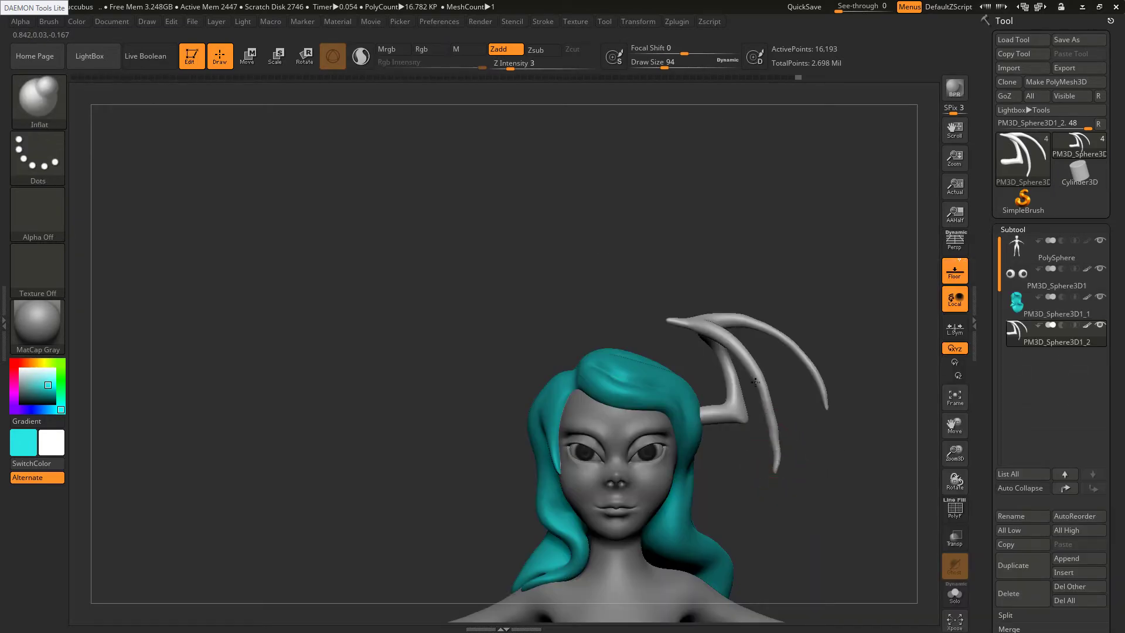
{"action": "left_click_drag", "start_coordinate": [759, 382], "coordinate": [780, 436], "text": "shift"}
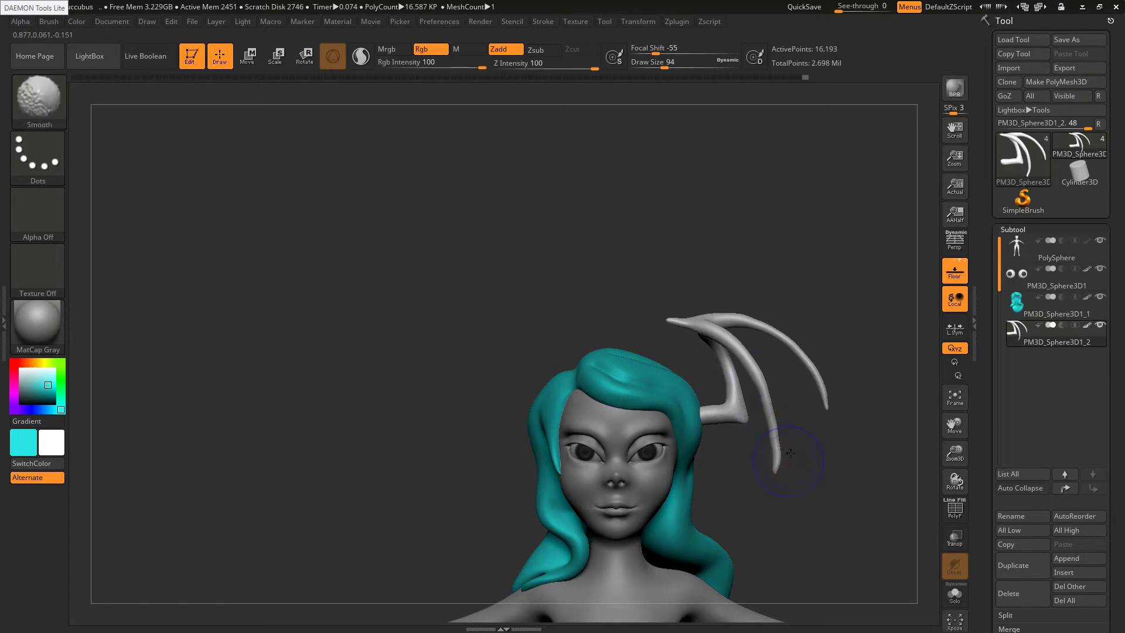
{"action": "key", "text": "s"}
{"action": "left_click_drag", "start_coordinate": [786, 458], "coordinate": [831, 467], "text": "shift"}
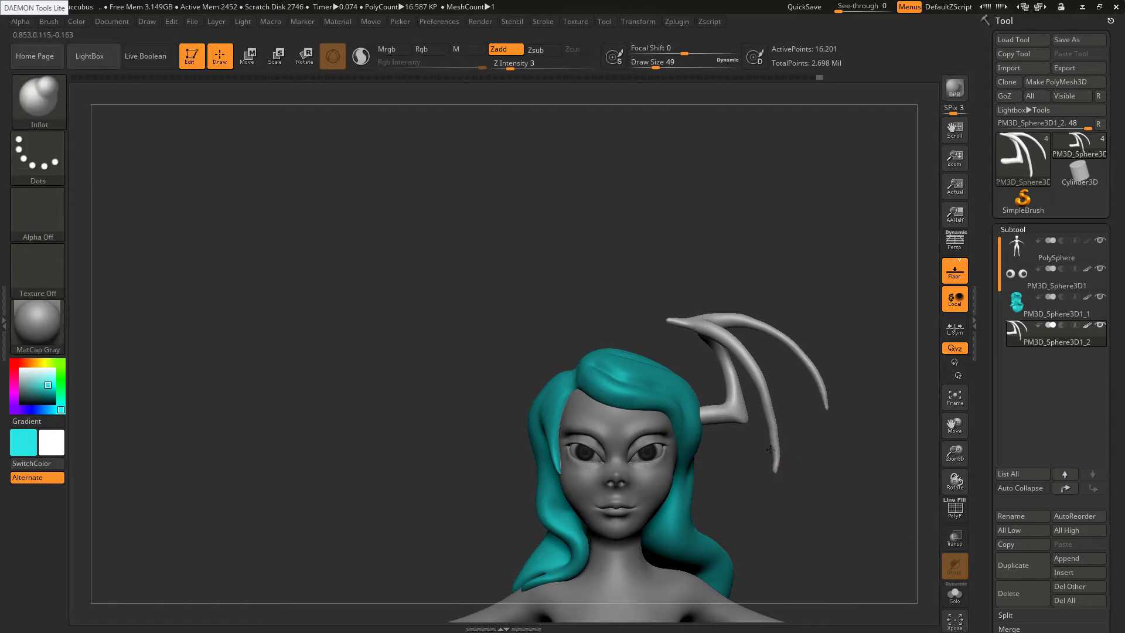
{"action": "left_click_drag", "start_coordinate": [772, 442], "coordinate": [766, 397], "text": "shift"}
Thicken the second finger bone from the side and back with Inflat at draw size 90 and smooth it
{"action": "key", "text": "s"}
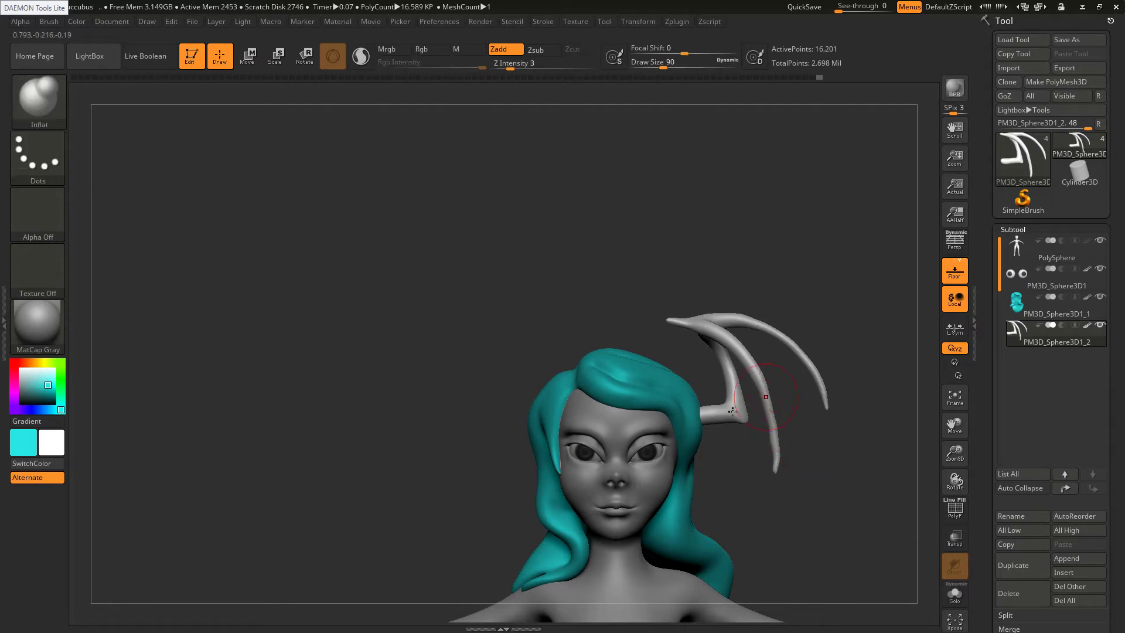
{"action": "right_click_drag", "start_coordinate": [733, 411], "coordinate": [633, 418]}
{"action": "left_click_drag", "start_coordinate": [770, 391], "coordinate": [771, 447]}
{"action": "right_click_drag", "start_coordinate": [772, 444], "coordinate": [753, 446]}
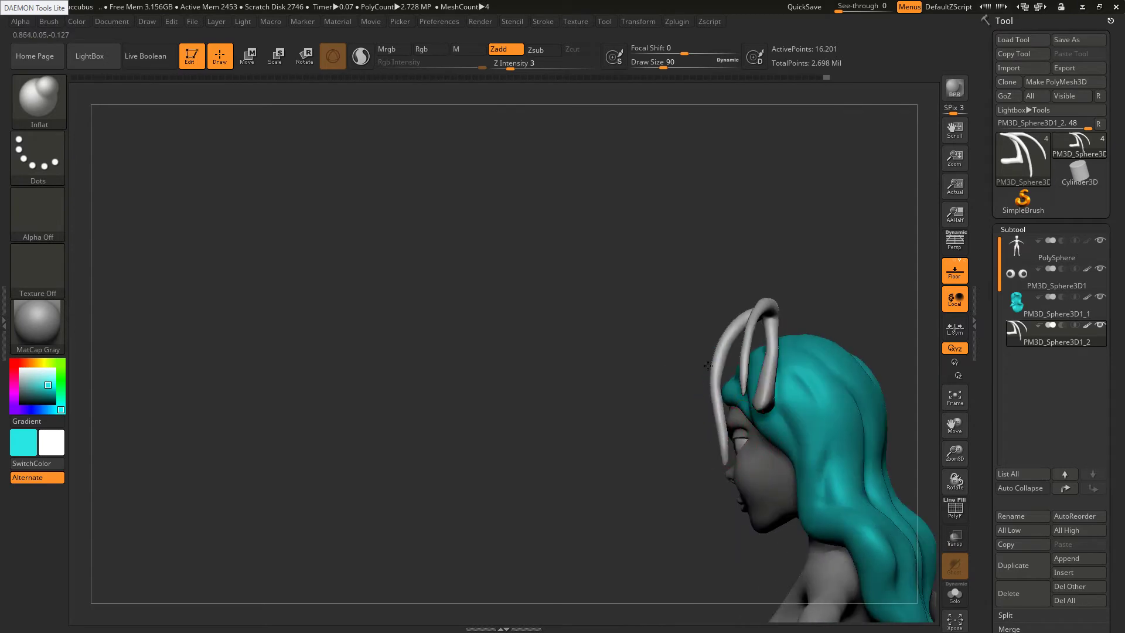
{"action": "left_click_drag", "start_coordinate": [707, 365], "coordinate": [721, 455]}
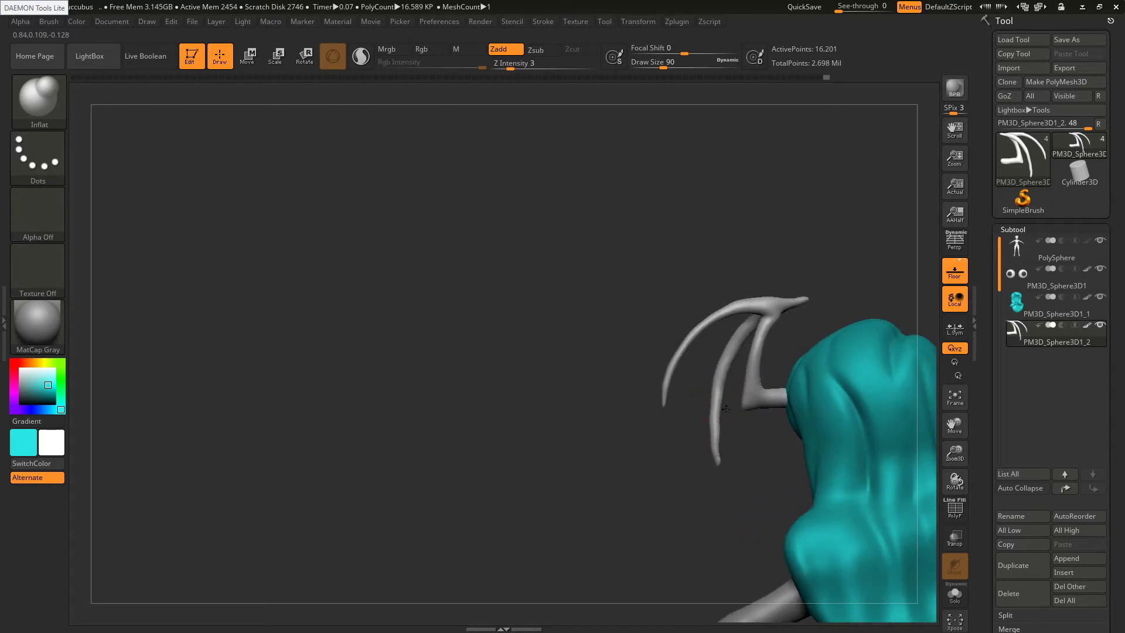
{"action": "left_click_drag", "start_coordinate": [725, 409], "coordinate": [716, 460], "text": "shift"}
{"action": "key", "text": "shift"}
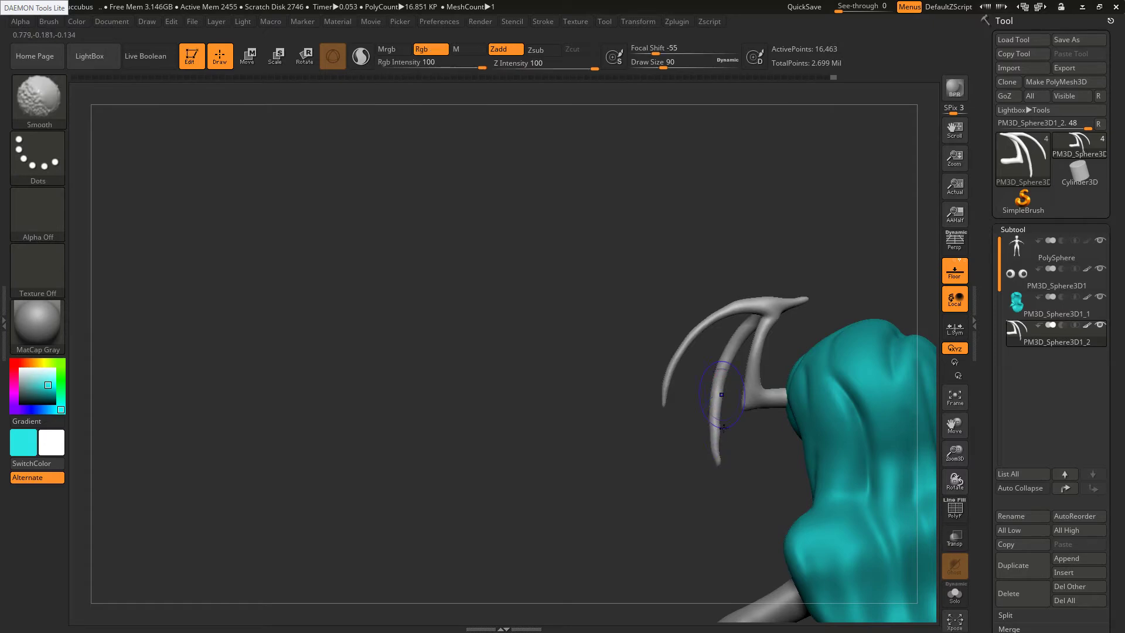
{"action": "left_click_drag", "start_coordinate": [721, 394], "coordinate": [728, 367], "text": "shift"}
Fill out the second finger bone's lower end with Inflat at draw sizes 49 and 62 and smooth it
{"action": "right_click_drag", "start_coordinate": [717, 454], "coordinate": [758, 457], "text": "ctrl"}
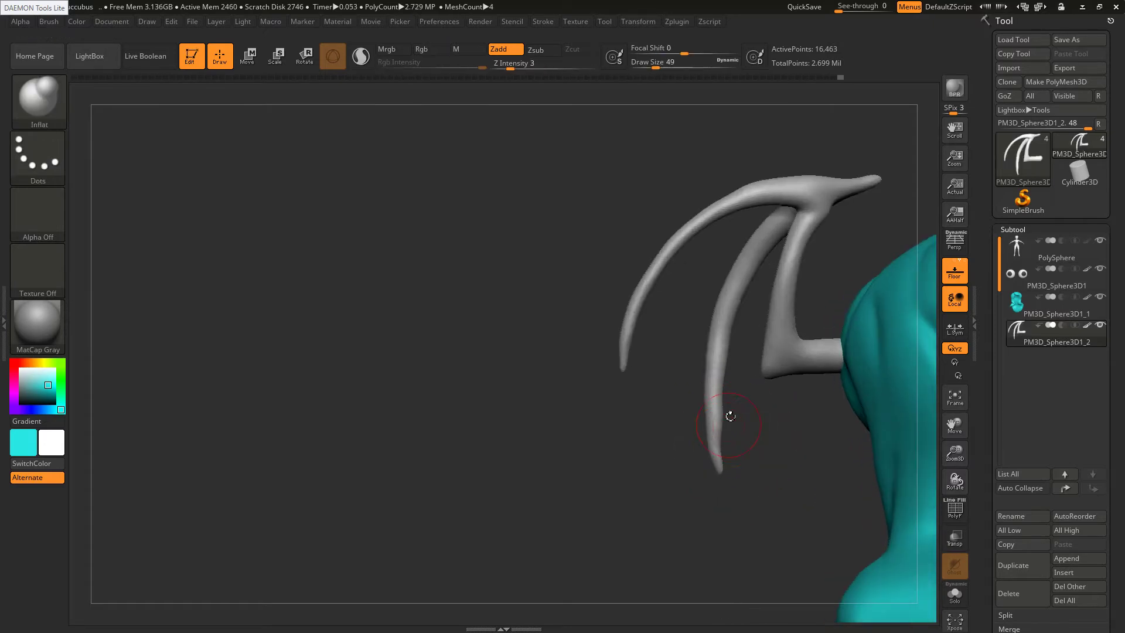
{"action": "mouse_move", "coordinate": [703, 423]}
{"action": "right_mouse_down"}
{"action": "mouse_move", "coordinate": [701, 409]}
{"action": "mouse_move", "coordinate": [714, 414]}
{"action": "right_mouse_up"}
{"action": "mouse_move", "coordinate": [711, 451]}
{"action": "left_mouse_down"}
{"action": "mouse_move", "coordinate": [705, 415]}
{"action": "mouse_move", "coordinate": [721, 394]}
{"action": "mouse_move", "coordinate": [707, 391]}
{"action": "left_mouse_up"}
{"action": "right_click_drag", "start_coordinate": [706, 413], "coordinate": [706, 425]}
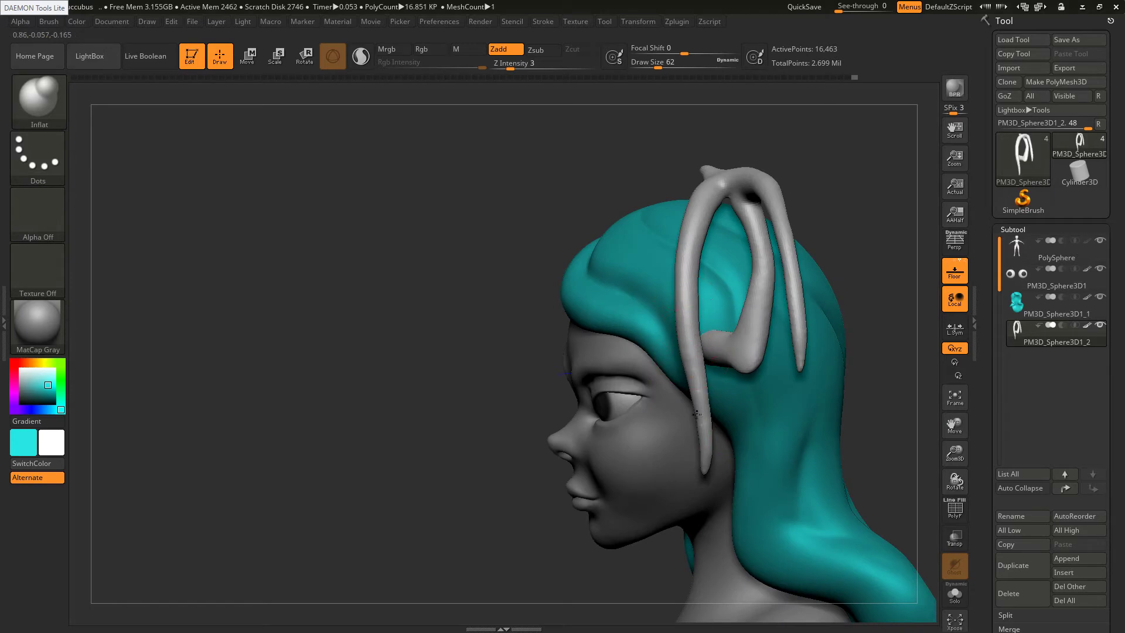
{"action": "mouse_move", "coordinate": [707, 415]}
{"action": "left_mouse_down", "text": "shift"}
{"action": "mouse_move", "coordinate": [712, 404]}
{"action": "mouse_move", "coordinate": [694, 401]}
{"action": "left_mouse_up", "text": "shift"}
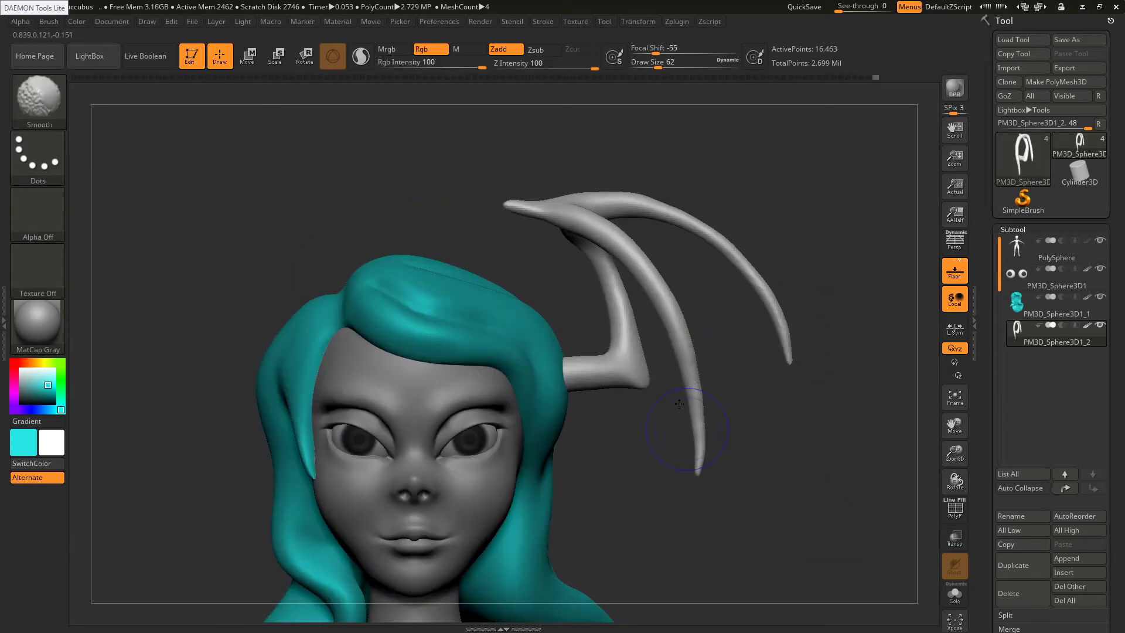
Compare the wing with the reference, thicken the finger bones' junction with Inflat at draw size 62, and smooth it at draw size 49
{"action": "key", "text": "alt+Tab"}
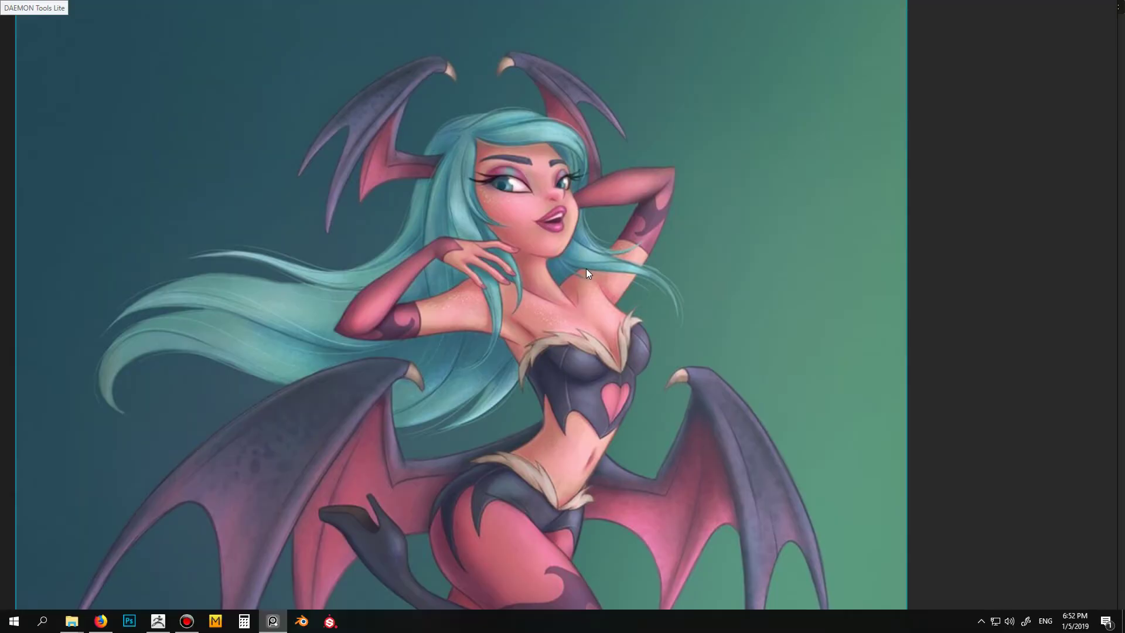
{"action": "key", "text": "alt+Tab"}
{"action": "right_click_drag", "start_coordinate": [564, 214], "coordinate": [627, 331], "text": "alt"}
{"action": "left_click_drag", "start_coordinate": [627, 331], "coordinate": [627, 325]}
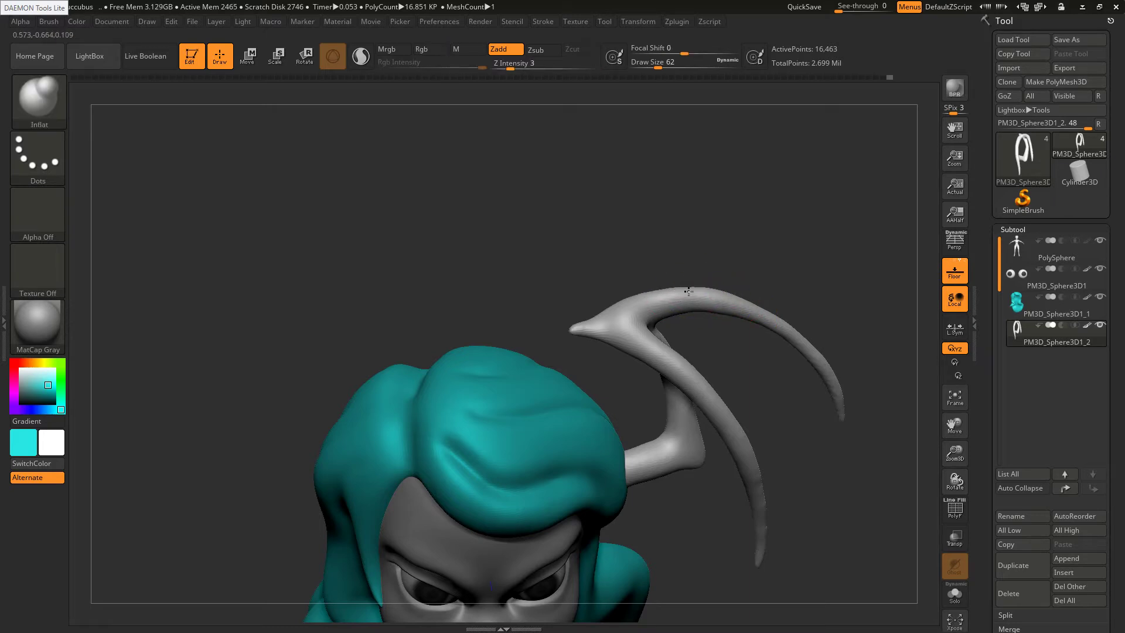
{"action": "left_click_drag", "start_coordinate": [695, 294], "coordinate": [660, 293]}
{"action": "right_click_drag", "start_coordinate": [660, 293], "coordinate": [754, 319], "text": "shift"}
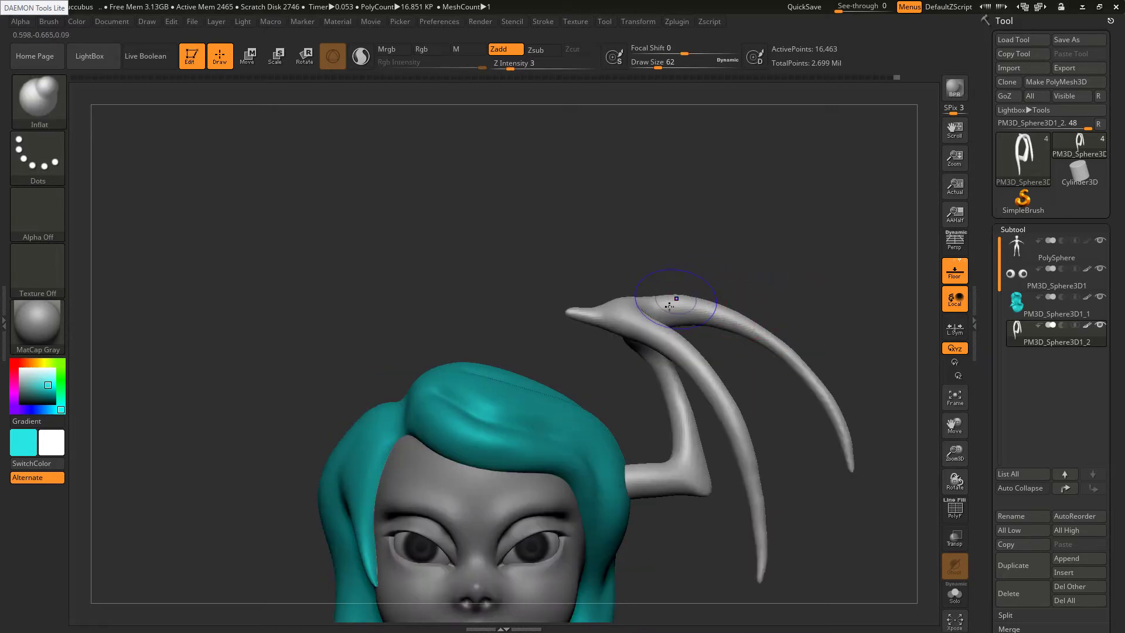
{"action": "left_click_drag", "start_coordinate": [663, 302], "coordinate": [644, 299]}
{"action": "mouse_move", "coordinate": [644, 299]}
{"action": "right_mouse_down"}
{"action": "mouse_move", "coordinate": [665, 320]}
{"action": "mouse_move", "coordinate": [655, 358]}
{"action": "right_mouse_up"}
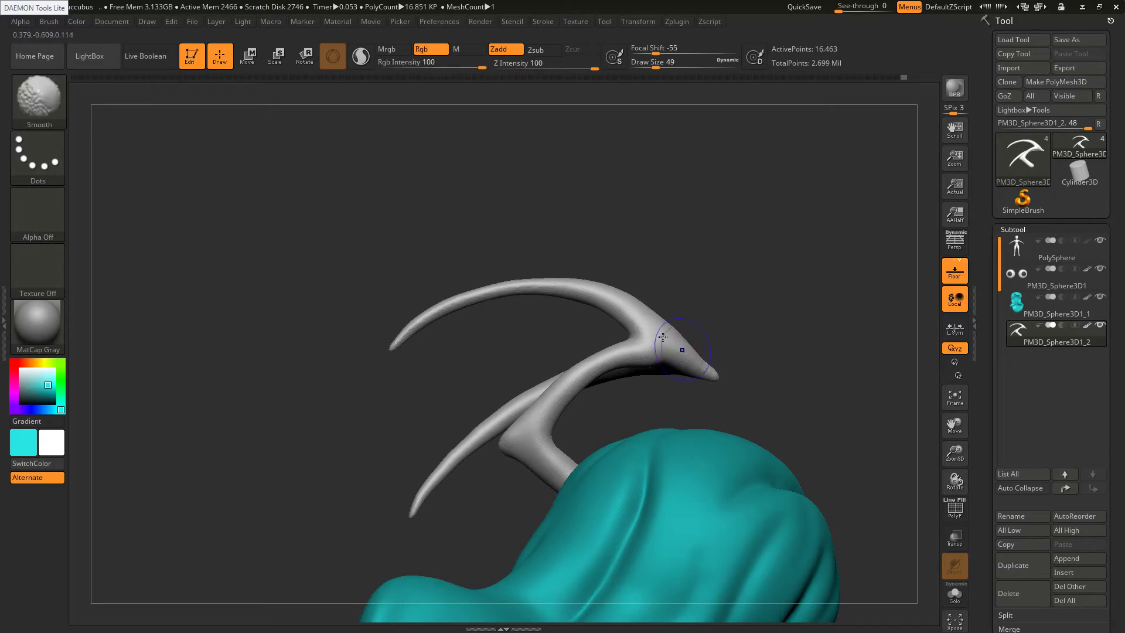
{"action": "mouse_move", "coordinate": [691, 346]}
{"action": "right_mouse_down"}
{"action": "mouse_move", "coordinate": [645, 319]}
{"action": "mouse_move", "coordinate": [695, 340]}
{"action": "mouse_move", "coordinate": [705, 322]}
{"action": "right_mouse_up"}
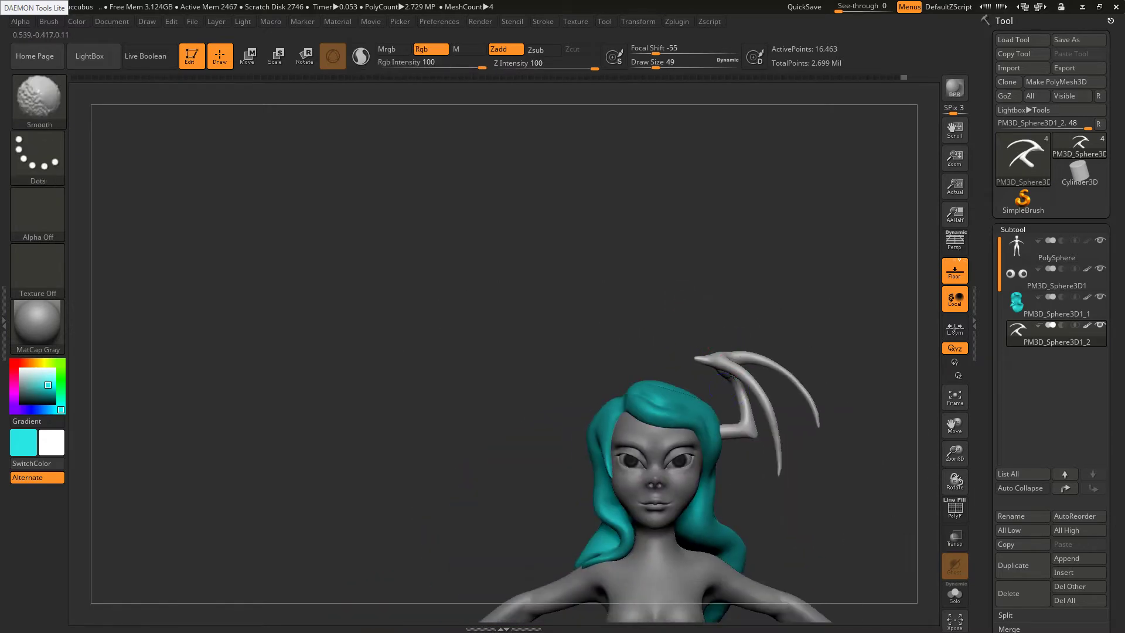
{"action": "left_click_drag", "start_coordinate": [726, 378], "coordinate": [740, 390], "text": "shift"}
Check the reference and adjust the upper arm bone's curve below the junction with SnakeHook at draw size 104
{"action": "key", "text": "alt+Tab"}
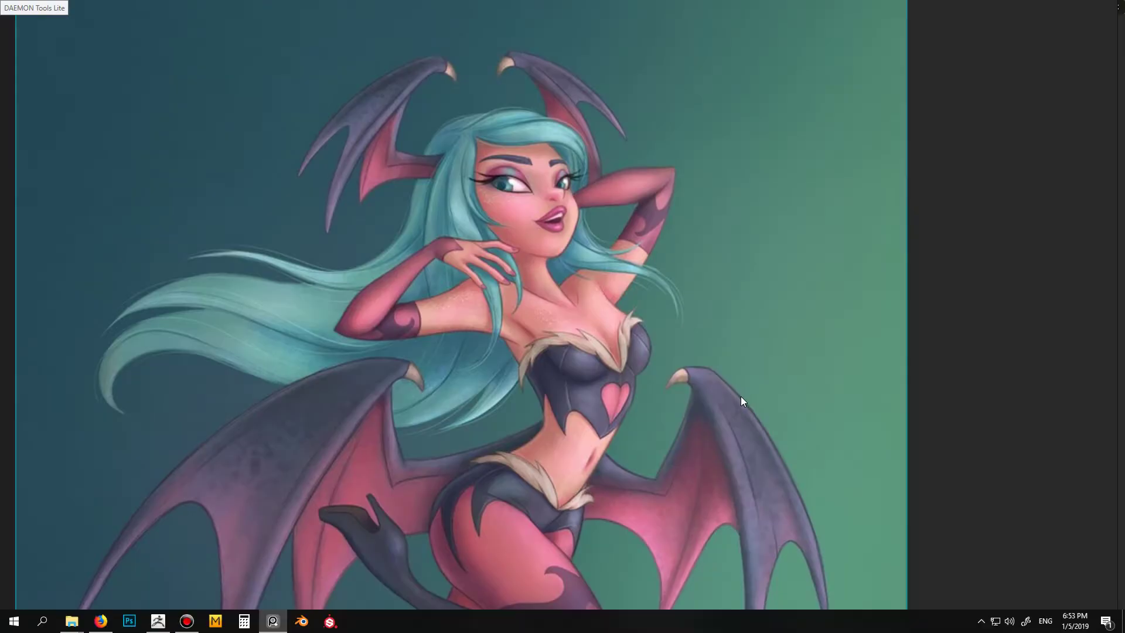
{"action": "key", "text": "alt+Tab"}
{"action": "right_click_drag", "start_coordinate": [718, 394], "coordinate": [738, 408], "text": "ctrl"}
{"action": "key", "text": "b"}
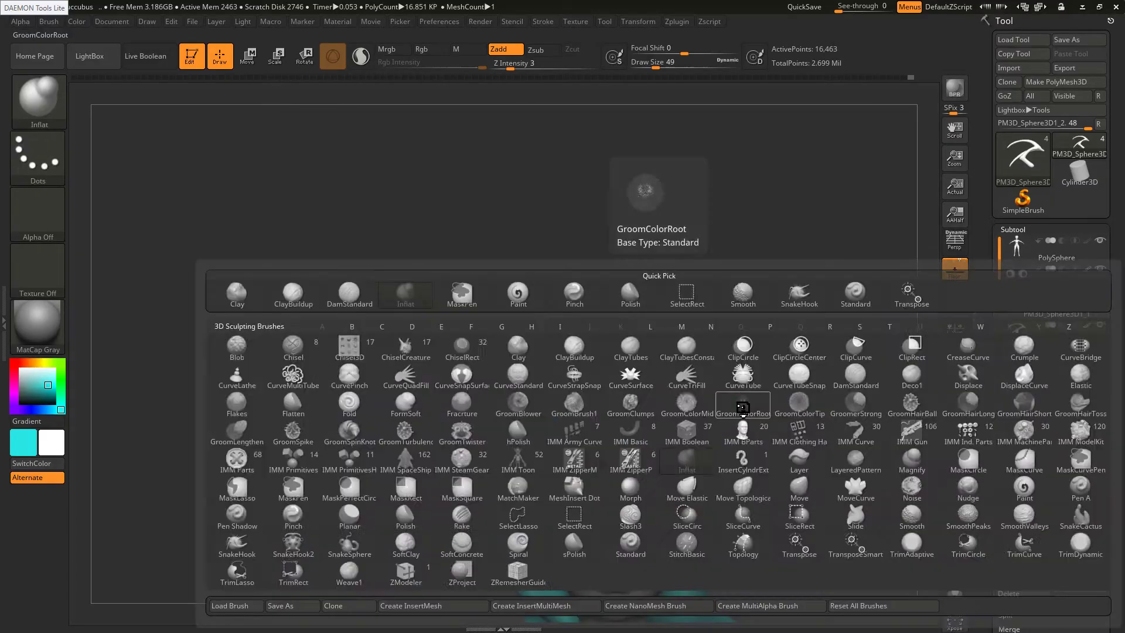
{"action": "key", "text": "s"}
{"action": "key", "text": "h"}
{"action": "key", "text": "s"}
{"action": "mouse_move", "coordinate": [758, 403]}
{"action": "left_mouse_down"}
{"action": "mouse_move", "coordinate": [768, 405]}
{"action": "mouse_move", "coordinate": [760, 424]}
{"action": "left_mouse_up"}
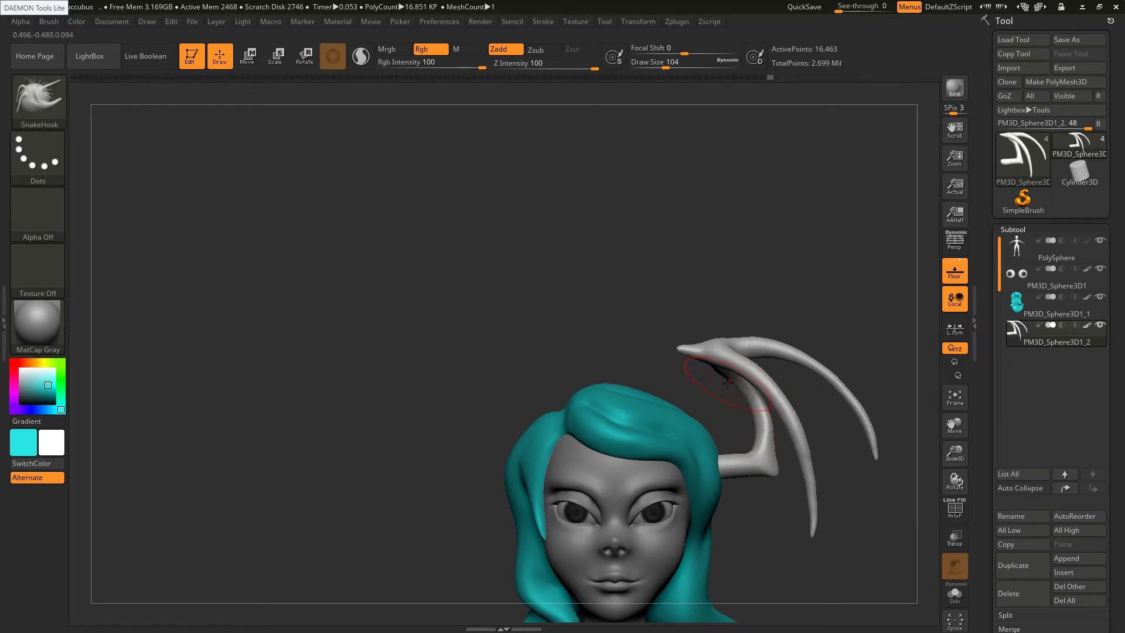
{"action": "left_click_drag", "start_coordinate": [728, 383], "coordinate": [723, 377]}
Refine the claw's base from behind with SnakeHook at draw sizes 56 and 44 and smooth its transition into the junction
{"action": "right_click_drag", "start_coordinate": [838, 394], "coordinate": [710, 402]}
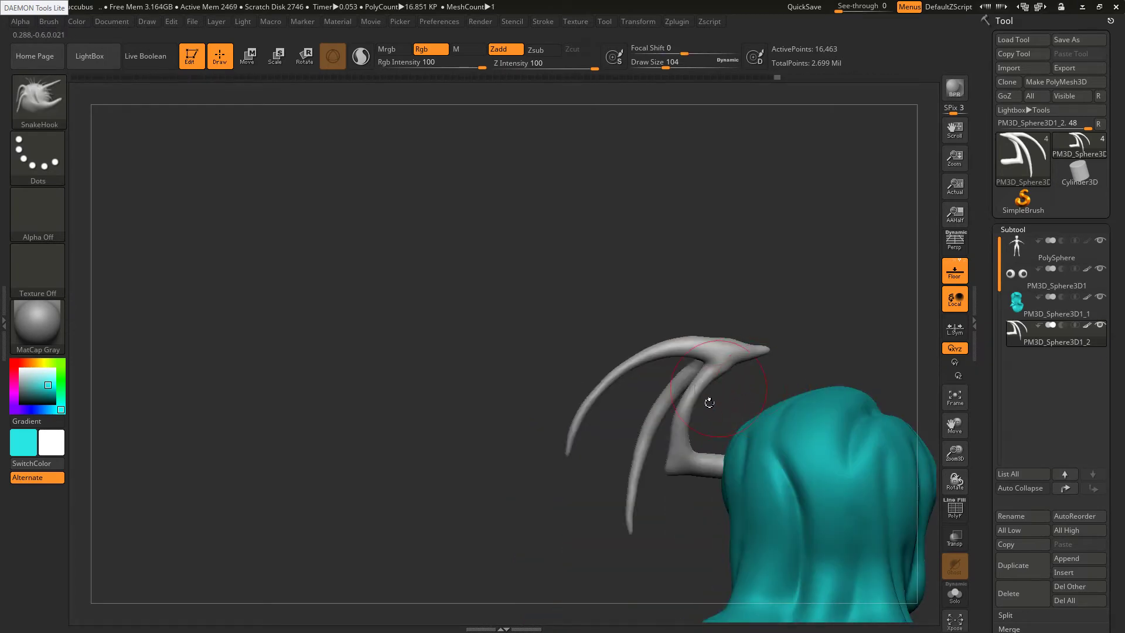
{"action": "key", "text": "s"}
{"action": "left_click", "coordinate": [730, 365]}
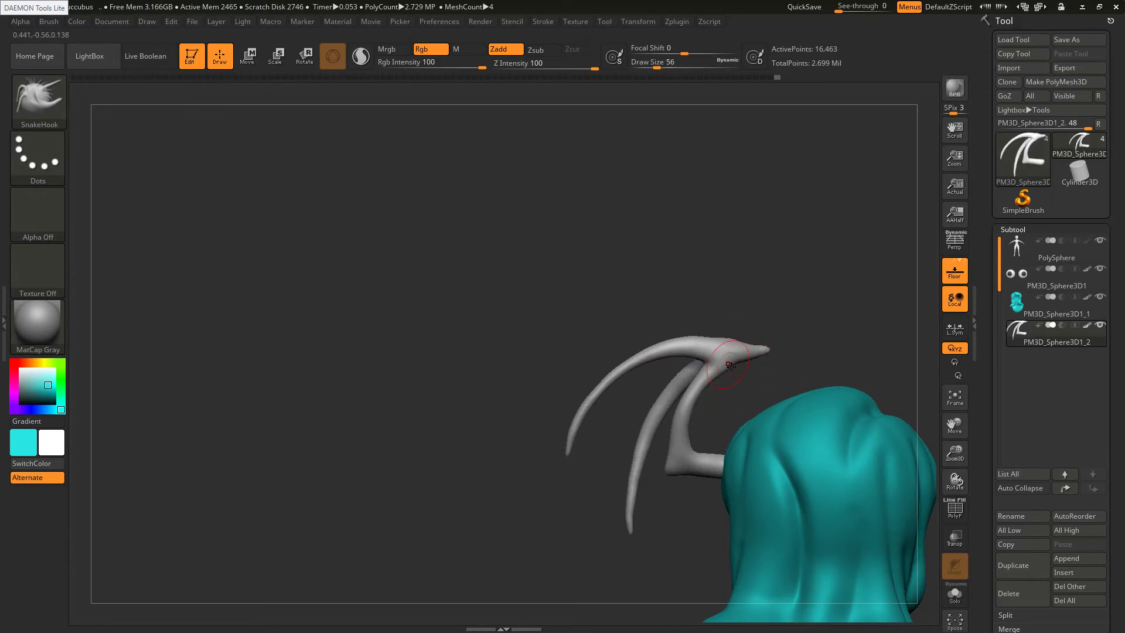
{"action": "key", "text": "s"}
{"action": "left_click", "coordinate": [735, 358]}
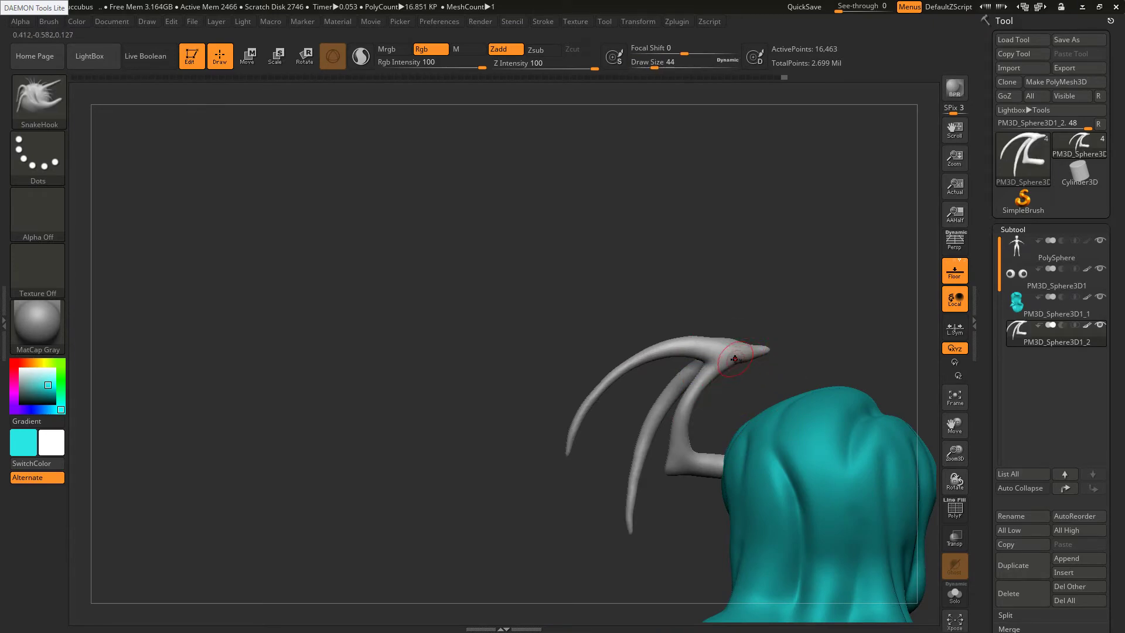
{"action": "key", "text": "shift"}
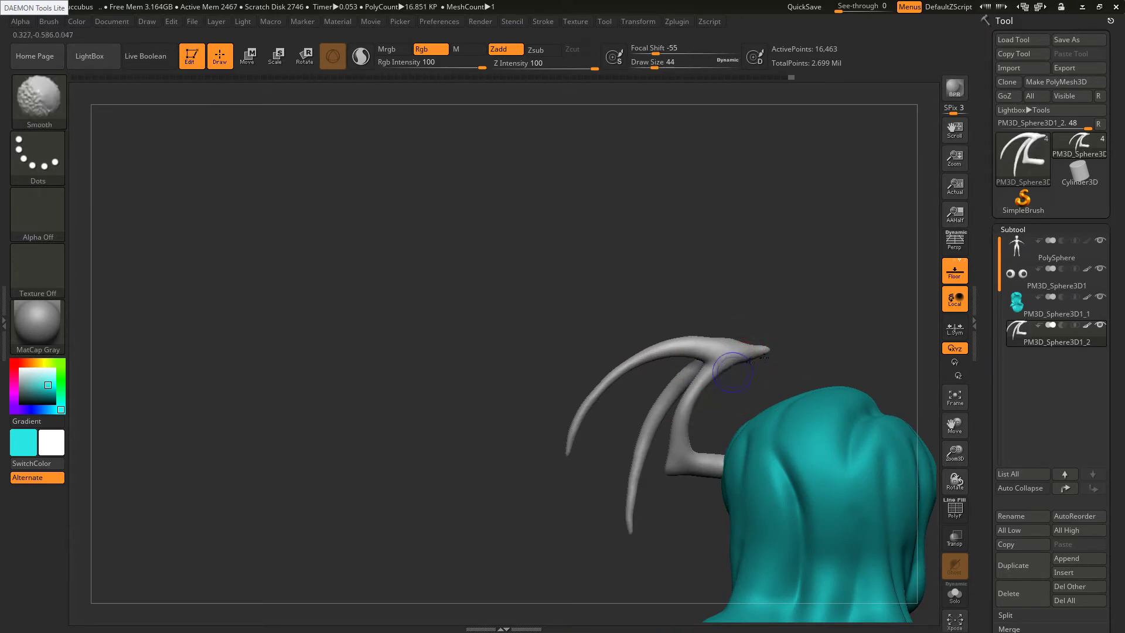
{"action": "mouse_move", "coordinate": [759, 344]}
{"action": "left_mouse_down", "text": "shift"}
{"action": "mouse_move", "coordinate": [736, 338]}
{"action": "mouse_move", "coordinate": [769, 346]}
{"action": "mouse_move", "coordinate": [706, 345]}
{"action": "left_mouse_up", "text": "shift"}
Adjust the outer finger bone with SnakeHook, thicken it with Inflat at draw size 94, and smooth the finger bones
{"action": "key", "text": "s"}
{"action": "left_click", "coordinate": [619, 387]}
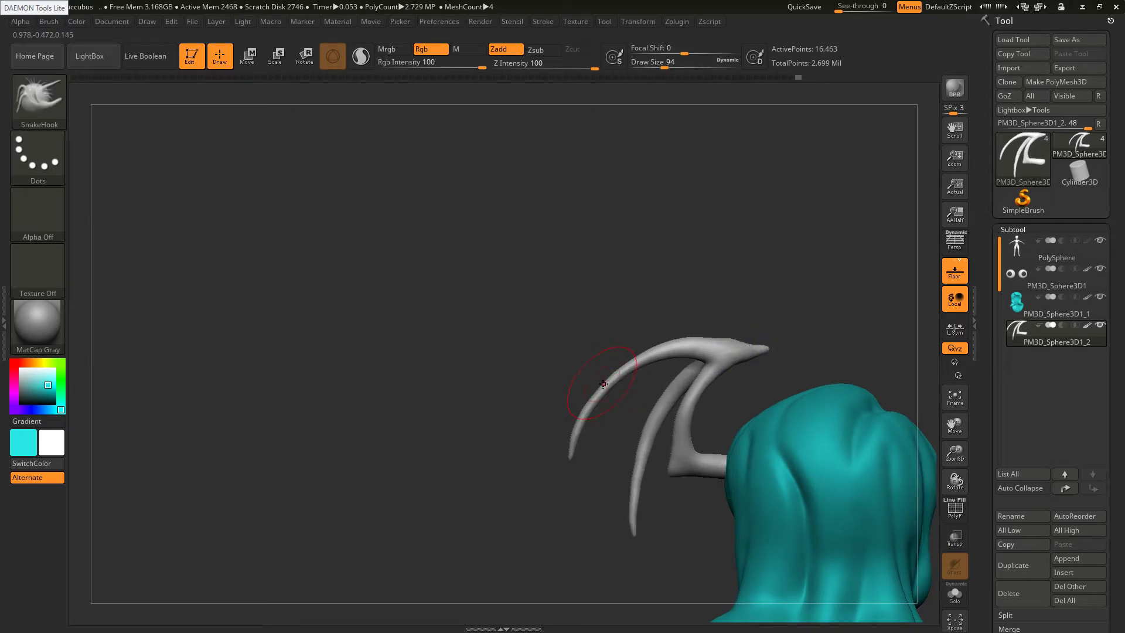
{"action": "key", "text": "b"}
{"action": "key", "text": "i"}
{"action": "key", "text": "n"}
{"action": "left_click_drag", "start_coordinate": [613, 374], "coordinate": [581, 425]}
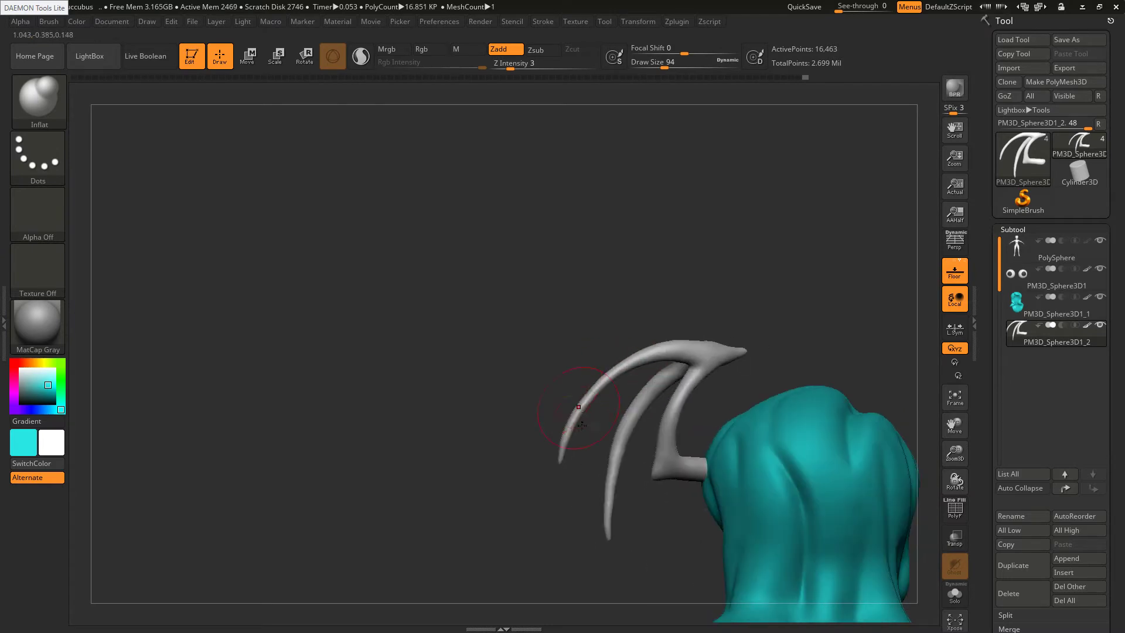
{"action": "mouse_move", "coordinate": [610, 352]}
{"action": "left_mouse_down"}
{"action": "mouse_move", "coordinate": [662, 352]}
{"action": "mouse_move", "coordinate": [599, 381]}
{"action": "left_mouse_up"}
{"action": "left_click_drag", "start_coordinate": [546, 410], "coordinate": [669, 431]}
{"action": "mouse_move", "coordinate": [608, 434]}
{"action": "left_mouse_down", "text": "shift"}
{"action": "mouse_move", "coordinate": [597, 402]}
{"action": "mouse_move", "coordinate": [533, 434]}
{"action": "mouse_move", "coordinate": [615, 434]}
{"action": "mouse_move", "coordinate": [562, 410]}
{"action": "left_mouse_up", "text": "shift"}
{"action": "left_click_drag", "start_coordinate": [491, 361], "coordinate": [469, 352], "text": "shift"}
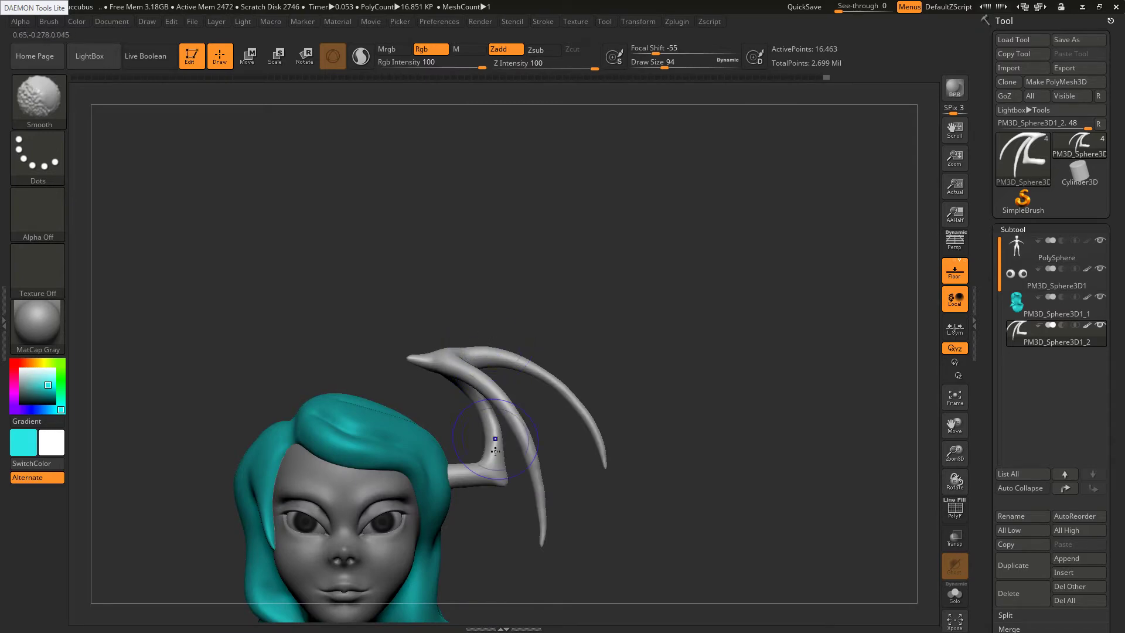
Check the reference, reshape the wing's elbow with SnakeHook at draw size 56, and smooth the finger bones' junction
{"action": "key", "text": "alt+Tab"}
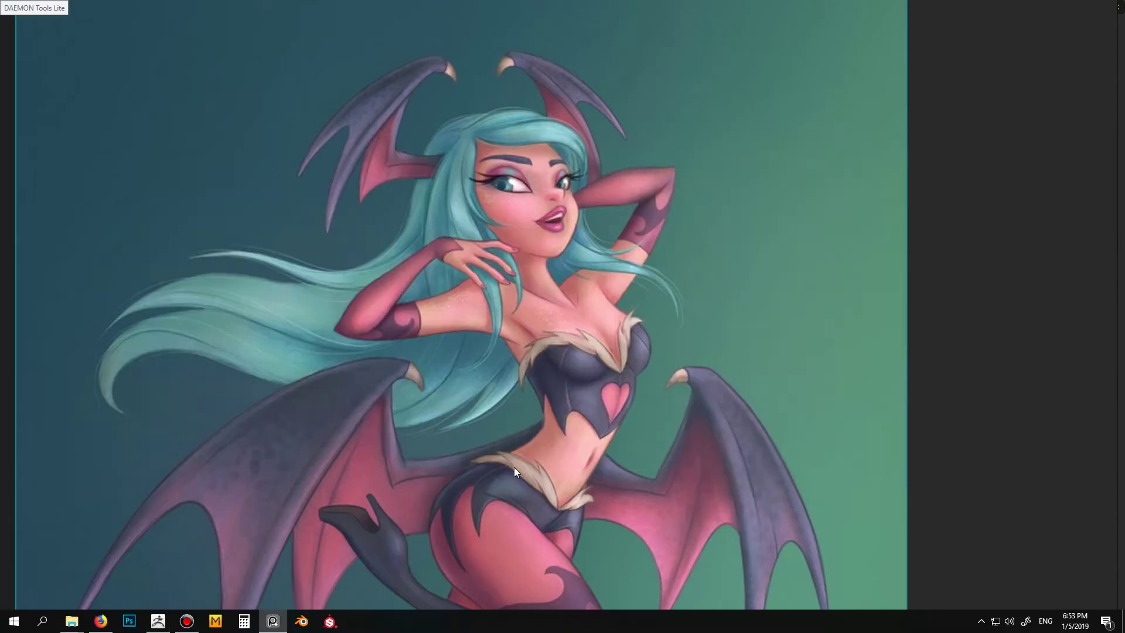
{"action": "key", "text": "alt+Tab"}
{"action": "key", "text": "s"}
{"action": "key", "text": "s"}
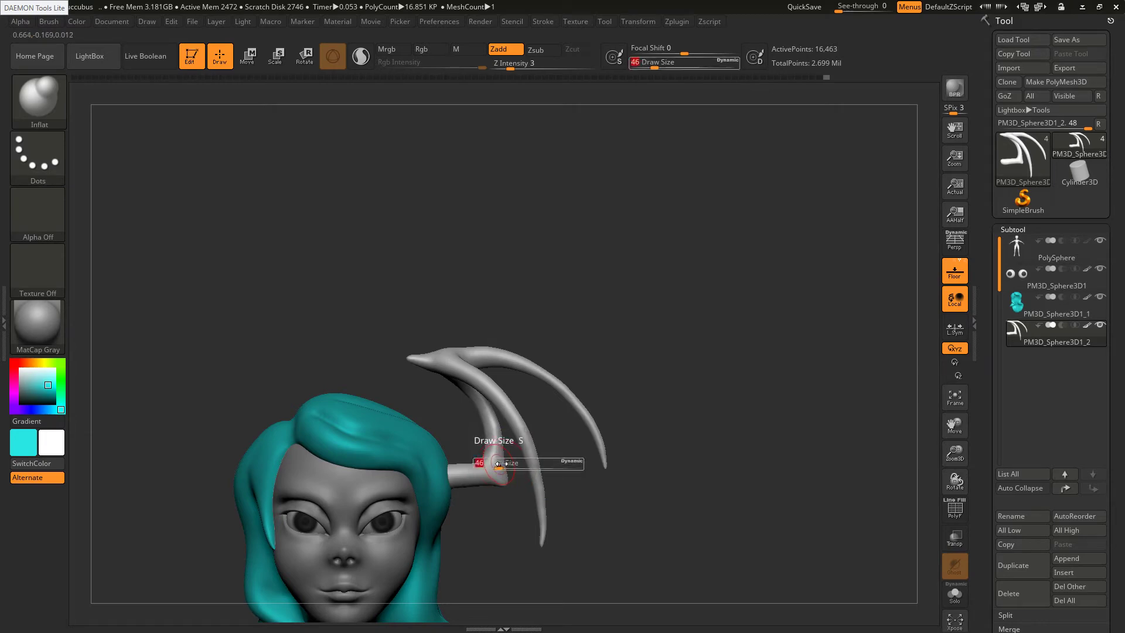
{"action": "left_click_drag", "start_coordinate": [499, 463], "coordinate": [502, 464]}
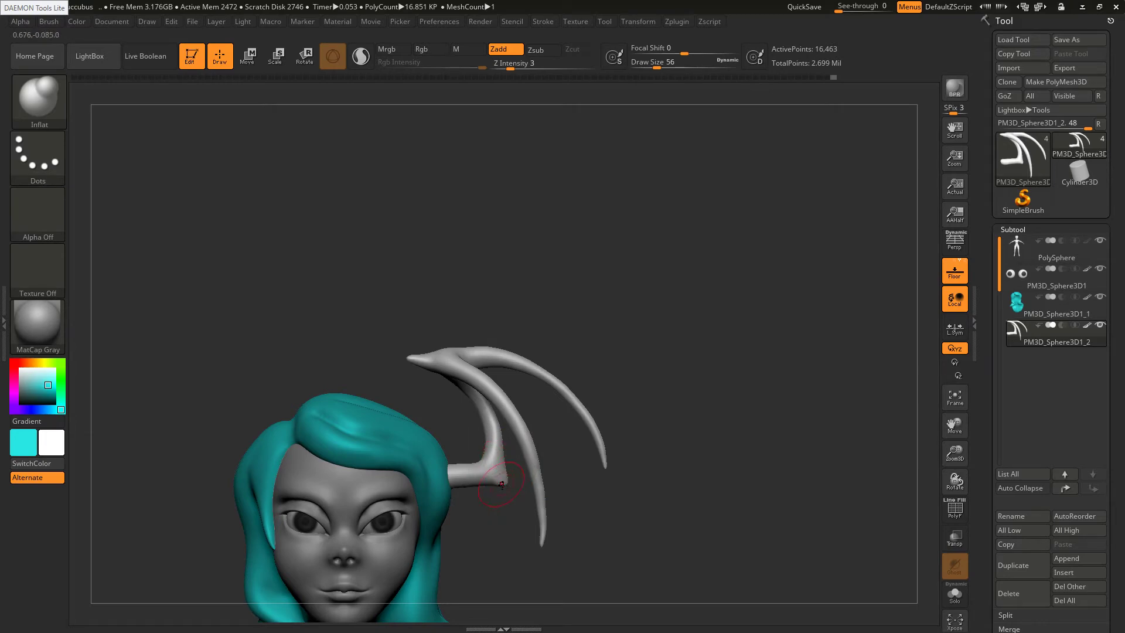
{"action": "key", "text": "b"}
{"action": "key", "text": "s"}
{"action": "key", "text": "h"}
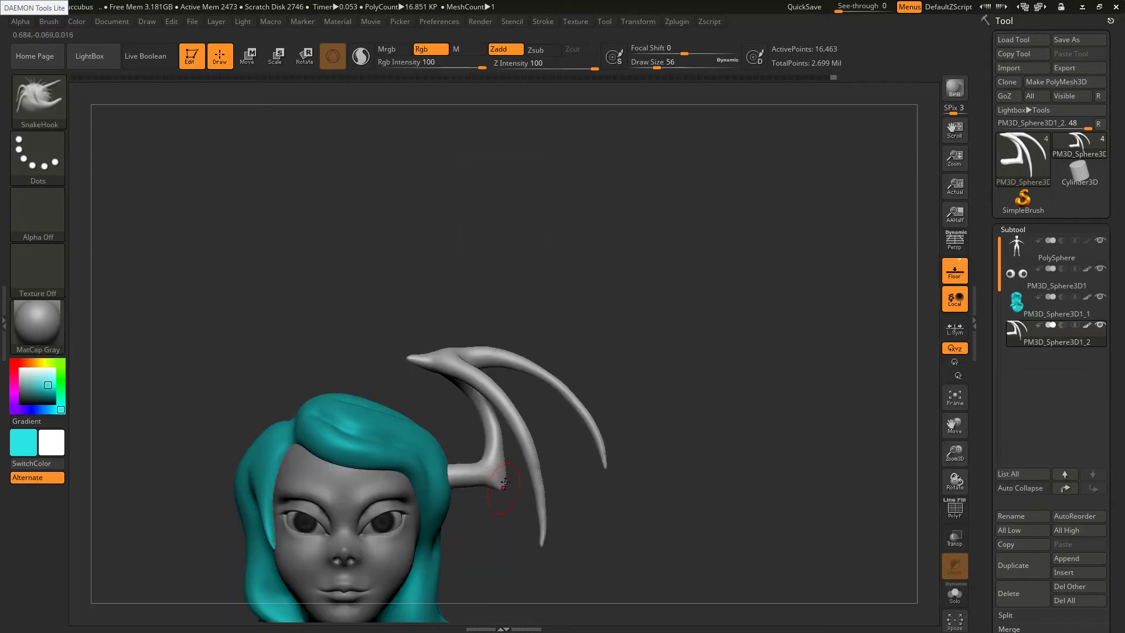
{"action": "left_click_drag", "start_coordinate": [504, 483], "coordinate": [496, 440]}
{"action": "left_click_drag", "start_coordinate": [450, 359], "coordinate": [479, 350], "text": "shift"}
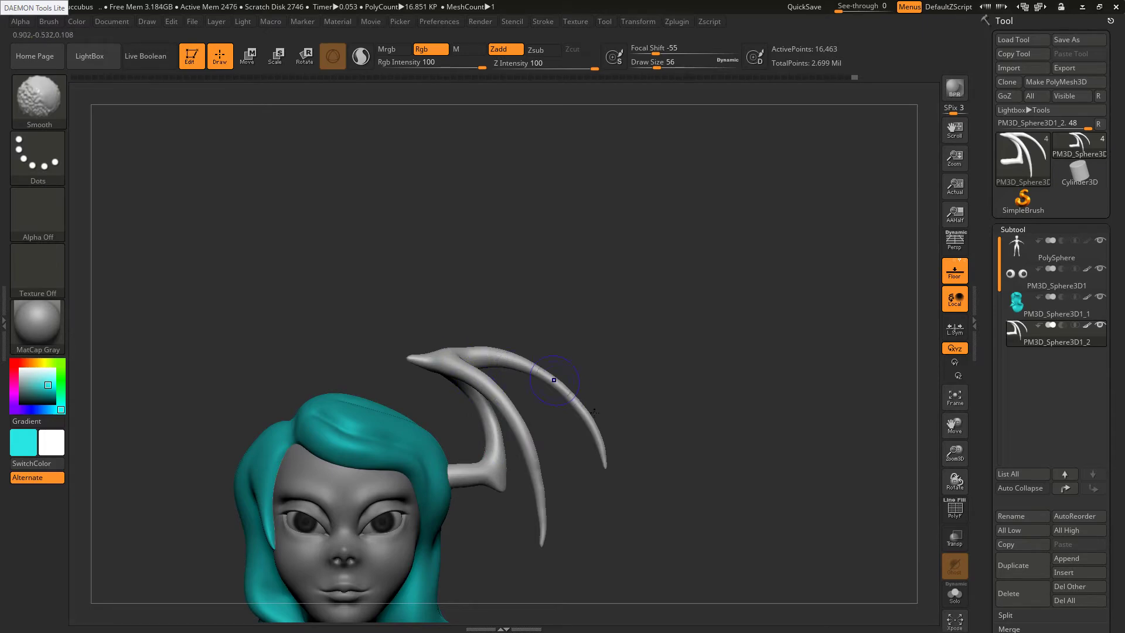
Smooth the outer finger bone and thicken its middle with Inflat at draw size 108
{"action": "left_click_drag", "start_coordinate": [594, 413], "coordinate": [591, 421], "text": "shift"}
{"action": "key", "text": "s"}
{"action": "left_click_drag", "start_coordinate": [550, 383], "coordinate": [559, 383]}
{"action": "left_click_drag", "start_coordinate": [555, 381], "coordinate": [538, 377]}
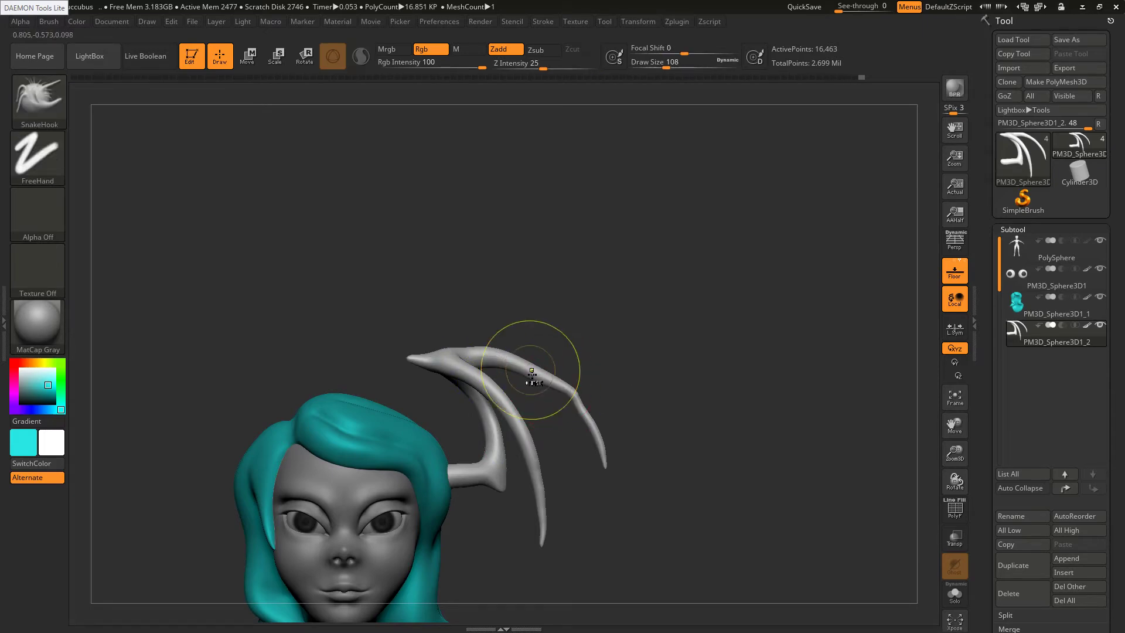
{"action": "key", "text": "b"}
{"action": "key", "text": "i"}
{"action": "key", "text": "n"}
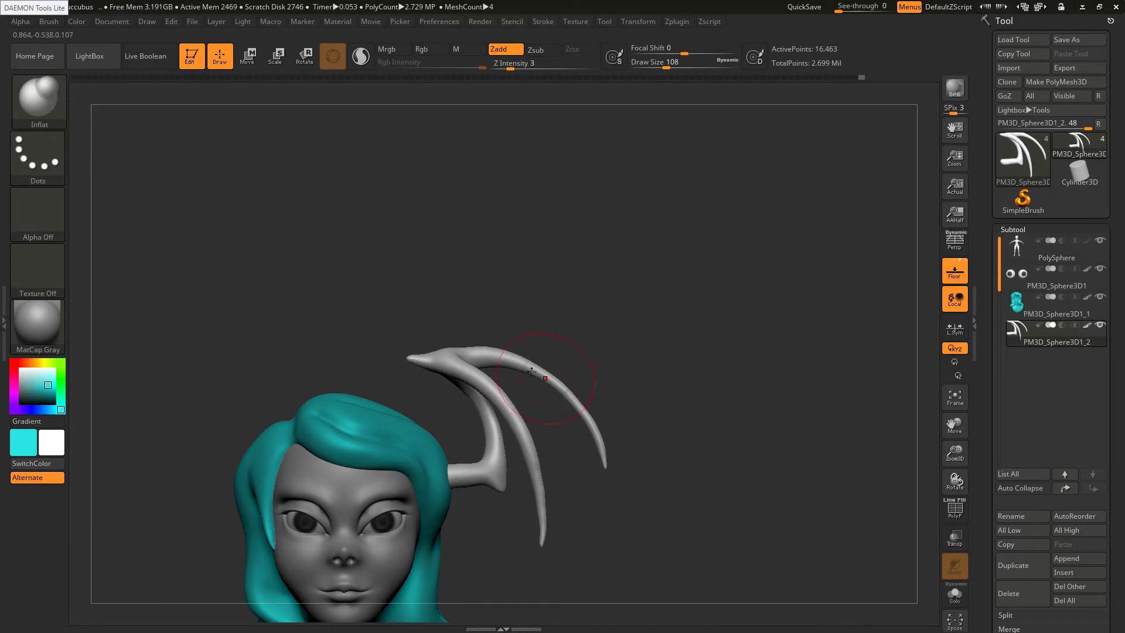
{"action": "left_click_drag", "start_coordinate": [563, 397], "coordinate": [511, 360]}
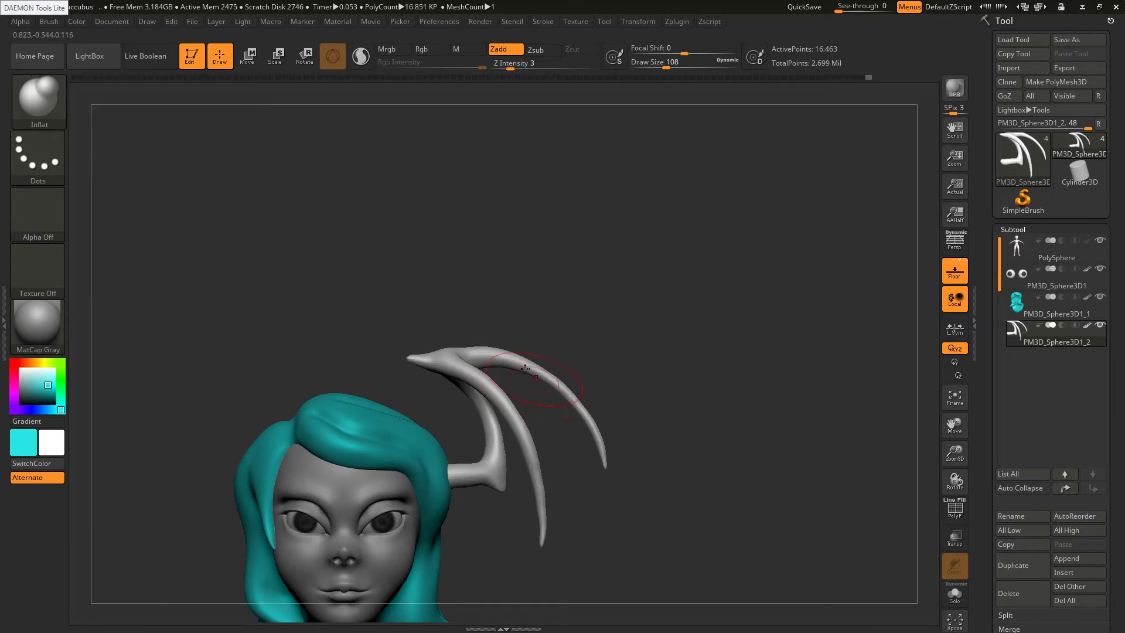
{"action": "key", "text": "shift"}
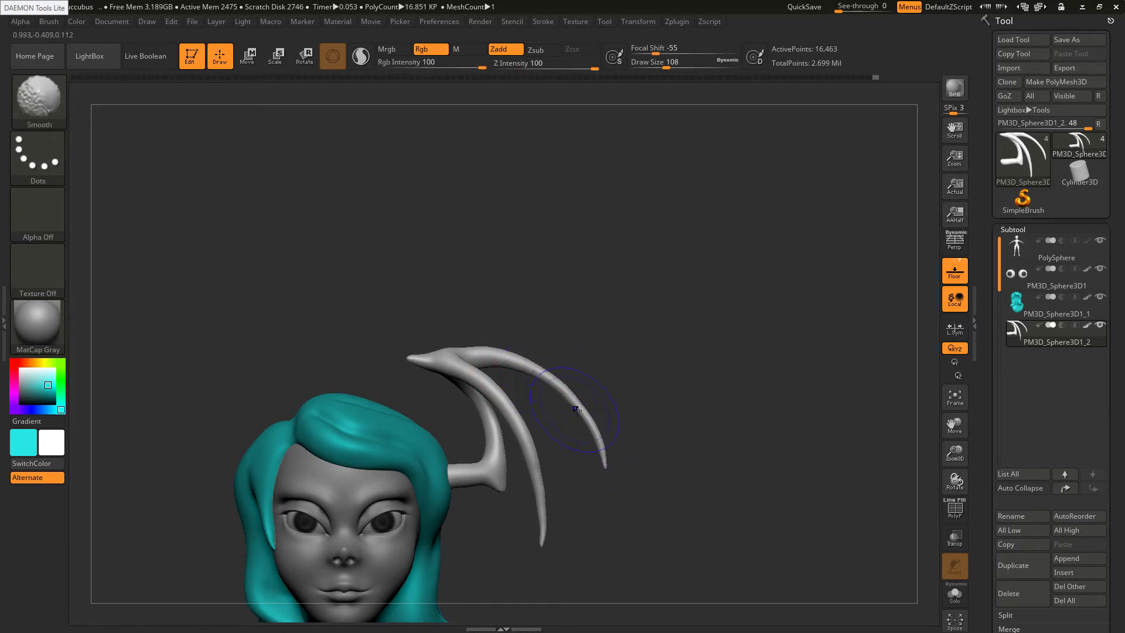
Smooth the inner finger bone's tip from the side and remesh the wing with DynaMesh
{"action": "left_click_drag", "start_coordinate": [495, 403], "coordinate": [490, 366]}
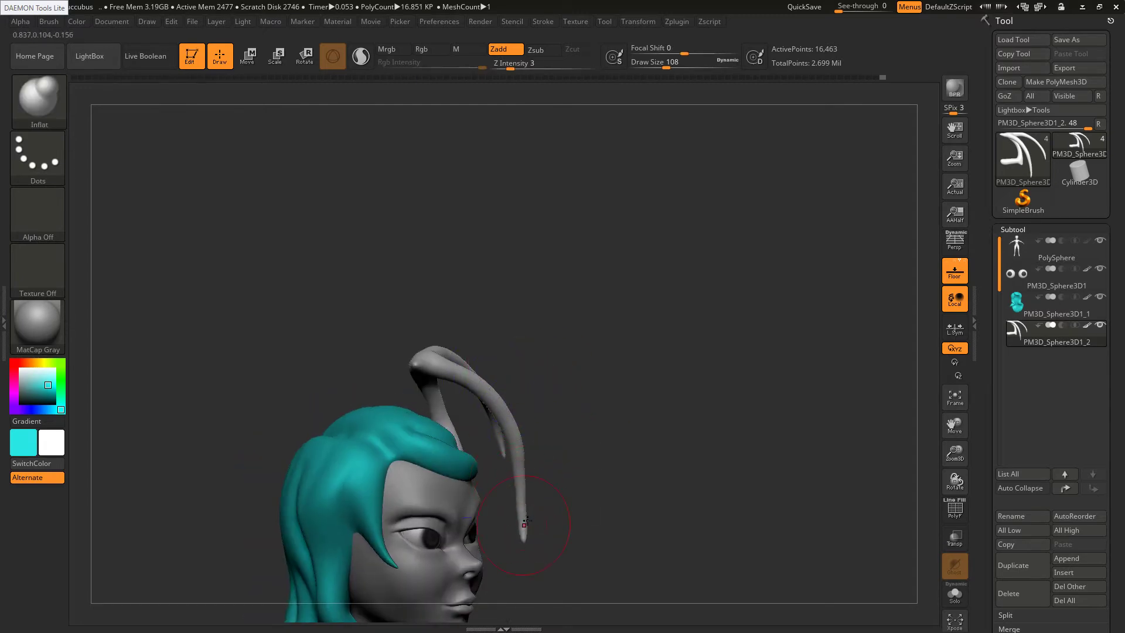
{"action": "left_click_drag", "start_coordinate": [525, 526], "coordinate": [519, 472], "text": "shift"}
{"action": "left_click_drag", "start_coordinate": [636, 460], "coordinate": [594, 456]}
{"action": "left_click_drag", "start_coordinate": [683, 312], "coordinate": [615, 380], "text": "ctrl"}
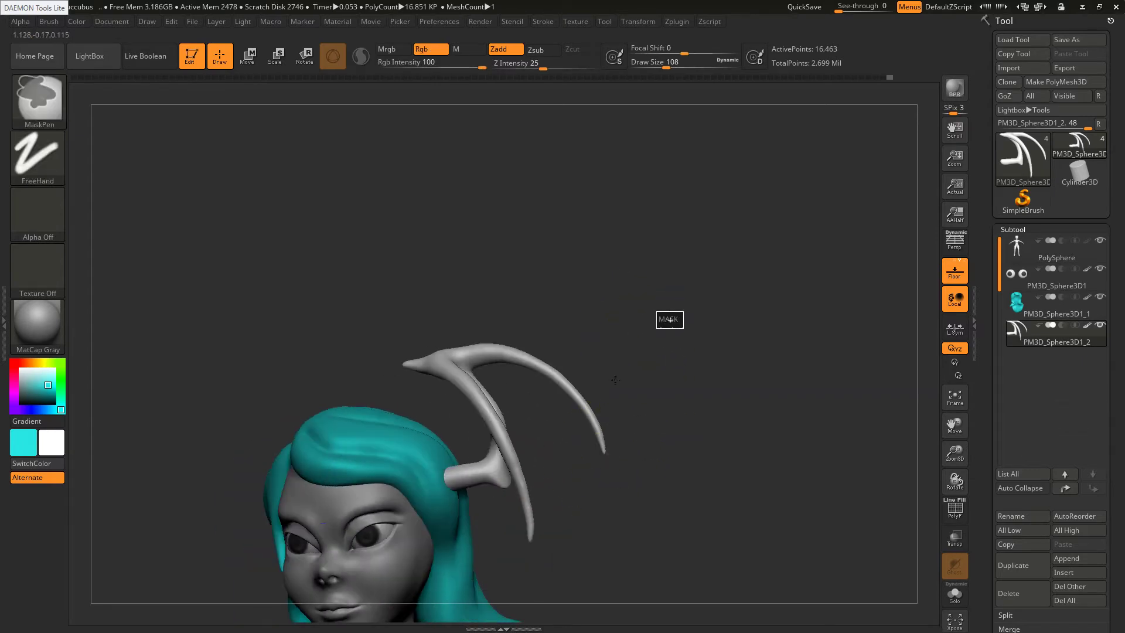
{"action": "left_click_drag", "start_coordinate": [606, 554], "coordinate": [562, 568]}
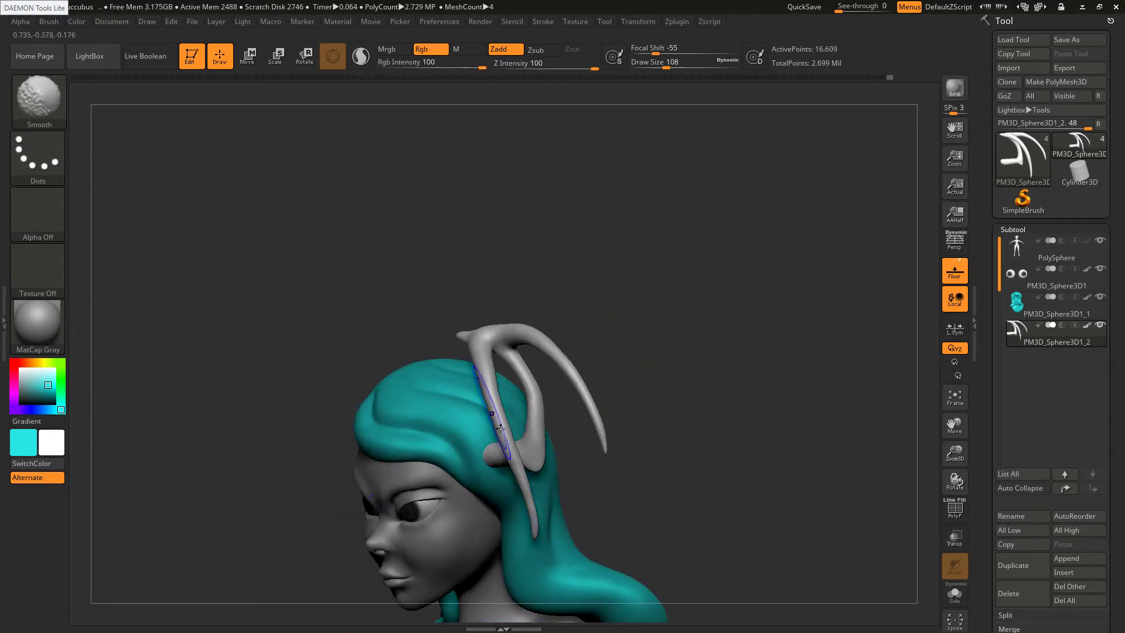
Smooth the inner finger bone and the claw's upper edge from behind at draw size 108
{"action": "right_click_drag", "start_coordinate": [473, 319], "coordinate": [498, 389], "text": "ctrl"}
{"action": "mouse_move", "coordinate": [497, 389]}
{"action": "left_mouse_down"}
{"action": "mouse_move", "coordinate": [505, 398]}
{"action": "mouse_move", "coordinate": [460, 412]}
{"action": "left_mouse_up"}
{"action": "right_click_drag", "start_coordinate": [457, 392], "coordinate": [464, 440], "text": "ctrl"}
{"action": "left_click_drag", "start_coordinate": [471, 407], "coordinate": [498, 403], "text": "shift"}
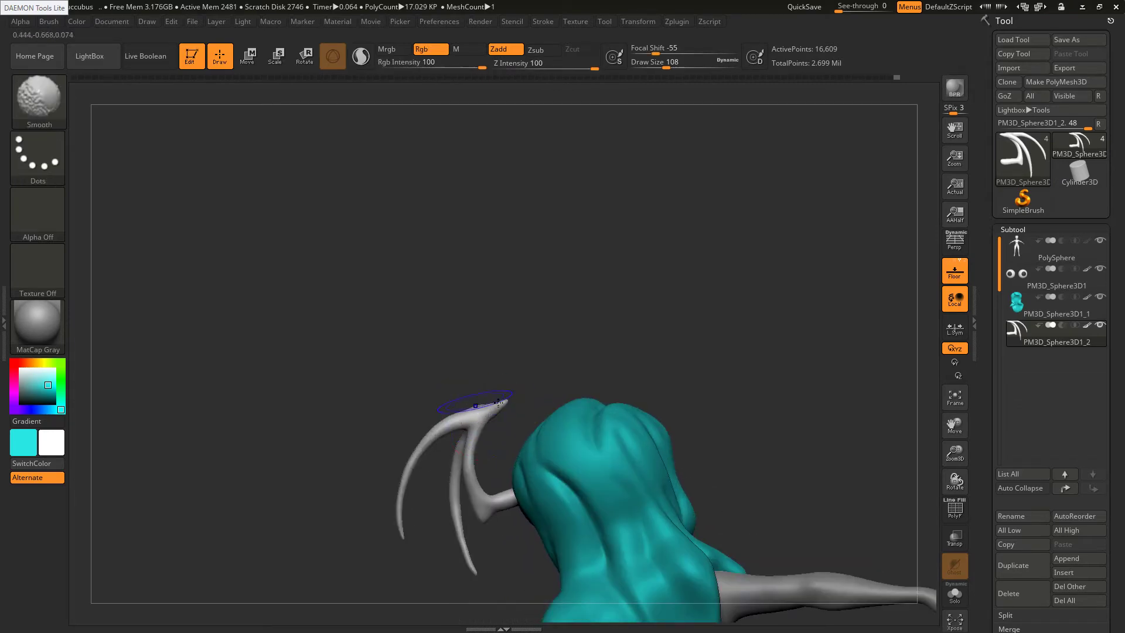
{"action": "left_click_drag", "start_coordinate": [568, 404], "coordinate": [548, 408]}
Check the reference and bend the claw's tip downward into a hook with SnakeHook at draw sizes 51 and 33
{"action": "key", "text": "alt+Tab"}
{"action": "key", "text": "alt+Tab"}
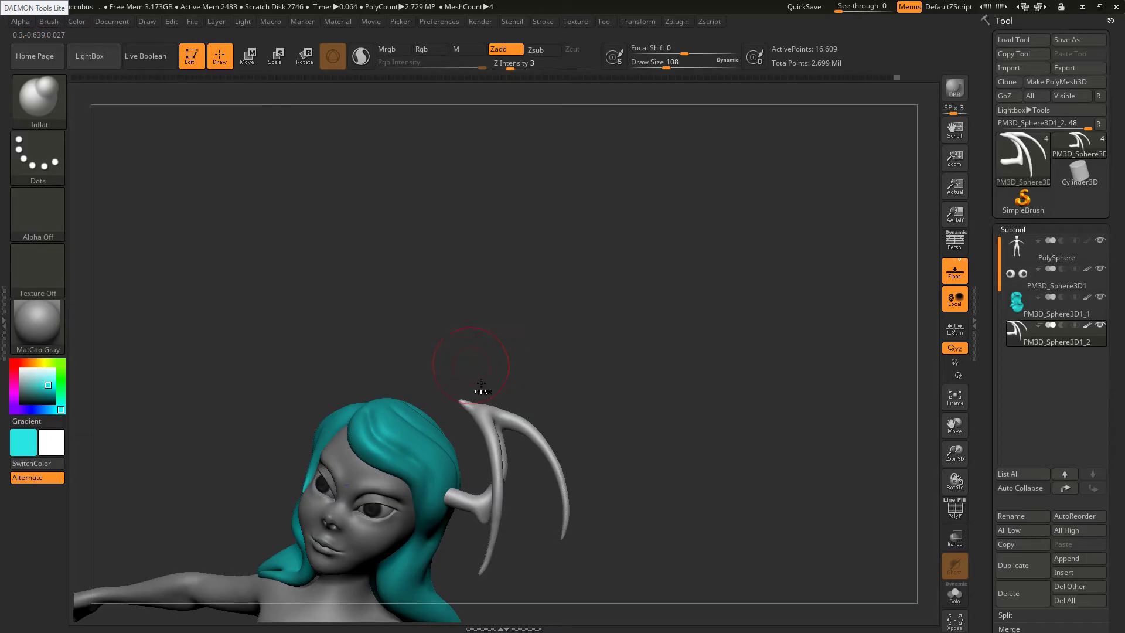
{"action": "right_click_drag", "start_coordinate": [480, 384], "coordinate": [533, 385], "text": "ctrl"}
{"action": "left_click_drag", "start_coordinate": [533, 385], "coordinate": [518, 385]}
{"action": "right_click_drag", "start_coordinate": [518, 384], "coordinate": [517, 406], "text": "ctrl"}
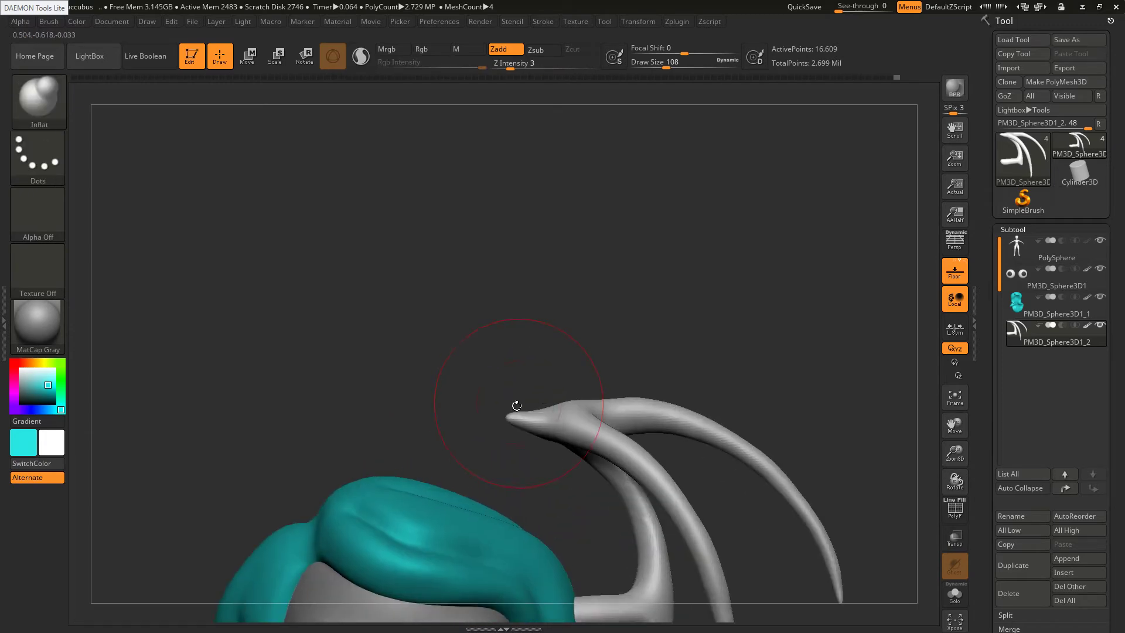
{"action": "key", "text": "s"}
{"action": "left_click_drag", "start_coordinate": [517, 406], "coordinate": [493, 407]}
{"action": "key", "text": "bracketright"}
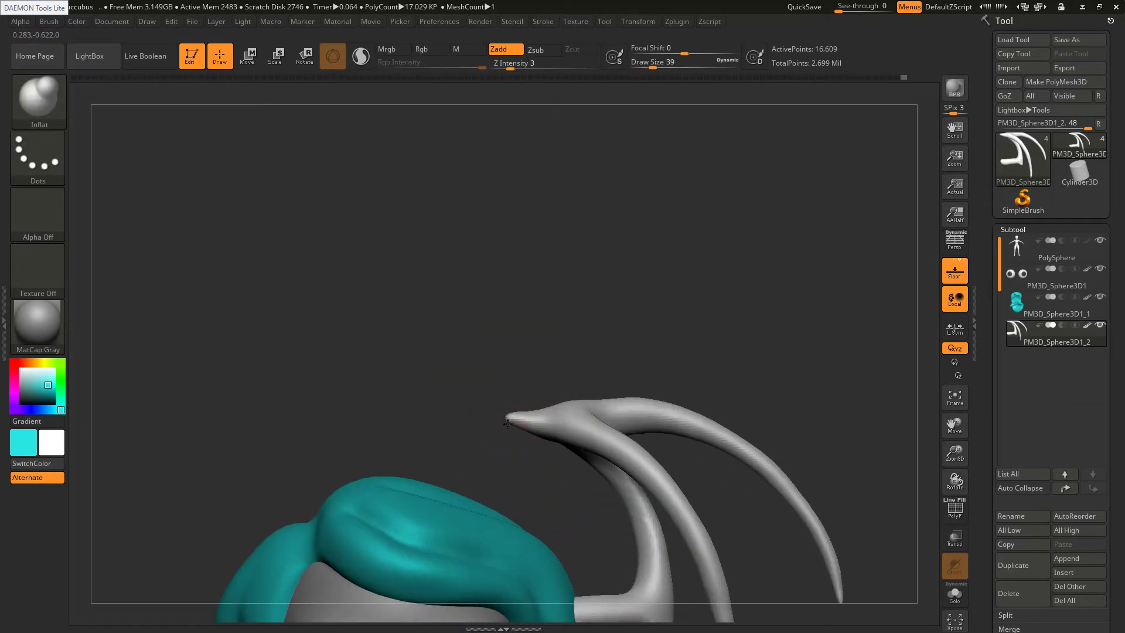
{"action": "key", "text": "b"}
{"action": "key", "text": "s"}
{"action": "key", "text": "h"}
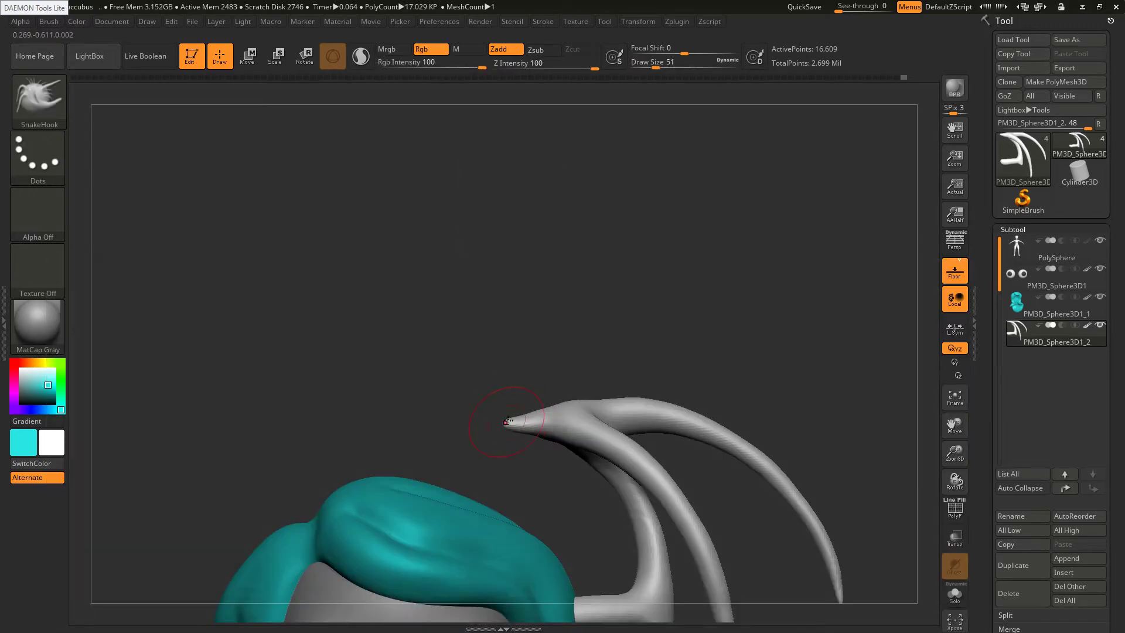
{"action": "mouse_move", "coordinate": [510, 424]}
{"action": "left_mouse_down"}
{"action": "mouse_move", "coordinate": [530, 410]}
{"action": "mouse_move", "coordinate": [508, 429]}
{"action": "left_mouse_up"}
{"action": "key", "text": "bracketleft"}
{"action": "key", "text": "bracketleft"}
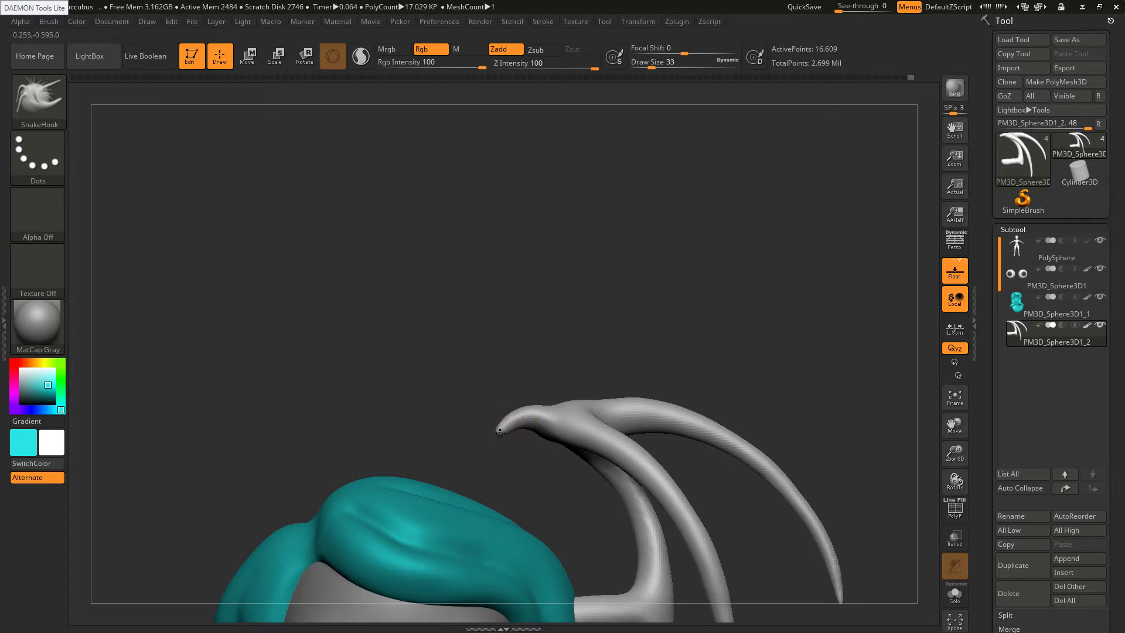
{"action": "left_click_drag", "start_coordinate": [500, 432], "coordinate": [519, 415]}
Smooth the hooked claw from behind and adjust its base from above with SnakeHook at draw size 33
{"action": "left_click_drag", "start_coordinate": [519, 460], "coordinate": [657, 450]}
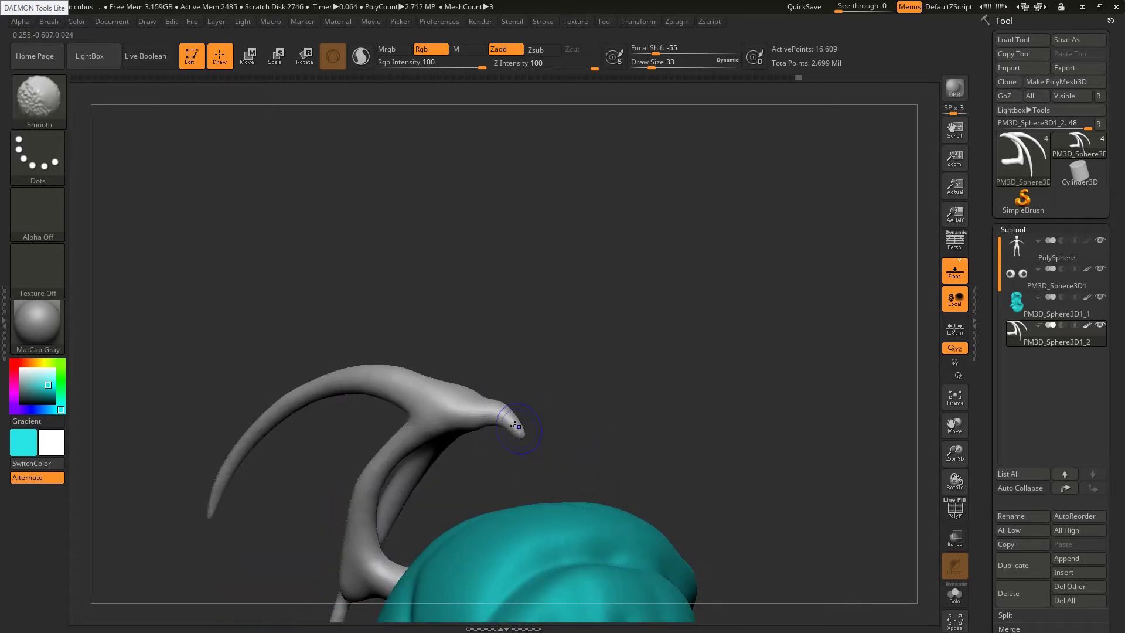
{"action": "mouse_move", "coordinate": [516, 427]}
{"action": "left_mouse_down", "text": "shift"}
{"action": "mouse_move", "coordinate": [500, 413]}
{"action": "mouse_move", "coordinate": [509, 422]}
{"action": "left_mouse_up", "text": "shift"}
{"action": "mouse_move", "coordinate": [494, 460]}
{"action": "left_mouse_down"}
{"action": "mouse_move", "coordinate": [544, 458]}
{"action": "mouse_move", "coordinate": [623, 370]}
{"action": "left_mouse_up"}
{"action": "key", "text": "shift"}
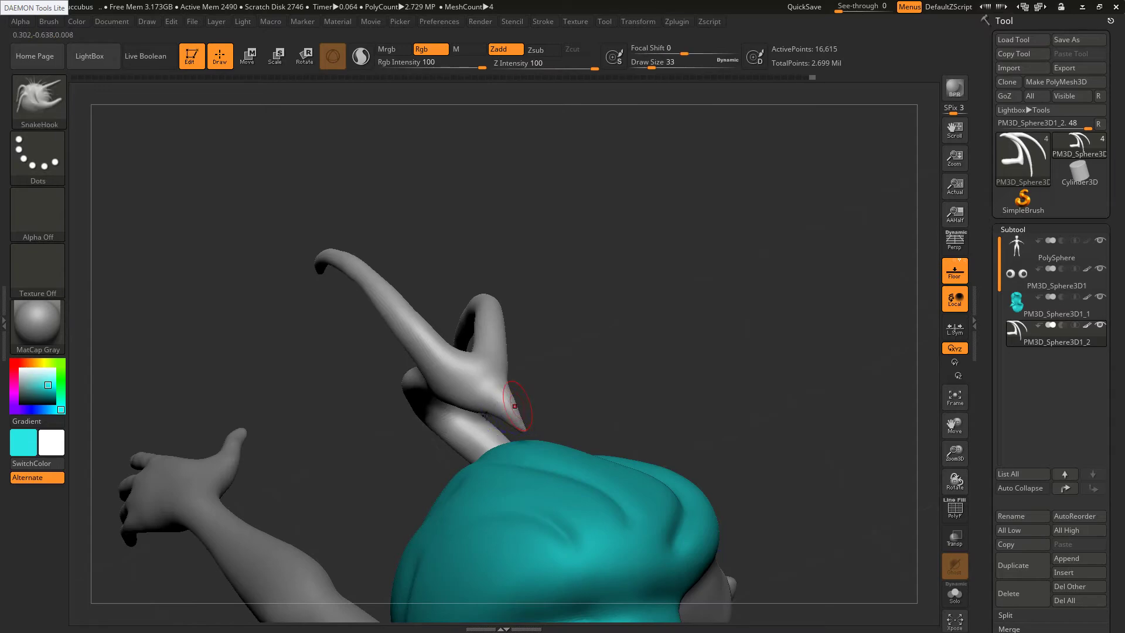
{"action": "mouse_move", "coordinate": [509, 408]}
{"action": "left_mouse_down"}
{"action": "mouse_move", "coordinate": [500, 412]}
{"action": "mouse_move", "coordinate": [503, 387]}
{"action": "mouse_move", "coordinate": [509, 405]}
{"action": "left_mouse_up"}
Thicken the claw's base with Inflat at draw size 39, working around it from several angles
{"action": "key", "text": "b"}
{"action": "key", "text": "i"}
{"action": "key", "text": "n"}
{"action": "key", "text": "s"}
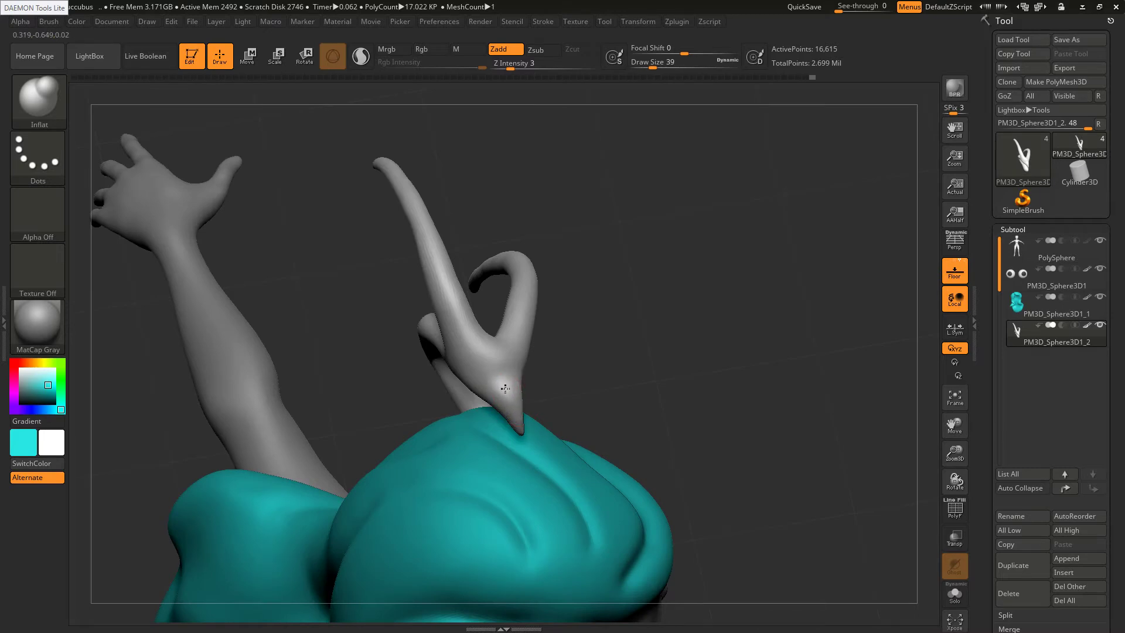
{"action": "right_click_drag", "start_coordinate": [496, 403], "coordinate": [515, 395]}
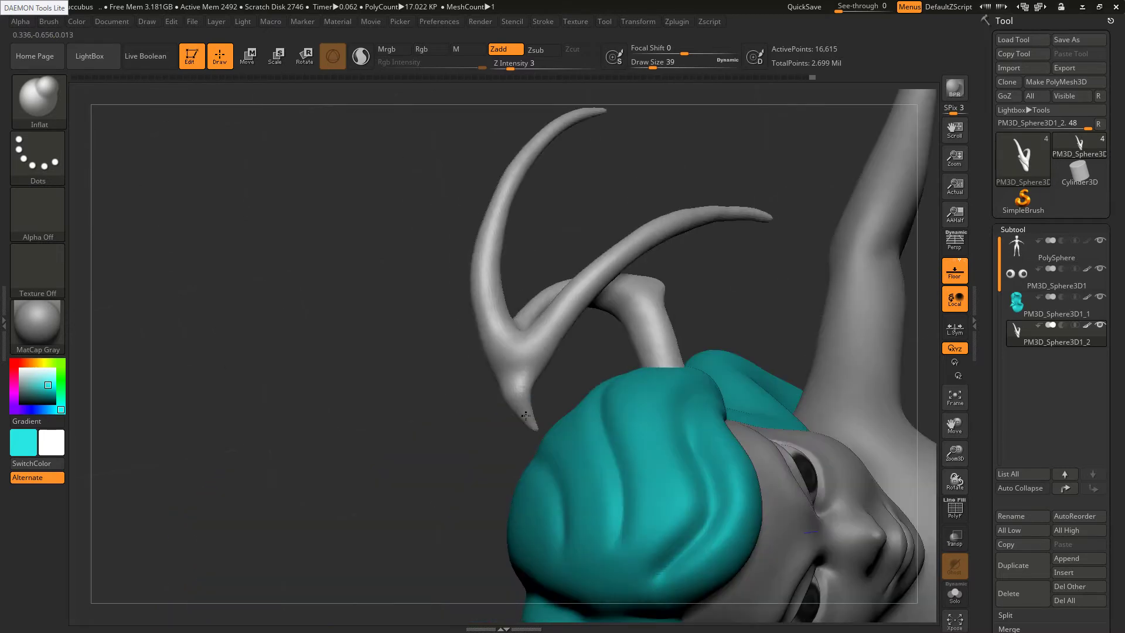
{"action": "left_click_drag", "start_coordinate": [498, 388], "coordinate": [586, 410]}
{"action": "left_click_drag", "start_coordinate": [501, 424], "coordinate": [496, 376]}
{"action": "right_click_drag", "start_coordinate": [497, 376], "coordinate": [519, 396]}
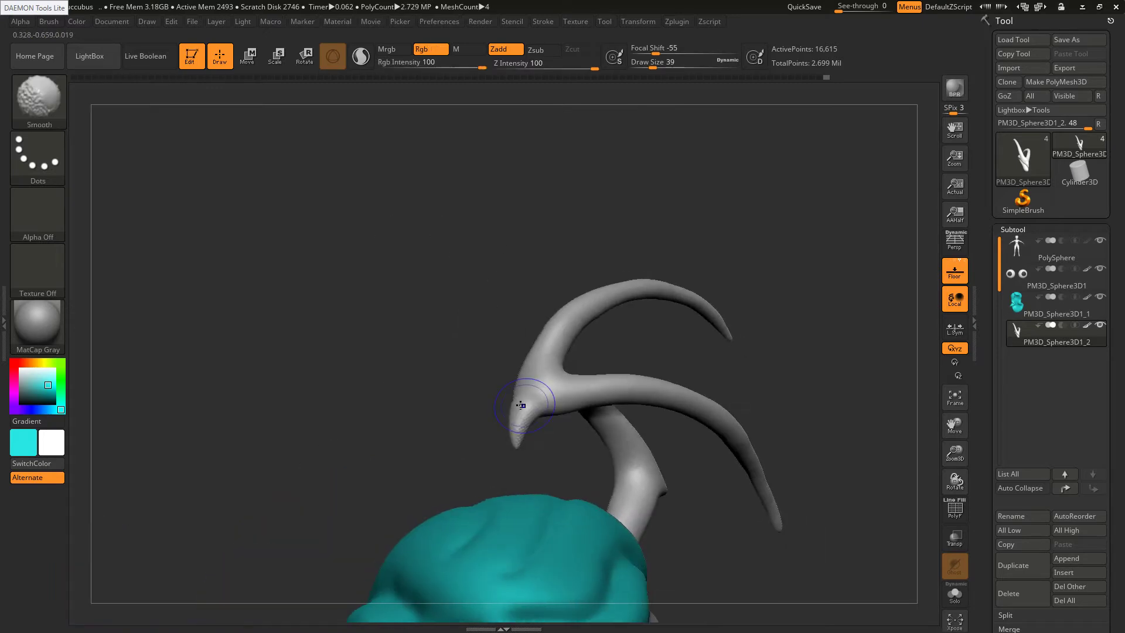
Smooth the claw's transition into the junction and remesh the wing with DynaMesh
{"action": "left_click_drag", "start_coordinate": [520, 402], "coordinate": [520, 410], "text": "shift"}
{"action": "right_click_drag", "start_coordinate": [492, 352], "coordinate": [446, 281]}
{"action": "left_click_drag", "start_coordinate": [443, 278], "coordinate": [489, 321], "text": "ctrl"}
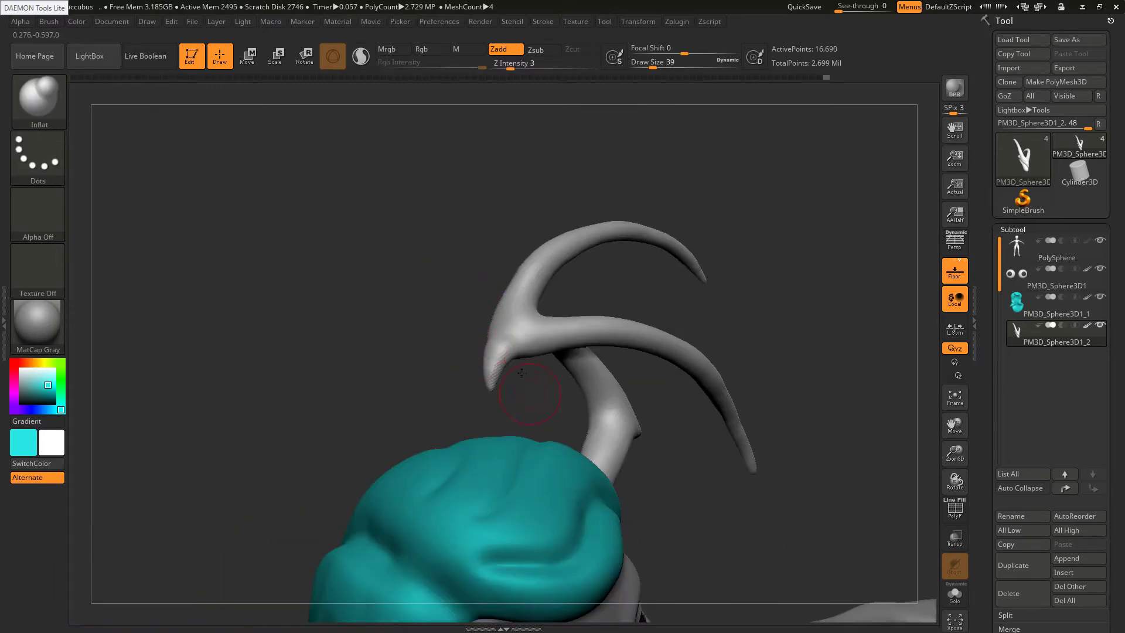
{"action": "right_click_drag", "start_coordinate": [528, 387], "coordinate": [502, 372]}
{"action": "left_click_drag", "start_coordinate": [502, 371], "coordinate": [510, 389], "text": "shift"}
{"action": "mouse_move", "coordinate": [491, 320]}
{"action": "right_mouse_down"}
{"action": "mouse_move", "coordinate": [489, 302]}
{"action": "mouse_move", "coordinate": [446, 314]}
{"action": "right_mouse_up"}
{"action": "mouse_move", "coordinate": [498, 336]}
{"action": "left_mouse_down", "text": "shift"}
{"action": "mouse_move", "coordinate": [514, 313]}
{"action": "mouse_move", "coordinate": [520, 324]}
{"action": "left_mouse_up", "text": "shift"}
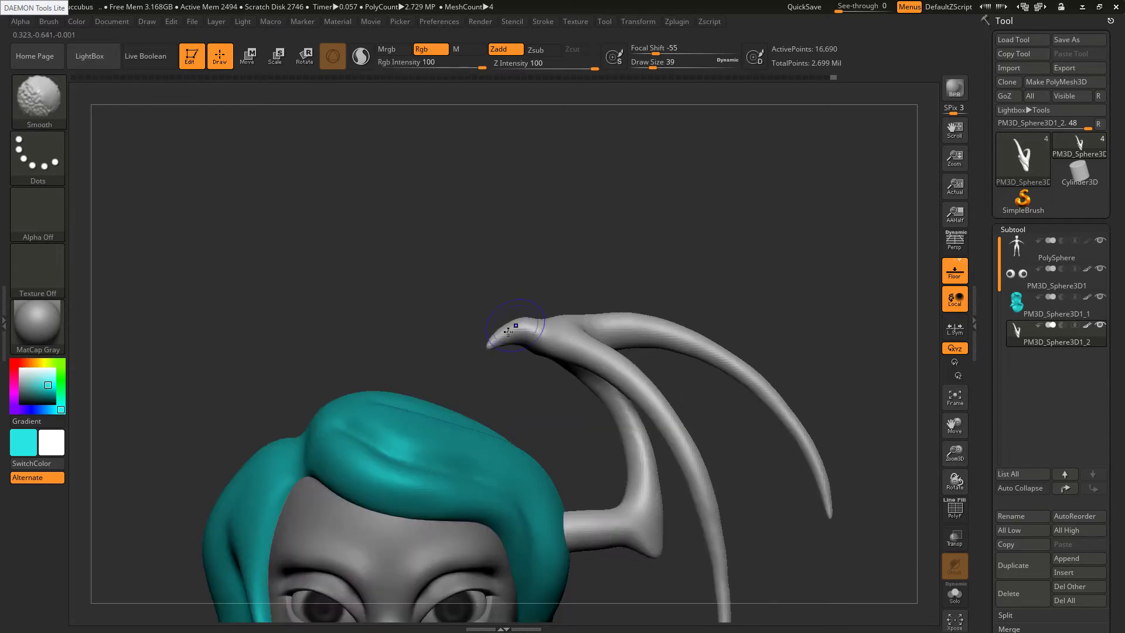
Smooth the junction and the outer finger bone from the front at draw size 39
{"action": "right_click_drag", "start_coordinate": [457, 265], "coordinate": [465, 317], "text": "ctrl"}
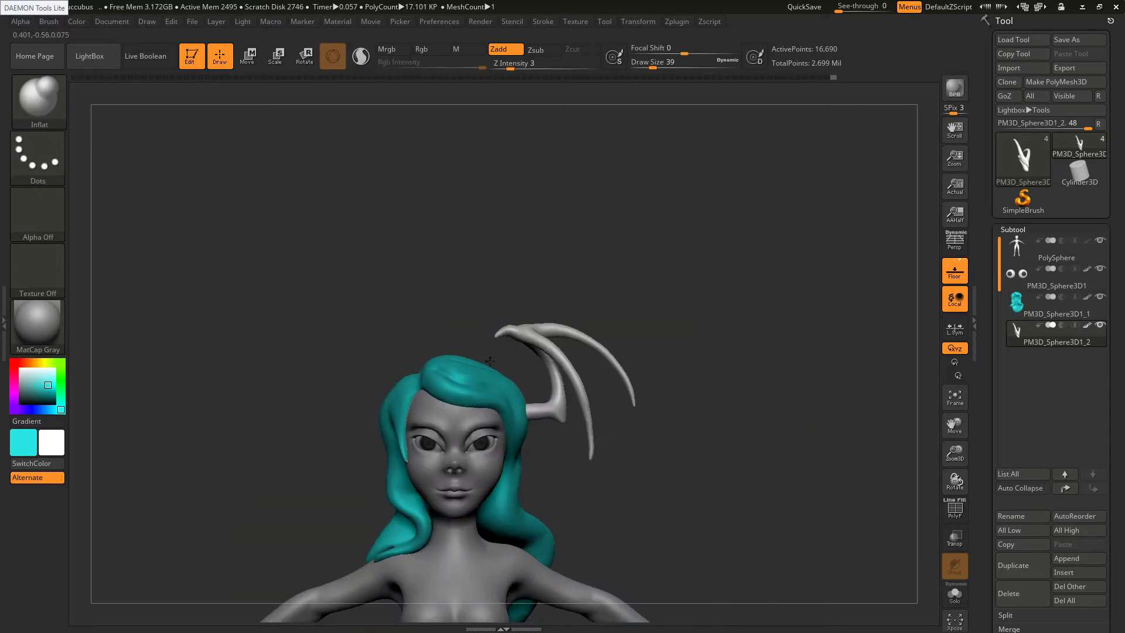
{"action": "mouse_move", "coordinate": [467, 323]}
{"action": "left_mouse_down"}
{"action": "mouse_move", "coordinate": [469, 384]}
{"action": "mouse_move", "coordinate": [562, 378]}
{"action": "left_mouse_up"}
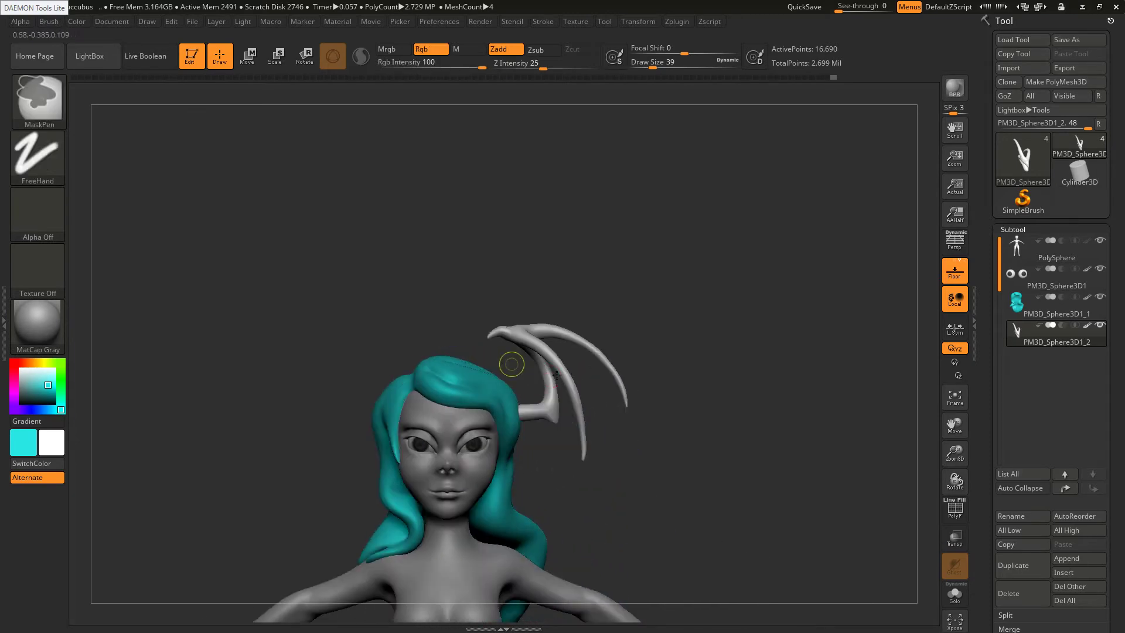
{"action": "right_click_drag", "start_coordinate": [510, 364], "coordinate": [518, 293], "text": "ctrl"}
{"action": "mouse_move", "coordinate": [519, 281]}
{"action": "left_mouse_down", "text": "shift"}
{"action": "mouse_move", "coordinate": [510, 269]}
{"action": "mouse_move", "coordinate": [546, 263]}
{"action": "left_mouse_up", "text": "shift"}
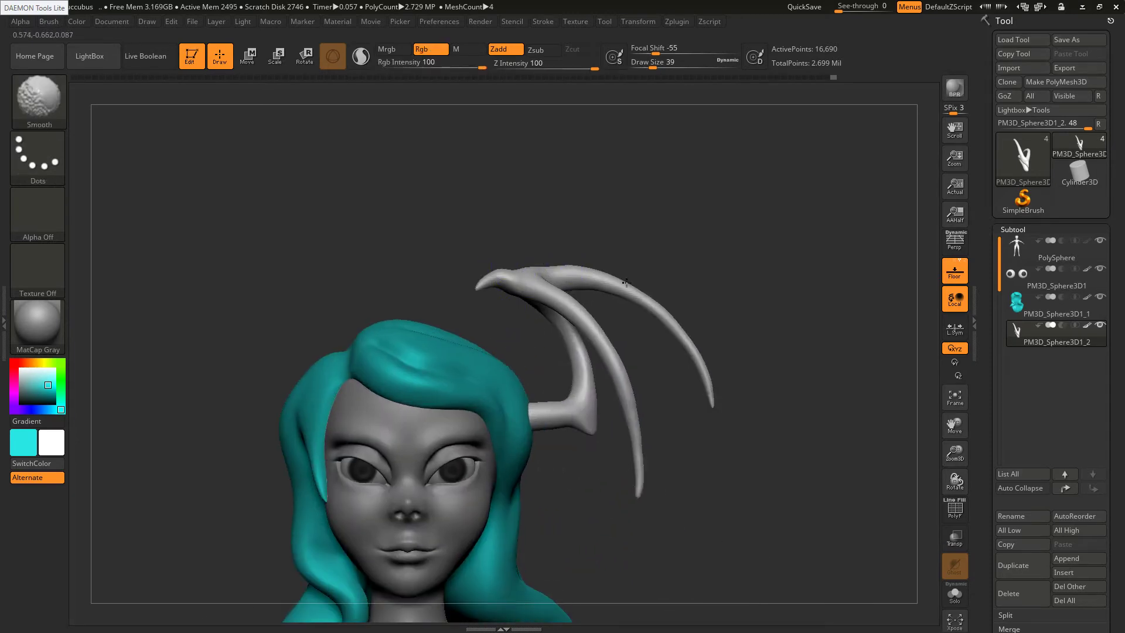
{"action": "left_click_drag", "start_coordinate": [626, 283], "coordinate": [686, 322], "text": "shift"}
{"action": "mouse_move", "coordinate": [522, 219]}
{"action": "right_mouse_down", "text": "ctrl"}
{"action": "mouse_move", "coordinate": [540, 347]}
{"action": "mouse_move", "coordinate": [564, 378]}
{"action": "right_mouse_up", "text": "ctrl"}
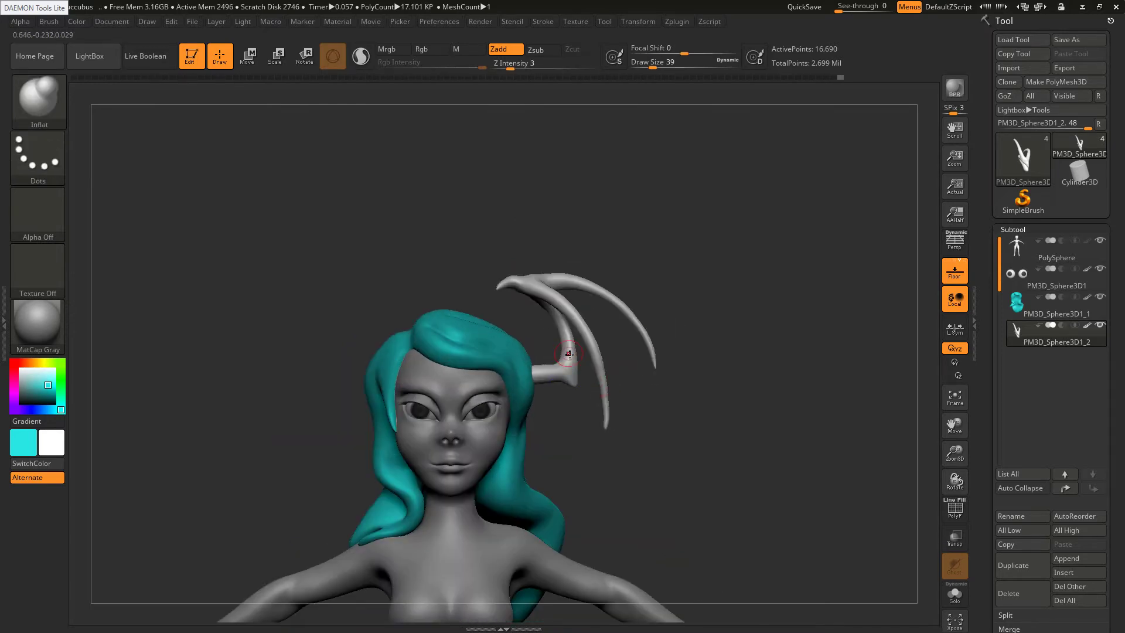
Smooth the upper arm bone from the elbow up to the junction
{"action": "mouse_move", "coordinate": [647, 362]}
{"action": "right_mouse_down"}
{"action": "mouse_move", "coordinate": [727, 359]}
{"action": "mouse_move", "coordinate": [648, 361]}
{"action": "right_mouse_up"}
{"action": "mouse_move", "coordinate": [573, 368]}
{"action": "left_mouse_down", "text": "shift"}
{"action": "mouse_move", "coordinate": [542, 367]}
{"action": "mouse_move", "coordinate": [565, 283]}
{"action": "left_mouse_up", "text": "shift"}
{"action": "right_click_drag", "start_coordinate": [512, 236], "coordinate": [530, 269], "text": "ctrl"}
{"action": "mouse_move", "coordinate": [457, 278]}
{"action": "right_mouse_down"}
{"action": "mouse_move", "coordinate": [522, 284]}
{"action": "mouse_move", "coordinate": [518, 274]}
{"action": "mouse_move", "coordinate": [576, 348]}
{"action": "mouse_move", "coordinate": [469, 354]}
{"action": "mouse_move", "coordinate": [590, 357]}
{"action": "mouse_move", "coordinate": [573, 369]}
{"action": "right_mouse_up"}
Compare the wing with the reference, refine the elbow with SnakeHook at draw size 62, and smooth the bone joining the head
{"action": "key", "text": "alt+Tab"}
{"action": "key", "text": "alt+Tab"}
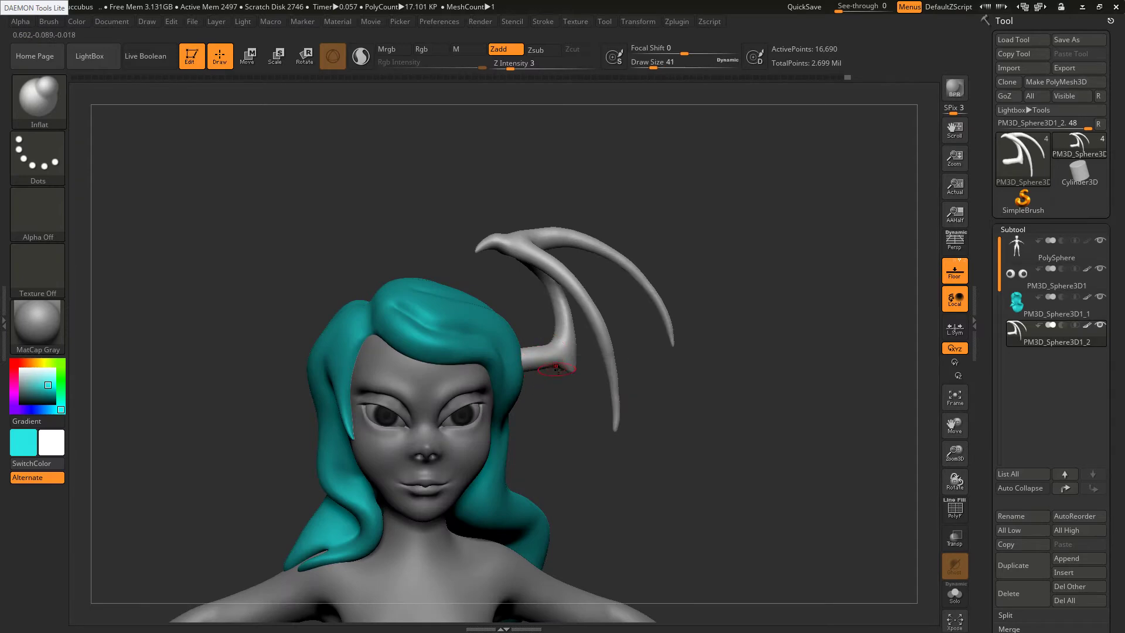
{"action": "key", "text": "b"}
{"action": "key", "text": "s"}
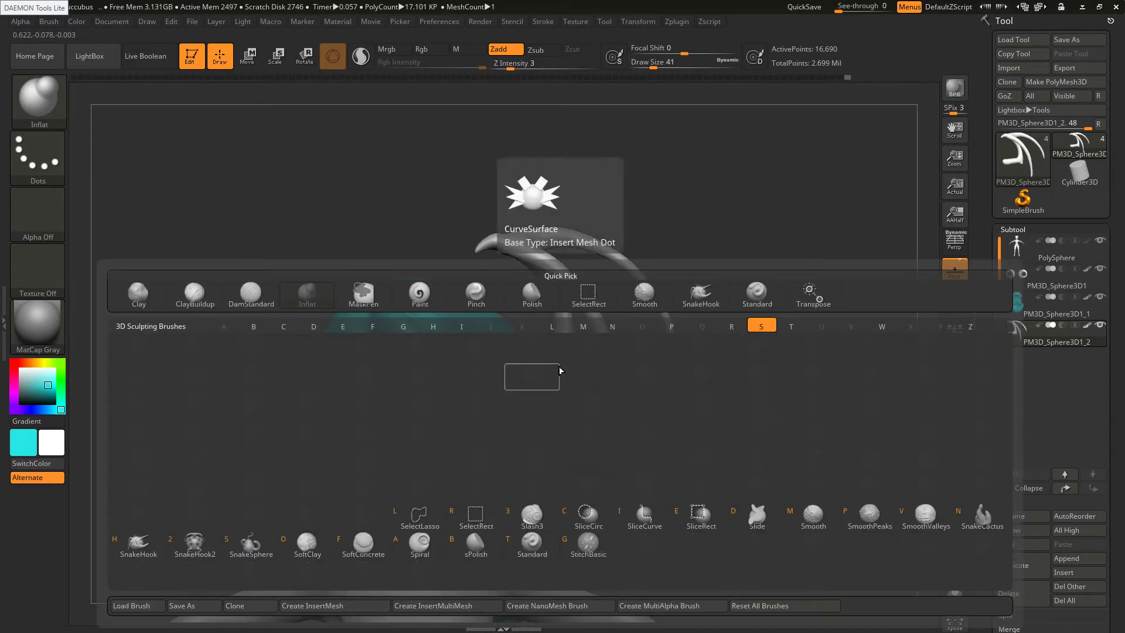
{"action": "key", "text": "h"}
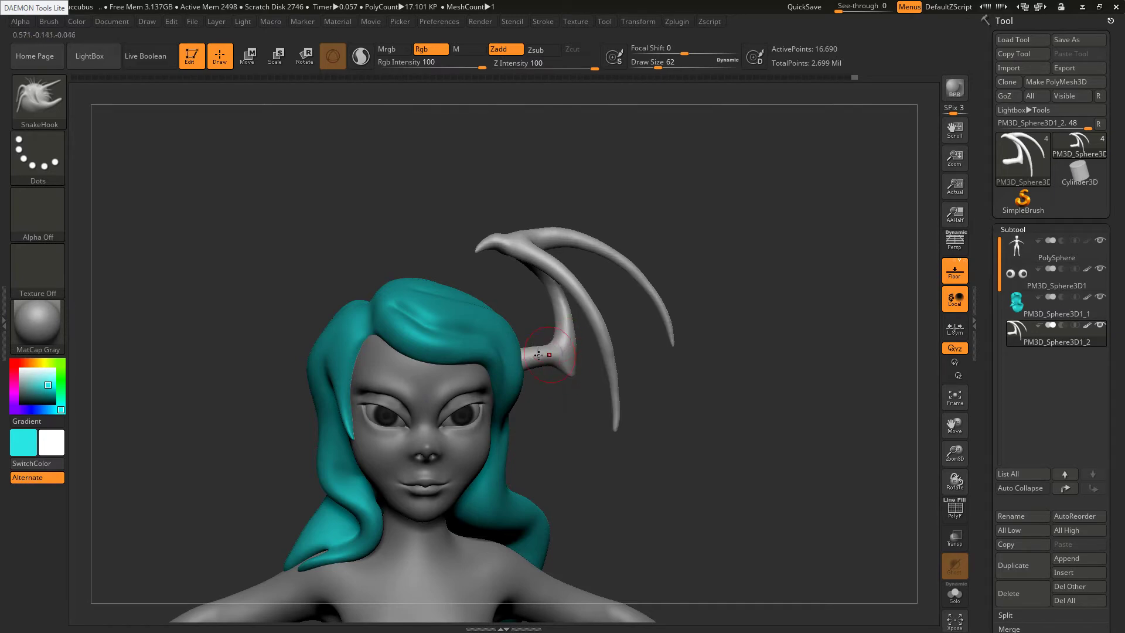
{"action": "left_click_drag", "start_coordinate": [532, 361], "coordinate": [563, 352], "text": "shift"}
Thicken the middle of the inner finger bone with Inflat at draw size 108
{"action": "key", "text": "s"}
{"action": "left_click_drag", "start_coordinate": [549, 271], "coordinate": [557, 269]}
{"action": "key", "text": "b"}
{"action": "key", "text": "s"}
{"action": "key", "text": "h"}
{"action": "key", "text": "b"}
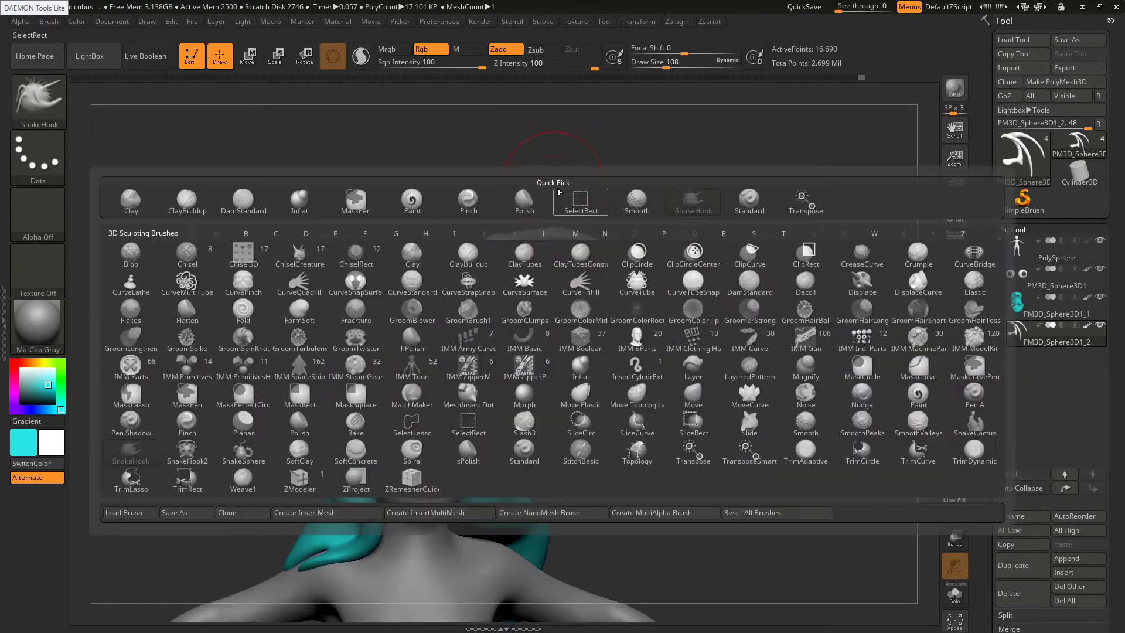
{"action": "key", "text": "i"}
{"action": "key", "text": "n"}
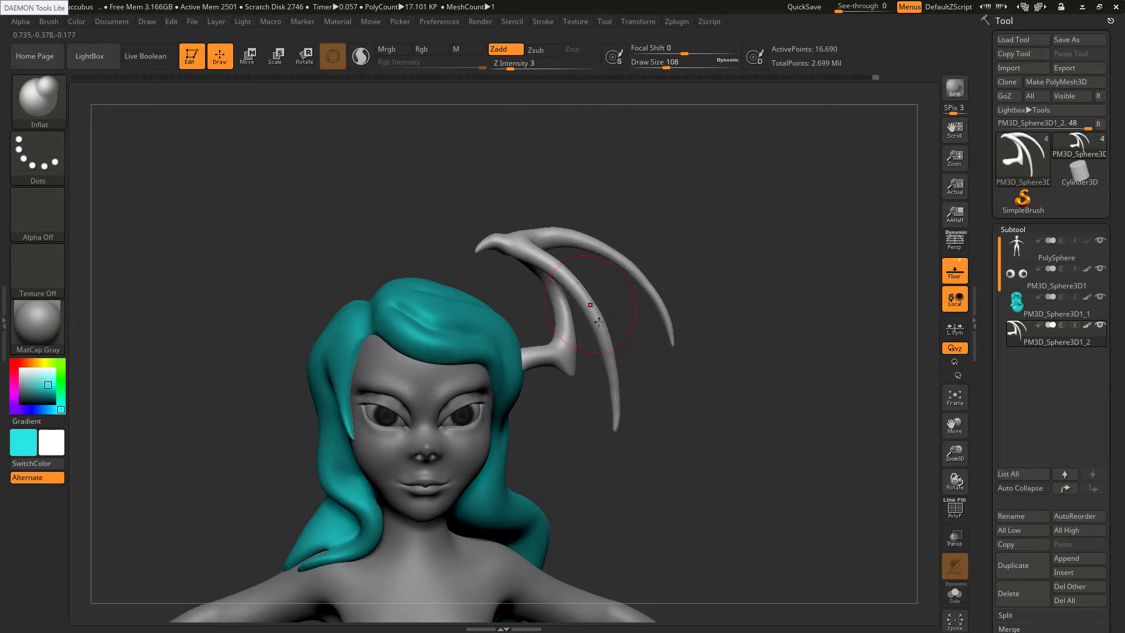
{"action": "left_click_drag", "start_coordinate": [582, 293], "coordinate": [602, 327]}
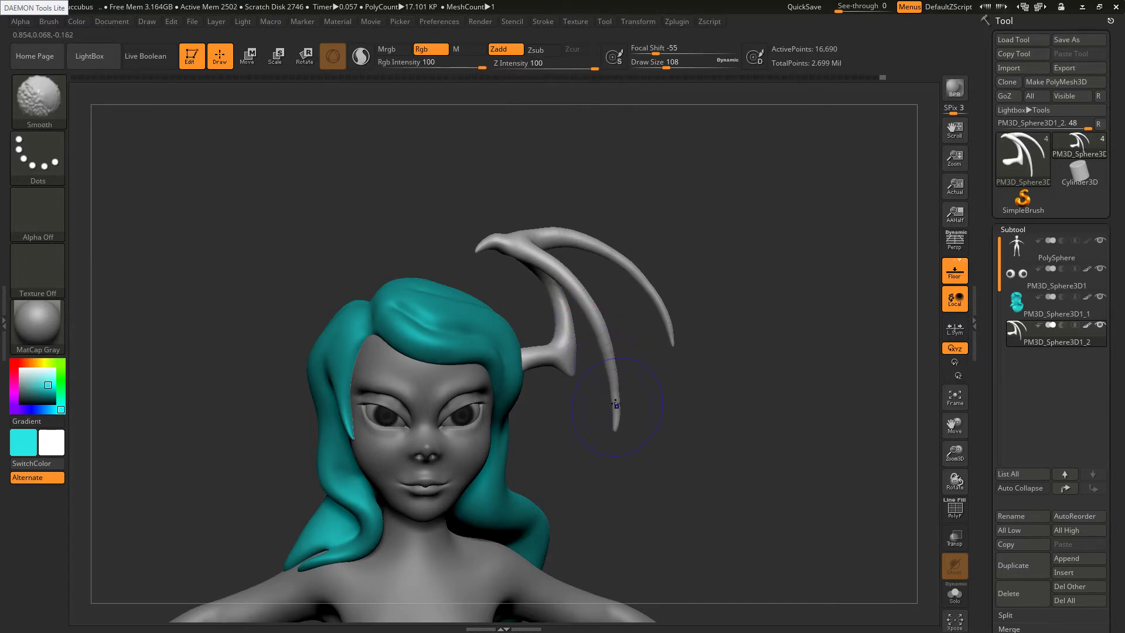
Thicken the wing's outer finger bone with Inflat at draw size 108, working from the back and front
{"action": "right_click_drag", "start_coordinate": [620, 256], "coordinate": [610, 253]}
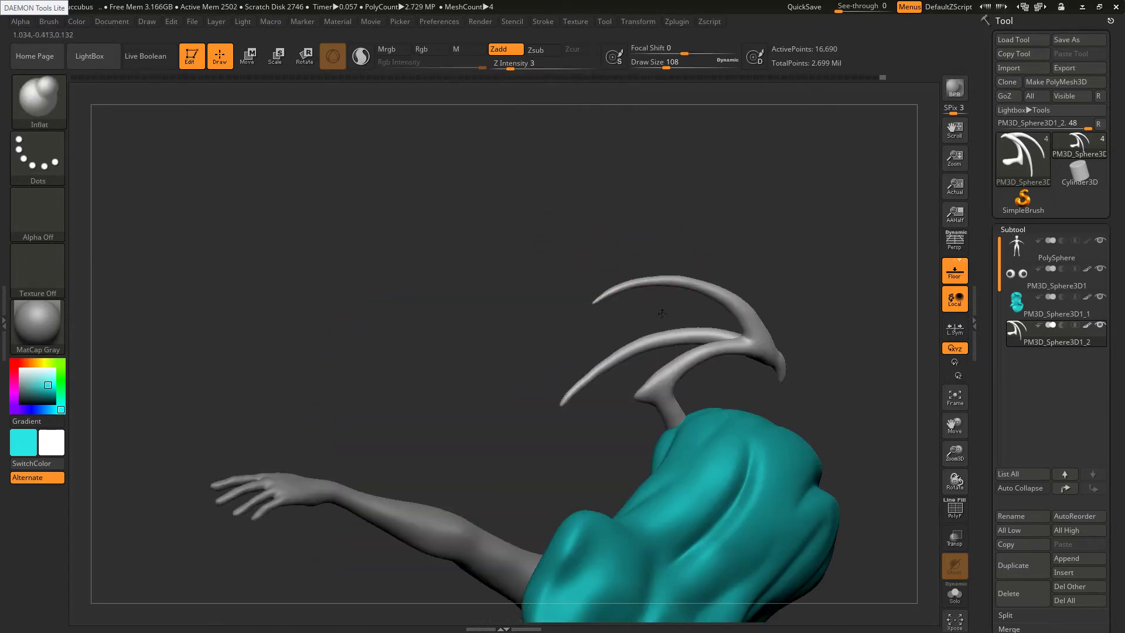
{"action": "right_click_drag", "start_coordinate": [661, 311], "coordinate": [673, 296]}
{"action": "left_click_drag", "start_coordinate": [673, 296], "coordinate": [607, 254]}
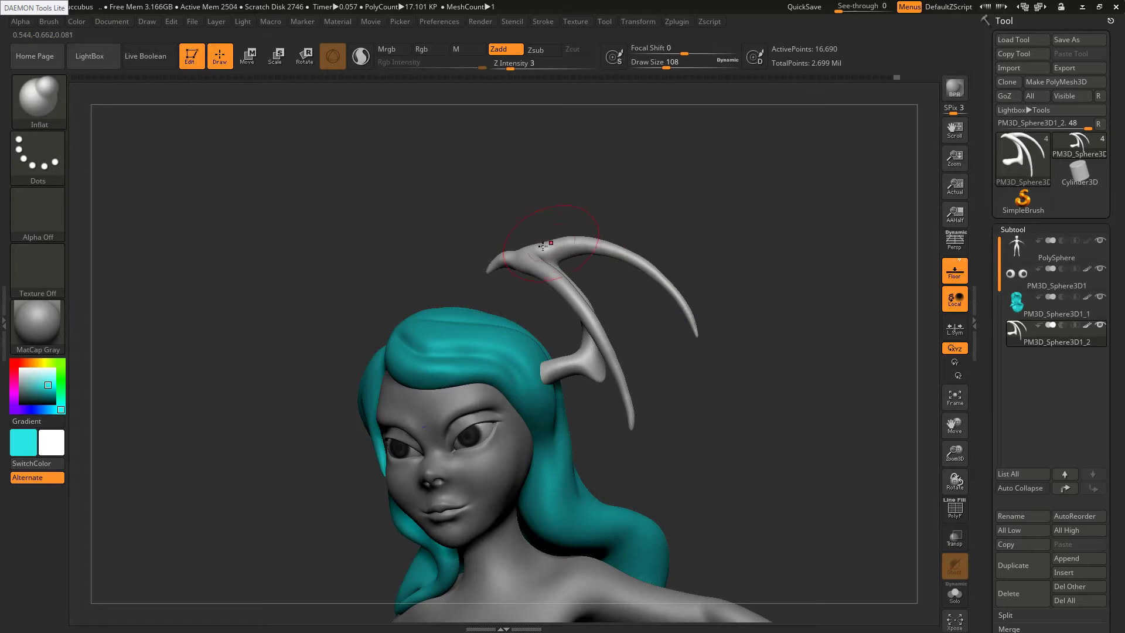
{"action": "right_click_drag", "start_coordinate": [541, 249], "coordinate": [570, 244], "text": "shift"}
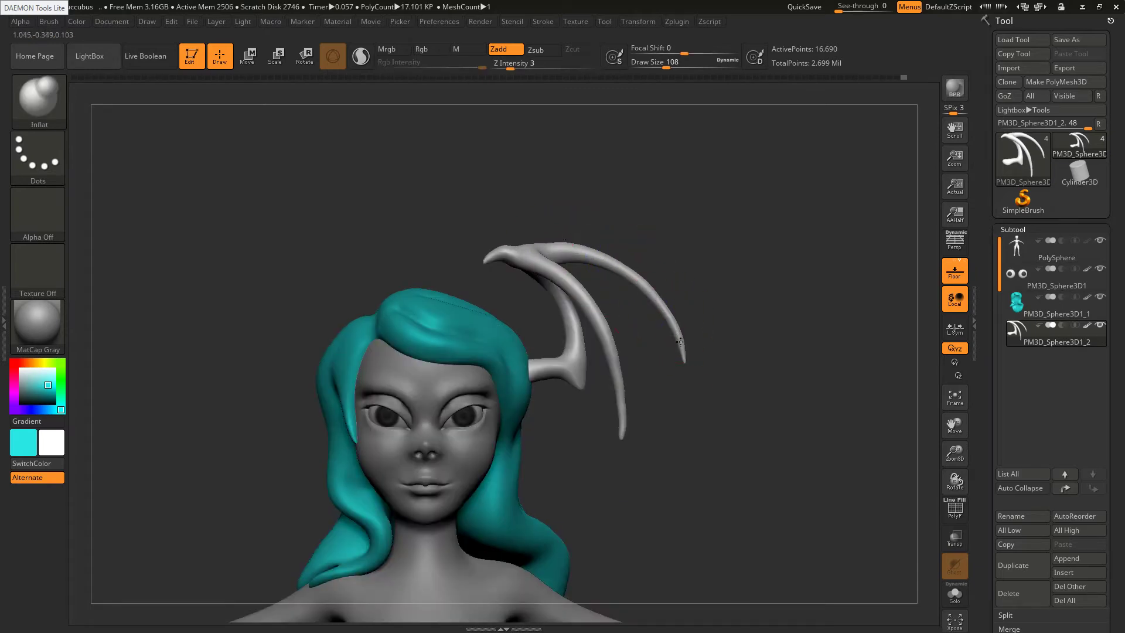
Smooth the claw and its junction with the finger bones at draw size 108, checking the wing from the side and back
{"action": "key", "text": "shift"}
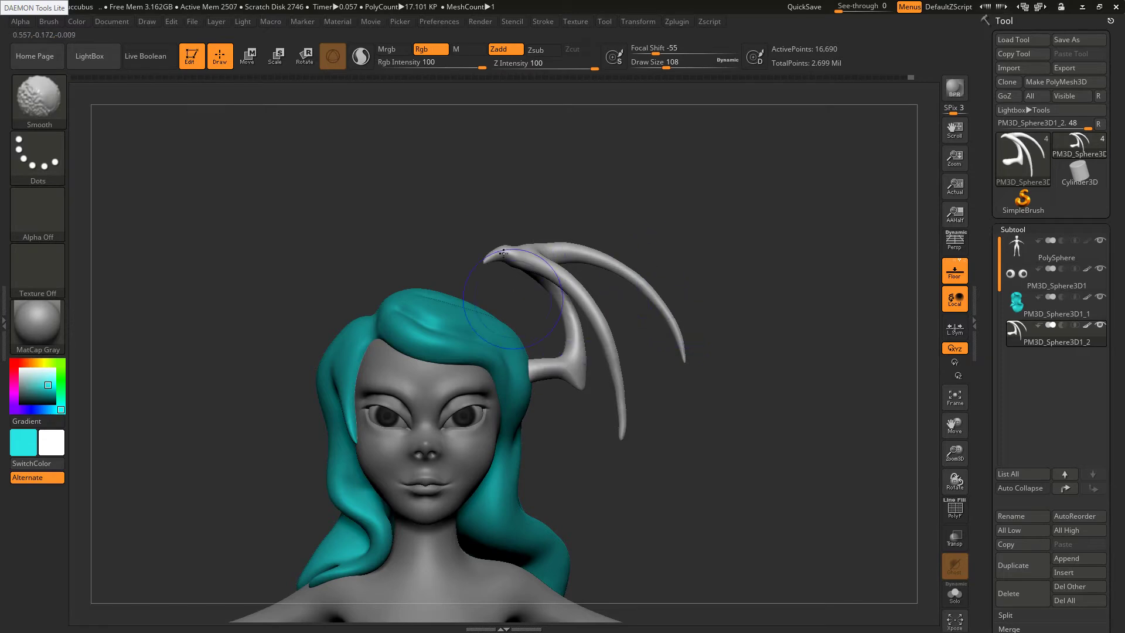
{"action": "left_click_drag", "start_coordinate": [542, 305], "coordinate": [642, 314]}
{"action": "left_click_drag", "start_coordinate": [503, 257], "coordinate": [472, 253], "text": "shift"}
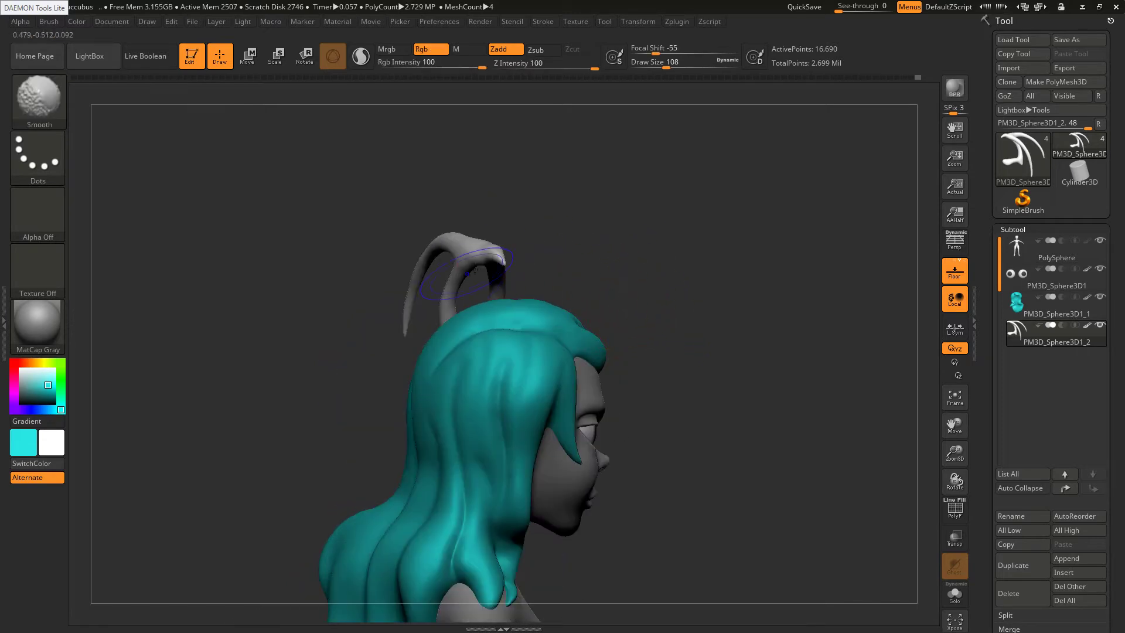
{"action": "left_click_drag", "start_coordinate": [584, 272], "coordinate": [484, 270], "text": "shift"}
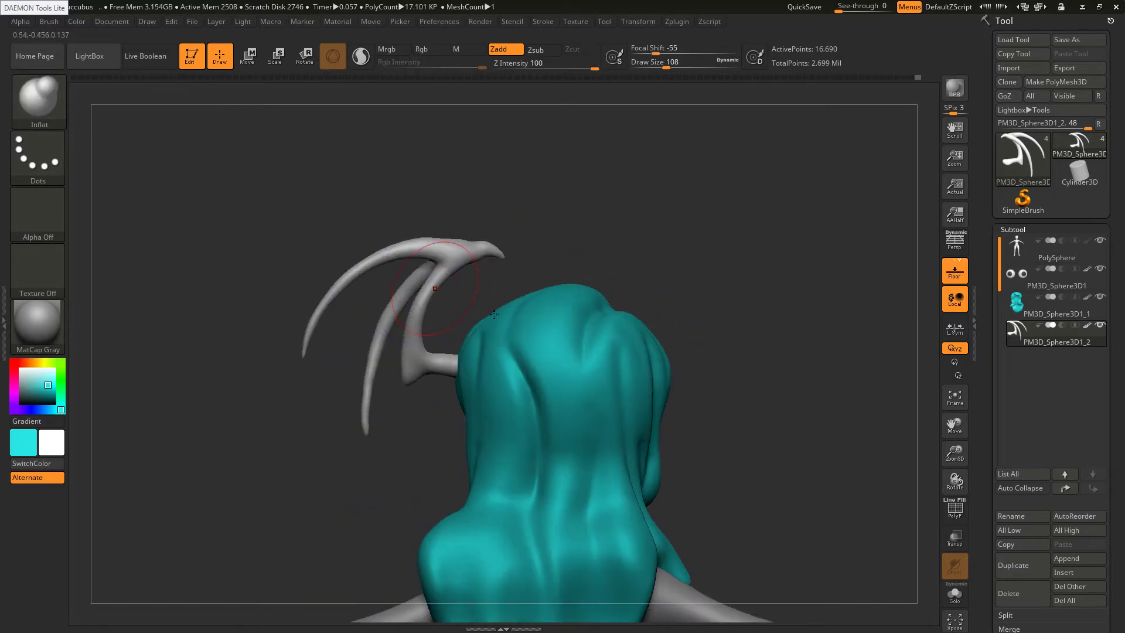
{"action": "right_click_drag", "start_coordinate": [450, 258], "coordinate": [455, 202], "text": "ctrl"}
{"action": "left_click_drag", "start_coordinate": [599, 322], "coordinate": [538, 302]}
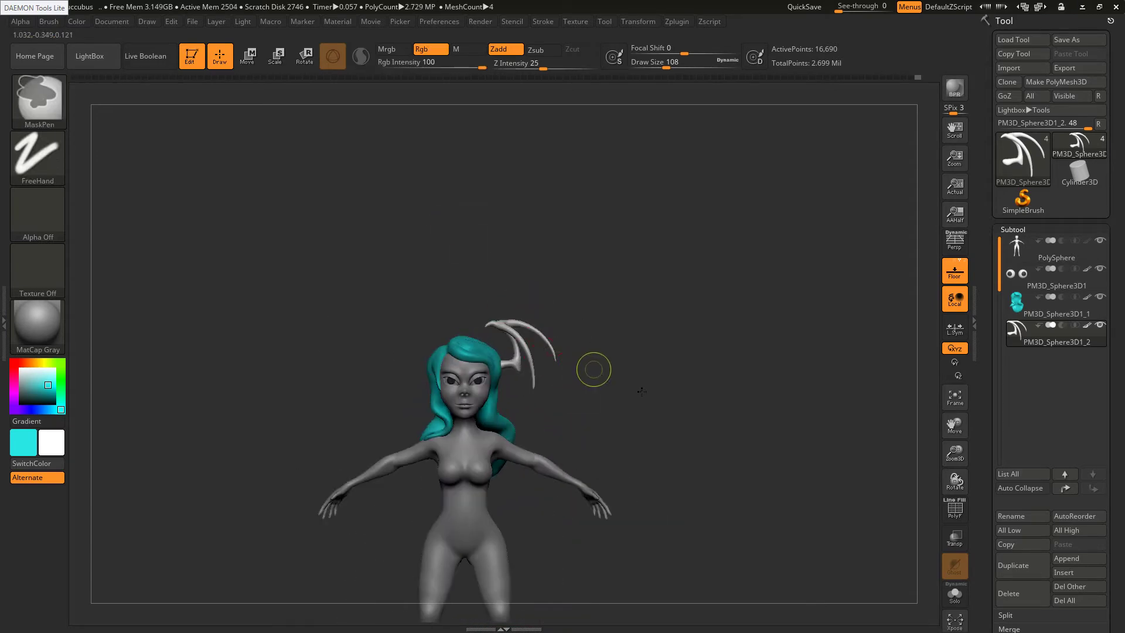
Build up the junction between the claw and the finger bones with Inflat at draw size 35
{"action": "right_click_drag", "start_coordinate": [623, 370], "coordinate": [607, 400], "text": "ctrl"}
{"action": "key", "text": "bracketleft"}
{"action": "key", "text": "bracketleft"}
{"action": "key", "text": "bracketleft"}
{"action": "key", "text": "bracketleft"}
{"action": "key", "text": "bracketleft"}
{"action": "left_click_drag", "start_coordinate": [540, 268], "coordinate": [535, 262]}
{"action": "right_click_drag", "start_coordinate": [519, 240], "coordinate": [522, 246]}
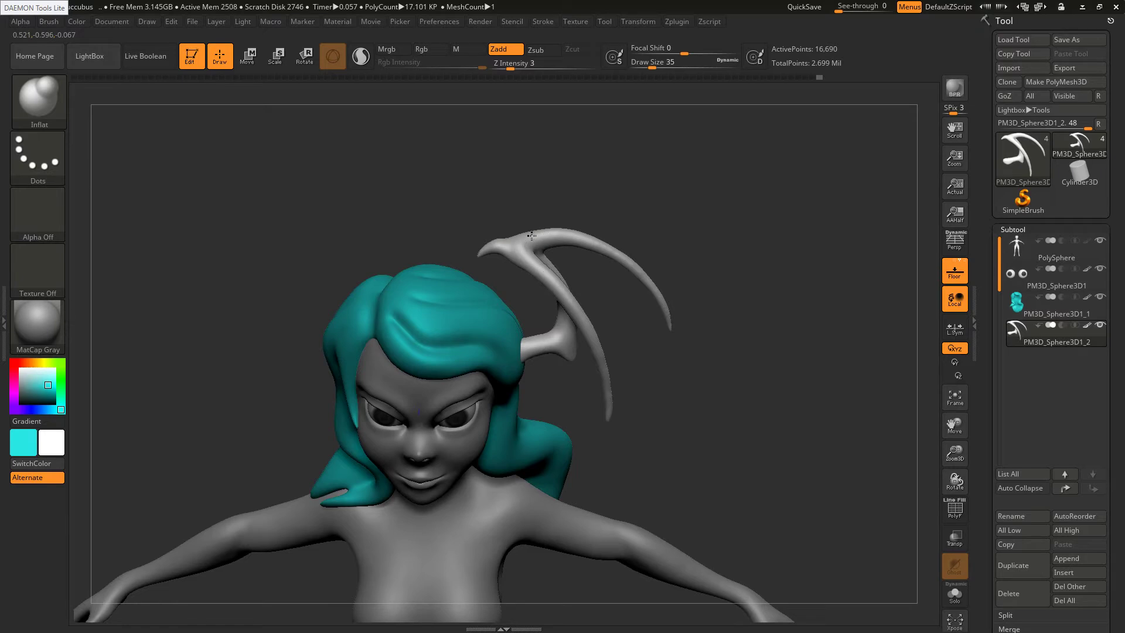
{"action": "right_click_drag", "start_coordinate": [534, 254], "coordinate": [524, 257]}
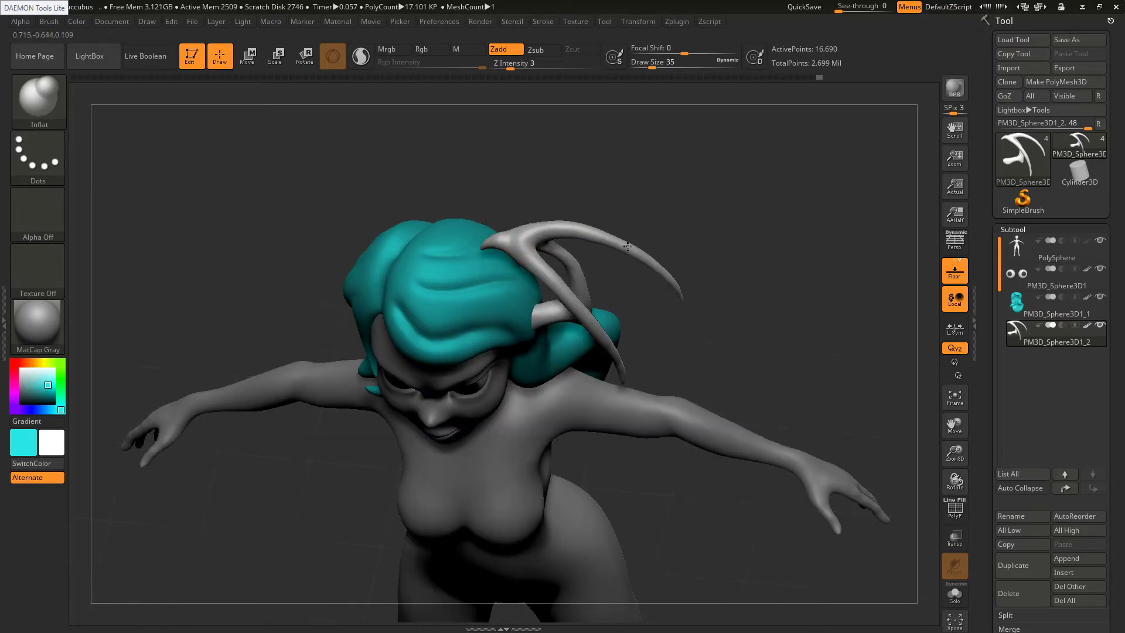
Thicken the upper part of the outer finger bone with Inflat at draw sizes 97 and 71
{"action": "left_click_drag", "start_coordinate": [602, 233], "coordinate": [609, 236]}
{"action": "key", "text": "s"}
{"action": "left_click_drag", "start_coordinate": [612, 238], "coordinate": [626, 239]}
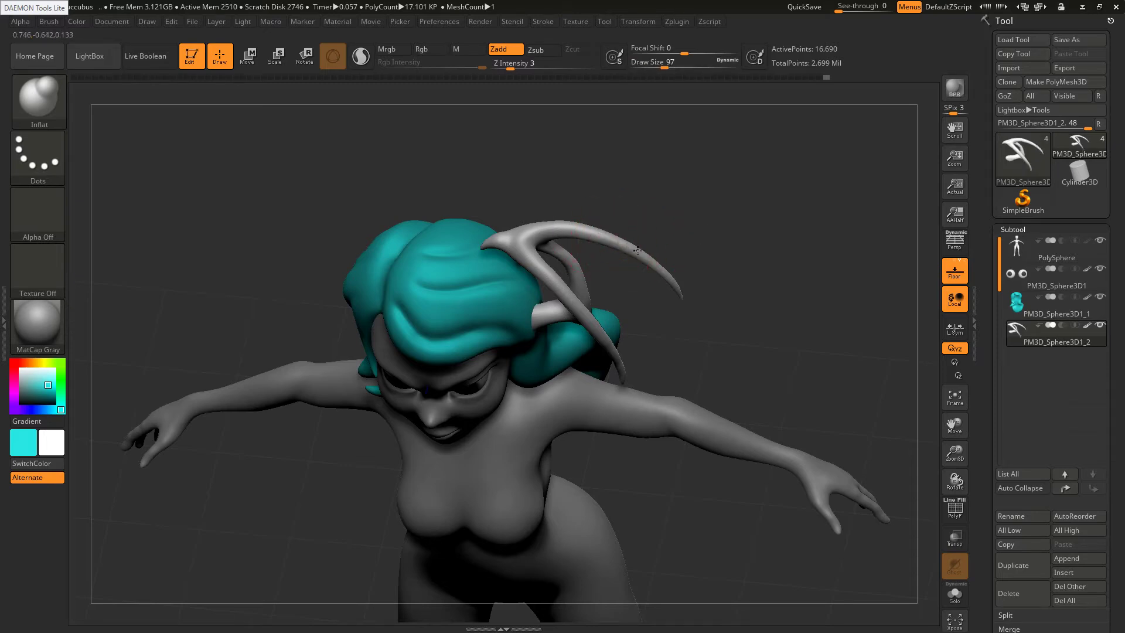
{"action": "key", "text": "s"}
{"action": "left_click_drag", "start_coordinate": [638, 251], "coordinate": [628, 252]}
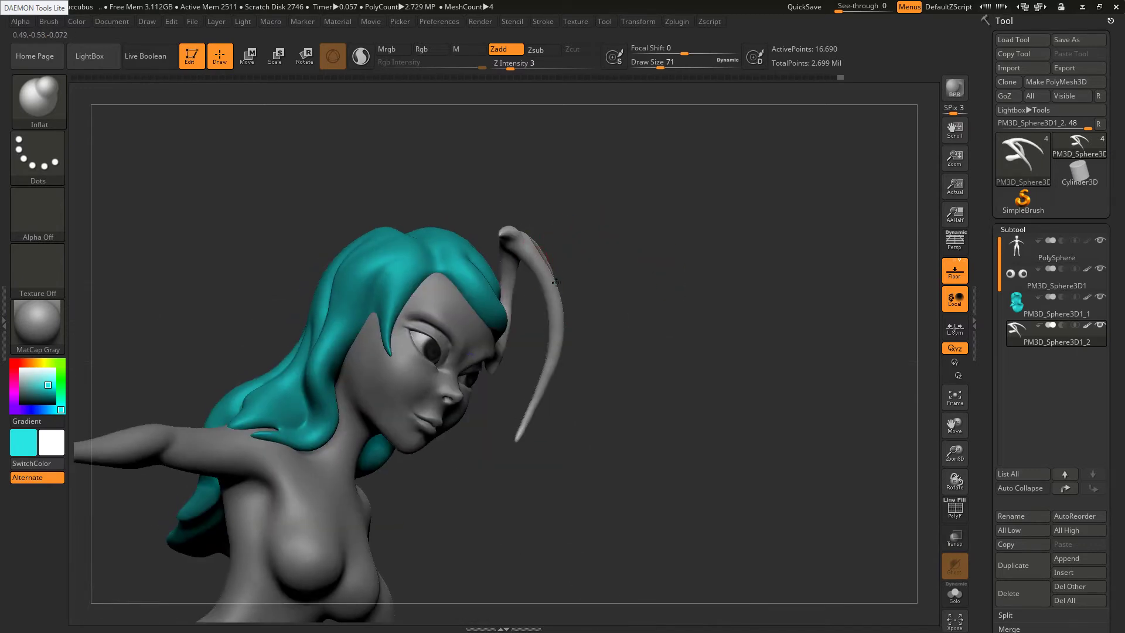
{"action": "left_click_drag", "start_coordinate": [636, 258], "coordinate": [540, 254]}
Refine the lower end of the inner finger bone at draw size 83 and remesh the wing with DynaMesh
{"action": "key", "text": "s"}
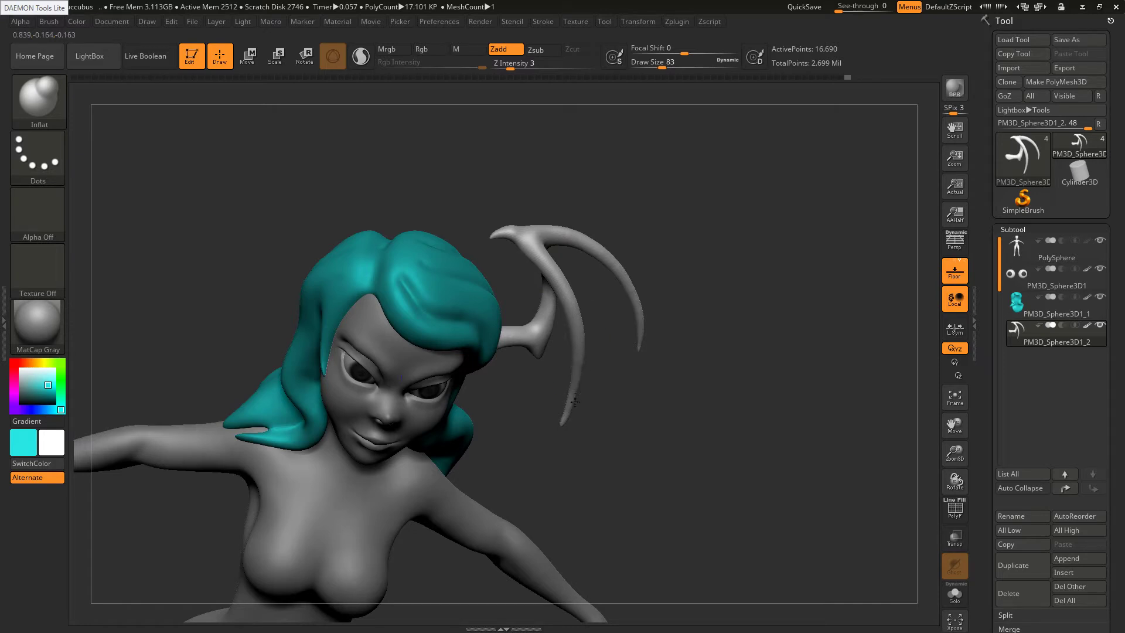
{"action": "left_click_drag", "start_coordinate": [572, 394], "coordinate": [572, 406], "text": "shift"}
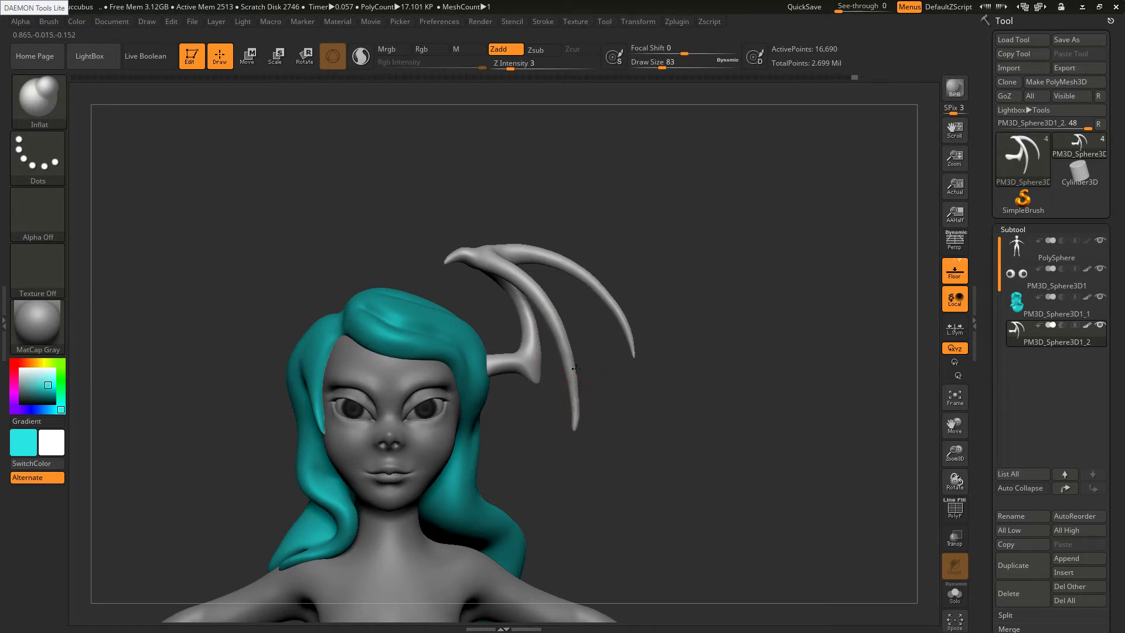
{"action": "mouse_move", "coordinate": [577, 369]}
{"action": "right_mouse_down"}
{"action": "mouse_move", "coordinate": [555, 311]}
{"action": "mouse_move", "coordinate": [539, 361]}
{"action": "right_mouse_up"}
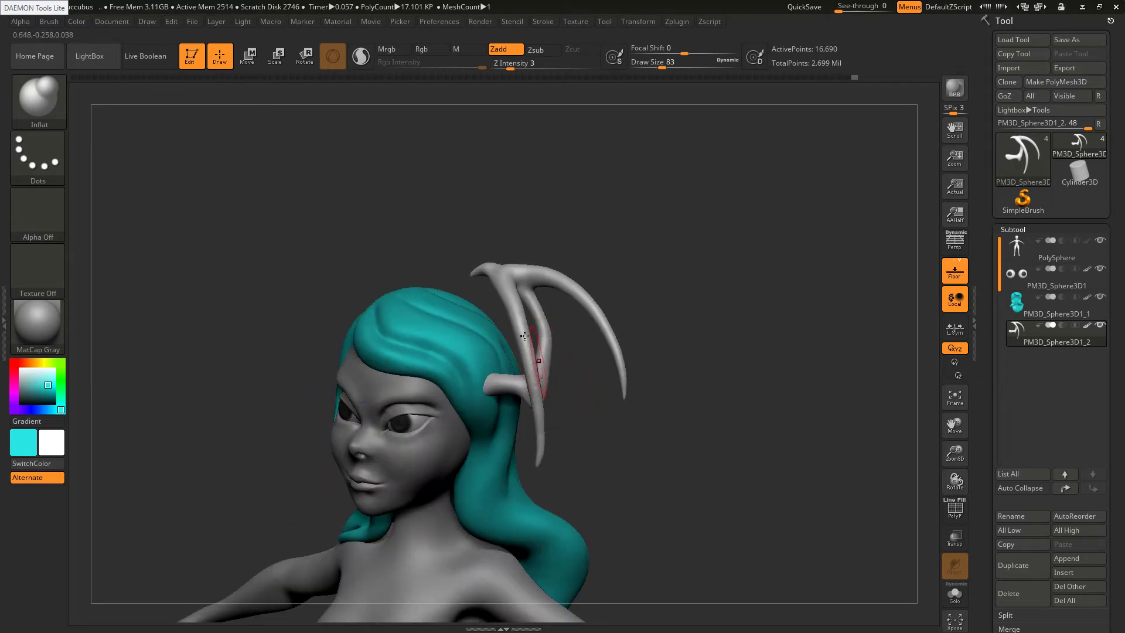
{"action": "left_click_drag", "start_coordinate": [633, 432], "coordinate": [663, 442], "text": "ctrl"}
Smooth the inner finger bone and the junction at the top of the wing at draw size 83, checking it from all sides
{"action": "left_click_drag", "start_coordinate": [544, 427], "coordinate": [531, 328], "text": "shift"}
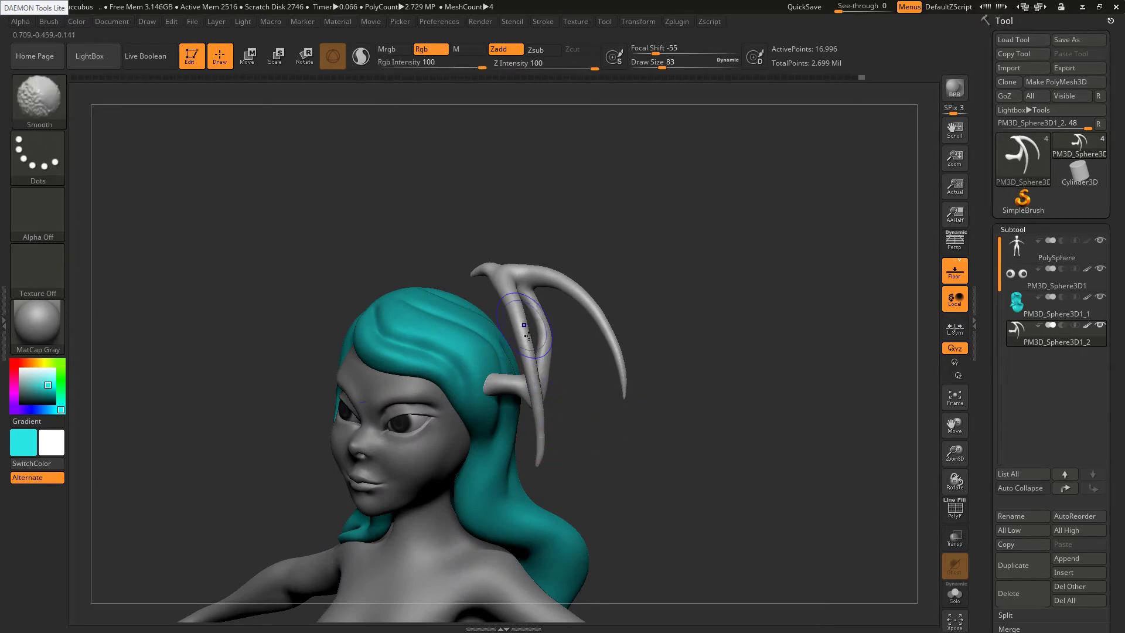
{"action": "right_click_drag", "start_coordinate": [583, 430], "coordinate": [659, 393]}
{"action": "mouse_move", "coordinate": [498, 275]}
{"action": "right_mouse_down"}
{"action": "mouse_move", "coordinate": [495, 299]}
{"action": "mouse_move", "coordinate": [469, 302]}
{"action": "right_mouse_up"}
{"action": "right_click_drag", "start_coordinate": [592, 317], "coordinate": [541, 378]}
{"action": "right_click_drag", "start_coordinate": [542, 315], "coordinate": [526, 238], "text": "alt"}
{"action": "left_click_drag", "start_coordinate": [547, 249], "coordinate": [593, 259], "text": "shift"}
{"action": "mouse_move", "coordinate": [560, 237]}
{"action": "right_mouse_down", "text": "ctrl"}
{"action": "mouse_move", "coordinate": [558, 305]}
{"action": "mouse_move", "coordinate": [497, 311]}
{"action": "mouse_move", "coordinate": [565, 300]}
{"action": "right_mouse_up", "text": "ctrl"}
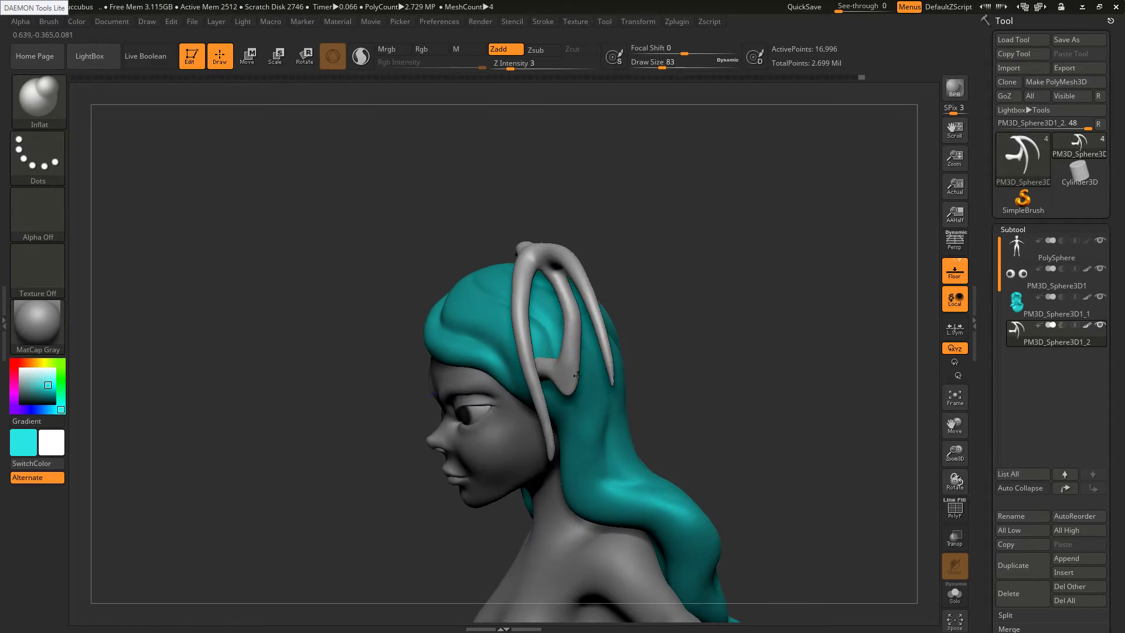
{"action": "right_click_drag", "start_coordinate": [515, 336], "coordinate": [522, 364]}
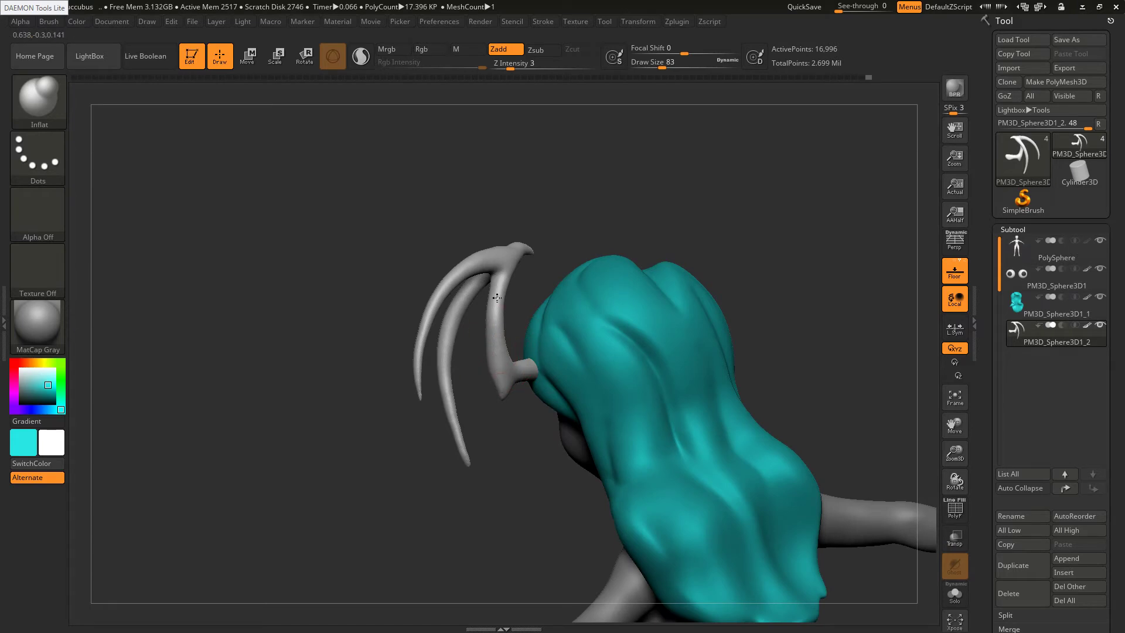
{"action": "right_click_drag", "start_coordinate": [498, 288], "coordinate": [526, 308]}
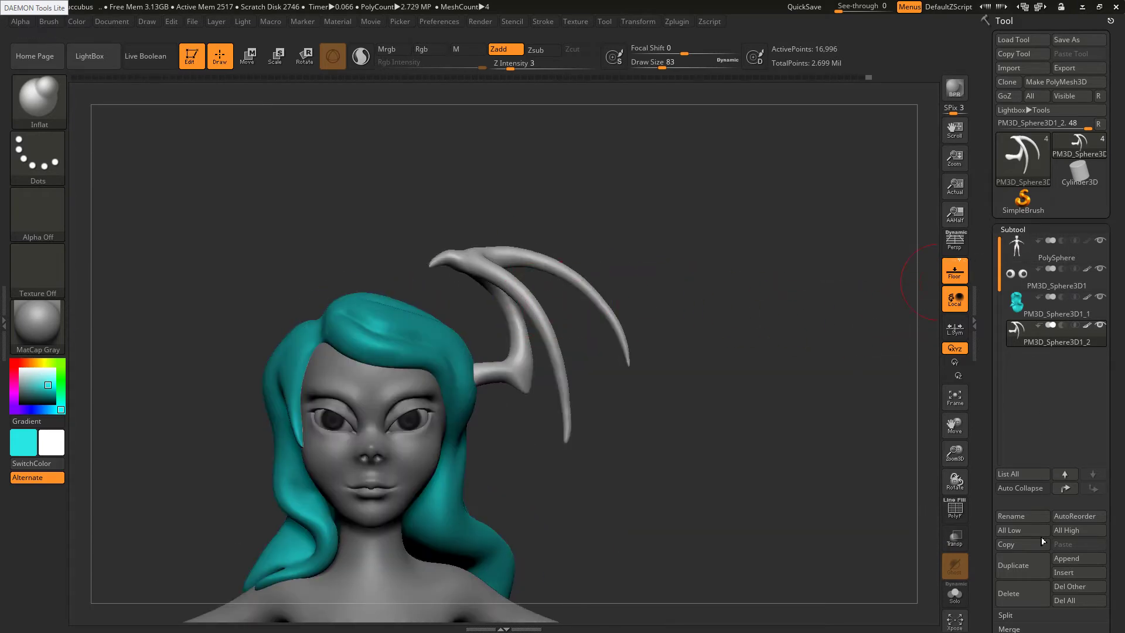
{"action": "left_click", "coordinate": [1077, 564]}
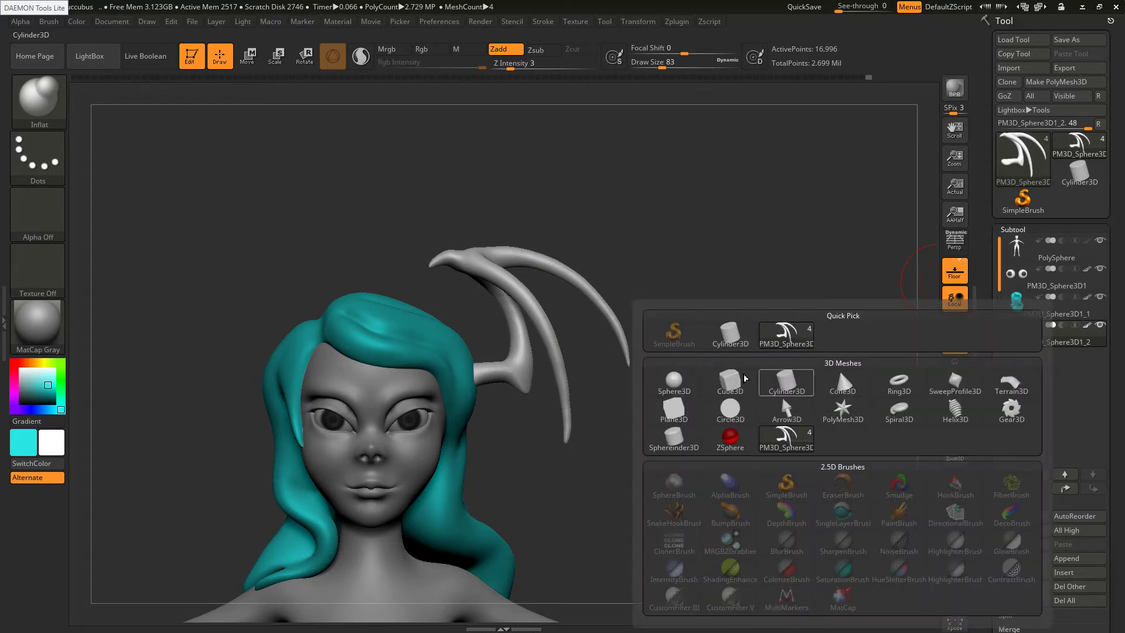
{"action": "left_click", "coordinate": [674, 382]}
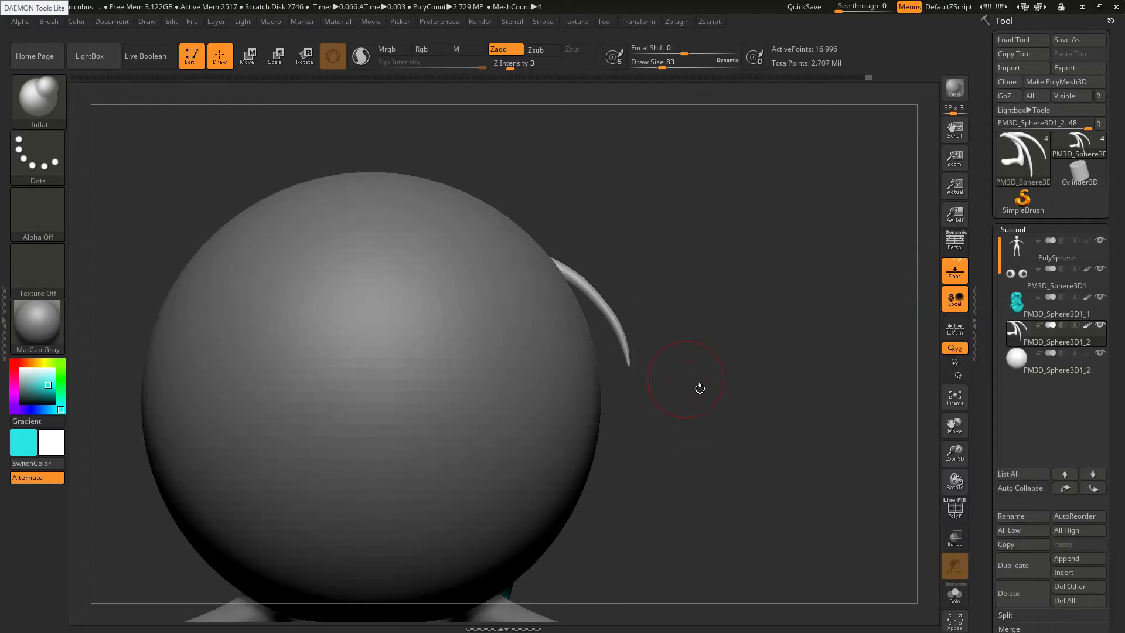
{"action": "left_click", "coordinate": [450, 252], "text": "alt"}
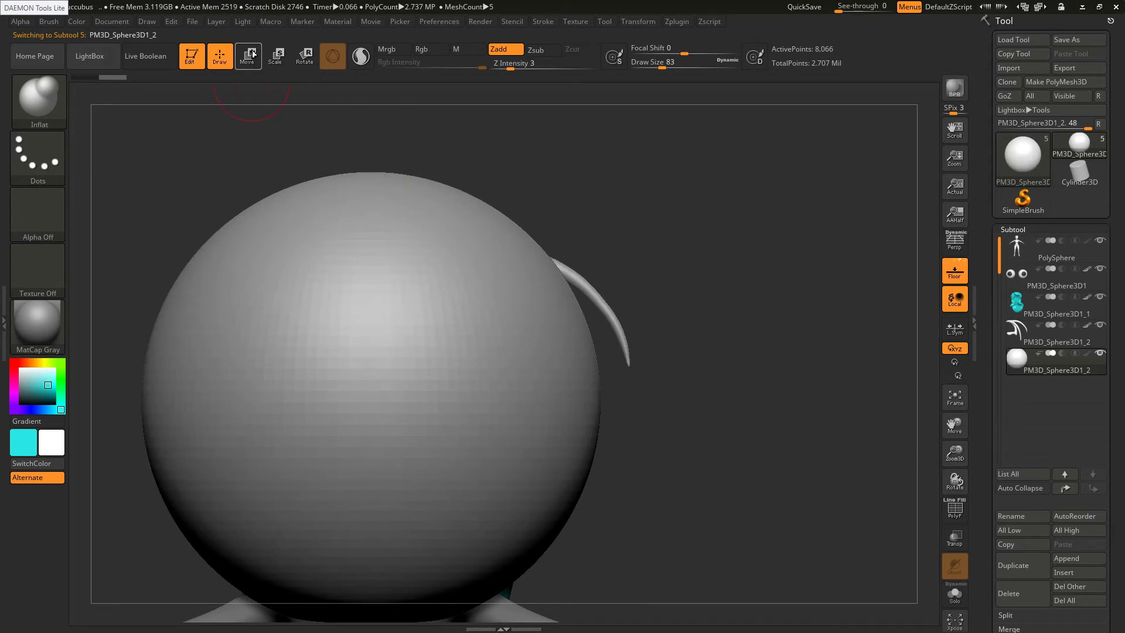
{"action": "left_click", "coordinate": [251, 55]}
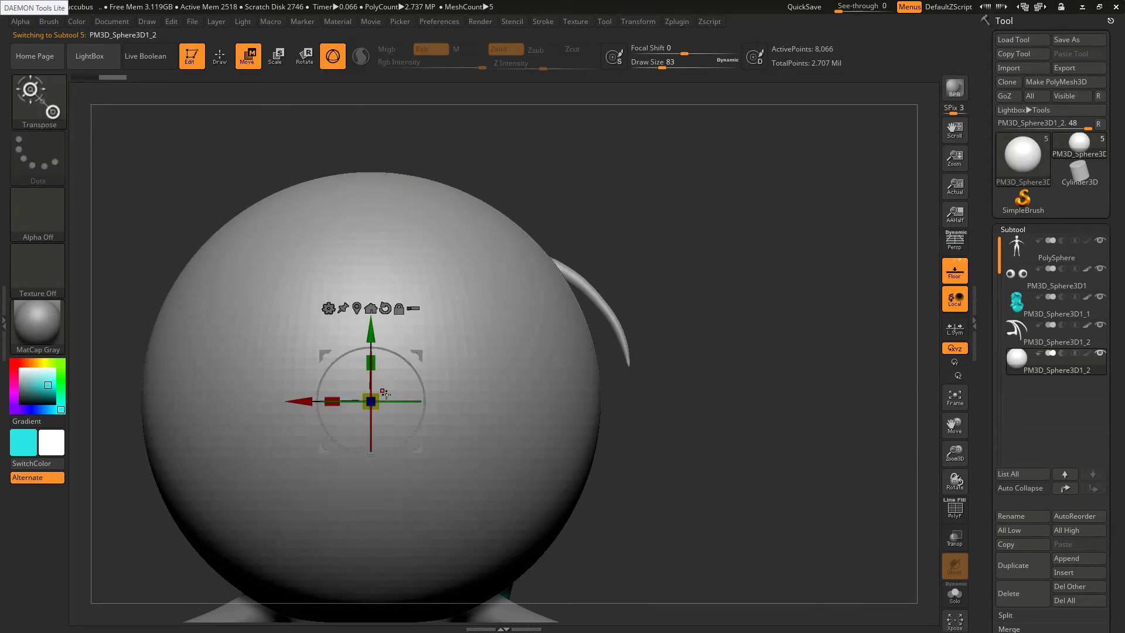
{"action": "left_click_drag", "start_coordinate": [371, 402], "coordinate": [291, 444]}
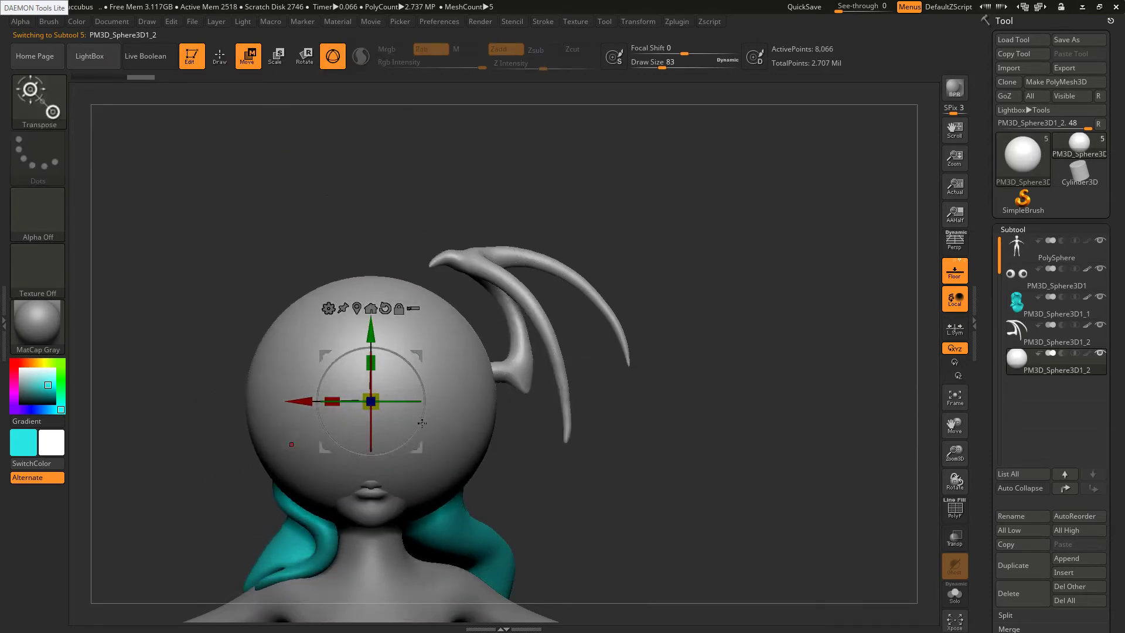
{"action": "left_click_drag", "start_coordinate": [586, 451], "coordinate": [628, 437]}
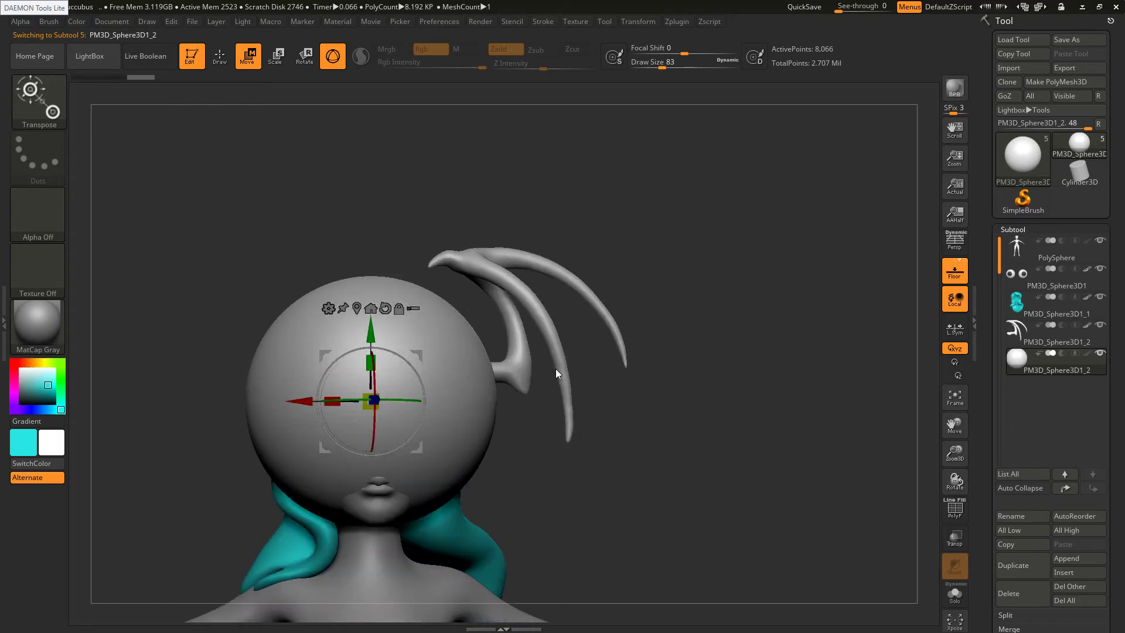
{"action": "key", "text": "alt+Tab"}
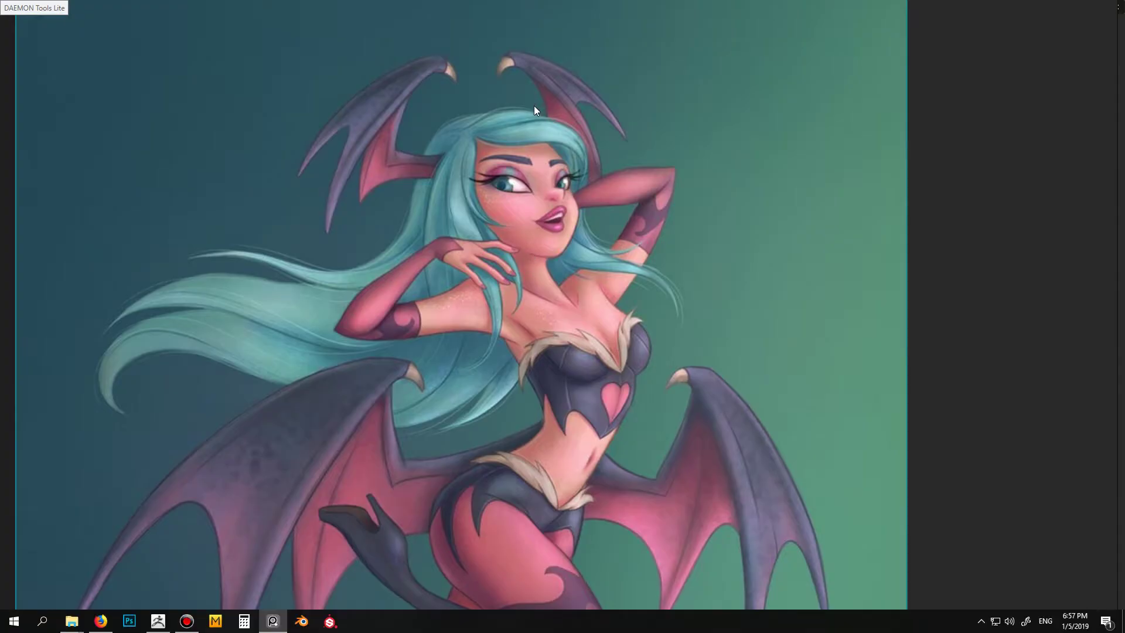
{"action": "key", "text": "alt+Tab"}
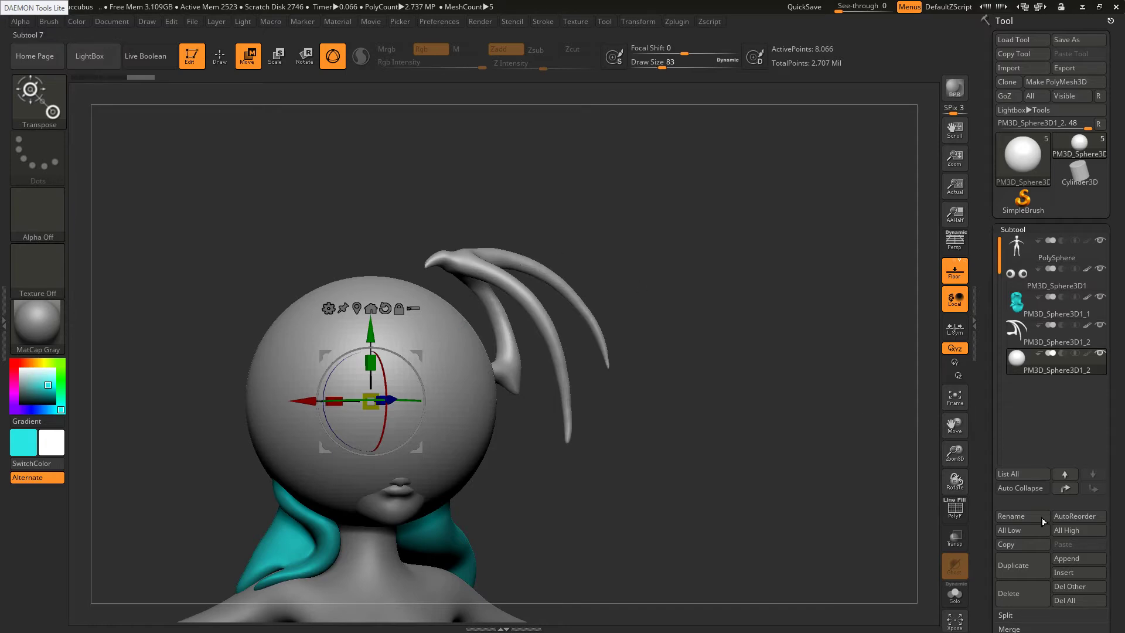
{"action": "left_click", "coordinate": [1022, 593]}
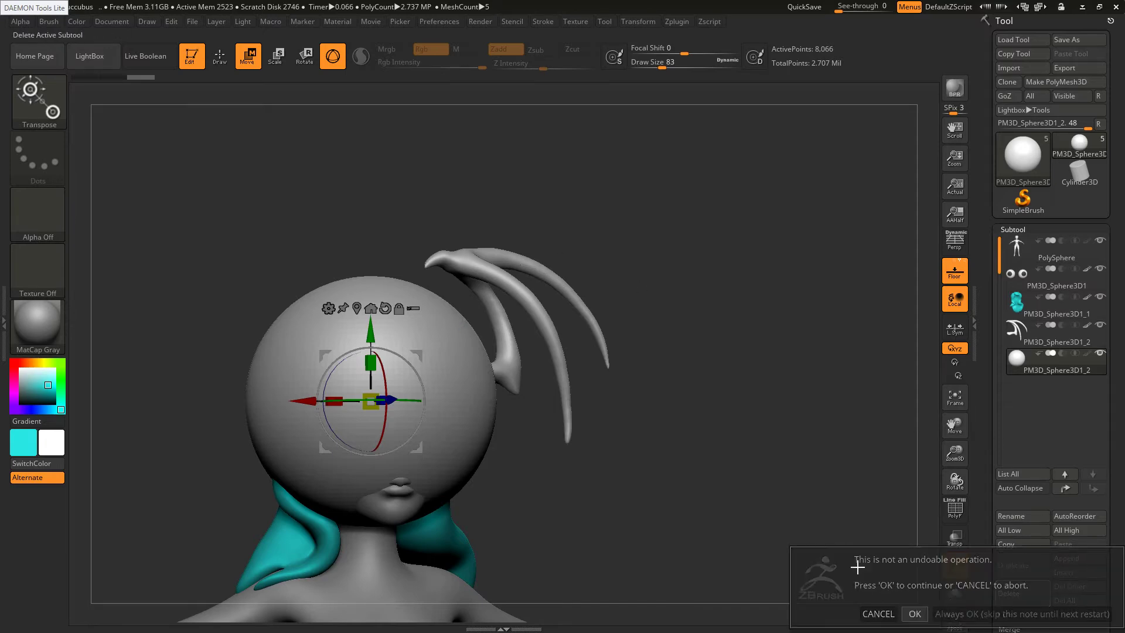
{"action": "left_click", "coordinate": [915, 614]}
Isolate the wing bones with Solo and compare them with the reference image
{"action": "left_click_drag", "start_coordinate": [585, 339], "coordinate": [709, 359]}
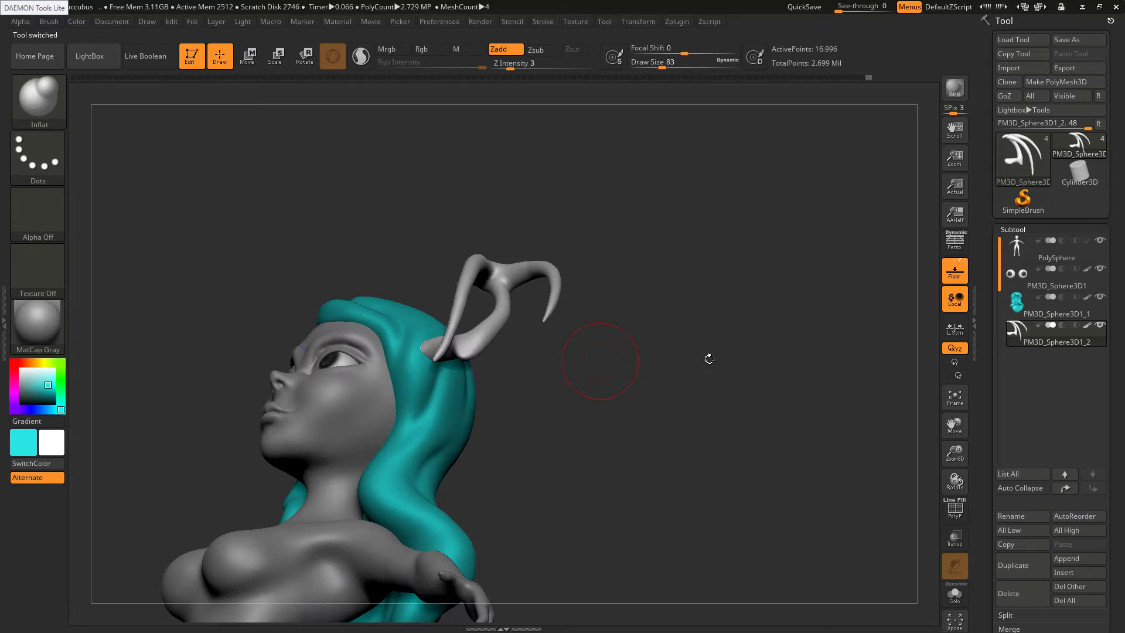
{"action": "left_click", "coordinate": [963, 601]}
{"action": "mouse_move", "coordinate": [769, 454]}
{"action": "right_mouse_down"}
{"action": "mouse_move", "coordinate": [573, 382]}
{"action": "mouse_move", "coordinate": [566, 327]}
{"action": "mouse_move", "coordinate": [579, 319]}
{"action": "right_mouse_up"}
{"action": "key", "text": "alt+Tab"}
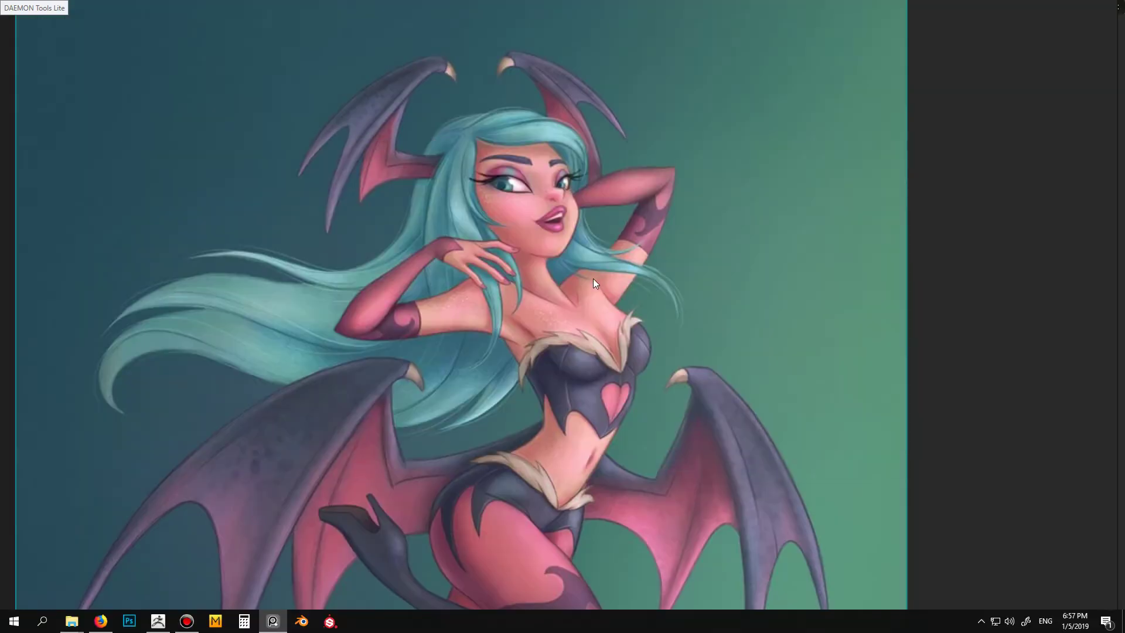
{"action": "key", "text": "alt+Tab"}
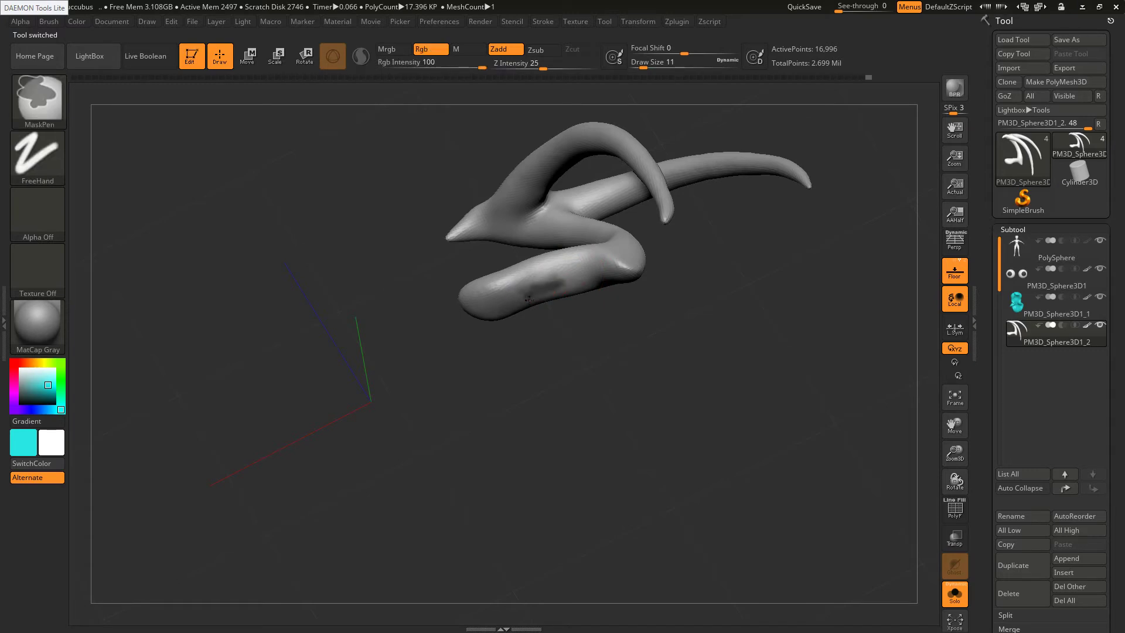
Try to mask a strip along the bone joining the head, the elbow and the upper arm bone at draw size 18
{"action": "left_click_drag", "start_coordinate": [528, 299], "coordinate": [544, 285], "text": "ctrl"}
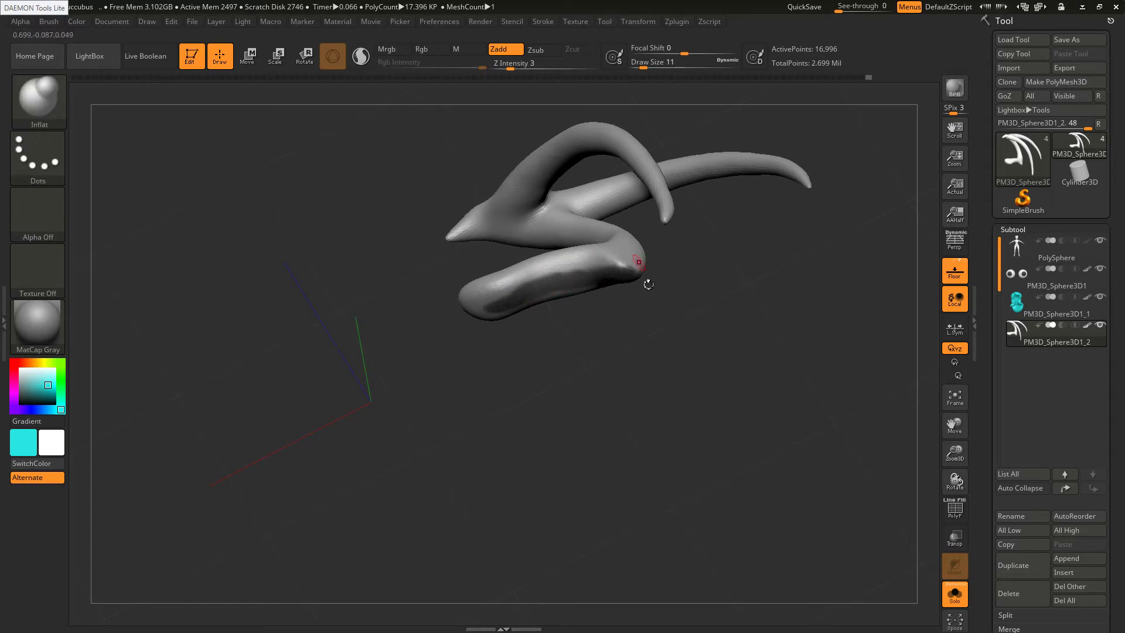
{"action": "right_click_drag", "start_coordinate": [648, 282], "coordinate": [610, 280]}
{"action": "key", "text": "s"}
{"action": "mouse_move", "coordinate": [598, 264]}
{"action": "left_mouse_down", "text": "ctrl"}
{"action": "mouse_move", "coordinate": [733, 239]}
{"action": "mouse_move", "coordinate": [759, 217]}
{"action": "left_mouse_up", "text": "ctrl"}
{"action": "mouse_move", "coordinate": [734, 214]}
{"action": "right_mouse_down"}
{"action": "mouse_move", "coordinate": [792, 209]}
{"action": "mouse_move", "coordinate": [668, 291]}
{"action": "mouse_move", "coordinate": [670, 301]}
{"action": "right_mouse_up"}
{"action": "mouse_move", "coordinate": [670, 303]}
{"action": "left_mouse_down", "text": "ctrl"}
{"action": "mouse_move", "coordinate": [703, 268]}
{"action": "mouse_move", "coordinate": [685, 282]}
{"action": "mouse_move", "coordinate": [789, 226]}
{"action": "left_mouse_up", "text": "ctrl"}
{"action": "mouse_move", "coordinate": [733, 234]}
{"action": "right_mouse_down"}
{"action": "mouse_move", "coordinate": [612, 264]}
{"action": "mouse_move", "coordinate": [625, 310]}
{"action": "right_mouse_up"}
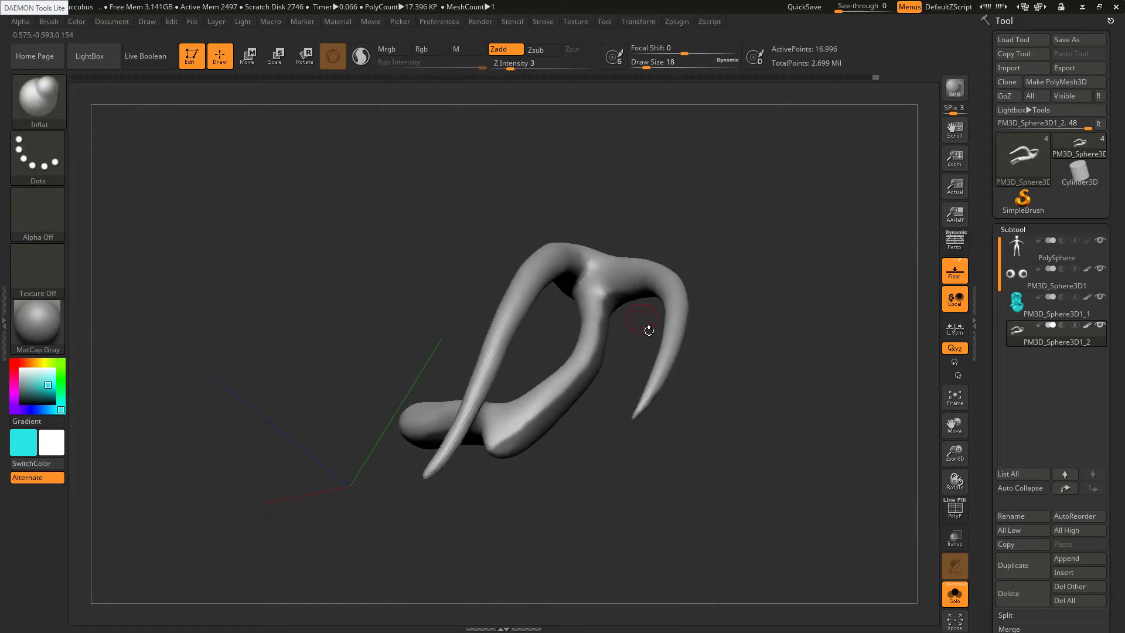
Study the head wings in the reference image and compare them with the isolated wing from the front
{"action": "key", "text": "alt+Tab"}
{"action": "left_click_drag", "start_coordinate": [625, 237], "coordinate": [618, 269]}
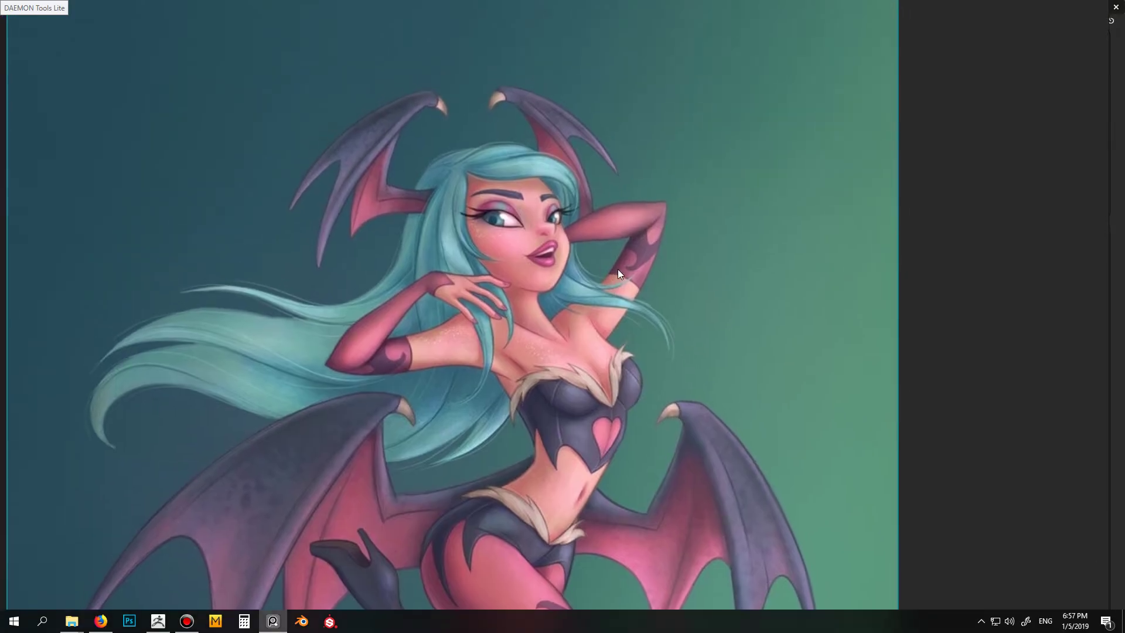
{"action": "key", "text": "alt+Tab"}
{"action": "mouse_move", "coordinate": [606, 242]}
{"action": "right_mouse_down"}
{"action": "mouse_move", "coordinate": [631, 219]}
{"action": "mouse_move", "coordinate": [645, 255]}
{"action": "mouse_move", "coordinate": [604, 214]}
{"action": "mouse_move", "coordinate": [645, 286]}
{"action": "mouse_move", "coordinate": [628, 338]}
{"action": "right_mouse_up"}
{"action": "mouse_move", "coordinate": [670, 408]}
{"action": "right_mouse_down", "text": "alt"}
{"action": "mouse_move", "coordinate": [633, 330]}
{"action": "mouse_move", "coordinate": [639, 305]}
{"action": "mouse_move", "coordinate": [670, 375]}
{"action": "mouse_move", "coordinate": [694, 373]}
{"action": "right_mouse_up", "text": "alt"}
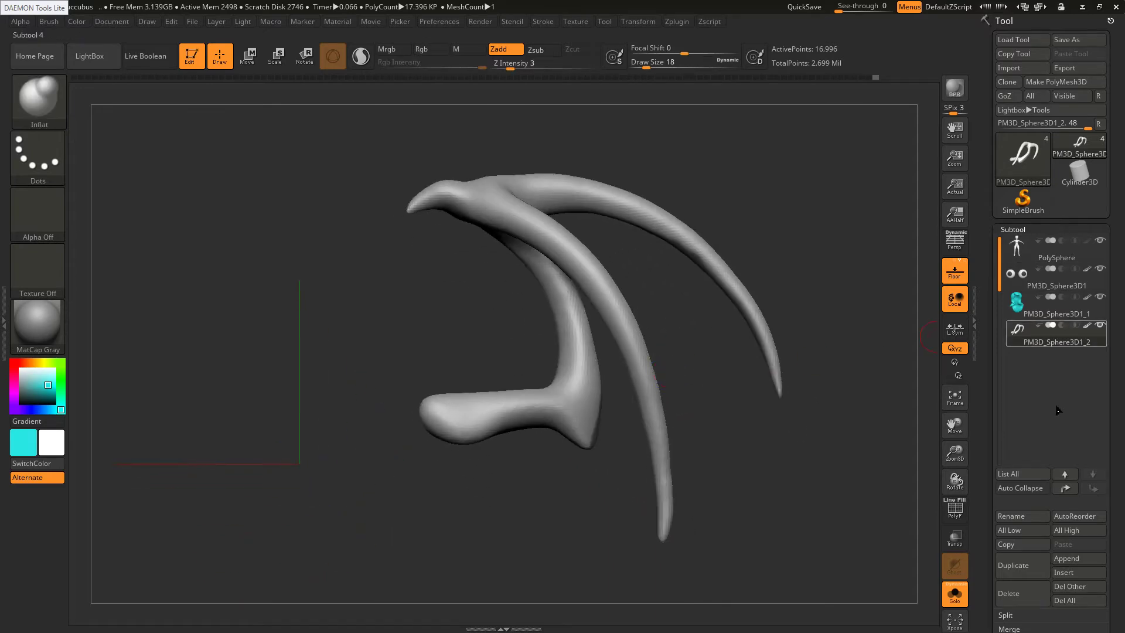
{"action": "key", "text": "ctrl"}
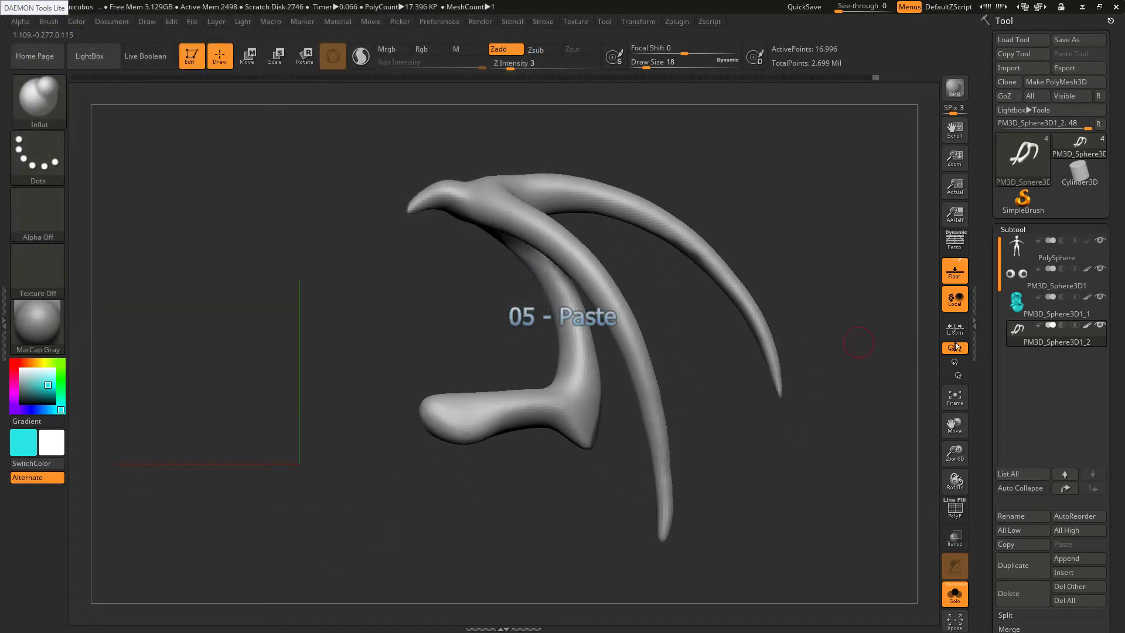
Extract the masked strip as a new subtool at thickness 0.02, accept it, and show all subtools again
{"action": "scroll", "coordinate": [1112, 410], "scroll_direction": "down", "scroll_amount": 5}
{"action": "left_click", "coordinate": [1011, 421]}
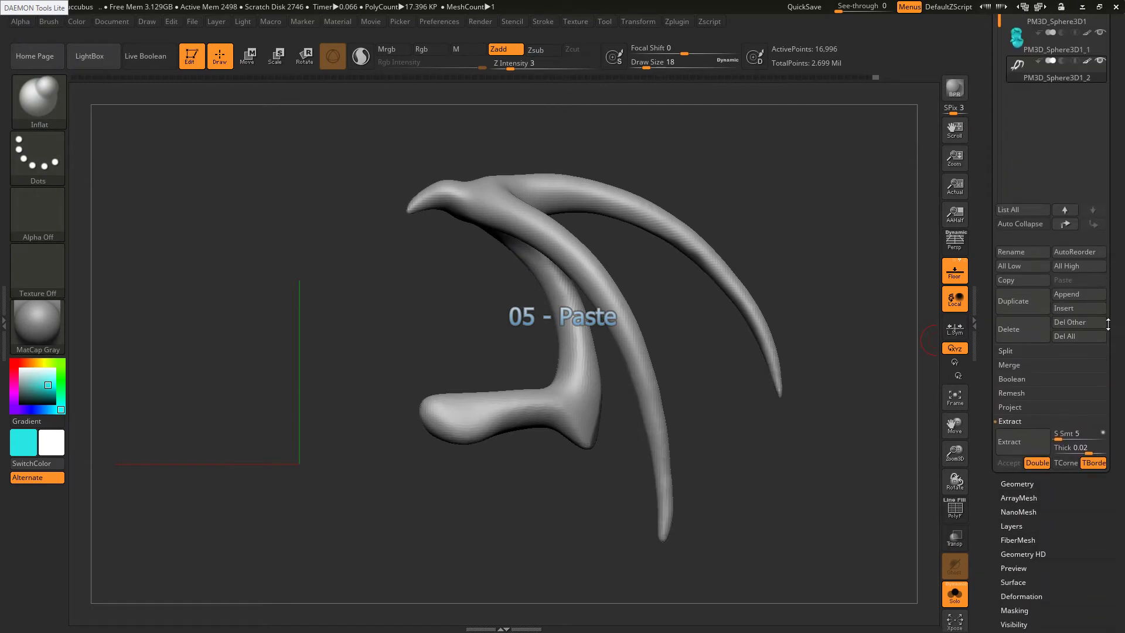
{"action": "left_click", "coordinate": [1034, 443]}
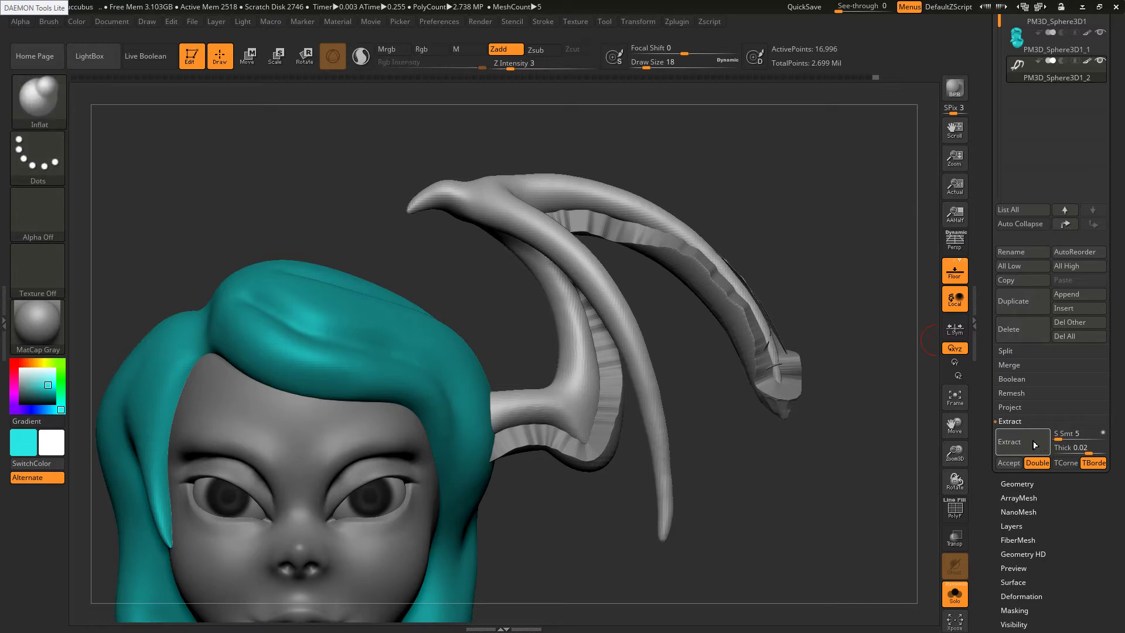
{"action": "left_click", "coordinate": [1012, 465]}
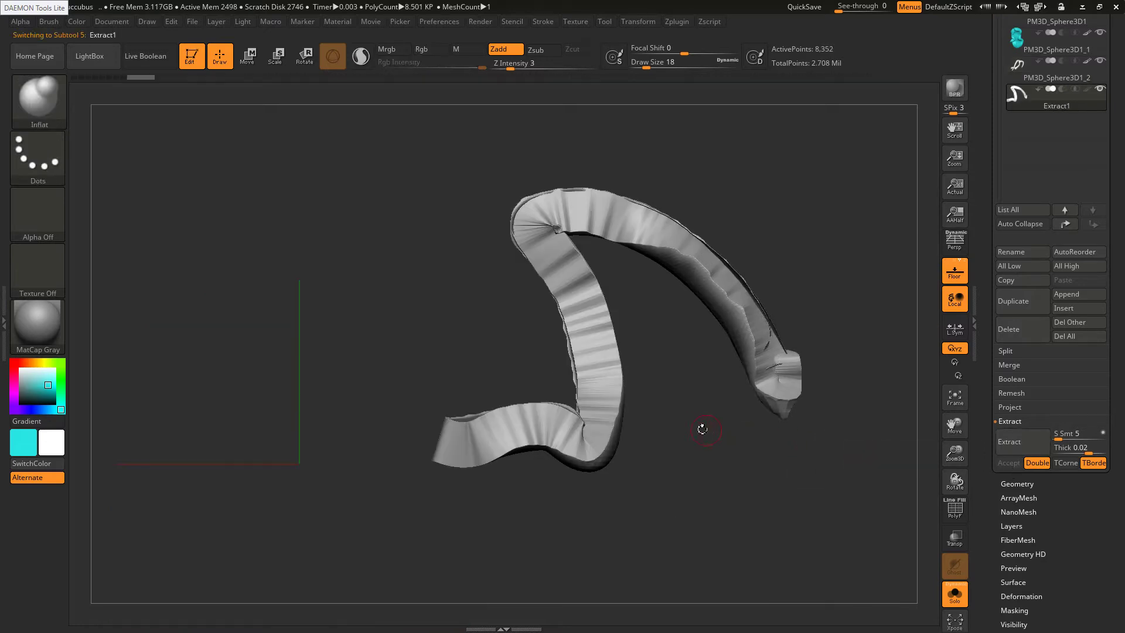
{"action": "left_click", "coordinate": [954, 595]}
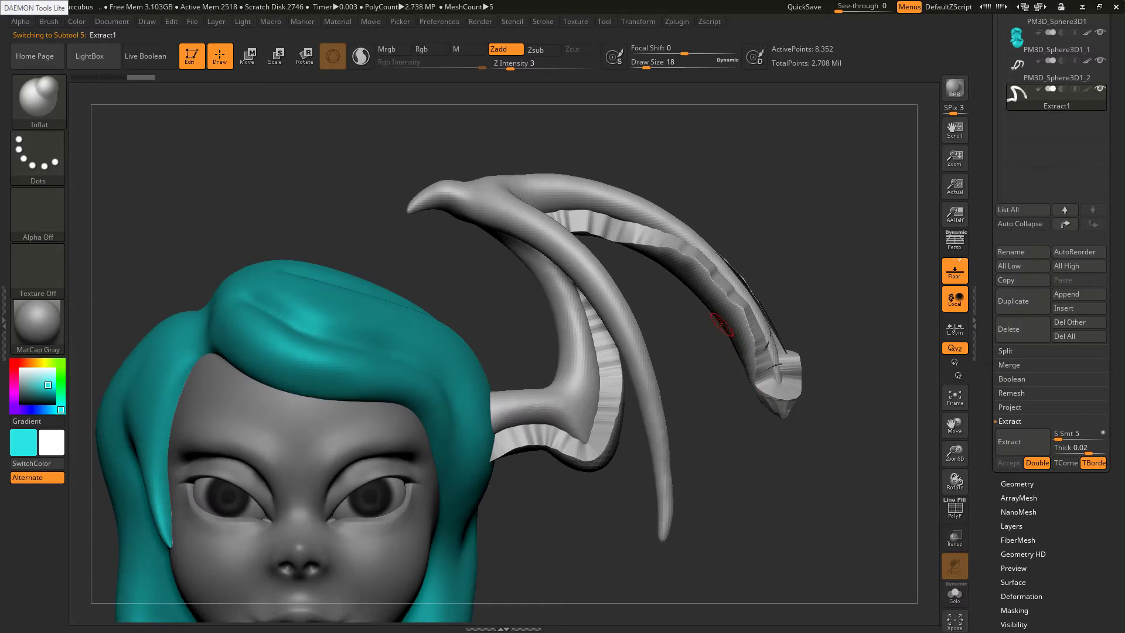
Switch to the SnakeHook brush and smooth the outer end of the extracted strip at draw size 44
{"action": "key", "text": "b"}
{"action": "key", "text": "s"}
{"action": "key", "text": "h"}
{"action": "key", "text": "s"}
{"action": "left_click_drag", "start_coordinate": [727, 311], "coordinate": [741, 308]}
{"action": "mouse_move", "coordinate": [697, 269]}
{"action": "left_mouse_down", "text": "shift"}
{"action": "mouse_move", "coordinate": [767, 361]}
{"action": "mouse_move", "coordinate": [769, 346]}
{"action": "mouse_move", "coordinate": [779, 380]}
{"action": "left_mouse_up", "text": "shift"}
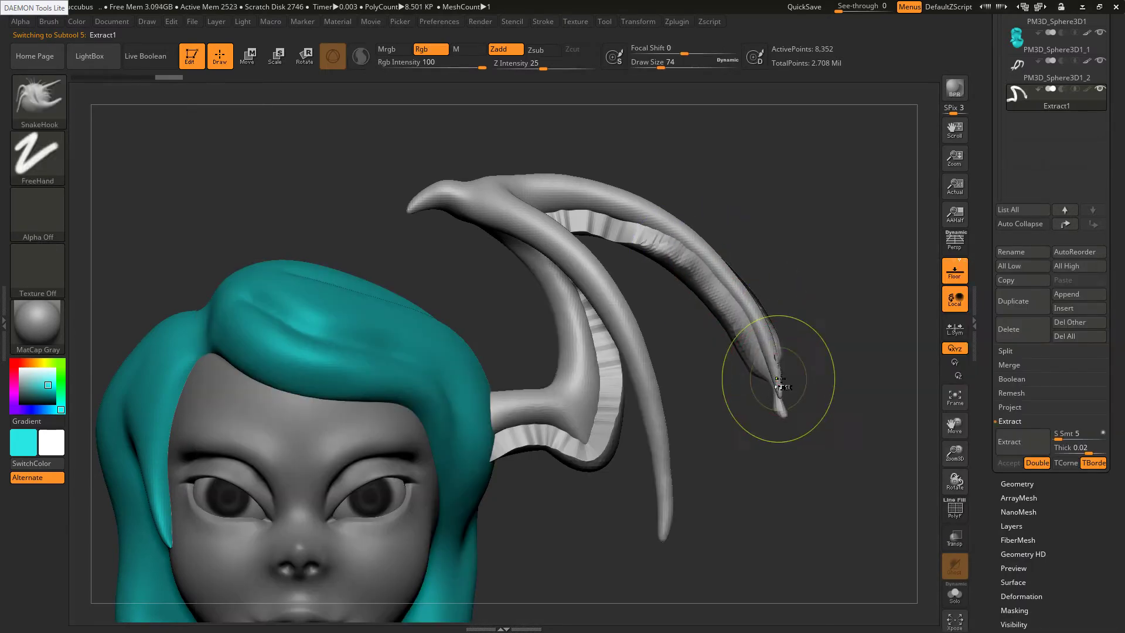
{"action": "key", "text": "ctrl+z"}
{"action": "key", "text": "s"}
{"action": "mouse_move", "coordinate": [753, 314]}
{"action": "left_mouse_down"}
{"action": "mouse_move", "coordinate": [727, 288]}
{"action": "mouse_move", "coordinate": [783, 365]}
{"action": "mouse_move", "coordinate": [780, 388]}
{"action": "mouse_move", "coordinate": [781, 337]}
{"action": "left_mouse_up"}
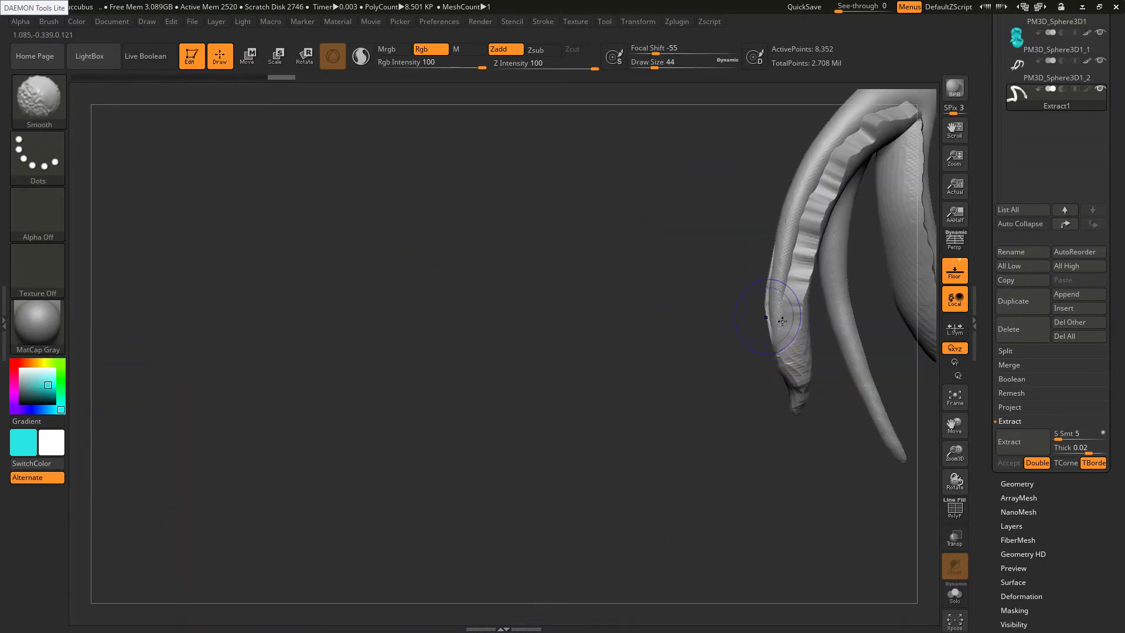
{"action": "mouse_move", "coordinate": [779, 305]}
{"action": "left_mouse_down", "text": "shift"}
{"action": "mouse_move", "coordinate": [791, 369]}
{"action": "mouse_move", "coordinate": [774, 317]}
{"action": "mouse_move", "coordinate": [781, 345]}
{"action": "mouse_move", "coordinate": [744, 293]}
{"action": "left_mouse_up", "text": "shift"}
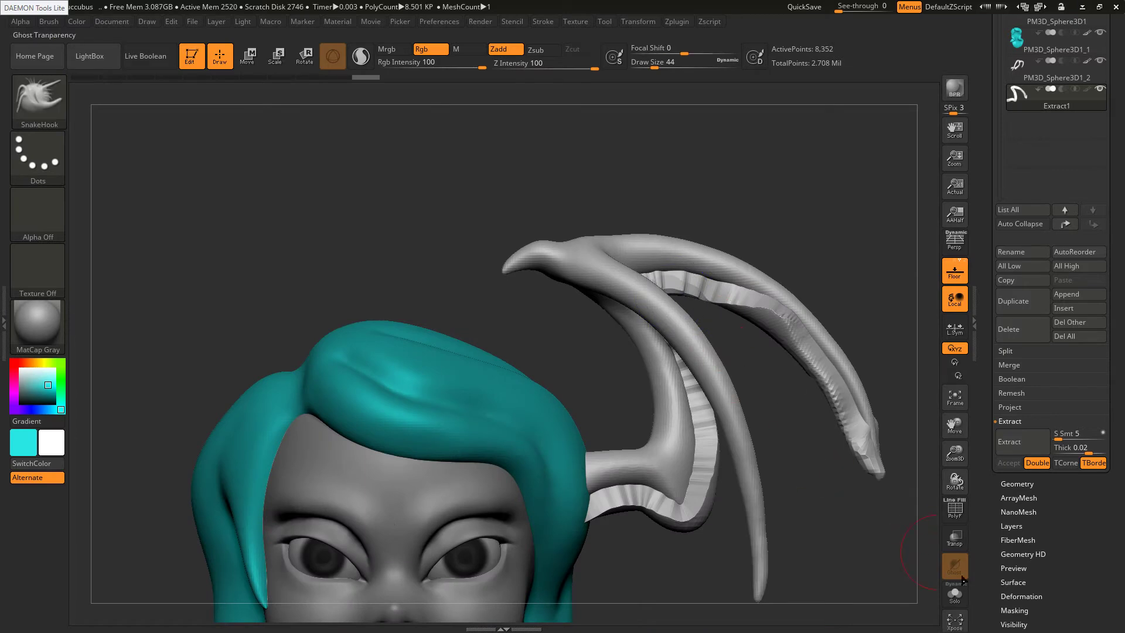
Isolate the extracted strip with Solo and convert it to a DynaMesh at resolution 128
{"action": "left_click", "coordinate": [955, 594]}
{"action": "left_click_drag", "start_coordinate": [651, 285], "coordinate": [679, 278], "text": "shift"}
{"action": "key", "text": "ctrl+z"}
{"action": "key", "text": "ctrl+z"}
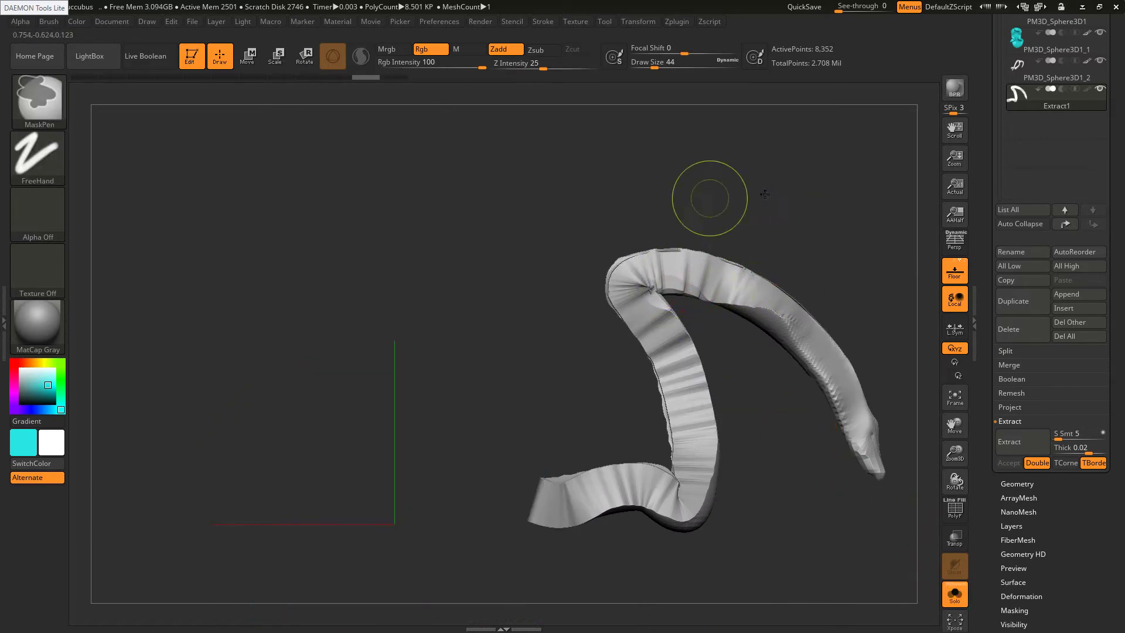
{"action": "left_click_drag", "start_coordinate": [1117, 140], "coordinate": [1117, 404]}
{"action": "left_click", "coordinate": [1015, 231]}
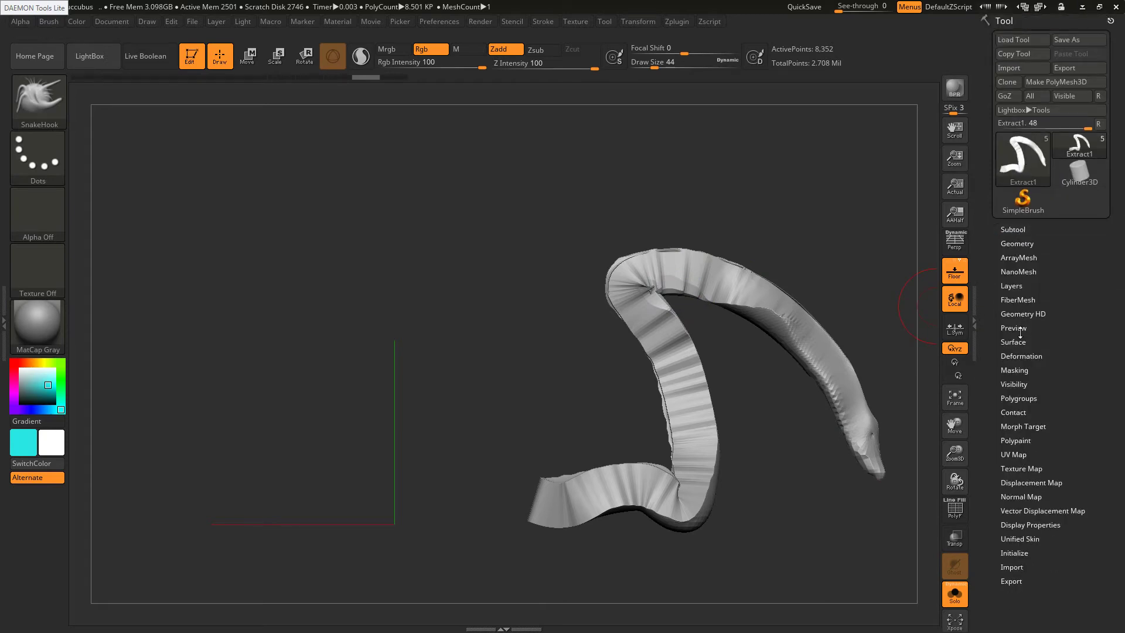
{"action": "left_click", "coordinate": [1018, 243]}
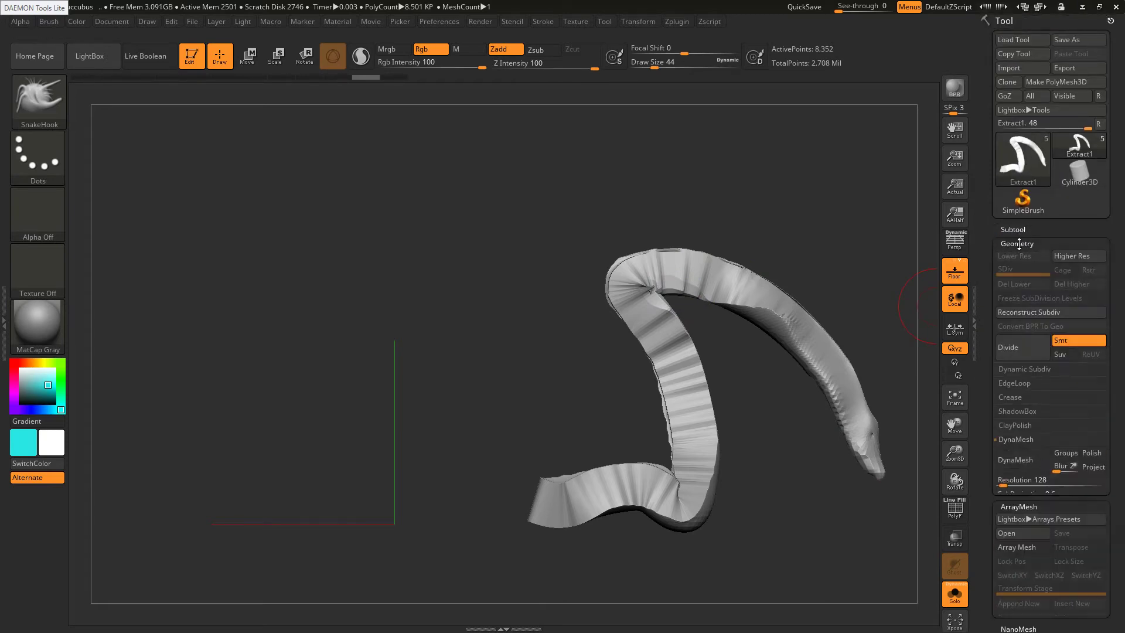
{"action": "left_click", "coordinate": [1019, 462]}
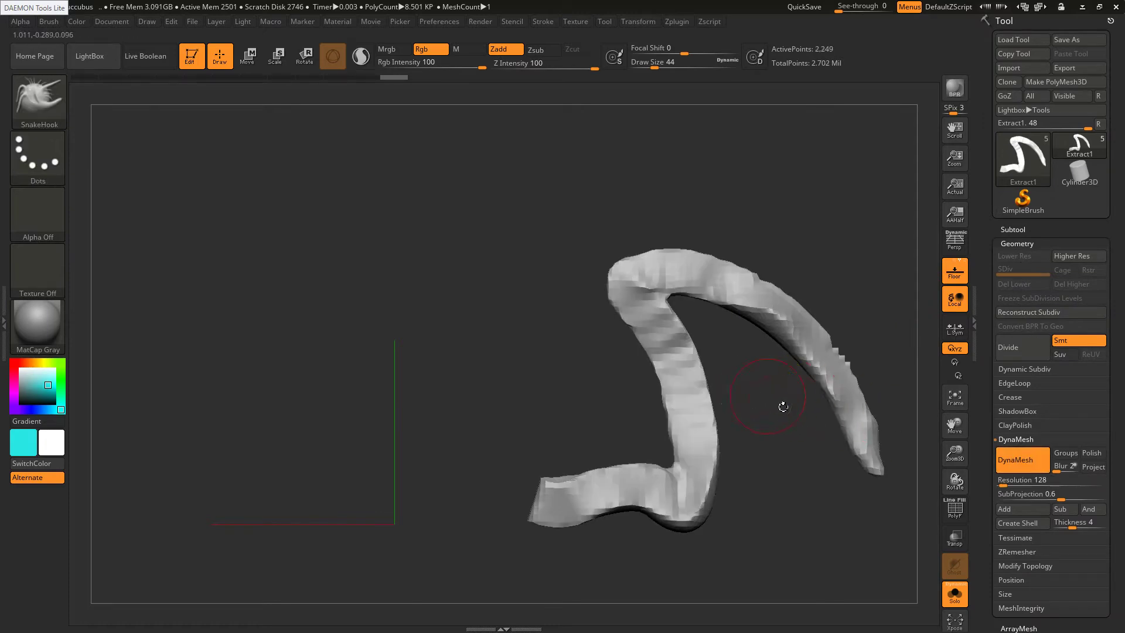
Pull the strip into a membrane between the upper arm and the outer finger with SnakeHook at draw size 87, comparing it with the reference
{"action": "left_click_drag", "start_coordinate": [776, 403], "coordinate": [732, 366]}
{"action": "left_click_drag", "start_coordinate": [672, 321], "coordinate": [663, 294], "text": "shift"}
{"action": "mouse_move", "coordinate": [740, 332]}
{"action": "left_mouse_down"}
{"action": "mouse_move", "coordinate": [679, 301]}
{"action": "mouse_move", "coordinate": [699, 324]}
{"action": "mouse_move", "coordinate": [723, 328]}
{"action": "mouse_move", "coordinate": [744, 305]}
{"action": "mouse_move", "coordinate": [824, 389]}
{"action": "mouse_move", "coordinate": [852, 448]}
{"action": "left_mouse_up"}
{"action": "key", "text": "s"}
{"action": "left_click_drag", "start_coordinate": [703, 356], "coordinate": [725, 460]}
{"action": "key", "text": "alt+Tab"}
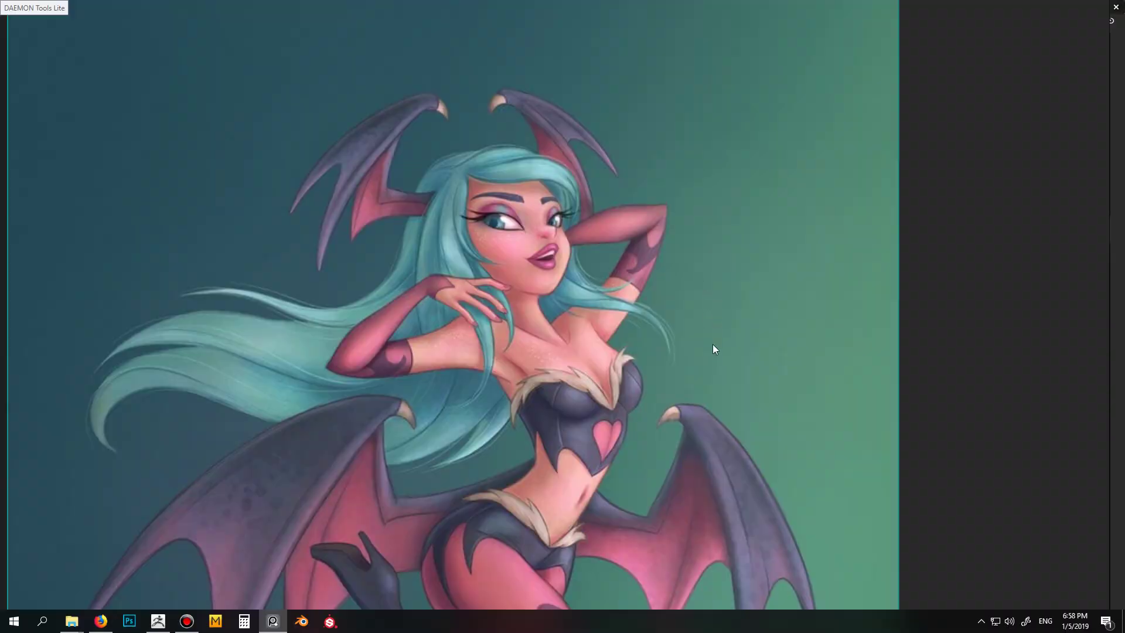
{"action": "key", "text": "alt+Tab"}
{"action": "key", "text": "alt+Tab"}
{"action": "key", "text": "alt+Tab"}
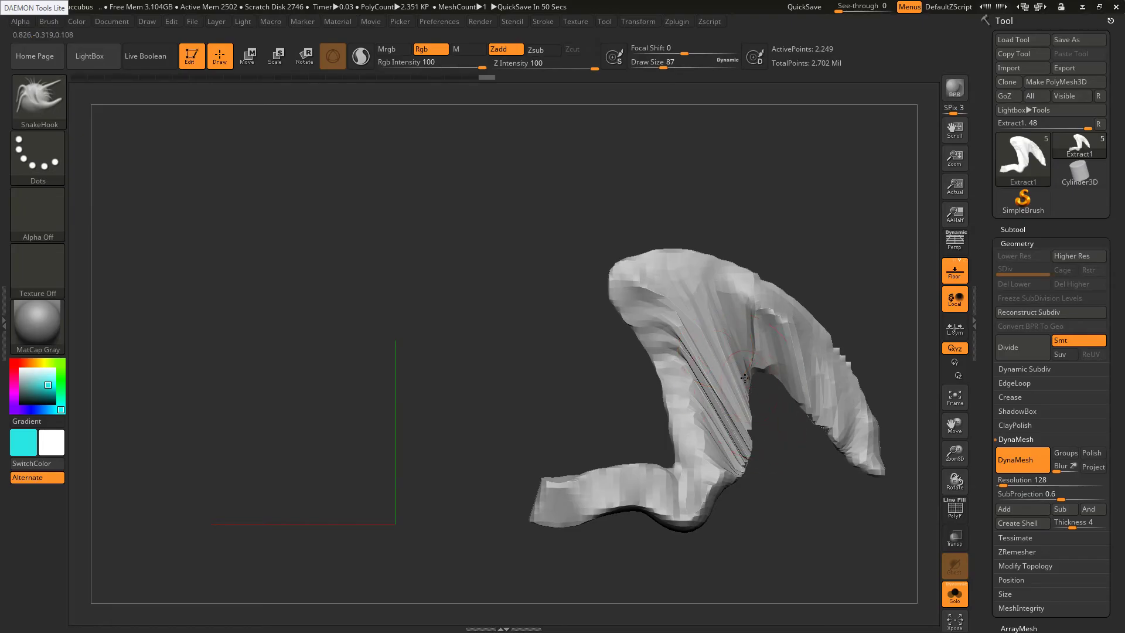
Reshape the membrane's lower edge between the arm and the outer finger at draw size 54 and remesh it
{"action": "right_click_drag", "start_coordinate": [750, 414], "coordinate": [751, 434]}
{"action": "key", "text": "s"}
{"action": "left_click_drag", "start_coordinate": [748, 452], "coordinate": [741, 453]}
{"action": "mouse_move", "coordinate": [752, 457]}
{"action": "left_mouse_down"}
{"action": "mouse_move", "coordinate": [734, 468]}
{"action": "mouse_move", "coordinate": [746, 425]}
{"action": "left_mouse_up"}
{"action": "right_click_drag", "start_coordinate": [752, 430], "coordinate": [744, 432]}
{"action": "mouse_move", "coordinate": [826, 181]}
{"action": "left_mouse_down"}
{"action": "mouse_move", "coordinate": [718, 363]}
{"action": "mouse_move", "coordinate": [772, 326]}
{"action": "mouse_move", "coordinate": [788, 376]}
{"action": "left_mouse_up"}
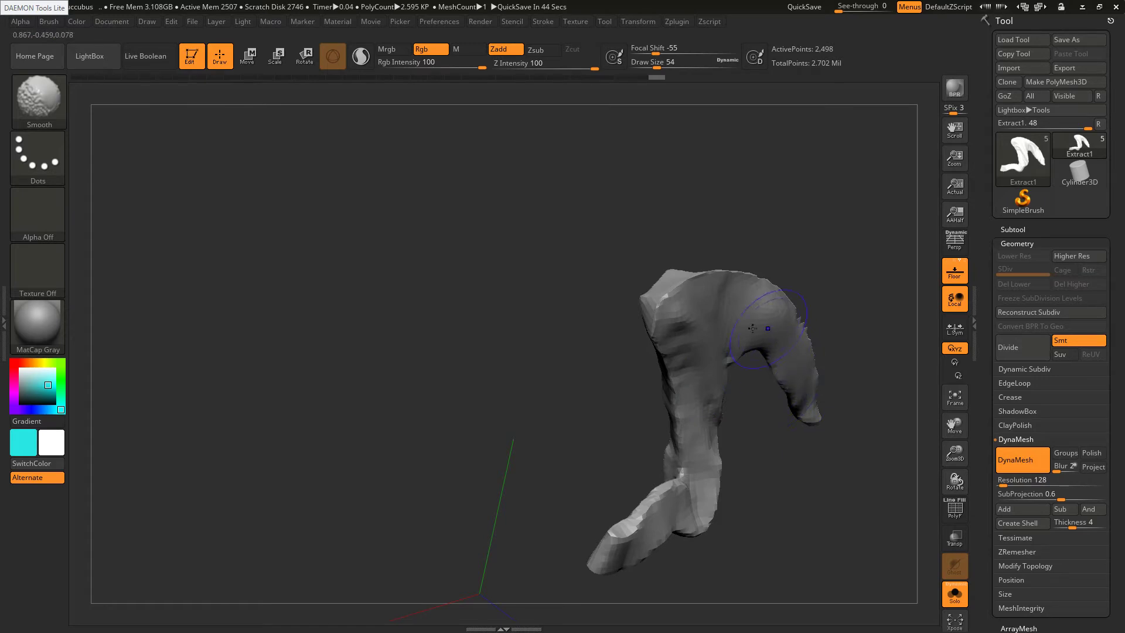
Try to smooth the back of the membrane around the elbow and the lower arm strip
{"action": "mouse_move", "coordinate": [674, 287]}
{"action": "left_mouse_down"}
{"action": "mouse_move", "coordinate": [713, 269]}
{"action": "mouse_move", "coordinate": [604, 433]}
{"action": "mouse_move", "coordinate": [627, 349]}
{"action": "mouse_move", "coordinate": [583, 279]}
{"action": "mouse_move", "coordinate": [563, 275]}
{"action": "mouse_move", "coordinate": [517, 301]}
{"action": "left_mouse_up"}
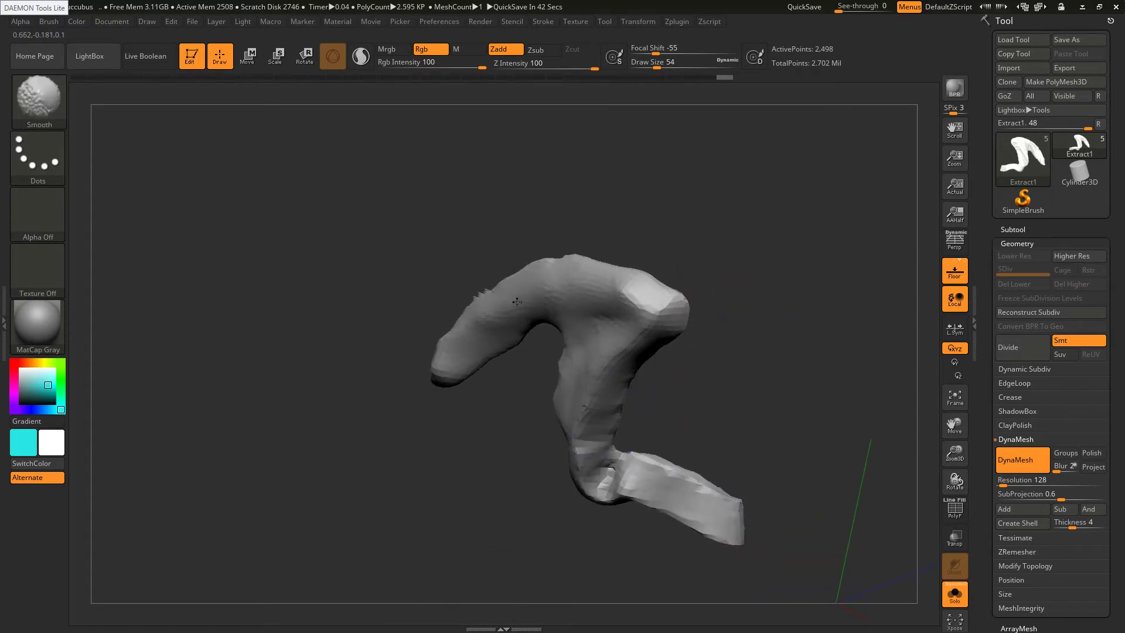
{"action": "mouse_move", "coordinate": [543, 429]}
{"action": "left_mouse_down", "text": "shift"}
{"action": "mouse_move", "coordinate": [586, 487]}
{"action": "mouse_move", "coordinate": [641, 469]}
{"action": "mouse_move", "coordinate": [597, 420]}
{"action": "left_mouse_up", "text": "shift"}
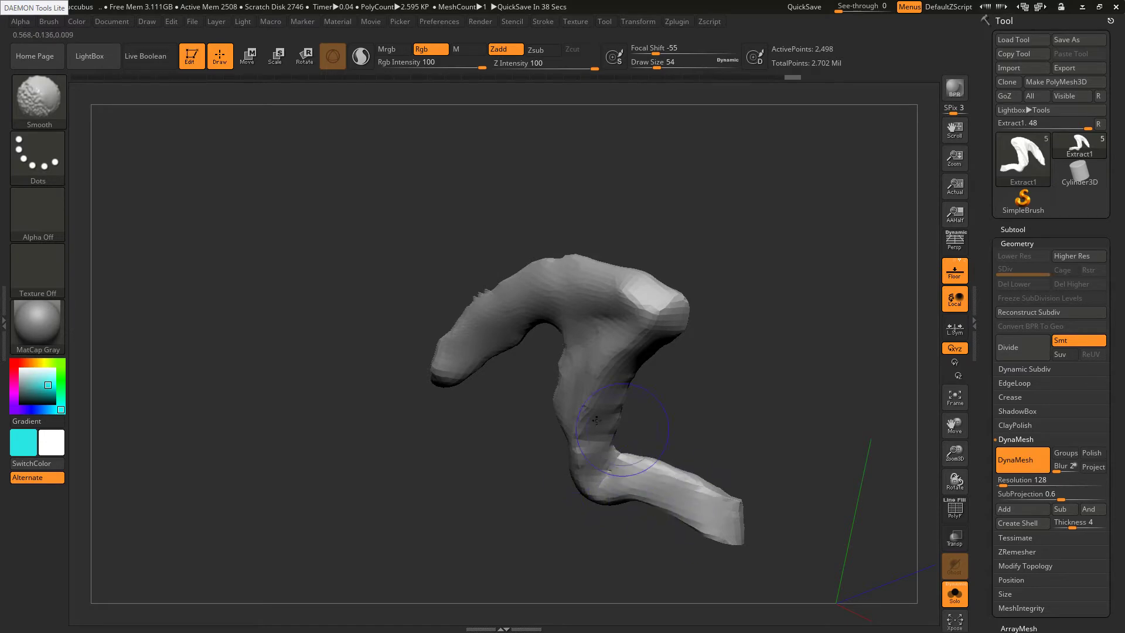
{"action": "key", "text": "ctrl+z"}
{"action": "key", "text": "ctrl+z"}
{"action": "key", "text": "ctrl+z"}
{"action": "key", "text": "ctrl+z"}
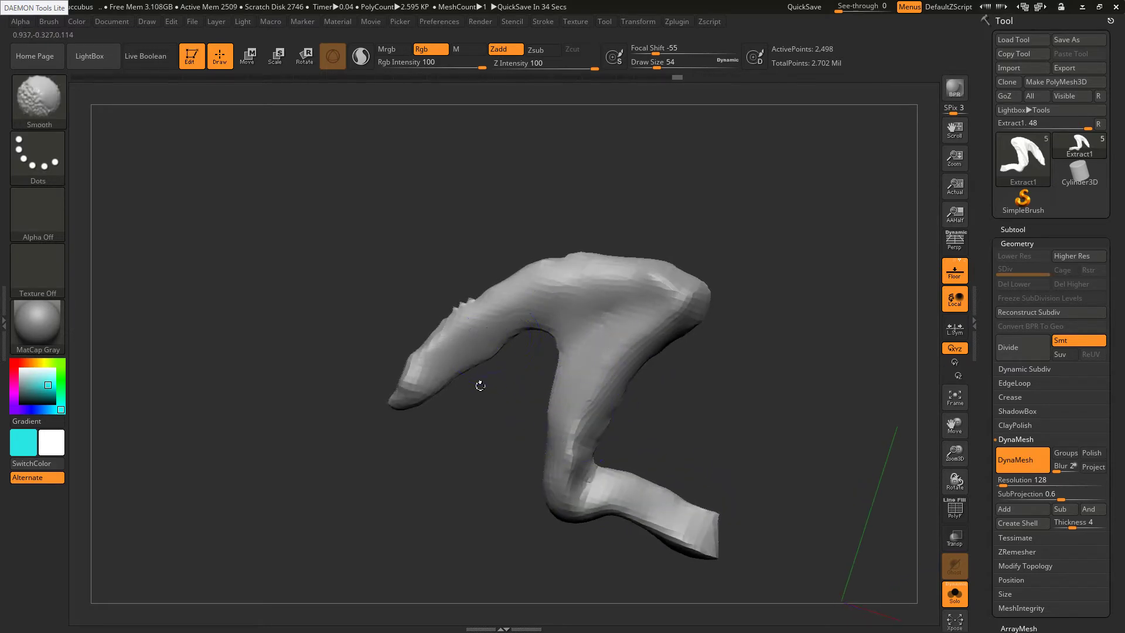
Smooth the finger, upper arm and elbow areas of the membrane from the back and remesh it
{"action": "left_click_drag", "start_coordinate": [498, 352], "coordinate": [416, 349], "text": "shift"}
{"action": "mouse_move", "coordinate": [452, 293]}
{"action": "left_mouse_down", "text": "shift"}
{"action": "mouse_move", "coordinate": [487, 261]}
{"action": "mouse_move", "coordinate": [446, 287]}
{"action": "mouse_move", "coordinate": [495, 232]}
{"action": "mouse_move", "coordinate": [563, 194]}
{"action": "mouse_move", "coordinate": [663, 201]}
{"action": "left_mouse_up", "text": "shift"}
{"action": "mouse_move", "coordinate": [557, 346]}
{"action": "left_mouse_down", "text": "shift"}
{"action": "mouse_move", "coordinate": [563, 395]}
{"action": "mouse_move", "coordinate": [551, 357]}
{"action": "left_mouse_up", "text": "shift"}
{"action": "mouse_move", "coordinate": [621, 419]}
{"action": "left_mouse_down", "text": "shift"}
{"action": "mouse_move", "coordinate": [733, 404]}
{"action": "mouse_move", "coordinate": [695, 419]}
{"action": "left_mouse_up", "text": "shift"}
{"action": "mouse_move", "coordinate": [739, 375]}
{"action": "left_mouse_down"}
{"action": "mouse_move", "coordinate": [582, 423]}
{"action": "mouse_move", "coordinate": [730, 276]}
{"action": "mouse_move", "coordinate": [720, 237]}
{"action": "left_mouse_up"}
{"action": "mouse_move", "coordinate": [615, 255]}
{"action": "left_mouse_down", "text": "ctrl"}
{"action": "mouse_move", "coordinate": [693, 310]}
{"action": "mouse_move", "coordinate": [528, 390]}
{"action": "left_mouse_up", "text": "ctrl"}
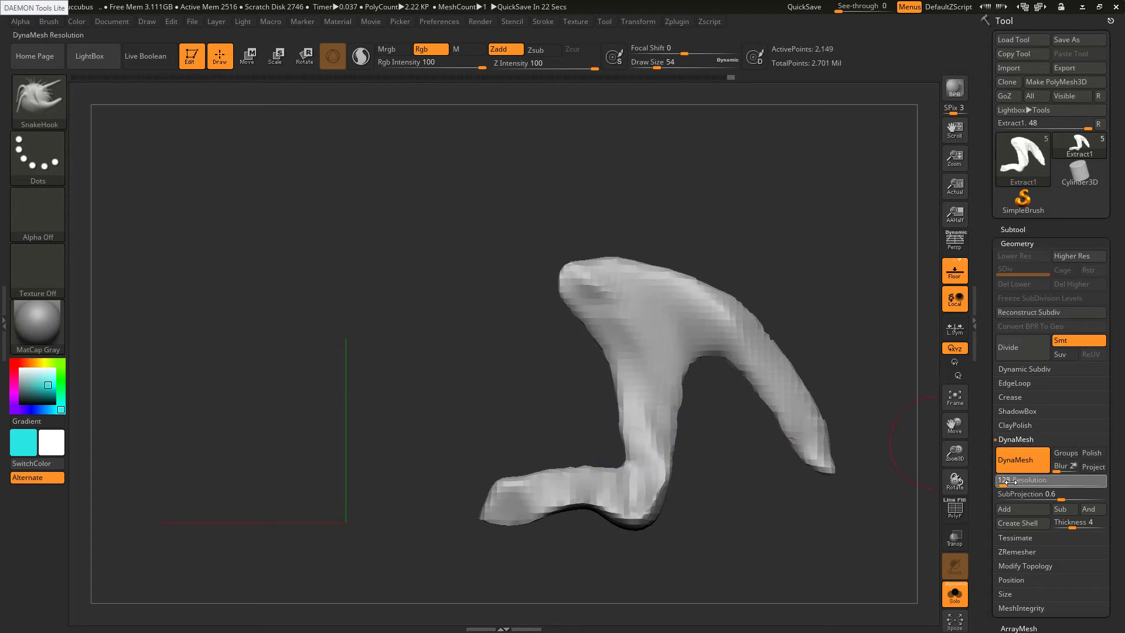
Remesh the membrane at DynaMesh resolution 552 and smooth it from the outer tip down to the lower arm
{"action": "type", "text": "552"}
{"action": "key", "text": "Return"}
{"action": "key", "text": "shift"}
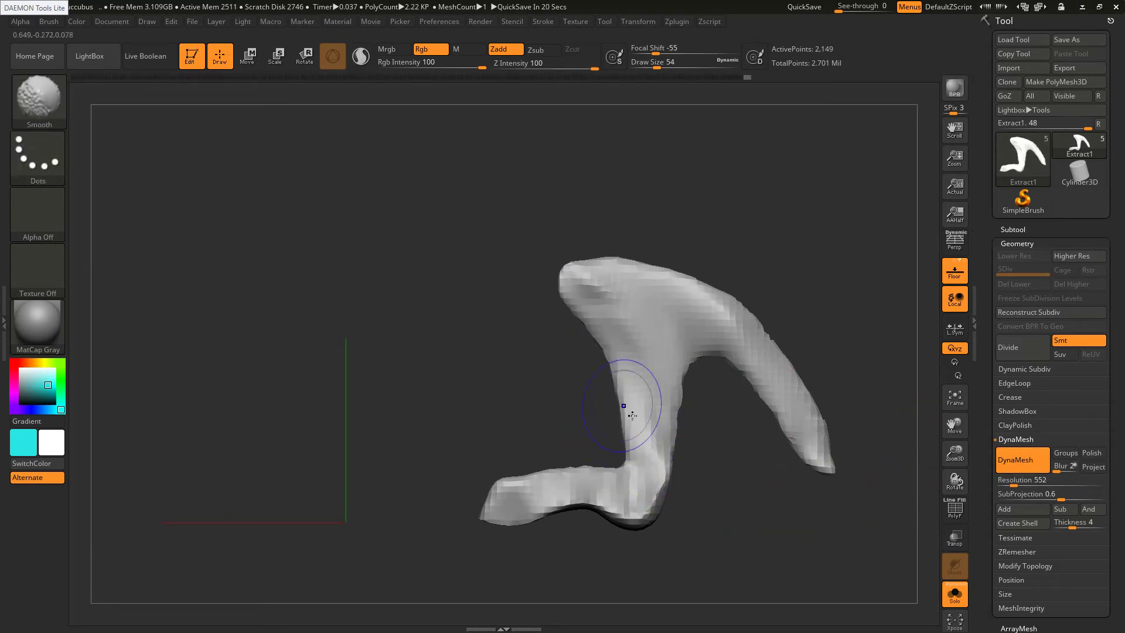
{"action": "left_click_drag", "start_coordinate": [724, 480], "coordinate": [738, 491], "text": "ctrl"}
{"action": "mouse_move", "coordinate": [633, 434]}
{"action": "left_mouse_down", "text": "shift"}
{"action": "mouse_move", "coordinate": [607, 328]}
{"action": "mouse_move", "coordinate": [660, 289]}
{"action": "mouse_move", "coordinate": [743, 330]}
{"action": "left_mouse_up", "text": "shift"}
{"action": "left_click_drag", "start_coordinate": [792, 401], "coordinate": [828, 460], "text": "shift"}
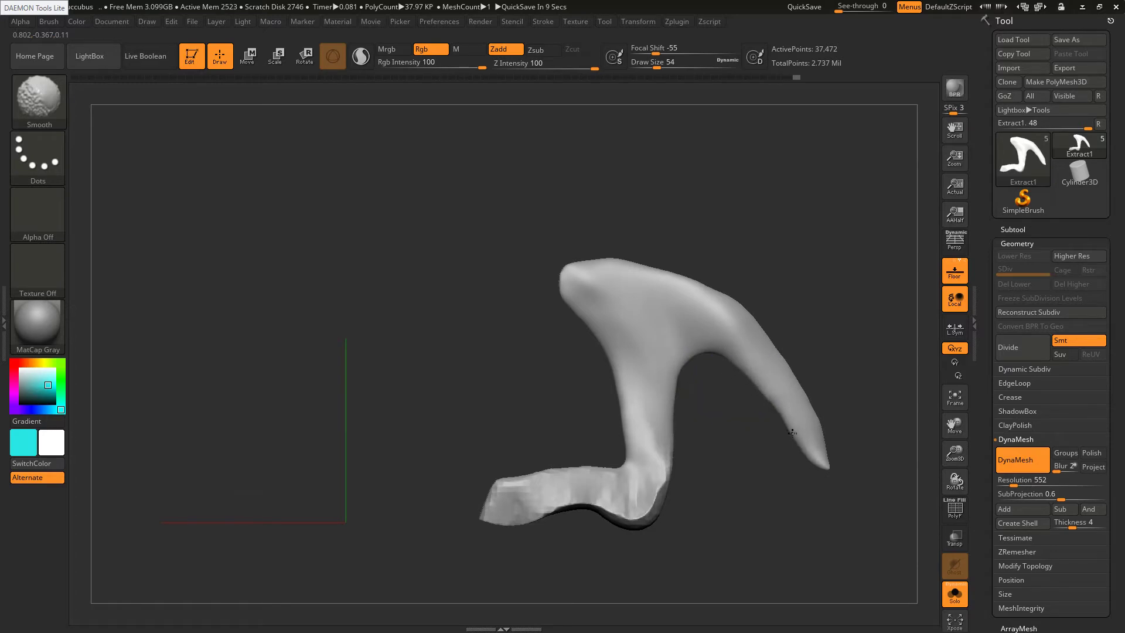
{"action": "mouse_move", "coordinate": [666, 443]}
{"action": "left_mouse_down", "text": "shift"}
{"action": "mouse_move", "coordinate": [645, 497]}
{"action": "mouse_move", "coordinate": [628, 505]}
{"action": "mouse_move", "coordinate": [564, 491]}
{"action": "mouse_move", "coordinate": [500, 502]}
{"action": "mouse_move", "coordinate": [511, 496]}
{"action": "left_mouse_up", "text": "shift"}
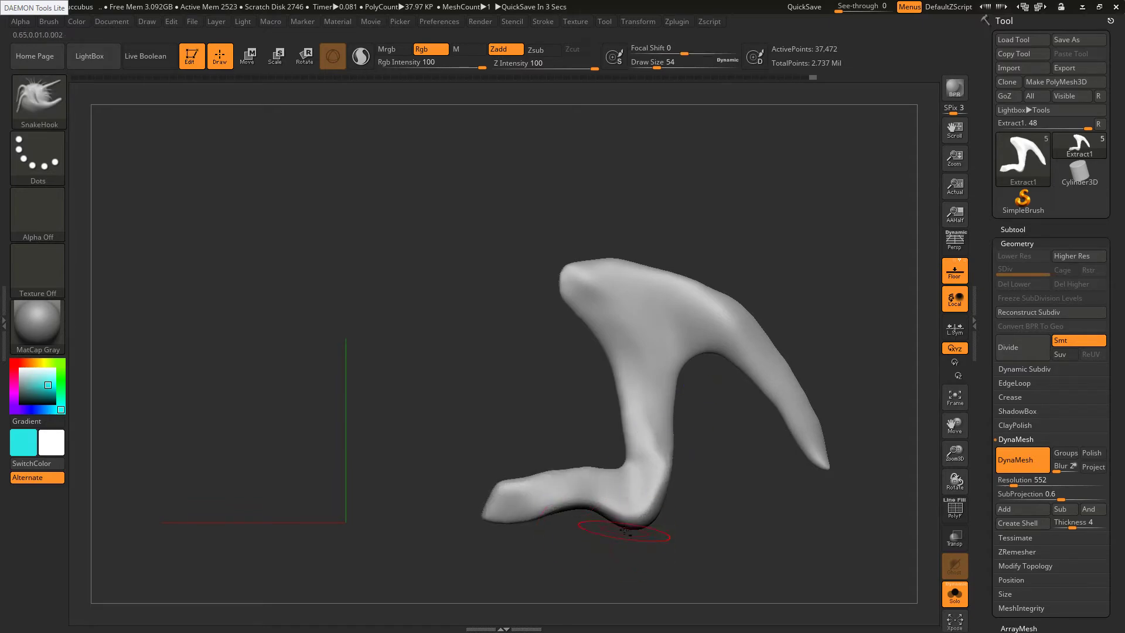
Study the elbow and membrane shape of the head wings in the reference image
{"action": "key", "text": "alt+Tab"}
{"action": "key", "text": "alt+Tab"}
{"action": "key", "text": "b"}
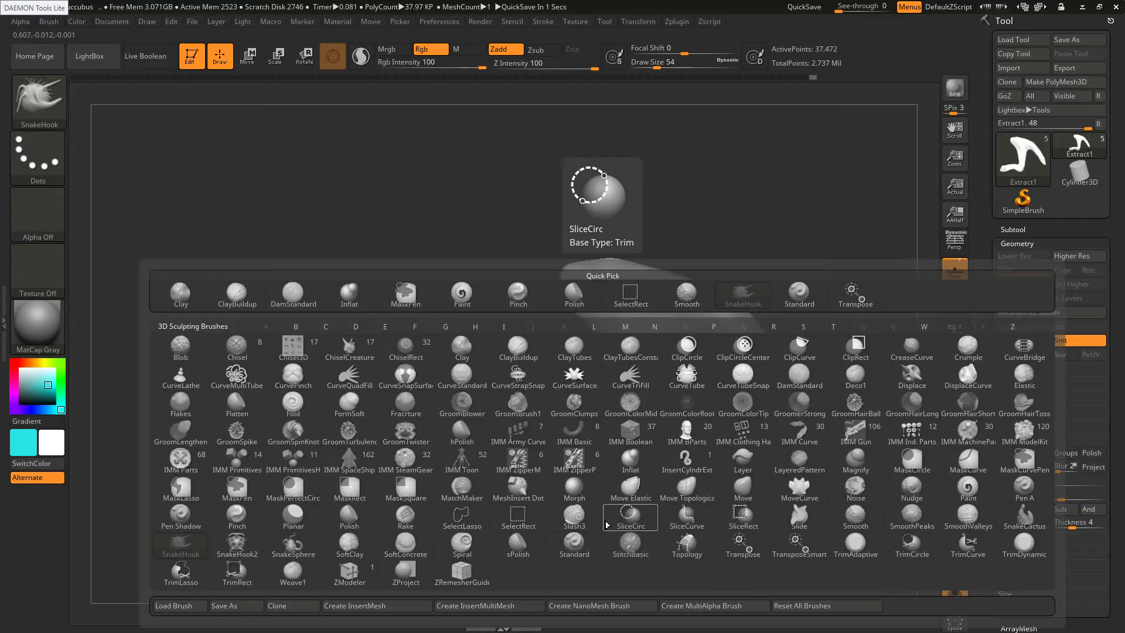
{"action": "key", "text": "alt+Tab"}
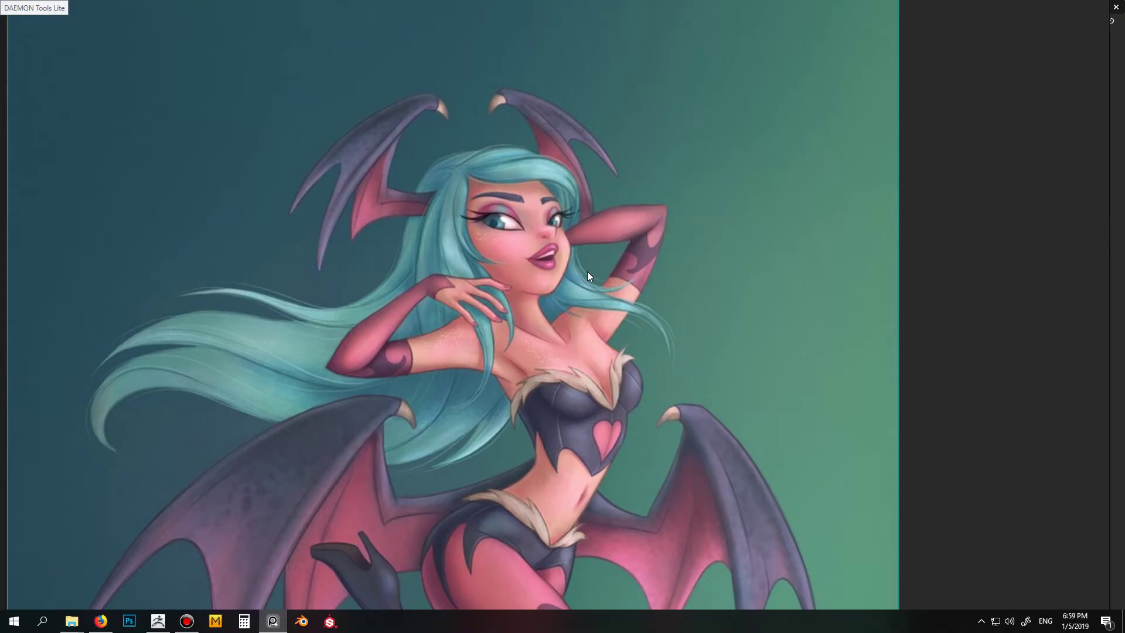
{"action": "key", "text": "alt+Tab"}
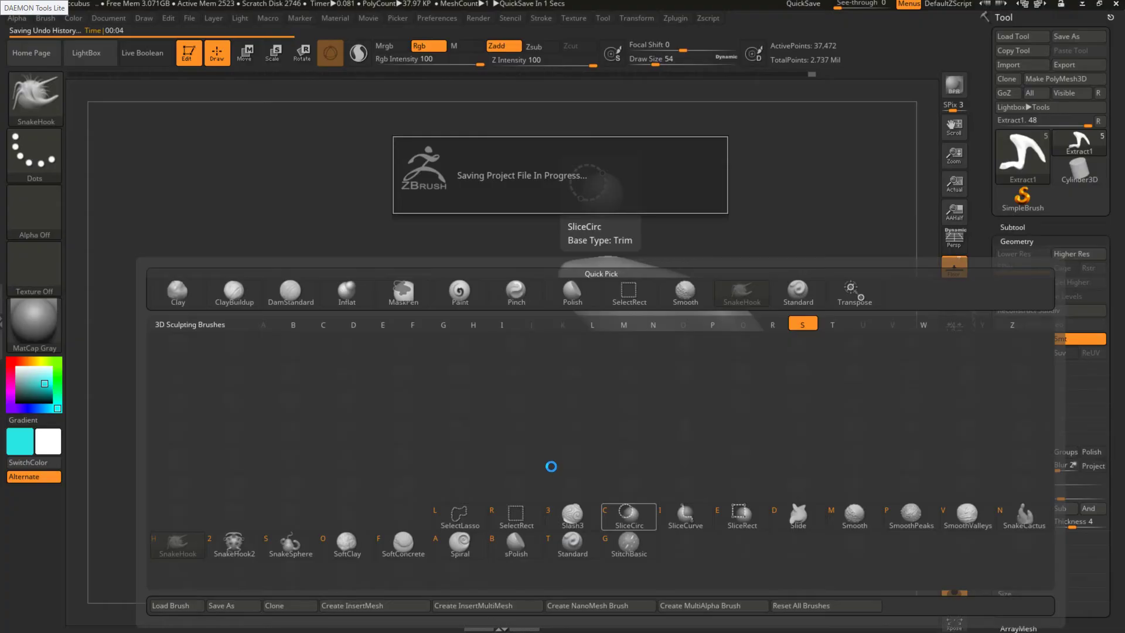
{"action": "key", "text": "alt+Tab"}
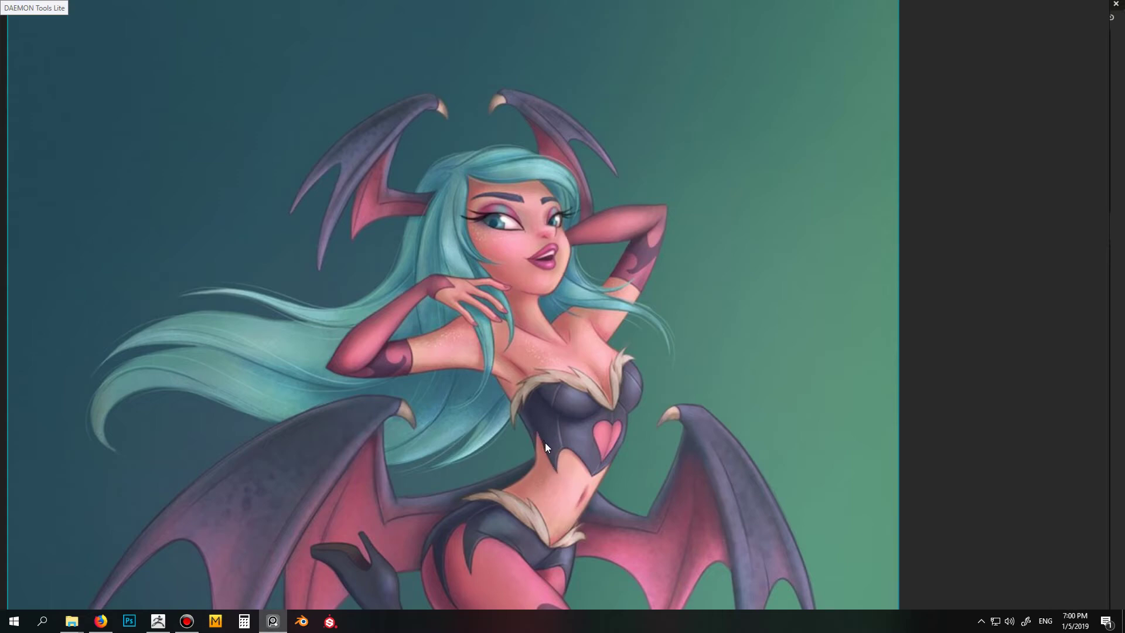
{"action": "key", "text": "alt+Tab"}
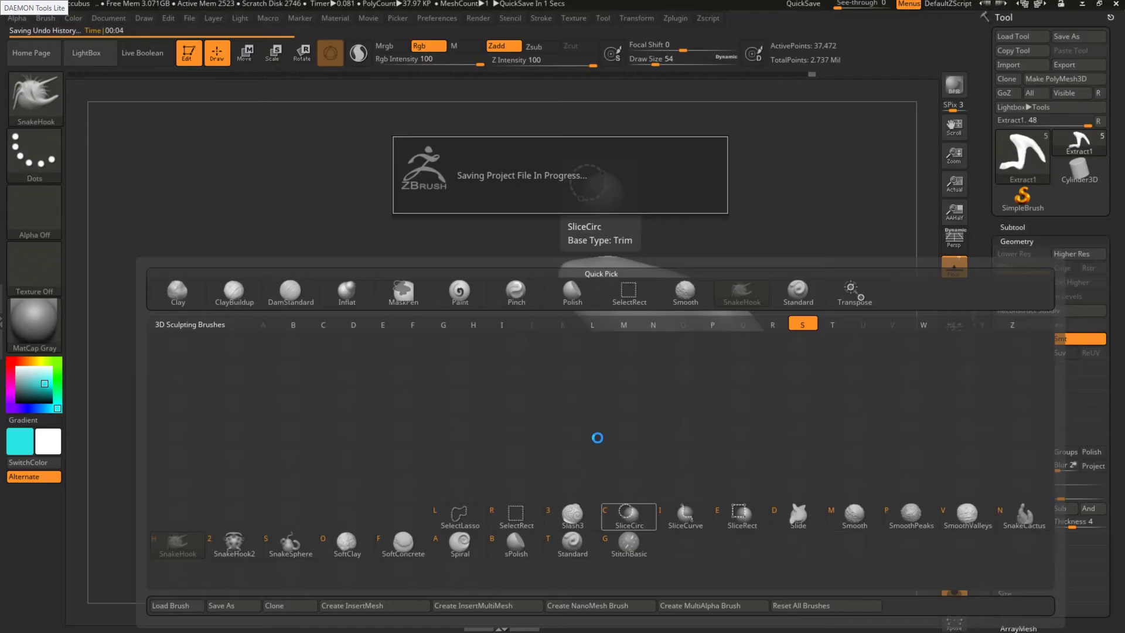
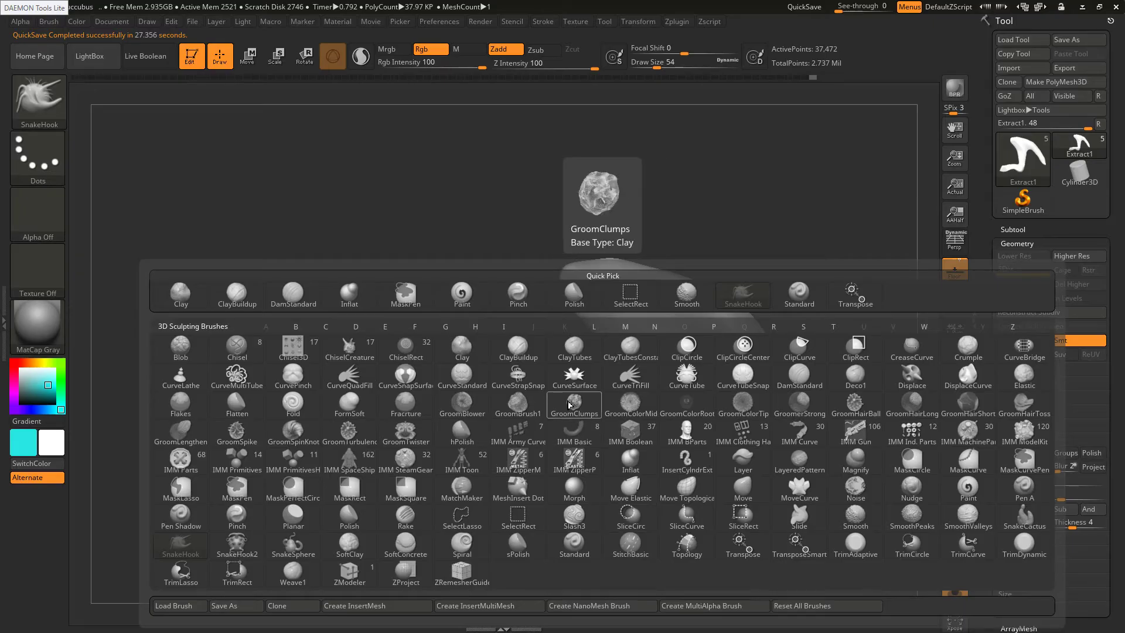
Pull a downward spike out of the membrane's elbow with SnakeHook at draw size 39, then remesh and smooth it
{"action": "key", "text": "s"}
{"action": "key", "text": "h"}
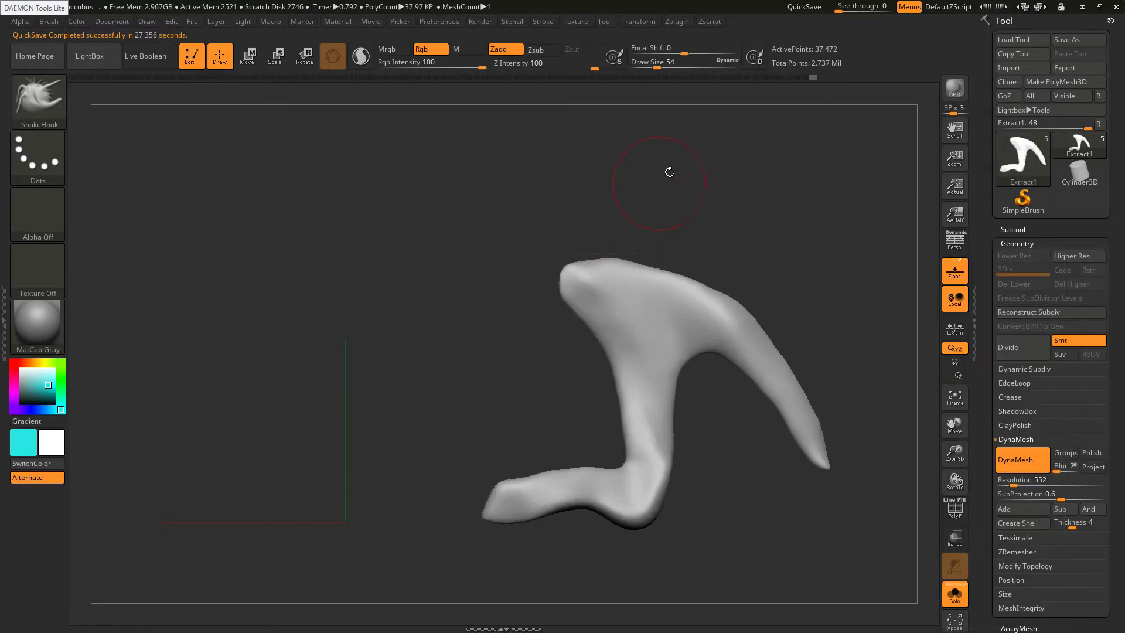
{"action": "key", "text": "s"}
{"action": "left_click_drag", "start_coordinate": [641, 533], "coordinate": [638, 533]}
{"action": "mouse_move", "coordinate": [642, 511]}
{"action": "left_mouse_down"}
{"action": "mouse_move", "coordinate": [648, 549]}
{"action": "mouse_move", "coordinate": [638, 540]}
{"action": "mouse_move", "coordinate": [665, 508]}
{"action": "mouse_move", "coordinate": [669, 448]}
{"action": "mouse_move", "coordinate": [658, 515]}
{"action": "mouse_move", "coordinate": [636, 535]}
{"action": "left_mouse_up"}
{"action": "left_click_drag", "start_coordinate": [696, 517], "coordinate": [716, 536], "text": "ctrl"}
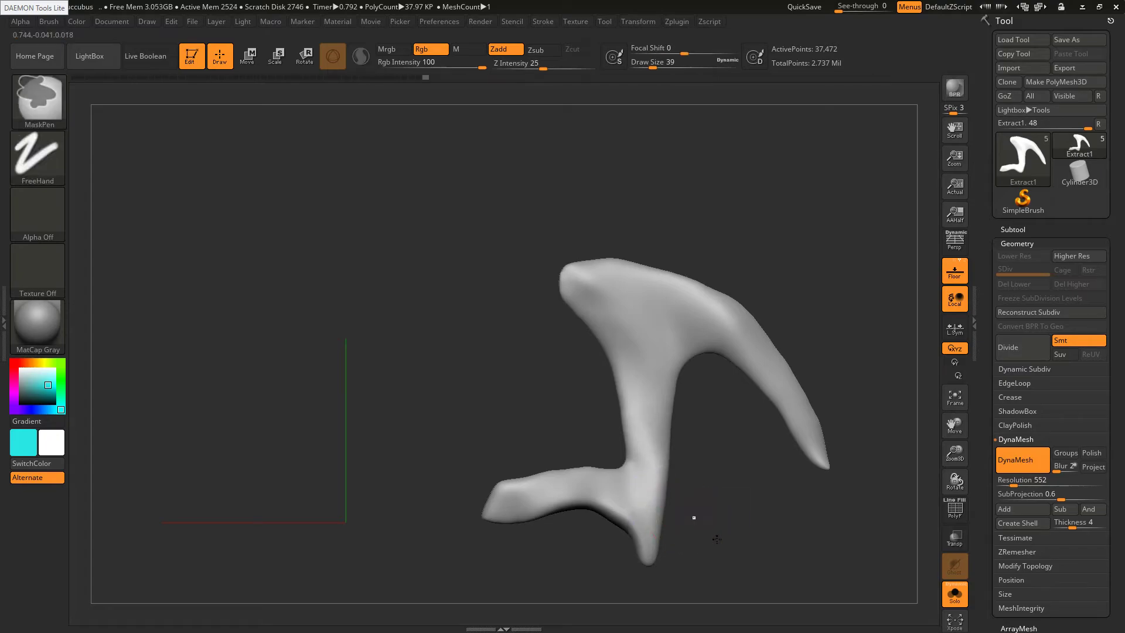
{"action": "left_click_drag", "start_coordinate": [659, 509], "coordinate": [640, 545], "text": "shift"}
Check the reference and extend the lower arm's membrane downward as far as the elbow spike, then remesh and smooth its edge
{"action": "key", "text": "alt+Tab"}
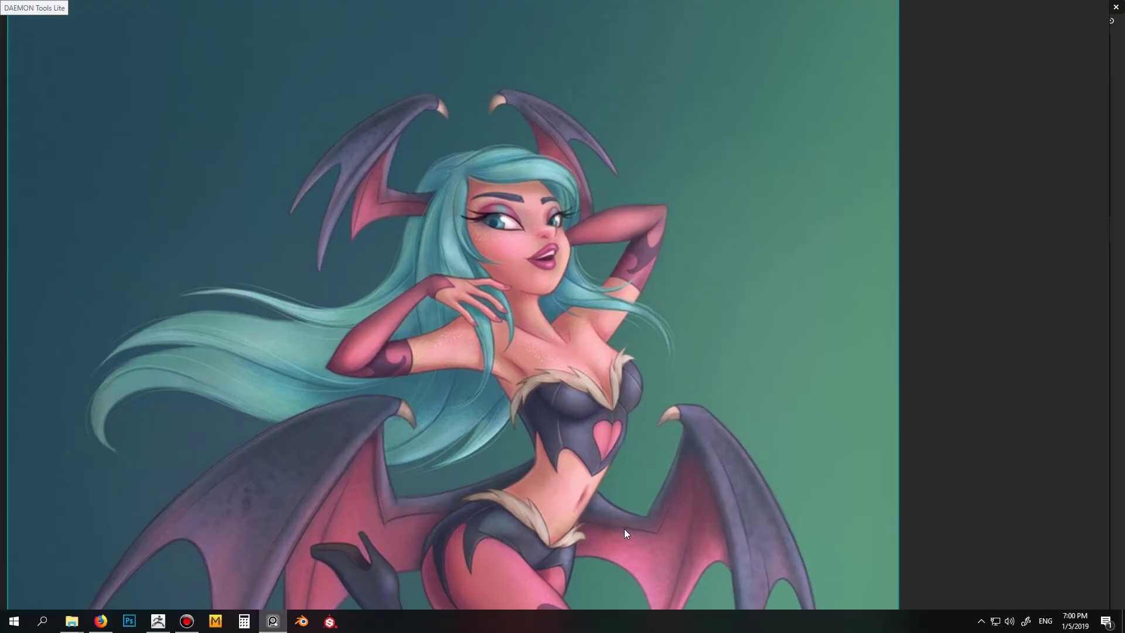
{"action": "key", "text": "alt+Tab"}
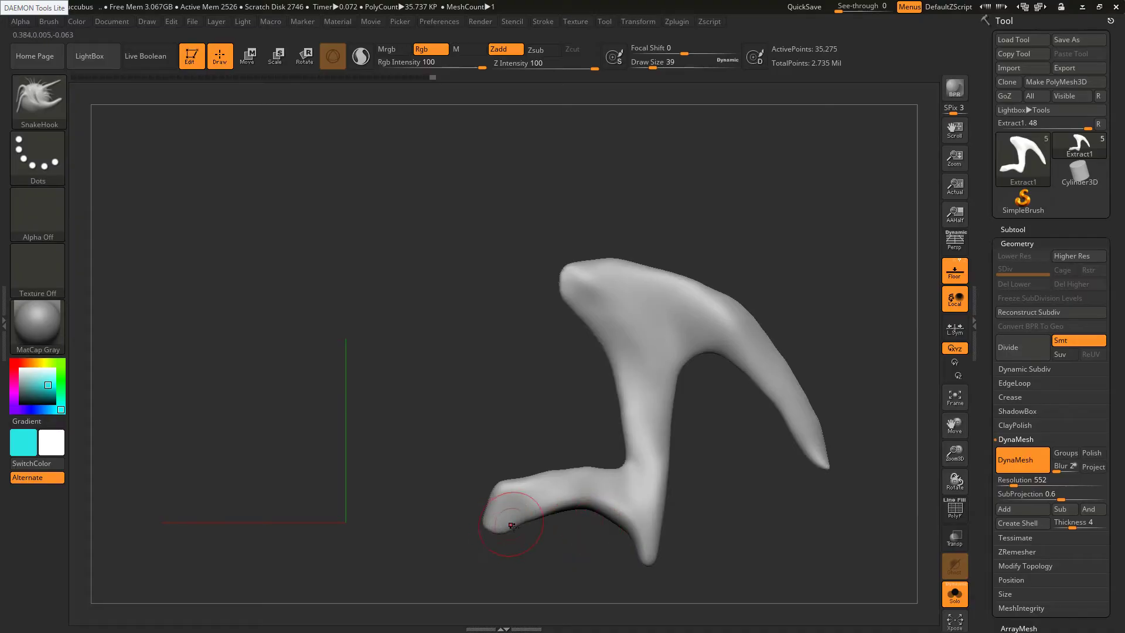
{"action": "left_click_drag", "start_coordinate": [537, 520], "coordinate": [591, 555]}
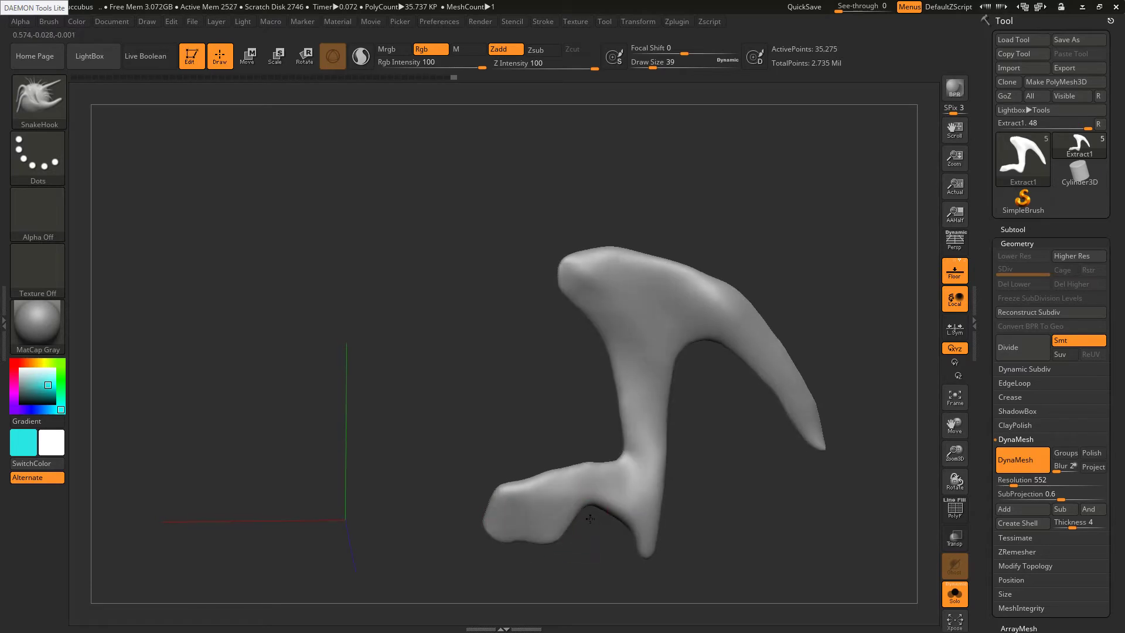
{"action": "key", "text": "ctrl"}
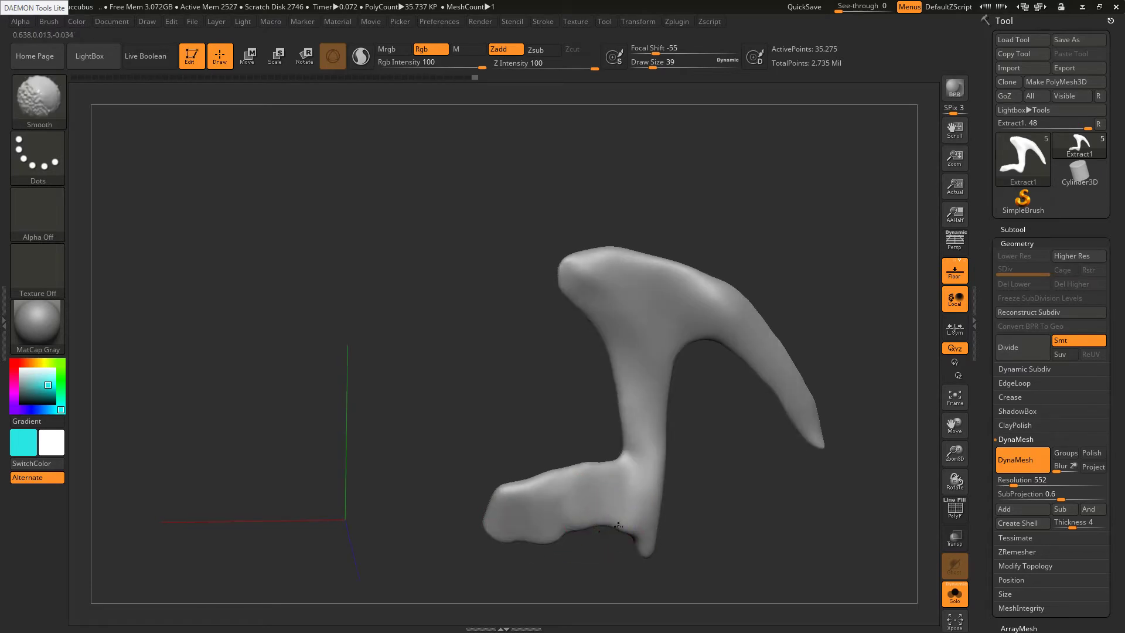
{"action": "left_click_drag", "start_coordinate": [715, 542], "coordinate": [608, 528], "text": "shift"}
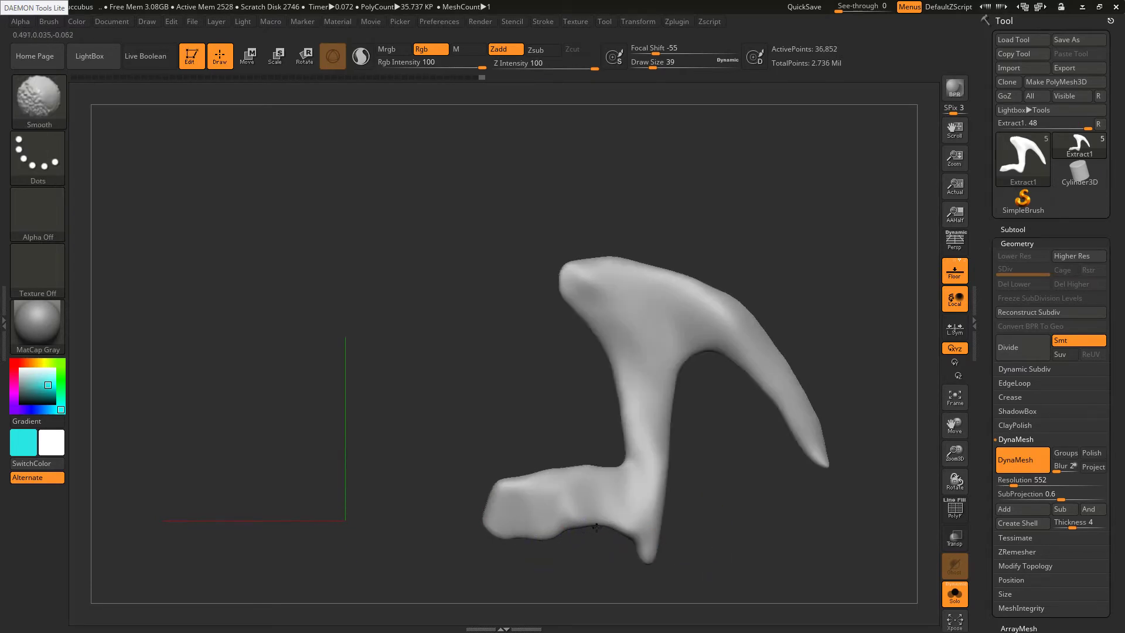
Remesh the membrane at DynaMesh resolution 312 and smooth the underside where the lower arm meets the elbow spike
{"action": "left_click_drag", "start_coordinate": [1017, 480], "coordinate": [973, 494]}
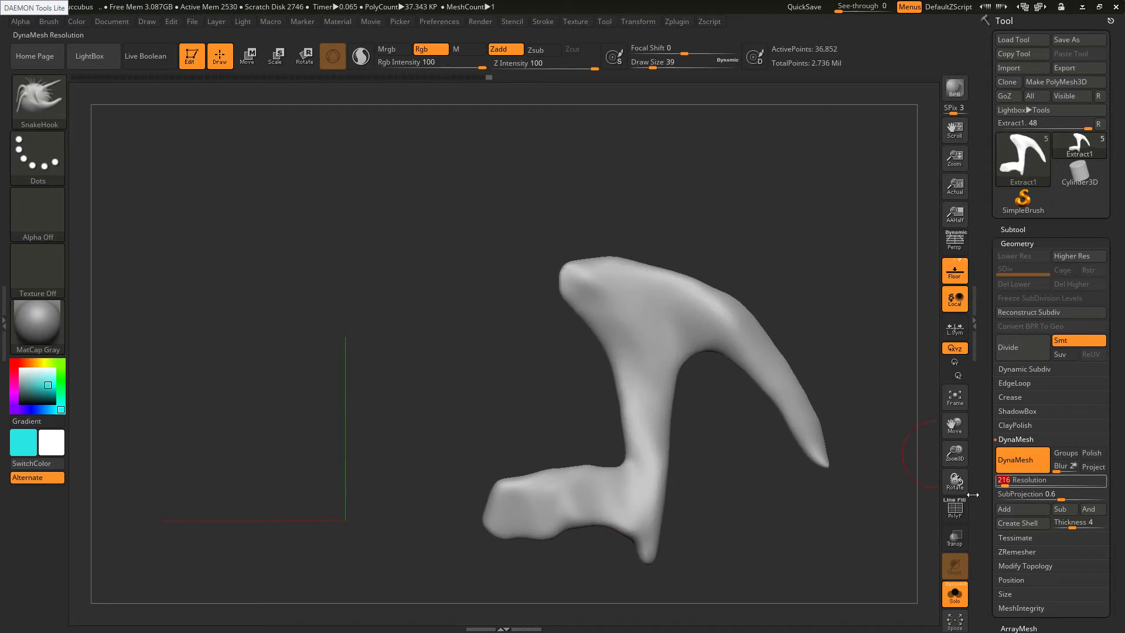
{"action": "left_click", "coordinate": [1017, 481]}
{"action": "type", "text": "432"}
{"action": "key", "text": "Return"}
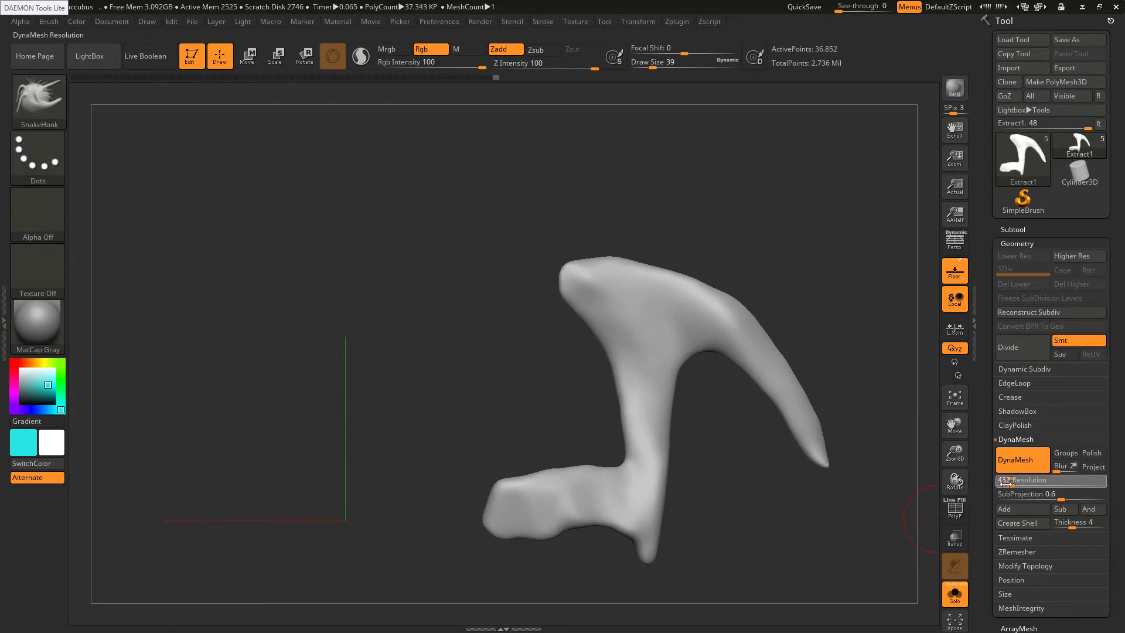
{"action": "left_click_drag", "start_coordinate": [1005, 484], "coordinate": [1007, 484]}
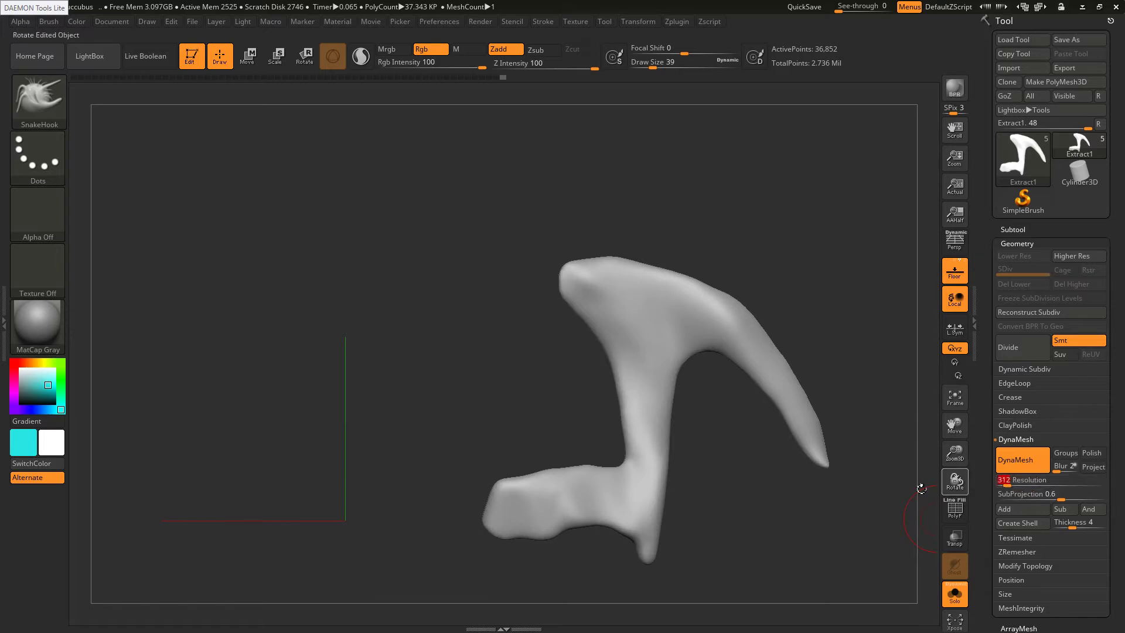
{"action": "mouse_move", "coordinate": [823, 522]}
{"action": "left_mouse_down", "text": "ctrl"}
{"action": "mouse_move", "coordinate": [784, 567]}
{"action": "mouse_move", "coordinate": [762, 557]}
{"action": "left_mouse_up", "text": "ctrl"}
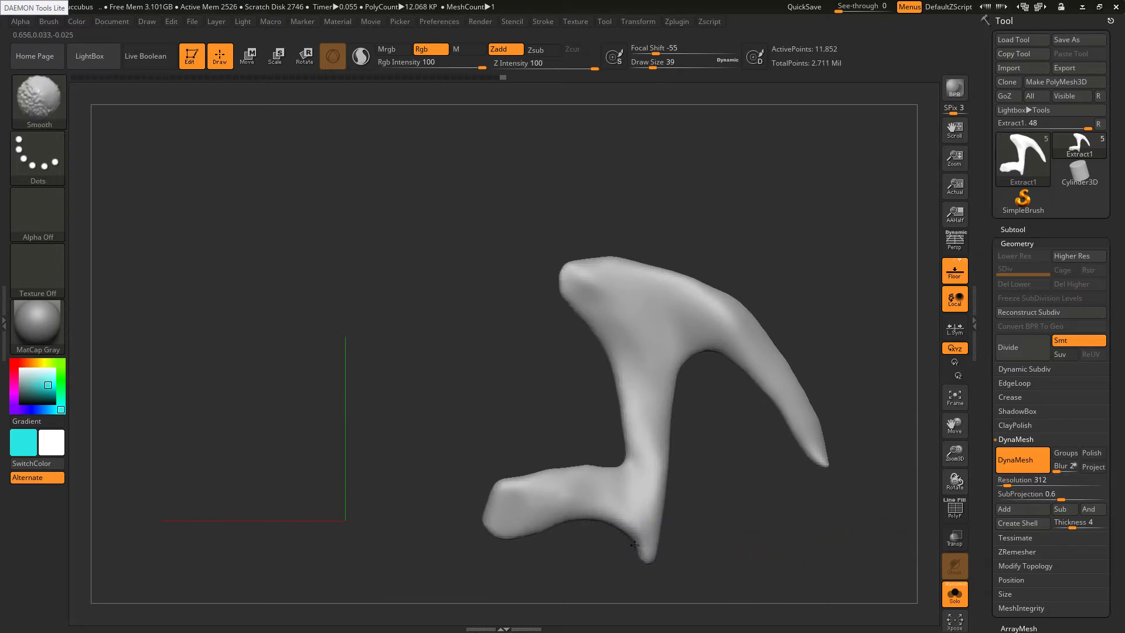
{"action": "left_click_drag", "start_coordinate": [635, 545], "coordinate": [640, 547], "text": "shift"}
{"action": "right_click_drag", "start_coordinate": [650, 546], "coordinate": [658, 577], "text": "ctrl"}
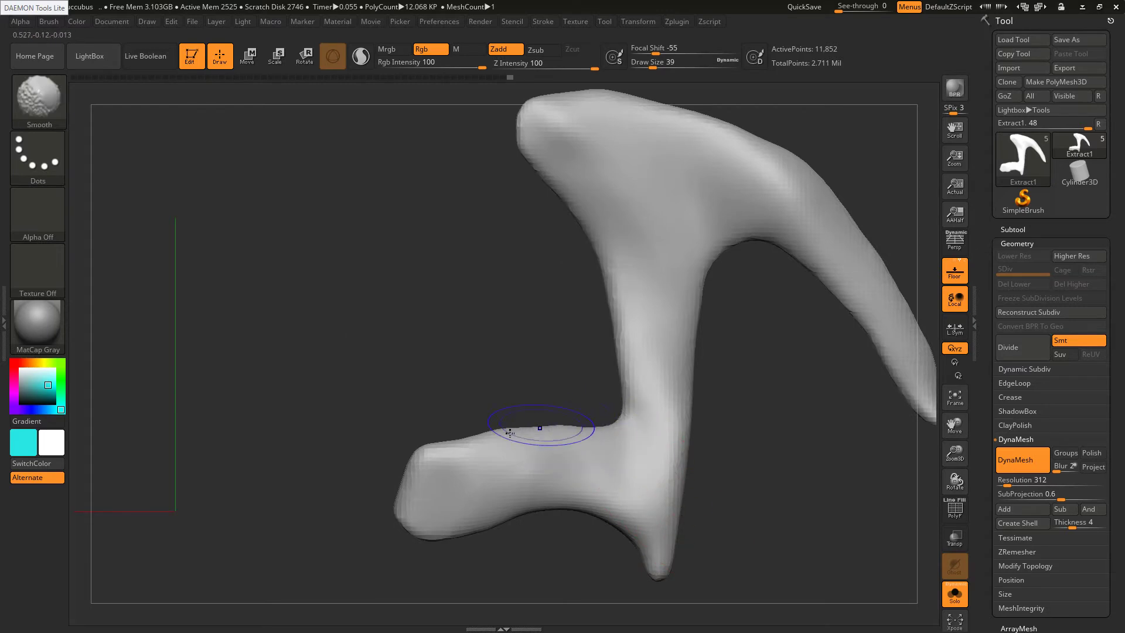
Turn off Solo mode and smooth the membrane's elbow spike and the outer edge rising above it
{"action": "left_click", "coordinate": [955, 593]}
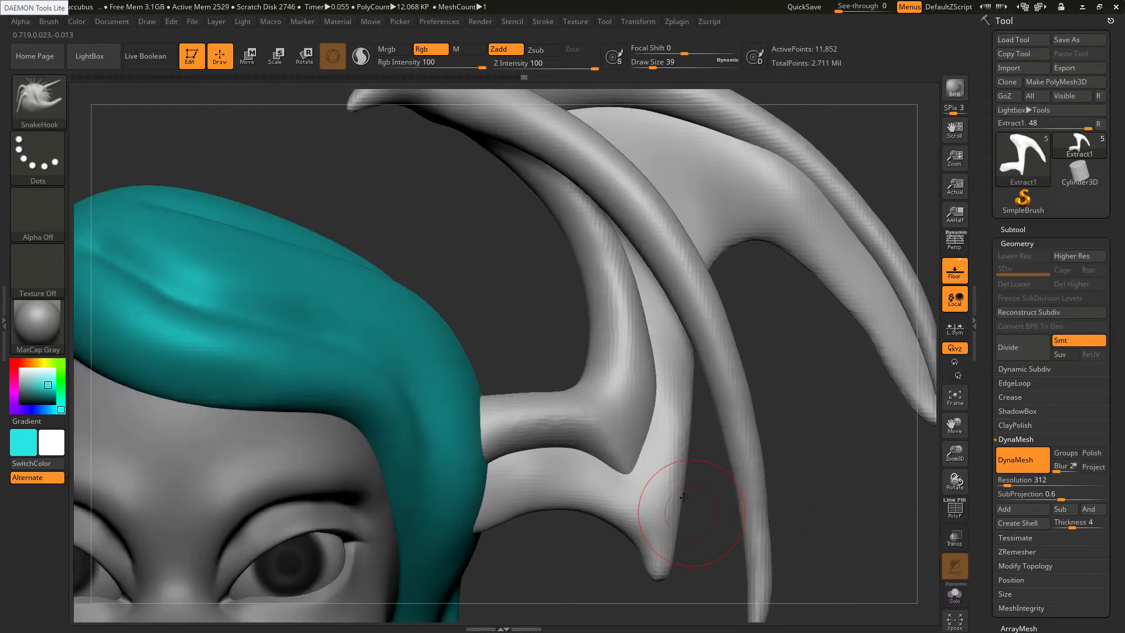
{"action": "key", "text": "shift"}
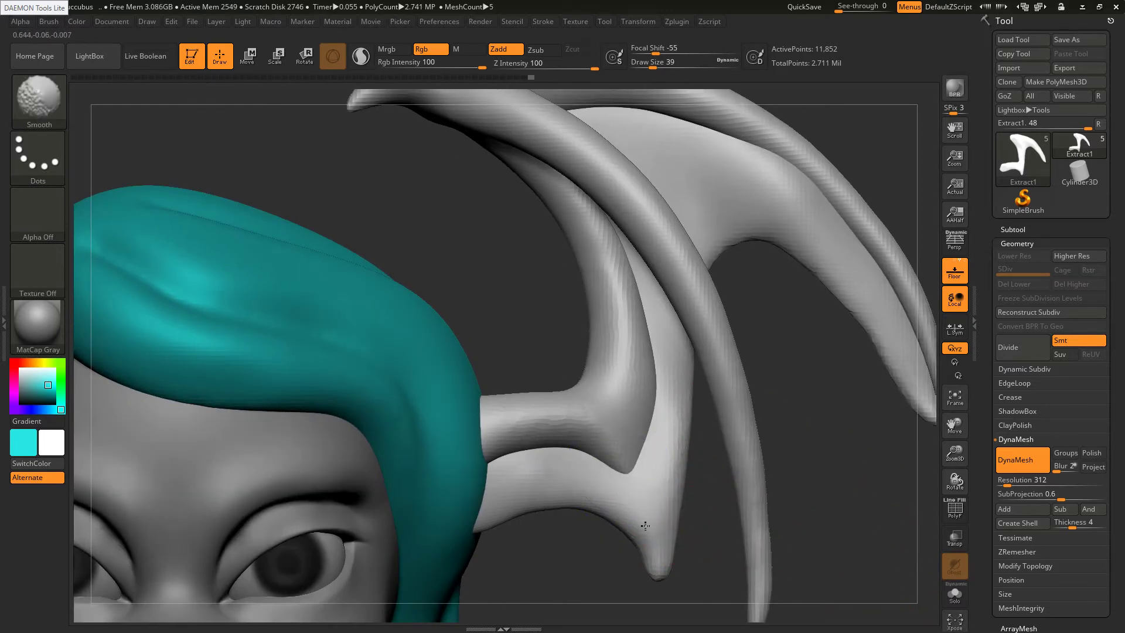
{"action": "mouse_move", "coordinate": [640, 517]}
{"action": "left_mouse_down", "text": "shift"}
{"action": "mouse_move", "coordinate": [663, 570]}
{"action": "mouse_move", "coordinate": [680, 541]}
{"action": "left_mouse_up", "text": "shift"}
{"action": "key", "text": "bracketleft"}
{"action": "key", "text": "shift"}
{"action": "mouse_move", "coordinate": [693, 459]}
{"action": "left_mouse_down", "text": "shift"}
{"action": "mouse_move", "coordinate": [683, 461]}
{"action": "mouse_move", "coordinate": [694, 398]}
{"action": "left_mouse_up", "text": "shift"}
Smooth the membrane's concave edge between the wing bones and its outer strip at draw size 59
{"action": "key", "text": "bracketright"}
{"action": "key", "text": "bracketright"}
{"action": "left_click_drag", "start_coordinate": [691, 322], "coordinate": [696, 302], "text": "shift"}
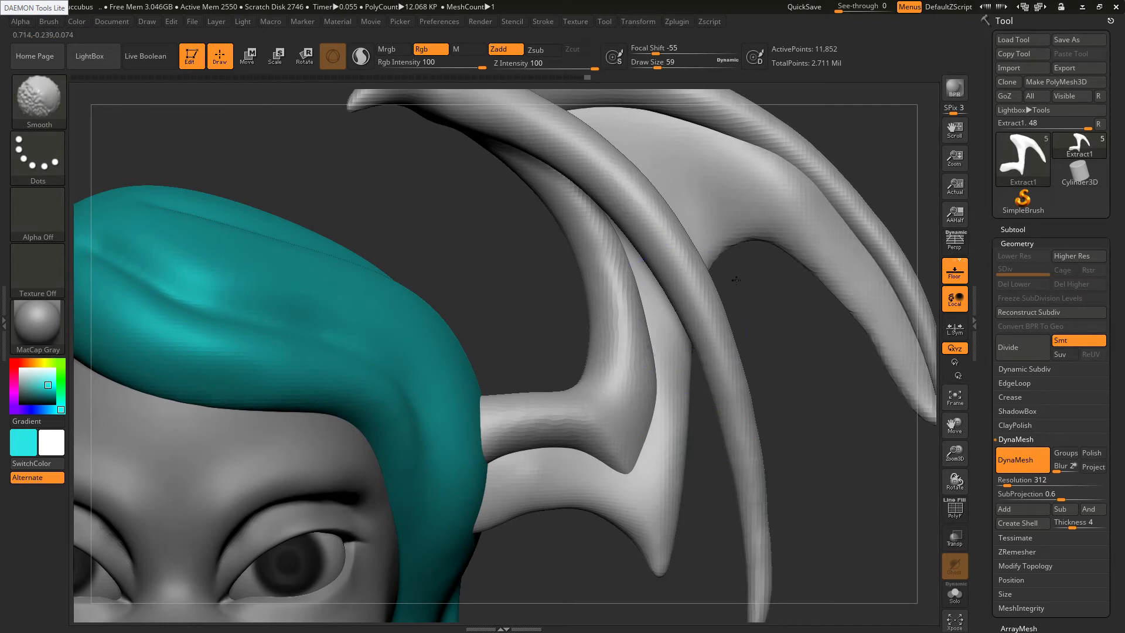
{"action": "mouse_move", "coordinate": [740, 252]}
{"action": "left_mouse_down", "text": "shift"}
{"action": "mouse_move", "coordinate": [749, 219]}
{"action": "mouse_move", "coordinate": [782, 236]}
{"action": "mouse_move", "coordinate": [855, 333]}
{"action": "mouse_move", "coordinate": [726, 367]}
{"action": "left_mouse_up", "text": "shift"}
{"action": "mouse_move", "coordinate": [816, 395]}
{"action": "left_mouse_down", "text": "shift"}
{"action": "mouse_move", "coordinate": [792, 382]}
{"action": "mouse_move", "coordinate": [830, 408]}
{"action": "mouse_move", "coordinate": [769, 357]}
{"action": "mouse_move", "coordinate": [774, 330]}
{"action": "left_mouse_up", "text": "shift"}
Pull the membrane's outer tip in against the wing bone with SnakeHook at draw size 56, then smooth the strip behind it
{"action": "key", "text": "s"}
{"action": "key", "text": "s"}
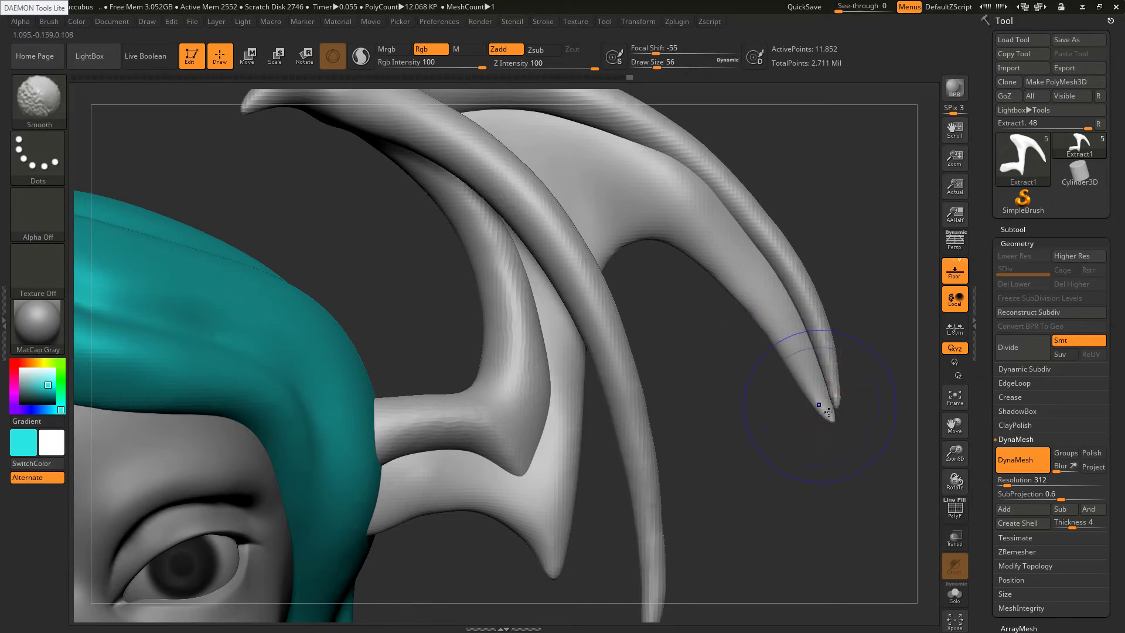
{"action": "key", "text": "b"}
{"action": "key", "text": "s"}
{"action": "key", "text": "h"}
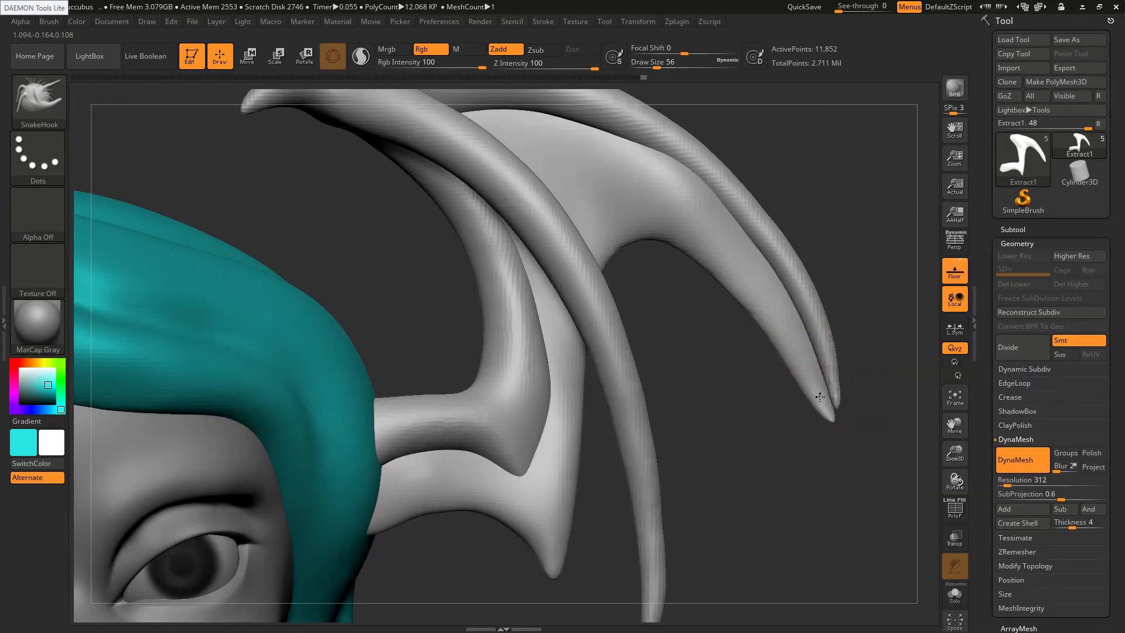
{"action": "left_click_drag", "start_coordinate": [818, 390], "coordinate": [766, 313]}
{"action": "left_click_drag", "start_coordinate": [699, 282], "coordinate": [716, 278], "text": "shift"}
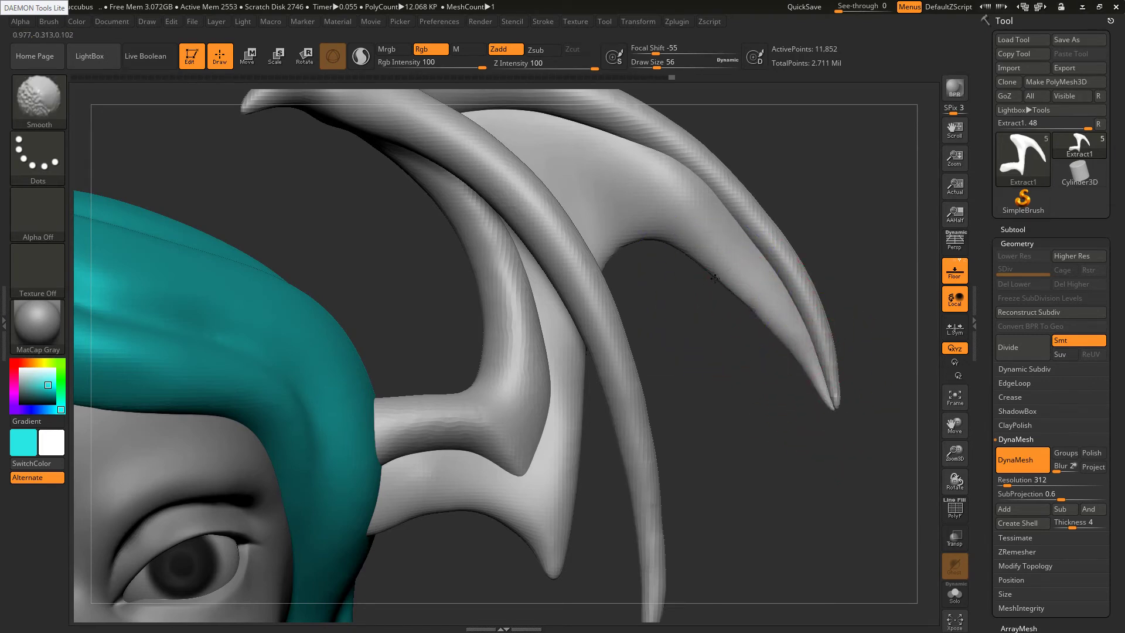
{"action": "left_click_drag", "start_coordinate": [773, 314], "coordinate": [698, 249], "text": "shift"}
{"action": "mouse_move", "coordinate": [664, 186]}
{"action": "left_mouse_down", "text": "shift"}
{"action": "mouse_move", "coordinate": [701, 188]}
{"action": "mouse_move", "coordinate": [693, 181]}
{"action": "mouse_move", "coordinate": [698, 204]}
{"action": "mouse_move", "coordinate": [679, 194]}
{"action": "mouse_move", "coordinate": [717, 232]}
{"action": "mouse_move", "coordinate": [648, 213]}
{"action": "left_mouse_up", "text": "shift"}
Smooth the membrane's inner edge from the concave curve down to the elbow at draw size 62, working from several angles
{"action": "mouse_move", "coordinate": [648, 271]}
{"action": "right_mouse_down", "text": "ctrl"}
{"action": "mouse_move", "coordinate": [654, 229]}
{"action": "mouse_move", "coordinate": [586, 255]}
{"action": "right_mouse_up", "text": "ctrl"}
{"action": "right_click_drag", "start_coordinate": [594, 213], "coordinate": [596, 194]}
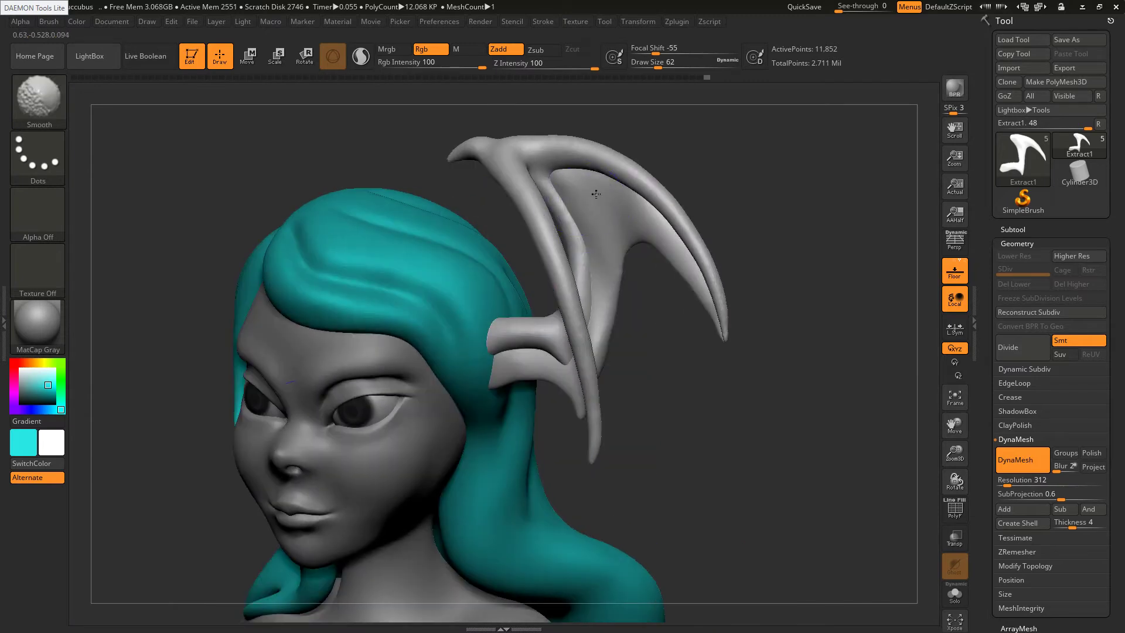
{"action": "mouse_move", "coordinate": [628, 217]}
{"action": "left_mouse_down", "text": "shift"}
{"action": "mouse_move", "coordinate": [601, 276]}
{"action": "mouse_move", "coordinate": [586, 354]}
{"action": "left_mouse_up", "text": "shift"}
{"action": "right_click_drag", "start_coordinate": [618, 335], "coordinate": [581, 364]}
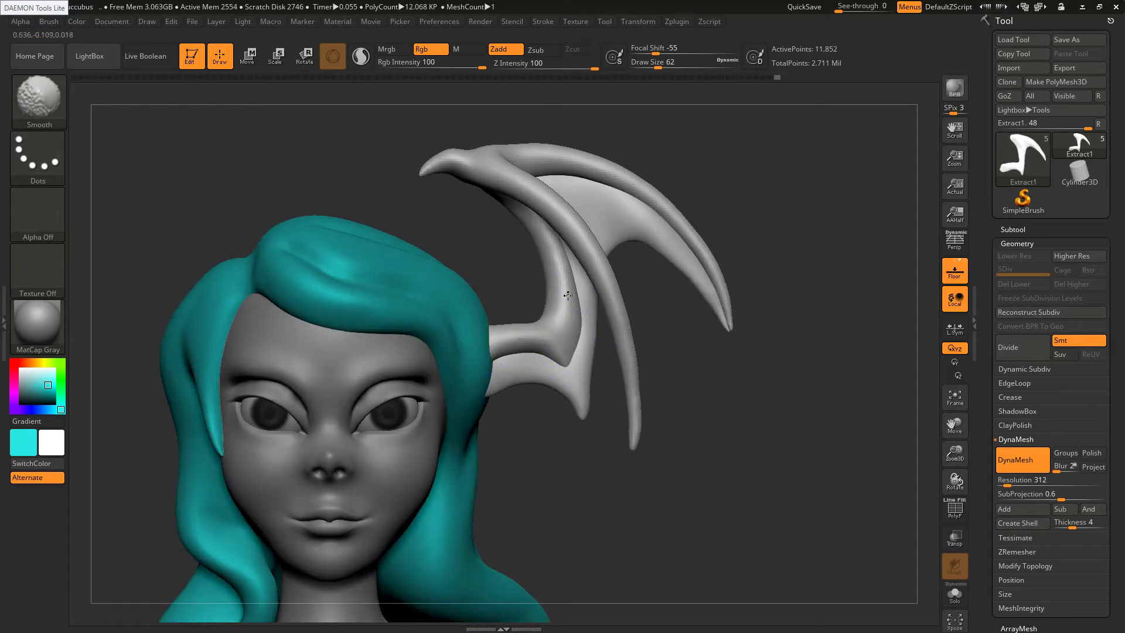
{"action": "mouse_move", "coordinate": [585, 325]}
{"action": "left_mouse_down", "text": "shift"}
{"action": "mouse_move", "coordinate": [600, 253]}
{"action": "mouse_move", "coordinate": [601, 275]}
{"action": "left_mouse_up", "text": "shift"}
{"action": "right_click_drag", "start_coordinate": [552, 325], "coordinate": [433, 337]}
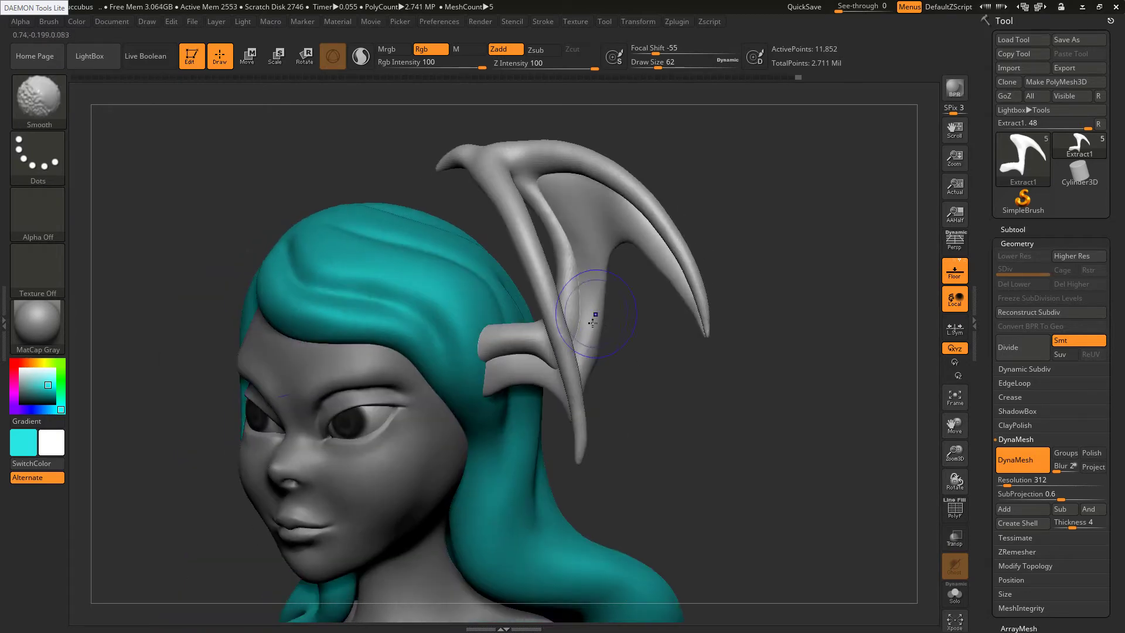
Smooth the lower part of the wing membrane and switch to the Polish brush at draw size 112
{"action": "left_click_drag", "start_coordinate": [595, 314], "coordinate": [586, 345], "text": "shift"}
{"action": "key", "text": "b"}
{"action": "key", "text": "p"}
{"action": "key", "text": "o"}
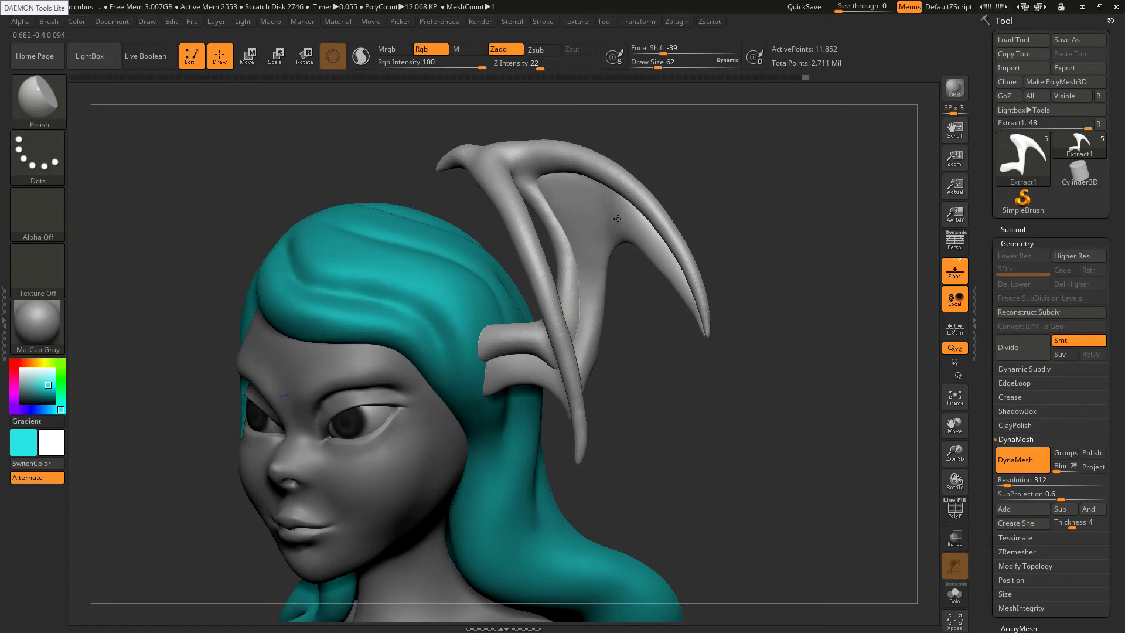
{"action": "right_click_drag", "start_coordinate": [606, 219], "coordinate": [615, 221]}
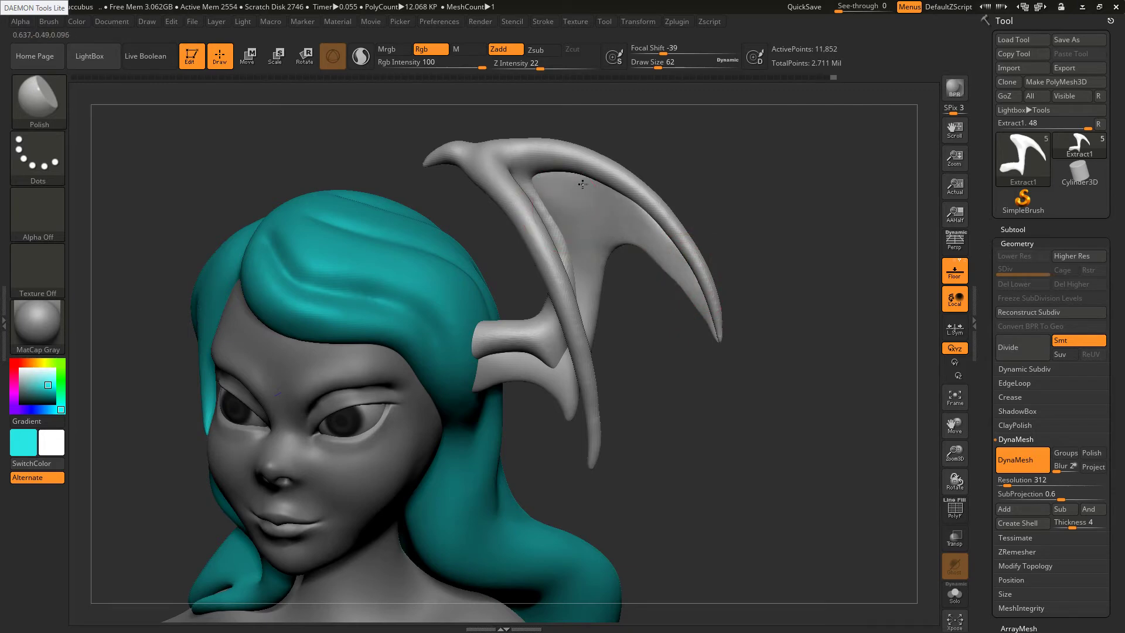
{"action": "key", "text": "s"}
{"action": "left_click_drag", "start_coordinate": [567, 215], "coordinate": [577, 216]}
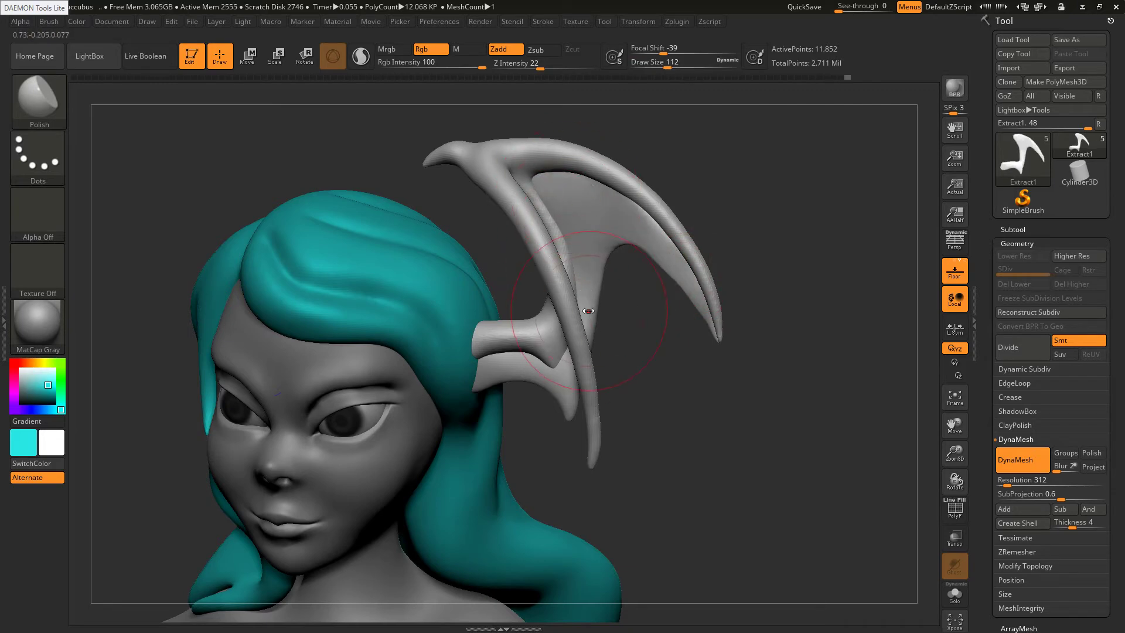
Reduce the draw size to 49 and smooth the front of the membrane near the wing's base
{"action": "key", "text": "bracketleft"}
{"action": "key", "text": "bracketleft"}
{"action": "mouse_move", "coordinate": [580, 324]}
{"action": "right_mouse_down"}
{"action": "mouse_move", "coordinate": [587, 314]}
{"action": "mouse_move", "coordinate": [577, 357]}
{"action": "right_mouse_up"}
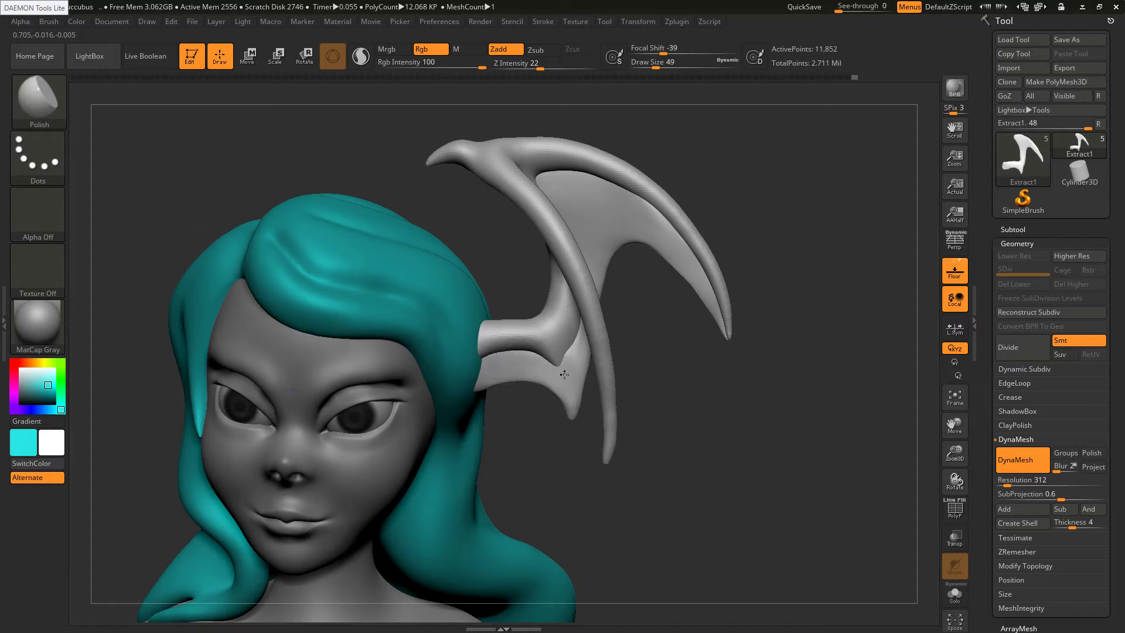
{"action": "key", "text": "shift"}
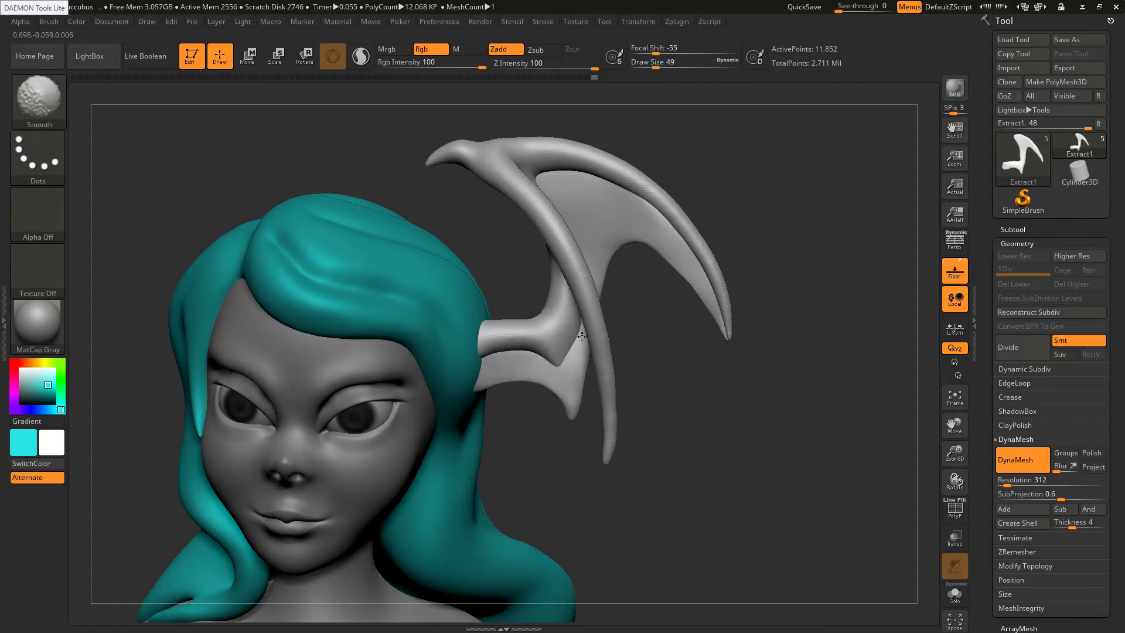
{"action": "left_click_drag", "start_coordinate": [582, 337], "coordinate": [575, 375], "text": "shift"}
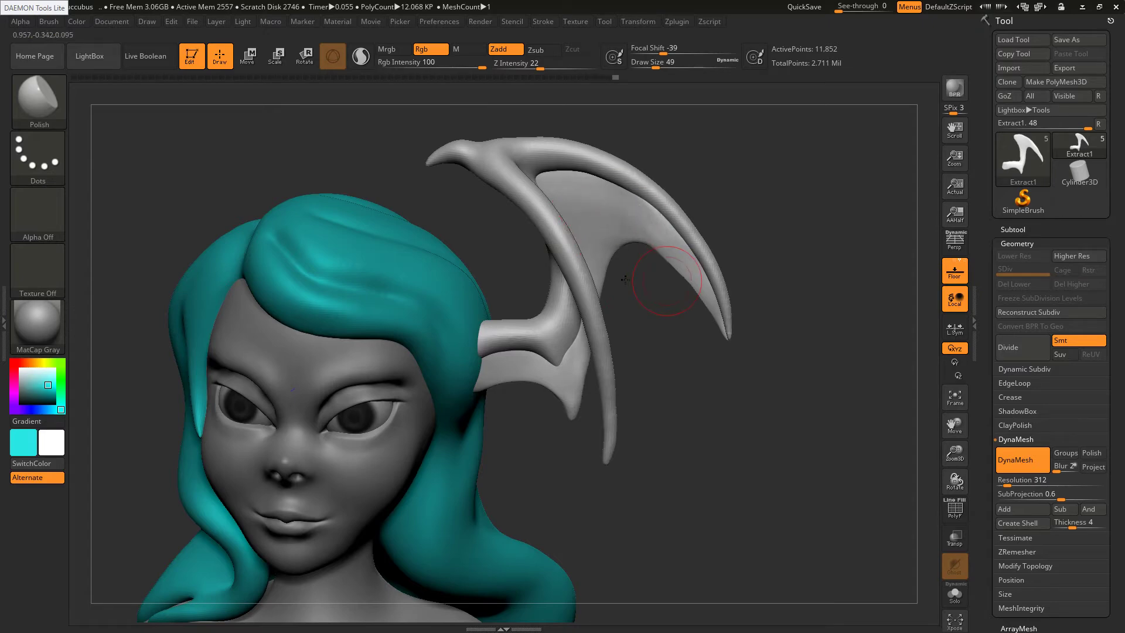
Polish and smooth the membrane's curved edge toward the wing's outer tip
{"action": "mouse_move", "coordinate": [660, 278]}
{"action": "left_mouse_down"}
{"action": "mouse_move", "coordinate": [635, 273]}
{"action": "mouse_move", "coordinate": [671, 274]}
{"action": "mouse_move", "coordinate": [667, 246]}
{"action": "mouse_move", "coordinate": [629, 220]}
{"action": "mouse_move", "coordinate": [721, 286]}
{"action": "mouse_move", "coordinate": [729, 315]}
{"action": "left_mouse_up"}
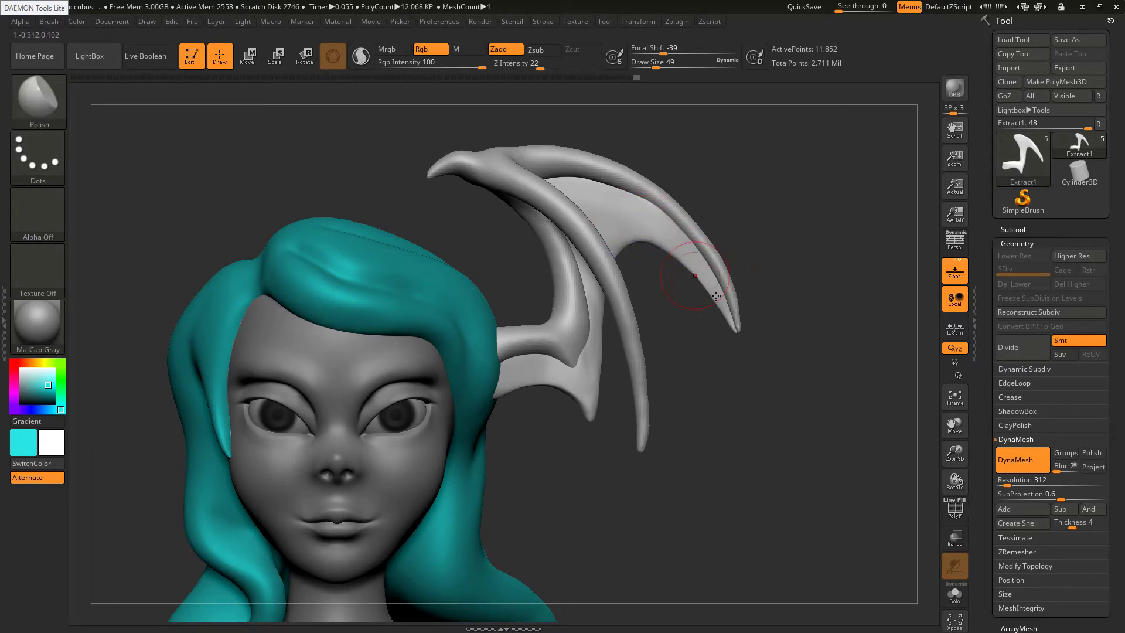
{"action": "mouse_move", "coordinate": [687, 267]}
{"action": "left_mouse_down", "text": "shift"}
{"action": "mouse_move", "coordinate": [717, 289]}
{"action": "mouse_move", "coordinate": [720, 311]}
{"action": "left_mouse_up", "text": "shift"}
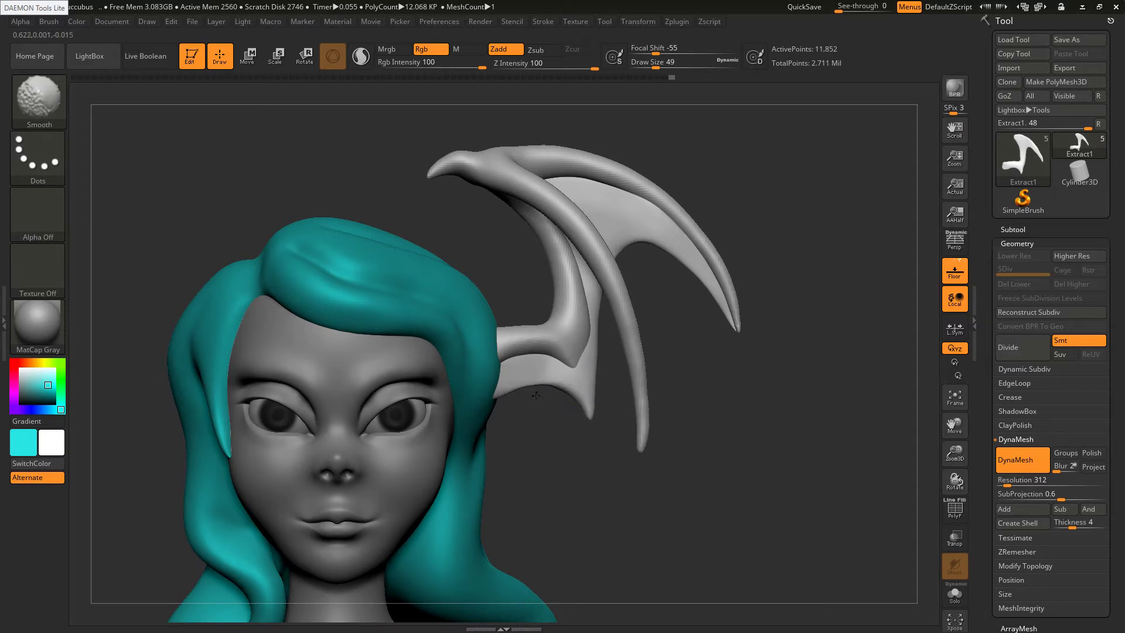
{"action": "left_click_drag", "start_coordinate": [686, 404], "coordinate": [636, 358]}
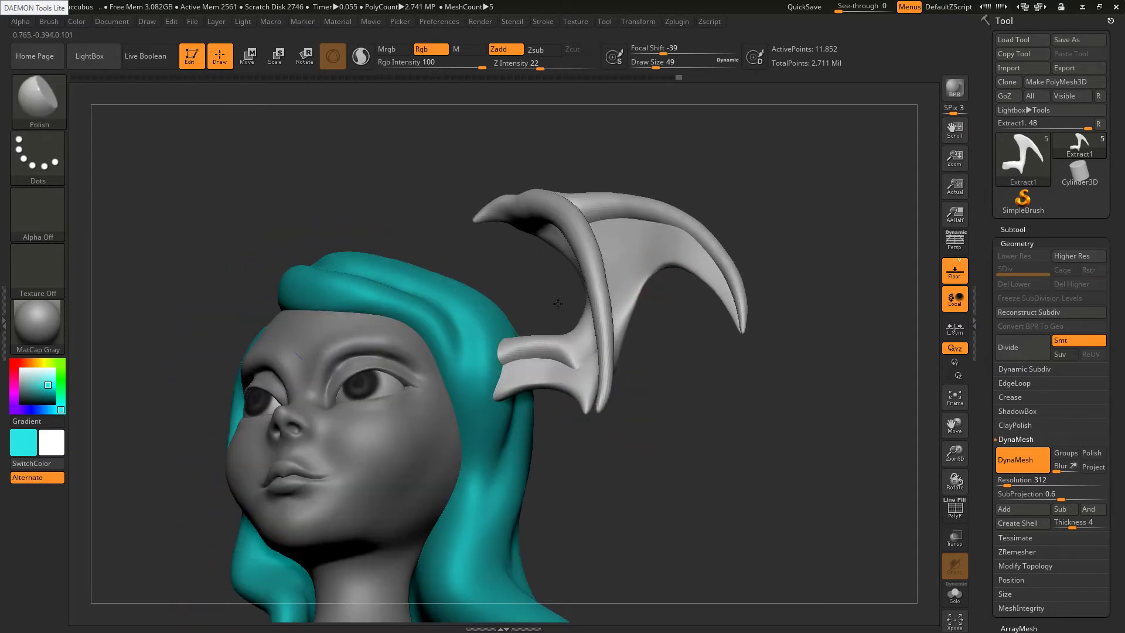
Set up the TrimAdaptive brush with draw size 71 and Z intensity 18 for the back of the wing
{"action": "left_click_drag", "start_coordinate": [557, 296], "coordinate": [364, 317]}
{"action": "key", "text": "s"}
{"action": "mouse_move", "coordinate": [667, 229]}
{"action": "left_mouse_down"}
{"action": "mouse_move", "coordinate": [698, 221]}
{"action": "mouse_move", "coordinate": [671, 262]}
{"action": "mouse_move", "coordinate": [698, 212]}
{"action": "mouse_move", "coordinate": [716, 219]}
{"action": "mouse_move", "coordinate": [710, 228]}
{"action": "left_mouse_up"}
{"action": "key", "text": "s"}
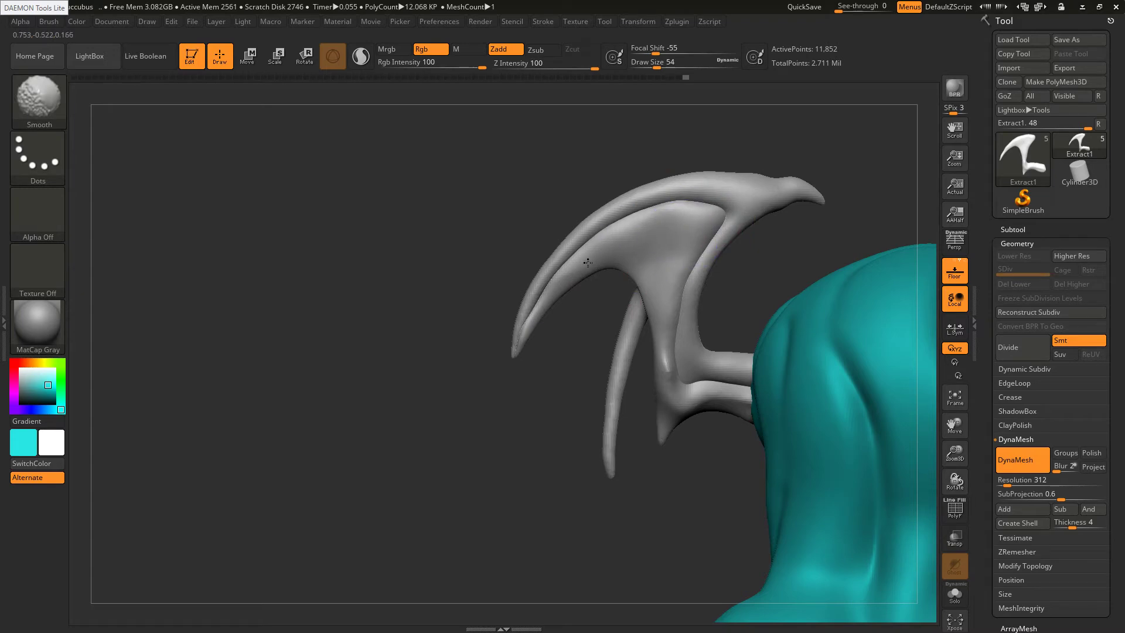
{"action": "key", "text": "b"}
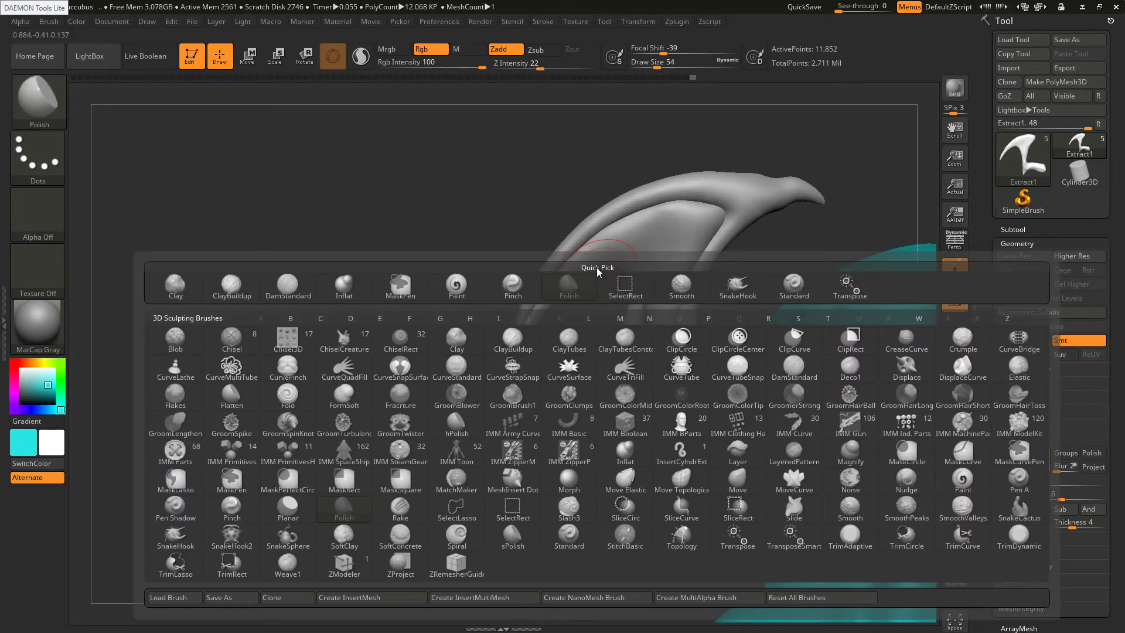
{"action": "key", "text": "t"}
{"action": "left_click", "coordinate": [858, 533]}
{"action": "key", "text": "s"}
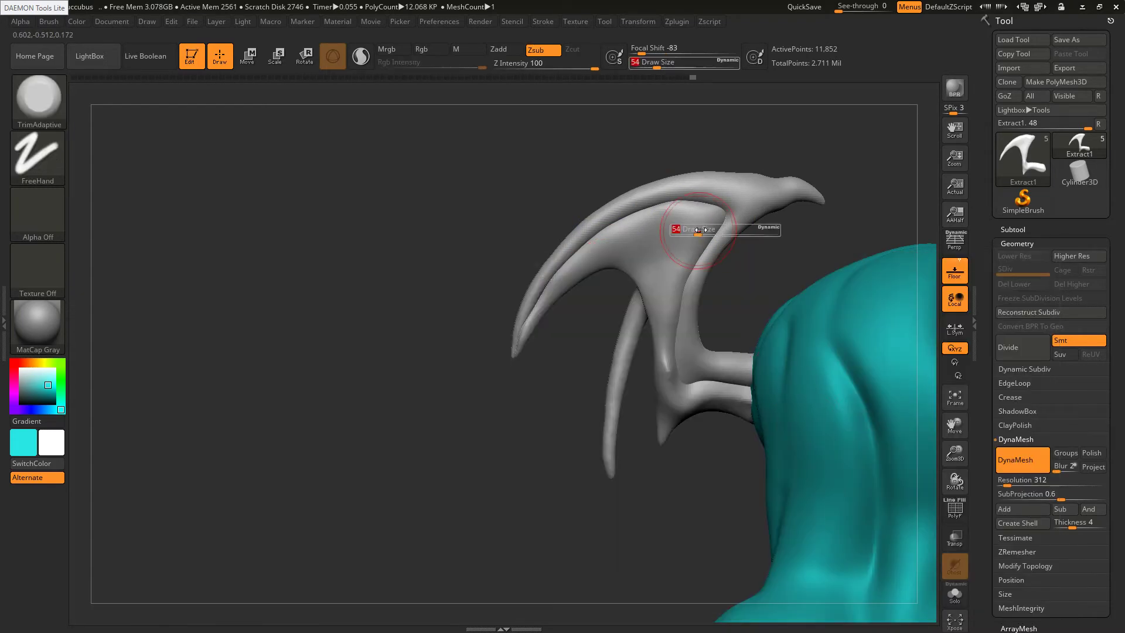
{"action": "left_click", "coordinate": [701, 230]}
{"action": "mouse_move", "coordinate": [698, 223]}
{"action": "left_mouse_down"}
{"action": "mouse_move", "coordinate": [678, 222]}
{"action": "mouse_move", "coordinate": [710, 217]}
{"action": "left_mouse_up"}
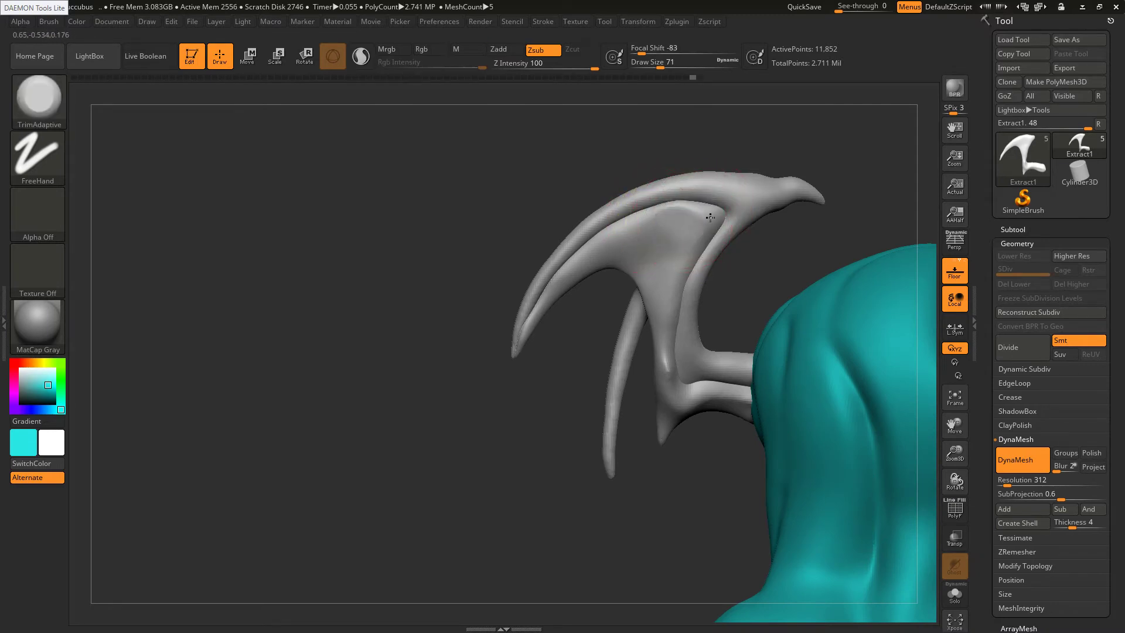
{"action": "key", "text": "ctrl"}
{"action": "left_click_drag", "start_coordinate": [537, 67], "coordinate": [535, 67]}
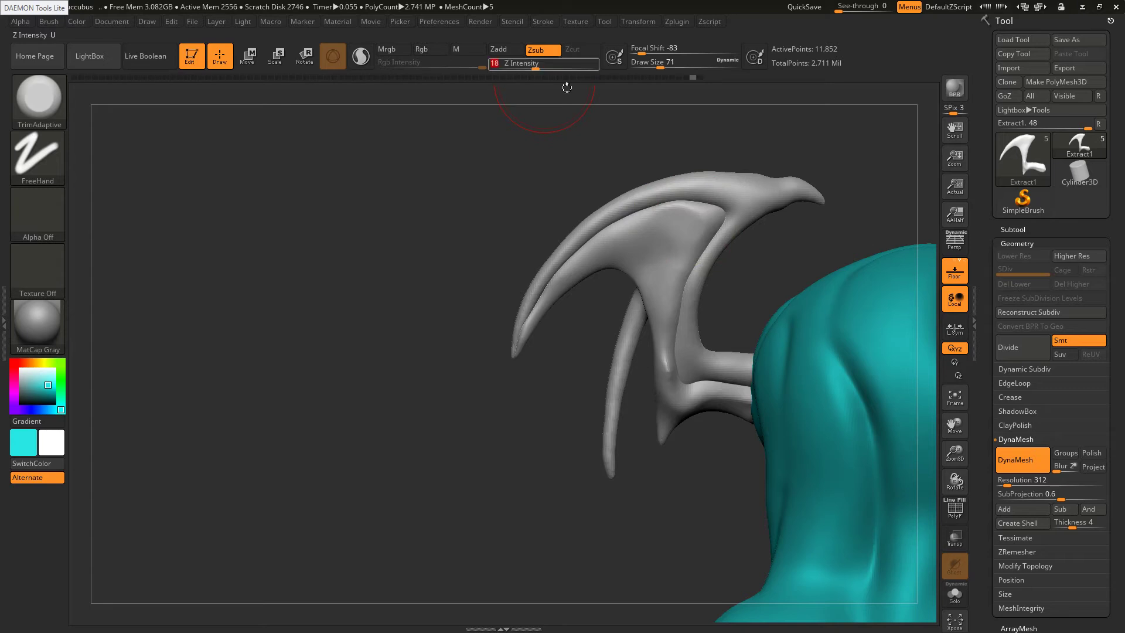
Flatten the back of the wing membrane with TrimAdaptive, using draw size 49 for its narrow lower section
{"action": "left_click_drag", "start_coordinate": [709, 206], "coordinate": [660, 210]}
{"action": "mouse_move", "coordinate": [606, 234]}
{"action": "left_mouse_down"}
{"action": "mouse_move", "coordinate": [637, 222]}
{"action": "mouse_move", "coordinate": [621, 229]}
{"action": "mouse_move", "coordinate": [665, 260]}
{"action": "mouse_move", "coordinate": [623, 235]}
{"action": "mouse_move", "coordinate": [650, 241]}
{"action": "mouse_move", "coordinate": [662, 224]}
{"action": "mouse_move", "coordinate": [673, 364]}
{"action": "left_mouse_up"}
{"action": "key", "text": "s"}
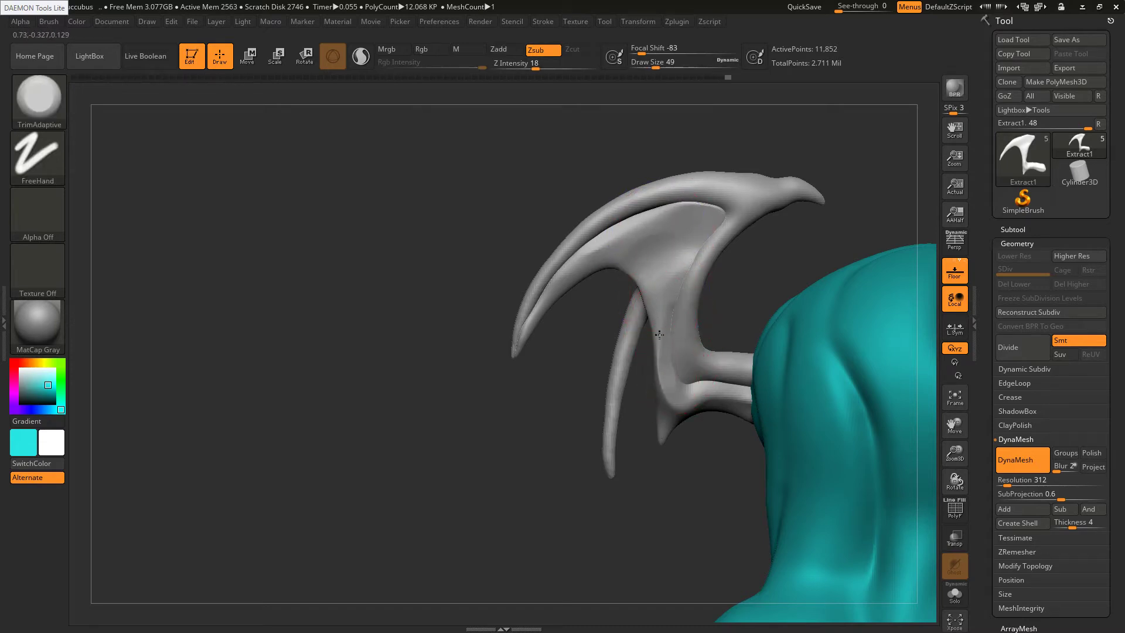
{"action": "mouse_move", "coordinate": [660, 306]}
{"action": "left_mouse_down"}
{"action": "mouse_move", "coordinate": [674, 403]}
{"action": "mouse_move", "coordinate": [718, 399]}
{"action": "mouse_move", "coordinate": [663, 329]}
{"action": "left_mouse_up"}
{"action": "mouse_move", "coordinate": [663, 327]}
{"action": "right_mouse_down"}
{"action": "mouse_move", "coordinate": [724, 320]}
{"action": "mouse_move", "coordinate": [765, 346]}
{"action": "mouse_move", "coordinate": [742, 365]}
{"action": "right_mouse_up"}
{"action": "left_click_drag", "start_coordinate": [741, 365], "coordinate": [545, 384]}
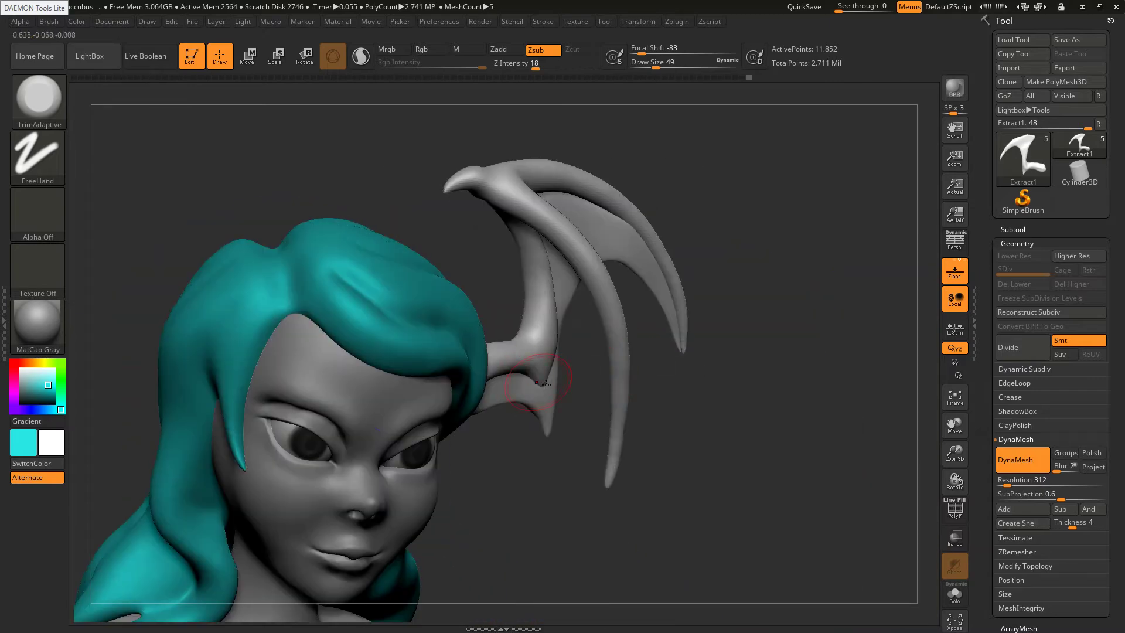
Flatten the upper corner of the membrane on the wing's back with TrimAdaptive at draw size 94
{"action": "mouse_move", "coordinate": [548, 360]}
{"action": "right_mouse_down"}
{"action": "mouse_move", "coordinate": [556, 354]}
{"action": "mouse_move", "coordinate": [497, 376]}
{"action": "right_mouse_up"}
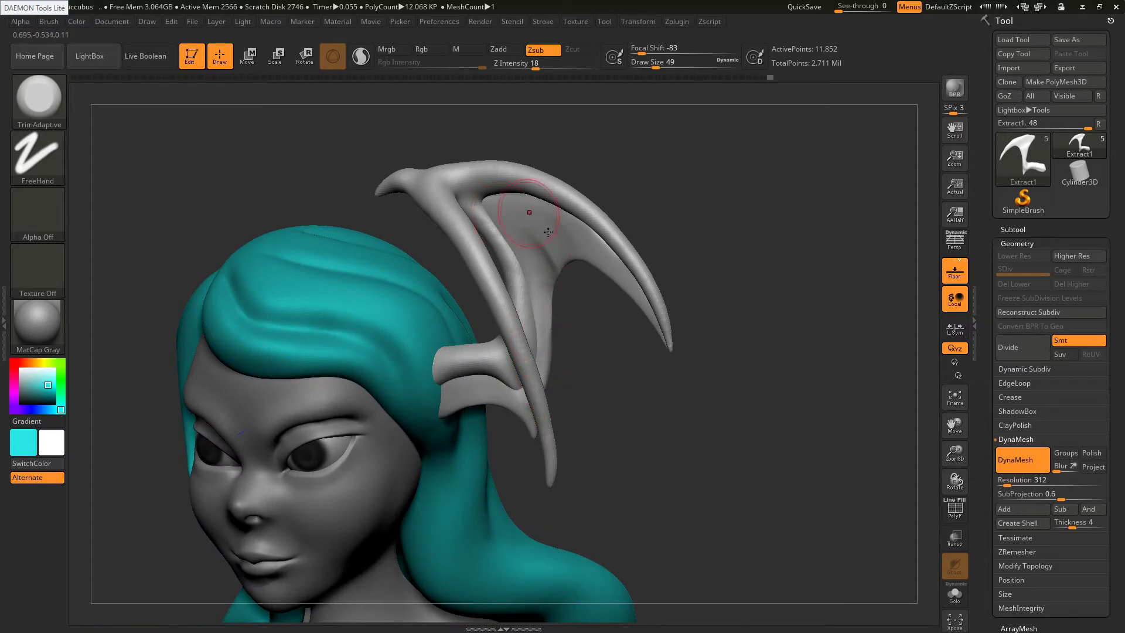
{"action": "right_click_drag", "start_coordinate": [662, 281], "coordinate": [527, 273]}
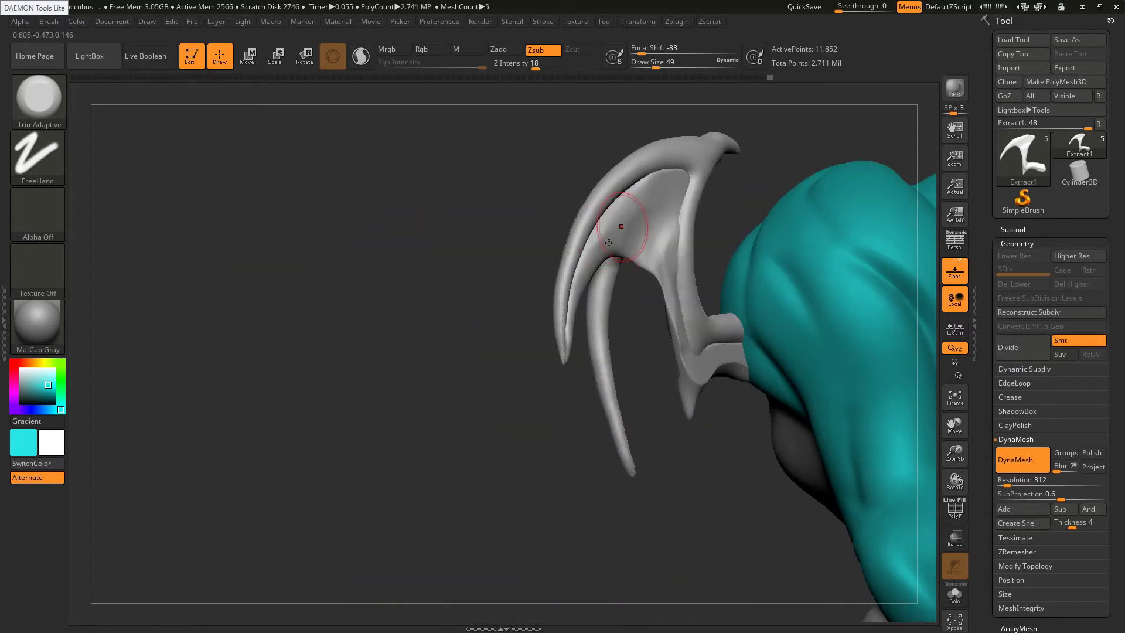
{"action": "right_click_drag", "start_coordinate": [592, 249], "coordinate": [610, 214]}
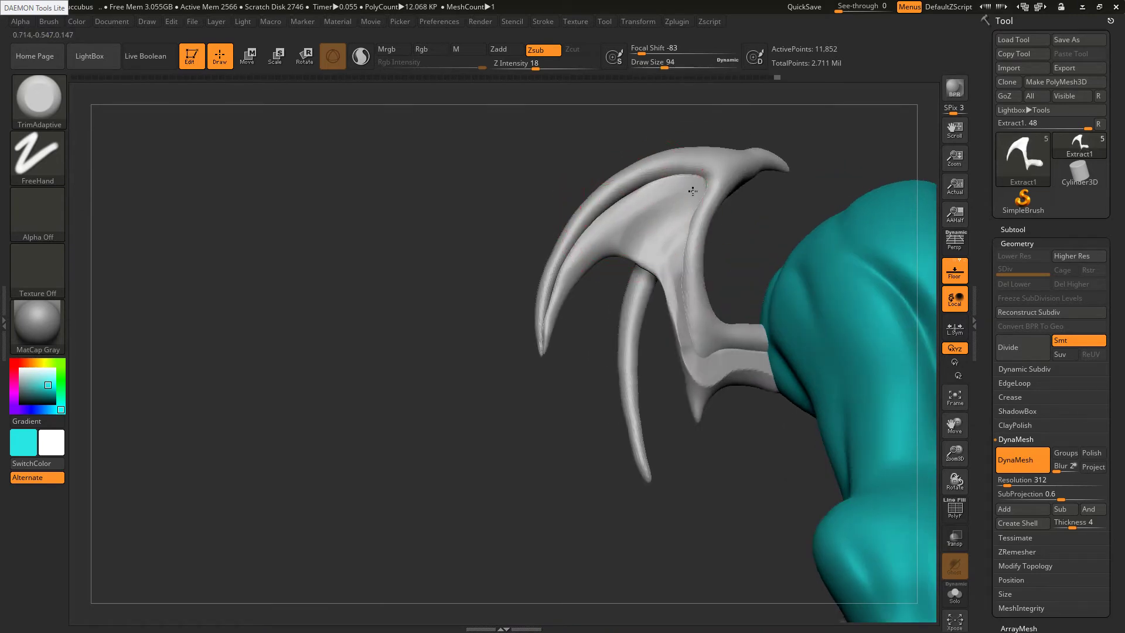
{"action": "left_click_drag", "start_coordinate": [692, 191], "coordinate": [674, 205]}
Flatten the back membrane toward the wing's outer tip with TrimAdaptive at draw size 54
{"action": "key", "text": "["}
{"action": "key", "text": "["}
{"action": "key", "text": "["}
{"action": "key", "text": "["}
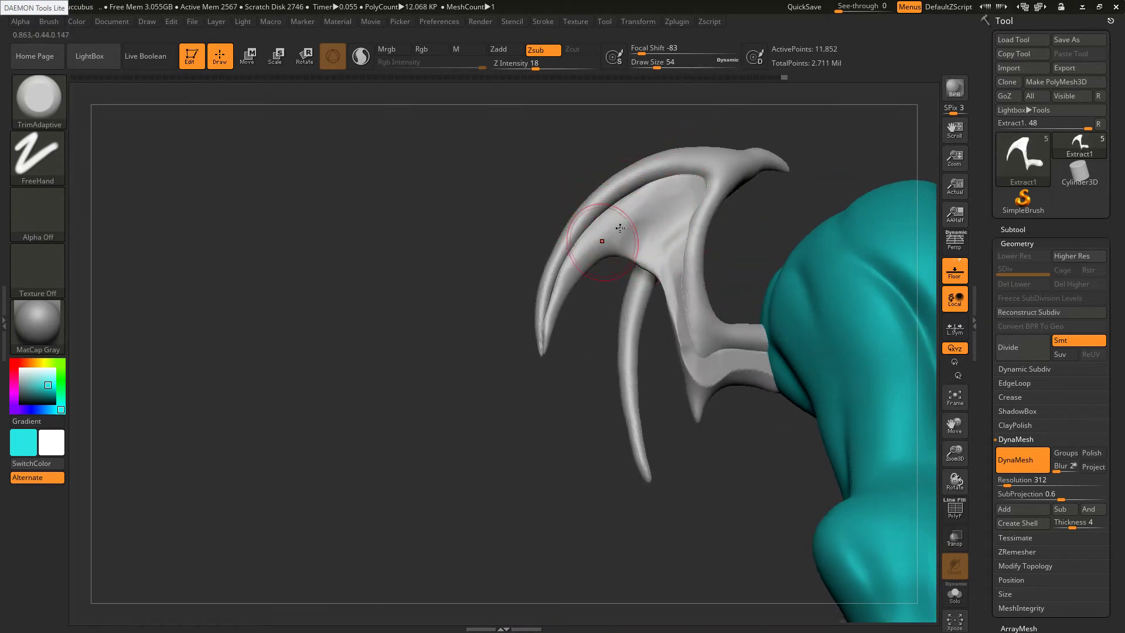
{"action": "left_click_drag", "start_coordinate": [619, 229], "coordinate": [580, 258]}
{"action": "right_click_drag", "start_coordinate": [603, 229], "coordinate": [563, 230]}
{"action": "mouse_move", "coordinate": [609, 236]}
{"action": "left_mouse_down"}
{"action": "mouse_move", "coordinate": [554, 296]}
{"action": "mouse_move", "coordinate": [543, 330]}
{"action": "left_mouse_up"}
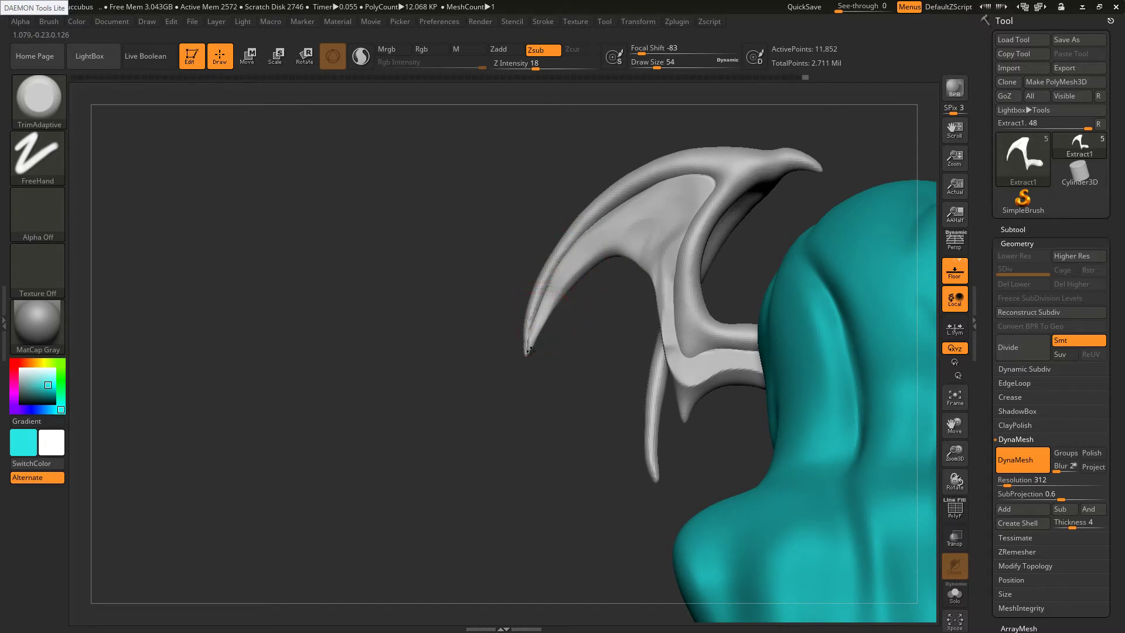
Even out the middle of the back membrane, and flatten the lower membrane beside the hair at draw size 46
{"action": "left_click_drag", "start_coordinate": [620, 229], "coordinate": [563, 293]}
{"action": "left_click_drag", "start_coordinate": [615, 252], "coordinate": [654, 230]}
{"action": "mouse_move", "coordinate": [668, 224]}
{"action": "left_mouse_down"}
{"action": "mouse_move", "coordinate": [680, 211]}
{"action": "mouse_move", "coordinate": [674, 273]}
{"action": "left_mouse_up"}
{"action": "key", "text": "s"}
{"action": "mouse_move", "coordinate": [694, 385]}
{"action": "left_mouse_down"}
{"action": "mouse_move", "coordinate": [753, 381]}
{"action": "mouse_move", "coordinate": [728, 378]}
{"action": "left_mouse_up"}
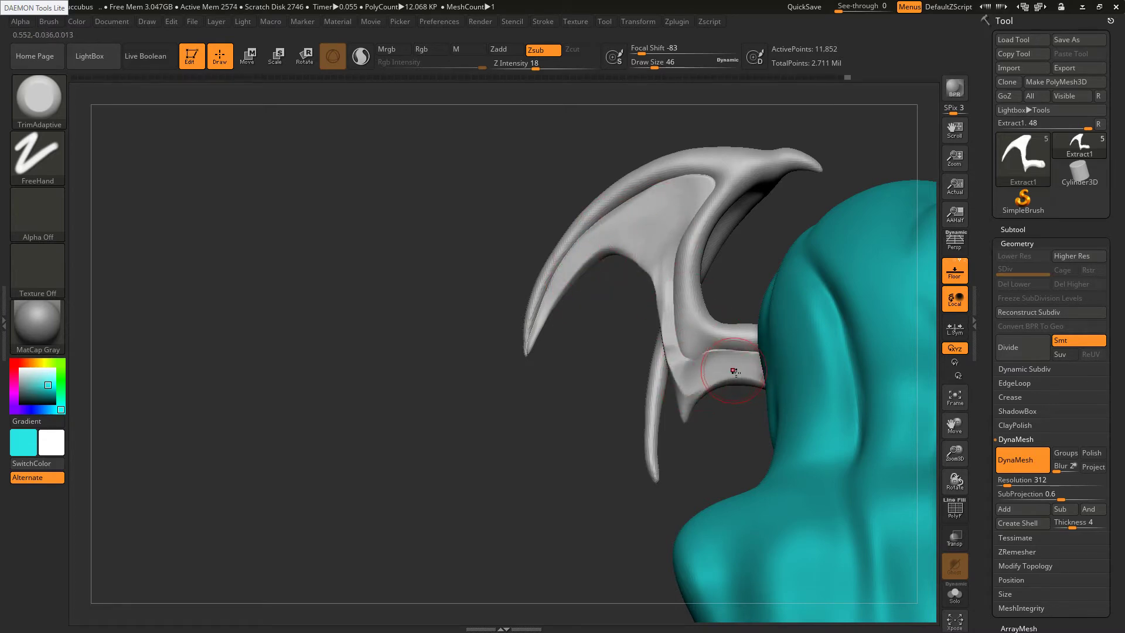
Switch to the Polish brush, turn on perspective and remesh the wing with DynaMesh at resolution 312
{"action": "key", "text": "n"}
{"action": "key", "text": "b"}
{"action": "key", "text": "p"}
{"action": "key", "text": "o"}
{"action": "key", "text": "p"}
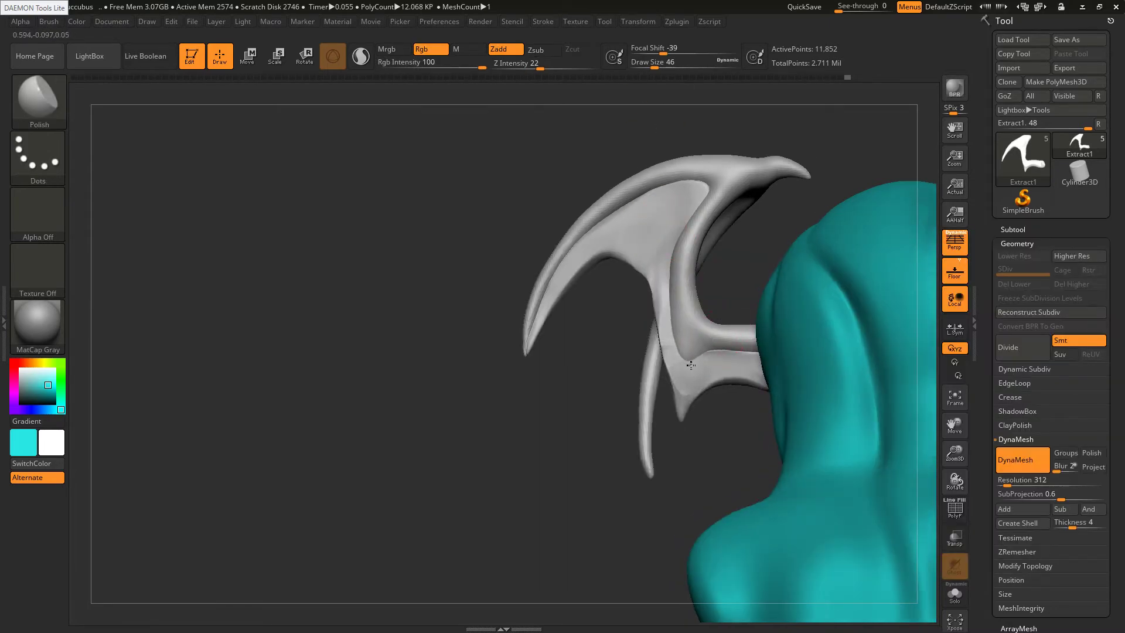
{"action": "mouse_move", "coordinate": [739, 358]}
{"action": "left_mouse_down"}
{"action": "mouse_move", "coordinate": [711, 362]}
{"action": "mouse_move", "coordinate": [671, 323]}
{"action": "mouse_move", "coordinate": [572, 359]}
{"action": "left_mouse_up"}
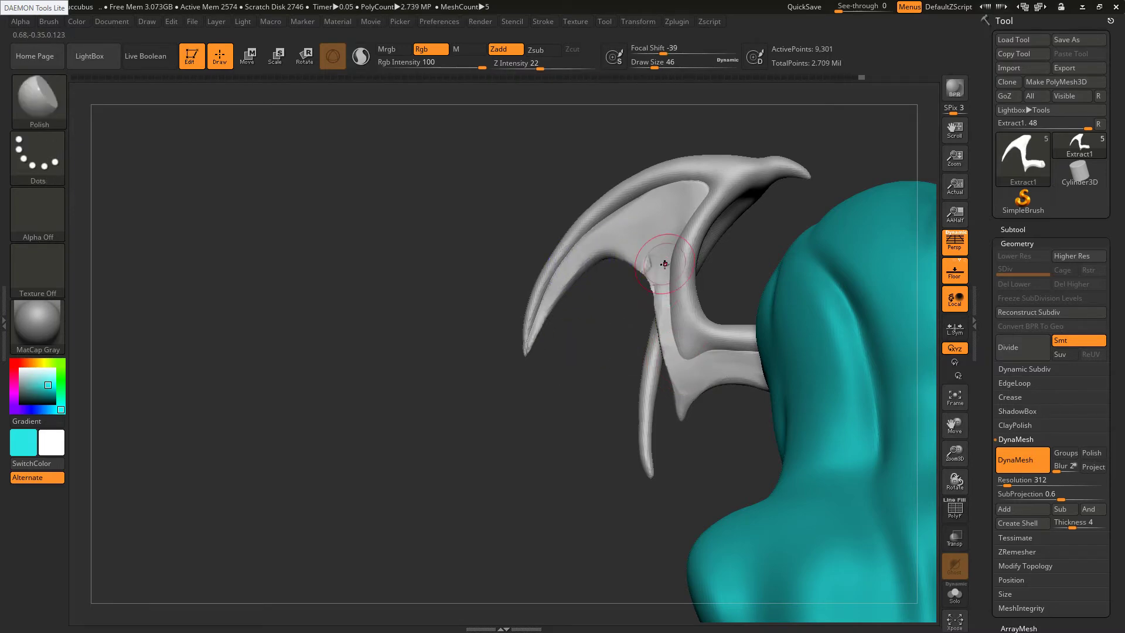
Thicken the damaged membrane edge at the inner curve with the Inflat brush and remesh the wing with DynaMesh
{"action": "key", "text": "b"}
{"action": "key", "text": "i"}
{"action": "key", "text": "n"}
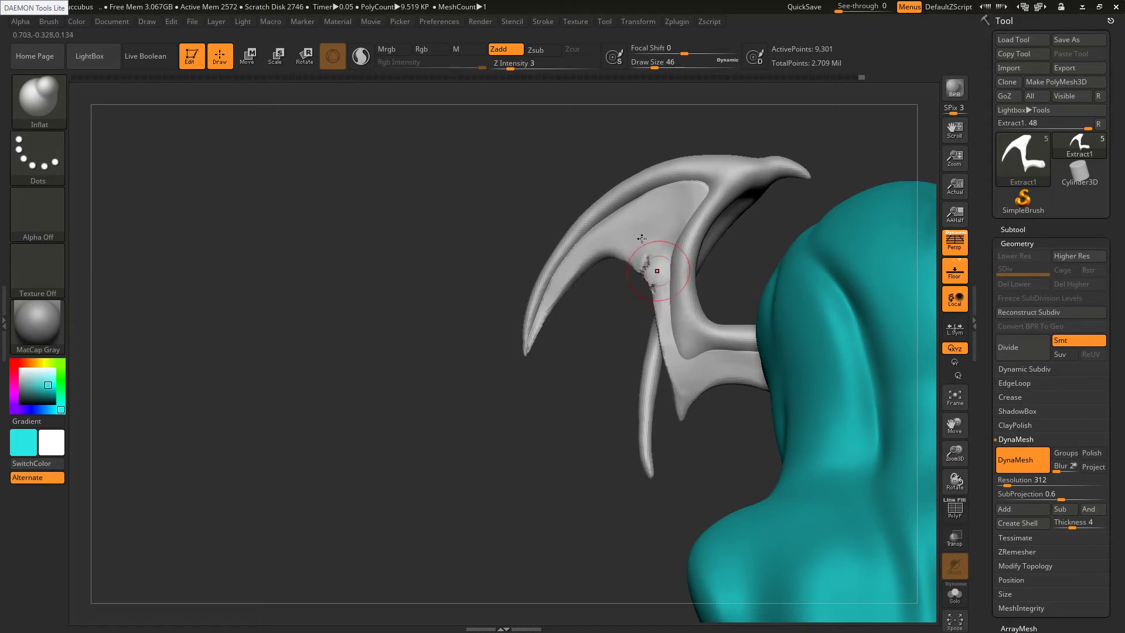
{"action": "left_click_drag", "start_coordinate": [521, 428], "coordinate": [486, 399], "text": "ctrl"}
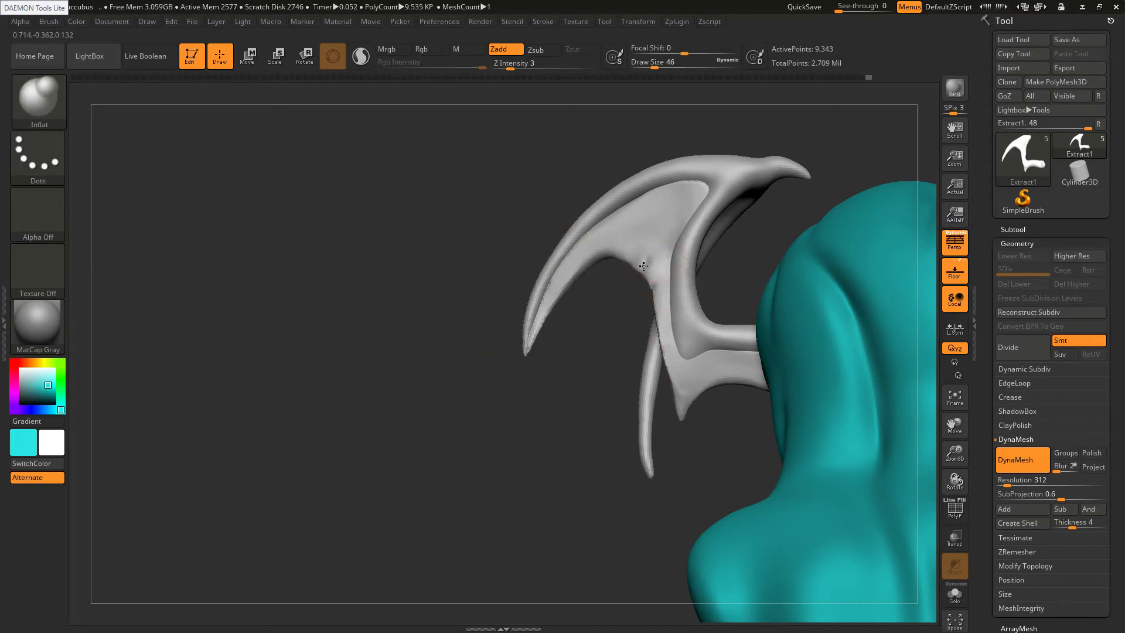
{"action": "left_click_drag", "start_coordinate": [649, 265], "coordinate": [645, 280]}
{"action": "left_click_drag", "start_coordinate": [620, 394], "coordinate": [575, 364], "text": "ctrl"}
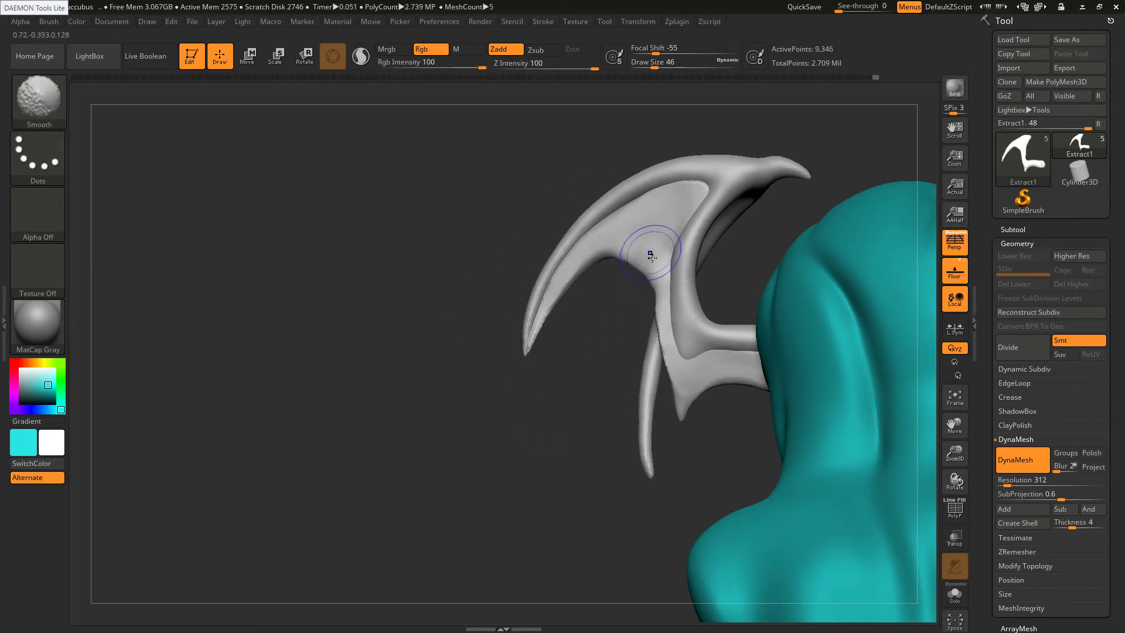
Smooth the repaired inner edge of the wing membrane
{"action": "left_click_drag", "start_coordinate": [655, 292], "coordinate": [657, 302], "text": "shift"}
{"action": "right_click_drag", "start_coordinate": [653, 299], "coordinate": [636, 261]}
{"action": "mouse_move", "coordinate": [631, 260]}
{"action": "left_mouse_down", "text": "shift"}
{"action": "mouse_move", "coordinate": [639, 254]}
{"action": "mouse_move", "coordinate": [654, 278]}
{"action": "left_mouse_up", "text": "shift"}
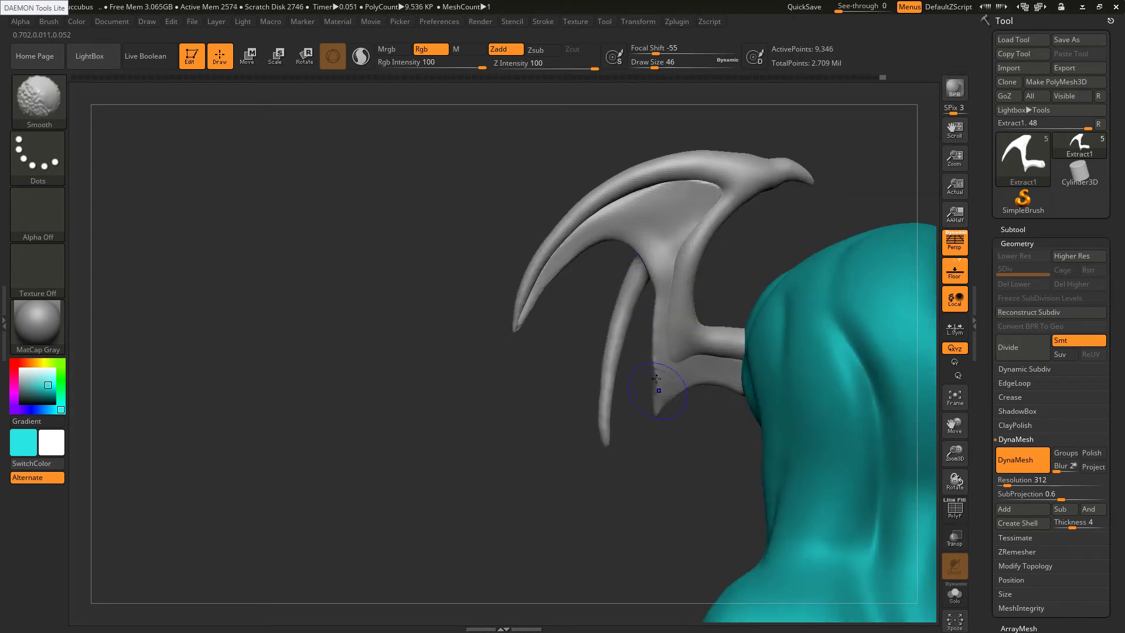
Polish the back membrane with the Polish brush, using draw size 33 near the lower spike and 62 on the upper area
{"action": "key", "text": "s"}
{"action": "left_click_drag", "start_coordinate": [656, 369], "coordinate": [652, 367]}
{"action": "key", "text": "b"}
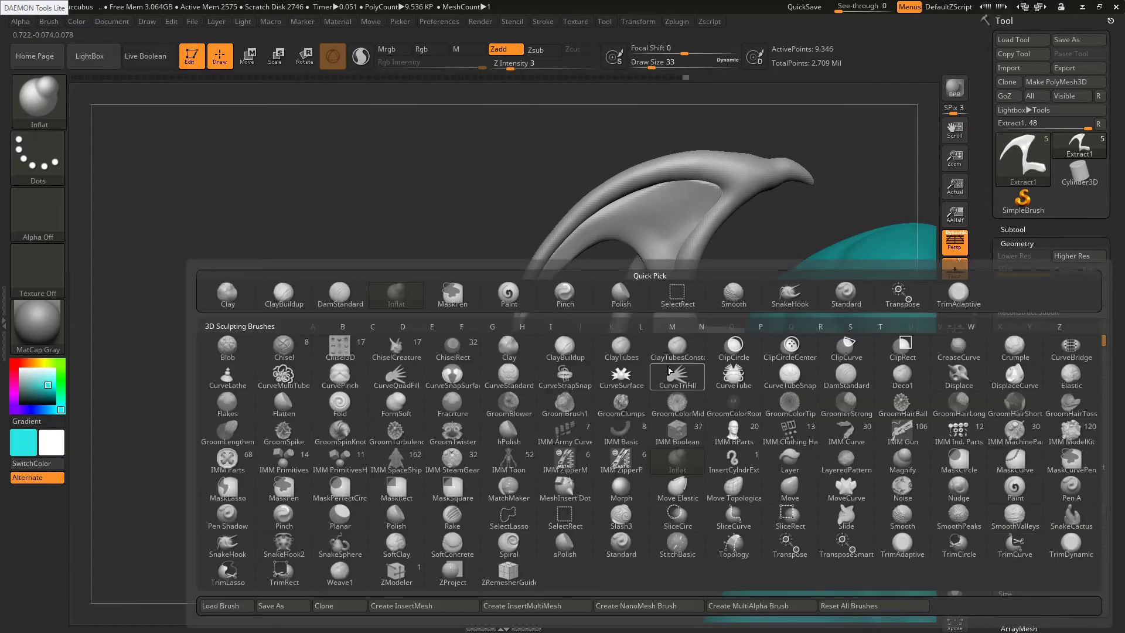
{"action": "key", "text": "p"}
{"action": "key", "text": "o"}
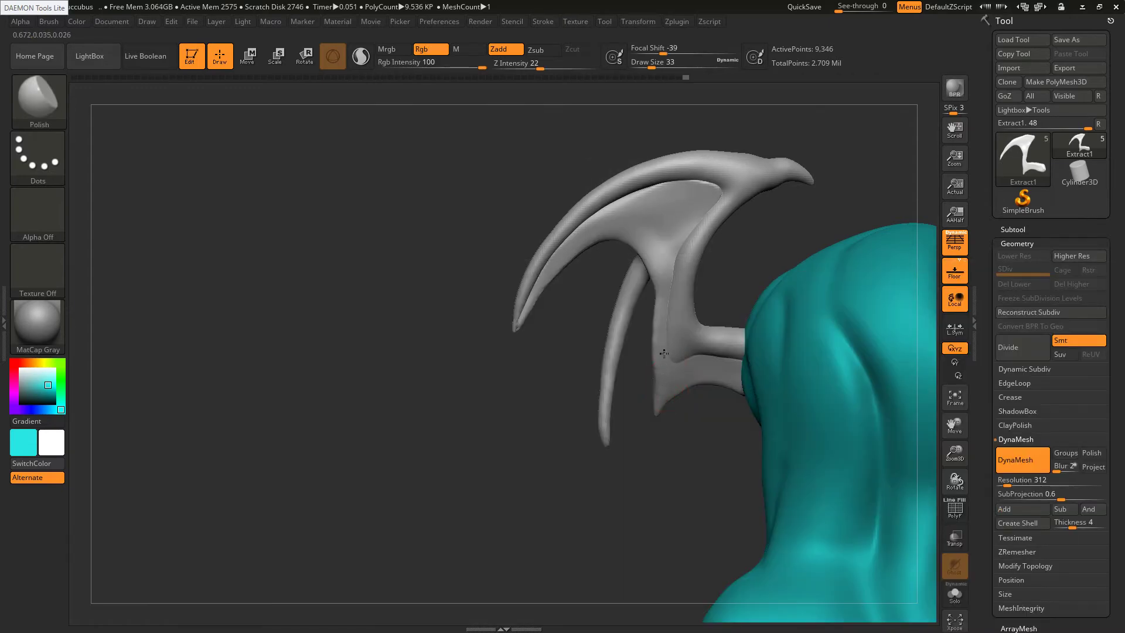
{"action": "key", "text": "s"}
{"action": "left_click_drag", "start_coordinate": [691, 195], "coordinate": [698, 192]}
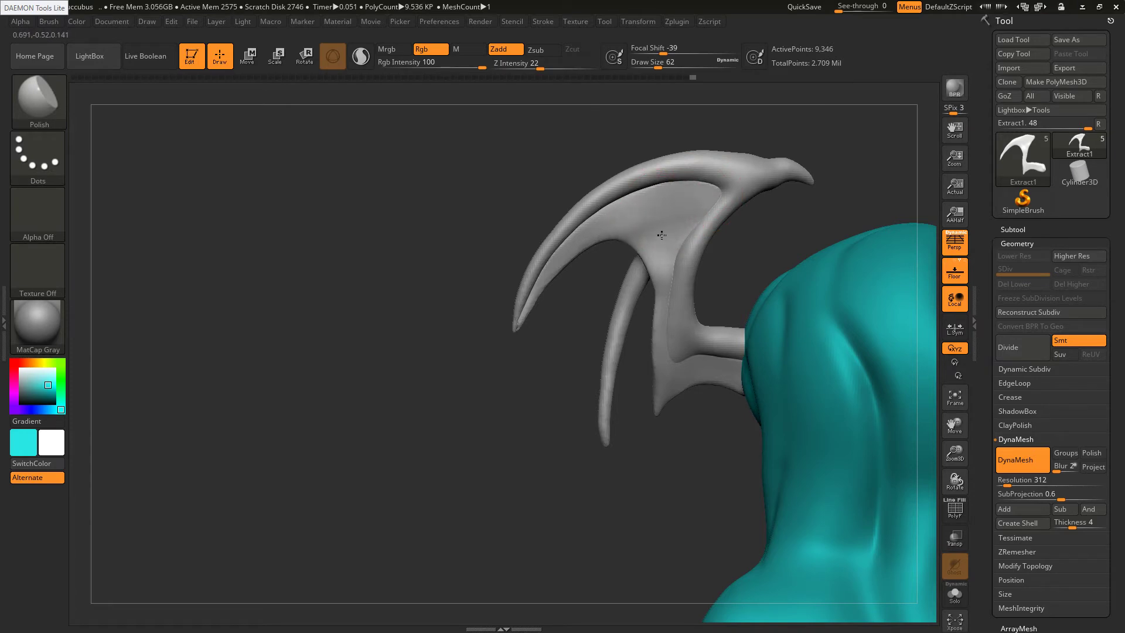
Smooth the lower back membrane where it meets the wing's arm
{"action": "key", "text": "shift"}
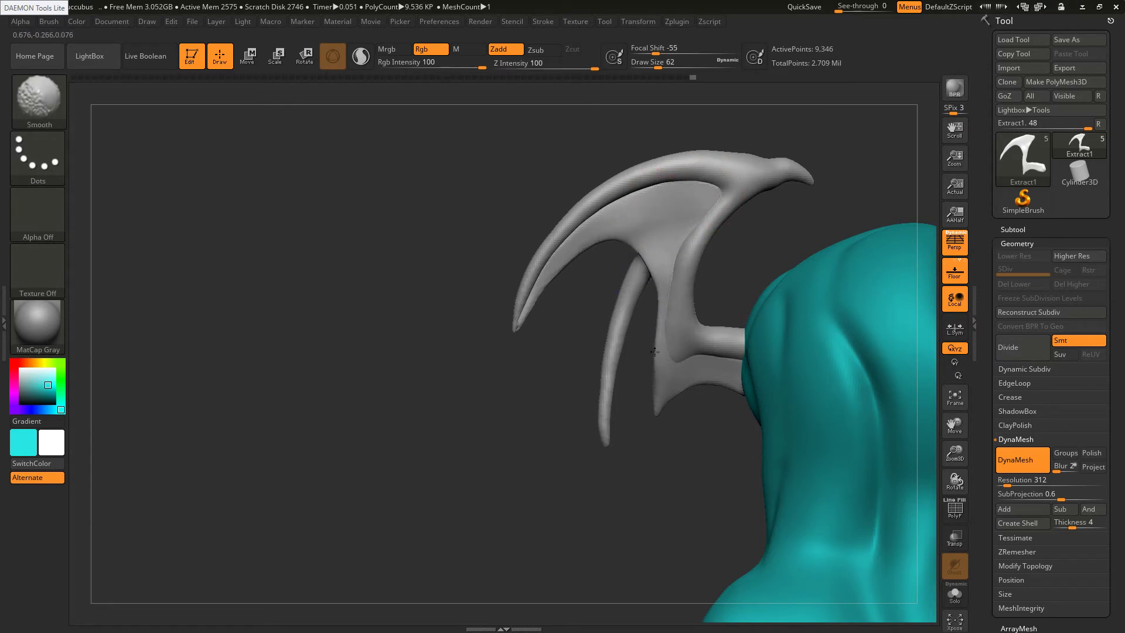
{"action": "mouse_move", "coordinate": [680, 366]}
{"action": "left_mouse_down", "text": "shift"}
{"action": "mouse_move", "coordinate": [737, 368]}
{"action": "mouse_move", "coordinate": [698, 359]}
{"action": "left_mouse_up", "text": "shift"}
{"action": "key", "text": "shift"}
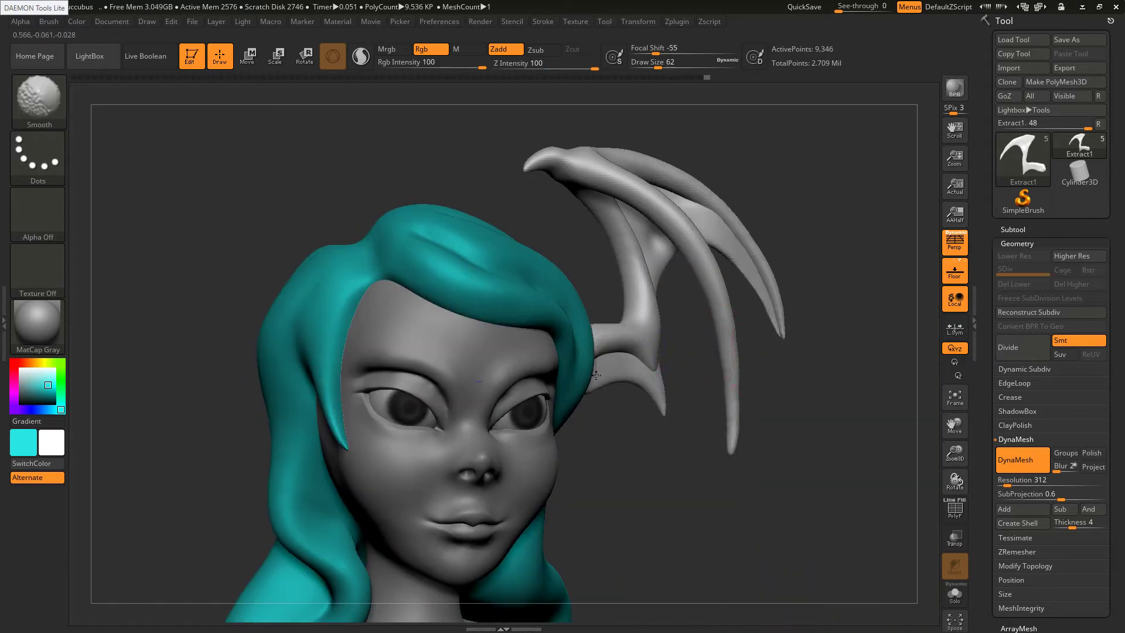
Smooth the front face of the upper wing membrane behind the long finger bone
{"action": "left_click_drag", "start_coordinate": [750, 260], "coordinate": [670, 248]}
{"action": "mouse_move", "coordinate": [669, 238]}
{"action": "left_mouse_down", "text": "shift"}
{"action": "mouse_move", "coordinate": [663, 217]}
{"action": "mouse_move", "coordinate": [675, 211]}
{"action": "left_mouse_up", "text": "shift"}
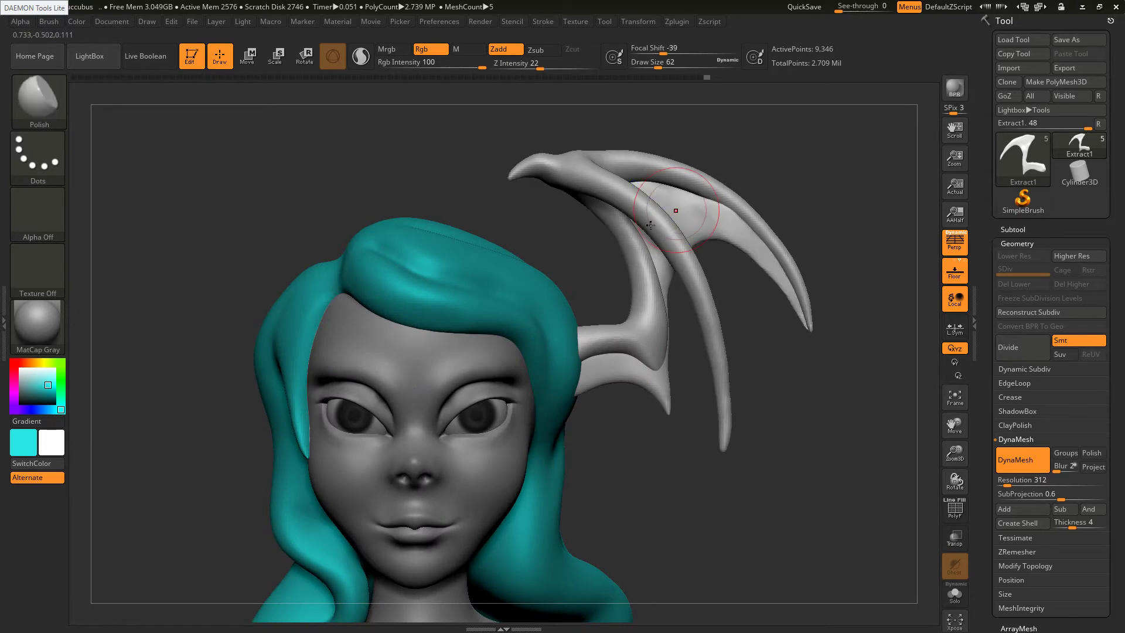
{"action": "mouse_move", "coordinate": [736, 264]}
{"action": "left_mouse_down"}
{"action": "mouse_move", "coordinate": [683, 238]}
{"action": "mouse_move", "coordinate": [672, 246]}
{"action": "left_mouse_up"}
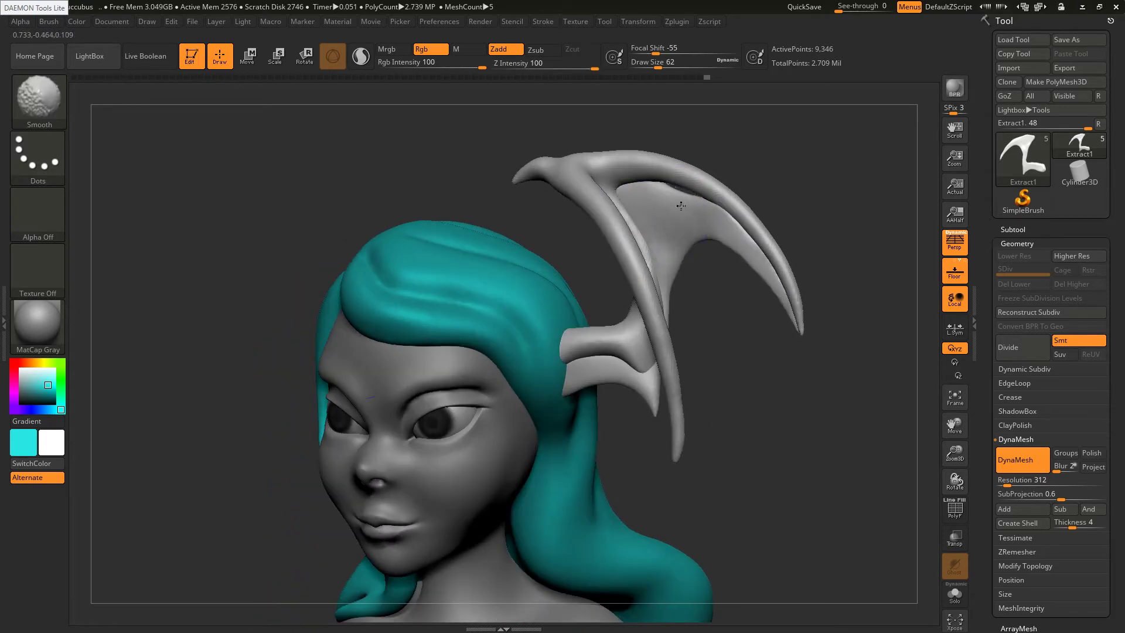
{"action": "mouse_move", "coordinate": [681, 206]}
{"action": "left_mouse_down", "text": "shift"}
{"action": "mouse_move", "coordinate": [670, 227]}
{"action": "mouse_move", "coordinate": [678, 238]}
{"action": "left_mouse_up", "text": "shift"}
{"action": "key", "text": "ctrl+z"}
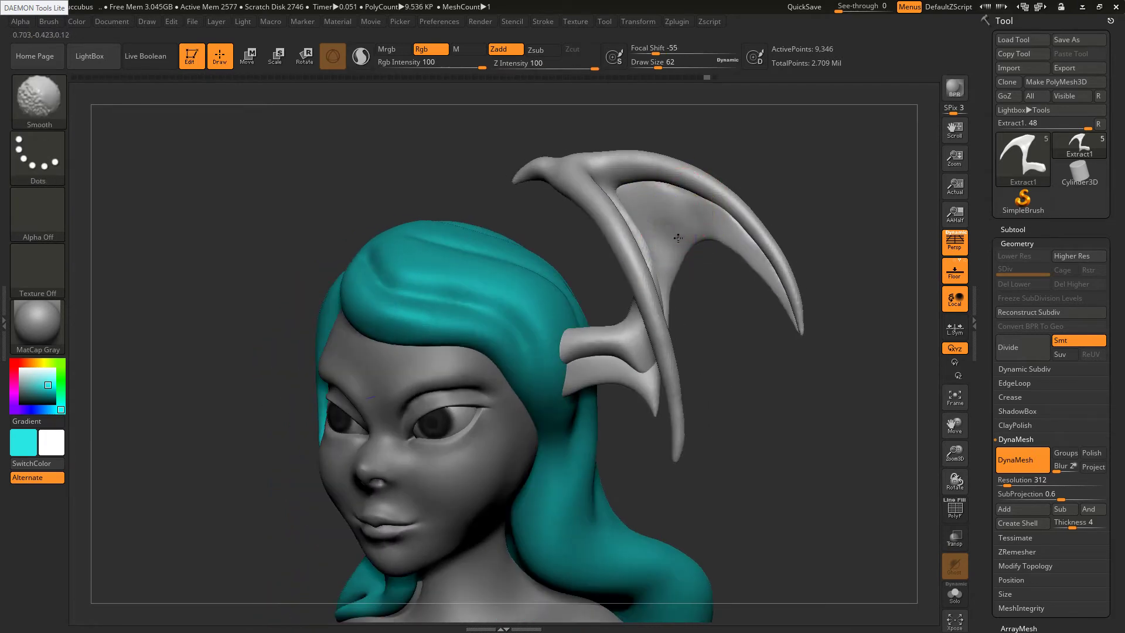
{"action": "key", "text": "s"}
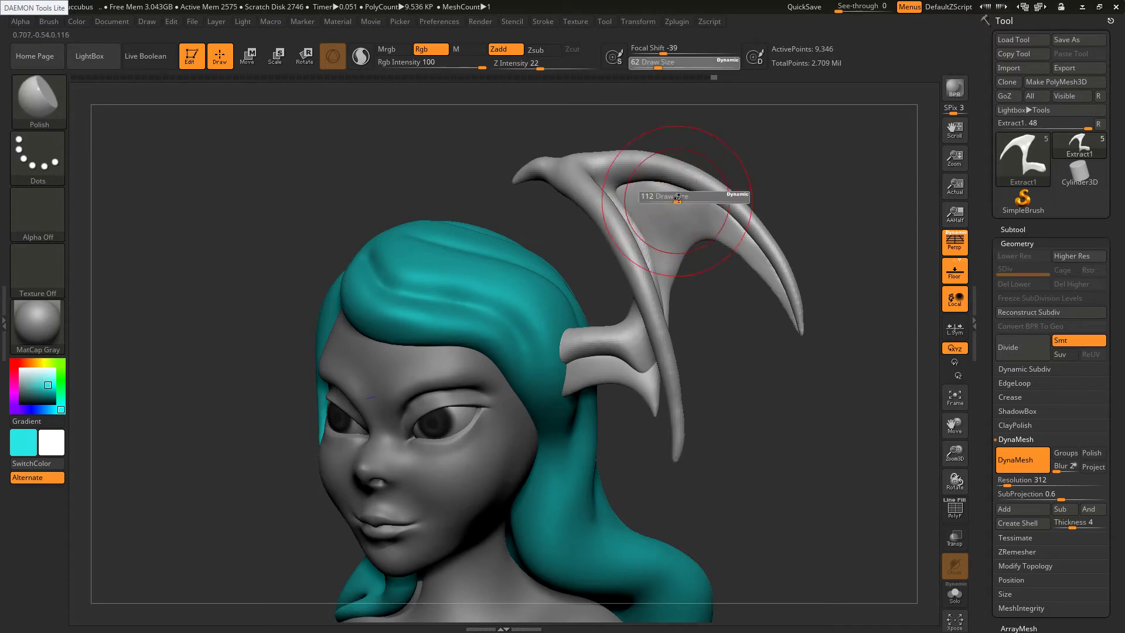
{"action": "left_click_drag", "start_coordinate": [678, 198], "coordinate": [679, 198]}
{"action": "left_click_drag", "start_coordinate": [768, 190], "coordinate": [675, 202]}
{"action": "key", "text": "s"}
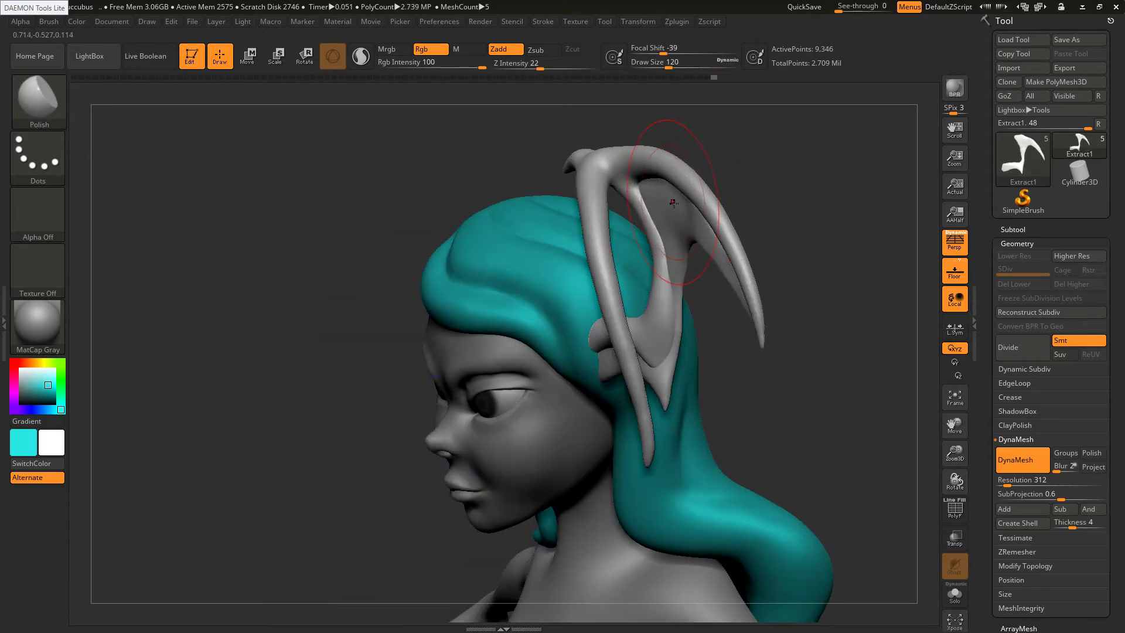
Reshape the upper wing membrane with the SnakeHook brush at draw size 56 and smooth it down toward the wing's arm
{"action": "key", "text": "b"}
{"action": "key", "text": "s"}
{"action": "key", "text": "h"}
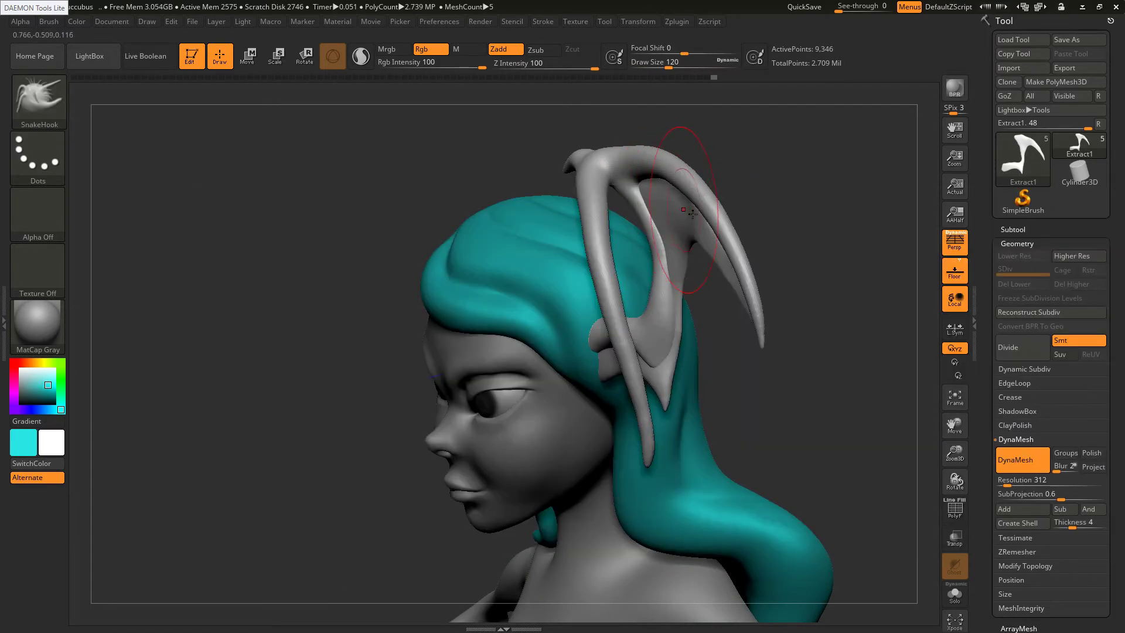
{"action": "left_click_drag", "start_coordinate": [685, 210], "coordinate": [689, 212]}
{"action": "right_click_drag", "start_coordinate": [687, 211], "coordinate": [706, 217]}
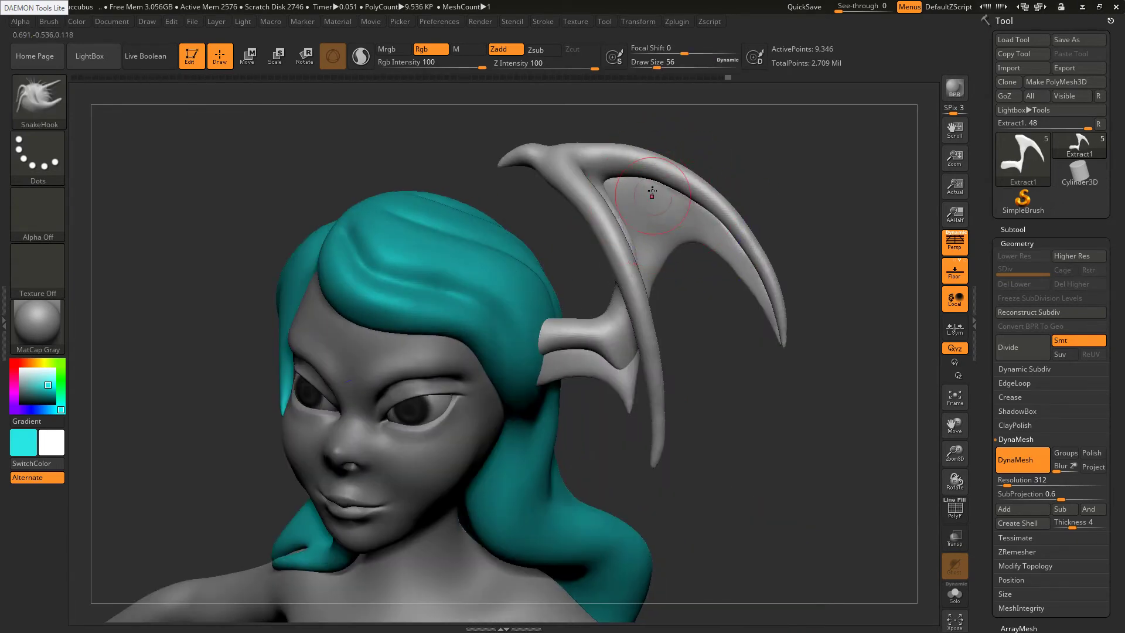
{"action": "left_click_drag", "start_coordinate": [665, 225], "coordinate": [661, 276], "text": "shift"}
{"action": "right_click_drag", "start_coordinate": [662, 273], "coordinate": [709, 255]}
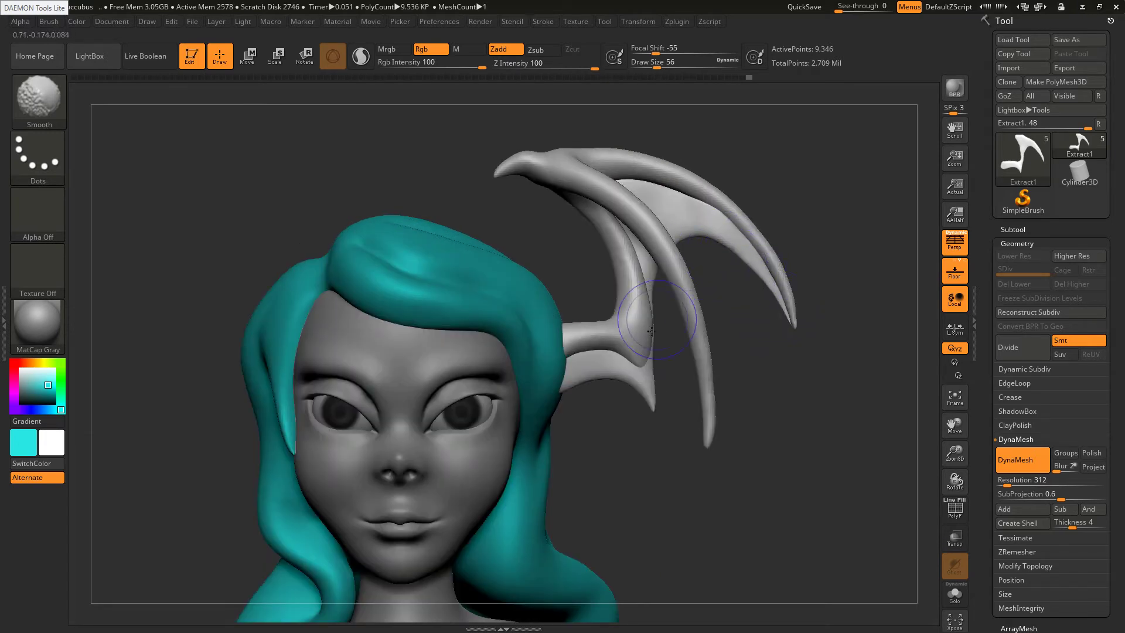
Adjust the back of the lower membrane and its spike with the SnakeHook brush, using draw sizes 74 and 56
{"action": "right_click_drag", "start_coordinate": [604, 341], "coordinate": [506, 319]}
{"action": "key", "text": "s"}
{"action": "left_click_drag", "start_coordinate": [504, 315], "coordinate": [509, 315]}
{"action": "left_click", "coordinate": [508, 315]}
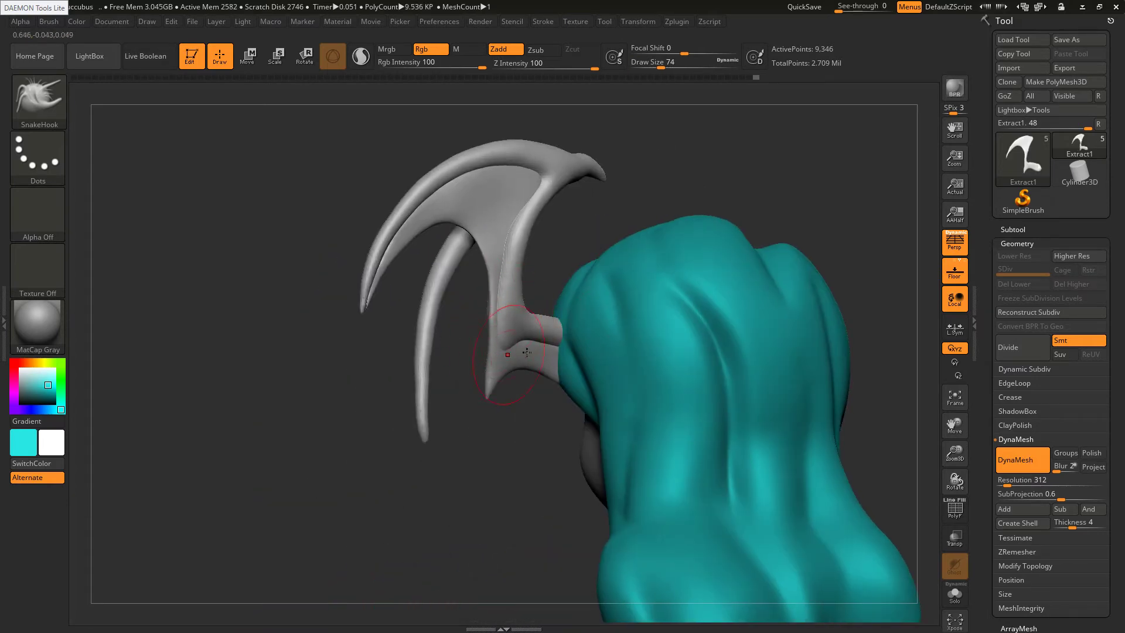
{"action": "mouse_move", "coordinate": [518, 355]}
{"action": "right_mouse_down"}
{"action": "mouse_move", "coordinate": [536, 359]}
{"action": "mouse_move", "coordinate": [516, 358]}
{"action": "right_mouse_up"}
{"action": "key", "text": "s"}
{"action": "left_click_drag", "start_coordinate": [514, 356], "coordinate": [510, 362]}
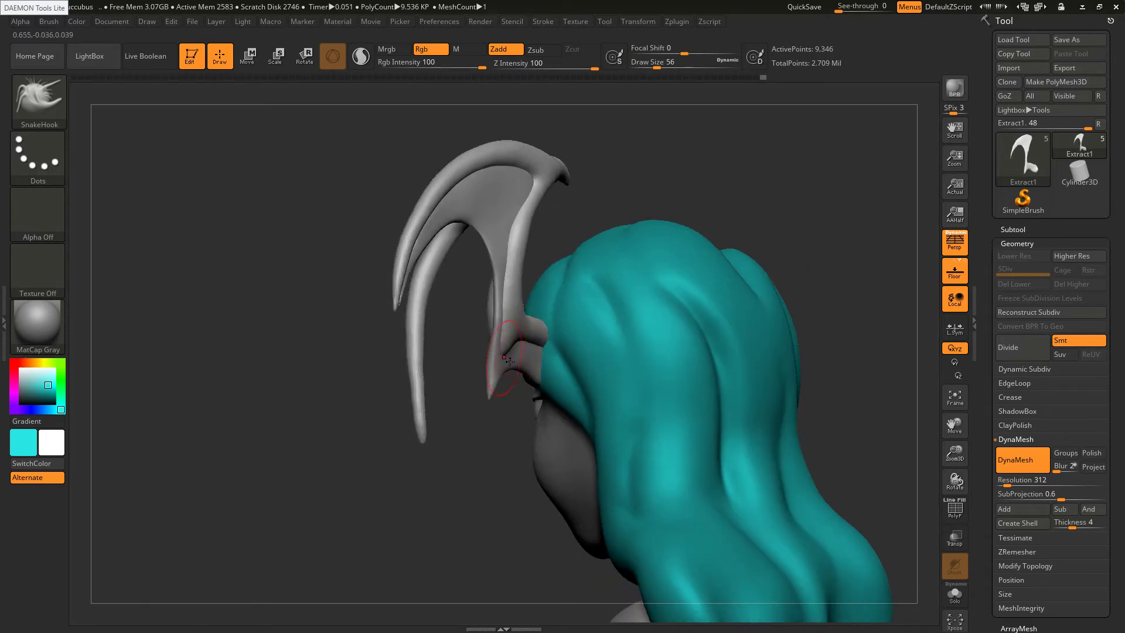
{"action": "right_click_drag", "start_coordinate": [509, 361], "coordinate": [530, 359]}
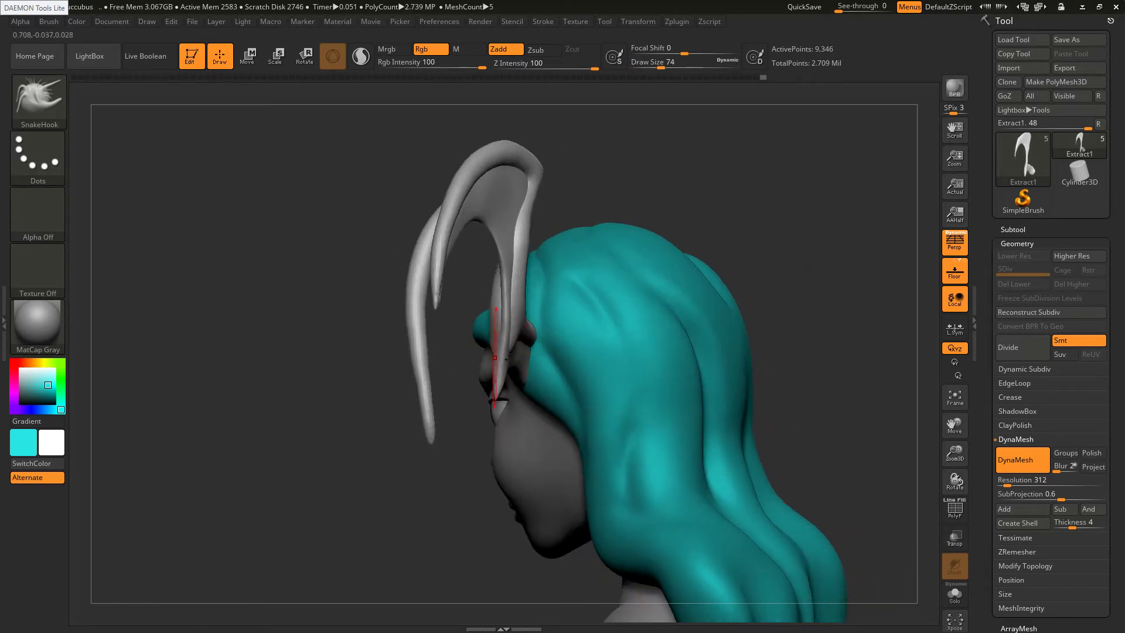
Sharpen the free edges of the wing membrane from behind and below with the Pinch brush at draw size 74
{"action": "key", "text": "b"}
{"action": "key", "text": "p"}
{"action": "key", "text": "i"}
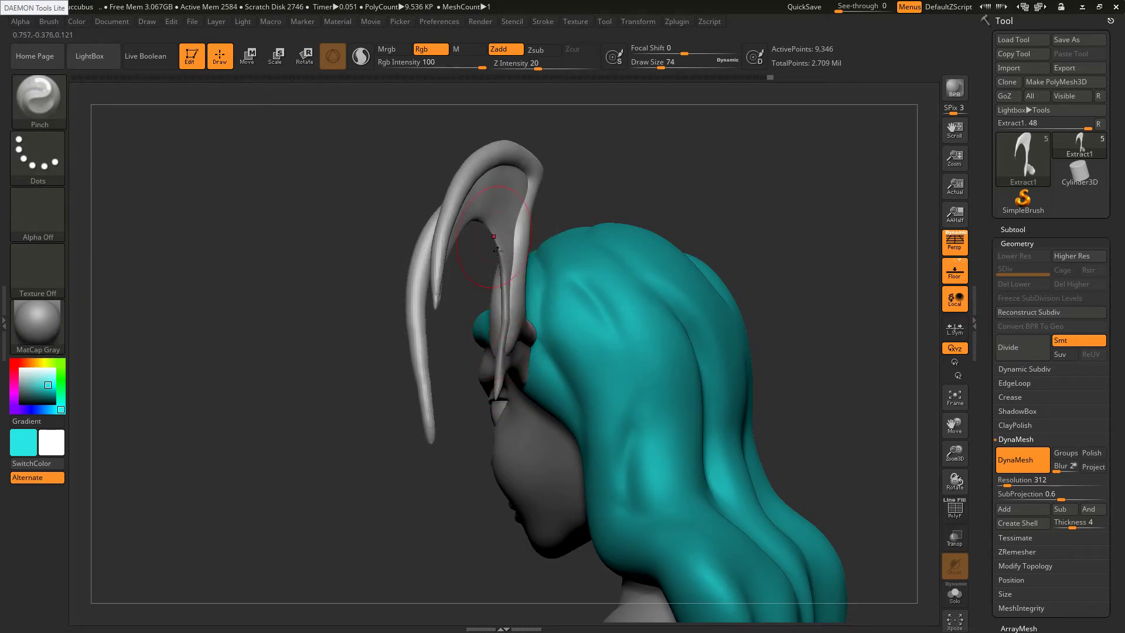
{"action": "mouse_move", "coordinate": [583, 381]}
{"action": "right_mouse_down"}
{"action": "mouse_move", "coordinate": [575, 397]}
{"action": "mouse_move", "coordinate": [546, 373]}
{"action": "mouse_move", "coordinate": [578, 370]}
{"action": "right_mouse_up"}
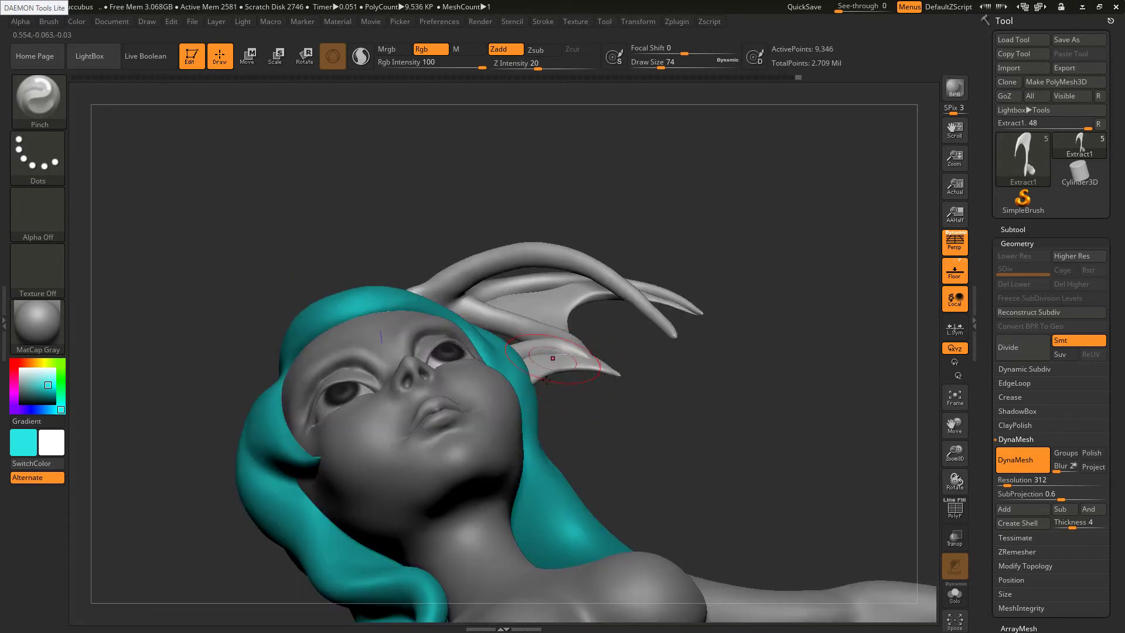
{"action": "right_click_drag", "start_coordinate": [546, 380], "coordinate": [521, 383]}
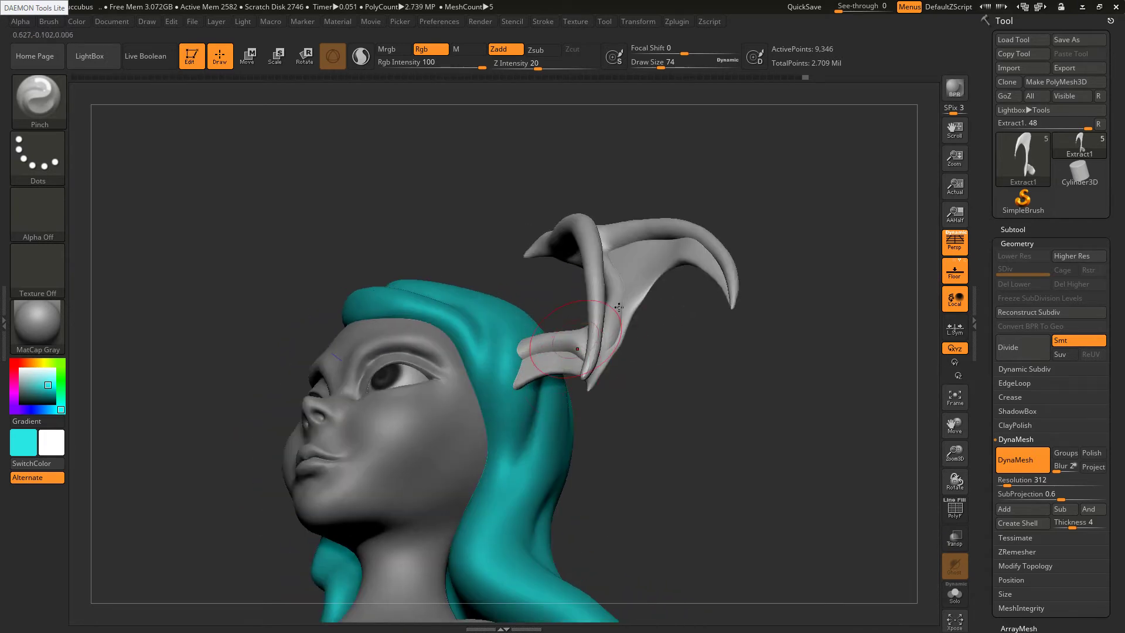
{"action": "right_click_drag", "start_coordinate": [685, 279], "coordinate": [671, 268]}
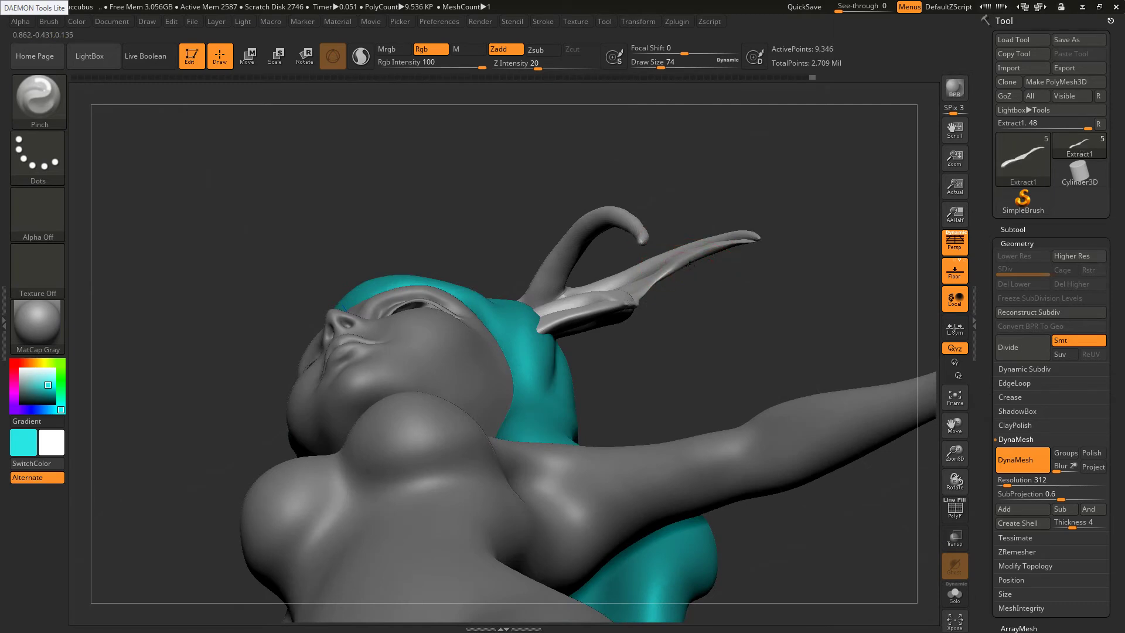
Smooth the underside edge of the upper membrane from its inner corner toward the outer finger's tip
{"action": "key", "text": "shift"}
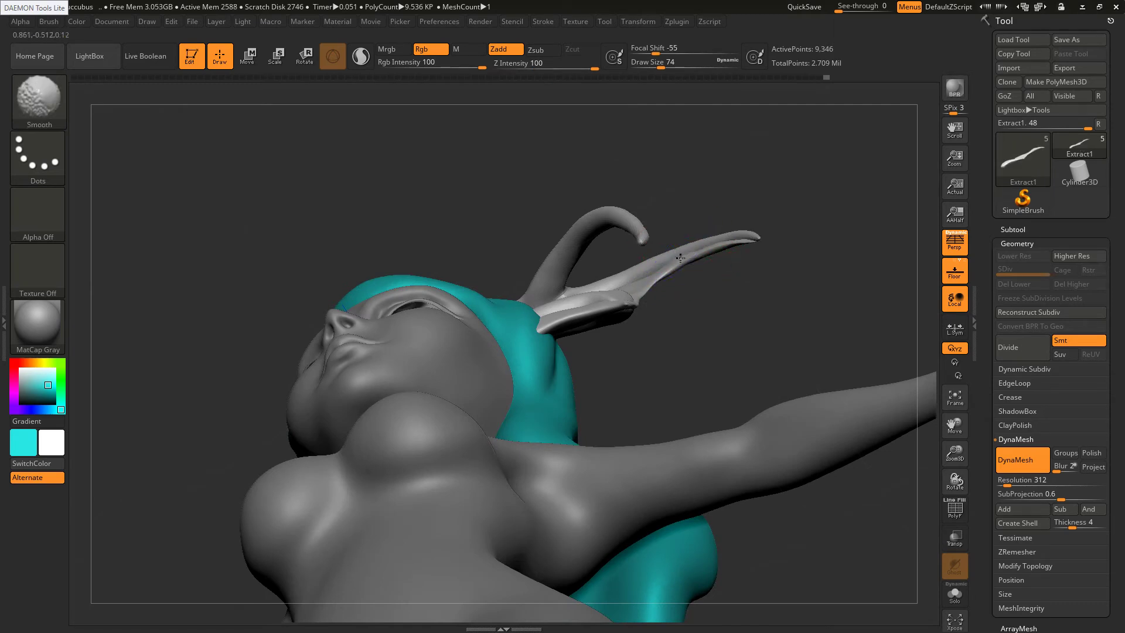
{"action": "left_click_drag", "start_coordinate": [645, 296], "coordinate": [733, 248]}
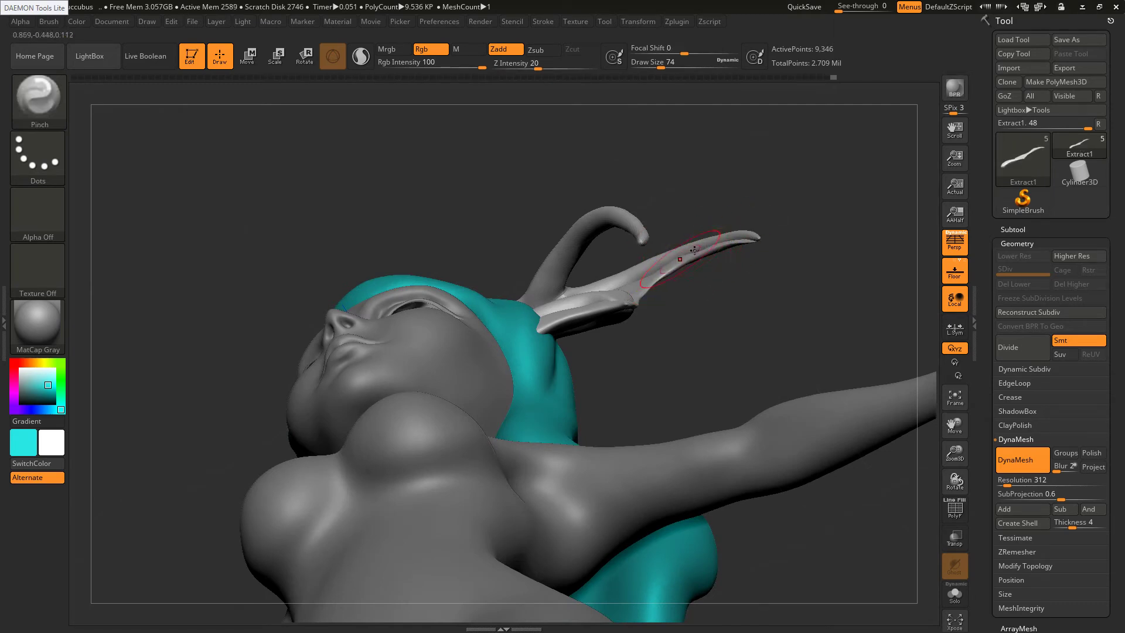
{"action": "key", "text": "shift"}
{"action": "left_click_drag", "start_coordinate": [673, 334], "coordinate": [718, 405]}
{"action": "key", "text": "shift"}
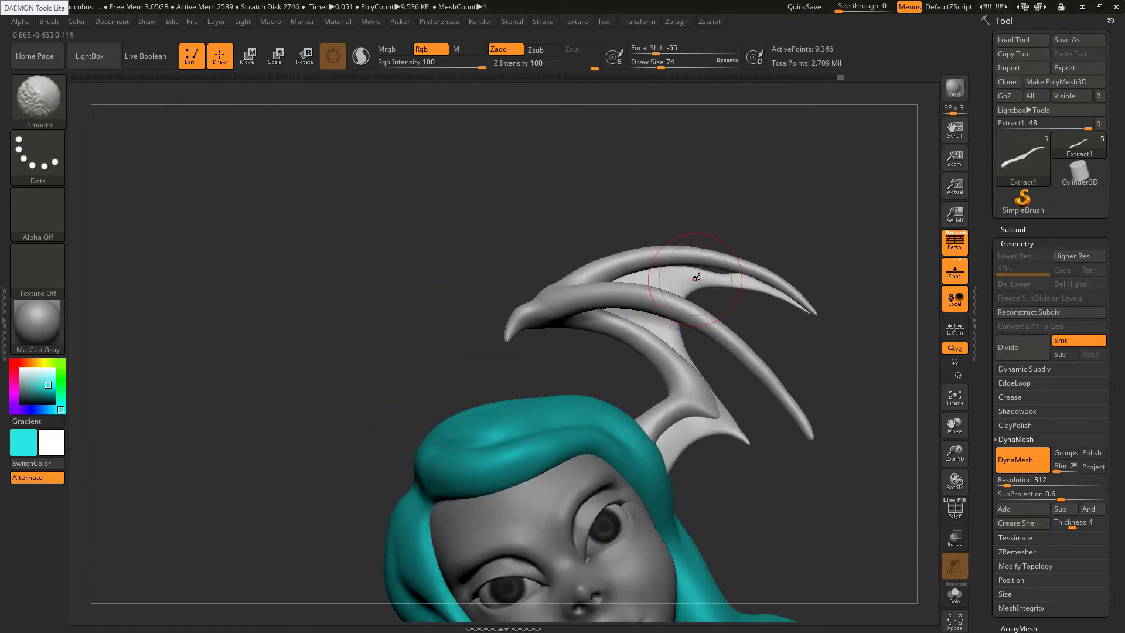
Pinch the upper membrane's edge beside the gap at the outer finger bone, reducing the draw size to 51 and 39
{"action": "key", "text": "ctrl"}
{"action": "key", "text": "ctrl"}
{"action": "mouse_move", "coordinate": [749, 241]}
{"action": "right_mouse_down", "text": "ctrl"}
{"action": "mouse_move", "coordinate": [761, 275]}
{"action": "mouse_move", "coordinate": [747, 286]}
{"action": "right_mouse_up", "text": "ctrl"}
{"action": "key", "text": "s"}
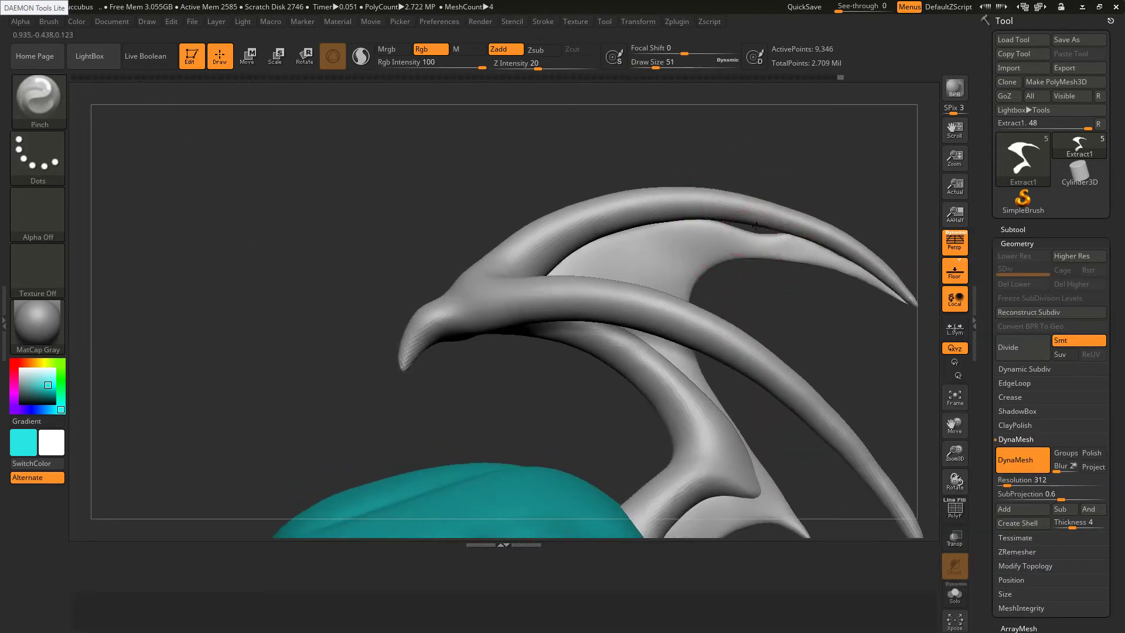
{"action": "key", "text": "s"}
{"action": "left_click_drag", "start_coordinate": [753, 229], "coordinate": [745, 229]}
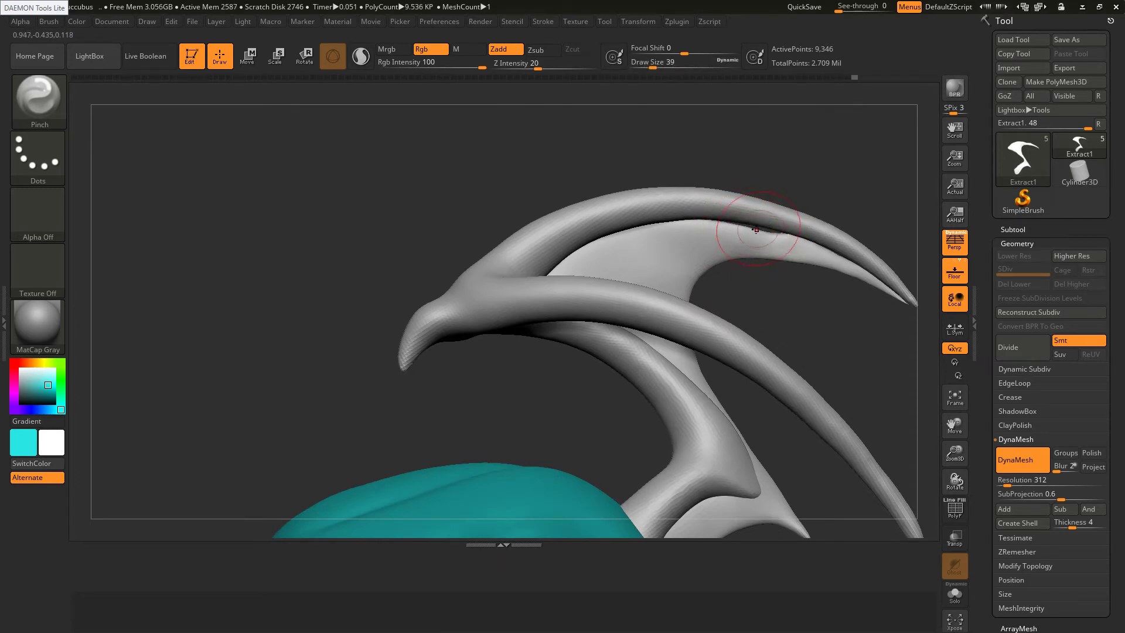
Close the gap between the upper membrane and the outer finger bone with the SnakeHook brush at draw size 39
{"action": "key", "text": "b"}
{"action": "key", "text": "s"}
{"action": "key", "text": "h"}
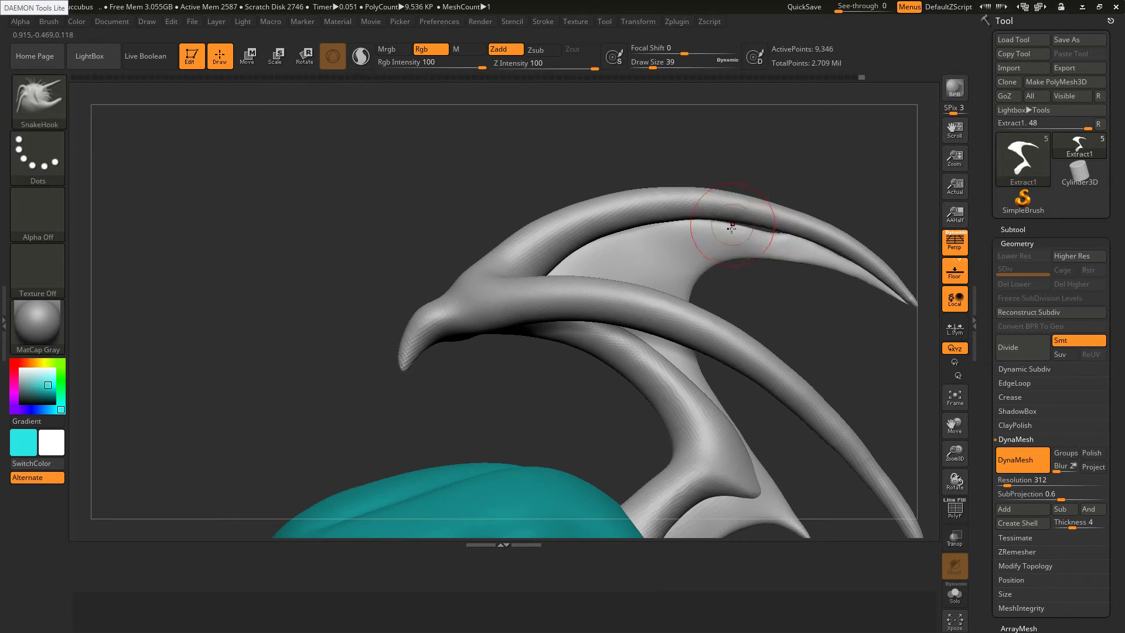
{"action": "key", "text": "shift"}
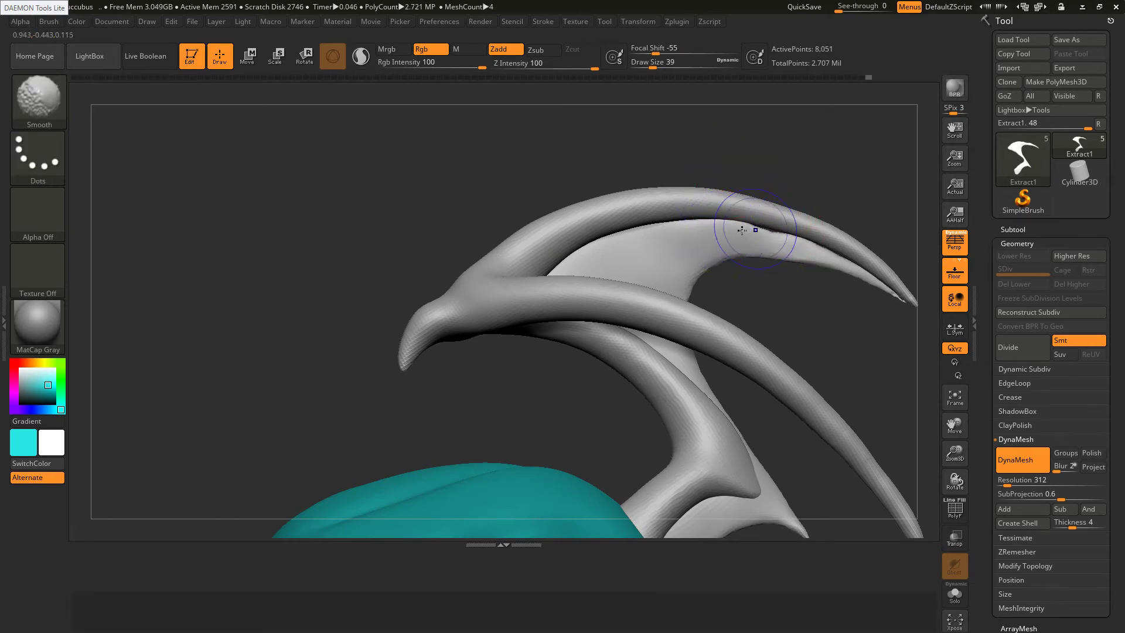
{"action": "key", "text": "ctrl"}
{"action": "left_click_drag", "start_coordinate": [784, 230], "coordinate": [827, 245]}
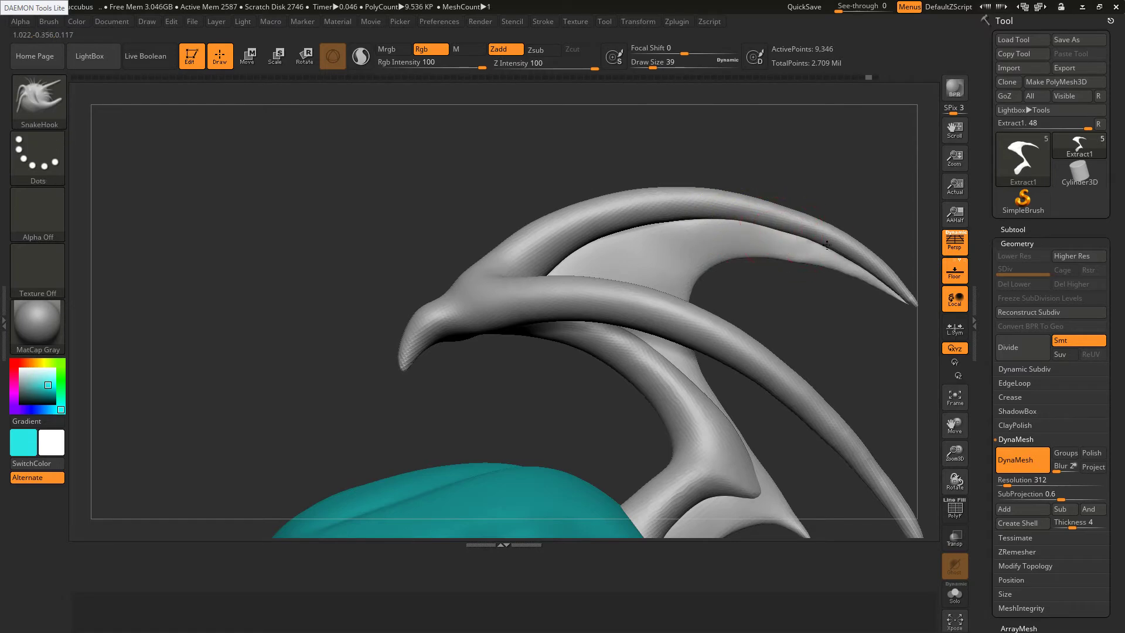
Compare the whole head wing with the succubus reference painting
{"action": "mouse_move", "coordinate": [719, 234]}
{"action": "right_mouse_down", "text": "ctrl"}
{"action": "mouse_move", "coordinate": [716, 326]}
{"action": "mouse_move", "coordinate": [727, 343]}
{"action": "right_mouse_up", "text": "ctrl"}
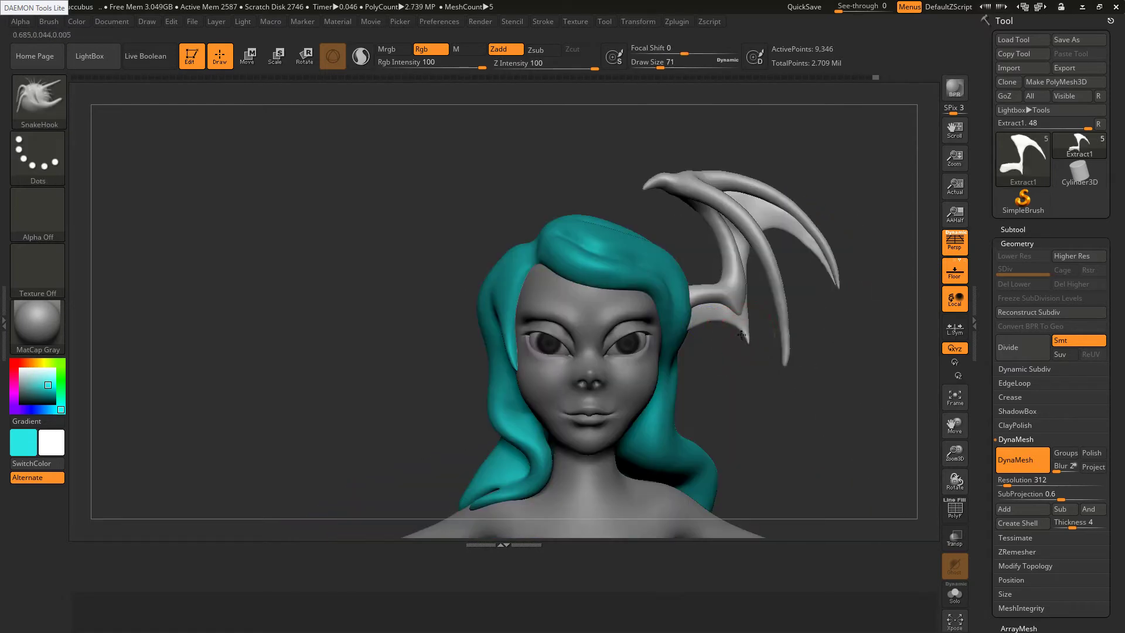
{"action": "key", "text": "alt+Tab"}
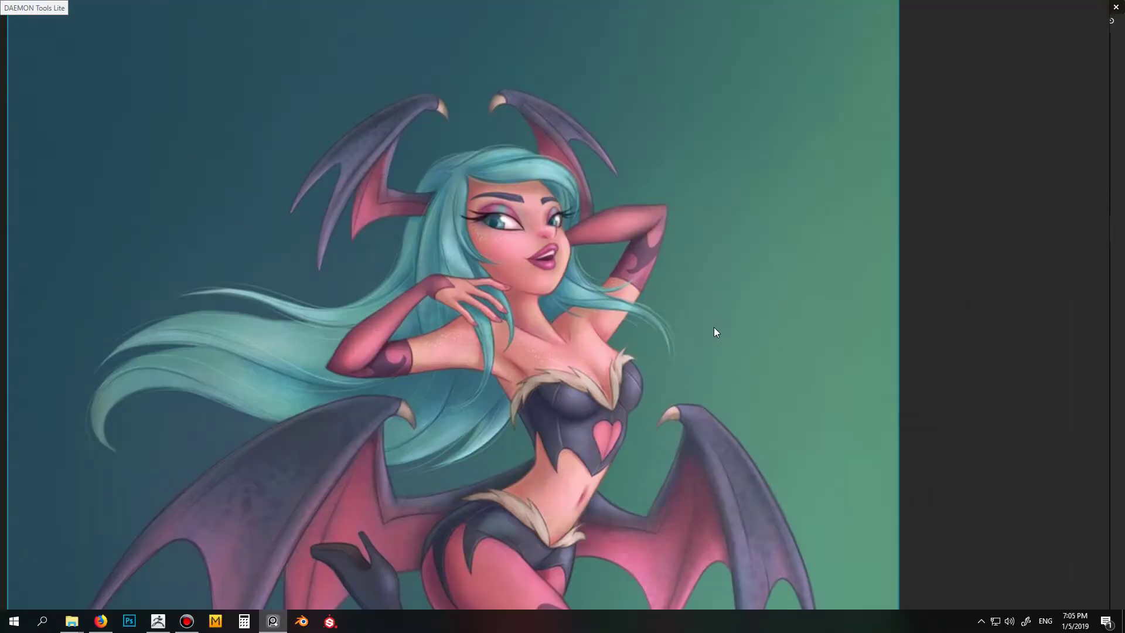
{"action": "key", "text": "alt+Tab"}
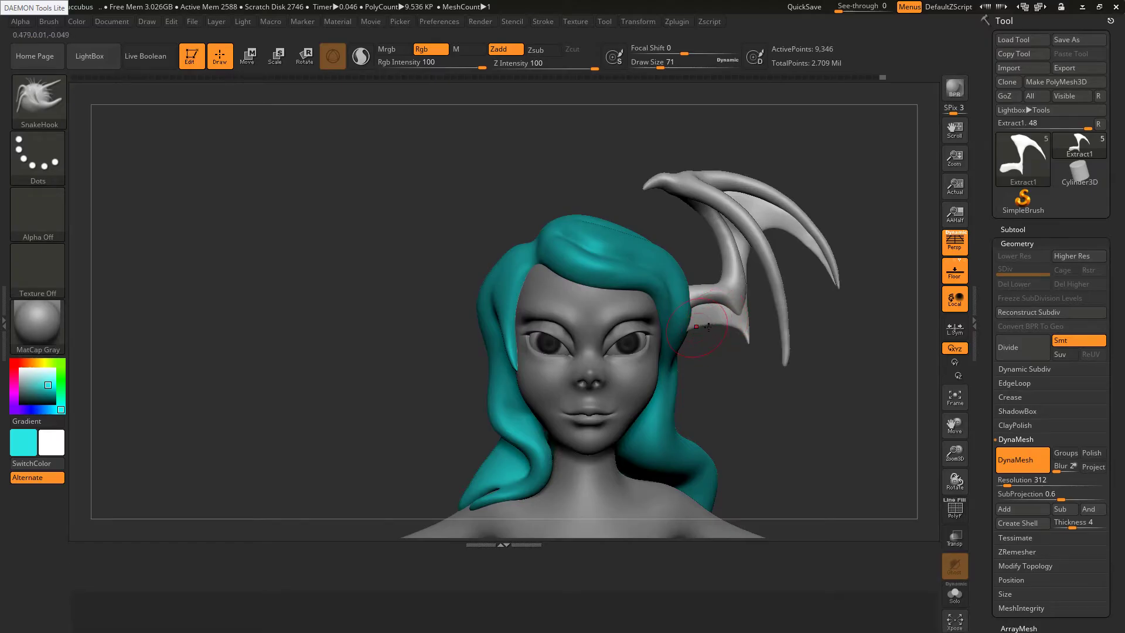
Refine the bottom edge of the lower membrane between hair and spike with SnakeHook and Smooth at draw size 51
{"action": "key", "text": "bracketleft"}
{"action": "key", "text": "shift"}
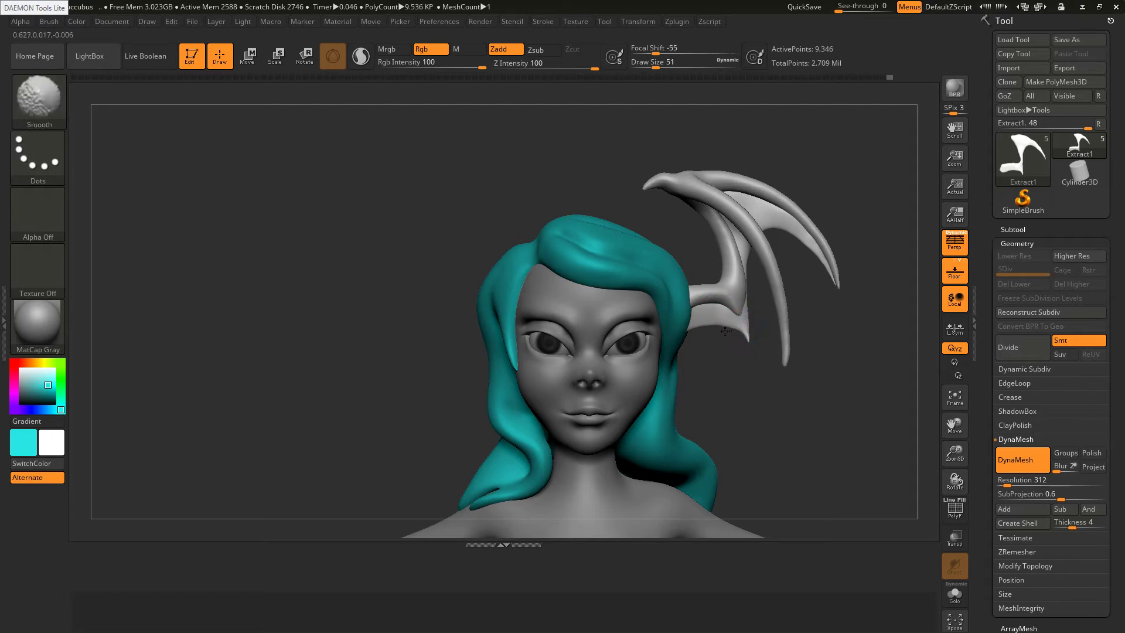
{"action": "left_click_drag", "start_coordinate": [727, 329], "coordinate": [711, 319], "text": "shift"}
Adjust the lower membrane in side profile with SnakeHook at draw size 83 and smooth it near the wing's base
{"action": "left_click_drag", "start_coordinate": [809, 308], "coordinate": [724, 302]}
{"action": "key", "text": "shift"}
{"action": "mouse_move", "coordinate": [811, 289]}
{"action": "left_mouse_down", "text": "shift"}
{"action": "mouse_move", "coordinate": [730, 282]}
{"action": "mouse_move", "coordinate": [744, 288]}
{"action": "left_mouse_up", "text": "shift"}
{"action": "key", "text": "s"}
{"action": "left_click", "coordinate": [741, 292]}
{"action": "key", "text": "s"}
{"action": "left_click", "coordinate": [747, 291]}
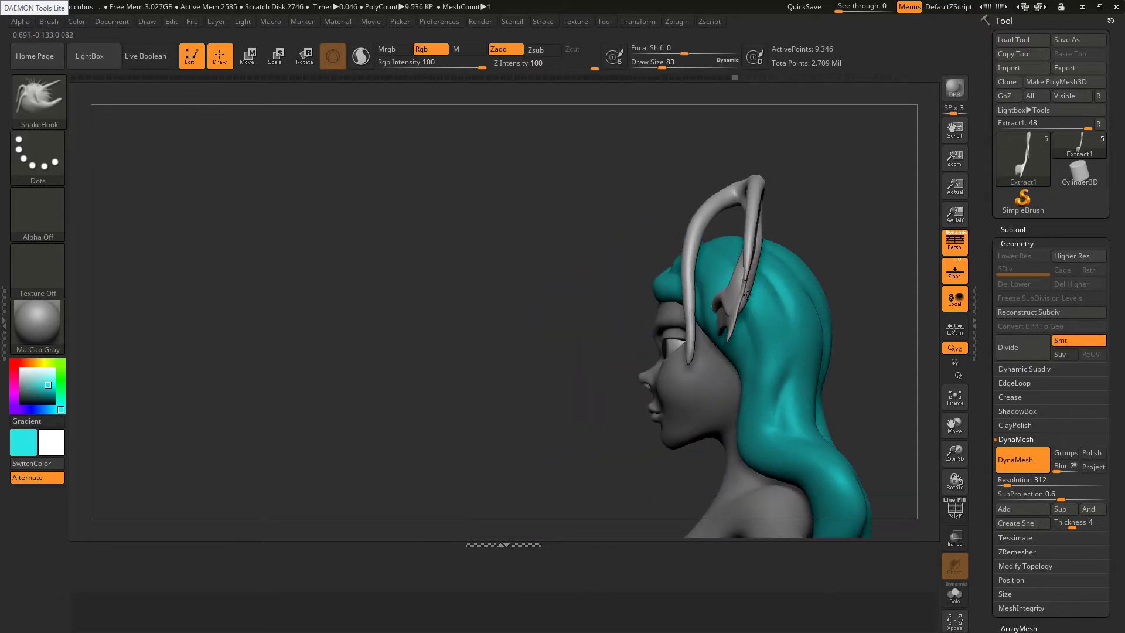
{"action": "key", "text": "shift"}
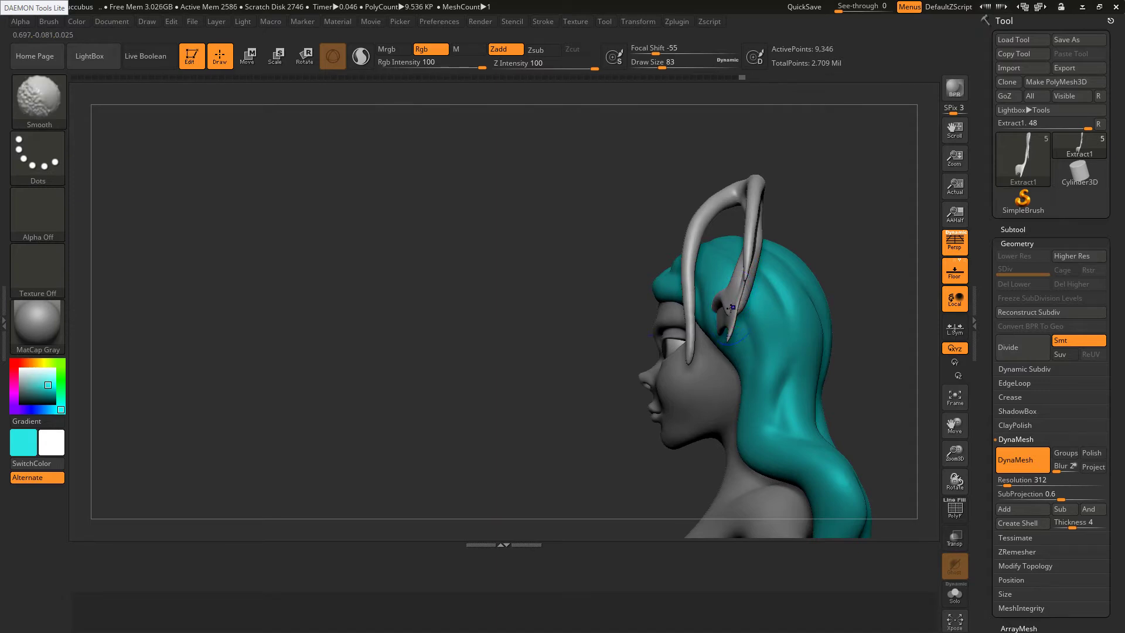
{"action": "left_click_drag", "start_coordinate": [737, 299], "coordinate": [739, 308], "text": "shift"}
{"action": "right_click_drag", "start_coordinate": [739, 311], "coordinate": [734, 307]}
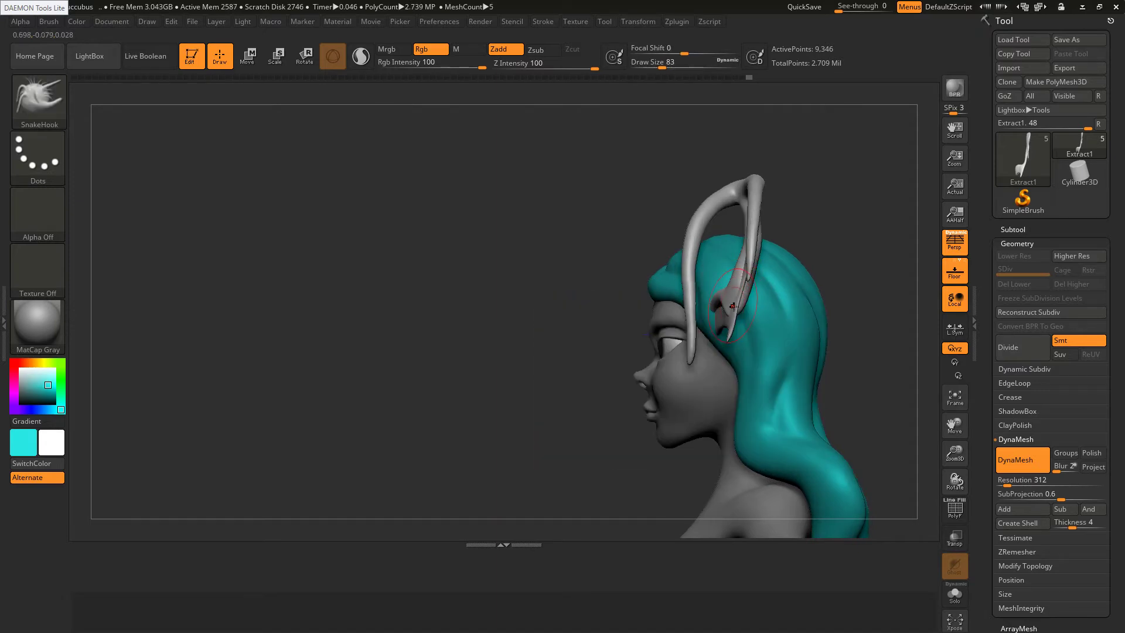
Refine the upper membrane's lower edge toward the outer finger's tip with SnakeHook and Smooth at draw size 33
{"action": "right_click_drag", "start_coordinate": [796, 283], "coordinate": [838, 280]}
{"action": "mouse_move", "coordinate": [781, 272]}
{"action": "left_mouse_down", "text": "shift"}
{"action": "mouse_move", "coordinate": [779, 297]}
{"action": "mouse_move", "coordinate": [809, 249]}
{"action": "left_mouse_up", "text": "shift"}
{"action": "mouse_move", "coordinate": [818, 250]}
{"action": "right_mouse_down", "text": "shift"}
{"action": "mouse_move", "coordinate": [835, 253]}
{"action": "mouse_move", "coordinate": [838, 279]}
{"action": "mouse_move", "coordinate": [747, 291]}
{"action": "right_mouse_up", "text": "shift"}
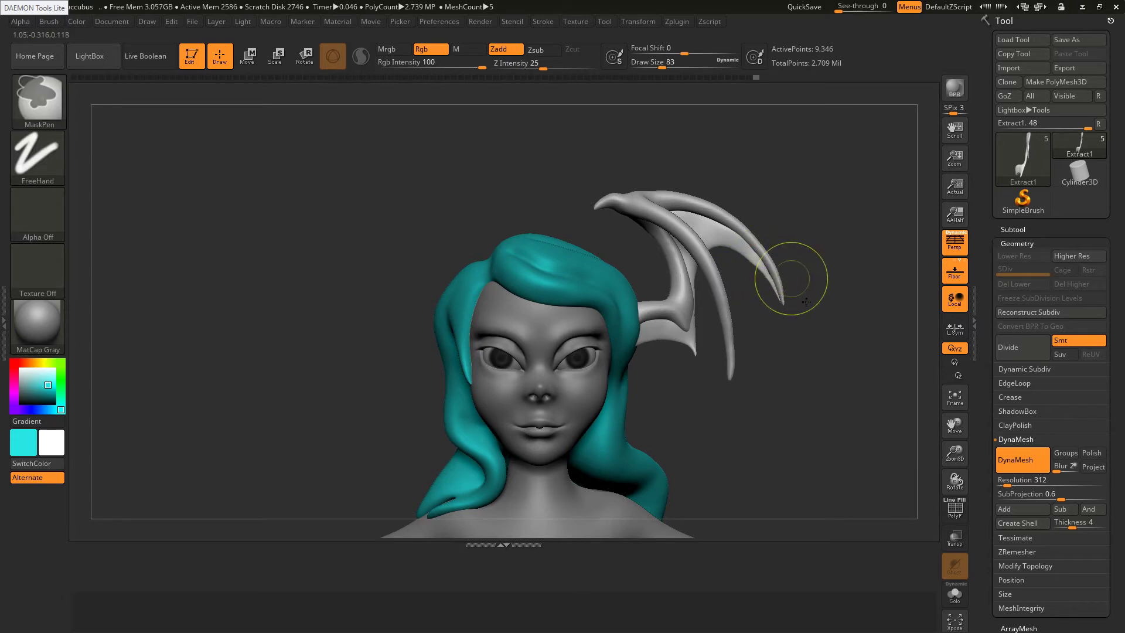
{"action": "right_click_drag", "start_coordinate": [791, 276], "coordinate": [760, 273], "text": "ctrl"}
{"action": "key", "text": "s"}
{"action": "mouse_move", "coordinate": [754, 273]}
{"action": "left_mouse_down"}
{"action": "mouse_move", "coordinate": [743, 272]}
{"action": "mouse_move", "coordinate": [760, 277]}
{"action": "left_mouse_up"}
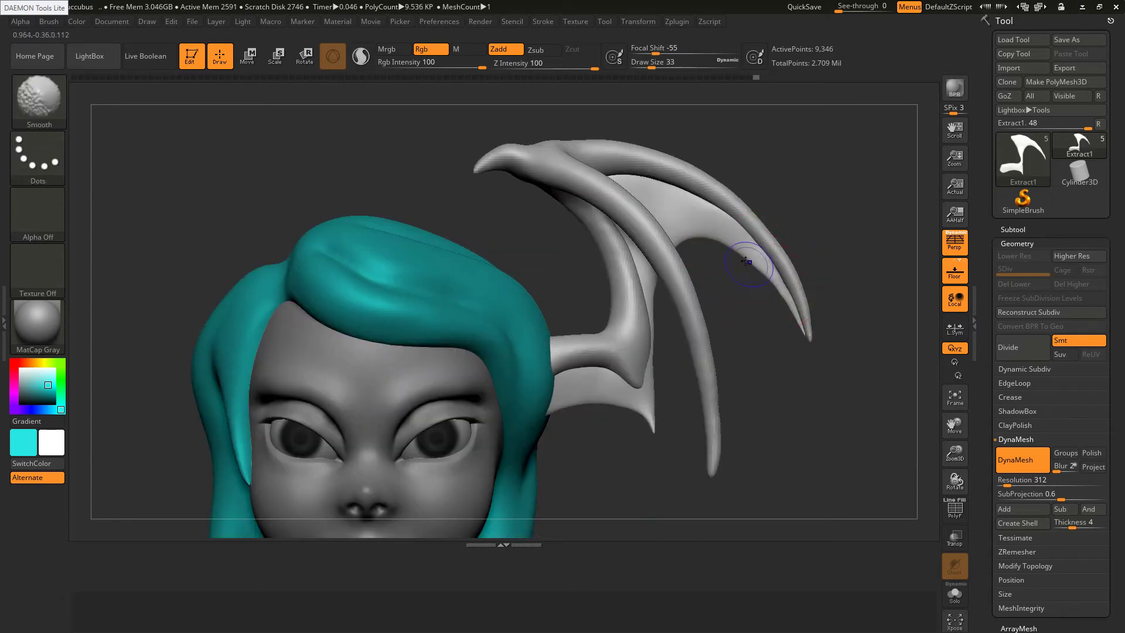
{"action": "key", "text": "ctrl"}
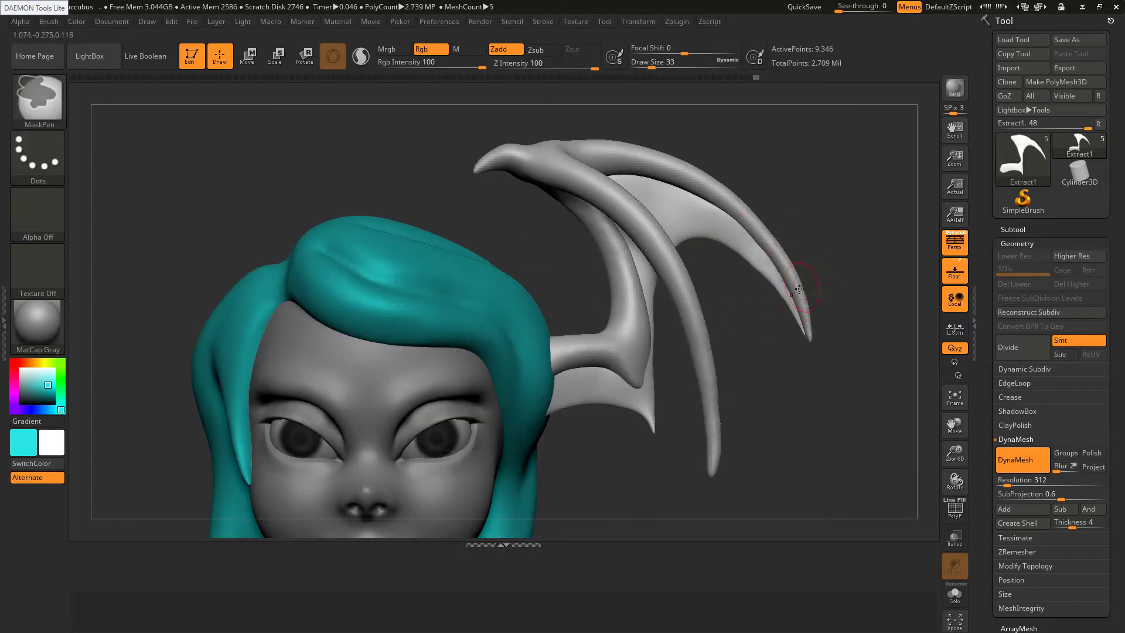
{"action": "key", "text": "shift"}
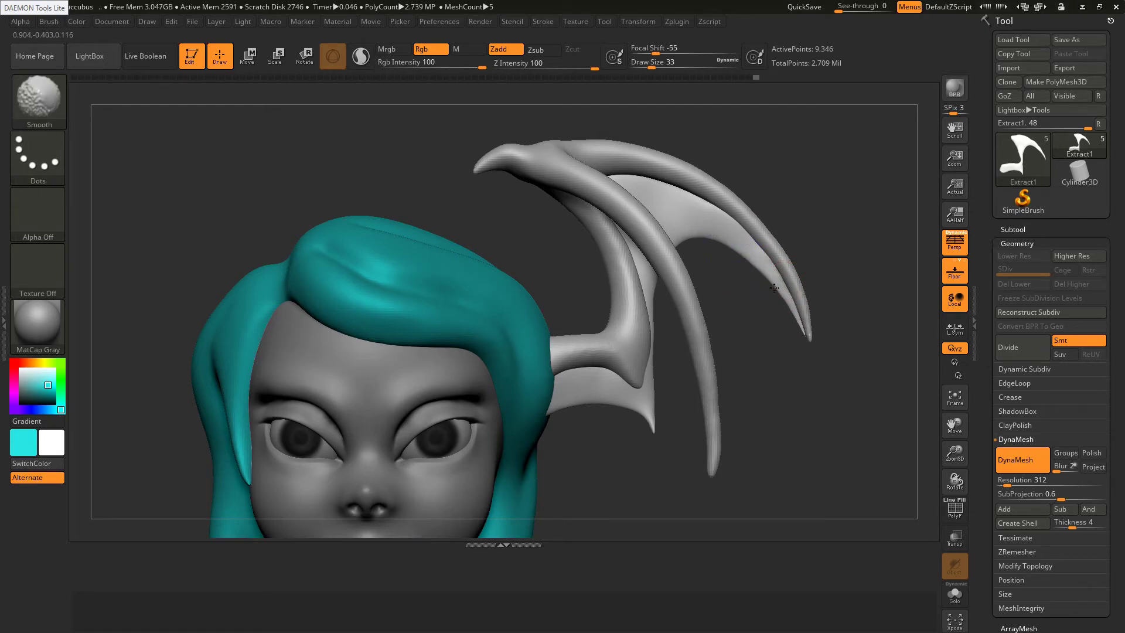
Smooth the upper membrane where it passes behind the long front finger bone
{"action": "right_click_drag", "start_coordinate": [724, 332], "coordinate": [653, 371], "text": "ctrl"}
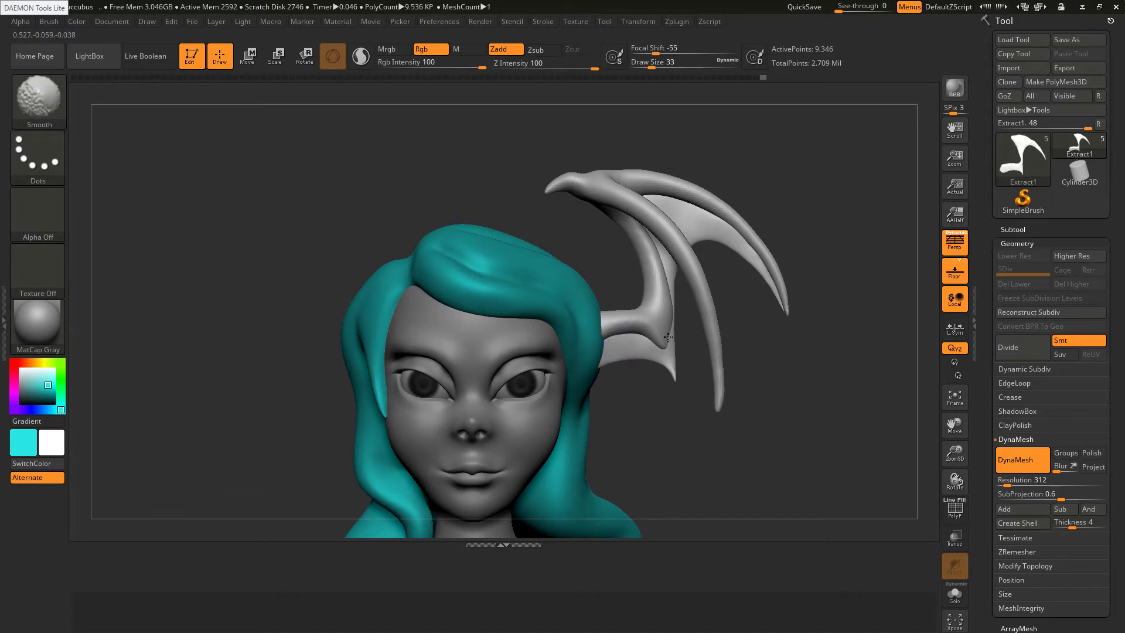
{"action": "left_click_drag", "start_coordinate": [691, 224], "coordinate": [678, 241], "text": "shift"}
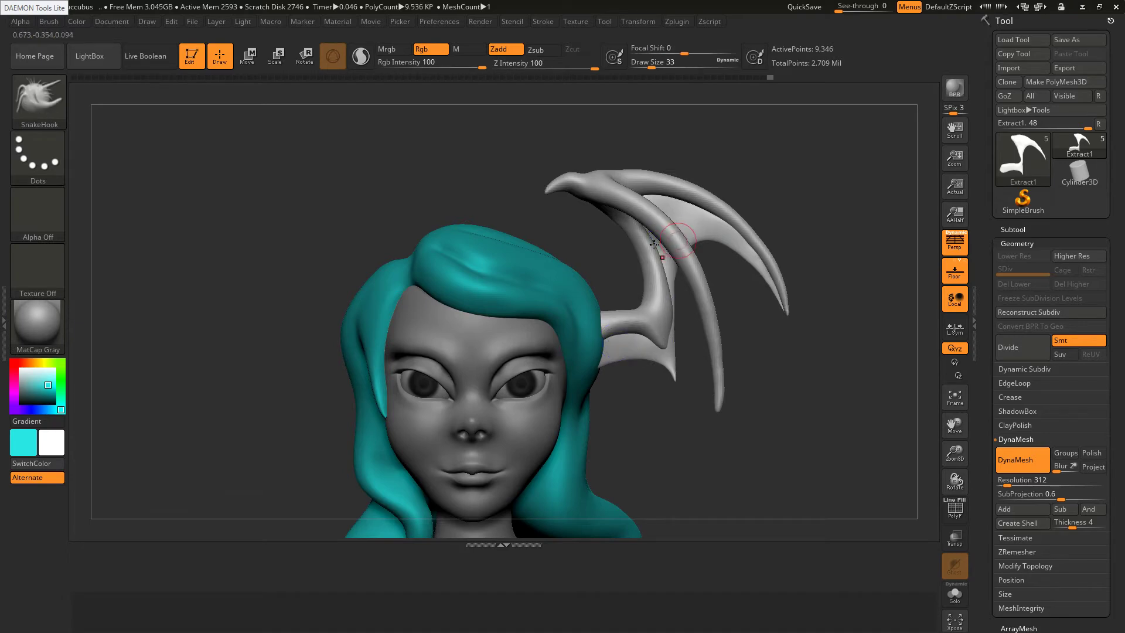
{"action": "right_click_drag", "start_coordinate": [646, 246], "coordinate": [595, 251]}
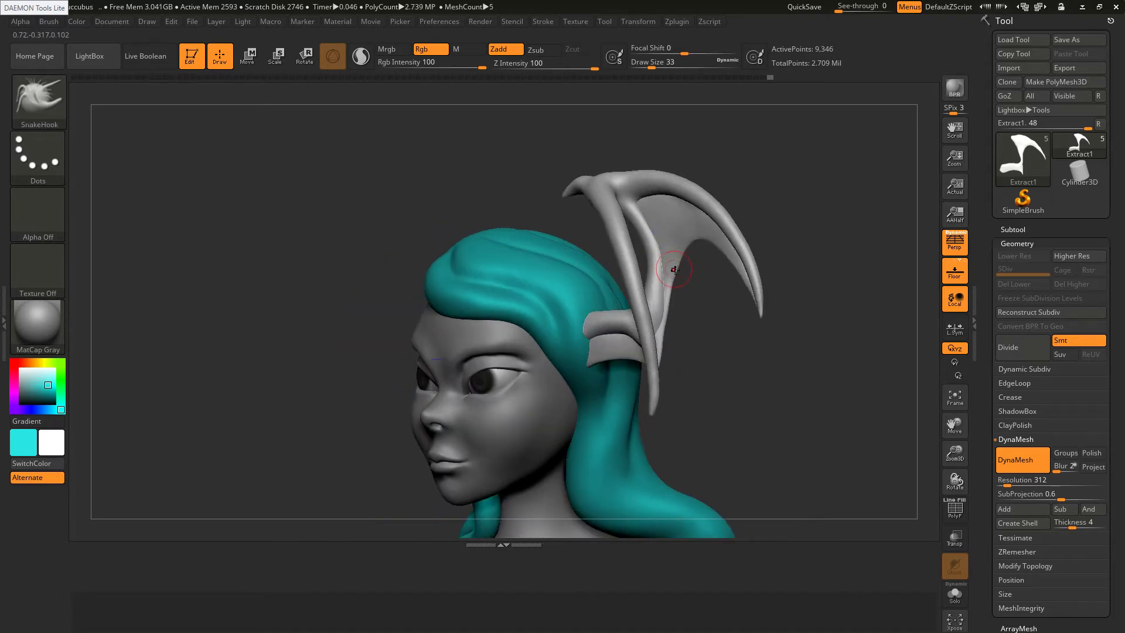
Thicken the upper membrane near the wing's top joint with the Inflat brush at draw size 51
{"action": "key", "text": "b"}
{"action": "key", "text": "i"}
{"action": "key", "text": "n"}
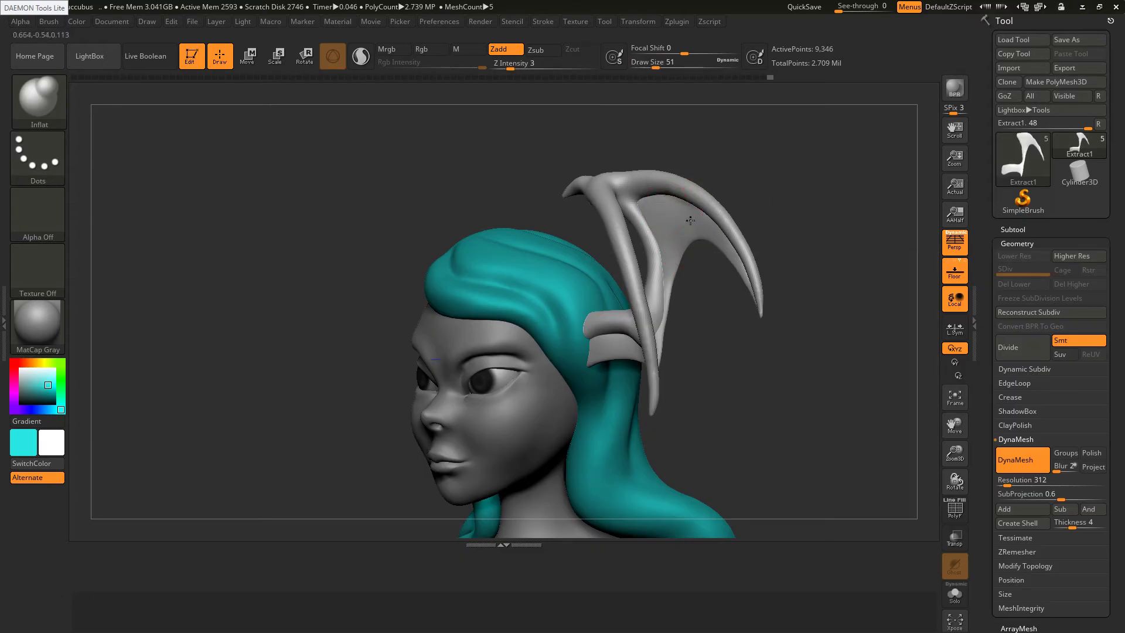
{"action": "left_click_drag", "start_coordinate": [657, 201], "coordinate": [670, 210]}
Try to build up the upper membrane along the outer finger bone with the ClayBuildup brush
{"action": "key", "text": "b"}
{"action": "key", "text": "c"}
{"action": "key", "text": "b"}
{"action": "left_click_drag", "start_coordinate": [692, 214], "coordinate": [714, 233]}
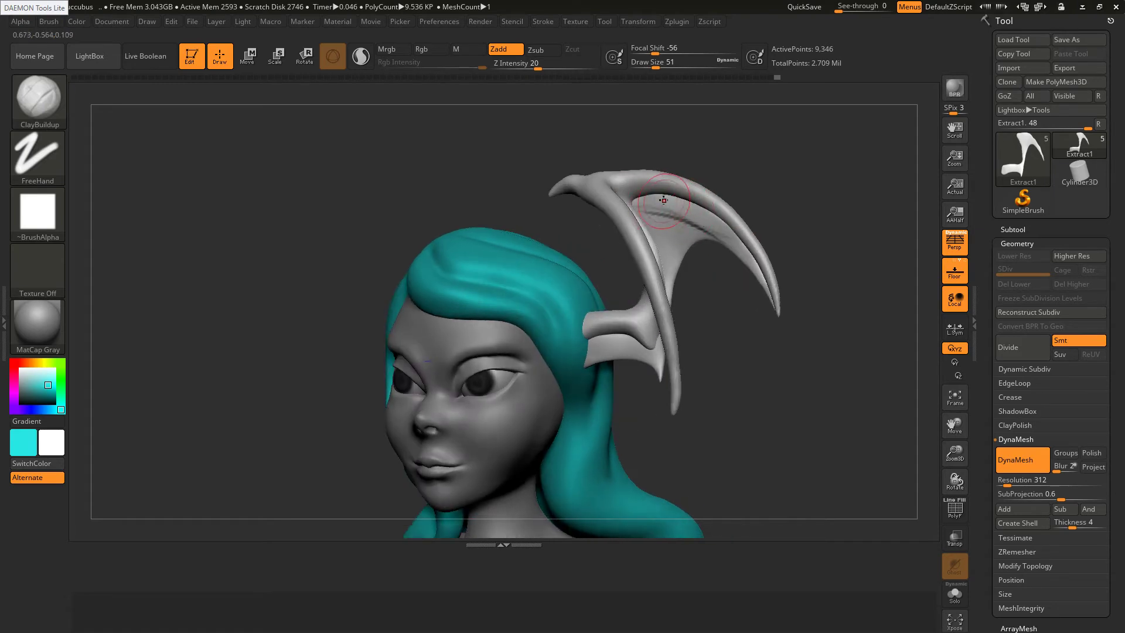
{"action": "type", "text": "s23"}
{"action": "key", "text": "Return"}
{"action": "mouse_move", "coordinate": [664, 199]}
{"action": "left_mouse_down"}
{"action": "mouse_move", "coordinate": [732, 246]}
{"action": "mouse_move", "coordinate": [762, 285]}
{"action": "left_mouse_up"}
Try to build up the membrane beside the front finger bone and near the hair with ClayBuildup at draw size 37
{"action": "key", "text": "s"}
{"action": "mouse_move", "coordinate": [671, 199]}
{"action": "left_mouse_down"}
{"action": "mouse_move", "coordinate": [660, 202]}
{"action": "mouse_move", "coordinate": [663, 266]}
{"action": "left_mouse_up"}
{"action": "left_click", "coordinate": [663, 213]}
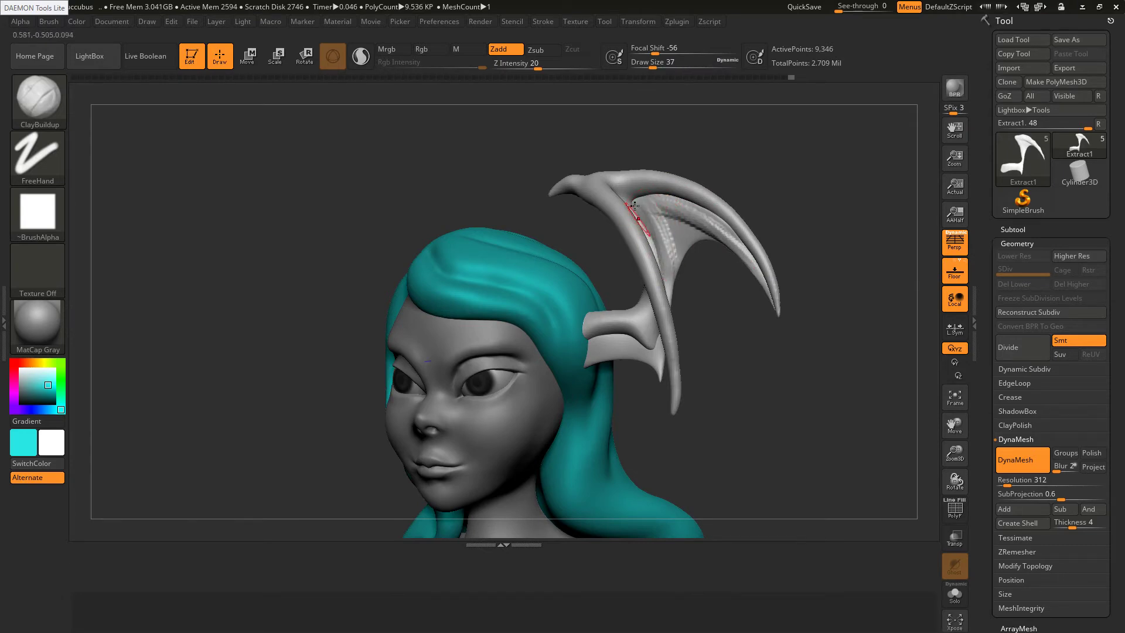
{"action": "left_click_drag", "start_coordinate": [649, 206], "coordinate": [680, 212]}
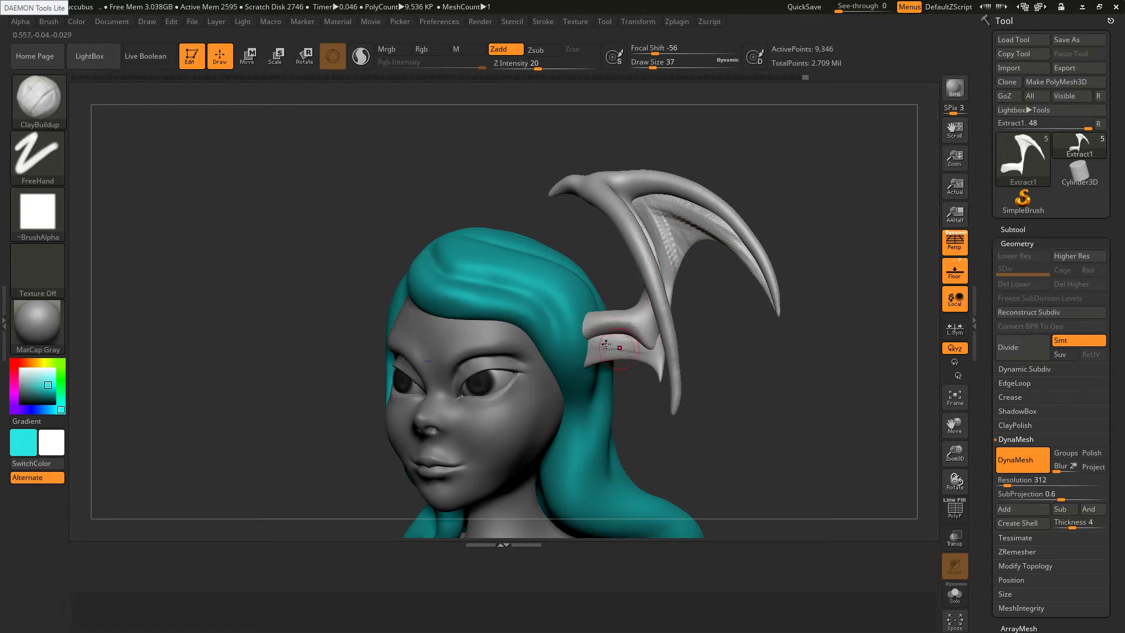
{"action": "right_click_drag", "start_coordinate": [663, 316], "coordinate": [676, 309]}
{"action": "mouse_move", "coordinate": [659, 311]}
{"action": "left_mouse_down"}
{"action": "mouse_move", "coordinate": [665, 336]}
{"action": "mouse_move", "coordinate": [664, 280]}
{"action": "left_mouse_up"}
{"action": "right_click_drag", "start_coordinate": [663, 280], "coordinate": [664, 285]}
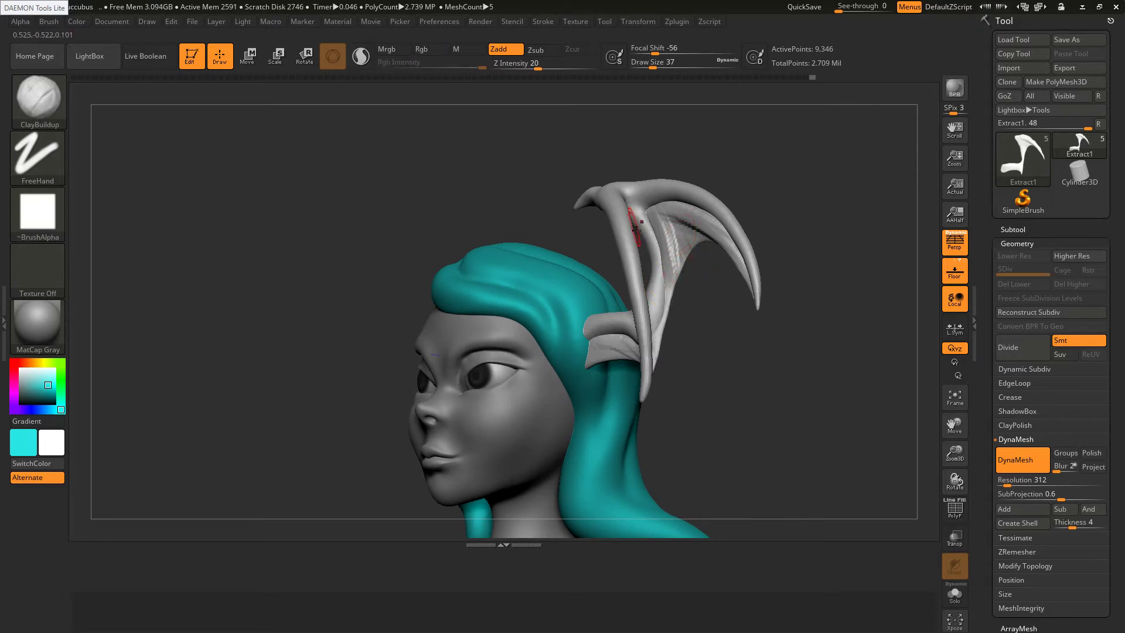
Try to inflate the upper membrane behind the front finger bone with the Inflat brush at draw size 87
{"action": "key", "text": "b"}
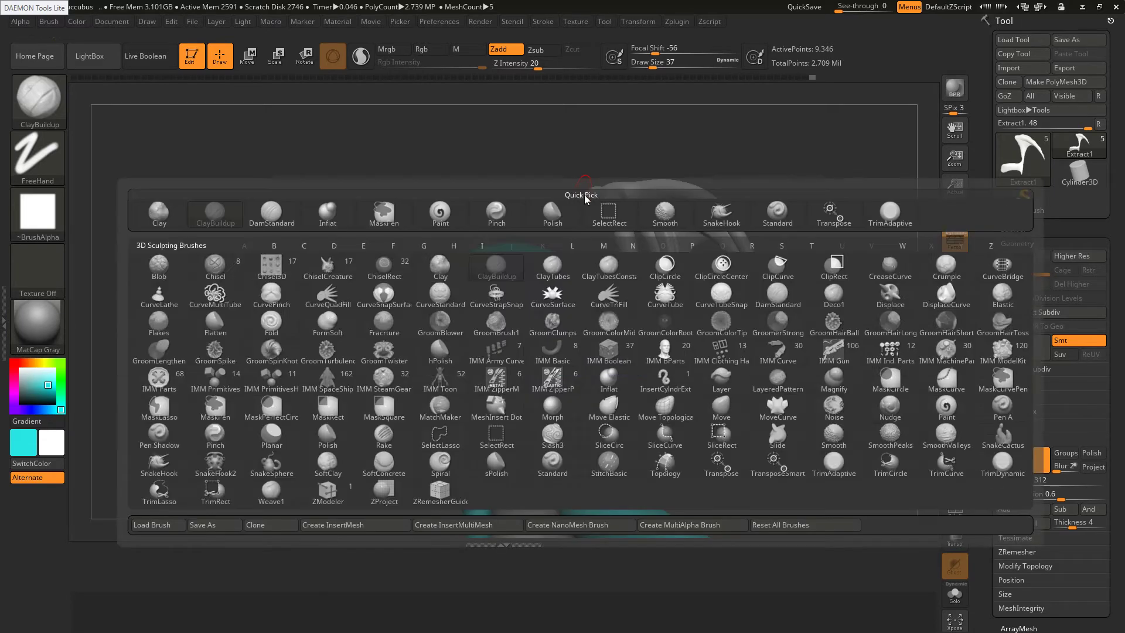
{"action": "key", "text": "i"}
{"action": "key", "text": "n"}
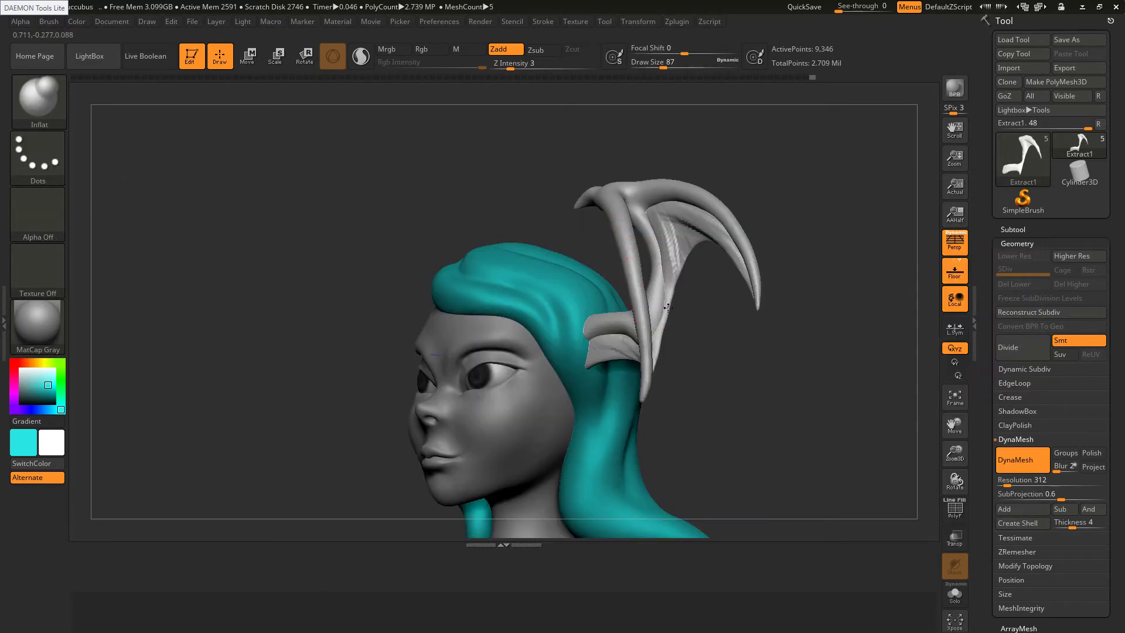
{"action": "left_click_drag", "start_coordinate": [666, 245], "coordinate": [653, 231]}
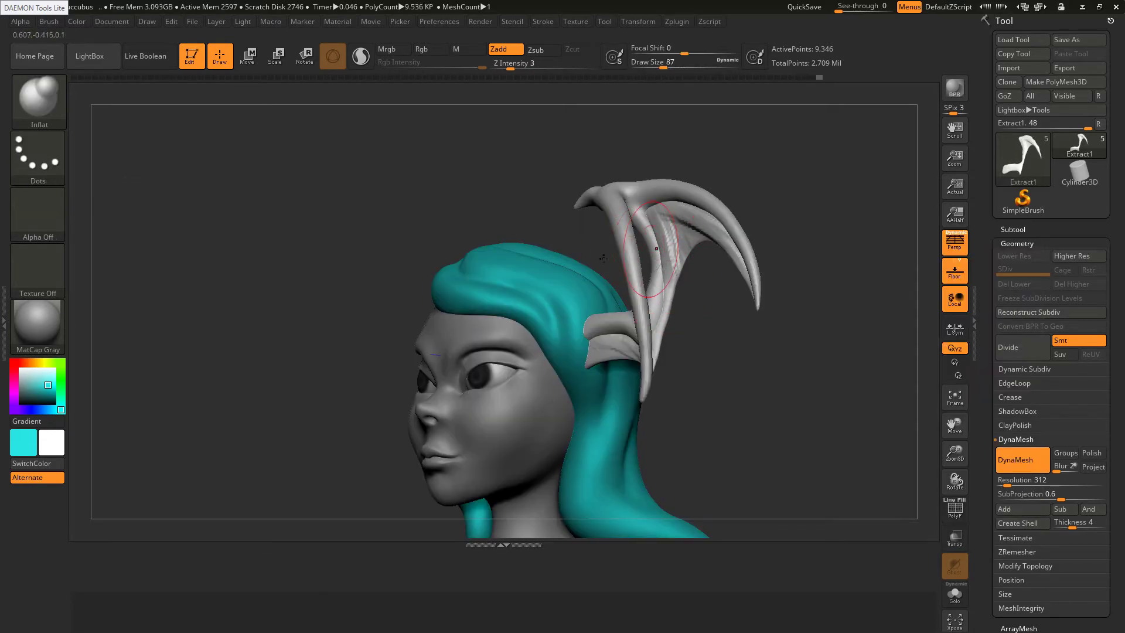
{"action": "left_click_drag", "start_coordinate": [821, 316], "coordinate": [651, 275]}
{"action": "right_click_drag", "start_coordinate": [652, 276], "coordinate": [684, 252]}
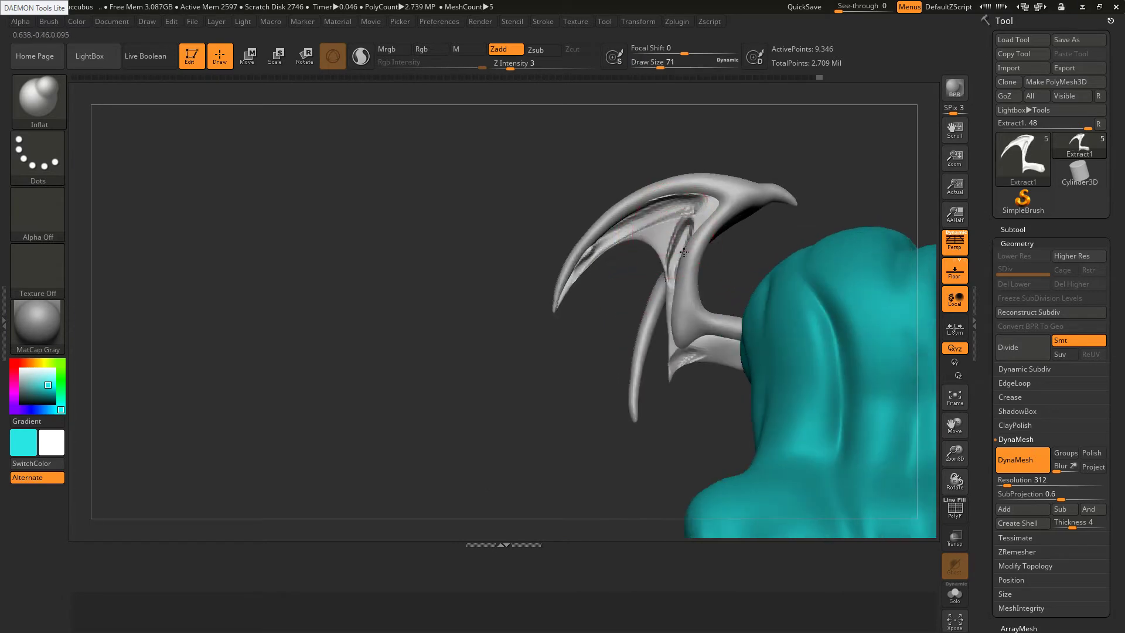
Try to update the wing's DynaMesh and thicken the back of the upper membrane with Inflat at draw size 71
{"action": "left_click_drag", "start_coordinate": [713, 129], "coordinate": [733, 117], "text": "ctrl"}
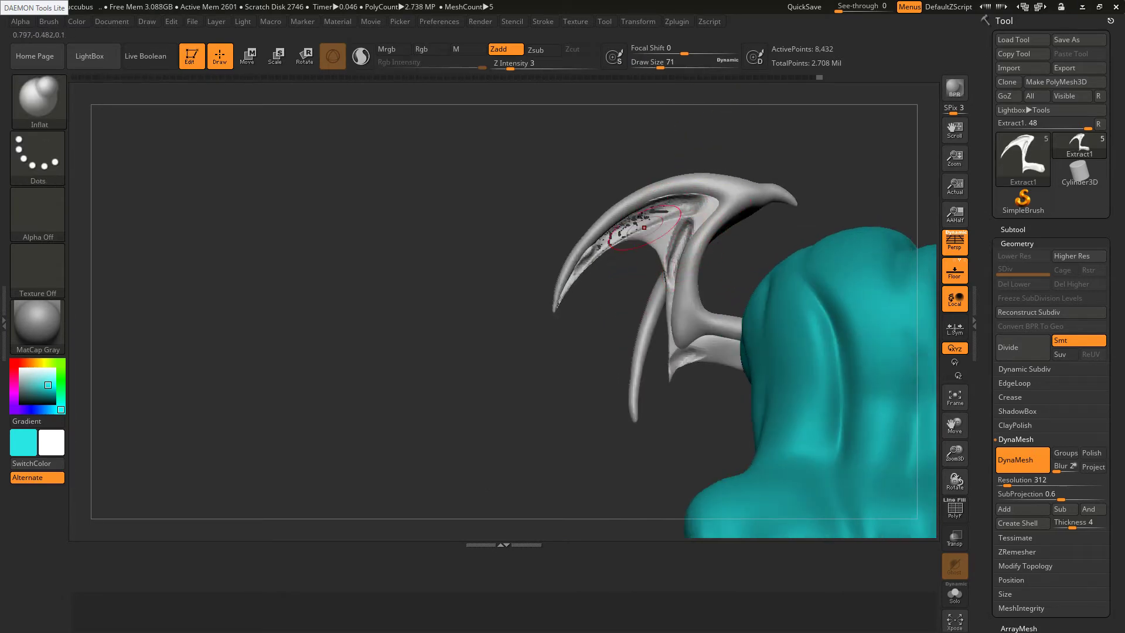
{"action": "mouse_move", "coordinate": [626, 226]}
{"action": "left_mouse_down"}
{"action": "mouse_move", "coordinate": [637, 225]}
{"action": "mouse_move", "coordinate": [596, 255]}
{"action": "mouse_move", "coordinate": [667, 207]}
{"action": "mouse_move", "coordinate": [611, 235]}
{"action": "left_mouse_up"}
{"action": "left_click_drag", "start_coordinate": [559, 205], "coordinate": [531, 175], "text": "ctrl"}
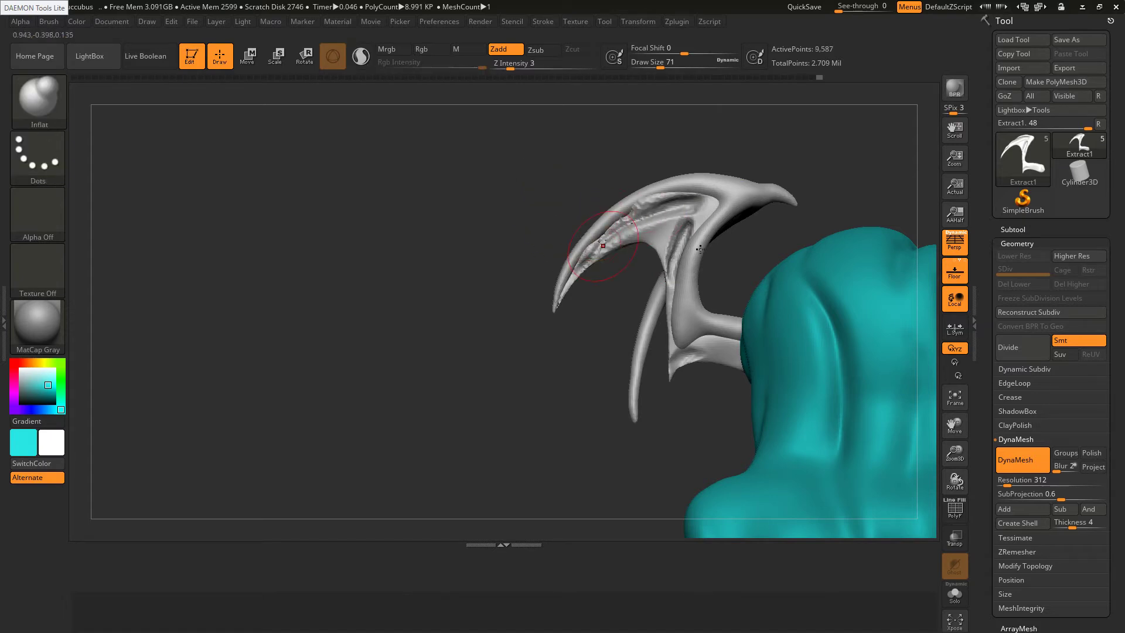
{"action": "left_click_drag", "start_coordinate": [493, 252], "coordinate": [709, 257]}
Undo the DynaMesh updates, Inflat strokes and ClayBuildup strokes back to the smooth upper membrane
{"action": "key", "text": "ctrl+z"}
{"action": "key", "text": "ctrl+z"}
{"action": "key", "text": "ctrl+z"}
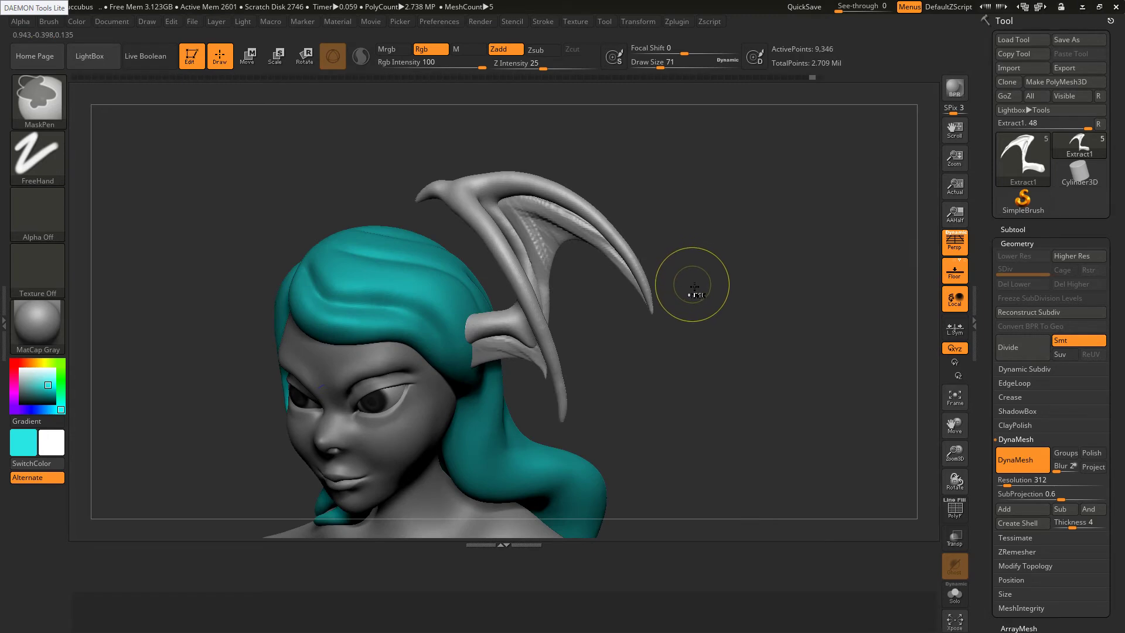
{"action": "key", "text": "ctrl+z"}
{"action": "key", "text": "ctrl+z"}
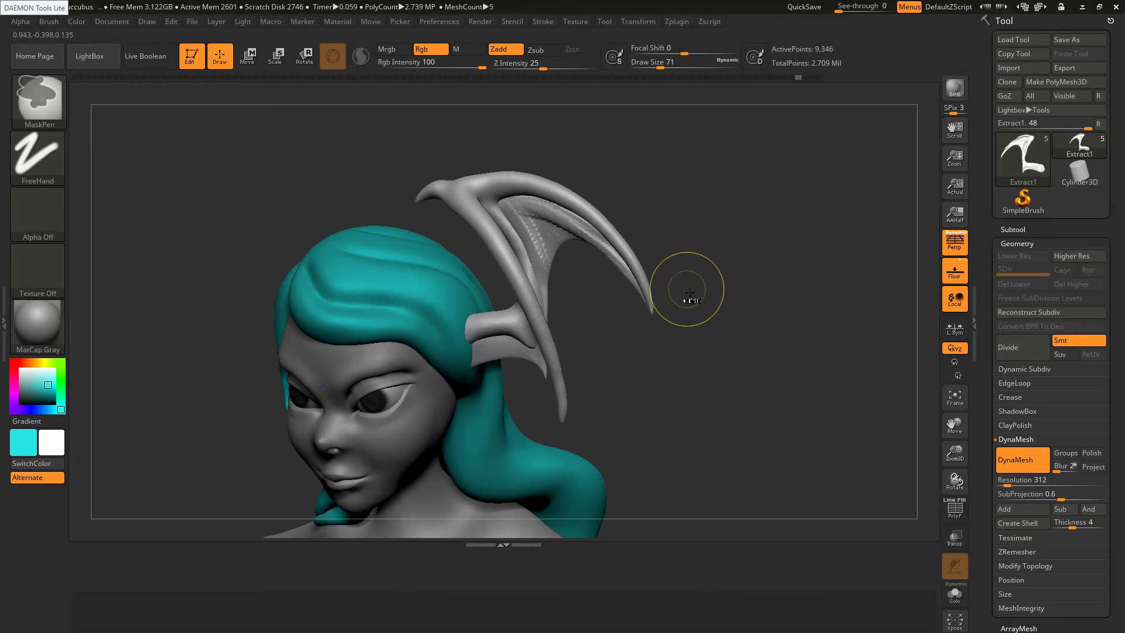
{"action": "key", "text": "ctrl+z"}
{"action": "key", "text": "ctrl+z"}
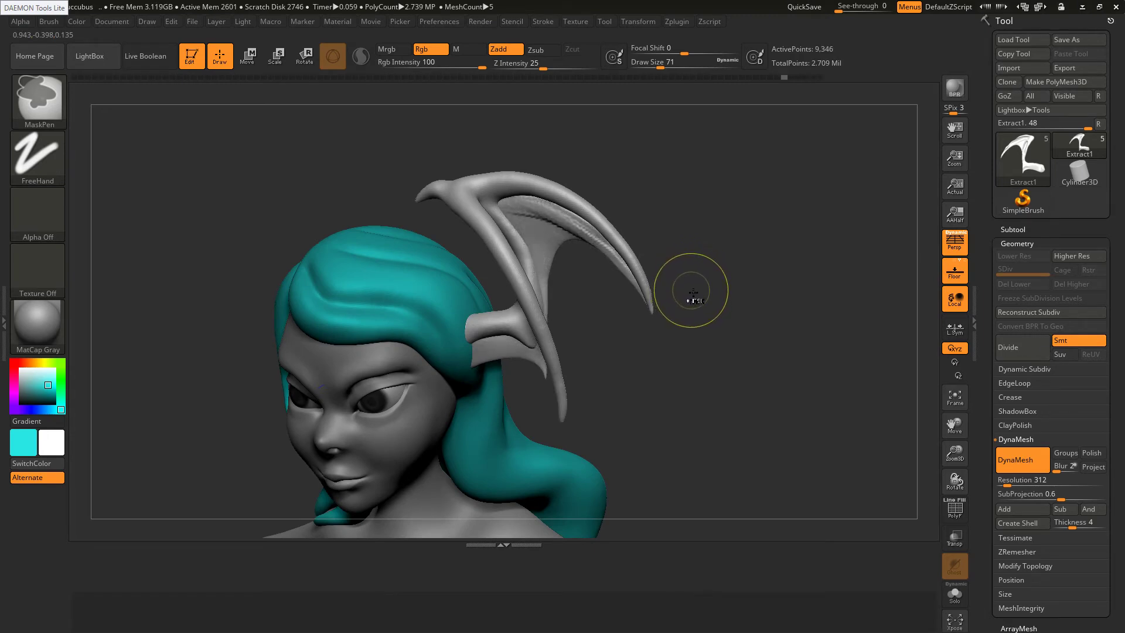
{"action": "left_click", "coordinate": [693, 293], "text": "ctrl"}
{"action": "left_click", "coordinate": [693, 293], "text": "ctrl"}
{"action": "left_click", "coordinate": [694, 293], "text": "ctrl"}
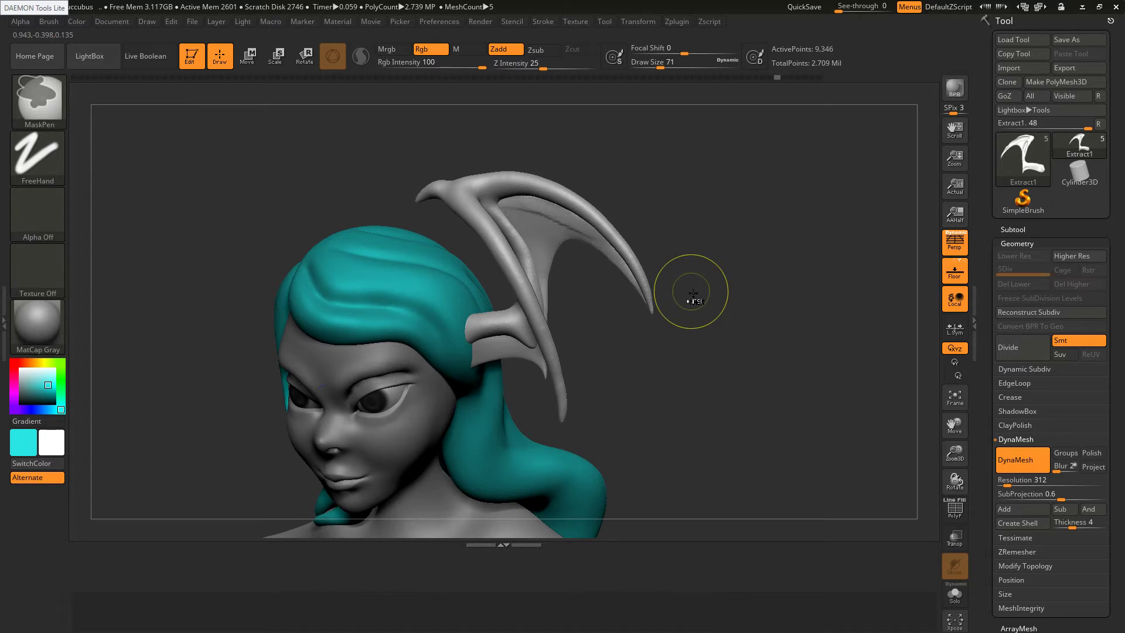
{"action": "left_click", "coordinate": [694, 293], "text": "ctrl"}
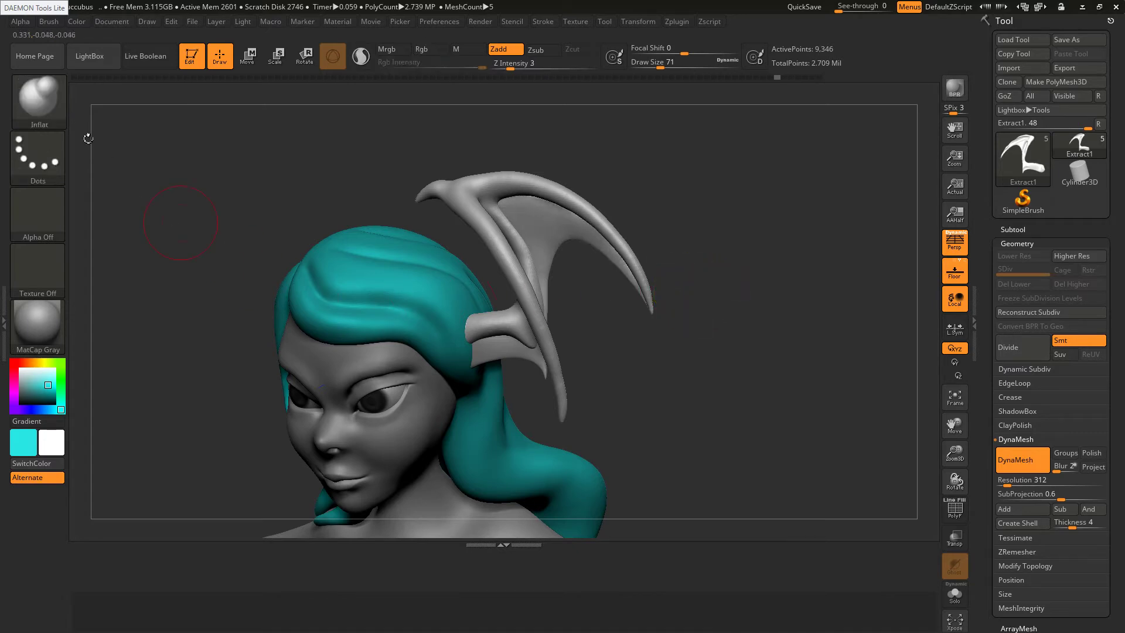
Adjust the Inflat brush's Auto Masking settings and test the brush on the upper membrane
{"action": "left_click", "coordinate": [49, 22]}
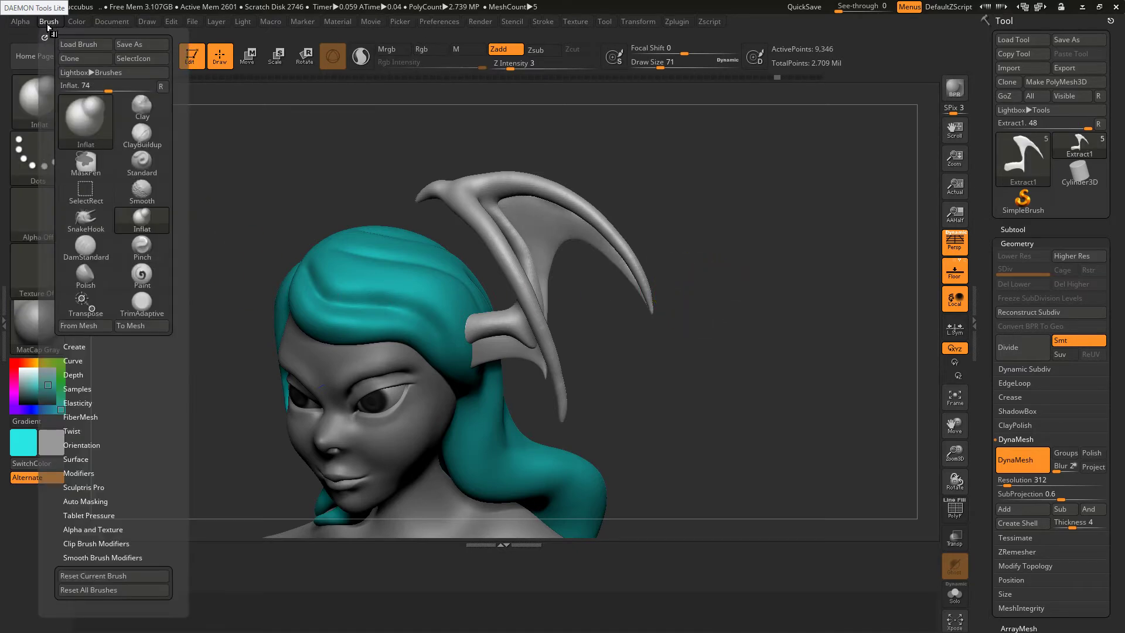
{"action": "left_click", "coordinate": [101, 501]}
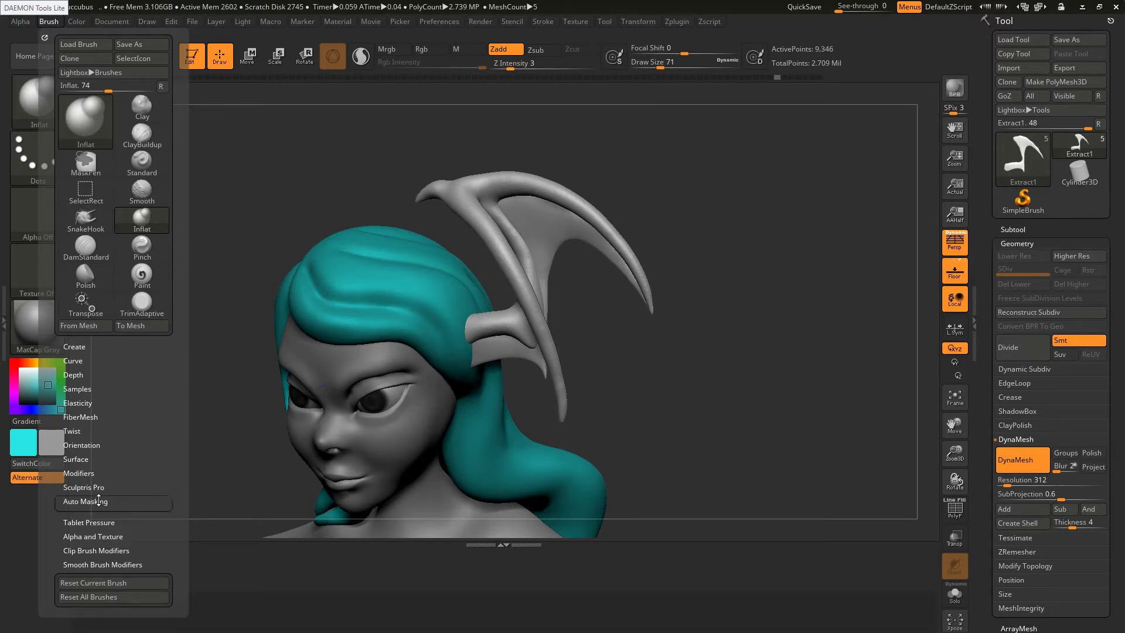
{"action": "scroll", "coordinate": [106, 584], "scroll_direction": "down", "scroll_amount": 5}
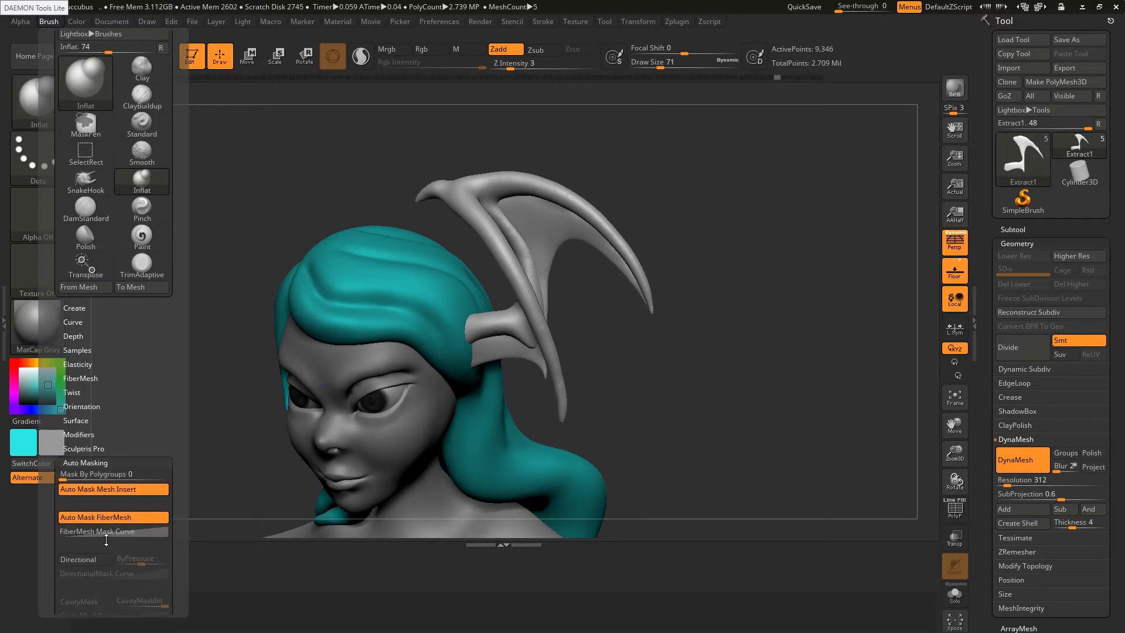
{"action": "left_click", "coordinate": [101, 555]}
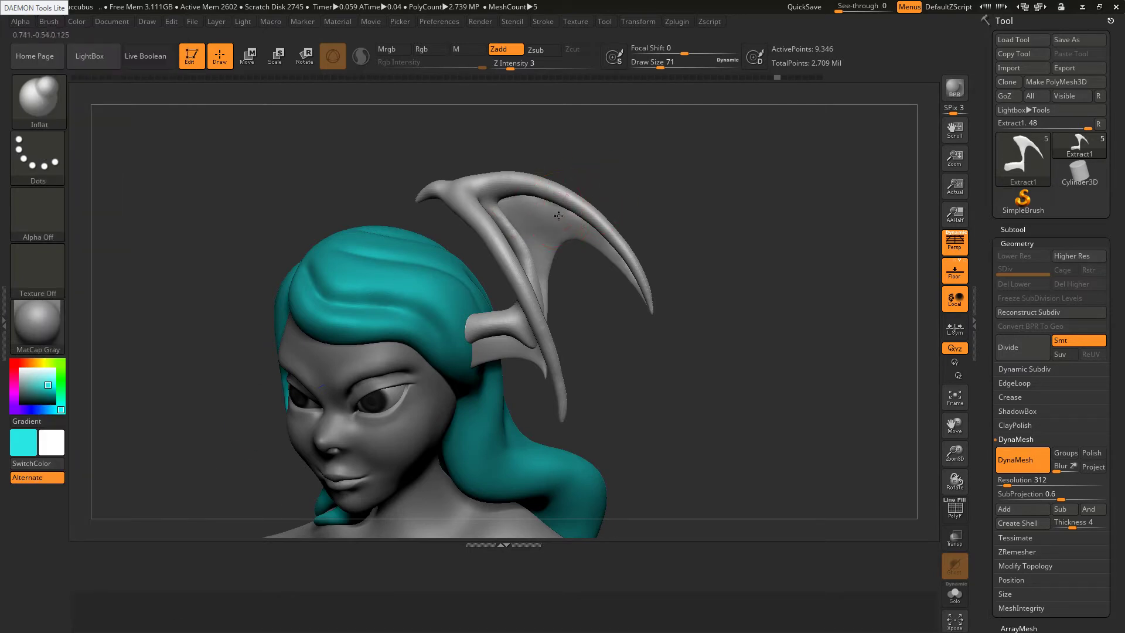
{"action": "left_click", "coordinate": [602, 237]}
{"action": "left_click", "coordinate": [620, 309]}
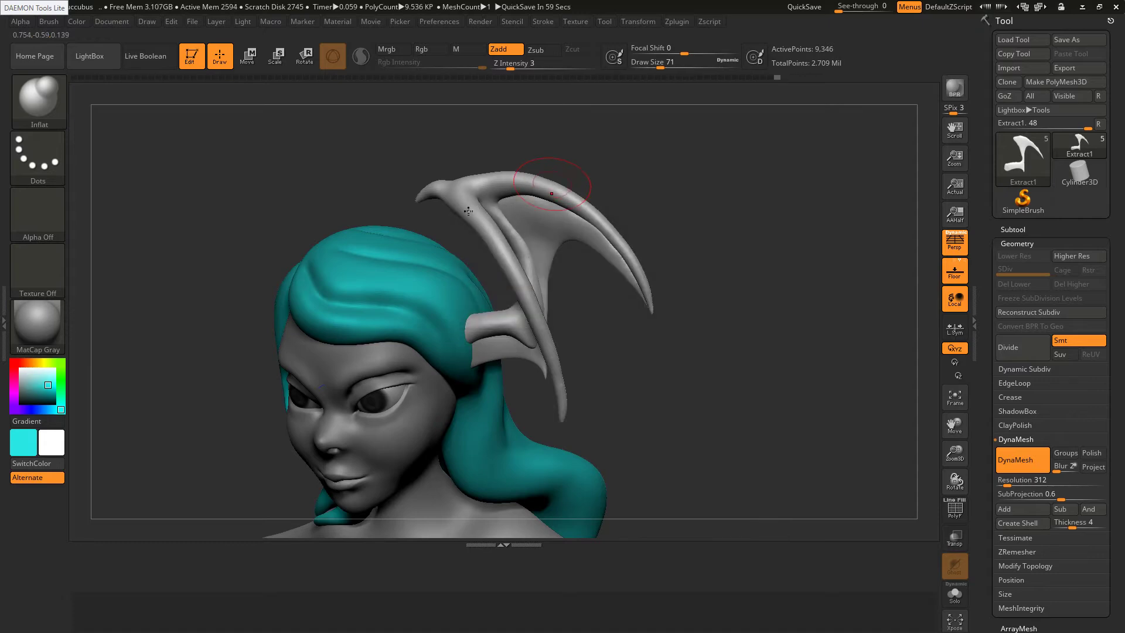
Build up the back of the upper membrane along the outer finger bone with ClayBuildup at draw size 51
{"action": "right_click_drag", "start_coordinate": [468, 211], "coordinate": [516, 231]}
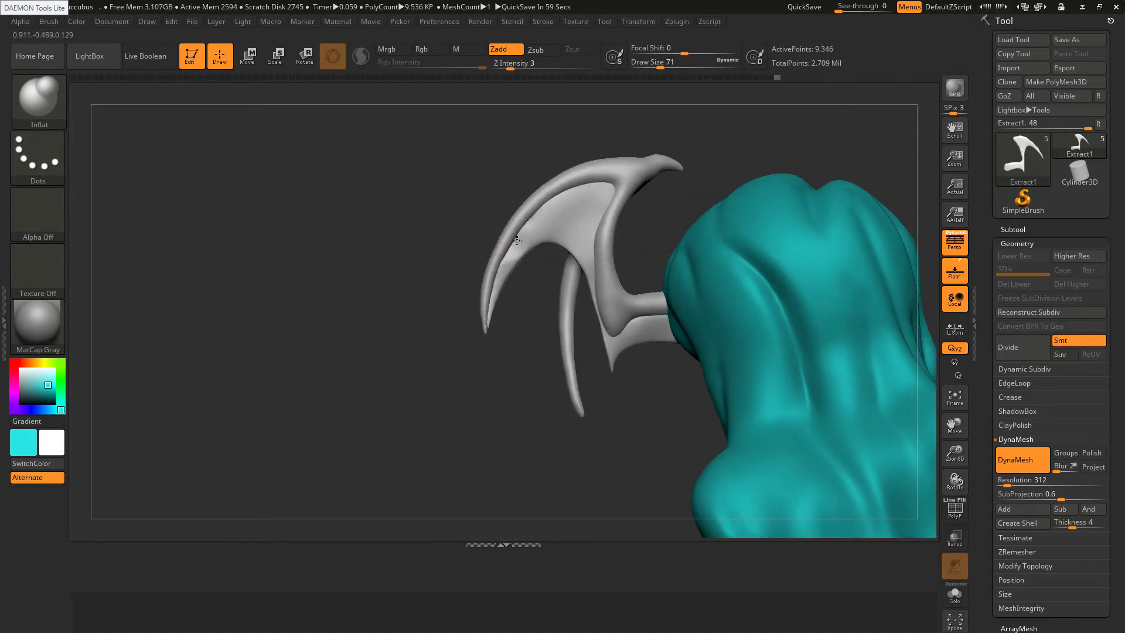
{"action": "key", "text": "b"}
{"action": "key", "text": "c"}
{"action": "key", "text": "b"}
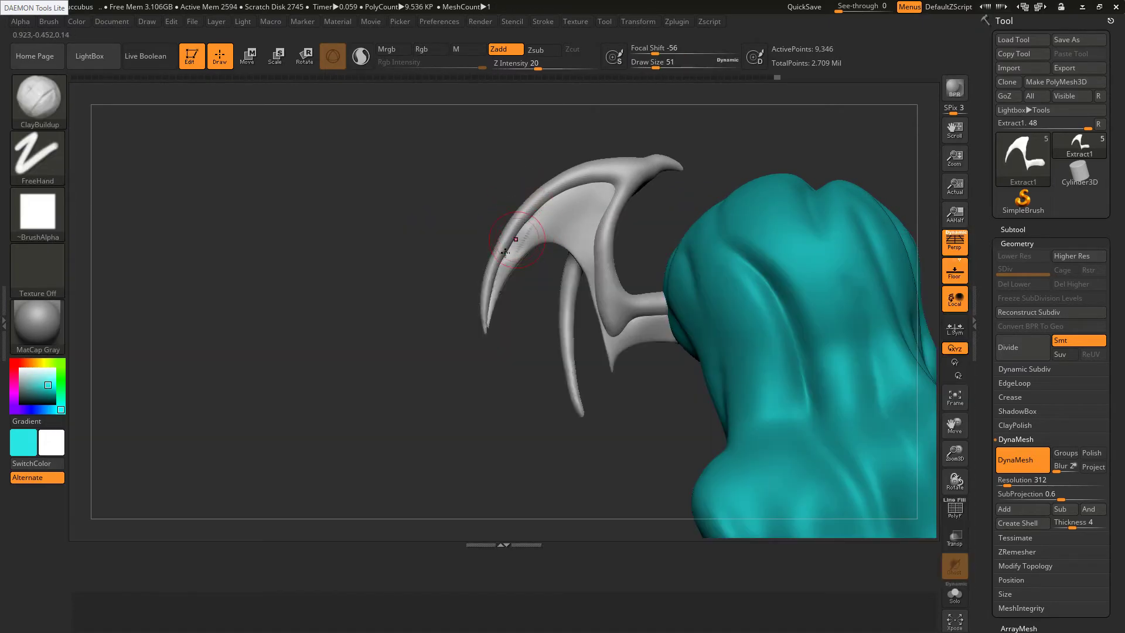
{"action": "mouse_move", "coordinate": [505, 253]}
{"action": "left_mouse_down"}
{"action": "mouse_move", "coordinate": [591, 192]}
{"action": "mouse_move", "coordinate": [533, 218]}
{"action": "left_mouse_up"}
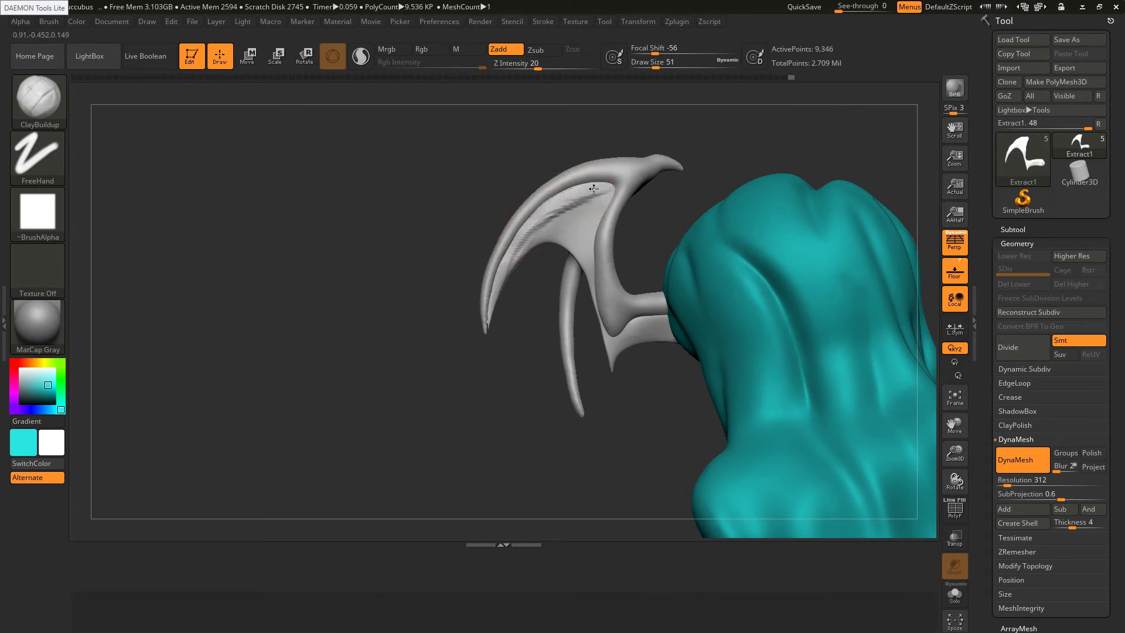
{"action": "mouse_move", "coordinate": [594, 188]}
{"action": "left_mouse_down"}
{"action": "mouse_move", "coordinate": [559, 215]}
{"action": "mouse_move", "coordinate": [601, 191]}
{"action": "left_mouse_up"}
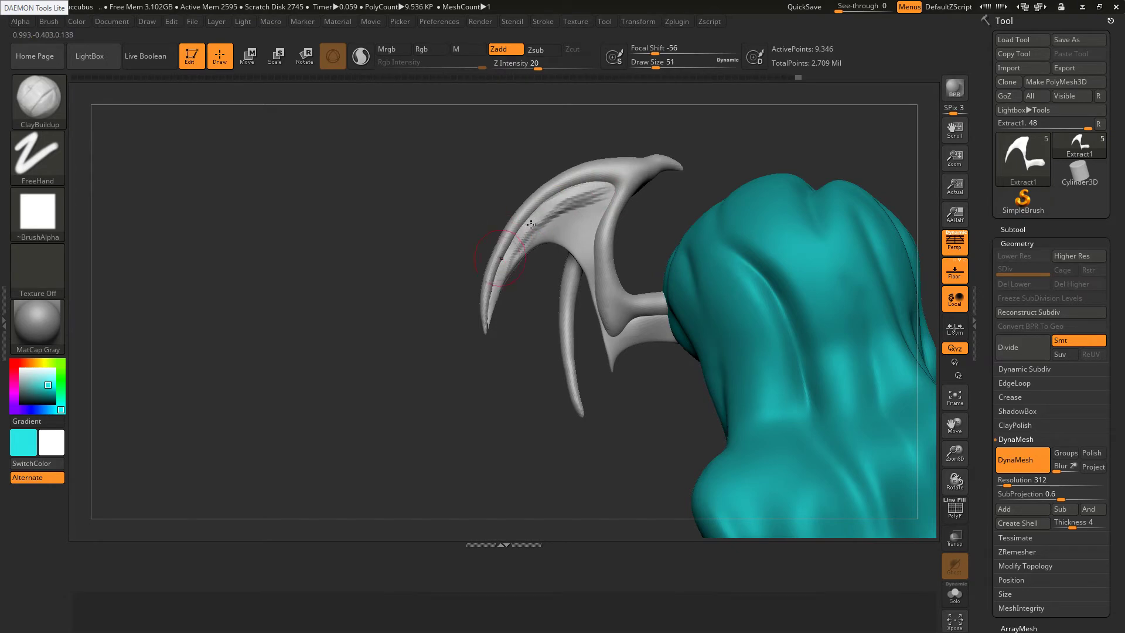
Rework the front of the upper membrane along the outer finger bone and update the wing's DynaMesh
{"action": "left_click_drag", "start_coordinate": [609, 267], "coordinate": [773, 258]}
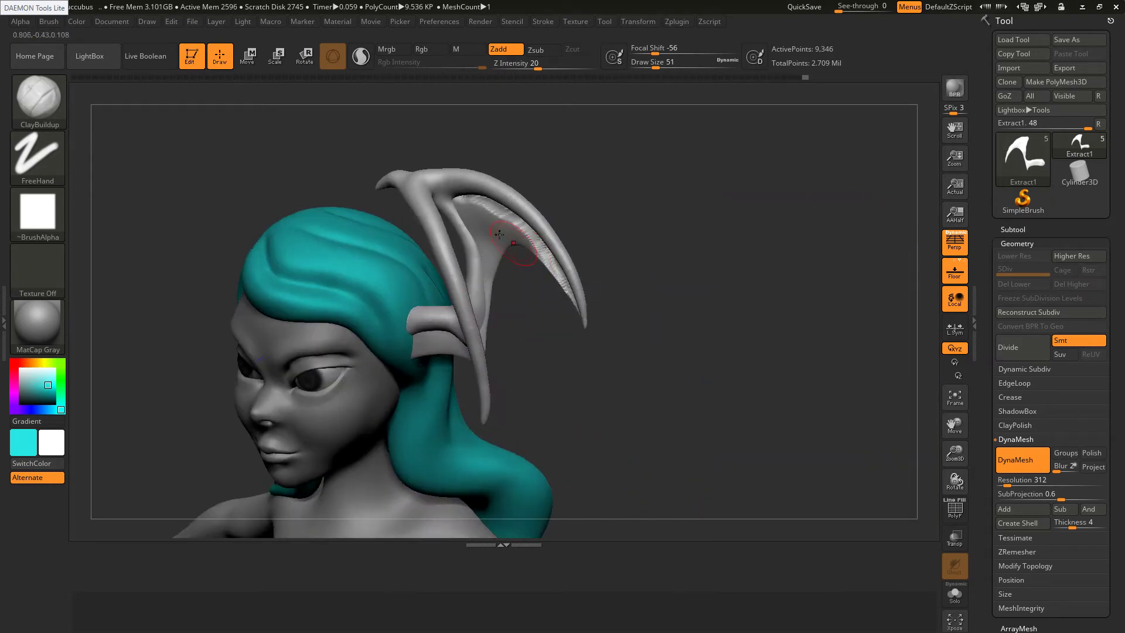
{"action": "mouse_move", "coordinate": [495, 190]}
{"action": "left_mouse_down"}
{"action": "mouse_move", "coordinate": [479, 206]}
{"action": "mouse_move", "coordinate": [528, 231]}
{"action": "mouse_move", "coordinate": [566, 228]}
{"action": "left_mouse_up"}
{"action": "left_click_drag", "start_coordinate": [575, 166], "coordinate": [610, 182], "text": "ctrl"}
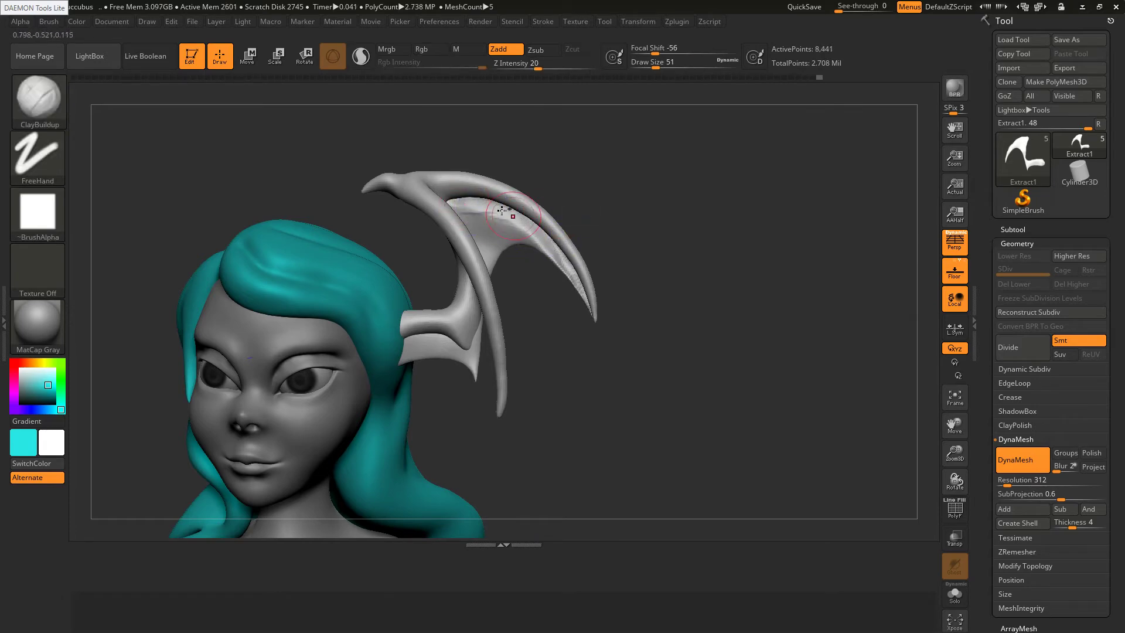
Repair the upper membrane's thin spot beneath the outer finger with Inflat at draw size 51, smoothing, and a DynaMesh update
{"action": "key", "text": "b"}
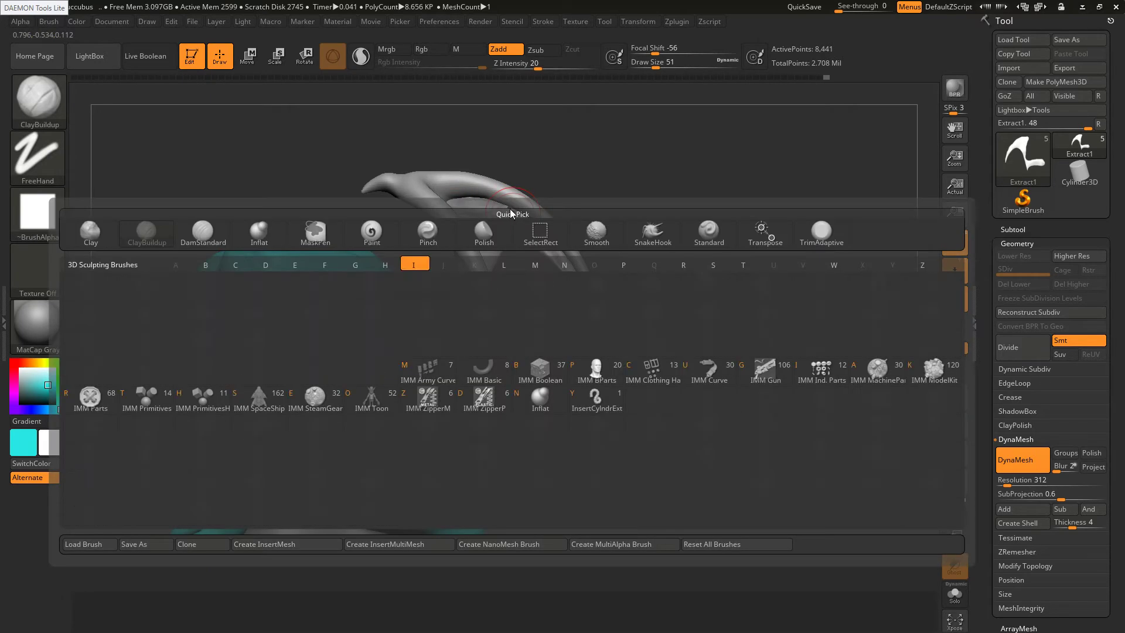
{"action": "key", "text": "i"}
{"action": "key", "text": "n"}
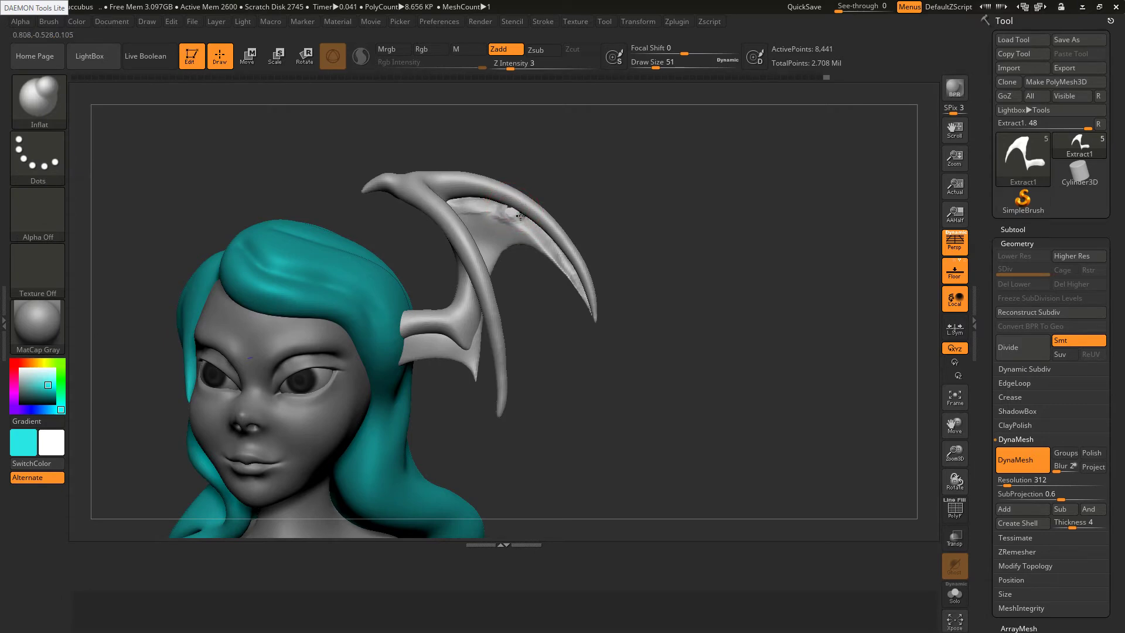
{"action": "left_click_drag", "start_coordinate": [520, 217], "coordinate": [509, 211]}
{"action": "left_click_drag", "start_coordinate": [498, 211], "coordinate": [527, 218], "text": "shift"}
{"action": "left_click_drag", "start_coordinate": [570, 186], "coordinate": [608, 198], "text": "ctrl"}
{"action": "mouse_move", "coordinate": [506, 209]}
{"action": "left_mouse_down", "text": "shift"}
{"action": "mouse_move", "coordinate": [589, 203]}
{"action": "mouse_move", "coordinate": [498, 211]}
{"action": "left_mouse_up", "text": "shift"}
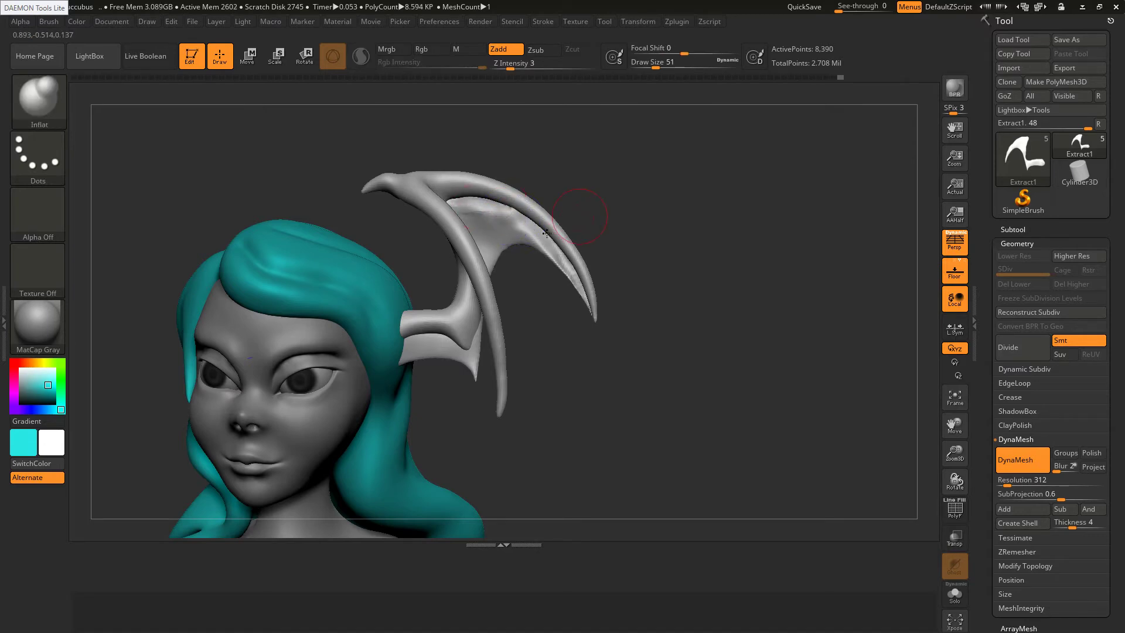
Smooth the upper membrane beneath the outer finger and toward its tip at draw size 51, checking it from several angles
{"action": "mouse_move", "coordinate": [580, 228]}
{"action": "left_mouse_down"}
{"action": "mouse_move", "coordinate": [516, 227]}
{"action": "mouse_move", "coordinate": [481, 213]}
{"action": "left_mouse_up"}
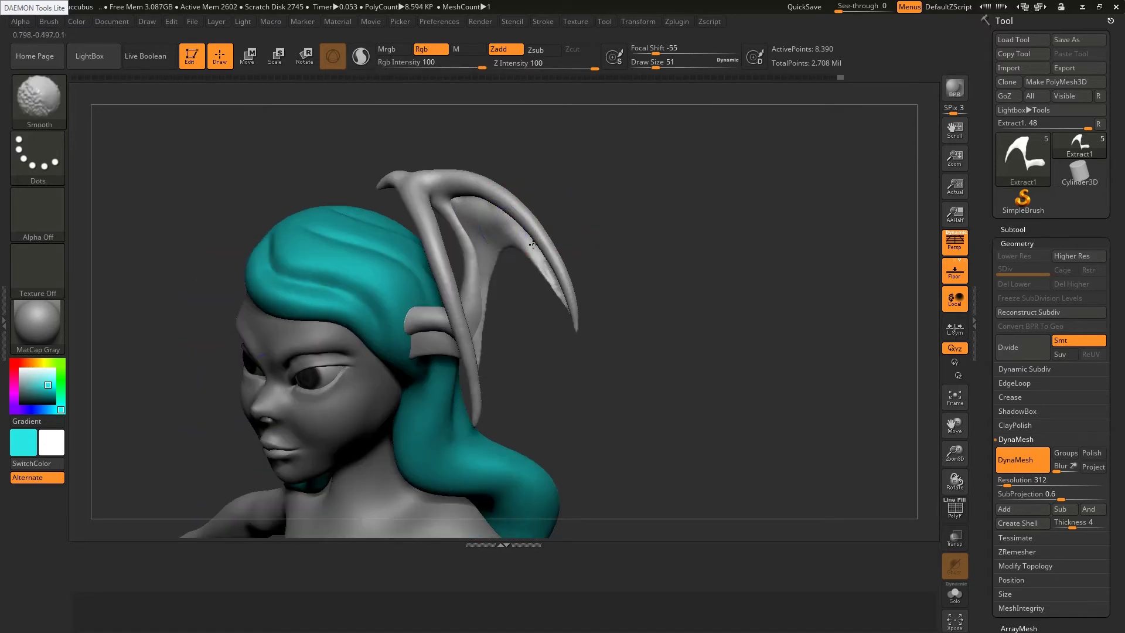
{"action": "mouse_move", "coordinate": [554, 267]}
{"action": "left_mouse_down", "text": "shift"}
{"action": "mouse_move", "coordinate": [554, 284]}
{"action": "mouse_move", "coordinate": [555, 267]}
{"action": "left_mouse_up", "text": "shift"}
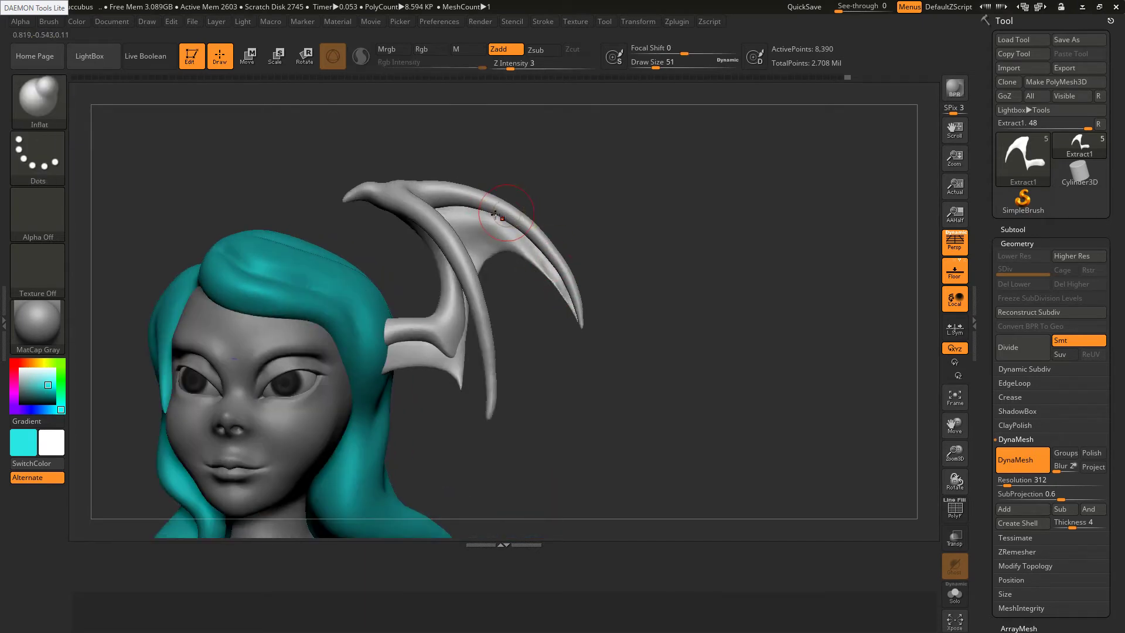
{"action": "mouse_move", "coordinate": [500, 216]}
{"action": "left_mouse_down", "text": "shift"}
{"action": "mouse_move", "coordinate": [556, 206]}
{"action": "mouse_move", "coordinate": [499, 223]}
{"action": "left_mouse_up", "text": "shift"}
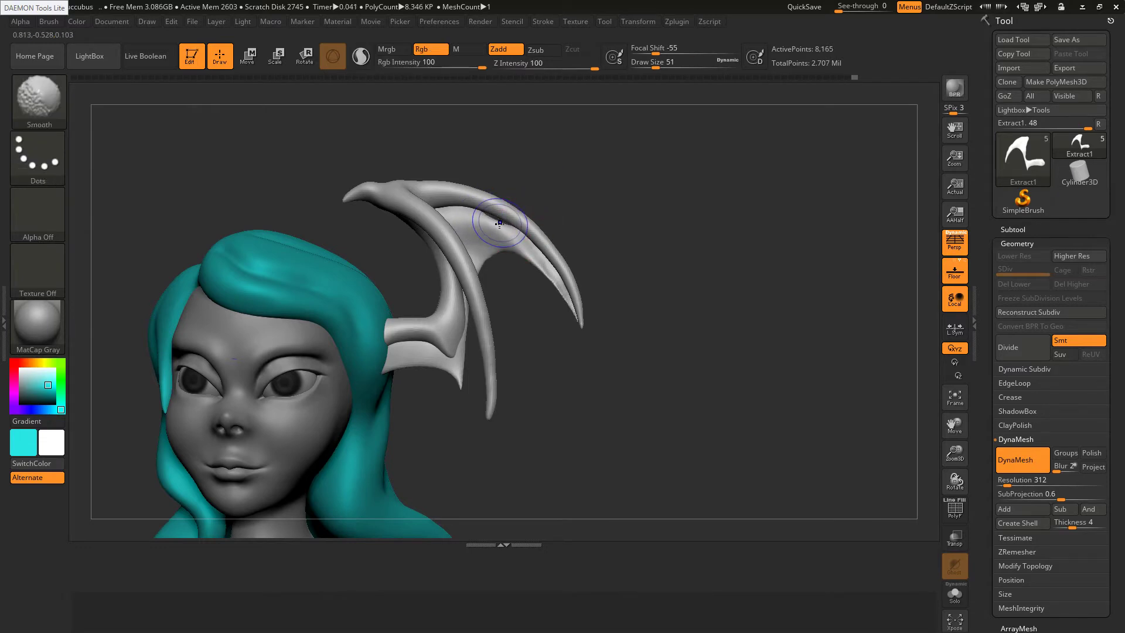
{"action": "left_click_drag", "start_coordinate": [636, 226], "coordinate": [532, 222]}
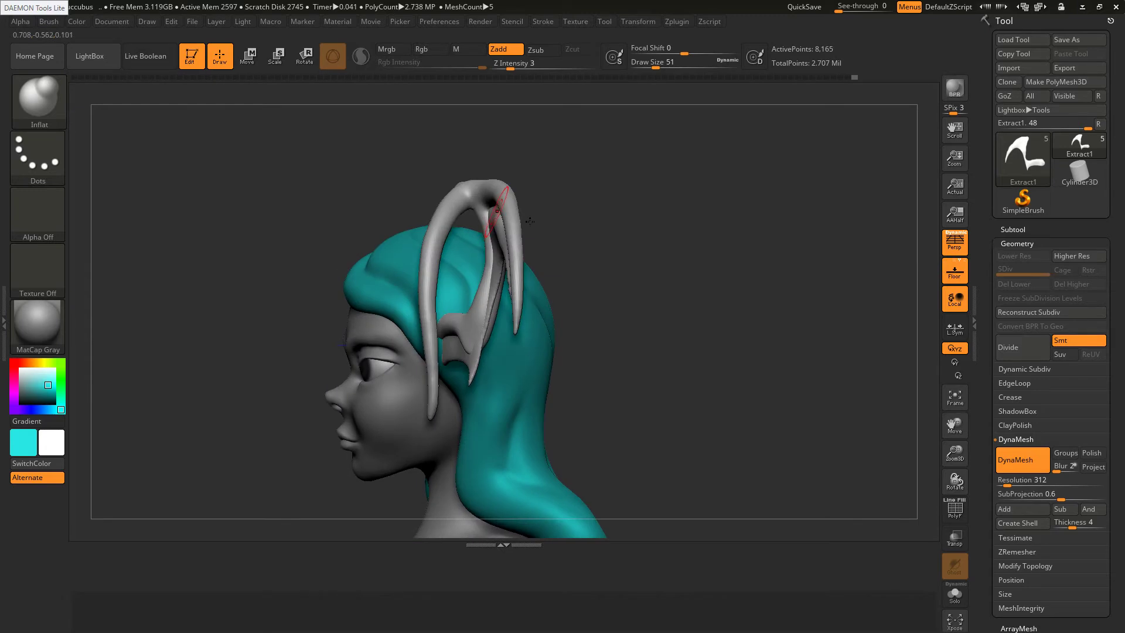
{"action": "right_click_drag", "start_coordinate": [530, 221], "coordinate": [470, 208]}
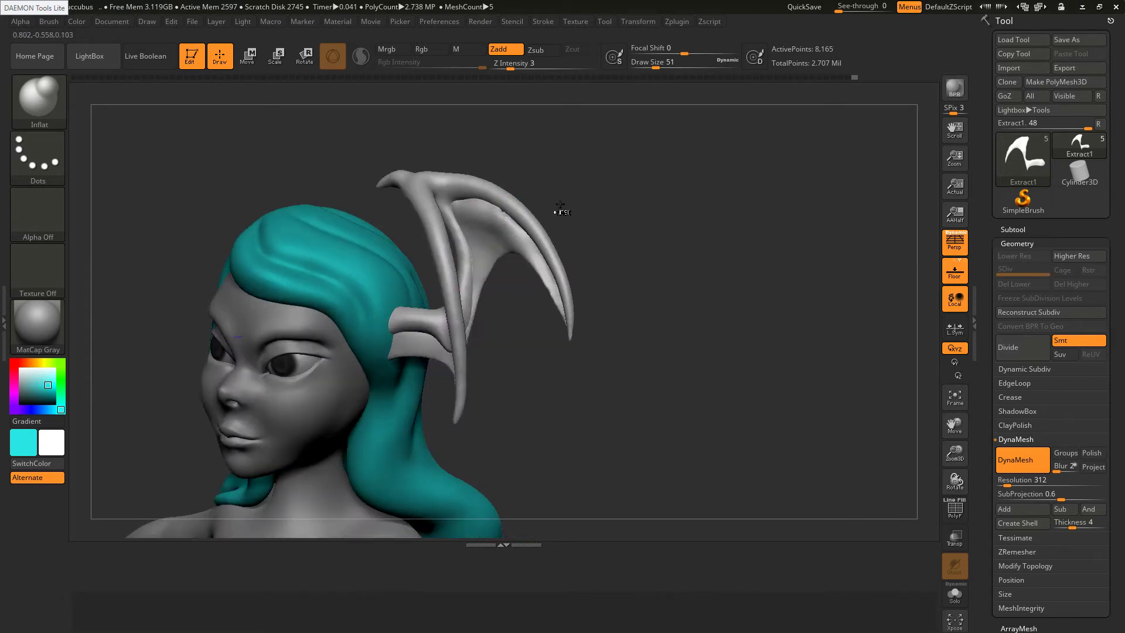
Smooth the front of the upper membrane and inflate the back of its outer tip beside the finger bone at draw size 51
{"action": "key", "text": "shift"}
{"action": "left_click_drag", "start_coordinate": [526, 235], "coordinate": [529, 231]}
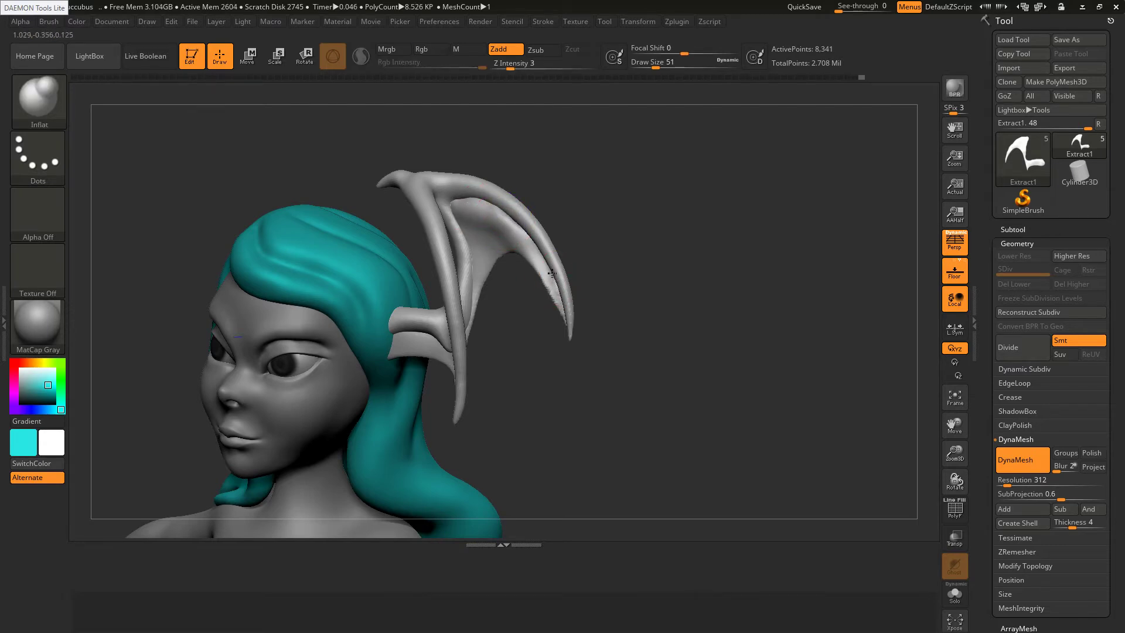
{"action": "right_click_drag", "start_coordinate": [548, 258], "coordinate": [451, 280]}
{"action": "right_click_drag", "start_coordinate": [520, 300], "coordinate": [525, 293]}
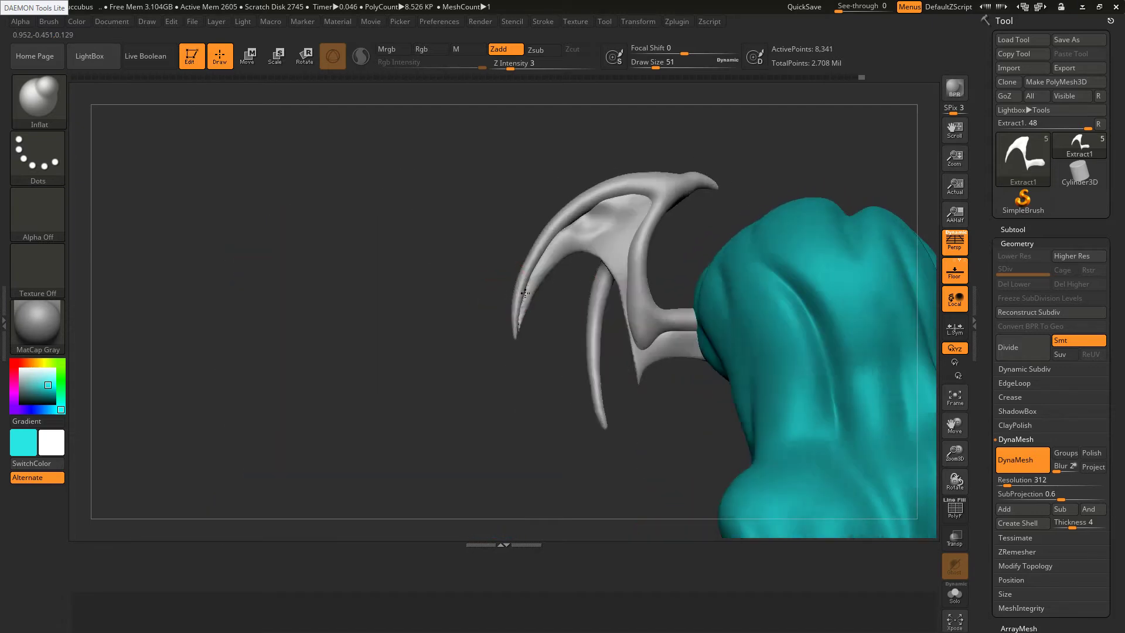
{"action": "left_click_drag", "start_coordinate": [525, 294], "coordinate": [523, 291]}
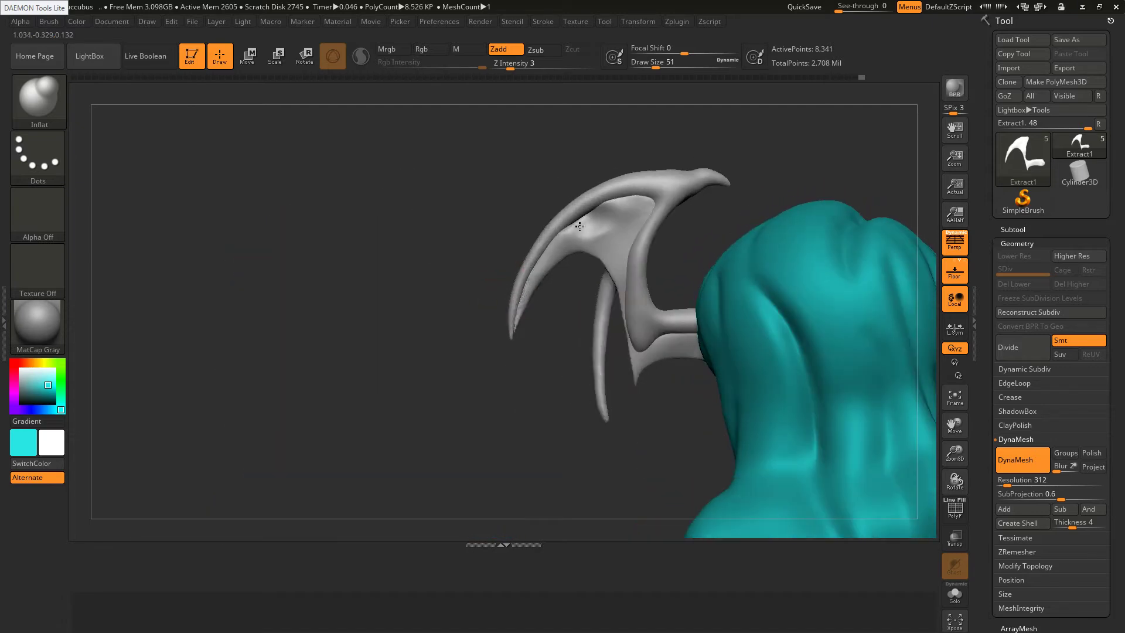
Fill the thin spot on the back of the upper membrane with Inflat, update the DynaMesh, and smooth the area
{"action": "left_click_drag", "start_coordinate": [588, 209], "coordinate": [577, 228]}
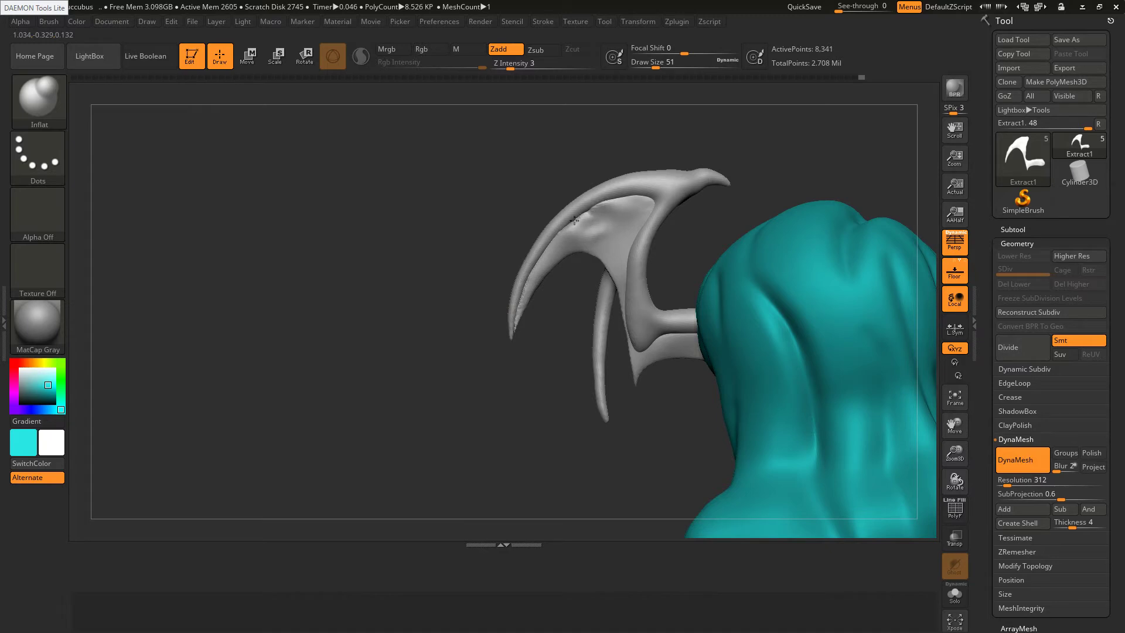
{"action": "left_click_drag", "start_coordinate": [552, 164], "coordinate": [561, 179], "text": "ctrl"}
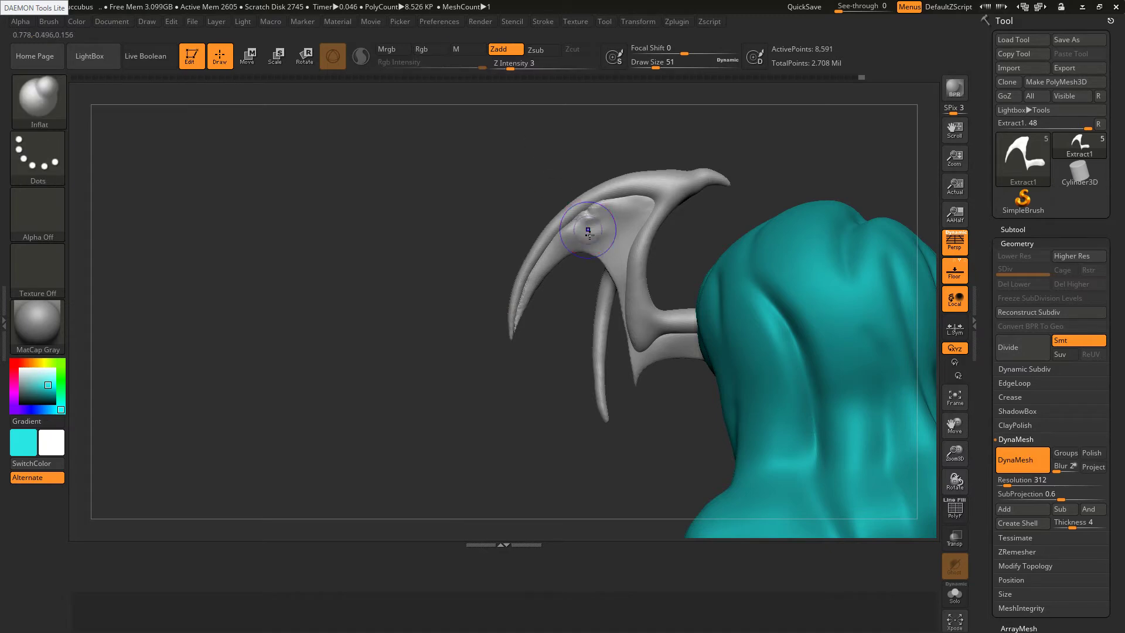
{"action": "mouse_move", "coordinate": [592, 226]}
{"action": "left_mouse_down", "text": "shift"}
{"action": "mouse_move", "coordinate": [568, 229]}
{"action": "mouse_move", "coordinate": [578, 223]}
{"action": "mouse_move", "coordinate": [580, 238]}
{"action": "mouse_move", "coordinate": [610, 204]}
{"action": "left_mouse_up", "text": "shift"}
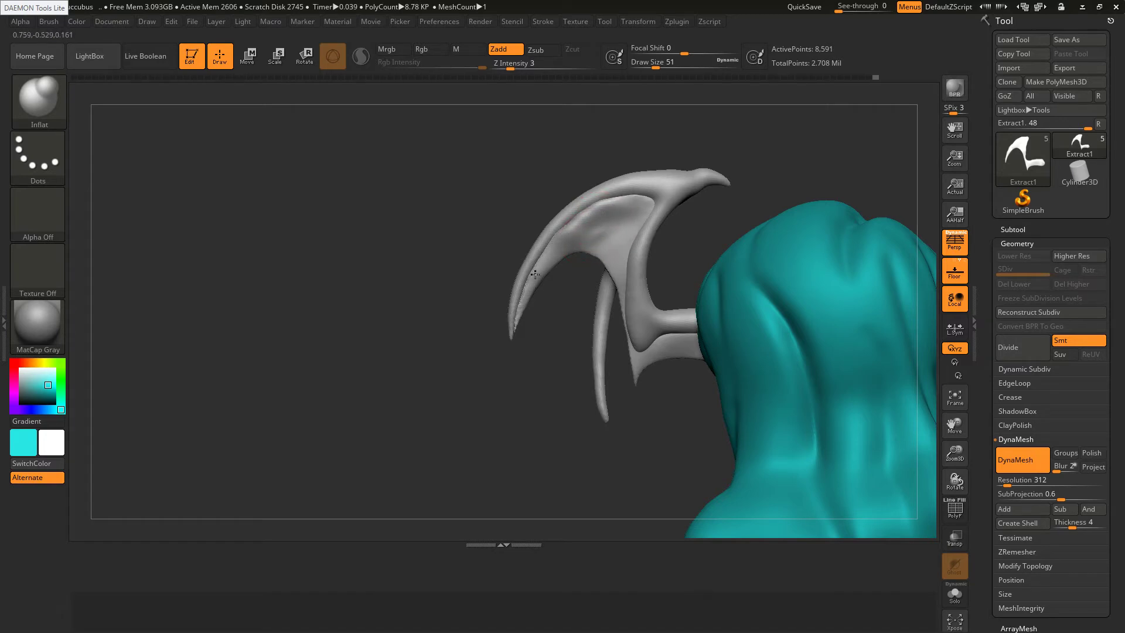
{"action": "mouse_move", "coordinate": [538, 270]}
{"action": "left_mouse_down", "text": "shift"}
{"action": "mouse_move", "coordinate": [599, 217]}
{"action": "mouse_move", "coordinate": [597, 234]}
{"action": "mouse_move", "coordinate": [608, 232]}
{"action": "mouse_move", "coordinate": [612, 200]}
{"action": "mouse_move", "coordinate": [577, 198]}
{"action": "mouse_move", "coordinate": [557, 220]}
{"action": "mouse_move", "coordinate": [573, 218]}
{"action": "left_mouse_up", "text": "shift"}
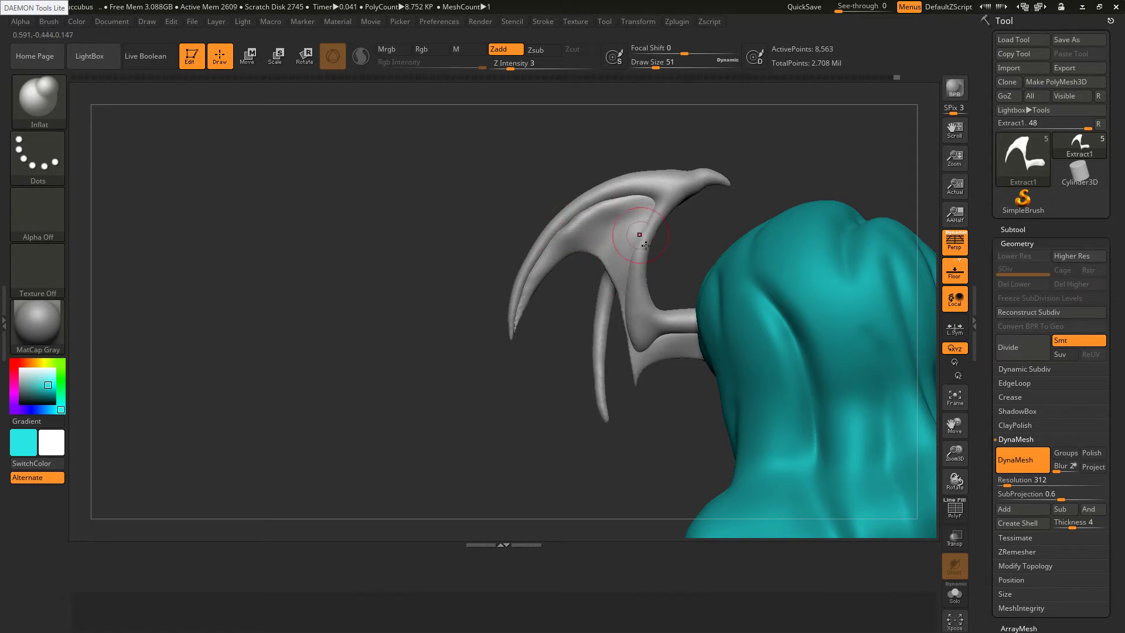
Smooth both sides of the upper membrane from the main bone along the outer finger toward its tip
{"action": "key", "text": "shift"}
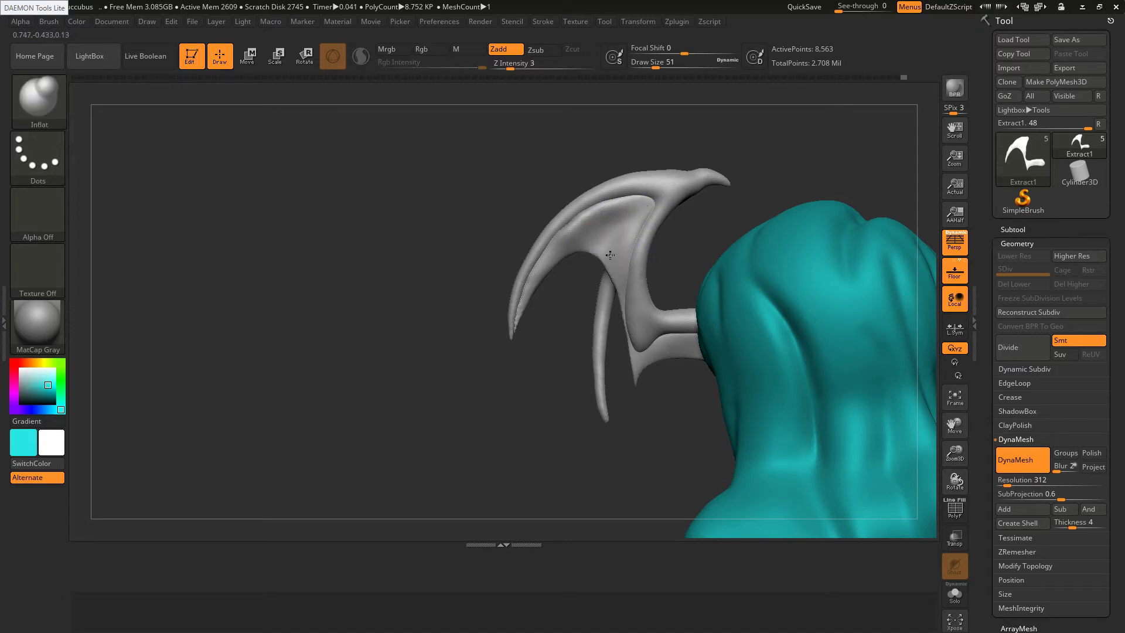
{"action": "left_click_drag", "start_coordinate": [592, 212], "coordinate": [634, 199], "text": "shift"}
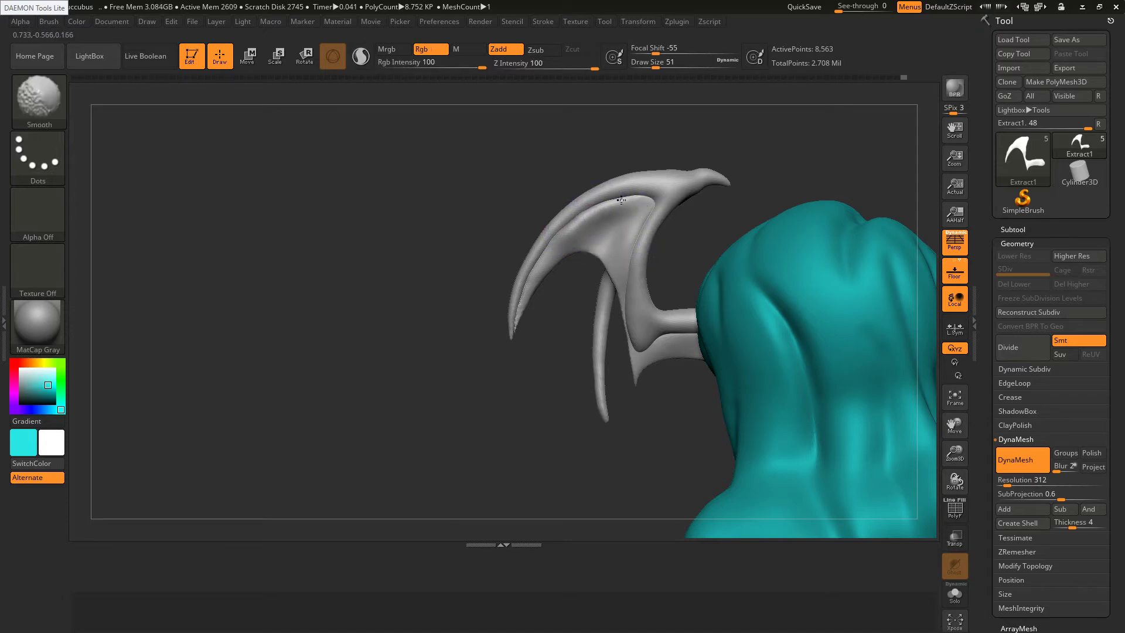
{"action": "right_click_drag", "start_coordinate": [607, 230], "coordinate": [727, 218]}
{"action": "left_click_drag", "start_coordinate": [588, 204], "coordinate": [605, 219]}
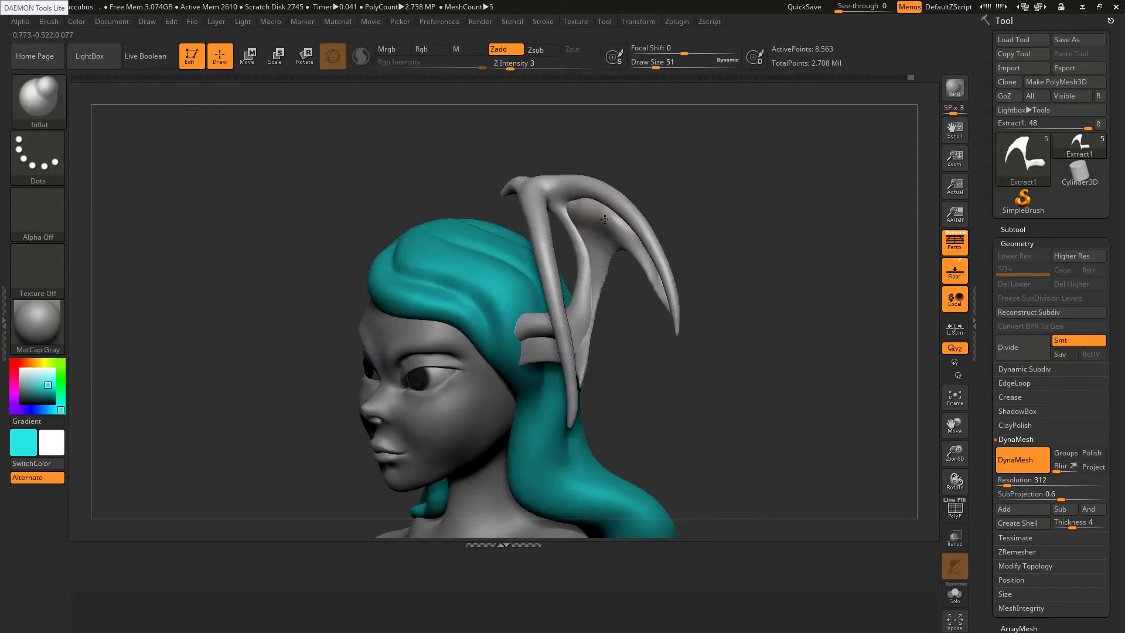
{"action": "right_click_drag", "start_coordinate": [604, 220], "coordinate": [662, 228]}
{"action": "left_click_drag", "start_coordinate": [559, 213], "coordinate": [602, 215], "text": "shift"}
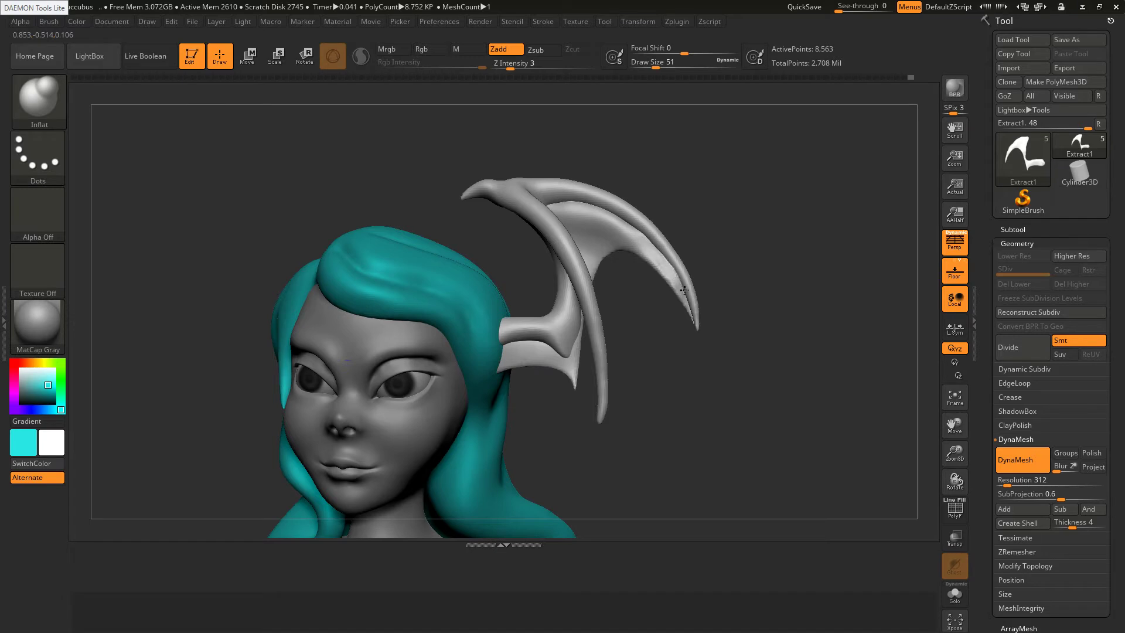
{"action": "left_click_drag", "start_coordinate": [684, 290], "coordinate": [618, 220]}
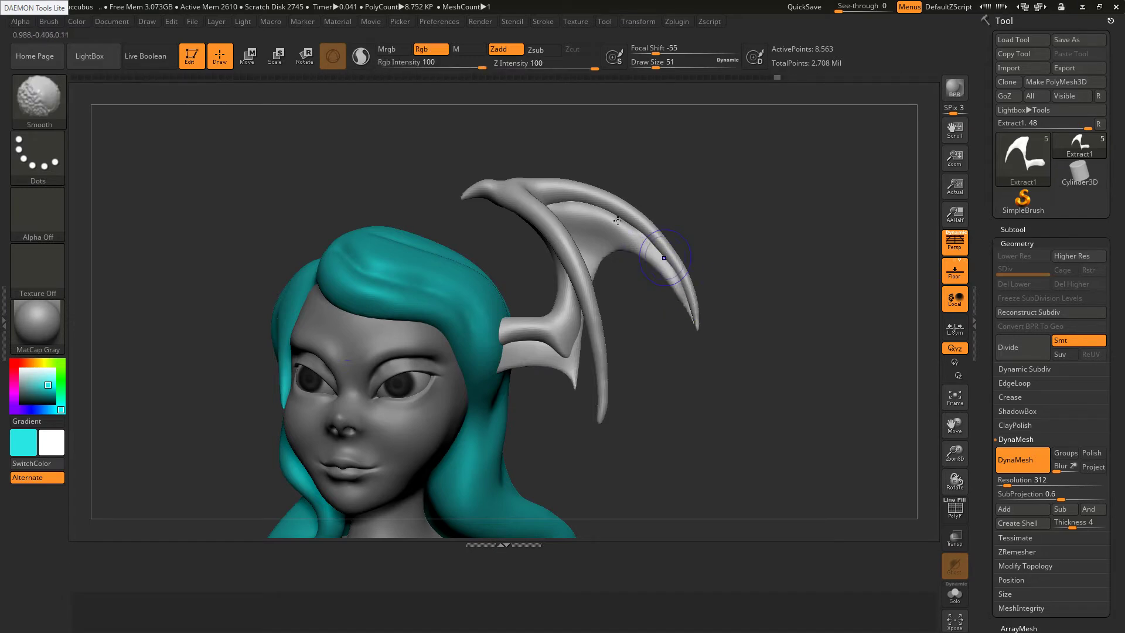
Inflate the front of the upper membrane near its inner edge at draw size 62 and update the wing's DynaMesh
{"action": "right_click_drag", "start_coordinate": [575, 220], "coordinate": [585, 218]}
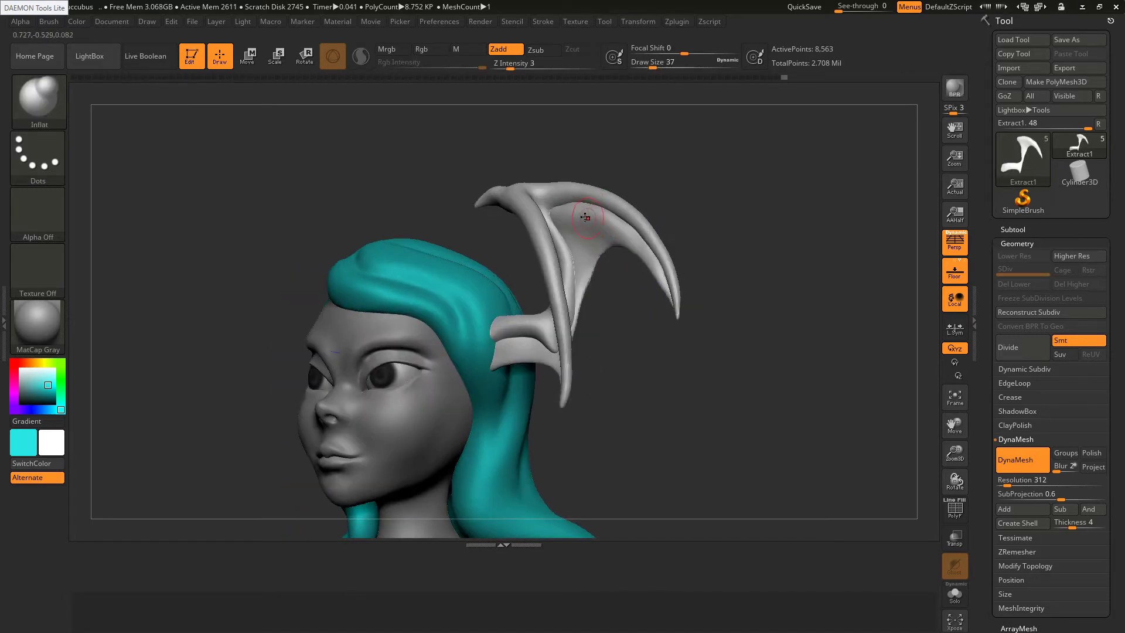
{"action": "key", "text": "bracketright"}
{"action": "key", "text": "bracketright"}
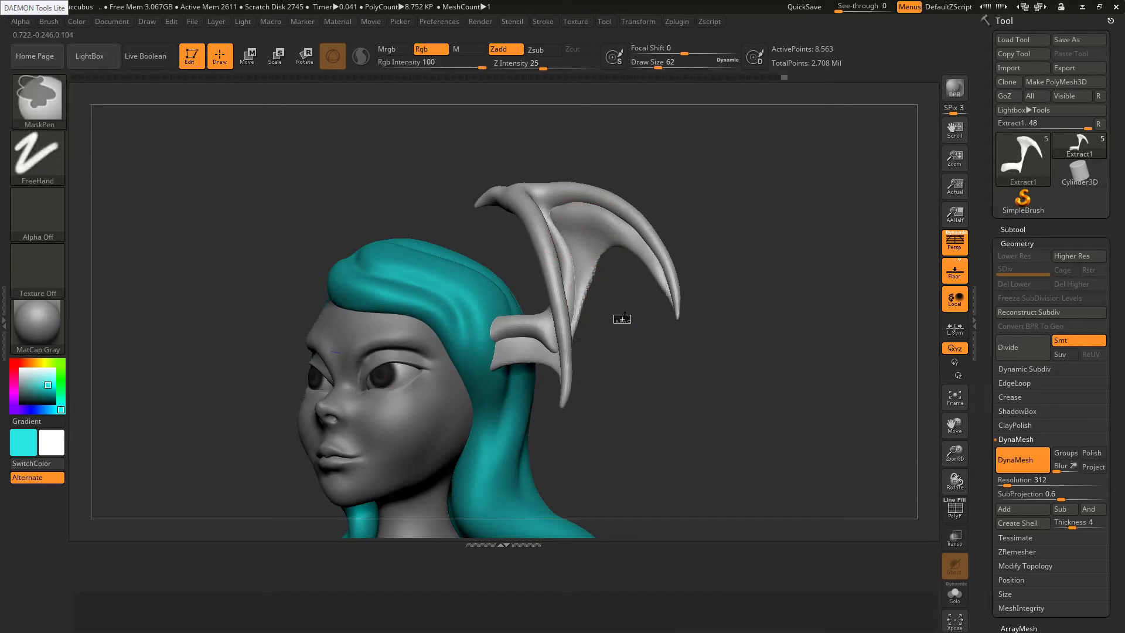
{"action": "mouse_move", "coordinate": [622, 319]}
{"action": "left_mouse_down", "text": "ctrl"}
{"action": "mouse_move", "coordinate": [636, 331]}
{"action": "mouse_move", "coordinate": [581, 265]}
{"action": "left_mouse_up", "text": "ctrl"}
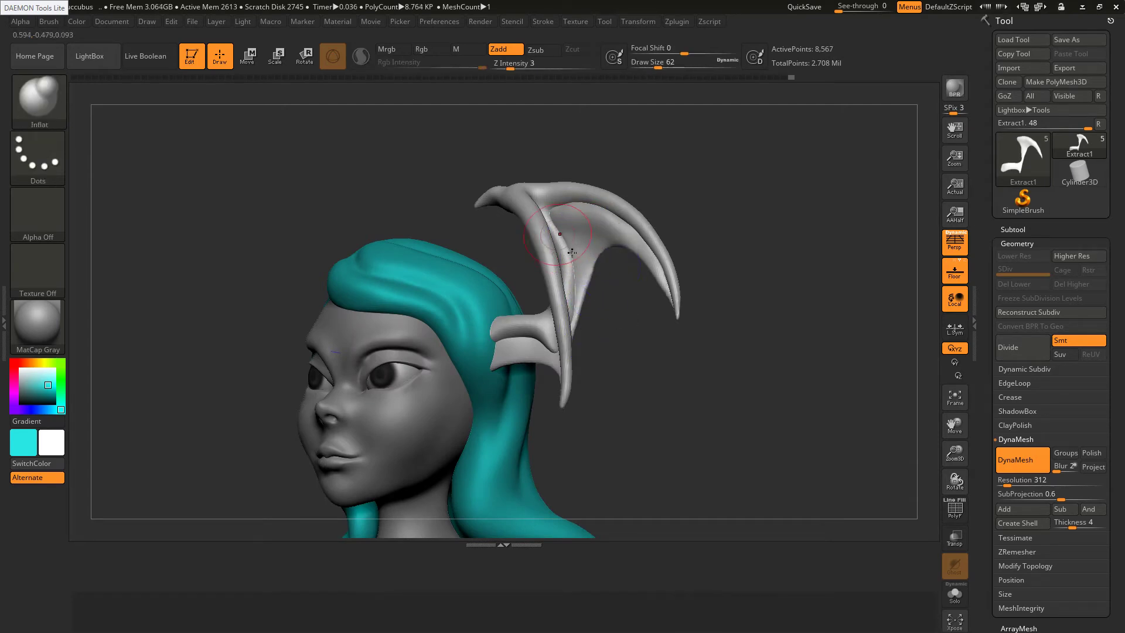
Smooth the front of the upper membrane's inner edge and the lower membrane near the hair at draw size 62
{"action": "left_click_drag", "start_coordinate": [674, 191], "coordinate": [751, 196]}
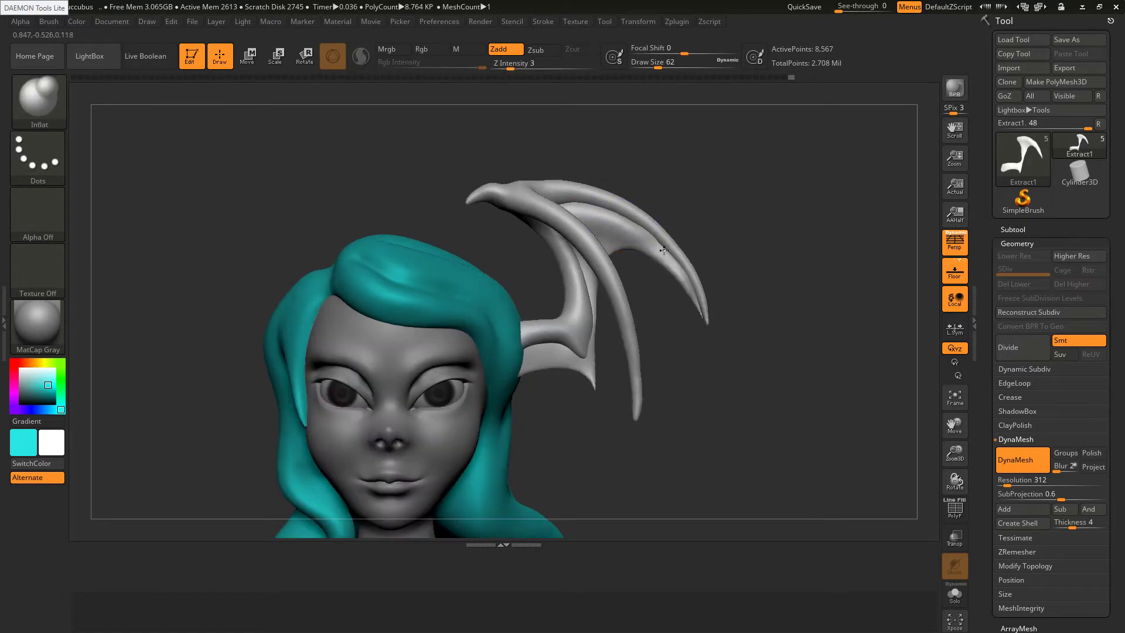
{"action": "key", "text": "shift"}
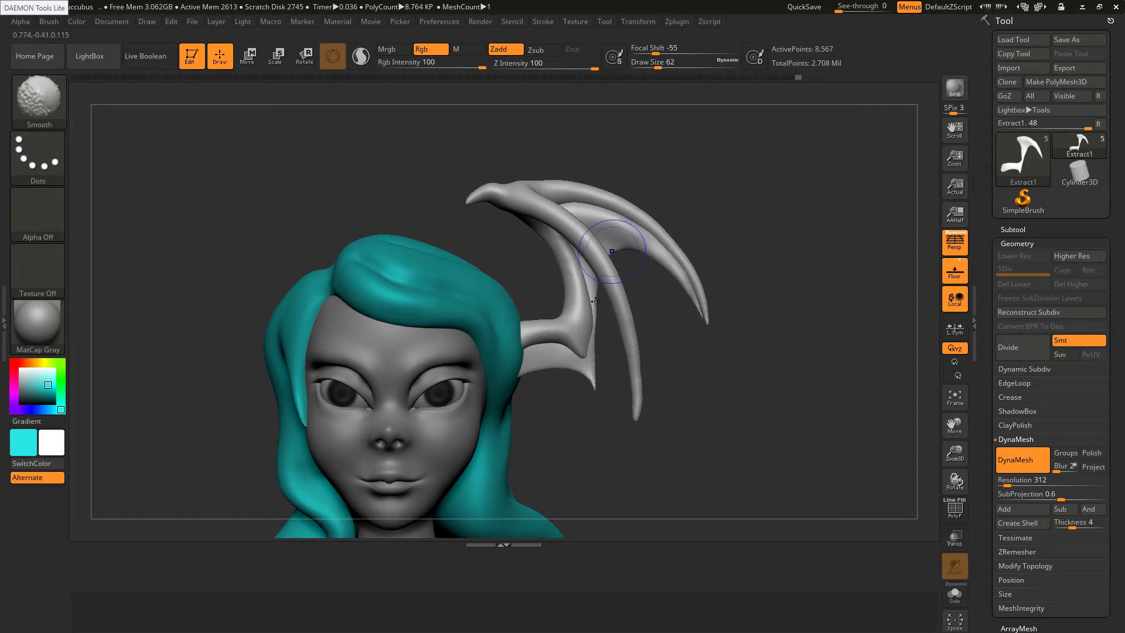
{"action": "mouse_move", "coordinate": [596, 328]}
{"action": "left_mouse_down", "text": "shift"}
{"action": "mouse_move", "coordinate": [530, 368]}
{"action": "mouse_move", "coordinate": [528, 359]}
{"action": "left_mouse_up", "text": "shift"}
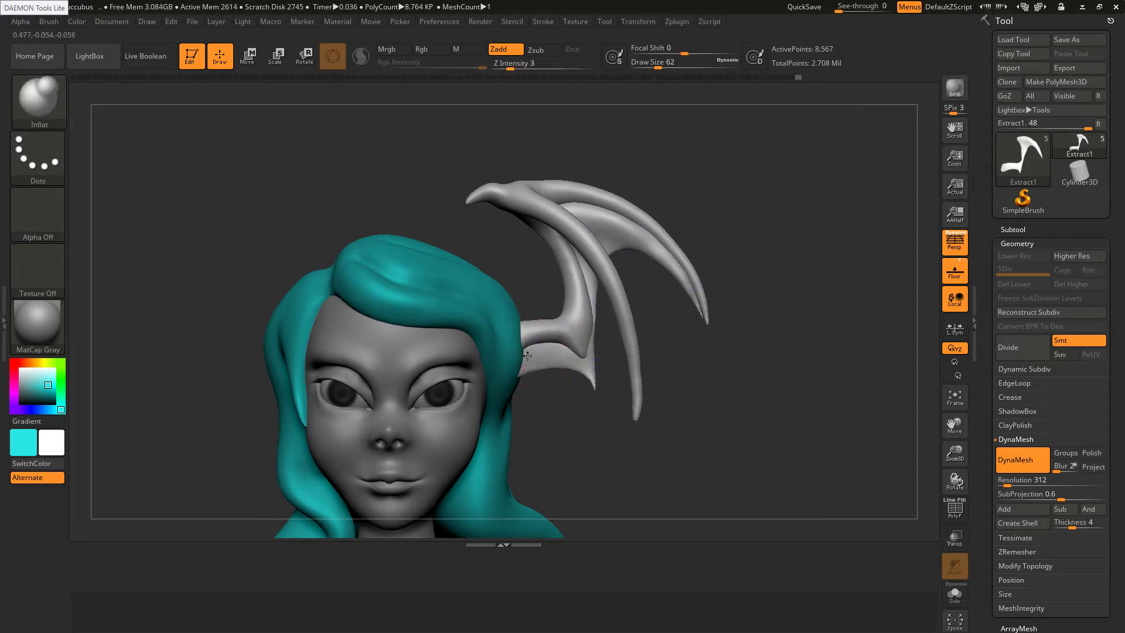
{"action": "left_click_drag", "start_coordinate": [595, 364], "coordinate": [583, 324]}
{"action": "left_click_drag", "start_coordinate": [674, 346], "coordinate": [601, 352]}
{"action": "key", "text": "shift"}
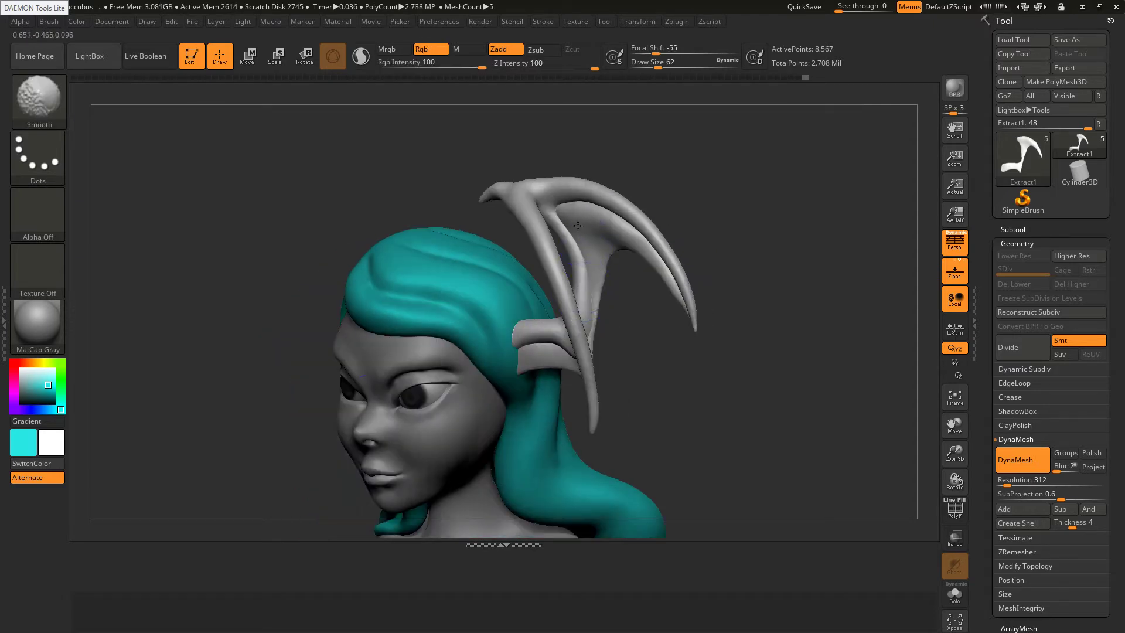
{"action": "left_click_drag", "start_coordinate": [588, 255], "coordinate": [591, 308], "text": "shift"}
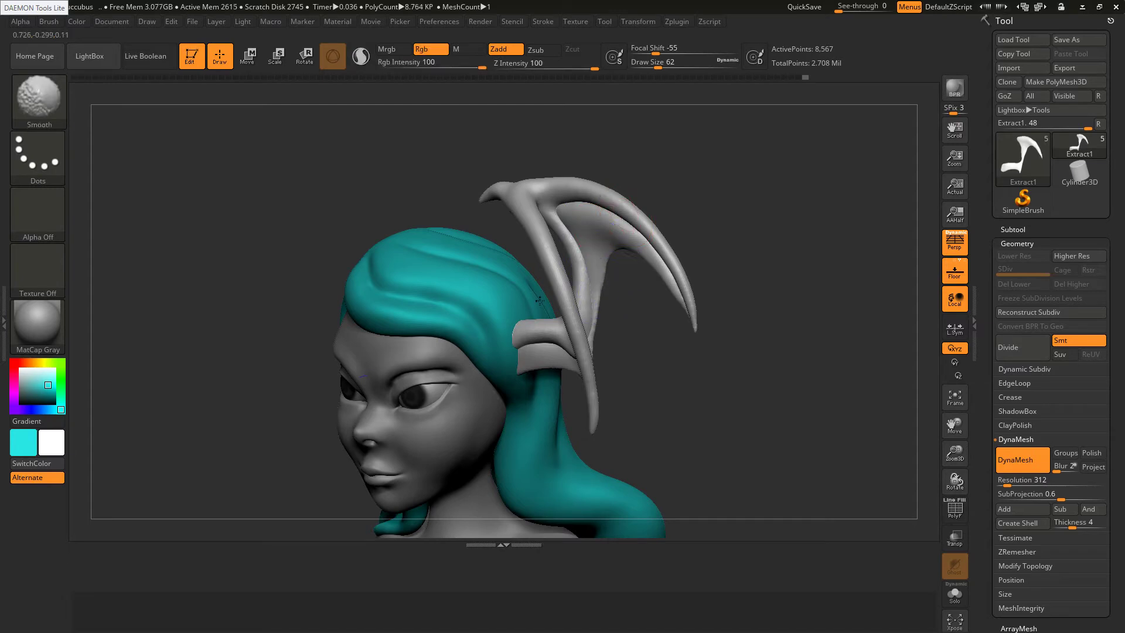
Adjust the back of the upper membrane with SnakeHook at draw size 83 and smooth the membrane edge down to its lower point
{"action": "left_click_drag", "start_coordinate": [636, 345], "coordinate": [319, 296]}
{"action": "left_click_drag", "start_coordinate": [537, 255], "coordinate": [536, 230], "text": "shift"}
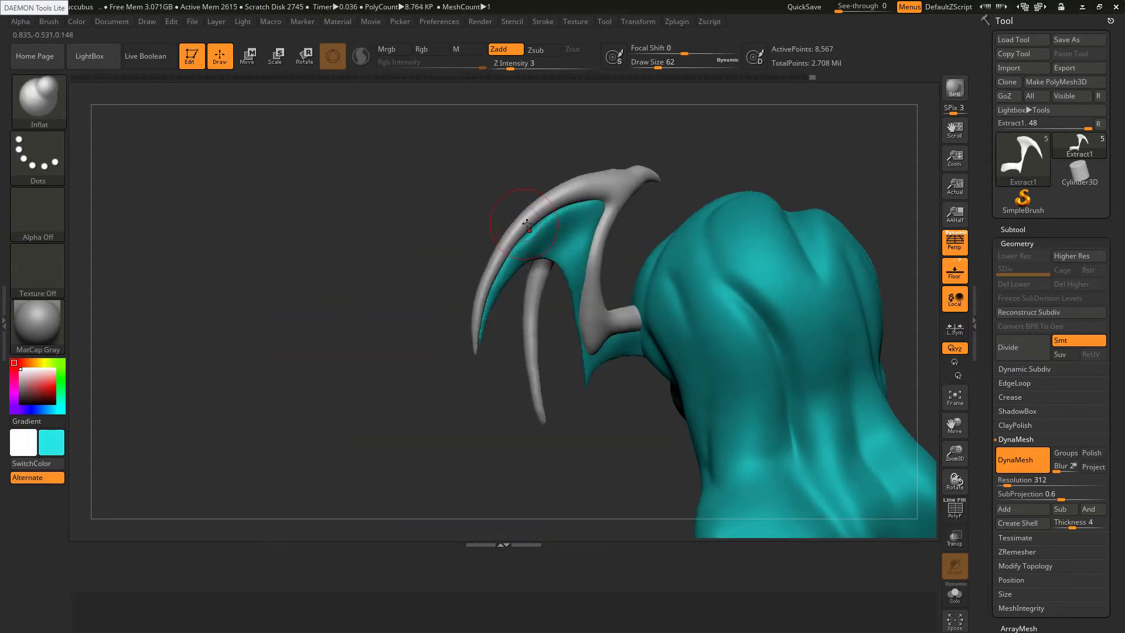
{"action": "key", "text": "b"}
{"action": "key", "text": "s"}
{"action": "key", "text": "s"}
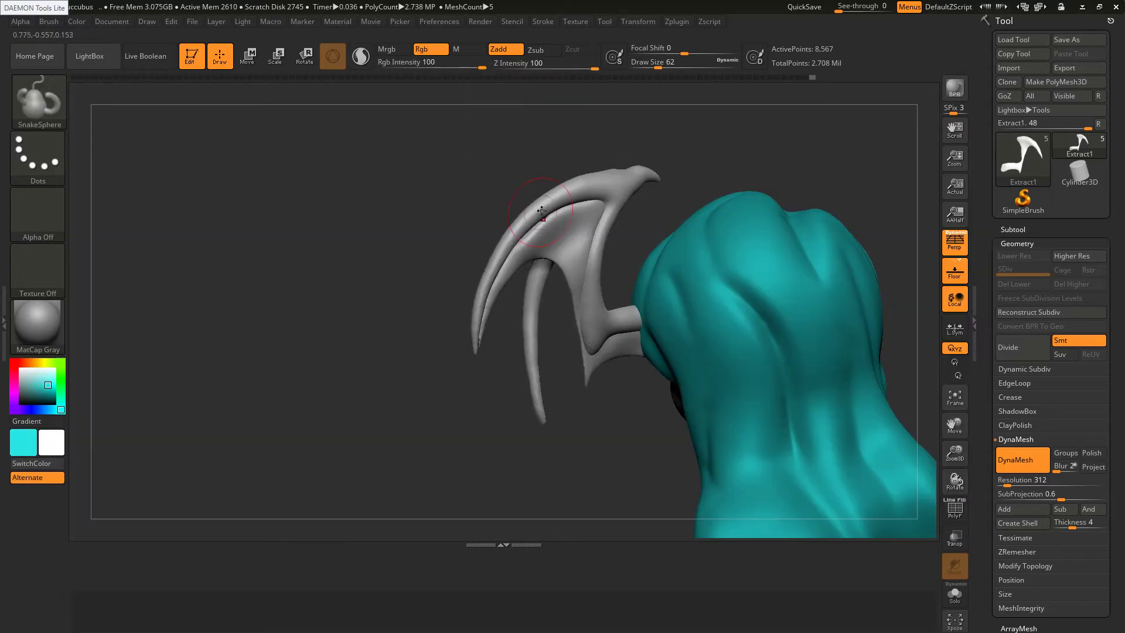
{"action": "key", "text": "b"}
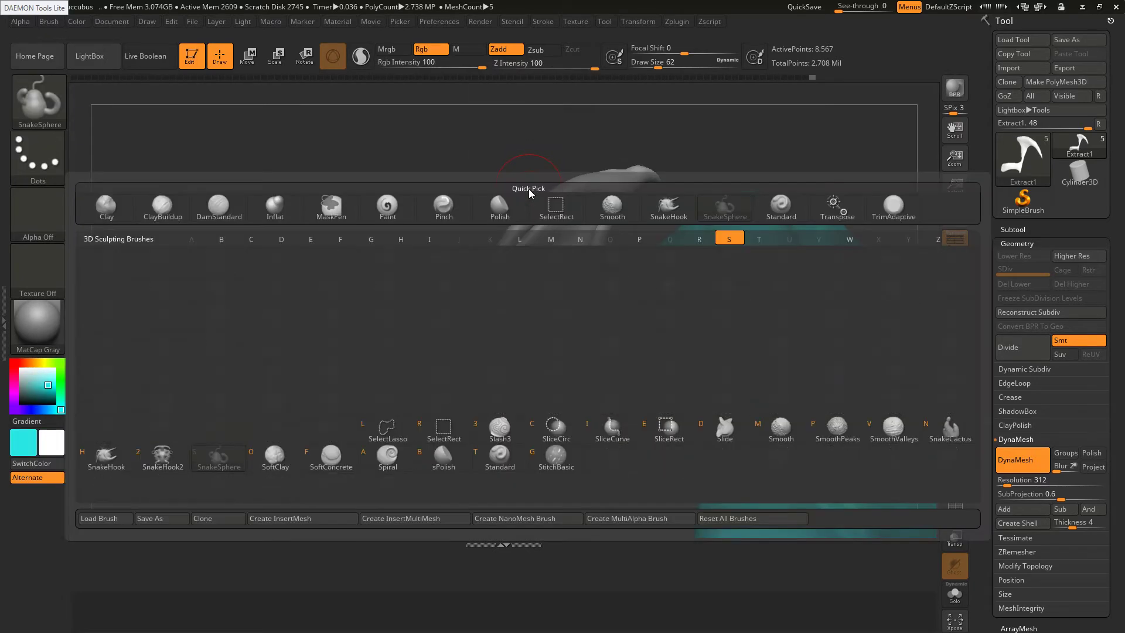
{"action": "key", "text": "s"}
{"action": "key", "text": "h"}
{"action": "key", "text": "s"}
{"action": "left_click_drag", "start_coordinate": [533, 222], "coordinate": [537, 222]}
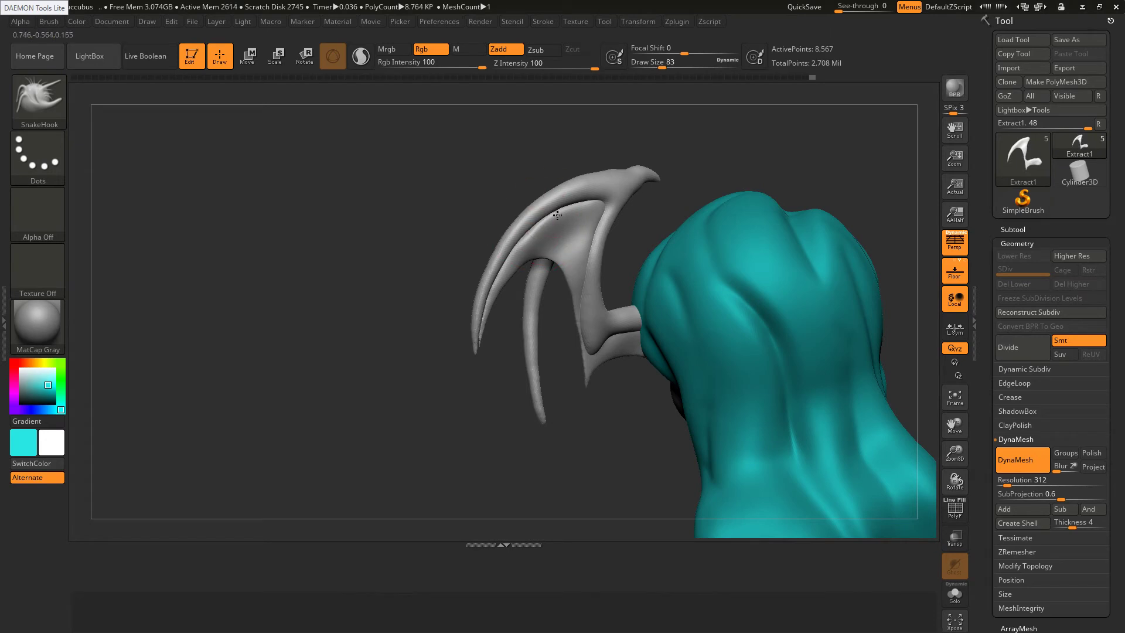
{"action": "key", "text": "shift"}
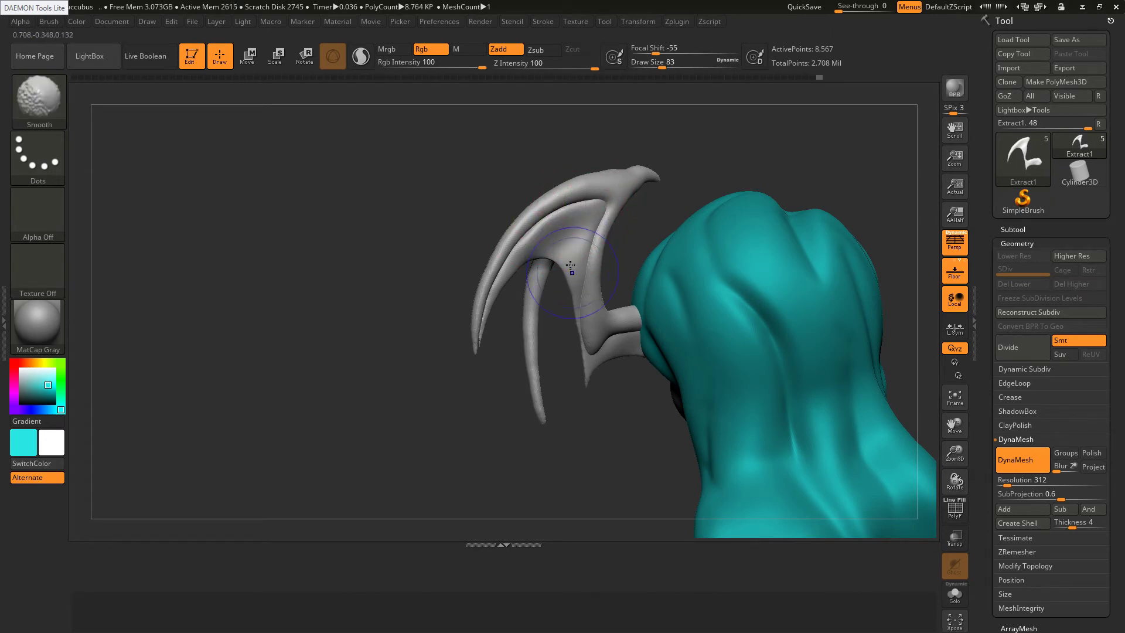
{"action": "left_click_drag", "start_coordinate": [555, 251], "coordinate": [590, 387], "text": "shift"}
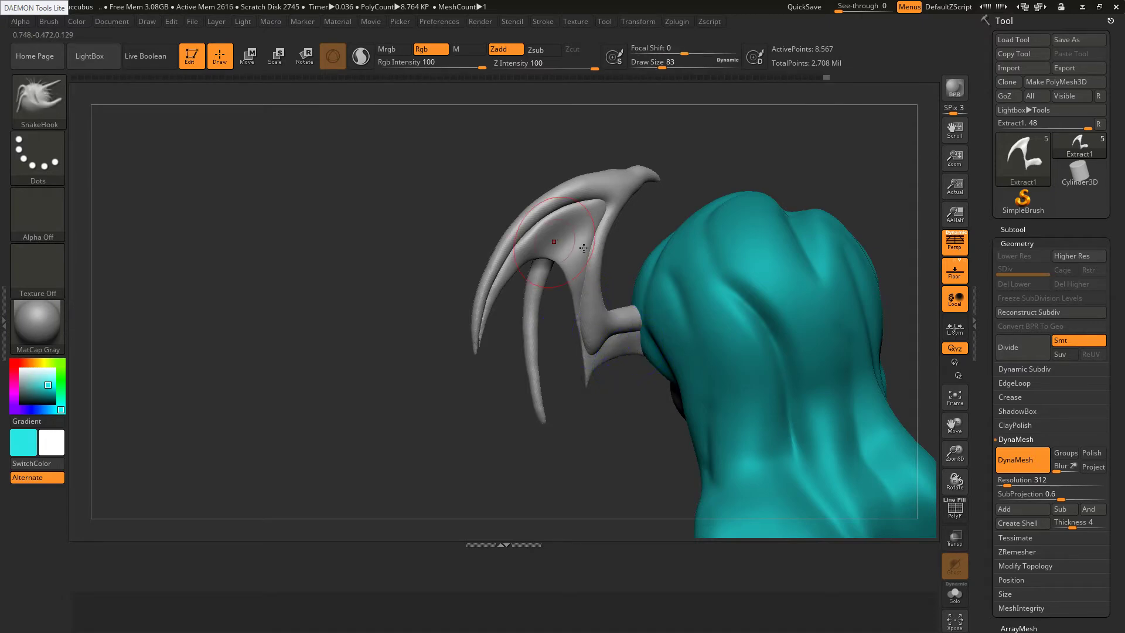
Adjust the front of the upper membrane between the finger bones with SnakeHook at draw size 62
{"action": "left_click_drag", "start_coordinate": [410, 258], "coordinate": [562, 242]}
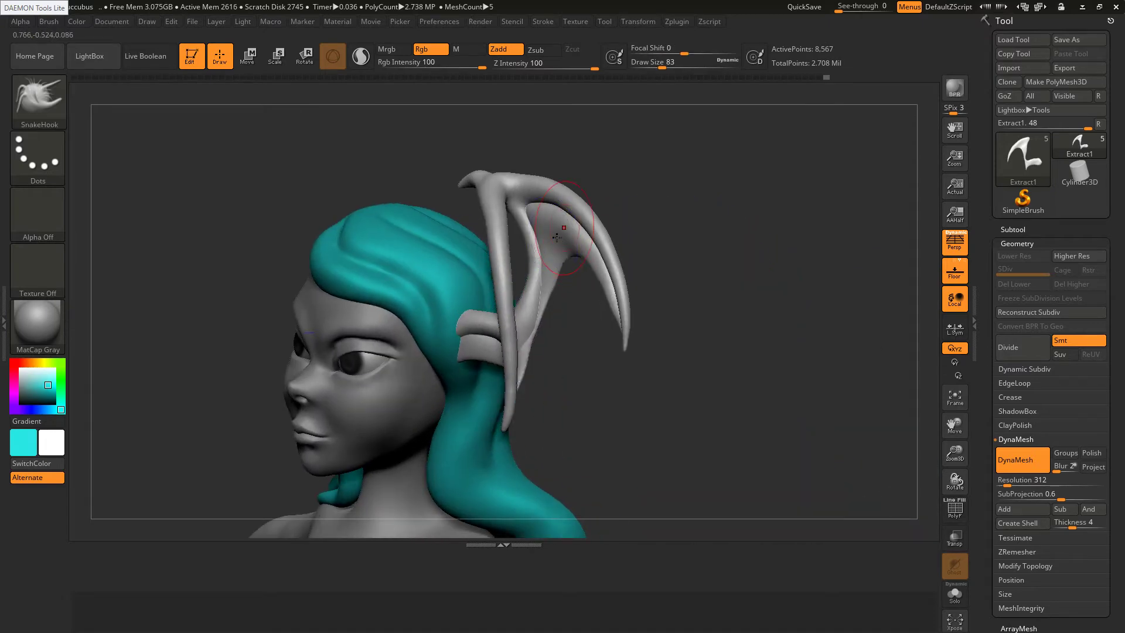
{"action": "key", "text": "b"}
{"action": "key", "text": "s"}
{"action": "key", "text": "h"}
{"action": "key", "text": "bracketleft"}
{"action": "key", "text": "bracketleft"}
{"action": "key", "text": "bracketleft"}
{"action": "key", "text": "bracketleft"}
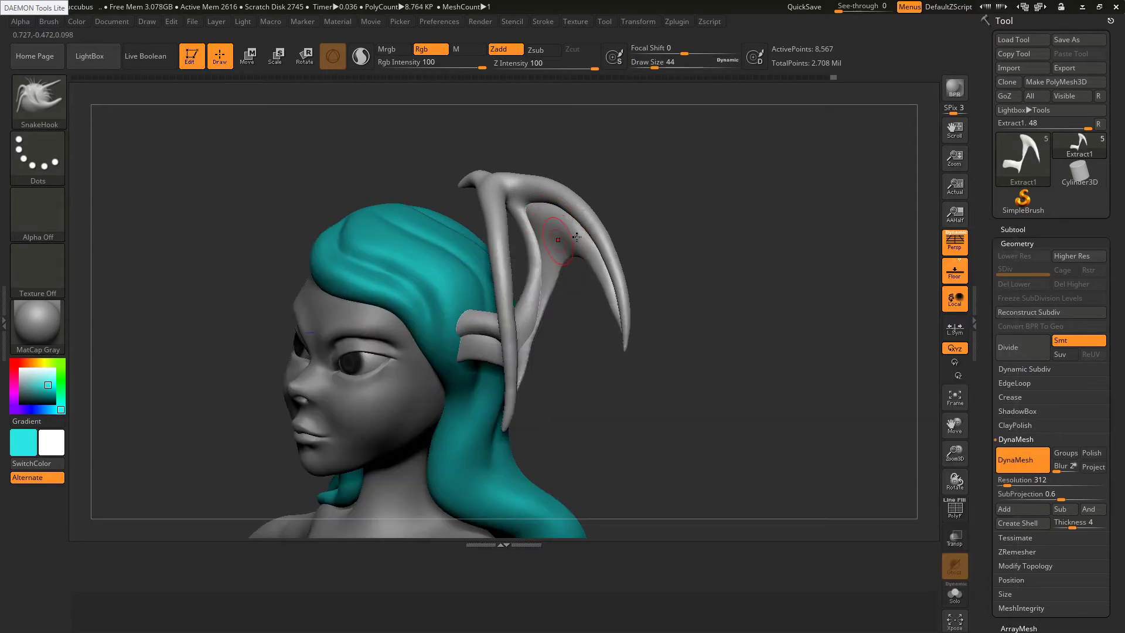
{"action": "right_click_drag", "start_coordinate": [555, 239], "coordinate": [565, 240]}
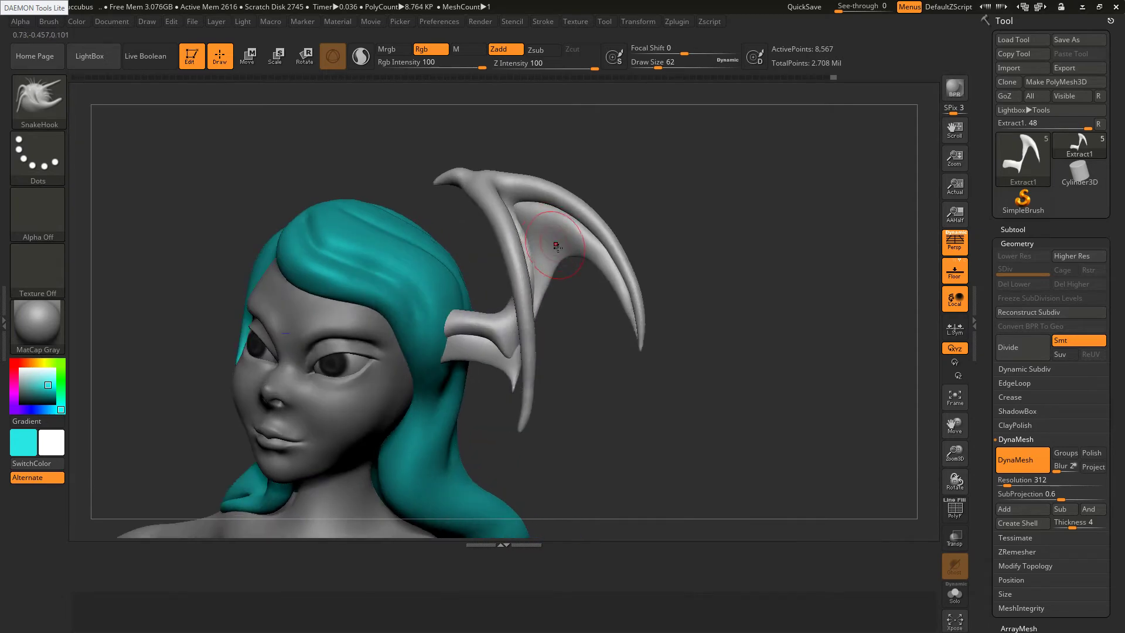
{"action": "key", "text": "bracketright"}
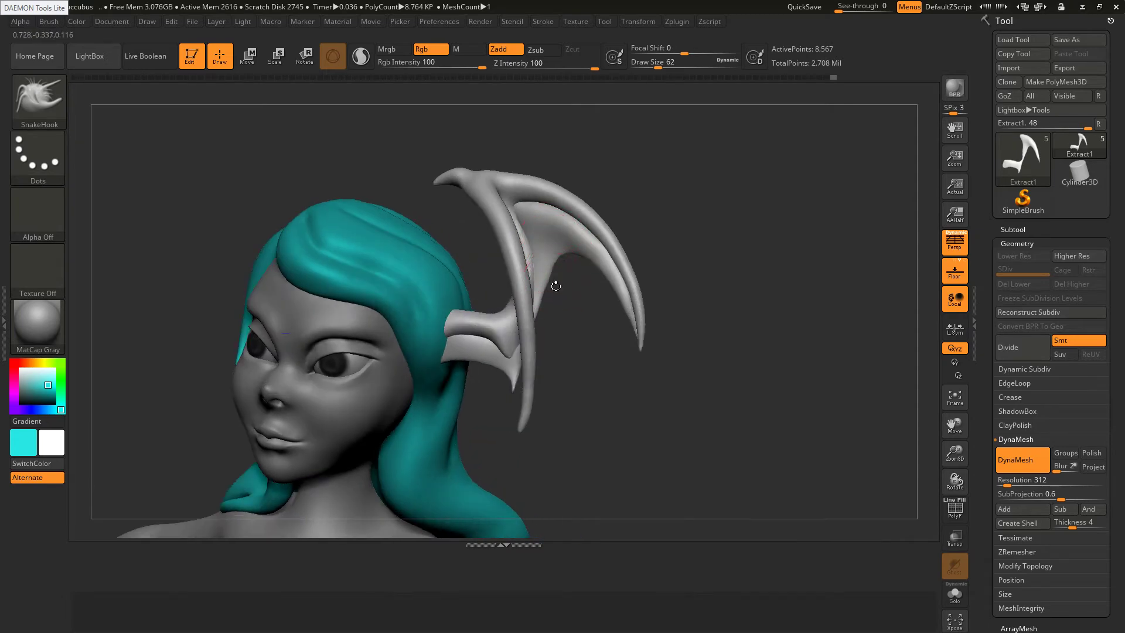
Thicken the front of the upper membrane between the finger bones with Inflat at draw size 51
{"action": "key", "text": "i"}
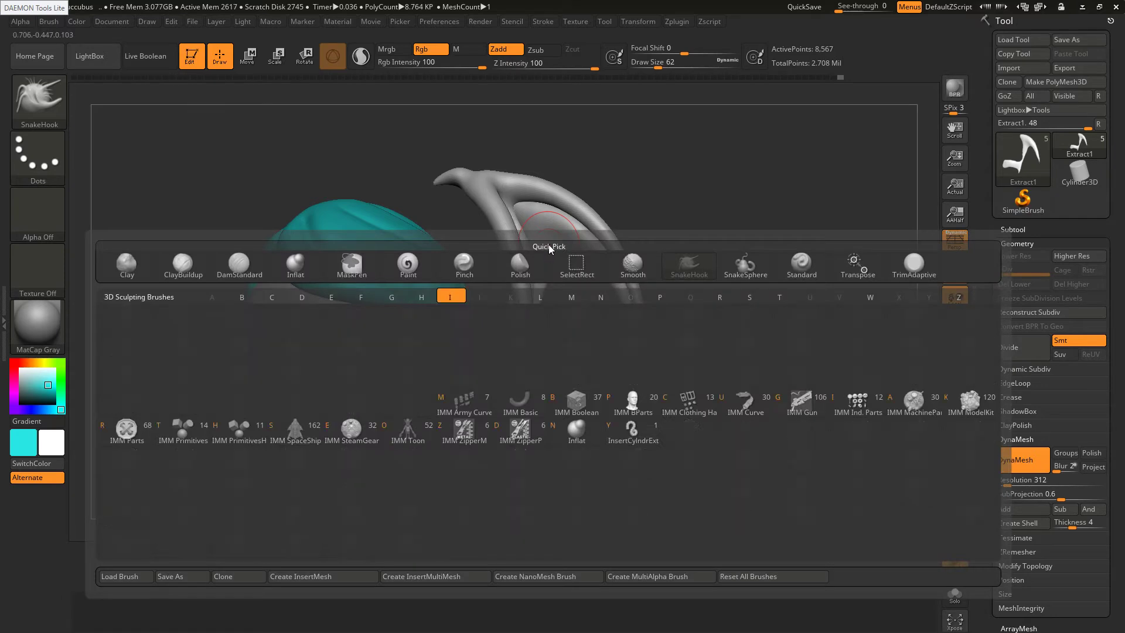
{"action": "key", "text": "n"}
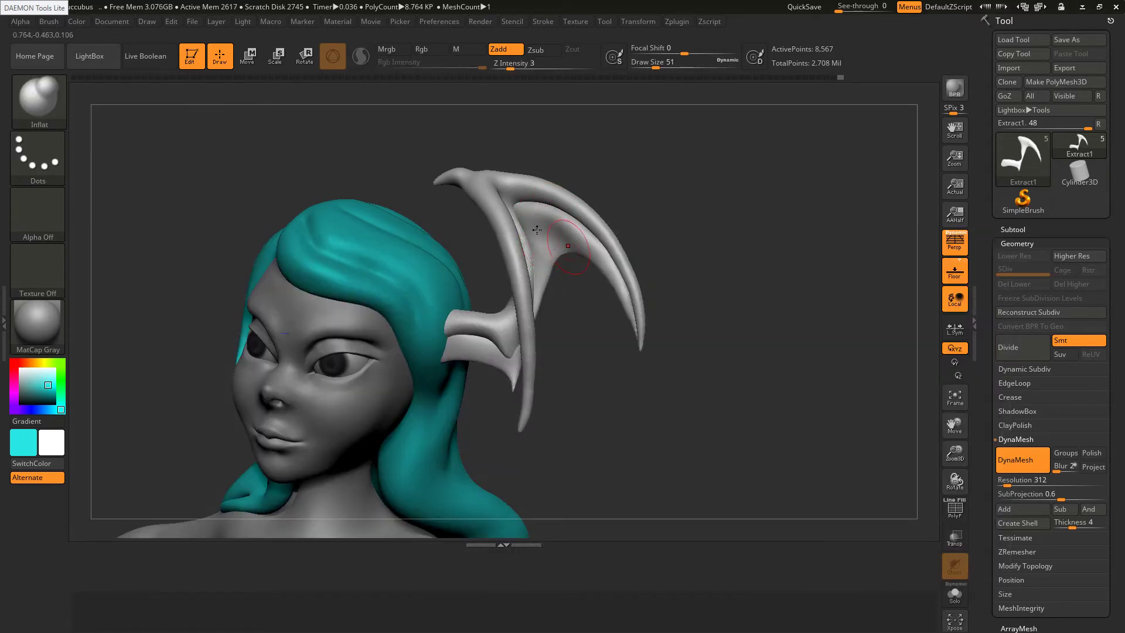
{"action": "left_click_drag", "start_coordinate": [537, 229], "coordinate": [572, 227]}
Inflate the membrane edge beside the main bone from the back, update the wing's DynaMesh, and smooth the repaired area
{"action": "left_click_drag", "start_coordinate": [703, 232], "coordinate": [508, 227]}
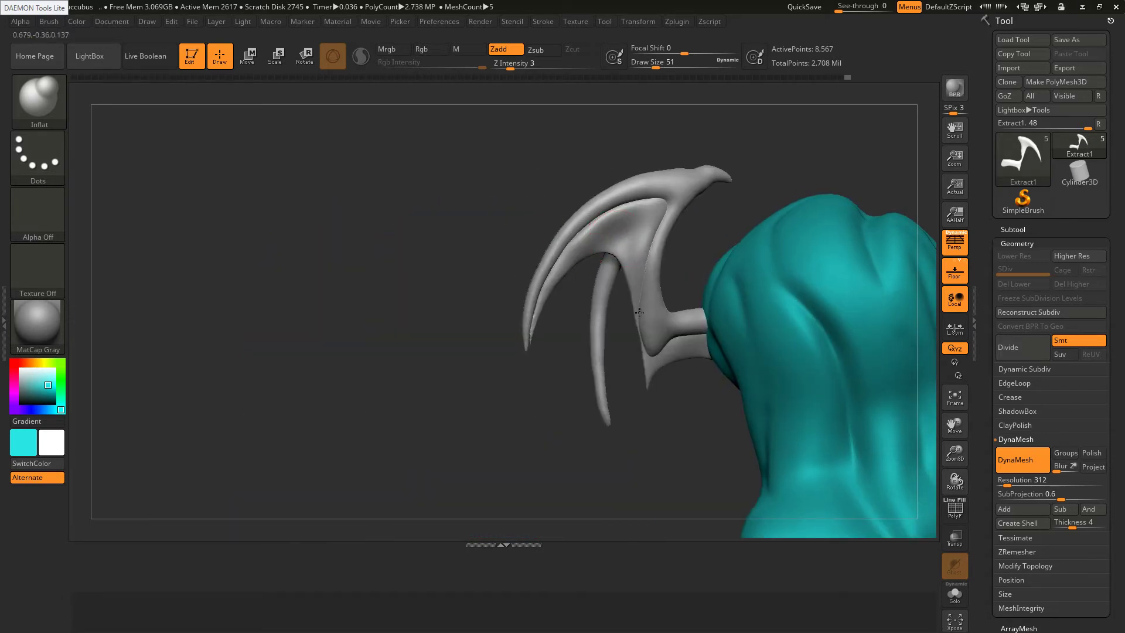
{"action": "left_click_drag", "start_coordinate": [642, 334], "coordinate": [643, 332]}
{"action": "left_click_drag", "start_coordinate": [689, 253], "coordinate": [701, 260], "text": "ctrl"}
{"action": "mouse_move", "coordinate": [648, 331]}
{"action": "left_mouse_down", "text": "shift"}
{"action": "mouse_move", "coordinate": [642, 344]}
{"action": "mouse_move", "coordinate": [650, 228]}
{"action": "left_mouse_up", "text": "shift"}
Smooth the upper membrane with the upper body in view, checking the wing's shape from several angles
{"action": "right_click_drag", "start_coordinate": [542, 198], "coordinate": [534, 114], "text": "ctrl"}
{"action": "right_click_drag", "start_coordinate": [632, 260], "coordinate": [797, 252]}
{"action": "left_click_drag", "start_coordinate": [630, 224], "coordinate": [639, 224], "text": "shift"}
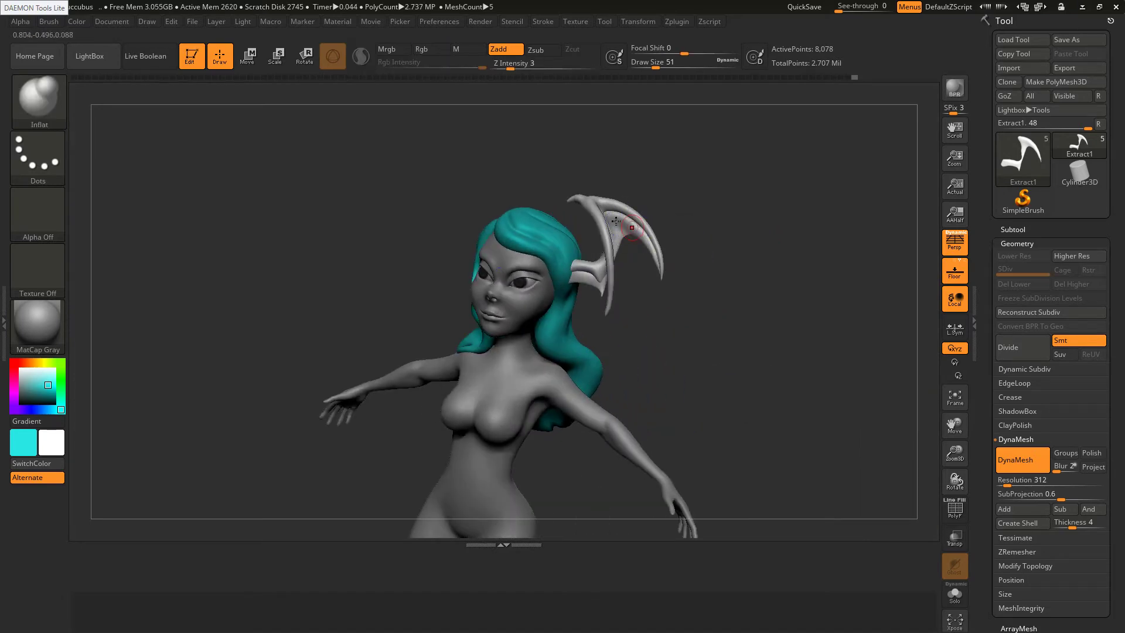
{"action": "right_click_drag", "start_coordinate": [680, 237], "coordinate": [630, 249]}
{"action": "left_click_drag", "start_coordinate": [633, 253], "coordinate": [638, 233], "text": "shift"}
{"action": "right_click_drag", "start_coordinate": [639, 206], "coordinate": [706, 209]}
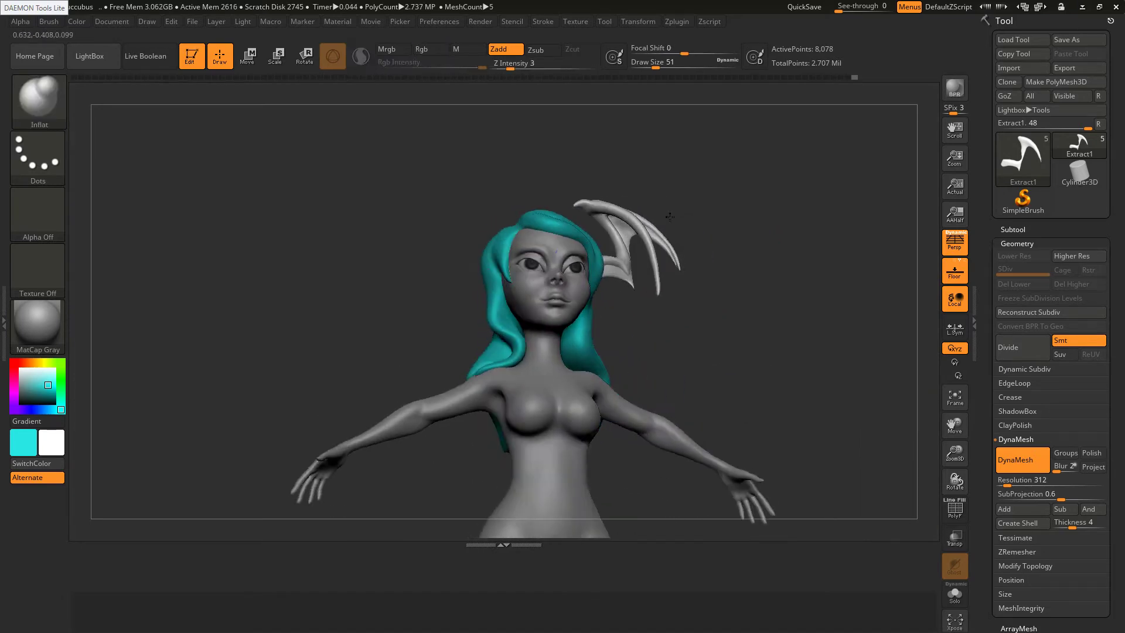
Review the wing with the full figure and adjust the membrane beside the main bone using SnakeHook at draw size 101
{"action": "mouse_move", "coordinate": [598, 196]}
{"action": "right_mouse_down"}
{"action": "mouse_move", "coordinate": [636, 194]}
{"action": "mouse_move", "coordinate": [582, 190]}
{"action": "mouse_move", "coordinate": [586, 143]}
{"action": "right_mouse_up"}
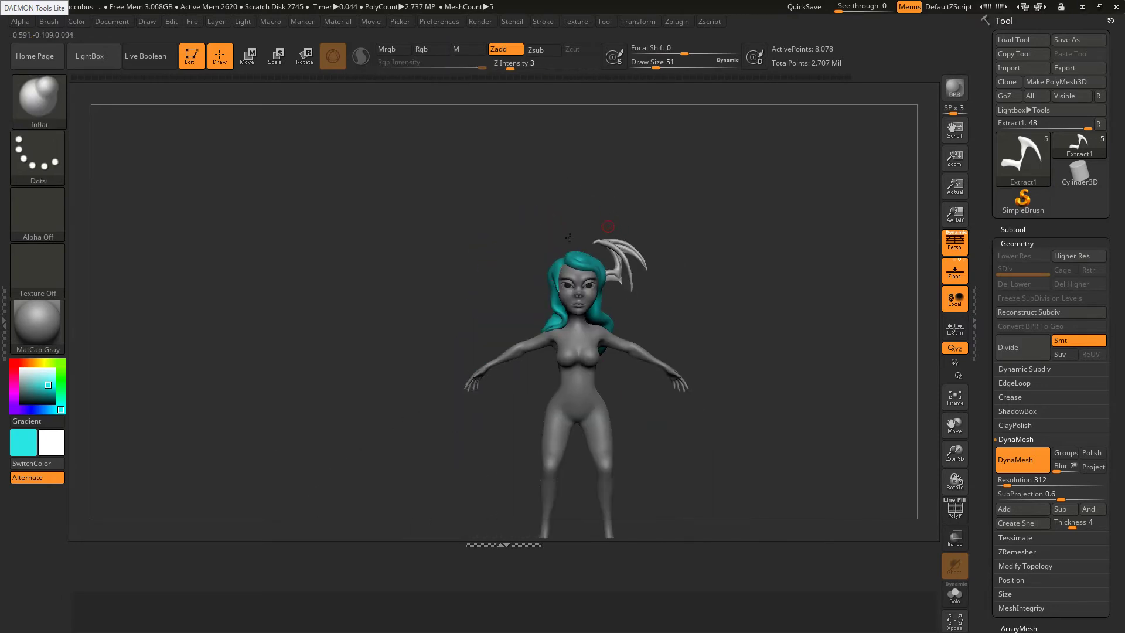
{"action": "mouse_move", "coordinate": [694, 255]}
{"action": "right_mouse_down"}
{"action": "mouse_move", "coordinate": [579, 259]}
{"action": "mouse_move", "coordinate": [672, 248]}
{"action": "right_mouse_up"}
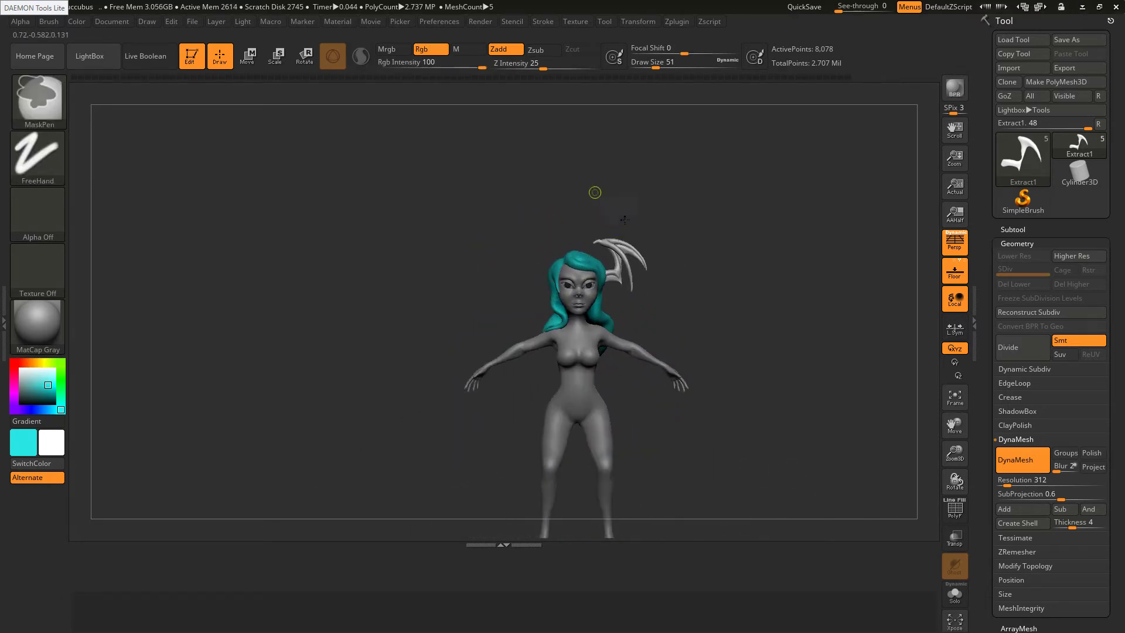
{"action": "right_click_drag", "start_coordinate": [596, 191], "coordinate": [577, 246], "text": "ctrl"}
{"action": "right_click_drag", "start_coordinate": [659, 258], "coordinate": [686, 250]}
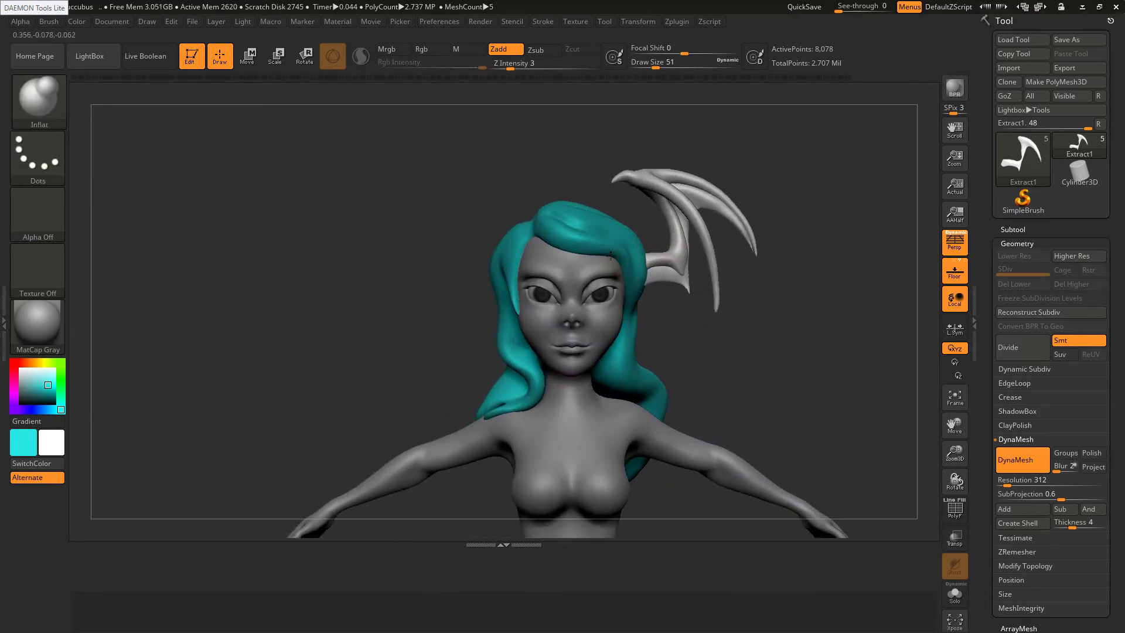
{"action": "right_click_drag", "start_coordinate": [602, 259], "coordinate": [687, 251]}
{"action": "key", "text": "b"}
{"action": "key", "text": "s"}
{"action": "key", "text": "k"}
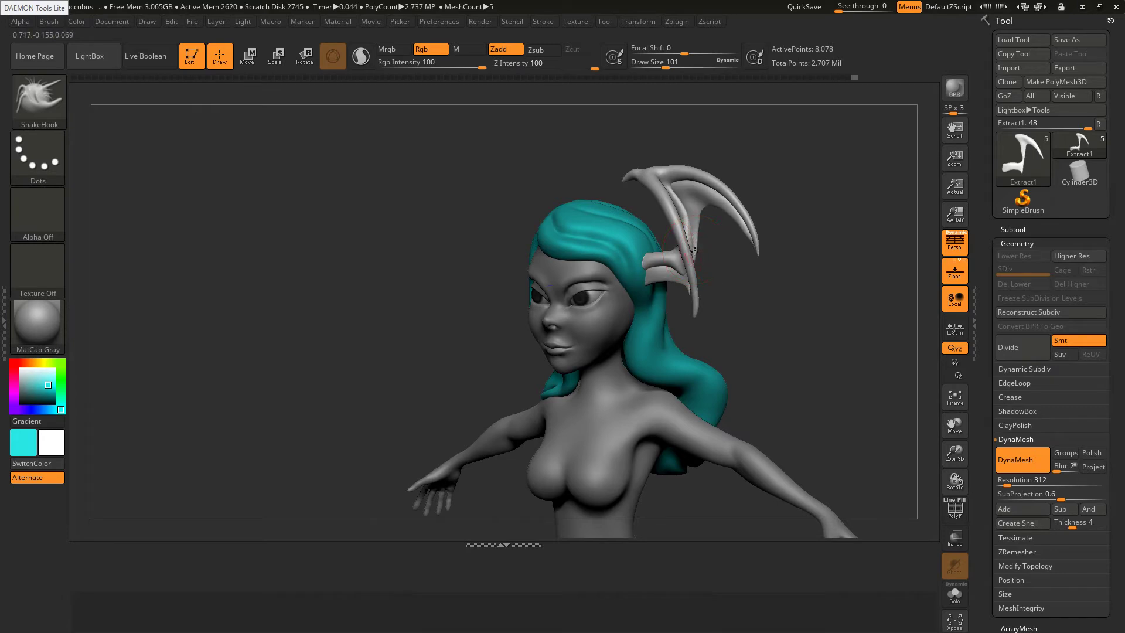
{"action": "right_click_drag", "start_coordinate": [699, 271], "coordinate": [695, 258]}
Thicken the narrow membrane behind the main bone with Inflat at draw size 74 and adjust it with SnakeHook
{"action": "key", "text": "b"}
{"action": "key", "text": "i"}
{"action": "key", "text": "n"}
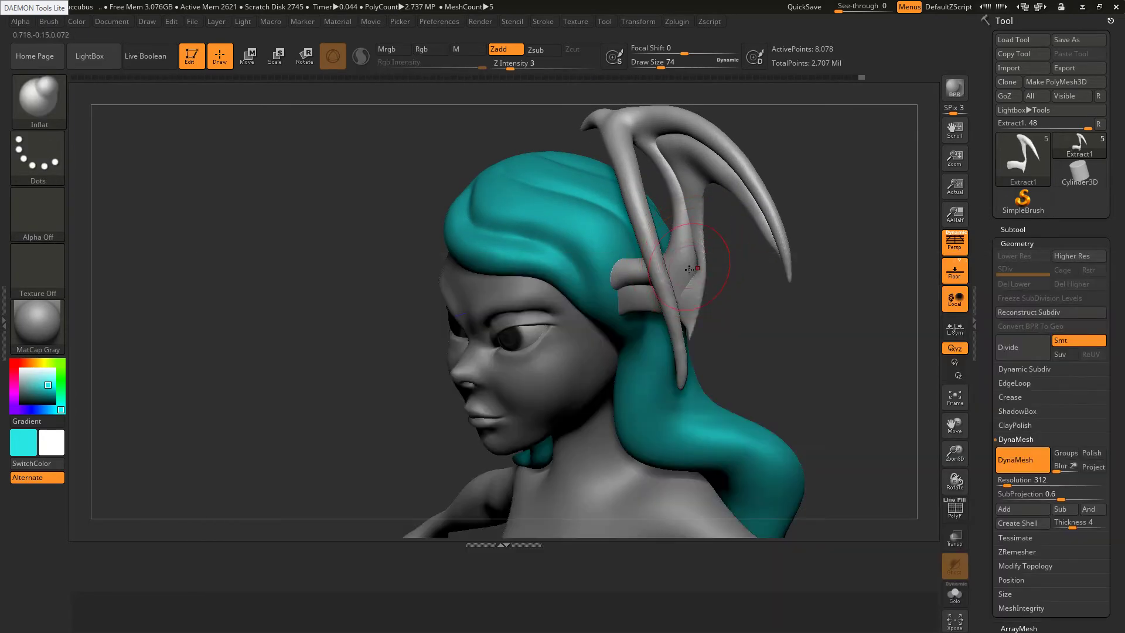
{"action": "right_click_drag", "start_coordinate": [697, 260], "coordinate": [690, 273]}
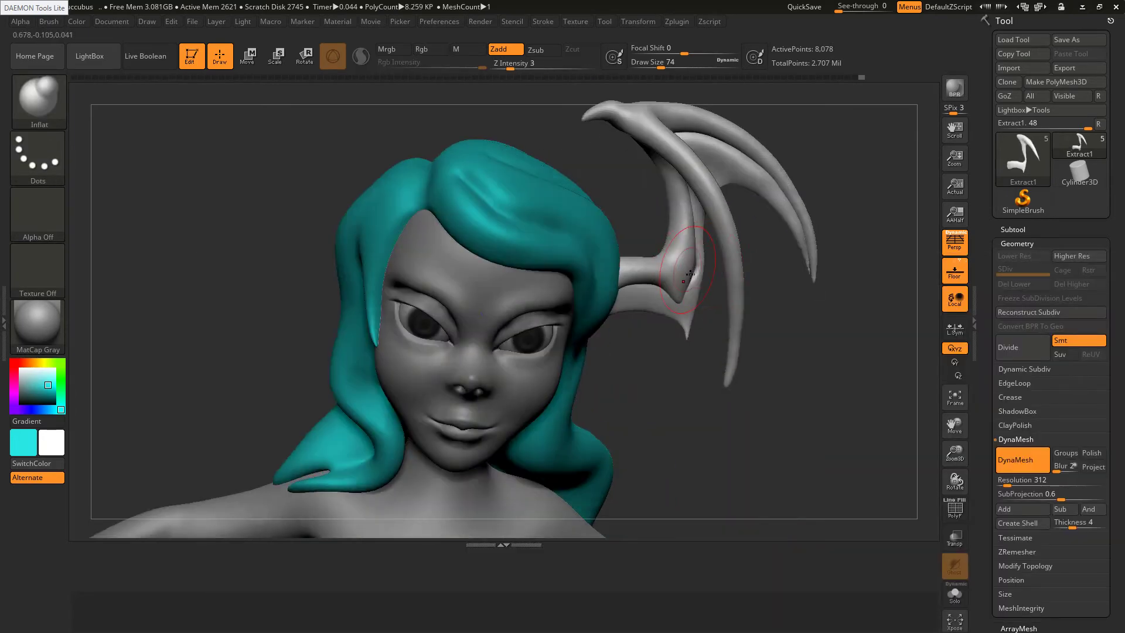
{"action": "key", "text": "b"}
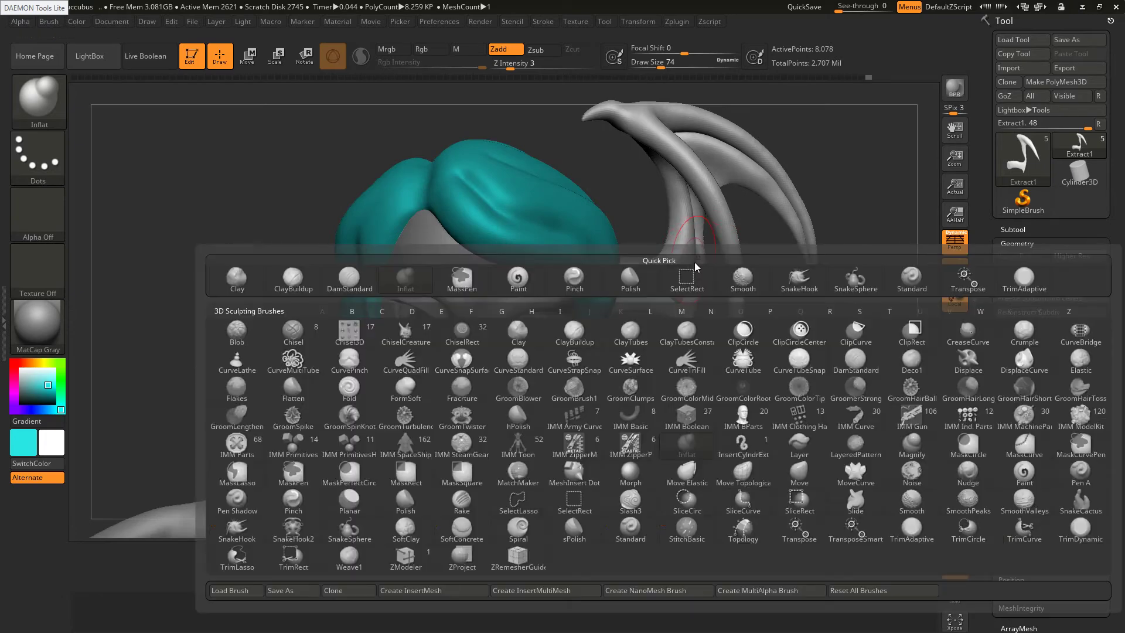
{"action": "key", "text": "s"}
{"action": "key", "text": "h"}
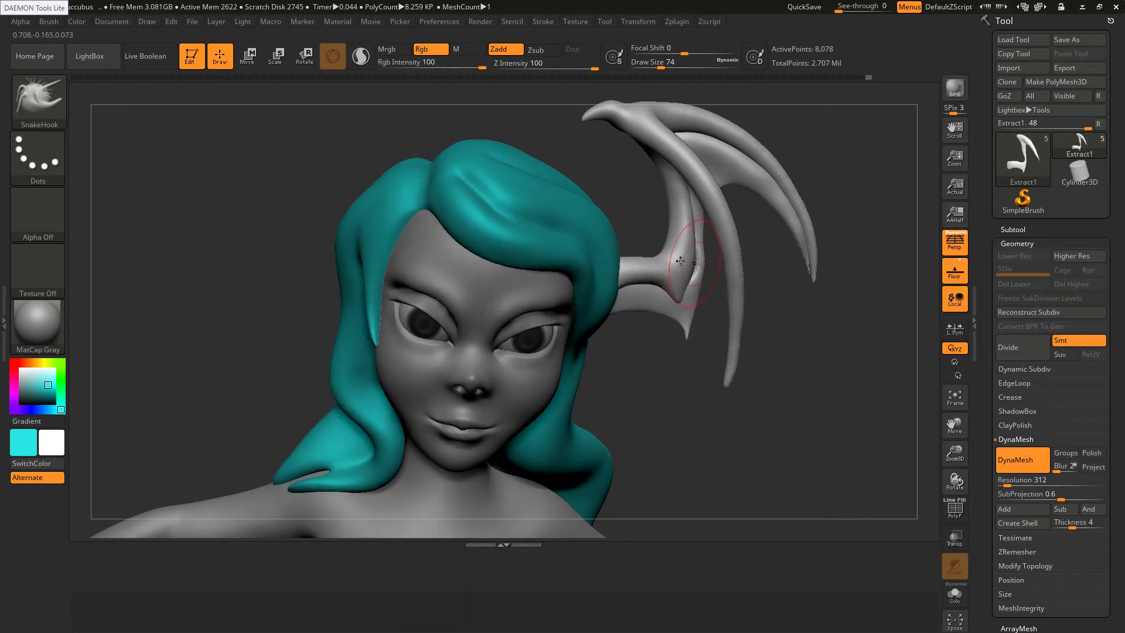
{"action": "mouse_move", "coordinate": [680, 260]}
{"action": "right_mouse_down"}
{"action": "mouse_move", "coordinate": [701, 266]}
{"action": "mouse_move", "coordinate": [712, 346]}
{"action": "right_mouse_up"}
Isolate the membrane, inflate its narrow middle section at draw size 39, then update its DynaMesh and smooth that section
{"action": "left_click", "coordinate": [955, 595]}
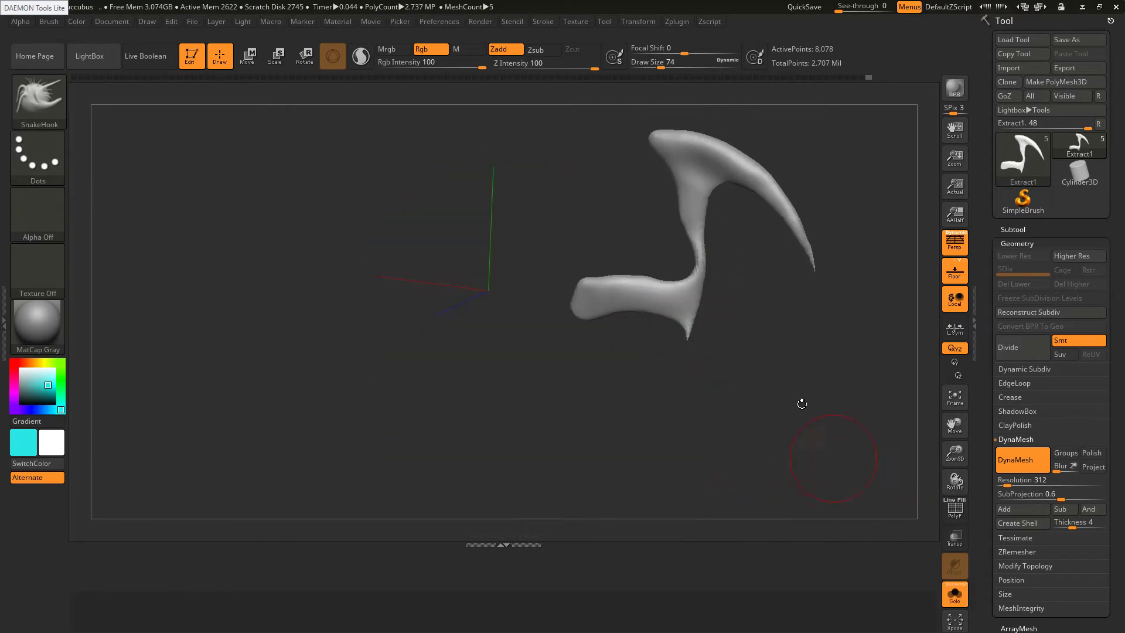
{"action": "mouse_move", "coordinate": [727, 267]}
{"action": "right_mouse_down", "text": "ctrl"}
{"action": "mouse_move", "coordinate": [682, 267]}
{"action": "mouse_move", "coordinate": [690, 263]}
{"action": "right_mouse_up", "text": "ctrl"}
{"action": "key", "text": "b"}
{"action": "key", "text": "i"}
{"action": "key", "text": "n"}
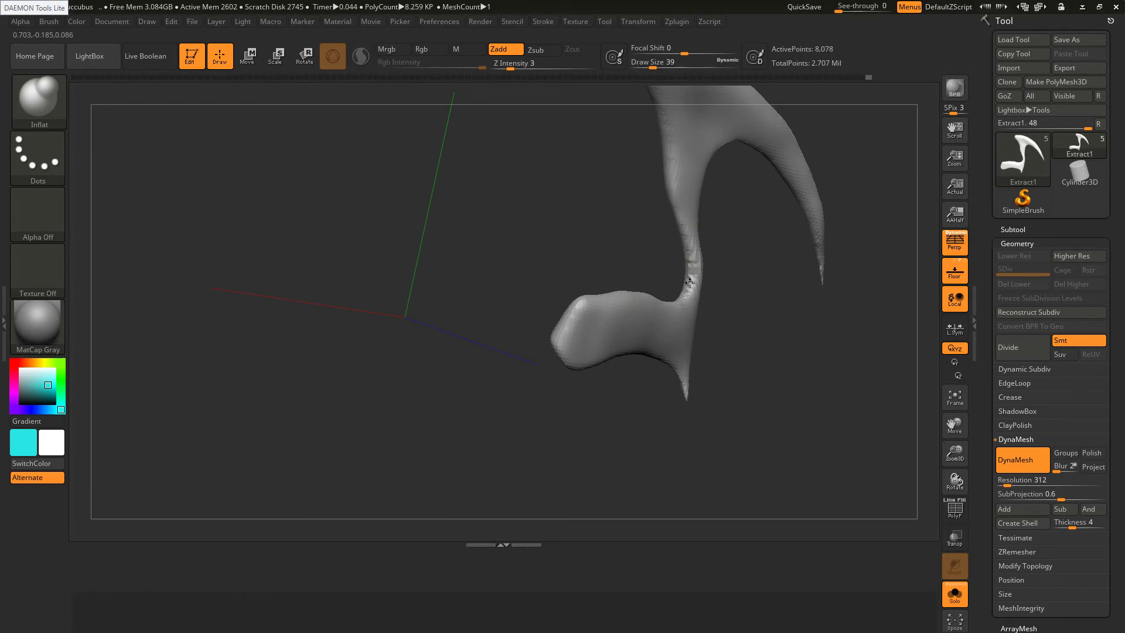
{"action": "left_click_drag", "start_coordinate": [756, 304], "coordinate": [773, 316], "text": "ctrl"}
{"action": "left_click_drag", "start_coordinate": [692, 281], "coordinate": [687, 265], "text": "shift"}
Reshape the inner corner and narrow middle of the membrane with SnakeHook at draw size 31
{"action": "key", "text": "b"}
{"action": "key", "text": "s"}
{"action": "key", "text": "h"}
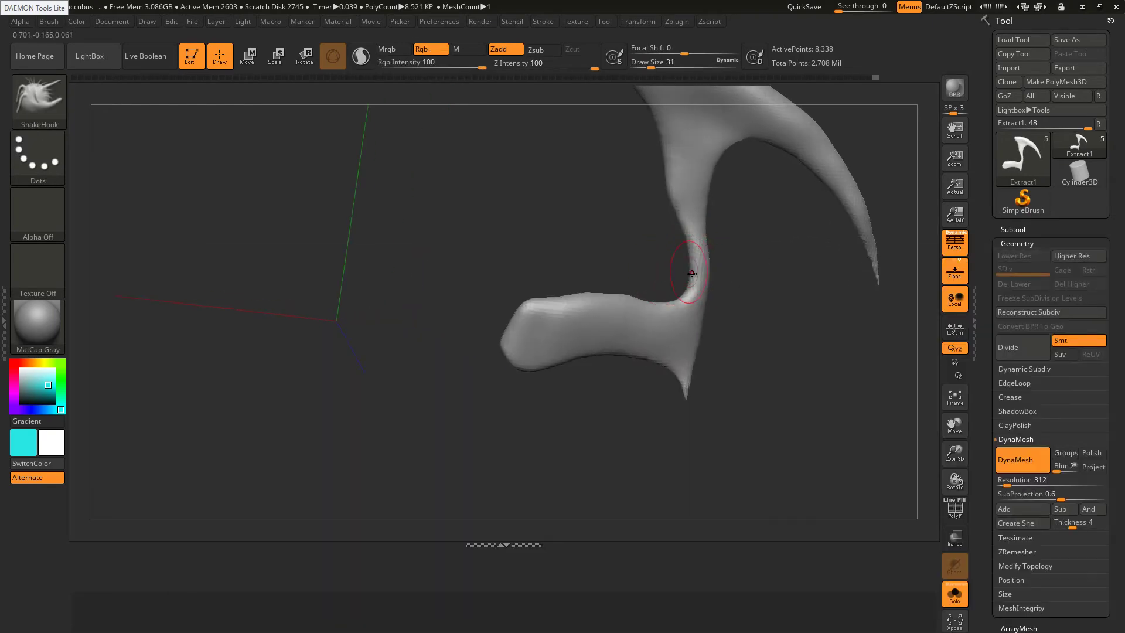
{"action": "right_click_drag", "start_coordinate": [695, 266], "coordinate": [693, 267]}
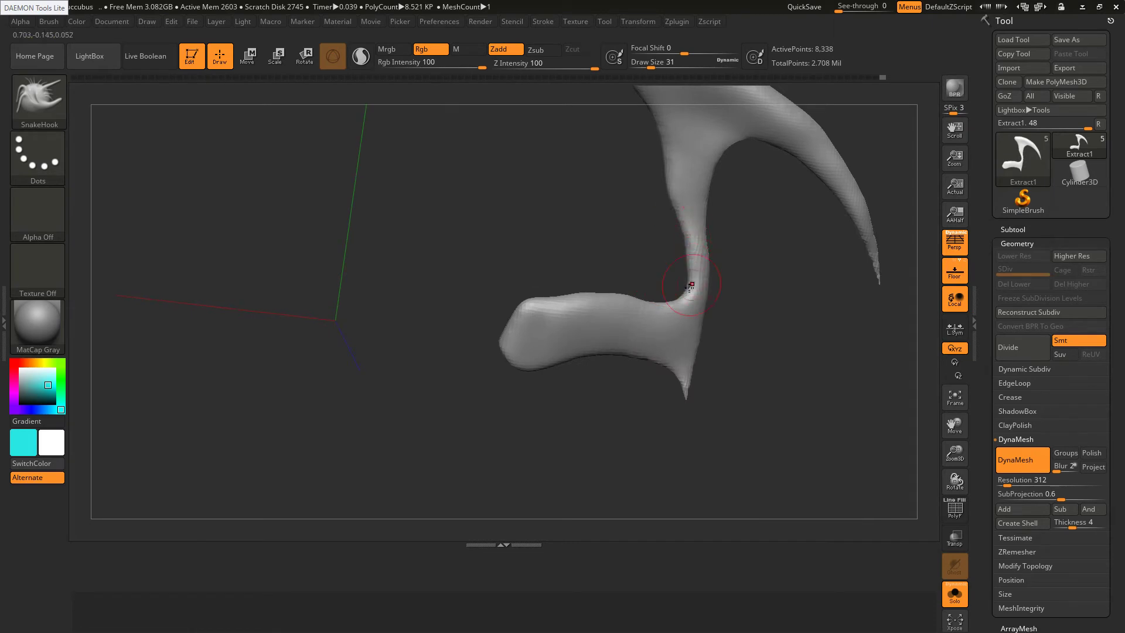
{"action": "left_click_drag", "start_coordinate": [691, 288], "coordinate": [690, 266]}
{"action": "right_click_drag", "start_coordinate": [680, 209], "coordinate": [663, 203]}
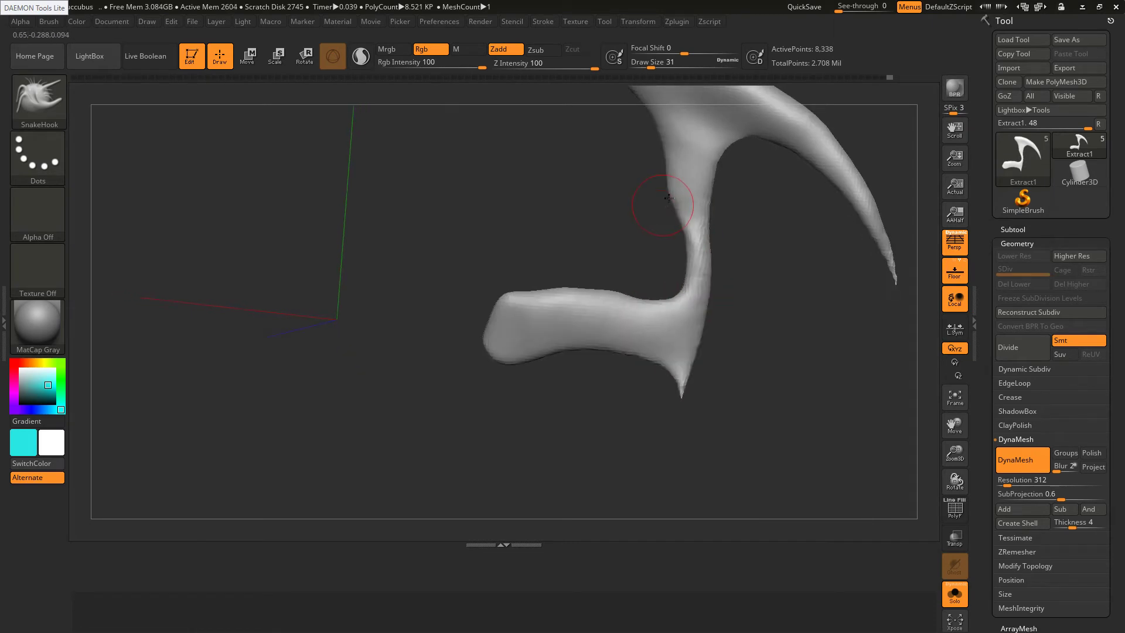
Smooth the membrane's narrow section around a DynaMesh update and bring the other subtools back into view
{"action": "left_click_drag", "start_coordinate": [676, 203], "coordinate": [697, 244], "text": "shift"}
{"action": "left_click_drag", "start_coordinate": [768, 283], "coordinate": [788, 298], "text": "ctrl"}
{"action": "mouse_move", "coordinate": [694, 257]}
{"action": "left_mouse_down", "text": "shift"}
{"action": "mouse_move", "coordinate": [695, 184]}
{"action": "mouse_move", "coordinate": [715, 156]}
{"action": "mouse_move", "coordinate": [697, 153]}
{"action": "left_mouse_up", "text": "shift"}
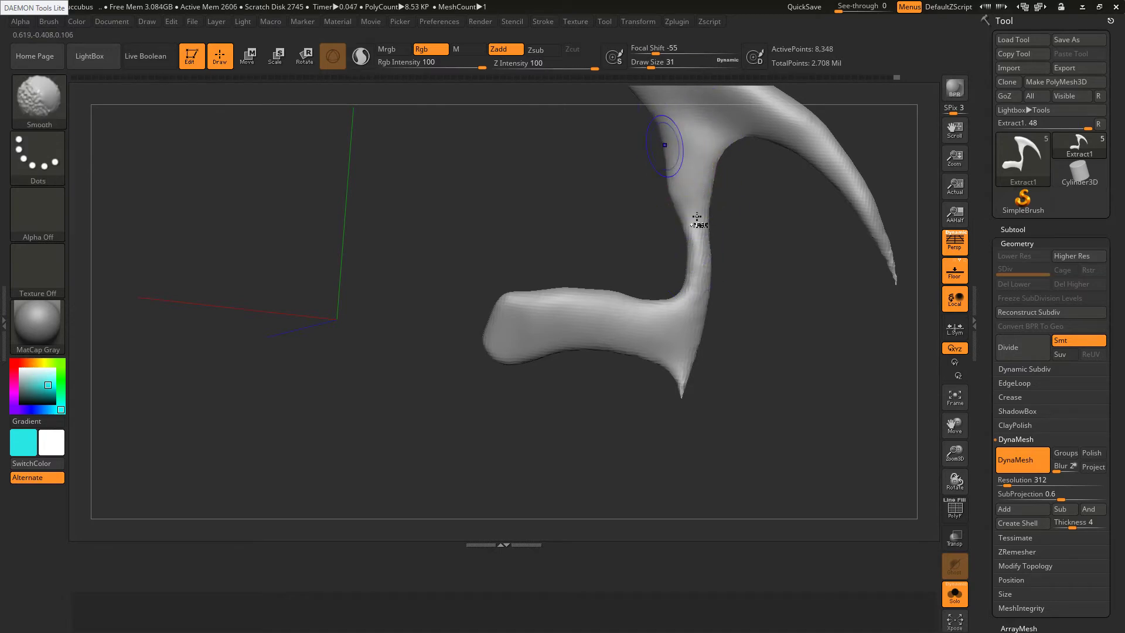
{"action": "right_click_drag", "start_coordinate": [698, 221], "coordinate": [668, 161], "text": "ctrl"}
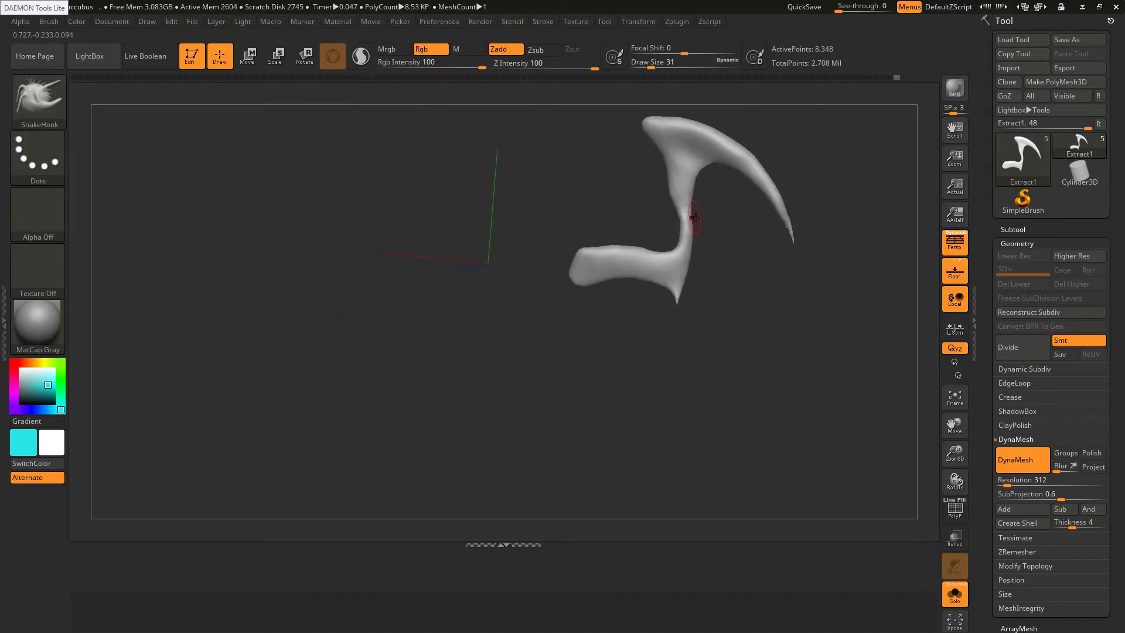
{"action": "left_click", "coordinate": [954, 594]}
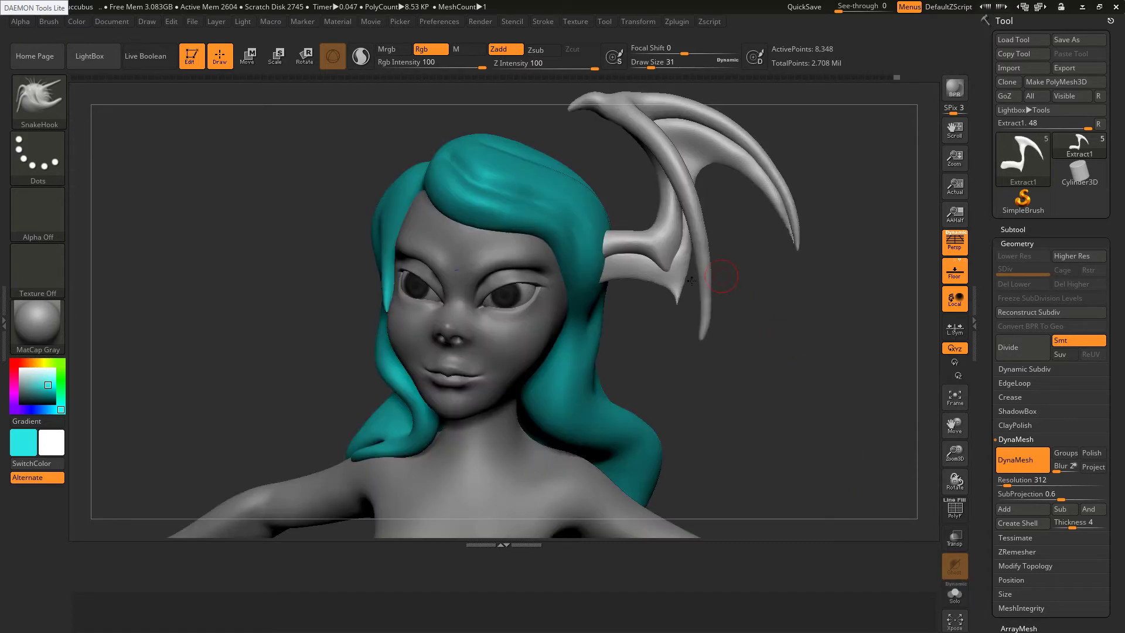
{"action": "left_click_drag", "start_coordinate": [692, 280], "coordinate": [672, 240]}
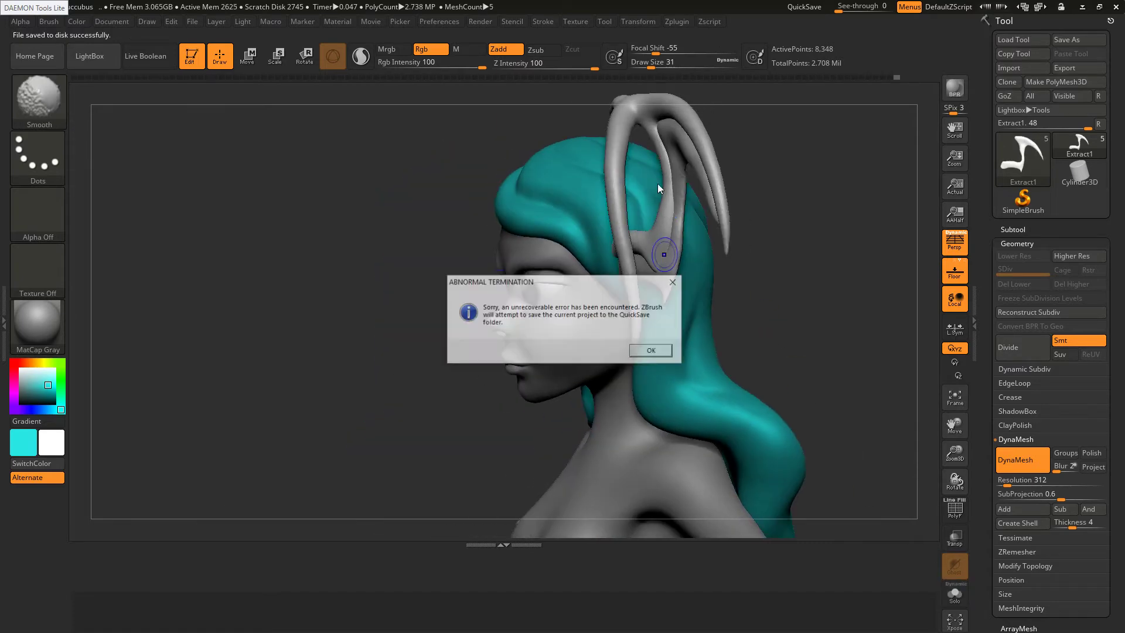
Acknowledge both abnormal termination messages and frame the head and wing in the recovered project
{"action": "left_click", "coordinate": [673, 350]}
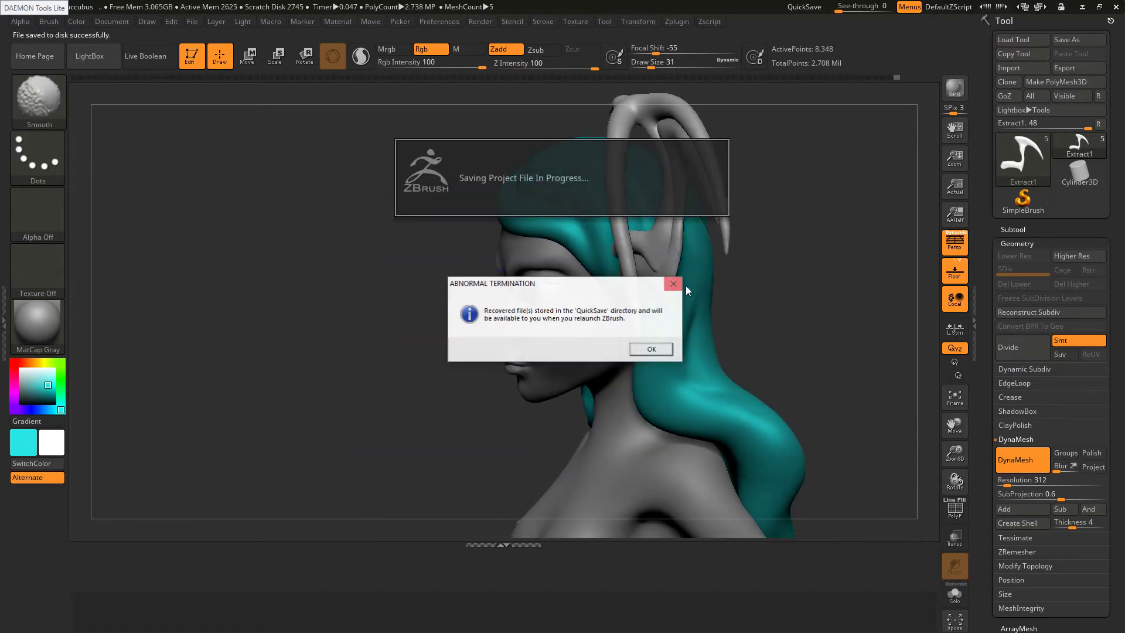
{"action": "left_click", "coordinate": [664, 353]}
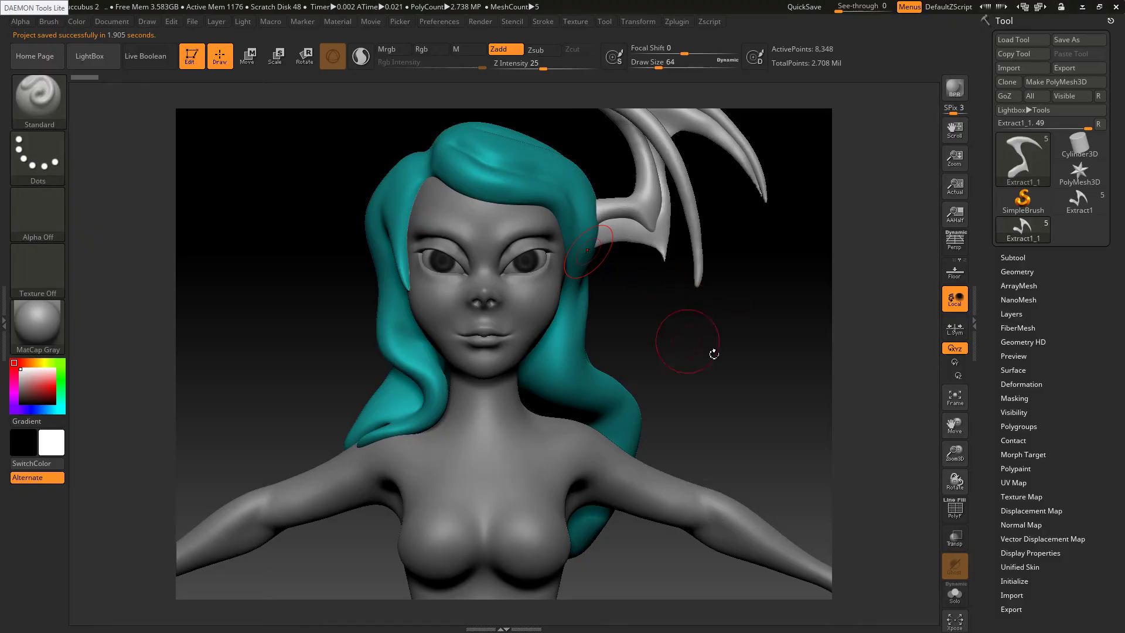
{"action": "left_click_drag", "start_coordinate": [702, 352], "coordinate": [678, 319]}
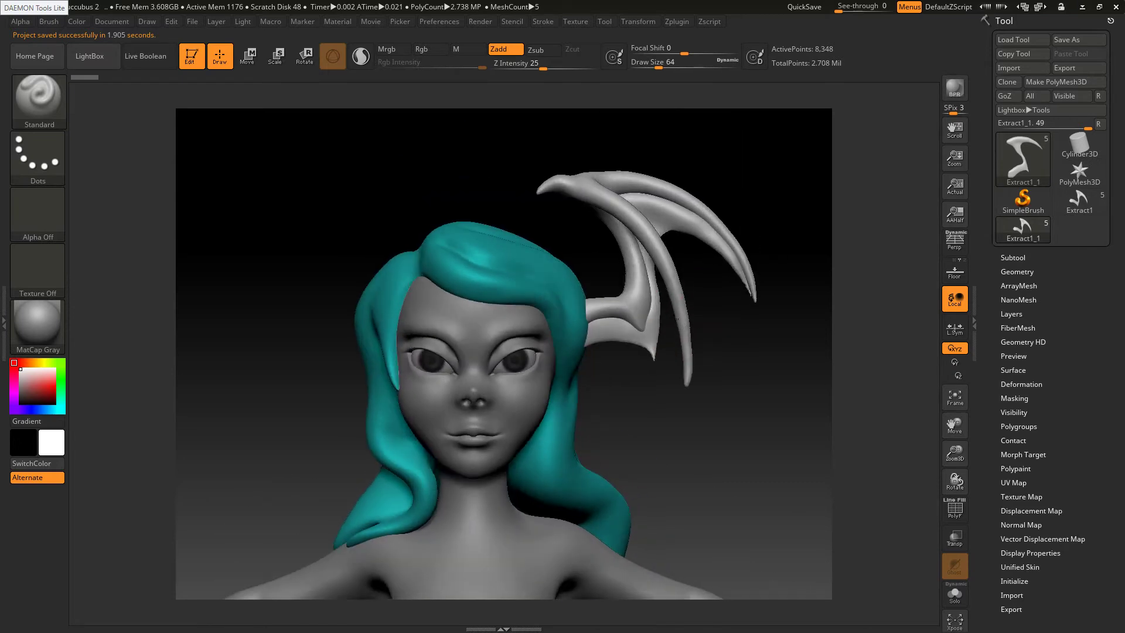
Open the subtool list and select the wing bone subtool PM3D_Sphere3D1_2
{"action": "left_click", "coordinate": [1011, 258]}
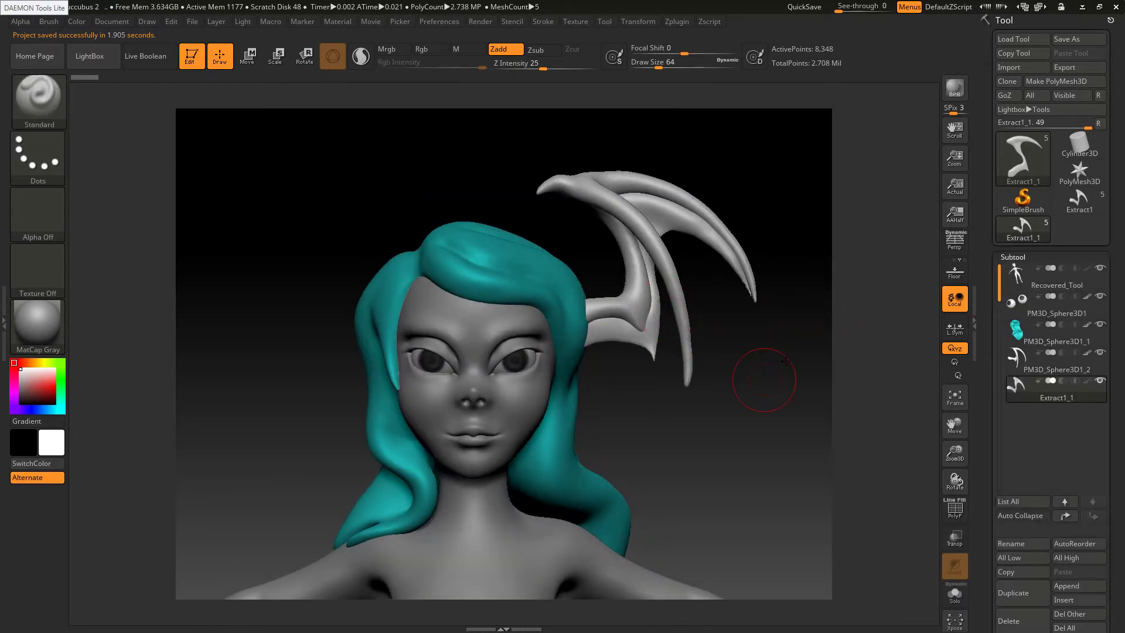
{"action": "left_click_drag", "start_coordinate": [786, 360], "coordinate": [776, 359]}
{"action": "left_click_drag", "start_coordinate": [748, 310], "coordinate": [639, 314]}
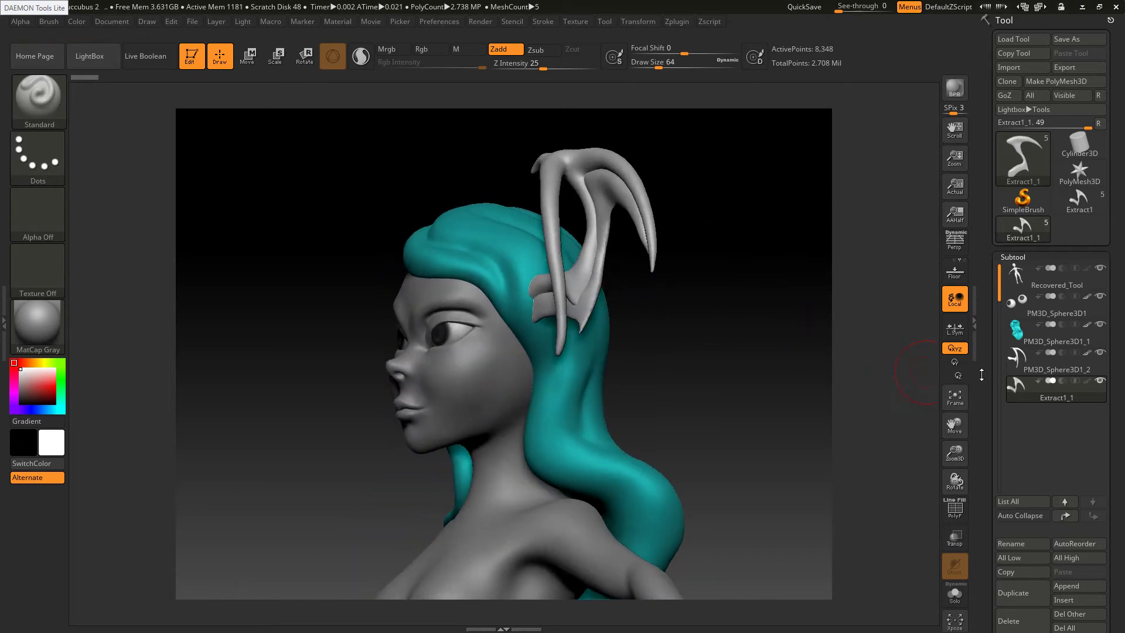
{"action": "left_click", "coordinate": [1027, 364]}
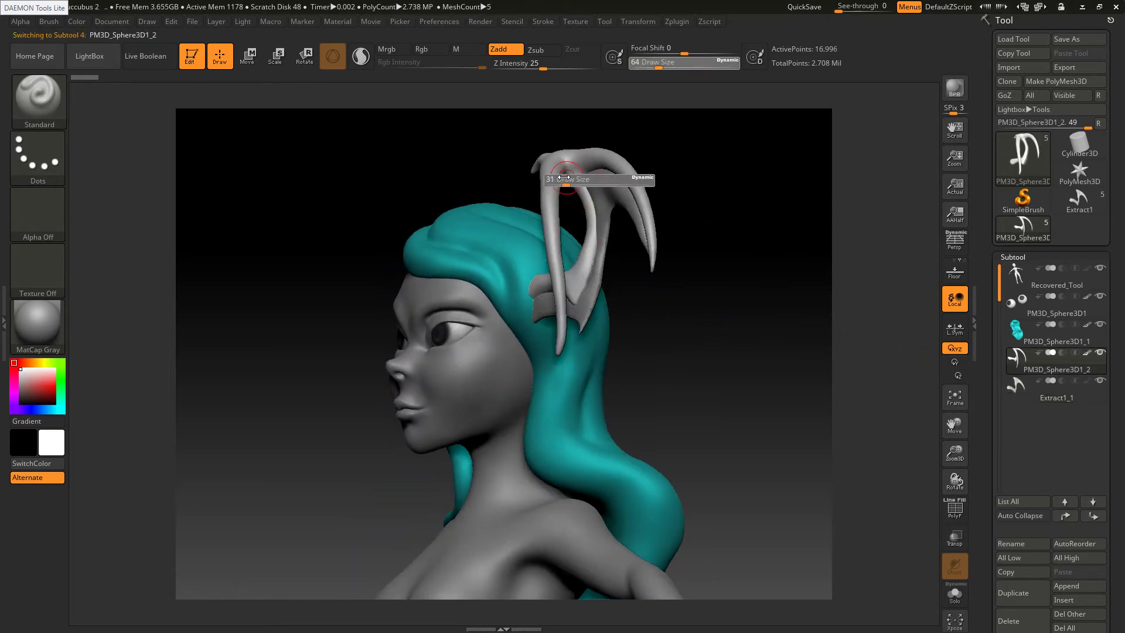
Mask along the wing's finger bones from the side and front with MaskPen at draw size 23
{"action": "key", "text": "ctrl"}
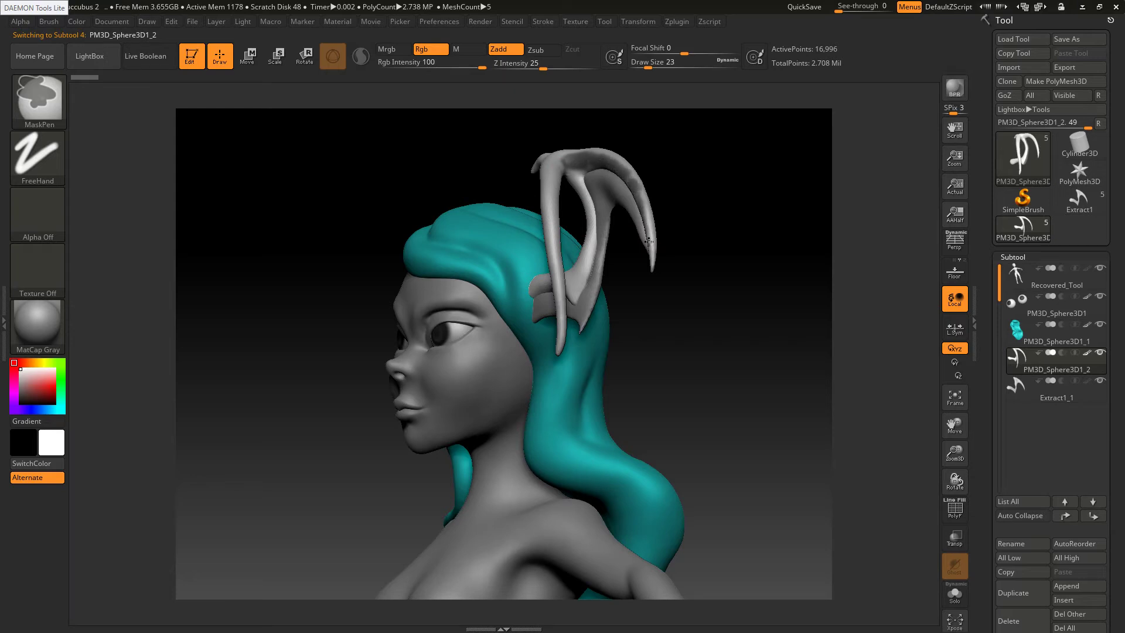
{"action": "left_click_drag", "start_coordinate": [640, 190], "coordinate": [561, 168], "text": "ctrl"}
{"action": "key", "text": "ctrl"}
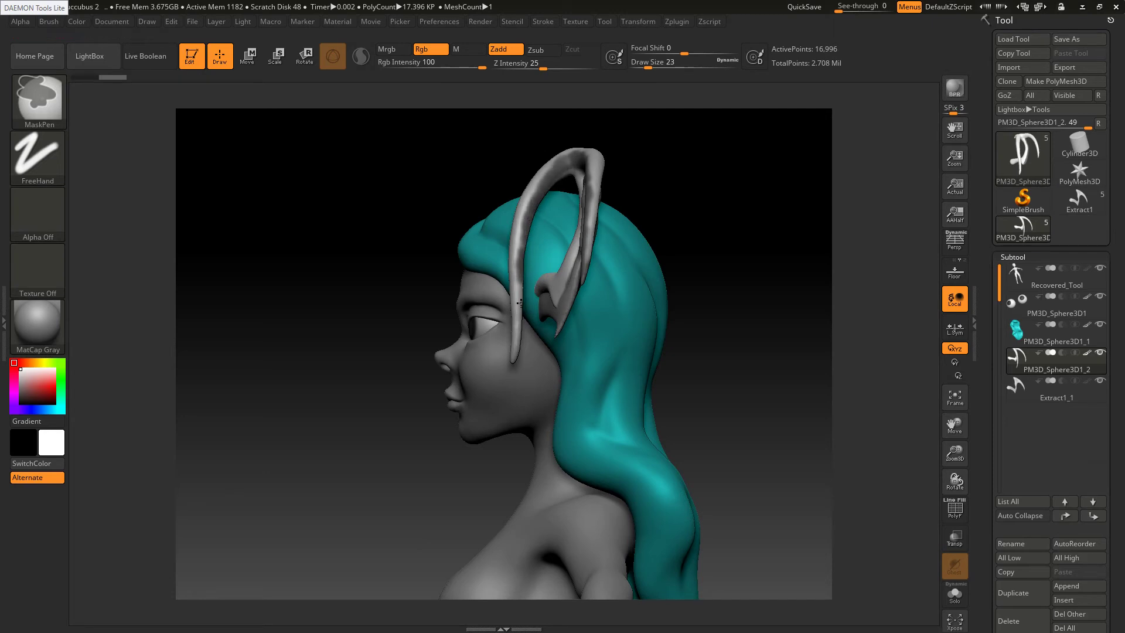
{"action": "left_click_drag", "start_coordinate": [521, 284], "coordinate": [531, 189], "text": "ctrl"}
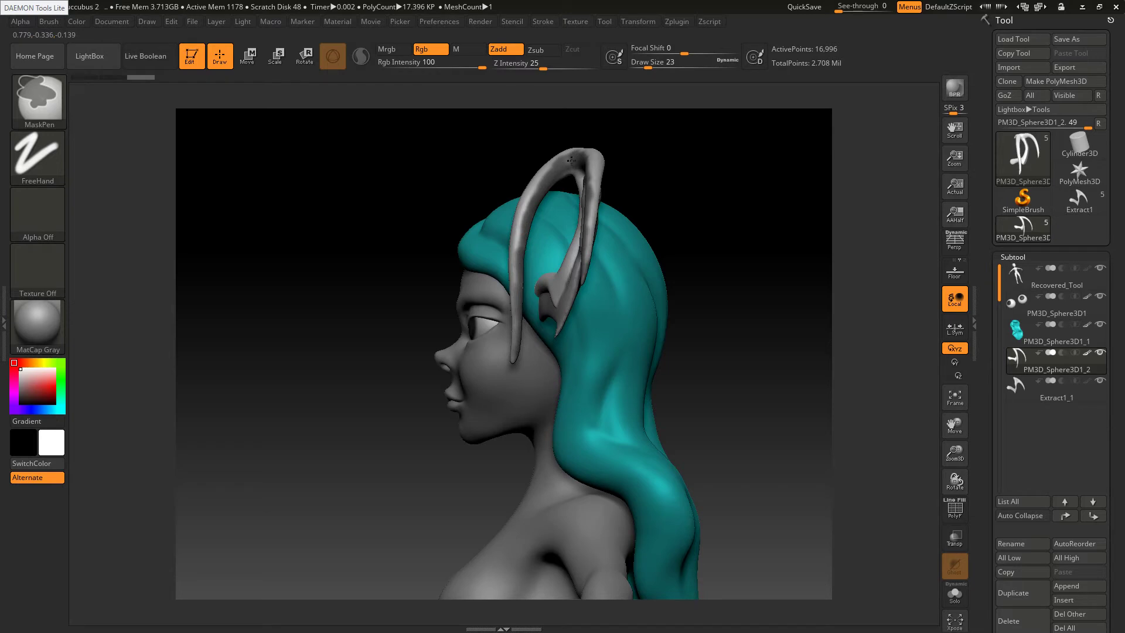
{"action": "right_click_drag", "start_coordinate": [571, 160], "coordinate": [653, 211]}
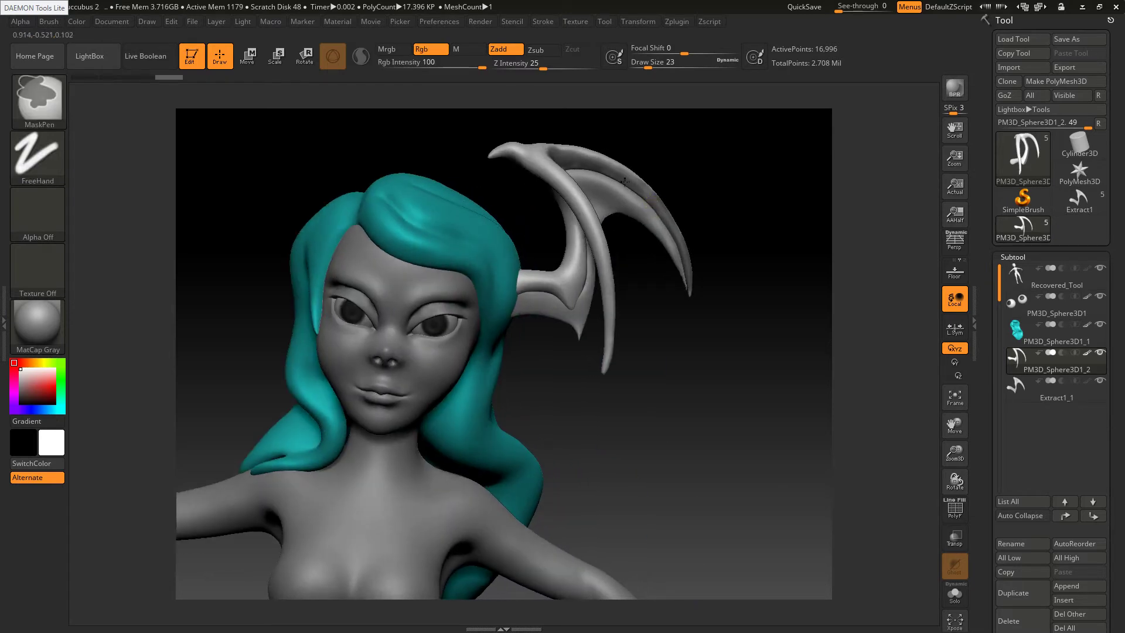
{"action": "left_click_drag", "start_coordinate": [670, 222], "coordinate": [642, 187], "text": "ctrl"}
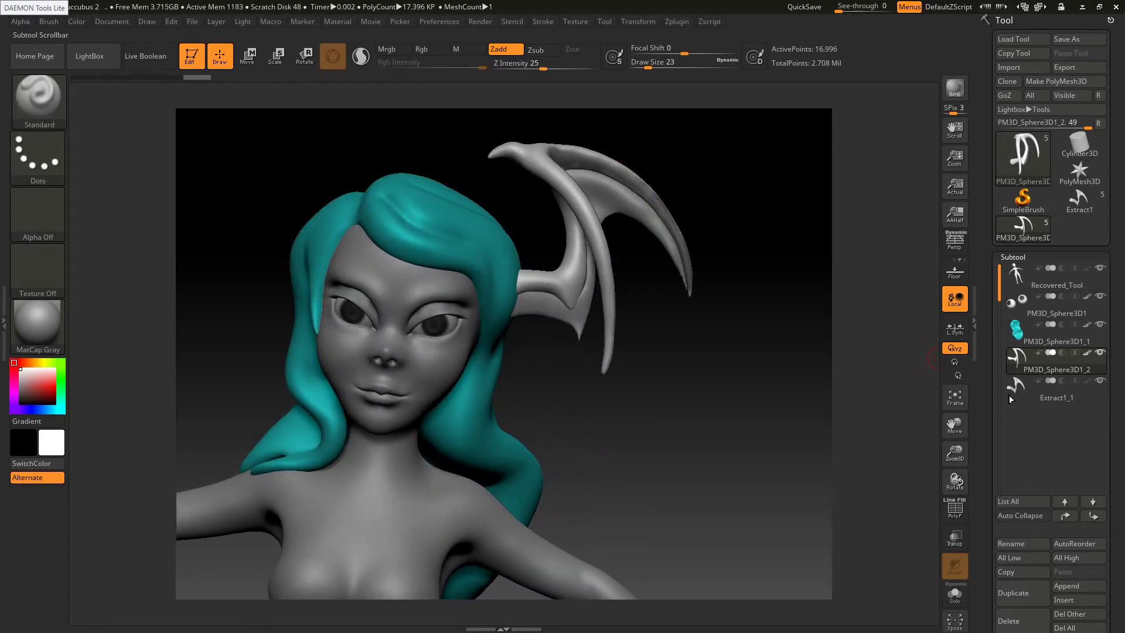
Try extracting a new membrane from the masked wing bones with thickness 0.02 and smoothness 5, then undo it
{"action": "left_click_drag", "start_coordinate": [1122, 476], "coordinate": [1124, 443]}
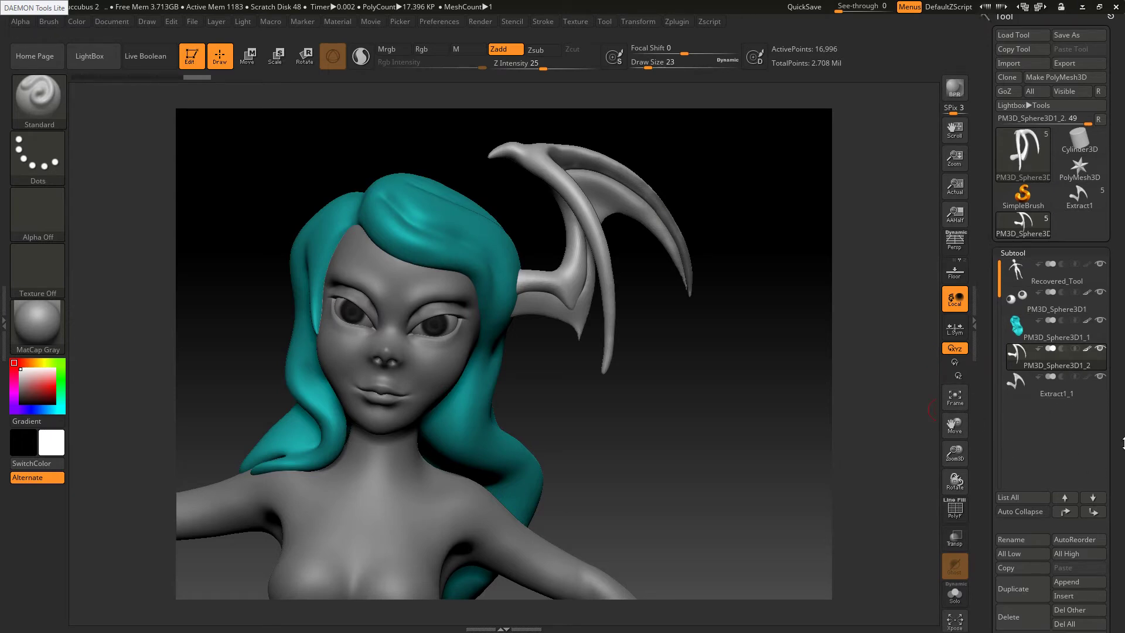
{"action": "scroll", "coordinate": [1123, 444], "scroll_direction": "down", "scroll_amount": 5}
{"action": "left_click", "coordinate": [1011, 531]}
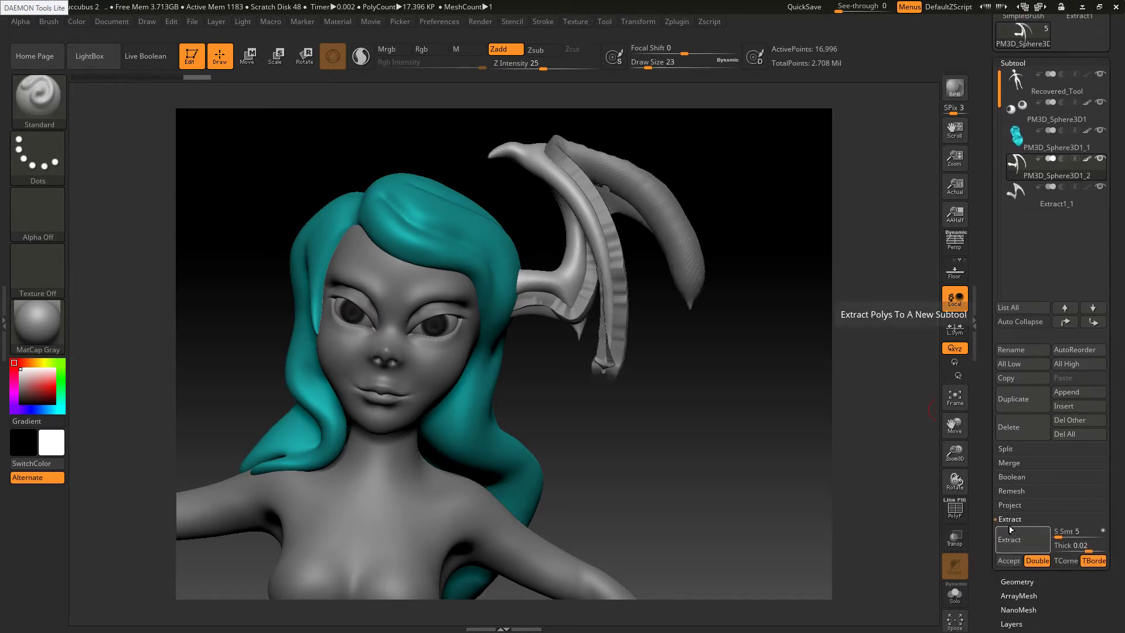
{"action": "key", "text": "ctrl+z"}
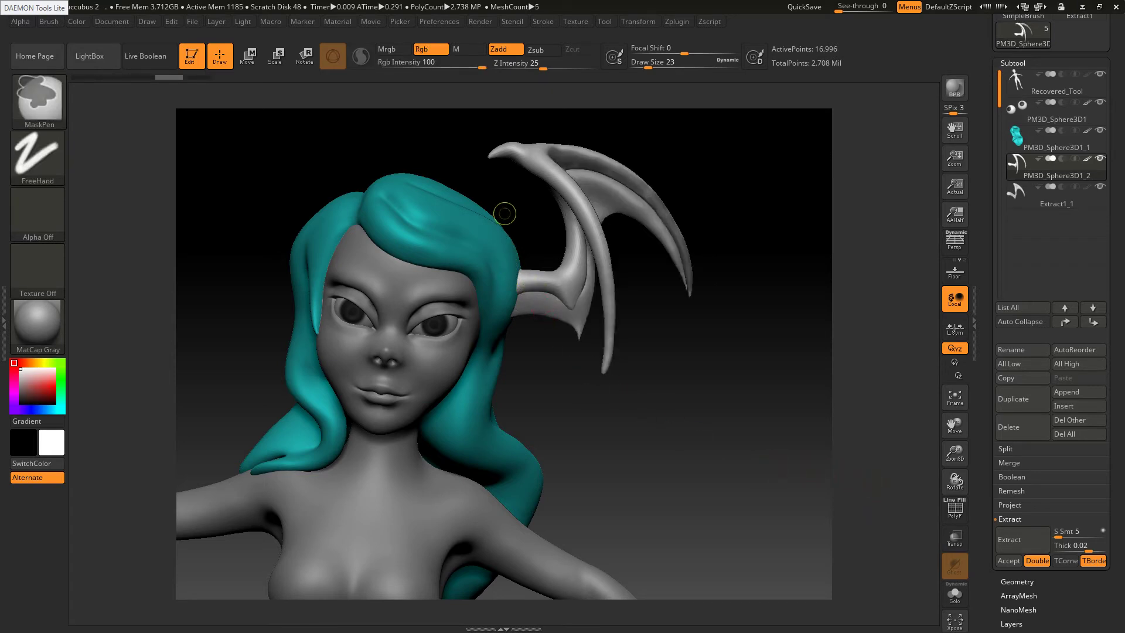
Isolate the wing bones with Solo and refine the mask along the finger bones using MaskPen at draw size 23
{"action": "mouse_move", "coordinate": [505, 213]}
{"action": "left_mouse_down", "text": "ctrl"}
{"action": "mouse_move", "coordinate": [572, 329]}
{"action": "mouse_move", "coordinate": [608, 349]}
{"action": "mouse_move", "coordinate": [584, 350]}
{"action": "left_mouse_up", "text": "ctrl"}
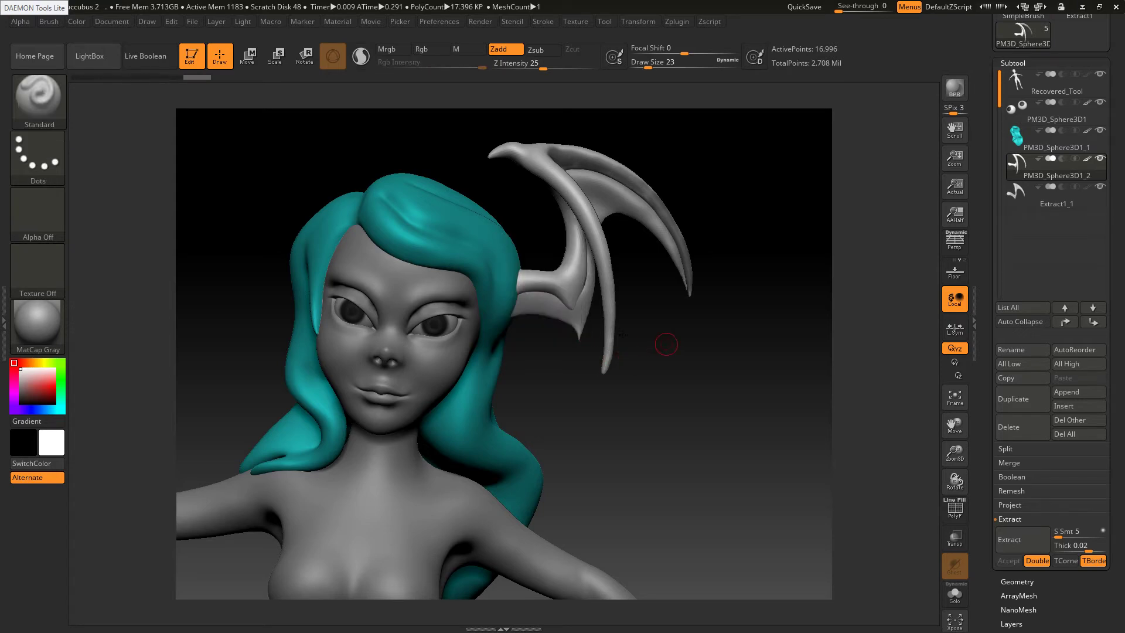
{"action": "left_click_drag", "start_coordinate": [667, 344], "coordinate": [630, 338]}
{"action": "left_click", "coordinate": [955, 593]}
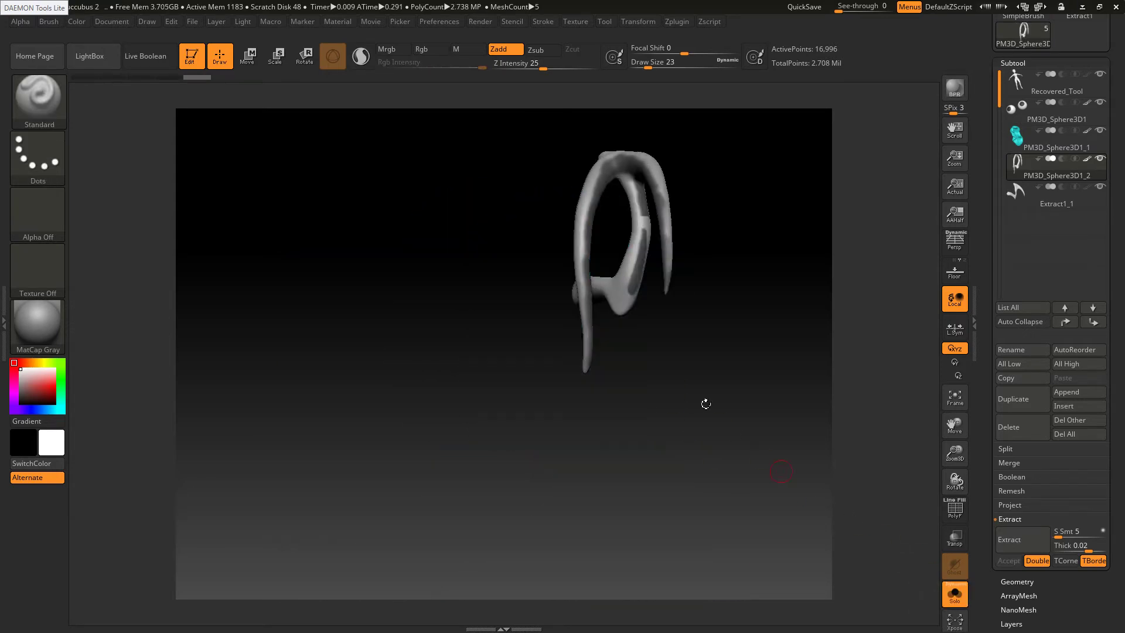
{"action": "left_click_drag", "start_coordinate": [613, 223], "coordinate": [682, 325], "text": "ctrl"}
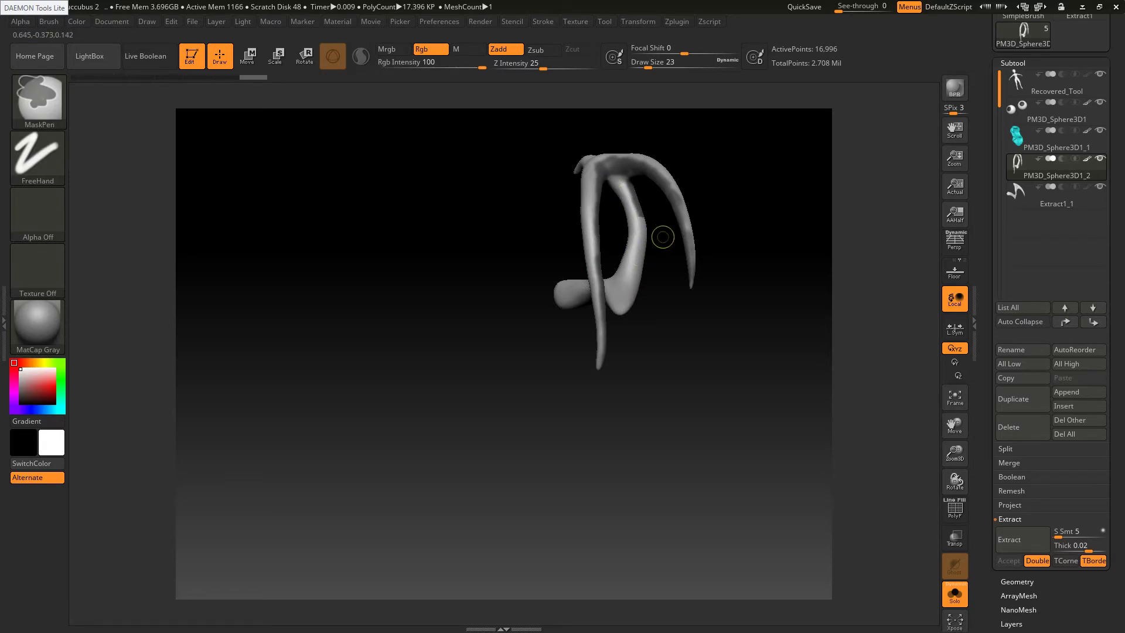
Erase the stray masking from the wing's inner arm bone and around the finger bones
{"action": "left_click_drag", "start_coordinate": [661, 238], "coordinate": [618, 195], "text": "ctrl+alt"}
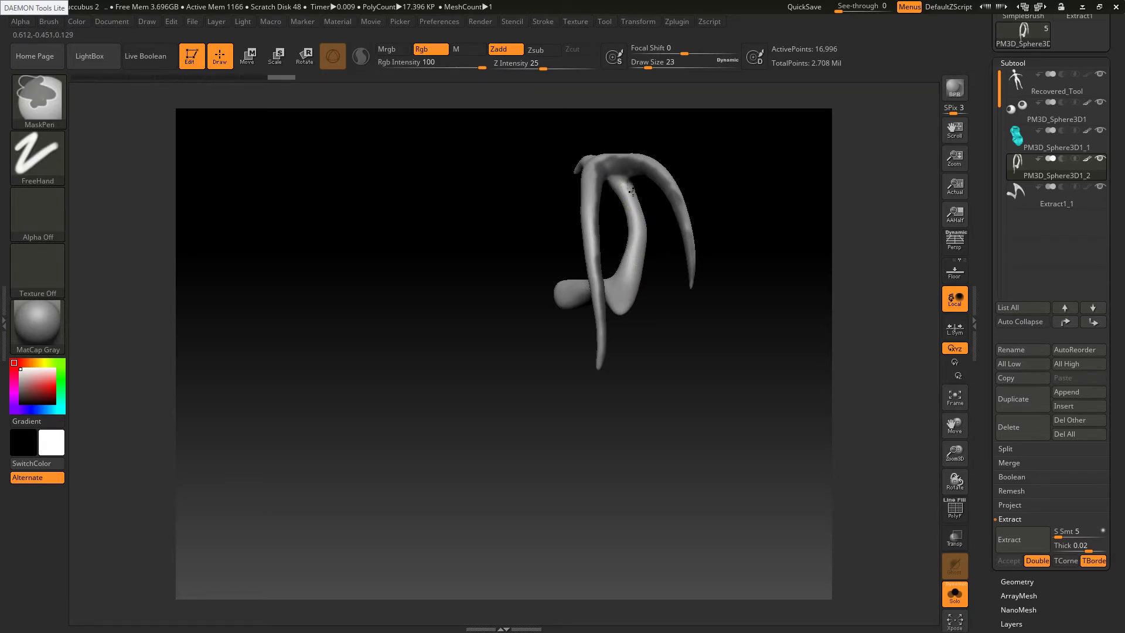
{"action": "mouse_move", "coordinate": [654, 215]}
{"action": "right_mouse_down"}
{"action": "mouse_move", "coordinate": [695, 216]}
{"action": "mouse_move", "coordinate": [697, 171]}
{"action": "right_mouse_up"}
{"action": "mouse_move", "coordinate": [655, 207]}
{"action": "left_mouse_down", "text": "ctrl+alt"}
{"action": "mouse_move", "coordinate": [698, 236]}
{"action": "mouse_move", "coordinate": [630, 252]}
{"action": "left_mouse_up", "text": "ctrl+alt"}
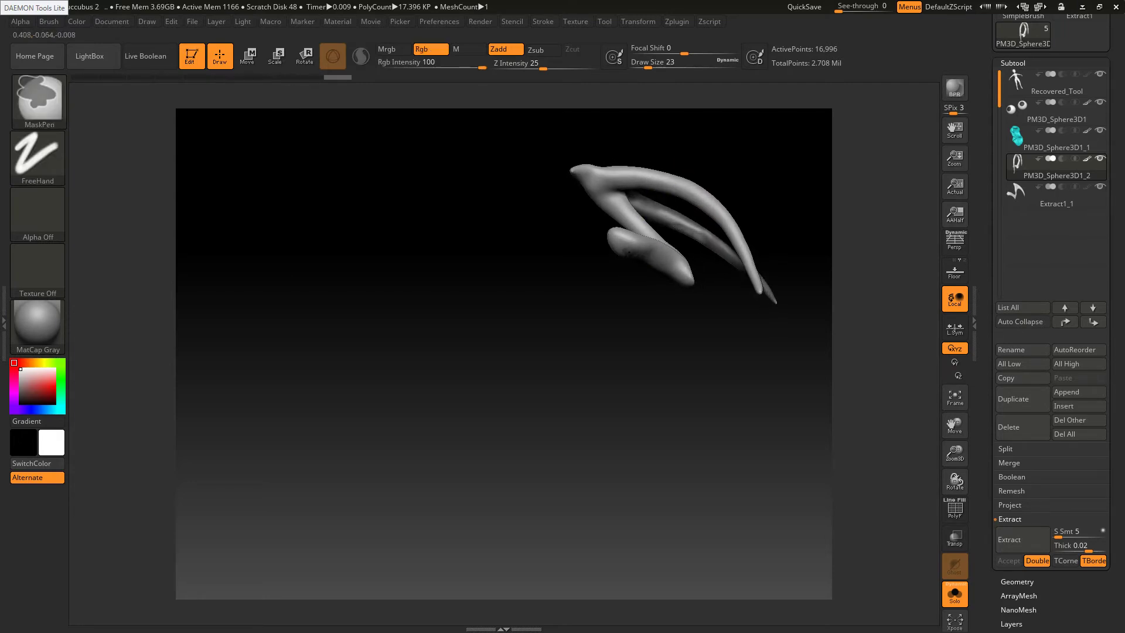
{"action": "left_click_drag", "start_coordinate": [734, 261], "coordinate": [730, 257], "text": "ctrl+alt"}
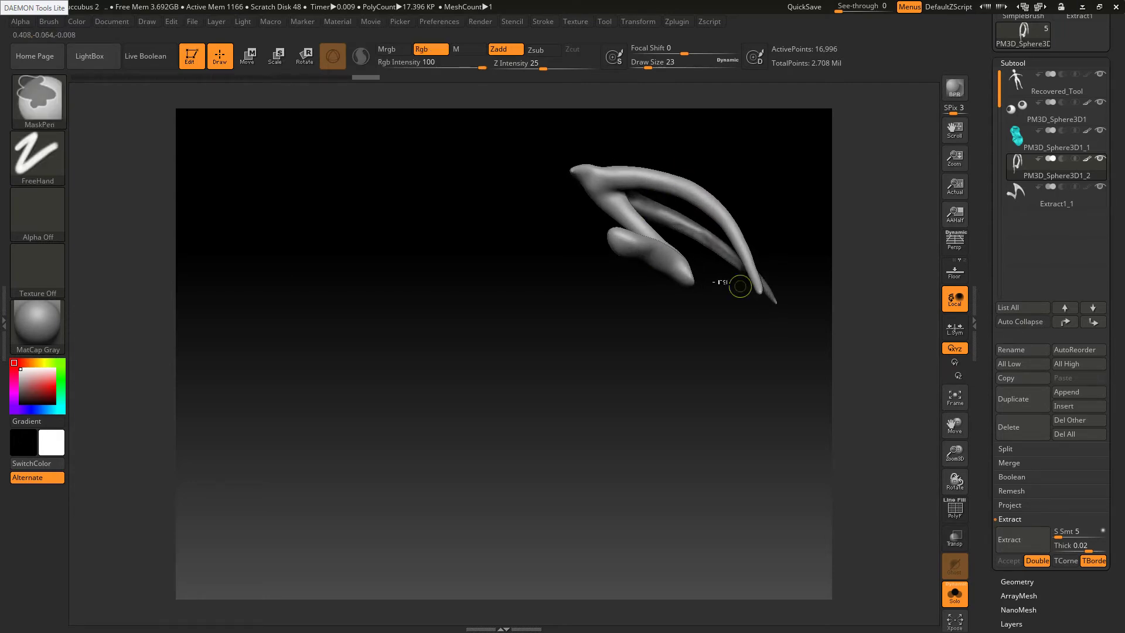
{"action": "mouse_move", "coordinate": [738, 285]}
{"action": "right_mouse_down"}
{"action": "mouse_move", "coordinate": [698, 286]}
{"action": "mouse_move", "coordinate": [716, 286]}
{"action": "right_mouse_up"}
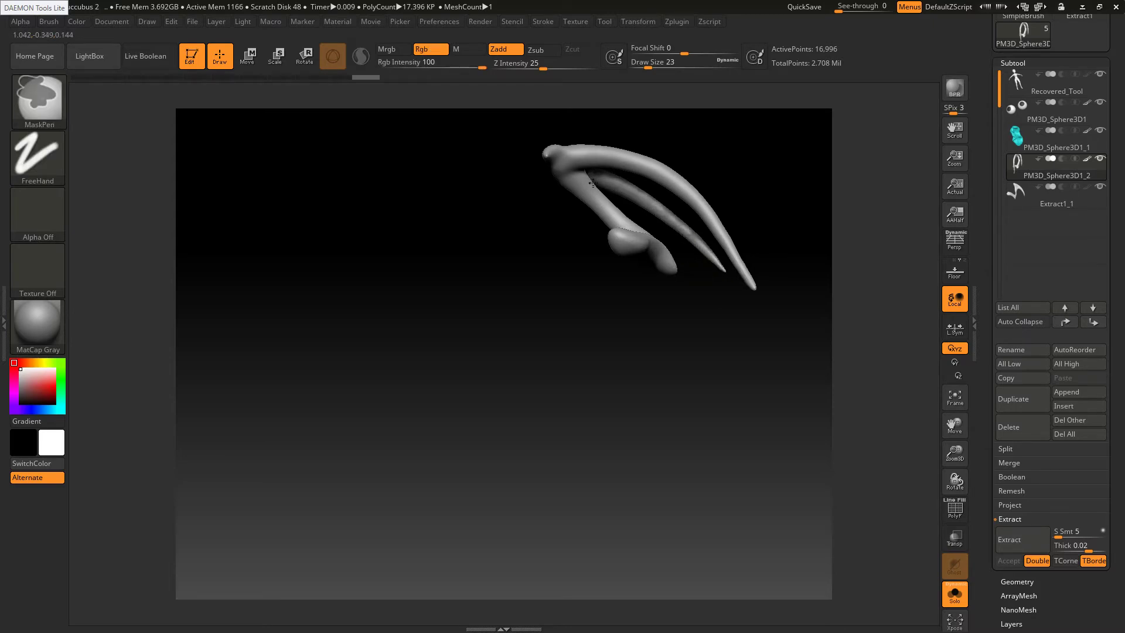
{"action": "mouse_move", "coordinate": [592, 183]}
{"action": "left_mouse_down"}
{"action": "mouse_move", "coordinate": [609, 205]}
{"action": "mouse_move", "coordinate": [631, 194]}
{"action": "mouse_move", "coordinate": [686, 262]}
{"action": "left_mouse_up"}
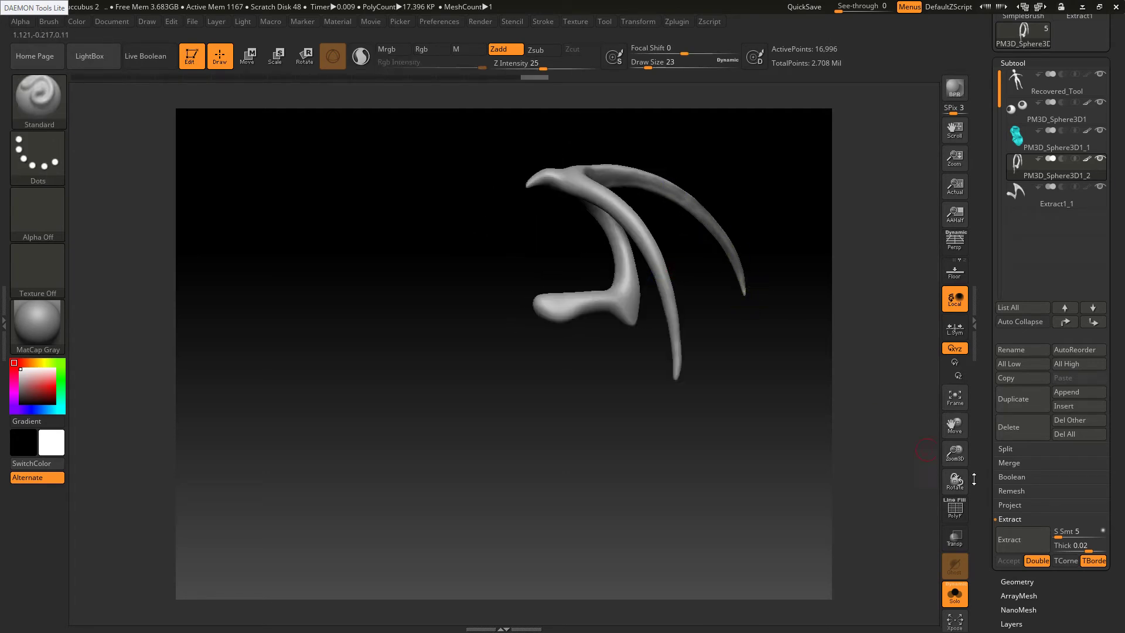
Extract the masked finger bones with thickness 0.01 and smoothness 5, and accept the result as a new subtool
{"action": "left_click", "coordinate": [1023, 537]}
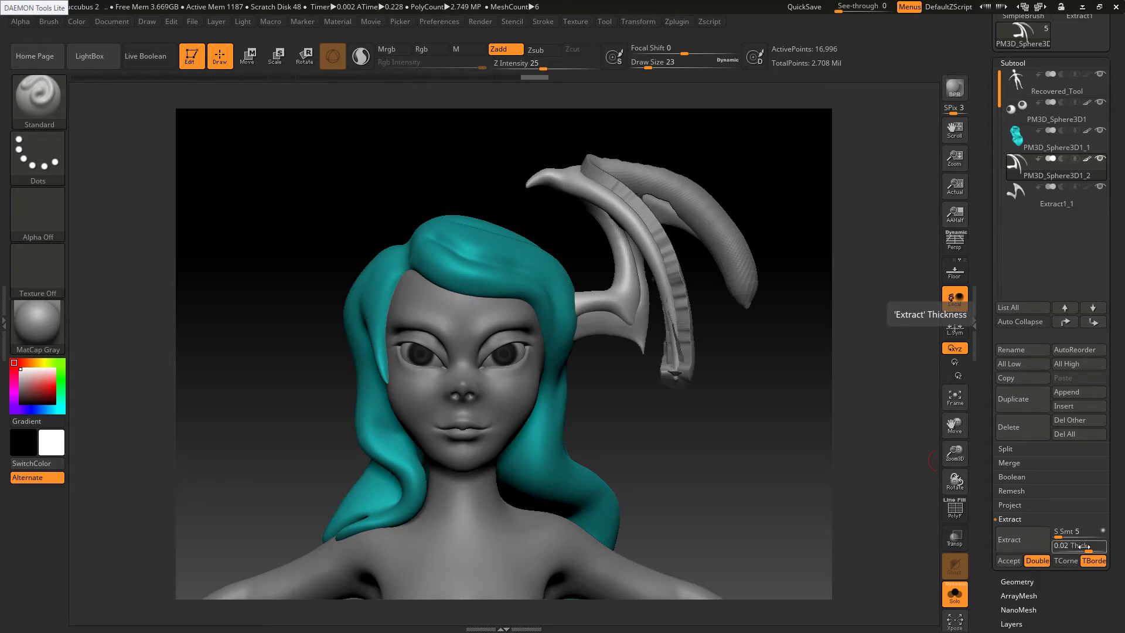
{"action": "left_click", "coordinate": [1082, 547]}
{"action": "left_click", "coordinate": [1083, 548]}
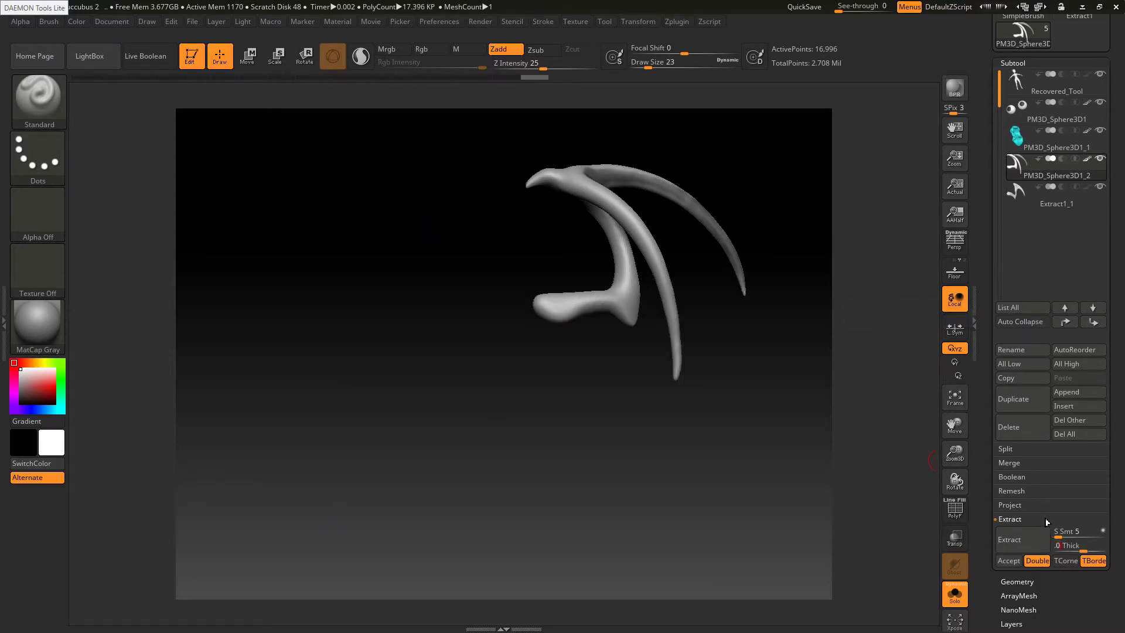
{"action": "left_click", "coordinate": [1009, 561]}
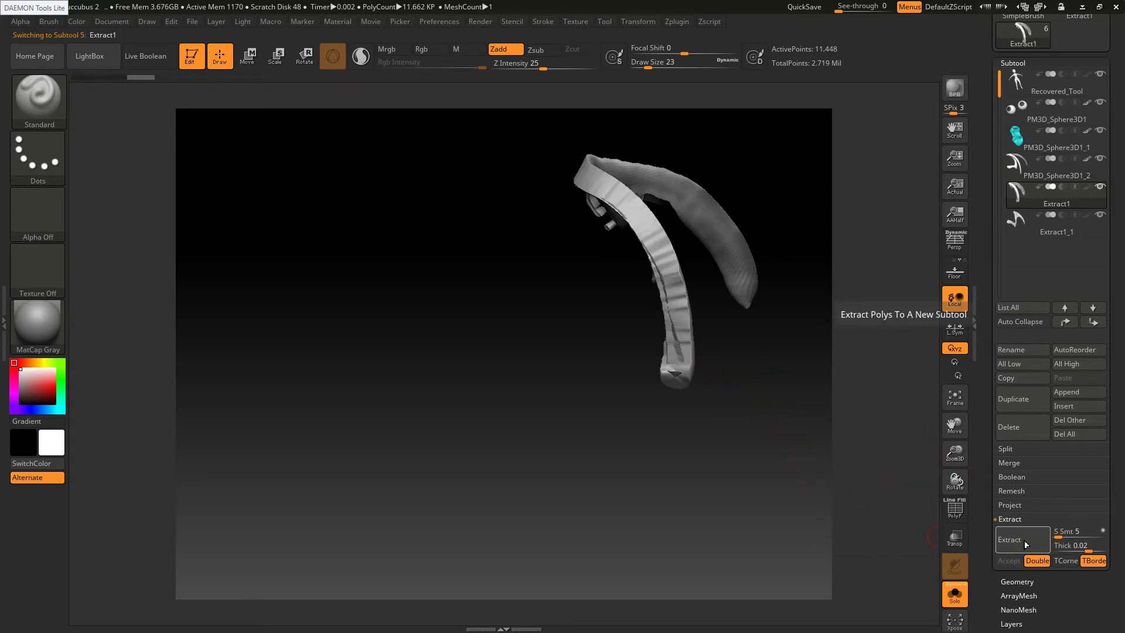
Turn Solo off to show the whole character and select the new Extract1 subtool in front view
{"action": "left_click_drag", "start_coordinate": [771, 447], "coordinate": [728, 454]}
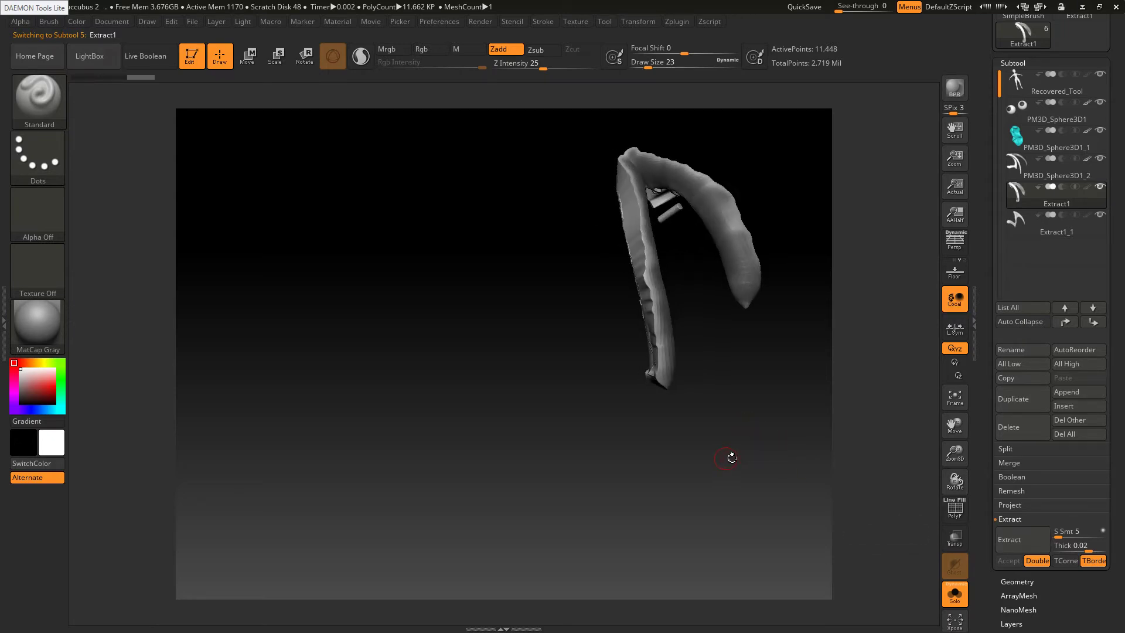
{"action": "left_click", "coordinate": [1039, 170]}
{"action": "left_click", "coordinate": [955, 593]}
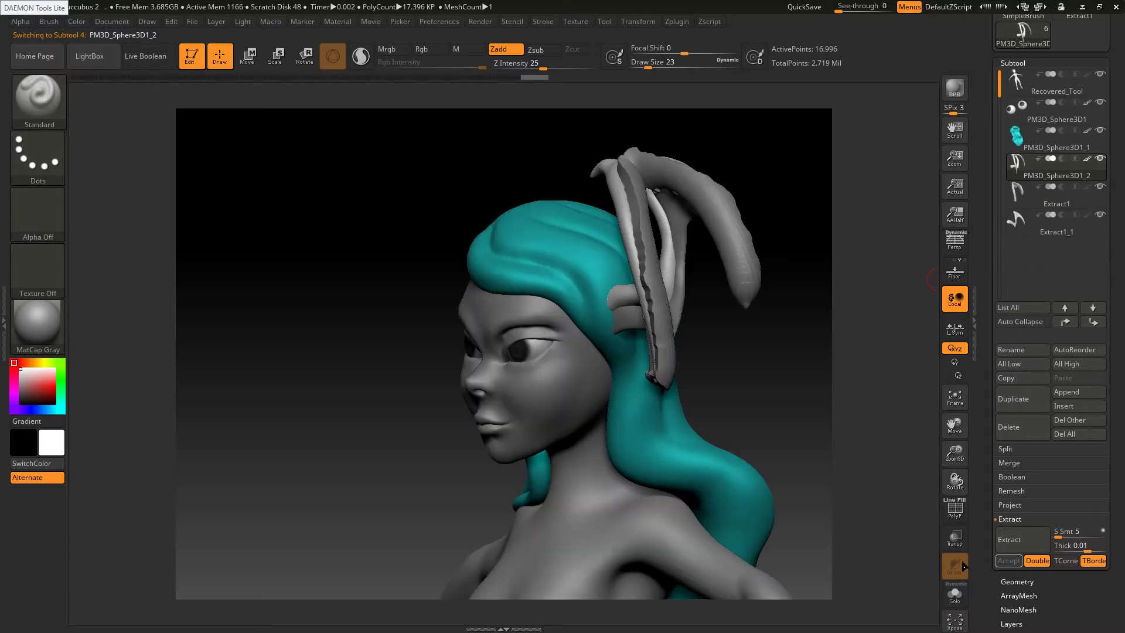
{"action": "left_click", "coordinate": [1049, 194]}
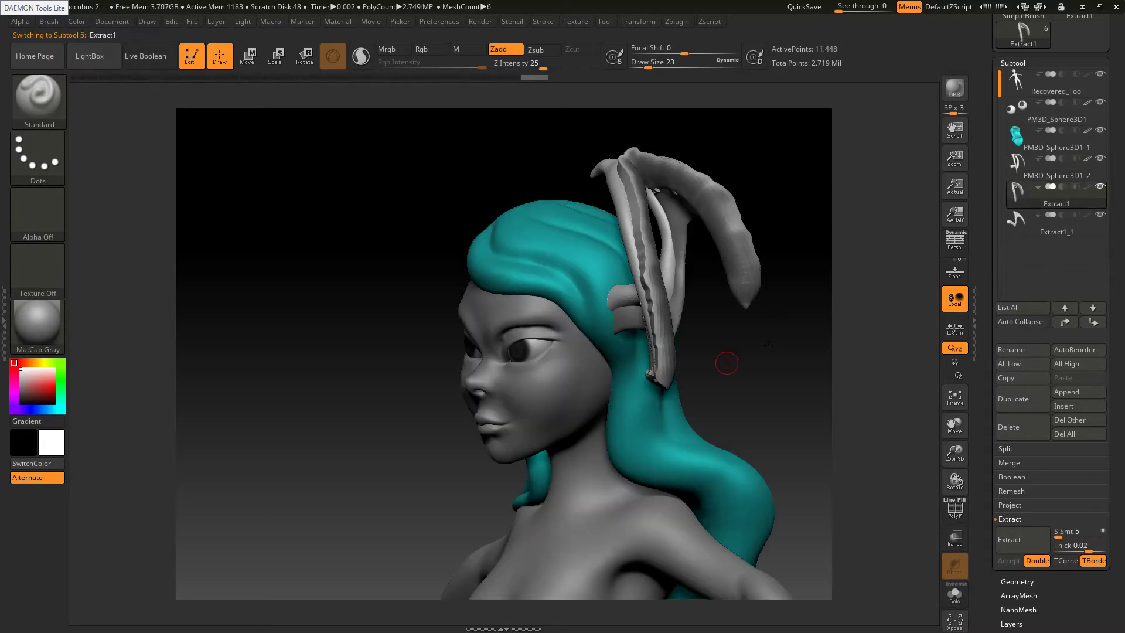
{"action": "left_click_drag", "start_coordinate": [727, 362], "coordinate": [743, 364], "text": "shift"}
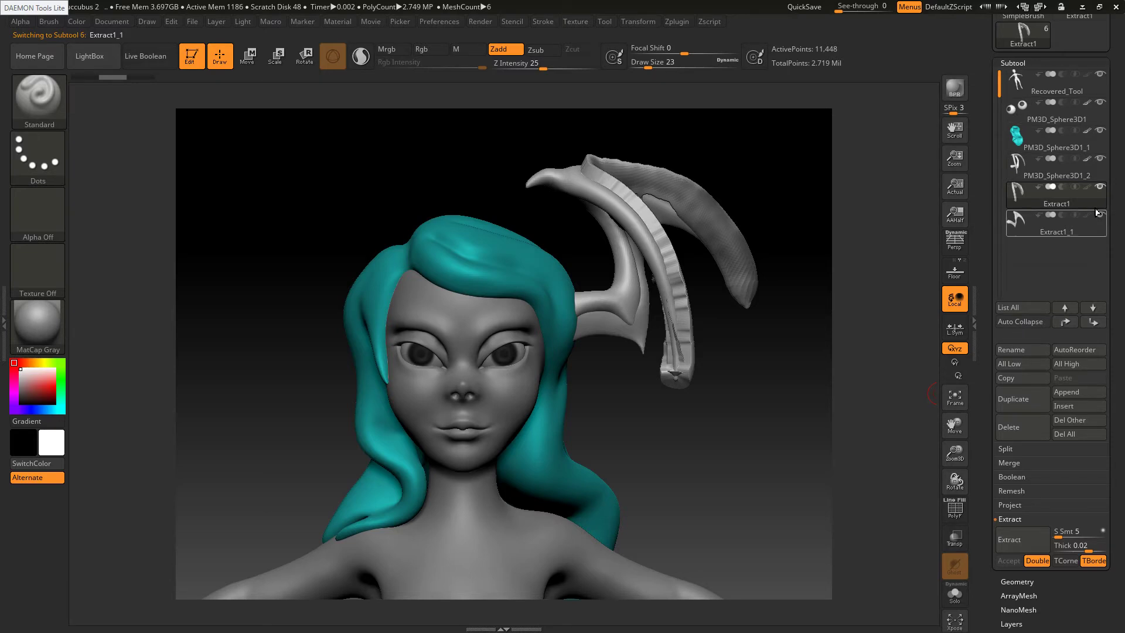
Hide the earlier membrane subtool Extract1_1, leaving Extract1 as the active subtool
{"action": "left_click", "coordinate": [1092, 227]}
{"action": "left_click", "coordinate": [1031, 62]}
{"action": "left_click", "coordinate": [1032, 62]}
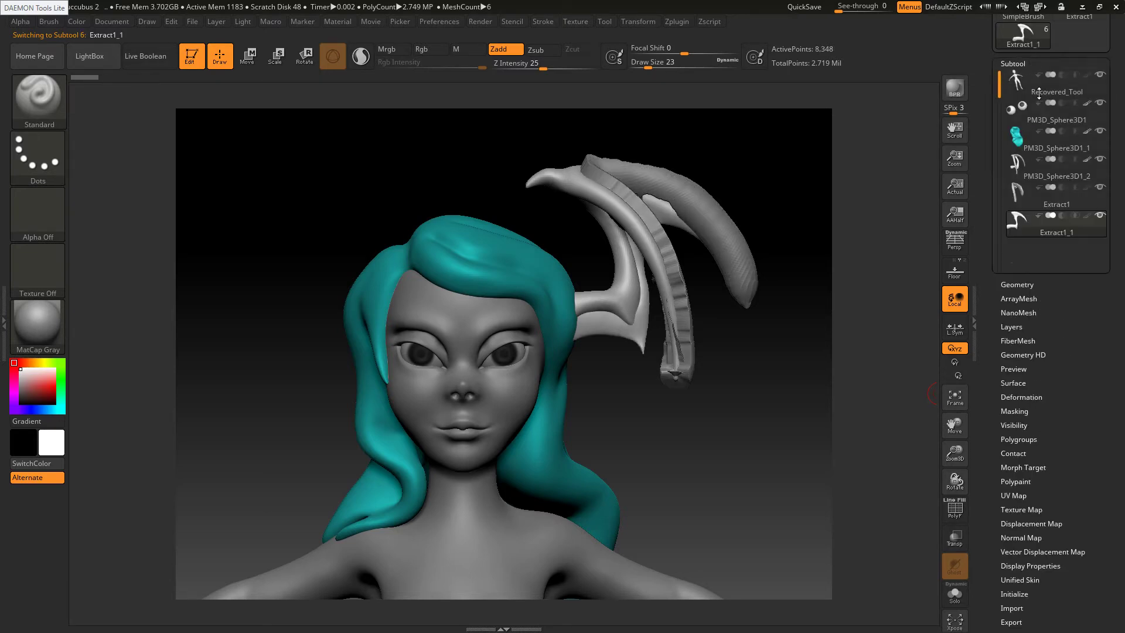
{"action": "left_click", "coordinate": [1064, 200]}
{"action": "left_click", "coordinate": [1032, 65]}
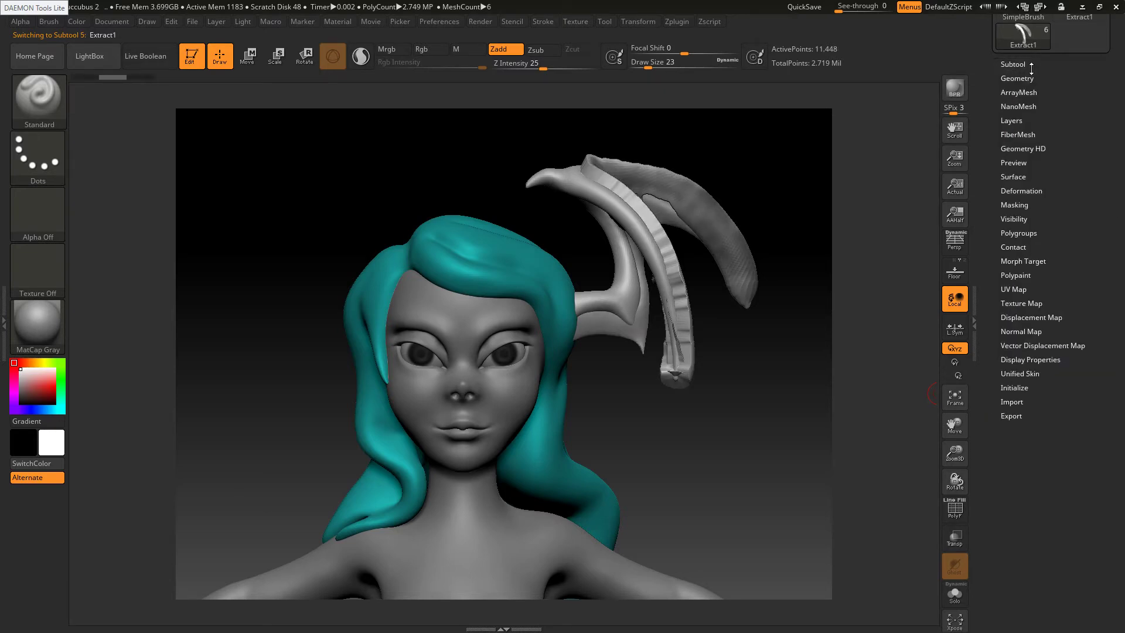
{"action": "left_click", "coordinate": [1033, 65]}
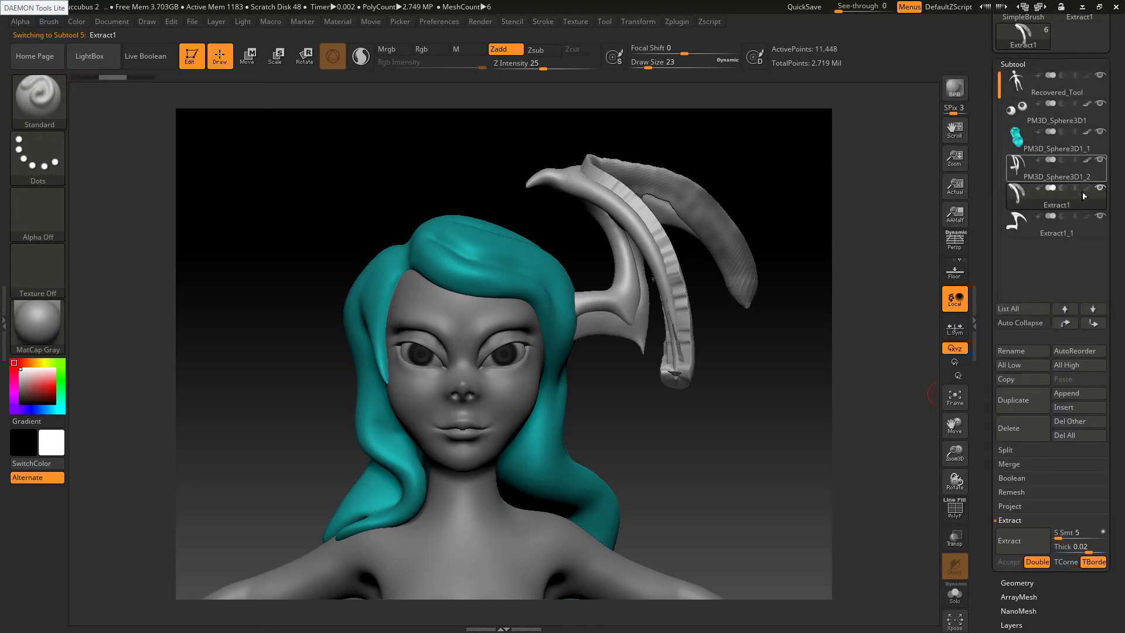
{"action": "left_click", "coordinate": [1101, 217]}
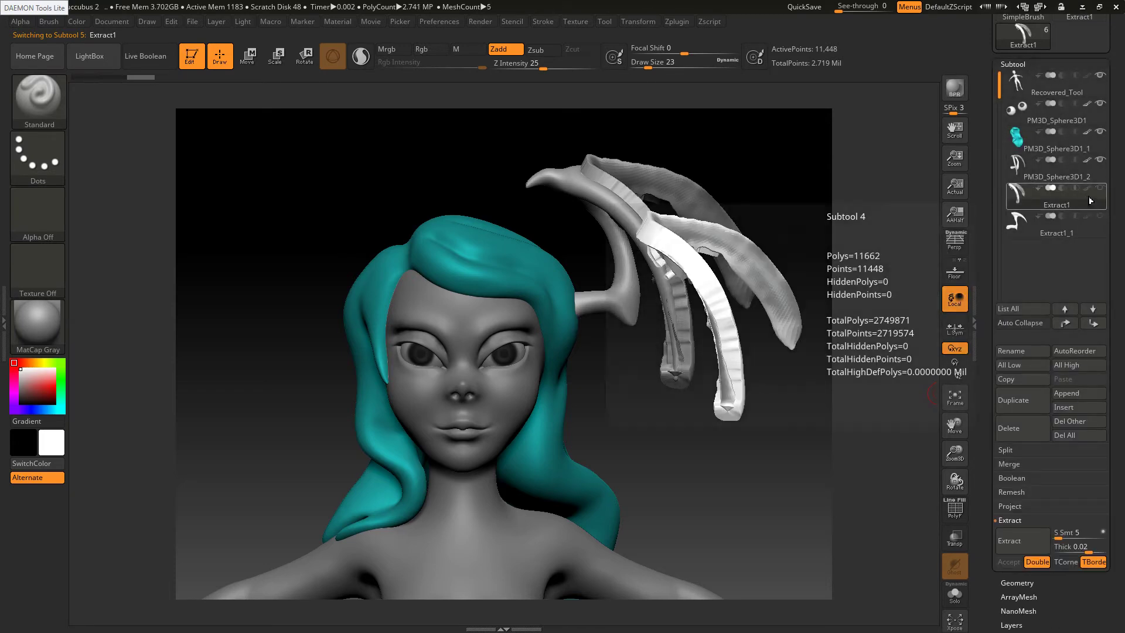
Clear the mask on Extract1 and convert it to a DynaMesh at resolution 288
{"action": "left_click", "coordinate": [1035, 65]}
{"action": "left_click", "coordinate": [1027, 79]}
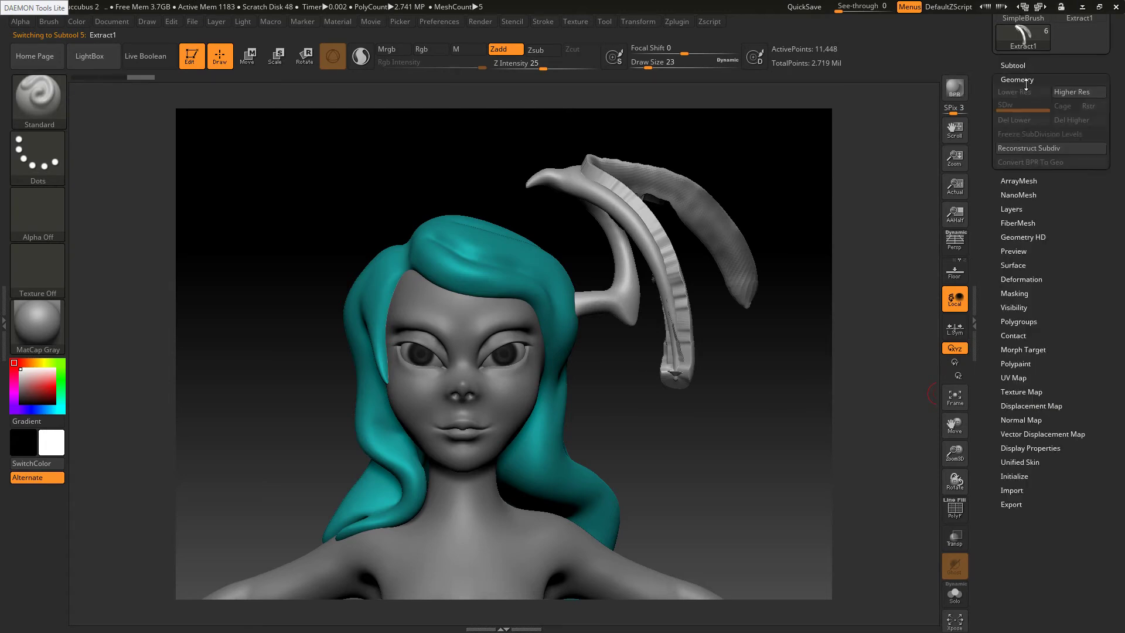
{"action": "left_click", "coordinate": [1014, 275]}
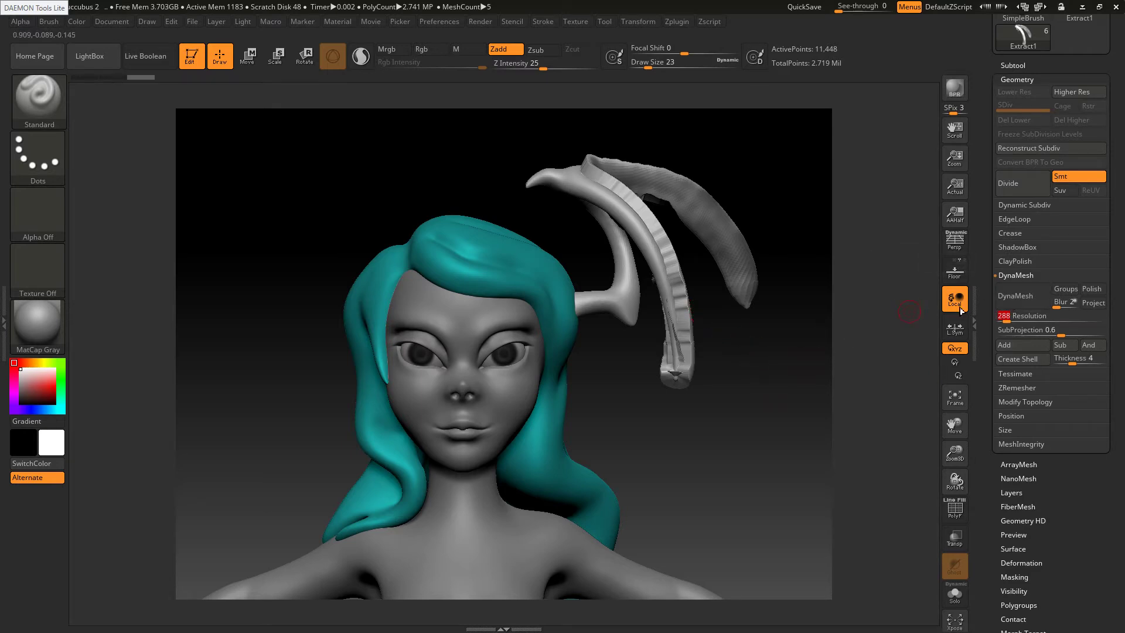
{"action": "left_click", "coordinate": [1027, 302]}
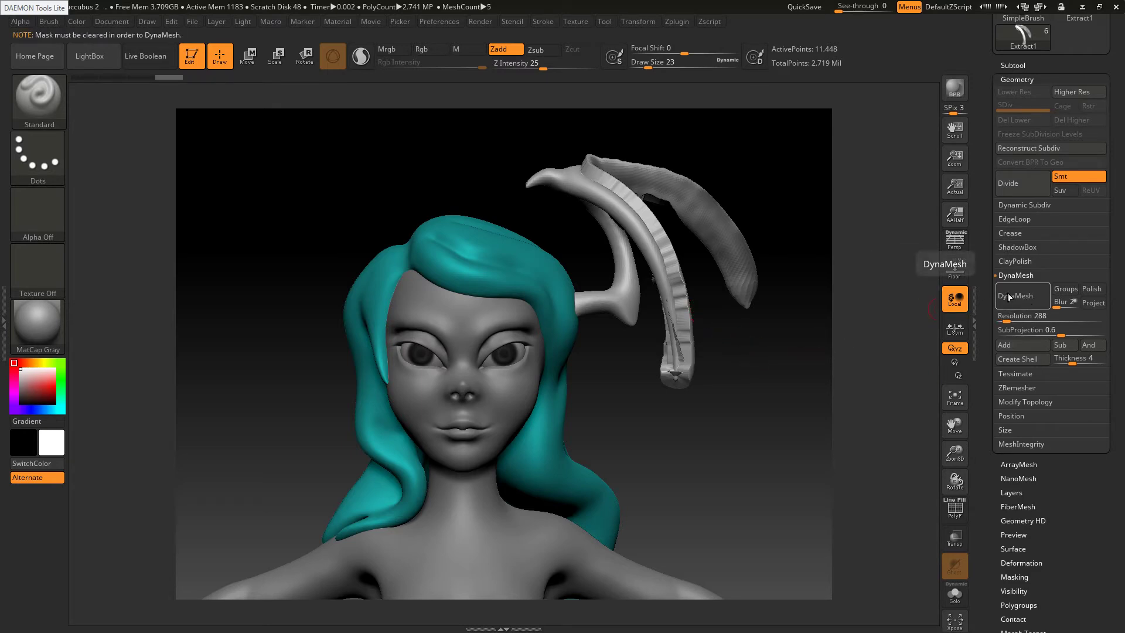
{"action": "left_click_drag", "start_coordinate": [796, 430], "coordinate": [816, 410]}
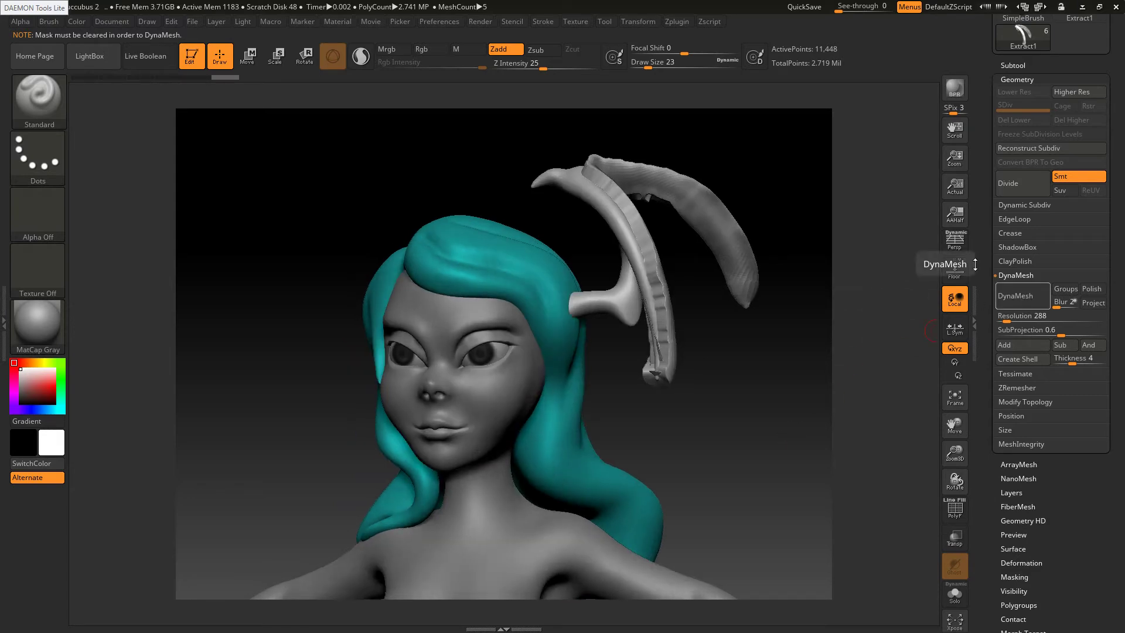
{"action": "key", "text": "ctrl"}
{"action": "key", "text": "shift"}
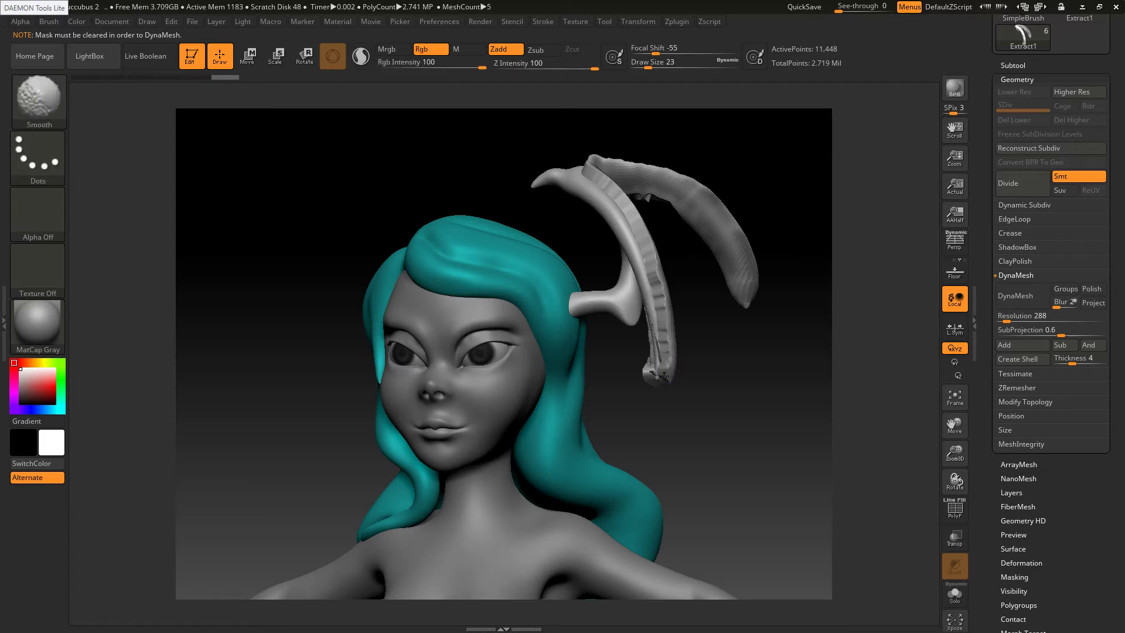
{"action": "left_click_drag", "start_coordinate": [711, 357], "coordinate": [668, 359], "text": "ctrl"}
{"action": "left_click", "coordinate": [1013, 309]}
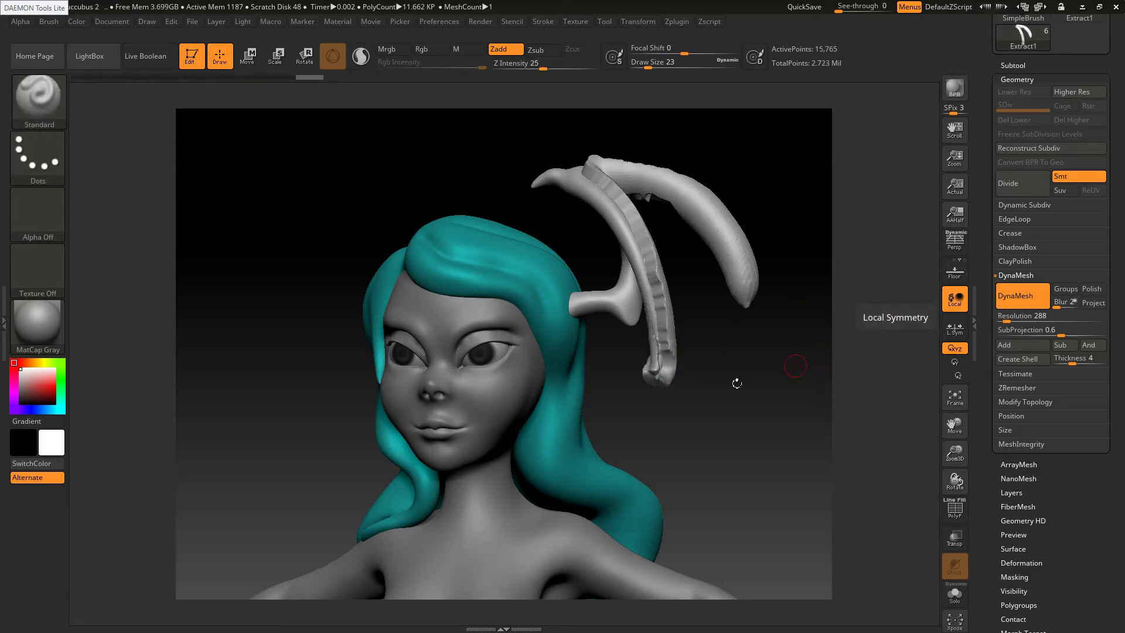
Smooth the ridged surface of the extracted membrane along both finger bones with the Smooth brush at draw size 101
{"action": "mouse_move", "coordinate": [667, 330]}
{"action": "left_mouse_down", "text": "shift"}
{"action": "mouse_move", "coordinate": [668, 346]}
{"action": "mouse_move", "coordinate": [653, 267]}
{"action": "mouse_move", "coordinate": [593, 175]}
{"action": "left_mouse_up", "text": "shift"}
{"action": "left_click_drag", "start_coordinate": [640, 167], "coordinate": [671, 187]}
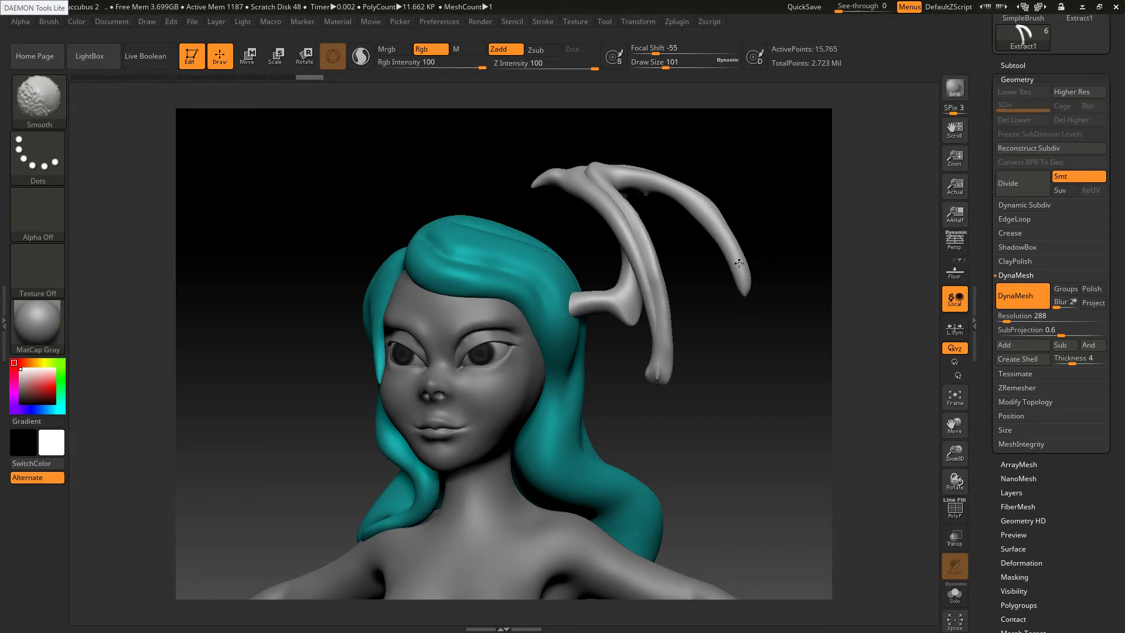
{"action": "left_click_drag", "start_coordinate": [711, 214], "coordinate": [692, 209], "text": "shift"}
{"action": "mouse_move", "coordinate": [691, 258]}
{"action": "left_mouse_down"}
{"action": "mouse_move", "coordinate": [636, 215]}
{"action": "mouse_move", "coordinate": [510, 228]}
{"action": "mouse_move", "coordinate": [743, 277]}
{"action": "mouse_move", "coordinate": [746, 254]}
{"action": "mouse_move", "coordinate": [750, 284]}
{"action": "mouse_move", "coordinate": [743, 274]}
{"action": "left_mouse_up"}
Adjust the membrane around the rear finger bone with SnakeHook at draw size 116 and smooth its upper part
{"action": "key", "text": "s"}
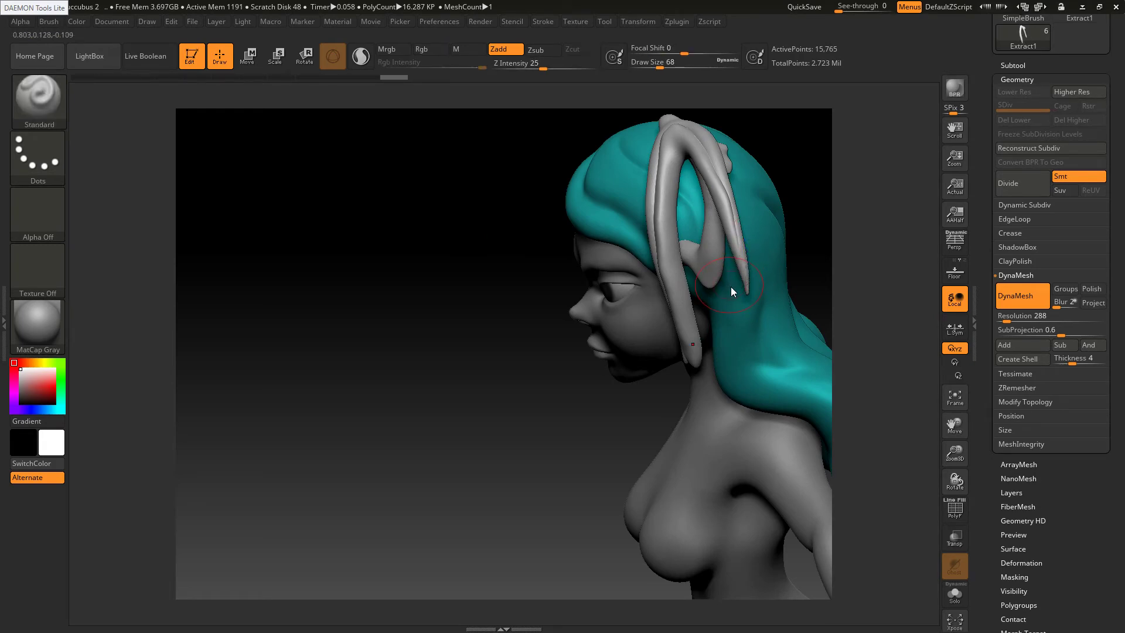
{"action": "key", "text": "b"}
{"action": "key", "text": "s"}
{"action": "key", "text": "h"}
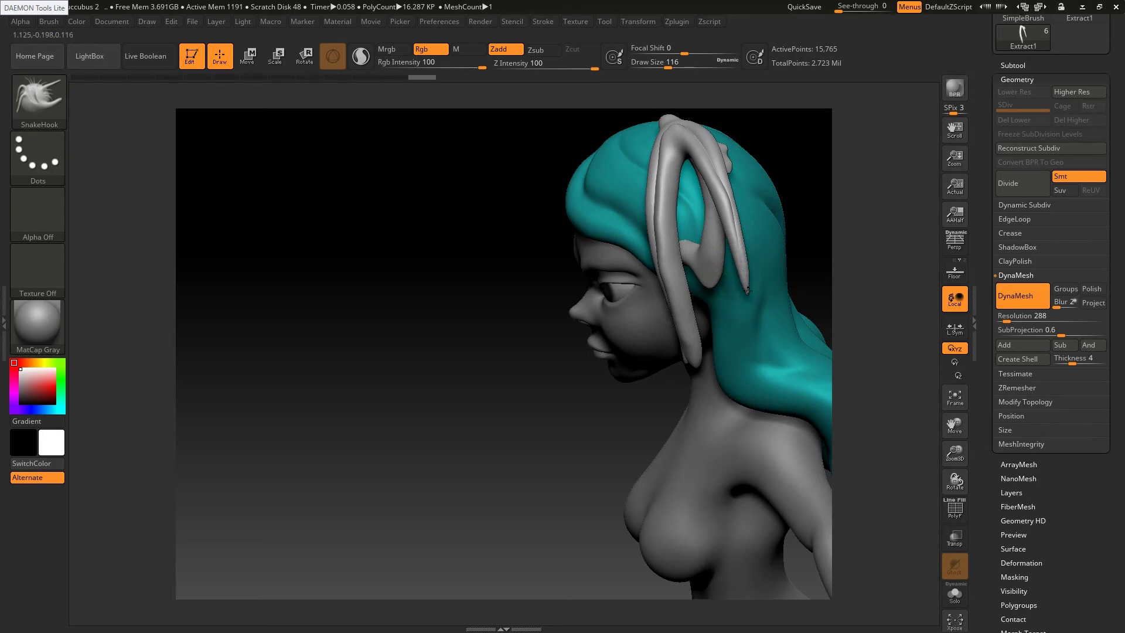
{"action": "key", "text": "shift"}
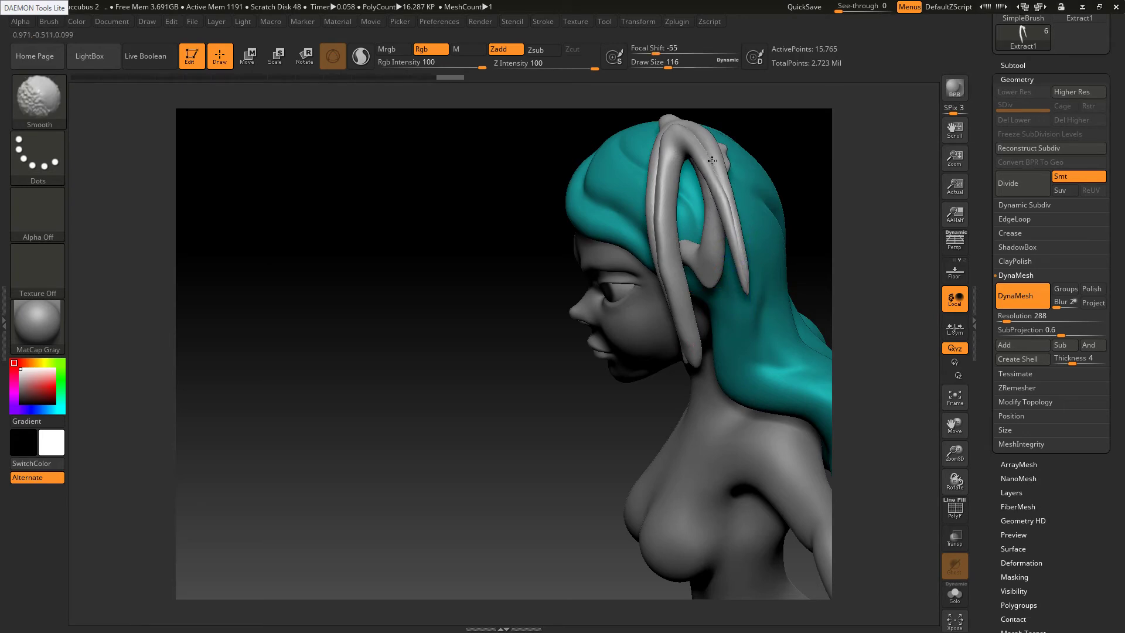
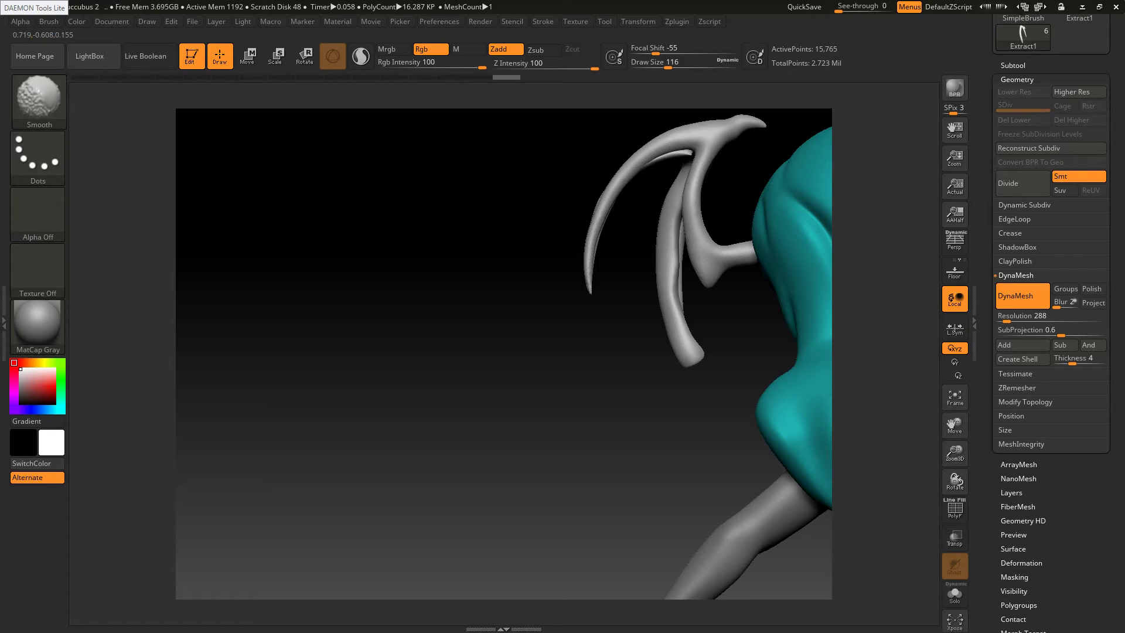
Pull the membrane's upper arch between the two finger bones into shape with SnakeHook
{"action": "mouse_move", "coordinate": [674, 146]}
{"action": "right_mouse_down", "text": "ctrl"}
{"action": "mouse_move", "coordinate": [715, 199]}
{"action": "mouse_move", "coordinate": [695, 192]}
{"action": "right_mouse_up", "text": "ctrl"}
{"action": "key", "text": "b"}
{"action": "key", "text": "s"}
{"action": "key", "text": "h"}
{"action": "key", "text": "s"}
{"action": "left_click_drag", "start_coordinate": [714, 167], "coordinate": [712, 147]}
{"action": "mouse_move", "coordinate": [705, 181]}
{"action": "right_mouse_down"}
{"action": "mouse_move", "coordinate": [715, 160]}
{"action": "mouse_move", "coordinate": [724, 221]}
{"action": "right_mouse_up"}
{"action": "key", "text": "s"}
{"action": "left_click_drag", "start_coordinate": [729, 241], "coordinate": [724, 244]}
Smooth the membrane's lower end and taper it to a point over the front finger bone with SnakeHook at draw size 68
{"action": "right_click_drag", "start_coordinate": [665, 270], "coordinate": [629, 354]}
{"action": "key", "text": "shift"}
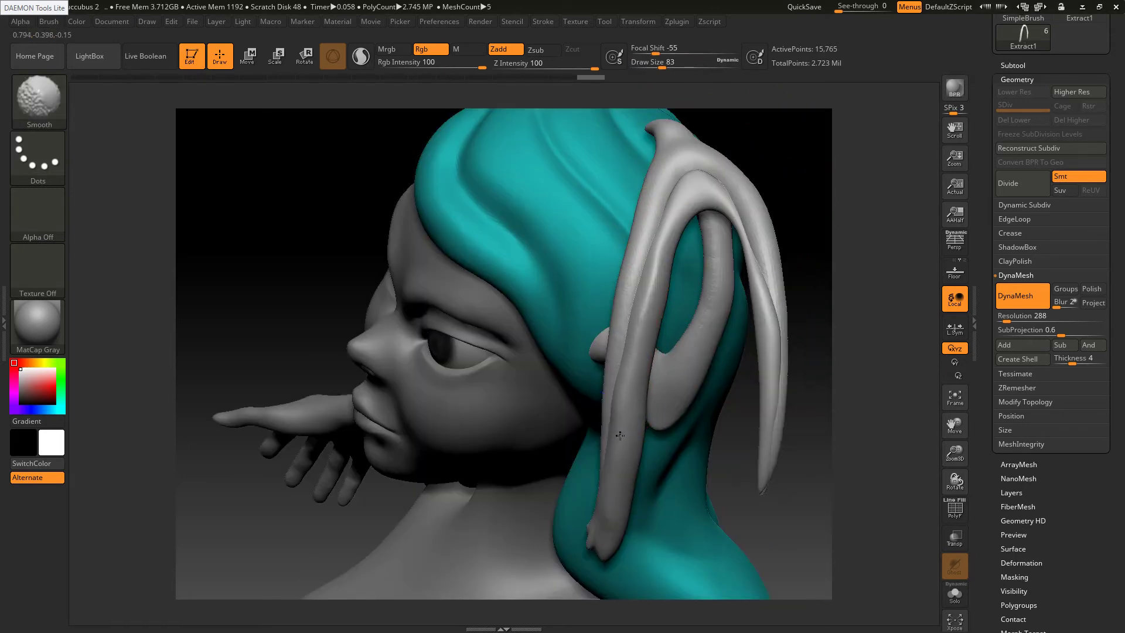
{"action": "left_click_drag", "start_coordinate": [611, 523], "coordinate": [620, 476], "text": "shift"}
{"action": "mouse_move", "coordinate": [586, 515]}
{"action": "right_mouse_down"}
{"action": "mouse_move", "coordinate": [565, 417]}
{"action": "mouse_move", "coordinate": [611, 439]}
{"action": "right_mouse_up"}
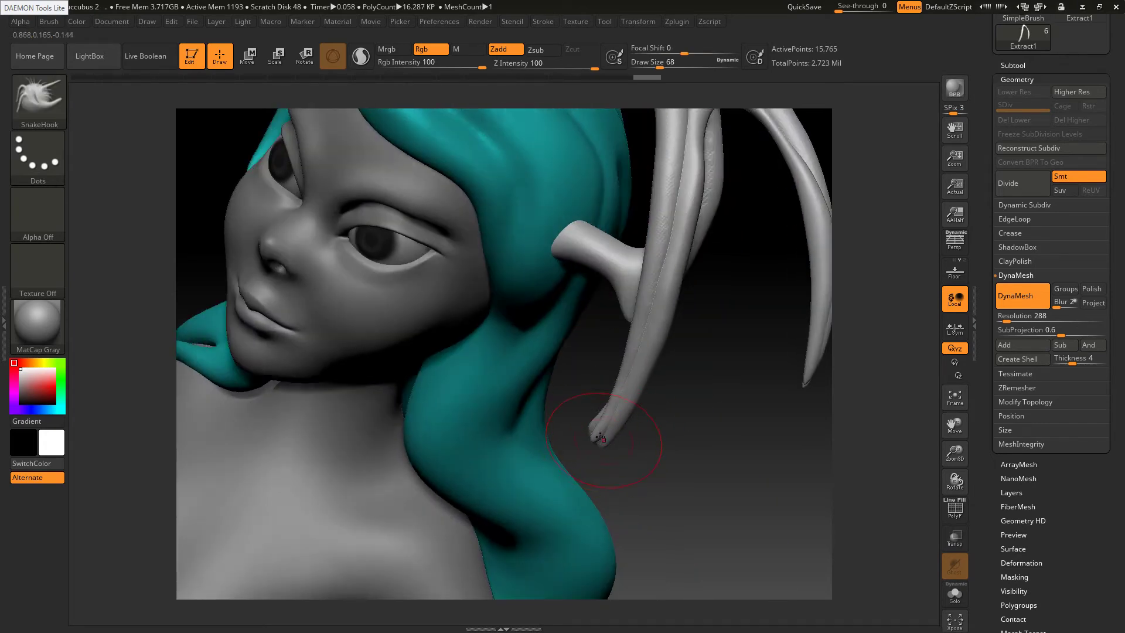
{"action": "left_click_drag", "start_coordinate": [601, 438], "coordinate": [592, 437], "text": "shift"}
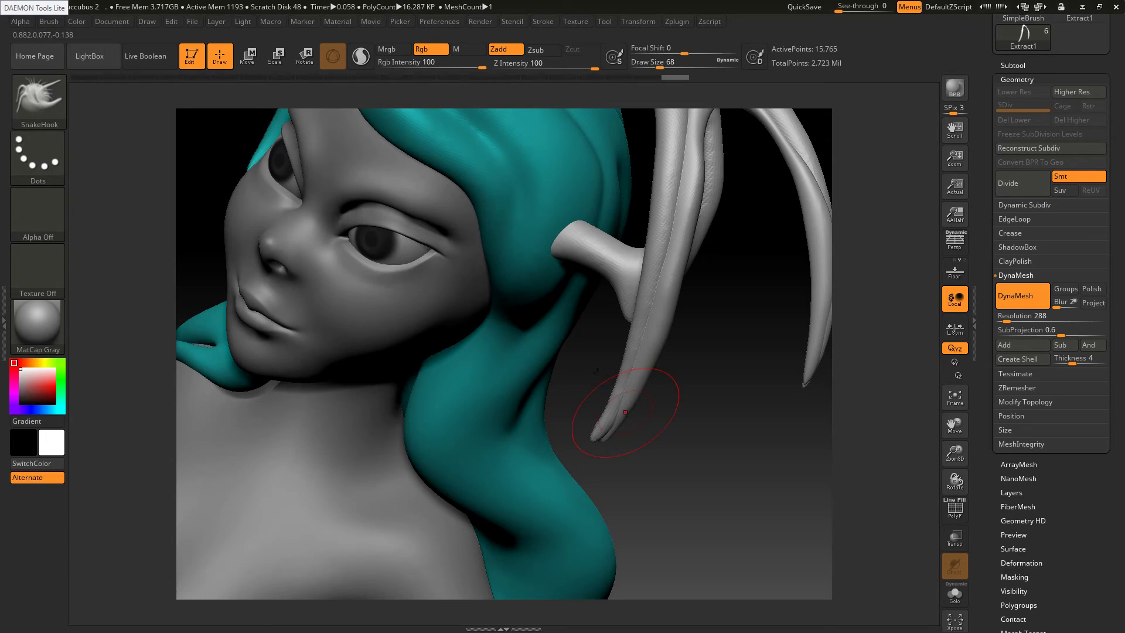
{"action": "right_click_drag", "start_coordinate": [503, 414], "coordinate": [615, 422]}
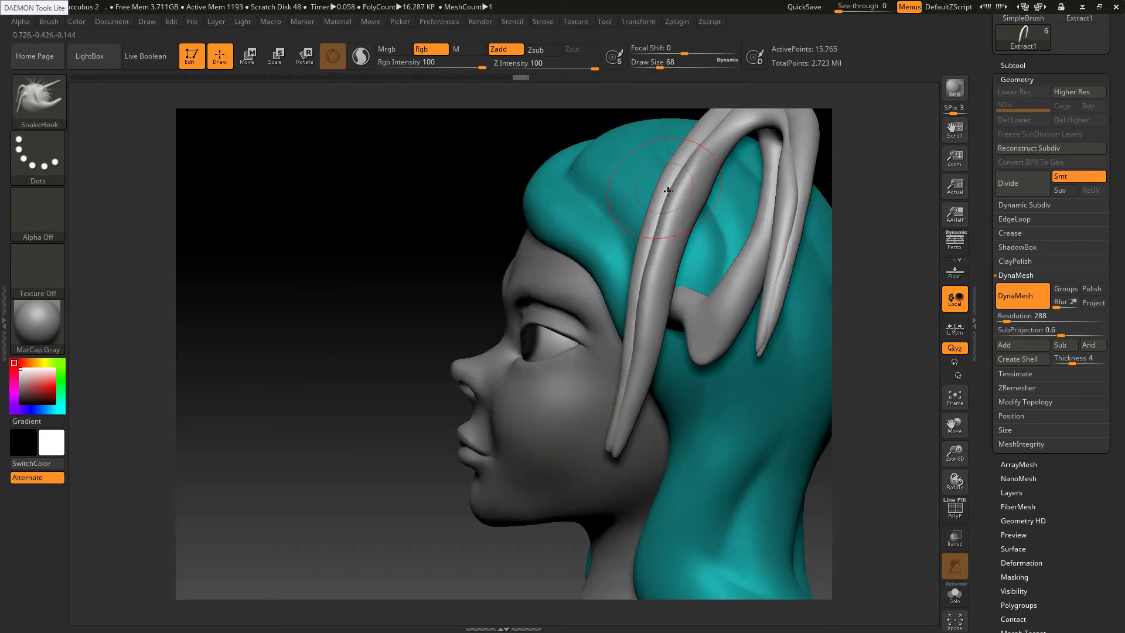
{"action": "right_click_drag", "start_coordinate": [709, 177], "coordinate": [703, 234]}
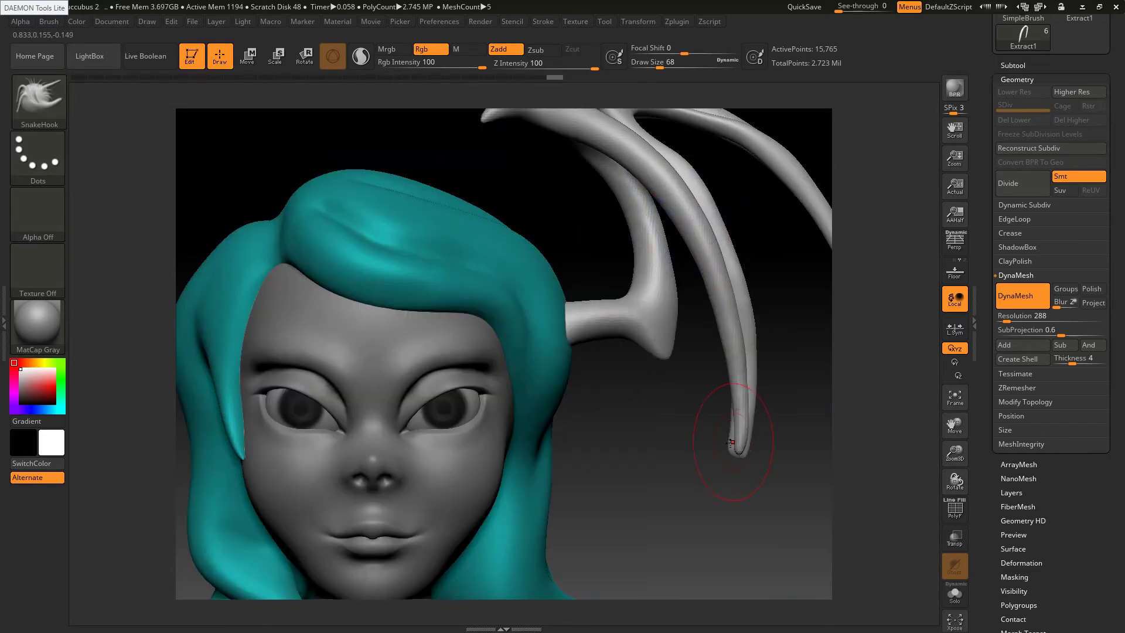
{"action": "key", "text": "shift"}
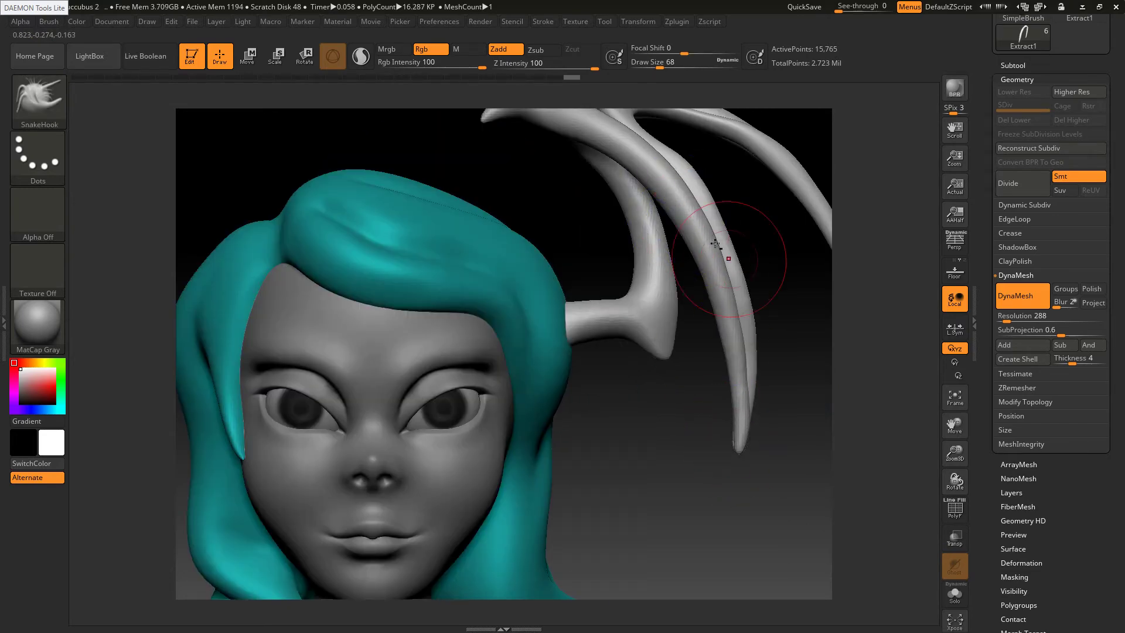
Thicken the membrane's inner edge along the upper finger bone and at the fork with the Inflat brush
{"action": "mouse_move", "coordinate": [736, 272]}
{"action": "right_mouse_down"}
{"action": "mouse_move", "coordinate": [651, 367]}
{"action": "mouse_move", "coordinate": [610, 234]}
{"action": "mouse_move", "coordinate": [704, 211]}
{"action": "mouse_move", "coordinate": [721, 188]}
{"action": "mouse_move", "coordinate": [674, 205]}
{"action": "right_mouse_up"}
{"action": "key", "text": "b"}
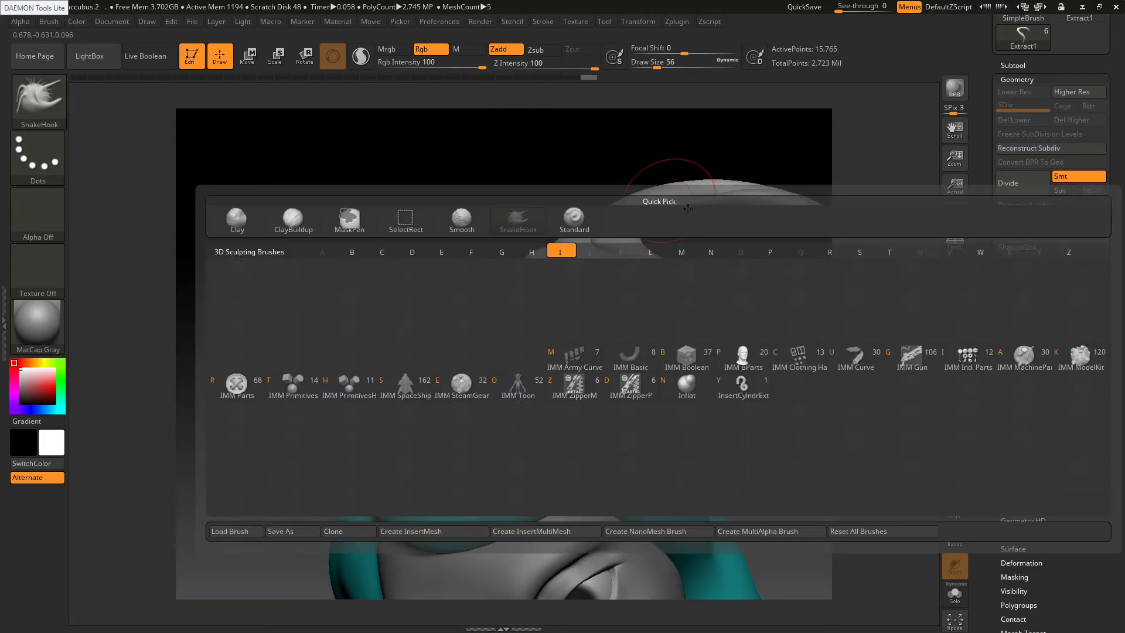
{"action": "key", "text": "i"}
{"action": "key", "text": "n"}
{"action": "mouse_move", "coordinate": [696, 206]}
{"action": "left_mouse_down"}
{"action": "mouse_move", "coordinate": [671, 210]}
{"action": "mouse_move", "coordinate": [744, 205]}
{"action": "left_mouse_up"}
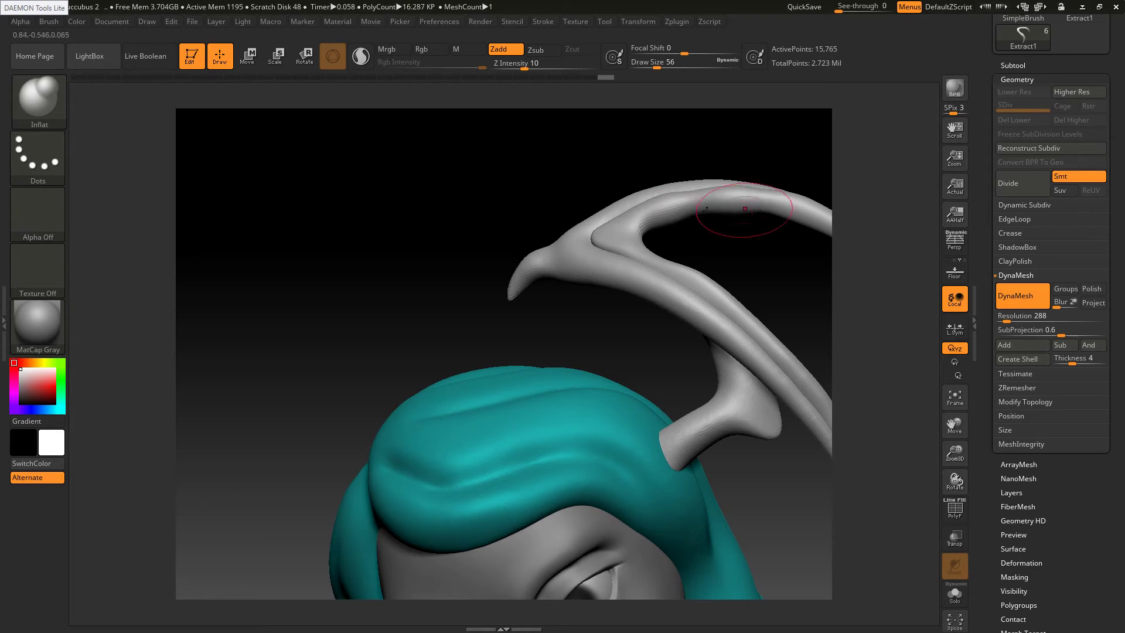
{"action": "mouse_move", "coordinate": [668, 269]}
{"action": "right_mouse_down"}
{"action": "mouse_move", "coordinate": [674, 244]}
{"action": "mouse_move", "coordinate": [716, 299]}
{"action": "mouse_move", "coordinate": [620, 244]}
{"action": "right_mouse_up"}
{"action": "key", "text": "s"}
{"action": "left_click_drag", "start_coordinate": [567, 209], "coordinate": [583, 212]}
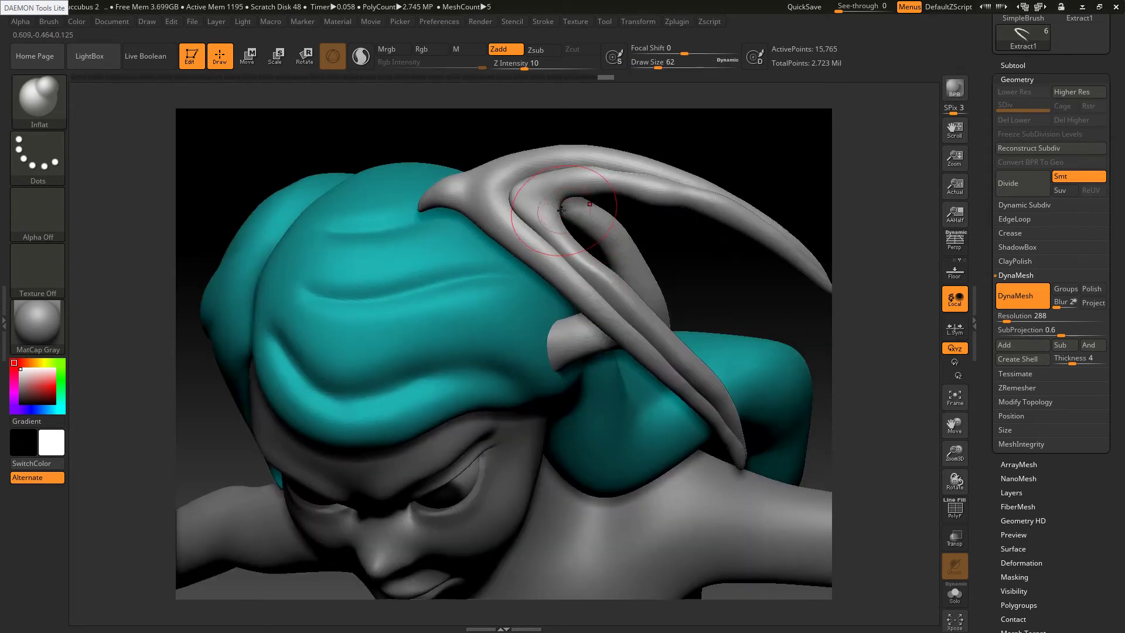
Check the reference painting and stretch the membrane's inner edge outward to fill the gap between the finger bones with SnakeHook
{"action": "key", "text": "alt+Tab"}
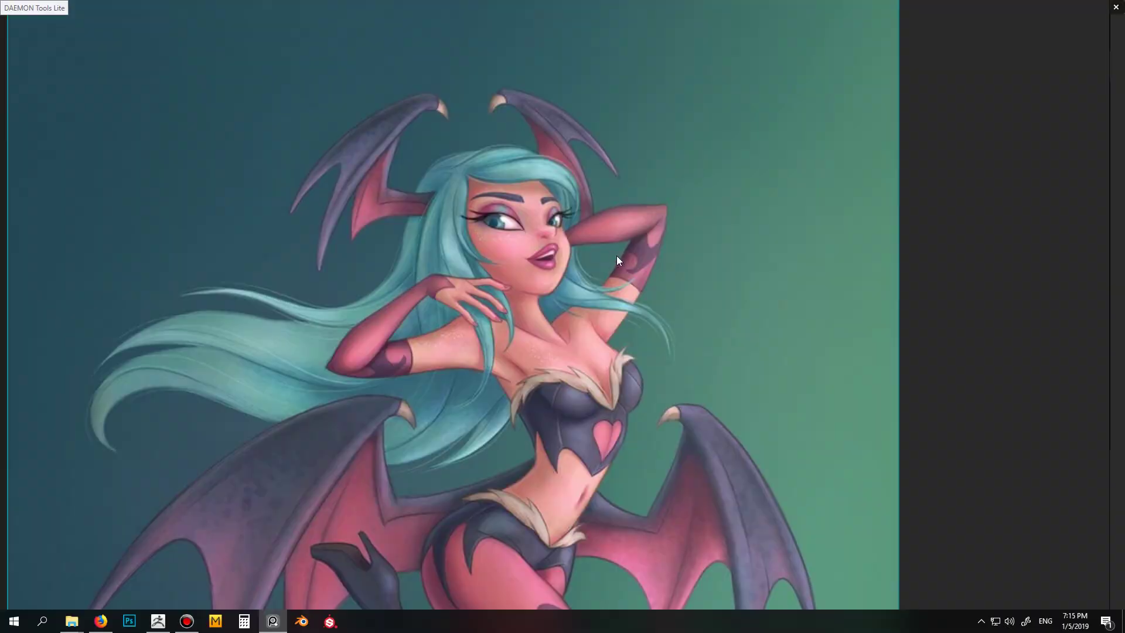
{"action": "key", "text": "alt+Tab"}
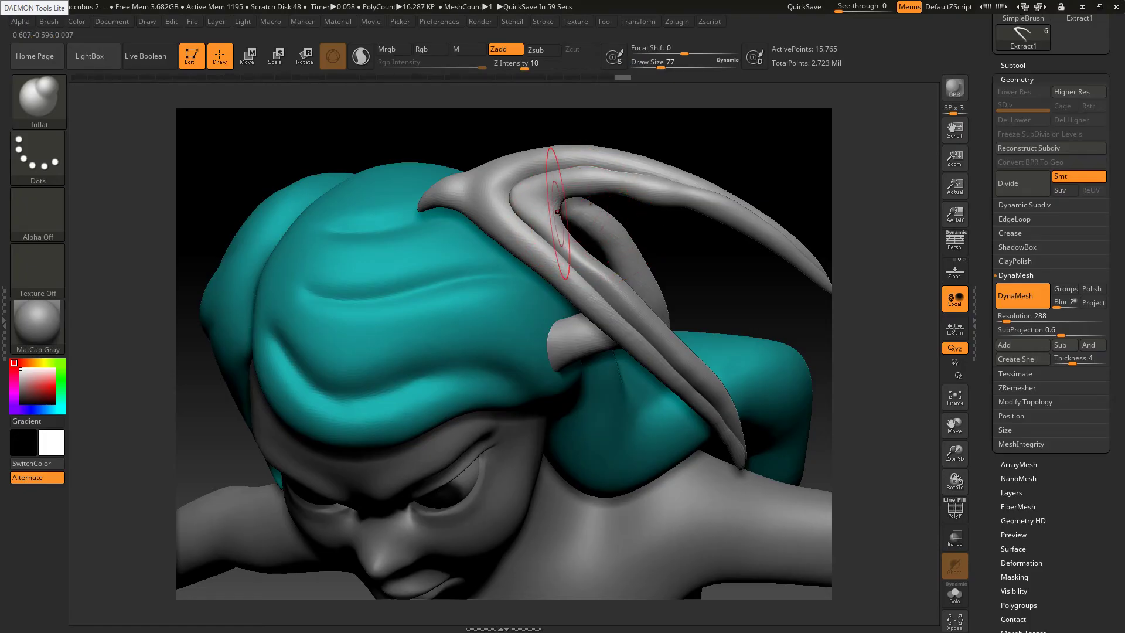
{"action": "key", "text": "b"}
{"action": "key", "text": "s"}
{"action": "key", "text": "h"}
{"action": "left_click_drag", "start_coordinate": [556, 207], "coordinate": [644, 215]}
{"action": "key", "text": "s"}
{"action": "left_click_drag", "start_coordinate": [662, 199], "coordinate": [707, 219]}
{"action": "key", "text": "s"}
{"action": "mouse_move", "coordinate": [602, 232]}
{"action": "left_mouse_down"}
{"action": "mouse_move", "coordinate": [636, 244]}
{"action": "mouse_move", "coordinate": [646, 307]}
{"action": "left_mouse_up"}
{"action": "left_click_drag", "start_coordinate": [639, 250], "coordinate": [649, 258]}
{"action": "mouse_move", "coordinate": [640, 229]}
{"action": "left_mouse_down"}
{"action": "mouse_move", "coordinate": [649, 244]}
{"action": "mouse_move", "coordinate": [699, 231]}
{"action": "left_mouse_up"}
{"action": "left_click_drag", "start_coordinate": [719, 219], "coordinate": [739, 233]}
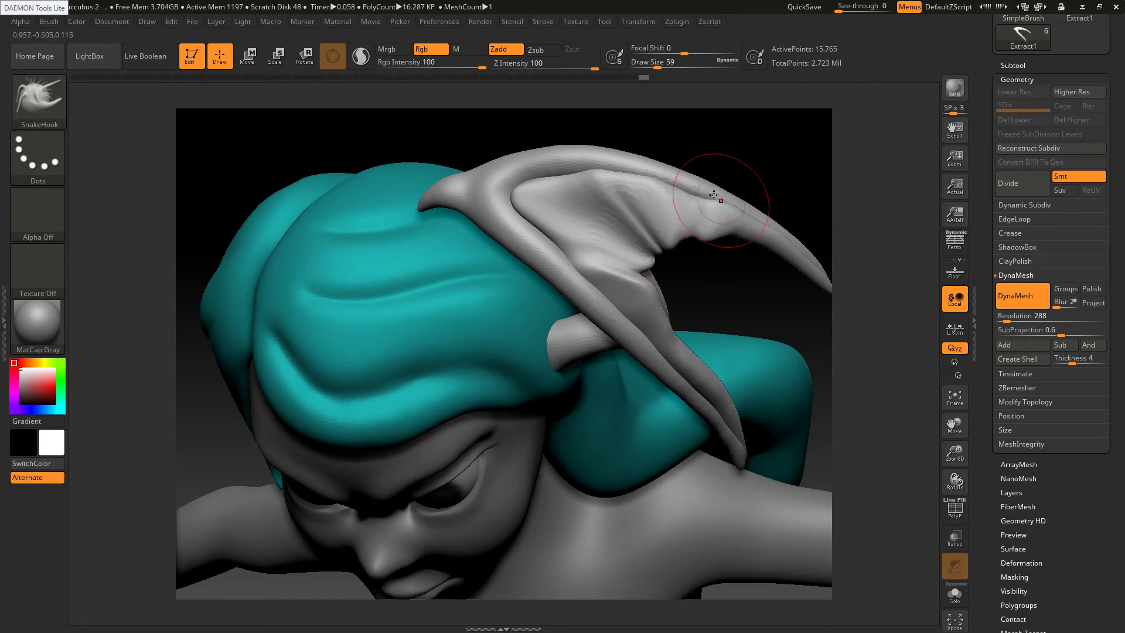
Smooth and adjust the stretched membrane near the bones and remesh its DynaMesh
{"action": "left_click_drag", "start_coordinate": [814, 153], "coordinate": [697, 199]}
{"action": "key", "text": "s"}
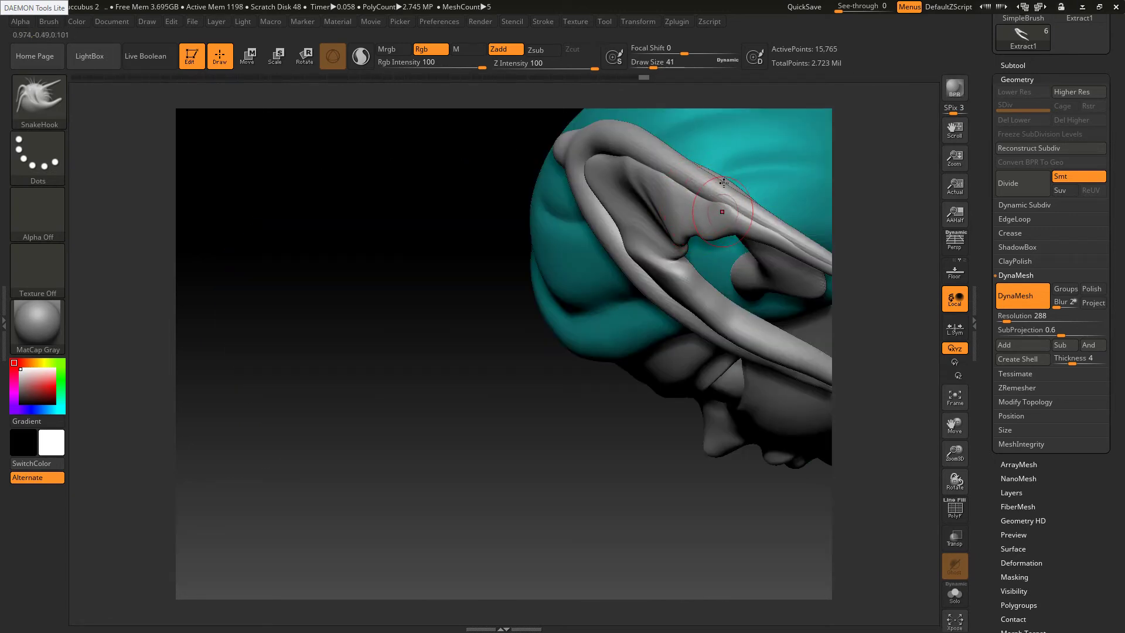
{"action": "key", "text": "ctrl+shift+z"}
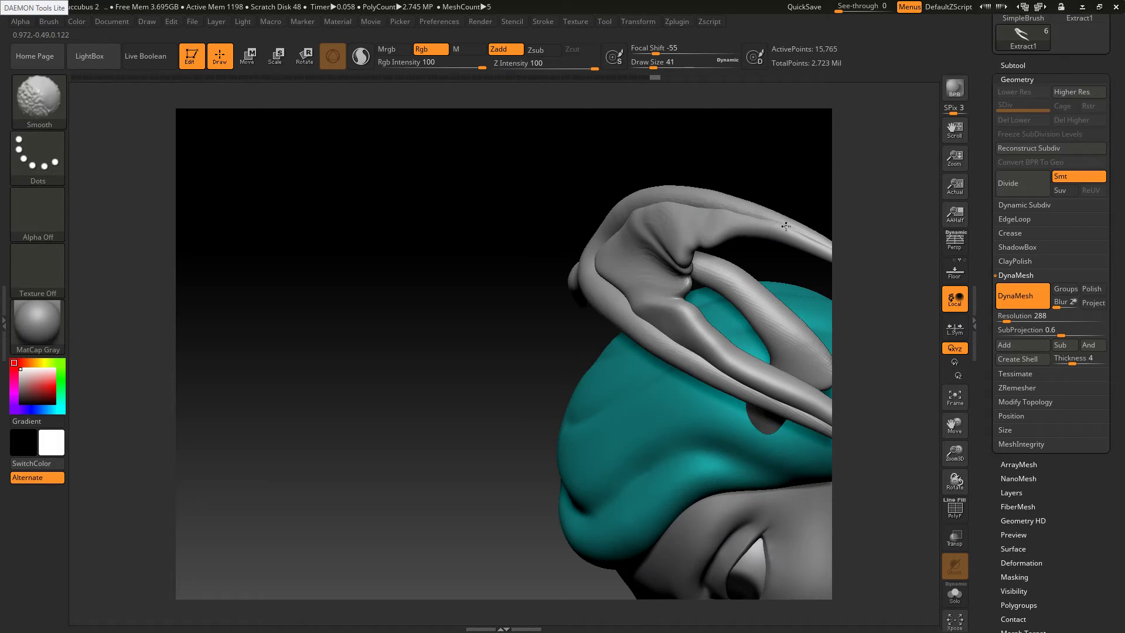
{"action": "left_click_drag", "start_coordinate": [785, 226], "coordinate": [777, 225], "text": "shift"}
{"action": "key", "text": "s"}
{"action": "left_click_drag", "start_coordinate": [713, 241], "coordinate": [732, 241]}
{"action": "left_click_drag", "start_coordinate": [726, 227], "coordinate": [728, 239]}
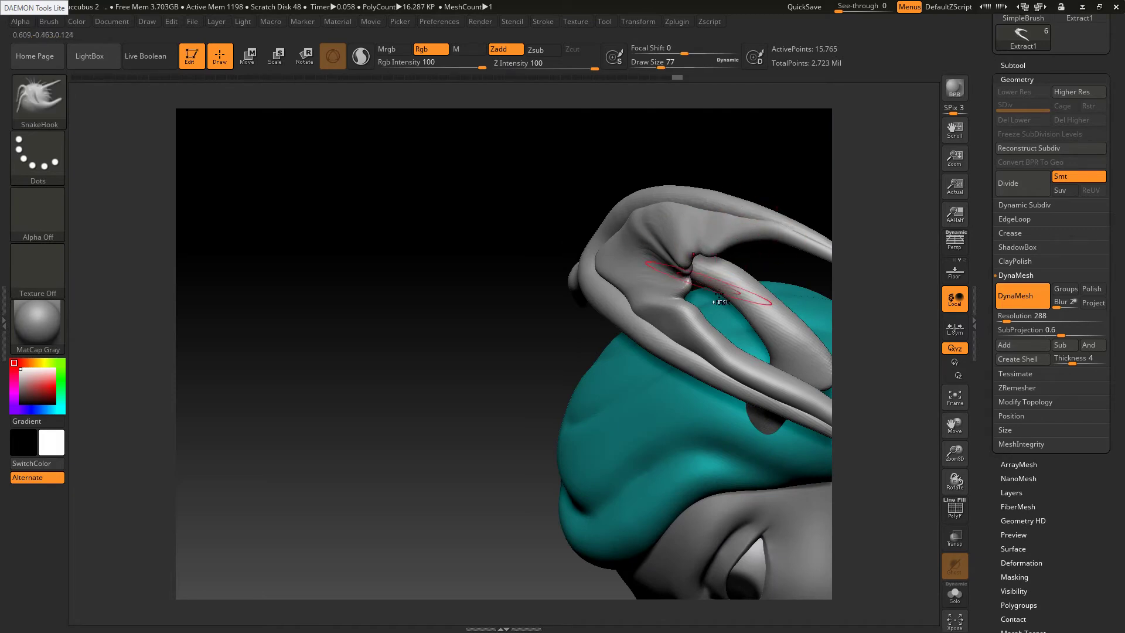
{"action": "key", "text": "ctrl+shift+z"}
{"action": "key", "text": "ctrl+shift+z"}
{"action": "key", "text": "ctrl+shift+z"}
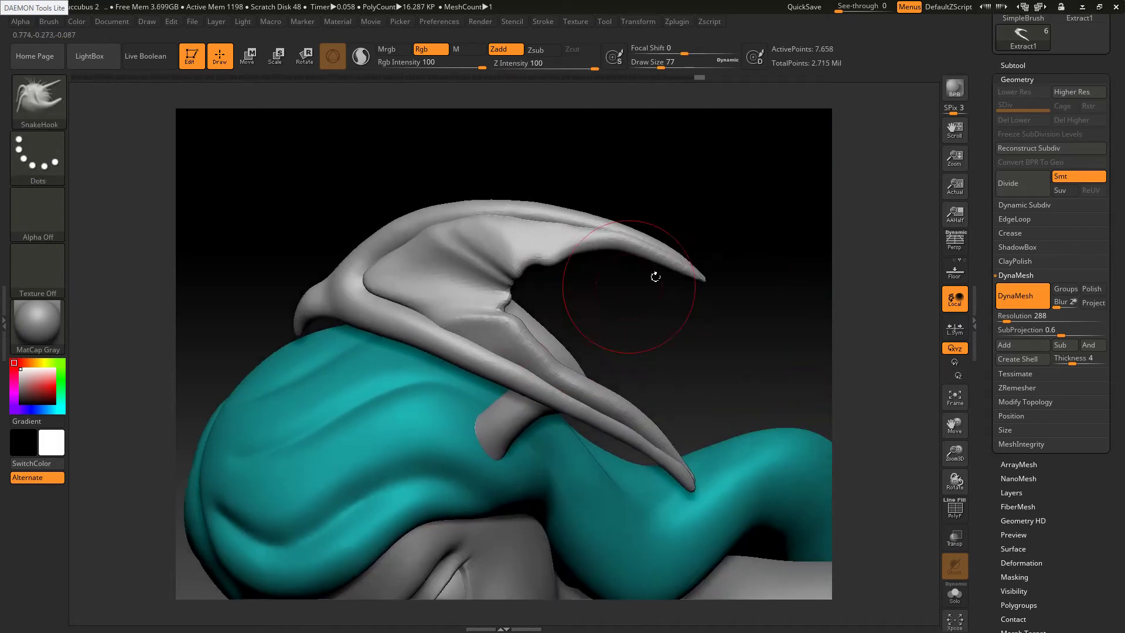
Thicken the membrane's narrow ends along both finger bones with the Inflat brush at draw size 77
{"action": "key", "text": "b"}
{"action": "key", "text": "i"}
{"action": "key", "text": "n"}
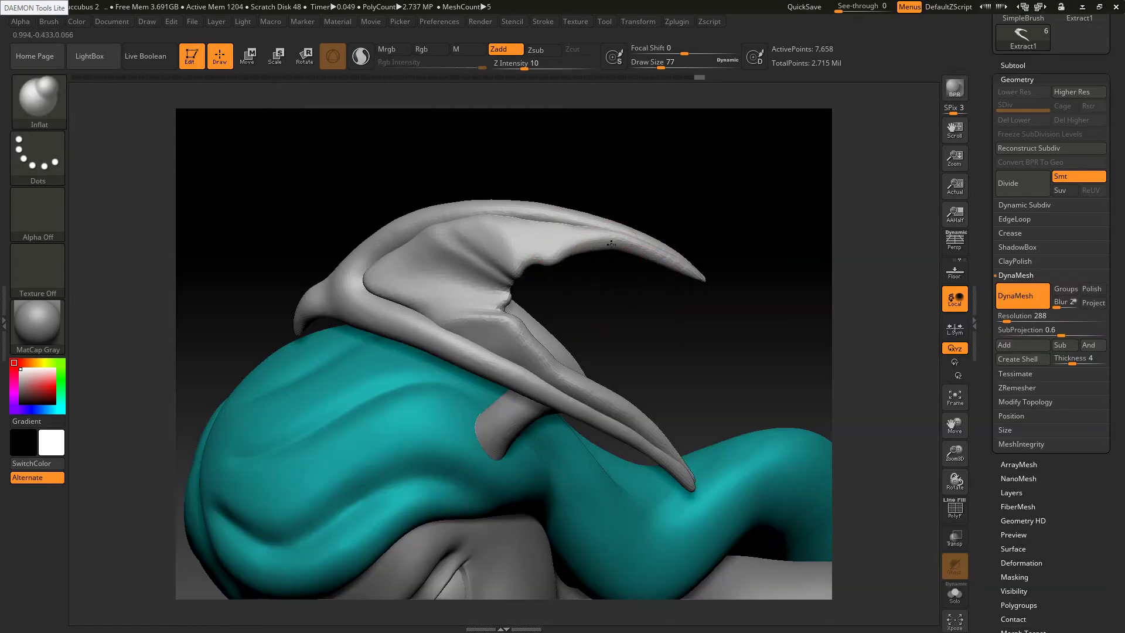
{"action": "left_click_drag", "start_coordinate": [611, 244], "coordinate": [656, 258]}
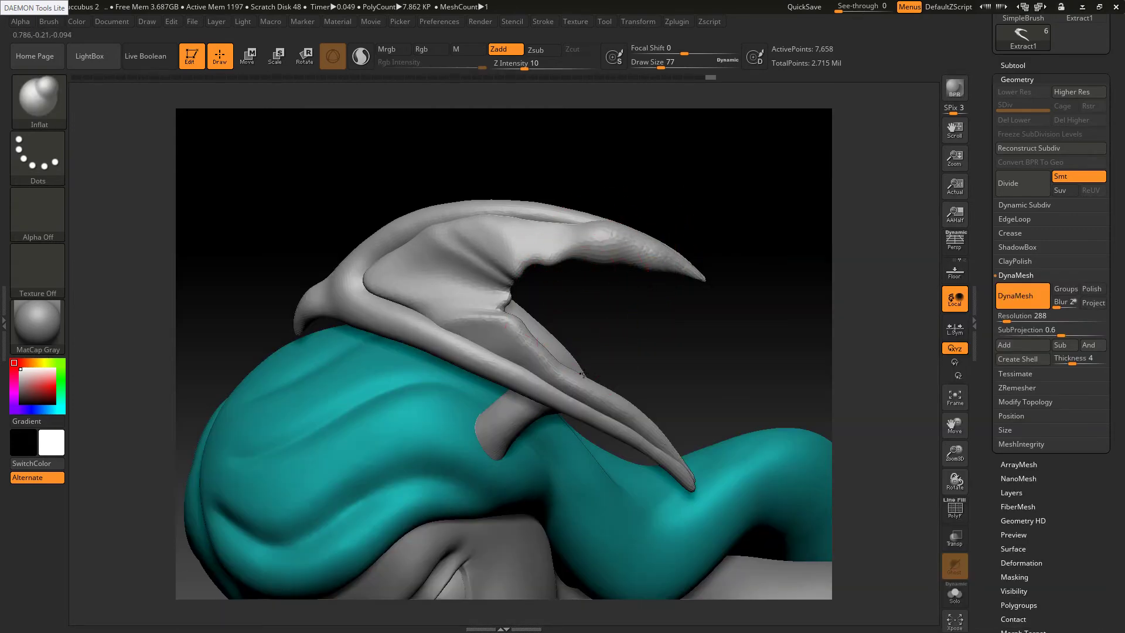
{"action": "mouse_move", "coordinate": [582, 374]}
{"action": "left_mouse_down"}
{"action": "mouse_move", "coordinate": [592, 389]}
{"action": "mouse_move", "coordinate": [542, 352]}
{"action": "mouse_move", "coordinate": [605, 374]}
{"action": "left_mouse_up"}
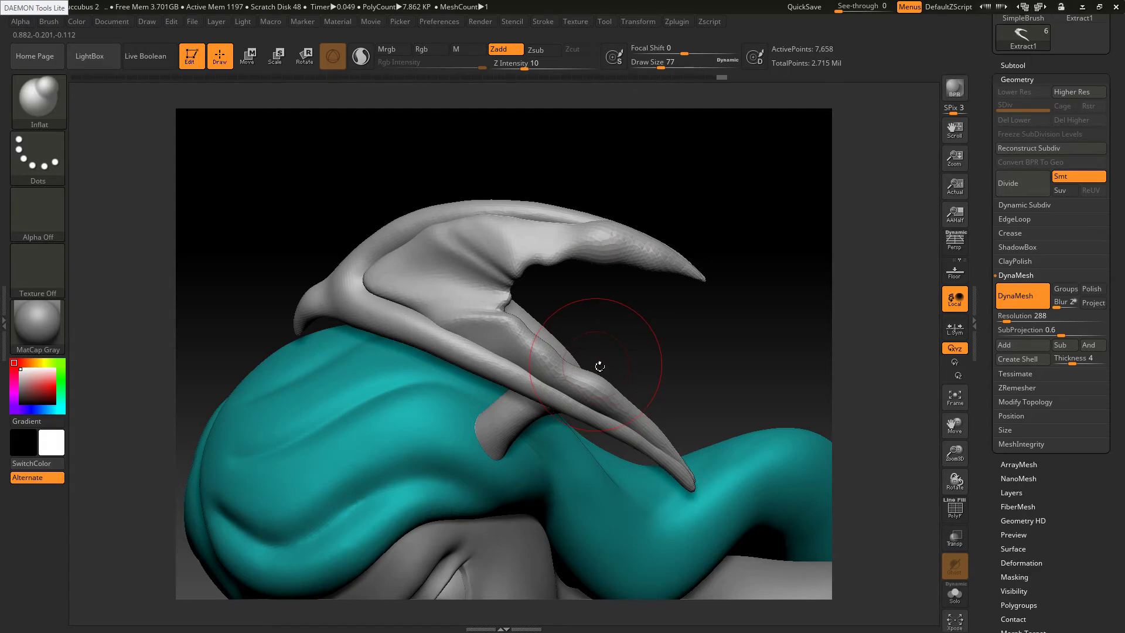
Pull the membrane's free edge outward into a scalloped web between the finger bones with SnakeHook and remesh the DynaMesh
{"action": "key", "text": "b"}
{"action": "key", "text": "s"}
{"action": "key", "text": "h"}
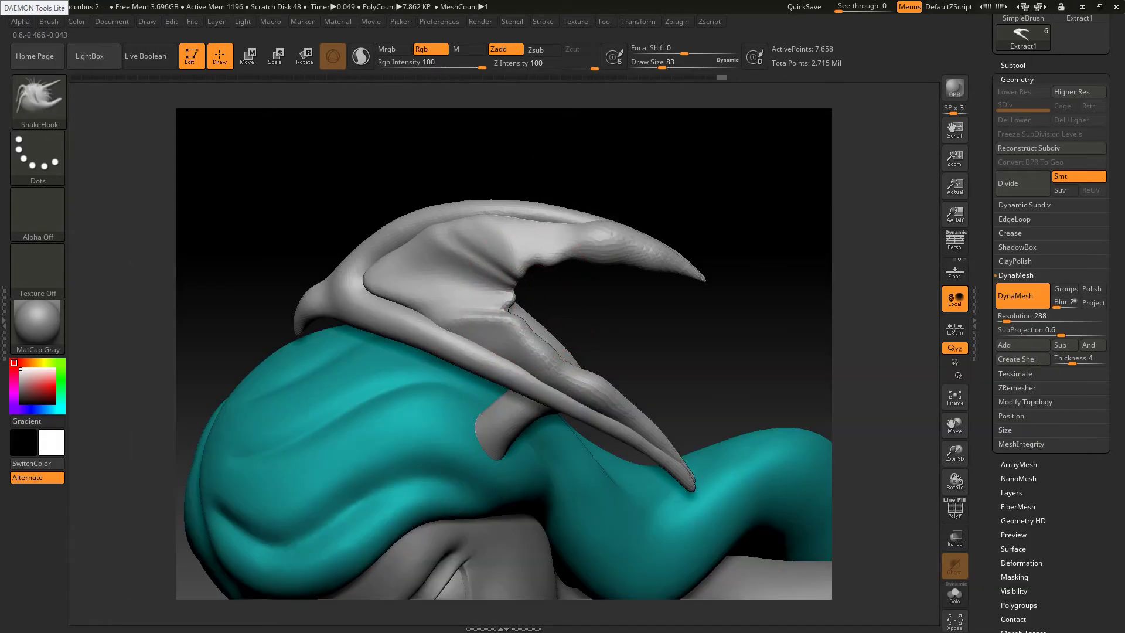
{"action": "left_click_drag", "start_coordinate": [513, 308], "coordinate": [552, 319]}
{"action": "key", "text": "s"}
{"action": "mouse_move", "coordinate": [521, 275]}
{"action": "left_mouse_down"}
{"action": "mouse_move", "coordinate": [552, 282]}
{"action": "mouse_move", "coordinate": [572, 265]}
{"action": "left_mouse_up"}
{"action": "mouse_move", "coordinate": [580, 257]}
{"action": "left_mouse_down"}
{"action": "mouse_move", "coordinate": [596, 277]}
{"action": "mouse_move", "coordinate": [635, 275]}
{"action": "mouse_move", "coordinate": [579, 289]}
{"action": "mouse_move", "coordinate": [574, 308]}
{"action": "left_mouse_up"}
{"action": "left_click_drag", "start_coordinate": [548, 309], "coordinate": [589, 345]}
{"action": "left_click_drag", "start_coordinate": [597, 376], "coordinate": [616, 381]}
{"action": "mouse_move", "coordinate": [577, 333]}
{"action": "left_mouse_down"}
{"action": "mouse_move", "coordinate": [594, 330]}
{"action": "mouse_move", "coordinate": [588, 319]}
{"action": "left_mouse_up"}
{"action": "left_click_drag", "start_coordinate": [573, 293], "coordinate": [622, 282]}
{"action": "left_click_drag", "start_coordinate": [673, 339], "coordinate": [695, 353], "text": "ctrl"}
Smooth the folds and creases out of the membrane's front surface at draw size 49
{"action": "left_click_drag", "start_coordinate": [654, 258], "coordinate": [607, 243], "text": "shift"}
{"action": "mouse_move", "coordinate": [589, 311]}
{"action": "left_mouse_down", "text": "shift"}
{"action": "mouse_move", "coordinate": [573, 329]}
{"action": "mouse_move", "coordinate": [591, 298]}
{"action": "mouse_move", "coordinate": [619, 282]}
{"action": "left_mouse_up", "text": "shift"}
{"action": "mouse_move", "coordinate": [600, 237]}
{"action": "left_mouse_down", "text": "shift"}
{"action": "mouse_move", "coordinate": [608, 231]}
{"action": "mouse_move", "coordinate": [464, 235]}
{"action": "left_mouse_up", "text": "shift"}
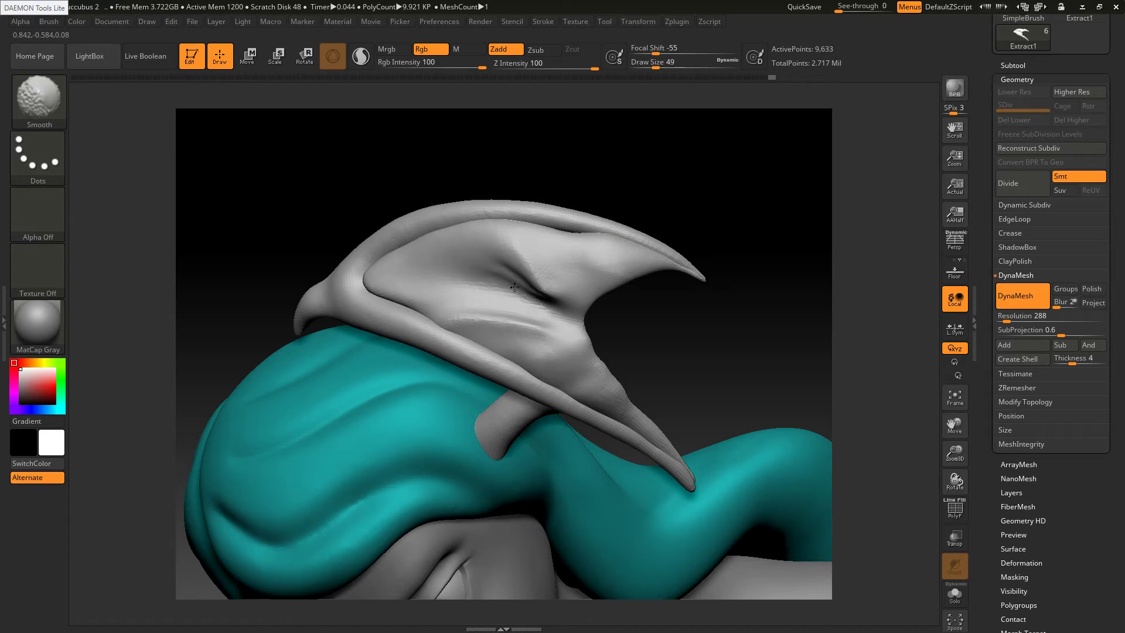
{"action": "mouse_move", "coordinate": [515, 287]}
{"action": "left_mouse_down", "text": "shift"}
{"action": "mouse_move", "coordinate": [542, 281]}
{"action": "mouse_move", "coordinate": [548, 296]}
{"action": "mouse_move", "coordinate": [510, 326]}
{"action": "mouse_move", "coordinate": [459, 320]}
{"action": "left_mouse_up", "text": "shift"}
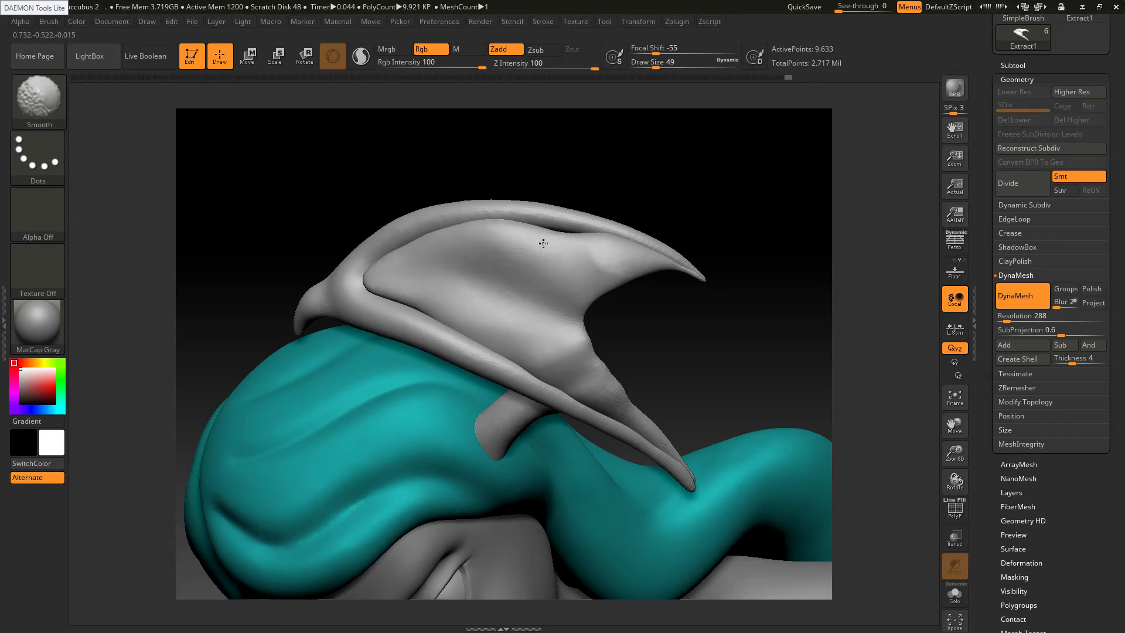
Pull the membrane's upper border against the upper finger bone with SnakeHook to close the gap beneath it
{"action": "key", "text": "b"}
{"action": "key", "text": "s"}
{"action": "key", "text": "h"}
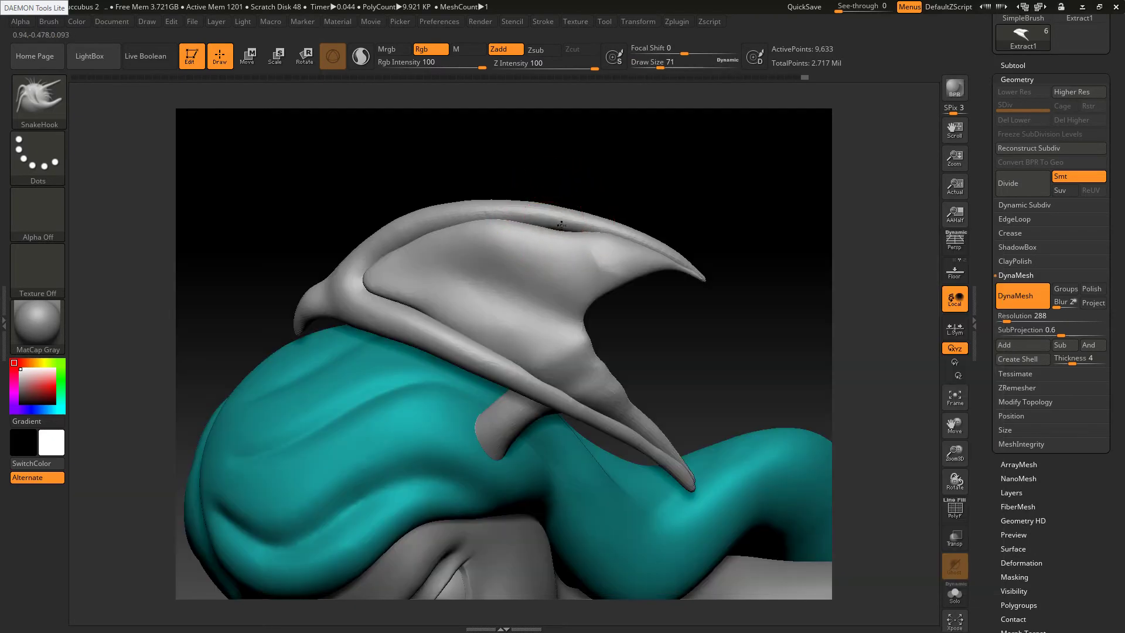
{"action": "key", "text": "s"}
{"action": "left_click_drag", "start_coordinate": [562, 225], "coordinate": [523, 229]}
Smooth the membrane along the front finger bone and in the corner where the bones meet at draw size 46
{"action": "key", "text": "shift"}
{"action": "key", "text": "shift"}
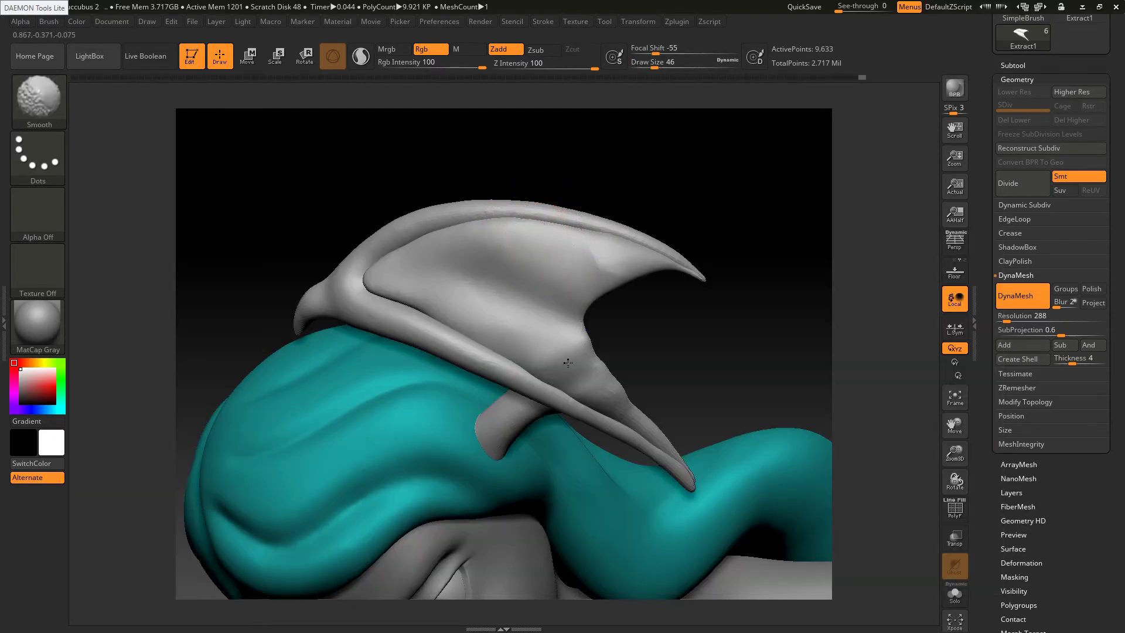
{"action": "left_click_drag", "start_coordinate": [572, 385], "coordinate": [580, 395], "text": "shift"}
{"action": "left_click_drag", "start_coordinate": [518, 362], "coordinate": [425, 313], "text": "shift"}
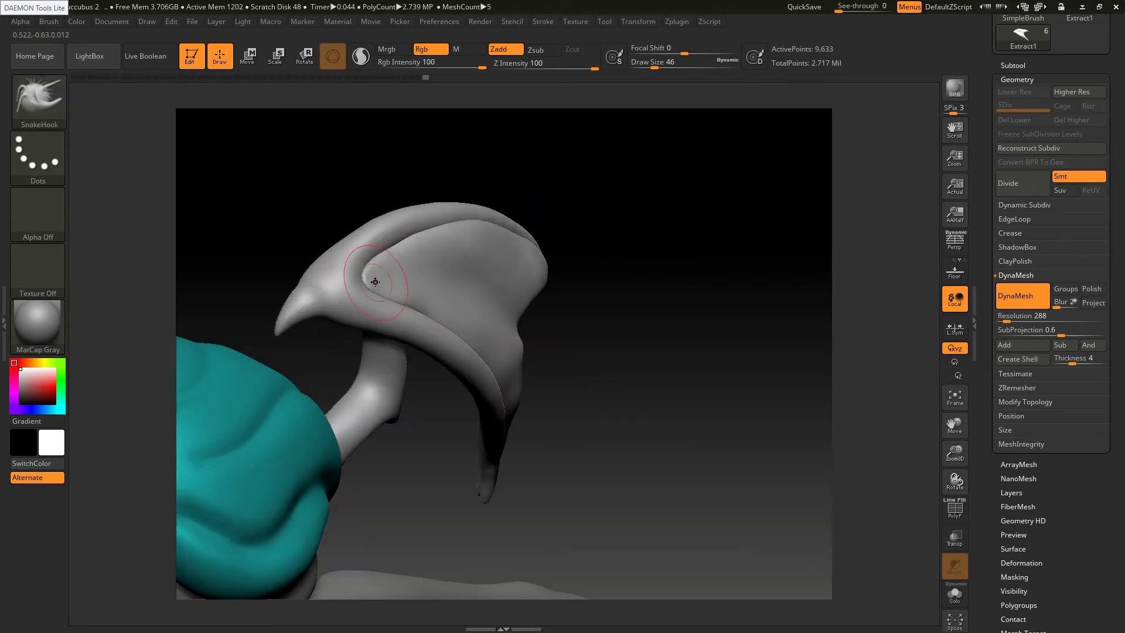
{"action": "mouse_move", "coordinate": [387, 287]}
{"action": "left_mouse_down", "text": "shift"}
{"action": "mouse_move", "coordinate": [378, 258]}
{"action": "mouse_move", "coordinate": [398, 248]}
{"action": "left_mouse_up", "text": "shift"}
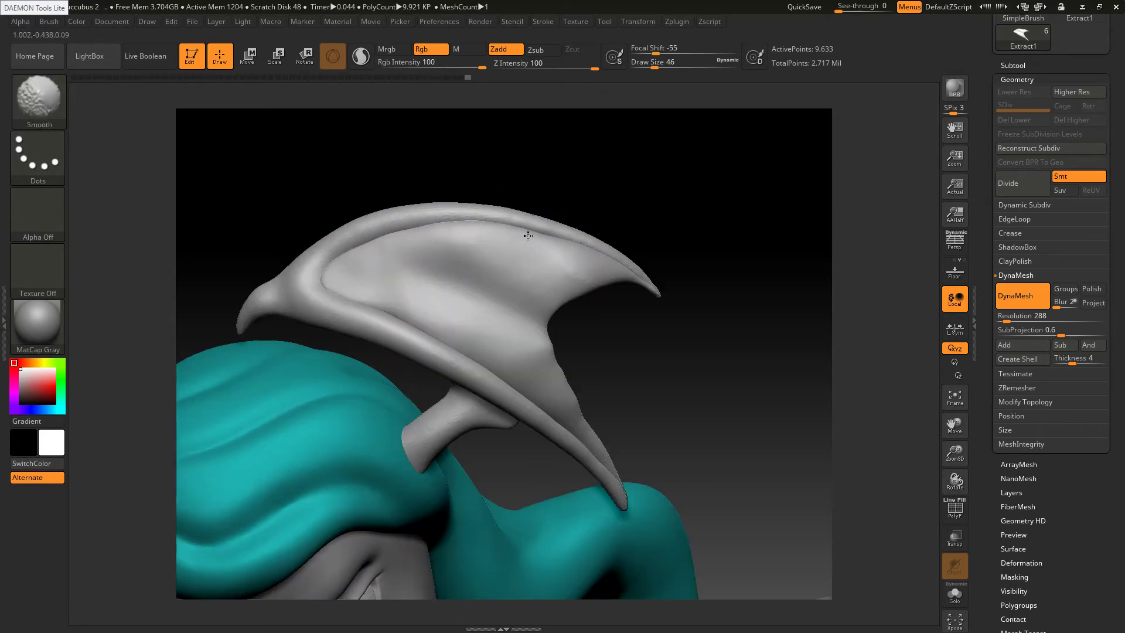
Smooth the membrane along the upper finger bone and down its long front tip
{"action": "left_click_drag", "start_coordinate": [528, 235], "coordinate": [609, 268]}
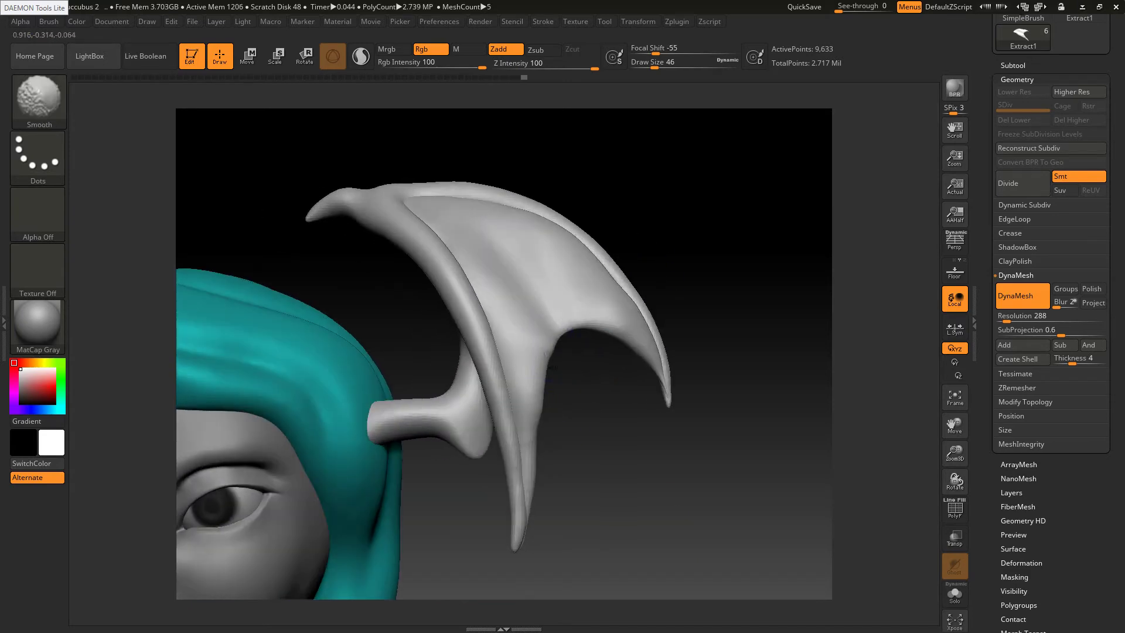
{"action": "left_click_drag", "start_coordinate": [534, 477], "coordinate": [523, 497], "text": "shift"}
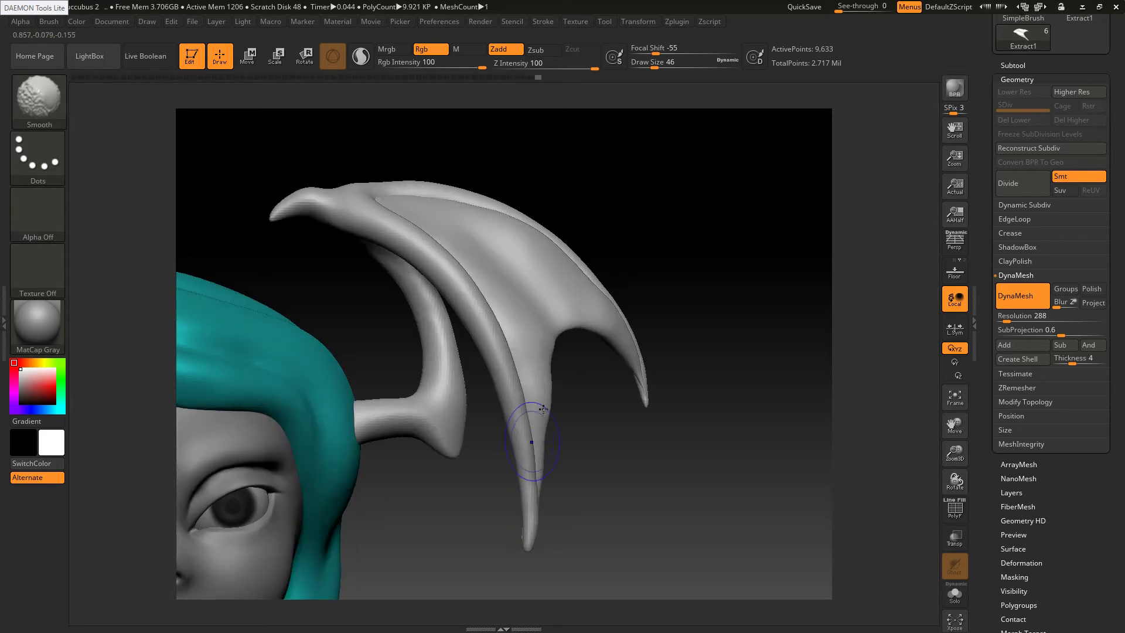
{"action": "left_click_drag", "start_coordinate": [543, 410], "coordinate": [545, 400], "text": "shift"}
Smooth the back of the membrane along its long front tip at draw size 49
{"action": "left_click_drag", "start_coordinate": [569, 446], "coordinate": [363, 448]}
{"action": "mouse_move", "coordinate": [546, 536]}
{"action": "left_mouse_down"}
{"action": "mouse_move", "coordinate": [547, 463]}
{"action": "mouse_move", "coordinate": [463, 461]}
{"action": "left_mouse_up"}
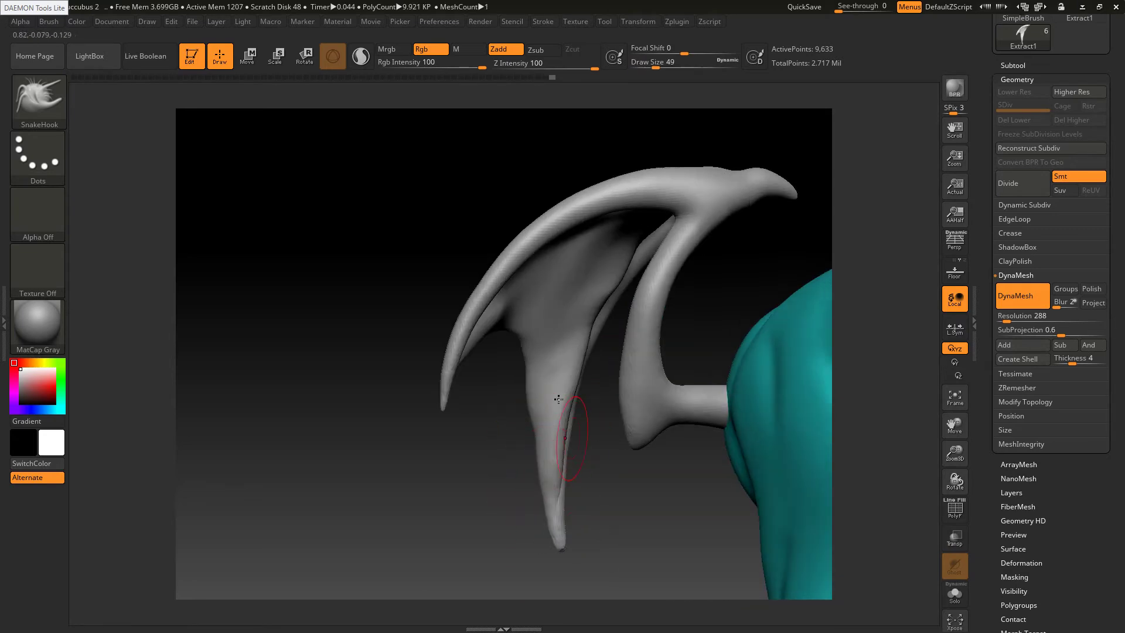
{"action": "right_click_drag", "start_coordinate": [558, 399], "coordinate": [553, 312]}
{"action": "left_click_drag", "start_coordinate": [552, 311], "coordinate": [567, 396], "text": "shift"}
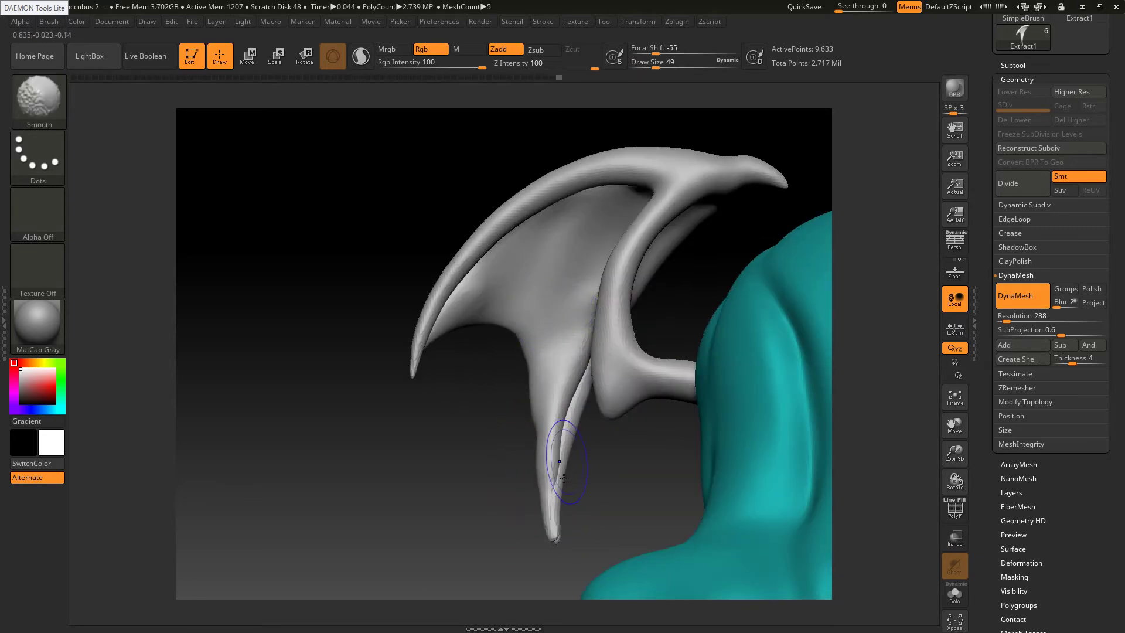
Flatten the ridge on the back of the membrane's front tip with the Polish brush at draw size 49 and smooth it
{"action": "key", "text": "b"}
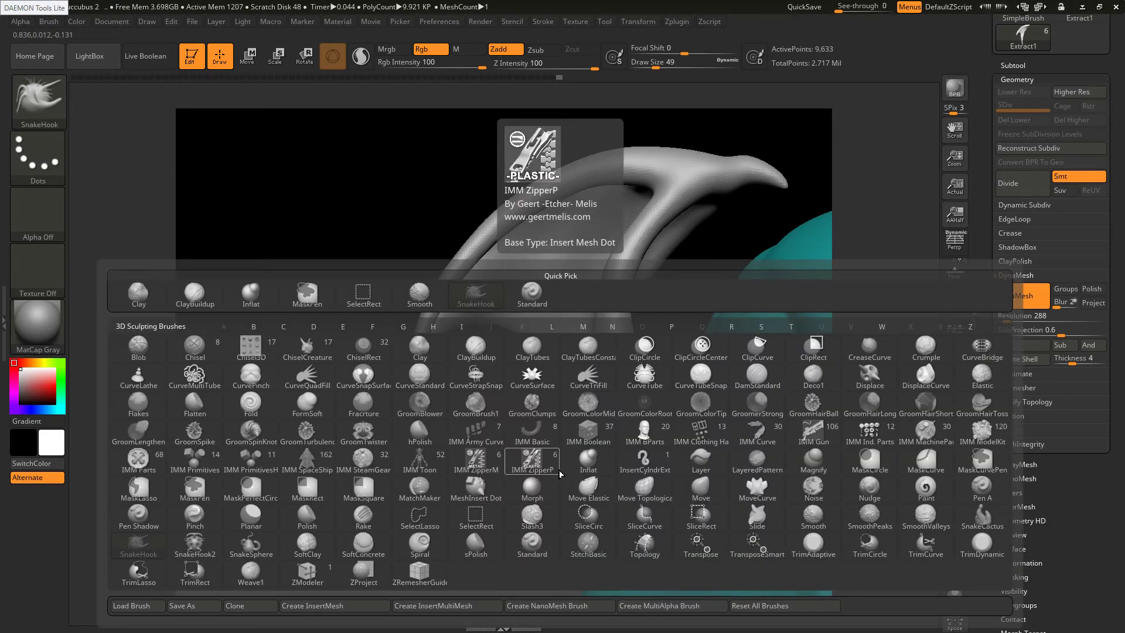
{"action": "key", "text": "p"}
{"action": "key", "text": "o"}
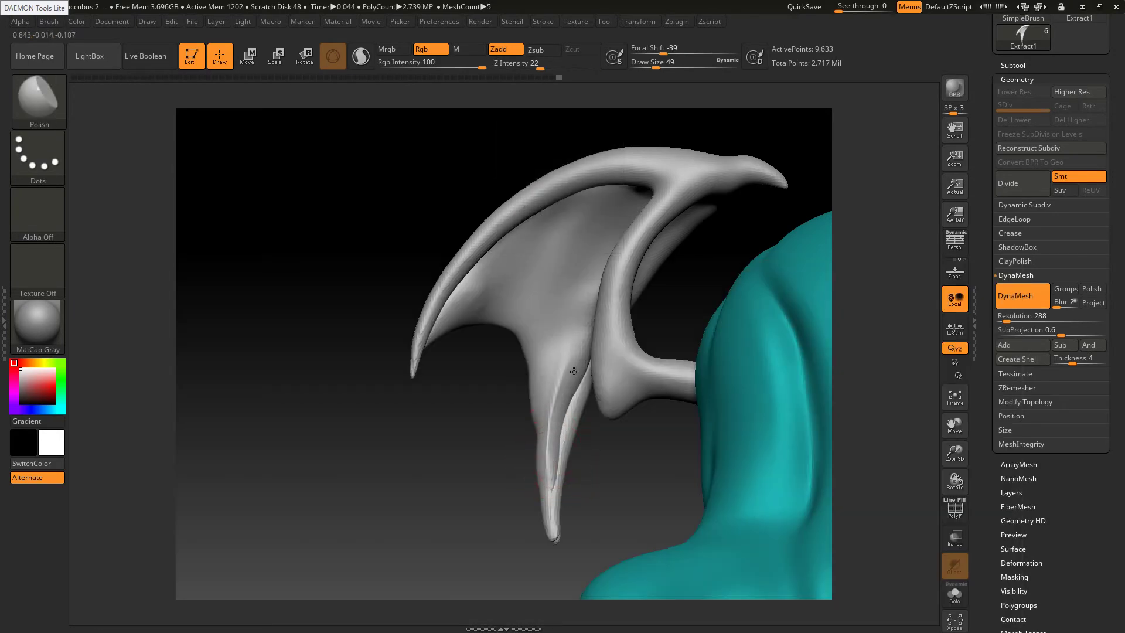
{"action": "left_click_drag", "start_coordinate": [574, 371], "coordinate": [584, 352]}
{"action": "mouse_move", "coordinate": [584, 343]}
{"action": "right_mouse_down"}
{"action": "mouse_move", "coordinate": [586, 294]}
{"action": "mouse_move", "coordinate": [579, 374]}
{"action": "right_mouse_up"}
{"action": "left_click_drag", "start_coordinate": [579, 374], "coordinate": [581, 366], "text": "shift"}
{"action": "right_click_drag", "start_coordinate": [548, 460], "coordinate": [550, 381]}
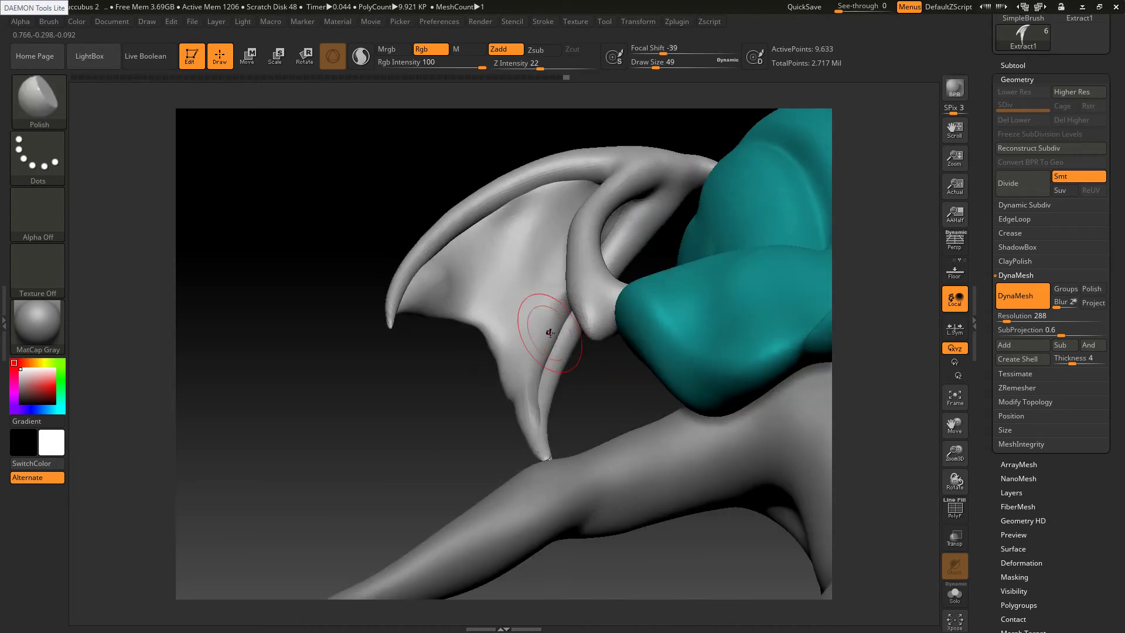
{"action": "left_click_drag", "start_coordinate": [551, 331], "coordinate": [560, 331], "text": "shift"}
Isolate the membrane and smooth out the dent at its upper end at draw size 27
{"action": "left_click", "coordinate": [954, 593]}
{"action": "right_click_drag", "start_coordinate": [711, 420], "coordinate": [577, 294]}
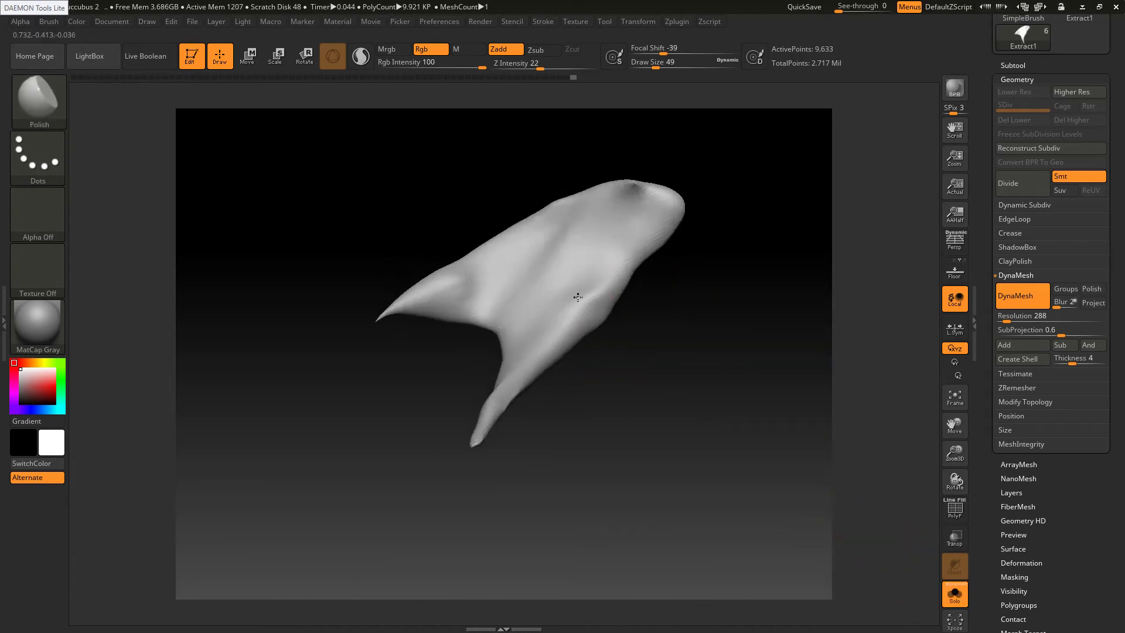
{"action": "key", "text": "space"}
{"action": "left_click_drag", "start_coordinate": [588, 306], "coordinate": [607, 280]}
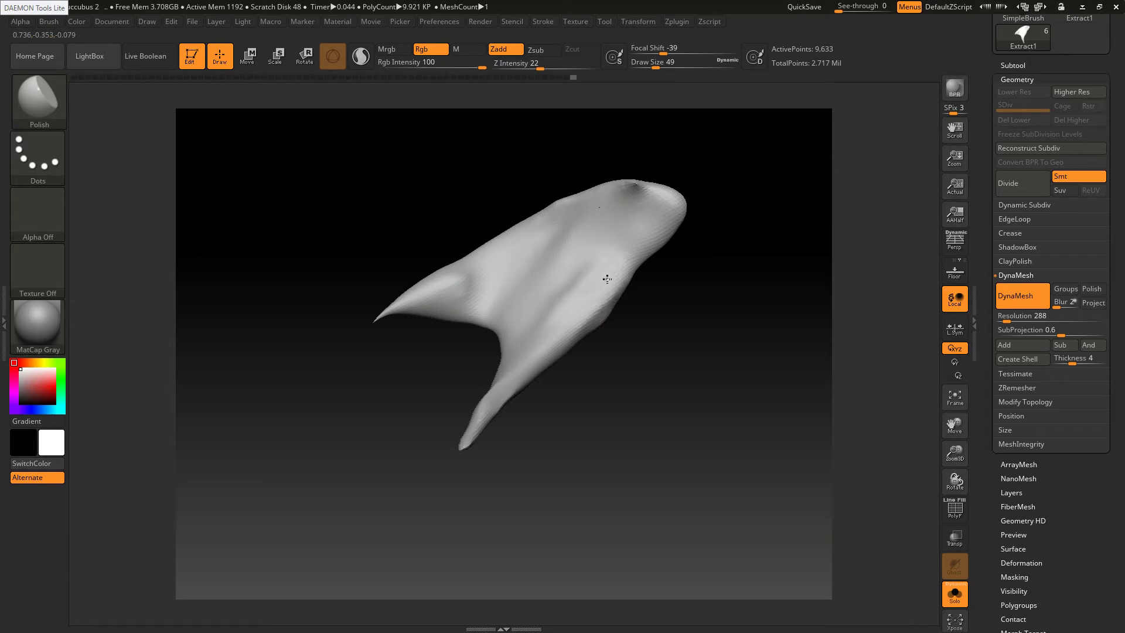
{"action": "left_click_drag", "start_coordinate": [644, 232], "coordinate": [636, 226]}
{"action": "key", "text": "s"}
{"action": "mouse_move", "coordinate": [637, 185]}
{"action": "left_mouse_down"}
{"action": "mouse_move", "coordinate": [626, 185]}
{"action": "mouse_move", "coordinate": [645, 190]}
{"action": "left_mouse_up"}
{"action": "key", "text": "s"}
{"action": "left_click_drag", "start_coordinate": [636, 187], "coordinate": [640, 187]}
{"action": "left_click_drag", "start_coordinate": [636, 186], "coordinate": [623, 225]}
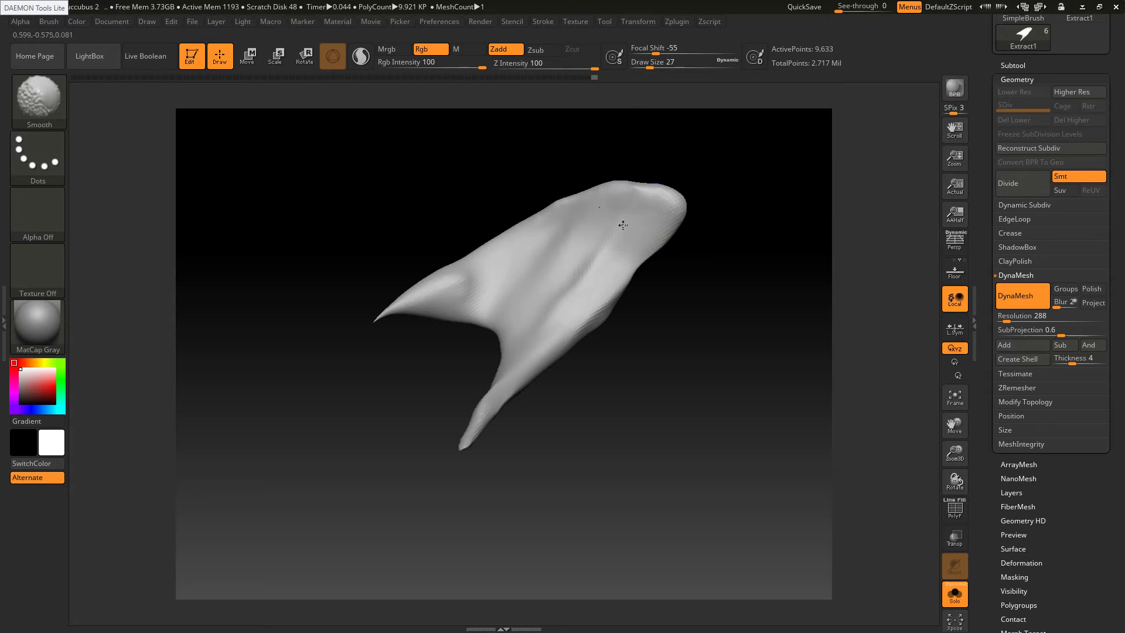
Smooth the membrane's middle at draw size 62, its upper edge at 17 and its rounded end at 54
{"action": "left_click_drag", "start_coordinate": [594, 286], "coordinate": [597, 287], "text": "shift"}
{"action": "key", "text": "s"}
{"action": "mouse_move", "coordinate": [597, 289]}
{"action": "left_mouse_down"}
{"action": "mouse_move", "coordinate": [605, 299]}
{"action": "mouse_move", "coordinate": [613, 284]}
{"action": "mouse_move", "coordinate": [580, 277]}
{"action": "mouse_move", "coordinate": [554, 250]}
{"action": "left_mouse_up"}
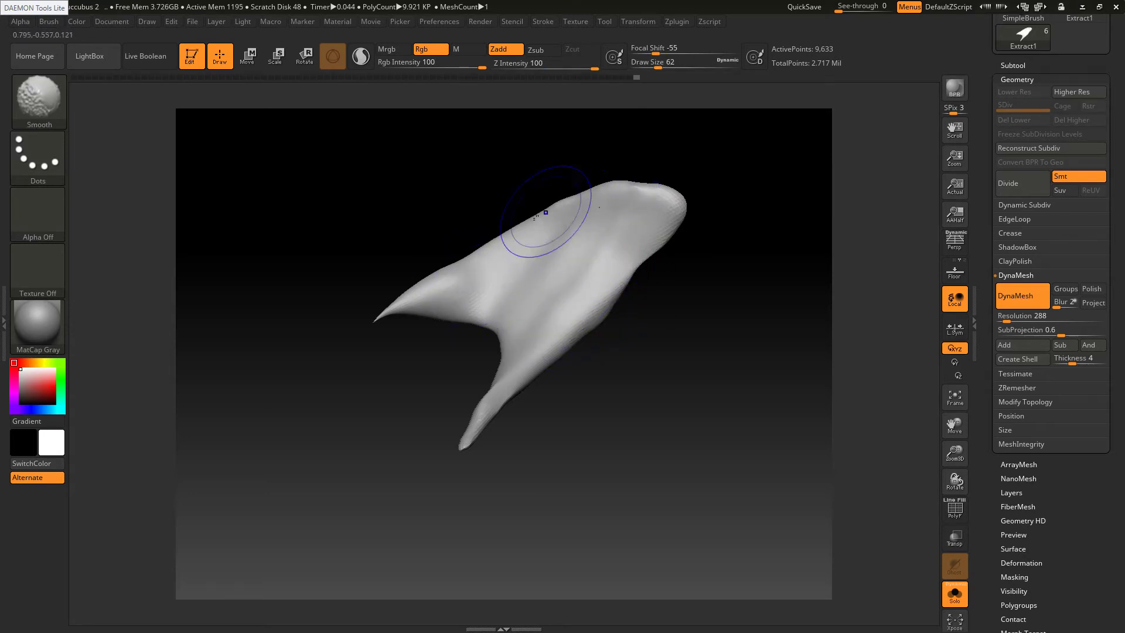
{"action": "key", "text": "s"}
{"action": "left_click_drag", "start_coordinate": [550, 201], "coordinate": [545, 200]}
{"action": "mouse_move", "coordinate": [561, 206]}
{"action": "left_mouse_down", "text": "shift"}
{"action": "mouse_move", "coordinate": [552, 209]}
{"action": "mouse_move", "coordinate": [608, 189]}
{"action": "left_mouse_up", "text": "shift"}
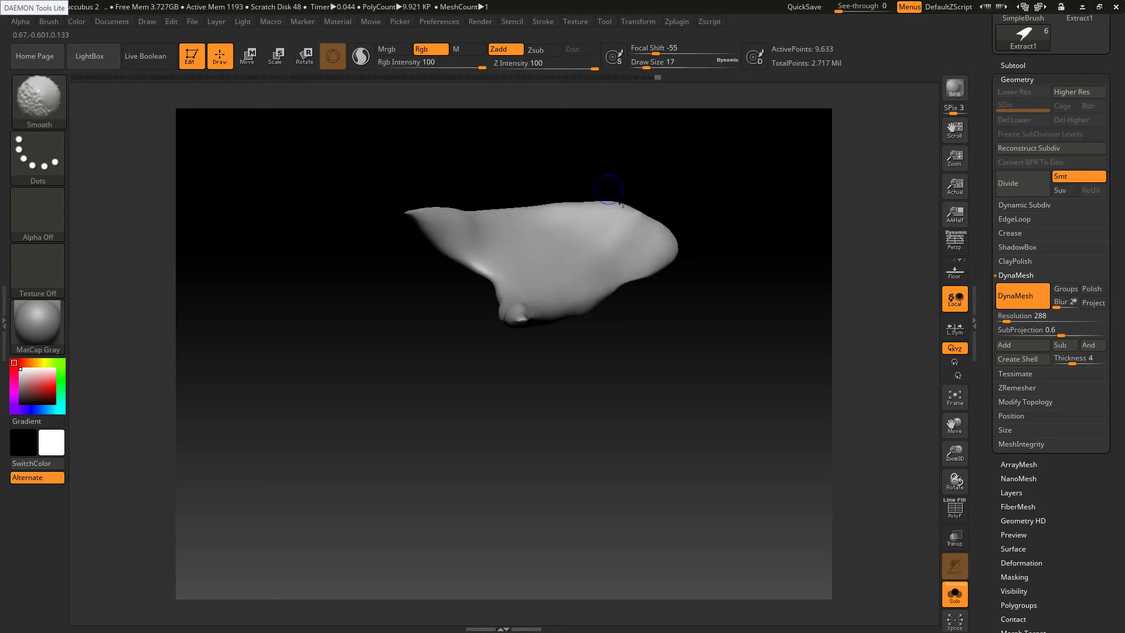
{"action": "key", "text": "s"}
{"action": "mouse_move", "coordinate": [661, 226]}
{"action": "left_mouse_down"}
{"action": "mouse_move", "coordinate": [672, 227]}
{"action": "mouse_move", "coordinate": [645, 261]}
{"action": "left_mouse_up"}
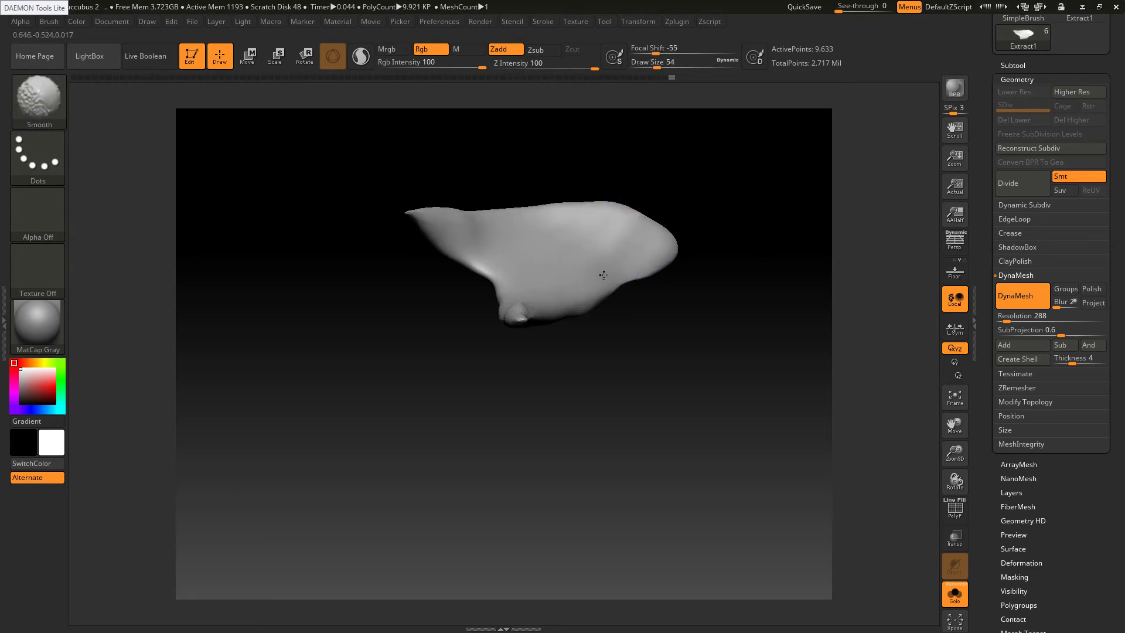
Smooth the membrane's long front tip at draw size 41 and remesh the membrane with DynaMesh
{"action": "mouse_move", "coordinate": [577, 343]}
{"action": "left_mouse_down"}
{"action": "mouse_move", "coordinate": [583, 421]}
{"action": "mouse_move", "coordinate": [566, 419]}
{"action": "left_mouse_up"}
{"action": "left_click_drag", "start_coordinate": [534, 396], "coordinate": [542, 440], "text": "shift"}
{"action": "key", "text": "["}
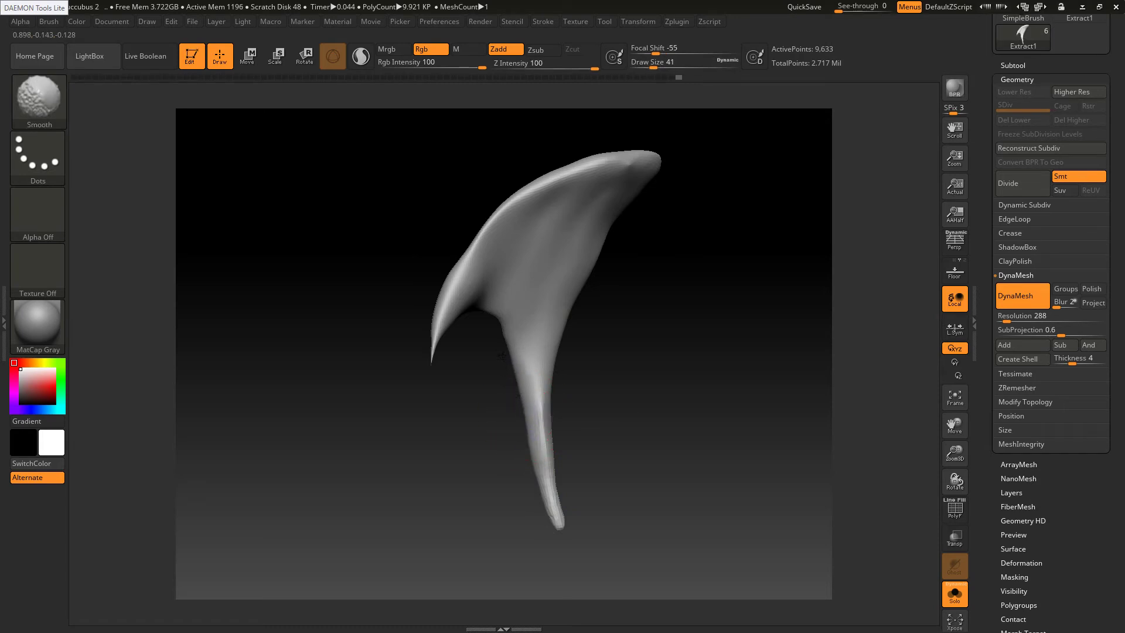
{"action": "left_click_drag", "start_coordinate": [533, 462], "coordinate": [534, 467]}
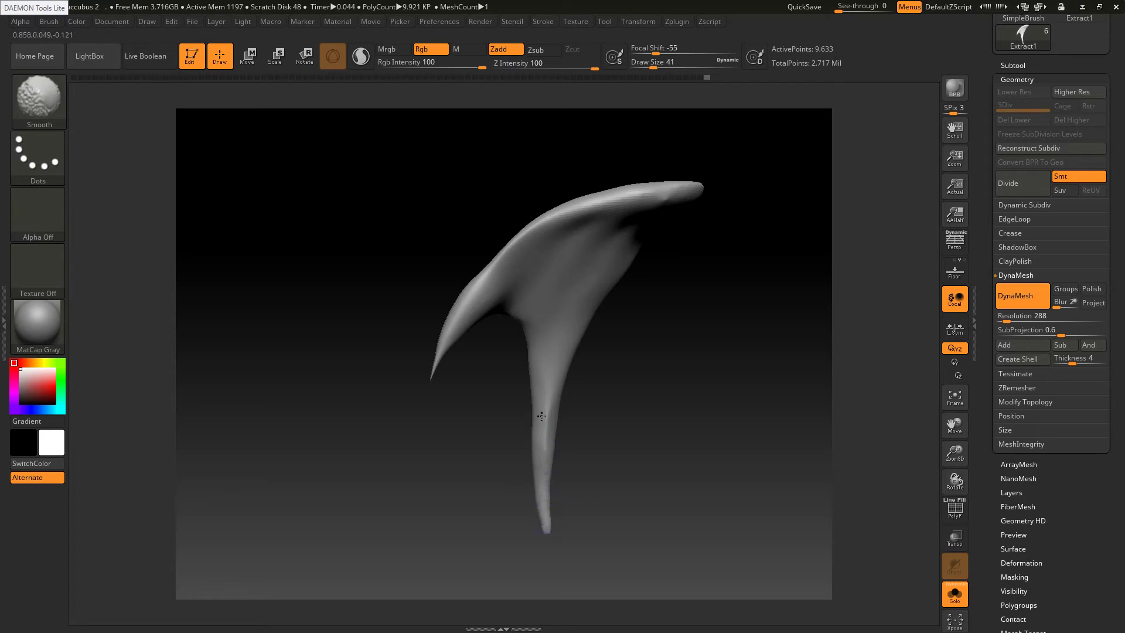
{"action": "left_click_drag", "start_coordinate": [550, 408], "coordinate": [550, 417], "text": "shift"}
{"action": "left_click_drag", "start_coordinate": [608, 410], "coordinate": [569, 445], "text": "ctrl"}
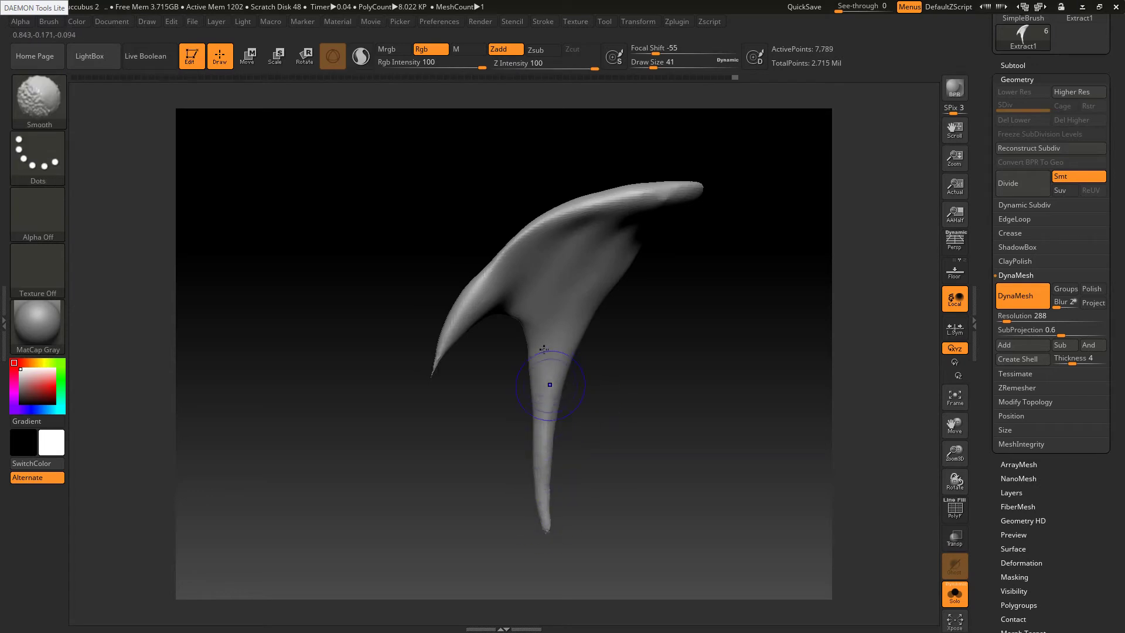
Thicken the outer side of the membrane along its upper and front edges with the Inflat brush at draw size 62
{"action": "left_click_drag", "start_coordinate": [498, 346], "coordinate": [586, 288]}
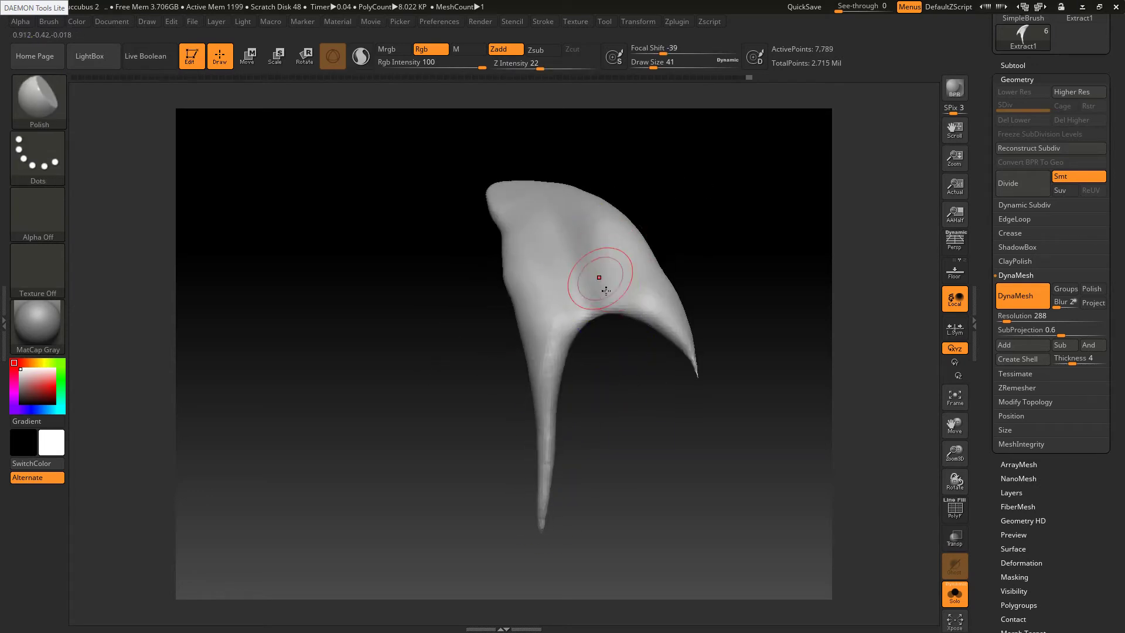
{"action": "key", "text": "b"}
{"action": "key", "text": "i"}
{"action": "key", "text": "n"}
{"action": "key", "text": "s"}
{"action": "left_click_drag", "start_coordinate": [532, 198], "coordinate": [538, 198]}
{"action": "mouse_move", "coordinate": [567, 215]}
{"action": "right_mouse_down"}
{"action": "mouse_move", "coordinate": [569, 237]}
{"action": "mouse_move", "coordinate": [558, 217]}
{"action": "right_mouse_up"}
{"action": "key", "text": "s"}
{"action": "left_click_drag", "start_coordinate": [544, 201], "coordinate": [544, 201]}
{"action": "mouse_move", "coordinate": [555, 192]}
{"action": "left_mouse_down"}
{"action": "mouse_move", "coordinate": [592, 211]}
{"action": "mouse_move", "coordinate": [610, 244]}
{"action": "mouse_move", "coordinate": [638, 248]}
{"action": "left_mouse_up"}
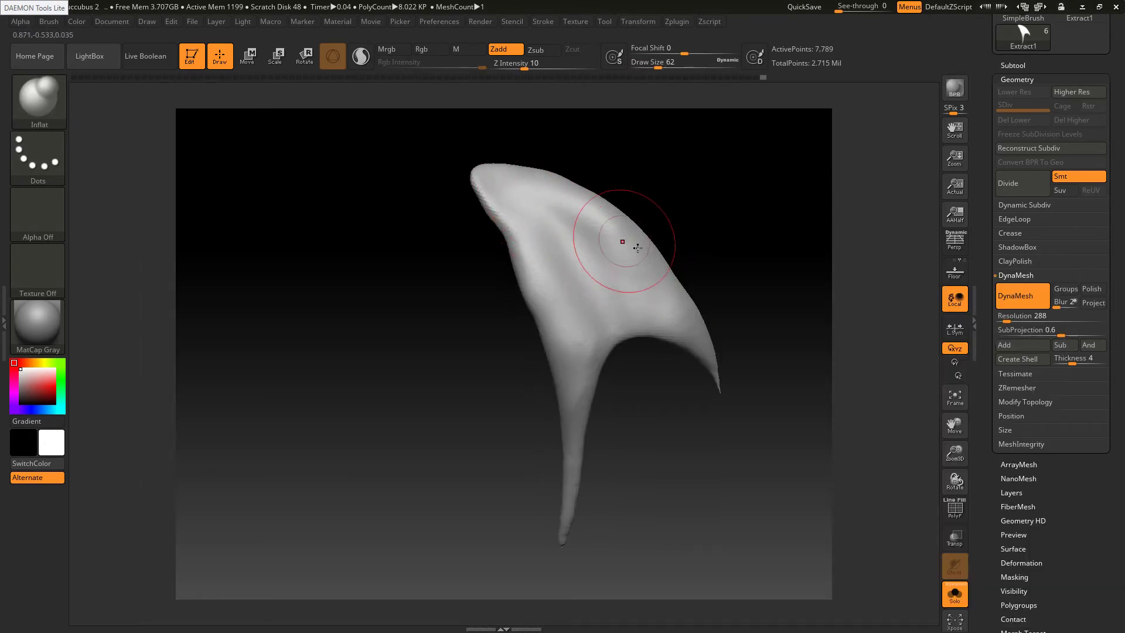
{"action": "left_click_drag", "start_coordinate": [496, 208], "coordinate": [571, 339]}
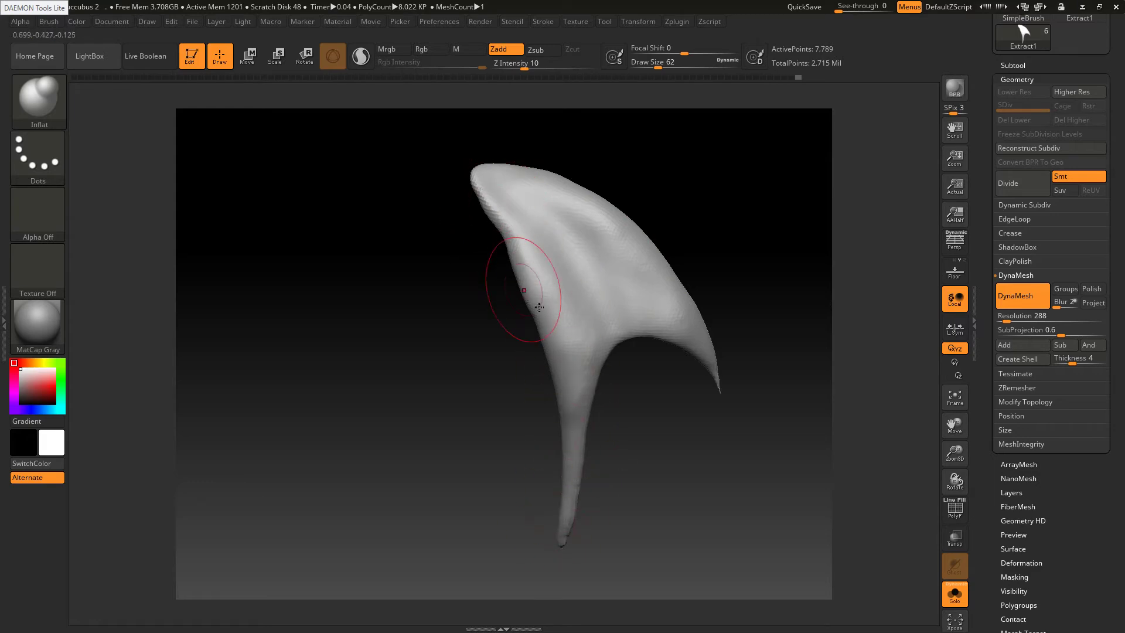
{"action": "mouse_move", "coordinate": [547, 230]}
{"action": "left_mouse_down"}
{"action": "mouse_move", "coordinate": [608, 289]}
{"action": "mouse_move", "coordinate": [656, 300]}
{"action": "left_mouse_up"}
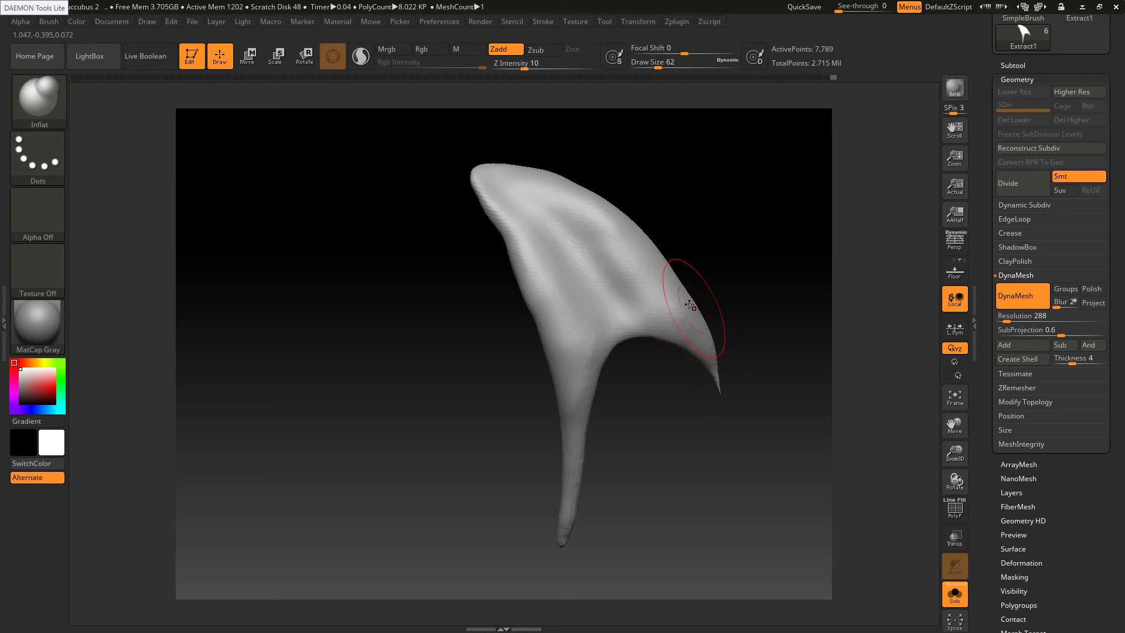
Smooth the inflated edges of the membrane and remesh it with DynaMesh
{"action": "key", "text": "shift"}
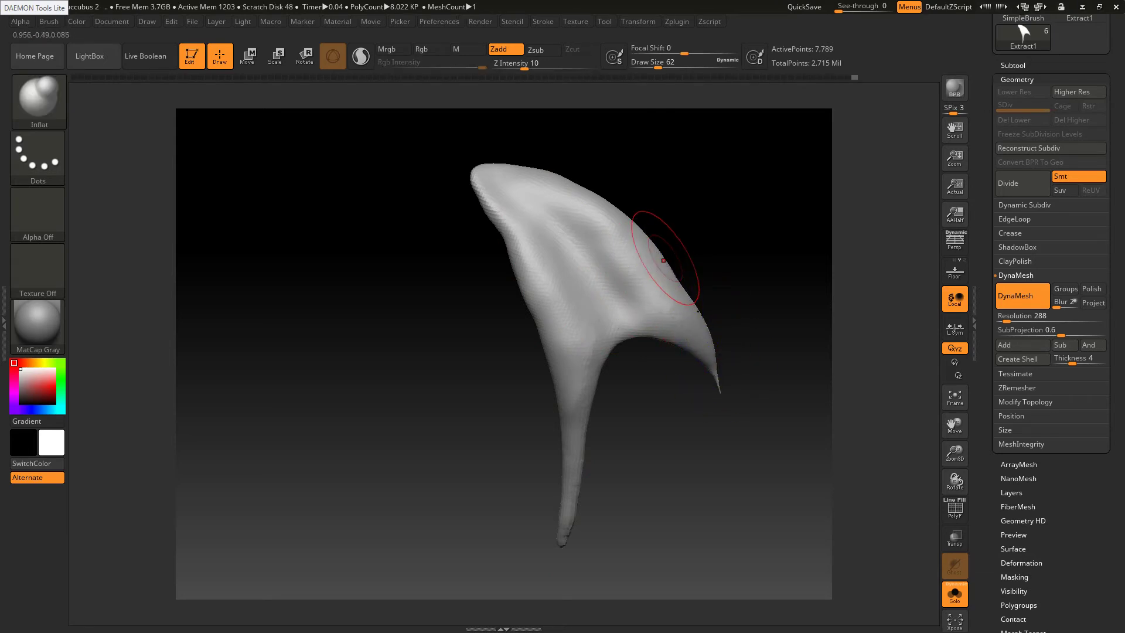
{"action": "mouse_move", "coordinate": [662, 260]}
{"action": "left_mouse_down"}
{"action": "mouse_move", "coordinate": [675, 279]}
{"action": "mouse_move", "coordinate": [643, 236]}
{"action": "mouse_move", "coordinate": [606, 284]}
{"action": "left_mouse_up"}
{"action": "mouse_move", "coordinate": [508, 194]}
{"action": "left_mouse_down", "text": "shift"}
{"action": "mouse_move", "coordinate": [508, 245]}
{"action": "mouse_move", "coordinate": [495, 216]}
{"action": "mouse_move", "coordinate": [523, 292]}
{"action": "left_mouse_up", "text": "shift"}
{"action": "right_click_drag", "start_coordinate": [515, 254], "coordinate": [518, 218], "text": "ctrl"}
{"action": "right_click_drag", "start_coordinate": [518, 218], "coordinate": [572, 230]}
{"action": "left_click_drag", "start_coordinate": [627, 328], "coordinate": [660, 316], "text": "ctrl"}
{"action": "right_click_drag", "start_coordinate": [686, 294], "coordinate": [657, 298]}
Show the rest of the character again and set the Inflat brush to draw size 27 for the membrane's long tip
{"action": "key", "text": "s"}
{"action": "mouse_move", "coordinate": [597, 268]}
{"action": "left_mouse_down"}
{"action": "mouse_move", "coordinate": [614, 271]}
{"action": "mouse_move", "coordinate": [545, 259]}
{"action": "mouse_move", "coordinate": [590, 279]}
{"action": "left_mouse_up"}
{"action": "key", "text": "s"}
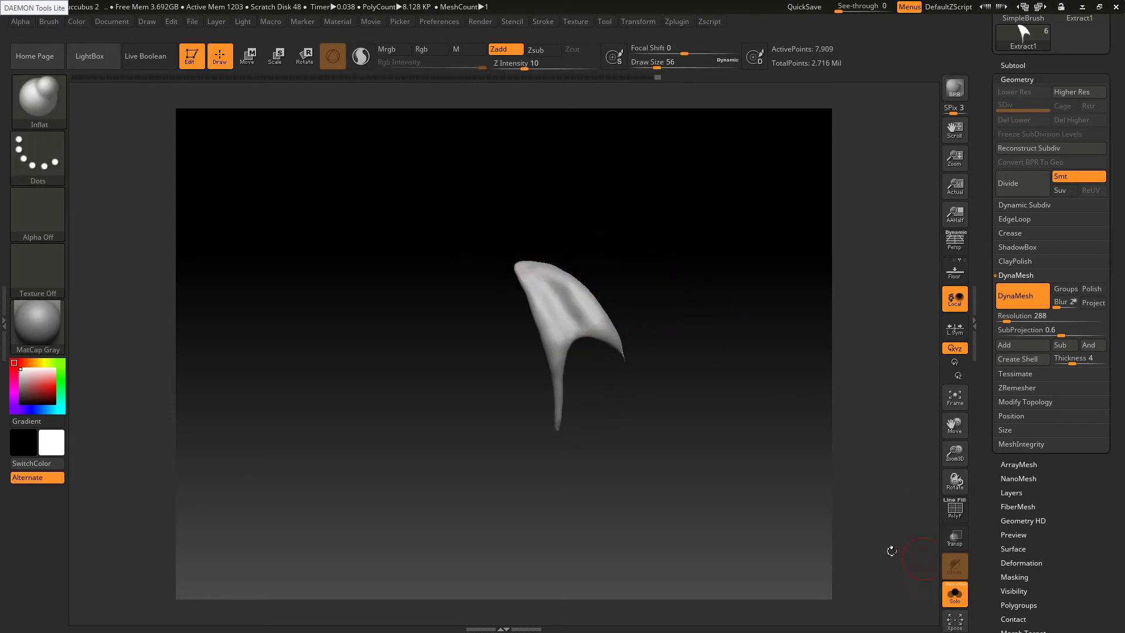
{"action": "left_click", "coordinate": [955, 594]}
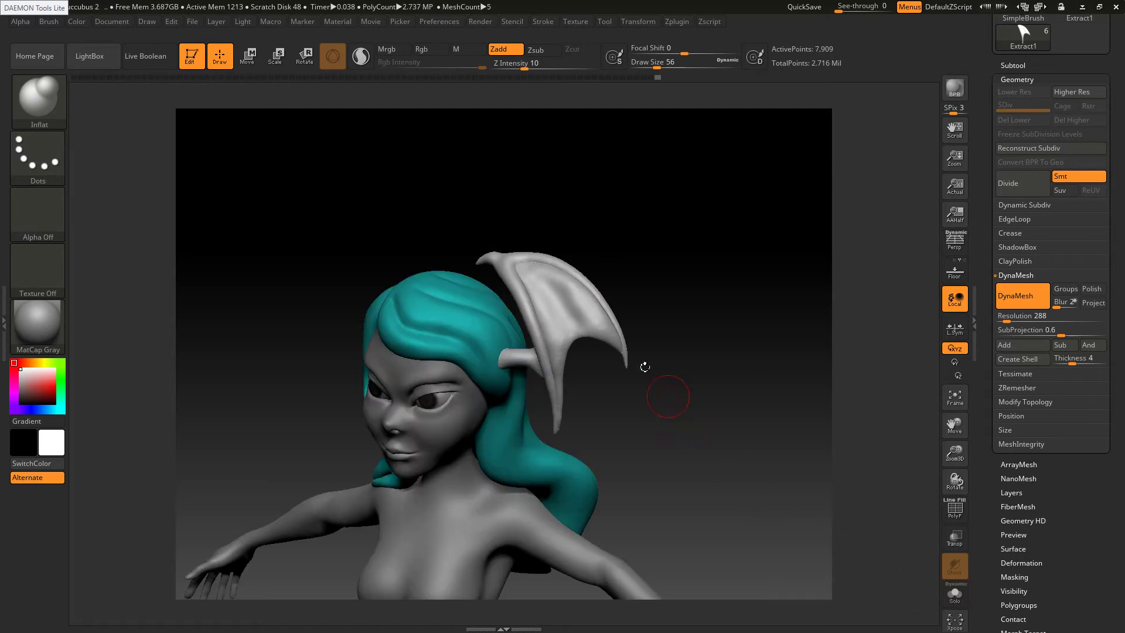
{"action": "left_click_drag", "start_coordinate": [665, 389], "coordinate": [590, 365]}
{"action": "mouse_move", "coordinate": [590, 366]}
{"action": "right_mouse_down", "text": "ctrl"}
{"action": "mouse_move", "coordinate": [553, 380]}
{"action": "mouse_move", "coordinate": [610, 398]}
{"action": "right_mouse_up", "text": "ctrl"}
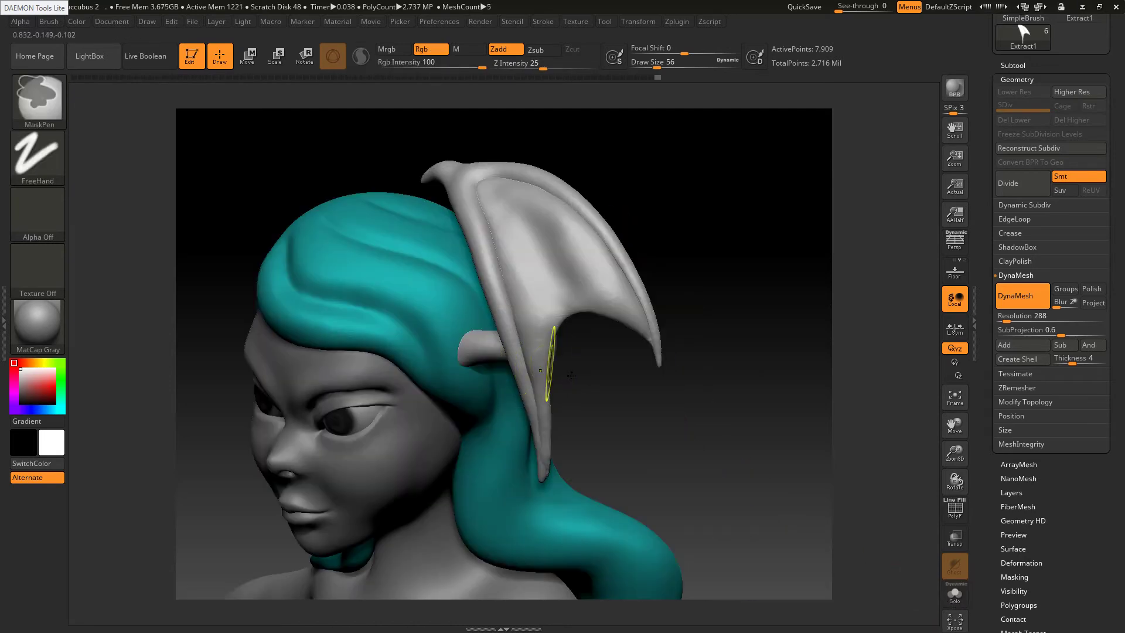
{"action": "right_click_drag", "start_coordinate": [550, 364], "coordinate": [561, 379]}
{"action": "mouse_move", "coordinate": [581, 469]}
{"action": "right_mouse_down"}
{"action": "mouse_move", "coordinate": [526, 475]}
{"action": "mouse_move", "coordinate": [551, 515]}
{"action": "right_mouse_up"}
{"action": "key", "text": "s"}
{"action": "left_click_drag", "start_coordinate": [587, 478], "coordinate": [578, 480]}
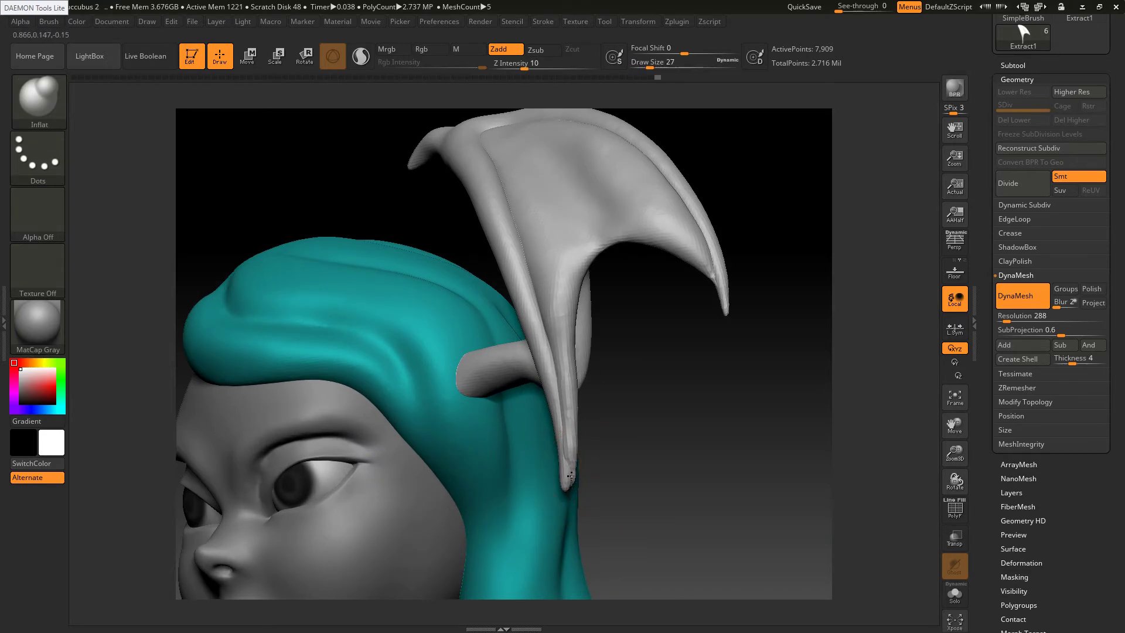
Adjust the membrane's long front tip with the SnakeHook brush at draw size 35 and smooth along it
{"action": "key", "text": "b"}
{"action": "key", "text": "s"}
{"action": "key", "text": "h"}
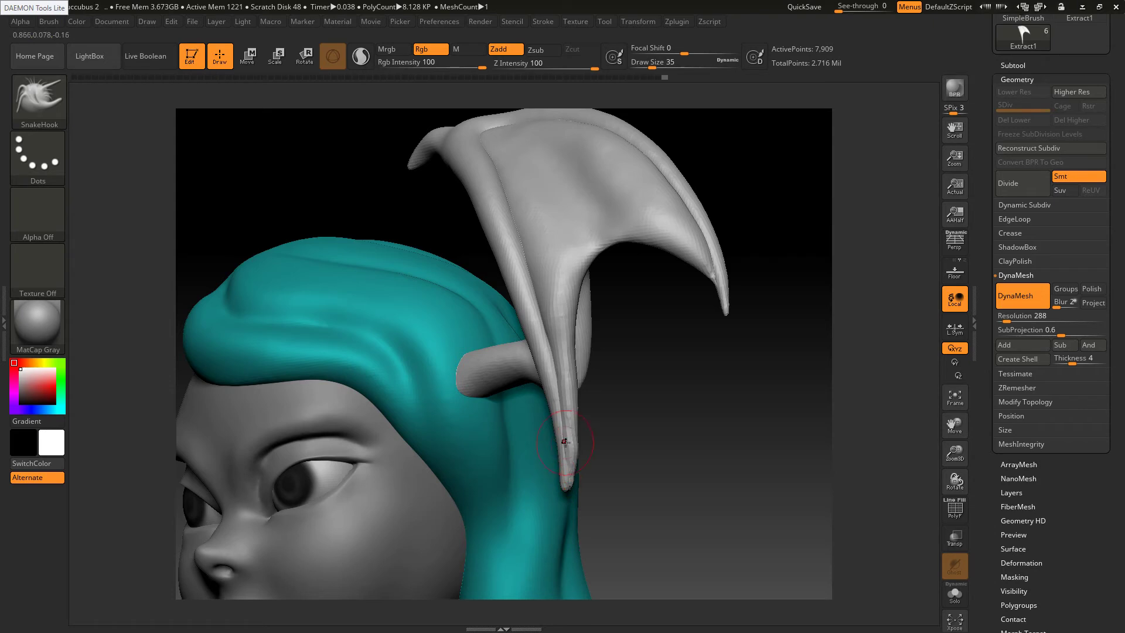
{"action": "key", "text": "shift"}
{"action": "mouse_move", "coordinate": [559, 386]}
{"action": "left_mouse_down", "text": "shift"}
{"action": "mouse_move", "coordinate": [547, 320]}
{"action": "mouse_move", "coordinate": [558, 431]}
{"action": "left_mouse_up", "text": "shift"}
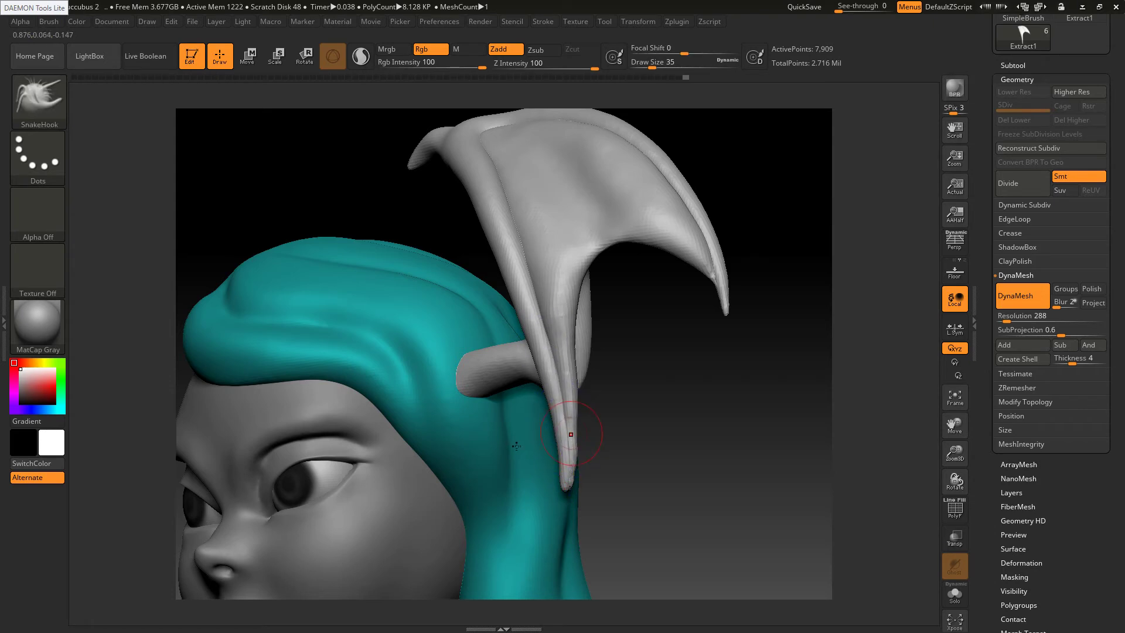
Smooth the back of the membrane's long front tip at draw size 35
{"action": "left_click_drag", "start_coordinate": [668, 445], "coordinate": [468, 466]}
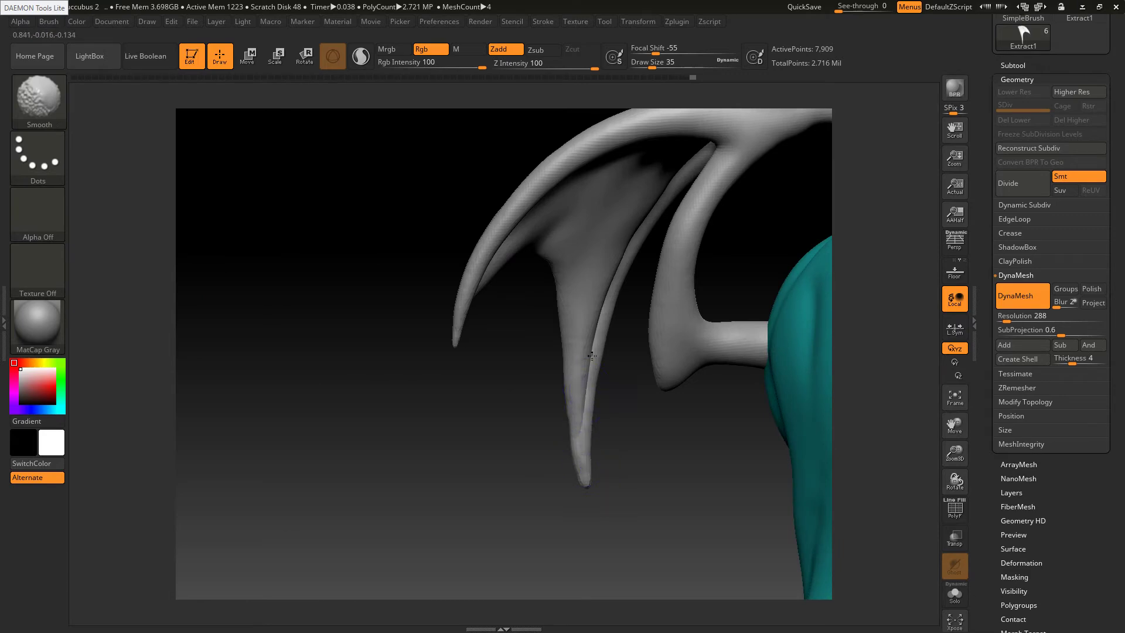
{"action": "mouse_move", "coordinate": [628, 343]}
{"action": "left_mouse_down"}
{"action": "mouse_move", "coordinate": [588, 299]}
{"action": "mouse_move", "coordinate": [597, 412]}
{"action": "left_mouse_up"}
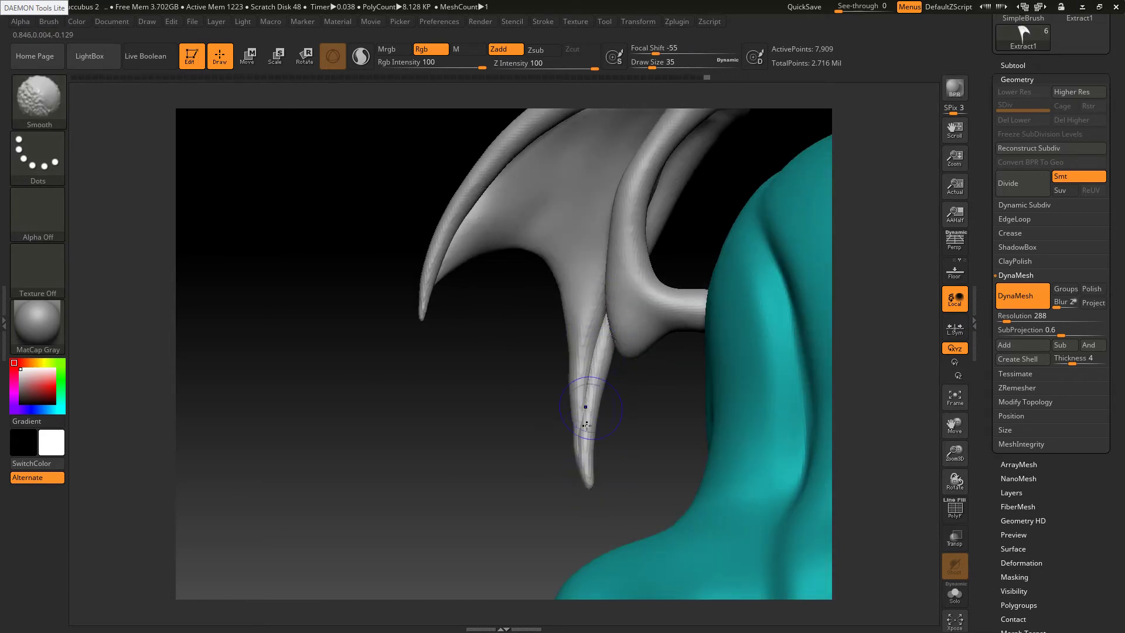
{"action": "left_click_drag", "start_coordinate": [587, 426], "coordinate": [589, 369], "text": "shift"}
Thicken the back of the long tip with the Inflat brush at draw size 35 and smooth the membrane's curved lower edge
{"action": "key", "text": "b"}
{"action": "key", "text": "i"}
{"action": "key", "text": "n"}
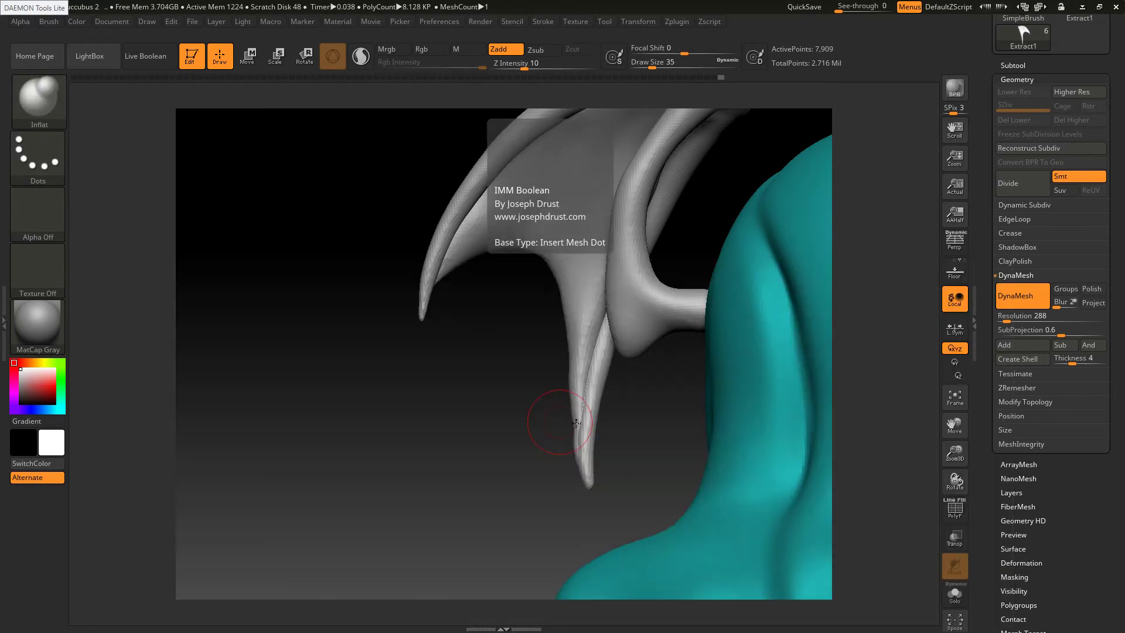
{"action": "left_click_drag", "start_coordinate": [576, 423], "coordinate": [603, 421]}
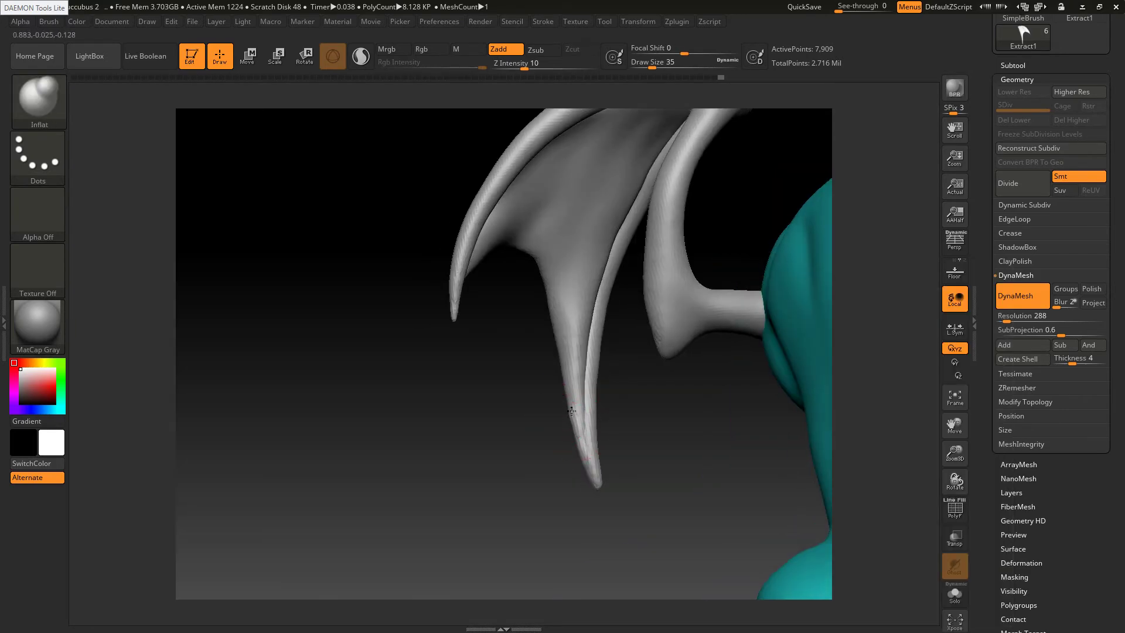
{"action": "key", "text": "shift"}
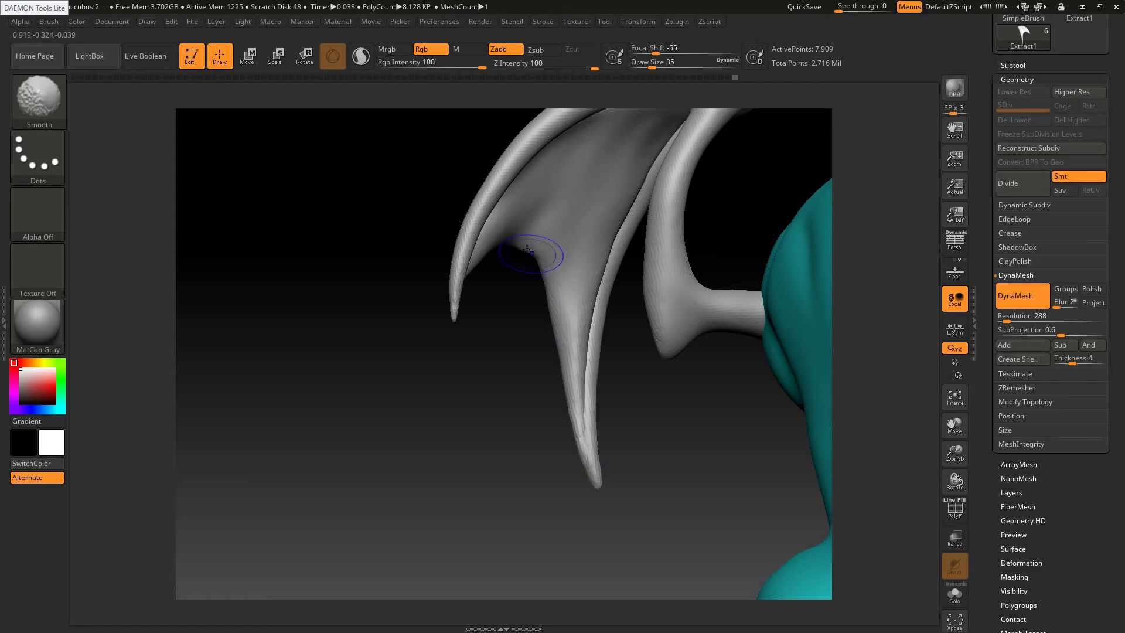
{"action": "mouse_move", "coordinate": [520, 296]}
{"action": "left_mouse_down"}
{"action": "mouse_move", "coordinate": [516, 246]}
{"action": "mouse_move", "coordinate": [510, 302]}
{"action": "left_mouse_up"}
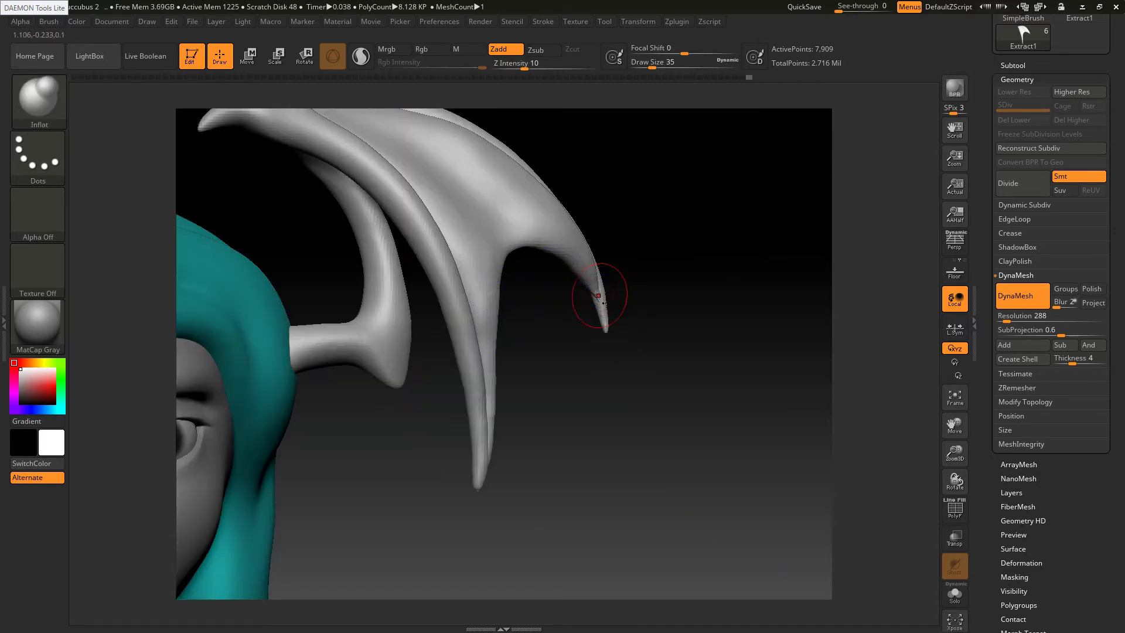
Pull the membrane's short outer tip into line with the bone using SnakeHook at draw sizes 22 and 27, and remesh with DynaMesh
{"action": "key", "text": "b"}
{"action": "key", "text": "s"}
{"action": "key", "text": "h"}
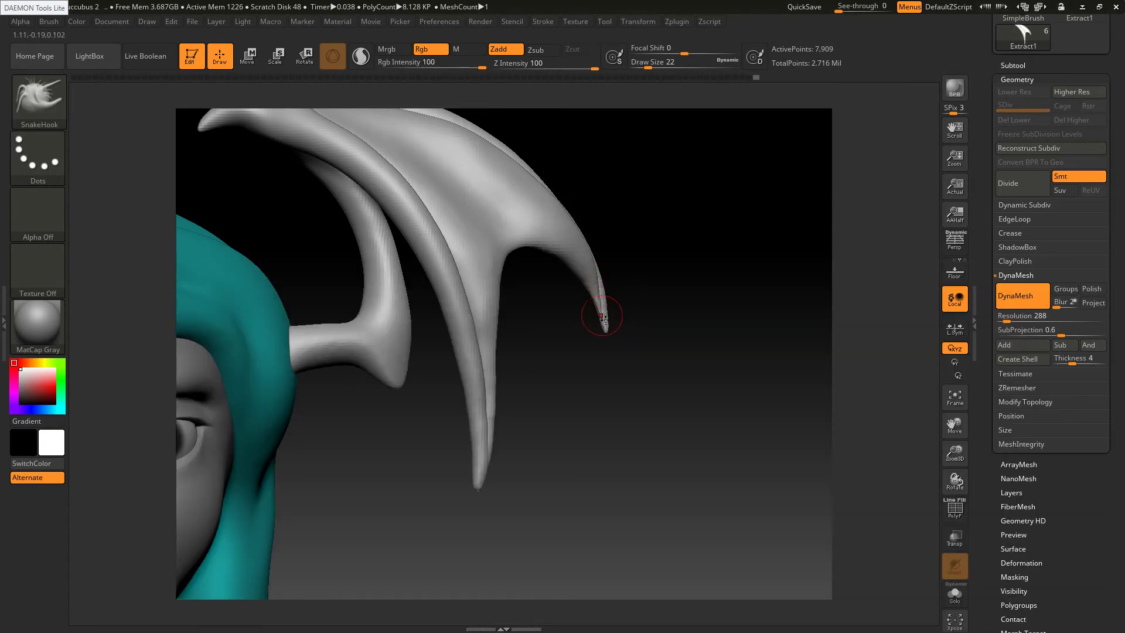
{"action": "left_click_drag", "start_coordinate": [600, 313], "coordinate": [595, 332]}
{"action": "key", "text": "]"}
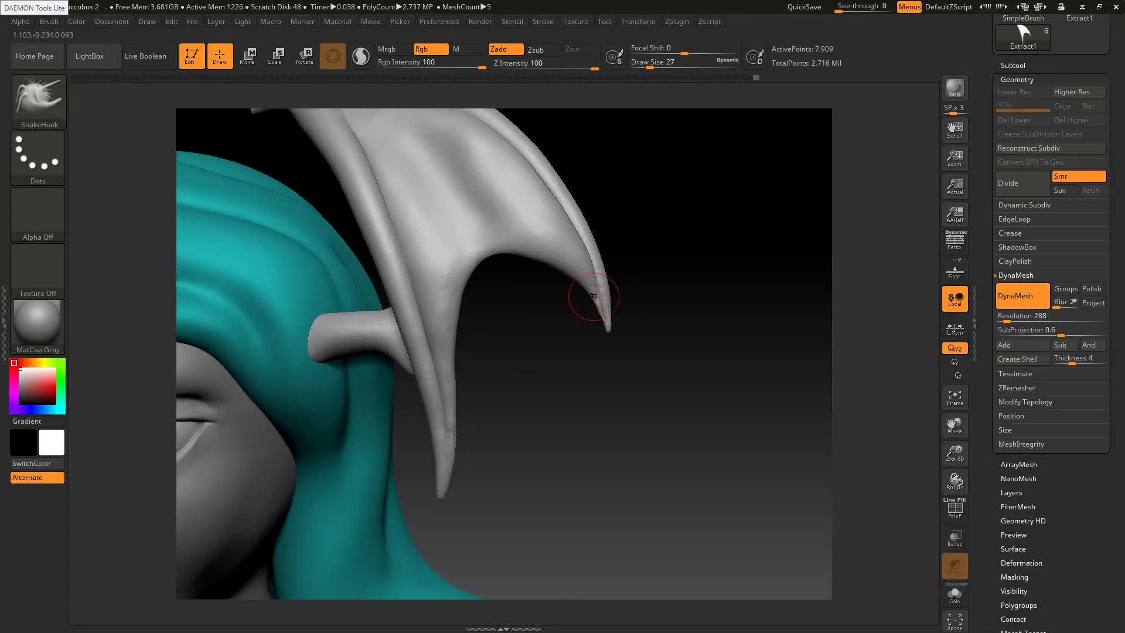
{"action": "left_click_drag", "start_coordinate": [640, 319], "coordinate": [673, 319], "text": "ctrl"}
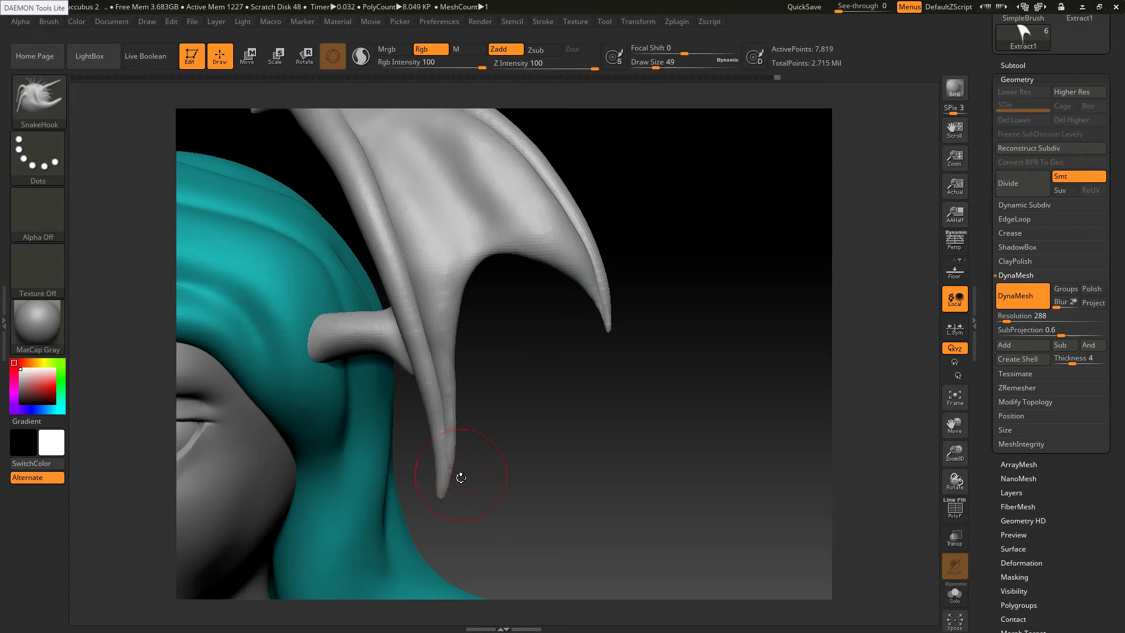
Smooth the membrane along the front finger bone, from its long tip upward, at draw size 49
{"action": "mouse_move", "coordinate": [592, 483]}
{"action": "left_mouse_down"}
{"action": "mouse_move", "coordinate": [454, 480]}
{"action": "mouse_move", "coordinate": [456, 449]}
{"action": "mouse_move", "coordinate": [460, 462]}
{"action": "mouse_move", "coordinate": [421, 381]}
{"action": "mouse_move", "coordinate": [397, 270]}
{"action": "left_mouse_up"}
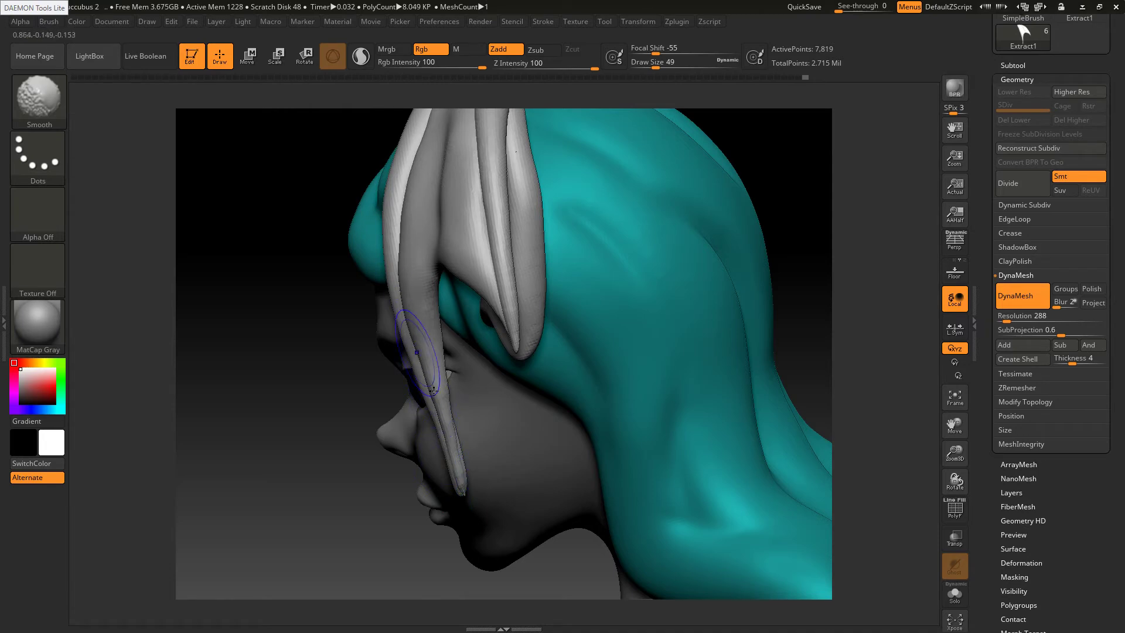
{"action": "left_click_drag", "start_coordinate": [433, 391], "coordinate": [451, 430], "text": "shift"}
{"action": "right_click_drag", "start_coordinate": [492, 408], "coordinate": [650, 399]}
{"action": "mouse_move", "coordinate": [454, 282]}
{"action": "left_mouse_down", "text": "shift"}
{"action": "mouse_move", "coordinate": [447, 258]}
{"action": "mouse_move", "coordinate": [476, 236]}
{"action": "mouse_move", "coordinate": [467, 204]}
{"action": "left_mouse_up", "text": "shift"}
{"action": "right_click_drag", "start_coordinate": [551, 303], "coordinate": [573, 252], "text": "ctrl"}
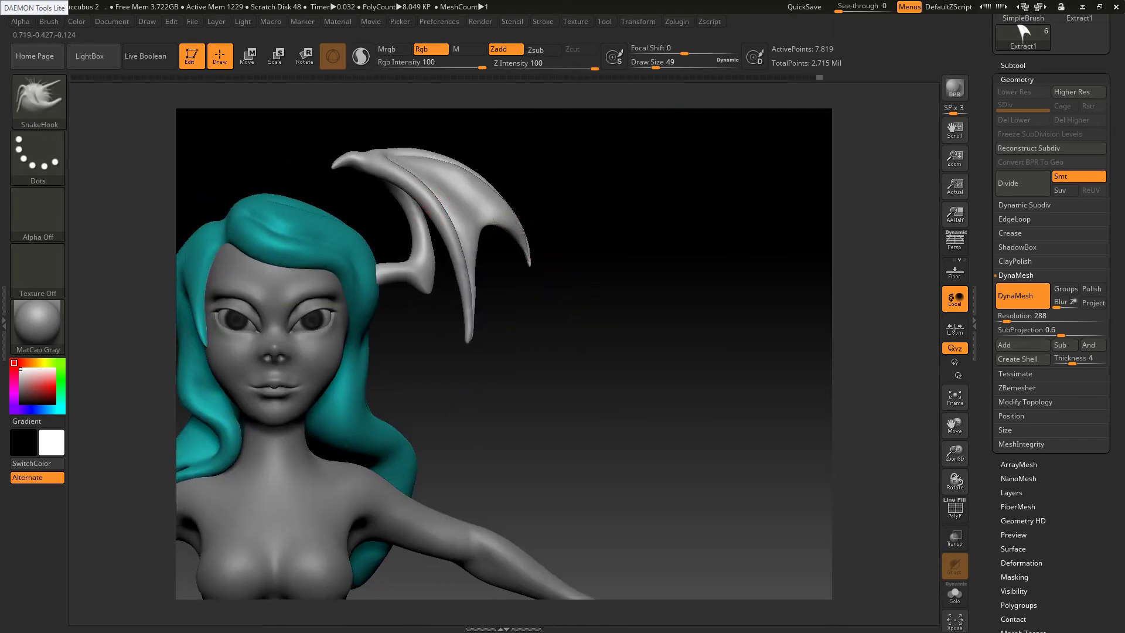
Smooth the broad outer surface of the membrane and its outer corner, raising the draw size to 87
{"action": "mouse_move", "coordinate": [439, 207]}
{"action": "right_mouse_down", "text": "alt"}
{"action": "mouse_move", "coordinate": [529, 273]}
{"action": "mouse_move", "coordinate": [542, 346]}
{"action": "right_mouse_up", "text": "alt"}
{"action": "left_click_drag", "start_coordinate": [516, 226], "coordinate": [581, 274], "text": "shift"}
{"action": "right_click_drag", "start_coordinate": [589, 267], "coordinate": [553, 267]}
{"action": "key", "text": "s"}
{"action": "left_click_drag", "start_coordinate": [553, 268], "coordinate": [606, 309]}
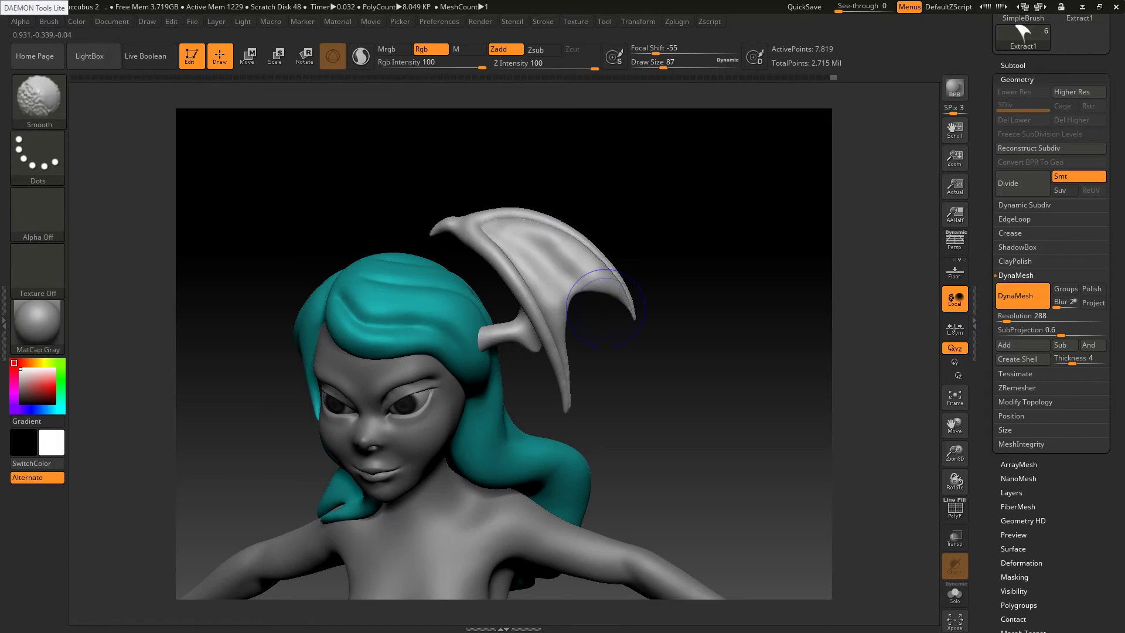
{"action": "right_click_drag", "start_coordinate": [606, 309], "coordinate": [588, 354], "text": "shift"}
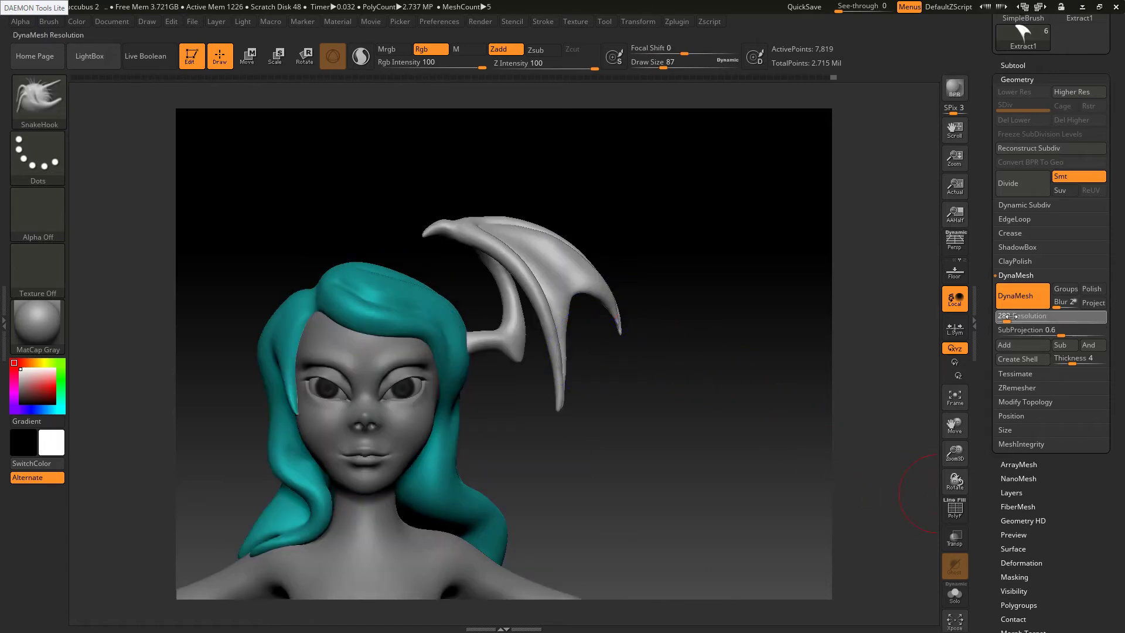
Remesh the membrane with DynaMesh at resolution 504 and smooth its broad outer surface at draw size 87
{"action": "left_click_drag", "start_coordinate": [1011, 316], "coordinate": [1014, 317]}
{"action": "left_click_drag", "start_coordinate": [706, 359], "coordinate": [714, 371], "text": "ctrl"}
{"action": "mouse_move", "coordinate": [593, 324]}
{"action": "right_mouse_down"}
{"action": "mouse_move", "coordinate": [559, 348]}
{"action": "mouse_move", "coordinate": [582, 294]}
{"action": "right_mouse_up"}
{"action": "key", "text": "shift"}
{"action": "left_click_drag", "start_coordinate": [549, 272], "coordinate": [517, 233], "text": "shift"}
{"action": "right_click_drag", "start_coordinate": [577, 258], "coordinate": [545, 295]}
{"action": "left_click_drag", "start_coordinate": [541, 264], "coordinate": [566, 245], "text": "shift"}
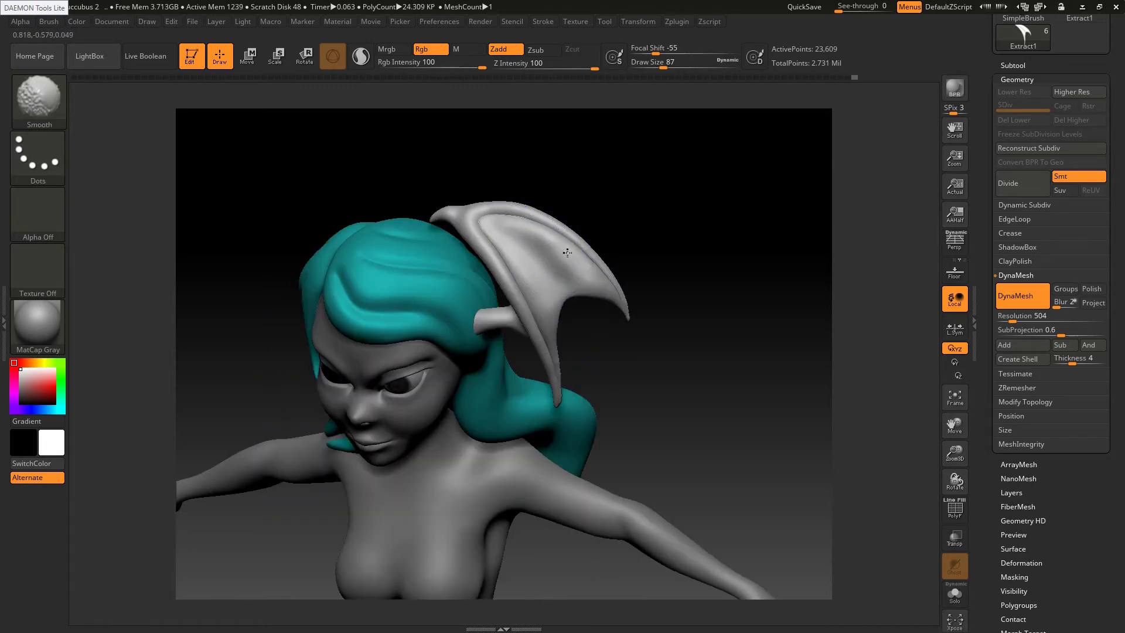
Inflate the membrane along the upper finger bone with the Inflat brush at draw size 56 and smooth its middle
{"action": "key", "text": "b"}
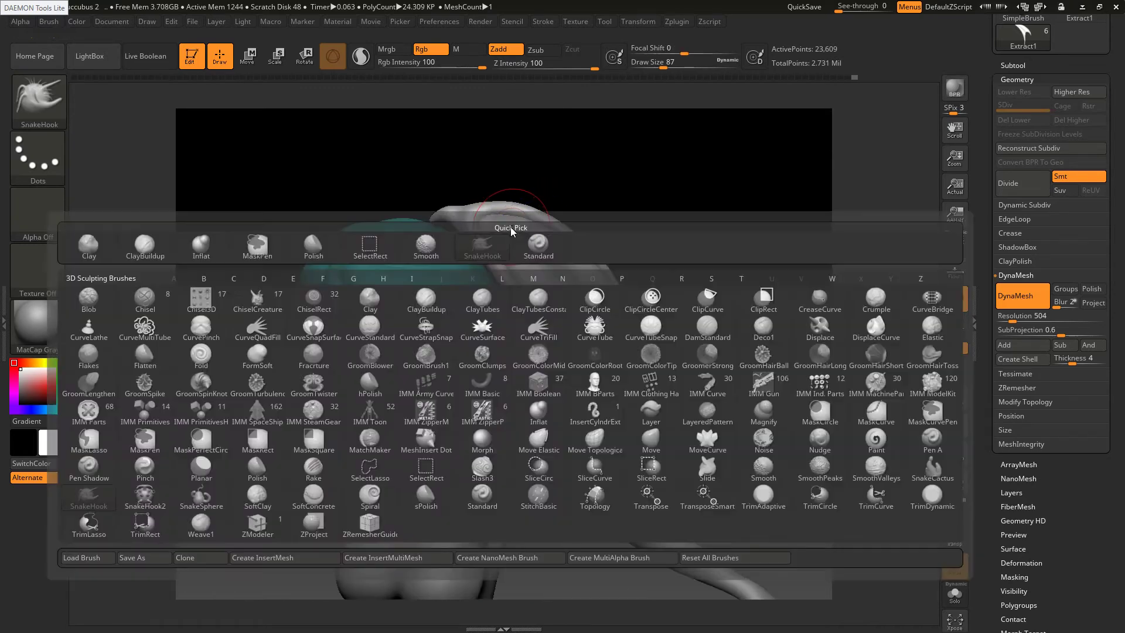
{"action": "key", "text": "i"}
{"action": "key", "text": "n"}
{"action": "key", "text": "bracketleft"}
{"action": "key", "text": "bracketleft"}
{"action": "mouse_move", "coordinate": [491, 220]}
{"action": "left_mouse_down"}
{"action": "mouse_move", "coordinate": [511, 224]}
{"action": "mouse_move", "coordinate": [592, 296]}
{"action": "left_mouse_up"}
{"action": "mouse_move", "coordinate": [543, 246]}
{"action": "left_mouse_down", "text": "shift"}
{"action": "mouse_move", "coordinate": [557, 262]}
{"action": "mouse_move", "coordinate": [542, 250]}
{"action": "mouse_move", "coordinate": [501, 252]}
{"action": "mouse_move", "coordinate": [504, 270]}
{"action": "left_mouse_up", "text": "shift"}
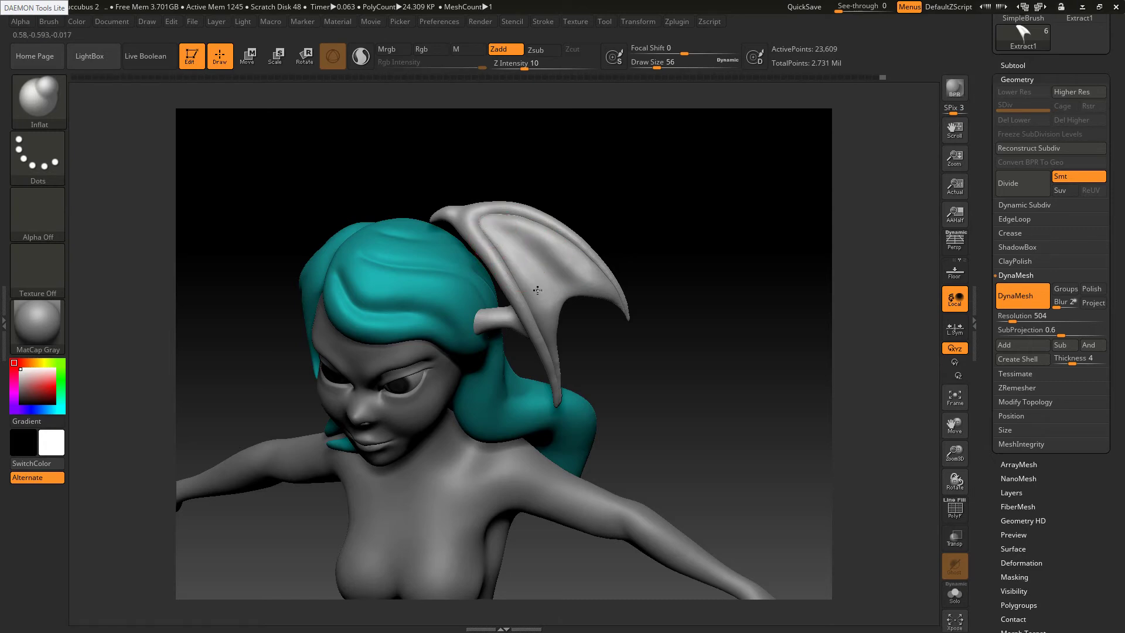
Inflate the membrane's long tip and its side along the front finger bone, and smooth the transition between them
{"action": "mouse_move", "coordinate": [539, 305]}
{"action": "left_mouse_down"}
{"action": "mouse_move", "coordinate": [535, 287]}
{"action": "mouse_move", "coordinate": [539, 296]}
{"action": "left_mouse_up"}
{"action": "left_click_drag", "start_coordinate": [557, 396], "coordinate": [560, 404]}
{"action": "right_click_drag", "start_coordinate": [559, 404], "coordinate": [571, 395]}
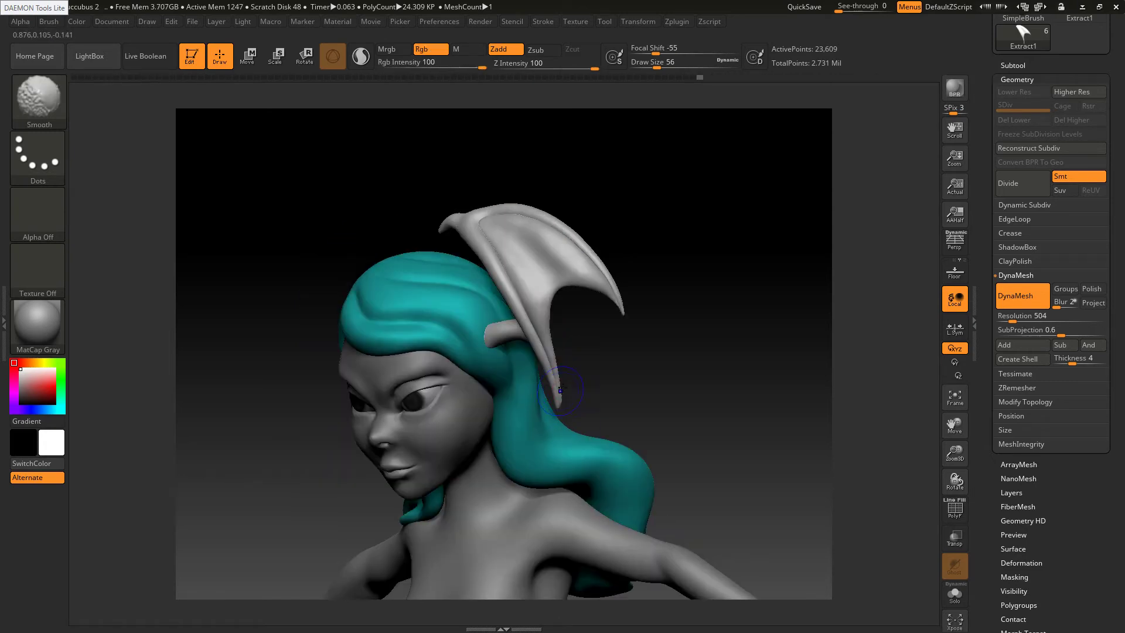
{"action": "left_click_drag", "start_coordinate": [530, 320], "coordinate": [532, 297], "text": "shift"}
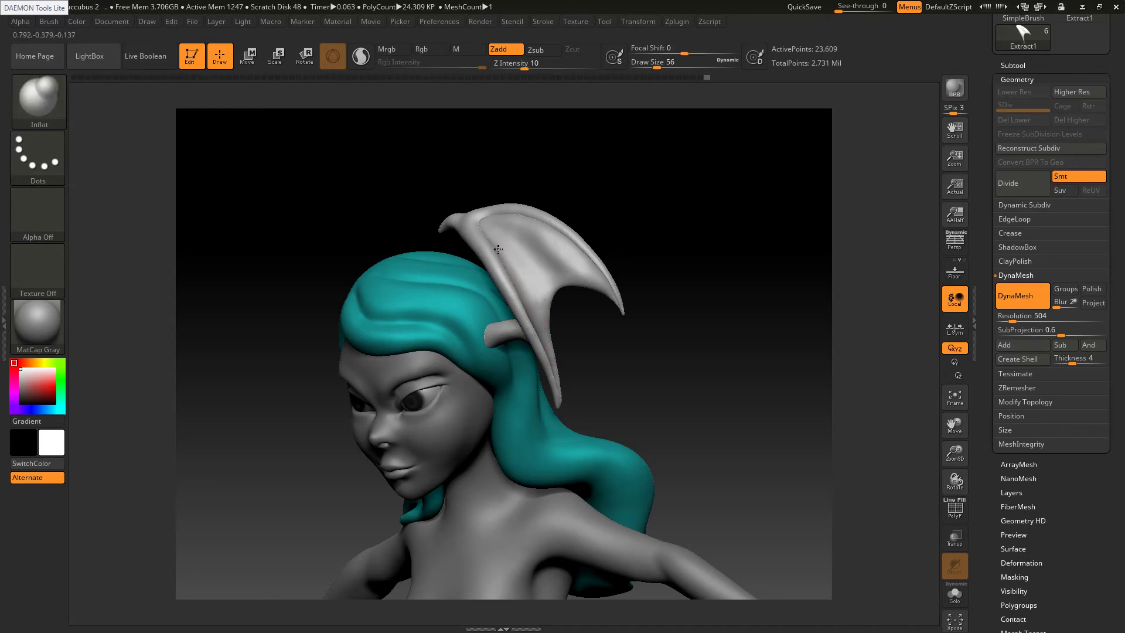
{"action": "left_click_drag", "start_coordinate": [472, 215], "coordinate": [533, 288]}
{"action": "mouse_move", "coordinate": [560, 324]}
{"action": "left_mouse_down", "text": "shift"}
{"action": "mouse_move", "coordinate": [592, 316]}
{"action": "mouse_move", "coordinate": [546, 320]}
{"action": "left_mouse_up", "text": "shift"}
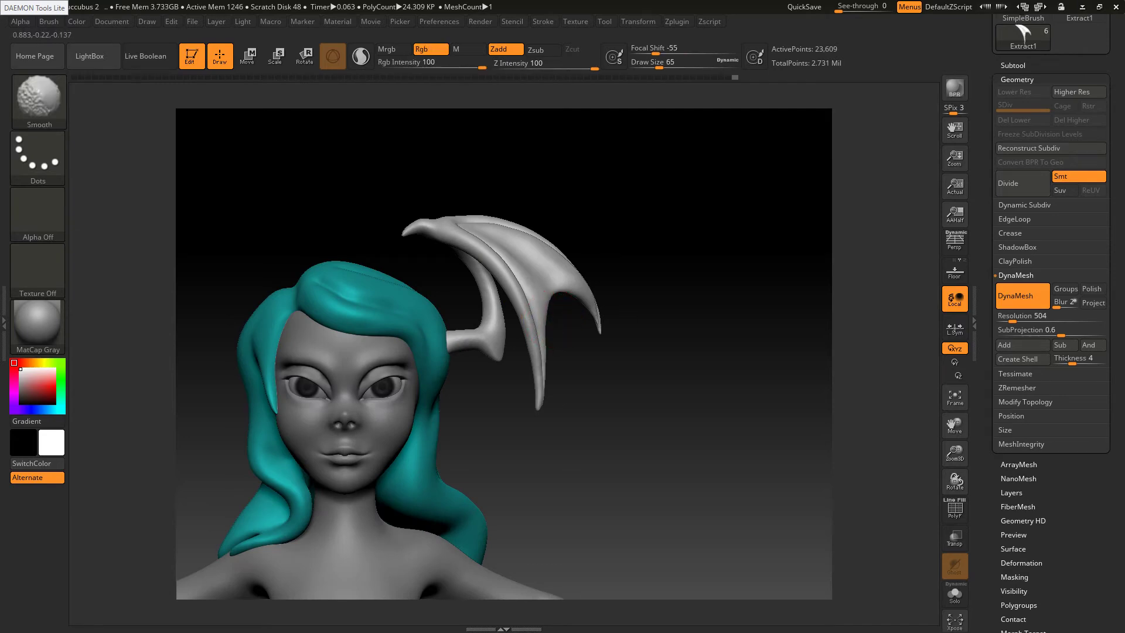
Inflate the membrane's upper outer edge at draw size 65 and smooth its top corner
{"action": "left_click_drag", "start_coordinate": [572, 324], "coordinate": [548, 390]}
{"action": "mouse_move", "coordinate": [500, 219]}
{"action": "left_mouse_down"}
{"action": "mouse_move", "coordinate": [536, 228]}
{"action": "mouse_move", "coordinate": [594, 267]}
{"action": "left_mouse_up"}
{"action": "key", "text": "shift"}
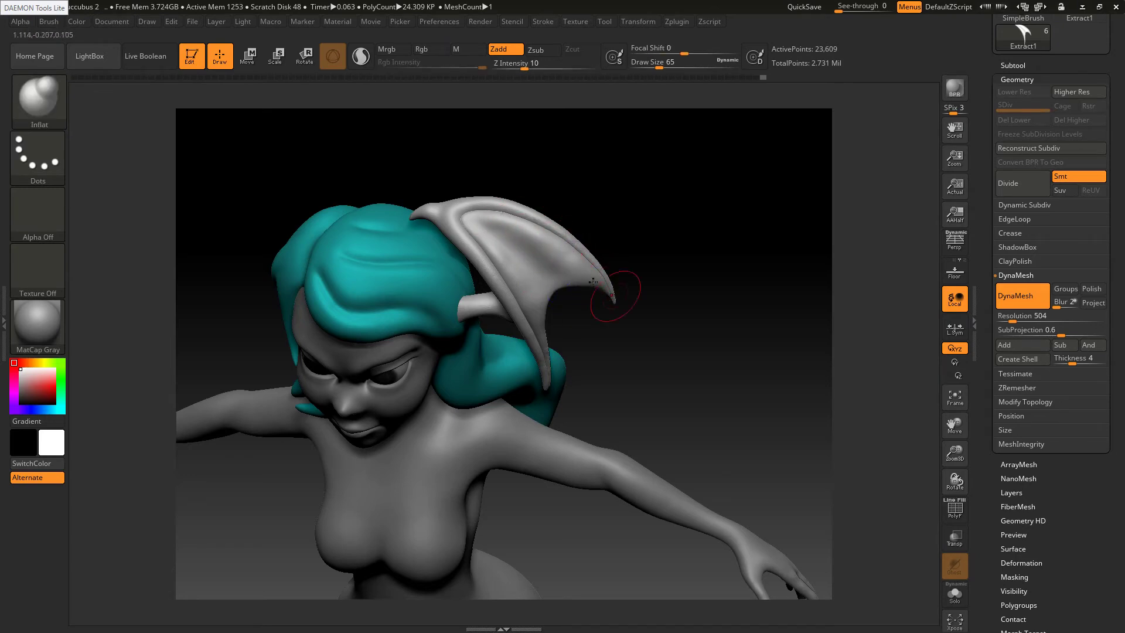
{"action": "left_click_drag", "start_coordinate": [486, 236], "coordinate": [473, 230], "text": "shift"}
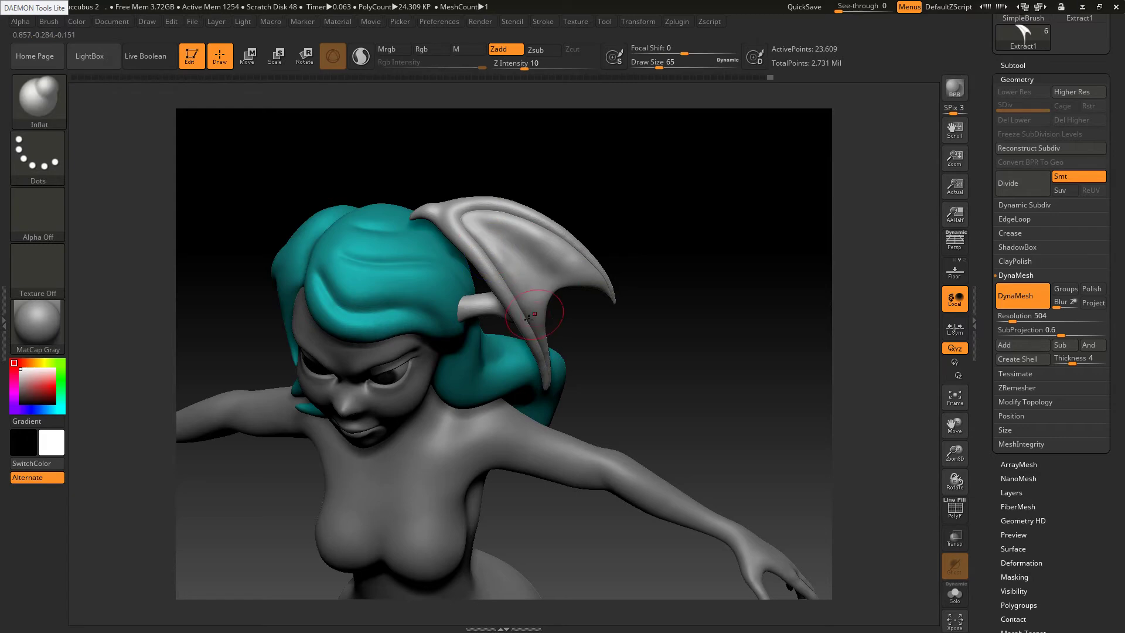
Smooth the membrane's inner side as seen from behind, including its outer edge and long tip, at draw size 65
{"action": "mouse_move", "coordinate": [561, 328]}
{"action": "left_mouse_down"}
{"action": "mouse_move", "coordinate": [523, 322]}
{"action": "mouse_move", "coordinate": [537, 287]}
{"action": "left_mouse_up"}
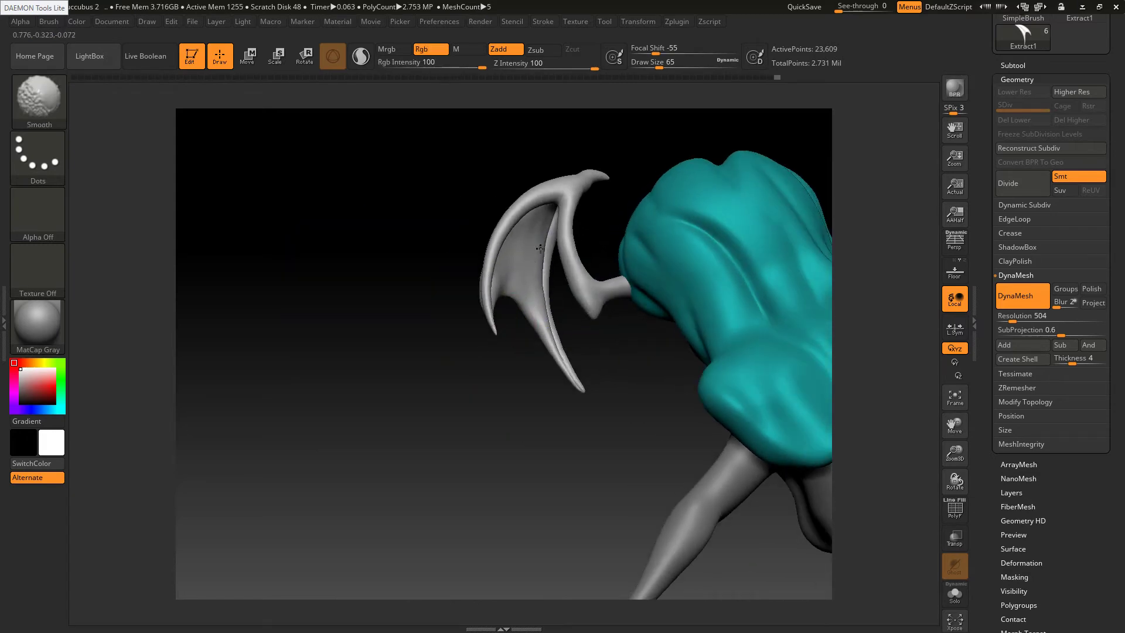
{"action": "left_click_drag", "start_coordinate": [540, 248], "coordinate": [517, 238], "text": "shift"}
{"action": "left_click_drag", "start_coordinate": [505, 343], "coordinate": [470, 346]}
{"action": "left_click_drag", "start_coordinate": [502, 271], "coordinate": [500, 264], "text": "shift"}
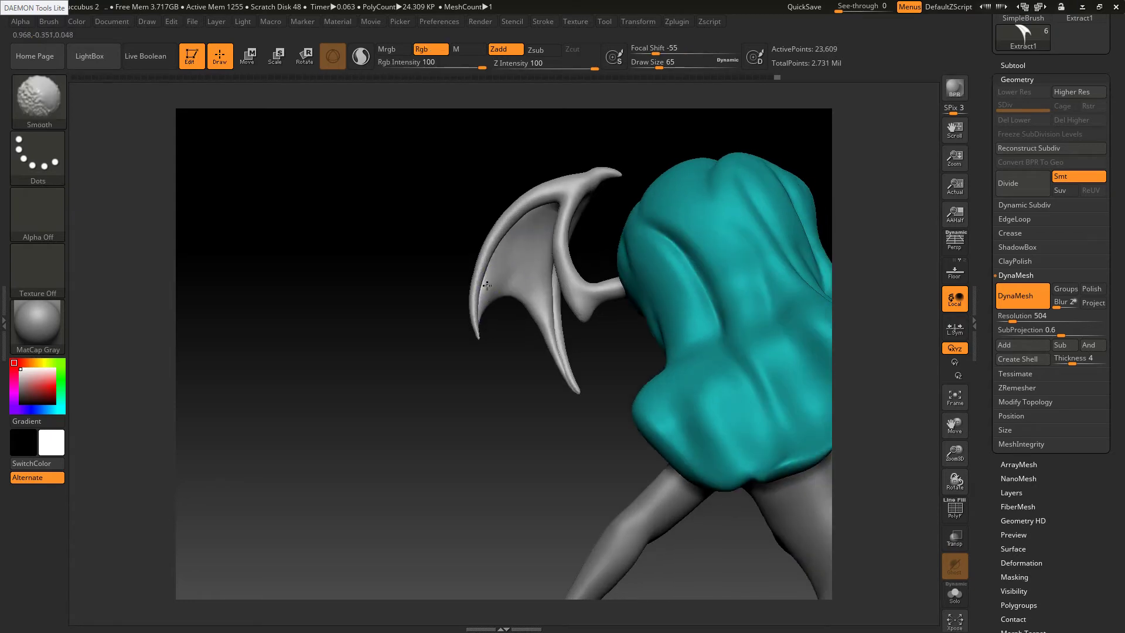
{"action": "mouse_move", "coordinate": [567, 358]}
{"action": "left_mouse_down", "text": "shift"}
{"action": "mouse_move", "coordinate": [560, 337]}
{"action": "mouse_move", "coordinate": [607, 331]}
{"action": "left_mouse_up", "text": "shift"}
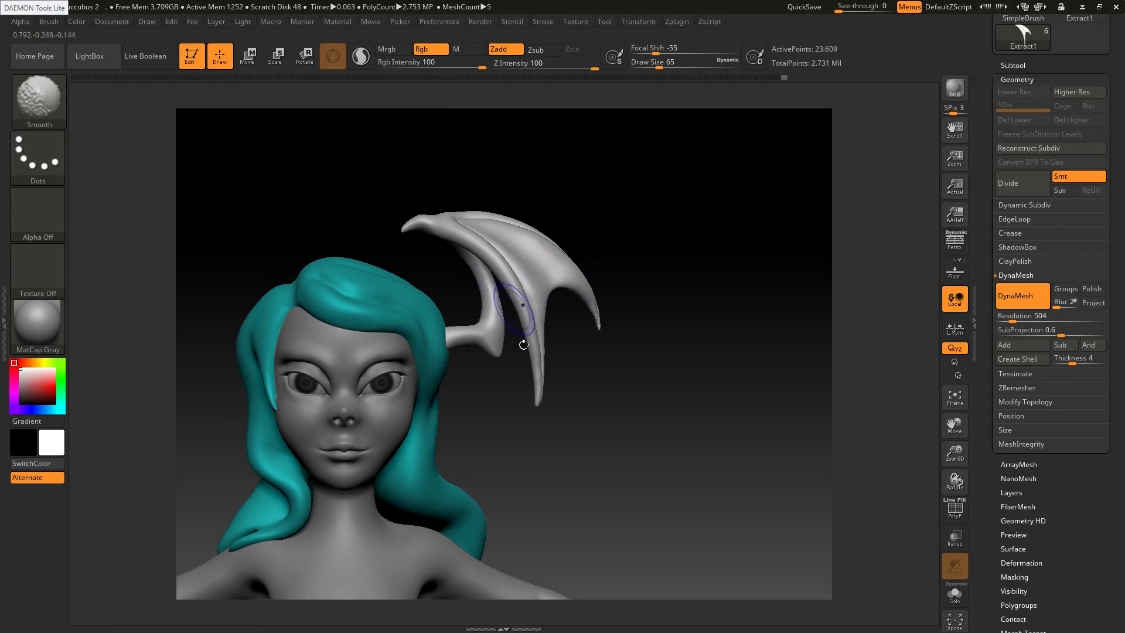
Show the lower membrane piece Extract1_1 together with the rest of the wing and return to the geometry settings
{"action": "left_click_drag", "start_coordinate": [1013, 59], "coordinate": [1015, 62]}
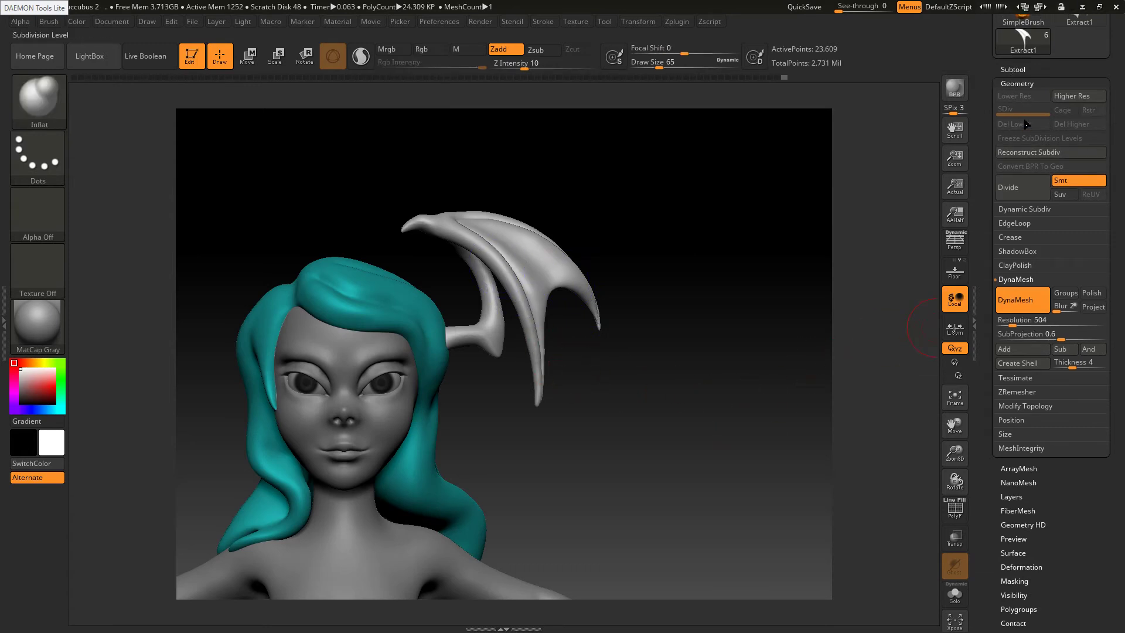
{"action": "left_click", "coordinate": [1019, 69]}
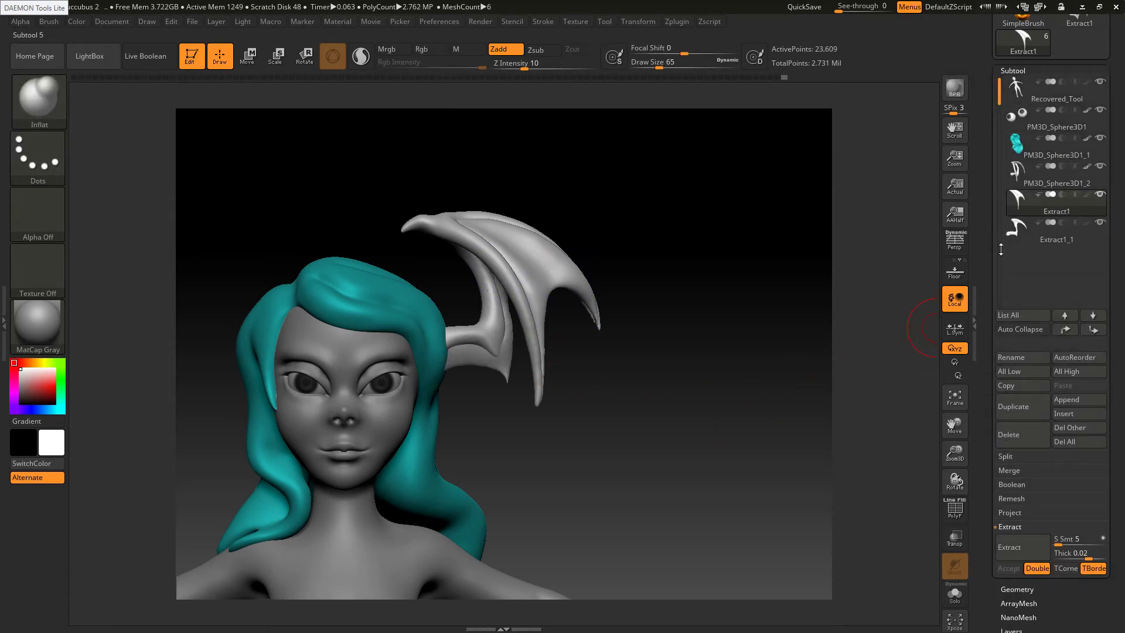
{"action": "key", "text": "shift"}
{"action": "scroll", "coordinate": [1028, 495], "scroll_direction": "down", "scroll_amount": 3}
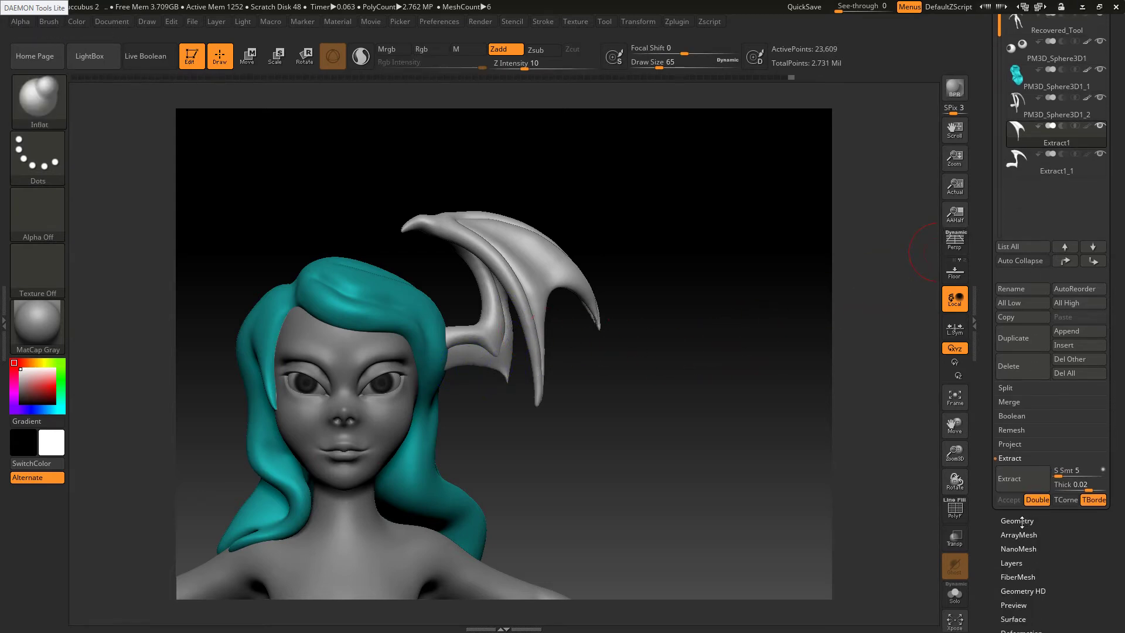
{"action": "left_click", "coordinate": [1023, 521]}
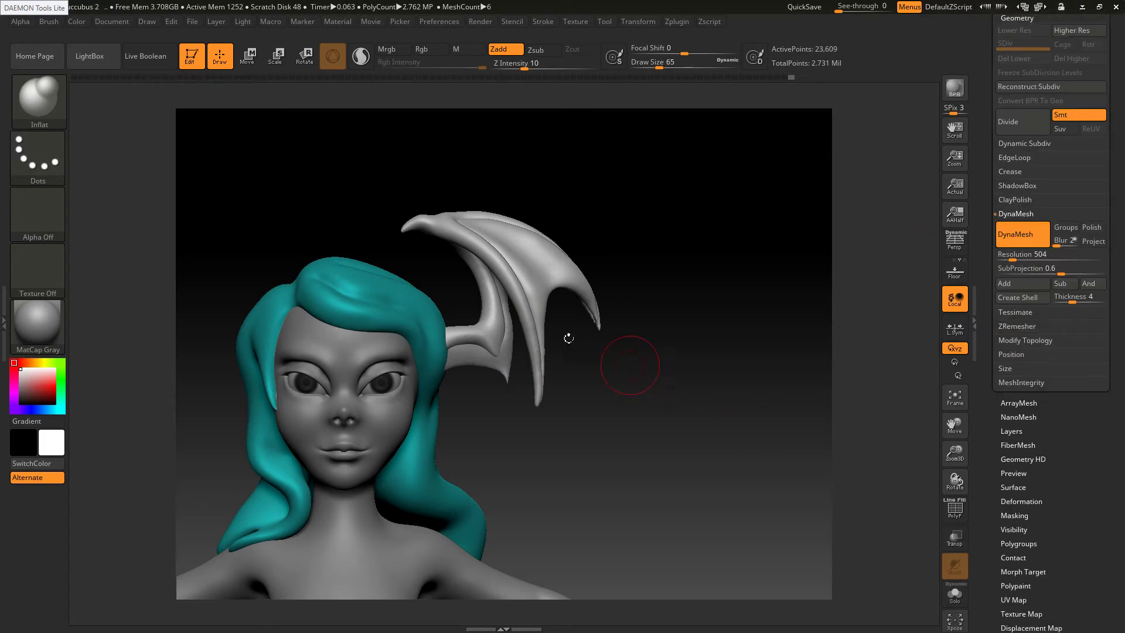
Smooth the underside of the upper membrane near the wing's top joint at draw size 65
{"action": "mouse_move", "coordinate": [486, 307]}
{"action": "left_mouse_down"}
{"action": "mouse_move", "coordinate": [305, 298]}
{"action": "mouse_move", "coordinate": [257, 334]}
{"action": "left_mouse_up"}
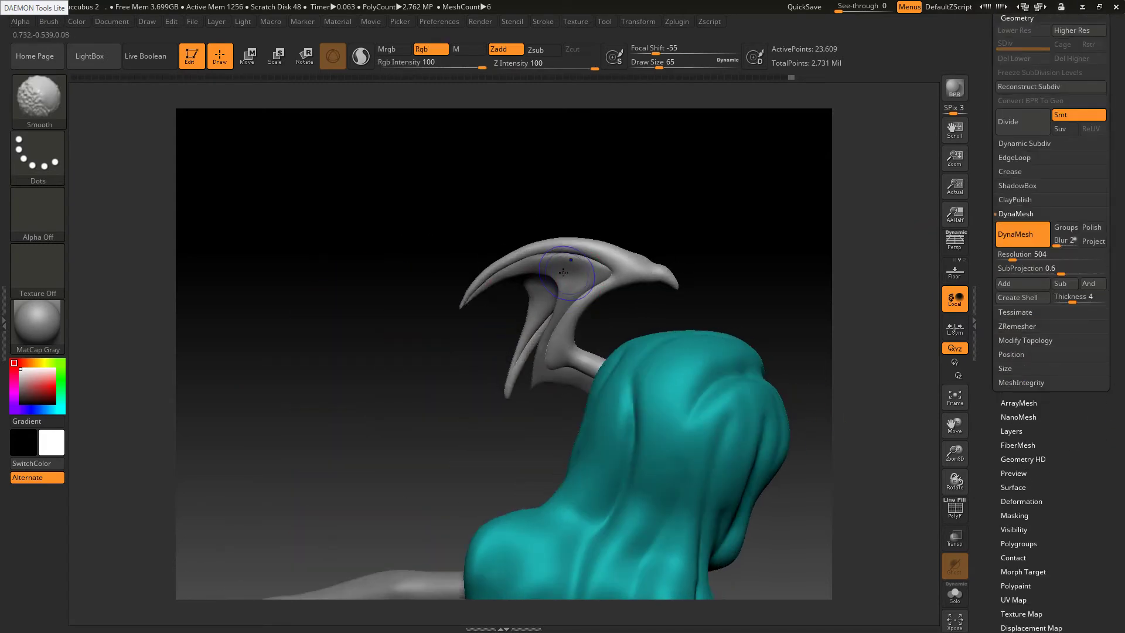
{"action": "mouse_move", "coordinate": [574, 265]}
{"action": "left_mouse_down", "text": "shift"}
{"action": "mouse_move", "coordinate": [543, 266]}
{"action": "mouse_move", "coordinate": [575, 269]}
{"action": "left_mouse_up", "text": "shift"}
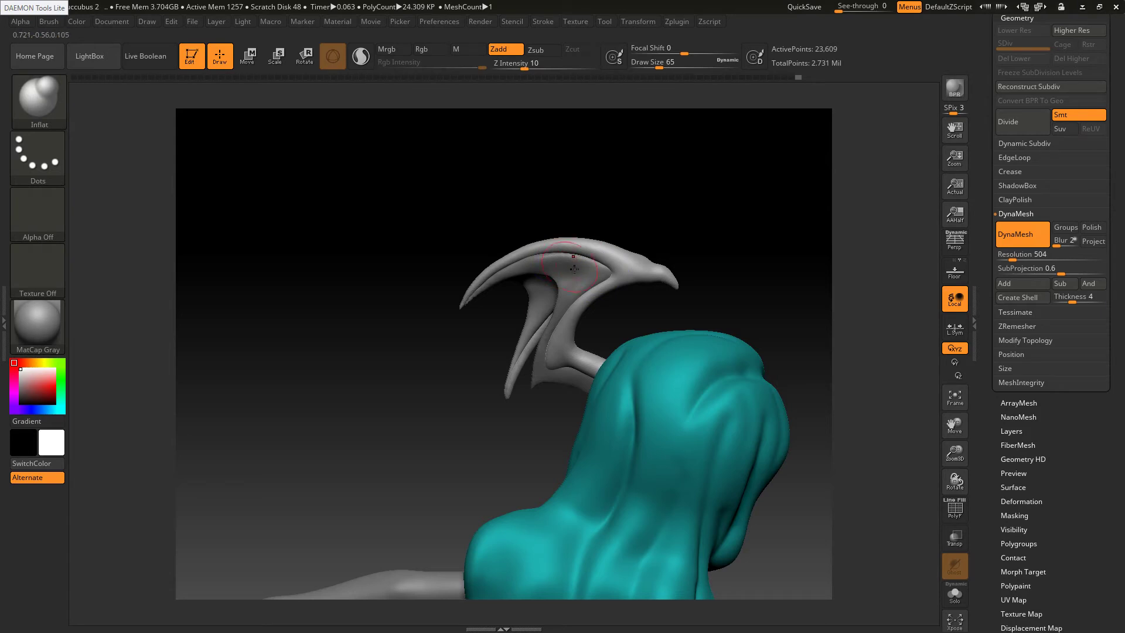
{"action": "mouse_move", "coordinate": [410, 359]}
{"action": "left_mouse_down"}
{"action": "mouse_move", "coordinate": [561, 373]}
{"action": "mouse_move", "coordinate": [595, 390]}
{"action": "left_mouse_up"}
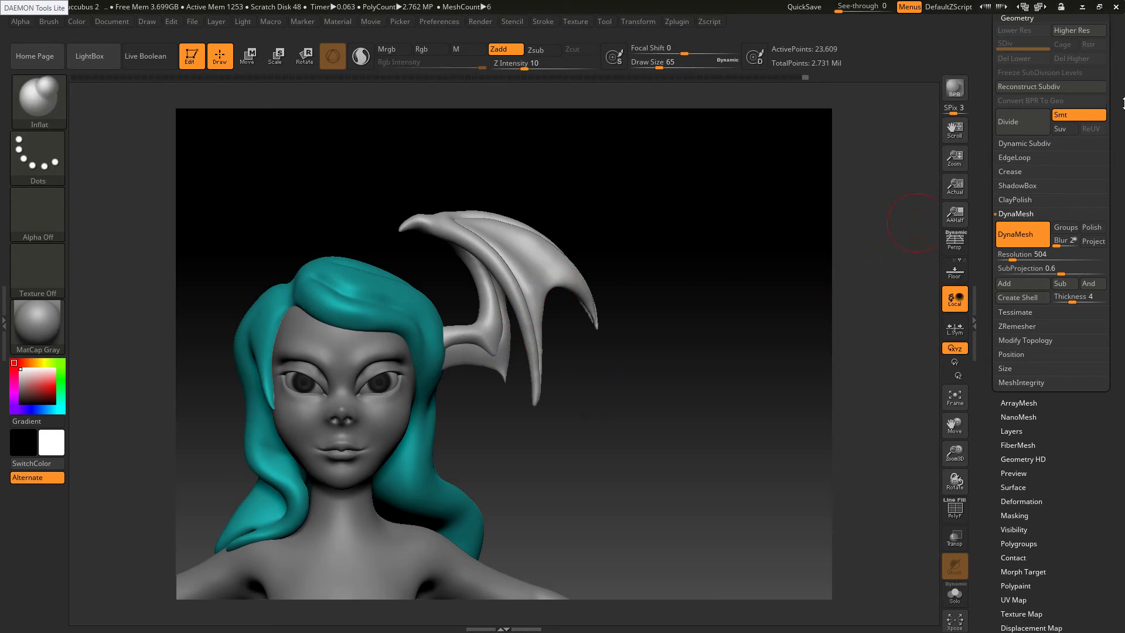
Select the wing bones subtool PM3D_Sphere3D1_2, show its geometry settings and check the head wings in the reference image
{"action": "left_click_drag", "start_coordinate": [1120, 96], "coordinate": [1120, 169]}
{"action": "right_click_drag", "start_coordinate": [582, 345], "coordinate": [558, 281], "text": "ctrl"}
{"action": "mouse_move", "coordinate": [557, 282]}
{"action": "left_mouse_down"}
{"action": "mouse_move", "coordinate": [451, 289]}
{"action": "mouse_move", "coordinate": [542, 284]}
{"action": "left_mouse_up"}
{"action": "right_click_drag", "start_coordinate": [542, 284], "coordinate": [575, 327]}
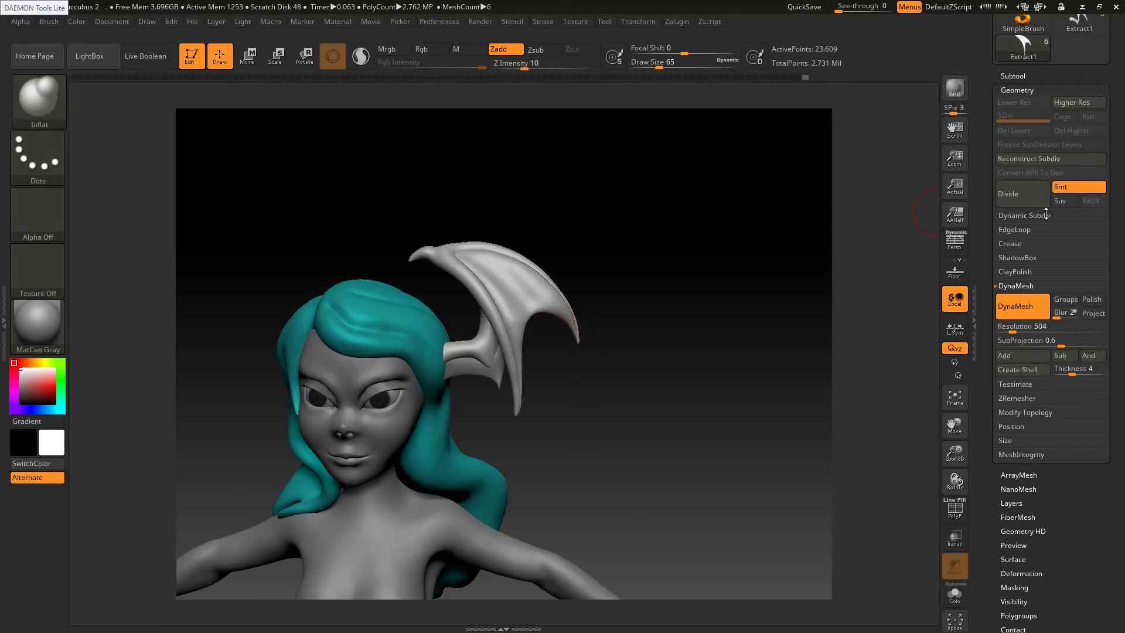
{"action": "left_click", "coordinate": [1014, 76]}
{"action": "left_click", "coordinate": [1047, 180]}
{"action": "left_click", "coordinate": [1016, 76]}
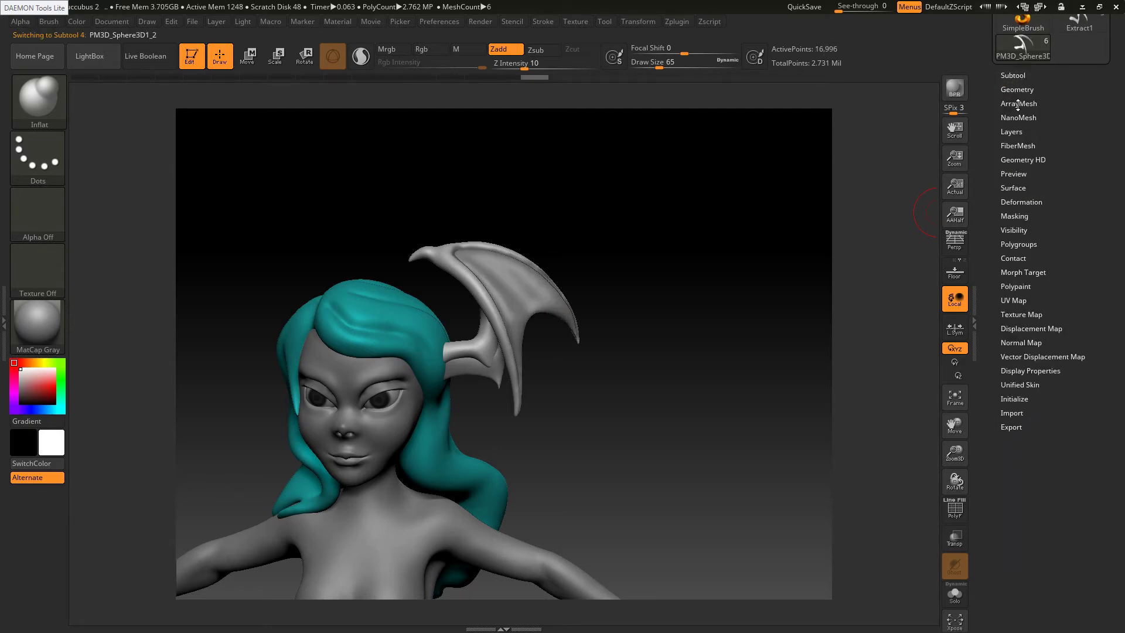
{"action": "left_click", "coordinate": [1018, 89]}
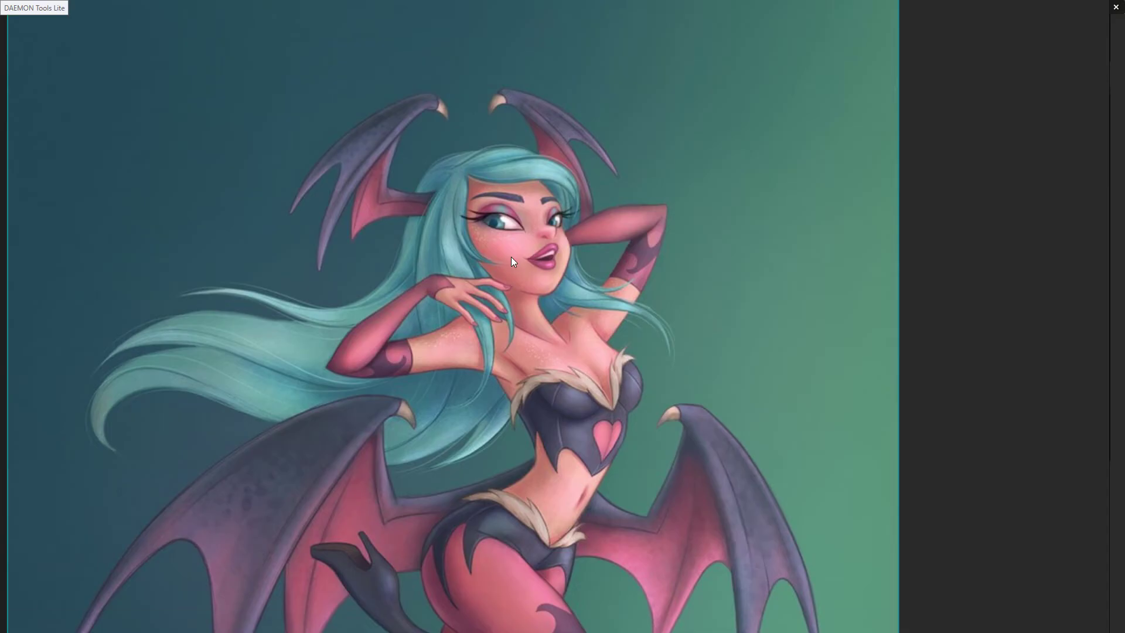
{"action": "key", "text": "alt+Tab"}
Sharpen the front finger bone from its top joint downward with the Pinch brush at draw size 49
{"action": "key", "text": "b"}
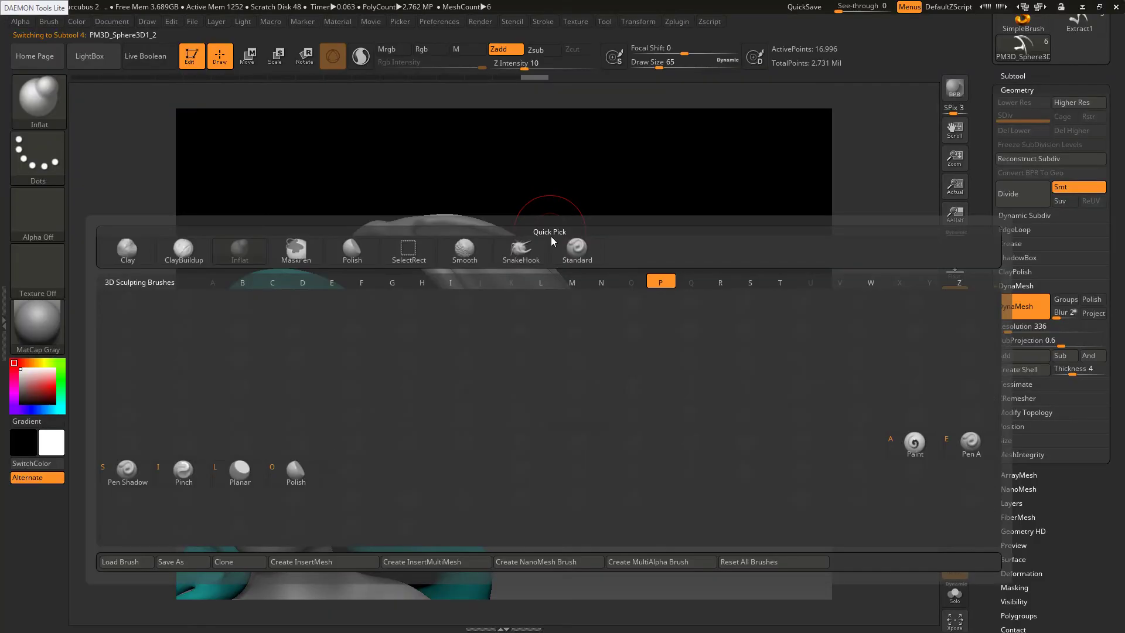
{"action": "key", "text": "i"}
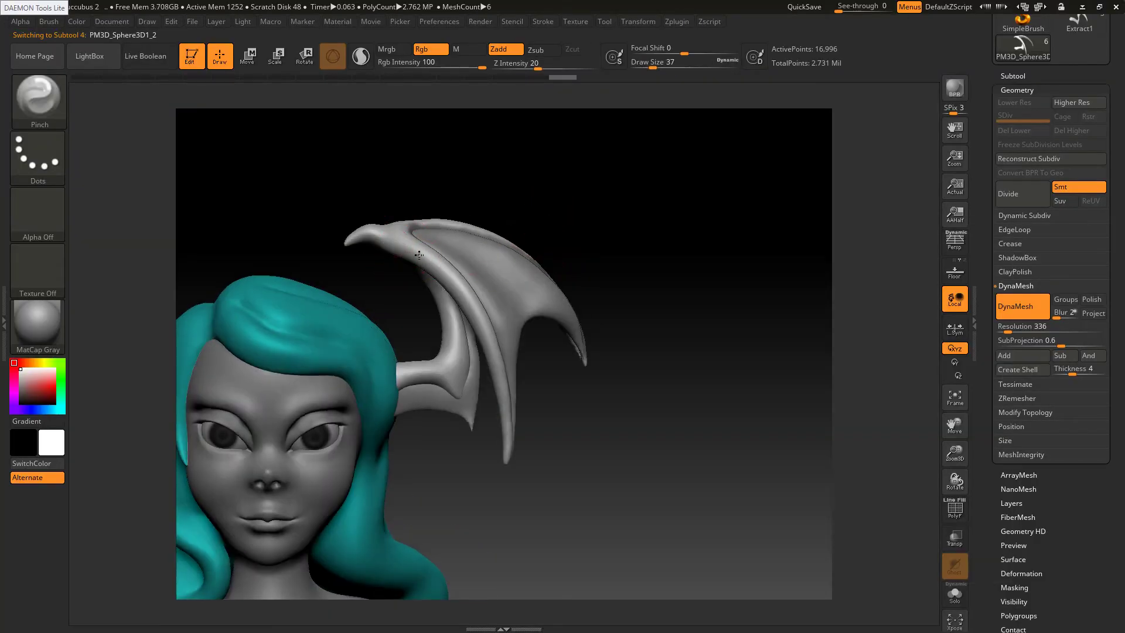
{"action": "key", "text": "s"}
{"action": "mouse_move", "coordinate": [391, 246]}
{"action": "left_mouse_down"}
{"action": "mouse_move", "coordinate": [449, 273]}
{"action": "mouse_move", "coordinate": [466, 303]}
{"action": "left_mouse_up"}
{"action": "key", "text": "s"}
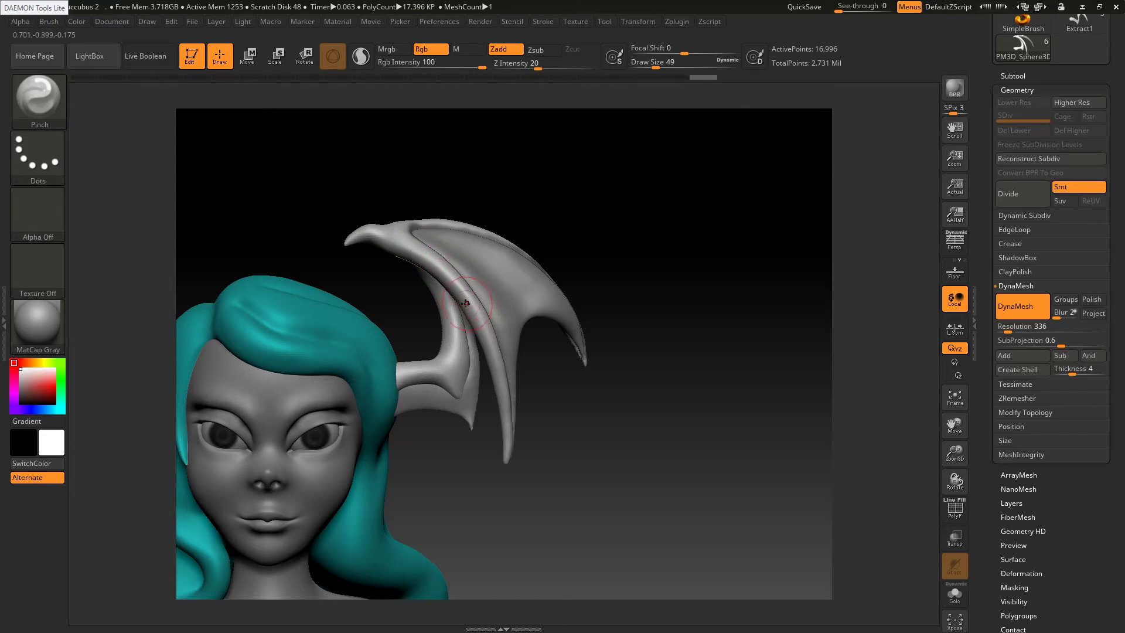
{"action": "left_click_drag", "start_coordinate": [492, 344], "coordinate": [481, 326]}
{"action": "mouse_move", "coordinate": [498, 384]}
{"action": "left_mouse_down"}
{"action": "mouse_move", "coordinate": [503, 414]}
{"action": "mouse_move", "coordinate": [499, 387]}
{"action": "left_mouse_up"}
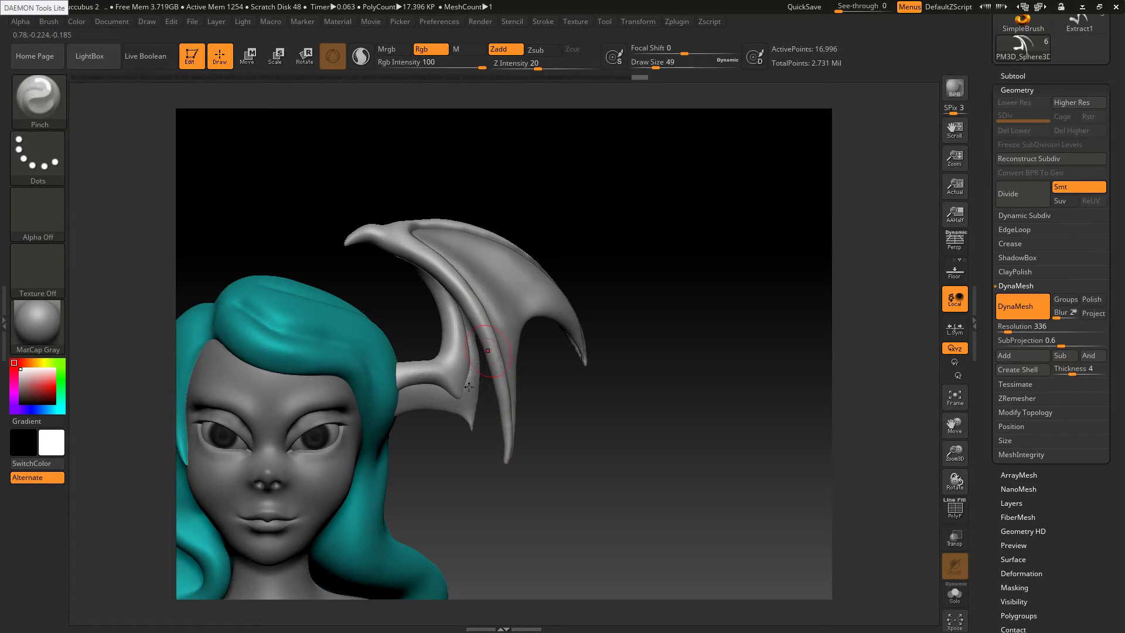
Remesh the wing bones with DynaMesh at resolution 568 and smooth the upper end of the front finger bone
{"action": "right_click_drag", "start_coordinate": [469, 387], "coordinate": [364, 364]}
{"action": "key", "text": "s"}
{"action": "left_click", "coordinate": [443, 229]}
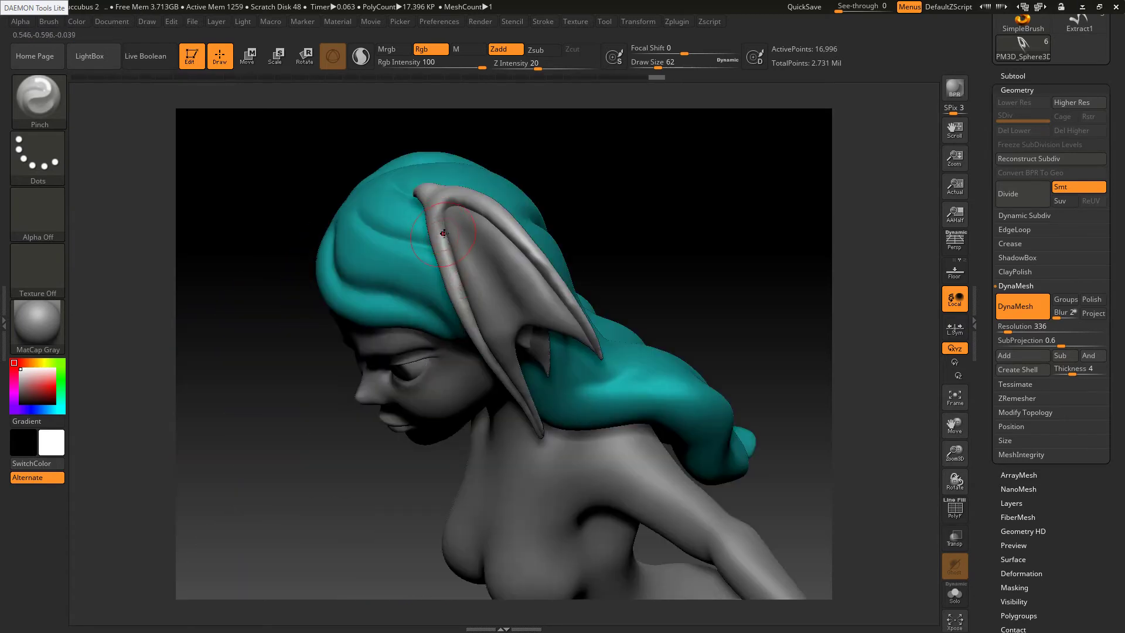
{"action": "key", "text": "s"}
{"action": "left_click", "coordinate": [439, 233]}
{"action": "left_click_drag", "start_coordinate": [1008, 330], "coordinate": [1014, 330]}
{"action": "left_click_drag", "start_coordinate": [811, 353], "coordinate": [723, 242], "text": "ctrl"}
{"action": "mouse_move", "coordinate": [439, 227]}
{"action": "left_mouse_down", "text": "shift"}
{"action": "mouse_move", "coordinate": [449, 253]}
{"action": "mouse_move", "coordinate": [443, 229]}
{"action": "left_mouse_up", "text": "shift"}
{"action": "left_click_drag", "start_coordinate": [578, 153], "coordinate": [615, 164], "text": "ctrl"}
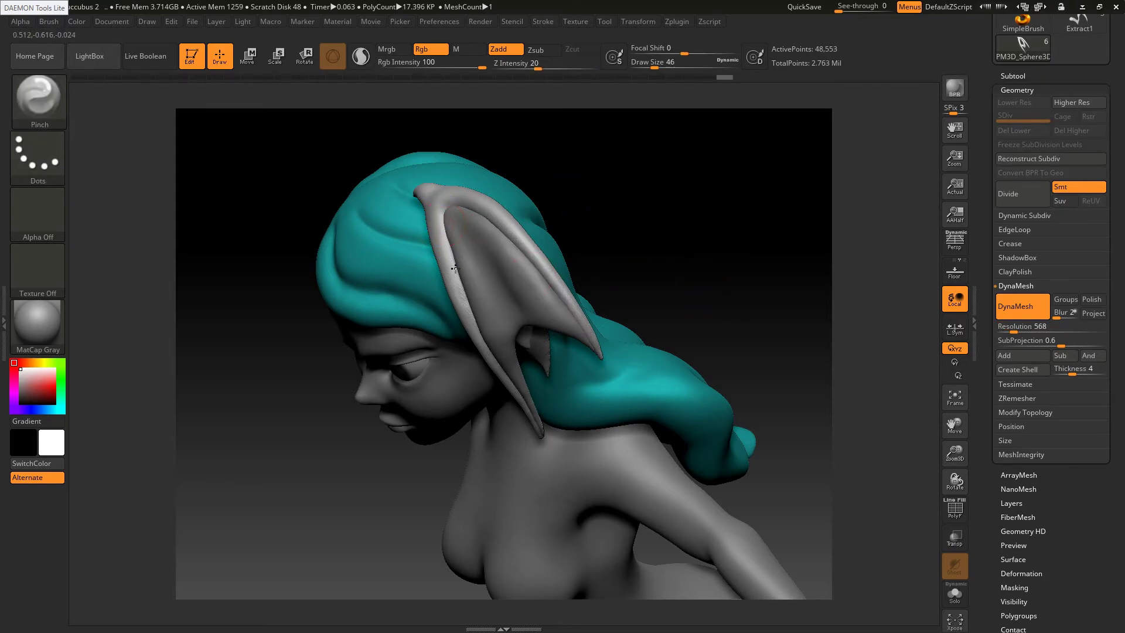
Pinch a crisper ridge along the front finger bone down to its tip at draw size 46
{"action": "mouse_move", "coordinate": [456, 269]}
{"action": "left_mouse_down"}
{"action": "mouse_move", "coordinate": [448, 252]}
{"action": "mouse_move", "coordinate": [458, 244]}
{"action": "left_mouse_up"}
{"action": "right_click_drag", "start_coordinate": [448, 258], "coordinate": [419, 261]}
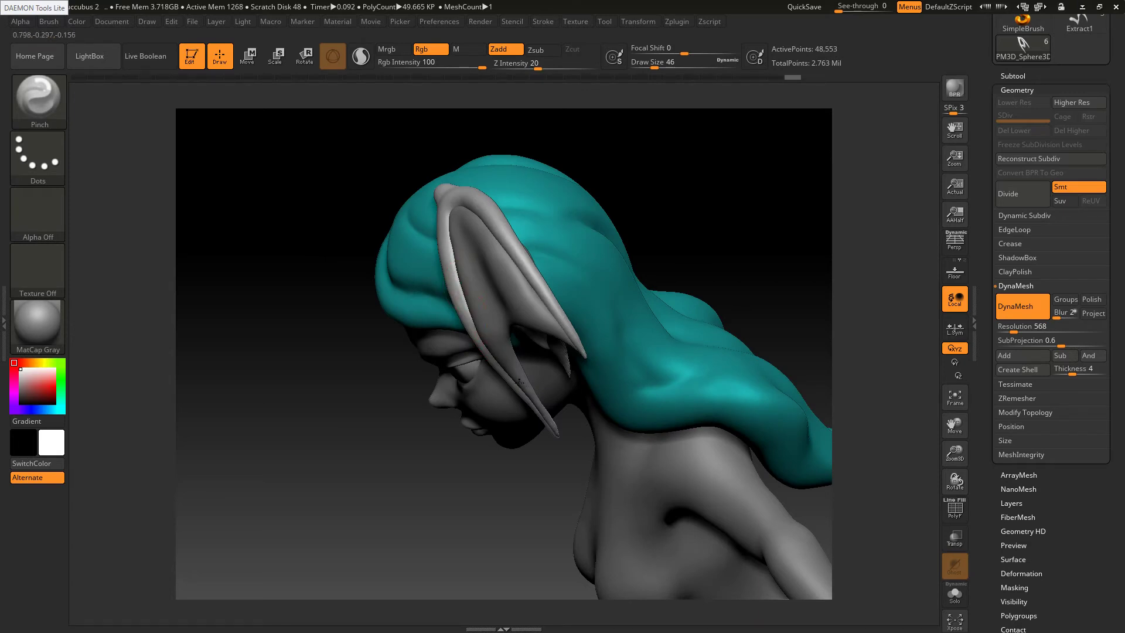
{"action": "right_click_drag", "start_coordinate": [475, 235], "coordinate": [427, 206]}
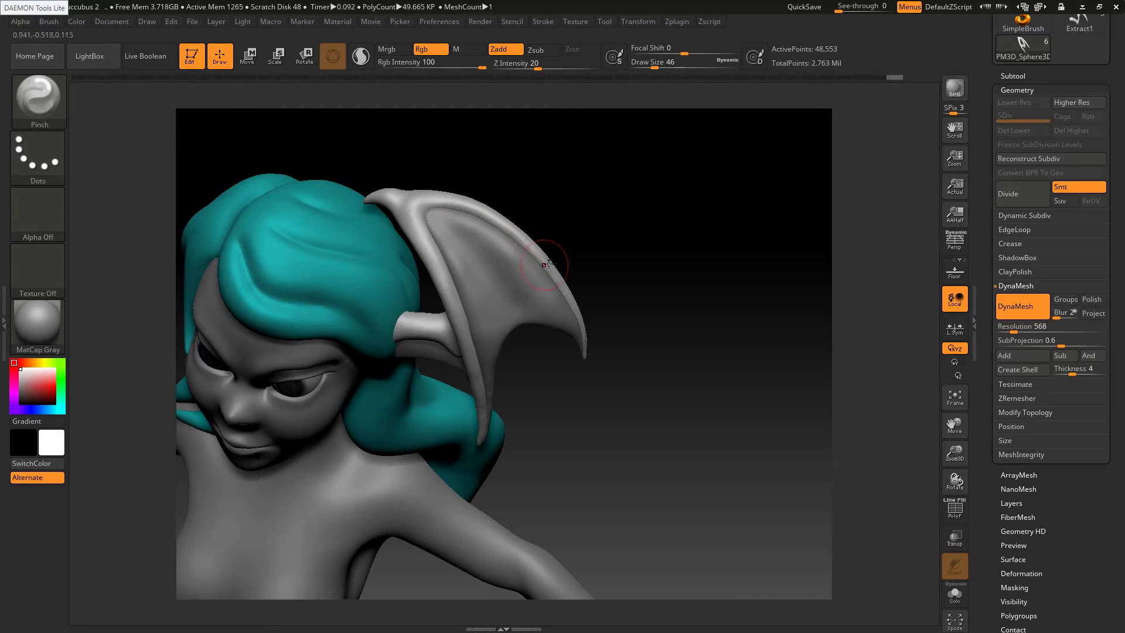
Pinch the outer finger bone at draw size 25 and the top joint at draw size 41
{"action": "right_click_drag", "start_coordinate": [536, 264], "coordinate": [507, 236]}
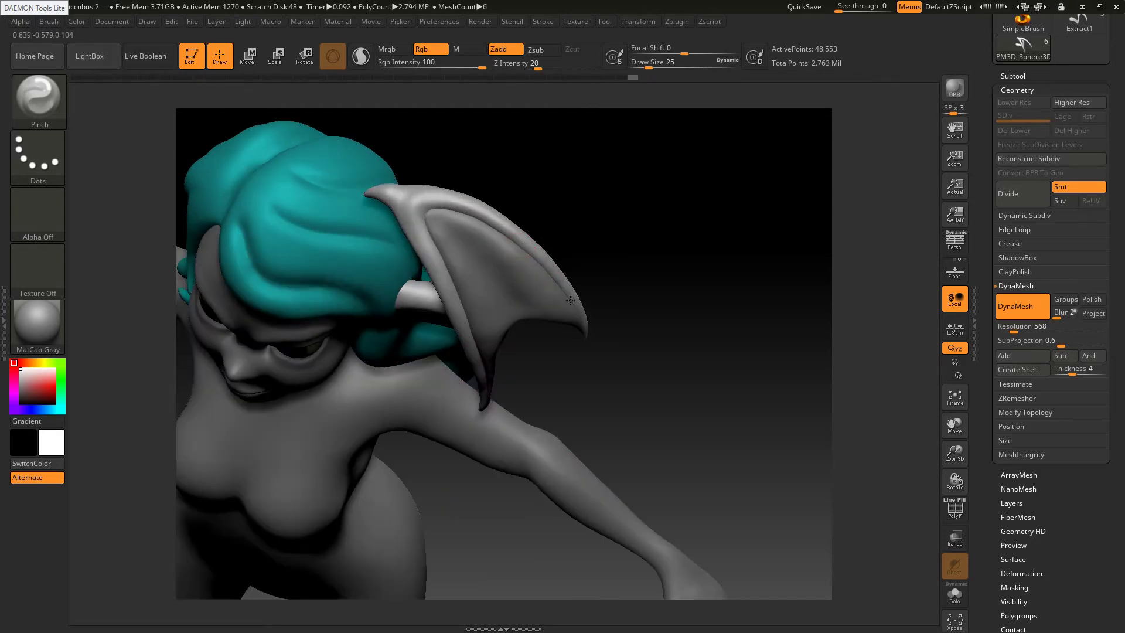
{"action": "left_click_drag", "start_coordinate": [419, 214], "coordinate": [436, 239]}
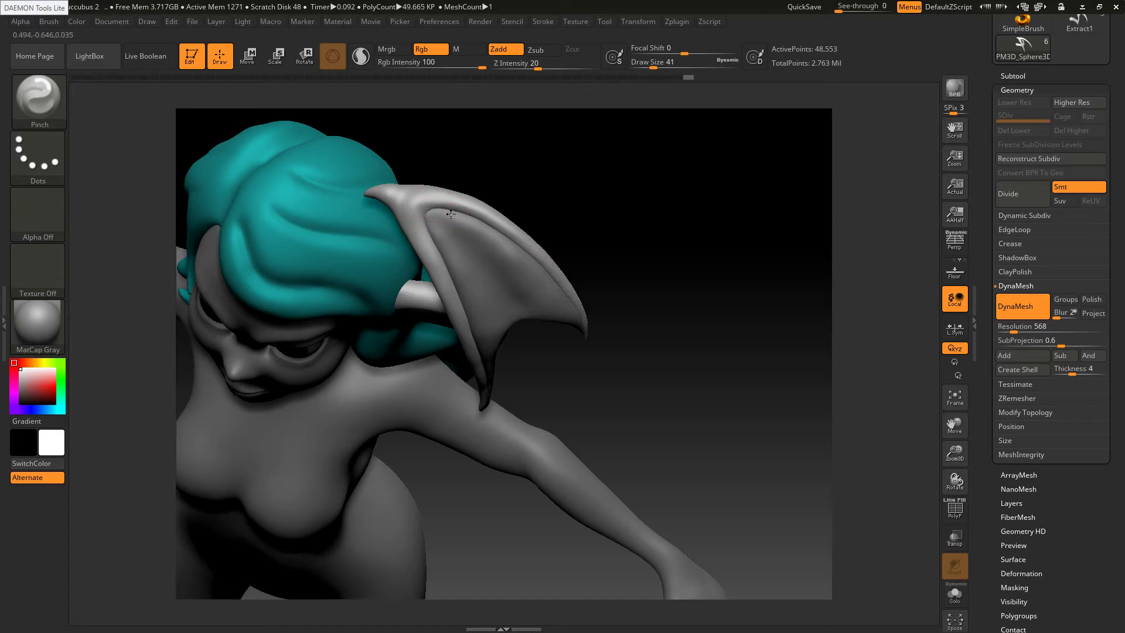
{"action": "right_click_drag", "start_coordinate": [414, 230], "coordinate": [399, 227]}
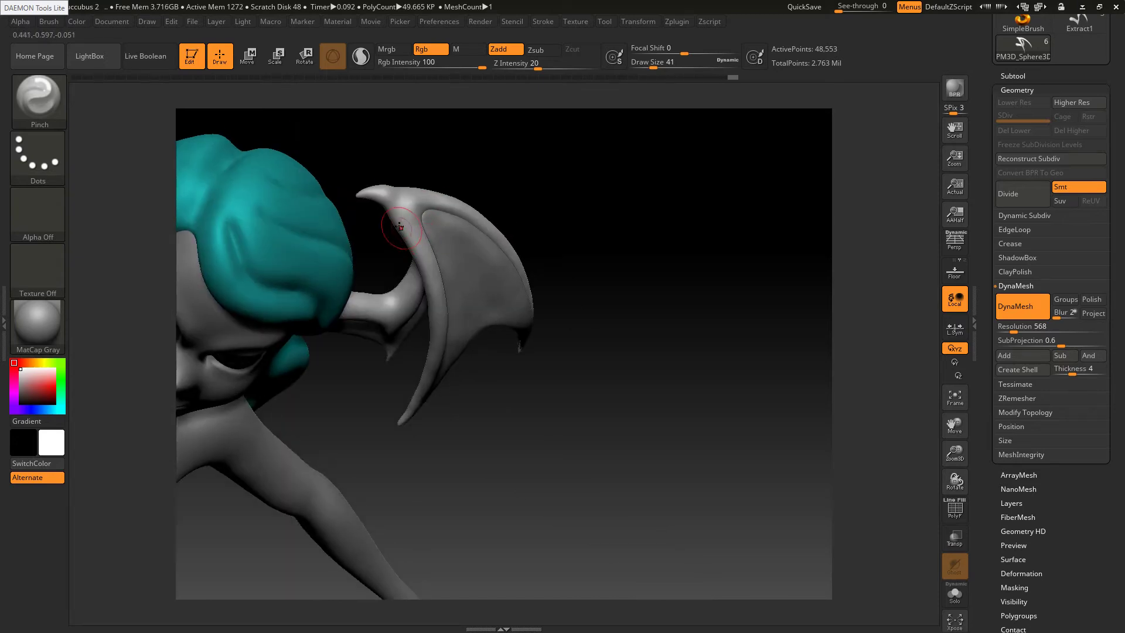
{"action": "right_click_drag", "start_coordinate": [432, 260], "coordinate": [420, 255]}
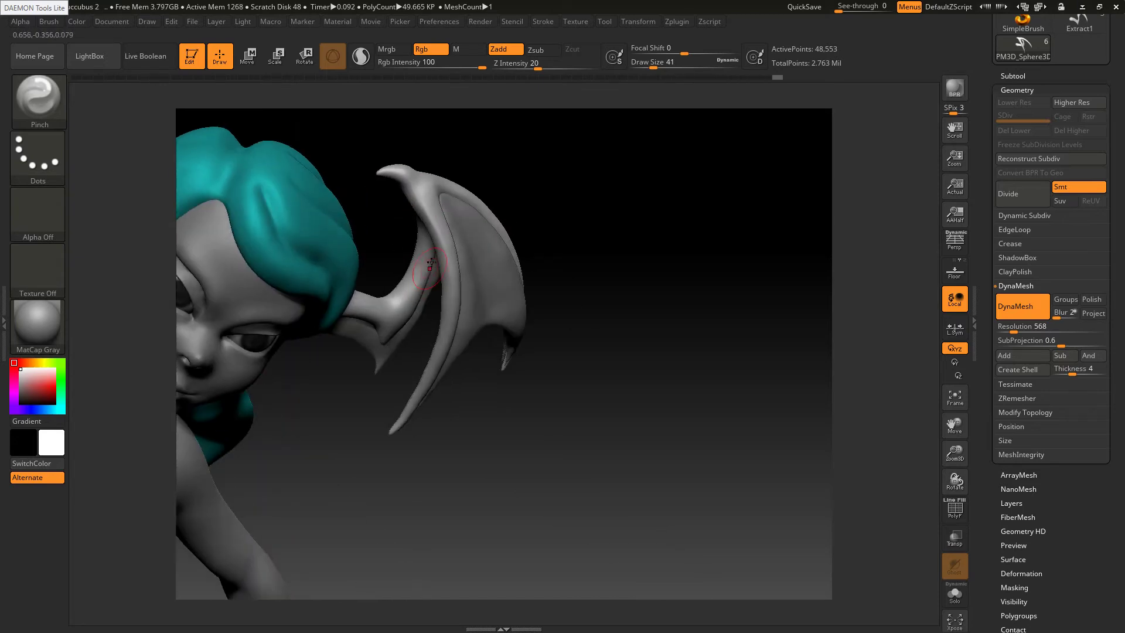
Pinch the front finger bone along its middle and lower half with the Pinch brush at draw size 51
{"action": "key", "text": "]"}
{"action": "mouse_move", "coordinate": [442, 242]}
{"action": "left_mouse_down"}
{"action": "mouse_move", "coordinate": [445, 265]}
{"action": "mouse_move", "coordinate": [436, 251]}
{"action": "left_mouse_up"}
{"action": "key", "text": "ctrl+z"}
{"action": "key", "text": "s"}
{"action": "left_click_drag", "start_coordinate": [452, 291], "coordinate": [453, 305]}
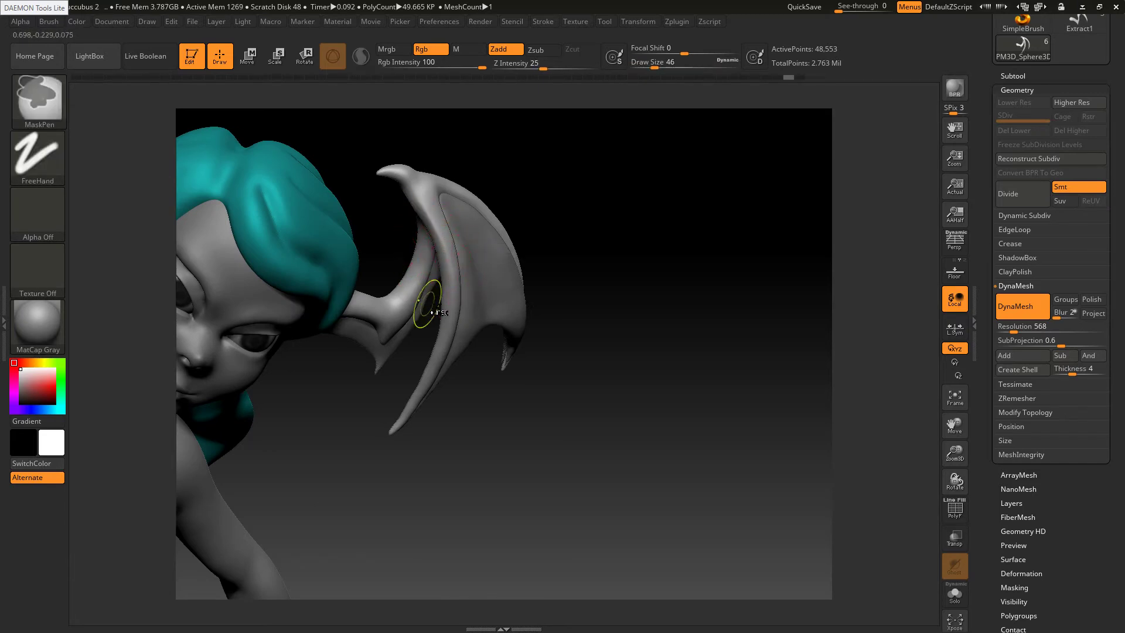
{"action": "right_click_drag", "start_coordinate": [434, 302], "coordinate": [448, 270], "text": "ctrl"}
{"action": "key", "text": "["}
{"action": "key", "text": "]"}
{"action": "key", "text": "]"}
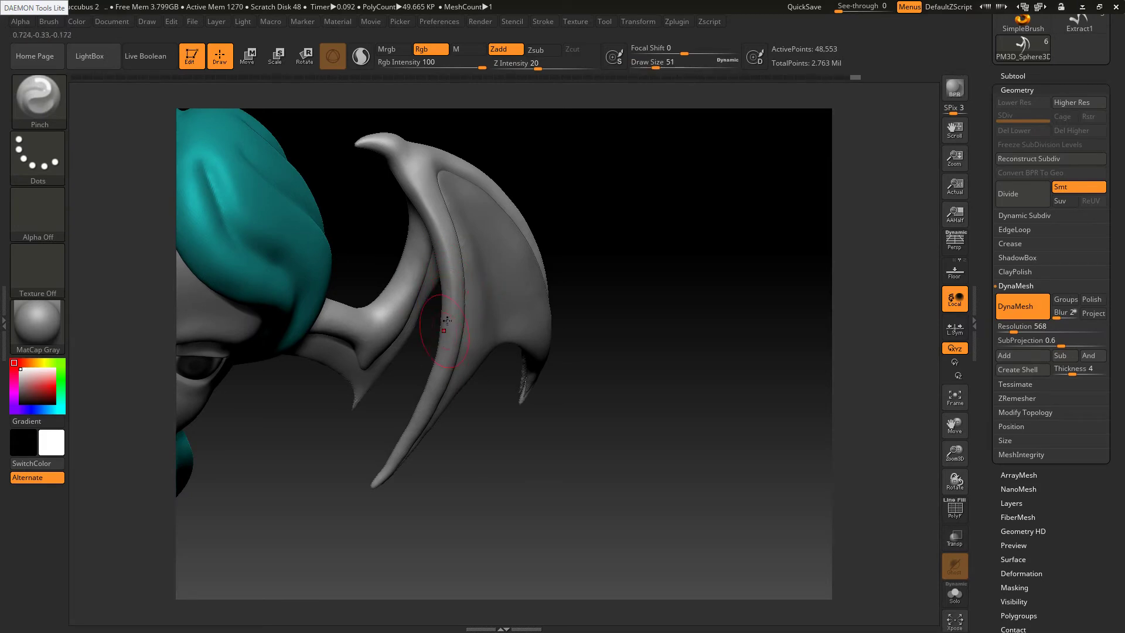
{"action": "mouse_move", "coordinate": [444, 355]}
{"action": "left_mouse_down"}
{"action": "mouse_move", "coordinate": [423, 414]}
{"action": "mouse_move", "coordinate": [432, 402]}
{"action": "left_mouse_up"}
Pinch the edge of the wing's arm bone around its elbow at draw size 51
{"action": "right_click_drag", "start_coordinate": [363, 366], "coordinate": [380, 336]}
{"action": "key", "text": "s"}
{"action": "left_click", "coordinate": [386, 337]}
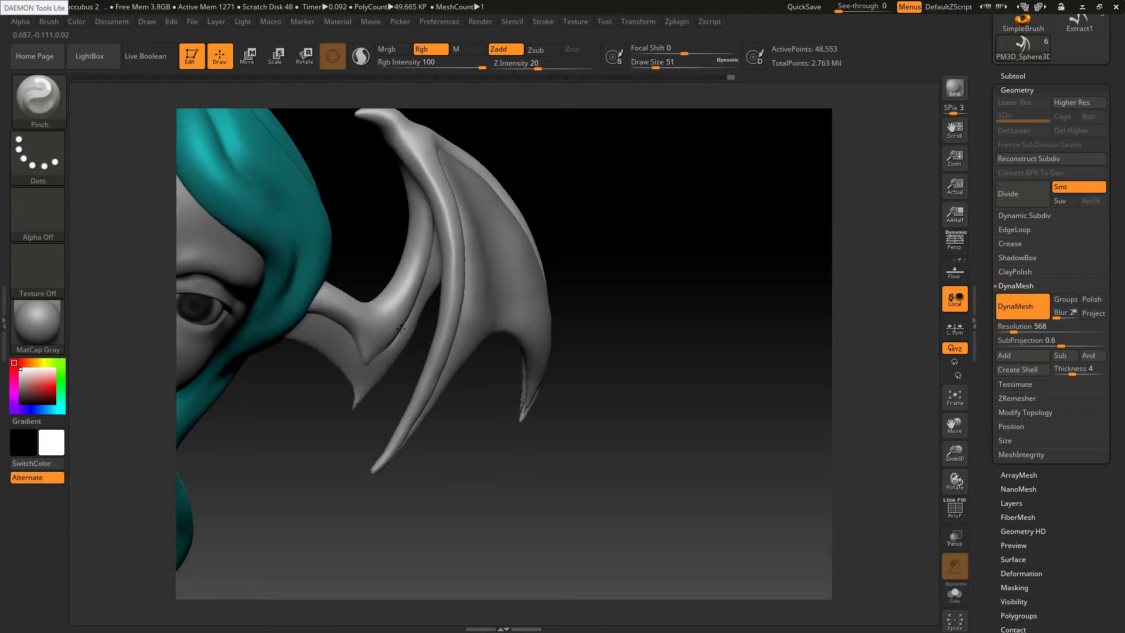
{"action": "mouse_move", "coordinate": [415, 299]}
{"action": "left_mouse_down"}
{"action": "mouse_move", "coordinate": [431, 252]}
{"action": "mouse_move", "coordinate": [367, 334]}
{"action": "left_mouse_up"}
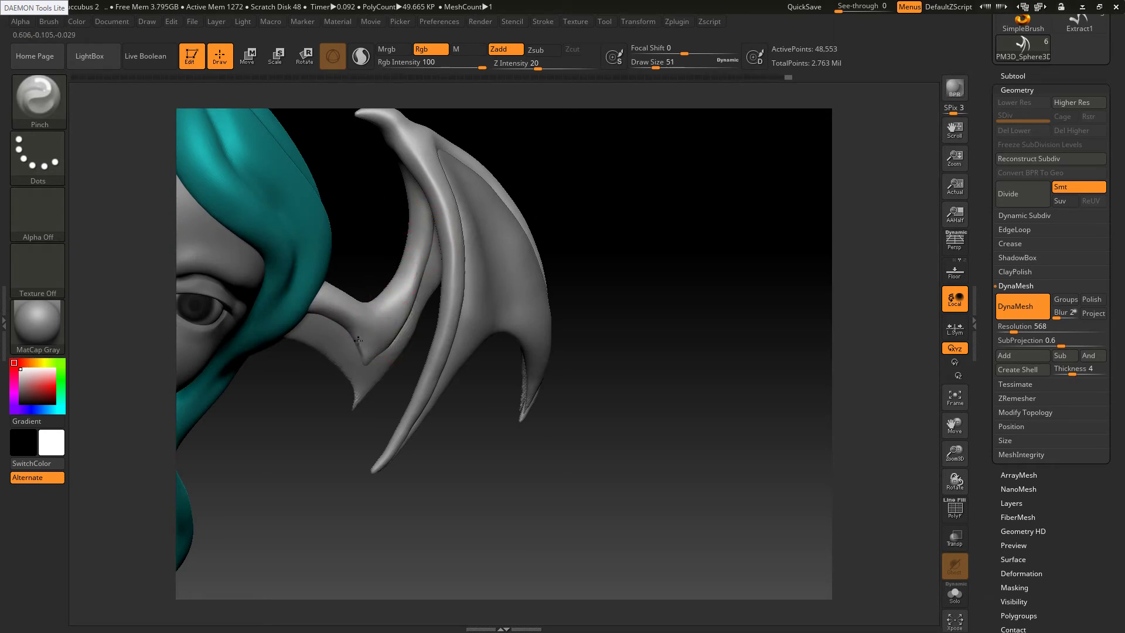
{"action": "mouse_move", "coordinate": [394, 339]}
{"action": "left_mouse_down"}
{"action": "mouse_move", "coordinate": [377, 336]}
{"action": "mouse_move", "coordinate": [391, 329]}
{"action": "left_mouse_up"}
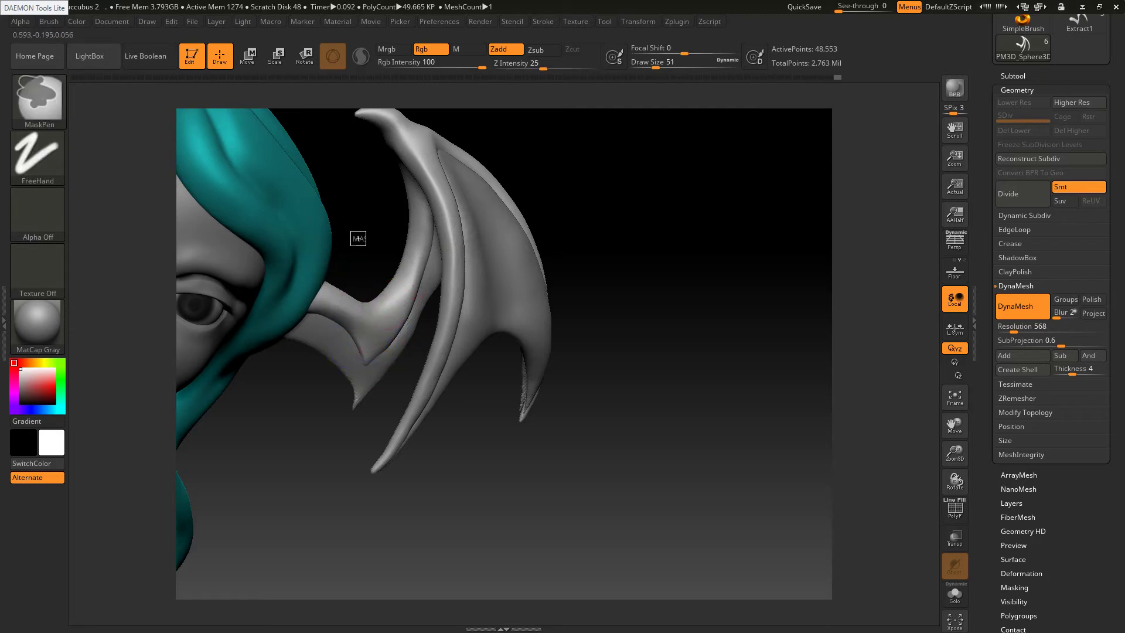
Remesh and smooth the elbow of the arm bone, and pinch the bone above it at draw size 37
{"action": "left_click_drag", "start_coordinate": [357, 238], "coordinate": [366, 252], "text": "ctrl"}
{"action": "mouse_move", "coordinate": [372, 324]}
{"action": "left_mouse_down", "text": "shift"}
{"action": "mouse_move", "coordinate": [353, 334]}
{"action": "mouse_move", "coordinate": [336, 299]}
{"action": "mouse_move", "coordinate": [327, 305]}
{"action": "left_mouse_up", "text": "shift"}
{"action": "key", "text": "s"}
{"action": "left_click_drag", "start_coordinate": [327, 305], "coordinate": [349, 310]}
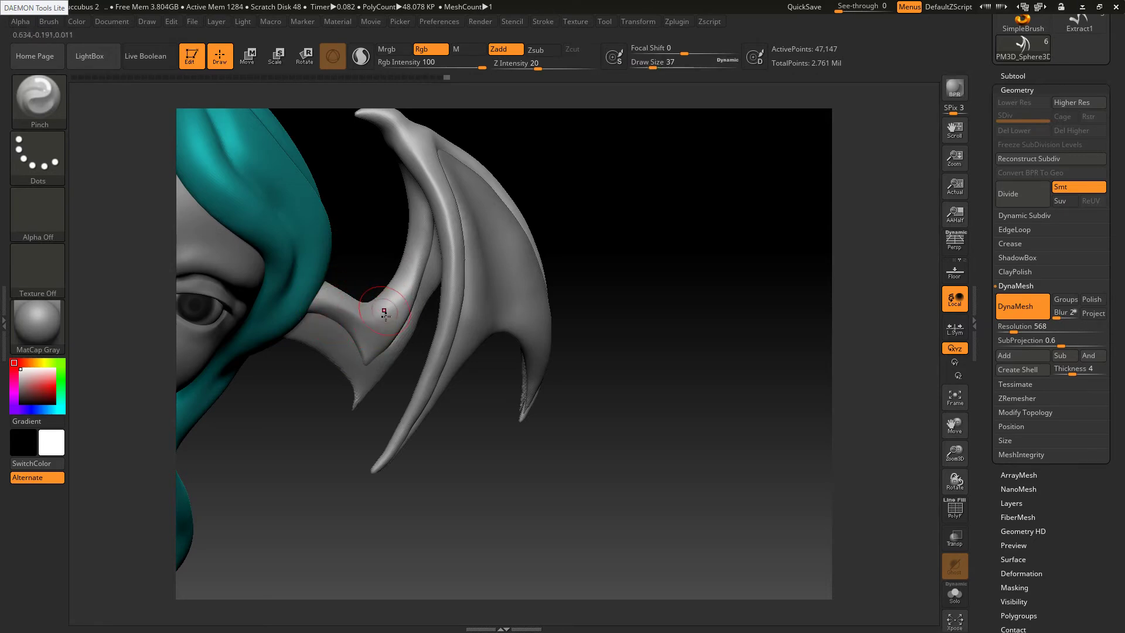
{"action": "left_click_drag", "start_coordinate": [415, 264], "coordinate": [411, 286]}
{"action": "left_click_drag", "start_coordinate": [420, 232], "coordinate": [412, 288]}
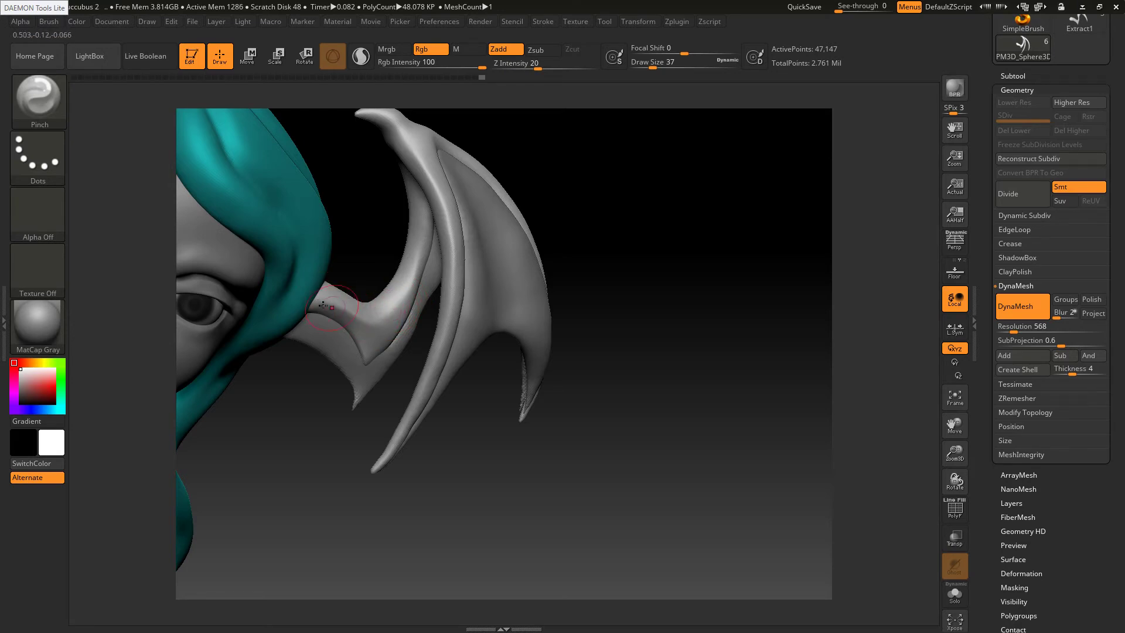
Remesh the wing with DynaMesh at resolution 568 and smooth the arm bone from the elbow upward at draw size 33
{"action": "key", "text": "s"}
{"action": "left_click_drag", "start_coordinate": [347, 335], "coordinate": [346, 334]}
{"action": "left_click_drag", "start_coordinate": [344, 229], "coordinate": [354, 239], "text": "ctrl"}
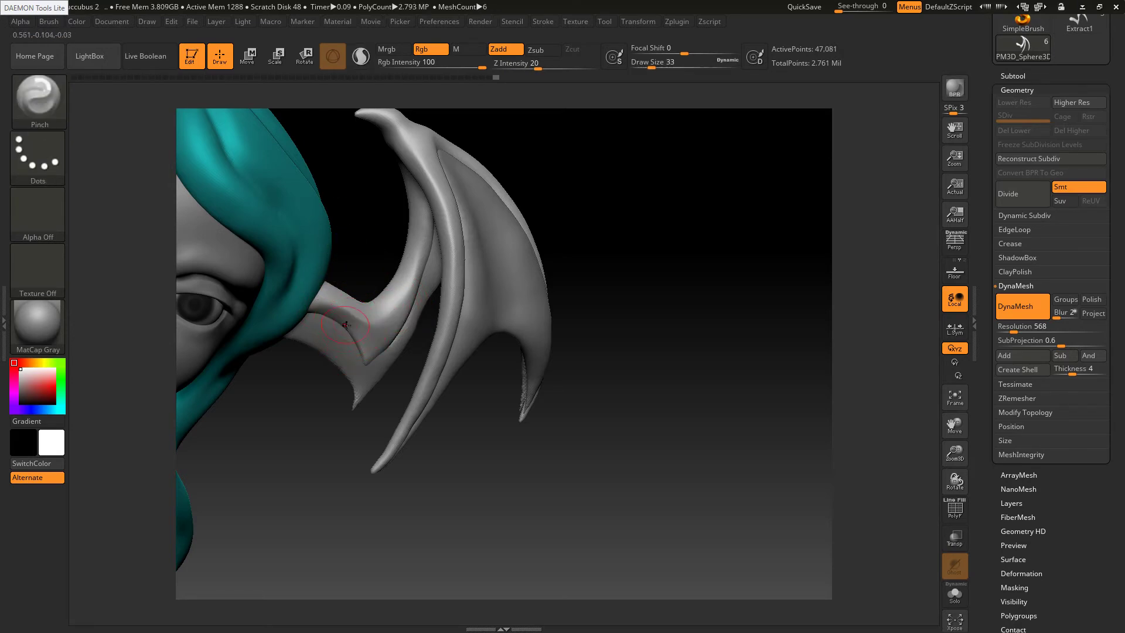
{"action": "mouse_move", "coordinate": [358, 344]}
{"action": "left_mouse_down", "text": "shift"}
{"action": "mouse_move", "coordinate": [366, 357]}
{"action": "mouse_move", "coordinate": [376, 306]}
{"action": "mouse_move", "coordinate": [384, 319]}
{"action": "mouse_move", "coordinate": [402, 297]}
{"action": "left_mouse_up", "text": "shift"}
Pinch a sharper ridge along the middle of the arm bone above the elbow at draw size 33
{"action": "mouse_move", "coordinate": [417, 251]}
{"action": "left_mouse_down"}
{"action": "mouse_move", "coordinate": [414, 221]}
{"action": "mouse_move", "coordinate": [422, 251]}
{"action": "left_mouse_up"}
{"action": "right_click_drag", "start_coordinate": [400, 270], "coordinate": [387, 264]}
{"action": "key", "text": "s"}
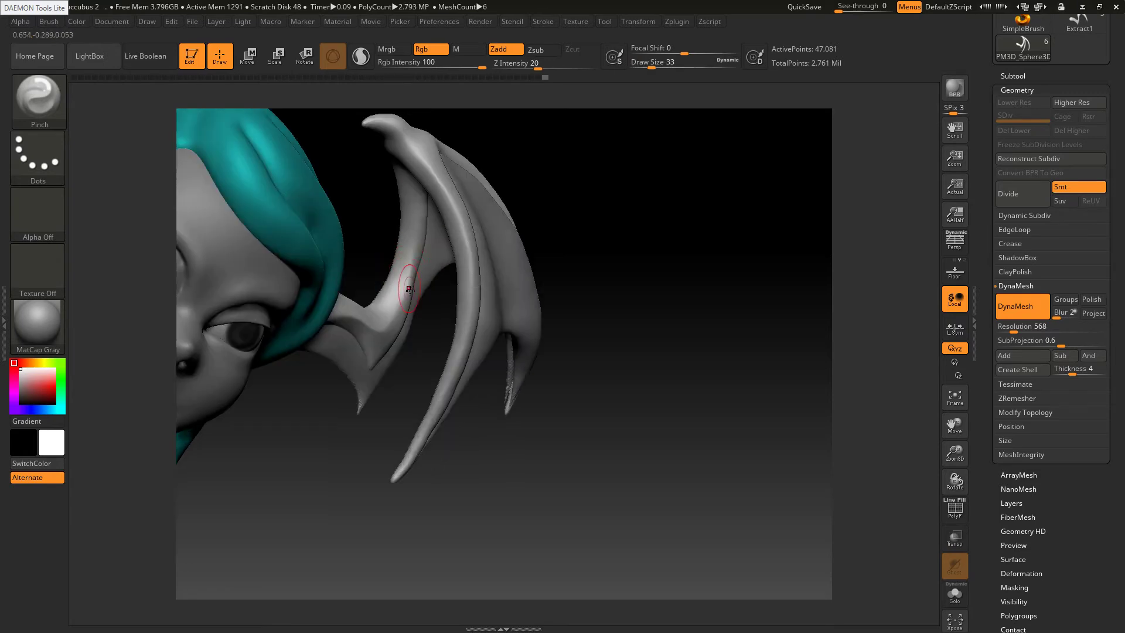
{"action": "left_click_drag", "start_coordinate": [408, 286], "coordinate": [405, 296]}
{"action": "right_click_drag", "start_coordinate": [405, 296], "coordinate": [399, 298]}
{"action": "left_click_drag", "start_coordinate": [412, 253], "coordinate": [410, 214]}
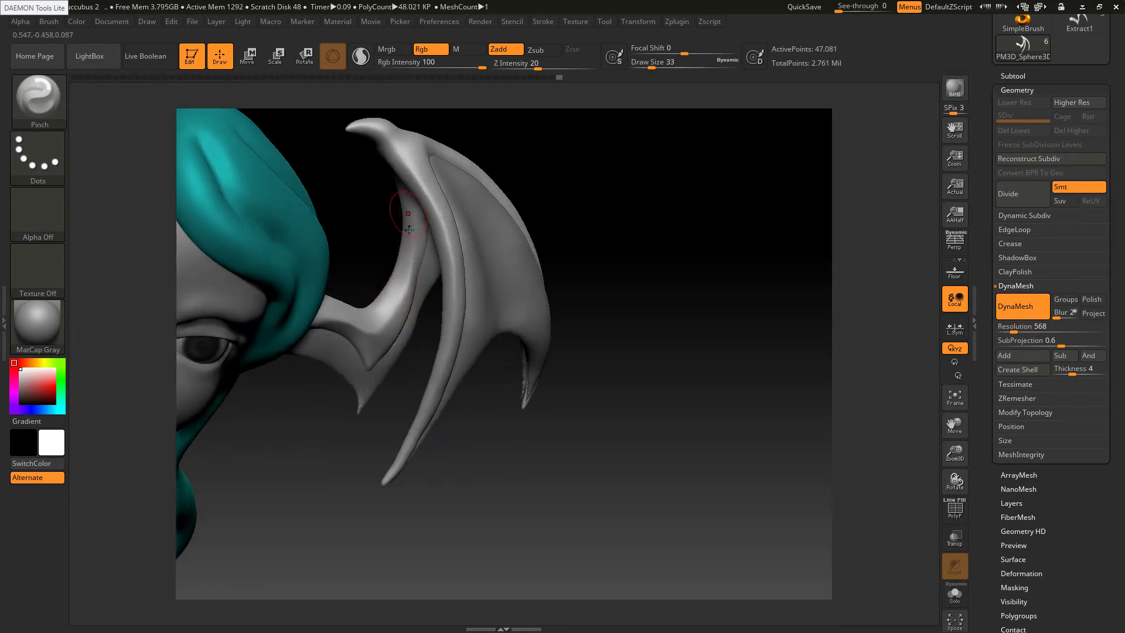
Pinch the arm bone's upper section up to the top joint at draw size 33 and smooth along it
{"action": "right_click_drag", "start_coordinate": [409, 268], "coordinate": [415, 255]}
{"action": "left_click_drag", "start_coordinate": [415, 262], "coordinate": [401, 178]}
{"action": "right_click_drag", "start_coordinate": [405, 205], "coordinate": [404, 182]}
{"action": "left_click_drag", "start_coordinate": [410, 220], "coordinate": [402, 175]}
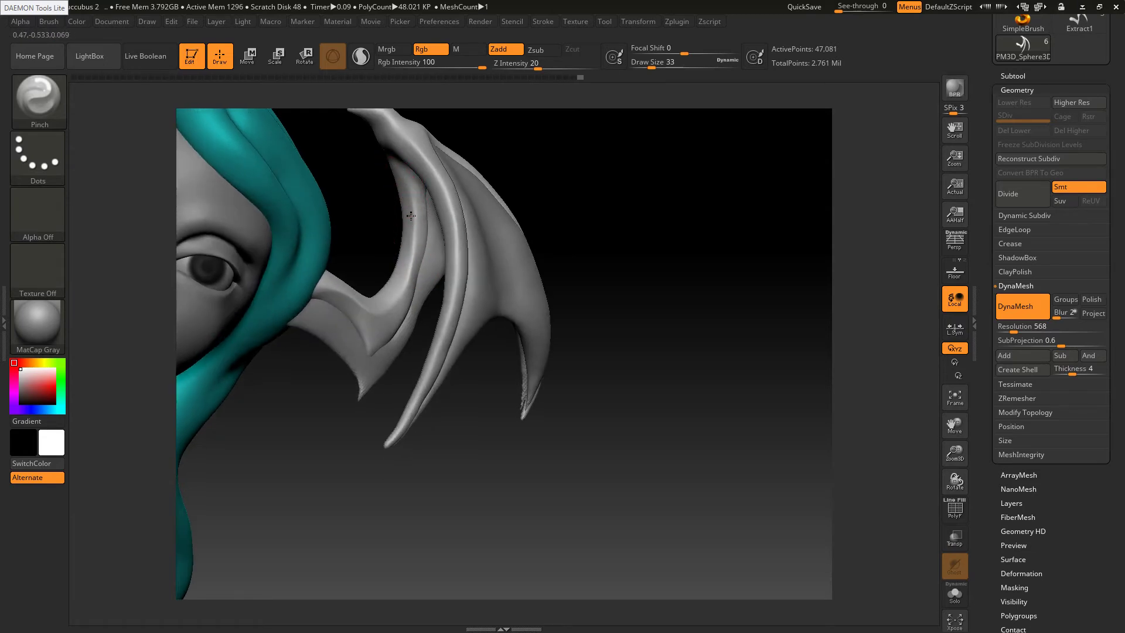
{"action": "mouse_move", "coordinate": [408, 274]}
{"action": "left_mouse_down", "text": "shift"}
{"action": "mouse_move", "coordinate": [427, 205]}
{"action": "mouse_move", "coordinate": [426, 221]}
{"action": "left_mouse_up", "text": "shift"}
Smooth the back side of the arm bone around the elbow at draw size 25
{"action": "right_click_drag", "start_coordinate": [435, 253], "coordinate": [597, 311]}
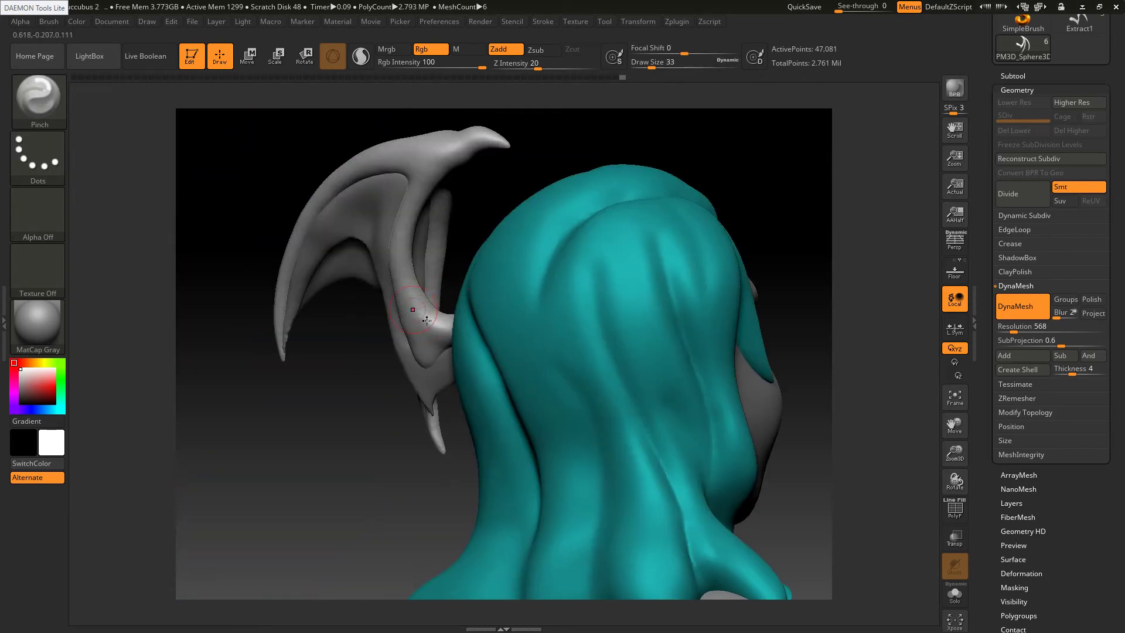
{"action": "mouse_move", "coordinate": [429, 313]}
{"action": "right_mouse_down"}
{"action": "mouse_move", "coordinate": [440, 321]}
{"action": "mouse_move", "coordinate": [420, 322]}
{"action": "right_mouse_up"}
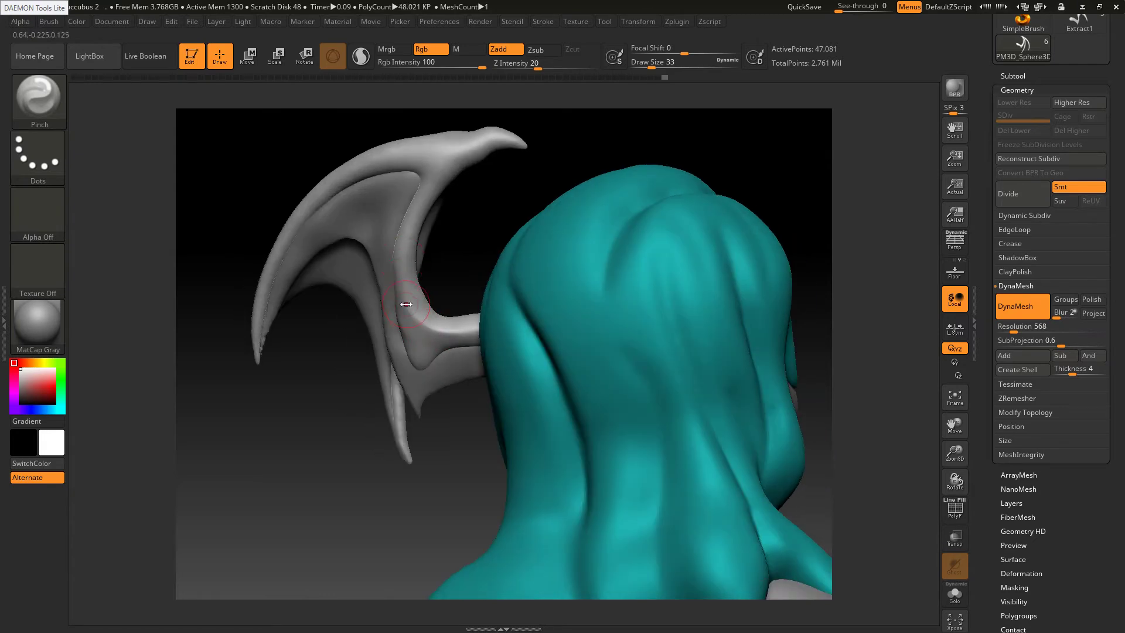
{"action": "key", "text": "s"}
{"action": "left_click_drag", "start_coordinate": [406, 304], "coordinate": [403, 304]}
{"action": "right_click_drag", "start_coordinate": [416, 342], "coordinate": [407, 336]}
{"action": "left_click_drag", "start_coordinate": [406, 345], "coordinate": [400, 295], "text": "shift"}
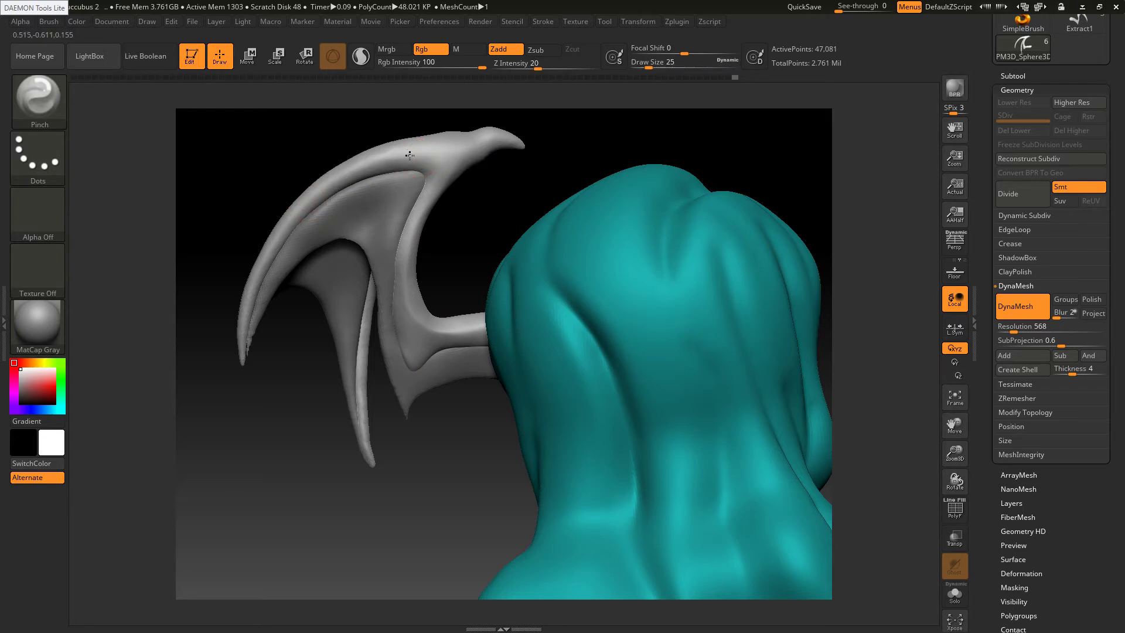
Pinch the outer finger bone from the top joint down toward its tip at draw size 29
{"action": "mouse_move", "coordinate": [375, 154]}
{"action": "right_mouse_down"}
{"action": "mouse_move", "coordinate": [471, 277]}
{"action": "mouse_move", "coordinate": [490, 250]}
{"action": "right_mouse_up"}
{"action": "key", "text": "s"}
{"action": "left_click_drag", "start_coordinate": [490, 250], "coordinate": [436, 266]}
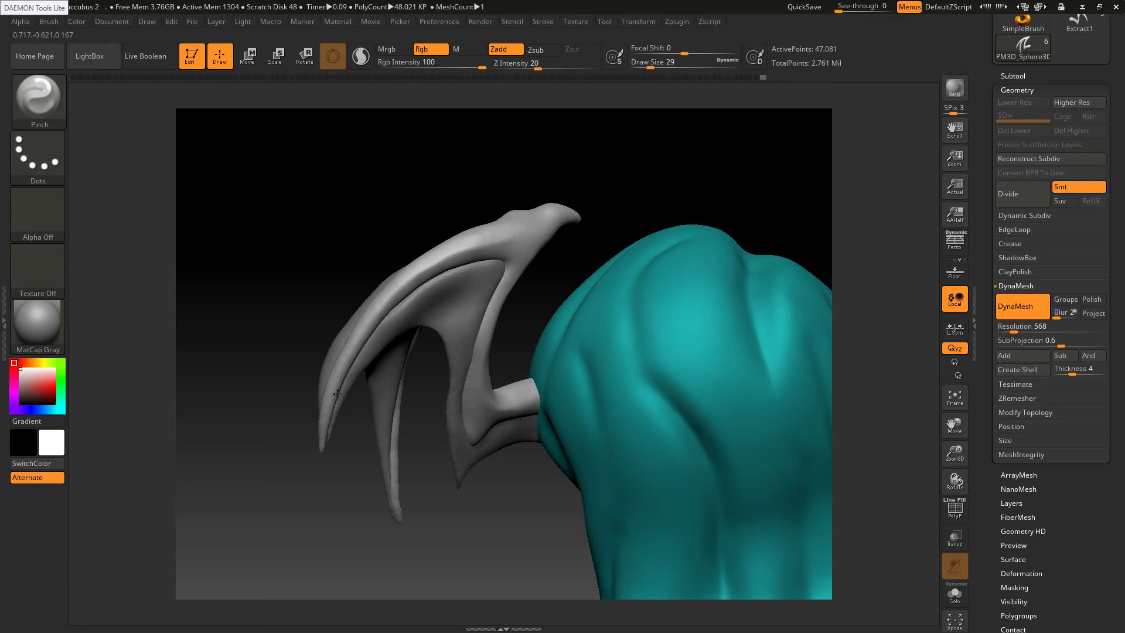
{"action": "right_click_drag", "start_coordinate": [255, 335], "coordinate": [364, 327]}
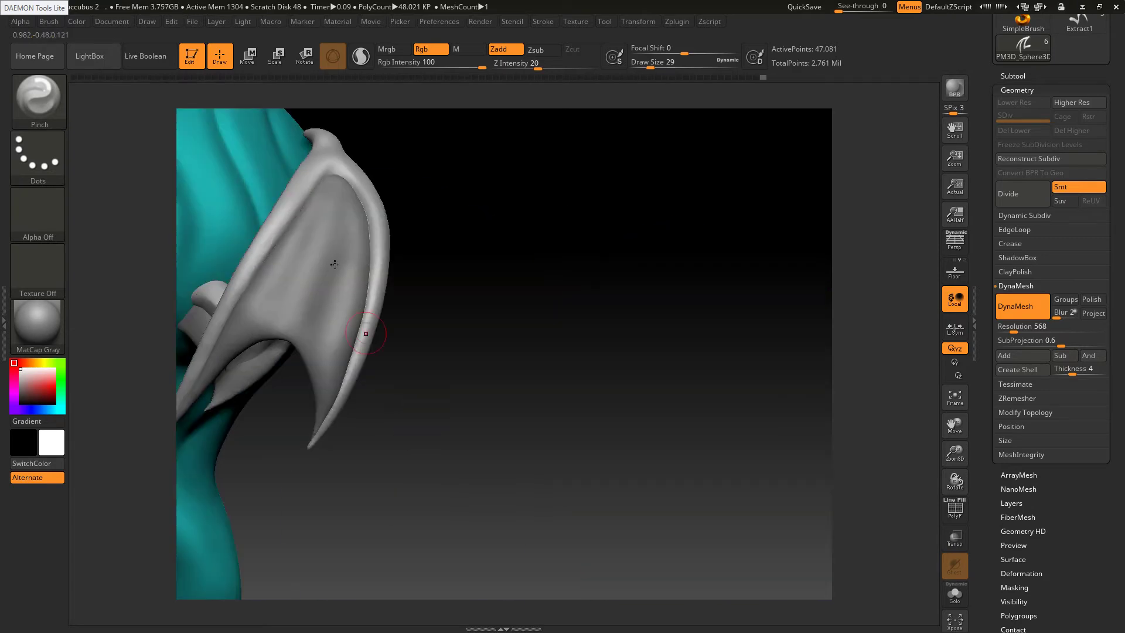
{"action": "mouse_move", "coordinate": [345, 164]}
{"action": "left_mouse_down"}
{"action": "mouse_move", "coordinate": [363, 185]}
{"action": "mouse_move", "coordinate": [370, 249]}
{"action": "left_mouse_up"}
{"action": "left_click_drag", "start_coordinate": [353, 172], "coordinate": [381, 234]}
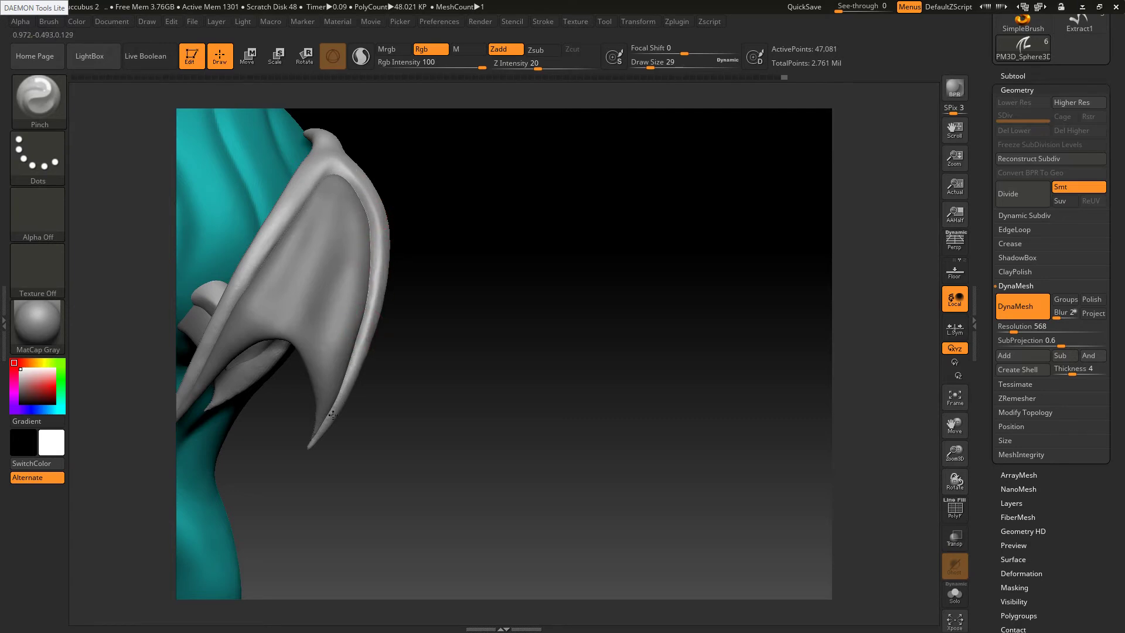
{"action": "left_click_drag", "start_coordinate": [340, 384], "coordinate": [337, 391]}
Pinch the front finger bone's membrane side from the middle toward its tip at draw size 39
{"action": "mouse_move", "coordinate": [292, 318]}
{"action": "right_mouse_down"}
{"action": "mouse_move", "coordinate": [430, 267]}
{"action": "mouse_move", "coordinate": [448, 275]}
{"action": "right_mouse_up"}
{"action": "key", "text": "s"}
{"action": "left_click_drag", "start_coordinate": [415, 148], "coordinate": [418, 148]}
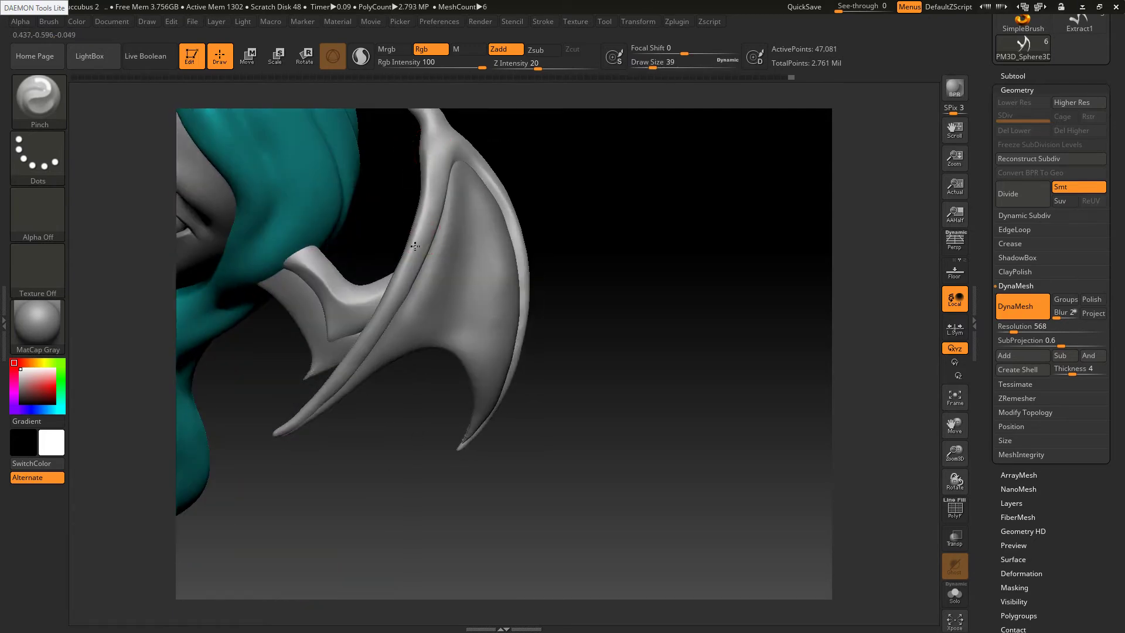
{"action": "left_click_drag", "start_coordinate": [360, 344], "coordinate": [391, 284]}
{"action": "left_click_drag", "start_coordinate": [334, 401], "coordinate": [346, 373]}
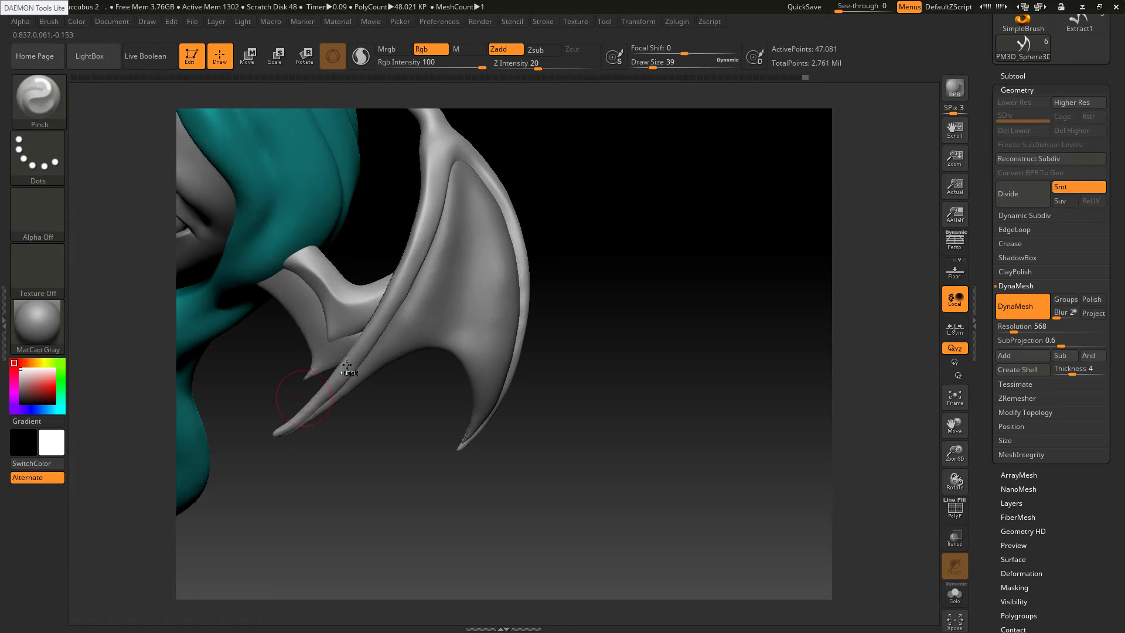
Pinch the ridge where the front finger bone meets the top joint at draw size 39
{"action": "mouse_move", "coordinate": [350, 371]}
{"action": "right_mouse_down", "text": "ctrl"}
{"action": "mouse_move", "coordinate": [467, 298]}
{"action": "mouse_move", "coordinate": [407, 291]}
{"action": "mouse_move", "coordinate": [480, 322]}
{"action": "mouse_move", "coordinate": [472, 342]}
{"action": "mouse_move", "coordinate": [394, 307]}
{"action": "right_mouse_up", "text": "ctrl"}
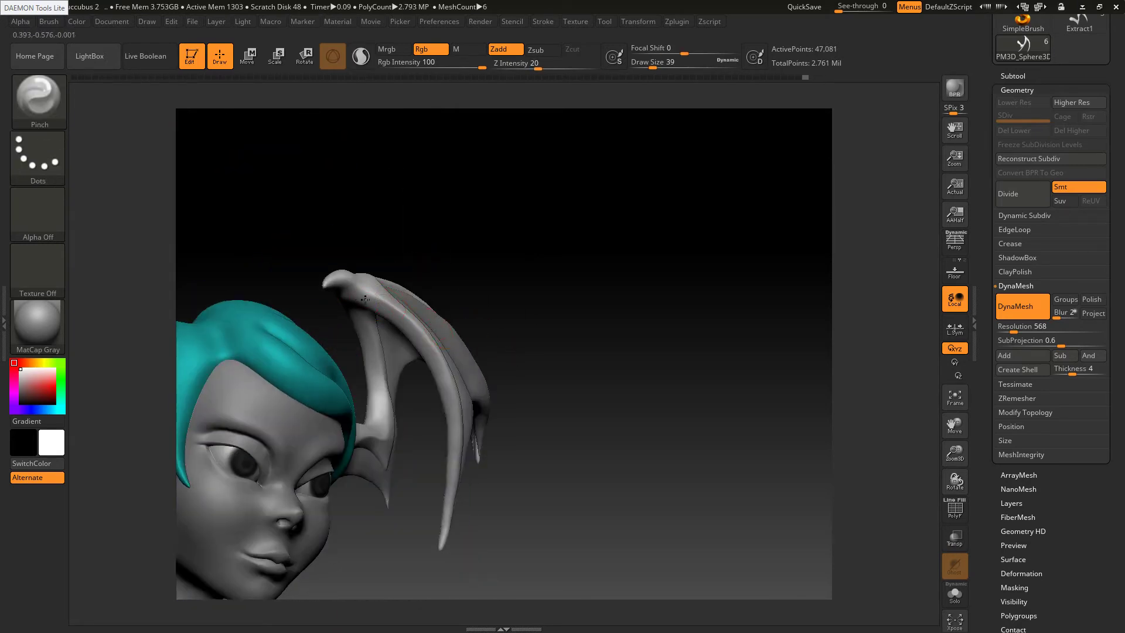
{"action": "left_click_drag", "start_coordinate": [404, 309], "coordinate": [380, 299]}
{"action": "right_click_drag", "start_coordinate": [367, 309], "coordinate": [373, 275]}
{"action": "left_click_drag", "start_coordinate": [385, 304], "coordinate": [367, 305]}
{"action": "mouse_move", "coordinate": [371, 294]}
{"action": "right_mouse_down"}
{"action": "mouse_move", "coordinate": [375, 267]}
{"action": "mouse_move", "coordinate": [390, 313]}
{"action": "right_mouse_up"}
Remesh the wing with DynaMesh, smoothing the arm bone's upper end and pinching the front finger bone near its tip
{"action": "left_click_drag", "start_coordinate": [473, 219], "coordinate": [497, 247], "text": "ctrl"}
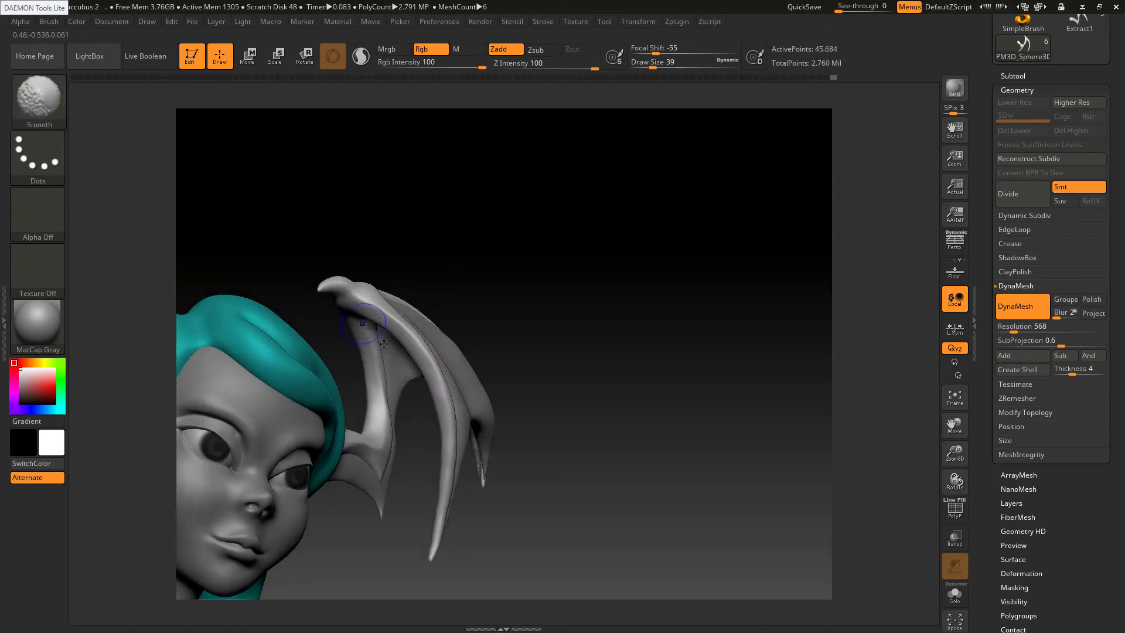
{"action": "left_click_drag", "start_coordinate": [372, 334], "coordinate": [357, 288]}
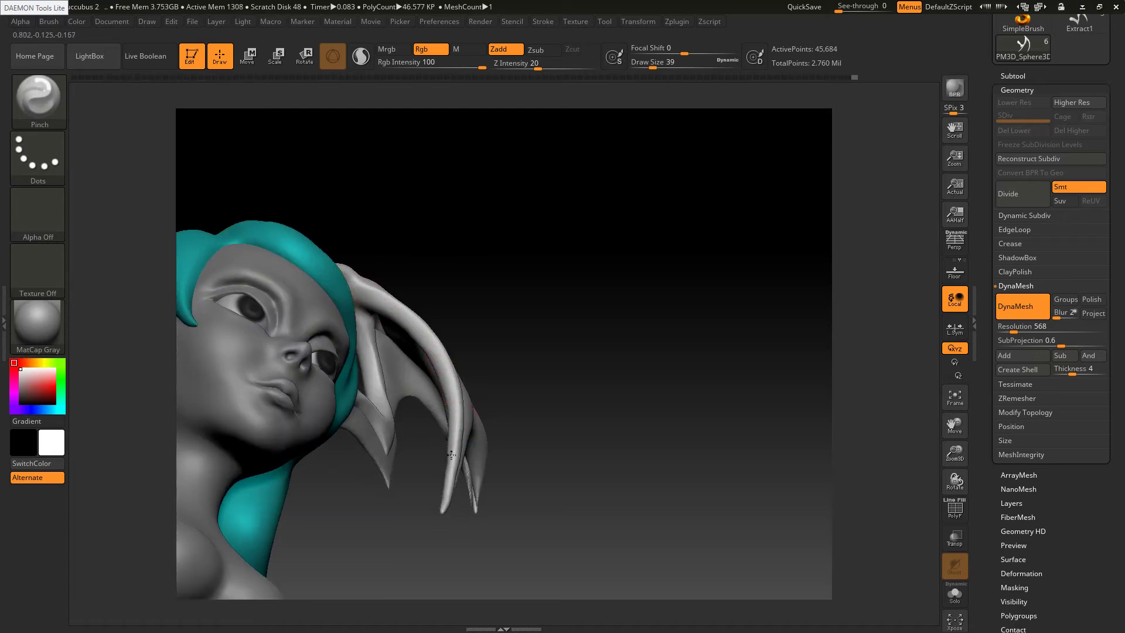
{"action": "mouse_move", "coordinate": [452, 455]}
{"action": "left_mouse_down"}
{"action": "mouse_move", "coordinate": [449, 496]}
{"action": "mouse_move", "coordinate": [450, 460]}
{"action": "left_mouse_up"}
Remesh the wing with DynaMesh at resolution 880 and smooth the claw on the top joint
{"action": "right_click_drag", "start_coordinate": [353, 293], "coordinate": [340, 362]}
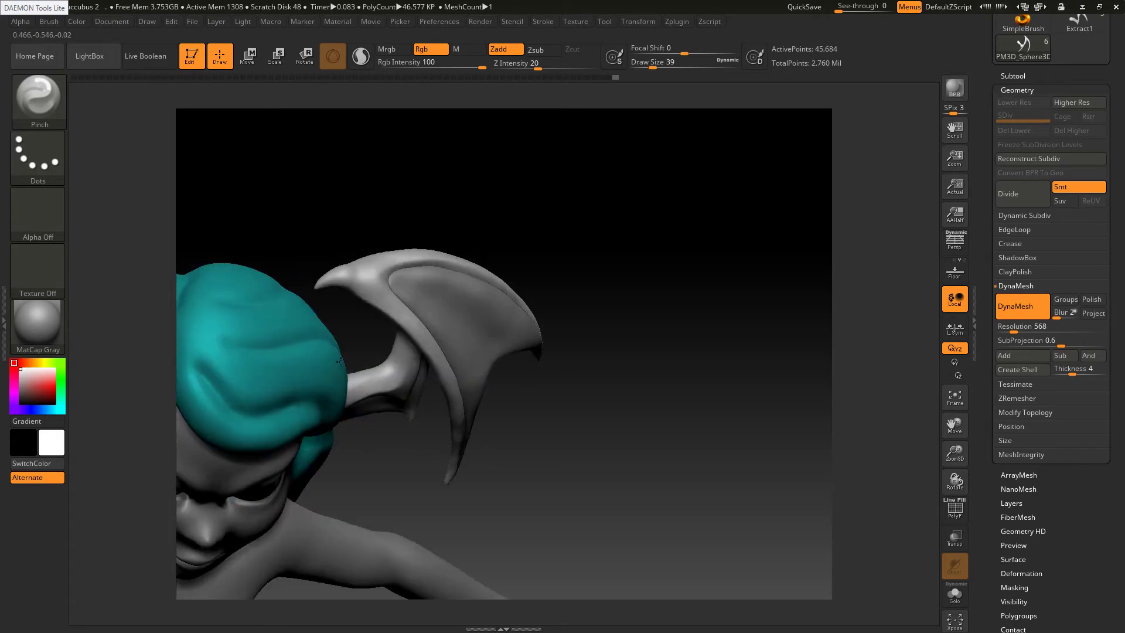
{"action": "left_click_drag", "start_coordinate": [338, 362], "coordinate": [446, 389]}
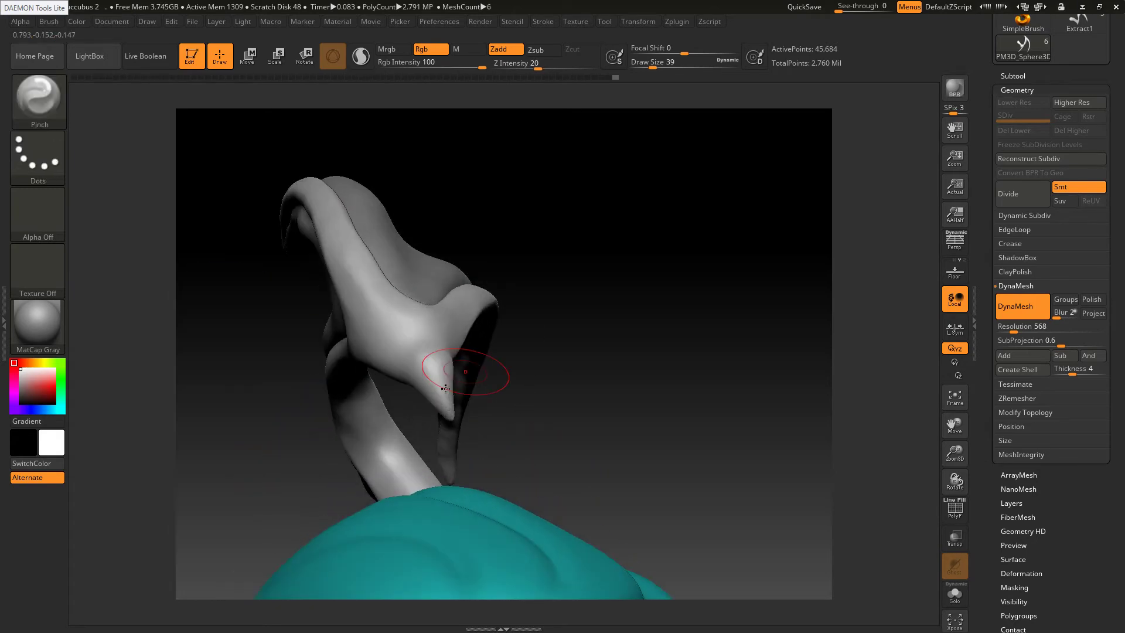
{"action": "right_click_drag", "start_coordinate": [445, 388], "coordinate": [445, 353]}
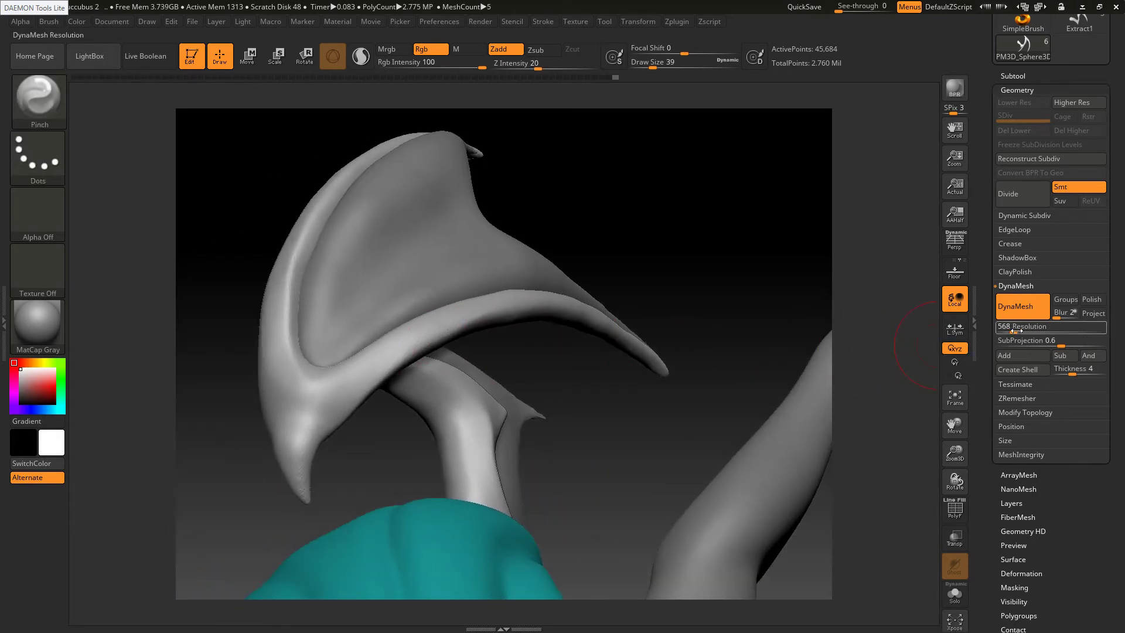
{"action": "type", "text": "880"}
{"action": "key", "text": "Return"}
{"action": "left_click", "coordinate": [665, 226], "text": "ctrl"}
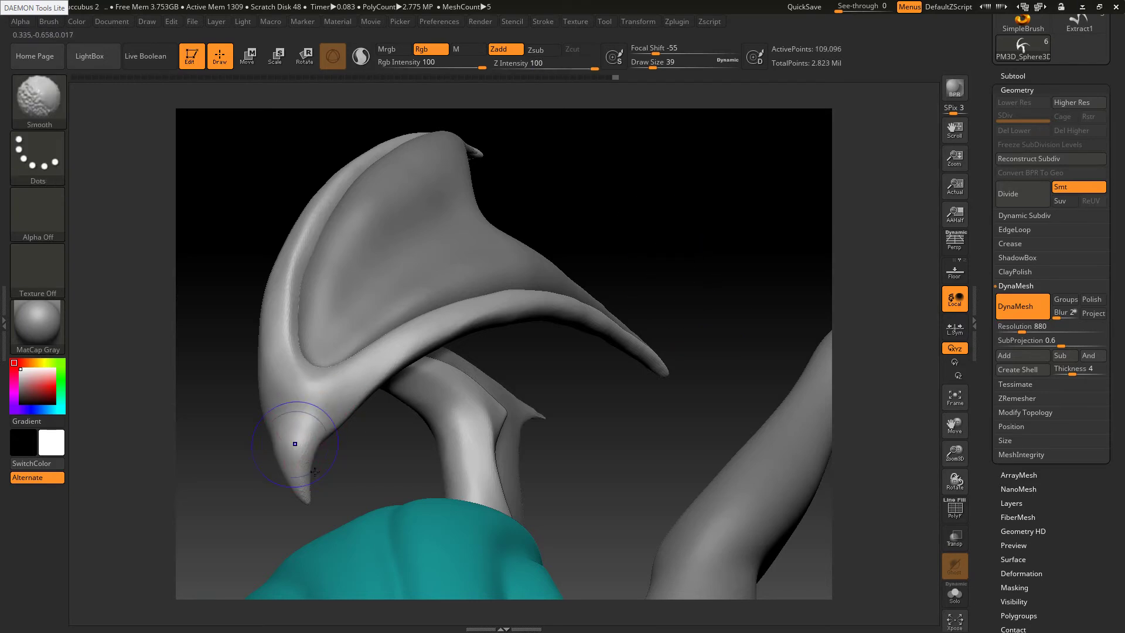
{"action": "mouse_move", "coordinate": [314, 472]}
{"action": "left_mouse_down", "text": "shift"}
{"action": "mouse_move", "coordinate": [283, 456]}
{"action": "mouse_move", "coordinate": [308, 436]}
{"action": "mouse_move", "coordinate": [298, 416]}
{"action": "mouse_move", "coordinate": [315, 422]}
{"action": "left_mouse_up", "text": "shift"}
Pinch the base of the top joint's claw at draw size 22, then remesh and smooth around it
{"action": "key", "text": "s"}
{"action": "right_click_drag", "start_coordinate": [434, 404], "coordinate": [314, 400]}
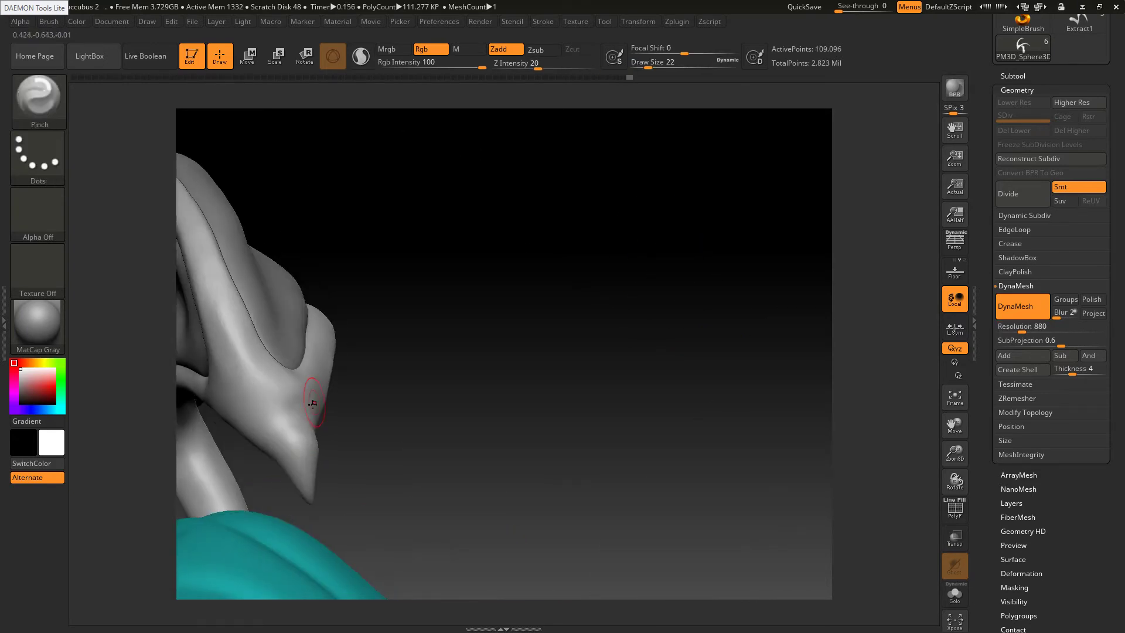
{"action": "left_click_drag", "start_coordinate": [302, 426], "coordinate": [288, 413]}
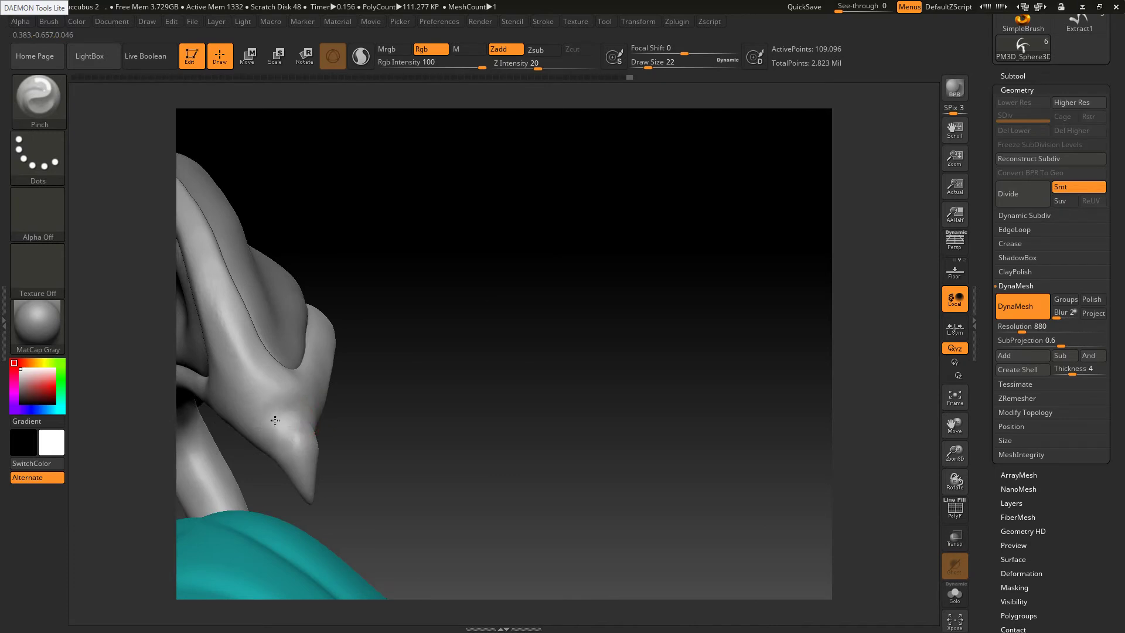
{"action": "left_click_drag", "start_coordinate": [385, 411], "coordinate": [404, 417], "text": "ctrl"}
{"action": "mouse_move", "coordinate": [268, 441]}
{"action": "left_mouse_down", "text": "shift"}
{"action": "mouse_move", "coordinate": [229, 369]}
{"action": "mouse_move", "coordinate": [236, 335]}
{"action": "mouse_move", "coordinate": [288, 390]}
{"action": "left_mouse_up", "text": "shift"}
Pinch the crease between the claw and the top joint at draw size 20 and remesh the wing
{"action": "key", "text": "s"}
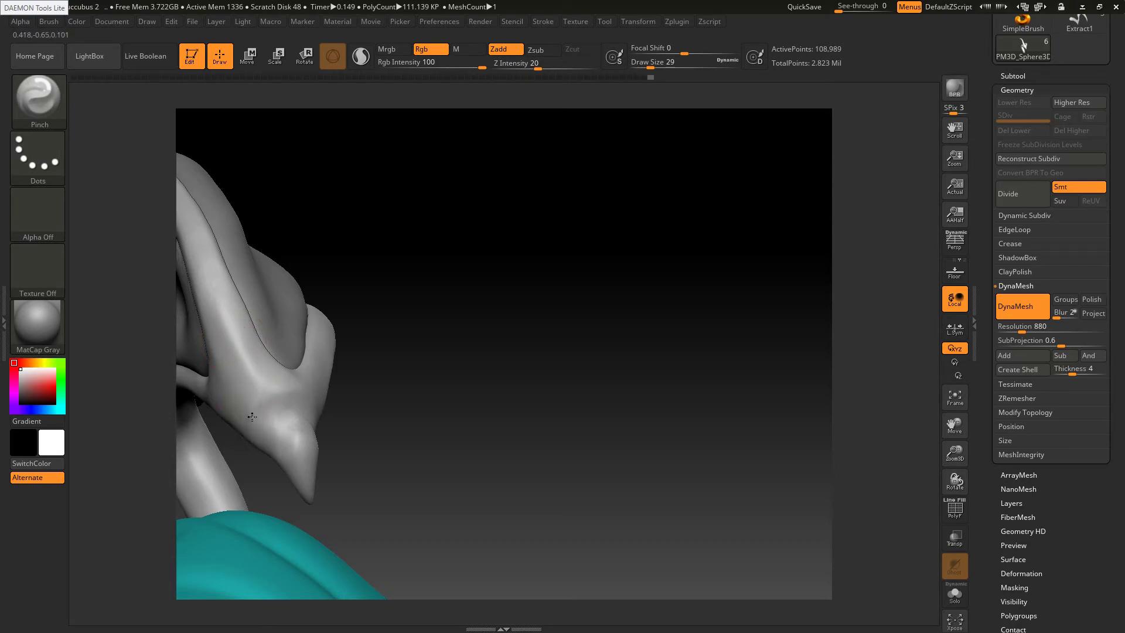
{"action": "right_click_drag", "start_coordinate": [254, 394], "coordinate": [302, 386]}
{"action": "key", "text": "s"}
{"action": "left_click_drag", "start_coordinate": [302, 387], "coordinate": [298, 386]}
{"action": "mouse_move", "coordinate": [303, 389]}
{"action": "left_mouse_down"}
{"action": "mouse_move", "coordinate": [319, 407]}
{"action": "mouse_move", "coordinate": [361, 373]}
{"action": "mouse_move", "coordinate": [332, 426]}
{"action": "left_mouse_up"}
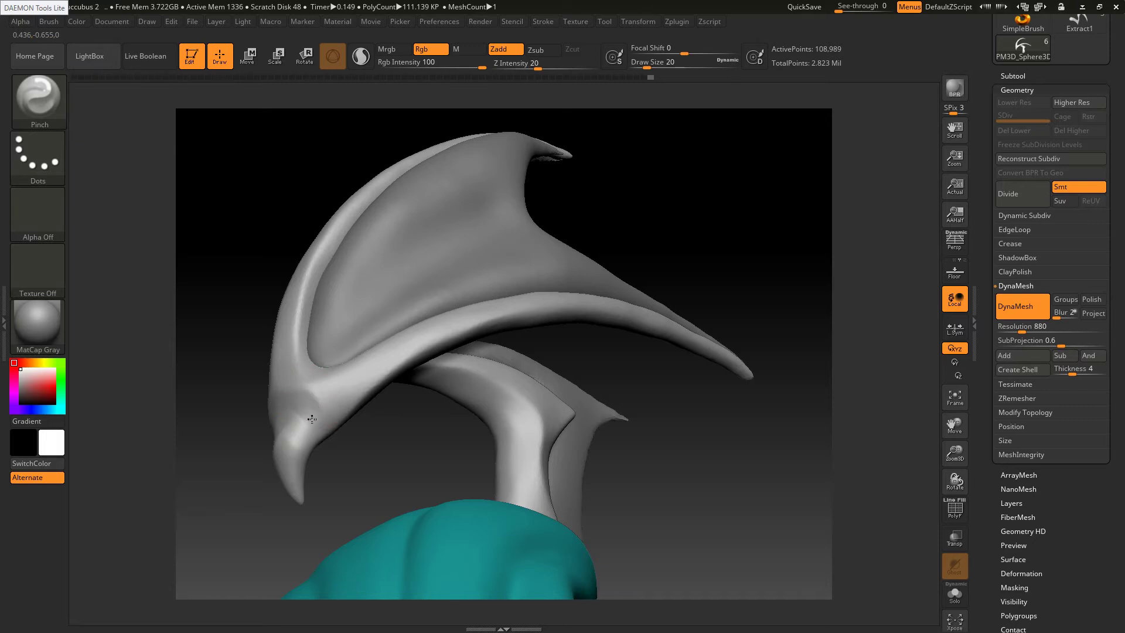
{"action": "key", "text": "shift"}
{"action": "left_click_drag", "start_coordinate": [245, 439], "coordinate": [262, 446], "text": "ctrl"}
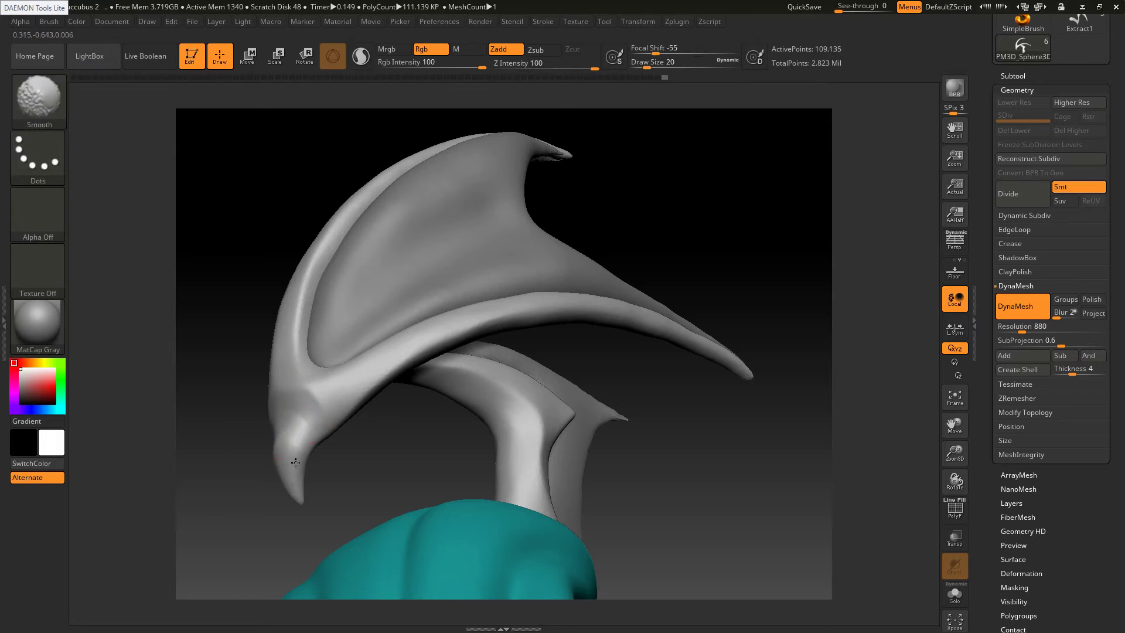
Smooth the front finger bone and the top joint around the claw at draw size 20
{"action": "key", "text": "ctrl"}
{"action": "scroll", "coordinate": [299, 423], "scroll_direction": "down", "scroll_amount": 3}
{"action": "key", "text": "shift"}
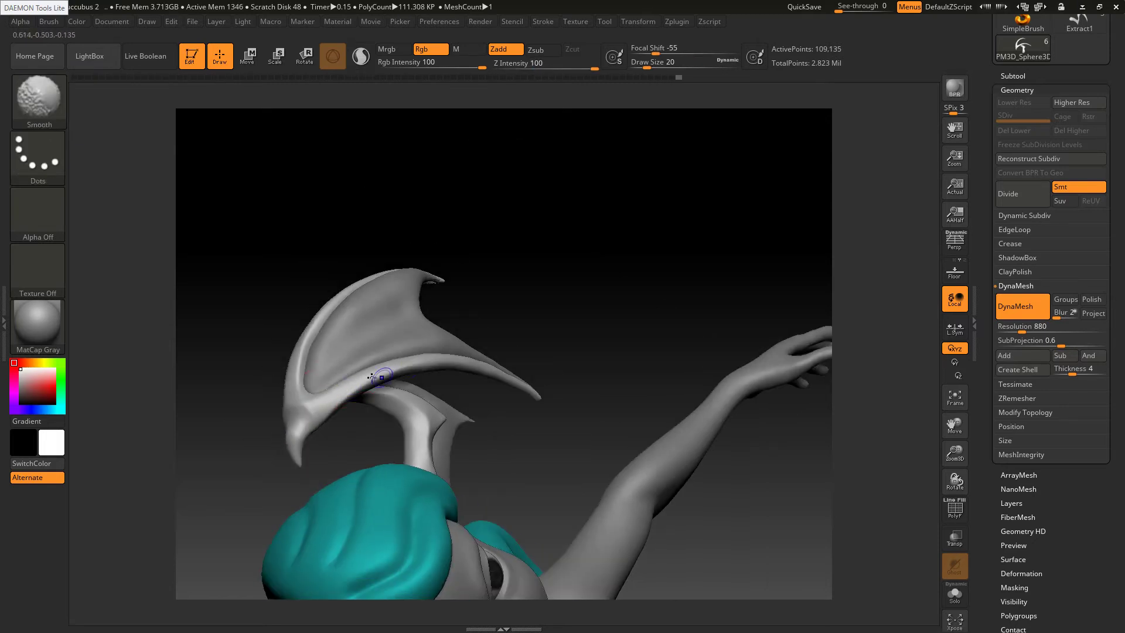
{"action": "mouse_move", "coordinate": [470, 378]}
{"action": "left_mouse_down", "text": "shift"}
{"action": "mouse_move", "coordinate": [520, 387]}
{"action": "mouse_move", "coordinate": [355, 342]}
{"action": "left_mouse_up", "text": "shift"}
{"action": "left_click_drag", "start_coordinate": [309, 434], "coordinate": [307, 412], "text": "shift"}
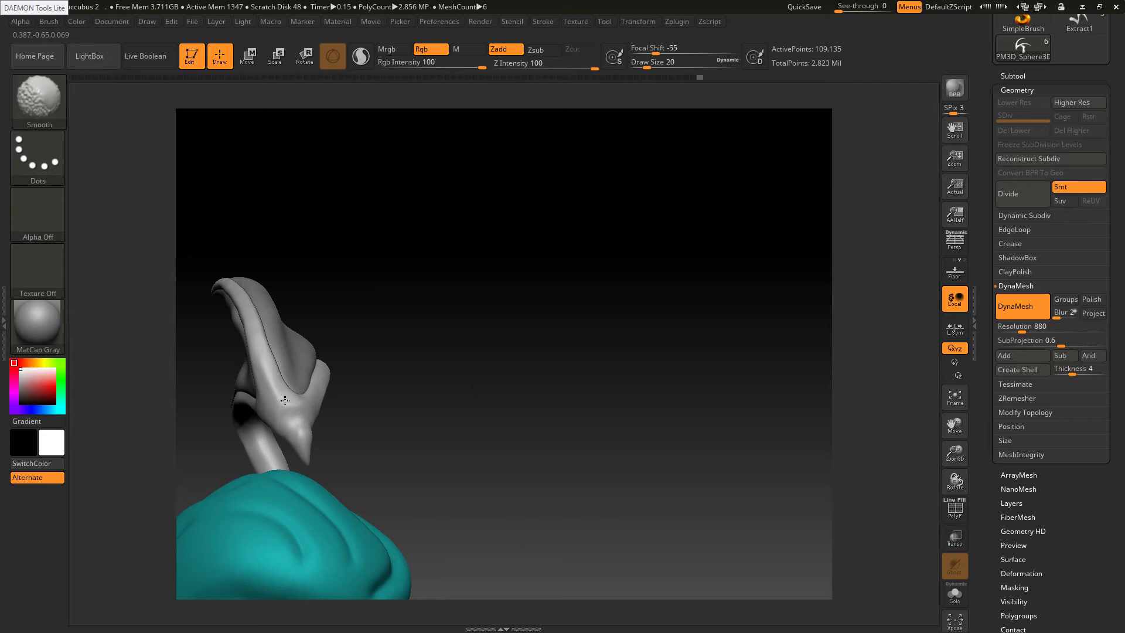
{"action": "right_click_drag", "start_coordinate": [286, 404], "coordinate": [317, 438], "text": "ctrl"}
{"action": "mouse_move", "coordinate": [237, 336]}
{"action": "left_mouse_down", "text": "shift"}
{"action": "mouse_move", "coordinate": [216, 273]}
{"action": "mouse_move", "coordinate": [225, 259]}
{"action": "left_mouse_up", "text": "shift"}
Pinch a sharper ridge across the top joint above the claw, starting at draw size 39
{"action": "key", "text": "s"}
{"action": "key", "text": "shift"}
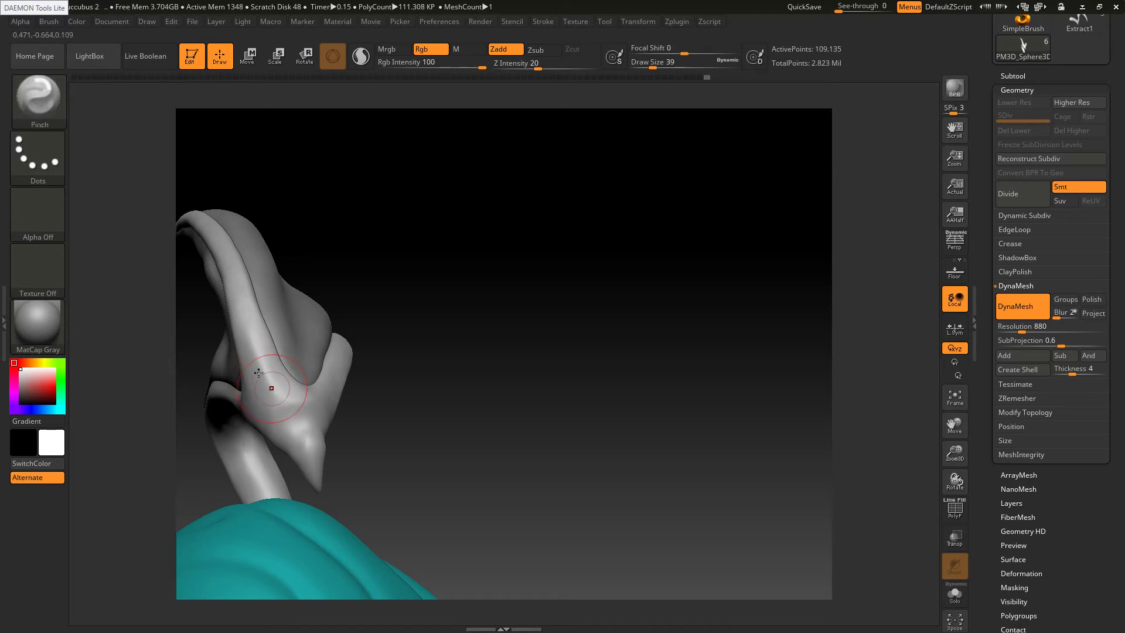
{"action": "mouse_move", "coordinate": [283, 393]}
{"action": "left_mouse_down"}
{"action": "mouse_move", "coordinate": [276, 409]}
{"action": "mouse_move", "coordinate": [324, 408]}
{"action": "left_mouse_up"}
{"action": "right_click_drag", "start_coordinate": [262, 425], "coordinate": [304, 403]}
{"action": "left_click_drag", "start_coordinate": [306, 402], "coordinate": [326, 393]}
{"action": "right_click_drag", "start_coordinate": [271, 402], "coordinate": [287, 400]}
{"action": "left_click_drag", "start_coordinate": [287, 400], "coordinate": [324, 406]}
{"action": "left_click_drag", "start_coordinate": [325, 407], "coordinate": [311, 405]}
{"action": "right_click_drag", "start_coordinate": [353, 396], "coordinate": [287, 411]}
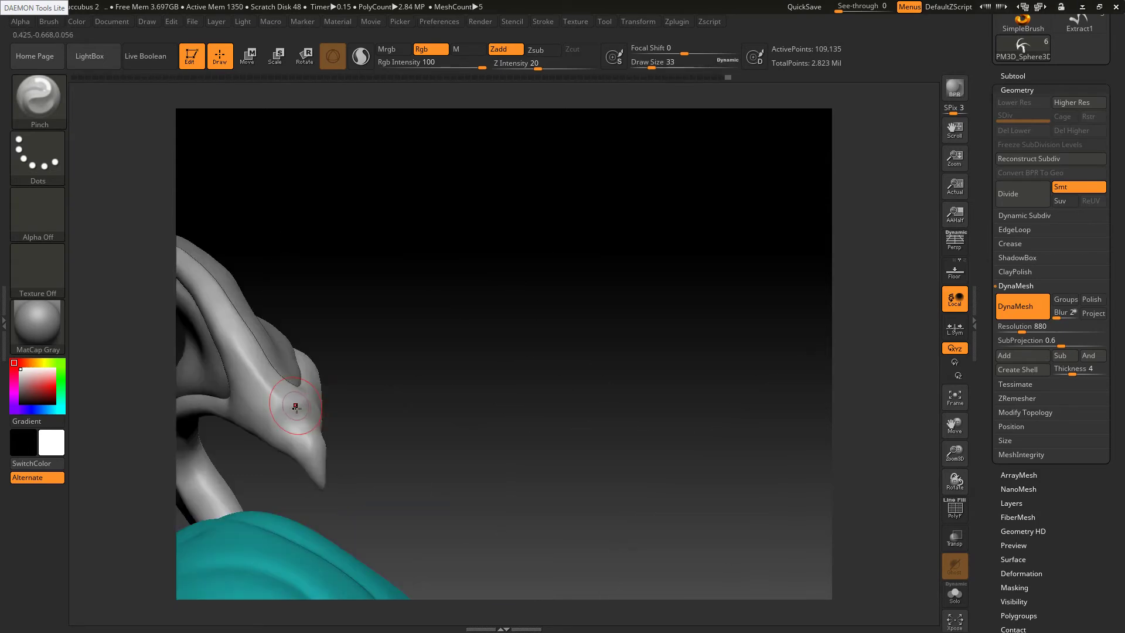
Smooth the top joint above the claw and pinch the claw's base, starting at draw size 17
{"action": "left_click_drag", "start_coordinate": [281, 434], "coordinate": [307, 444], "text": "shift"}
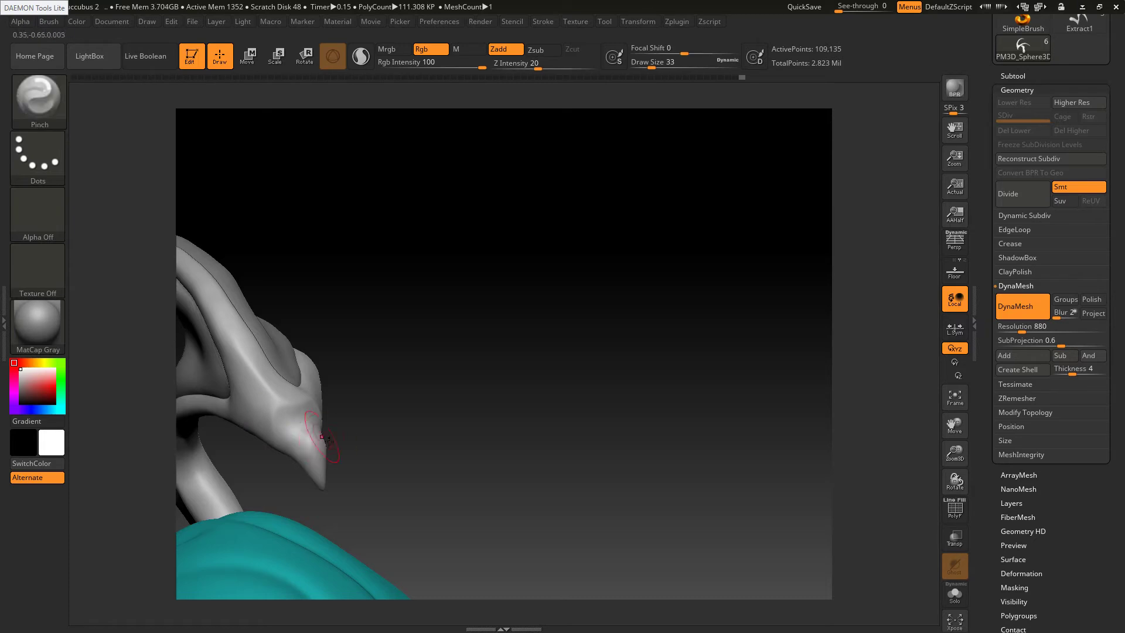
{"action": "right_click_drag", "start_coordinate": [311, 460], "coordinate": [393, 454]}
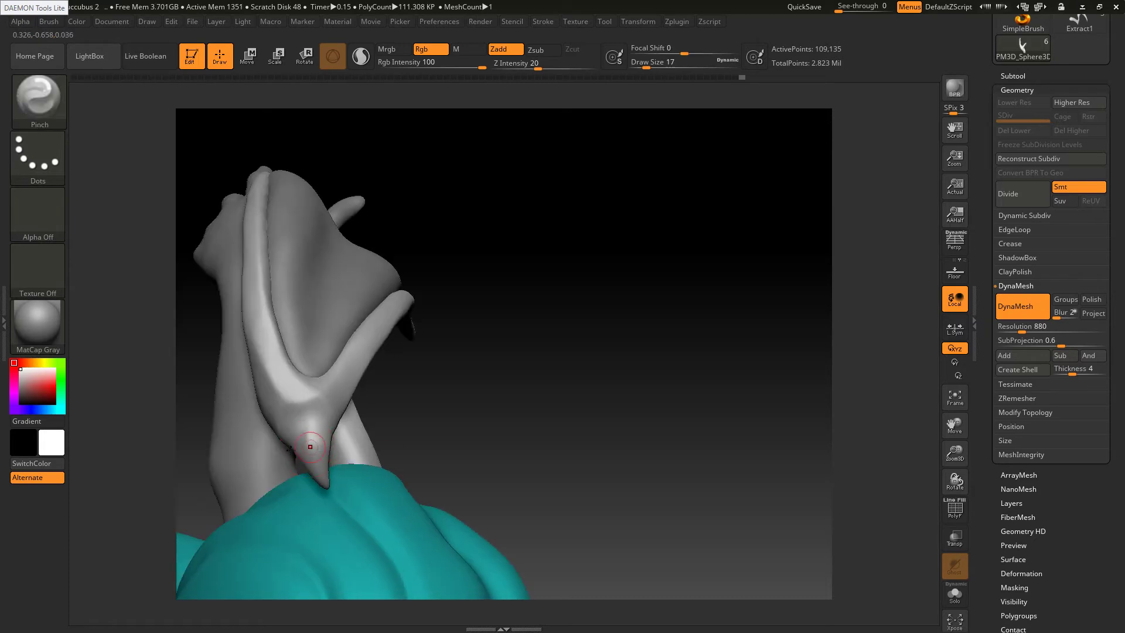
{"action": "right_click_drag", "start_coordinate": [290, 449], "coordinate": [307, 448]}
{"action": "key", "text": "s"}
{"action": "mouse_move", "coordinate": [306, 448]}
{"action": "left_mouse_down"}
{"action": "mouse_move", "coordinate": [333, 443]}
{"action": "mouse_move", "coordinate": [339, 419]}
{"action": "mouse_move", "coordinate": [283, 405]}
{"action": "mouse_move", "coordinate": [332, 410]}
{"action": "left_mouse_up"}
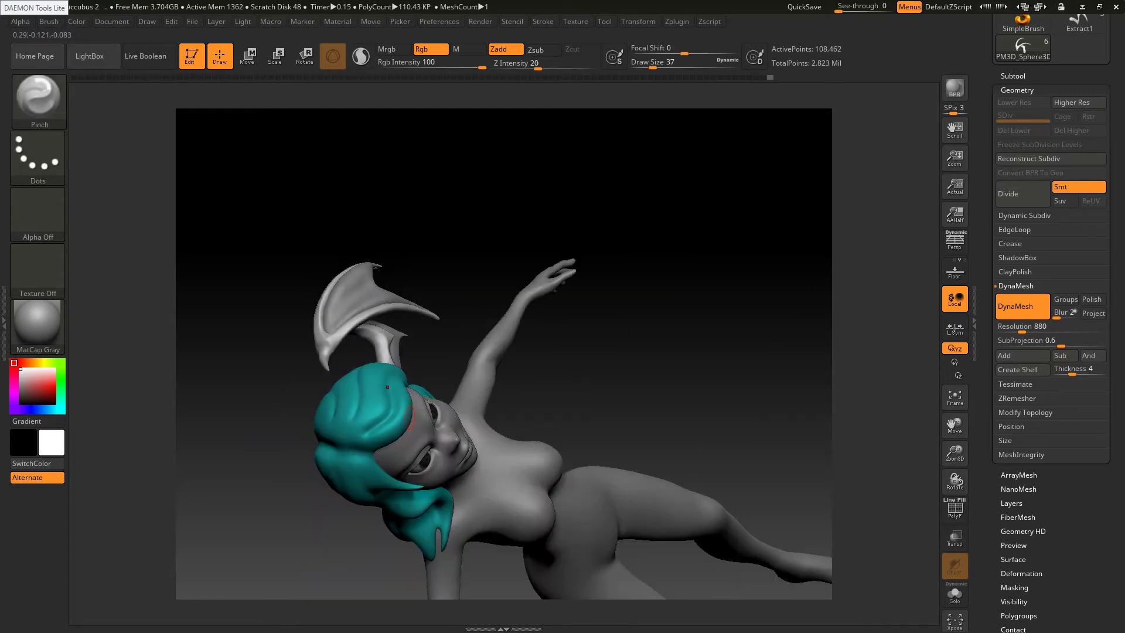
Smooth the top joint beside the claw at draw size 37, then pinch along the claw
{"action": "left_click_drag", "start_coordinate": [258, 375], "coordinate": [346, 334]}
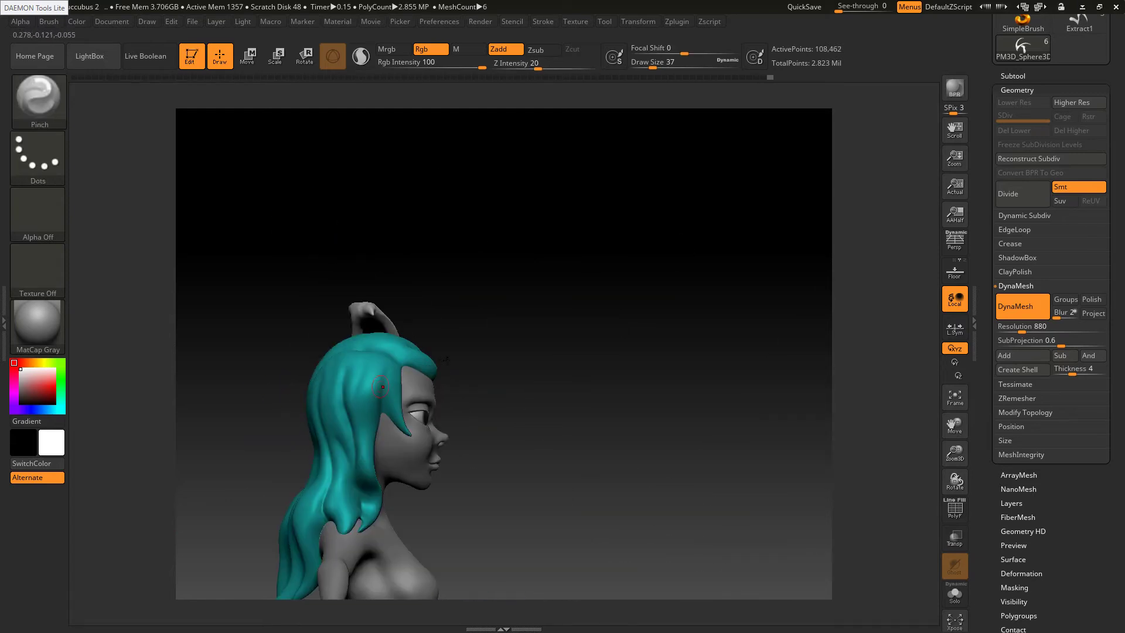
{"action": "mouse_move", "coordinate": [258, 329]}
{"action": "left_mouse_down", "text": "shift"}
{"action": "mouse_move", "coordinate": [352, 311]}
{"action": "mouse_move", "coordinate": [354, 320]}
{"action": "left_mouse_up", "text": "shift"}
{"action": "mouse_move", "coordinate": [355, 328]}
{"action": "right_mouse_down", "text": "ctrl"}
{"action": "mouse_move", "coordinate": [355, 420]}
{"action": "mouse_move", "coordinate": [414, 390]}
{"action": "mouse_move", "coordinate": [388, 406]}
{"action": "right_mouse_up", "text": "ctrl"}
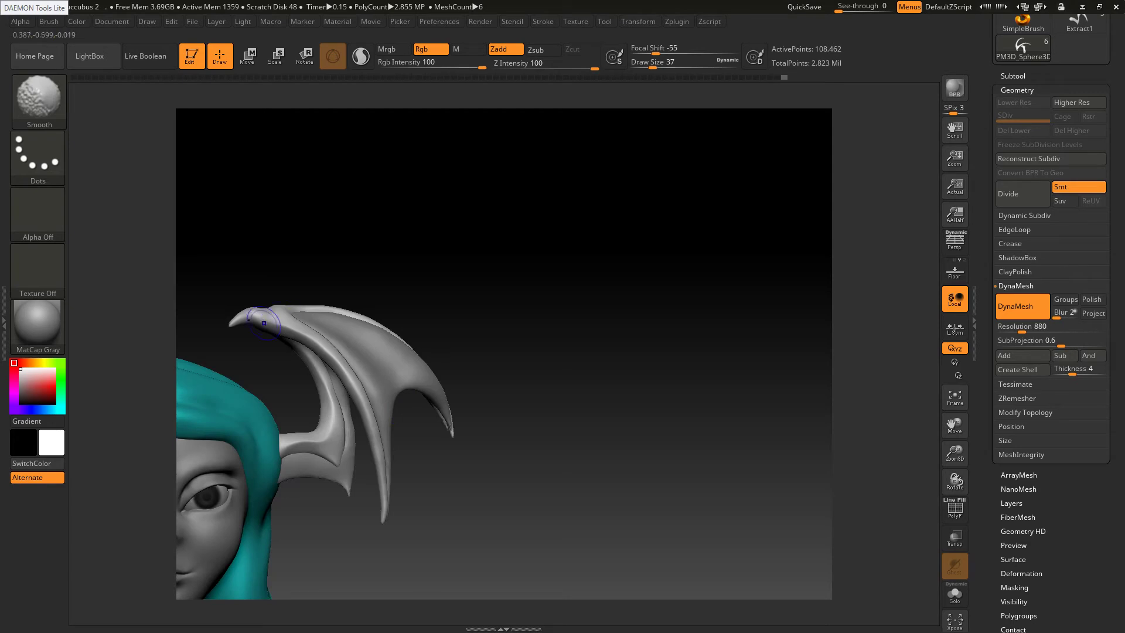
{"action": "left_click_drag", "start_coordinate": [263, 323], "coordinate": [255, 322], "text": "shift"}
{"action": "mouse_move", "coordinate": [187, 325]}
{"action": "right_mouse_down", "text": "alt"}
{"action": "mouse_move", "coordinate": [272, 314]}
{"action": "mouse_move", "coordinate": [266, 351]}
{"action": "right_mouse_up", "text": "alt"}
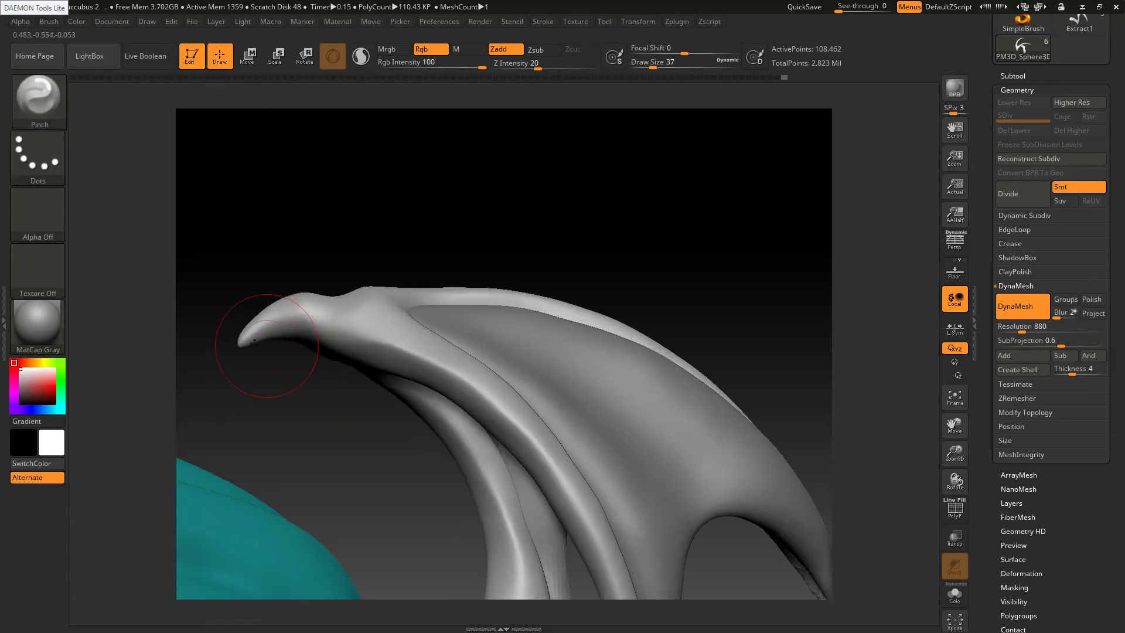
{"action": "key", "text": "s"}
{"action": "mouse_move", "coordinate": [250, 346]}
{"action": "left_mouse_down"}
{"action": "mouse_move", "coordinate": [246, 331]}
{"action": "mouse_move", "coordinate": [263, 337]}
{"action": "mouse_move", "coordinate": [276, 310]}
{"action": "mouse_move", "coordinate": [331, 318]}
{"action": "mouse_move", "coordinate": [327, 309]}
{"action": "left_mouse_up"}
Carve a groove across the front of the claw's base with the DamStandard brush at draw size 18
{"action": "key", "text": "s"}
{"action": "key", "text": "b"}
{"action": "key", "text": "s"}
{"action": "key", "text": "h"}
{"action": "key", "text": "b"}
{"action": "key", "text": "d"}
{"action": "key", "text": "s"}
{"action": "key", "text": "s"}
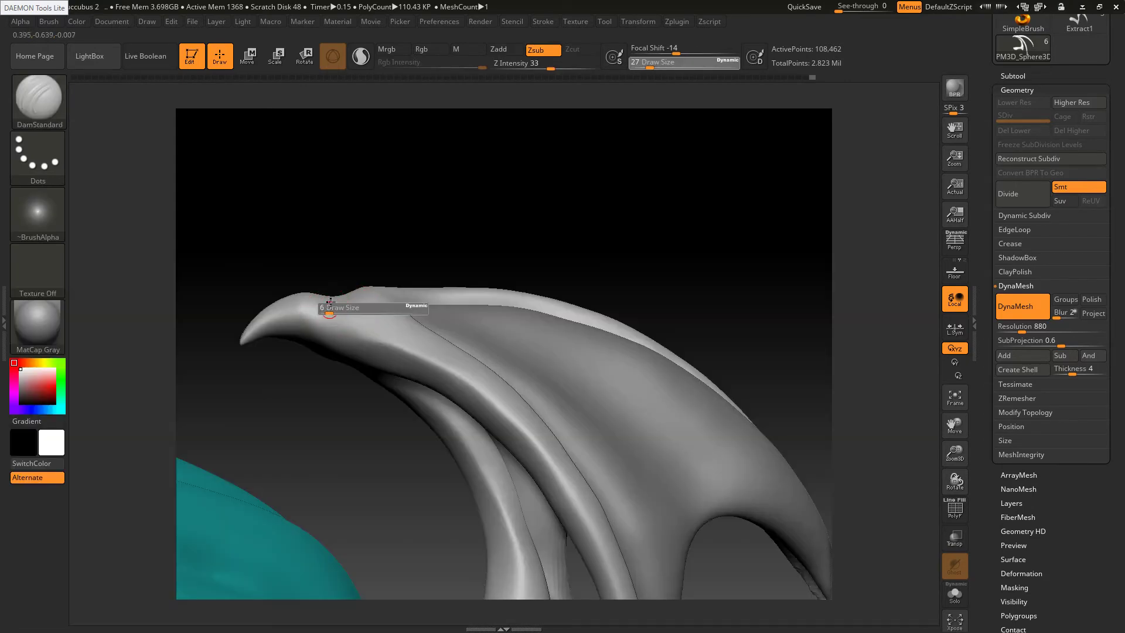
{"action": "right_click_drag", "start_coordinate": [327, 311], "coordinate": [330, 296]}
{"action": "key", "text": "s"}
{"action": "left_click_drag", "start_coordinate": [324, 287], "coordinate": [327, 321]}
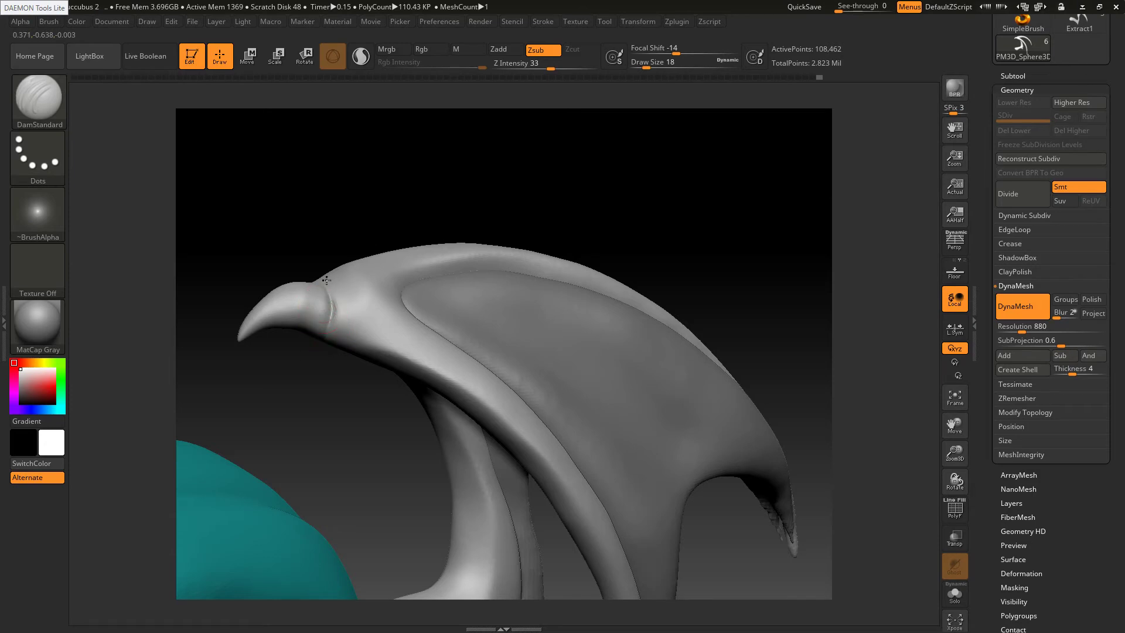
Continue the DamStandard groove around the underside and back of the claw's base, then remesh the wing with DynaMesh
{"action": "right_click_drag", "start_coordinate": [324, 298], "coordinate": [327, 305]}
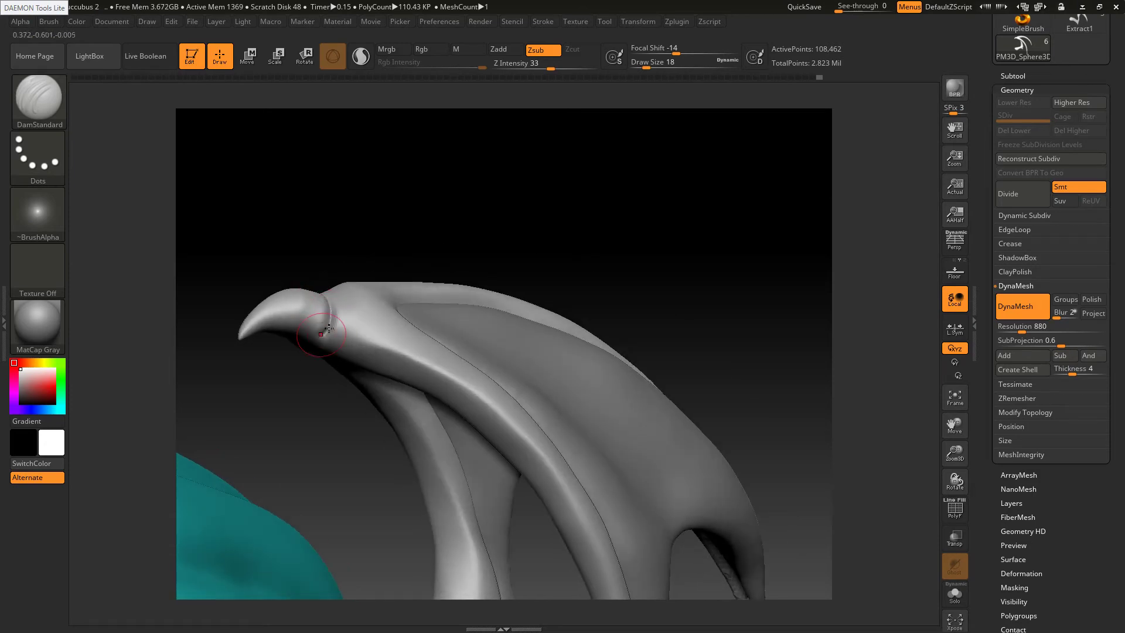
{"action": "right_click_drag", "start_coordinate": [326, 334], "coordinate": [320, 335]}
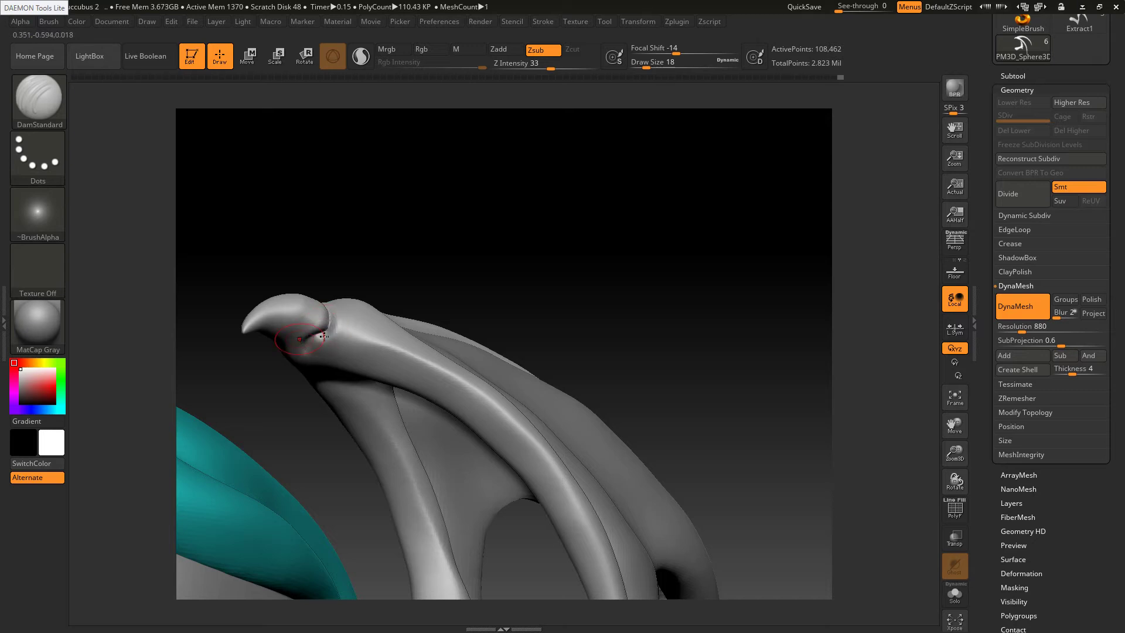
{"action": "right_click_drag", "start_coordinate": [277, 343], "coordinate": [261, 342]}
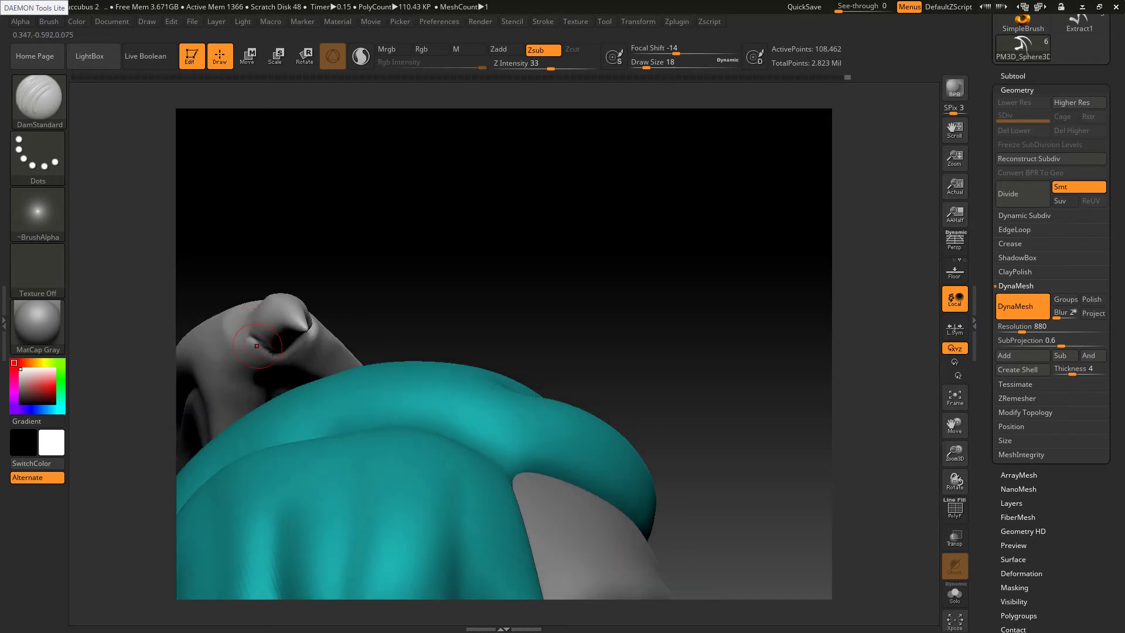
{"action": "right_click_drag", "start_coordinate": [254, 340], "coordinate": [212, 296]}
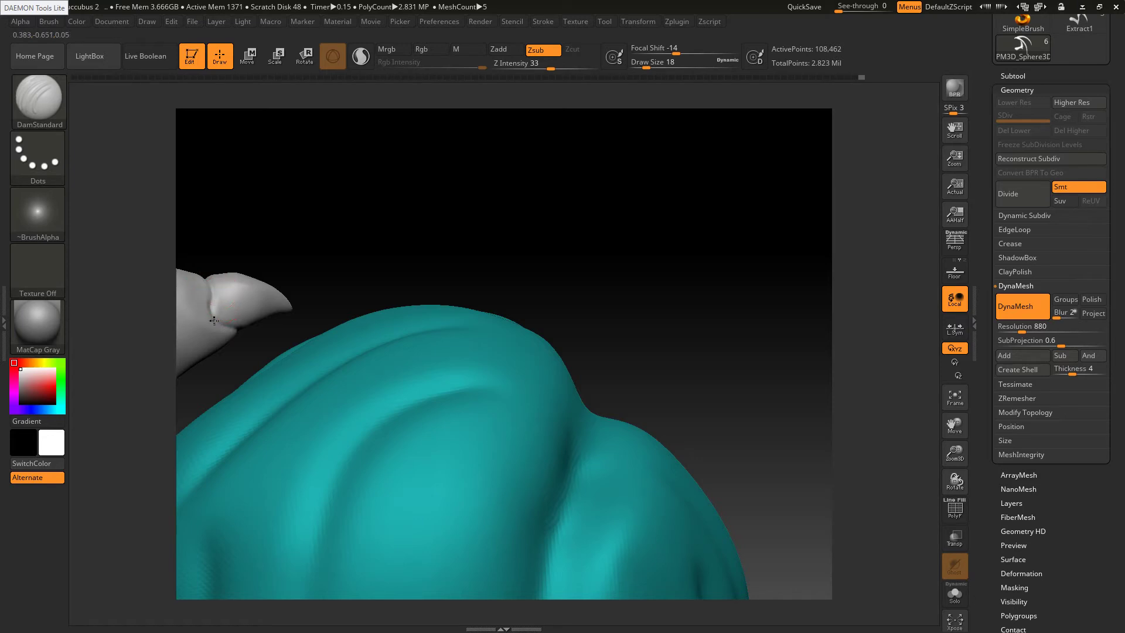
{"action": "right_click_drag", "start_coordinate": [218, 302], "coordinate": [231, 300]}
{"action": "mouse_move", "coordinate": [217, 299]}
{"action": "left_mouse_down"}
{"action": "mouse_move", "coordinate": [213, 320]}
{"action": "mouse_move", "coordinate": [236, 331]}
{"action": "mouse_move", "coordinate": [235, 288]}
{"action": "mouse_move", "coordinate": [402, 269]}
{"action": "mouse_move", "coordinate": [411, 305]}
{"action": "mouse_move", "coordinate": [368, 381]}
{"action": "mouse_move", "coordinate": [307, 391]}
{"action": "left_mouse_up"}
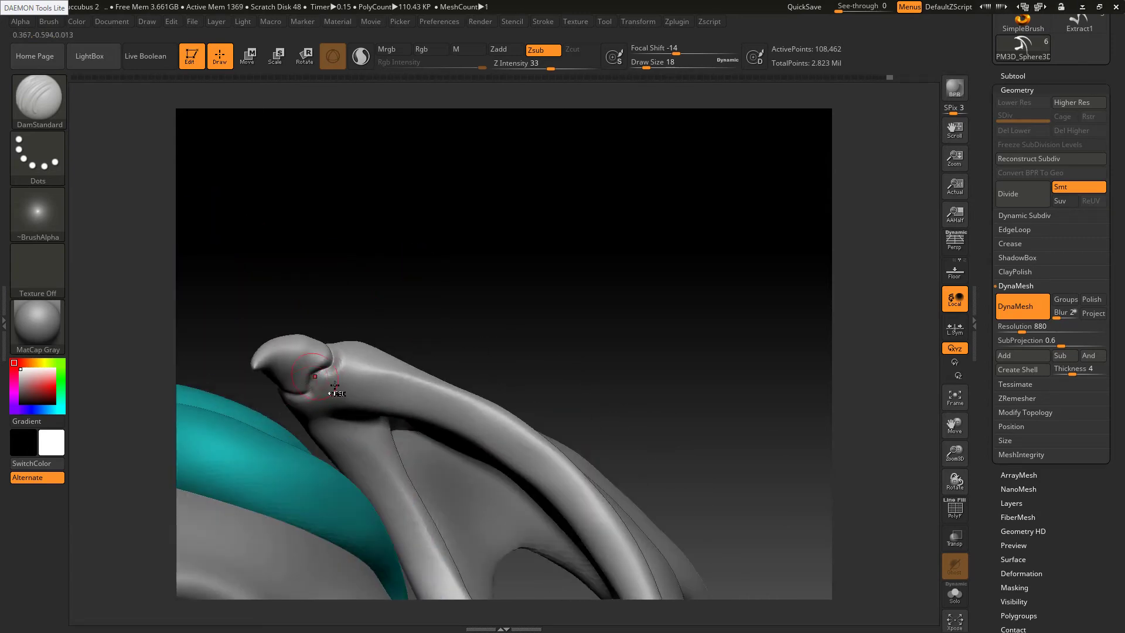
{"action": "right_click_drag", "start_coordinate": [335, 386], "coordinate": [359, 314], "text": "ctrl"}
{"action": "left_click_drag", "start_coordinate": [347, 246], "coordinate": [367, 241], "text": "ctrl"}
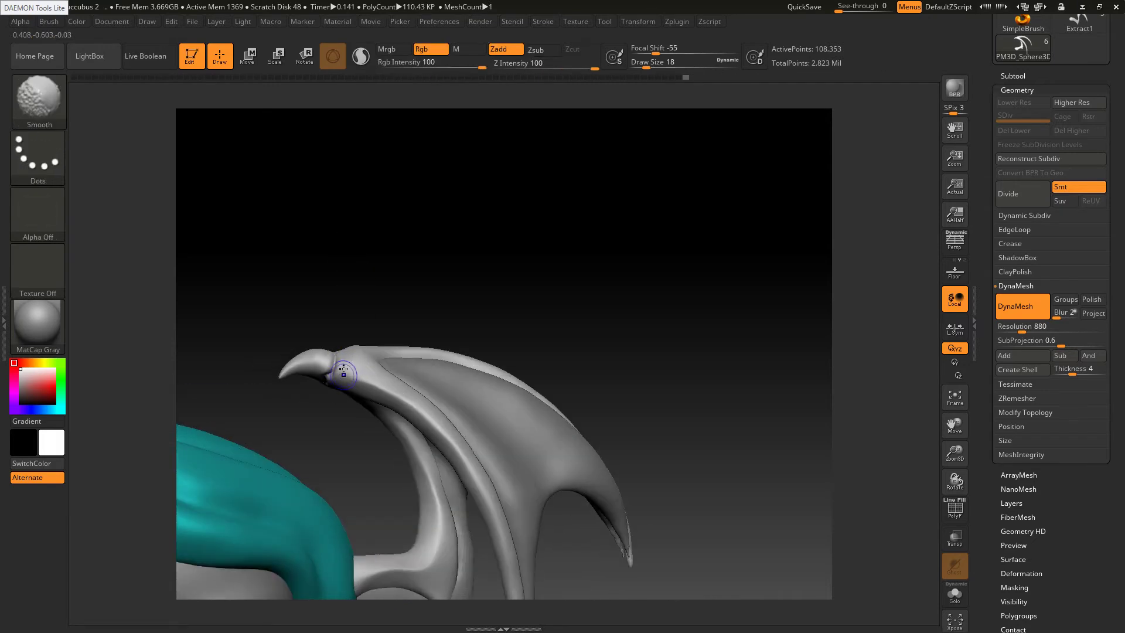
Smooth the top joint's edges along the claw groove at draw size 18, working around both sides
{"action": "right_click_drag", "start_coordinate": [355, 368], "coordinate": [343, 369]}
{"action": "left_click_drag", "start_coordinate": [327, 388], "coordinate": [332, 373], "text": "shift"}
{"action": "right_click_drag", "start_coordinate": [403, 450], "coordinate": [415, 431]}
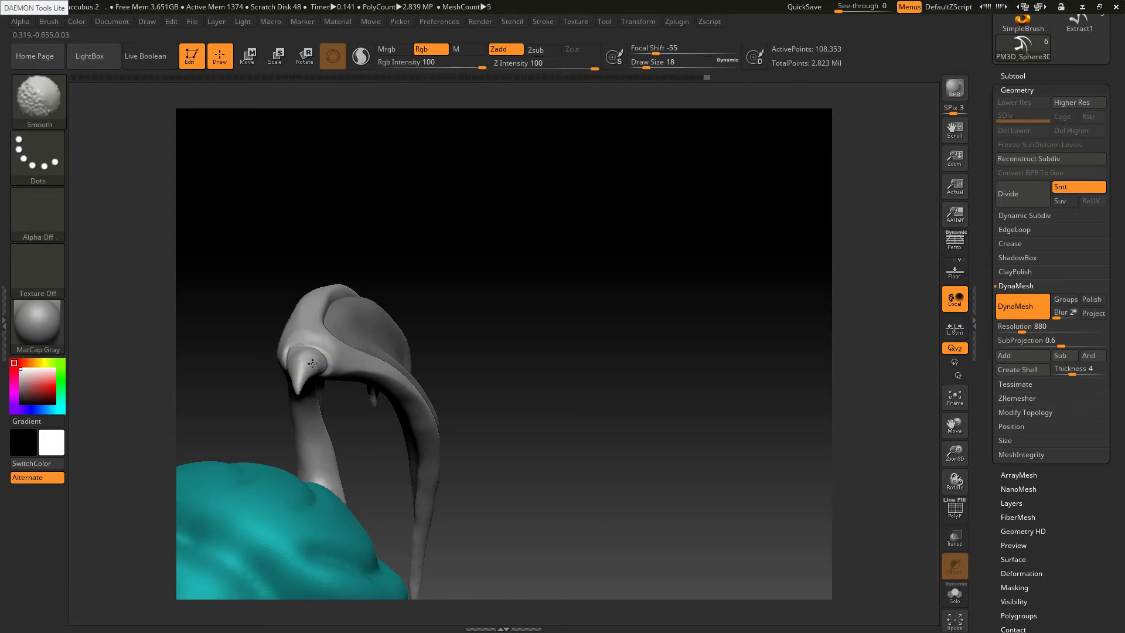
{"action": "mouse_move", "coordinate": [314, 364]}
{"action": "left_mouse_down", "text": "shift"}
{"action": "mouse_move", "coordinate": [277, 356]}
{"action": "mouse_move", "coordinate": [278, 335]}
{"action": "left_mouse_up", "text": "shift"}
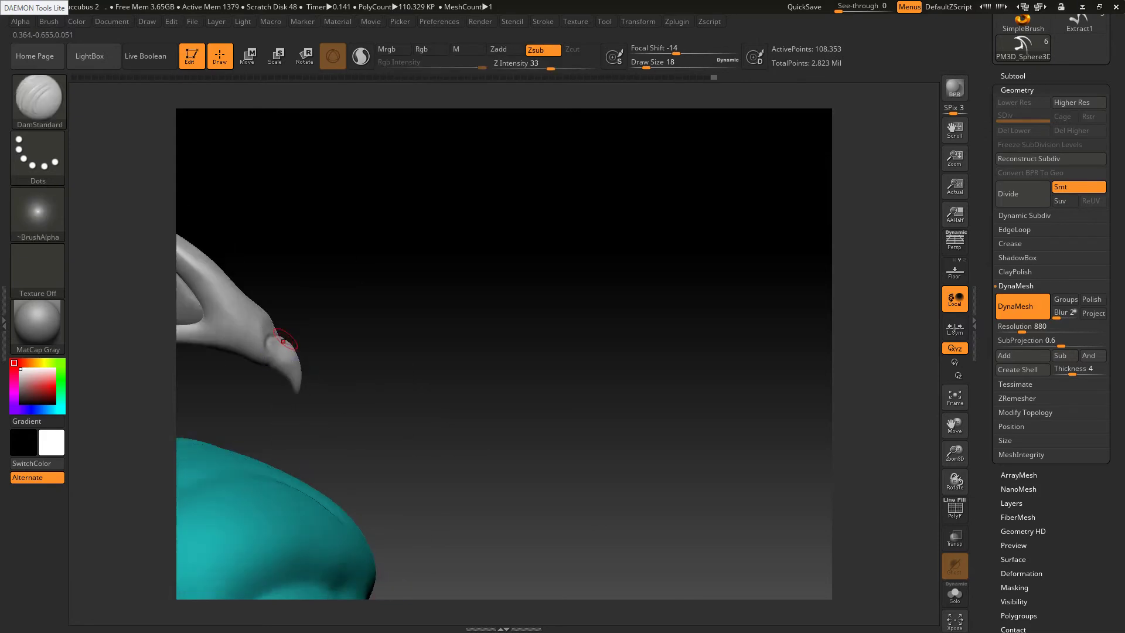
{"action": "right_click_drag", "start_coordinate": [282, 336], "coordinate": [274, 331]}
{"action": "left_click_drag", "start_coordinate": [274, 330], "coordinate": [268, 364], "text": "shift"}
{"action": "right_click_drag", "start_coordinate": [286, 337], "coordinate": [271, 334]}
{"action": "left_click_drag", "start_coordinate": [270, 334], "coordinate": [302, 329], "text": "shift"}
Smooth the claw's surface just below the groove at draw size 18
{"action": "right_click_drag", "start_coordinate": [329, 351], "coordinate": [287, 357]}
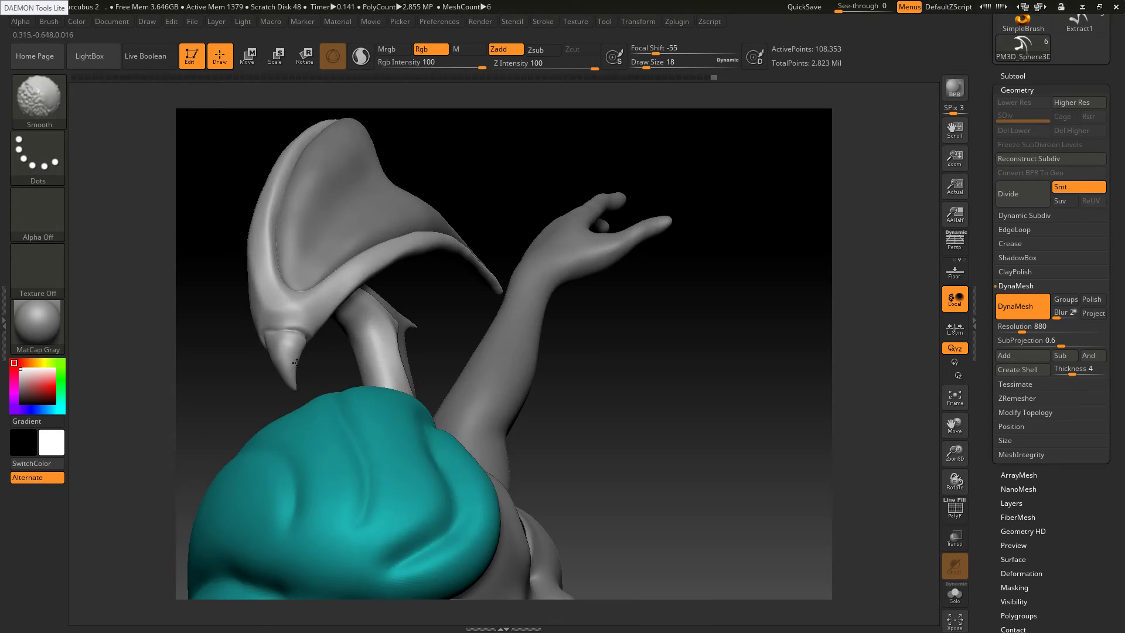
{"action": "left_click_drag", "start_coordinate": [294, 350], "coordinate": [276, 363], "text": "shift"}
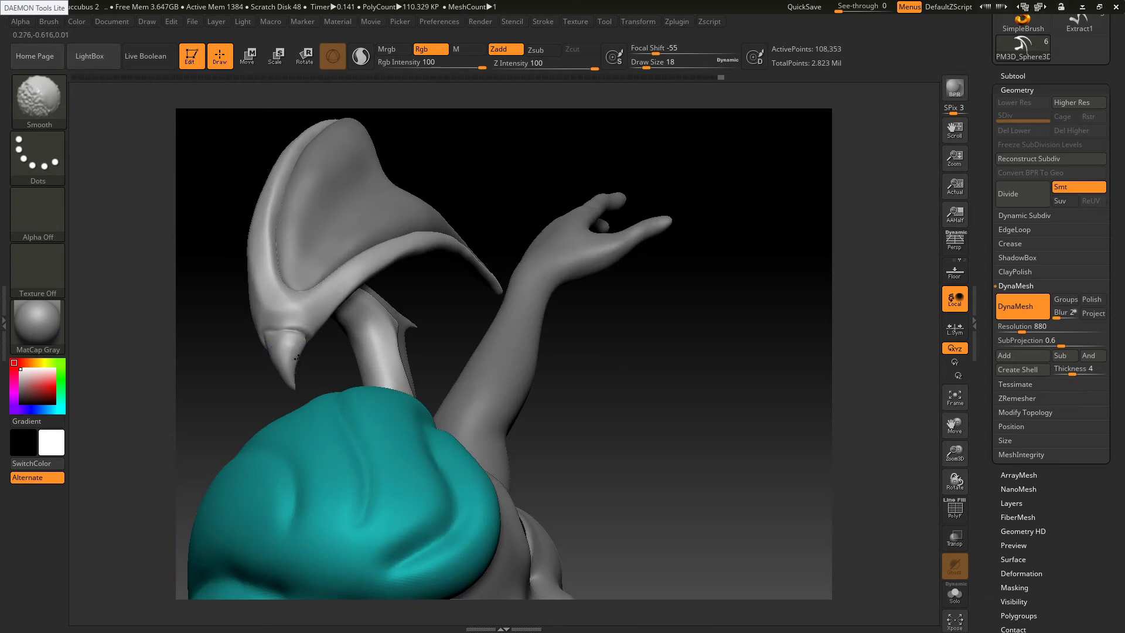
{"action": "left_click_drag", "start_coordinate": [286, 346], "coordinate": [289, 350], "text": "shift"}
{"action": "right_click_drag", "start_coordinate": [316, 354], "coordinate": [295, 358]}
Swell the joint's rim above the claw groove with the Inflat brush at draw size 25 and smooth it
{"action": "key", "text": "s"}
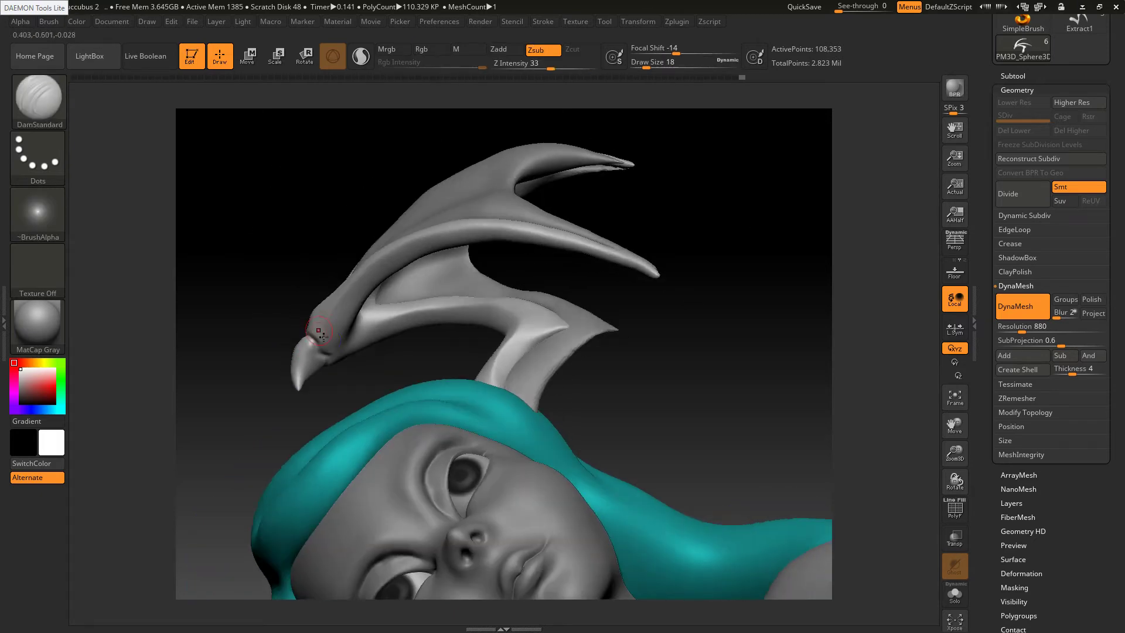
{"action": "key", "text": "b"}
{"action": "key", "text": "i"}
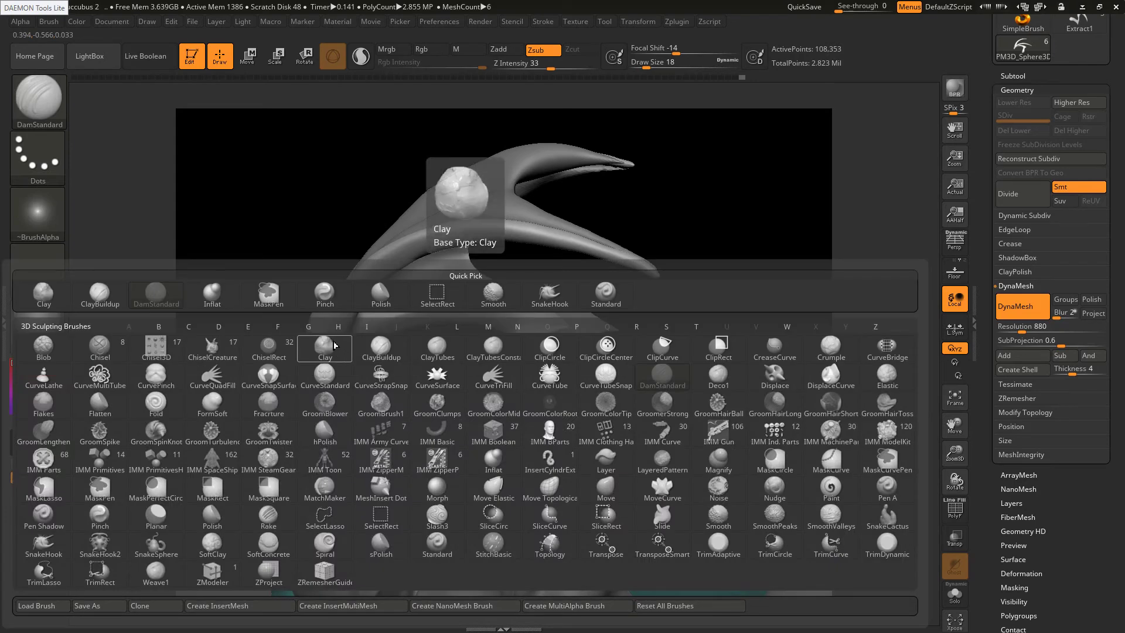
{"action": "key", "text": "n"}
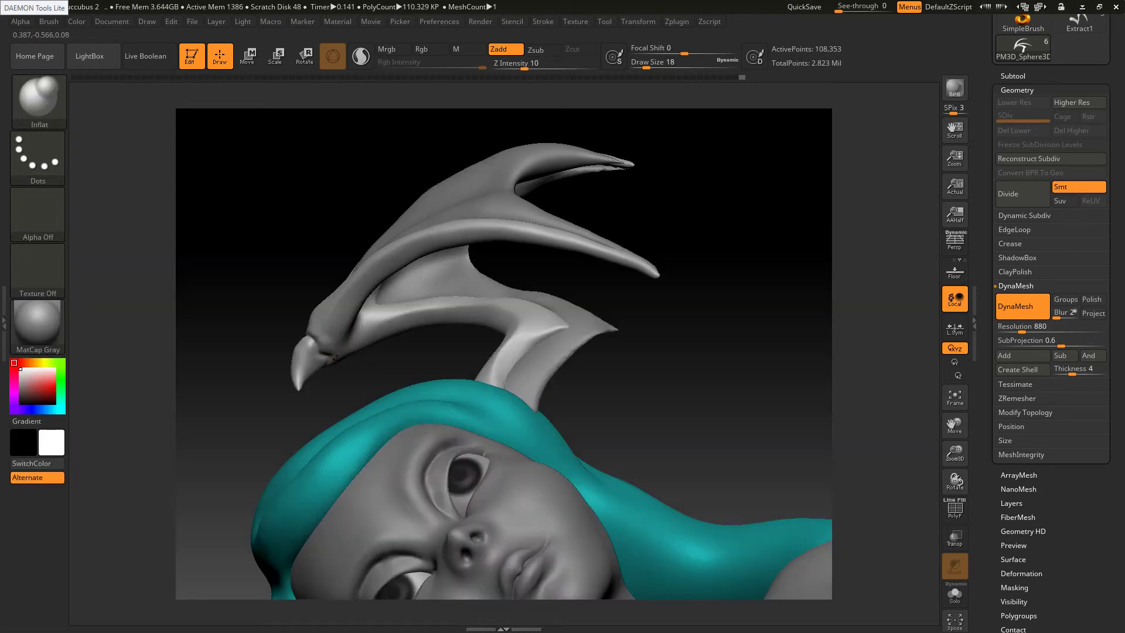
{"action": "key", "text": "bracketright"}
{"action": "key", "text": "shift"}
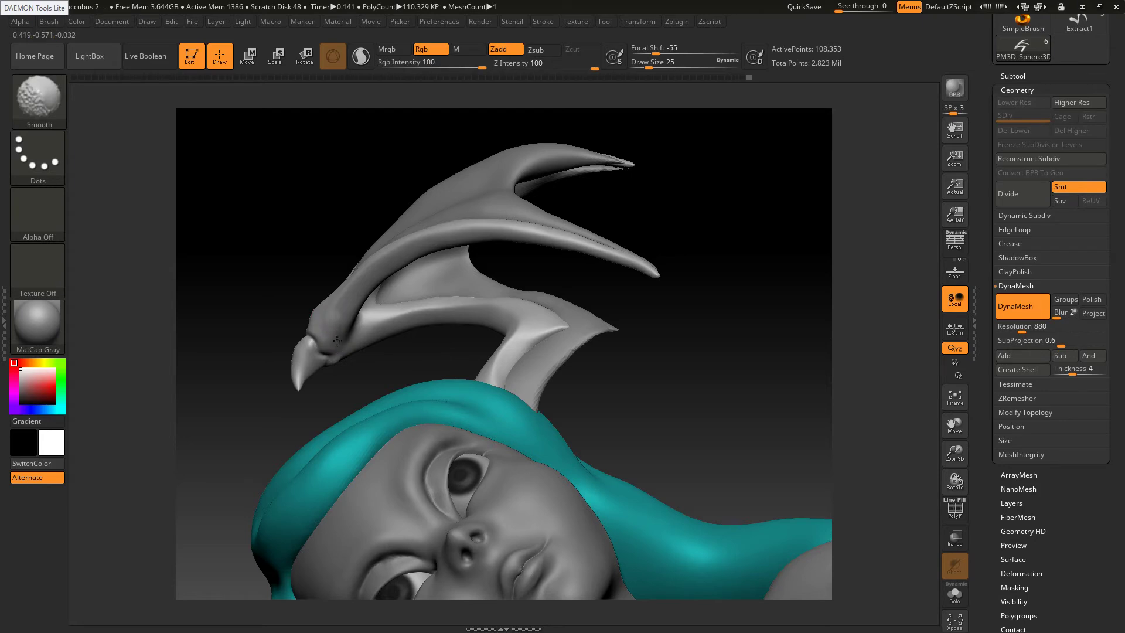
{"action": "mouse_move", "coordinate": [284, 317]}
{"action": "left_mouse_down"}
{"action": "mouse_move", "coordinate": [328, 375]}
{"action": "mouse_move", "coordinate": [294, 319]}
{"action": "mouse_move", "coordinate": [282, 325]}
{"action": "left_mouse_up"}
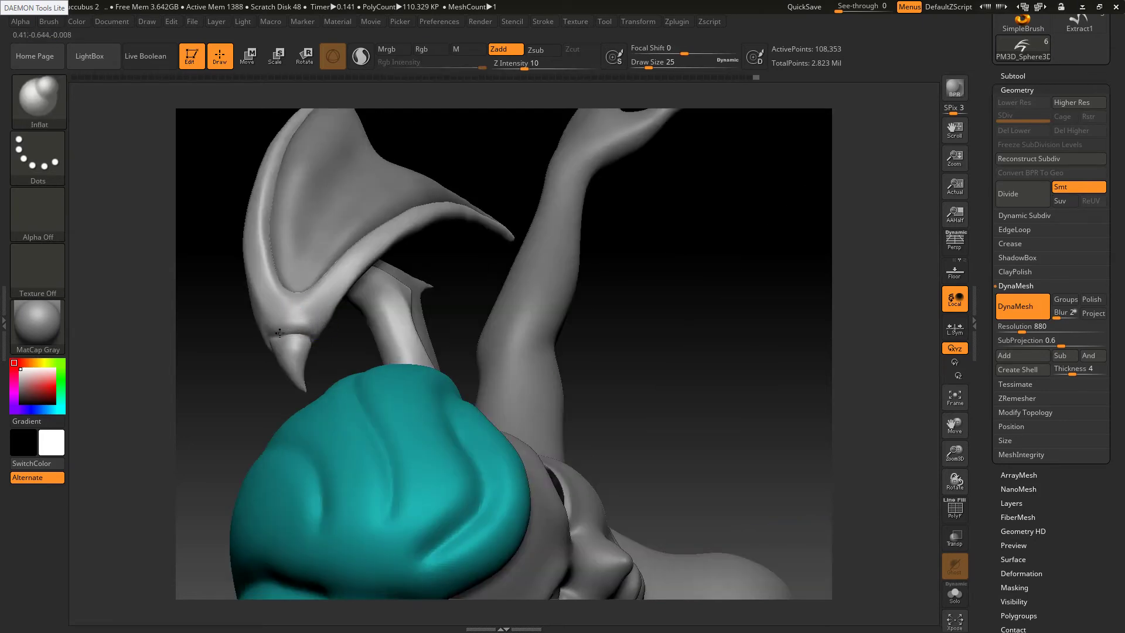
{"action": "key", "text": "shift"}
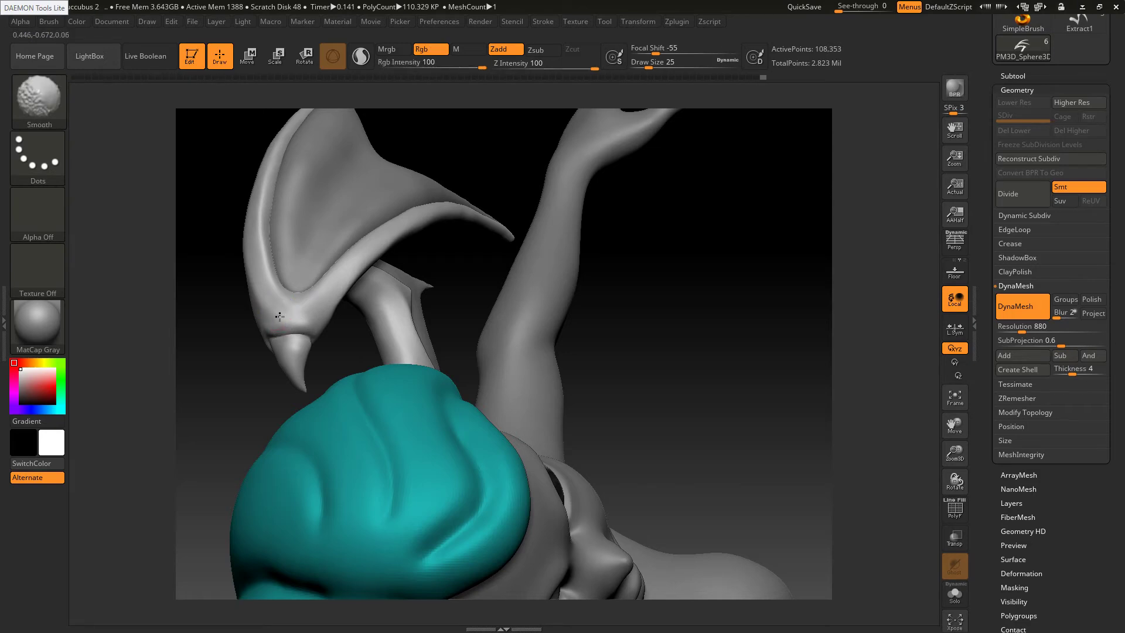
{"action": "mouse_move", "coordinate": [307, 325]}
{"action": "left_mouse_down", "text": "shift"}
{"action": "mouse_move", "coordinate": [317, 318]}
{"action": "mouse_move", "coordinate": [303, 329]}
{"action": "mouse_move", "coordinate": [317, 330]}
{"action": "mouse_move", "coordinate": [271, 326]}
{"action": "left_mouse_up", "text": "shift"}
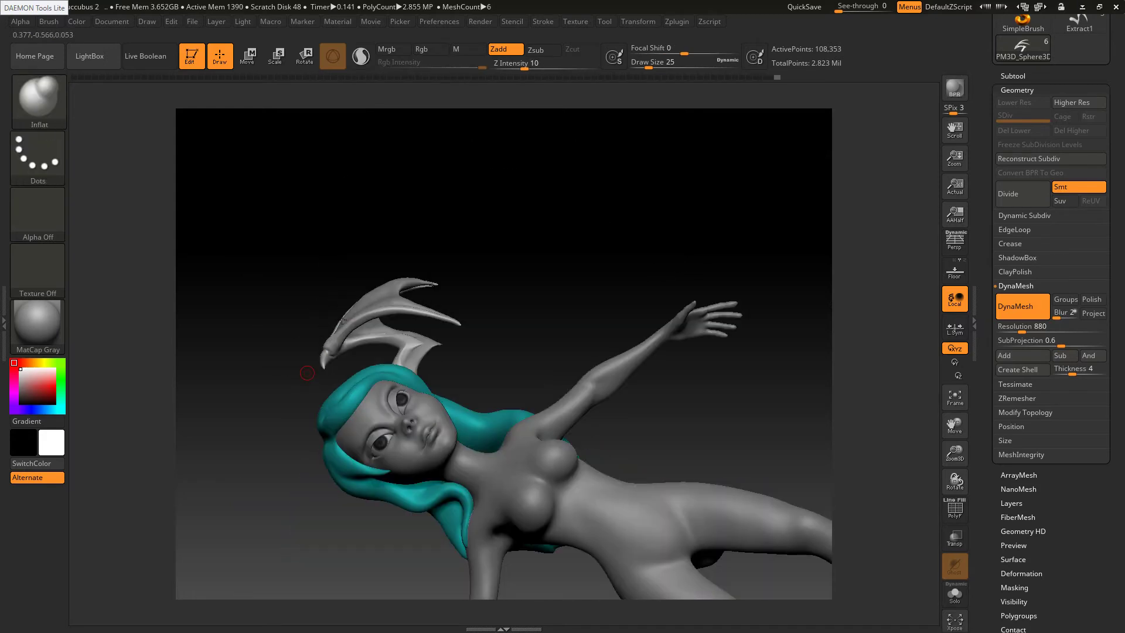
Mirror the head wing's bone frame to the other side of the head with SubTool Master
{"action": "mouse_move", "coordinate": [329, 282]}
{"action": "left_mouse_down"}
{"action": "mouse_move", "coordinate": [309, 449]}
{"action": "mouse_move", "coordinate": [196, 439]}
{"action": "left_mouse_up"}
{"action": "left_click_drag", "start_coordinate": [378, 418], "coordinate": [409, 350], "text": "alt"}
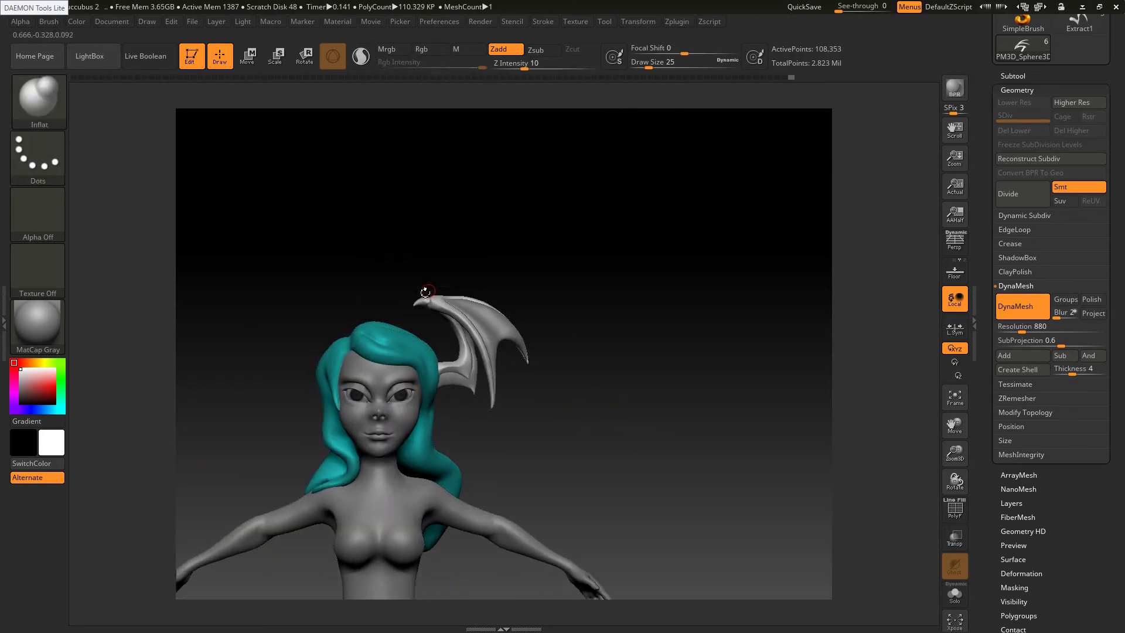
{"action": "left_click", "coordinate": [685, 23]}
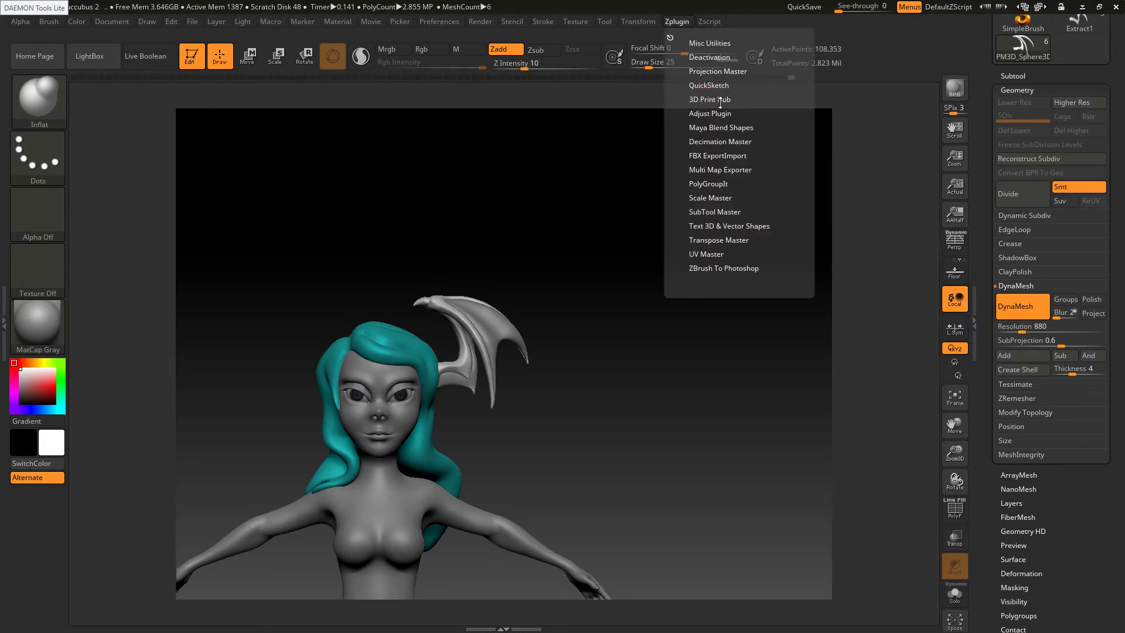
{"action": "left_click", "coordinate": [727, 211]}
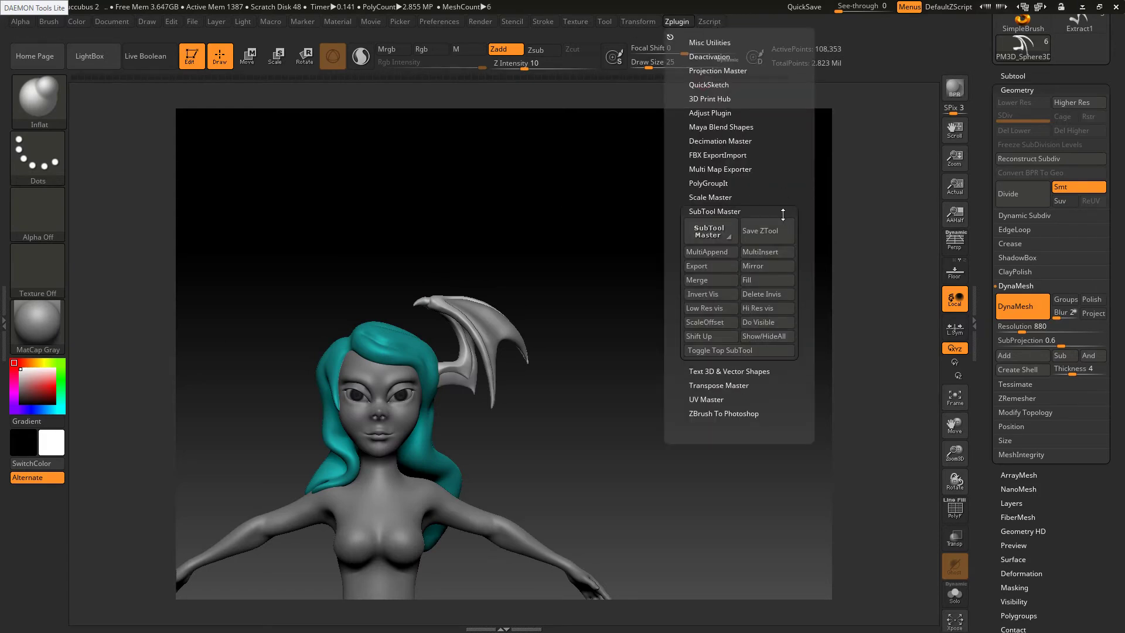
{"action": "left_click", "coordinate": [766, 265]}
{"action": "left_click", "coordinate": [511, 299]}
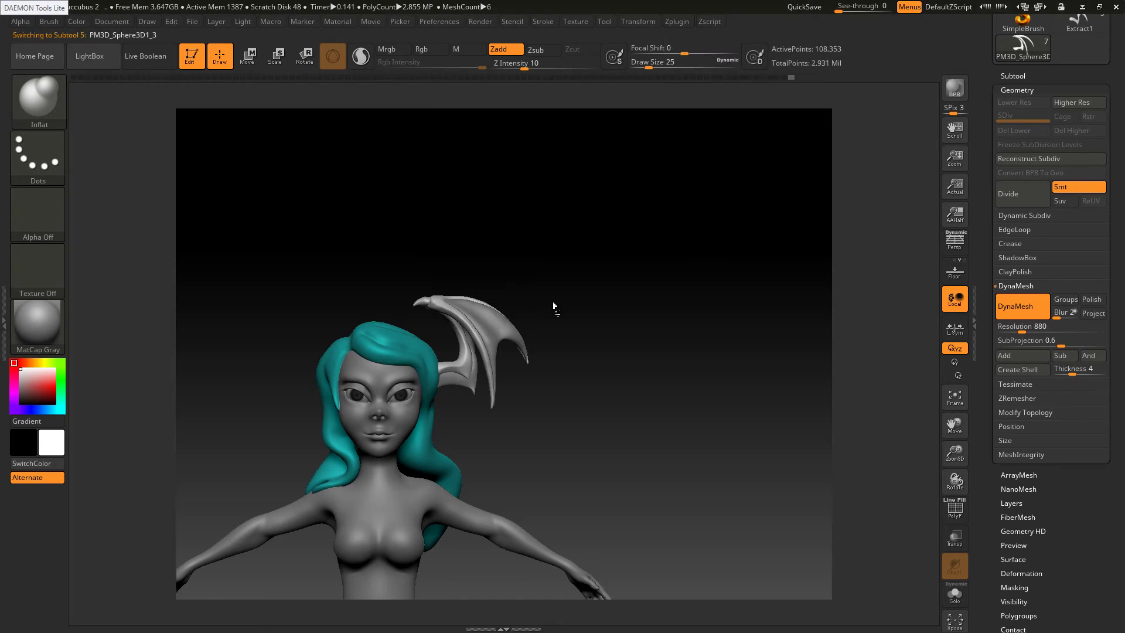
Select the large wing membrane subtool Extract1 and mirror it across the X axis, merged into one SubTool
{"action": "left_click", "coordinate": [1015, 76]}
{"action": "left_click", "coordinate": [1034, 218]}
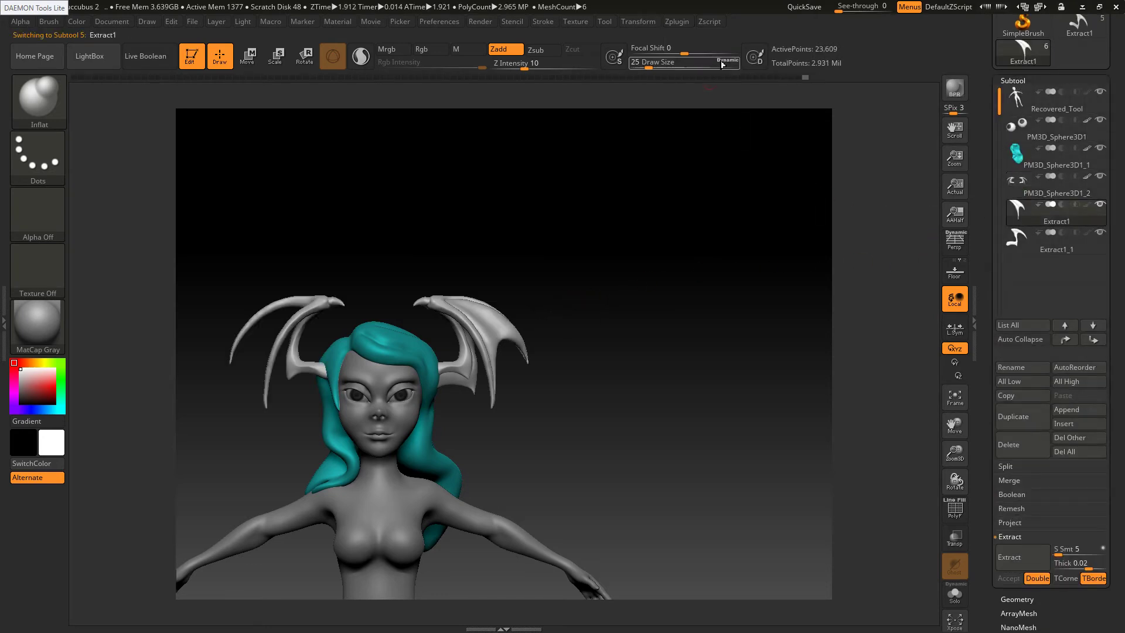
{"action": "left_click", "coordinate": [677, 22]}
{"action": "left_click", "coordinate": [754, 268]}
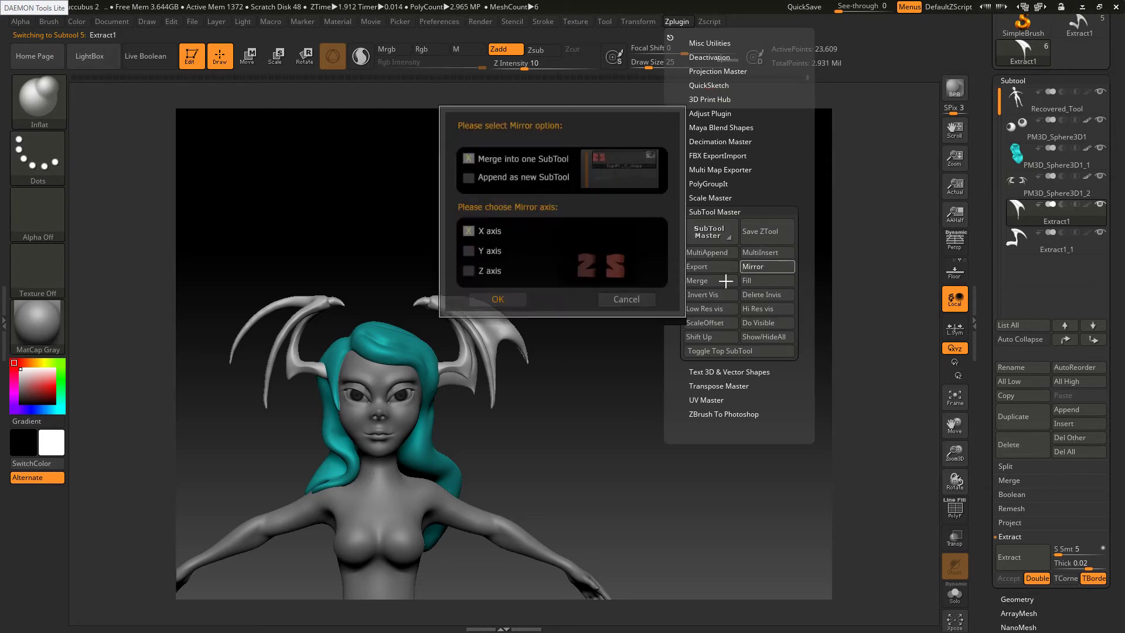
{"action": "left_click", "coordinate": [516, 300]}
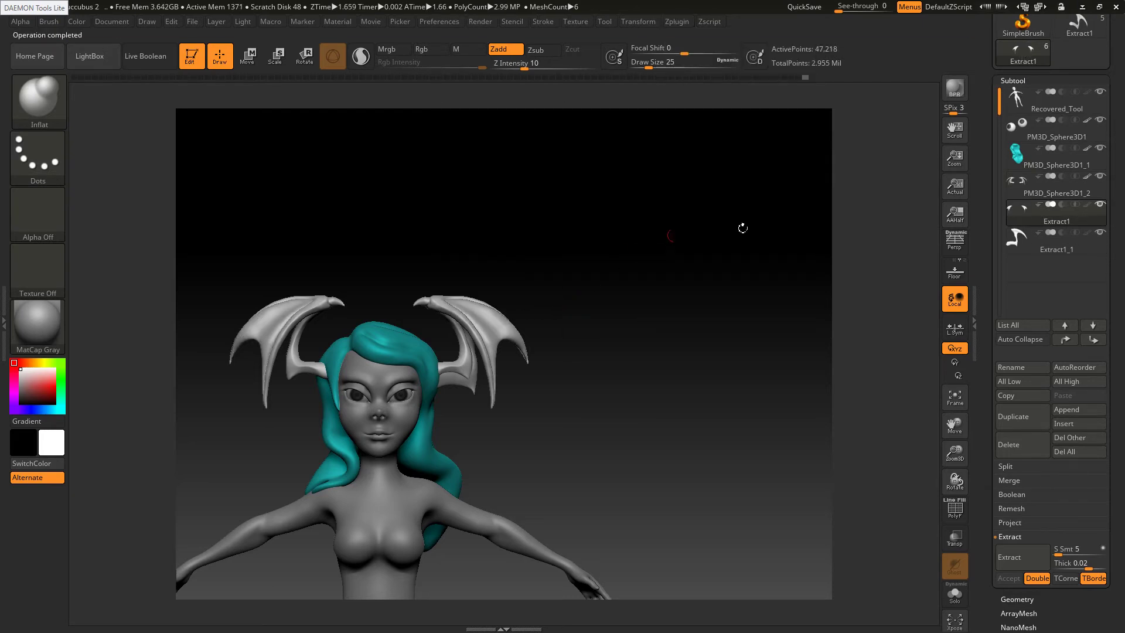
Select the small wing membrane subtool Extract1_1 and mirror it across the X axis, merged into one SubTool
{"action": "left_click", "coordinate": [1049, 243]}
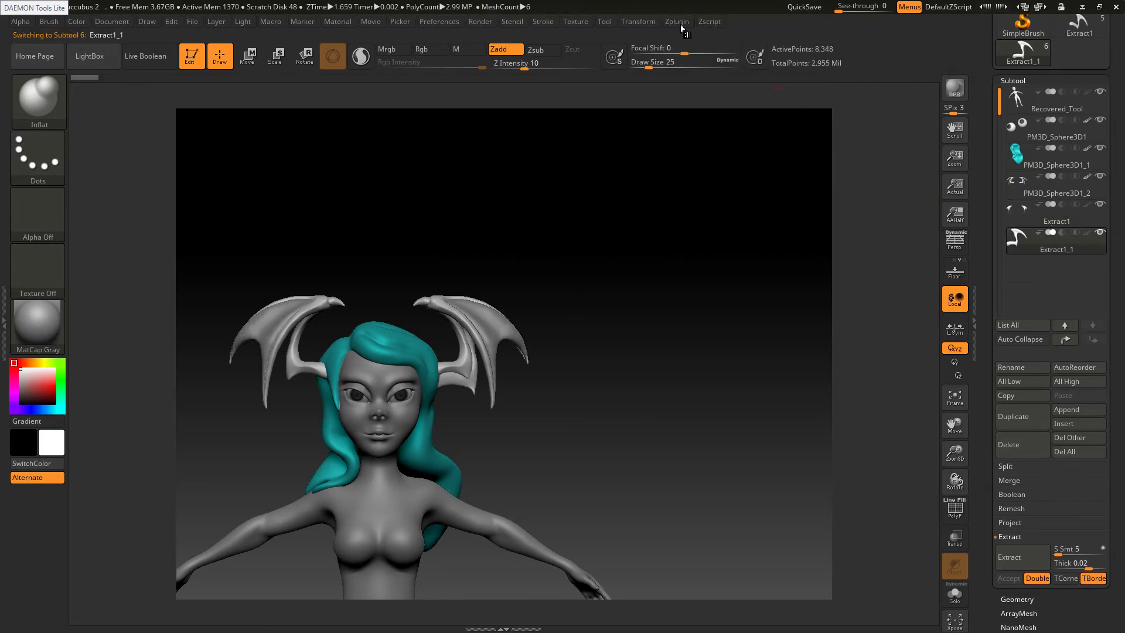
{"action": "left_click", "coordinate": [677, 22]}
{"action": "left_click", "coordinate": [760, 267]}
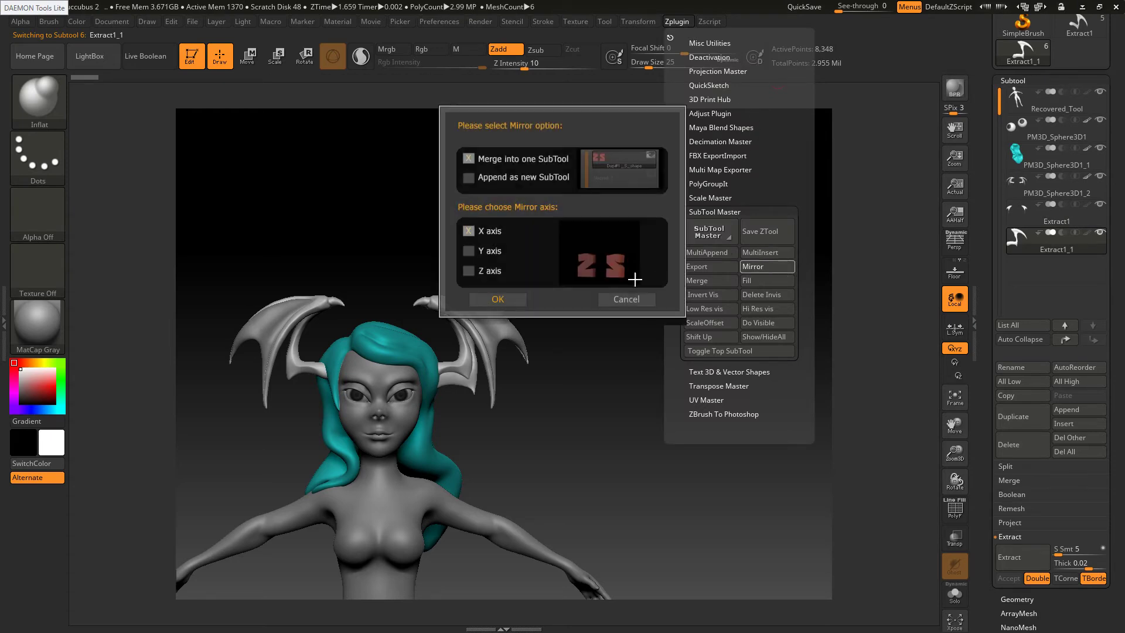
{"action": "left_click", "coordinate": [498, 299]}
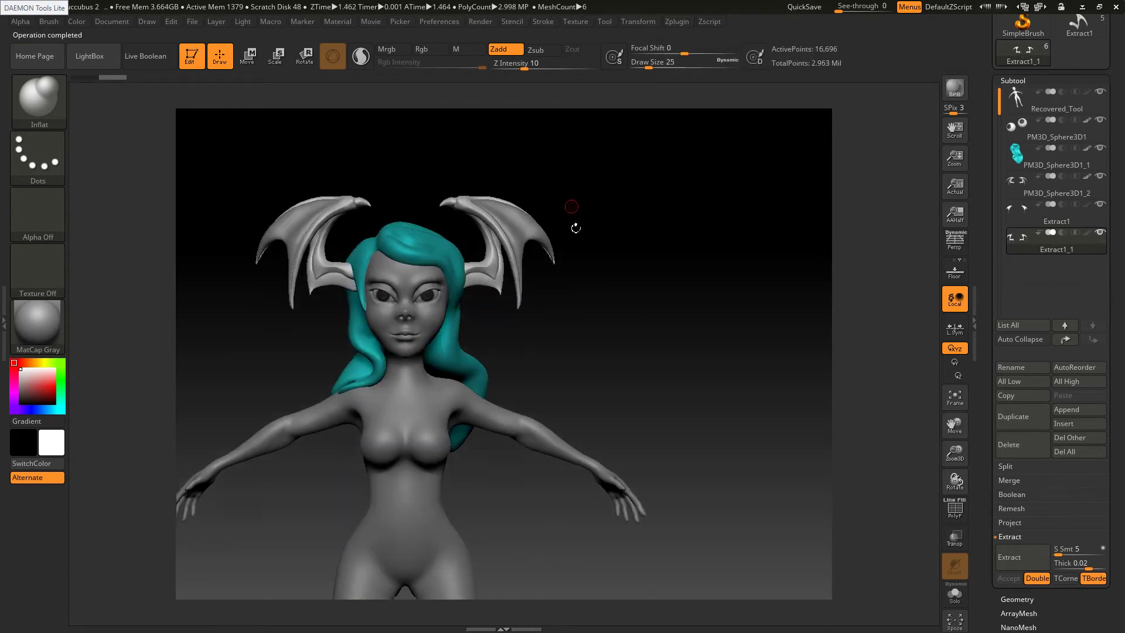
Select the body subtool Recovered_Tool and check the finished head wings against the reference image
{"action": "left_click_drag", "start_coordinate": [636, 202], "coordinate": [560, 198]}
{"action": "left_click", "coordinate": [1016, 96]}
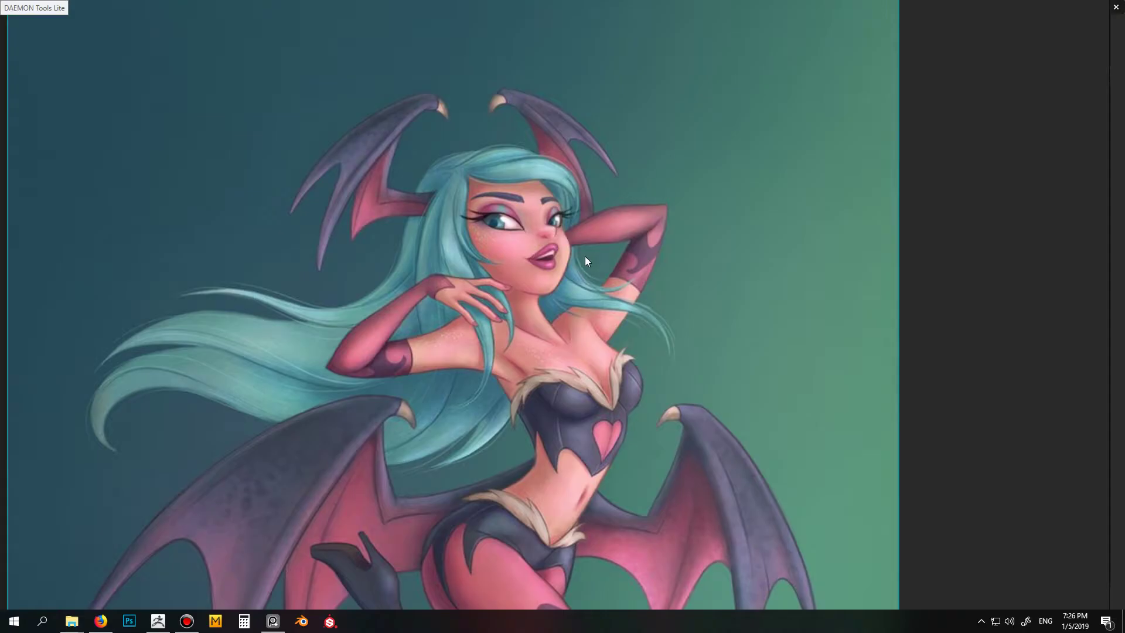
{"action": "left_click", "coordinate": [585, 256]}
{"action": "key", "text": "alt+Tab"}
{"action": "mouse_move", "coordinate": [586, 264]}
{"action": "left_mouse_down"}
{"action": "mouse_move", "coordinate": [506, 258]}
{"action": "mouse_move", "coordinate": [565, 269]}
{"action": "mouse_move", "coordinate": [557, 276]}
{"action": "mouse_move", "coordinate": [545, 241]}
{"action": "left_mouse_up"}
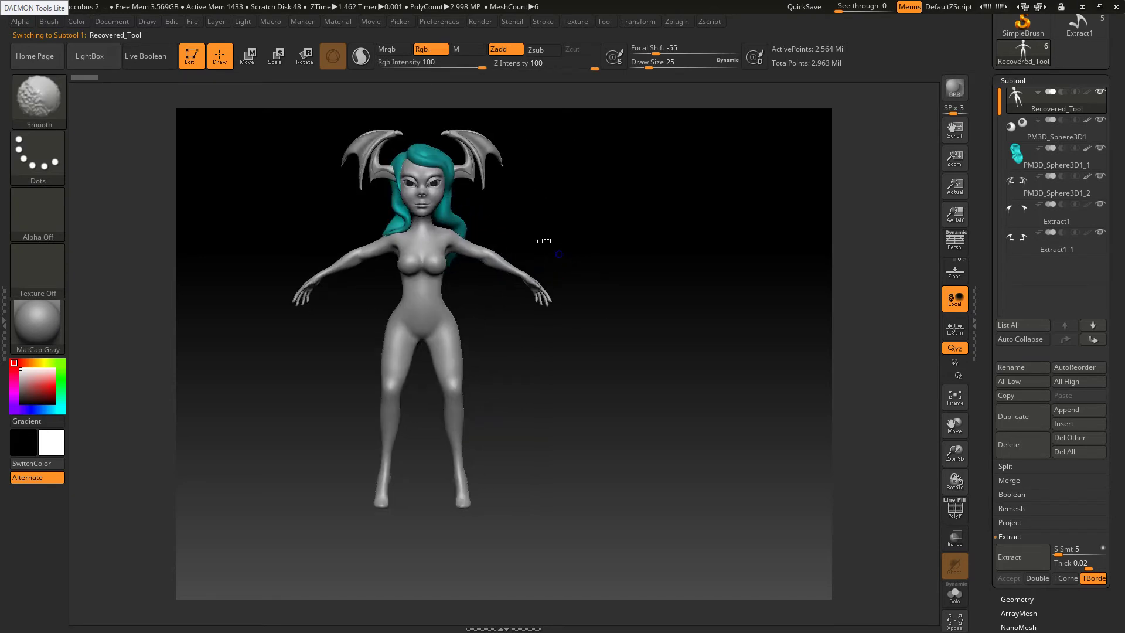
Save the project as Succubus 2 in the ZBrush Project format, replacing the existing file
{"action": "right_click_drag", "start_coordinate": [545, 241], "coordinate": [555, 259], "text": "ctrl"}
{"action": "left_click_drag", "start_coordinate": [555, 260], "coordinate": [607, 295], "text": "alt"}
{"action": "right_click_drag", "start_coordinate": [610, 283], "coordinate": [543, 251], "text": "ctrl"}
{"action": "left_click_drag", "start_coordinate": [542, 251], "coordinate": [576, 261], "text": "alt"}
{"action": "key", "text": "ctrl+s"}
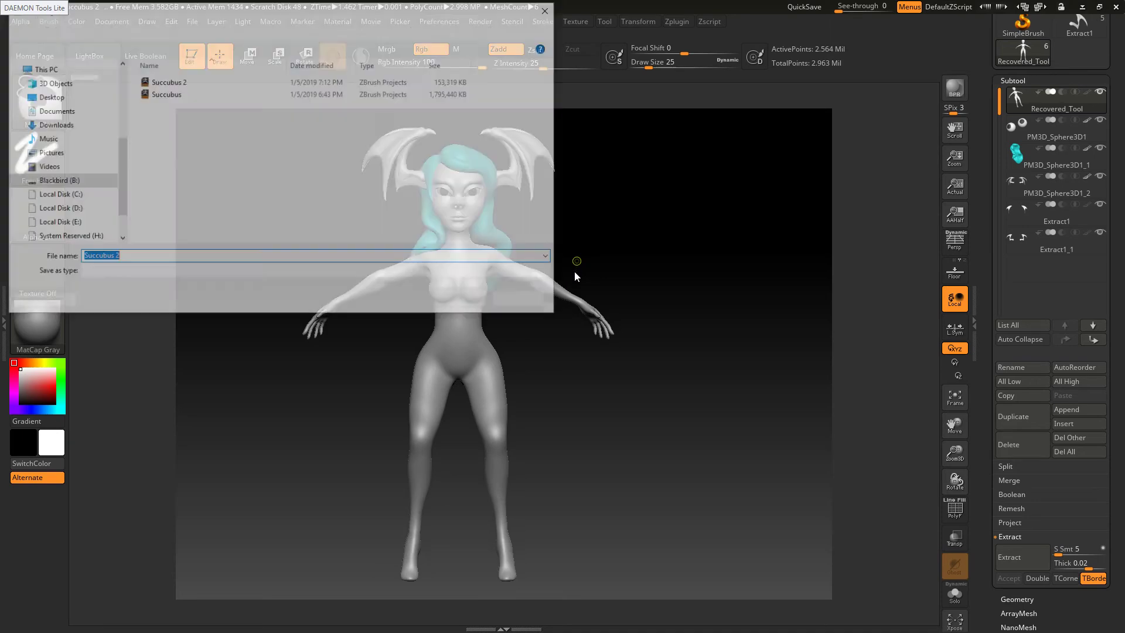
{"action": "left_click", "coordinate": [470, 303]}
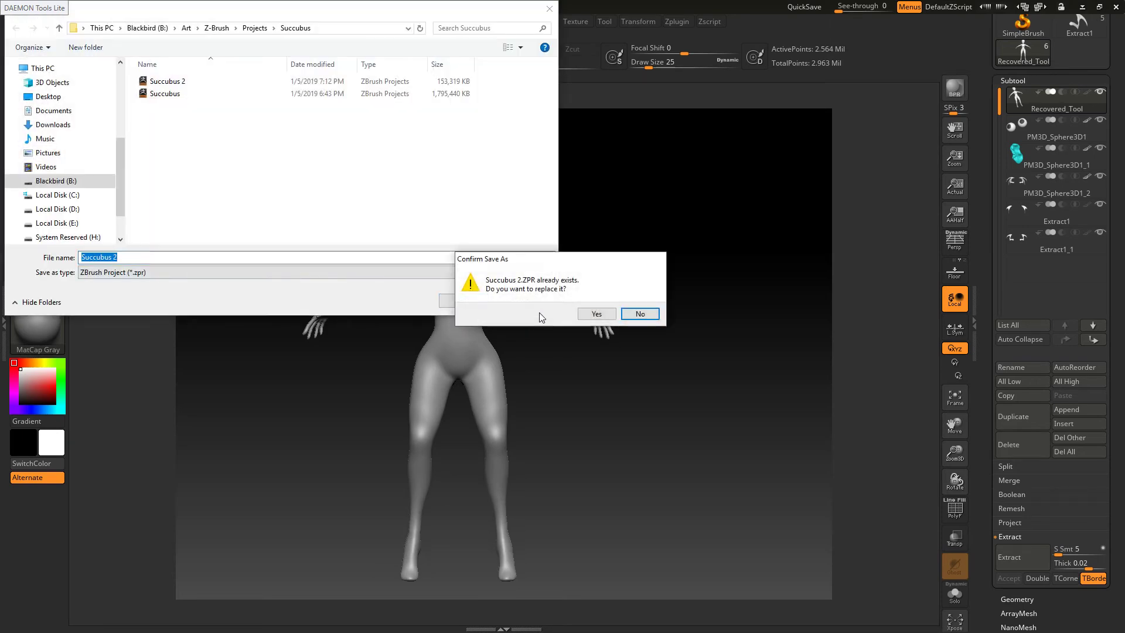
{"action": "left_click", "coordinate": [595, 312]}
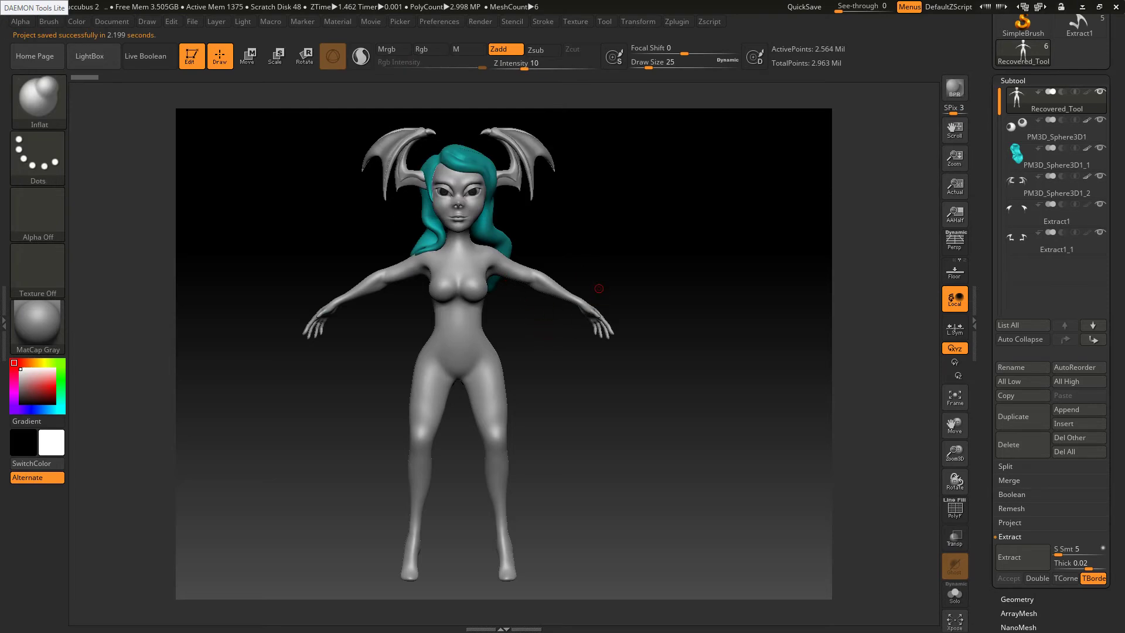
Examine the body from the front and side and compare its arms with the gloves in the reference image
{"action": "left_click_drag", "start_coordinate": [598, 289], "coordinate": [518, 261]}
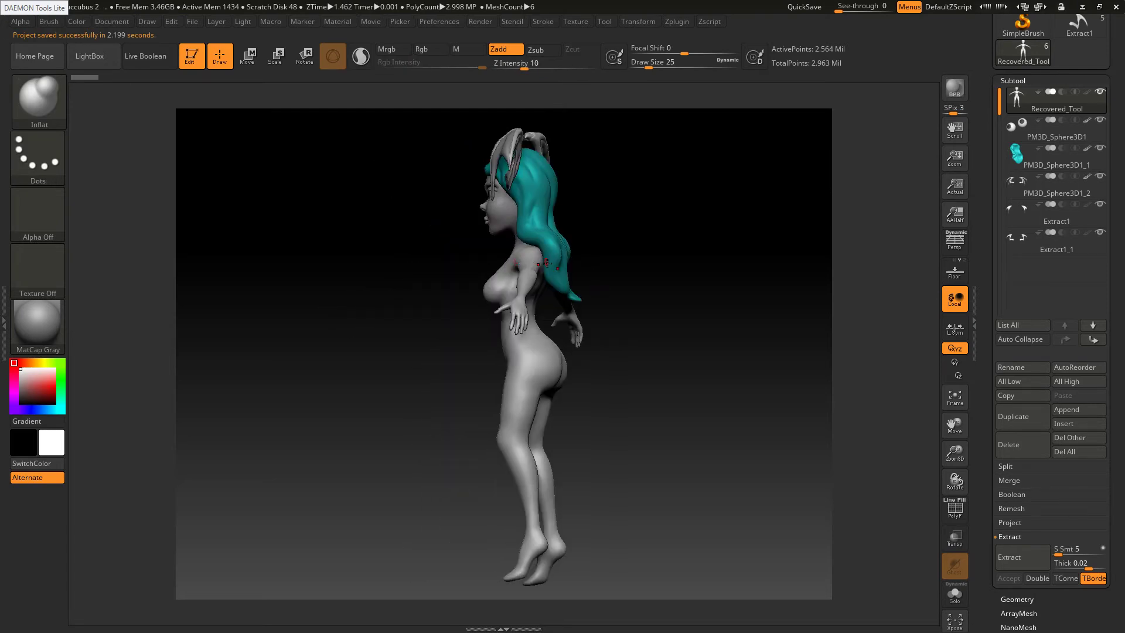
{"action": "left_click_drag", "start_coordinate": [541, 312], "coordinate": [524, 334]}
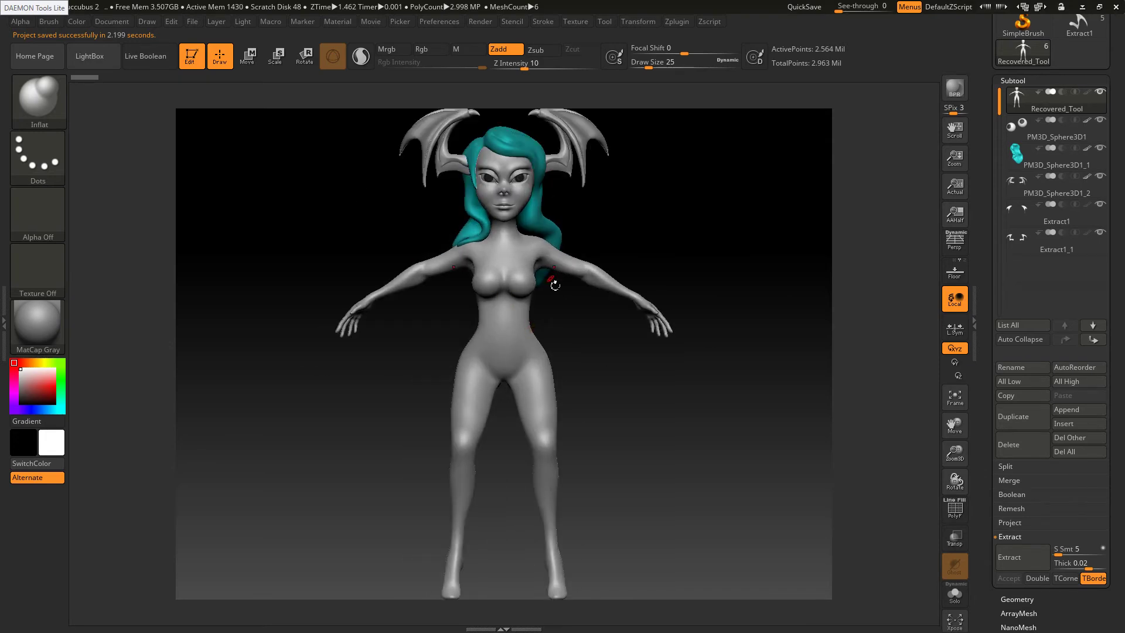
{"action": "key", "text": "alt+Tab"}
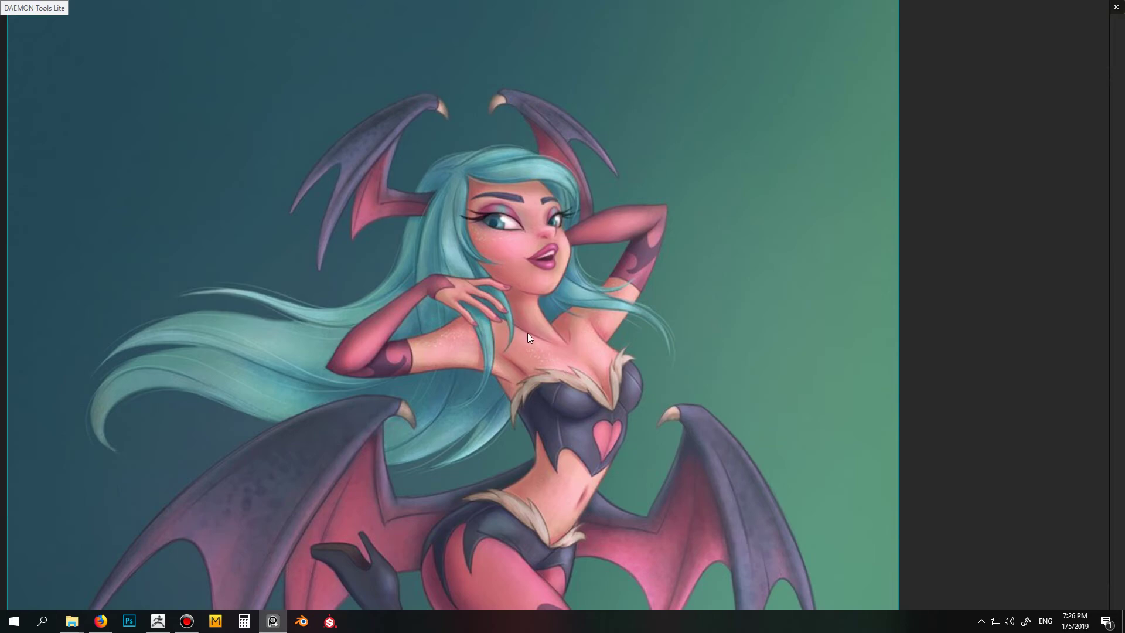
{"action": "key", "text": "alt+Tab"}
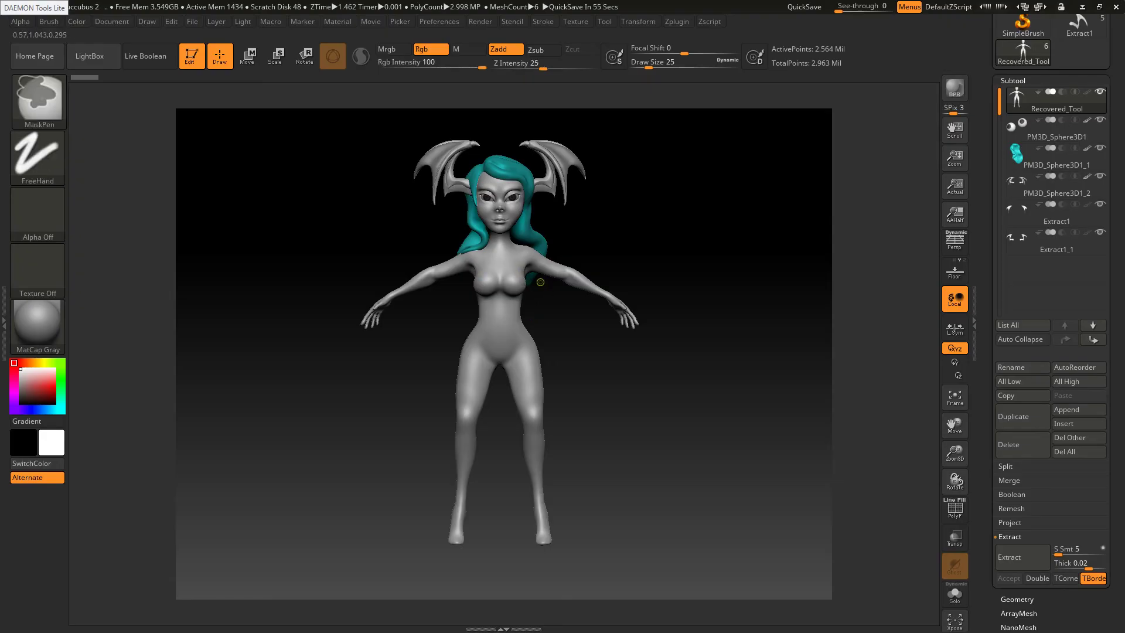
{"action": "left_click_drag", "start_coordinate": [382, 298], "coordinate": [504, 350], "text": "alt"}
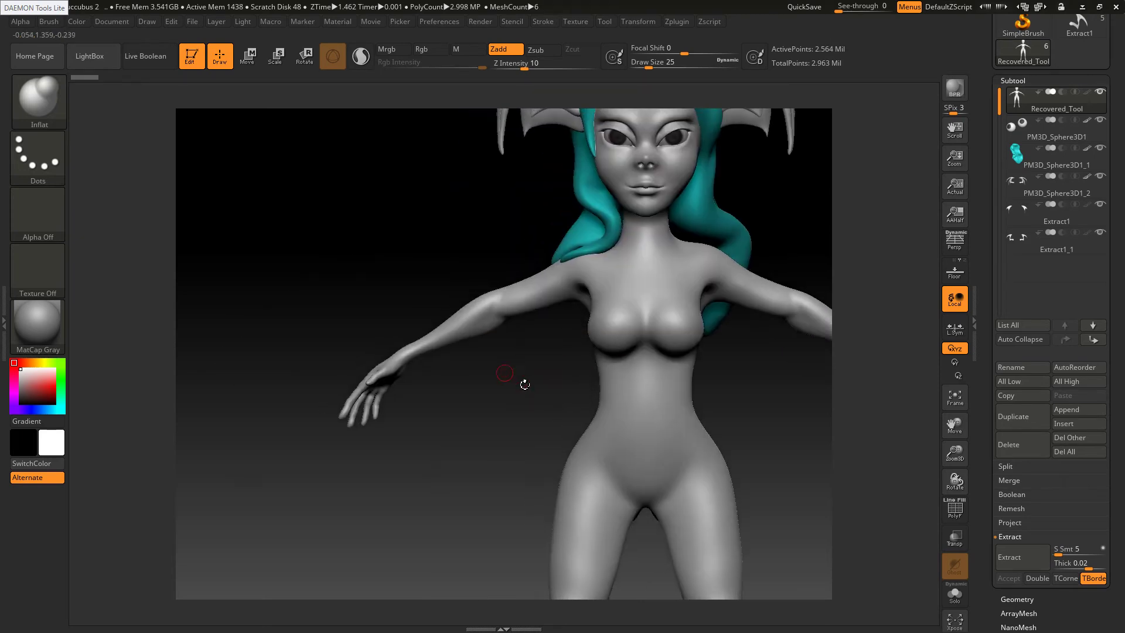
{"action": "key", "text": "f"}
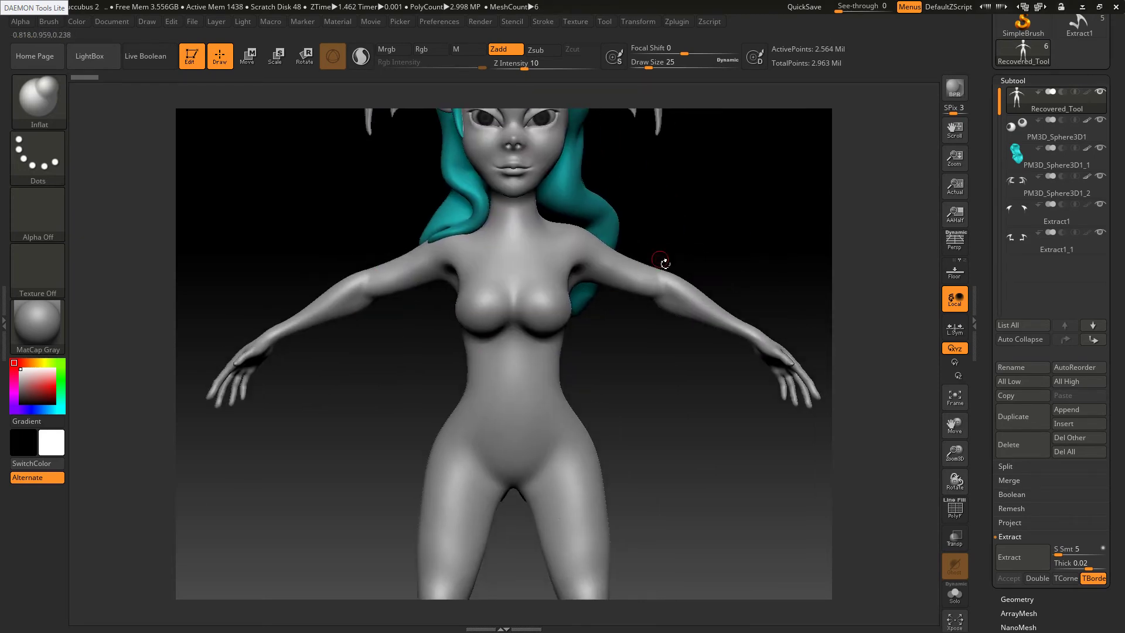
{"action": "key", "text": "alt+Tab"}
{"action": "key", "text": "alt+Tab"}
{"action": "key", "text": "alt+Tab"}
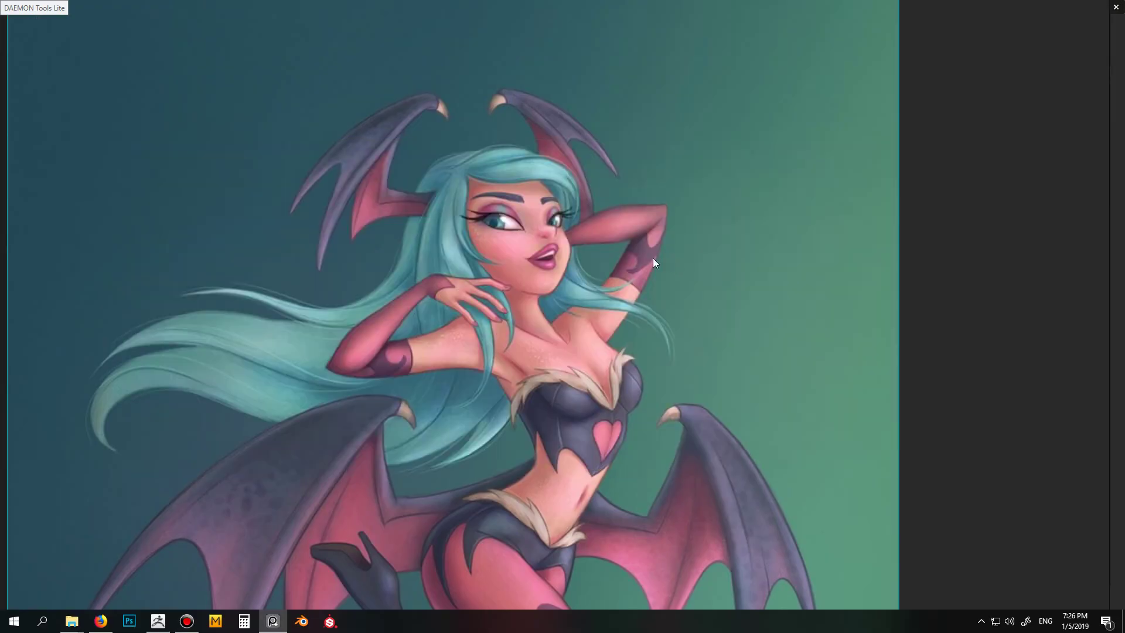
{"action": "key", "text": "alt+Tab"}
Mask both arms symmetrically from just above the elbows to the fingertips and compare the mask edge with the reference gloves
{"action": "mouse_move", "coordinate": [642, 237]}
{"action": "left_mouse_down", "text": "ctrl"}
{"action": "mouse_move", "coordinate": [743, 368]}
{"action": "mouse_move", "coordinate": [839, 460]}
{"action": "left_mouse_up", "text": "ctrl"}
{"action": "right_click_drag", "start_coordinate": [610, 264], "coordinate": [579, 299], "text": "alt"}
{"action": "mouse_move", "coordinate": [714, 268]}
{"action": "left_mouse_down"}
{"action": "mouse_move", "coordinate": [729, 306]}
{"action": "mouse_move", "coordinate": [613, 291]}
{"action": "mouse_move", "coordinate": [642, 358]}
{"action": "left_mouse_up"}
{"action": "left_click_drag", "start_coordinate": [622, 317], "coordinate": [661, 322], "text": "ctrl"}
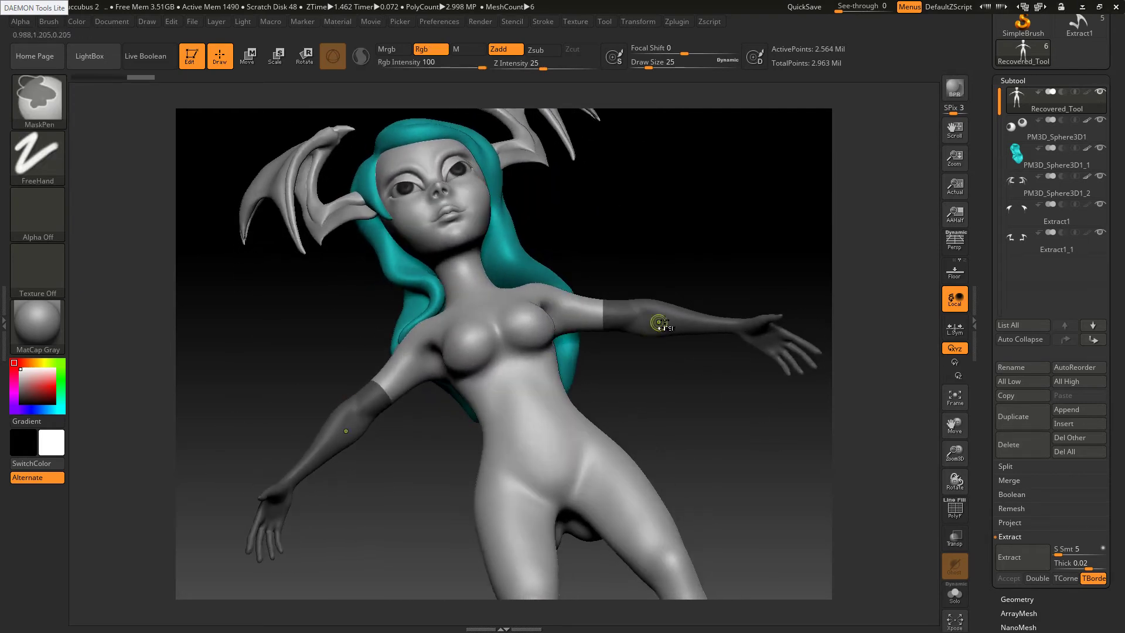
{"action": "left_click_drag", "start_coordinate": [652, 272], "coordinate": [680, 275], "text": "shift"}
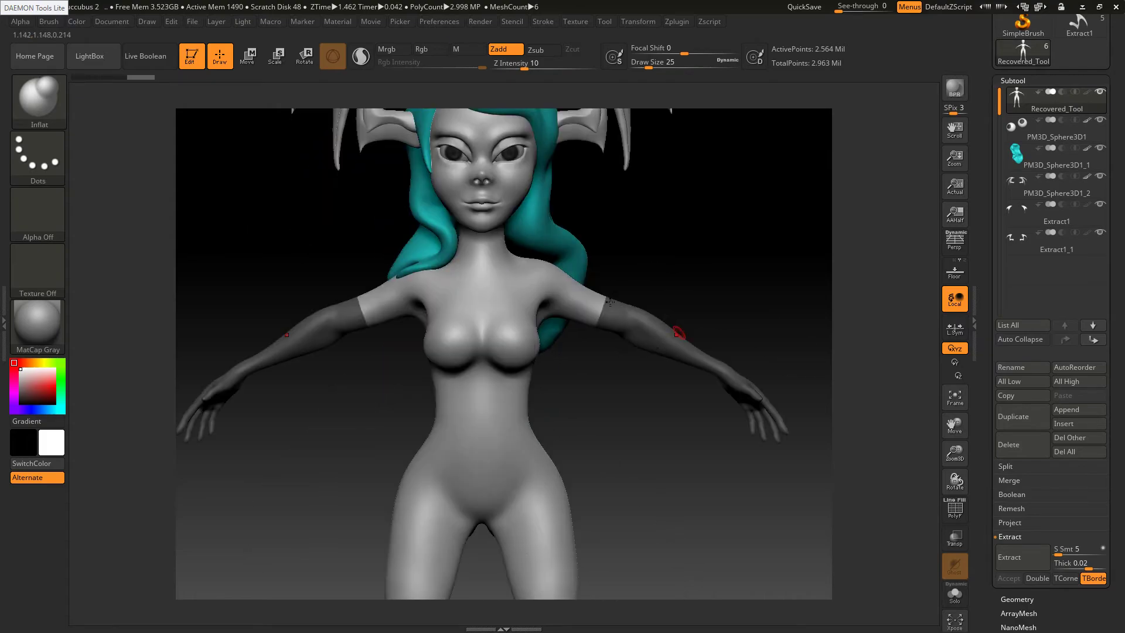
{"action": "left_click_drag", "start_coordinate": [678, 332], "coordinate": [615, 298], "text": "alt"}
{"action": "key", "text": "alt+Tab"}
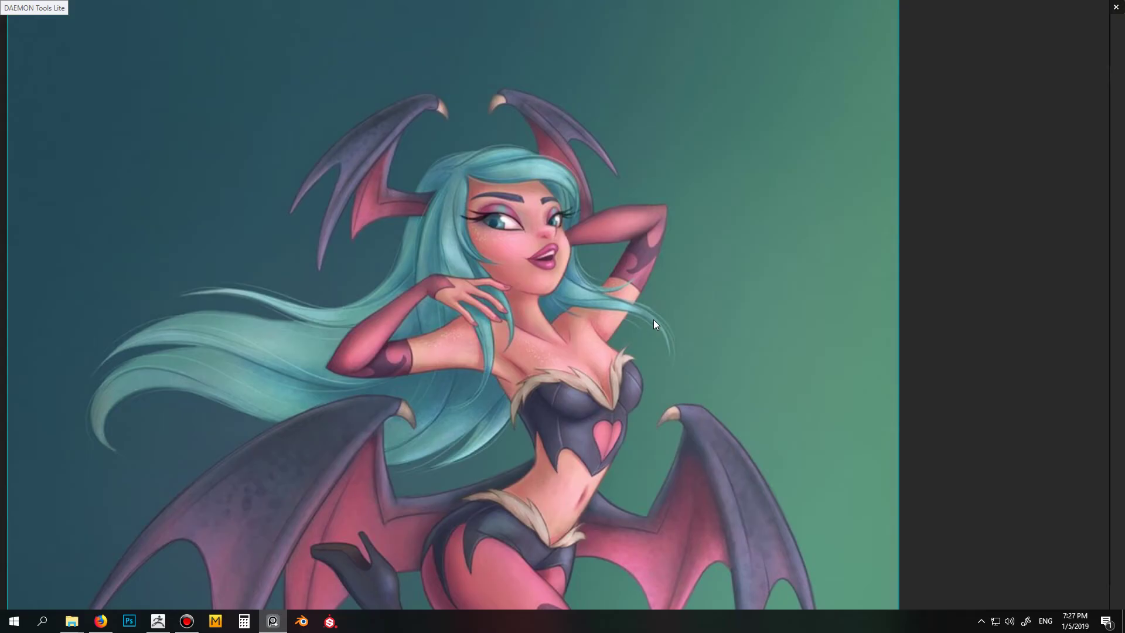
{"action": "key", "text": "alt+Tab"}
Set the draw size to 77, clear the mask from the fingers of both hands, and check the glove shape against the reference
{"action": "mouse_move", "coordinate": [654, 397]}
{"action": "left_mouse_down"}
{"action": "mouse_move", "coordinate": [638, 414]}
{"action": "mouse_move", "coordinate": [646, 438]}
{"action": "mouse_move", "coordinate": [736, 383]}
{"action": "mouse_move", "coordinate": [731, 324]}
{"action": "left_mouse_up"}
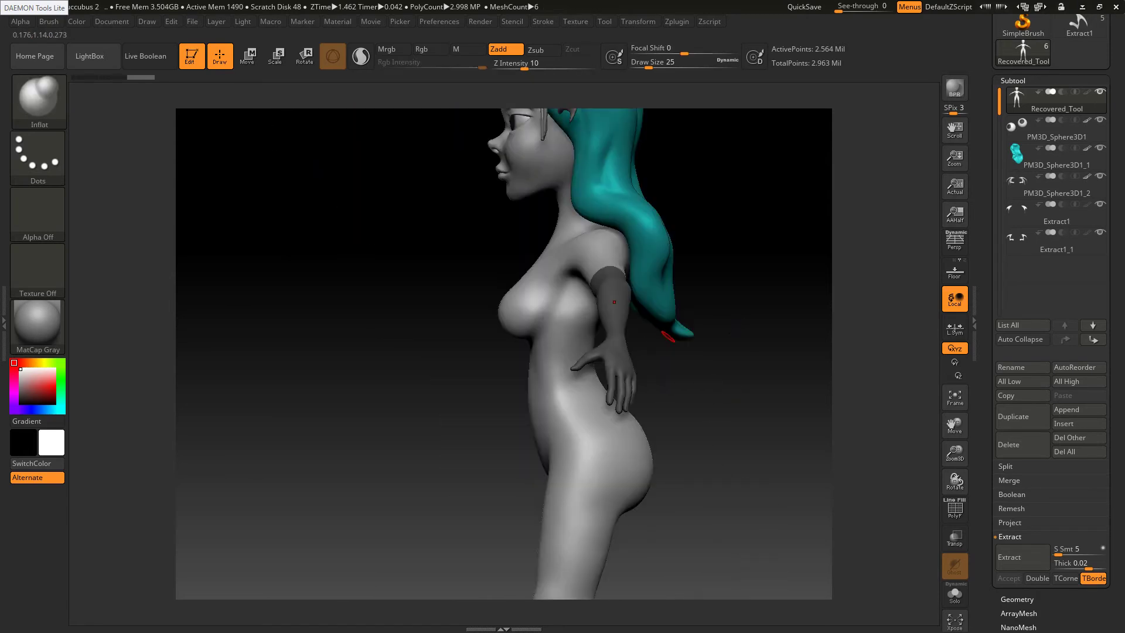
{"action": "mouse_move", "coordinate": [661, 327]}
{"action": "left_mouse_down"}
{"action": "mouse_move", "coordinate": [727, 334]}
{"action": "mouse_move", "coordinate": [485, 404]}
{"action": "left_mouse_up"}
{"action": "key", "text": "s"}
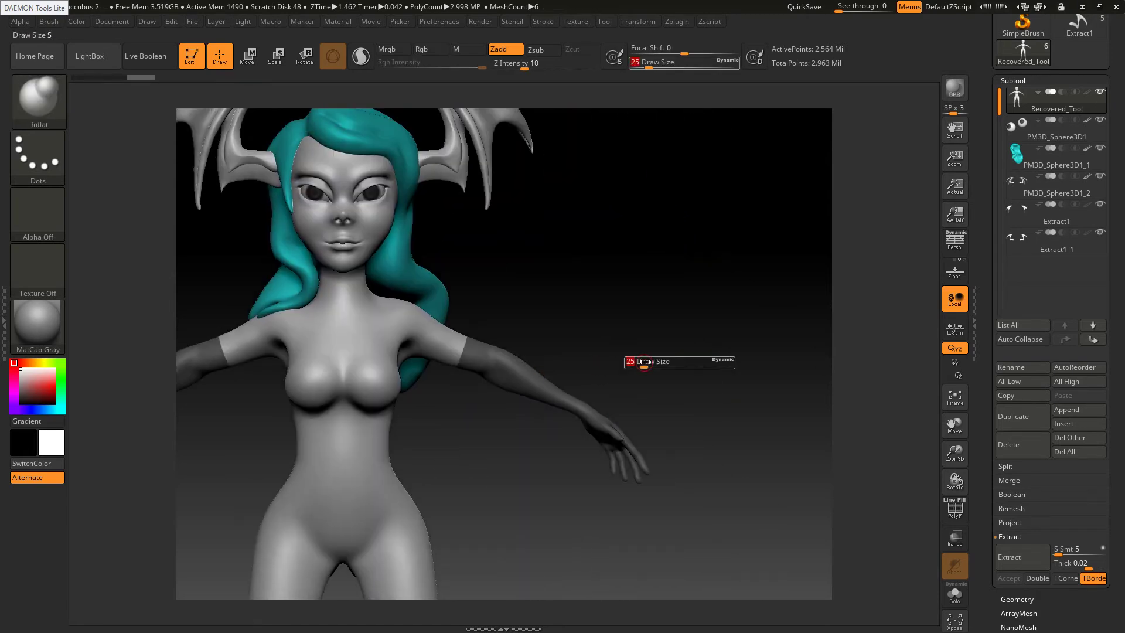
{"action": "left_click_drag", "start_coordinate": [645, 364], "coordinate": [657, 362]}
{"action": "left_click_drag", "start_coordinate": [657, 423], "coordinate": [623, 504], "text": "ctrl"}
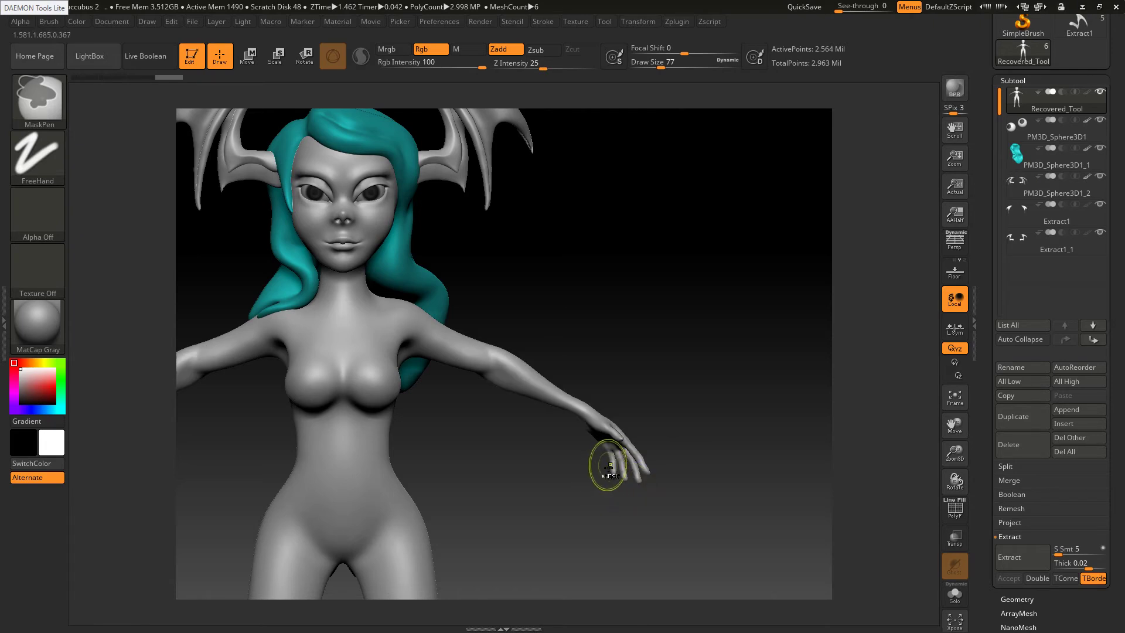
{"action": "key", "text": "ctrl+z"}
{"action": "left_click_drag", "start_coordinate": [715, 473], "coordinate": [575, 447], "text": "ctrl+alt"}
{"action": "mouse_move", "coordinate": [715, 507]}
{"action": "left_mouse_down", "text": "ctrl+alt"}
{"action": "mouse_move", "coordinate": [579, 480]}
{"action": "mouse_move", "coordinate": [548, 443]}
{"action": "left_mouse_up", "text": "ctrl+alt"}
{"action": "left_click_drag", "start_coordinate": [673, 460], "coordinate": [606, 386], "text": "ctrl+alt"}
{"action": "key", "text": "alt+Tab"}
{"action": "key", "text": "alt+Tab"}
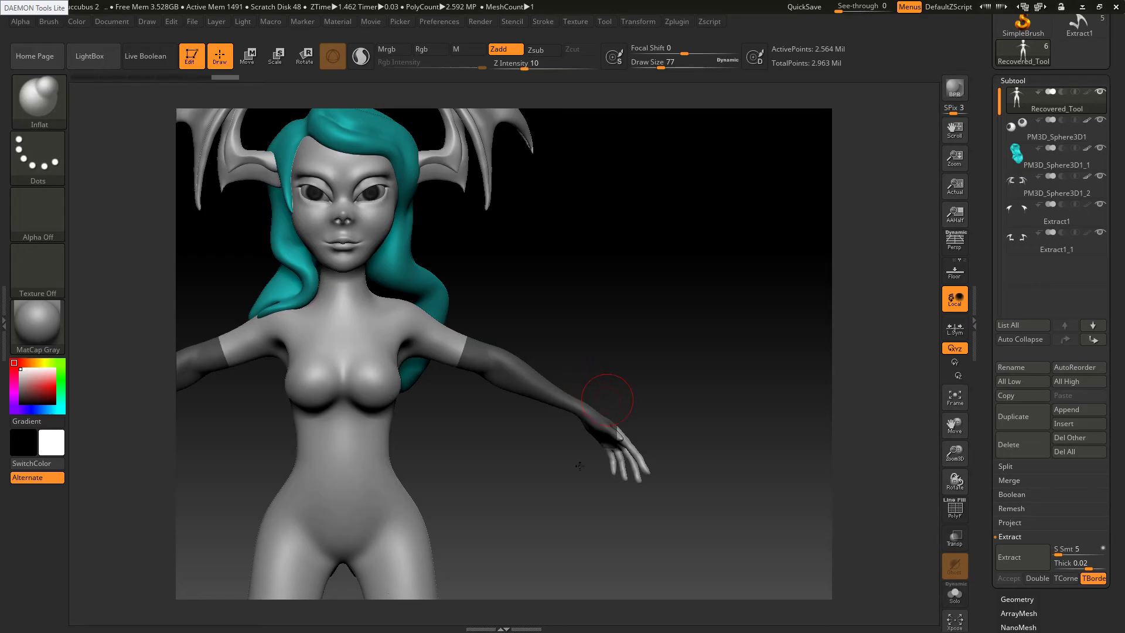
Set the draw size to 33 and trim the arm mask into a V-shaped point on the back of the hand
{"action": "left_click_drag", "start_coordinate": [581, 462], "coordinate": [557, 507]}
{"action": "left_click_drag", "start_coordinate": [496, 420], "coordinate": [543, 421], "text": "alt"}
{"action": "mouse_move", "coordinate": [545, 472]}
{"action": "left_mouse_down"}
{"action": "mouse_move", "coordinate": [427, 497]}
{"action": "mouse_move", "coordinate": [568, 350]}
{"action": "left_mouse_up"}
{"action": "mouse_move", "coordinate": [435, 377]}
{"action": "left_mouse_down"}
{"action": "mouse_move", "coordinate": [469, 366]}
{"action": "mouse_move", "coordinate": [444, 354]}
{"action": "mouse_move", "coordinate": [468, 343]}
{"action": "left_mouse_up"}
{"action": "key", "text": "s"}
{"action": "key", "text": "ctrl"}
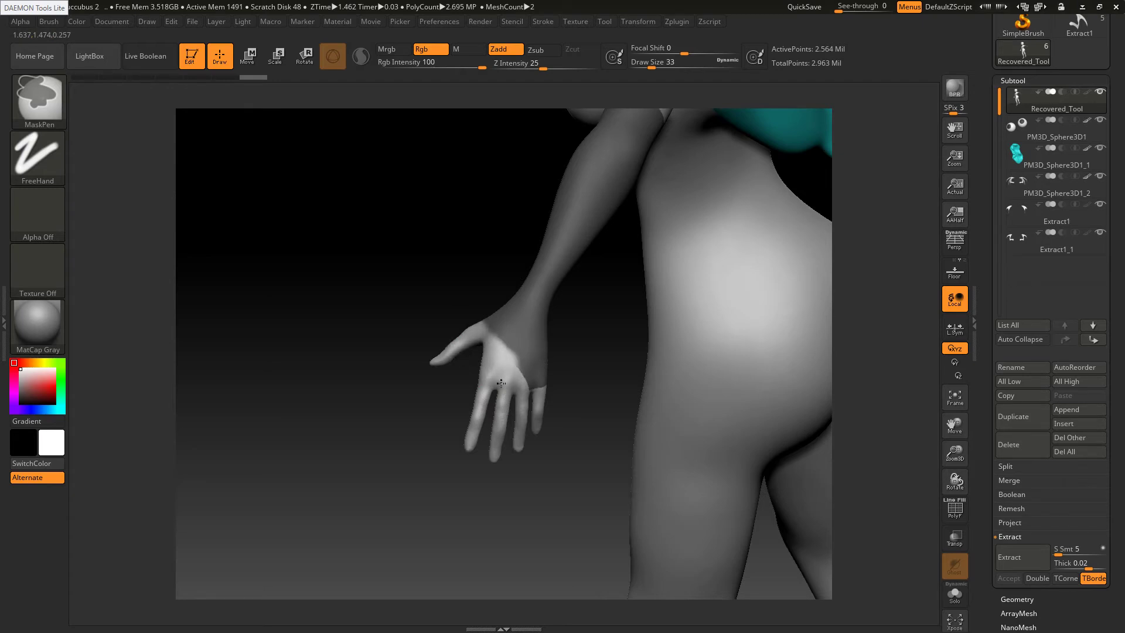
{"action": "mouse_move", "coordinate": [501, 384]}
{"action": "left_mouse_down", "text": "ctrl"}
{"action": "mouse_move", "coordinate": [537, 354]}
{"action": "mouse_move", "coordinate": [542, 376]}
{"action": "left_mouse_up", "text": "ctrl"}
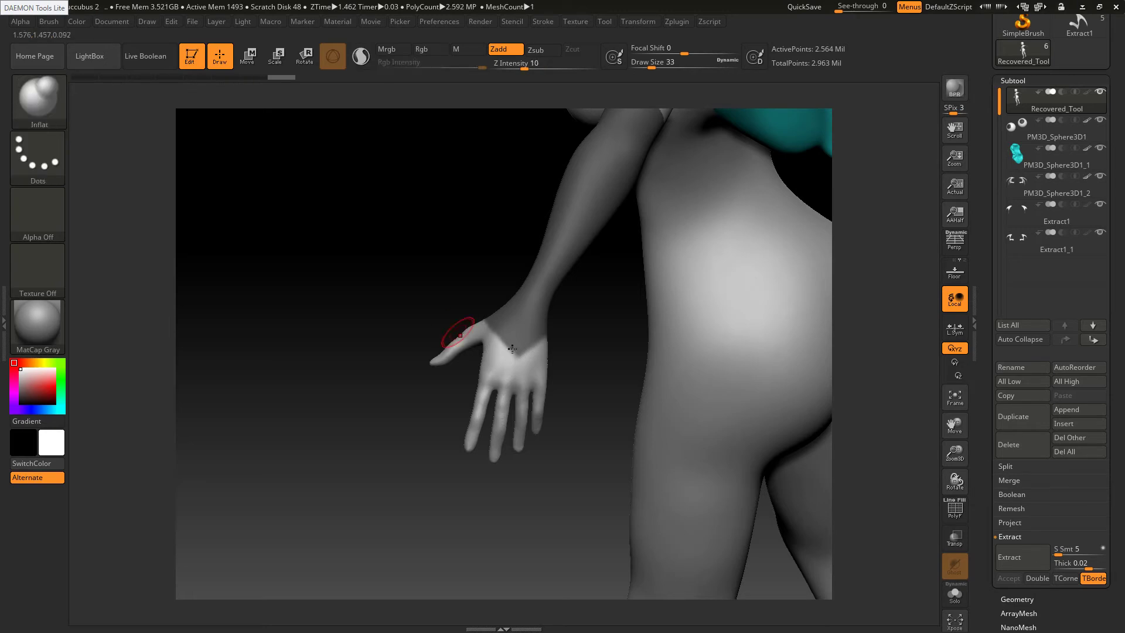
Erase the arm mask from the palm and the base of the thumb
{"action": "left_click_drag", "start_coordinate": [423, 321], "coordinate": [633, 342]}
{"action": "key", "text": "ctrl"}
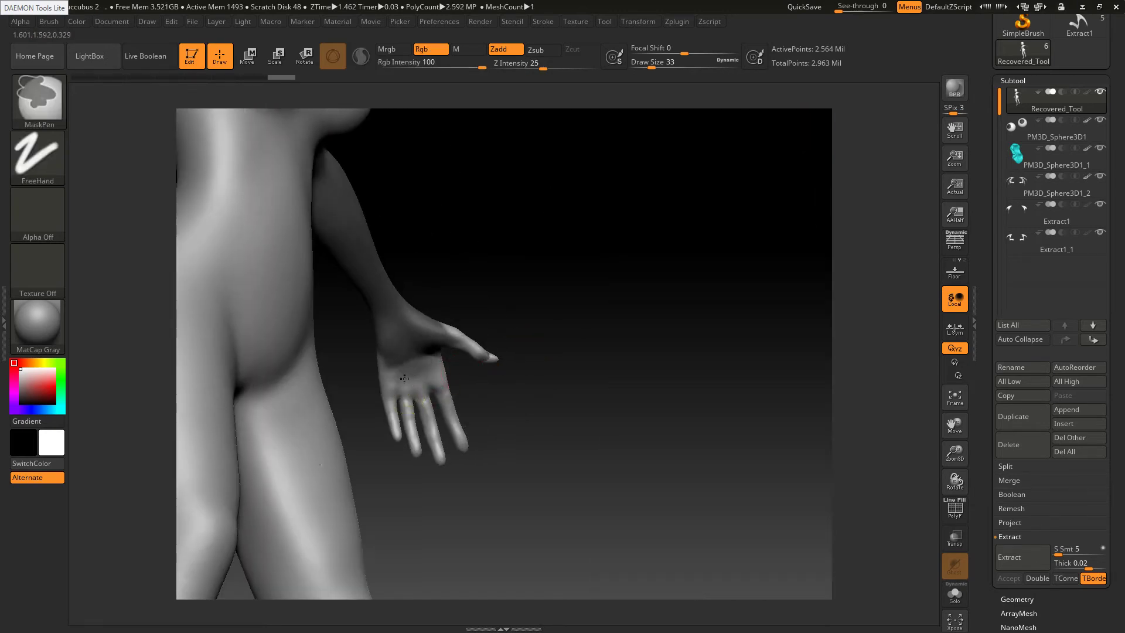
{"action": "left_click_drag", "start_coordinate": [404, 379], "coordinate": [410, 354], "text": "ctrl+alt"}
{"action": "mouse_move", "coordinate": [445, 330]}
{"action": "right_mouse_down"}
{"action": "mouse_move", "coordinate": [404, 375]}
{"action": "mouse_move", "coordinate": [410, 413]}
{"action": "mouse_move", "coordinate": [467, 362]}
{"action": "right_mouse_up"}
{"action": "left_click_drag", "start_coordinate": [463, 339], "coordinate": [463, 321], "text": "ctrl+alt"}
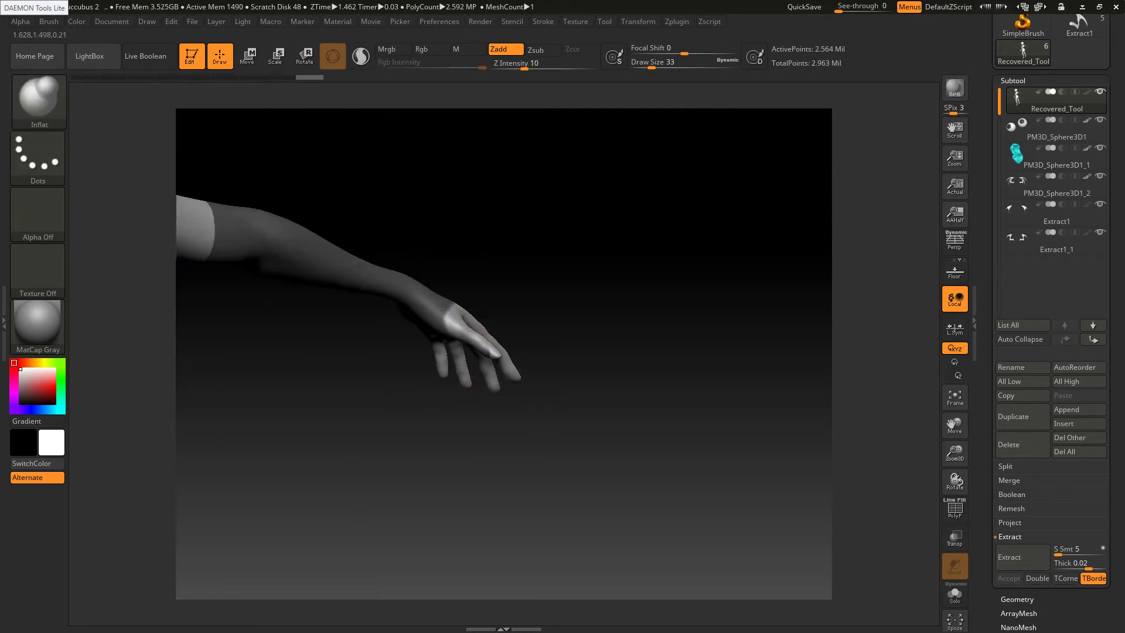
Clean the mask's edge around the thumb base, the heel of the palm and the outer side of the wrist
{"action": "right_click_drag", "start_coordinate": [464, 324], "coordinate": [443, 295]}
{"action": "mouse_move", "coordinate": [473, 310]}
{"action": "left_mouse_down", "text": "ctrl+alt"}
{"action": "mouse_move", "coordinate": [483, 312]}
{"action": "mouse_move", "coordinate": [461, 320]}
{"action": "mouse_move", "coordinate": [465, 309]}
{"action": "left_mouse_up", "text": "ctrl+alt"}
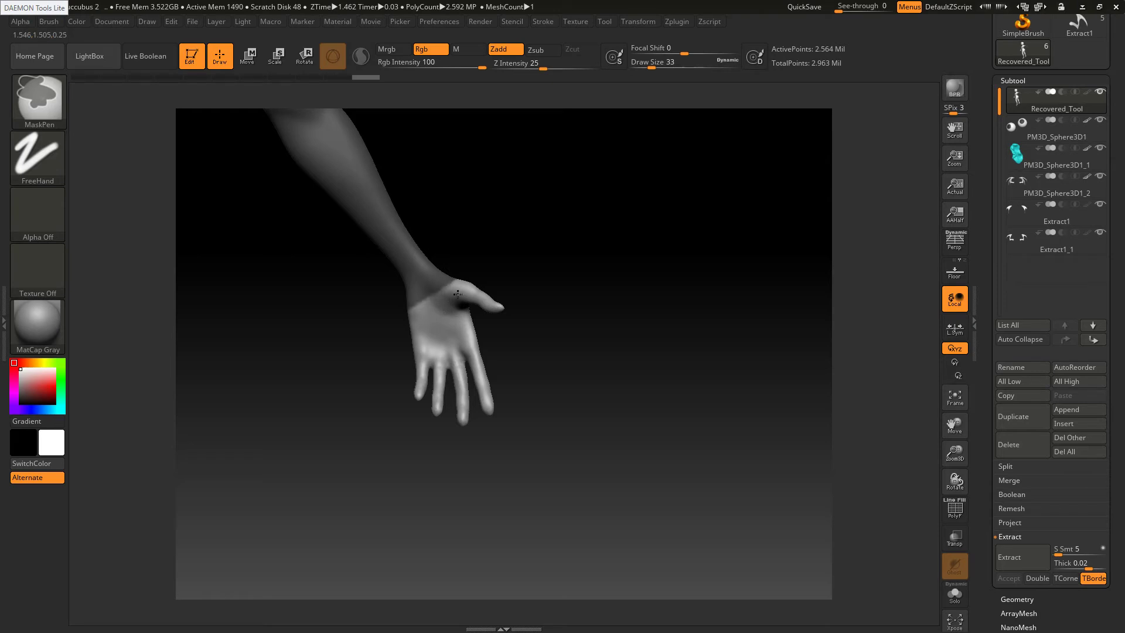
{"action": "left_click_drag", "start_coordinate": [430, 308], "coordinate": [413, 312], "text": "ctrl+alt"}
{"action": "right_click_drag", "start_coordinate": [414, 314], "coordinate": [519, 311]}
{"action": "left_click_drag", "start_coordinate": [420, 310], "coordinate": [428, 297], "text": "ctrl+alt"}
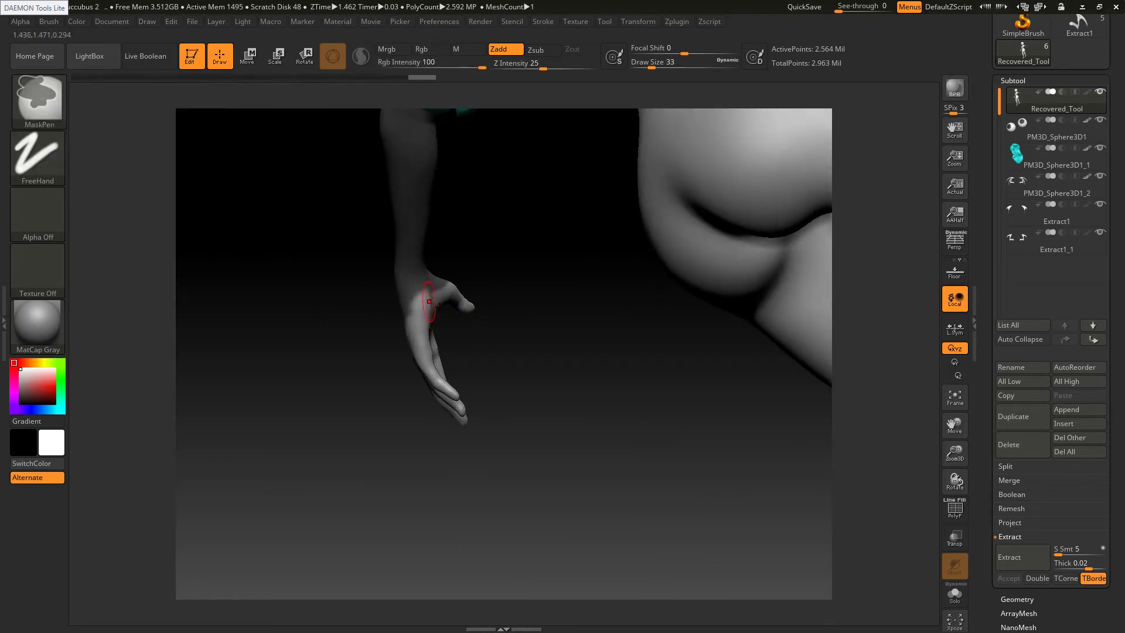
Trim the thumb side of the V-shaped mask on the back of the hand
{"action": "right_click_drag", "start_coordinate": [431, 298], "coordinate": [488, 300]}
{"action": "key", "text": "ctrl"}
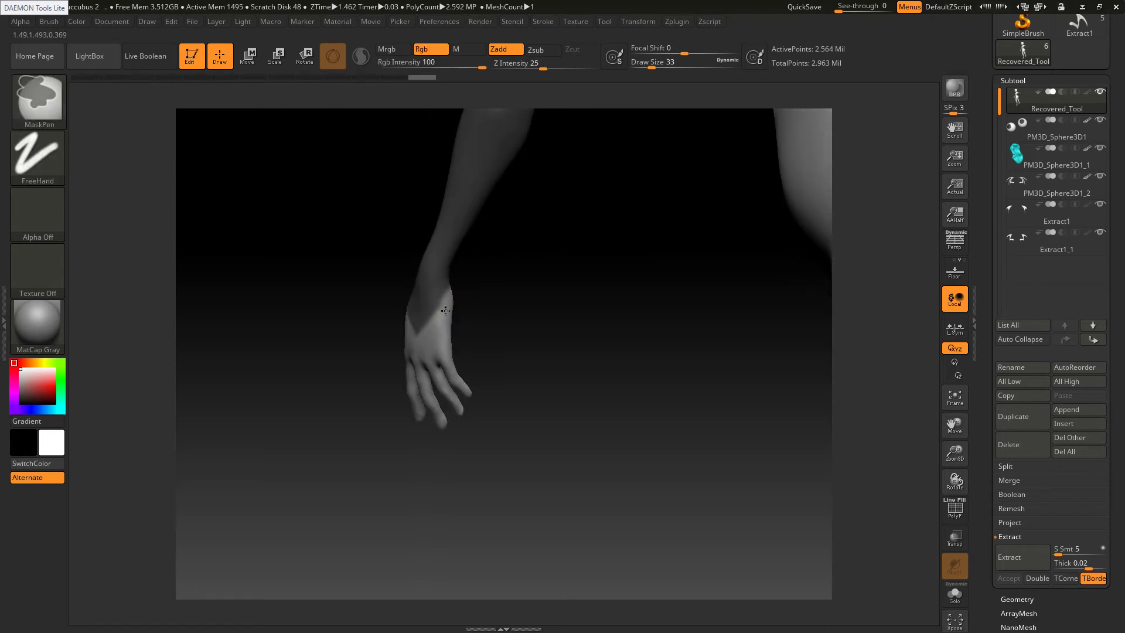
{"action": "left_click_drag", "start_coordinate": [445, 311], "coordinate": [462, 308], "text": "ctrl+alt"}
{"action": "mouse_move", "coordinate": [456, 303]}
{"action": "right_mouse_down"}
{"action": "mouse_move", "coordinate": [485, 322]}
{"action": "mouse_move", "coordinate": [431, 329]}
{"action": "right_mouse_up"}
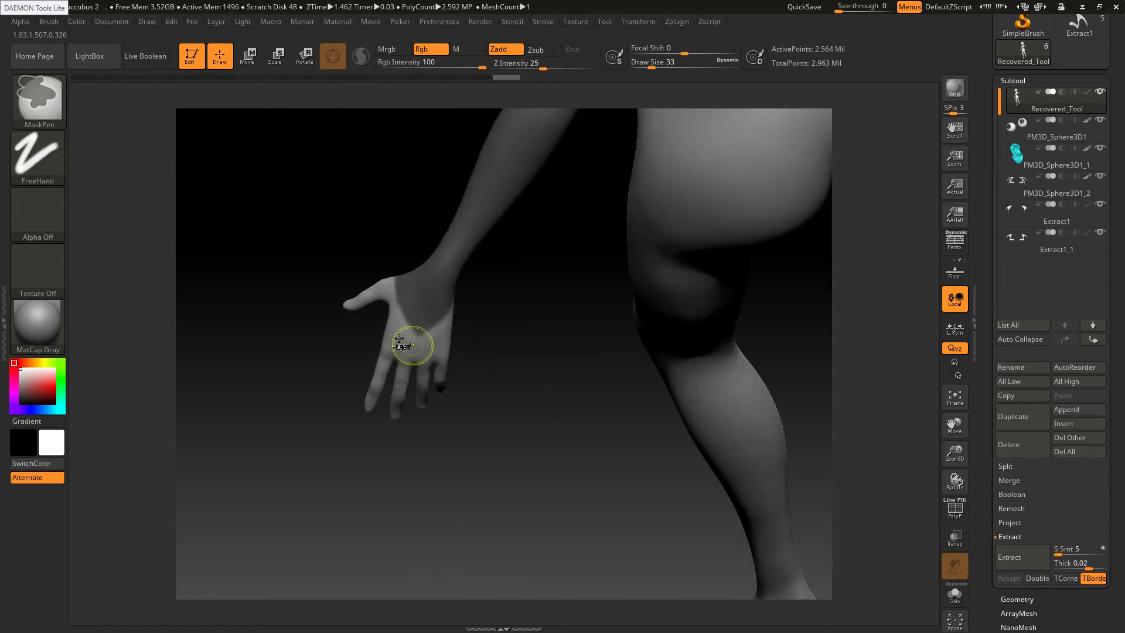
{"action": "left_click_drag", "start_coordinate": [397, 329], "coordinate": [410, 339], "text": "ctrl+alt"}
Reduce the draw size to 7 and sharpen the edges of the V-shaped mask on the back of the hand
{"action": "key", "text": "s"}
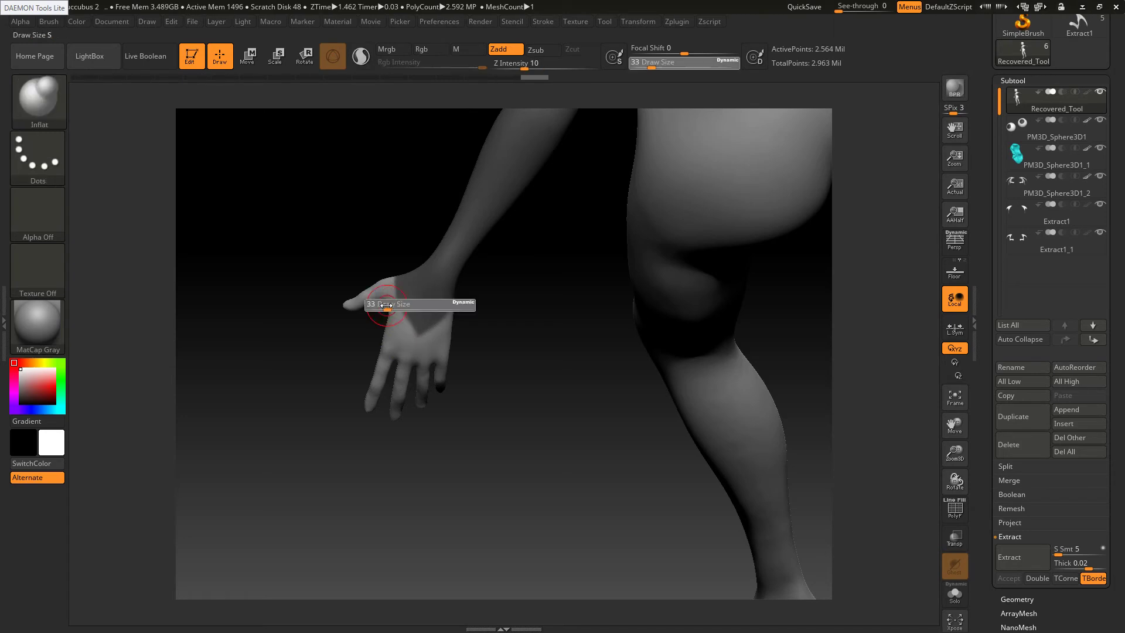
{"action": "left_click", "coordinate": [414, 338], "text": "ctrl"}
{"action": "key", "text": "s"}
{"action": "left_click_drag", "start_coordinate": [393, 308], "coordinate": [383, 307]}
{"action": "key", "text": "ctrl"}
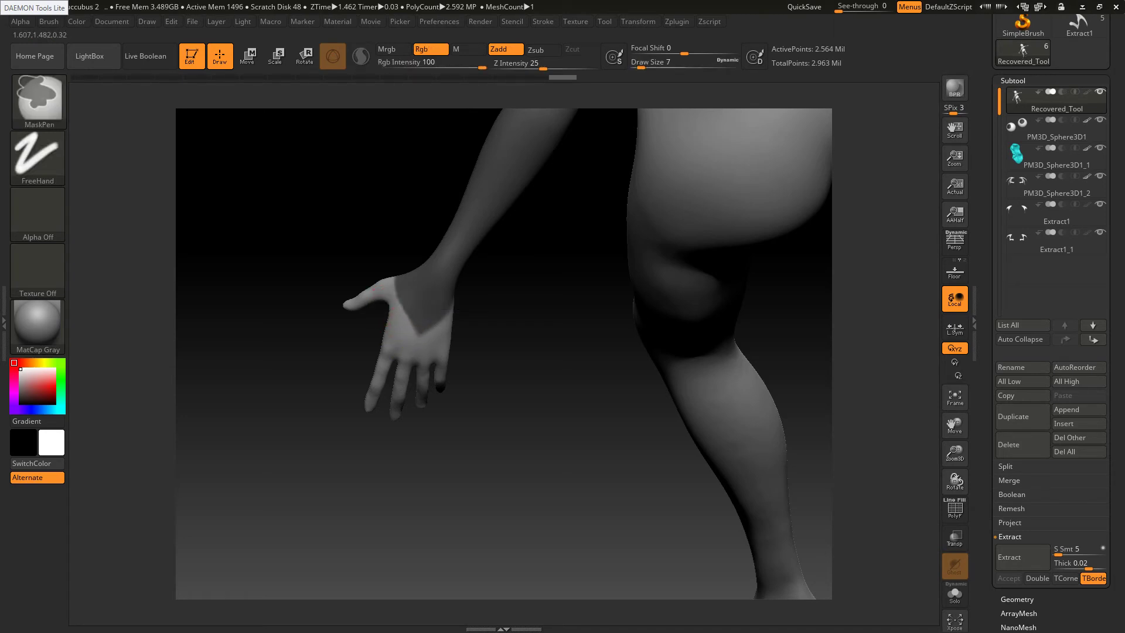
{"action": "left_click_drag", "start_coordinate": [393, 295], "coordinate": [423, 340], "text": "ctrl"}
{"action": "right_click_drag", "start_coordinate": [432, 339], "coordinate": [436, 335]}
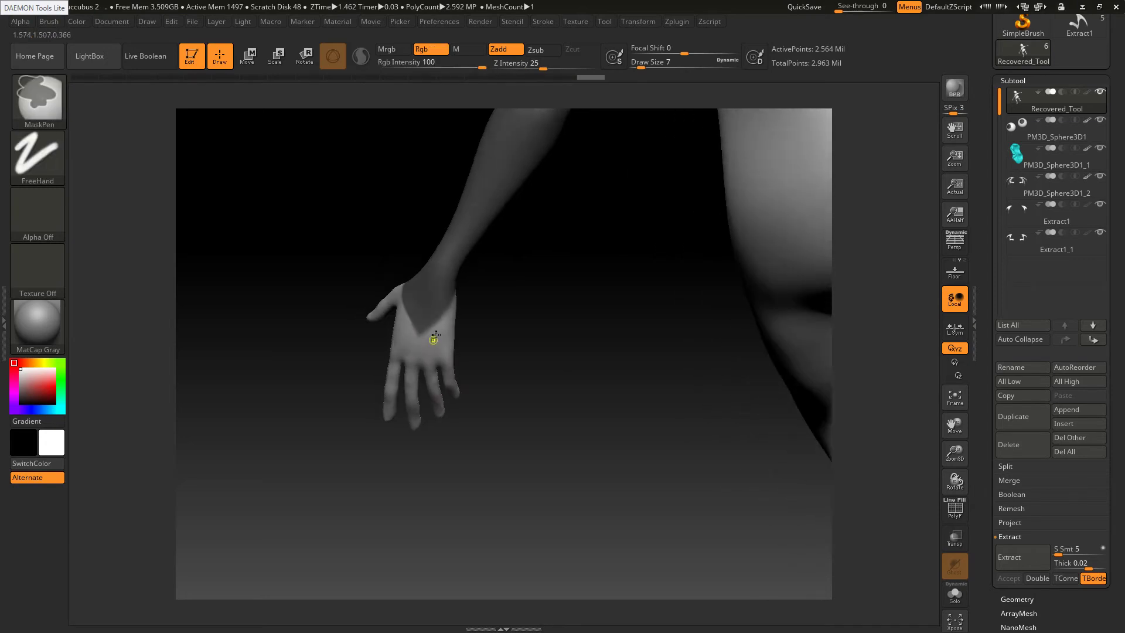
Enlarge the draw size to 31 and even out the mask across the palm side and outer edge of the wrist
{"action": "left_click_drag", "start_coordinate": [328, 346], "coordinate": [490, 344]}
{"action": "right_click_drag", "start_coordinate": [489, 344], "coordinate": [381, 338], "text": "ctrl"}
{"action": "key", "text": "s"}
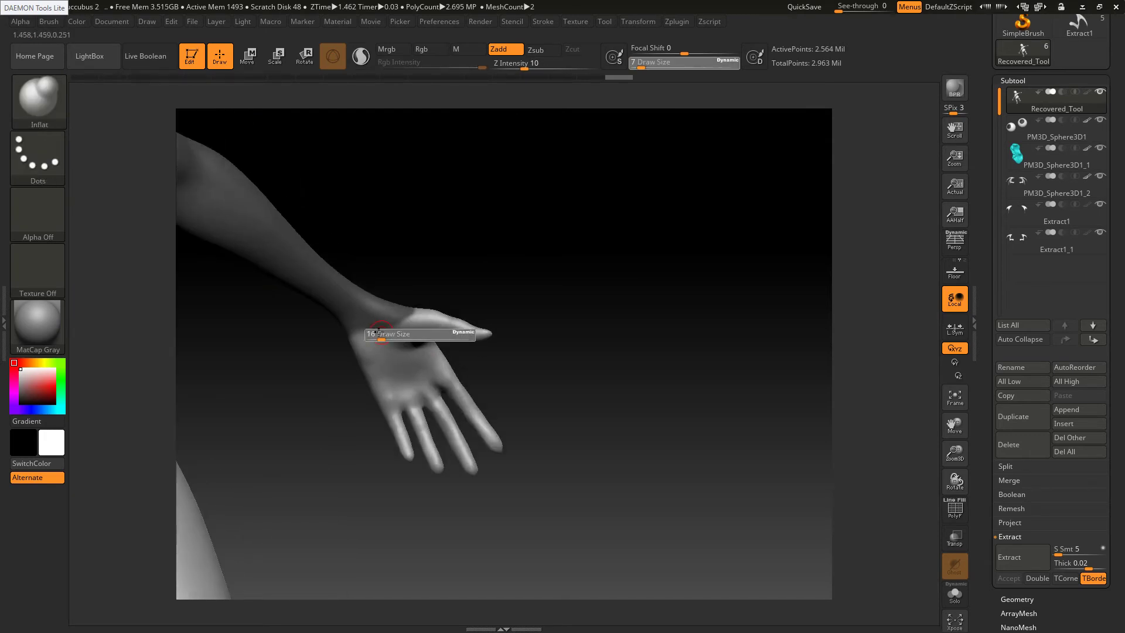
{"action": "left_click_drag", "start_coordinate": [377, 339], "coordinate": [381, 338]}
{"action": "mouse_move", "coordinate": [384, 333]}
{"action": "left_mouse_down", "text": "ctrl"}
{"action": "mouse_move", "coordinate": [357, 336]}
{"action": "mouse_move", "coordinate": [373, 325]}
{"action": "mouse_move", "coordinate": [365, 337]}
{"action": "left_mouse_up", "text": "ctrl"}
{"action": "key", "text": "s"}
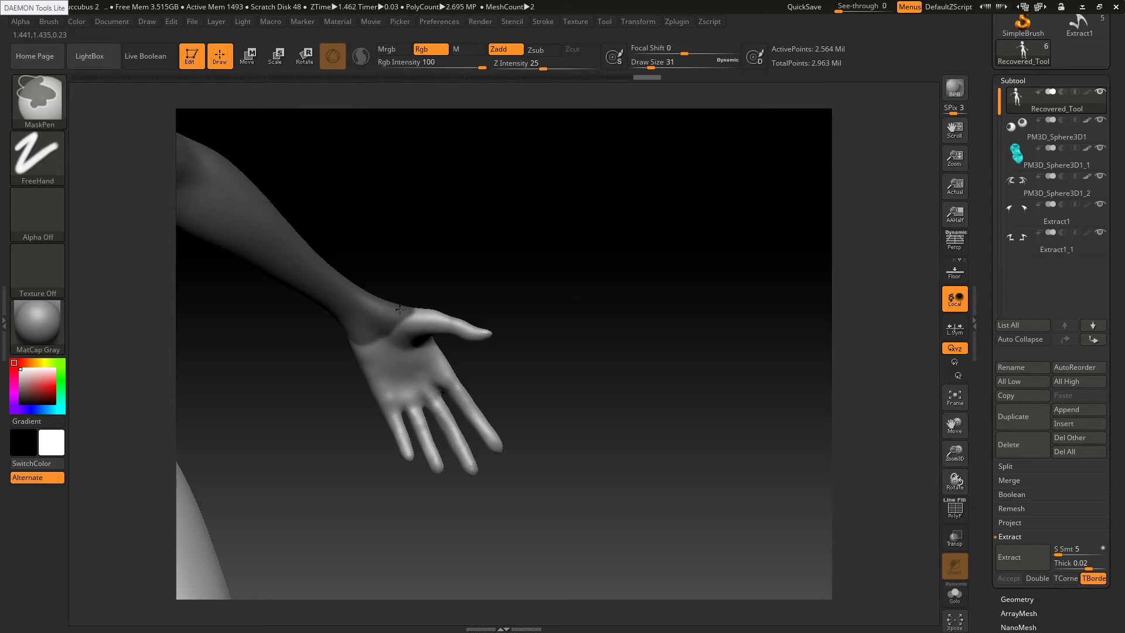
{"action": "right_click_drag", "start_coordinate": [359, 319], "coordinate": [411, 313]}
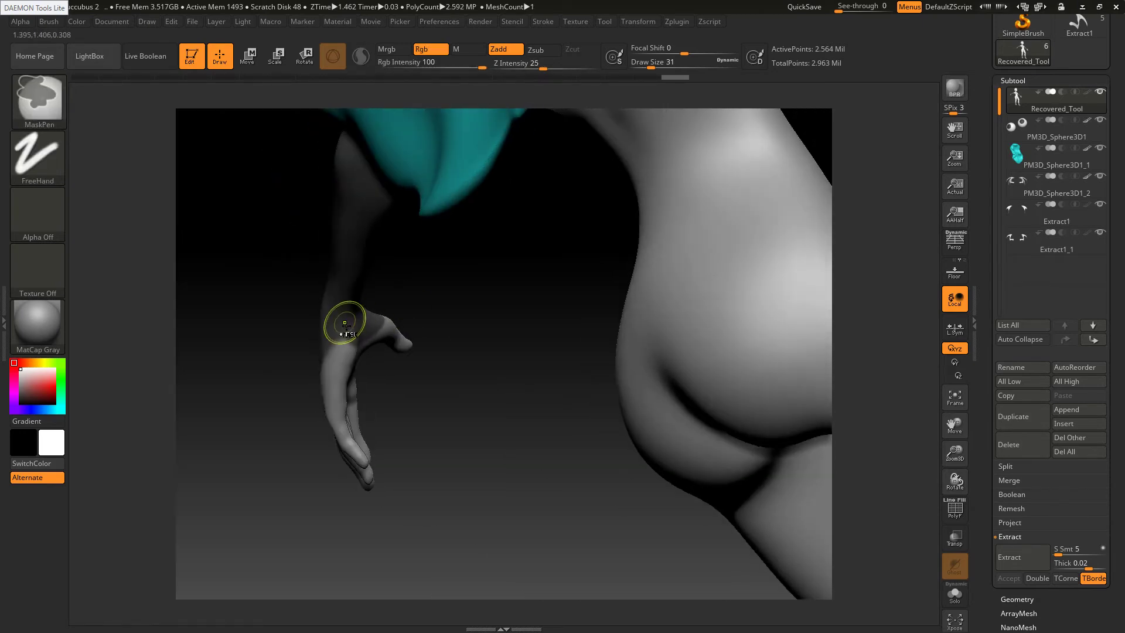
{"action": "left_click_drag", "start_coordinate": [345, 323], "coordinate": [381, 335], "text": "ctrl"}
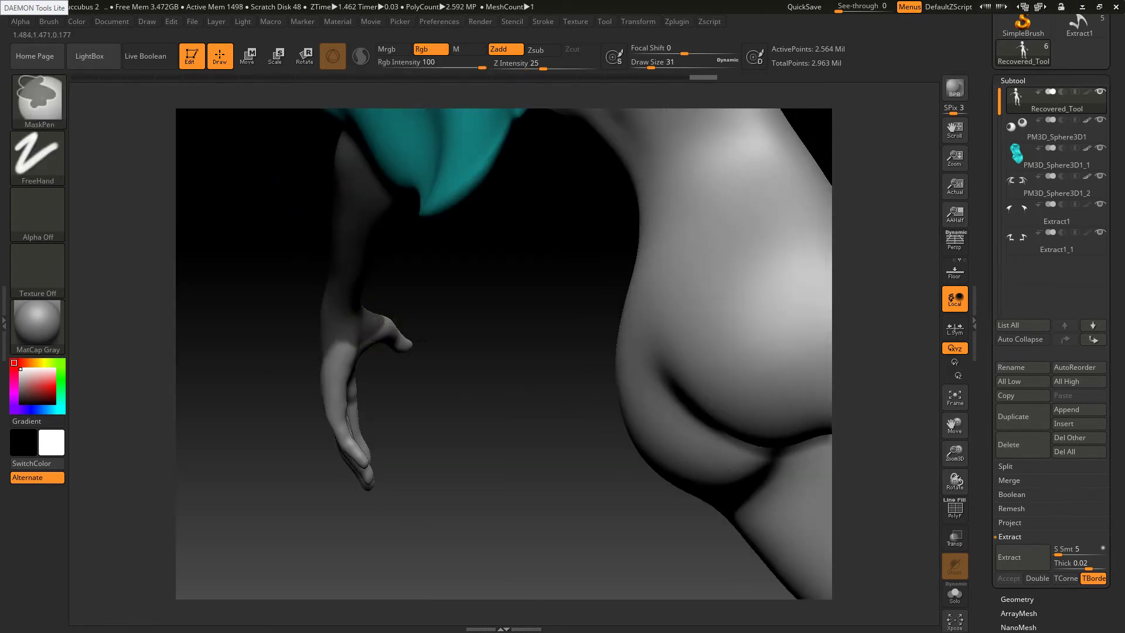
{"action": "mouse_move", "coordinate": [381, 337]}
{"action": "right_mouse_down", "text": "ctrl"}
{"action": "mouse_move", "coordinate": [345, 266]}
{"action": "mouse_move", "coordinate": [384, 350]}
{"action": "mouse_move", "coordinate": [490, 309]}
{"action": "right_mouse_up", "text": "ctrl"}
Compare the masked glove areas on both arms with the gloves in the reference illustration
{"action": "key", "text": "alt+Tab"}
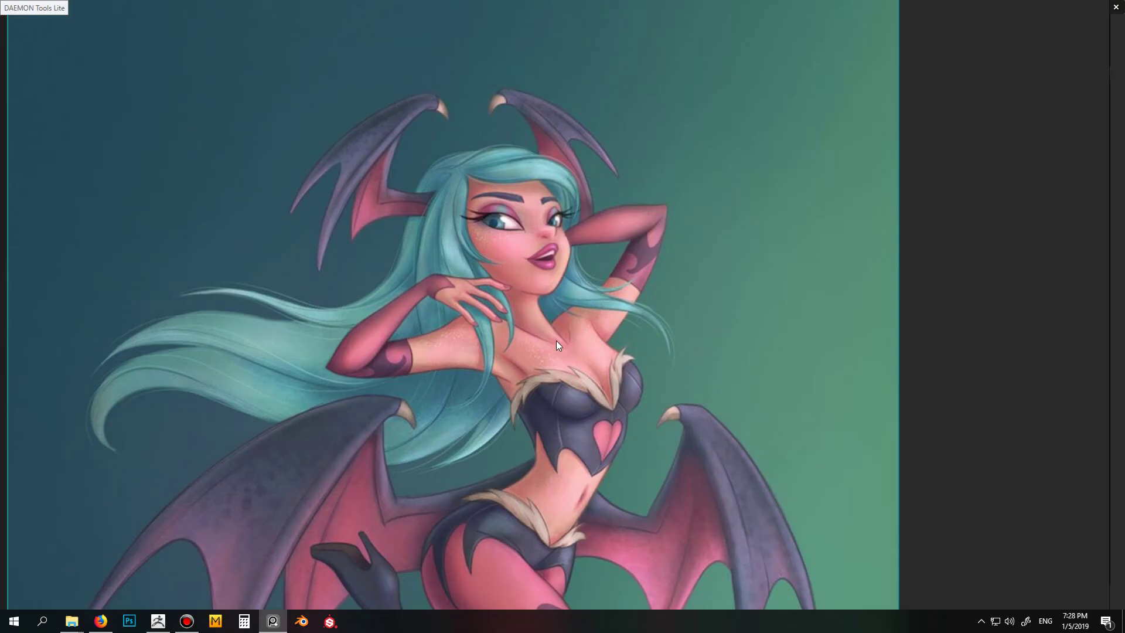
{"action": "key", "text": "alt+Tab"}
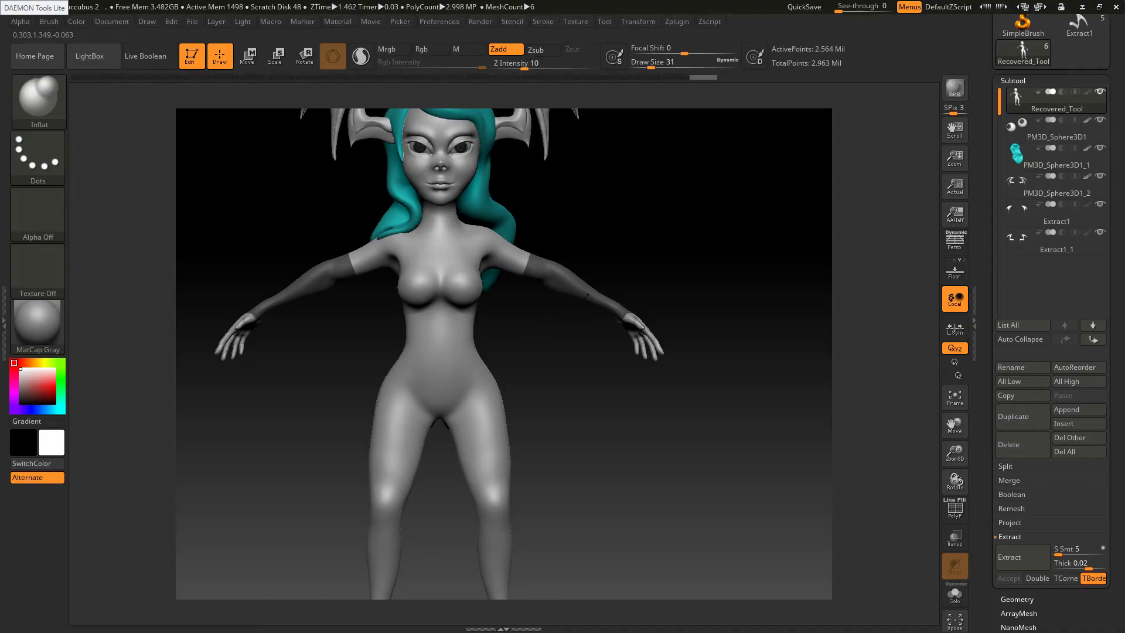
{"action": "key", "text": "ctrl"}
{"action": "mouse_move", "coordinate": [650, 338]}
{"action": "right_mouse_down", "text": "ctrl"}
{"action": "mouse_move", "coordinate": [656, 352]}
{"action": "mouse_move", "coordinate": [657, 335]}
{"action": "right_mouse_up", "text": "ctrl"}
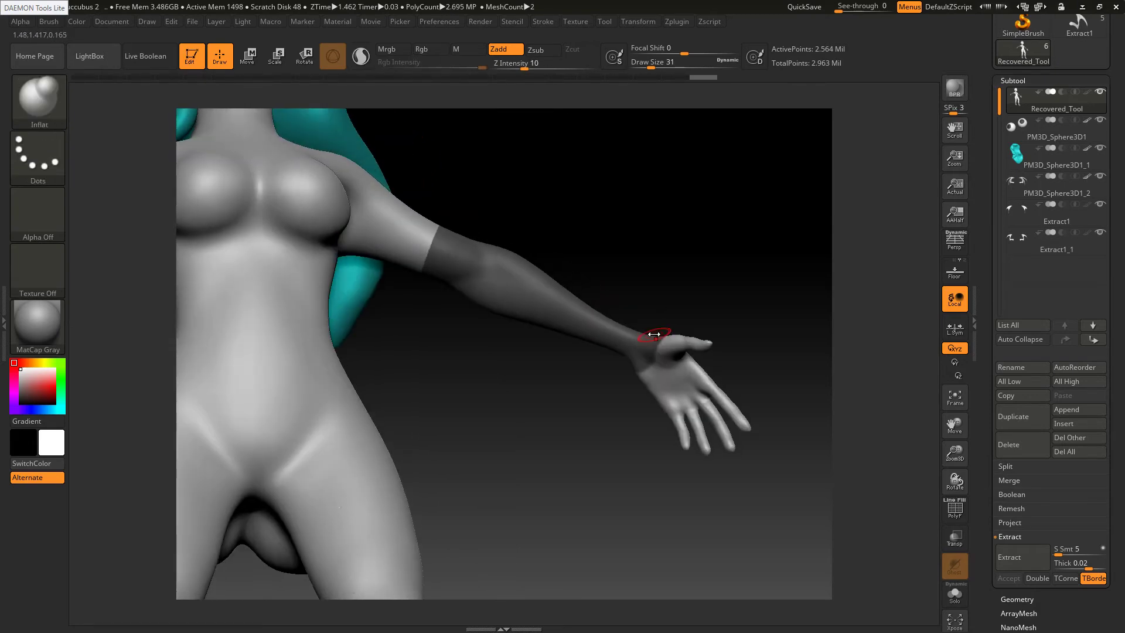
{"action": "key", "text": "ctrl"}
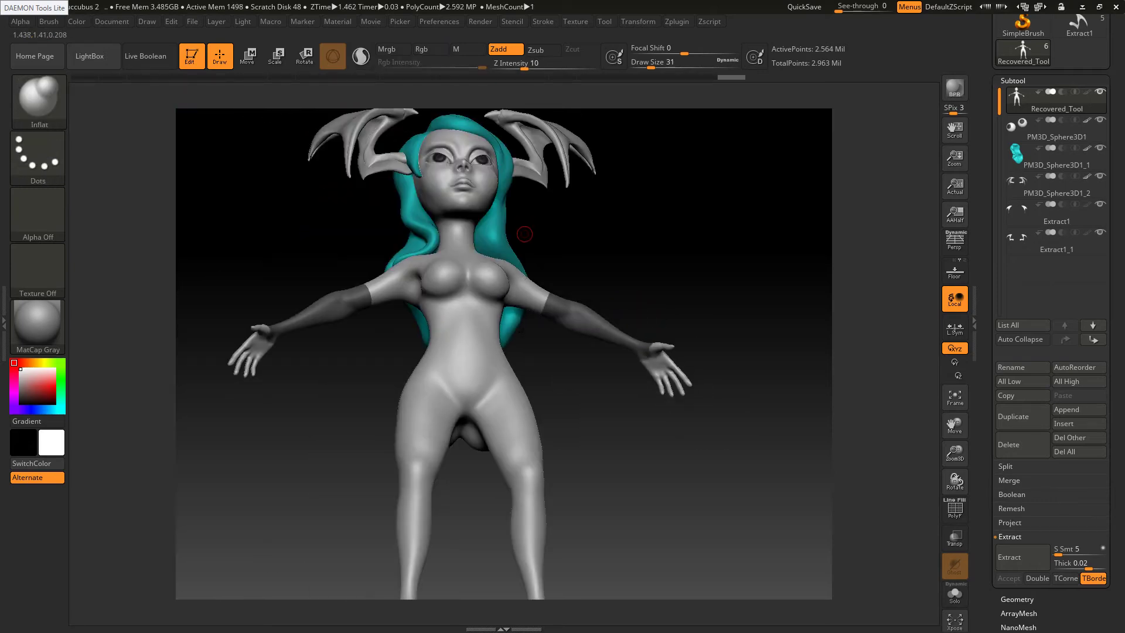
{"action": "key", "text": "ctrl"}
{"action": "right_click_drag", "start_coordinate": [612, 394], "coordinate": [577, 367], "text": "ctrl"}
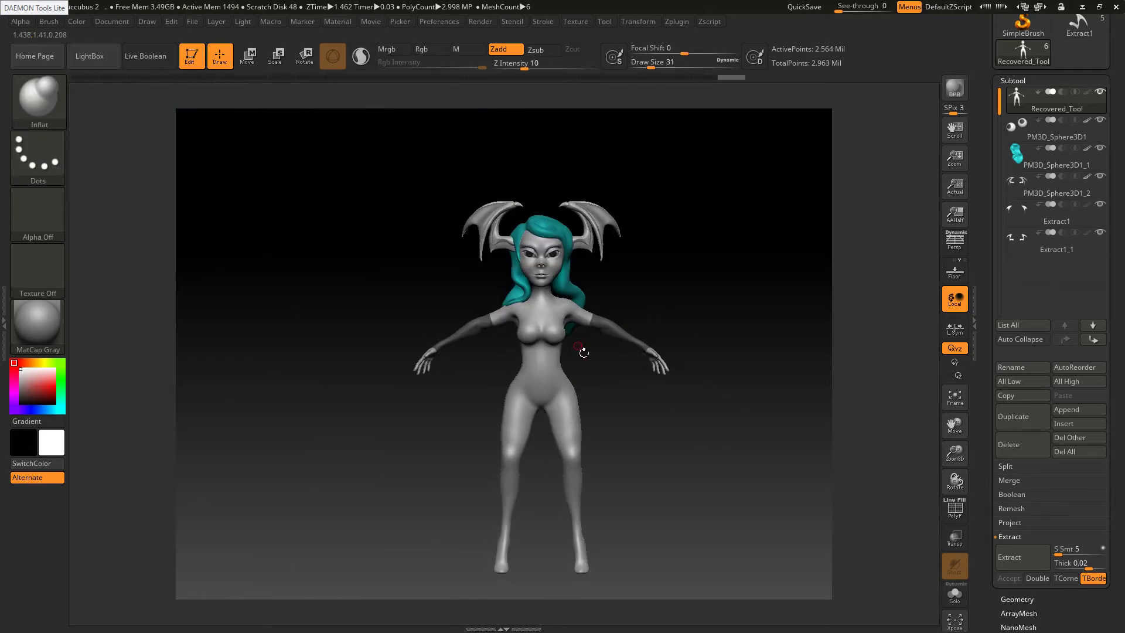
{"action": "key", "text": "alt+Tab"}
{"action": "key", "text": "alt+Tab"}
{"action": "left_click_drag", "start_coordinate": [620, 385], "coordinate": [701, 342]}
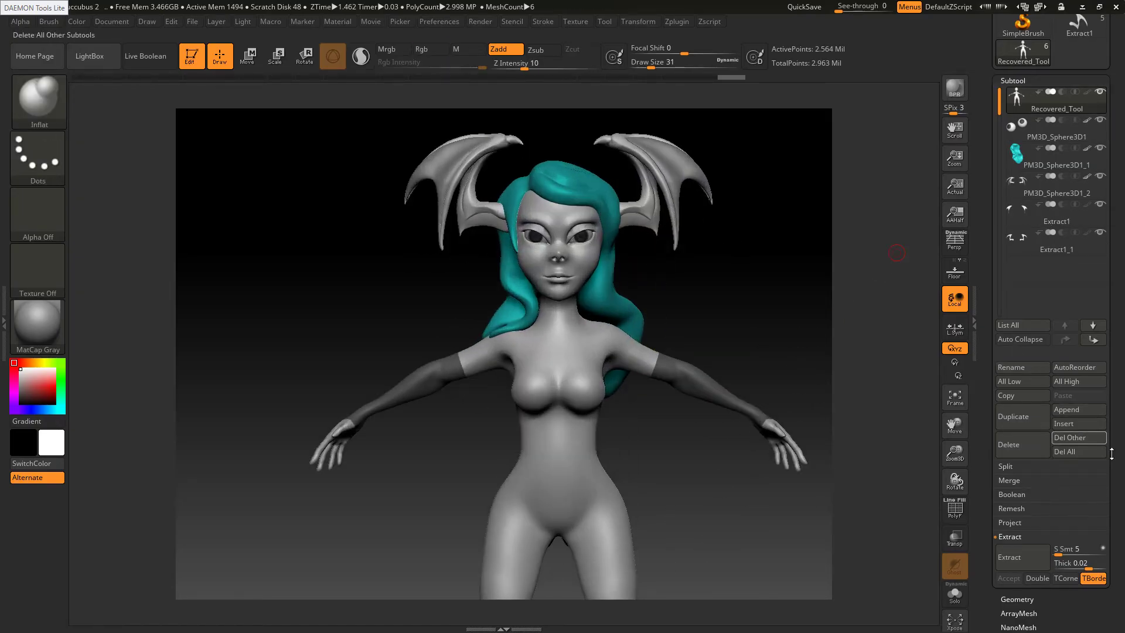
Try to extract the masked glove areas with a thickness of 0.01
{"action": "left_click_drag", "start_coordinate": [1112, 453], "coordinate": [1112, 254]}
{"action": "left_click", "coordinate": [1078, 365]}
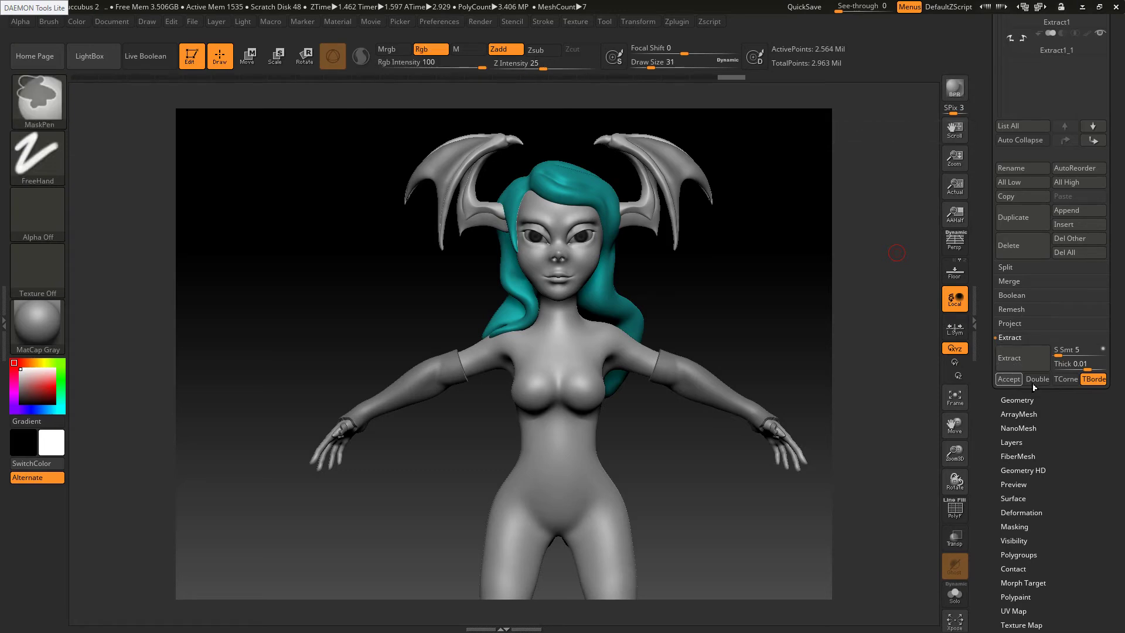
{"action": "key", "text": "ctrl+z"}
Clear the stray masking from the fingers, leaving the glove mask on the forearms
{"action": "mouse_move", "coordinate": [616, 429]}
{"action": "left_mouse_down"}
{"action": "mouse_move", "coordinate": [410, 414]}
{"action": "mouse_move", "coordinate": [382, 430]}
{"action": "left_mouse_up"}
{"action": "key", "text": "ctrl"}
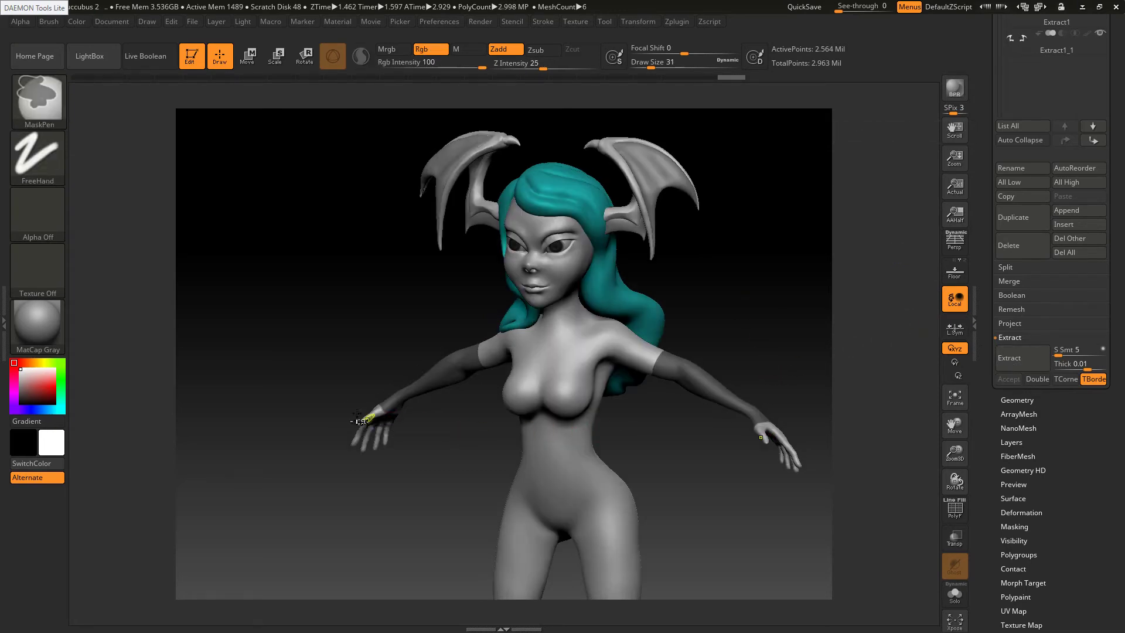
{"action": "left_click_drag", "start_coordinate": [335, 402], "coordinate": [395, 448], "text": "ctrl+alt"}
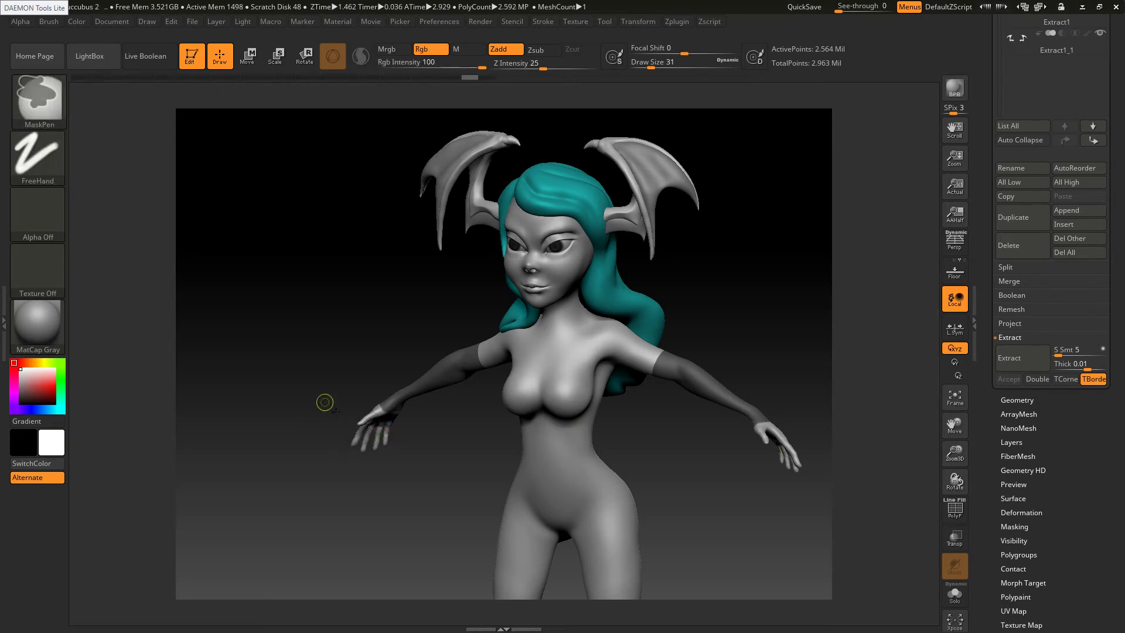
{"action": "mouse_move", "coordinate": [322, 403]}
{"action": "left_mouse_down", "text": "ctrl"}
{"action": "mouse_move", "coordinate": [377, 450]}
{"action": "mouse_move", "coordinate": [394, 424]}
{"action": "mouse_move", "coordinate": [360, 399]}
{"action": "left_mouse_up", "text": "ctrl"}
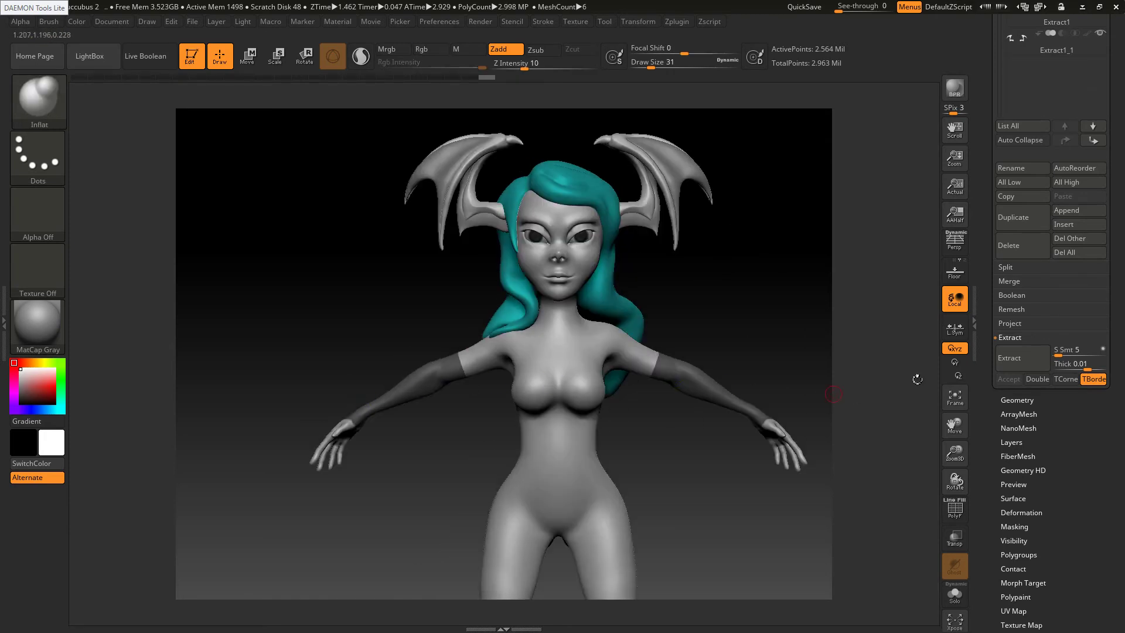
Extract the masked glove areas with a thickness of 0.003 and accept them as a new subtool
{"action": "left_click", "coordinate": [1073, 365]}
{"action": "type", "text": ".003"}
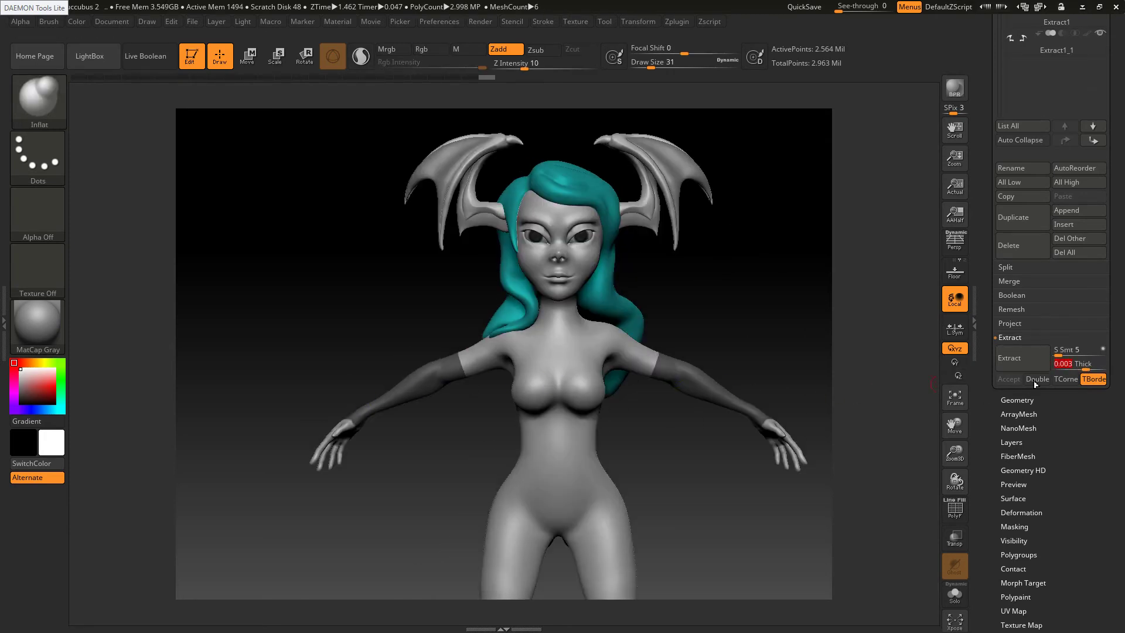
{"action": "key", "text": "Return"}
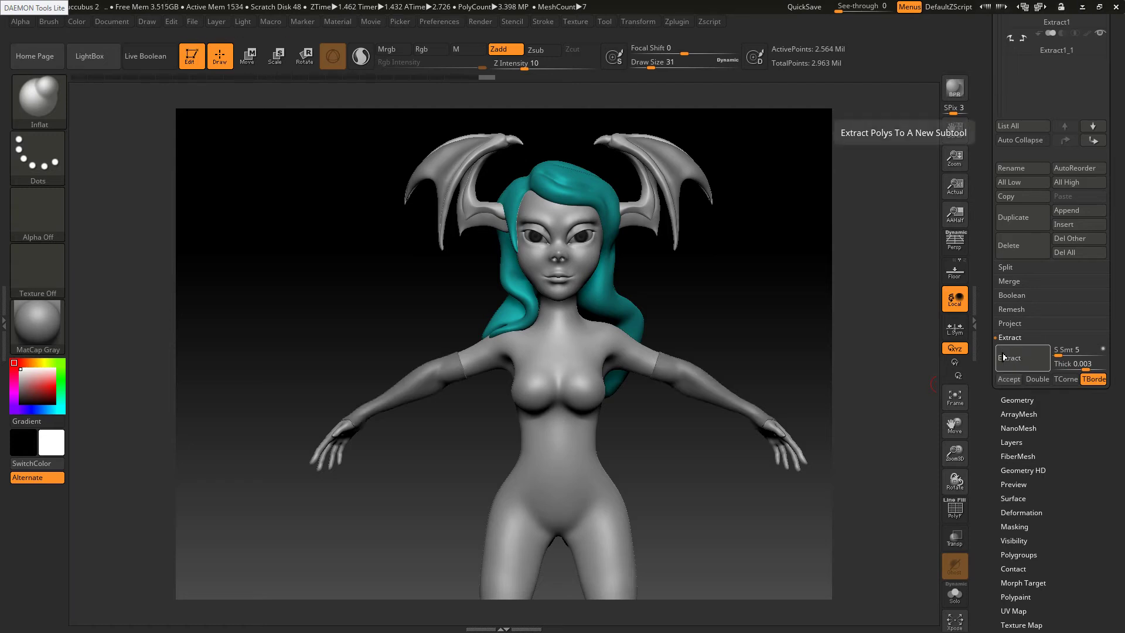
{"action": "left_click", "coordinate": [1008, 380]}
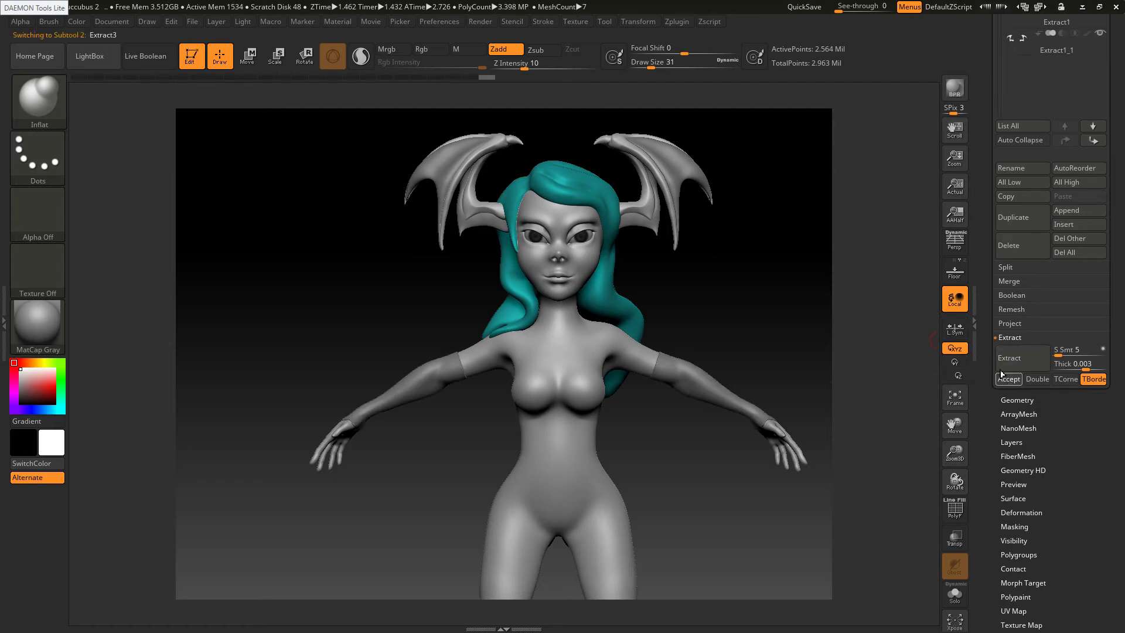
Inspect the extracted gloves from several angles and compare them with the reference illustration
{"action": "mouse_move", "coordinate": [696, 320]}
{"action": "left_mouse_down"}
{"action": "mouse_move", "coordinate": [512, 357]}
{"action": "mouse_move", "coordinate": [583, 367]}
{"action": "left_mouse_up"}
{"action": "right_click_drag", "start_coordinate": [678, 384], "coordinate": [779, 369]}
{"action": "right_click_drag", "start_coordinate": [653, 356], "coordinate": [631, 360], "text": "ctrl"}
{"action": "key", "text": "alt+Tab"}
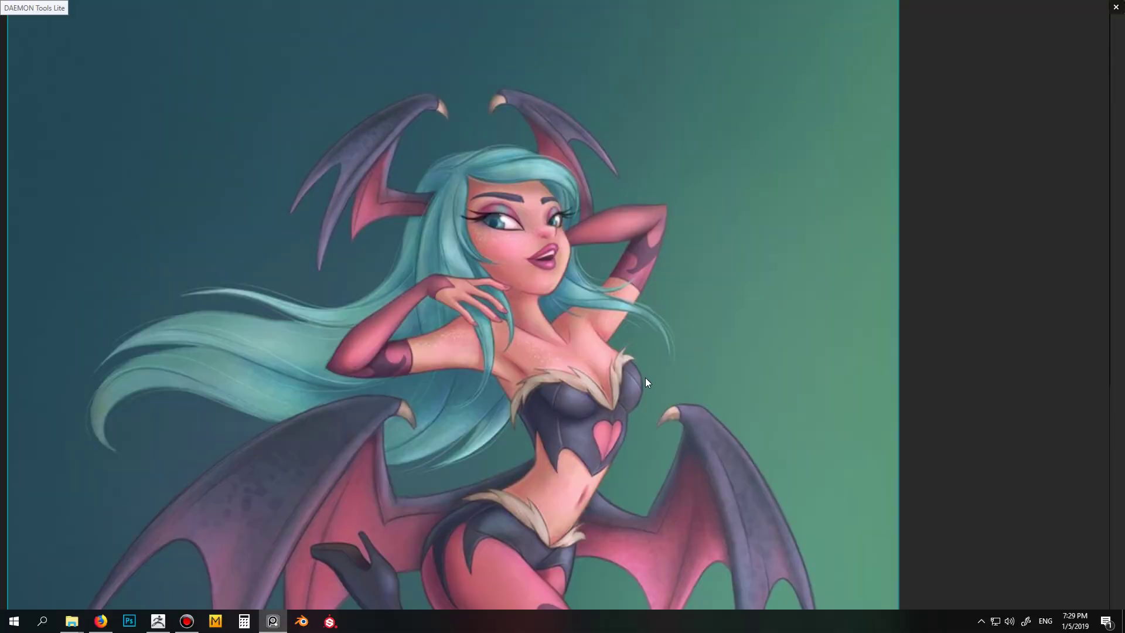
{"action": "key", "text": "alt+Tab"}
Even out the glove's jagged edge on the back of the hand using the Pinch brush at draw size 23
{"action": "mouse_move", "coordinate": [698, 466]}
{"action": "right_mouse_down", "text": "alt"}
{"action": "mouse_move", "coordinate": [725, 363]}
{"action": "mouse_move", "coordinate": [604, 405]}
{"action": "right_mouse_up", "text": "alt"}
{"action": "mouse_move", "coordinate": [741, 411]}
{"action": "right_mouse_down"}
{"action": "mouse_move", "coordinate": [698, 435]}
{"action": "mouse_move", "coordinate": [713, 459]}
{"action": "mouse_move", "coordinate": [716, 429]}
{"action": "mouse_move", "coordinate": [716, 453]}
{"action": "right_mouse_up"}
{"action": "key", "text": "s"}
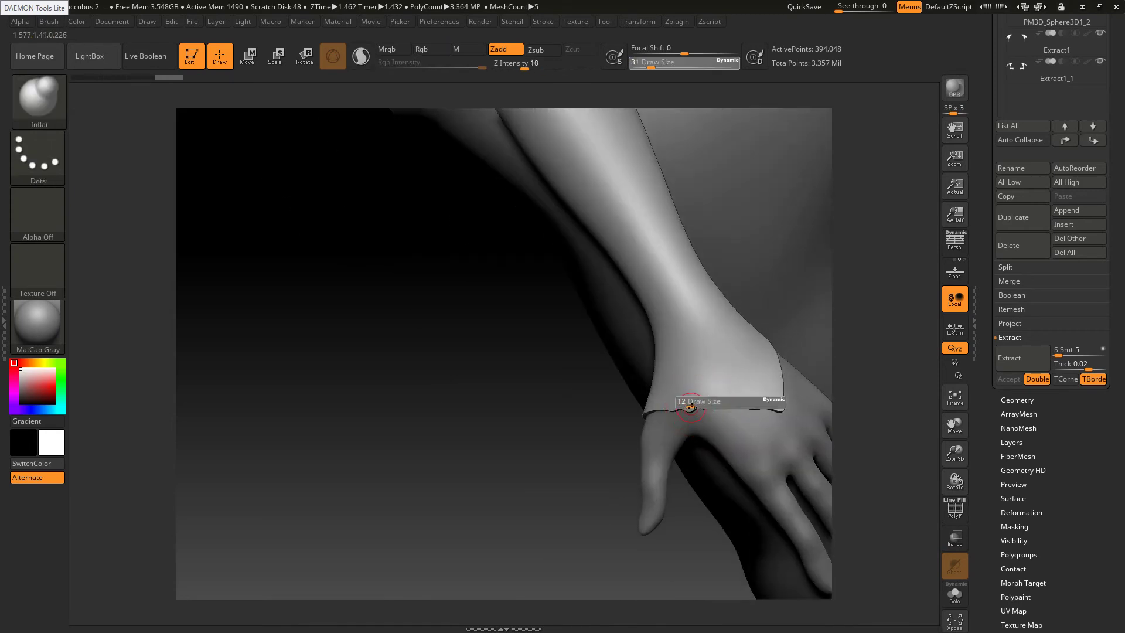
{"action": "left_click", "coordinate": [691, 403]}
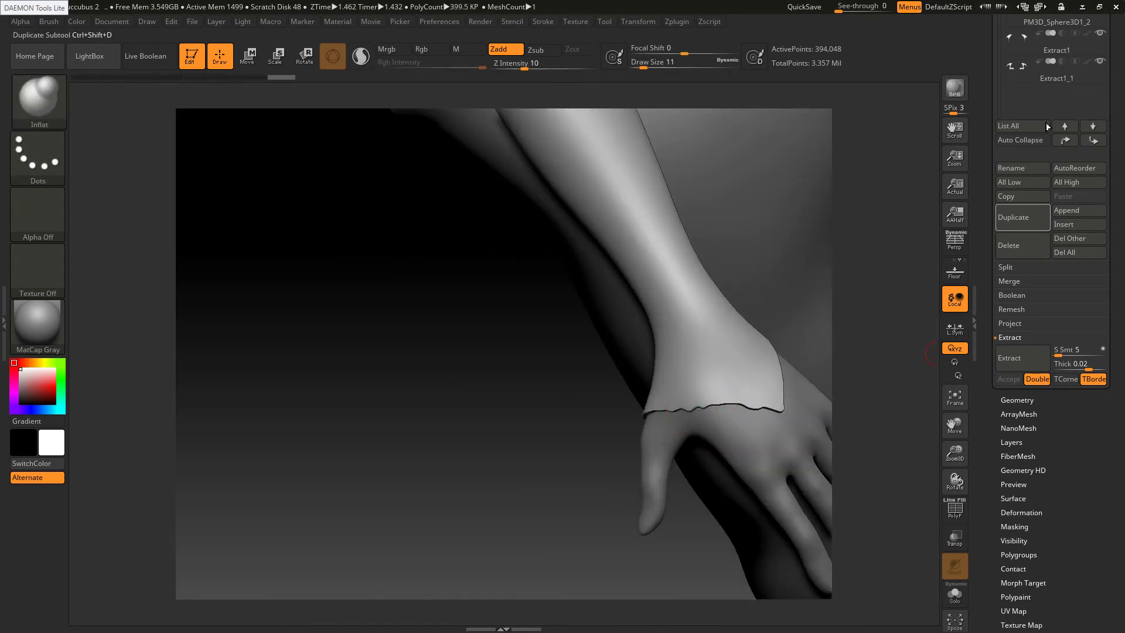
{"action": "key", "text": "shift"}
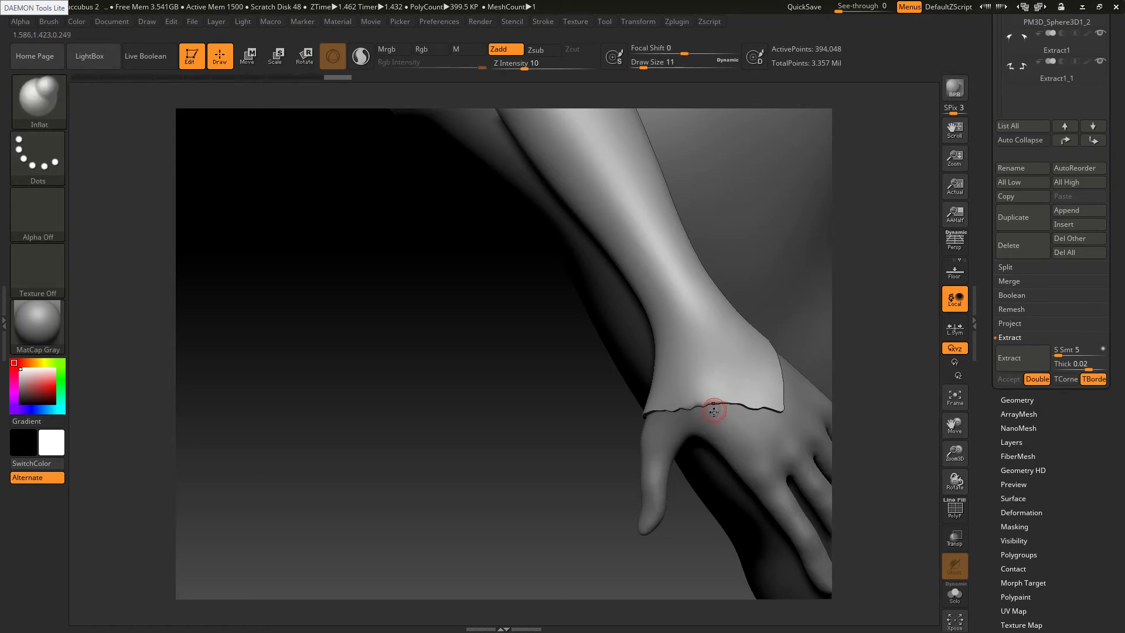
{"action": "key", "text": "b"}
{"action": "key", "text": "p"}
{"action": "key", "text": "i"}
{"action": "key", "text": "]"}
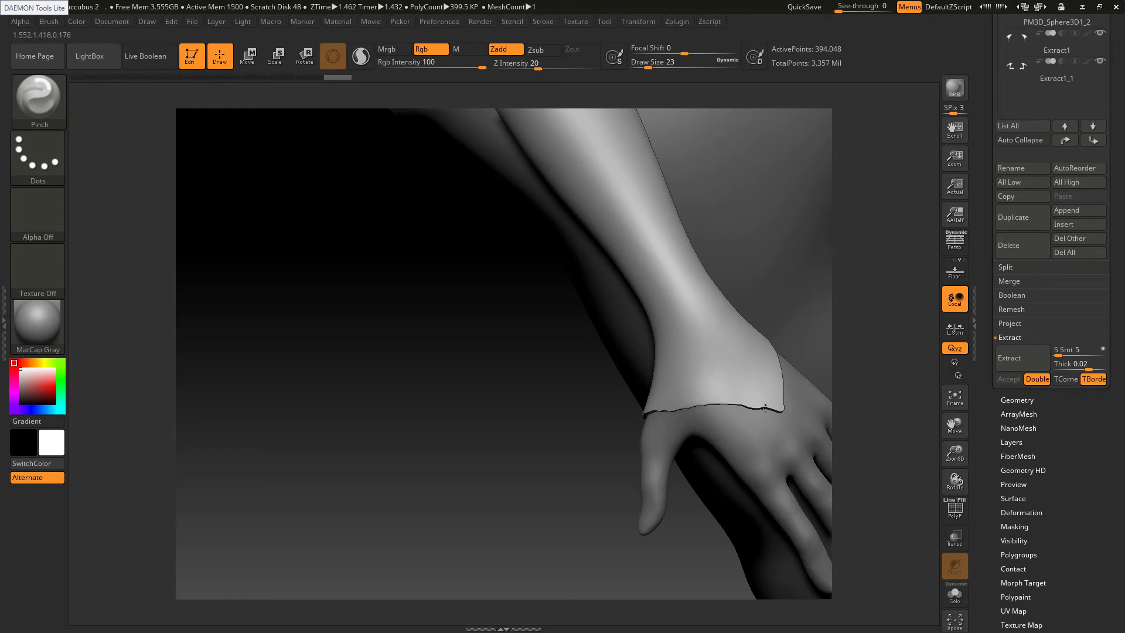
{"action": "left_click_drag", "start_coordinate": [759, 406], "coordinate": [740, 401]}
Invert the mask on the extracted gloves
{"action": "right_click_drag", "start_coordinate": [709, 410], "coordinate": [607, 358], "text": "ctrl"}
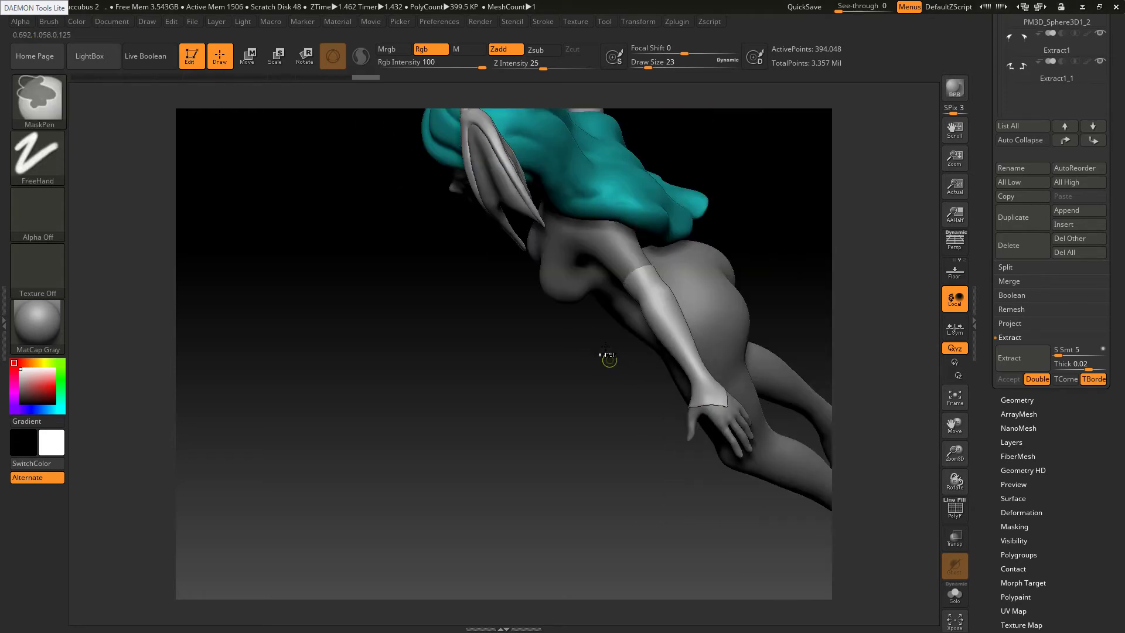
{"action": "left_click", "coordinate": [616, 359], "text": "ctrl"}
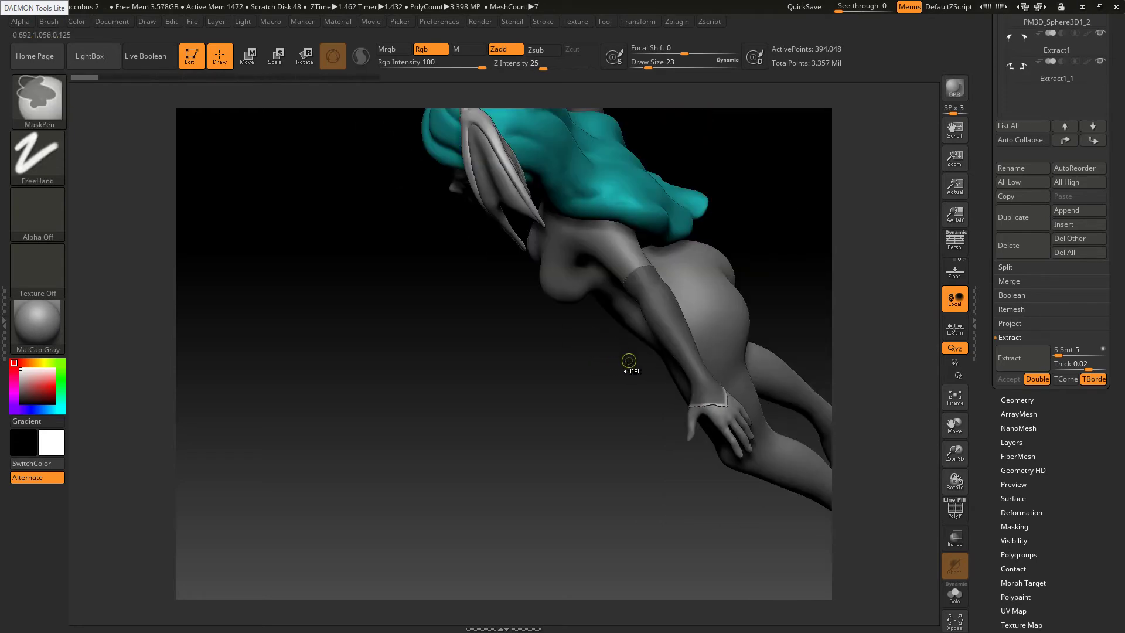
Unmask the gloves and tighten the hand-side edge around the thumb base and back of the hand with the Pinch brush
{"action": "left_click", "coordinate": [633, 378], "text": "ctrl"}
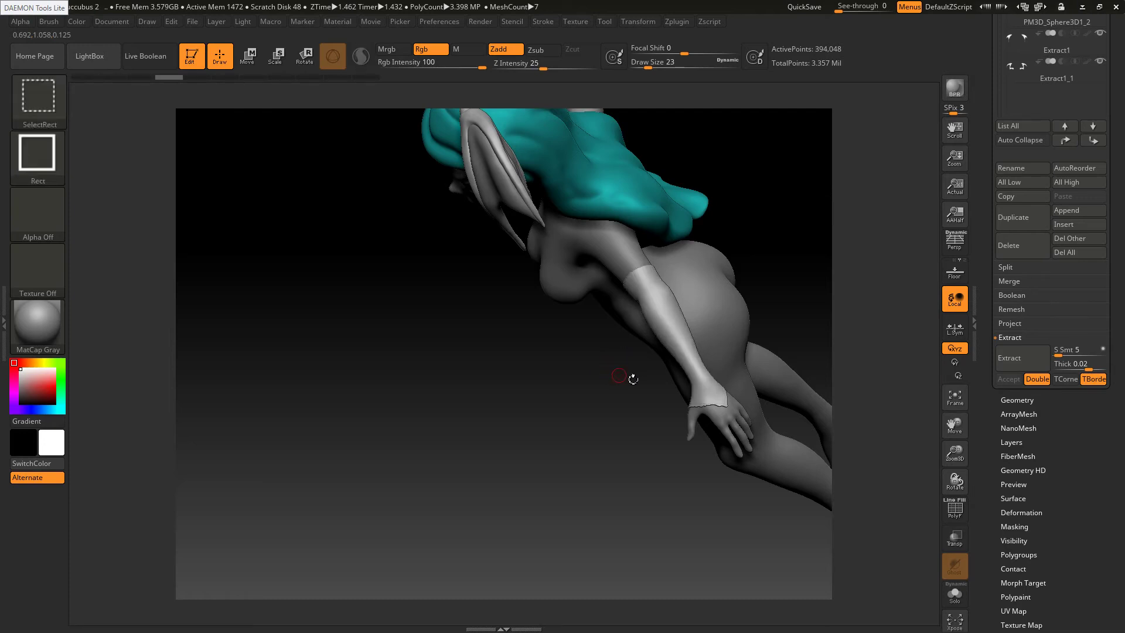
{"action": "right_click_drag", "start_coordinate": [670, 327], "coordinate": [630, 333]}
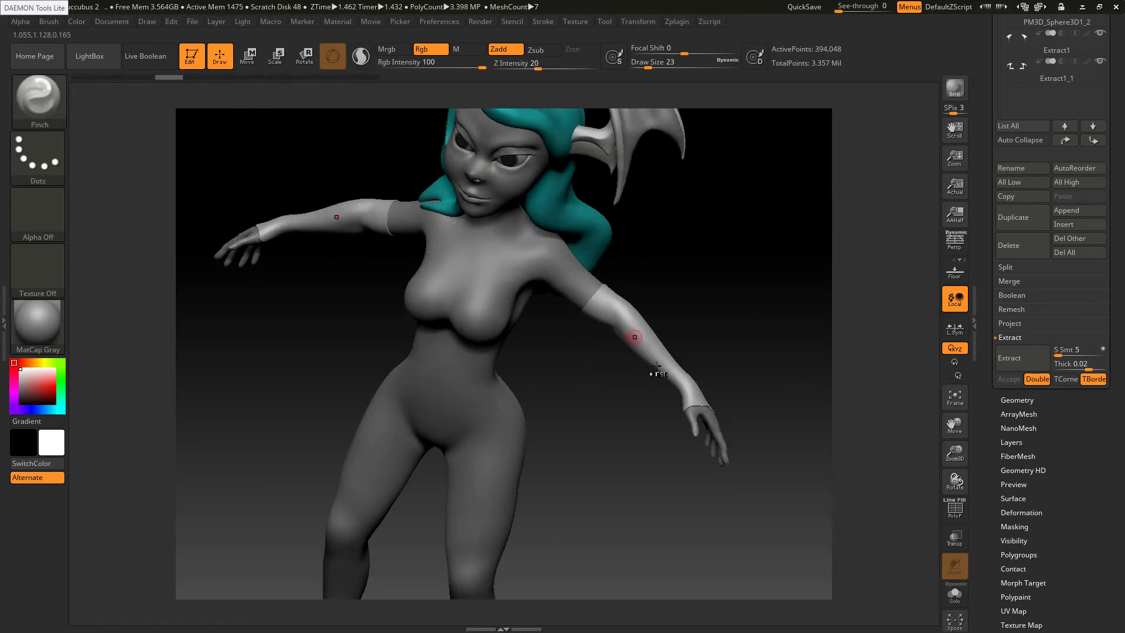
{"action": "mouse_move", "coordinate": [668, 375]}
{"action": "right_mouse_down", "text": "ctrl"}
{"action": "mouse_move", "coordinate": [718, 418]}
{"action": "mouse_move", "coordinate": [694, 423]}
{"action": "right_mouse_up", "text": "ctrl"}
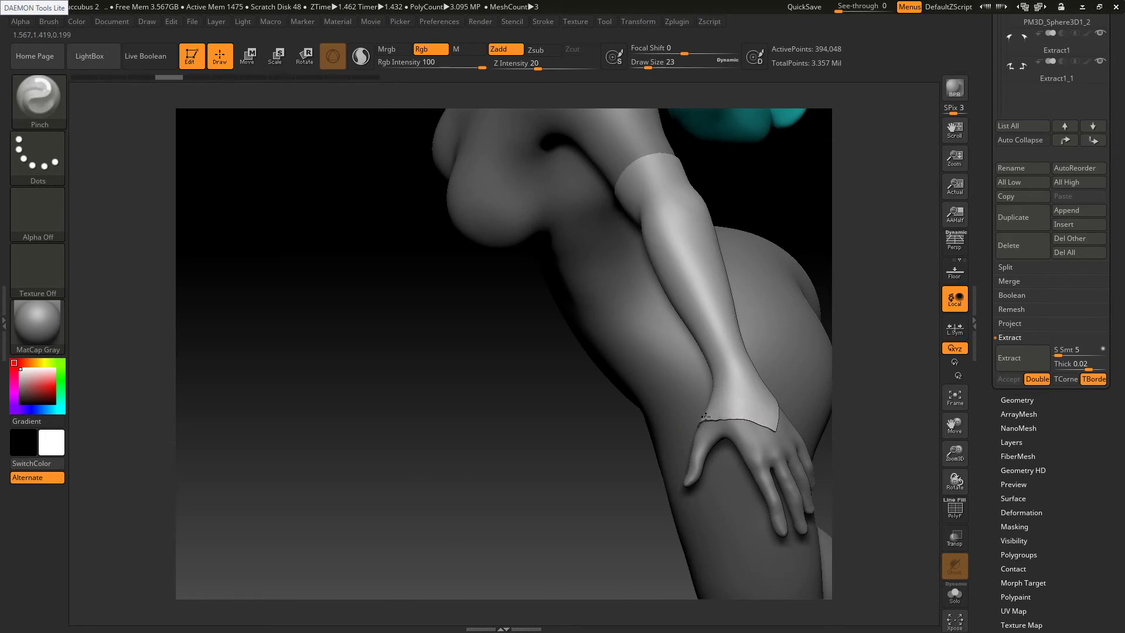
{"action": "left_click_drag", "start_coordinate": [705, 417], "coordinate": [710, 414]}
{"action": "right_click_drag", "start_coordinate": [714, 415], "coordinate": [738, 428], "text": "ctrl"}
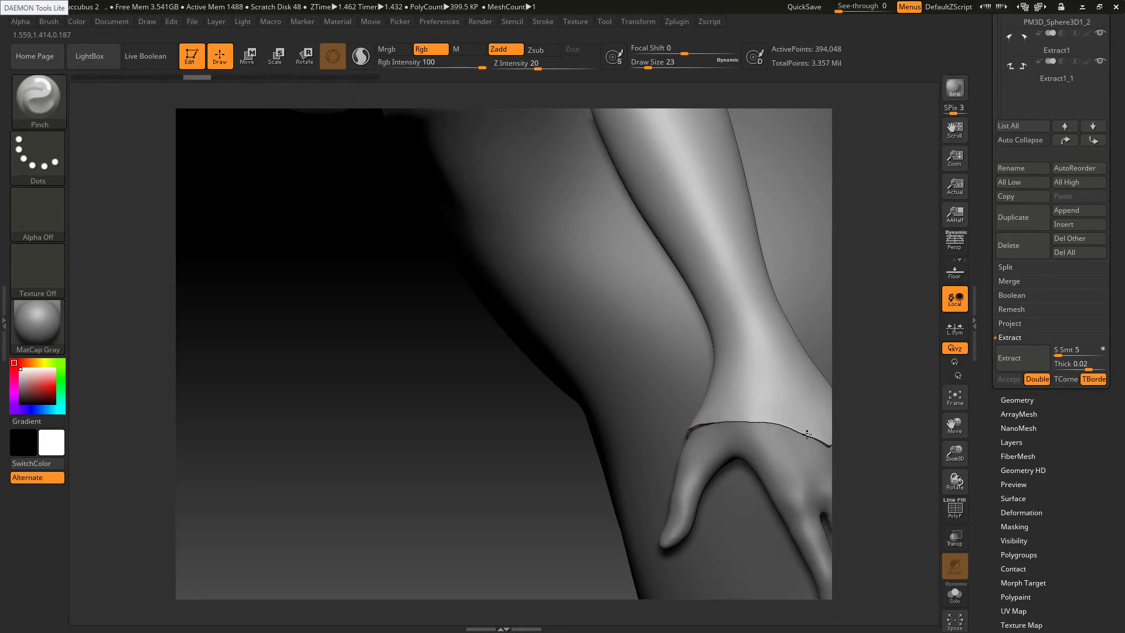
{"action": "left_click_drag", "start_coordinate": [773, 419], "coordinate": [807, 432]}
{"action": "right_click_drag", "start_coordinate": [699, 413], "coordinate": [750, 406]}
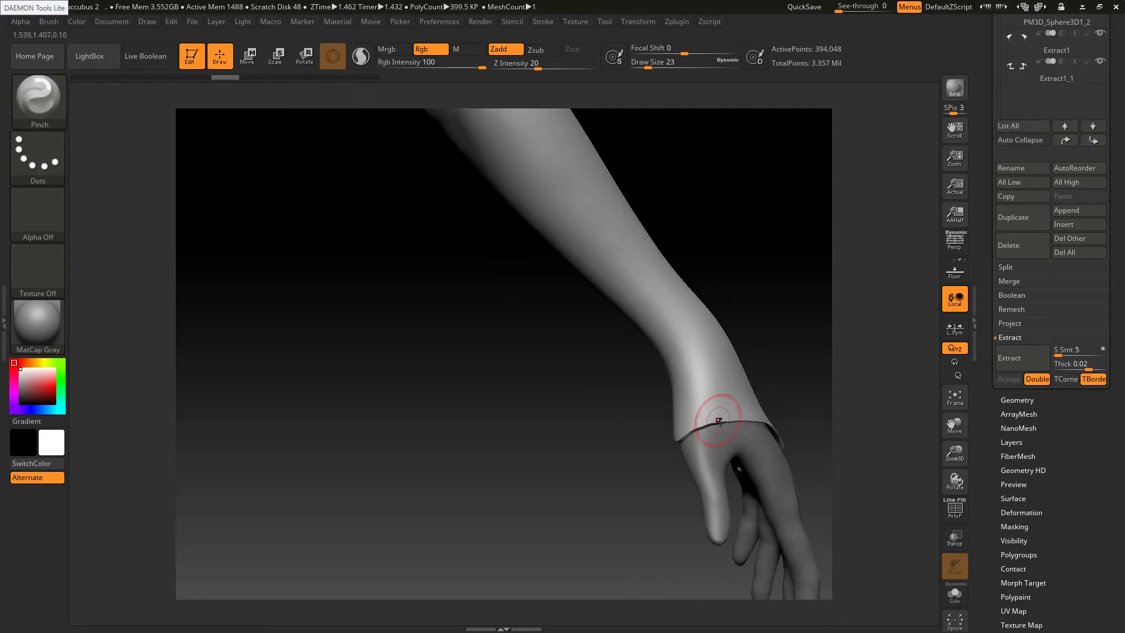
{"action": "left_click_drag", "start_coordinate": [709, 430], "coordinate": [719, 423]}
{"action": "right_click_drag", "start_coordinate": [711, 405], "coordinate": [709, 419]}
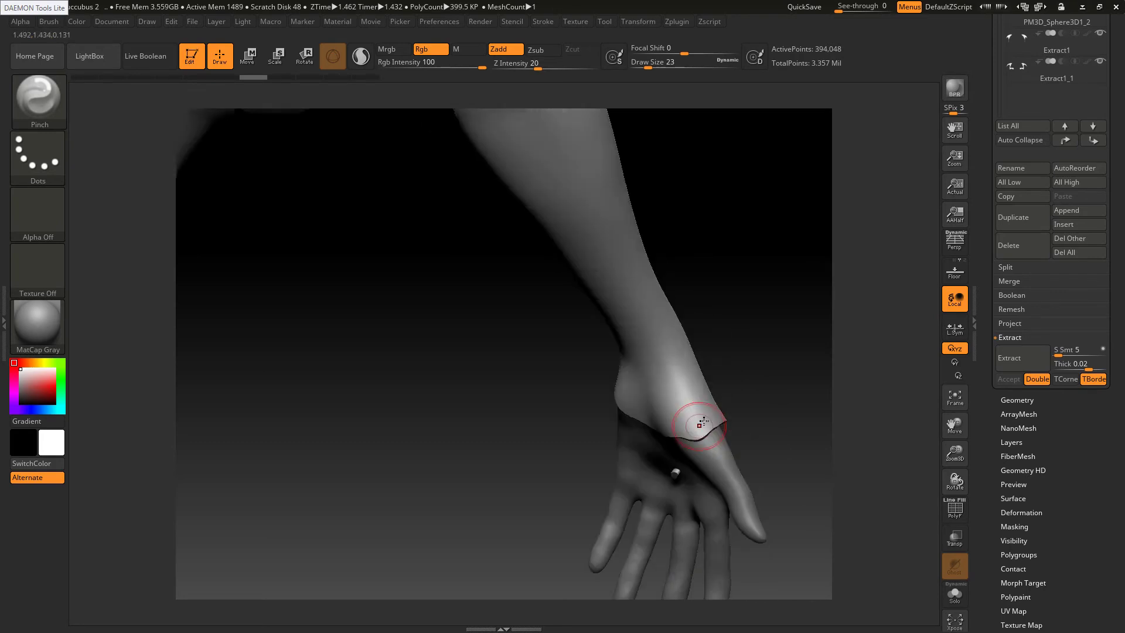
Hide the small stray fragment floating in front of the palm and delete the hidden geometry from the glove subtool
{"action": "right_click_drag", "start_coordinate": [676, 473], "coordinate": [658, 473]}
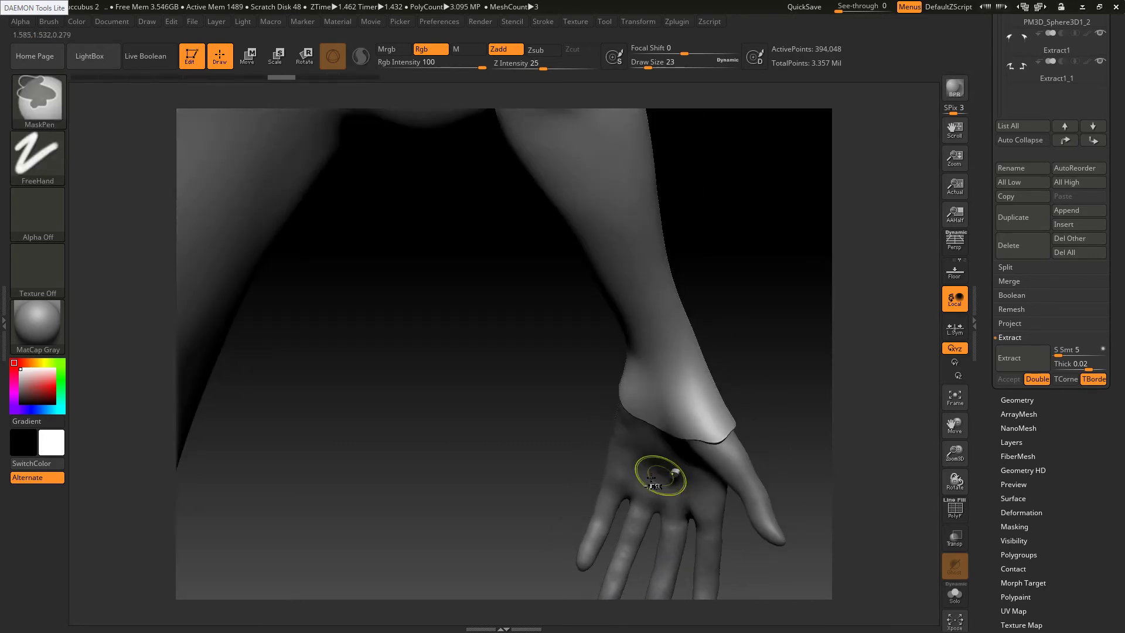
{"action": "left_click", "coordinate": [675, 473], "text": "ctrl"}
{"action": "left_click_drag", "start_coordinate": [588, 452], "coordinate": [712, 508], "text": "ctrl+alt+shift"}
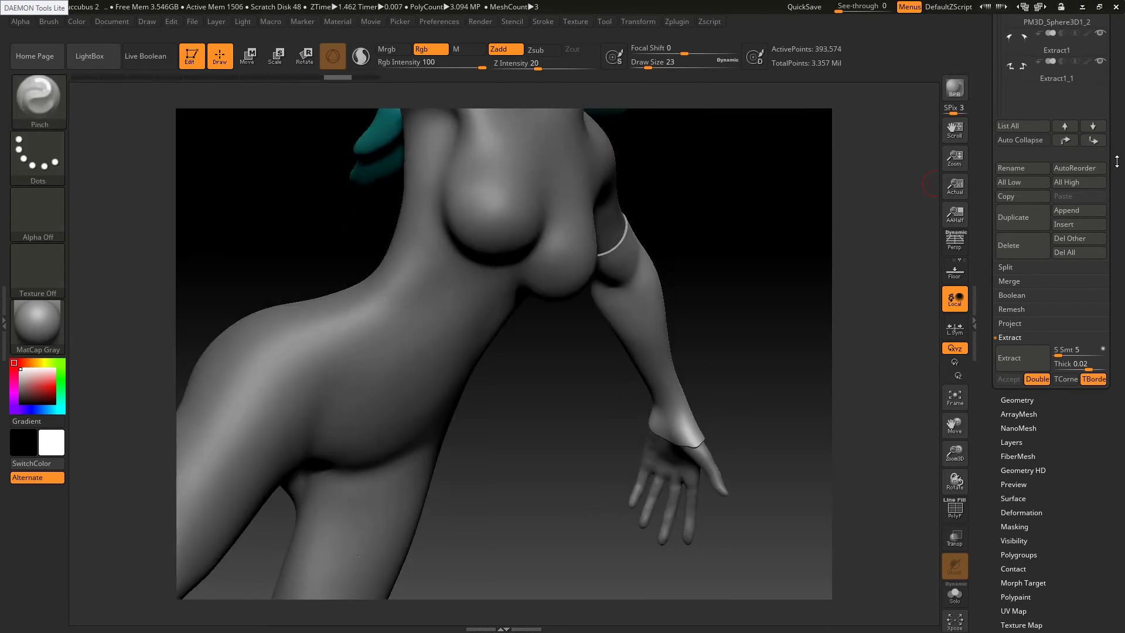
{"action": "scroll", "coordinate": [1088, 150], "scroll_direction": "down", "scroll_amount": 3}
{"action": "left_click", "coordinate": [1023, 317]}
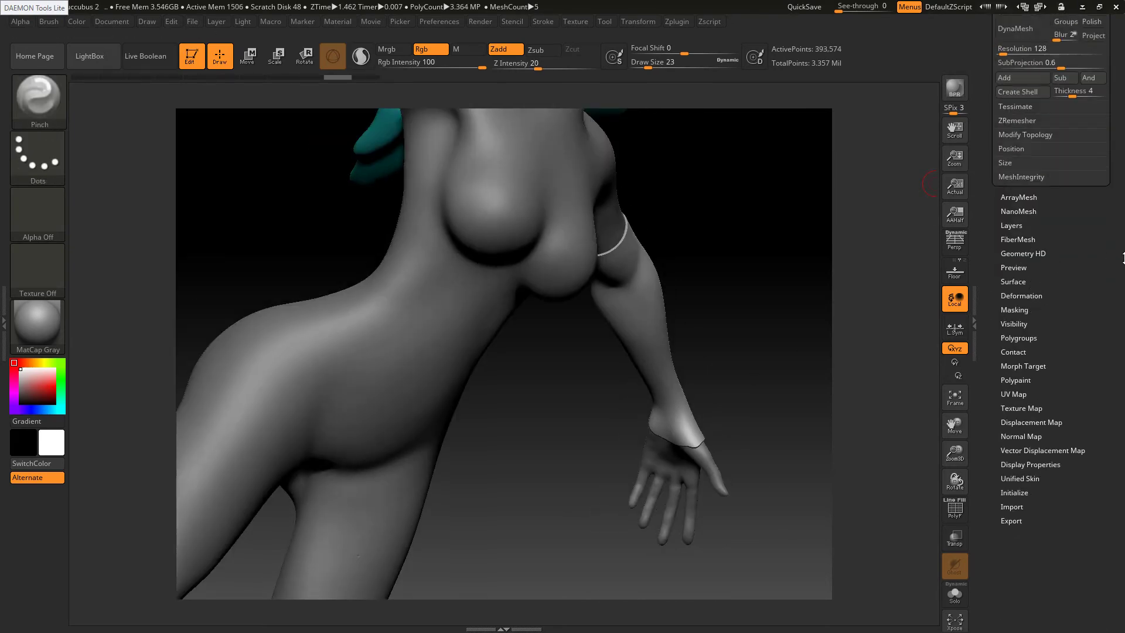
{"action": "scroll", "coordinate": [1055, 281], "scroll_direction": "up", "scroll_amount": 8}
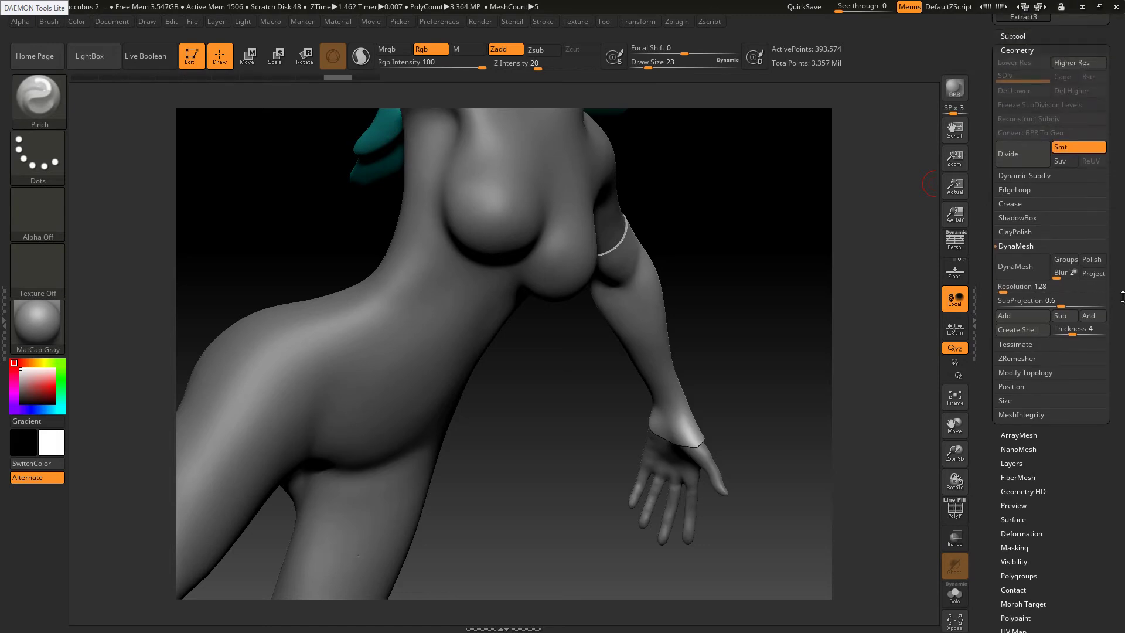
{"action": "left_click", "coordinate": [1026, 369]}
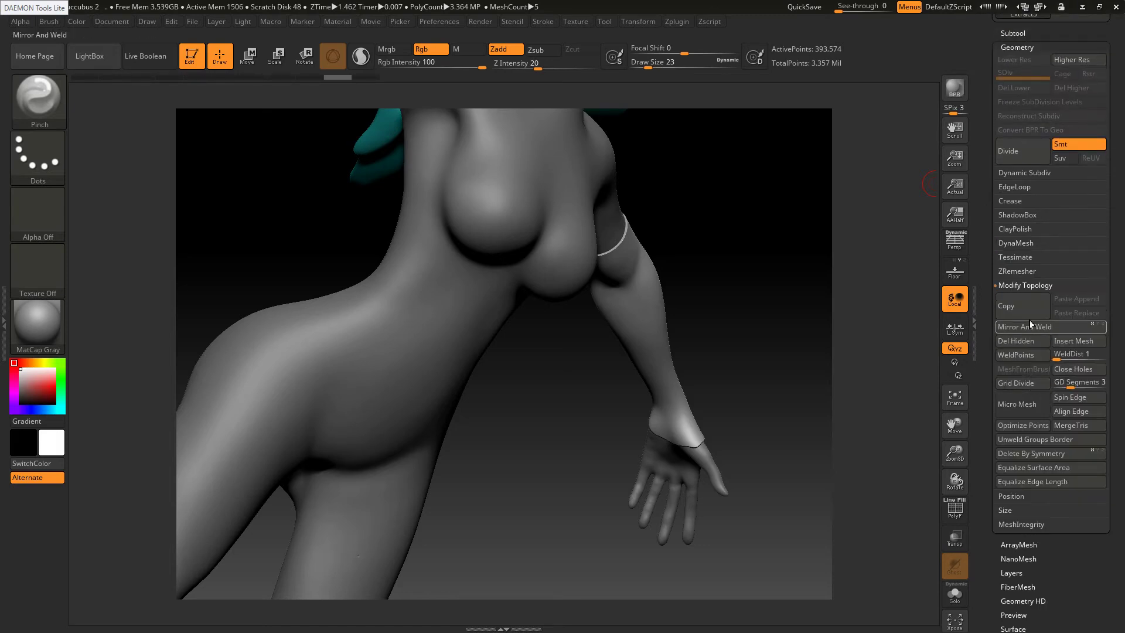
{"action": "left_click", "coordinate": [1026, 345]}
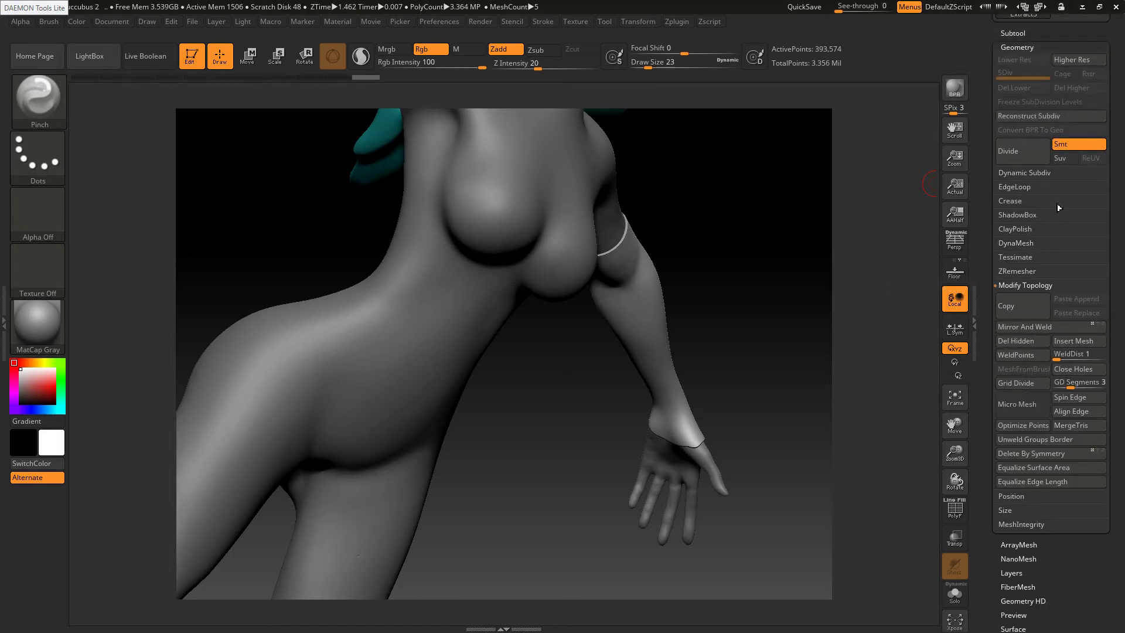
{"action": "scroll", "coordinate": [1058, 207], "scroll_direction": "up", "scroll_amount": 4}
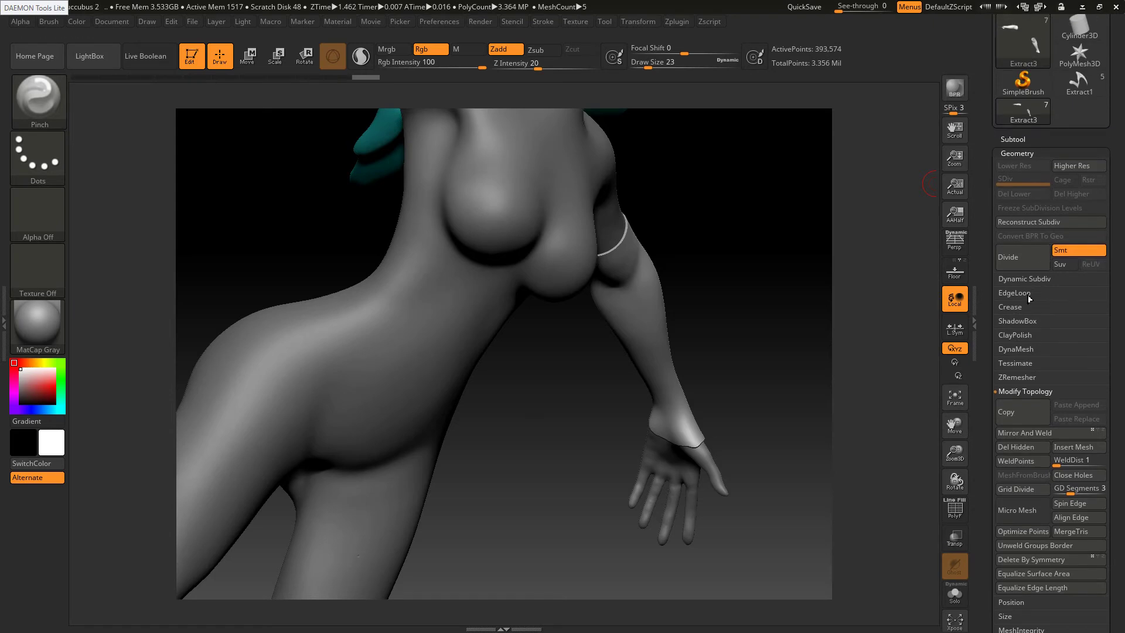
{"action": "left_click", "coordinate": [1016, 346]}
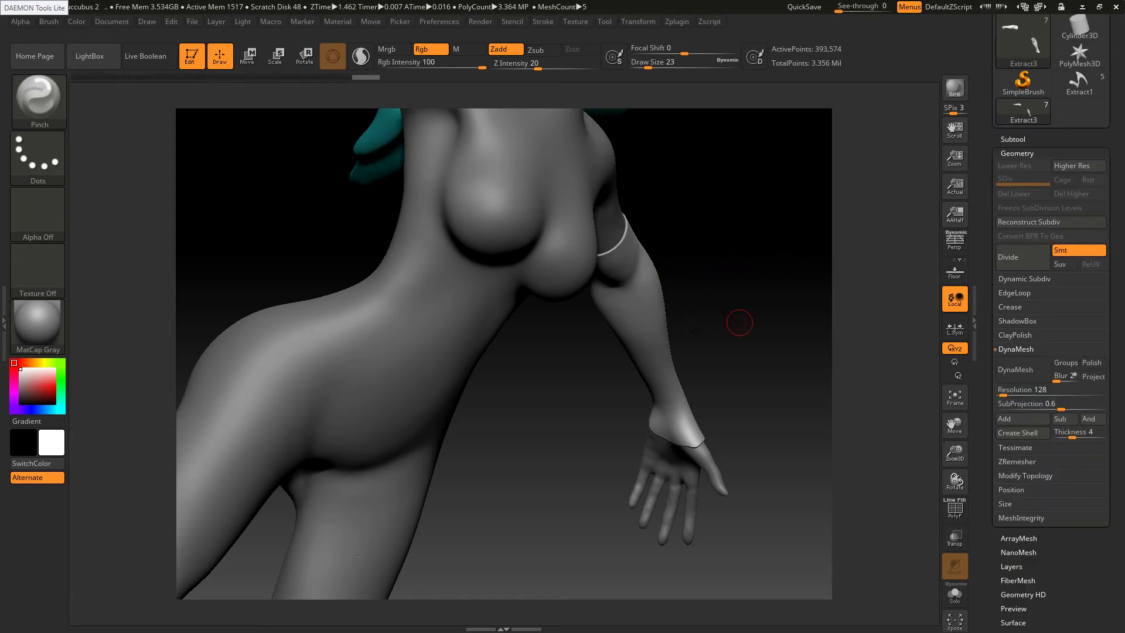
Sharpen the glove's hand-side edge along the palm and the little-finger side with the Pinch brush
{"action": "left_click_drag", "start_coordinate": [740, 322], "coordinate": [609, 325]}
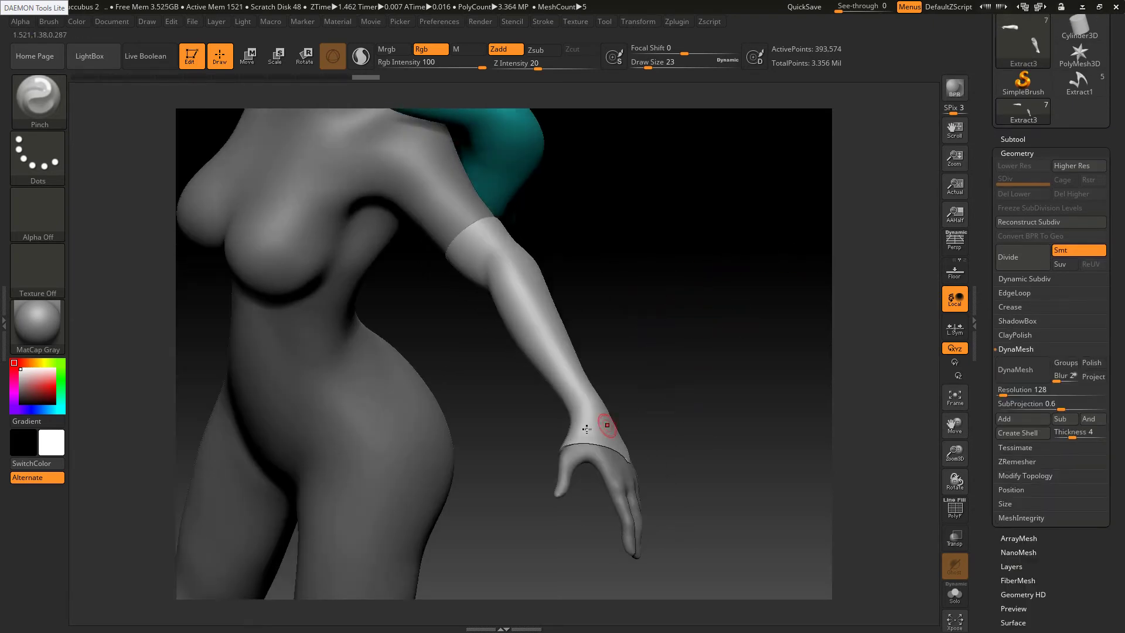
{"action": "left_click_drag", "start_coordinate": [561, 434], "coordinate": [650, 434]}
{"action": "right_click_drag", "start_coordinate": [586, 434], "coordinate": [582, 462], "text": "ctrl"}
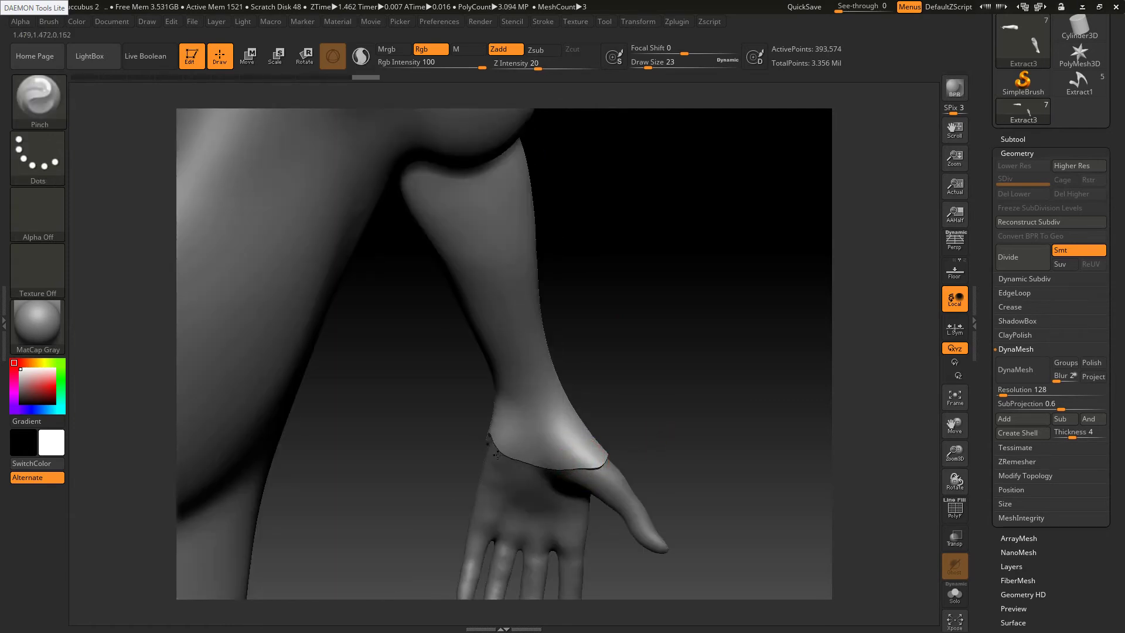
{"action": "left_click_drag", "start_coordinate": [497, 454], "coordinate": [502, 457]}
{"action": "right_click_drag", "start_coordinate": [570, 448], "coordinate": [539, 457]}
{"action": "left_click_drag", "start_coordinate": [478, 439], "coordinate": [466, 443]}
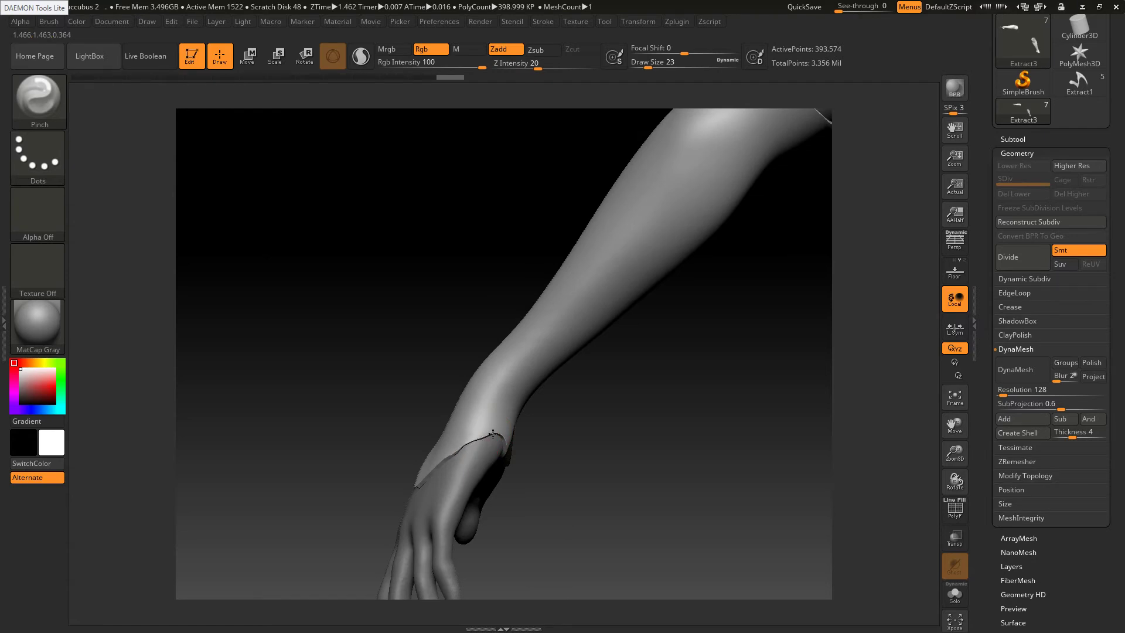
{"action": "left_click_drag", "start_coordinate": [487, 435], "coordinate": [471, 441]}
Refine the glove's pointed V-shaped edge on the back of the hand with Pinch strokes, undoing one unwanted stroke
{"action": "right_click_drag", "start_coordinate": [471, 439], "coordinate": [493, 445]}
{"action": "left_click_drag", "start_coordinate": [485, 443], "coordinate": [467, 457]}
{"action": "right_click_drag", "start_coordinate": [480, 447], "coordinate": [474, 450]}
{"action": "key", "text": "ctrl+z"}
{"action": "left_click_drag", "start_coordinate": [477, 443], "coordinate": [424, 493]}
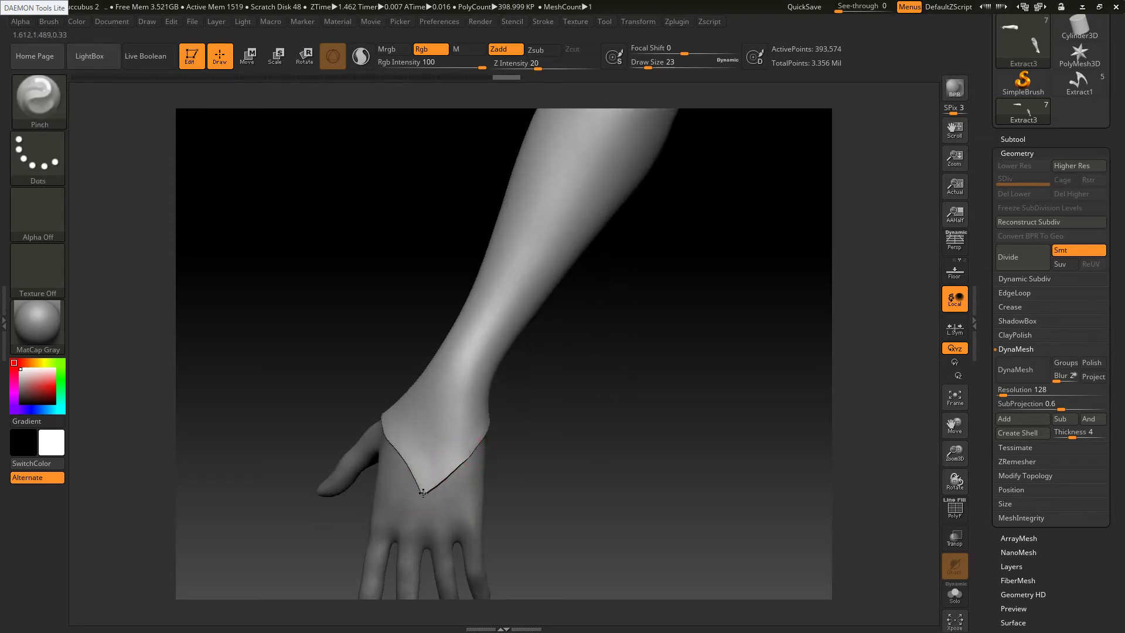
{"action": "left_click_drag", "start_coordinate": [399, 456], "coordinate": [385, 425]}
{"action": "left_click_drag", "start_coordinate": [431, 485], "coordinate": [465, 459]}
Check the gloves on the whole figure and compare them with the reference illustration
{"action": "right_click_drag", "start_coordinate": [457, 424], "coordinate": [327, 294], "text": "ctrl"}
{"action": "mouse_move", "coordinate": [448, 336]}
{"action": "right_mouse_down"}
{"action": "mouse_move", "coordinate": [464, 319]}
{"action": "mouse_move", "coordinate": [642, 286]}
{"action": "right_mouse_up"}
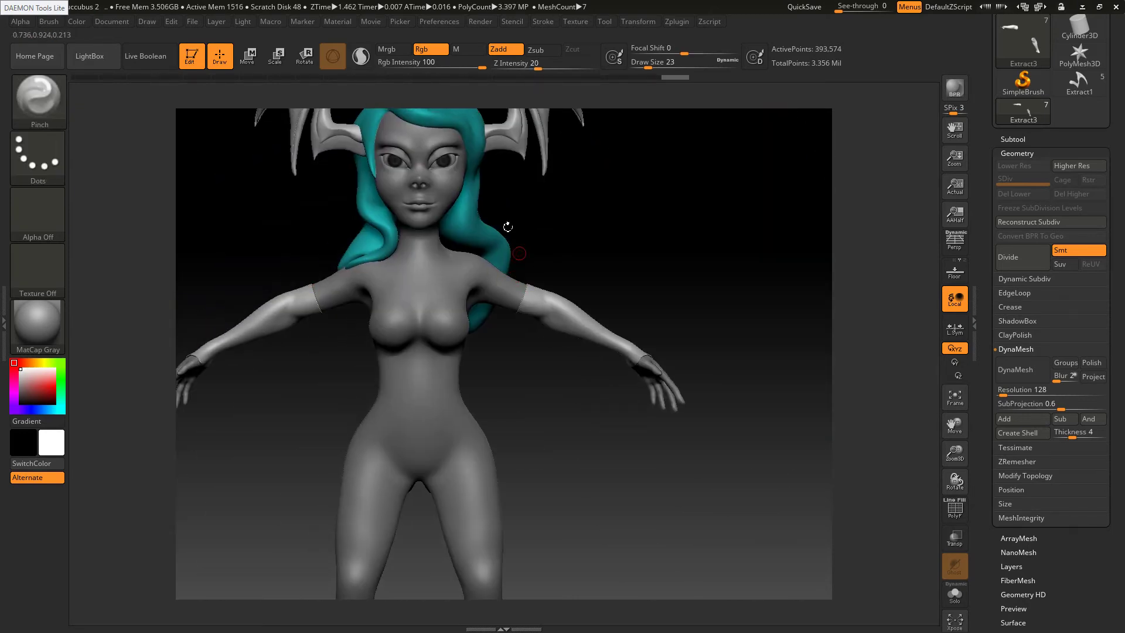
{"action": "right_click_drag", "start_coordinate": [505, 232], "coordinate": [537, 273], "text": "alt"}
{"action": "key", "text": "alt+Tab"}
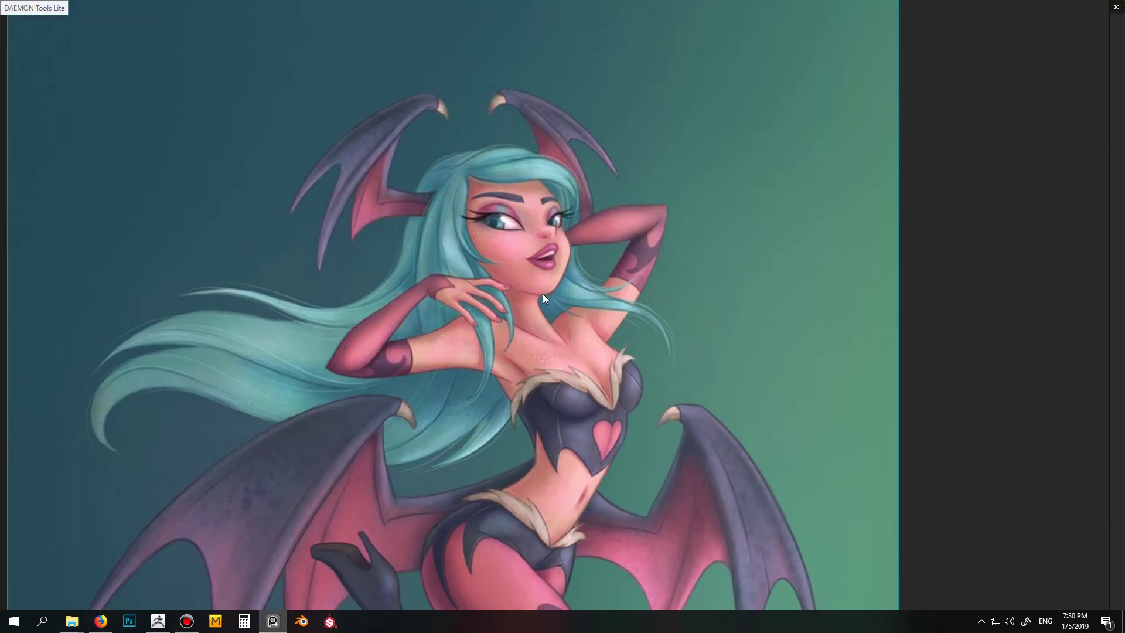
{"action": "key", "text": "alt+Tab"}
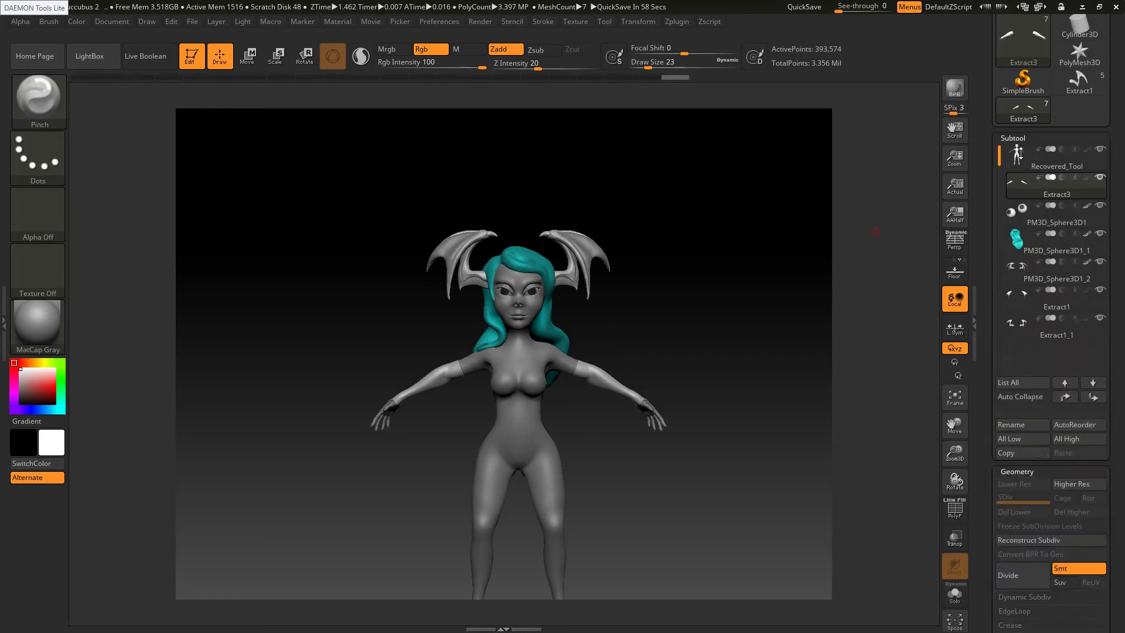
Select the Recovered_Tool body subtool and mask the top's curved neckline across both breasts, following the reference illustration
{"action": "left_click", "coordinate": [1027, 158]}
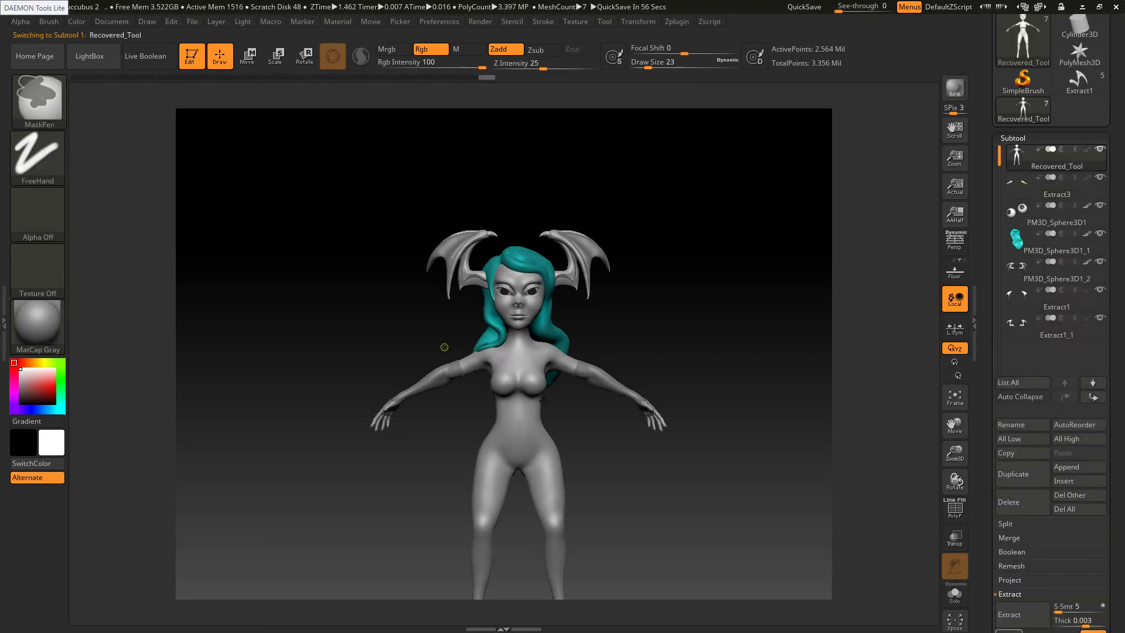
{"action": "right_click_drag", "start_coordinate": [577, 368], "coordinate": [631, 300], "text": "ctrl"}
{"action": "right_click_drag", "start_coordinate": [497, 384], "coordinate": [659, 257], "text": "alt"}
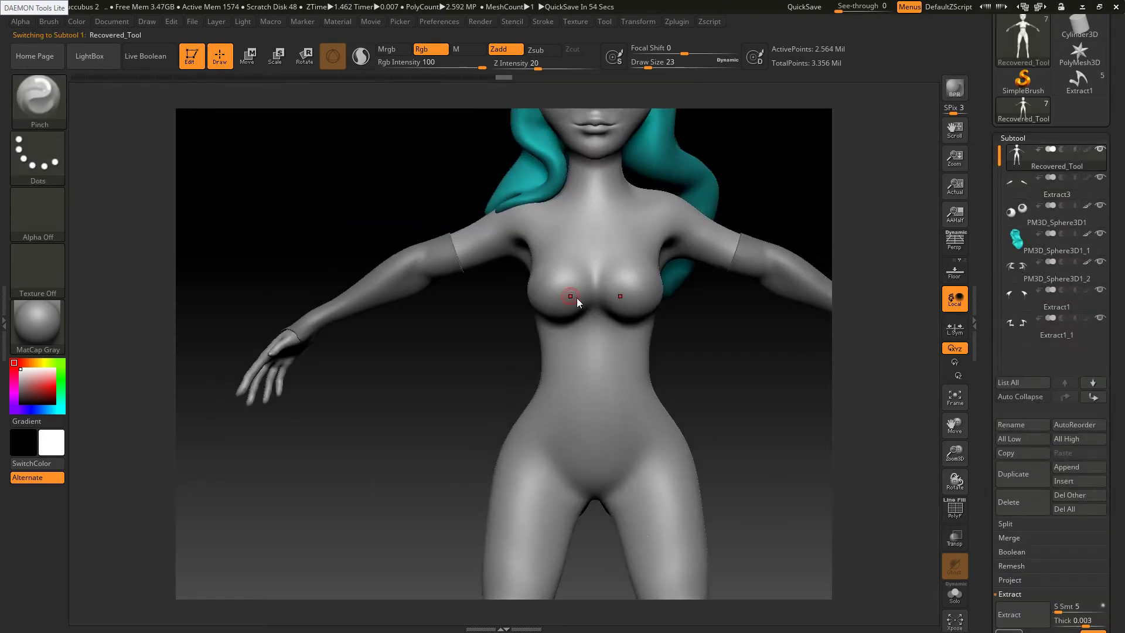
{"action": "key", "text": "alt+Tab"}
{"action": "key", "text": "alt+Tab"}
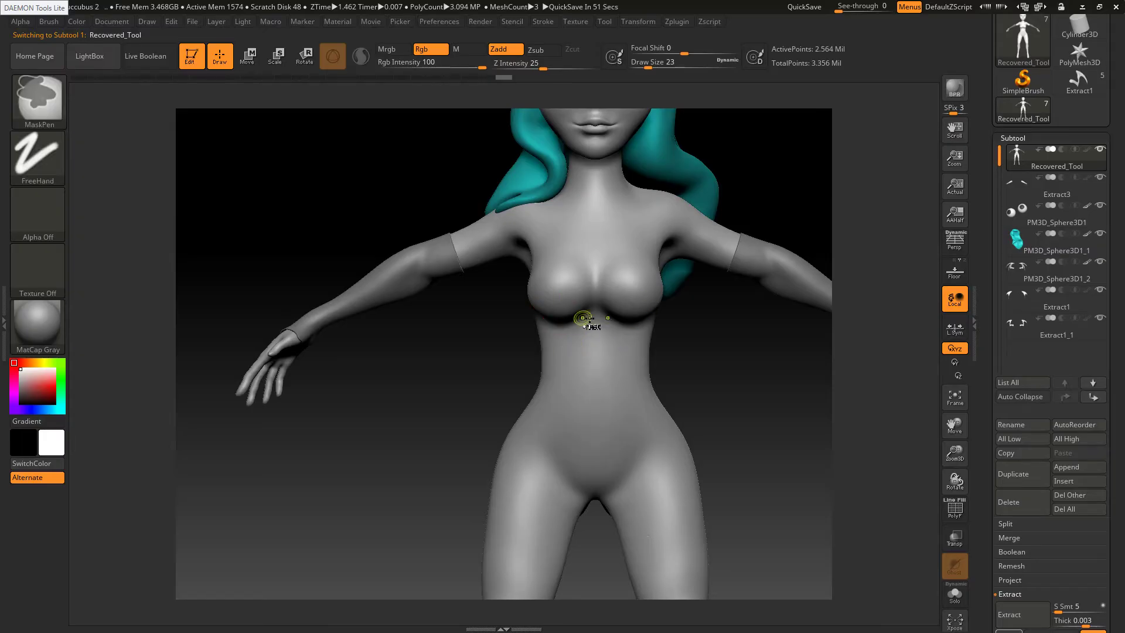
{"action": "mouse_move", "coordinate": [590, 314]}
{"action": "left_mouse_down", "text": "ctrl"}
{"action": "mouse_move", "coordinate": [534, 283]}
{"action": "mouse_move", "coordinate": [549, 286]}
{"action": "left_mouse_up", "text": "ctrl"}
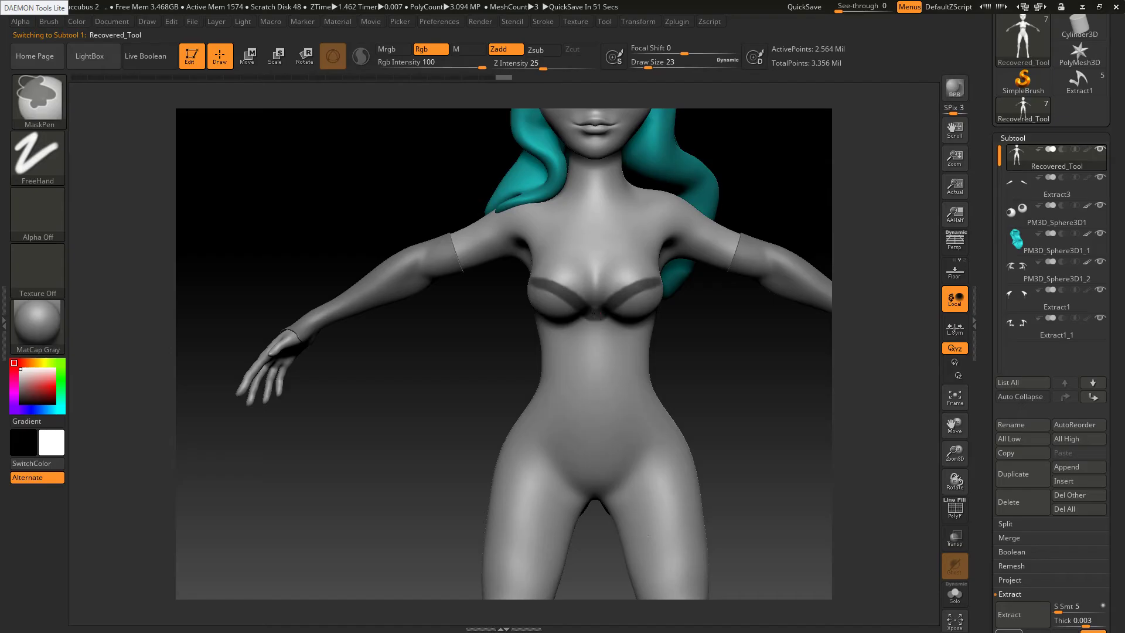
{"action": "key", "text": "alt+Tab"}
{"action": "key", "text": "alt+Tab"}
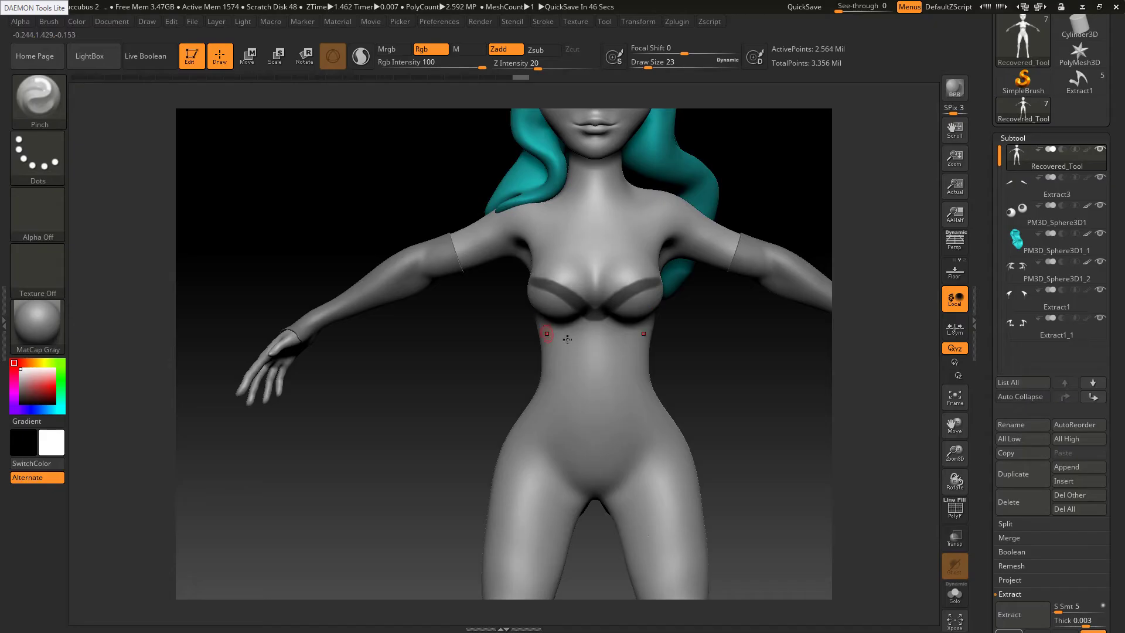
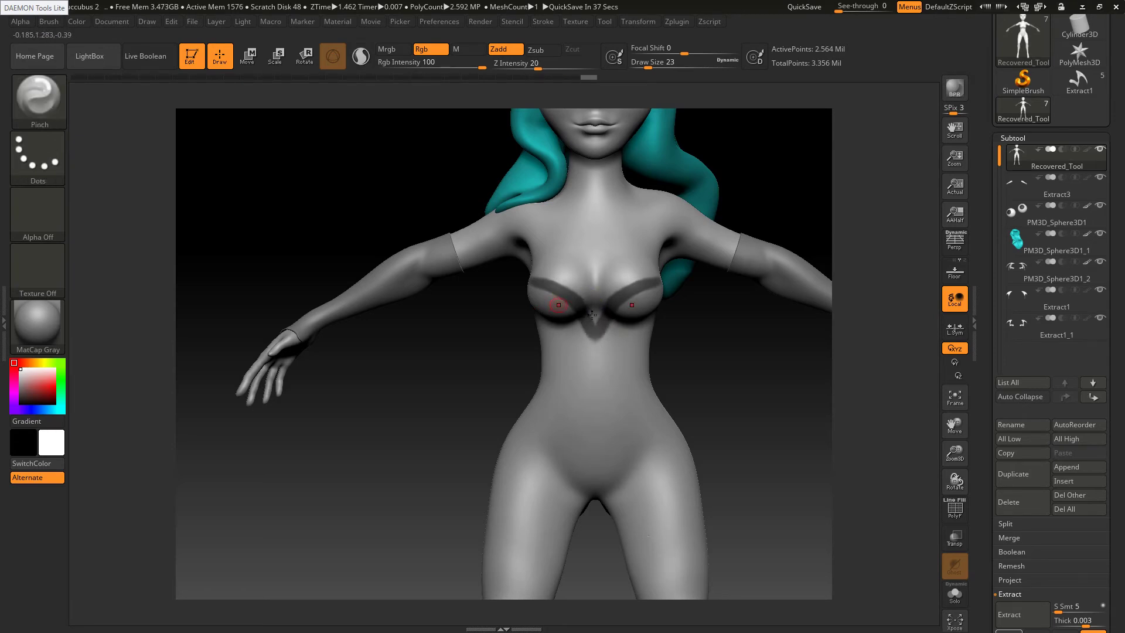
Continue the top's upper edge mask around the side and across the back, widening it into a broad band on the back
{"action": "key", "text": "alt+Tab"}
{"action": "key", "text": "alt+Tab"}
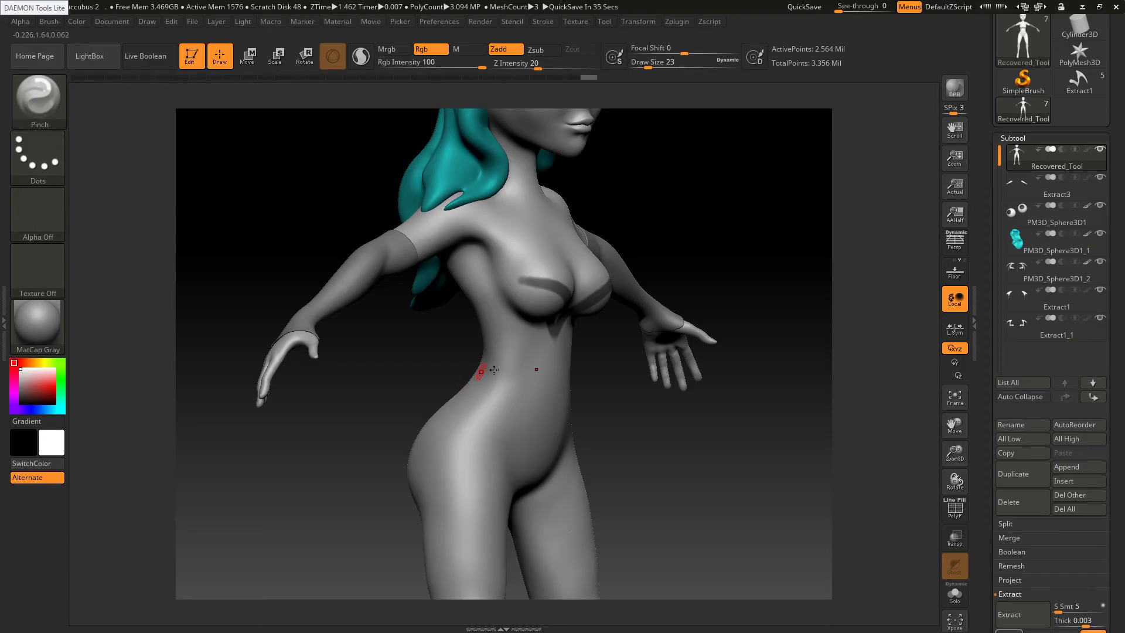
{"action": "right_click_drag", "start_coordinate": [482, 369], "coordinate": [536, 360]}
{"action": "left_click_drag", "start_coordinate": [552, 287], "coordinate": [539, 285], "text": "ctrl"}
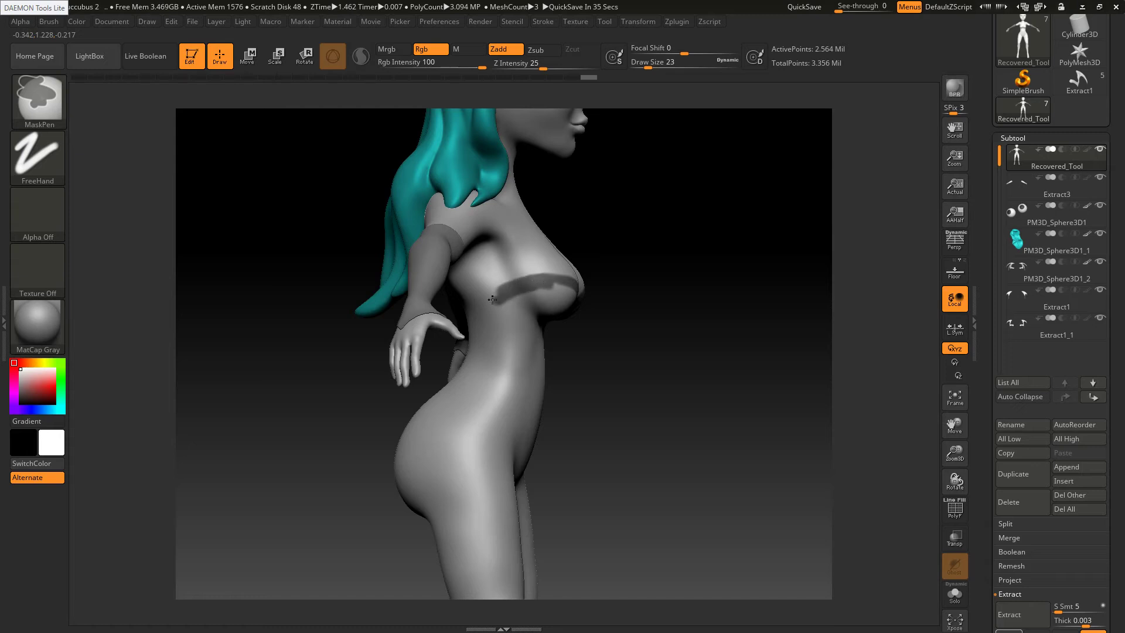
{"action": "mouse_move", "coordinate": [492, 300]}
{"action": "left_mouse_down", "text": "ctrl"}
{"action": "mouse_move", "coordinate": [472, 308]}
{"action": "mouse_move", "coordinate": [513, 300]}
{"action": "left_mouse_up", "text": "ctrl"}
{"action": "right_click_drag", "start_coordinate": [502, 311], "coordinate": [586, 305]}
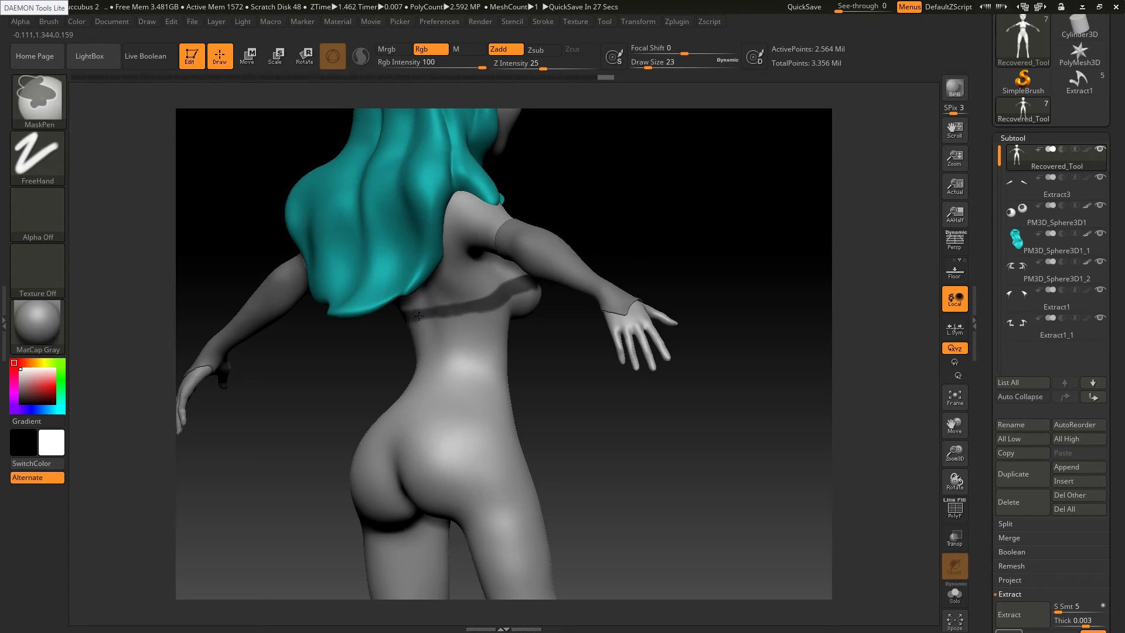
{"action": "left_click_drag", "start_coordinate": [462, 317], "coordinate": [433, 339], "text": "ctrl"}
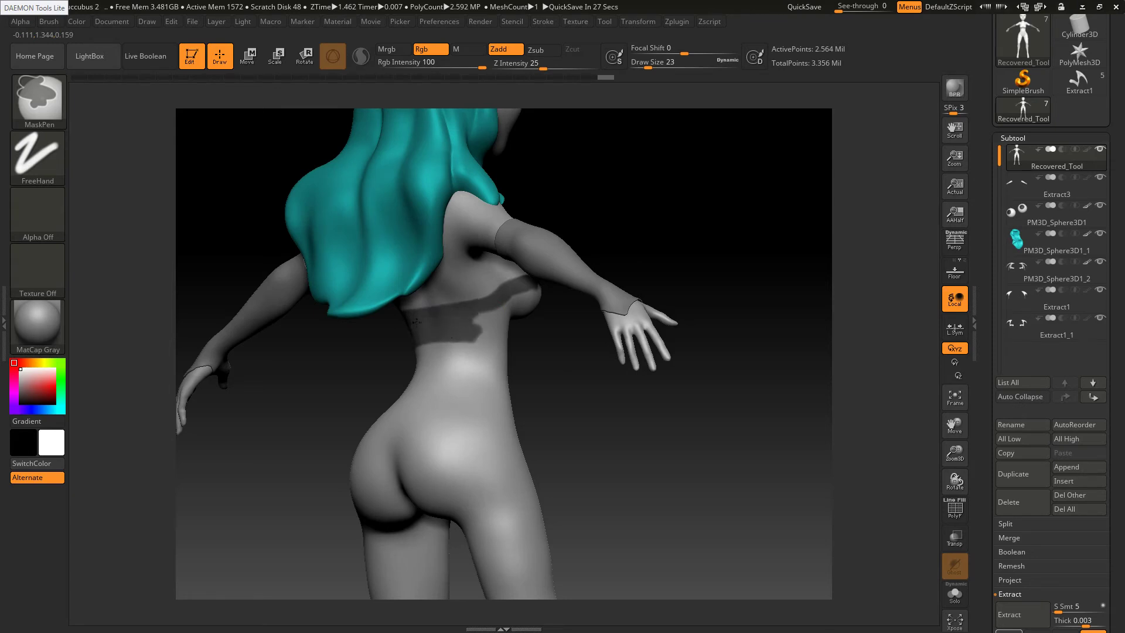
Mask the top's lower edge as a central V point on the belly and fill upward toward the breasts, following the reference illustration
{"action": "key", "text": "alt+Tab"}
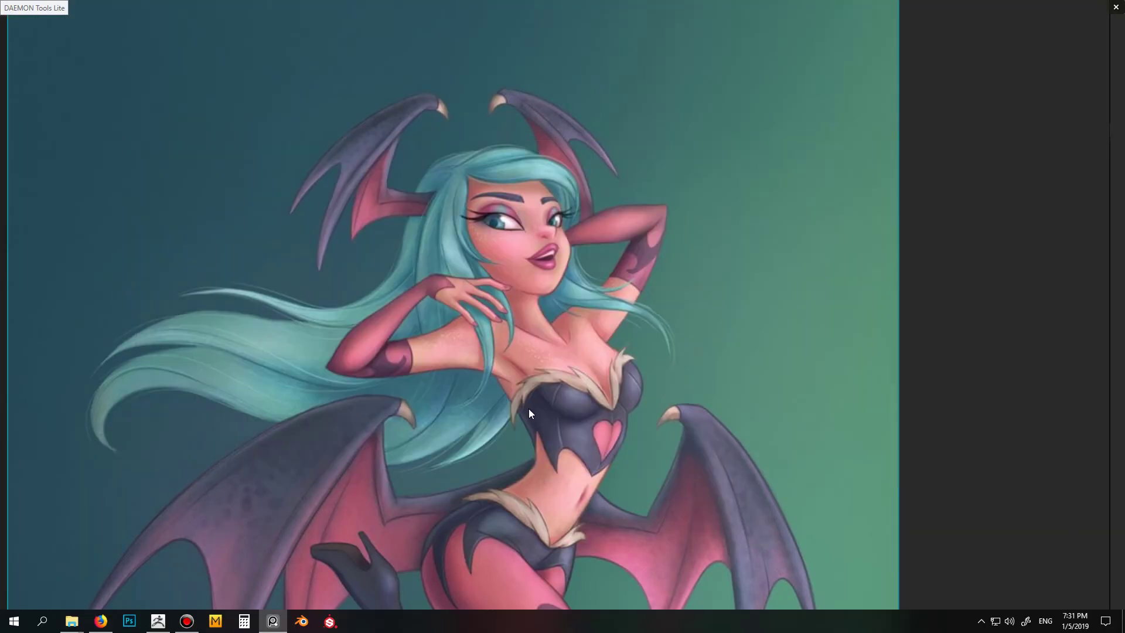
{"action": "key", "text": "alt+Tab"}
{"action": "mouse_move", "coordinate": [534, 379]}
{"action": "left_mouse_down"}
{"action": "mouse_move", "coordinate": [448, 377]}
{"action": "mouse_move", "coordinate": [419, 339]}
{"action": "left_mouse_up"}
{"action": "key", "text": "alt+Tab"}
{"action": "right_click_drag", "start_coordinate": [427, 374], "coordinate": [448, 374], "text": "shift"}
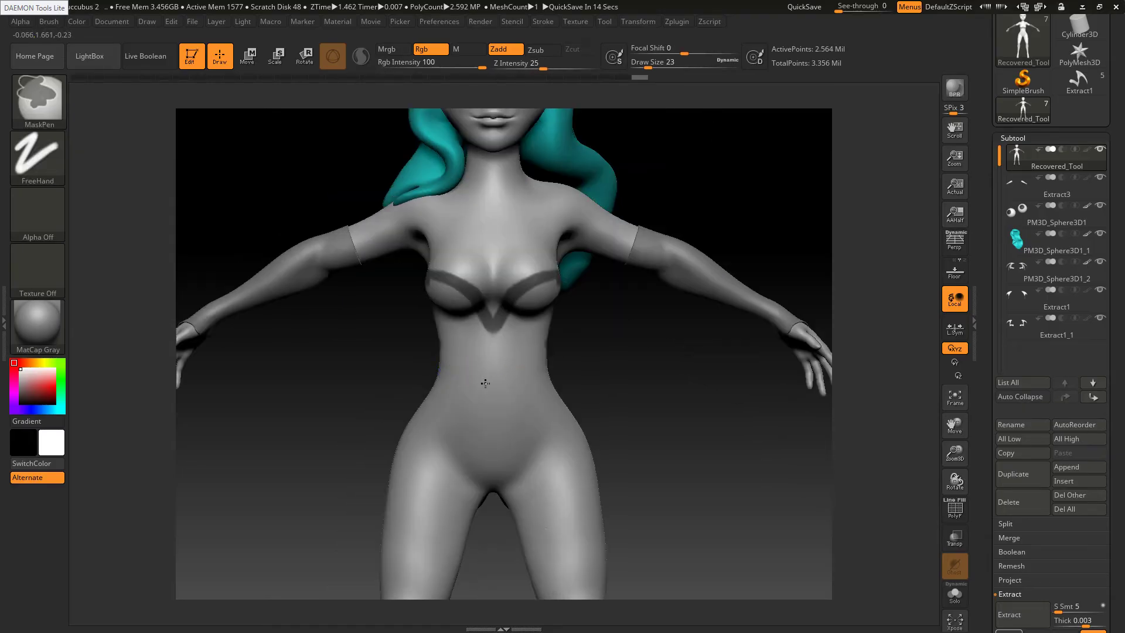
{"action": "mouse_move", "coordinate": [485, 384]}
{"action": "left_mouse_down", "text": "ctrl"}
{"action": "mouse_move", "coordinate": [442, 338]}
{"action": "mouse_move", "coordinate": [492, 390]}
{"action": "mouse_move", "coordinate": [484, 366]}
{"action": "mouse_move", "coordinate": [491, 409]}
{"action": "left_mouse_up", "text": "ctrl"}
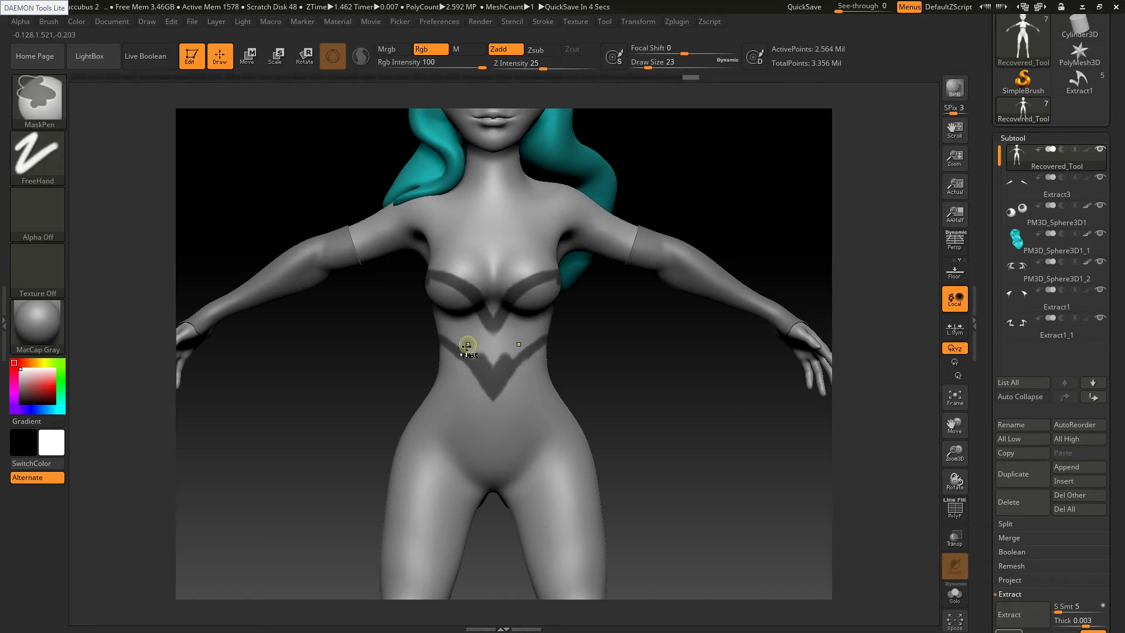
{"action": "mouse_move", "coordinate": [465, 352]}
{"action": "left_mouse_down", "text": "ctrl"}
{"action": "mouse_move", "coordinate": [472, 317]}
{"action": "mouse_move", "coordinate": [431, 282]}
{"action": "left_mouse_up", "text": "ctrl"}
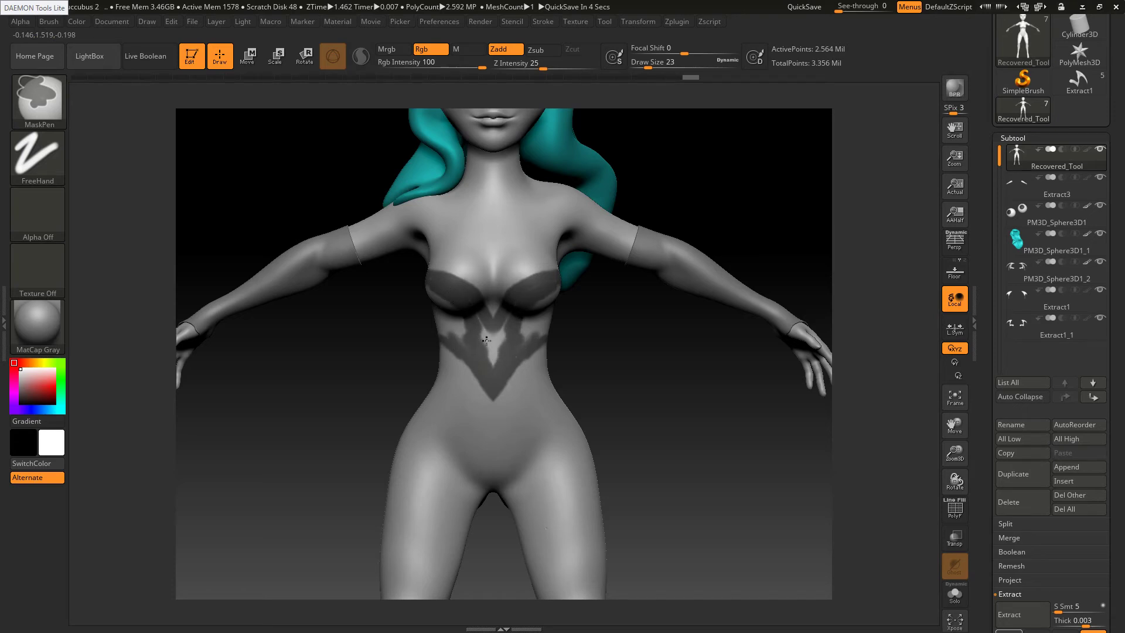
{"action": "left_click_drag", "start_coordinate": [486, 340], "coordinate": [446, 305], "text": "ctrl"}
Check the reference illustration and fill the remaining mask gaps under the breasts and around the side of the torso
{"action": "key", "text": "alt+Tab"}
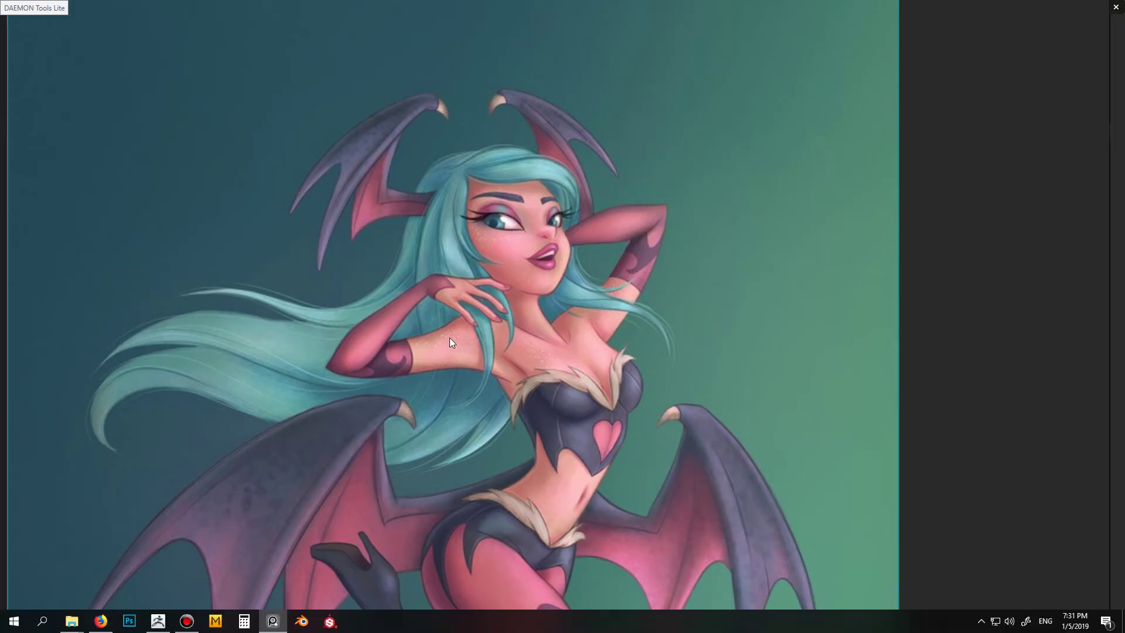
{"action": "left_click_drag", "start_coordinate": [567, 434], "coordinate": [551, 359]}
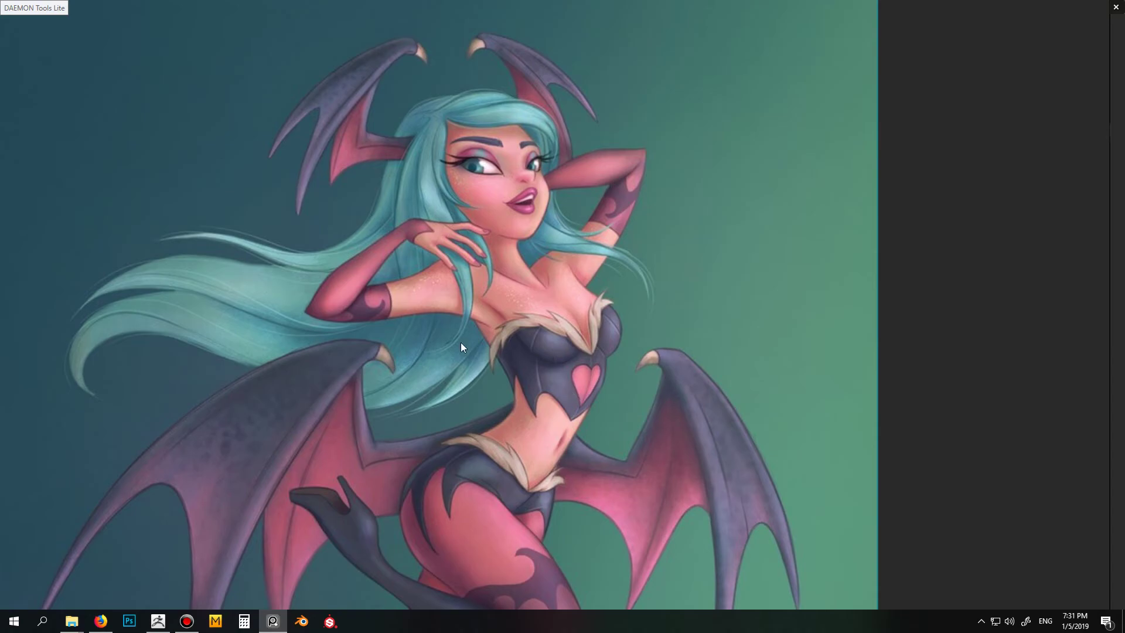
{"action": "key", "text": "alt+Tab"}
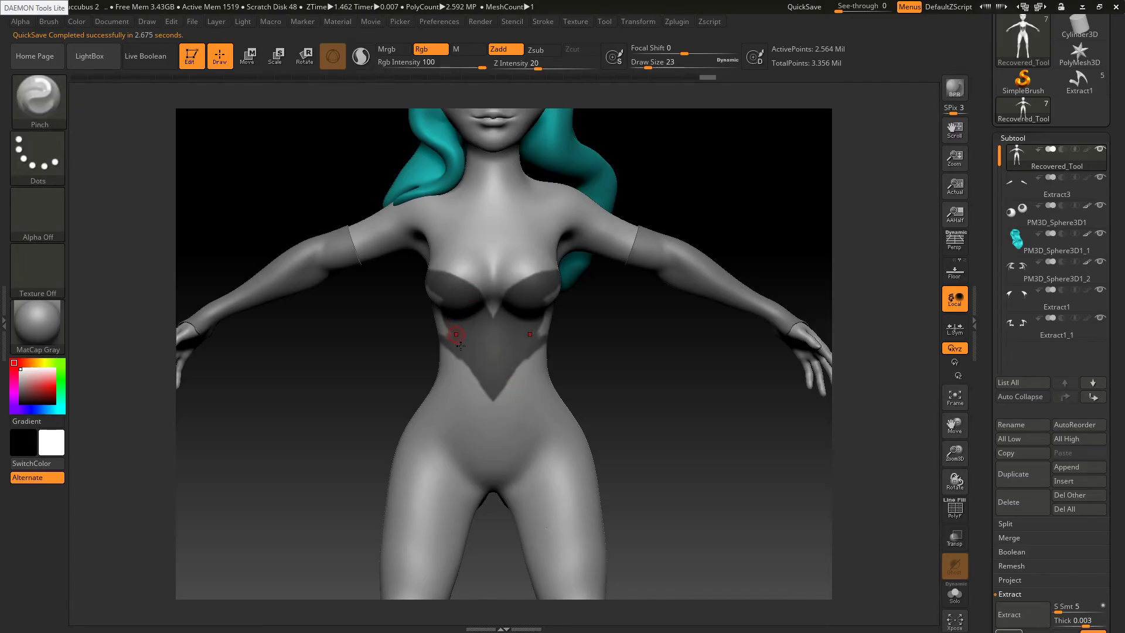
{"action": "right_click_drag", "start_coordinate": [460, 346], "coordinate": [466, 350]}
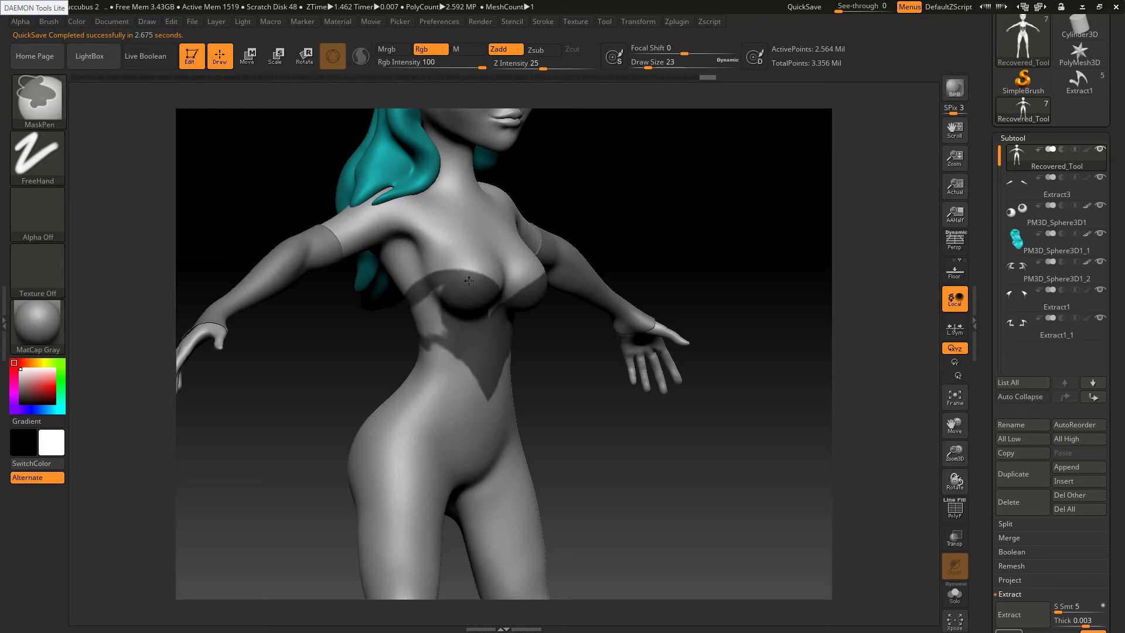
{"action": "mouse_move", "coordinate": [434, 302]}
{"action": "left_mouse_down", "text": "ctrl"}
{"action": "mouse_move", "coordinate": [440, 335]}
{"action": "mouse_move", "coordinate": [426, 299]}
{"action": "left_mouse_up", "text": "ctrl"}
{"action": "right_click_drag", "start_coordinate": [430, 292], "coordinate": [476, 304]}
{"action": "left_click_drag", "start_coordinate": [404, 319], "coordinate": [412, 333], "text": "ctrl"}
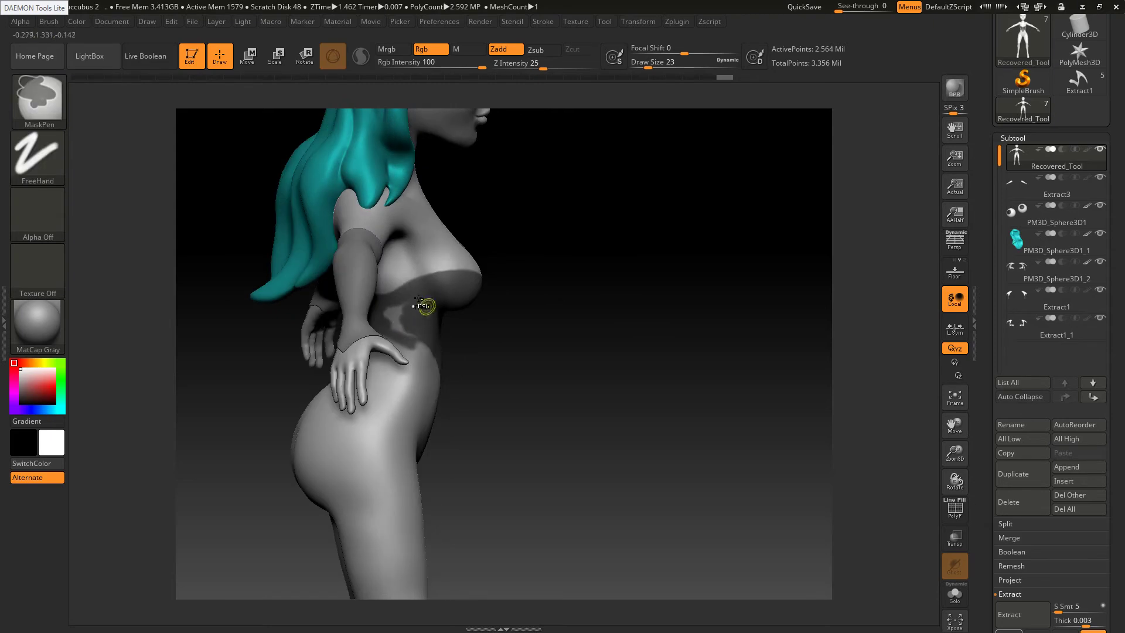
{"action": "right_click_drag", "start_coordinate": [422, 302], "coordinate": [385, 307]}
{"action": "left_click_drag", "start_coordinate": [420, 317], "coordinate": [410, 327], "text": "ctrl"}
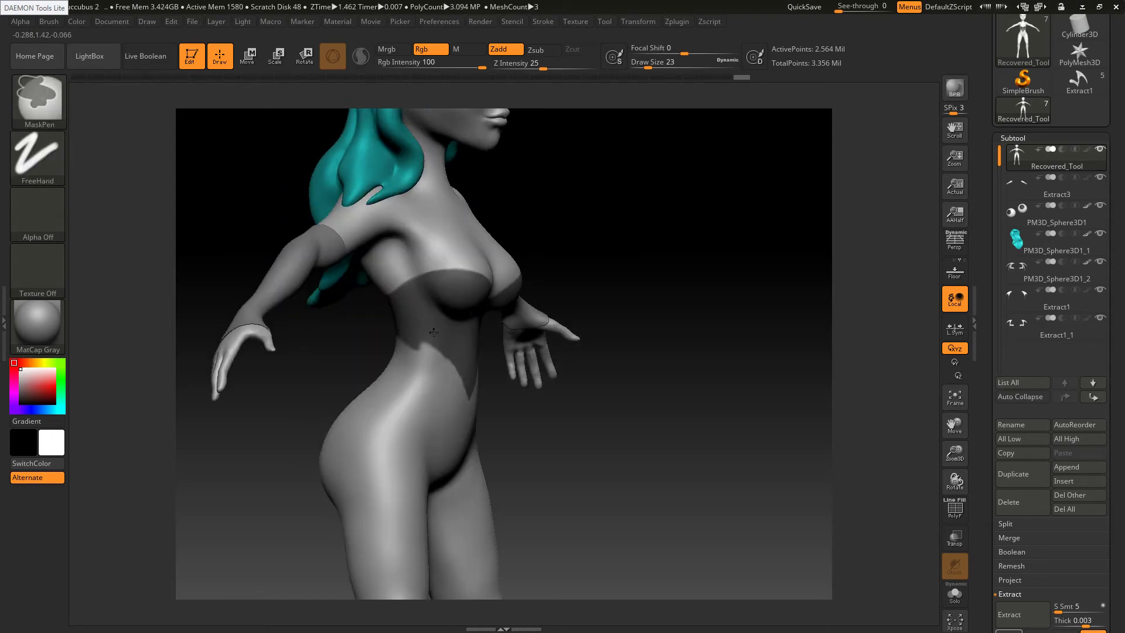
{"action": "mouse_move", "coordinate": [416, 314]}
{"action": "right_mouse_down"}
{"action": "mouse_move", "coordinate": [442, 316]}
{"action": "mouse_move", "coordinate": [384, 326]}
{"action": "mouse_move", "coordinate": [381, 341]}
{"action": "mouse_move", "coordinate": [435, 354]}
{"action": "right_mouse_up"}
{"action": "left_click_drag", "start_coordinate": [434, 354], "coordinate": [432, 382], "text": "ctrl"}
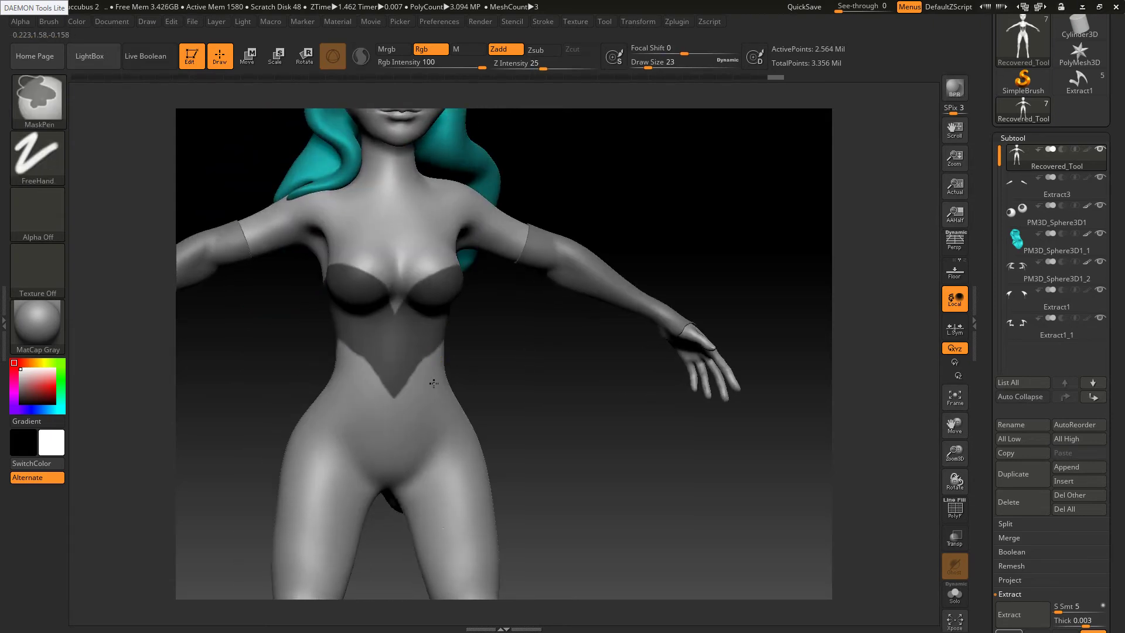
Mask a smaller downward point on each side of the central one and trim the central point's edges into curves
{"action": "right_click_drag", "start_coordinate": [432, 381], "coordinate": [397, 424], "text": "ctrl"}
{"action": "key", "text": "alt+Tab"}
{"action": "key", "text": "alt+Tab"}
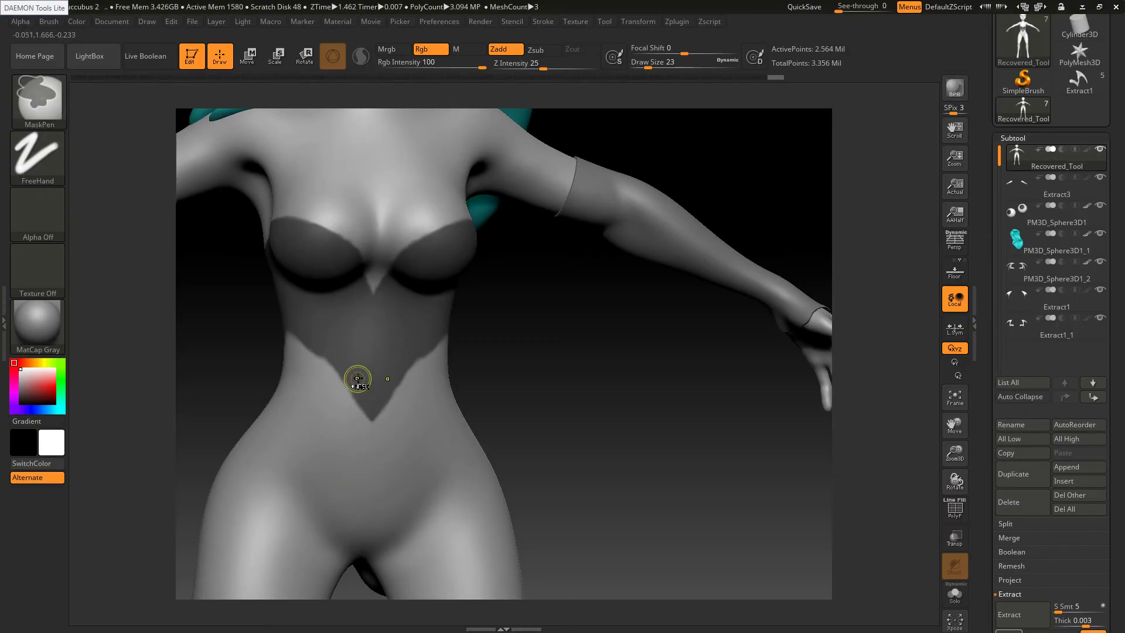
{"action": "mouse_move", "coordinate": [356, 377]}
{"action": "left_mouse_down", "text": "ctrl"}
{"action": "mouse_move", "coordinate": [326, 358]}
{"action": "mouse_move", "coordinate": [304, 367]}
{"action": "mouse_move", "coordinate": [296, 344]}
{"action": "left_mouse_up", "text": "ctrl"}
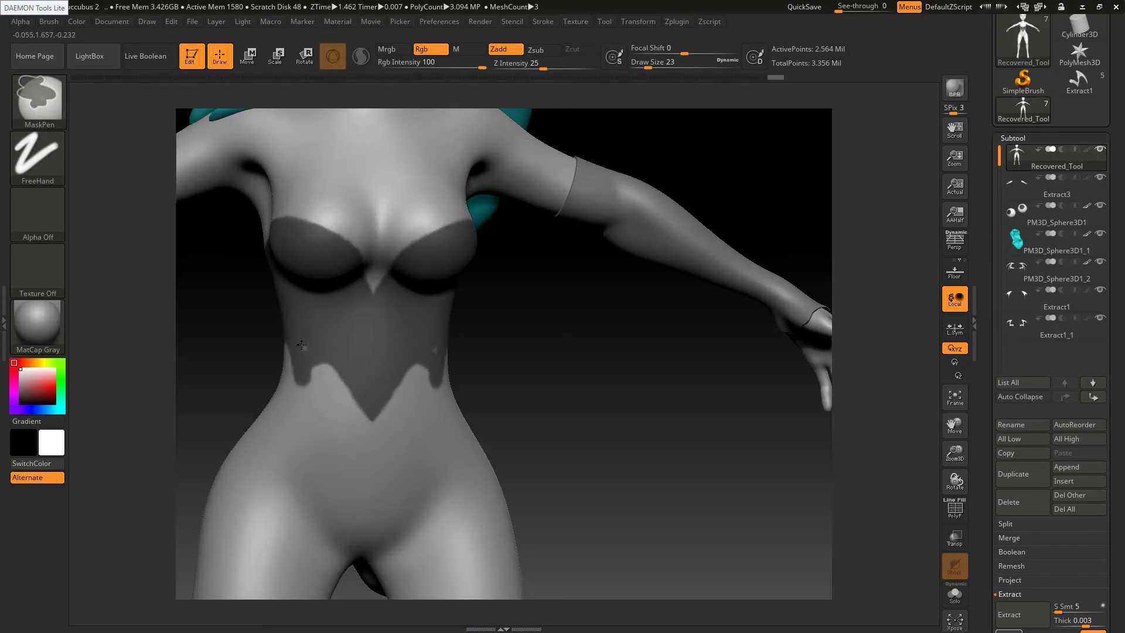
{"action": "right_click_drag", "start_coordinate": [301, 318], "coordinate": [327, 322]}
{"action": "mouse_move", "coordinate": [302, 369]}
{"action": "left_mouse_down", "text": "ctrl"}
{"action": "mouse_move", "coordinate": [288, 347]}
{"action": "mouse_move", "coordinate": [282, 355]}
{"action": "mouse_move", "coordinate": [314, 377]}
{"action": "left_mouse_up", "text": "ctrl"}
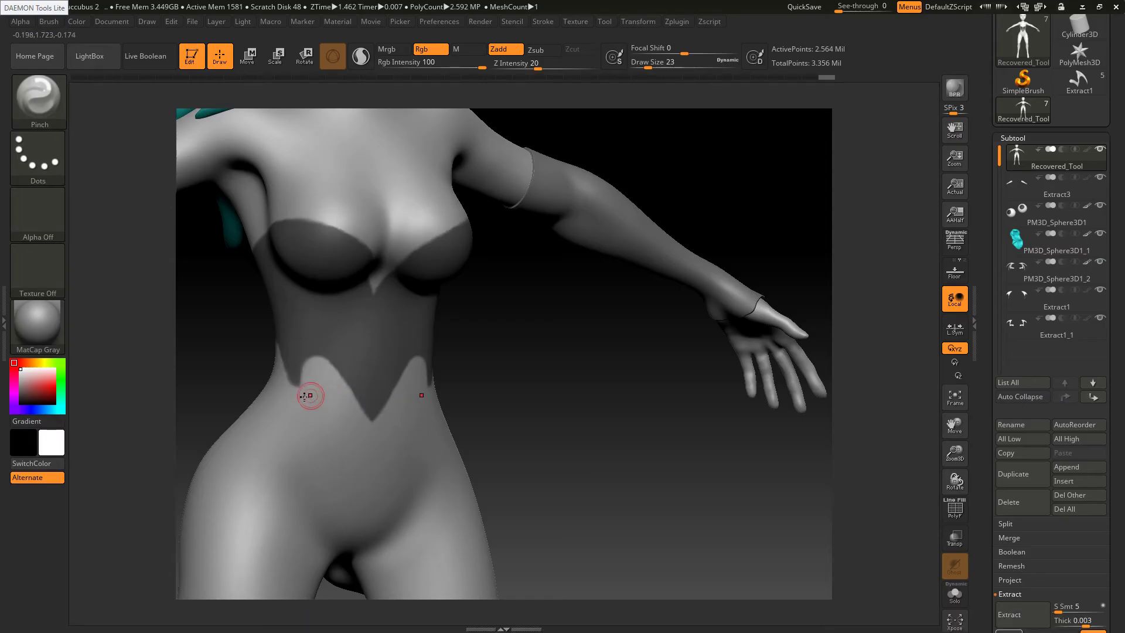
{"action": "key", "text": "ctrl"}
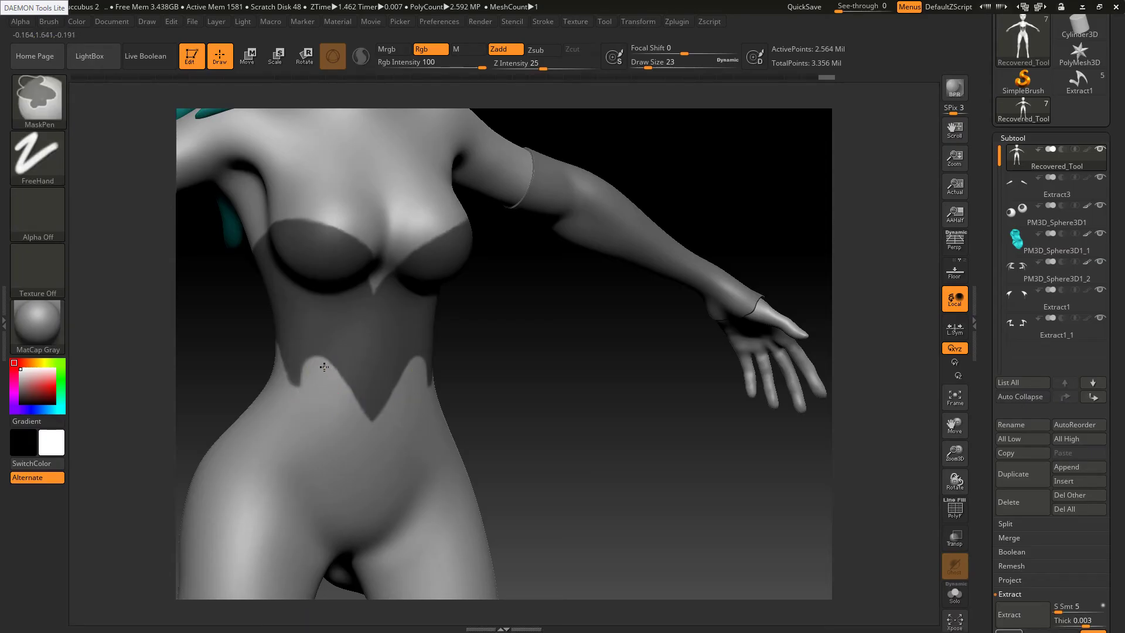
{"action": "left_click_drag", "start_coordinate": [326, 365], "coordinate": [364, 414], "text": "ctrl+alt"}
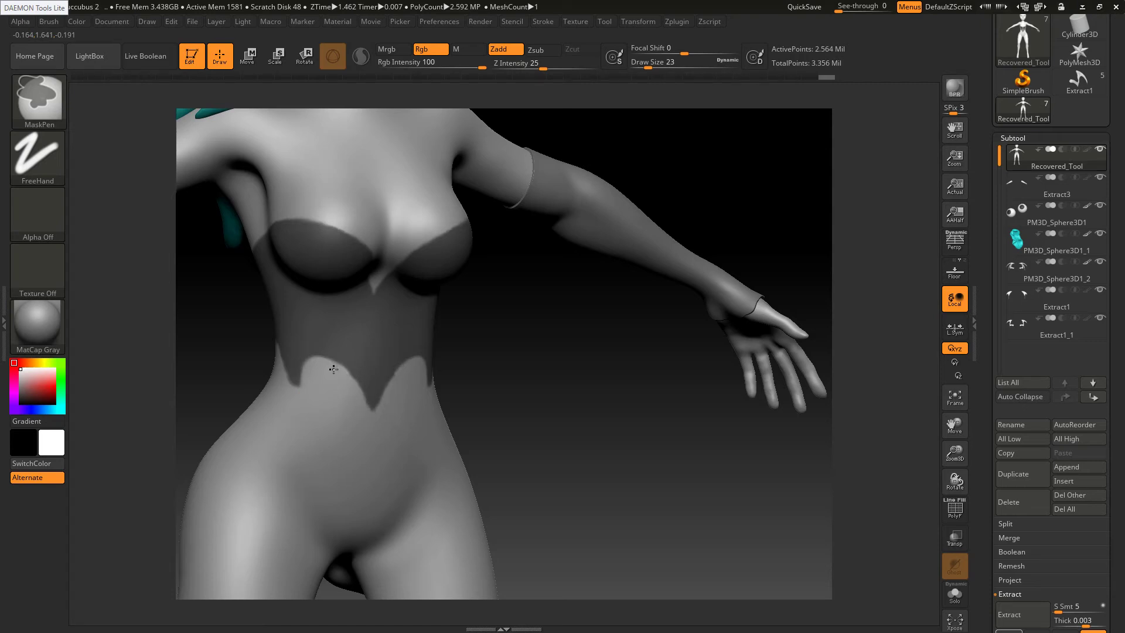
Mask another downward point on the lower edge at the side of the waist, checking the reference illustration
{"action": "right_click_drag", "start_coordinate": [315, 388], "coordinate": [326, 397]}
{"action": "right_click_drag", "start_coordinate": [269, 374], "coordinate": [251, 340]}
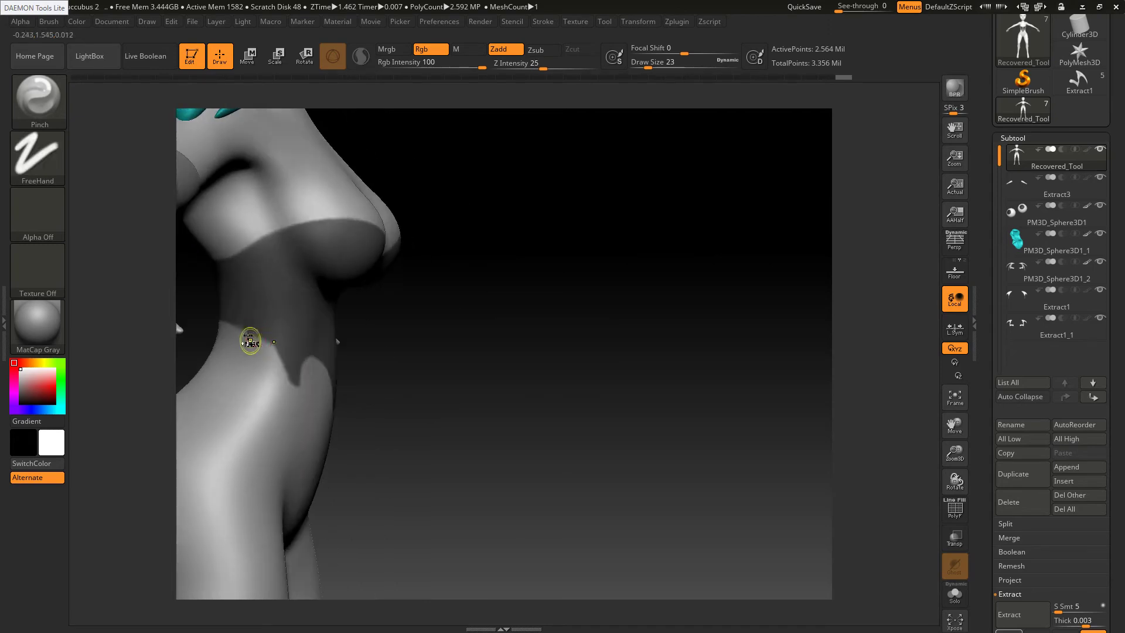
{"action": "key", "text": "ctrl"}
{"action": "left_click_drag", "start_coordinate": [257, 346], "coordinate": [246, 337], "text": "ctrl"}
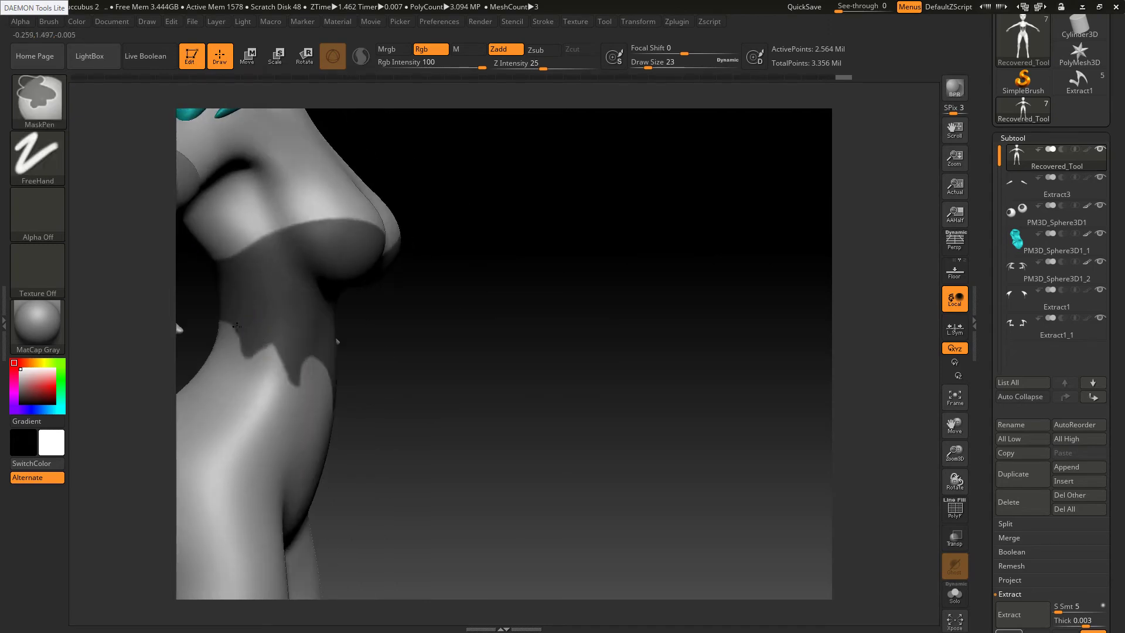
{"action": "key", "text": "alt+Tab"}
{"action": "key", "text": "alt+Tab"}
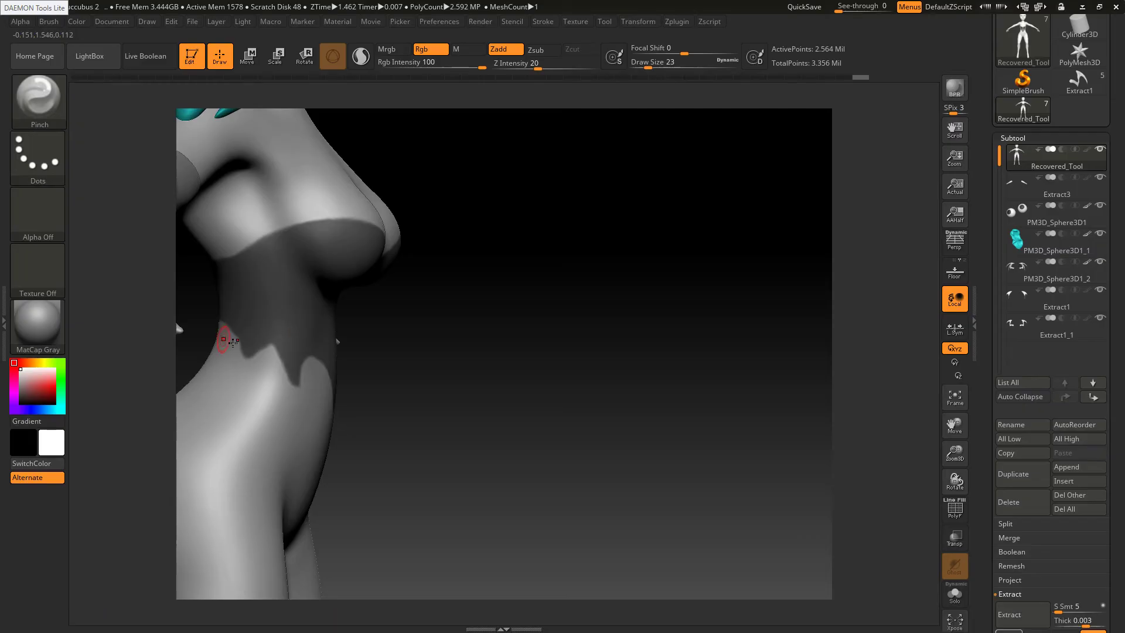
{"action": "mouse_move", "coordinate": [229, 339]}
{"action": "right_mouse_down"}
{"action": "mouse_move", "coordinate": [266, 345]}
{"action": "mouse_move", "coordinate": [242, 347]}
{"action": "right_mouse_up"}
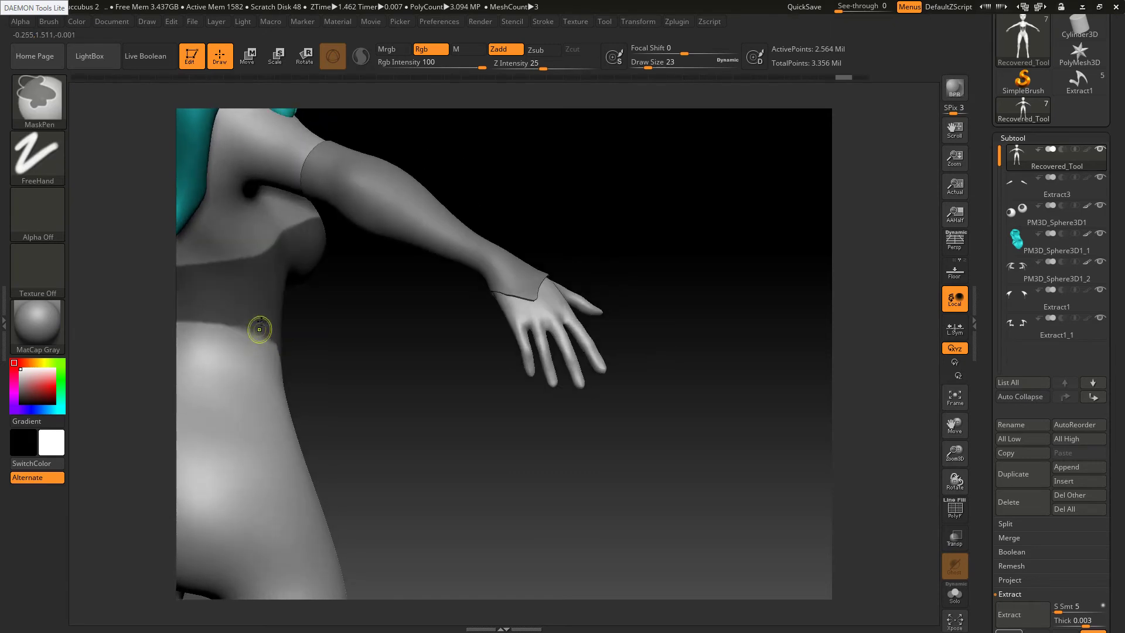
{"action": "mouse_move", "coordinate": [259, 328]}
{"action": "left_mouse_down", "text": "ctrl"}
{"action": "mouse_move", "coordinate": [249, 350]}
{"action": "mouse_move", "coordinate": [266, 334]}
{"action": "left_mouse_up", "text": "ctrl"}
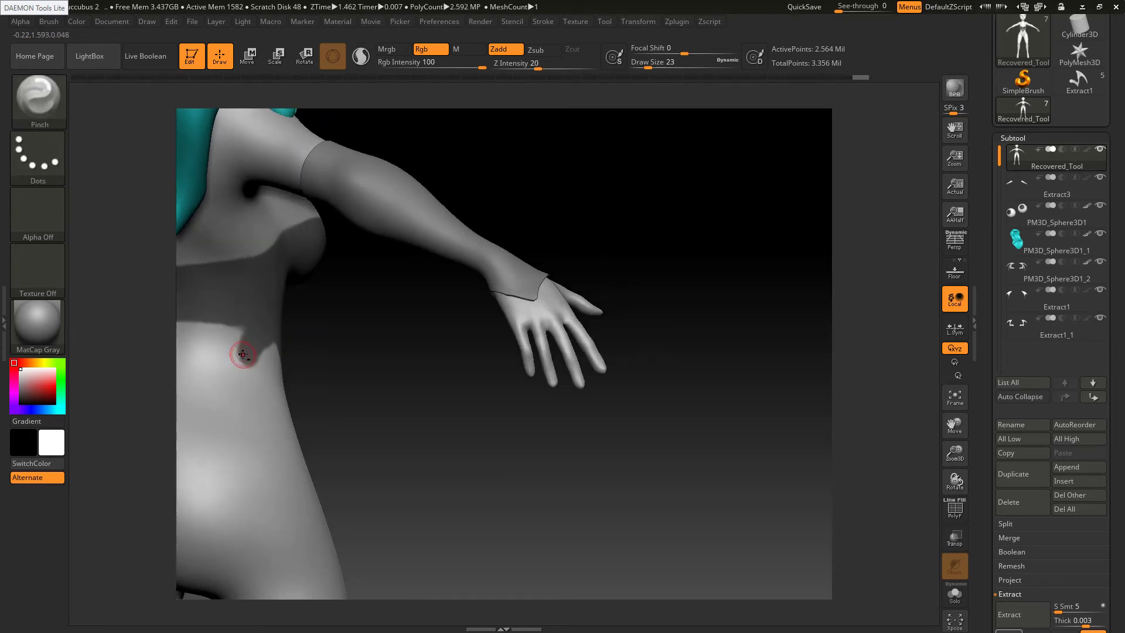
Blend the lower edge mask across the back into the side point with a smooth arch and lengthen that point into a sharp tip
{"action": "mouse_move", "coordinate": [247, 351]}
{"action": "right_mouse_down", "text": "alt"}
{"action": "mouse_move", "coordinate": [238, 310]}
{"action": "mouse_move", "coordinate": [247, 334]}
{"action": "mouse_move", "coordinate": [394, 359]}
{"action": "mouse_move", "coordinate": [306, 335]}
{"action": "right_mouse_up", "text": "alt"}
{"action": "mouse_move", "coordinate": [330, 327]}
{"action": "left_mouse_down", "text": "ctrl"}
{"action": "mouse_move", "coordinate": [341, 339]}
{"action": "mouse_move", "coordinate": [309, 324]}
{"action": "left_mouse_up", "text": "ctrl"}
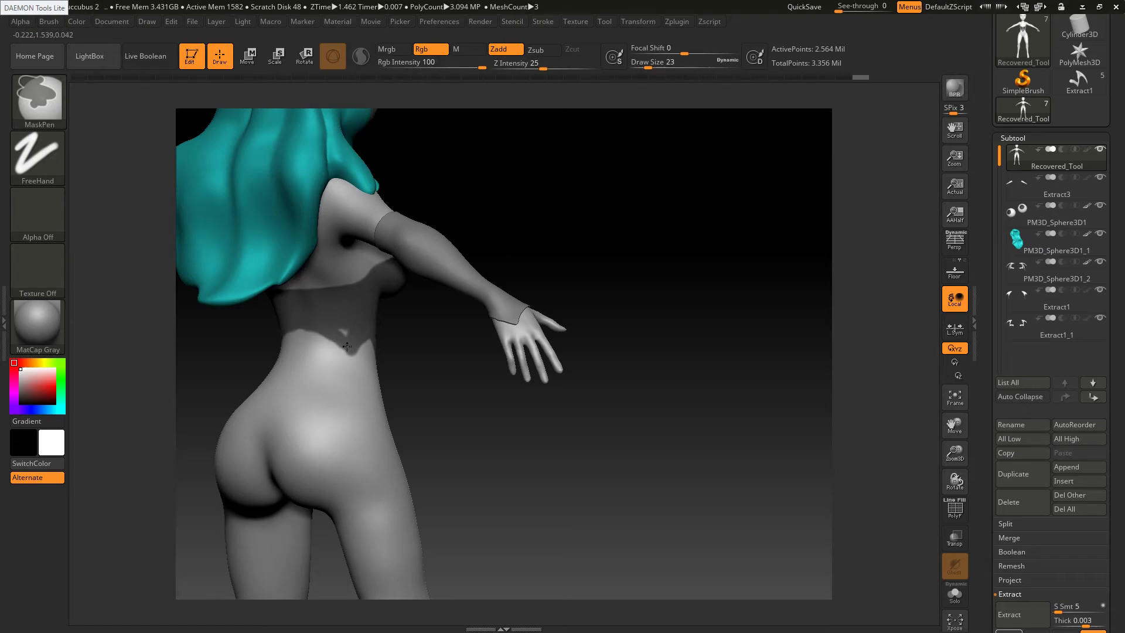
{"action": "key", "text": "alt+Tab"}
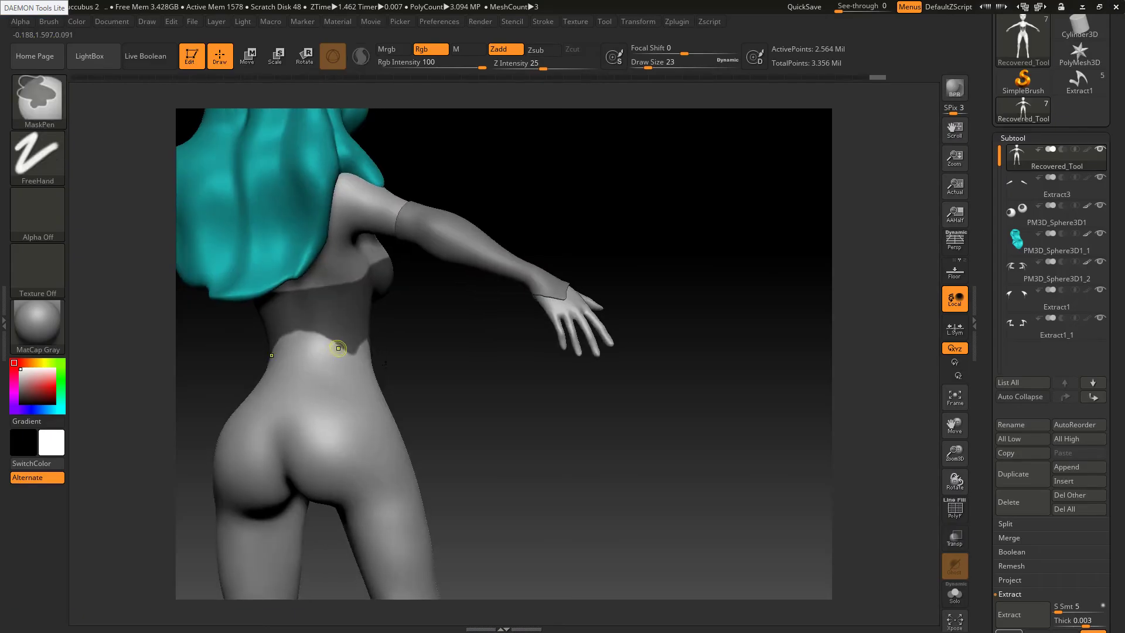
{"action": "left_click_drag", "start_coordinate": [345, 324], "coordinate": [345, 334], "text": "ctrl"}
{"action": "right_click_drag", "start_coordinate": [344, 335], "coordinate": [346, 333]}
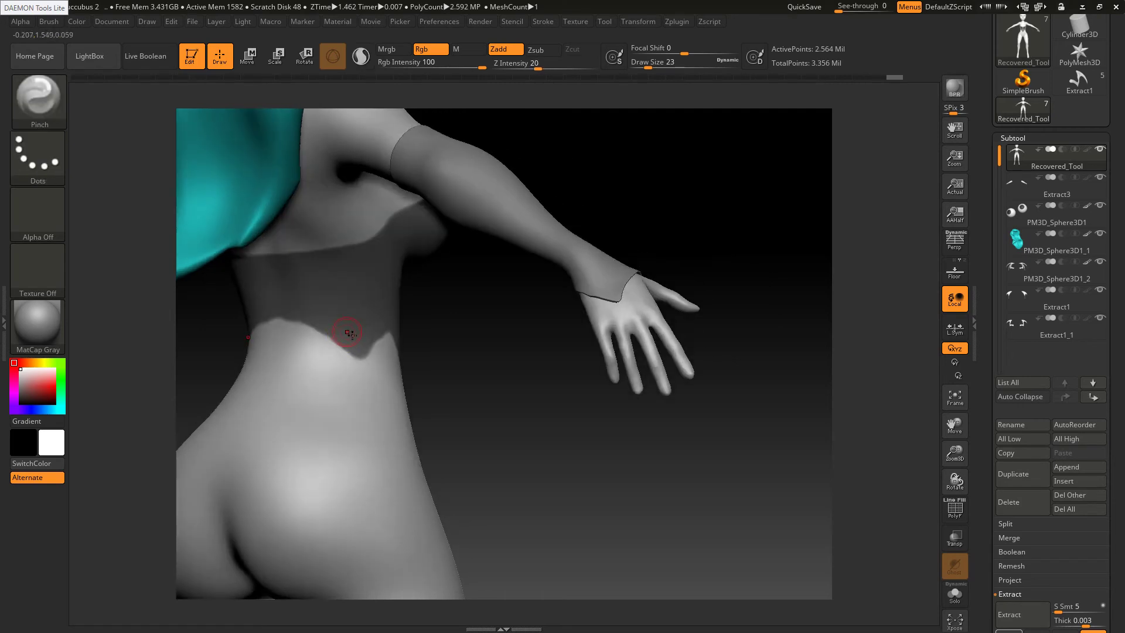
{"action": "mouse_move", "coordinate": [355, 339]}
{"action": "left_mouse_down", "text": "ctrl"}
{"action": "mouse_move", "coordinate": [329, 335]}
{"action": "mouse_move", "coordinate": [357, 377]}
{"action": "left_mouse_up", "text": "ctrl"}
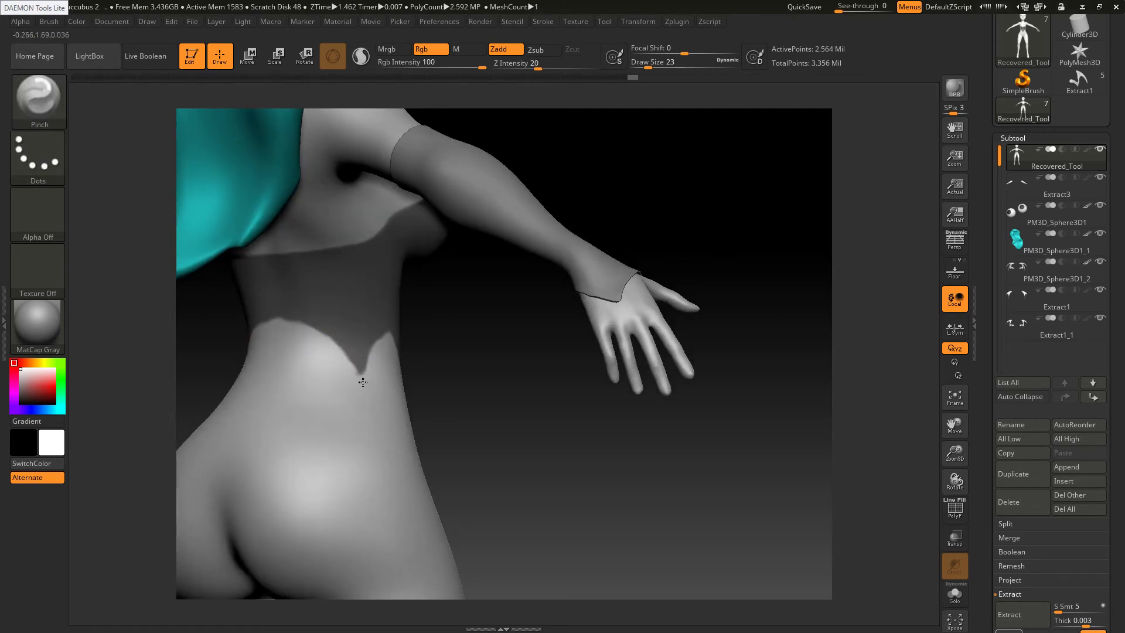
{"action": "right_click_drag", "start_coordinate": [384, 383], "coordinate": [372, 380]}
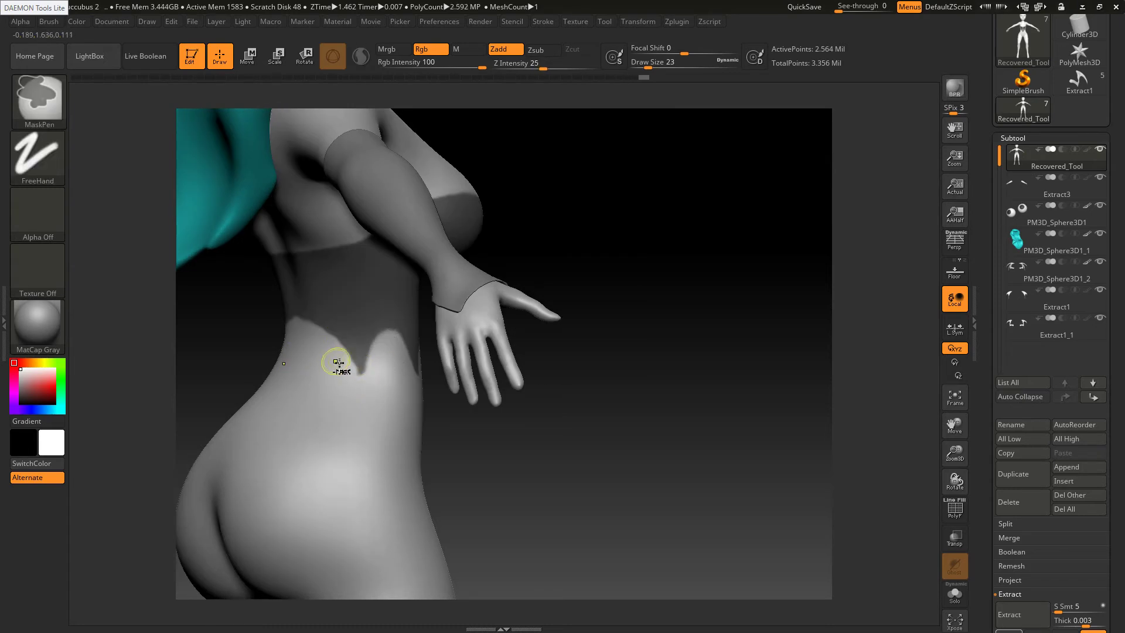
Touch up the lower edge mask between the side and central points and compare the front with the reference illustration
{"action": "right_click_drag", "start_coordinate": [358, 384], "coordinate": [415, 389]}
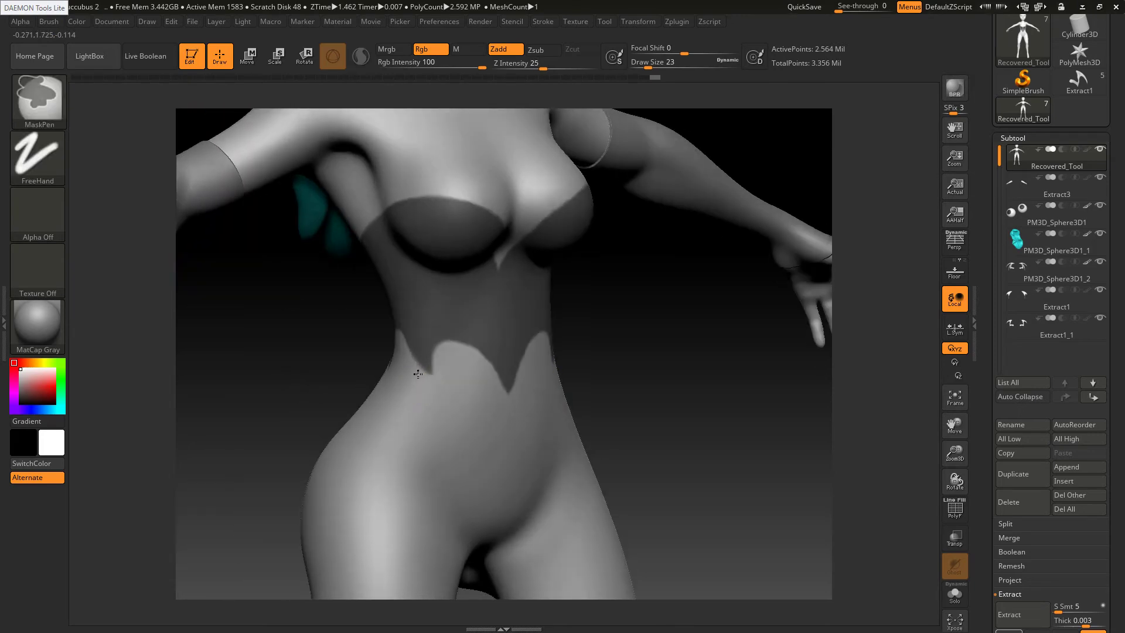
{"action": "left_click", "coordinate": [450, 376], "text": "ctrl"}
{"action": "left_click", "coordinate": [470, 375], "text": "ctrl"}
{"action": "right_click_drag", "start_coordinate": [449, 359], "coordinate": [414, 358]}
{"action": "key", "text": "alt+Tab"}
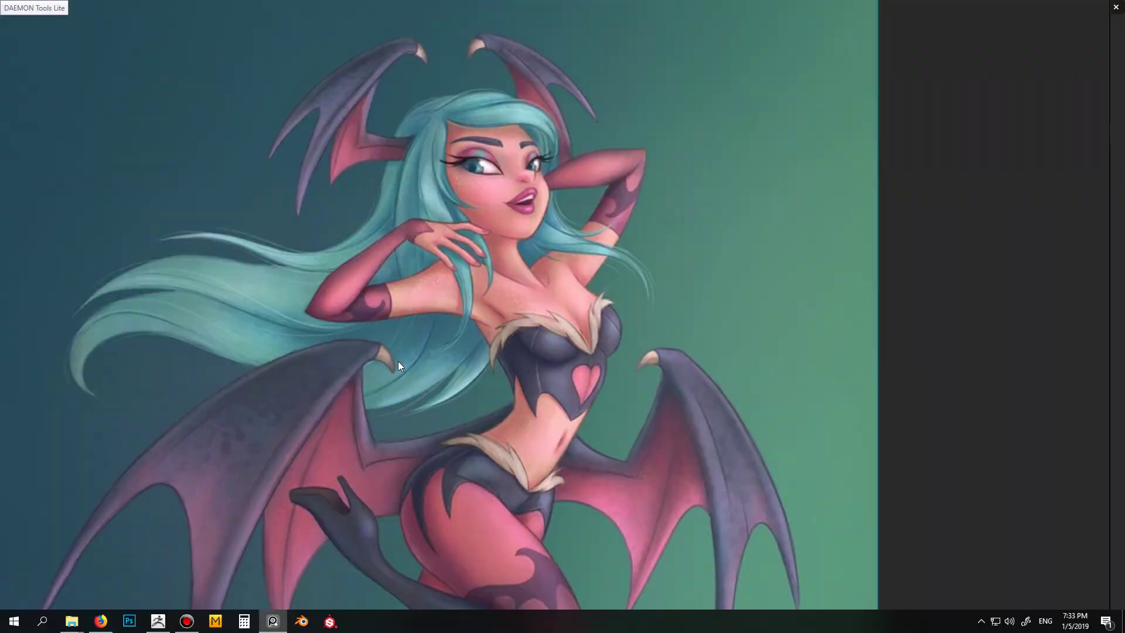
{"action": "key", "text": "alt+Tab"}
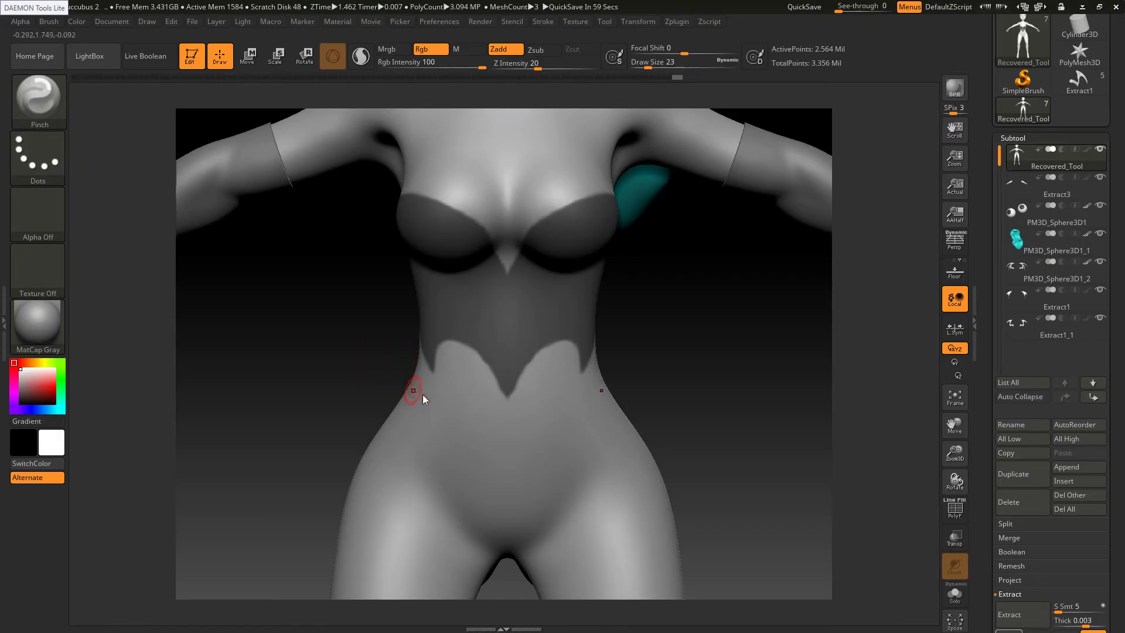
Shorten the central point of the lower edge mask and round the arches on both sides of it
{"action": "key", "text": "alt+Tab"}
{"action": "key", "text": "alt+Tab"}
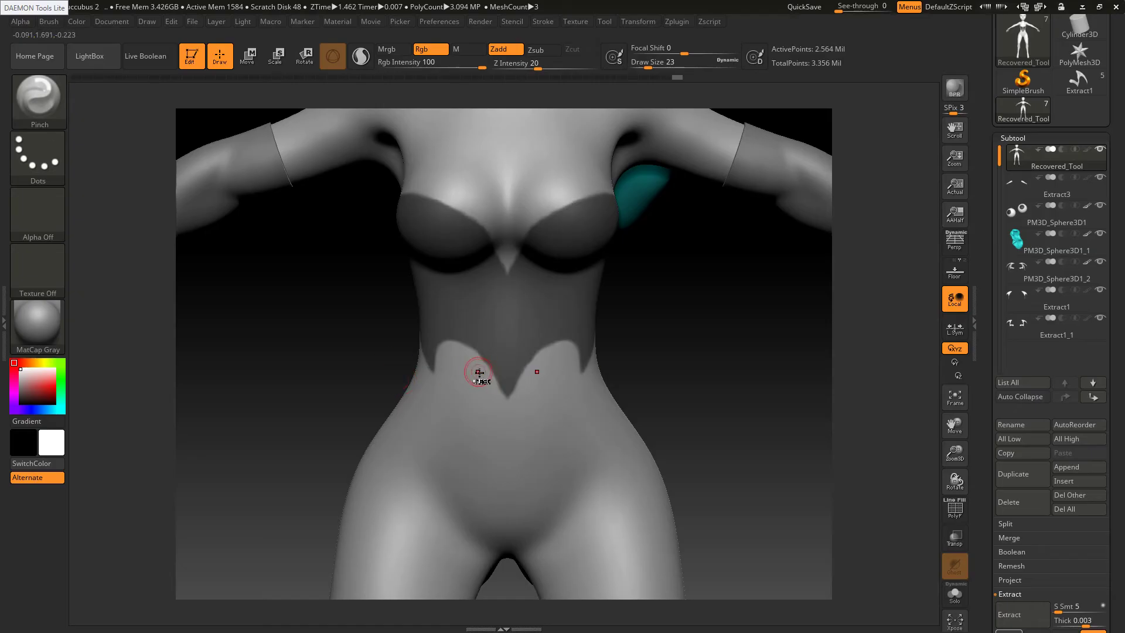
{"action": "key", "text": "ctrl"}
{"action": "mouse_move", "coordinate": [471, 364]}
{"action": "left_mouse_down", "text": "ctrl+alt"}
{"action": "mouse_move", "coordinate": [500, 389]}
{"action": "mouse_move", "coordinate": [494, 370]}
{"action": "mouse_move", "coordinate": [518, 406]}
{"action": "left_mouse_up", "text": "ctrl+alt"}
{"action": "left_click", "coordinate": [460, 352], "text": "ctrl"}
{"action": "left_click", "coordinate": [451, 350], "text": "ctrl"}
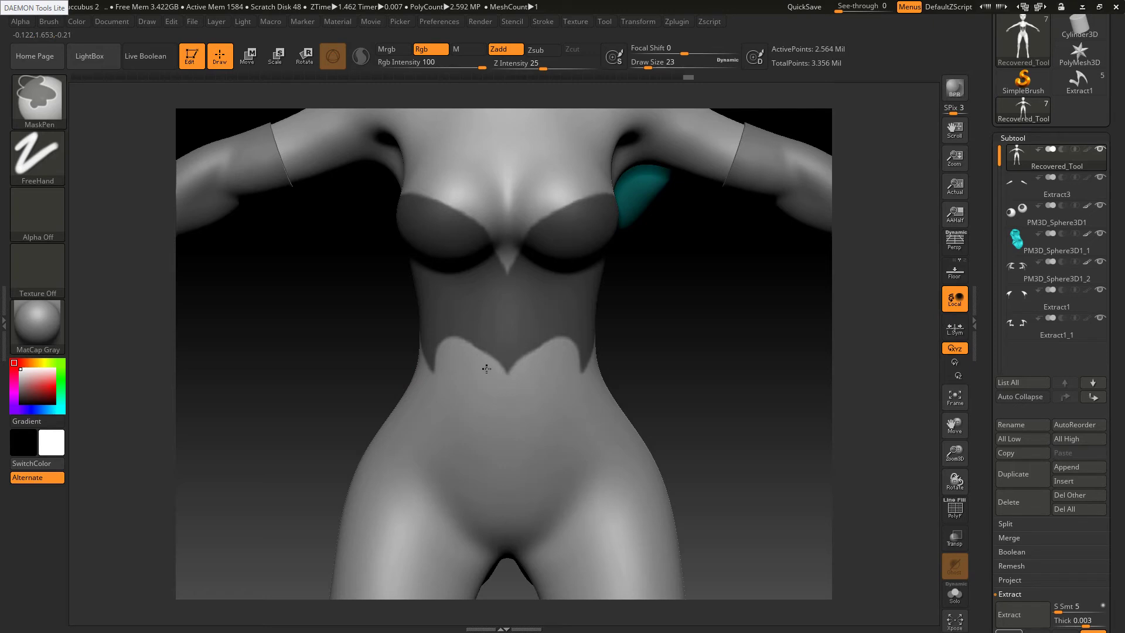
{"action": "left_click", "coordinate": [469, 350], "text": "ctrl"}
{"action": "left_click", "coordinate": [455, 346], "text": "ctrl"}
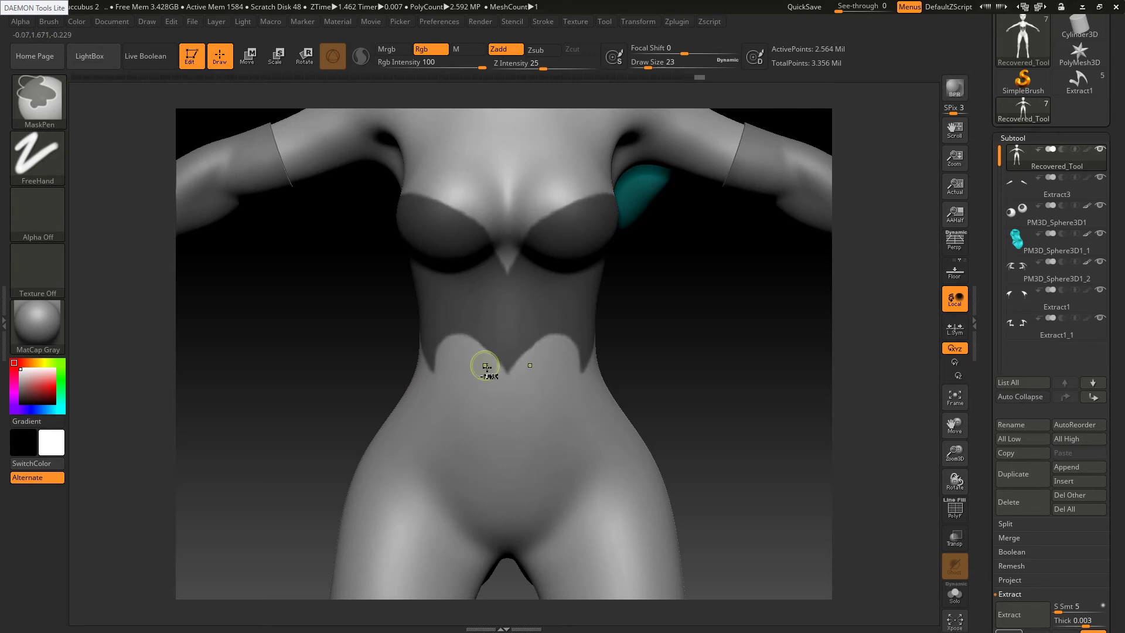
Recheck the reference illustration and raise the top's upper edge mask over the outer side of both breasts
{"action": "right_click_drag", "start_coordinate": [446, 337], "coordinate": [450, 350]}
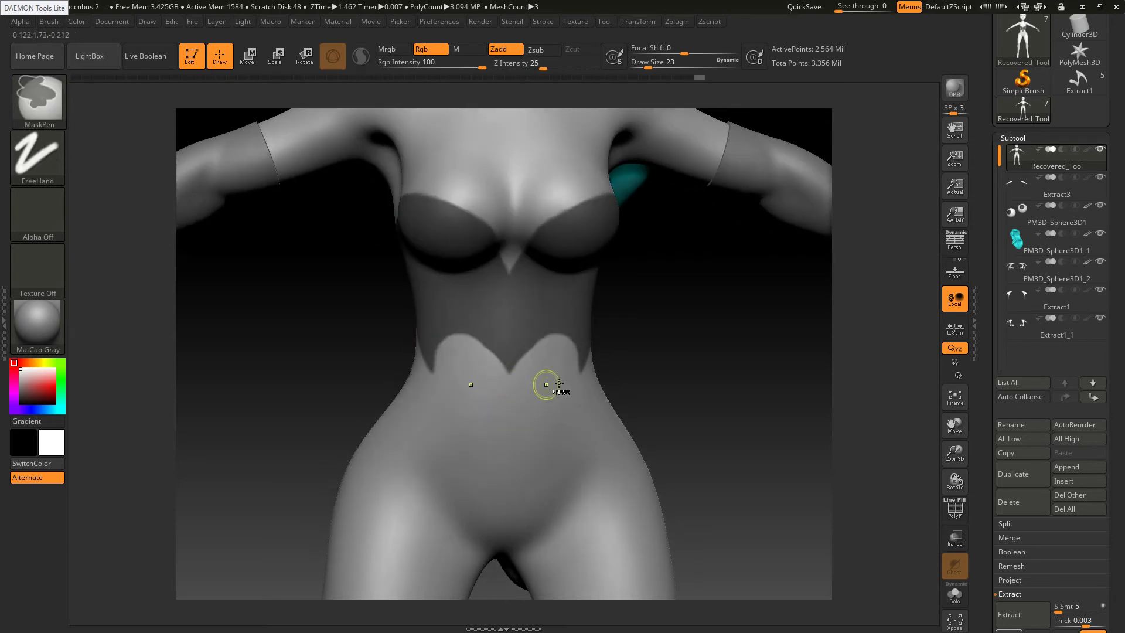
{"action": "mouse_move", "coordinate": [550, 386]}
{"action": "right_mouse_down", "text": "ctrl"}
{"action": "mouse_move", "coordinate": [568, 357]}
{"action": "mouse_move", "coordinate": [588, 359]}
{"action": "mouse_move", "coordinate": [538, 394]}
{"action": "right_mouse_up", "text": "ctrl"}
{"action": "key", "text": "alt+Tab"}
{"action": "key", "text": "alt+Tab"}
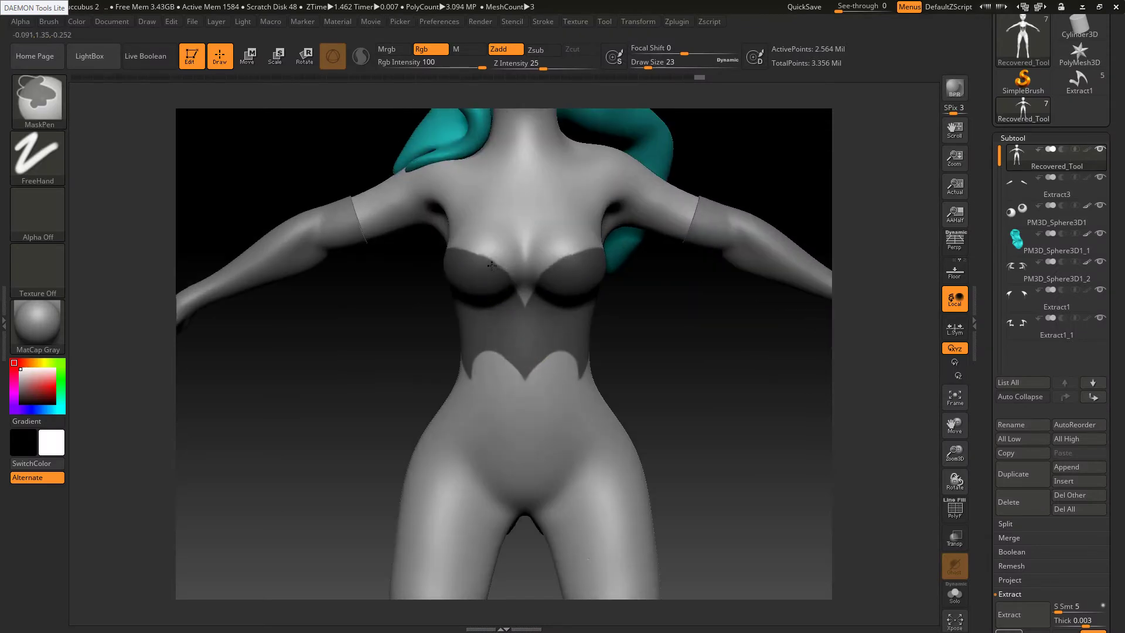
{"action": "left_click_drag", "start_coordinate": [492, 265], "coordinate": [453, 247]}
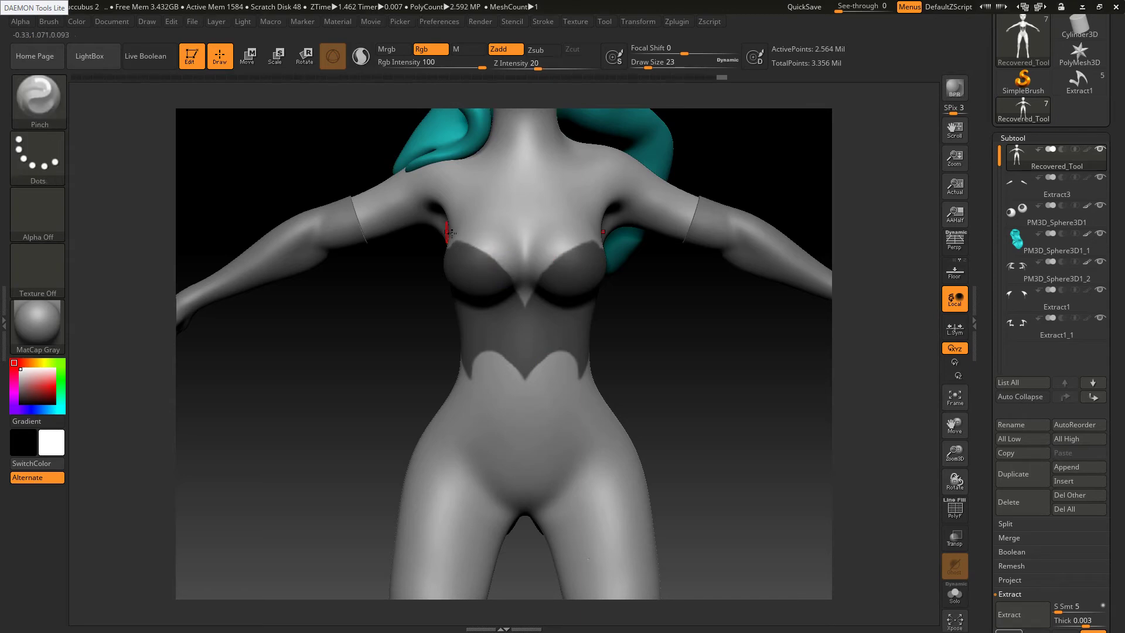
Touch up the top's upper edge mask on the outer side of the breast and check it around the side and back
{"action": "right_click_drag", "start_coordinate": [449, 237], "coordinate": [502, 245]}
{"action": "left_click_drag", "start_coordinate": [464, 254], "coordinate": [459, 256], "text": "ctrl"}
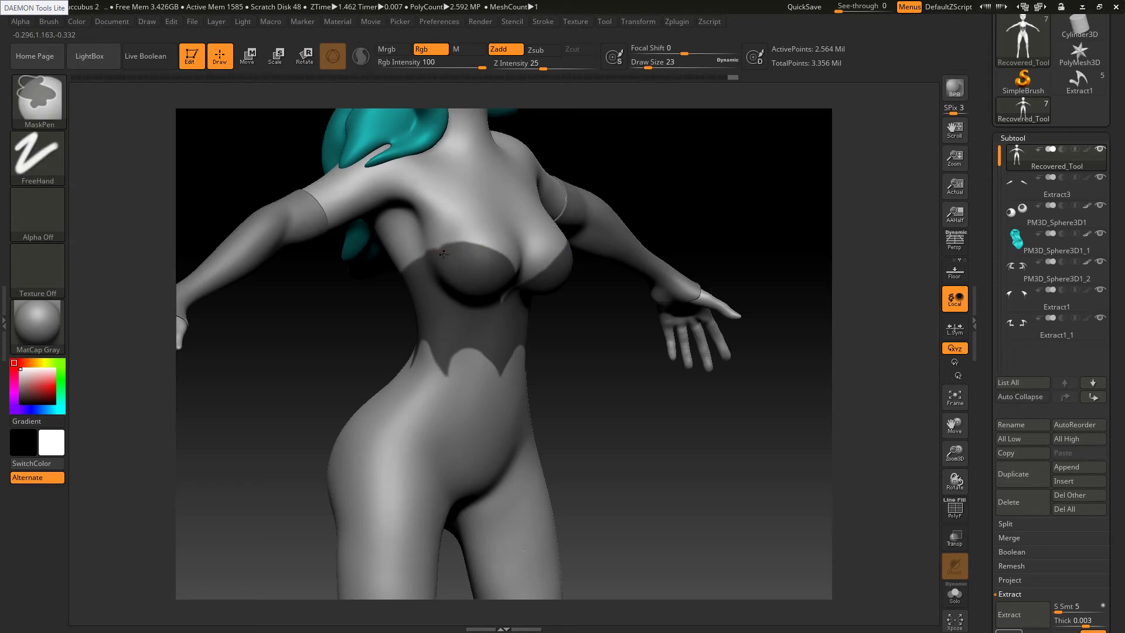
{"action": "right_click_drag", "start_coordinate": [430, 256], "coordinate": [427, 258]}
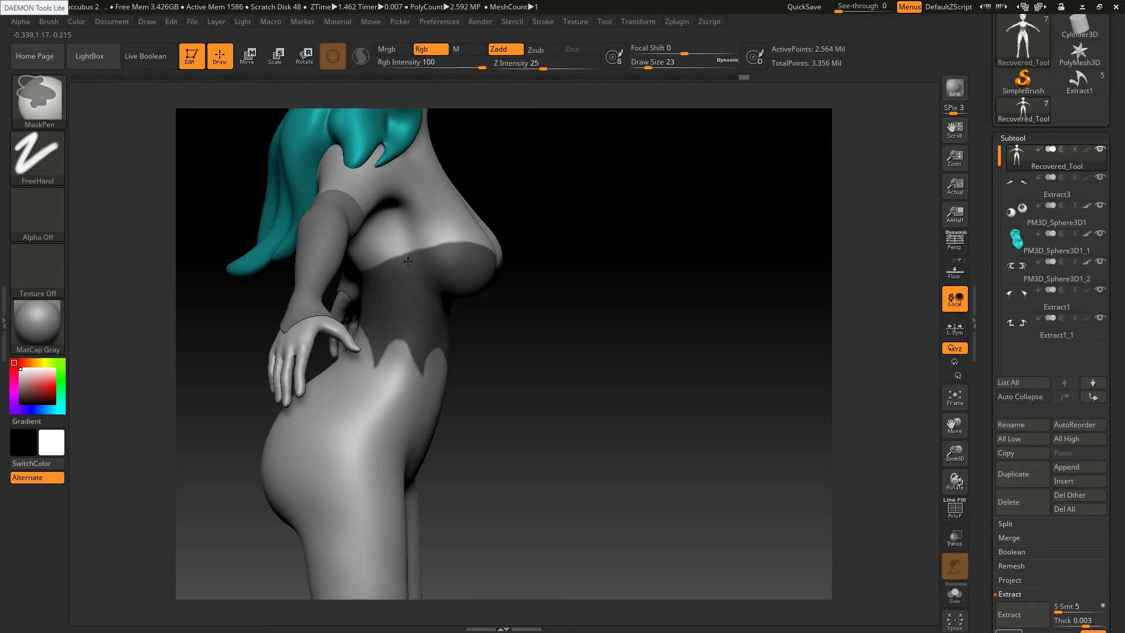
{"action": "right_click_drag", "start_coordinate": [373, 279], "coordinate": [435, 289]}
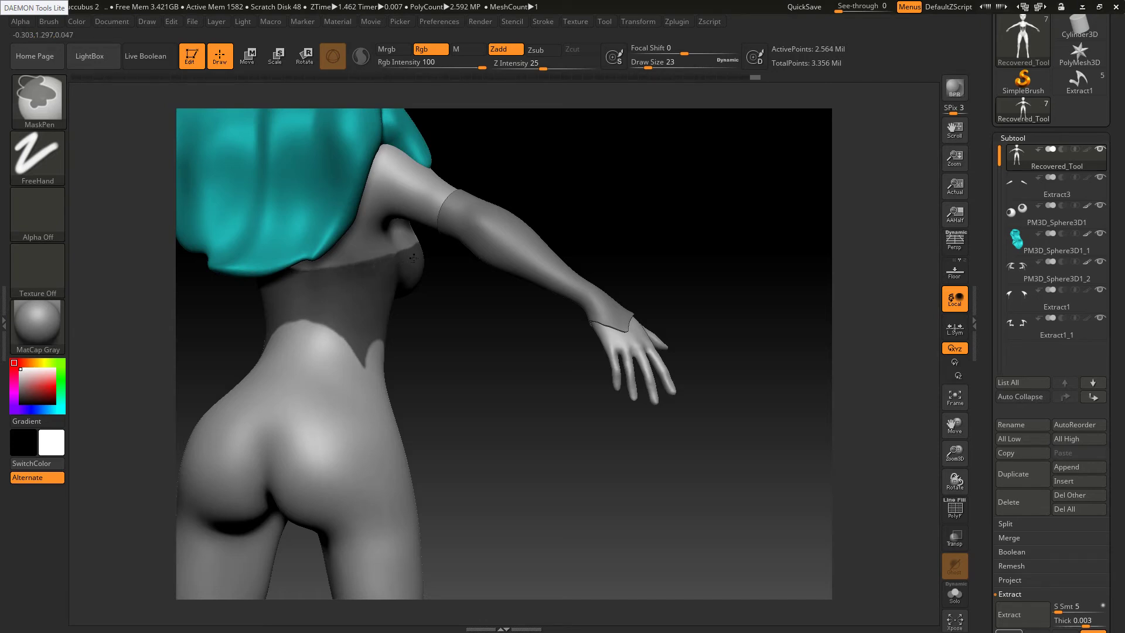
{"action": "right_click_drag", "start_coordinate": [378, 264], "coordinate": [389, 270], "text": "shift"}
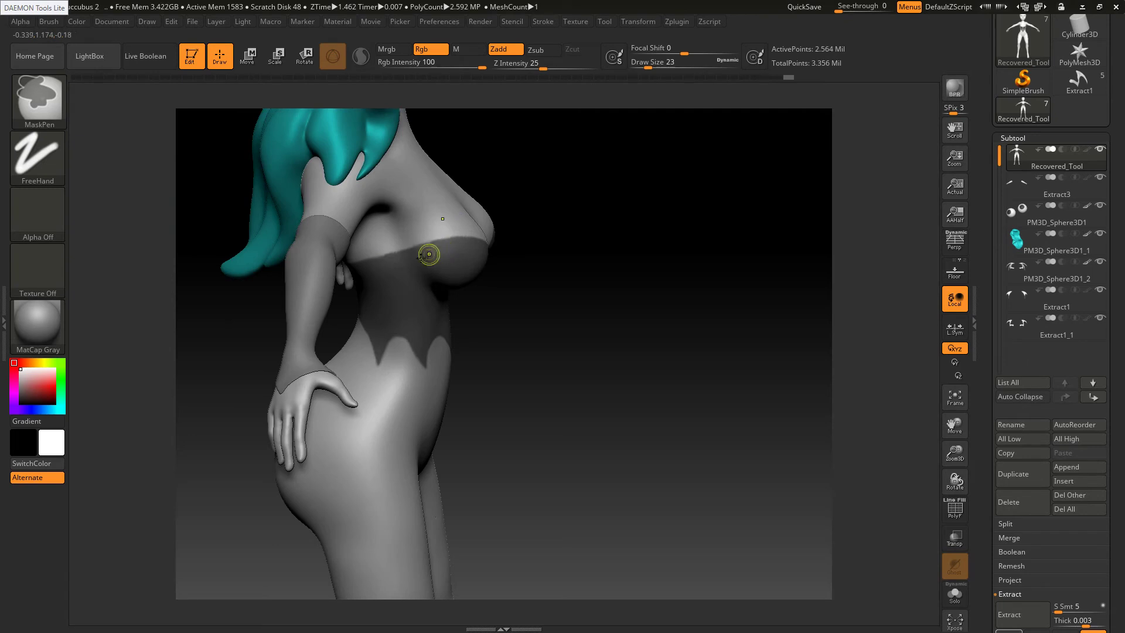
{"action": "right_click_drag", "start_coordinate": [437, 280], "coordinate": [373, 284]}
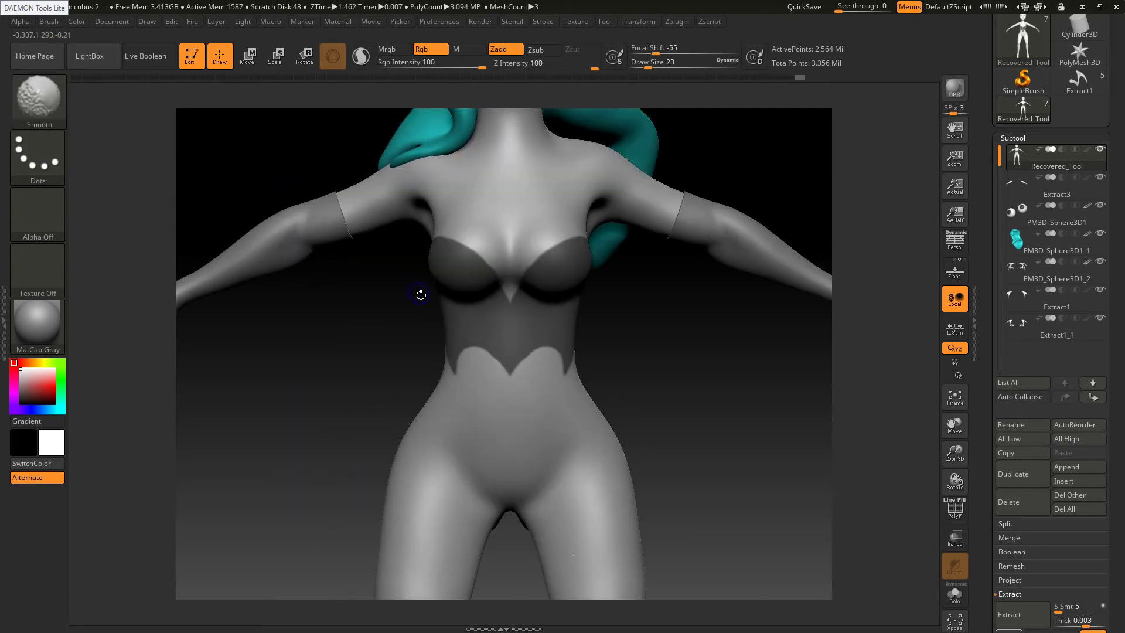
Compare the whole figure and the masked top with the reference illustration
{"action": "right_click_drag", "start_coordinate": [489, 272], "coordinate": [450, 286]}
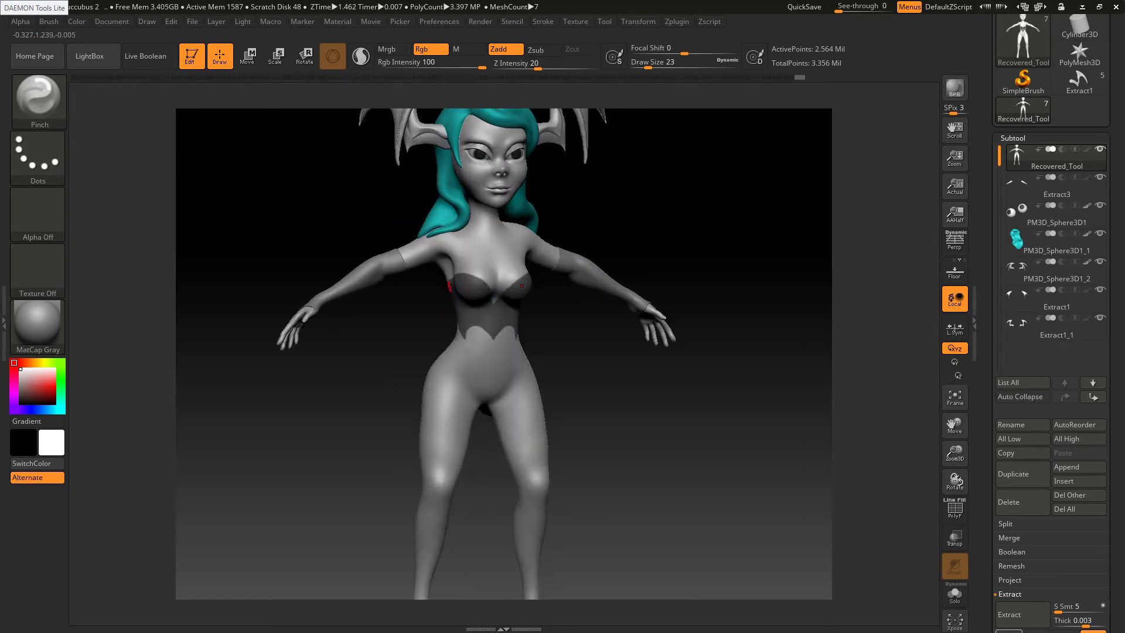
{"action": "right_click_drag", "start_coordinate": [711, 296], "coordinate": [696, 322]}
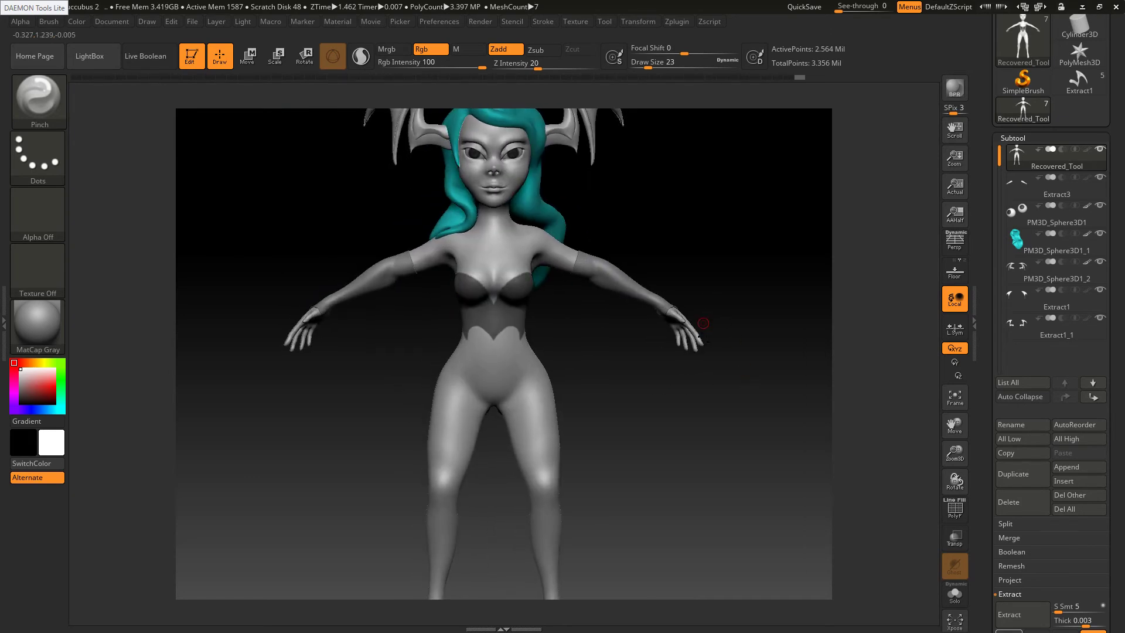
{"action": "key", "text": "alt+Tab"}
{"action": "key", "text": "alt+Tab"}
{"action": "right_click_drag", "start_coordinate": [732, 363], "coordinate": [688, 333], "text": "ctrl"}
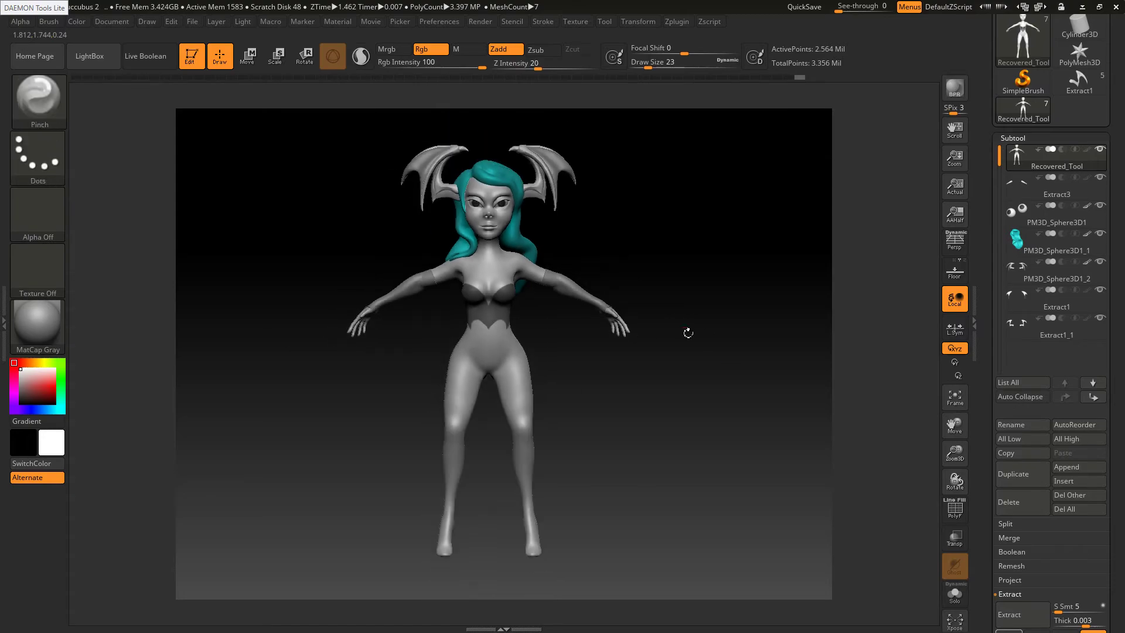
{"action": "right_click_drag", "start_coordinate": [587, 392], "coordinate": [639, 471], "text": "alt"}
{"action": "key", "text": "alt+Tab"}
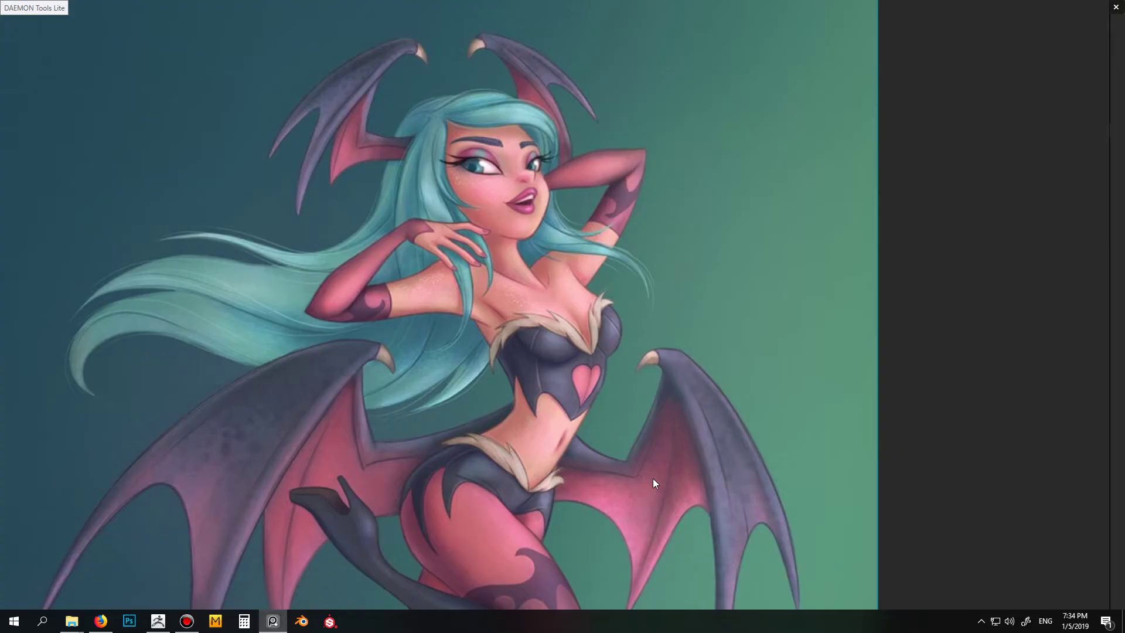
{"action": "key", "text": "alt+Tab"}
{"action": "right_click_drag", "start_coordinate": [643, 477], "coordinate": [629, 447], "text": "alt"}
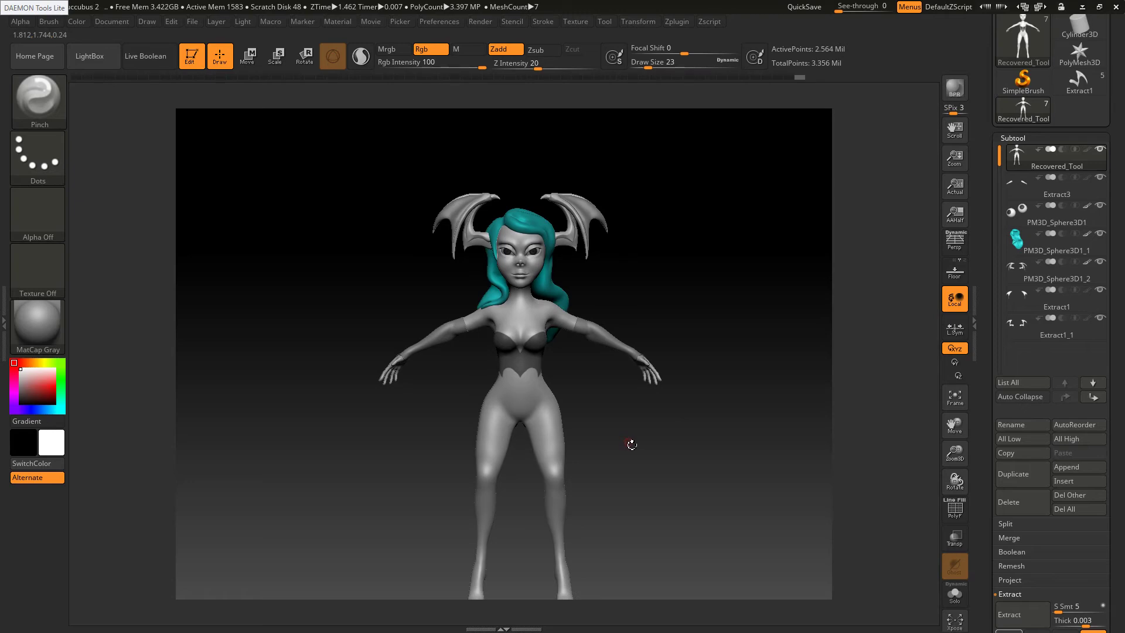
{"action": "key", "text": "alt+Tab"}
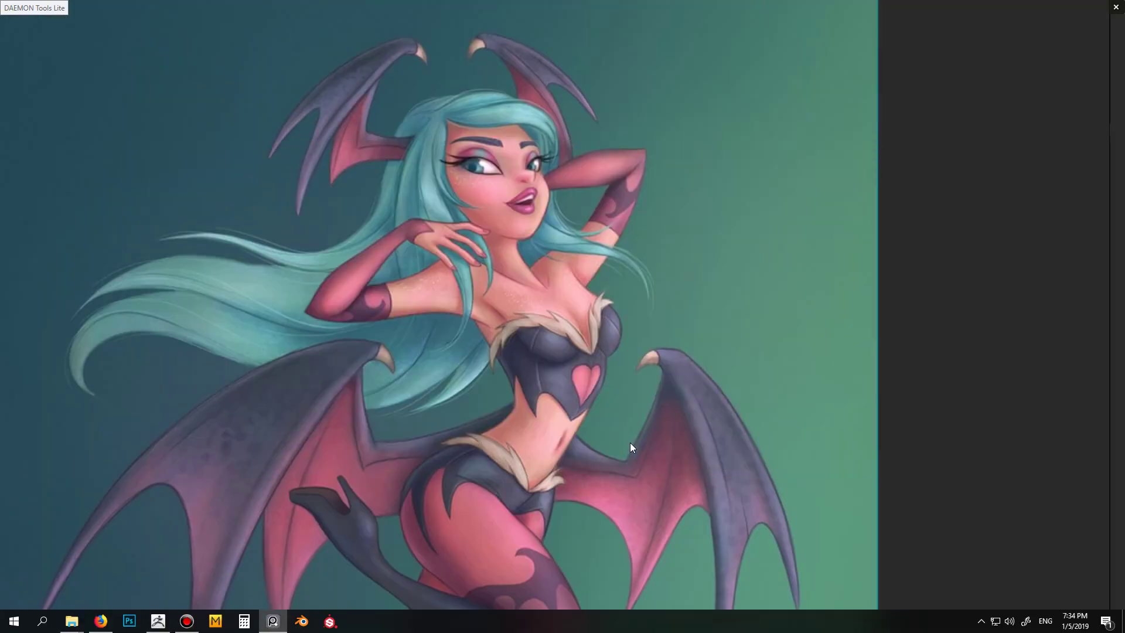
{"action": "key", "text": "alt+Tab"}
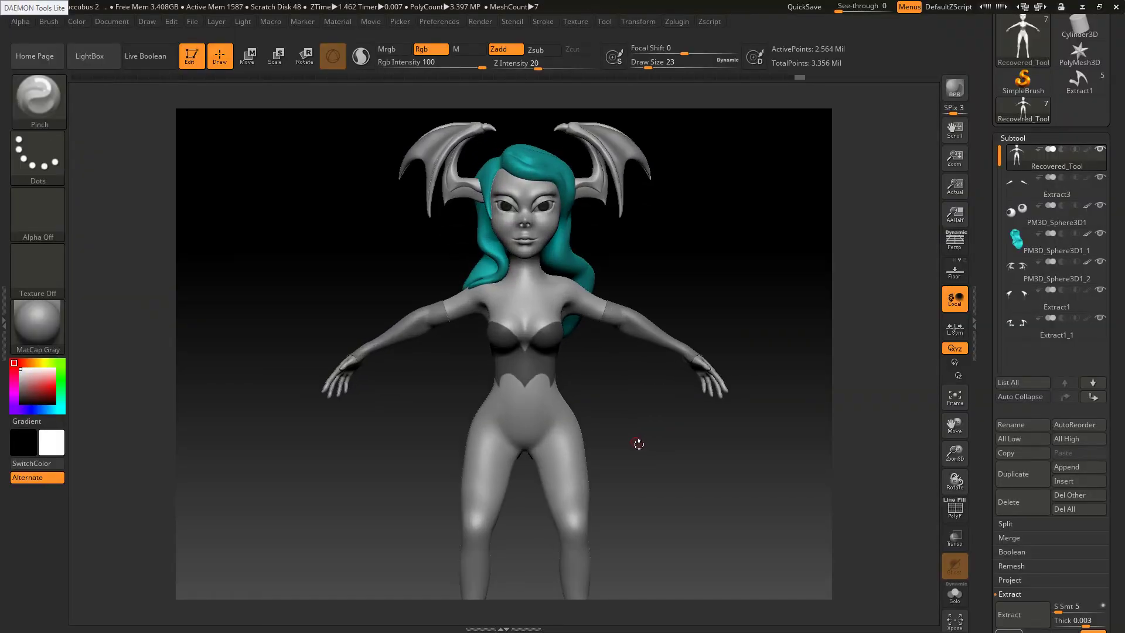
{"action": "mouse_move", "coordinate": [643, 444]}
{"action": "left_mouse_down"}
{"action": "mouse_move", "coordinate": [592, 444]}
{"action": "mouse_move", "coordinate": [651, 441]}
{"action": "left_mouse_up"}
{"action": "key", "text": "alt+Tab"}
{"action": "key", "text": "alt+Tab"}
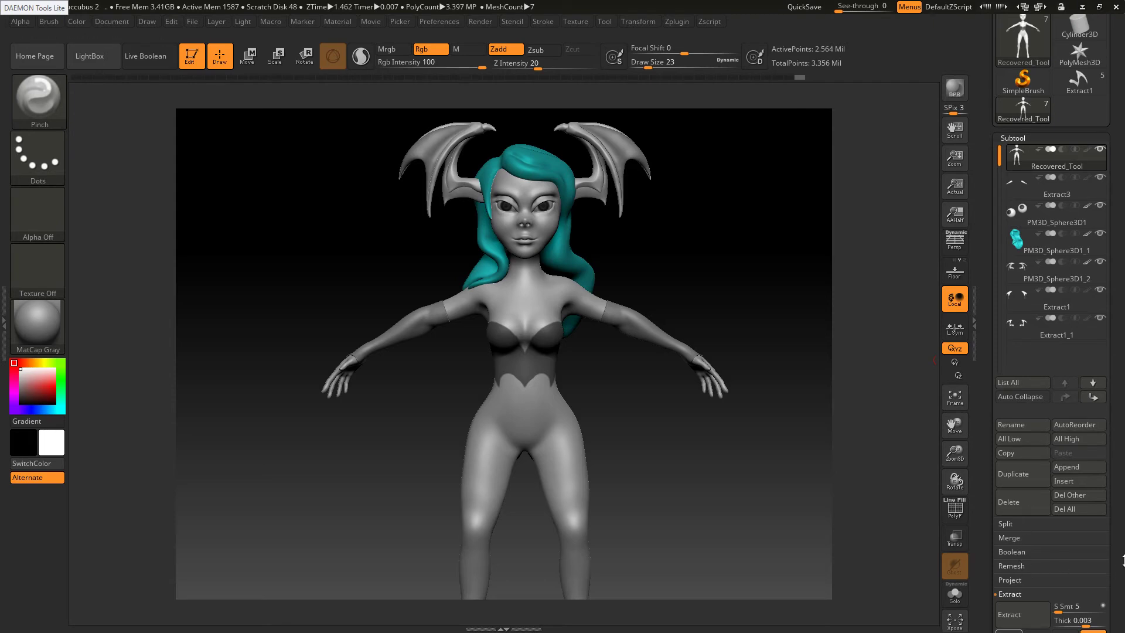
Extract the masked top at thickness 0.003, accept it as a new subtool and clear its mask
{"action": "scroll", "coordinate": [1123, 560], "scroll_direction": "down", "scroll_amount": 3}
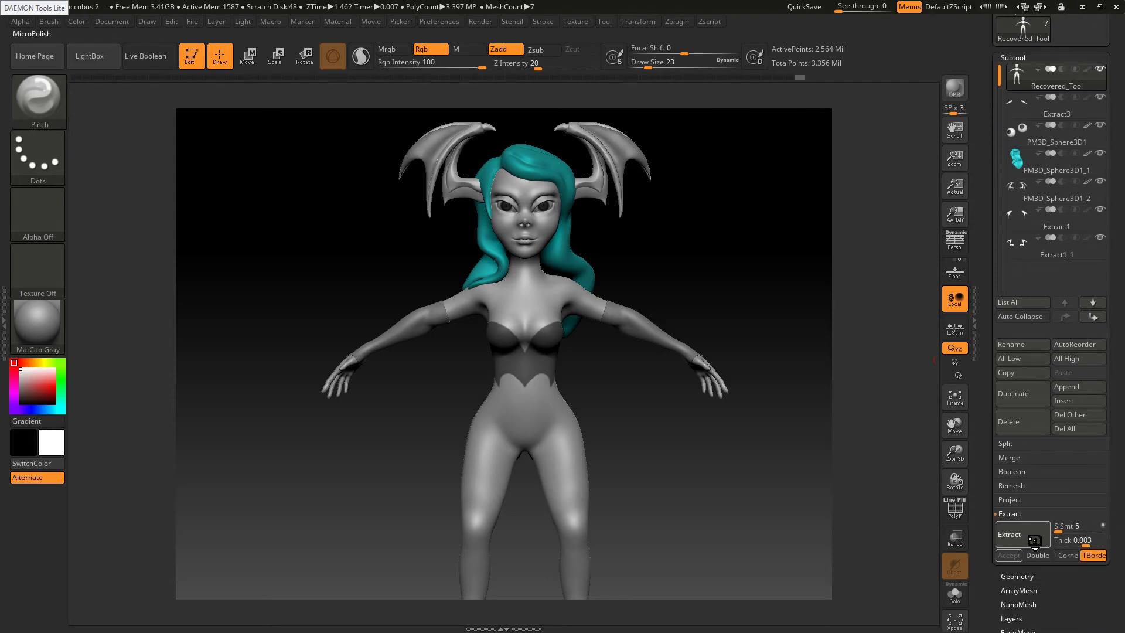
{"action": "left_click", "coordinate": [1033, 539]}
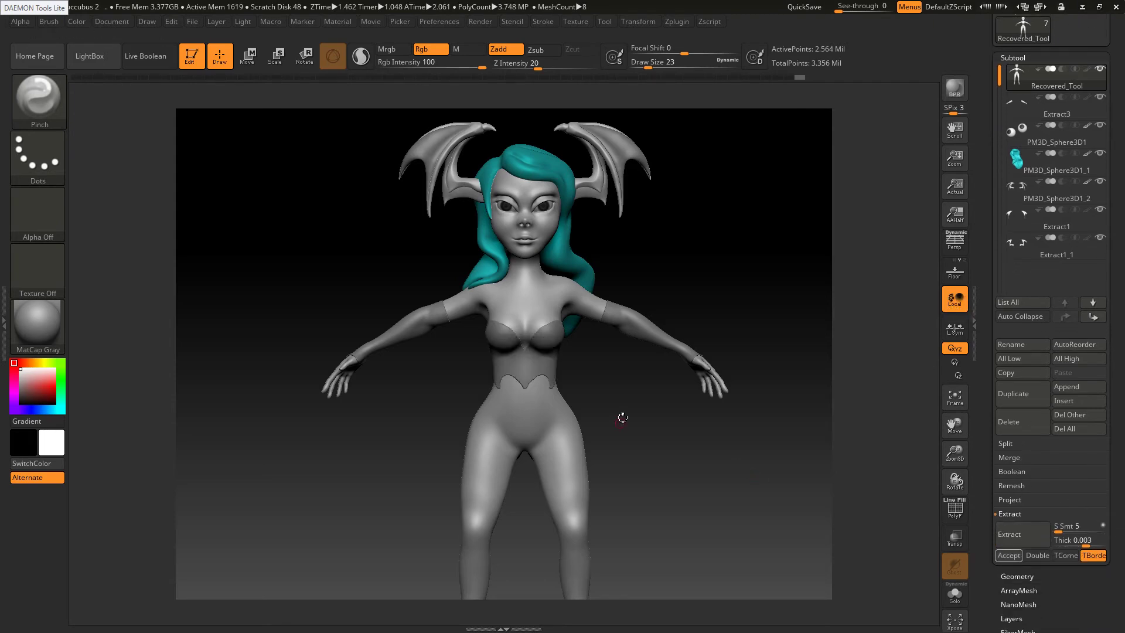
{"action": "key", "text": "alt+Tab"}
{"action": "key", "text": "alt+Tab"}
{"action": "left_click", "coordinate": [1009, 555]}
{"action": "key", "text": "f"}
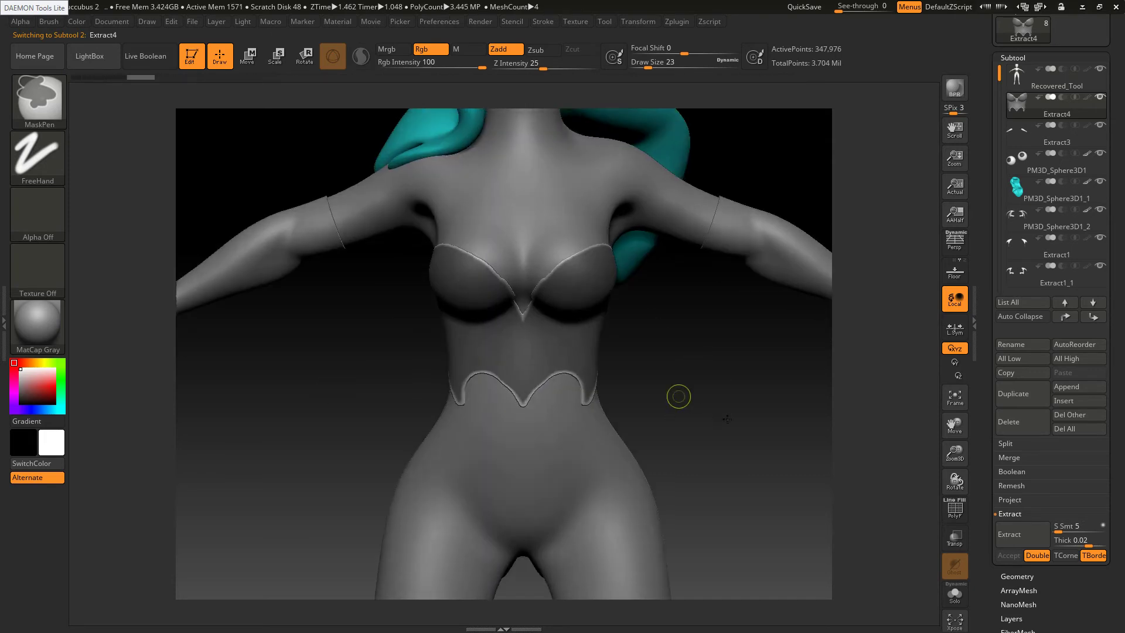
{"action": "left_click_drag", "start_coordinate": [728, 419], "coordinate": [662, 421], "text": "ctrl"}
Smooth and pinch the extracted top's lower edge beside the central point at draw size 46
{"action": "key", "text": "s"}
{"action": "left_click_drag", "start_coordinate": [499, 384], "coordinate": [507, 384]}
{"action": "mouse_move", "coordinate": [503, 381]}
{"action": "left_mouse_down", "text": "shift"}
{"action": "mouse_move", "coordinate": [519, 397]}
{"action": "mouse_move", "coordinate": [500, 379]}
{"action": "left_mouse_up", "text": "shift"}
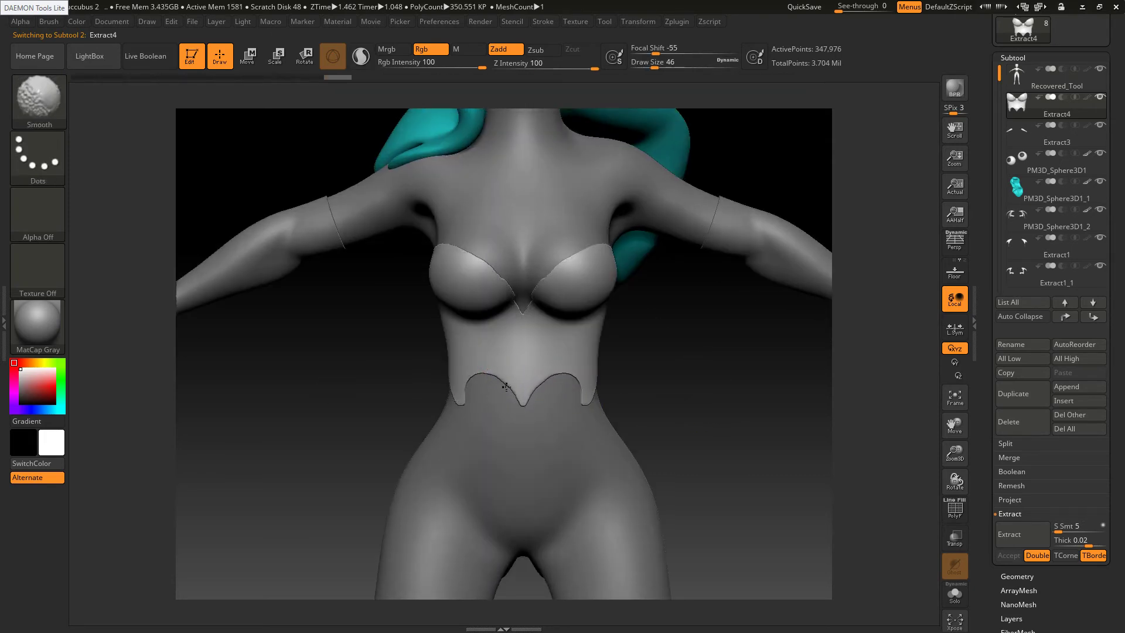
{"action": "key", "text": "b"}
{"action": "key", "text": "p"}
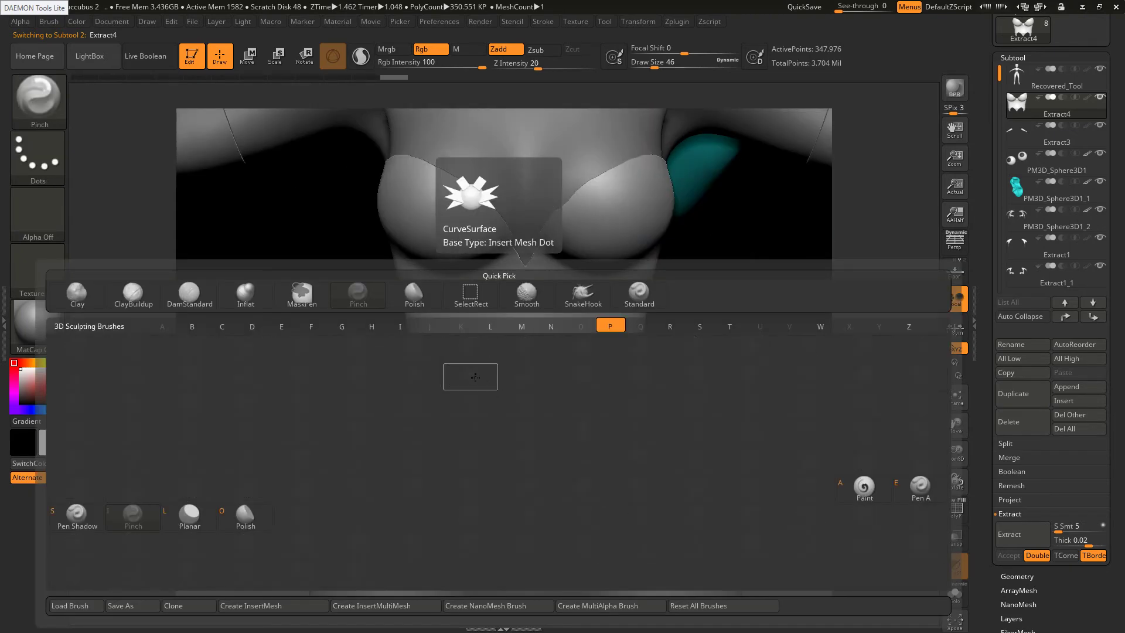
{"action": "key", "text": "i"}
{"action": "left_click_drag", "start_coordinate": [509, 385], "coordinate": [515, 397]}
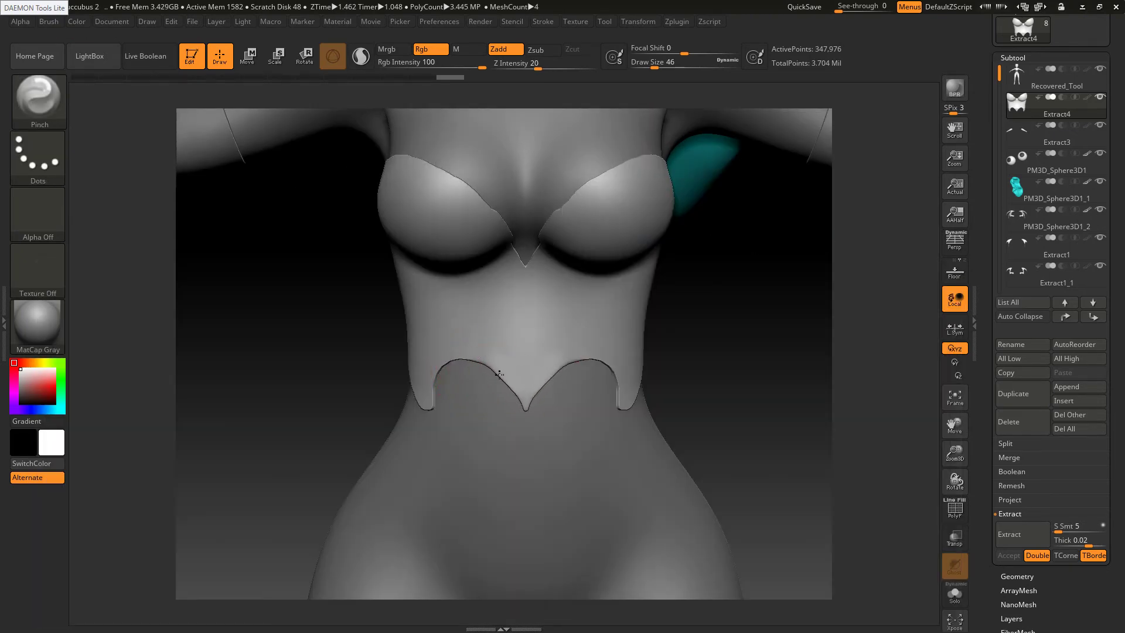
Check the reference illustration, pull the top's side arch up into a narrower peak with SnakeHook at draw size 16, and smooth it
{"action": "right_click_drag", "start_coordinate": [461, 361], "coordinate": [456, 364]}
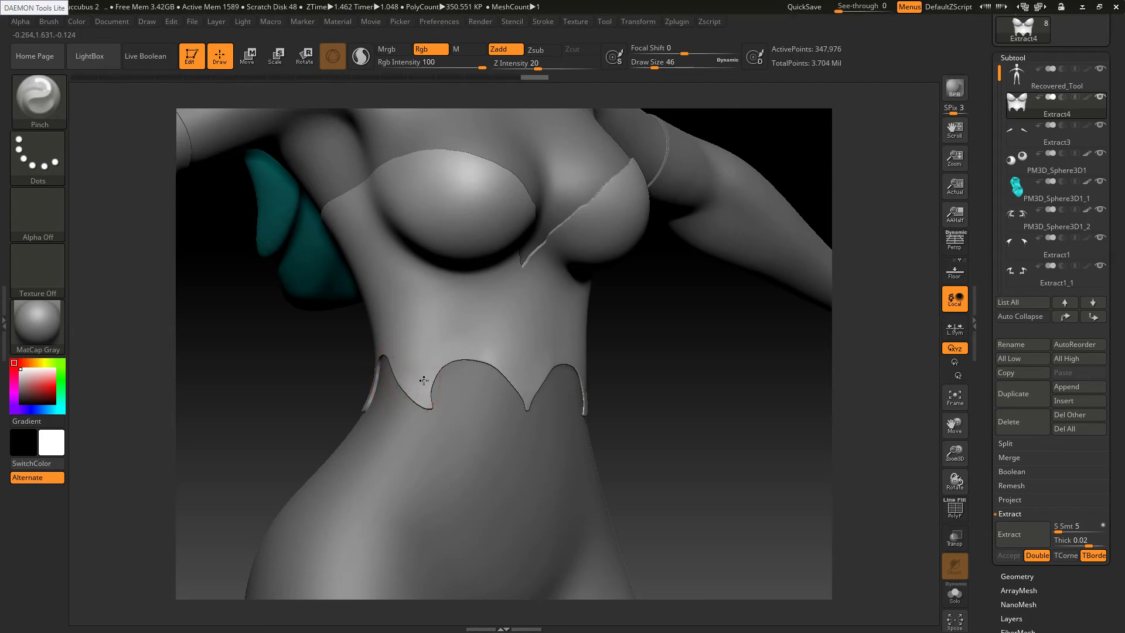
{"action": "right_click_drag", "start_coordinate": [427, 377], "coordinate": [377, 389]}
{"action": "key", "text": "alt+Tab"}
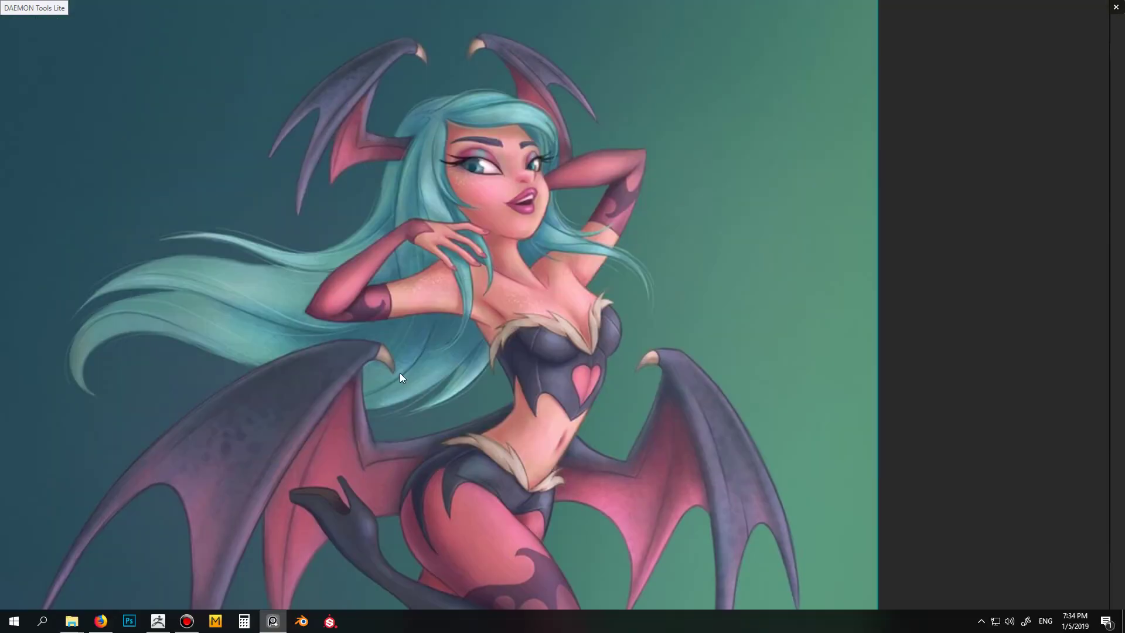
{"action": "key", "text": "alt+Tab"}
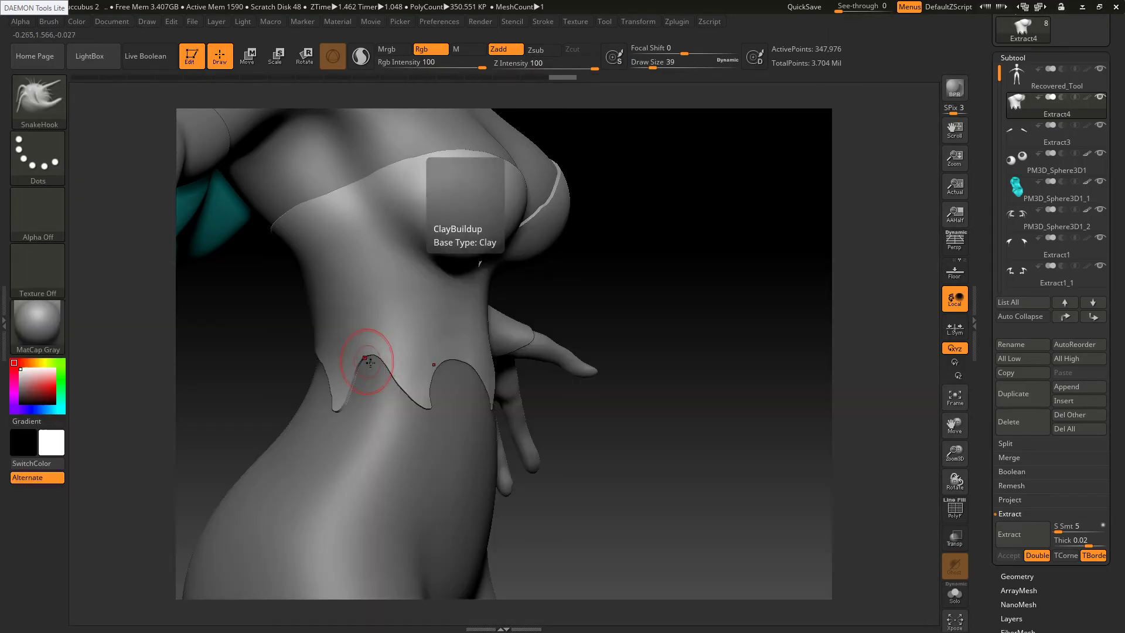
{"action": "key", "text": "s"}
{"action": "left_click_drag", "start_coordinate": [369, 362], "coordinate": [372, 350]}
{"action": "key", "text": "shift"}
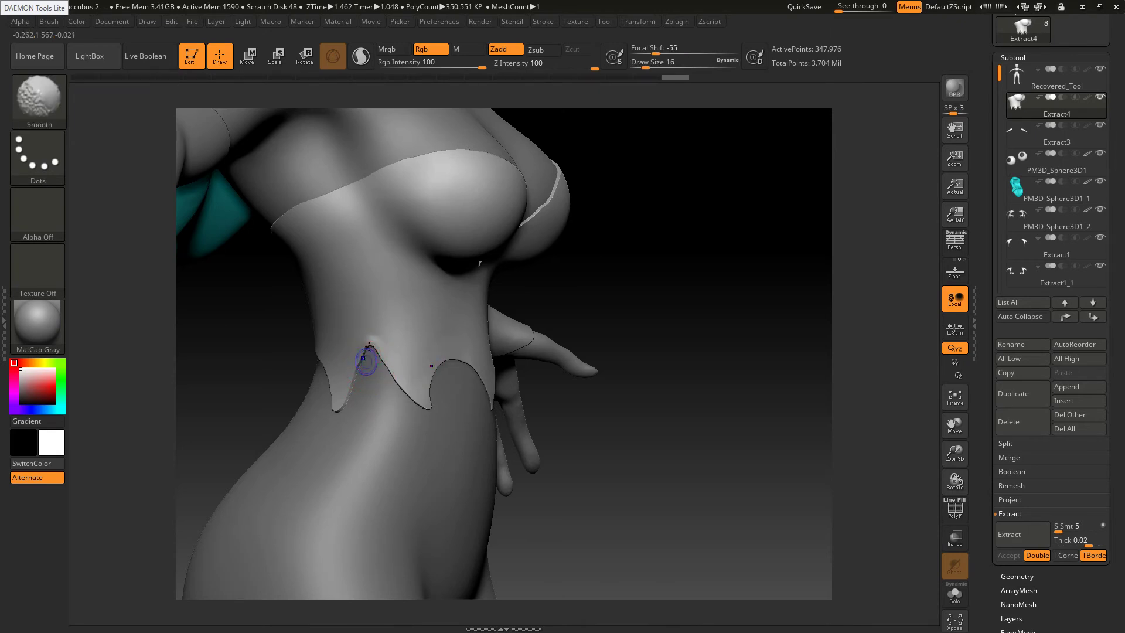
{"action": "left_click_drag", "start_coordinate": [381, 360], "coordinate": [359, 376], "text": "shift"}
{"action": "right_click_drag", "start_coordinate": [377, 358], "coordinate": [431, 355]}
{"action": "key", "text": "s"}
{"action": "left_click_drag", "start_coordinate": [374, 352], "coordinate": [371, 367]}
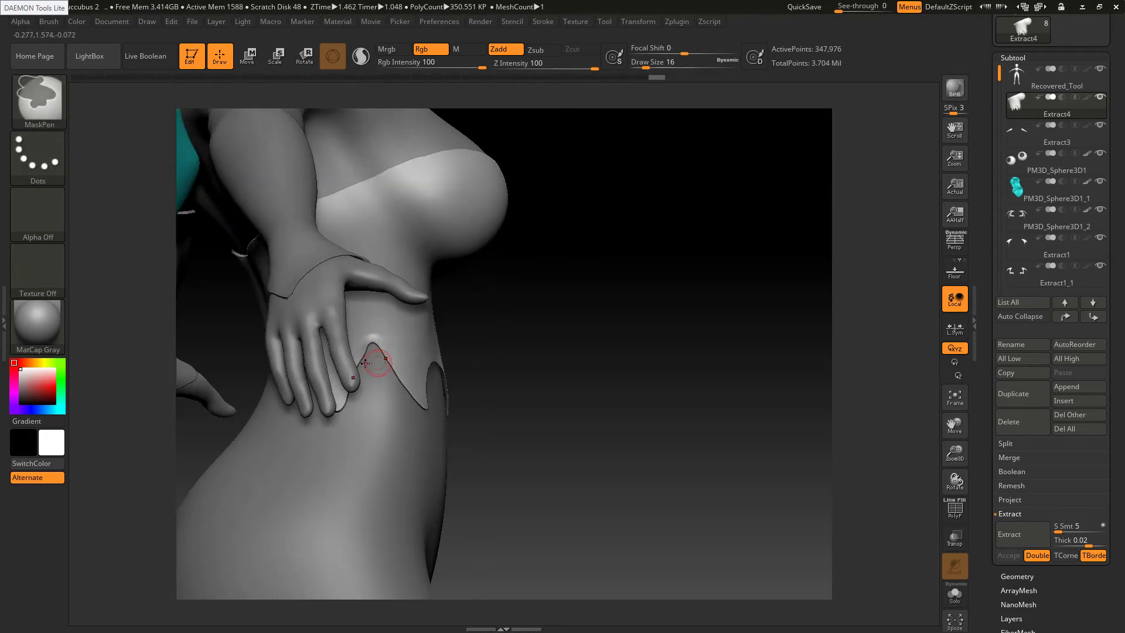
Pinch the top's lower edge from the rear side point up to the side arch at draw size 29
{"action": "mouse_move", "coordinate": [422, 360]}
{"action": "right_mouse_down"}
{"action": "mouse_move", "coordinate": [369, 358]}
{"action": "mouse_move", "coordinate": [357, 381]}
{"action": "right_mouse_up"}
{"action": "key", "text": "b"}
{"action": "key", "text": "p"}
{"action": "key", "text": "i"}
{"action": "key", "text": "s"}
{"action": "mouse_move", "coordinate": [357, 381]}
{"action": "left_mouse_down"}
{"action": "mouse_move", "coordinate": [375, 343]}
{"action": "mouse_move", "coordinate": [394, 362]}
{"action": "mouse_move", "coordinate": [382, 344]}
{"action": "left_mouse_up"}
{"action": "left_click_drag", "start_coordinate": [325, 375], "coordinate": [321, 388]}
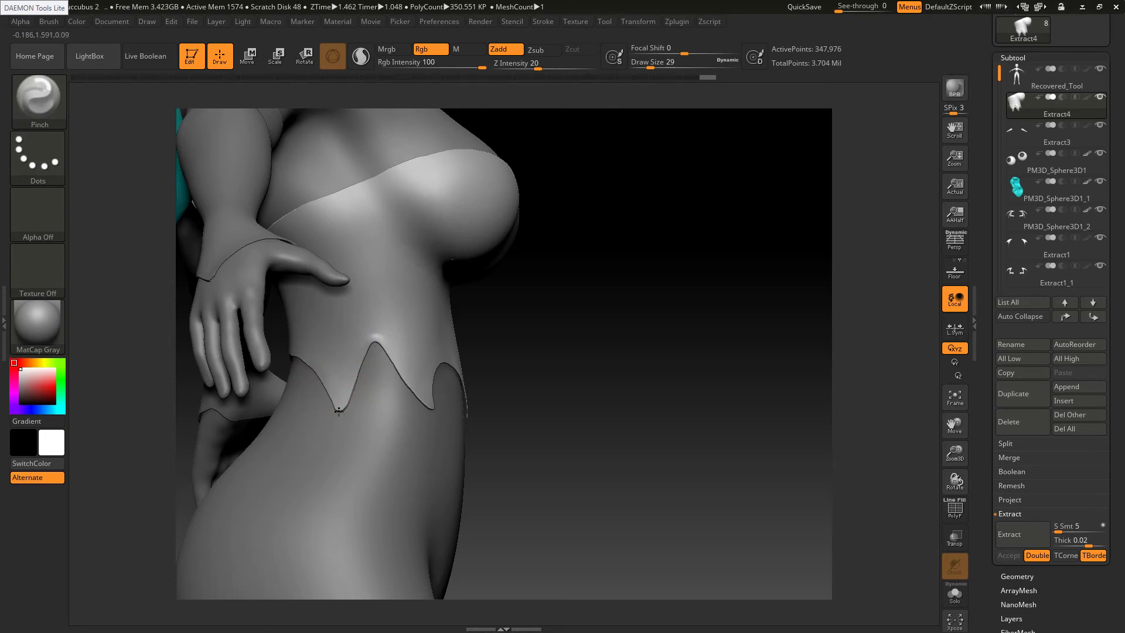
Pinch the top's lower edge across the back and down into the rear side point
{"action": "left_click_drag", "start_coordinate": [306, 361], "coordinate": [292, 356]}
{"action": "mouse_move", "coordinate": [293, 359]}
{"action": "right_mouse_down"}
{"action": "mouse_move", "coordinate": [306, 369]}
{"action": "mouse_move", "coordinate": [300, 359]}
{"action": "right_mouse_up"}
{"action": "left_click_drag", "start_coordinate": [300, 358], "coordinate": [304, 359]}
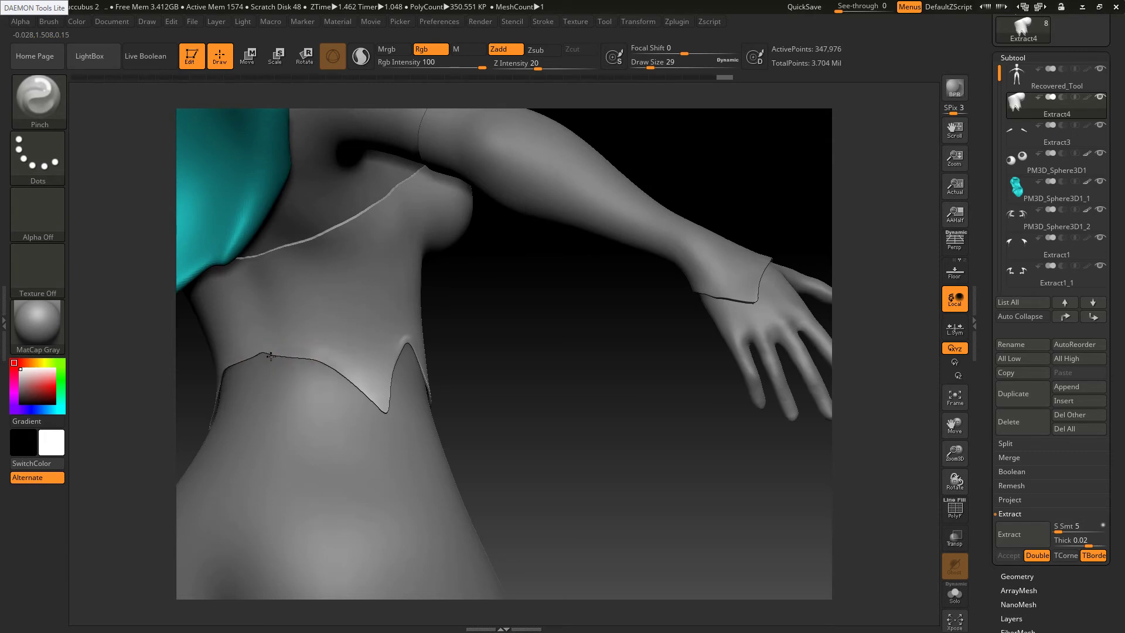
{"action": "left_click_drag", "start_coordinate": [298, 356], "coordinate": [380, 400]}
{"action": "right_click_drag", "start_coordinate": [380, 402], "coordinate": [349, 385]}
{"action": "left_click_drag", "start_coordinate": [375, 392], "coordinate": [388, 404]}
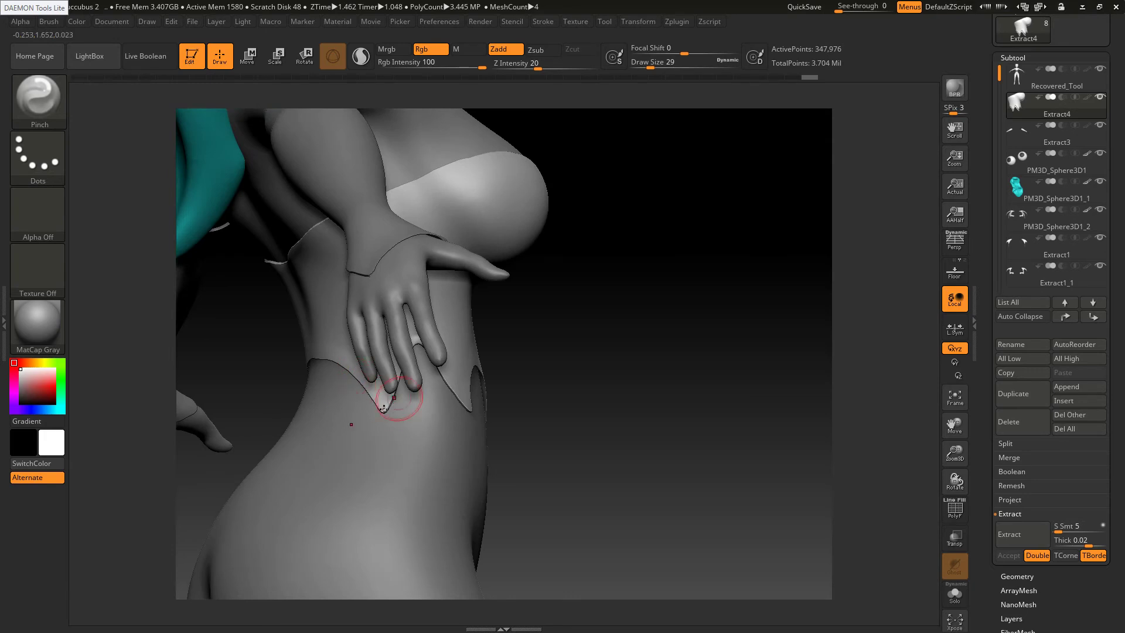
Pinch both flanks of the side arch, from the rear side point to the front side point
{"action": "right_click_drag", "start_coordinate": [401, 404], "coordinate": [319, 399]}
{"action": "mouse_move", "coordinate": [388, 402]}
{"action": "left_mouse_down"}
{"action": "mouse_move", "coordinate": [400, 366]}
{"action": "mouse_move", "coordinate": [437, 346]}
{"action": "left_mouse_up"}
{"action": "left_click_drag", "start_coordinate": [367, 350], "coordinate": [363, 354], "text": "shift"}
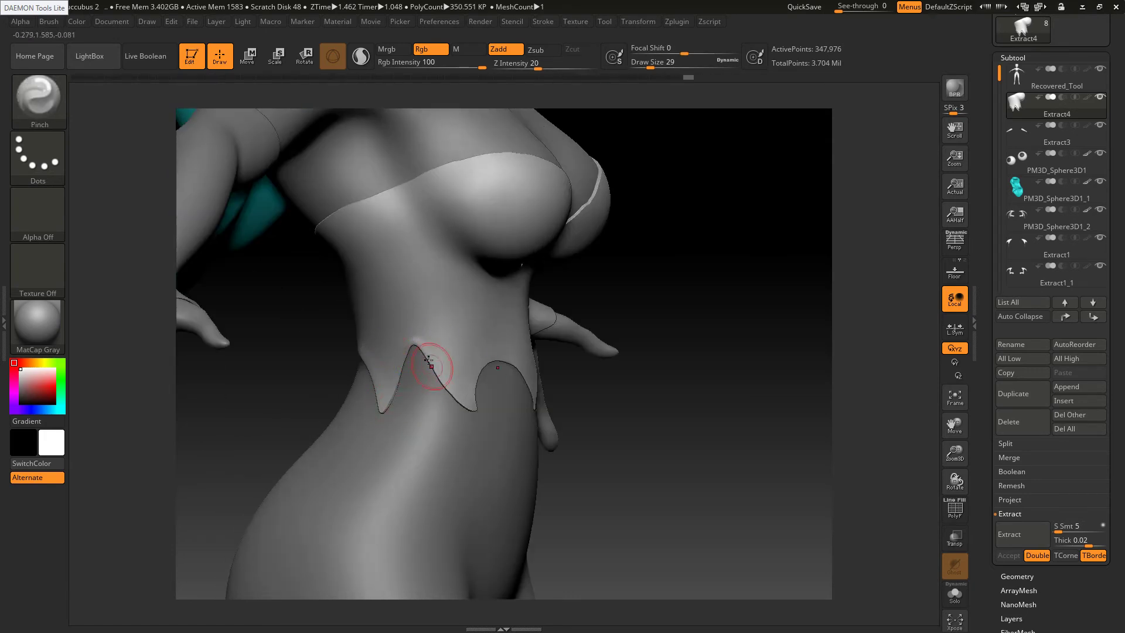
{"action": "left_click_drag", "start_coordinate": [433, 368], "coordinate": [455, 395]}
Sharpen the front side point and pinch the front arches down to the central point at draw size 18
{"action": "right_click_drag", "start_coordinate": [504, 401], "coordinate": [473, 406]}
{"action": "key", "text": "s"}
{"action": "left_click_drag", "start_coordinate": [473, 407], "coordinate": [469, 408]}
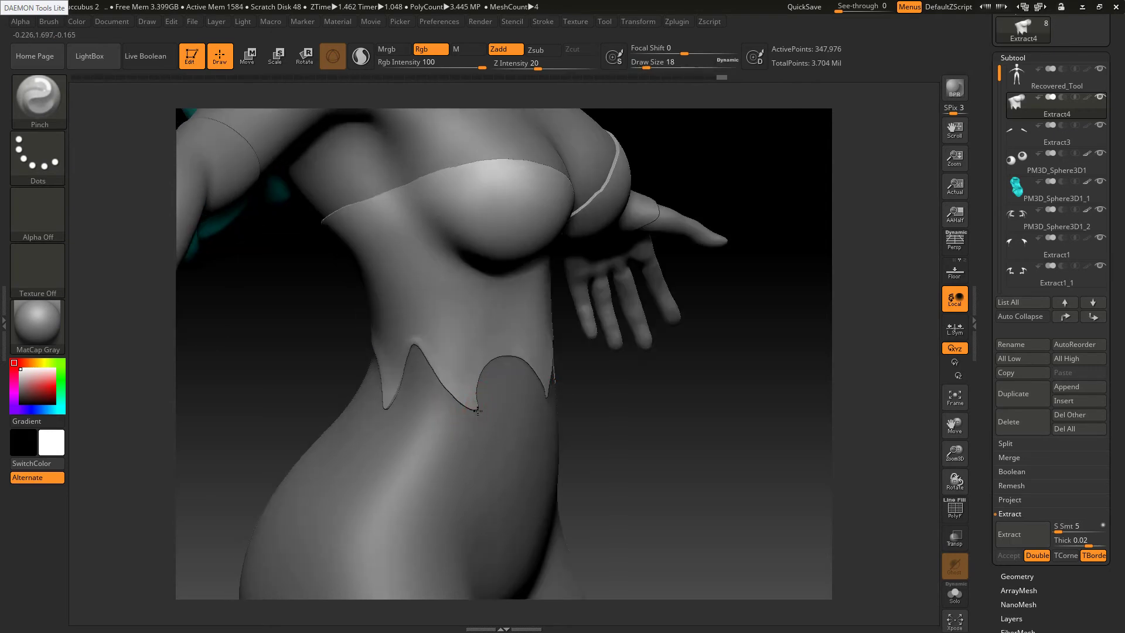
{"action": "right_click_drag", "start_coordinate": [476, 410], "coordinate": [480, 404]}
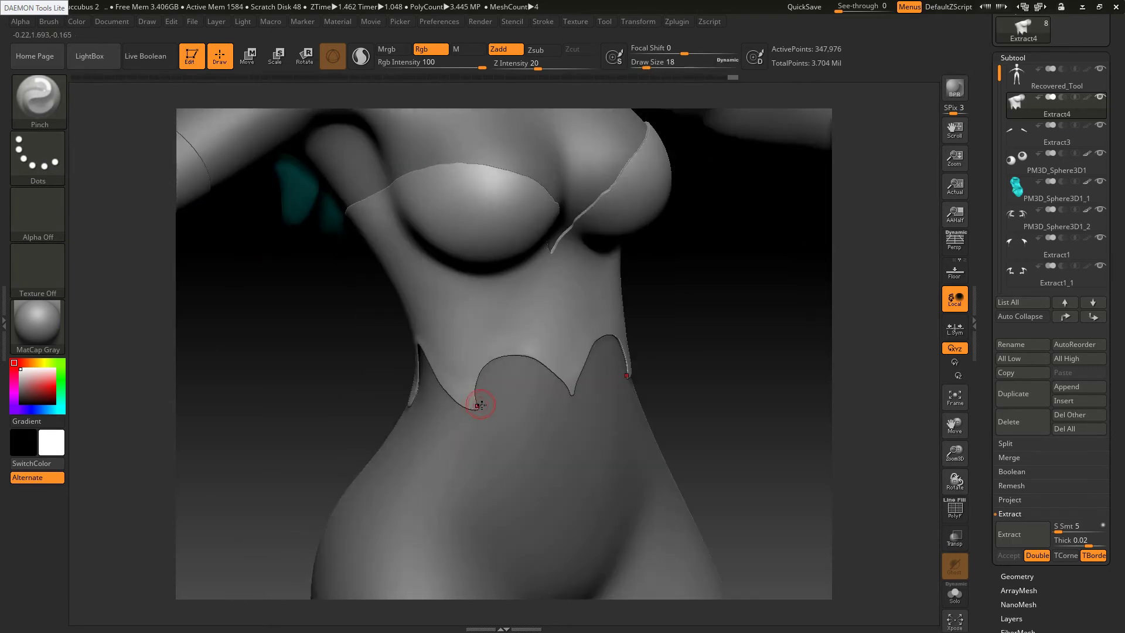
{"action": "mouse_move", "coordinate": [478, 381]}
{"action": "left_mouse_down"}
{"action": "mouse_move", "coordinate": [531, 358]}
{"action": "mouse_move", "coordinate": [568, 378]}
{"action": "left_mouse_up"}
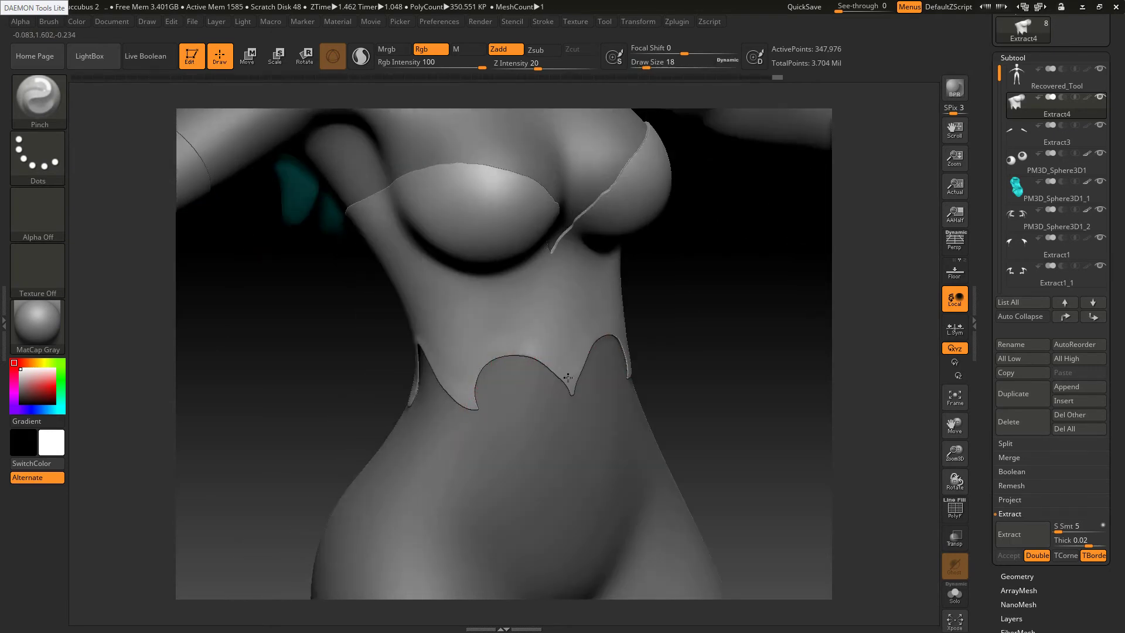
{"action": "right_click_drag", "start_coordinate": [557, 396], "coordinate": [573, 391]}
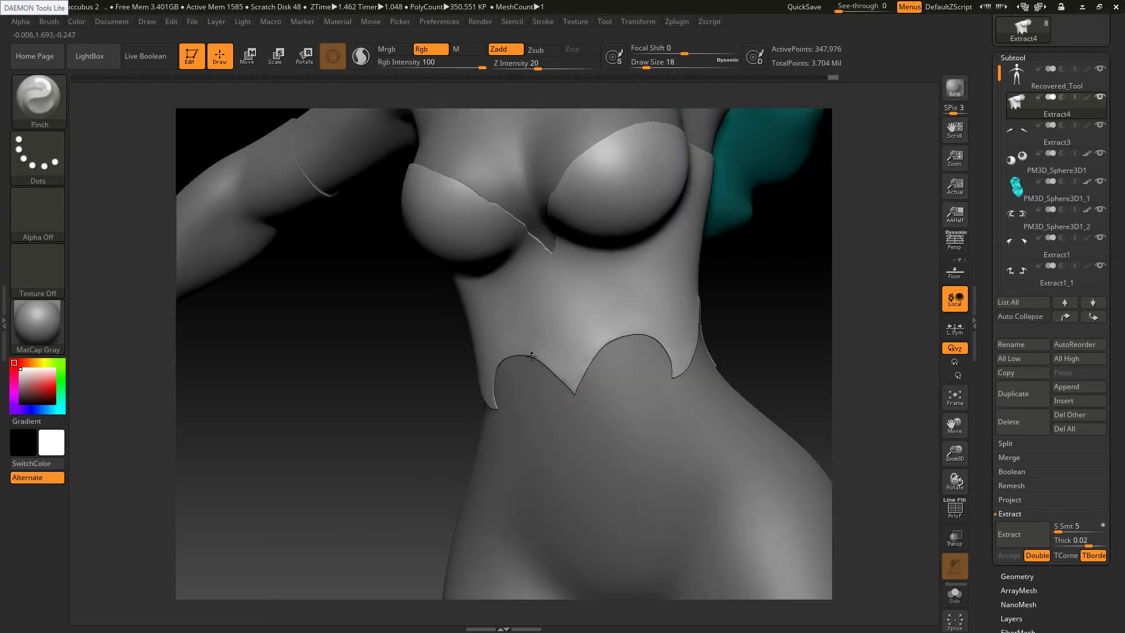
{"action": "left_click_drag", "start_coordinate": [531, 357], "coordinate": [572, 392]}
Pinch the top's upper edge along the neckline and around the side below the armpit at draw size 20
{"action": "key", "text": "s"}
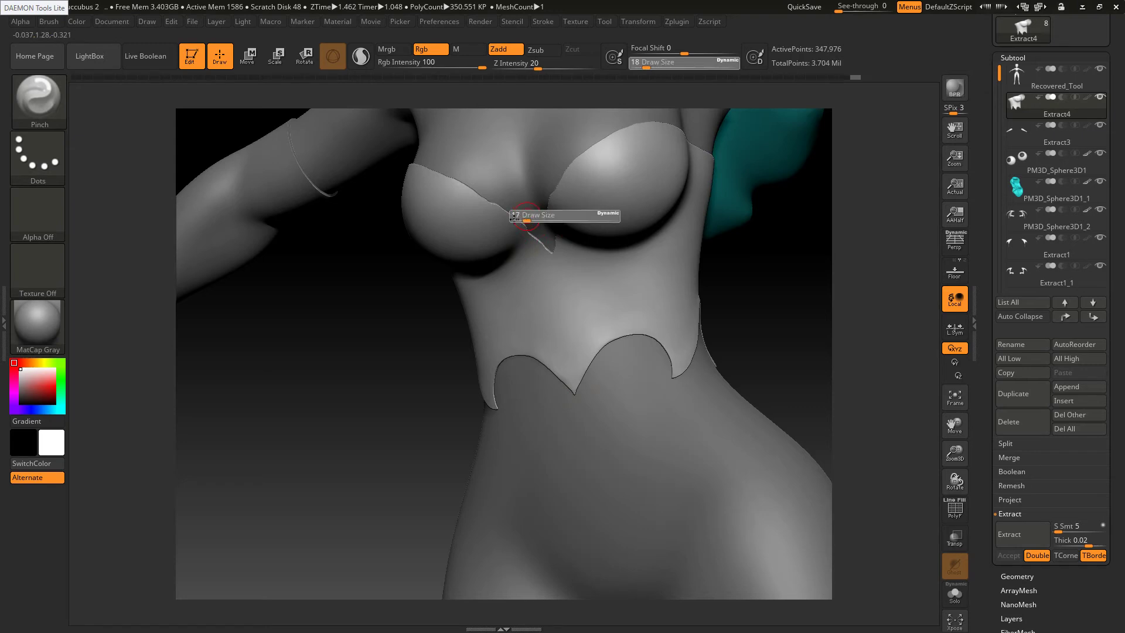
{"action": "right_click_drag", "start_coordinate": [497, 209], "coordinate": [500, 208]}
{"action": "key", "text": "s"}
{"action": "left_click", "coordinate": [499, 208]}
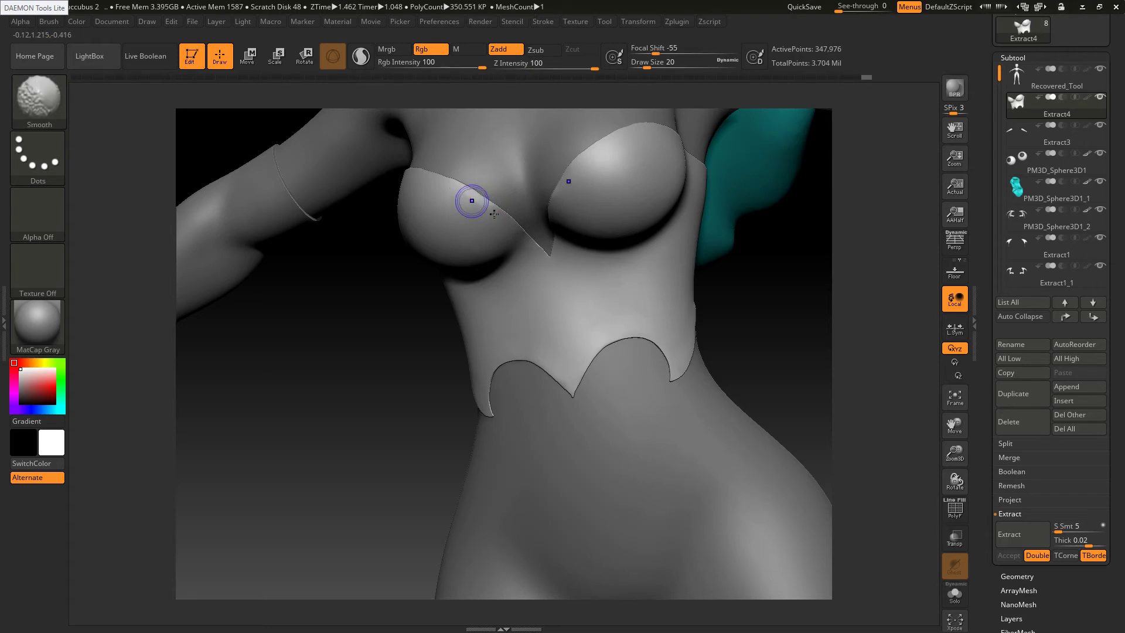
{"action": "right_click_drag", "start_coordinate": [460, 191], "coordinate": [533, 269], "text": "alt"}
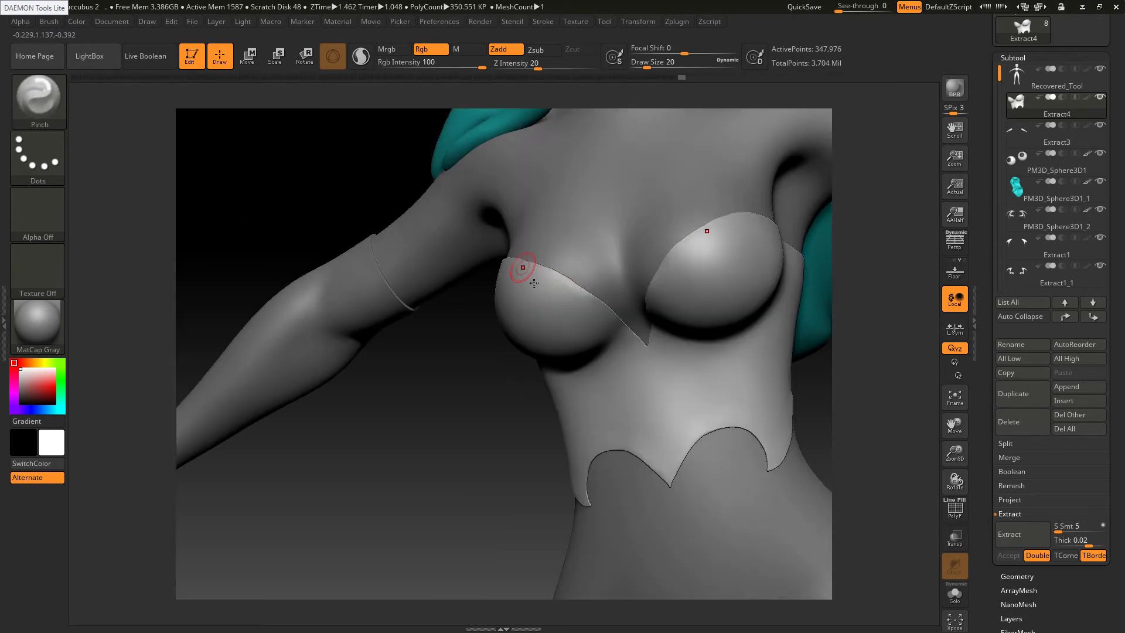
{"action": "right_click_drag", "start_coordinate": [534, 283], "coordinate": [560, 275]}
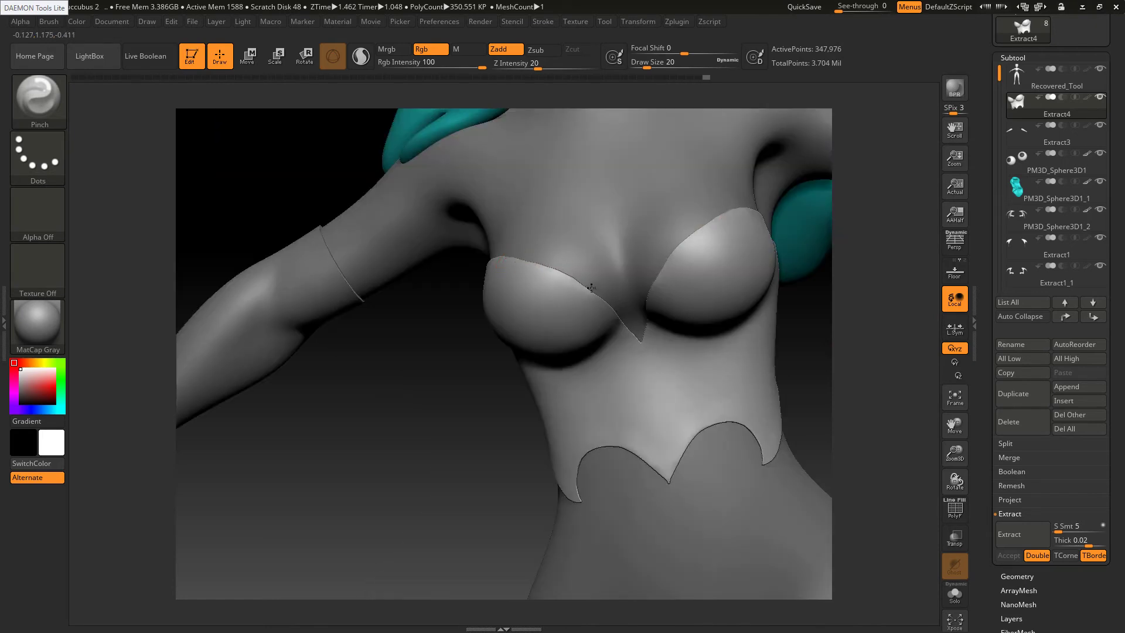
{"action": "right_click_drag", "start_coordinate": [512, 264], "coordinate": [467, 284]}
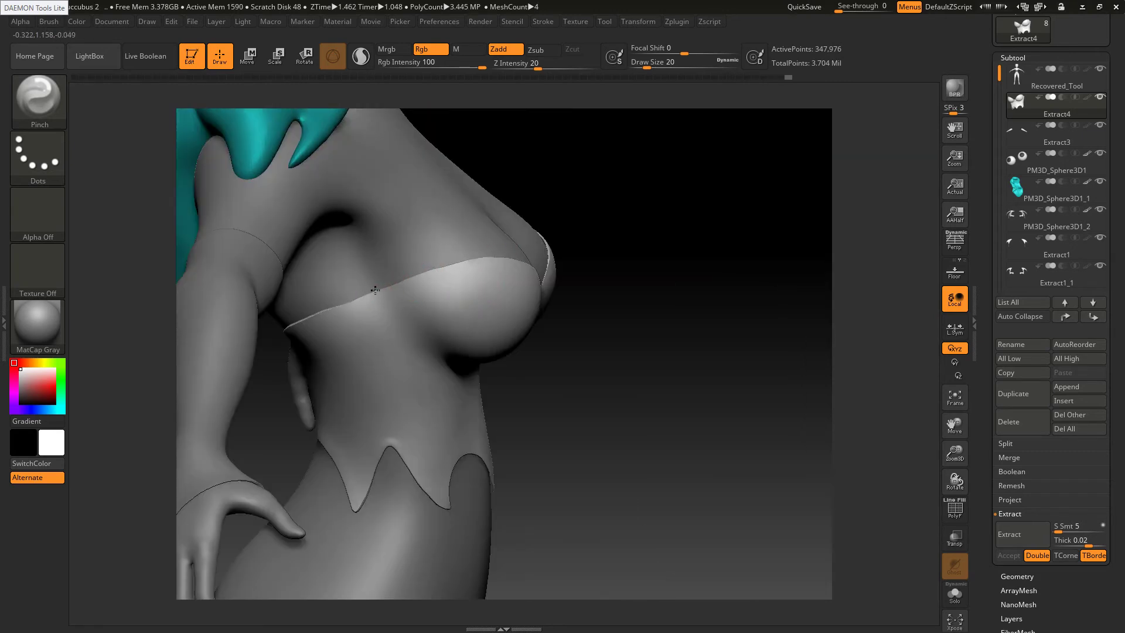
{"action": "left_click_drag", "start_coordinate": [424, 279], "coordinate": [462, 261]}
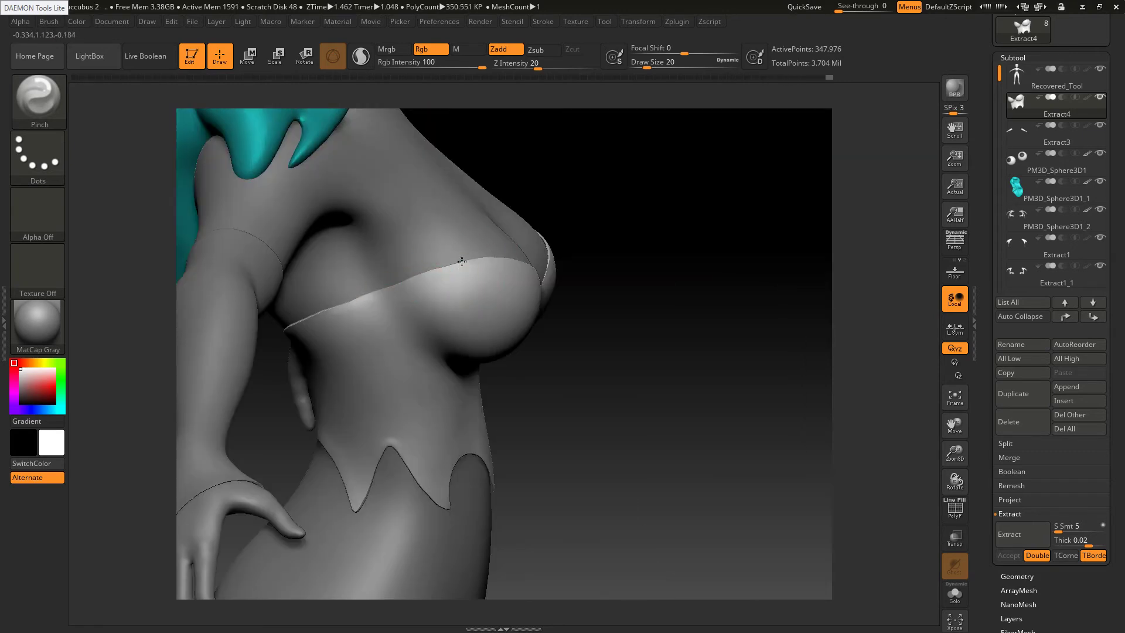
Smooth the top's upper edge from the back below the hair, under the arm and onto the cup
{"action": "right_click_drag", "start_coordinate": [359, 296], "coordinate": [452, 305]}
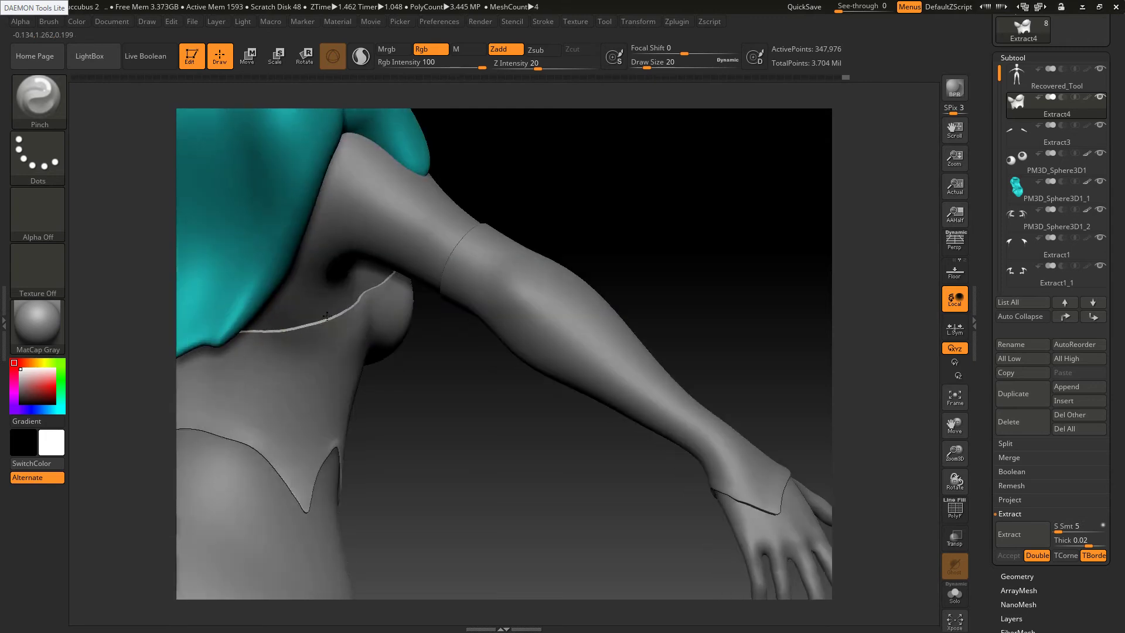
{"action": "key", "text": "shift"}
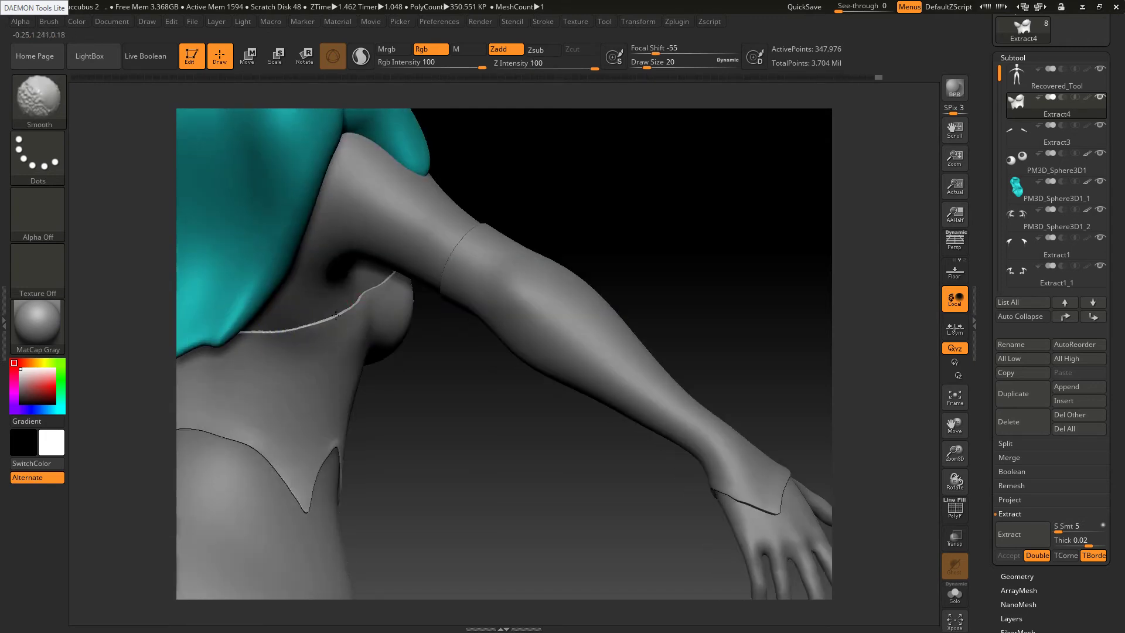
{"action": "left_click_drag", "start_coordinate": [336, 311], "coordinate": [255, 334], "text": "shift"}
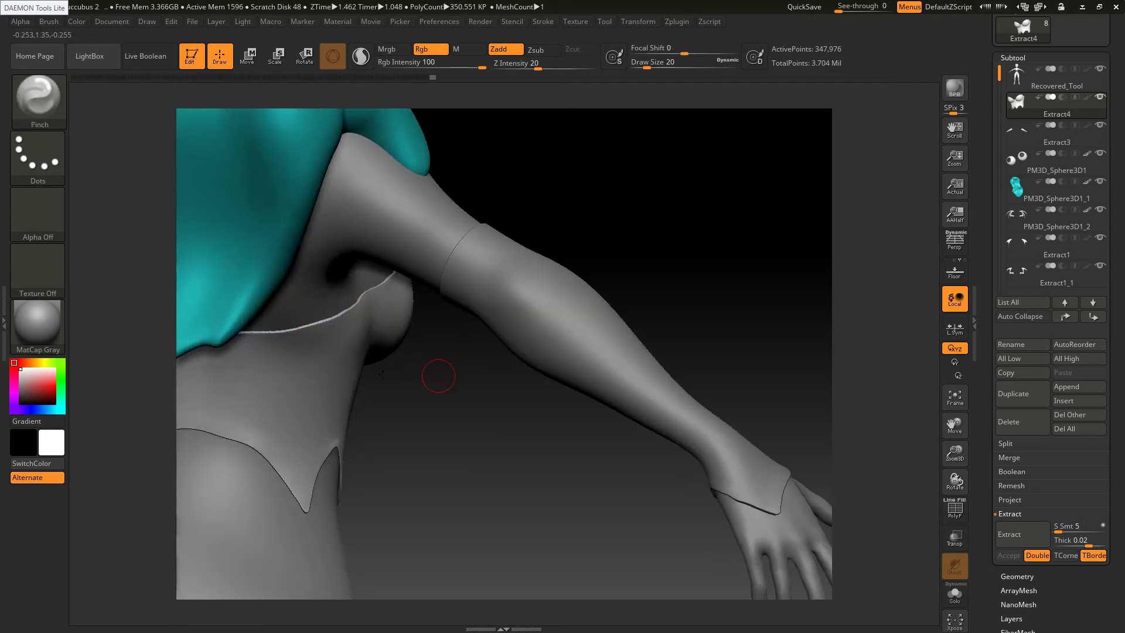
{"action": "right_click_drag", "start_coordinate": [382, 364], "coordinate": [283, 304]}
{"action": "key", "text": "shift"}
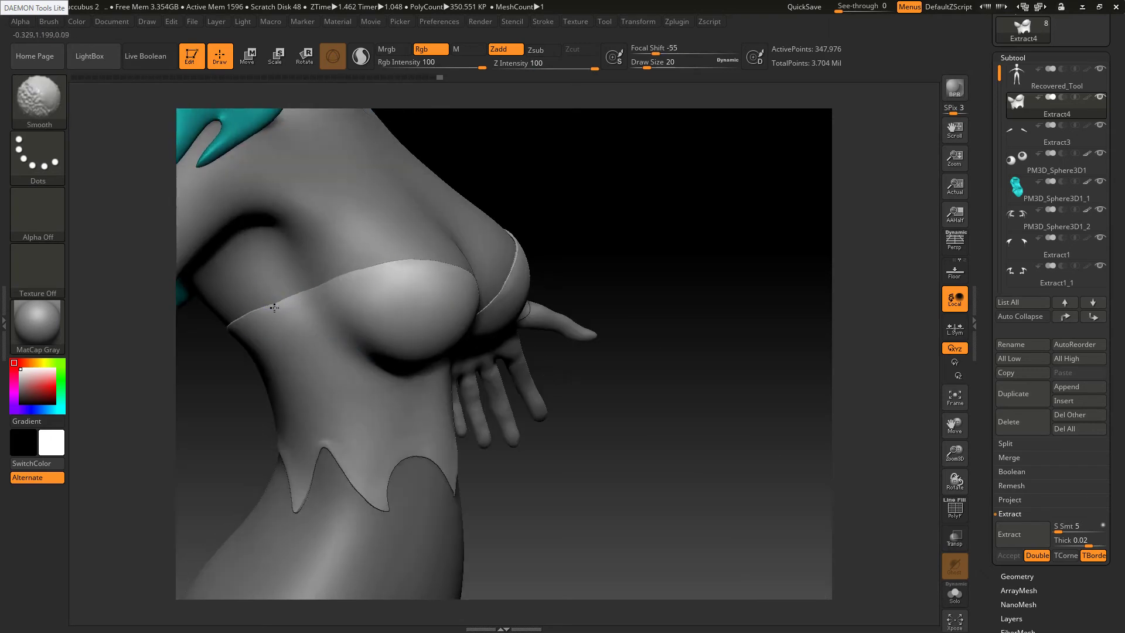
{"action": "left_click_drag", "start_coordinate": [242, 315], "coordinate": [369, 273], "text": "shift"}
Smooth the front neckline from the top of the cup down to the central point between the cups
{"action": "right_click_drag", "start_coordinate": [393, 273], "coordinate": [414, 251]}
{"action": "key", "text": "shift"}
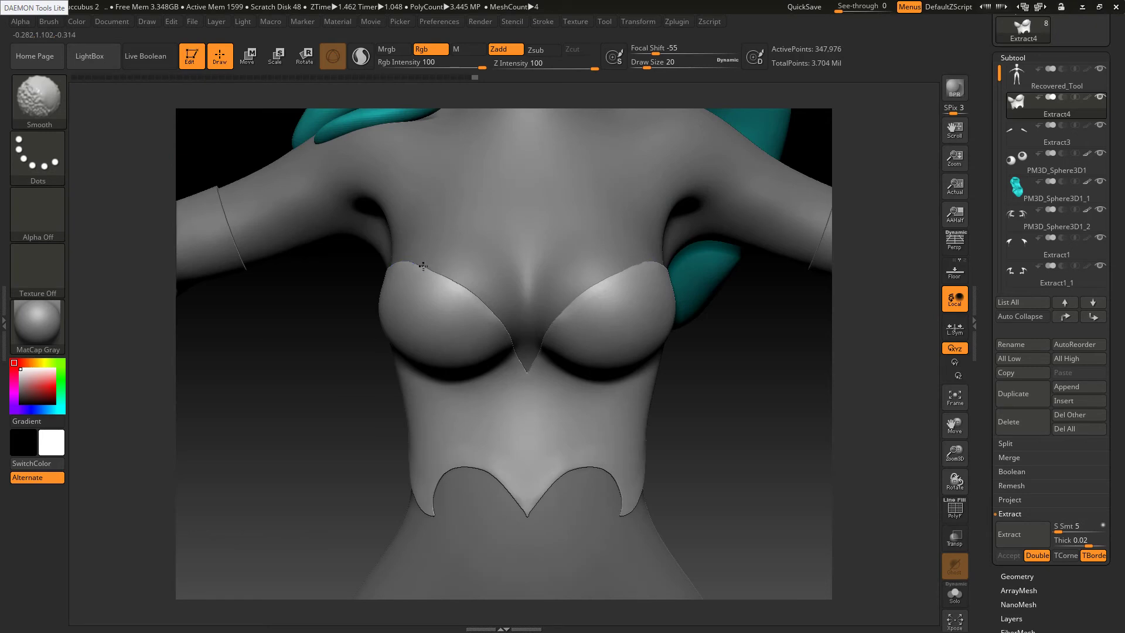
{"action": "mouse_move", "coordinate": [463, 286]}
{"action": "left_mouse_down", "text": "shift"}
{"action": "mouse_move", "coordinate": [515, 334]}
{"action": "mouse_move", "coordinate": [520, 360]}
{"action": "left_mouse_up", "text": "shift"}
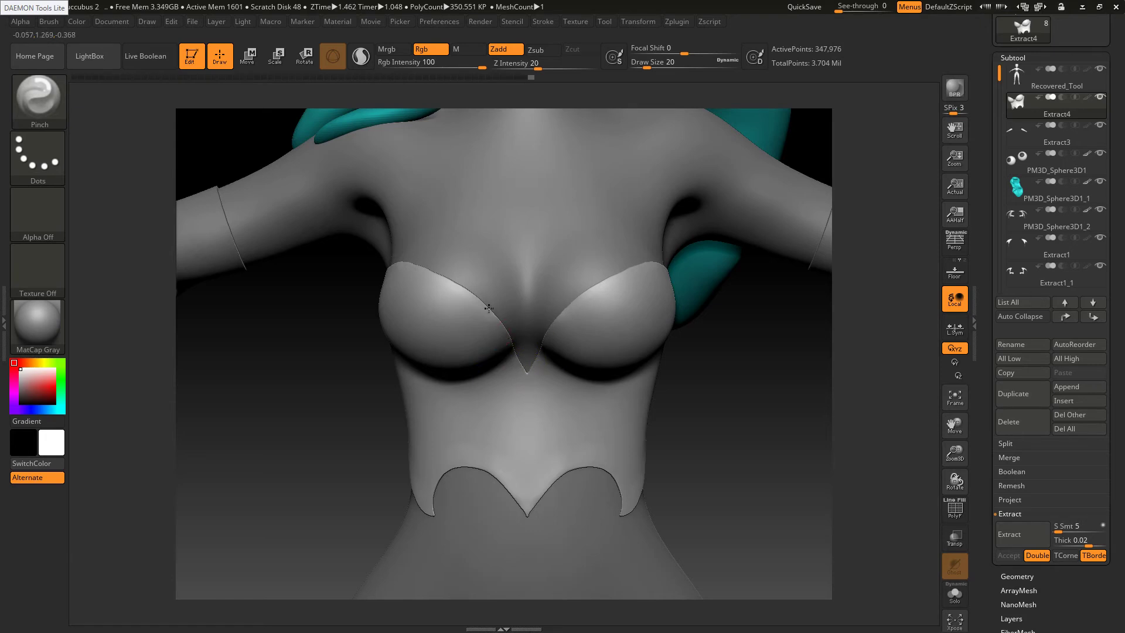
{"action": "left_click_drag", "start_coordinate": [489, 309], "coordinate": [477, 312]}
Smooth the top's upper edge again from the rear, between the hair and the side of the cup
{"action": "mouse_move", "coordinate": [499, 387]}
{"action": "right_mouse_down", "text": "ctrl"}
{"action": "mouse_move", "coordinate": [480, 326]}
{"action": "mouse_move", "coordinate": [509, 340]}
{"action": "right_mouse_up", "text": "ctrl"}
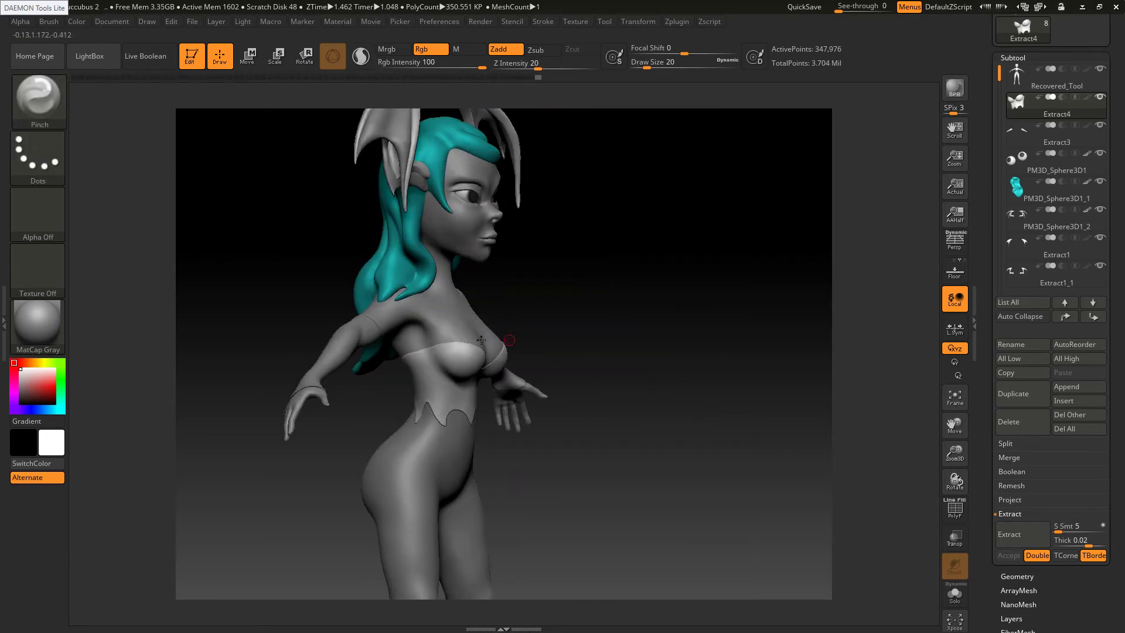
{"action": "right_click_drag", "start_coordinate": [337, 375], "coordinate": [406, 381]}
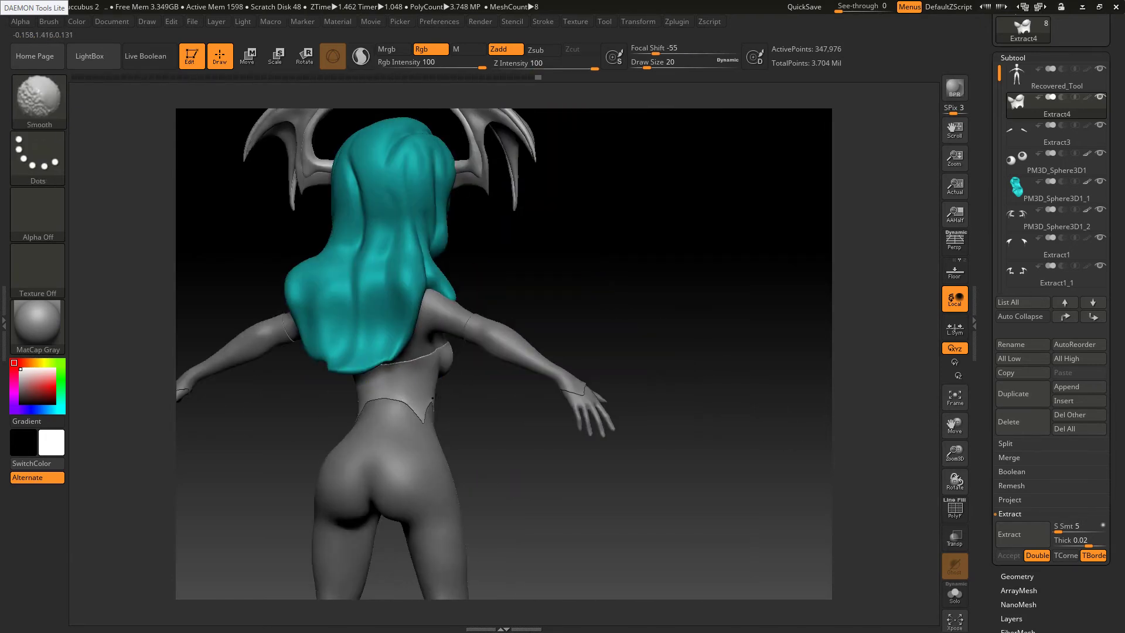
{"action": "left_click_drag", "start_coordinate": [415, 363], "coordinate": [446, 352], "text": "shift"}
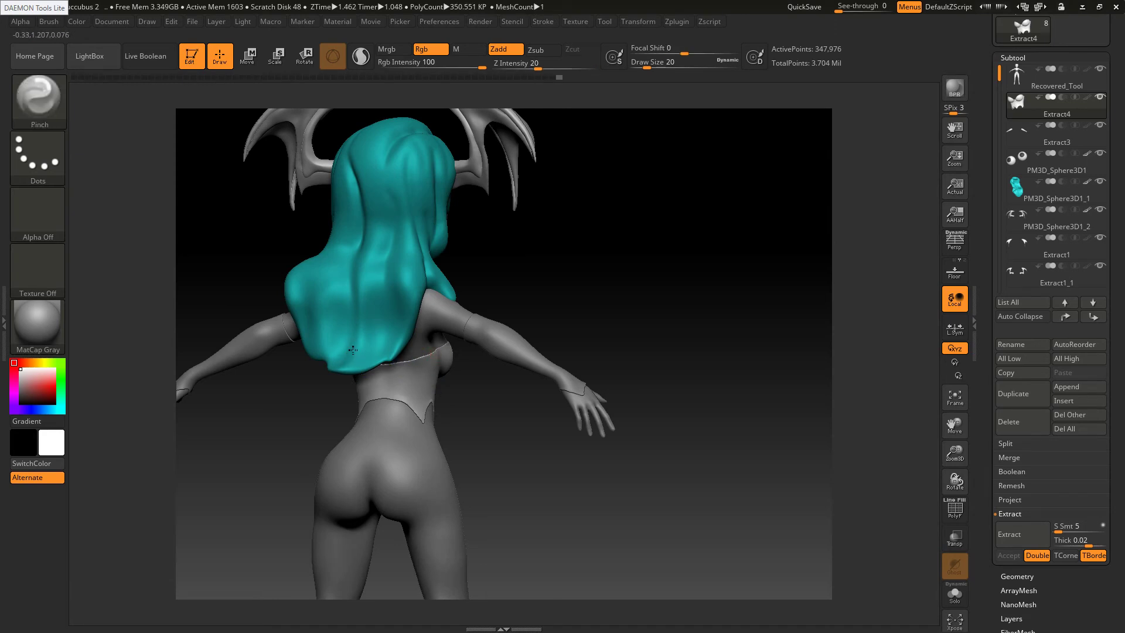
{"action": "mouse_move", "coordinate": [516, 361]}
{"action": "right_mouse_down"}
{"action": "mouse_move", "coordinate": [410, 337]}
{"action": "mouse_move", "coordinate": [450, 345]}
{"action": "mouse_move", "coordinate": [453, 360]}
{"action": "right_mouse_up"}
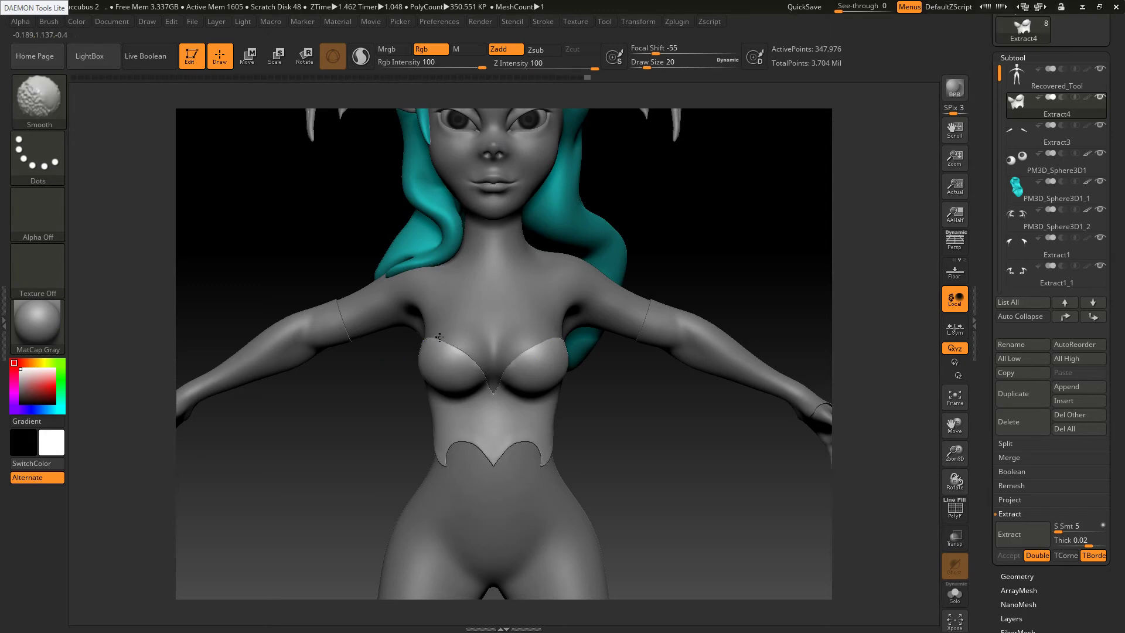
Smooth both sides of the front neckline at draw size 27, including the outer upper edge of the cup
{"action": "right_click_drag", "start_coordinate": [455, 347], "coordinate": [462, 357], "text": "ctrl"}
{"action": "key", "text": "s"}
{"action": "left_click", "coordinate": [470, 356]}
{"action": "left_click_drag", "start_coordinate": [473, 358], "coordinate": [514, 405], "text": "shift"}
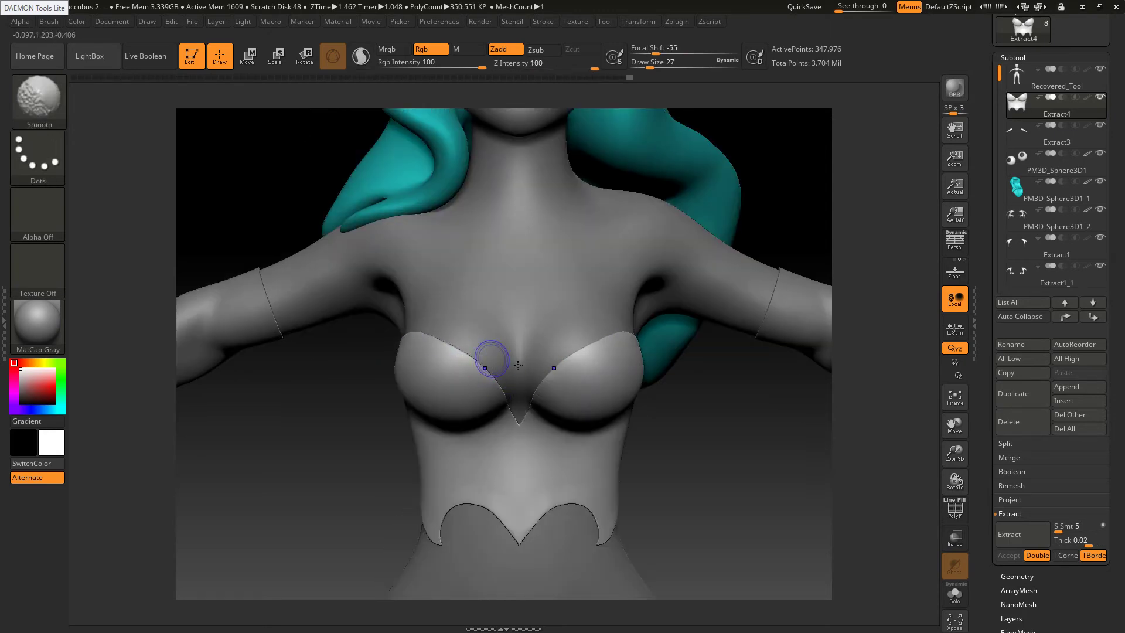
{"action": "left_click_drag", "start_coordinate": [580, 356], "coordinate": [613, 342], "text": "shift"}
{"action": "right_click_drag", "start_coordinate": [579, 361], "coordinate": [506, 242], "text": "ctrl"}
Following the reference illustration, carve a vertical seam down each cup to the lower edge with DamStandard at draw size 27
{"action": "key", "text": "alt+Tab"}
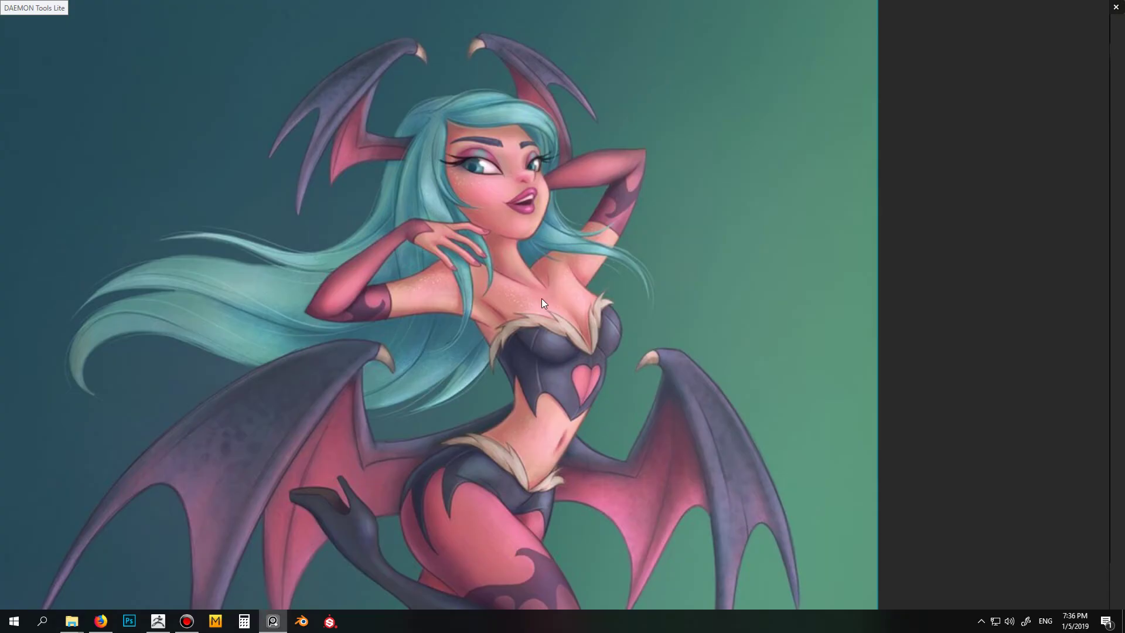
{"action": "key", "text": "alt+Tab"}
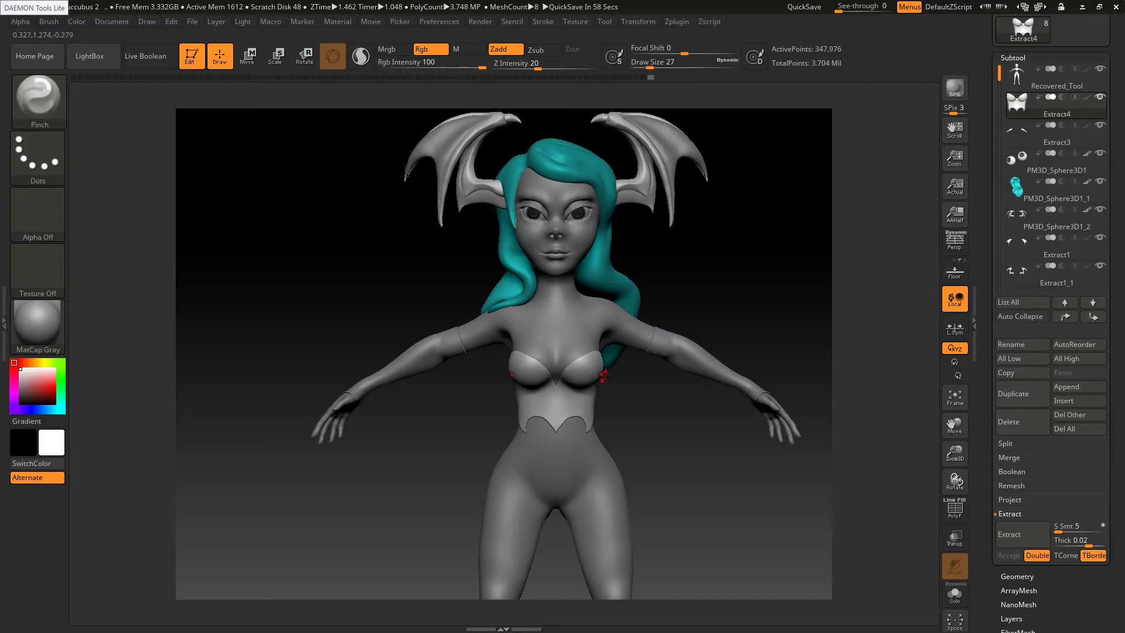
{"action": "key", "text": "alt+Tab"}
{"action": "key", "text": "alt+Tab"}
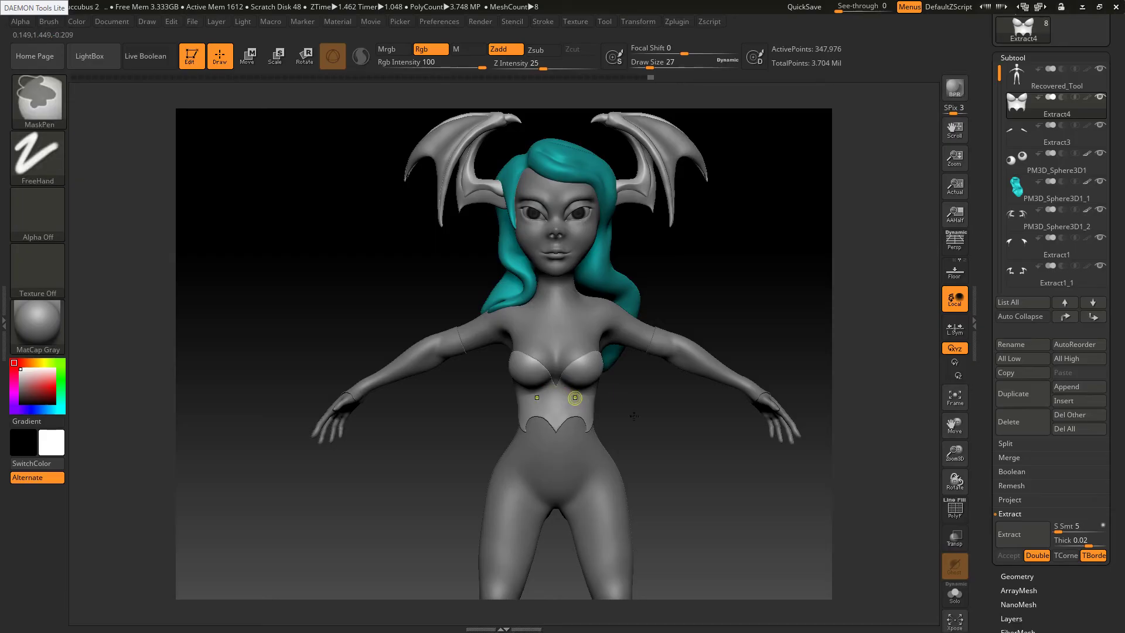
{"action": "right_click_drag", "start_coordinate": [575, 397], "coordinate": [603, 391], "text": "ctrl"}
{"action": "key", "text": "b"}
{"action": "key", "text": "d"}
{"action": "key", "text": "s"}
{"action": "right_click_drag", "start_coordinate": [606, 347], "coordinate": [649, 346]}
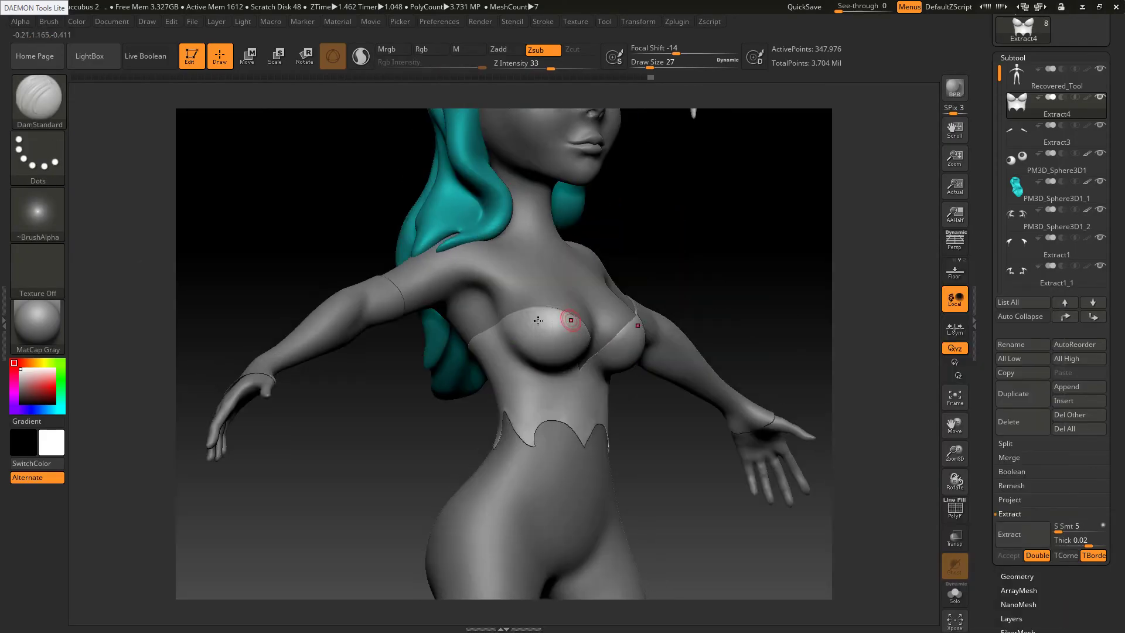
{"action": "left_click_drag", "start_coordinate": [551, 308], "coordinate": [545, 419]}
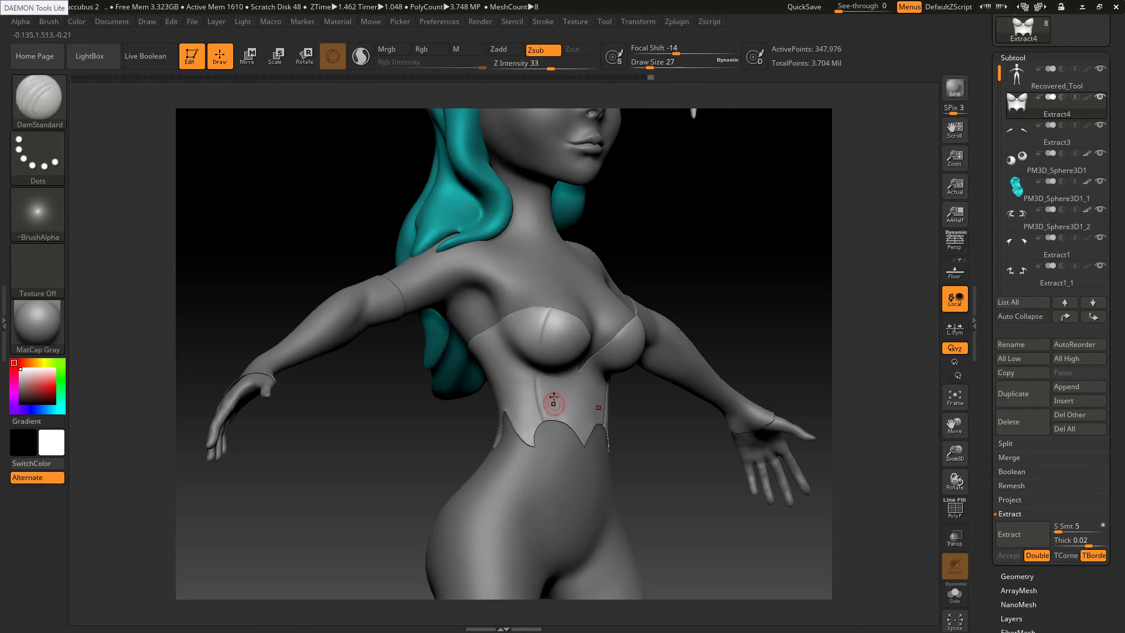
{"action": "key", "text": "alt+Tab"}
{"action": "key", "text": "alt+Tab"}
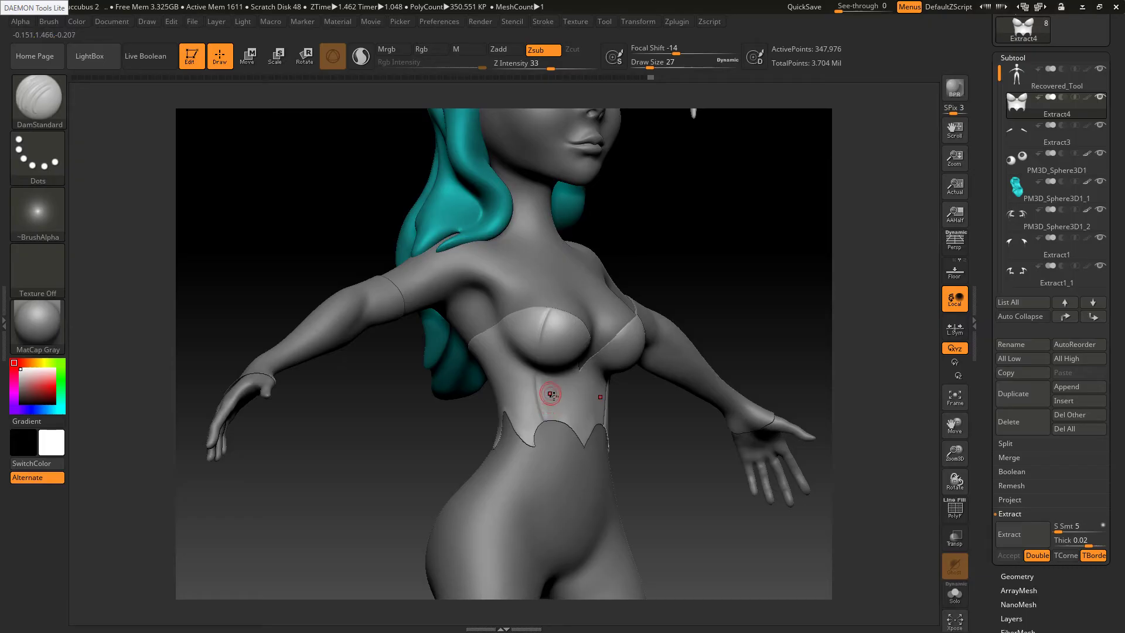
Reshape the peaks of the front arches where they meet the seams with SnakeHook, reducing the draw size to 37
{"action": "right_click_drag", "start_coordinate": [541, 380], "coordinate": [542, 379], "text": "shift"}
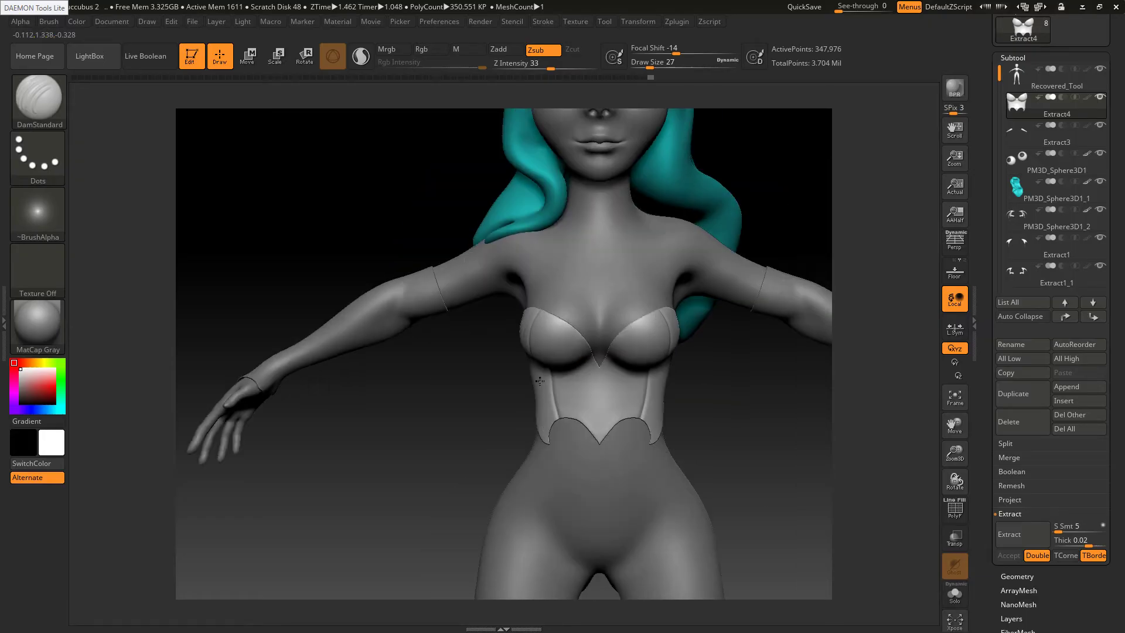
{"action": "key", "text": "alt+Tab"}
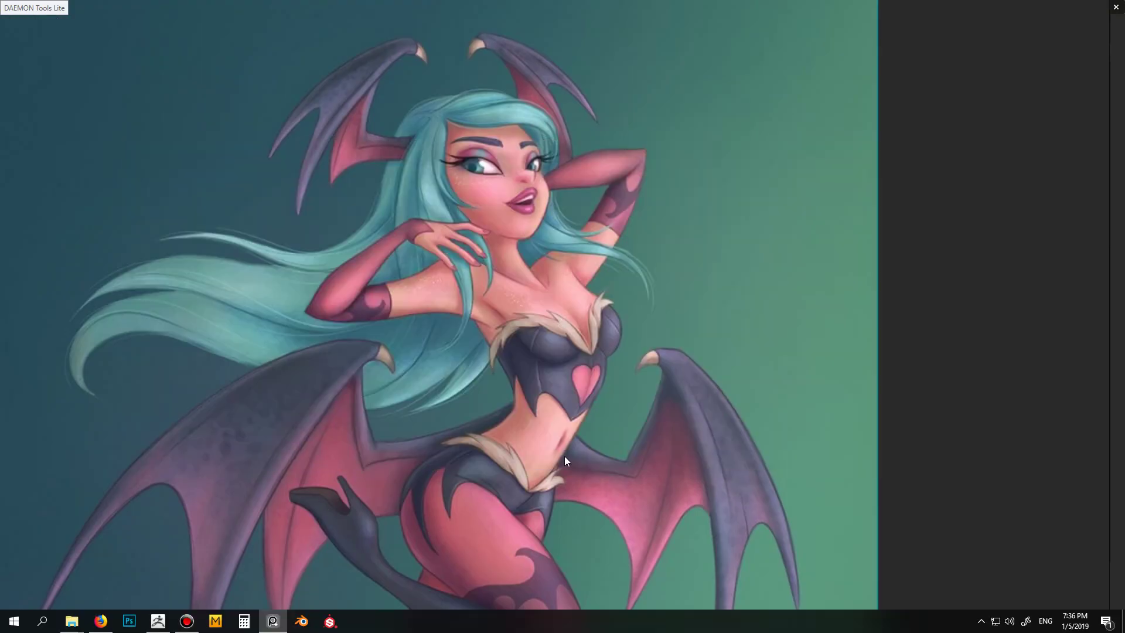
{"action": "key", "text": "alt+Tab"}
{"action": "key", "text": "b"}
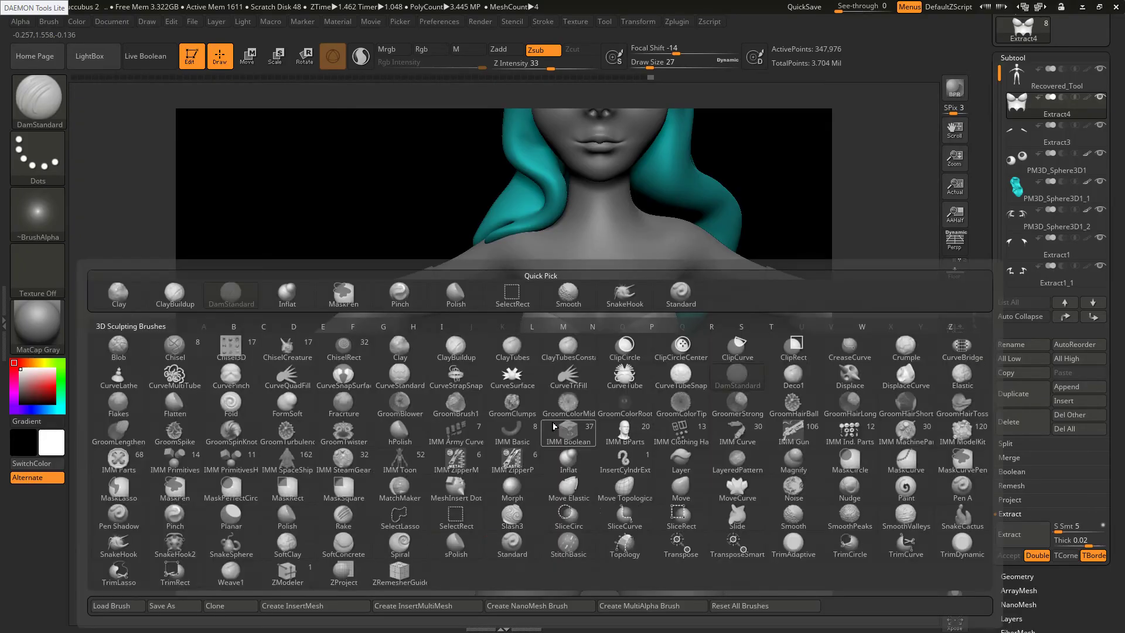
{"action": "key", "text": "s"}
{"action": "key", "text": "h"}
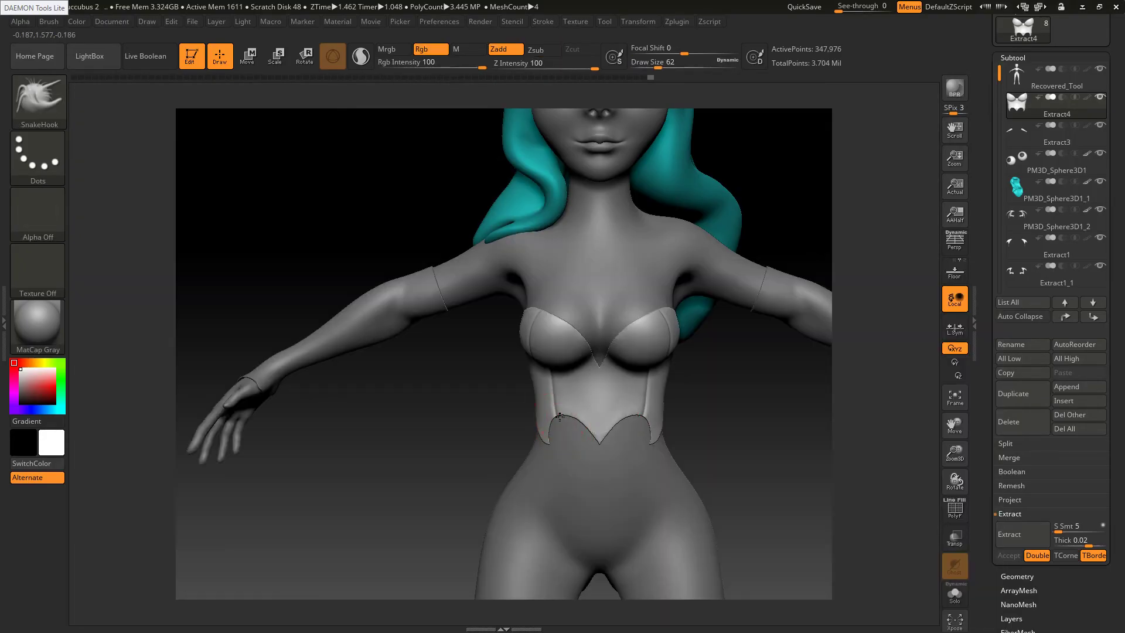
{"action": "left_click_drag", "start_coordinate": [560, 416], "coordinate": [563, 413]}
{"action": "right_click_drag", "start_coordinate": [572, 423], "coordinate": [568, 454], "text": "ctrl"}
{"action": "right_click_drag", "start_coordinate": [519, 424], "coordinate": [563, 420]}
{"action": "key", "text": "s"}
{"action": "mouse_move", "coordinate": [554, 418]}
{"action": "left_mouse_down"}
{"action": "mouse_move", "coordinate": [536, 428]}
{"action": "mouse_move", "coordinate": [573, 419]}
{"action": "left_mouse_up"}
{"action": "key", "text": "s"}
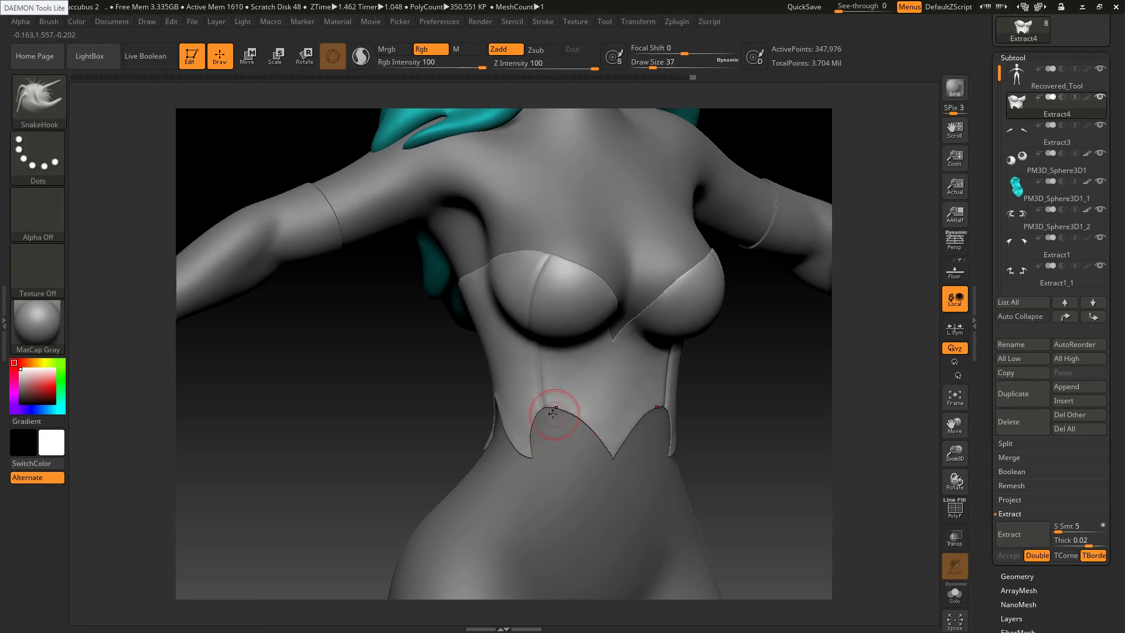
Smooth the upper end of the cup's seam at the neckline at draw size 37
{"action": "key", "text": "shift"}
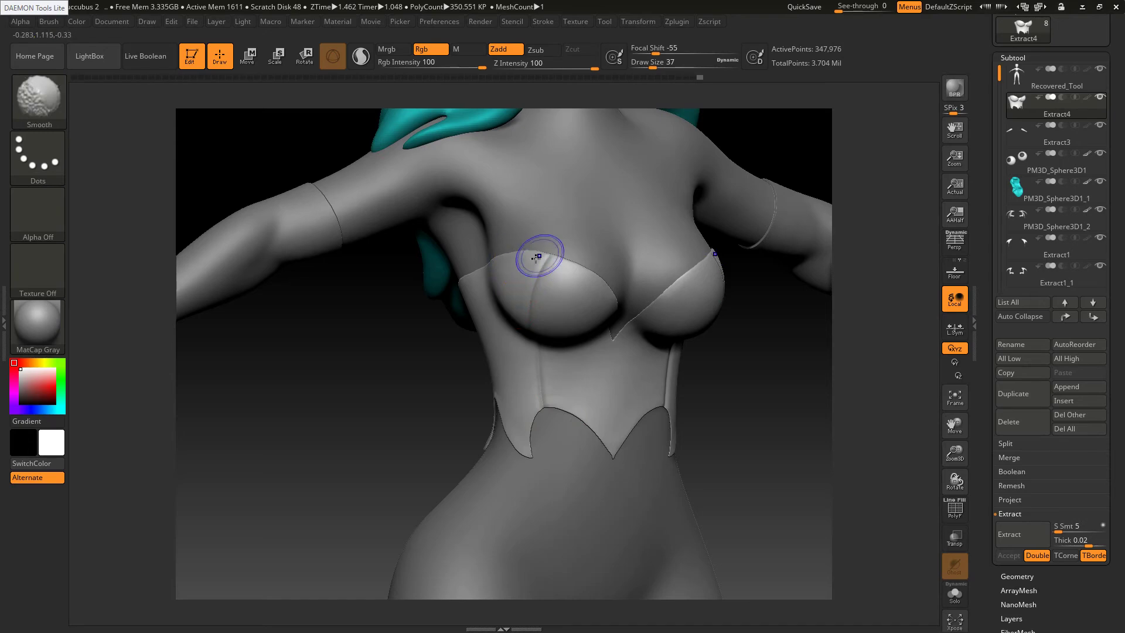
{"action": "left_click_drag", "start_coordinate": [536, 258], "coordinate": [558, 282], "text": "shift"}
{"action": "right_click_drag", "start_coordinate": [550, 286], "coordinate": [548, 205], "text": "ctrl"}
{"action": "right_click_drag", "start_coordinate": [592, 284], "coordinate": [539, 288], "text": "shift"}
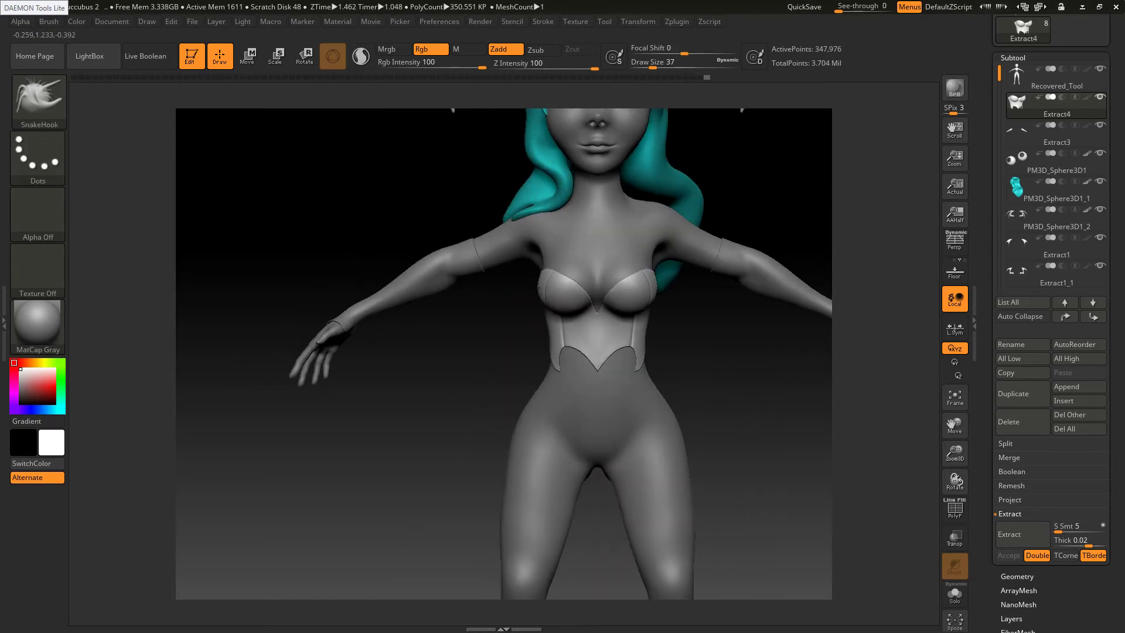
{"action": "right_click_drag", "start_coordinate": [549, 249], "coordinate": [538, 354], "text": "alt"}
Check the reference illustration and pull the tip of the top's front side point slightly downward with SnakeHook
{"action": "key", "text": "alt+Tab"}
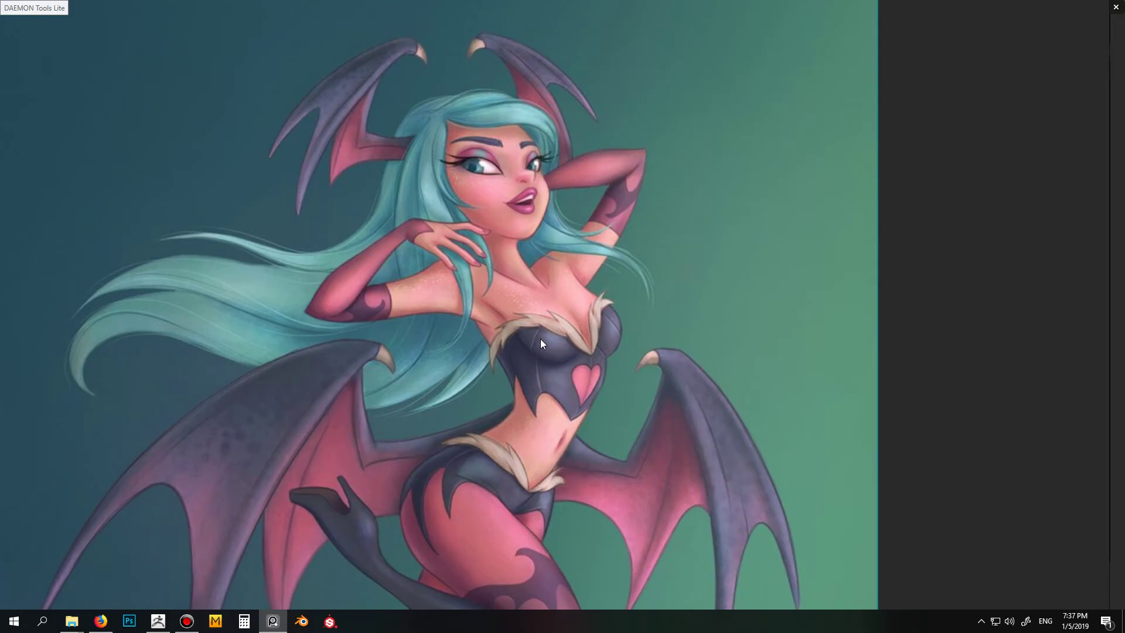
{"action": "key", "text": "alt+Tab"}
{"action": "right_click_drag", "start_coordinate": [545, 443], "coordinate": [586, 460], "text": "ctrl"}
{"action": "mouse_move", "coordinate": [586, 460]}
{"action": "right_mouse_down"}
{"action": "mouse_move", "coordinate": [610, 482]}
{"action": "mouse_move", "coordinate": [582, 459]}
{"action": "right_mouse_up"}
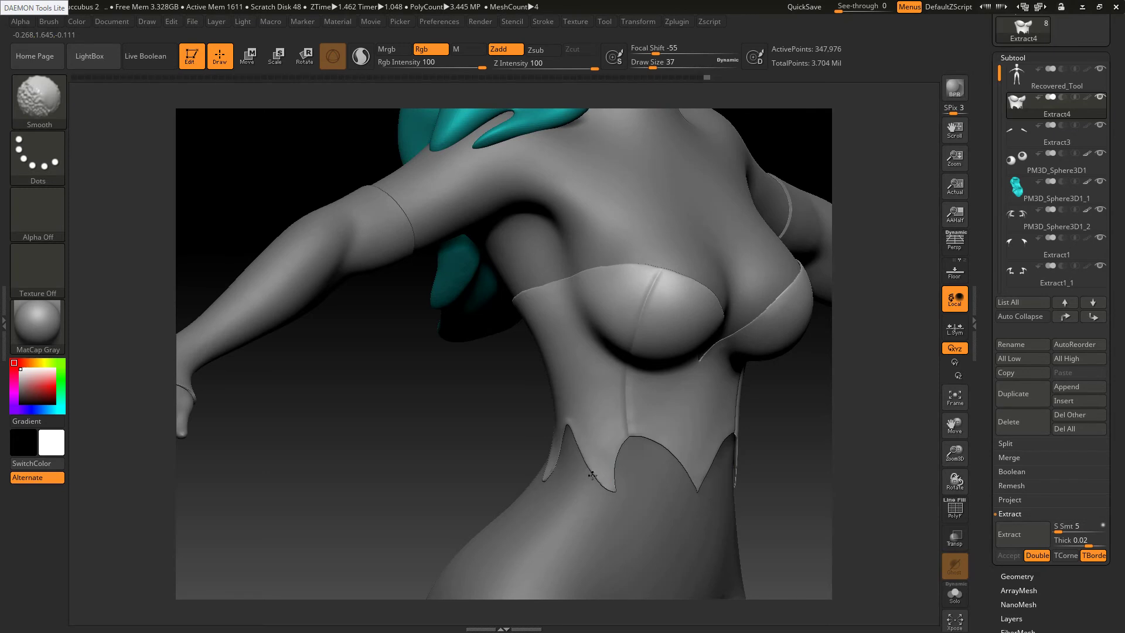
{"action": "key", "text": "s"}
{"action": "left_click", "coordinate": [611, 489]}
{"action": "left_click_drag", "start_coordinate": [612, 487], "coordinate": [609, 497]}
Smooth the rear flank of the front side point at draw size 13, and set the draw size to 27
{"action": "key", "text": "s"}
{"action": "left_click", "coordinate": [597, 488]}
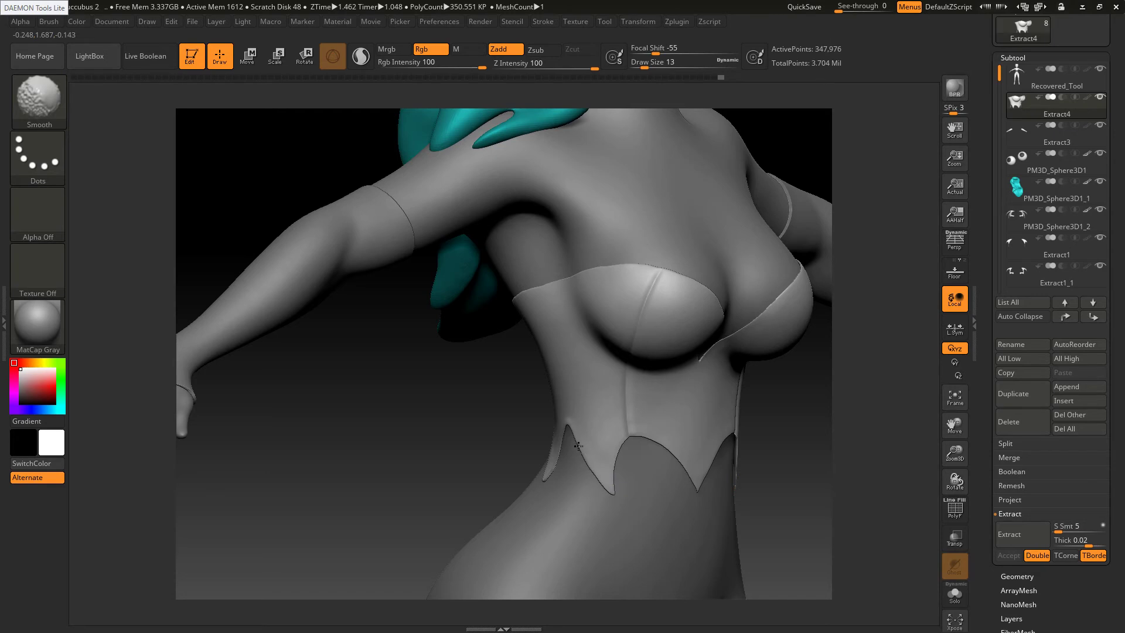
{"action": "left_click_drag", "start_coordinate": [594, 474], "coordinate": [588, 458], "text": "shift"}
{"action": "key", "text": "s"}
{"action": "left_click", "coordinate": [600, 471]}
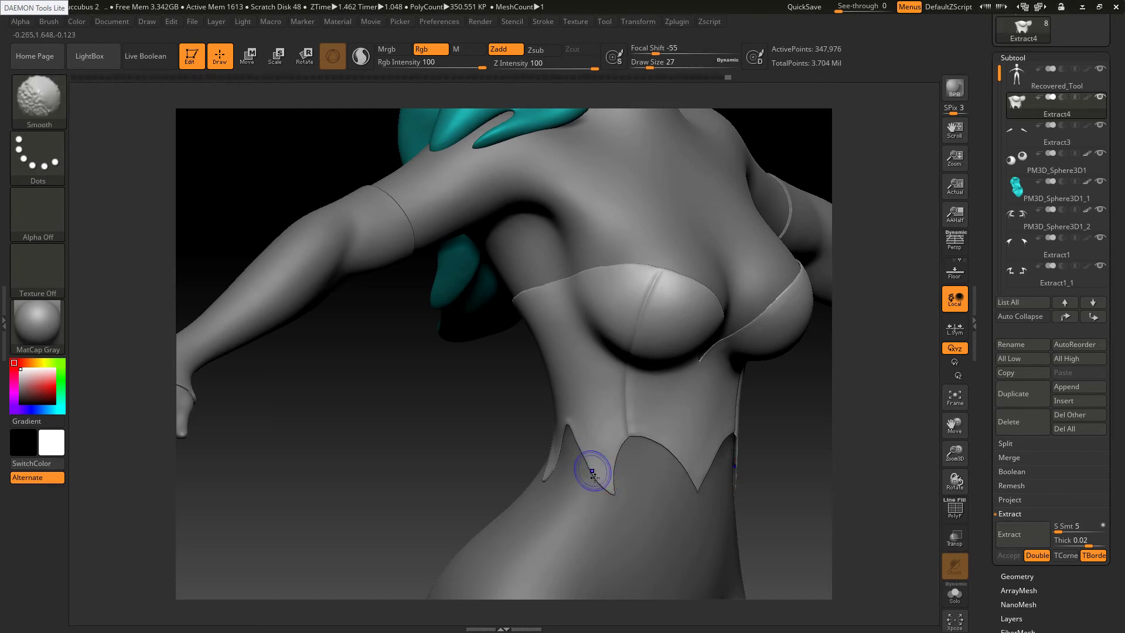
{"action": "key", "text": "ctrl"}
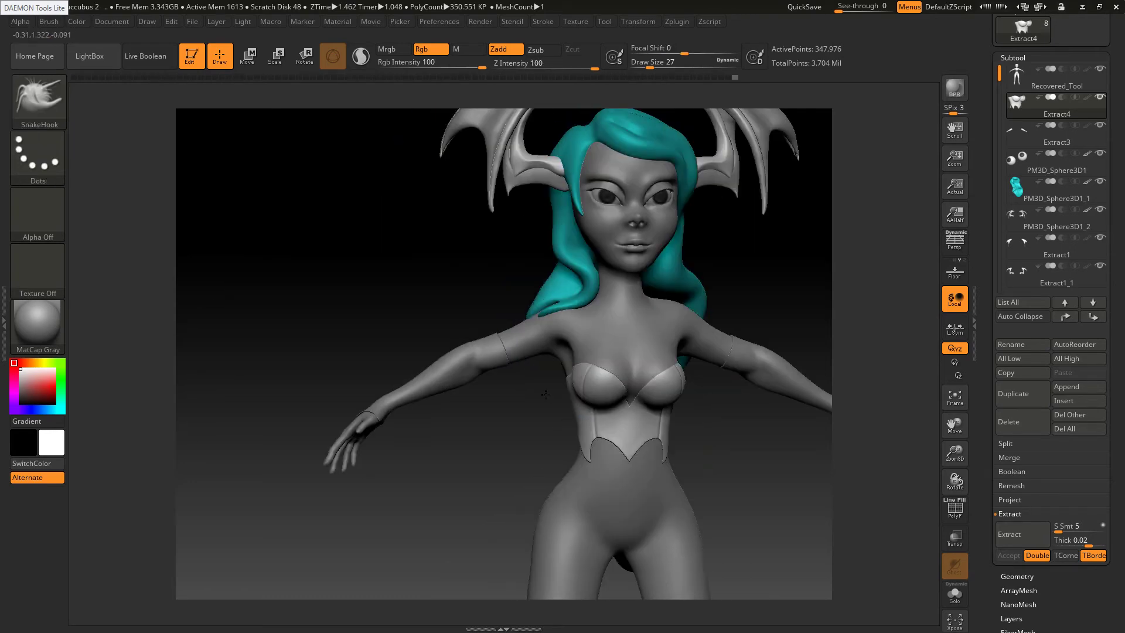
Check the reference illustration and mask a band along the bustier's front neckline across both cups
{"action": "left_click_drag", "start_coordinate": [545, 394], "coordinate": [541, 398]}
{"action": "key", "text": "alt+Tab"}
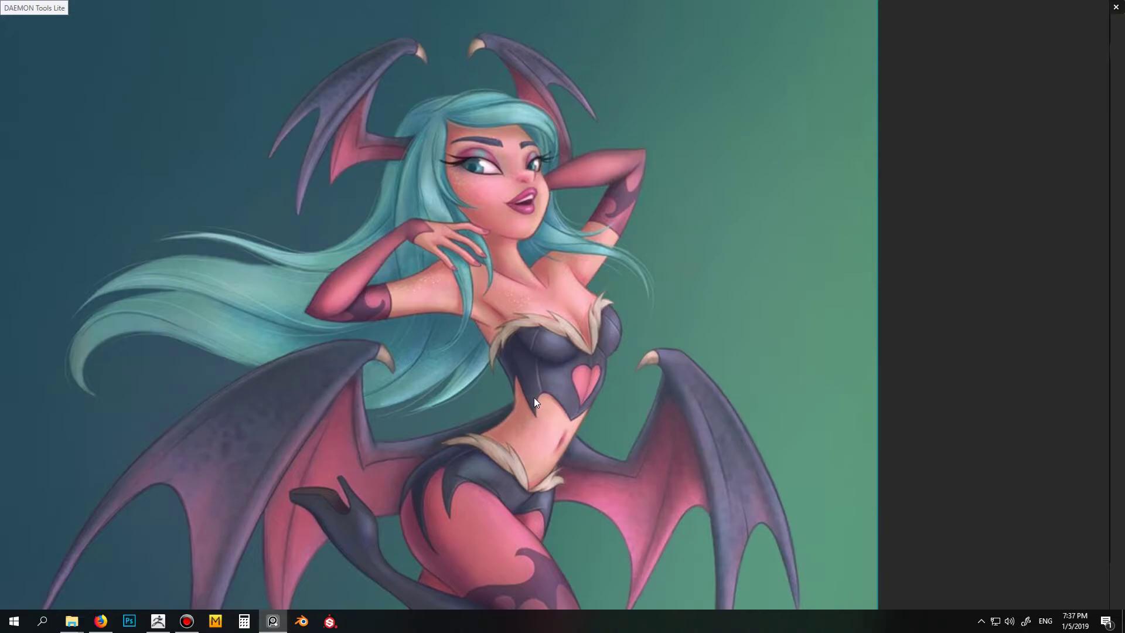
{"action": "key", "text": "alt+Tab"}
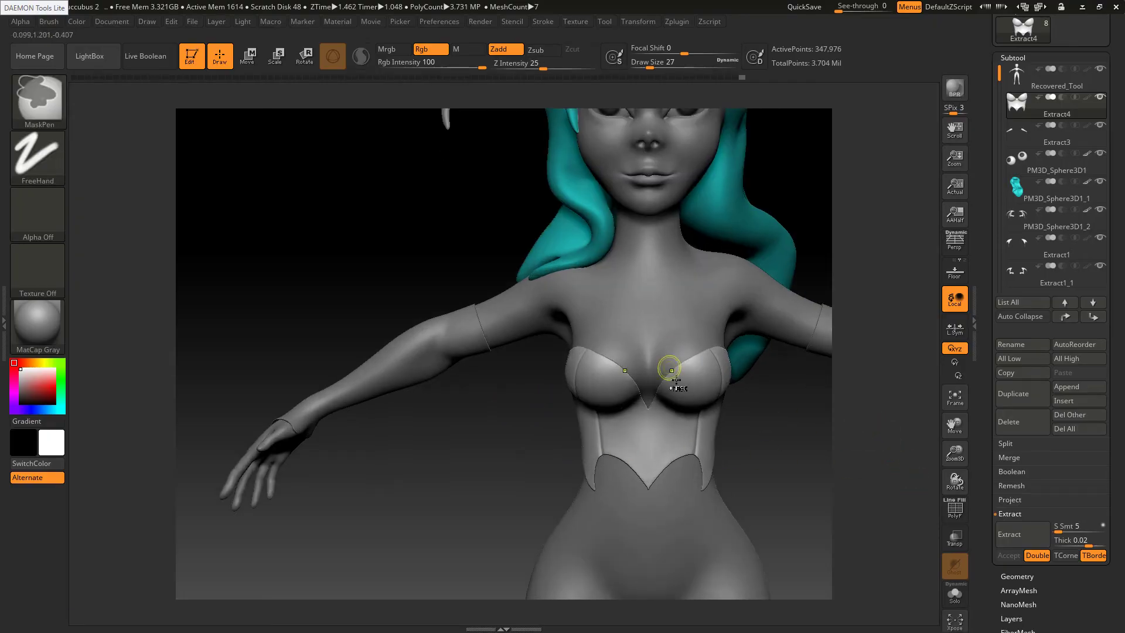
{"action": "left_click_drag", "start_coordinate": [645, 397], "coordinate": [585, 349], "text": "ctrl"}
{"action": "key", "text": "alt+Tab"}
{"action": "key", "text": "alt+Tab"}
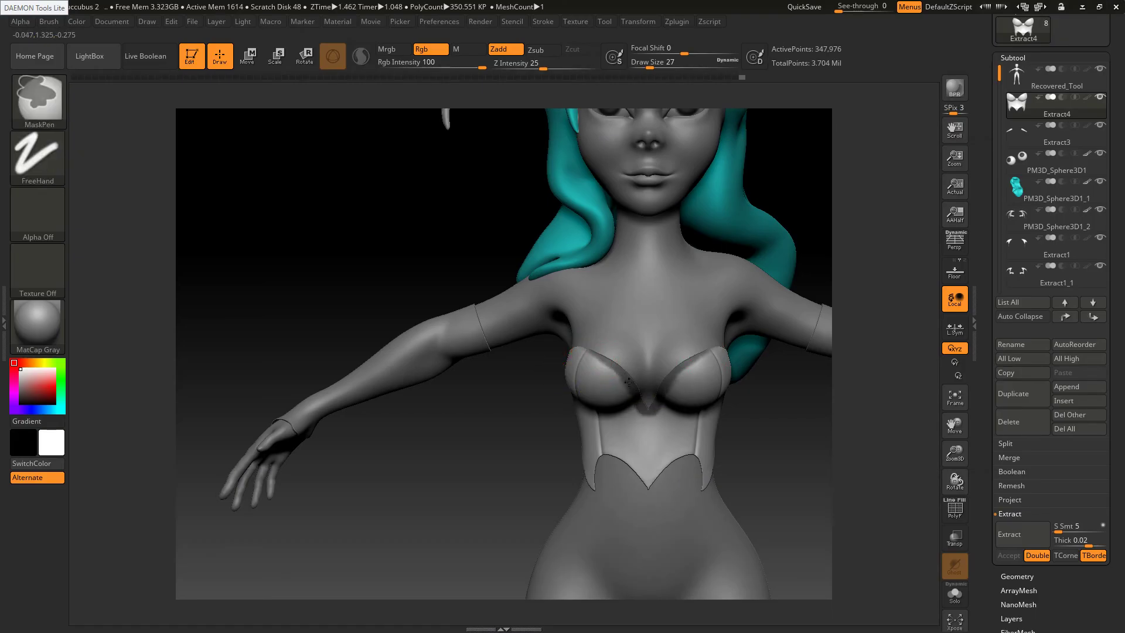
{"action": "left_click_drag", "start_coordinate": [629, 382], "coordinate": [588, 356], "text": "ctrl"}
{"action": "key", "text": "alt+Tab"}
{"action": "key", "text": "alt+Tab"}
Continue the mask band along the bustier's upper edge, under the arms and around the back
{"action": "right_click_drag", "start_coordinate": [579, 354], "coordinate": [639, 355]}
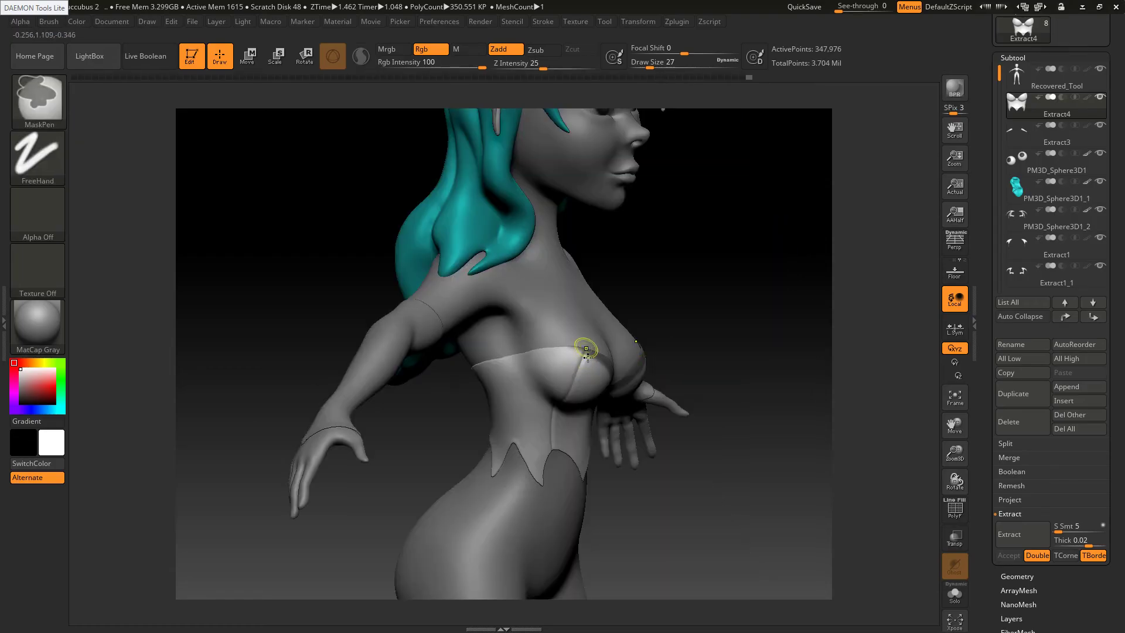
{"action": "left_click_drag", "start_coordinate": [512, 358], "coordinate": [563, 355], "text": "ctrl"}
{"action": "right_click_drag", "start_coordinate": [505, 354], "coordinate": [557, 357]}
{"action": "left_click_drag", "start_coordinate": [460, 373], "coordinate": [494, 367], "text": "ctrl"}
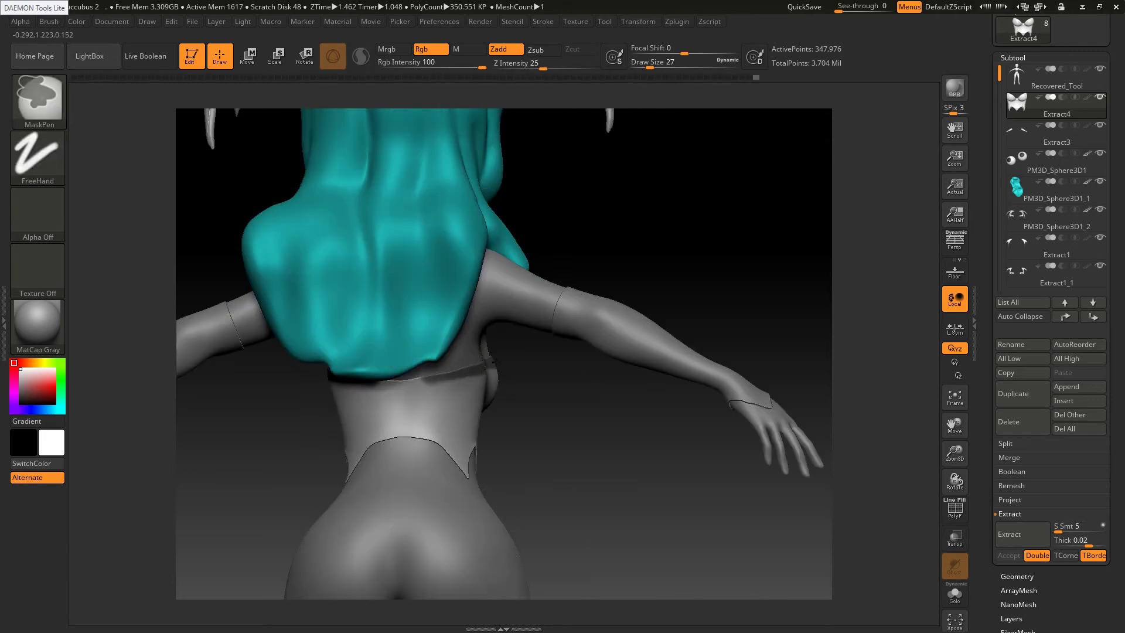
{"action": "mouse_move", "coordinate": [435, 375]}
{"action": "left_mouse_down", "text": "ctrl"}
{"action": "mouse_move", "coordinate": [371, 385]}
{"action": "mouse_move", "coordinate": [444, 379]}
{"action": "left_mouse_up", "text": "ctrl"}
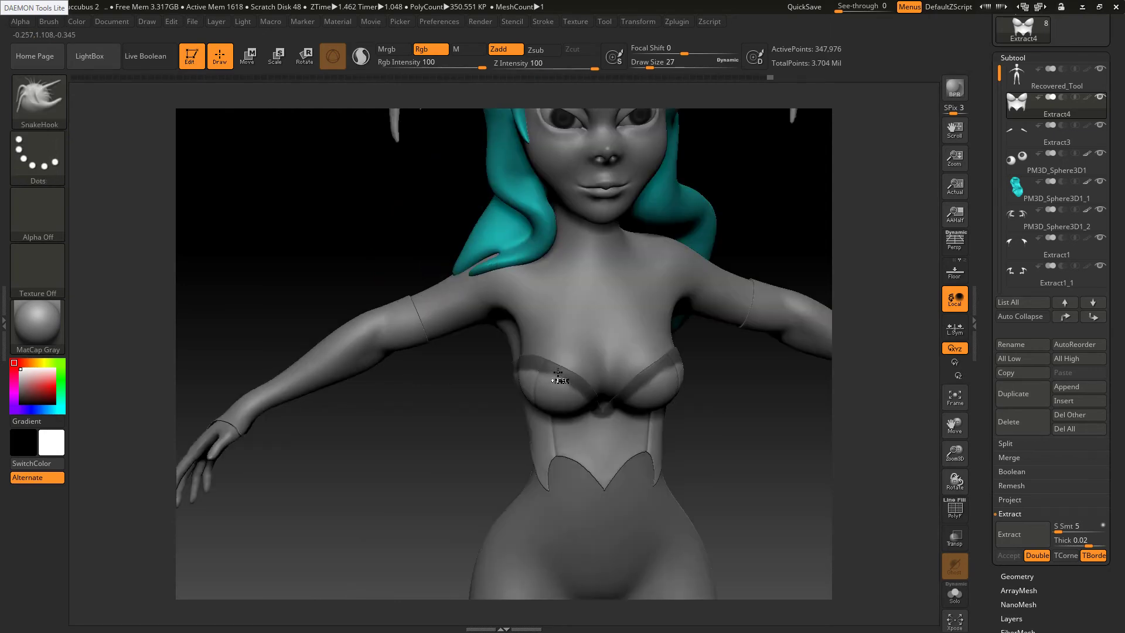
Check the reference illustration, extract the masked neckline band at thickness 0.02, accept it as a new subtool and clear the mask
{"action": "key", "text": "alt+Tab"}
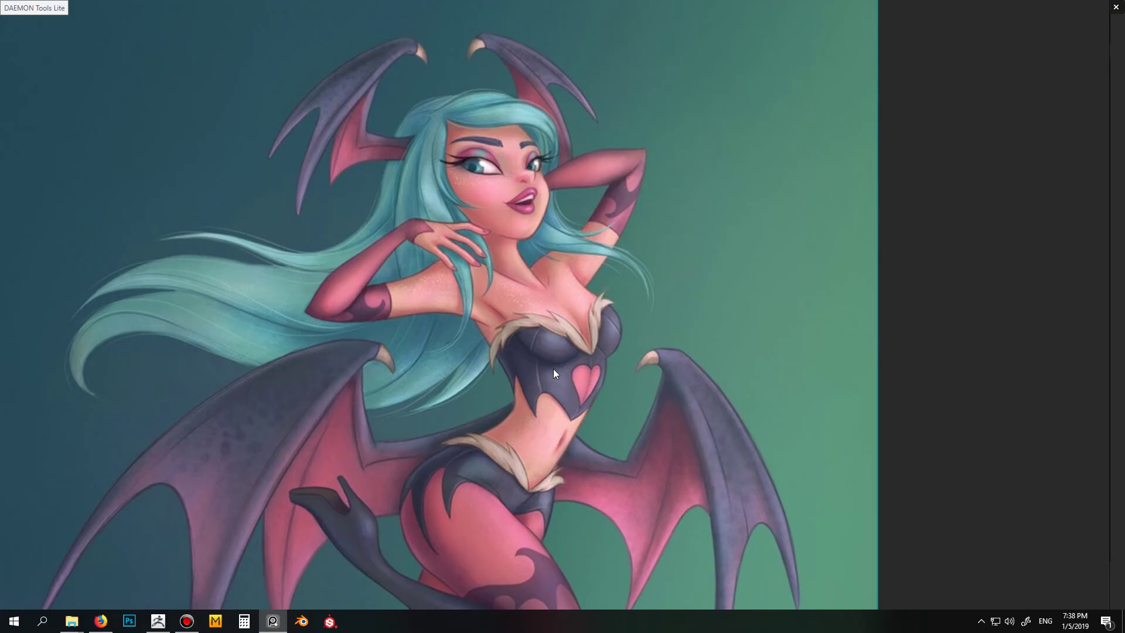
{"action": "key", "text": "alt+Tab"}
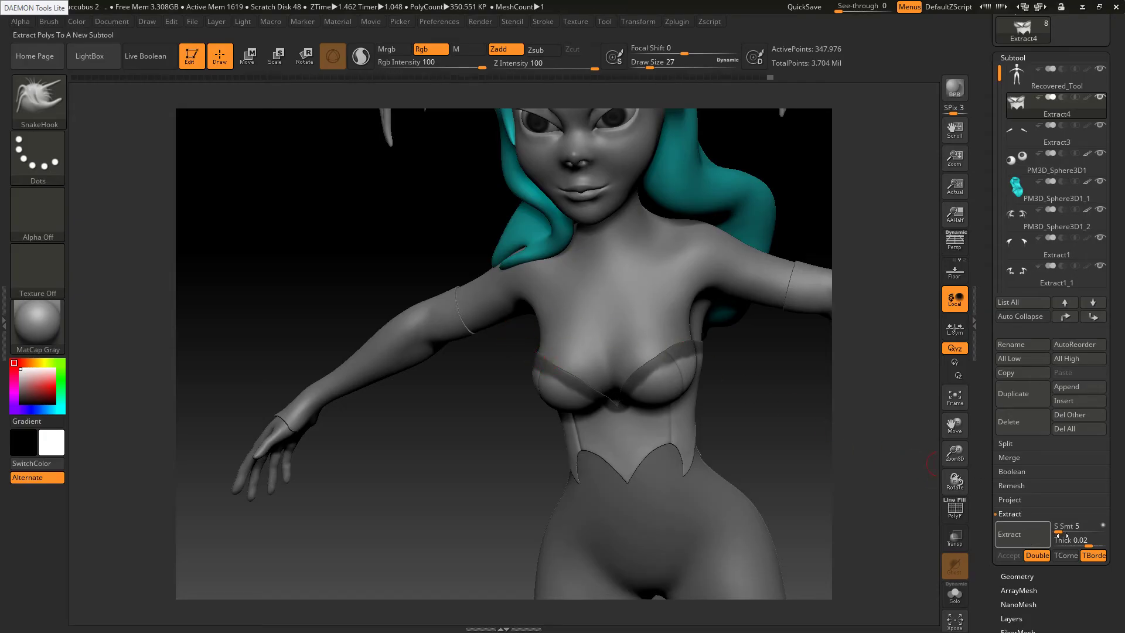
{"action": "left_click", "coordinate": [1010, 536]}
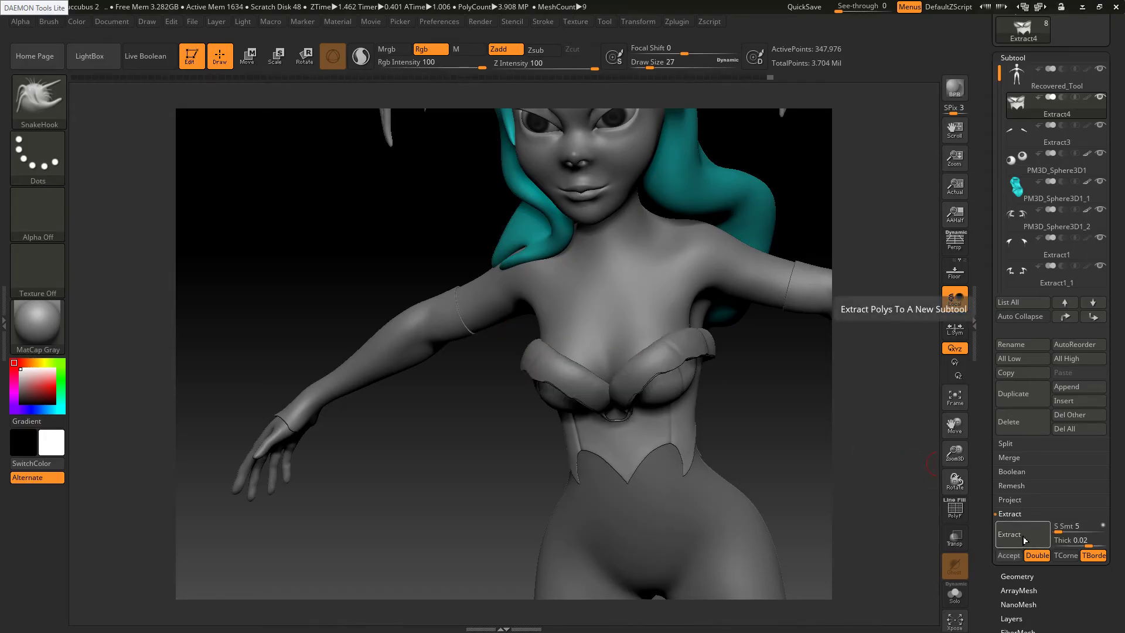
{"action": "left_click", "coordinate": [1009, 556]}
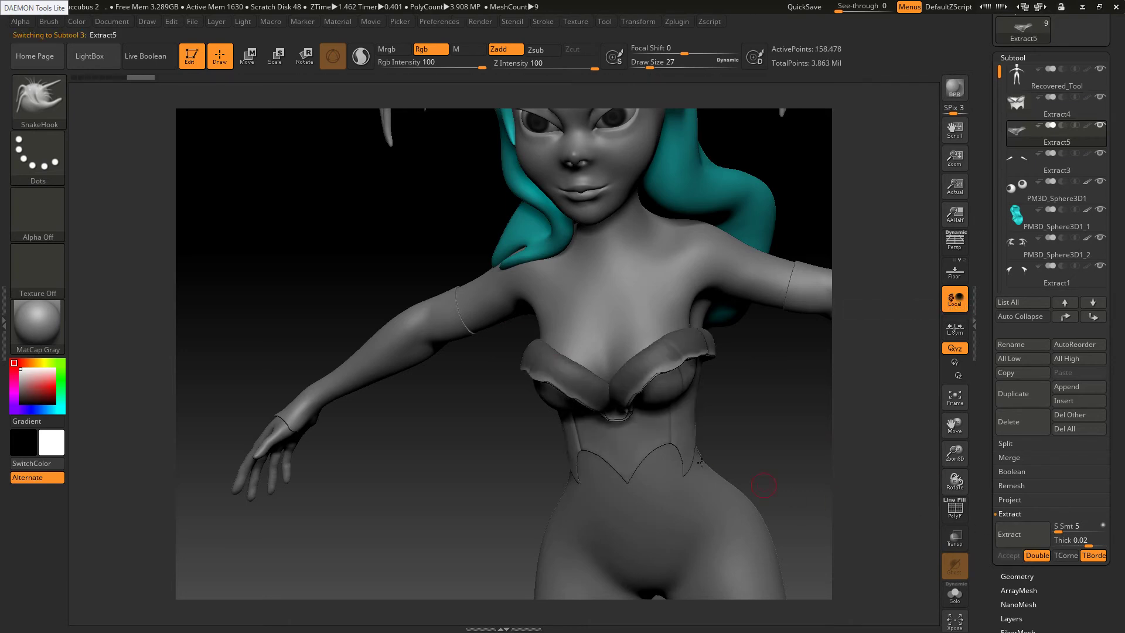
{"action": "left_click_drag", "start_coordinate": [717, 408], "coordinate": [750, 419]}
{"action": "left_click_drag", "start_coordinate": [743, 417], "coordinate": [756, 429], "text": "ctrl"}
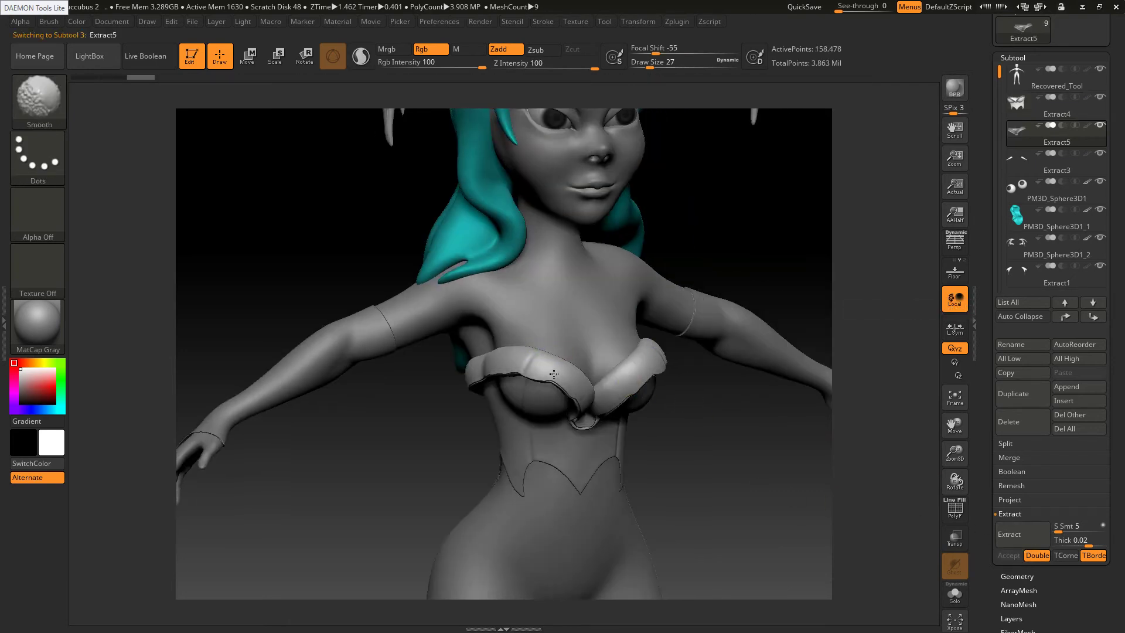
Lightly smooth the front of the extracted trim and remesh it with DynaMesh at resolution 216
{"action": "left_click_drag", "start_coordinate": [552, 375], "coordinate": [612, 366], "text": "shift"}
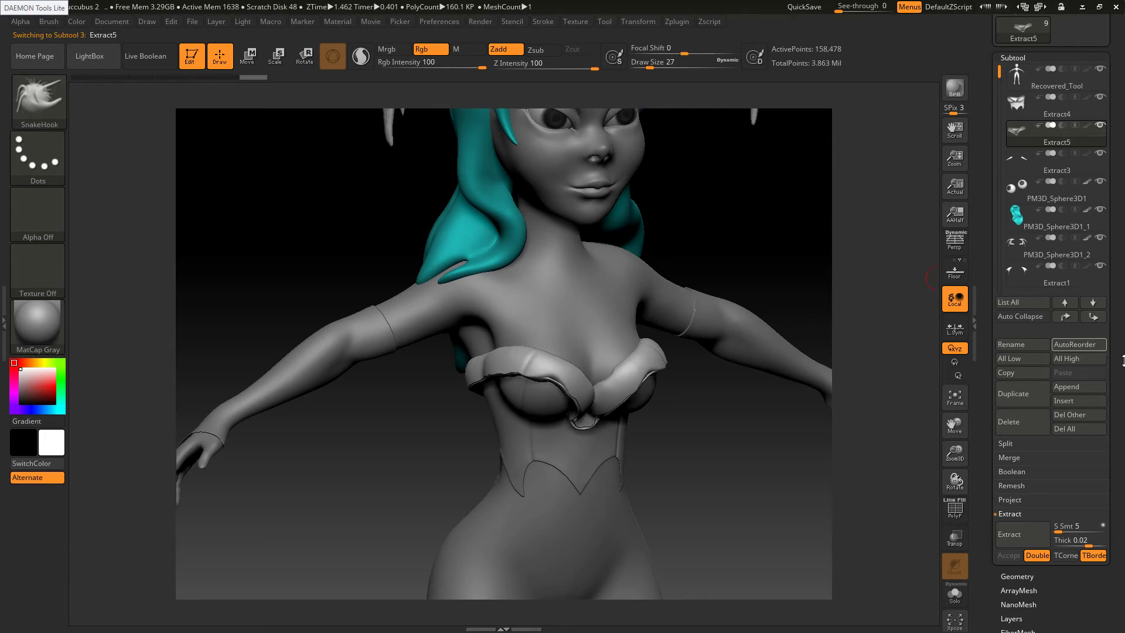
{"action": "scroll", "coordinate": [1123, 306], "scroll_direction": "down", "scroll_amount": 3}
{"action": "mouse_move", "coordinate": [1124, 306]}
{"action": "left_mouse_down"}
{"action": "mouse_move", "coordinate": [1123, 289]}
{"action": "mouse_move", "coordinate": [1112, 294]}
{"action": "left_mouse_up"}
{"action": "left_click", "coordinate": [1029, 421]}
{"action": "scroll", "coordinate": [1123, 367], "scroll_direction": "up", "scroll_amount": 6}
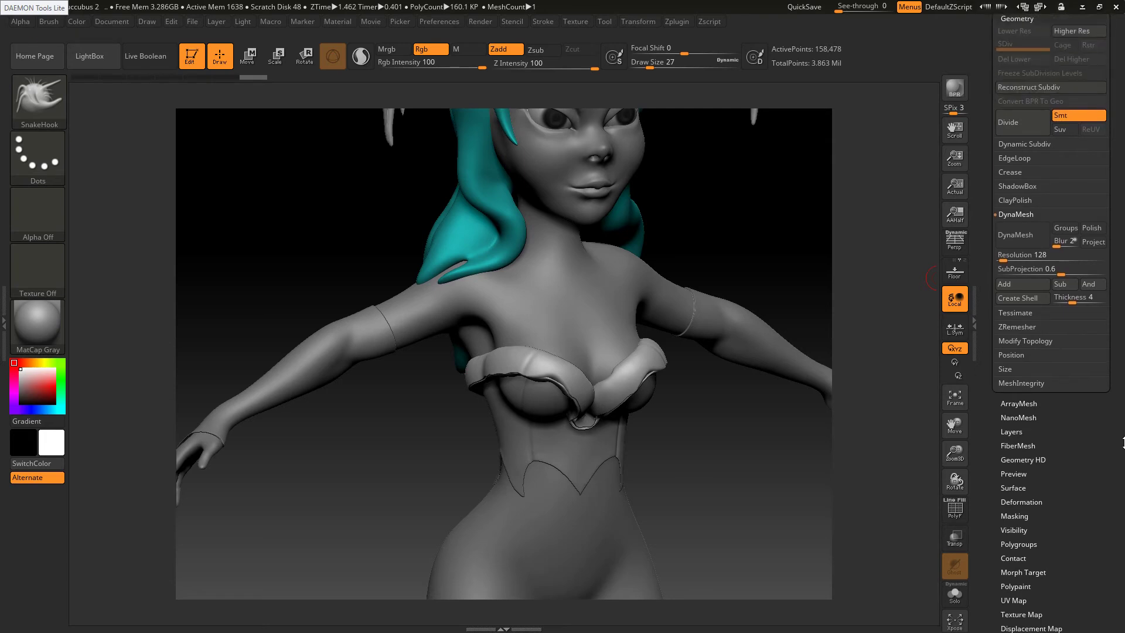
{"action": "left_click_drag", "start_coordinate": [1003, 346], "coordinate": [1007, 346]}
{"action": "left_click", "coordinate": [1022, 325]}
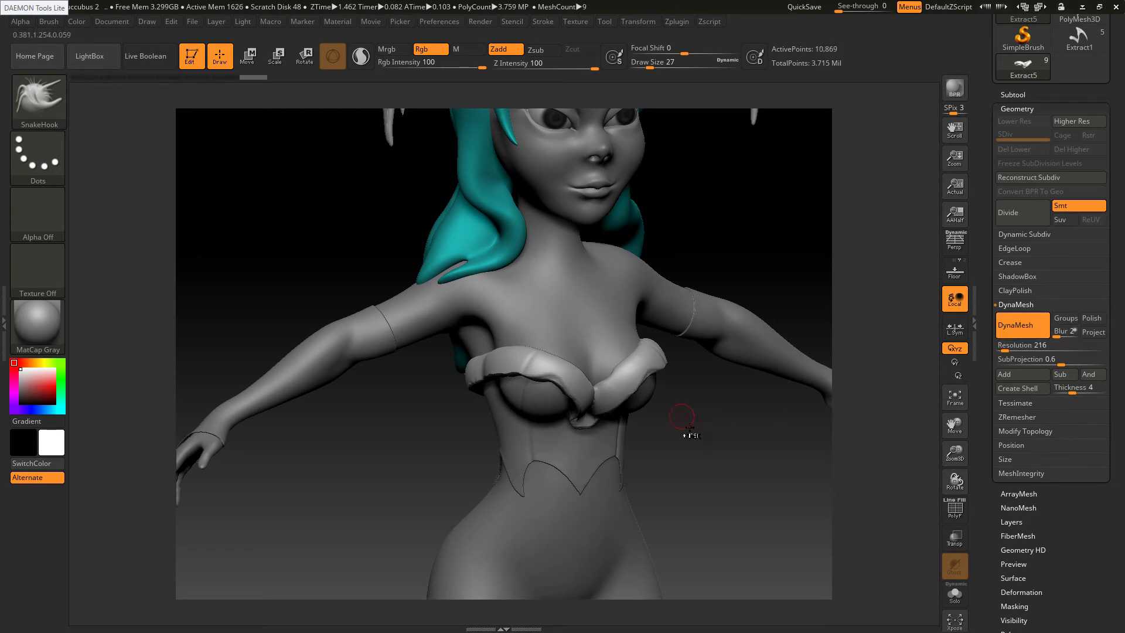
Smooth the trim's front from the cup down to the centre point at draw size 108
{"action": "key", "text": "s"}
{"action": "left_click", "coordinate": [558, 369]}
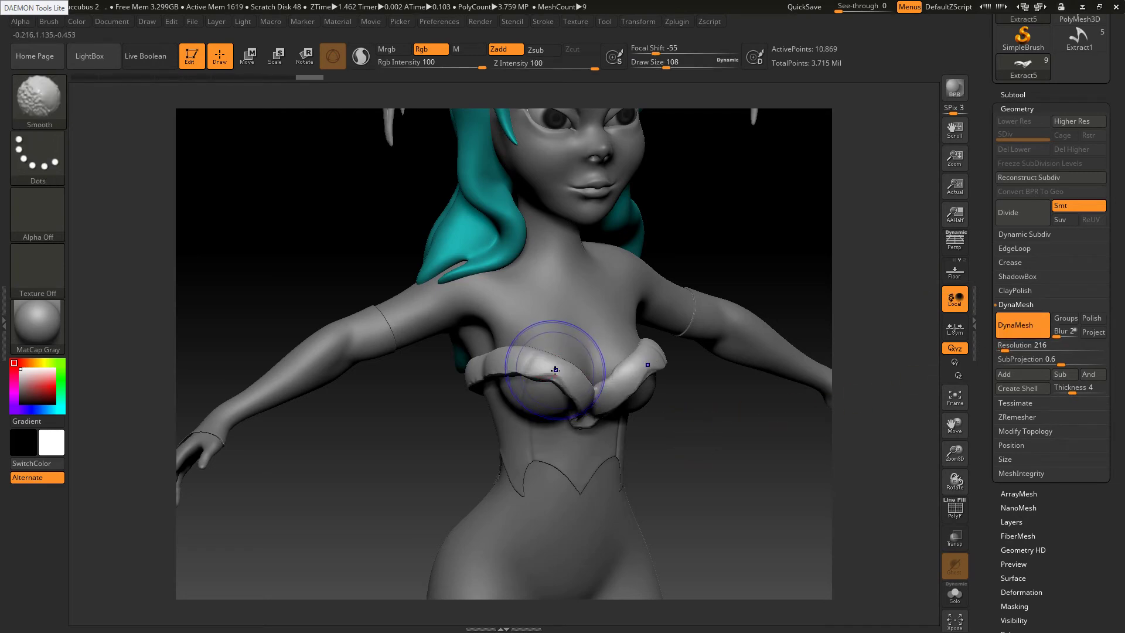
{"action": "mouse_move", "coordinate": [549, 371]}
{"action": "left_mouse_down", "text": "shift"}
{"action": "mouse_move", "coordinate": [540, 372]}
{"action": "mouse_move", "coordinate": [587, 416]}
{"action": "left_mouse_up", "text": "shift"}
Smooth the trim under the arm and onto the back at draw size 68
{"action": "key", "text": "s"}
{"action": "left_click", "coordinate": [532, 368]}
{"action": "left_click_drag", "start_coordinate": [674, 432], "coordinate": [592, 419]}
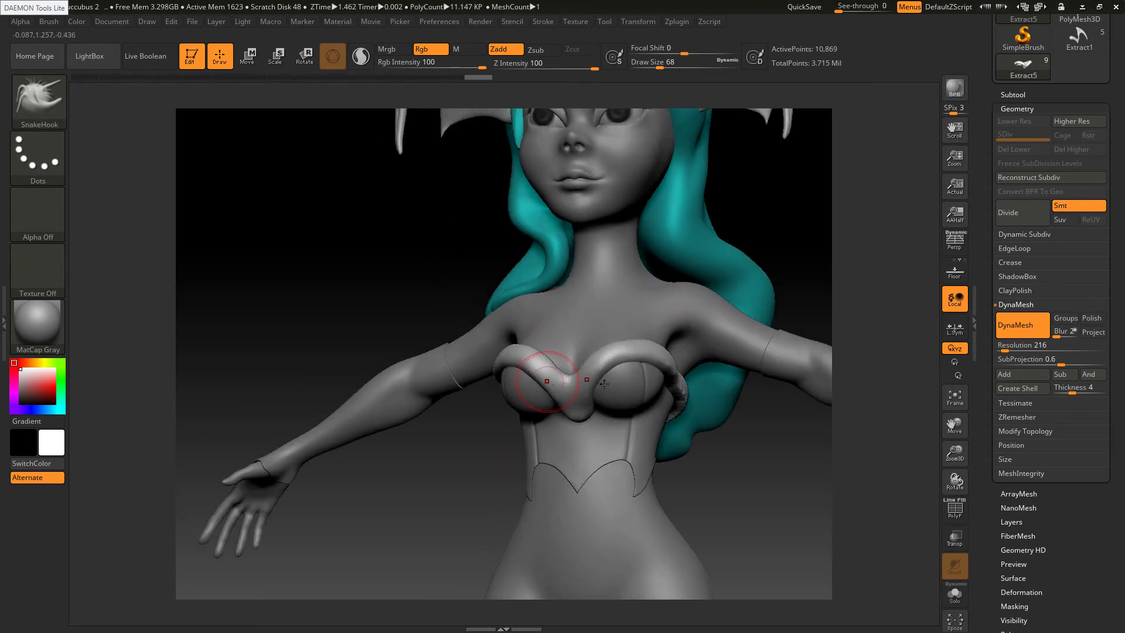
{"action": "right_click_drag", "start_coordinate": [605, 384], "coordinate": [663, 387]}
{"action": "left_click_drag", "start_coordinate": [478, 372], "coordinate": [447, 384], "text": "shift"}
{"action": "right_click_drag", "start_coordinate": [411, 401], "coordinate": [476, 410]}
{"action": "mouse_move", "coordinate": [427, 412]}
{"action": "left_mouse_down", "text": "shift"}
{"action": "mouse_move", "coordinate": [387, 419]}
{"action": "mouse_move", "coordinate": [395, 410]}
{"action": "left_mouse_up", "text": "shift"}
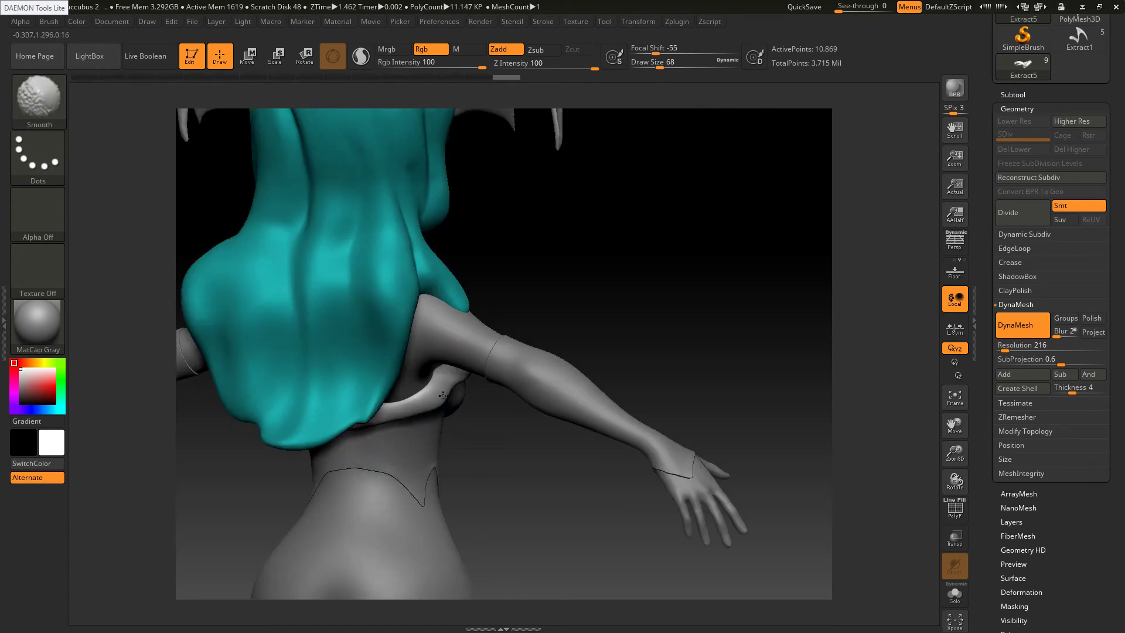
Even out the trim's roll across the back and flank with Smooth strokes at draw size 68
{"action": "right_click_drag", "start_coordinate": [398, 411], "coordinate": [361, 430]}
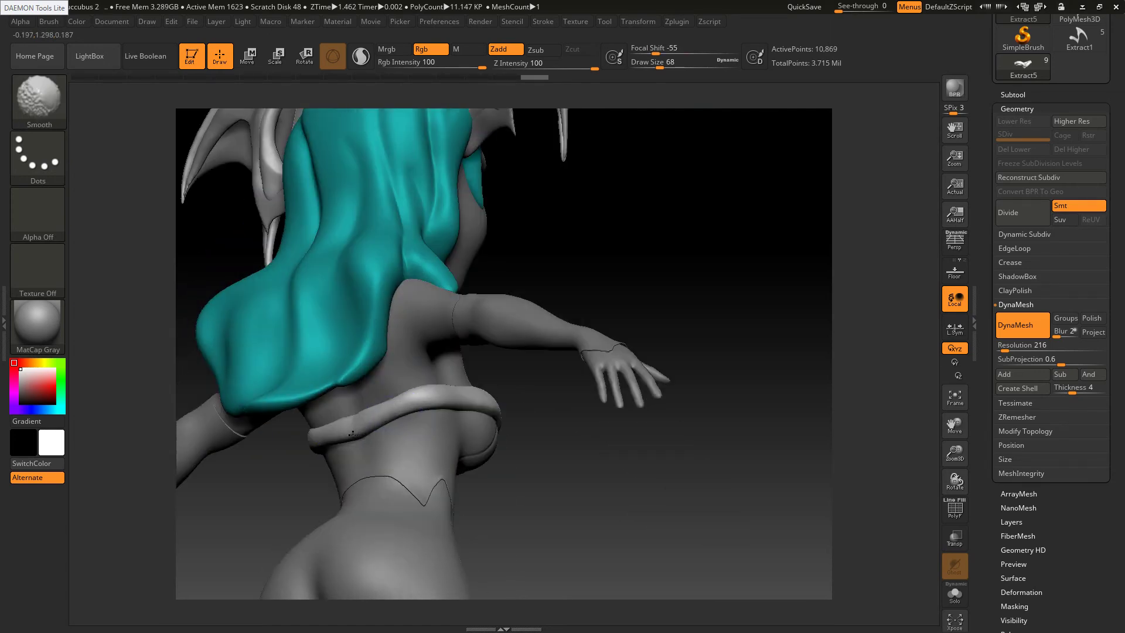
{"action": "left_click_drag", "start_coordinate": [391, 412], "coordinate": [406, 400], "text": "shift"}
{"action": "right_click_drag", "start_coordinate": [460, 387], "coordinate": [413, 401]}
{"action": "left_click_drag", "start_coordinate": [423, 401], "coordinate": [446, 405], "text": "shift"}
{"action": "right_click_drag", "start_coordinate": [486, 378], "coordinate": [480, 384], "text": "shift"}
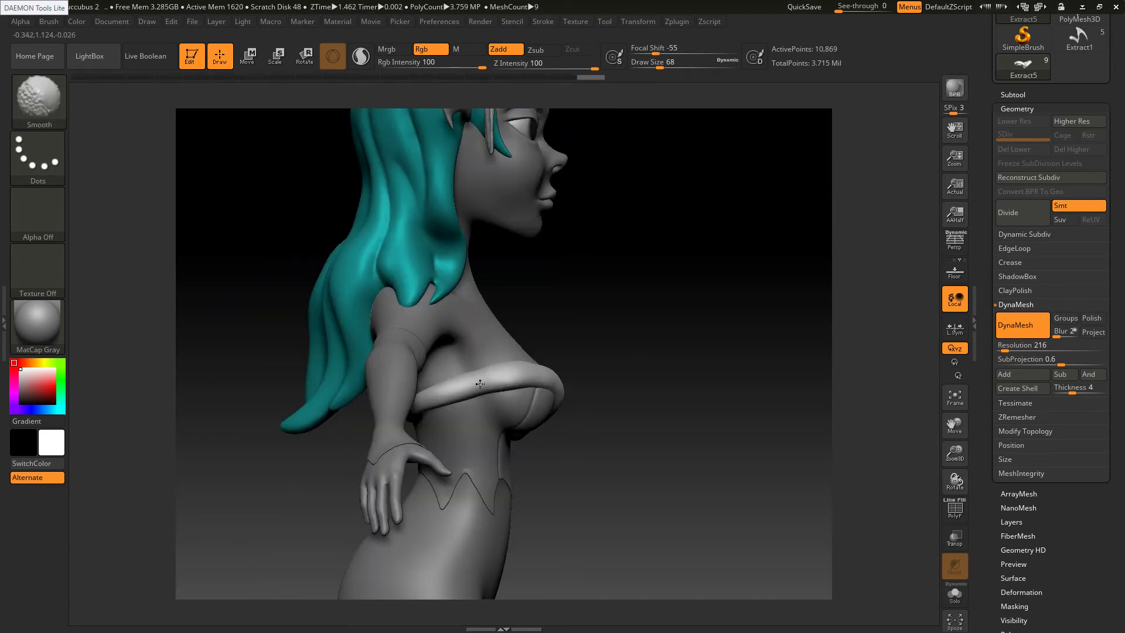
Smooth the trim from the side over the top of the cup
{"action": "left_click_drag", "start_coordinate": [485, 373], "coordinate": [509, 362], "text": "shift"}
{"action": "mouse_move", "coordinate": [521, 362]}
{"action": "right_mouse_down"}
{"action": "mouse_move", "coordinate": [515, 377]}
{"action": "mouse_move", "coordinate": [505, 371]}
{"action": "right_mouse_up"}
{"action": "left_click_drag", "start_coordinate": [503, 366], "coordinate": [529, 362], "text": "shift"}
{"action": "right_click_drag", "start_coordinate": [497, 428], "coordinate": [531, 379]}
{"action": "key", "text": "shift"}
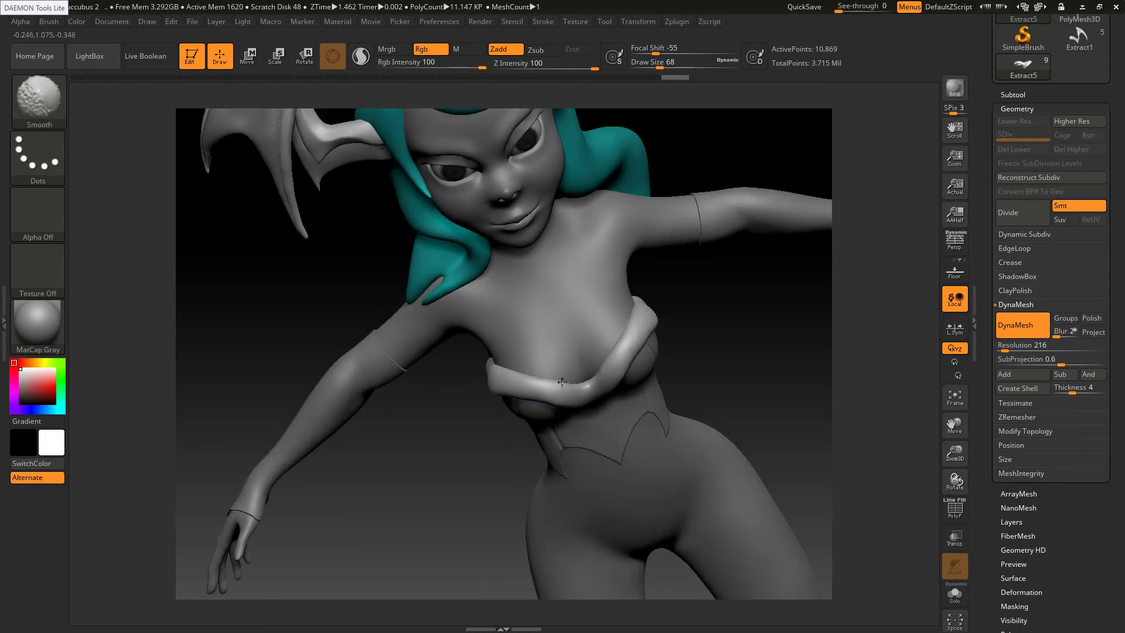
Pull the trim's centre down between the cups with SnakeHook at draw size 65, smooth it and remesh with DynaMesh
{"action": "right_click_drag", "start_coordinate": [582, 331], "coordinate": [586, 389]}
{"action": "key", "text": "s"}
{"action": "left_click_drag", "start_coordinate": [586, 389], "coordinate": [585, 389]}
{"action": "left_click_drag", "start_coordinate": [586, 388], "coordinate": [589, 420]}
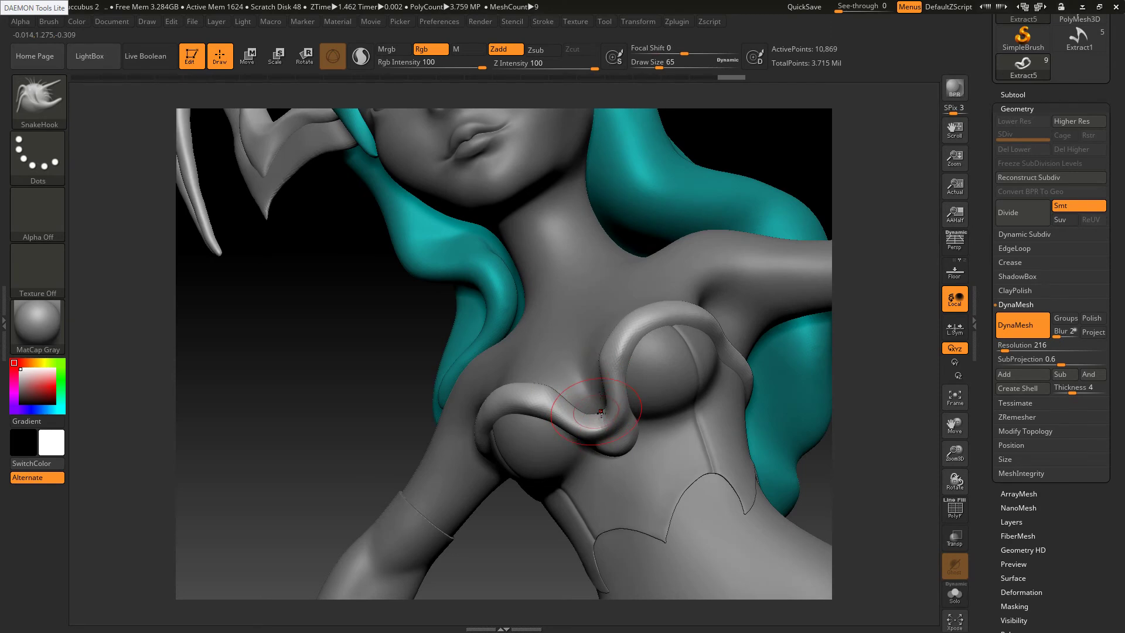
{"action": "right_click_drag", "start_coordinate": [587, 400], "coordinate": [585, 419]}
{"action": "mouse_move", "coordinate": [575, 406]}
{"action": "left_mouse_down", "text": "shift"}
{"action": "mouse_move", "coordinate": [601, 428]}
{"action": "mouse_move", "coordinate": [586, 417]}
{"action": "left_mouse_up", "text": "shift"}
{"action": "left_click_drag", "start_coordinate": [754, 171], "coordinate": [767, 184], "text": "ctrl"}
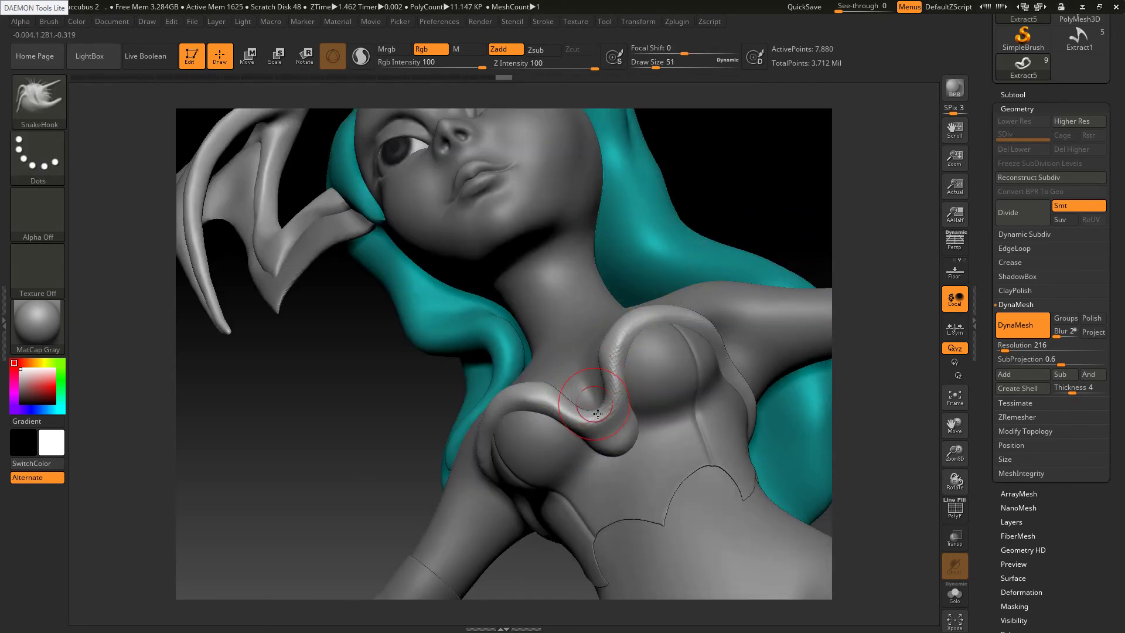
Reshape the trim's centre dip with SnakeHook at draw size 51 and remesh it with DynaMesh
{"action": "left_click_drag", "start_coordinate": [596, 397], "coordinate": [610, 423]}
{"action": "right_click_drag", "start_coordinate": [610, 423], "coordinate": [578, 433]}
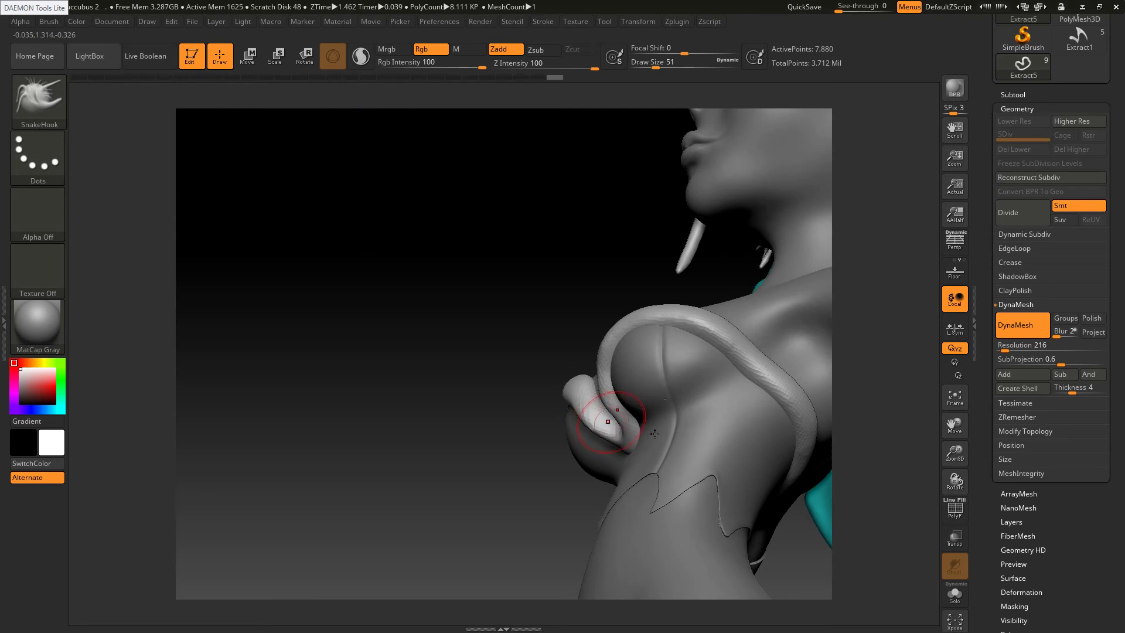
{"action": "right_click_drag", "start_coordinate": [655, 433], "coordinate": [634, 420]}
{"action": "key", "text": "shift"}
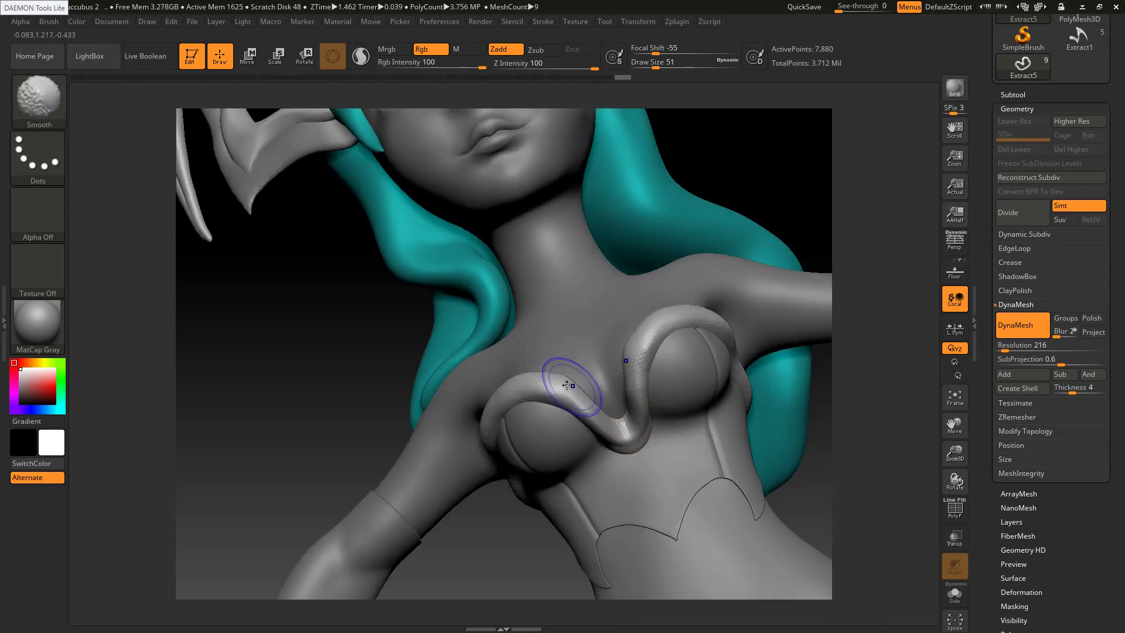
{"action": "left_click_drag", "start_coordinate": [346, 335], "coordinate": [386, 368], "text": "ctrl"}
Sharpen the trim's central V between the cups with SnakeHook at draw sizes 39 and 49
{"action": "right_click_drag", "start_coordinate": [574, 437], "coordinate": [604, 481], "text": "ctrl"}
{"action": "mouse_move", "coordinate": [649, 428]}
{"action": "left_mouse_down"}
{"action": "mouse_move", "coordinate": [656, 450]}
{"action": "mouse_move", "coordinate": [656, 429]}
{"action": "left_mouse_up"}
{"action": "key", "text": "shift"}
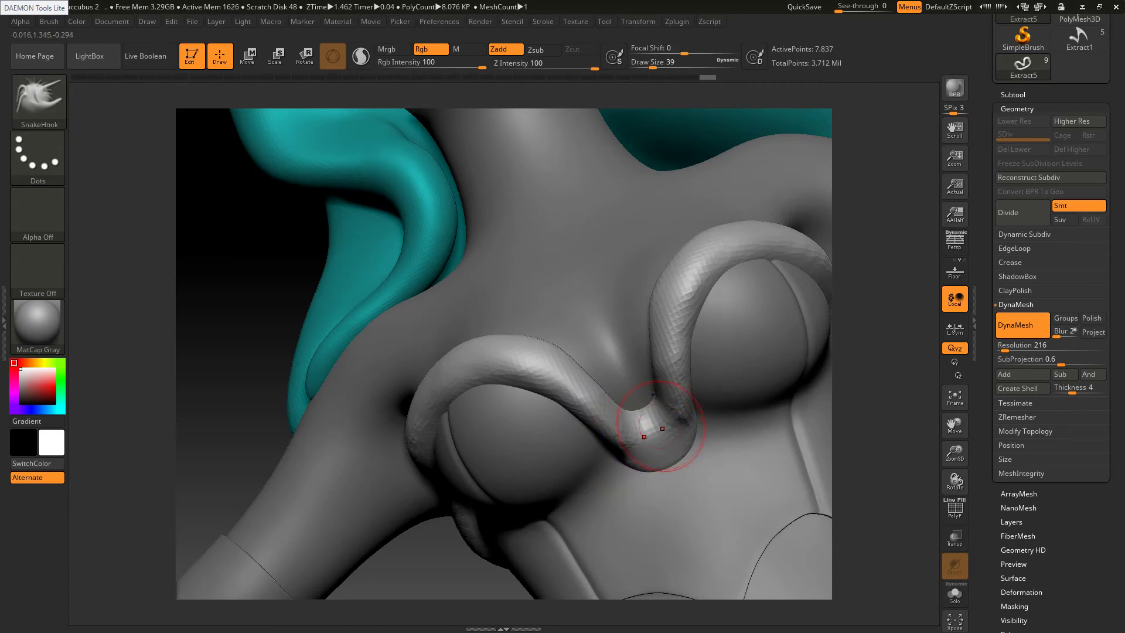
{"action": "right_click_drag", "start_coordinate": [655, 428], "coordinate": [652, 375]}
{"action": "key", "text": "bracketleft"}
{"action": "key", "text": "s"}
{"action": "left_click_drag", "start_coordinate": [653, 426], "coordinate": [664, 427]}
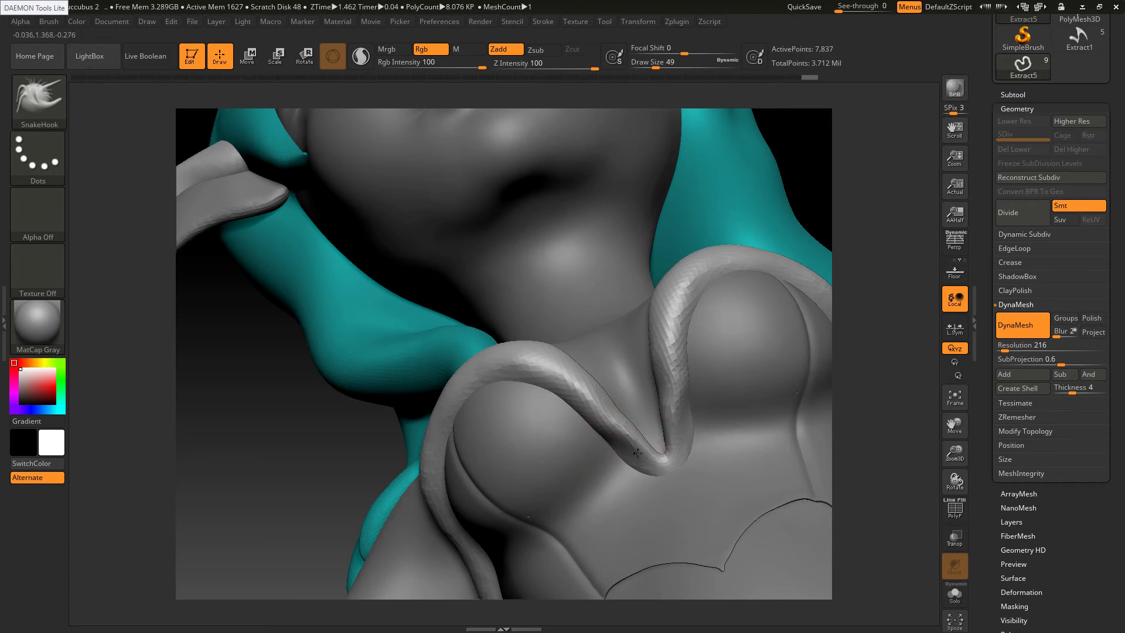
{"action": "left_click_drag", "start_coordinate": [603, 424], "coordinate": [639, 448]}
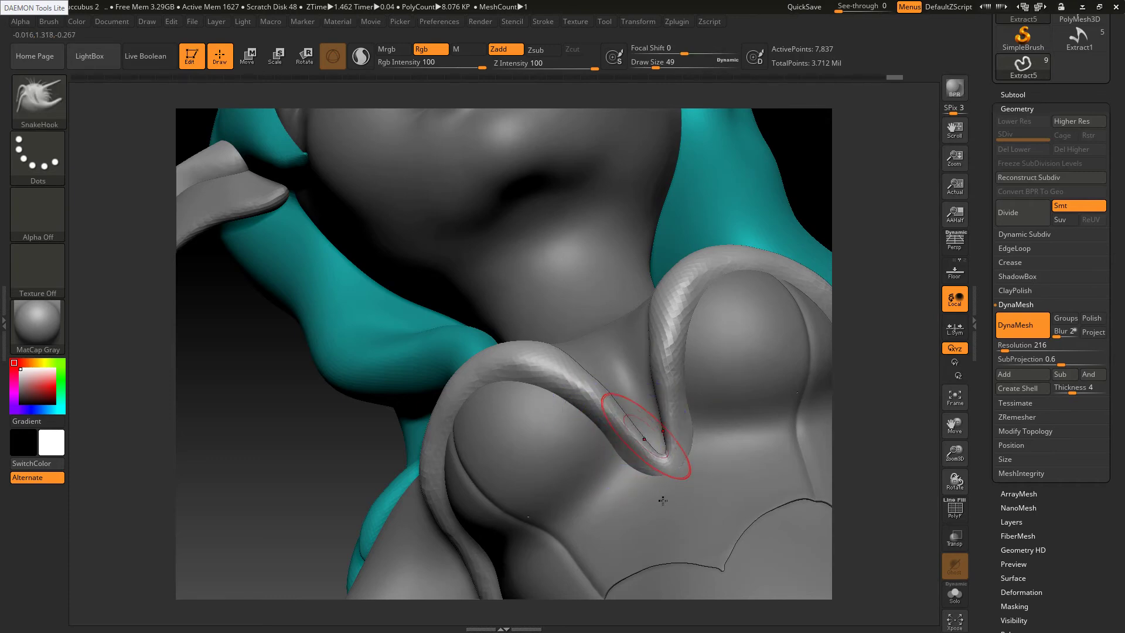
Try smoothing the trim beside its central V at draw size 49, and undo the stroke
{"action": "right_click_drag", "start_coordinate": [659, 482], "coordinate": [618, 430]}
{"action": "key", "text": "shift"}
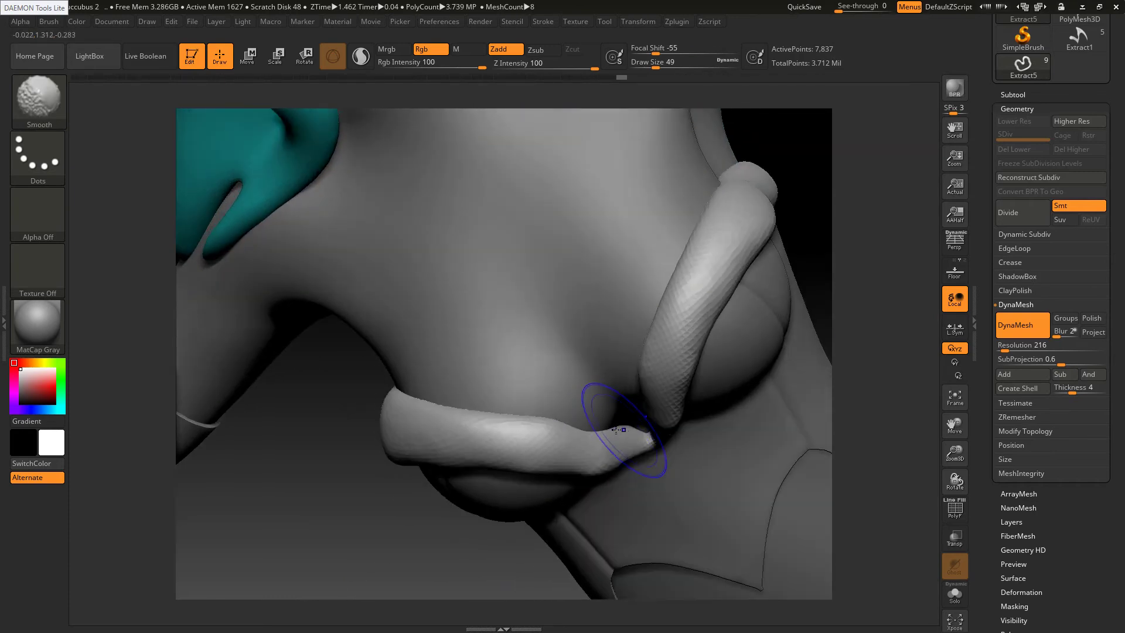
{"action": "mouse_move", "coordinate": [603, 441]}
{"action": "left_mouse_down", "text": "shift"}
{"action": "mouse_move", "coordinate": [557, 420]}
{"action": "mouse_move", "coordinate": [611, 427]}
{"action": "mouse_move", "coordinate": [605, 442]}
{"action": "mouse_move", "coordinate": [594, 436]}
{"action": "left_mouse_up", "text": "shift"}
{"action": "key", "text": "ctrl+z"}
Smooth the trim's inner slopes leading into the central V at draw size 37
{"action": "key", "text": "s"}
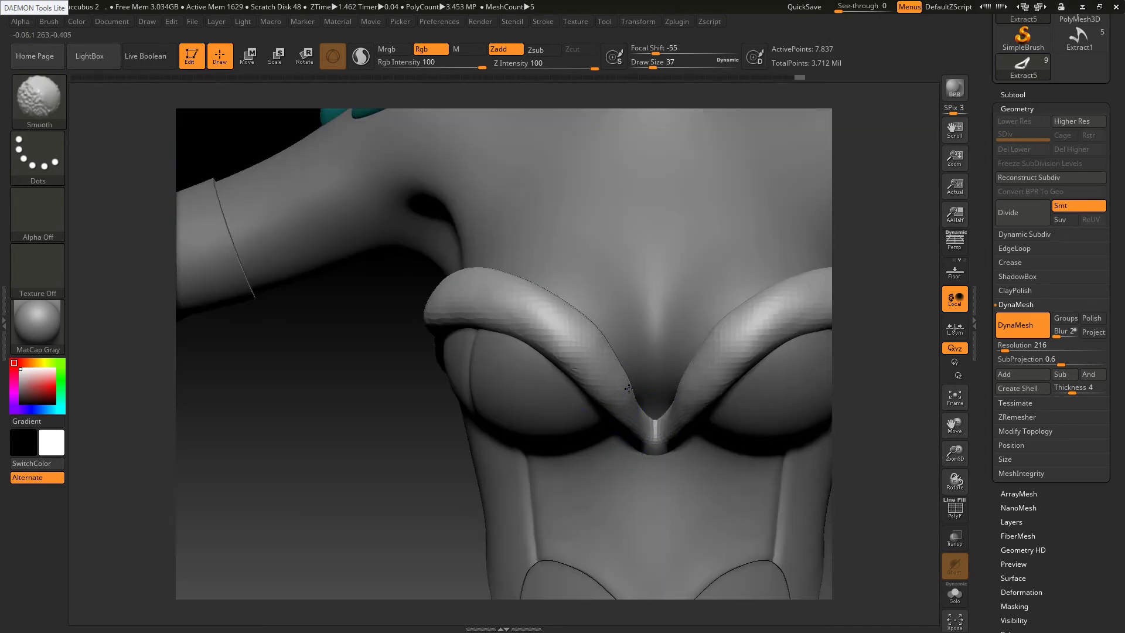
{"action": "mouse_move", "coordinate": [628, 388]}
{"action": "left_mouse_down", "text": "shift"}
{"action": "mouse_move", "coordinate": [600, 347]}
{"action": "mouse_move", "coordinate": [639, 431]}
{"action": "left_mouse_up", "text": "shift"}
{"action": "right_click_drag", "start_coordinate": [619, 395], "coordinate": [635, 329]}
{"action": "mouse_move", "coordinate": [641, 407]}
{"action": "left_mouse_down", "text": "shift"}
{"action": "mouse_move", "coordinate": [597, 345]}
{"action": "mouse_move", "coordinate": [550, 307]}
{"action": "mouse_move", "coordinate": [534, 313]}
{"action": "mouse_move", "coordinate": [584, 333]}
{"action": "mouse_move", "coordinate": [632, 429]}
{"action": "left_mouse_up", "text": "shift"}
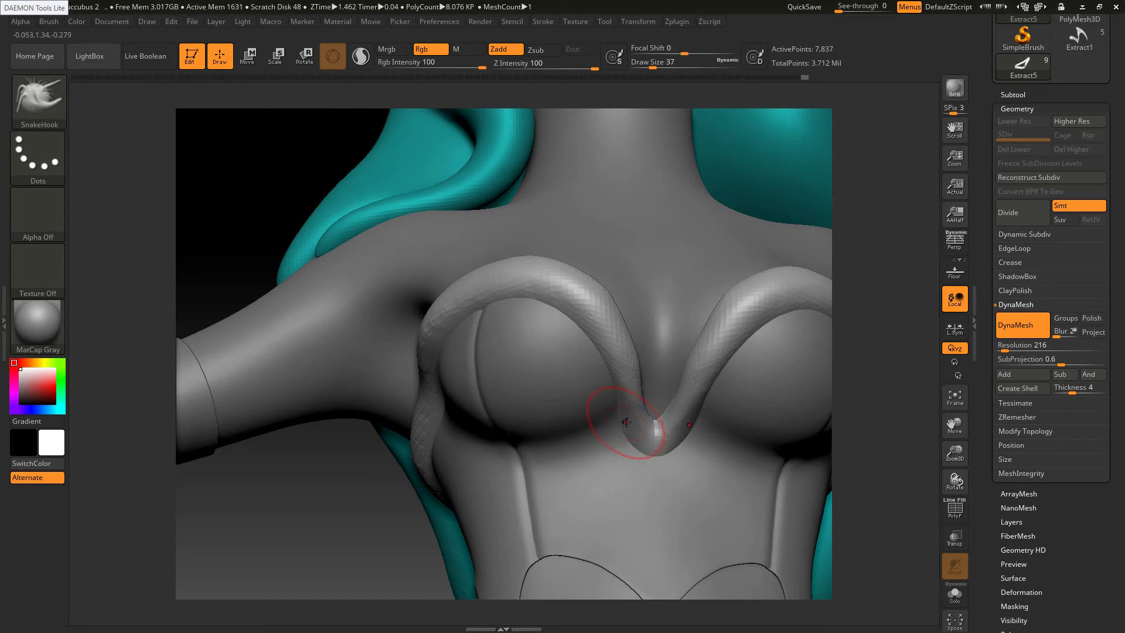
Refine the trim's inner slope and the tip of the V with Smooth strokes at draw size 29
{"action": "key", "text": "shift"}
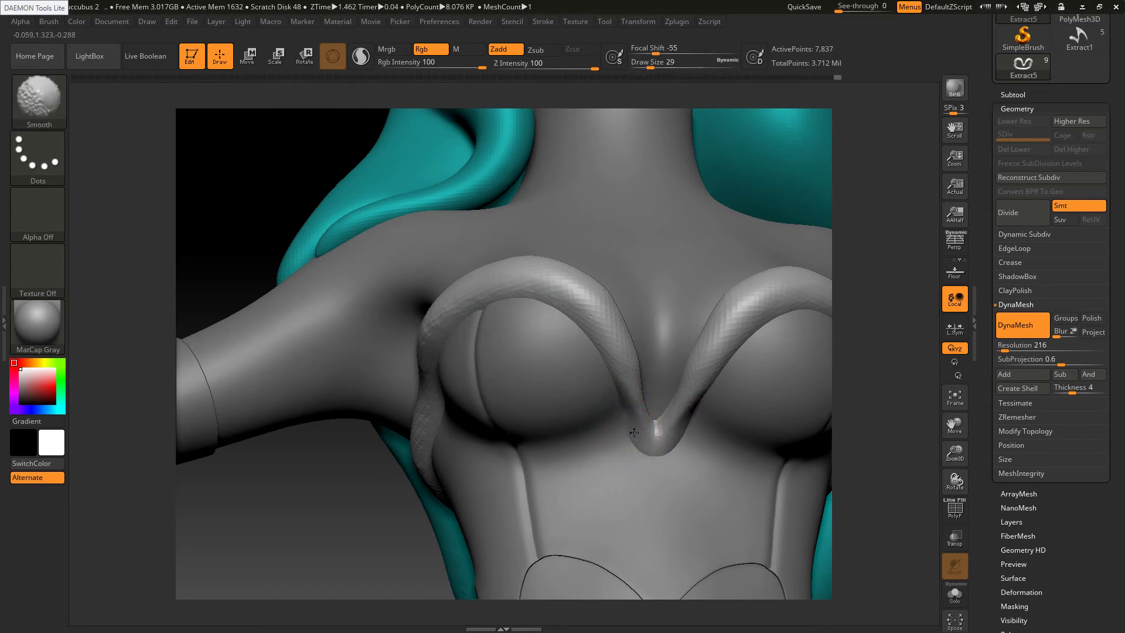
{"action": "mouse_move", "coordinate": [611, 368]}
{"action": "left_mouse_down", "text": "shift"}
{"action": "mouse_move", "coordinate": [613, 350]}
{"action": "mouse_move", "coordinate": [640, 378]}
{"action": "mouse_move", "coordinate": [603, 293]}
{"action": "mouse_move", "coordinate": [567, 272]}
{"action": "mouse_move", "coordinate": [610, 325]}
{"action": "left_mouse_up", "text": "shift"}
{"action": "mouse_move", "coordinate": [633, 372]}
{"action": "left_mouse_down", "text": "shift"}
{"action": "mouse_move", "coordinate": [604, 311]}
{"action": "mouse_move", "coordinate": [639, 381]}
{"action": "left_mouse_up", "text": "shift"}
{"action": "left_click_drag", "start_coordinate": [660, 439], "coordinate": [635, 385], "text": "shift"}
Adjust the trim's side section below the armpit with SnakeHook at draw size 54
{"action": "mouse_move", "coordinate": [605, 418]}
{"action": "right_mouse_down", "text": "ctrl"}
{"action": "mouse_move", "coordinate": [591, 358]}
{"action": "mouse_move", "coordinate": [674, 375]}
{"action": "right_mouse_up", "text": "ctrl"}
{"action": "key", "text": "]"}
{"action": "mouse_move", "coordinate": [500, 380]}
{"action": "left_mouse_down"}
{"action": "mouse_move", "coordinate": [509, 374]}
{"action": "mouse_move", "coordinate": [493, 387]}
{"action": "left_mouse_up"}
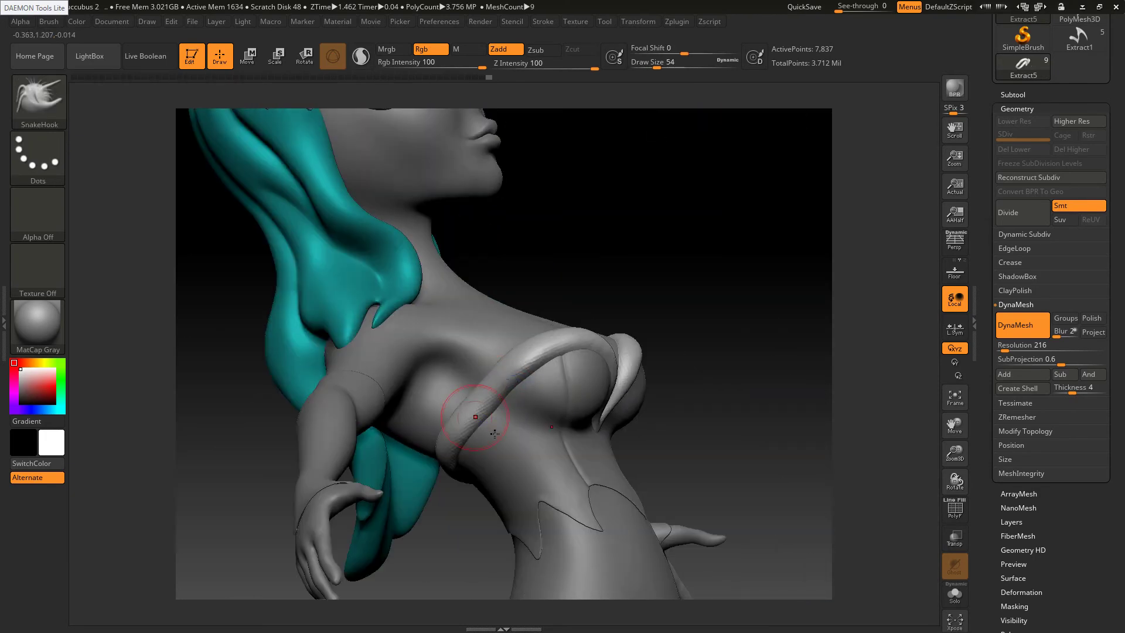
{"action": "right_click_drag", "start_coordinate": [495, 450], "coordinate": [511, 508]}
Smooth the trim from the outer side of the cup over its top towards the centre
{"action": "mouse_move", "coordinate": [540, 365]}
{"action": "left_mouse_down", "text": "shift"}
{"action": "mouse_move", "coordinate": [553, 363]}
{"action": "mouse_move", "coordinate": [512, 386]}
{"action": "mouse_move", "coordinate": [569, 341]}
{"action": "left_mouse_up", "text": "shift"}
{"action": "left_click", "coordinate": [463, 410], "text": "alt"}
{"action": "right_click_drag", "start_coordinate": [609, 355], "coordinate": [580, 370]}
{"action": "left_click_drag", "start_coordinate": [568, 326], "coordinate": [627, 320], "text": "shift"}
{"action": "right_click_drag", "start_coordinate": [663, 344], "coordinate": [670, 350]}
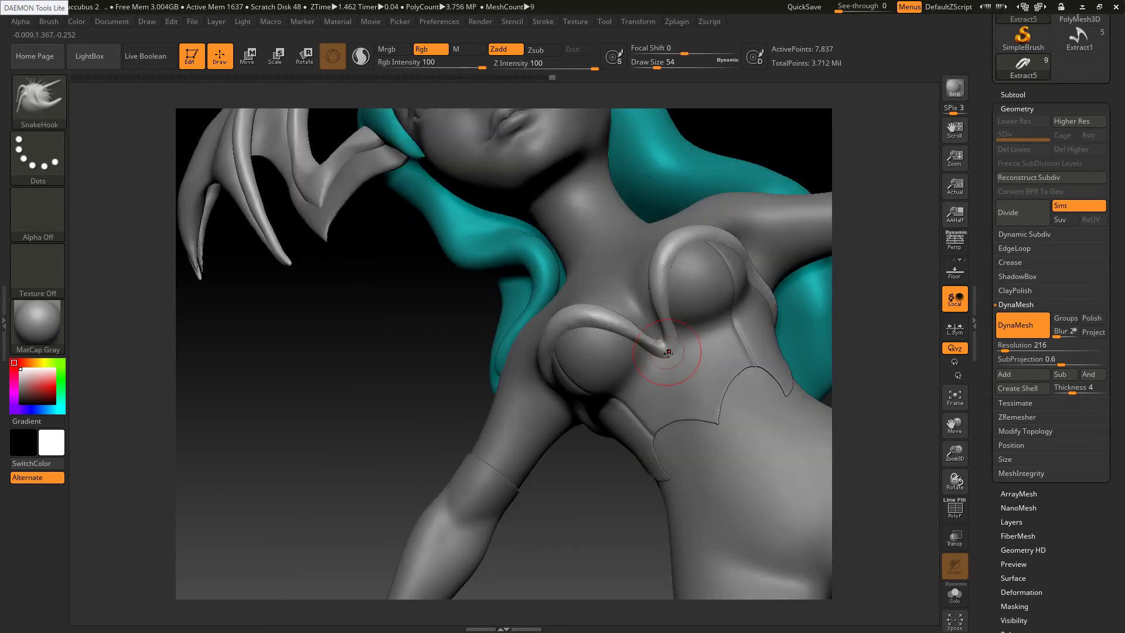
Thicken the trim around the central V with the Inflat brush at draw size 54 and remesh it
{"action": "key", "text": "b"}
{"action": "key", "text": "b"}
{"action": "key", "text": "i"}
{"action": "key", "text": "n"}
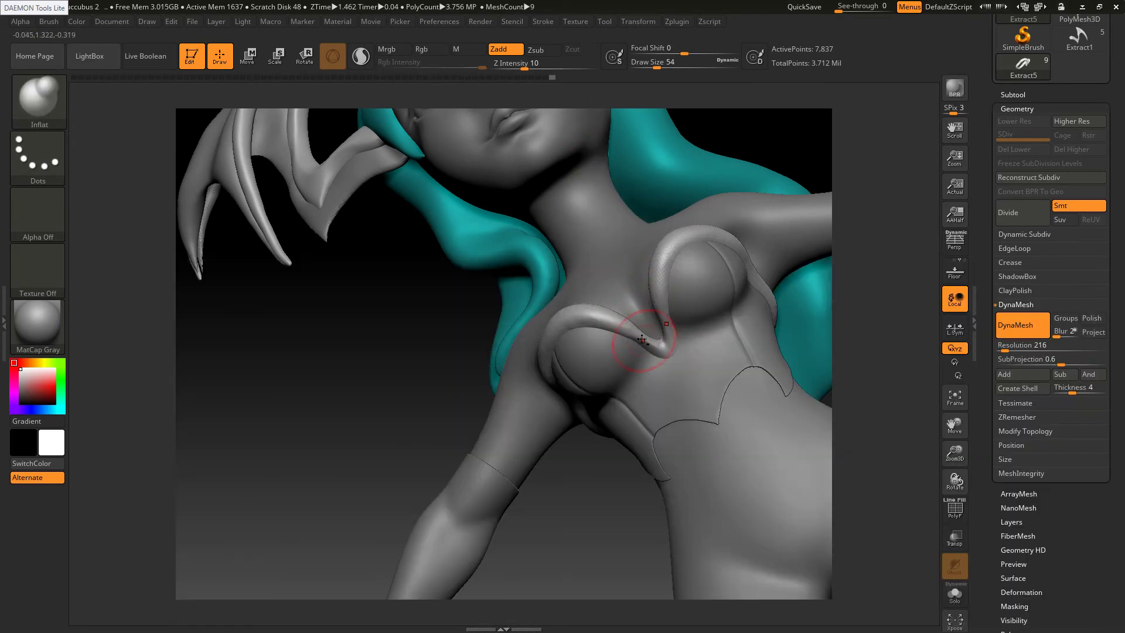
{"action": "left_click_drag", "start_coordinate": [663, 344], "coordinate": [645, 340]}
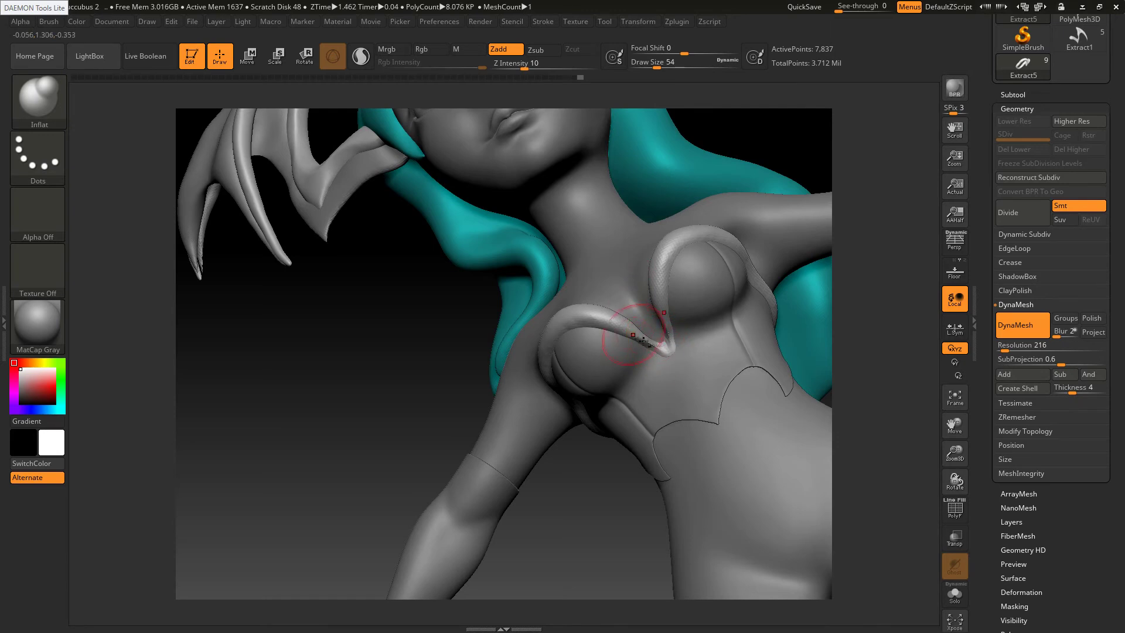
{"action": "left_click_drag", "start_coordinate": [753, 133], "coordinate": [734, 151], "text": "ctrl"}
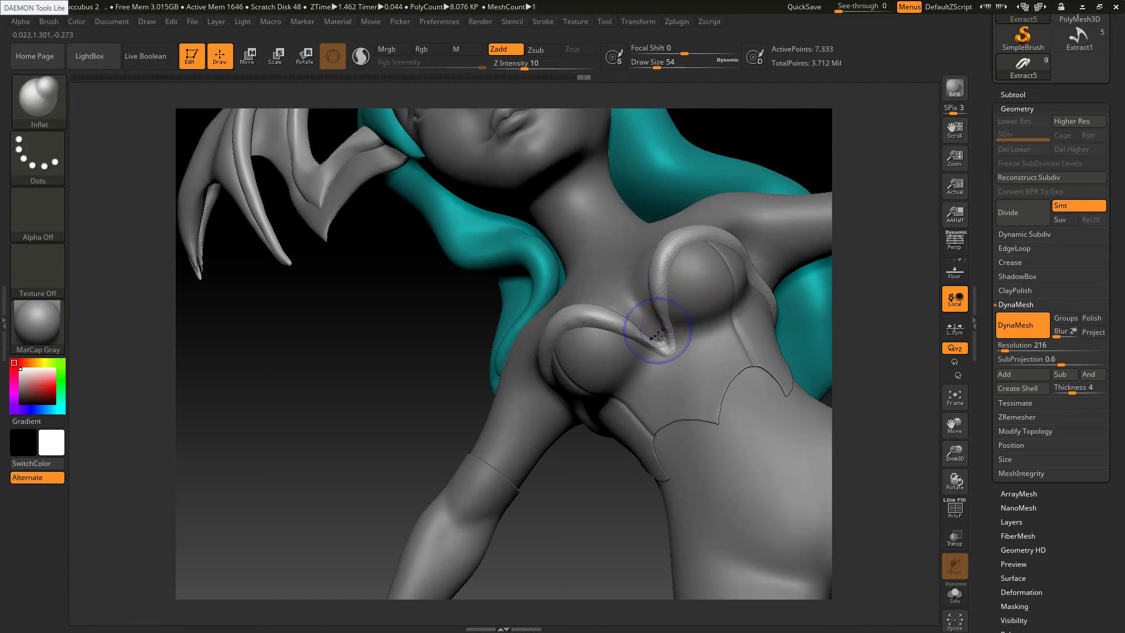
Refine the tip of the V with Inflat at draw sizes 46 and 37, remesh the trim, and undo the last smoothing stroke
{"action": "key", "text": "bracketleft"}
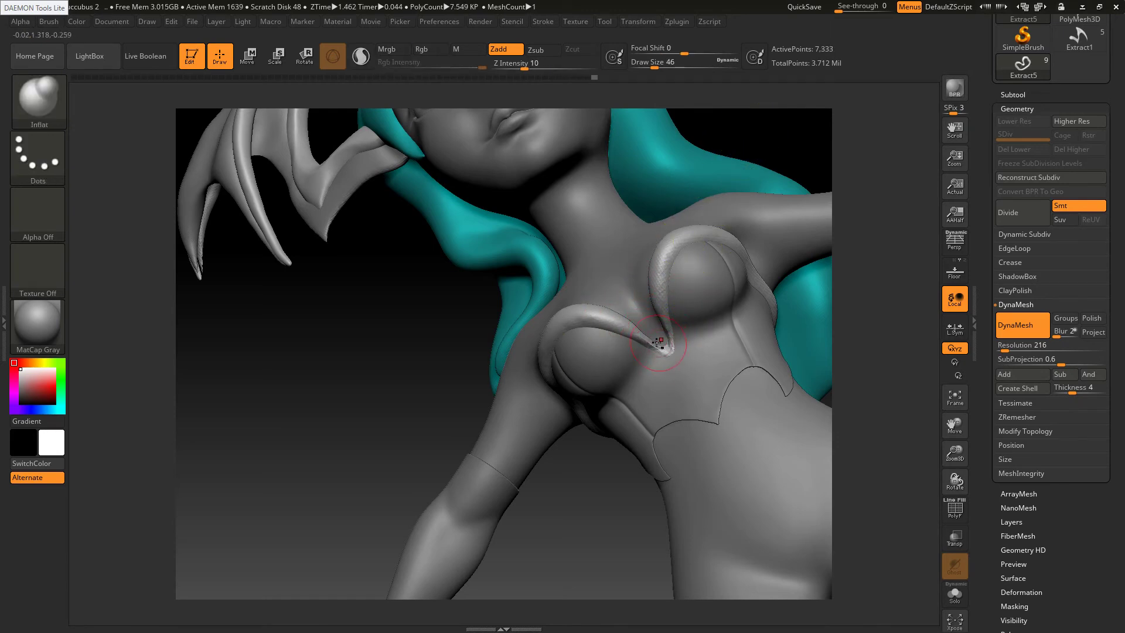
{"action": "left_click_drag", "start_coordinate": [769, 130], "coordinate": [791, 121], "text": "ctrl"}
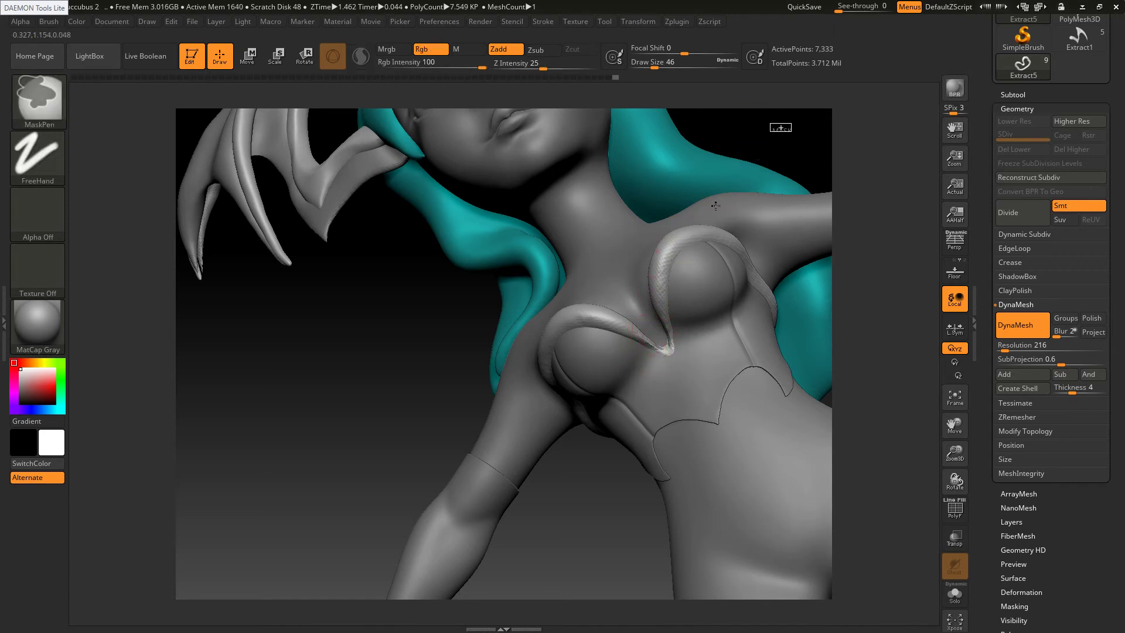
{"action": "left_click", "coordinate": [666, 350]}
{"action": "key", "text": "bracketleft"}
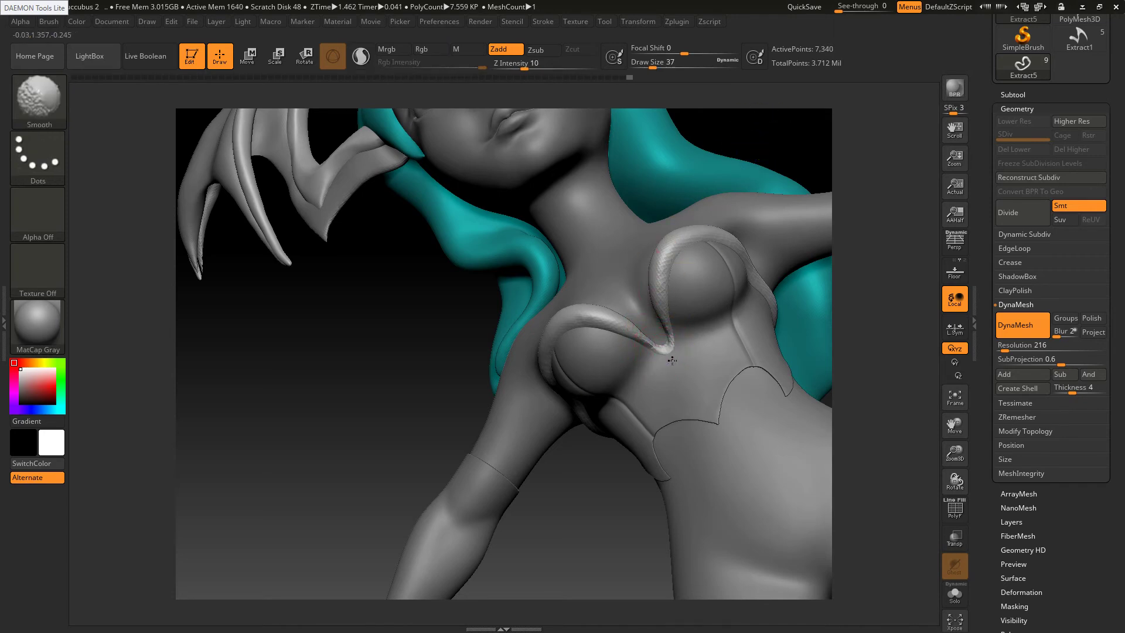
{"action": "left_click_drag", "start_coordinate": [661, 359], "coordinate": [663, 352], "text": "shift"}
{"action": "key", "text": "ctrl+z"}
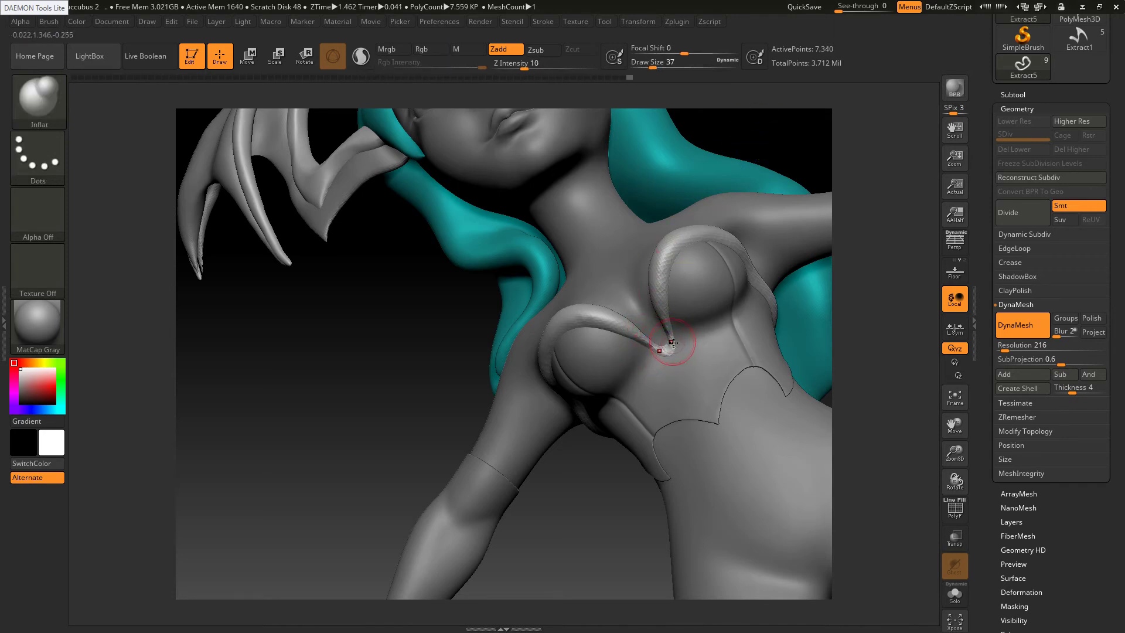
Adjust the trim around the tip of the V with SnakeHook at draw size 37
{"action": "key", "text": "b"}
{"action": "key", "text": "s"}
{"action": "key", "text": "h"}
{"action": "left_click_drag", "start_coordinate": [666, 345], "coordinate": [605, 322]}
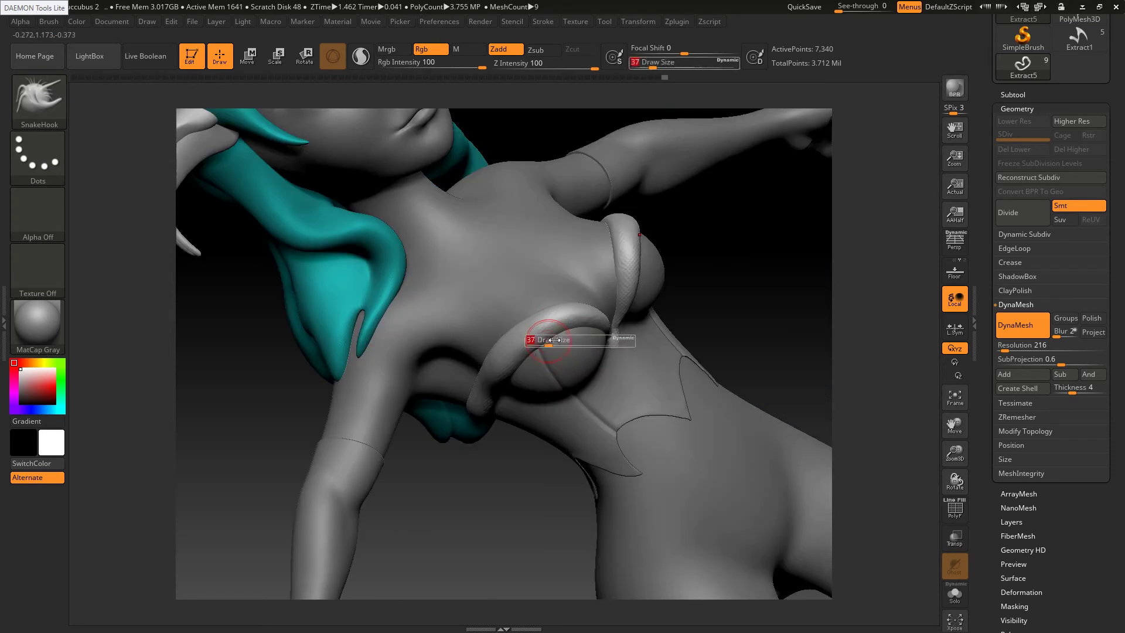
Reshape the trim's outer section beside the cup with SnakeHook at draw size 62 and smooth it towards the armpit
{"action": "key", "text": "shift"}
{"action": "left_click_drag", "start_coordinate": [508, 340], "coordinate": [500, 350], "text": "shift"}
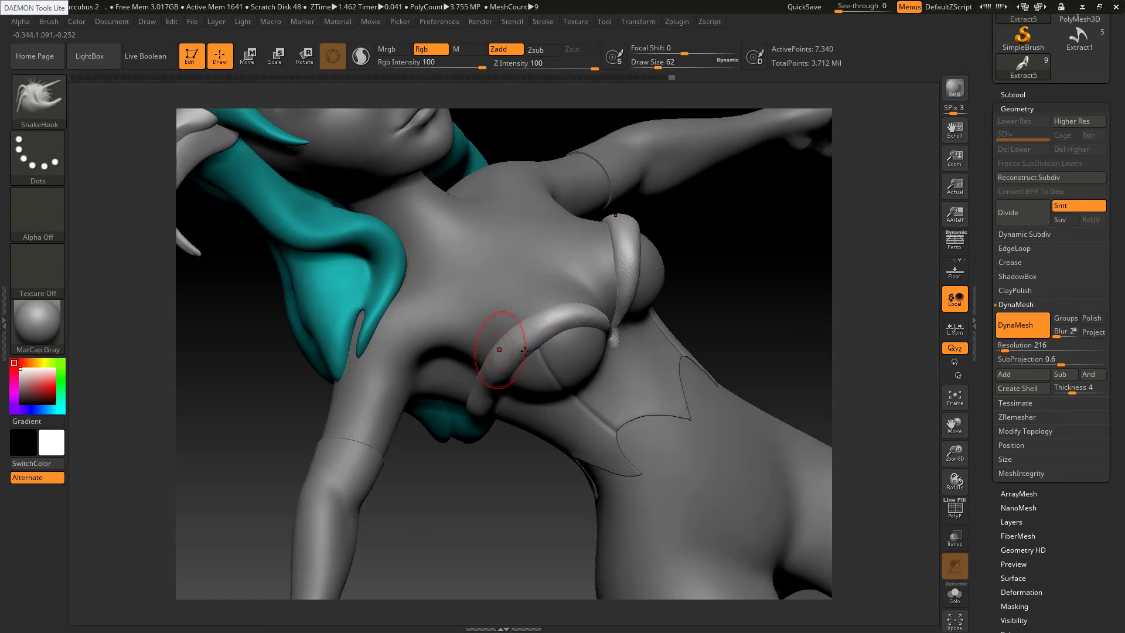
{"action": "right_click_drag", "start_coordinate": [500, 350], "coordinate": [469, 362]}
{"action": "mouse_move", "coordinate": [452, 375]}
{"action": "left_mouse_down", "text": "shift"}
{"action": "mouse_move", "coordinate": [469, 351]}
{"action": "mouse_move", "coordinate": [482, 388]}
{"action": "left_mouse_up", "text": "shift"}
{"action": "right_click_drag", "start_coordinate": [448, 335], "coordinate": [473, 412]}
{"action": "right_click_drag", "start_coordinate": [548, 407], "coordinate": [583, 419], "text": "ctrl"}
Thicken the trim's lower inner slopes at the V with Inflat, reducing the draw size to 44, and remesh it
{"action": "key", "text": "b"}
{"action": "key", "text": "i"}
{"action": "key", "text": "n"}
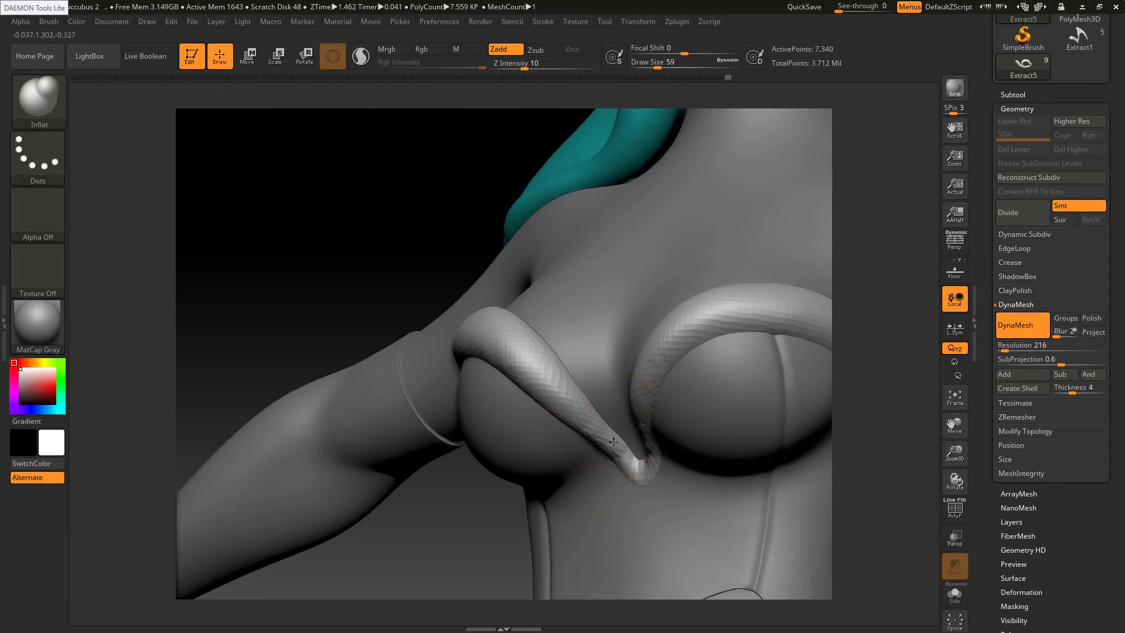
{"action": "key", "text": "s"}
{"action": "left_click_drag", "start_coordinate": [603, 430], "coordinate": [600, 431]}
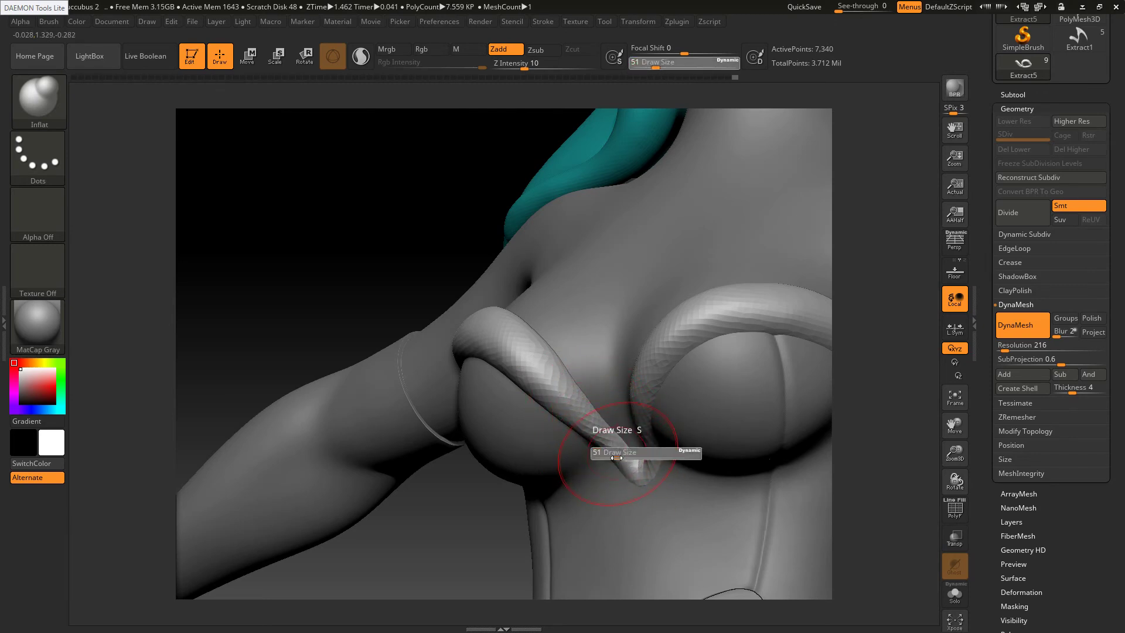
{"action": "key", "text": "ctrl"}
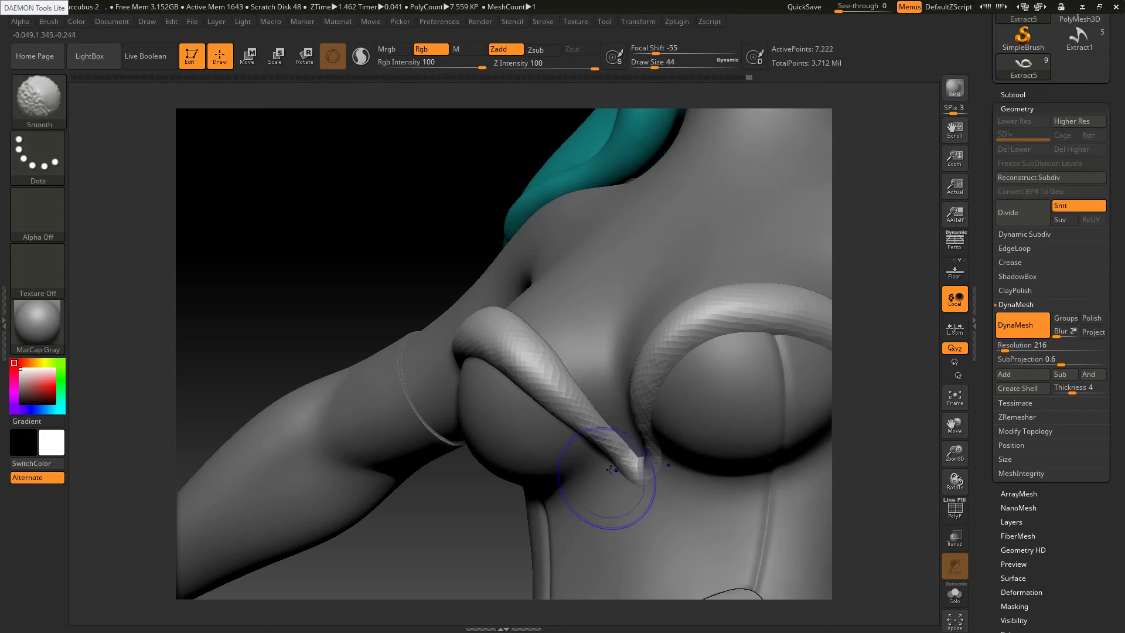
{"action": "mouse_move", "coordinate": [565, 445]}
{"action": "right_mouse_down", "text": "ctrl"}
{"action": "mouse_move", "coordinate": [565, 411]}
{"action": "mouse_move", "coordinate": [578, 416]}
{"action": "right_mouse_up", "text": "ctrl"}
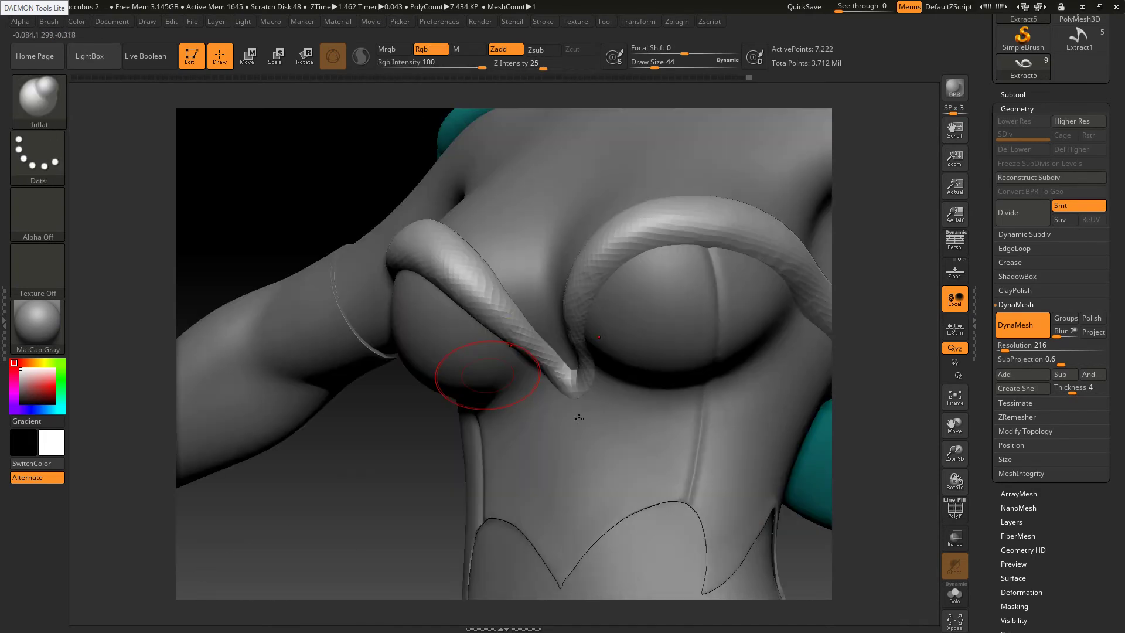
{"action": "right_click_drag", "start_coordinate": [311, 382], "coordinate": [550, 395]}
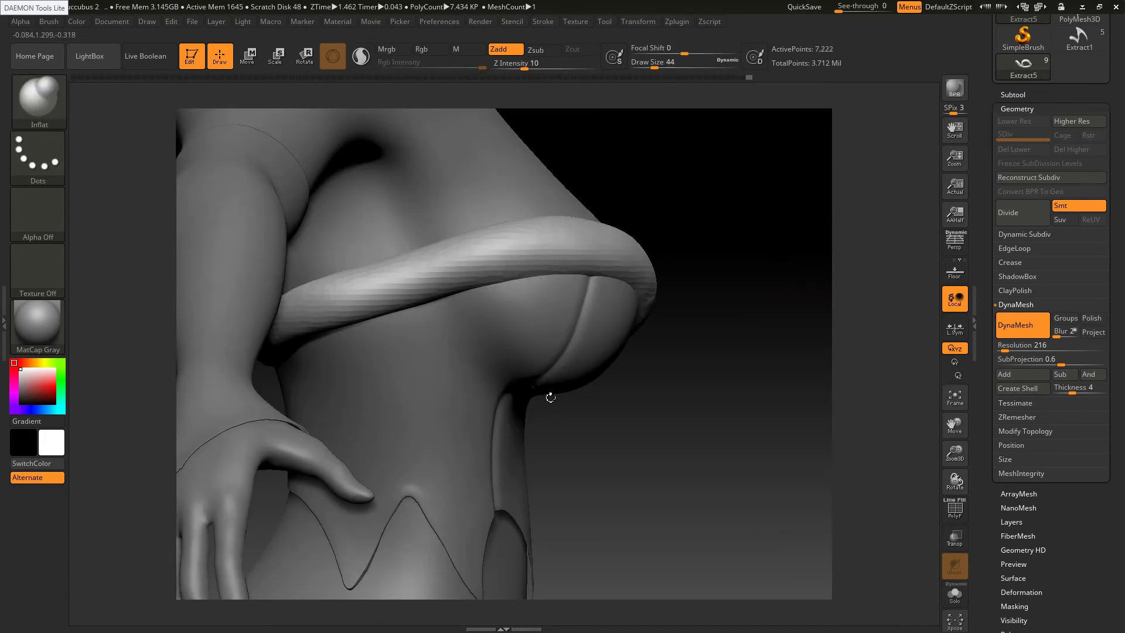
Remesh the trim with DynaMesh at resolution 480 and smooth its surface at draw size 128
{"action": "left_click", "coordinate": [1008, 347]}
{"action": "type", "text": "480"}
{"action": "left_click_drag", "start_coordinate": [726, 347], "coordinate": [759, 383], "text": "ctrl"}
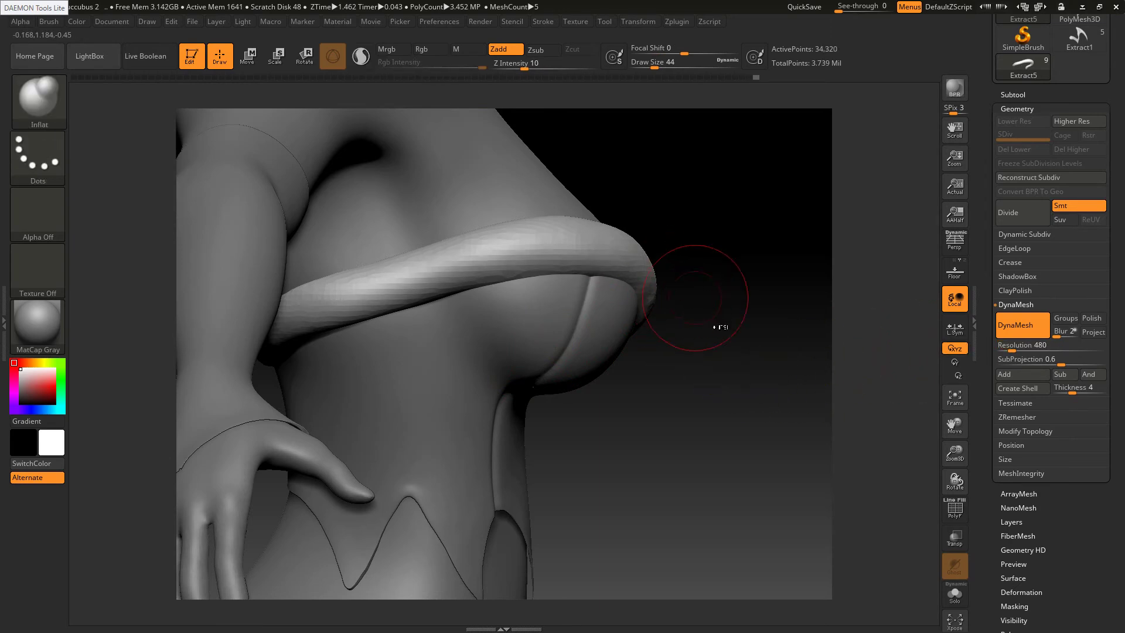
{"action": "right_click_drag", "start_coordinate": [698, 317], "coordinate": [643, 316], "text": "ctrl"}
{"action": "key", "text": "shift"}
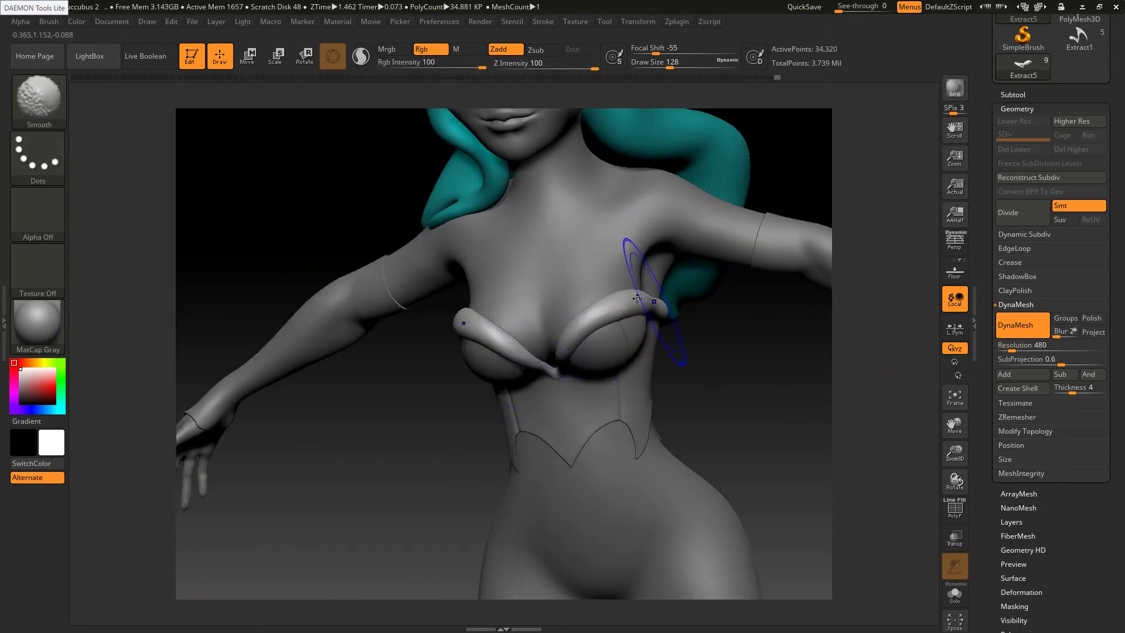
Check the trim against the reference illustration and inflate its inner slope at draw size 41
{"action": "key", "text": "alt+Tab"}
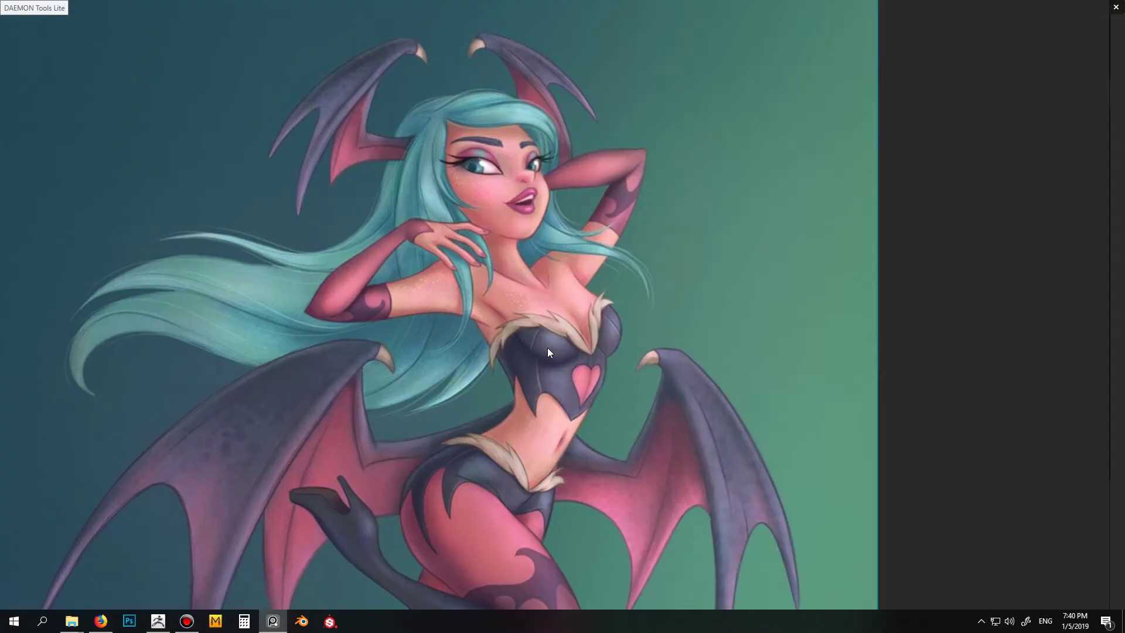
{"action": "key", "text": "alt+Tab"}
{"action": "right_click_drag", "start_coordinate": [542, 333], "coordinate": [522, 336]}
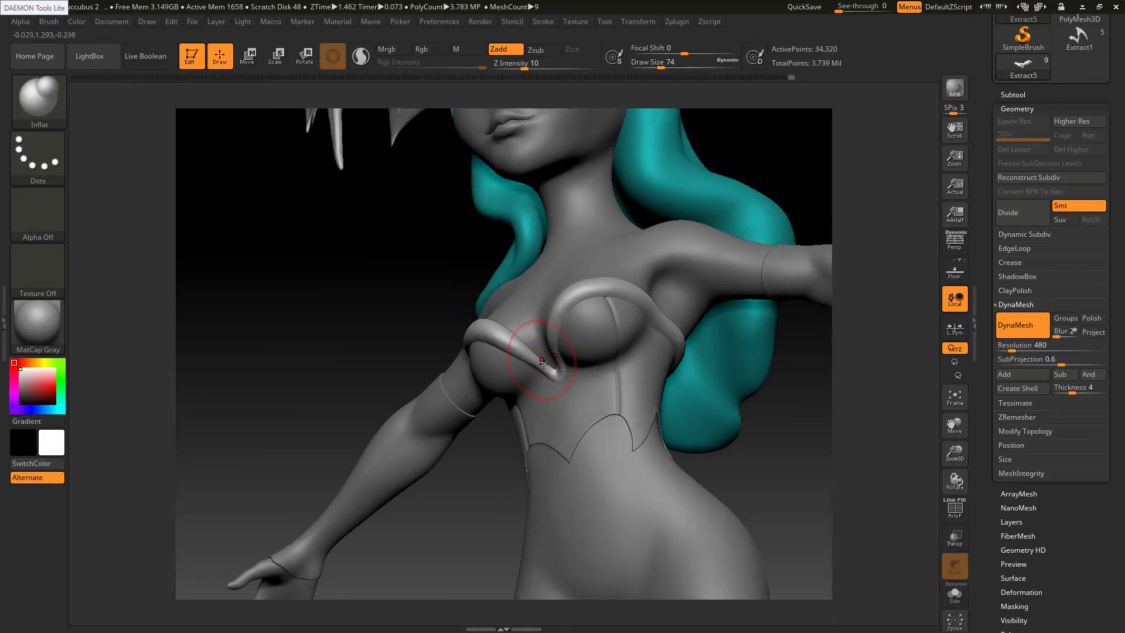
{"action": "key", "text": "shift"}
{"action": "key", "text": "s"}
{"action": "left_click_drag", "start_coordinate": [518, 337], "coordinate": [514, 336]}
{"action": "key", "text": "bracketleft"}
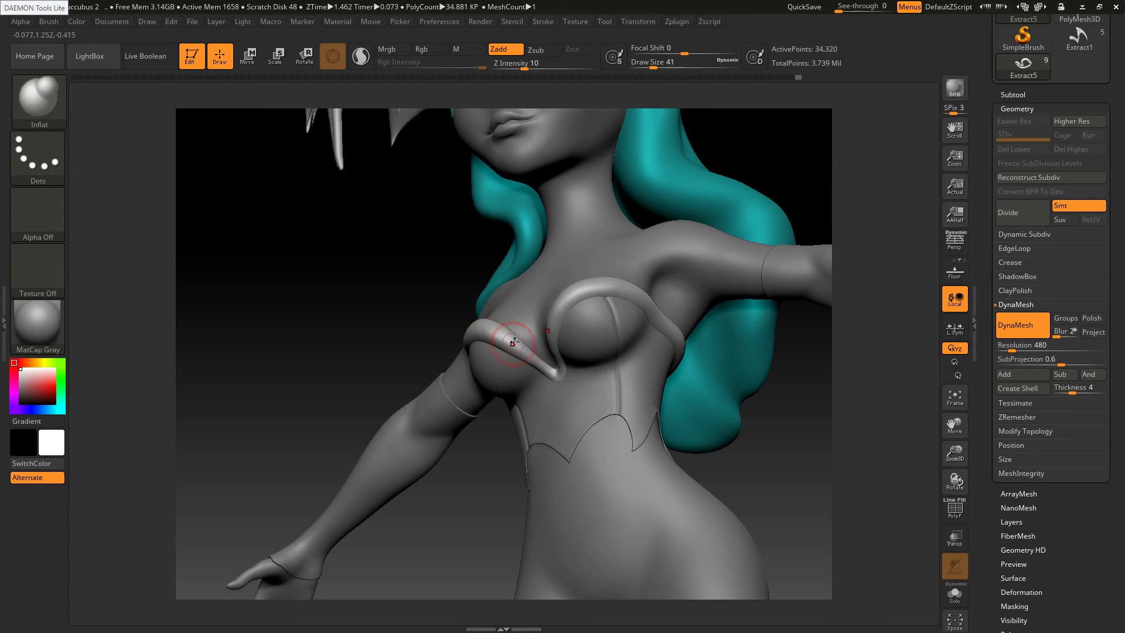
Build up diagonal fur strands on the trim's inner slopes with ClayBuildup at draw size 41
{"action": "key", "text": "b"}
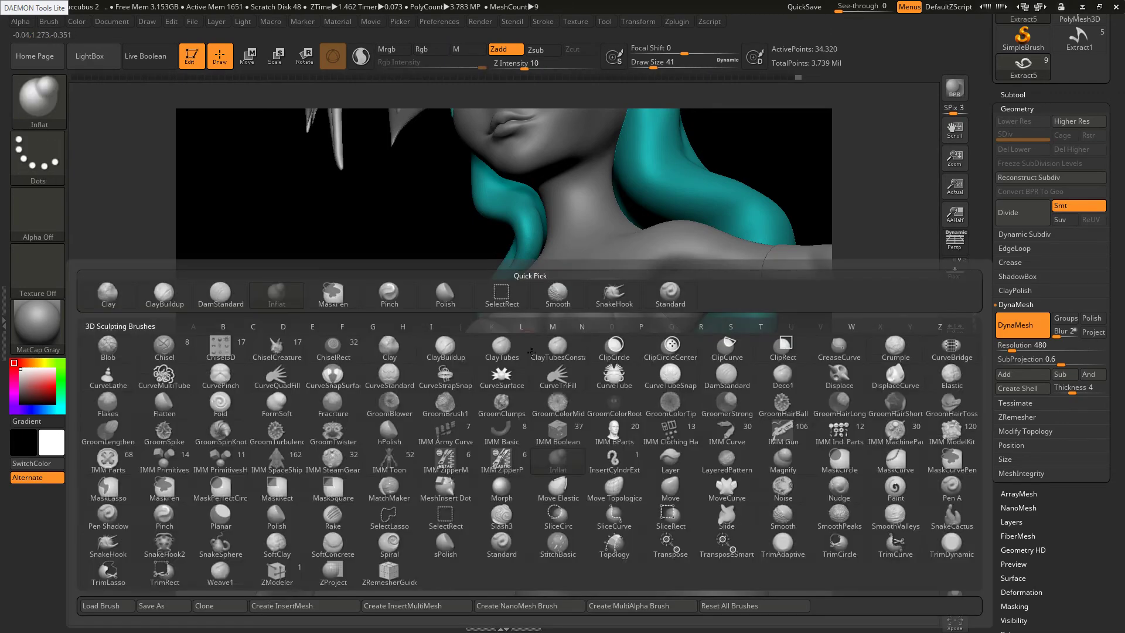
{"action": "key", "text": "c"}
{"action": "key", "text": "b"}
{"action": "left_click_drag", "start_coordinate": [511, 330], "coordinate": [538, 363]}
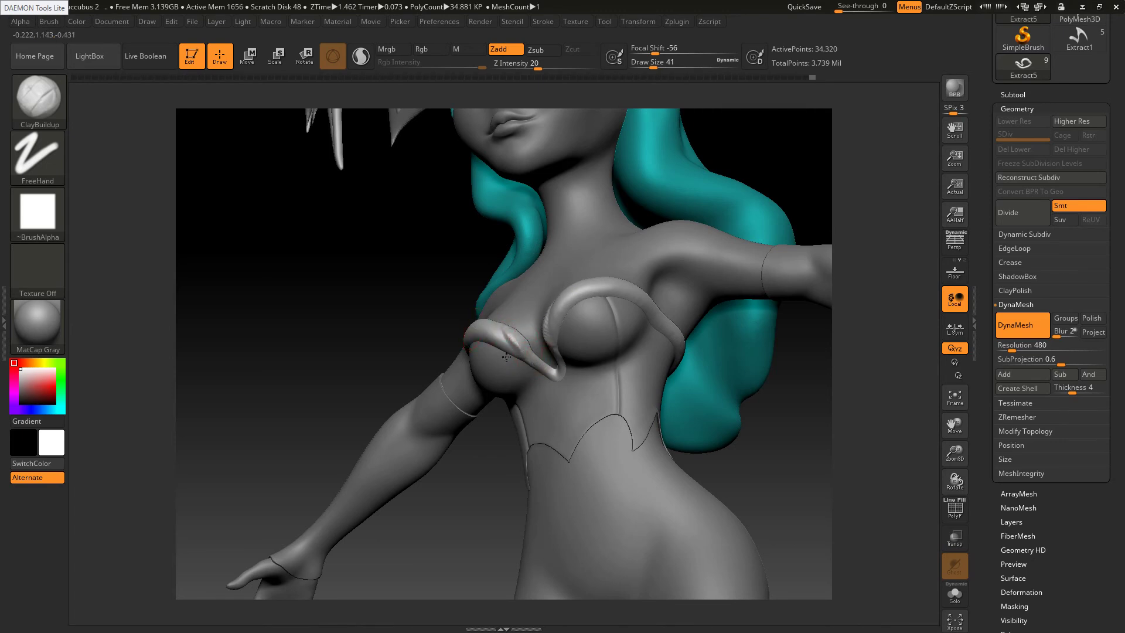
{"action": "right_click_drag", "start_coordinate": [506, 356], "coordinate": [513, 355]}
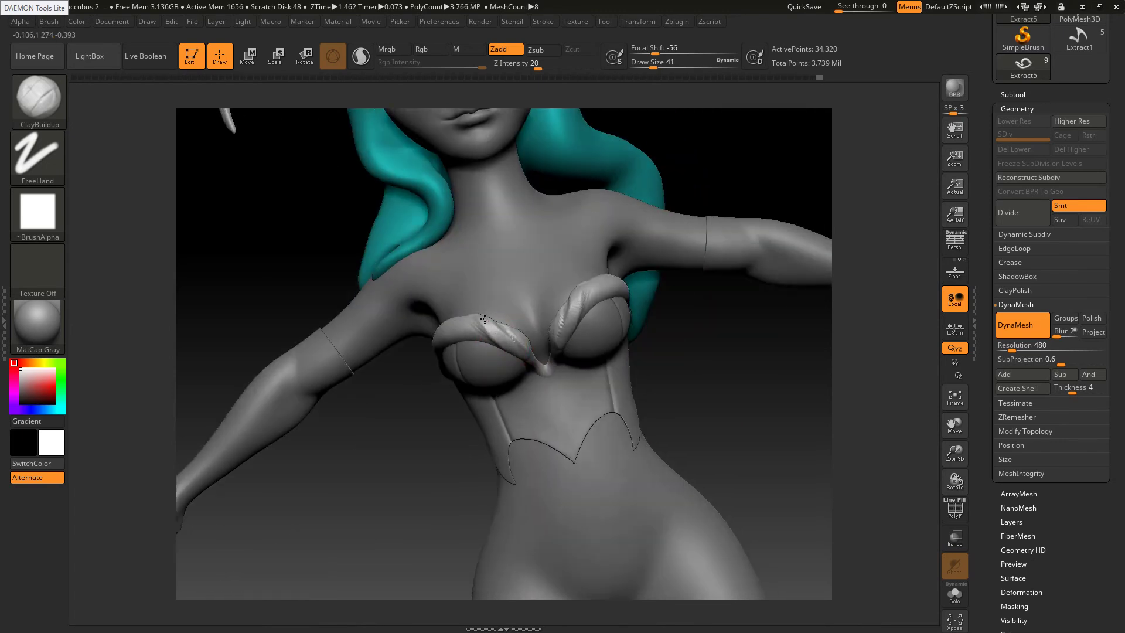
Compare the strands with the reference illustration and extend them over the top of the cup with ClayBuildup
{"action": "key", "text": "alt+Tab"}
{"action": "key", "text": "alt+Tab"}
{"action": "left_click_drag", "start_coordinate": [500, 339], "coordinate": [455, 308]}
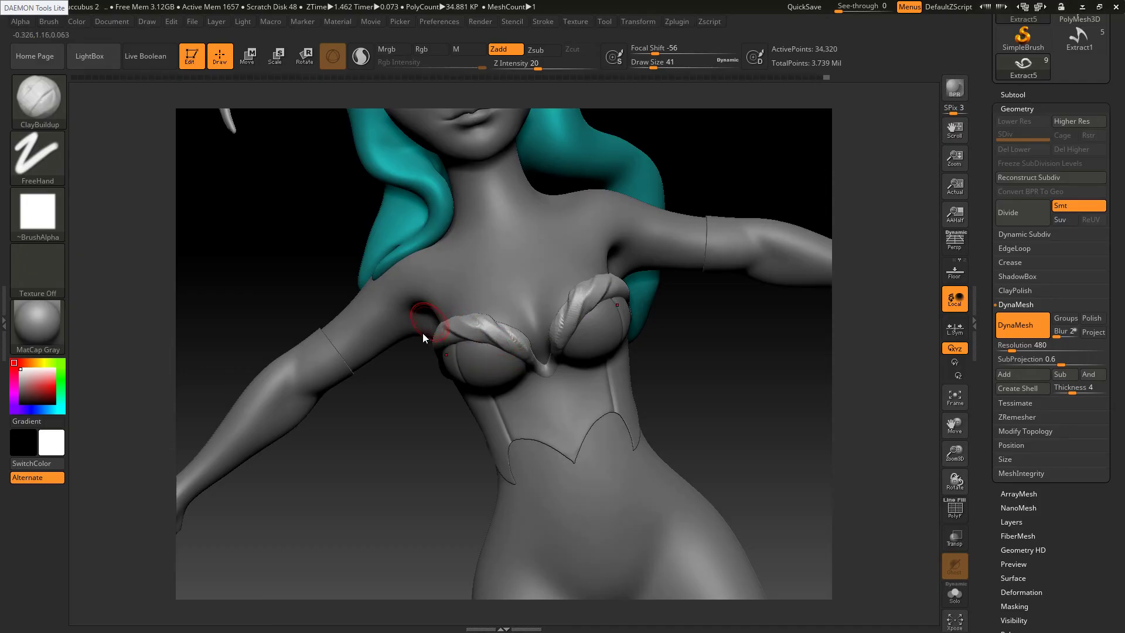
Recheck the fur in the reference illustration and add ClayBuildup strands along the trim's side below the armpit
{"action": "key", "text": "alt+Tab"}
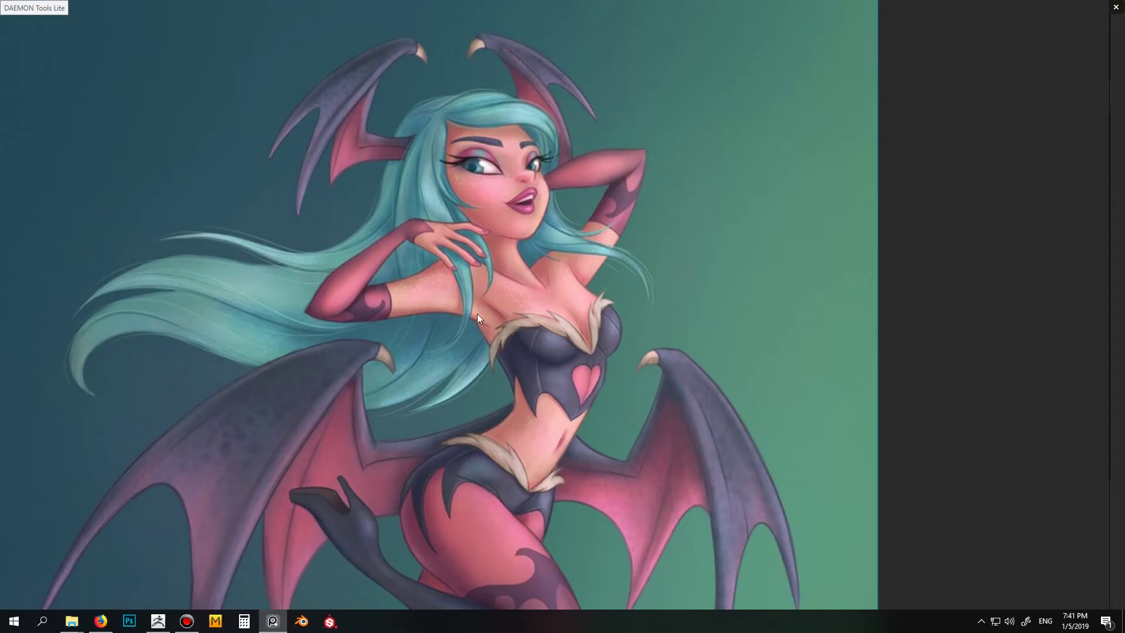
{"action": "key", "text": "alt+Tab"}
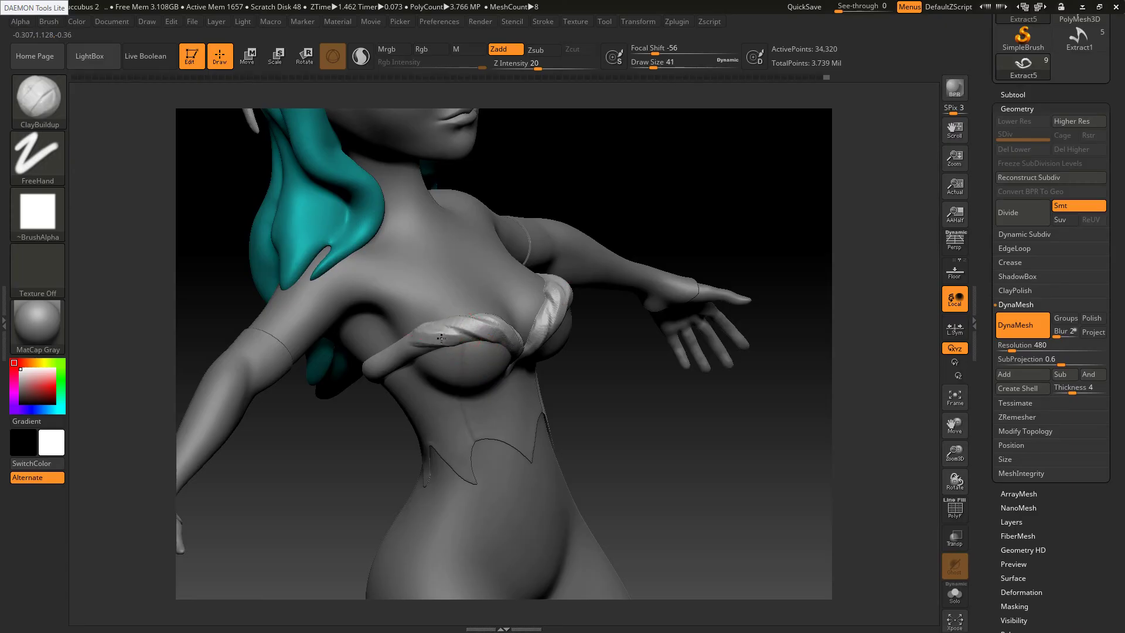
{"action": "left_click_drag", "start_coordinate": [414, 332], "coordinate": [408, 334]}
{"action": "right_click_drag", "start_coordinate": [404, 355], "coordinate": [504, 351]}
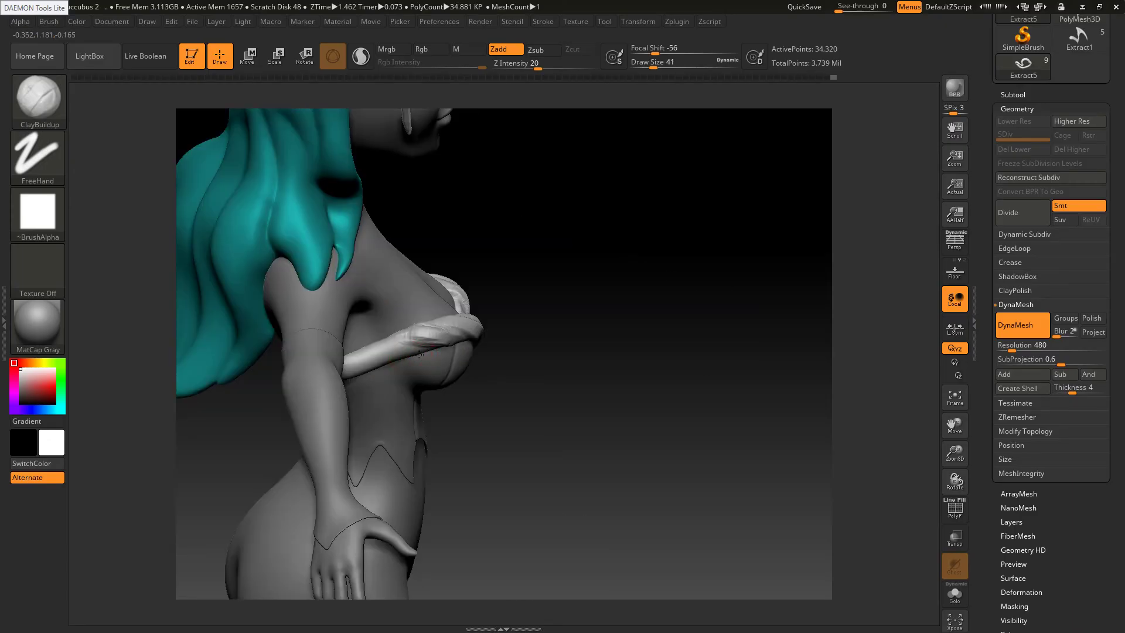
{"action": "mouse_move", "coordinate": [415, 352]}
{"action": "left_mouse_down"}
{"action": "mouse_move", "coordinate": [371, 351]}
{"action": "mouse_move", "coordinate": [389, 348]}
{"action": "left_mouse_up"}
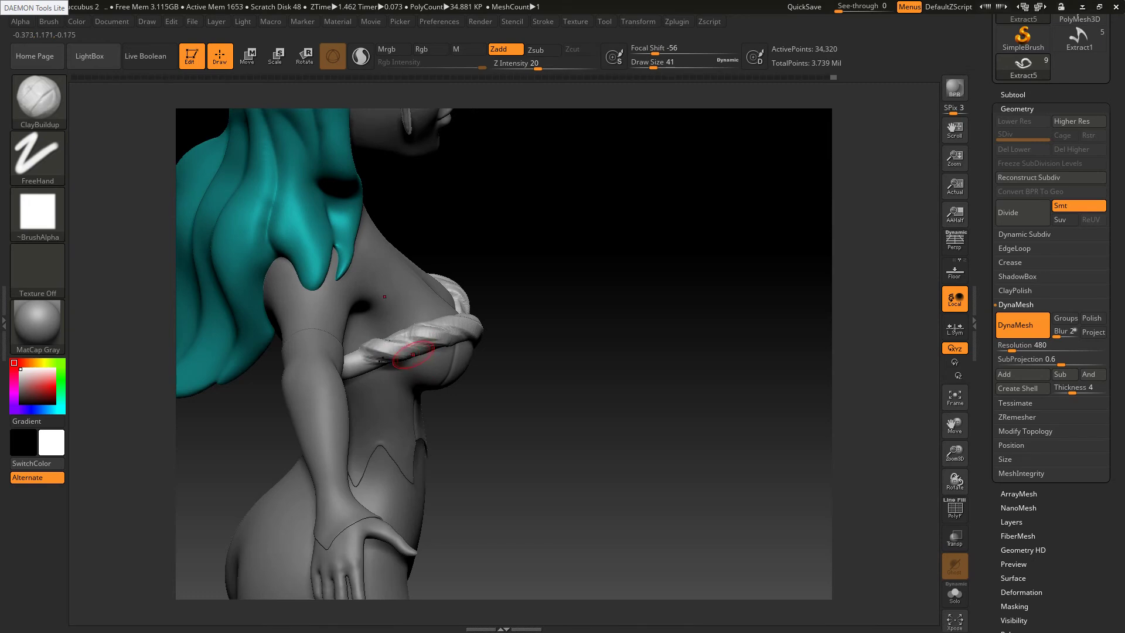
Continue the ClayBuildup strands to the trim's rear end under the arm and remesh the trim
{"action": "mouse_move", "coordinate": [366, 363]}
{"action": "right_mouse_down"}
{"action": "mouse_move", "coordinate": [344, 351]}
{"action": "mouse_move", "coordinate": [342, 368]}
{"action": "right_mouse_up"}
{"action": "mouse_move", "coordinate": [322, 366]}
{"action": "left_mouse_down"}
{"action": "mouse_move", "coordinate": [289, 350]}
{"action": "mouse_move", "coordinate": [282, 372]}
{"action": "mouse_move", "coordinate": [246, 368]}
{"action": "mouse_move", "coordinate": [289, 356]}
{"action": "left_mouse_up"}
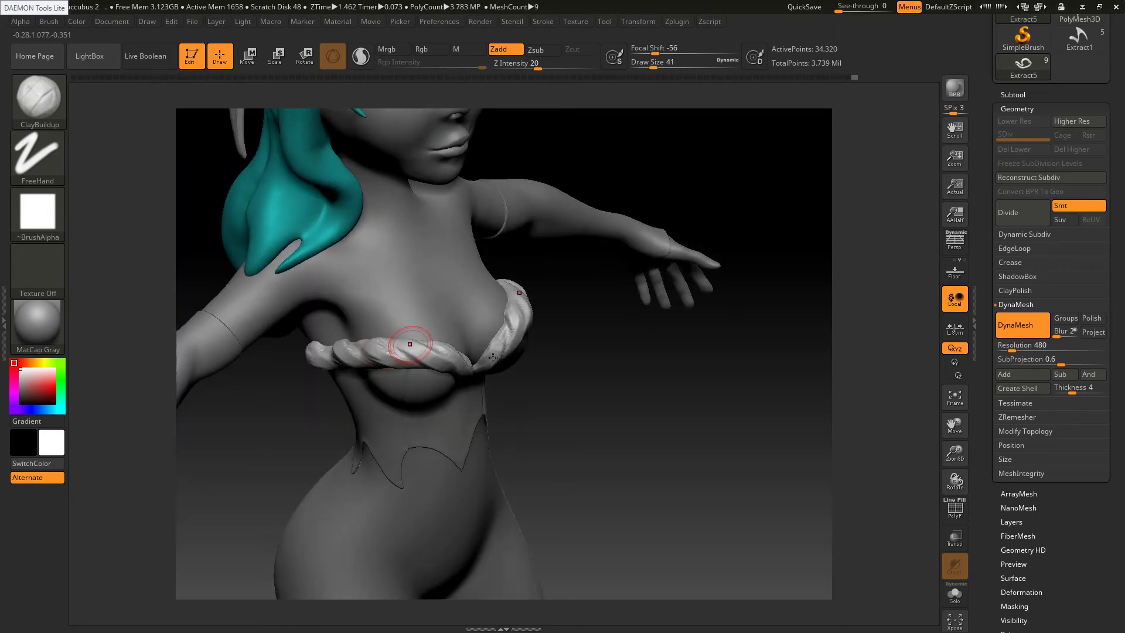
{"action": "key", "text": "shift"}
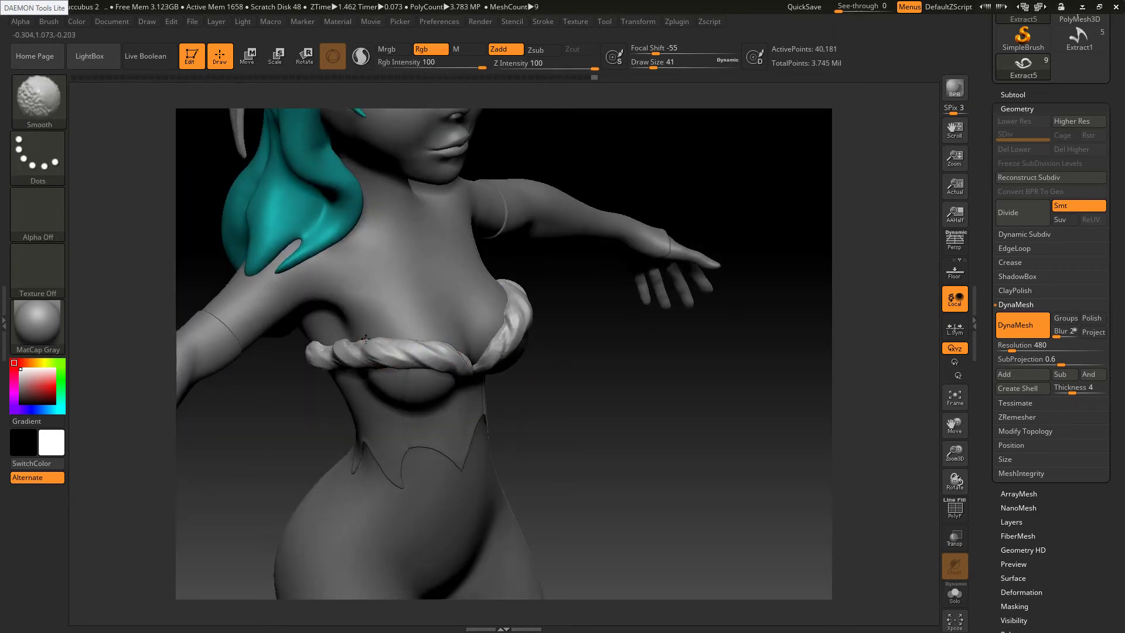
Pull the strand above the cup upward into a tuft with SnakeHook at draw size 54 and undo the last pull
{"action": "key", "text": "b"}
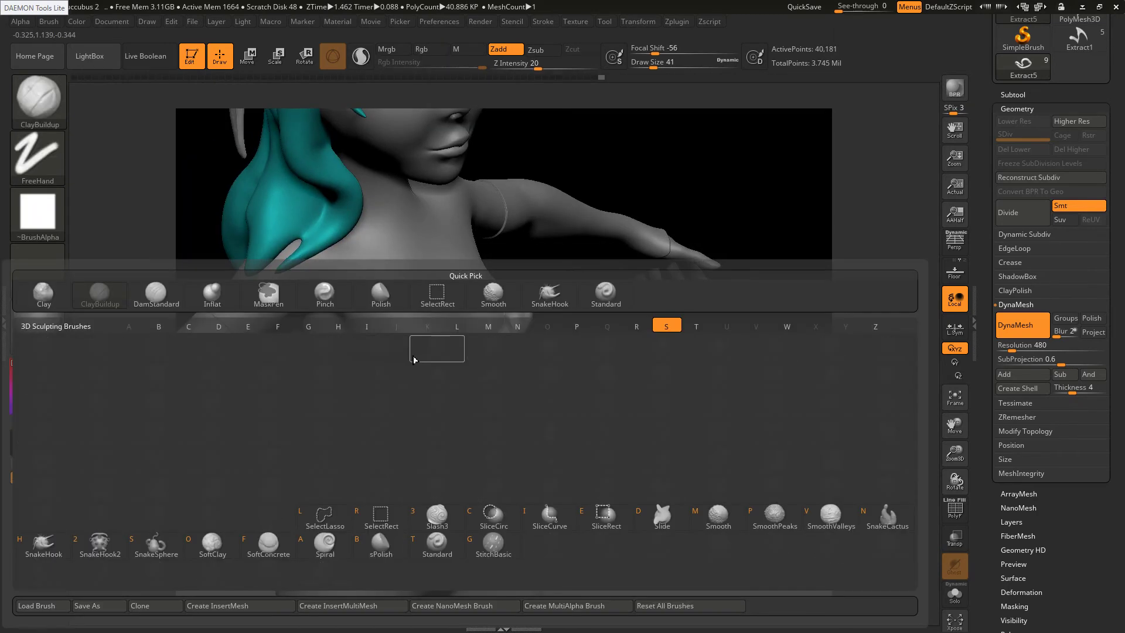
{"action": "key", "text": "s"}
{"action": "key", "text": "h"}
{"action": "key", "text": "s"}
{"action": "left_click_drag", "start_coordinate": [439, 341], "coordinate": [429, 332]}
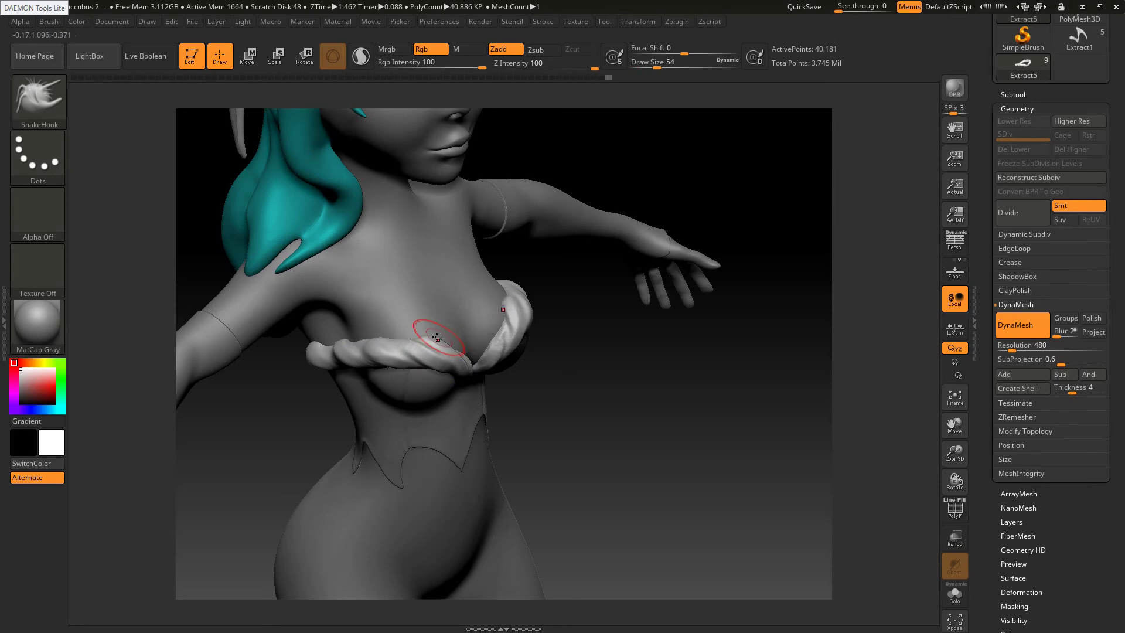
{"action": "left_click_drag", "start_coordinate": [407, 344], "coordinate": [407, 333]}
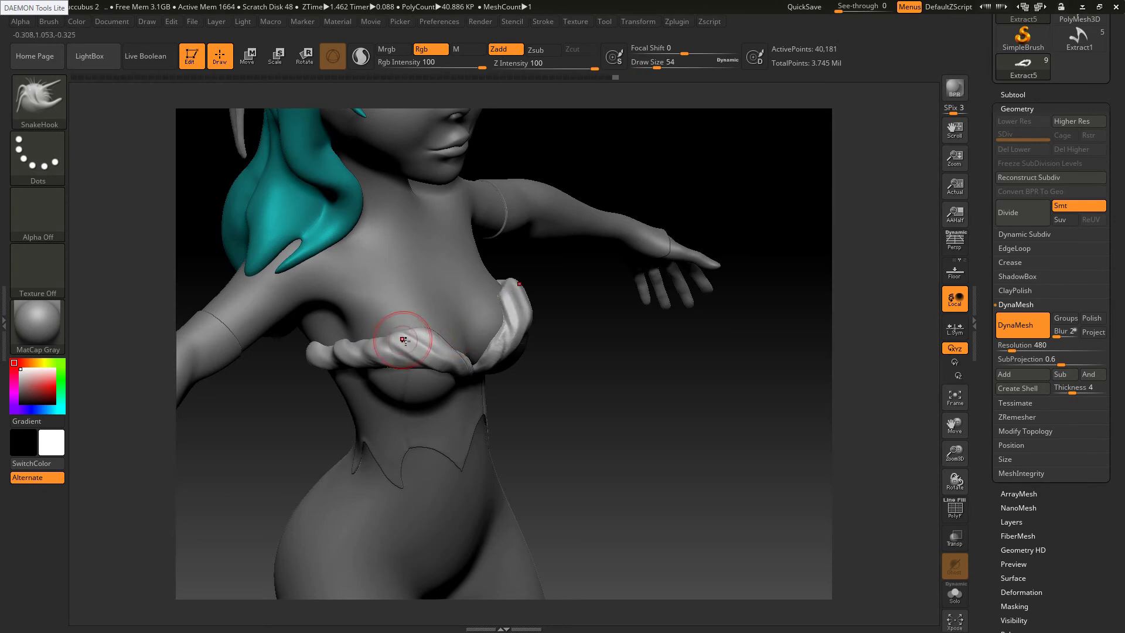
{"action": "key", "text": "ctrl+z"}
Pull the strands on the outer part of the cup's trim upward into tufts with SnakeHook, reducing the draw size to 39
{"action": "right_click_drag", "start_coordinate": [428, 352], "coordinate": [425, 333]}
{"action": "key", "text": "s"}
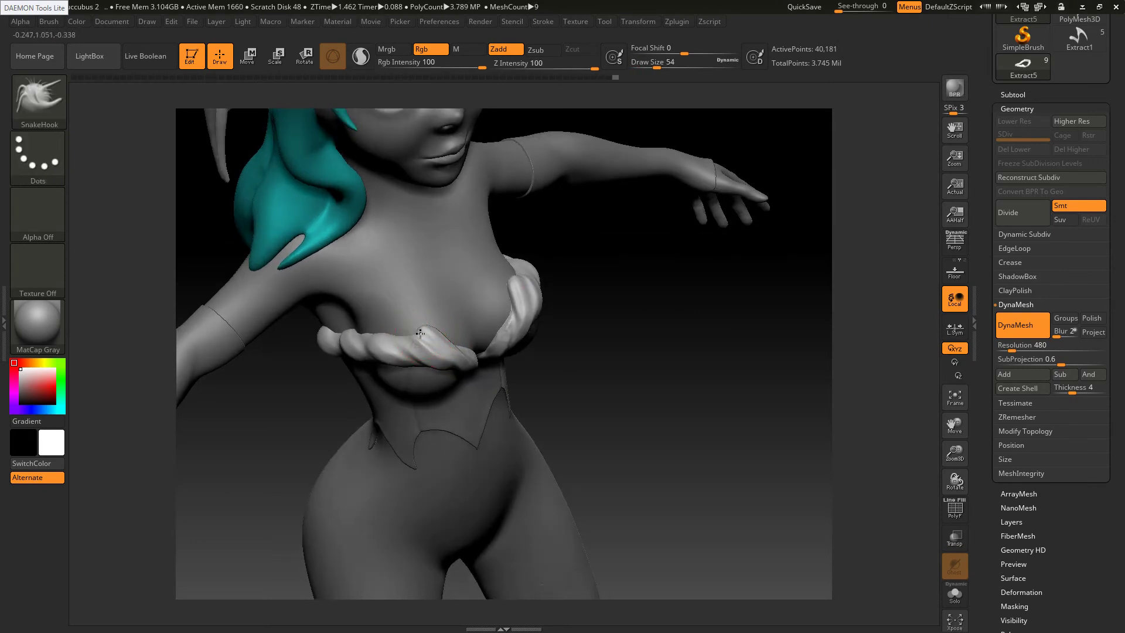
{"action": "left_click_drag", "start_coordinate": [415, 343], "coordinate": [416, 337]}
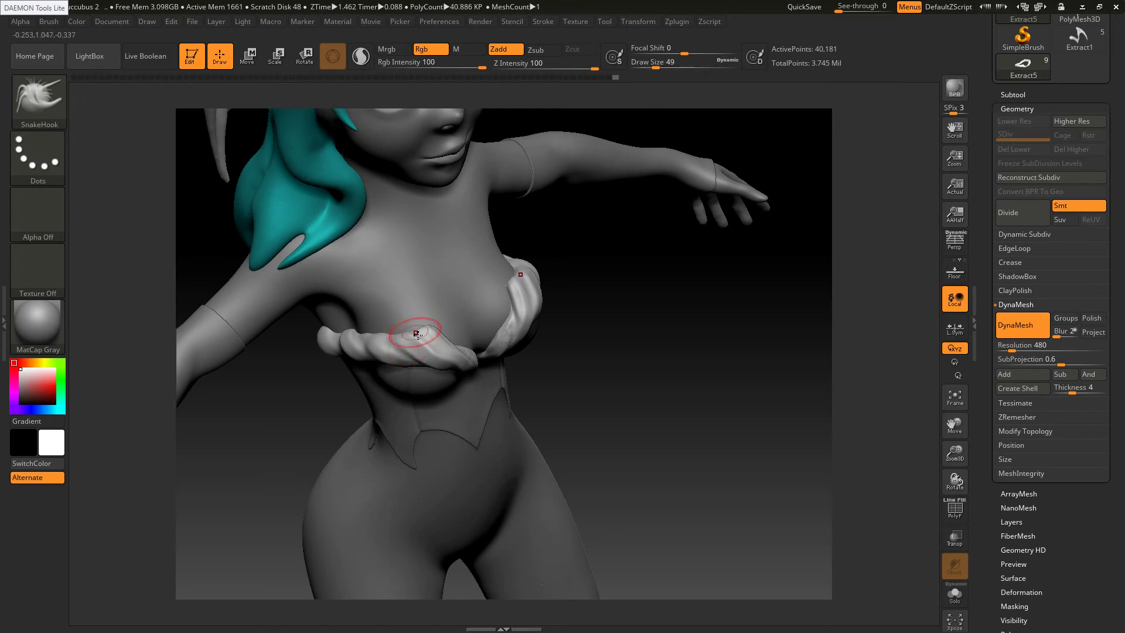
{"action": "key", "text": "["}
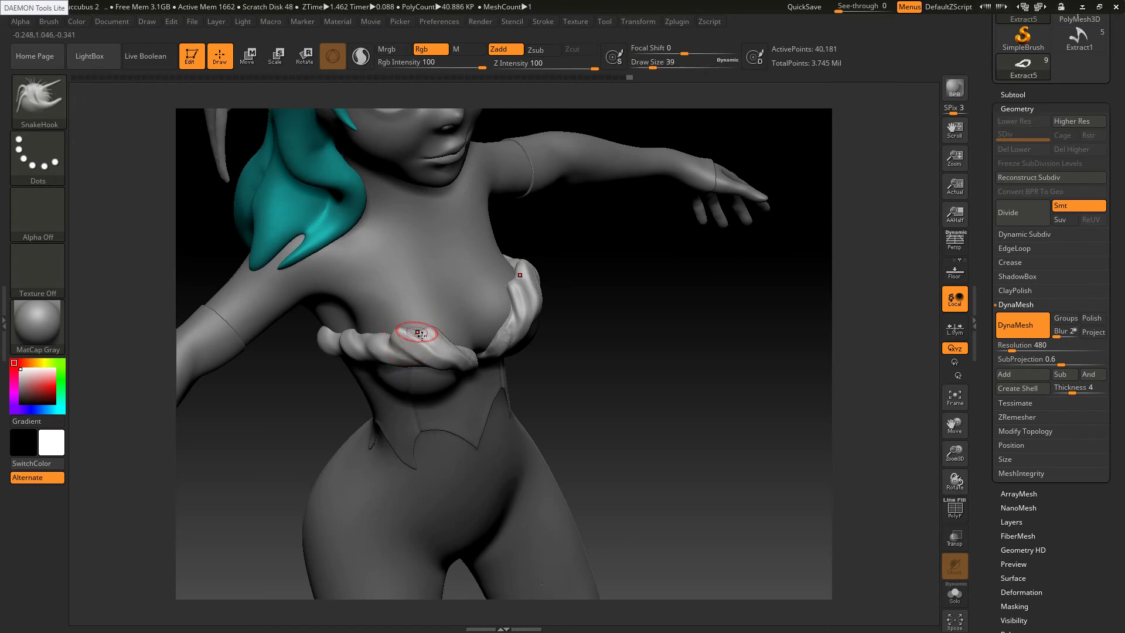
{"action": "left_click_drag", "start_coordinate": [409, 338], "coordinate": [399, 329]}
{"action": "right_click_drag", "start_coordinate": [409, 327], "coordinate": [380, 330]}
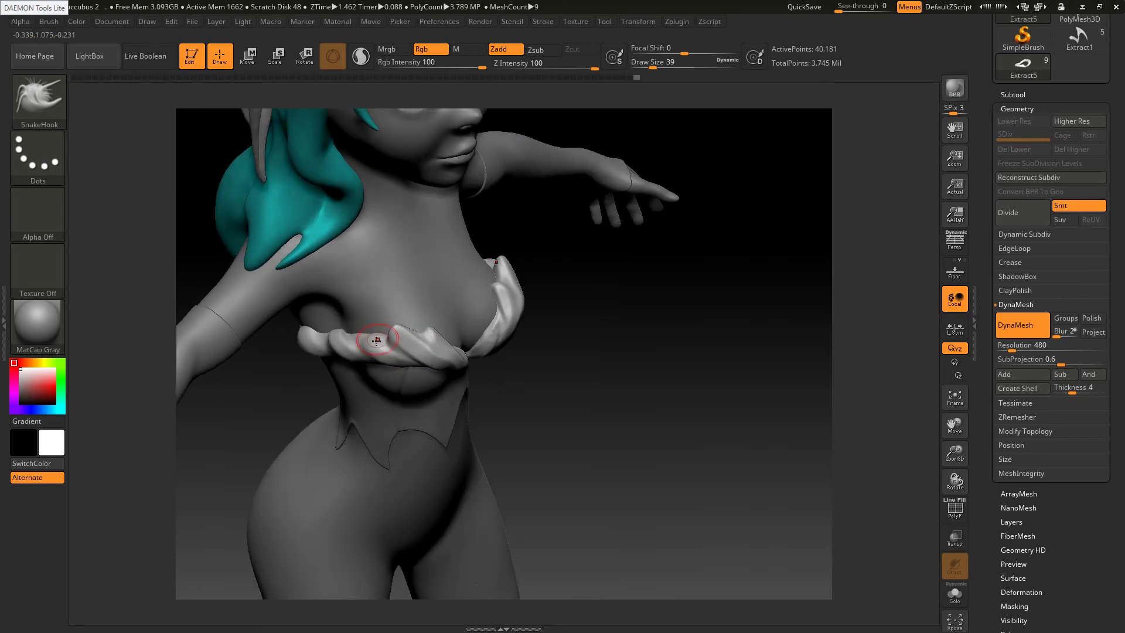
{"action": "left_click_drag", "start_coordinate": [376, 342], "coordinate": [369, 334]}
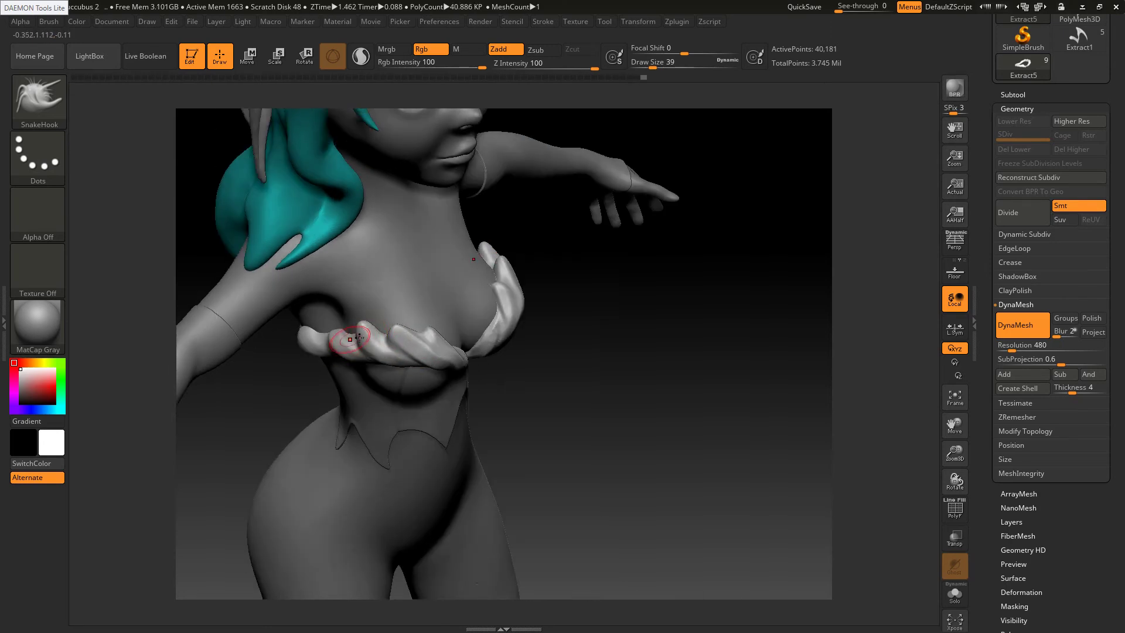
Pull another tuft from the trim's side below the armpit and adjust the neighbouring tips with SnakeHook at draw size 39
{"action": "right_click_drag", "start_coordinate": [367, 335], "coordinate": [337, 332]}
{"action": "left_click_drag", "start_coordinate": [338, 336], "coordinate": [331, 329]}
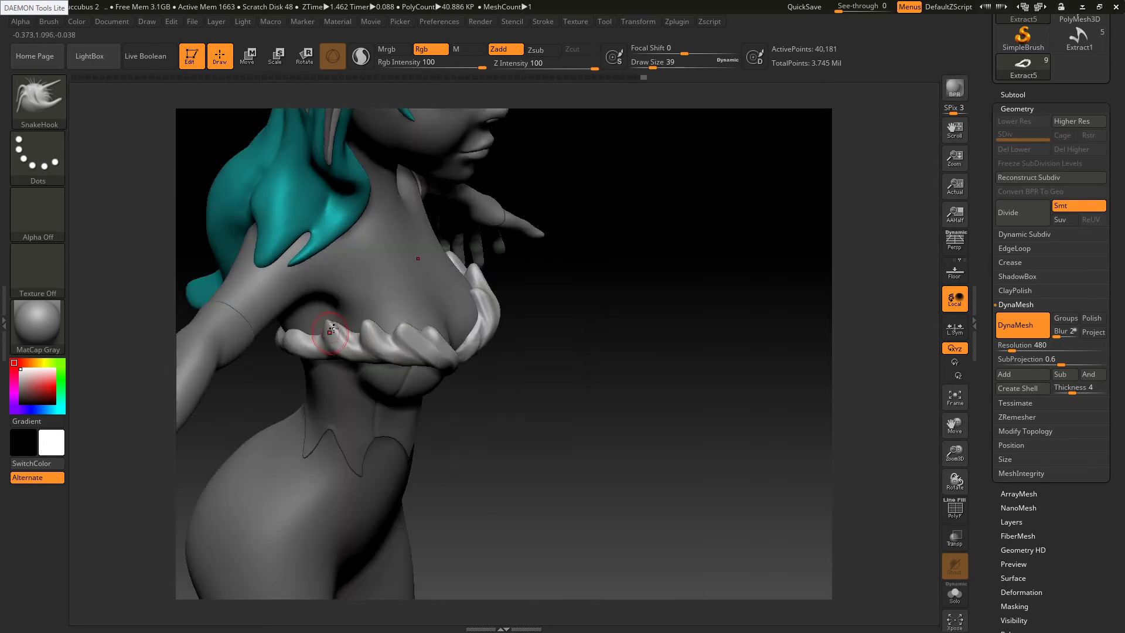
{"action": "right_click_drag", "start_coordinate": [334, 323], "coordinate": [338, 330]}
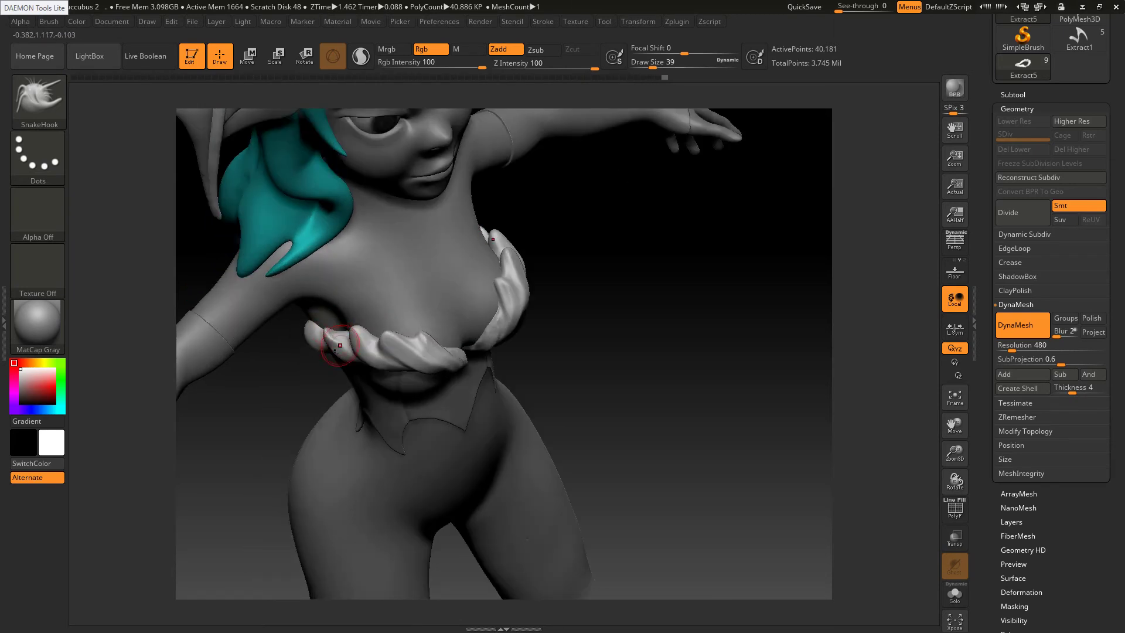
{"action": "right_click_drag", "start_coordinate": [334, 337], "coordinate": [331, 333]}
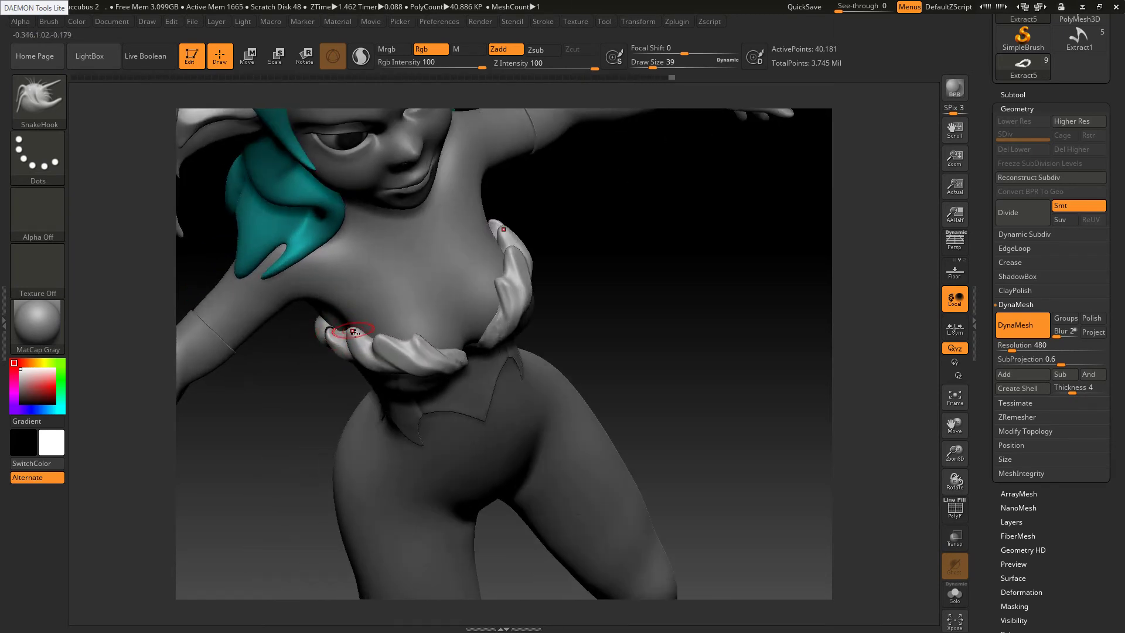
{"action": "left_click_drag", "start_coordinate": [354, 331], "coordinate": [355, 340]}
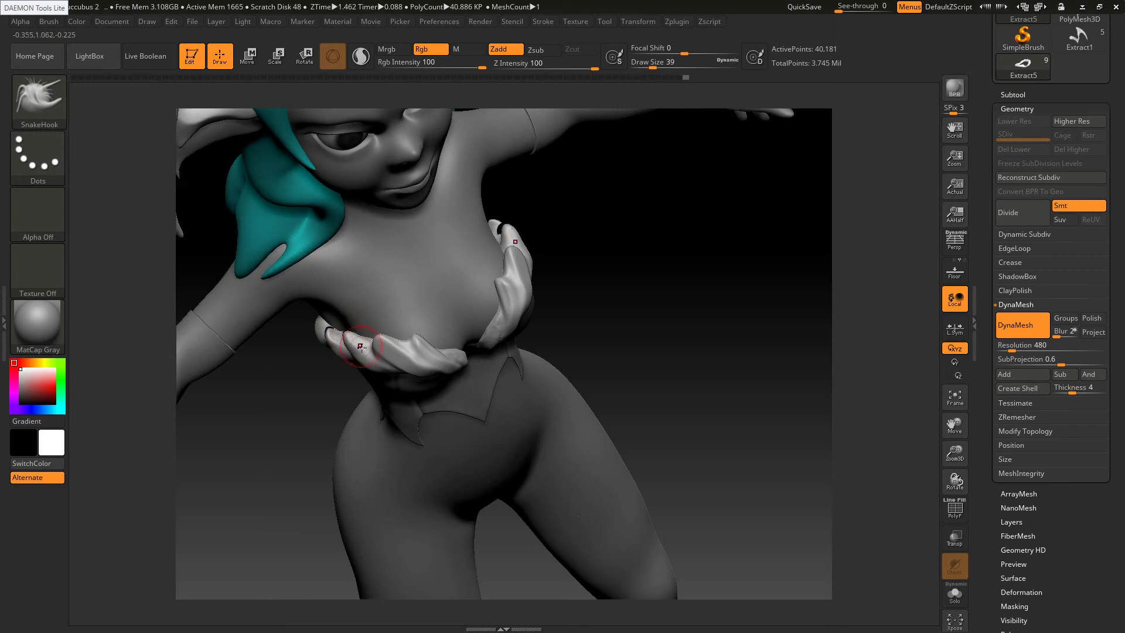
{"action": "right_click_drag", "start_coordinate": [385, 352], "coordinate": [390, 349]}
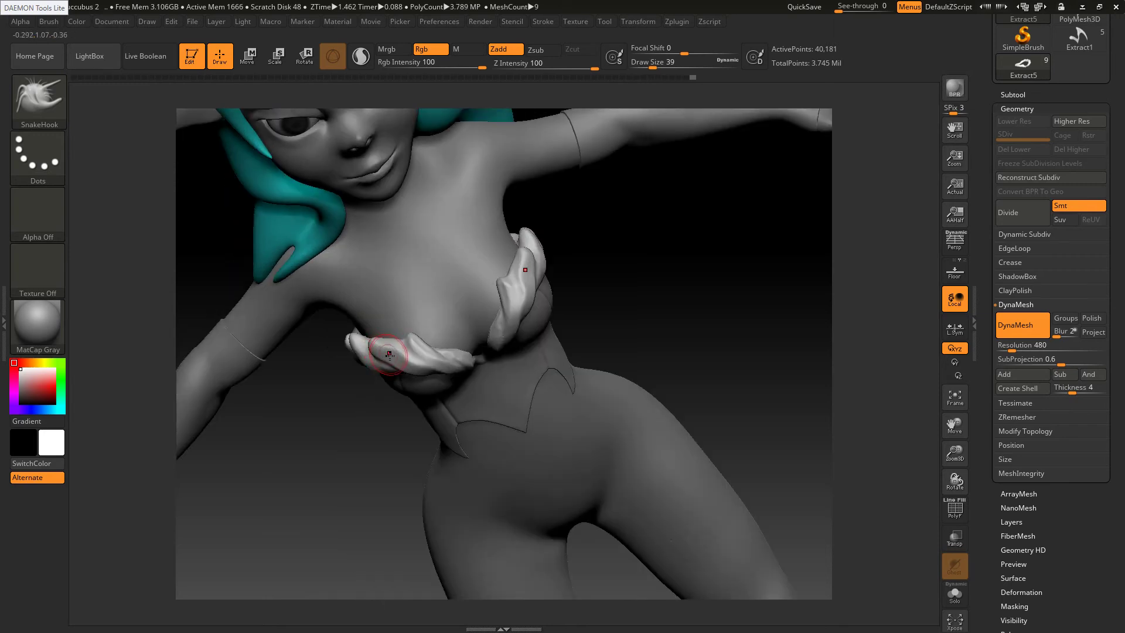
Smooth the strands on the inner half of the cup and pull a pointed tuft from the upper edge with SnakeHook at draw size 33
{"action": "left_click_drag", "start_coordinate": [414, 338], "coordinate": [434, 347]}
{"action": "right_click_drag", "start_coordinate": [450, 320], "coordinate": [451, 281]}
{"action": "mouse_move", "coordinate": [430, 348]}
{"action": "left_mouse_down", "text": "shift"}
{"action": "mouse_move", "coordinate": [469, 366]}
{"action": "mouse_move", "coordinate": [462, 359]}
{"action": "left_mouse_up", "text": "shift"}
{"action": "right_click_drag", "start_coordinate": [462, 359], "coordinate": [435, 351]}
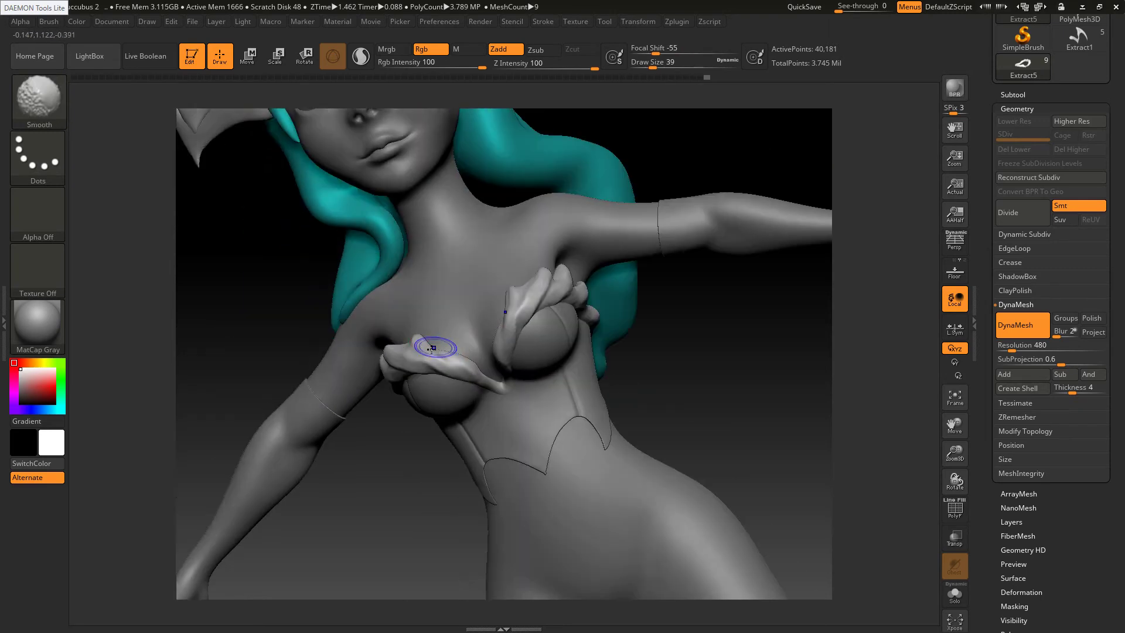
{"action": "mouse_move", "coordinate": [435, 346]}
{"action": "left_mouse_down", "text": "shift"}
{"action": "mouse_move", "coordinate": [408, 354]}
{"action": "mouse_move", "coordinate": [447, 363]}
{"action": "mouse_move", "coordinate": [438, 338]}
{"action": "mouse_move", "coordinate": [489, 382]}
{"action": "left_mouse_up", "text": "shift"}
{"action": "key", "text": "s"}
{"action": "left_click", "coordinate": [448, 358]}
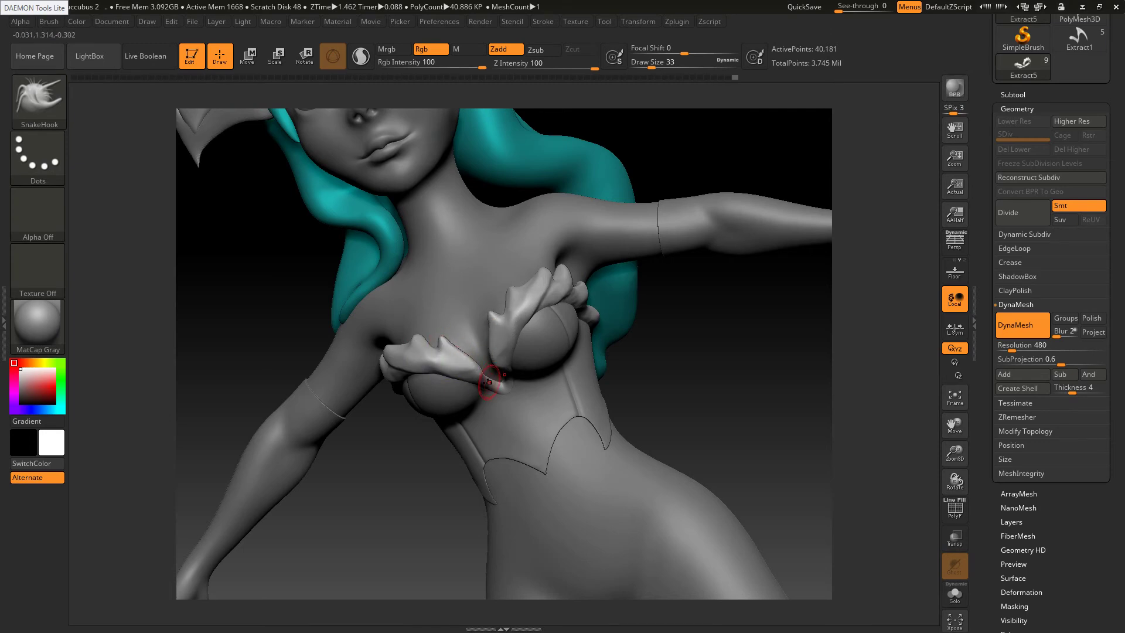
Pull a small tuft upward beside the cleavage with SnakeHook at draw size 22 and remesh the trim
{"action": "right_click_drag", "start_coordinate": [471, 369], "coordinate": [497, 392]}
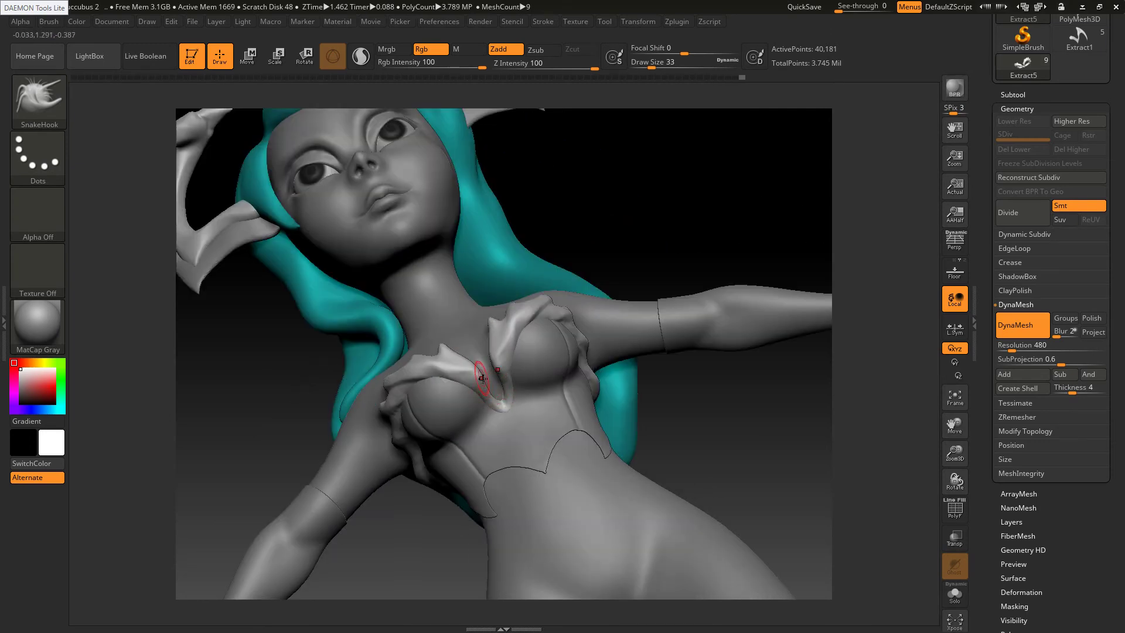
{"action": "key", "text": "s"}
{"action": "left_click_drag", "start_coordinate": [483, 378], "coordinate": [476, 366]}
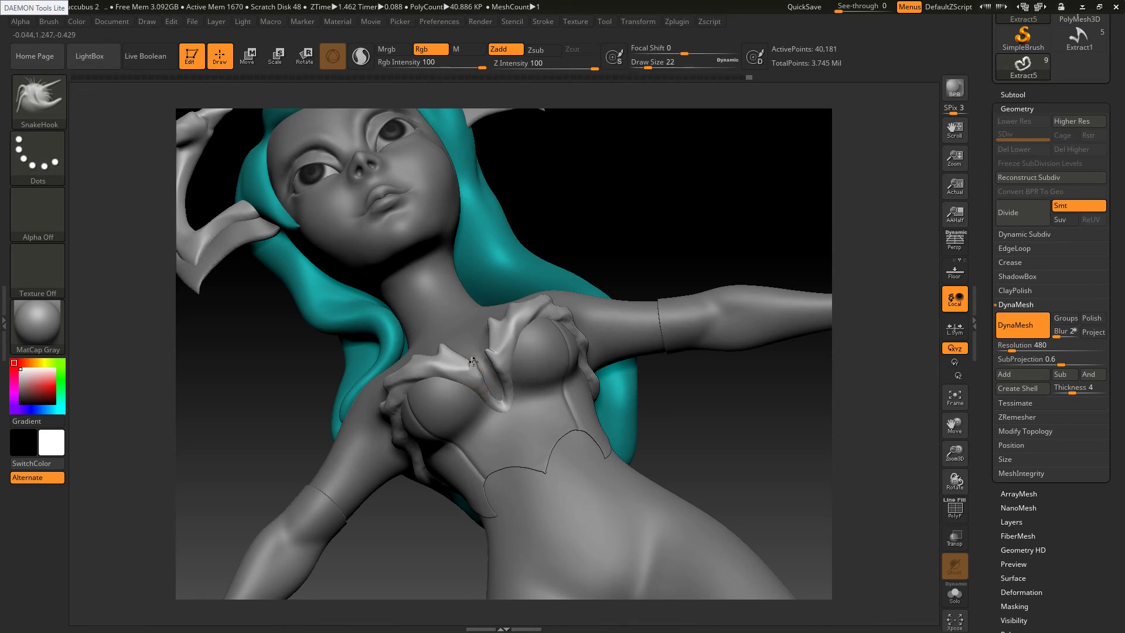
{"action": "key", "text": "shift"}
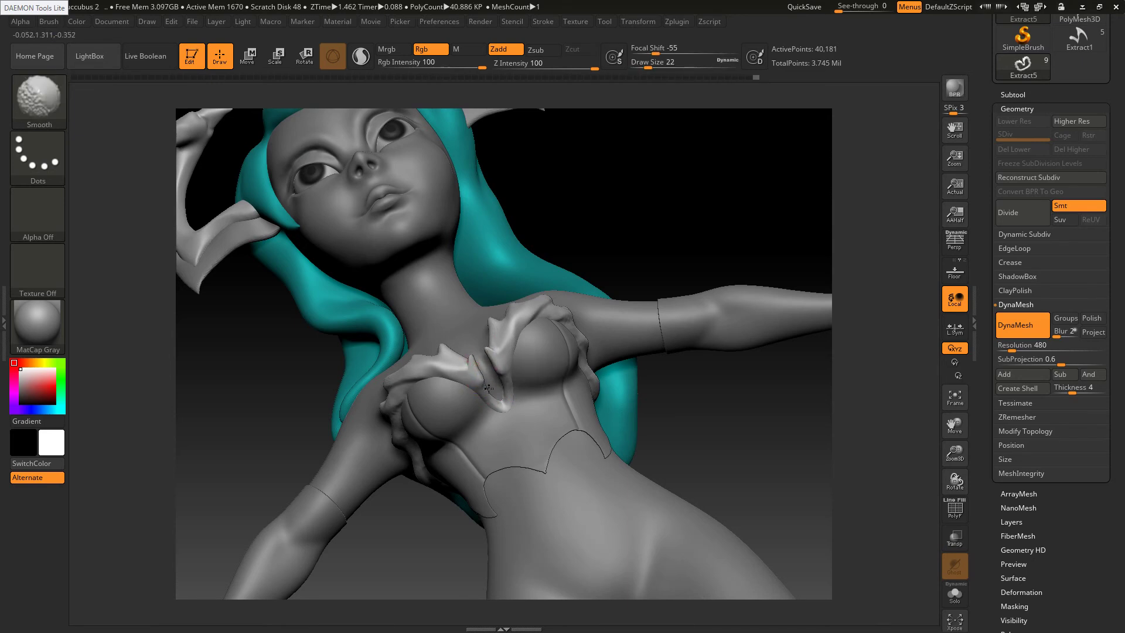
{"action": "key", "text": "bracketright"}
{"action": "key", "text": "bracketright"}
{"action": "left_click_drag", "start_coordinate": [605, 184], "coordinate": [655, 203], "text": "ctrl"}
{"action": "key", "text": "shift"}
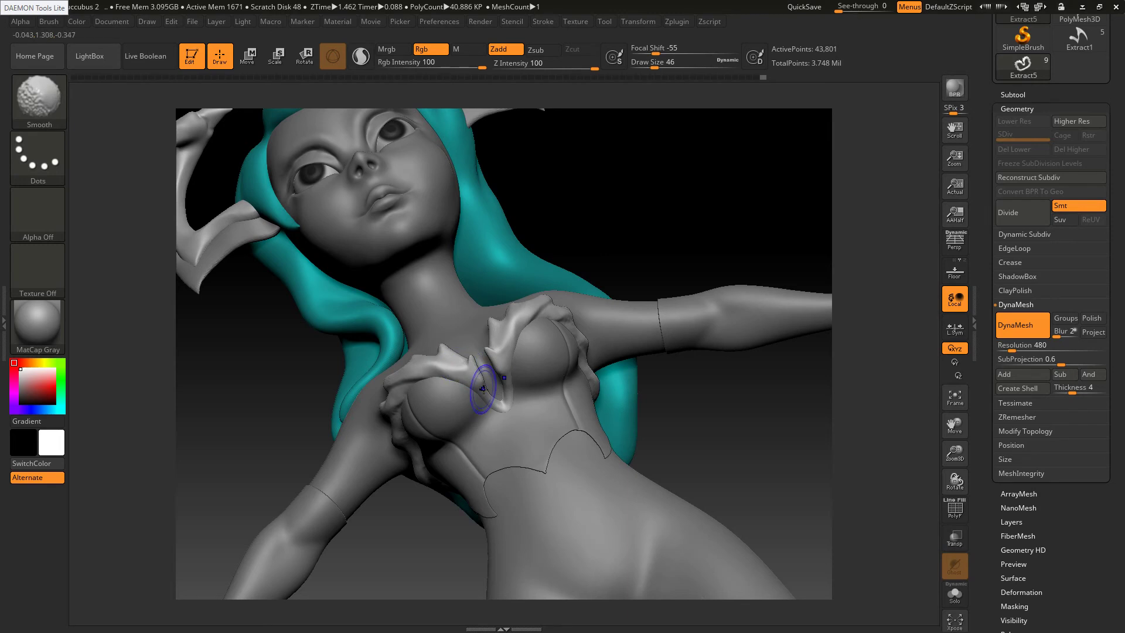
Shape the trim's inner end at the cleavage with SnakeHook at draw size 29
{"action": "key", "text": "s"}
{"action": "mouse_move", "coordinate": [483, 389]}
{"action": "left_mouse_down"}
{"action": "mouse_move", "coordinate": [480, 375]}
{"action": "mouse_move", "coordinate": [484, 393]}
{"action": "left_mouse_up"}
{"action": "key", "text": "shift"}
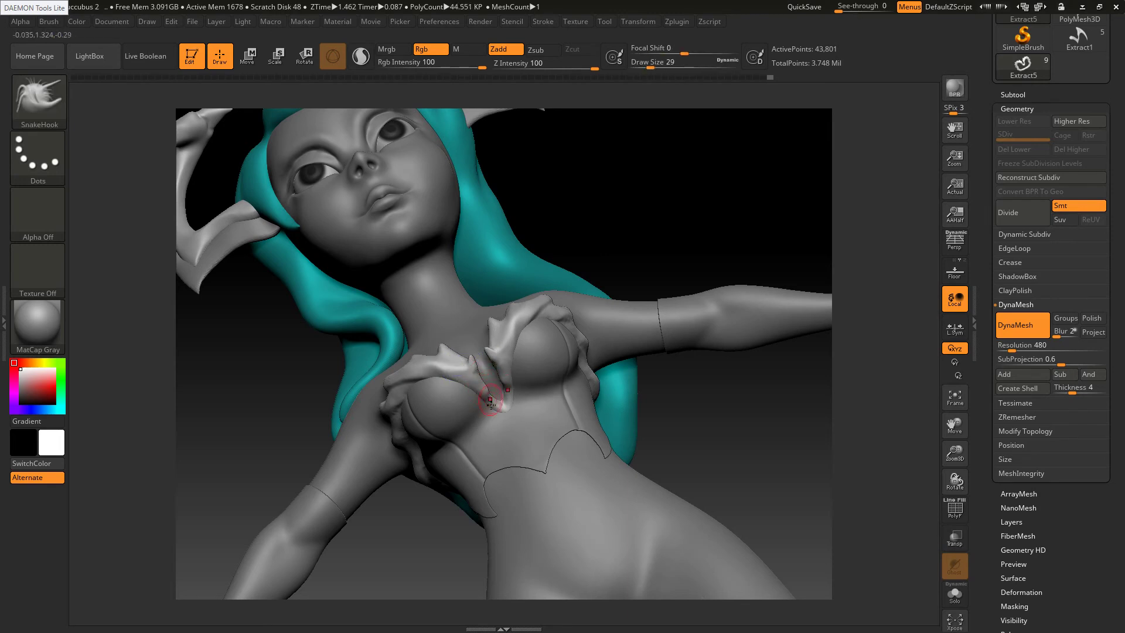
{"action": "key", "text": "shift"}
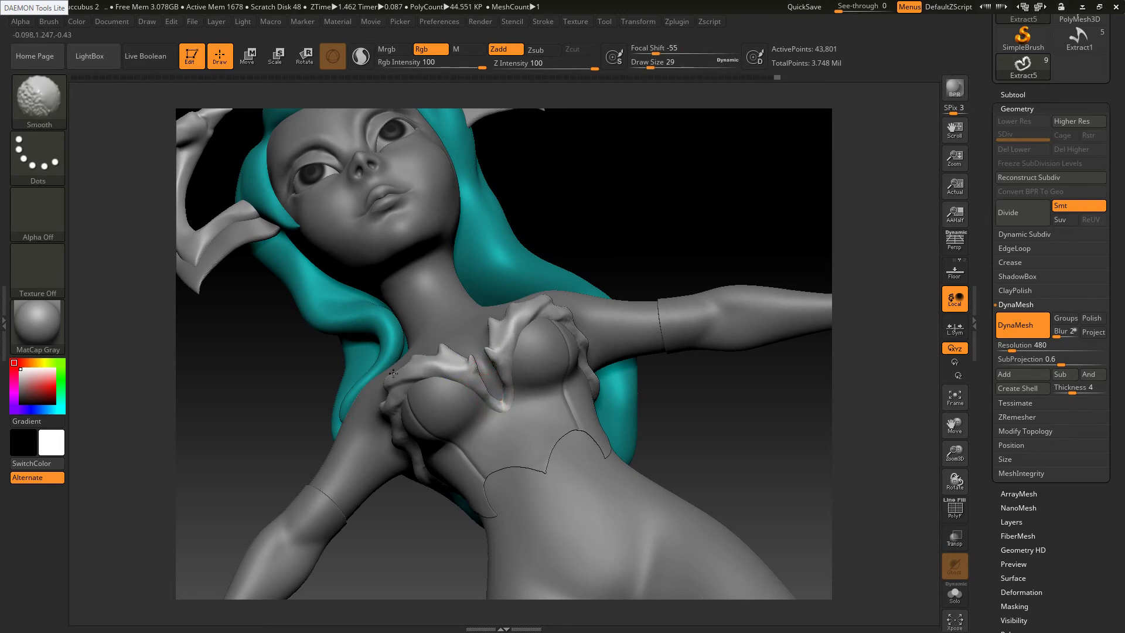
Smooth the outer side of the trim and pull its strands into pointed tufts below the armpit with SnakeHook
{"action": "right_click_drag", "start_coordinate": [406, 370], "coordinate": [454, 390]}
{"action": "mouse_move", "coordinate": [426, 376]}
{"action": "left_mouse_down", "text": "shift"}
{"action": "mouse_move", "coordinate": [417, 387]}
{"action": "mouse_move", "coordinate": [350, 375]}
{"action": "left_mouse_up", "text": "shift"}
{"action": "key", "text": "s"}
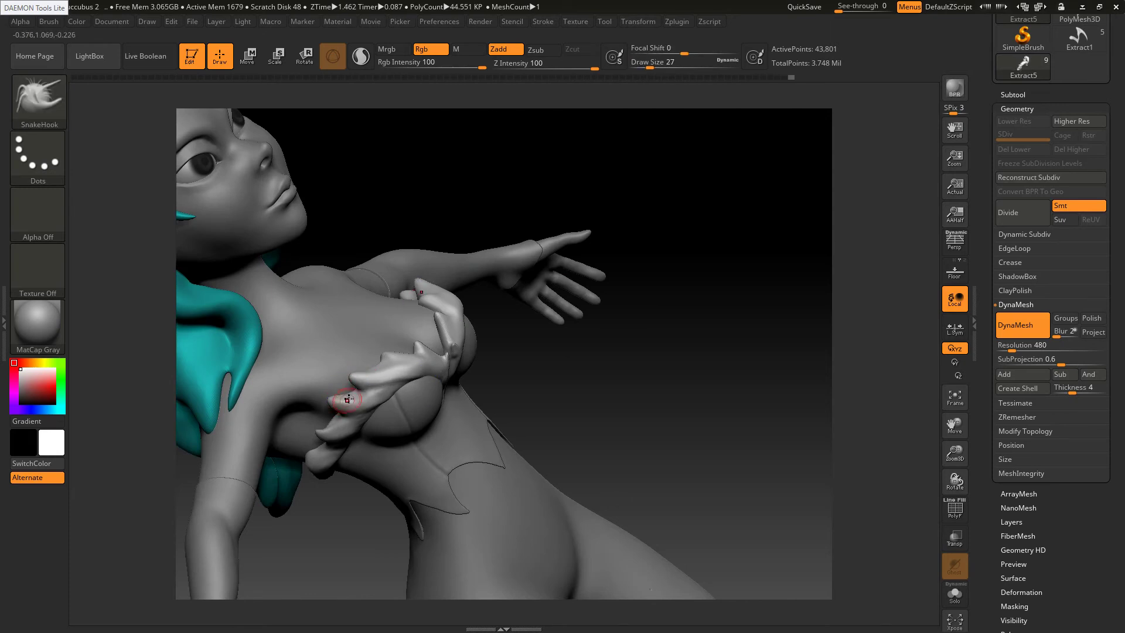
{"action": "key", "text": "shift"}
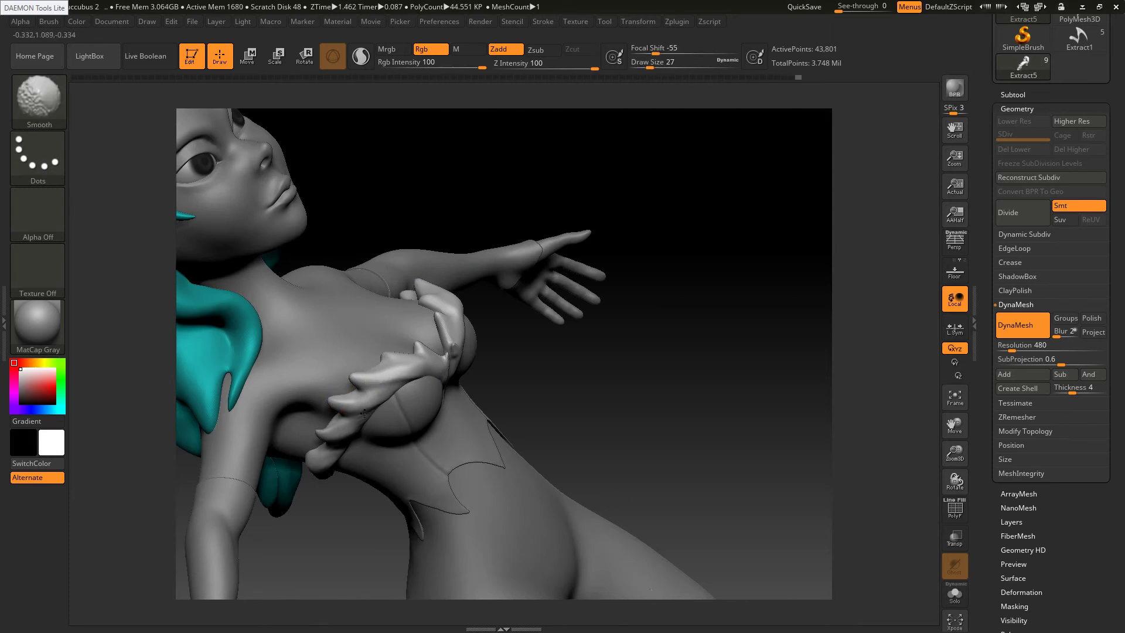
{"action": "right_click_drag", "start_coordinate": [350, 428], "coordinate": [396, 402]}
{"action": "key", "text": "s"}
{"action": "mouse_move", "coordinate": [396, 402]}
{"action": "left_mouse_down"}
{"action": "mouse_move", "coordinate": [406, 402]}
{"action": "mouse_move", "coordinate": [335, 433]}
{"action": "left_mouse_up"}
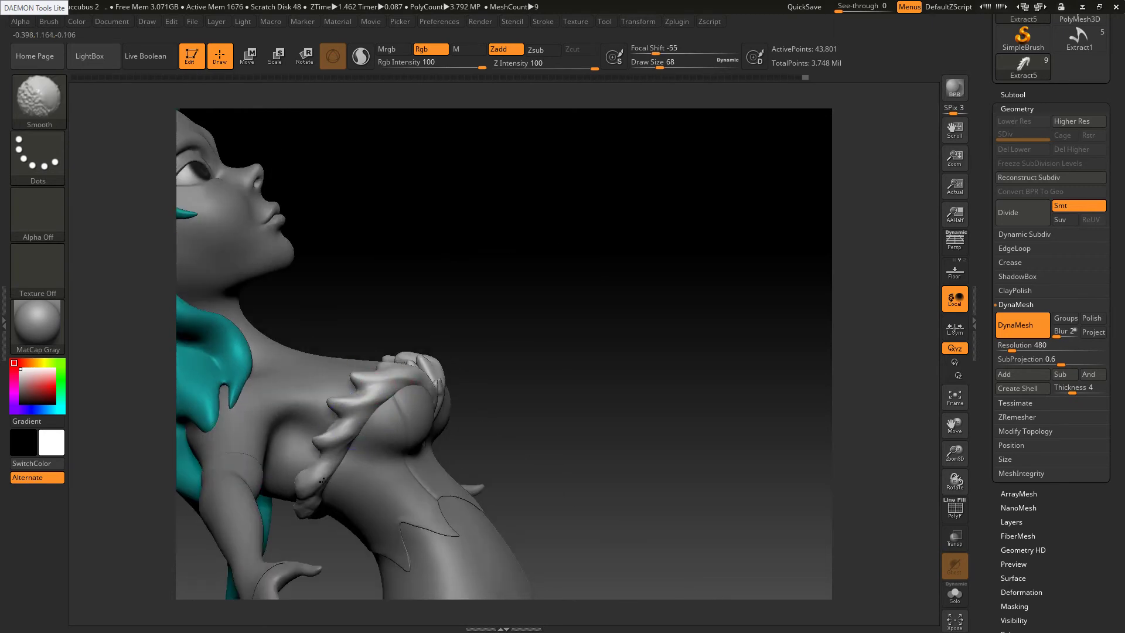
Refine and smooth the tips of the tufts beside the armpit, using a smaller SnakeHook brush
{"action": "key", "text": "shift"}
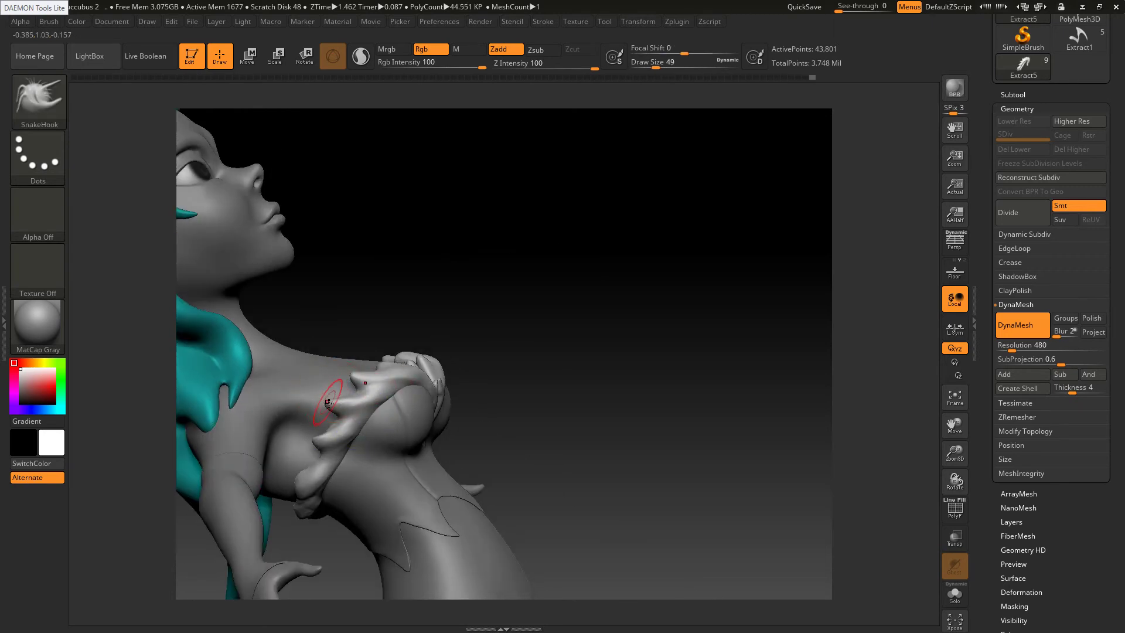
{"action": "key", "text": "["}
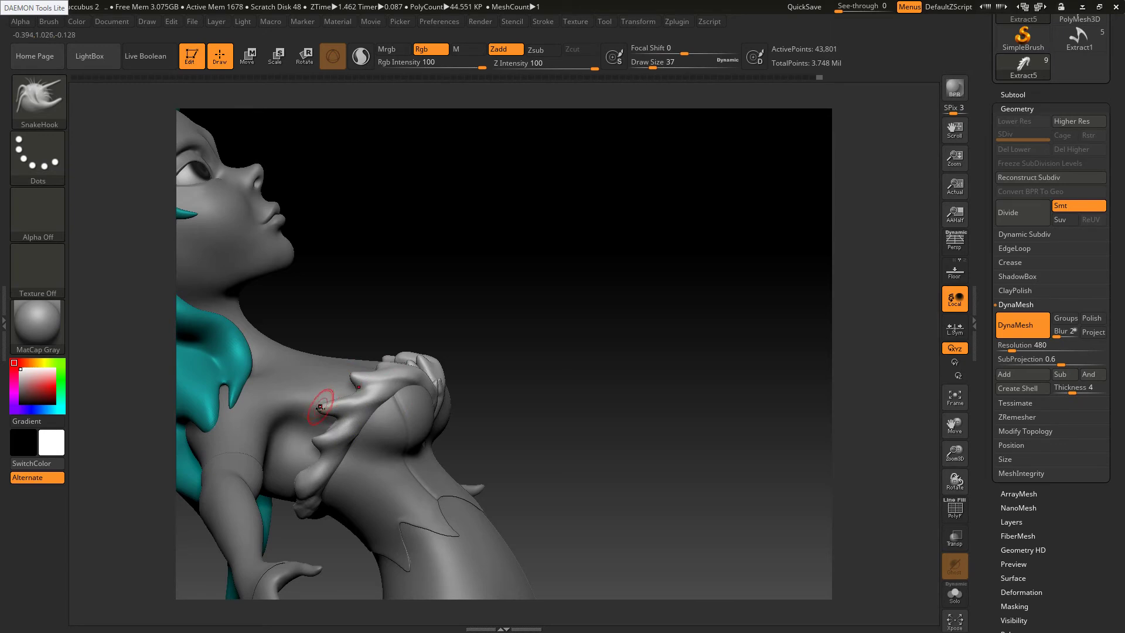
{"action": "key", "text": "["}
{"action": "left_click_drag", "start_coordinate": [328, 402], "coordinate": [334, 397], "text": "shift"}
{"action": "key", "text": "]"}
{"action": "right_click_drag", "start_coordinate": [354, 386], "coordinate": [405, 347]}
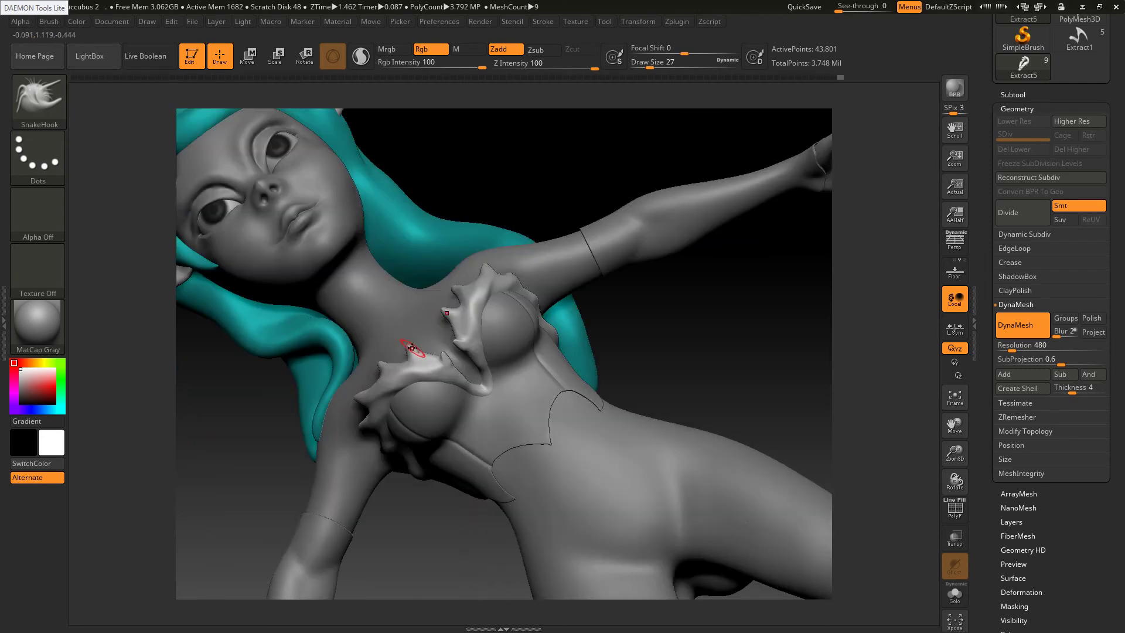
Bend the tufts over the cup outward and lengthen the side tufts down to the underarm with a small SnakeHook brush
{"action": "mouse_move", "coordinate": [448, 359]}
{"action": "left_mouse_down"}
{"action": "mouse_move", "coordinate": [441, 352]}
{"action": "mouse_move", "coordinate": [427, 378]}
{"action": "mouse_move", "coordinate": [397, 355]}
{"action": "left_mouse_up"}
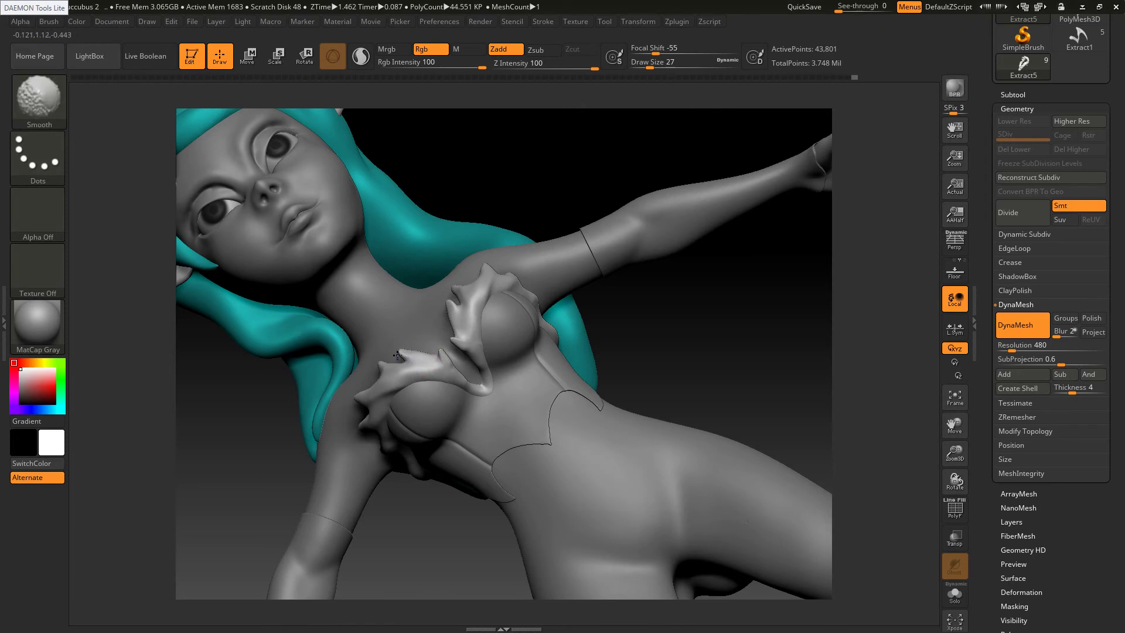
{"action": "right_click_drag", "start_coordinate": [403, 382], "coordinate": [405, 370]}
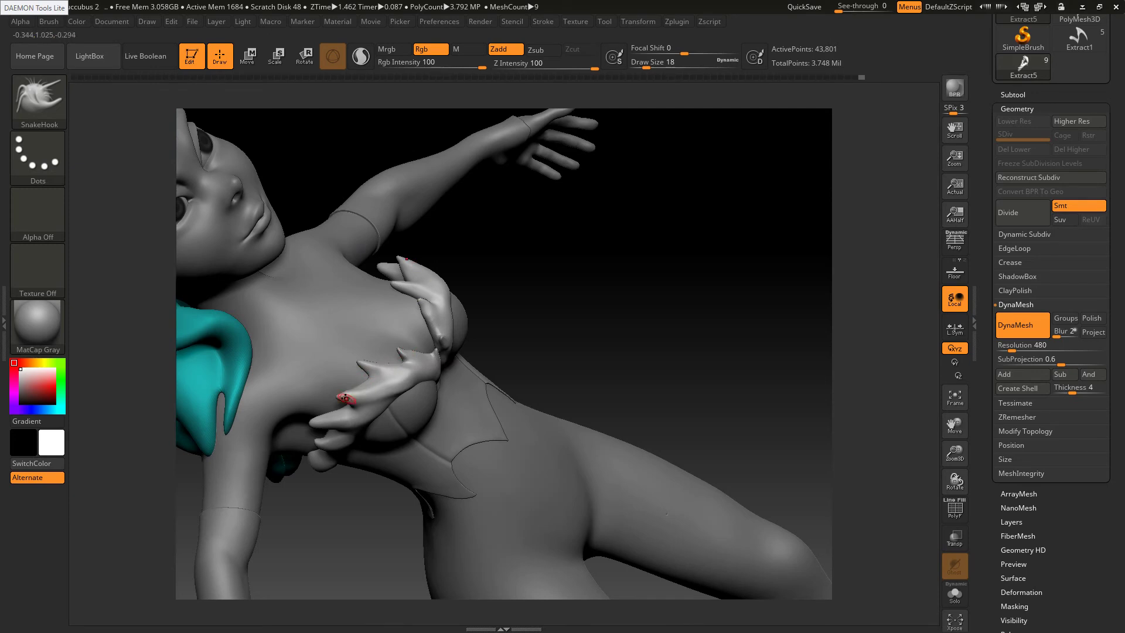
{"action": "left_click_drag", "start_coordinate": [324, 427], "coordinate": [329, 417]}
{"action": "key", "text": "shift"}
{"action": "right_click_drag", "start_coordinate": [338, 415], "coordinate": [320, 449]}
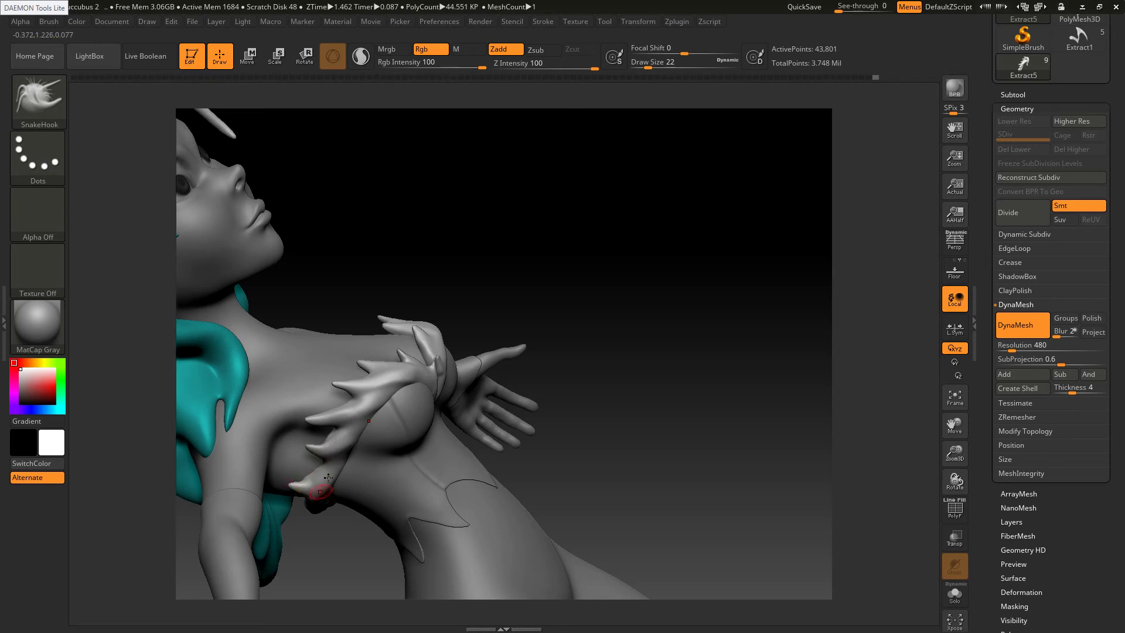
{"action": "left_click_drag", "start_coordinate": [321, 472], "coordinate": [287, 470]}
Pull a row of pointed tufts along the trim's rear section under the arm with SnakeHook at draw size 27
{"action": "right_click_drag", "start_coordinate": [338, 469], "coordinate": [302, 504]}
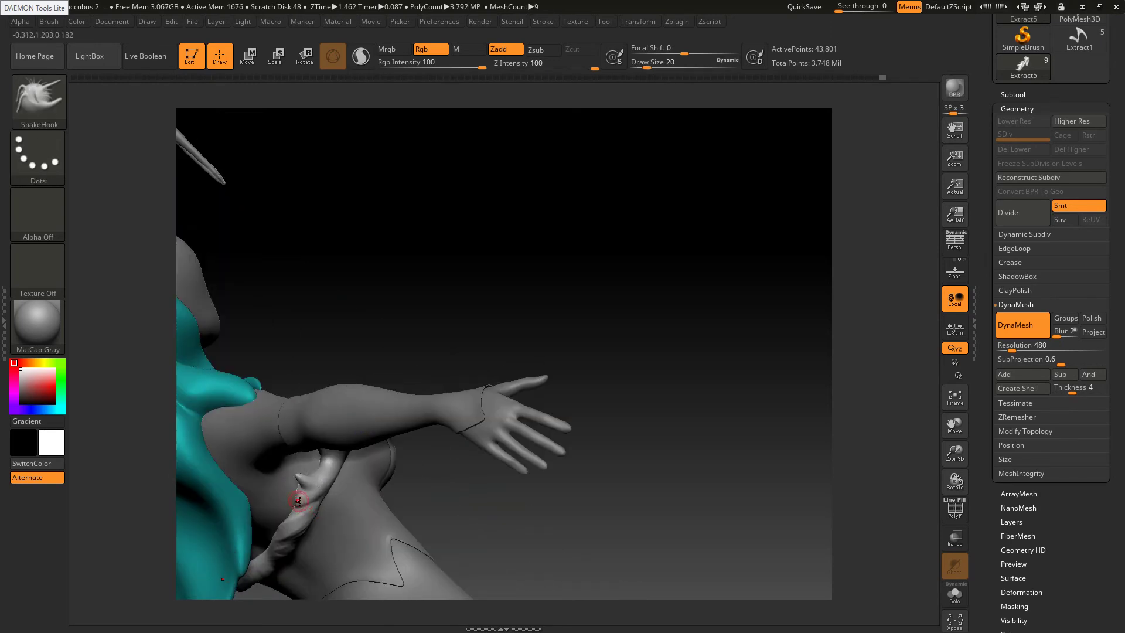
{"action": "key", "text": "s"}
{"action": "left_click_drag", "start_coordinate": [303, 502], "coordinate": [285, 532]}
{"action": "key", "text": "s"}
{"action": "key", "text": "s"}
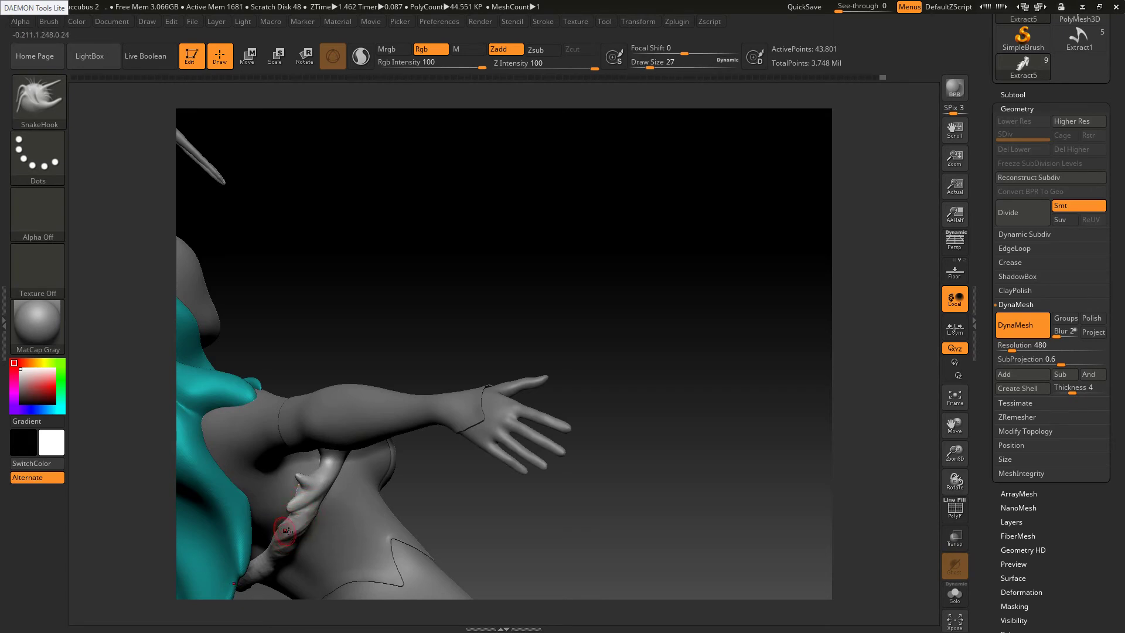
{"action": "right_click_drag", "start_coordinate": [329, 500], "coordinate": [267, 543]}
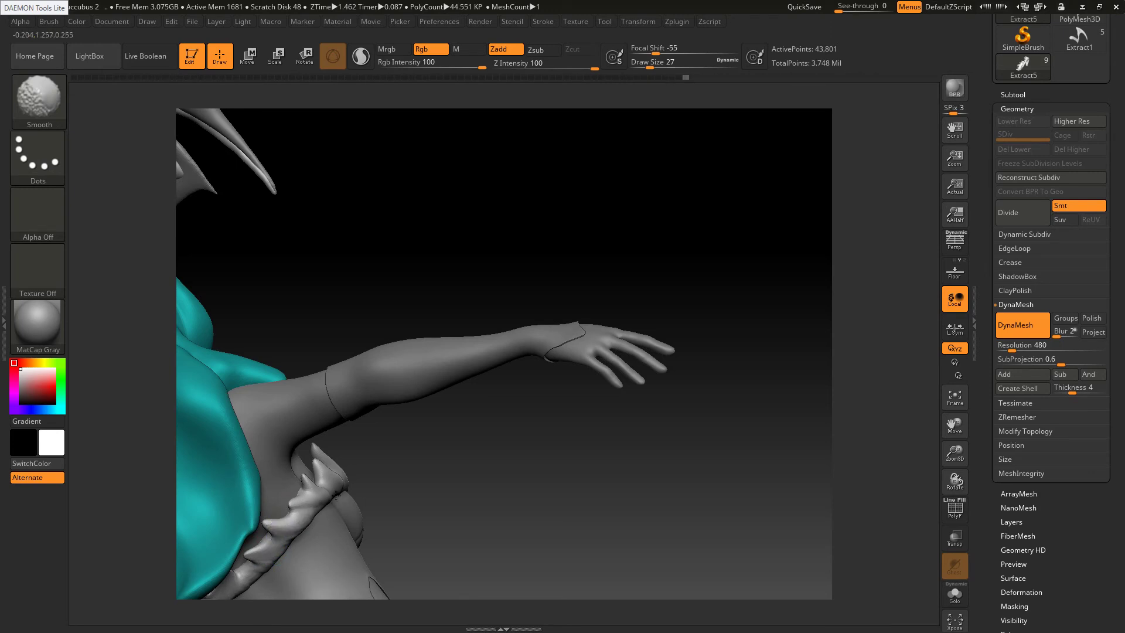
Add a tuft in the gap on the trim's side below the arm with SnakeHook and smooth its base
{"action": "key", "text": "shift"}
{"action": "right_click_drag", "start_coordinate": [295, 499], "coordinate": [282, 499]}
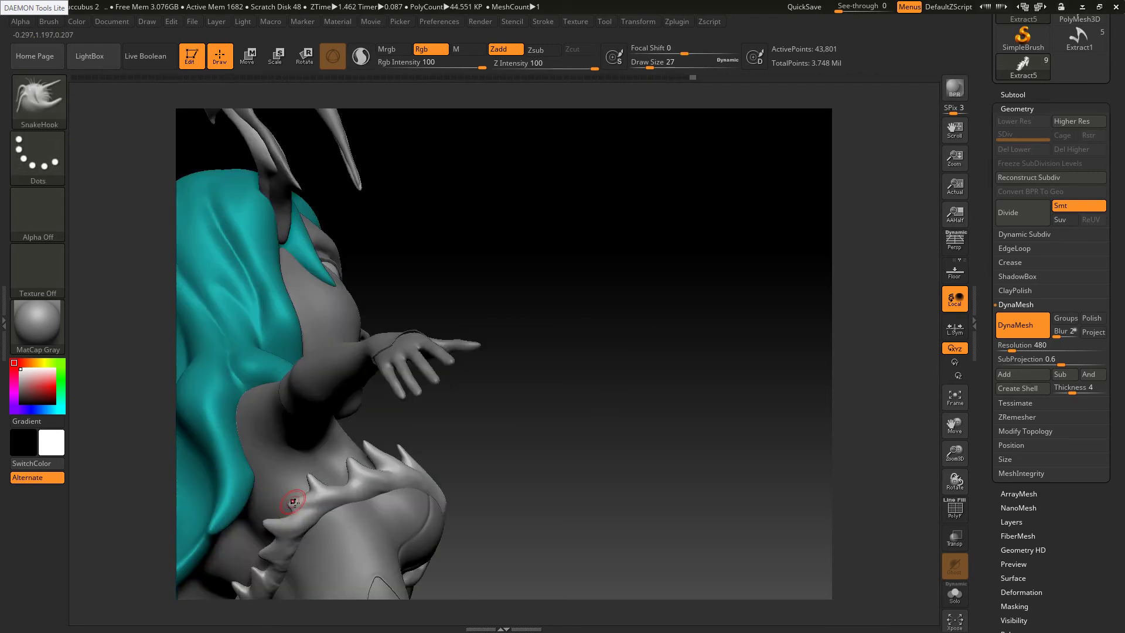
{"action": "key", "text": "shift"}
{"action": "left_click_drag", "start_coordinate": [304, 498], "coordinate": [302, 507], "text": "shift"}
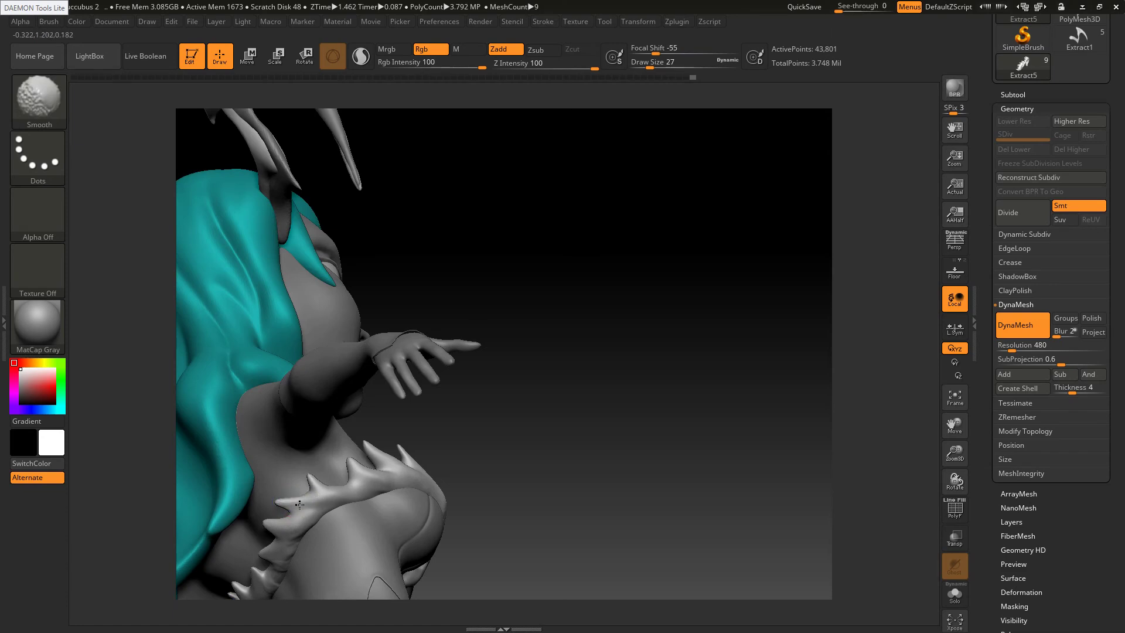
Thicken the fur trim's tufts over the cup near the cleavage with the Inflat brush at draw size 39
{"action": "key", "text": "b"}
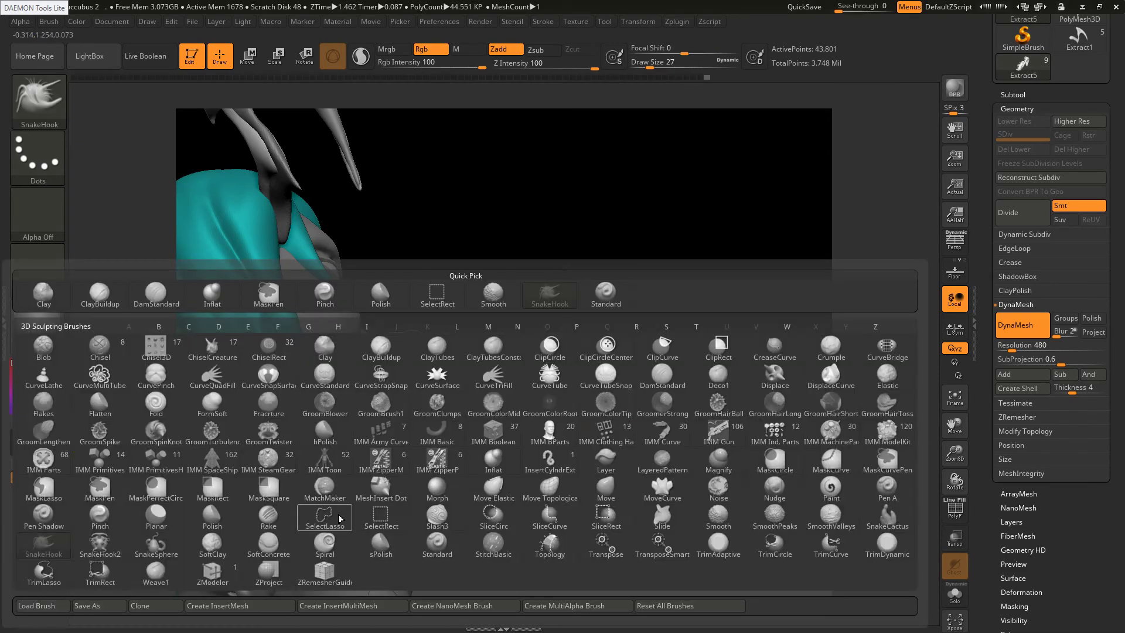
{"action": "key", "text": "i"}
{"action": "key", "text": "n"}
{"action": "mouse_move", "coordinate": [324, 514]}
{"action": "left_mouse_down"}
{"action": "mouse_move", "coordinate": [344, 512]}
{"action": "mouse_move", "coordinate": [329, 517]}
{"action": "mouse_move", "coordinate": [337, 509]}
{"action": "mouse_move", "coordinate": [319, 503]}
{"action": "left_mouse_up"}
{"action": "key", "text": "shift"}
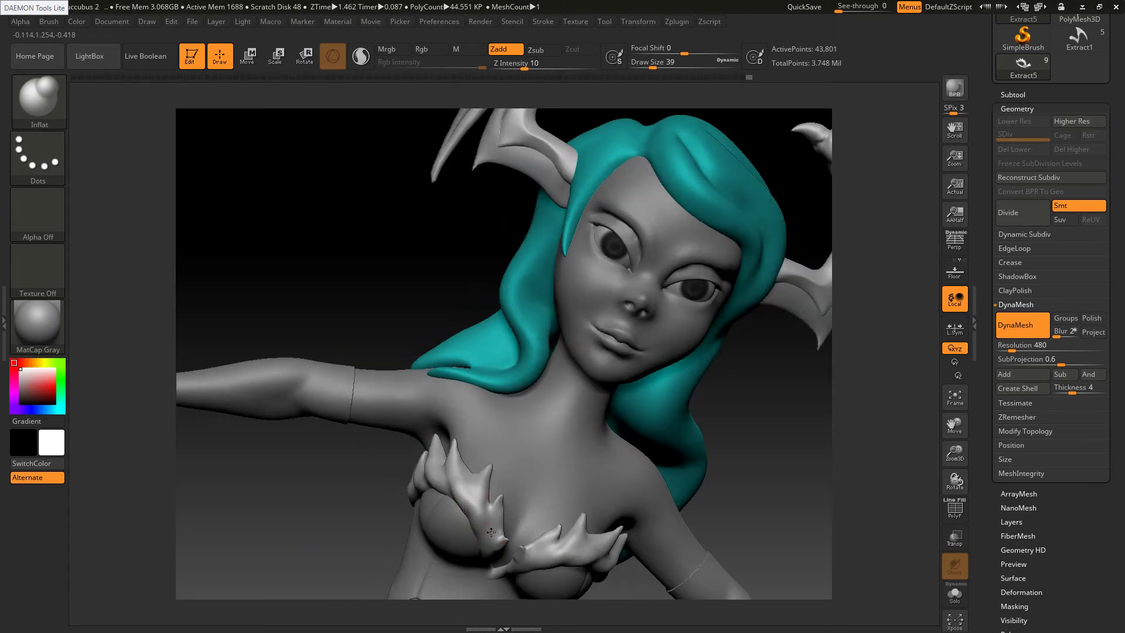
{"action": "left_click_drag", "start_coordinate": [495, 518], "coordinate": [494, 526]}
{"action": "right_click_drag", "start_coordinate": [490, 467], "coordinate": [494, 410]}
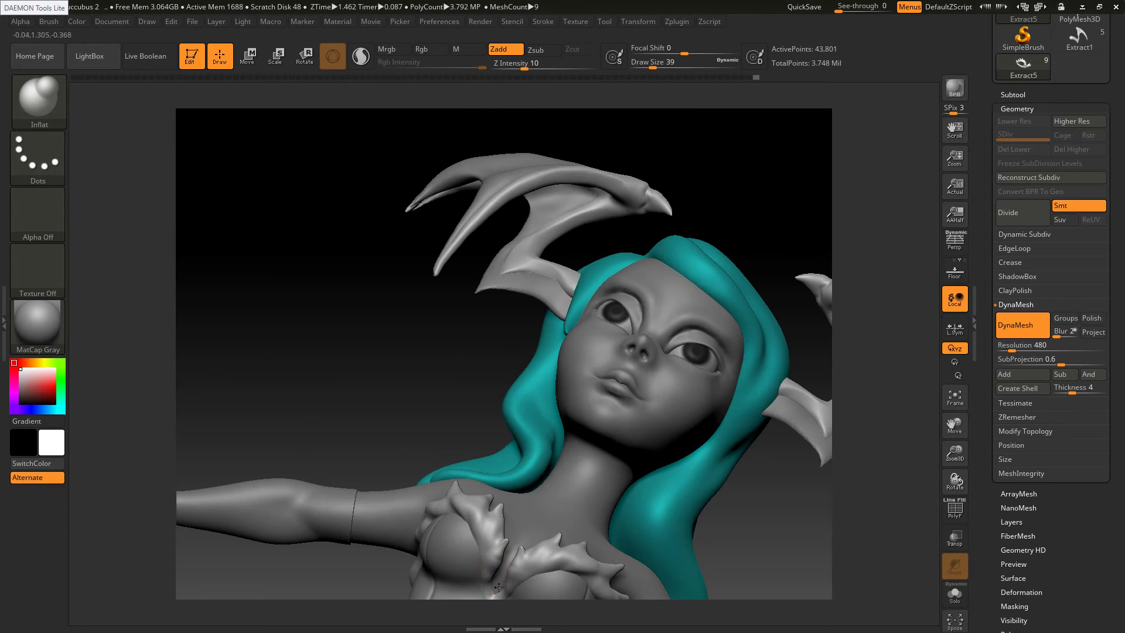
Remesh the trim with DynaMesh and smooth its inner ends between the cups
{"action": "key", "text": "shift"}
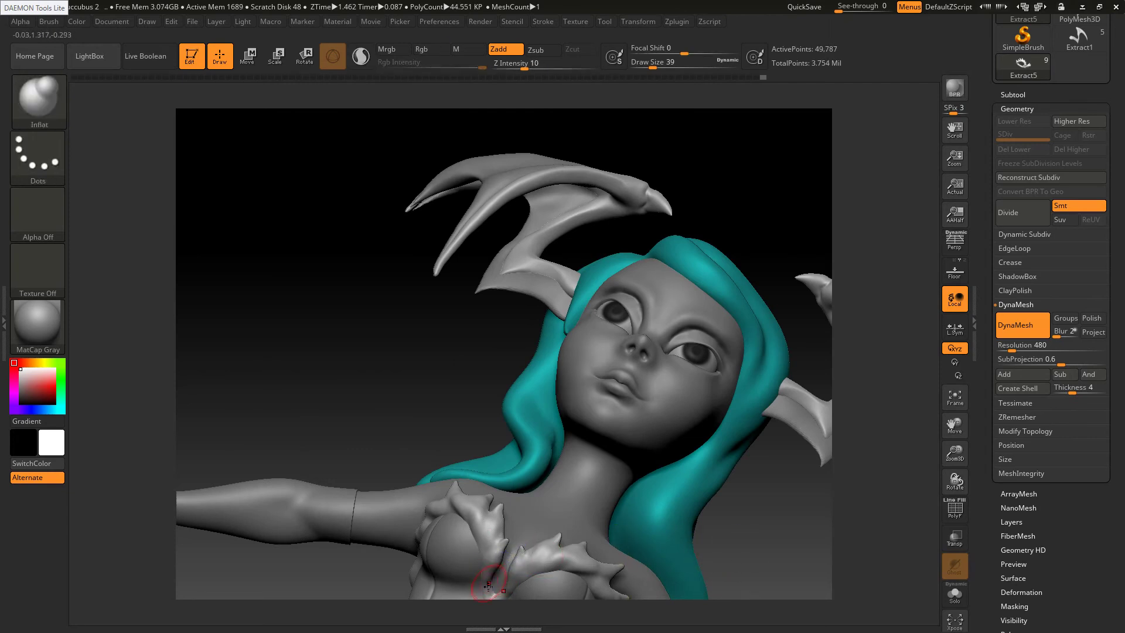
{"action": "left_click_drag", "start_coordinate": [491, 569], "coordinate": [493, 539], "text": "shift"}
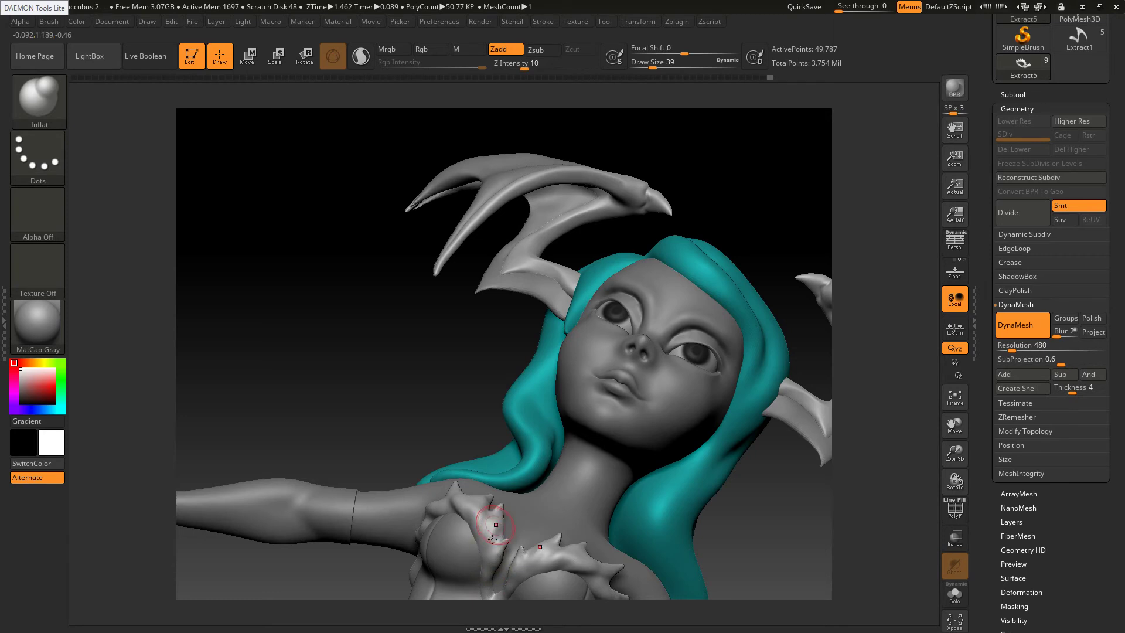
{"action": "right_click_drag", "start_coordinate": [488, 534], "coordinate": [476, 566]}
{"action": "key", "text": "bracketright"}
{"action": "right_click_drag", "start_coordinate": [461, 494], "coordinate": [461, 496]}
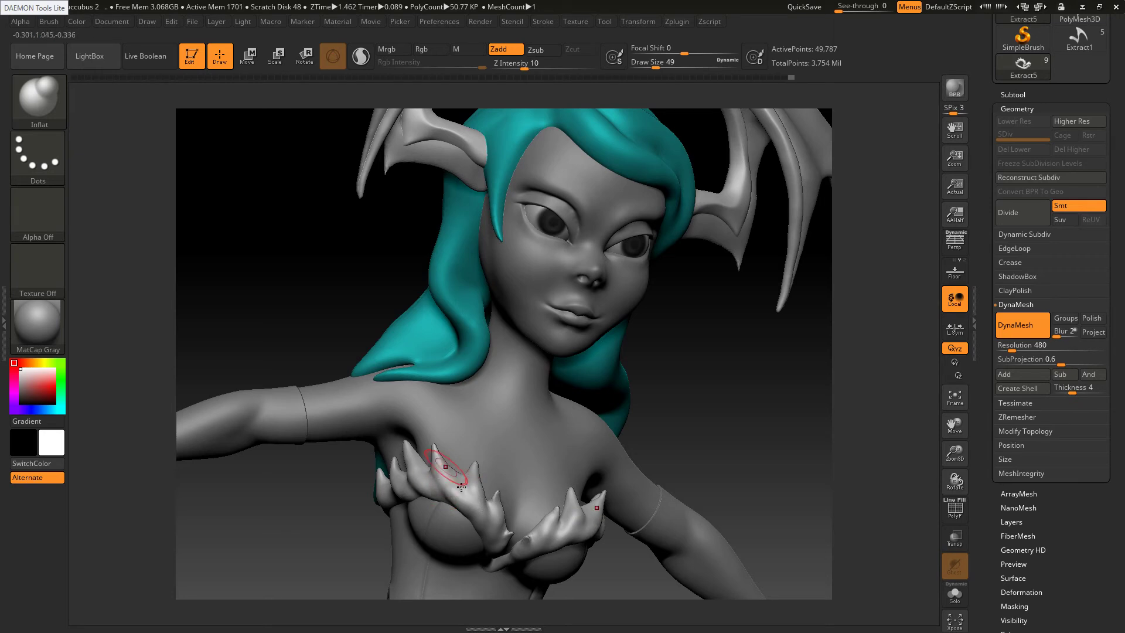
Smooth the trim's tufts and bases around the armpit and down the side at draw size 49
{"action": "key", "text": "shift"}
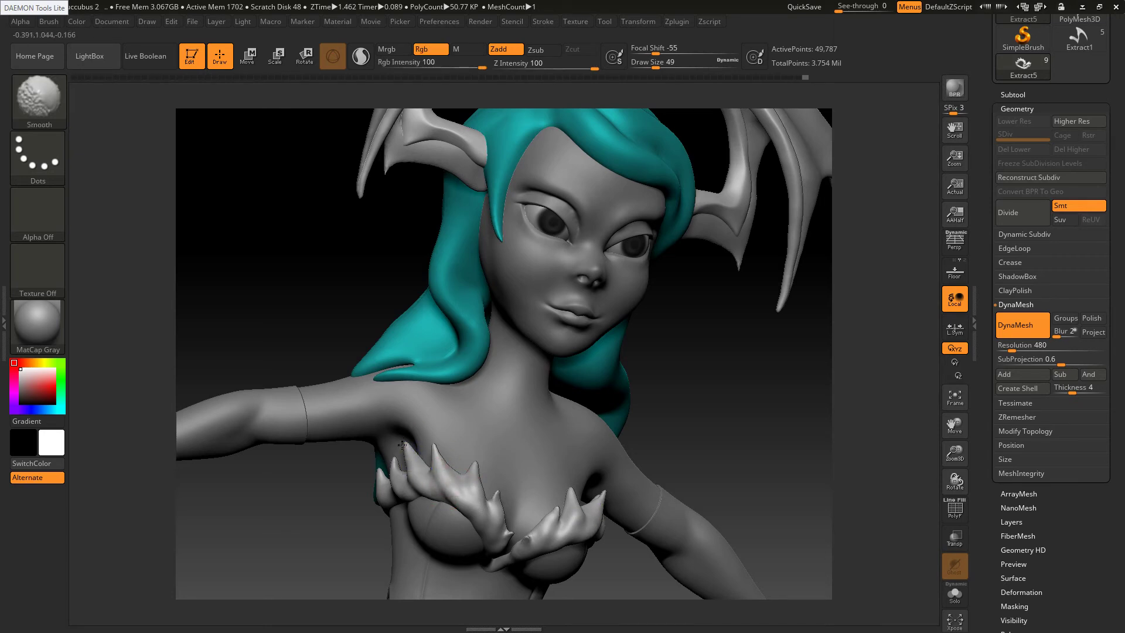
{"action": "left_click_drag", "start_coordinate": [402, 446], "coordinate": [417, 465], "text": "shift"}
{"action": "right_click_drag", "start_coordinate": [404, 477], "coordinate": [448, 476]}
{"action": "mouse_move", "coordinate": [378, 468]}
{"action": "left_mouse_down", "text": "shift"}
{"action": "mouse_move", "coordinate": [367, 478]}
{"action": "mouse_move", "coordinate": [415, 502]}
{"action": "mouse_move", "coordinate": [390, 511]}
{"action": "mouse_move", "coordinate": [351, 498]}
{"action": "left_mouse_up", "text": "shift"}
{"action": "right_click_drag", "start_coordinate": [354, 500], "coordinate": [392, 506]}
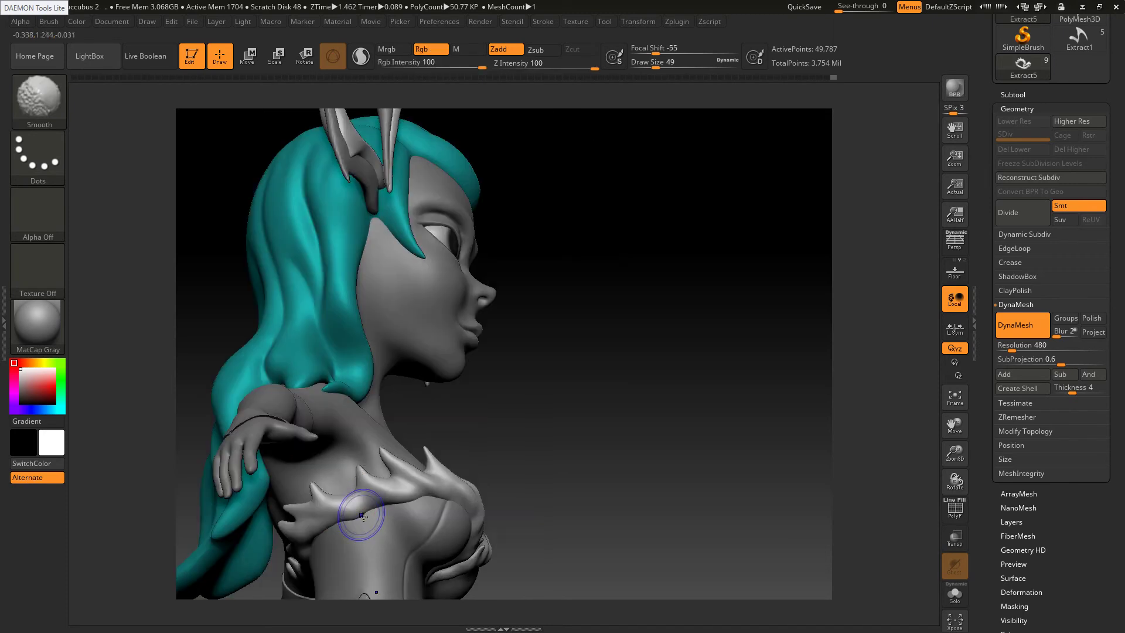
{"action": "mouse_move", "coordinate": [362, 514]}
{"action": "left_mouse_down", "text": "shift"}
{"action": "mouse_move", "coordinate": [329, 512]}
{"action": "mouse_move", "coordinate": [328, 529]}
{"action": "mouse_move", "coordinate": [314, 534]}
{"action": "mouse_move", "coordinate": [302, 514]}
{"action": "mouse_move", "coordinate": [364, 502]}
{"action": "left_mouse_up", "text": "shift"}
{"action": "mouse_move", "coordinate": [404, 494]}
{"action": "right_mouse_down"}
{"action": "mouse_move", "coordinate": [435, 469]}
{"action": "mouse_move", "coordinate": [460, 473]}
{"action": "mouse_move", "coordinate": [420, 489]}
{"action": "mouse_move", "coordinate": [455, 474]}
{"action": "right_mouse_up"}
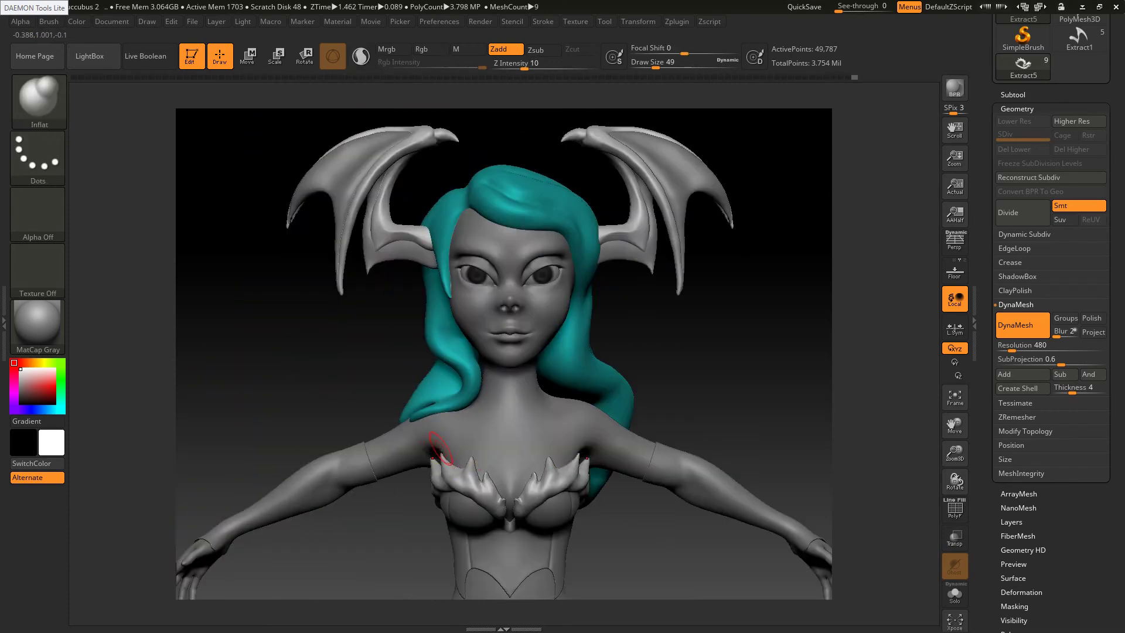
Pull and reposition the tuft tips over the cup and along the side with SnakeHook at draw size 77
{"action": "mouse_move", "coordinate": [314, 470]}
{"action": "right_mouse_down", "text": "ctrl"}
{"action": "mouse_move", "coordinate": [445, 488]}
{"action": "mouse_move", "coordinate": [438, 513]}
{"action": "right_mouse_up", "text": "ctrl"}
{"action": "key", "text": "b"}
{"action": "key", "text": "s"}
{"action": "key", "text": "h"}
{"action": "key", "text": "s"}
{"action": "mouse_move", "coordinate": [440, 473]}
{"action": "left_mouse_down"}
{"action": "mouse_move", "coordinate": [453, 463]}
{"action": "mouse_move", "coordinate": [435, 436]}
{"action": "left_mouse_up"}
{"action": "right_click_drag", "start_coordinate": [453, 452], "coordinate": [498, 462]}
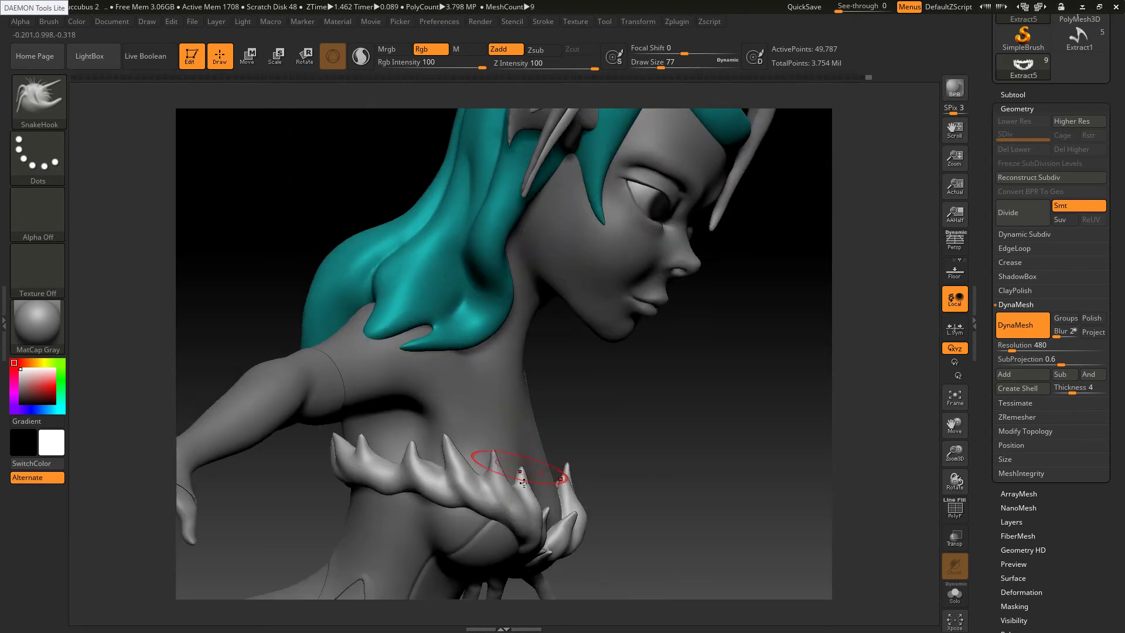
{"action": "mouse_move", "coordinate": [521, 480]}
{"action": "left_mouse_down"}
{"action": "mouse_move", "coordinate": [491, 455]}
{"action": "mouse_move", "coordinate": [358, 445]}
{"action": "left_mouse_up"}
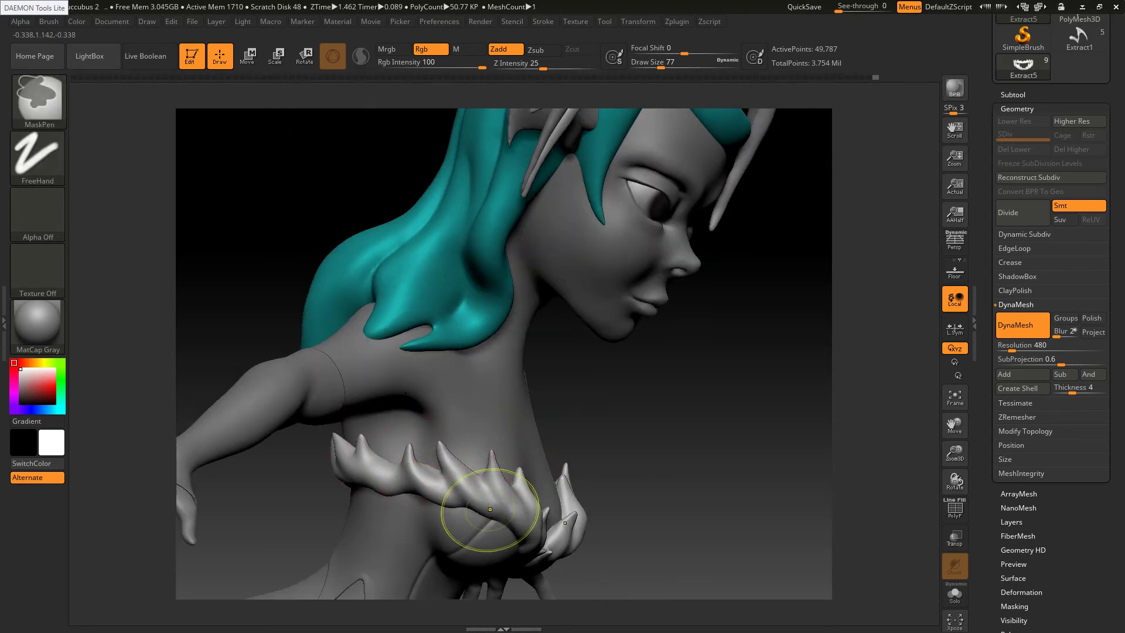
Pull up the small tufts at the trim's inner ends by the cleavage with SnakeHook at draw size 33
{"action": "right_click_drag", "start_coordinate": [490, 515], "coordinate": [440, 397], "text": "ctrl"}
{"action": "mouse_move", "coordinate": [539, 413]}
{"action": "right_mouse_down"}
{"action": "mouse_move", "coordinate": [489, 422]}
{"action": "mouse_move", "coordinate": [563, 504]}
{"action": "mouse_move", "coordinate": [573, 447]}
{"action": "mouse_move", "coordinate": [662, 511]}
{"action": "mouse_move", "coordinate": [671, 560]}
{"action": "right_mouse_up"}
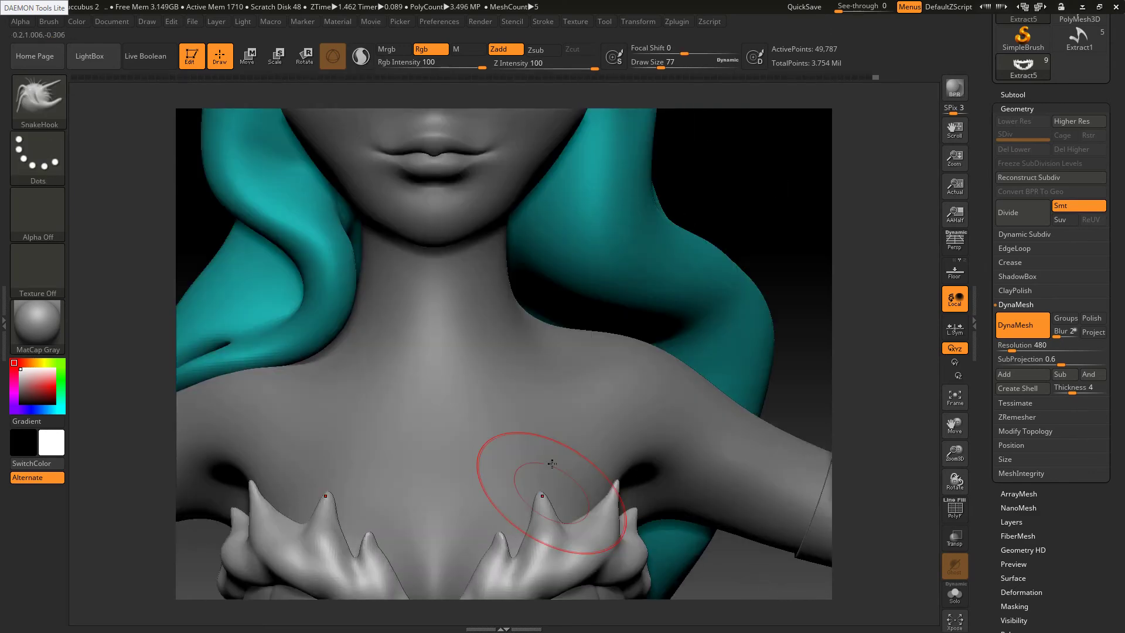
{"action": "right_click_drag", "start_coordinate": [548, 466], "coordinate": [574, 231], "text": "alt"}
{"action": "key", "text": "s"}
{"action": "left_click", "coordinate": [432, 415]}
{"action": "left_click_drag", "start_coordinate": [416, 368], "coordinate": [414, 356]}
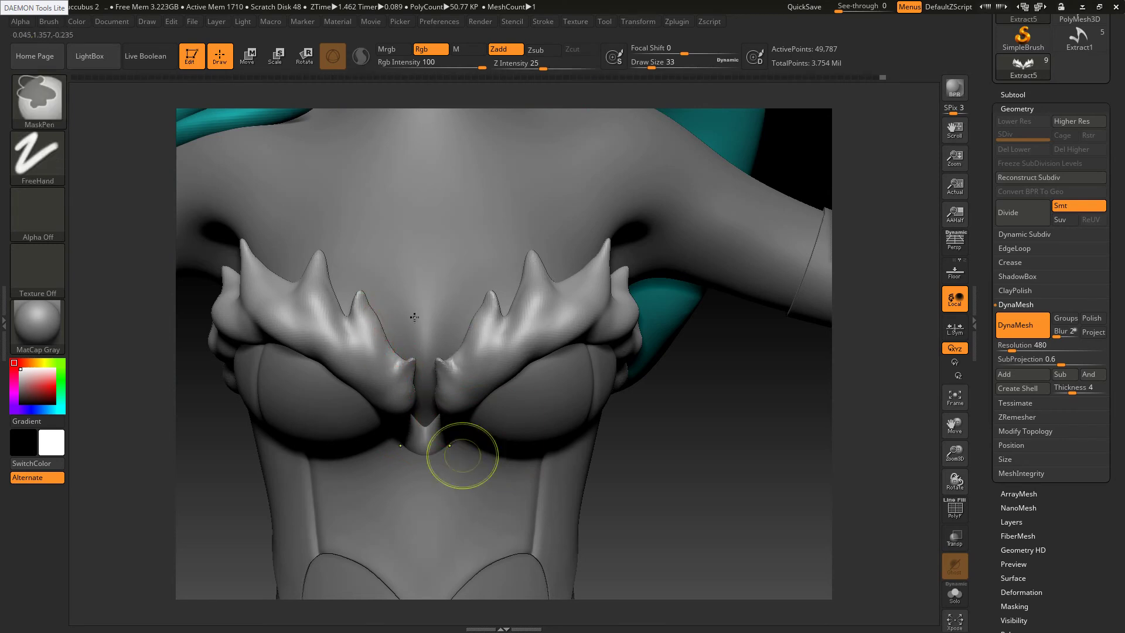
{"action": "mouse_move", "coordinate": [462, 454]}
{"action": "right_mouse_down", "text": "ctrl"}
{"action": "mouse_move", "coordinate": [511, 439]}
{"action": "mouse_move", "coordinate": [515, 487]}
{"action": "mouse_move", "coordinate": [563, 469]}
{"action": "mouse_move", "coordinate": [521, 429]}
{"action": "mouse_move", "coordinate": [557, 473]}
{"action": "right_mouse_up", "text": "ctrl"}
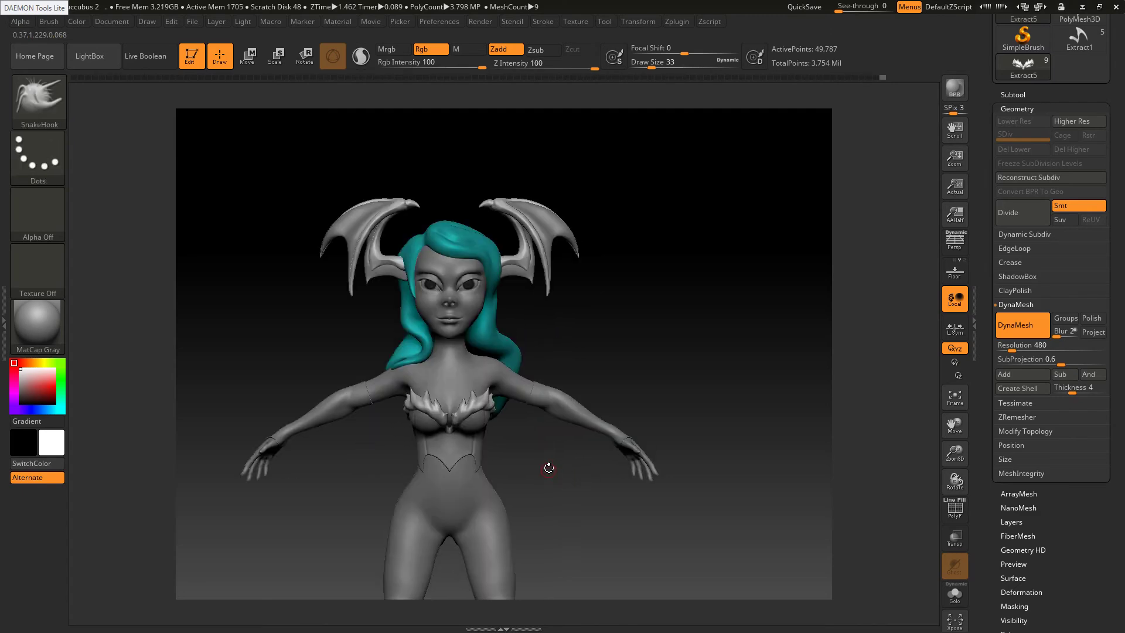
Examine the legs, stockings and heeled shoes in the reference illustration and compare them with the model's lower body
{"action": "key", "text": "alt+Tab"}
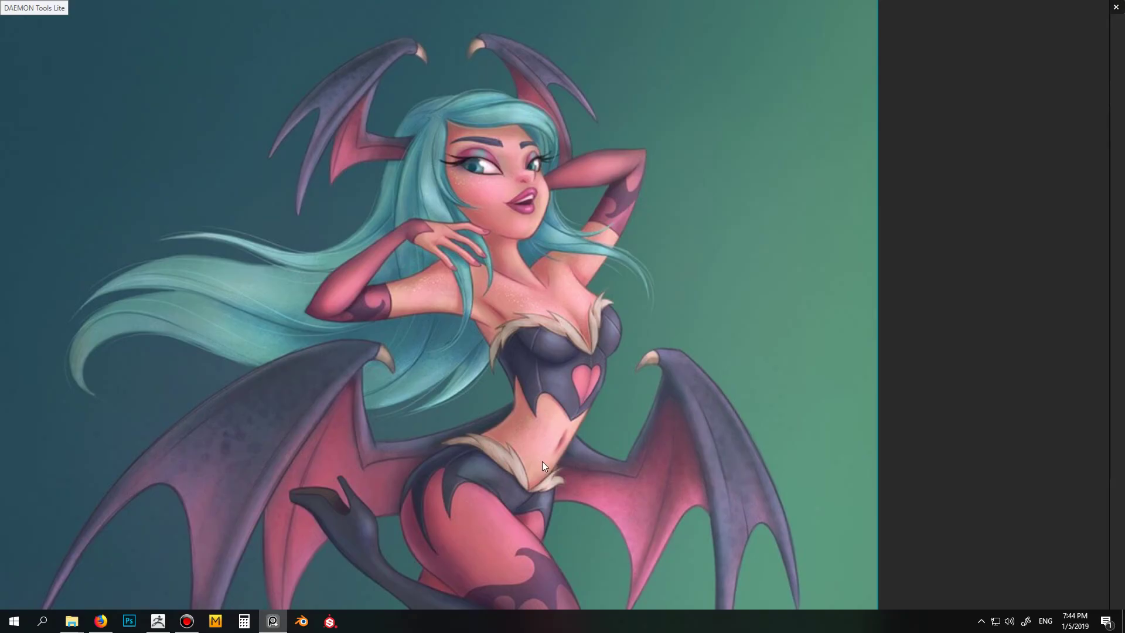
{"action": "middle_click_drag", "start_coordinate": [590, 447], "coordinate": [566, 277]}
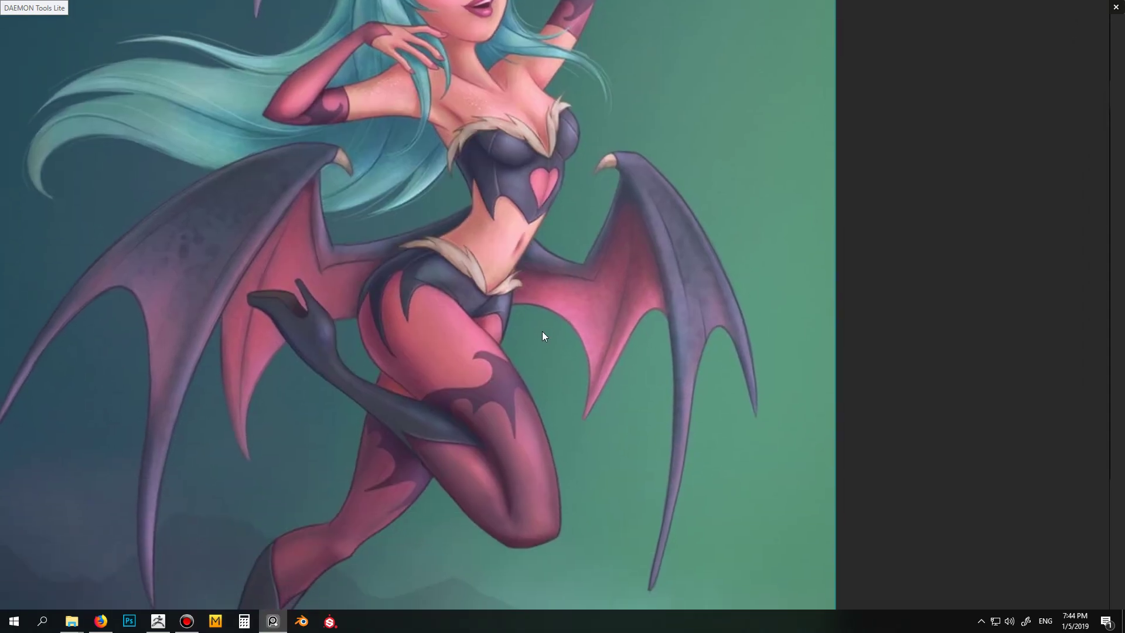
{"action": "key", "text": "alt+Tab"}
{"action": "left_click_drag", "start_coordinate": [616, 483], "coordinate": [531, 427], "text": "alt"}
{"action": "key", "text": "alt+Tab"}
{"action": "key", "text": "alt+Tab"}
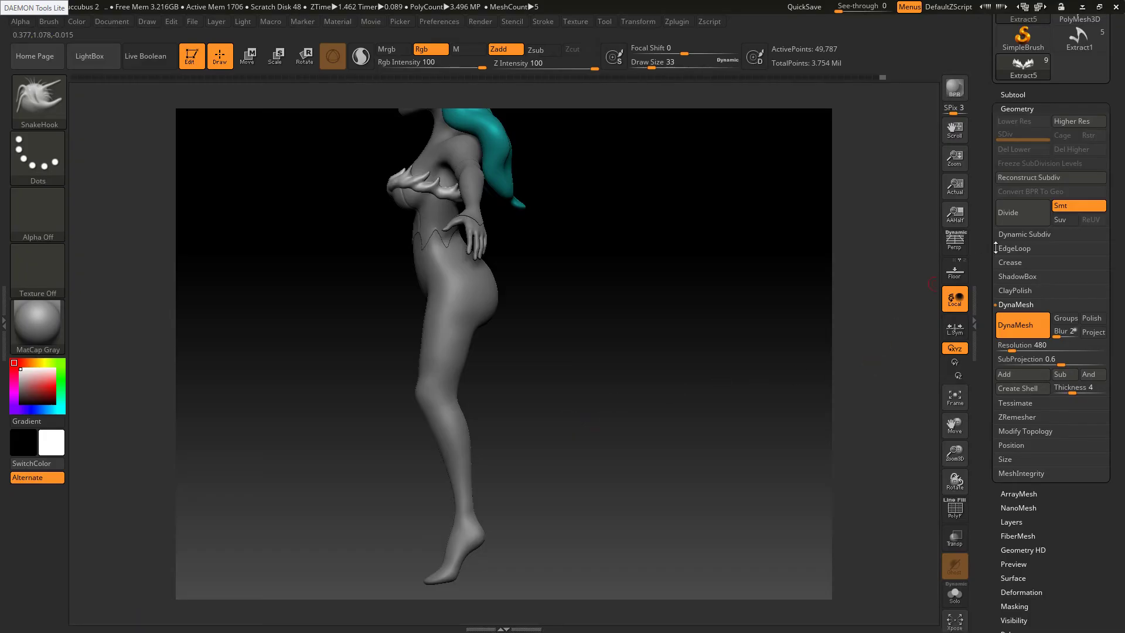
Select the Recovered_Tool body subtool and mask a round spot under each foot's heel
{"action": "left_click", "coordinate": [1017, 95]}
{"action": "left_click", "coordinate": [1028, 125]}
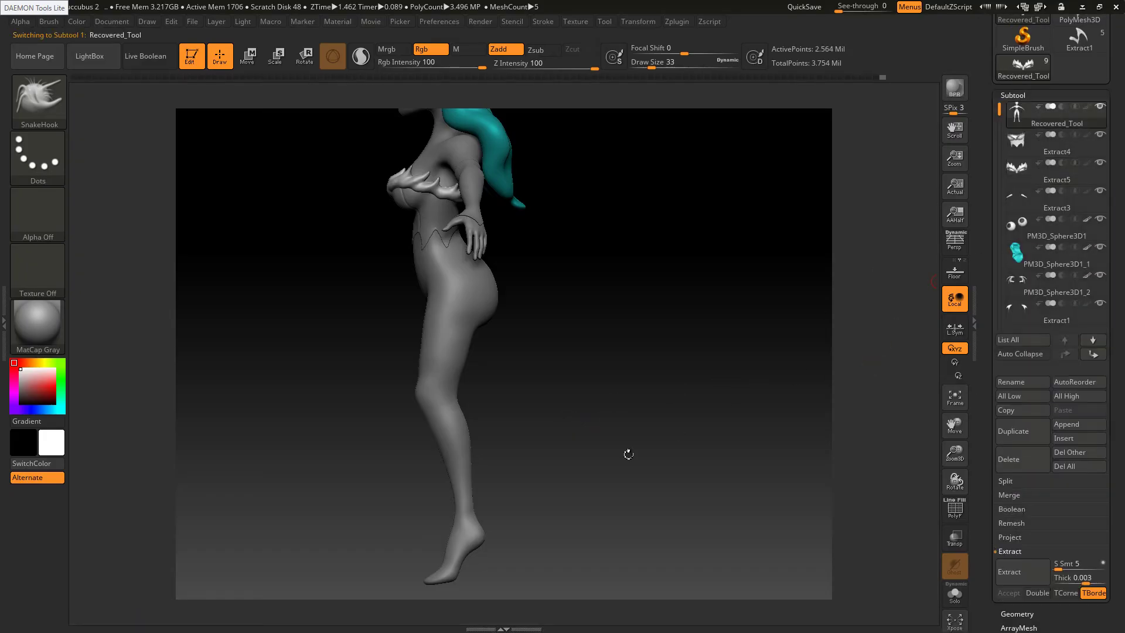
{"action": "right_click_drag", "start_coordinate": [609, 372], "coordinate": [572, 288]}
{"action": "mouse_move", "coordinate": [516, 187]}
{"action": "right_mouse_down", "text": "alt"}
{"action": "mouse_move", "coordinate": [565, 276]}
{"action": "mouse_move", "coordinate": [542, 275]}
{"action": "right_mouse_up", "text": "alt"}
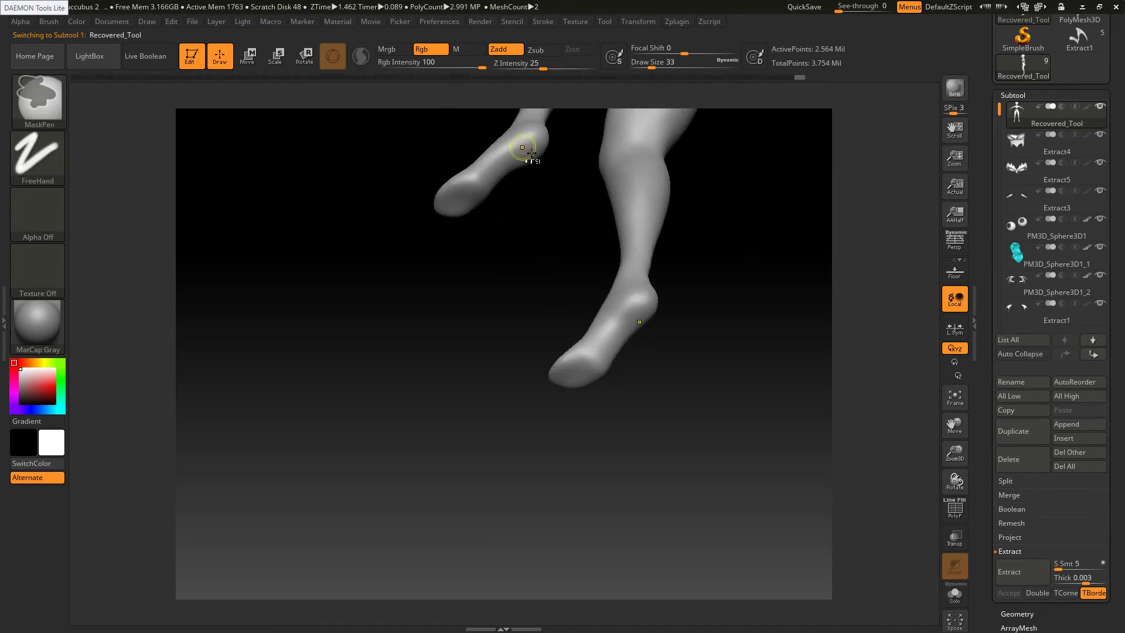
{"action": "left_click_drag", "start_coordinate": [528, 151], "coordinate": [532, 150], "text": "ctrl"}
{"action": "left_click_drag", "start_coordinate": [546, 220], "coordinate": [552, 231], "text": "ctrl"}
{"action": "left_click_drag", "start_coordinate": [531, 152], "coordinate": [529, 148], "text": "ctrl"}
{"action": "left_click", "coordinate": [530, 151], "text": "ctrl"}
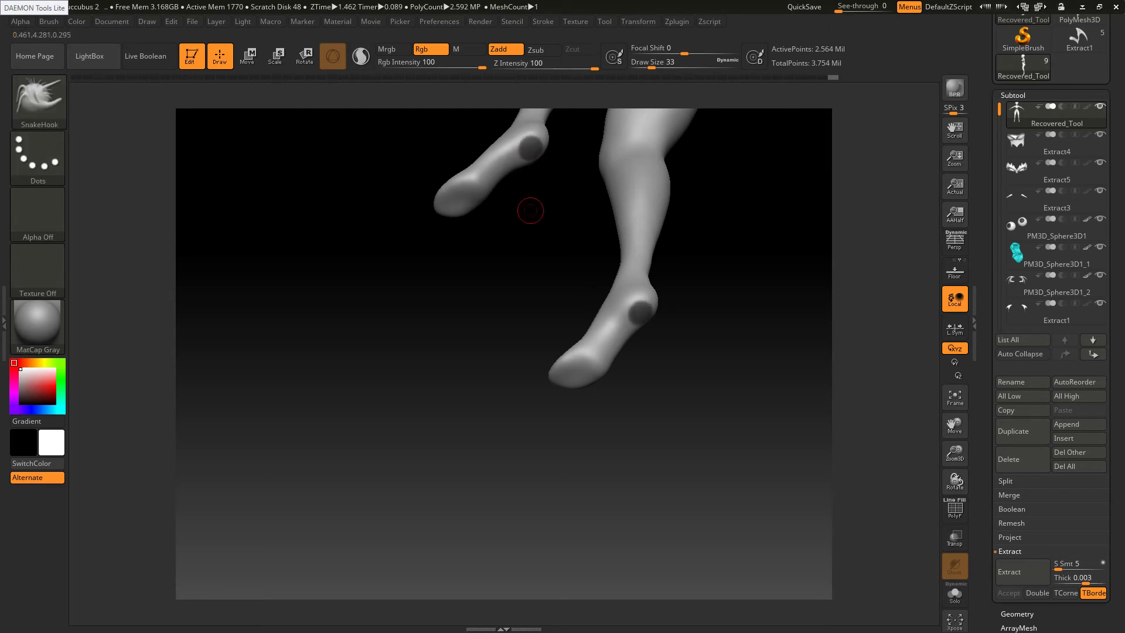
Invert the mask and pull a high heel down from each foot with SnakeHook, using draw size 94 to shape it
{"action": "right_click_drag", "start_coordinate": [530, 211], "coordinate": [577, 246]}
{"action": "left_click_drag", "start_coordinate": [554, 226], "coordinate": [563, 428]}
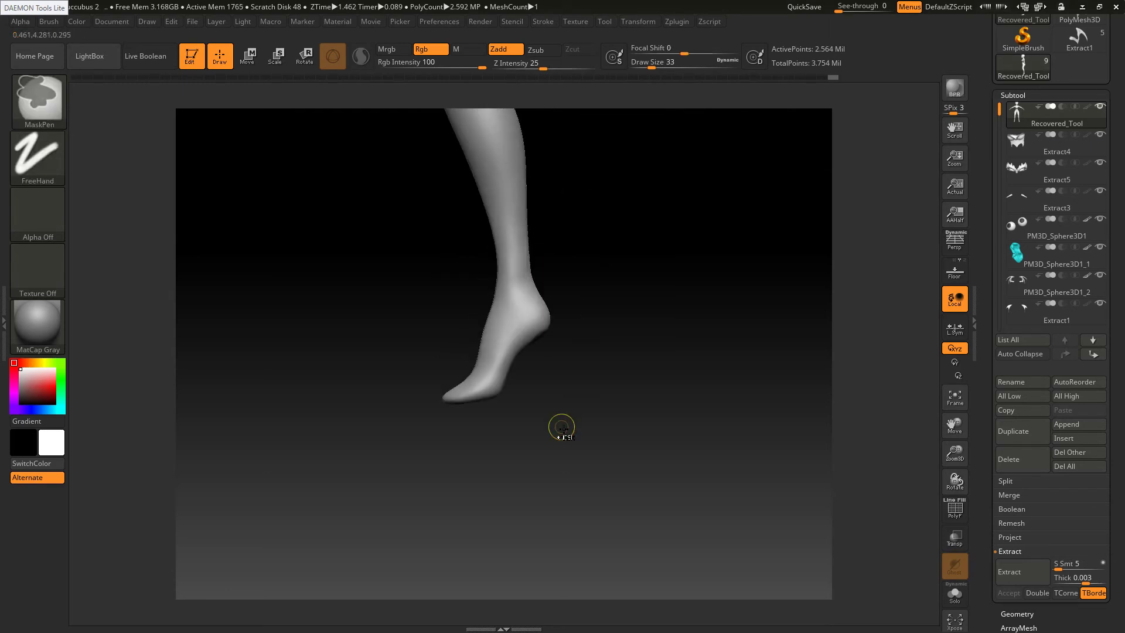
{"action": "left_click", "coordinate": [563, 427], "text": "ctrl"}
{"action": "key", "text": "b"}
{"action": "key", "text": "Escape"}
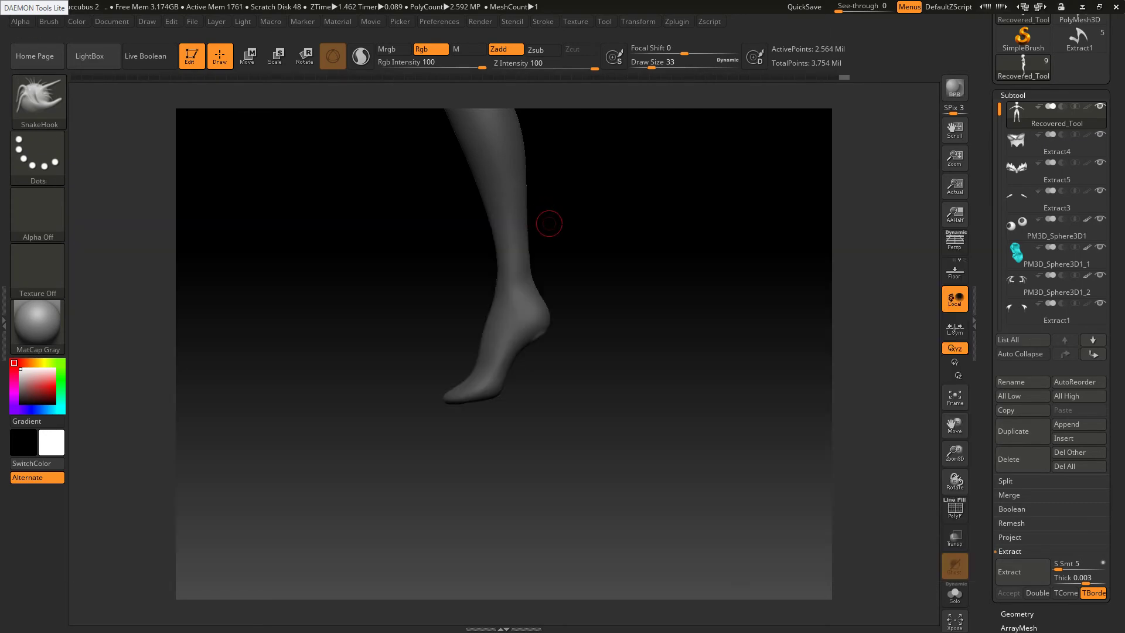
{"action": "left_click_drag", "start_coordinate": [548, 221], "coordinate": [553, 345]}
{"action": "key", "text": "s"}
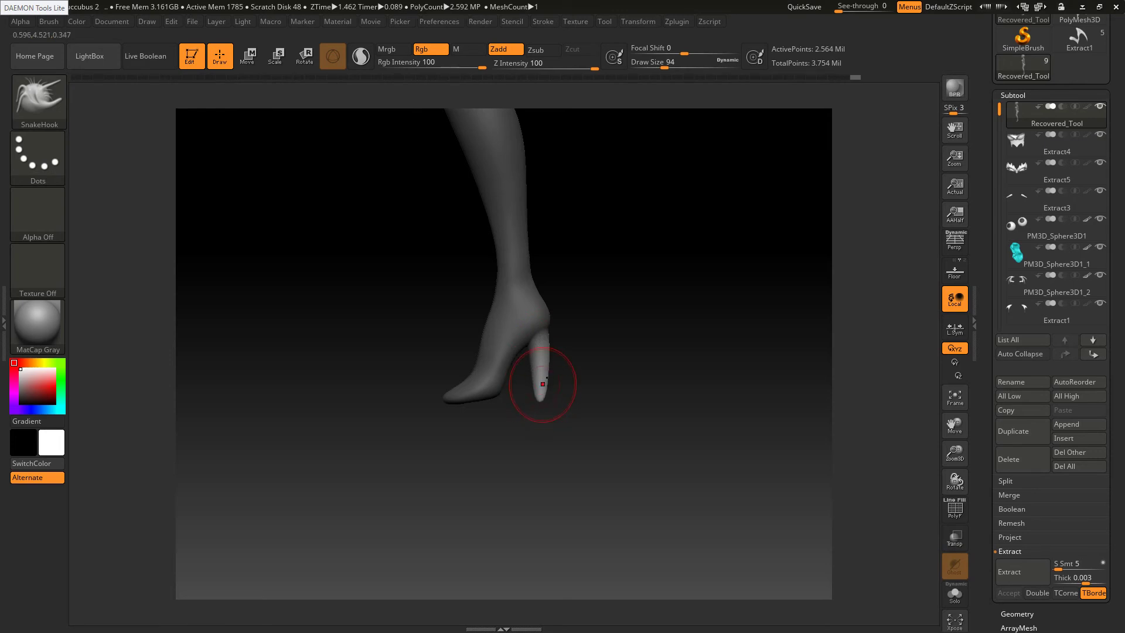
{"action": "left_click", "coordinate": [541, 340], "text": "ctrl+alt+shift"}
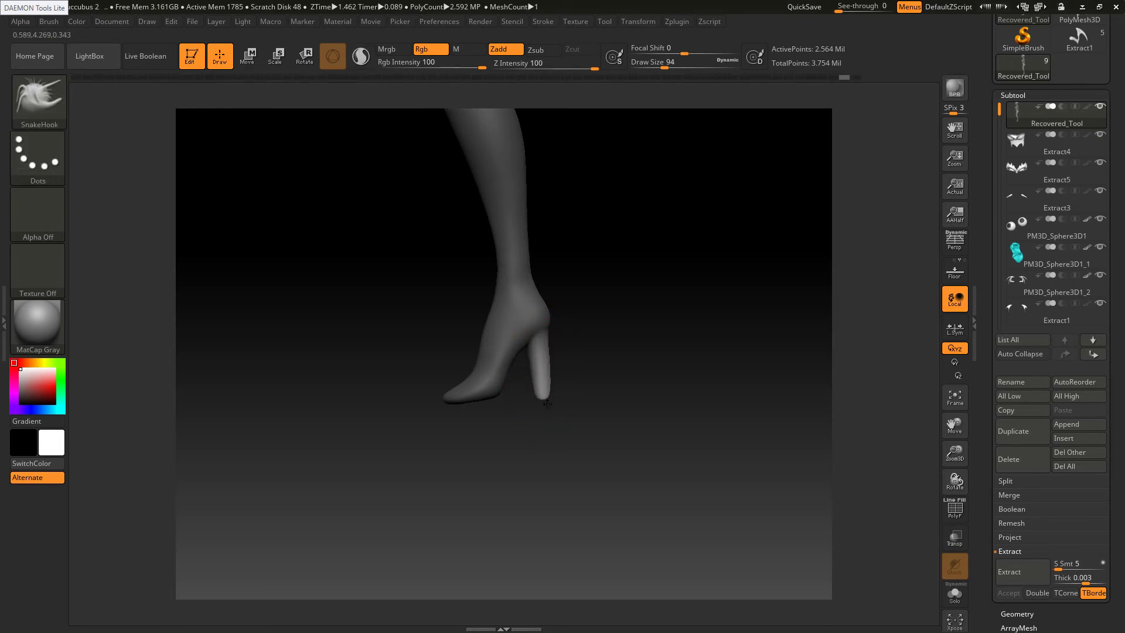
Smooth the shoe heels and adjust their shape in side view with SnakeHook at draw size 124
{"action": "mouse_move", "coordinate": [540, 359]}
{"action": "left_mouse_down", "text": "shift"}
{"action": "mouse_move", "coordinate": [544, 384]}
{"action": "mouse_move", "coordinate": [592, 388]}
{"action": "mouse_move", "coordinate": [546, 391]}
{"action": "left_mouse_up", "text": "shift"}
{"action": "key", "text": "]"}
{"action": "key", "text": "]"}
{"action": "key", "text": "]"}
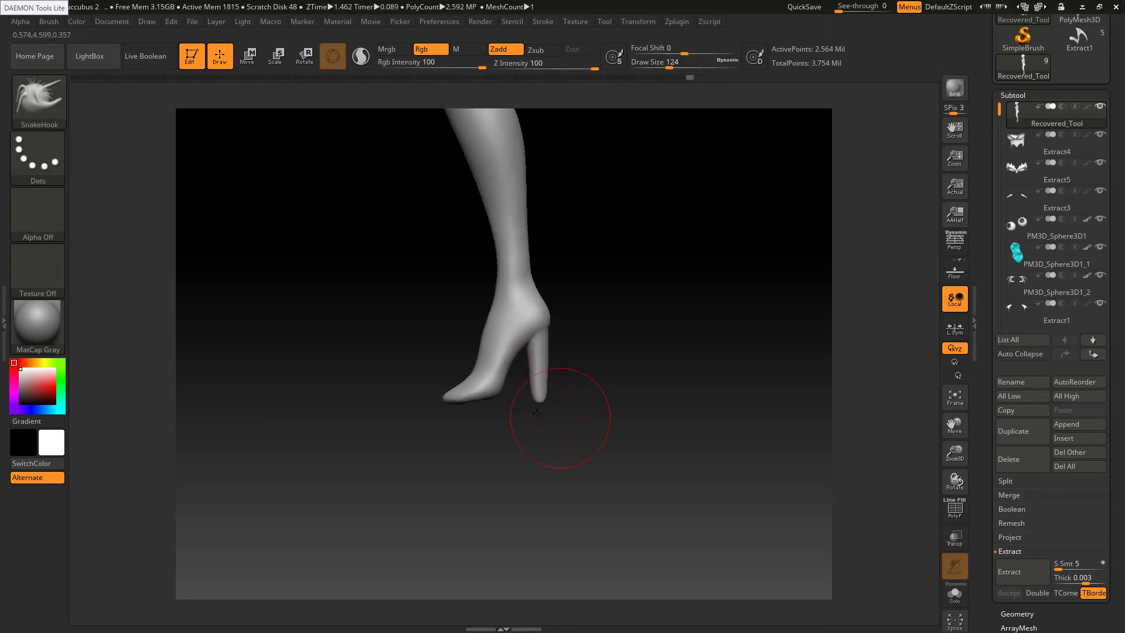
{"action": "left_click_drag", "start_coordinate": [537, 413], "coordinate": [592, 416]}
Reshape the shoe heel's tip from behind, reducing the SnakeHook draw size to 31
{"action": "key", "text": "ctrl"}
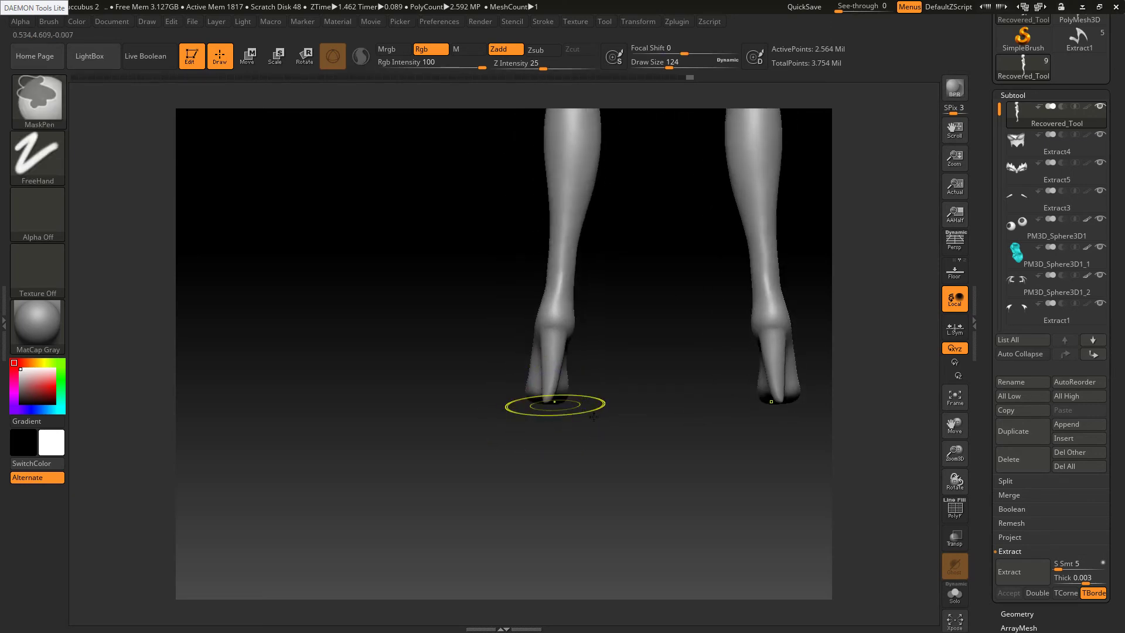
{"action": "right_click_drag", "start_coordinate": [594, 417], "coordinate": [592, 443], "text": "ctrl"}
{"action": "key", "text": "["}
{"action": "key", "text": "["}
{"action": "key", "text": "s"}
{"action": "left_click_drag", "start_coordinate": [555, 396], "coordinate": [549, 397]}
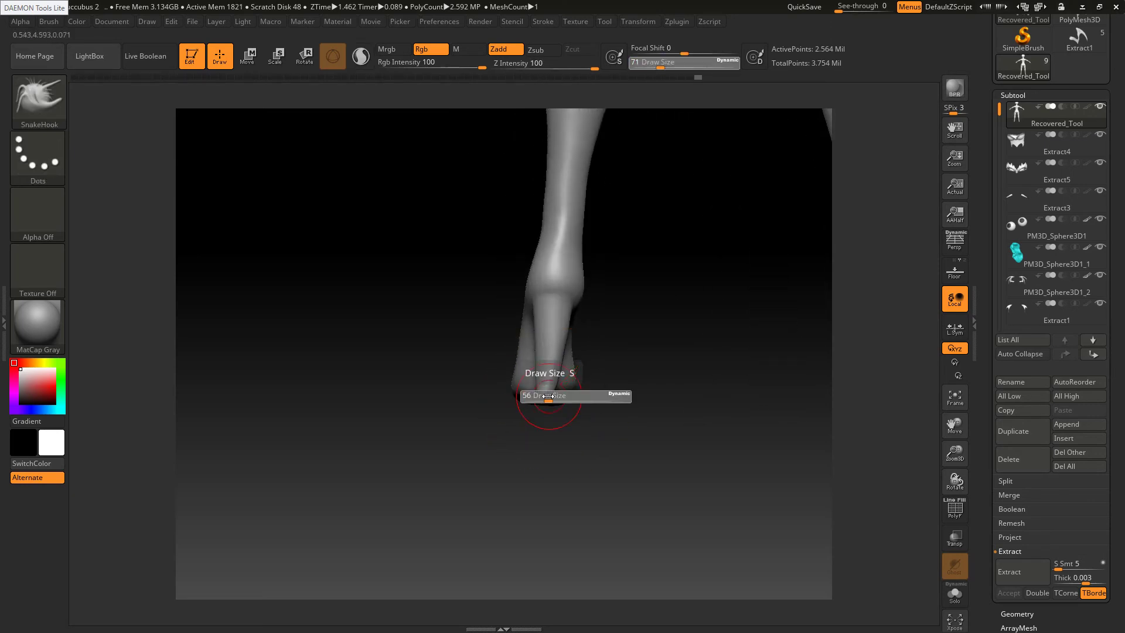
{"action": "right_click_drag", "start_coordinate": [609, 419], "coordinate": [610, 454], "text": "ctrl"}
{"action": "key", "text": "s"}
{"action": "left_click_drag", "start_coordinate": [550, 388], "coordinate": [546, 387]}
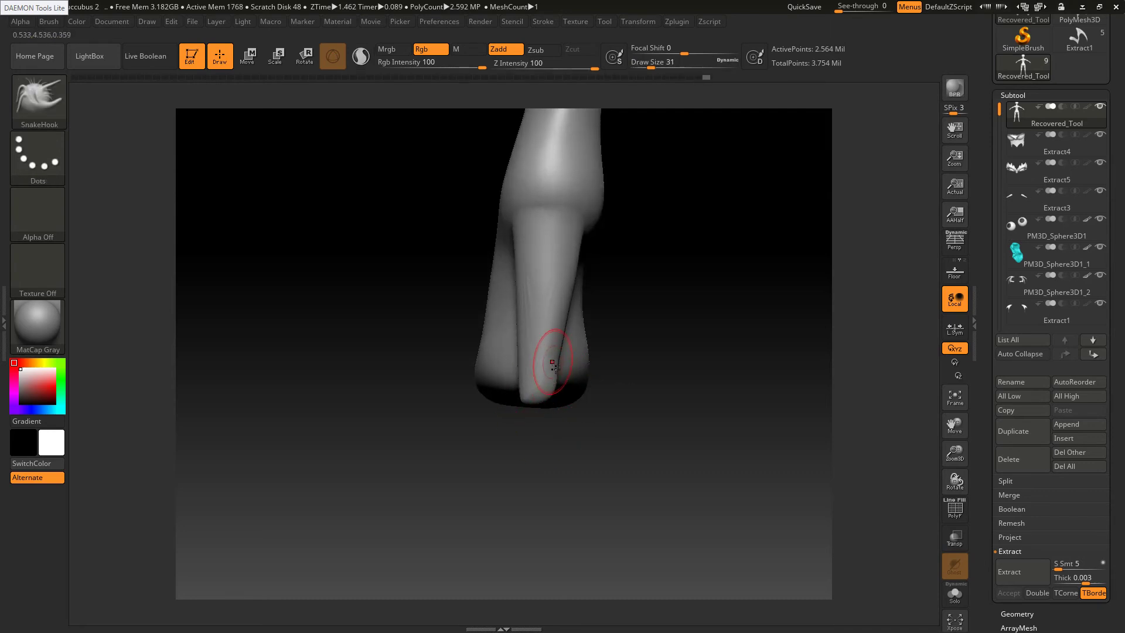
Shape the lower part of the shoe heel from behind with SnakeHook at draw size 59
{"action": "key", "text": "s"}
{"action": "left_click_drag", "start_coordinate": [546, 347], "coordinate": [553, 347]}
{"action": "mouse_move", "coordinate": [552, 349]}
{"action": "left_mouse_down"}
{"action": "mouse_move", "coordinate": [559, 336]}
{"action": "mouse_move", "coordinate": [560, 403]}
{"action": "left_mouse_up"}
{"action": "right_click_drag", "start_coordinate": [566, 405], "coordinate": [628, 408], "text": "shift"}
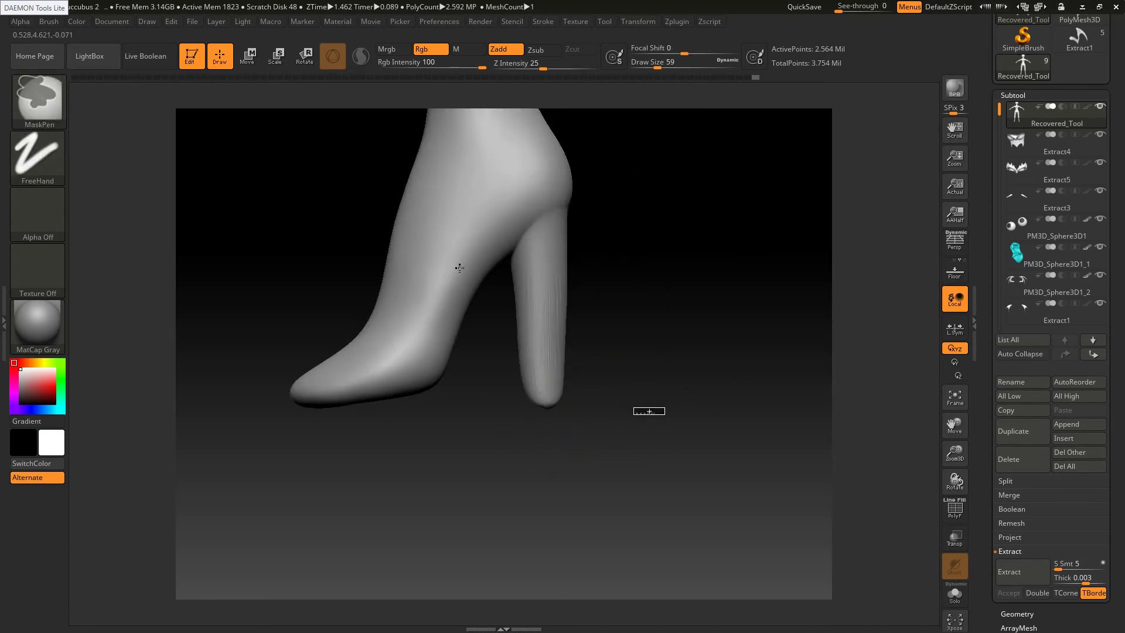
Remesh the body with DynaMesh and smooth the surface of the shoe heels
{"action": "left_click_drag", "start_coordinate": [634, 407], "coordinate": [665, 414], "text": "ctrl"}
{"action": "key", "text": "shift"}
{"action": "left_click_drag", "start_coordinate": [543, 316], "coordinate": [557, 338], "text": "shift"}
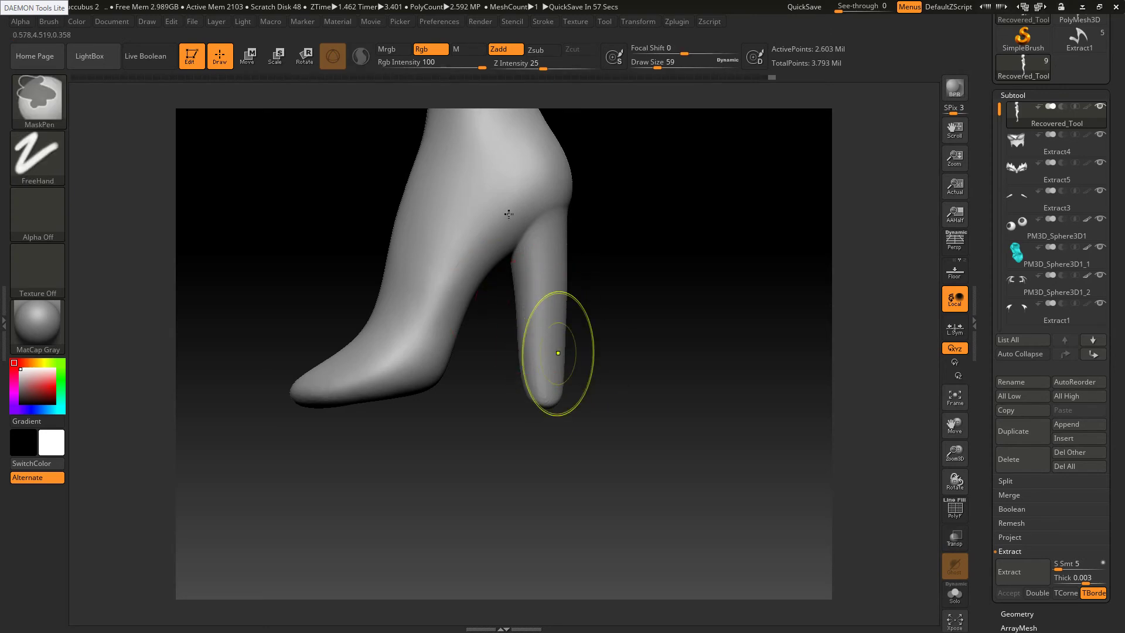
Review the whole figure, then examine the lower legs and heeled feet from the front against the reference illustration
{"action": "mouse_move", "coordinate": [557, 351]}
{"action": "right_mouse_down", "text": "alt"}
{"action": "mouse_move", "coordinate": [528, 178]}
{"action": "mouse_move", "coordinate": [545, 352]}
{"action": "right_mouse_up", "text": "alt"}
{"action": "mouse_move", "coordinate": [521, 200]}
{"action": "right_mouse_down", "text": "alt"}
{"action": "mouse_move", "coordinate": [557, 317]}
{"action": "mouse_move", "coordinate": [480, 155]}
{"action": "mouse_move", "coordinate": [576, 411]}
{"action": "right_mouse_up", "text": "alt"}
{"action": "right_click_drag", "start_coordinate": [506, 238], "coordinate": [615, 354], "text": "alt"}
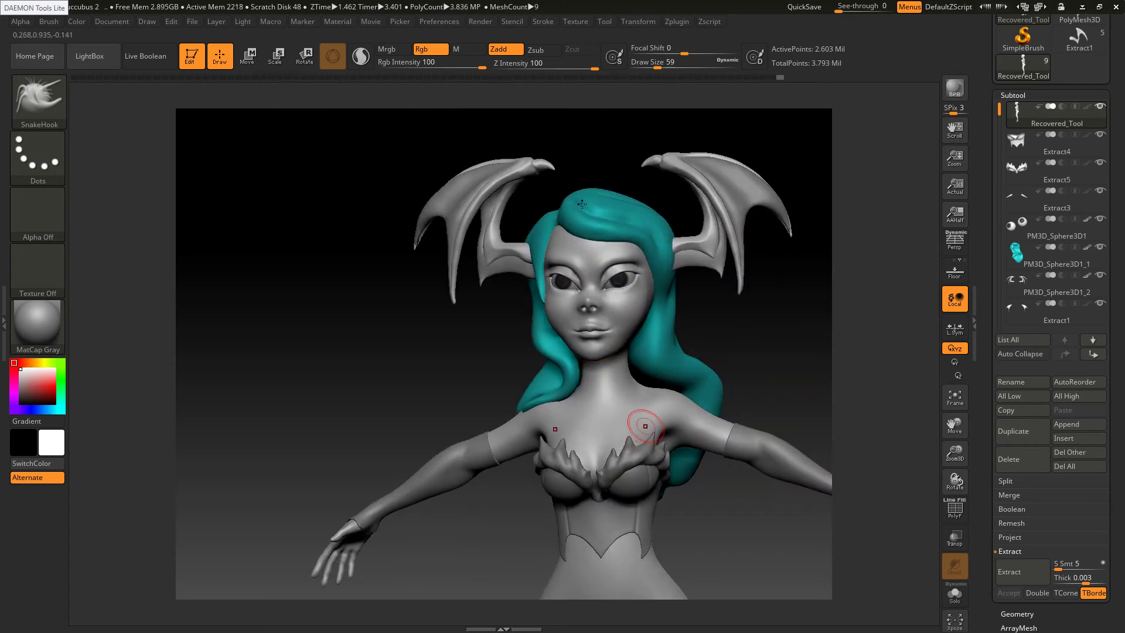
{"action": "right_click_drag", "start_coordinate": [645, 424], "coordinate": [591, 274], "text": "alt"}
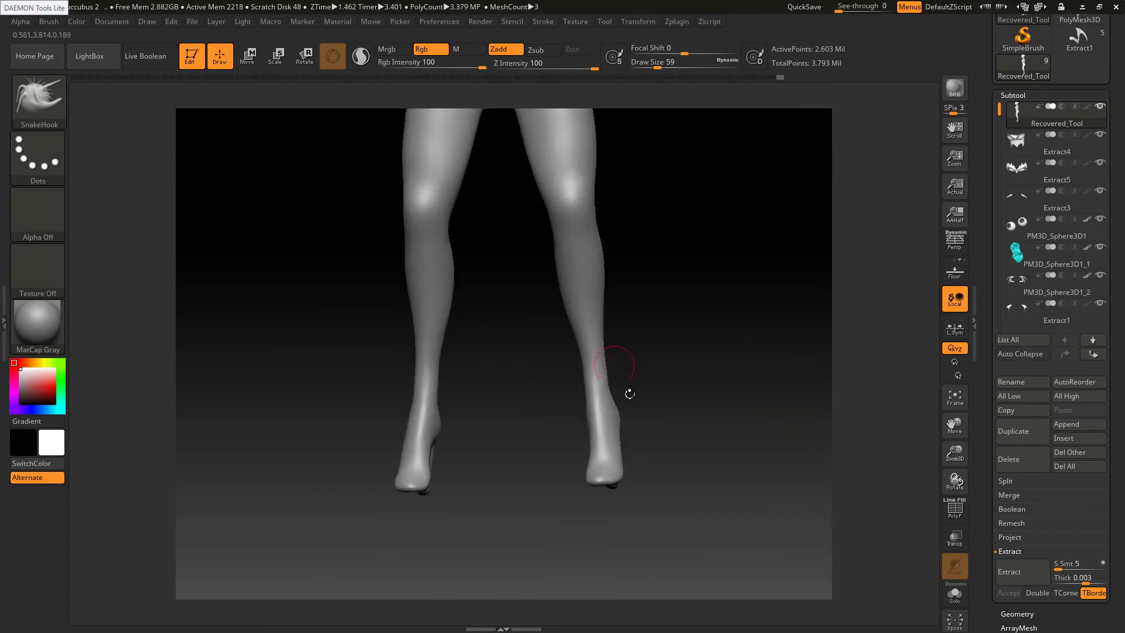
{"action": "right_click_drag", "start_coordinate": [642, 396], "coordinate": [674, 437], "text": "shift"}
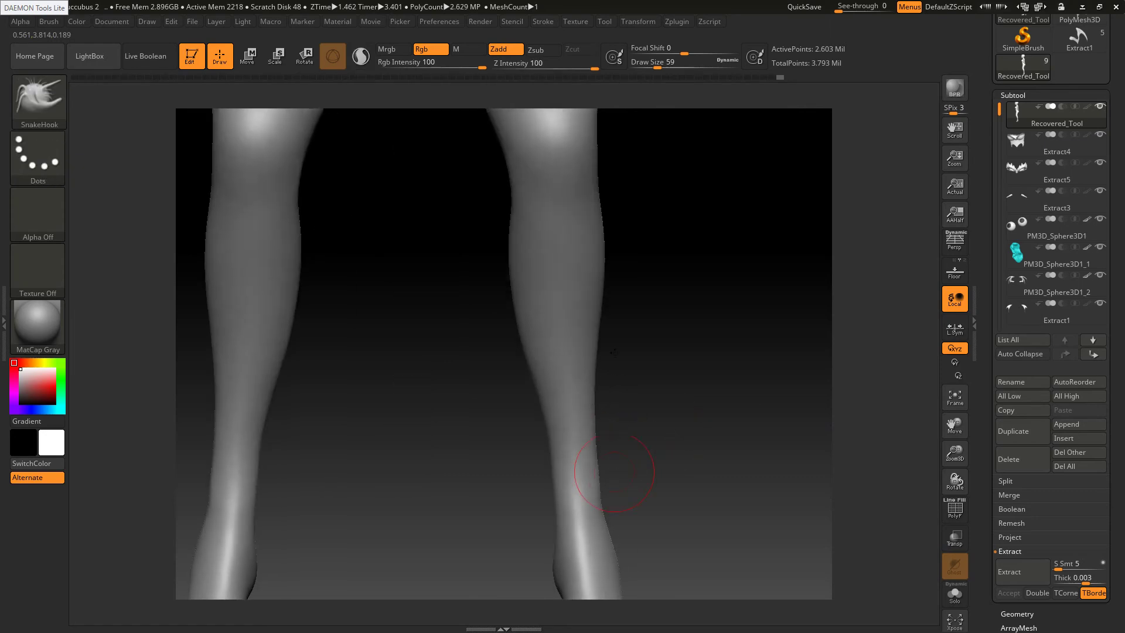
{"action": "right_click_drag", "start_coordinate": [620, 491], "coordinate": [602, 331], "text": "alt"}
{"action": "key", "text": "b"}
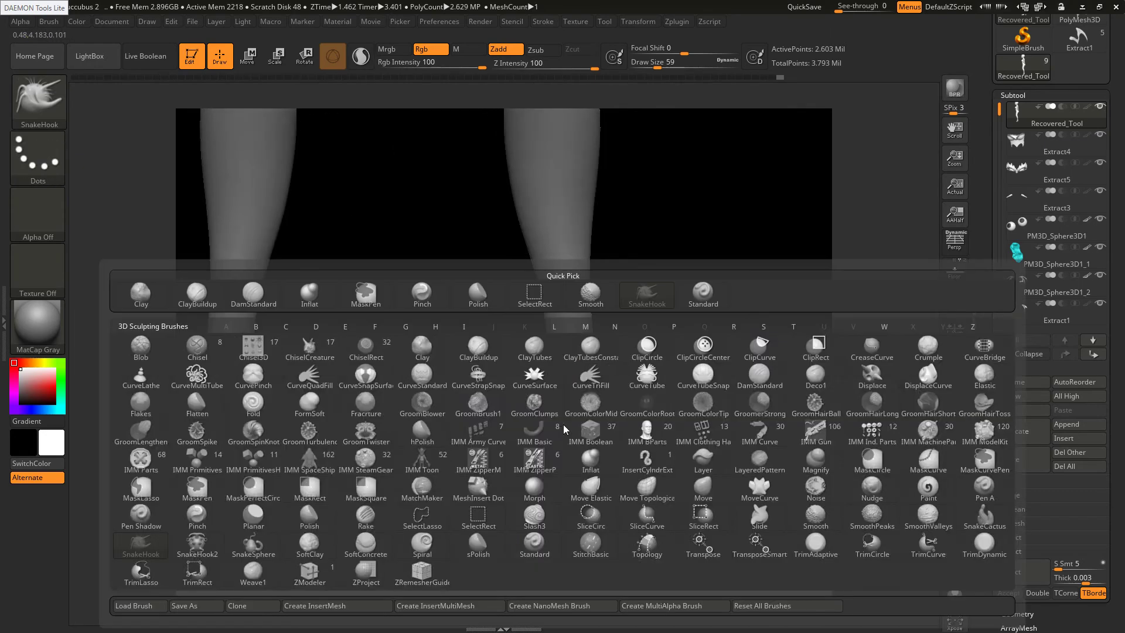
{"action": "key", "text": "alt+Tab"}
{"action": "key", "text": "alt+Tab"}
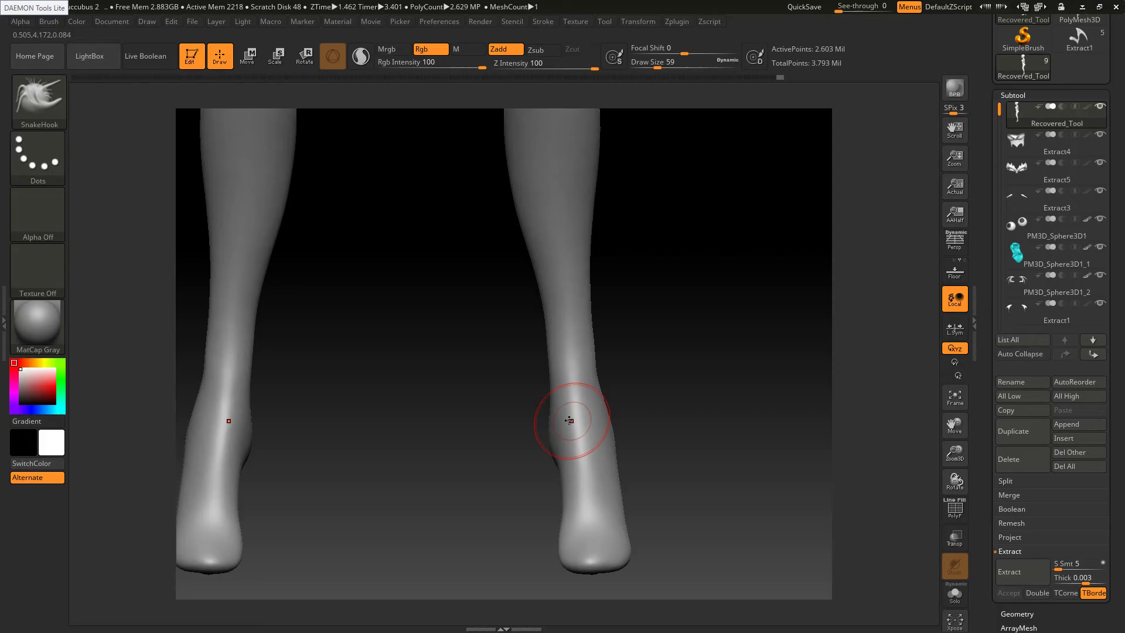
Reshape the instep and widen the forefoot from the front with SnakeHook, raising the draw size to 68
{"action": "left_click_drag", "start_coordinate": [569, 475], "coordinate": [555, 448]}
{"action": "mouse_move", "coordinate": [568, 499]}
{"action": "left_mouse_down"}
{"action": "mouse_move", "coordinate": [557, 525]}
{"action": "mouse_move", "coordinate": [559, 478]}
{"action": "left_mouse_up"}
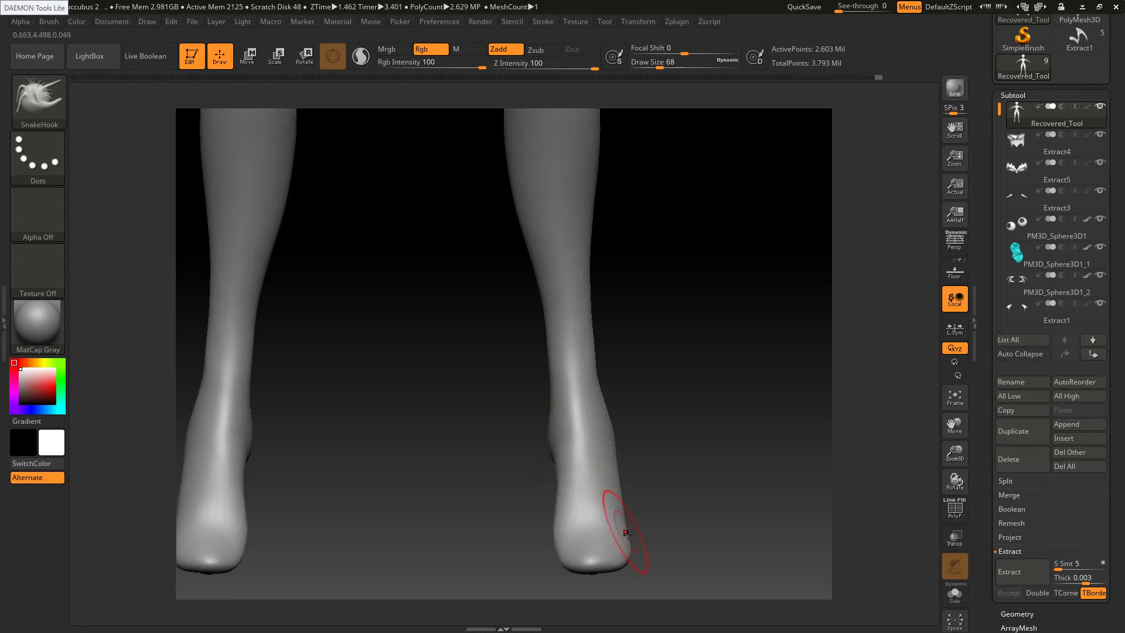
{"action": "left_click_drag", "start_coordinate": [625, 534], "coordinate": [630, 537]}
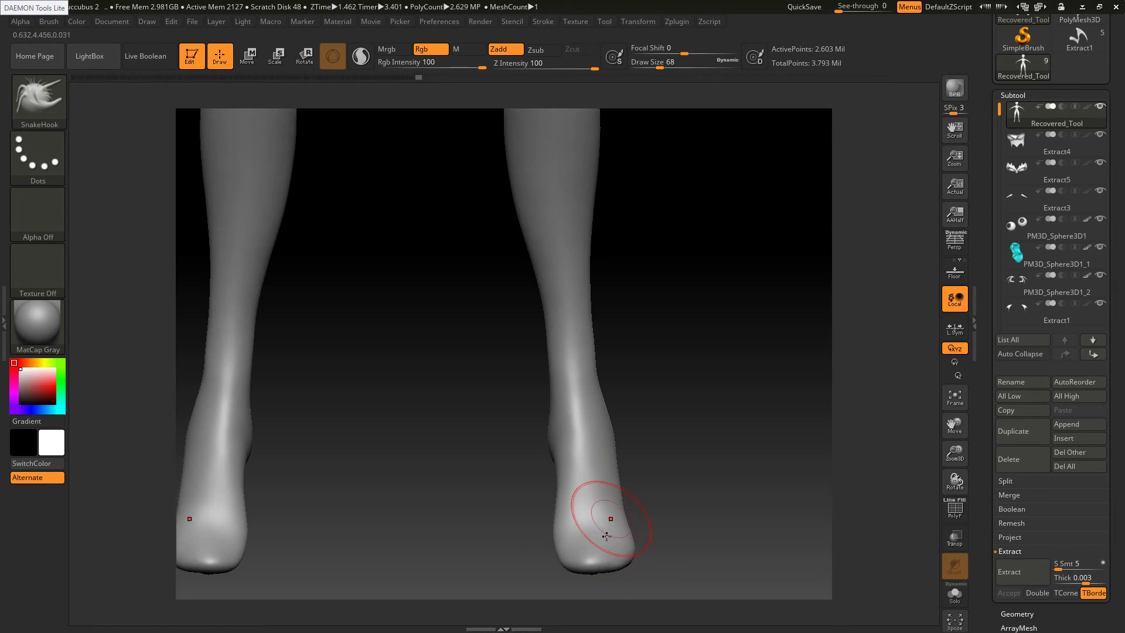
{"action": "mouse_move", "coordinate": [606, 535]}
{"action": "right_mouse_down"}
{"action": "mouse_move", "coordinate": [628, 541]}
{"action": "mouse_move", "coordinate": [590, 517]}
{"action": "right_mouse_up"}
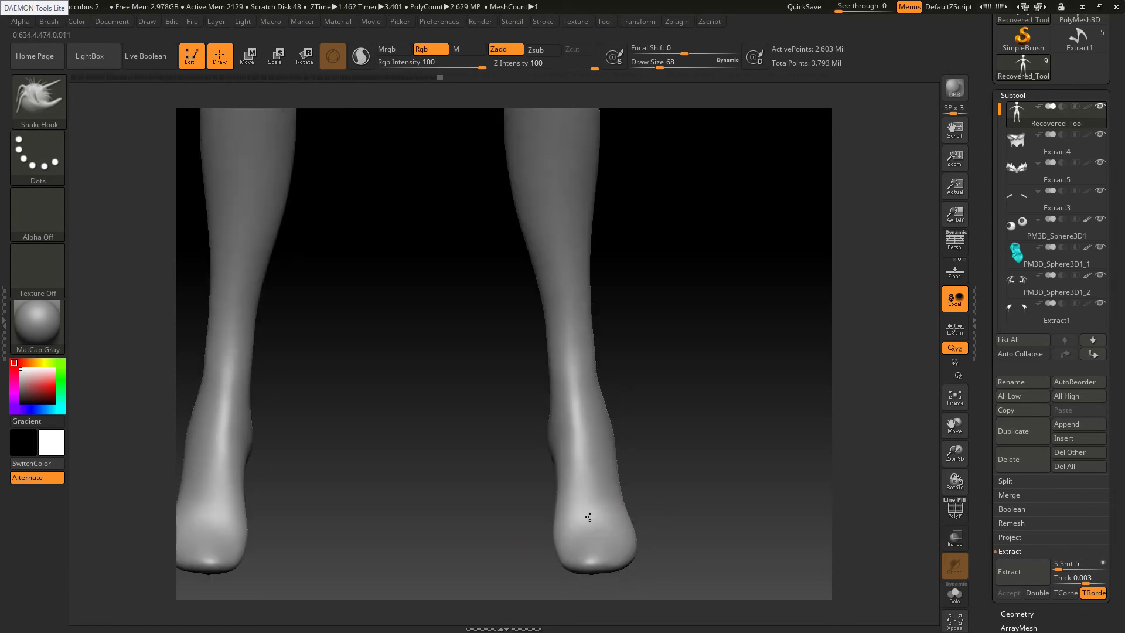
Smooth the forefoot, the instep and the tip of the shoe heel at draw size 68
{"action": "key", "text": "shift"}
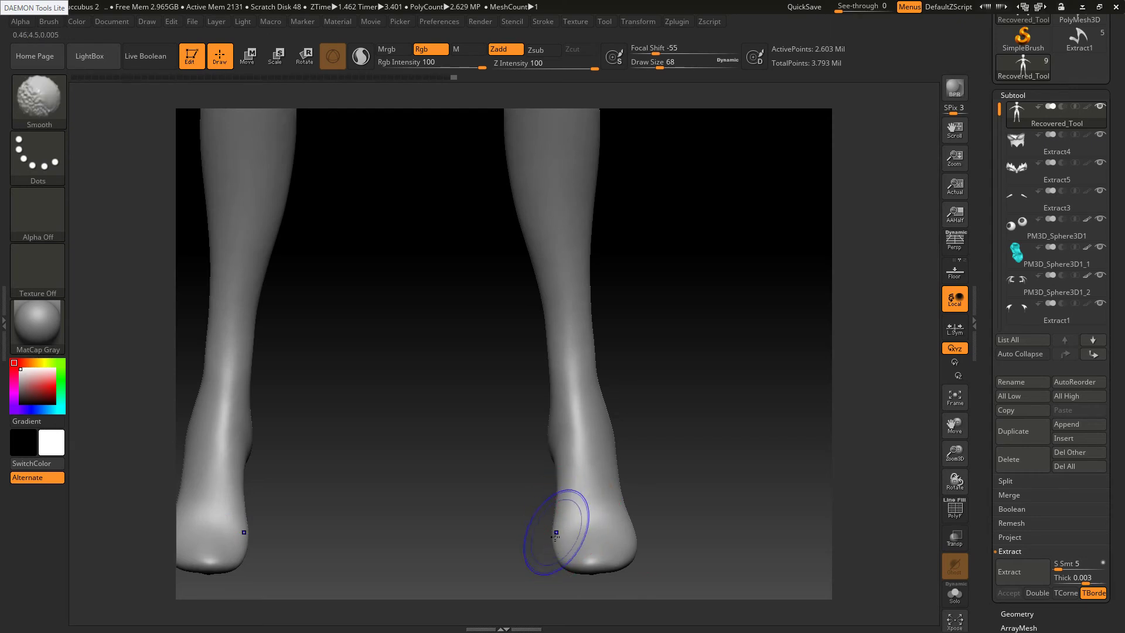
{"action": "mouse_move", "coordinate": [622, 494]}
{"action": "left_mouse_down", "text": "shift"}
{"action": "mouse_move", "coordinate": [561, 494]}
{"action": "mouse_move", "coordinate": [566, 448]}
{"action": "left_mouse_up", "text": "shift"}
{"action": "mouse_move", "coordinate": [563, 430]}
{"action": "right_mouse_down"}
{"action": "mouse_move", "coordinate": [627, 431]}
{"action": "mouse_move", "coordinate": [545, 443]}
{"action": "right_mouse_up"}
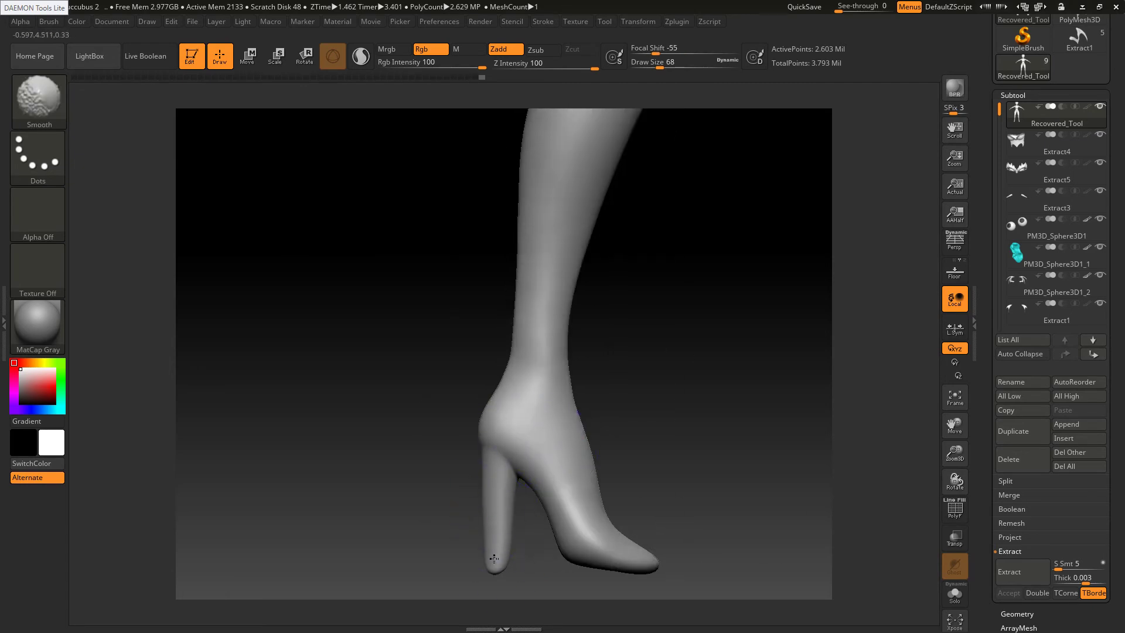
{"action": "left_click_drag", "start_coordinate": [494, 559], "coordinate": [498, 560], "text": "shift"}
Reshape the forefoot sole and the shoe heel's tip from the side with SnakeHook at draw size 83
{"action": "key", "text": "b"}
{"action": "key", "text": "s"}
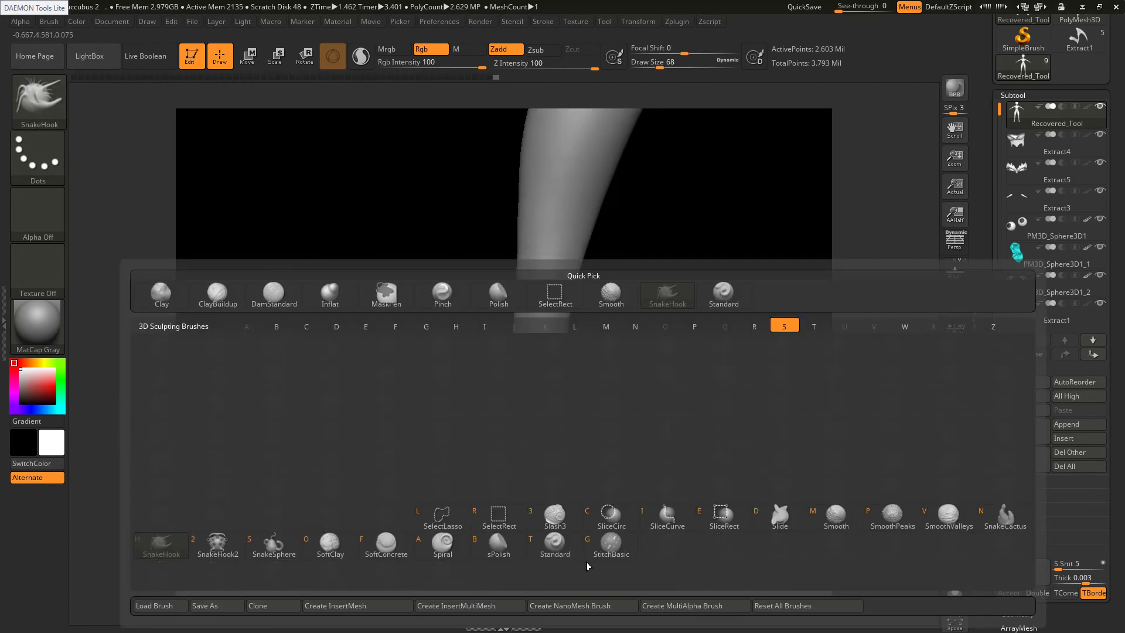
{"action": "key", "text": "h"}
{"action": "key", "text": "s"}
{"action": "mouse_move", "coordinate": [589, 565]}
{"action": "left_mouse_down"}
{"action": "mouse_move", "coordinate": [527, 552]}
{"action": "mouse_move", "coordinate": [595, 546]}
{"action": "mouse_move", "coordinate": [540, 493]}
{"action": "mouse_move", "coordinate": [618, 513]}
{"action": "left_mouse_up"}
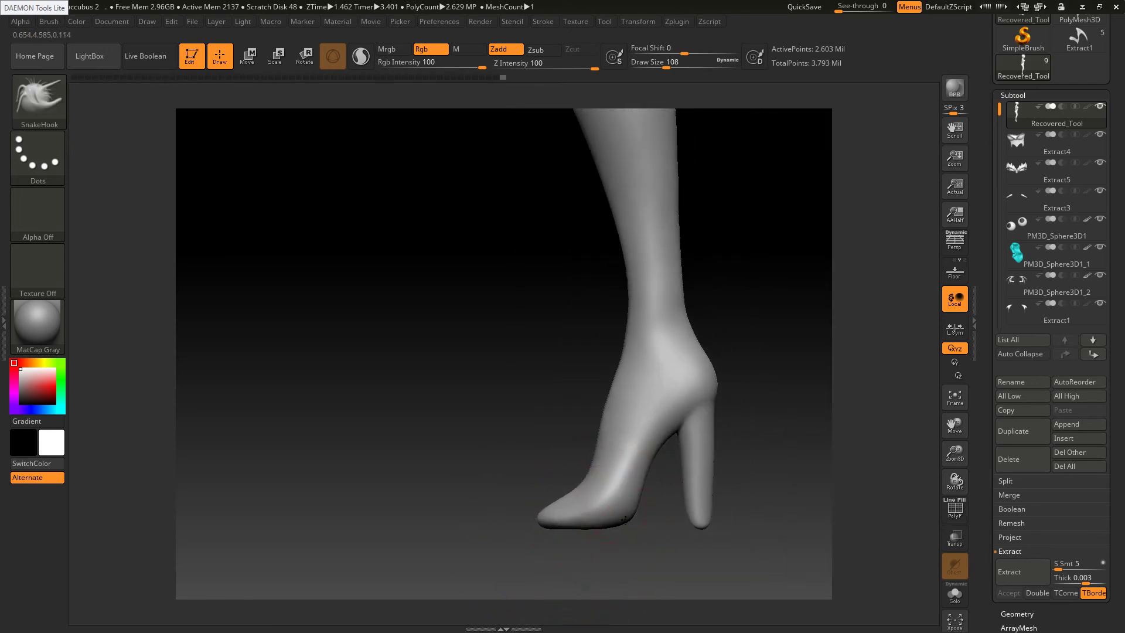
{"action": "key", "text": "bracketleft"}
{"action": "key", "text": "bracketleft"}
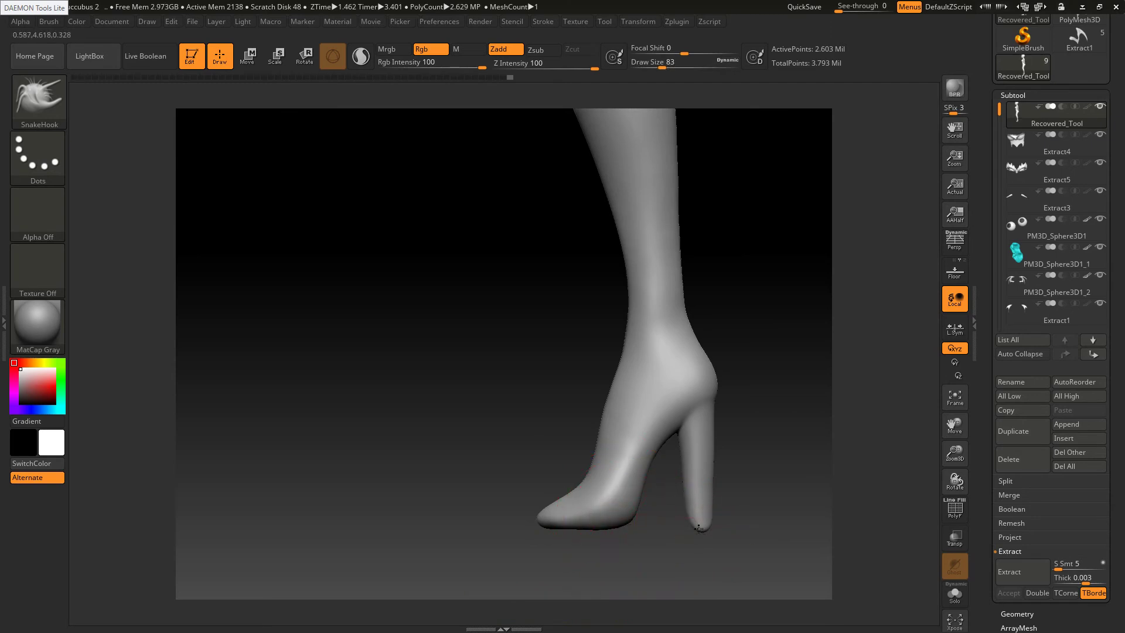
{"action": "left_click_drag", "start_coordinate": [606, 517], "coordinate": [609, 518]}
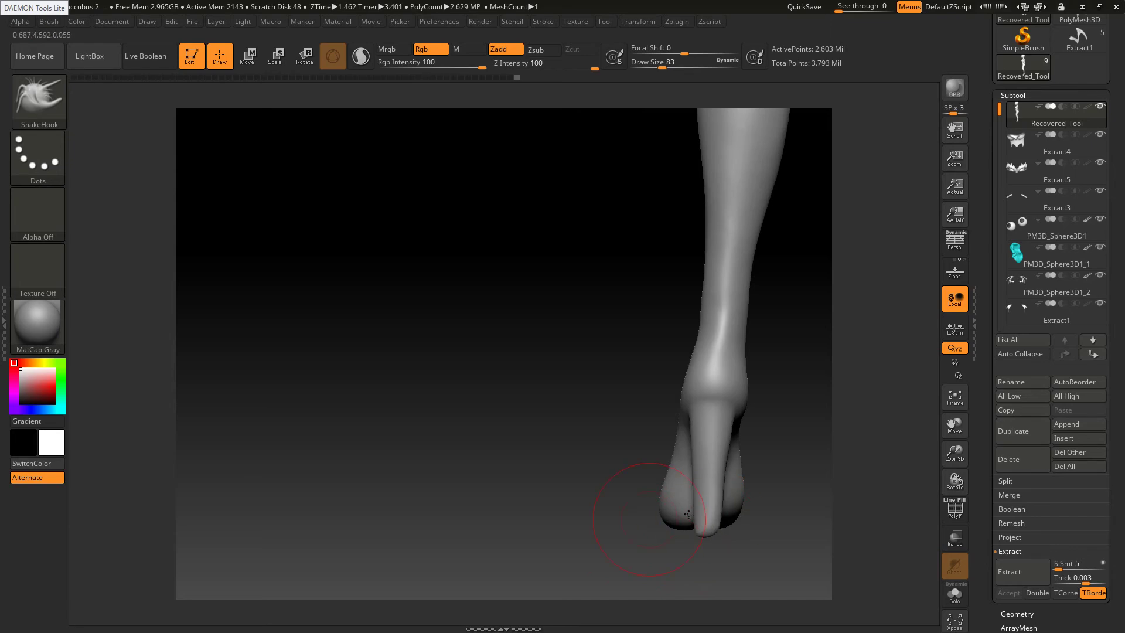
{"action": "mouse_move", "coordinate": [720, 532]}
{"action": "left_mouse_down"}
{"action": "mouse_move", "coordinate": [607, 413]}
{"action": "mouse_move", "coordinate": [478, 411]}
{"action": "left_mouse_up"}
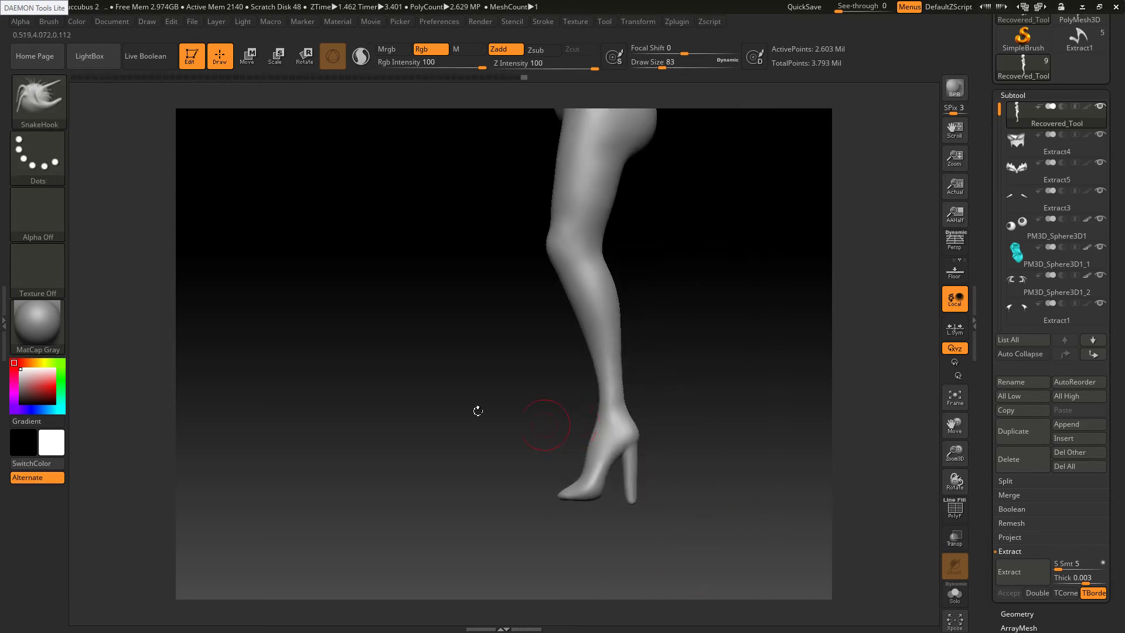
Cut the shoe heels' tips flat at sole level with a straight horizontal TrimCurve cut in side view
{"action": "key", "text": "b"}
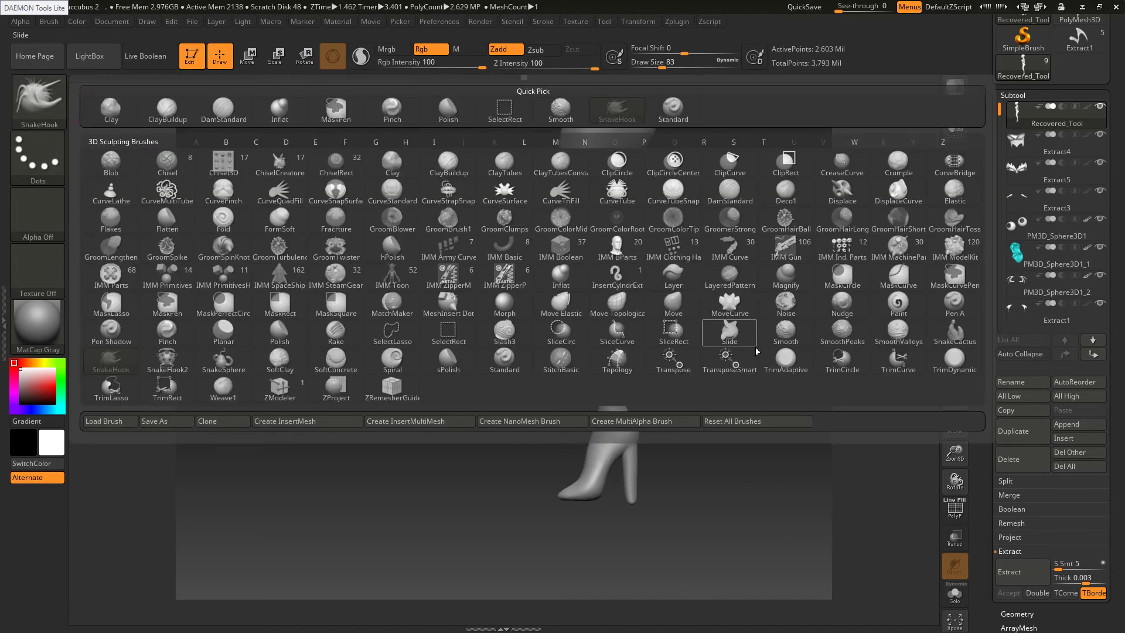
{"action": "key", "text": "t"}
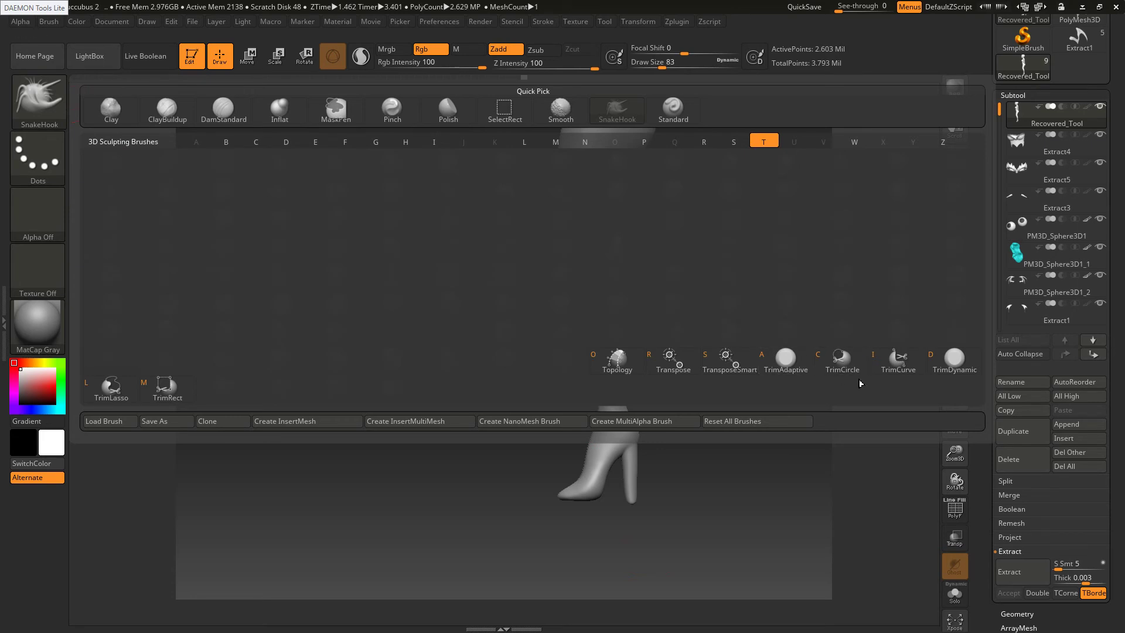
{"action": "left_click", "coordinate": [892, 370]}
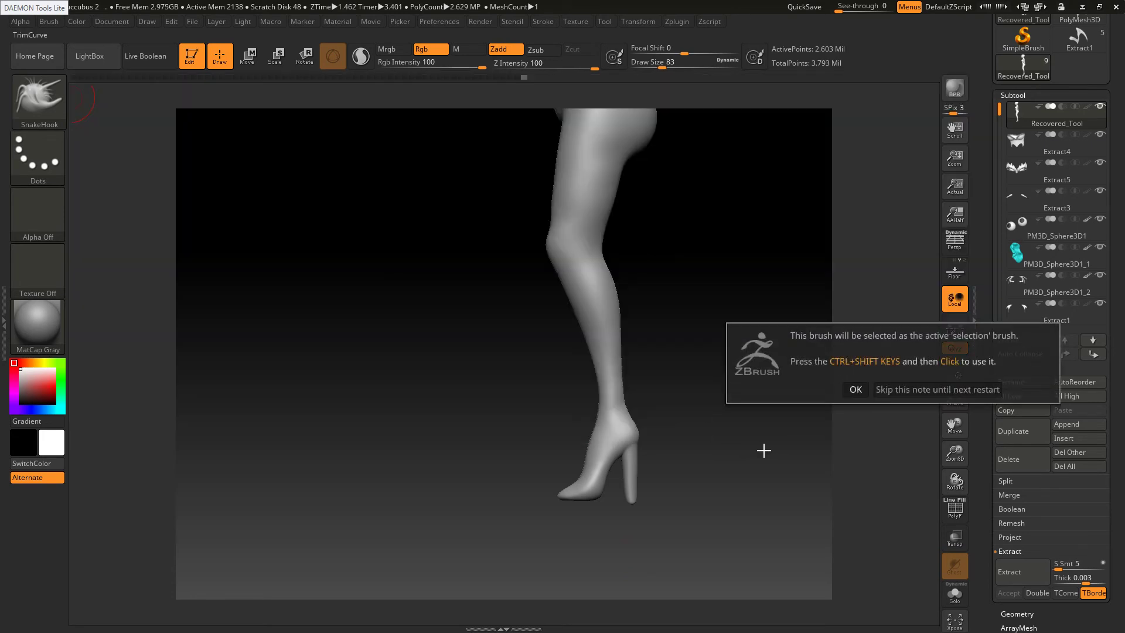
{"action": "left_click", "coordinate": [856, 390]}
{"action": "mouse_move", "coordinate": [723, 436]}
{"action": "left_mouse_down"}
{"action": "mouse_move", "coordinate": [699, 471]}
{"action": "mouse_move", "coordinate": [688, 447]}
{"action": "mouse_move", "coordinate": [637, 461]}
{"action": "left_mouse_up"}
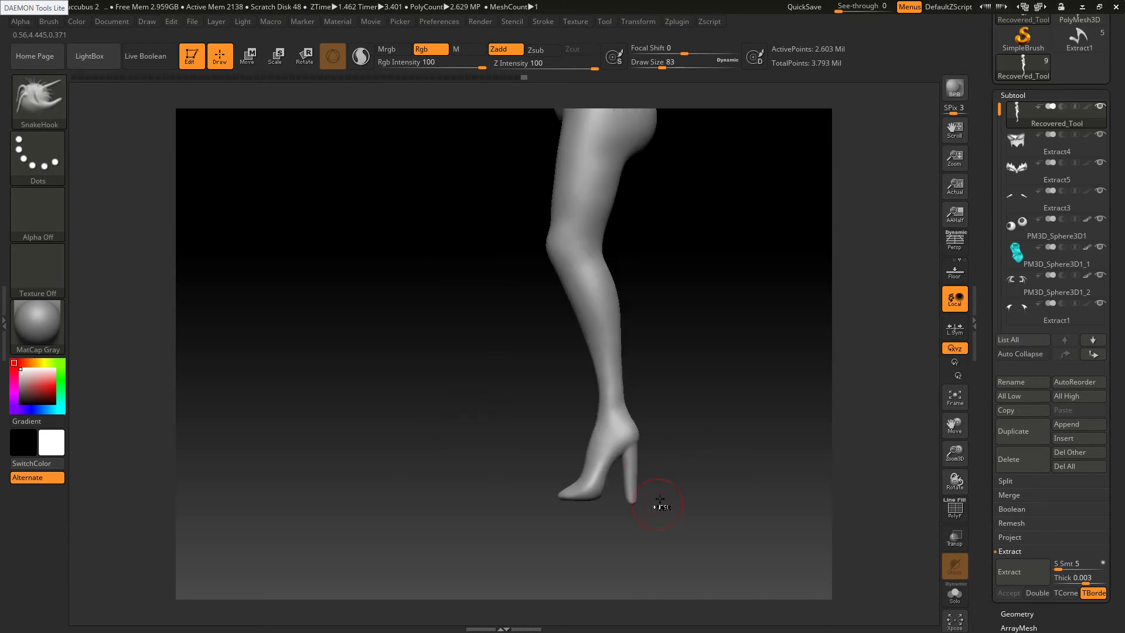
{"action": "key", "text": "ctrl+shift"}
{"action": "left_click_drag", "start_coordinate": [579, 501], "coordinate": [549, 501], "text": "ctrl+shift"}
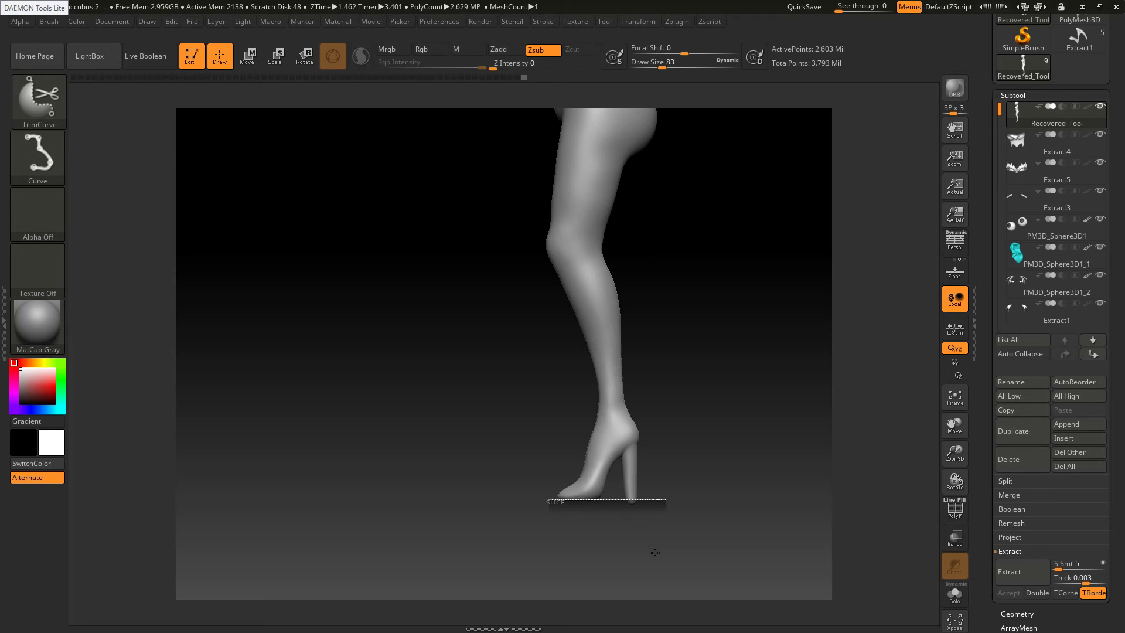
{"action": "left_click_drag", "start_coordinate": [656, 552], "coordinate": [657, 553], "text": "ctrl+shift"}
Remesh the trimmed body with DynaMesh
{"action": "mouse_move", "coordinate": [640, 426]}
{"action": "left_mouse_down"}
{"action": "mouse_move", "coordinate": [639, 503]}
{"action": "mouse_move", "coordinate": [673, 510]}
{"action": "left_mouse_up"}
{"action": "key", "text": "ctrl"}
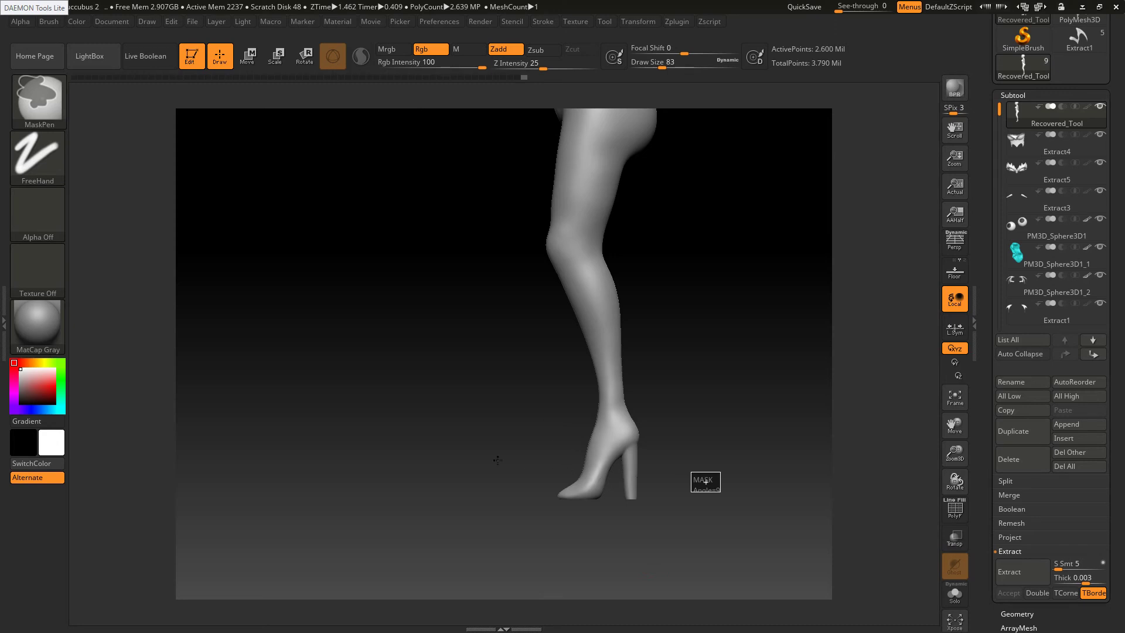
{"action": "left_click", "coordinate": [235, 357], "text": "ctrl"}
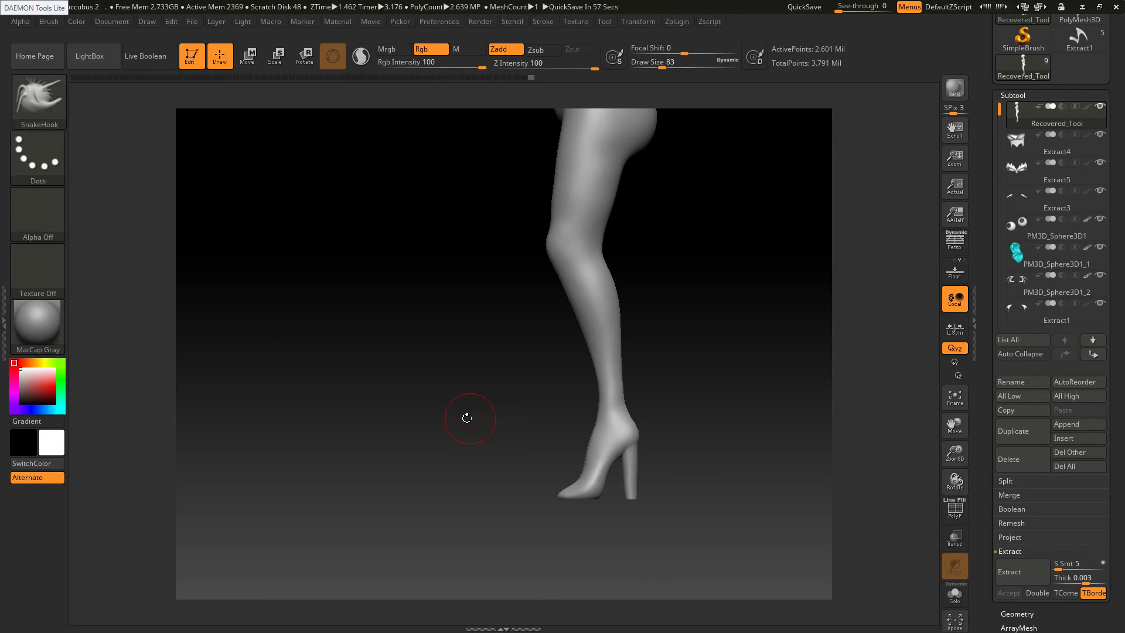
Fill the junction between shoe heel and sole with ClayBuildup at draw size 49 and smooth it from the side
{"action": "mouse_move", "coordinate": [528, 423]}
{"action": "left_mouse_down"}
{"action": "mouse_move", "coordinate": [545, 427]}
{"action": "mouse_move", "coordinate": [515, 415]}
{"action": "left_mouse_up"}
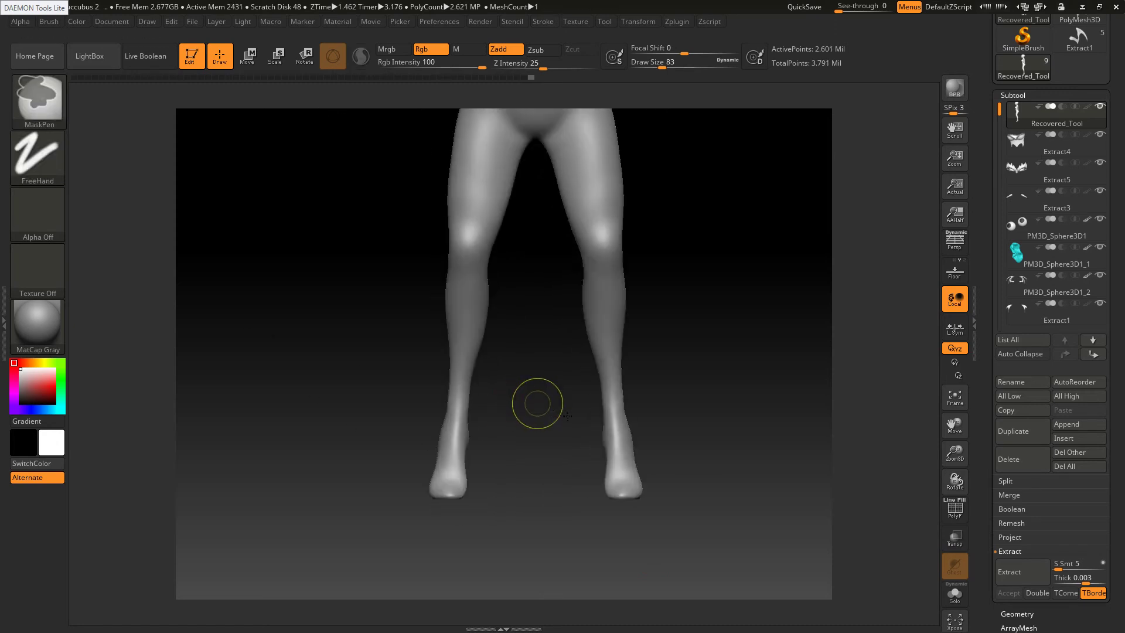
{"action": "right_click_drag", "start_coordinate": [537, 403], "coordinate": [563, 422], "text": "ctrl"}
{"action": "left_click_drag", "start_coordinate": [545, 422], "coordinate": [463, 425]}
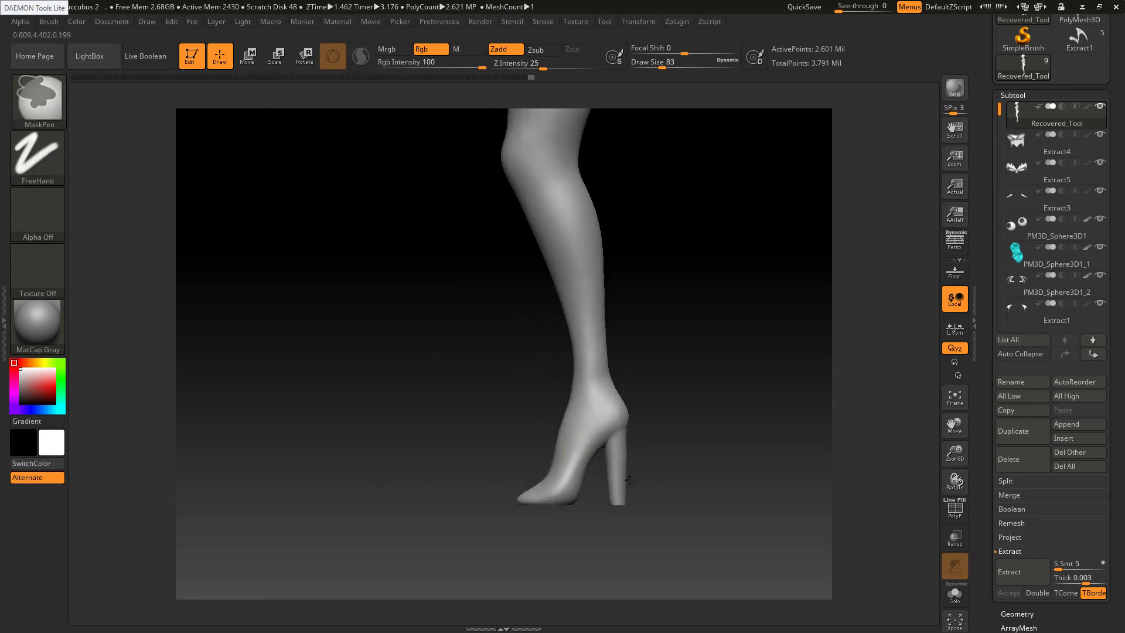
{"action": "right_click_drag", "start_coordinate": [554, 431], "coordinate": [572, 456], "text": "ctrl"}
{"action": "key", "text": "shift"}
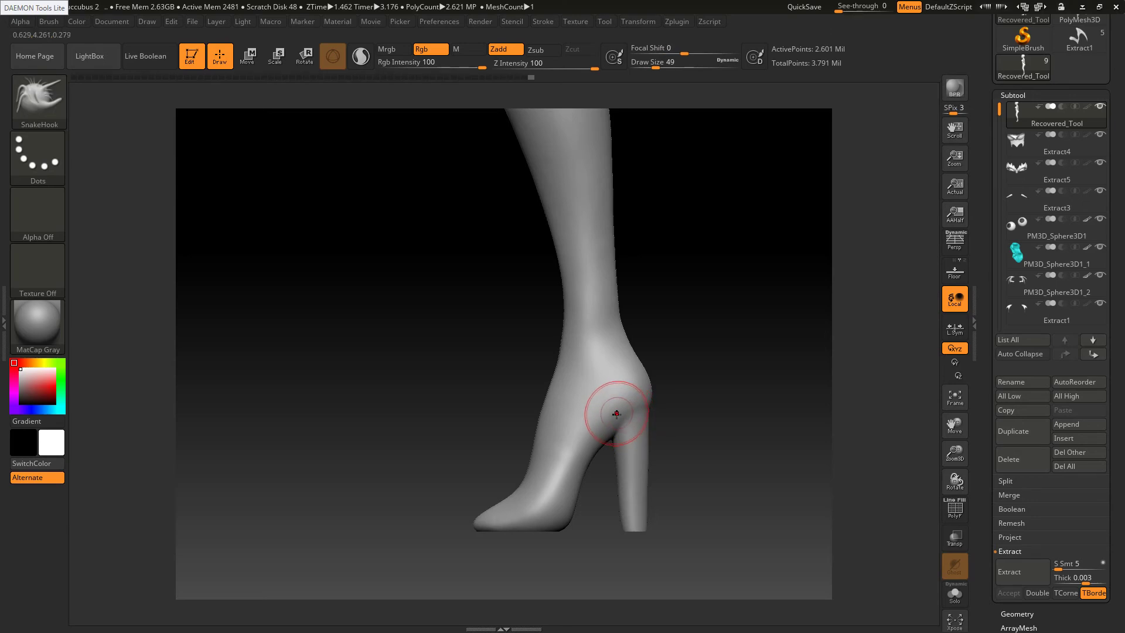
{"action": "key", "text": "b"}
{"action": "key", "text": "c"}
{"action": "key", "text": "b"}
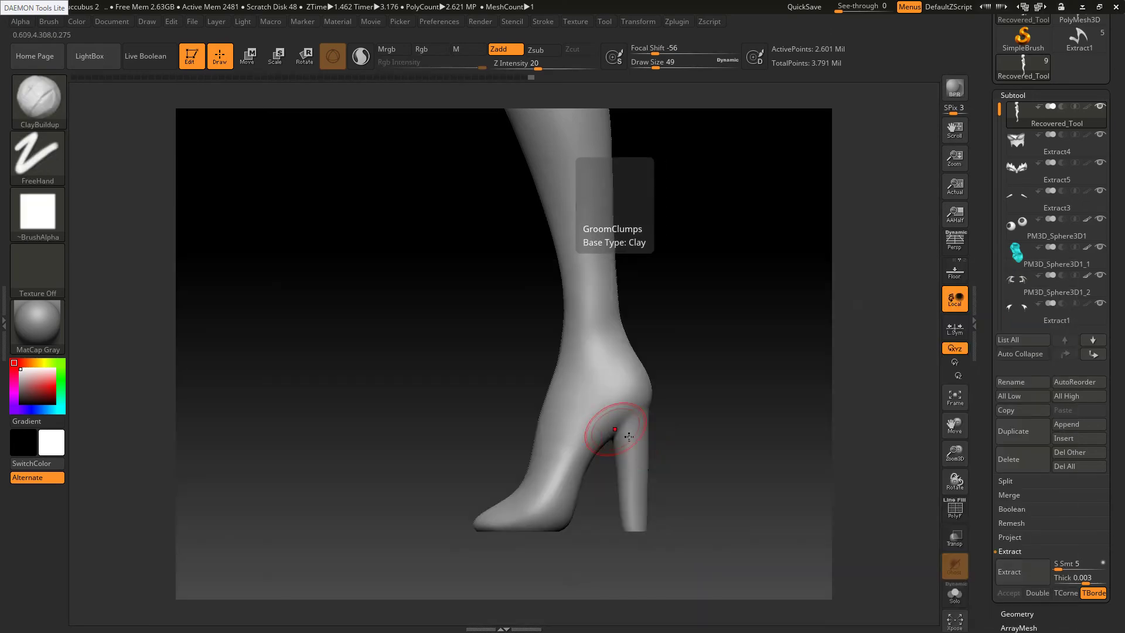
{"action": "key", "text": "shift"}
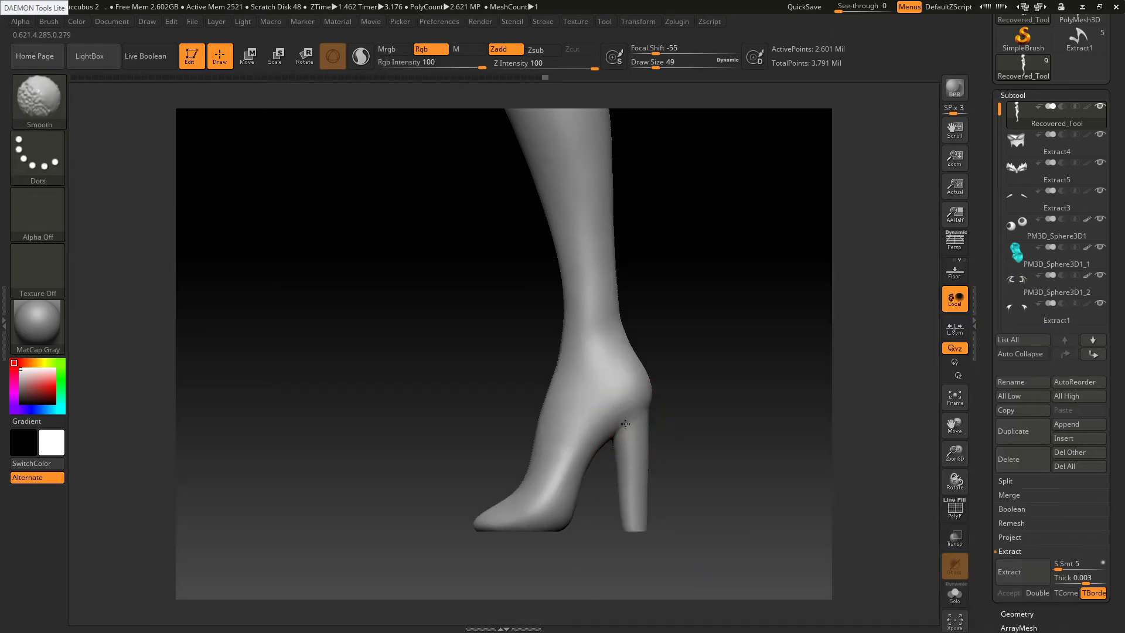
{"action": "left_click_drag", "start_coordinate": [637, 406], "coordinate": [643, 412], "text": "shift"}
Smooth the top of the shoe heel where it joins the foot, working from behind and from both sides
{"action": "left_click_drag", "start_coordinate": [744, 399], "coordinate": [600, 414]}
{"action": "left_click_drag", "start_coordinate": [663, 408], "coordinate": [673, 407]}
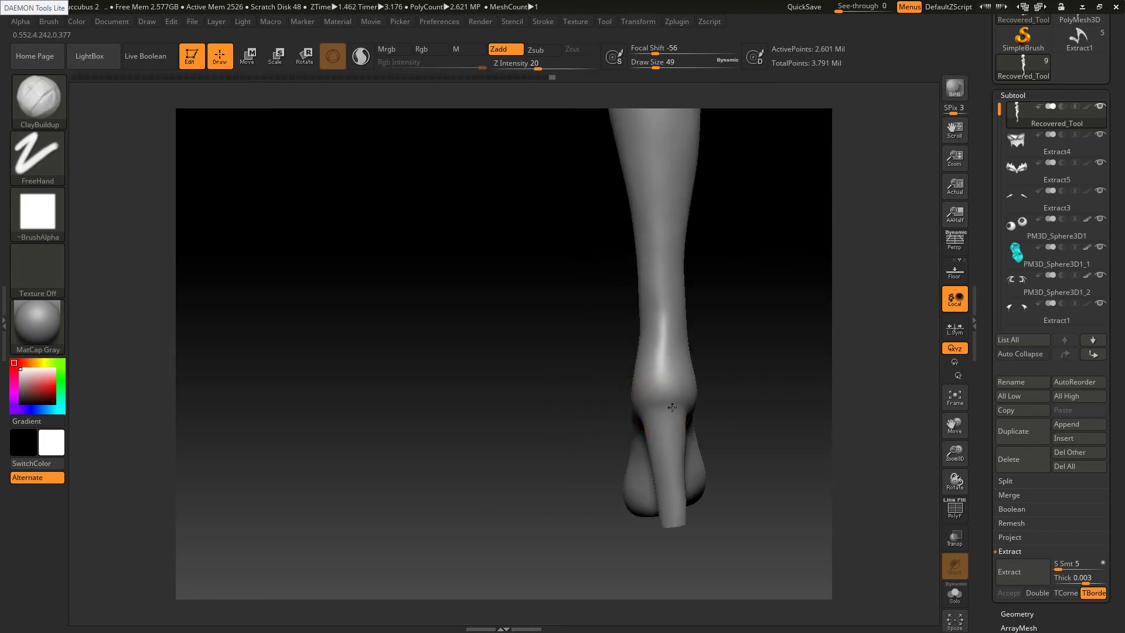
{"action": "key", "text": "shift"}
{"action": "right_click_drag", "start_coordinate": [688, 408], "coordinate": [696, 452]}
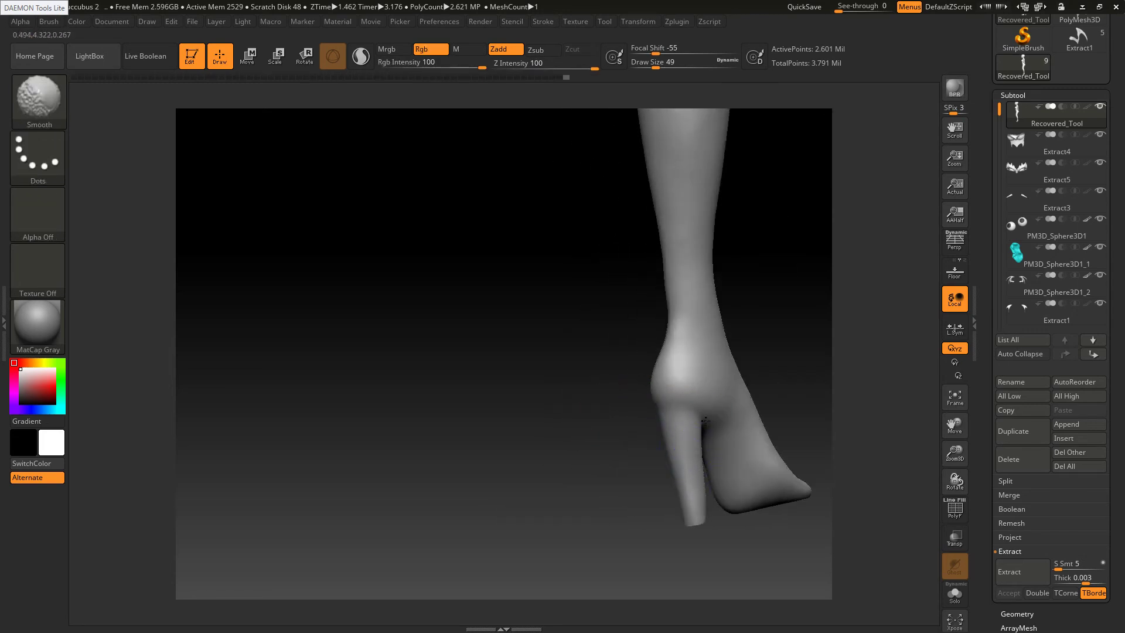
{"action": "left_click_drag", "start_coordinate": [709, 400], "coordinate": [718, 413], "text": "shift"}
{"action": "left_click_drag", "start_coordinate": [632, 410], "coordinate": [697, 408]}
{"action": "right_click_drag", "start_coordinate": [696, 407], "coordinate": [685, 436], "text": "shift"}
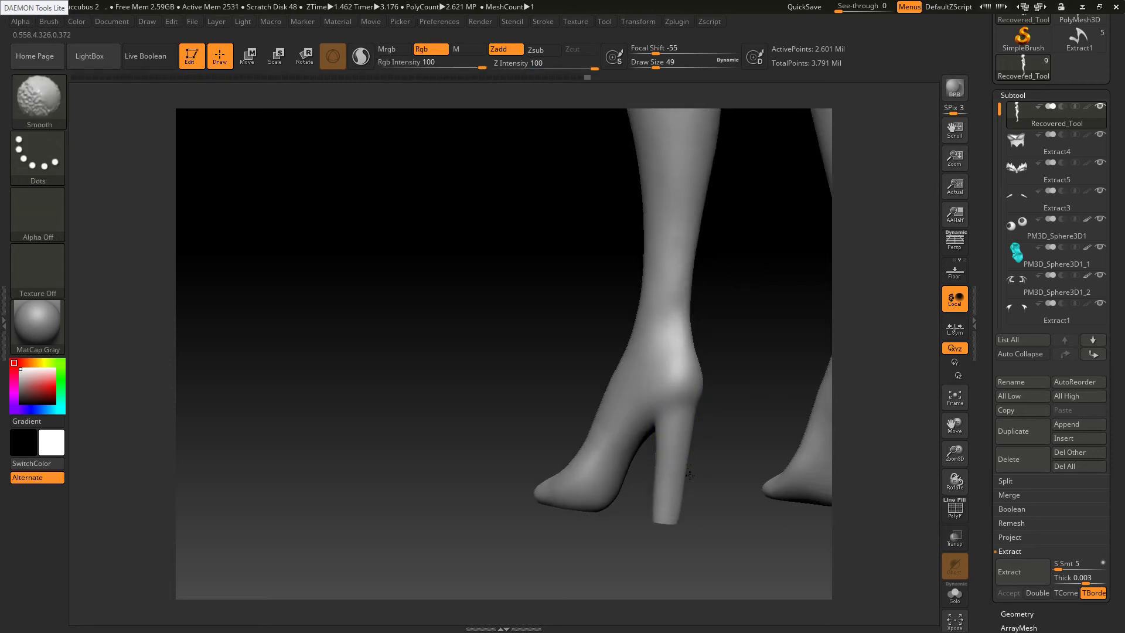
{"action": "right_click_drag", "start_coordinate": [653, 439], "coordinate": [609, 404]}
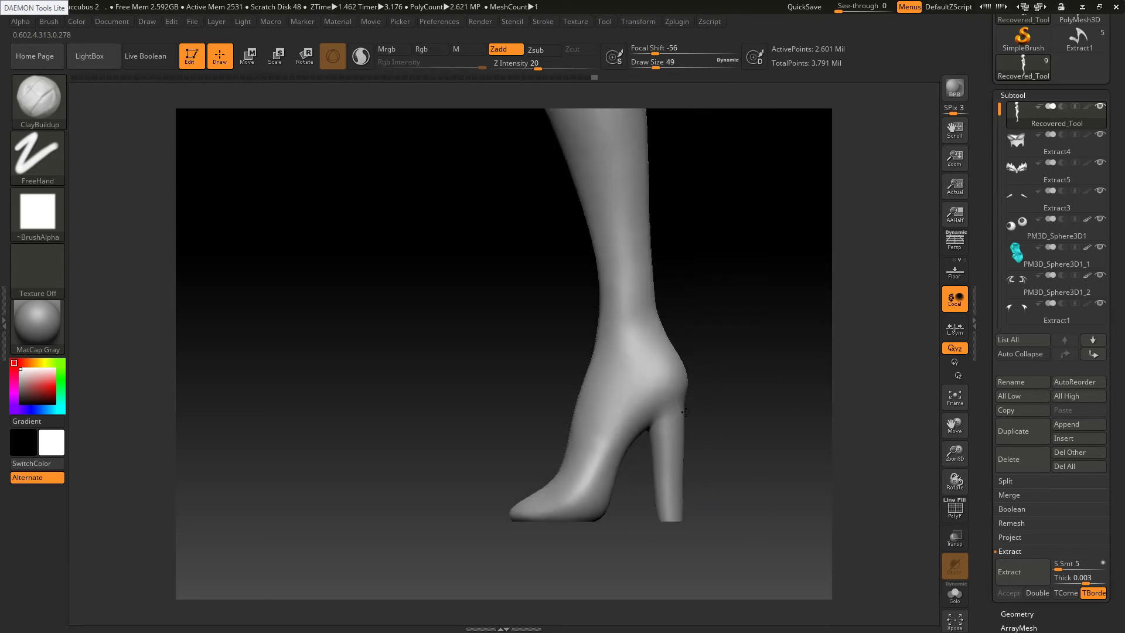
Sharpen the sole's edge along the forefoot and arch with the Pinch brush at draw size 49
{"action": "key", "text": "b"}
{"action": "key", "text": "p"}
{"action": "key", "text": "i"}
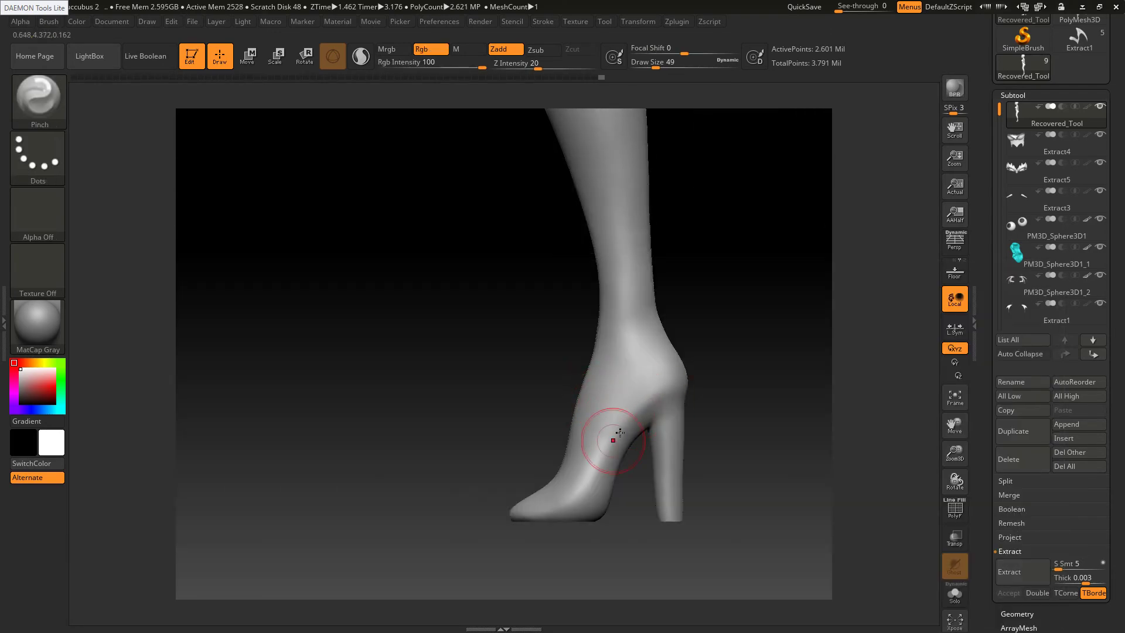
{"action": "left_click_drag", "start_coordinate": [584, 509], "coordinate": [563, 511]}
{"action": "mouse_move", "coordinate": [601, 476]}
{"action": "left_mouse_down"}
{"action": "mouse_move", "coordinate": [551, 511]}
{"action": "mouse_move", "coordinate": [592, 492]}
{"action": "left_mouse_up"}
Pinch the edge from the forefoot around the back of the heel, reducing the draw size to 41
{"action": "key", "text": "s"}
{"action": "key", "text": "s"}
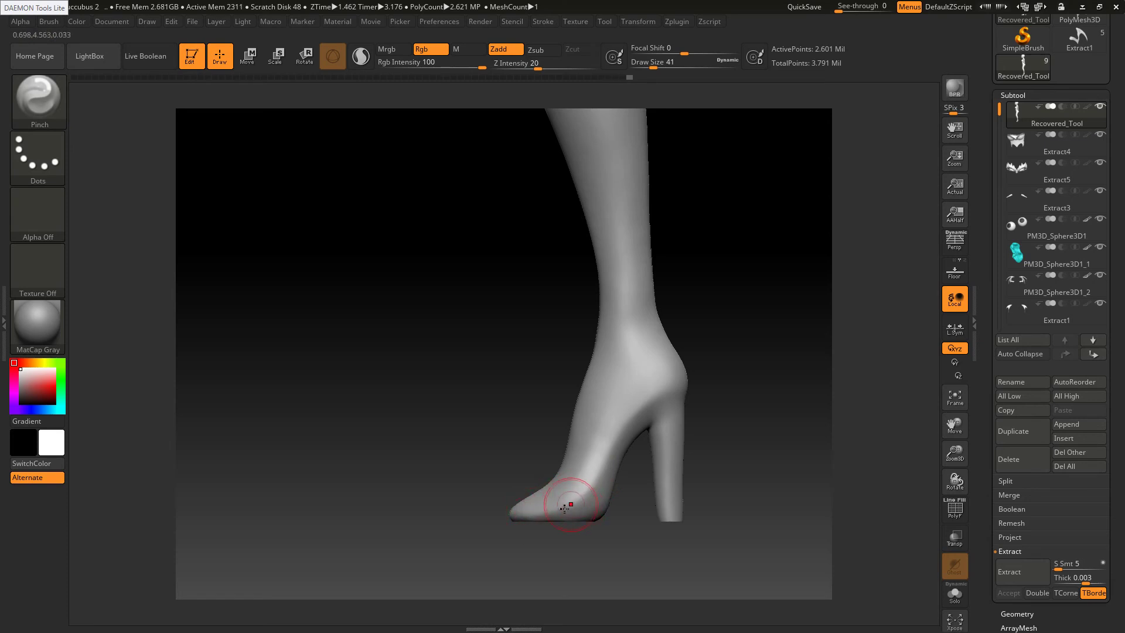
{"action": "mouse_move", "coordinate": [565, 509]}
{"action": "left_mouse_down"}
{"action": "mouse_move", "coordinate": [598, 485]}
{"action": "mouse_move", "coordinate": [652, 403]}
{"action": "left_mouse_up"}
{"action": "right_click_drag", "start_coordinate": [638, 438], "coordinate": [656, 401]}
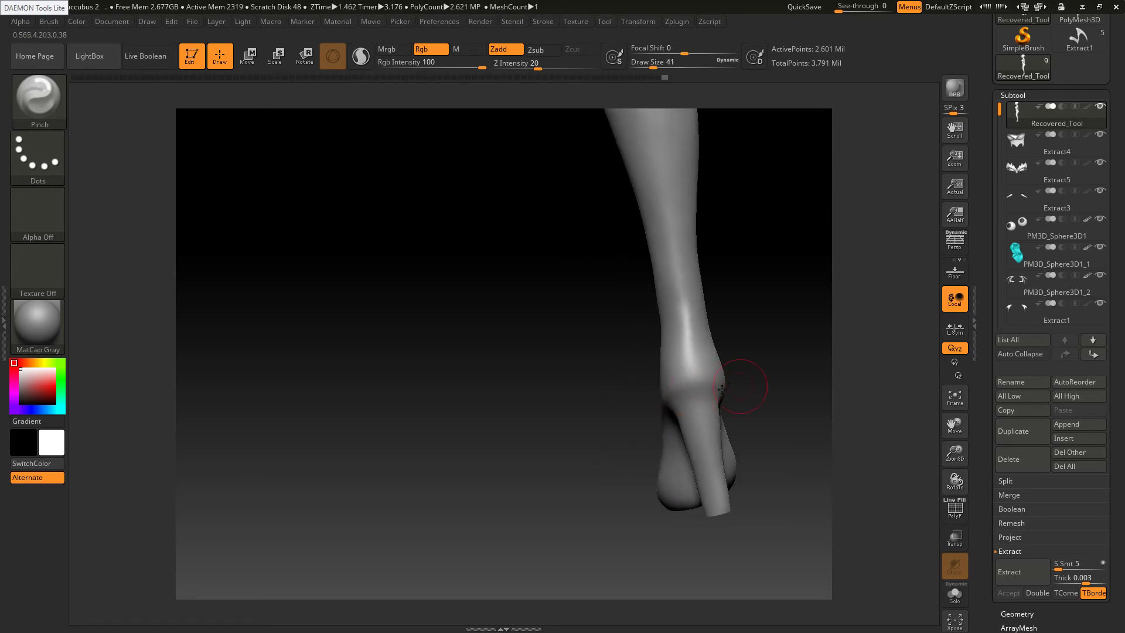
{"action": "left_click_drag", "start_coordinate": [722, 388], "coordinate": [674, 381]}
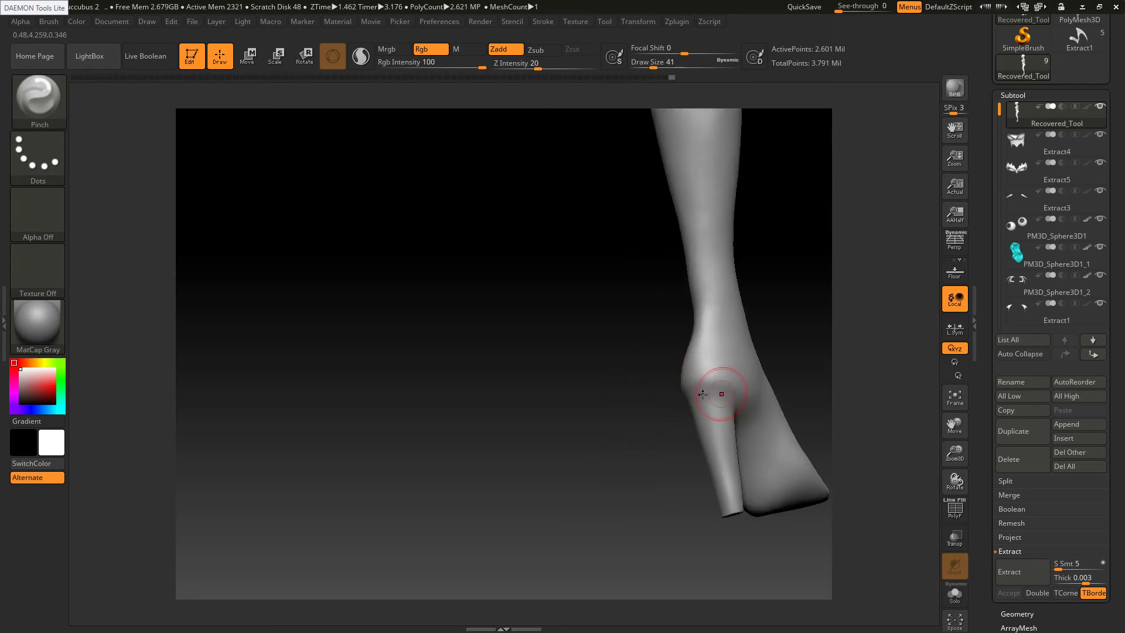
{"action": "right_click_drag", "start_coordinate": [703, 393], "coordinate": [739, 383]}
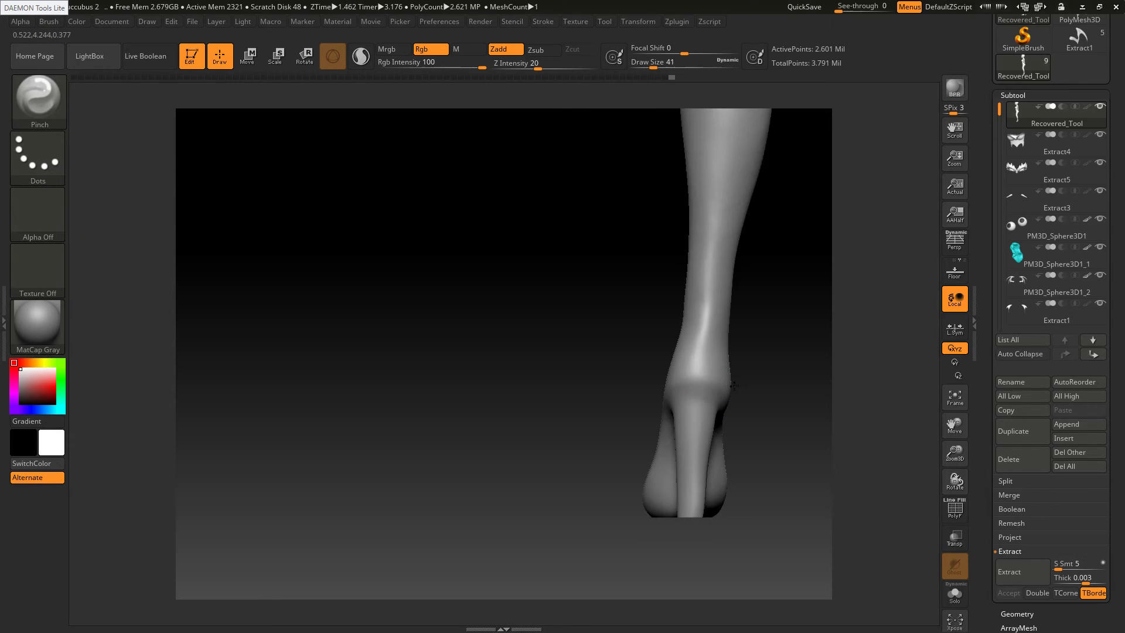
Isolate the feet by hiding the rest of the body above the ankles with SelectRect
{"action": "left_click", "coordinate": [44, 104]}
{"action": "left_click", "coordinate": [518, 118]}
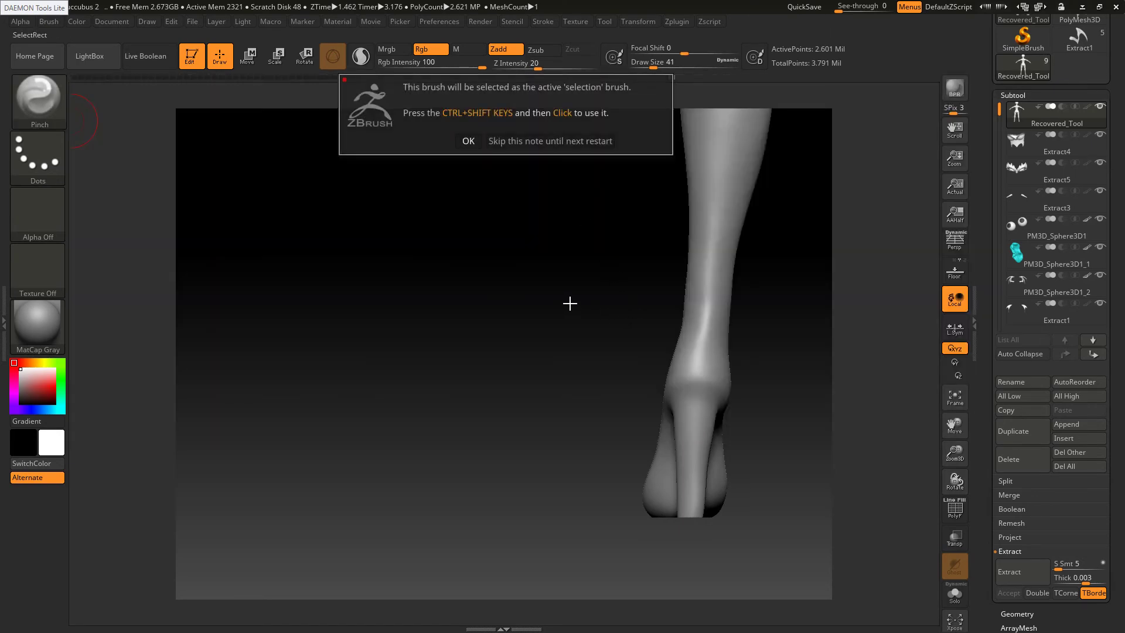
{"action": "left_click", "coordinate": [469, 132]}
{"action": "mouse_move", "coordinate": [566, 271]}
{"action": "left_mouse_down", "text": "ctrl+shift"}
{"action": "mouse_move", "coordinate": [691, 533]}
{"action": "mouse_move", "coordinate": [770, 561]}
{"action": "left_mouse_up", "text": "ctrl+shift"}
Sharpen the sole's edge beneath the forefoot and arch with the Pinch brush, setting the draw size to 51
{"action": "right_click_drag", "start_coordinate": [674, 459], "coordinate": [645, 421]}
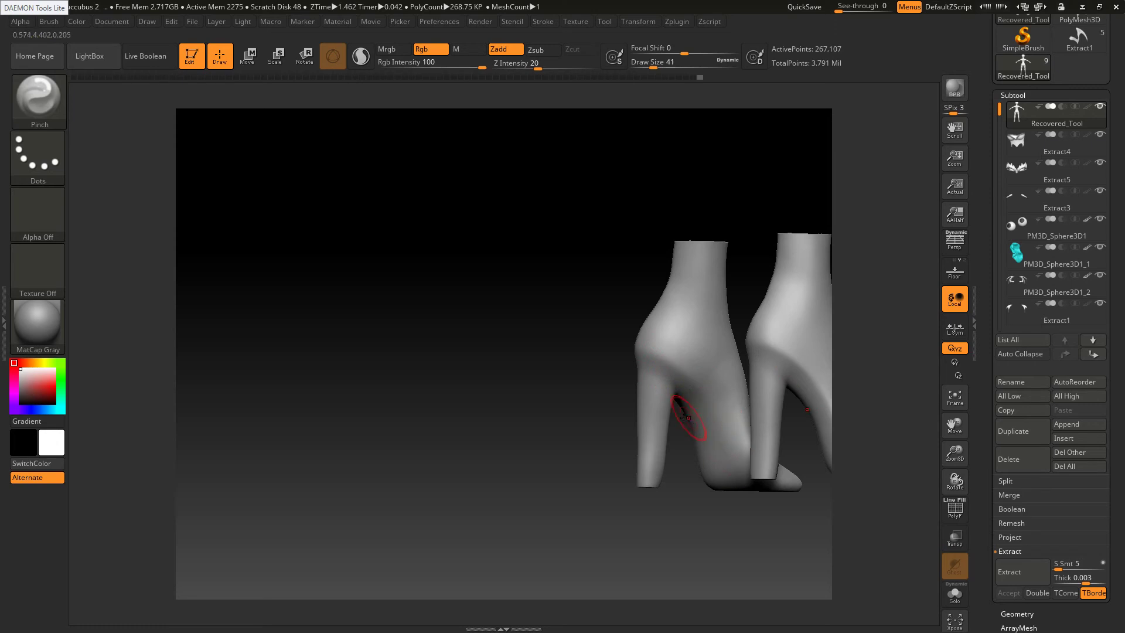
{"action": "right_click_drag", "start_coordinate": [689, 418], "coordinate": [733, 409]}
{"action": "right_click_drag", "start_coordinate": [732, 409], "coordinate": [725, 457], "text": "ctrl"}
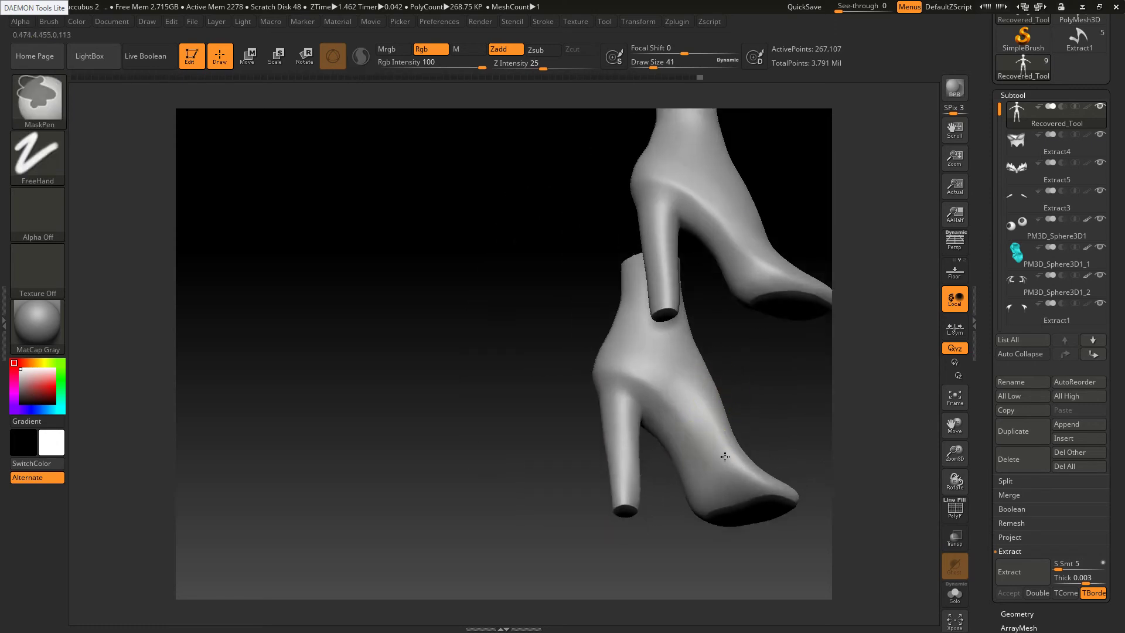
{"action": "mouse_move", "coordinate": [725, 457]}
{"action": "left_mouse_down"}
{"action": "mouse_move", "coordinate": [684, 448]}
{"action": "mouse_move", "coordinate": [662, 370]}
{"action": "left_mouse_up"}
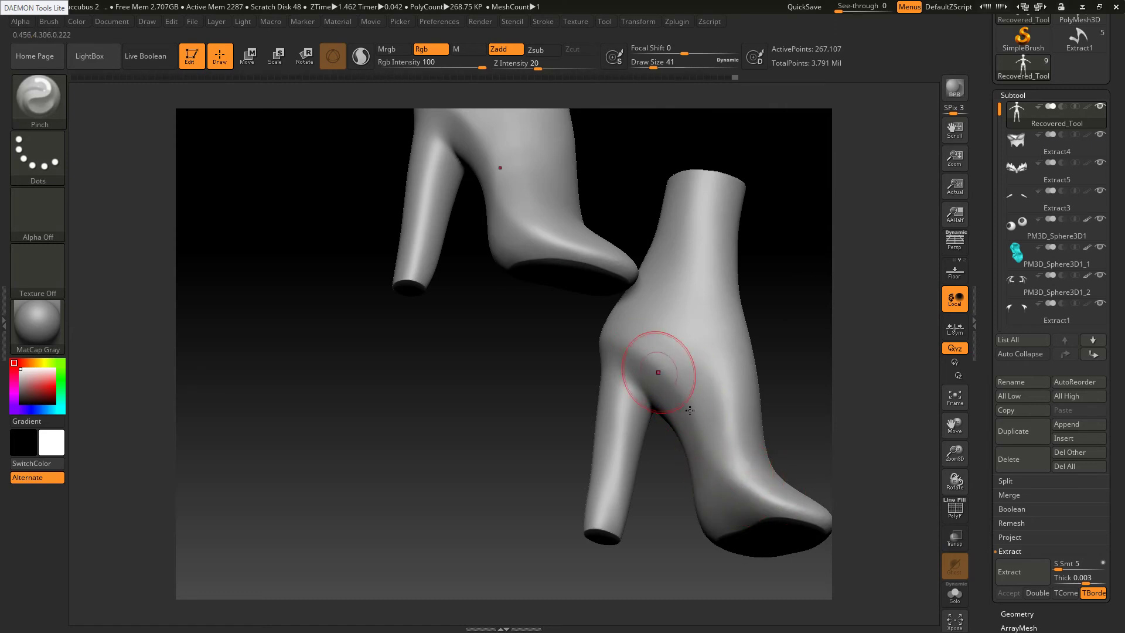
{"action": "left_click_drag", "start_coordinate": [758, 465], "coordinate": [713, 497]}
{"action": "right_click_drag", "start_coordinate": [713, 497], "coordinate": [732, 487]}
{"action": "key", "text": "s"}
{"action": "mouse_move", "coordinate": [742, 483]}
{"action": "left_mouse_down"}
{"action": "mouse_move", "coordinate": [724, 370]}
{"action": "mouse_move", "coordinate": [725, 380]}
{"action": "left_mouse_up"}
{"action": "key", "text": "s"}
{"action": "left_click_drag", "start_coordinate": [675, 329], "coordinate": [692, 361]}
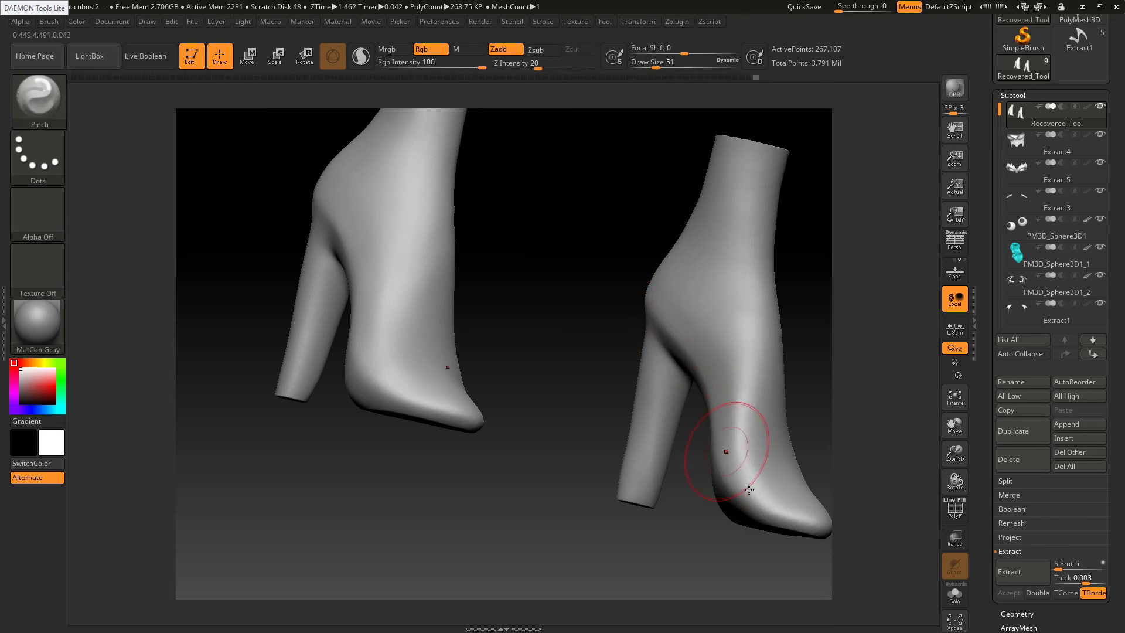
Pinch the forefoot's sole edge and the arch crease at draw size 25, undoing the stroke at the toe
{"action": "key", "text": "s"}
{"action": "left_click_drag", "start_coordinate": [755, 493], "coordinate": [748, 493]}
{"action": "left_click_drag", "start_coordinate": [808, 529], "coordinate": [775, 505]}
{"action": "key", "text": "ctrl+z"}
{"action": "key", "text": "shift"}
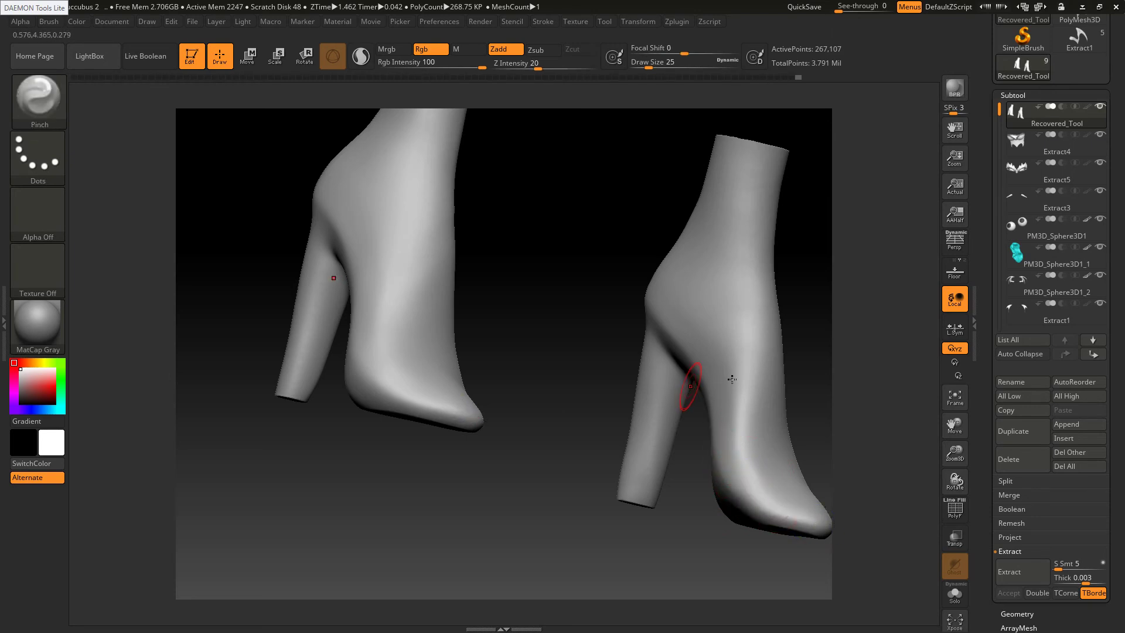
Smooth the inner side of the shoe's heel shaft below the arch
{"action": "right_click_drag", "start_coordinate": [732, 380], "coordinate": [756, 360]}
{"action": "key", "text": "bracketright"}
{"action": "key", "text": "bracketright"}
{"action": "key", "text": "bracketright"}
{"action": "key", "text": "bracketright"}
{"action": "left_click_drag", "start_coordinate": [680, 420], "coordinate": [689, 461], "text": "shift"}
Smooth the heel's front edge and its junction with the arch from the opposite side at draw size 27
{"action": "right_click_drag", "start_coordinate": [691, 453], "coordinate": [782, 469], "text": "shift"}
{"action": "key", "text": "bracketleft"}
{"action": "key", "text": "bracketleft"}
{"action": "key", "text": "bracketleft"}
{"action": "key", "text": "bracketleft"}
{"action": "left_click_drag", "start_coordinate": [671, 450], "coordinate": [669, 456], "text": "shift"}
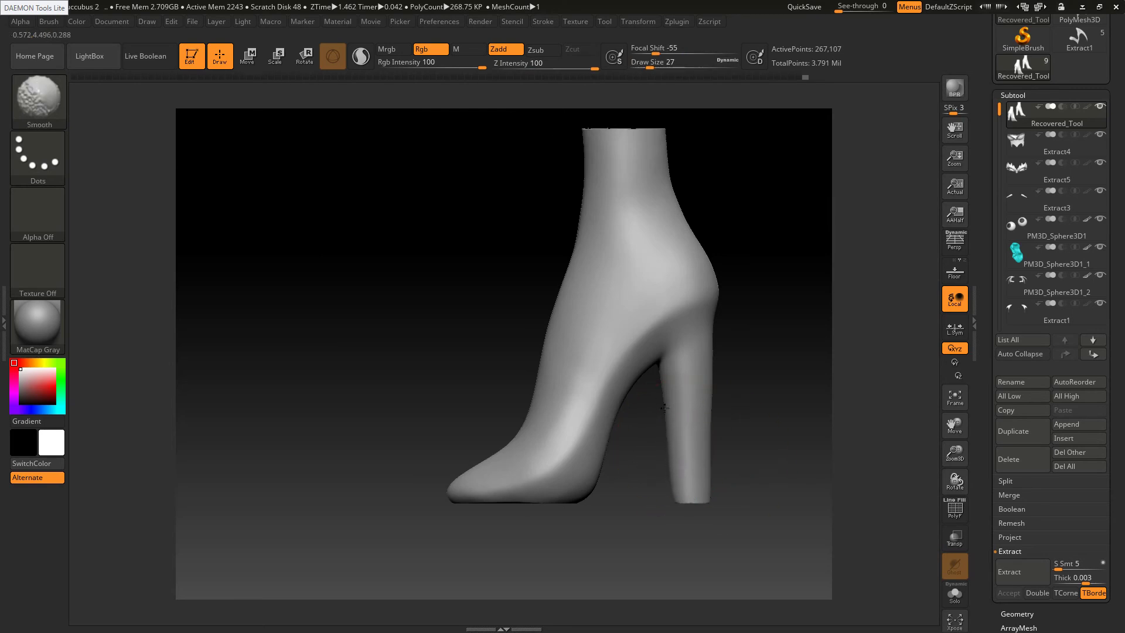
{"action": "left_click_drag", "start_coordinate": [655, 380], "coordinate": [650, 384], "text": "shift"}
Compare the shoe with the reference illustration and try to cut the heel's front edge along a TrimCurve, undoing the attempt
{"action": "key", "text": "alt+Tab"}
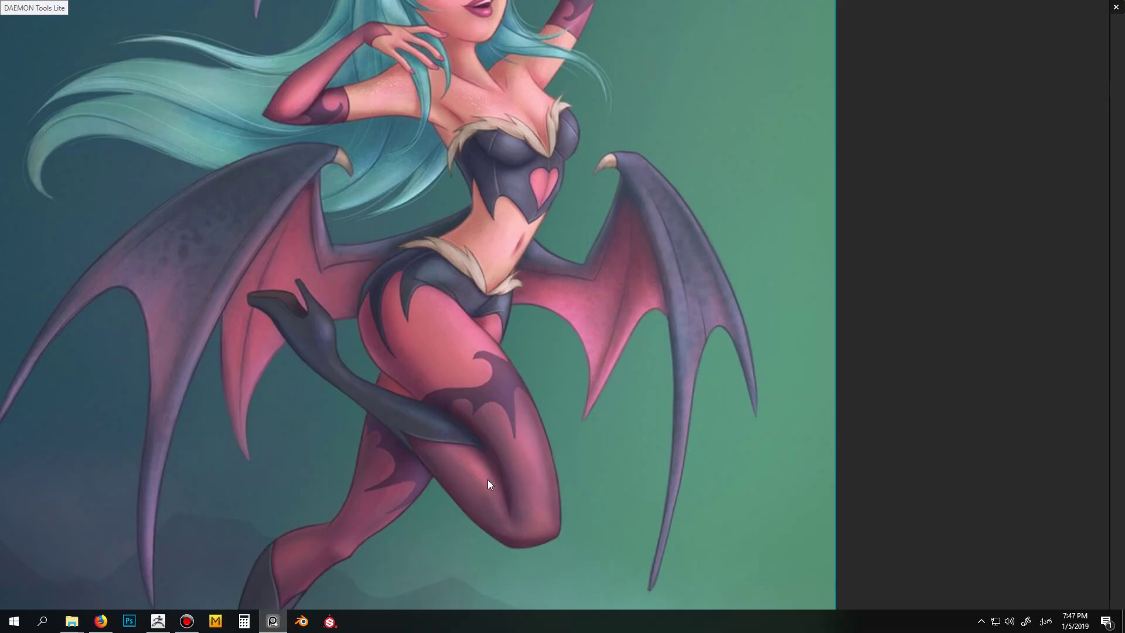
{"action": "key", "text": "alt+Tab"}
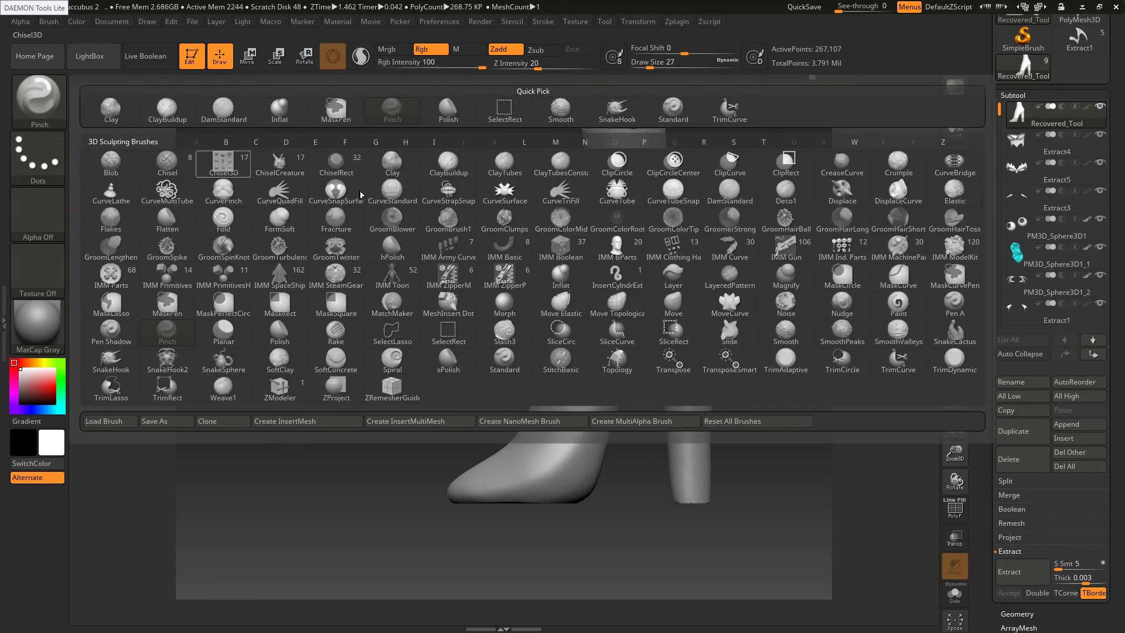
{"action": "left_click", "coordinate": [38, 97]}
{"action": "left_click", "coordinate": [898, 360]}
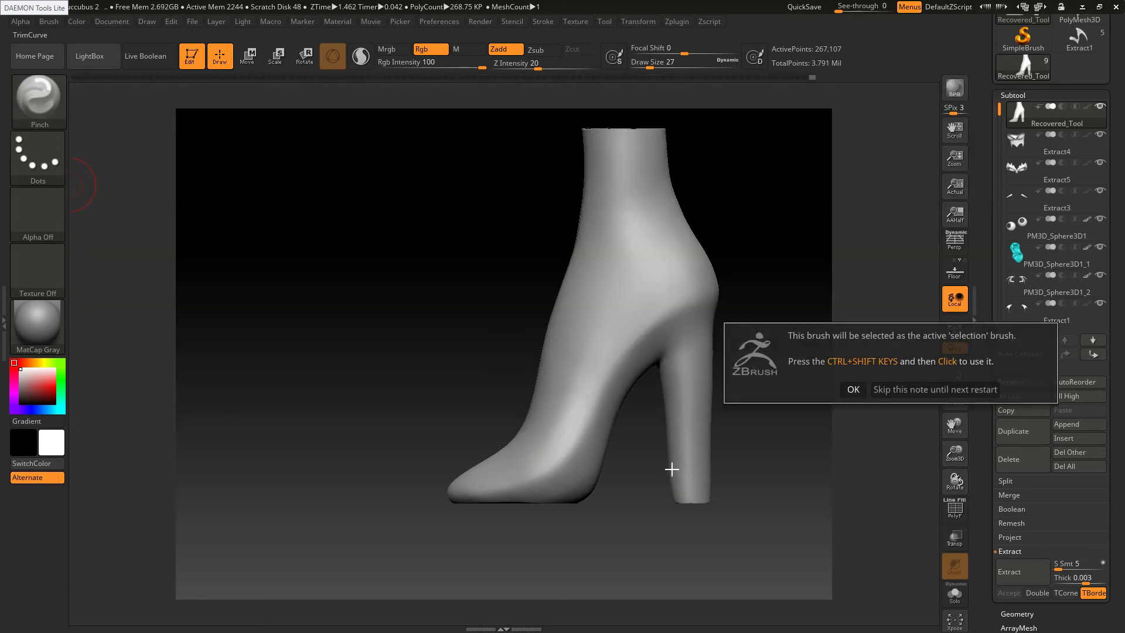
{"action": "left_click", "coordinate": [851, 390]}
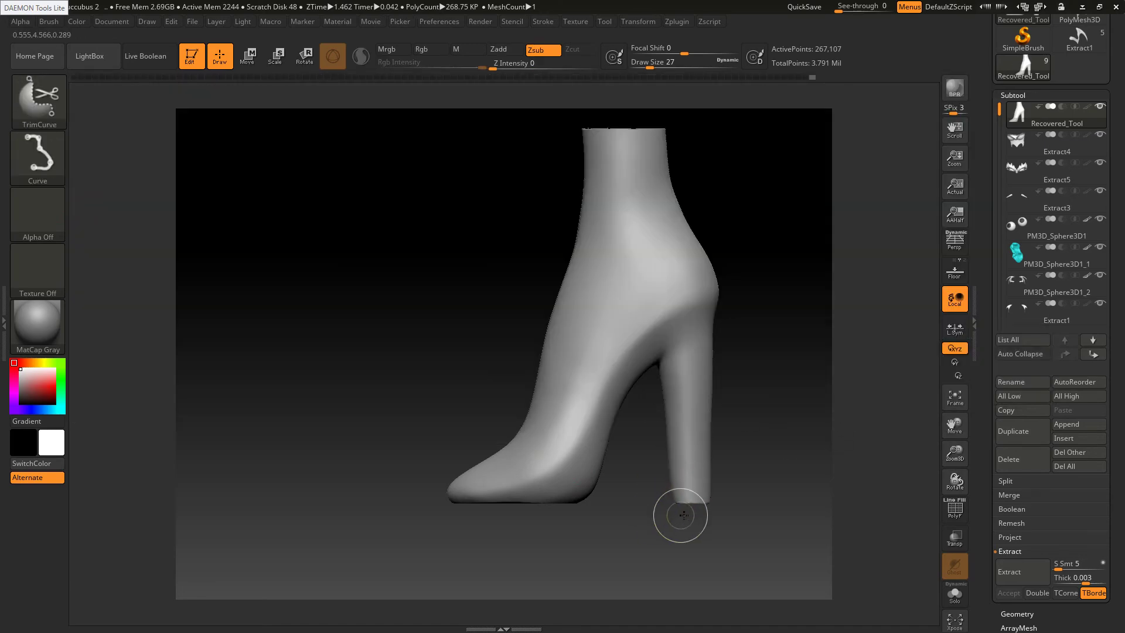
{"action": "mouse_move", "coordinate": [683, 515]}
{"action": "left_mouse_down", "text": "ctrl+shift"}
{"action": "mouse_move", "coordinate": [660, 350]}
{"action": "mouse_move", "coordinate": [640, 426]}
{"action": "left_mouse_up", "text": "ctrl+shift"}
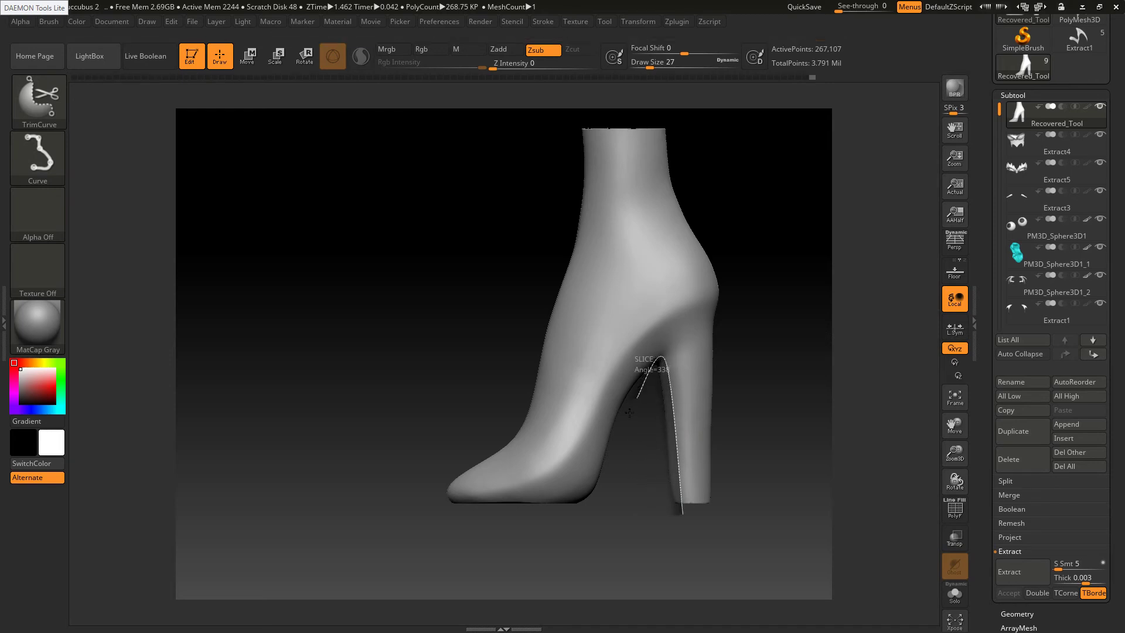
{"action": "left_click_drag", "start_coordinate": [684, 450], "coordinate": [660, 432]}
{"action": "key", "text": "ctrl+z"}
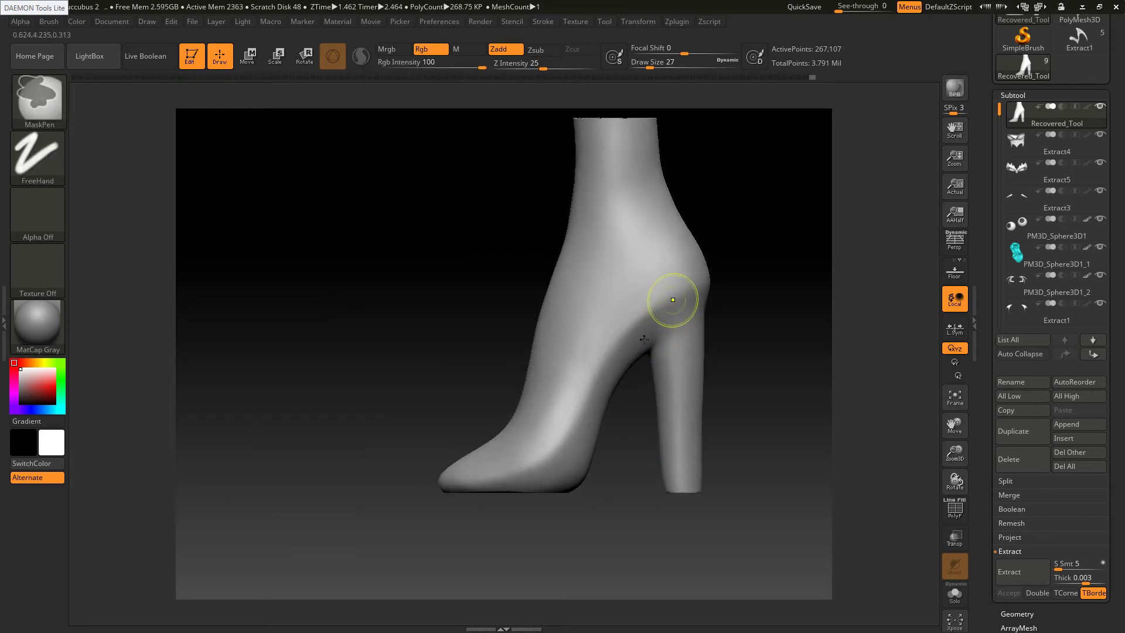
Mask the area where the heel joins the foot, try trimming the heel's front edge, and clear the mask
{"action": "mouse_move", "coordinate": [674, 297]}
{"action": "left_mouse_down", "text": "ctrl"}
{"action": "mouse_move", "coordinate": [621, 346]}
{"action": "mouse_move", "coordinate": [680, 281]}
{"action": "mouse_move", "coordinate": [628, 351]}
{"action": "mouse_move", "coordinate": [694, 296]}
{"action": "left_mouse_up", "text": "ctrl"}
{"action": "mouse_move", "coordinate": [683, 520]}
{"action": "left_mouse_down", "text": "ctrl"}
{"action": "mouse_move", "coordinate": [648, 361]}
{"action": "mouse_move", "coordinate": [647, 378]}
{"action": "left_mouse_up", "text": "ctrl"}
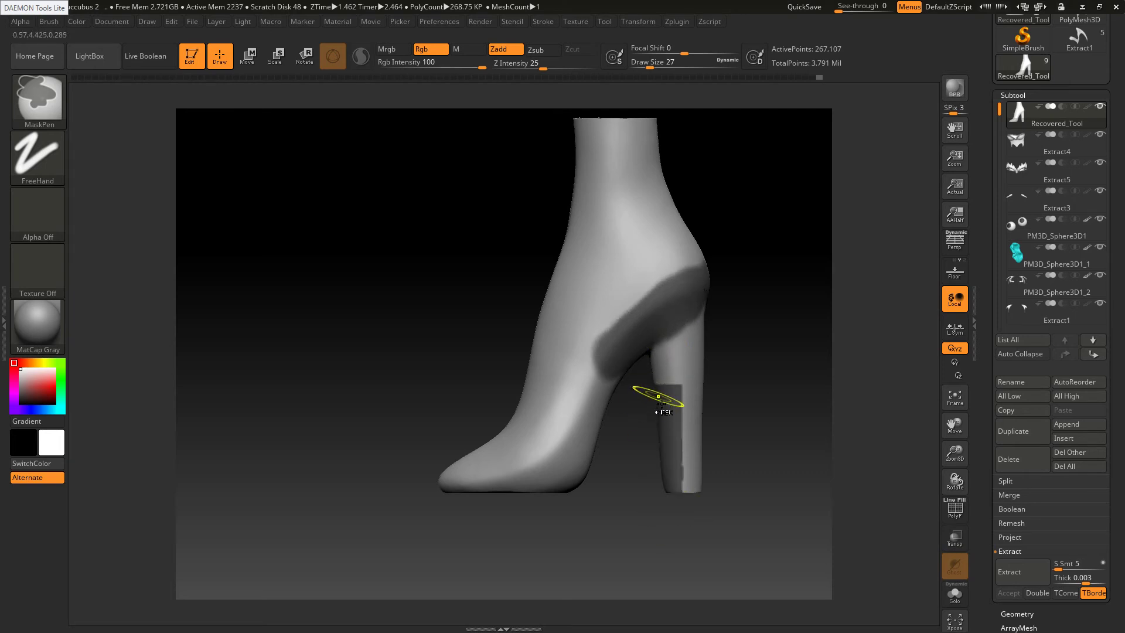
{"action": "key", "text": "ctrl+z"}
{"action": "left_click_drag", "start_coordinate": [673, 507], "coordinate": [646, 392], "text": "ctrl+alt"}
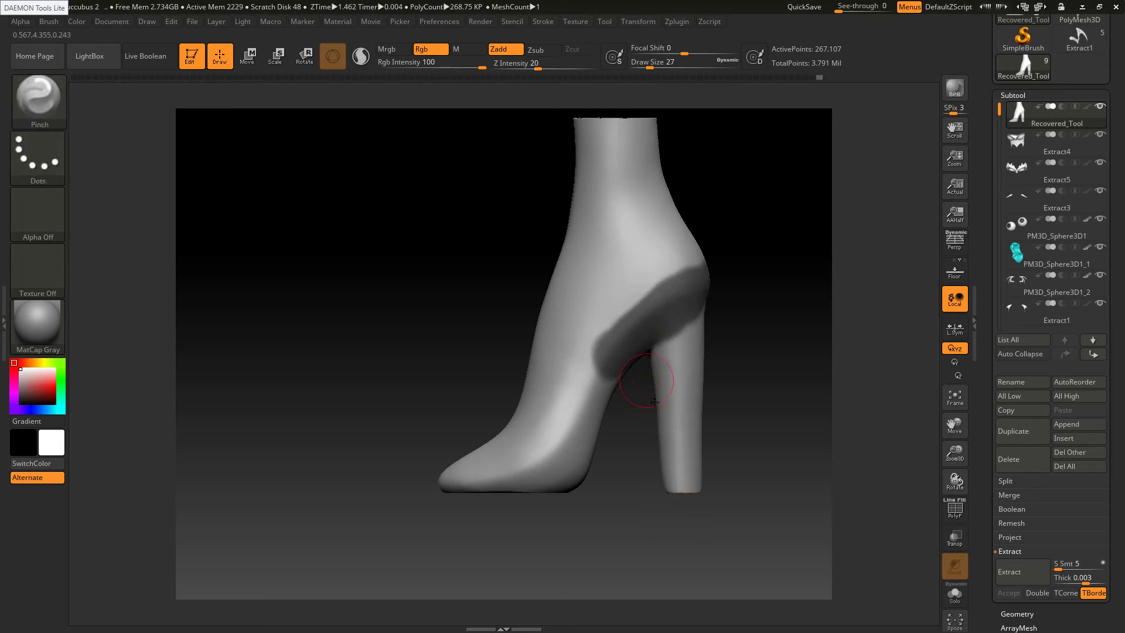
{"action": "mouse_move", "coordinate": [672, 508]}
{"action": "left_mouse_down", "text": "ctrl+shift"}
{"action": "mouse_move", "coordinate": [651, 382]}
{"action": "mouse_move", "coordinate": [657, 338]}
{"action": "left_mouse_up", "text": "ctrl+shift"}
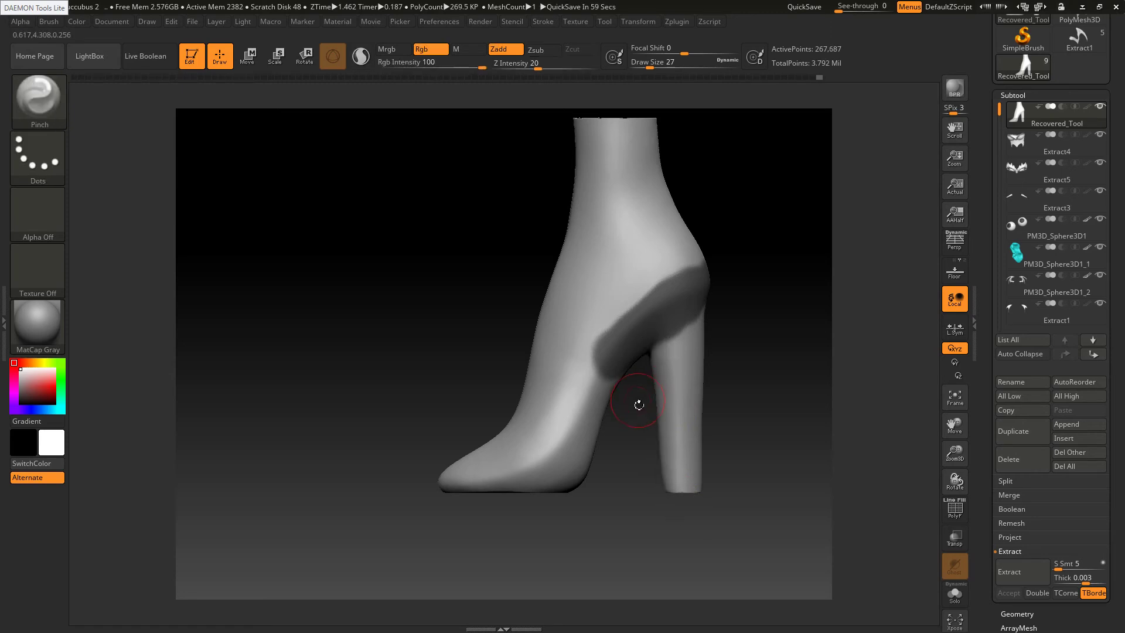
{"action": "mouse_move", "coordinate": [643, 500]}
{"action": "left_mouse_down"}
{"action": "mouse_move", "coordinate": [694, 504]}
{"action": "mouse_move", "coordinate": [680, 510]}
{"action": "mouse_move", "coordinate": [658, 343]}
{"action": "left_mouse_up"}
{"action": "key", "text": "ctrl+z"}
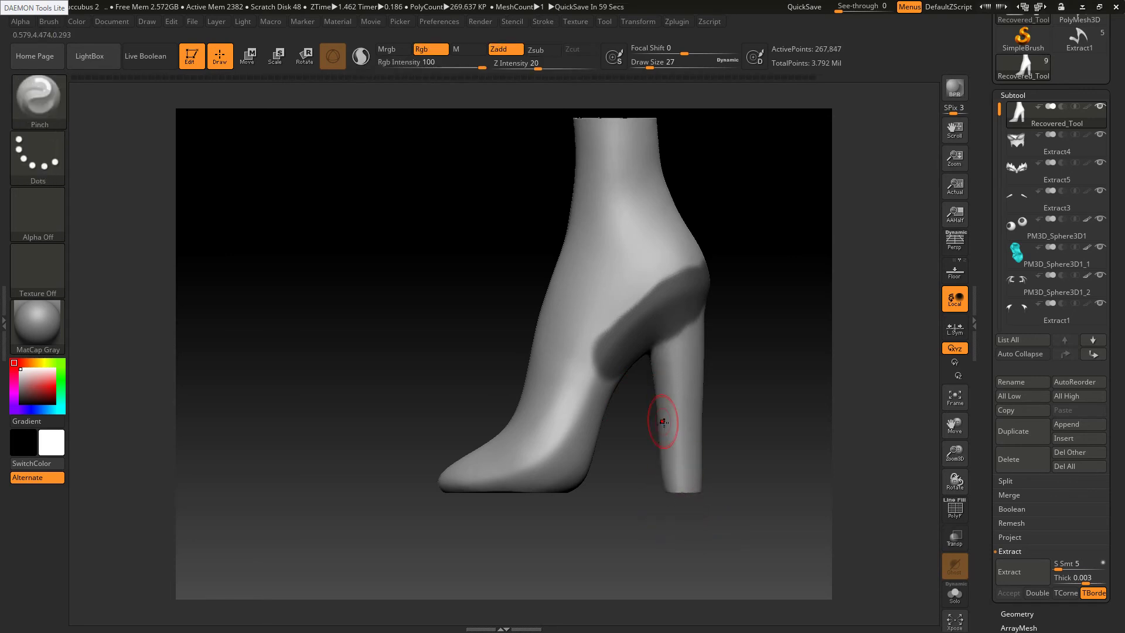
{"action": "mouse_move", "coordinate": [660, 440]}
{"action": "right_mouse_down"}
{"action": "mouse_move", "coordinate": [688, 462]}
{"action": "mouse_move", "coordinate": [676, 509]}
{"action": "right_mouse_up"}
{"action": "left_click_drag", "start_coordinate": [732, 367], "coordinate": [756, 390], "text": "ctrl"}
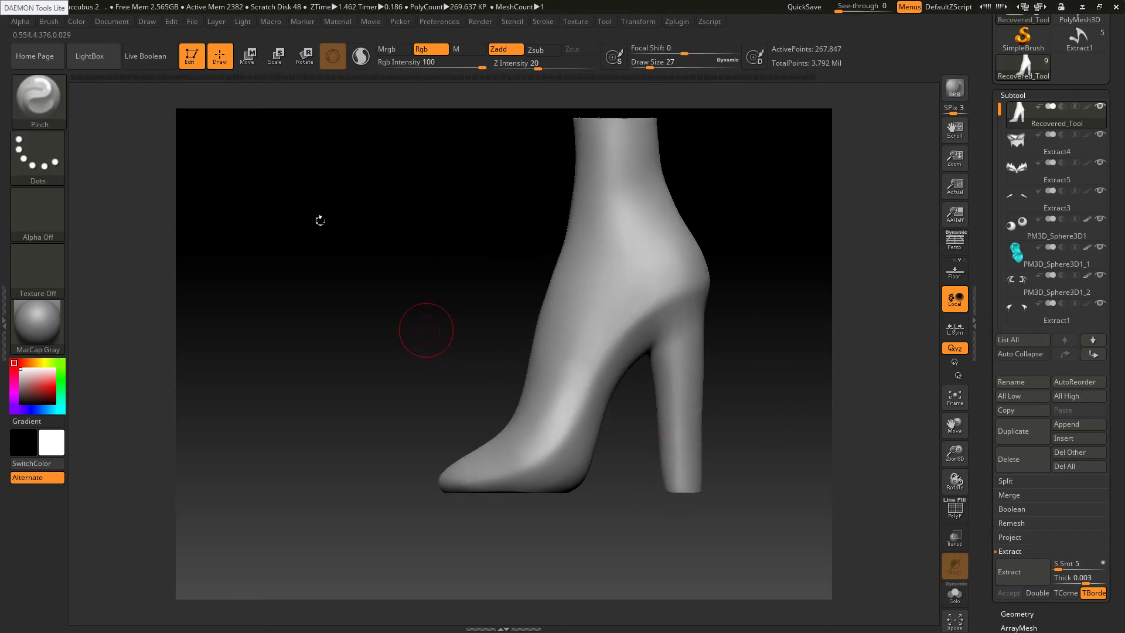
{"action": "left_click", "coordinate": [56, 105]}
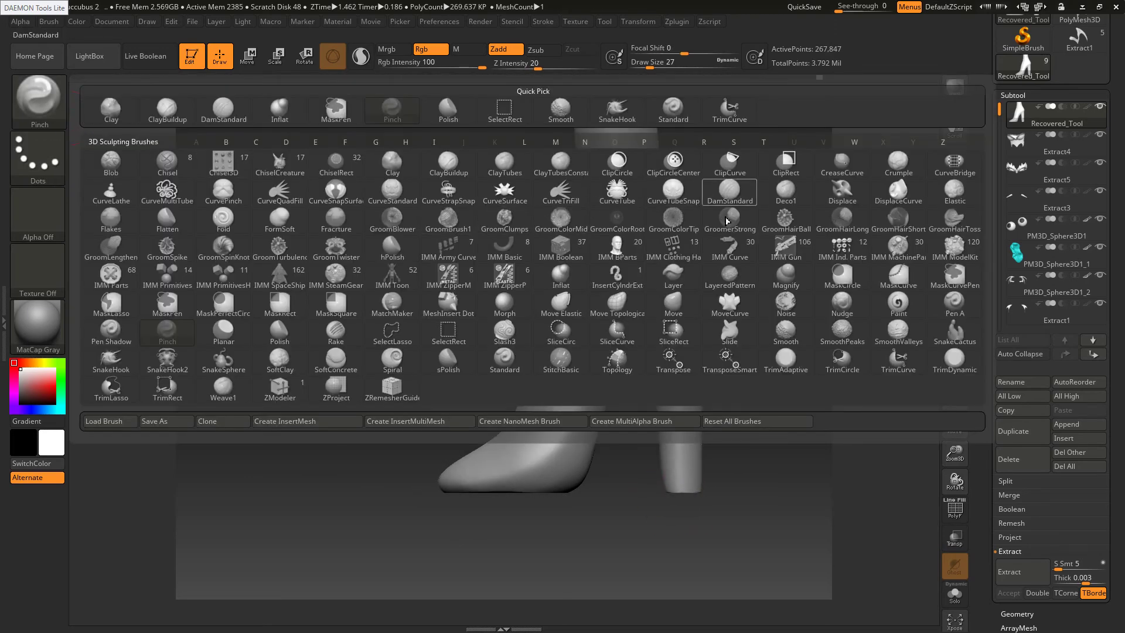
{"action": "left_click", "coordinate": [510, 113]}
{"action": "left_click", "coordinate": [480, 132]}
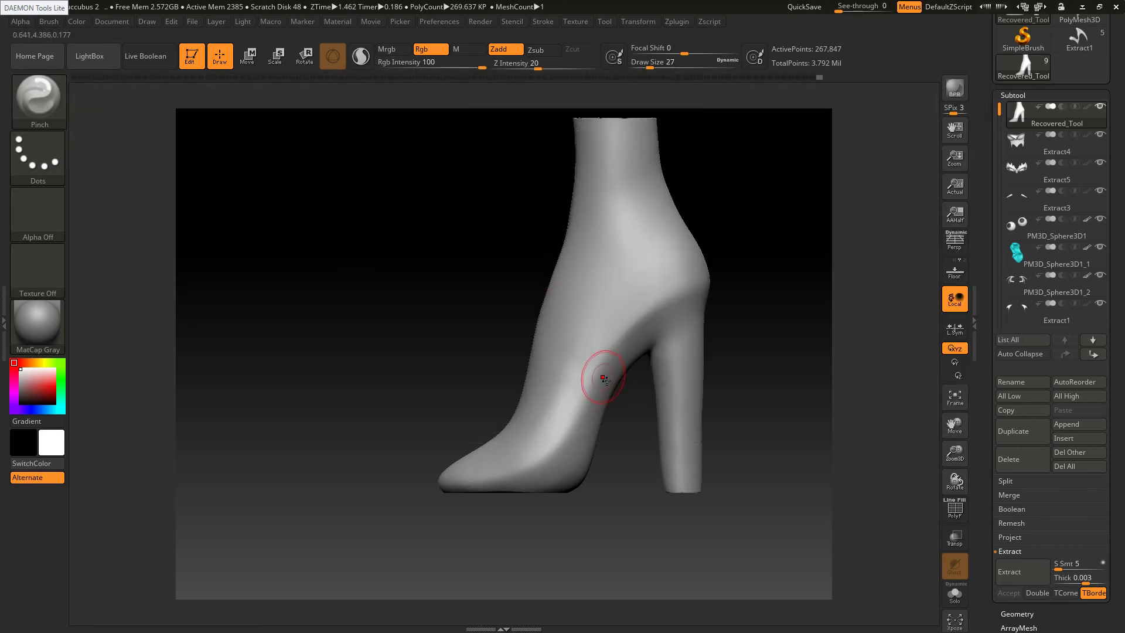
{"action": "key", "text": "b"}
{"action": "key", "text": "Escape"}
Pinch the front edge of the heel at draw size 31 and smooth the heel shaft
{"action": "left_click_drag", "start_coordinate": [663, 364], "coordinate": [663, 383]}
{"action": "key", "text": "s"}
{"action": "left_click", "coordinate": [666, 388]}
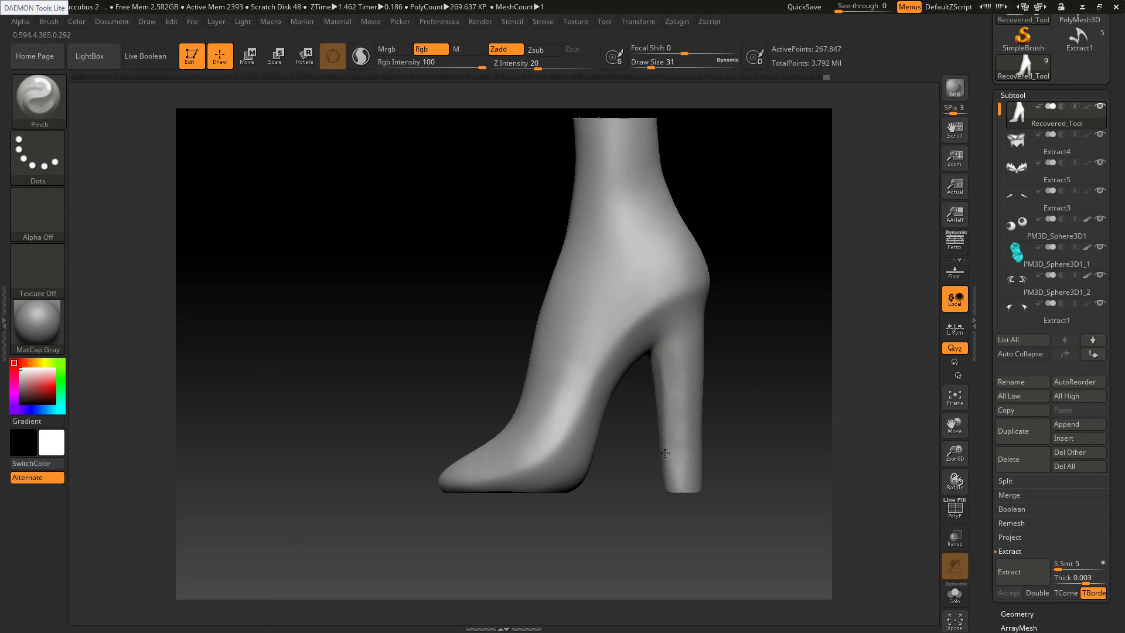
{"action": "key", "text": "shift"}
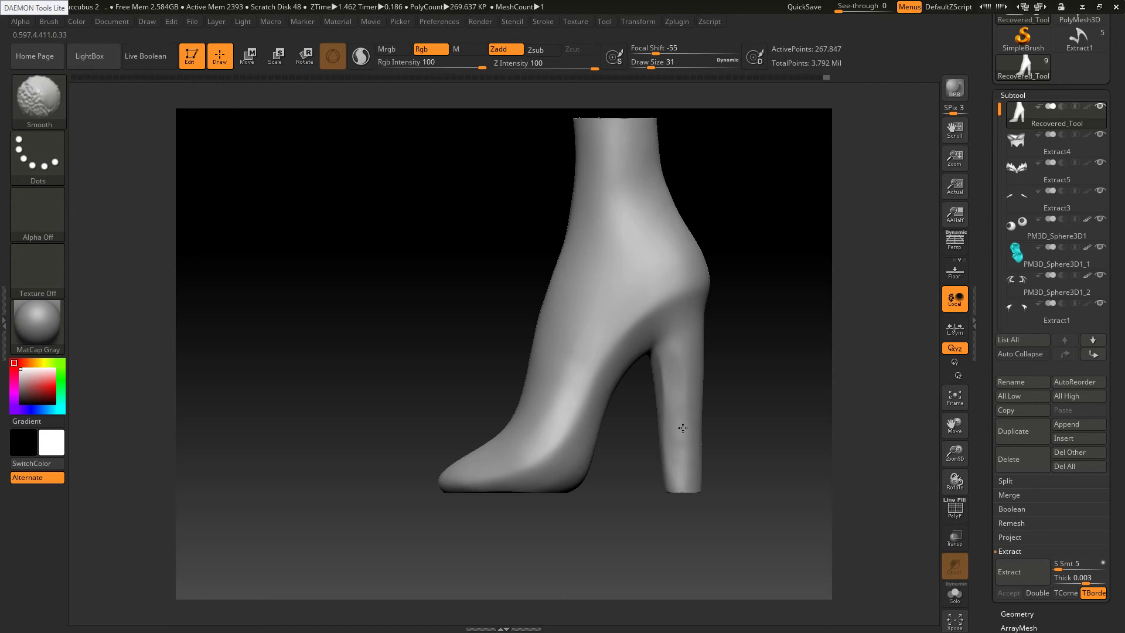
{"action": "left_click_drag", "start_coordinate": [683, 434], "coordinate": [671, 435], "text": "shift"}
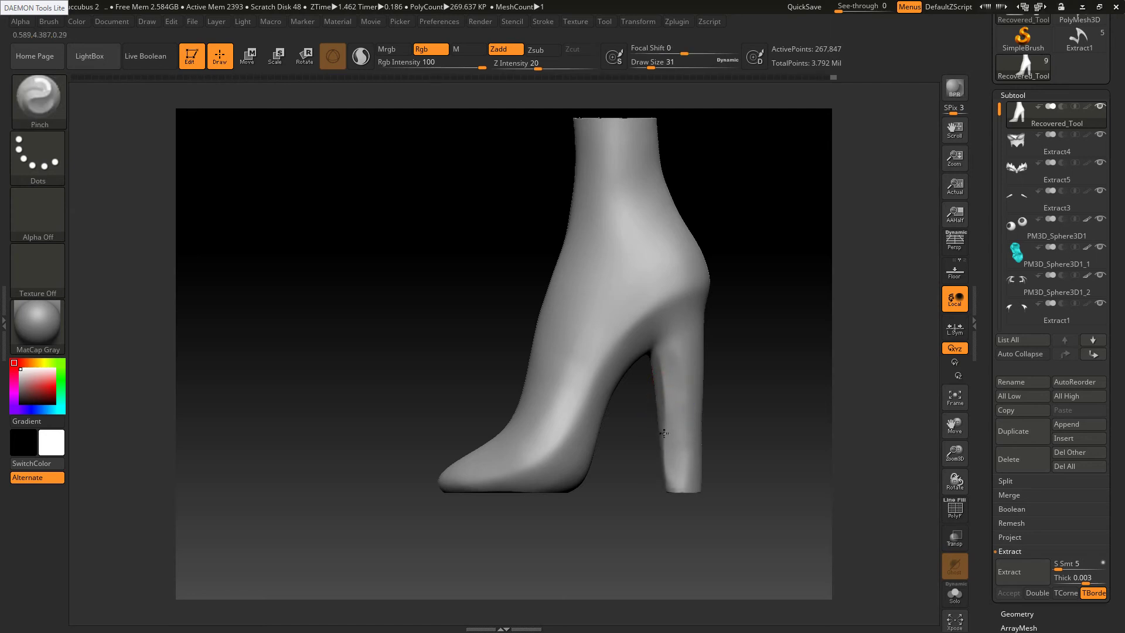
{"action": "left_click_drag", "start_coordinate": [636, 431], "coordinate": [710, 414]}
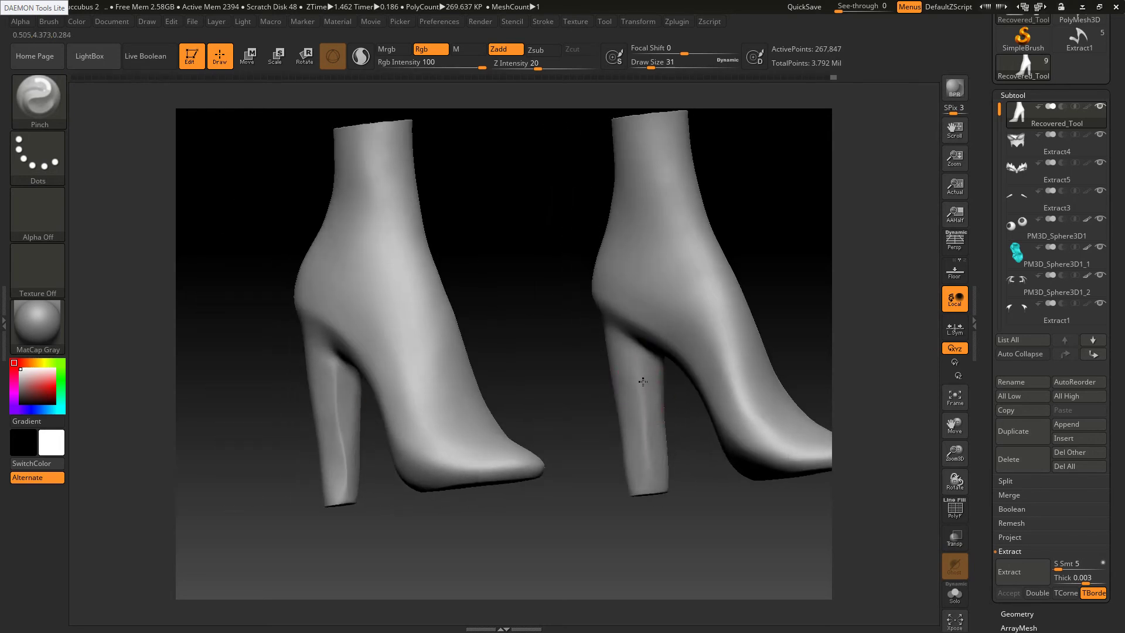
Smooth the ridges on the front faces of both heels and try to remesh the partly hidden body with DynaMesh
{"action": "left_click_drag", "start_coordinate": [643, 382], "coordinate": [663, 457], "text": "shift"}
{"action": "left_click_drag", "start_coordinate": [694, 504], "coordinate": [706, 514], "text": "ctrl"}
{"action": "left_click_drag", "start_coordinate": [660, 458], "coordinate": [643, 466], "text": "shift"}
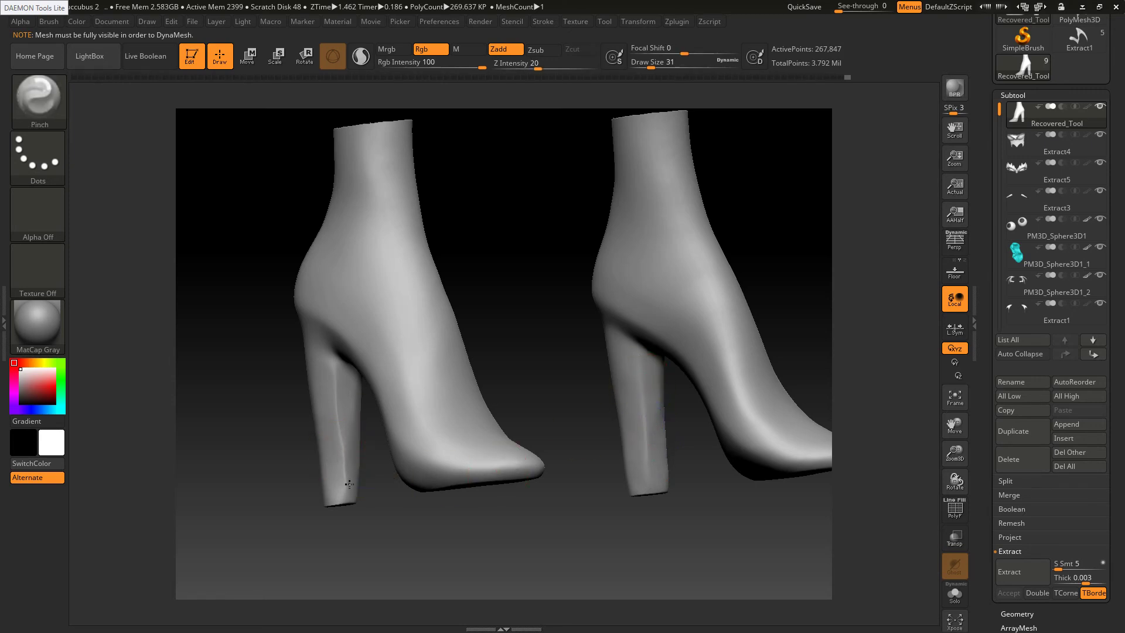
{"action": "left_click_drag", "start_coordinate": [346, 488], "coordinate": [335, 407]}
Unhide the whole body and remesh it with DynaMesh
{"action": "mouse_move", "coordinate": [369, 463]}
{"action": "right_mouse_down", "text": "ctrl"}
{"action": "mouse_move", "coordinate": [374, 422]}
{"action": "mouse_move", "coordinate": [509, 444]}
{"action": "right_mouse_up", "text": "ctrl"}
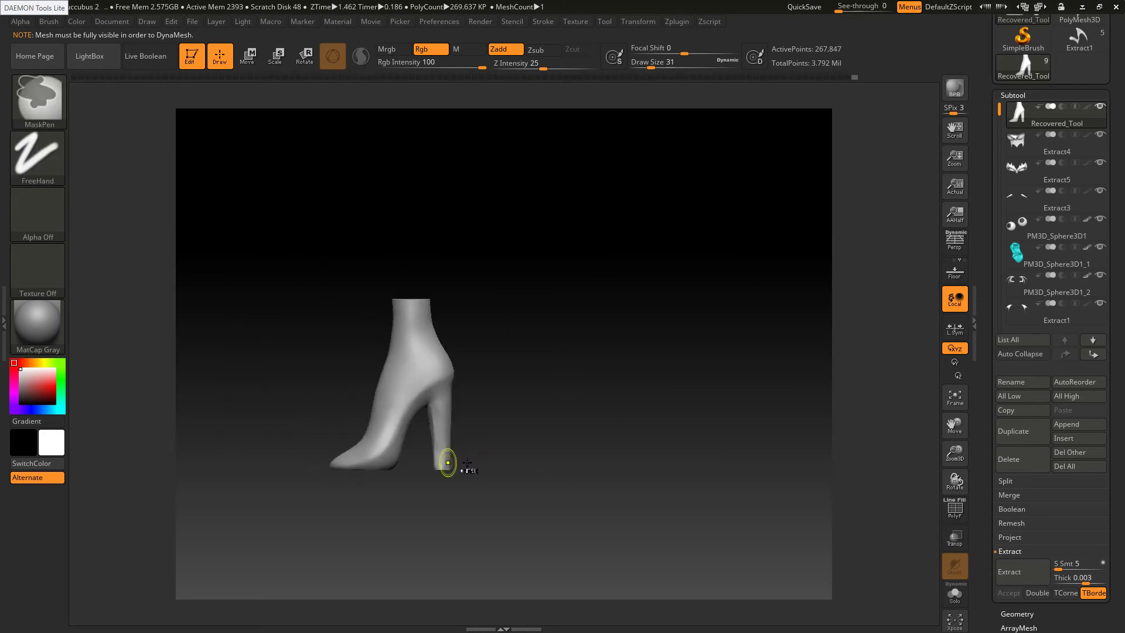
{"action": "right_click_drag", "start_coordinate": [455, 467], "coordinate": [481, 439], "text": "ctrl"}
{"action": "left_click_drag", "start_coordinate": [585, 407], "coordinate": [608, 428], "text": "ctrl+shift"}
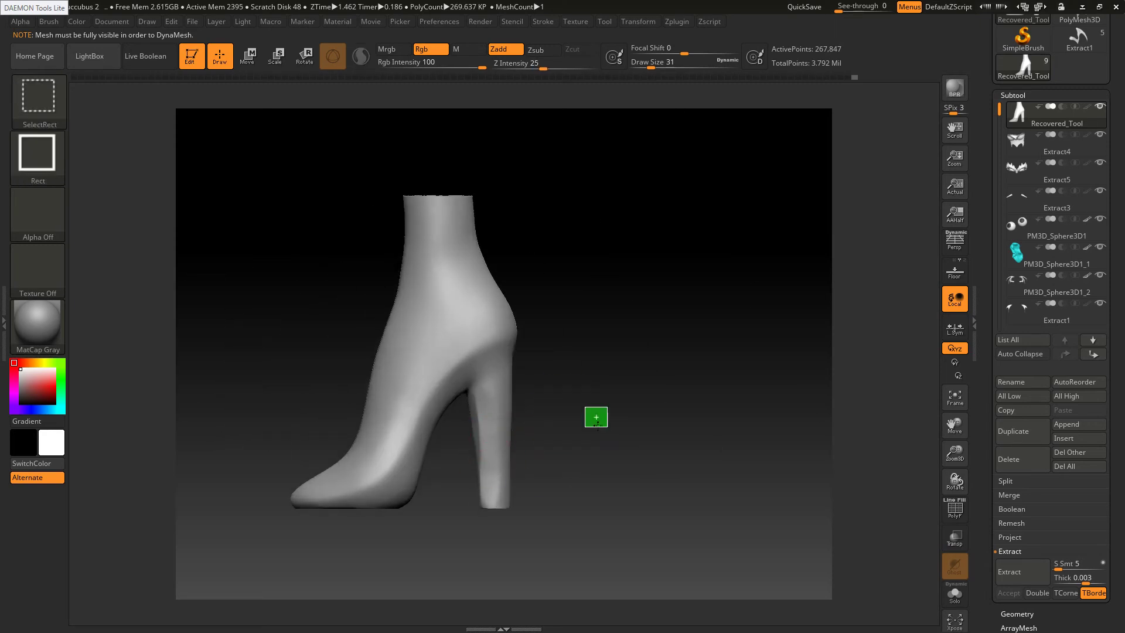
{"action": "left_click", "coordinate": [545, 428], "text": "ctrl+shift"}
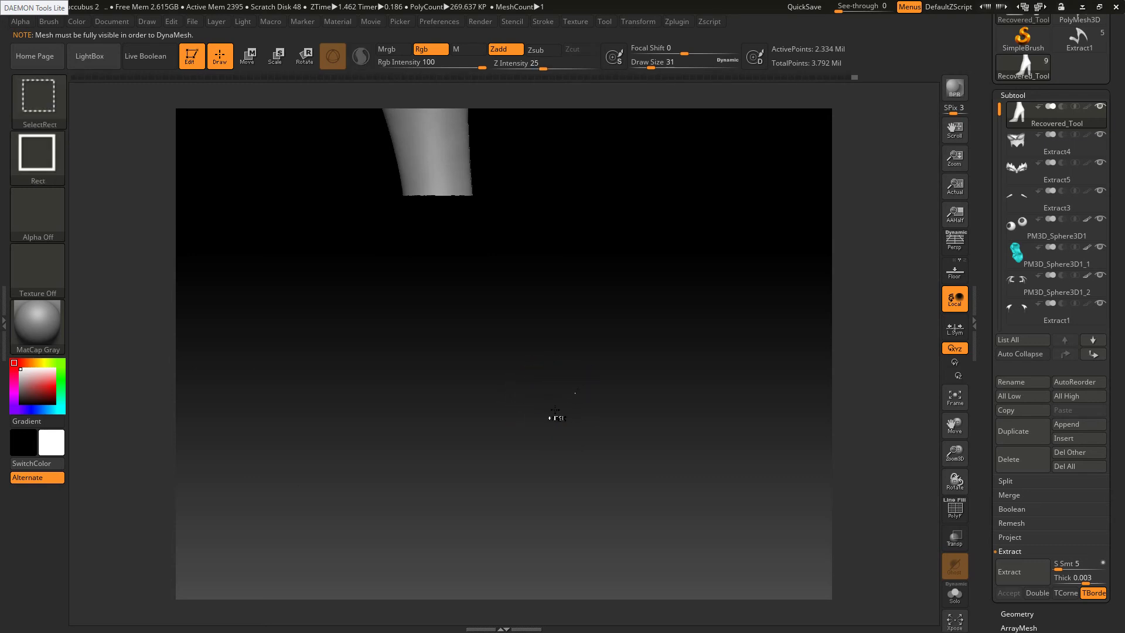
{"action": "left_click", "coordinate": [553, 415], "text": "ctrl+shift"}
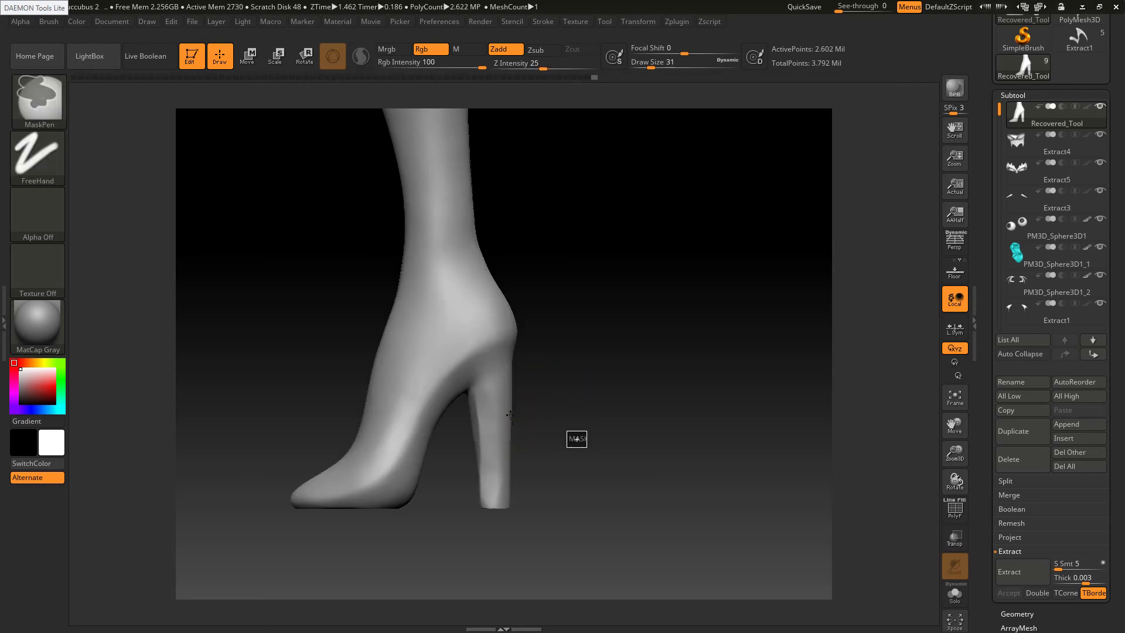
{"action": "left_click", "coordinate": [577, 439], "text": "ctrl"}
Smooth the remeshed heel shaft at draw size 41
{"action": "key", "text": "s"}
{"action": "left_click_drag", "start_coordinate": [491, 397], "coordinate": [494, 397]}
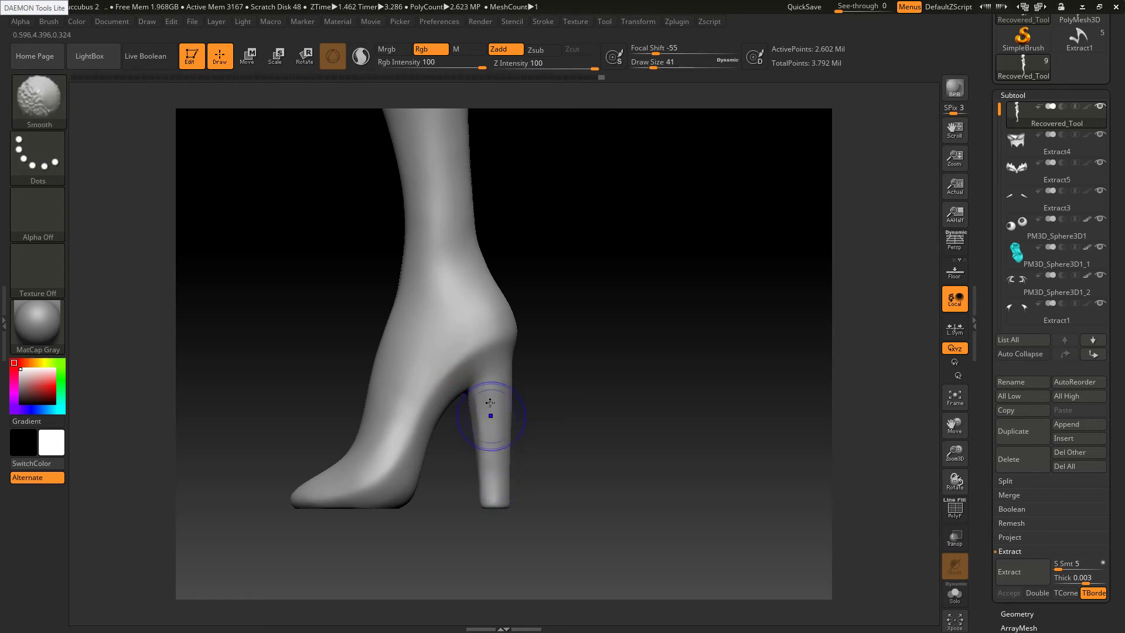
{"action": "left_click_drag", "start_coordinate": [497, 404], "coordinate": [505, 406], "text": "shift"}
{"action": "left_click_drag", "start_coordinate": [527, 442], "coordinate": [498, 429], "text": "shift"}
{"action": "right_click_drag", "start_coordinate": [498, 430], "coordinate": [507, 443]}
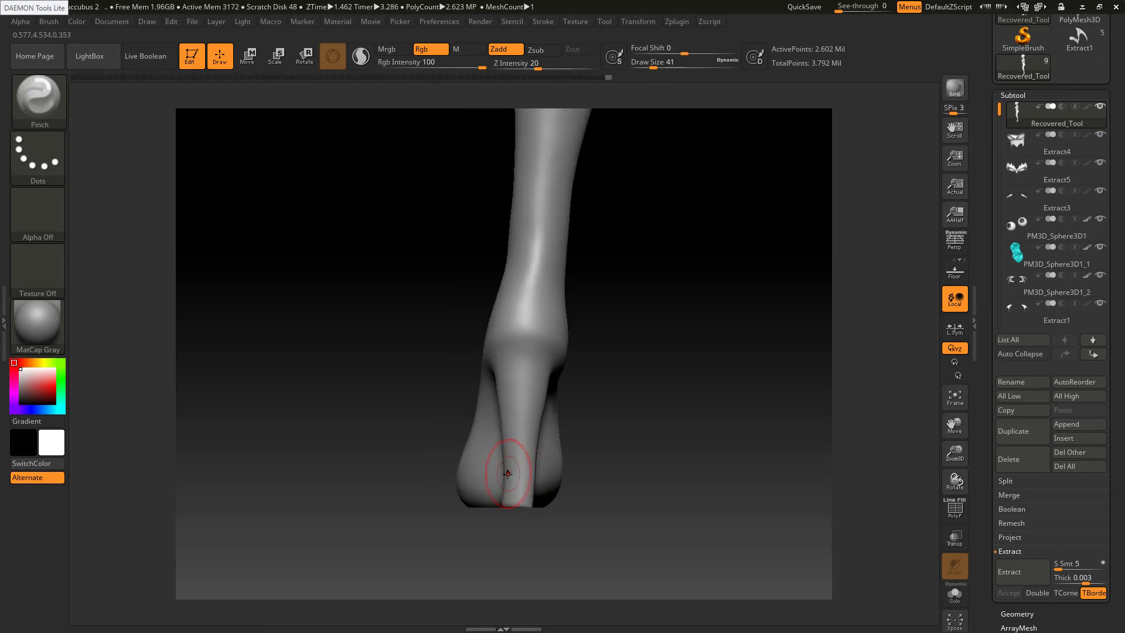
Reshape the lower heel from behind with the SnakeHook brush at draw size 54
{"action": "key", "text": "b"}
{"action": "key", "text": "s"}
{"action": "key", "text": "s"}
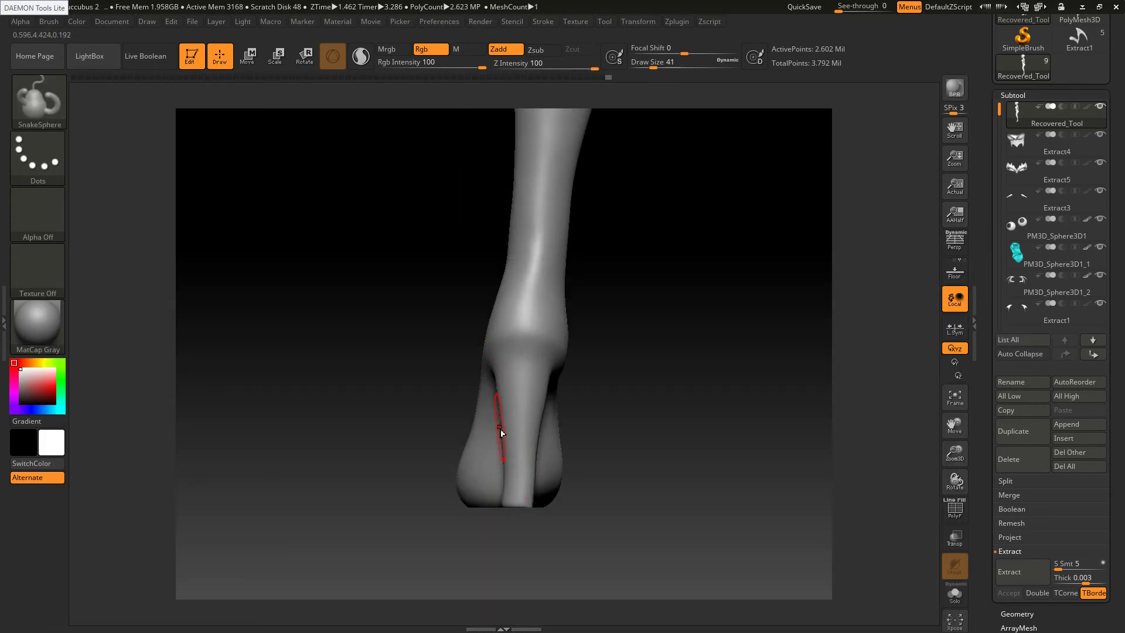
{"action": "key", "text": "b"}
{"action": "key", "text": "s"}
{"action": "key", "text": "h"}
{"action": "key", "text": "s"}
{"action": "left_click_drag", "start_coordinate": [507, 472], "coordinate": [530, 465]}
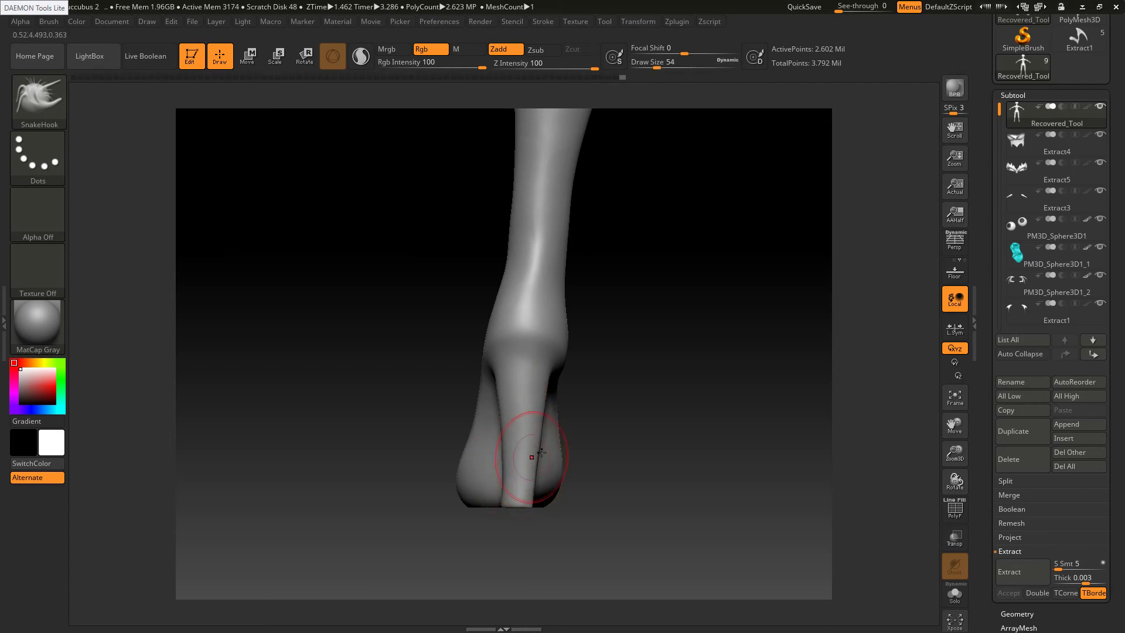
{"action": "key", "text": "shift"}
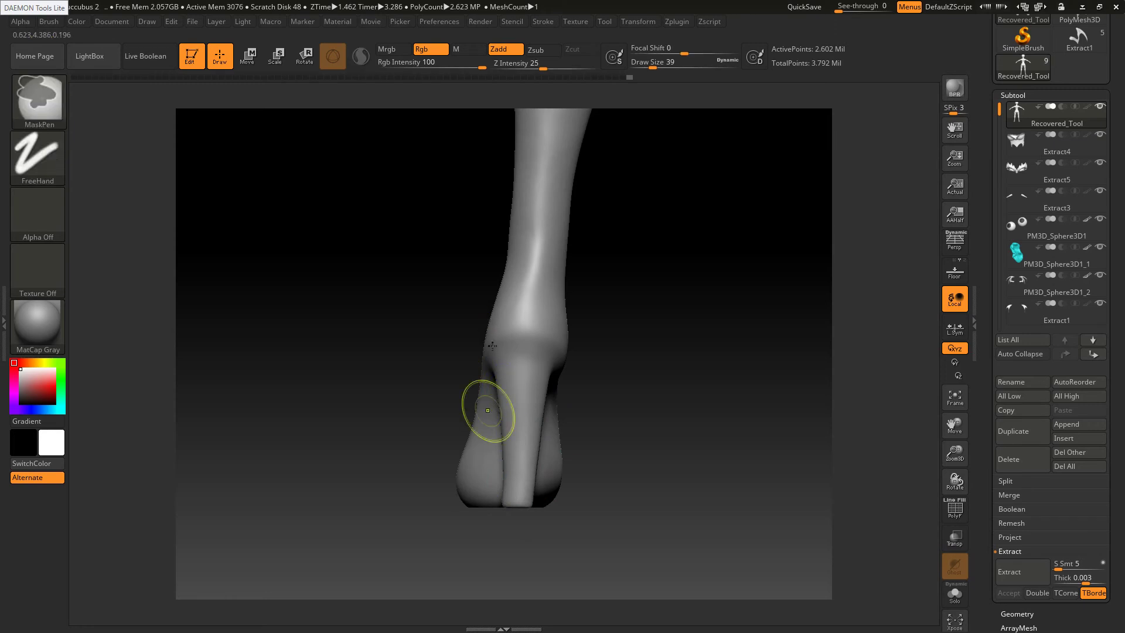
Smooth the underside of the shoe's forefoot at draw size 54
{"action": "right_click_drag", "start_coordinate": [490, 407], "coordinate": [517, 327], "text": "ctrl"}
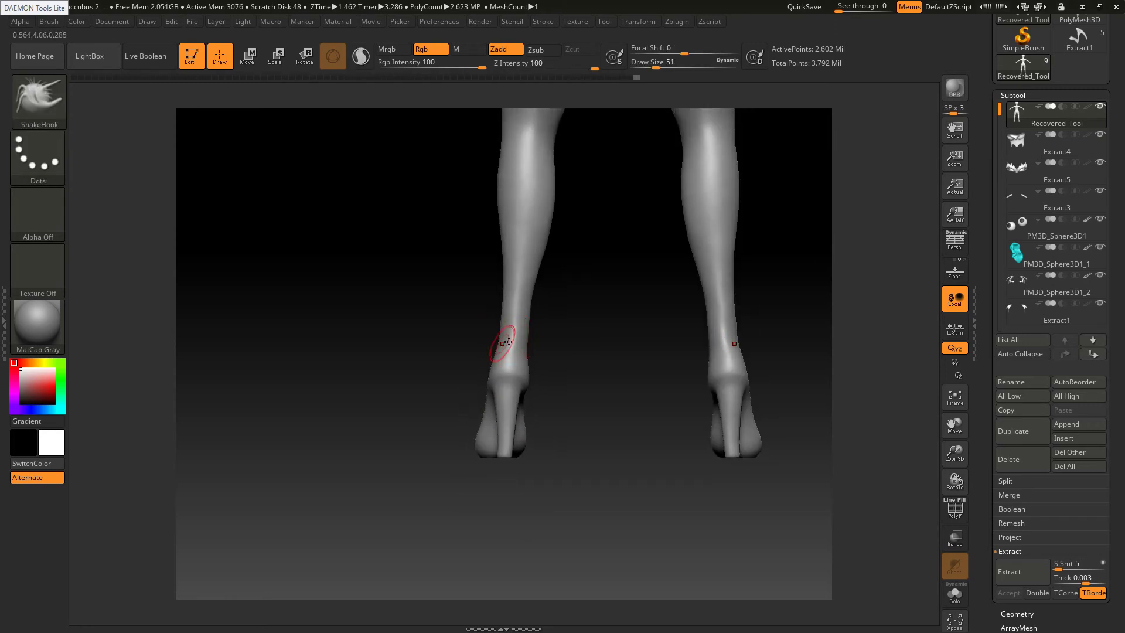
{"action": "key", "text": "s"}
{"action": "left_click_drag", "start_coordinate": [515, 335], "coordinate": [521, 335]}
{"action": "right_click_drag", "start_coordinate": [511, 357], "coordinate": [604, 355]}
{"action": "right_click_drag", "start_coordinate": [503, 415], "coordinate": [503, 469], "text": "ctrl"}
{"action": "key", "text": "s"}
{"action": "left_click_drag", "start_coordinate": [502, 469], "coordinate": [498, 469]}
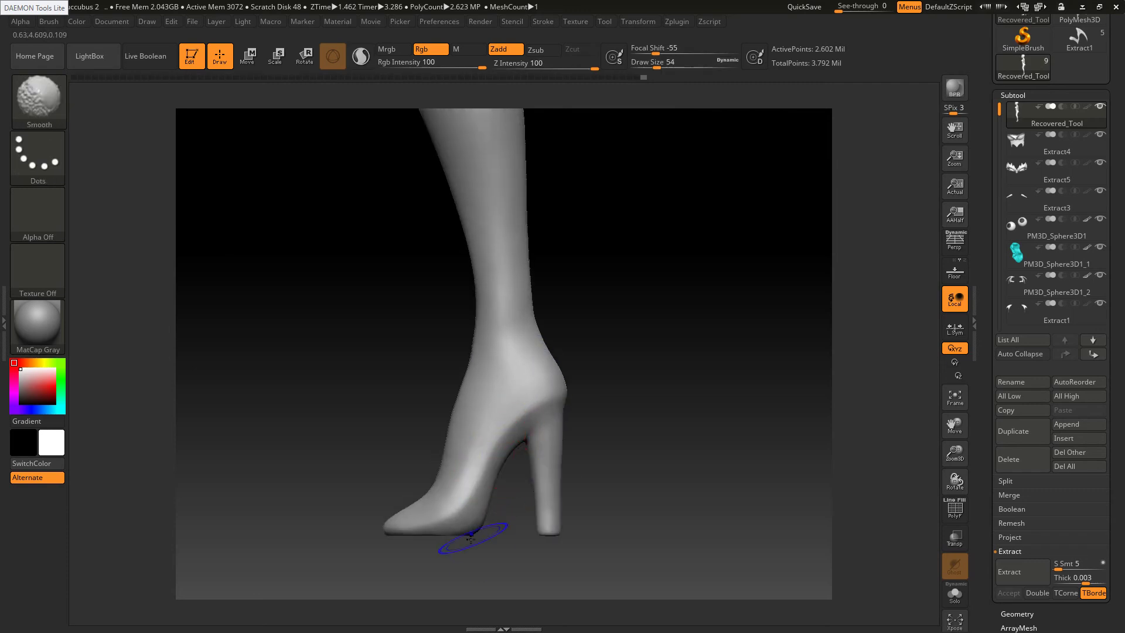
{"action": "left_click_drag", "start_coordinate": [475, 524], "coordinate": [466, 509], "text": "shift"}
Smooth the toe area of both shoes at draw size 65
{"action": "mouse_move", "coordinate": [487, 473]}
{"action": "right_mouse_down", "text": "ctrl"}
{"action": "mouse_move", "coordinate": [476, 428]}
{"action": "mouse_move", "coordinate": [535, 410]}
{"action": "right_mouse_up", "text": "ctrl"}
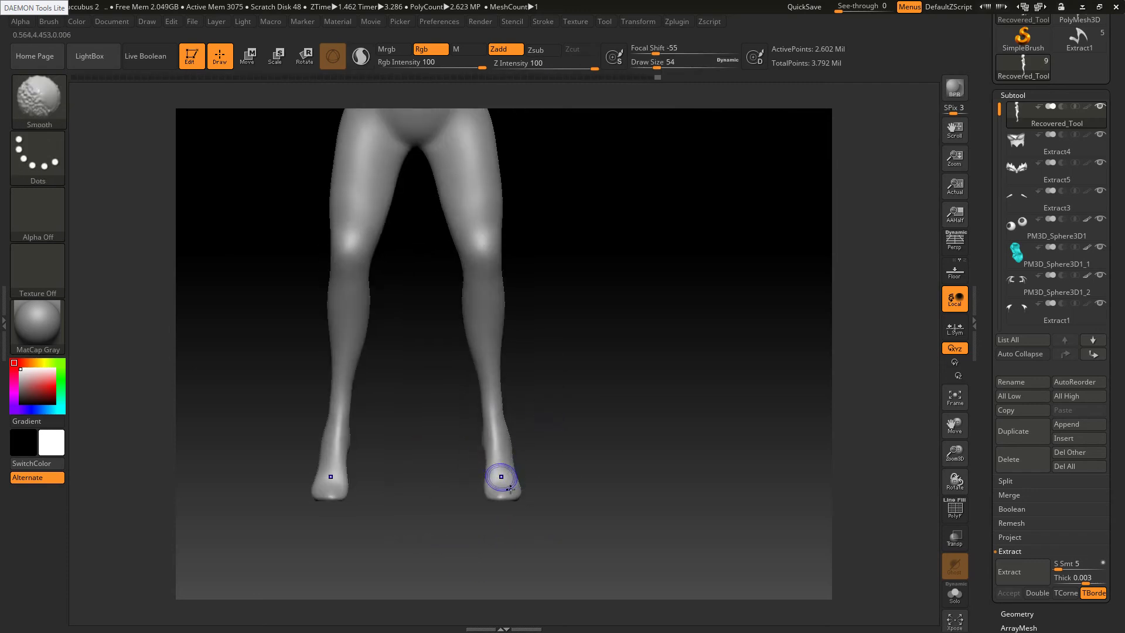
{"action": "mouse_move", "coordinate": [491, 470]}
{"action": "right_mouse_down"}
{"action": "mouse_move", "coordinate": [509, 495]}
{"action": "mouse_move", "coordinate": [477, 490]}
{"action": "mouse_move", "coordinate": [504, 505]}
{"action": "mouse_move", "coordinate": [484, 493]}
{"action": "right_mouse_up"}
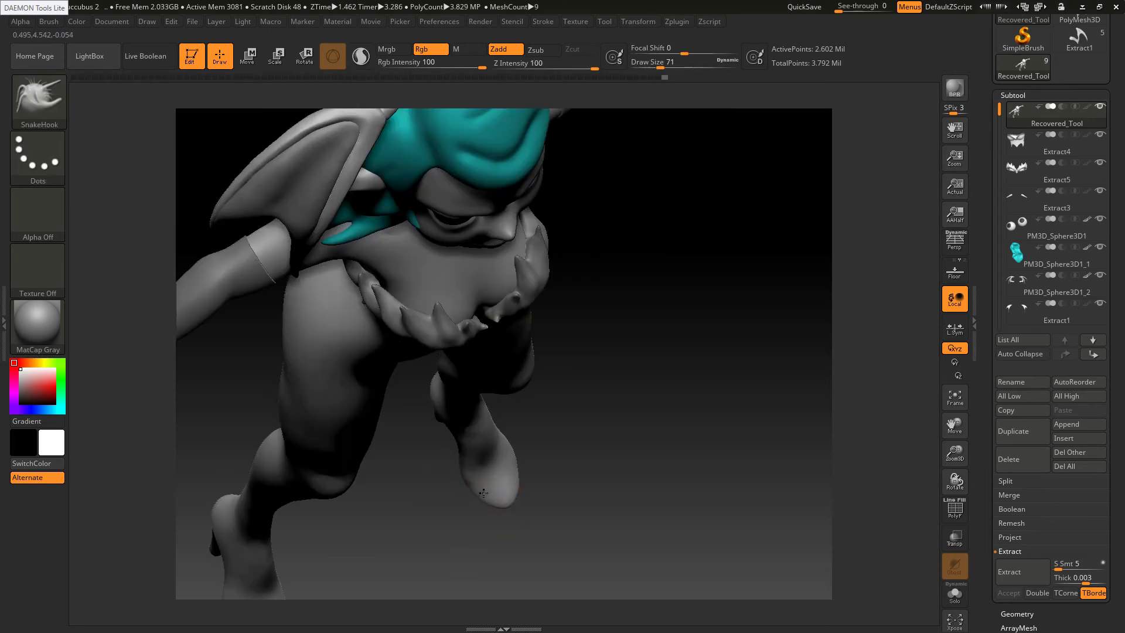
{"action": "key", "text": "["}
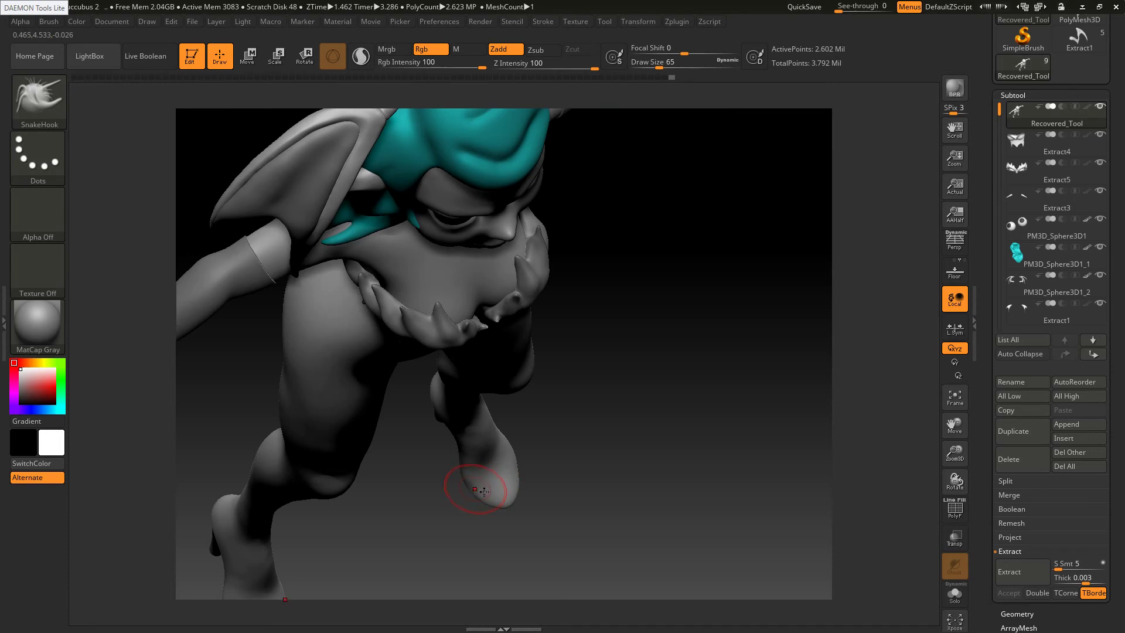
{"action": "mouse_move", "coordinate": [484, 491]}
{"action": "left_mouse_down", "text": "shift"}
{"action": "mouse_move", "coordinate": [484, 477]}
{"action": "mouse_move", "coordinate": [511, 472]}
{"action": "left_mouse_up", "text": "shift"}
{"action": "right_click_drag", "start_coordinate": [511, 473], "coordinate": [476, 437]}
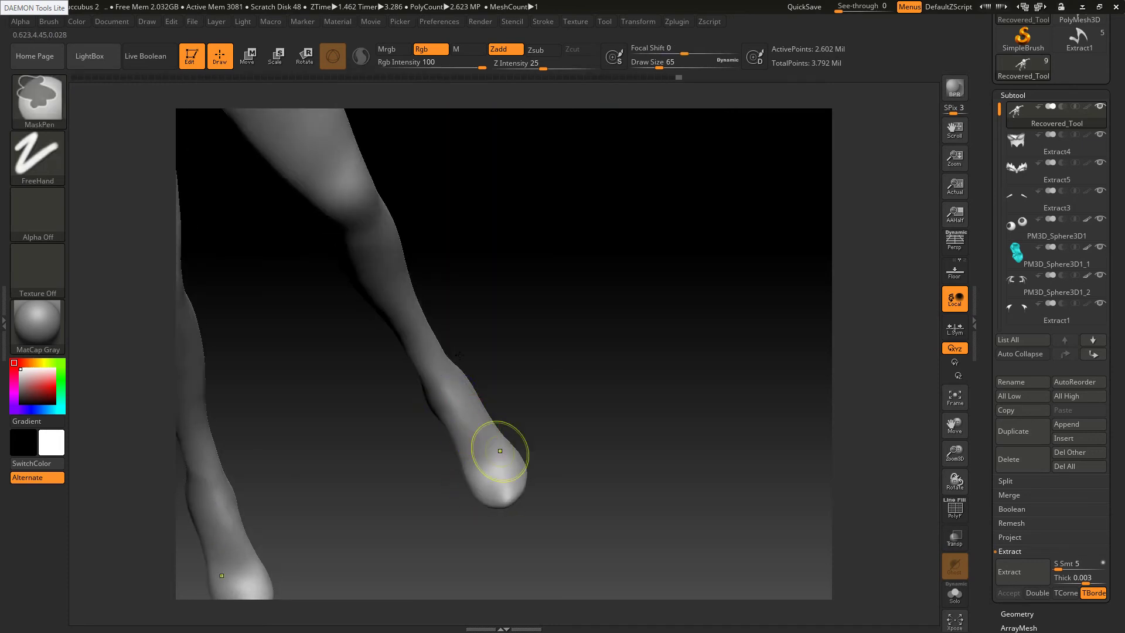
Smooth the outer hips, thighs and lower legs at draw size 154
{"action": "right_click_drag", "start_coordinate": [460, 355], "coordinate": [490, 425], "text": "ctrl"}
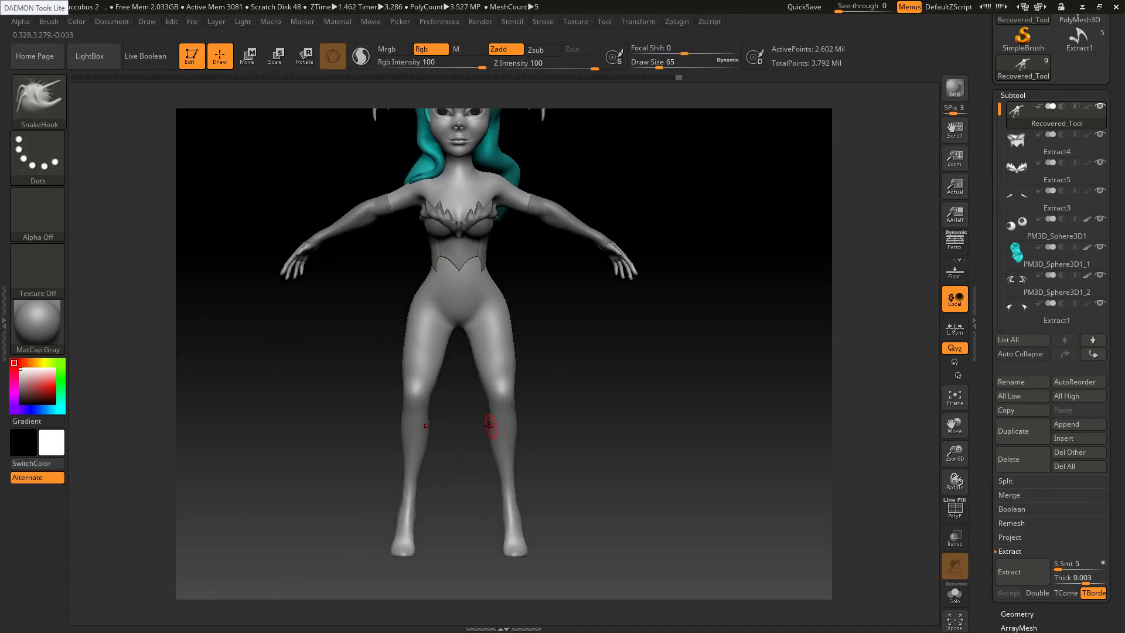
{"action": "key", "text": "s"}
{"action": "left_click_drag", "start_coordinate": [542, 364], "coordinate": [554, 364]}
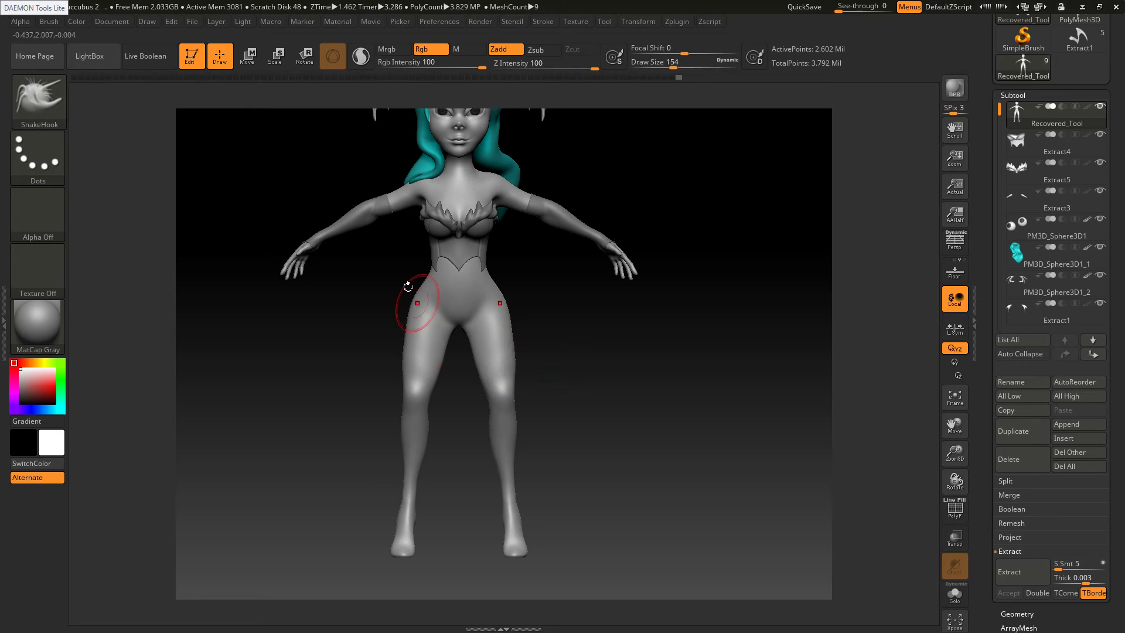
{"action": "left_click_drag", "start_coordinate": [408, 288], "coordinate": [417, 297], "text": "shift"}
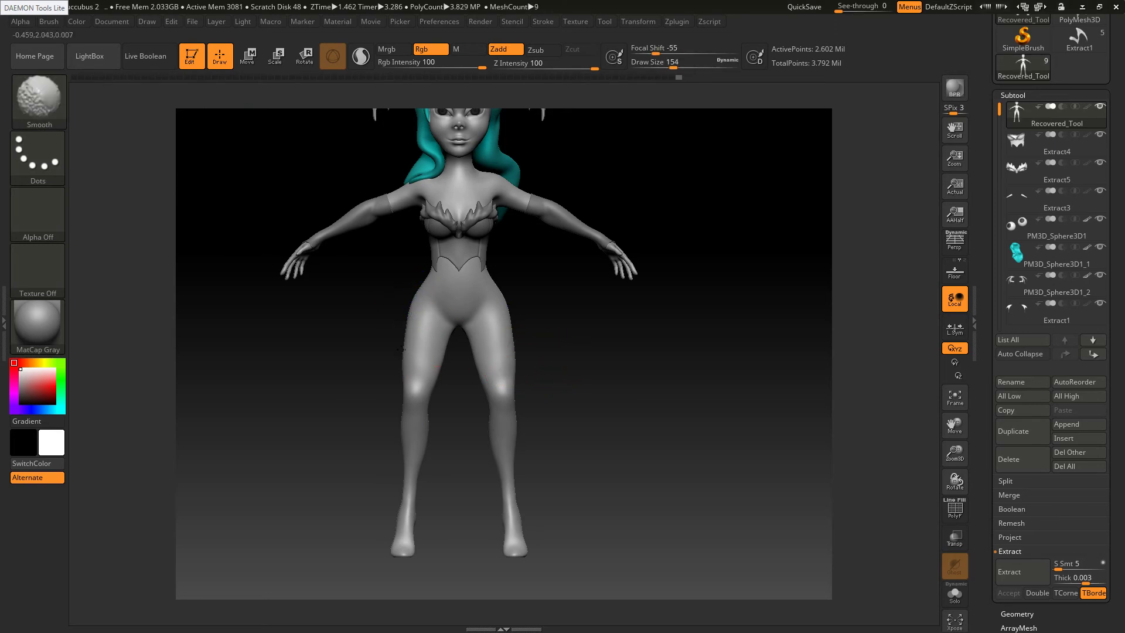
{"action": "left_click_drag", "start_coordinate": [401, 349], "coordinate": [409, 381], "text": "shift"}
{"action": "left_click_drag", "start_coordinate": [414, 454], "coordinate": [407, 444], "text": "shift"}
{"action": "right_click_drag", "start_coordinate": [480, 452], "coordinate": [489, 487]}
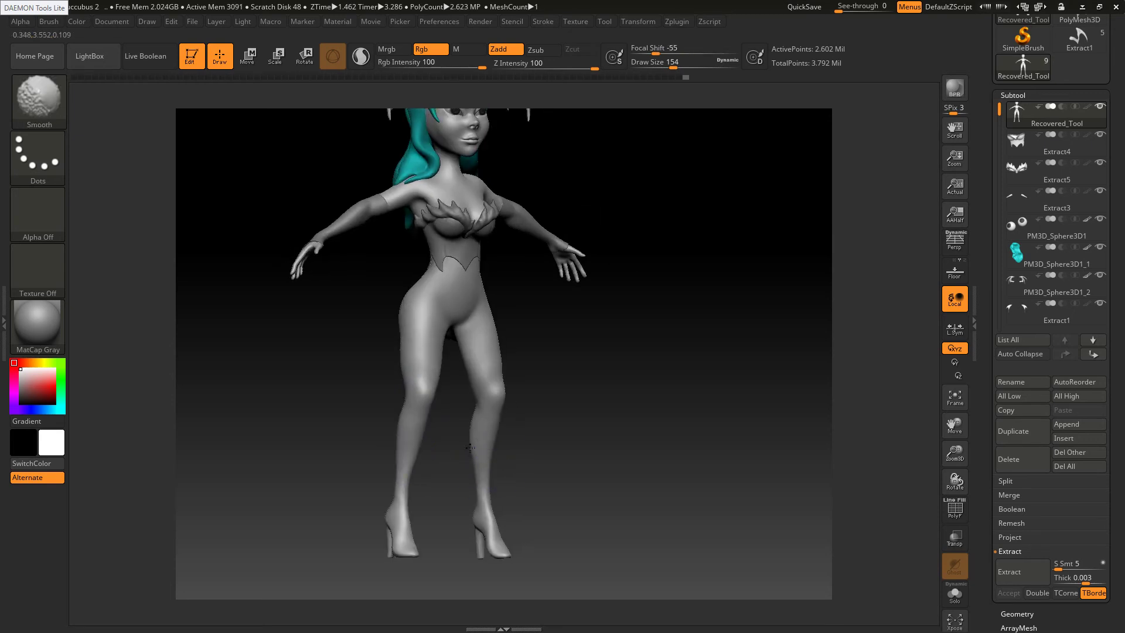
{"action": "left_click_drag", "start_coordinate": [470, 447], "coordinate": [474, 453], "text": "shift"}
{"action": "right_click_drag", "start_coordinate": [477, 457], "coordinate": [511, 454]}
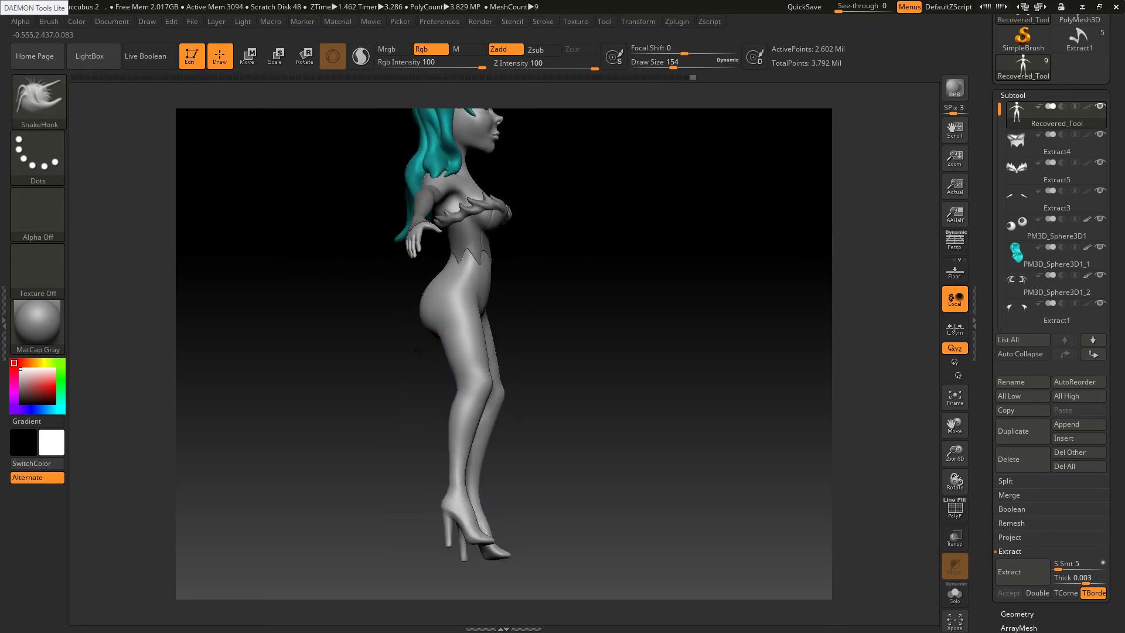
{"action": "right_click_drag", "start_coordinate": [418, 352], "coordinate": [422, 357], "text": "shift"}
Examine the legs and high-heeled boots in the reference illustration
{"action": "key", "text": "alt+Tab"}
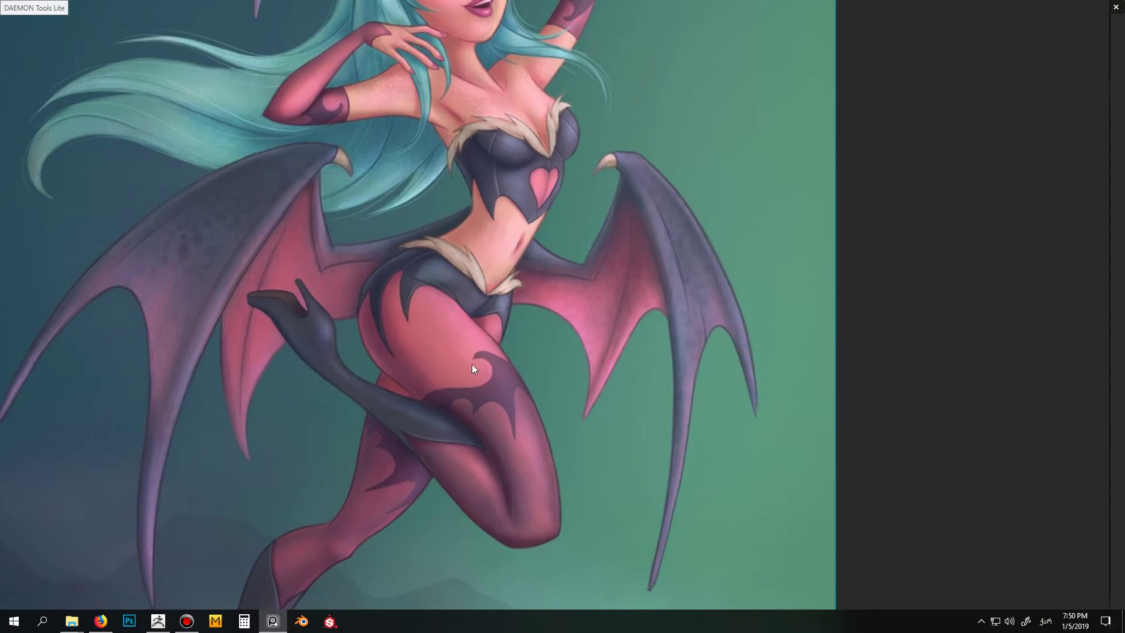
{"action": "left_click_drag", "start_coordinate": [473, 364], "coordinate": [467, 352]}
{"action": "key", "text": "alt+Tab"}
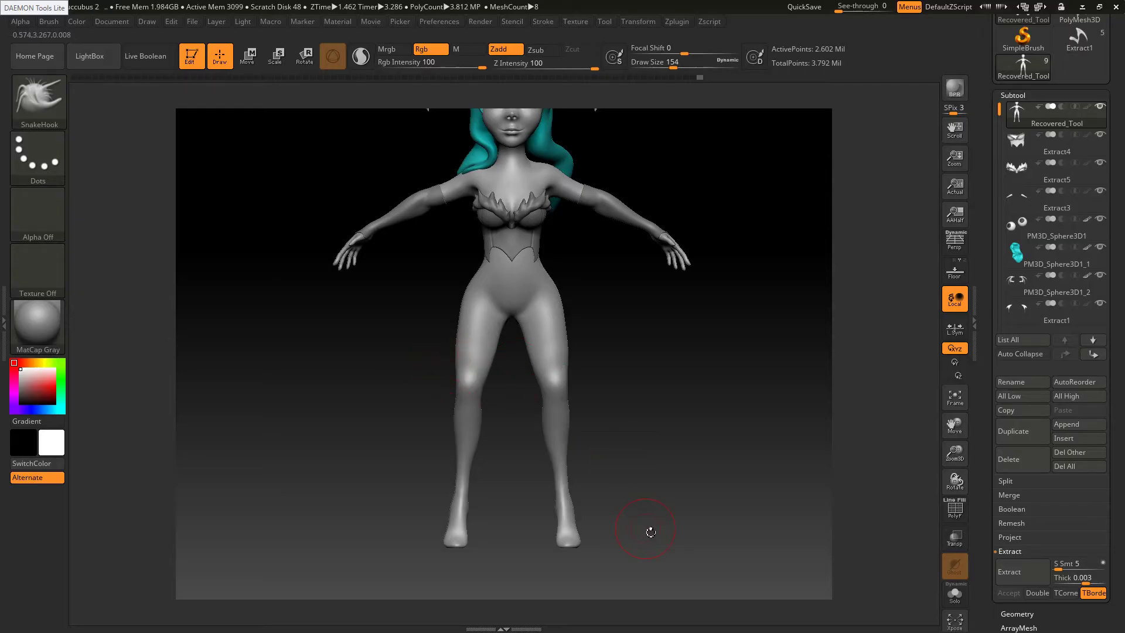
Try to mask both legs from the knees down to the feet
{"action": "key", "text": "ctrl"}
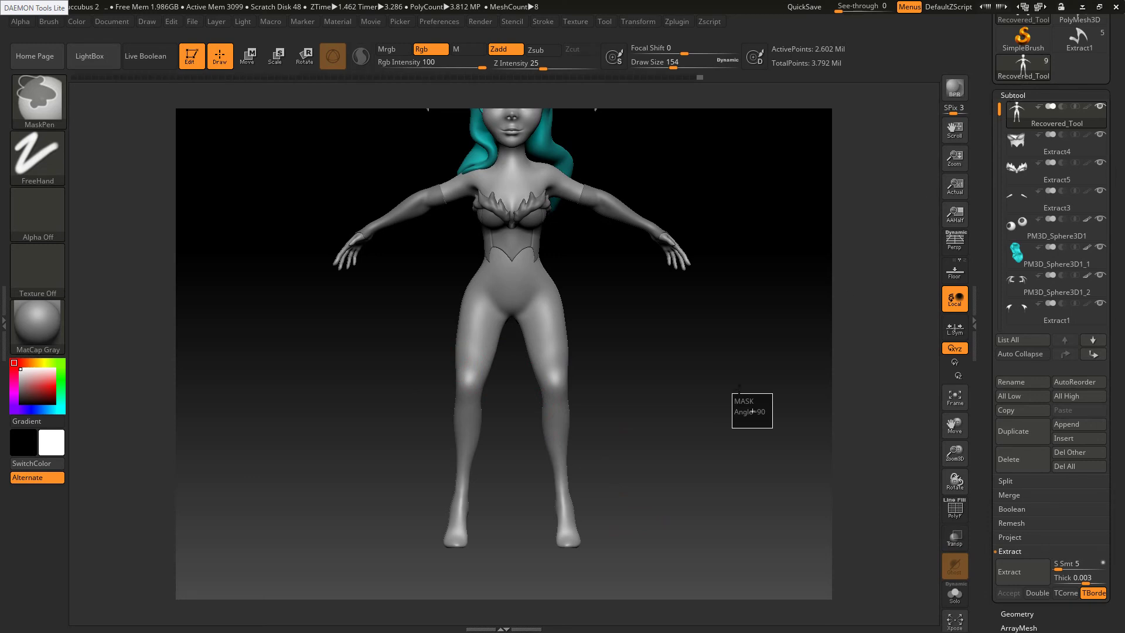
{"action": "left_click", "coordinate": [645, 447], "text": "ctrl"}
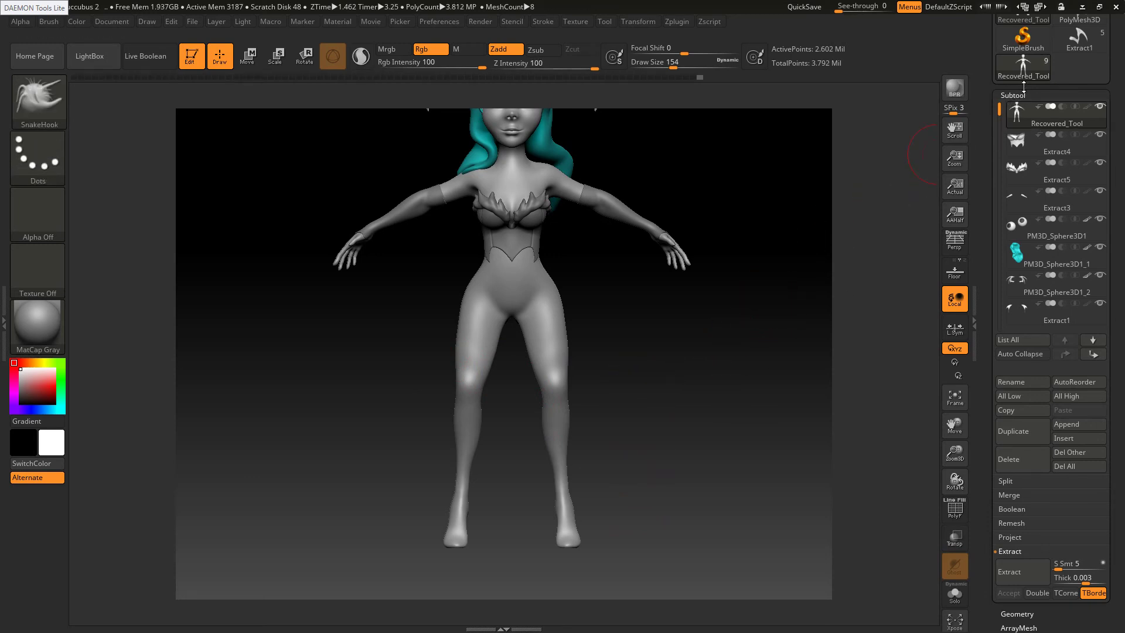
{"action": "left_click_drag", "start_coordinate": [746, 388], "coordinate": [776, 310], "text": "alt"}
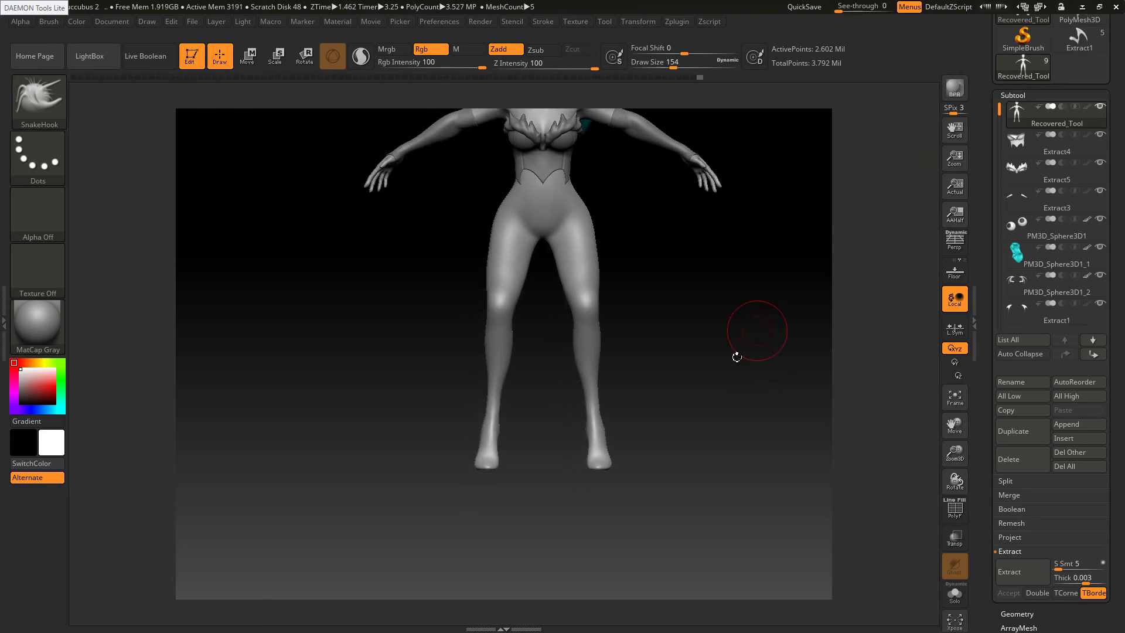
{"action": "left_click_drag", "start_coordinate": [654, 496], "coordinate": [549, 308], "text": "ctrl"}
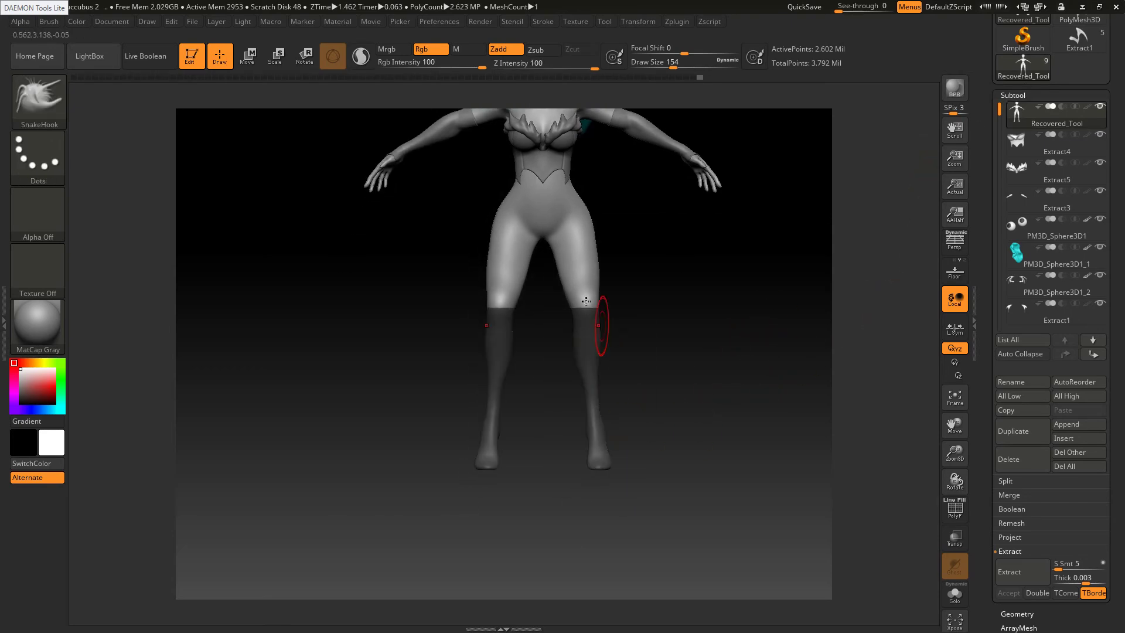
Check the boot height in the reference illustration and mask both lower legs from below the knees down
{"action": "key", "text": "alt+Tab"}
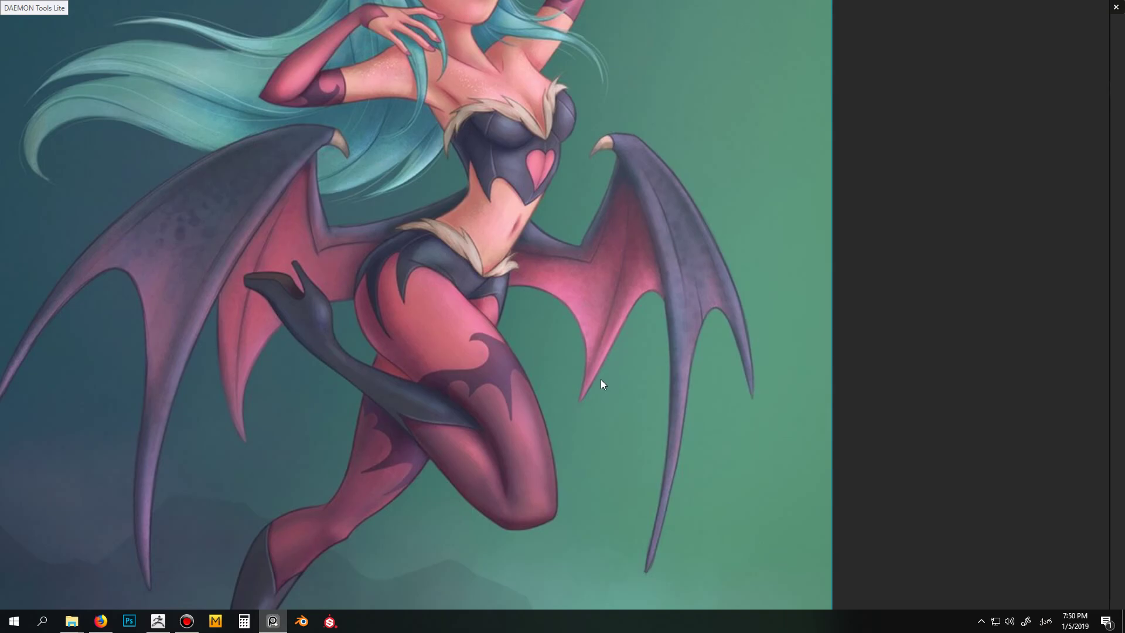
{"action": "key", "text": "alt+Tab"}
{"action": "left_click_drag", "start_coordinate": [653, 470], "coordinate": [605, 415], "text": "ctrl"}
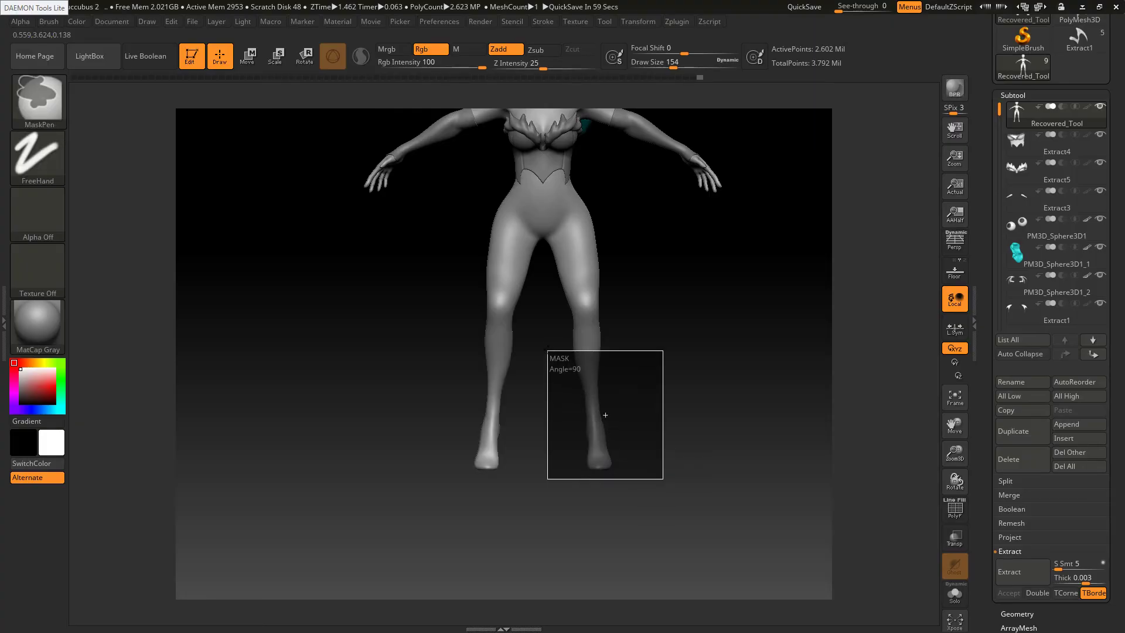
{"action": "left_click_drag", "start_coordinate": [547, 351], "coordinate": [547, 346], "text": "ctrl"}
Erase a pointed V shape from the mask's upper edge on the shins, refining it at draw size 20
{"action": "right_click_drag", "start_coordinate": [586, 385], "coordinate": [602, 335], "text": "ctrl"}
{"action": "key", "text": "s"}
{"action": "mouse_move", "coordinate": [600, 334]}
{"action": "left_mouse_down"}
{"action": "mouse_move", "coordinate": [581, 333]}
{"action": "mouse_move", "coordinate": [564, 299]}
{"action": "mouse_move", "coordinate": [595, 346]}
{"action": "mouse_move", "coordinate": [606, 284]}
{"action": "left_mouse_up"}
{"action": "key", "text": "s"}
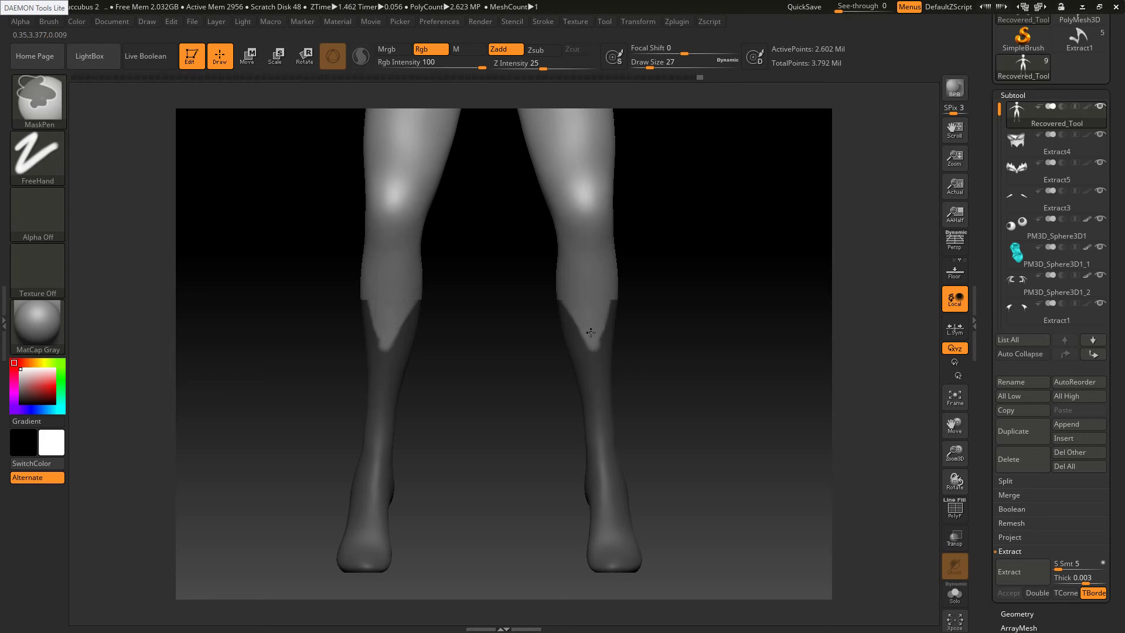
{"action": "key", "text": "["}
{"action": "left_click_drag", "start_coordinate": [580, 318], "coordinate": [597, 356], "text": "ctrl+alt"}
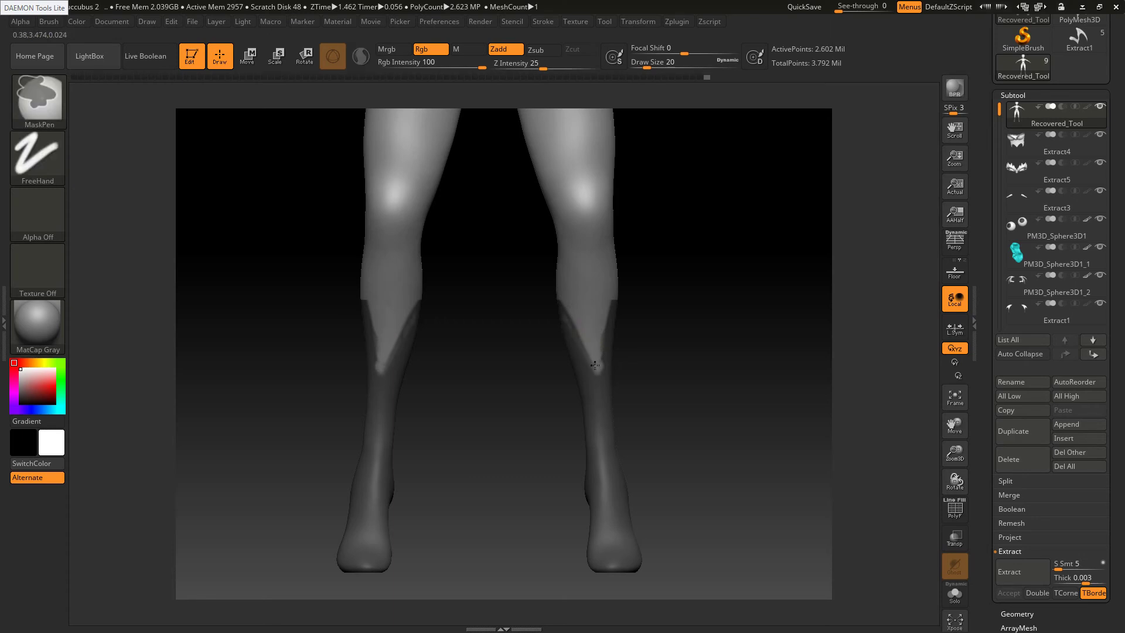
{"action": "left_click_drag", "start_coordinate": [566, 316], "coordinate": [591, 368], "text": "ctrl+alt"}
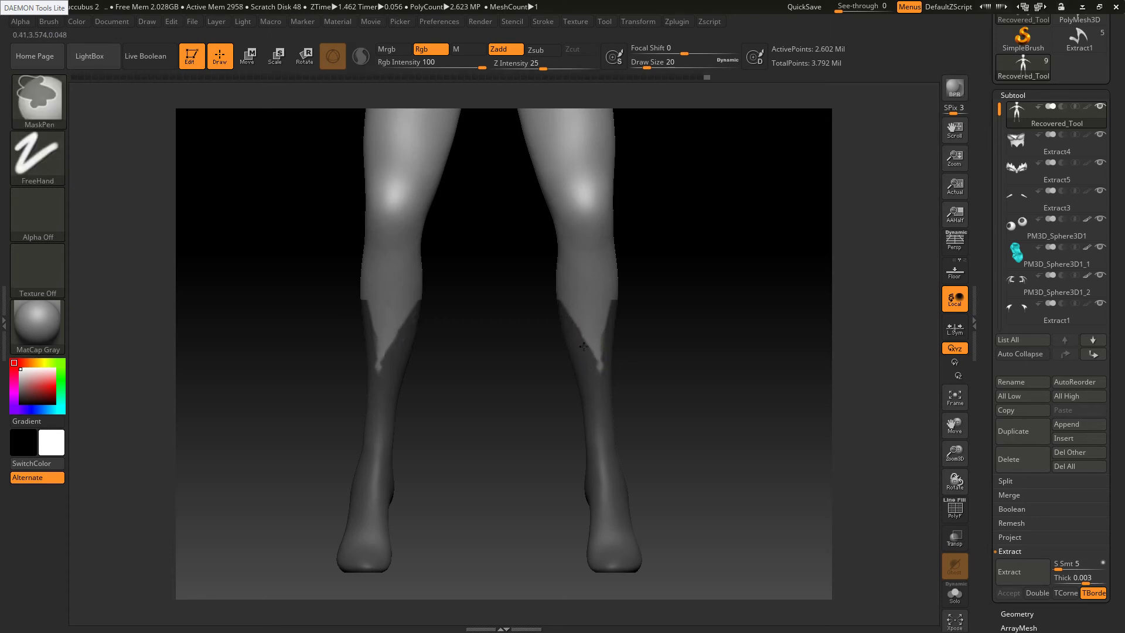
Extend the mask upward along the inner calves to sharpen the V-shaped boot edge
{"action": "right_click_drag", "start_coordinate": [608, 376], "coordinate": [586, 390]}
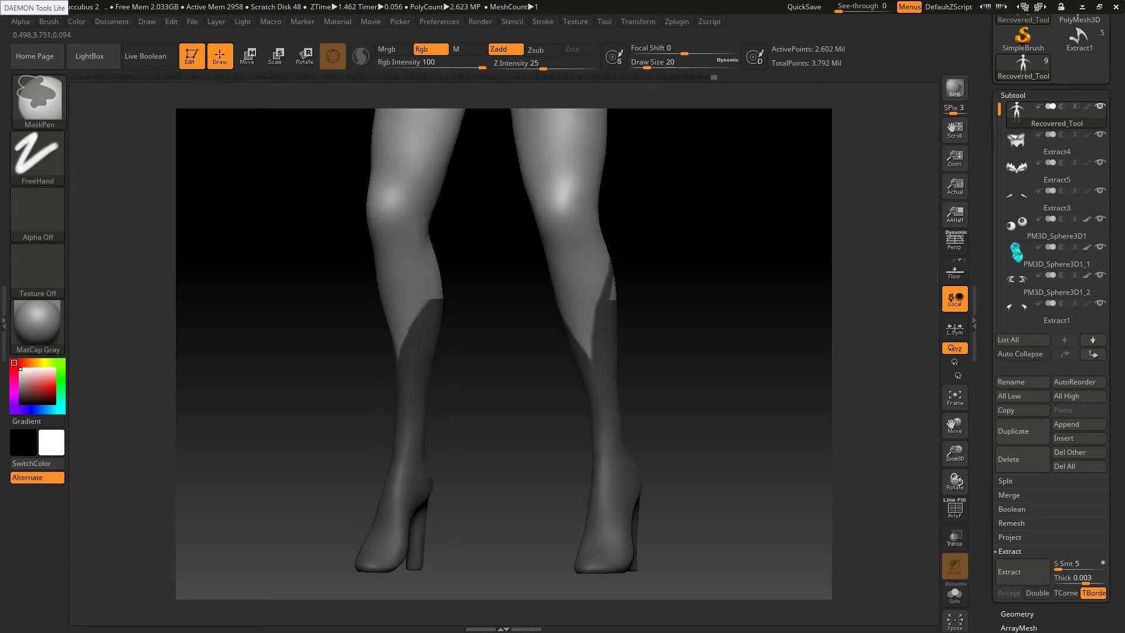
{"action": "right_click_drag", "start_coordinate": [614, 290], "coordinate": [575, 351]}
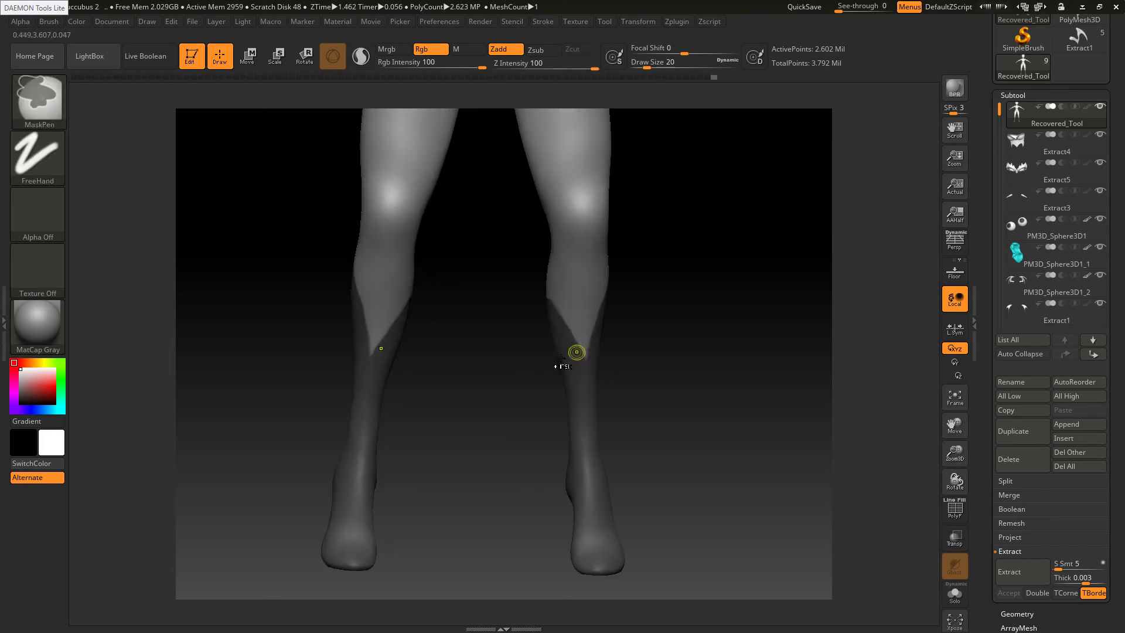
{"action": "left_click_drag", "start_coordinate": [567, 329], "coordinate": [564, 317], "text": "ctrl"}
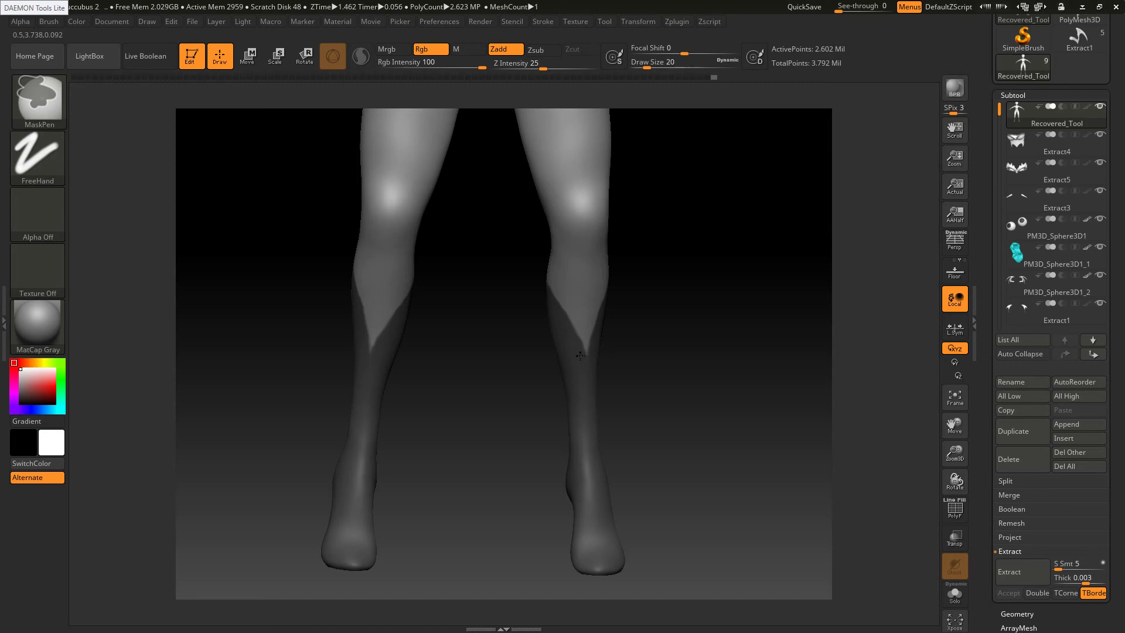
Mask a raised boot-top outline around the sides and backs of both calves just below the knees
{"action": "mouse_move", "coordinate": [486, 321]}
{"action": "right_mouse_down"}
{"action": "mouse_move", "coordinate": [553, 296]}
{"action": "mouse_move", "coordinate": [539, 370]}
{"action": "right_mouse_up"}
{"action": "left_click_drag", "start_coordinate": [681, 393], "coordinate": [684, 375], "text": "ctrl"}
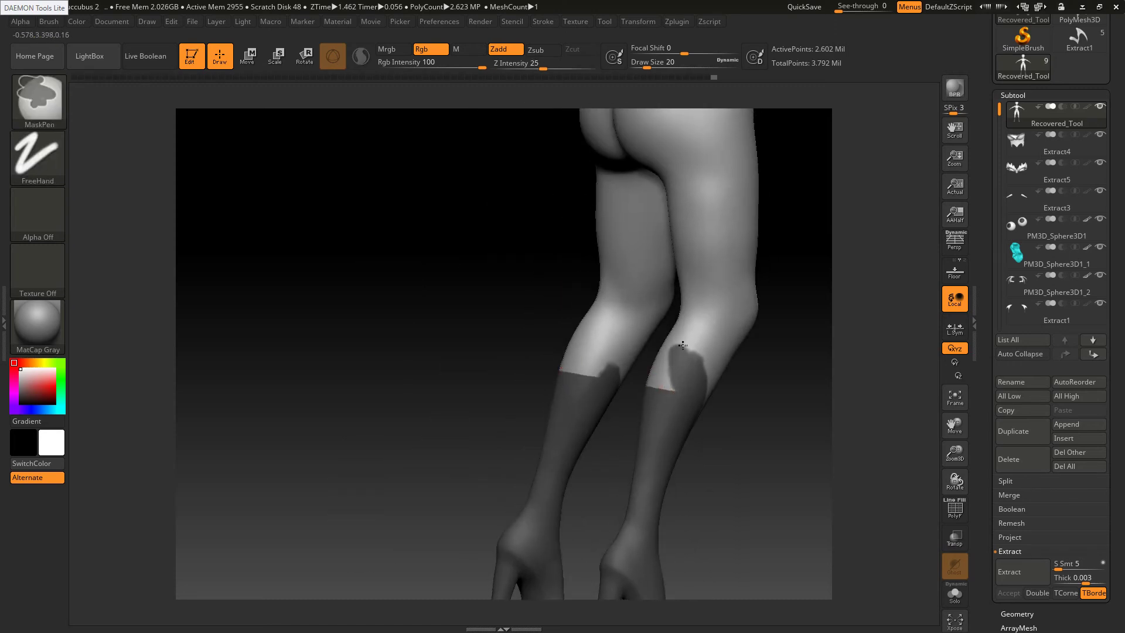
{"action": "mouse_move", "coordinate": [653, 352]}
{"action": "right_mouse_down"}
{"action": "mouse_move", "coordinate": [643, 384]}
{"action": "mouse_move", "coordinate": [623, 374]}
{"action": "right_mouse_up"}
{"action": "left_click_drag", "start_coordinate": [623, 374], "coordinate": [620, 360], "text": "ctrl"}
{"action": "right_click_drag", "start_coordinate": [618, 341], "coordinate": [595, 355]}
{"action": "left_click_drag", "start_coordinate": [607, 368], "coordinate": [626, 357], "text": "ctrl"}
{"action": "right_click_drag", "start_coordinate": [661, 341], "coordinate": [640, 346]}
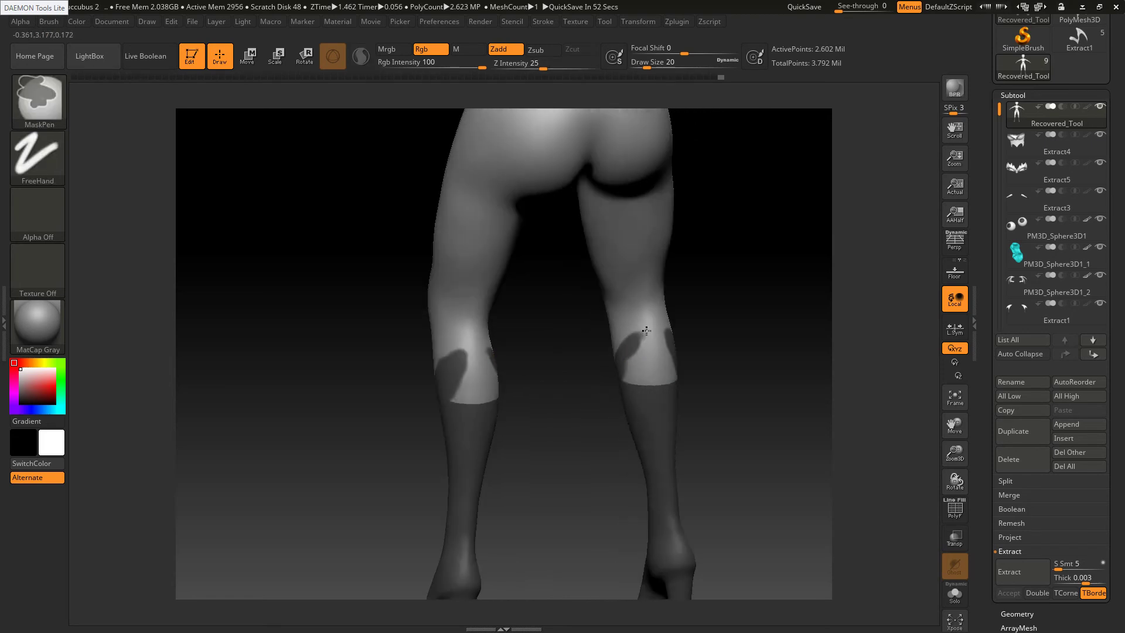
{"action": "left_click_drag", "start_coordinate": [647, 326], "coordinate": [666, 336], "text": "ctrl"}
{"action": "right_click_drag", "start_coordinate": [666, 337], "coordinate": [627, 341]}
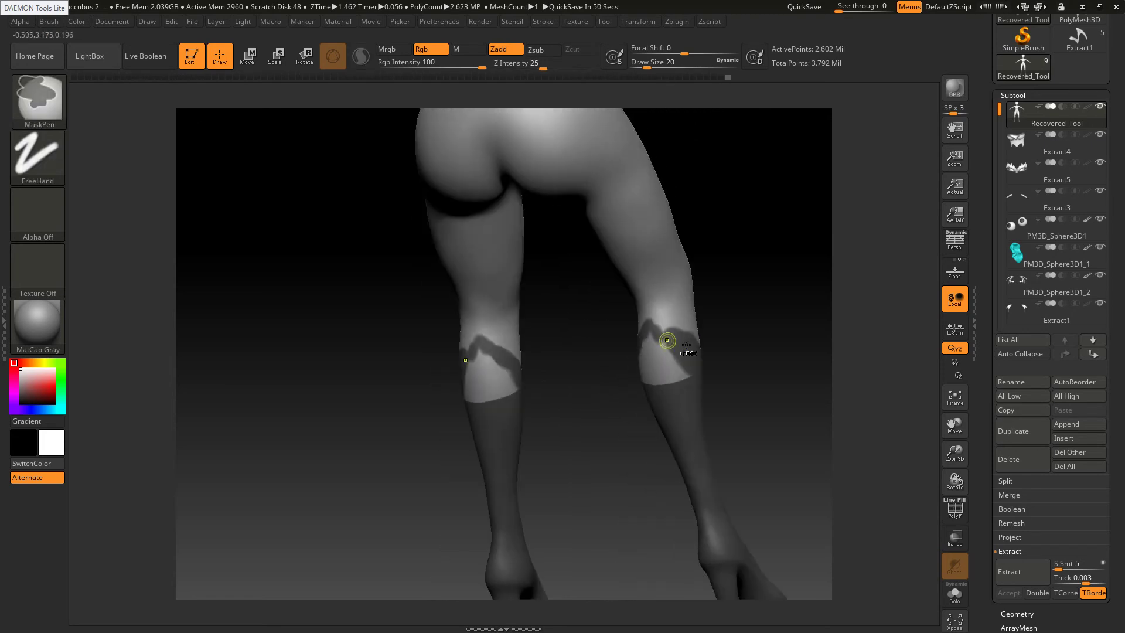
{"action": "left_click_drag", "start_coordinate": [687, 348], "coordinate": [666, 336], "text": "ctrl"}
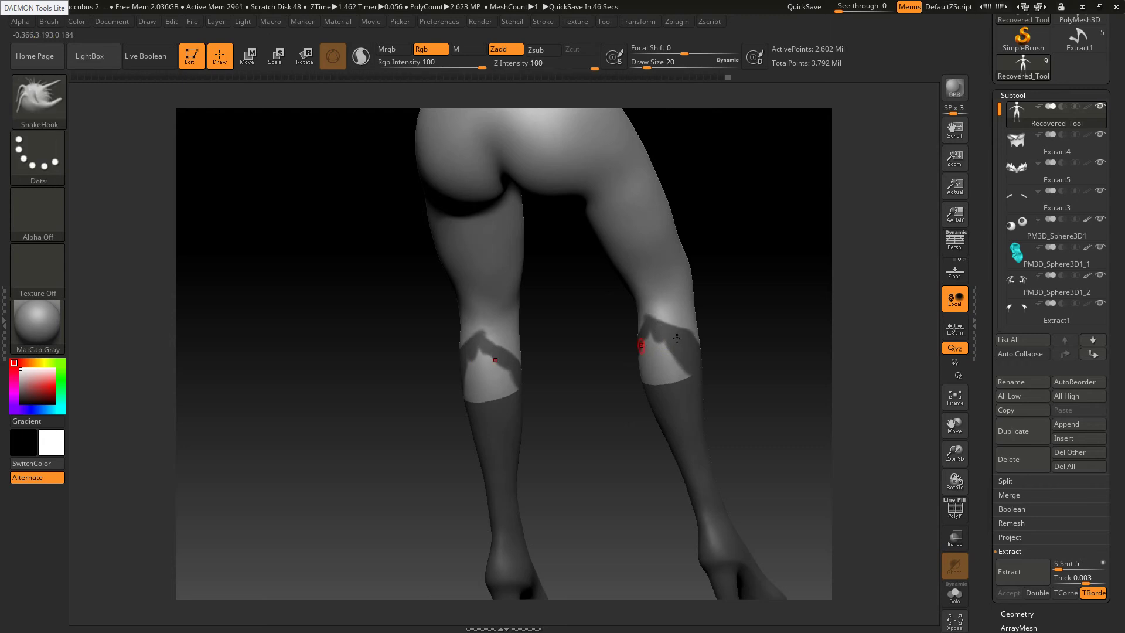
Fill the unmasked gaps on the backs of the calves to form a continuous boot mask up to the outline
{"action": "right_click_drag", "start_coordinate": [658, 334], "coordinate": [649, 341]}
{"action": "mouse_move", "coordinate": [642, 338]}
{"action": "left_mouse_down", "text": "ctrl"}
{"action": "mouse_move", "coordinate": [625, 377]}
{"action": "mouse_move", "coordinate": [653, 379]}
{"action": "mouse_move", "coordinate": [651, 338]}
{"action": "left_mouse_up", "text": "ctrl"}
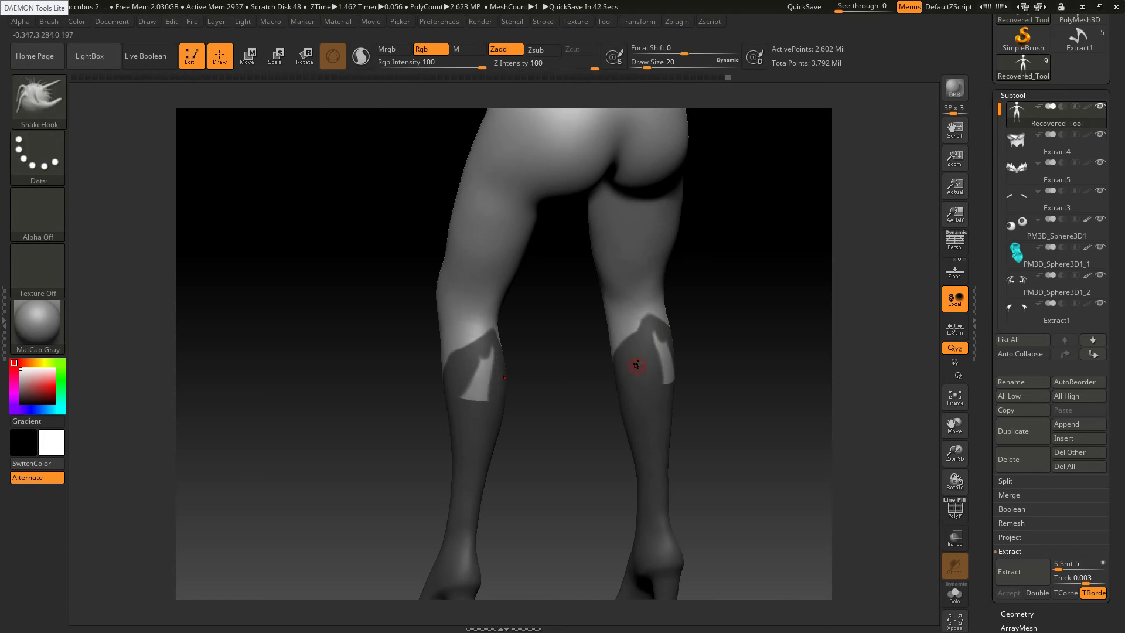
{"action": "right_click_drag", "start_coordinate": [635, 362], "coordinate": [653, 363]}
{"action": "mouse_move", "coordinate": [654, 361]}
{"action": "left_mouse_down", "text": "ctrl"}
{"action": "mouse_move", "coordinate": [657, 345]}
{"action": "mouse_move", "coordinate": [679, 377]}
{"action": "left_mouse_up", "text": "ctrl"}
{"action": "left_click_drag", "start_coordinate": [543, 371], "coordinate": [628, 361]}
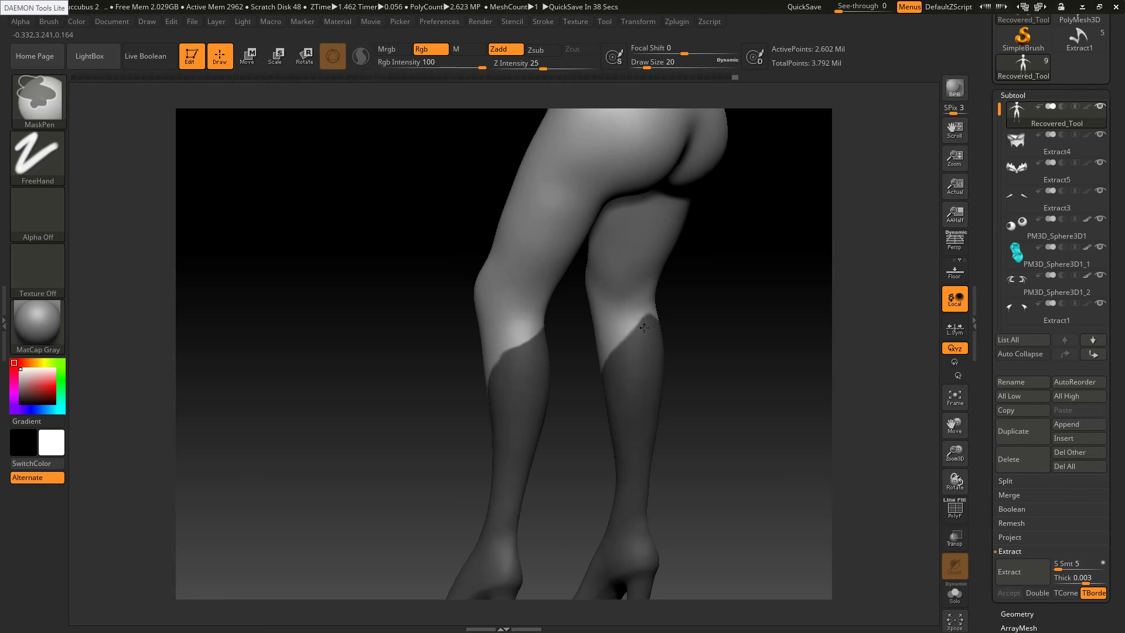
Refine the boot mask's edges along the inner and outer sides of the shins
{"action": "right_click_drag", "start_coordinate": [608, 372], "coordinate": [593, 402], "text": "shift"}
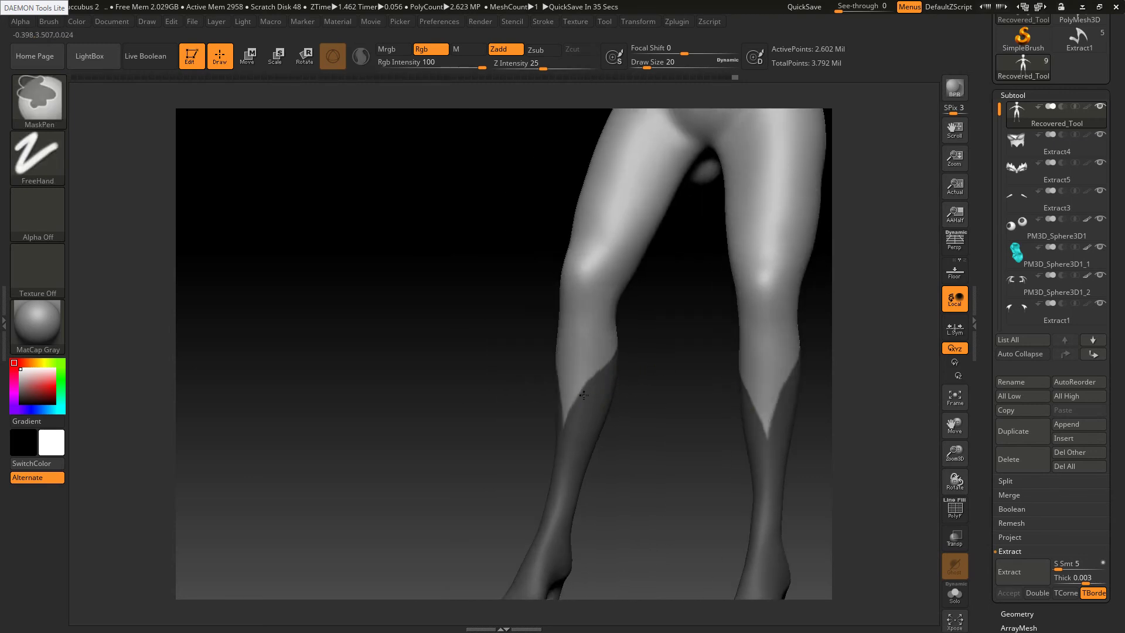
{"action": "left_click", "coordinate": [585, 407], "text": "ctrl"}
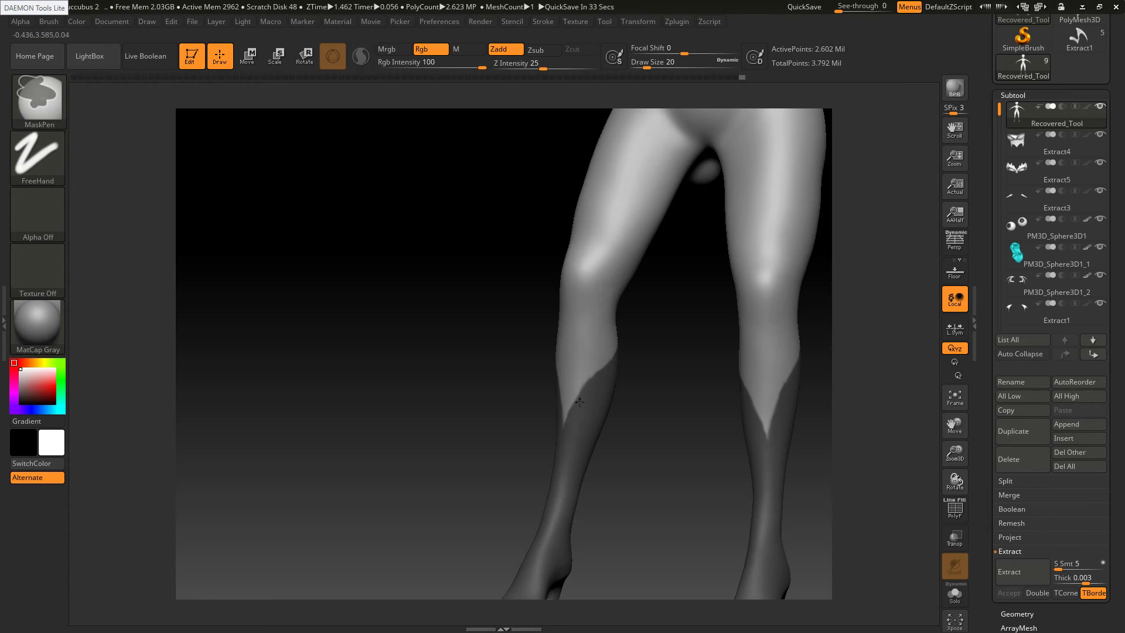
{"action": "left_click", "coordinate": [588, 411], "text": "ctrl"}
{"action": "mouse_move", "coordinate": [593, 409]}
{"action": "right_mouse_down"}
{"action": "mouse_move", "coordinate": [617, 413]}
{"action": "mouse_move", "coordinate": [536, 354]}
{"action": "right_mouse_up"}
{"action": "key", "text": "ctrl"}
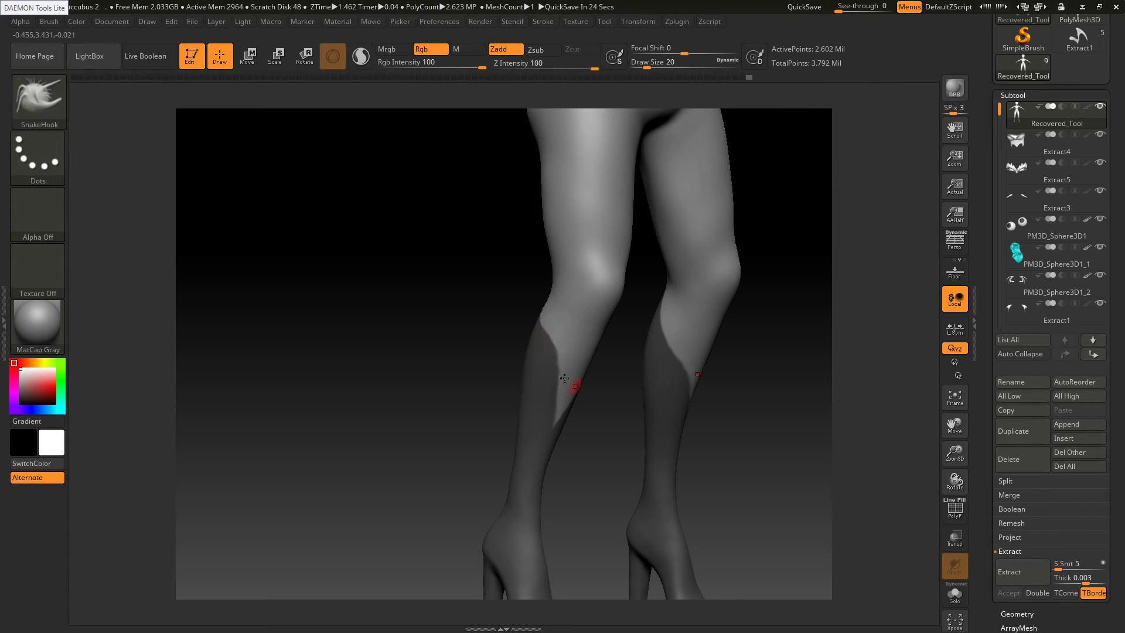
{"action": "right_click_drag", "start_coordinate": [573, 390], "coordinate": [547, 364]}
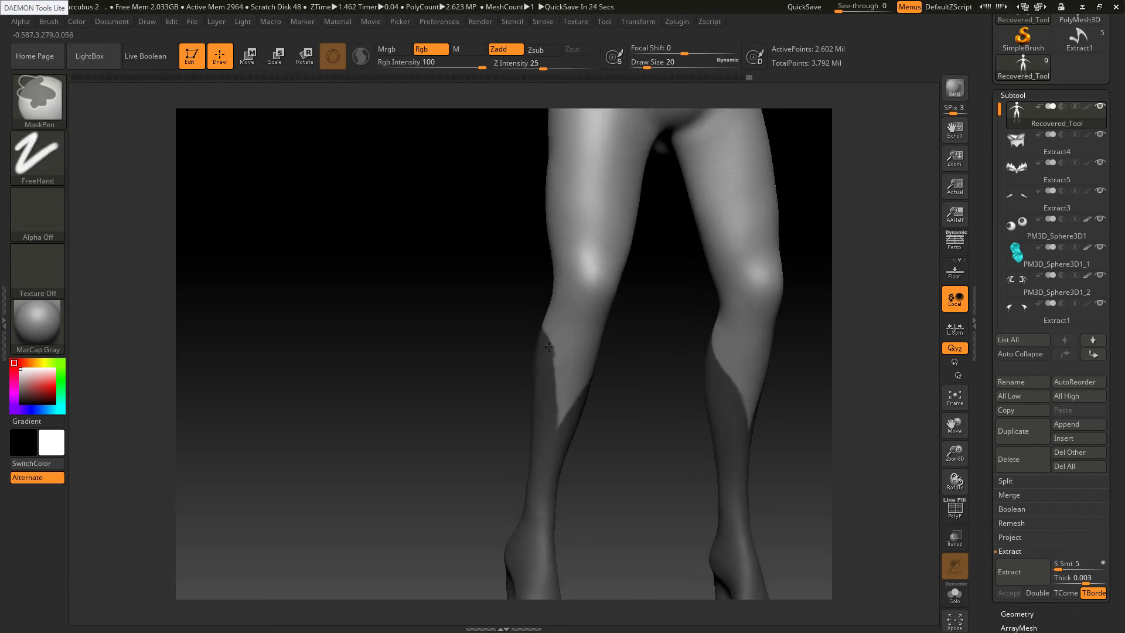
Extend the mask over the front of the shins to give the boot tops a shorter, cleaner V-shaped opening
{"action": "right_click_drag", "start_coordinate": [565, 427], "coordinate": [555, 439], "text": "shift"}
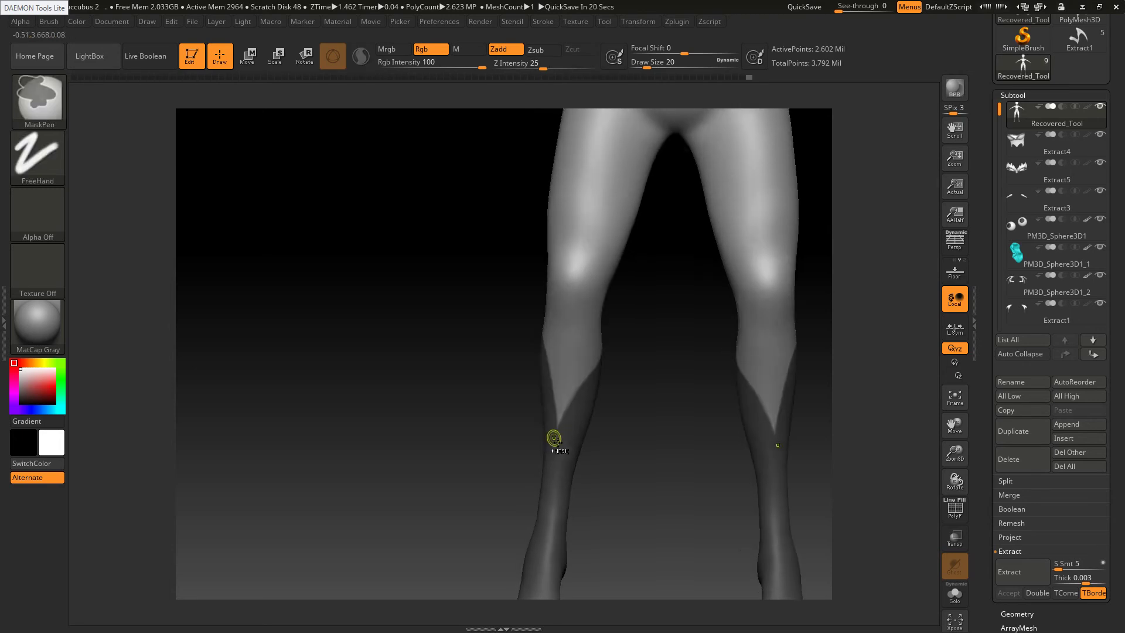
{"action": "left_click_drag", "start_coordinate": [566, 413], "coordinate": [599, 346], "text": "ctrl"}
{"action": "right_click_drag", "start_coordinate": [588, 385], "coordinate": [579, 382]}
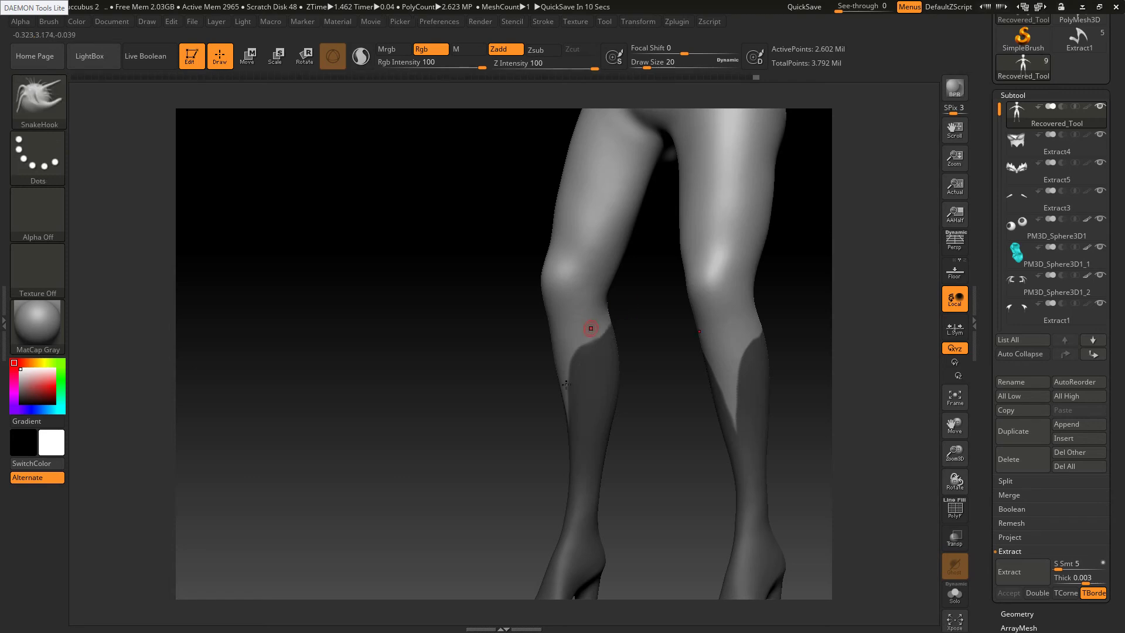
{"action": "right_click_drag", "start_coordinate": [585, 327], "coordinate": [618, 336]}
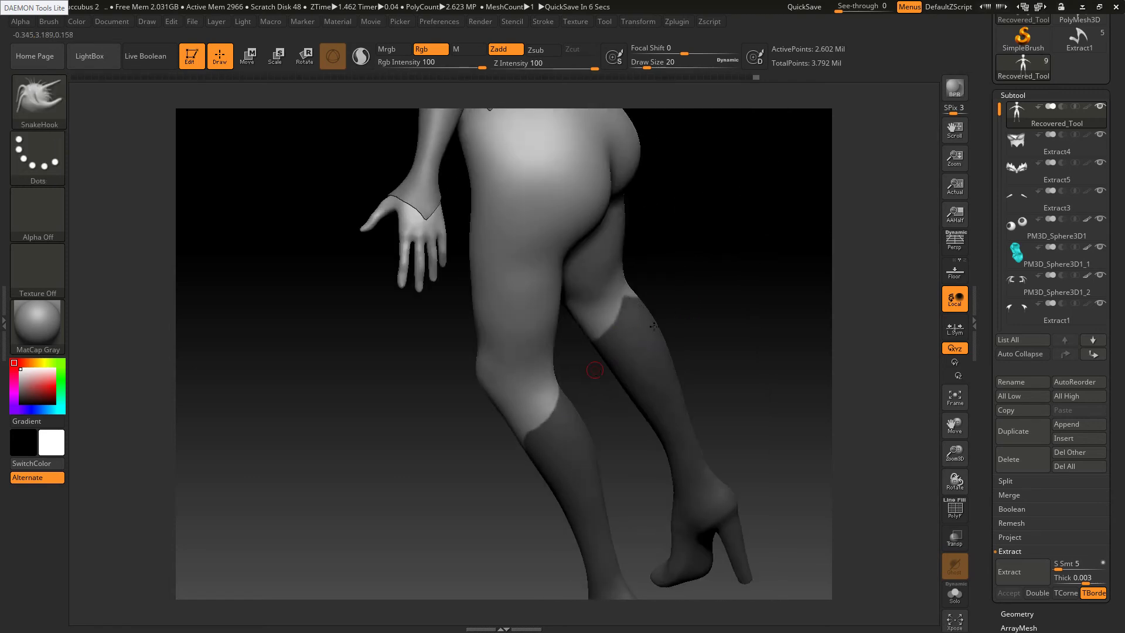
{"action": "mouse_move", "coordinate": [630, 333]}
{"action": "right_mouse_down"}
{"action": "mouse_move", "coordinate": [627, 349]}
{"action": "mouse_move", "coordinate": [584, 339]}
{"action": "mouse_move", "coordinate": [751, 394]}
{"action": "right_mouse_up"}
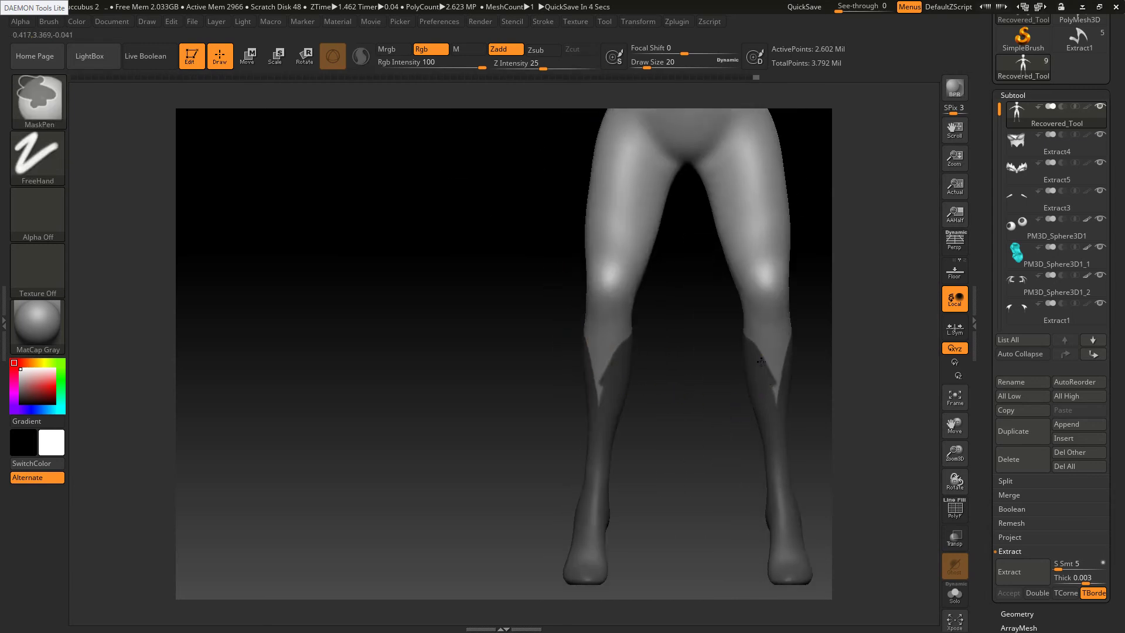
{"action": "mouse_move", "coordinate": [766, 362]}
{"action": "left_mouse_down", "text": "ctrl"}
{"action": "mouse_move", "coordinate": [776, 400]}
{"action": "mouse_move", "coordinate": [789, 354]}
{"action": "left_mouse_up", "text": "ctrl"}
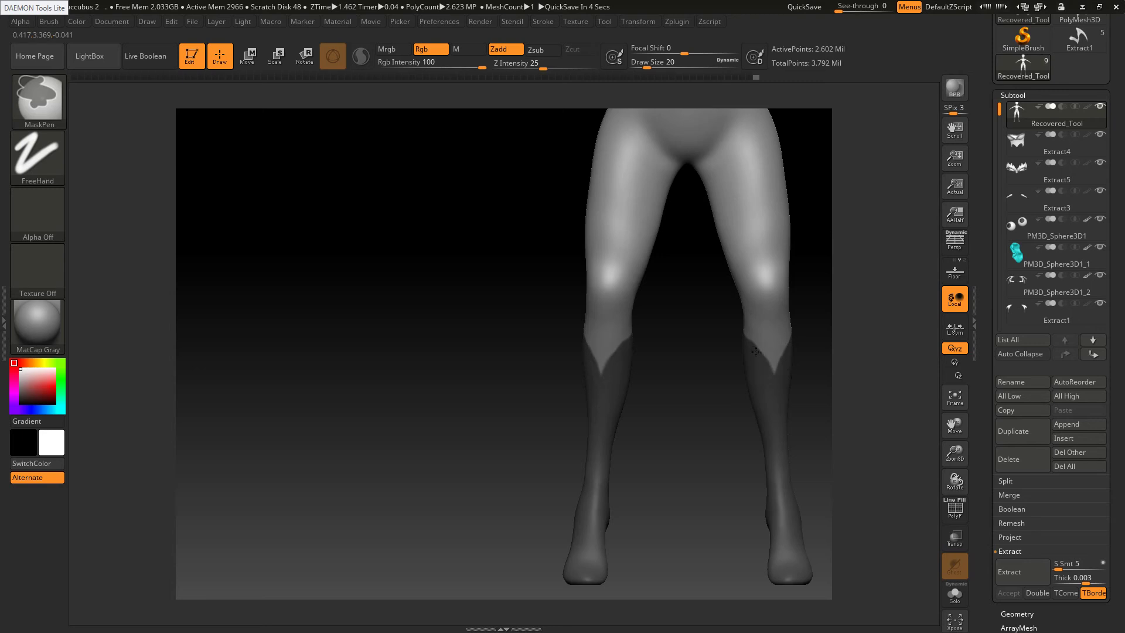
Check the boots in the reference illustration and touch up the mask's upper edge beside the V opening
{"action": "key", "text": "alt+Tab"}
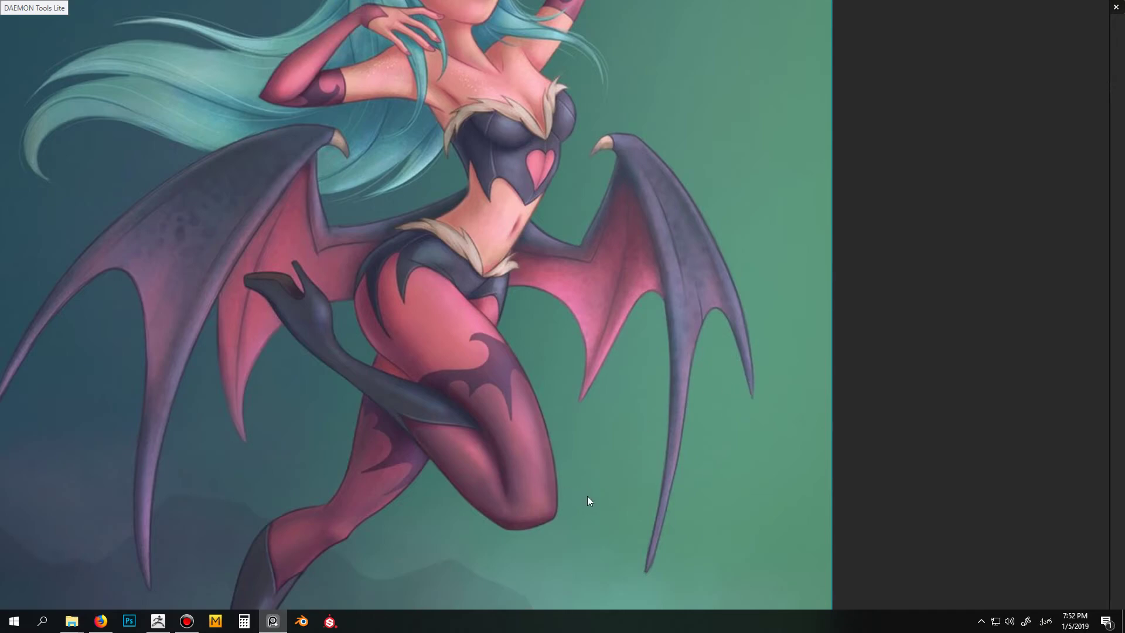
{"action": "key", "text": "alt+Tab"}
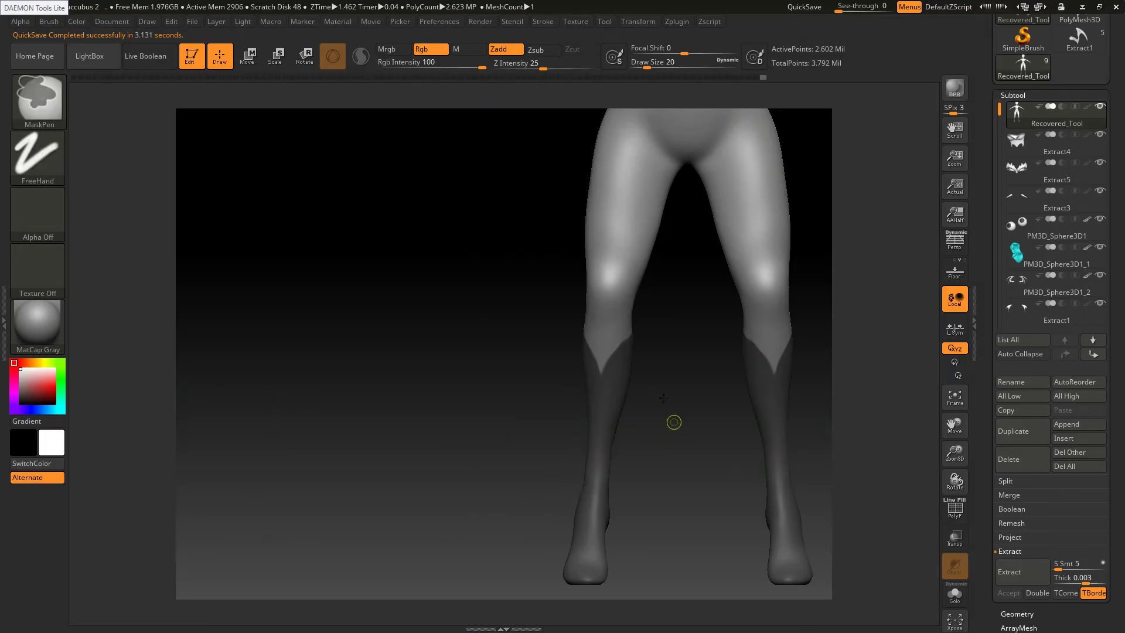
{"action": "mouse_move", "coordinate": [674, 422]}
{"action": "right_mouse_down", "text": "ctrl"}
{"action": "mouse_move", "coordinate": [671, 391]}
{"action": "mouse_move", "coordinate": [751, 379]}
{"action": "right_mouse_up", "text": "ctrl"}
{"action": "right_click_drag", "start_coordinate": [741, 327], "coordinate": [676, 377], "text": "alt"}
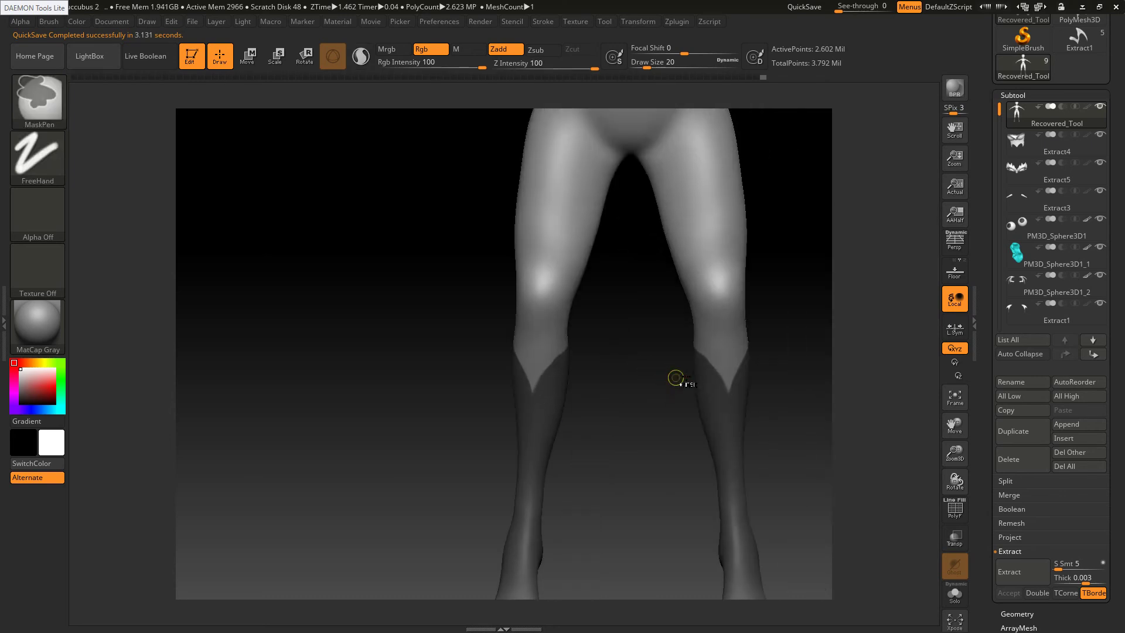
{"action": "left_click_drag", "start_coordinate": [697, 374], "coordinate": [703, 361], "text": "ctrl"}
{"action": "right_click_drag", "start_coordinate": [709, 375], "coordinate": [698, 356]}
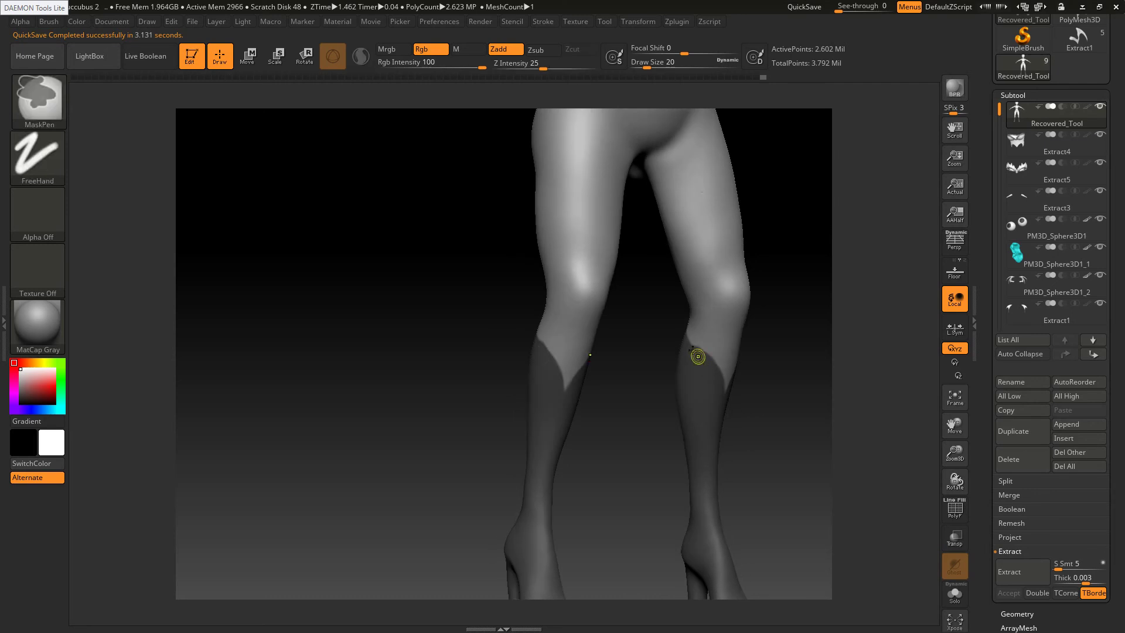
Extract the masked boots as a new subtool with smoothing 5 and thickness 0.003, and accept the result
{"action": "mouse_move", "coordinate": [684, 405]}
{"action": "right_mouse_down", "text": "ctrl"}
{"action": "mouse_move", "coordinate": [666, 377]}
{"action": "mouse_move", "coordinate": [584, 381]}
{"action": "mouse_move", "coordinate": [566, 357]}
{"action": "right_mouse_up", "text": "ctrl"}
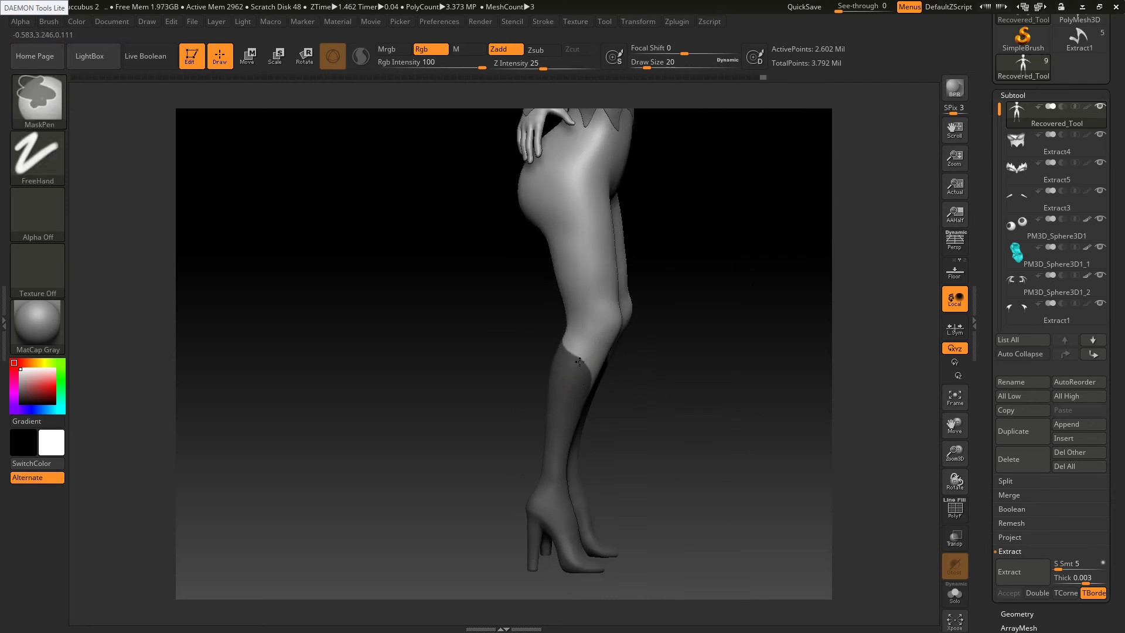
{"action": "mouse_move", "coordinate": [604, 405]}
{"action": "right_mouse_down", "text": "ctrl"}
{"action": "mouse_move", "coordinate": [633, 382]}
{"action": "mouse_move", "coordinate": [679, 380]}
{"action": "right_mouse_up", "text": "ctrl"}
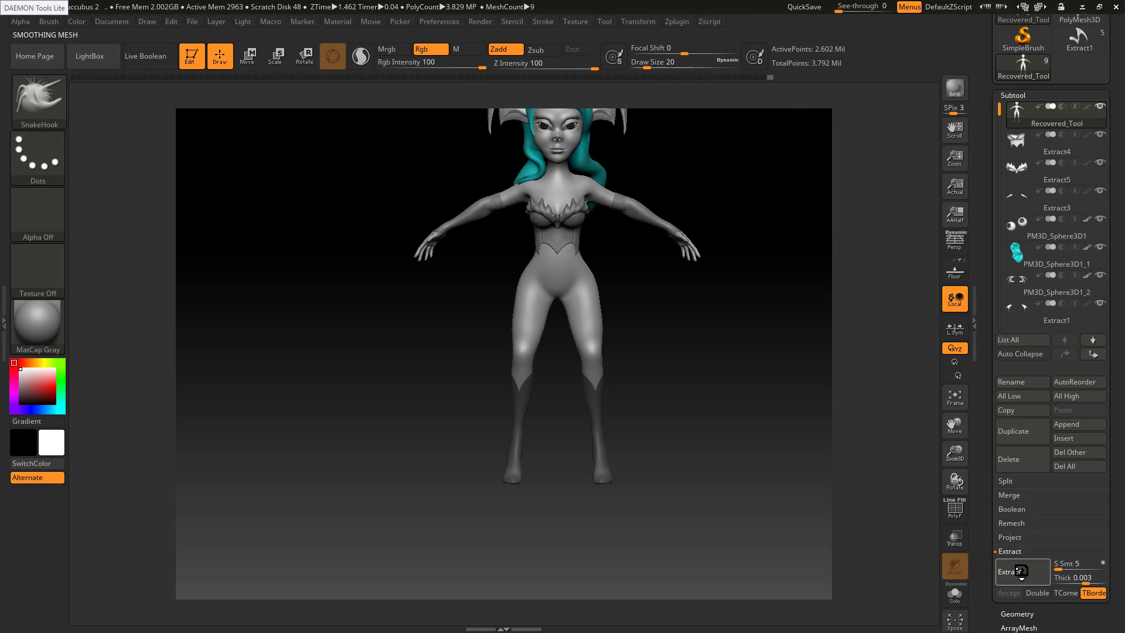
{"action": "left_click", "coordinate": [1005, 537]}
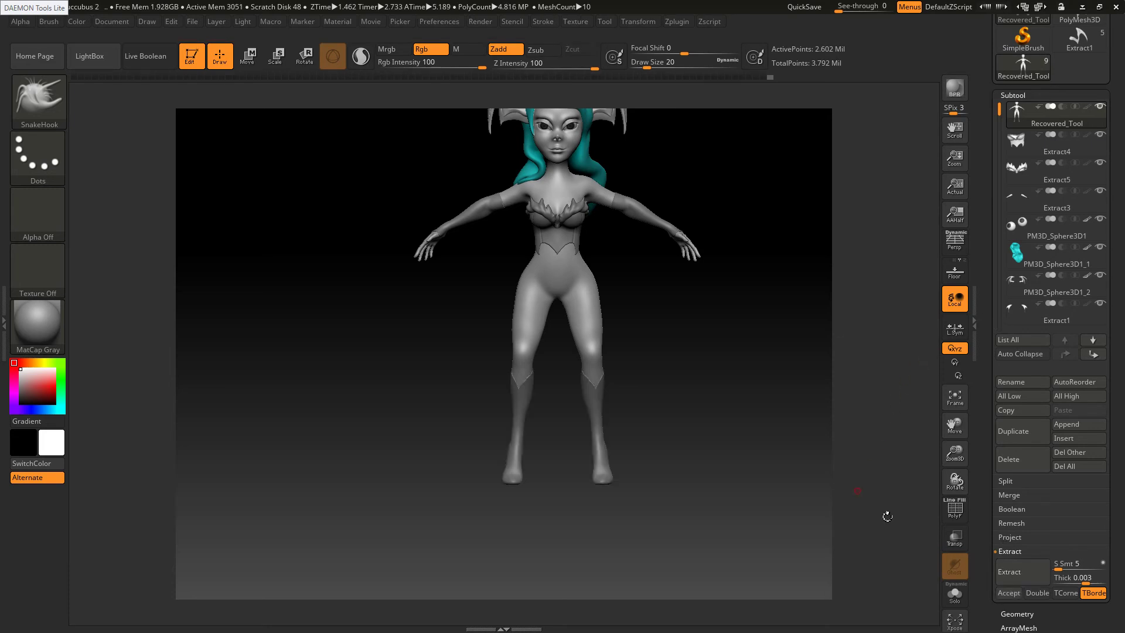
{"action": "left_click", "coordinate": [1010, 592]}
Sharpen the tip of the front V on the extracted boots using the Pinch brush at draw size 12
{"action": "right_click_drag", "start_coordinate": [615, 340], "coordinate": [687, 384]}
{"action": "left_click_drag", "start_coordinate": [679, 358], "coordinate": [655, 380], "text": "ctrl"}
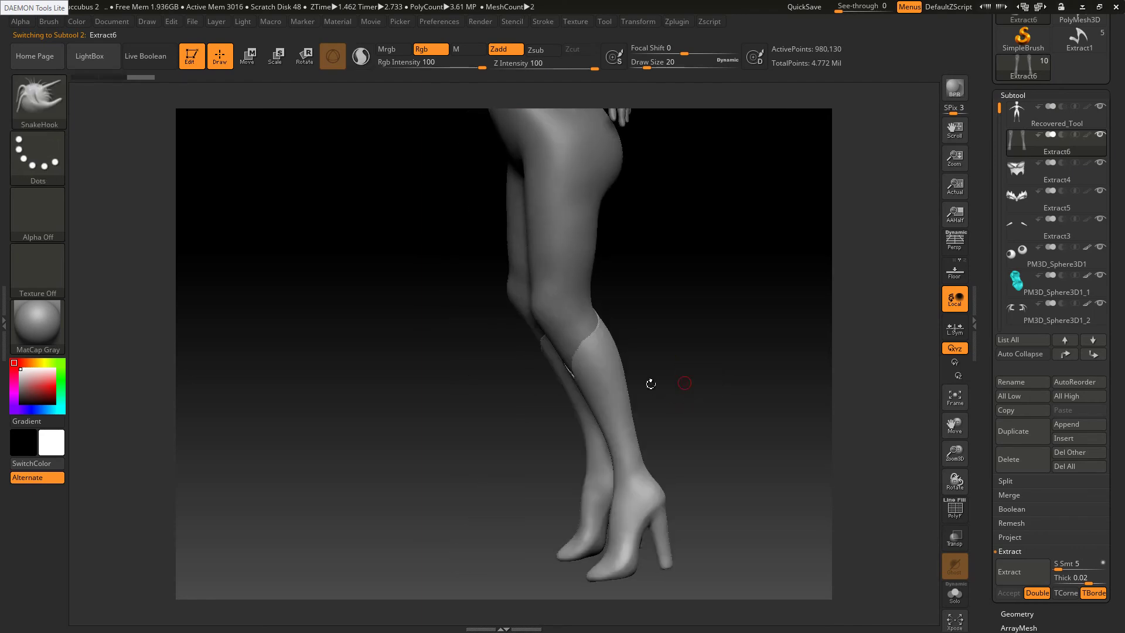
{"action": "right_click_drag", "start_coordinate": [640, 382], "coordinate": [759, 439]}
{"action": "mouse_move", "coordinate": [651, 354]}
{"action": "right_mouse_down"}
{"action": "mouse_move", "coordinate": [693, 395]}
{"action": "mouse_move", "coordinate": [646, 355]}
{"action": "mouse_move", "coordinate": [625, 300]}
{"action": "right_mouse_up"}
{"action": "key", "text": "b"}
{"action": "key", "text": "p"}
{"action": "key", "text": "i"}
{"action": "key", "text": "bracketleft"}
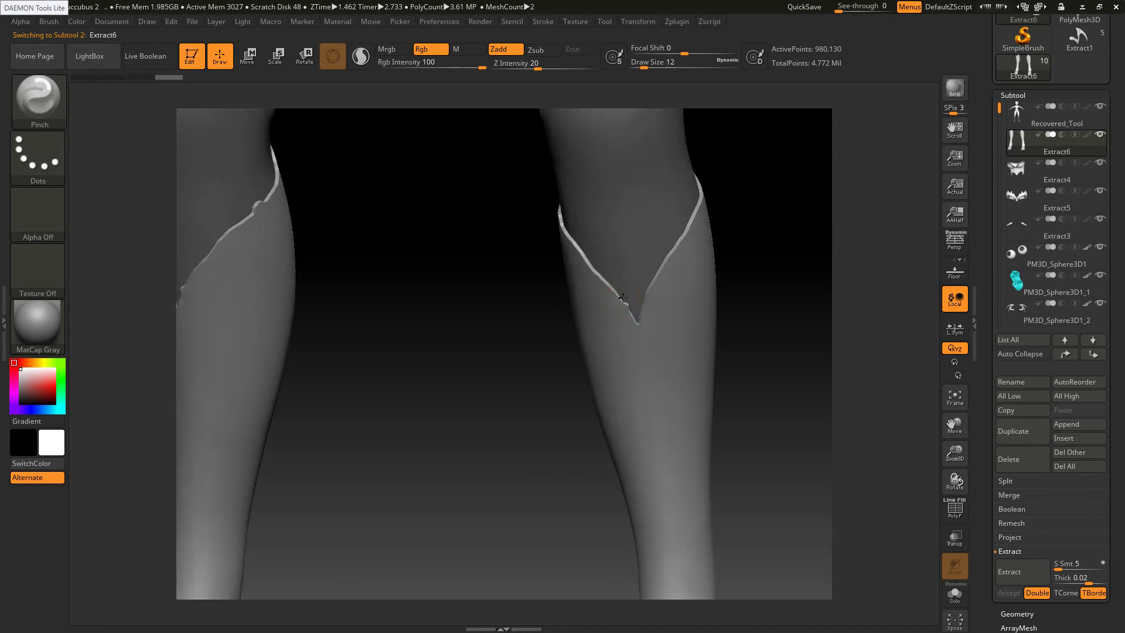
{"action": "left_click_drag", "start_coordinate": [625, 306], "coordinate": [635, 320]}
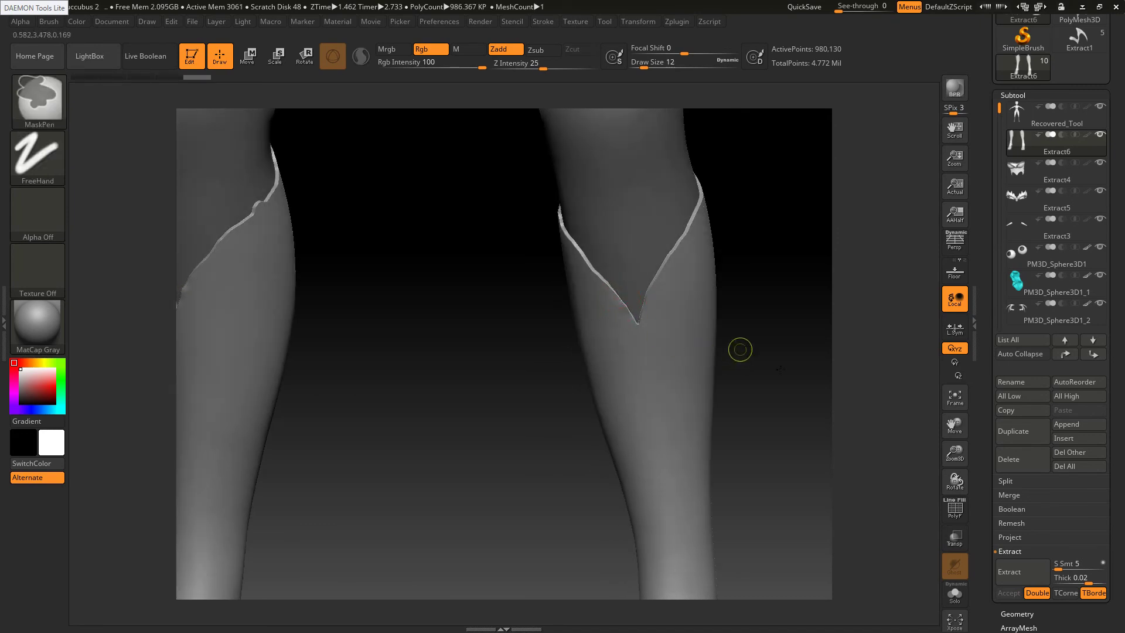
Smooth the boot's rim from the front V tip toward the kink on the inner side of the calf
{"action": "right_click_drag", "start_coordinate": [573, 298], "coordinate": [622, 302]}
{"action": "mouse_move", "coordinate": [627, 303]}
{"action": "left_mouse_down", "text": "shift"}
{"action": "mouse_move", "coordinate": [634, 309]}
{"action": "mouse_move", "coordinate": [552, 219]}
{"action": "left_mouse_up", "text": "shift"}
{"action": "right_click_drag", "start_coordinate": [571, 256], "coordinate": [563, 219], "text": "shift"}
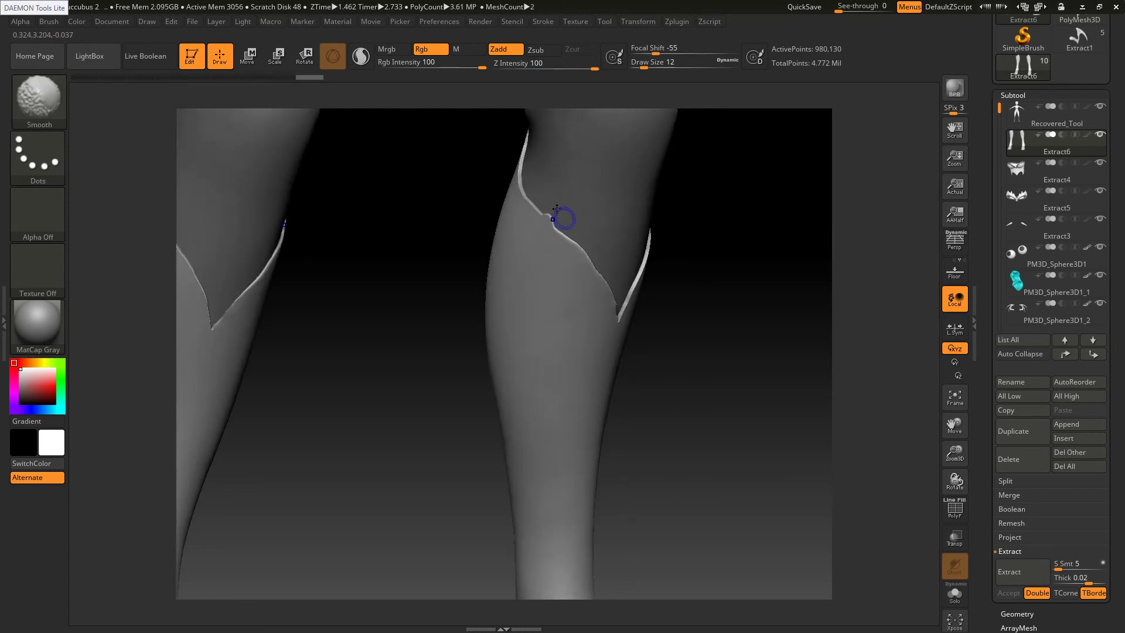
{"action": "left_click_drag", "start_coordinate": [558, 225], "coordinate": [557, 223], "text": "shift"}
Undo the last two strokes and pinch the kinked inner rim straight at draw size 31
{"action": "key", "text": "ctrl+z"}
{"action": "key", "text": "ctrl+z"}
{"action": "key", "text": "s"}
{"action": "mouse_move", "coordinate": [554, 225]}
{"action": "left_mouse_down"}
{"action": "mouse_move", "coordinate": [534, 212]}
{"action": "mouse_move", "coordinate": [578, 252]}
{"action": "left_mouse_up"}
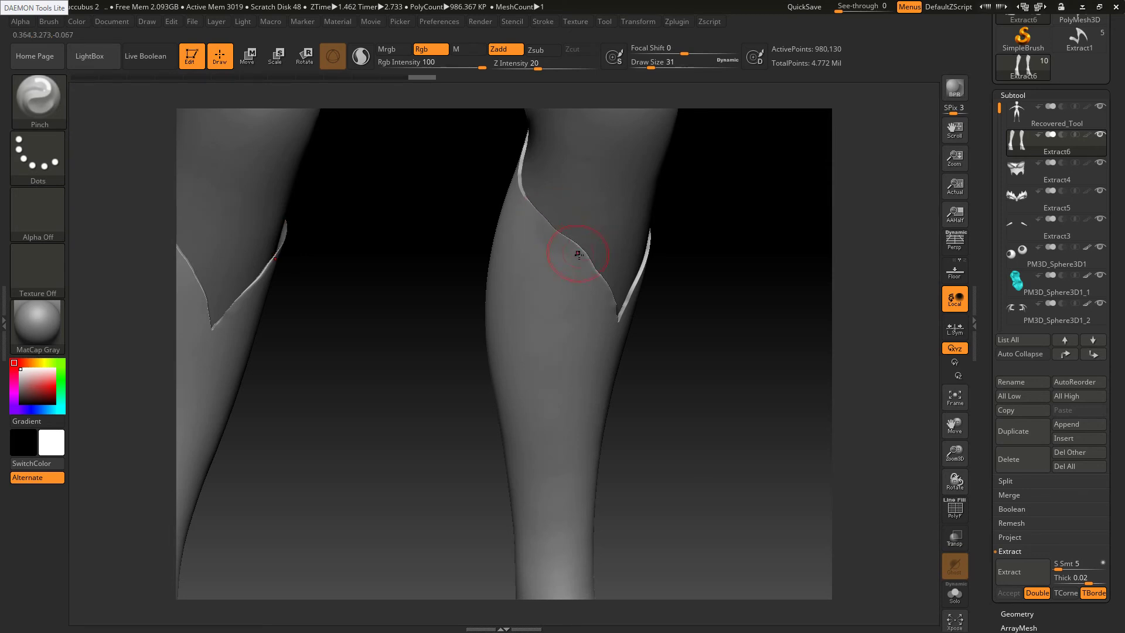
Pinch and smooth the boot's rim along the outer side of the calf up to its highest point
{"action": "mouse_move", "coordinate": [707, 293]}
{"action": "left_mouse_down"}
{"action": "mouse_move", "coordinate": [624, 290]}
{"action": "mouse_move", "coordinate": [661, 281]}
{"action": "mouse_move", "coordinate": [690, 228]}
{"action": "mouse_move", "coordinate": [670, 252]}
{"action": "left_mouse_up"}
{"action": "left_click_drag", "start_coordinate": [700, 205], "coordinate": [678, 259]}
{"action": "left_click_drag", "start_coordinate": [678, 259], "coordinate": [705, 209], "text": "shift"}
{"action": "left_click_drag", "start_coordinate": [661, 301], "coordinate": [717, 191], "text": "shift"}
{"action": "right_click_drag", "start_coordinate": [682, 196], "coordinate": [668, 291], "text": "alt"}
{"action": "left_click_drag", "start_coordinate": [695, 241], "coordinate": [665, 285]}
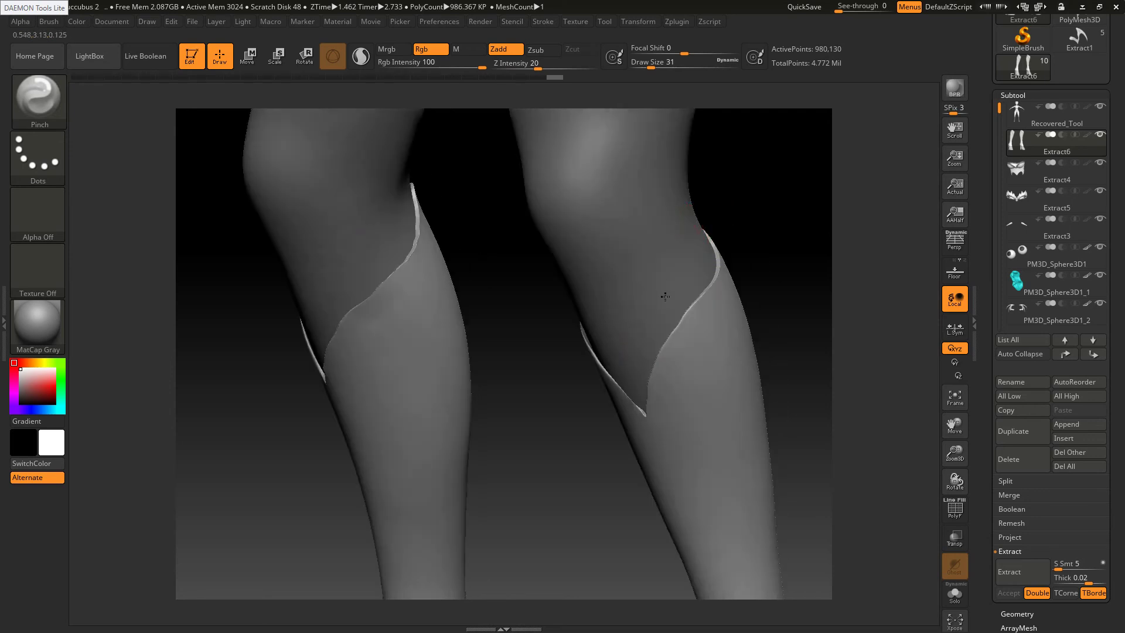
Pinch the boot's rim across the back of the calf into a clean, thin edge
{"action": "right_click_drag", "start_coordinate": [666, 296], "coordinate": [713, 297]}
{"action": "left_click_drag", "start_coordinate": [725, 194], "coordinate": [708, 247]}
{"action": "right_click_drag", "start_coordinate": [708, 247], "coordinate": [729, 196]}
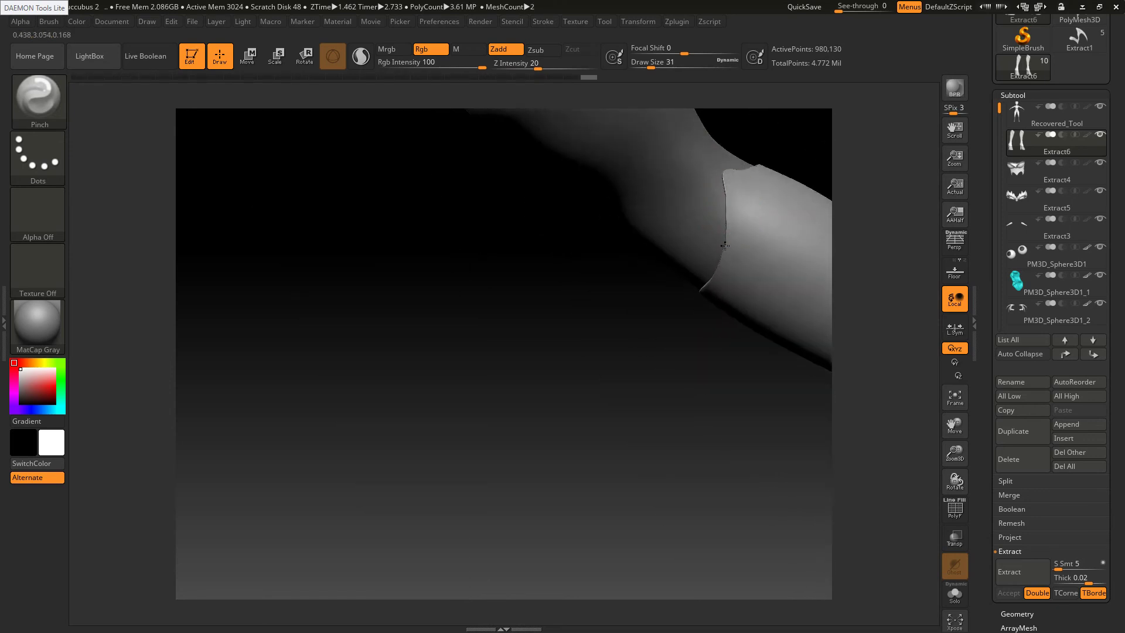
{"action": "left_click_drag", "start_coordinate": [725, 246], "coordinate": [724, 250]}
{"action": "right_click_drag", "start_coordinate": [734, 179], "coordinate": [746, 164]}
{"action": "left_click_drag", "start_coordinate": [727, 177], "coordinate": [757, 152]}
{"action": "mouse_move", "coordinate": [722, 185]}
{"action": "right_mouse_down"}
{"action": "mouse_move", "coordinate": [683, 251]}
{"action": "mouse_move", "coordinate": [643, 229]}
{"action": "mouse_move", "coordinate": [635, 397]}
{"action": "right_mouse_up"}
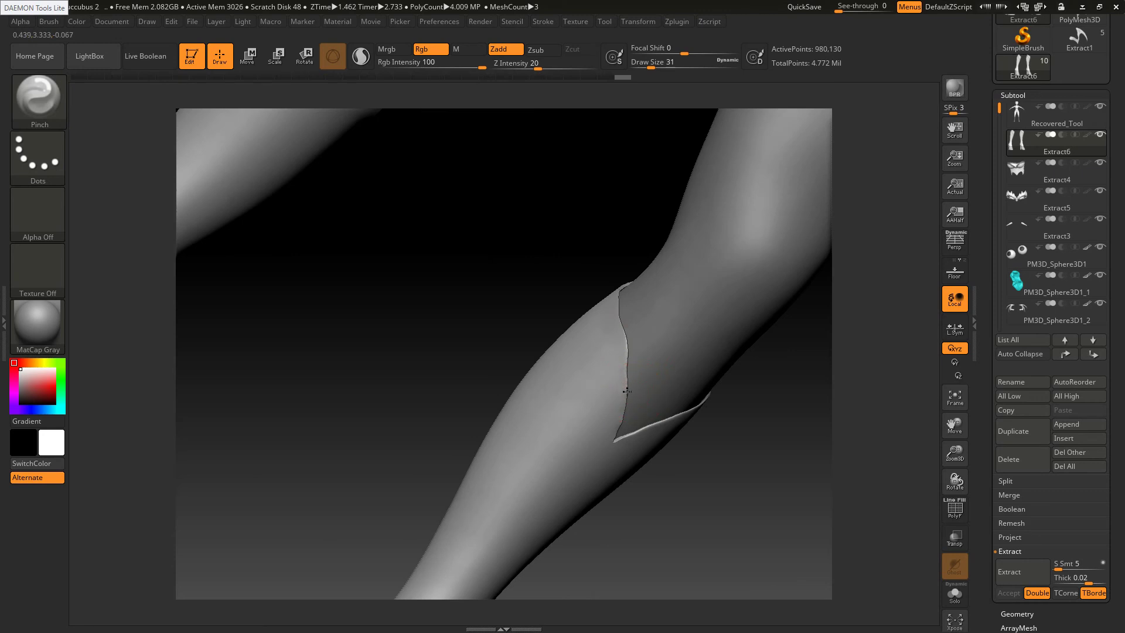
Pinch the boot's inner rim from near the front V up to its peak at the back
{"action": "left_click_drag", "start_coordinate": [625, 402], "coordinate": [624, 331]}
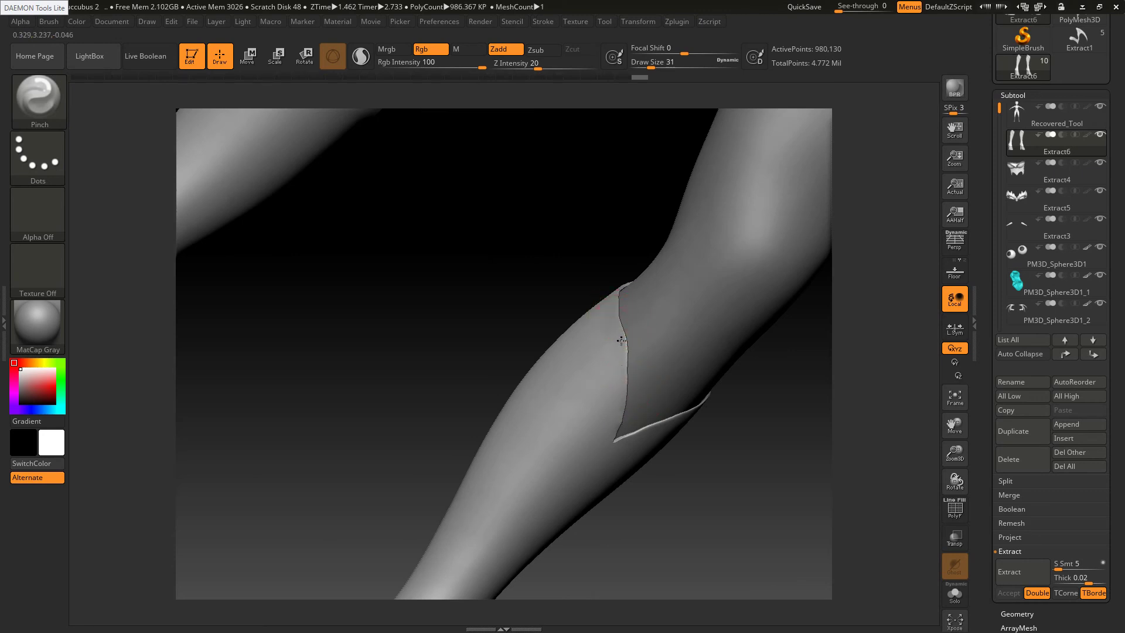
{"action": "right_click_drag", "start_coordinate": [621, 337], "coordinate": [620, 321]}
{"action": "left_click_drag", "start_coordinate": [620, 284], "coordinate": [628, 327]}
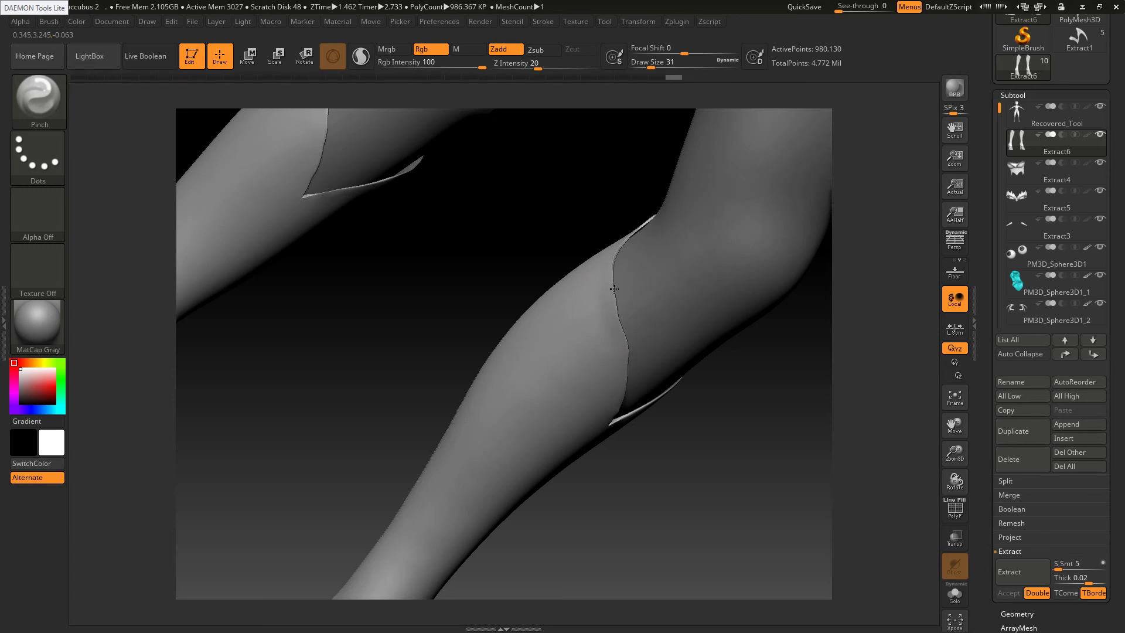
{"action": "right_click_drag", "start_coordinate": [621, 297], "coordinate": [608, 289]}
{"action": "left_click_drag", "start_coordinate": [610, 261], "coordinate": [632, 230]}
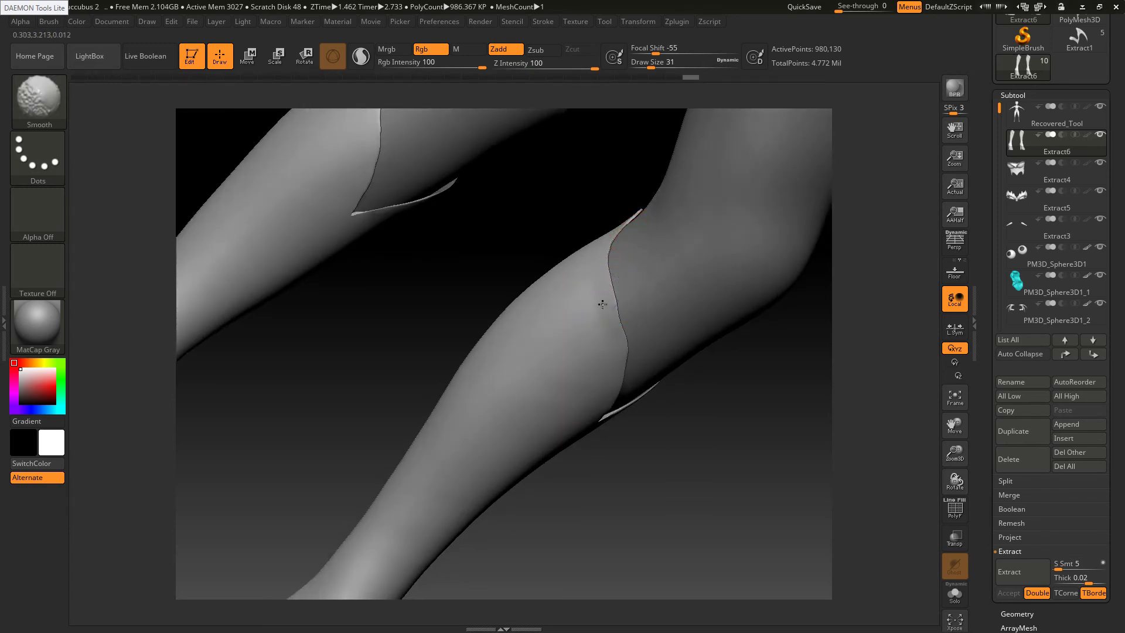
Smooth the bump in the middle of the inner rim and pinch that edge crisp again
{"action": "left_click_drag", "start_coordinate": [613, 294], "coordinate": [616, 308], "text": "shift"}
{"action": "left_click_drag", "start_coordinate": [626, 357], "coordinate": [615, 301], "text": "shift"}
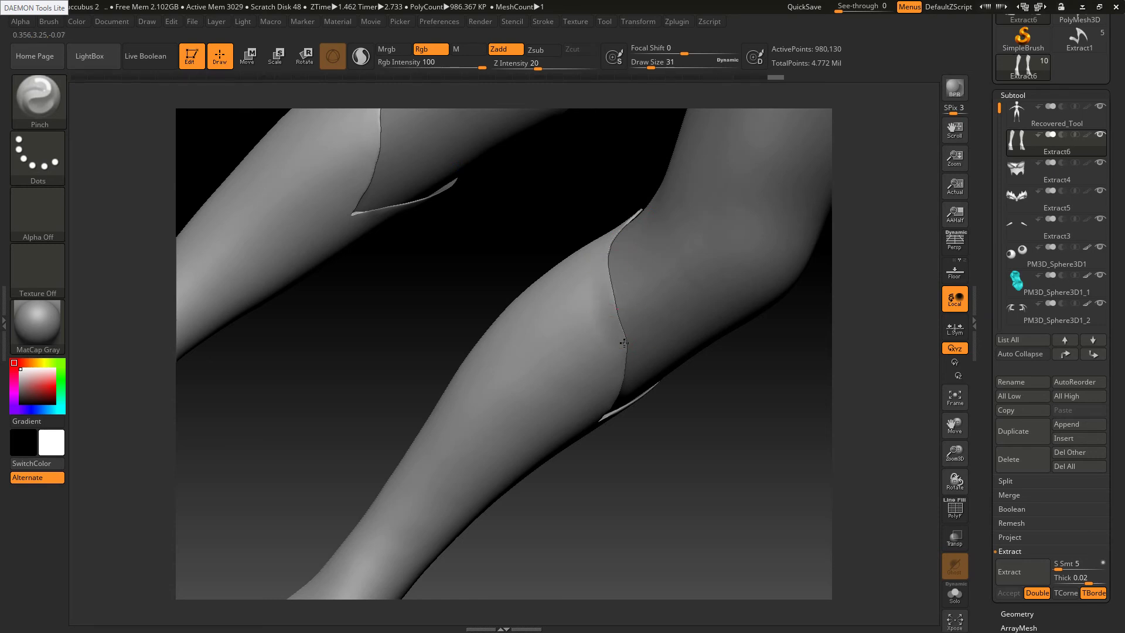
{"action": "mouse_move", "coordinate": [626, 366]}
{"action": "left_mouse_down"}
{"action": "mouse_move", "coordinate": [607, 363]}
{"action": "mouse_move", "coordinate": [602, 267]}
{"action": "left_mouse_up"}
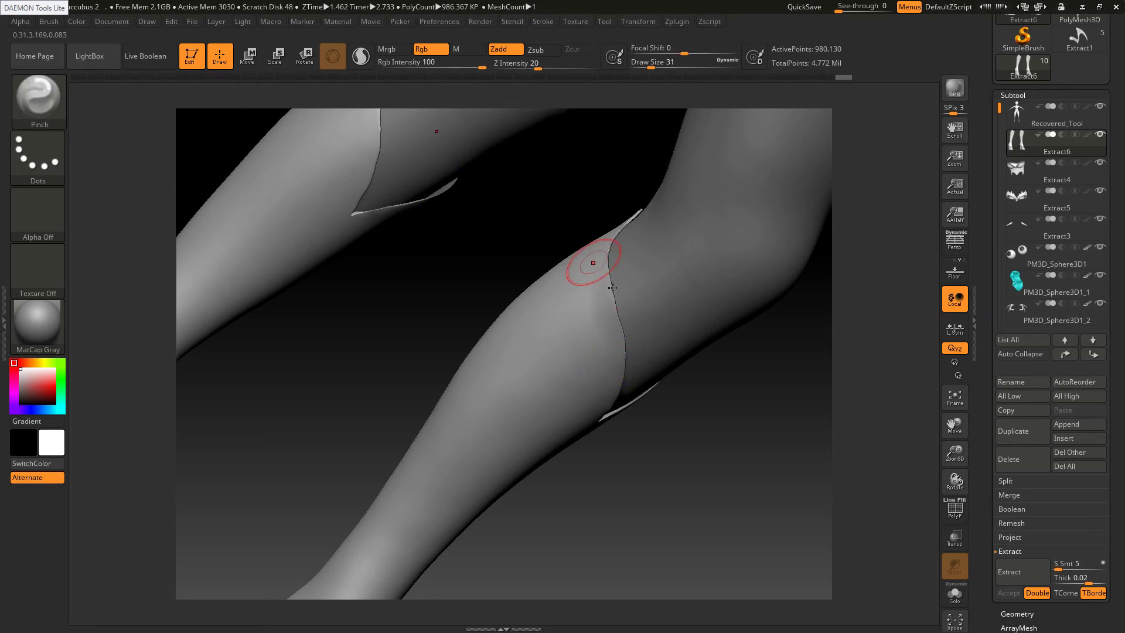
Smooth the boot's upper rim at its outer corner beside the peak
{"action": "mouse_move", "coordinate": [594, 262]}
{"action": "right_mouse_down"}
{"action": "mouse_move", "coordinate": [650, 271]}
{"action": "mouse_move", "coordinate": [625, 332]}
{"action": "mouse_move", "coordinate": [616, 311]}
{"action": "right_mouse_up"}
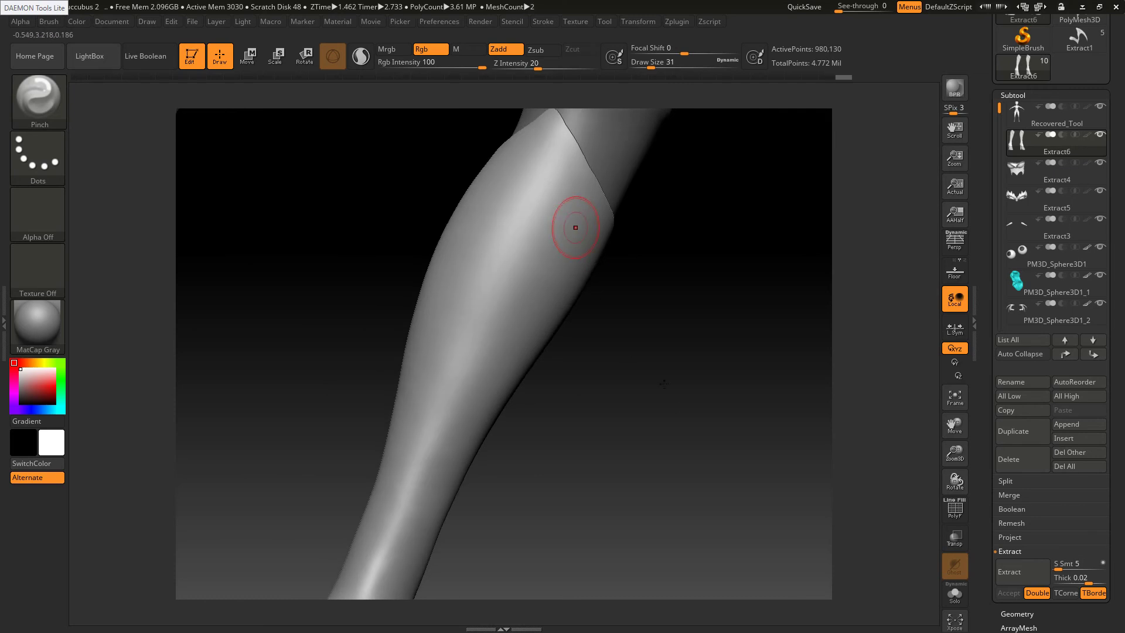
{"action": "mouse_move", "coordinate": [573, 226]}
{"action": "right_mouse_down", "text": "alt"}
{"action": "mouse_move", "coordinate": [660, 363]}
{"action": "mouse_move", "coordinate": [706, 335]}
{"action": "right_mouse_up", "text": "alt"}
{"action": "left_click_drag", "start_coordinate": [666, 316], "coordinate": [639, 290]}
{"action": "mouse_move", "coordinate": [632, 293]}
{"action": "left_mouse_down", "text": "shift"}
{"action": "mouse_move", "coordinate": [608, 304]}
{"action": "mouse_move", "coordinate": [603, 295]}
{"action": "mouse_move", "coordinate": [635, 282]}
{"action": "mouse_move", "coordinate": [613, 296]}
{"action": "left_mouse_up", "text": "shift"}
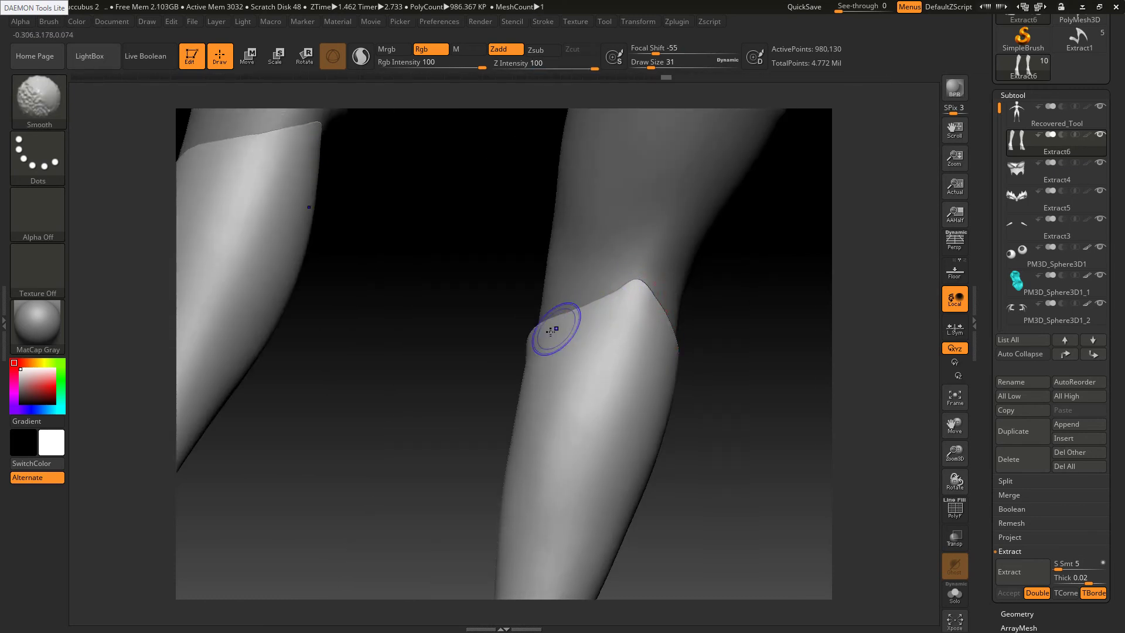
{"action": "right_click_drag", "start_coordinate": [580, 333], "coordinate": [617, 368], "text": "ctrl"}
{"action": "mouse_move", "coordinate": [617, 368]}
{"action": "left_mouse_down", "text": "shift"}
{"action": "mouse_move", "coordinate": [587, 364]}
{"action": "mouse_move", "coordinate": [588, 355]}
{"action": "left_mouse_up", "text": "shift"}
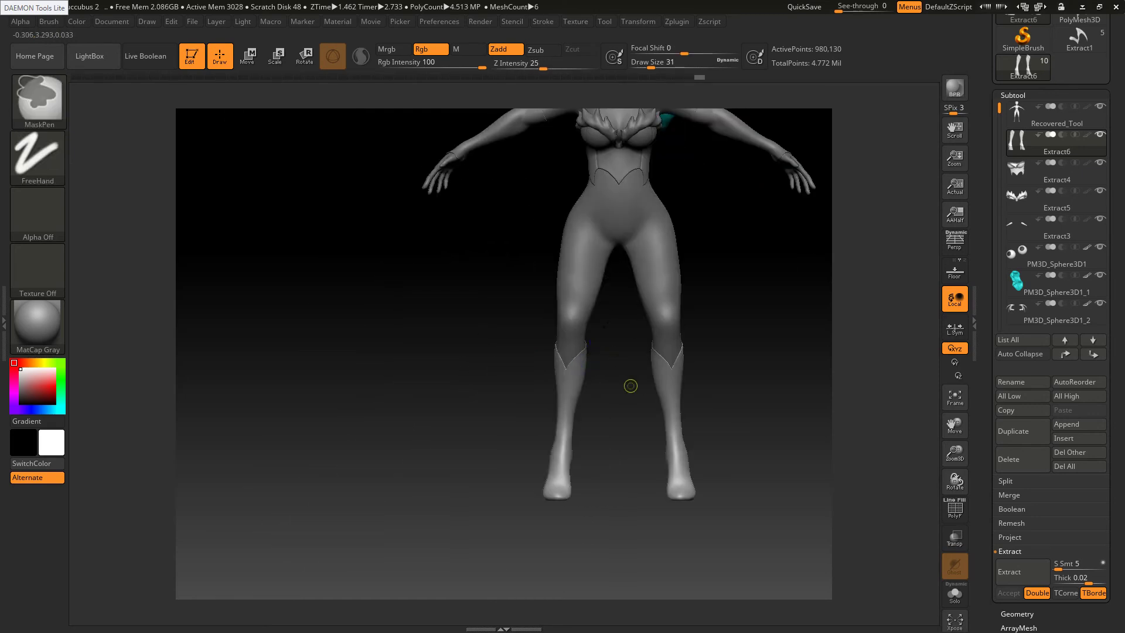
{"action": "right_click_drag", "start_coordinate": [630, 387], "coordinate": [563, 298], "text": "ctrl"}
{"action": "right_click_drag", "start_coordinate": [667, 331], "coordinate": [614, 339]}
{"action": "left_click_drag", "start_coordinate": [614, 338], "coordinate": [591, 331]}
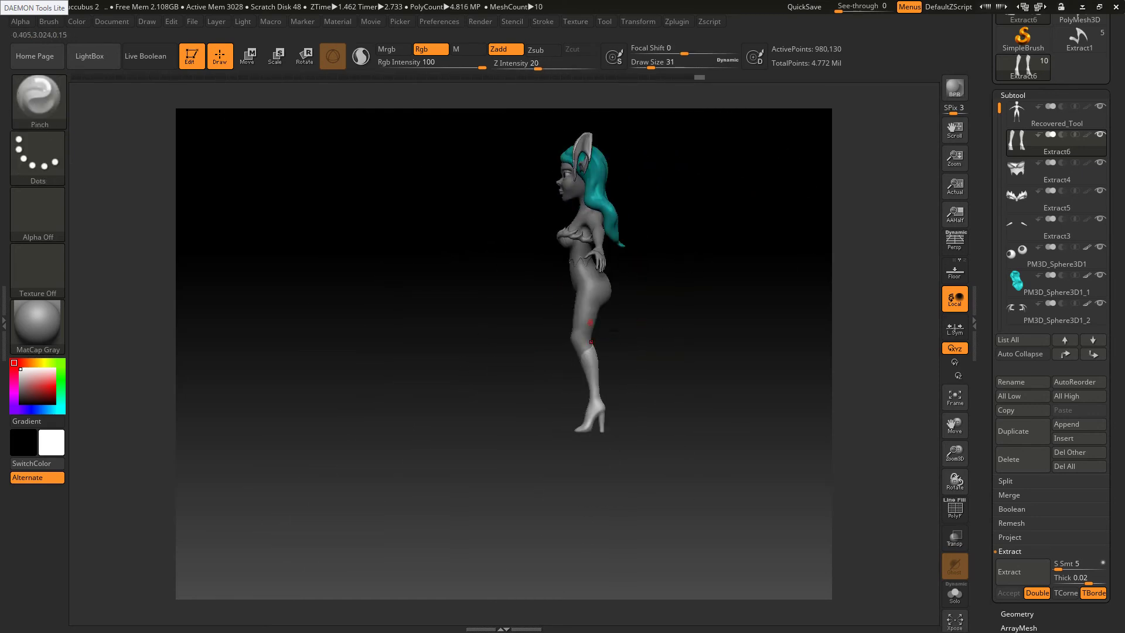
{"action": "left_click_drag", "start_coordinate": [692, 339], "coordinate": [662, 355], "text": "shift"}
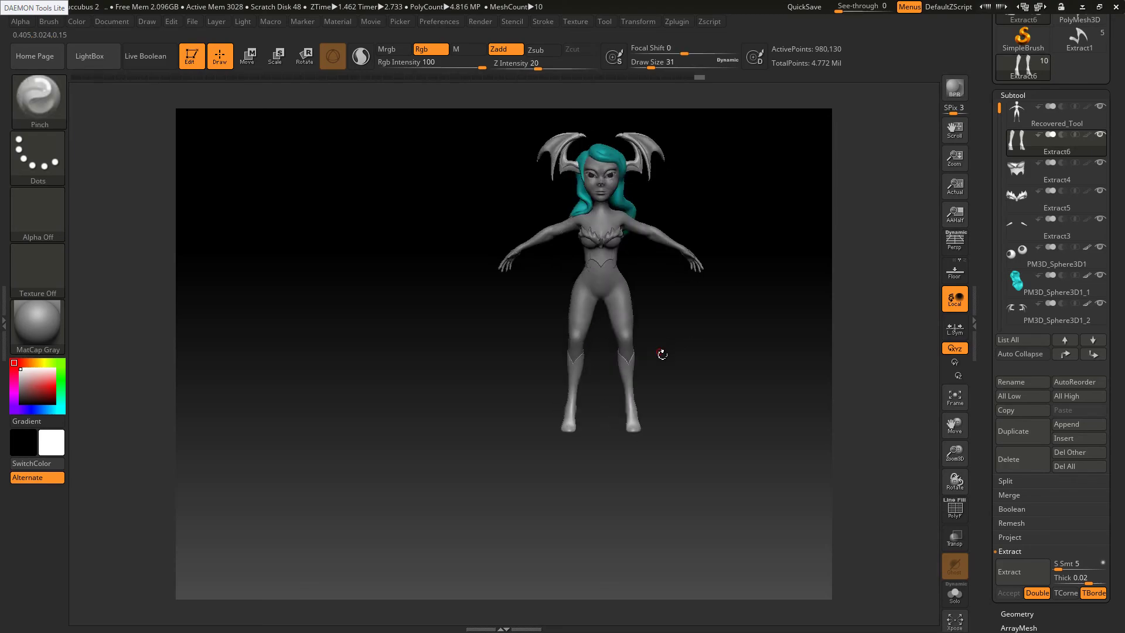
Check the reference painting and set up the Paint brush with a draw size of 274
{"action": "key", "text": "alt+Tab"}
{"action": "key", "text": "alt+Tab"}
{"action": "key", "text": "b"}
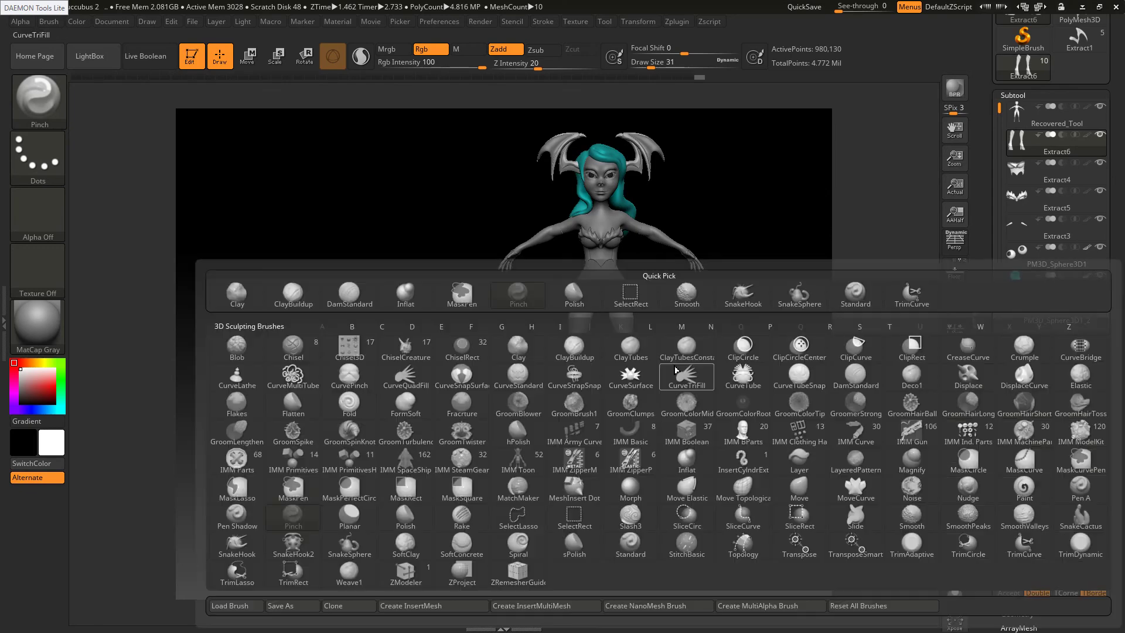
{"action": "key", "text": "p"}
{"action": "key", "text": "a"}
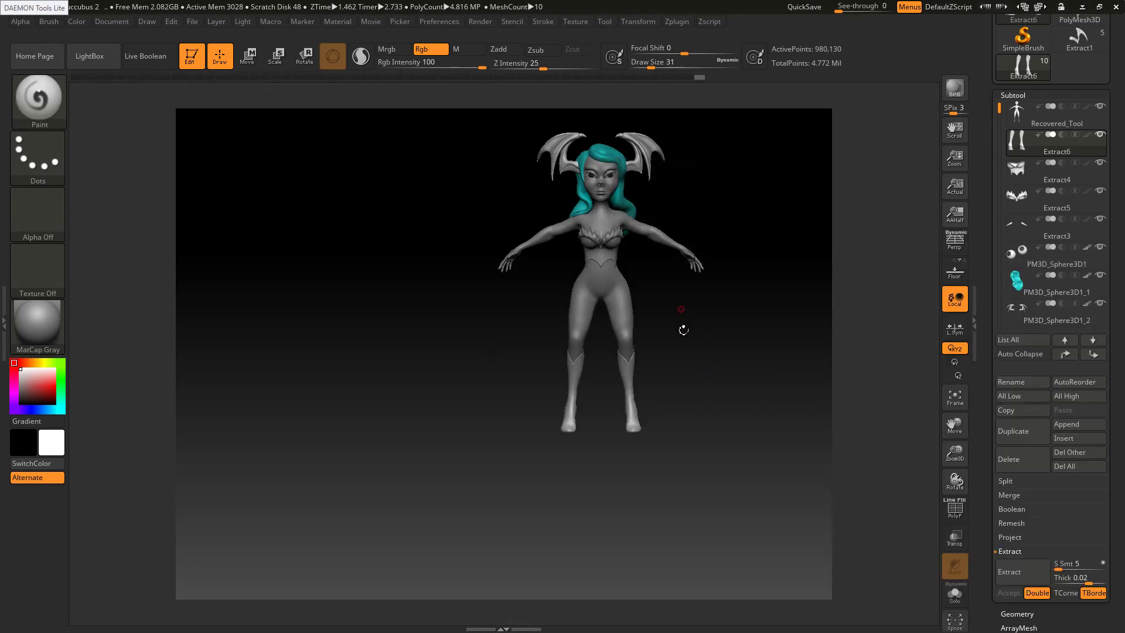
{"action": "key", "text": "s"}
{"action": "left_click_drag", "start_coordinate": [695, 365], "coordinate": [716, 367]}
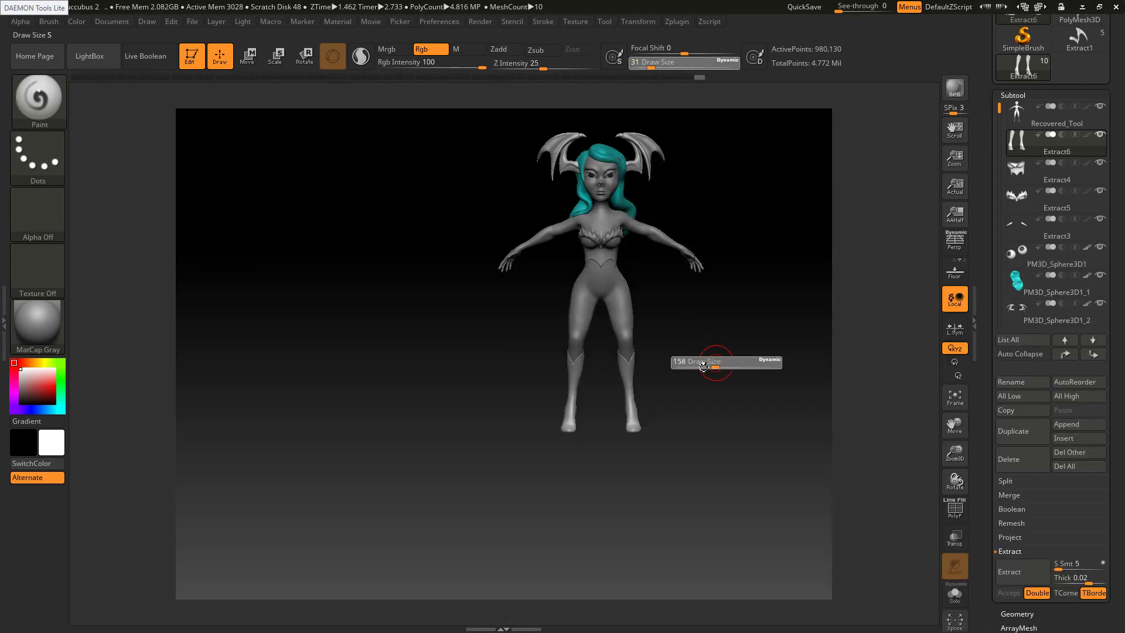
{"action": "right_click_drag", "start_coordinate": [648, 382], "coordinate": [671, 388], "text": "ctrl"}
{"action": "key", "text": "s"}
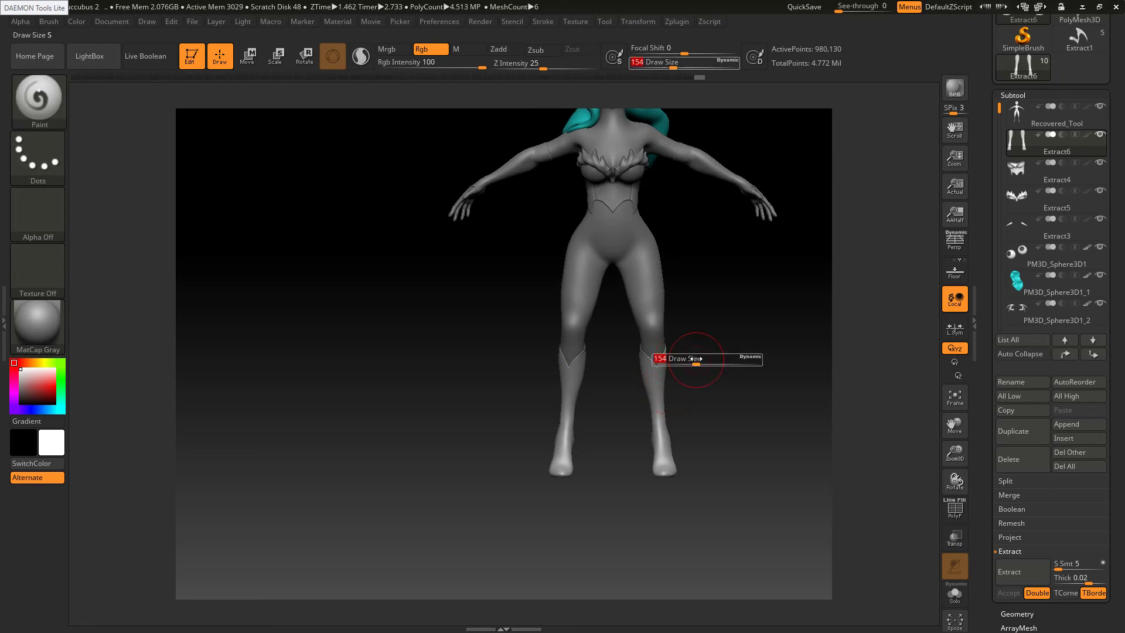
{"action": "left_click_drag", "start_coordinate": [696, 364], "coordinate": [710, 365]}
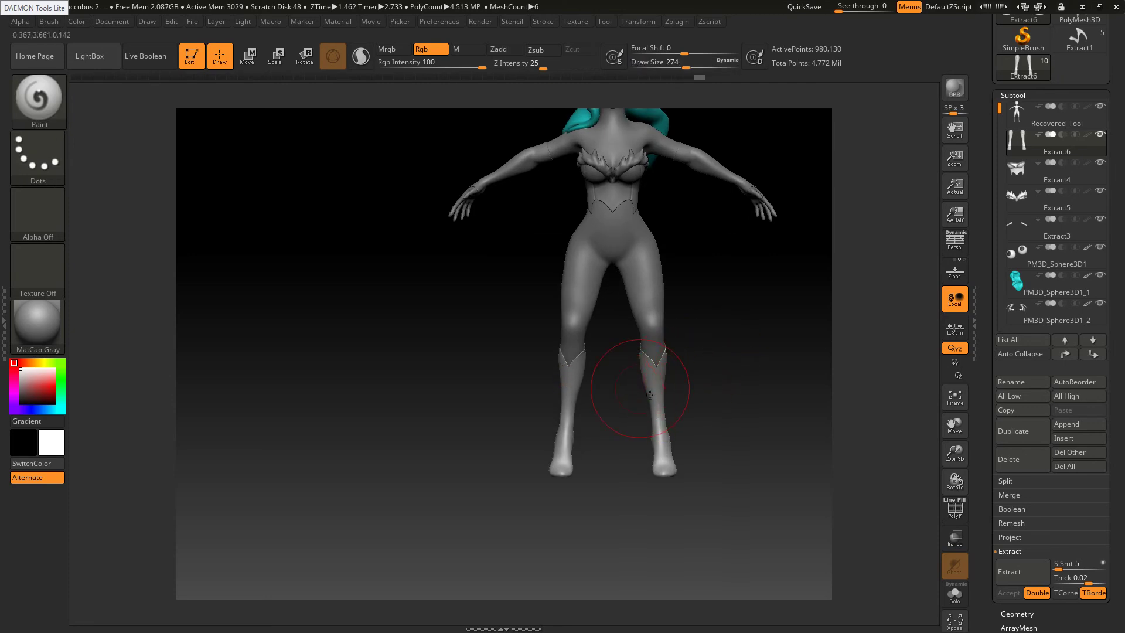
{"action": "mouse_move", "coordinate": [651, 395]}
{"action": "right_mouse_down", "text": "alt"}
{"action": "mouse_move", "coordinate": [655, 370]}
{"action": "mouse_move", "coordinate": [666, 381]}
{"action": "right_mouse_up", "text": "alt"}
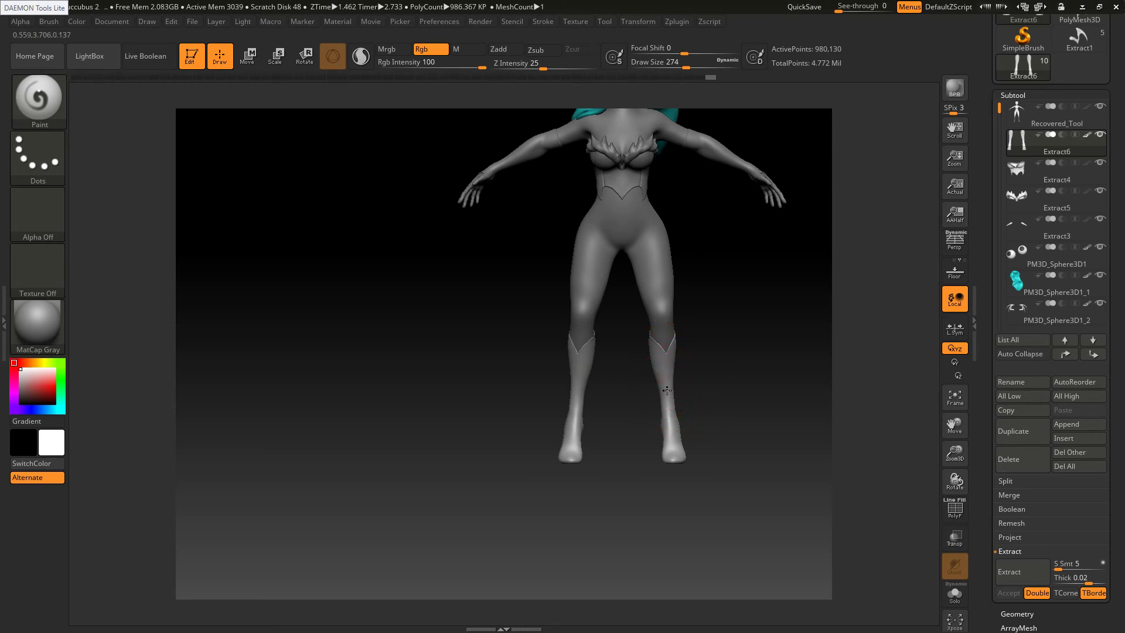
Paint both boots from rim to heel, front and back, covering the first black strokes with very dark grey
{"action": "right_click_drag", "start_coordinate": [668, 378], "coordinate": [677, 382]}
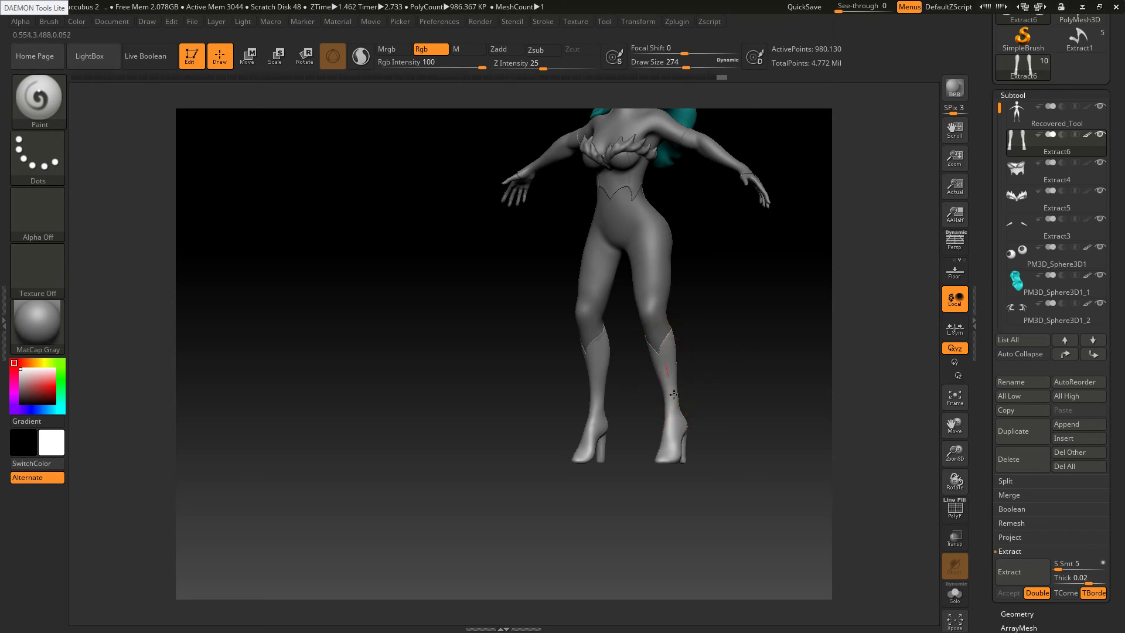
{"action": "left_click_drag", "start_coordinate": [669, 378], "coordinate": [666, 362]}
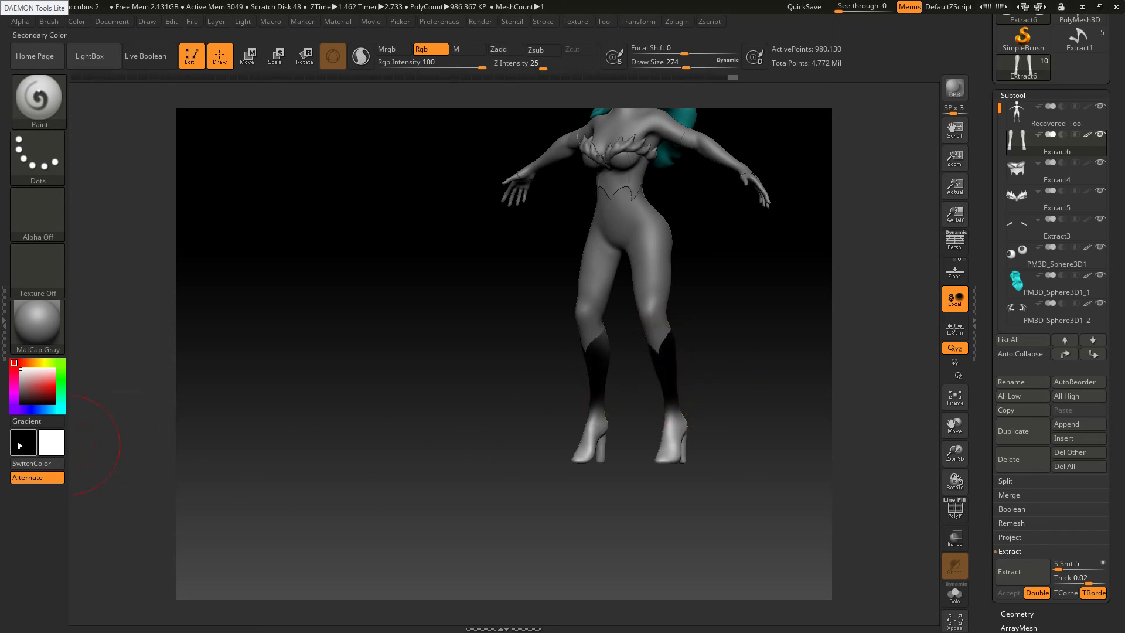
{"action": "mouse_move", "coordinate": [28, 445]}
{"action": "left_mouse_down"}
{"action": "mouse_move", "coordinate": [67, 479]}
{"action": "mouse_move", "coordinate": [35, 494]}
{"action": "left_mouse_up"}
{"action": "left_click", "coordinate": [35, 494]}
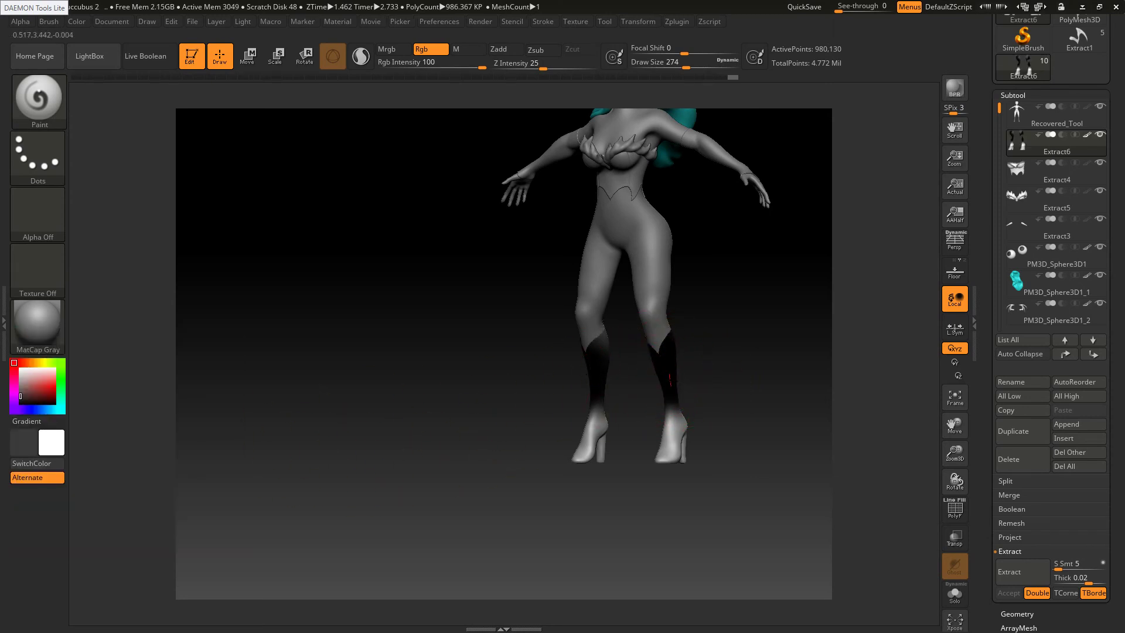
{"action": "mouse_move", "coordinate": [678, 419]}
{"action": "left_mouse_down"}
{"action": "mouse_move", "coordinate": [677, 446]}
{"action": "mouse_move", "coordinate": [681, 417]}
{"action": "left_mouse_up"}
{"action": "mouse_move", "coordinate": [681, 417]}
{"action": "right_mouse_down"}
{"action": "mouse_move", "coordinate": [731, 334]}
{"action": "mouse_move", "coordinate": [756, 349]}
{"action": "right_mouse_up"}
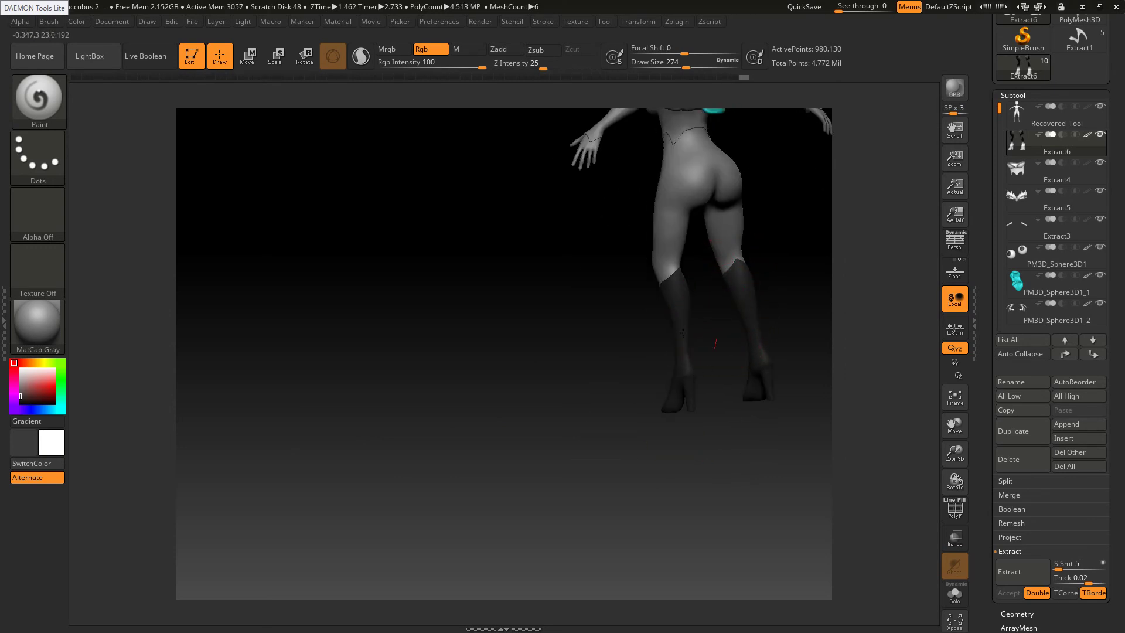
{"action": "left_click_drag", "start_coordinate": [641, 382], "coordinate": [780, 352]}
{"action": "left_click_drag", "start_coordinate": [687, 292], "coordinate": [513, 481], "text": "alt"}
Choose a slightly lighter grey and paint the corset subtool Extract4 with it on the front and back
{"action": "left_click", "coordinate": [30, 445]}
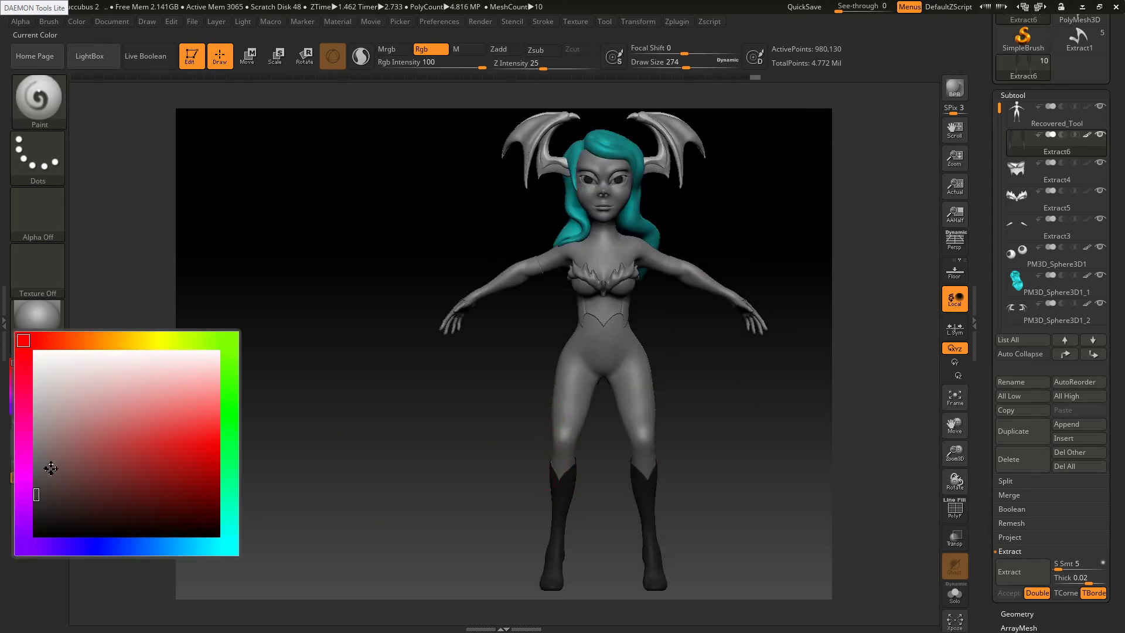
{"action": "left_click", "coordinate": [32, 473]}
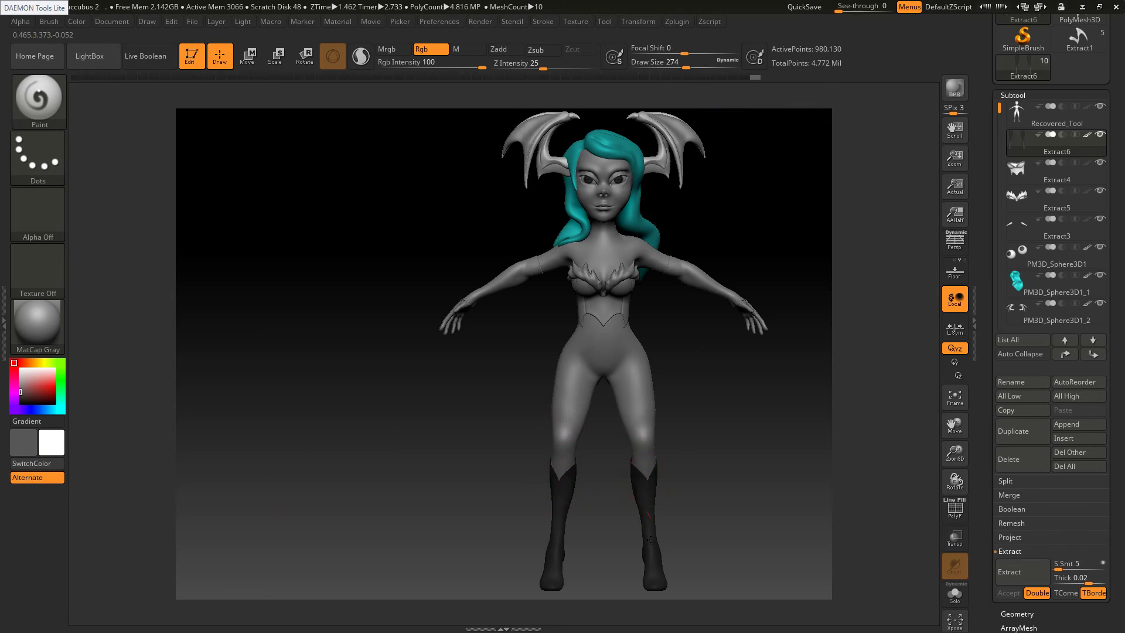
{"action": "left_click_drag", "start_coordinate": [631, 515], "coordinate": [611, 418], "text": "alt"}
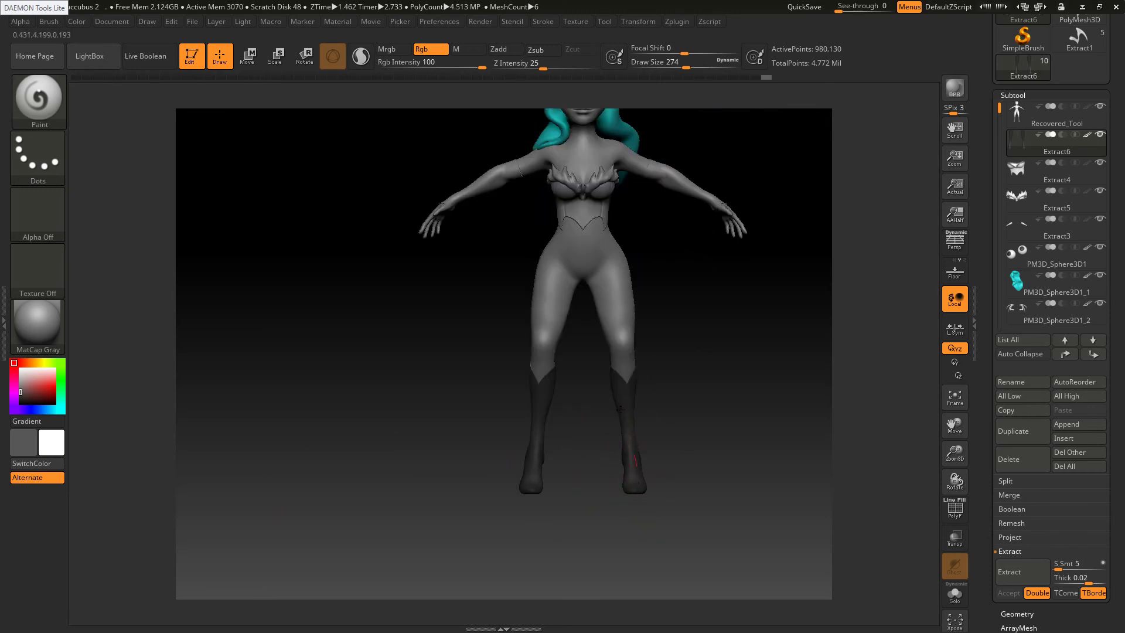
{"action": "key", "text": "f"}
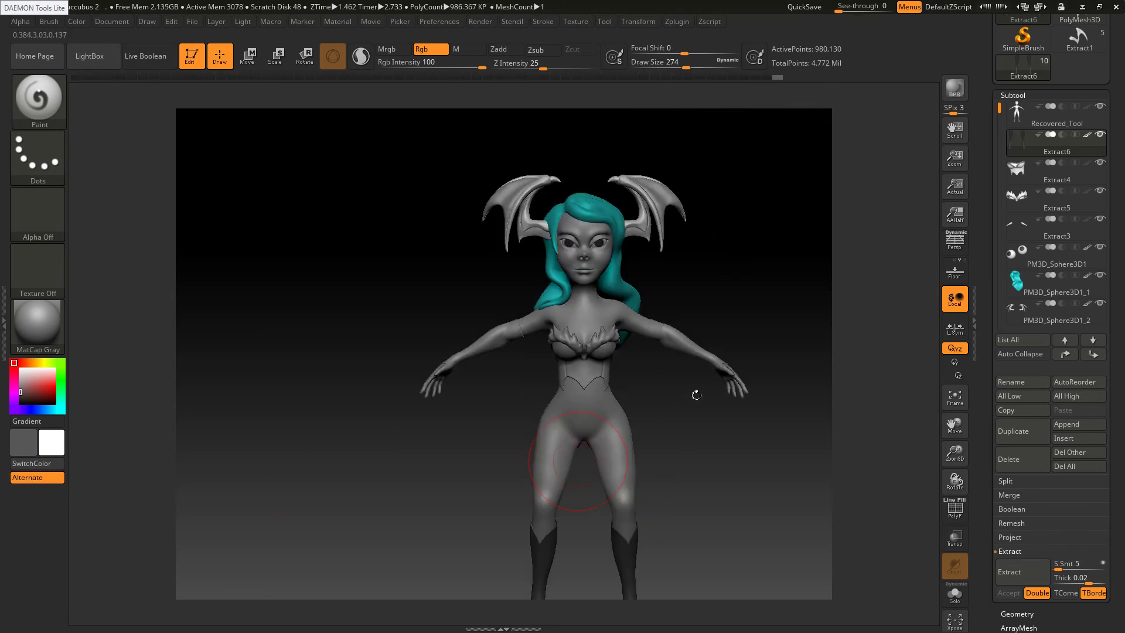
{"action": "left_click", "coordinate": [1032, 176]}
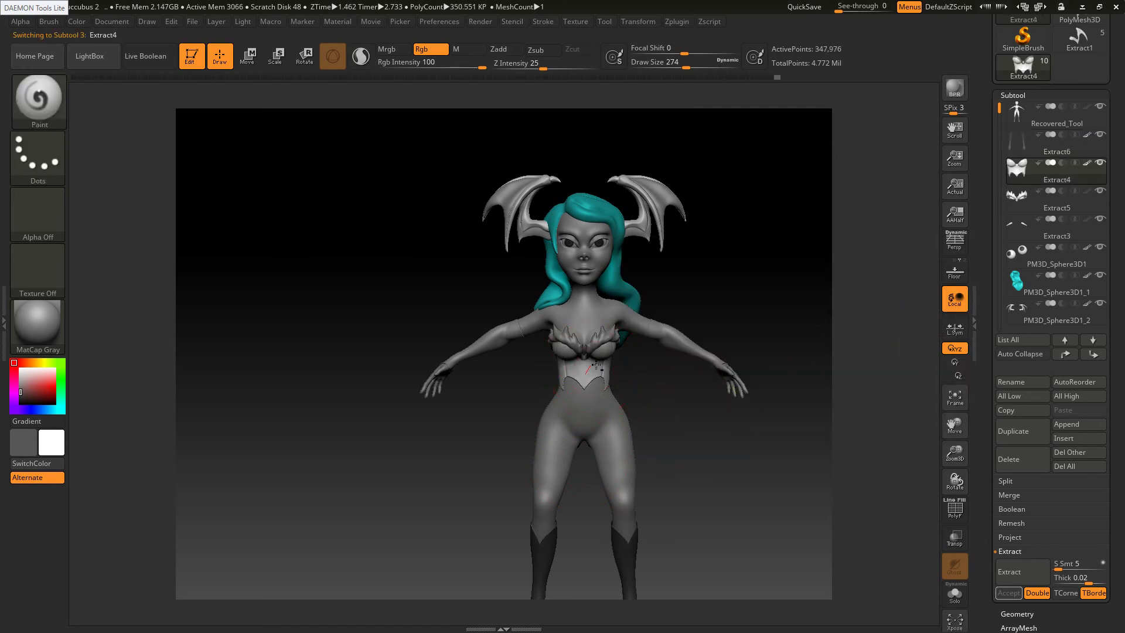
{"action": "left_click_drag", "start_coordinate": [595, 366], "coordinate": [577, 397]}
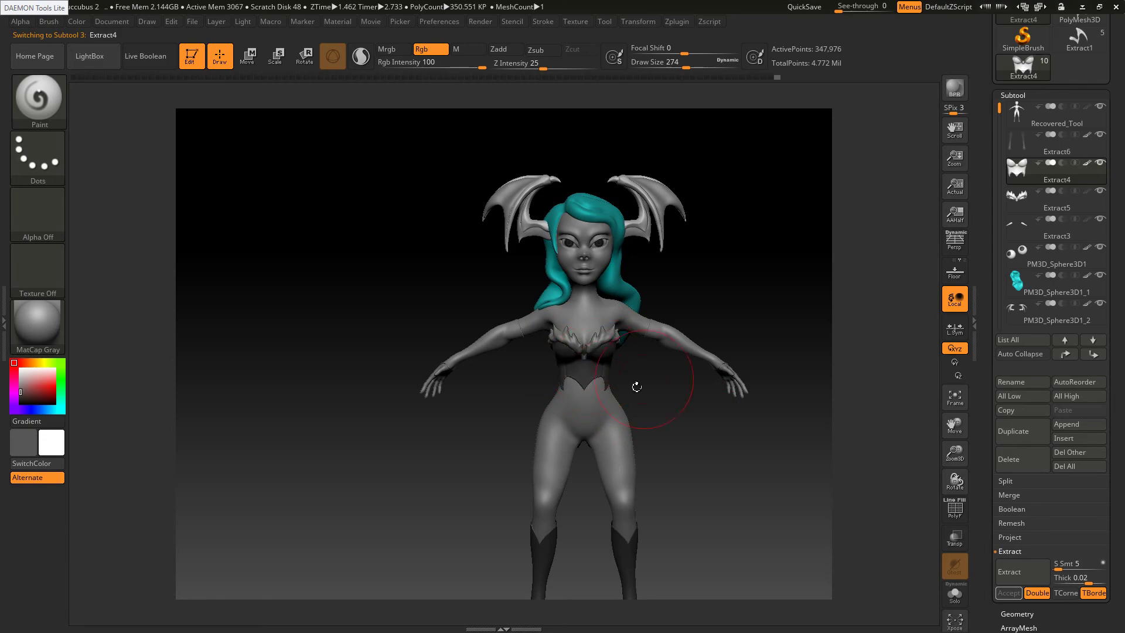
{"action": "key", "text": "alt+Tab"}
{"action": "key", "text": "alt+Tab"}
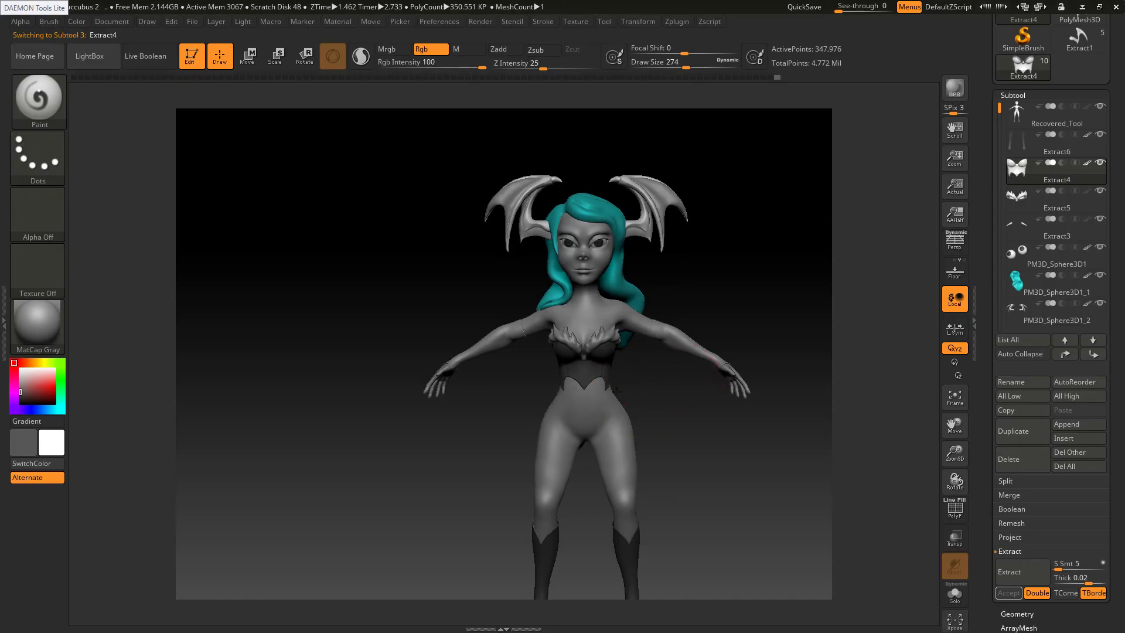
{"action": "left_click_drag", "start_coordinate": [674, 389], "coordinate": [598, 375]}
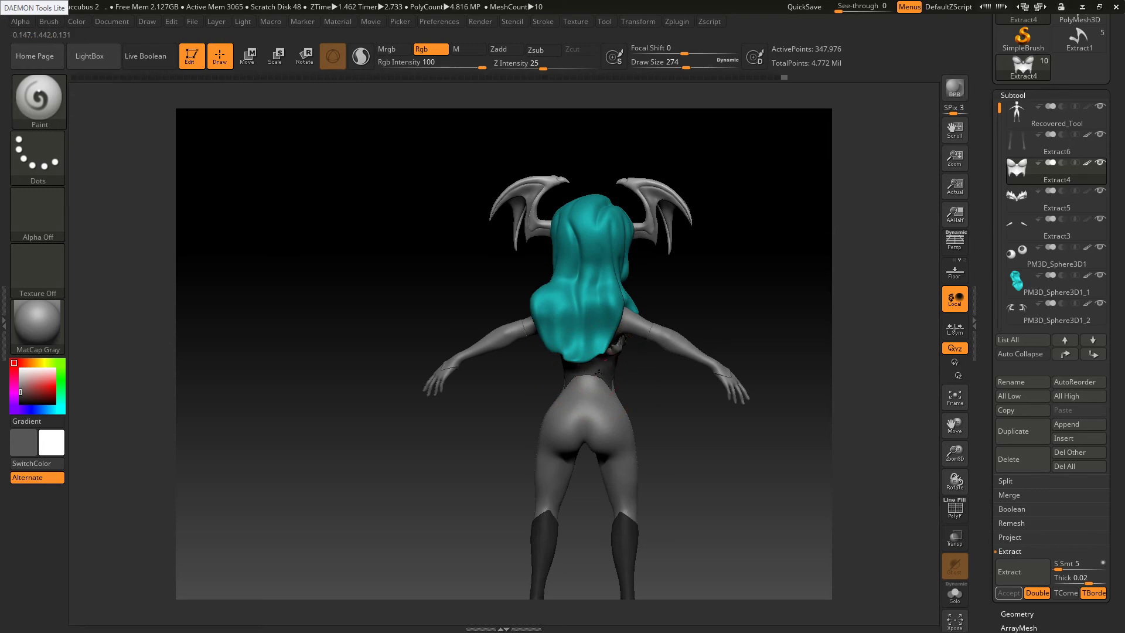
{"action": "left_click_drag", "start_coordinate": [694, 388], "coordinate": [629, 362]}
Check the corset in the reference painting, swap the two paint colours and set up the DamStandard brush with a draw size of 37
{"action": "key", "text": "alt+Tab"}
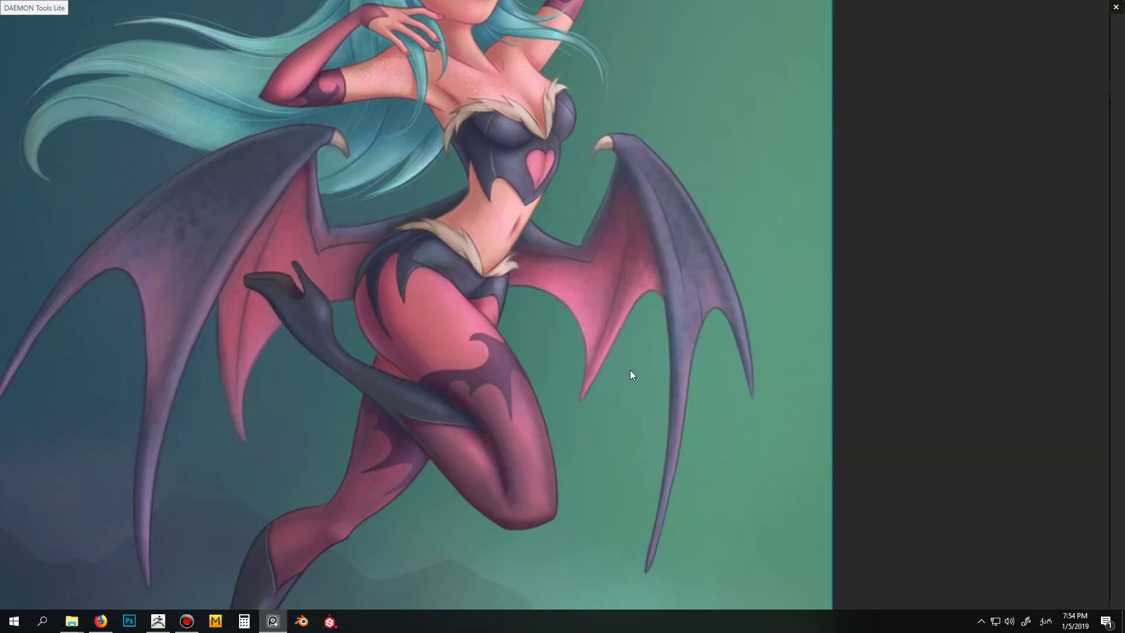
{"action": "key", "text": "alt+Tab"}
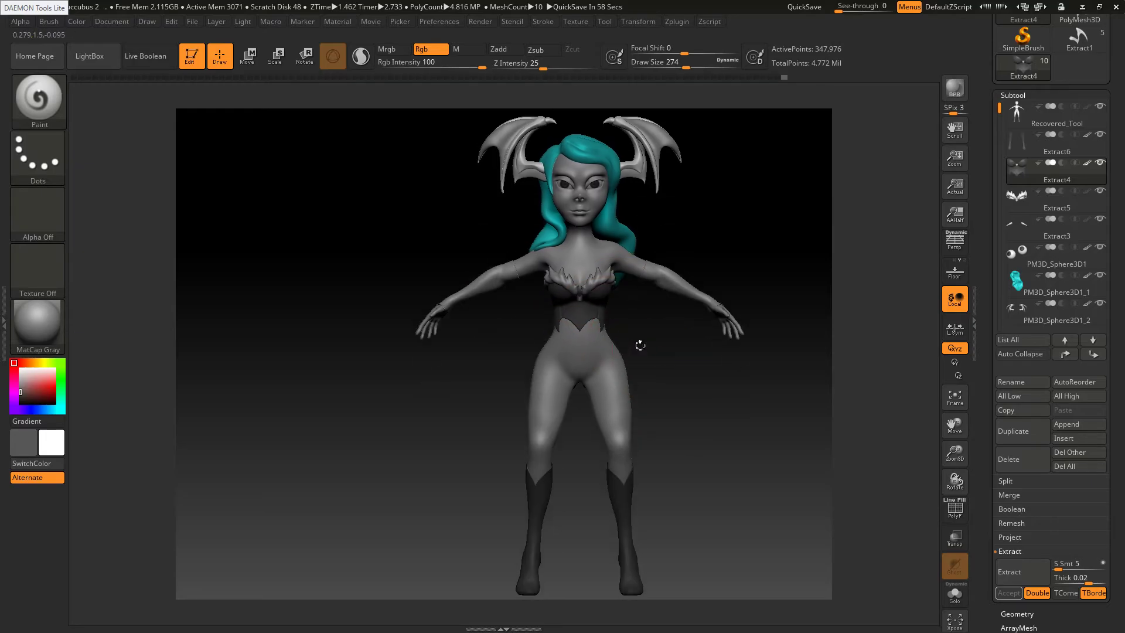
{"action": "key", "text": "alt+Tab"}
{"action": "key", "text": "alt+Tab"}
{"action": "right_click_drag", "start_coordinate": [688, 378], "coordinate": [650, 373], "text": "ctrl"}
{"action": "key", "text": "v"}
{"action": "key", "text": "b"}
{"action": "key", "text": "d"}
{"action": "key", "text": "s"}
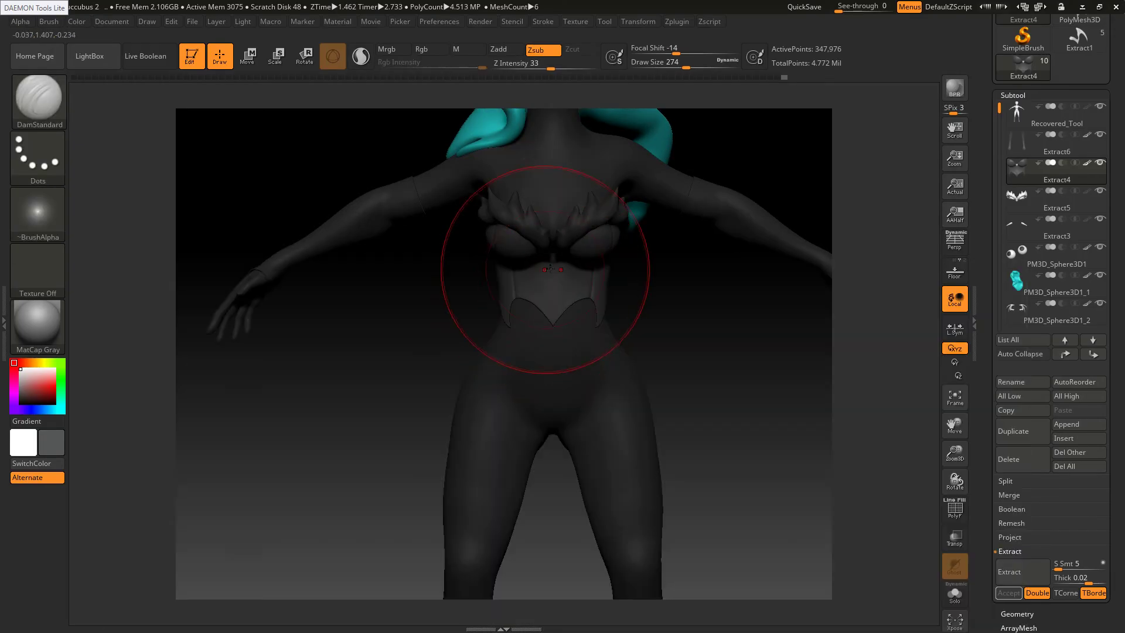
{"action": "key", "text": "s"}
{"action": "left_click_drag", "start_coordinate": [545, 268], "coordinate": [531, 263]}
{"action": "key", "text": "s"}
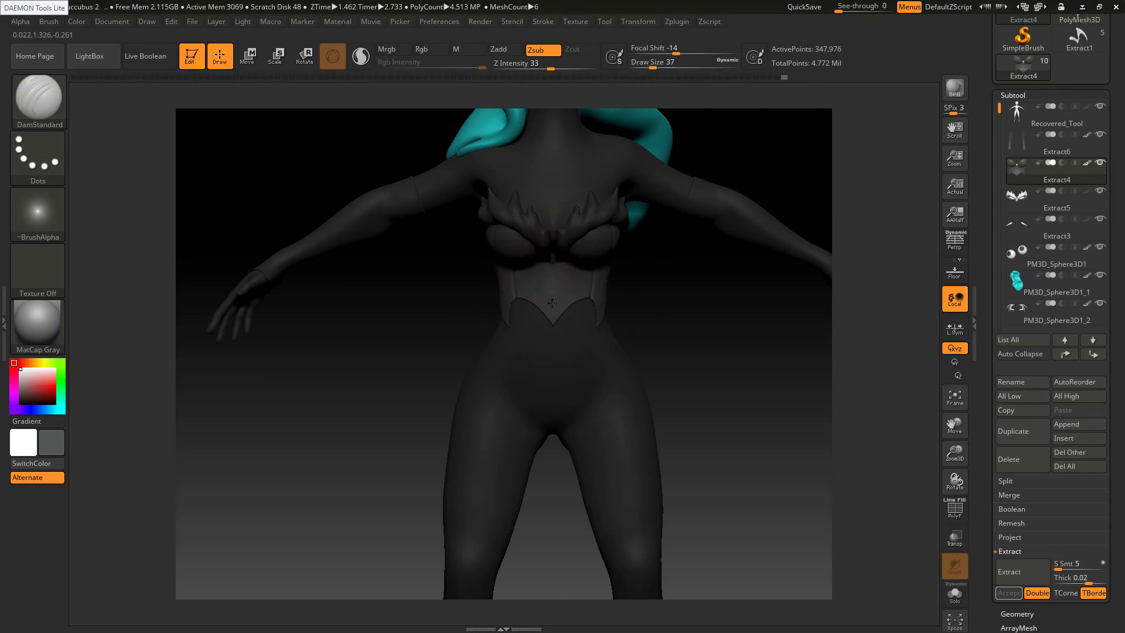
Carve a vertical seam down the corset's centre front from the bust to the lower point, reducing the draw size to 25 for the final pass
{"action": "right_click_drag", "start_coordinate": [557, 305], "coordinate": [600, 326], "text": "ctrl"}
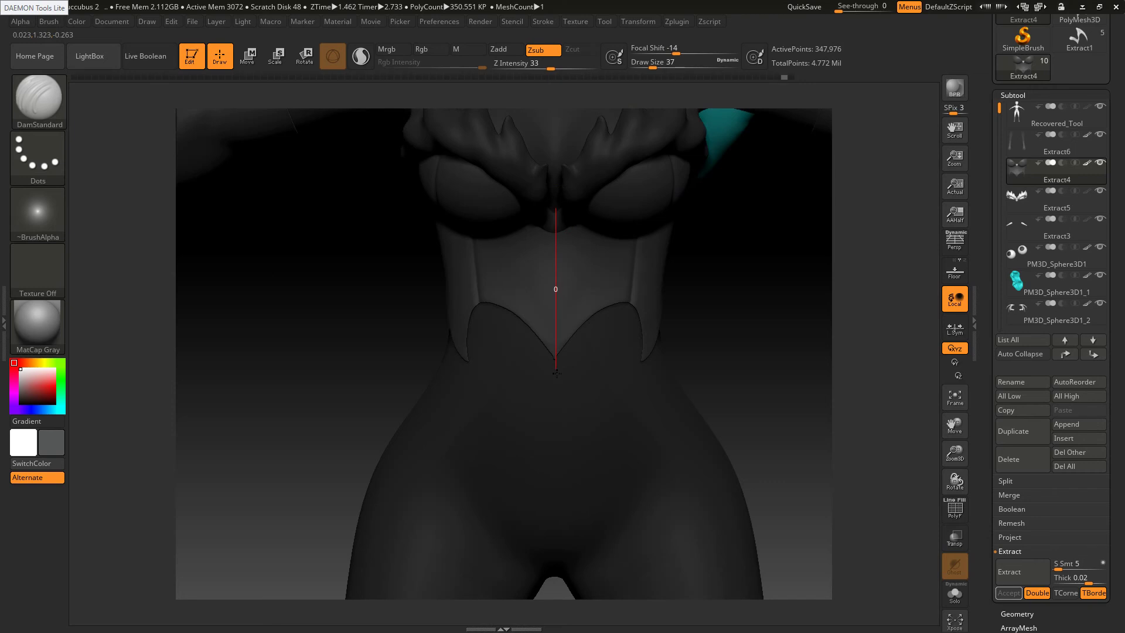
{"action": "left_click_drag", "start_coordinate": [556, 373], "coordinate": [556, 373], "text": "shift"}
{"action": "mouse_move", "coordinate": [537, 371]}
{"action": "right_mouse_down"}
{"action": "mouse_move", "coordinate": [573, 376]}
{"action": "mouse_move", "coordinate": [581, 357]}
{"action": "mouse_move", "coordinate": [571, 346]}
{"action": "right_mouse_up"}
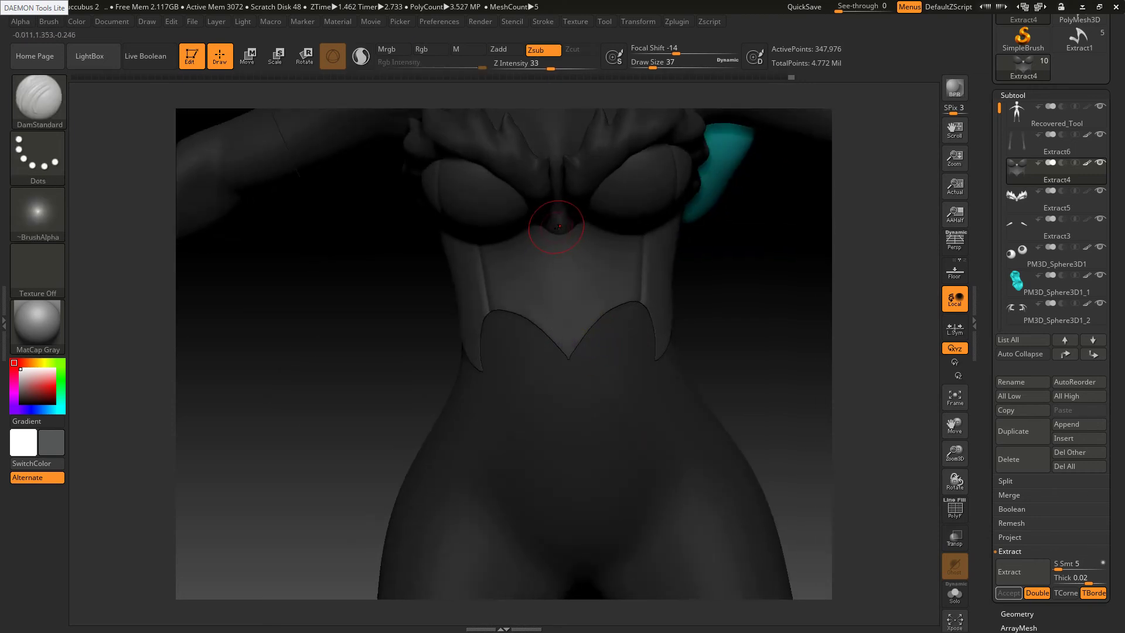
{"action": "left_click_drag", "start_coordinate": [568, 354], "coordinate": [577, 326]}
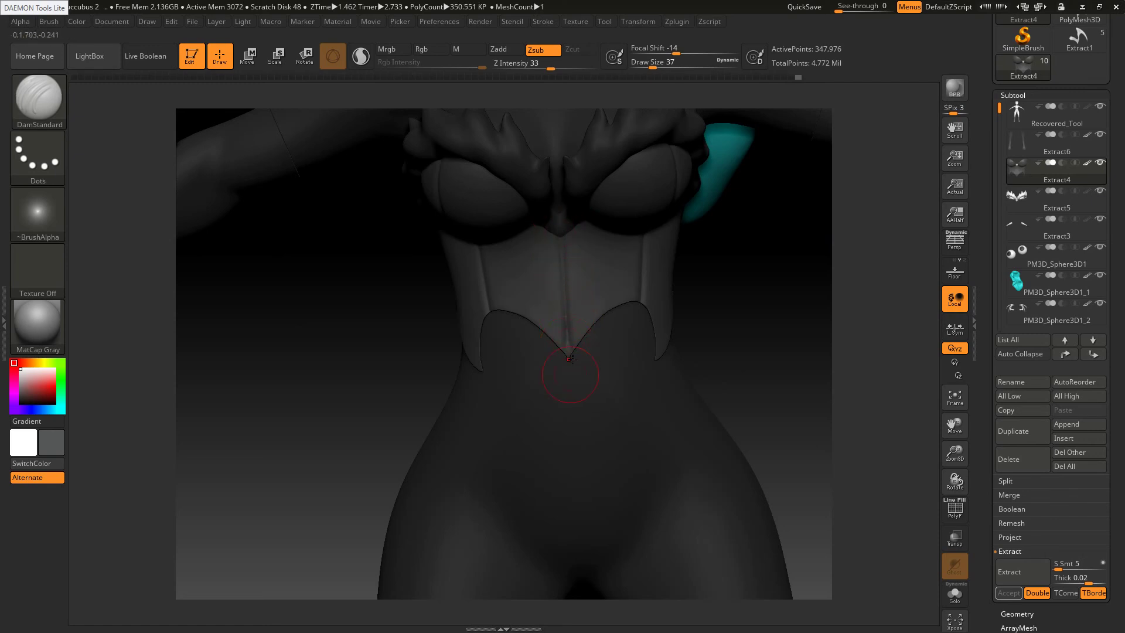
{"action": "key", "text": "ctrl+z"}
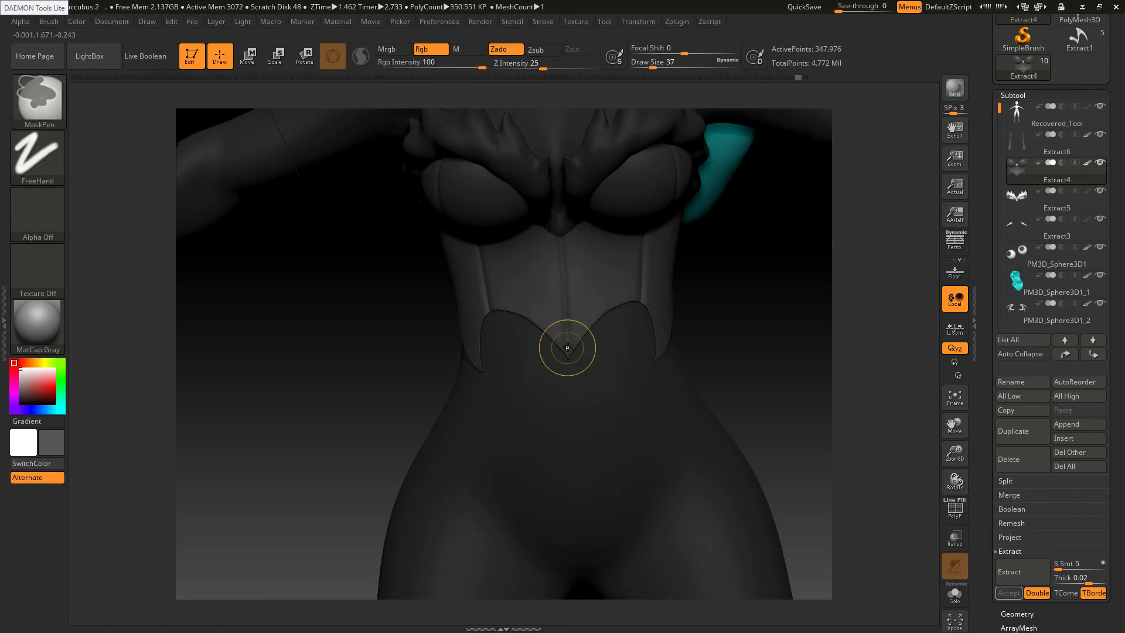
{"action": "key", "text": "s"}
{"action": "left_click_drag", "start_coordinate": [567, 348], "coordinate": [564, 349]}
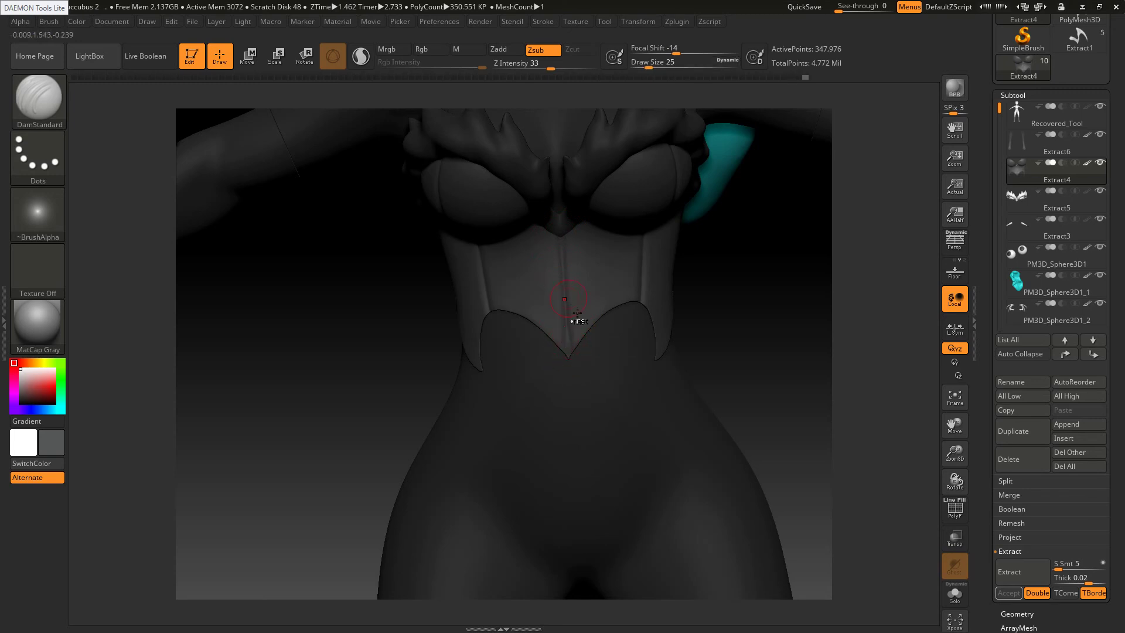
{"action": "right_click_drag", "start_coordinate": [559, 352], "coordinate": [559, 252], "text": "ctrl"}
{"action": "mouse_move", "coordinate": [591, 360]}
{"action": "right_mouse_down", "text": "alt"}
{"action": "mouse_move", "coordinate": [594, 384]}
{"action": "mouse_move", "coordinate": [654, 347]}
{"action": "mouse_move", "coordinate": [648, 354]}
{"action": "right_mouse_up", "text": "alt"}
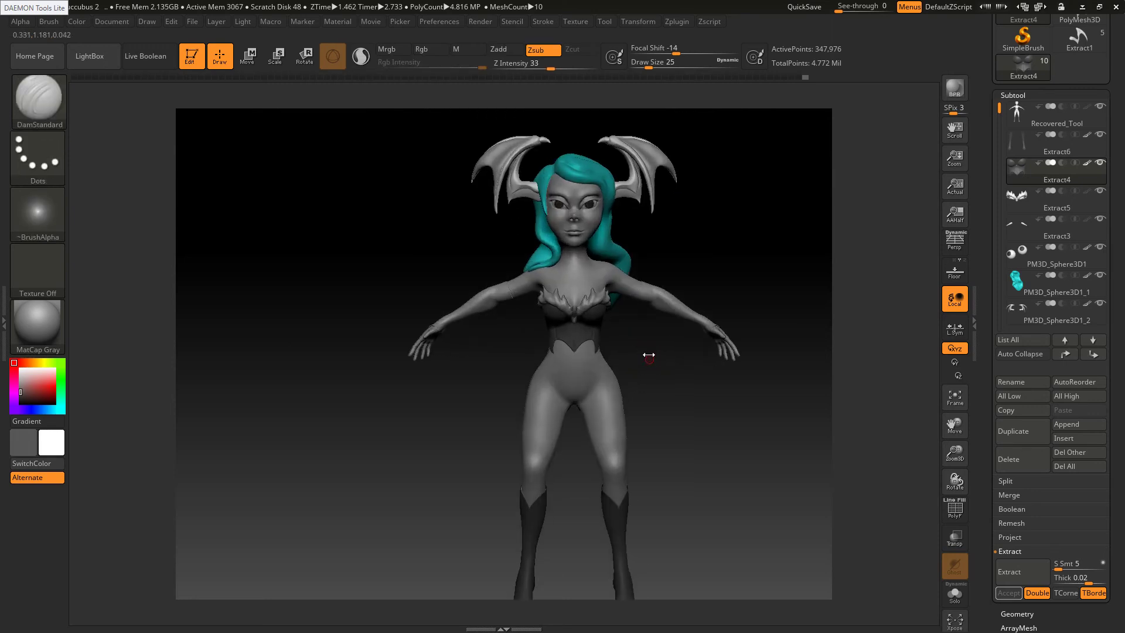
Activate the glove subtool Extract3, check the gloves in the reference painting and set the draw size to 167
{"action": "key", "text": "s"}
{"action": "left_click", "coordinate": [672, 361]}
{"action": "left_click", "coordinate": [1049, 227]}
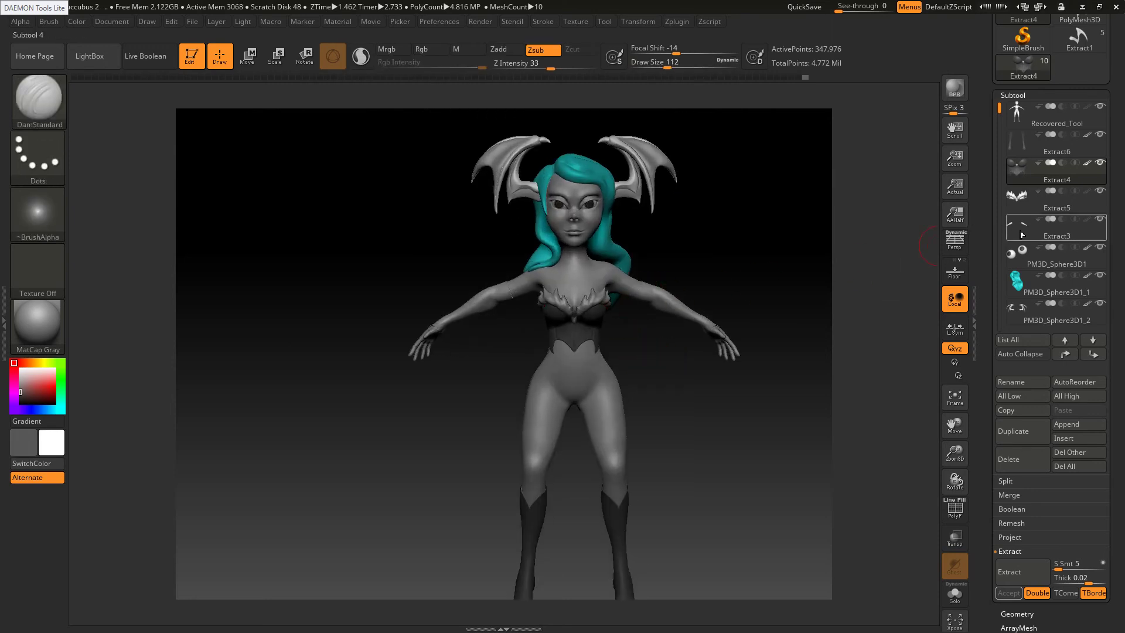
{"action": "key", "text": "alt+Tab"}
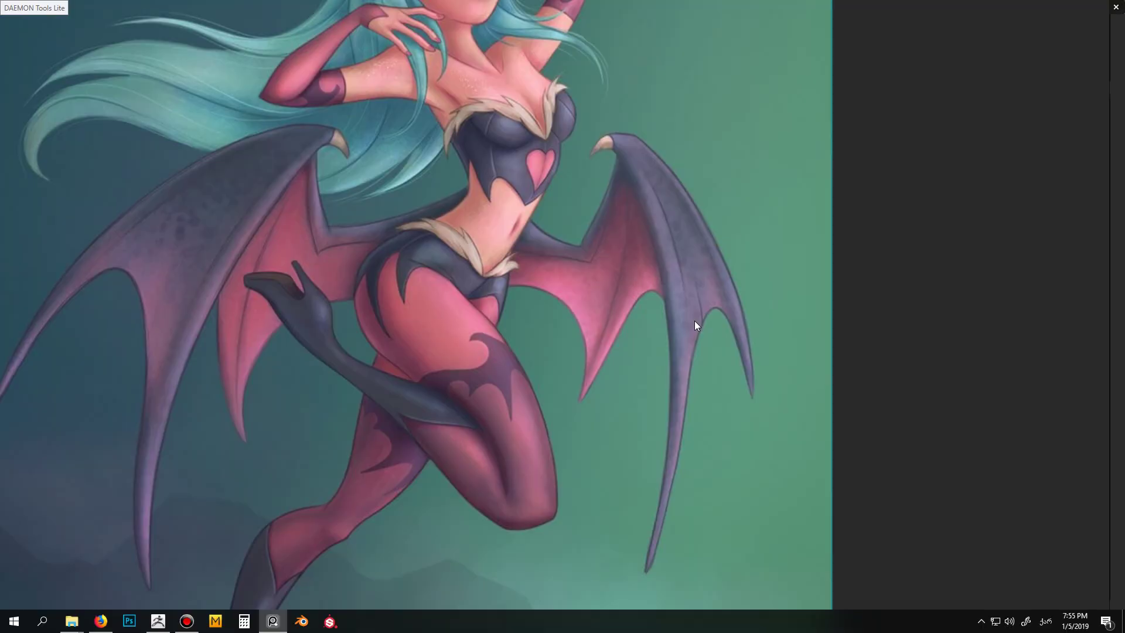
{"action": "key", "text": "alt+Tab"}
{"action": "key", "text": "s"}
{"action": "left_click", "coordinate": [714, 331]}
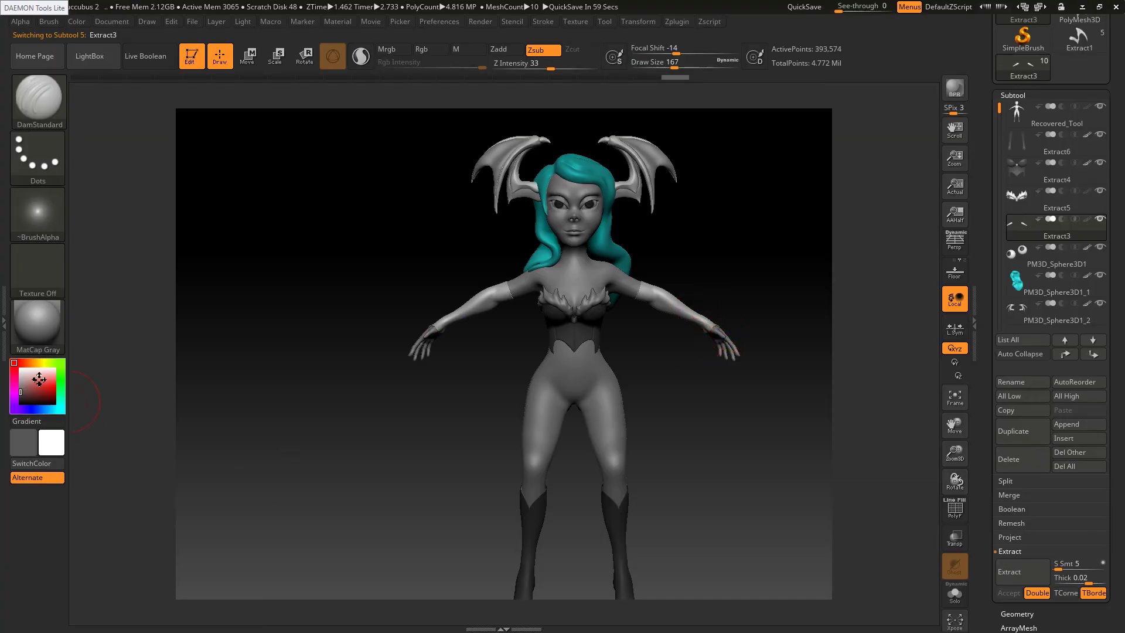
Choose a muted red, set the Paint brush to a draw size of 533 and paint both gloves
{"action": "left_click_drag", "start_coordinate": [46, 395], "coordinate": [35, 385]}
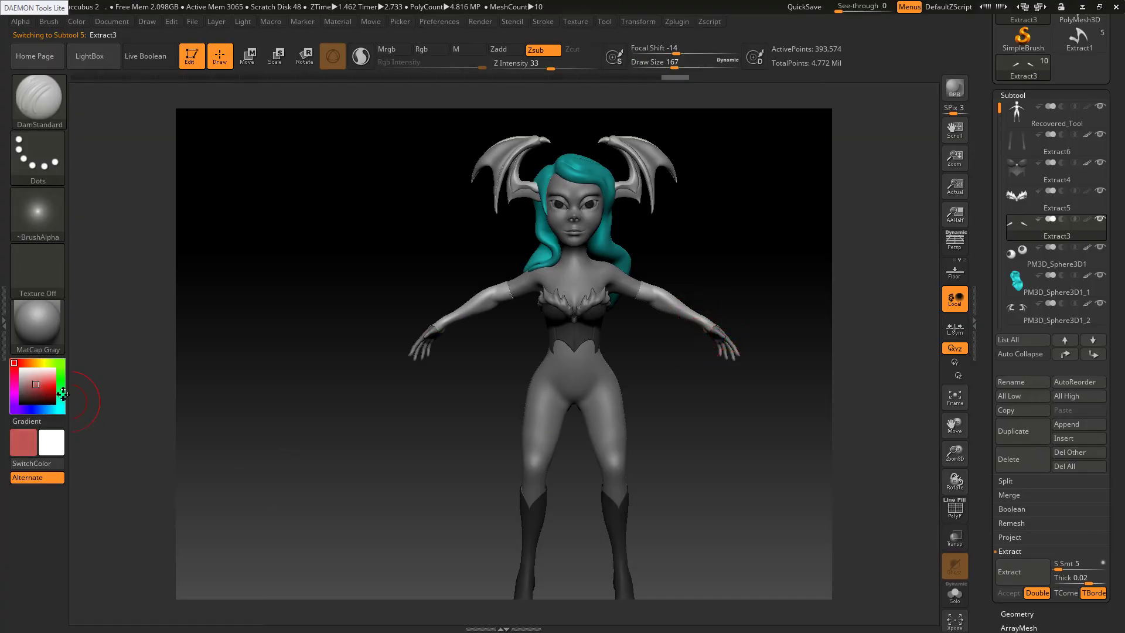
{"action": "key", "text": "s"}
{"action": "left_click", "coordinate": [658, 314]}
{"action": "left_click_drag", "start_coordinate": [647, 292], "coordinate": [664, 298]}
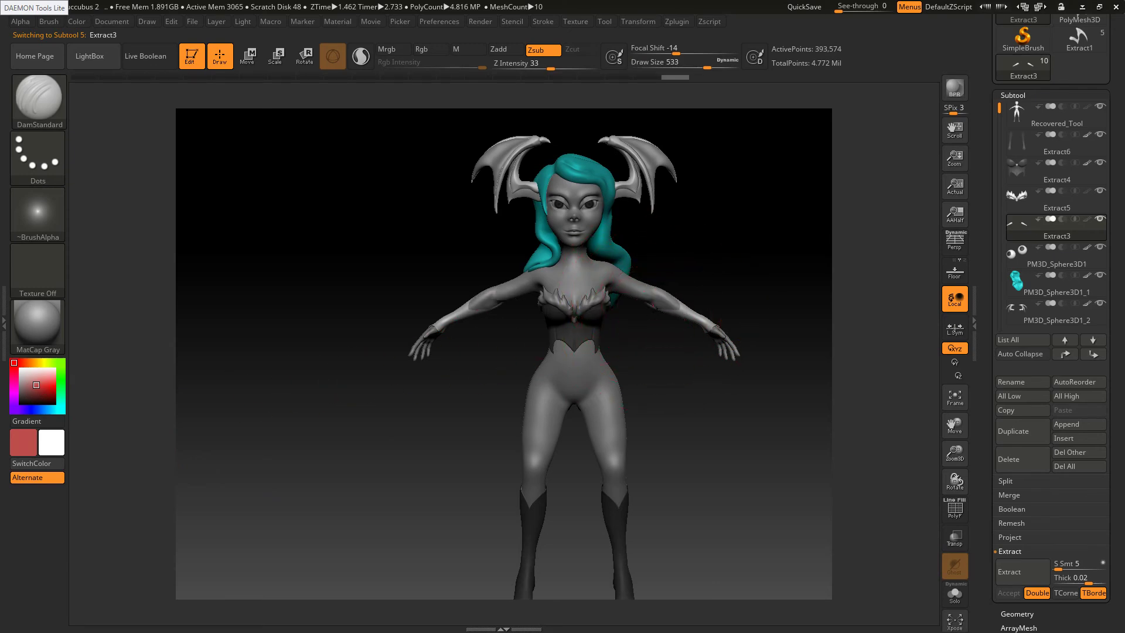
{"action": "key", "text": "b"}
{"action": "left_click", "coordinate": [641, 186]}
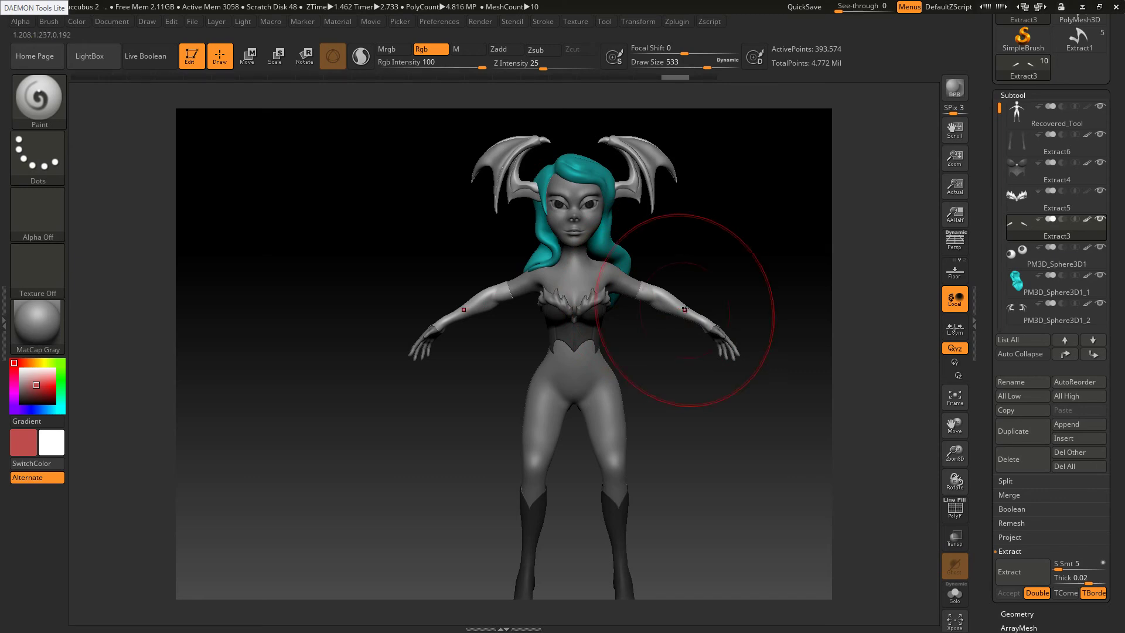
{"action": "mouse_move", "coordinate": [645, 291]}
{"action": "left_mouse_down"}
{"action": "mouse_move", "coordinate": [641, 321]}
{"action": "mouse_move", "coordinate": [700, 325]}
{"action": "left_mouse_up"}
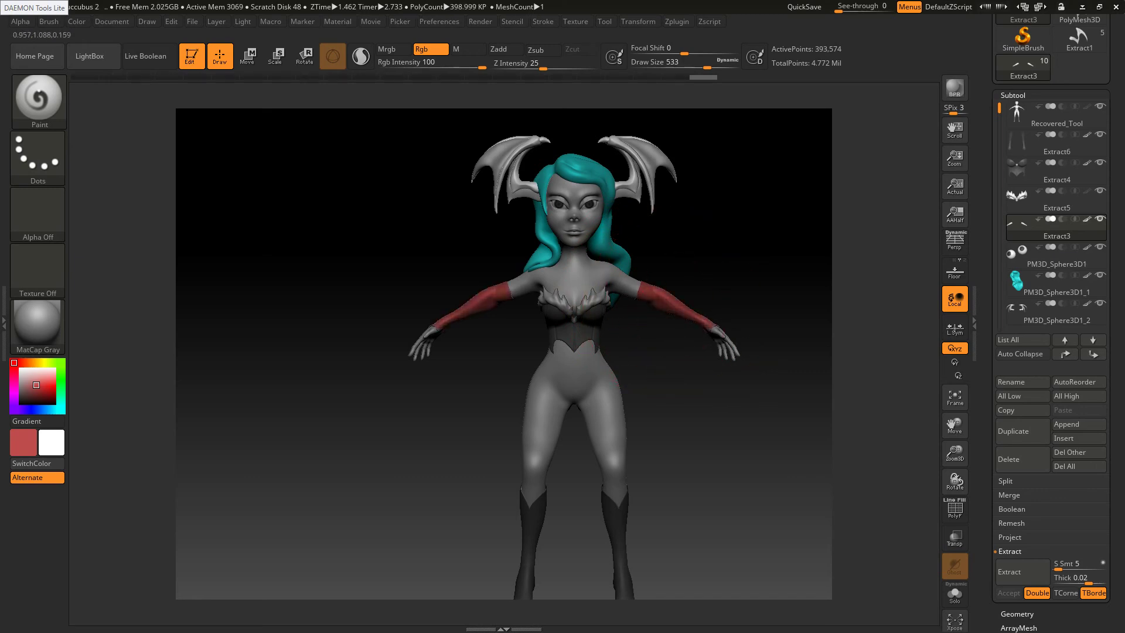
Compare the gloves with the reference painting and repaint them a brighter pink (red 226, green 90, blue 151), front and back
{"action": "key", "text": "alt+Tab"}
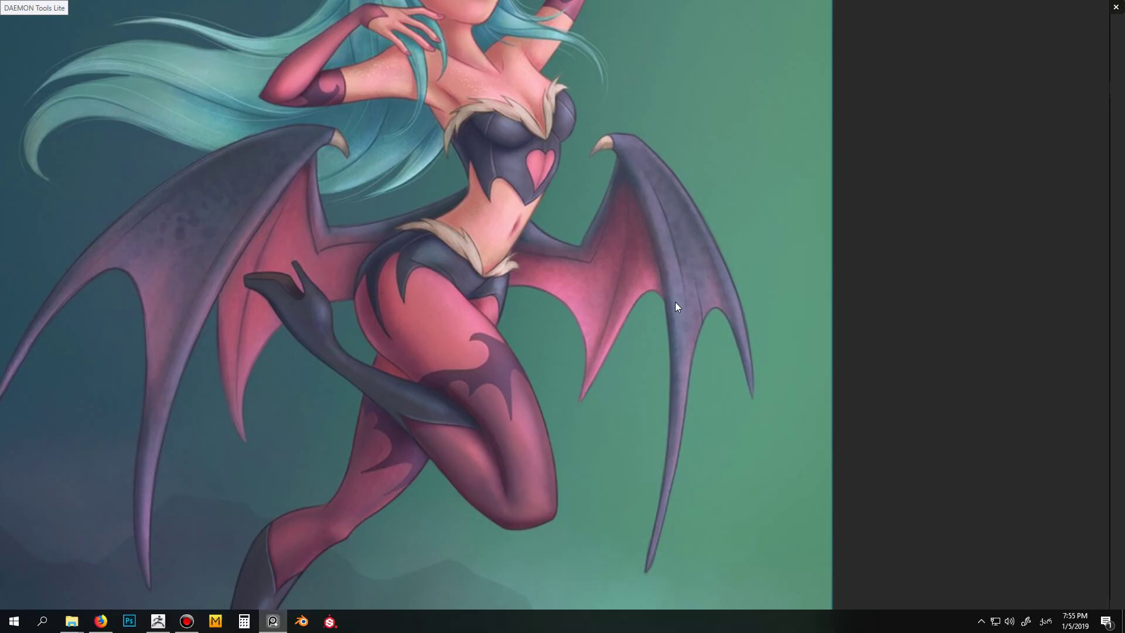
{"action": "key", "text": "alt+Tab"}
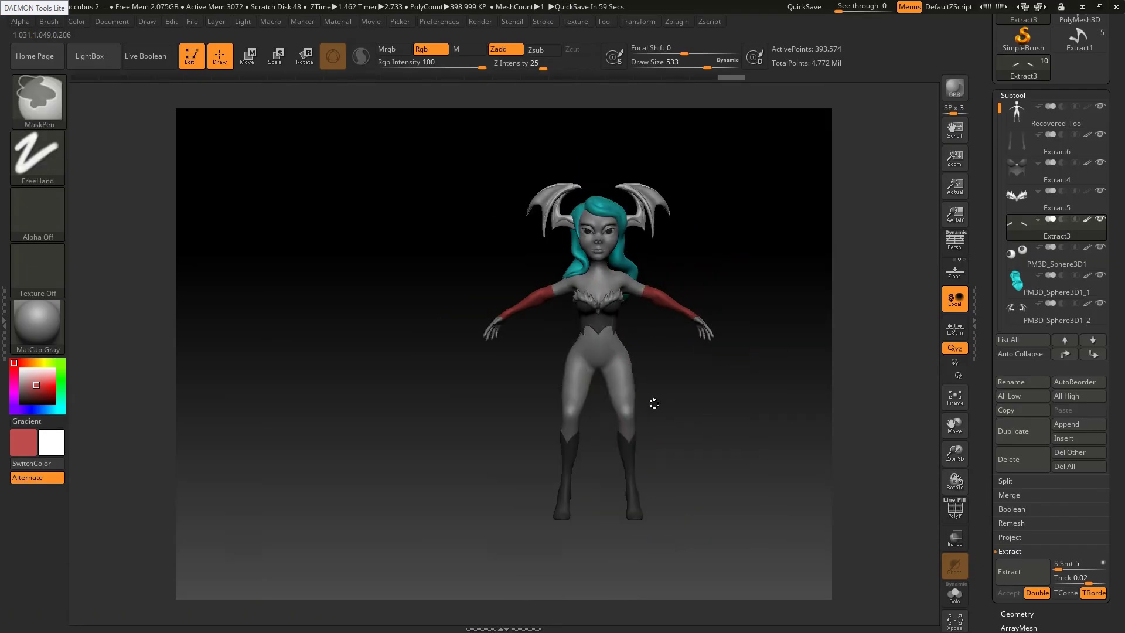
{"action": "key", "text": "alt+Tab"}
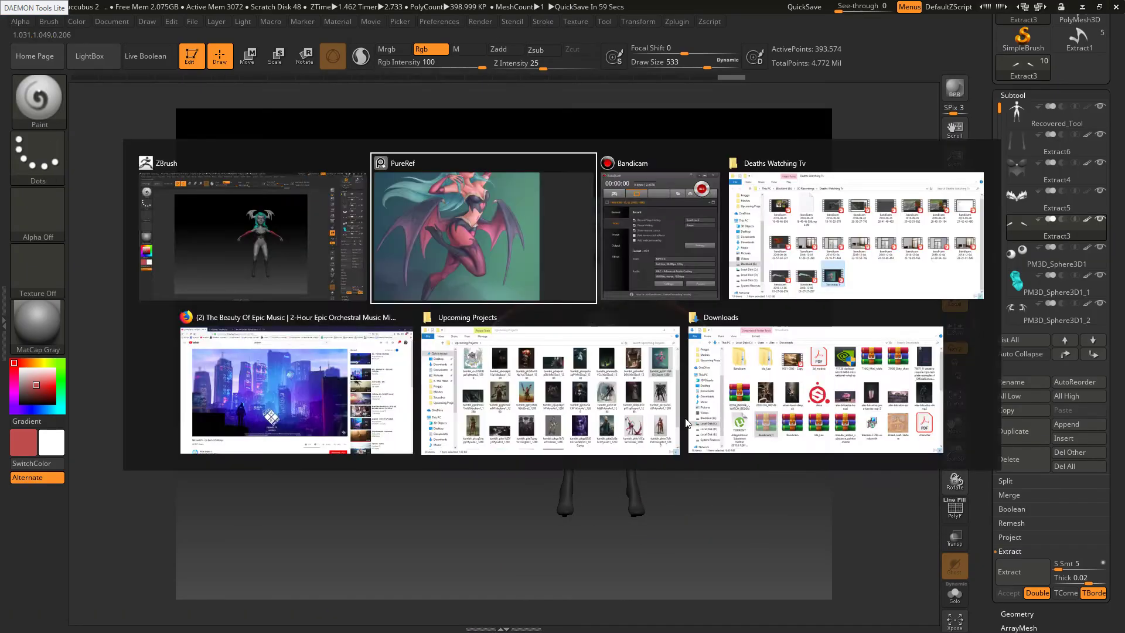
{"action": "key", "text": "alt+Tab"}
{"action": "left_click_drag", "start_coordinate": [27, 395], "coordinate": [47, 384]}
{"action": "key", "text": "alt+Tab"}
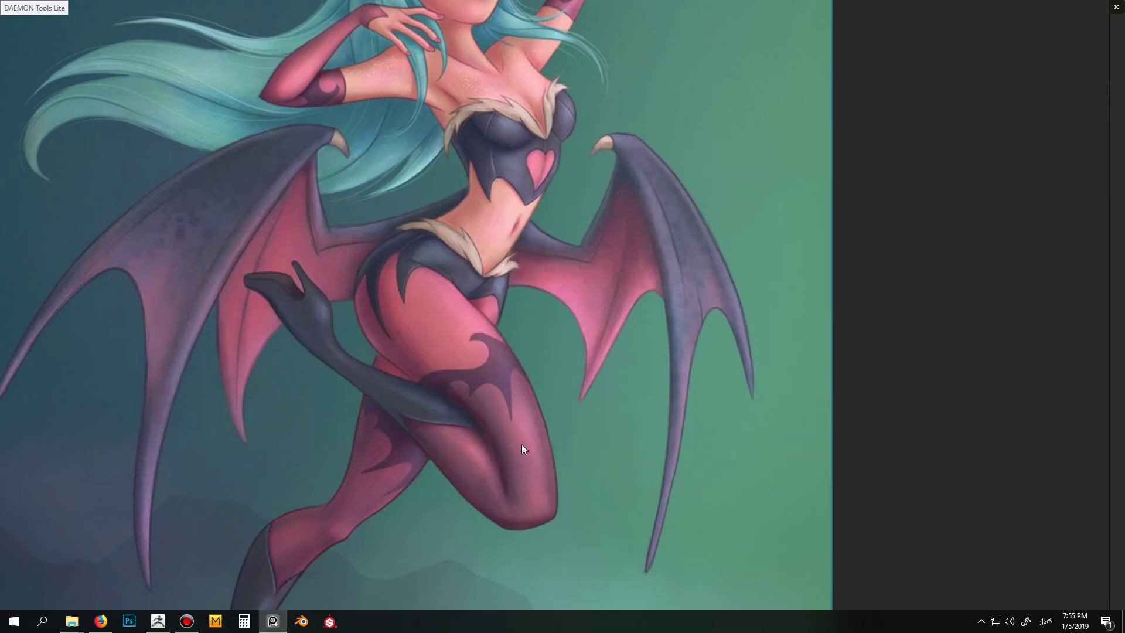
{"action": "key", "text": "alt+Tab"}
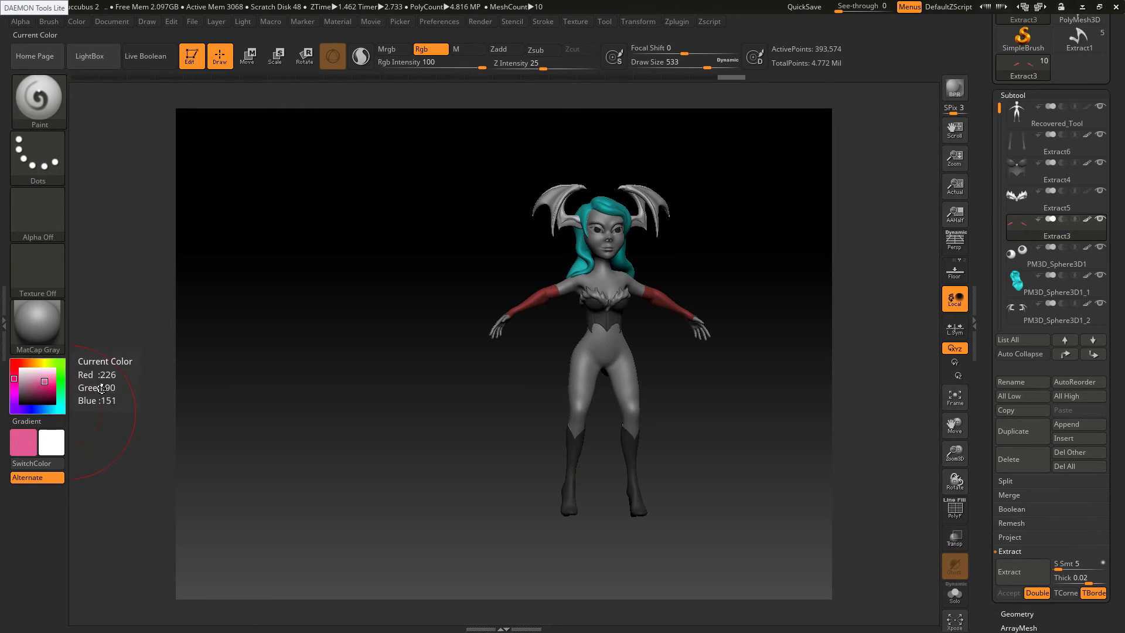
{"action": "left_click", "coordinate": [671, 306]}
{"action": "mouse_move", "coordinate": [671, 305]}
{"action": "left_mouse_down"}
{"action": "mouse_move", "coordinate": [680, 311]}
{"action": "mouse_move", "coordinate": [657, 298]}
{"action": "mouse_move", "coordinate": [681, 312]}
{"action": "mouse_move", "coordinate": [668, 328]}
{"action": "mouse_move", "coordinate": [595, 334]}
{"action": "left_mouse_up"}
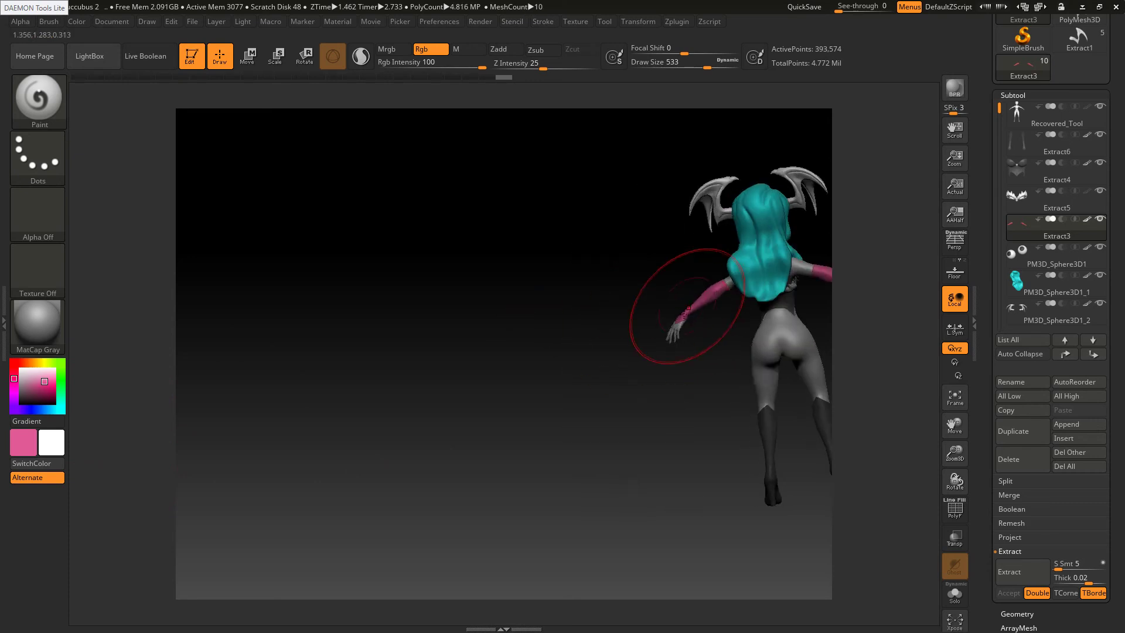
Choose a duller rose pink, repaint both gloves with it and compare them with the reference painting
{"action": "left_click", "coordinate": [37, 383]}
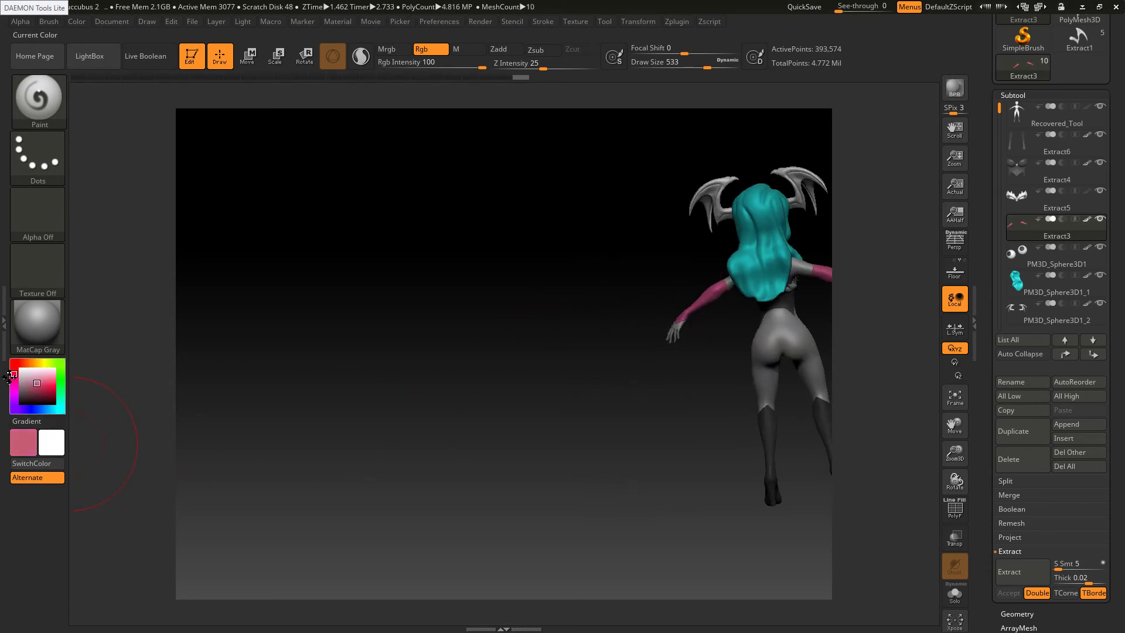
{"action": "mouse_move", "coordinate": [644, 349]}
{"action": "left_mouse_down"}
{"action": "mouse_move", "coordinate": [710, 334]}
{"action": "mouse_move", "coordinate": [674, 302]}
{"action": "left_mouse_up"}
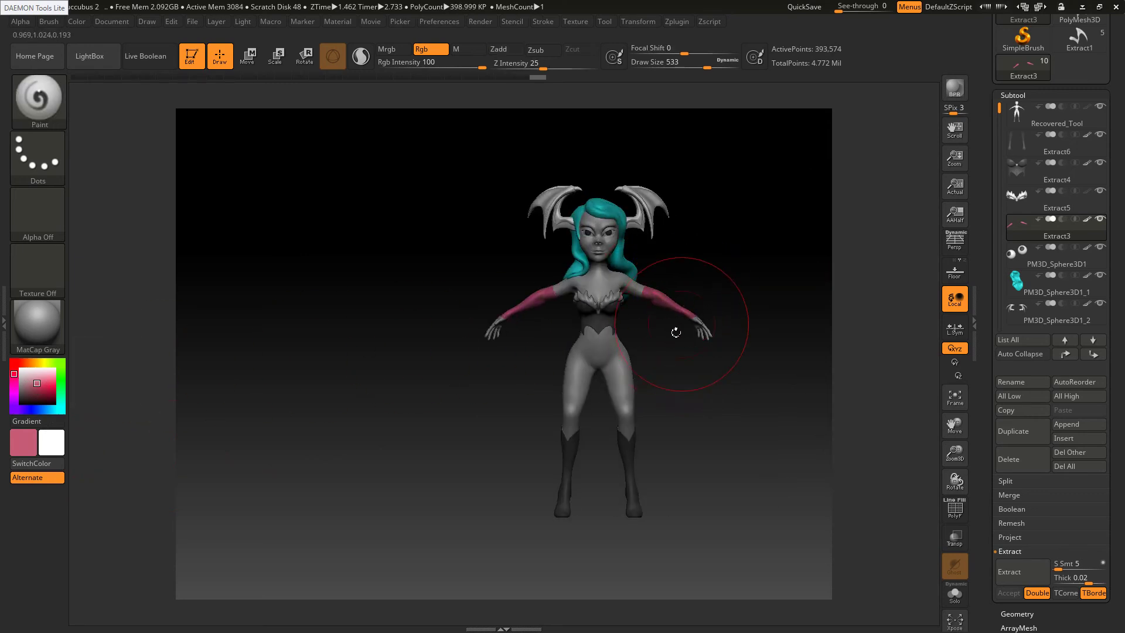
{"action": "key", "text": "alt+Tab"}
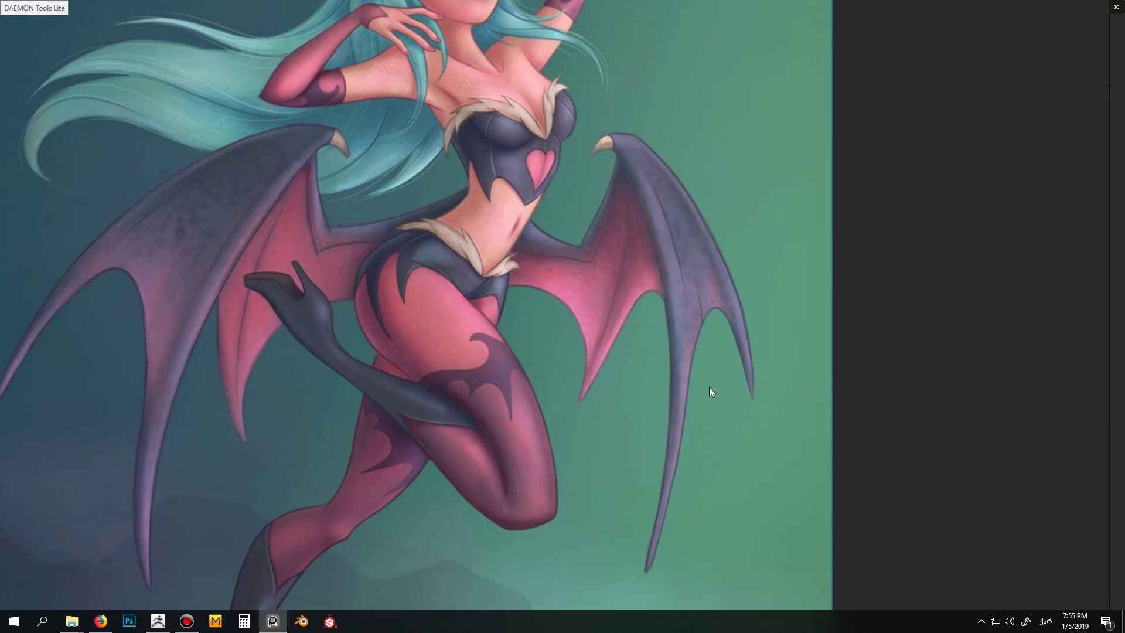
{"action": "key", "text": "alt+Tab"}
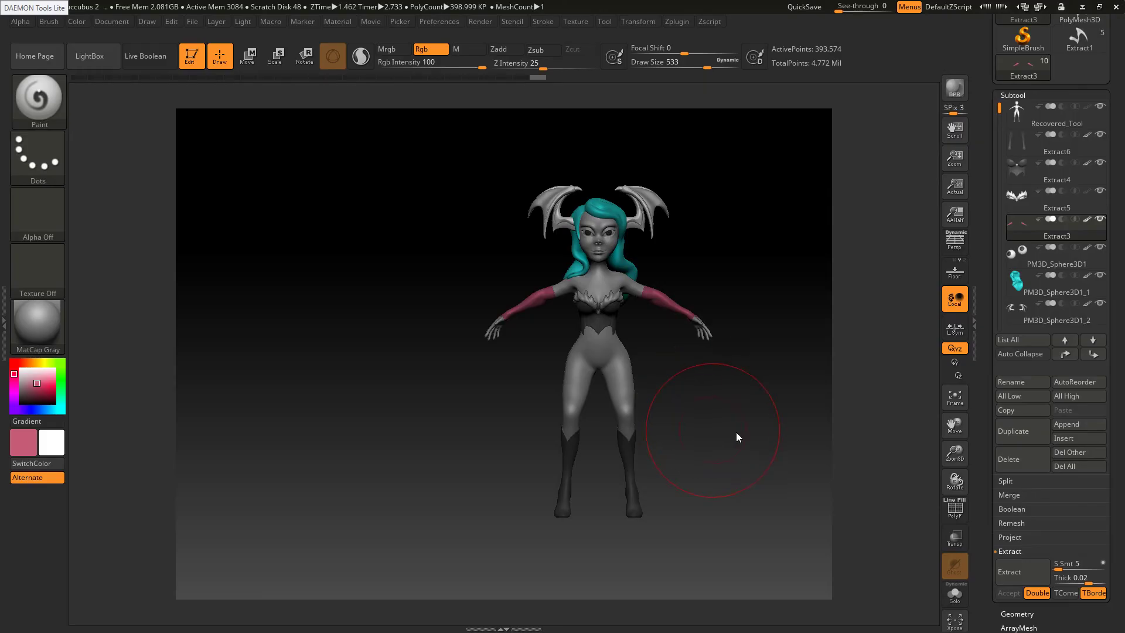
Activate the body subtool Recovered_Tool, try painting the hips and legs rose on front and back, and check the reference painting
{"action": "left_click", "coordinate": [617, 408], "text": "alt"}
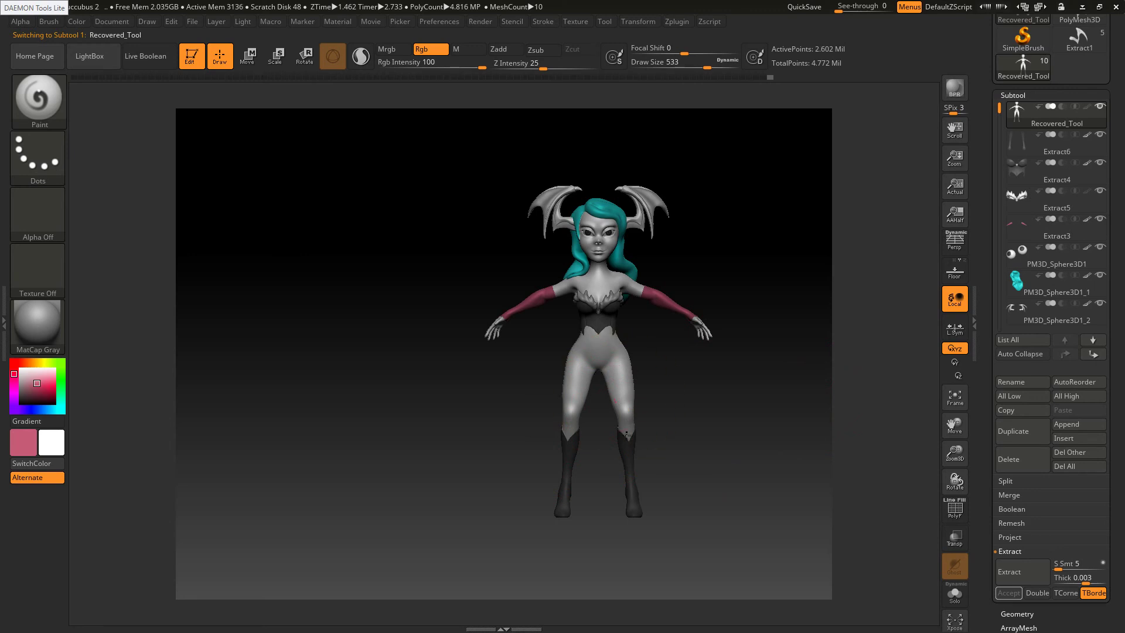
{"action": "mouse_move", "coordinate": [626, 408]}
{"action": "left_mouse_down"}
{"action": "mouse_move", "coordinate": [595, 405]}
{"action": "mouse_move", "coordinate": [602, 342]}
{"action": "left_mouse_up"}
{"action": "right_click_drag", "start_coordinate": [603, 394], "coordinate": [584, 410]}
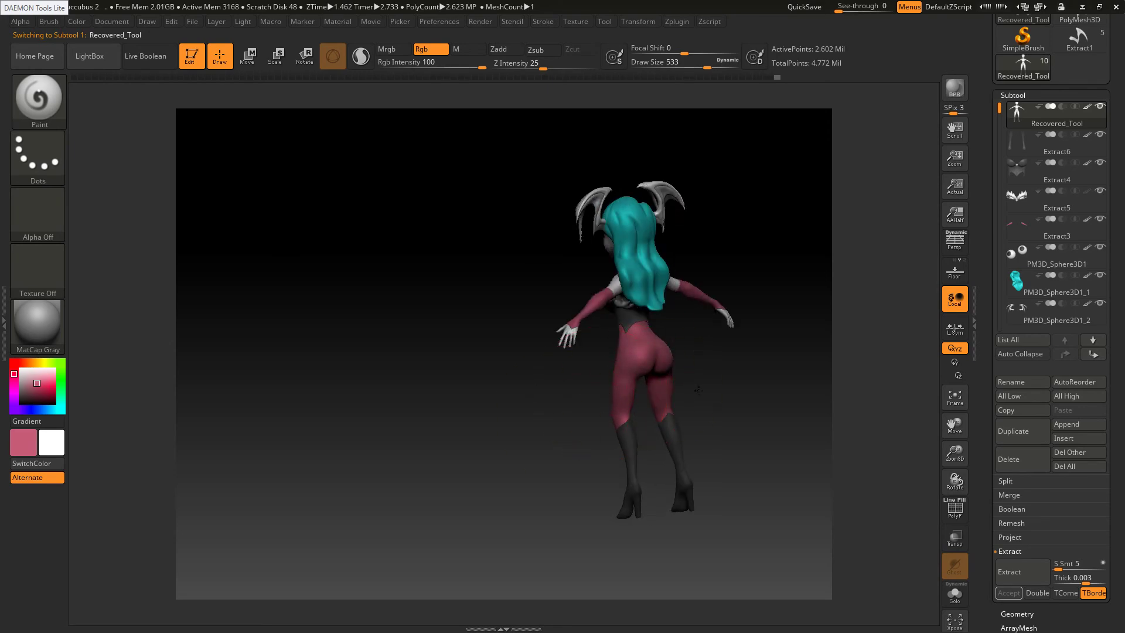
{"action": "right_click_drag", "start_coordinate": [699, 390], "coordinate": [679, 417]}
{"action": "key", "text": "alt+Tab"}
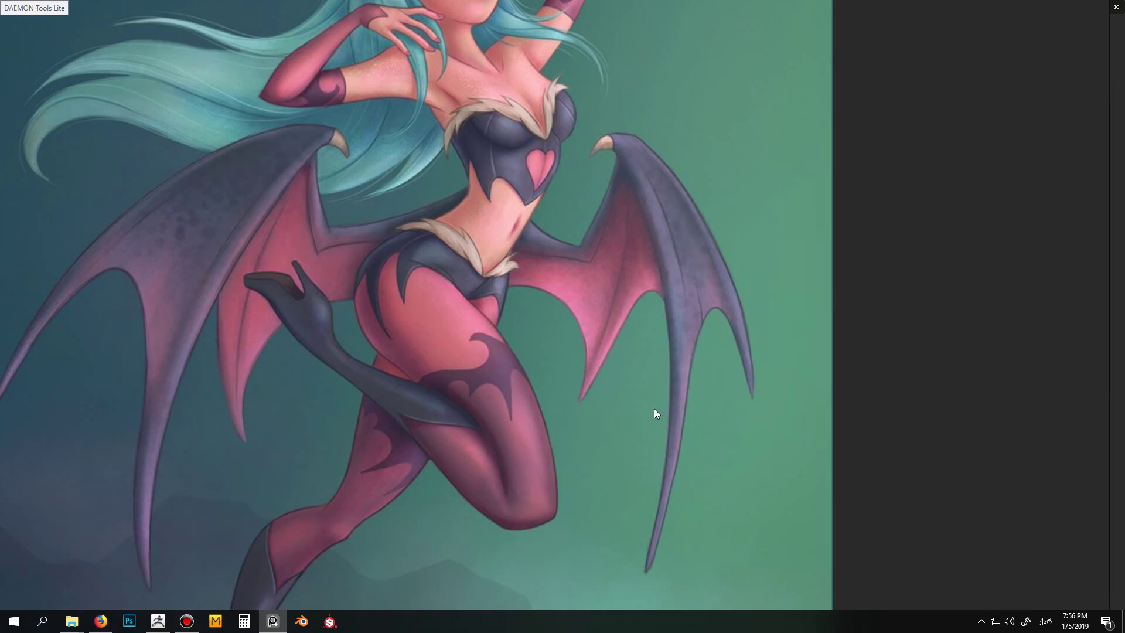
{"action": "key", "text": "alt+Tab"}
Reduce the draw size to 358 and try painting only the body's legs rose, from the boots to the upper thighs
{"action": "right_click_drag", "start_coordinate": [673, 427], "coordinate": [651, 377], "text": "ctrl"}
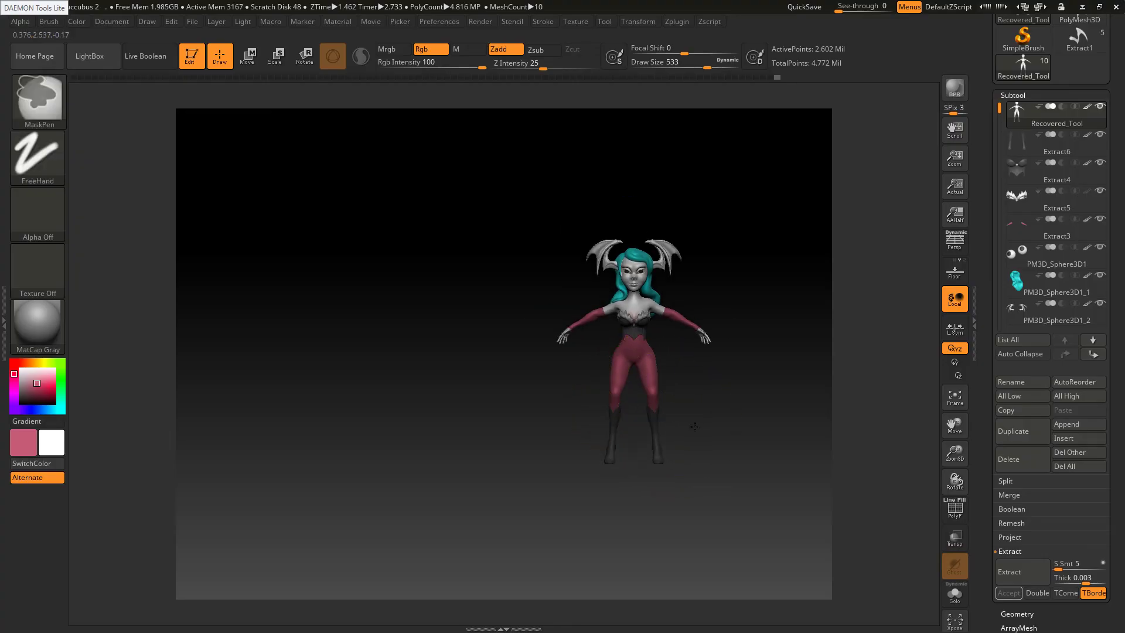
{"action": "right_click_drag", "start_coordinate": [694, 427], "coordinate": [639, 346], "text": "ctrl"}
{"action": "key", "text": "s"}
{"action": "mouse_move", "coordinate": [621, 316]}
{"action": "left_mouse_down"}
{"action": "mouse_move", "coordinate": [601, 321]}
{"action": "mouse_move", "coordinate": [609, 299]}
{"action": "mouse_move", "coordinate": [586, 334]}
{"action": "mouse_move", "coordinate": [641, 337]}
{"action": "left_mouse_up"}
{"action": "key", "text": "alt+Tab"}
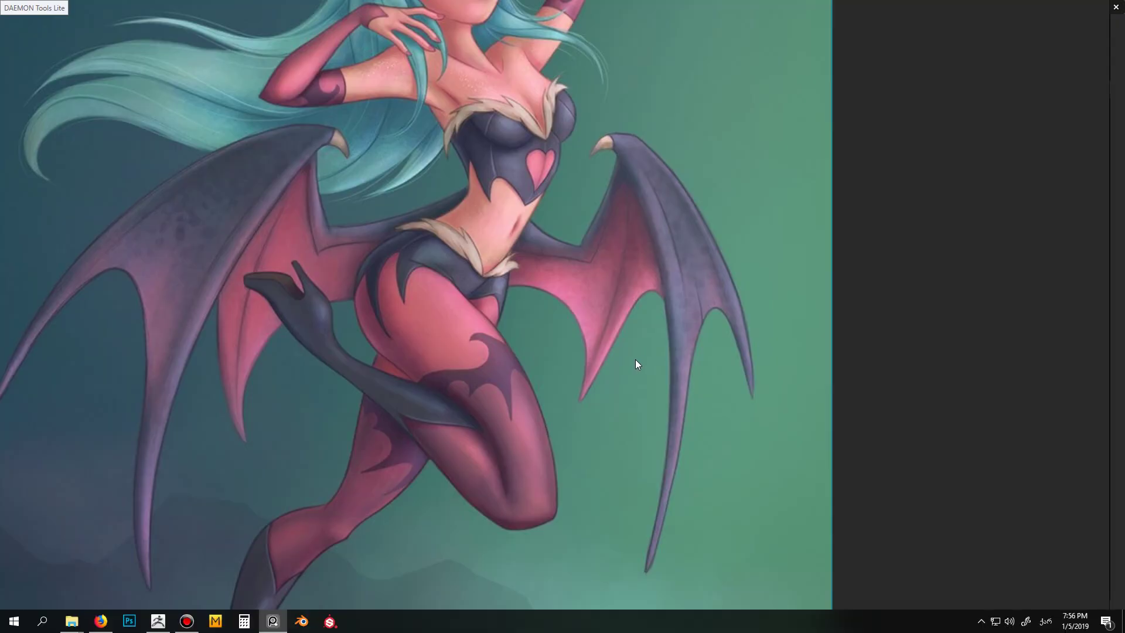
{"action": "key", "text": "alt+Tab"}
{"action": "mouse_move", "coordinate": [762, 247]}
{"action": "right_mouse_down"}
{"action": "mouse_move", "coordinate": [623, 333]}
{"action": "mouse_move", "coordinate": [596, 332]}
{"action": "right_mouse_up"}
{"action": "mouse_move", "coordinate": [698, 300]}
{"action": "left_mouse_down", "text": "alt"}
{"action": "mouse_move", "coordinate": [706, 291]}
{"action": "mouse_move", "coordinate": [707, 302]}
{"action": "mouse_move", "coordinate": [706, 268]}
{"action": "mouse_move", "coordinate": [726, 320]}
{"action": "left_mouse_up", "text": "alt"}
{"action": "right_click_drag", "start_coordinate": [617, 333], "coordinate": [665, 290], "text": "shift"}
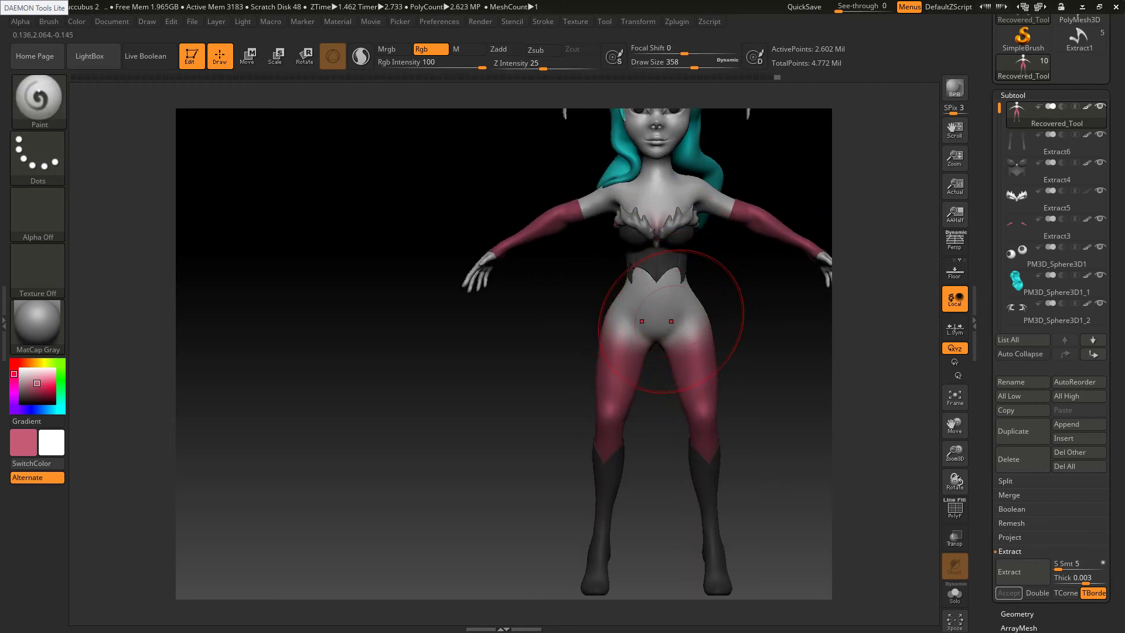
{"action": "right_click_drag", "start_coordinate": [686, 369], "coordinate": [643, 307], "text": "alt"}
{"action": "mouse_move", "coordinate": [658, 331]}
{"action": "left_mouse_down"}
{"action": "mouse_move", "coordinate": [651, 381]}
{"action": "mouse_move", "coordinate": [622, 281]}
{"action": "left_mouse_up"}
Undo the rose leg painting on the body and look over the figure from front and back
{"action": "right_click_drag", "start_coordinate": [647, 276], "coordinate": [626, 471], "text": "alt"}
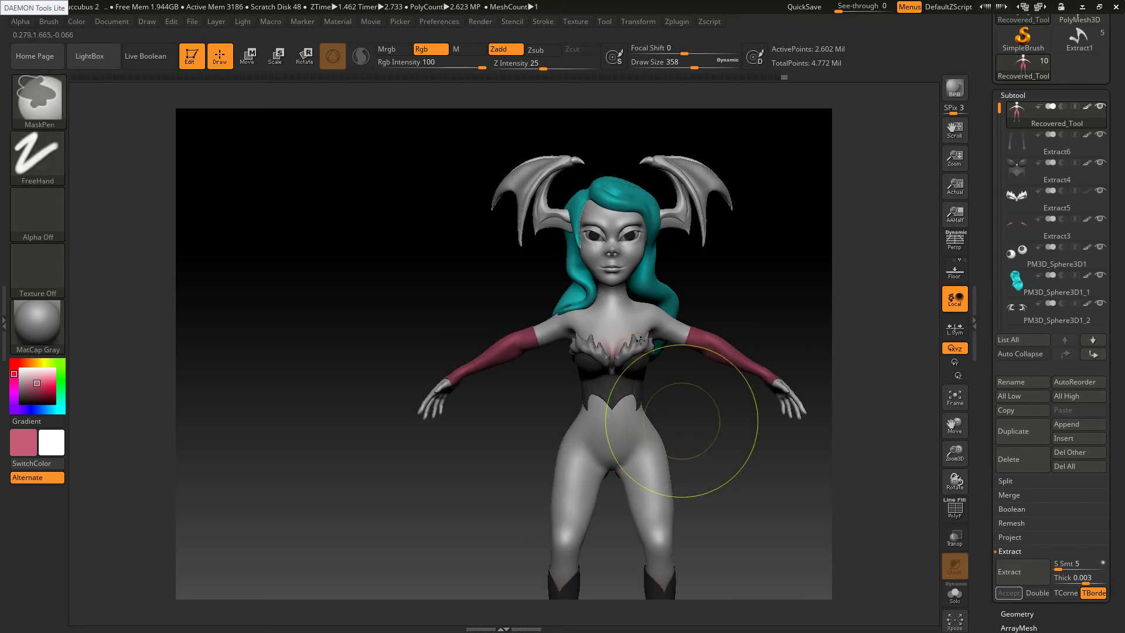
{"action": "right_click_drag", "start_coordinate": [681, 422], "coordinate": [692, 390], "text": "ctrl"}
{"action": "right_click_drag", "start_coordinate": [662, 469], "coordinate": [604, 474], "text": "shift"}
{"action": "mouse_move", "coordinate": [599, 476]}
{"action": "right_mouse_down", "text": "alt"}
{"action": "mouse_move", "coordinate": [603, 389]}
{"action": "mouse_move", "coordinate": [551, 384]}
{"action": "right_mouse_up", "text": "alt"}
{"action": "left_click_drag", "start_coordinate": [608, 359], "coordinate": [606, 365]}
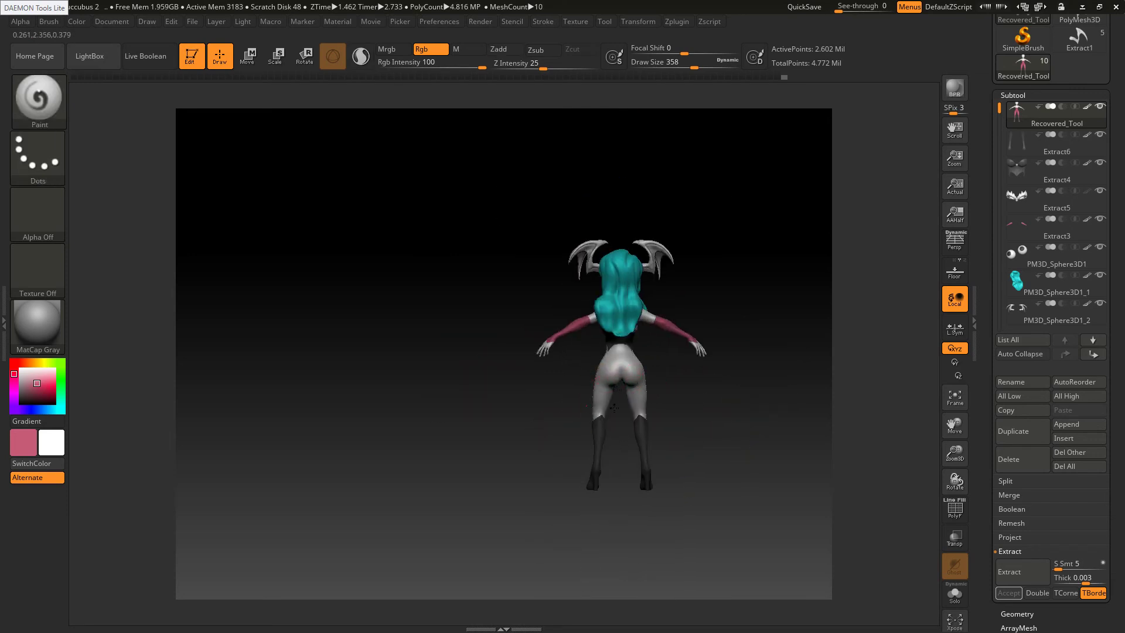
{"action": "right_click_drag", "start_coordinate": [731, 406], "coordinate": [653, 392], "text": "shift"}
{"action": "right_click_drag", "start_coordinate": [588, 344], "coordinate": [649, 381], "text": "alt"}
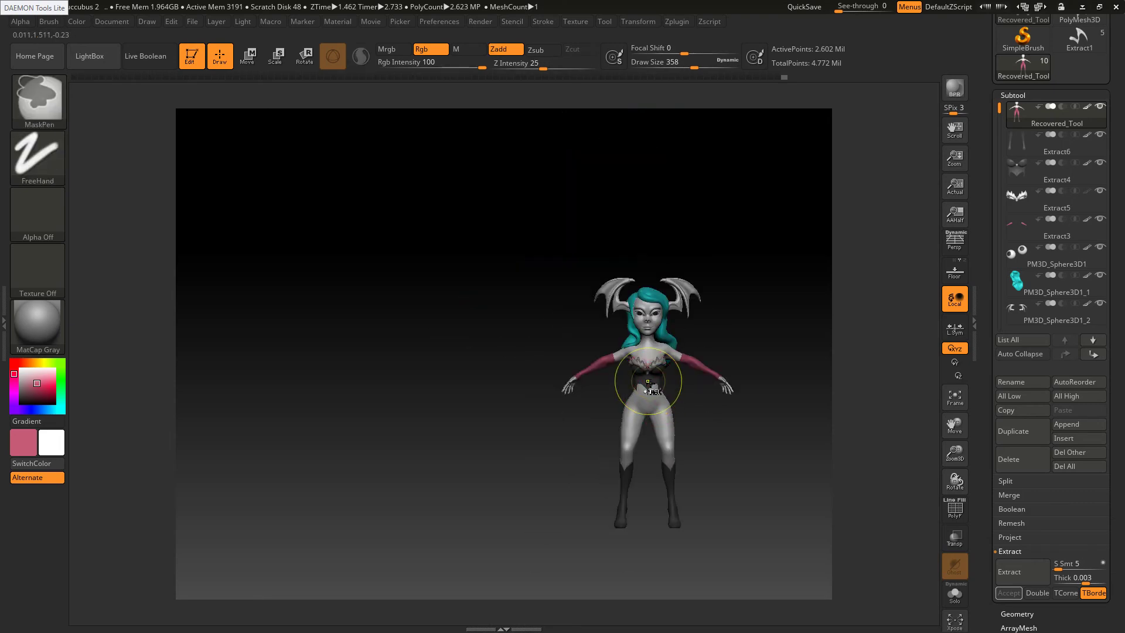
Save the project as Succubus 2, replacing the existing file
{"action": "key", "text": "ctrl+s"}
{"action": "left_click", "coordinate": [463, 301]}
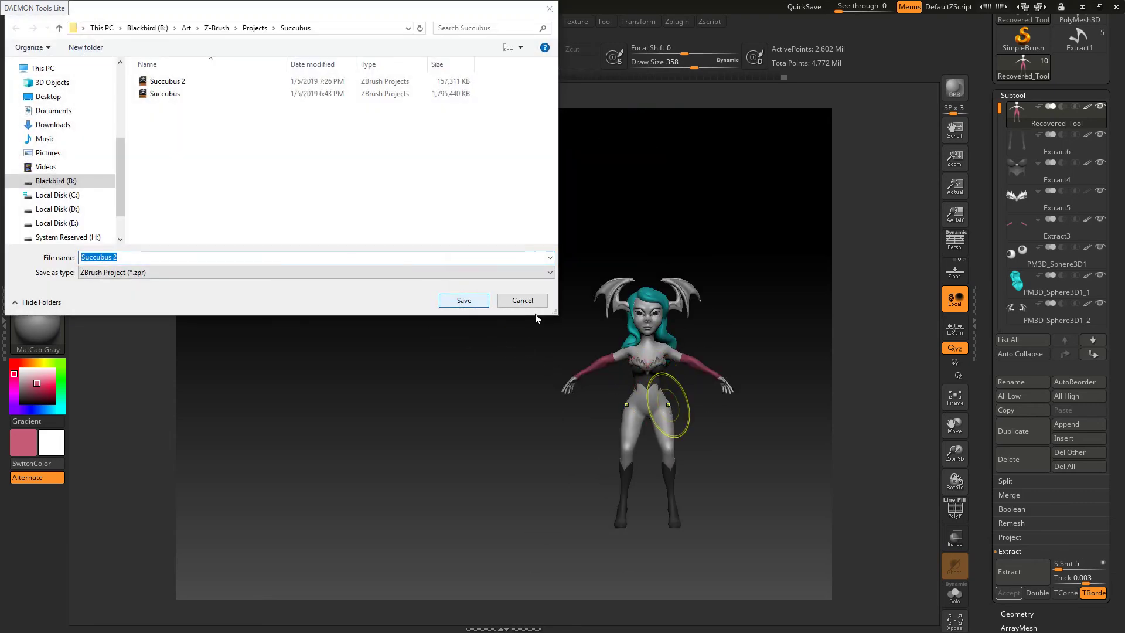
{"action": "left_click", "coordinate": [598, 311]}
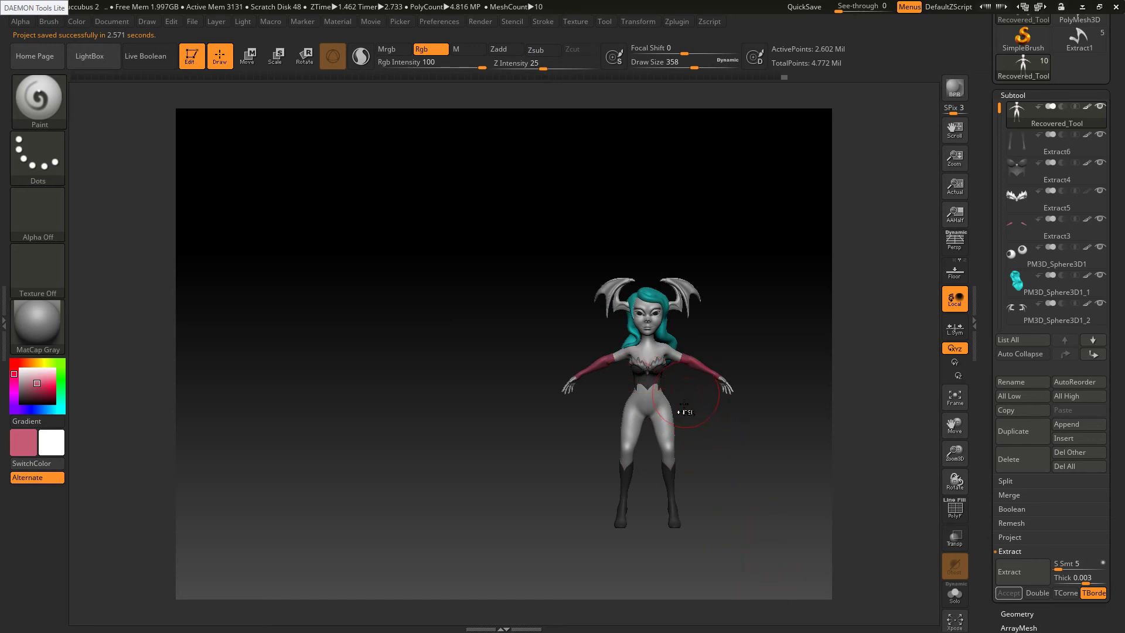
Examine the figure from the head wings to the hips and compare its outfit with the reference painting
{"action": "right_click_drag", "start_coordinate": [730, 444], "coordinate": [710, 393], "text": "ctrl"}
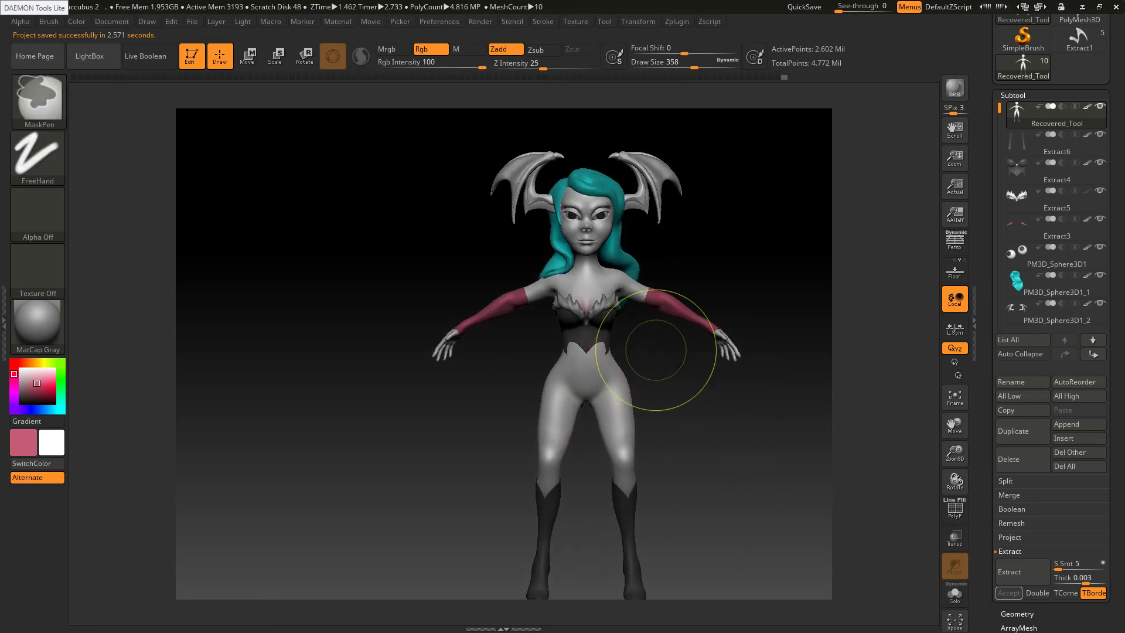
{"action": "right_click_drag", "start_coordinate": [658, 364], "coordinate": [688, 388], "text": "ctrl"}
{"action": "right_click_drag", "start_coordinate": [652, 339], "coordinate": [653, 509], "text": "alt"}
{"action": "right_click_drag", "start_coordinate": [703, 298], "coordinate": [694, 354], "text": "alt"}
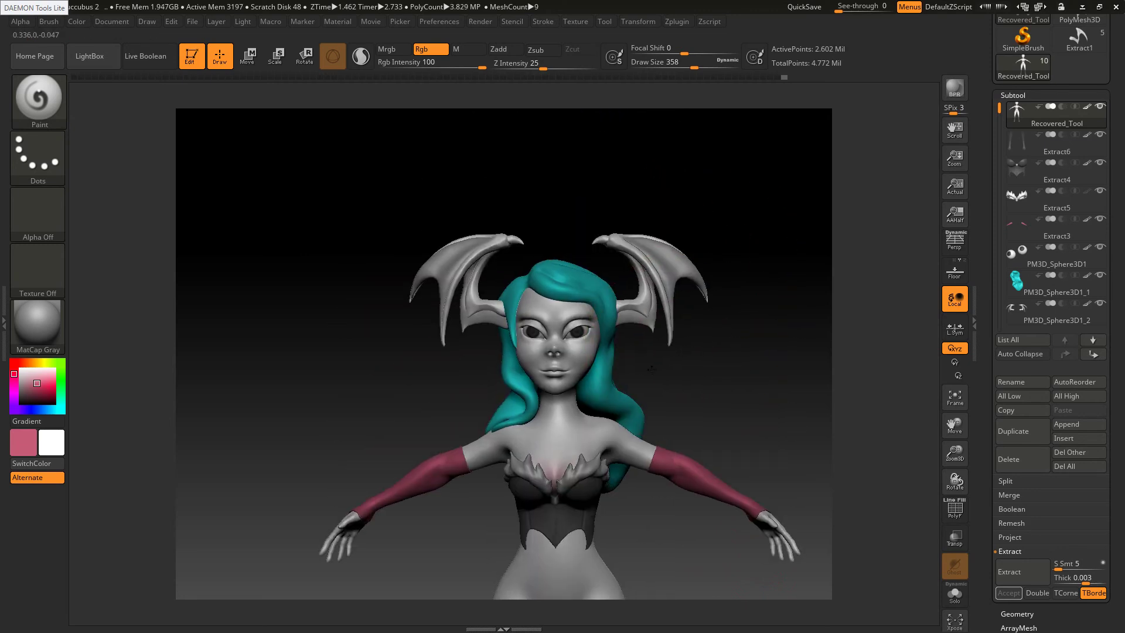
{"action": "mouse_move", "coordinate": [789, 358]}
{"action": "right_mouse_down"}
{"action": "mouse_move", "coordinate": [661, 399]}
{"action": "mouse_move", "coordinate": [651, 391]}
{"action": "mouse_move", "coordinate": [683, 431]}
{"action": "mouse_move", "coordinate": [671, 334]}
{"action": "mouse_move", "coordinate": [649, 287]}
{"action": "right_mouse_up"}
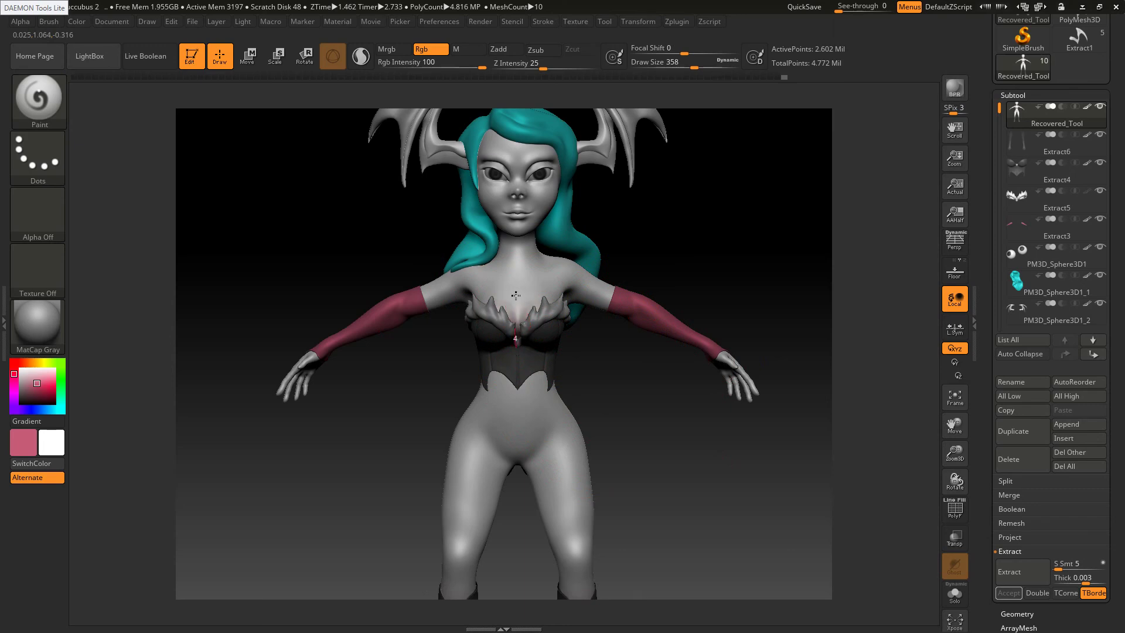
{"action": "right_click_drag", "start_coordinate": [548, 439], "coordinate": [553, 391], "text": "ctrl"}
{"action": "mouse_move", "coordinate": [558, 451]}
{"action": "right_mouse_down", "text": "alt"}
{"action": "mouse_move", "coordinate": [562, 333]}
{"action": "mouse_move", "coordinate": [630, 416]}
{"action": "right_mouse_up", "text": "alt"}
{"action": "key", "text": "alt+Tab"}
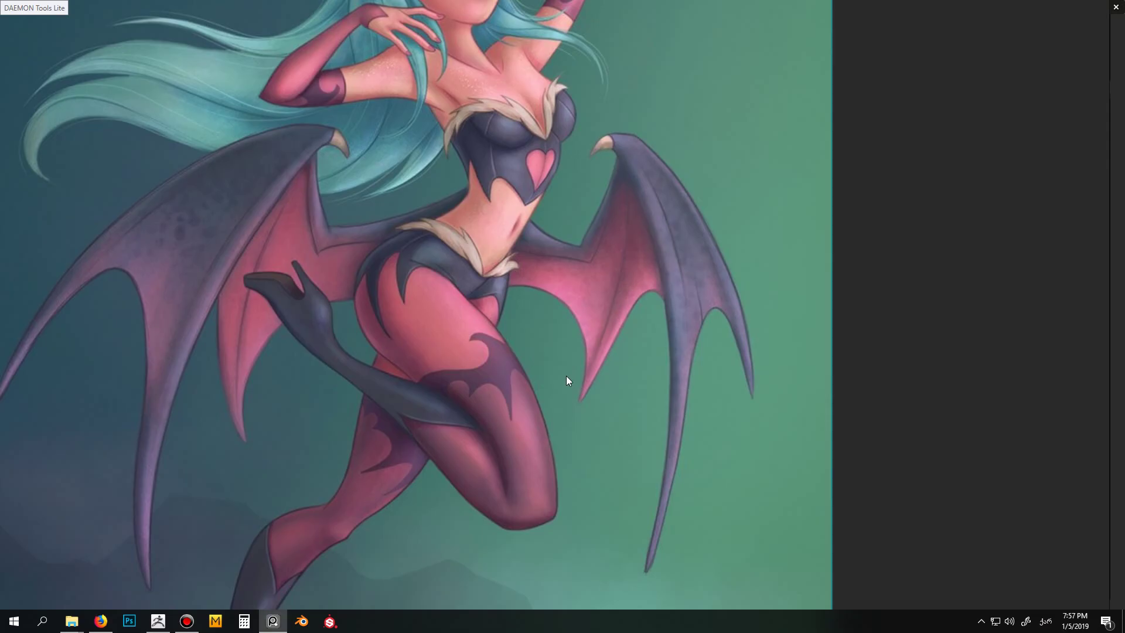
{"action": "key", "text": "alt+Tab"}
Set the draw size to 94 and mask a shorts shape across the front of the body's hips
{"action": "right_click_drag", "start_coordinate": [557, 382], "coordinate": [623, 474], "text": "alt"}
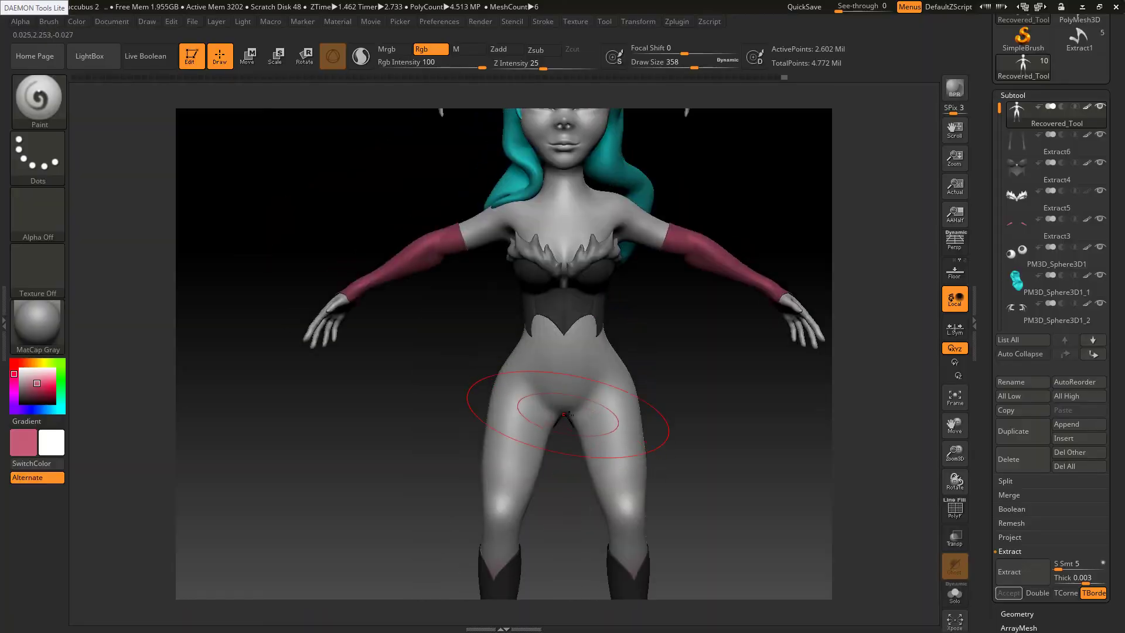
{"action": "key", "text": "s"}
{"action": "mouse_move", "coordinate": [566, 415]}
{"action": "left_mouse_down"}
{"action": "mouse_move", "coordinate": [548, 415]}
{"action": "mouse_move", "coordinate": [543, 380]}
{"action": "mouse_move", "coordinate": [520, 374]}
{"action": "mouse_move", "coordinate": [539, 404]}
{"action": "mouse_move", "coordinate": [528, 422]}
{"action": "mouse_move", "coordinate": [535, 397]}
{"action": "mouse_move", "coordinate": [509, 390]}
{"action": "left_mouse_up"}
{"action": "key", "text": "alt+Tab"}
{"action": "key", "text": "alt+Tab"}
{"action": "key", "text": "s"}
{"action": "key", "text": "s"}
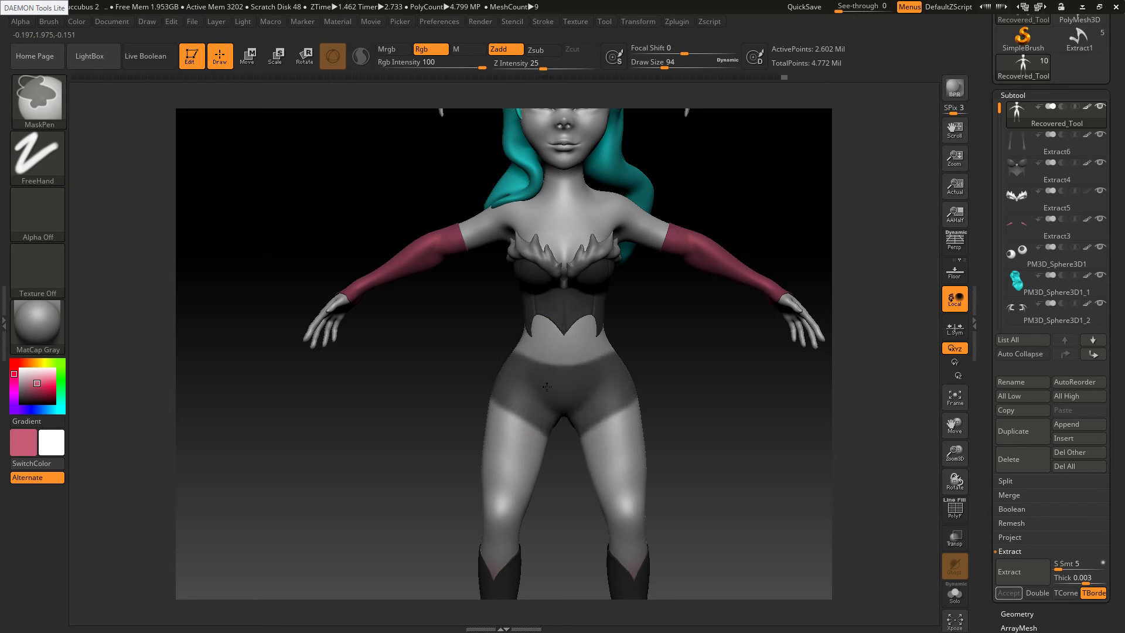
Extend the shorts mask as a band around the back of the hips, following the reference painting
{"action": "left_click_drag", "start_coordinate": [681, 397], "coordinate": [844, 391]}
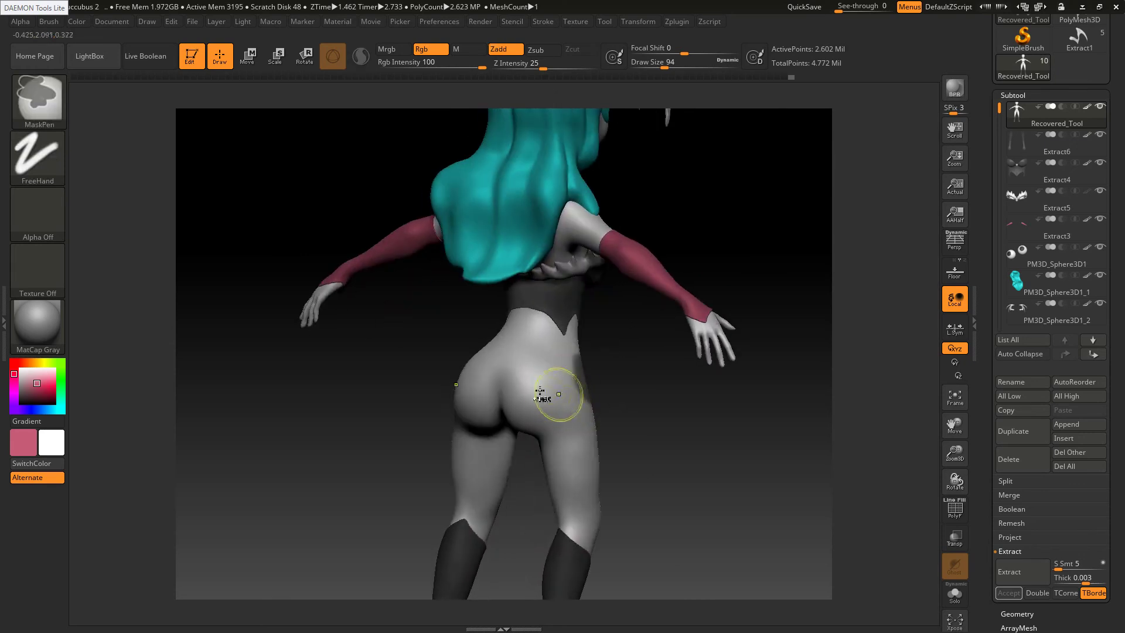
{"action": "mouse_move", "coordinate": [562, 389]}
{"action": "left_mouse_down", "text": "ctrl"}
{"action": "mouse_move", "coordinate": [528, 378]}
{"action": "mouse_move", "coordinate": [568, 376]}
{"action": "mouse_move", "coordinate": [495, 375]}
{"action": "mouse_move", "coordinate": [527, 382]}
{"action": "left_mouse_up", "text": "ctrl"}
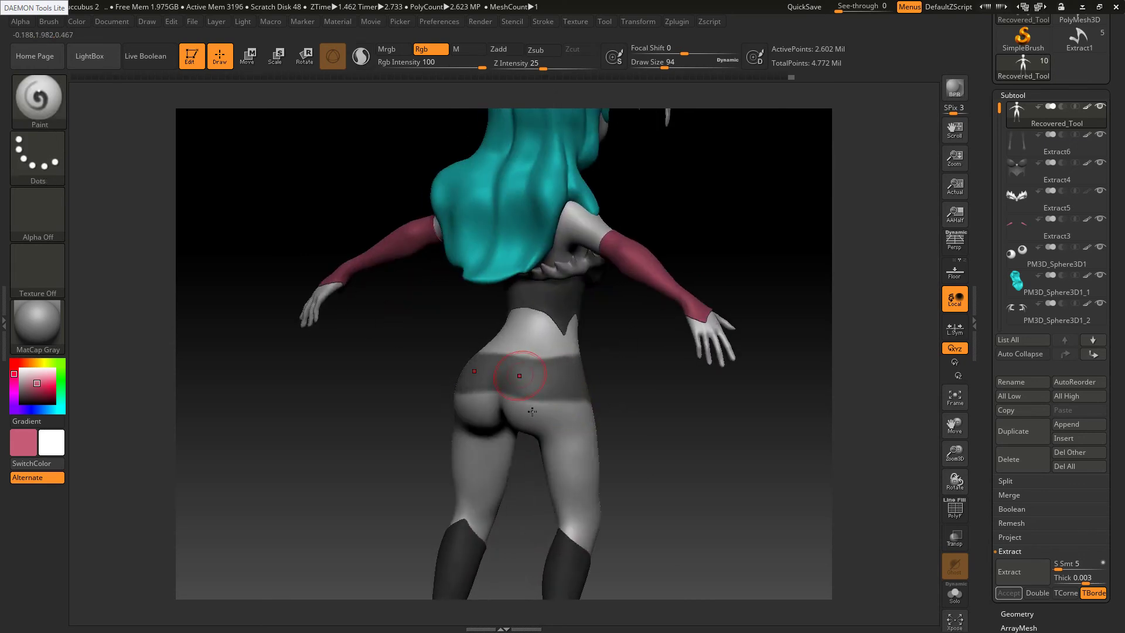
{"action": "right_click_drag", "start_coordinate": [522, 378], "coordinate": [543, 400]}
{"action": "mouse_move", "coordinate": [531, 372]}
{"action": "left_mouse_down", "text": "ctrl"}
{"action": "mouse_move", "coordinate": [504, 364]}
{"action": "mouse_move", "coordinate": [522, 393]}
{"action": "left_mouse_up", "text": "ctrl"}
{"action": "mouse_move", "coordinate": [522, 394]}
{"action": "right_mouse_down"}
{"action": "mouse_move", "coordinate": [495, 392]}
{"action": "mouse_move", "coordinate": [528, 410]}
{"action": "mouse_move", "coordinate": [599, 323]}
{"action": "right_mouse_up"}
{"action": "key", "text": "alt+Tab"}
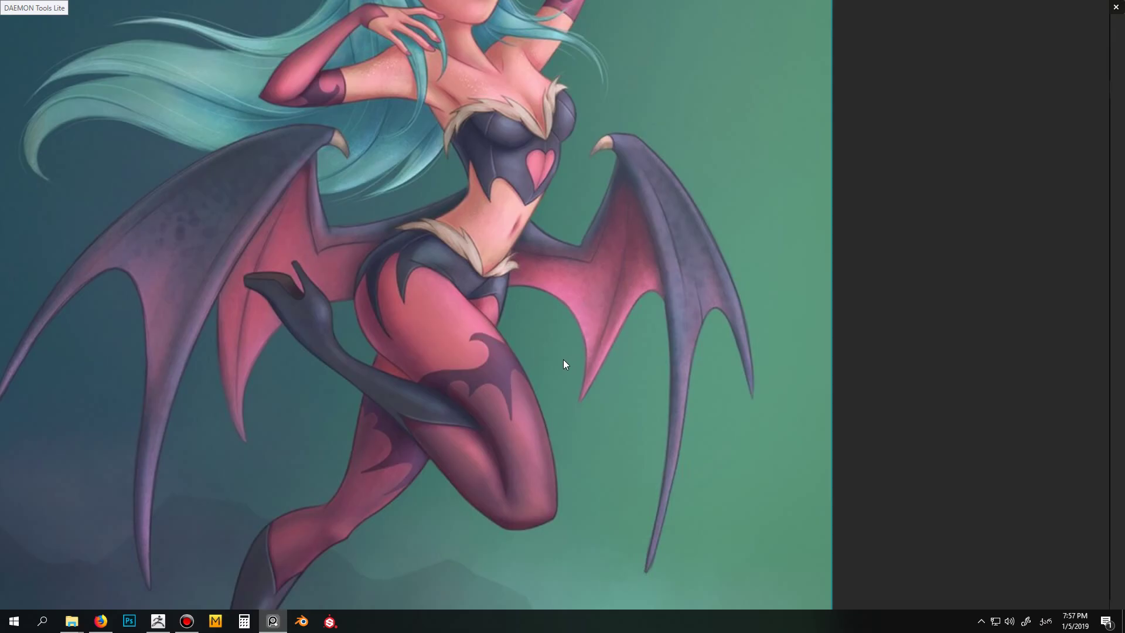
{"action": "key", "text": "alt+Tab"}
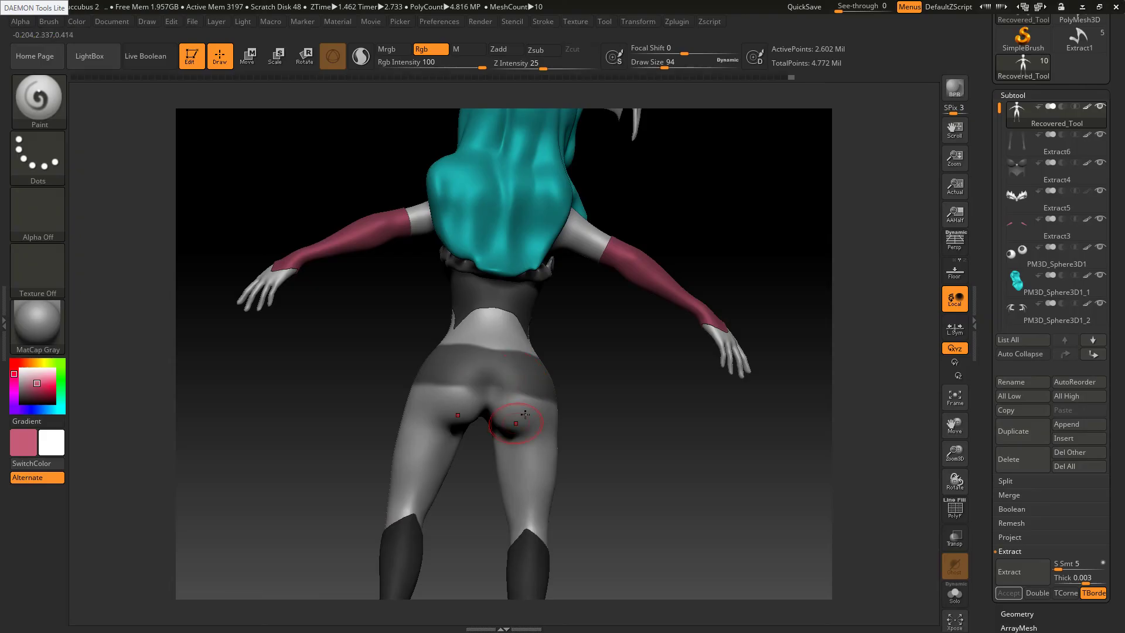
Reduce the draw size to 74 and extend the shorts mask down over the buttocks
{"action": "key", "text": "ctrl"}
{"action": "left_click_drag", "start_coordinate": [495, 388], "coordinate": [509, 401], "text": "ctrl"}
{"action": "right_click_drag", "start_coordinate": [512, 400], "coordinate": [497, 417]}
{"action": "mouse_move", "coordinate": [509, 401]}
{"action": "left_mouse_down", "text": "ctrl"}
{"action": "mouse_move", "coordinate": [560, 404]}
{"action": "mouse_move", "coordinate": [528, 401]}
{"action": "mouse_move", "coordinate": [542, 406]}
{"action": "left_mouse_up", "text": "ctrl"}
{"action": "key", "text": "s"}
{"action": "right_click_drag", "start_coordinate": [505, 404], "coordinate": [498, 405]}
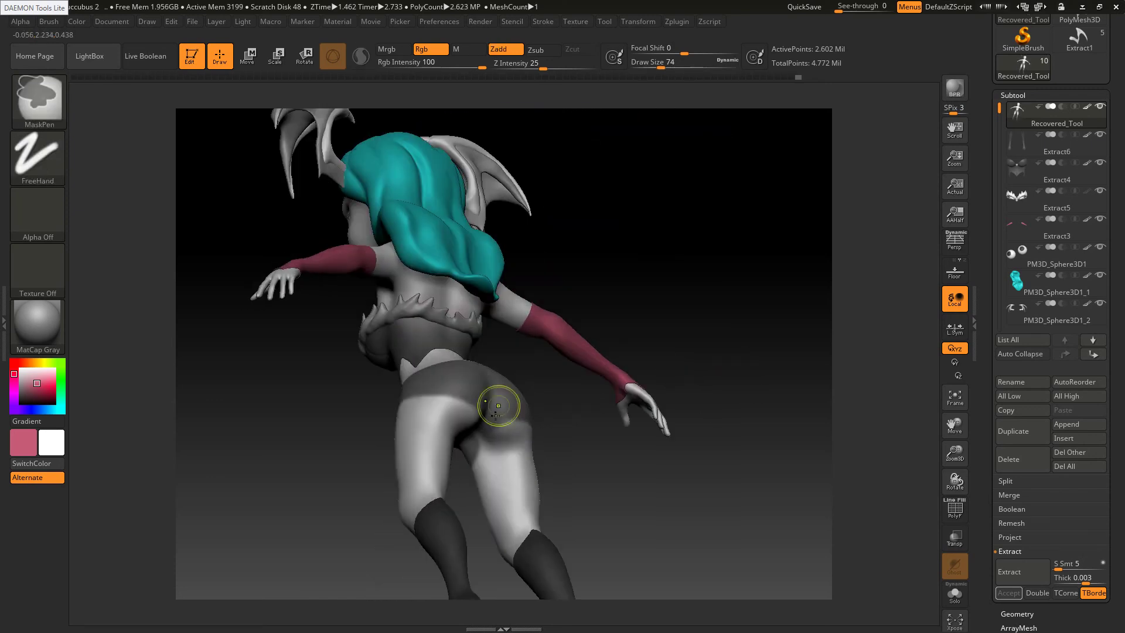
{"action": "left_click_drag", "start_coordinate": [499, 405], "coordinate": [491, 414], "text": "ctrl"}
{"action": "right_click_drag", "start_coordinate": [472, 394], "coordinate": [468, 417]}
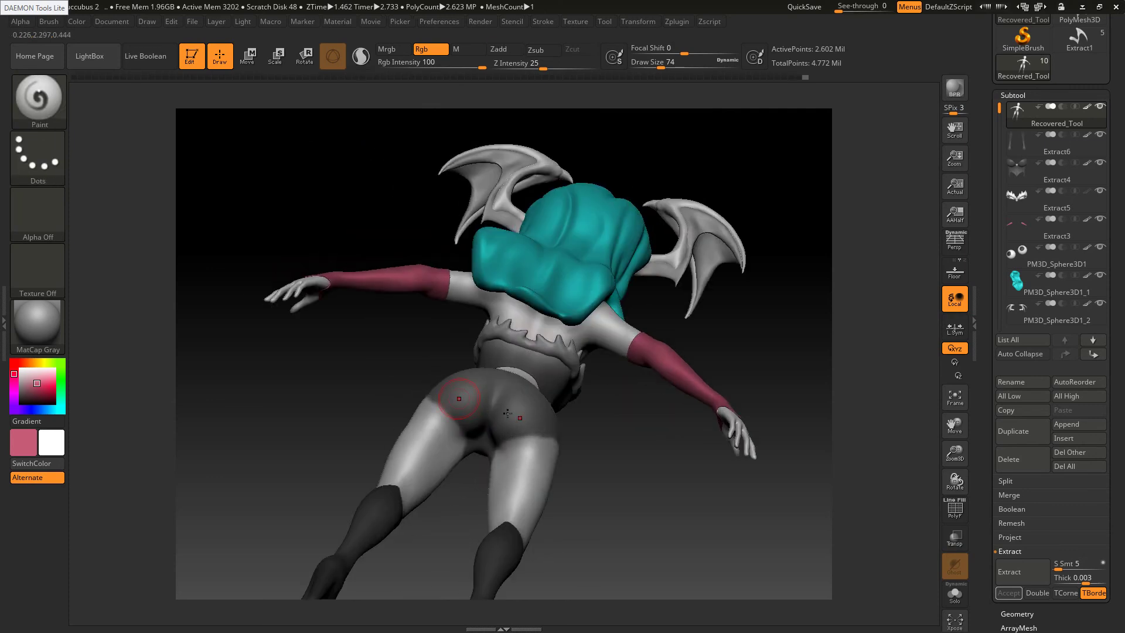
Trim the shorts mask's leg openings higher on the front thighs and compare them with the reference painting
{"action": "mouse_move", "coordinate": [508, 413]}
{"action": "right_mouse_down"}
{"action": "mouse_move", "coordinate": [411, 385]}
{"action": "mouse_move", "coordinate": [439, 382]}
{"action": "mouse_move", "coordinate": [431, 398]}
{"action": "mouse_move", "coordinate": [419, 395]}
{"action": "right_mouse_up"}
{"action": "key", "text": "ctrl"}
{"action": "key", "text": "ctrl"}
{"action": "key", "text": "alt+Tab"}
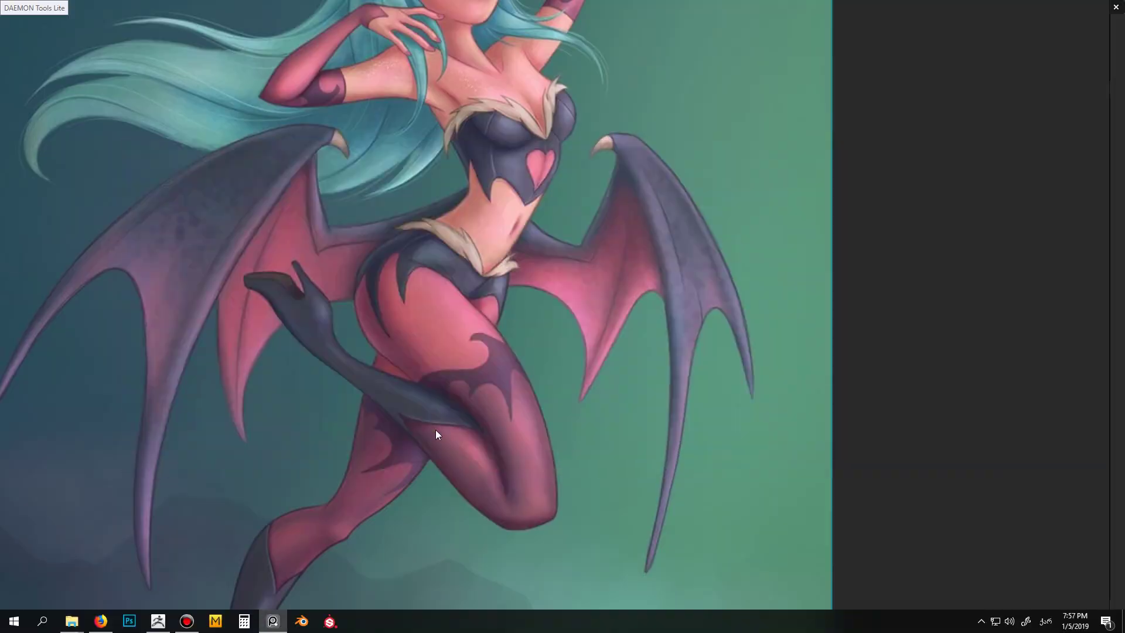
{"action": "key", "text": "alt+Tab"}
{"action": "key", "text": "ctrl"}
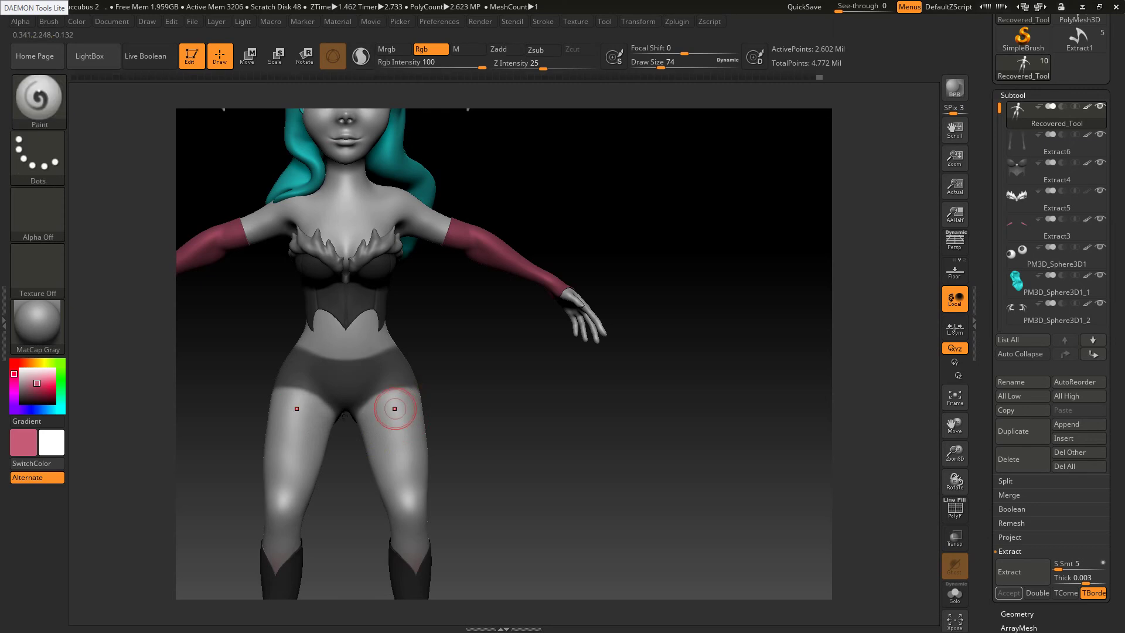
{"action": "right_click_drag", "start_coordinate": [394, 409], "coordinate": [311, 412]}
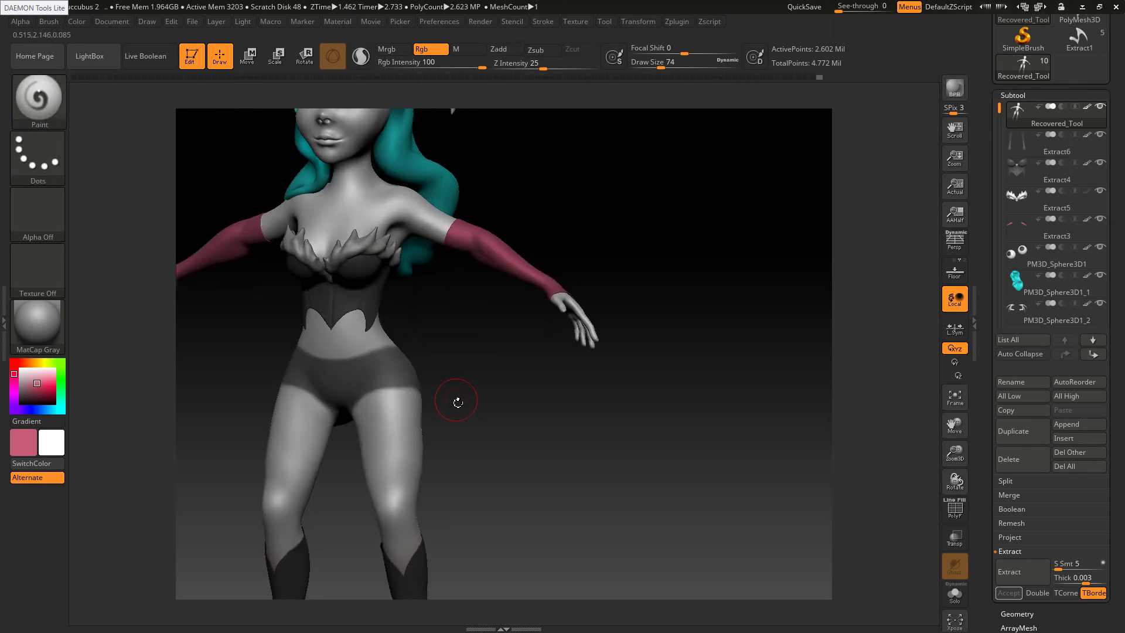
{"action": "key", "text": "alt+Tab"}
{"action": "key", "text": "alt+Tab"}
Clean up the shorts mask's upper edge around the waist, from the belly to the lower back
{"action": "left_click_drag", "start_coordinate": [469, 403], "coordinate": [326, 347]}
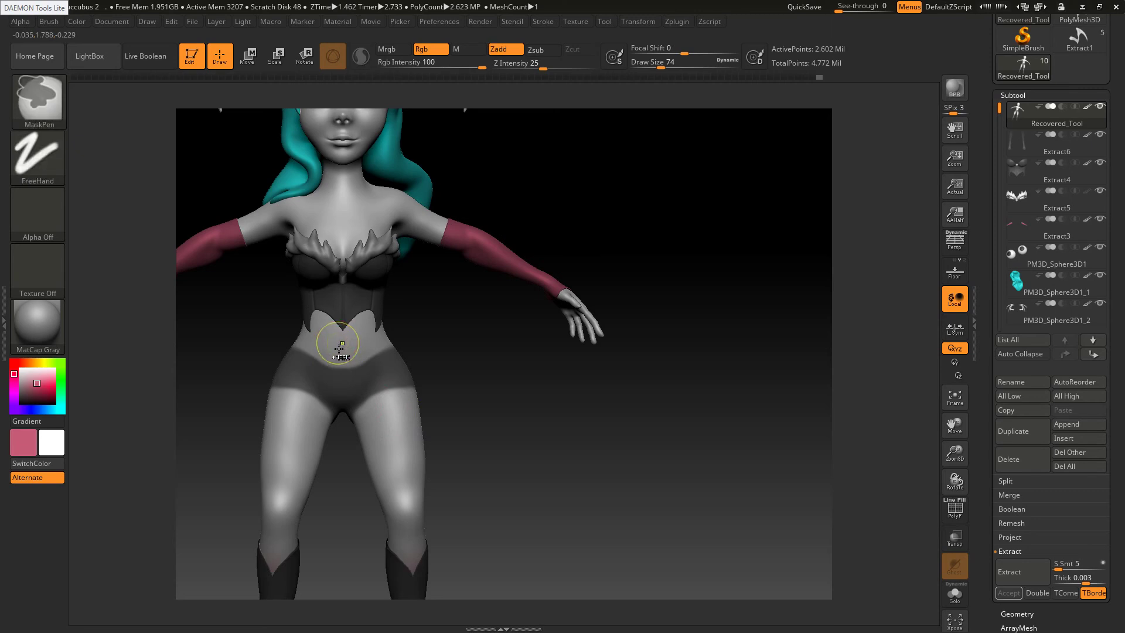
{"action": "key", "text": "ctrl+z"}
{"action": "left_click_drag", "start_coordinate": [324, 342], "coordinate": [350, 352], "text": "ctrl+alt"}
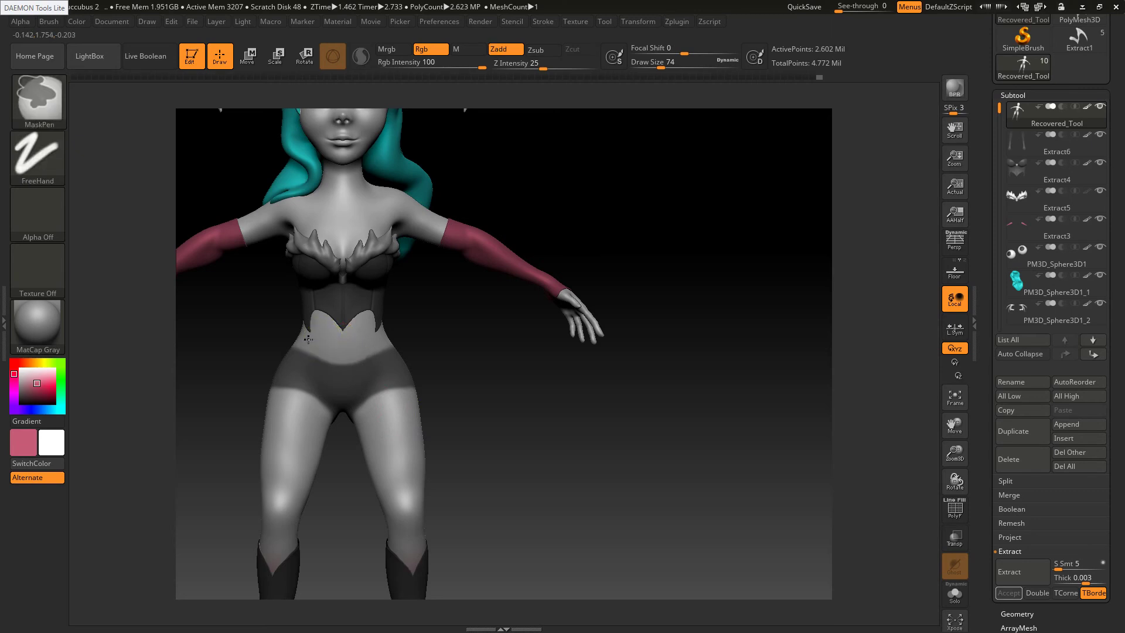
{"action": "right_click_drag", "start_coordinate": [324, 334], "coordinate": [437, 336]}
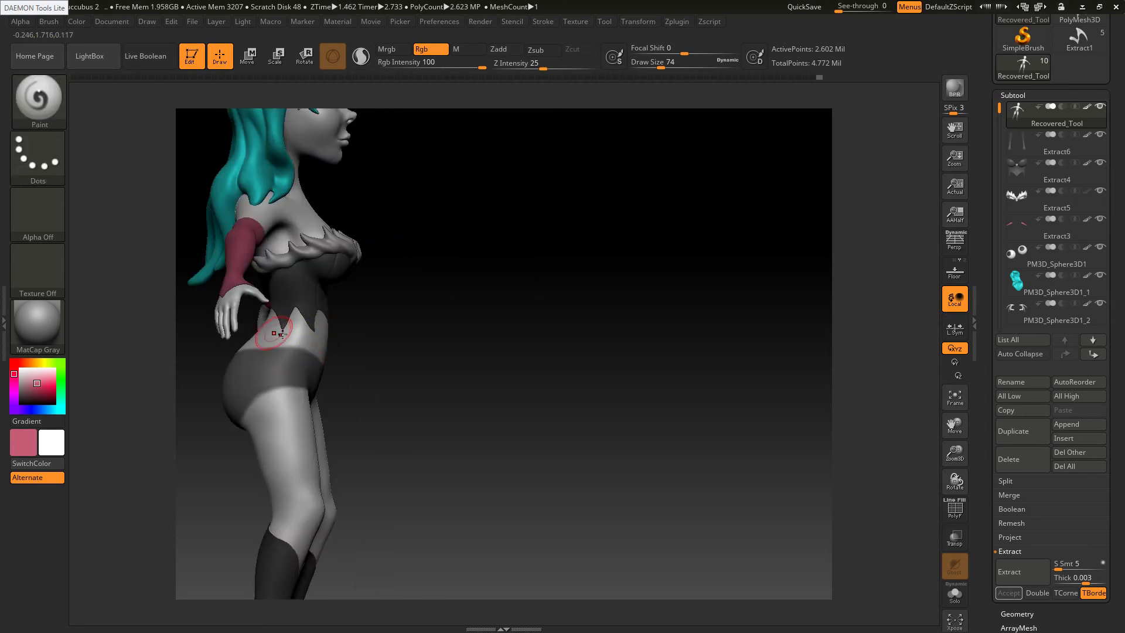
{"action": "right_click_drag", "start_coordinate": [299, 345], "coordinate": [231, 367]}
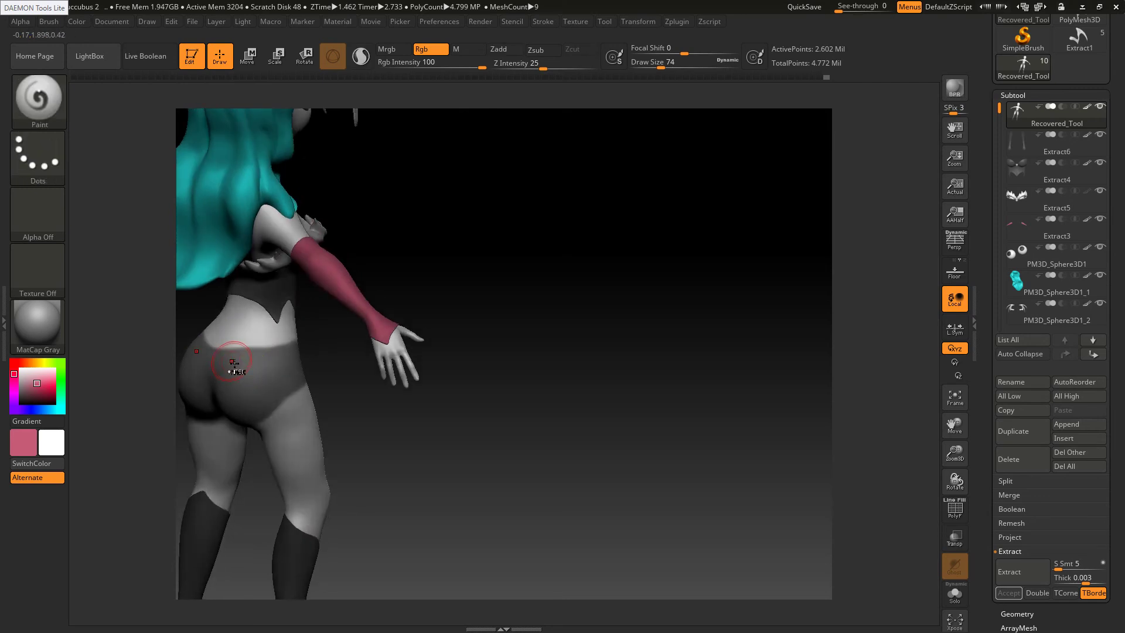
{"action": "left_click_drag", "start_coordinate": [207, 354], "coordinate": [280, 356], "text": "ctrl"}
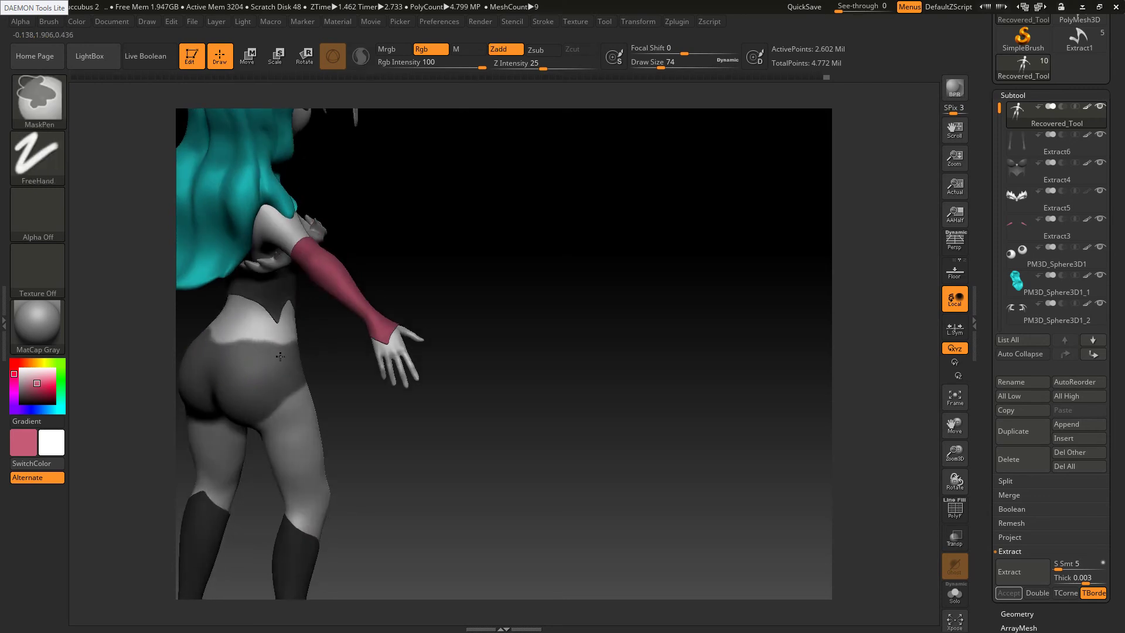
{"action": "left_click_drag", "start_coordinate": [219, 335], "coordinate": [238, 334], "text": "ctrl+alt"}
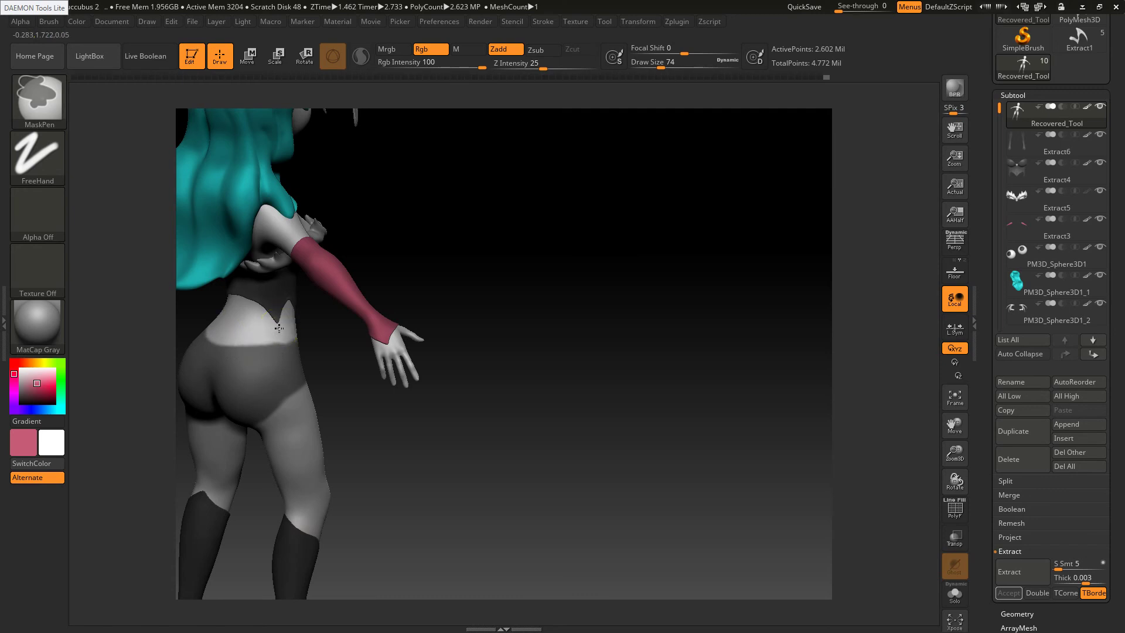
{"action": "left_click_drag", "start_coordinate": [270, 333], "coordinate": [228, 321], "text": "ctrl+alt"}
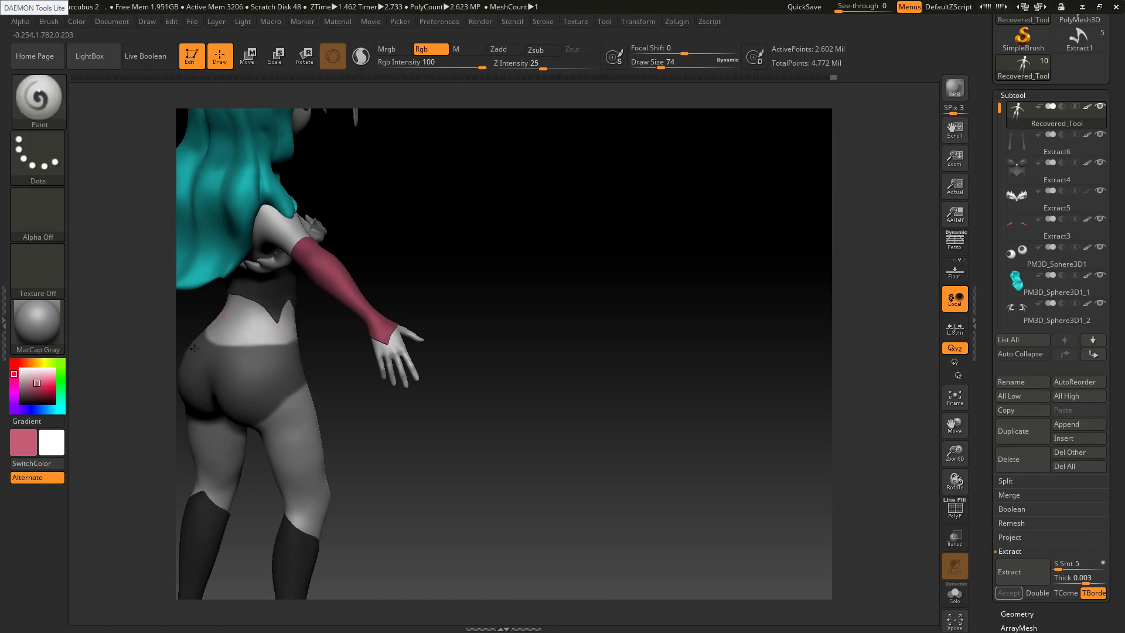
Set the draw size to 33 and mask a strip hanging from the shorts down the front of each thigh
{"action": "mouse_move", "coordinate": [480, 370]}
{"action": "left_mouse_down", "text": "shift"}
{"action": "mouse_move", "coordinate": [381, 375]}
{"action": "mouse_move", "coordinate": [368, 386]}
{"action": "left_mouse_up", "text": "shift"}
{"action": "key", "text": "s"}
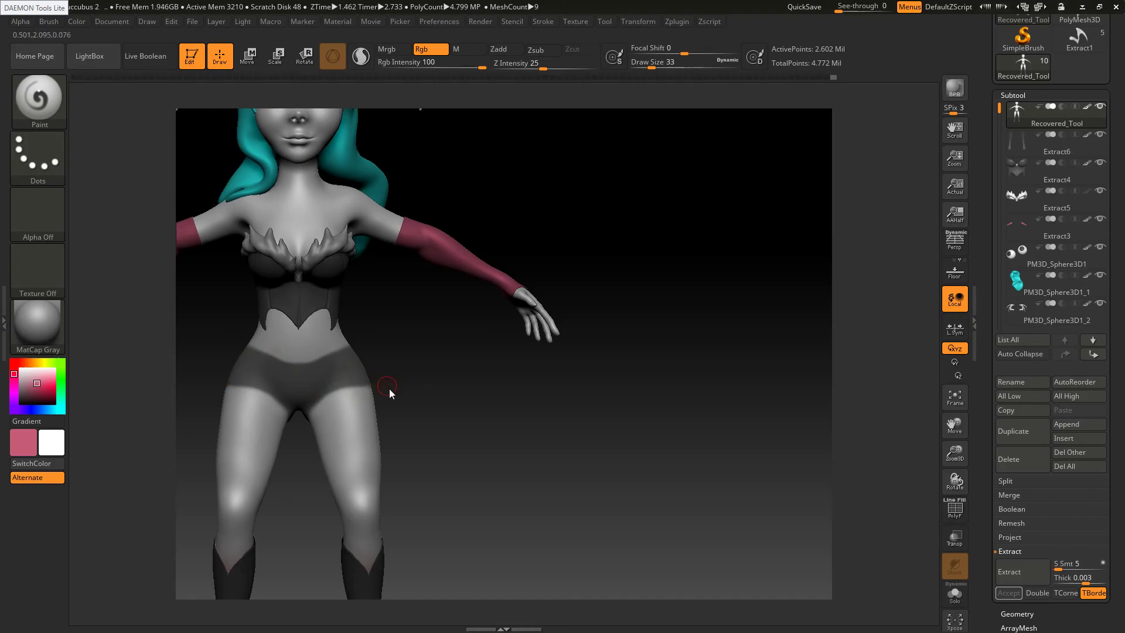
{"action": "key", "text": "alt+Tab"}
{"action": "key", "text": "alt+Tab"}
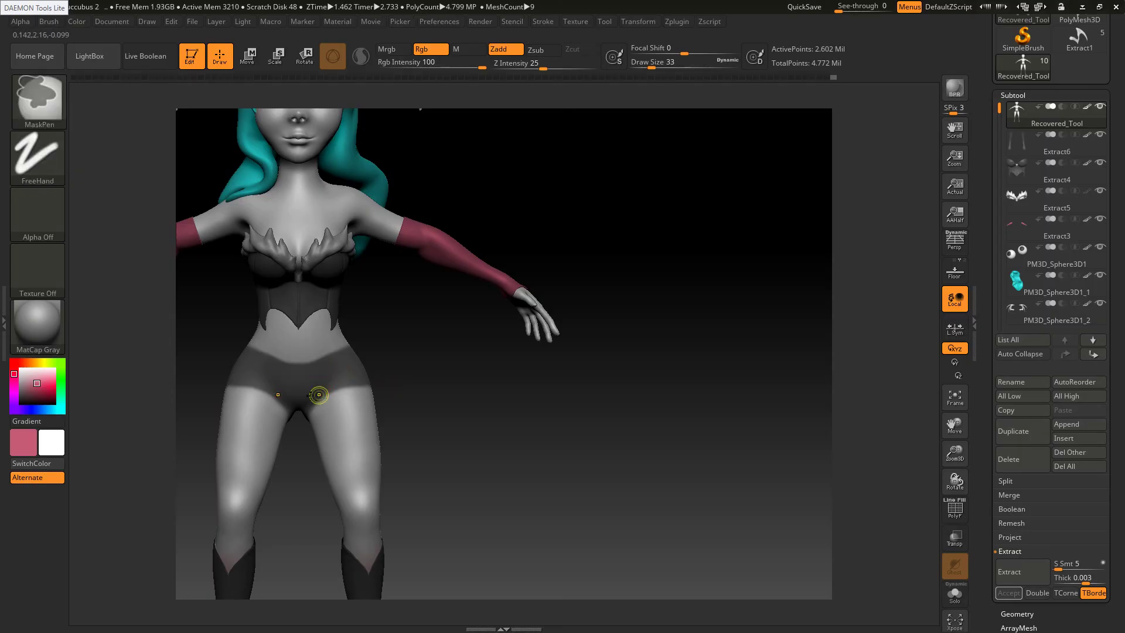
{"action": "mouse_move", "coordinate": [319, 394]}
{"action": "left_mouse_down", "text": "ctrl"}
{"action": "mouse_move", "coordinate": [340, 409]}
{"action": "mouse_move", "coordinate": [339, 431]}
{"action": "mouse_move", "coordinate": [328, 390]}
{"action": "left_mouse_up", "text": "ctrl"}
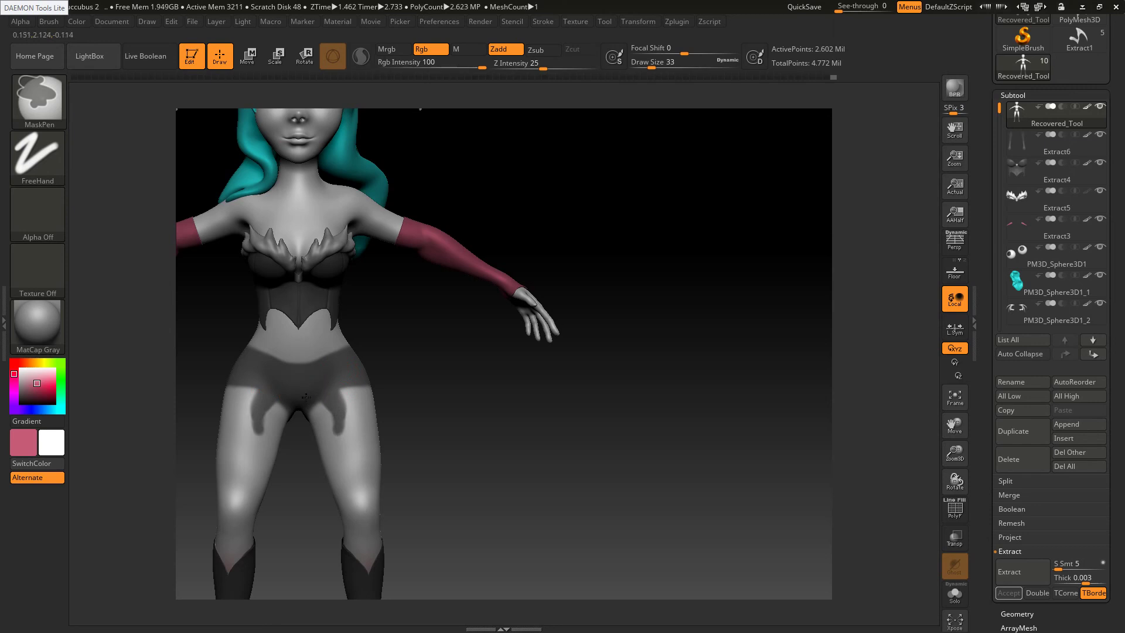
Reshape the masked thigh strips into tapered points that blend into the shorts at the inner thighs
{"action": "mouse_move", "coordinate": [319, 390]}
{"action": "right_mouse_down", "text": "ctrl"}
{"action": "mouse_move", "coordinate": [323, 408]}
{"action": "mouse_move", "coordinate": [350, 420]}
{"action": "mouse_move", "coordinate": [330, 425]}
{"action": "right_mouse_up", "text": "ctrl"}
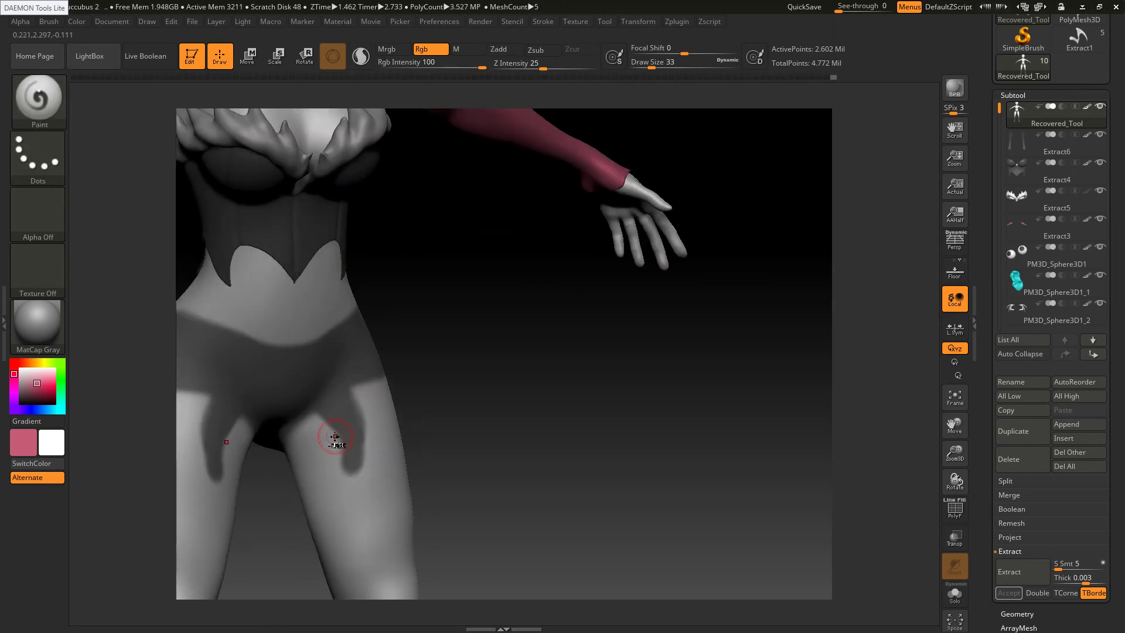
{"action": "mouse_move", "coordinate": [336, 442]}
{"action": "left_mouse_down", "text": "ctrl+alt"}
{"action": "mouse_move", "coordinate": [347, 500]}
{"action": "mouse_move", "coordinate": [358, 424]}
{"action": "mouse_move", "coordinate": [347, 417]}
{"action": "left_mouse_up", "text": "ctrl+alt"}
{"action": "key", "text": "ctrl+z"}
{"action": "key", "text": "alt+Tab"}
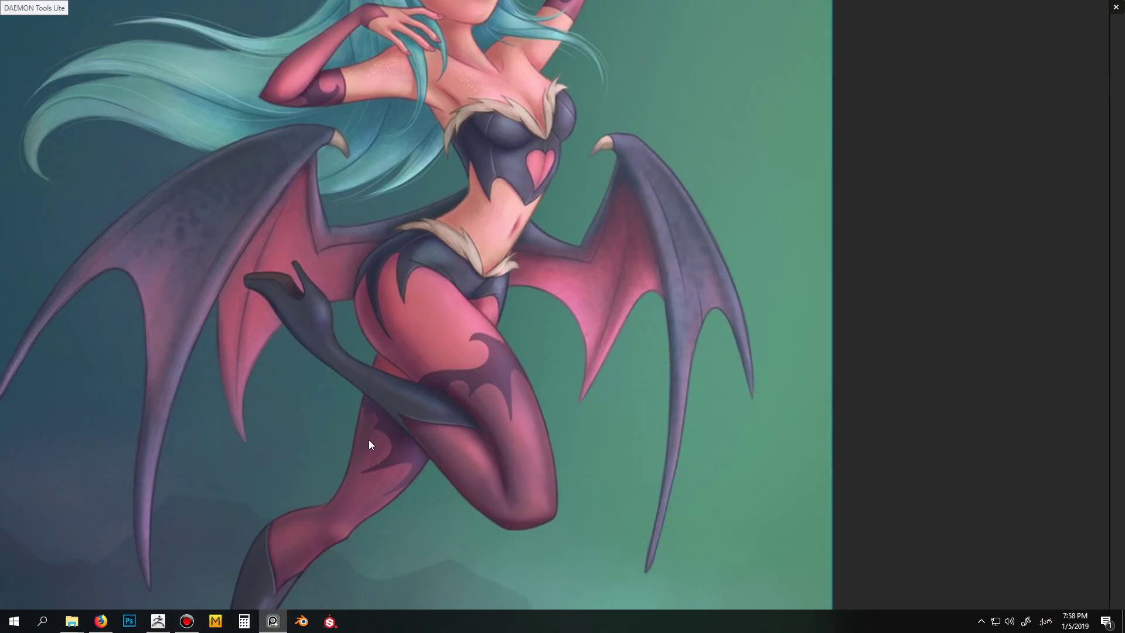
{"action": "key", "text": "alt+Tab"}
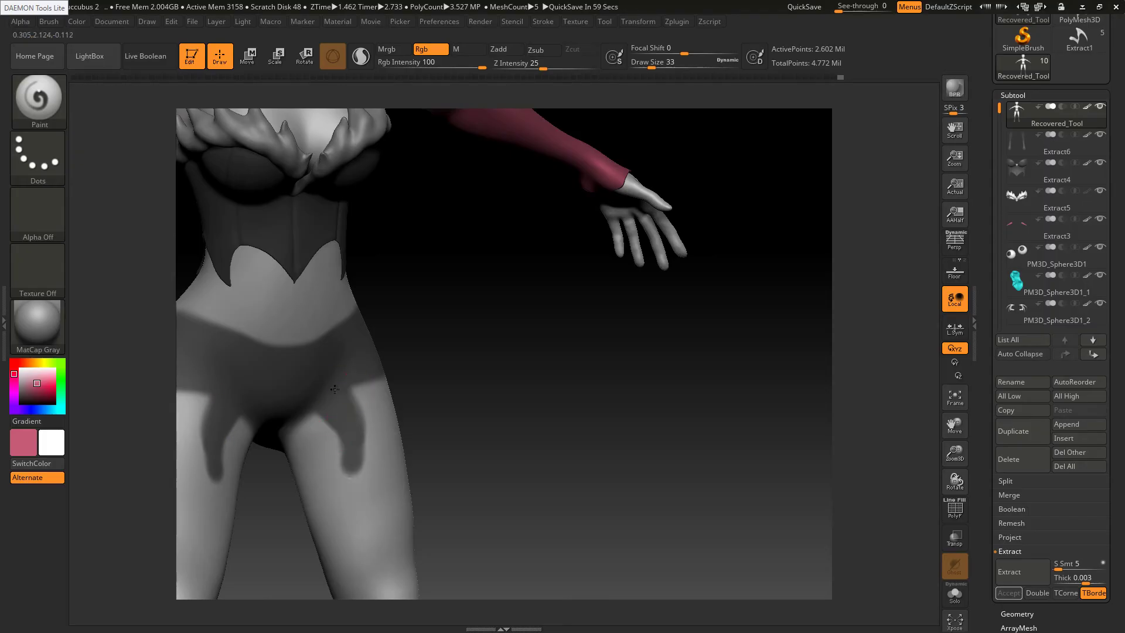
{"action": "mouse_move", "coordinate": [335, 389]}
{"action": "right_mouse_down"}
{"action": "mouse_move", "coordinate": [354, 389]}
{"action": "mouse_move", "coordinate": [366, 410]}
{"action": "mouse_move", "coordinate": [348, 404]}
{"action": "right_mouse_up"}
{"action": "mouse_move", "coordinate": [348, 405]}
{"action": "left_mouse_down", "text": "ctrl"}
{"action": "mouse_move", "coordinate": [364, 393]}
{"action": "mouse_move", "coordinate": [367, 414]}
{"action": "mouse_move", "coordinate": [311, 426]}
{"action": "mouse_move", "coordinate": [324, 416]}
{"action": "mouse_move", "coordinate": [351, 439]}
{"action": "mouse_move", "coordinate": [354, 469]}
{"action": "mouse_move", "coordinate": [331, 445]}
{"action": "mouse_move", "coordinate": [352, 467]}
{"action": "mouse_move", "coordinate": [369, 435]}
{"action": "mouse_move", "coordinate": [357, 425]}
{"action": "mouse_move", "coordinate": [361, 497]}
{"action": "mouse_move", "coordinate": [378, 384]}
{"action": "left_mouse_up", "text": "ctrl"}
{"action": "key", "text": "ctrl+z"}
Reduce the draw size to 18 and sharpen the outer edges and tips of the masked thigh points
{"action": "key", "text": "s"}
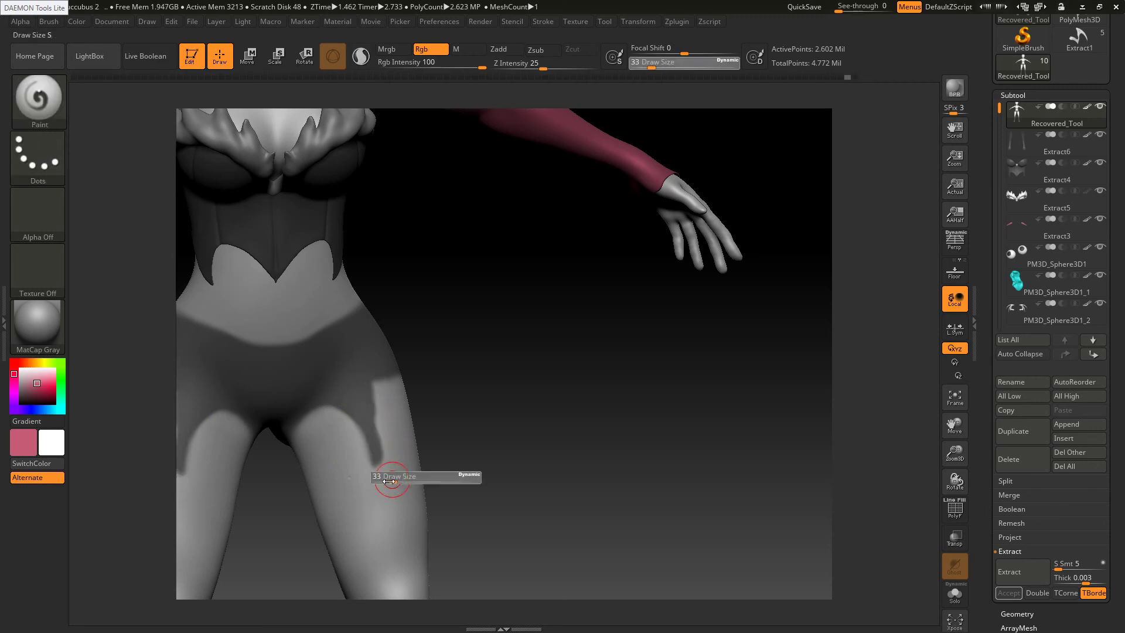
{"action": "left_click_drag", "start_coordinate": [389, 482], "coordinate": [382, 482]}
{"action": "key", "text": "s"}
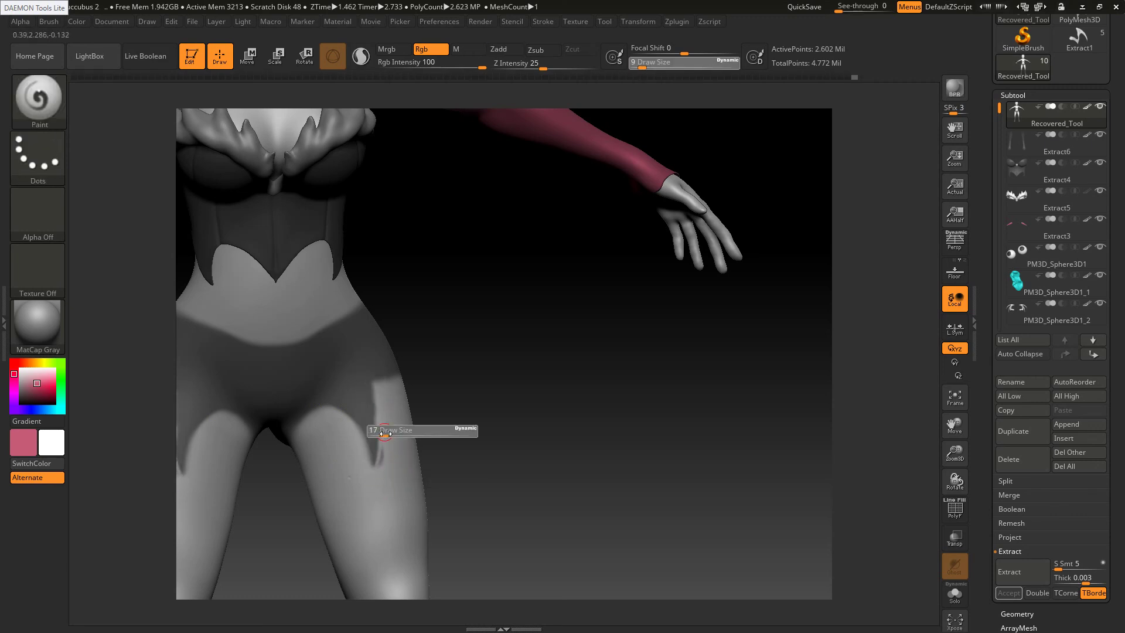
{"action": "left_click_drag", "start_coordinate": [377, 429], "coordinate": [376, 444]}
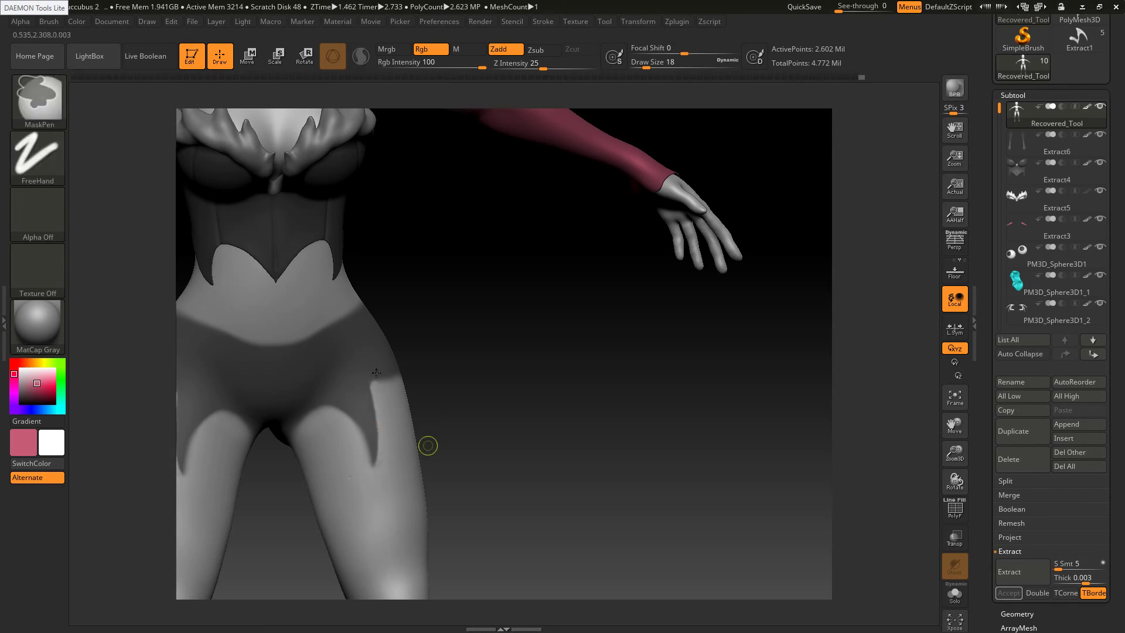
{"action": "key", "text": "f"}
Set the draw size to 35 and refine the thigh points, trimming the inner edges and filling the outer edges
{"action": "key", "text": "alt+Tab"}
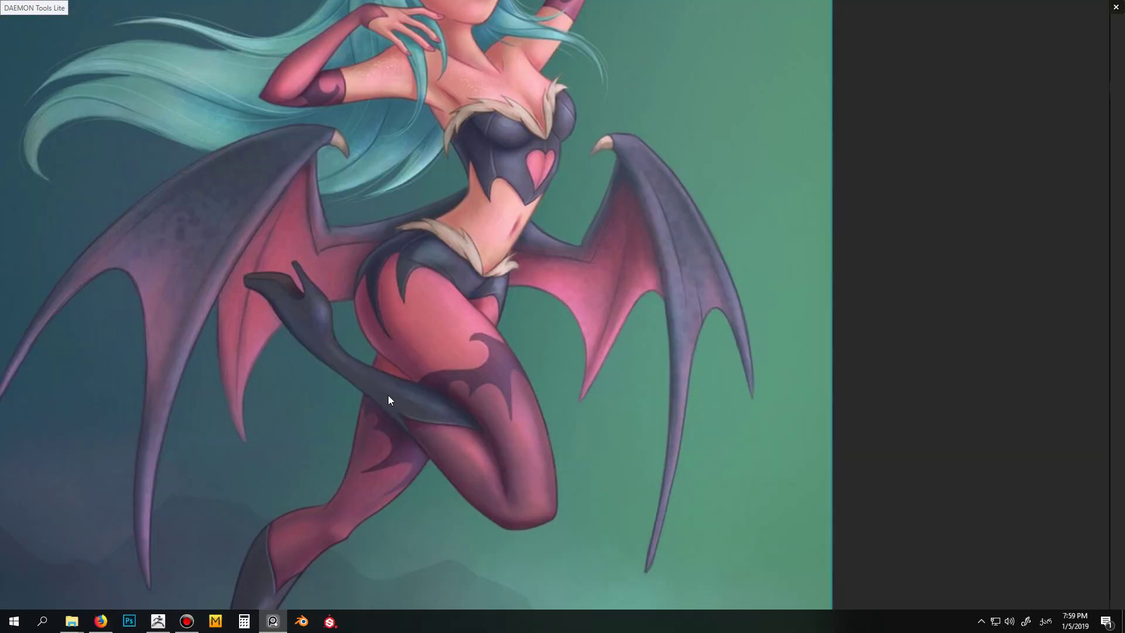
{"action": "key", "text": "alt+Tab"}
{"action": "right_click_drag", "start_coordinate": [438, 443], "coordinate": [400, 453], "text": "ctrl"}
{"action": "key", "text": "s"}
{"action": "mouse_move", "coordinate": [382, 430]}
{"action": "left_mouse_down"}
{"action": "mouse_move", "coordinate": [392, 433]}
{"action": "mouse_move", "coordinate": [379, 441]}
{"action": "left_mouse_up"}
{"action": "left_click_drag", "start_coordinate": [353, 437], "coordinate": [381, 459], "text": "ctrl+alt"}
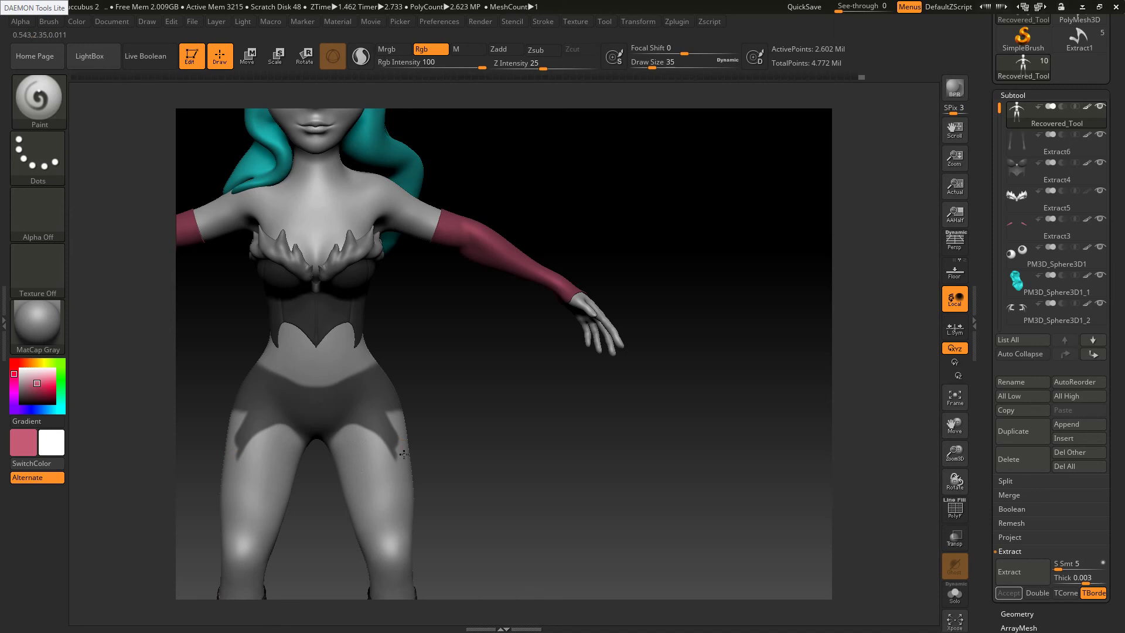
{"action": "right_click_drag", "start_coordinate": [404, 454], "coordinate": [390, 409]}
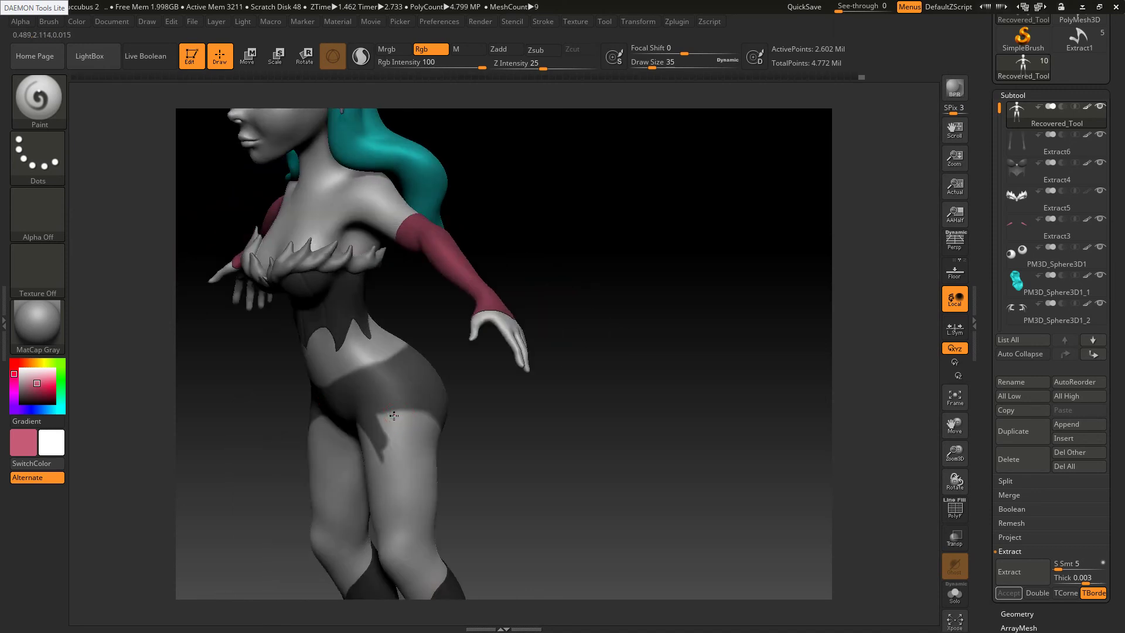
{"action": "left_click_drag", "start_coordinate": [383, 442], "coordinate": [376, 405], "text": "ctrl"}
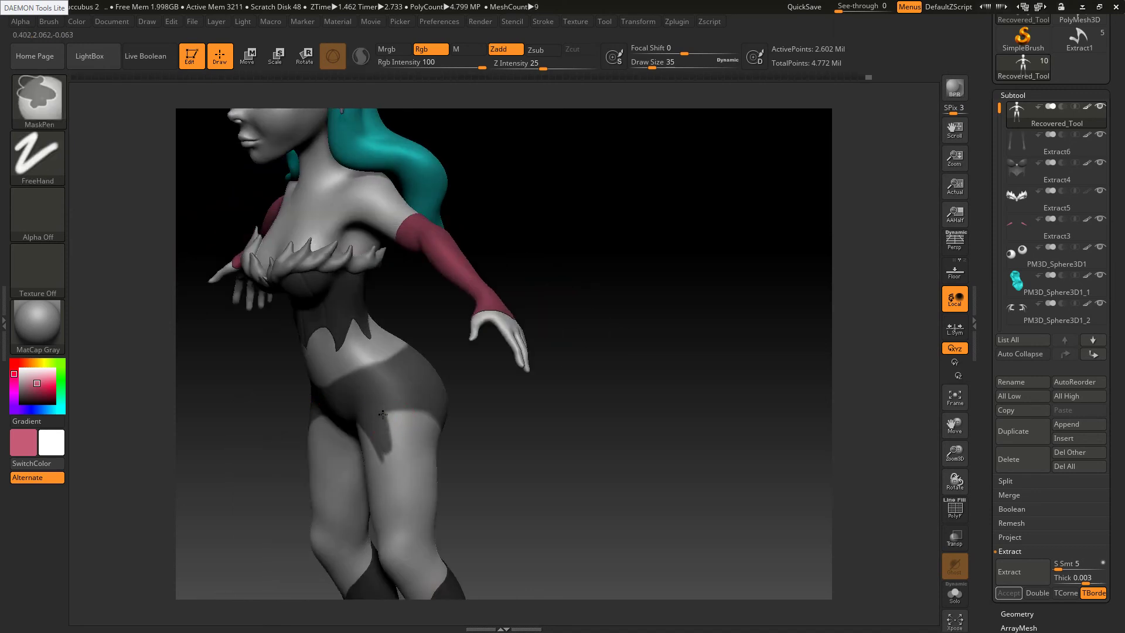
Round the shorts mask's cutout beside each thigh point at the outer hip, checking it against the reference painting
{"action": "right_click_drag", "start_coordinate": [397, 451], "coordinate": [369, 449]}
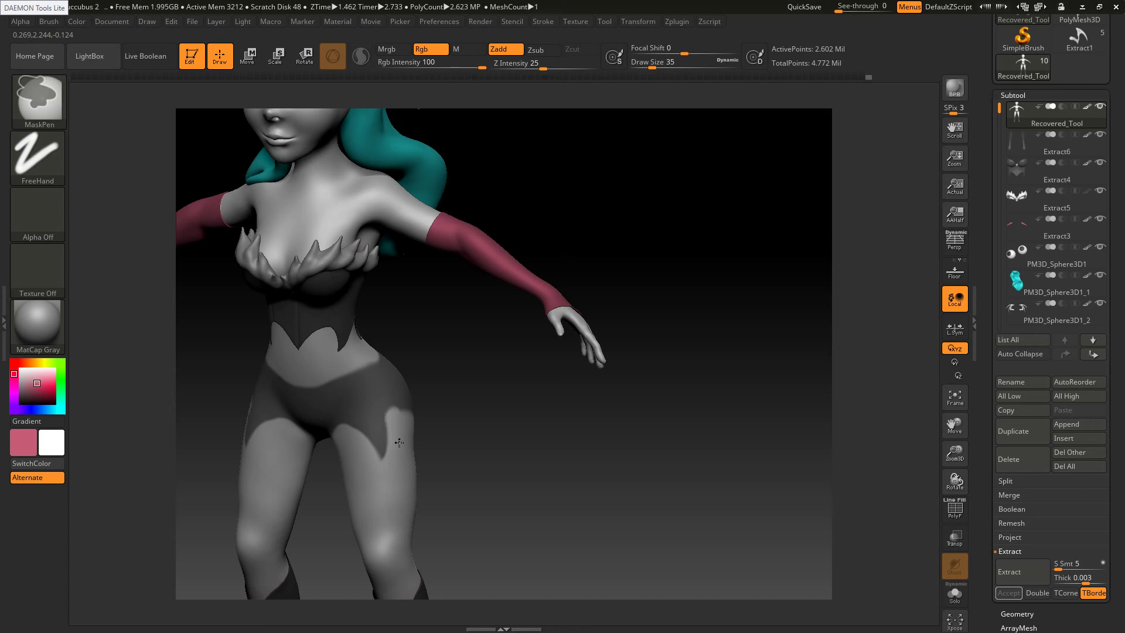
{"action": "left_click_drag", "start_coordinate": [394, 411], "coordinate": [409, 417], "text": "ctrl+alt"}
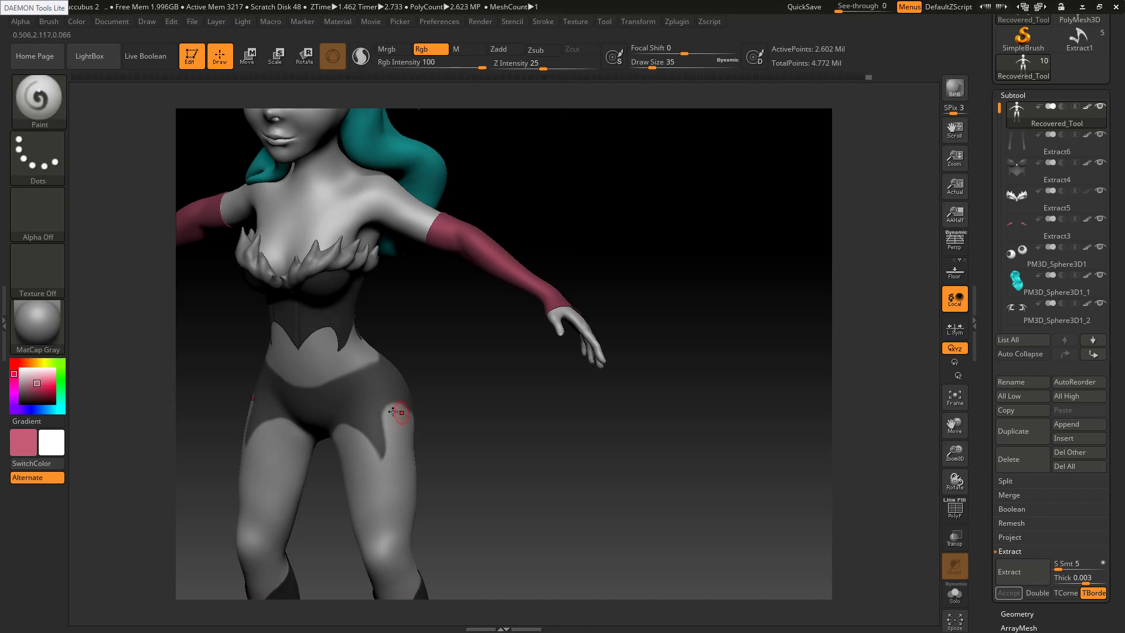
{"action": "right_click_drag", "start_coordinate": [391, 417], "coordinate": [364, 432]}
{"action": "key", "text": "alt+Tab"}
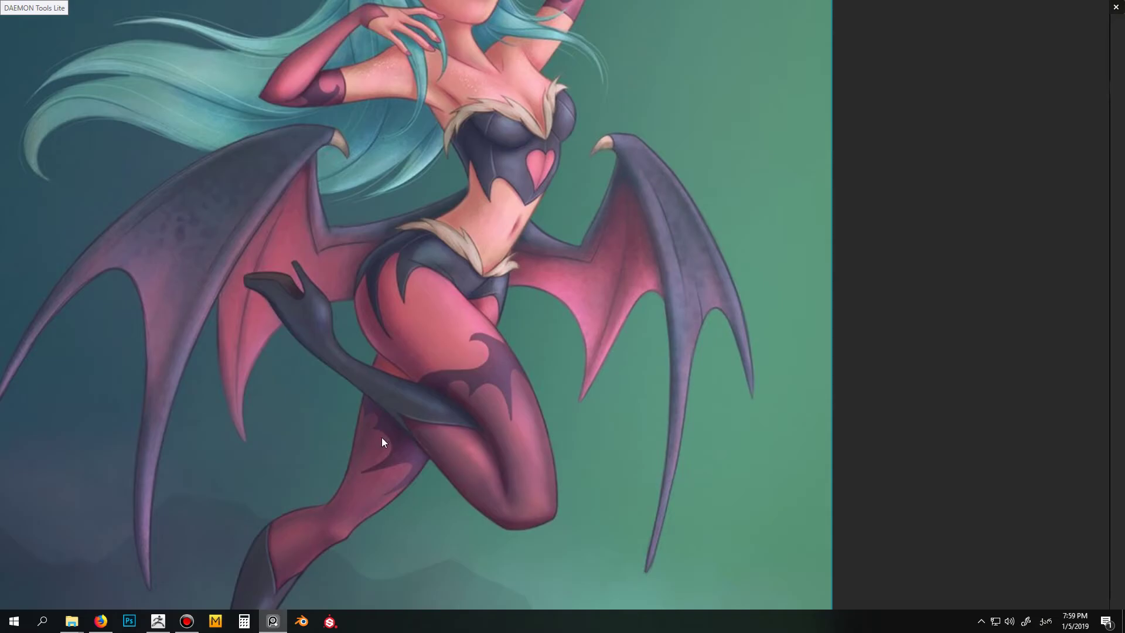
{"action": "key", "text": "alt+Tab"}
{"action": "right_click_drag", "start_coordinate": [401, 411], "coordinate": [406, 423]}
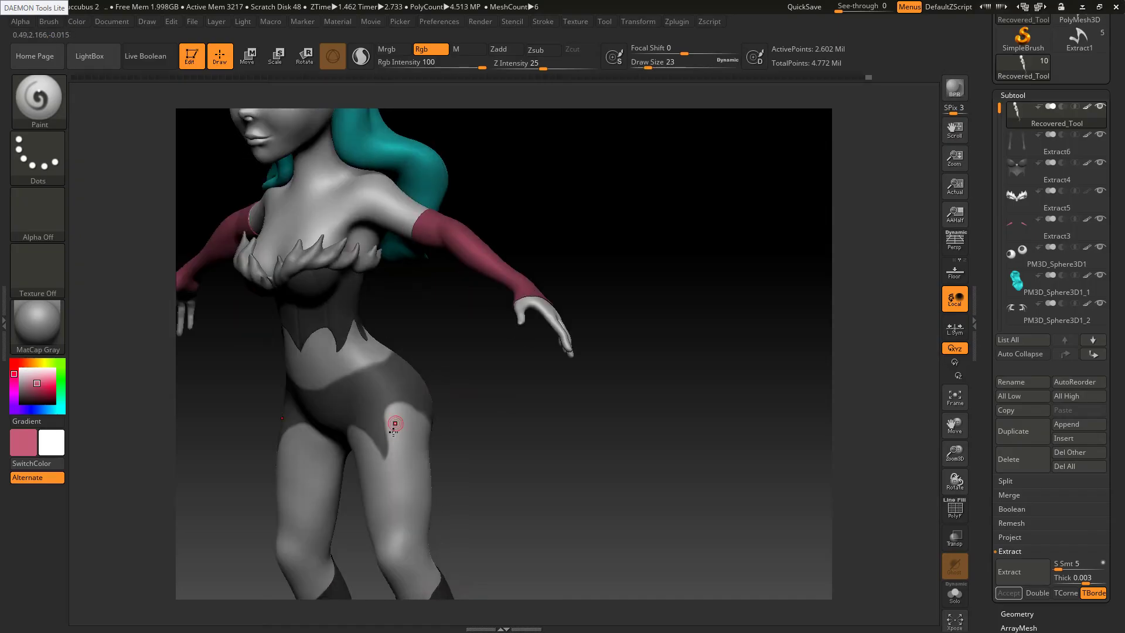
Refine the inner edge of the masked front thigh points, comparing their shape with the reference painting
{"action": "key", "text": "alt+Tab"}
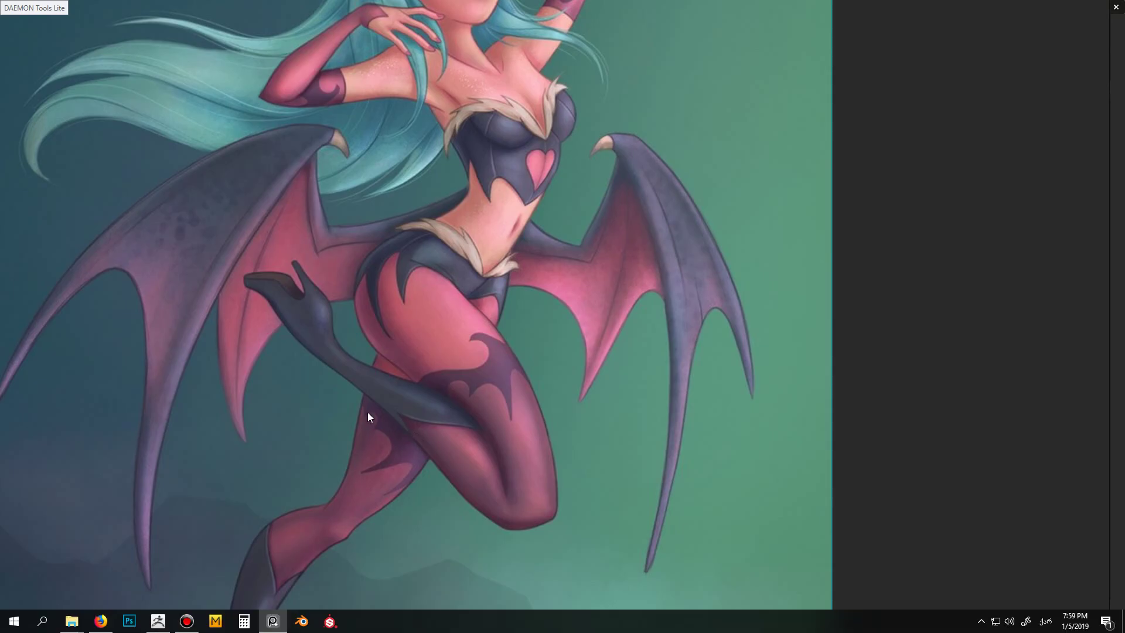
{"action": "key", "text": "alt+Tab"}
{"action": "key", "text": "ctrl"}
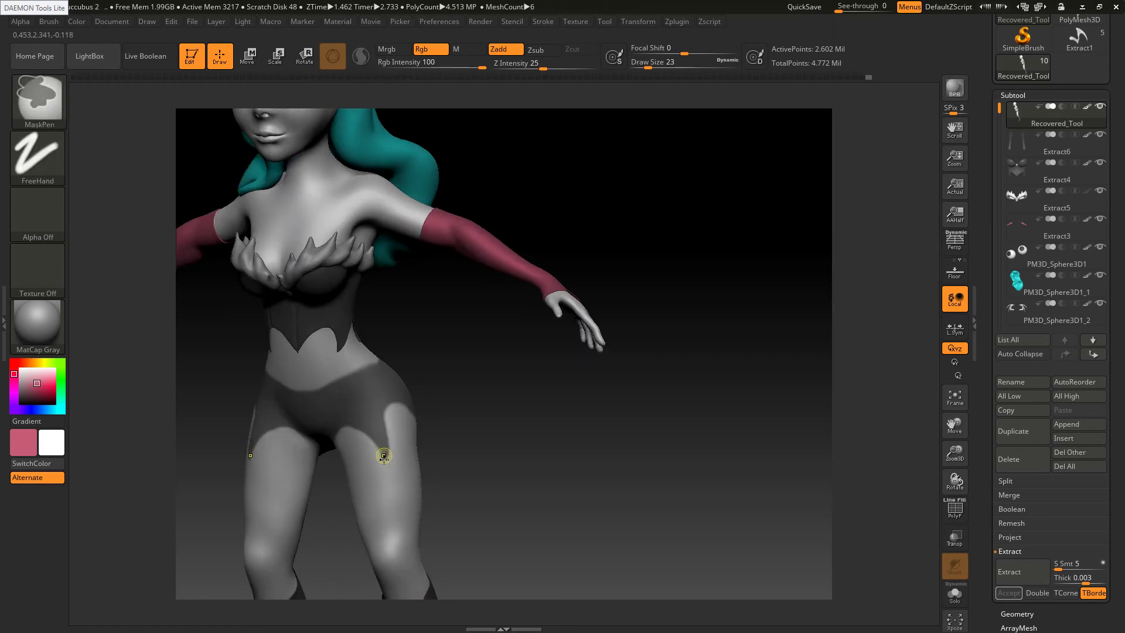
{"action": "left_click", "coordinate": [378, 400], "text": "ctrl"}
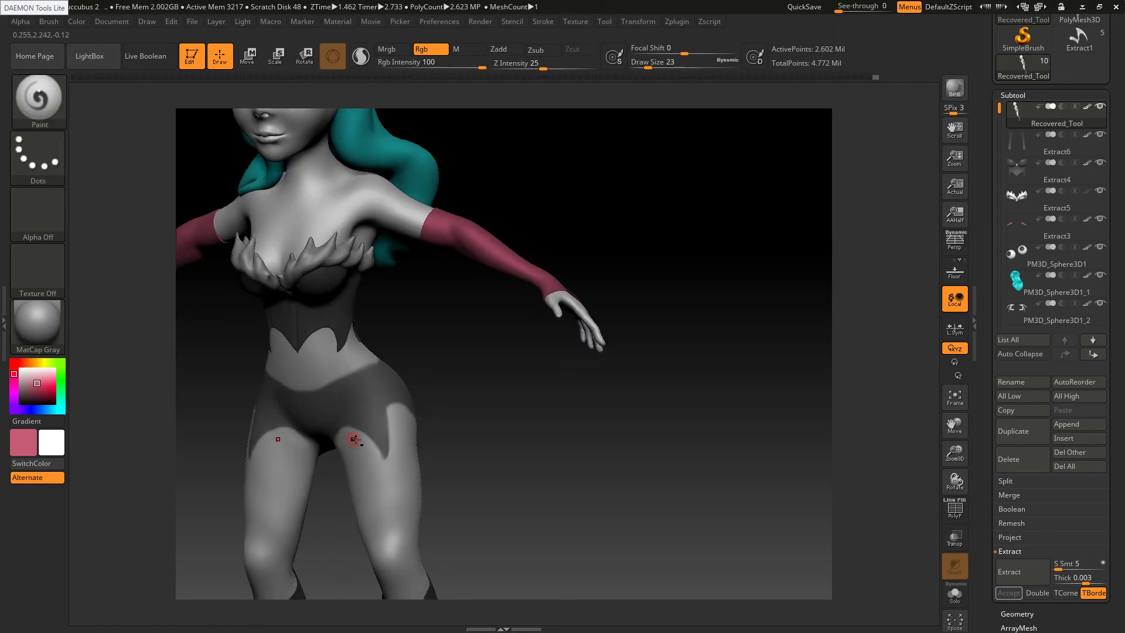
{"action": "right_click_drag", "start_coordinate": [364, 439], "coordinate": [359, 438], "text": "shift"}
{"action": "mouse_move", "coordinate": [367, 427]}
{"action": "left_mouse_down", "text": "ctrl+alt"}
{"action": "mouse_move", "coordinate": [383, 459]}
{"action": "mouse_move", "coordinate": [360, 430]}
{"action": "mouse_move", "coordinate": [349, 439]}
{"action": "mouse_move", "coordinate": [361, 440]}
{"action": "left_mouse_up", "text": "ctrl+alt"}
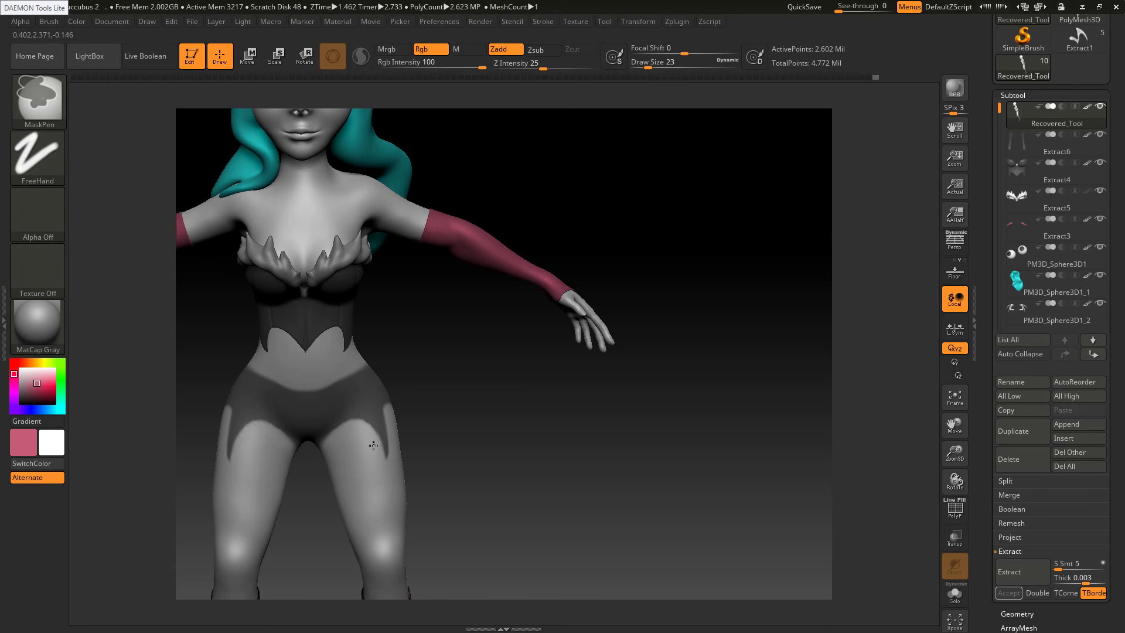
Mask a second downward point on the outer side of each thigh and carve the cutouts on both sides of it
{"action": "right_click_drag", "start_coordinate": [343, 445], "coordinate": [398, 413]}
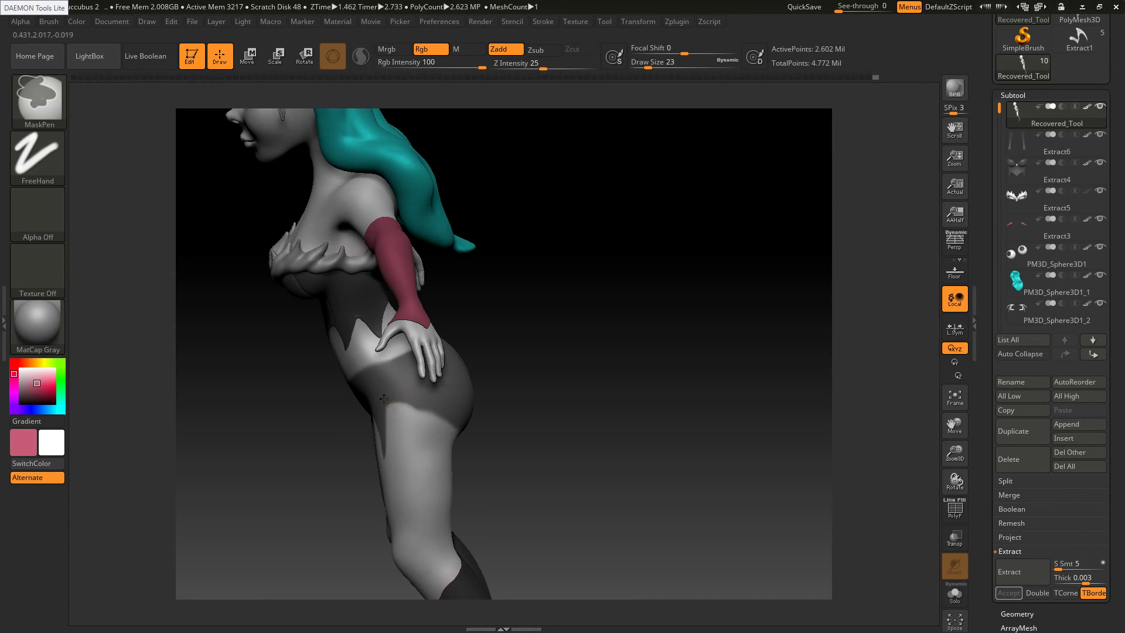
{"action": "mouse_move", "coordinate": [384, 399]}
{"action": "left_mouse_down", "text": "ctrl"}
{"action": "mouse_move", "coordinate": [420, 463]}
{"action": "mouse_move", "coordinate": [431, 410]}
{"action": "left_mouse_up", "text": "ctrl"}
{"action": "left_click_drag", "start_coordinate": [396, 416], "coordinate": [415, 479], "text": "ctrl+alt"}
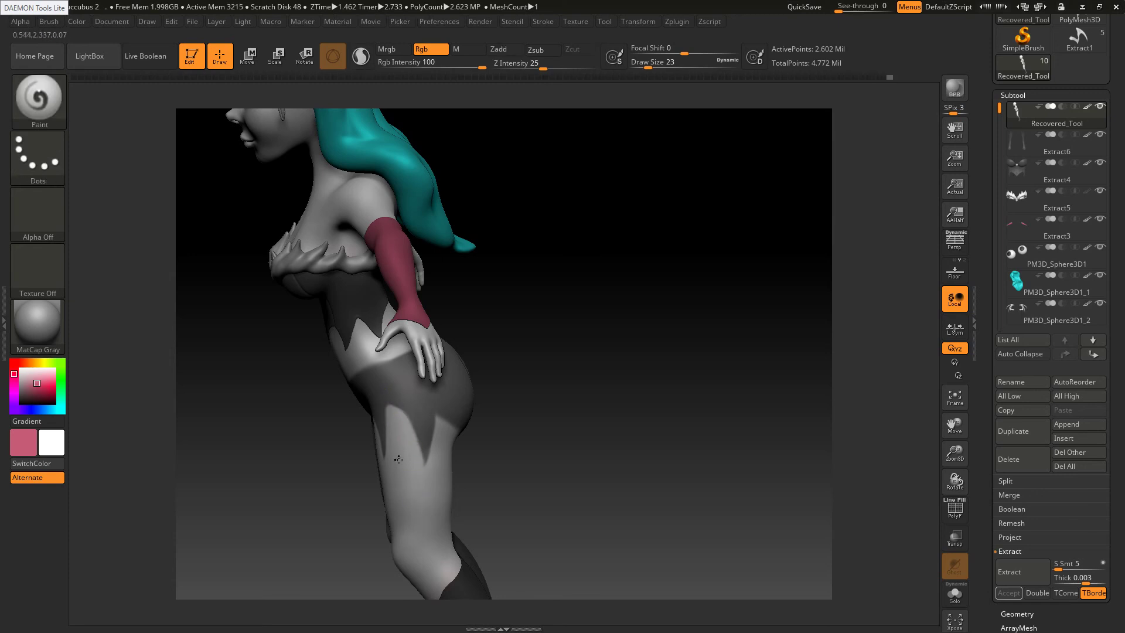
{"action": "right_click_drag", "start_coordinate": [399, 459], "coordinate": [334, 462]}
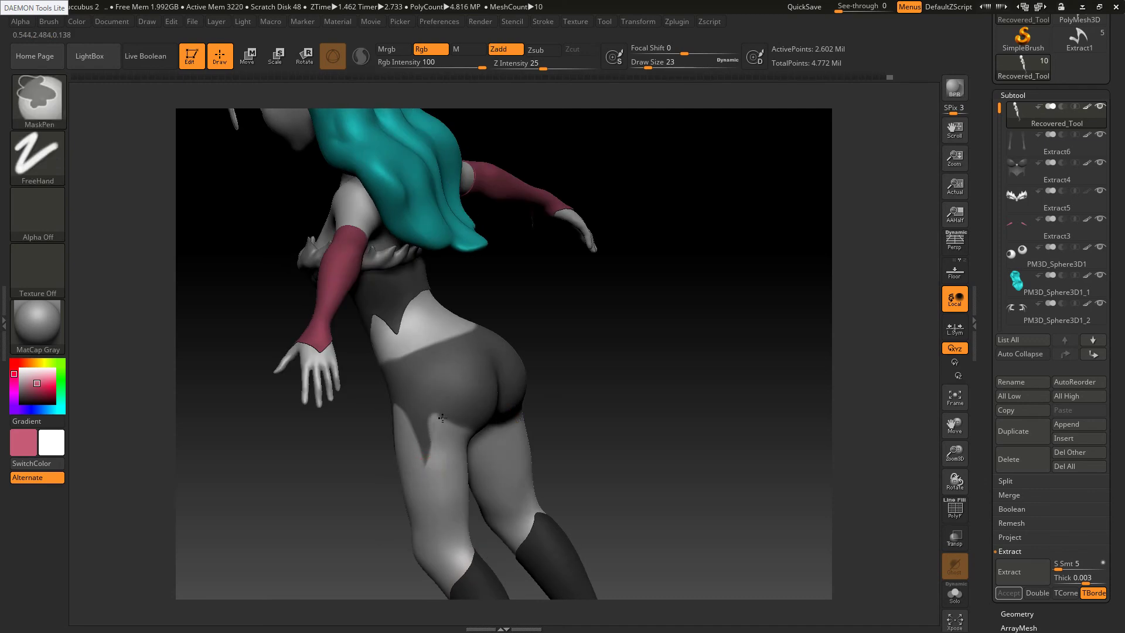
{"action": "left_click_drag", "start_coordinate": [443, 418], "coordinate": [448, 422], "text": "ctrl+alt"}
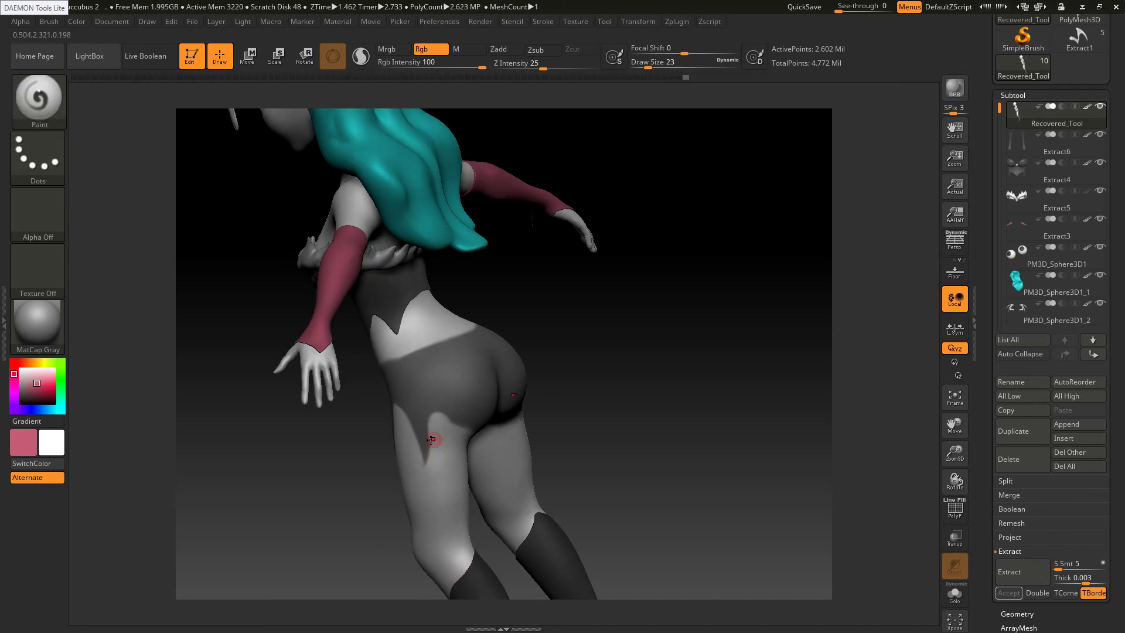
Refine the outer thigh point's mask, trimming its edges into a narrow taper that matches the reference painting
{"action": "right_click_drag", "start_coordinate": [429, 439], "coordinate": [435, 434]}
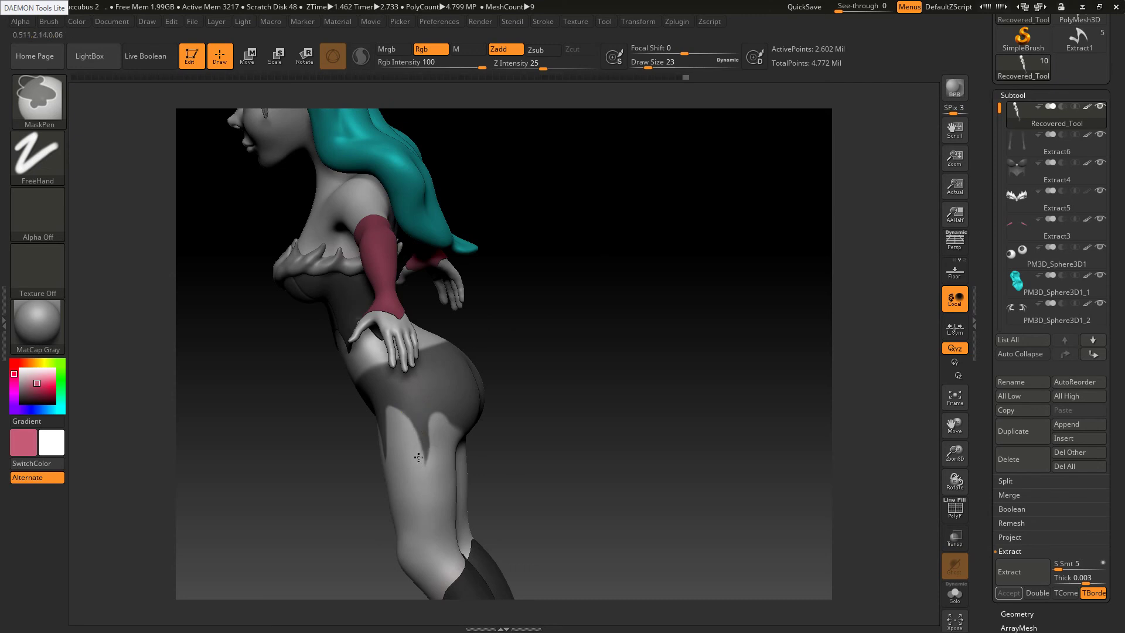
{"action": "mouse_move", "coordinate": [400, 416]}
{"action": "left_mouse_down", "text": "ctrl+alt"}
{"action": "mouse_move", "coordinate": [420, 472]}
{"action": "mouse_move", "coordinate": [433, 434]}
{"action": "left_mouse_up", "text": "ctrl+alt"}
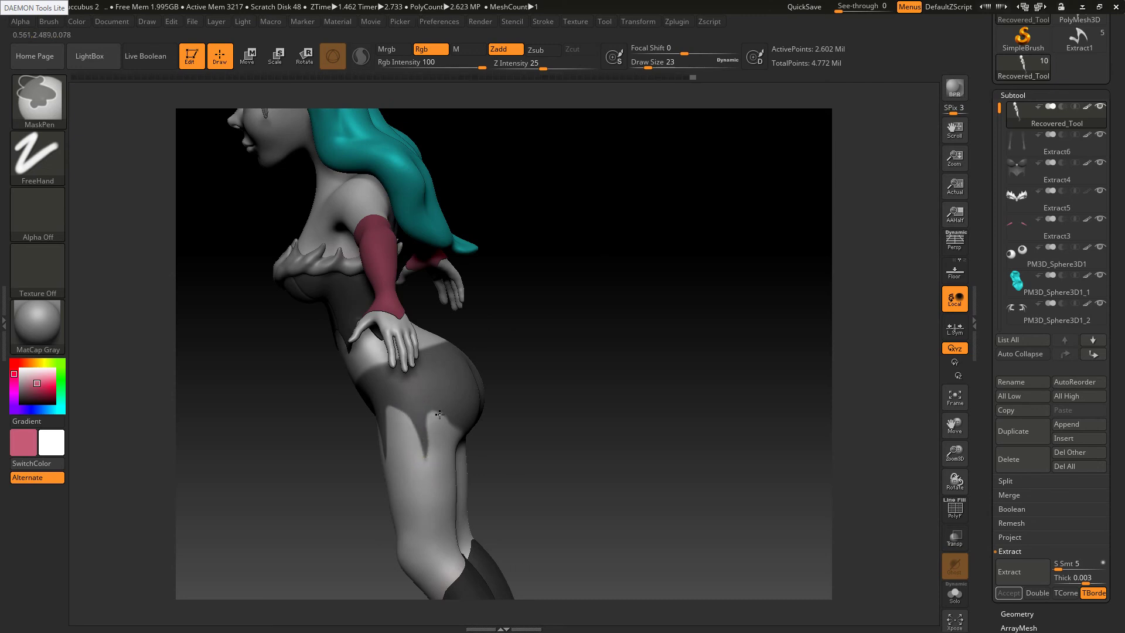
{"action": "mouse_move", "coordinate": [433, 441]}
{"action": "right_mouse_down"}
{"action": "mouse_move", "coordinate": [419, 447]}
{"action": "mouse_move", "coordinate": [402, 424]}
{"action": "right_mouse_up"}
{"action": "key", "text": "alt+Tab"}
{"action": "key", "text": "alt+Tab"}
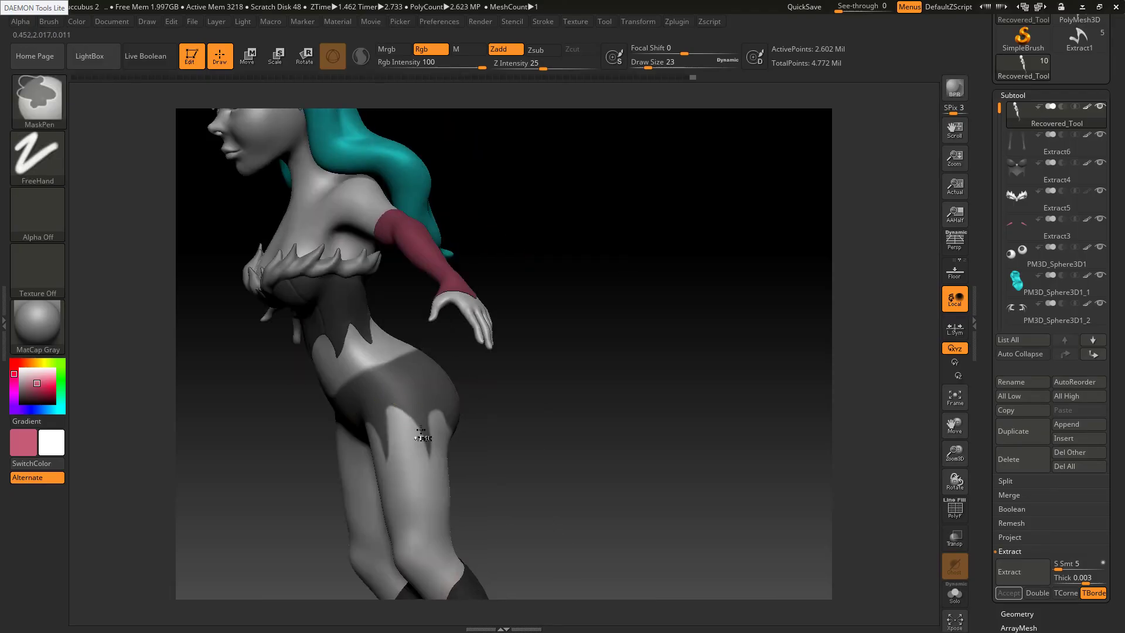
{"action": "left_click_drag", "start_coordinate": [425, 436], "coordinate": [414, 423], "text": "ctrl"}
{"action": "right_click_drag", "start_coordinate": [395, 406], "coordinate": [334, 405]}
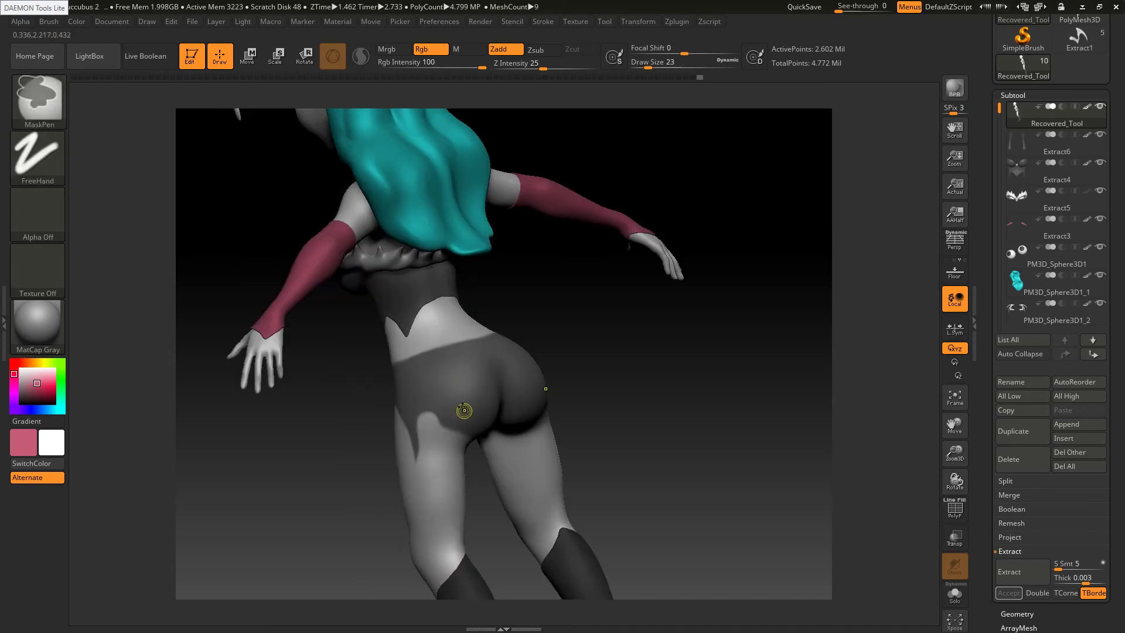
Mask a third point below the buttock on the back of each thigh and shape it into a taper
{"action": "key", "text": "alt+Tab"}
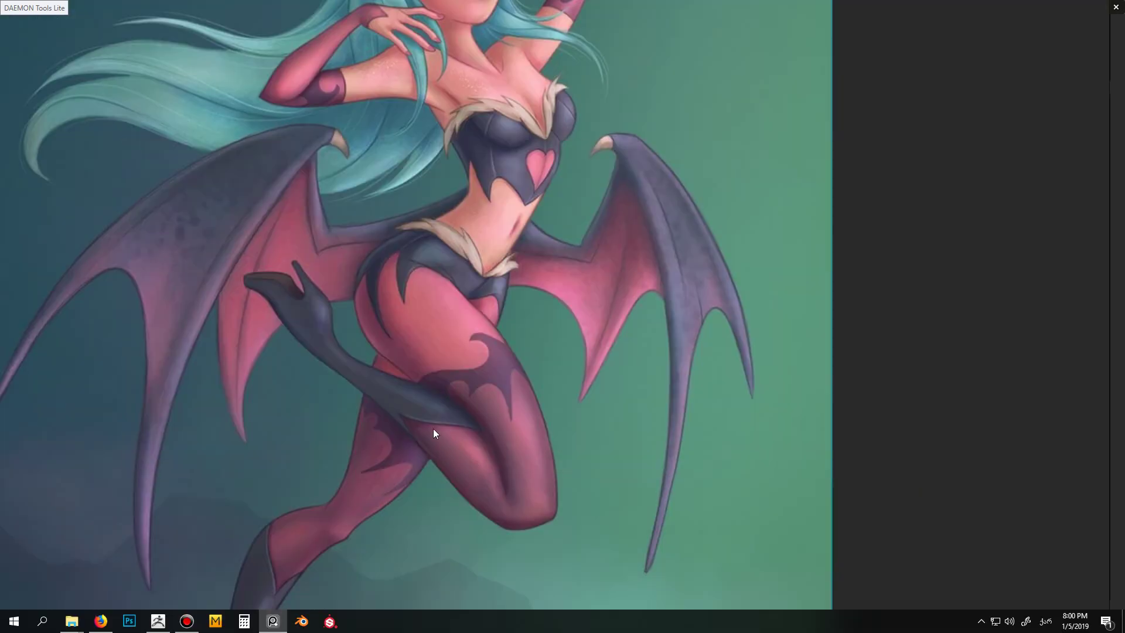
{"action": "key", "text": "alt+Tab"}
{"action": "left_click_drag", "start_coordinate": [449, 445], "coordinate": [464, 436], "text": "ctrl"}
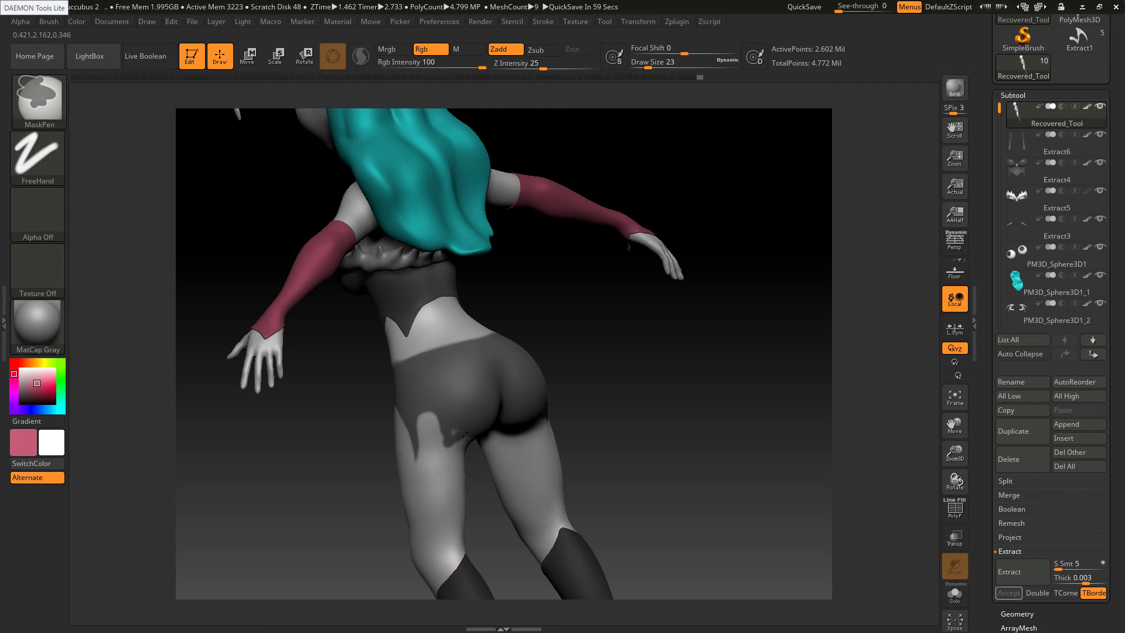
{"action": "right_click_drag", "start_coordinate": [455, 418], "coordinate": [375, 422]}
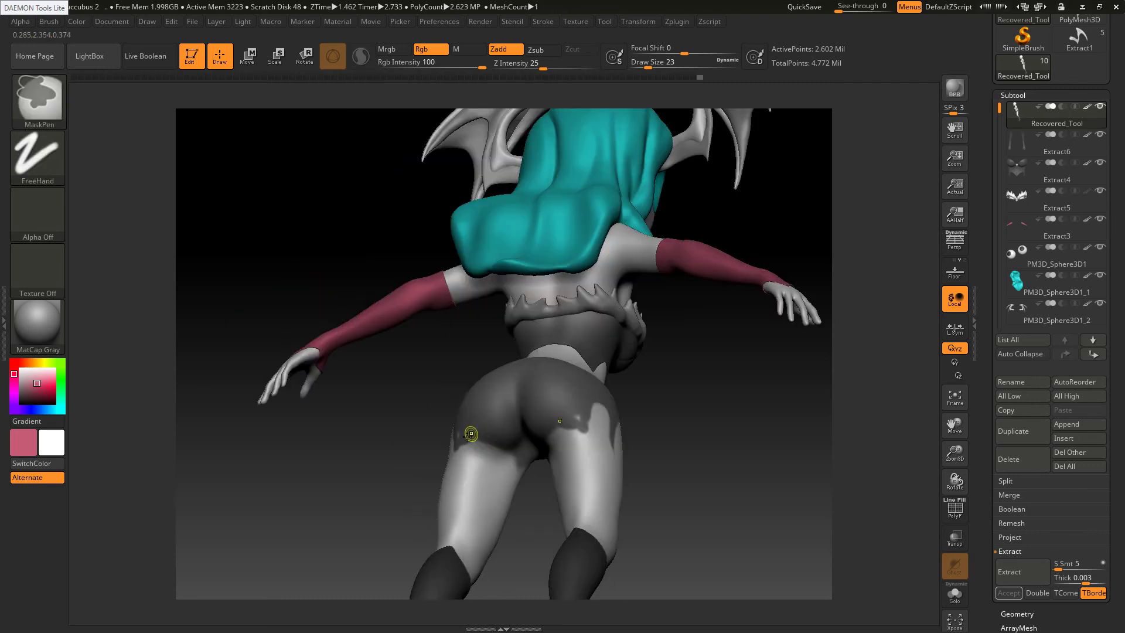
{"action": "right_click_drag", "start_coordinate": [494, 419], "coordinate": [554, 420]}
{"action": "left_click_drag", "start_coordinate": [457, 447], "coordinate": [457, 438], "text": "ctrl"}
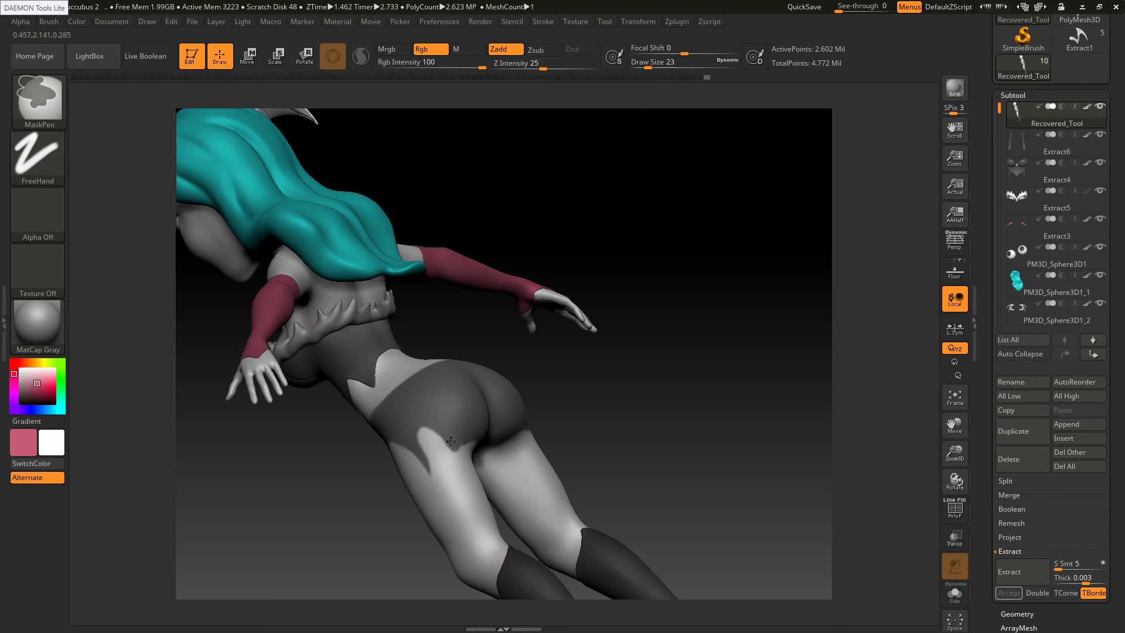
{"action": "right_click_drag", "start_coordinate": [496, 455], "coordinate": [460, 457]}
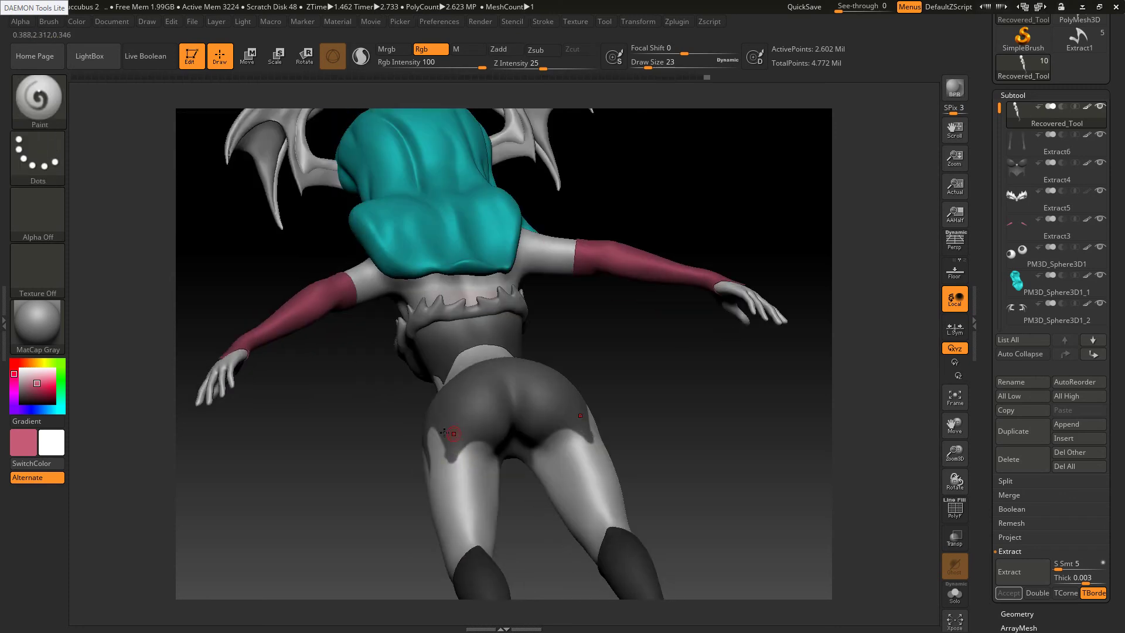
{"action": "right_click_drag", "start_coordinate": [450, 423], "coordinate": [487, 431]}
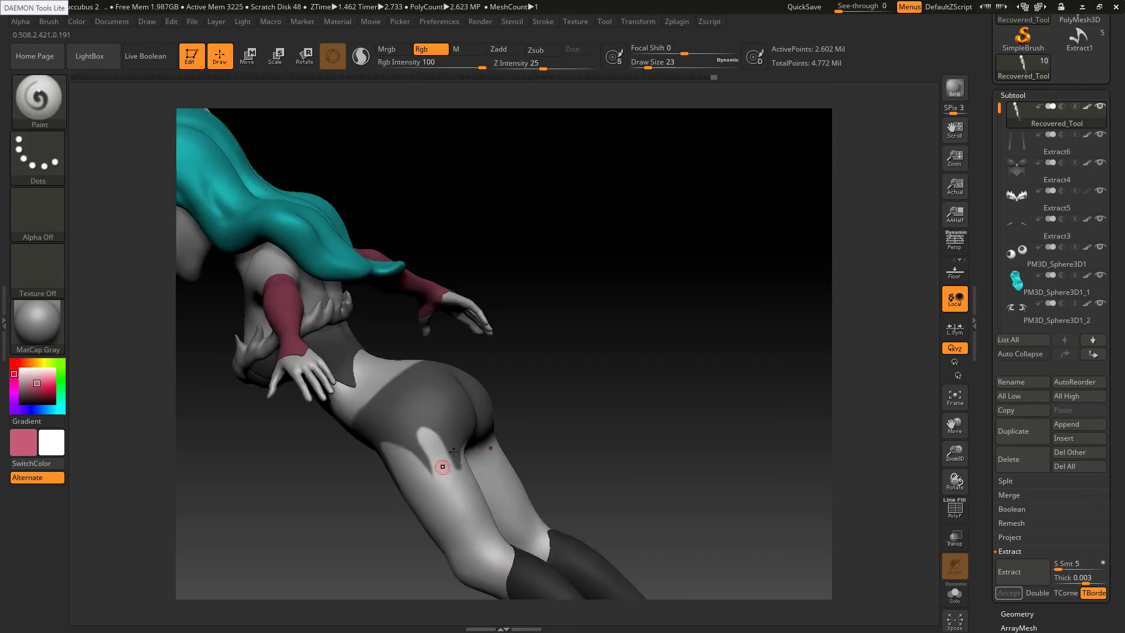
{"action": "mouse_move", "coordinate": [426, 489]}
{"action": "right_mouse_down"}
{"action": "mouse_move", "coordinate": [460, 482]}
{"action": "mouse_move", "coordinate": [447, 457]}
{"action": "right_mouse_up"}
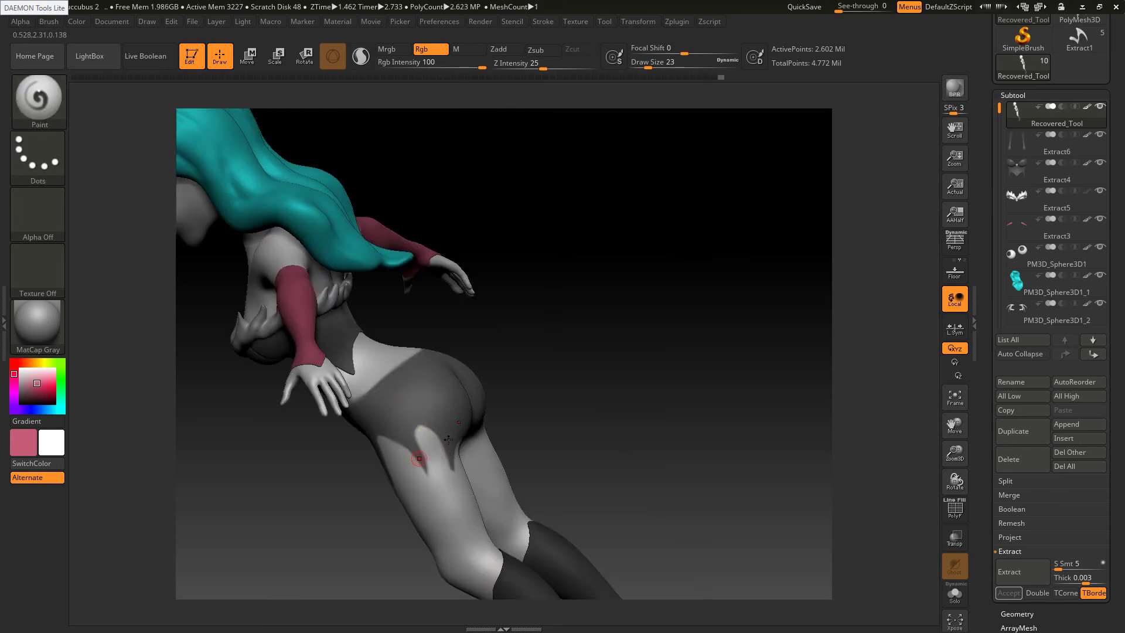
Extract the masked shorts from the body with a thickness of 0.008 and accept the new mesh
{"action": "mouse_move", "coordinate": [419, 459]}
{"action": "right_mouse_down"}
{"action": "mouse_move", "coordinate": [459, 463]}
{"action": "mouse_move", "coordinate": [449, 418]}
{"action": "mouse_move", "coordinate": [425, 431]}
{"action": "mouse_move", "coordinate": [369, 420]}
{"action": "mouse_move", "coordinate": [367, 404]}
{"action": "mouse_move", "coordinate": [380, 403]}
{"action": "right_mouse_up"}
{"action": "key", "text": "alt+Tab"}
{"action": "key", "text": "alt+Tab"}
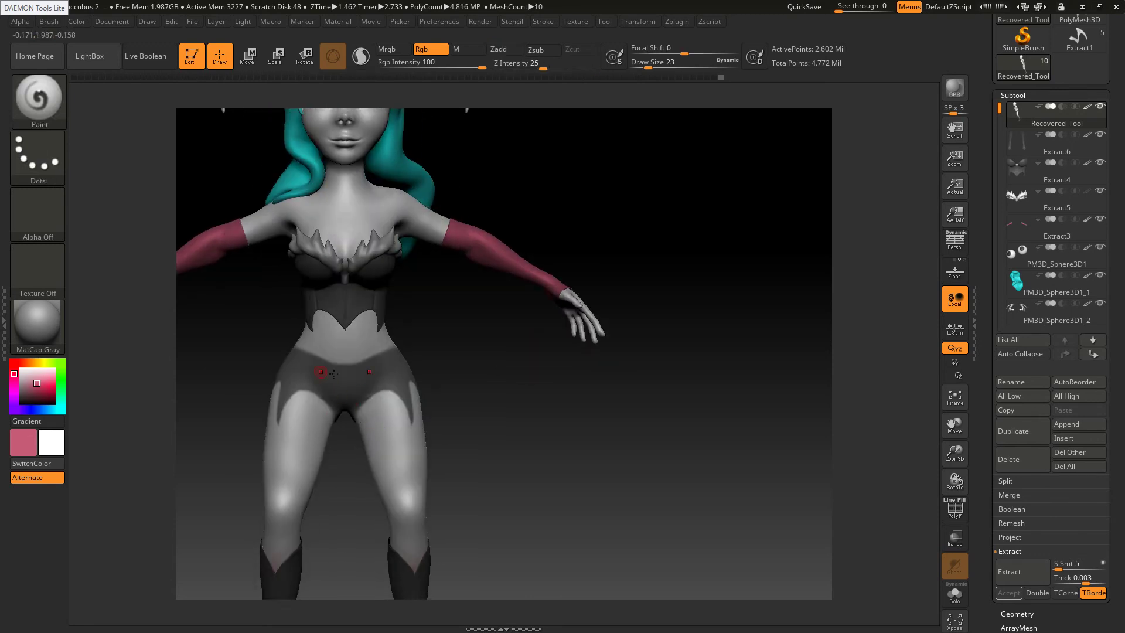
{"action": "left_click", "coordinate": [1025, 568]}
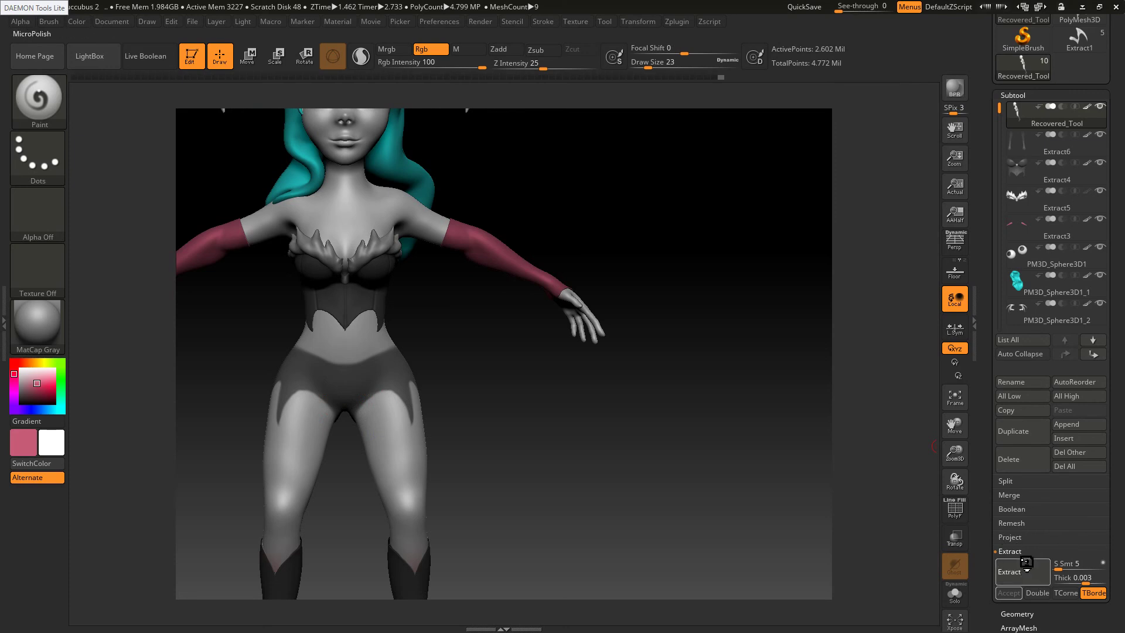
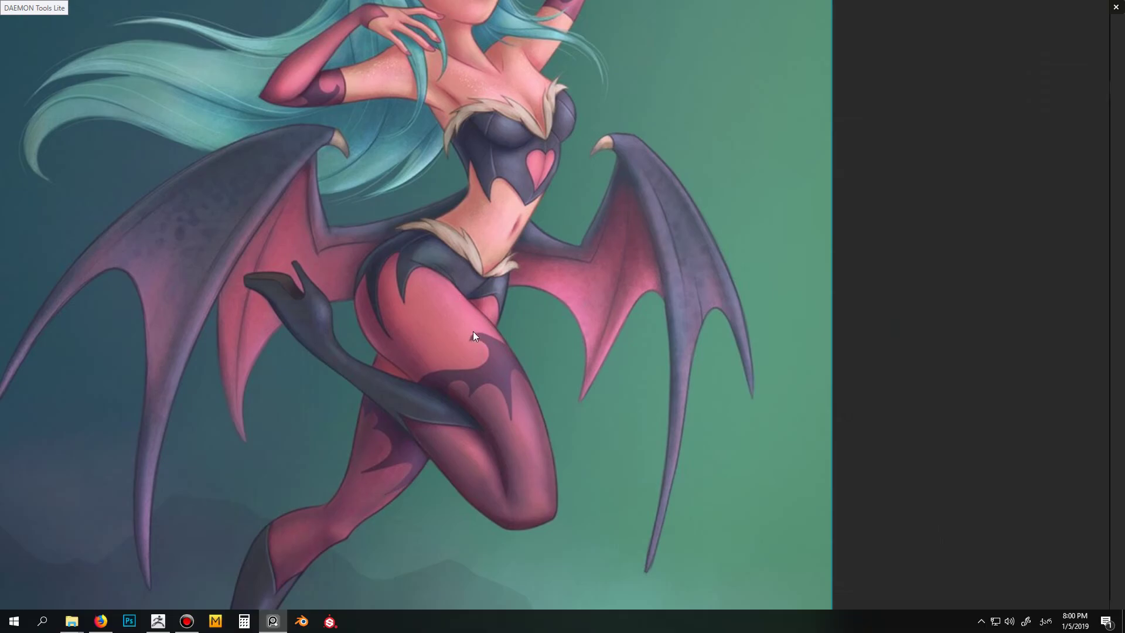
{"action": "key", "text": "alt+Tab"}
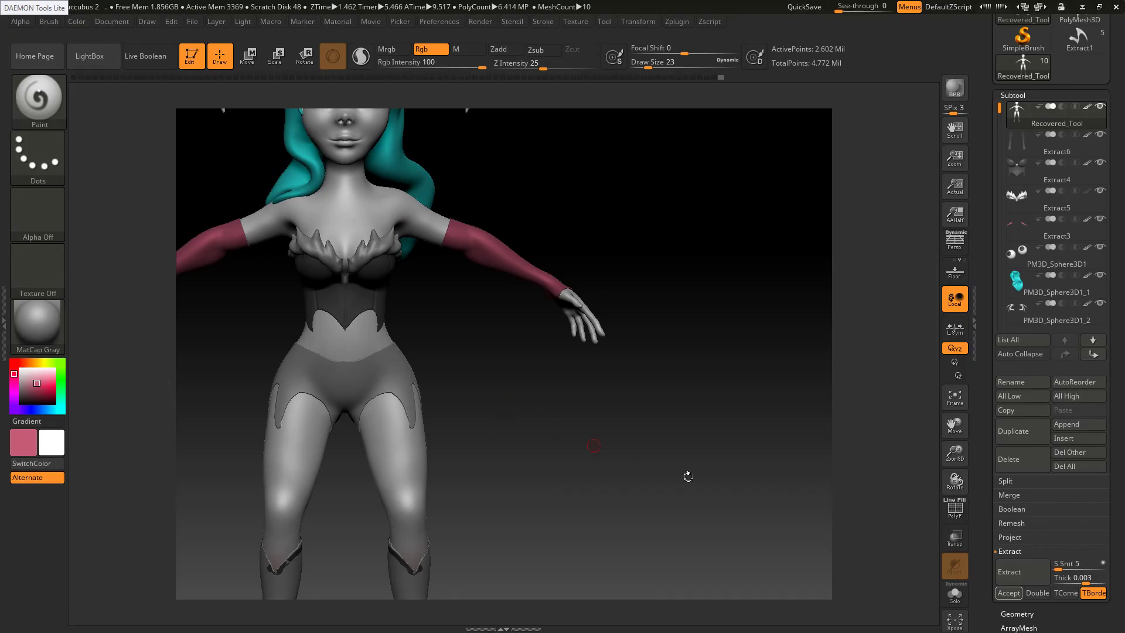
{"action": "left_click", "coordinate": [1078, 576]}
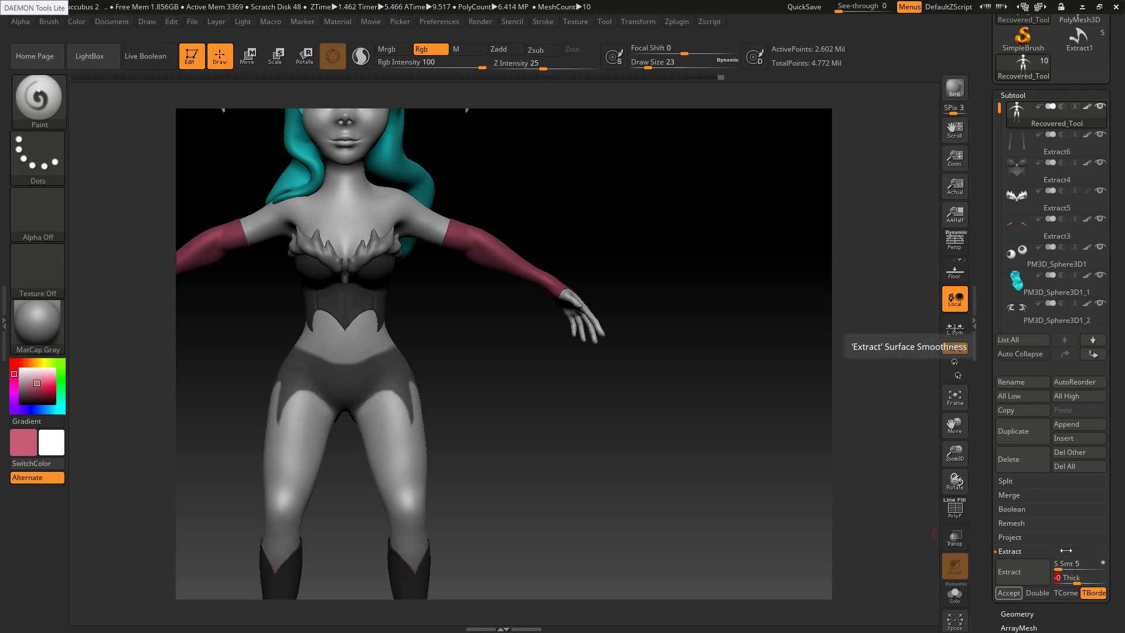
{"action": "type", "text": ".008"}
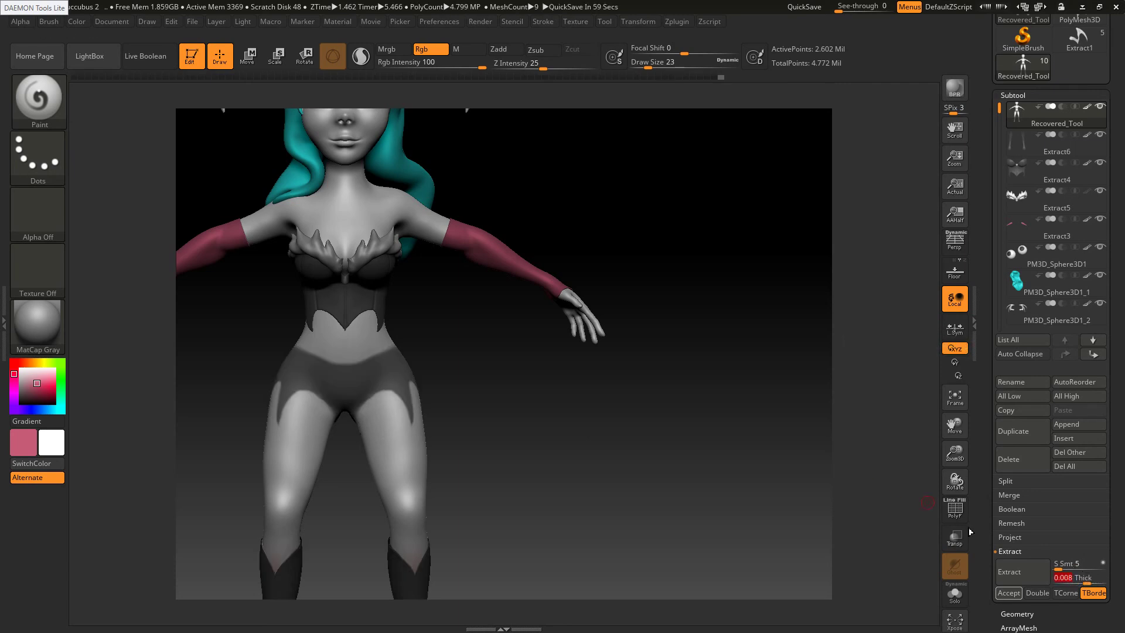
{"action": "key", "text": "Return"}
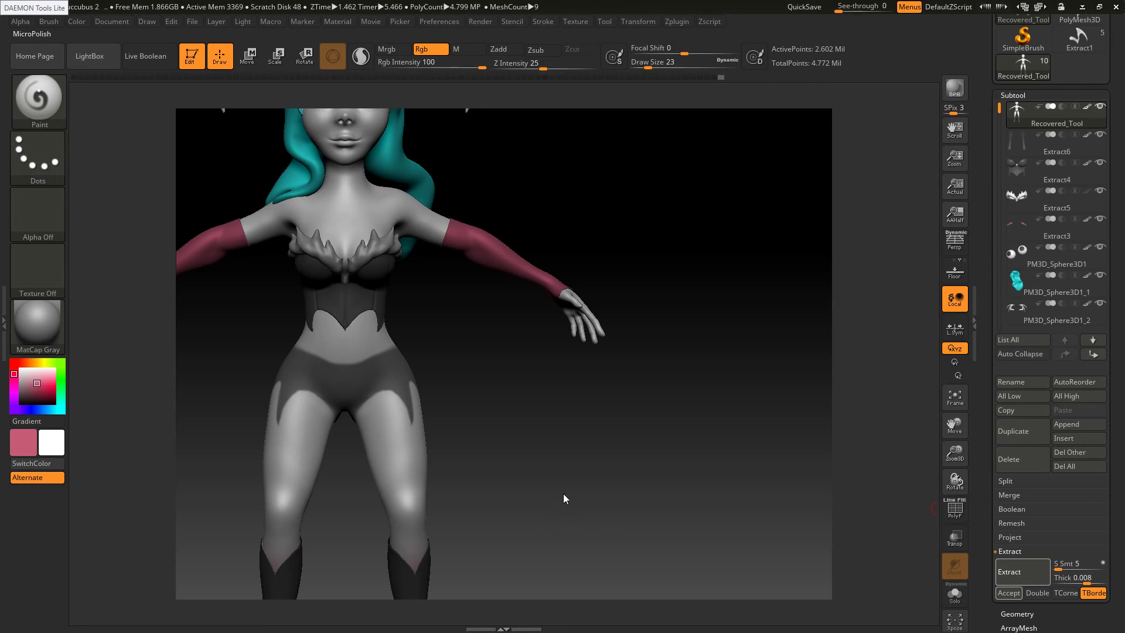
{"action": "key", "text": "alt+Tab"}
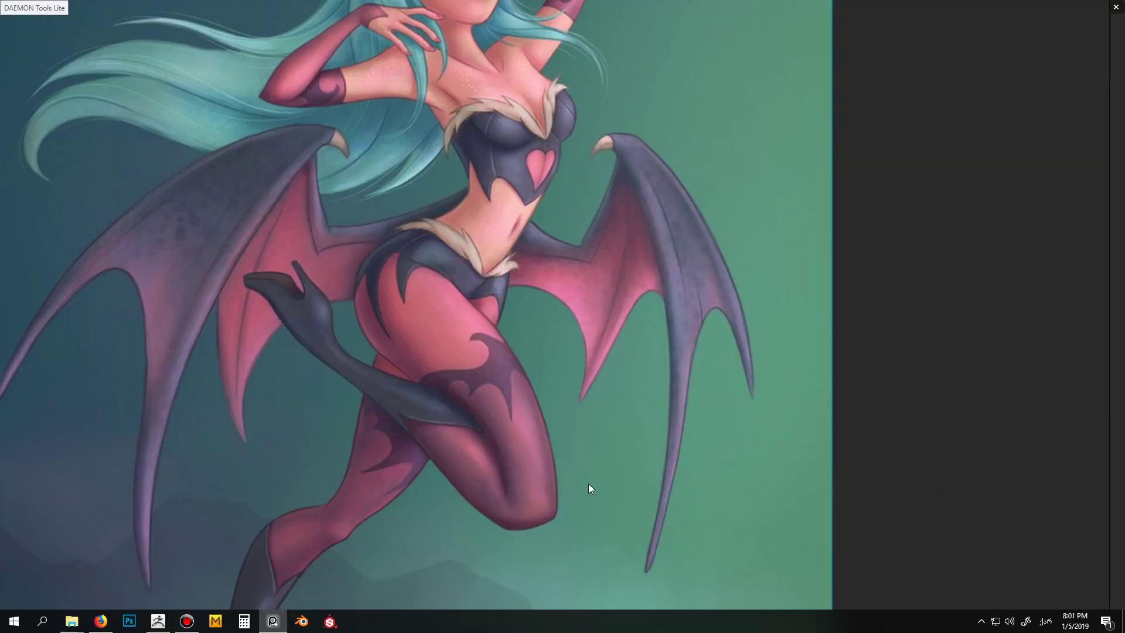
{"action": "key", "text": "alt+Tab"}
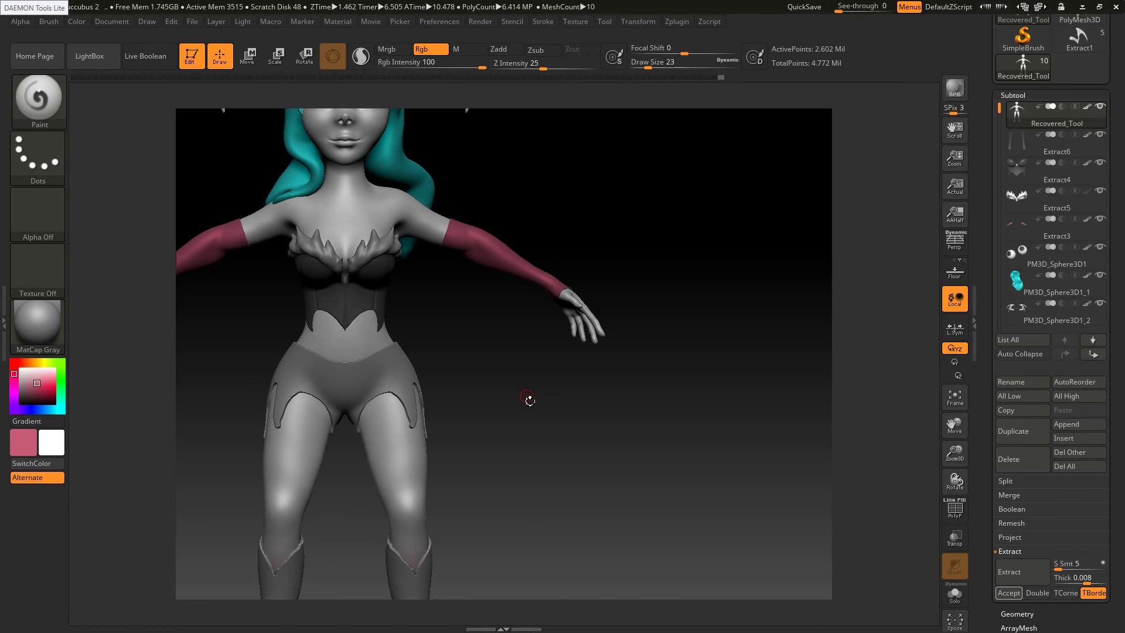
{"action": "left_click", "coordinate": [1009, 593]}
Clear the mask on the extracted shorts and smooth the edges around the front thigh cutout at draw size 51
{"action": "right_click_drag", "start_coordinate": [479, 417], "coordinate": [489, 383], "text": "ctrl"}
{"action": "key", "text": "s"}
{"action": "left_click_drag", "start_coordinate": [423, 389], "coordinate": [434, 390]}
{"action": "right_click_drag", "start_coordinate": [419, 391], "coordinate": [381, 392]}
{"action": "key", "text": "s"}
{"action": "left_click_drag", "start_coordinate": [426, 391], "coordinate": [422, 392]}
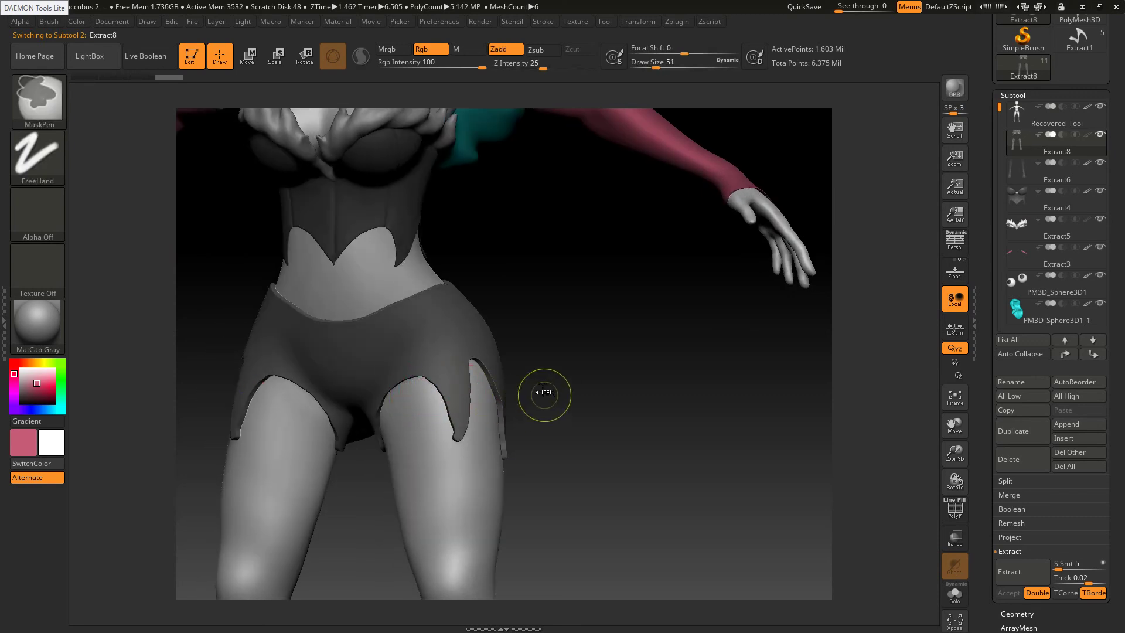
{"action": "left_click_drag", "start_coordinate": [545, 395], "coordinate": [557, 406], "text": "ctrl"}
{"action": "left_click_drag", "start_coordinate": [431, 381], "coordinate": [455, 428], "text": "shift"}
{"action": "mouse_move", "coordinate": [437, 388]}
{"action": "left_mouse_down", "text": "shift"}
{"action": "mouse_move", "coordinate": [456, 430]}
{"action": "mouse_move", "coordinate": [421, 377]}
{"action": "left_mouse_up", "text": "shift"}
Pinch the front thigh point and its edge using the Pinch brush at draw size 37, undoing the last stroke
{"action": "key", "text": "bracketleft"}
{"action": "key", "text": "b"}
{"action": "key", "text": "p"}
{"action": "key", "text": "i"}
{"action": "left_click_drag", "start_coordinate": [451, 419], "coordinate": [457, 437]}
{"action": "mouse_move", "coordinate": [451, 415]}
{"action": "left_mouse_down"}
{"action": "mouse_move", "coordinate": [458, 437]}
{"action": "mouse_move", "coordinate": [468, 401]}
{"action": "mouse_move", "coordinate": [424, 378]}
{"action": "mouse_move", "coordinate": [432, 381]}
{"action": "left_mouse_up"}
{"action": "key", "text": "ctrl+z"}
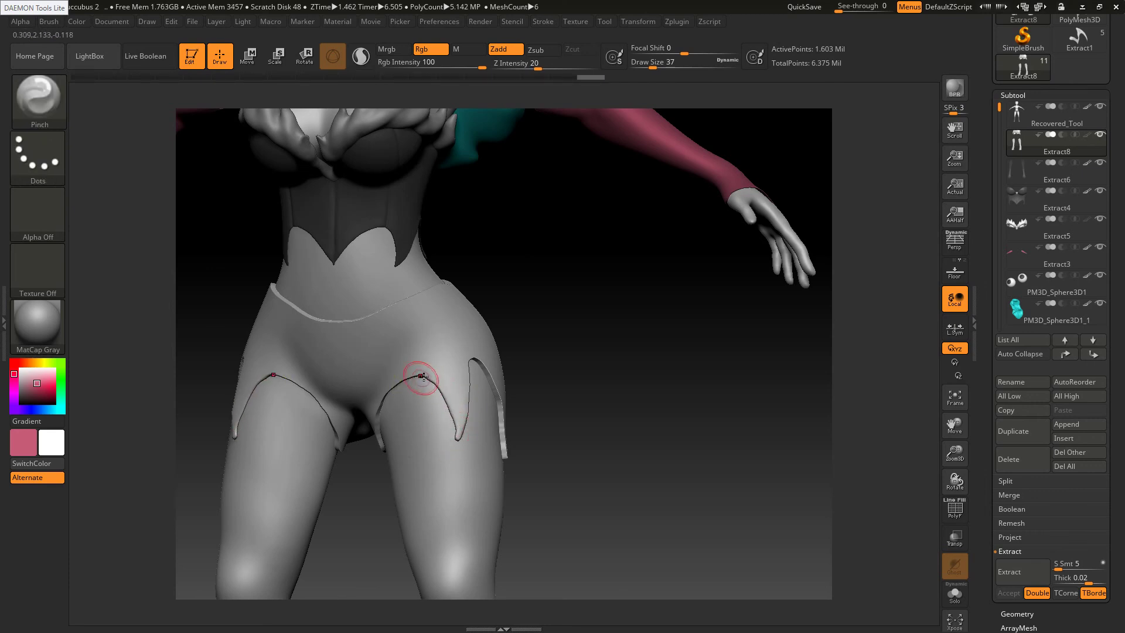
Smooth the tip and both side edges of the shorts' front thigh point
{"action": "right_click_drag", "start_coordinate": [399, 415], "coordinate": [460, 431], "text": "alt"}
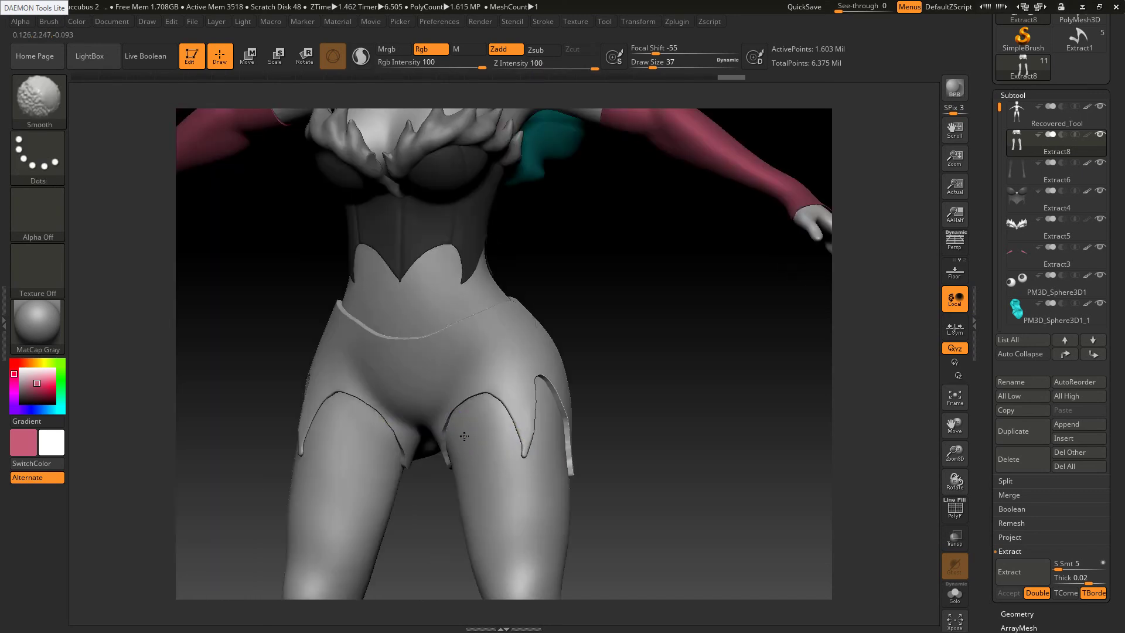
{"action": "right_click_drag", "start_coordinate": [566, 469], "coordinate": [571, 487], "text": "ctrl"}
{"action": "left_click_drag", "start_coordinate": [528, 451], "coordinate": [530, 480], "text": "shift"}
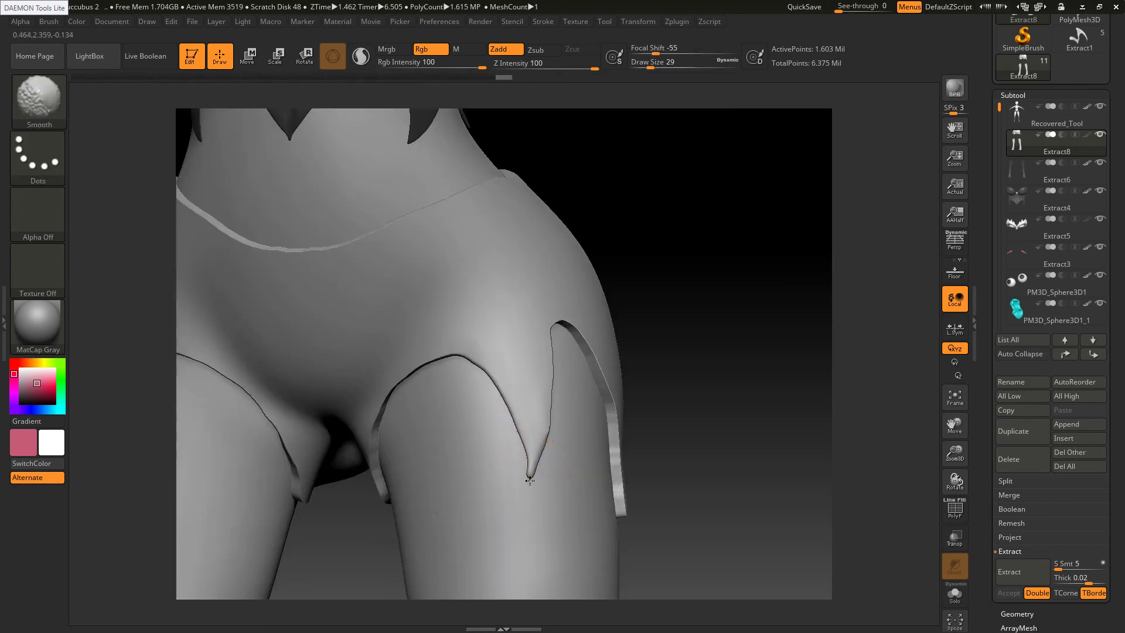
{"action": "left_click_drag", "start_coordinate": [526, 441], "coordinate": [524, 436], "text": "shift"}
{"action": "left_click_drag", "start_coordinate": [543, 458], "coordinate": [551, 346], "text": "shift"}
{"action": "right_click_drag", "start_coordinate": [570, 429], "coordinate": [507, 431]}
{"action": "left_click_drag", "start_coordinate": [549, 433], "coordinate": [547, 415], "text": "shift"}
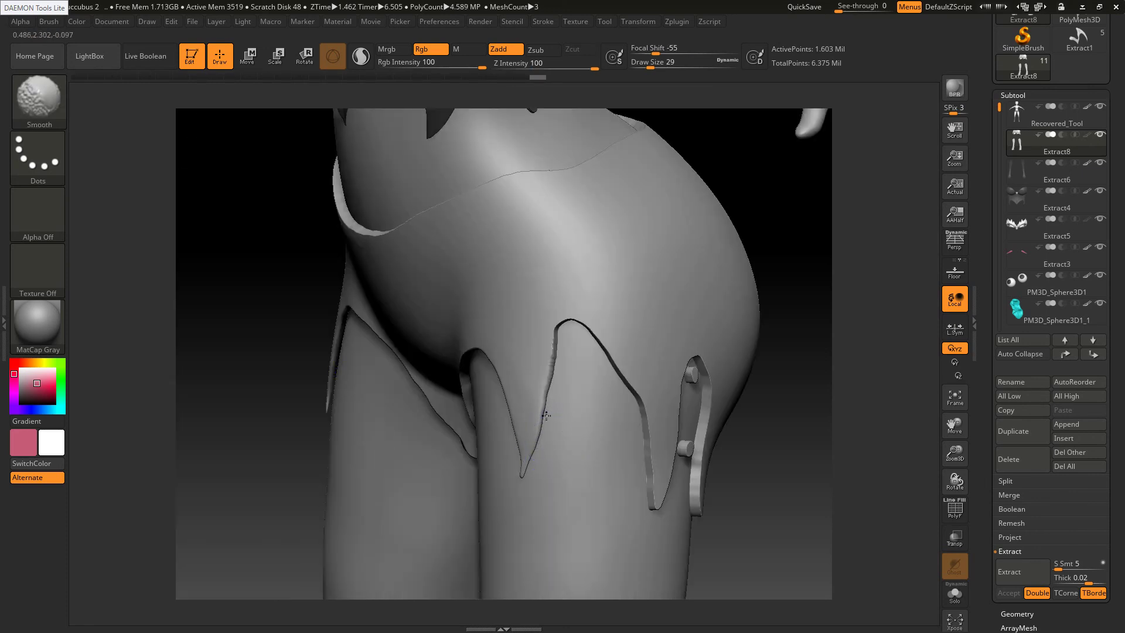
Smooth the curved hem between the front and outer thigh points, continuing around the hip towards the back
{"action": "left_click_drag", "start_coordinate": [586, 341], "coordinate": [566, 328], "text": "shift"}
{"action": "left_click_drag", "start_coordinate": [564, 328], "coordinate": [613, 375], "text": "shift"}
{"action": "right_click_drag", "start_coordinate": [650, 384], "coordinate": [595, 380]}
{"action": "mouse_move", "coordinate": [588, 326]}
{"action": "left_mouse_down", "text": "shift"}
{"action": "mouse_move", "coordinate": [651, 454]}
{"action": "mouse_move", "coordinate": [652, 425]}
{"action": "mouse_move", "coordinate": [678, 445]}
{"action": "mouse_move", "coordinate": [683, 392]}
{"action": "left_mouse_up", "text": "shift"}
{"action": "right_click_drag", "start_coordinate": [659, 405], "coordinate": [668, 452]}
{"action": "right_click_drag", "start_coordinate": [662, 400], "coordinate": [640, 389]}
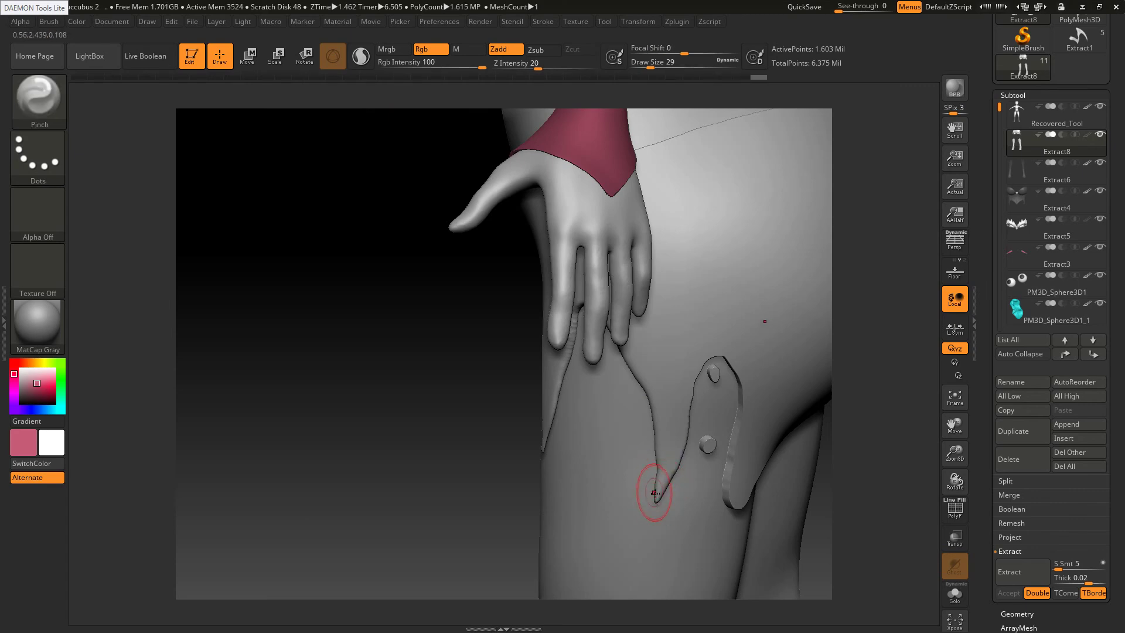
Reshape the edge above the shorts' outer thigh point with the SnakeHook brush and smooth it
{"action": "key", "text": "b"}
{"action": "key", "text": "s"}
{"action": "key", "text": "h"}
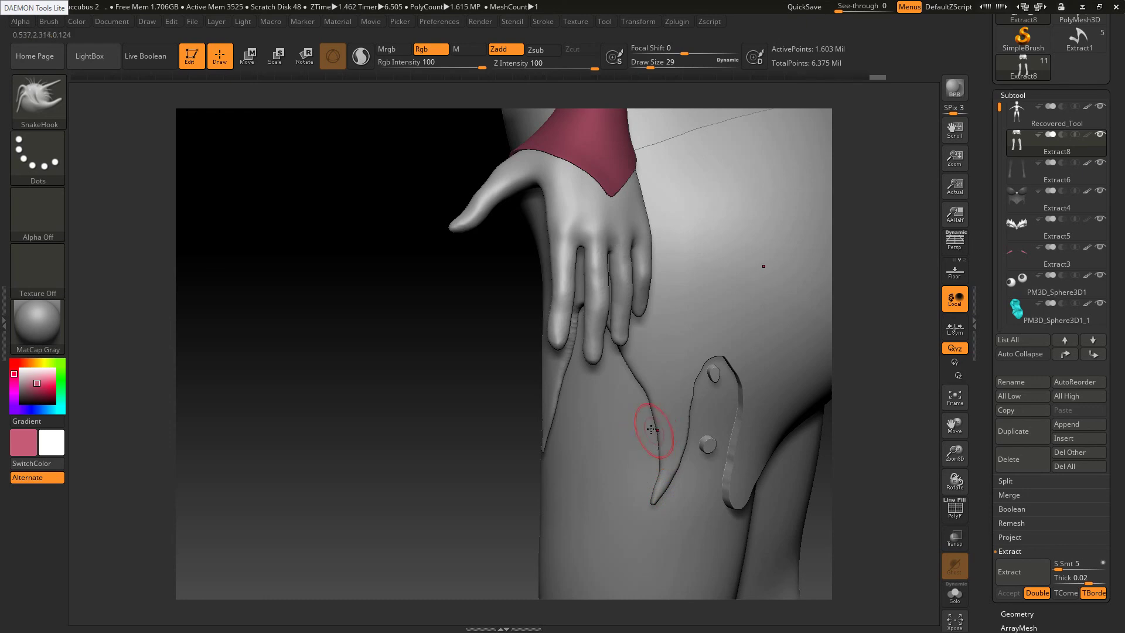
{"action": "key", "text": "shift"}
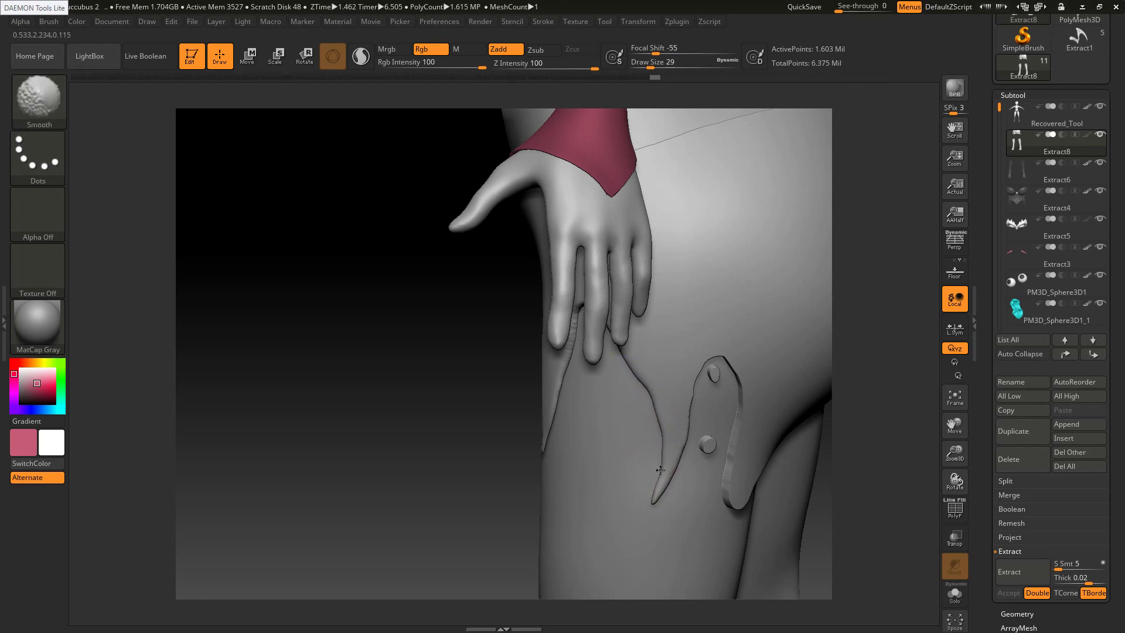
{"action": "left_click_drag", "start_coordinate": [661, 470], "coordinate": [662, 468], "text": "shift"}
{"action": "right_click_drag", "start_coordinate": [683, 494], "coordinate": [704, 444]}
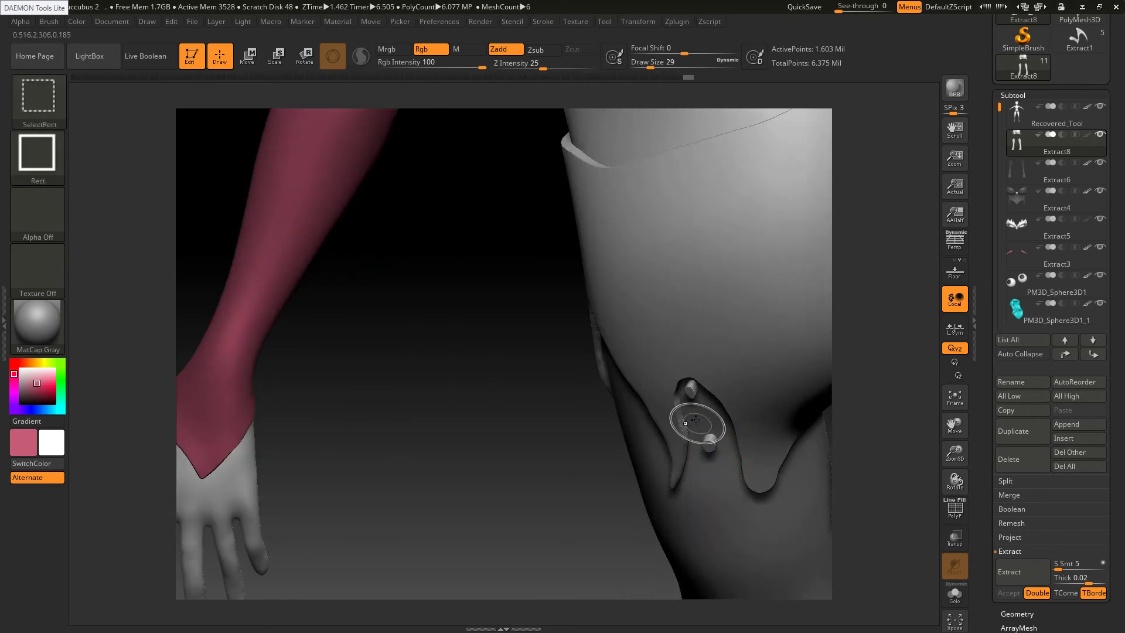
Hide the stray floating pieces in the shorts' thigh cutouts and delete the hidden geometry
{"action": "left_click_drag", "start_coordinate": [696, 419], "coordinate": [723, 471], "text": "ctrl+shift"}
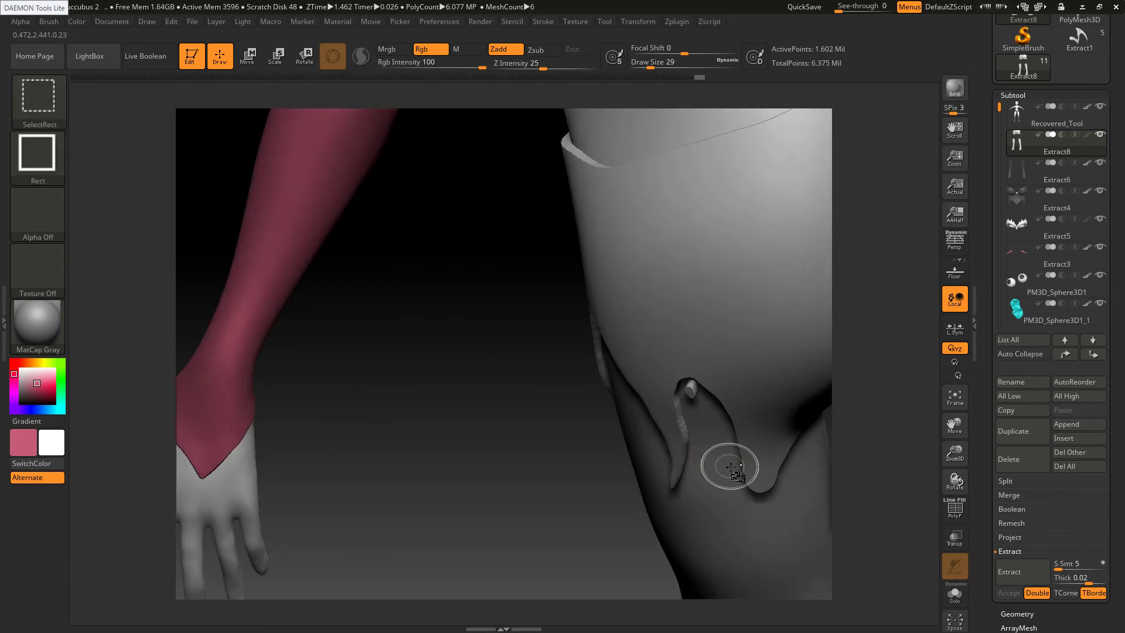
{"action": "right_click_drag", "start_coordinate": [690, 410], "coordinate": [698, 391]}
{"action": "key", "text": "ctrl+z"}
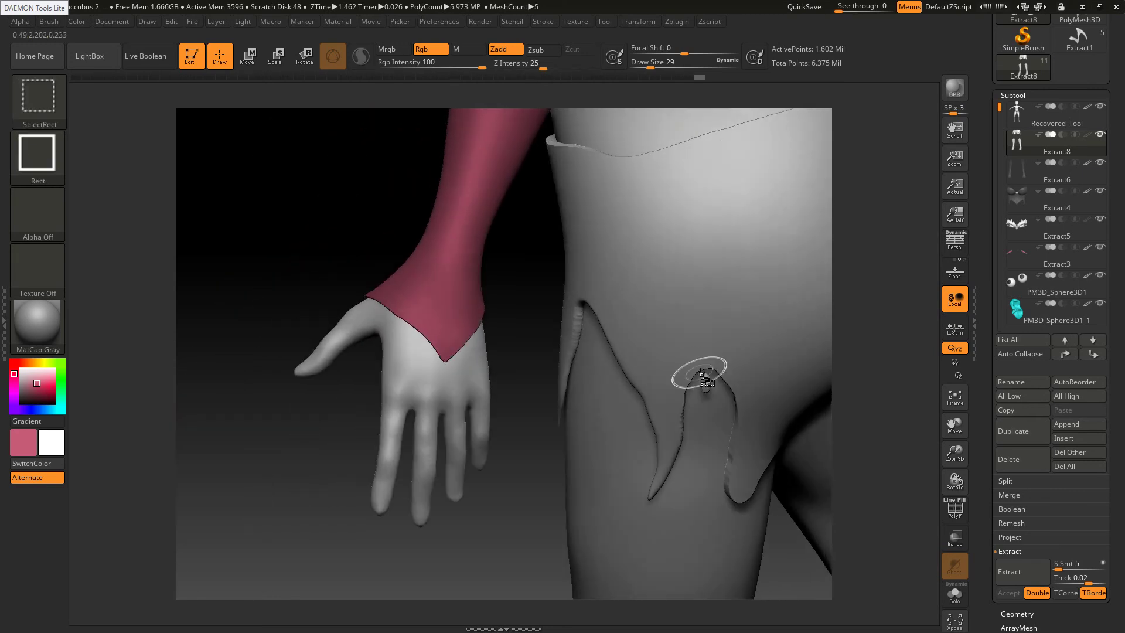
{"action": "left_click_drag", "start_coordinate": [699, 374], "coordinate": [722, 404], "text": "ctrl+shift"}
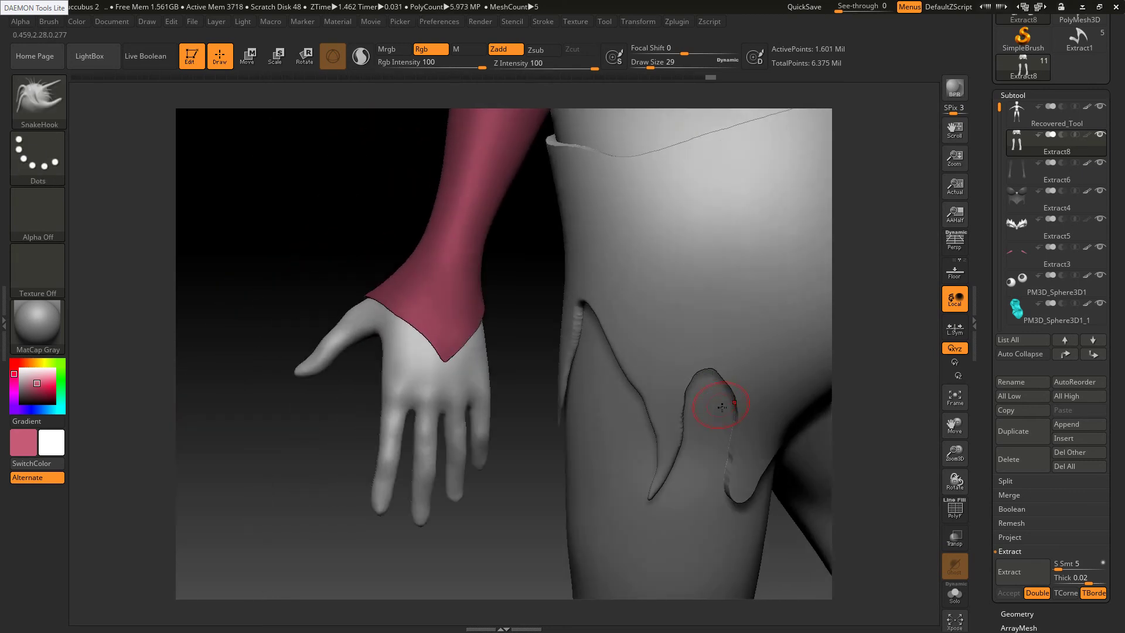
{"action": "key", "text": "ctrl+z"}
{"action": "key", "text": "ctrl+z"}
{"action": "key", "text": "ctrl+z"}
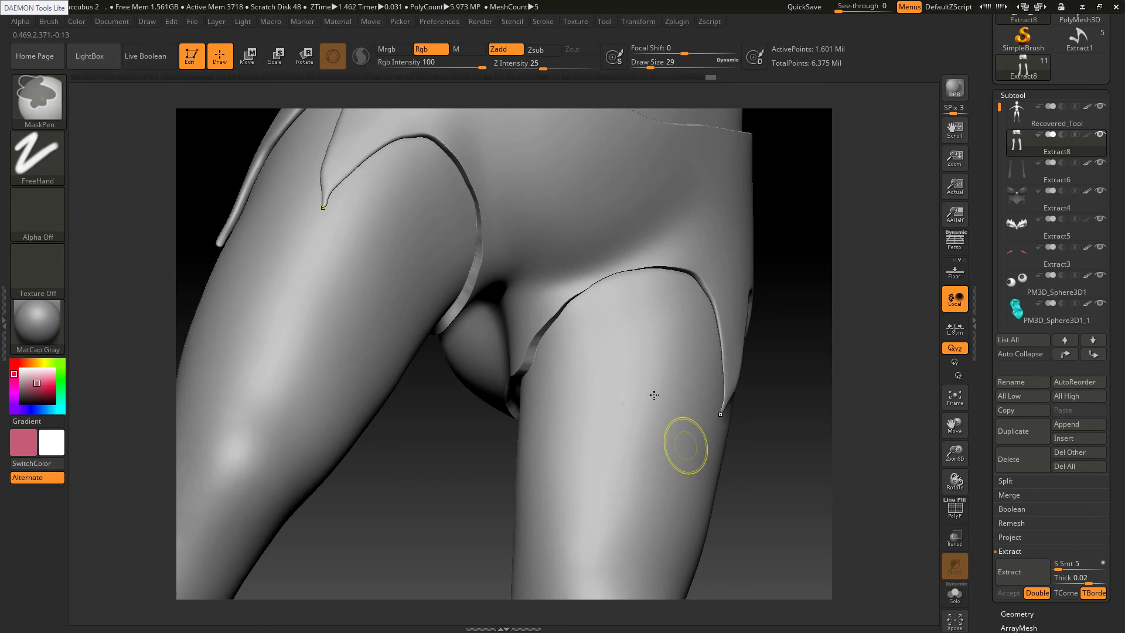
{"action": "key", "text": "ctrl+z"}
{"action": "key", "text": "ctrl+z"}
{"action": "key", "text": "ctrl+z"}
{"action": "key", "text": "ctrl+z"}
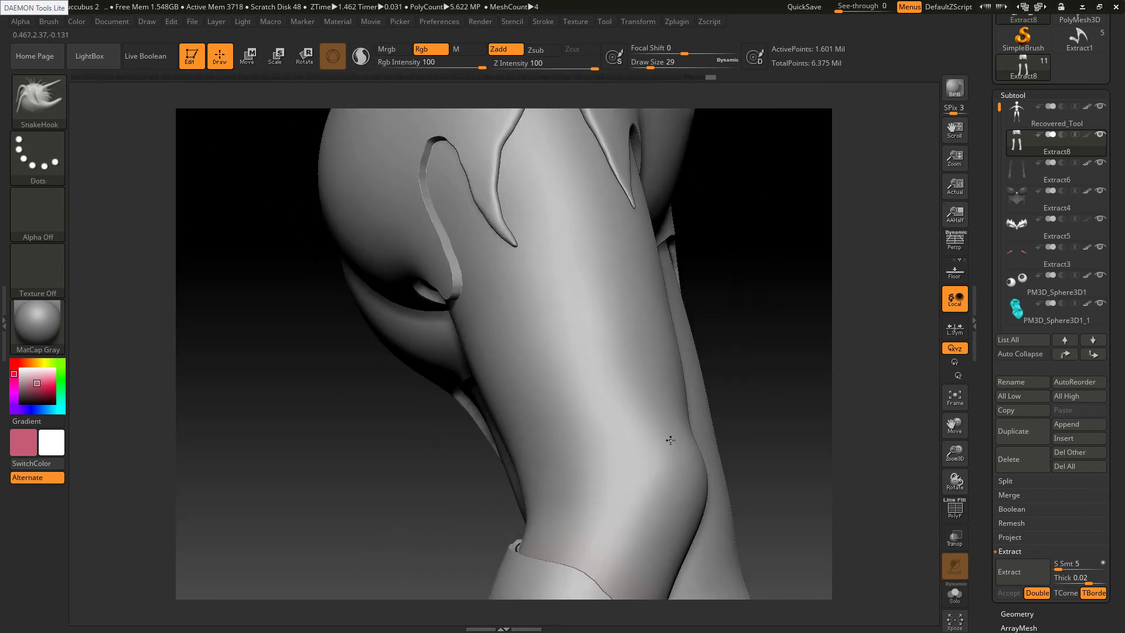
{"action": "key", "text": "ctrl+z"}
{"action": "key", "text": "ctrl+z"}
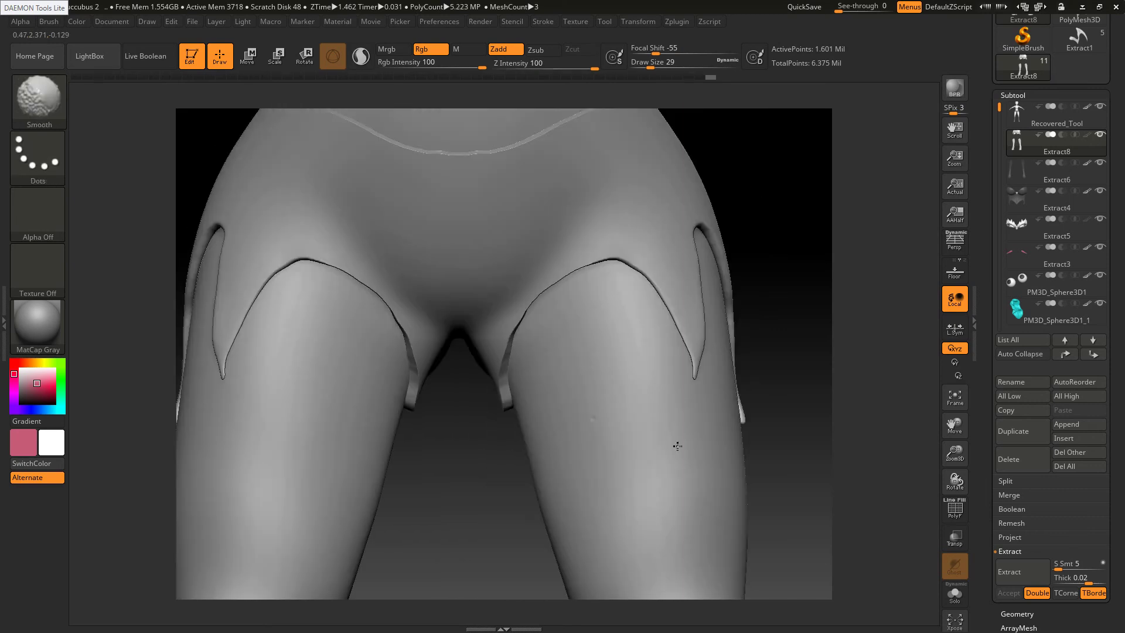
{"action": "left_click_drag", "start_coordinate": [1124, 533], "coordinate": [1089, 473]}
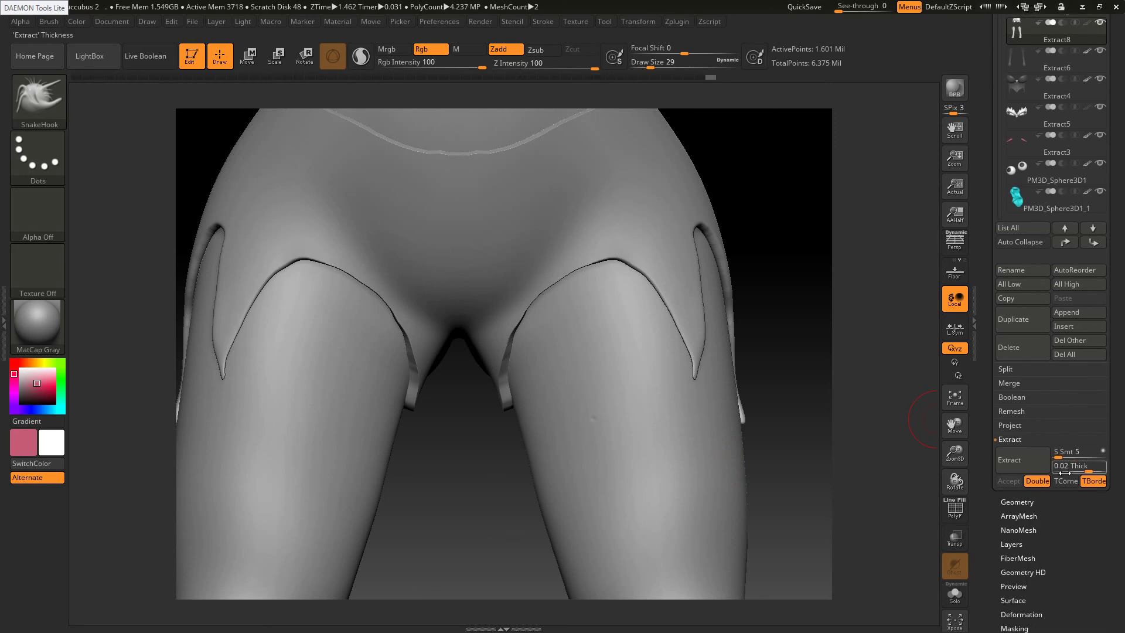
{"action": "left_click", "coordinate": [1017, 501]}
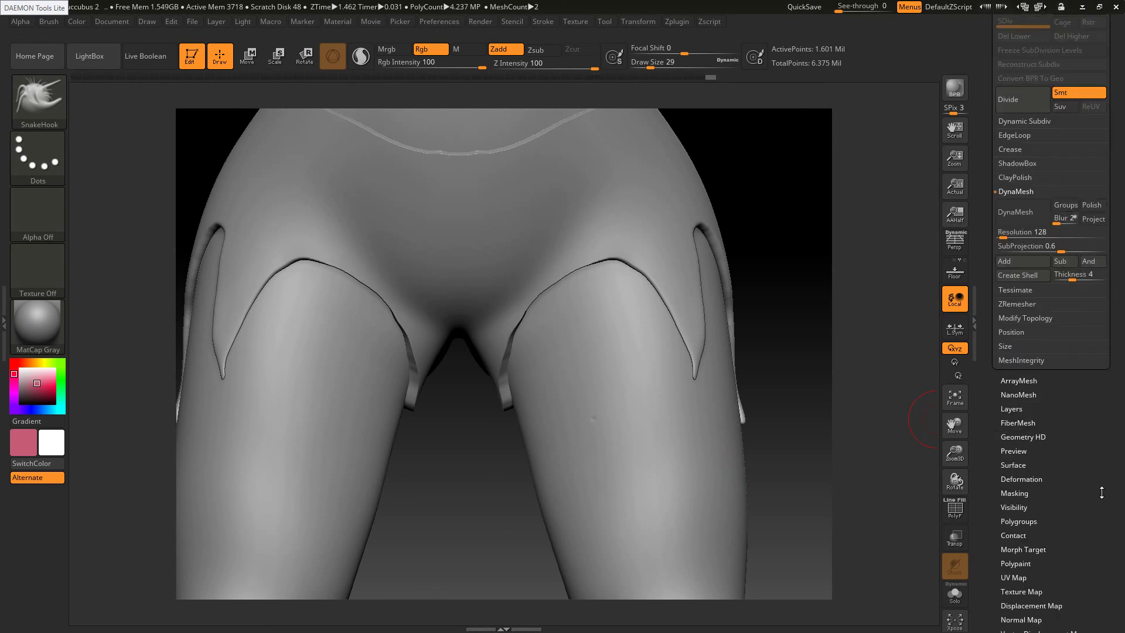
{"action": "left_click", "coordinate": [1019, 319]}
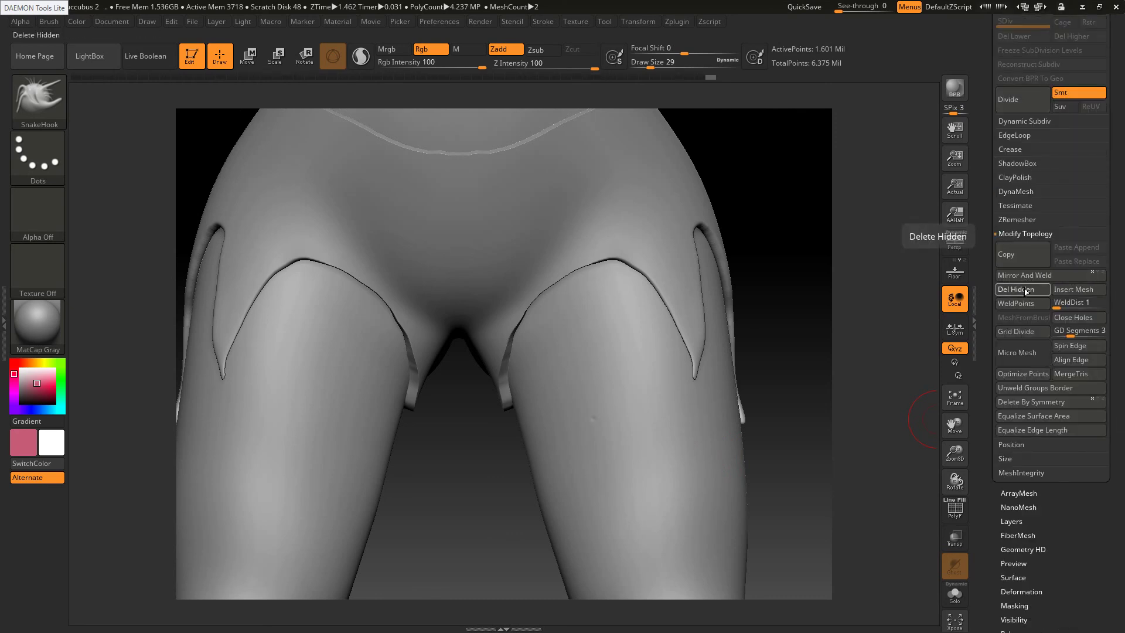
{"action": "left_click", "coordinate": [1026, 291]}
Smooth the shorts' inner-thigh hem beside the crotch from the front and from underneath
{"action": "right_click_drag", "start_coordinate": [527, 344], "coordinate": [523, 334]}
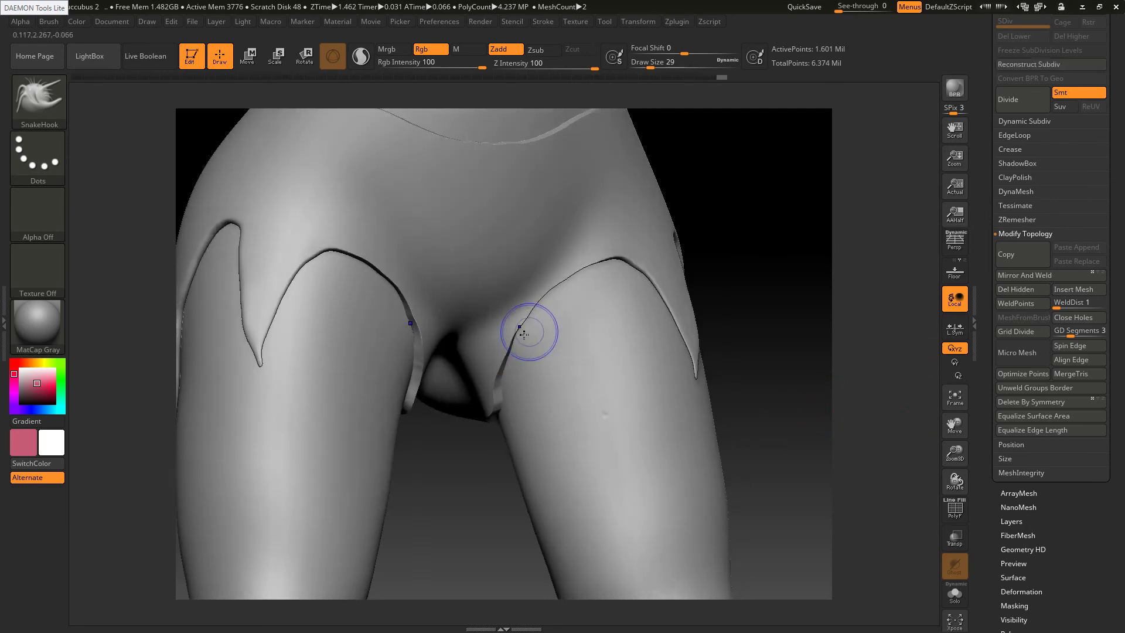
{"action": "left_click_drag", "start_coordinate": [524, 334], "coordinate": [504, 390], "text": "shift"}
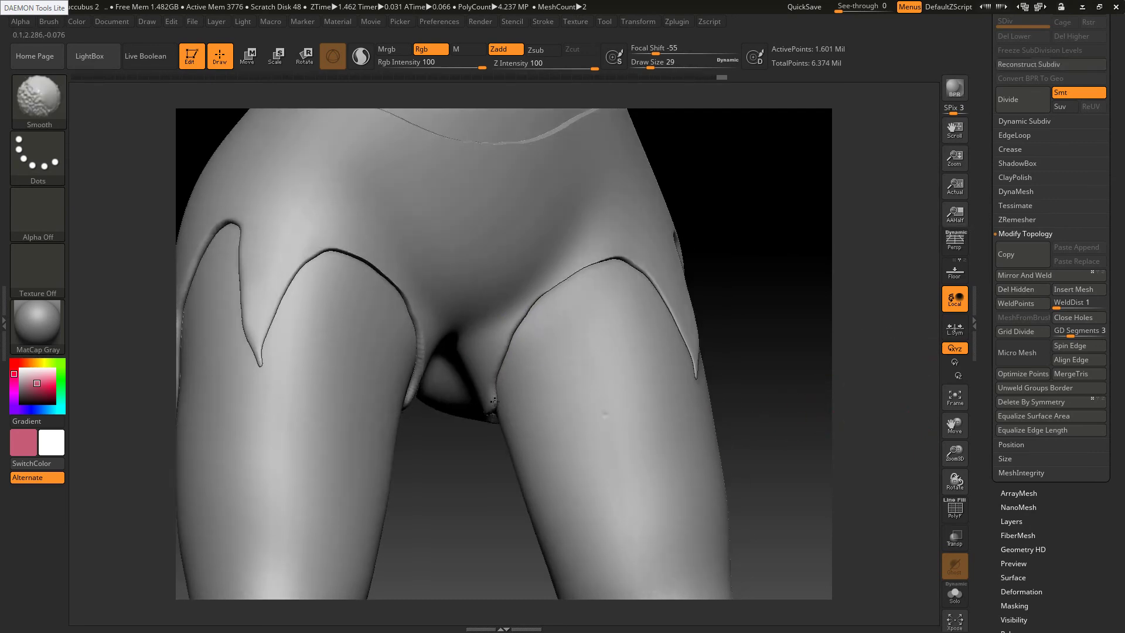
{"action": "mouse_move", "coordinate": [489, 378]}
{"action": "right_mouse_down"}
{"action": "mouse_move", "coordinate": [428, 325]}
{"action": "mouse_move", "coordinate": [457, 397]}
{"action": "right_mouse_up"}
{"action": "mouse_move", "coordinate": [440, 413]}
{"action": "left_mouse_down", "text": "shift"}
{"action": "mouse_move", "coordinate": [482, 426]}
{"action": "mouse_move", "coordinate": [459, 409]}
{"action": "mouse_move", "coordinate": [395, 419]}
{"action": "mouse_move", "coordinate": [476, 417]}
{"action": "left_mouse_up", "text": "shift"}
{"action": "mouse_move", "coordinate": [463, 419]}
{"action": "right_mouse_down"}
{"action": "mouse_move", "coordinate": [452, 409]}
{"action": "mouse_move", "coordinate": [477, 394]}
{"action": "right_mouse_up"}
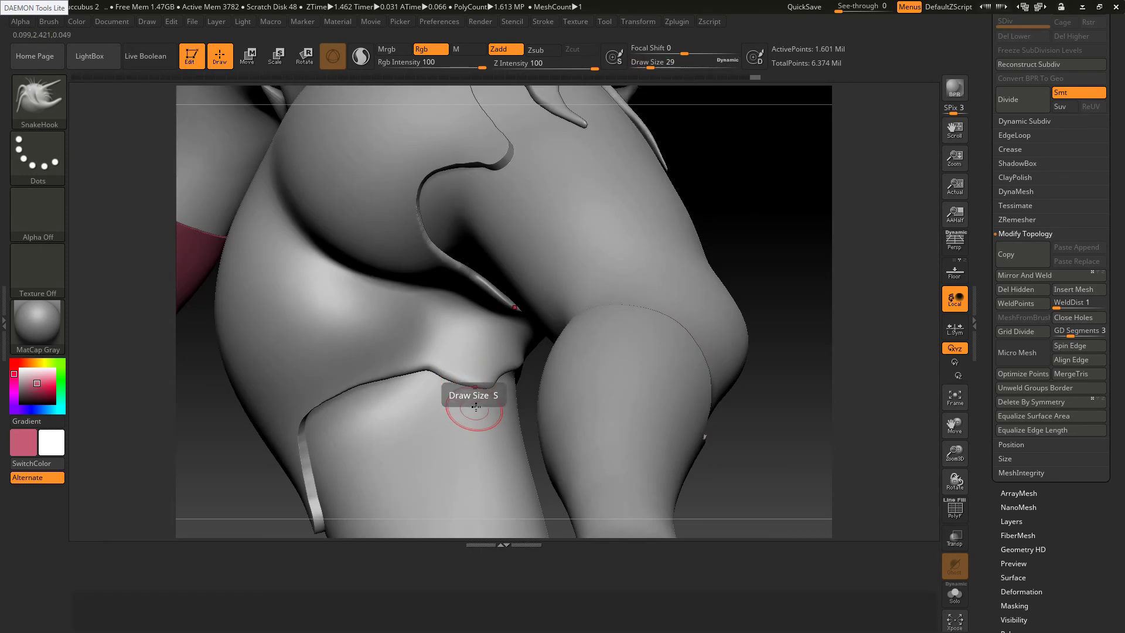
{"action": "key", "text": "b"}
{"action": "key", "text": "b"}
{"action": "key", "text": "v"}
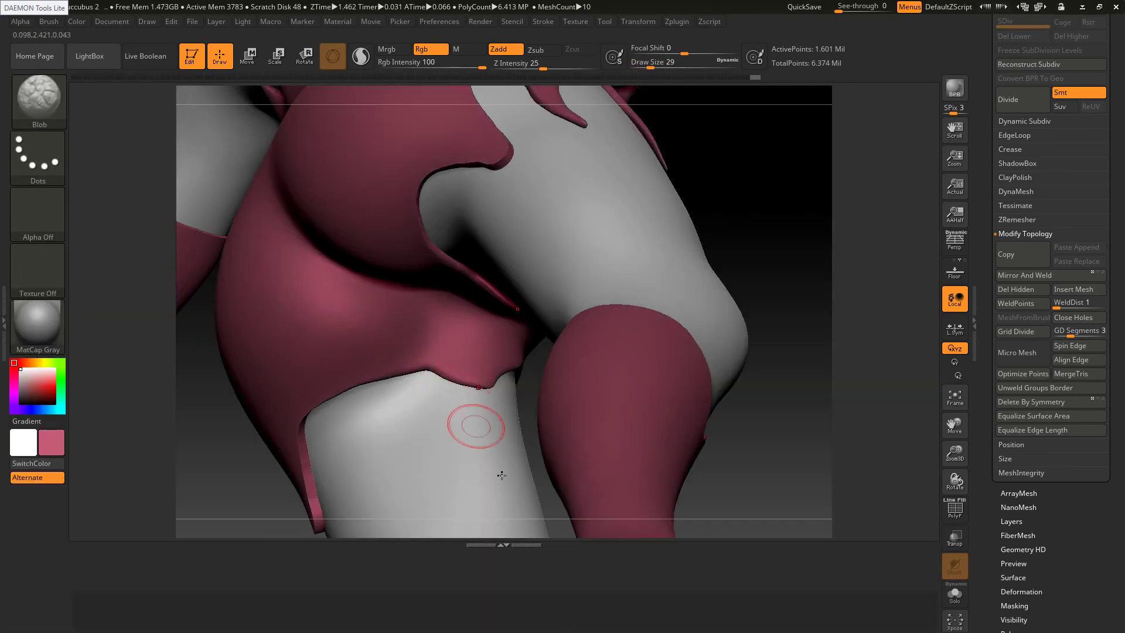
{"action": "key", "text": "v"}
{"action": "left_click", "coordinate": [508, 543]}
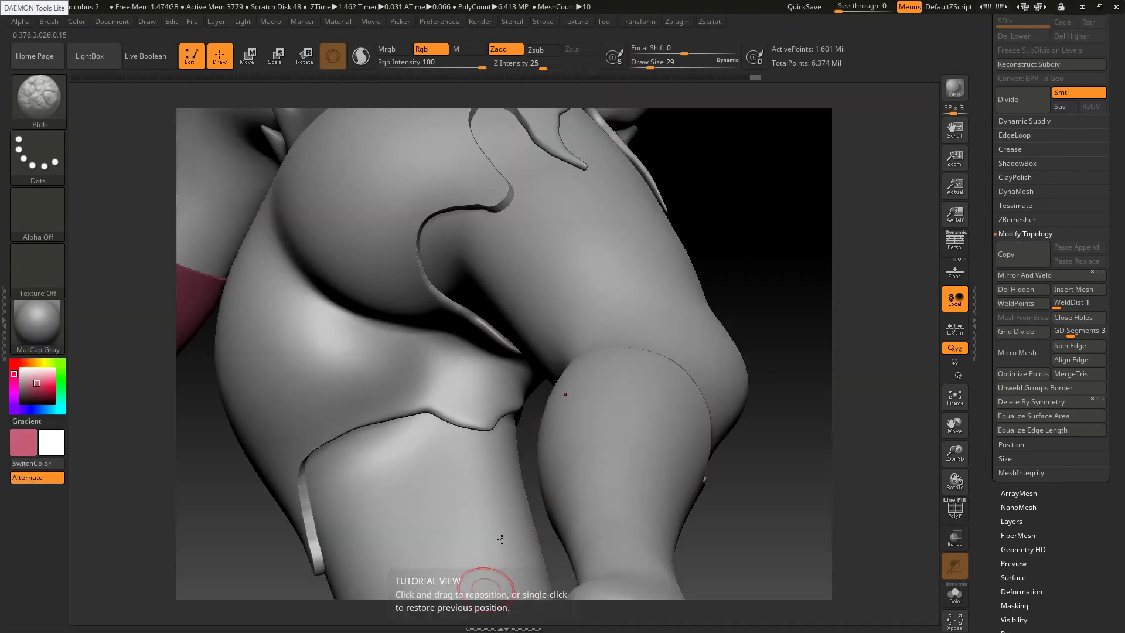
Pull the shorts' hem beneath the crotch into shape using the SnakeHook brush at draw size 35
{"action": "key", "text": "b"}
{"action": "key", "text": "s"}
{"action": "key", "text": "h"}
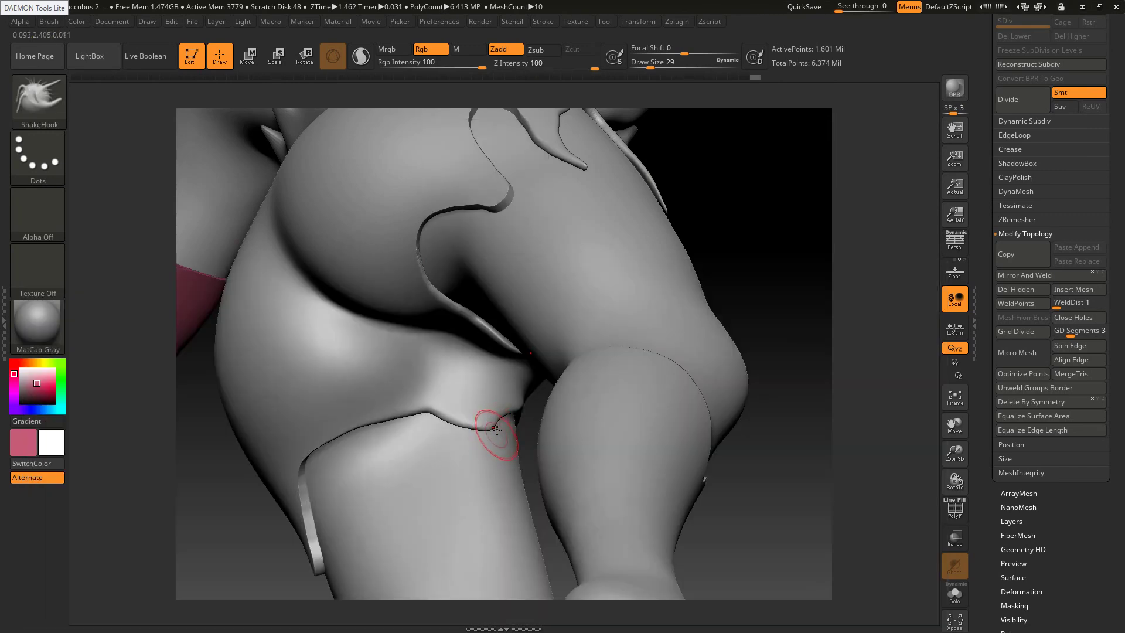
{"action": "key", "text": "s"}
{"action": "mouse_move", "coordinate": [486, 423]}
{"action": "left_mouse_down"}
{"action": "mouse_move", "coordinate": [494, 412]}
{"action": "mouse_move", "coordinate": [448, 420]}
{"action": "mouse_move", "coordinate": [528, 414]}
{"action": "left_mouse_up"}
{"action": "right_click_drag", "start_coordinate": [528, 414], "coordinate": [503, 413]}
{"action": "left_click_drag", "start_coordinate": [511, 408], "coordinate": [506, 416]}
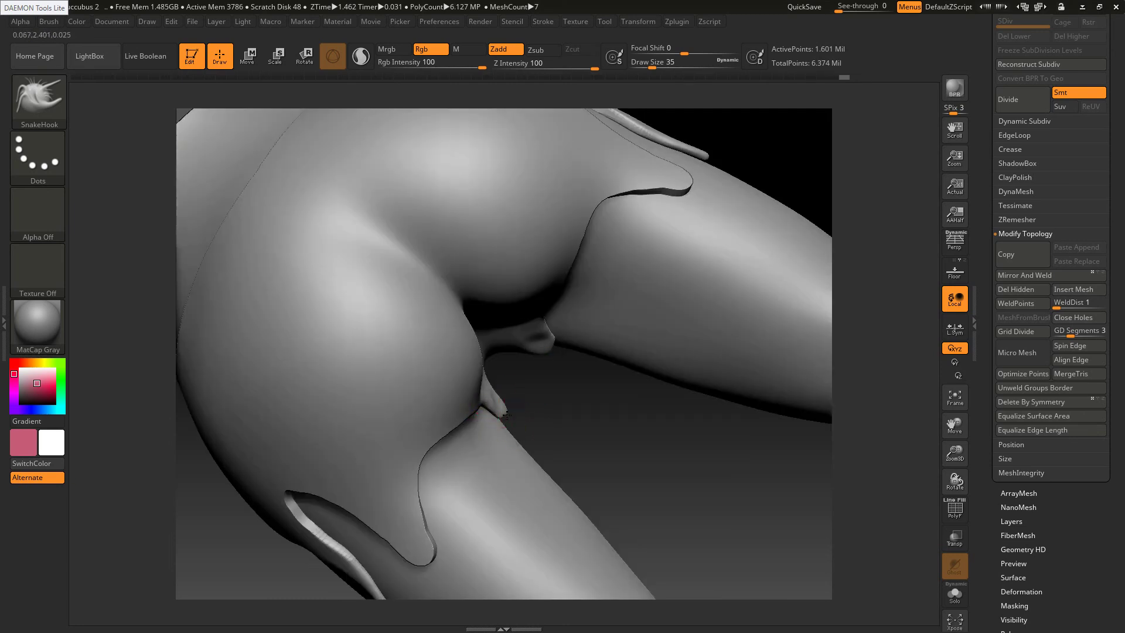
{"action": "right_click_drag", "start_coordinate": [514, 414], "coordinate": [510, 412]}
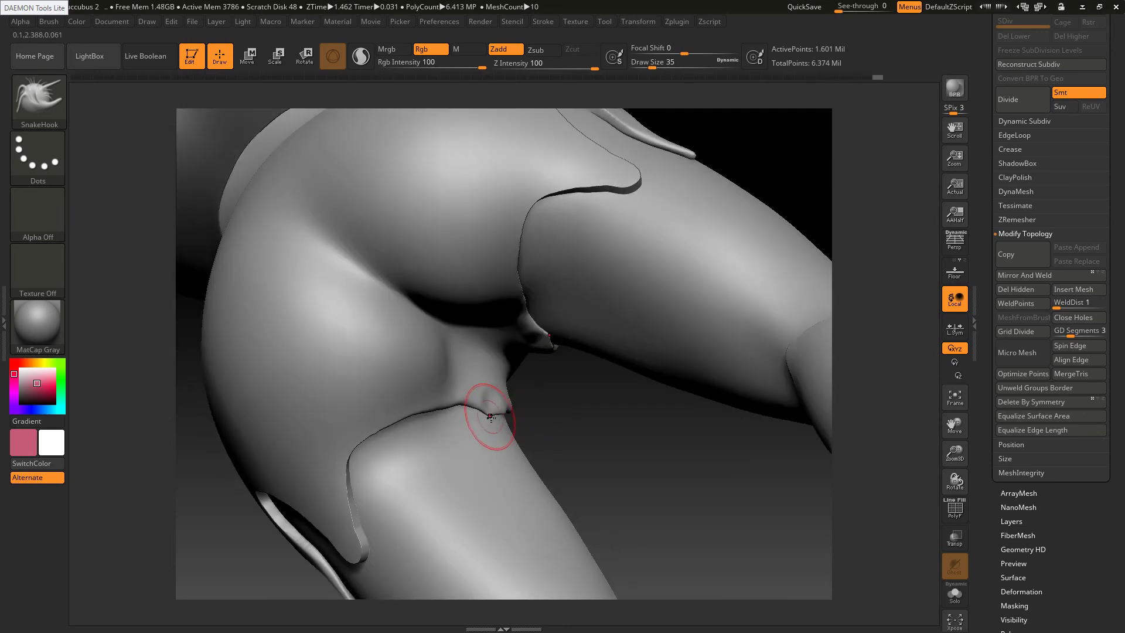
Adjust the inner-thigh tip beneath the crotch with SnakeHook and smooth its edge
{"action": "key", "text": "shift"}
{"action": "left_click_drag", "start_coordinate": [508, 406], "coordinate": [504, 404]}
{"action": "right_click_drag", "start_coordinate": [507, 405], "coordinate": [485, 399]}
{"action": "left_click_drag", "start_coordinate": [486, 398], "coordinate": [486, 402], "text": "shift"}
Remesh the shorts with DynaMesh at resolution 336
{"action": "mouse_move", "coordinate": [467, 364]}
{"action": "right_mouse_down", "text": "ctrl"}
{"action": "mouse_move", "coordinate": [555, 408]}
{"action": "mouse_move", "coordinate": [459, 409]}
{"action": "mouse_move", "coordinate": [740, 417]}
{"action": "right_mouse_up", "text": "ctrl"}
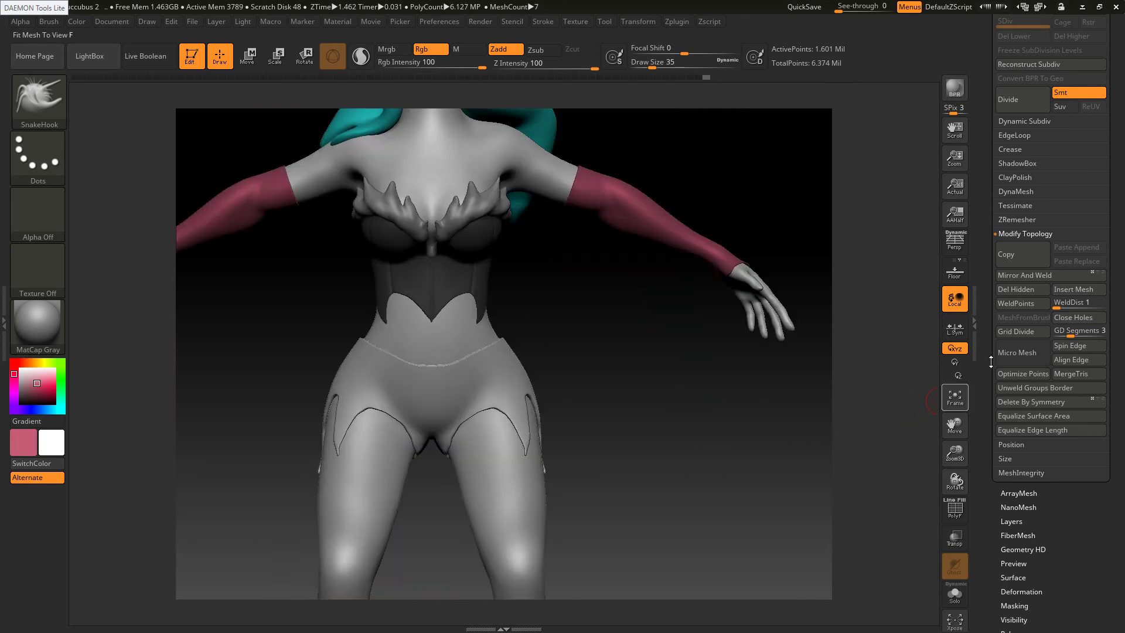
{"action": "scroll", "coordinate": [1075, 265], "scroll_direction": "up", "scroll_amount": 3}
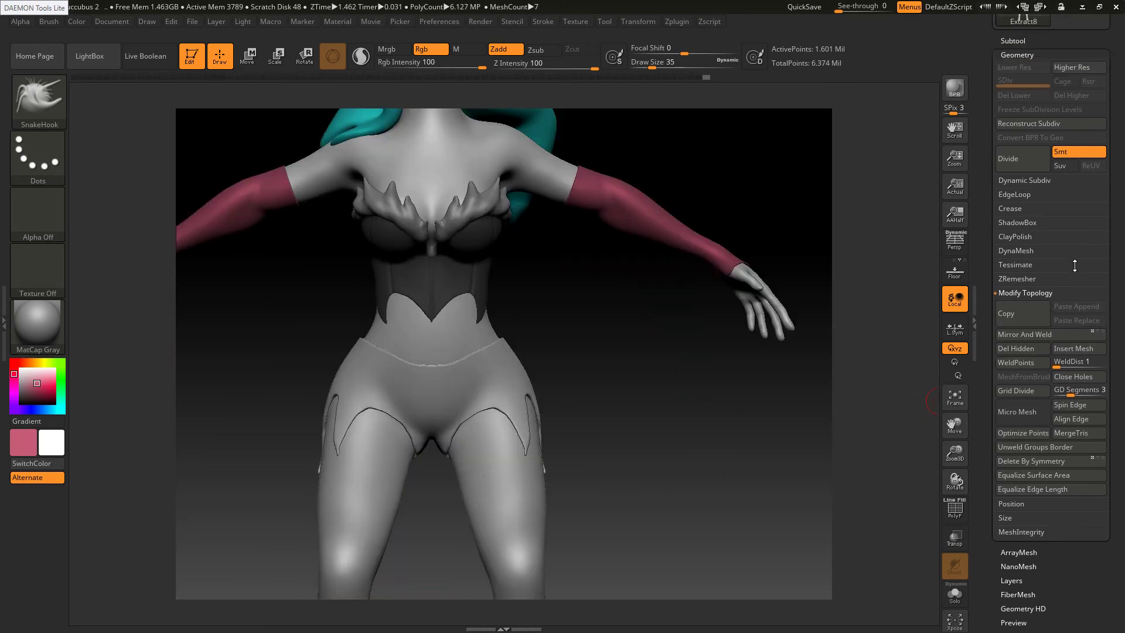
{"action": "left_click", "coordinate": [1017, 251]}
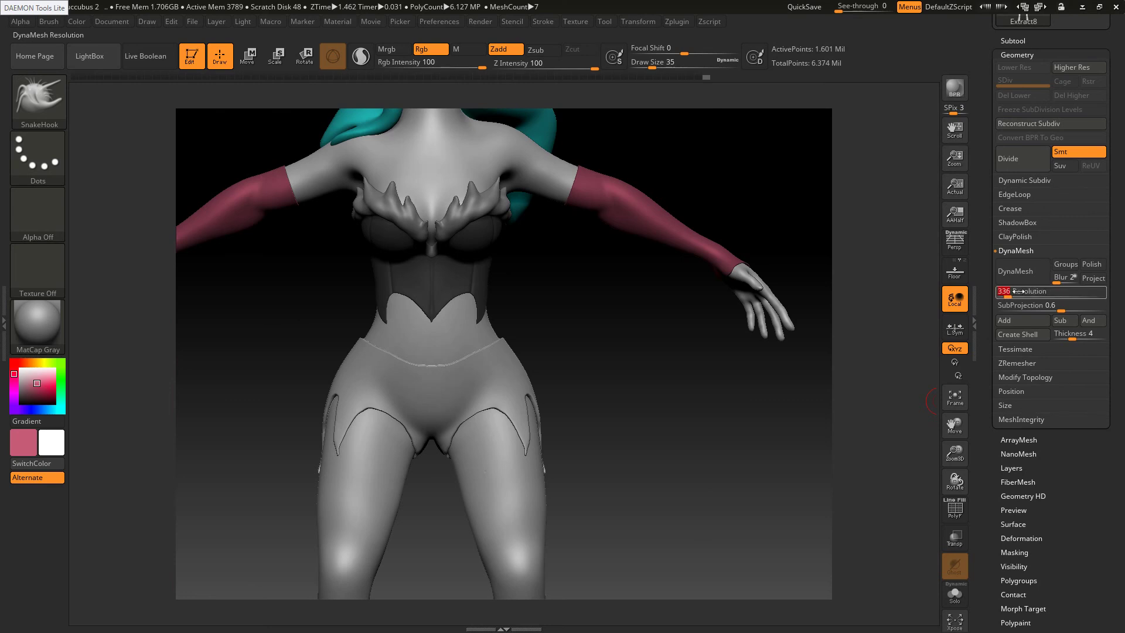
{"action": "left_click", "coordinate": [1027, 277]}
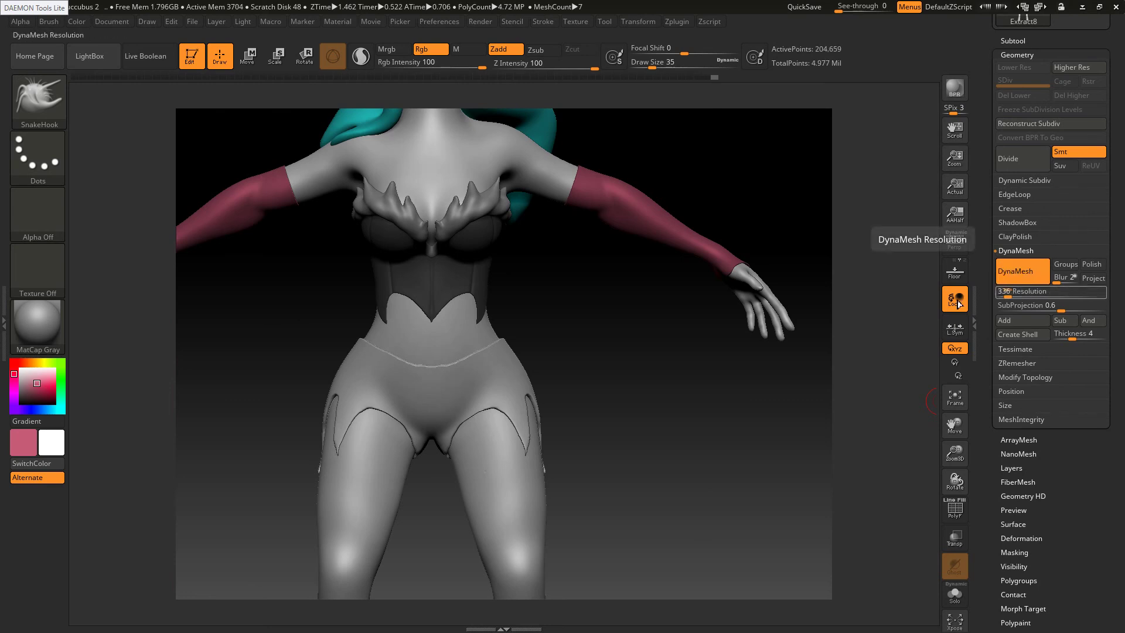
Smooth the remeshed shorts' edges around the crotch and inner thigh
{"action": "key", "text": "shift"}
{"action": "left_click_drag", "start_coordinate": [453, 442], "coordinate": [456, 459], "text": "shift"}
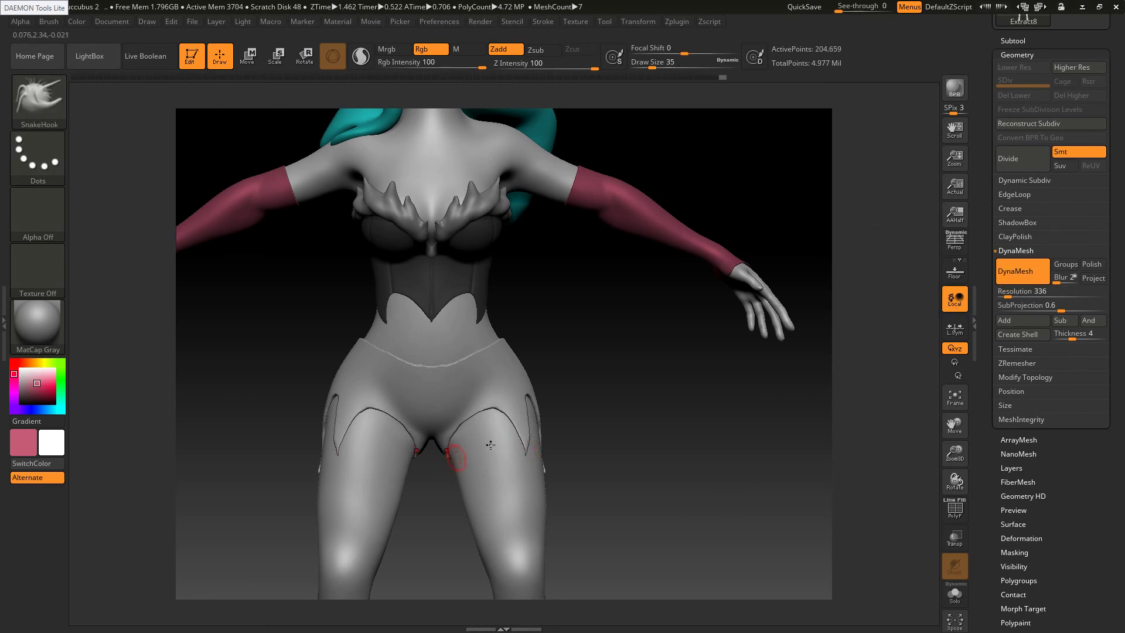
{"action": "left_click_drag", "start_coordinate": [578, 442], "coordinate": [668, 449]}
{"action": "key", "text": "shift"}
{"action": "right_click_drag", "start_coordinate": [447, 415], "coordinate": [442, 466]}
{"action": "key", "text": "shift"}
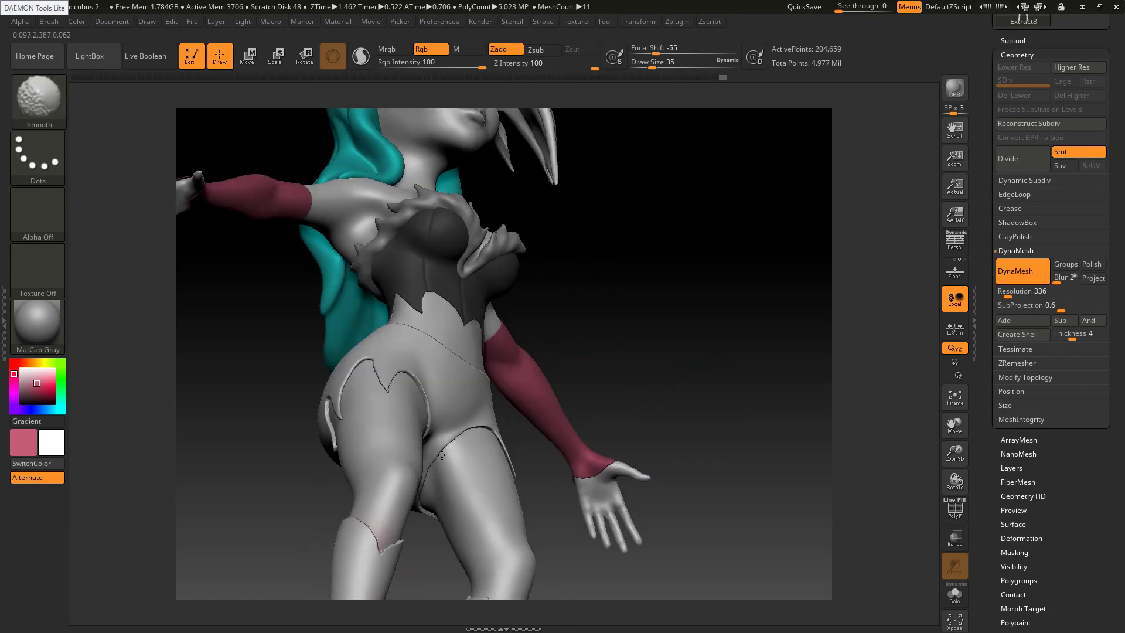
Smooth the hem below the buttock and around the shorts' rear thigh point
{"action": "mouse_move", "coordinate": [442, 455]}
{"action": "right_mouse_down"}
{"action": "mouse_move", "coordinate": [437, 475]}
{"action": "mouse_move", "coordinate": [428, 451]}
{"action": "mouse_move", "coordinate": [419, 515]}
{"action": "mouse_move", "coordinate": [408, 434]}
{"action": "right_mouse_up"}
{"action": "key", "text": "shift"}
{"action": "key", "text": "shift"}
{"action": "mouse_move", "coordinate": [407, 426]}
{"action": "left_mouse_down", "text": "shift"}
{"action": "mouse_move", "coordinate": [394, 441]}
{"action": "mouse_move", "coordinate": [399, 487]}
{"action": "left_mouse_up", "text": "shift"}
{"action": "right_click_drag", "start_coordinate": [389, 465], "coordinate": [372, 465]}
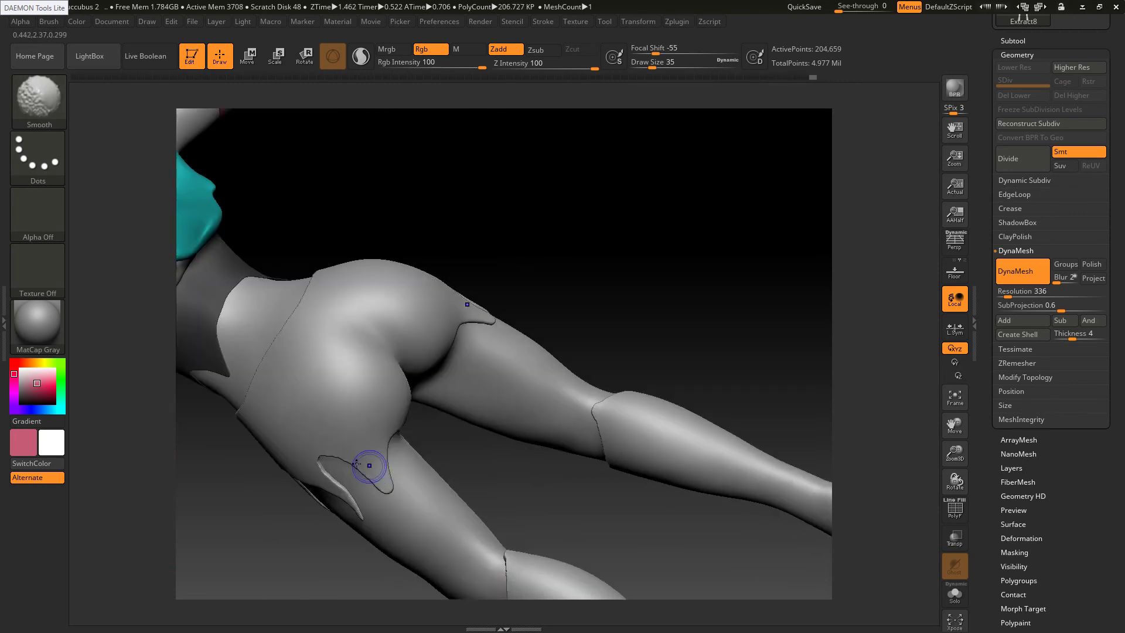
{"action": "key", "text": "ctrl"}
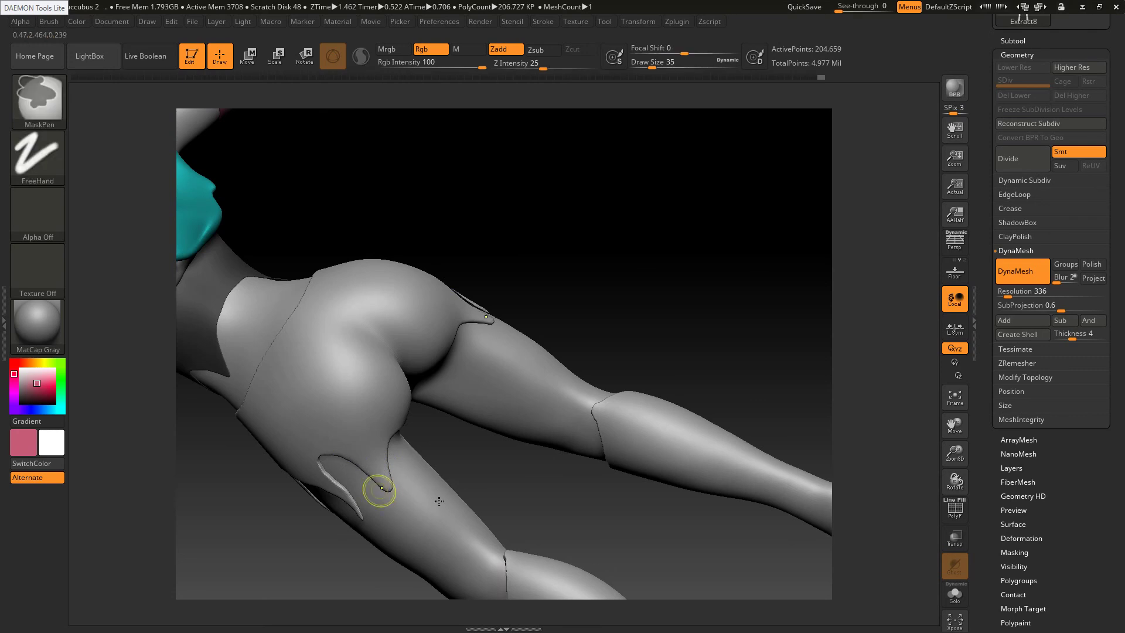
{"action": "mouse_move", "coordinate": [394, 487]}
{"action": "right_mouse_down", "text": "ctrl"}
{"action": "mouse_move", "coordinate": [377, 490]}
{"action": "mouse_move", "coordinate": [464, 515]}
{"action": "mouse_move", "coordinate": [452, 488]}
{"action": "right_mouse_up", "text": "ctrl"}
{"action": "mouse_move", "coordinate": [606, 517]}
{"action": "right_mouse_down", "text": "ctrl"}
{"action": "mouse_move", "coordinate": [619, 560]}
{"action": "mouse_move", "coordinate": [515, 453]}
{"action": "right_mouse_up", "text": "ctrl"}
{"action": "mouse_move", "coordinate": [475, 427]}
{"action": "left_mouse_down"}
{"action": "mouse_move", "coordinate": [490, 440]}
{"action": "mouse_move", "coordinate": [474, 434]}
{"action": "left_mouse_up"}
{"action": "key", "text": "ctrl"}
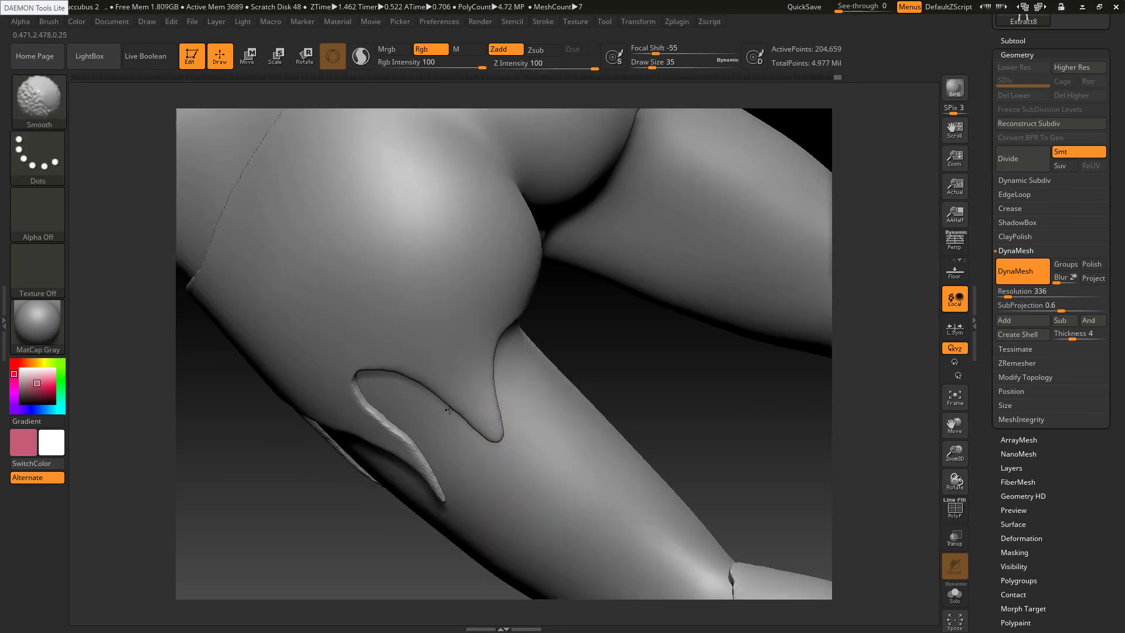
Sharpen the edge of the rear thigh point using the Pinch brush
{"action": "key", "text": "b"}
{"action": "key", "text": "p"}
{"action": "key", "text": "i"}
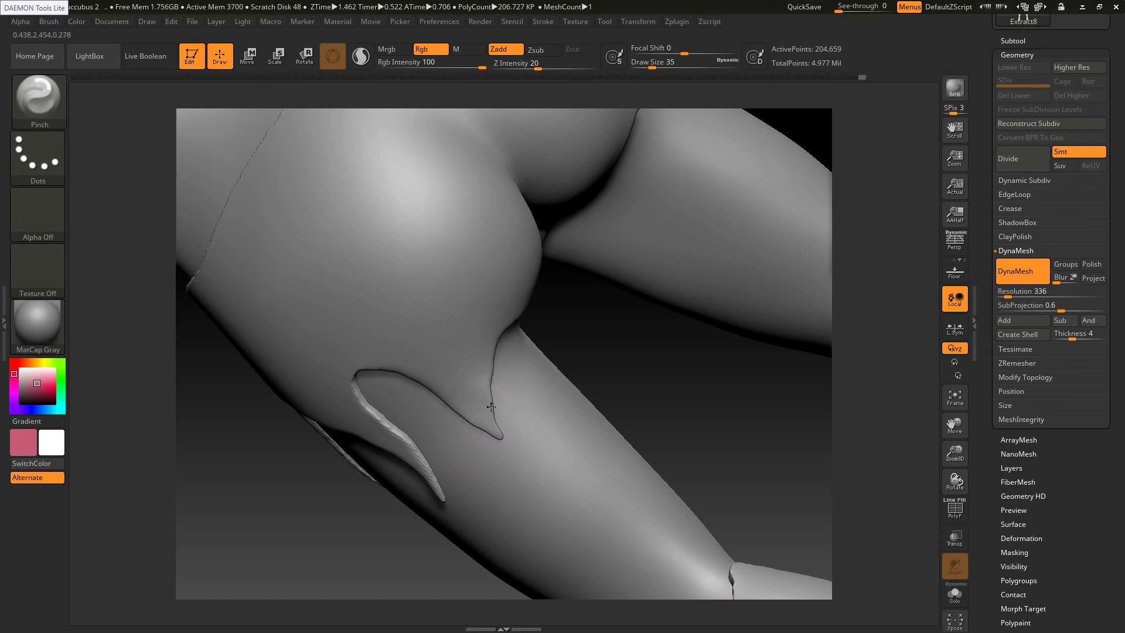
{"action": "left_click_drag", "start_coordinate": [491, 406], "coordinate": [489, 363]}
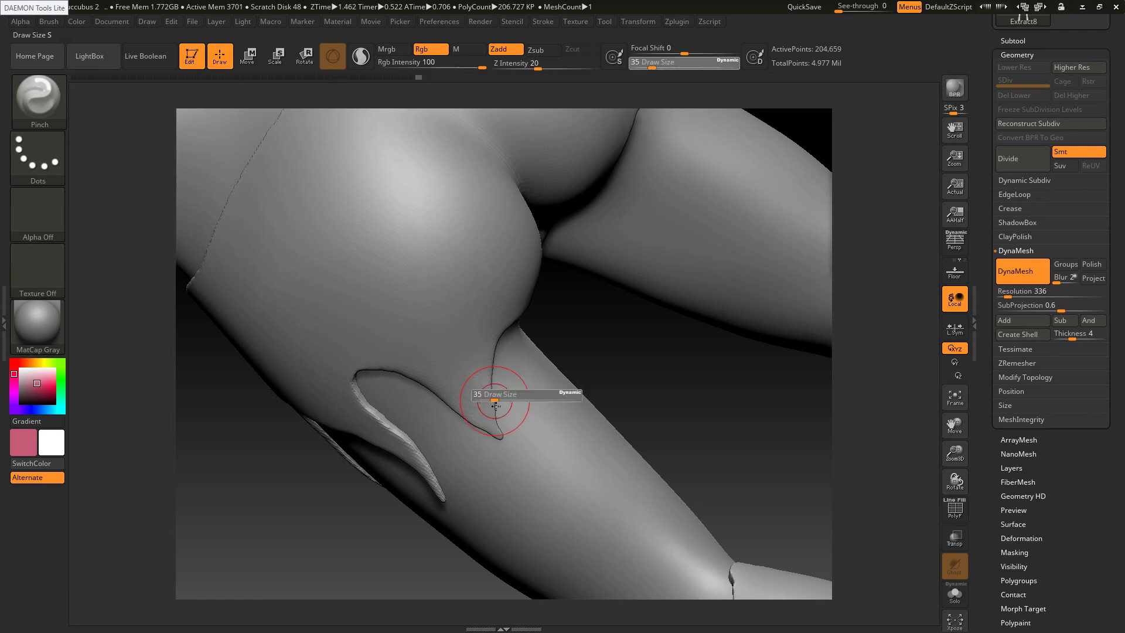
Pull the rear thigh point's edge towards its tip with the SnakeHook brush, undoing the last stroke
{"action": "key", "text": "b"}
{"action": "key", "text": "s"}
{"action": "key", "text": "h"}
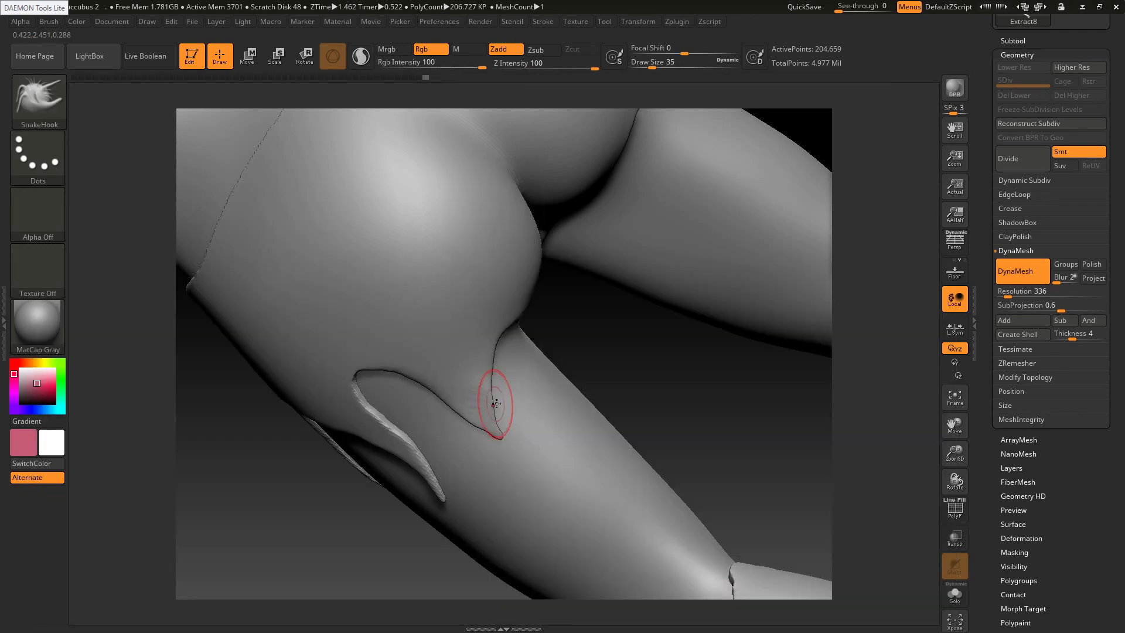
{"action": "left_click_drag", "start_coordinate": [492, 402], "coordinate": [499, 435]}
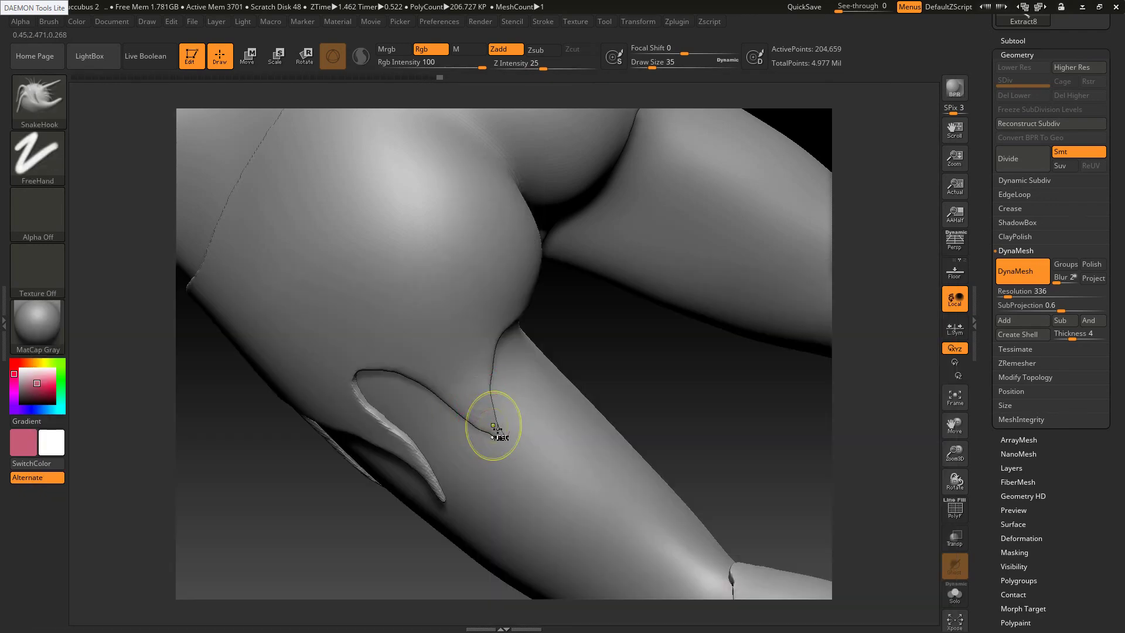
{"action": "key", "text": "ctrl+z"}
Smooth both edges of the rear thigh point and continue along the hem around the outer thigh
{"action": "left_click_drag", "start_coordinate": [485, 376], "coordinate": [472, 417], "text": "shift"}
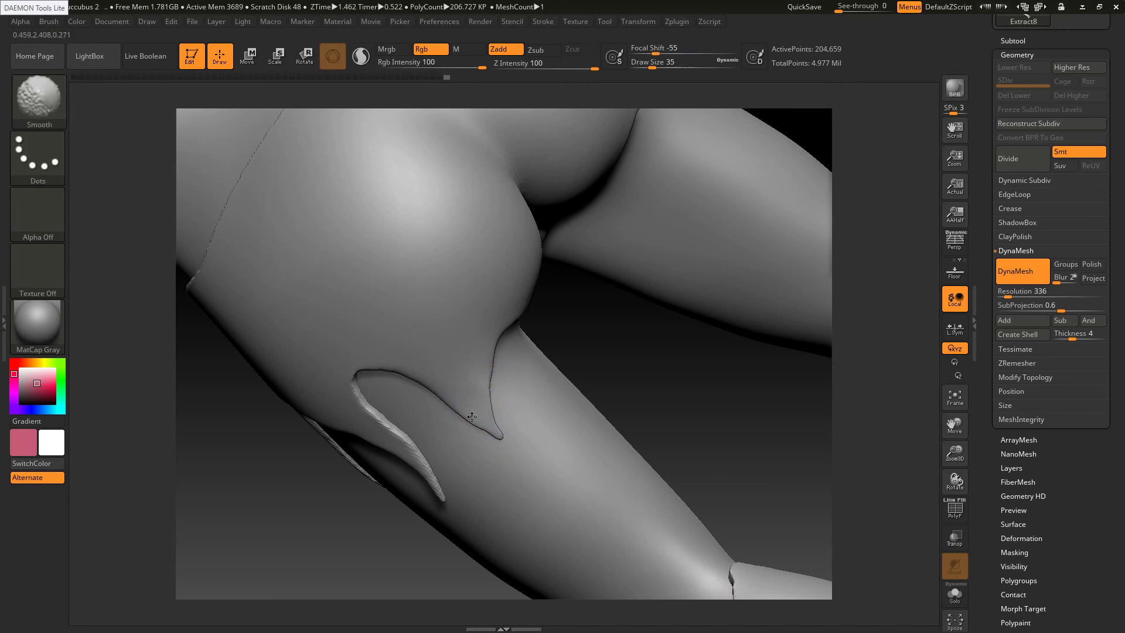
{"action": "left_click_drag", "start_coordinate": [492, 373], "coordinate": [484, 368], "text": "shift"}
{"action": "mouse_move", "coordinate": [418, 392]}
{"action": "right_mouse_down", "text": "alt"}
{"action": "mouse_move", "coordinate": [449, 354]}
{"action": "mouse_move", "coordinate": [436, 338]}
{"action": "right_mouse_up", "text": "alt"}
{"action": "mouse_move", "coordinate": [433, 332]}
{"action": "left_mouse_down", "text": "shift"}
{"action": "mouse_move", "coordinate": [419, 315]}
{"action": "mouse_move", "coordinate": [422, 385]}
{"action": "left_mouse_up", "text": "shift"}
{"action": "right_click_drag", "start_coordinate": [423, 387], "coordinate": [454, 384]}
{"action": "mouse_move", "coordinate": [405, 387]}
{"action": "left_mouse_down", "text": "shift"}
{"action": "mouse_move", "coordinate": [361, 379]}
{"action": "mouse_move", "coordinate": [374, 380]}
{"action": "left_mouse_up", "text": "shift"}
{"action": "mouse_move", "coordinate": [436, 414]}
{"action": "left_mouse_down", "text": "shift"}
{"action": "mouse_move", "coordinate": [355, 366]}
{"action": "mouse_move", "coordinate": [384, 376]}
{"action": "left_mouse_up", "text": "shift"}
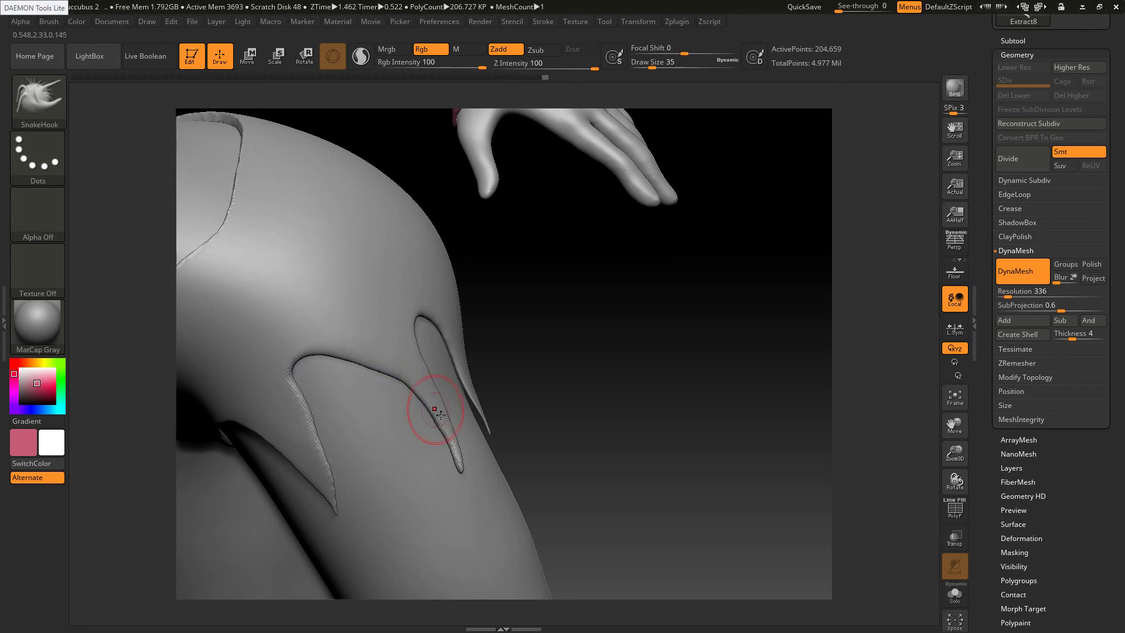
Smooth the edges of the outer and rear thigh points on the shorts, reducing the draw size to 20
{"action": "right_click_drag", "start_coordinate": [438, 414], "coordinate": [363, 407]}
{"action": "mouse_move", "coordinate": [435, 374]}
{"action": "left_mouse_down", "text": "shift"}
{"action": "mouse_move", "coordinate": [440, 415]}
{"action": "mouse_move", "coordinate": [421, 449]}
{"action": "mouse_move", "coordinate": [427, 359]}
{"action": "mouse_move", "coordinate": [384, 317]}
{"action": "mouse_move", "coordinate": [420, 469]}
{"action": "mouse_move", "coordinate": [426, 462]}
{"action": "left_mouse_up", "text": "shift"}
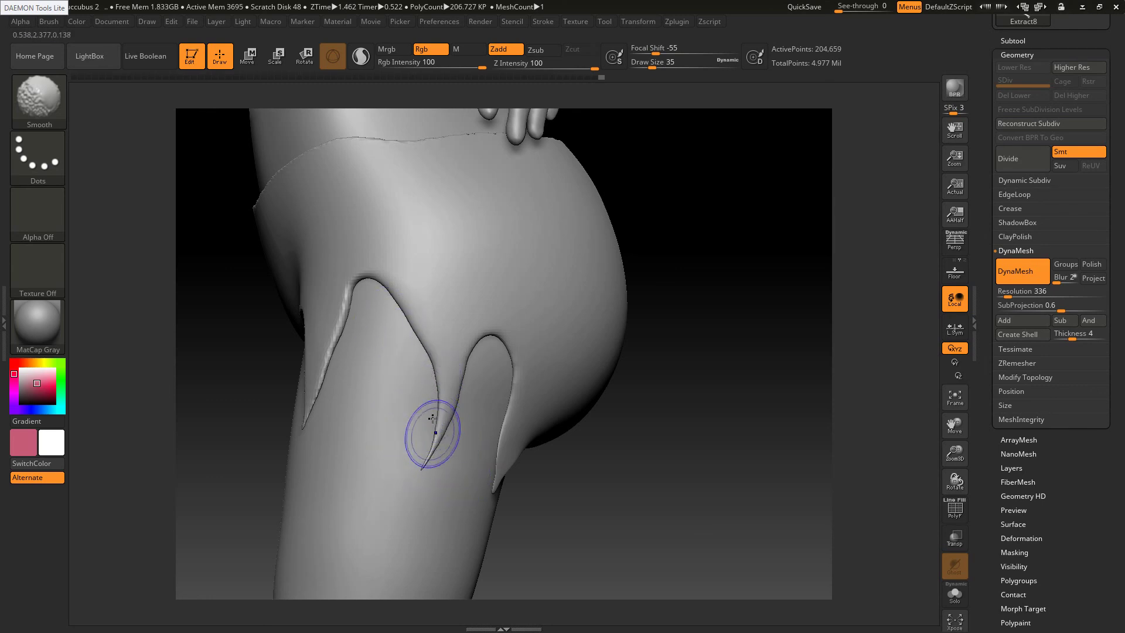
{"action": "key", "text": "s"}
{"action": "mouse_move", "coordinate": [431, 420]}
{"action": "left_mouse_down"}
{"action": "mouse_move", "coordinate": [423, 430]}
{"action": "mouse_move", "coordinate": [434, 434]}
{"action": "mouse_move", "coordinate": [439, 399]}
{"action": "left_mouse_up"}
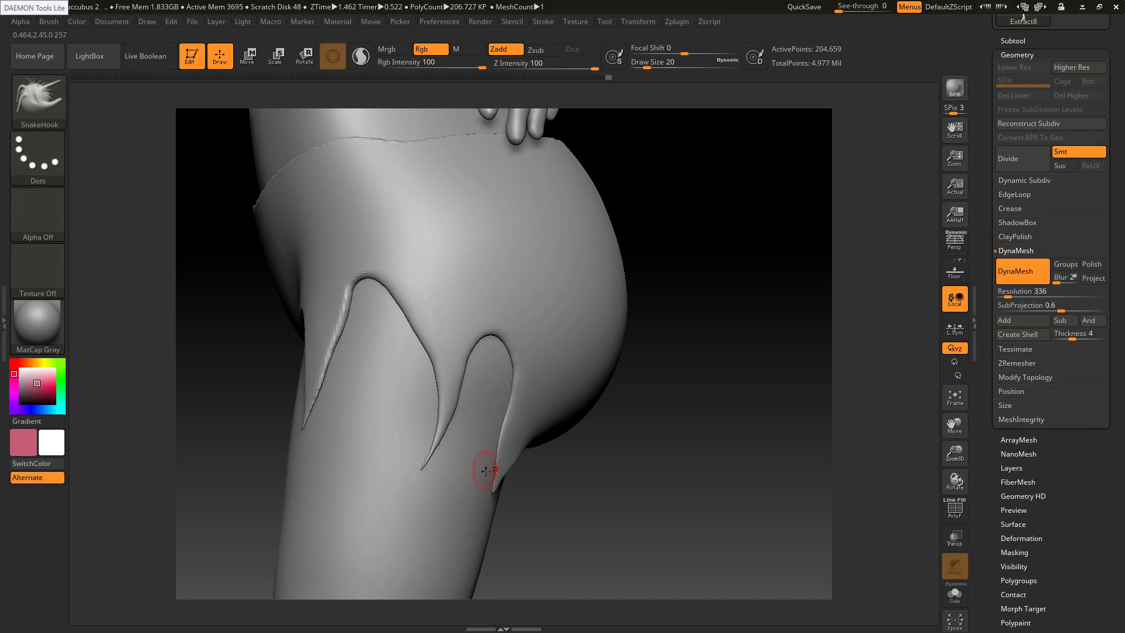
{"action": "mouse_move", "coordinate": [487, 469]}
{"action": "right_mouse_down"}
{"action": "mouse_move", "coordinate": [496, 479]}
{"action": "mouse_move", "coordinate": [476, 478]}
{"action": "right_mouse_up"}
{"action": "left_click_drag", "start_coordinate": [497, 484], "coordinate": [502, 437], "text": "shift"}
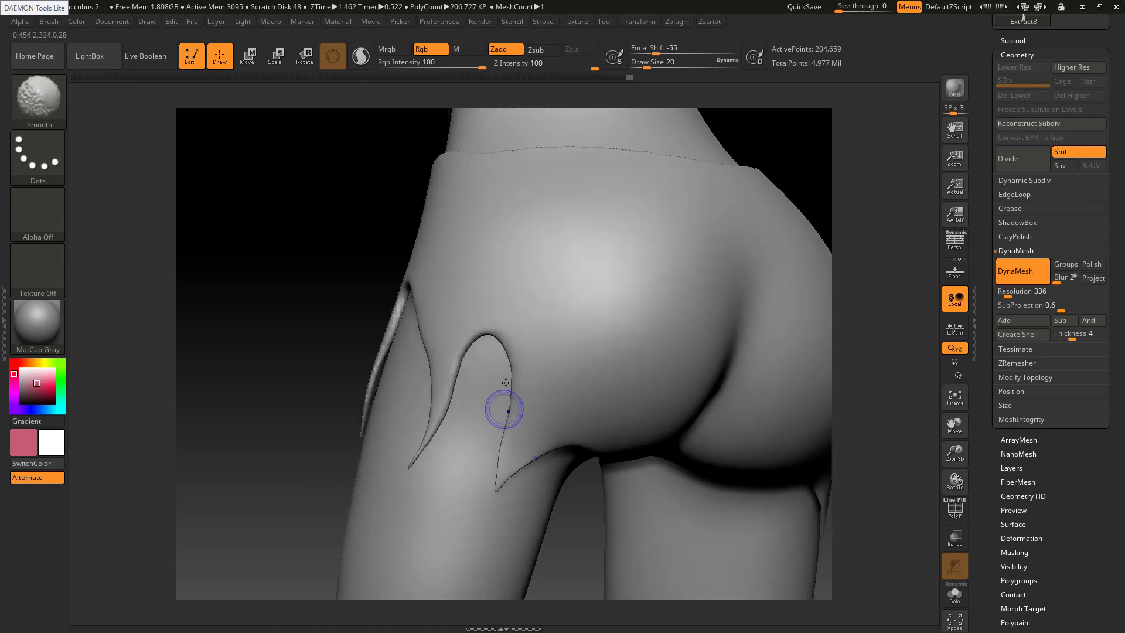
Smooth both edges and the tip of the front thigh point, continuing up to the adjoining hem arch
{"action": "right_click_drag", "start_coordinate": [465, 384], "coordinate": [562, 382]}
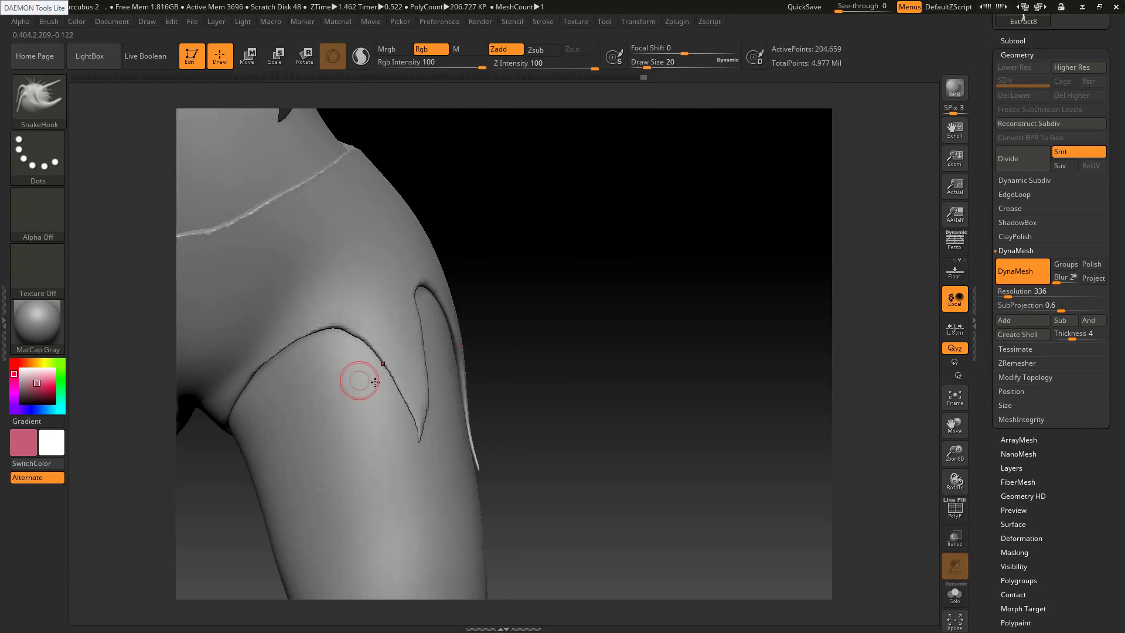
{"action": "mouse_move", "coordinate": [372, 348]}
{"action": "left_mouse_down", "text": "shift"}
{"action": "mouse_move", "coordinate": [402, 394]}
{"action": "mouse_move", "coordinate": [404, 385]}
{"action": "left_mouse_up", "text": "shift"}
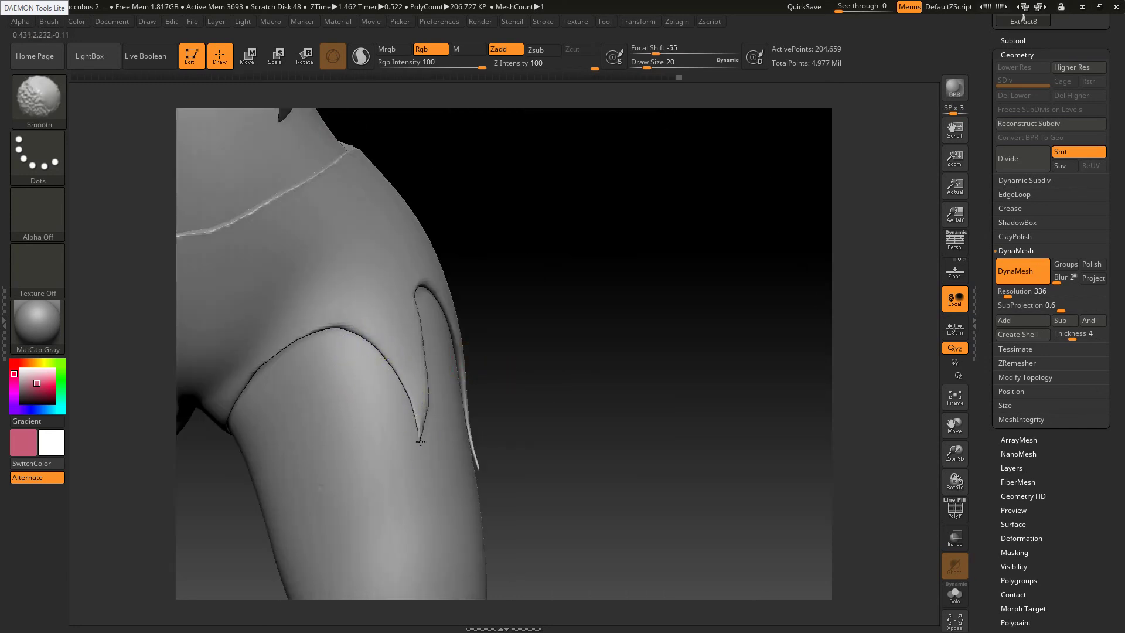
{"action": "left_click_drag", "start_coordinate": [420, 440], "coordinate": [418, 435], "text": "shift"}
{"action": "right_click_drag", "start_coordinate": [405, 405], "coordinate": [382, 421]}
{"action": "mouse_move", "coordinate": [432, 412]}
{"action": "left_mouse_down", "text": "shift"}
{"action": "mouse_move", "coordinate": [430, 338]}
{"action": "mouse_move", "coordinate": [429, 355]}
{"action": "left_mouse_up", "text": "shift"}
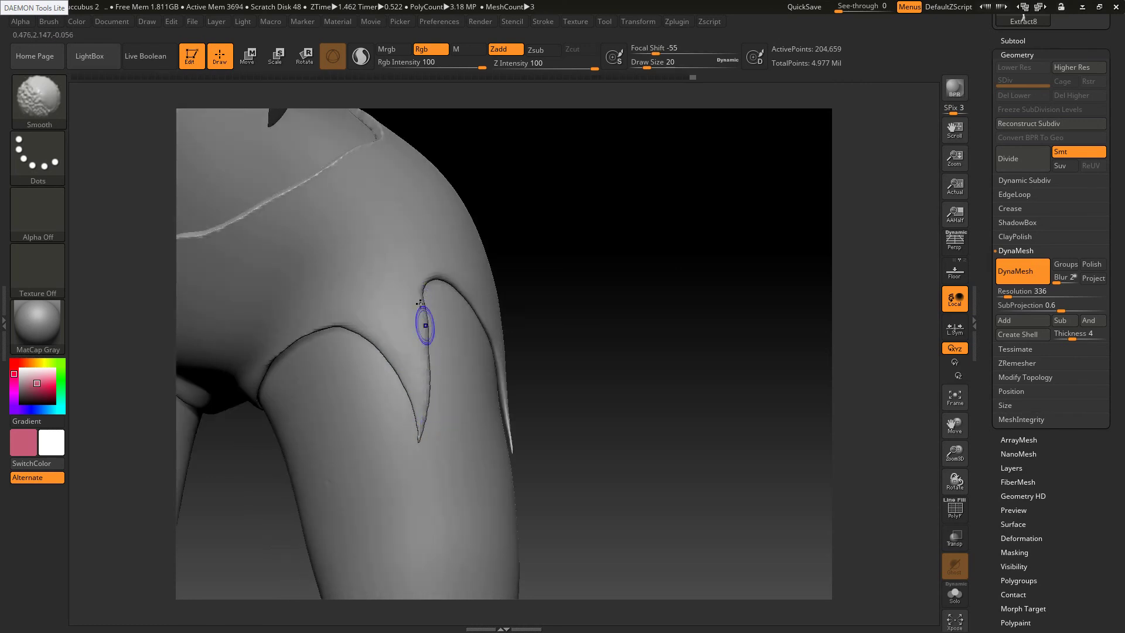
{"action": "left_click_drag", "start_coordinate": [421, 304], "coordinate": [423, 289], "text": "shift"}
Adjust the shorts' inner hem near the crotch with the SnakeHook brush at draw size 35, undoing the last stroke
{"action": "right_click_drag", "start_coordinate": [394, 402], "coordinate": [342, 250], "text": "ctrl"}
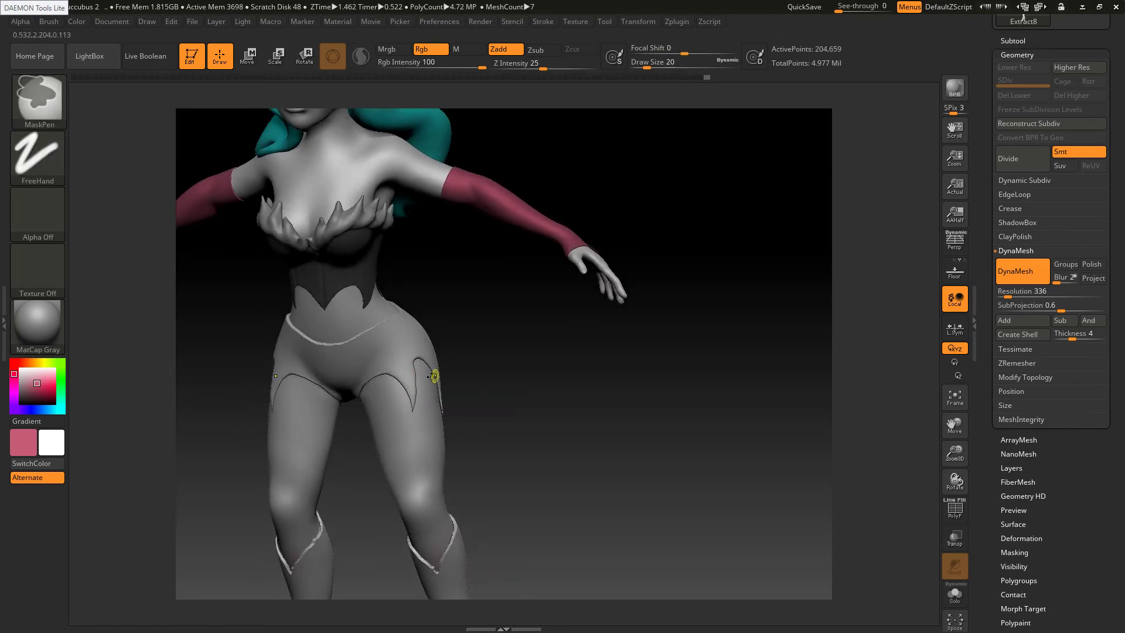
{"action": "right_click_drag", "start_coordinate": [435, 377], "coordinate": [416, 377], "text": "ctrl"}
{"action": "left_click_drag", "start_coordinate": [410, 384], "coordinate": [403, 364]}
{"action": "mouse_move", "coordinate": [382, 368]}
{"action": "right_mouse_down", "text": "ctrl"}
{"action": "mouse_move", "coordinate": [408, 364]}
{"action": "mouse_move", "coordinate": [389, 418]}
{"action": "mouse_move", "coordinate": [307, 389]}
{"action": "right_mouse_up", "text": "ctrl"}
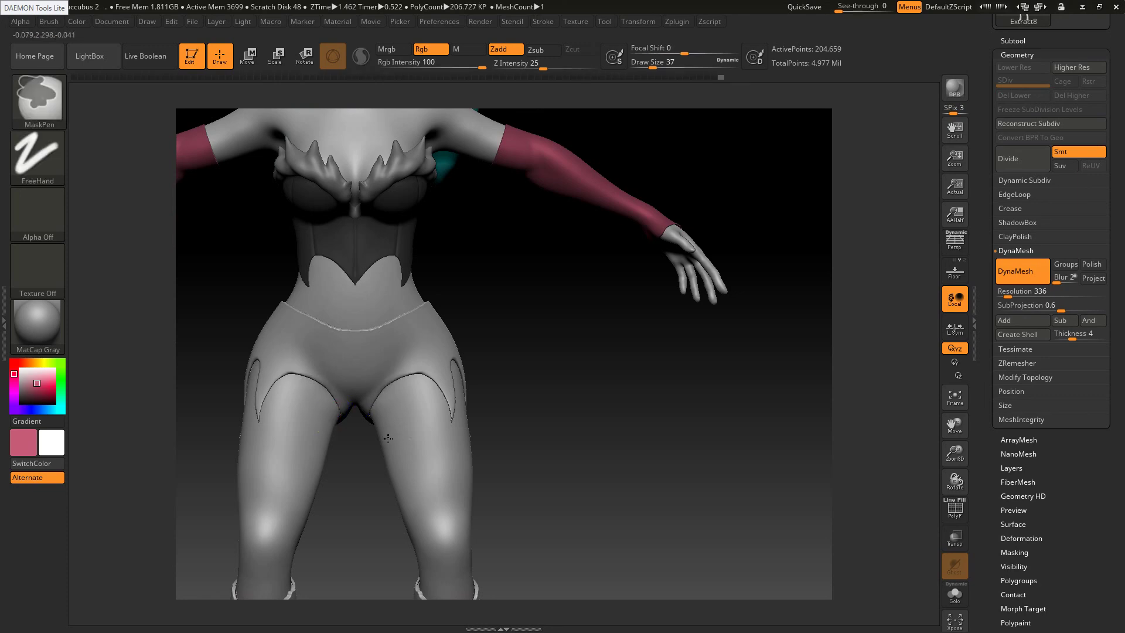
{"action": "mouse_move", "coordinate": [322, 418]}
{"action": "right_mouse_down", "text": "ctrl"}
{"action": "mouse_move", "coordinate": [354, 432]}
{"action": "mouse_move", "coordinate": [284, 432]}
{"action": "right_mouse_up", "text": "ctrl"}
{"action": "key", "text": "b"}
{"action": "key", "text": "s"}
{"action": "key", "text": "h"}
{"action": "left_click_drag", "start_coordinate": [280, 427], "coordinate": [272, 418]}
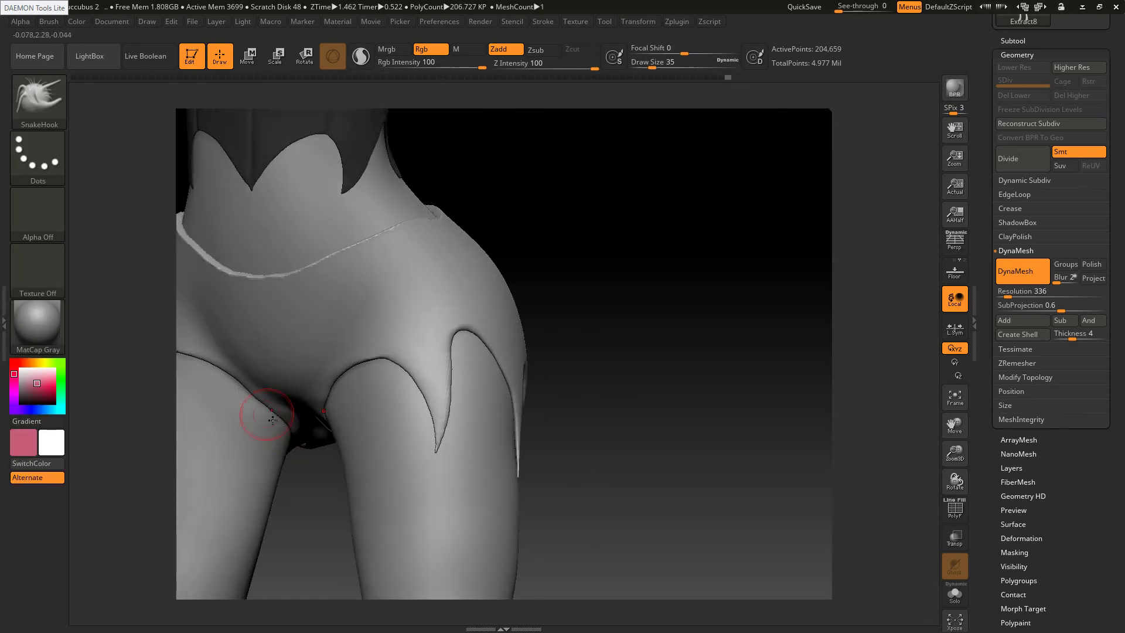
{"action": "right_click_drag", "start_coordinate": [330, 397], "coordinate": [314, 481]}
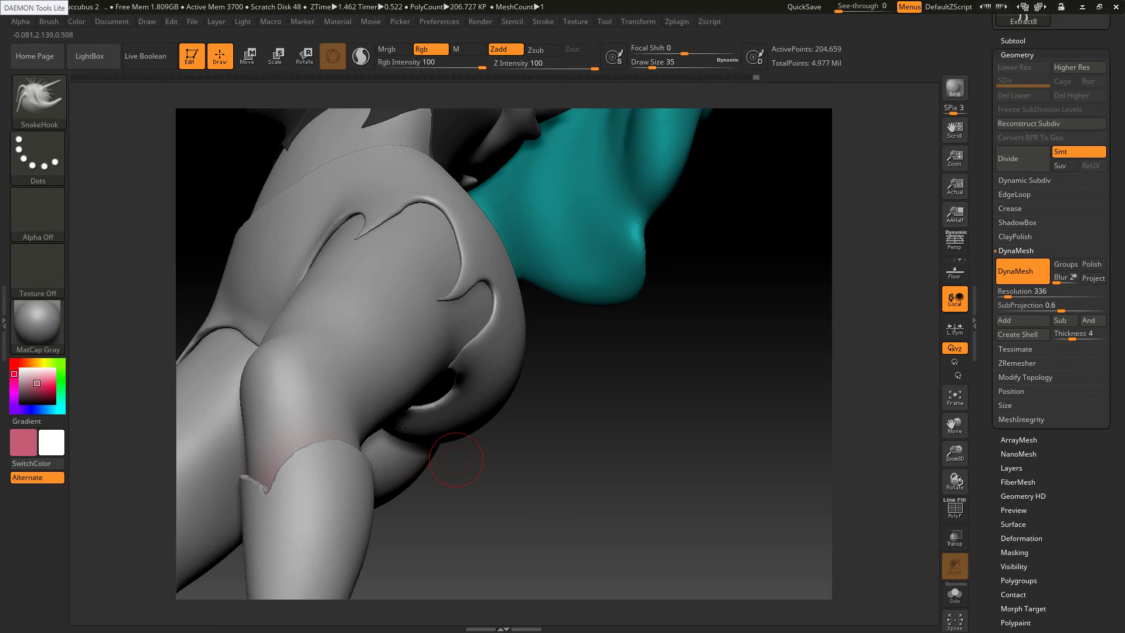
{"action": "mouse_move", "coordinate": [457, 460]}
{"action": "left_mouse_down"}
{"action": "mouse_move", "coordinate": [417, 450]}
{"action": "mouse_move", "coordinate": [390, 396]}
{"action": "mouse_move", "coordinate": [308, 308]}
{"action": "mouse_move", "coordinate": [252, 297]}
{"action": "mouse_move", "coordinate": [278, 294]}
{"action": "left_mouse_up"}
{"action": "key", "text": "ctrl+z"}
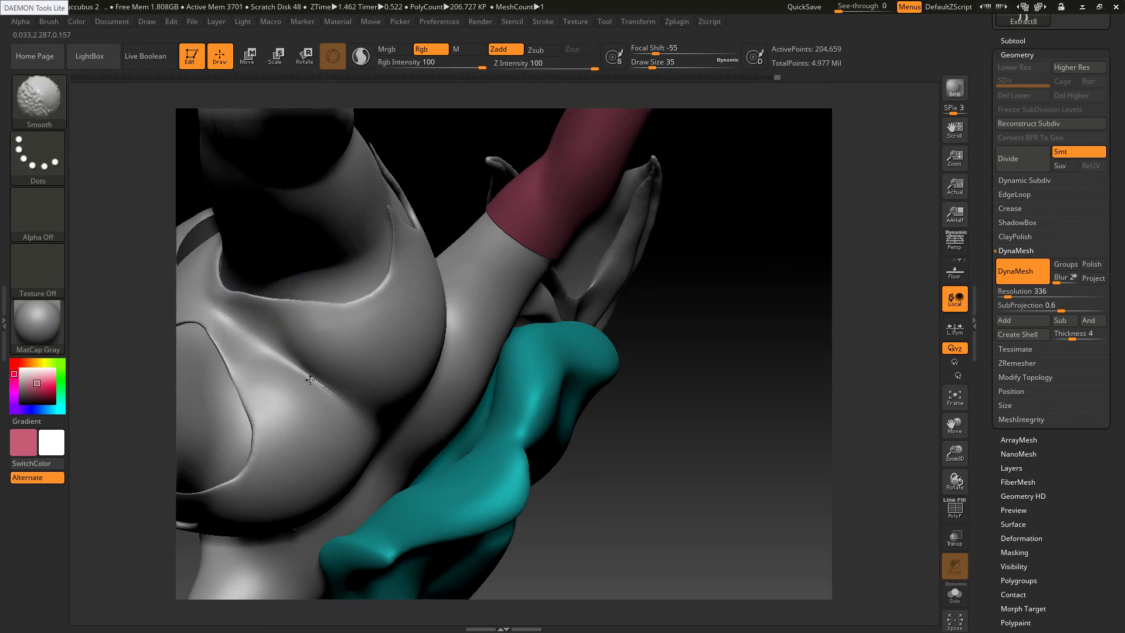
Smooth the shorts at the crotch, remesh them with DynaMesh, and refine the inner hem towards the buttock
{"action": "left_click_drag", "start_coordinate": [319, 388], "coordinate": [335, 395], "text": "shift"}
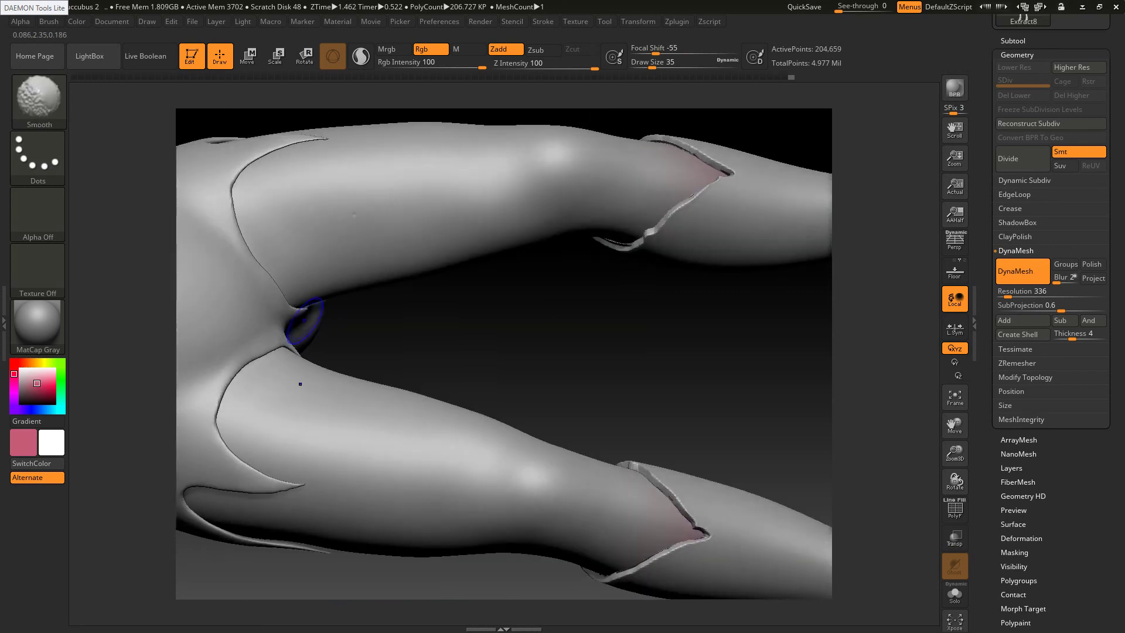
{"action": "key", "text": "ctrl"}
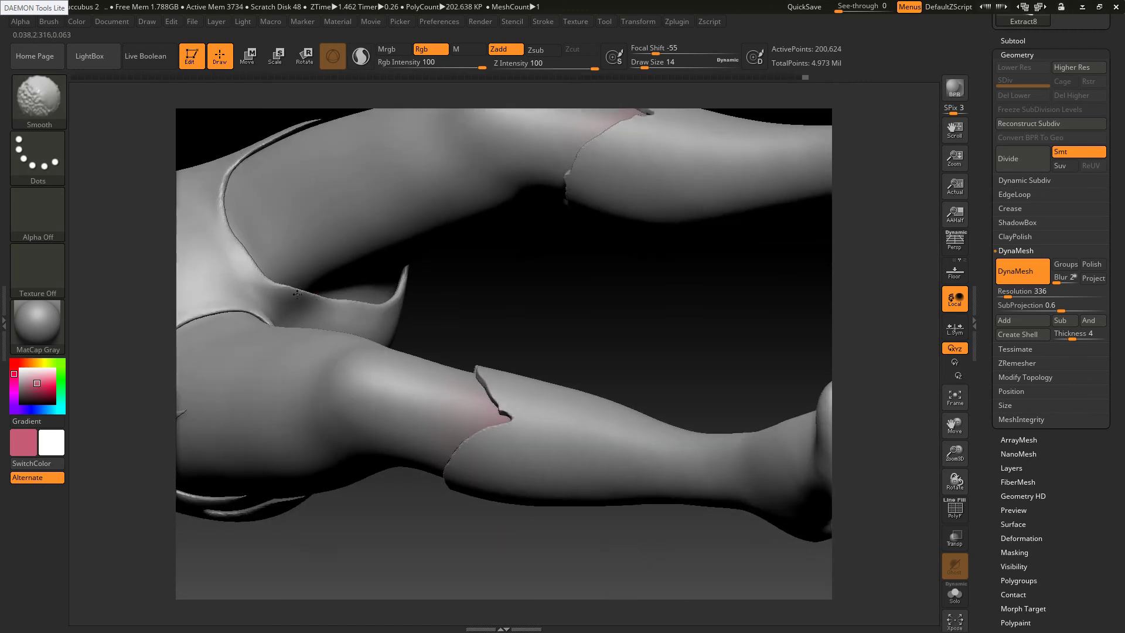
{"action": "left_click_drag", "start_coordinate": [297, 294], "coordinate": [326, 300], "text": "shift"}
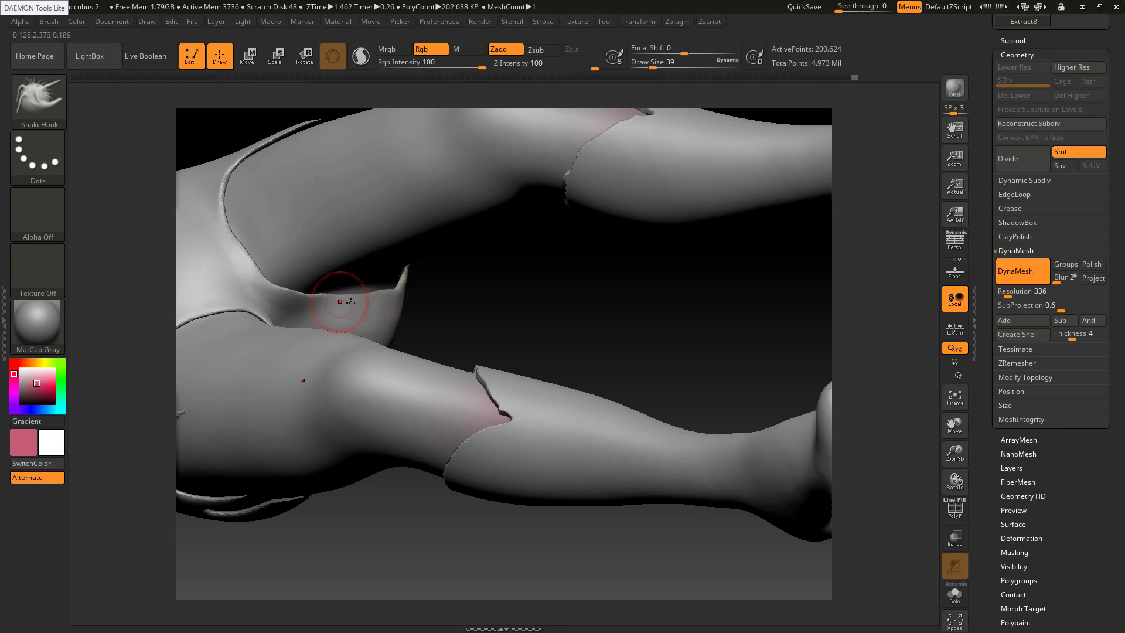
{"action": "left_click_drag", "start_coordinate": [369, 298], "coordinate": [360, 299]}
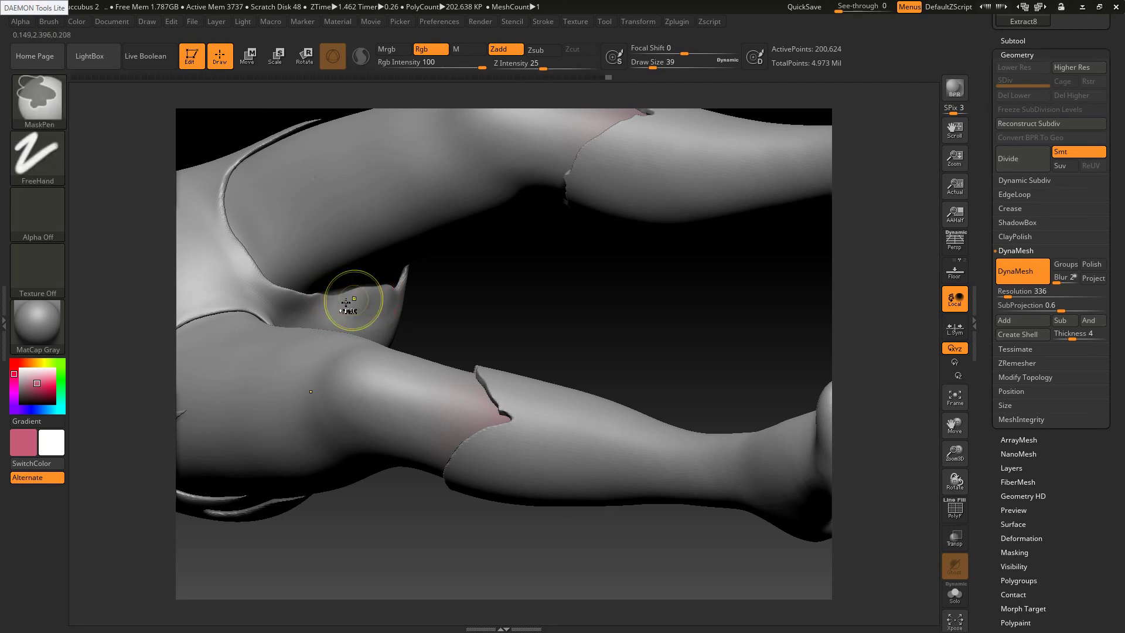
Smooth the hem below the buttock up to the rear thigh point, remeshing the shorts with DynaMesh between strokes
{"action": "right_click_drag", "start_coordinate": [353, 297], "coordinate": [344, 296]}
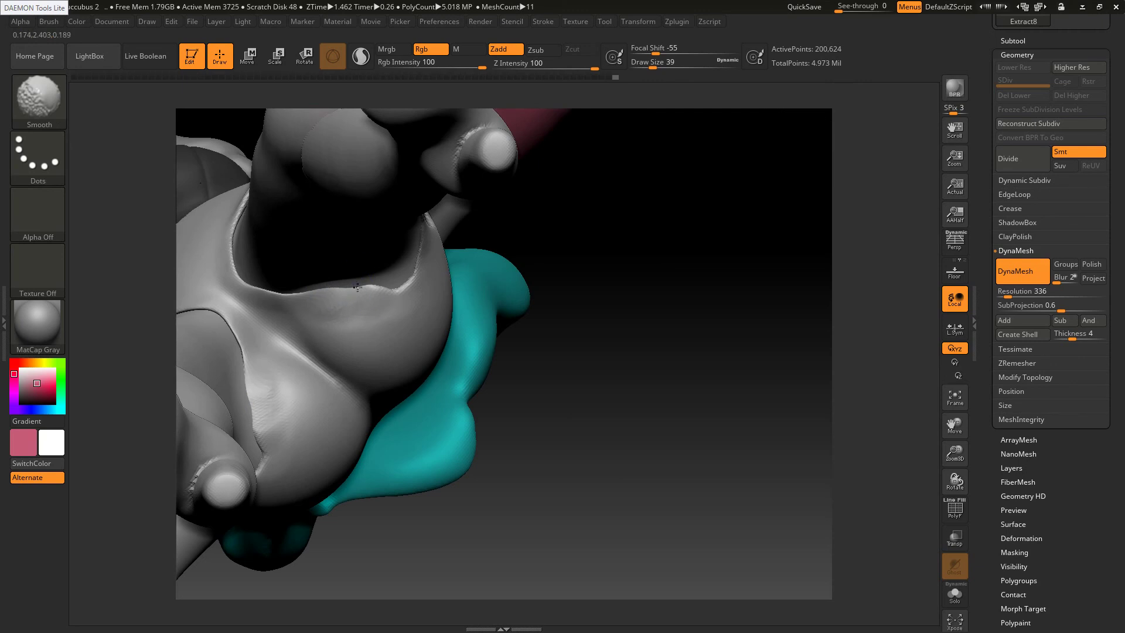
{"action": "mouse_move", "coordinate": [373, 287]}
{"action": "left_mouse_down", "text": "shift"}
{"action": "mouse_move", "coordinate": [391, 298]}
{"action": "mouse_move", "coordinate": [372, 306]}
{"action": "left_mouse_up", "text": "shift"}
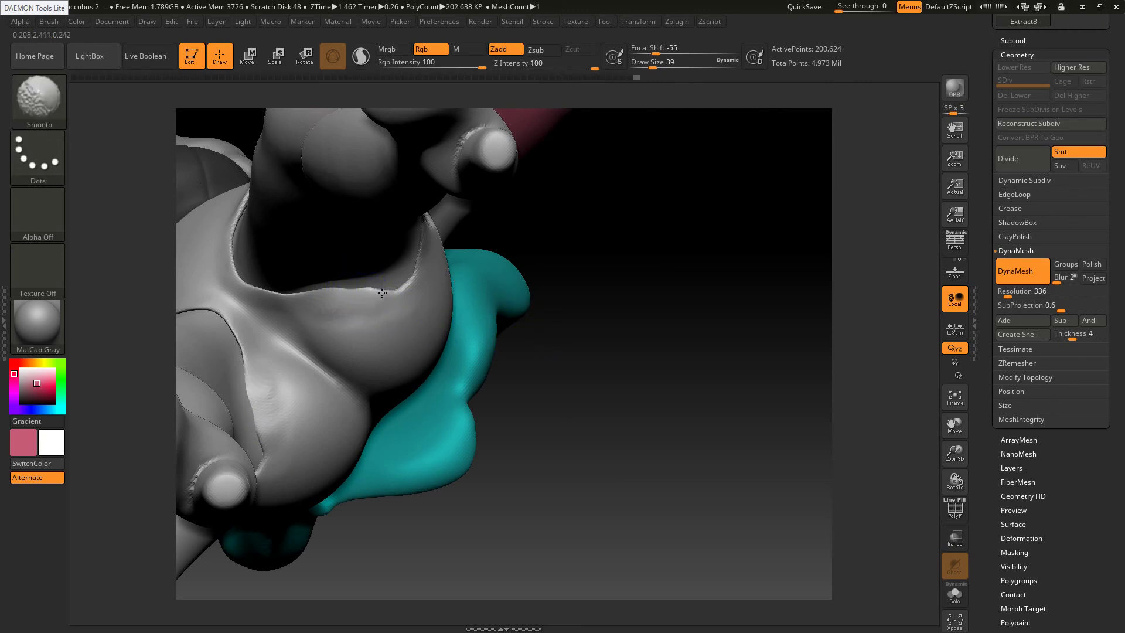
{"action": "key", "text": "ctrl"}
{"action": "key", "text": "shift"}
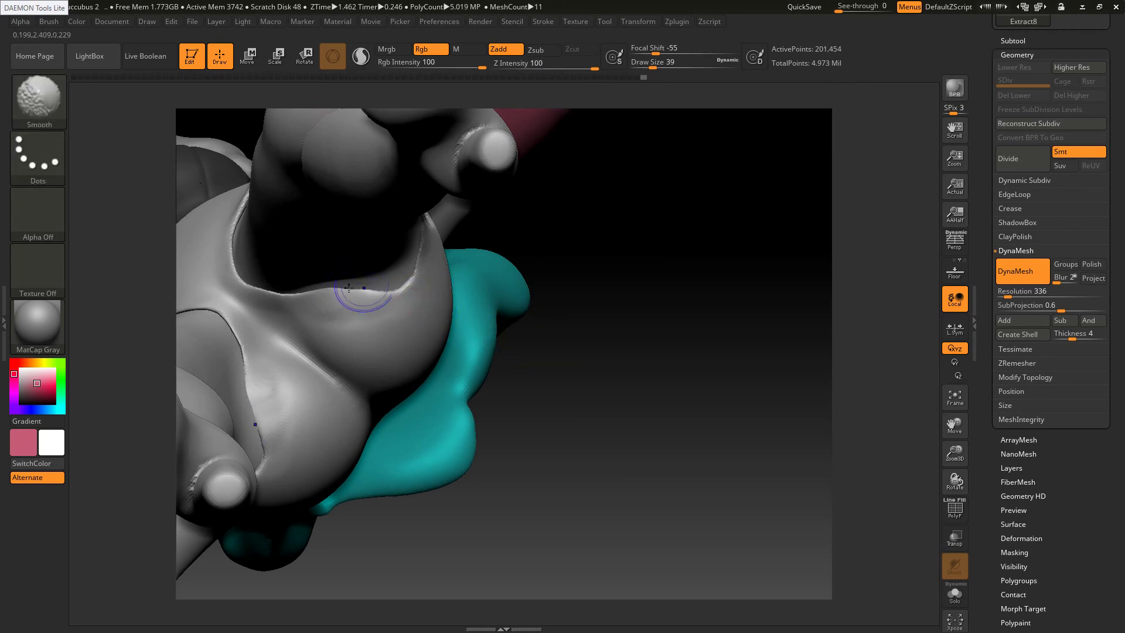
{"action": "mouse_move", "coordinate": [281, 295]}
{"action": "left_mouse_down", "text": "shift"}
{"action": "mouse_move", "coordinate": [336, 322]}
{"action": "mouse_move", "coordinate": [389, 322]}
{"action": "mouse_move", "coordinate": [376, 314]}
{"action": "left_mouse_up", "text": "shift"}
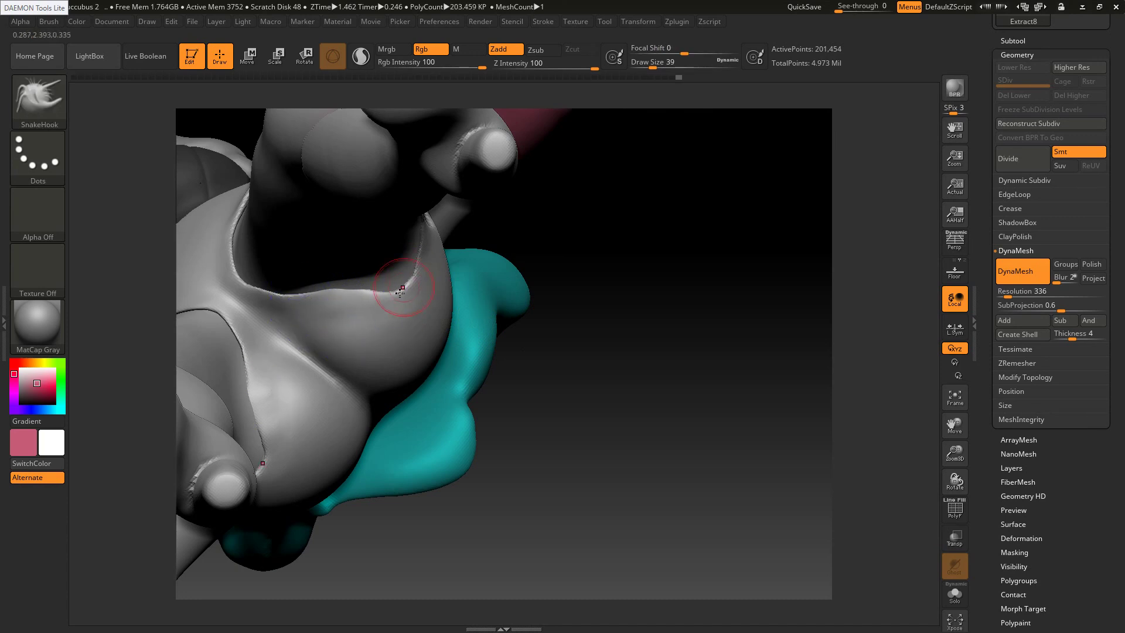
{"action": "right_click_drag", "start_coordinate": [382, 289], "coordinate": [343, 272]}
{"action": "left_click_drag", "start_coordinate": [402, 258], "coordinate": [369, 299], "text": "shift"}
Compare the full figure with the reference painting, examining the waist and shorts area
{"action": "right_click_drag", "start_coordinate": [342, 351], "coordinate": [290, 232], "text": "ctrl"}
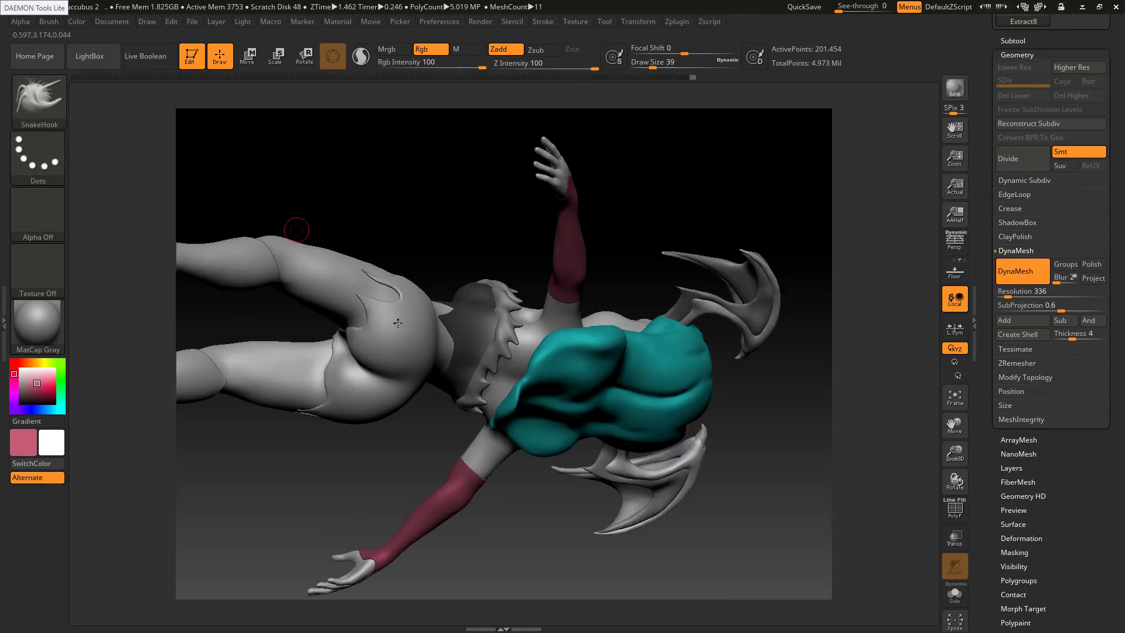
{"action": "mouse_move", "coordinate": [398, 323]}
{"action": "right_mouse_down"}
{"action": "mouse_move", "coordinate": [322, 358]}
{"action": "mouse_move", "coordinate": [327, 371]}
{"action": "mouse_move", "coordinate": [334, 322]}
{"action": "mouse_move", "coordinate": [342, 351]}
{"action": "mouse_move", "coordinate": [433, 352]}
{"action": "mouse_move", "coordinate": [462, 406]}
{"action": "mouse_move", "coordinate": [444, 357]}
{"action": "mouse_move", "coordinate": [434, 359]}
{"action": "right_mouse_up"}
{"action": "key", "text": "alt+Tab"}
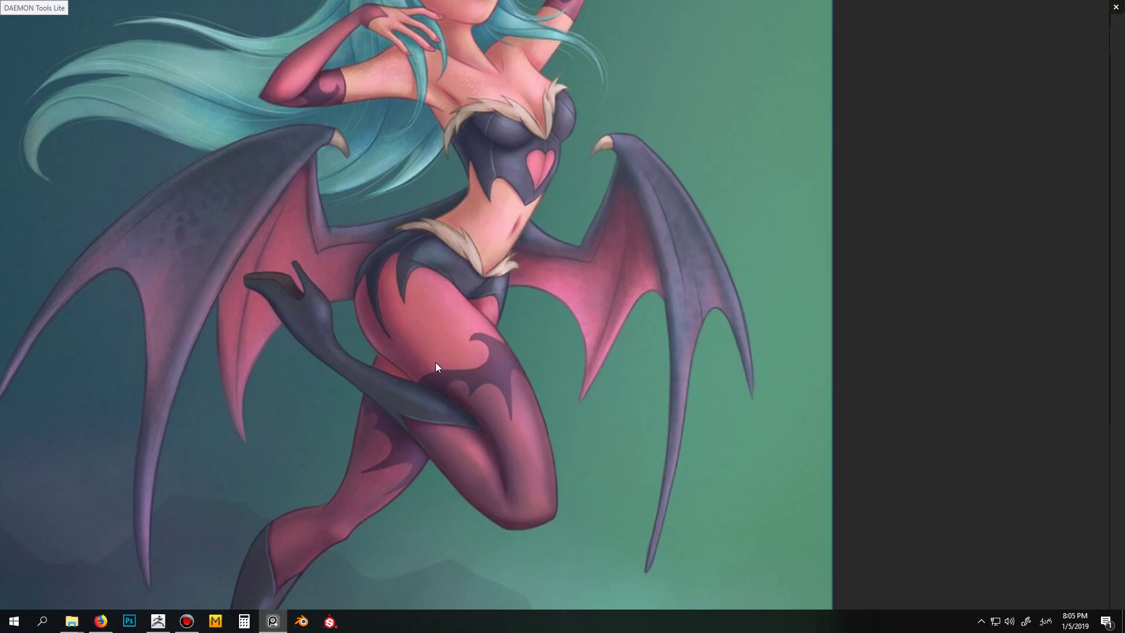
{"action": "key", "text": "alt+Tab"}
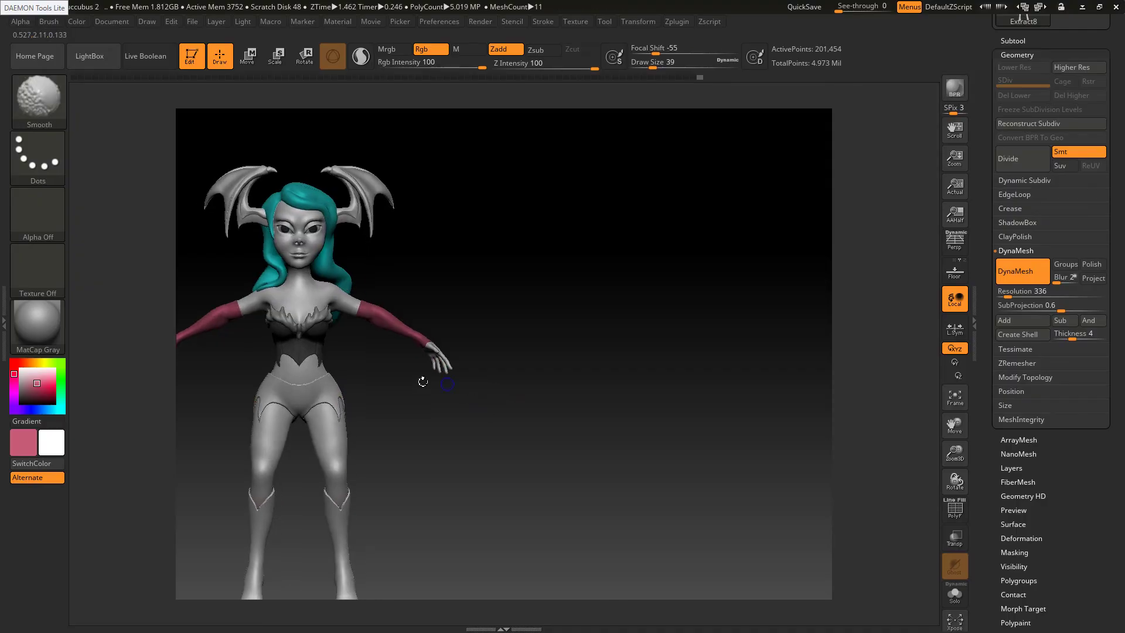
{"action": "right_click_drag", "start_coordinate": [399, 403], "coordinate": [522, 403], "text": "alt"}
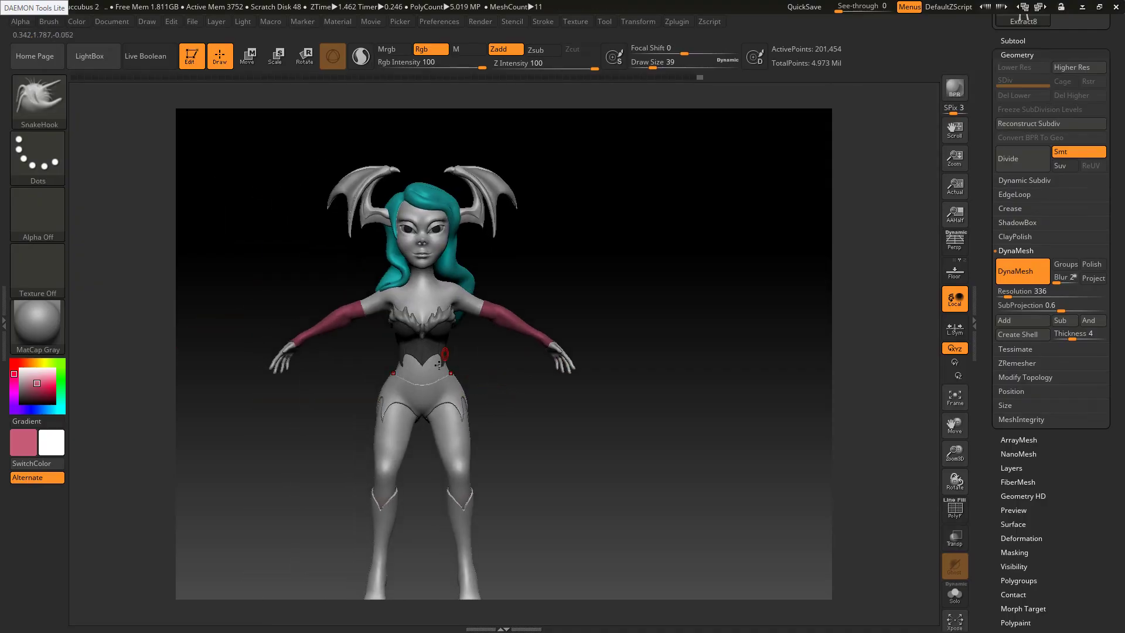
{"action": "right_click_drag", "start_coordinate": [438, 355], "coordinate": [462, 362], "text": "ctrl"}
{"action": "key", "text": "alt+Tab"}
{"action": "key", "text": "alt+Tab"}
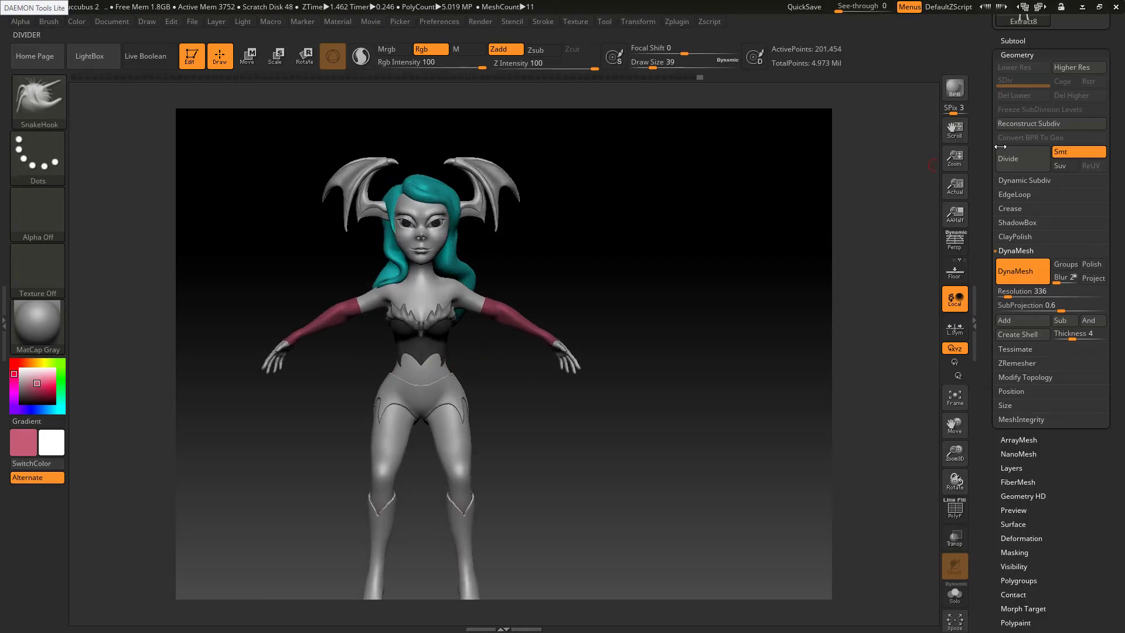
Duplicate the bust's fur trim subtool and move the copy down to the waist and back onto the hips
{"action": "left_click", "coordinate": [1020, 54]}
{"action": "left_click", "coordinate": [1031, 173]}
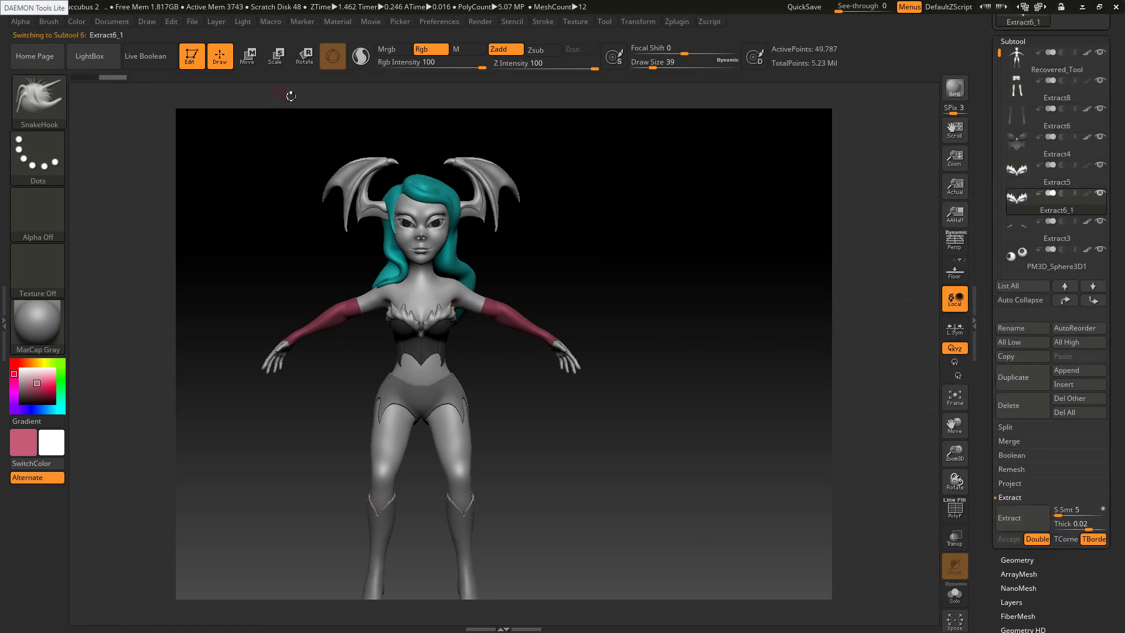
{"action": "left_click", "coordinate": [248, 57]}
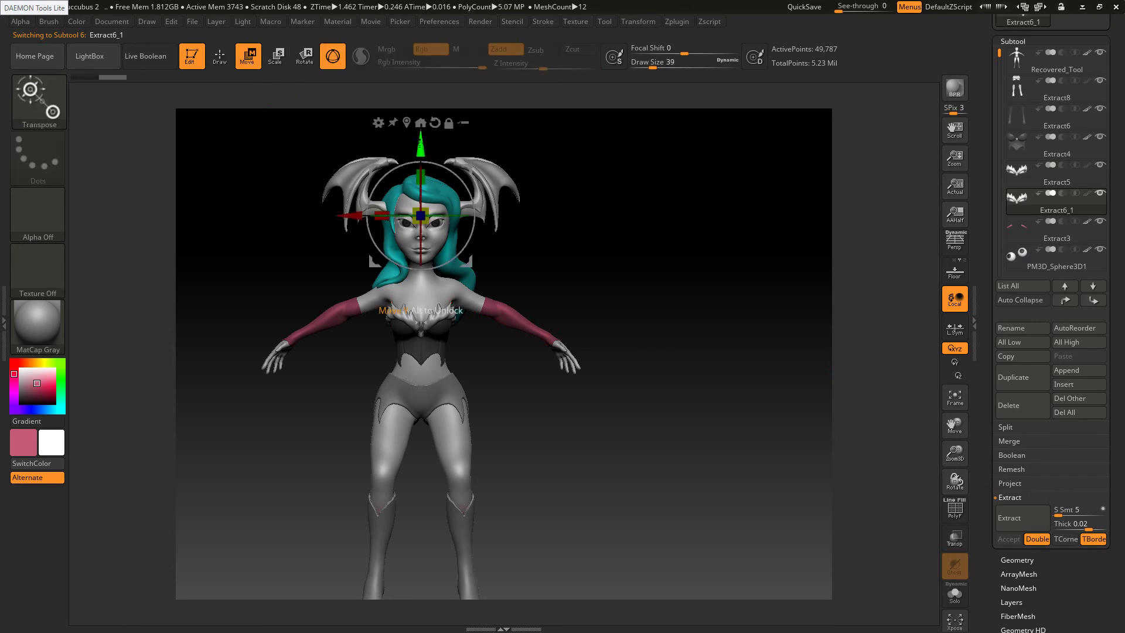
{"action": "left_click_drag", "start_coordinate": [422, 151], "coordinate": [428, 212]}
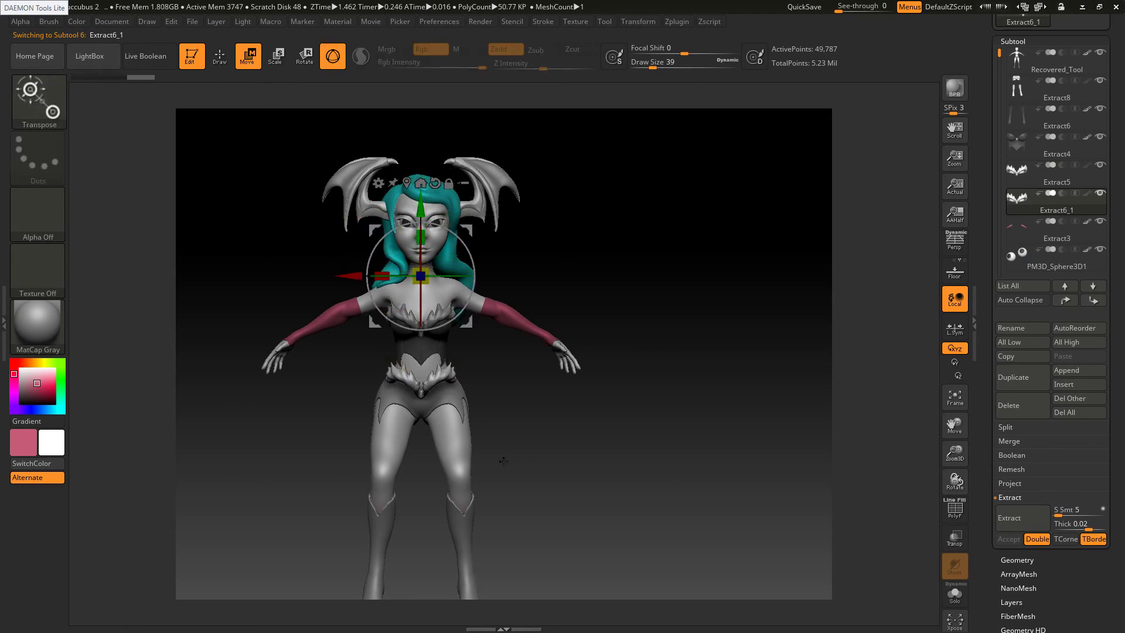
{"action": "left_click_drag", "start_coordinate": [503, 461], "coordinate": [437, 461]}
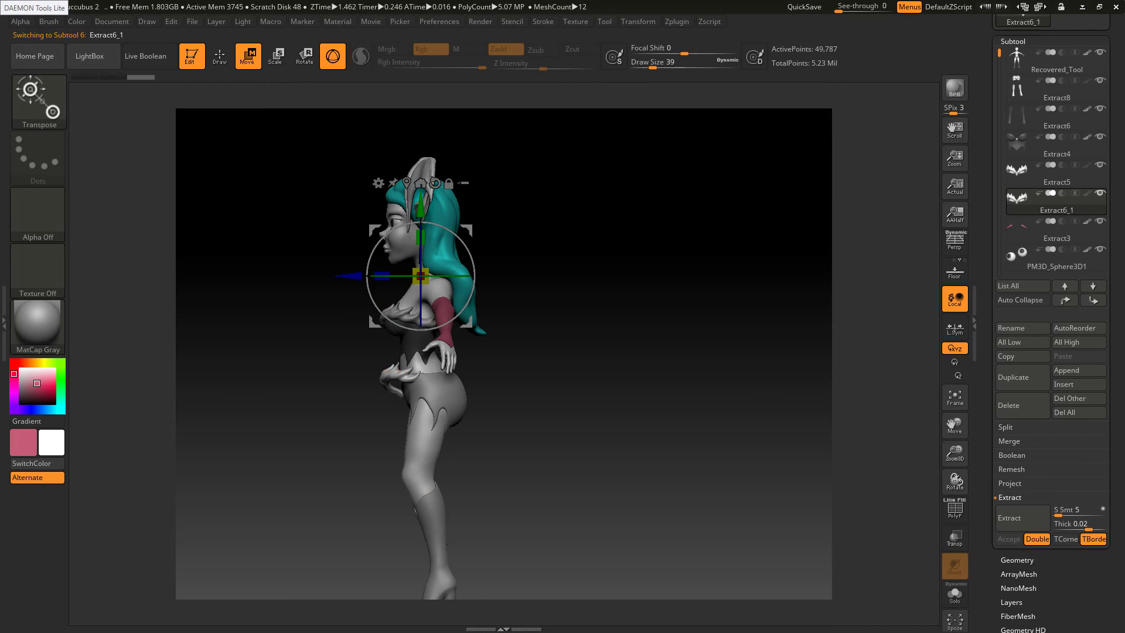
{"action": "left_click_drag", "start_coordinate": [670, 369], "coordinate": [678, 372]}
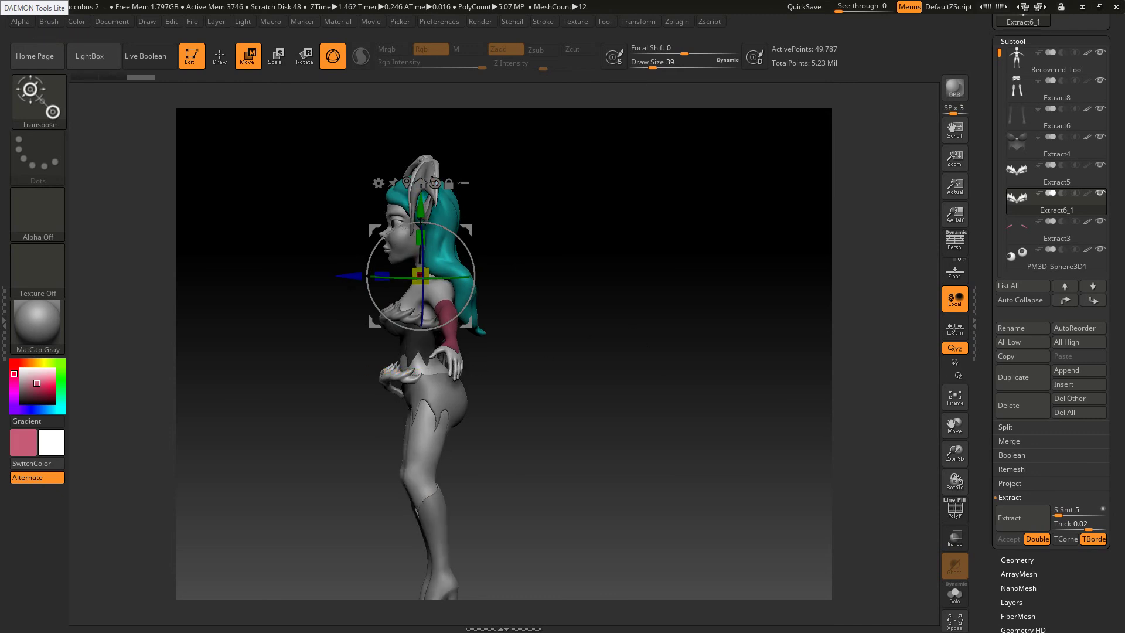
{"action": "left_click_drag", "start_coordinate": [350, 276], "coordinate": [369, 276]}
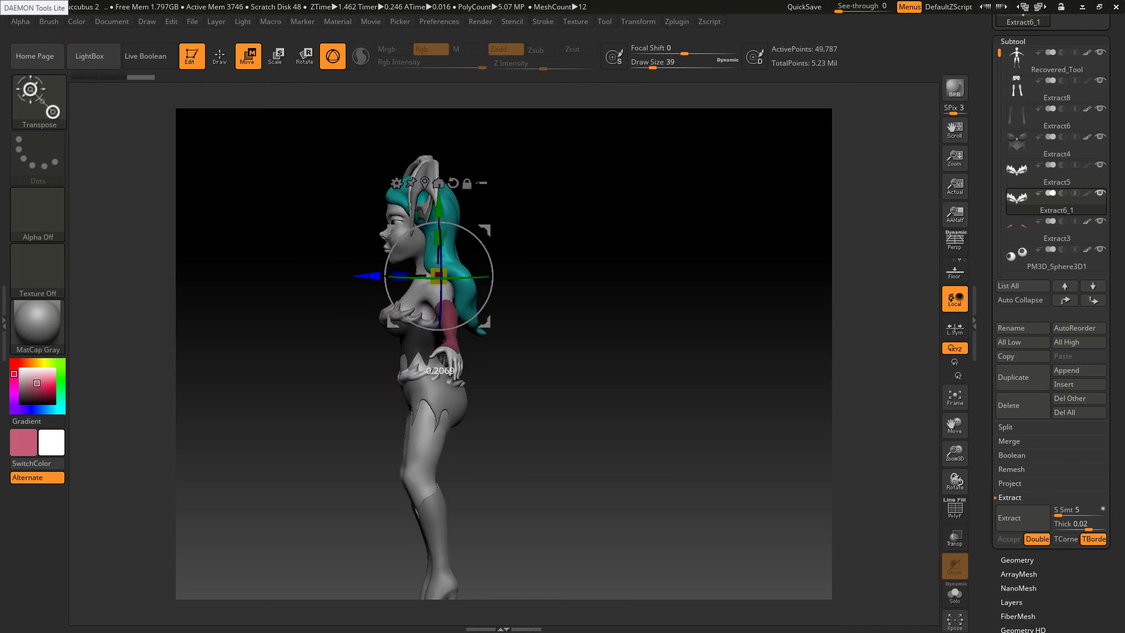
Reshape the front of the waist fur trim to fit the shorts using the SnakeHook brush at draw sizes 128 and 97
{"action": "mouse_move", "coordinate": [383, 396]}
{"action": "left_mouse_down"}
{"action": "mouse_move", "coordinate": [518, 418]}
{"action": "mouse_move", "coordinate": [419, 395]}
{"action": "left_mouse_up"}
{"action": "key", "text": "b"}
{"action": "key", "text": "s"}
{"action": "key", "text": "h"}
{"action": "key", "text": "s"}
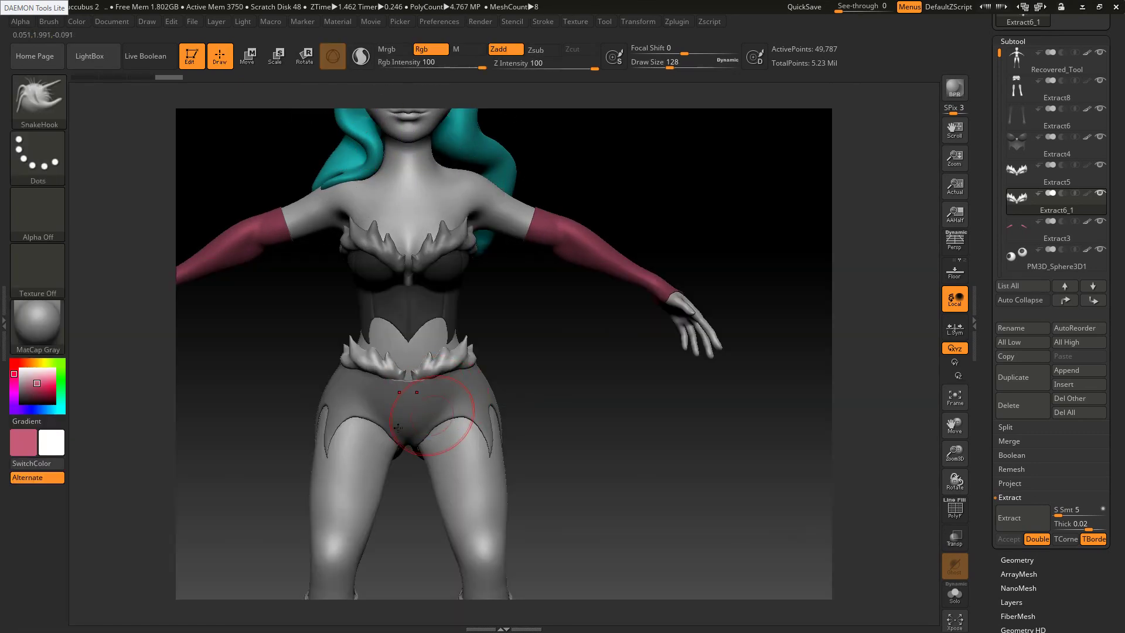
{"action": "right_click_drag", "start_coordinate": [407, 396], "coordinate": [354, 395]}
{"action": "left_click_drag", "start_coordinate": [404, 399], "coordinate": [411, 397]}
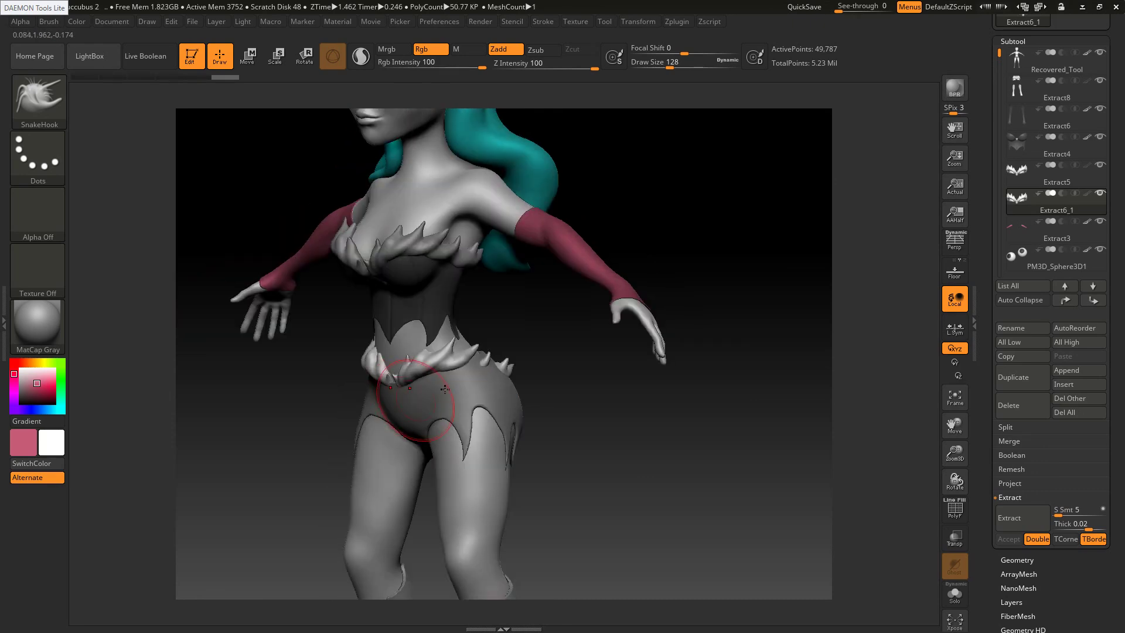
{"action": "right_click_drag", "start_coordinate": [406, 397], "coordinate": [451, 393]}
{"action": "key", "text": "s"}
{"action": "left_click_drag", "start_coordinate": [411, 390], "coordinate": [404, 389]}
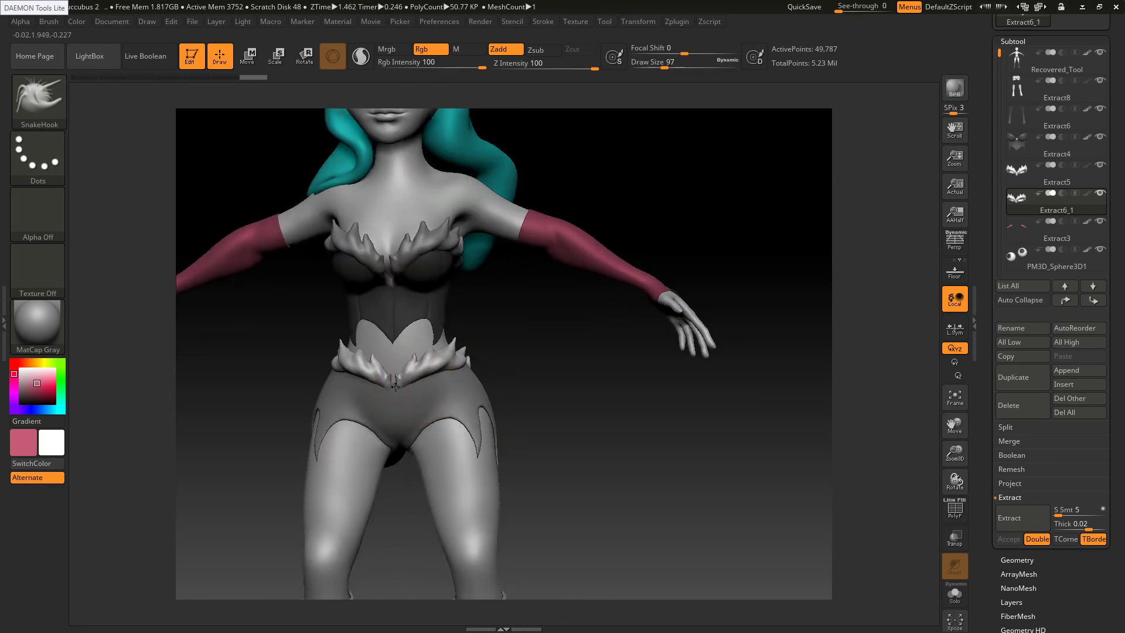
Thicken the front centre of the waist fur trim with the Inflat brush and smooth it
{"action": "key", "text": "b"}
{"action": "key", "text": "i"}
{"action": "key", "text": "n"}
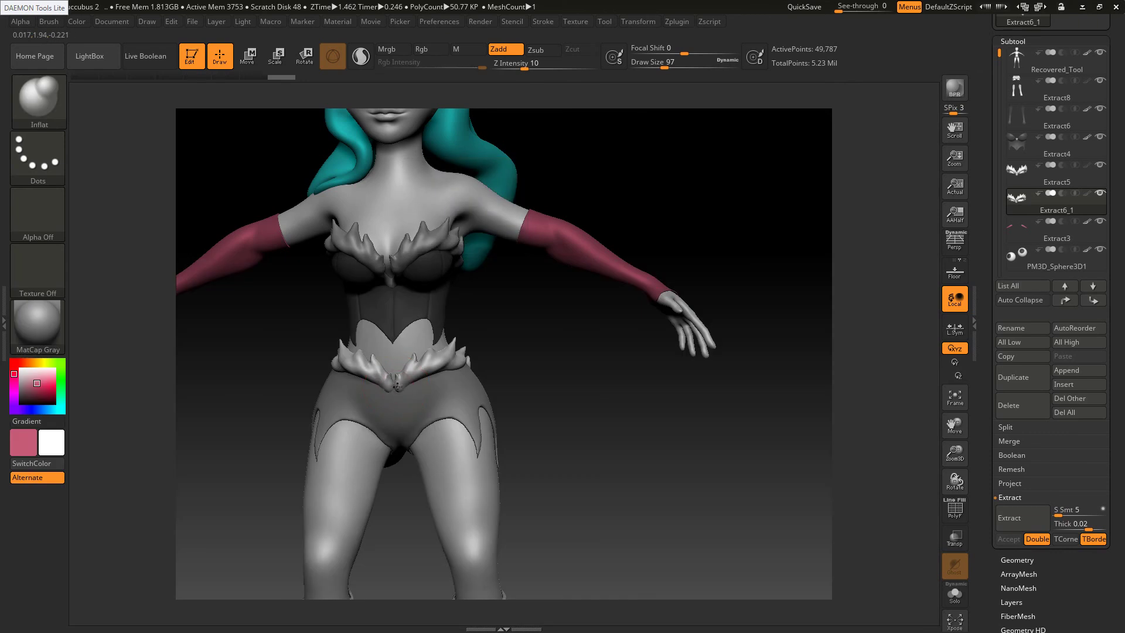
{"action": "left_click_drag", "start_coordinate": [403, 390], "coordinate": [401, 387]}
{"action": "left_click_drag", "start_coordinate": [401, 387], "coordinate": [394, 389], "text": "shift"}
{"action": "left_click_drag", "start_coordinate": [547, 393], "coordinate": [579, 411], "text": "ctrl"}
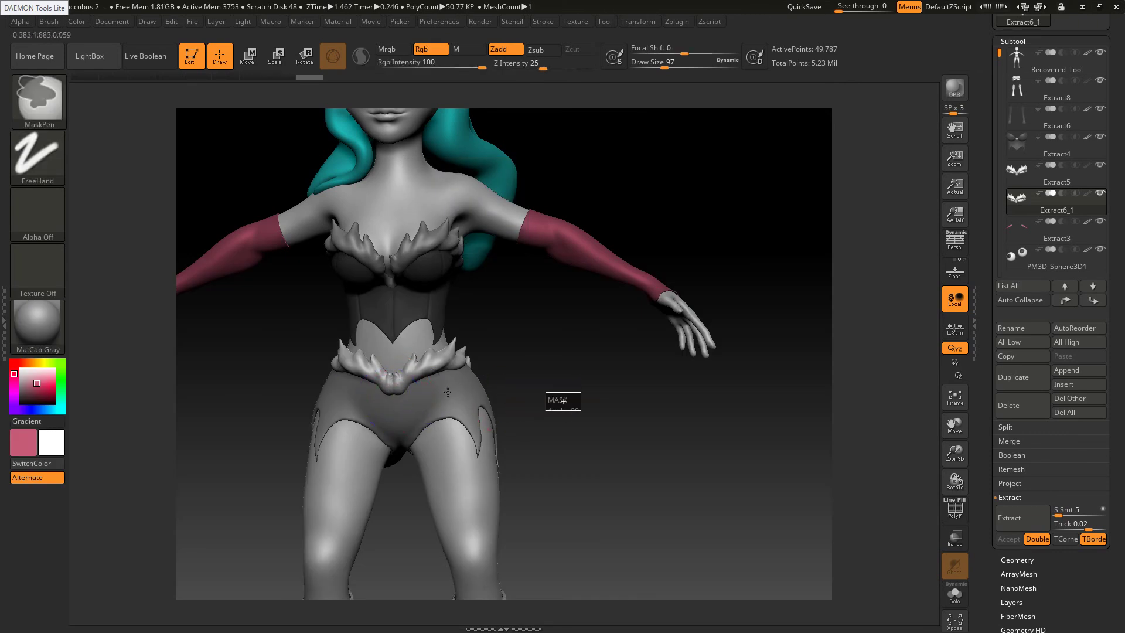
Smooth the front of the waist fur trim and thicken its side tufts with the Inflat brush at draw size 149
{"action": "left_click_drag", "start_coordinate": [390, 391], "coordinate": [387, 389], "text": "shift"}
{"action": "right_click_drag", "start_coordinate": [368, 385], "coordinate": [392, 377]}
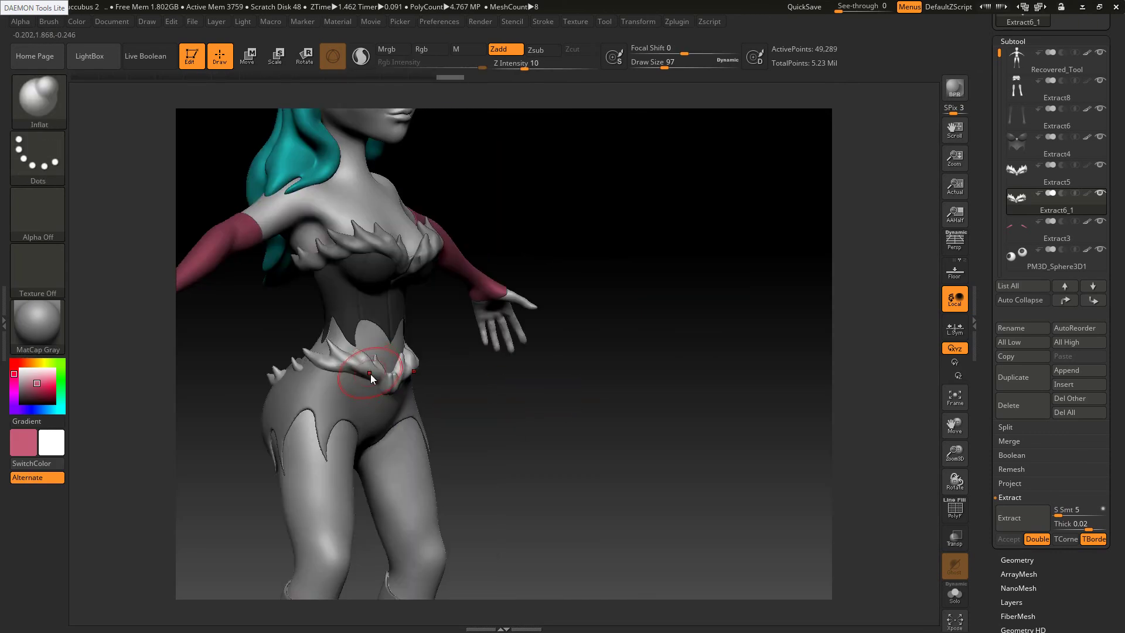
{"action": "key", "text": "s"}
{"action": "left_click_drag", "start_coordinate": [372, 372], "coordinate": [379, 371]}
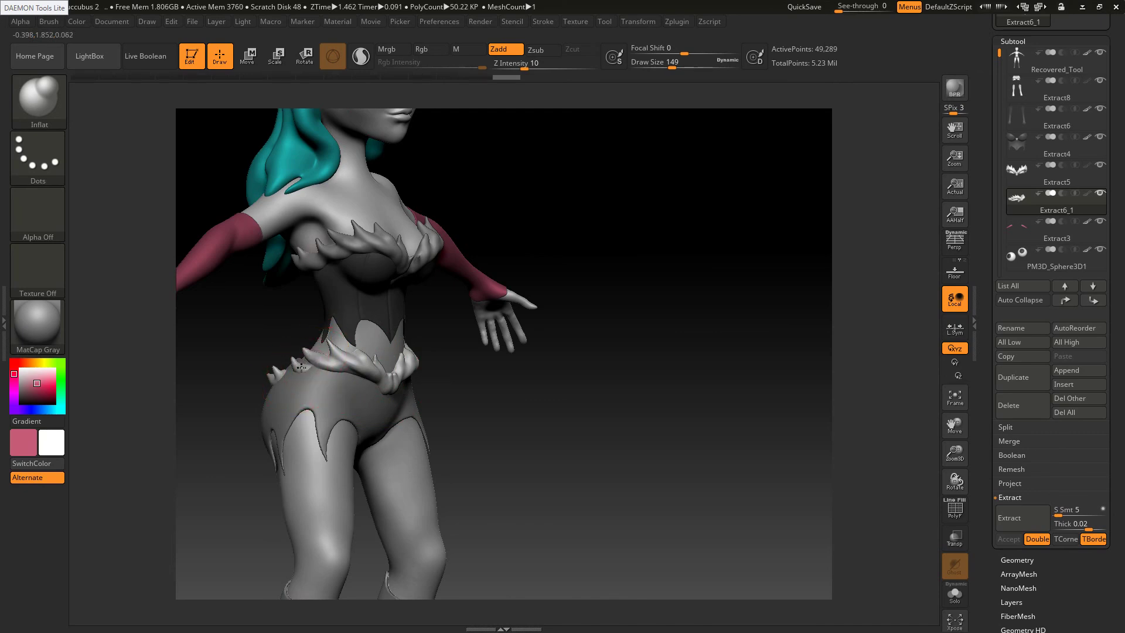
{"action": "right_click_drag", "start_coordinate": [332, 387], "coordinate": [289, 381]}
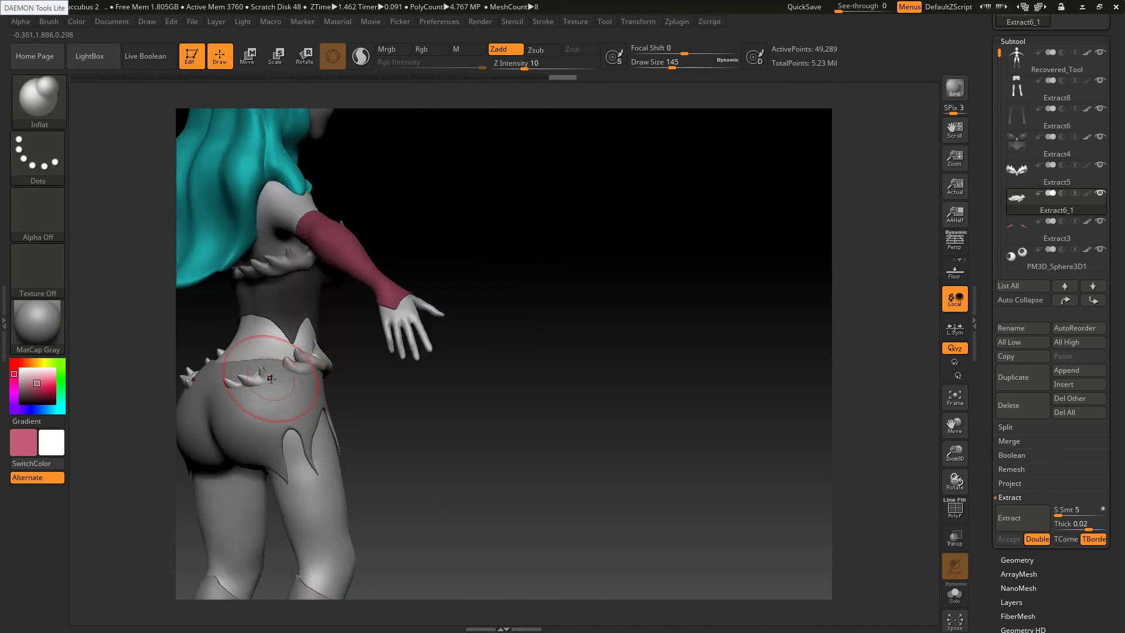
Pull the back of the waist fur trim up to the shorts' top edge with the SnakeHook brush at draw size 212
{"action": "key", "text": "b"}
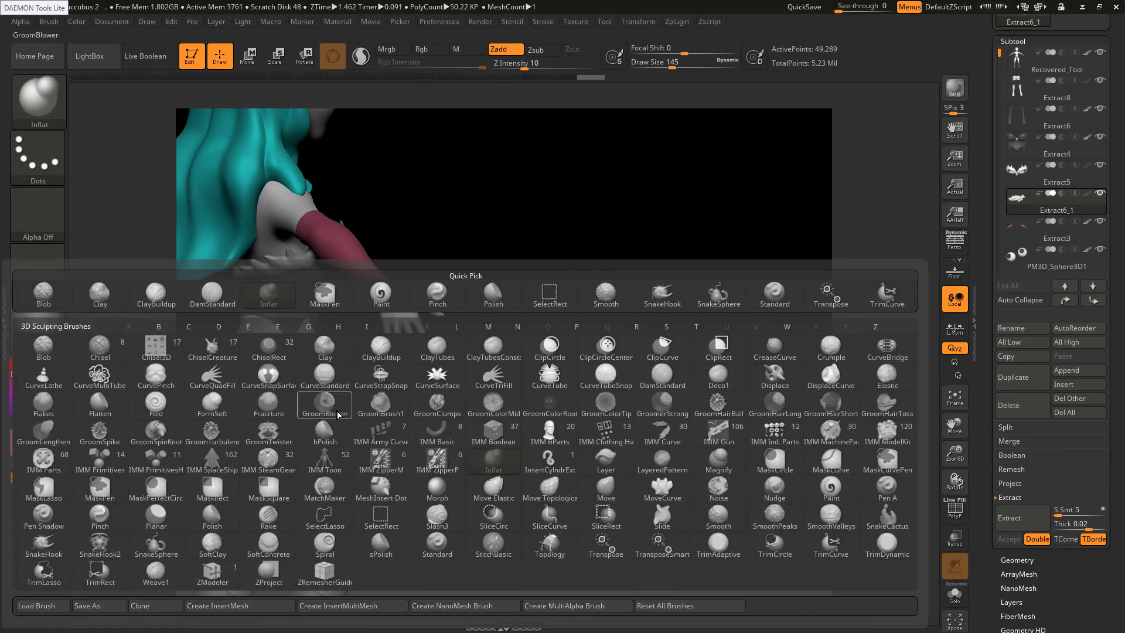
{"action": "key", "text": "s"}
{"action": "key", "text": "h"}
{"action": "right_click_drag", "start_coordinate": [311, 404], "coordinate": [265, 384]}
{"action": "key", "text": "s"}
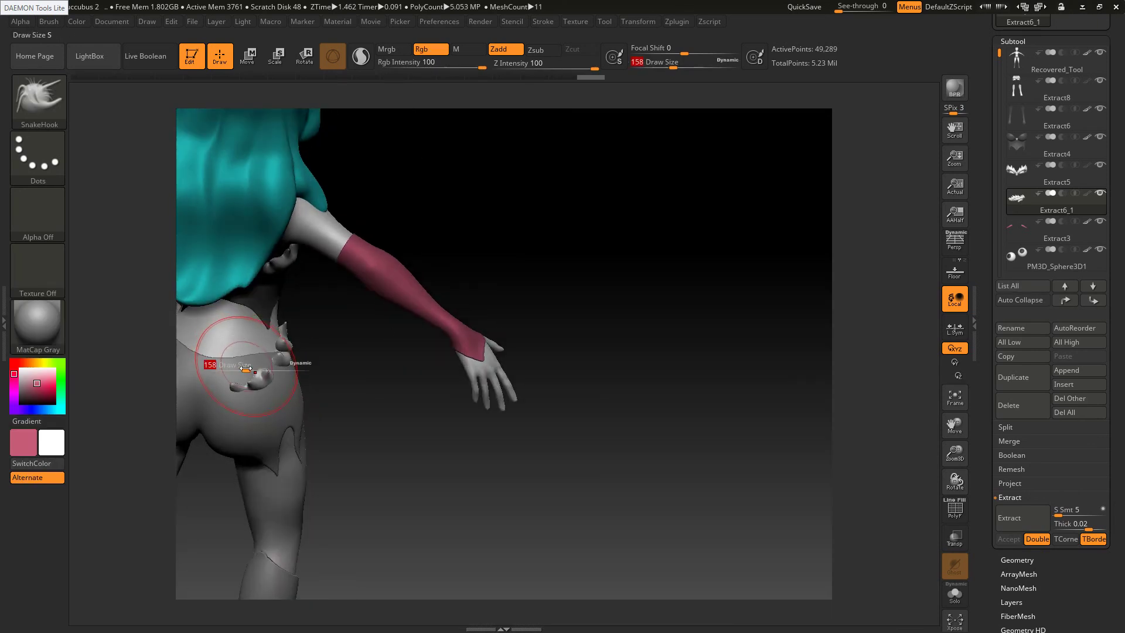
{"action": "left_click_drag", "start_coordinate": [252, 371], "coordinate": [259, 371]}
{"action": "left_click_drag", "start_coordinate": [249, 381], "coordinate": [240, 360]}
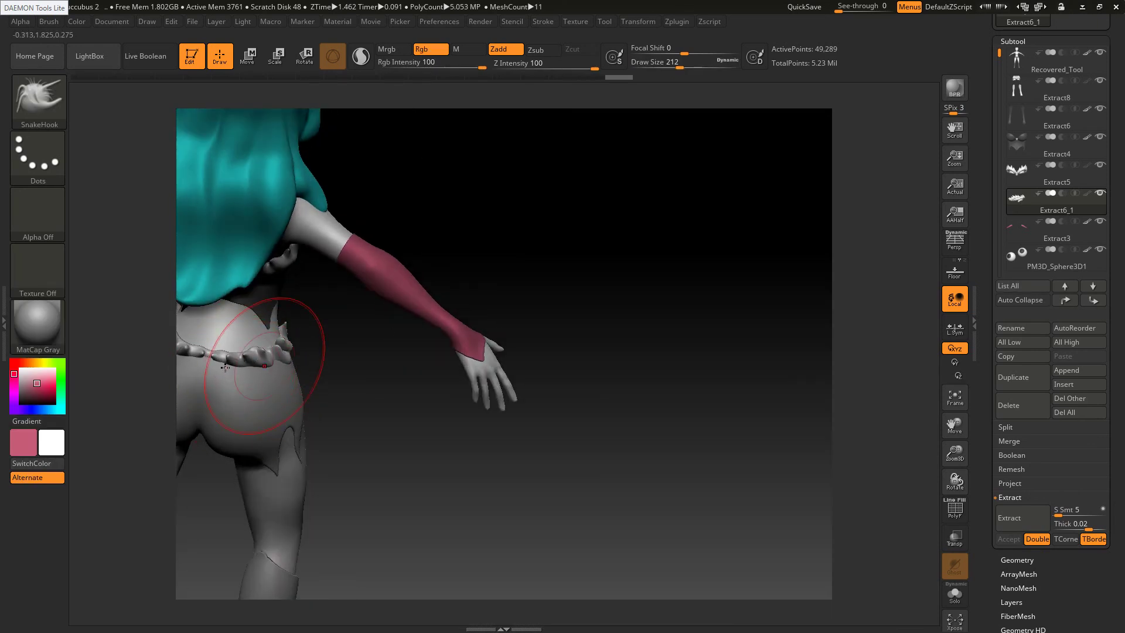
Reshape the front and side of the waist fur trim with SnakeHook, reducing the draw size to 77
{"action": "right_click_drag", "start_coordinate": [294, 340], "coordinate": [318, 350]}
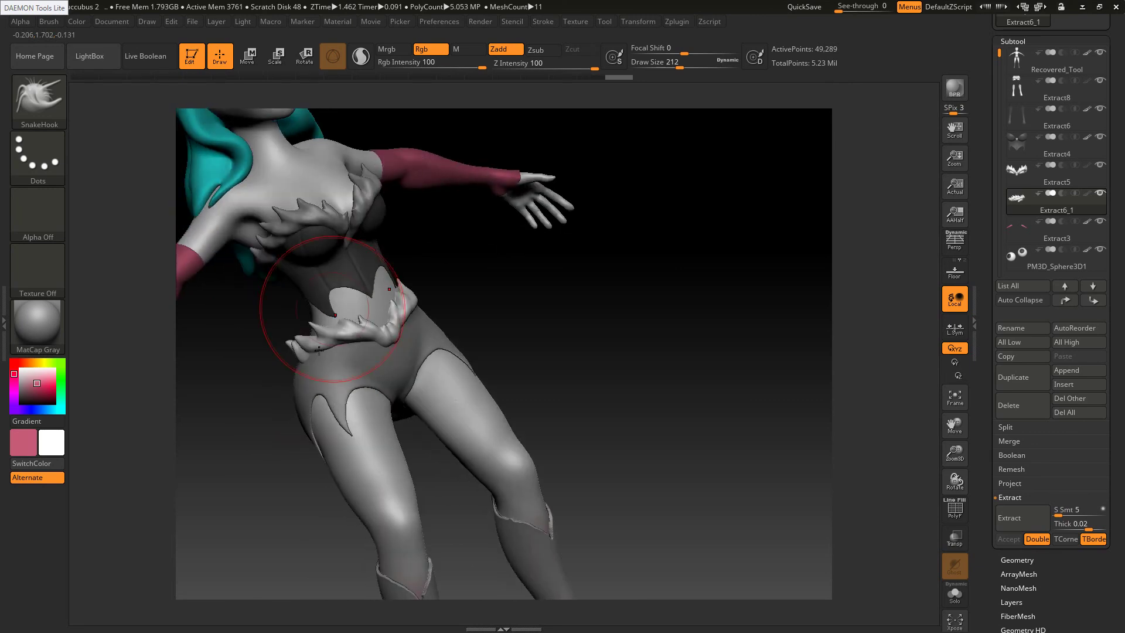
{"action": "mouse_move", "coordinate": [311, 404]}
{"action": "right_mouse_down"}
{"action": "mouse_move", "coordinate": [331, 418]}
{"action": "mouse_move", "coordinate": [345, 410]}
{"action": "right_mouse_up"}
{"action": "key", "text": "s"}
{"action": "left_click_drag", "start_coordinate": [335, 323], "coordinate": [340, 347]}
{"action": "key", "text": "s"}
{"action": "left_click_drag", "start_coordinate": [349, 324], "coordinate": [339, 323]}
{"action": "mouse_move", "coordinate": [342, 341]}
{"action": "left_mouse_down"}
{"action": "mouse_move", "coordinate": [321, 323]}
{"action": "mouse_move", "coordinate": [336, 326]}
{"action": "left_mouse_up"}
{"action": "key", "text": "s"}
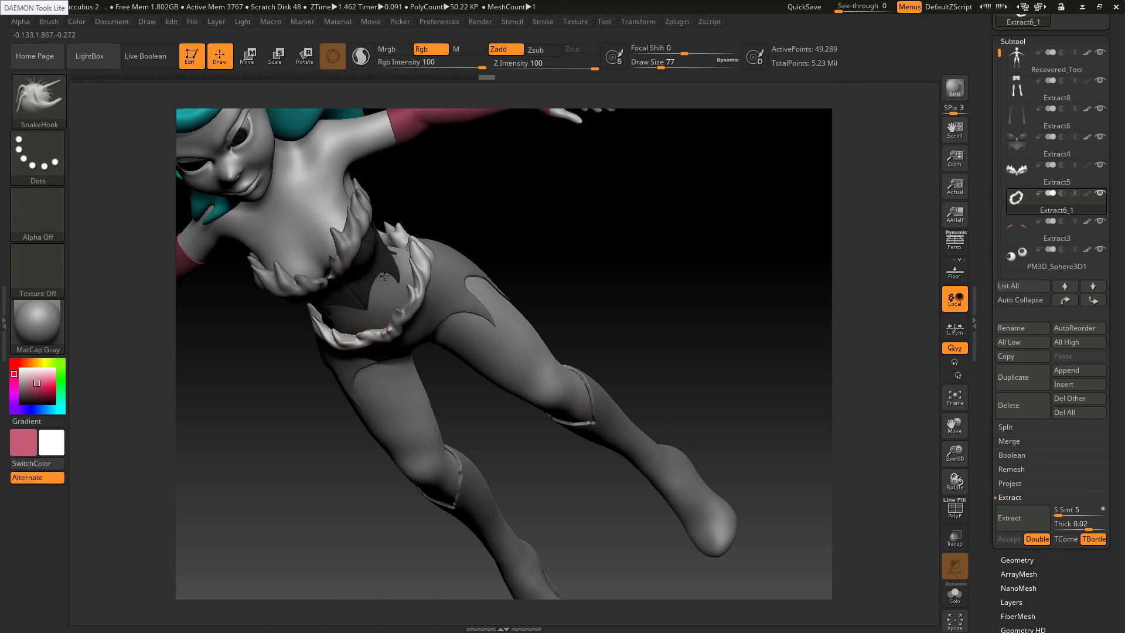
Check the reference painting and refine the front curve of the waist fur trim with SnakeHook at draw size 112
{"action": "right_click_drag", "start_coordinate": [384, 276], "coordinate": [360, 260]}
{"action": "key", "text": "s"}
{"action": "mouse_move", "coordinate": [389, 351]}
{"action": "left_mouse_down"}
{"action": "mouse_move", "coordinate": [405, 351]}
{"action": "mouse_move", "coordinate": [368, 355]}
{"action": "mouse_move", "coordinate": [390, 378]}
{"action": "left_mouse_up"}
{"action": "key", "text": "alt+Tab"}
{"action": "key", "text": "alt+Tab"}
{"action": "key", "text": "s"}
{"action": "mouse_move", "coordinate": [402, 375]}
{"action": "right_mouse_down", "text": "ctrl"}
{"action": "mouse_move", "coordinate": [437, 391]}
{"action": "mouse_move", "coordinate": [377, 390]}
{"action": "right_mouse_up", "text": "ctrl"}
{"action": "key", "text": "s"}
{"action": "left_click_drag", "start_coordinate": [377, 391], "coordinate": [406, 340]}
{"action": "key", "text": "s"}
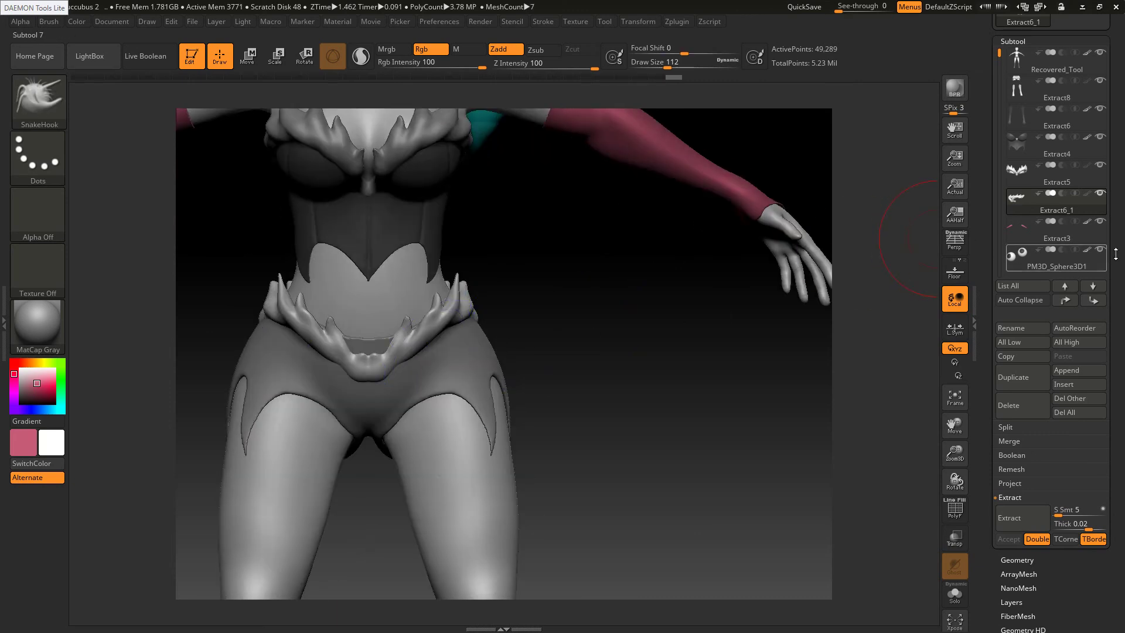
Select the shorts subtool Extract8 and hide its leftover lower-leg geometry
{"action": "scroll", "coordinate": [1032, 117], "scroll_direction": "down", "scroll_amount": 1}
{"action": "left_click", "coordinate": [1011, 36]}
{"action": "mouse_move", "coordinate": [1000, 53]}
{"action": "left_mouse_down"}
{"action": "mouse_move", "coordinate": [1001, 147]}
{"action": "mouse_move", "coordinate": [1000, 31]}
{"action": "left_mouse_up"}
{"action": "left_click", "coordinate": [1031, 73]}
{"action": "key", "text": "ctrl"}
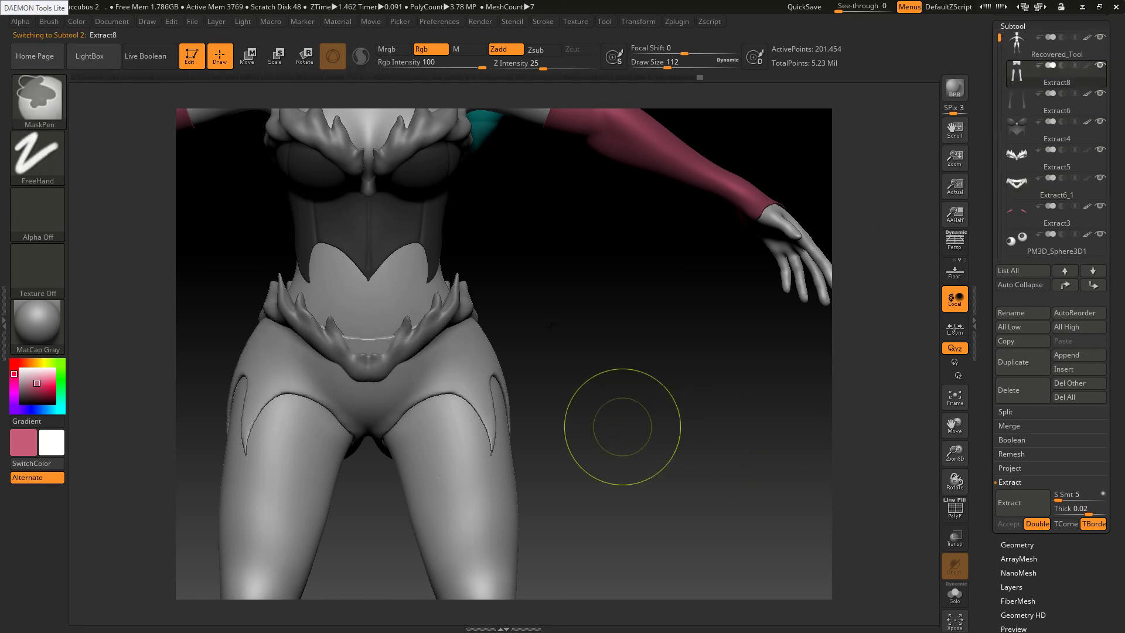
{"action": "right_click_drag", "start_coordinate": [622, 426], "coordinate": [566, 357], "text": "ctrl"}
{"action": "right_click_drag", "start_coordinate": [583, 489], "coordinate": [580, 384], "text": "alt"}
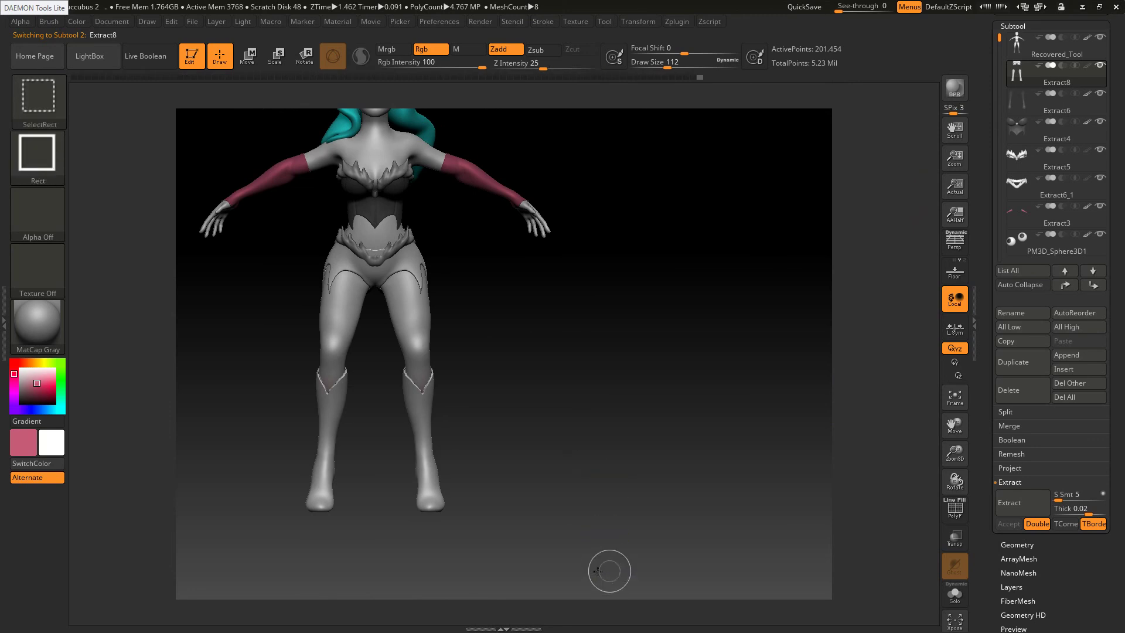
{"action": "mouse_move", "coordinate": [609, 569]}
{"action": "left_mouse_down", "text": "ctrl+alt+shift"}
{"action": "mouse_move", "coordinate": [252, 438]}
{"action": "mouse_move", "coordinate": [221, 343]}
{"action": "left_mouse_up", "text": "ctrl+alt+shift"}
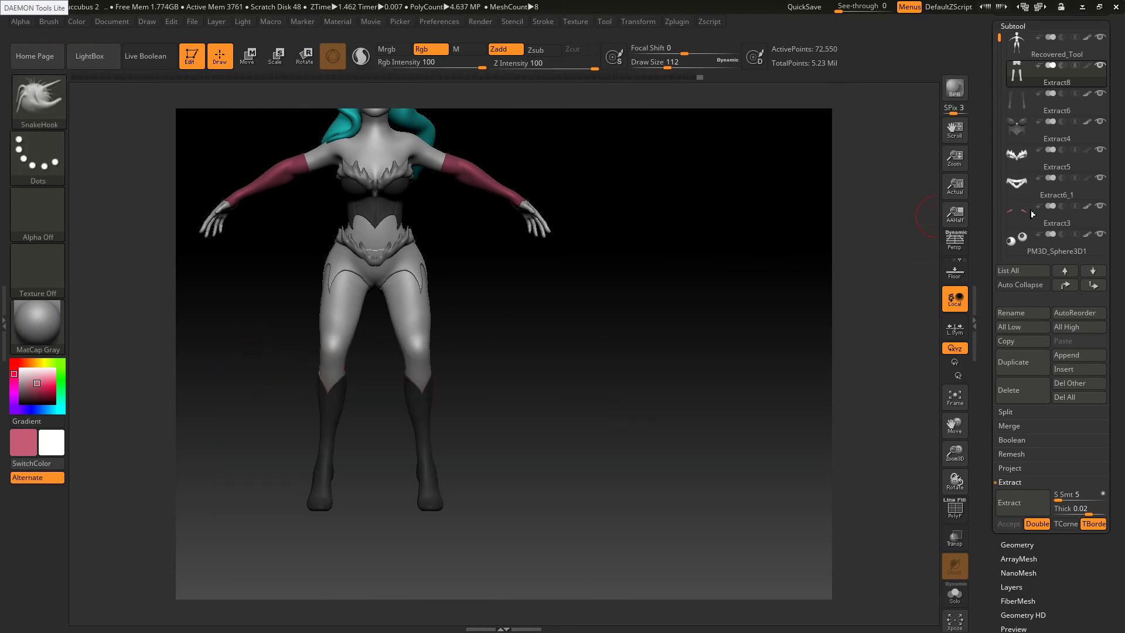
Delete the hidden lower-leg geometry from the shorts subtool
{"action": "scroll", "coordinate": [1060, 395], "scroll_direction": "down", "scroll_amount": 5}
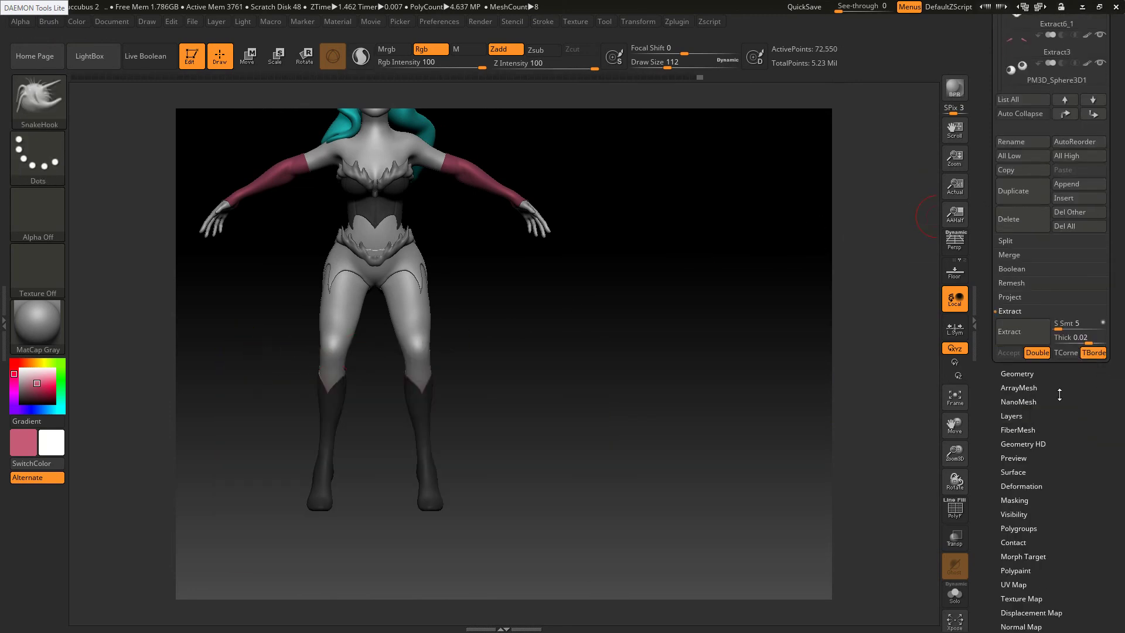
{"action": "left_click", "coordinate": [1029, 374]}
{"action": "scroll", "coordinate": [1034, 341], "scroll_direction": "down", "scroll_amount": 2}
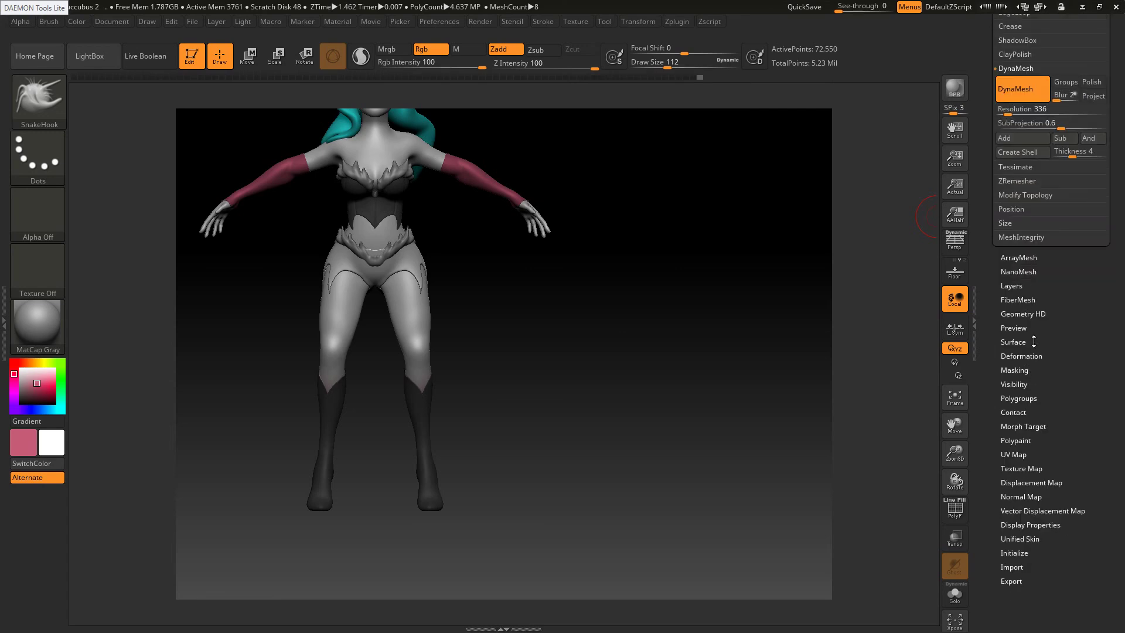
{"action": "left_click", "coordinate": [1016, 195]}
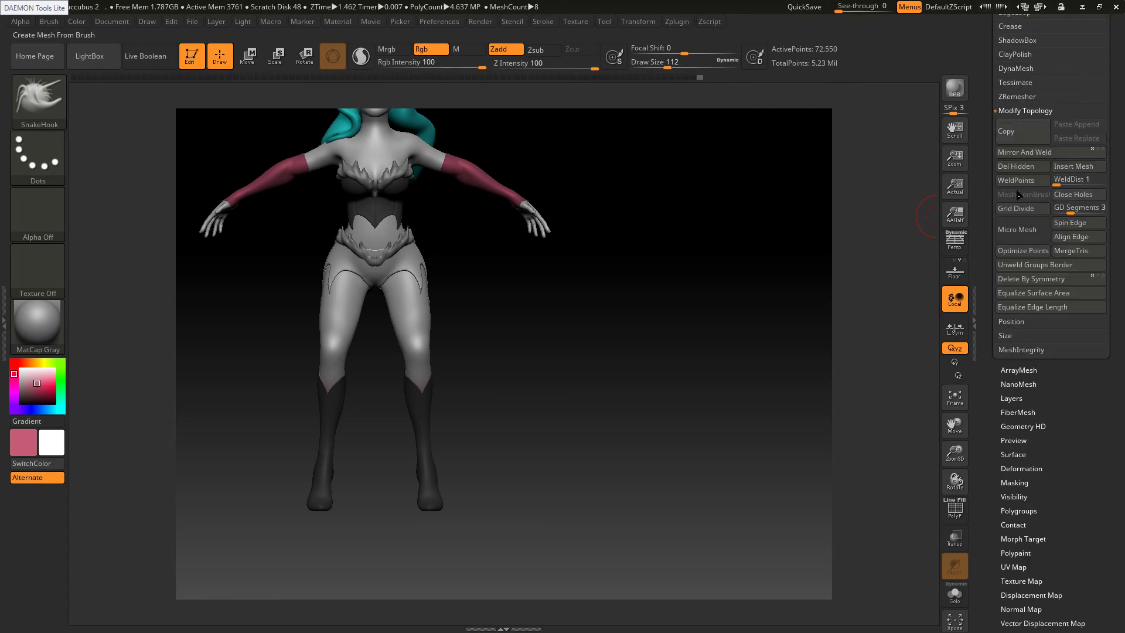
{"action": "scroll", "coordinate": [1020, 263], "scroll_direction": "up", "scroll_amount": 10}
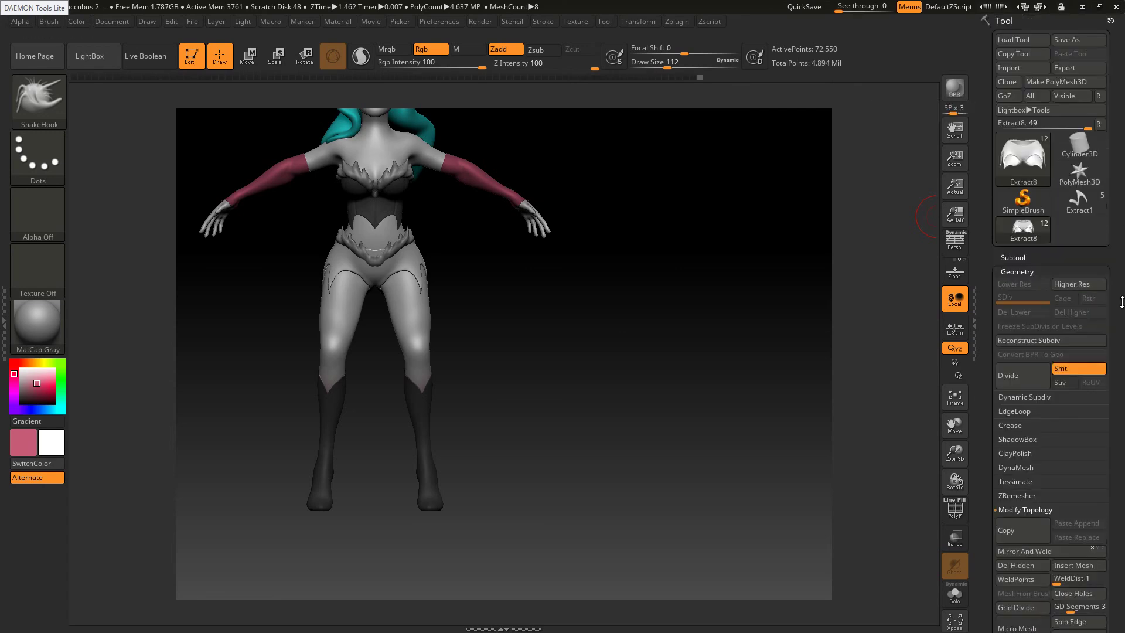
Pull the shorts' front waistline down behind the fur trim with SnakeHook at draw sizes 51 and 71
{"action": "left_click", "coordinate": [1017, 468]}
{"action": "right_click_drag", "start_coordinate": [400, 257], "coordinate": [390, 254], "text": "ctrl"}
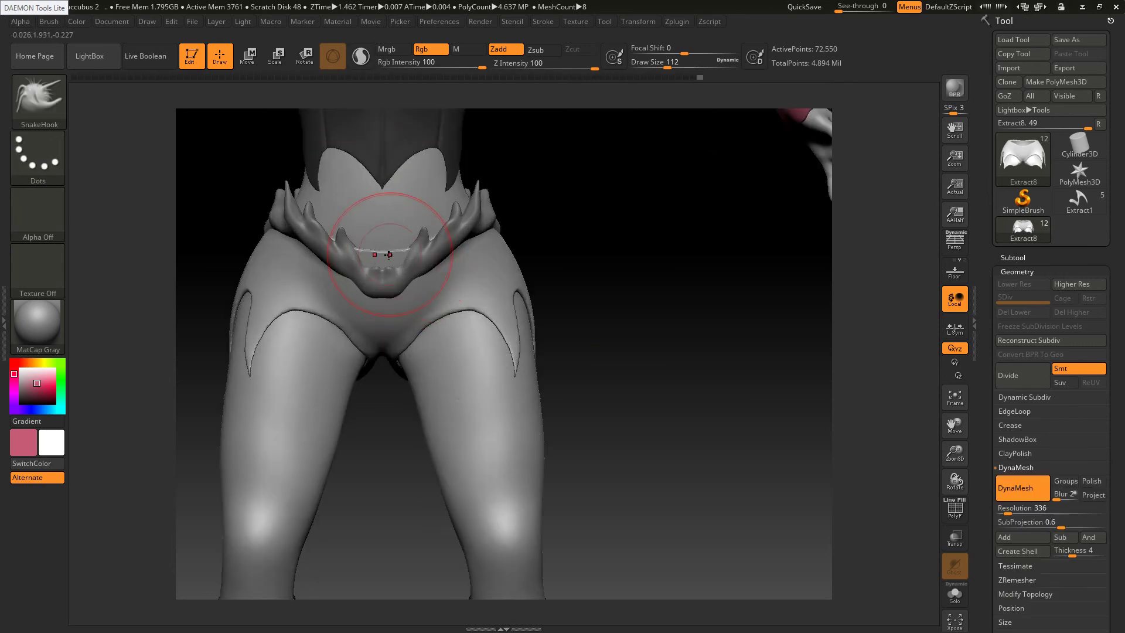
{"action": "key", "text": "s"}
{"action": "left_click_drag", "start_coordinate": [389, 254], "coordinate": [377, 254]}
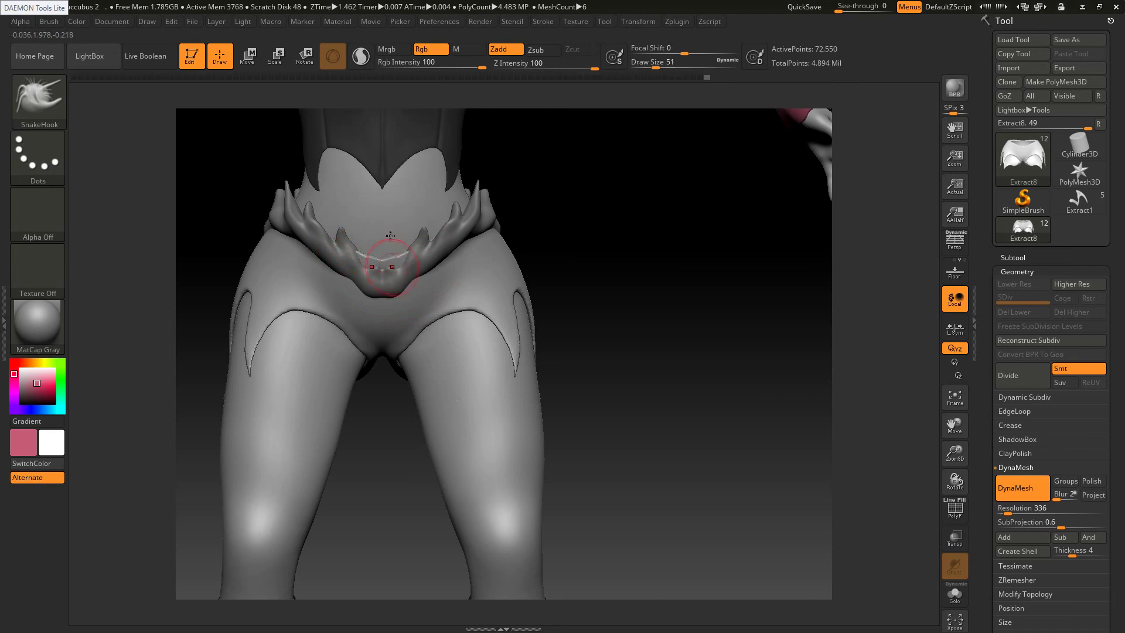
{"action": "right_click_drag", "start_coordinate": [388, 248], "coordinate": [387, 218]}
{"action": "key", "text": "s"}
{"action": "left_click_drag", "start_coordinate": [384, 264], "coordinate": [394, 270]}
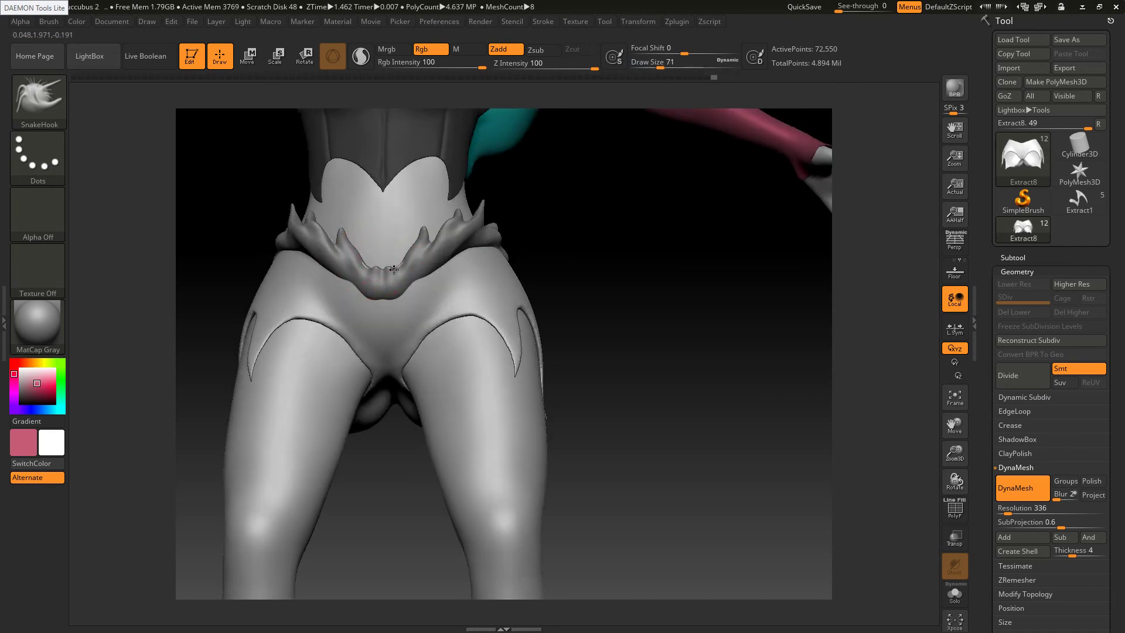
Smooth the front of the shorts and remesh them with DynaMesh at resolution 336
{"action": "key", "text": "shift"}
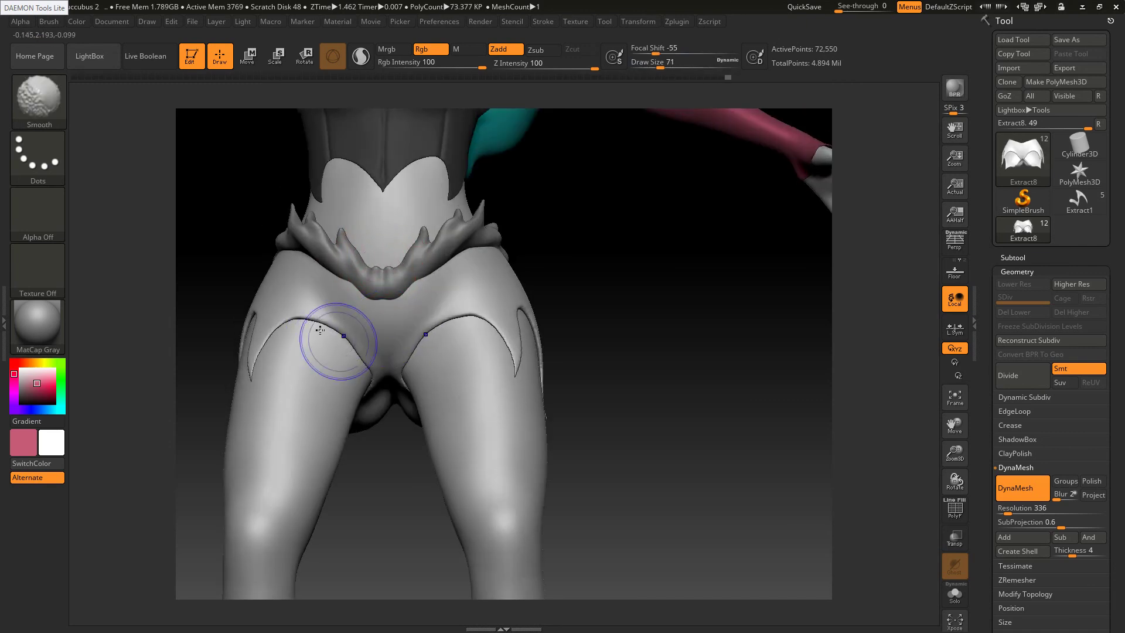
{"action": "left_click_drag", "start_coordinate": [320, 330], "coordinate": [381, 311], "text": "shift"}
{"action": "left_click_drag", "start_coordinate": [587, 252], "coordinate": [625, 275], "text": "ctrl"}
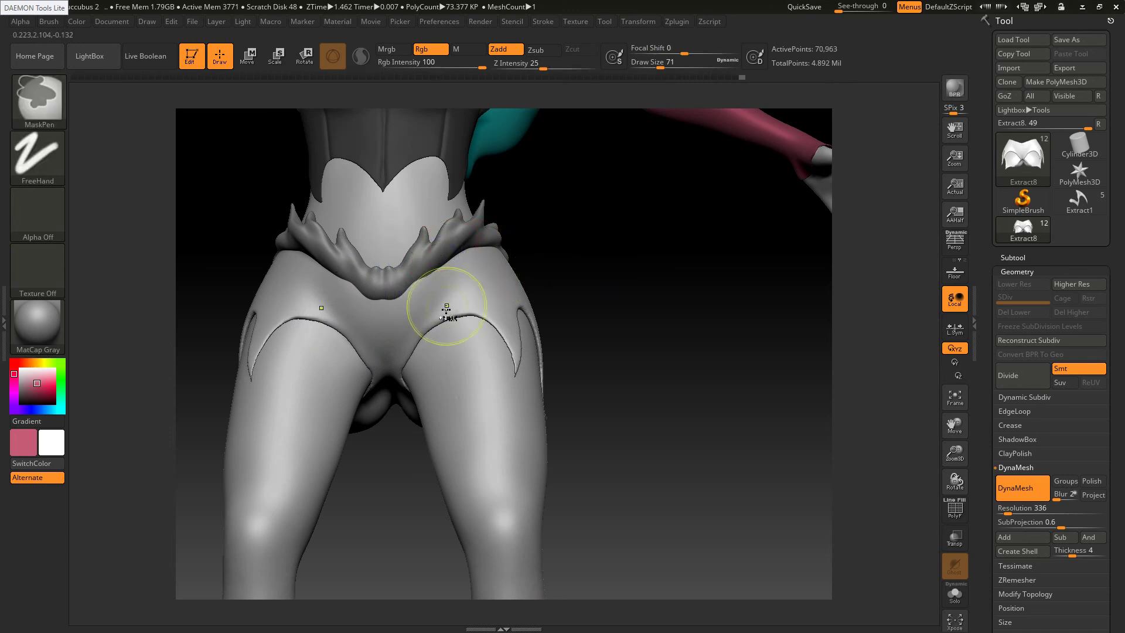
Smooth the pointed hem at the back of the shorts' leg openings
{"action": "mouse_move", "coordinate": [428, 329]}
{"action": "right_mouse_down", "text": "ctrl"}
{"action": "mouse_move", "coordinate": [389, 263]}
{"action": "mouse_move", "coordinate": [389, 343]}
{"action": "right_mouse_up", "text": "ctrl"}
{"action": "mouse_move", "coordinate": [479, 332]}
{"action": "right_mouse_down"}
{"action": "mouse_move", "coordinate": [422, 355]}
{"action": "mouse_move", "coordinate": [460, 375]}
{"action": "mouse_move", "coordinate": [451, 410]}
{"action": "right_mouse_up"}
{"action": "key", "text": "shift"}
{"action": "key", "text": "shift"}
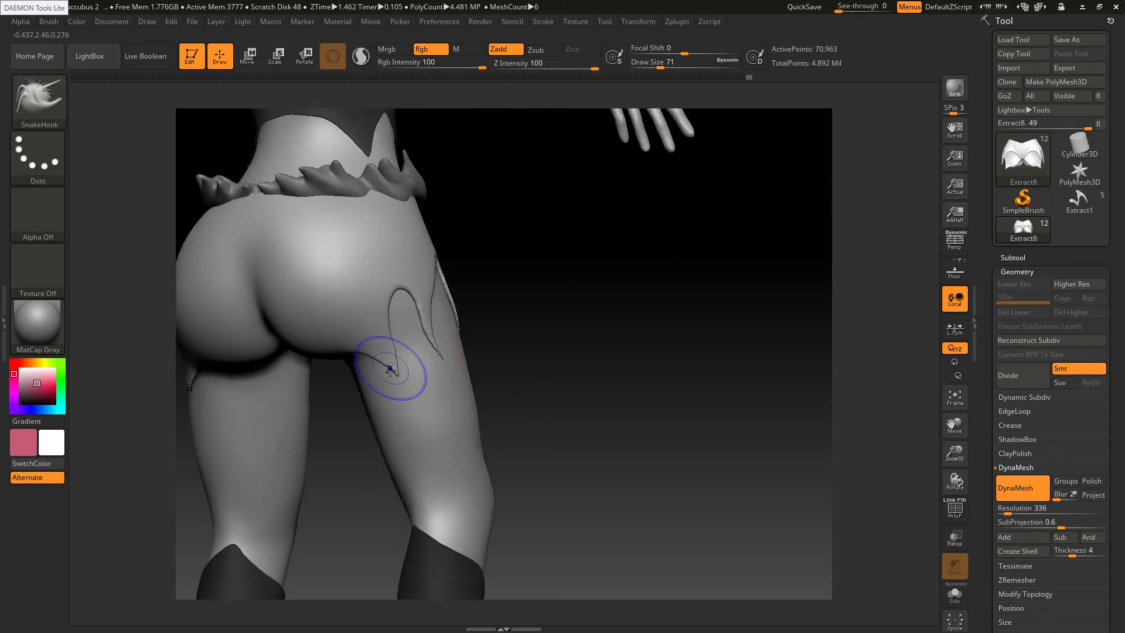
{"action": "left_click_drag", "start_coordinate": [389, 371], "coordinate": [394, 368], "text": "shift"}
Hide the stray part of the shorts mesh at the back of the thigh and delete the hidden geometry
{"action": "mouse_move", "coordinate": [452, 381]}
{"action": "right_mouse_down", "text": "ctrl"}
{"action": "mouse_move", "coordinate": [358, 366]}
{"action": "mouse_move", "coordinate": [505, 394]}
{"action": "mouse_move", "coordinate": [592, 392]}
{"action": "mouse_move", "coordinate": [557, 417]}
{"action": "mouse_move", "coordinate": [583, 412]}
{"action": "right_mouse_up", "text": "ctrl"}
{"action": "mouse_move", "coordinate": [604, 395]}
{"action": "left_mouse_down", "text": "ctrl+shift"}
{"action": "mouse_move", "coordinate": [545, 394]}
{"action": "mouse_move", "coordinate": [502, 369]}
{"action": "mouse_move", "coordinate": [514, 372]}
{"action": "left_mouse_up", "text": "ctrl+shift"}
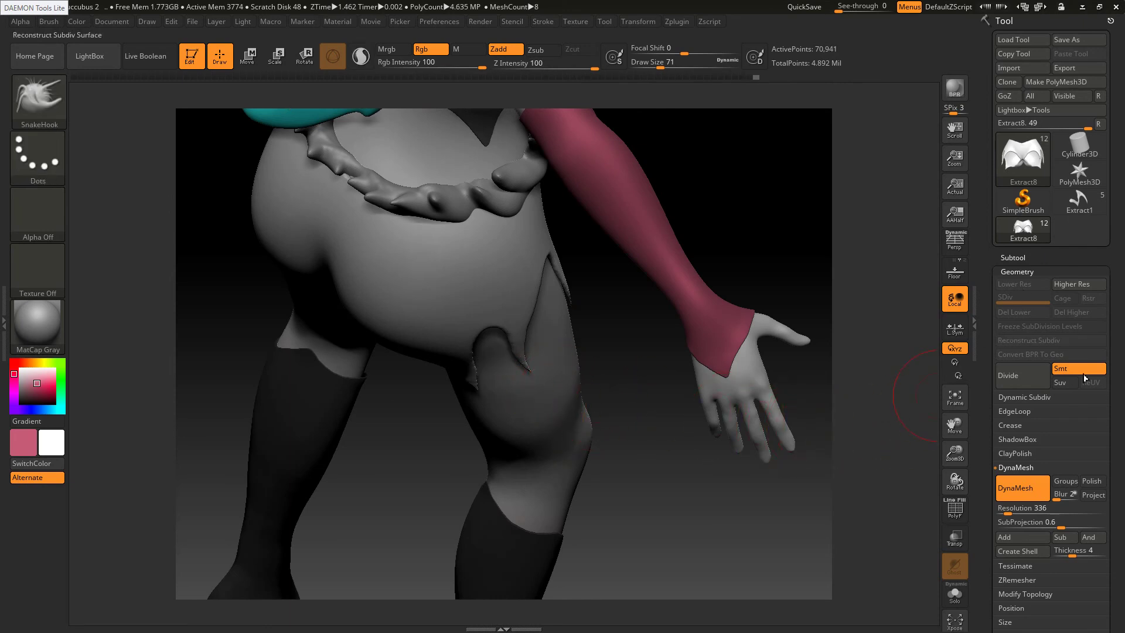
{"action": "scroll", "coordinate": [1122, 323], "scroll_direction": "down", "scroll_amount": 5}
{"action": "scroll", "coordinate": [1123, 323], "scroll_direction": "up", "scroll_amount": 1}
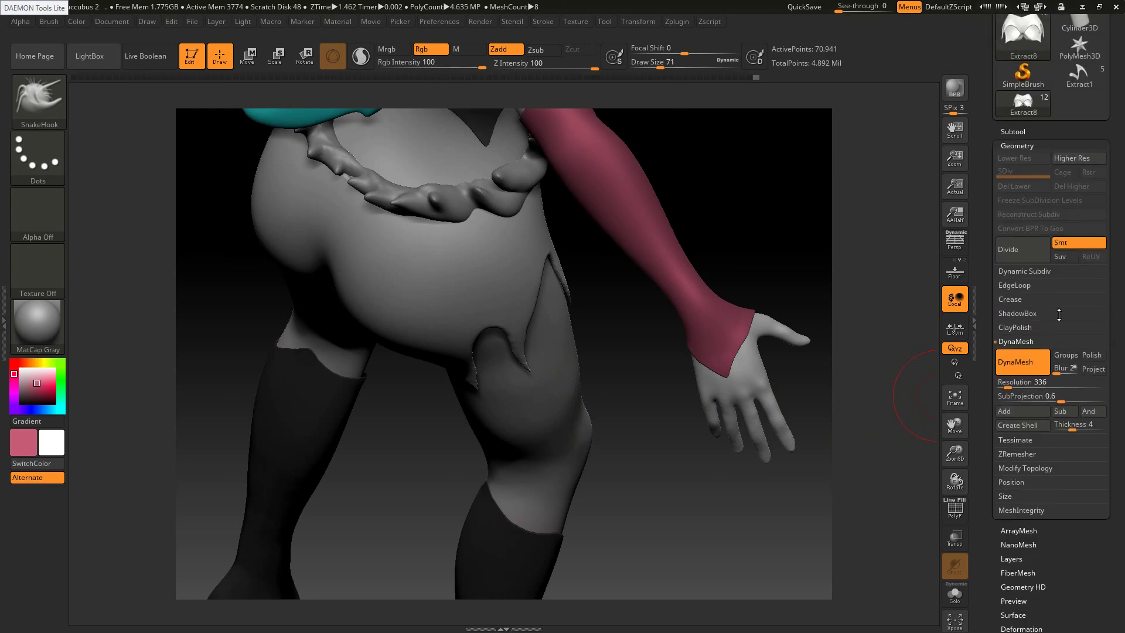
{"action": "left_click_drag", "start_coordinate": [1119, 331], "coordinate": [1116, 285]}
{"action": "left_click", "coordinate": [1036, 424]}
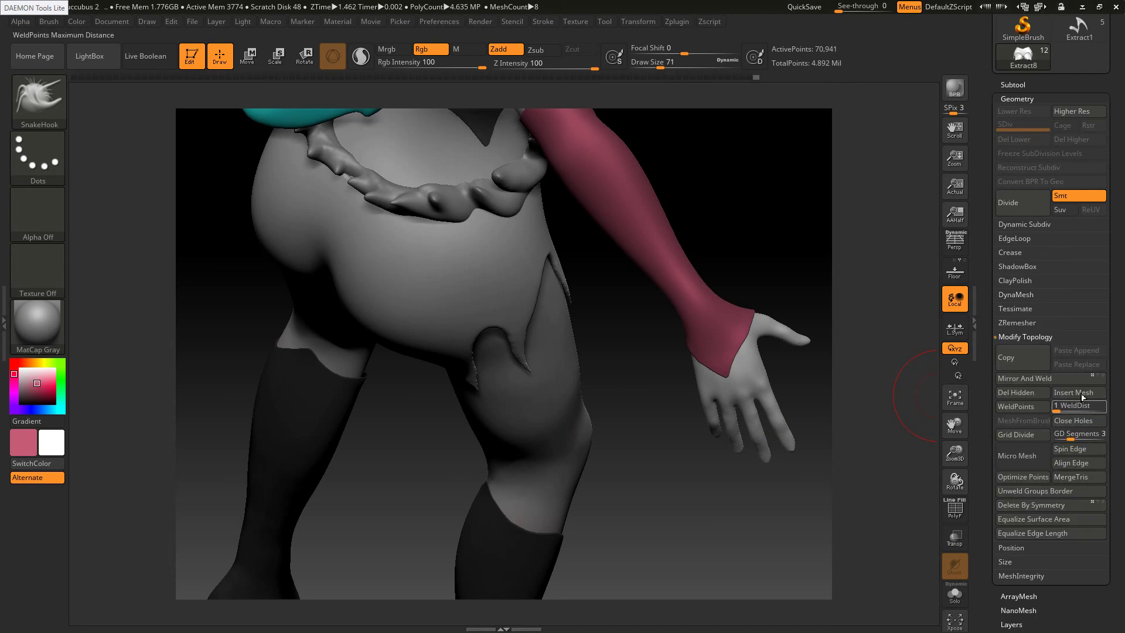
{"action": "left_click", "coordinate": [1021, 395]}
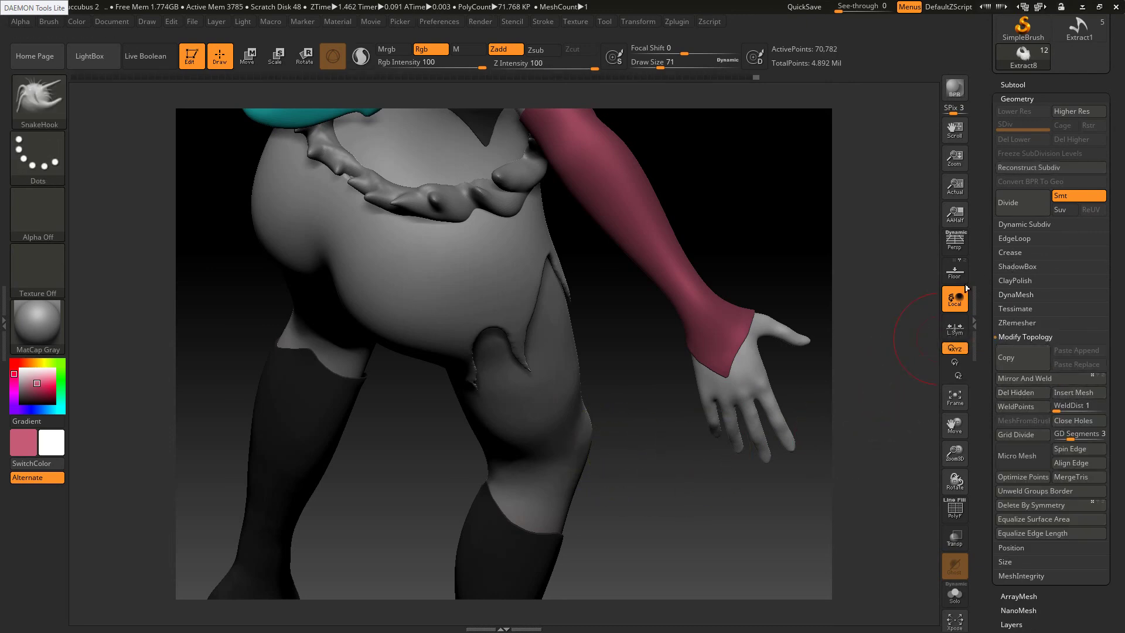
Compare the shorts with the reference painting and carve a vertical centre seam down their front with DamStandard at draw size 62
{"action": "mouse_move", "coordinate": [616, 373]}
{"action": "left_mouse_down"}
{"action": "mouse_move", "coordinate": [619, 396]}
{"action": "mouse_move", "coordinate": [646, 350]}
{"action": "left_mouse_up"}
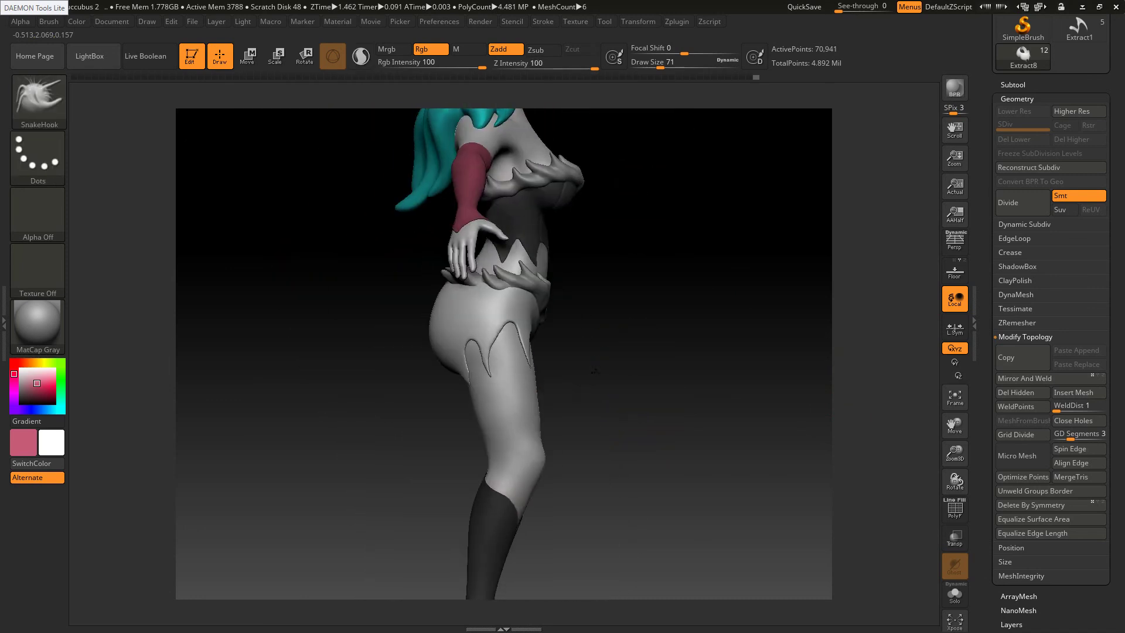
{"action": "mouse_move", "coordinate": [621, 358]}
{"action": "left_mouse_down"}
{"action": "mouse_move", "coordinate": [691, 352]}
{"action": "mouse_move", "coordinate": [680, 367]}
{"action": "left_mouse_up"}
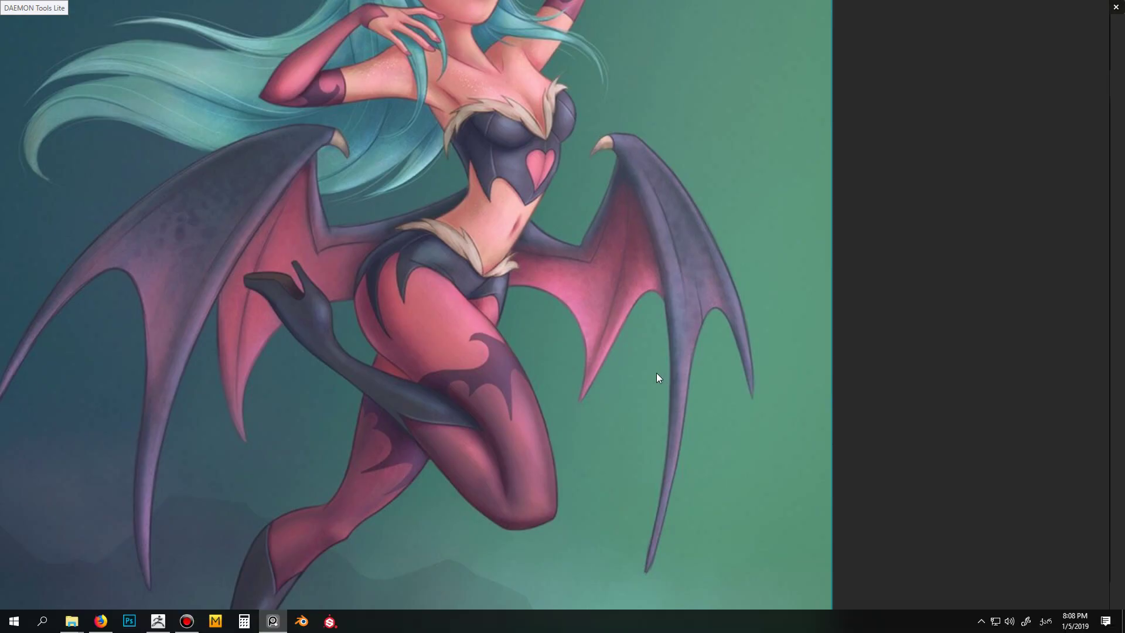
{"action": "key", "text": "alt+Tab"}
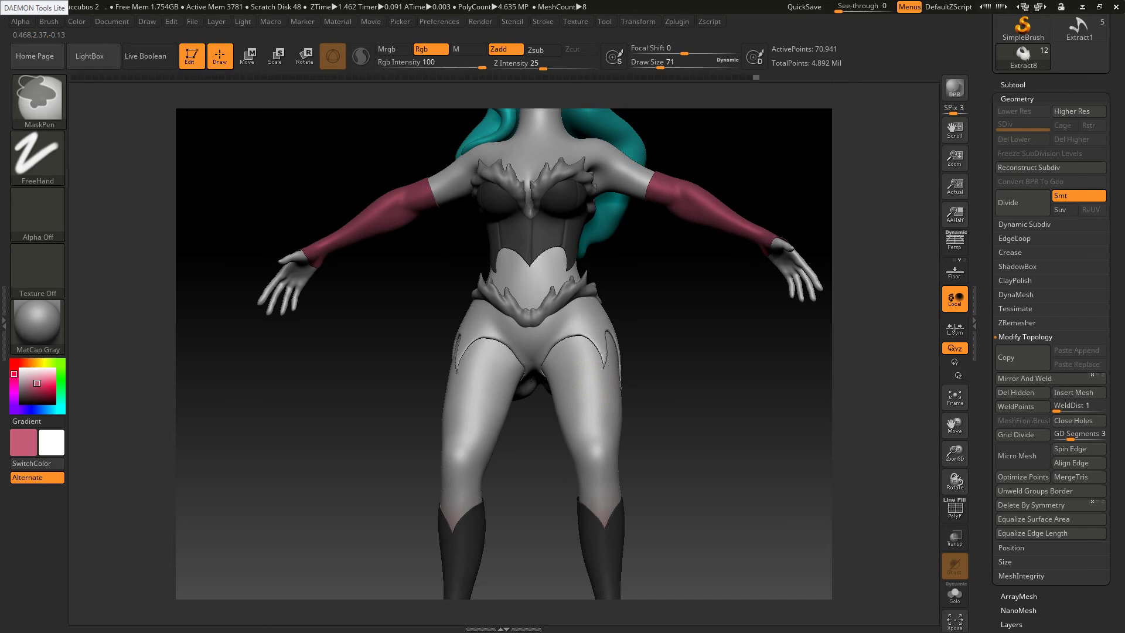
{"action": "key", "text": "b"}
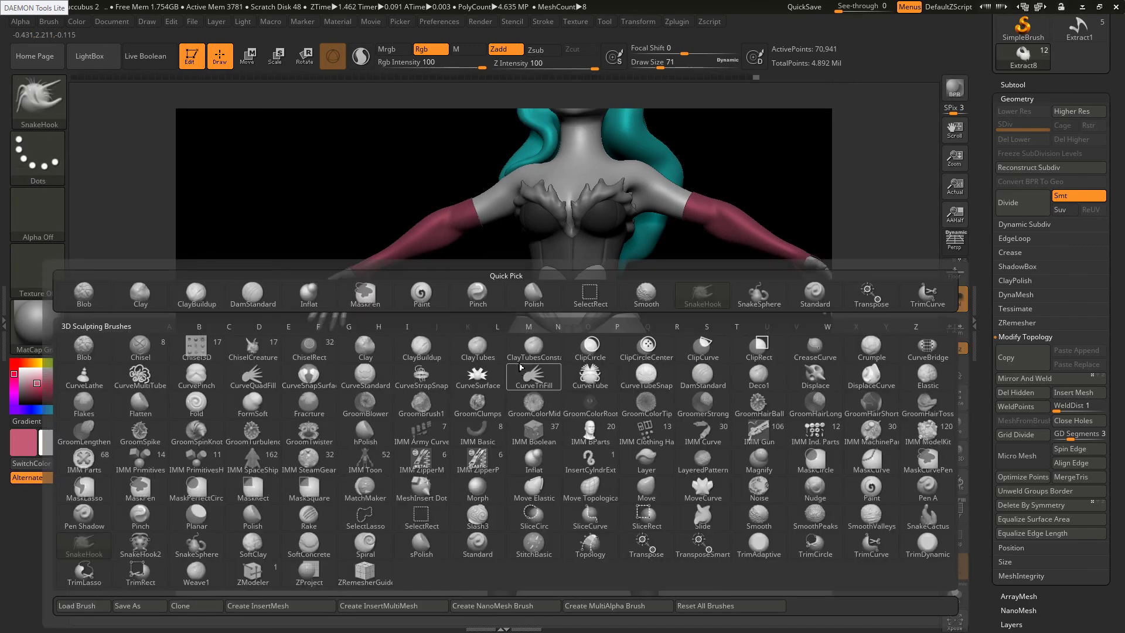
{"action": "key", "text": "d"}
{"action": "key", "text": "s"}
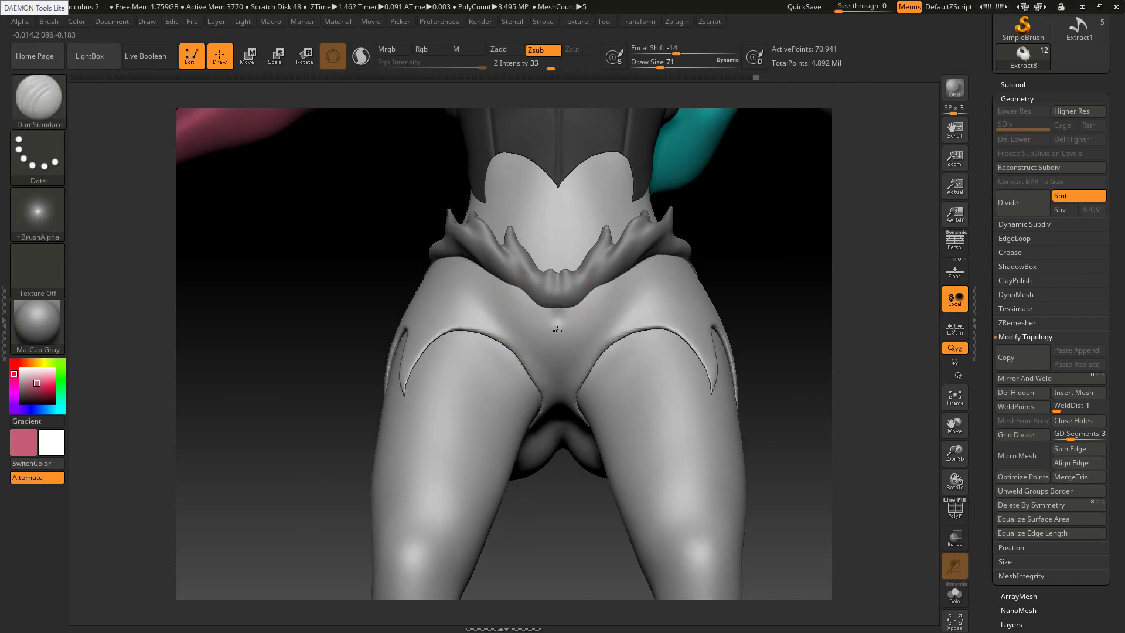
{"action": "mouse_move", "coordinate": [562, 362]}
{"action": "left_mouse_down", "text": "shift"}
{"action": "mouse_move", "coordinate": [561, 319]}
{"action": "mouse_move", "coordinate": [558, 341]}
{"action": "mouse_move", "coordinate": [558, 331]}
{"action": "left_mouse_up", "text": "shift"}
{"action": "key", "text": "bracketleft"}
{"action": "key", "text": "ctrl+z"}
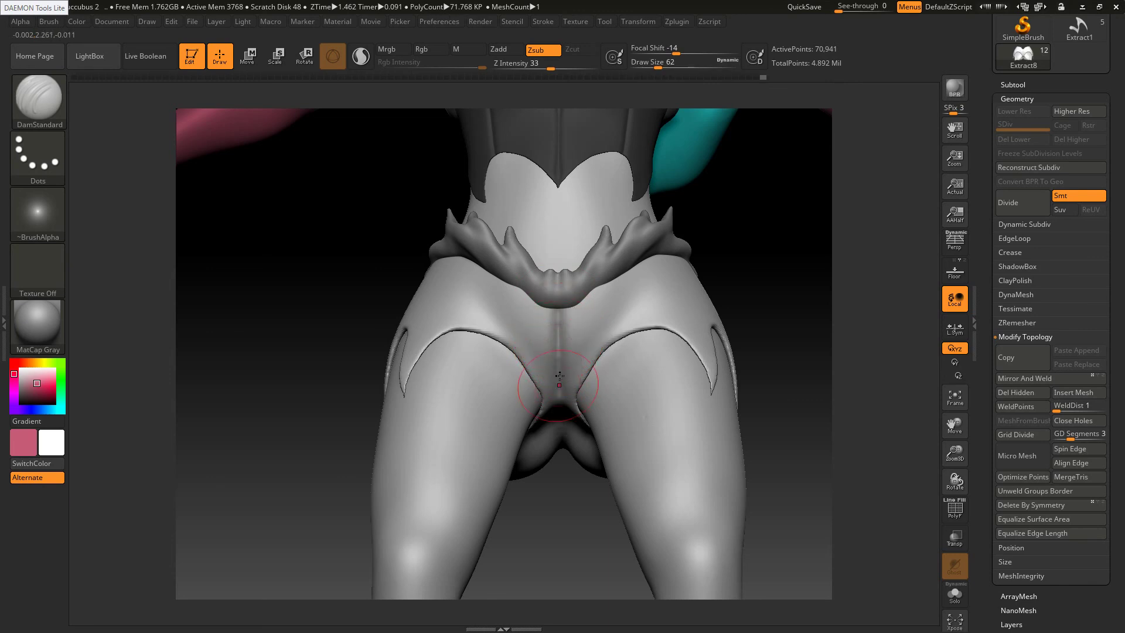
{"action": "key", "text": "ctrl+shift"}
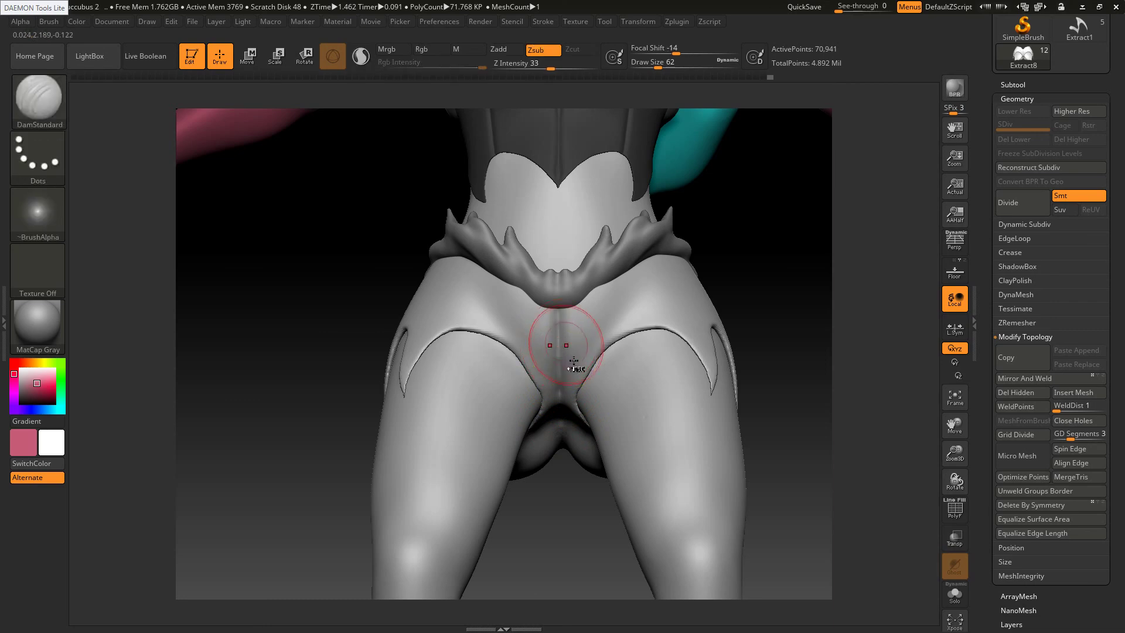
Puff up the front of the shorts around the centre seam with the Inflat brush at draw size 87
{"action": "mouse_move", "coordinate": [572, 380]}
{"action": "right_mouse_down", "text": "ctrl"}
{"action": "mouse_move", "coordinate": [527, 326]}
{"action": "mouse_move", "coordinate": [573, 394]}
{"action": "right_mouse_up", "text": "ctrl"}
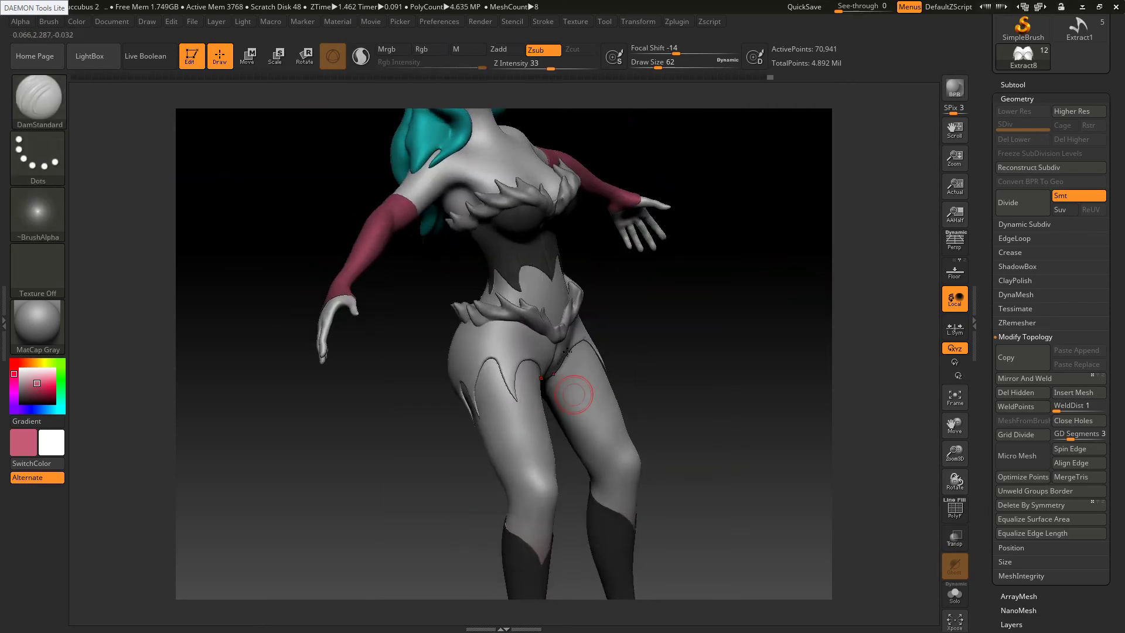
{"action": "right_click_drag", "start_coordinate": [574, 340], "coordinate": [563, 339]}
{"action": "key", "text": "b"}
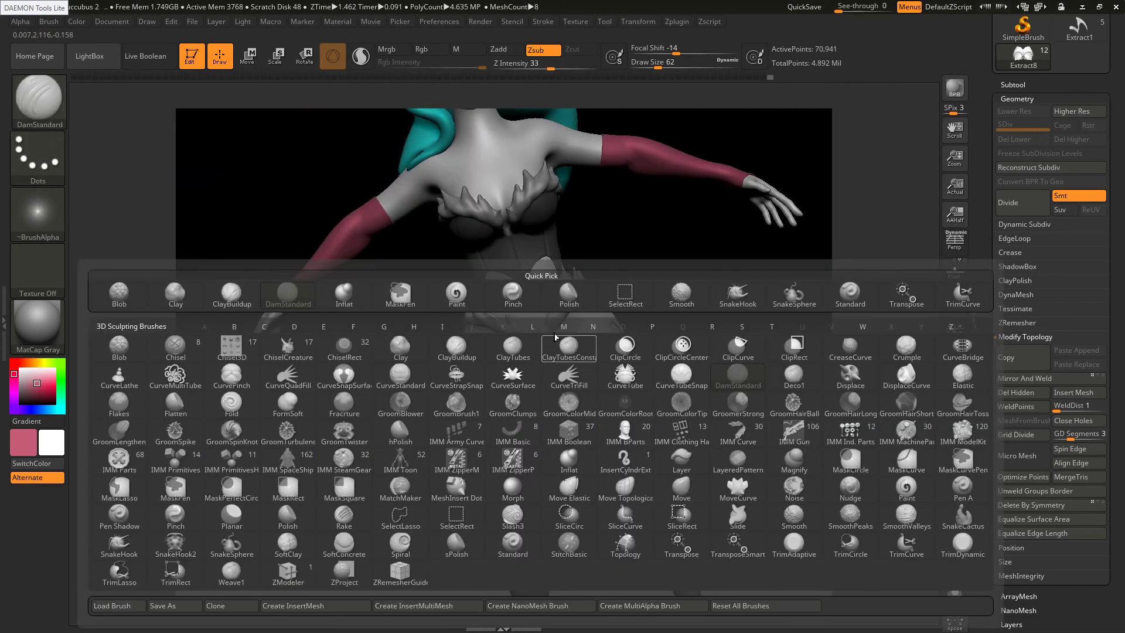
{"action": "key", "text": "c"}
{"action": "key", "text": "t"}
{"action": "key", "text": "b"}
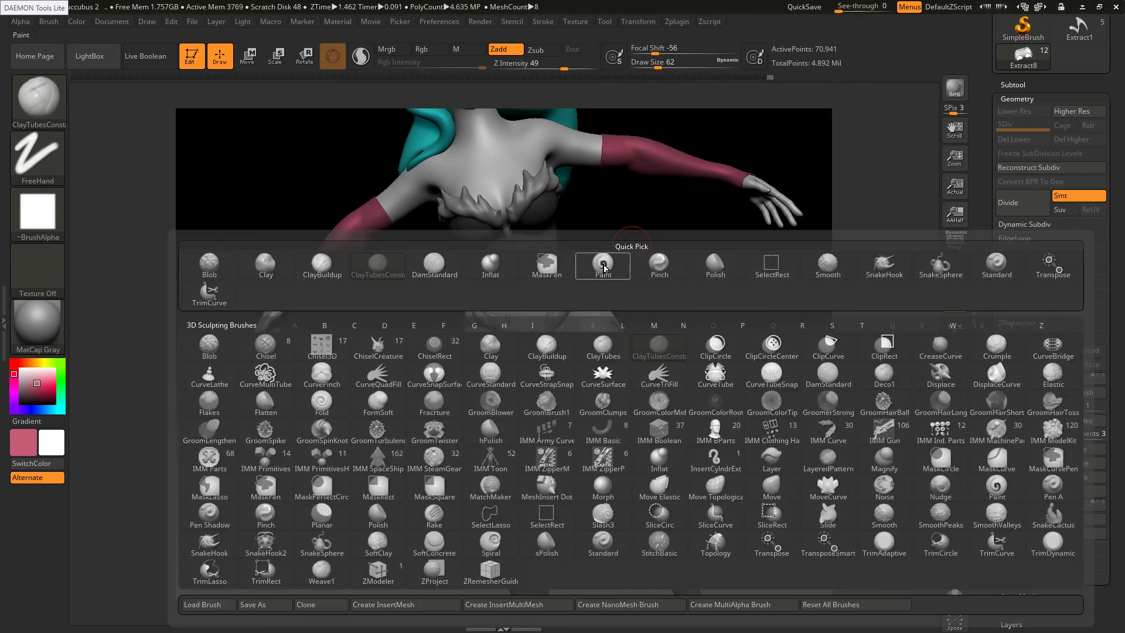
{"action": "key", "text": "i"}
{"action": "key", "text": "n"}
{"action": "right_click_drag", "start_coordinate": [582, 346], "coordinate": [563, 320]}
{"action": "key", "text": "s"}
{"action": "left_click_drag", "start_coordinate": [538, 354], "coordinate": [543, 354]}
{"action": "left_click_drag", "start_coordinate": [540, 337], "coordinate": [543, 347]}
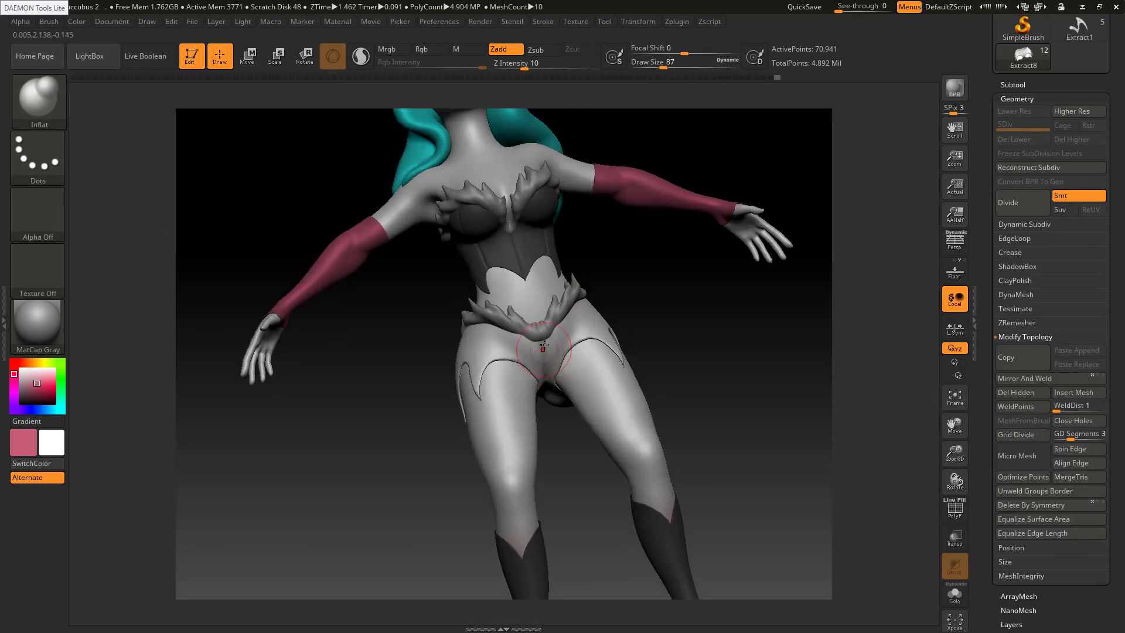
{"action": "right_click_drag", "start_coordinate": [545, 373], "coordinate": [583, 401]}
{"action": "key", "text": "s"}
{"action": "mouse_move", "coordinate": [563, 388]}
{"action": "left_mouse_down"}
{"action": "mouse_move", "coordinate": [564, 373]}
{"action": "mouse_move", "coordinate": [559, 382]}
{"action": "left_mouse_up"}
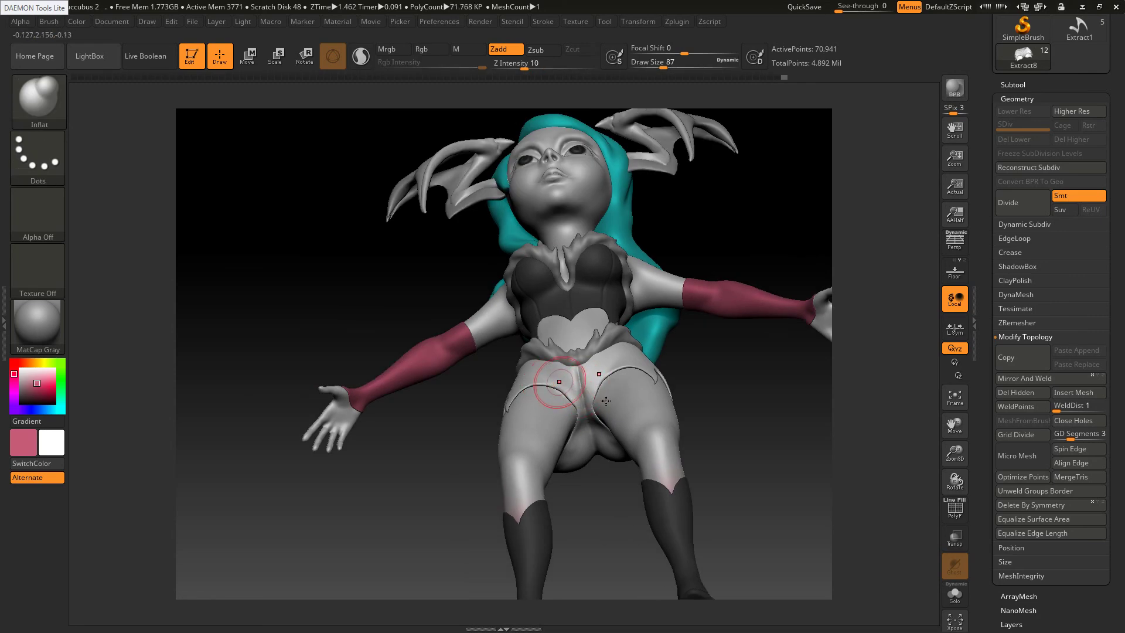
Try to carve a seam down the side of the shorts at the hip with DamStandard at draw size 87
{"action": "right_click_drag", "start_coordinate": [606, 401], "coordinate": [503, 400]}
{"action": "key", "text": "b"}
{"action": "key", "text": "d"}
{"action": "key", "text": "s"}
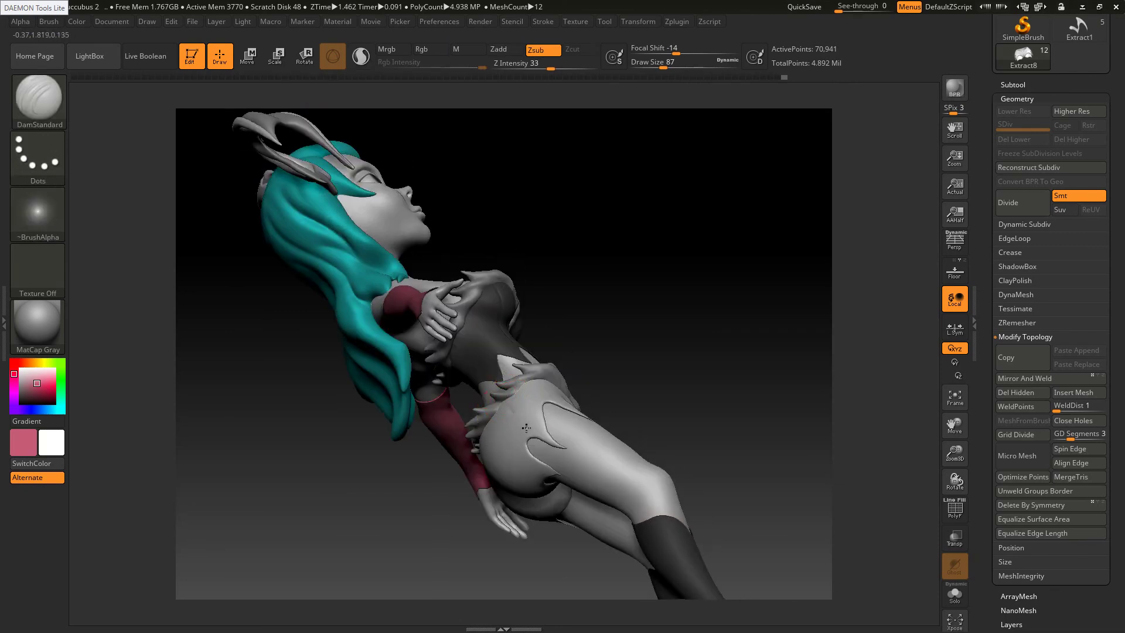
{"action": "right_click_drag", "start_coordinate": [549, 446], "coordinate": [502, 422]}
{"action": "right_click", "coordinate": [491, 399]}
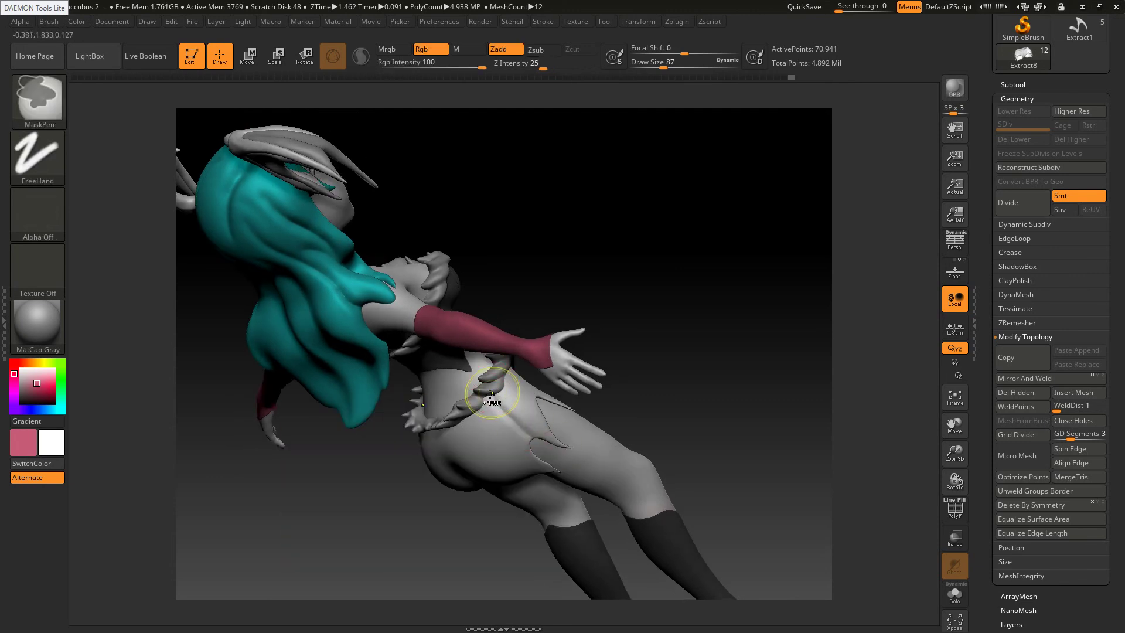
{"action": "left_click_drag", "start_coordinate": [533, 440], "coordinate": [490, 390]}
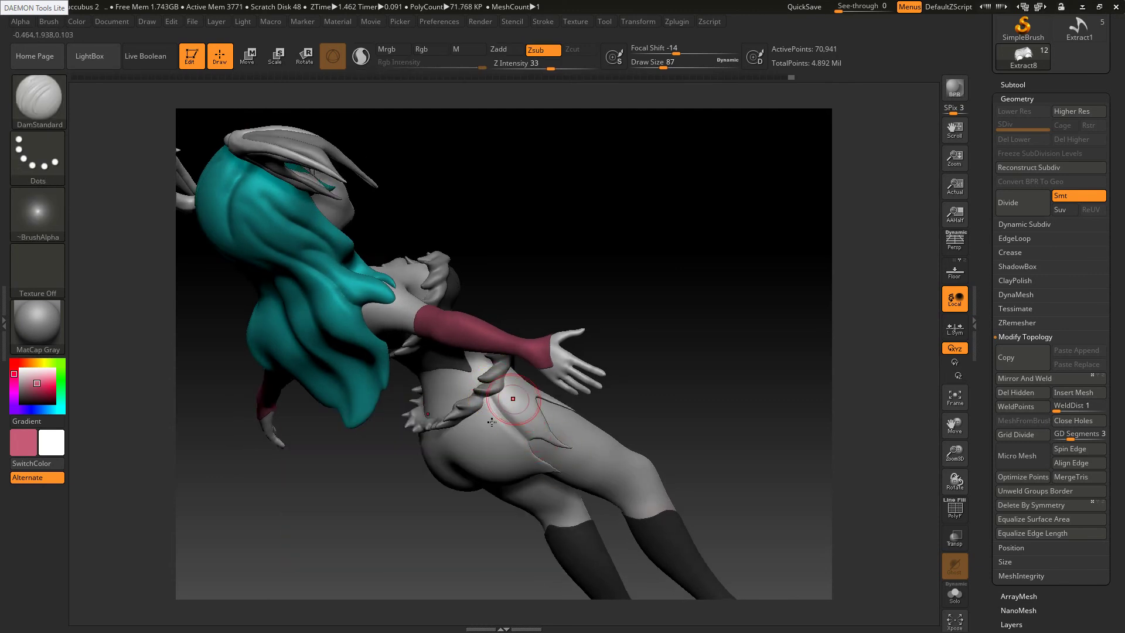
{"action": "right_click_drag", "start_coordinate": [493, 431], "coordinate": [565, 448], "text": "shift"}
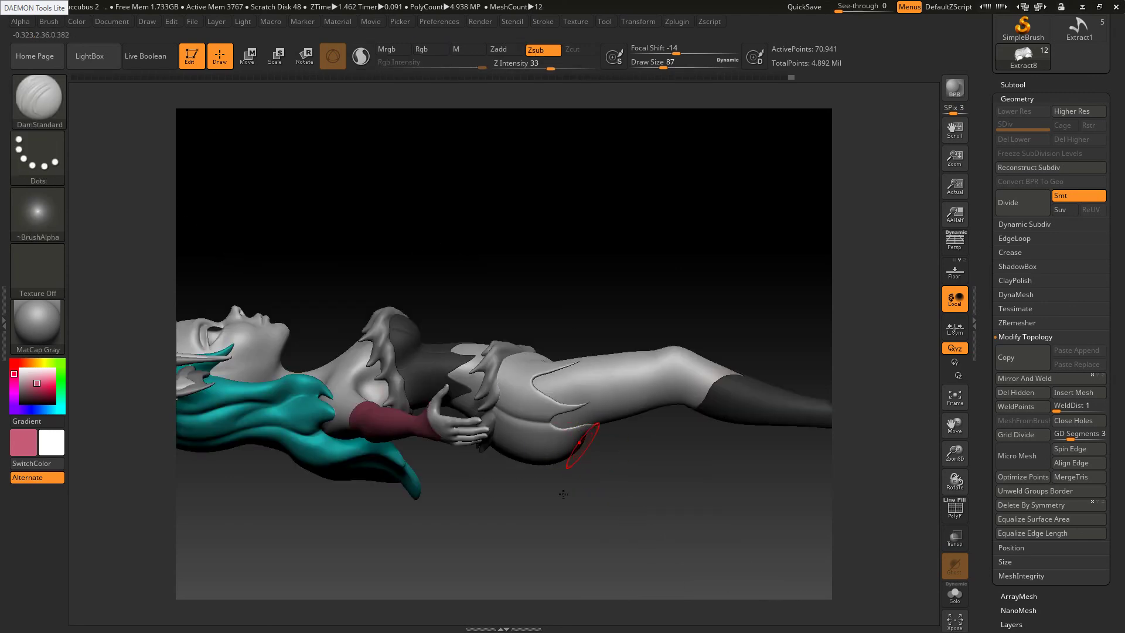
{"action": "mouse_move", "coordinate": [560, 518]}
{"action": "right_mouse_down"}
{"action": "mouse_move", "coordinate": [587, 439]}
{"action": "mouse_move", "coordinate": [559, 333]}
{"action": "mouse_move", "coordinate": [562, 360]}
{"action": "mouse_move", "coordinate": [607, 431]}
{"action": "mouse_move", "coordinate": [516, 456]}
{"action": "mouse_move", "coordinate": [508, 412]}
{"action": "right_mouse_up"}
Isolate the shorts, undo the last seam stroke and carve a side seam from waistband to hem with DamStandard at draw size 62
{"action": "left_click", "coordinate": [955, 593]}
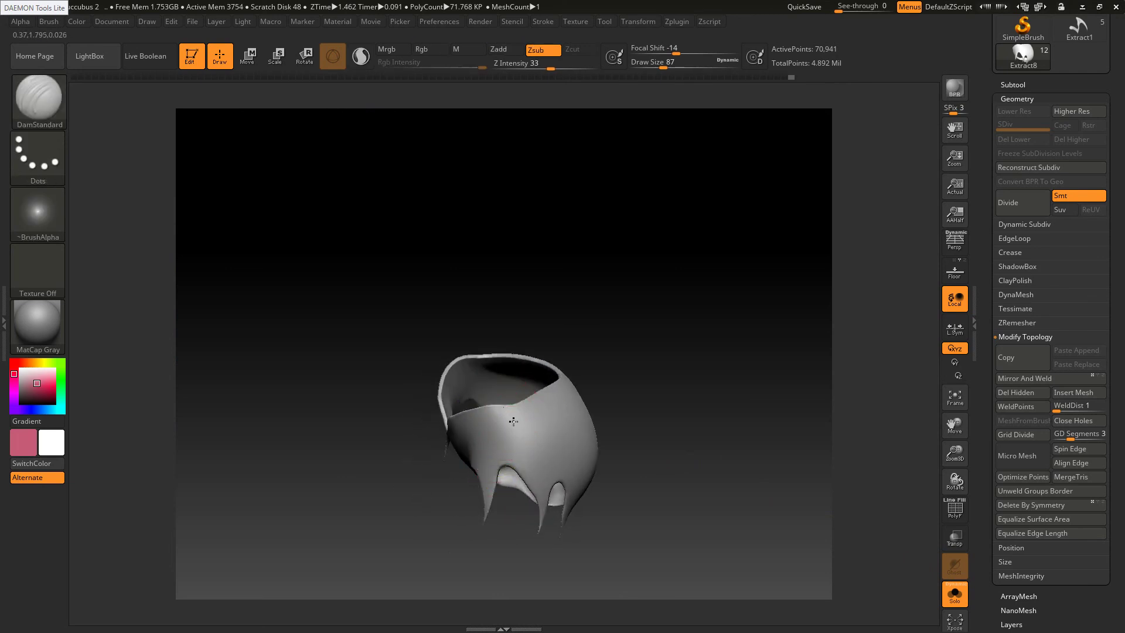
{"action": "key", "text": "ctrl+z"}
{"action": "key", "text": "s"}
{"action": "left_click_drag", "start_coordinate": [517, 429], "coordinate": [513, 428]}
{"action": "left_click_drag", "start_coordinate": [519, 444], "coordinate": [497, 390]}
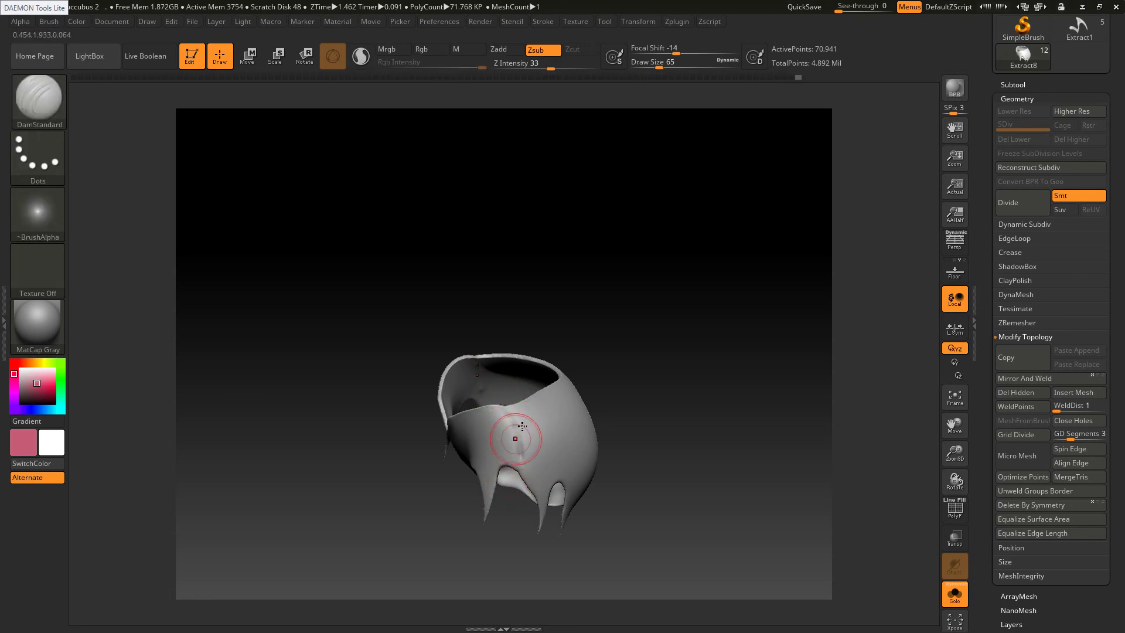
{"action": "right_click_drag", "start_coordinate": [522, 426], "coordinate": [520, 419]}
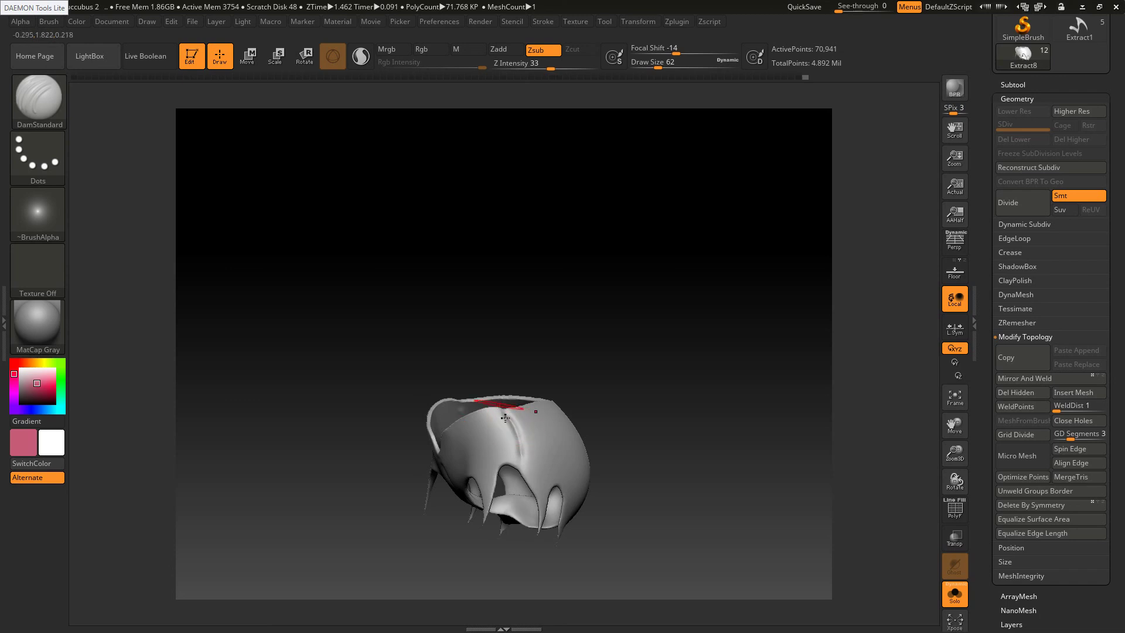
{"action": "mouse_move", "coordinate": [528, 444]}
{"action": "right_mouse_down"}
{"action": "mouse_move", "coordinate": [516, 469]}
{"action": "mouse_move", "coordinate": [523, 460]}
{"action": "right_mouse_up"}
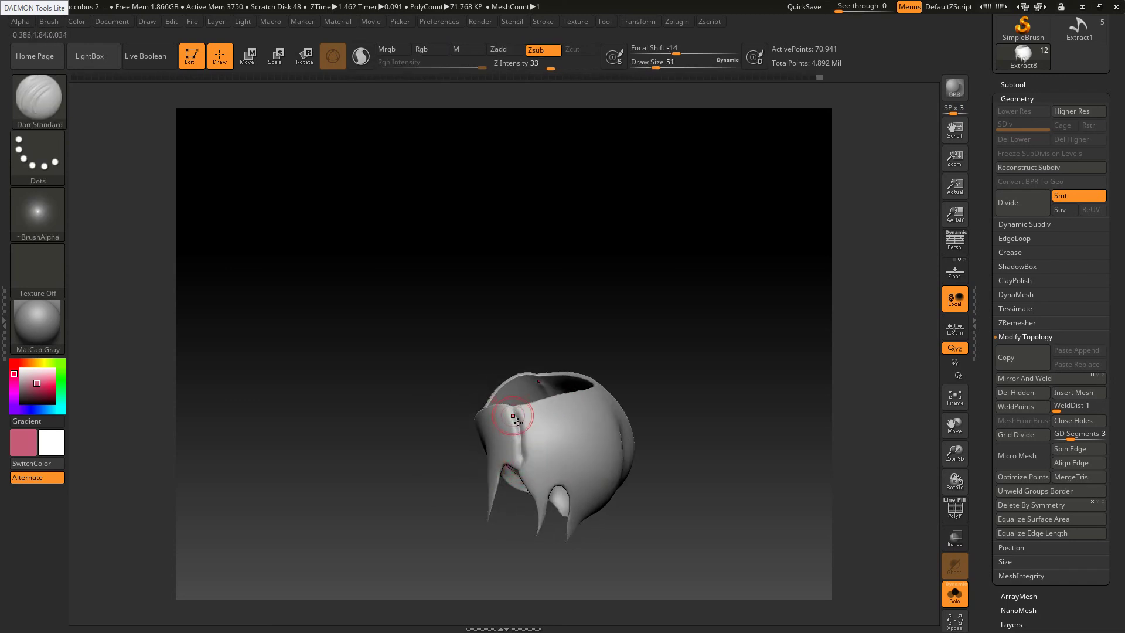
{"action": "right_click_drag", "start_coordinate": [513, 416], "coordinate": [551, 431]}
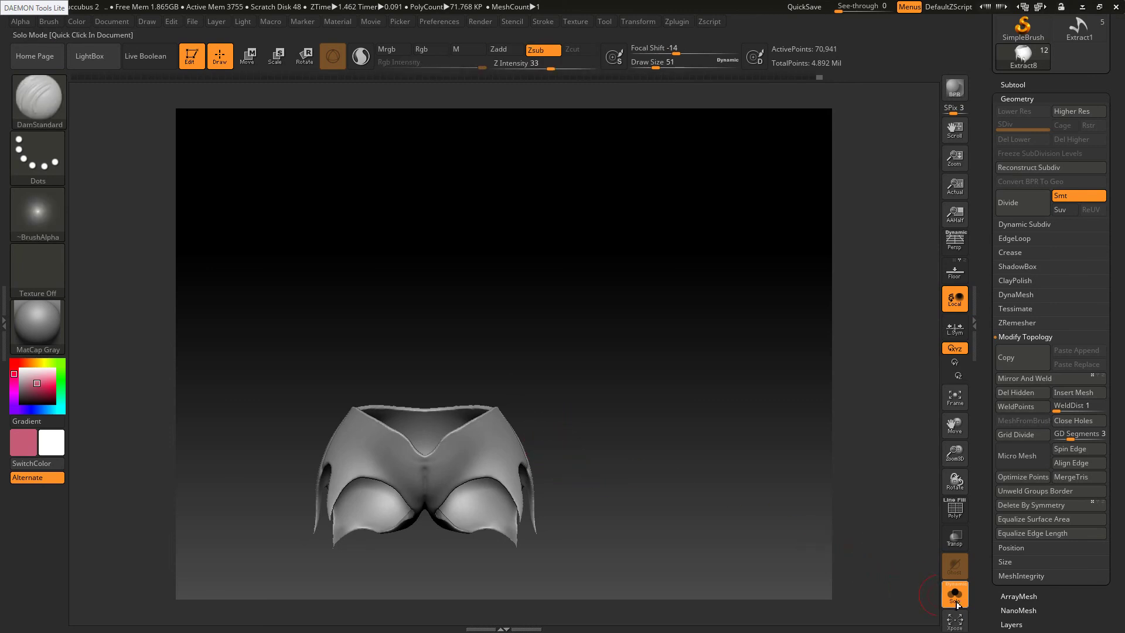
Show the whole figure again and deepen the shorts' side seam at the hip with DamStandard at draw size 41
{"action": "left_click", "coordinate": [956, 597]}
{"action": "right_click_drag", "start_coordinate": [546, 471], "coordinate": [524, 456]}
{"action": "left_click_drag", "start_coordinate": [511, 427], "coordinate": [514, 470]}
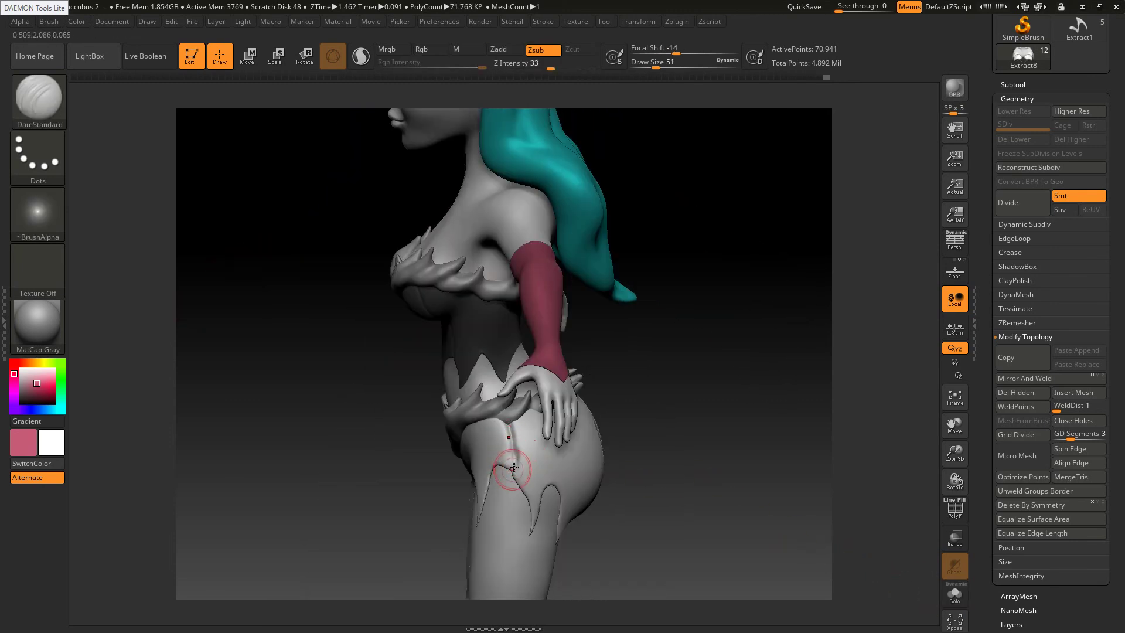
{"action": "key", "text": "ctrl+z"}
{"action": "mouse_move", "coordinate": [510, 427]}
{"action": "left_mouse_down"}
{"action": "mouse_move", "coordinate": [511, 477]}
{"action": "mouse_move", "coordinate": [517, 464]}
{"action": "left_mouse_up"}
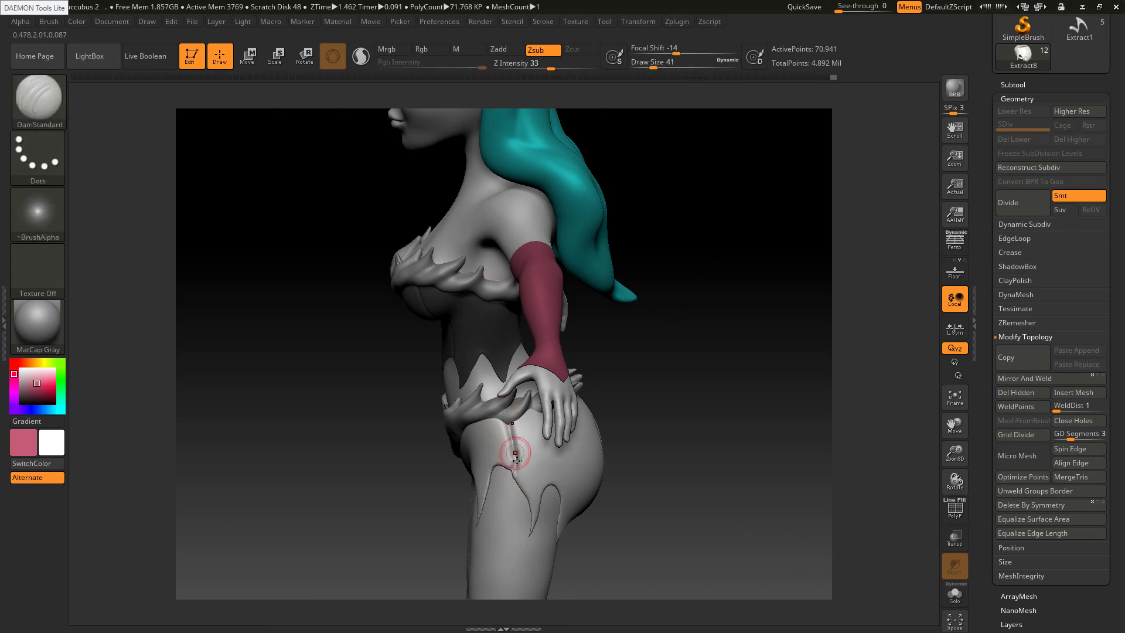
Swell the cloth along the shorts' side seam with the Inflat brush at draw size 54
{"action": "key", "text": "b"}
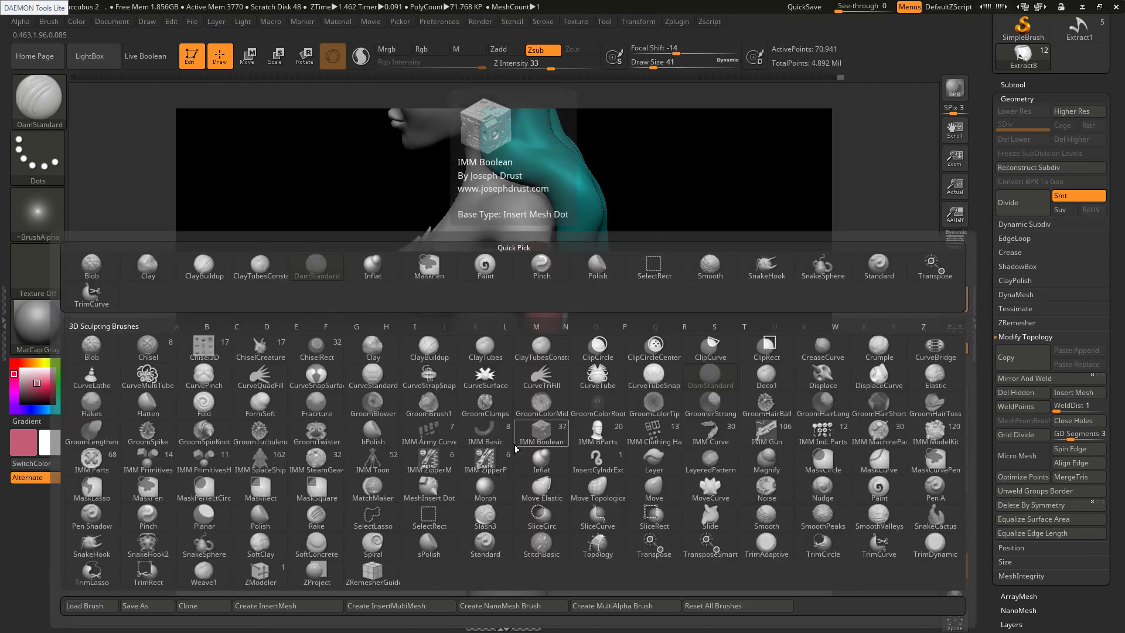
{"action": "key", "text": "i"}
{"action": "key", "text": "n"}
{"action": "key", "text": "bracketright"}
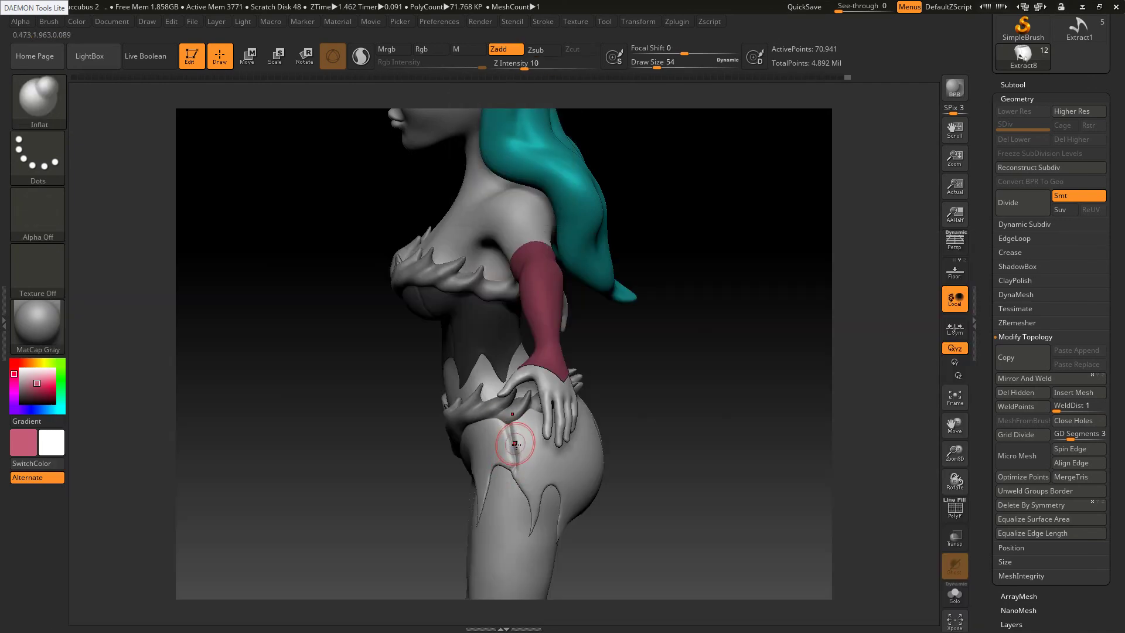
Tighten the shorts' side seam with the Pinch brush at draw size 54 and smooth the surface around it
{"action": "key", "text": "b"}
{"action": "key", "text": "p"}
{"action": "key", "text": "i"}
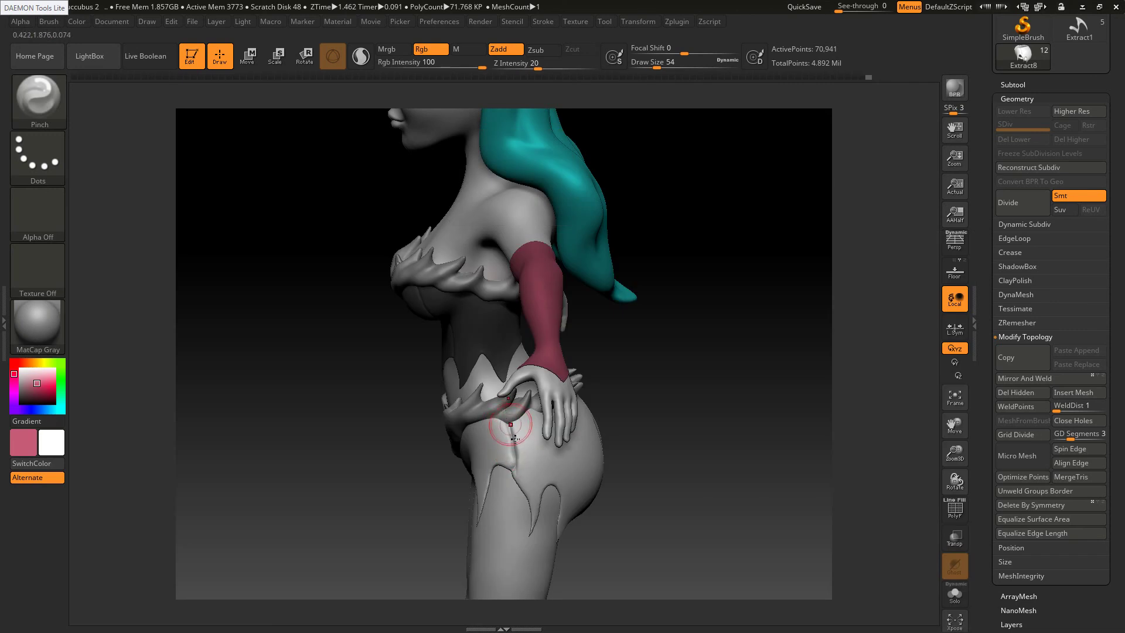
{"action": "key", "text": "shift"}
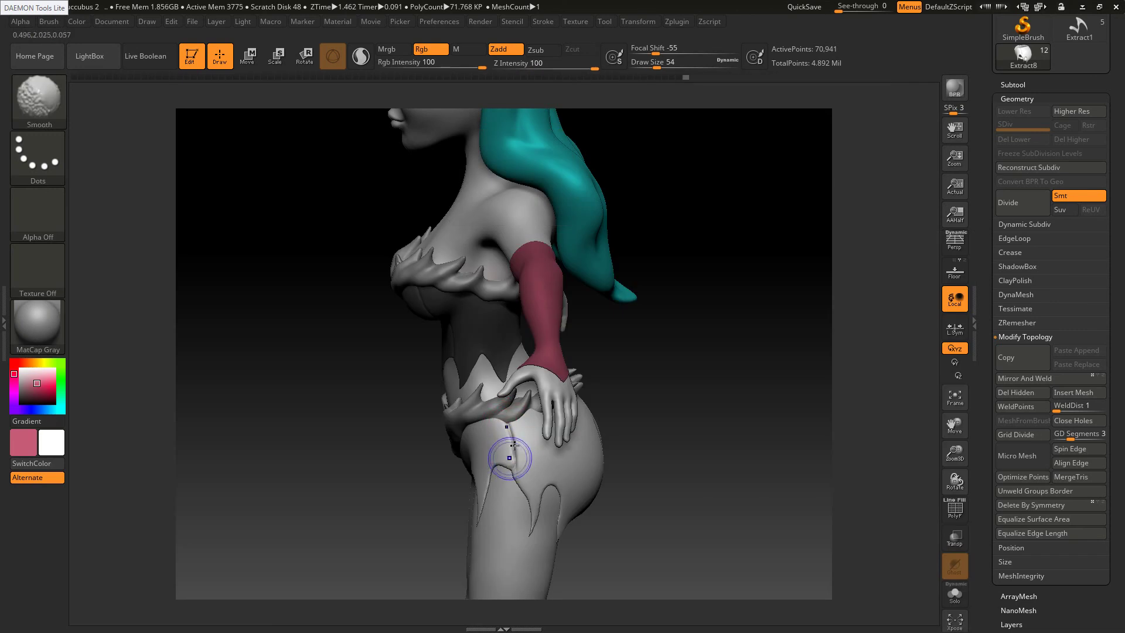
{"action": "key", "text": "shift"}
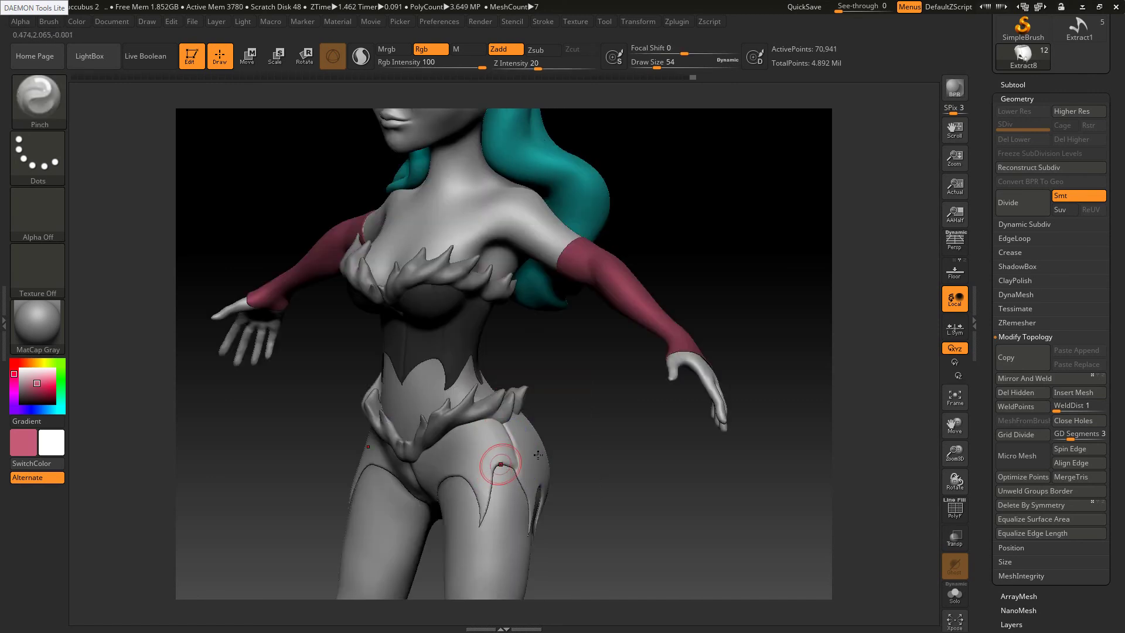
{"action": "right_click_drag", "start_coordinate": [538, 454], "coordinate": [510, 447], "text": "shift"}
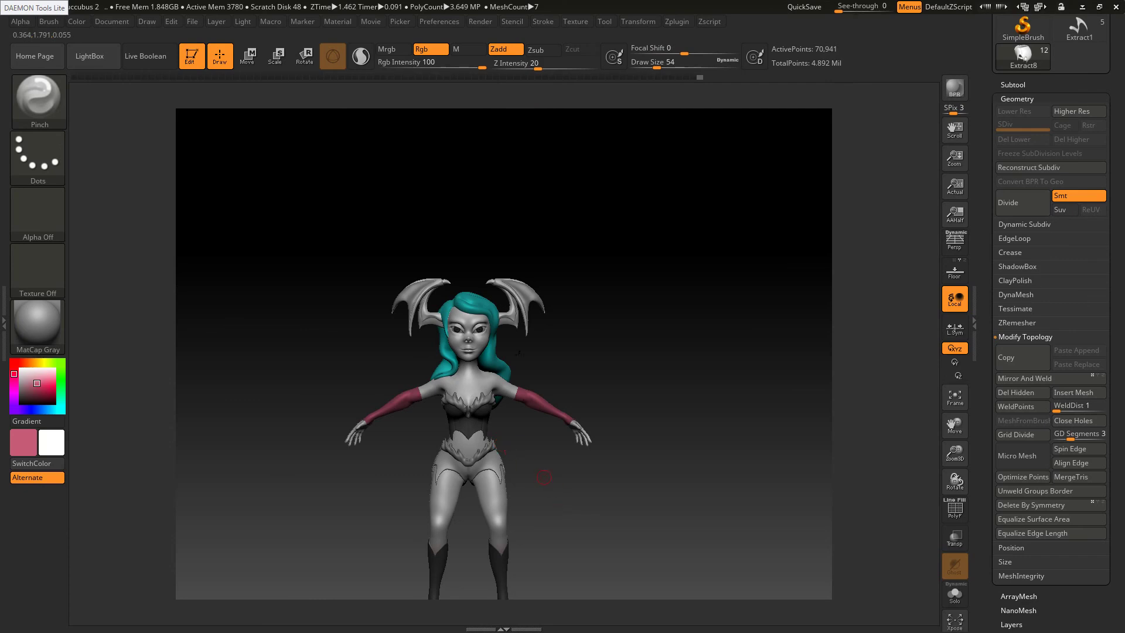
Choose a dark grey colour and paint the front of the shorts with the Paint brush at draw size 120
{"action": "right_click_drag", "start_coordinate": [518, 498], "coordinate": [487, 366], "text": "alt"}
{"action": "mouse_move", "coordinate": [573, 428]}
{"action": "right_mouse_down", "text": "ctrl"}
{"action": "mouse_move", "coordinate": [511, 395]}
{"action": "mouse_move", "coordinate": [550, 426]}
{"action": "right_mouse_up", "text": "ctrl"}
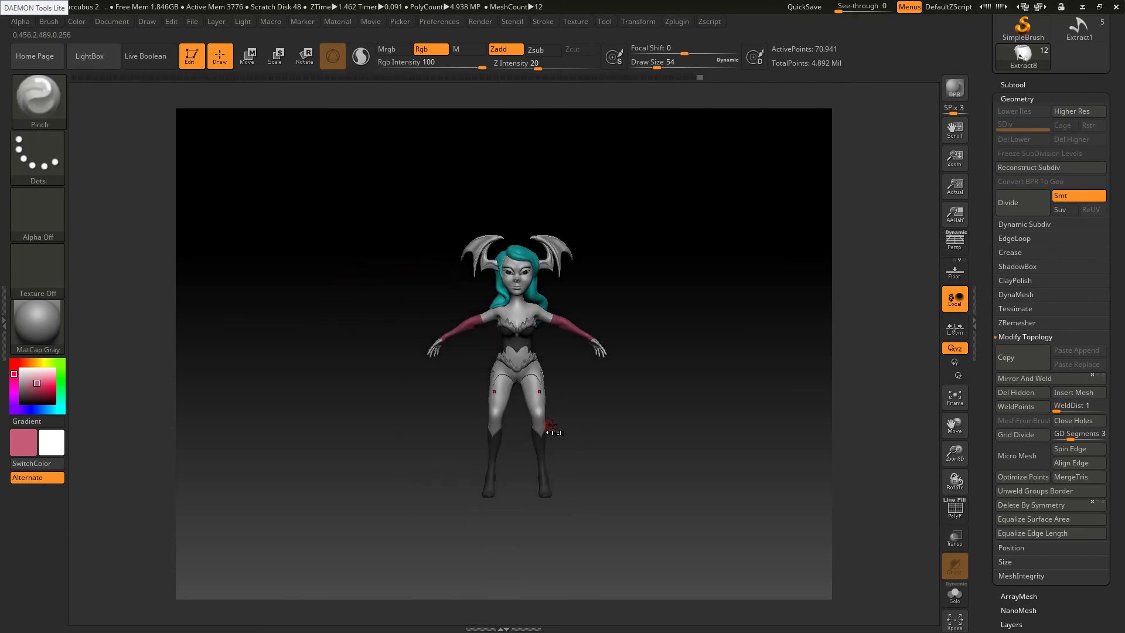
{"action": "key", "text": "b"}
{"action": "key", "text": "p"}
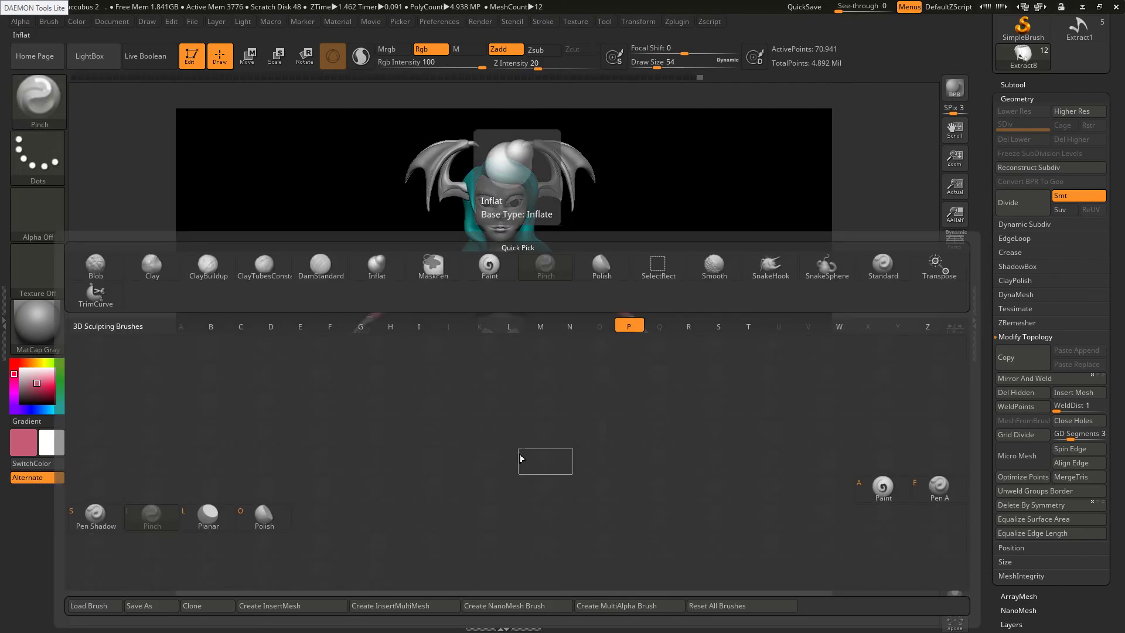
{"action": "key", "text": "a"}
{"action": "left_click", "coordinate": [24, 452]}
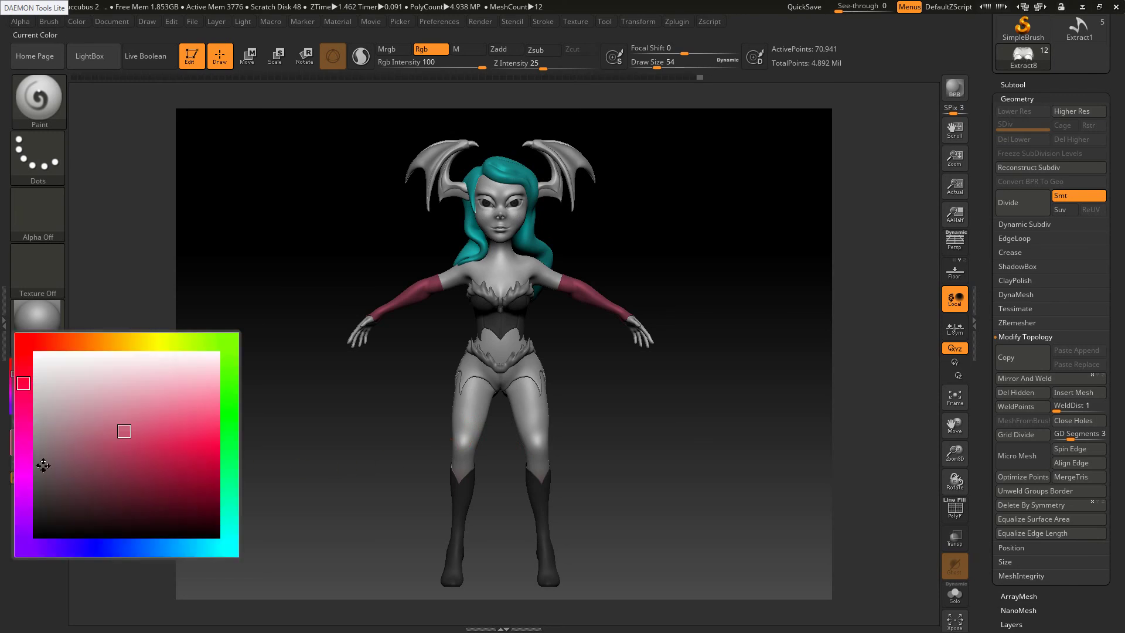
{"action": "left_click_drag", "start_coordinate": [43, 466], "coordinate": [33, 464]}
{"action": "key", "text": "s"}
{"action": "left_click_drag", "start_coordinate": [600, 393], "coordinate": [612, 392]}
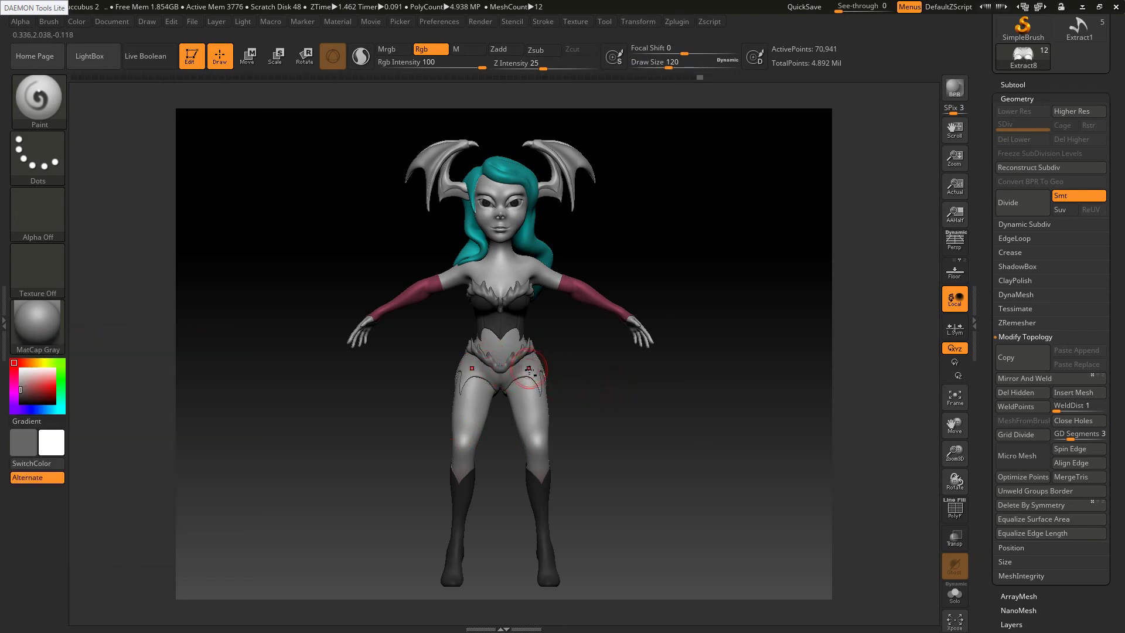
{"action": "left_click_drag", "start_coordinate": [526, 364], "coordinate": [540, 389]}
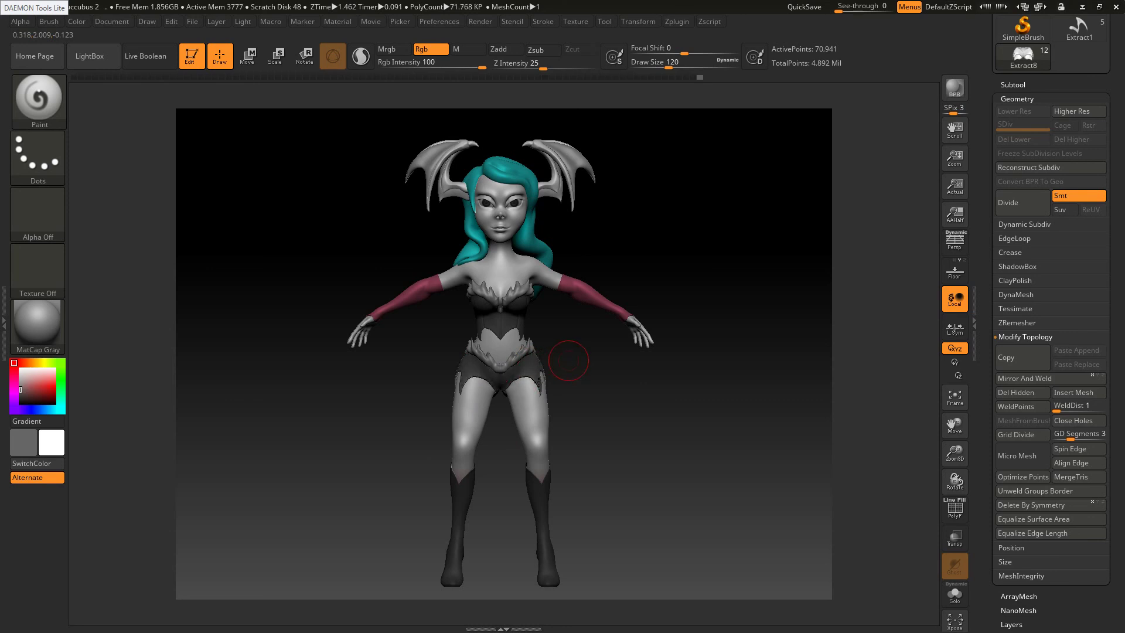
Paint the back of the shorts in the same dark grey
{"action": "mouse_move", "coordinate": [692, 378]}
{"action": "left_mouse_down"}
{"action": "mouse_move", "coordinate": [551, 384]}
{"action": "mouse_move", "coordinate": [578, 353]}
{"action": "left_mouse_up"}
{"action": "left_click_drag", "start_coordinate": [680, 370], "coordinate": [594, 362]}
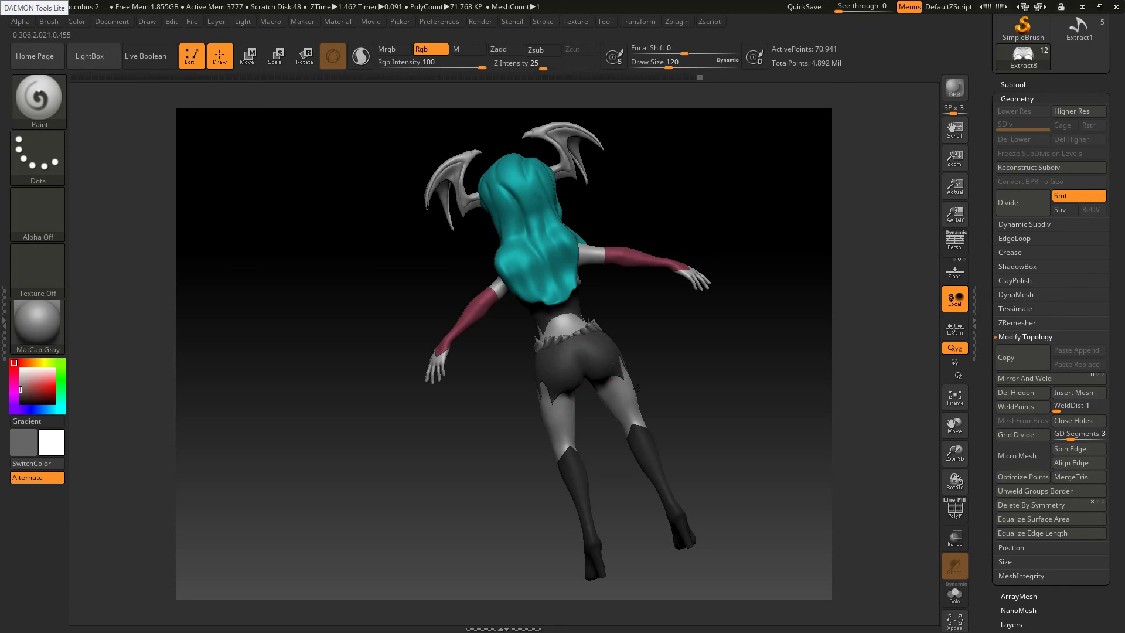
{"action": "left_click_drag", "start_coordinate": [529, 381], "coordinate": [569, 388]}
Check the fur trim's colour in the PureRef reference painting and set the active paint colour to a light beige in ZBrush
{"action": "key", "text": "alt+Tab"}
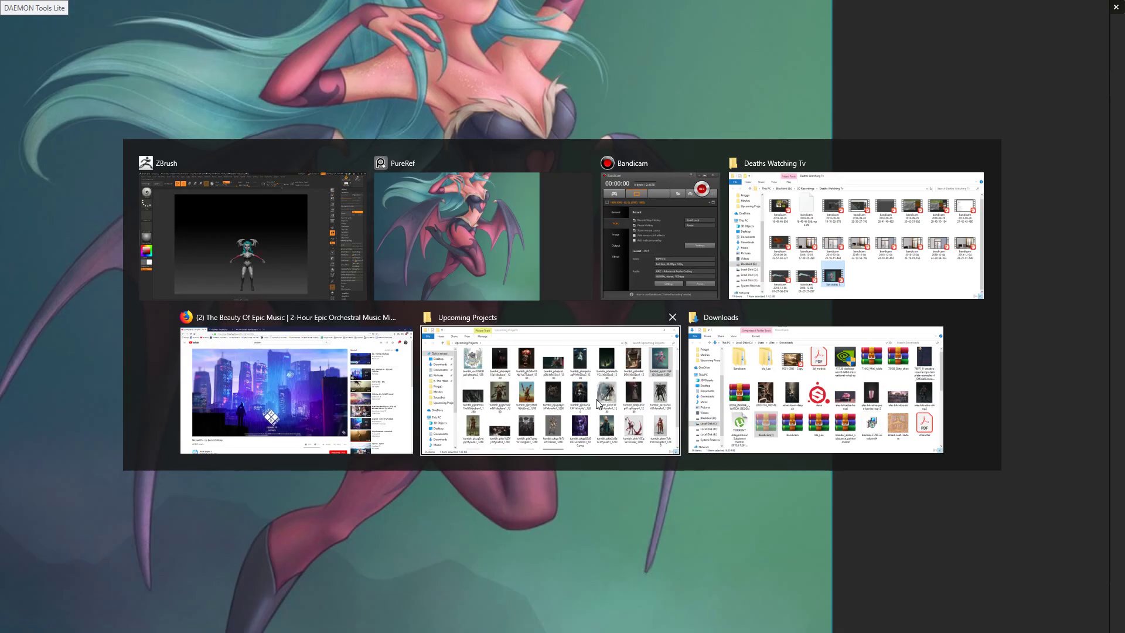
{"action": "scroll", "coordinate": [567, 363], "scroll_direction": "down", "scroll_amount": 3}
{"action": "key", "text": "alt+Tab"}
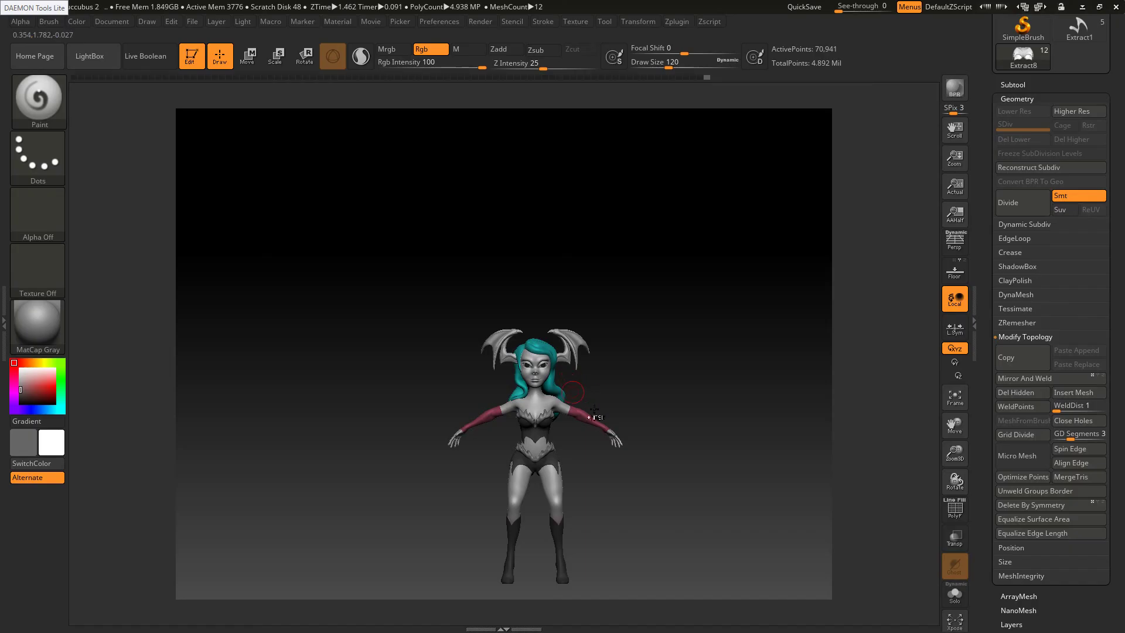
{"action": "key", "text": "alt+Tab"}
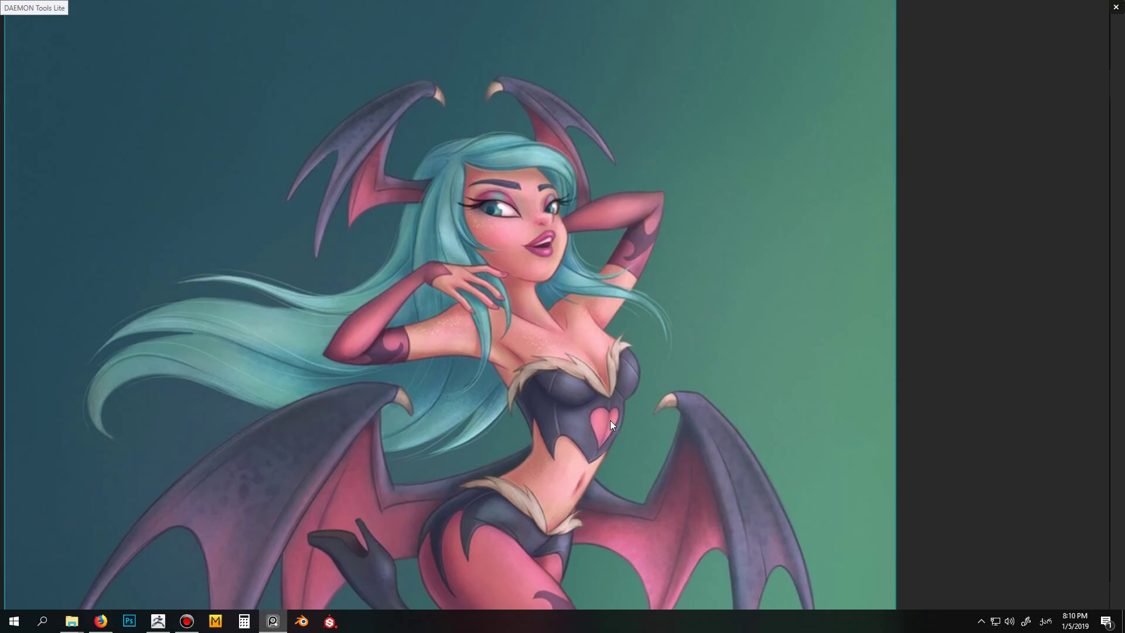
{"action": "key", "text": "alt+Tab"}
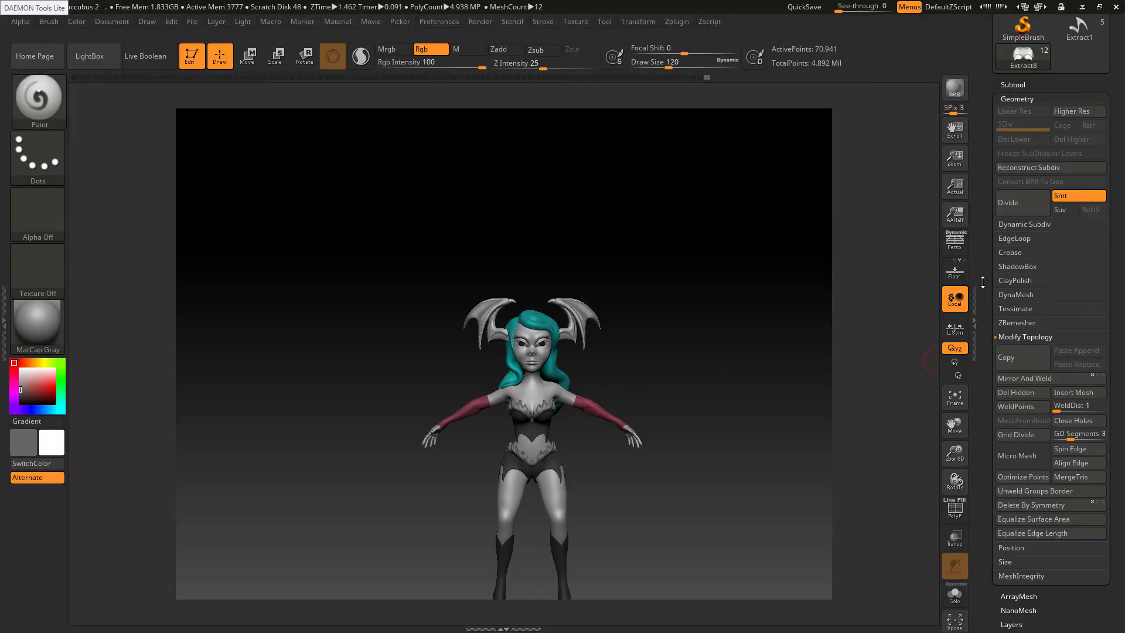
{"action": "mouse_move", "coordinate": [63, 435]}
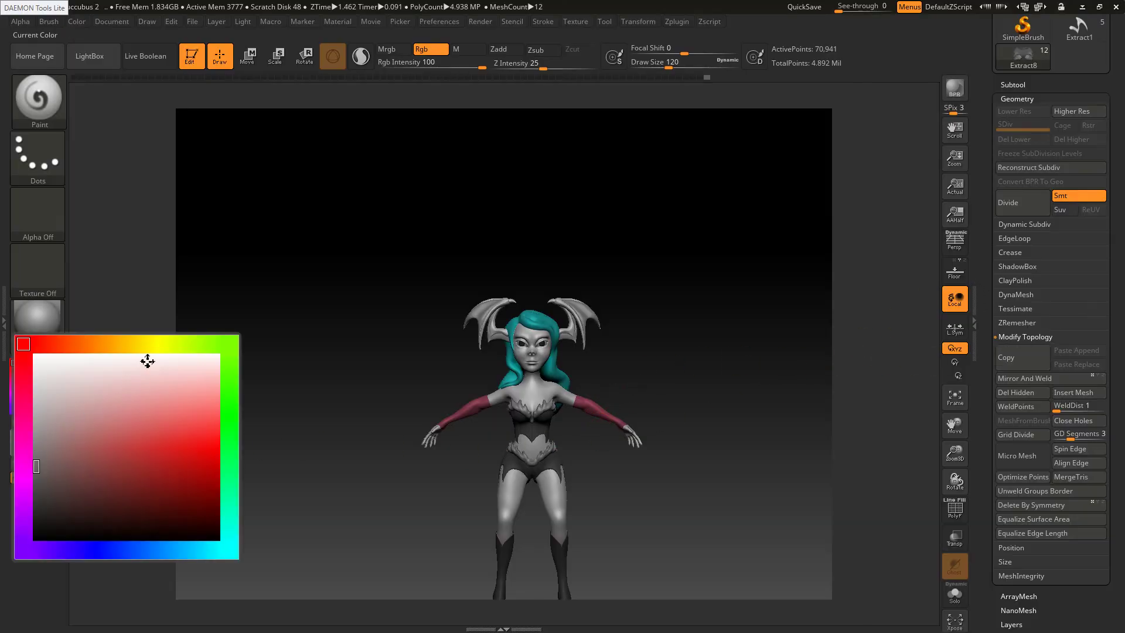
{"action": "left_click_drag", "start_coordinate": [110, 355], "coordinate": [98, 362]}
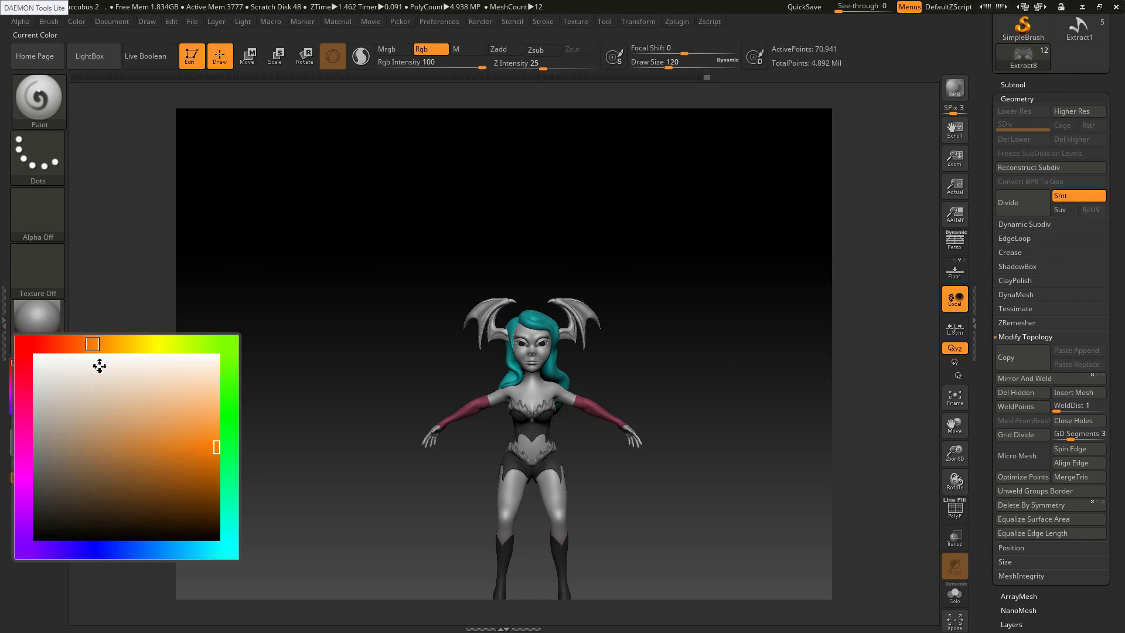
{"action": "left_click_drag", "start_coordinate": [119, 416], "coordinate": [98, 389]}
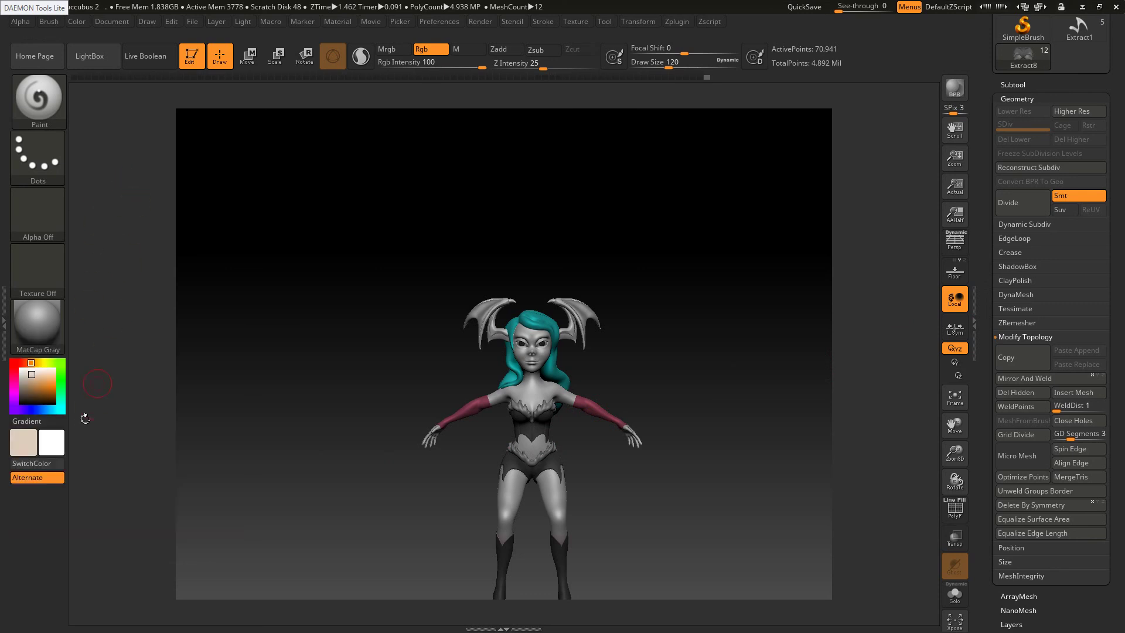
Choose a peach skin tone, comparing it with the reference painting, and enlarge the Paint brush to draw size 331
{"action": "left_click", "coordinate": [32, 364]}
{"action": "left_click_drag", "start_coordinate": [40, 385], "coordinate": [36, 379]}
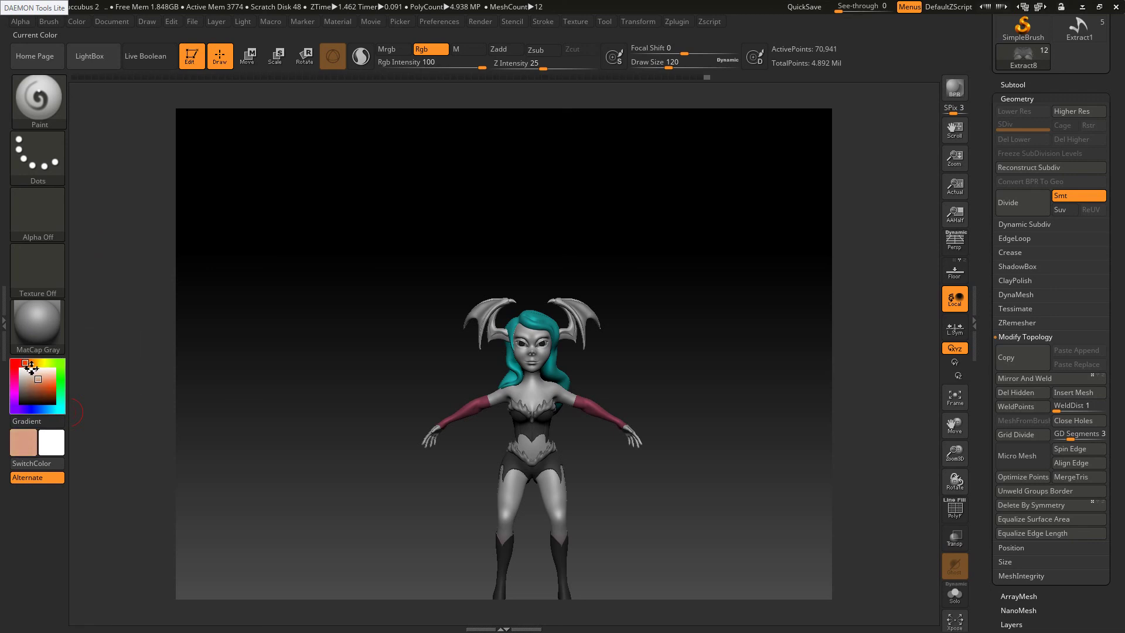
{"action": "left_click_drag", "start_coordinate": [31, 368], "coordinate": [32, 385]}
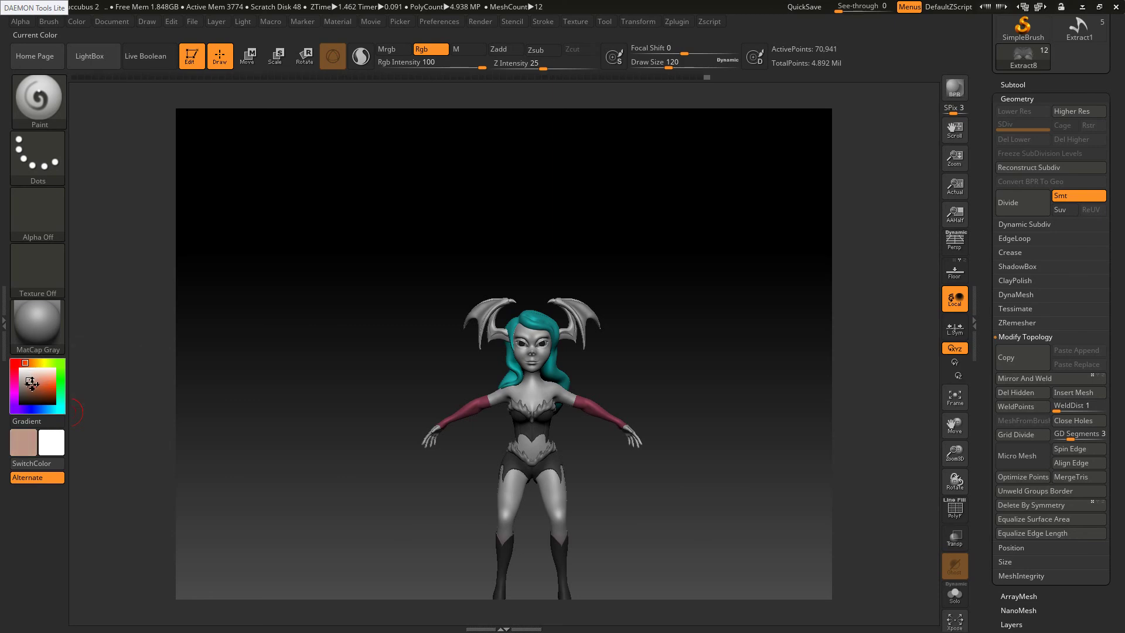
{"action": "key", "text": "alt+Tab"}
{"action": "key", "text": "alt+Tab"}
{"action": "key", "text": "s"}
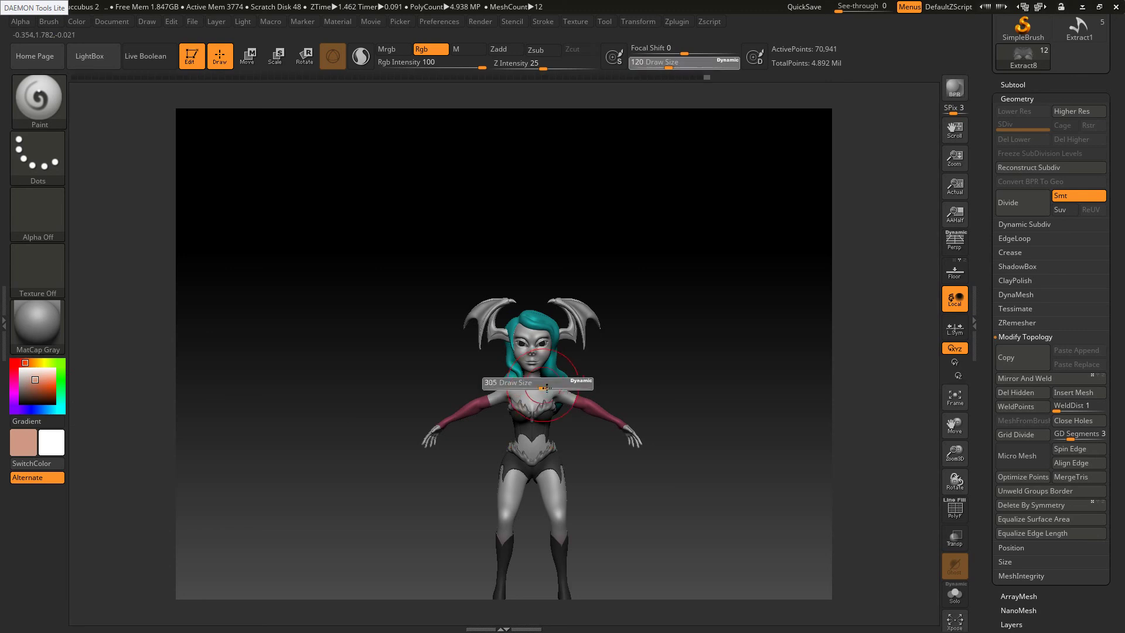
{"action": "left_click_drag", "start_coordinate": [524, 389], "coordinate": [547, 390]}
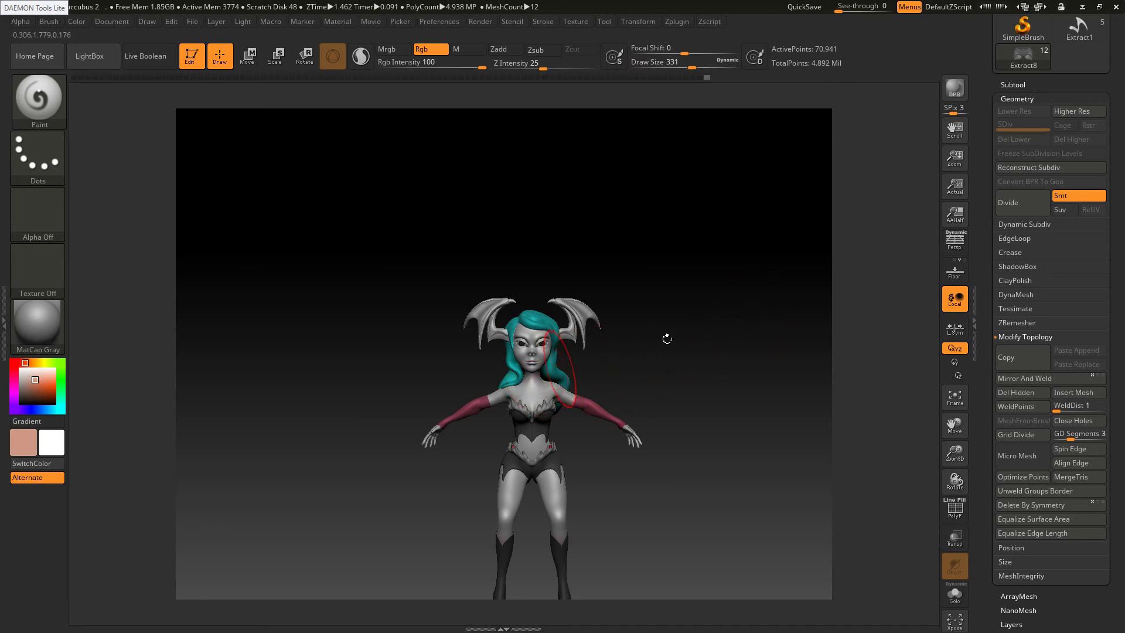
Make the body subtool Recovered_Tool active and paint the face, neck and chest in the peach skin tone
{"action": "left_click", "coordinate": [1013, 84]}
{"action": "left_click", "coordinate": [1031, 104]}
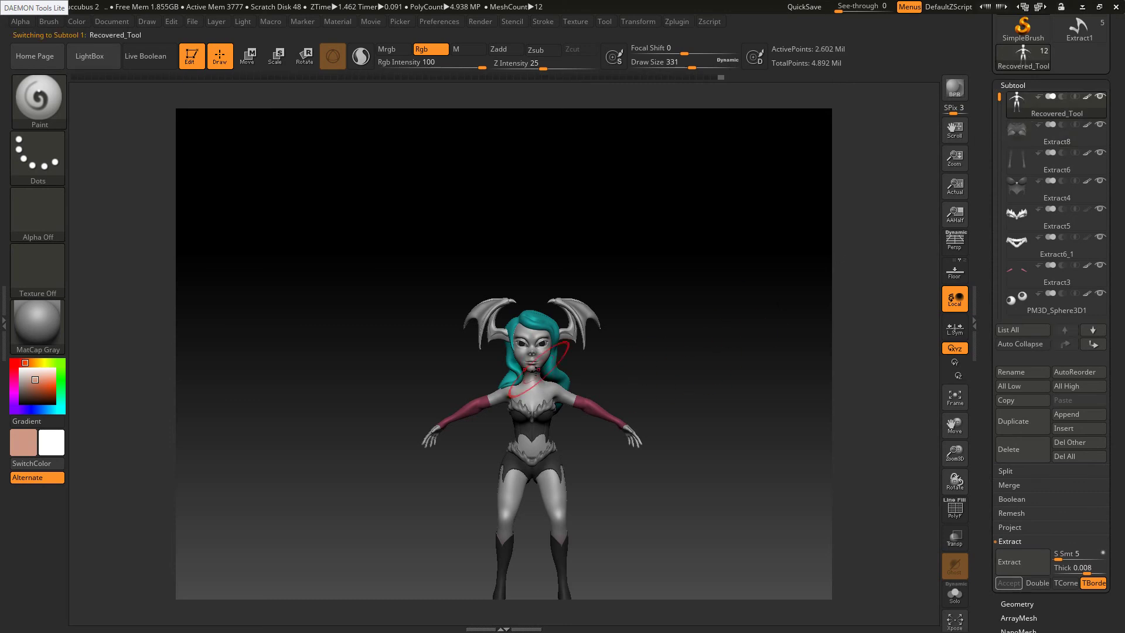
{"action": "left_click_drag", "start_coordinate": [533, 387], "coordinate": [538, 371]}
{"action": "right_click_drag", "start_coordinate": [537, 372], "coordinate": [605, 447], "text": "ctrl"}
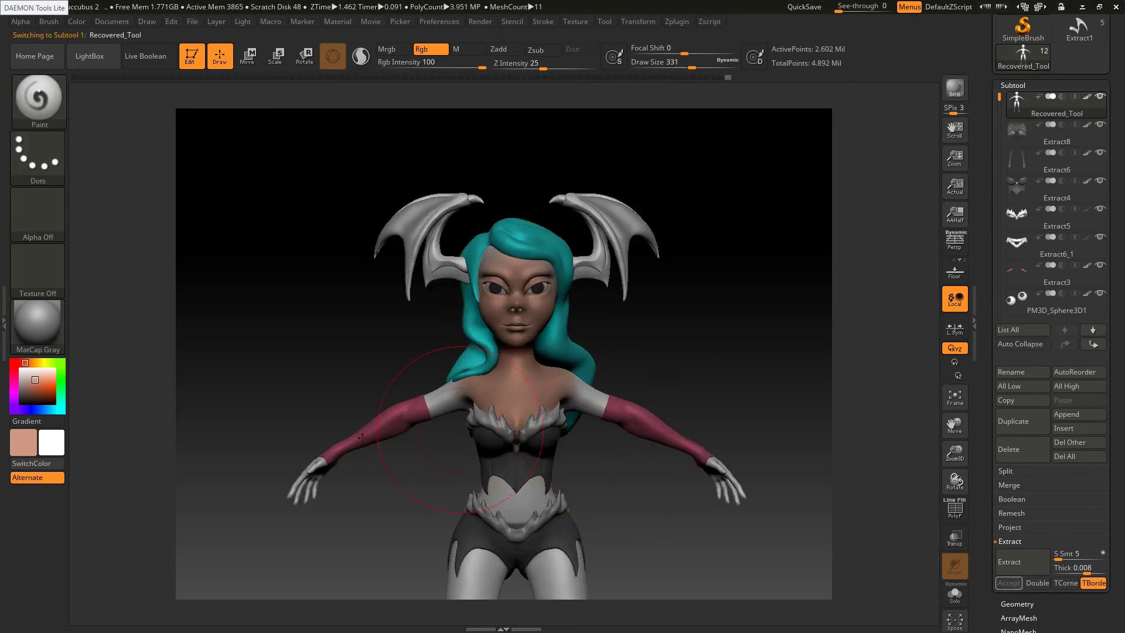
Change the skin colour to a light pink and repaint the face, chest and upper arms with it
{"action": "left_click", "coordinate": [32, 379]}
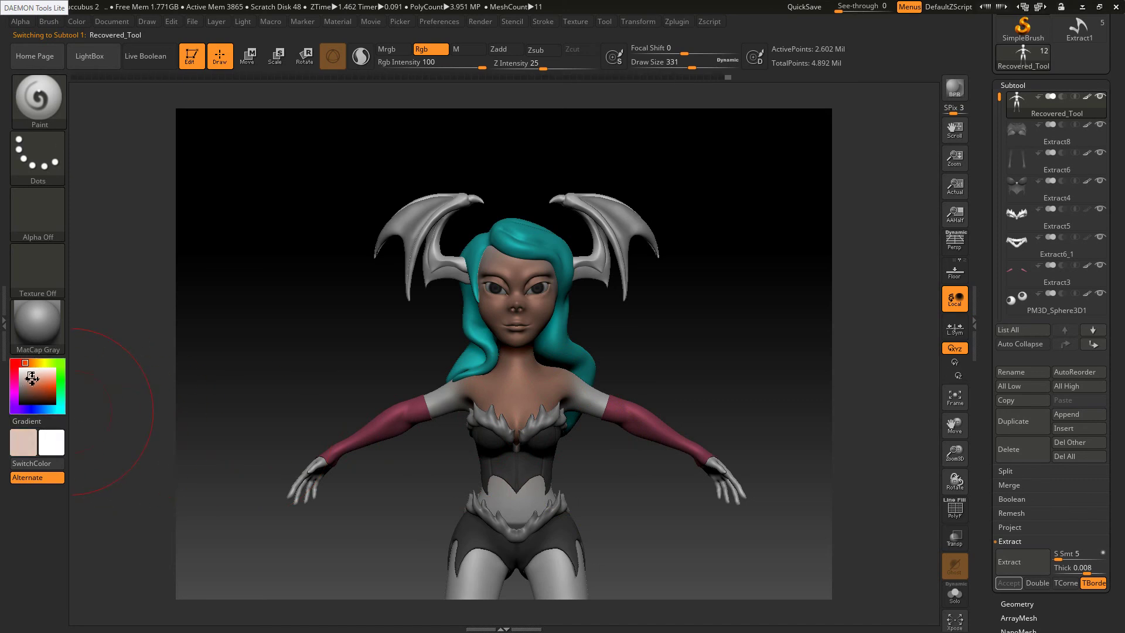
{"action": "mouse_move", "coordinate": [27, 364]}
{"action": "left_mouse_down"}
{"action": "mouse_move", "coordinate": [17, 365]}
{"action": "mouse_move", "coordinate": [38, 377]}
{"action": "left_mouse_up"}
{"action": "mouse_move", "coordinate": [531, 404]}
{"action": "left_mouse_down", "text": "alt"}
{"action": "mouse_move", "coordinate": [529, 334]}
{"action": "mouse_move", "coordinate": [533, 421]}
{"action": "left_mouse_up", "text": "alt"}
{"action": "mouse_move", "coordinate": [544, 367]}
{"action": "left_mouse_down"}
{"action": "mouse_move", "coordinate": [510, 404]}
{"action": "mouse_move", "coordinate": [528, 358]}
{"action": "mouse_move", "coordinate": [519, 281]}
{"action": "left_mouse_up"}
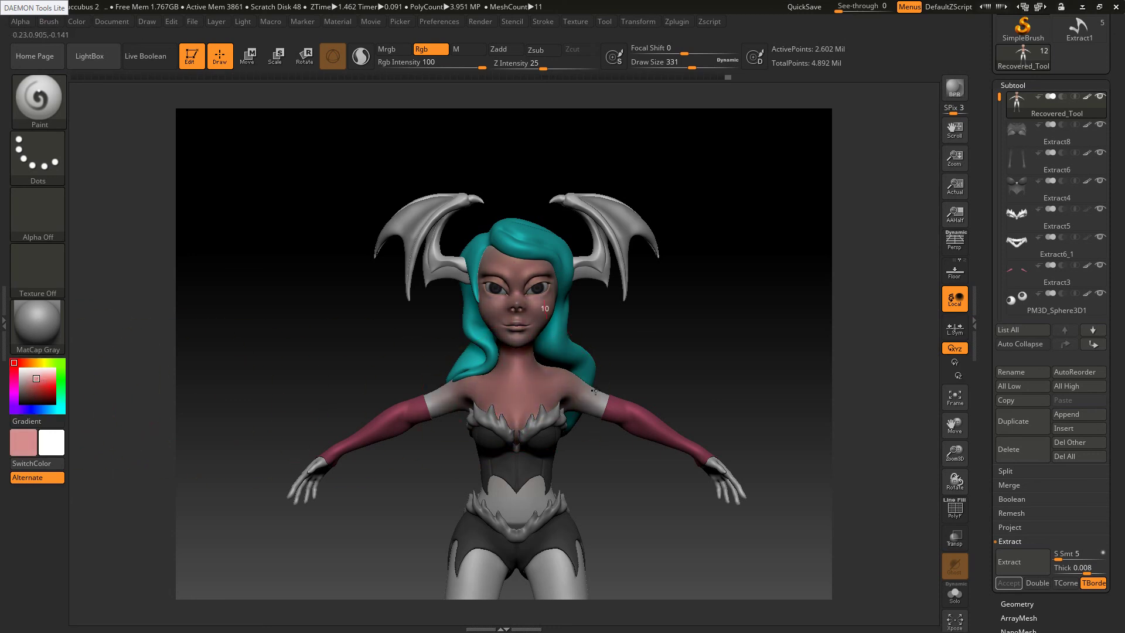
{"action": "left_click_drag", "start_coordinate": [566, 396], "coordinate": [456, 375]}
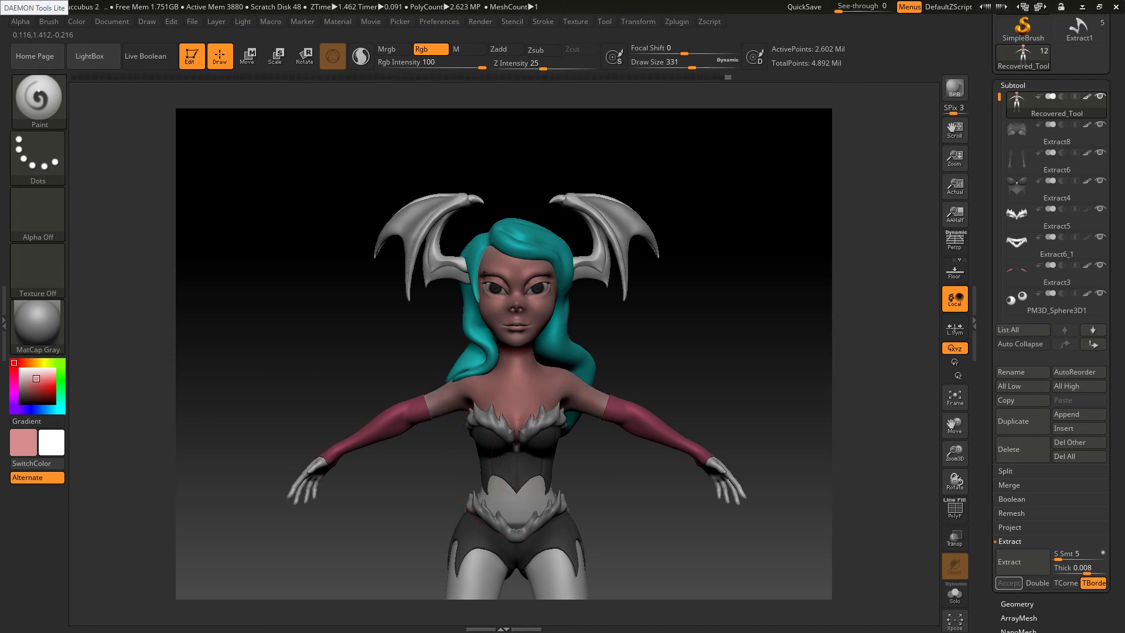
Paint the midriff, lower back and both hands in the same pink skin tone
{"action": "right_click_drag", "start_coordinate": [522, 460], "coordinate": [487, 269], "text": "alt"}
{"action": "left_click_drag", "start_coordinate": [486, 344], "coordinate": [509, 250]}
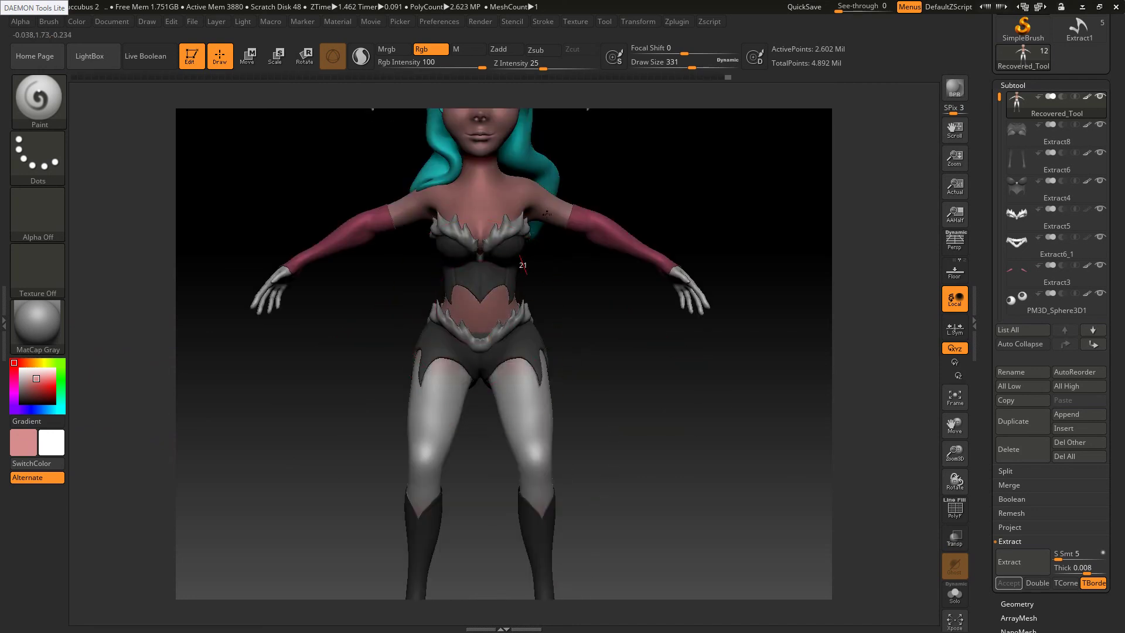
{"action": "left_click_drag", "start_coordinate": [665, 351], "coordinate": [484, 305]}
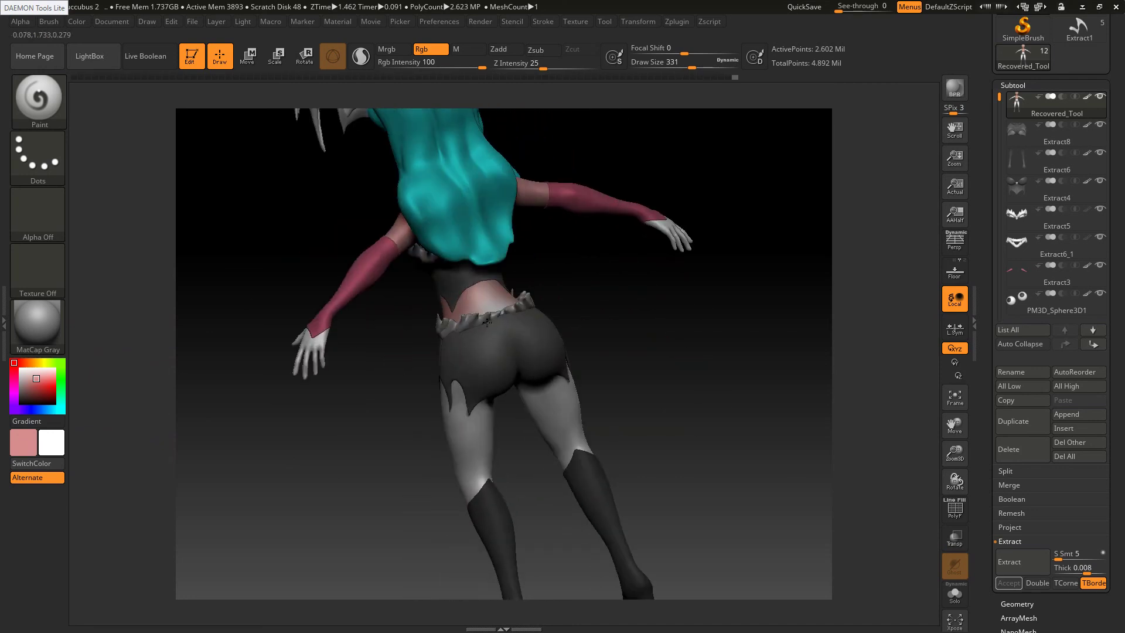
{"action": "left_click_drag", "start_coordinate": [296, 367], "coordinate": [307, 346]}
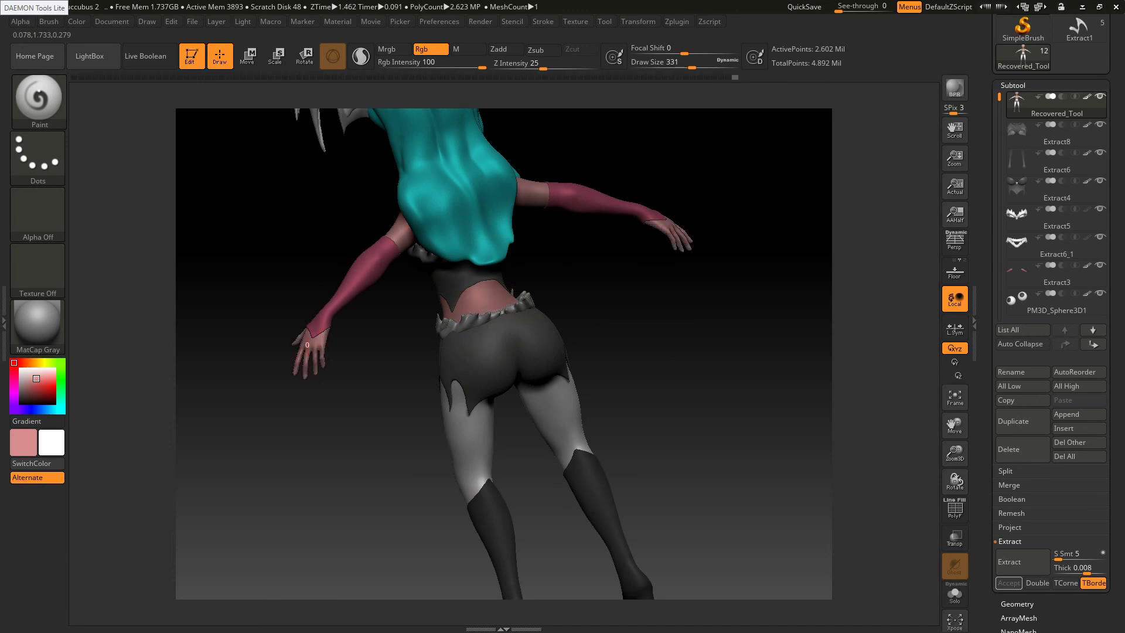
{"action": "left_click_drag", "start_coordinate": [610, 305], "coordinate": [768, 305]}
{"action": "left_click_drag", "start_coordinate": [542, 283], "coordinate": [588, 378], "text": "shift"}
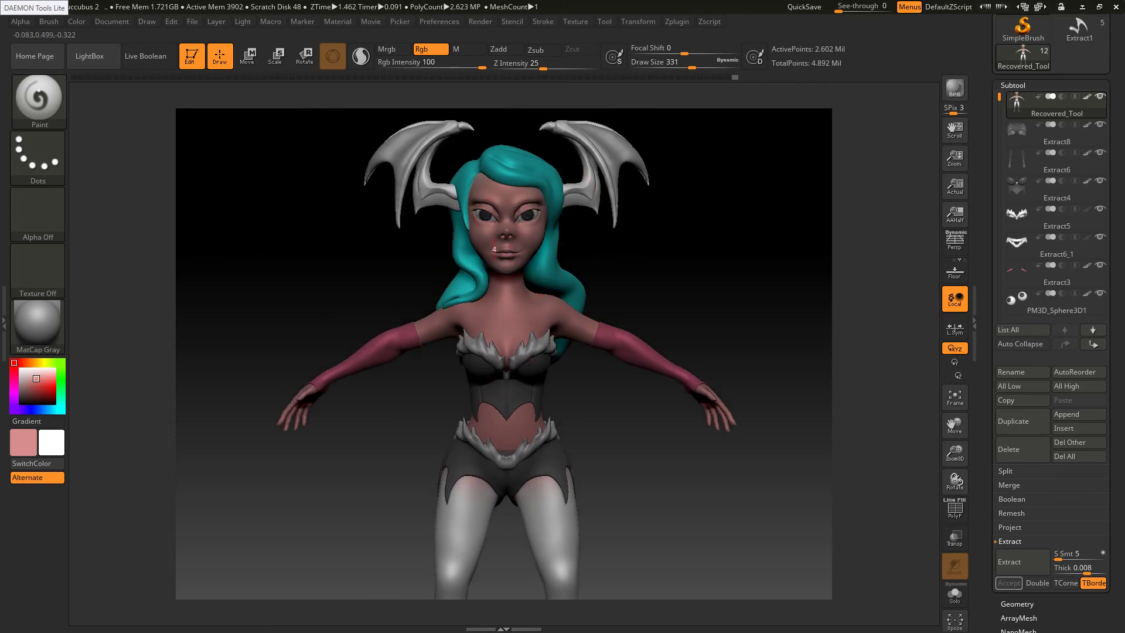
{"action": "right_click_drag", "start_coordinate": [537, 374], "coordinate": [504, 288], "text": "alt"}
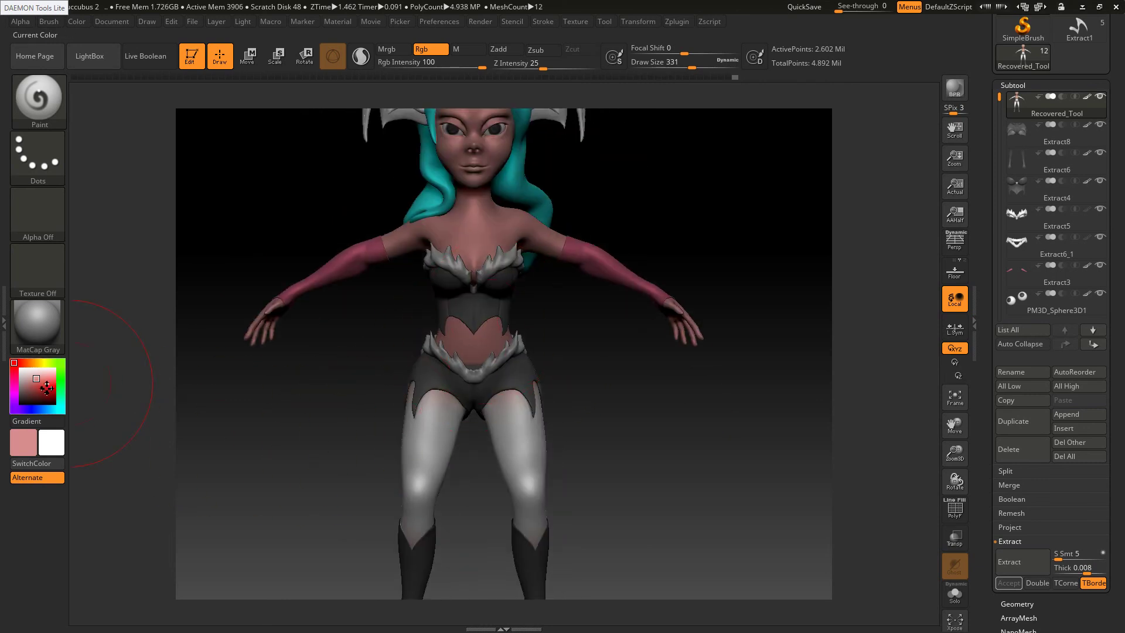
Choose a raspberry pink and paint the legs' front, sides and back, reducing the draw size to 212
{"action": "left_click_drag", "start_coordinate": [36, 384], "coordinate": [14, 383]}
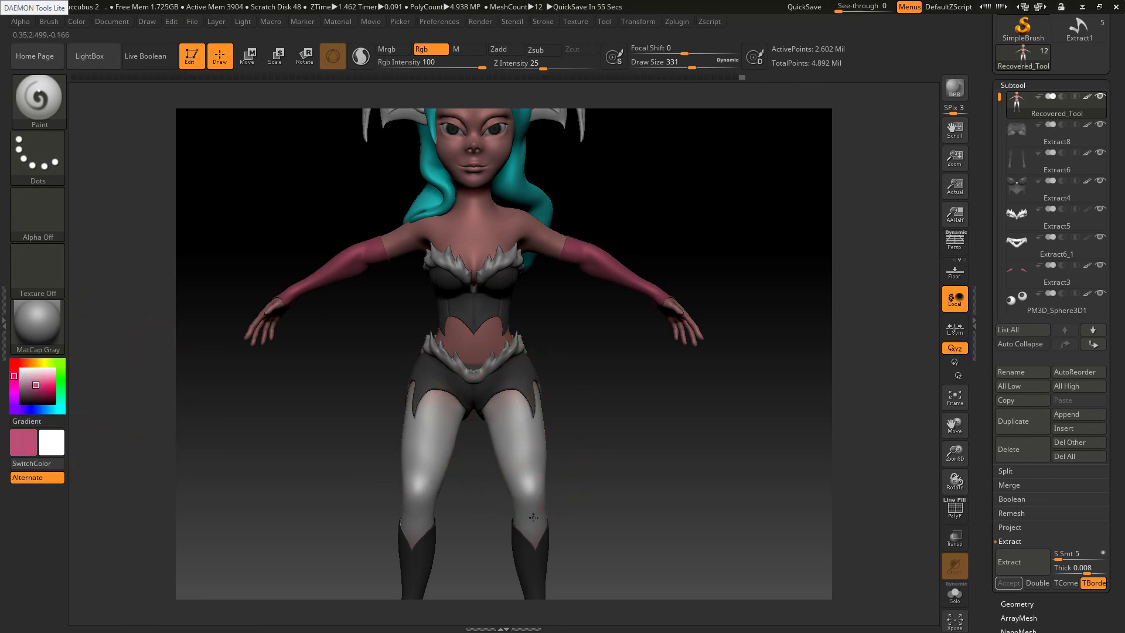
{"action": "mouse_move", "coordinate": [529, 516]}
{"action": "left_mouse_down"}
{"action": "mouse_move", "coordinate": [517, 422]}
{"action": "mouse_move", "coordinate": [514, 430]}
{"action": "mouse_move", "coordinate": [524, 410]}
{"action": "mouse_move", "coordinate": [502, 409]}
{"action": "mouse_move", "coordinate": [551, 423]}
{"action": "left_mouse_up"}
{"action": "key", "text": "s"}
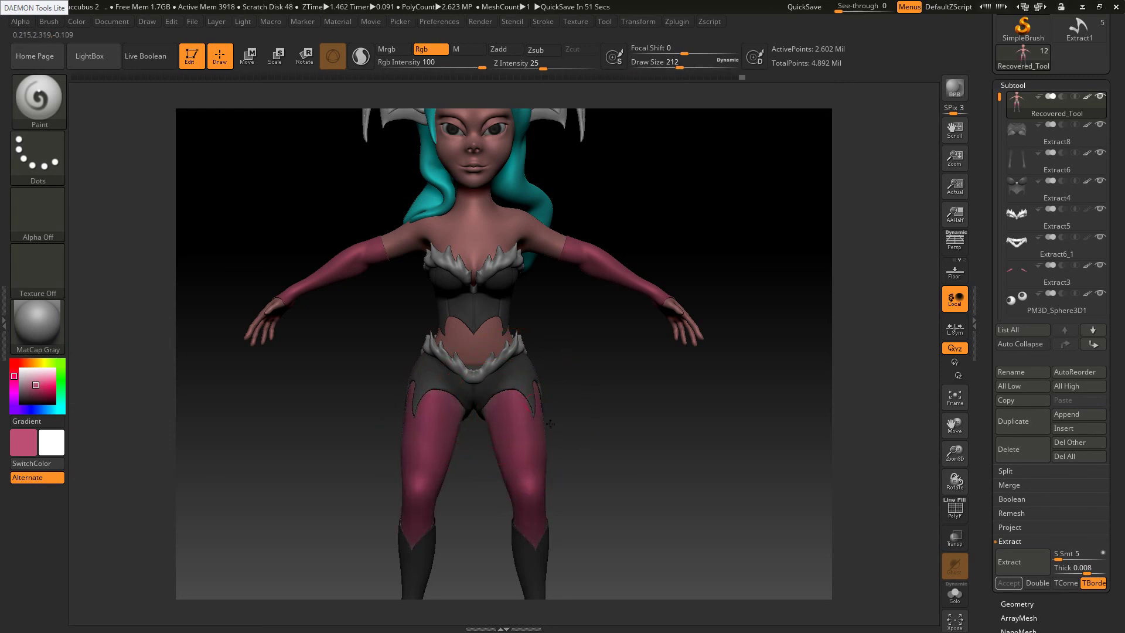
{"action": "right_click_drag", "start_coordinate": [510, 448], "coordinate": [580, 405]}
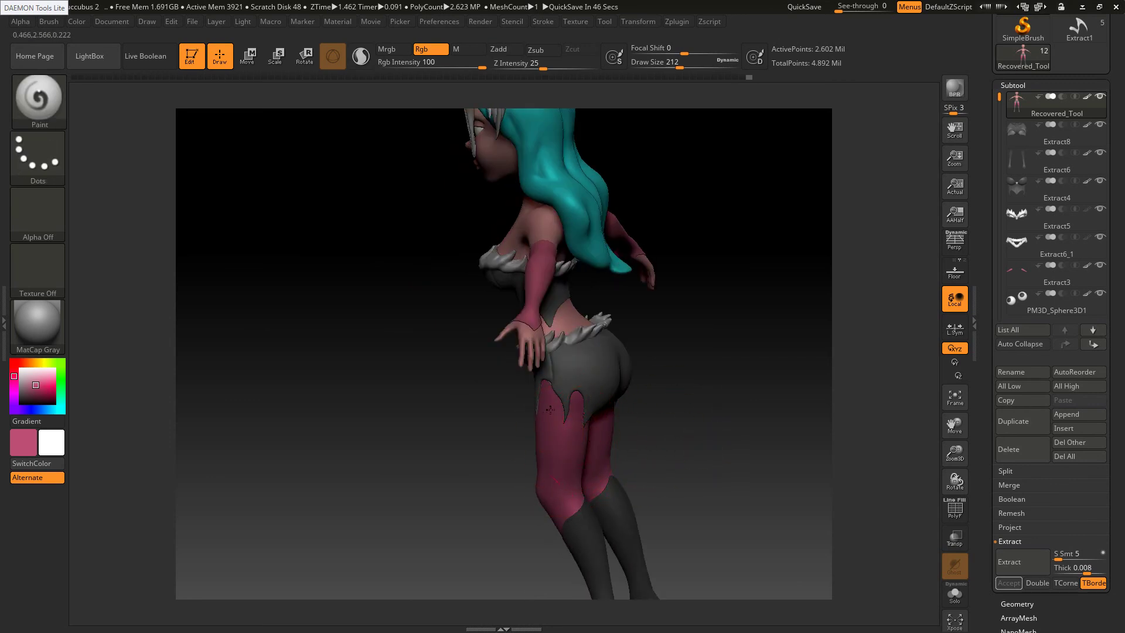
{"action": "right_click_drag", "start_coordinate": [631, 415], "coordinate": [592, 426]}
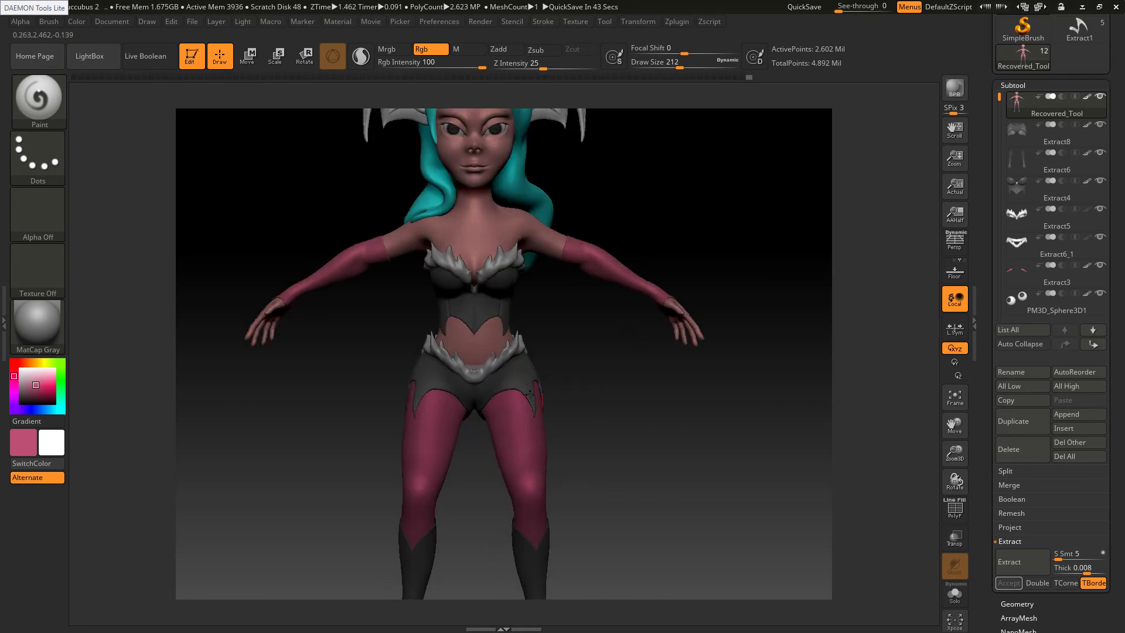
Try beige and pale pink tones, settle on a salmon pink paint colour, and set the draw size to 140
{"action": "left_click_drag", "start_coordinate": [24, 368], "coordinate": [28, 378]}
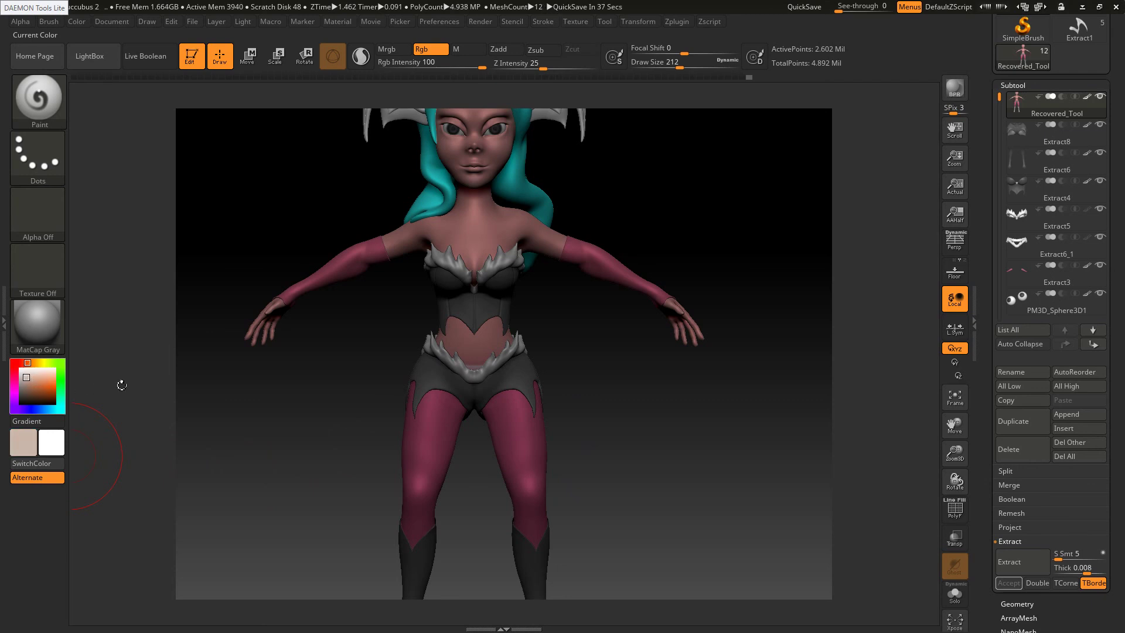
{"action": "right_click_drag", "start_coordinate": [446, 375], "coordinate": [441, 384], "text": "ctrl"}
{"action": "right_click_drag", "start_coordinate": [389, 270], "coordinate": [454, 303], "text": "alt"}
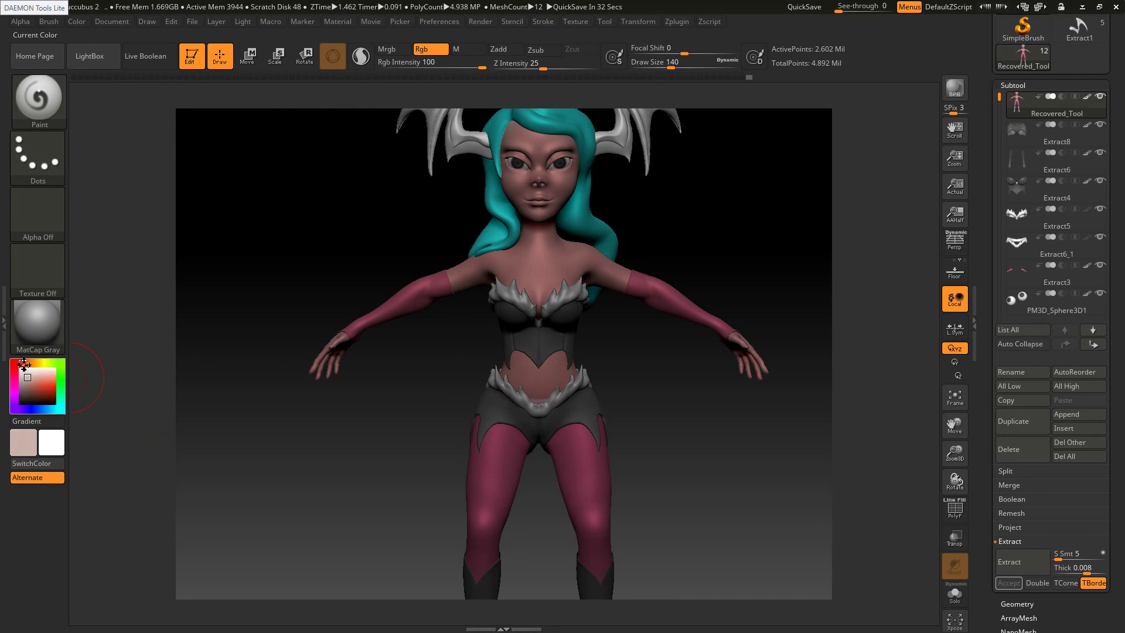
{"action": "left_click_drag", "start_coordinate": [30, 380], "coordinate": [26, 370]}
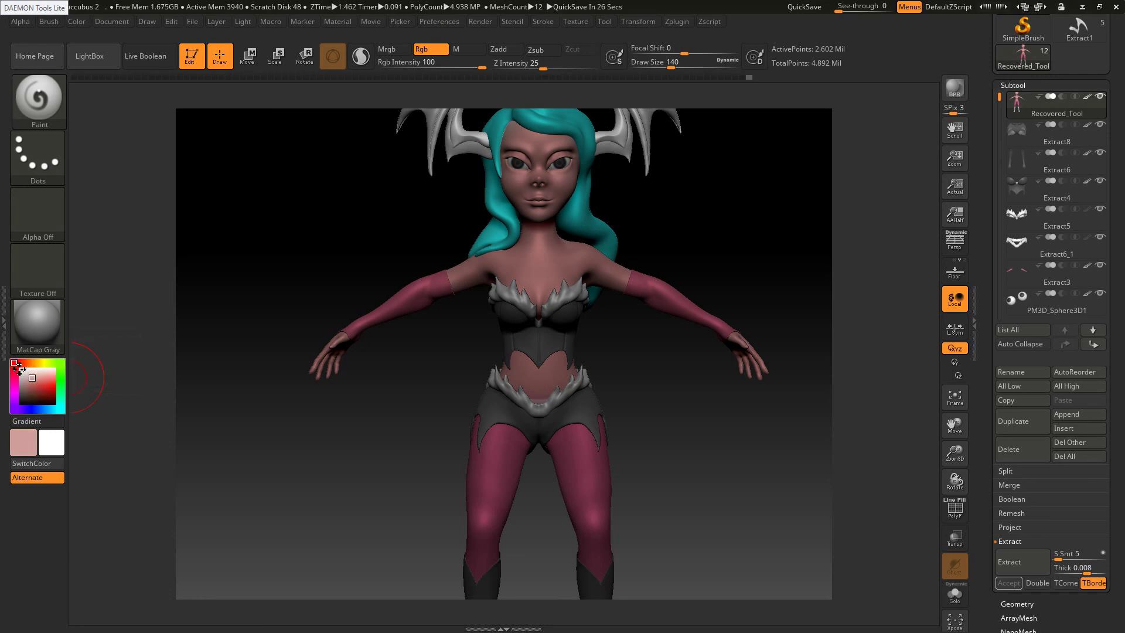
{"action": "left_click", "coordinate": [33, 381]}
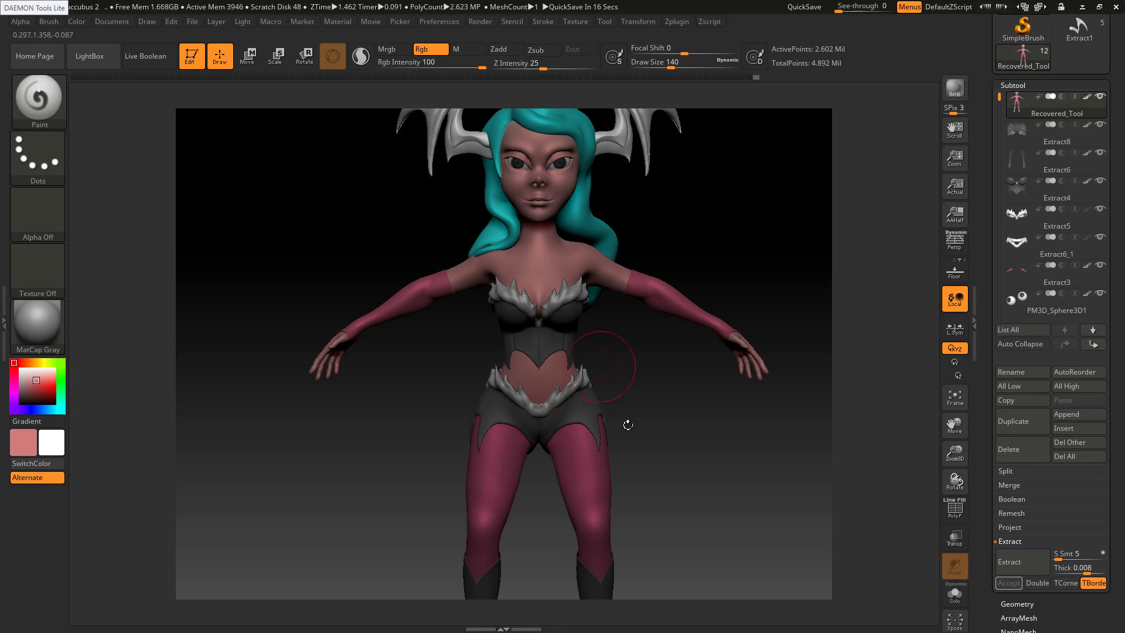
Check the character's painted back, then save the project as Succubus 2, replacing the existing file
{"action": "right_click_drag", "start_coordinate": [528, 428], "coordinate": [543, 401]}
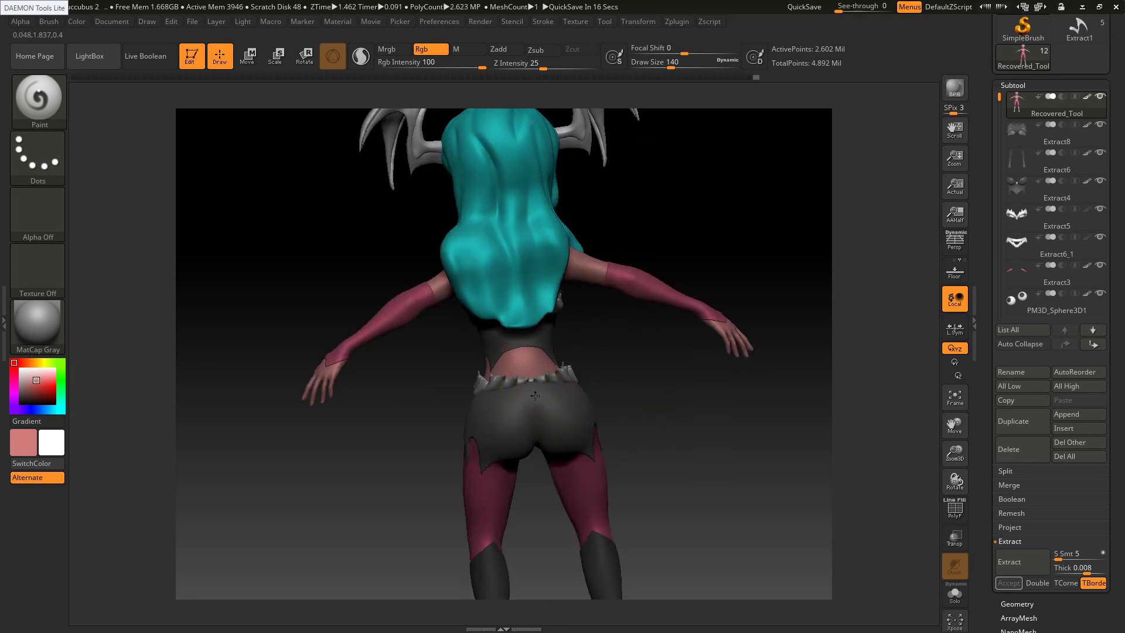
{"action": "right_click_drag", "start_coordinate": [616, 383], "coordinate": [598, 328], "text": "ctrl"}
{"action": "mouse_move", "coordinate": [515, 337]}
{"action": "right_mouse_down"}
{"action": "mouse_move", "coordinate": [566, 318]}
{"action": "mouse_move", "coordinate": [646, 387]}
{"action": "mouse_move", "coordinate": [628, 349]}
{"action": "right_mouse_up"}
{"action": "key", "text": "ctrl+s"}
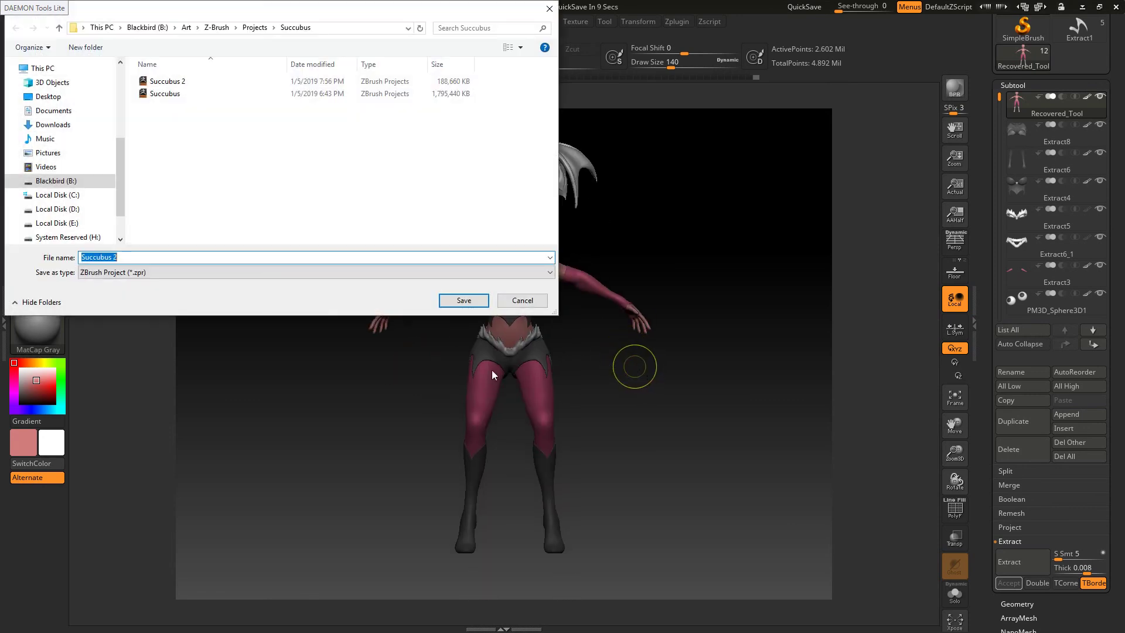
{"action": "left_click", "coordinate": [483, 307]}
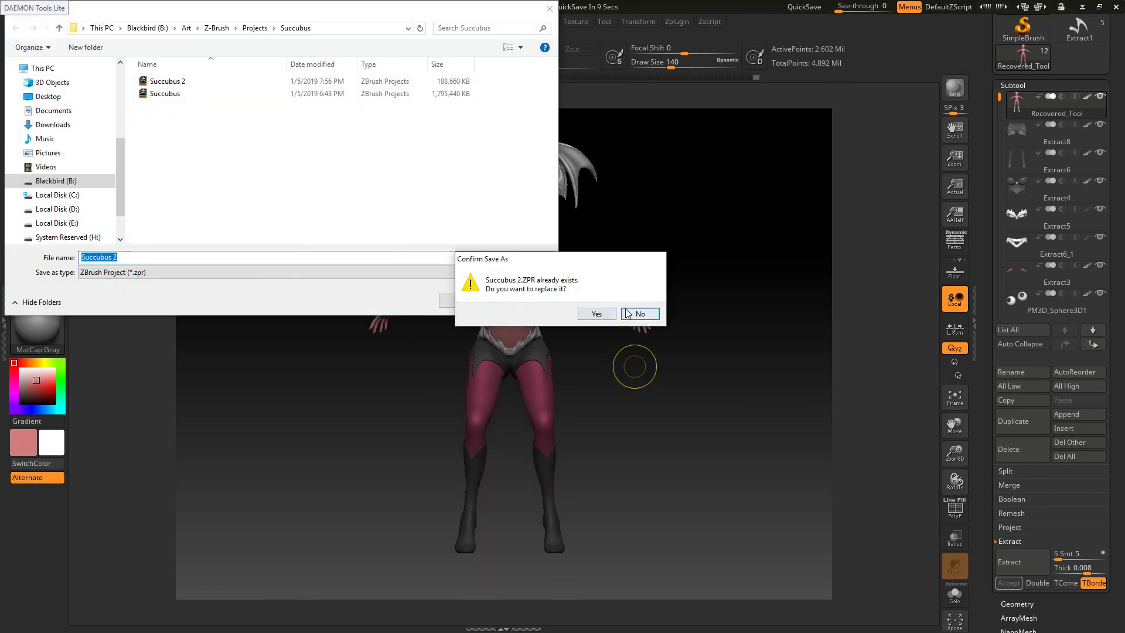
{"action": "left_click", "coordinate": [593, 313]}
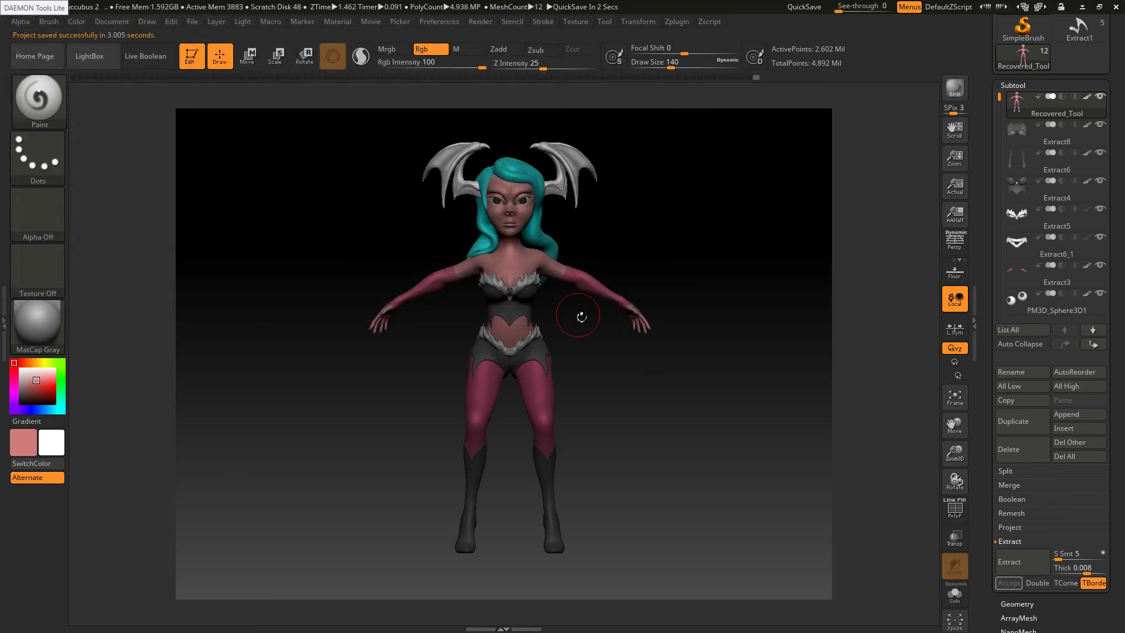
{"action": "key", "text": "ctrl+s"}
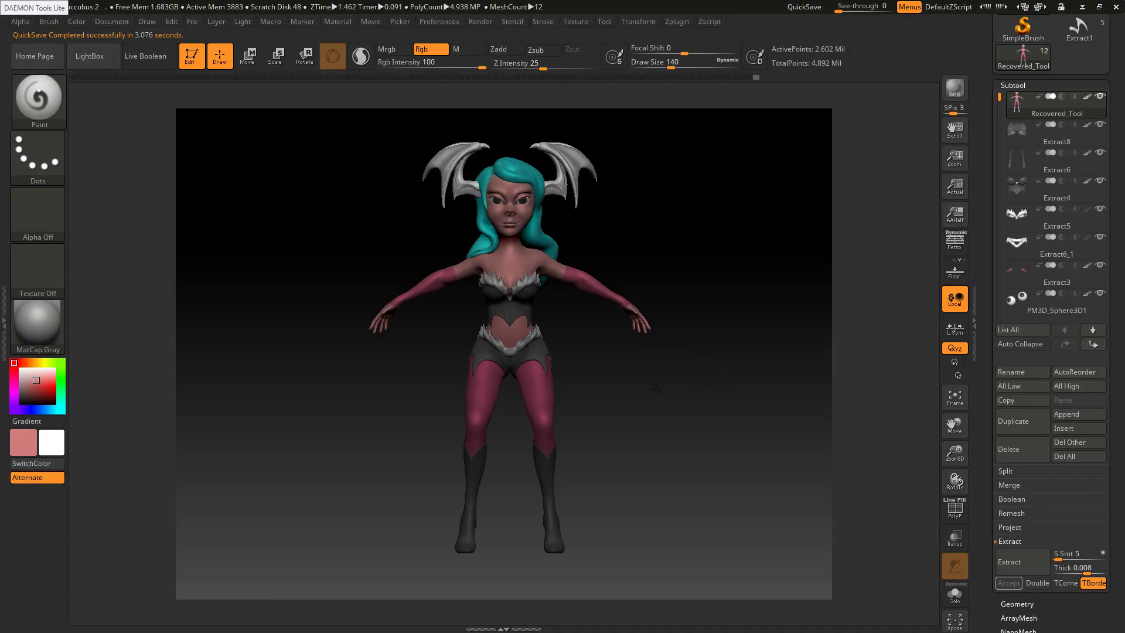
Inspect the painted character at full length and close up, examining the arms, shoulders and face
{"action": "mouse_move", "coordinate": [647, 390]}
{"action": "left_mouse_down"}
{"action": "mouse_move", "coordinate": [674, 396]}
{"action": "mouse_move", "coordinate": [640, 406]}
{"action": "mouse_move", "coordinate": [720, 378]}
{"action": "mouse_move", "coordinate": [658, 328]}
{"action": "left_mouse_up"}
{"action": "mouse_move", "coordinate": [654, 287]}
{"action": "left_mouse_down"}
{"action": "mouse_move", "coordinate": [644, 258]}
{"action": "mouse_move", "coordinate": [651, 354]}
{"action": "left_mouse_up"}
{"action": "scroll", "coordinate": [651, 354], "scroll_direction": "up", "scroll_amount": 3}
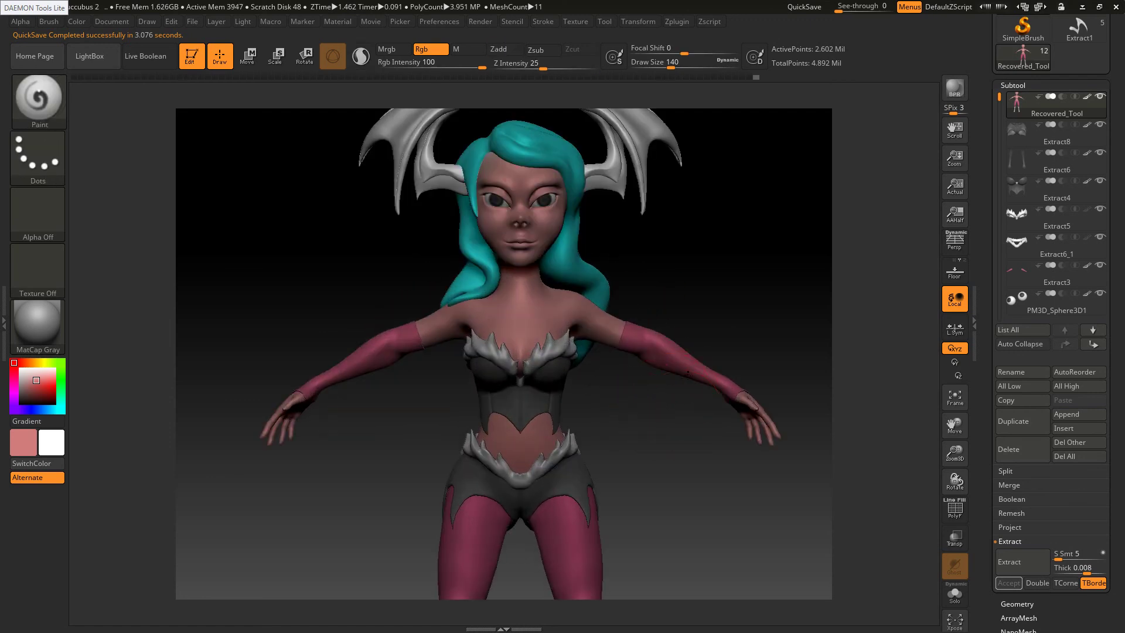
{"action": "scroll", "coordinate": [716, 402], "scroll_direction": "down", "scroll_amount": 4}
{"action": "mouse_move", "coordinate": [675, 355]}
{"action": "left_mouse_down"}
{"action": "mouse_move", "coordinate": [655, 382]}
{"action": "mouse_move", "coordinate": [705, 369]}
{"action": "mouse_move", "coordinate": [648, 334]}
{"action": "left_mouse_up"}
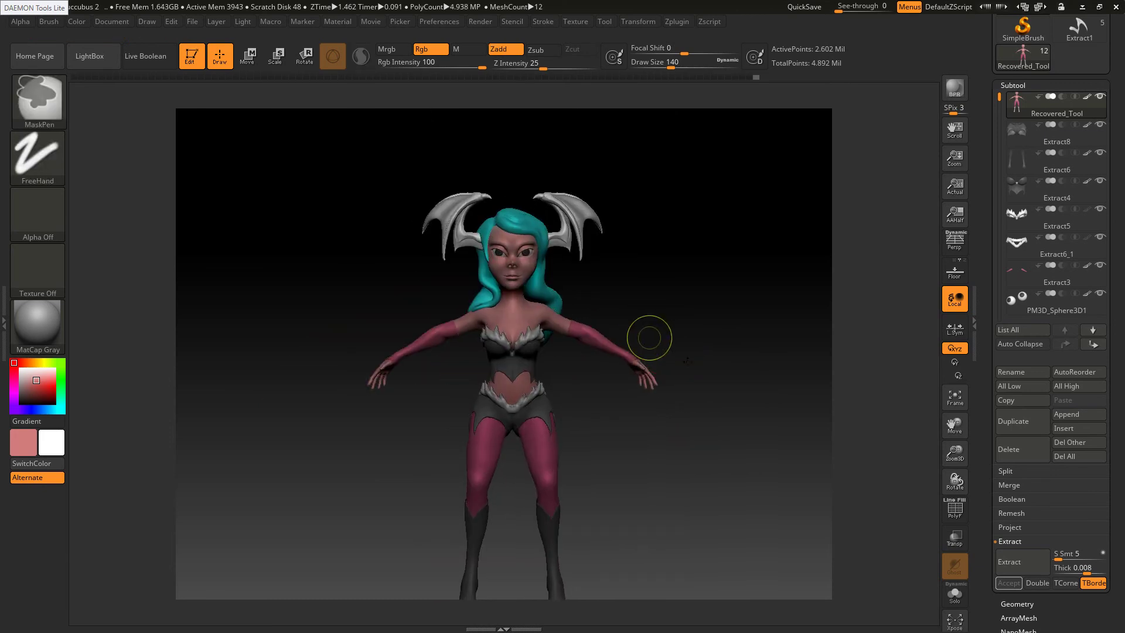
{"action": "scroll", "coordinate": [668, 355], "scroll_direction": "up", "scroll_amount": 3}
{"action": "scroll", "coordinate": [652, 353], "scroll_direction": "up", "scroll_amount": 6}
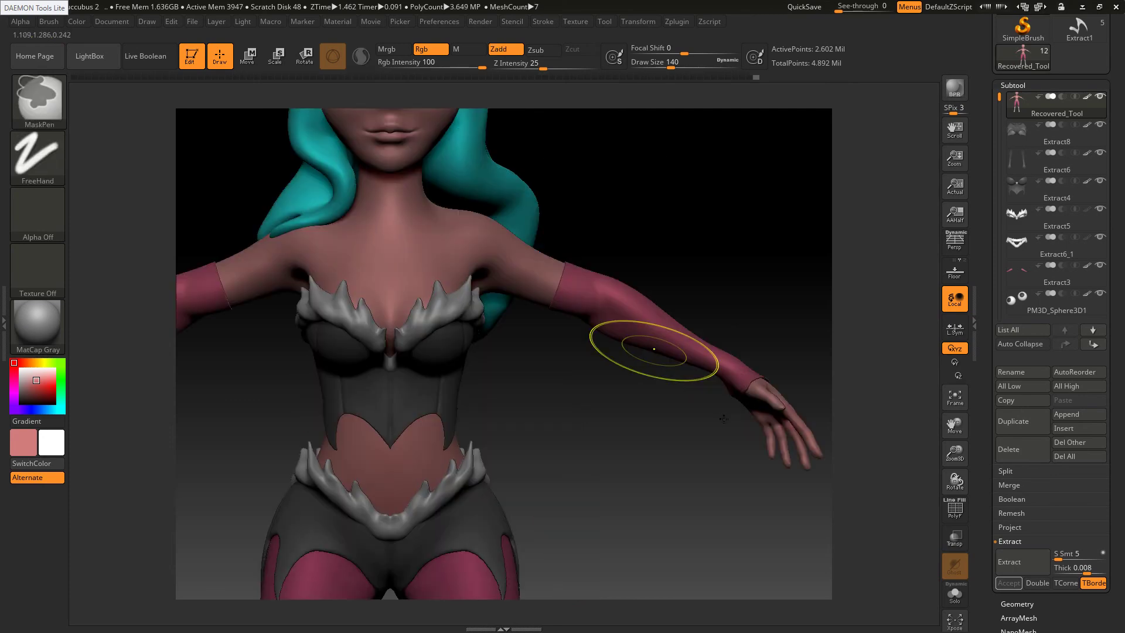
{"action": "right_click_drag", "start_coordinate": [626, 312], "coordinate": [694, 384], "text": "alt"}
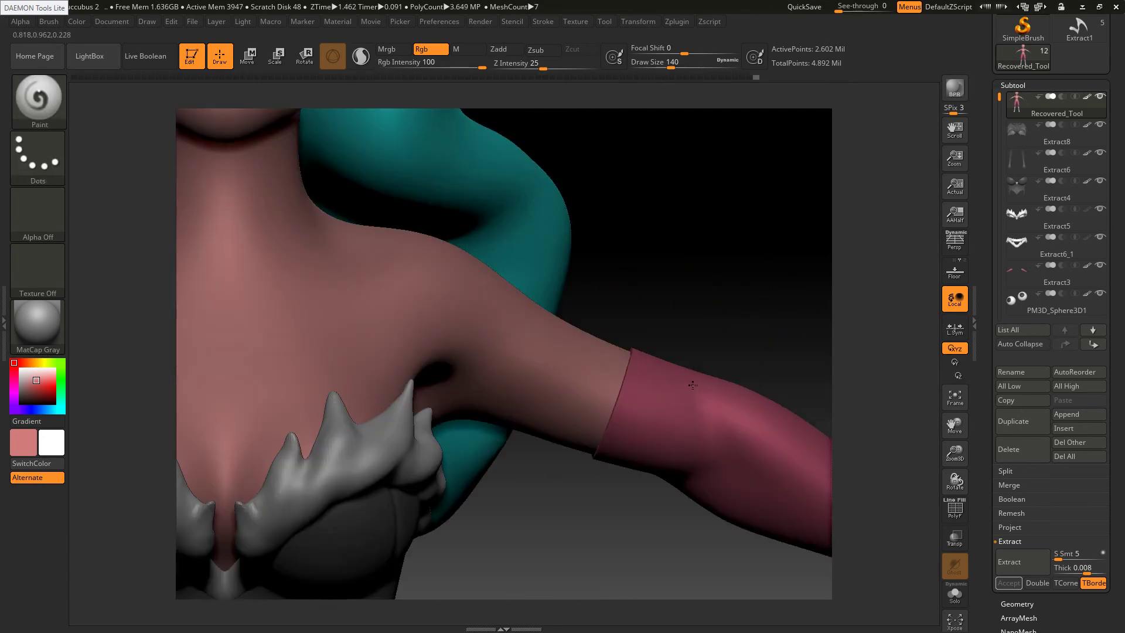
{"action": "right_click_drag", "start_coordinate": [543, 262], "coordinate": [633, 362], "text": "alt"}
{"action": "mouse_move", "coordinate": [498, 284]}
{"action": "right_mouse_down", "text": "alt"}
{"action": "mouse_move", "coordinate": [653, 373]}
{"action": "mouse_move", "coordinate": [695, 377]}
{"action": "right_mouse_up", "text": "alt"}
{"action": "scroll", "coordinate": [696, 382], "scroll_direction": "down", "scroll_amount": 6}
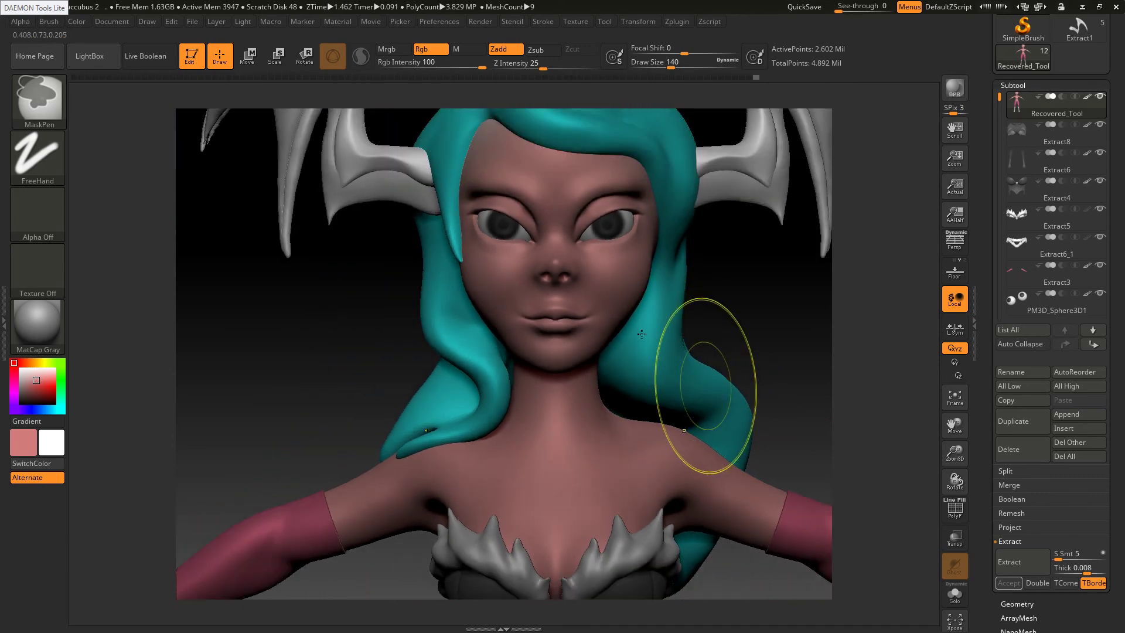
{"action": "scroll", "coordinate": [662, 340], "scroll_direction": "down", "scroll_amount": 6}
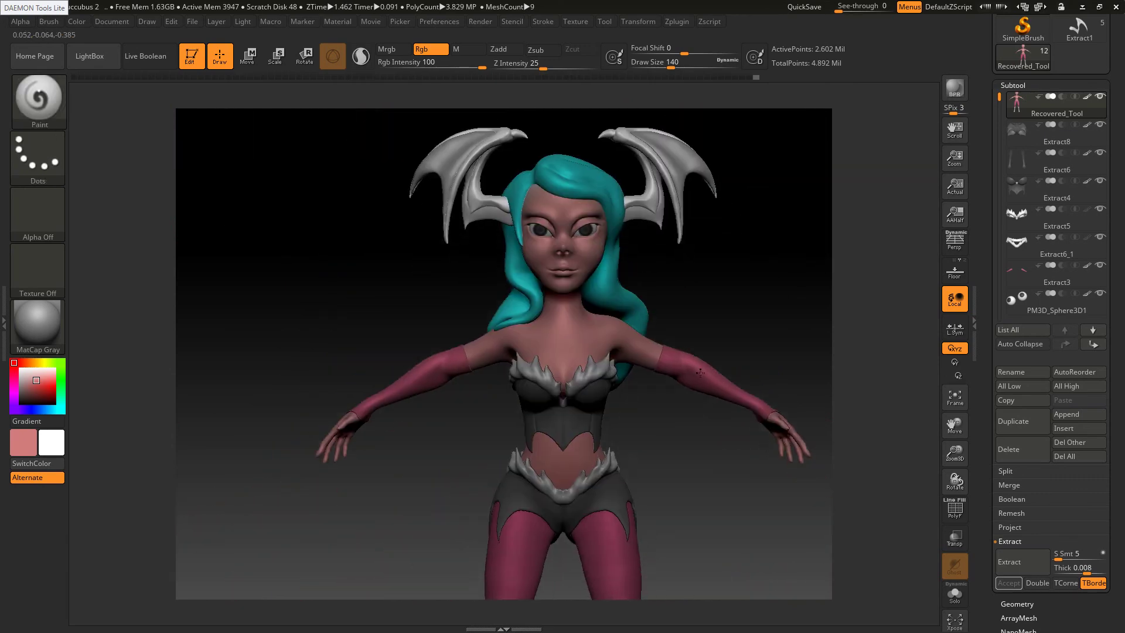
{"action": "mouse_move", "coordinate": [678, 372]}
{"action": "right_mouse_down", "text": "alt"}
{"action": "mouse_move", "coordinate": [622, 384]}
{"action": "mouse_move", "coordinate": [693, 370]}
{"action": "right_mouse_up", "text": "alt"}
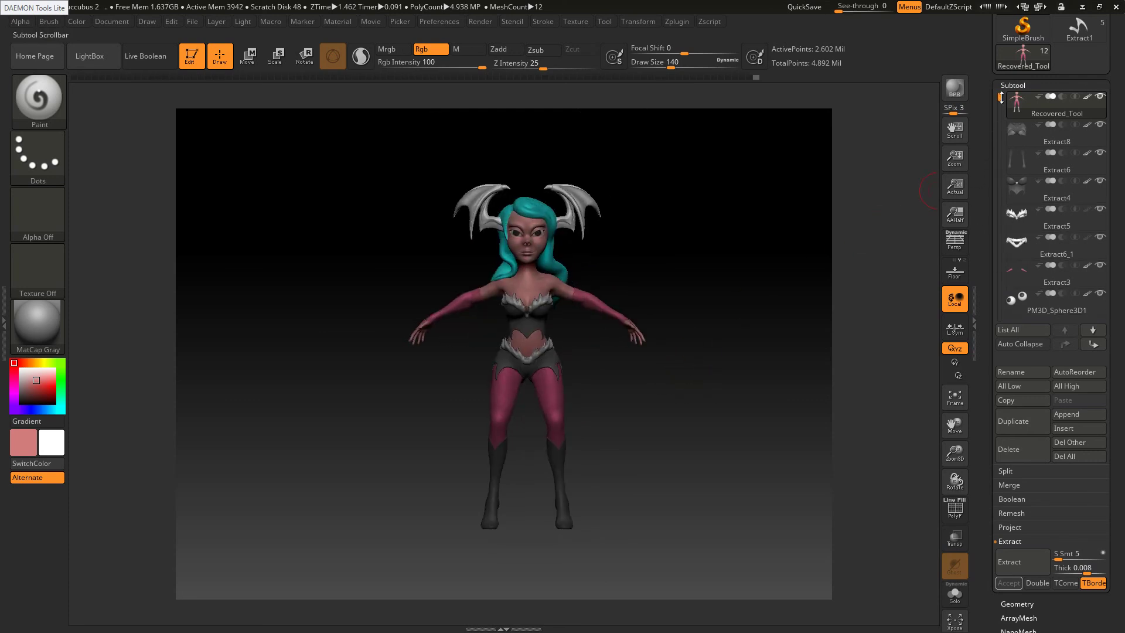
Duplicate the Extract1_1 subtool, and move Extract1 one place down the list and duplicate it too
{"action": "left_click_drag", "start_coordinate": [1001, 98], "coordinate": [1004, 188]}
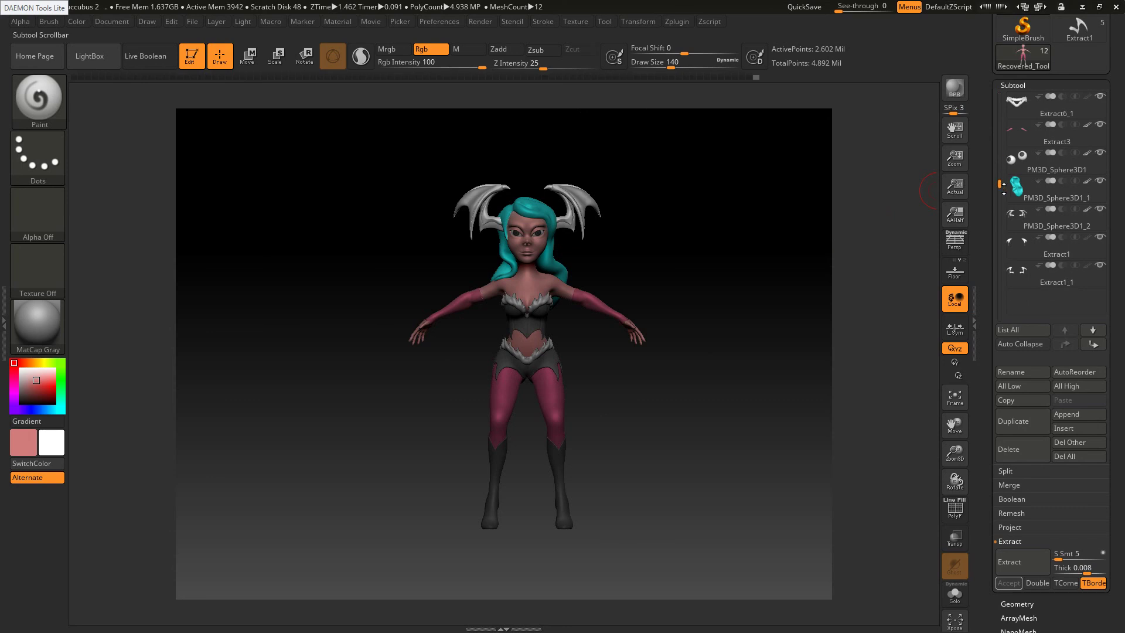
{"action": "left_click", "coordinate": [1051, 282]}
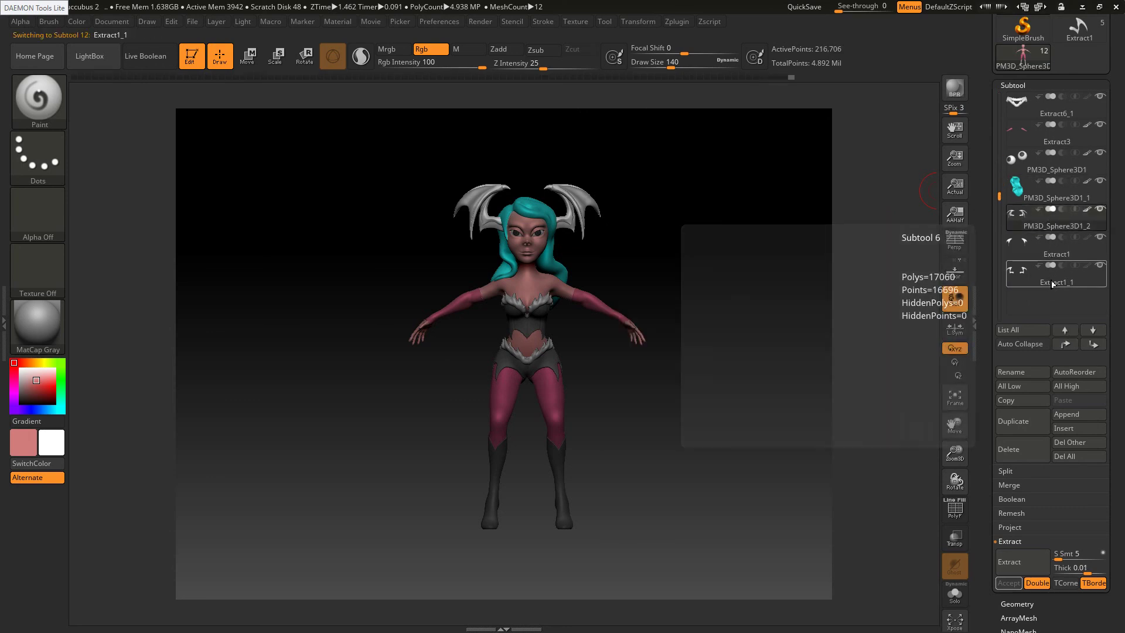
{"action": "left_click", "coordinate": [1035, 430]}
{"action": "left_click", "coordinate": [1055, 249]}
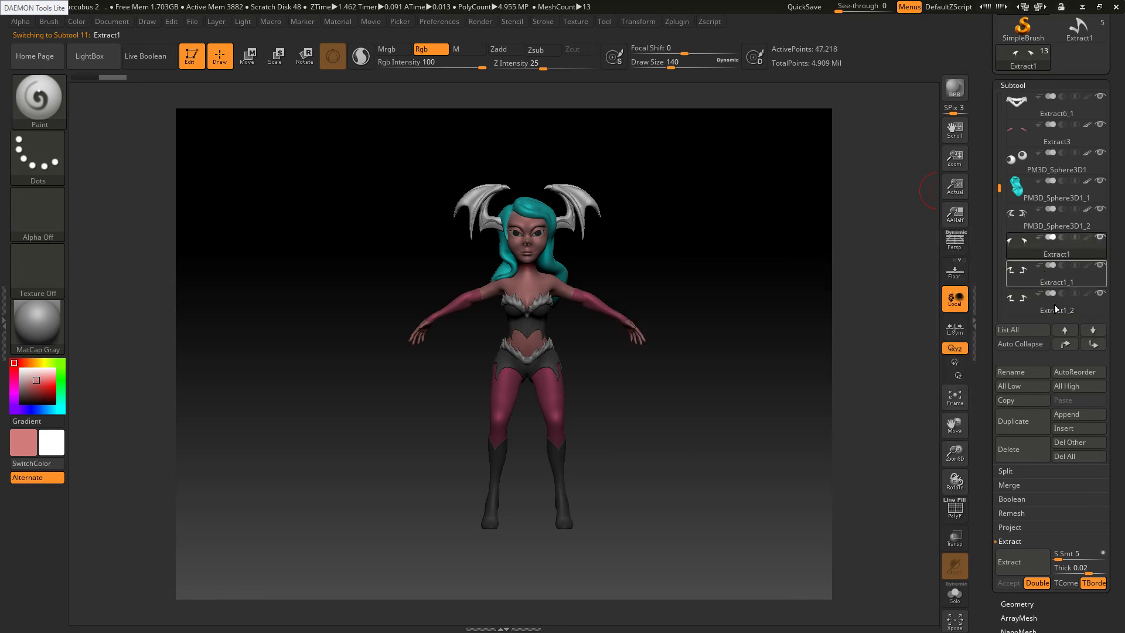
{"action": "left_click", "coordinate": [1094, 345]}
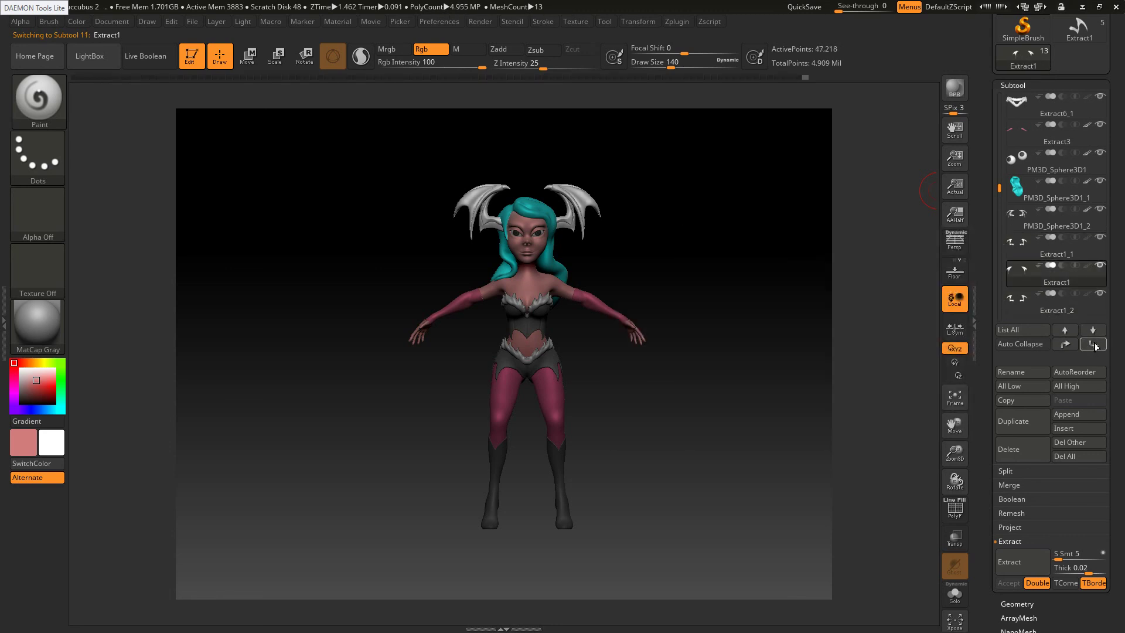
{"action": "left_click", "coordinate": [1038, 424]}
Move the PM3D_Sphere3D1_2 subtool two places down the list and duplicate it
{"action": "left_click", "coordinate": [1050, 222]}
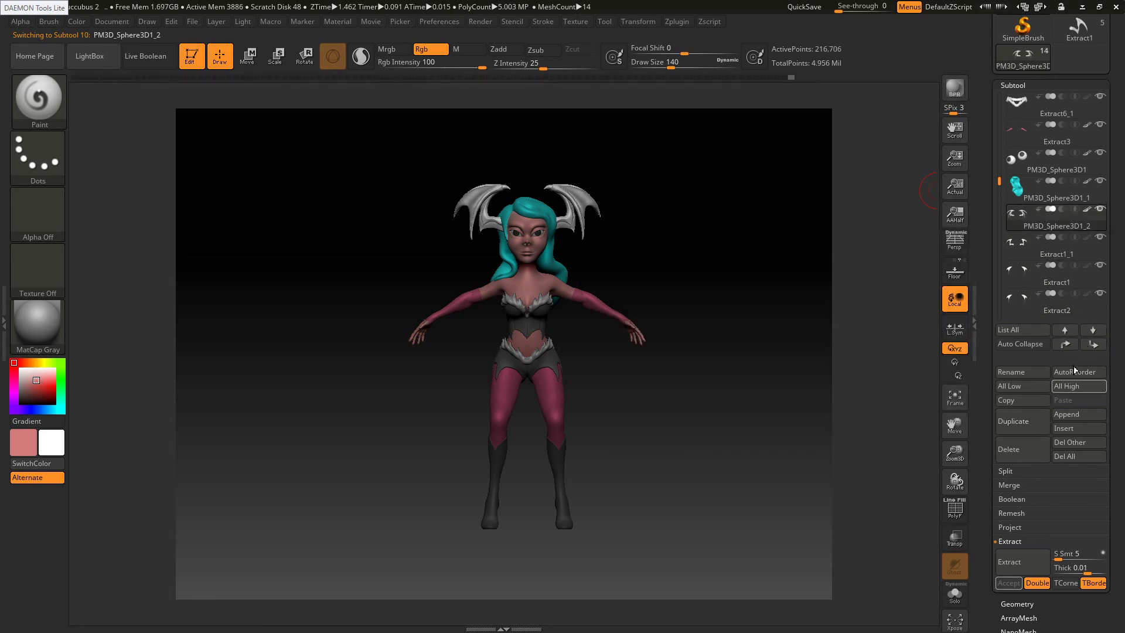
{"action": "left_click", "coordinate": [1093, 345]}
{"action": "left_click", "coordinate": [1094, 345]}
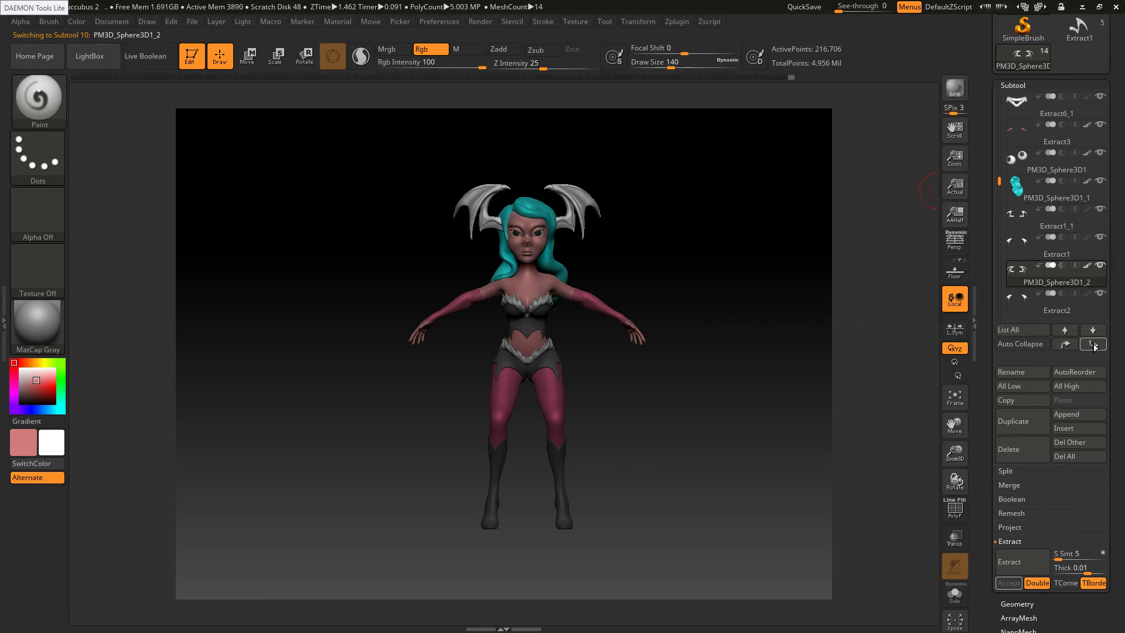
{"action": "left_click", "coordinate": [1038, 419]}
{"action": "left_click_drag", "start_coordinate": [1000, 185], "coordinate": [1001, 213]}
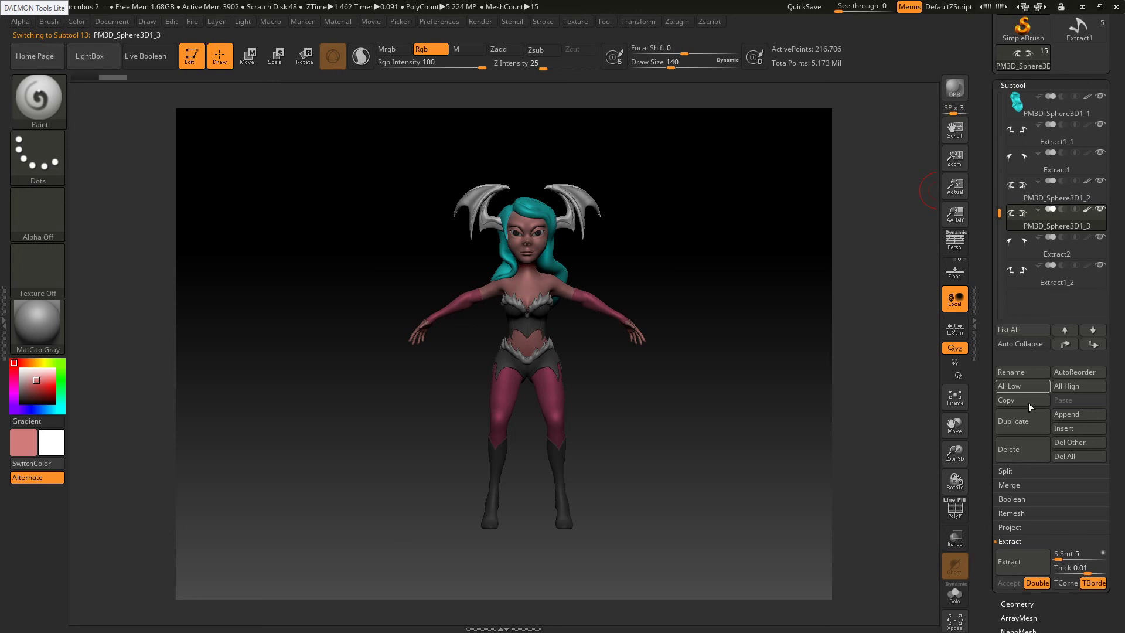
Merge PM3D_Sphere3D1_3 down with the Extract2 and Extract1_2 copies into one subtool
{"action": "left_click", "coordinate": [1014, 486]}
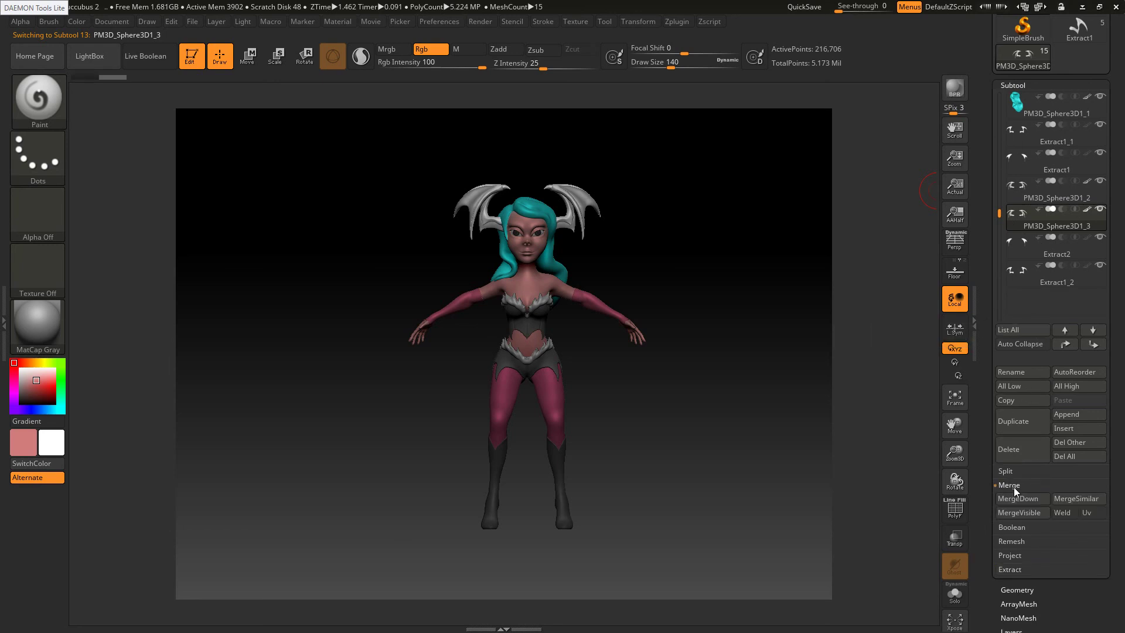
{"action": "left_click", "coordinate": [1014, 499]}
{"action": "left_click", "coordinate": [915, 525]}
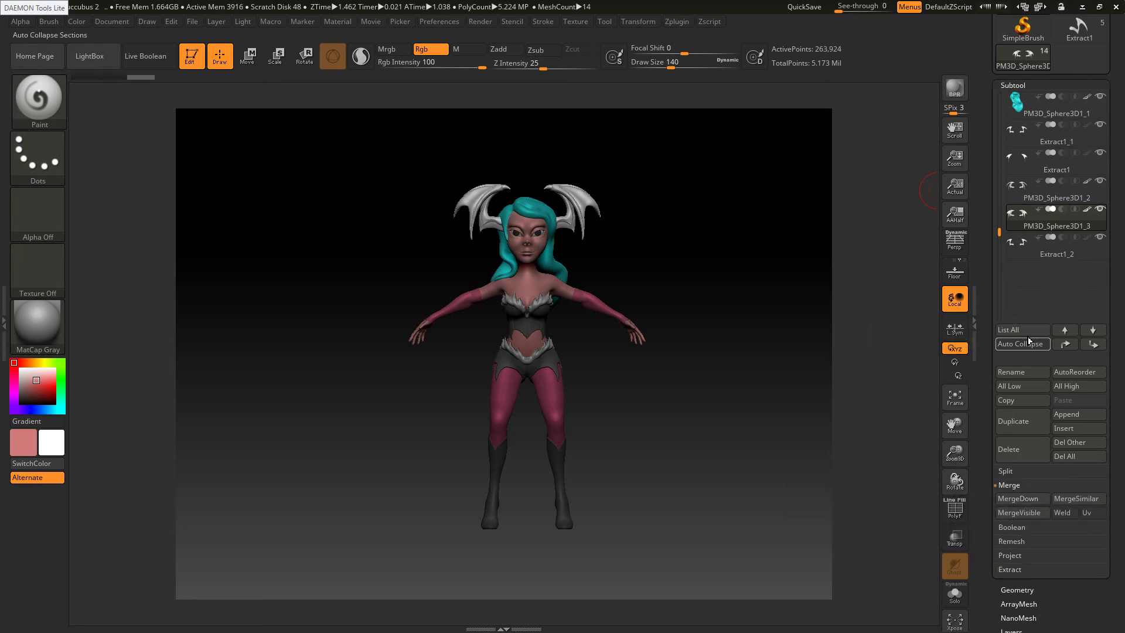
{"action": "left_click", "coordinate": [1014, 499]}
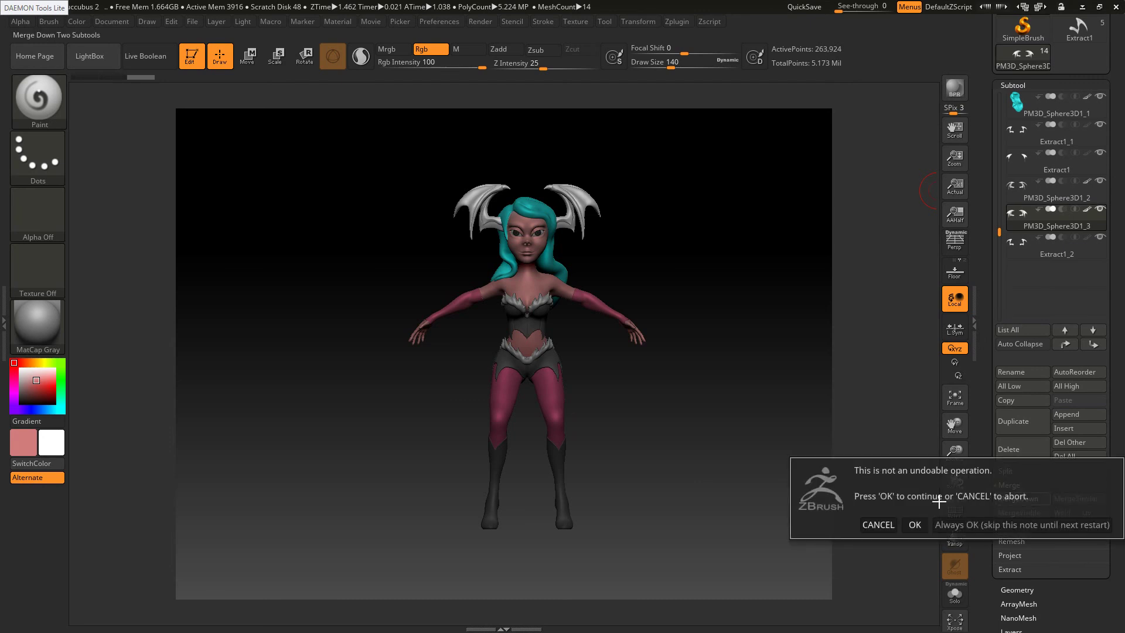
{"action": "left_click", "coordinate": [916, 524]}
Move the merged copy of the head wings down to the character's waist
{"action": "left_click", "coordinate": [250, 57]}
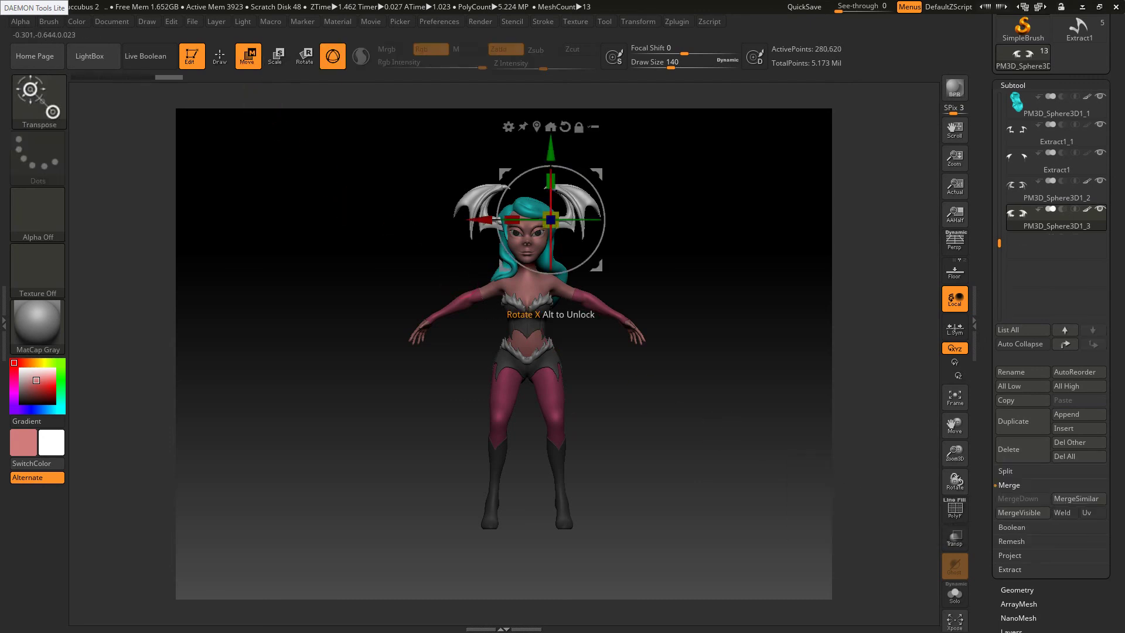
{"action": "left_click_drag", "start_coordinate": [552, 157], "coordinate": [552, 185]}
{"action": "left_click_drag", "start_coordinate": [551, 247], "coordinate": [551, 334]}
{"action": "left_click", "coordinate": [529, 340], "text": "alt"}
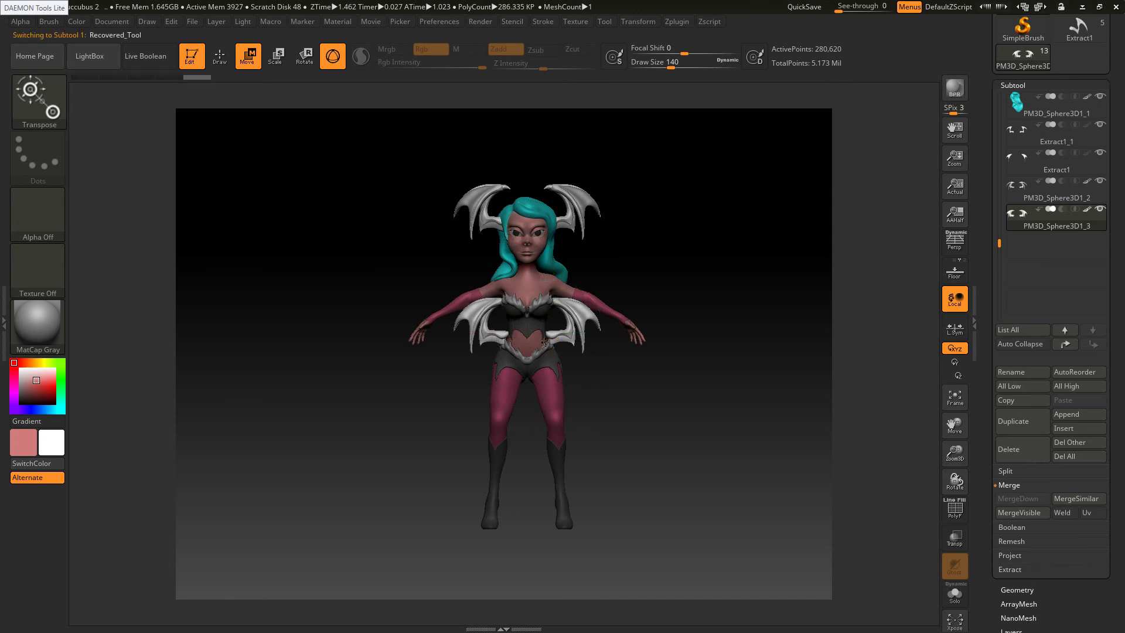
{"action": "left_click", "coordinate": [528, 339], "text": "alt"}
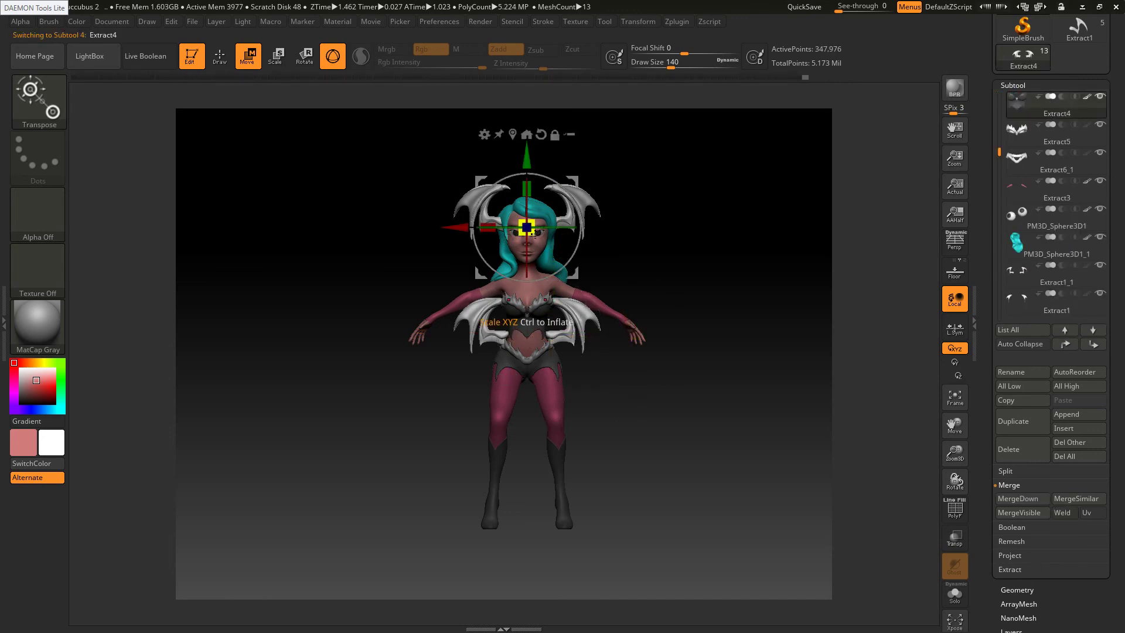
{"action": "left_click_drag", "start_coordinate": [534, 234], "coordinate": [550, 246]}
{"action": "key", "text": "ctrl+z"}
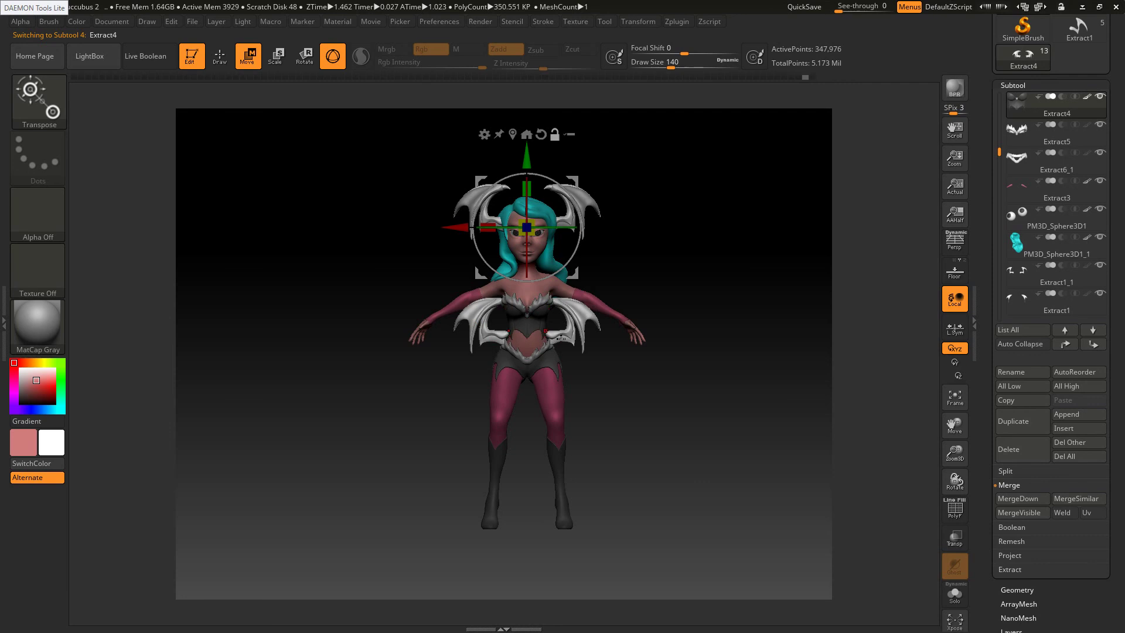
{"action": "left_click", "coordinate": [560, 336], "text": "alt"}
{"action": "left_click", "coordinate": [529, 344], "text": "alt"}
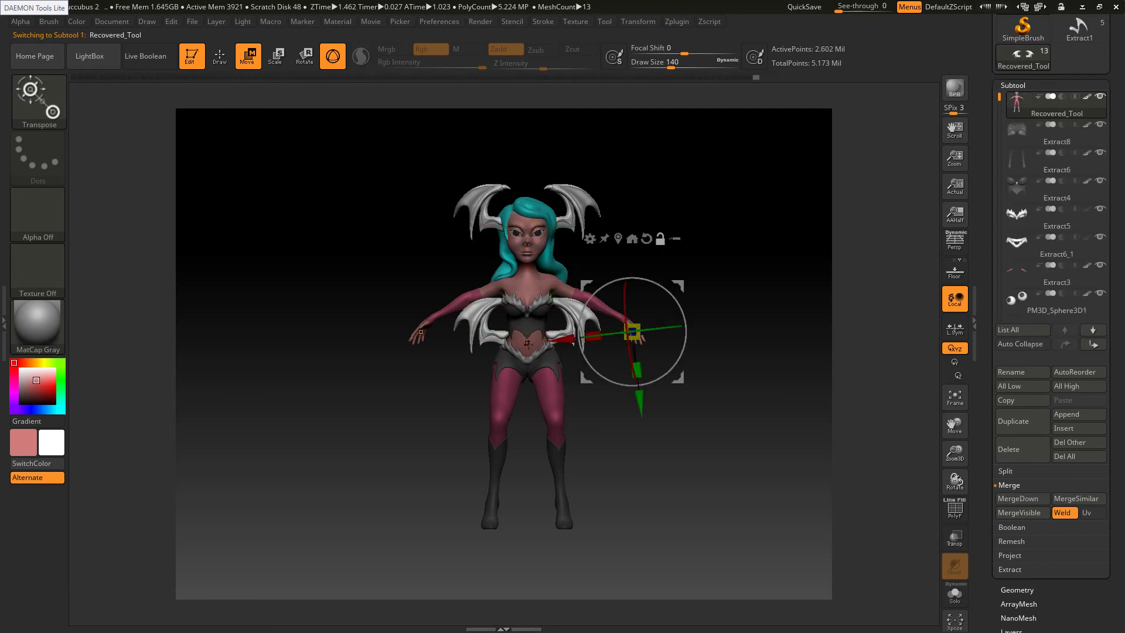
{"action": "left_click", "coordinate": [527, 344]}
{"action": "left_click_drag", "start_coordinate": [535, 341], "coordinate": [548, 342]}
{"action": "key", "text": "ctrl+z"}
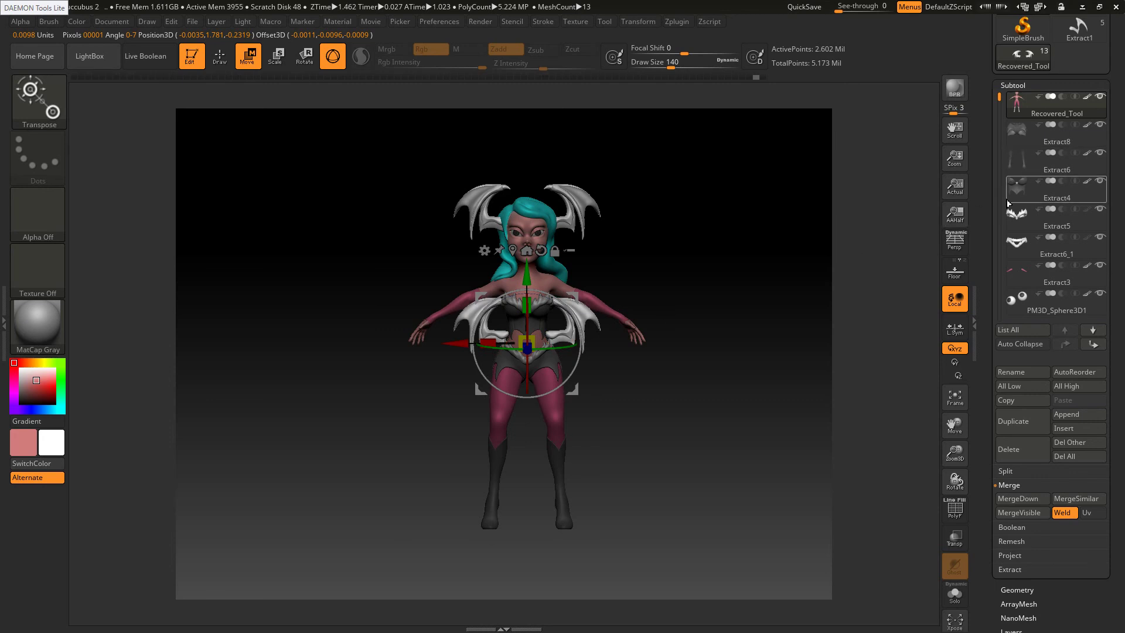
Select the PM3D_Sphere3D1_3 subtool and enlarge the wing pair so it spans most of the arms' width
{"action": "left_click_drag", "start_coordinate": [1000, 98], "coordinate": [1000, 242]}
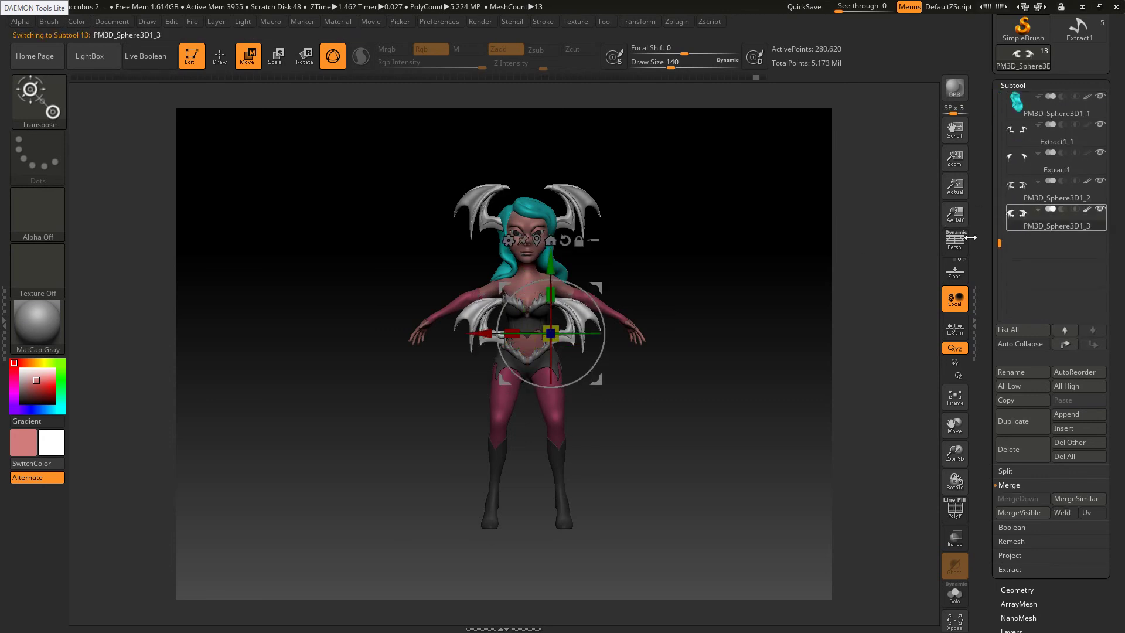
{"action": "left_click_drag", "start_coordinate": [556, 330], "coordinate": [582, 315]}
{"action": "mouse_move", "coordinate": [736, 384]}
{"action": "left_mouse_down"}
{"action": "mouse_move", "coordinate": [634, 422]}
{"action": "mouse_move", "coordinate": [718, 399]}
{"action": "left_mouse_up"}
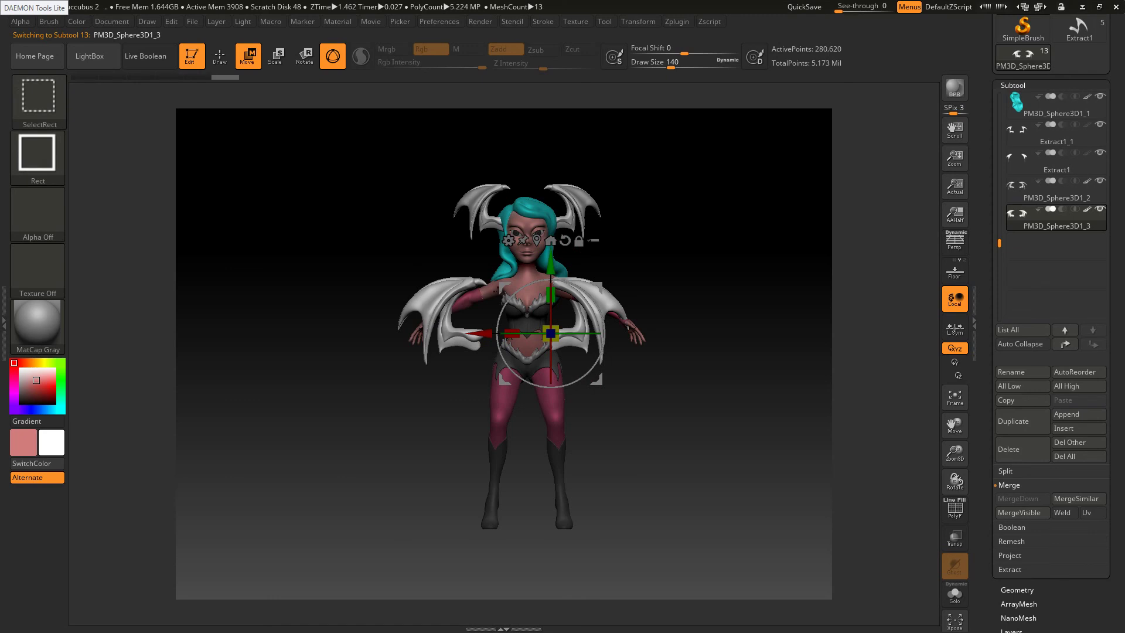
Hide the wing on the character's right side and delete the hidden geometry
{"action": "left_click_drag", "start_coordinate": [412, 305], "coordinate": [502, 407], "text": "ctrl+alt+shift"}
{"action": "left_click_drag", "start_coordinate": [1120, 442], "coordinate": [1117, 287]}
{"action": "left_click", "coordinate": [1017, 433]}
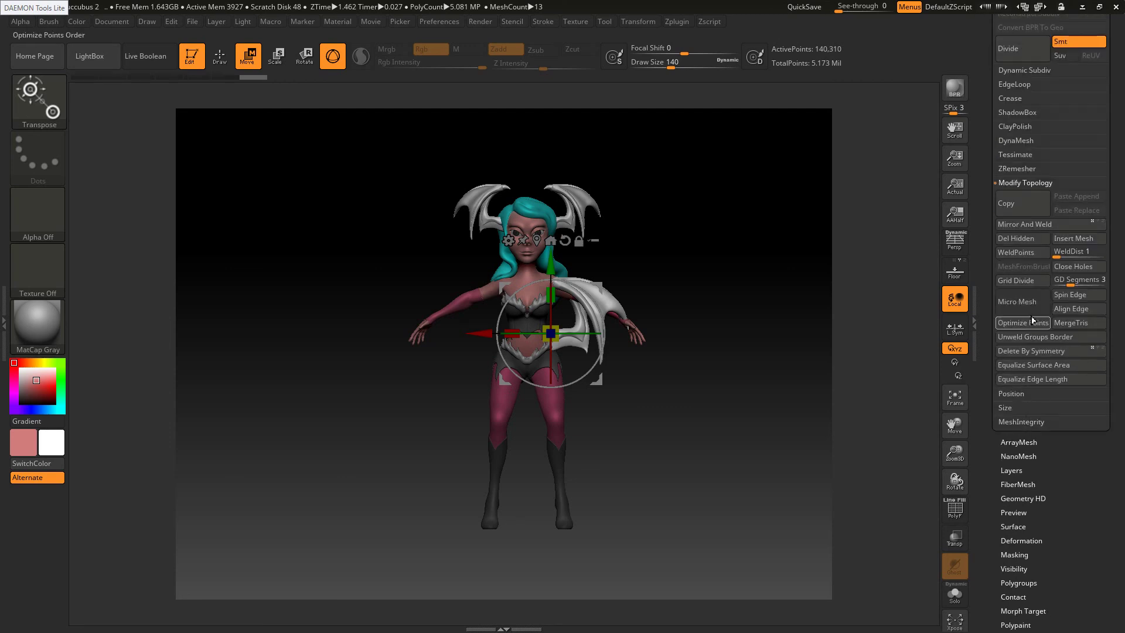
{"action": "left_click", "coordinate": [1016, 238]}
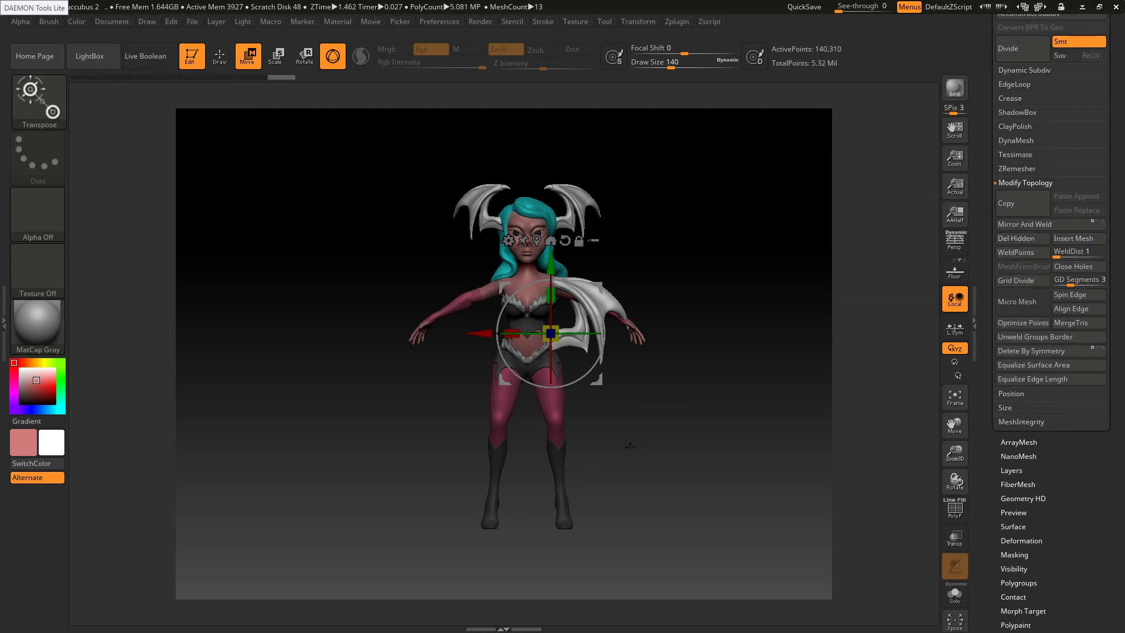
Move the remaining wing back behind the character's body
{"action": "left_click_drag", "start_coordinate": [630, 447], "coordinate": [587, 459]}
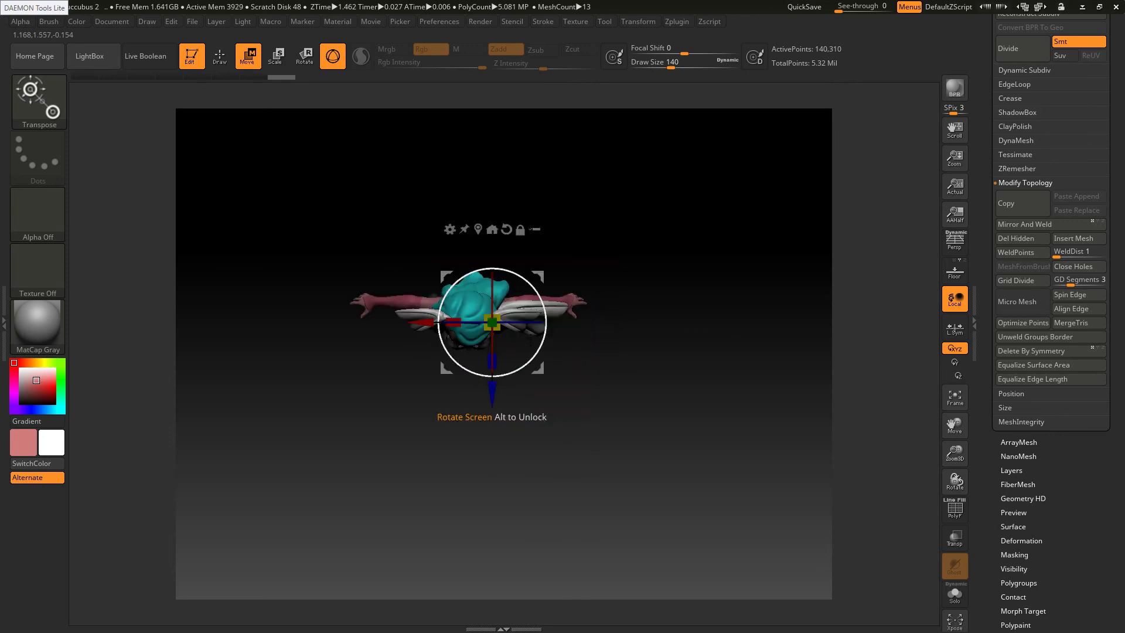
{"action": "mouse_move", "coordinate": [538, 300]}
{"action": "left_mouse_down"}
{"action": "mouse_move", "coordinate": [528, 293]}
{"action": "mouse_move", "coordinate": [500, 315]}
{"action": "left_mouse_up"}
{"action": "key", "text": "ctrl+z"}
{"action": "left_click_drag", "start_coordinate": [444, 274], "coordinate": [448, 247]}
{"action": "left_click_drag", "start_coordinate": [603, 434], "coordinate": [451, 364]}
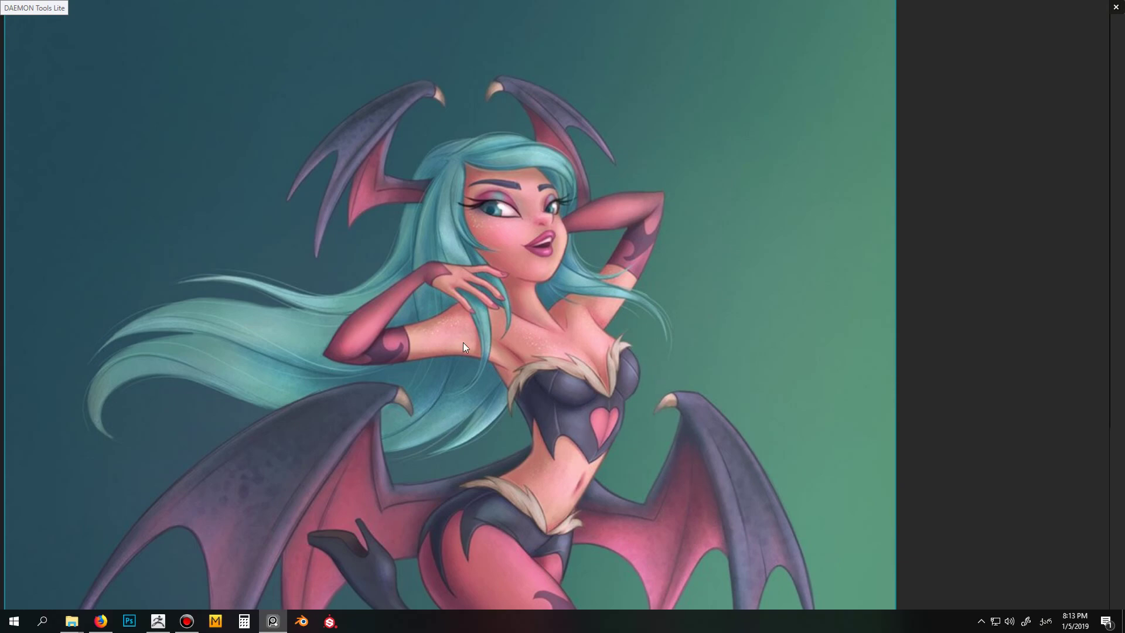
Check the wings in the reference painting, then rotate the model's wing outward and tilt it backward behind the arm
{"action": "scroll", "coordinate": [467, 341], "scroll_direction": "down", "scroll_amount": 4}
{"action": "middle_click_drag", "start_coordinate": [493, 326], "coordinate": [541, 247]}
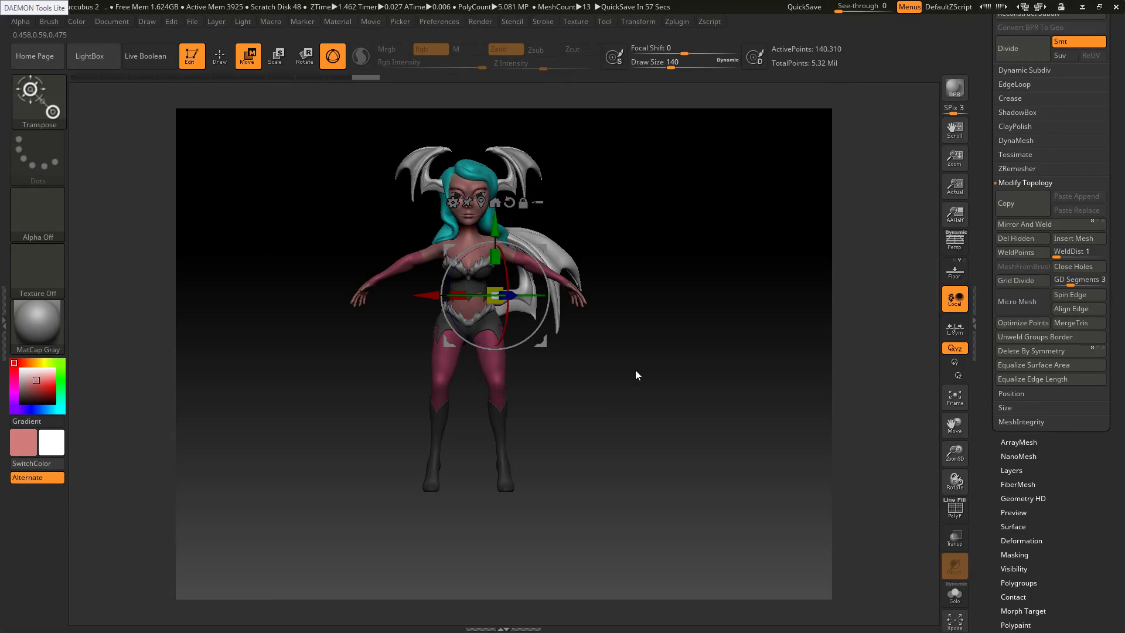
{"action": "left_click_drag", "start_coordinate": [632, 352], "coordinate": [592, 341]}
{"action": "left_click_drag", "start_coordinate": [548, 284], "coordinate": [515, 283]}
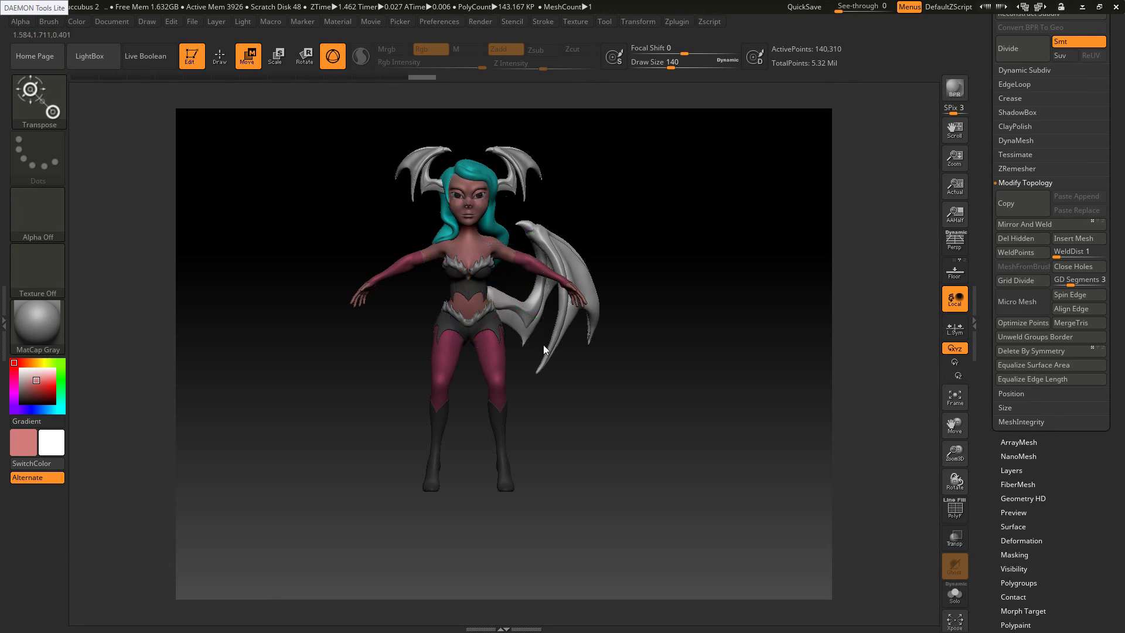
{"action": "left_click_drag", "start_coordinate": [544, 346], "coordinate": [518, 346]}
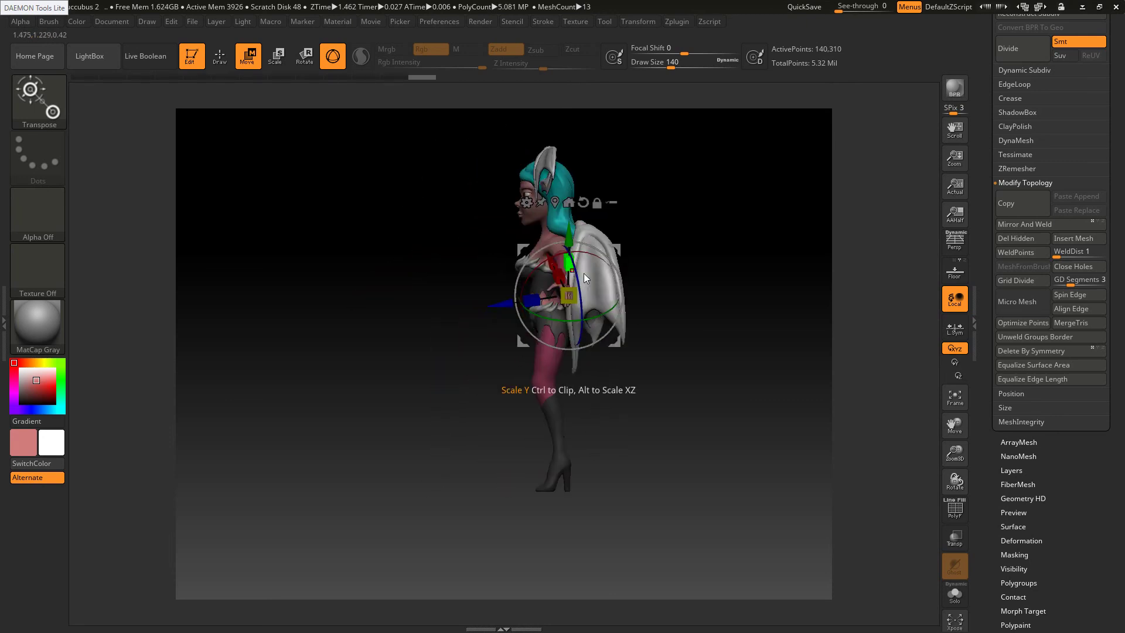
{"action": "left_click_drag", "start_coordinate": [562, 417], "coordinate": [585, 378]}
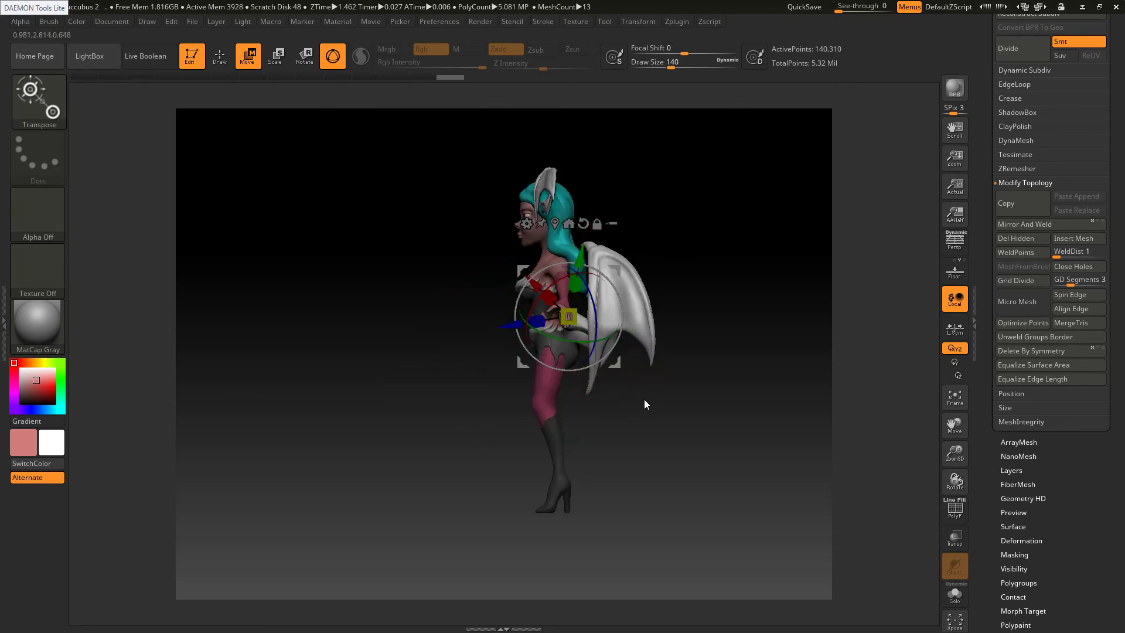
{"action": "left_click_drag", "start_coordinate": [645, 399], "coordinate": [671, 397]}
{"action": "right_click_drag", "start_coordinate": [652, 422], "coordinate": [646, 421], "text": "ctrl"}
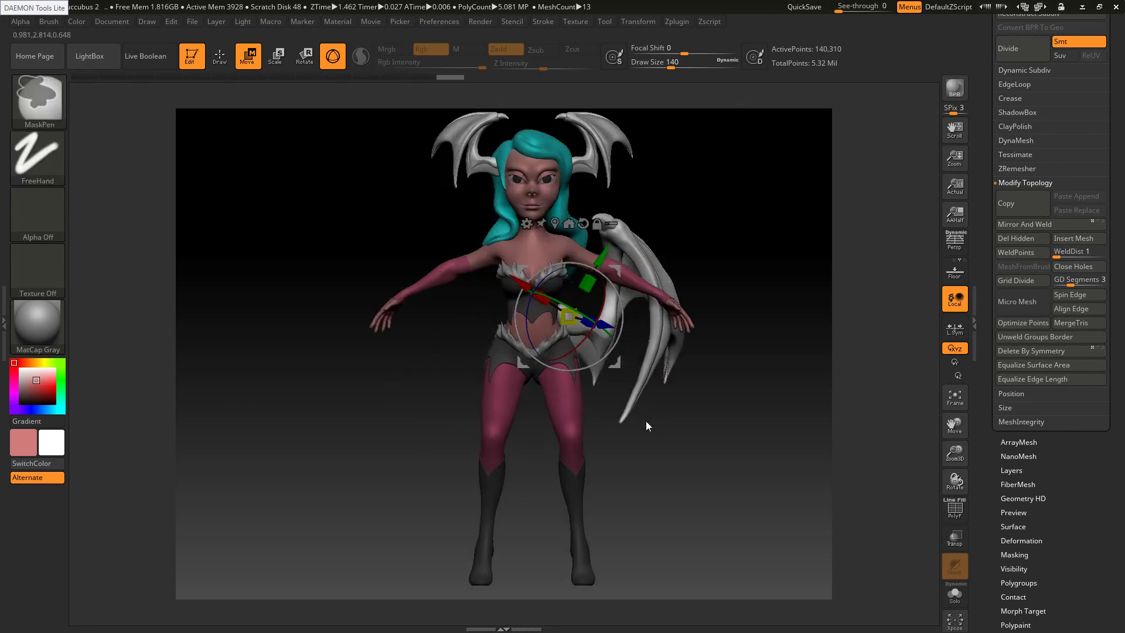
{"action": "mouse_move", "coordinate": [579, 396]}
{"action": "left_mouse_down"}
{"action": "mouse_move", "coordinate": [591, 397]}
{"action": "mouse_move", "coordinate": [321, 267]}
{"action": "left_mouse_up"}
Pull the wing's root toward the character's lower back with the SnakeHook brush
{"action": "left_click", "coordinate": [215, 64]}
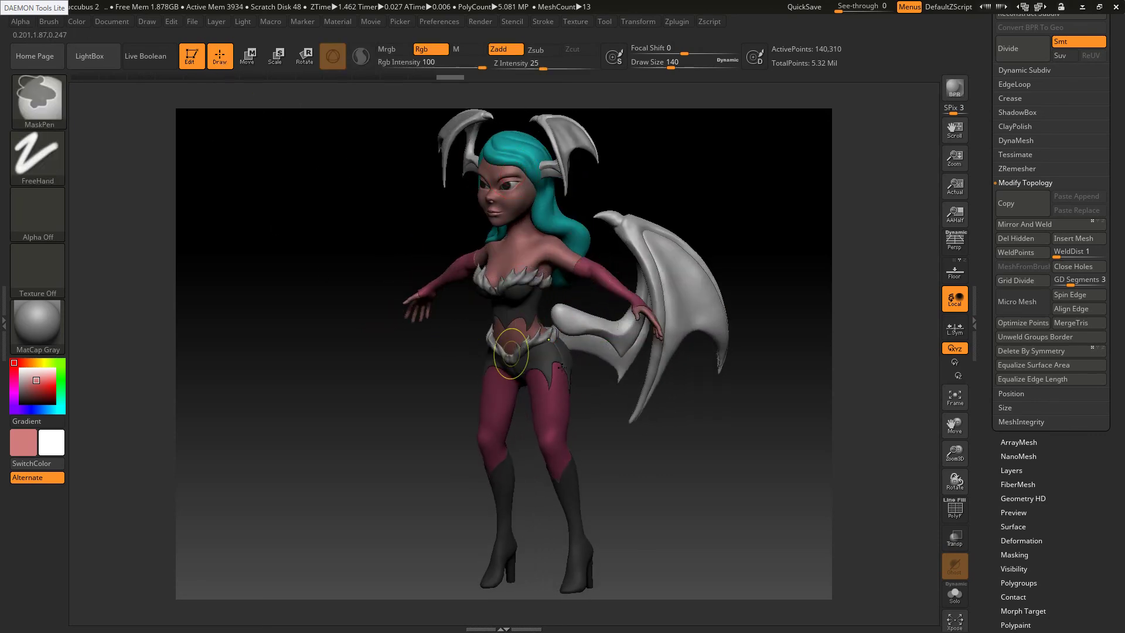
{"action": "right_click_drag", "start_coordinate": [560, 370], "coordinate": [577, 367], "text": "ctrl"}
{"action": "key", "text": "b"}
{"action": "key", "text": "s"}
{"action": "key", "text": "h"}
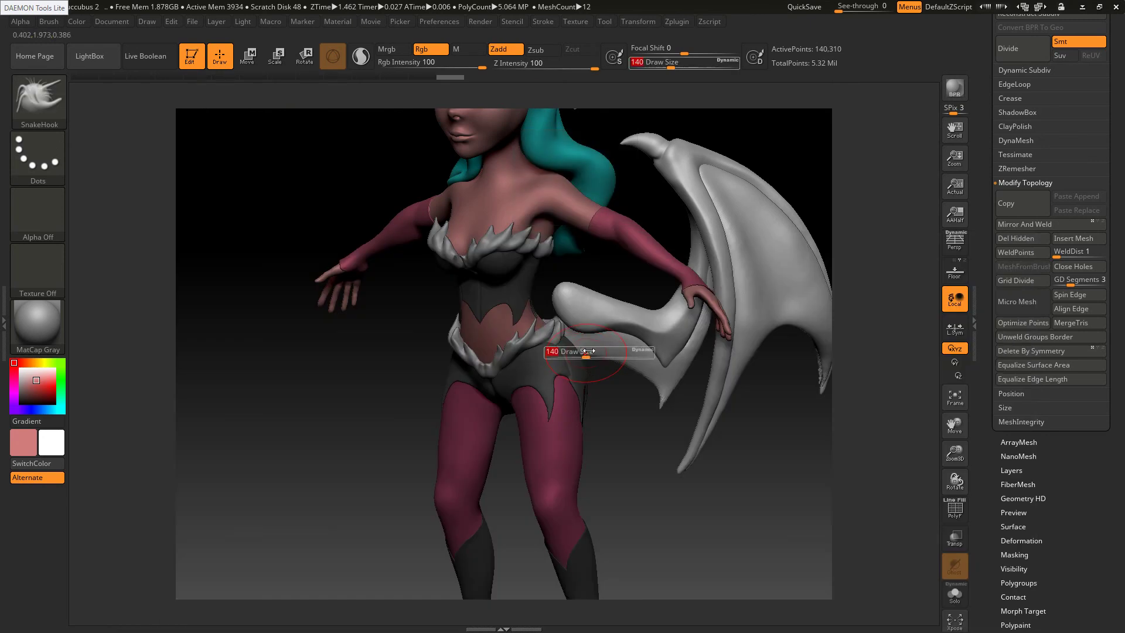
{"action": "left_click_drag", "start_coordinate": [566, 317], "coordinate": [535, 288]}
{"action": "right_click_drag", "start_coordinate": [536, 314], "coordinate": [492, 323]}
{"action": "right_click_drag", "start_coordinate": [568, 347], "coordinate": [616, 347]}
{"action": "mouse_move", "coordinate": [616, 347]}
{"action": "left_mouse_down"}
{"action": "mouse_move", "coordinate": [620, 324]}
{"action": "mouse_move", "coordinate": [545, 290]}
{"action": "left_mouse_up"}
Refine the wing's root near the waist with SnakeHook, reducing the draw size to 90
{"action": "key", "text": "bracketleft"}
{"action": "key", "text": "bracketleft"}
{"action": "key", "text": "bracketleft"}
{"action": "key", "text": "bracketleft"}
{"action": "right_click_drag", "start_coordinate": [559, 355], "coordinate": [593, 347]}
{"action": "left_click_drag", "start_coordinate": [646, 286], "coordinate": [654, 284]}
{"action": "key", "text": "bracketleft"}
{"action": "key", "text": "bracketleft"}
{"action": "key", "text": "bracketleft"}
{"action": "key", "text": "bracketleft"}
{"action": "key", "text": "bracketleft"}
{"action": "key", "text": "bracketleft"}
{"action": "key", "text": "bracketleft"}
{"action": "key", "text": "bracketleft"}
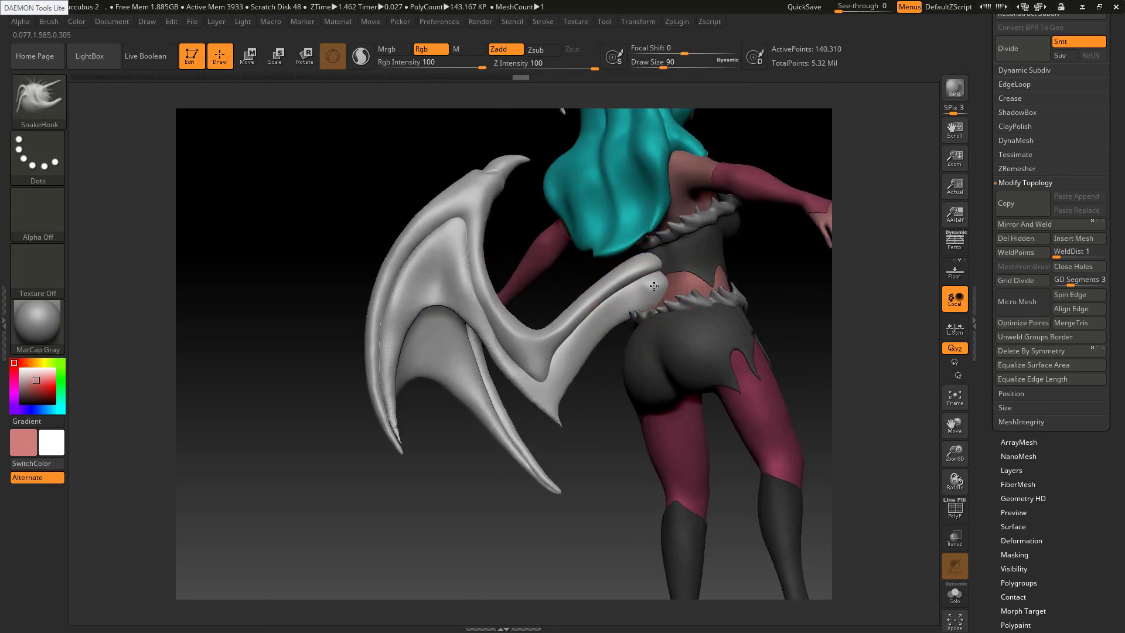
Set the draw size to 158, pull the wing's inner lower point downward, and smooth the wing root
{"action": "key", "text": "s"}
{"action": "left_click_drag", "start_coordinate": [635, 320], "coordinate": [642, 321]}
{"action": "left_click_drag", "start_coordinate": [578, 395], "coordinate": [576, 399]}
{"action": "right_click_drag", "start_coordinate": [570, 412], "coordinate": [565, 415]}
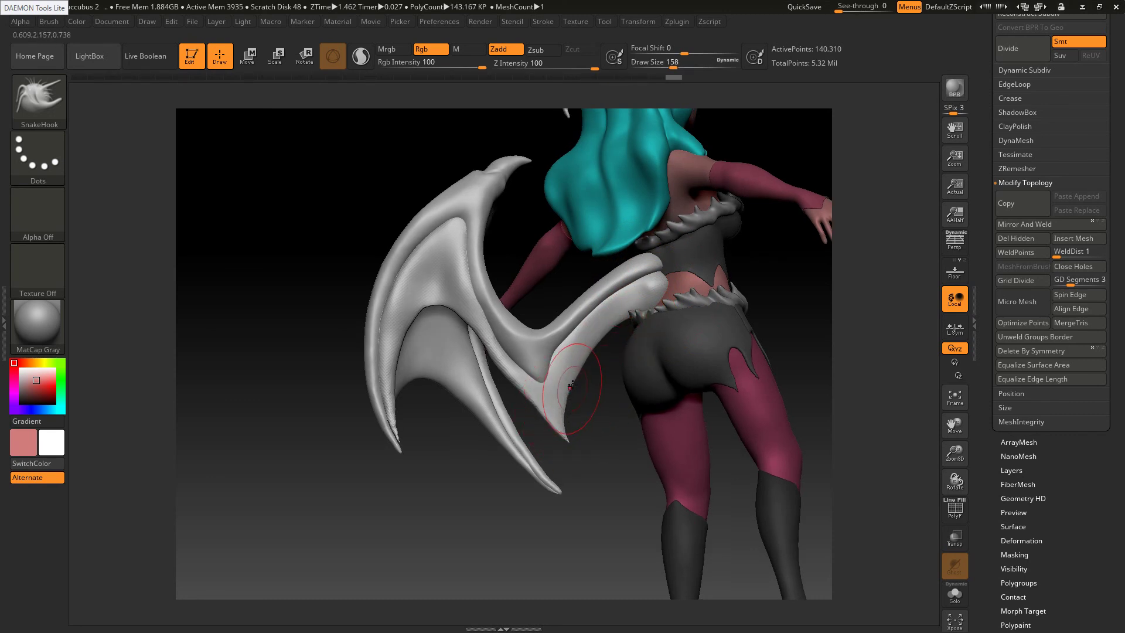
{"action": "key", "text": "shift"}
{"action": "left_click_drag", "start_coordinate": [663, 289], "coordinate": [656, 299], "text": "shift"}
{"action": "right_click_drag", "start_coordinate": [651, 326], "coordinate": [682, 323]}
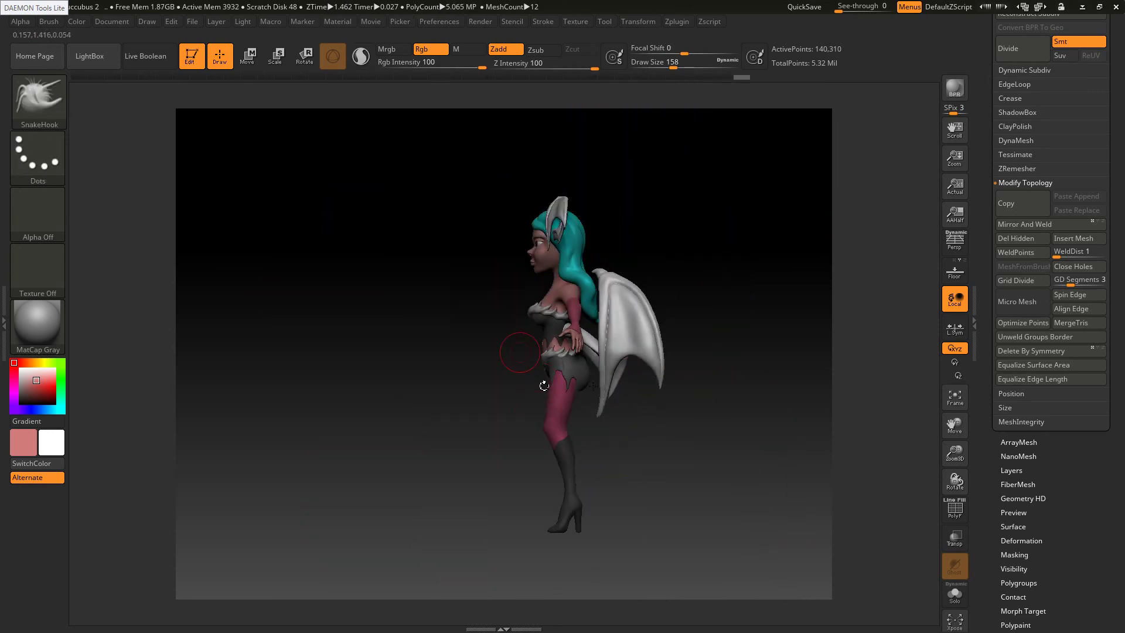
Reduce the draw size to 108, adjust the wing's outer lower tip, and check the wing from the front
{"action": "mouse_move", "coordinate": [544, 386]}
{"action": "left_mouse_down"}
{"action": "mouse_move", "coordinate": [674, 405]}
{"action": "mouse_move", "coordinate": [619, 408]}
{"action": "left_mouse_up"}
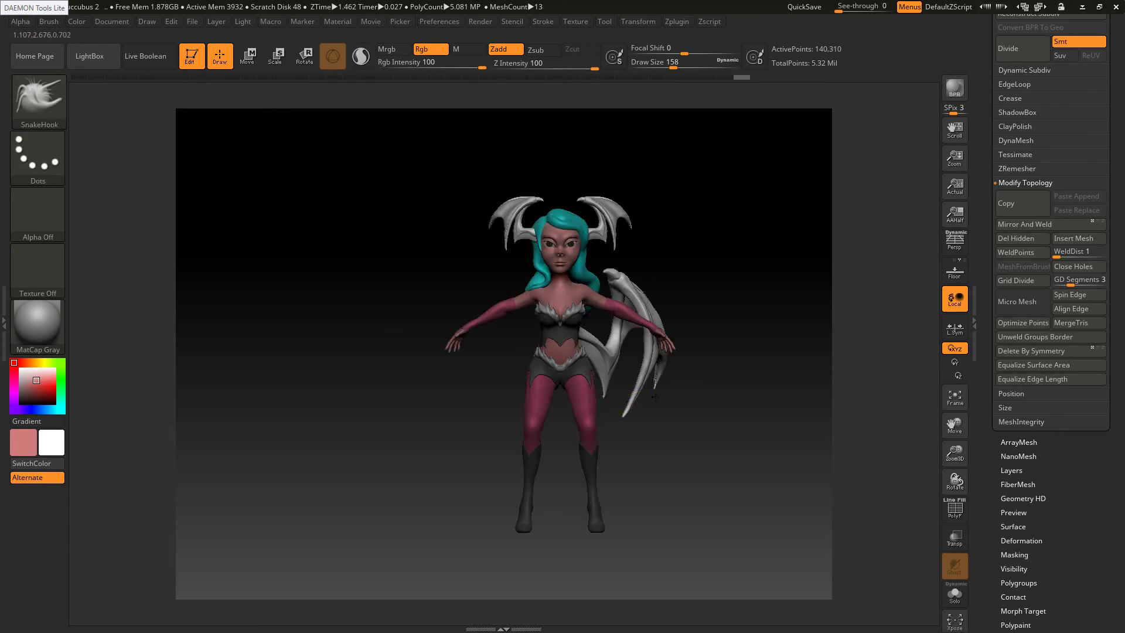
{"action": "mouse_move", "coordinate": [693, 393]}
{"action": "right_mouse_down"}
{"action": "mouse_move", "coordinate": [647, 391]}
{"action": "mouse_move", "coordinate": [701, 408]}
{"action": "right_mouse_up"}
{"action": "left_click_drag", "start_coordinate": [701, 407], "coordinate": [737, 402]}
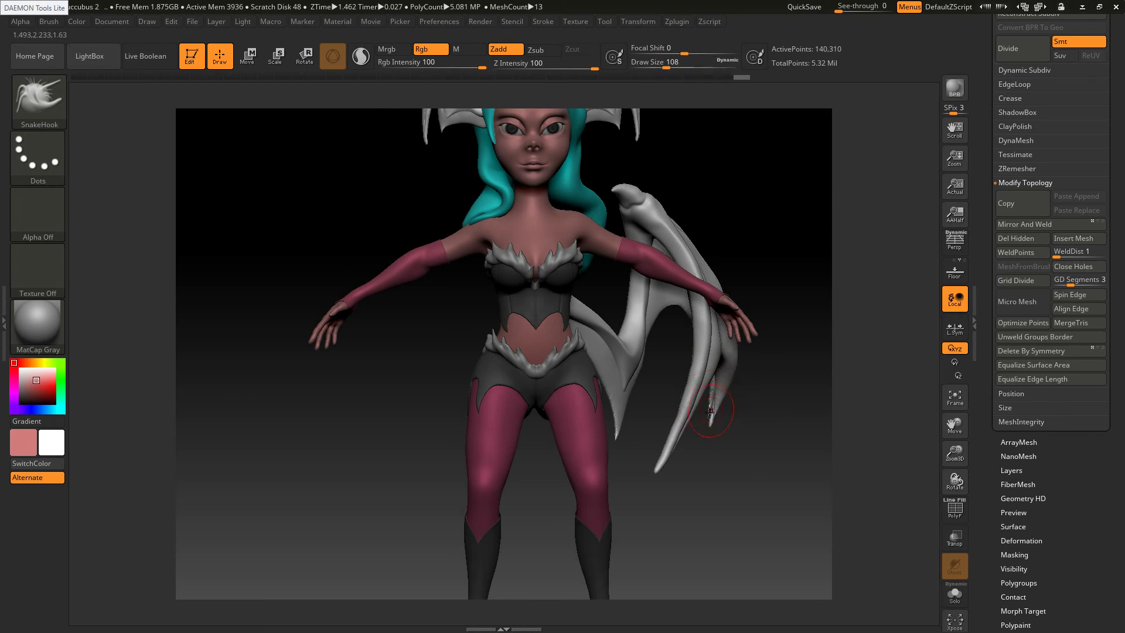
{"action": "mouse_move", "coordinate": [721, 407]}
{"action": "right_mouse_down", "text": "ctrl"}
{"action": "mouse_move", "coordinate": [693, 381]}
{"action": "mouse_move", "coordinate": [596, 370]}
{"action": "mouse_move", "coordinate": [671, 380]}
{"action": "right_mouse_up", "text": "ctrl"}
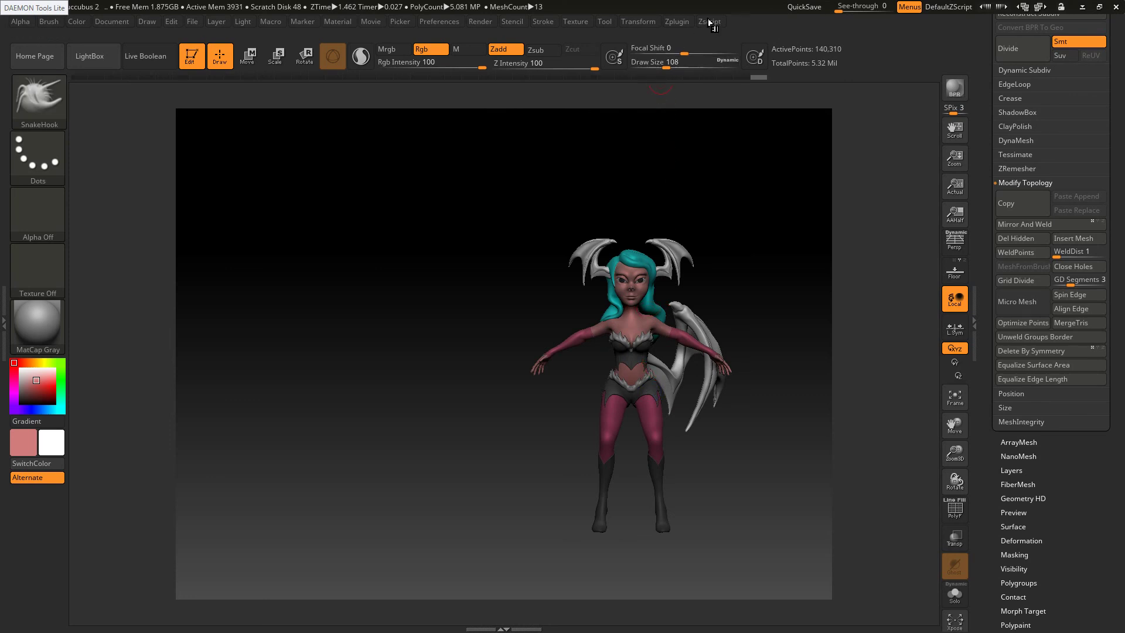
Mirror the back wing across the X axis, merging both wings into one SubTool
{"action": "left_click", "coordinate": [671, 22]}
{"action": "left_click", "coordinate": [763, 272]}
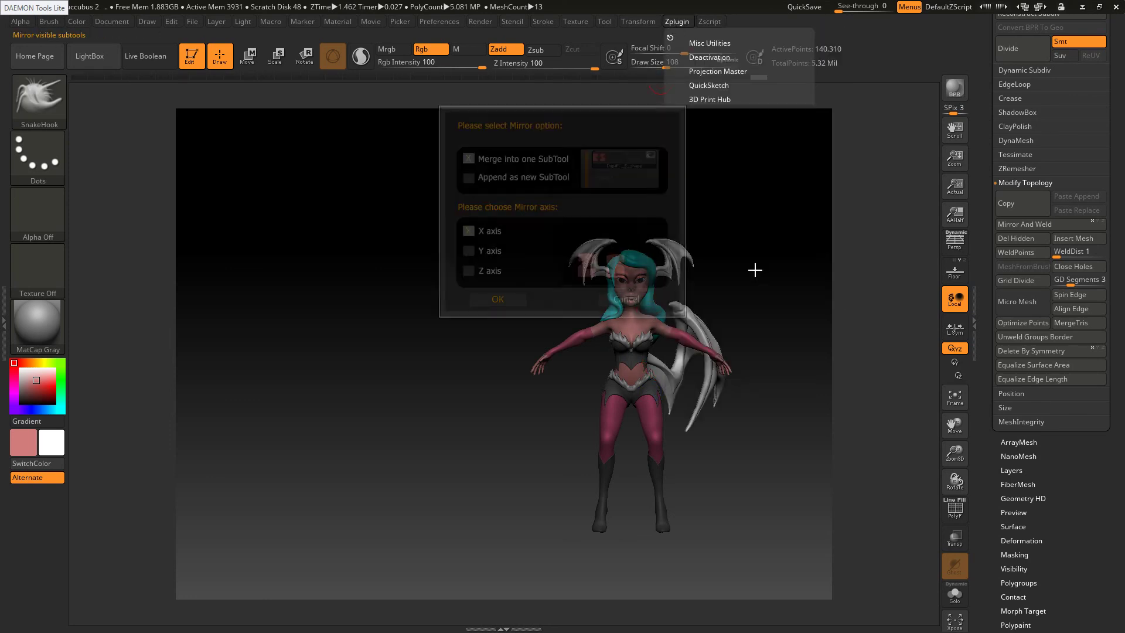
{"action": "left_click", "coordinate": [522, 304]}
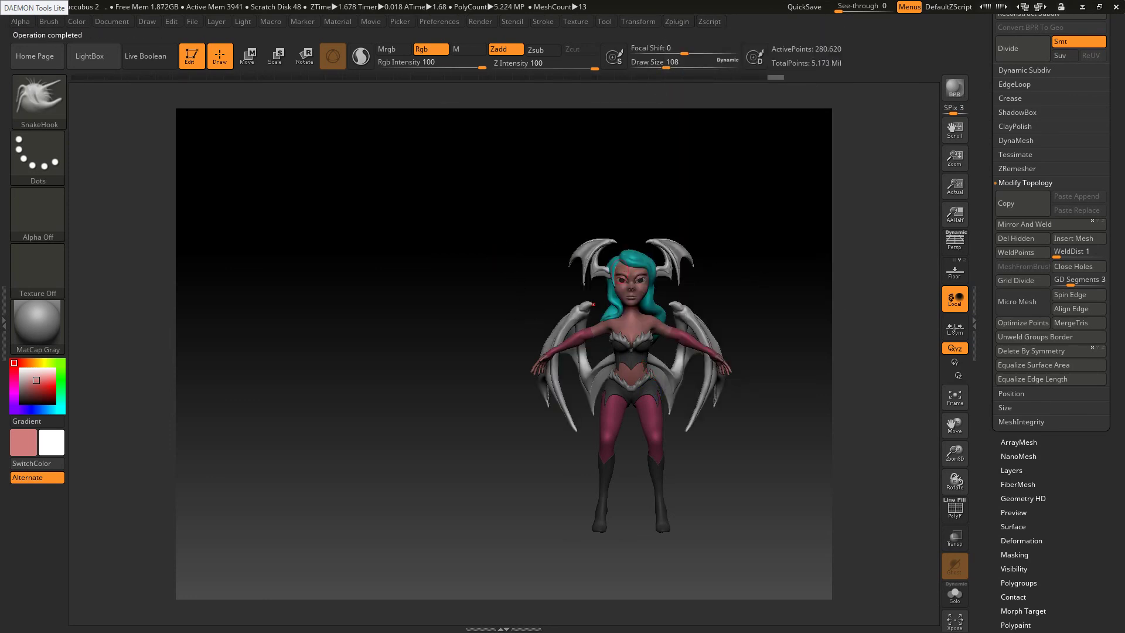
{"action": "mouse_move", "coordinate": [517, 227]}
{"action": "left_mouse_down"}
{"action": "mouse_move", "coordinate": [382, 231]}
{"action": "mouse_move", "coordinate": [522, 234]}
{"action": "left_mouse_up"}
Set the draw size to 286 and pull the back wings' outermost lower tips downward with the SnakeHook brush
{"action": "right_click_drag", "start_coordinate": [721, 367], "coordinate": [632, 364], "text": "ctrl"}
{"action": "key", "text": "b"}
{"action": "key", "text": "s"}
{"action": "key", "text": "h"}
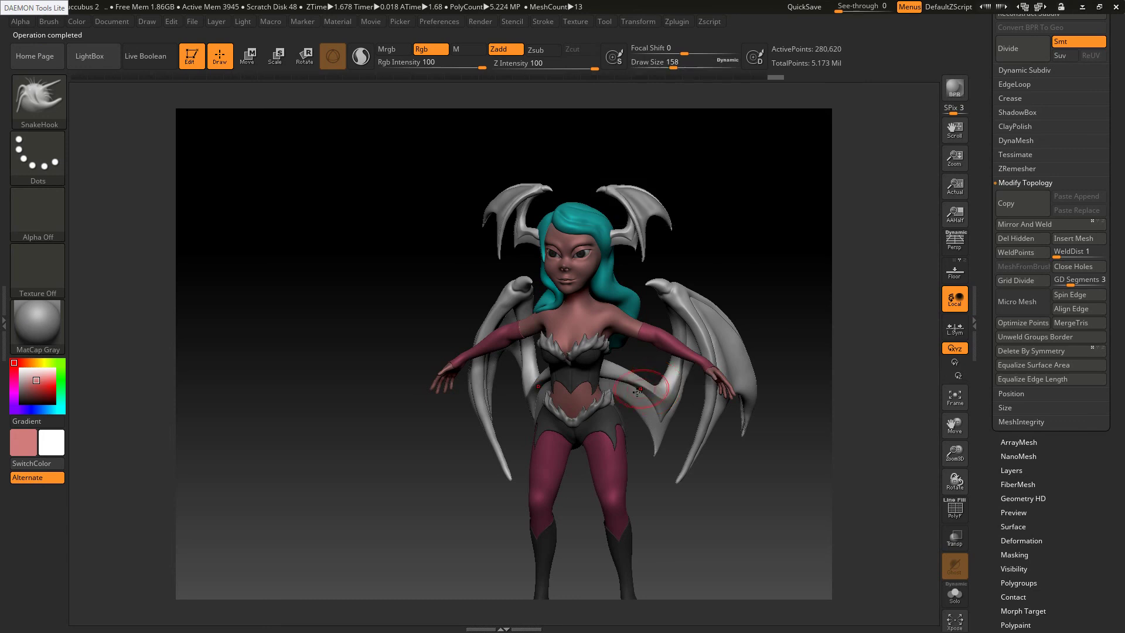
{"action": "key", "text": "ctrl"}
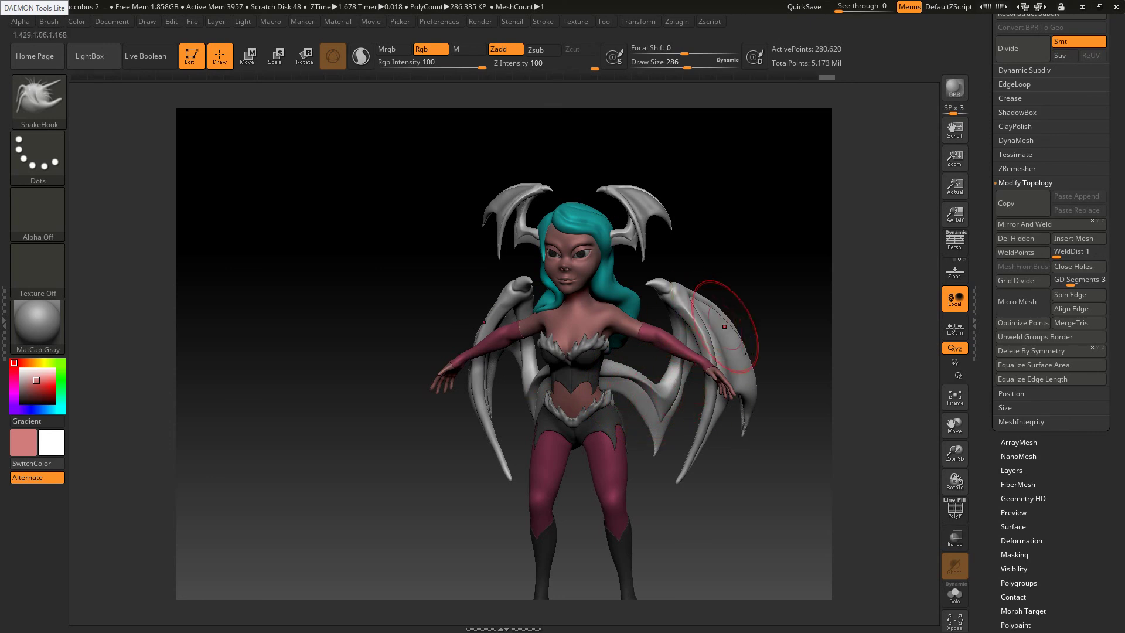
{"action": "left_click_drag", "start_coordinate": [748, 386], "coordinate": [765, 434]}
Lengthen the middle lower tips of the back wings, then smooth the lower points with a draw size of 268
{"action": "key", "text": "s"}
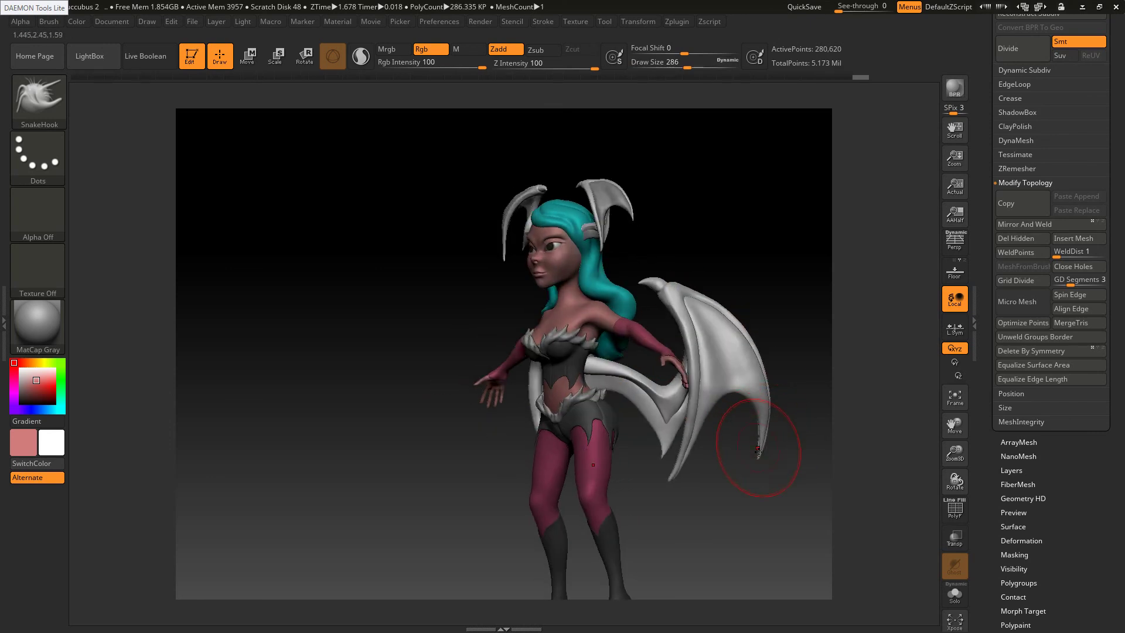
{"action": "left_click_drag", "start_coordinate": [697, 480], "coordinate": [724, 481]}
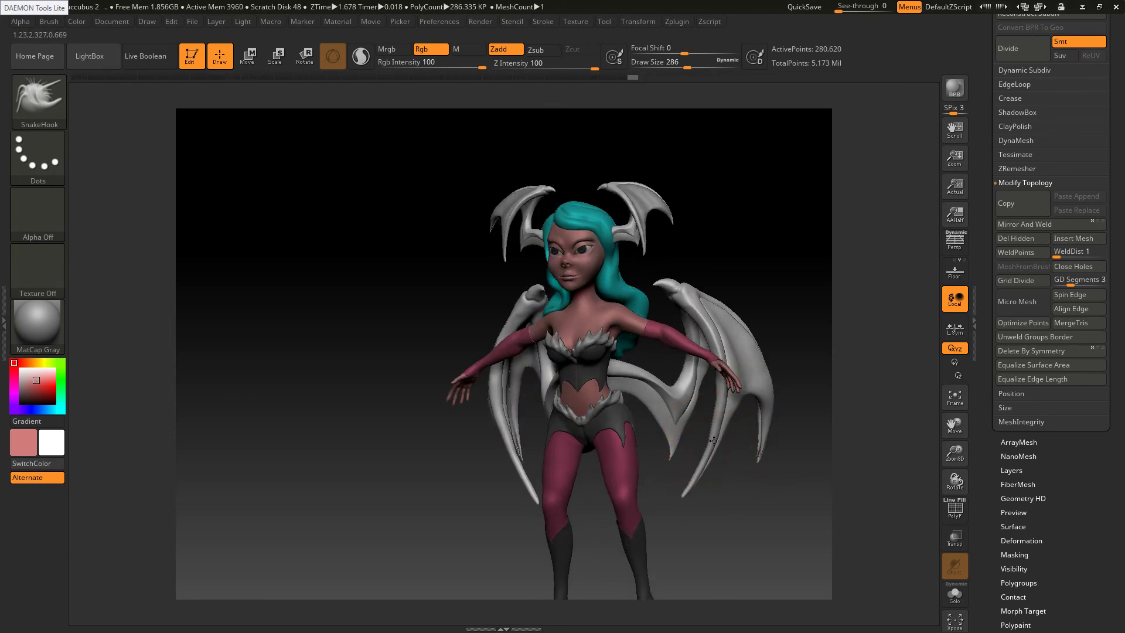
{"action": "key", "text": "shift"}
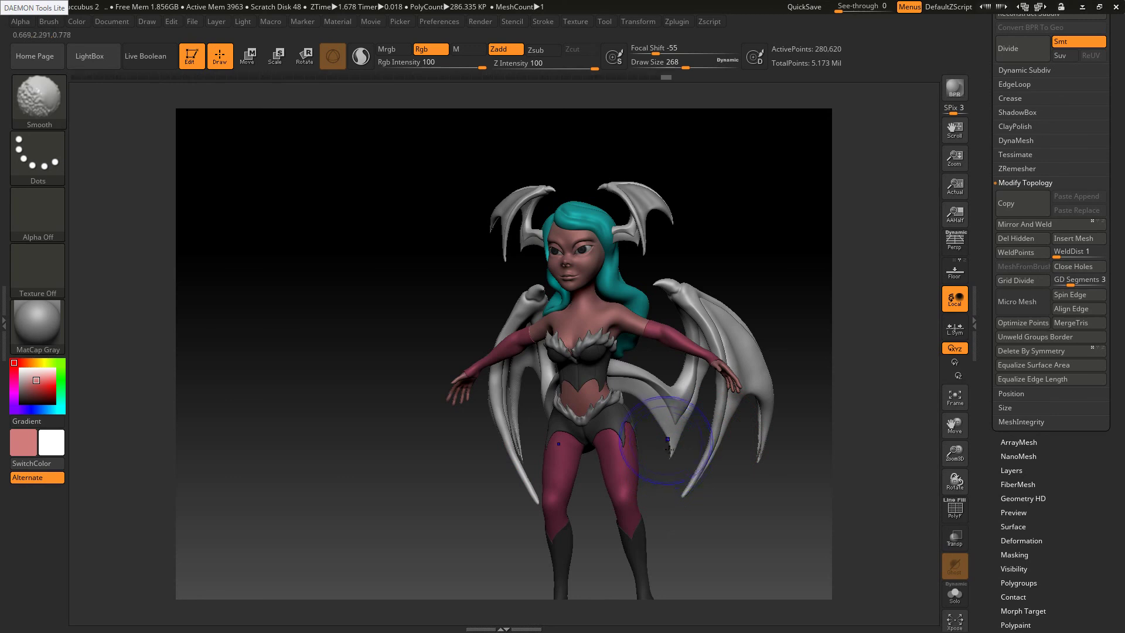
{"action": "left_click_drag", "start_coordinate": [685, 491], "coordinate": [694, 488], "text": "shift"}
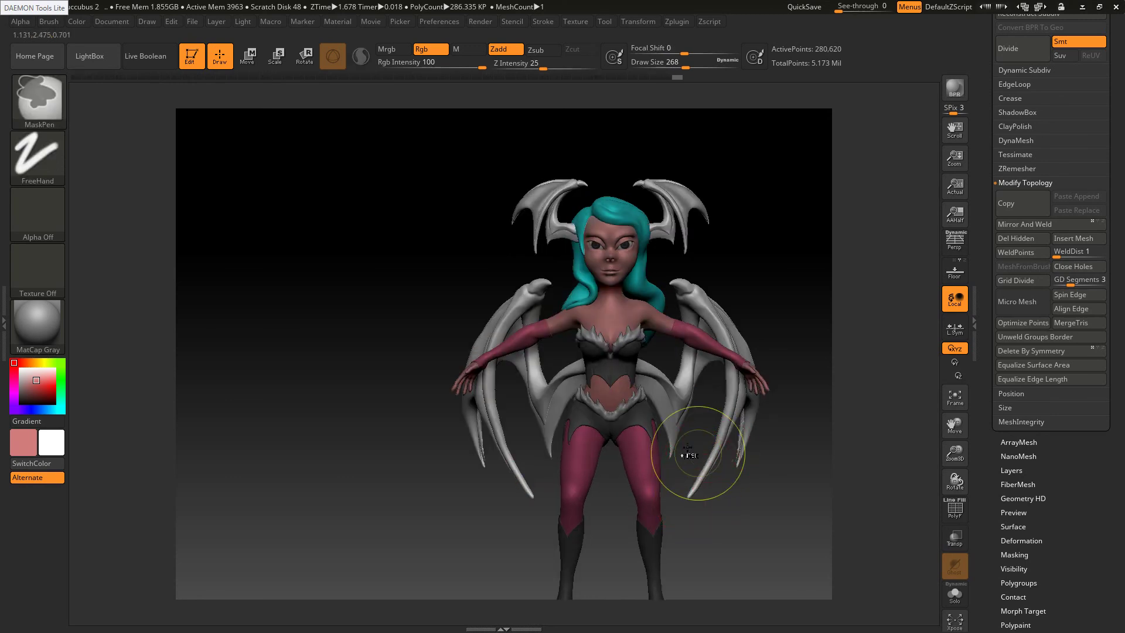
Examine the full character from the front at several distances to judge the back wings' size and silhouette against the body
{"action": "mouse_move", "coordinate": [683, 455]}
{"action": "right_mouse_down", "text": "ctrl"}
{"action": "mouse_move", "coordinate": [657, 328]}
{"action": "mouse_move", "coordinate": [612, 381]}
{"action": "mouse_move", "coordinate": [560, 381]}
{"action": "mouse_move", "coordinate": [650, 369]}
{"action": "right_mouse_up", "text": "ctrl"}
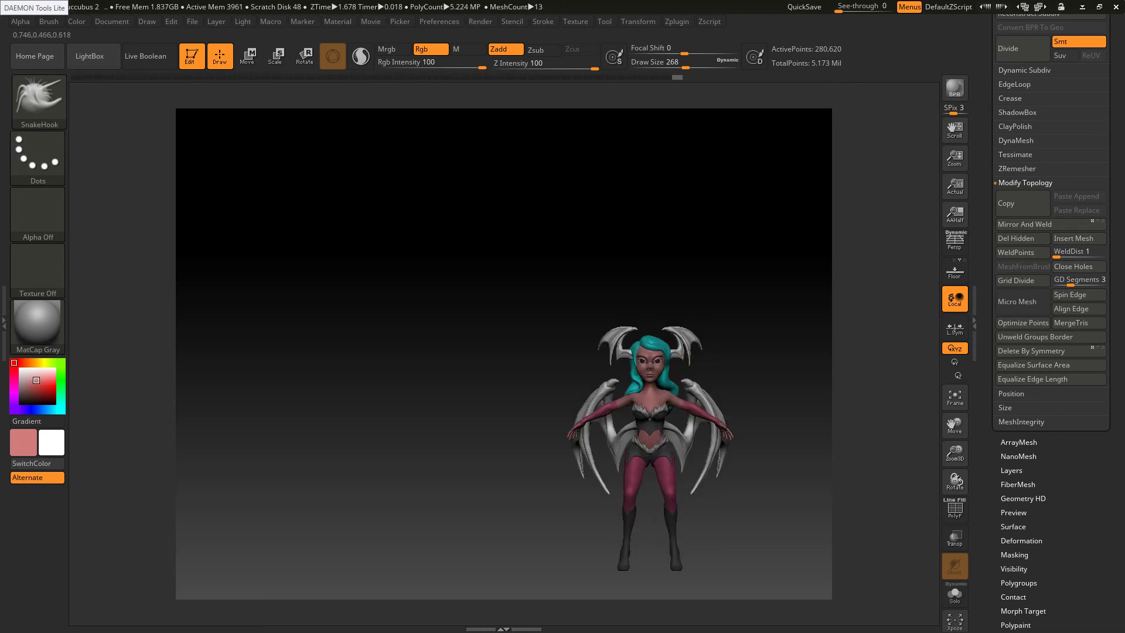
{"action": "mouse_move", "coordinate": [727, 400]}
{"action": "right_mouse_down", "text": "alt"}
{"action": "mouse_move", "coordinate": [636, 262]}
{"action": "mouse_move", "coordinate": [675, 397]}
{"action": "mouse_move", "coordinate": [696, 408]}
{"action": "right_mouse_up", "text": "alt"}
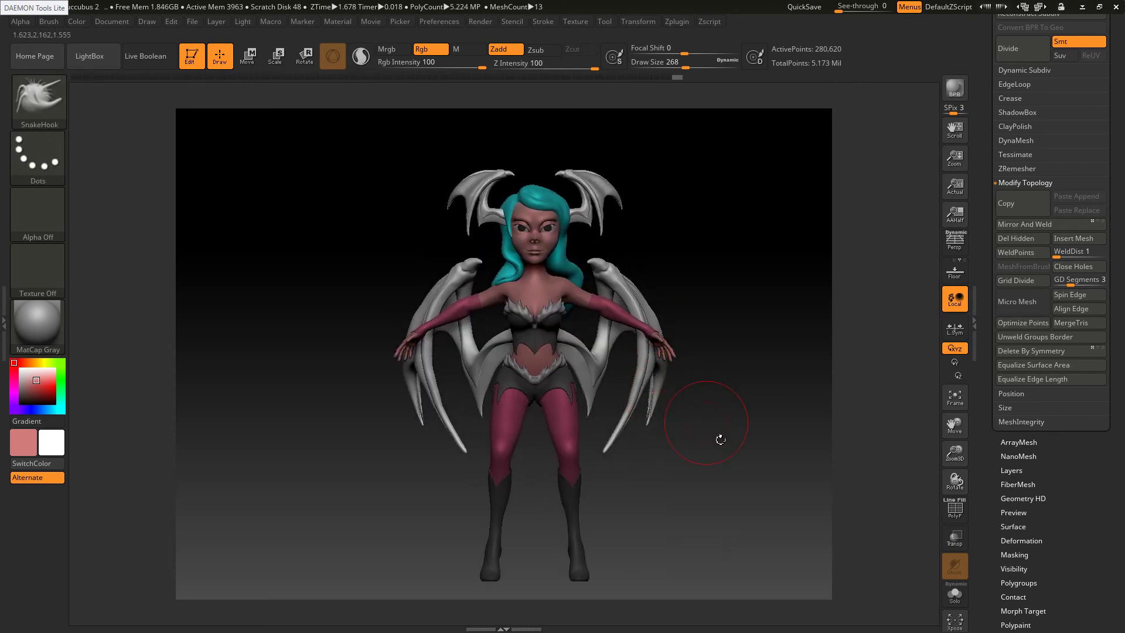
{"action": "mouse_move", "coordinate": [736, 445]}
{"action": "left_mouse_down"}
{"action": "mouse_move", "coordinate": [621, 388]}
{"action": "mouse_move", "coordinate": [611, 450]}
{"action": "left_mouse_up"}
{"action": "key", "text": "shift"}
{"action": "right_click_drag", "start_coordinate": [625, 457], "coordinate": [673, 442], "text": "ctrl"}
{"action": "mouse_move", "coordinate": [675, 443]}
{"action": "left_mouse_down"}
{"action": "mouse_move", "coordinate": [620, 450]}
{"action": "mouse_move", "coordinate": [651, 426]}
{"action": "mouse_move", "coordinate": [748, 450]}
{"action": "mouse_move", "coordinate": [673, 457]}
{"action": "mouse_move", "coordinate": [652, 417]}
{"action": "mouse_move", "coordinate": [661, 422]}
{"action": "left_mouse_up"}
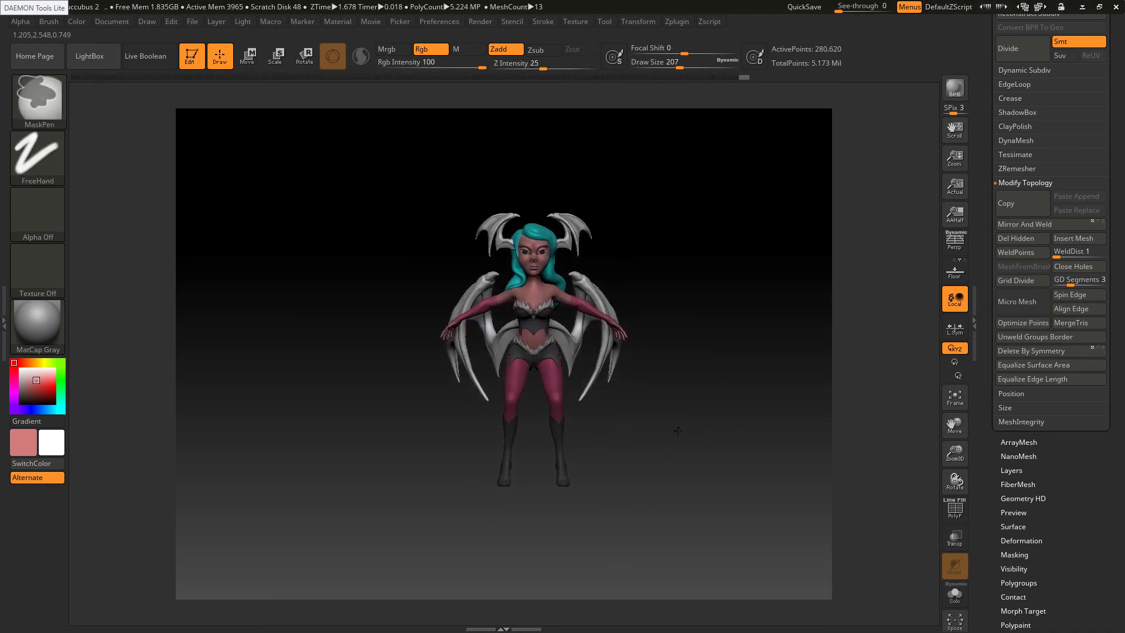
{"action": "mouse_move", "coordinate": [679, 431]}
{"action": "right_mouse_down", "text": "ctrl"}
{"action": "mouse_move", "coordinate": [669, 432]}
{"action": "mouse_move", "coordinate": [666, 400]}
{"action": "right_mouse_up", "text": "ctrl"}
{"action": "mouse_move", "coordinate": [666, 400]}
{"action": "left_mouse_down", "text": "alt"}
{"action": "mouse_move", "coordinate": [668, 423]}
{"action": "mouse_move", "coordinate": [652, 436]}
{"action": "mouse_move", "coordinate": [668, 440]}
{"action": "mouse_move", "coordinate": [651, 411]}
{"action": "mouse_move", "coordinate": [592, 433]}
{"action": "mouse_move", "coordinate": [671, 421]}
{"action": "mouse_move", "coordinate": [590, 432]}
{"action": "mouse_move", "coordinate": [577, 414]}
{"action": "mouse_move", "coordinate": [665, 422]}
{"action": "left_mouse_up", "text": "alt"}
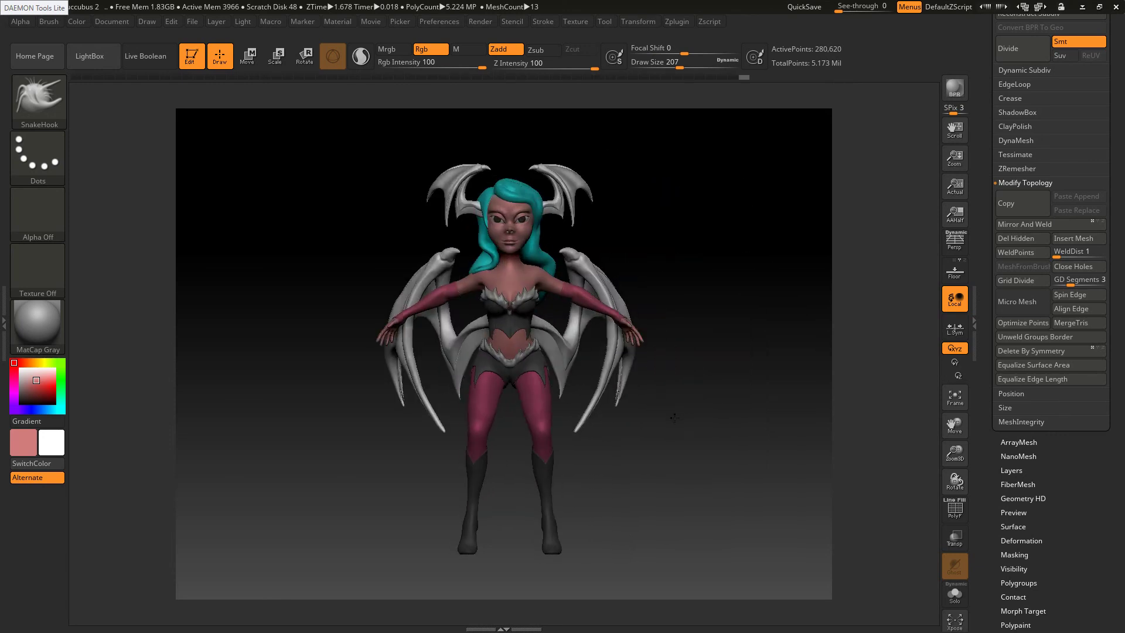
{"action": "key", "text": "ctrl"}
{"action": "right_click_drag", "start_coordinate": [665, 423], "coordinate": [696, 435], "text": "ctrl"}
{"action": "mouse_move", "coordinate": [692, 445]}
{"action": "left_mouse_down"}
{"action": "mouse_move", "coordinate": [625, 434]}
{"action": "mouse_move", "coordinate": [727, 431]}
{"action": "mouse_move", "coordinate": [796, 456]}
{"action": "mouse_move", "coordinate": [702, 448]}
{"action": "left_mouse_up"}
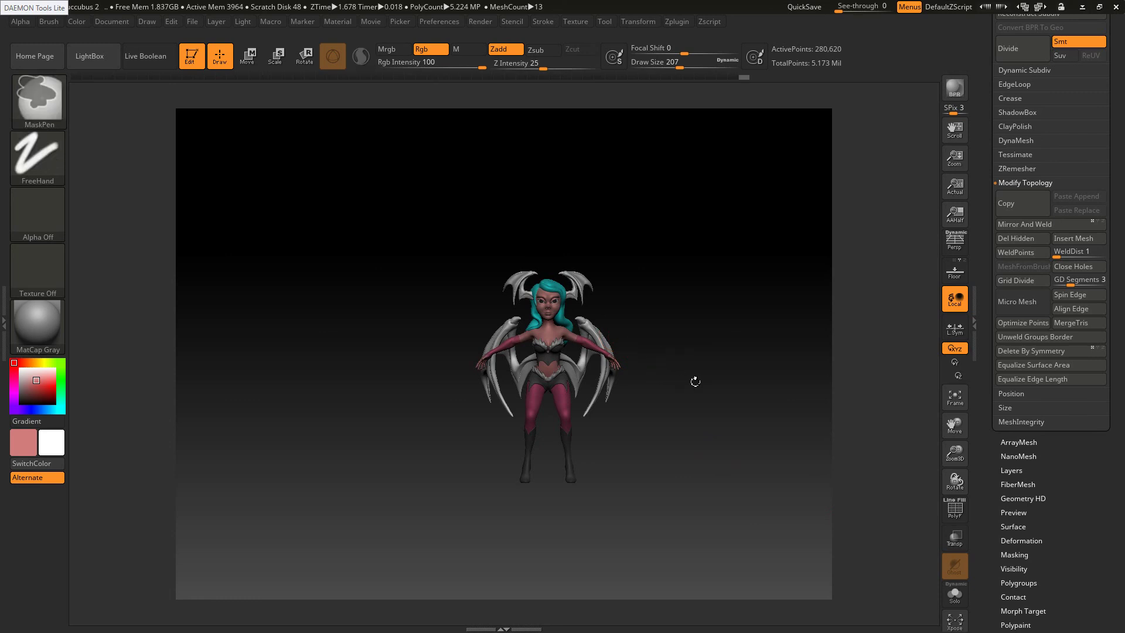
{"action": "key", "text": "f"}
{"action": "mouse_move", "coordinate": [668, 368]}
{"action": "right_mouse_down", "text": "ctrl"}
{"action": "mouse_move", "coordinate": [706, 407]}
{"action": "mouse_move", "coordinate": [699, 376]}
{"action": "right_mouse_up", "text": "ctrl"}
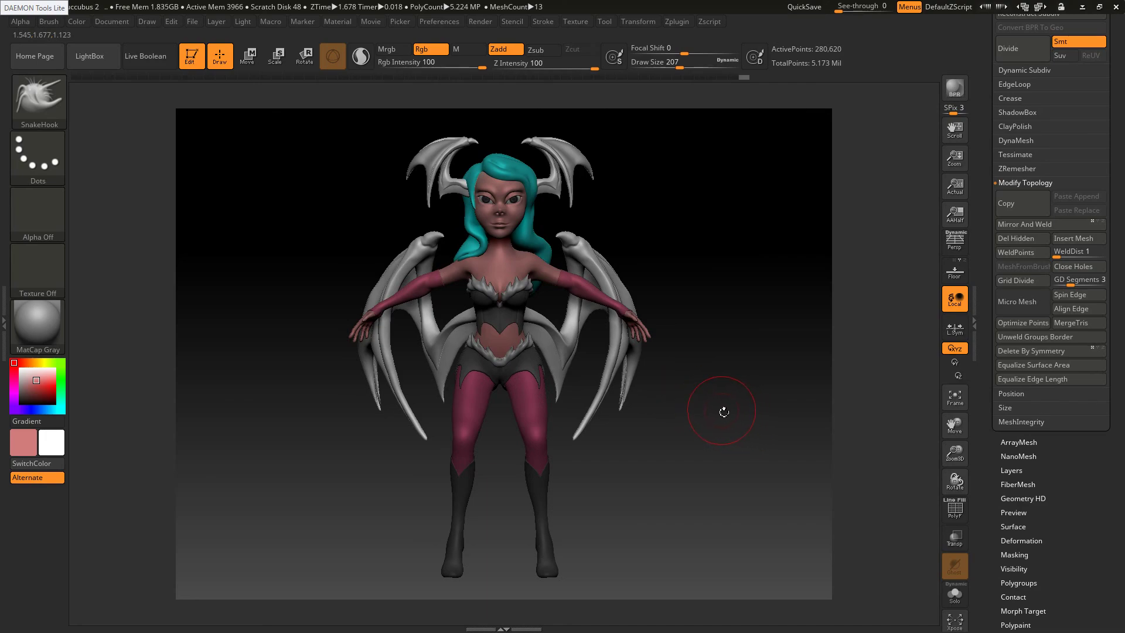